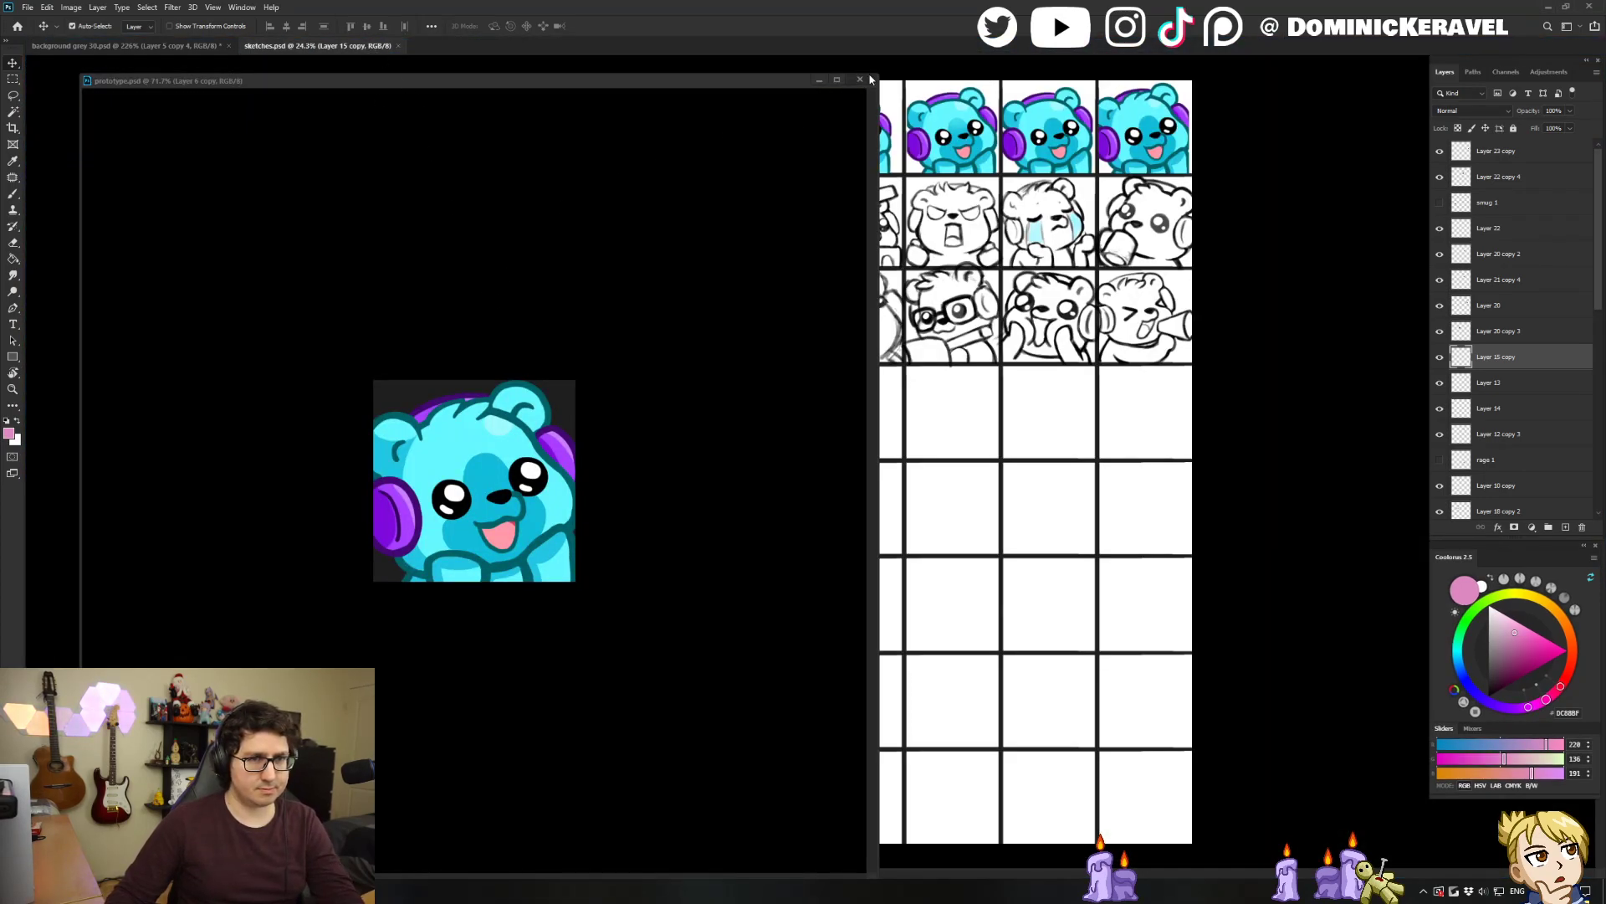
# Shrink the floating prototype.psd reference window and place it beside the emote sketch sheet.
pyautogui.moveTo(885, 78)
pyautogui.mouseDown()
pyautogui.moveTo(459, 617)
pyautogui.moveTo(378, 623)
pyautogui.mouseUp()
pyautogui.moveTo(281, 631); pyautogui.dragTo(241, 80)
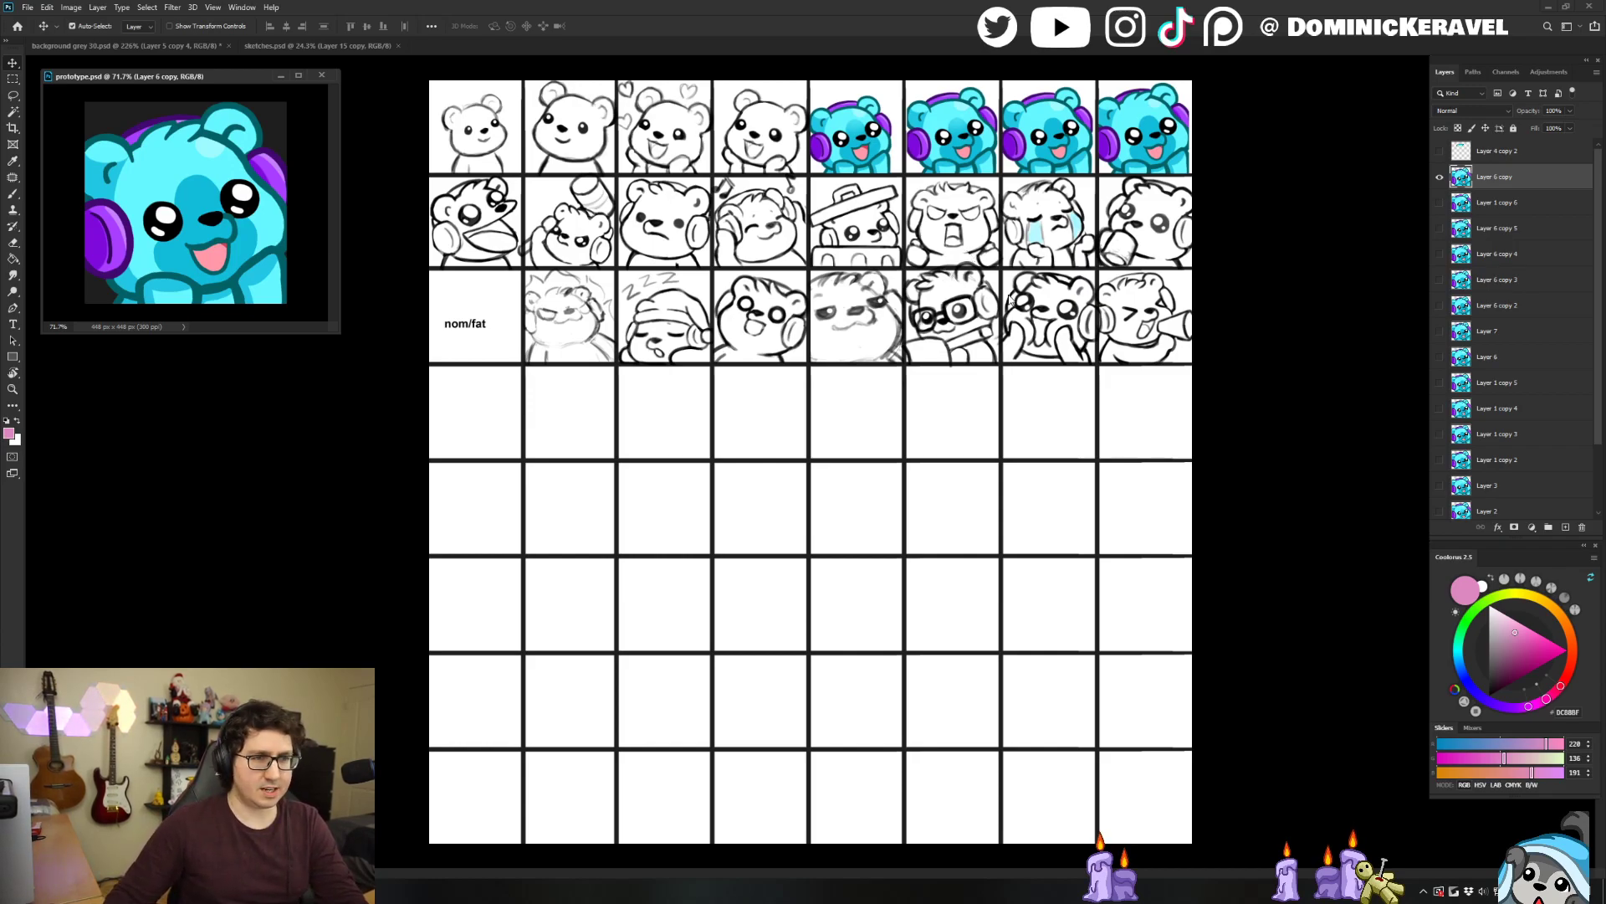
pyautogui.click(656, 373)
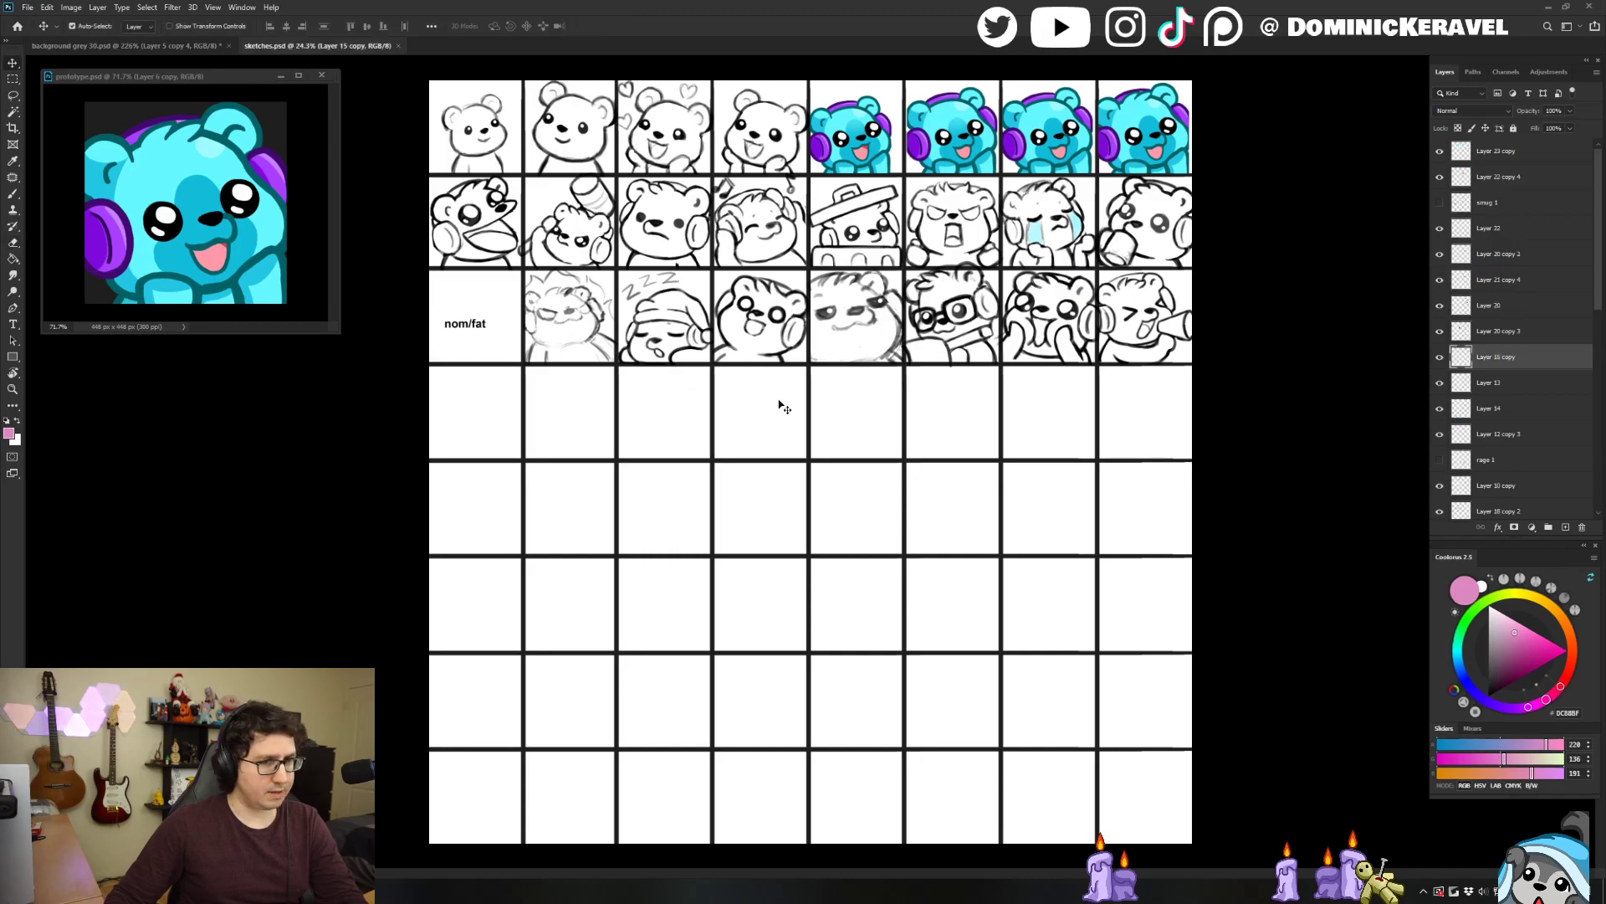
pyautogui.scroll(2, 763, 402)
pyautogui.moveTo(839, 424)
pyautogui.mouseDown()
pyautogui.moveTo(809, 424)
pyautogui.moveTo(865, 426)
pyautogui.mouseUp()
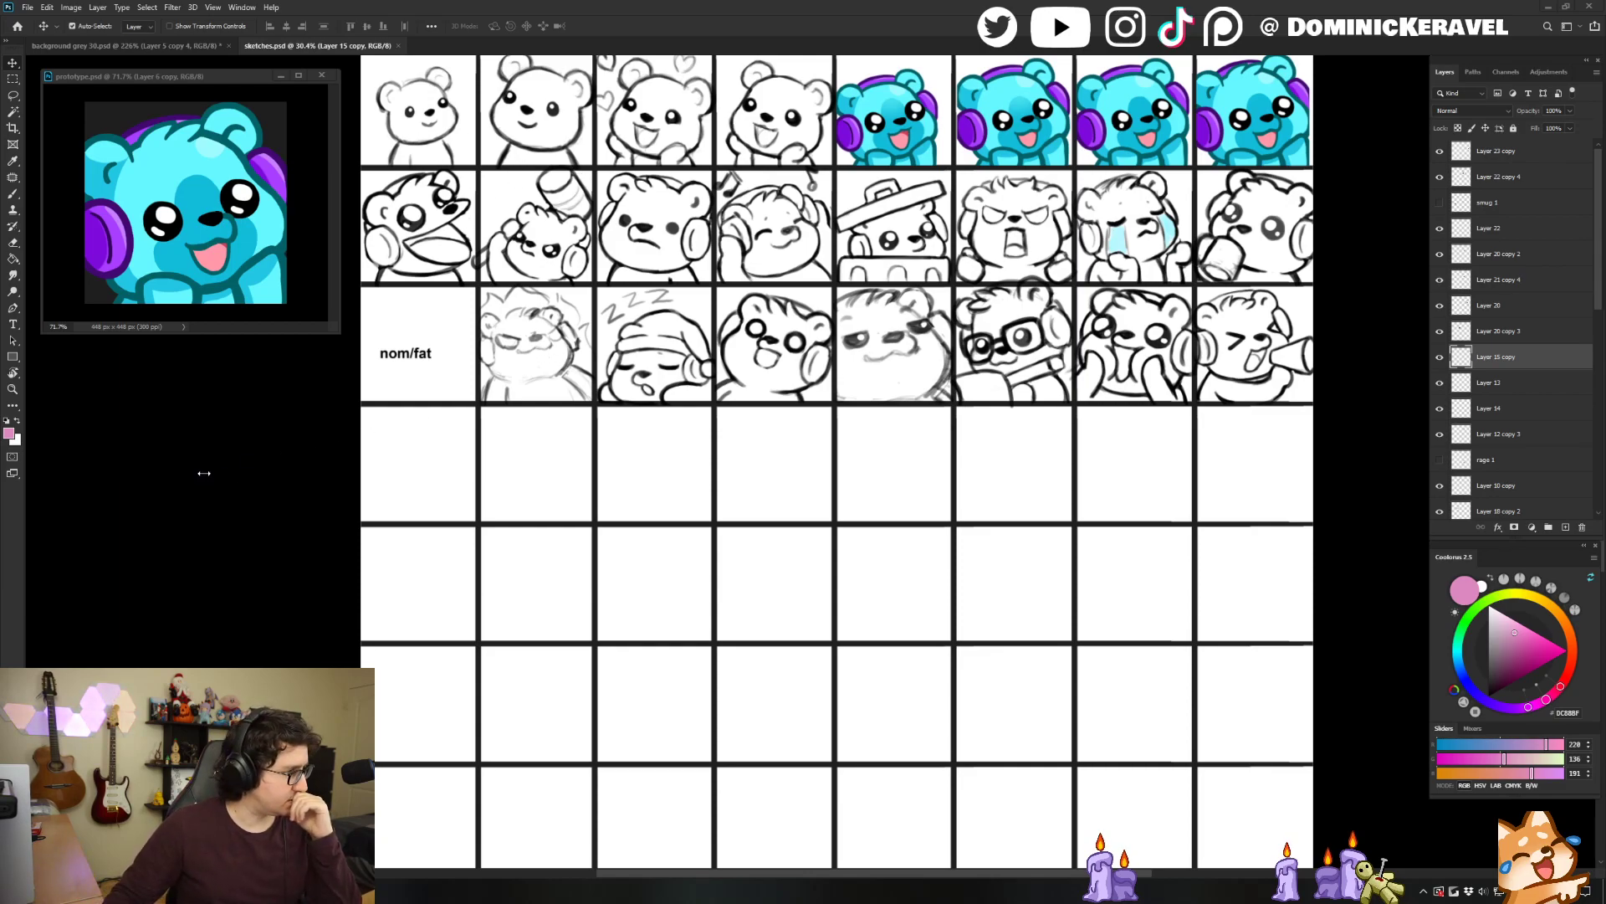
# Copy the sketch of the bear with the hammer from the sheet into a new 448 x 448 px document at 300 ppi.
pyautogui.click(561, 253)
pyautogui.press('l')
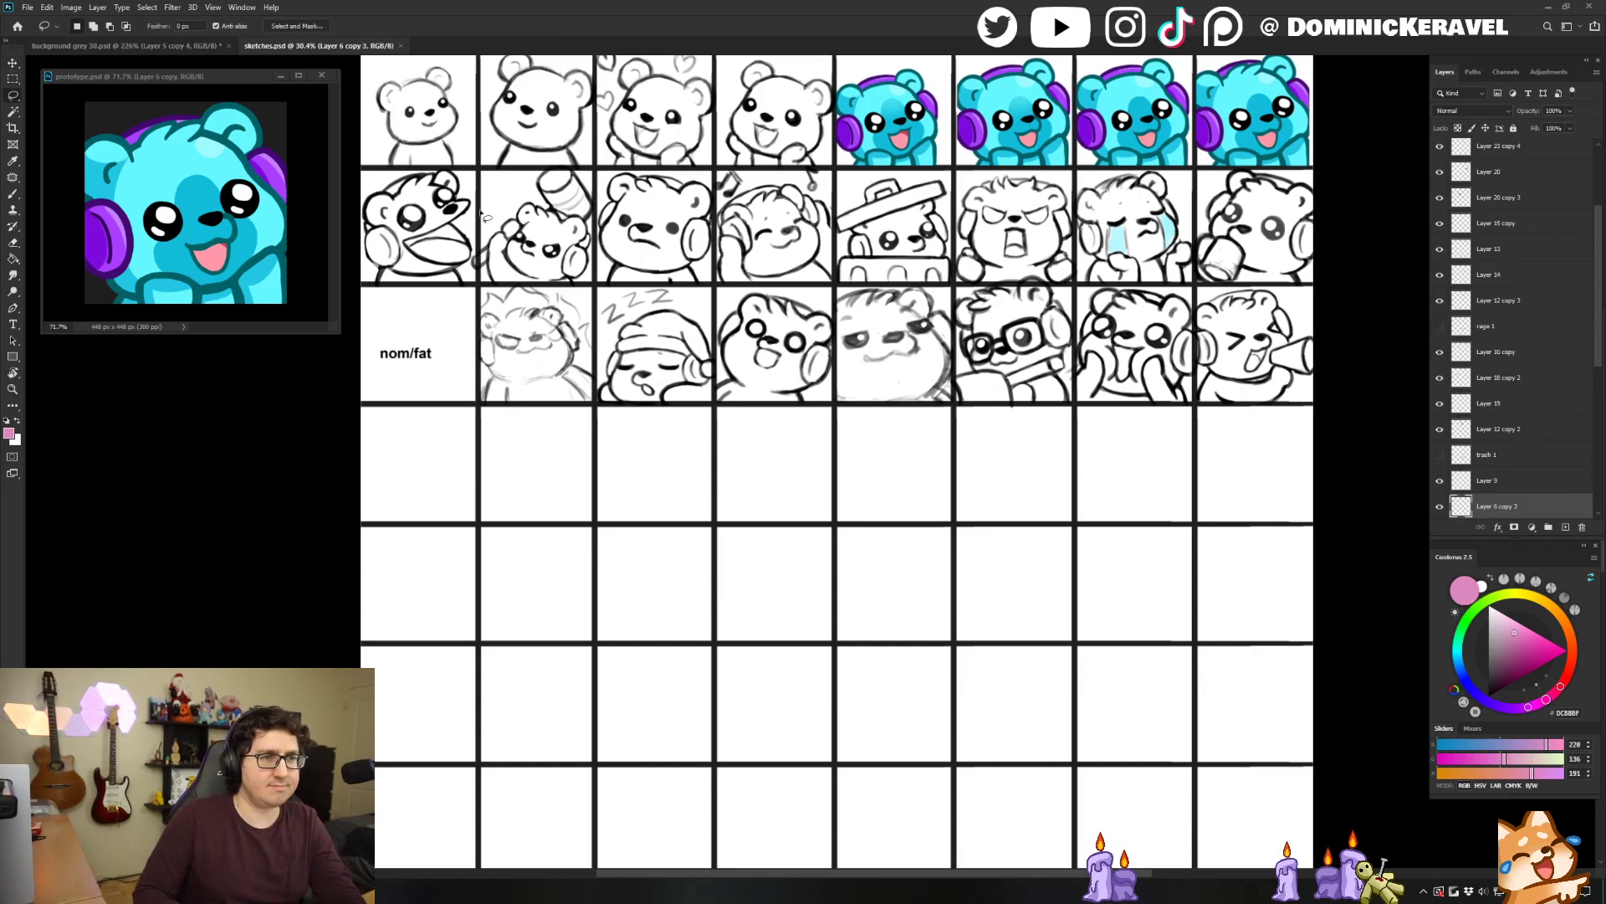
pyautogui.scroll(-2, 790, 166)
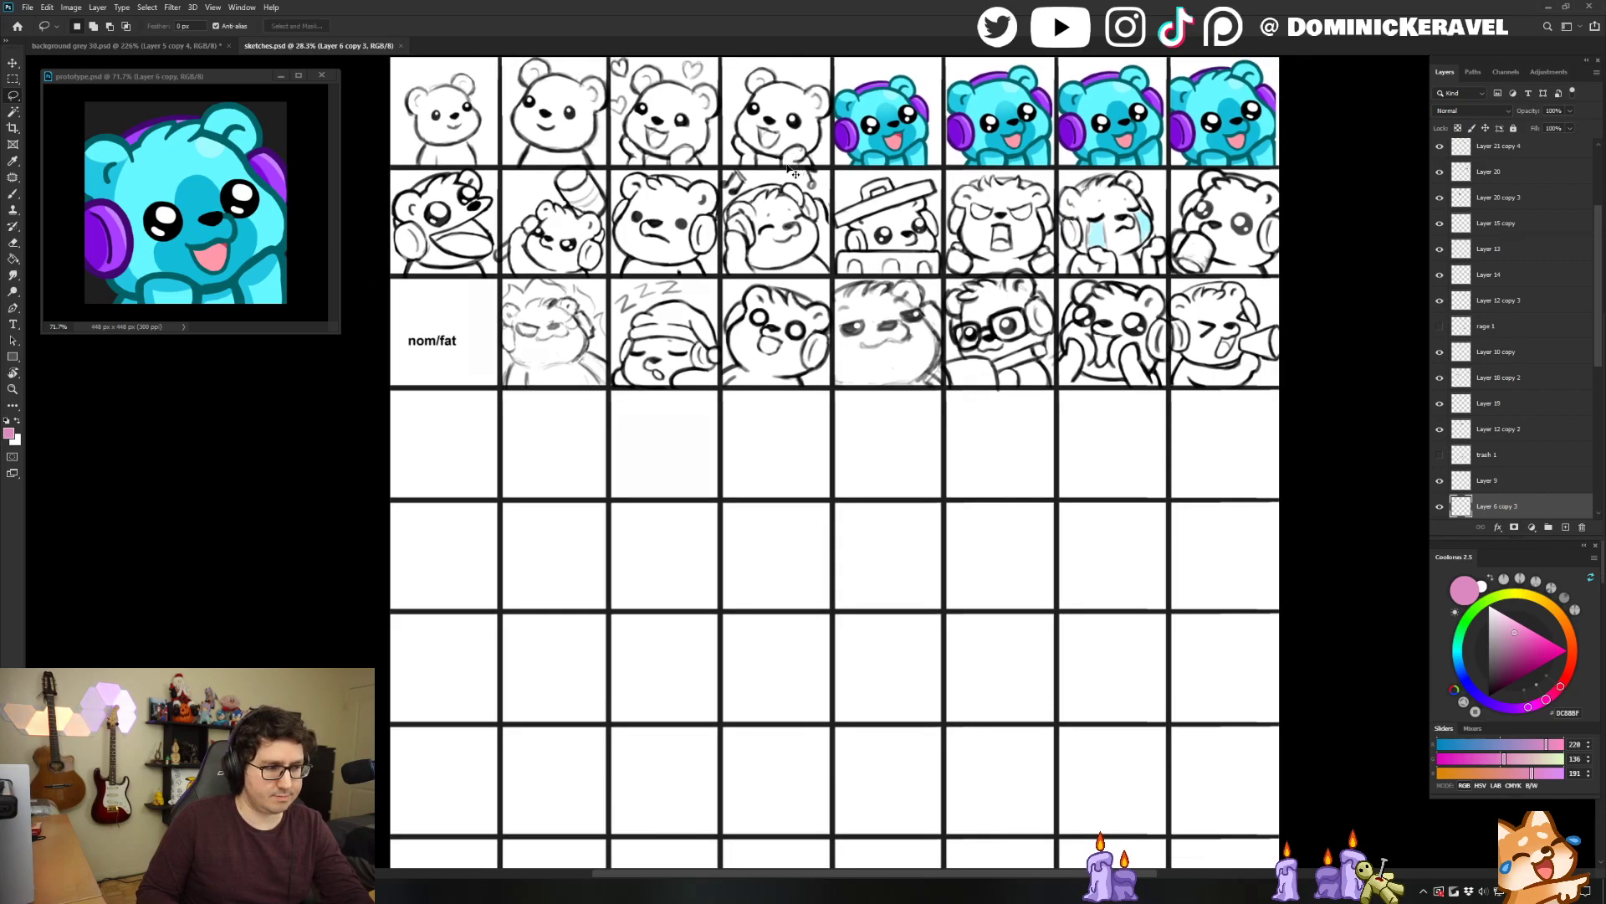
pyautogui.hotkey('ctrl', 'n')
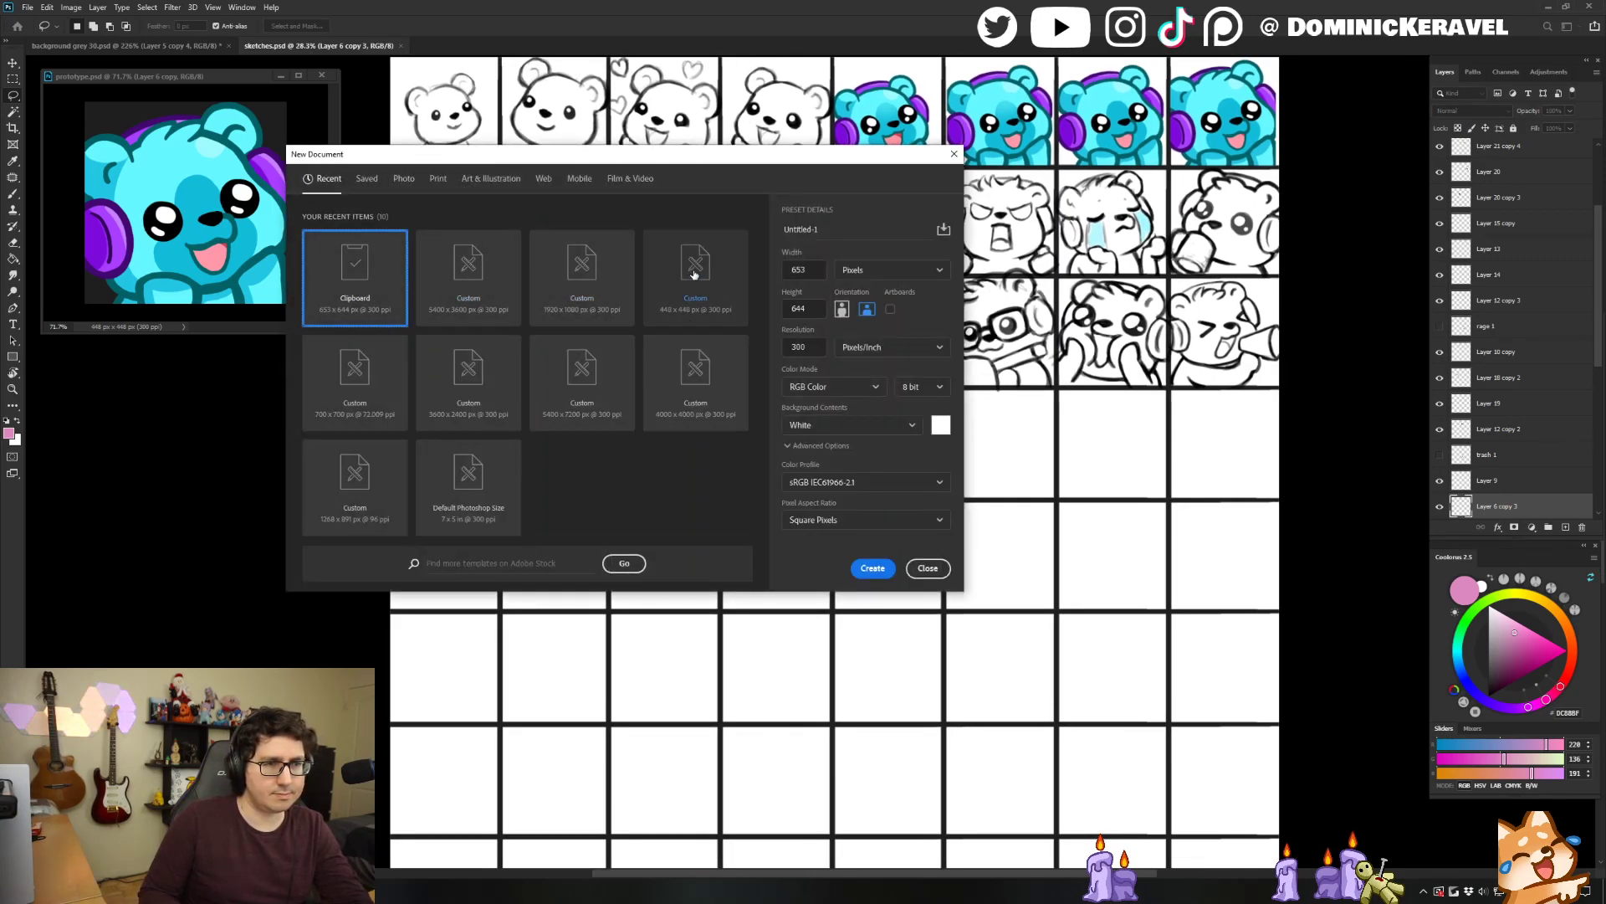
pyautogui.doubleClick(713, 293)
pyautogui.hotkey('ctrl', 'v')
# Scale the pasted hammer bear sketch down proportionally to fill the square canvas.
pyautogui.hotkey('ctrl', 't')
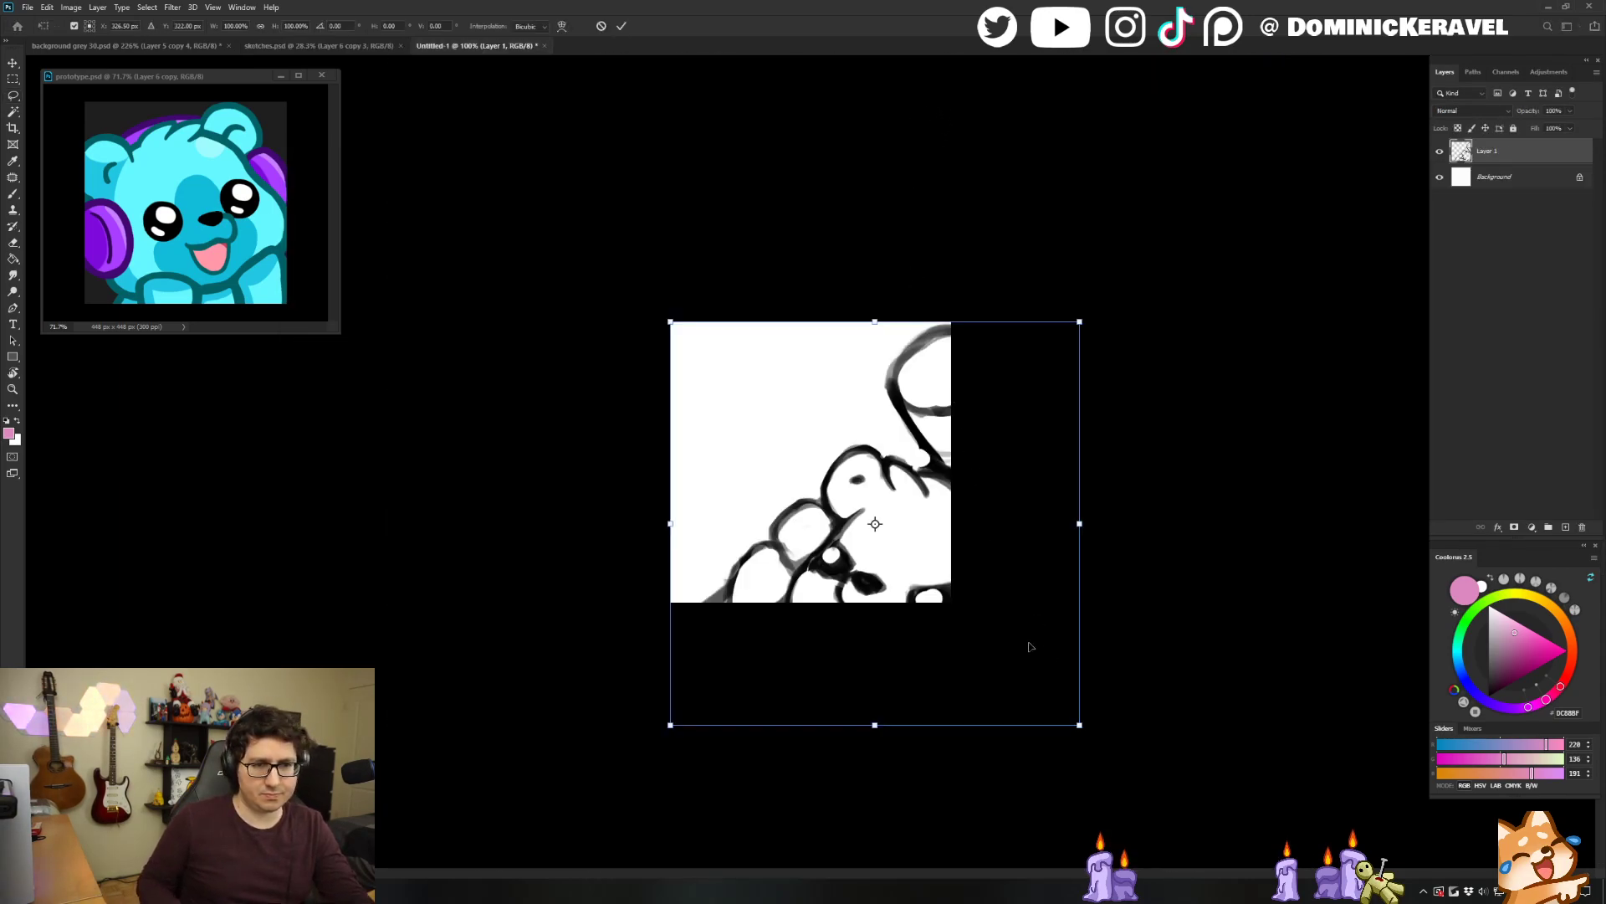
pyautogui.moveTo(1082, 731)
pyautogui.mouseDown()
pyautogui.moveTo(962, 597)
pyautogui.moveTo(966, 613)
pyautogui.mouseUp()
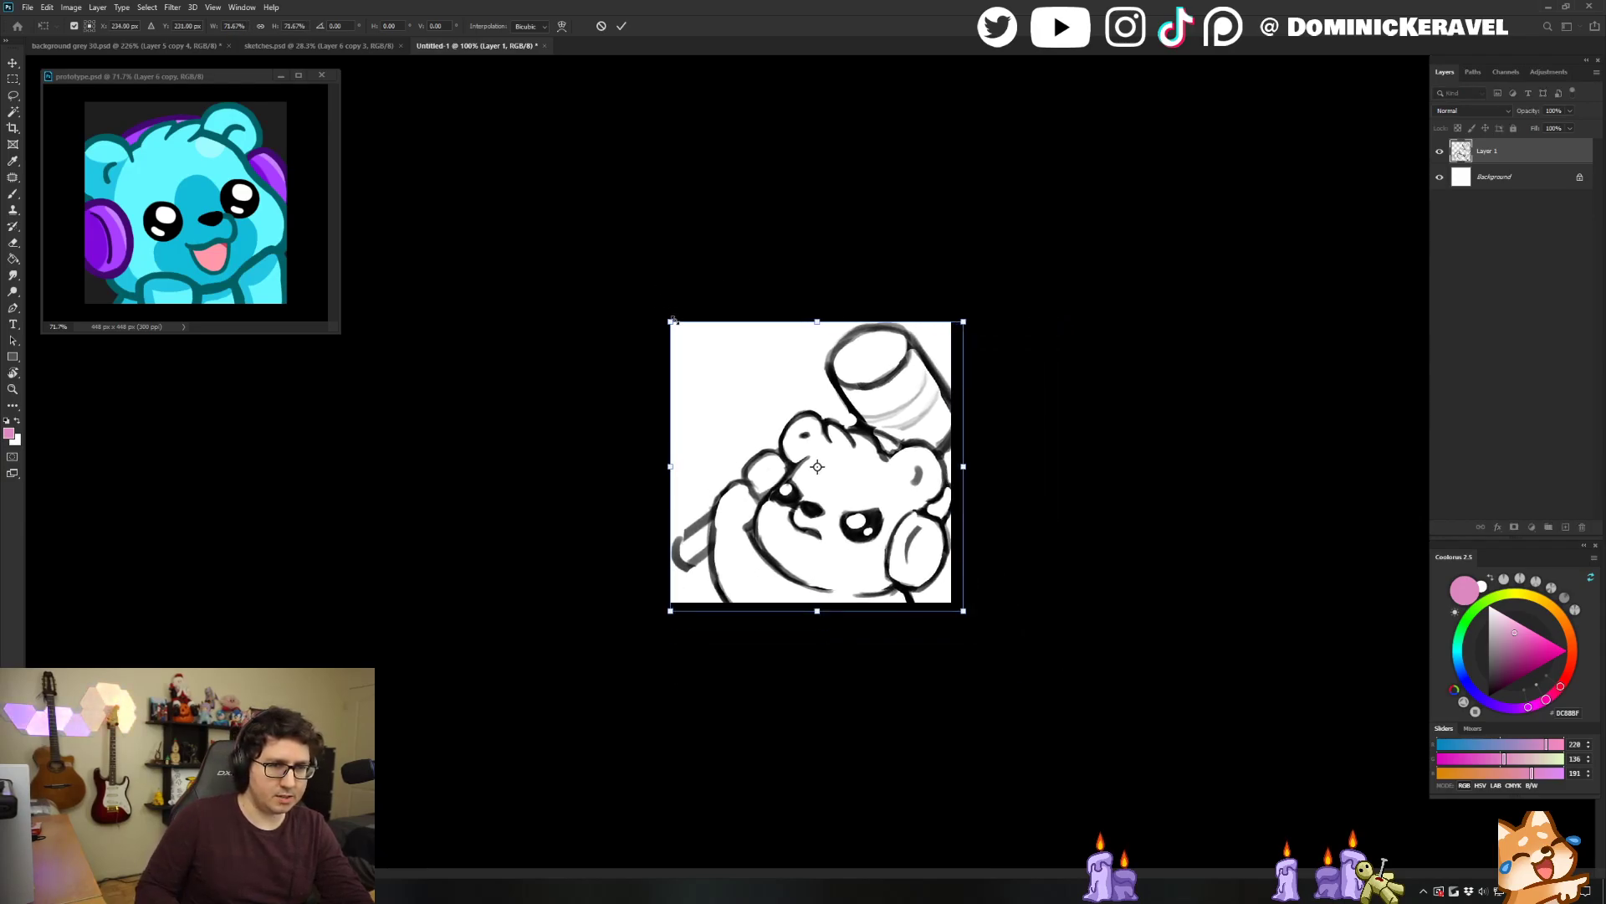
pyautogui.moveTo(670, 319); pyautogui.dragTo(665, 303)
pyautogui.press('Return')
# Float the new sketch document in its own window, enlarge it and position it next to the bear reference.
pyautogui.moveTo(437, 45)
pyautogui.mouseDown()
pyautogui.moveTo(436, 69)
pyautogui.moveTo(698, 238)
pyautogui.mouseUp()
pyautogui.moveTo(209, 78); pyautogui.dragTo(286, 309)
pyautogui.moveTo(757, 243); pyautogui.dragTo(654, 271)
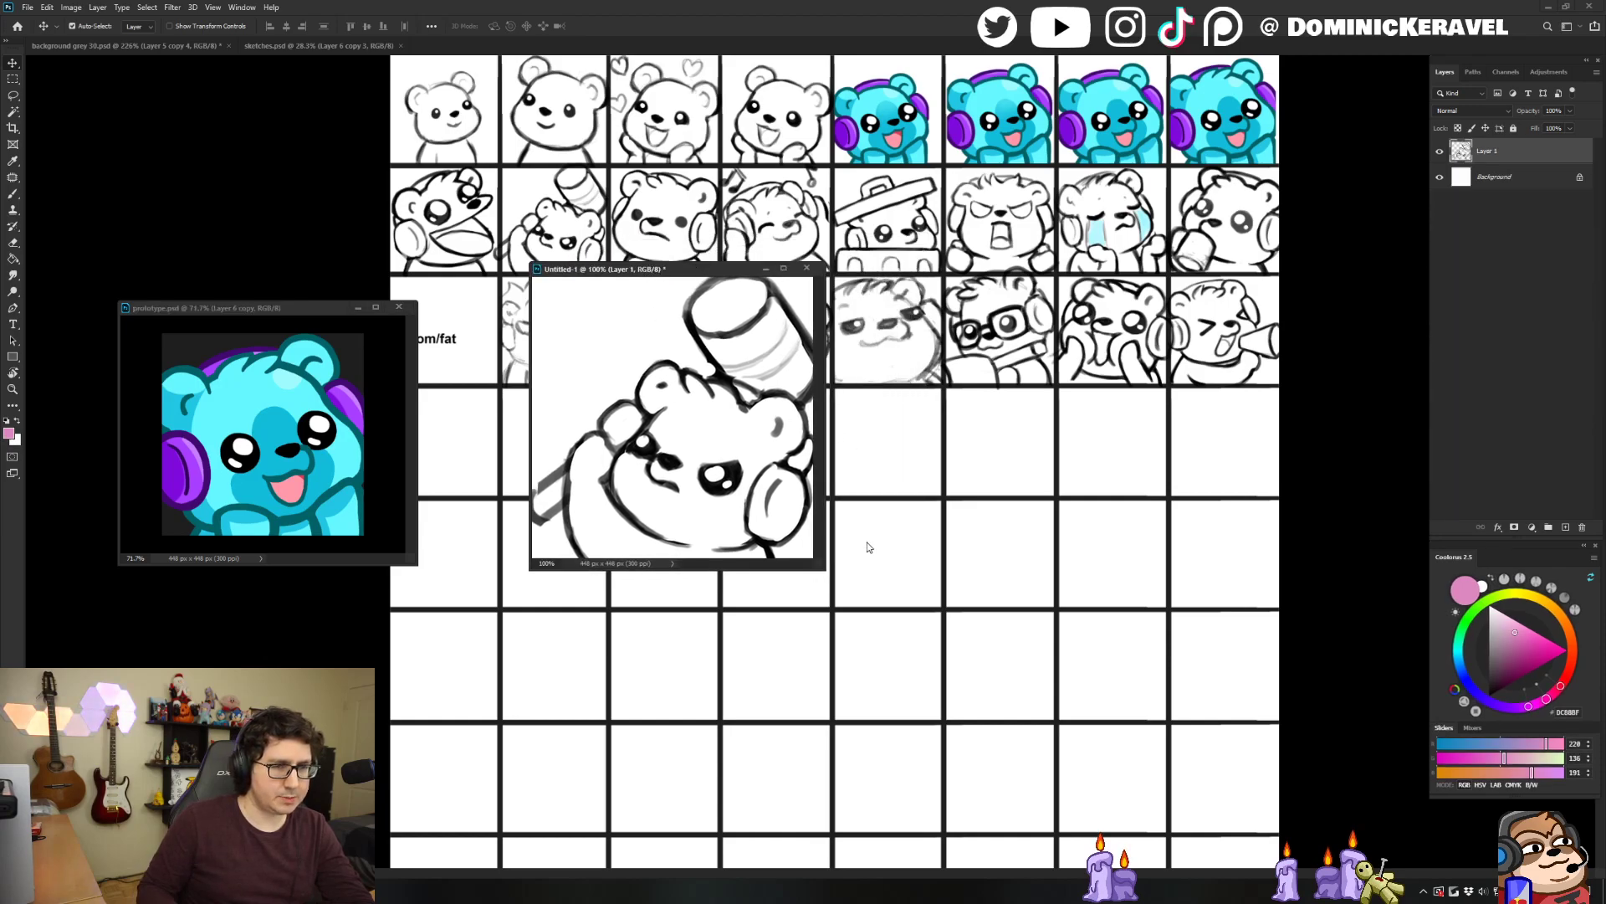
pyautogui.moveTo(821, 564); pyautogui.dragTo(867, 624)
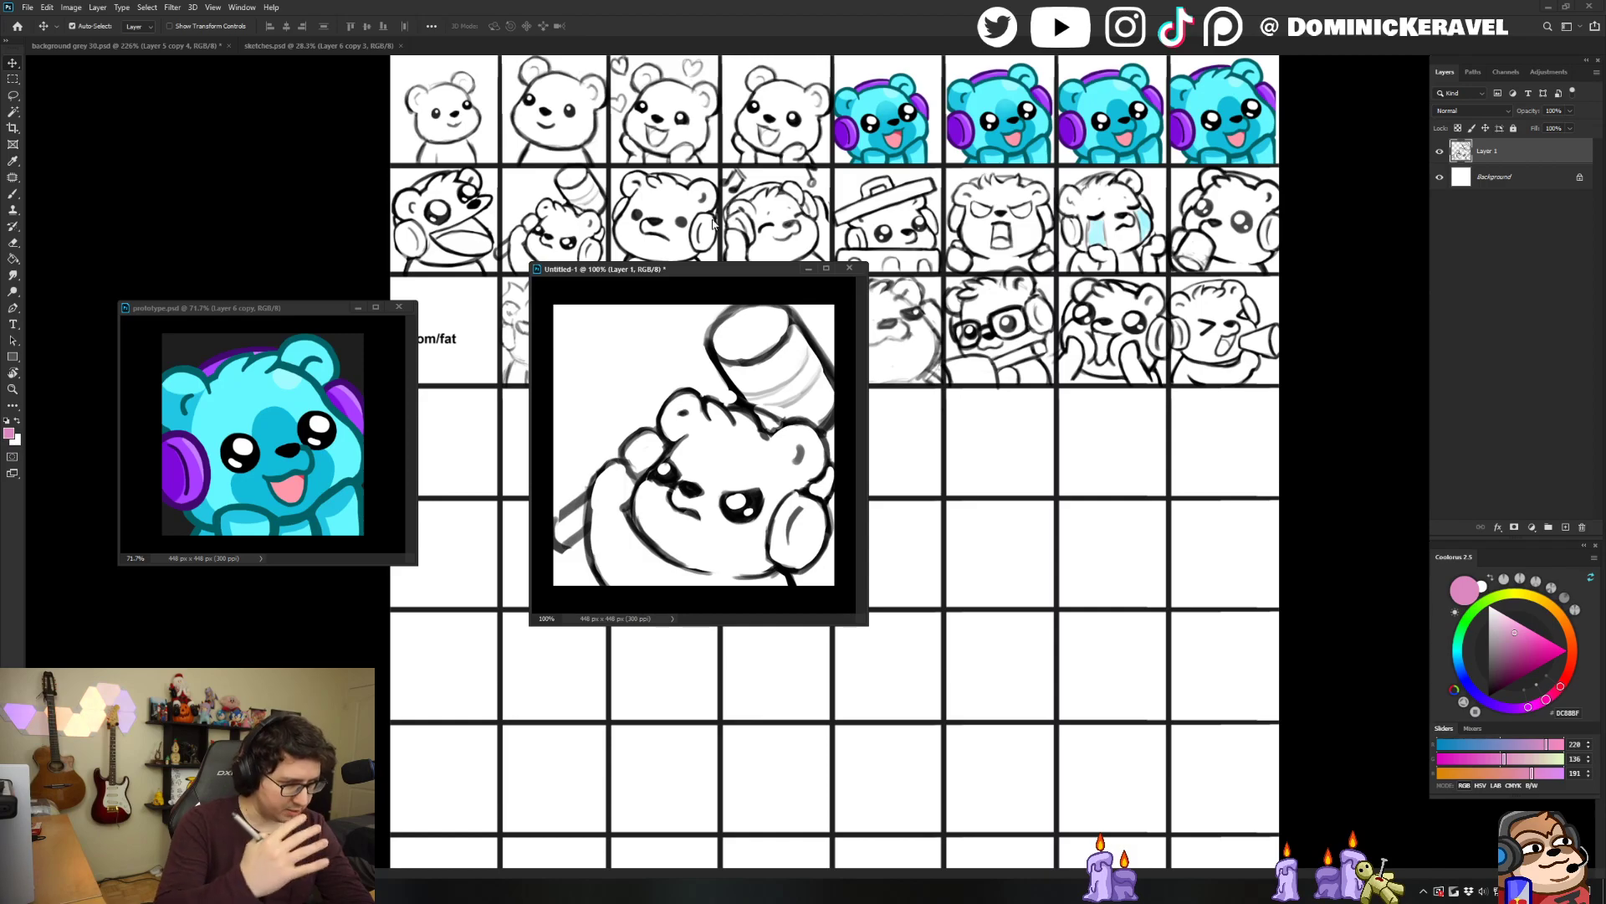
pyautogui.moveTo(699, 272); pyautogui.dragTo(679, 259)
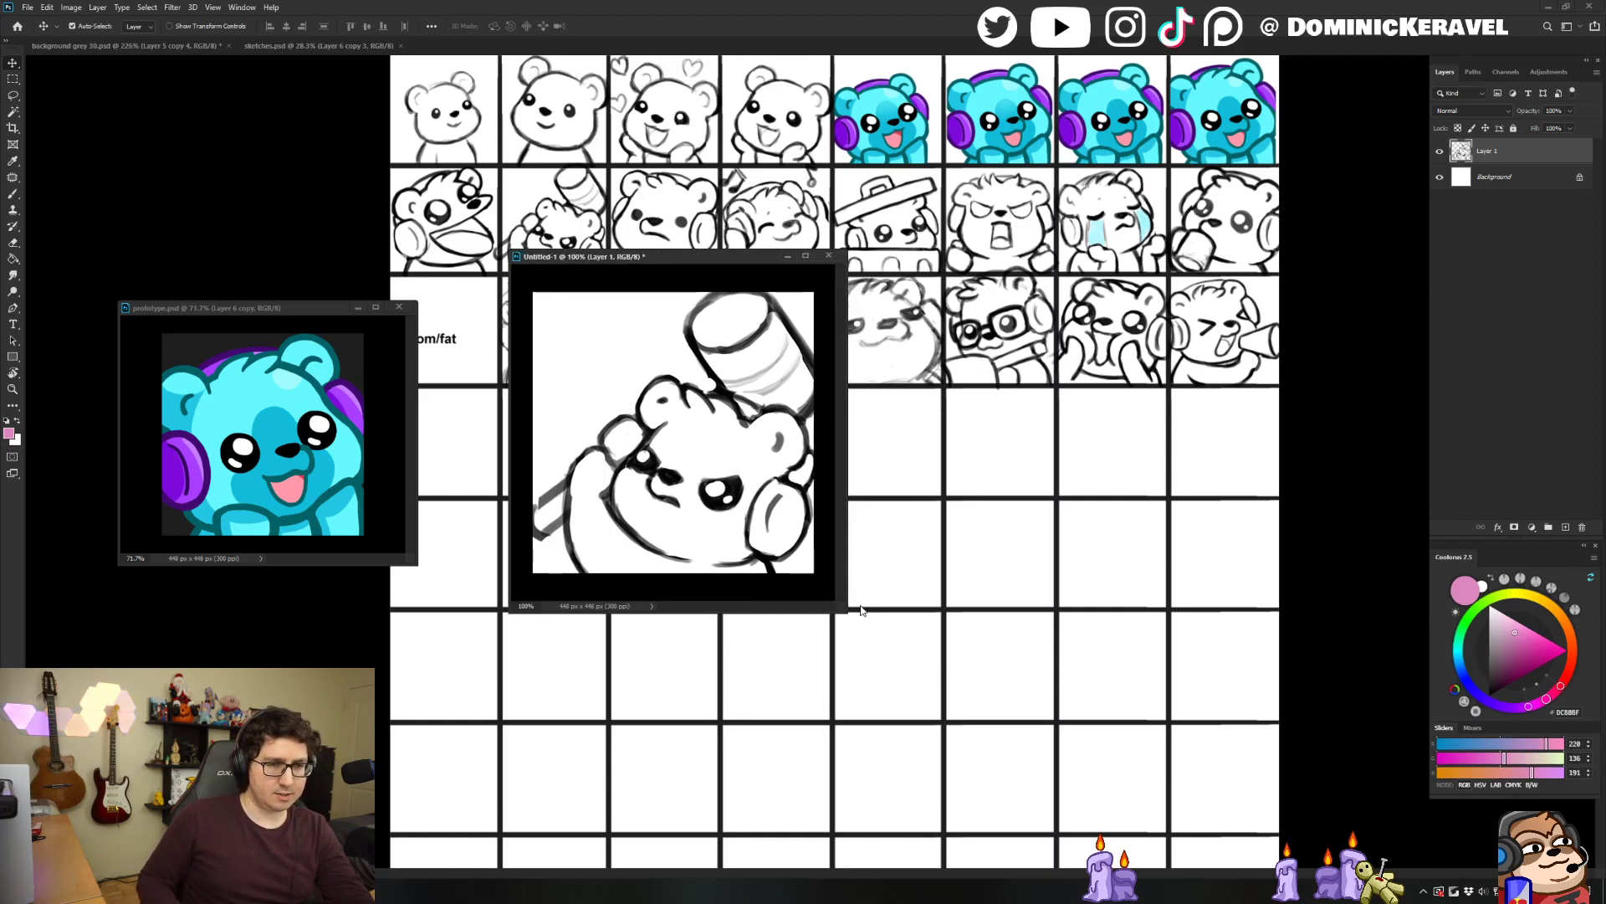
pyautogui.moveTo(847, 611); pyautogui.dragTo(898, 656)
pyautogui.press('b')
pyautogui.moveTo(708, 348); pyautogui.dragTo(667, 382)
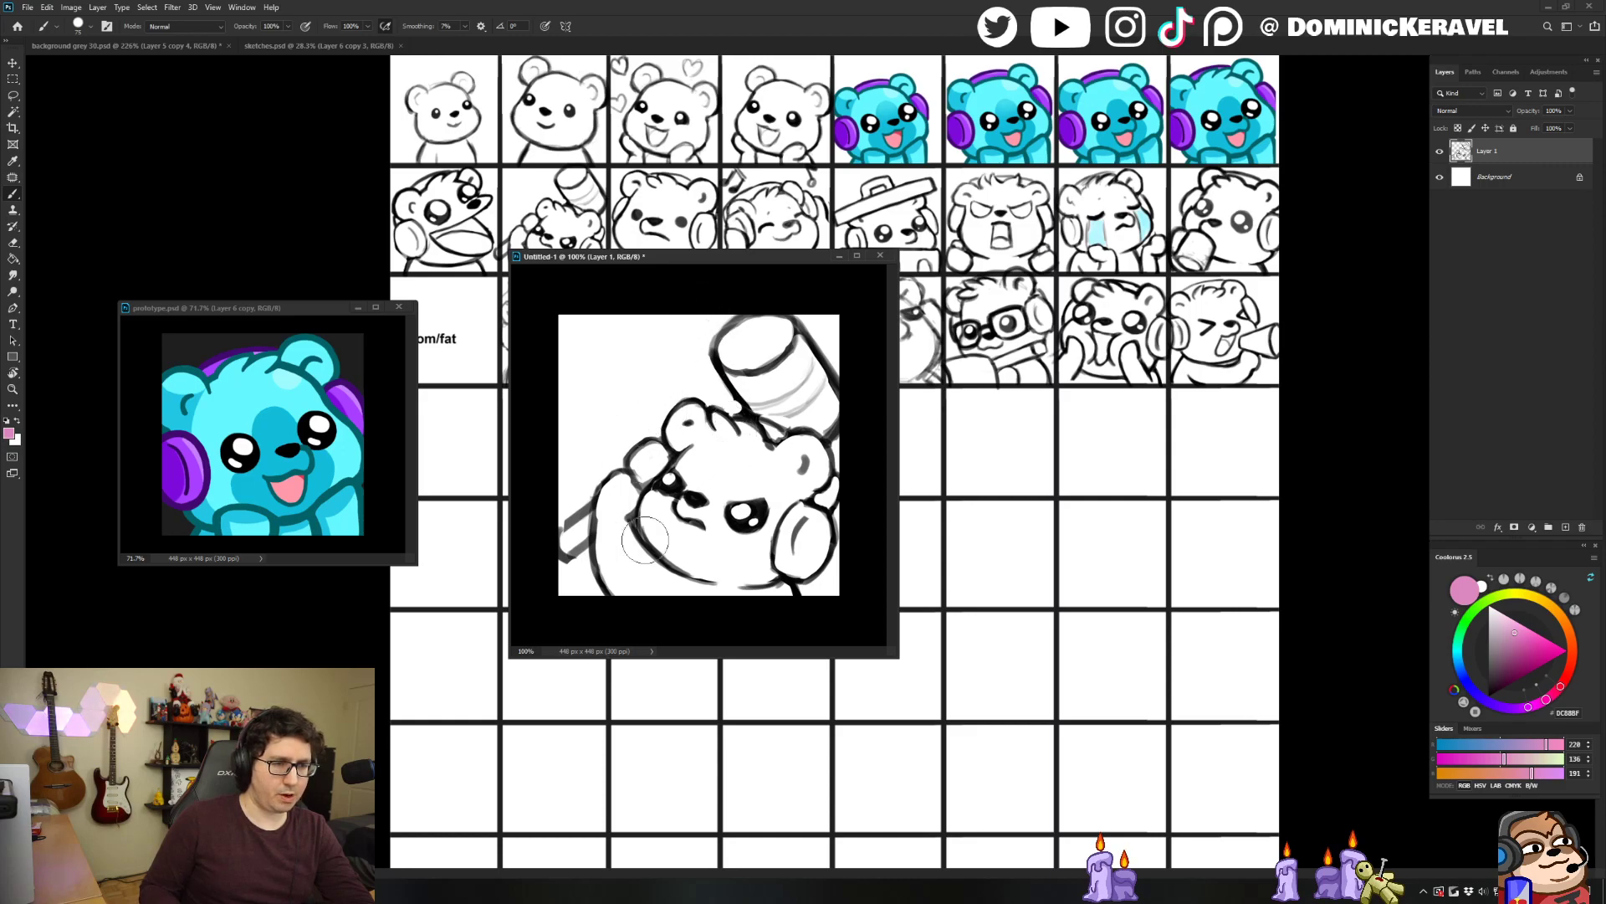
pyautogui.moveTo(706, 259); pyautogui.dragTo(743, 248)
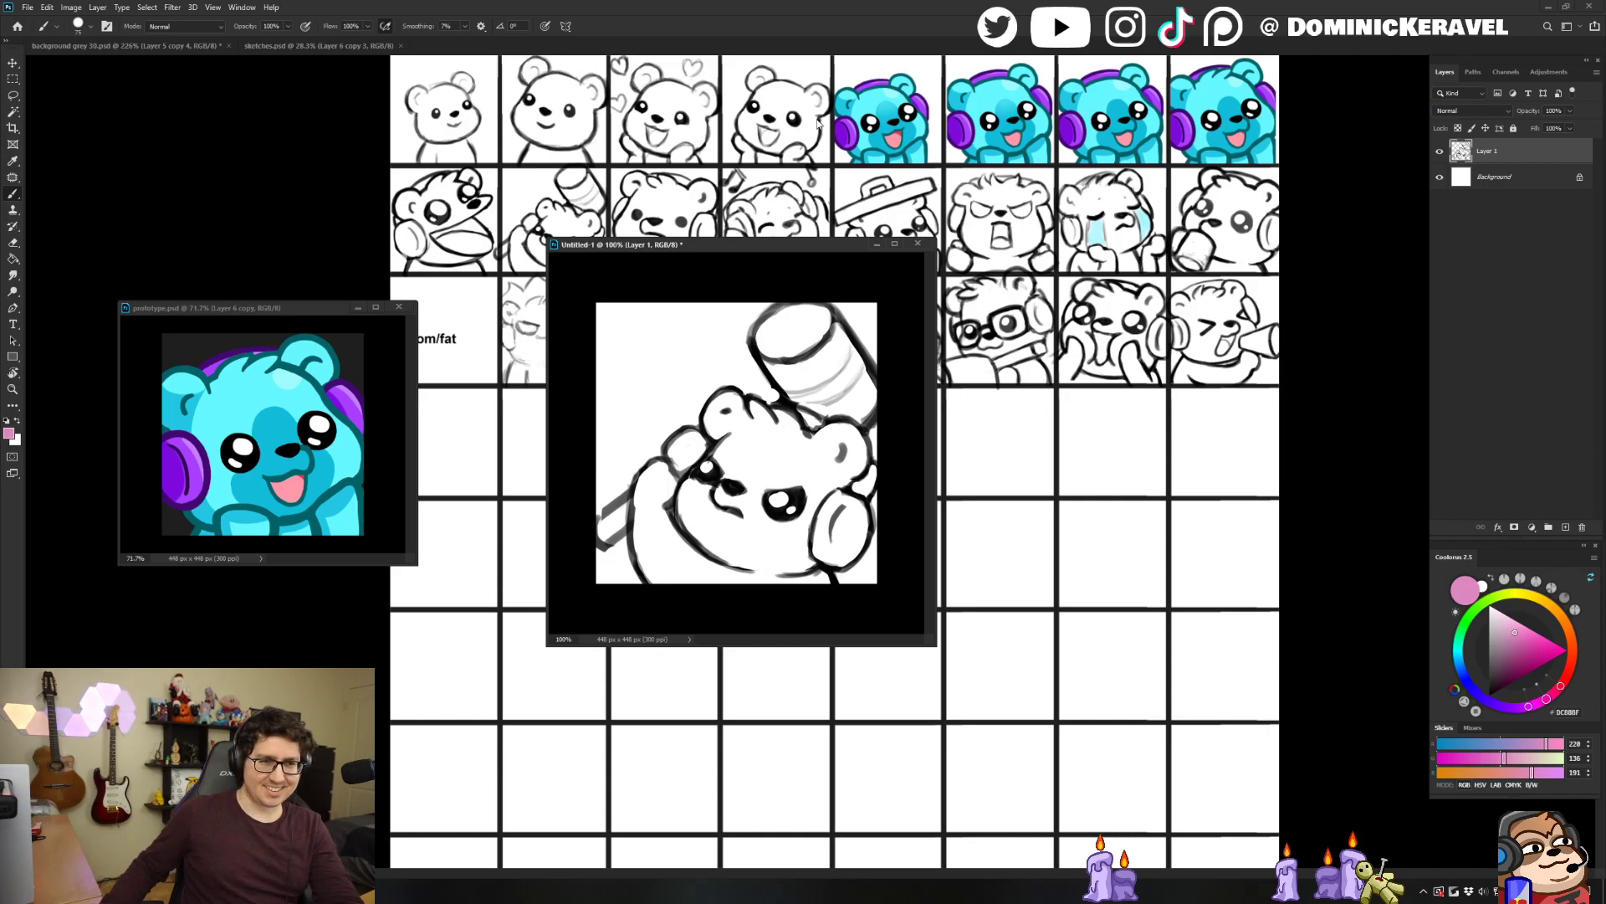
pyautogui.moveTo(672, 245)
pyautogui.mouseDown()
pyautogui.moveTo(659, 242)
pyautogui.moveTo(946, 283)
pyautogui.mouseUp()
# Switch the backdrop to the grey background document and enlarge the floating sketch window with the drawing zoomed in.
pyautogui.press('v')
pyautogui.click(328, 45)
pyautogui.click(177, 47)
pyautogui.moveTo(560, 482); pyautogui.dragTo(483, 470)
pyautogui.moveTo(888, 277); pyautogui.dragTo(820, 299)
pyautogui.moveTo(1007, 653); pyautogui.dragTo(1121, 801)
pyautogui.scroll(2, 1057, 714)
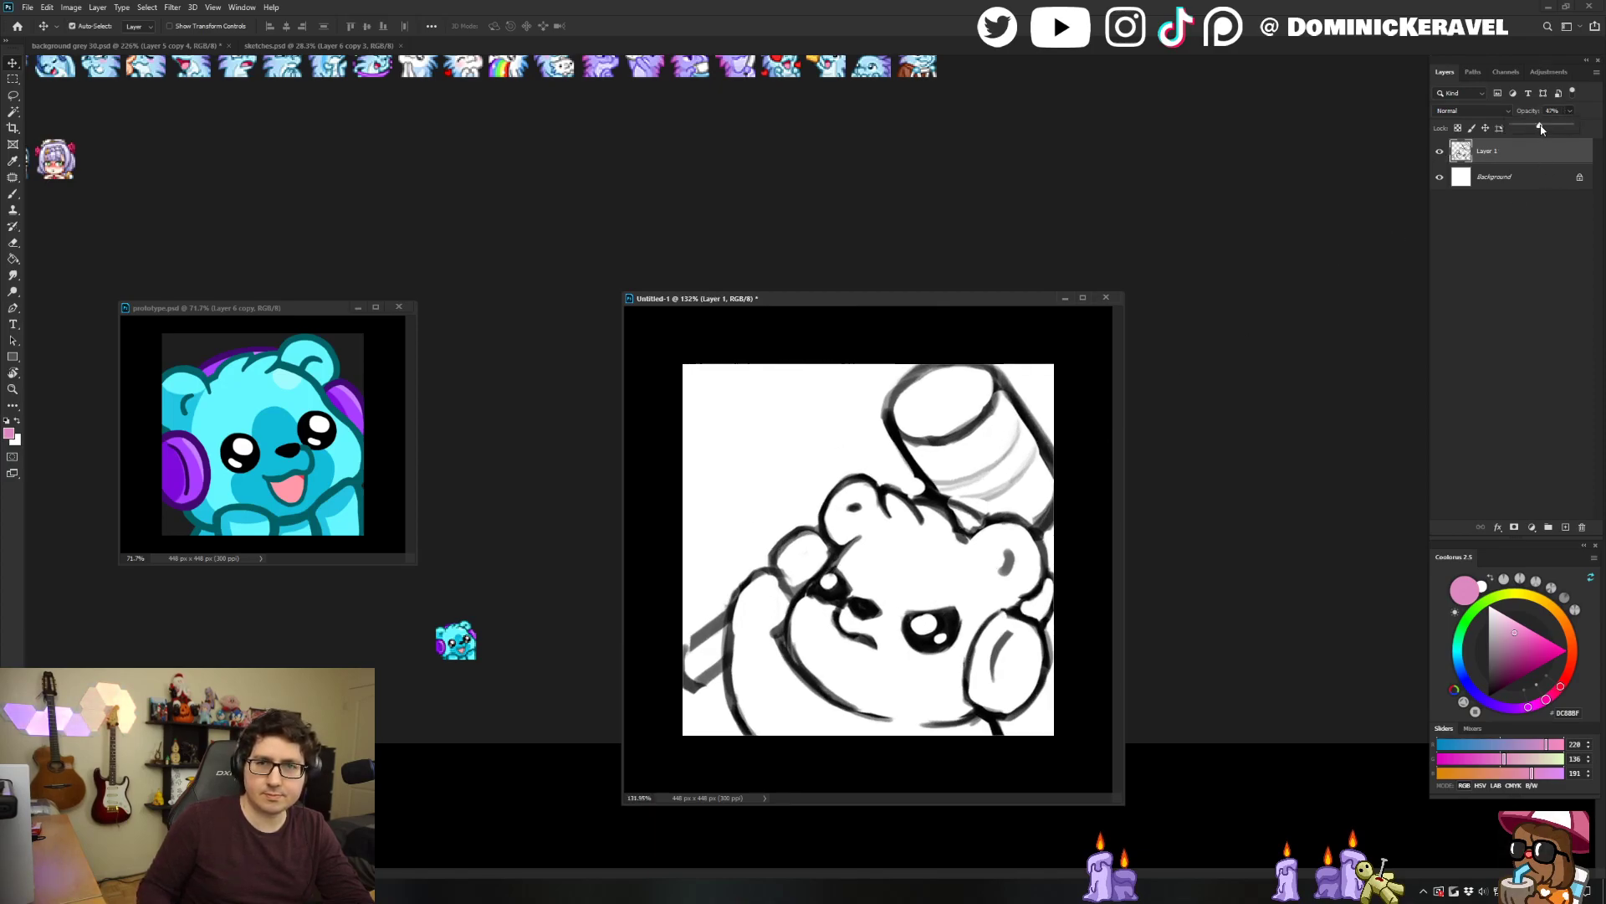
# Fade the sketch layer by lowering its opacity and add a new layer above it for inking in black.
pyautogui.moveTo(1539, 128); pyautogui.dragTo(1536, 126)
pyautogui.hotkey('ctrl', 'shift', 'n')
pyautogui.press('Return')
pyautogui.press('b')
pyautogui.press('d')
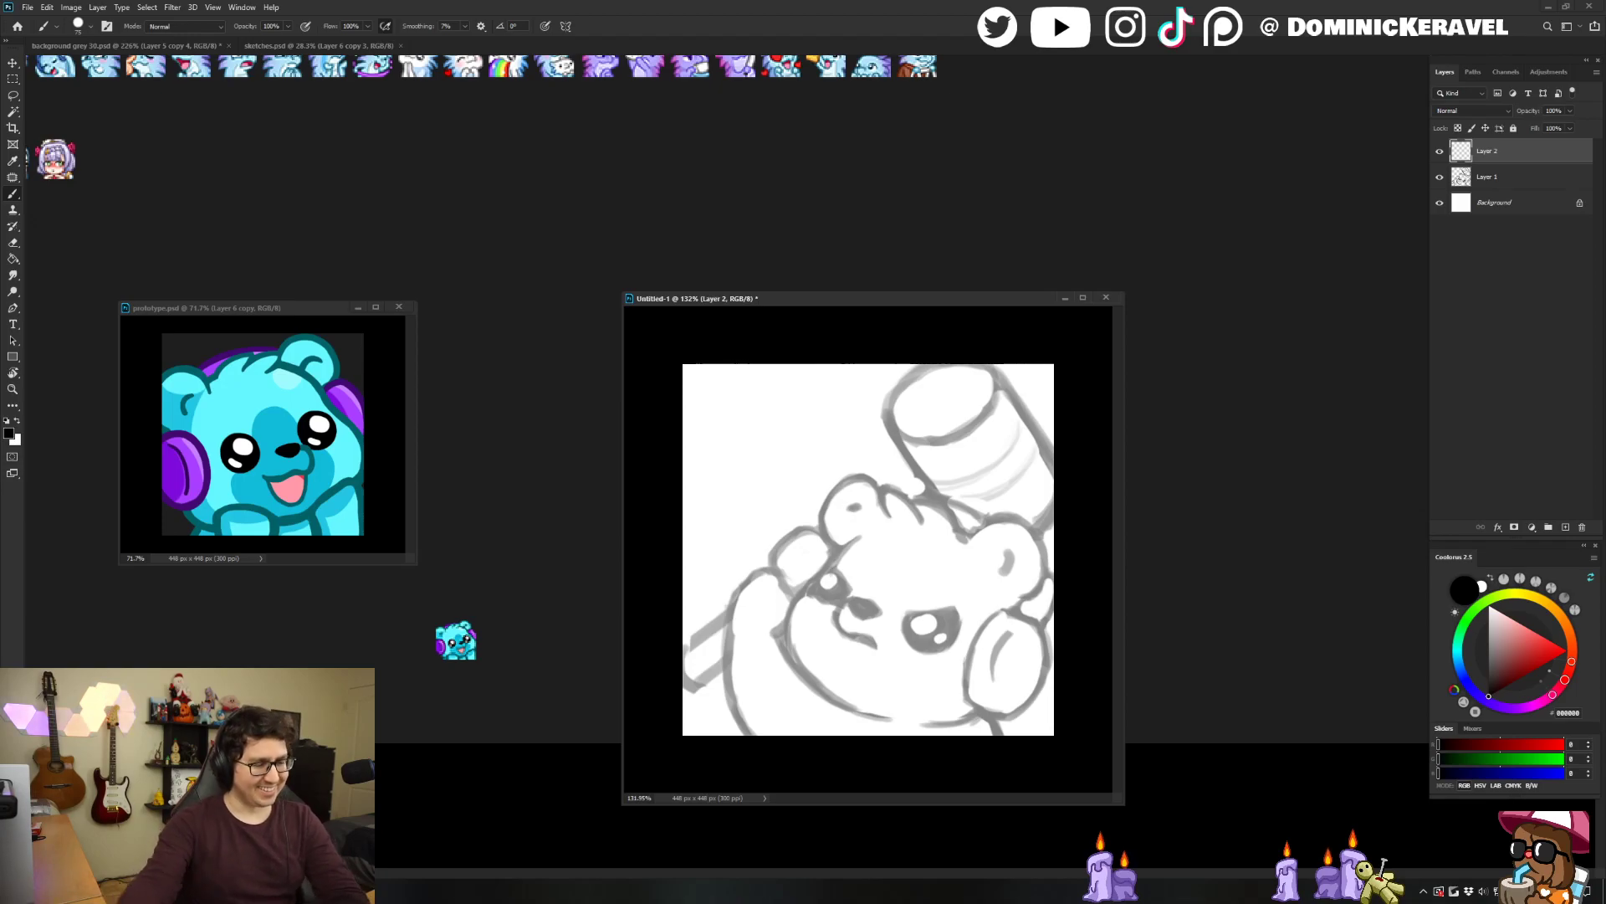
# Ink the bear's left cheek and jaw outline over the sketch with a smaller black brush.
pyautogui.moveTo(781, 298); pyautogui.dragTo(730, 285)
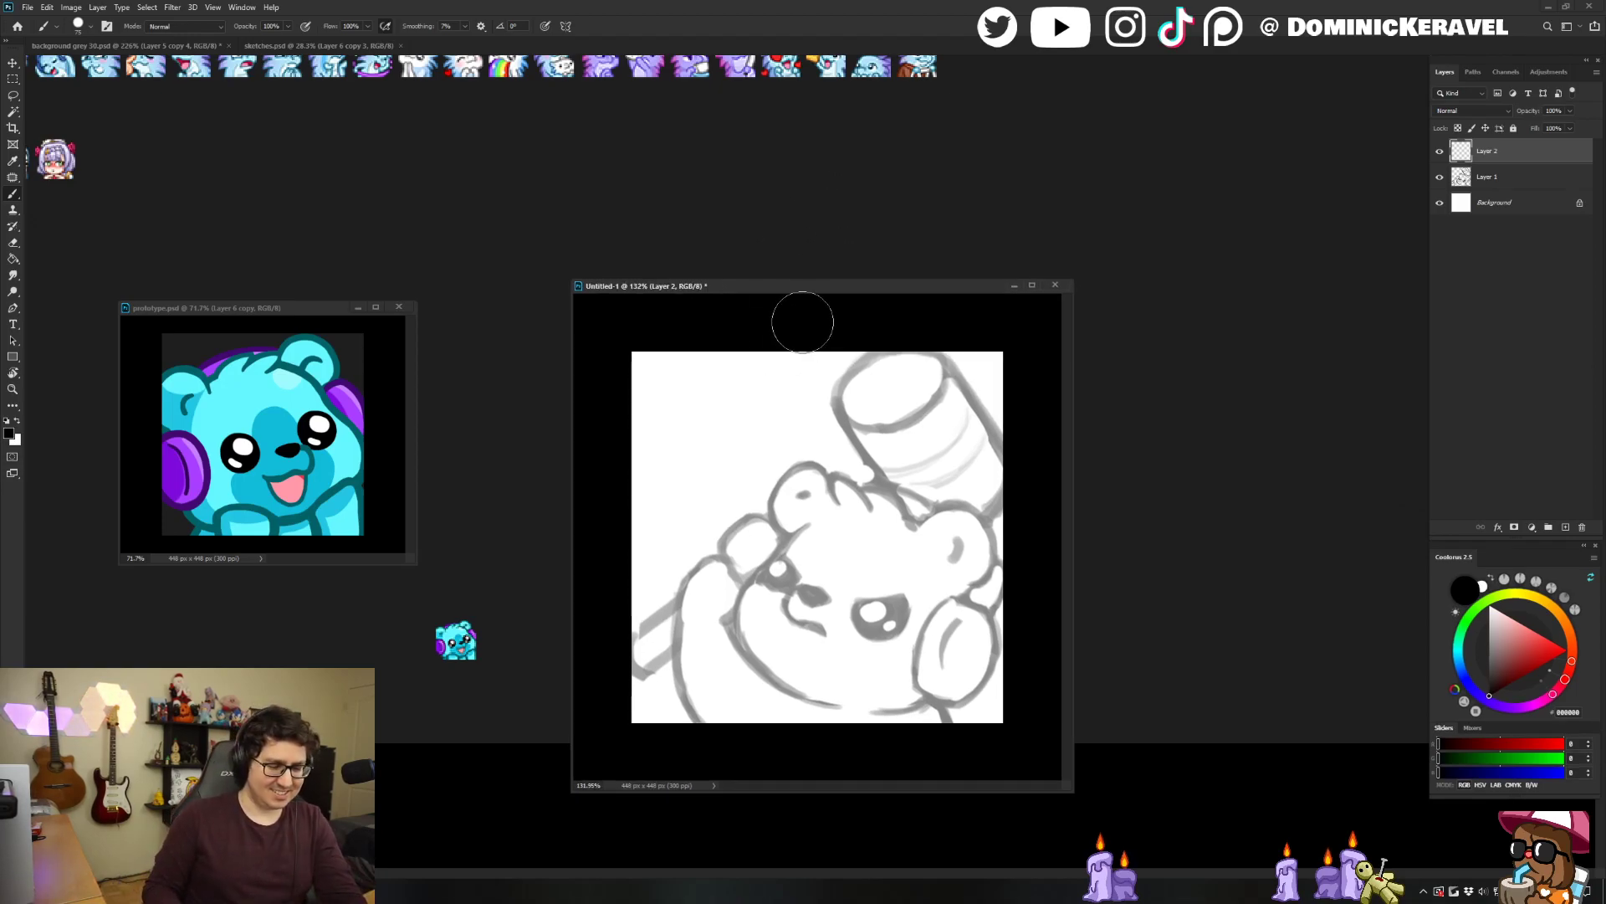
pyautogui.moveTo(780, 356); pyautogui.dragTo(751, 356)
pyautogui.moveTo(890, 416)
pyautogui.mouseDown()
pyautogui.moveTo(875, 416)
pyautogui.moveTo(880, 508)
pyautogui.mouseUp()
pyautogui.hotkey('ctrl', 'z')
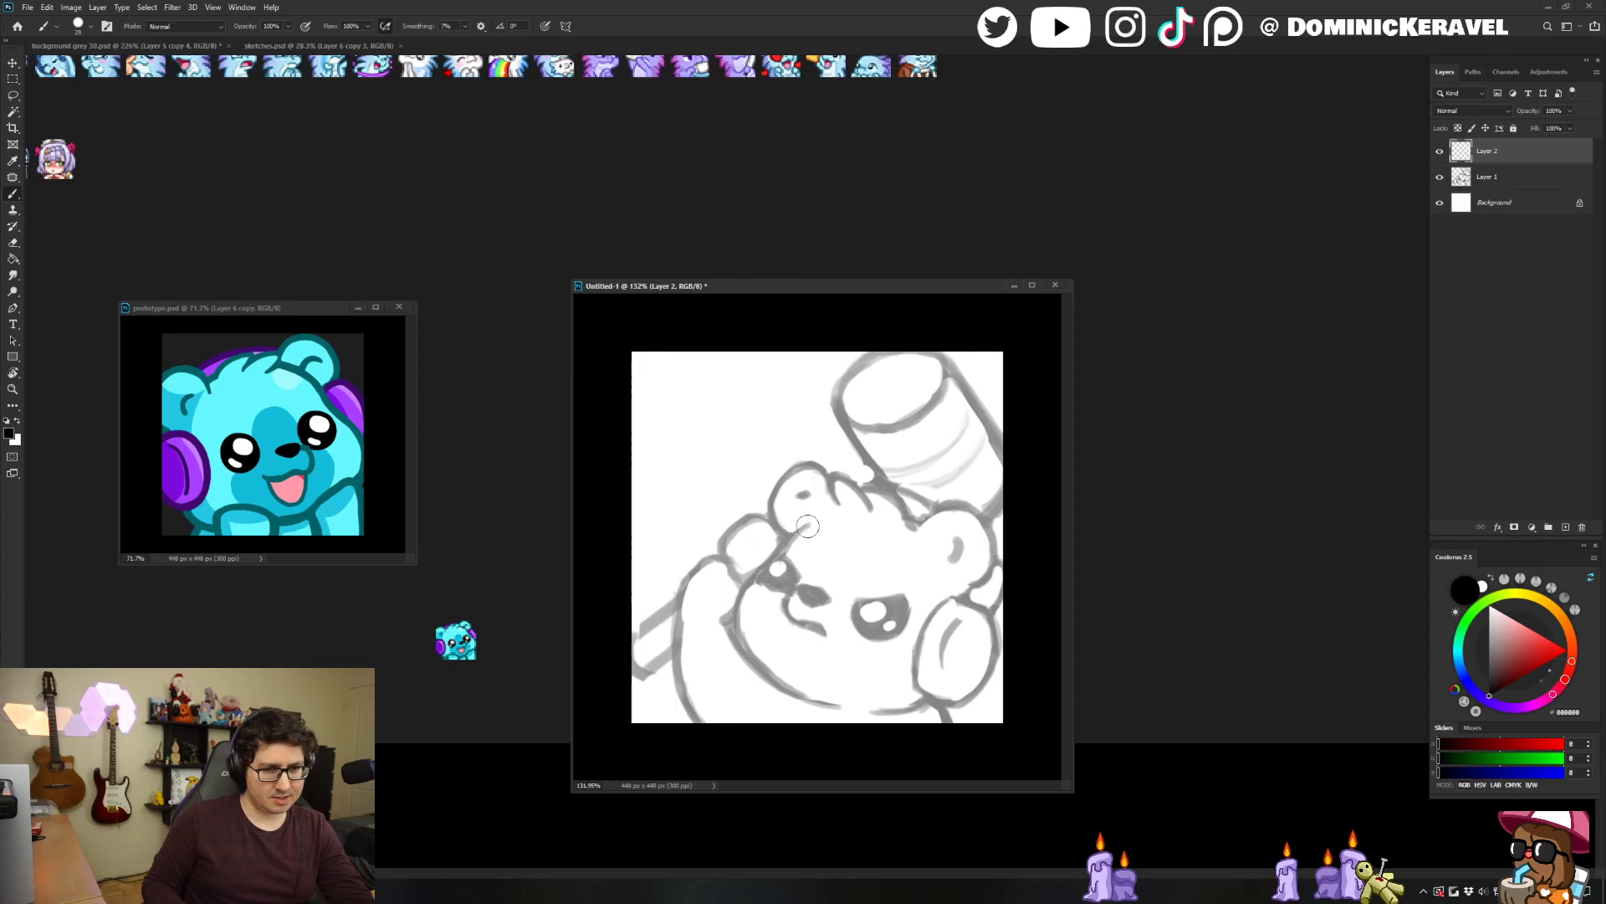
pyautogui.hotkey('ctrl', 'z')
pyautogui.moveTo(809, 526)
pyautogui.mouseDown()
pyautogui.moveTo(752, 580)
pyautogui.moveTo(737, 646)
pyautogui.moveTo(757, 676)
pyautogui.moveTo(838, 707)
pyautogui.mouseUp()
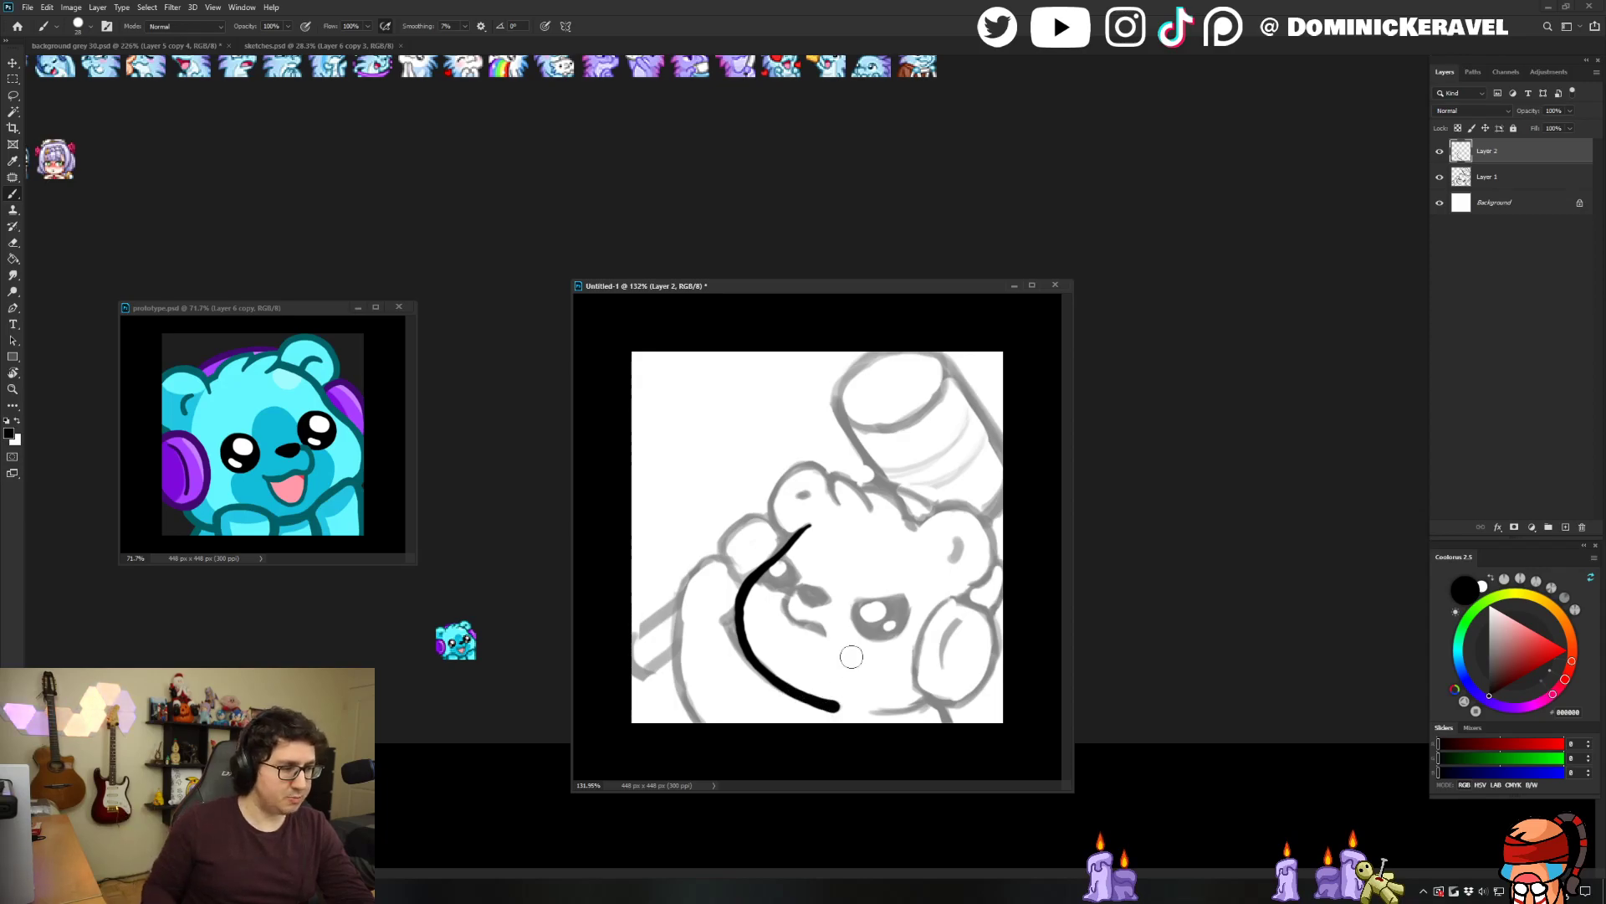
pyautogui.keyDown('alt'); pyautogui.rightClick(921, 620); pyautogui.keyUp('alt')
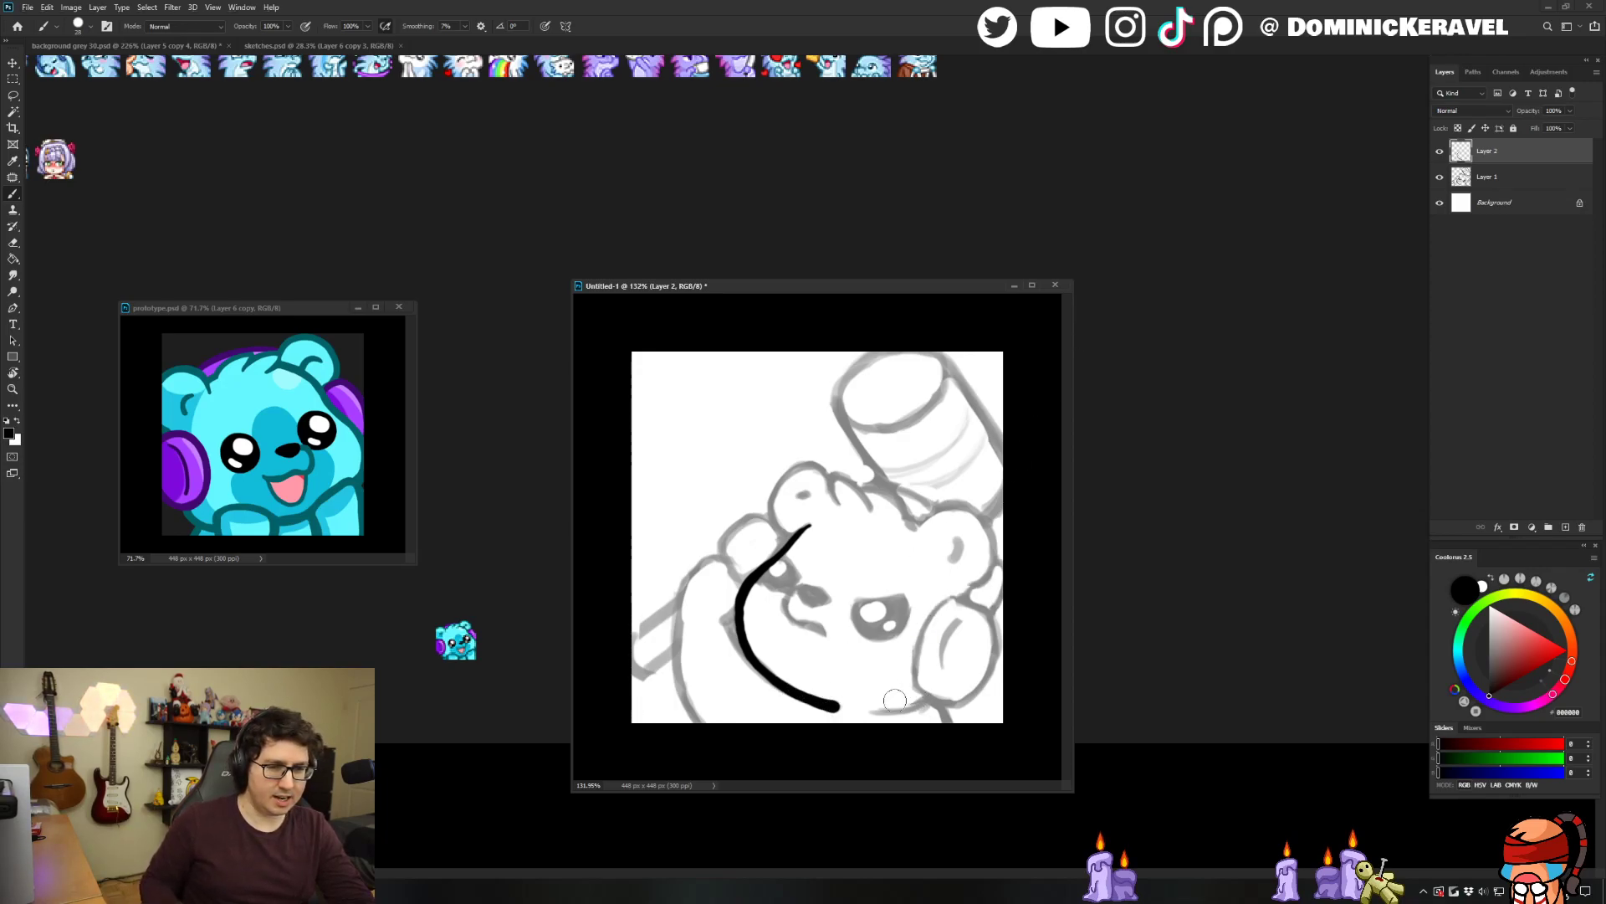
pyautogui.moveTo(872, 712); pyautogui.dragTo(931, 697)
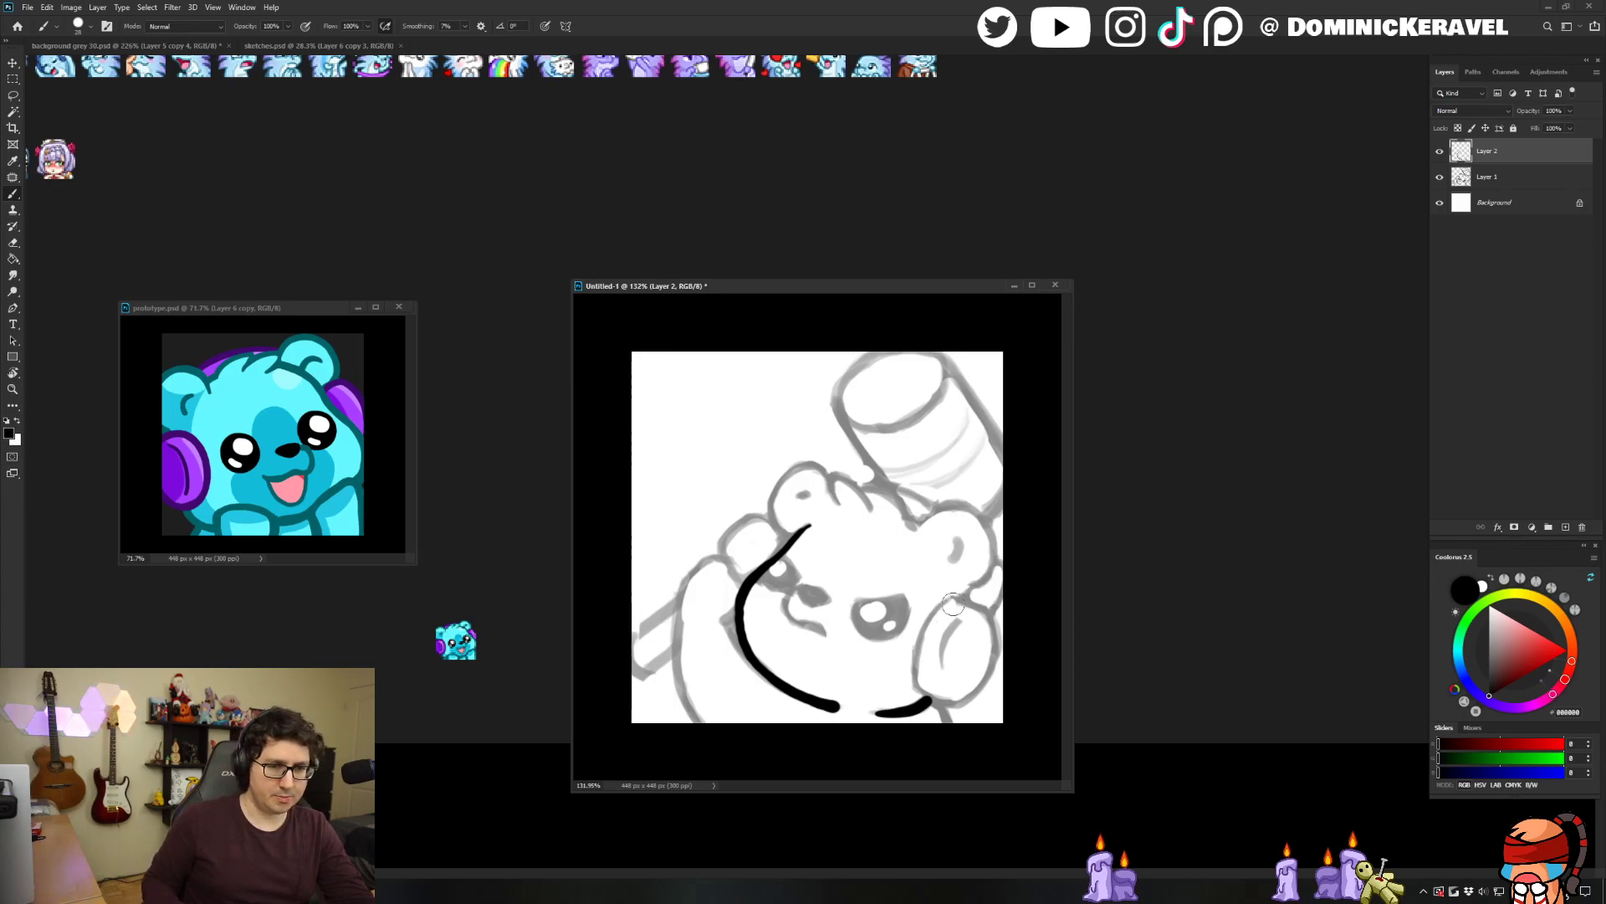
# Ink the oval headphone ear cup beside the face, clean up its lower edge and add its inner curve.
pyautogui.moveTo(956, 599)
pyautogui.mouseDown()
pyautogui.moveTo(925, 632)
pyautogui.moveTo(927, 691)
pyautogui.mouseUp()
pyautogui.moveTo(955, 599)
pyautogui.mouseDown()
pyautogui.moveTo(996, 623)
pyautogui.moveTo(1001, 661)
pyautogui.moveTo(961, 708)
pyautogui.mouseUp()
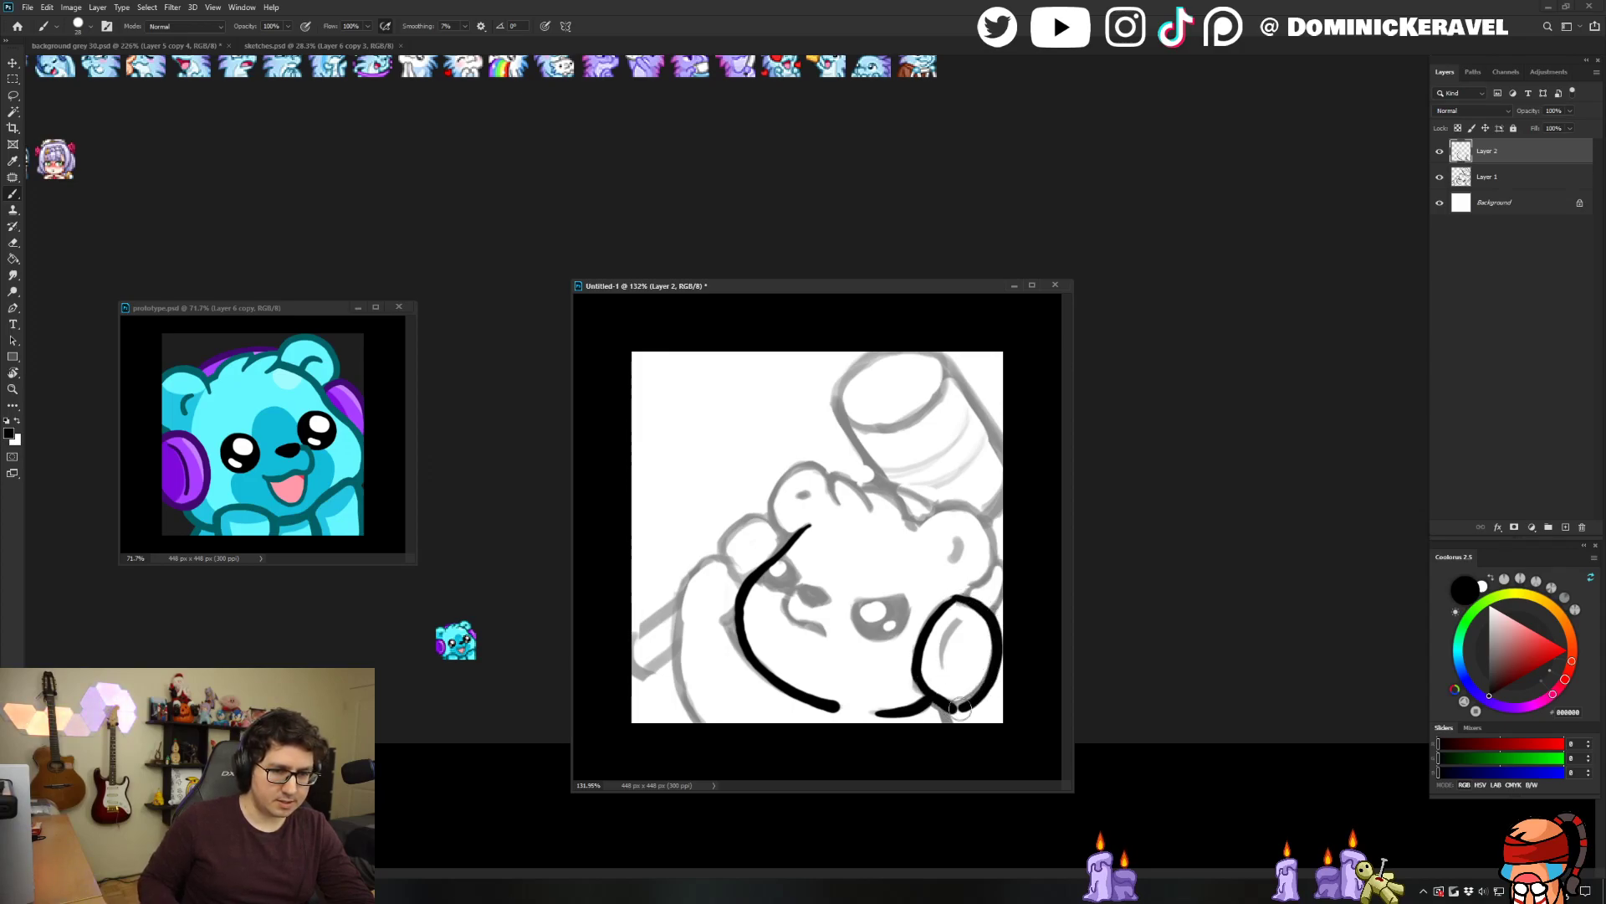
pyautogui.press('e')
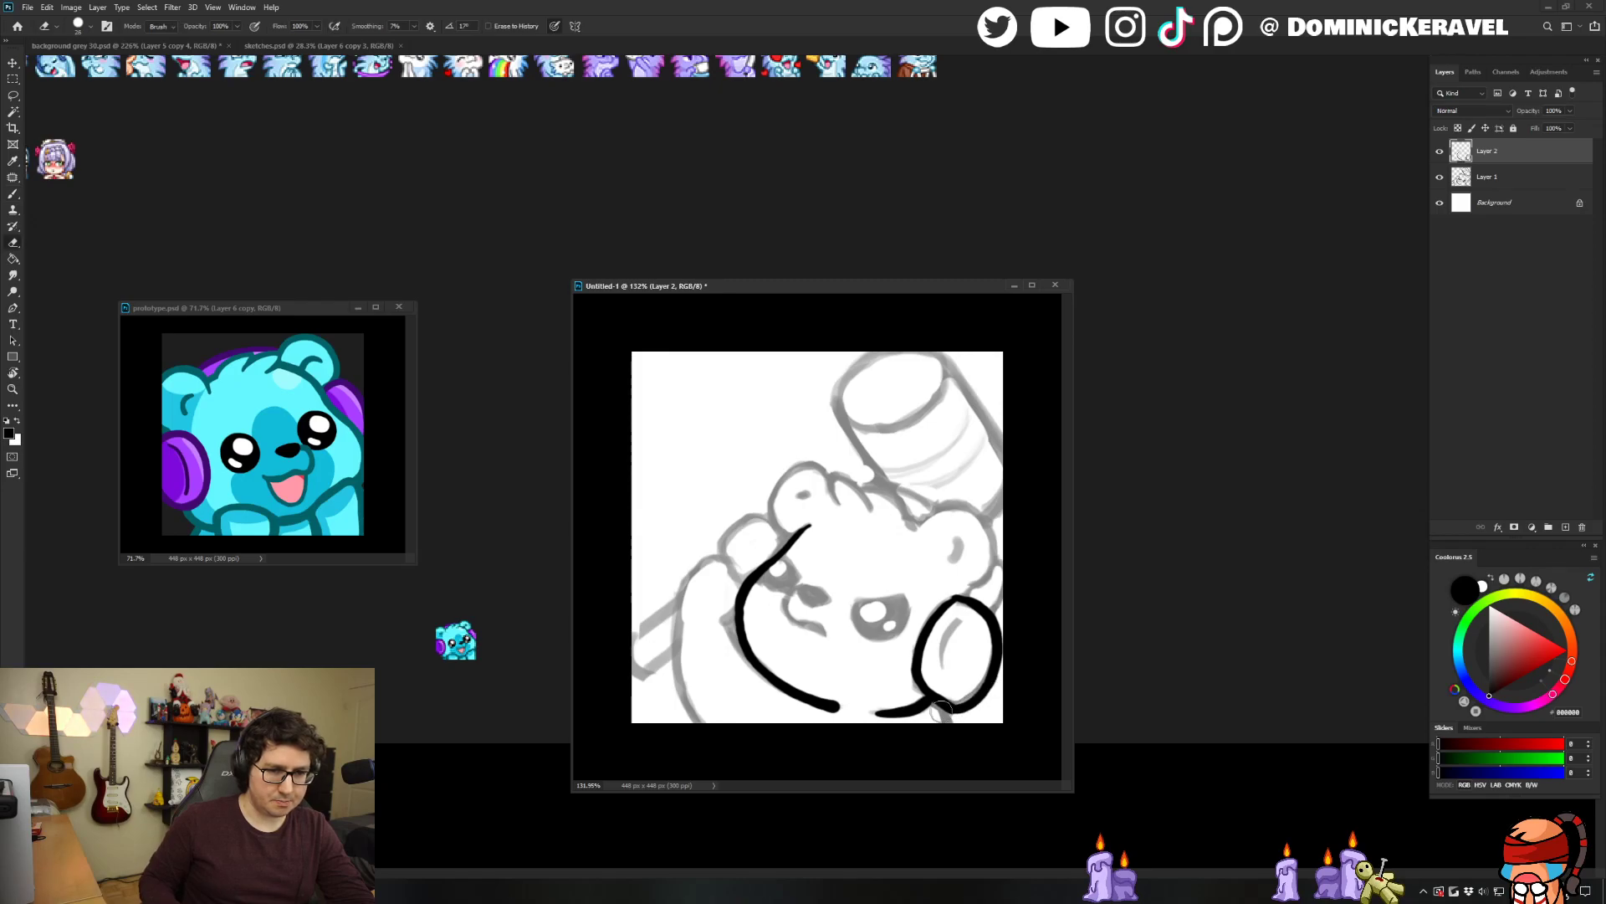
pyautogui.press('b')
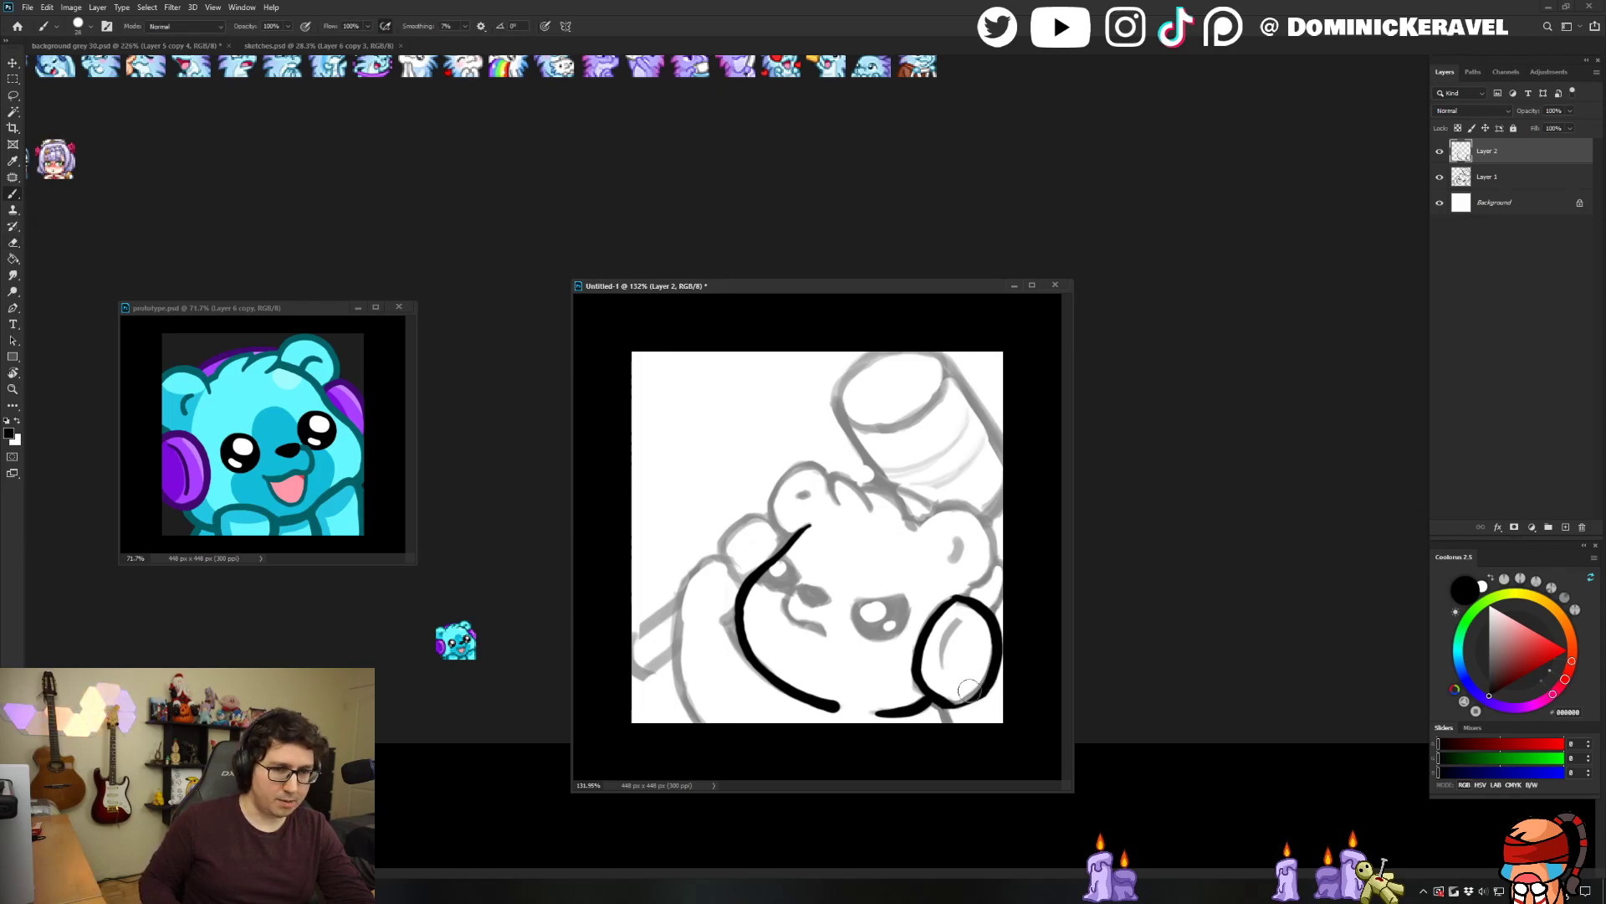
pyautogui.press('e')
pyautogui.press('b')
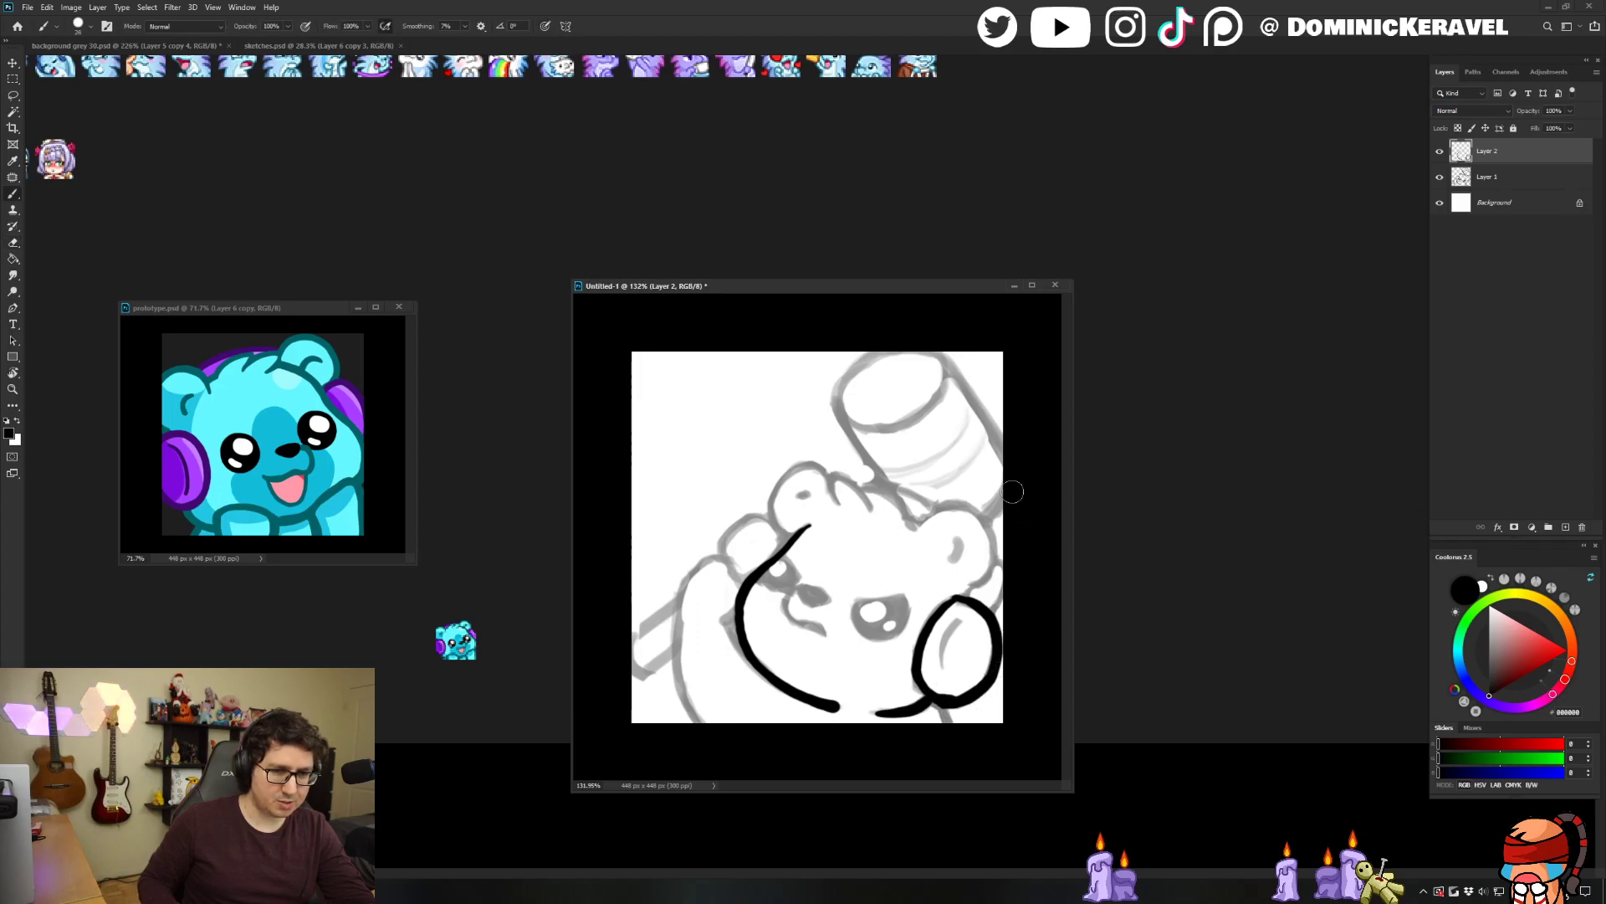
pyautogui.press('e')
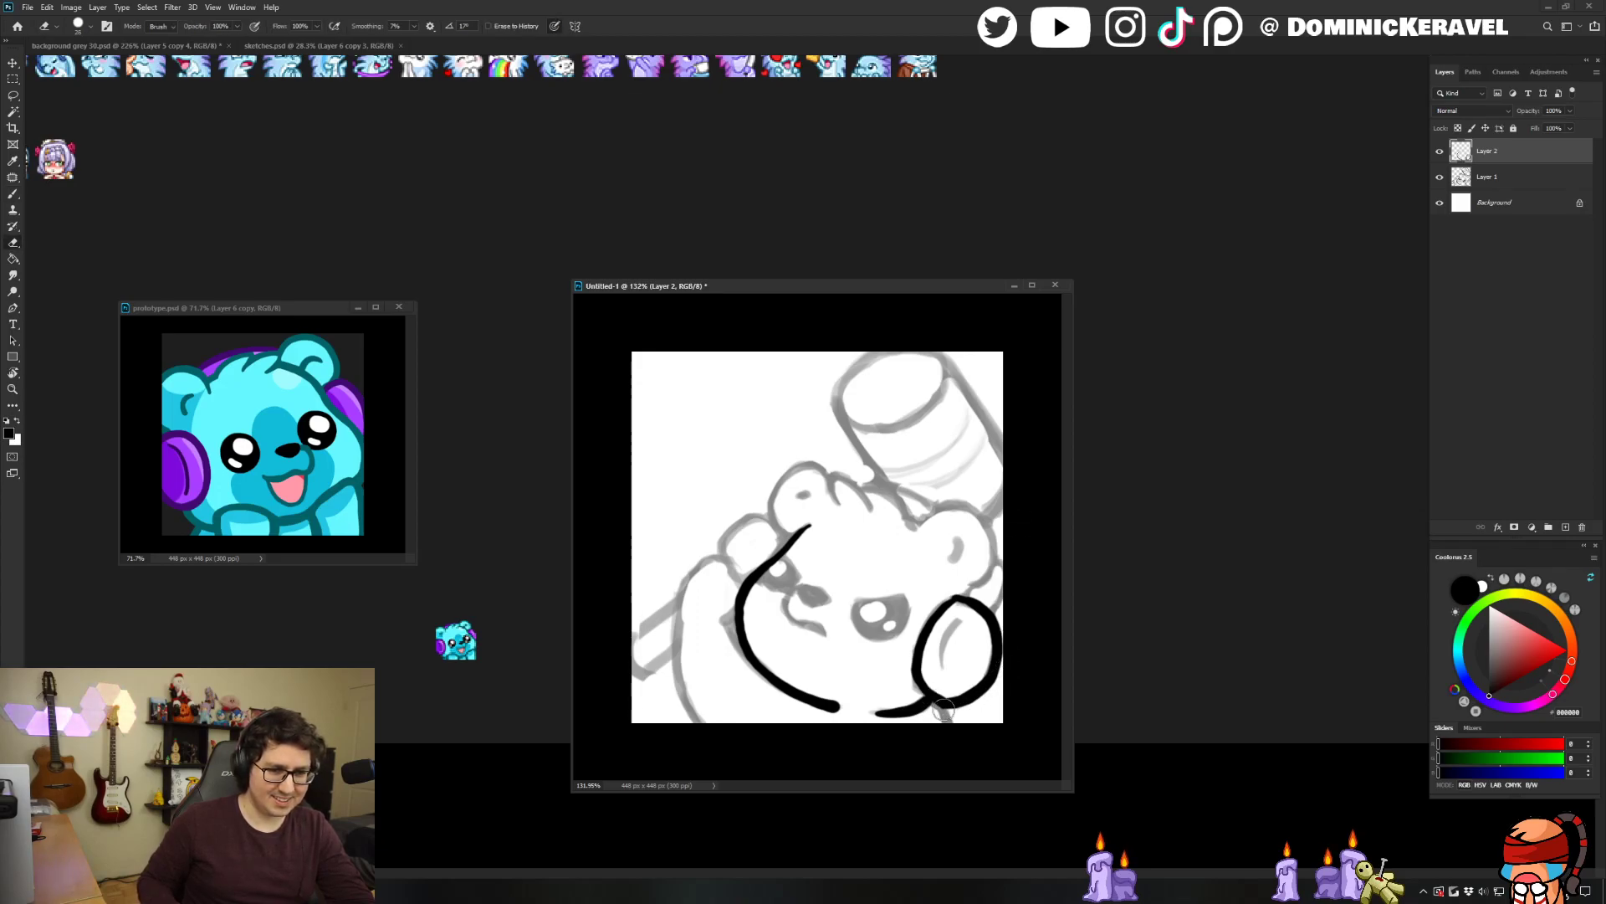
pyautogui.press('b')
pyautogui.moveTo(964, 617); pyautogui.dragTo(943, 673)
pyautogui.hotkey('ctrl', 'z')
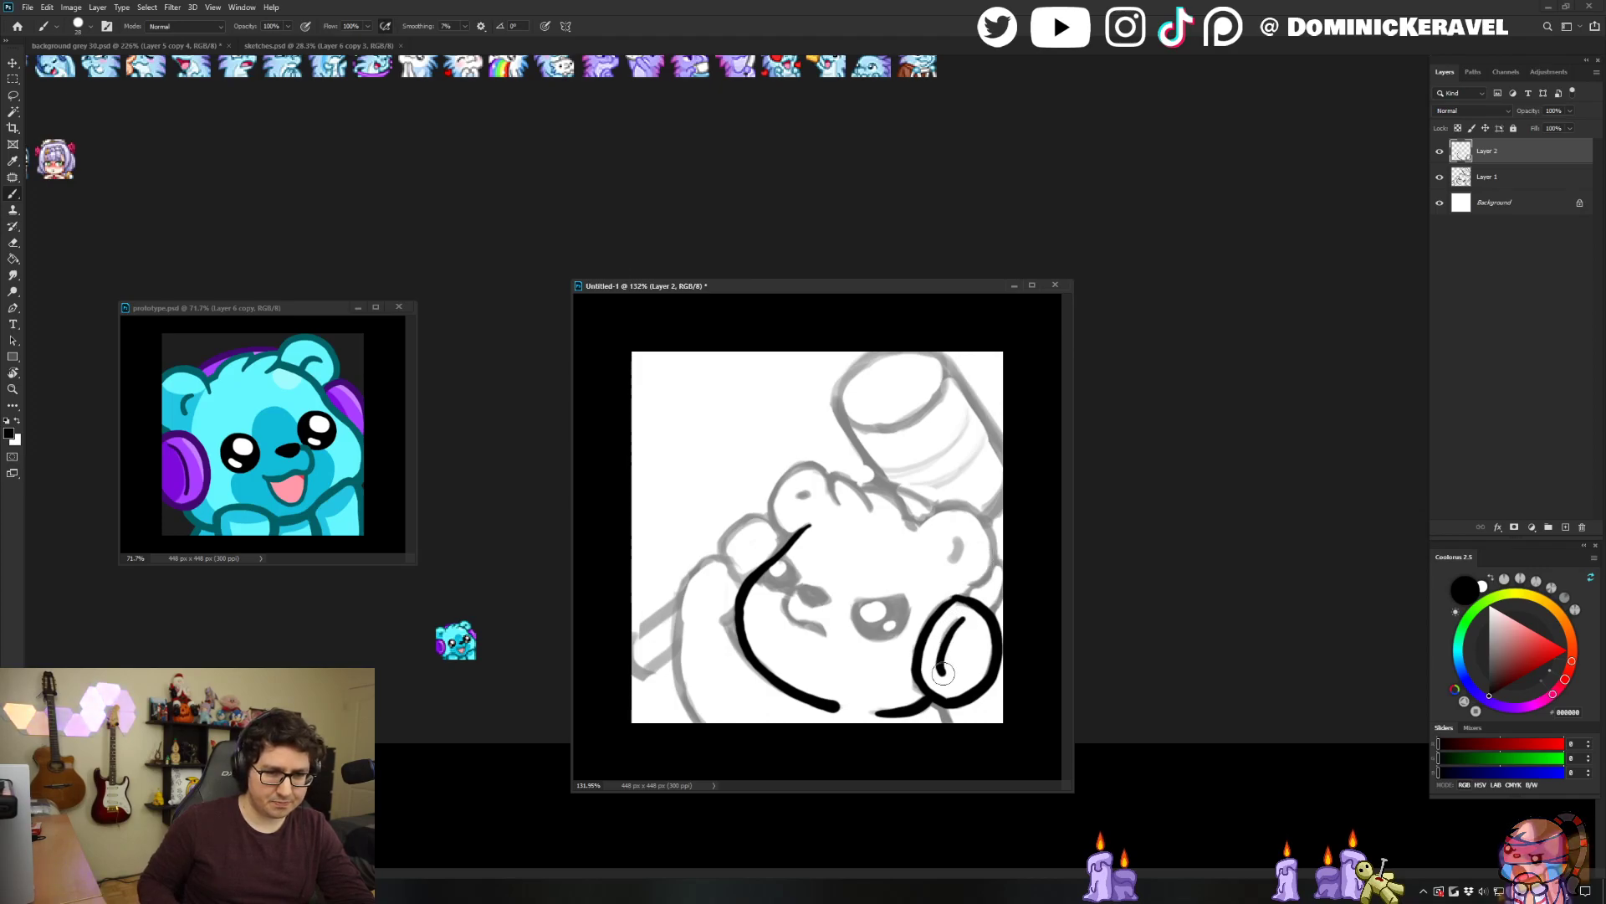
# Ink the bear's right ear and the hair tufts along the top of the head.
pyautogui.moveTo(922, 527)
pyautogui.mouseDown()
pyautogui.moveTo(964, 506)
pyautogui.moveTo(985, 527)
pyautogui.moveTo(991, 554)
pyautogui.moveTo(955, 594)
pyautogui.mouseUp()
pyautogui.hotkey('ctrl', 'z')
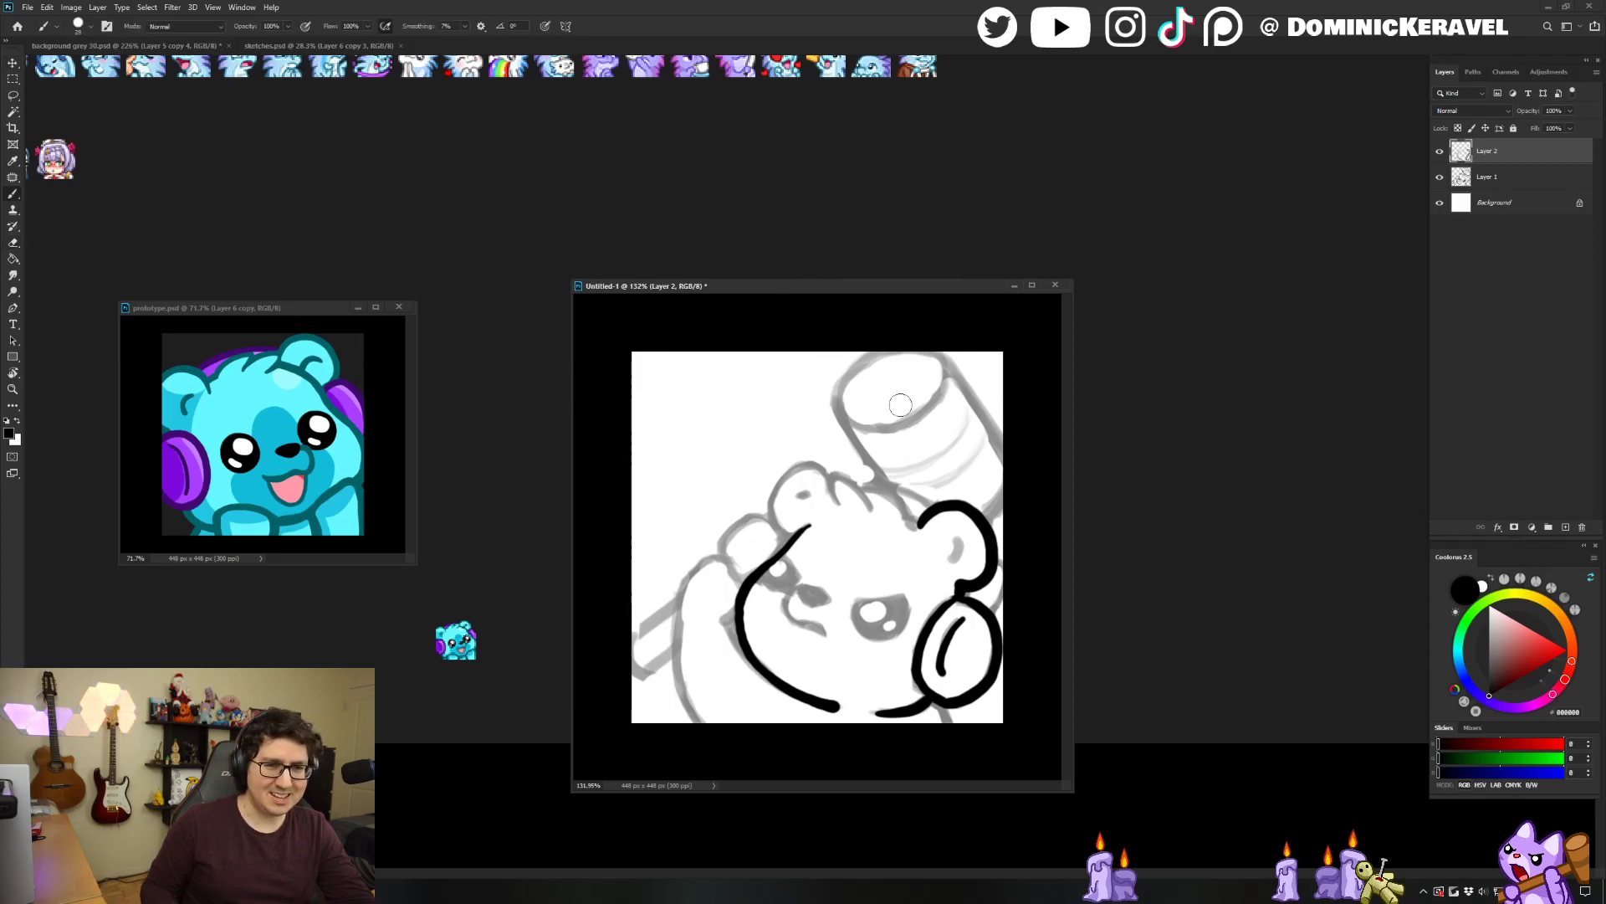
pyautogui.moveTo(865, 486)
pyautogui.mouseDown()
pyautogui.moveTo(911, 517)
pyautogui.moveTo(896, 506)
pyautogui.mouseUp()
pyautogui.hotkey('ctrl', 'z')
pyautogui.hotkey('ctrl', 'z')
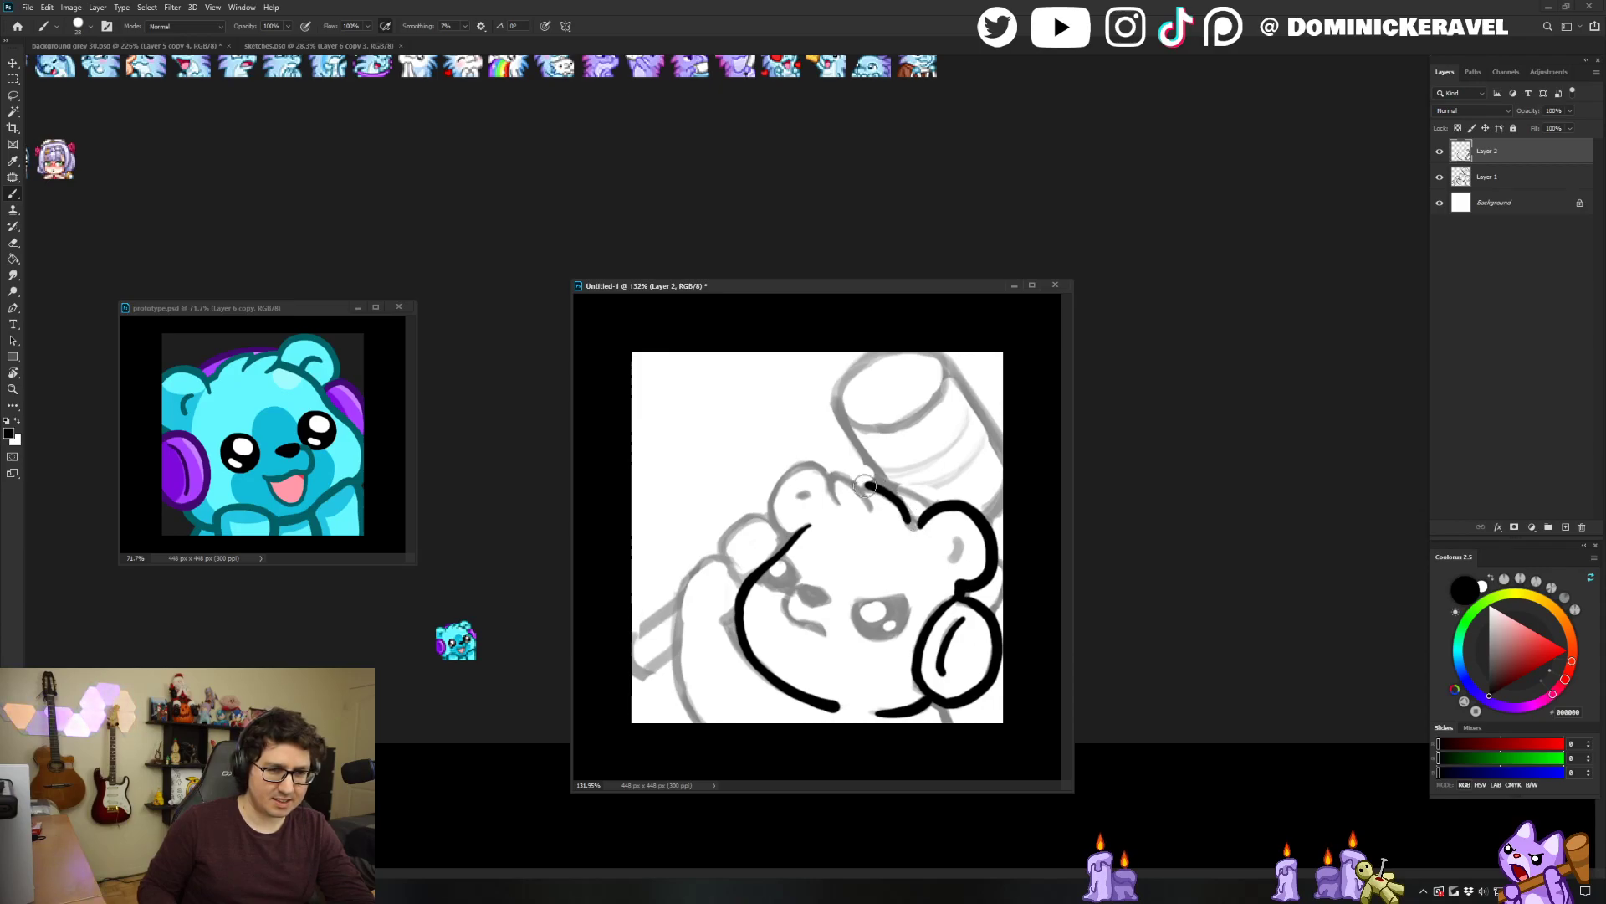
pyautogui.moveTo(870, 502); pyautogui.dragTo(833, 476)
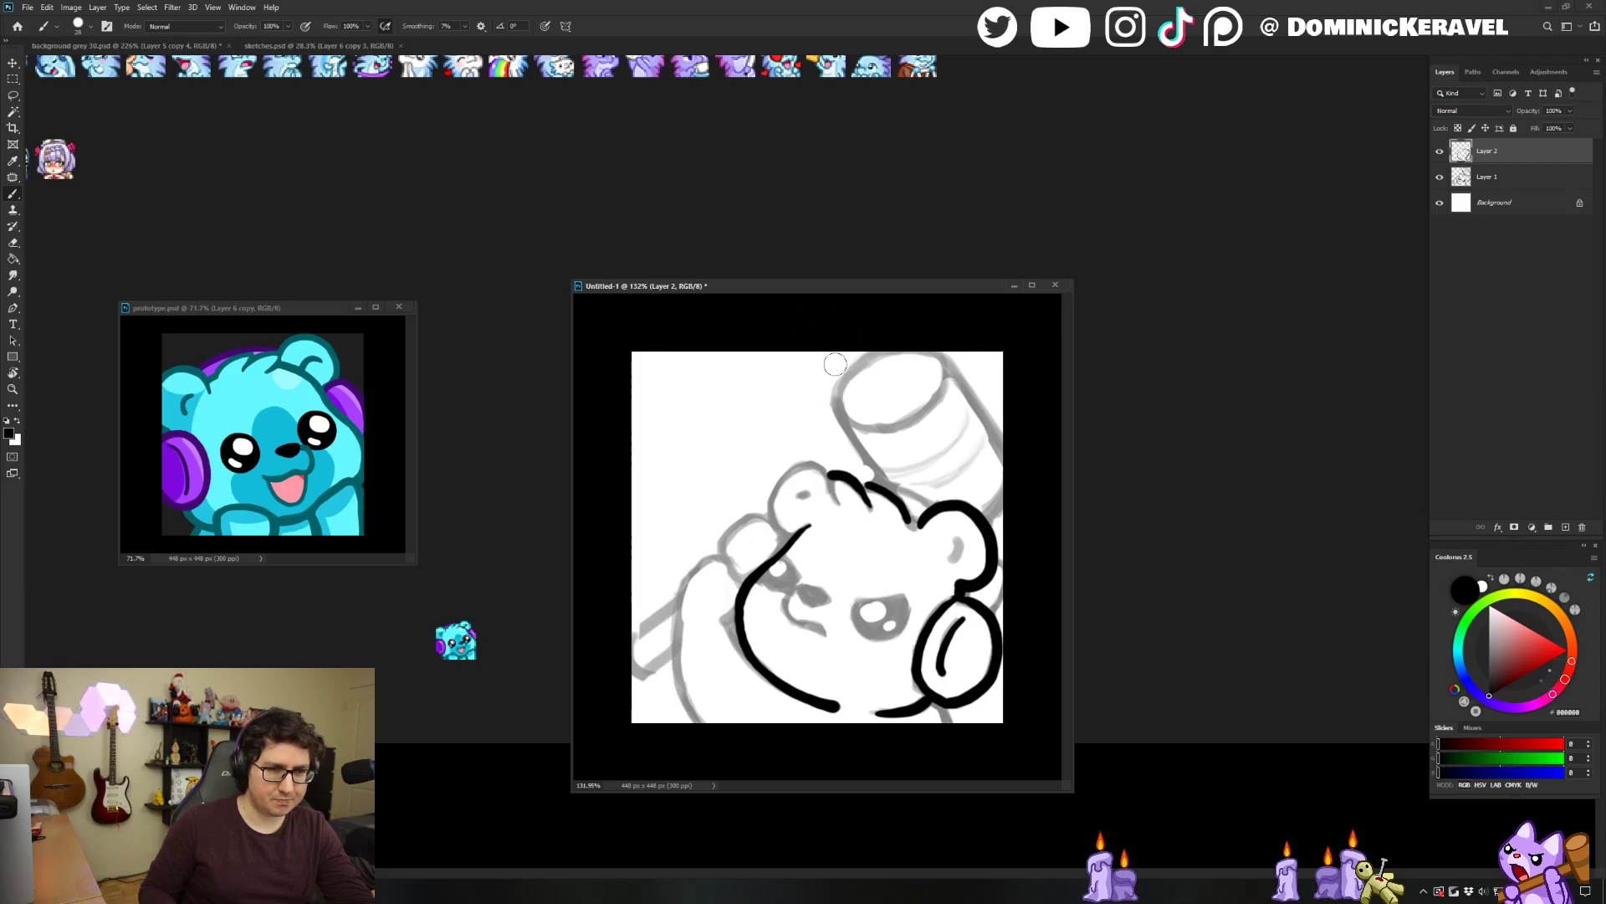
# Ink the outline of the bear's left ear from the hair tufts down to the side of the face.
pyautogui.moveTo(830, 476)
pyautogui.mouseDown()
pyautogui.moveTo(841, 505)
pyautogui.moveTo(804, 462)
pyautogui.moveTo(775, 474)
pyautogui.moveTo(769, 527)
pyautogui.moveTo(810, 530)
pyautogui.moveTo(819, 471)
pyautogui.moveTo(780, 485)
pyautogui.moveTo(775, 508)
pyautogui.moveTo(796, 469)
pyautogui.moveTo(768, 517)
pyautogui.moveTo(809, 527)
pyautogui.mouseUp()
pyautogui.hotkey('ctrl', 'z')
pyautogui.hotkey('ctrl', 'z')
pyautogui.hotkey('ctrl', 'z')
pyautogui.hotkey('ctrl', 'z')
pyautogui.hotkey('ctrl', 'z')
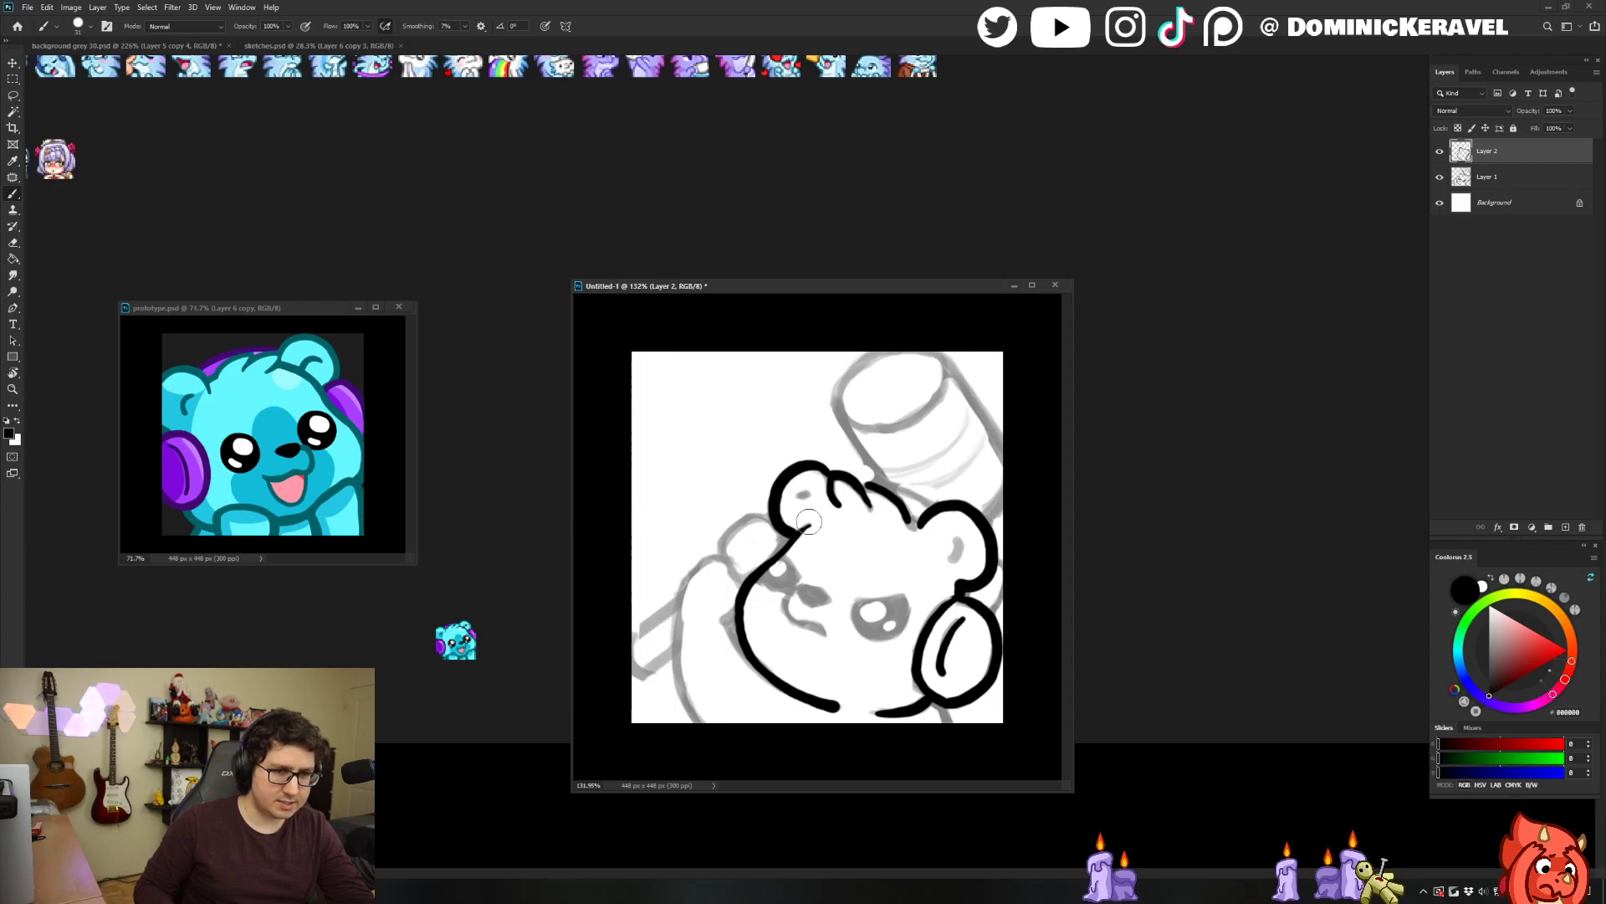
pyautogui.hotkey('ctrl', 'z')
# Draw the small inner-ear marks in both of the bear's ears, redoing the strokes as needed.
pyautogui.moveTo(955, 539); pyautogui.dragTo(960, 550)
pyautogui.hotkey('ctrl', 'z')
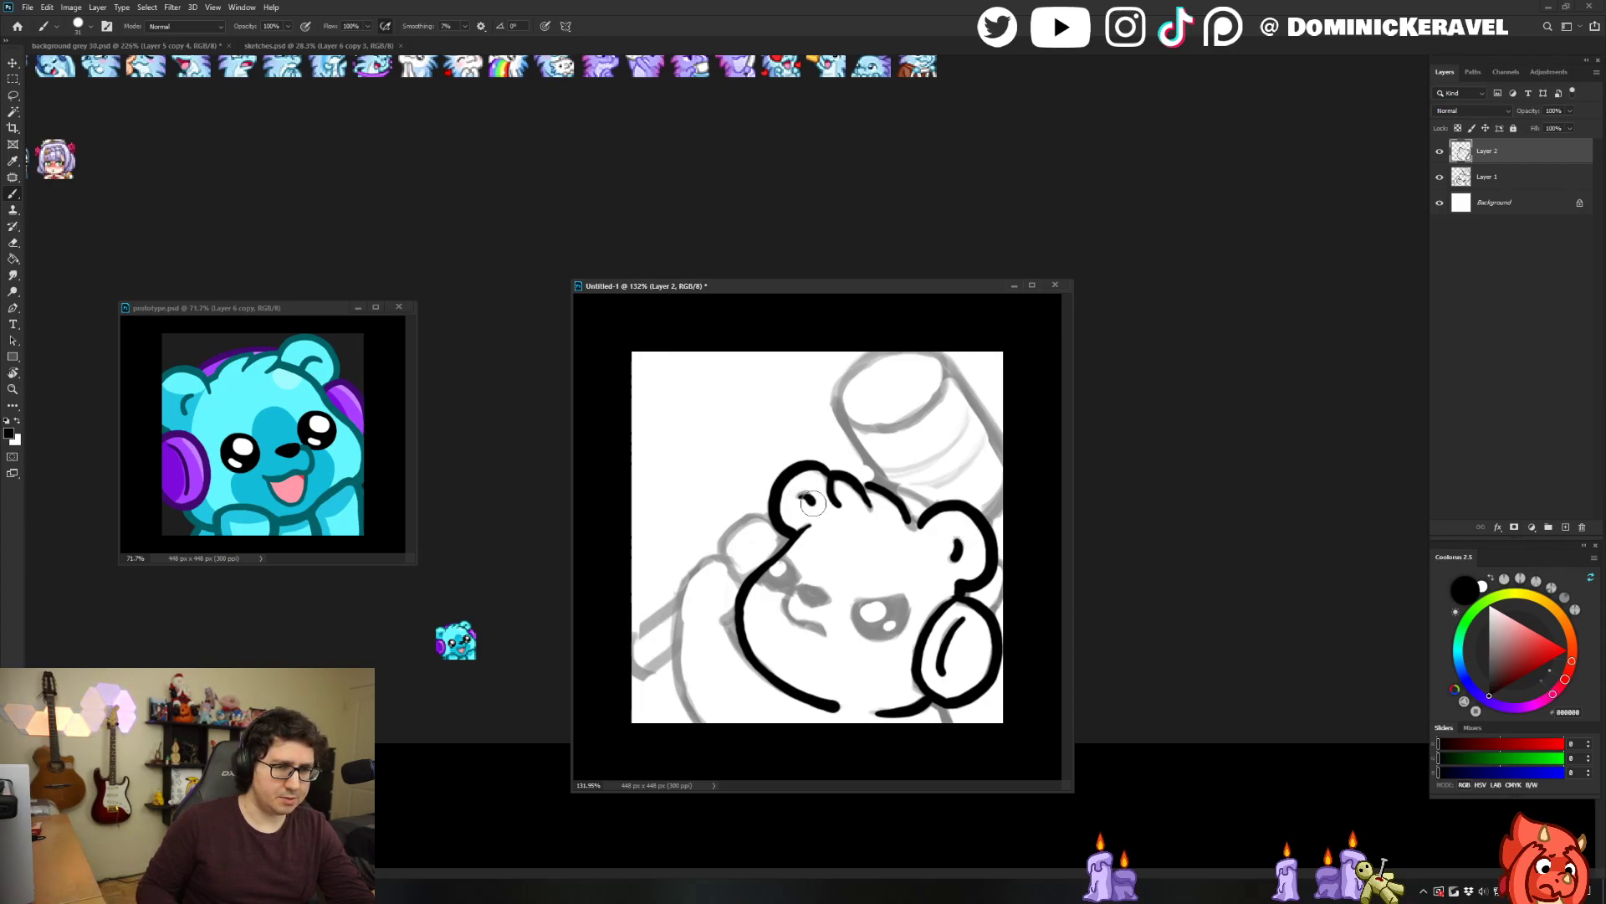
pyautogui.moveTo(797, 502); pyautogui.dragTo(817, 502)
pyautogui.press('e')
pyautogui.press('v')
pyautogui.hotkey('ctrl', 'z')
pyautogui.press('b')
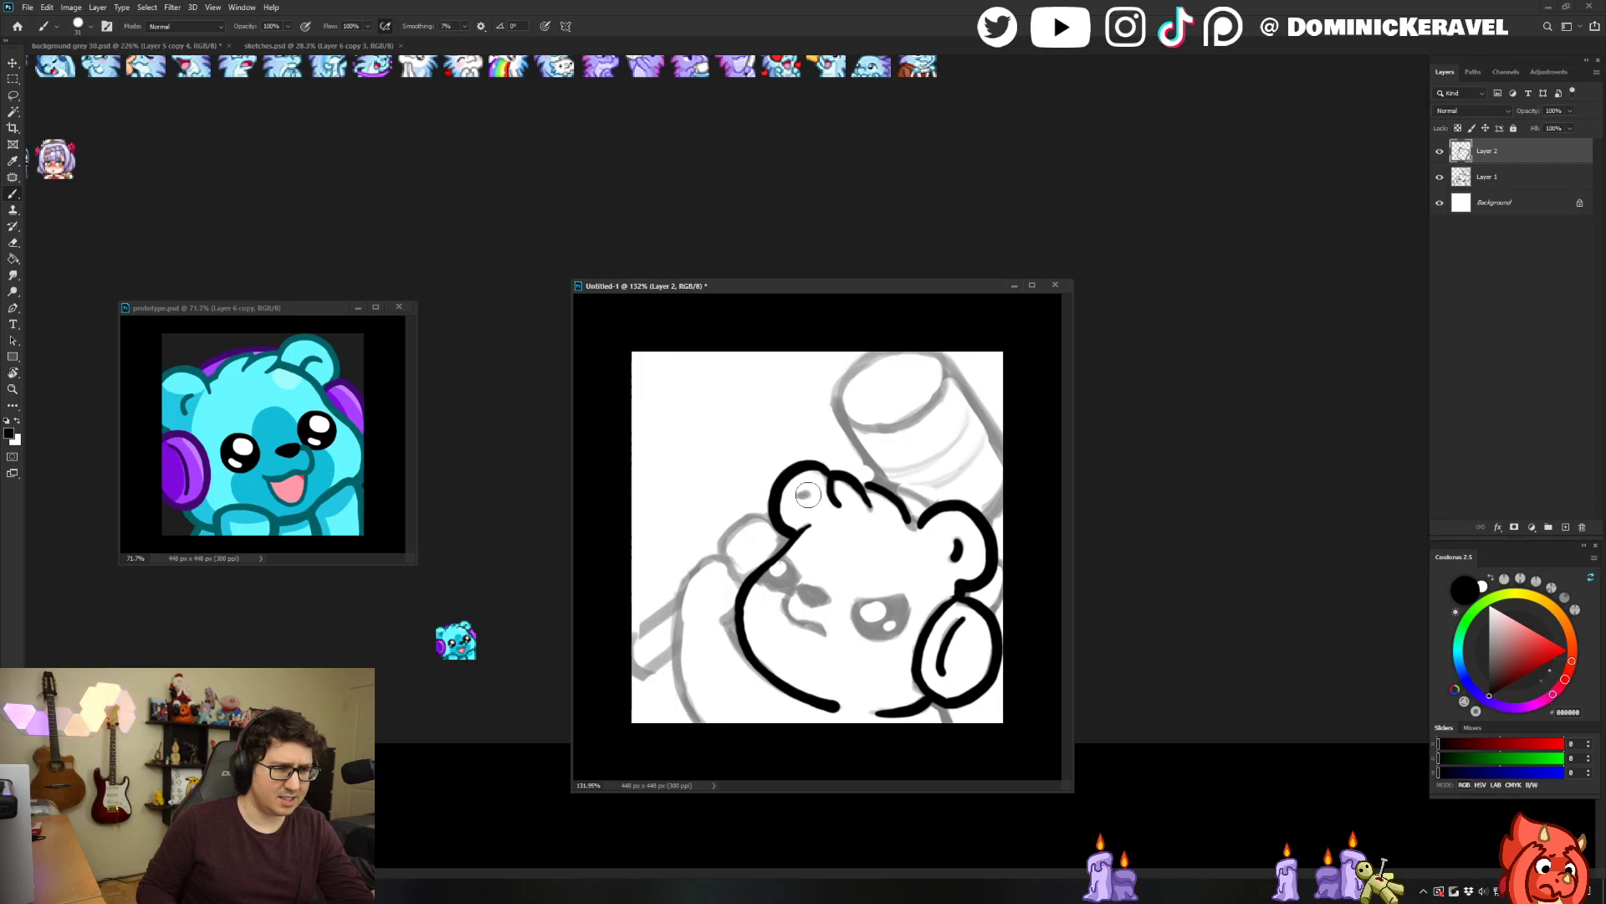
pyautogui.press('e')
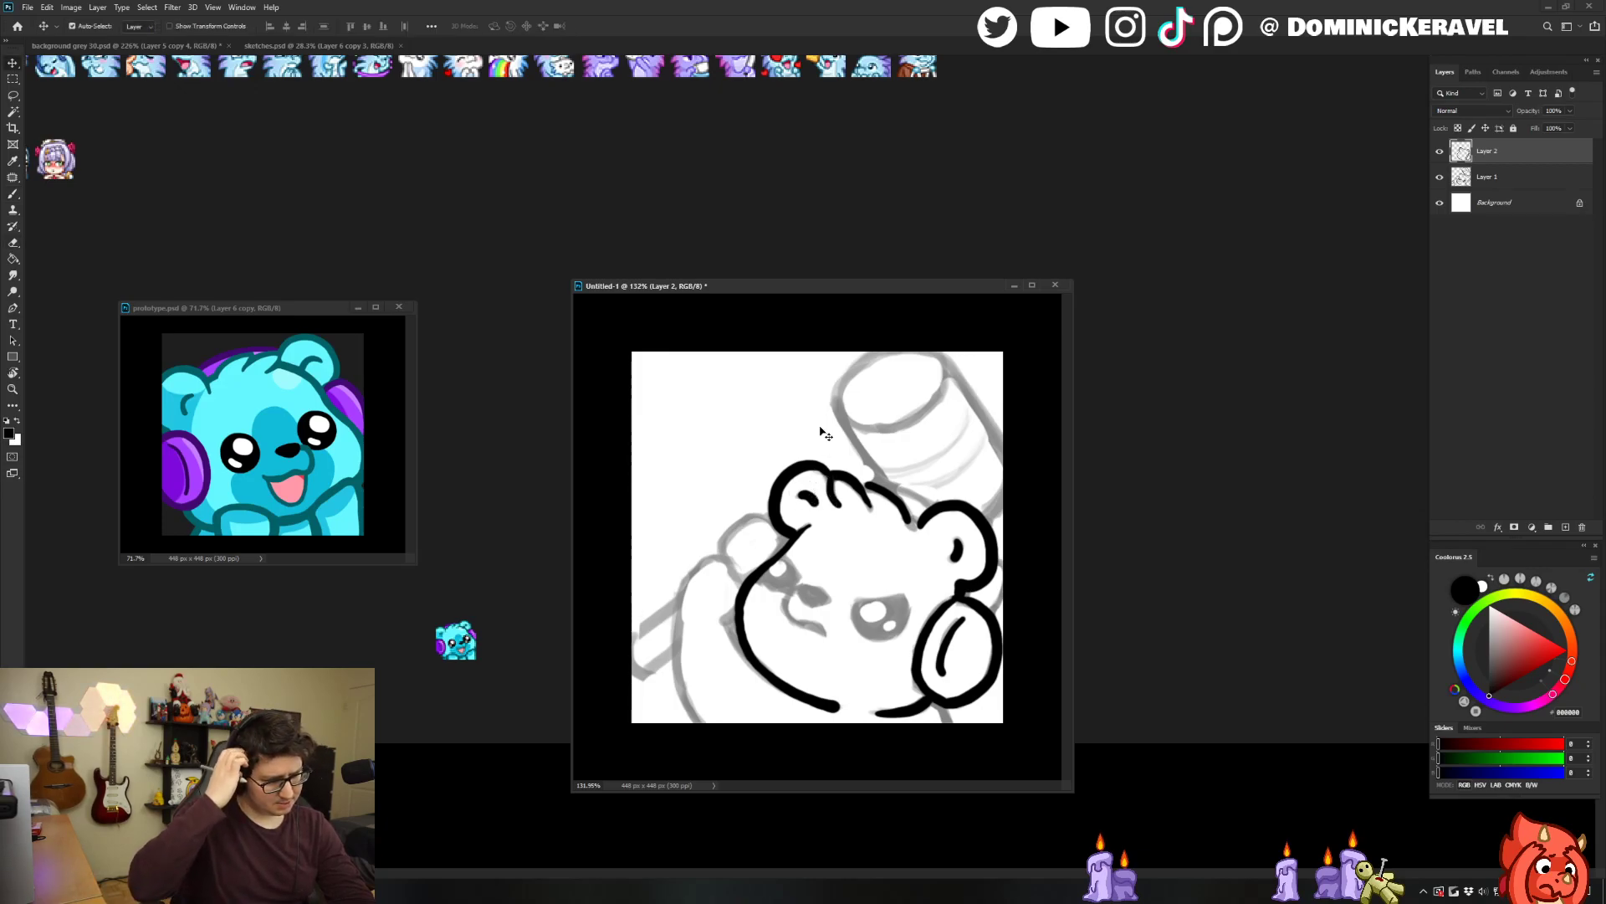
pyautogui.press('b')
# Thicken the shadow along the left cheek line and ink the outline of the bear's raised arm.
pyautogui.moveTo(723, 621)
pyautogui.mouseDown()
pyautogui.moveTo(742, 608)
pyautogui.moveTo(750, 657)
pyautogui.mouseUp()
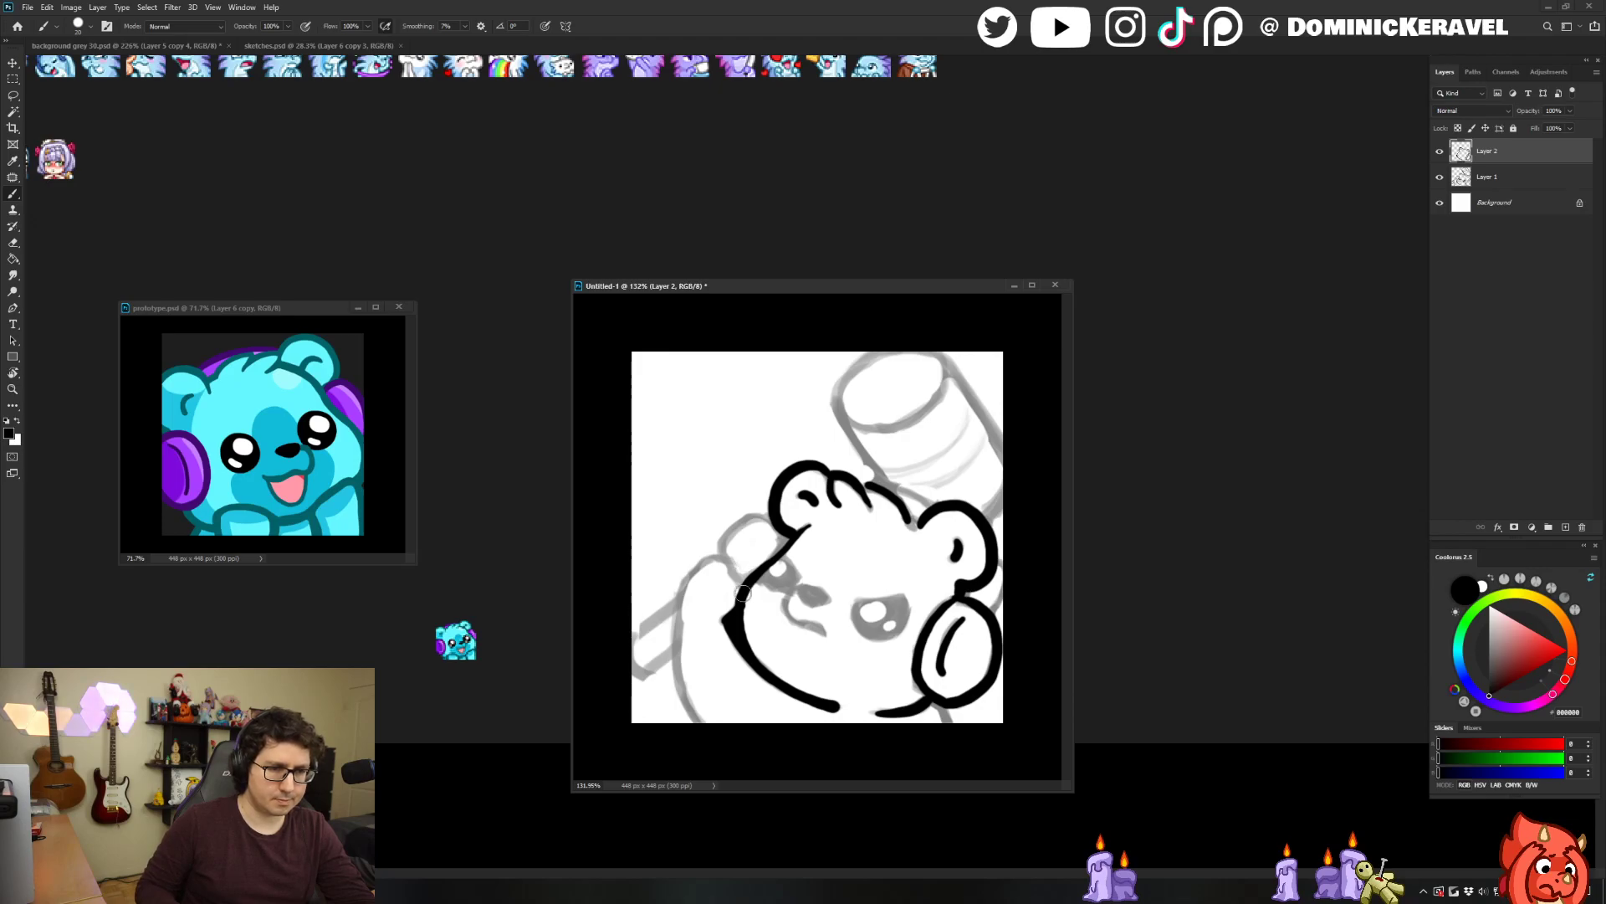
pyautogui.moveTo(731, 575)
pyautogui.mouseDown()
pyautogui.moveTo(714, 556)
pyautogui.moveTo(674, 604)
pyautogui.moveTo(710, 727)
pyautogui.mouseUp()
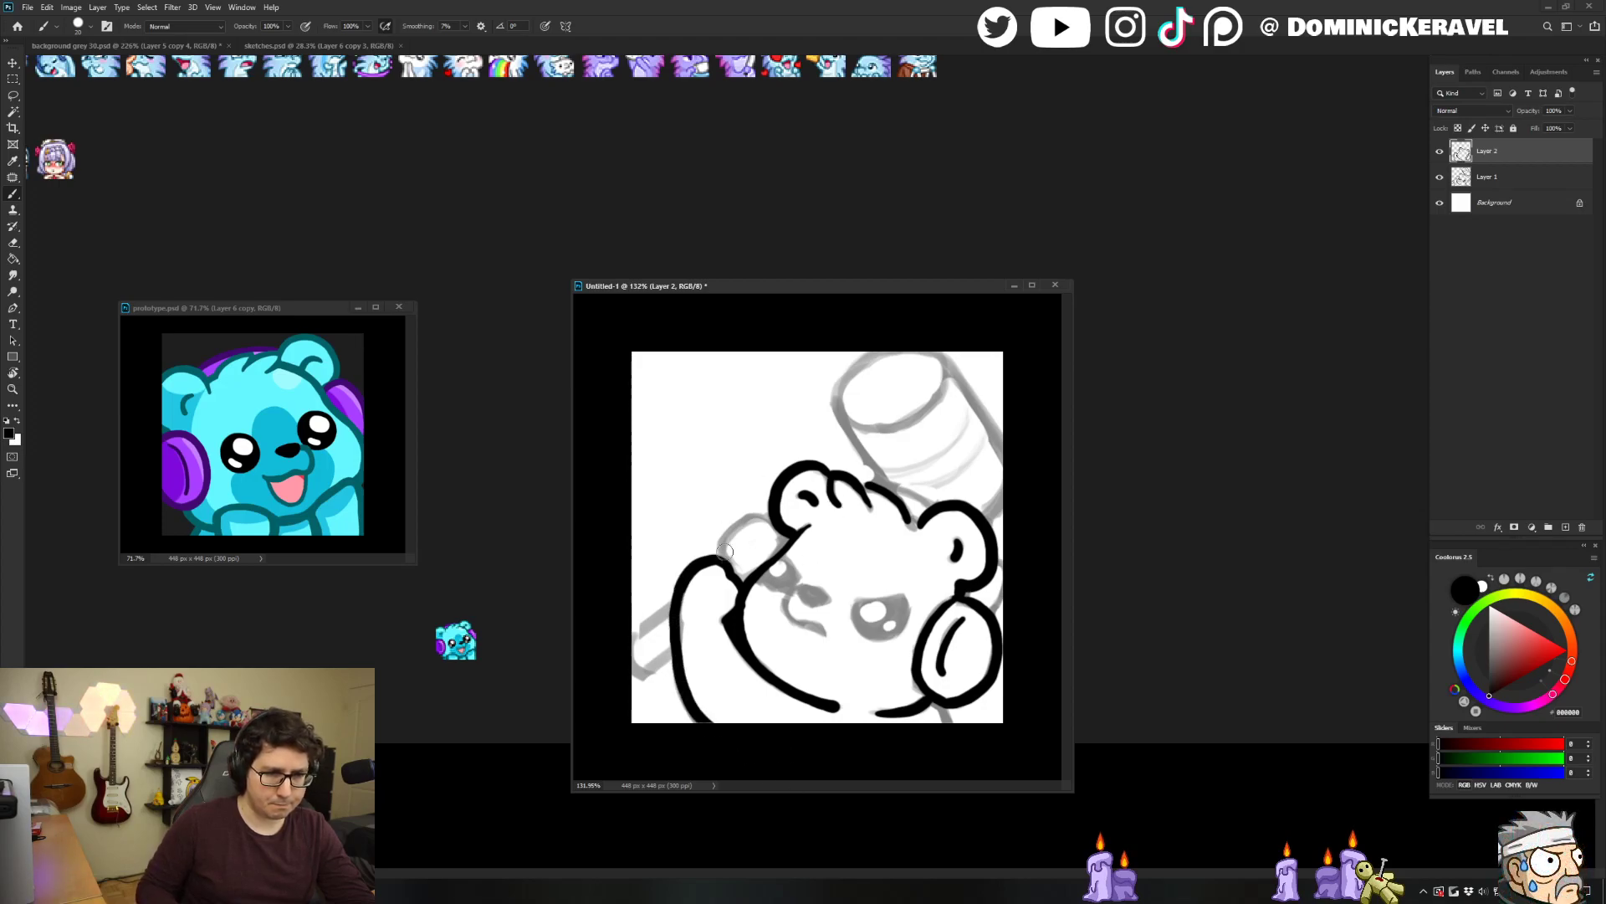
# Ink the rounded outline of the bear's raised paw above the arm and clean up the line where paw and arm meet.
pyautogui.moveTo(717, 552)
pyautogui.mouseDown()
pyautogui.moveTo(751, 515)
pyautogui.moveTo(778, 534)
pyautogui.moveTo(757, 587)
pyautogui.moveTo(728, 564)
pyautogui.moveTo(734, 608)
pyautogui.moveTo(719, 572)
pyautogui.moveTo(730, 587)
pyautogui.moveTo(697, 627)
pyautogui.moveTo(745, 590)
pyautogui.moveTo(721, 559)
pyautogui.moveTo(735, 574)
pyautogui.moveTo(712, 639)
pyautogui.moveTo(653, 642)
pyautogui.moveTo(713, 655)
pyautogui.moveTo(652, 686)
pyautogui.mouseUp()
pyautogui.press('e')
pyautogui.press('b')
pyautogui.press('e')
pyautogui.press('v')
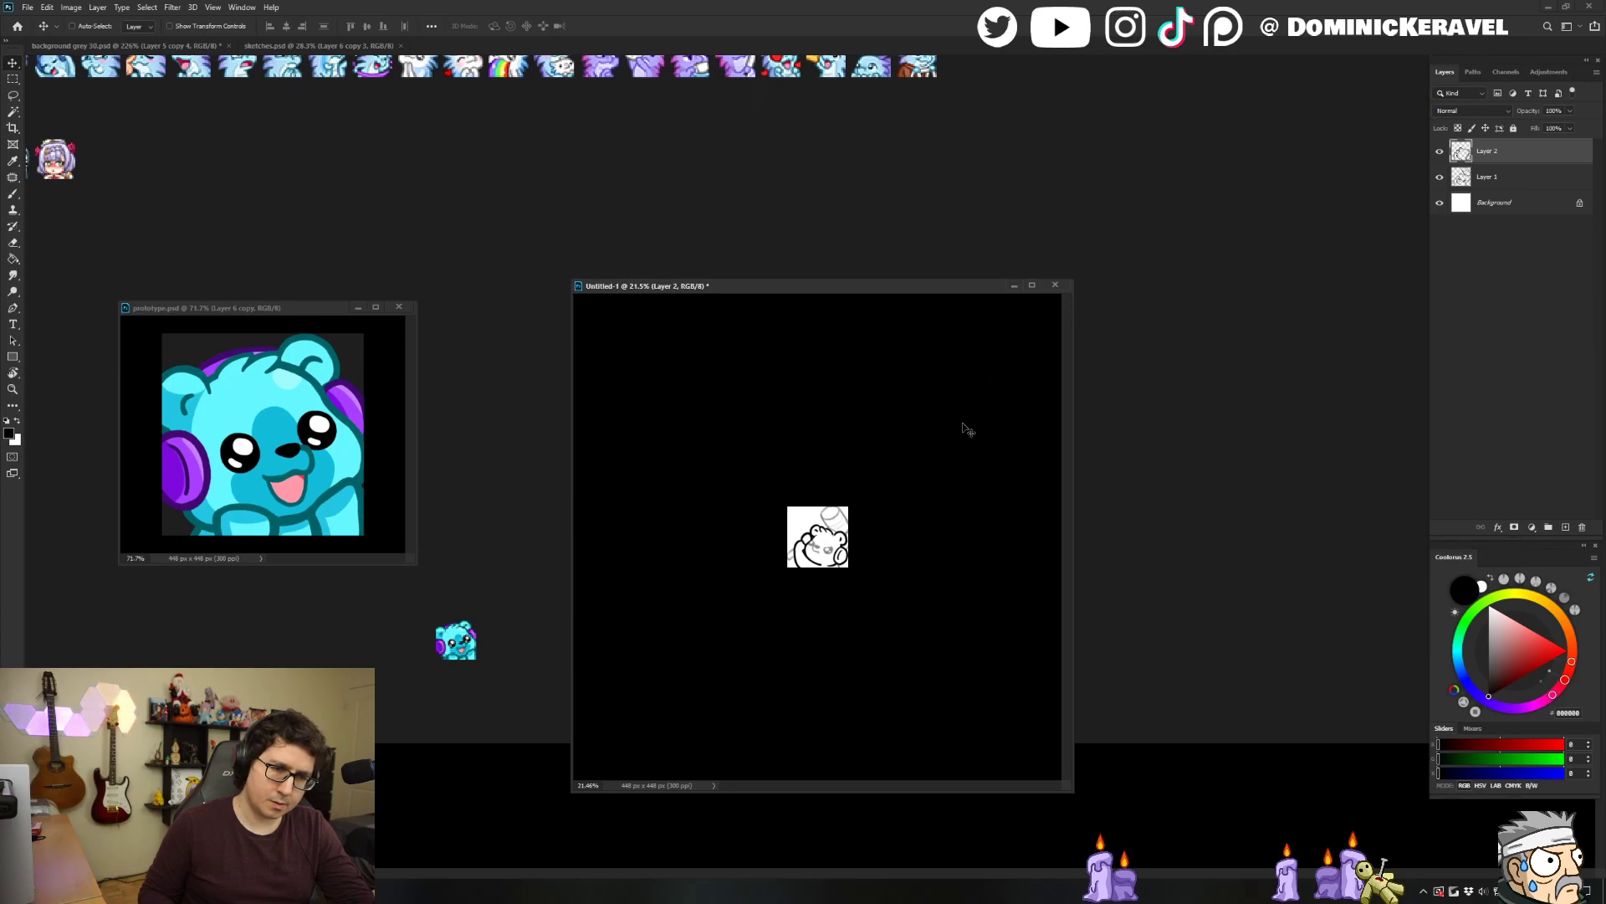
pyautogui.moveTo(744, 536); pyautogui.dragTo(918, 477)
pyautogui.press('e')
pyautogui.moveTo(756, 533); pyautogui.dragTo(849, 579)
pyautogui.moveTo(703, 573); pyautogui.dragTo(714, 573)
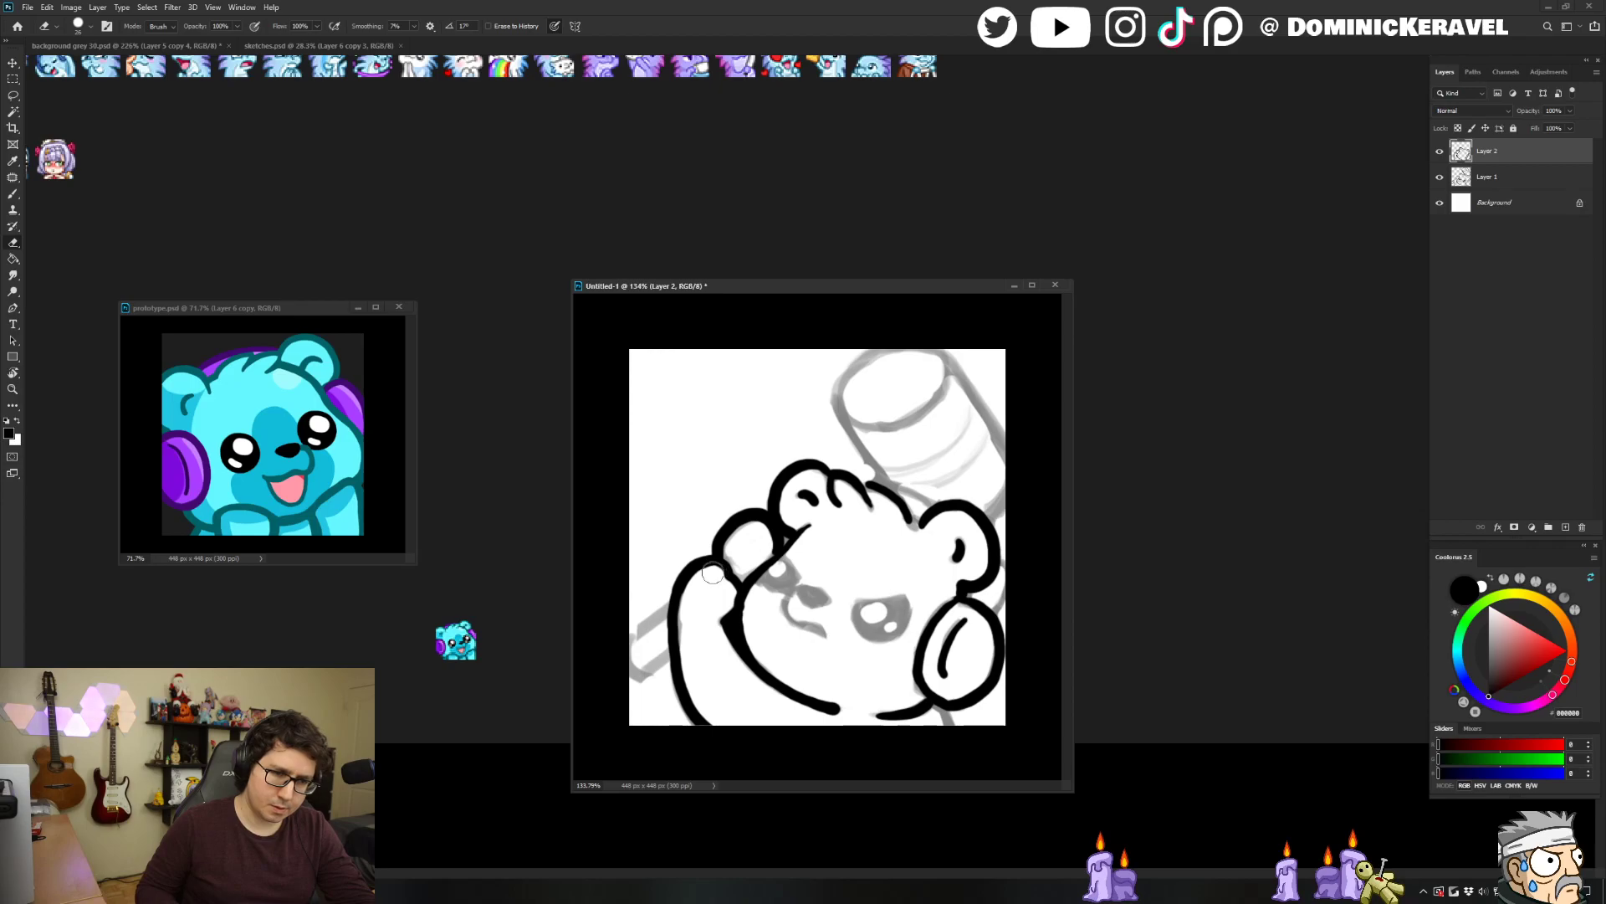
pyautogui.press('b')
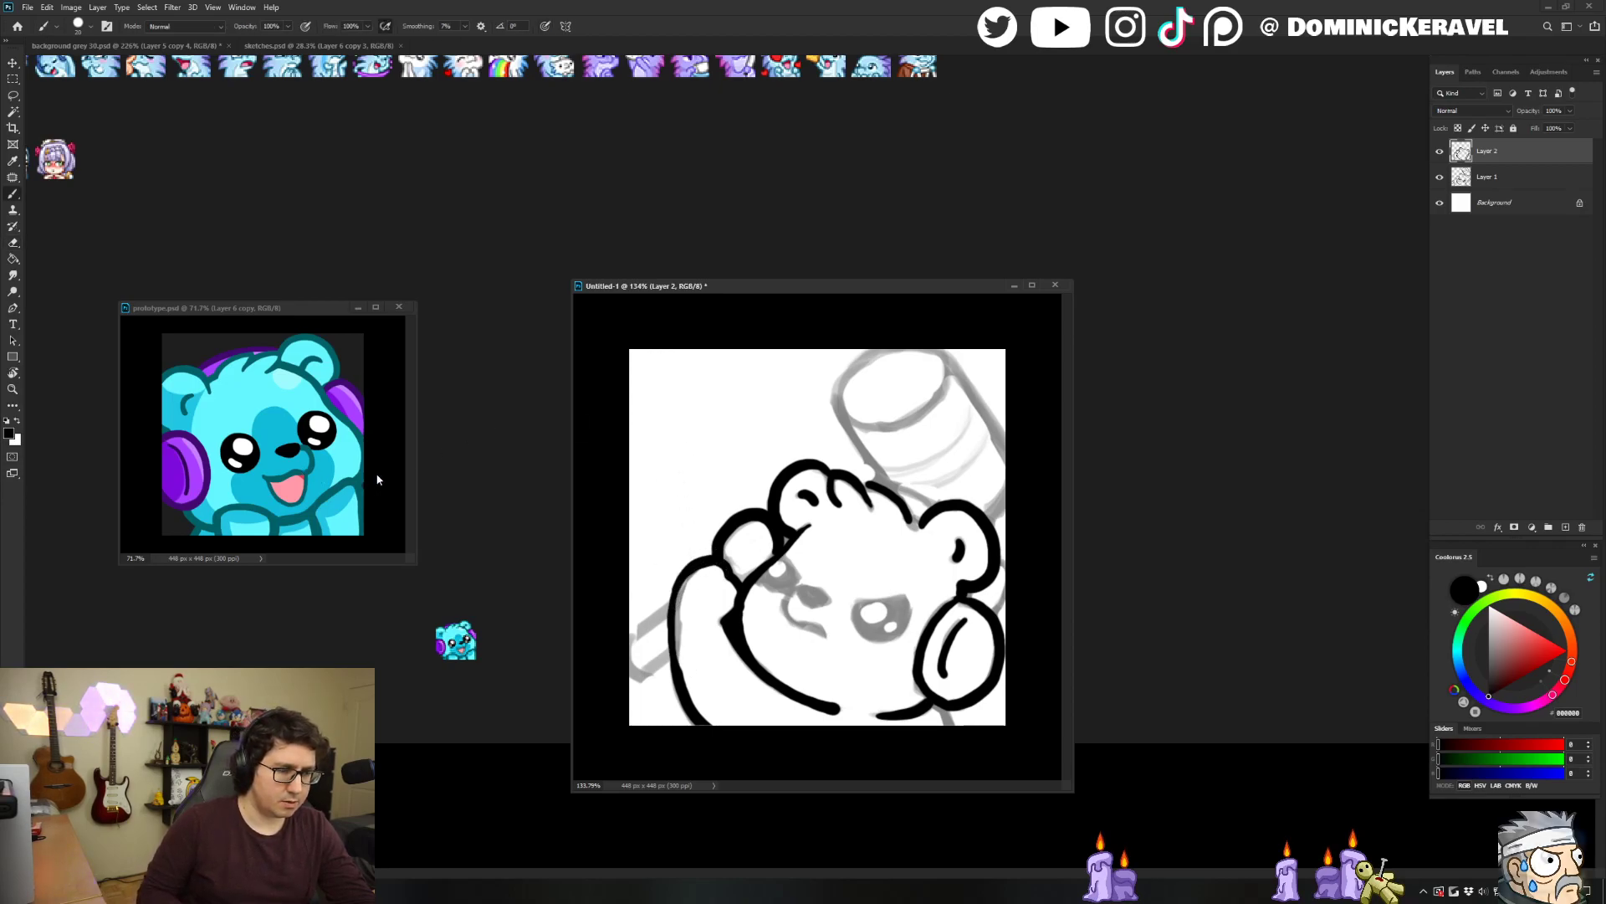
pyautogui.click(301, 502)
pyautogui.moveTo(299, 503); pyautogui.dragTo(363, 503)
pyautogui.moveTo(164, 529); pyautogui.dragTo(203, 550)
pyautogui.scroll(-5, 347, 402)
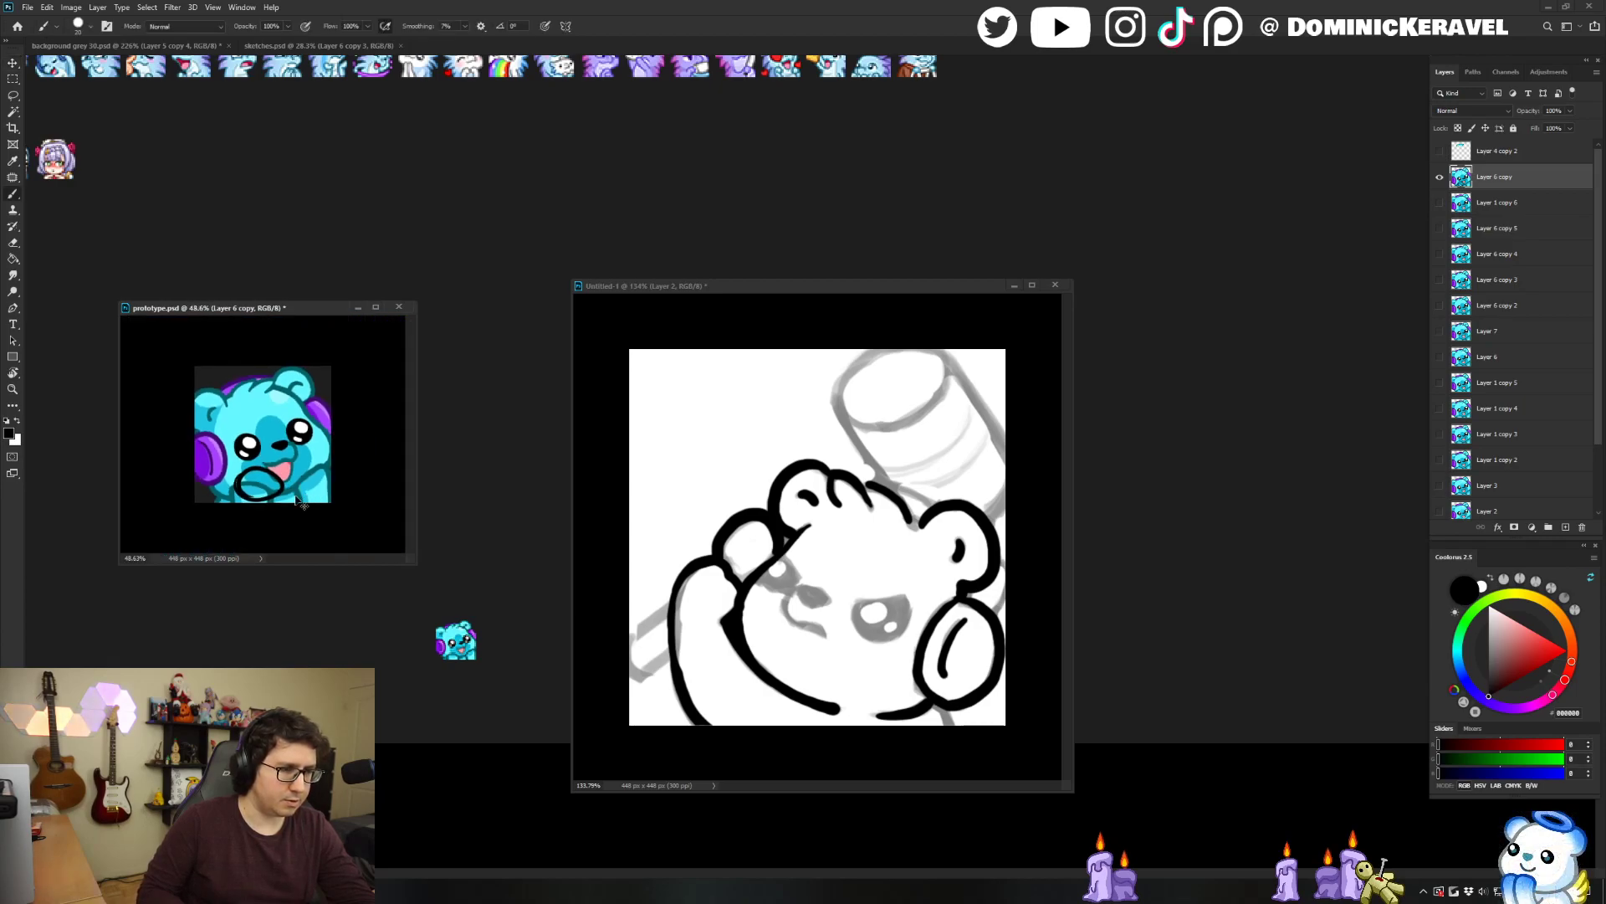
pyautogui.hotkey('ctrl', 'z')
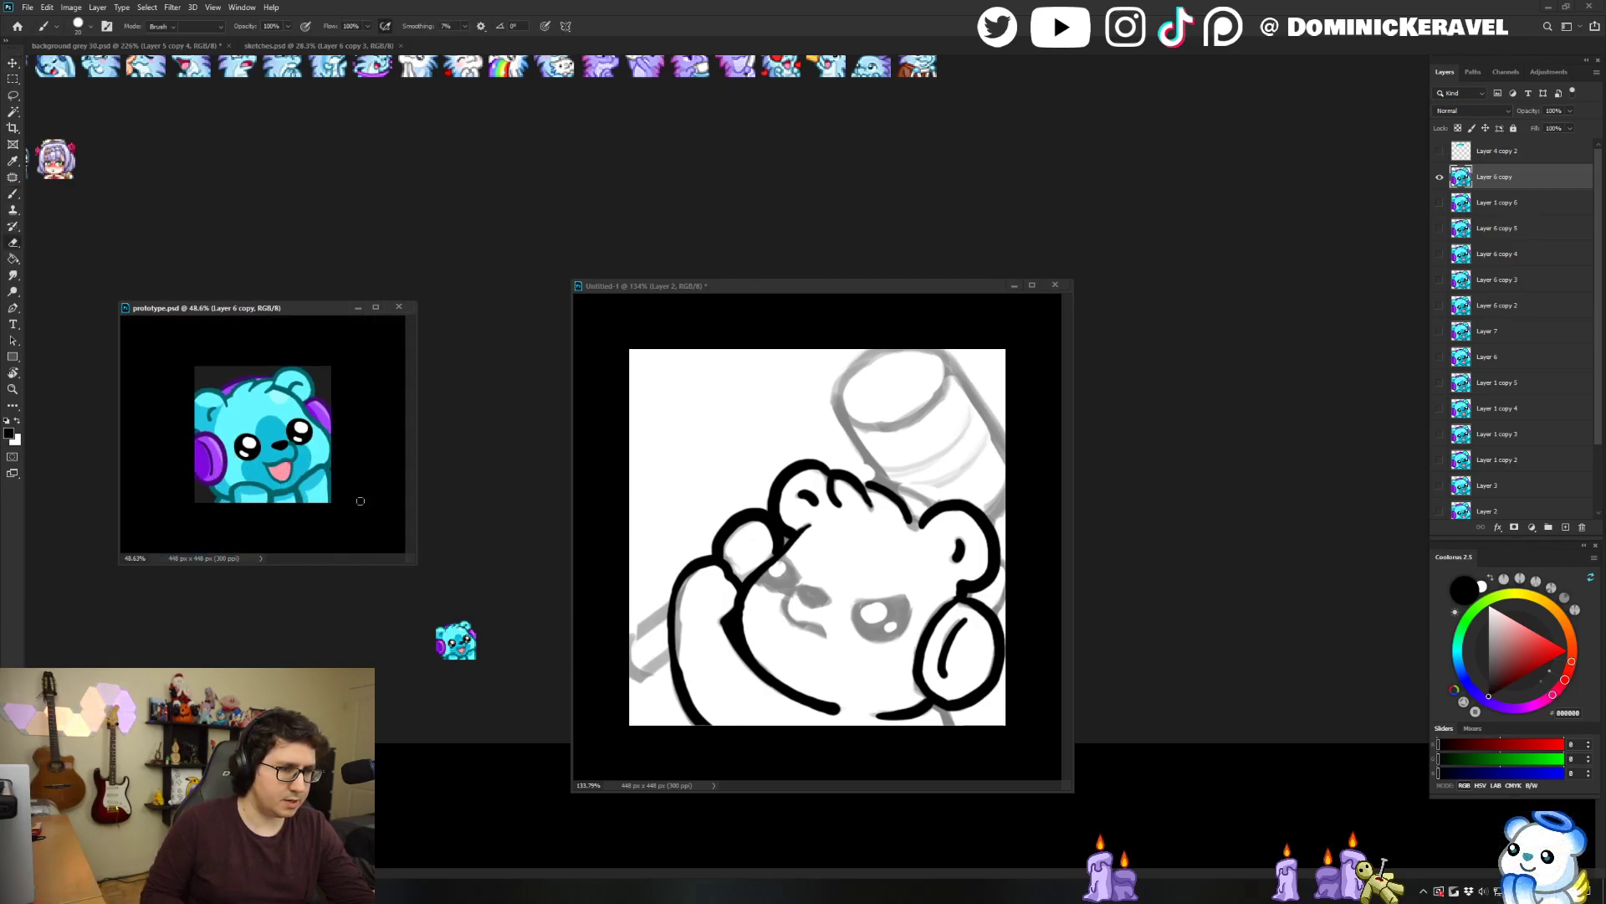
pyautogui.press('v')
pyautogui.scroll(3, 401, 355)
pyautogui.scroll(-1, 404, 355)
pyautogui.press('e')
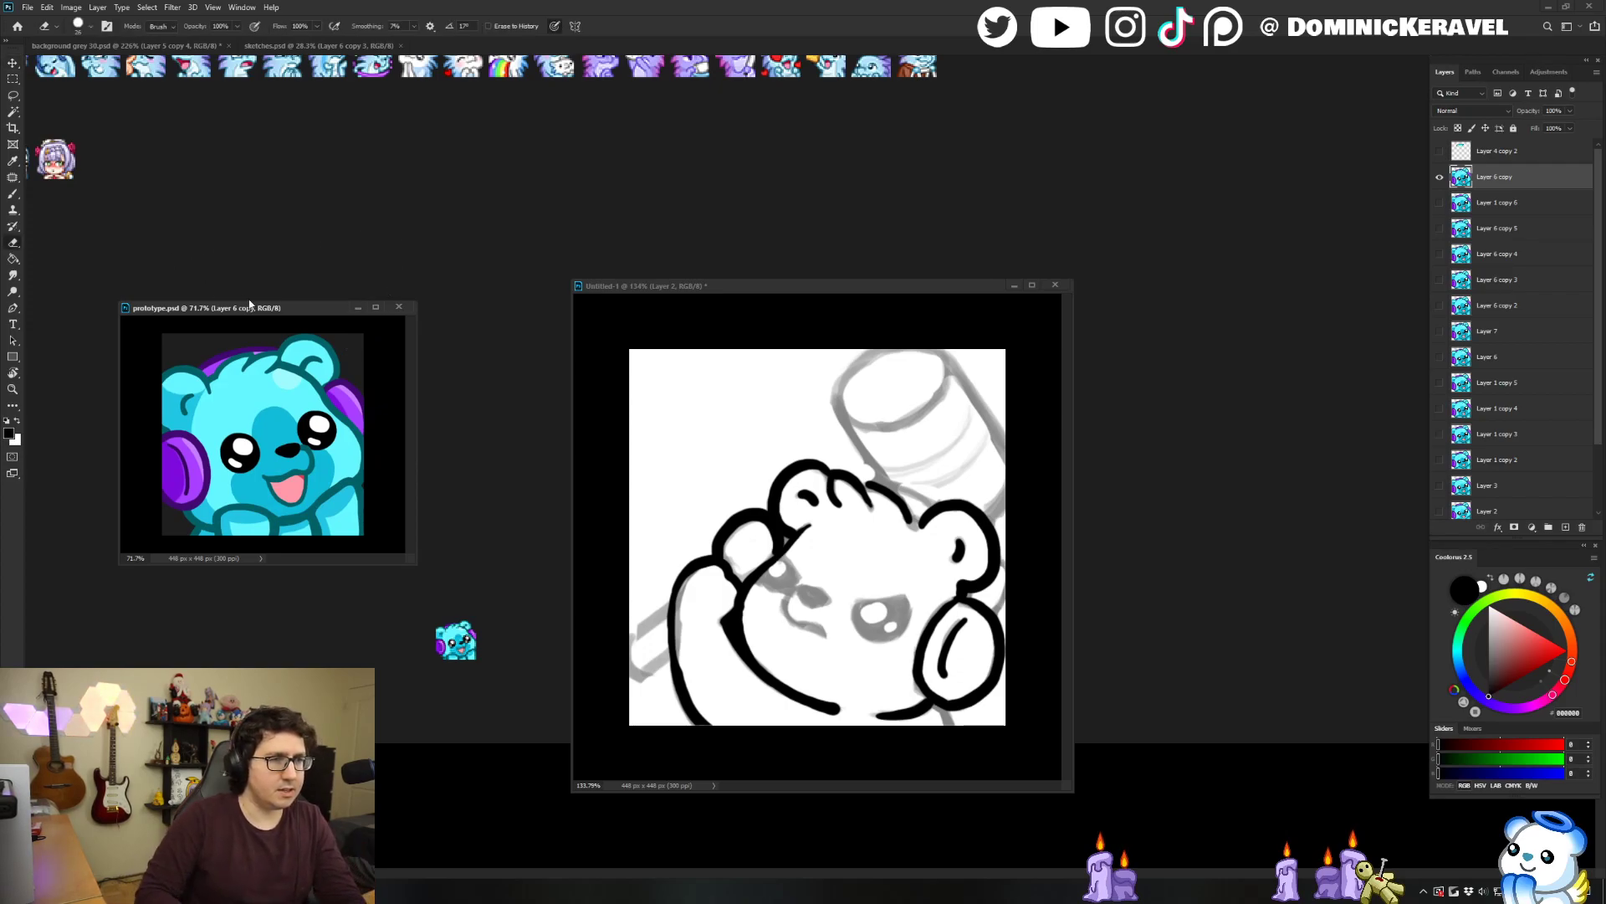
# Erase the outer line of the bear's raised arm and redraw it slightly farther out for a fuller arm.
pyautogui.moveTo(241, 304); pyautogui.dragTo(221, 285)
pyautogui.press('v')
pyautogui.moveTo(701, 288); pyautogui.dragTo(684, 281)
pyautogui.press('e')
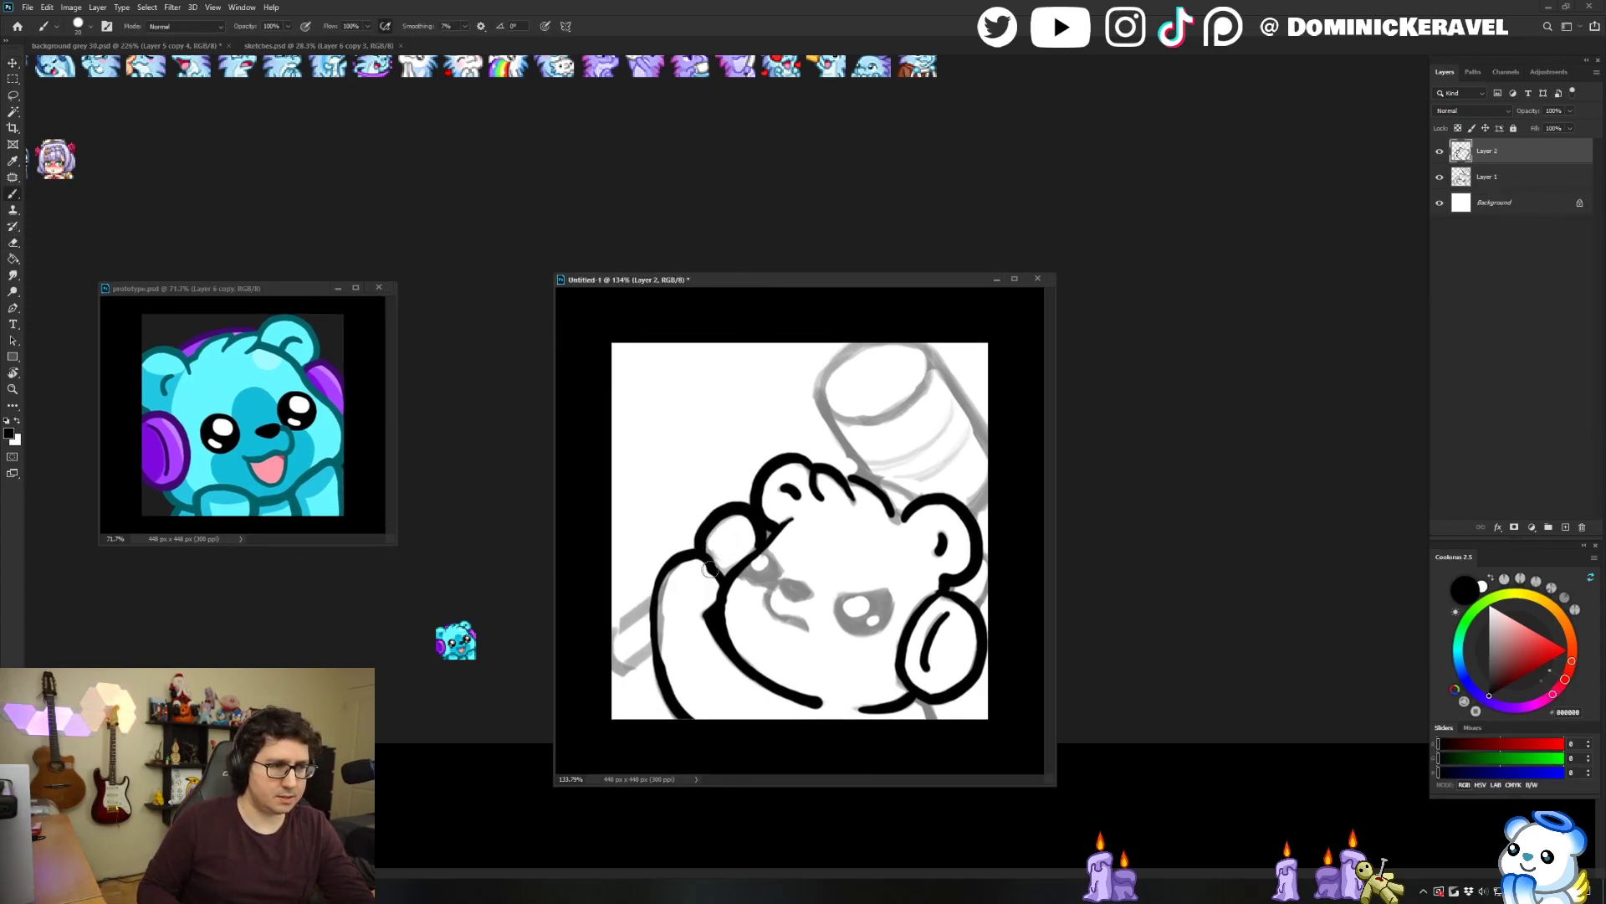
pyautogui.press('b')
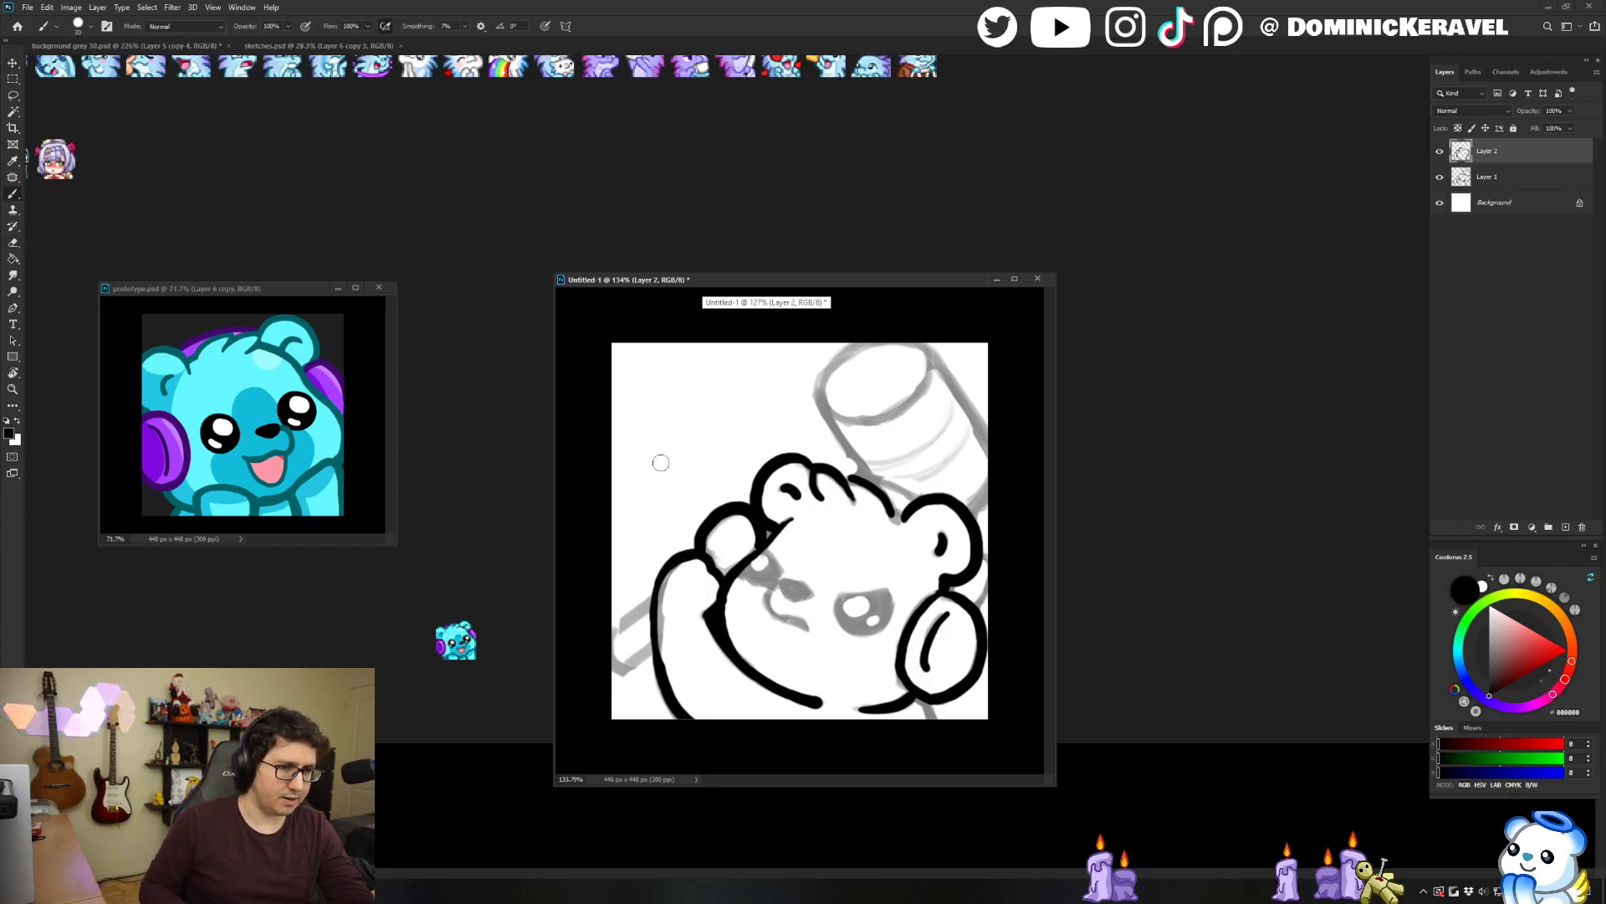
pyautogui.press('e')
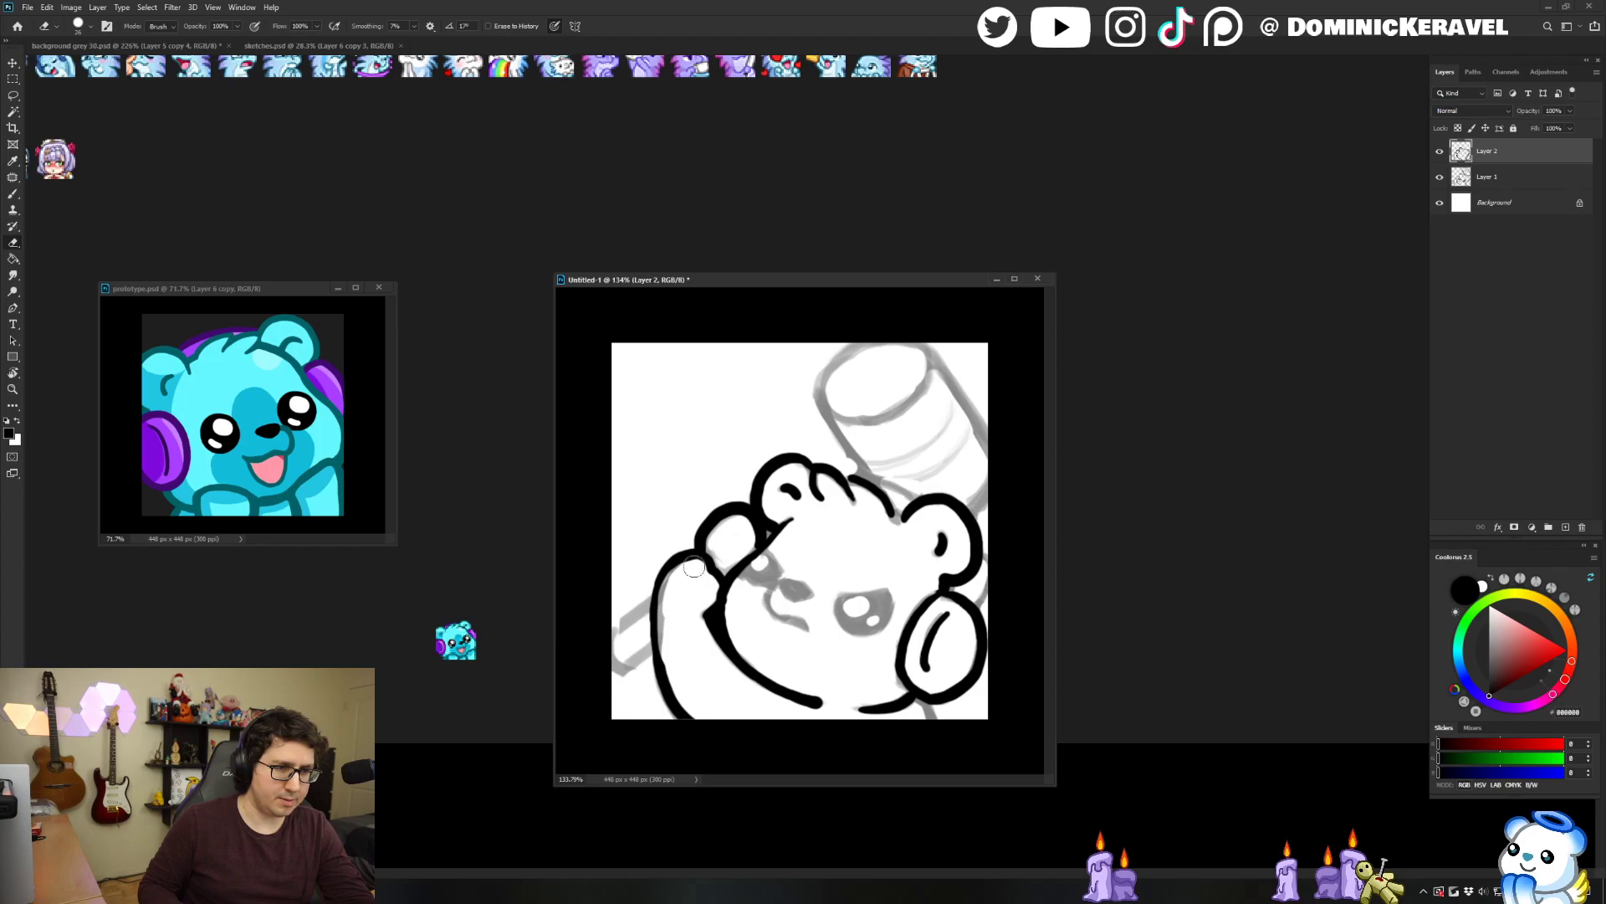
pyautogui.moveTo(667, 579); pyautogui.dragTo(656, 642)
pyautogui.press('b')
pyautogui.moveTo(660, 567)
pyautogui.mouseDown()
pyautogui.moveTo(651, 639)
pyautogui.moveTo(678, 696)
pyautogui.mouseUp()
pyautogui.press('e')
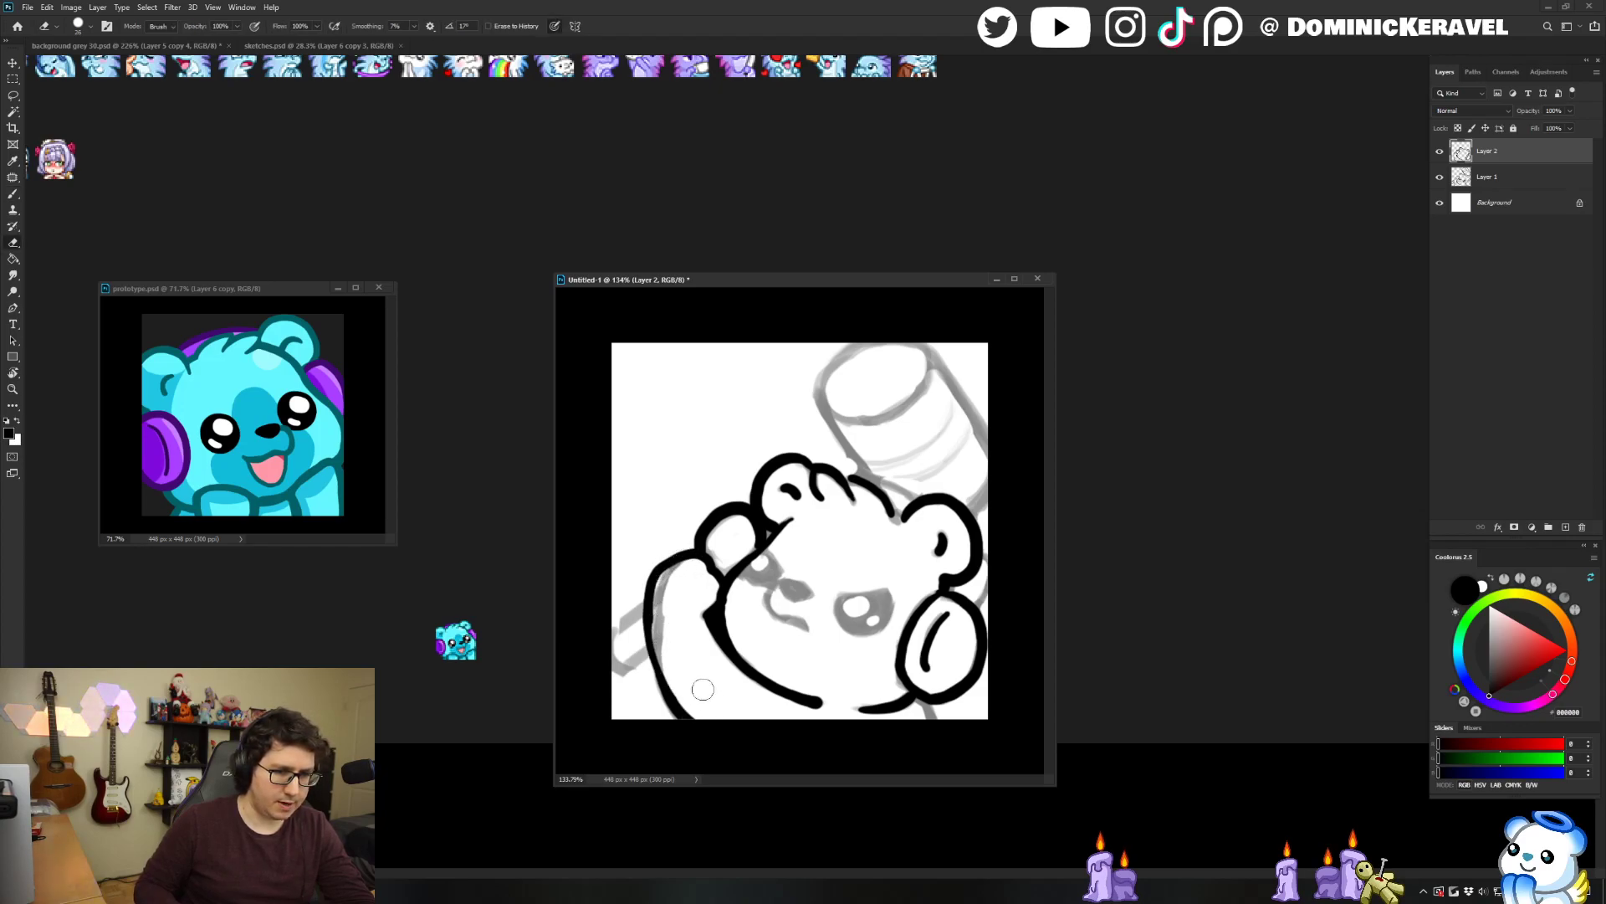
# Check the line art at small size and examine the rows of finished emotes in the background grey file.
pyautogui.press('v')
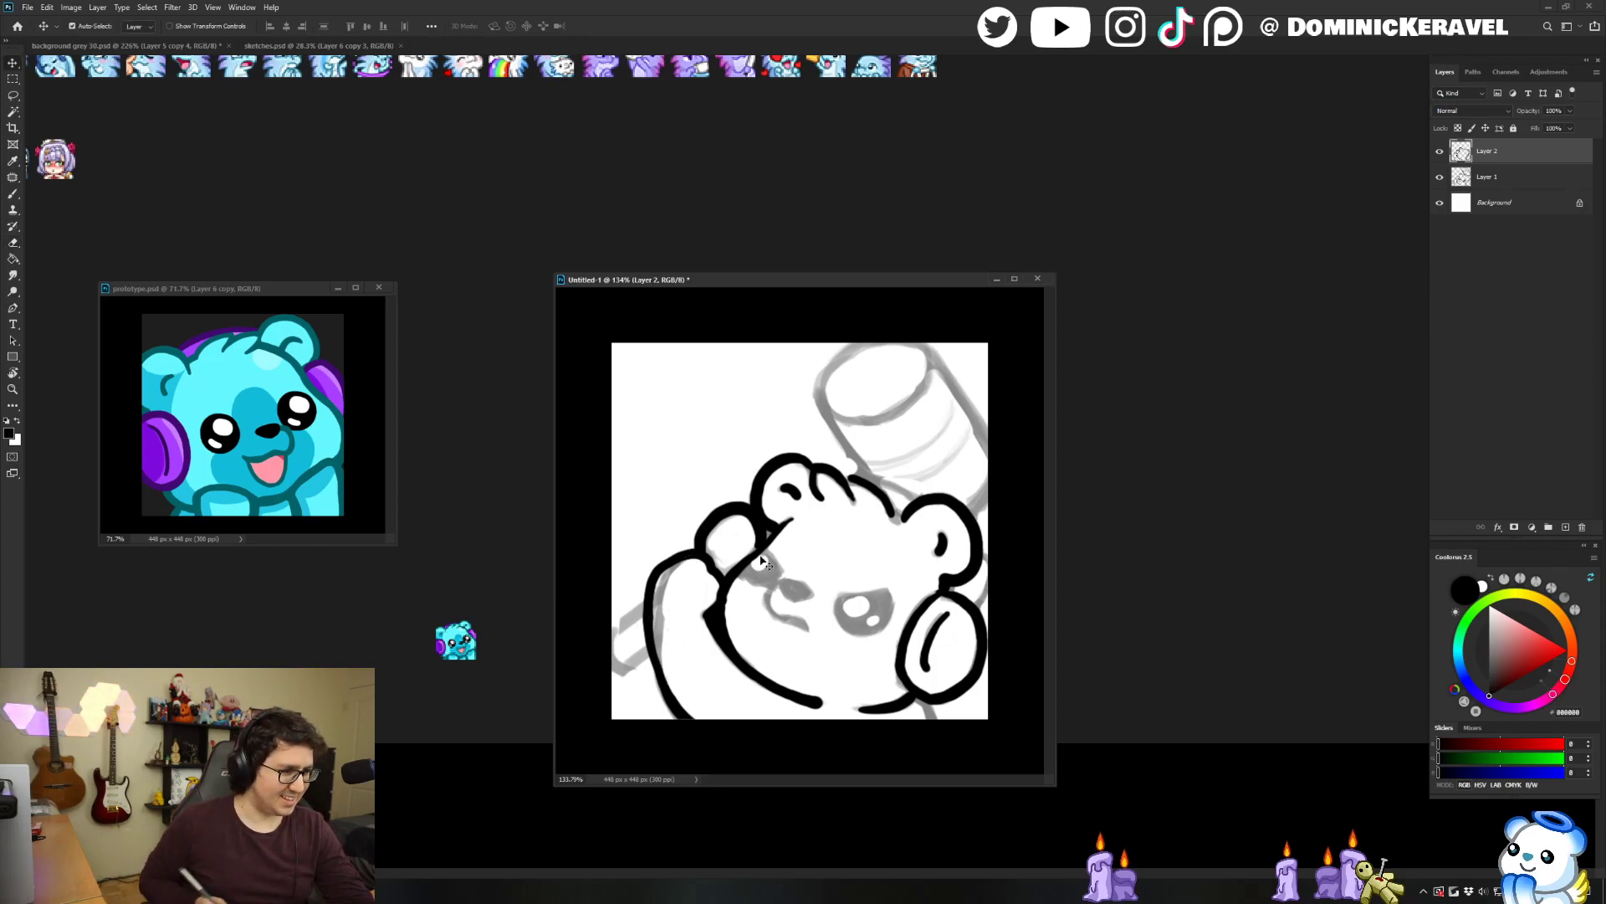
pyautogui.press('e')
pyautogui.scroll(-2, 795, 564)
pyautogui.moveTo(796, 564); pyautogui.dragTo(736, 565)
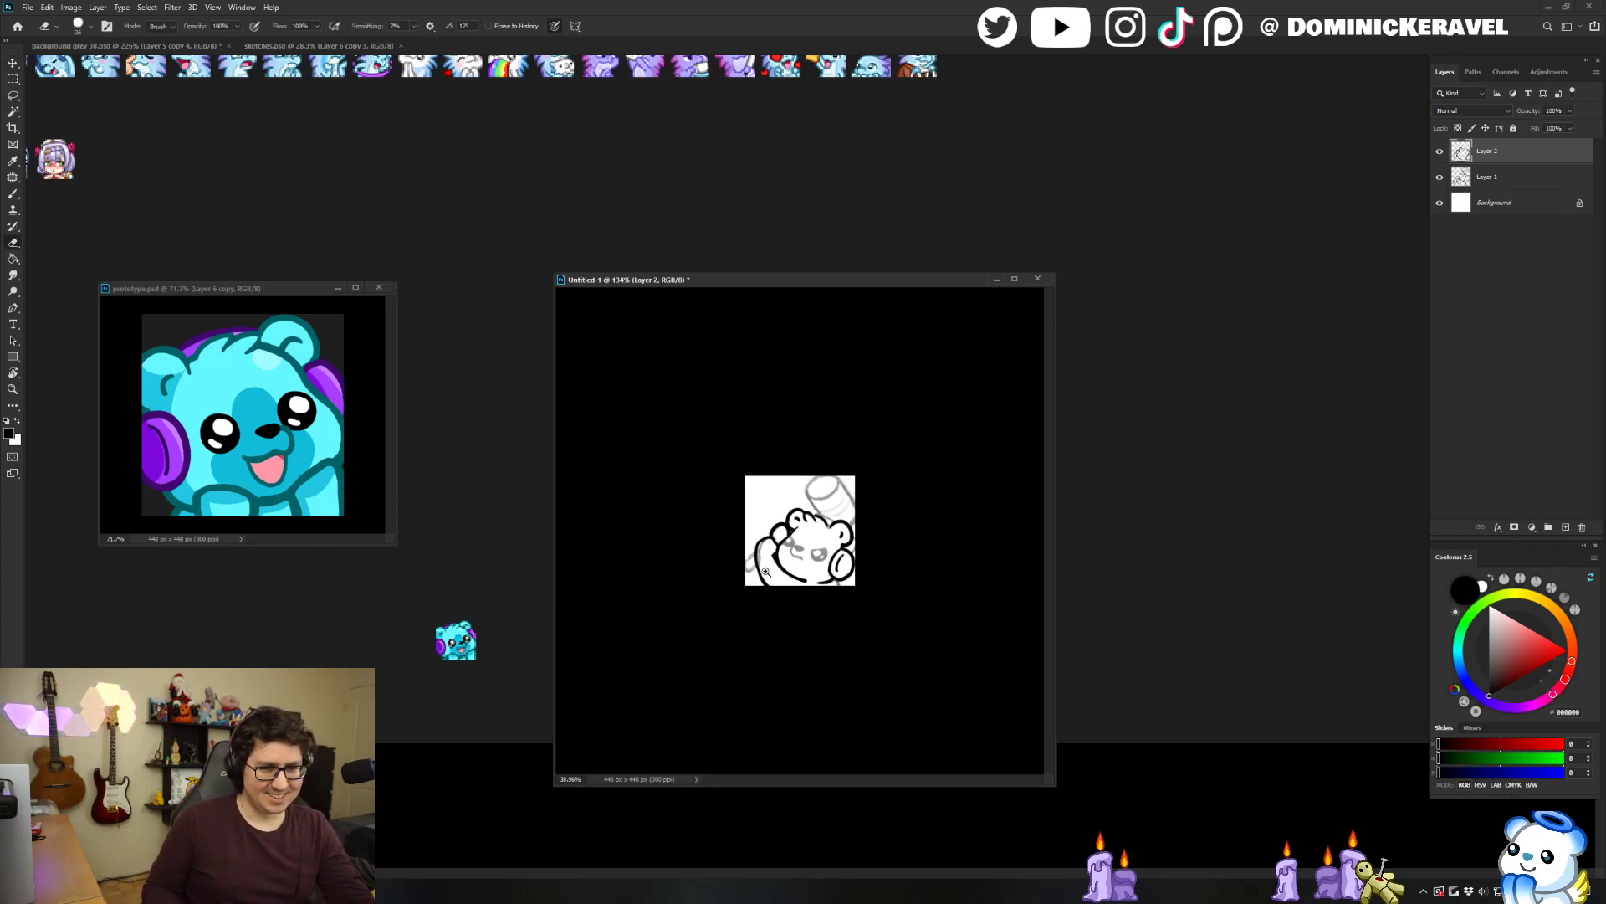
pyautogui.press('v')
pyautogui.moveTo(730, 281); pyautogui.dragTo(1028, 348)
pyautogui.moveTo(912, 232); pyautogui.dragTo(491, 480)
pyautogui.moveTo(645, 441); pyautogui.dragTo(1416, 222)
pyautogui.moveTo(492, 222); pyautogui.dragTo(1046, 216)
pyautogui.press('b')
pyautogui.moveTo(493, 146)
pyautogui.mouseDown()
pyautogui.moveTo(917, 220)
pyautogui.moveTo(661, 138)
pyautogui.mouseUp()
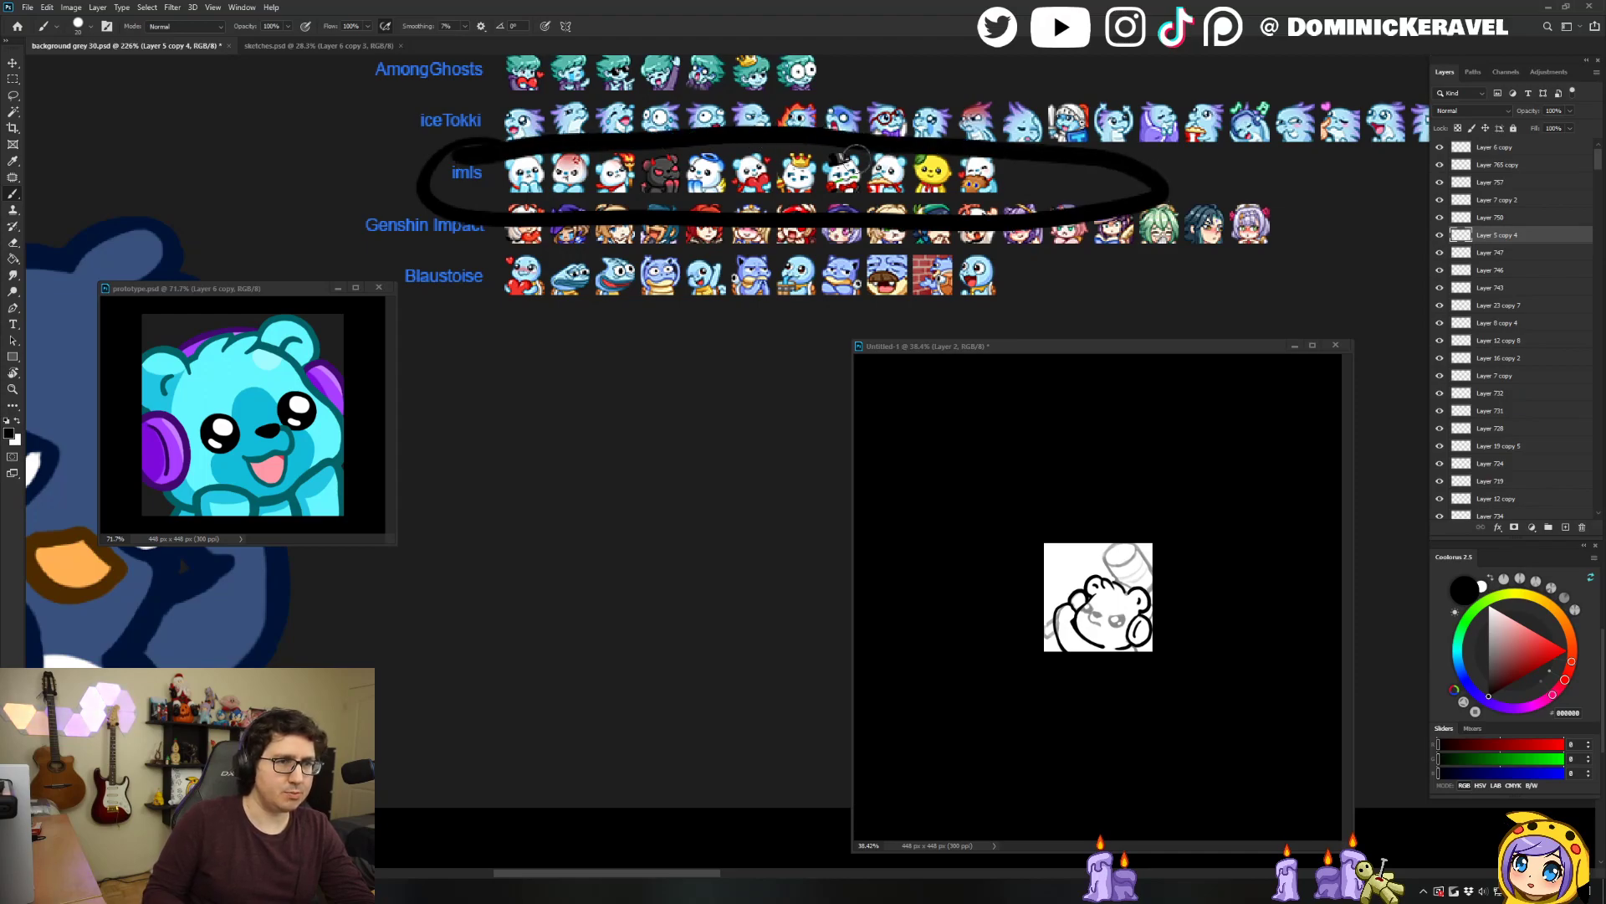
pyautogui.hotkey('ctrl', 'z')
pyautogui.moveTo(548, 134)
pyautogui.mouseDown()
pyautogui.moveTo(431, 151)
pyautogui.moveTo(531, 206)
pyautogui.moveTo(804, 222)
pyautogui.moveTo(979, 148)
pyautogui.moveTo(535, 134)
pyautogui.mouseUp()
pyautogui.moveTo(1133, 183); pyautogui.dragTo(1123, 188)
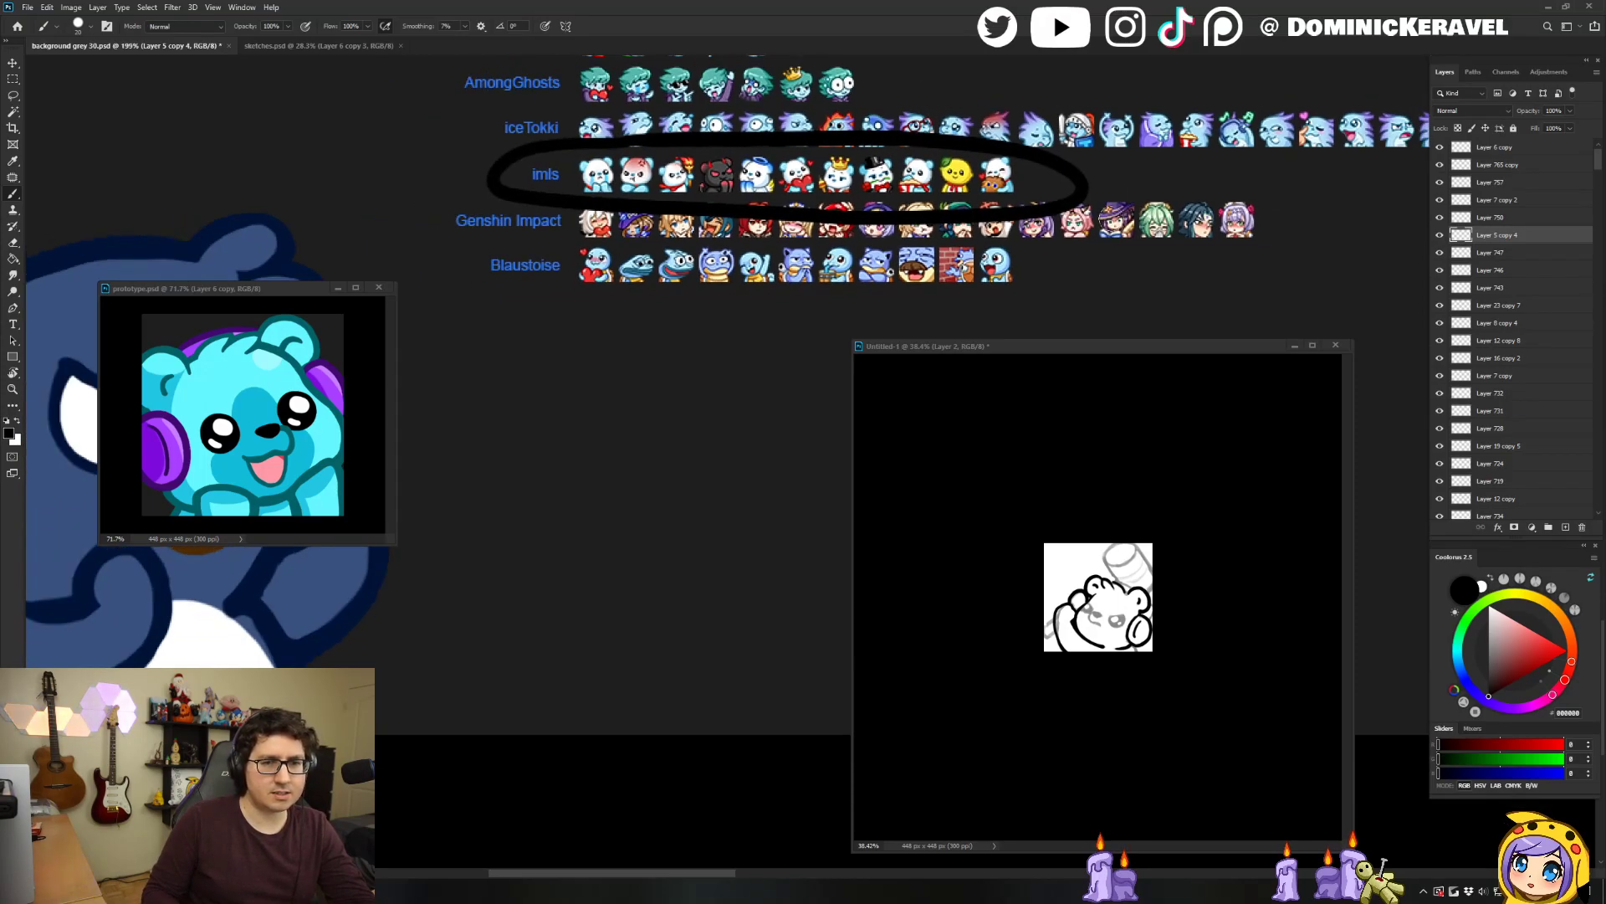
pyautogui.moveTo(250, 290); pyautogui.dragTo(259, 118)
pyautogui.press('v')
pyautogui.click(1187, 174)
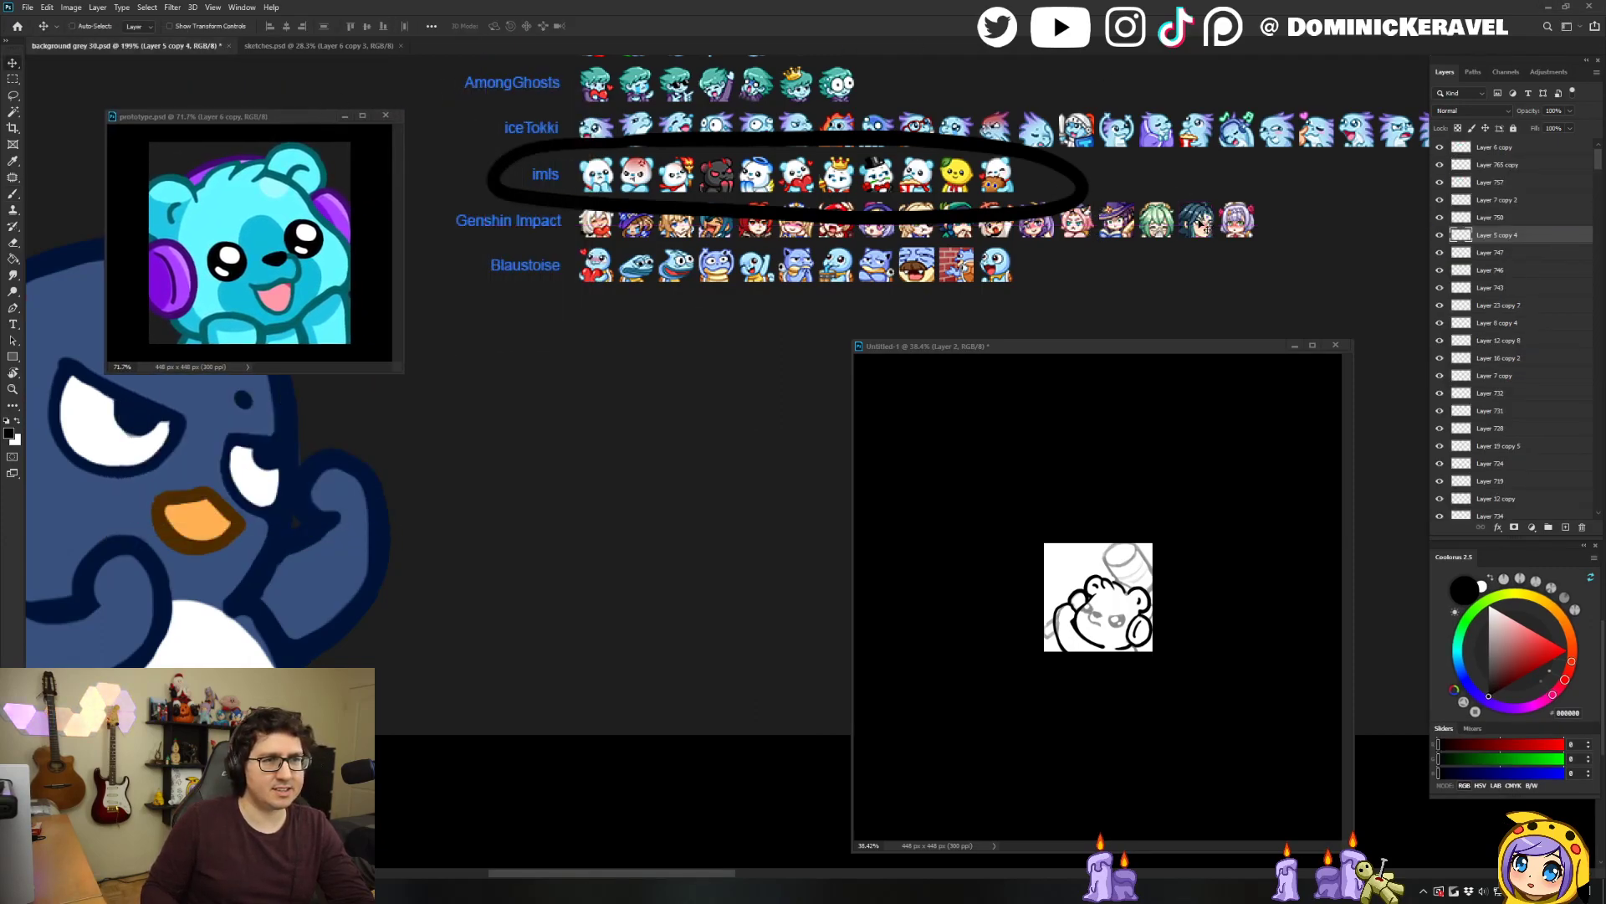
pyautogui.hotkey('ctrl', 'z')
# Arrange the reference bear and the line-art windows side by side over an empty area of the background file.
pyautogui.moveTo(1239, 237); pyautogui.dragTo(1171, 251)
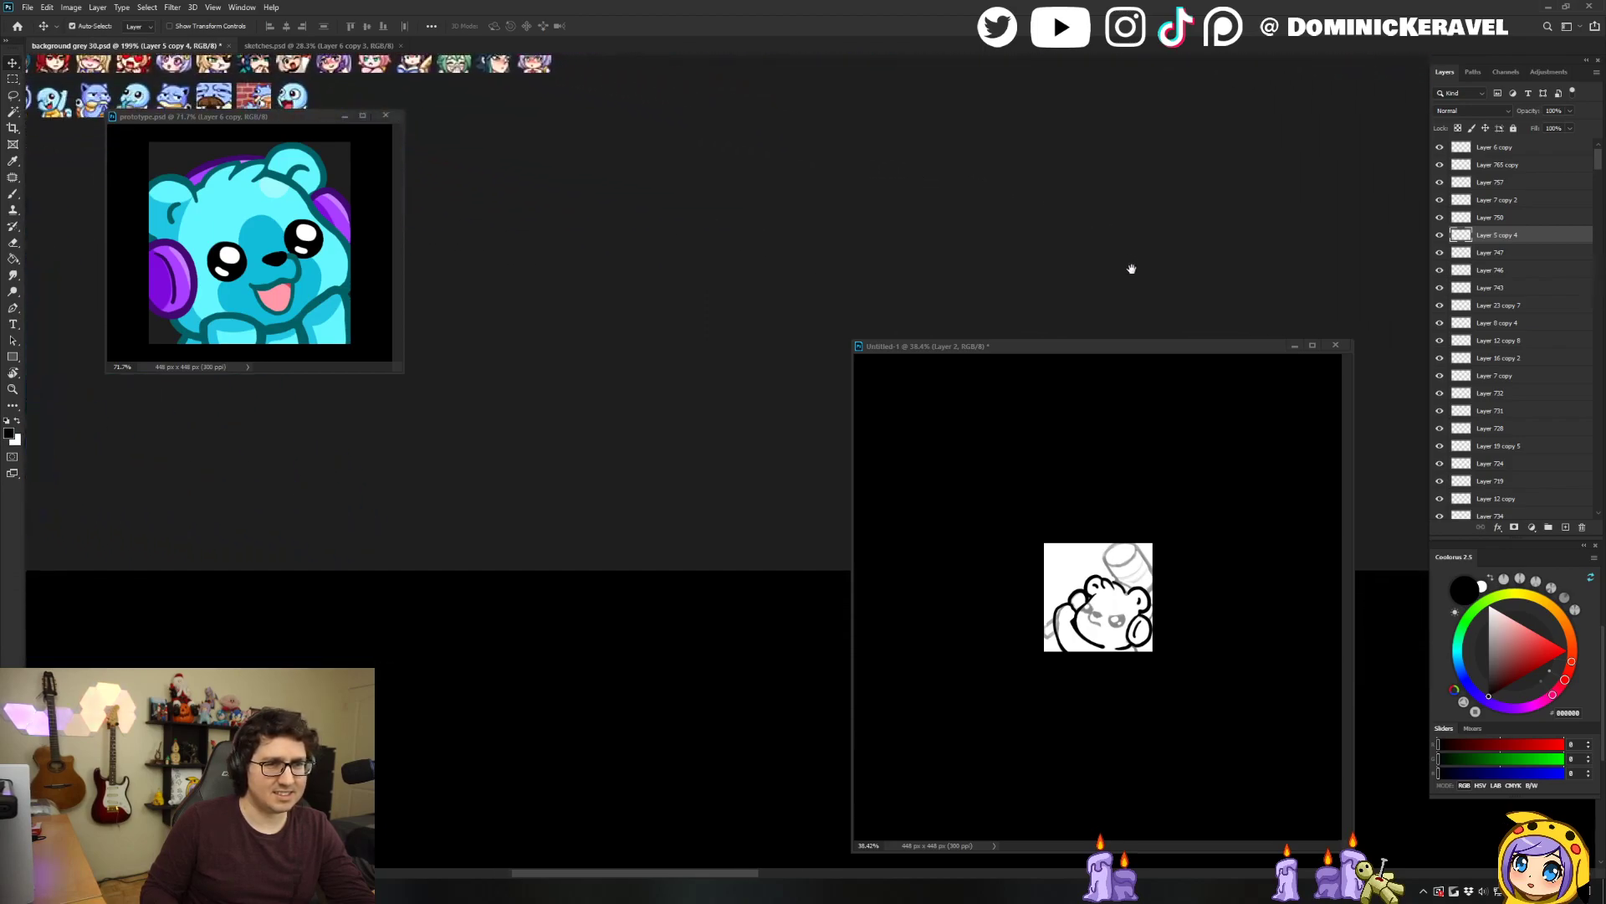
pyautogui.moveTo(1037, 231); pyautogui.dragTo(739, 284)
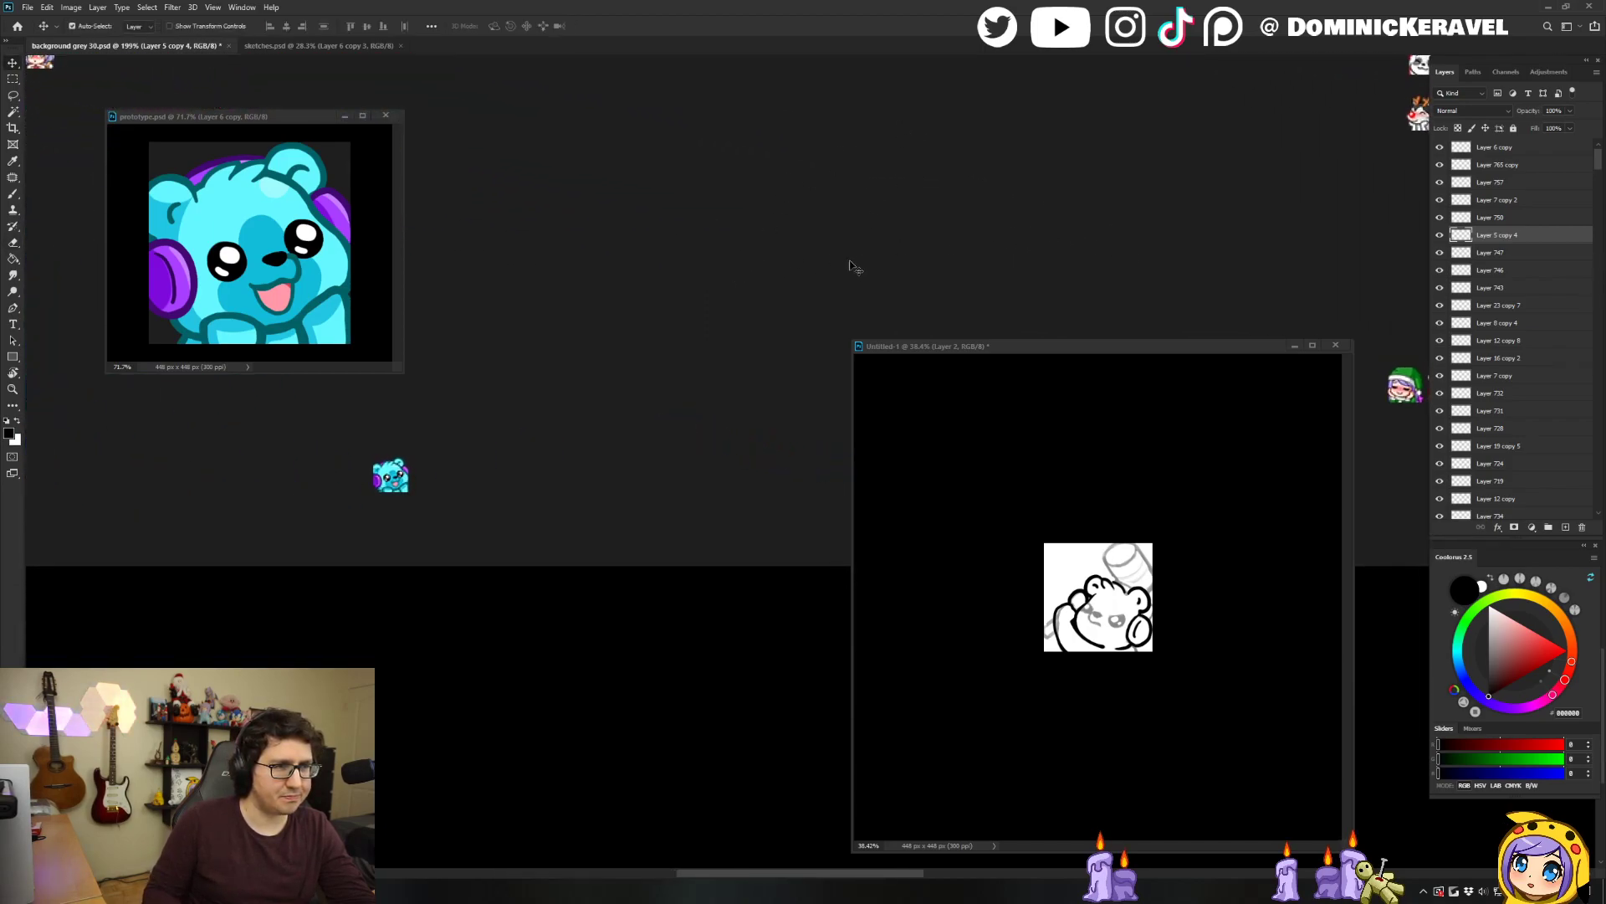
pyautogui.moveTo(251, 116); pyautogui.dragTo(172, 170)
pyautogui.moveTo(965, 338); pyautogui.dragTo(634, 183)
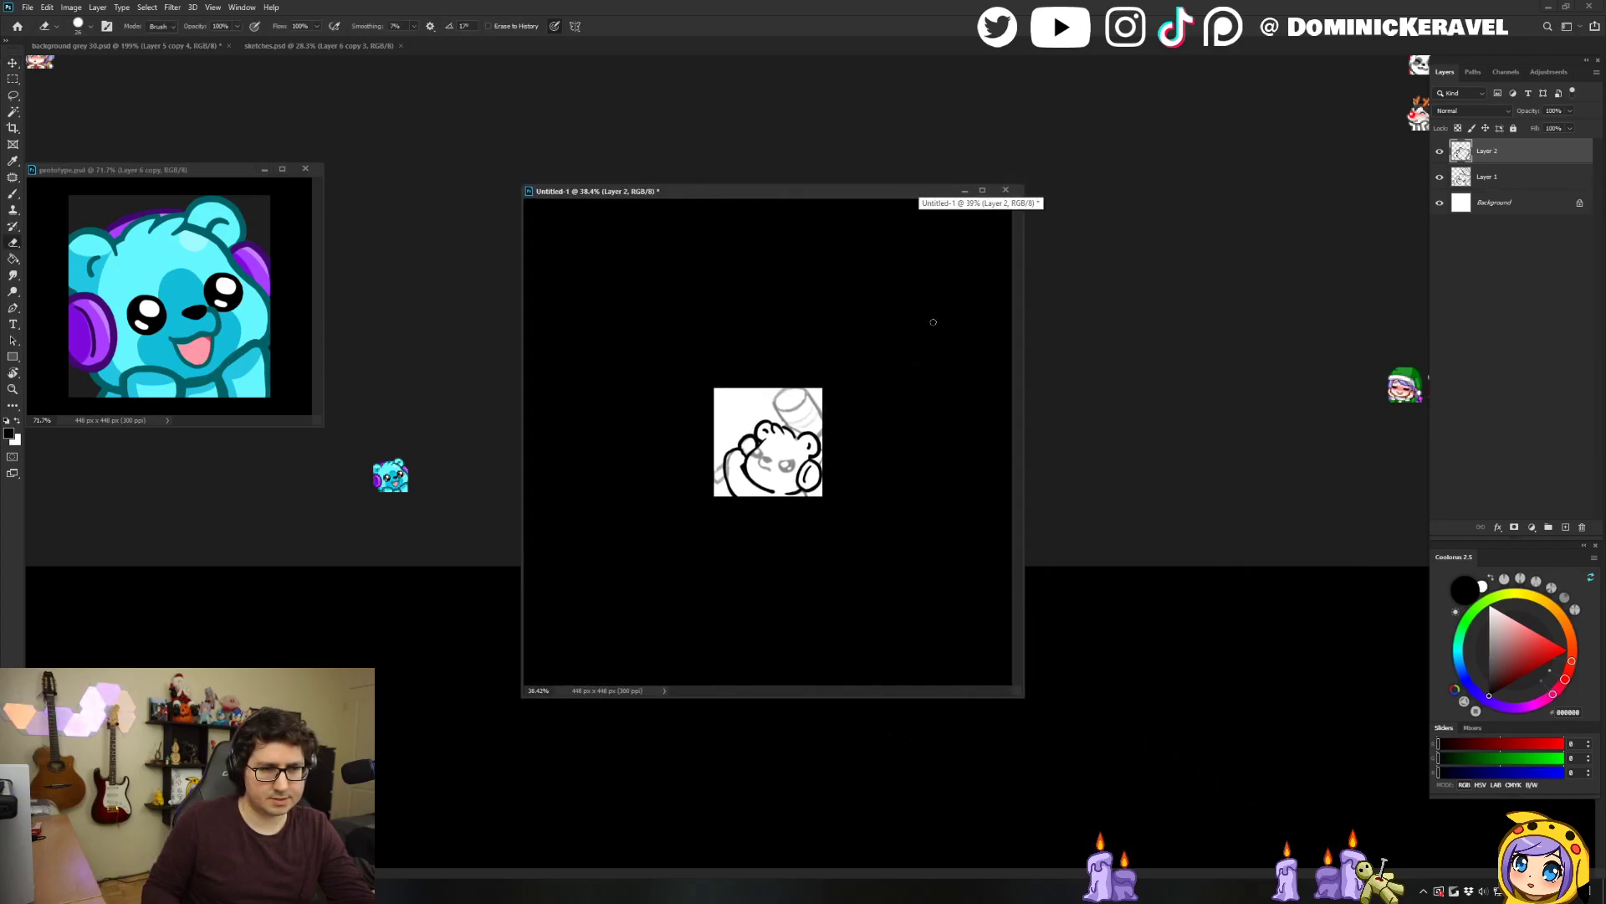
# Ink the end of the hammer handle sticking out behind the bear's raised arm, redoing the strokes as needed.
pyautogui.moveTo(824, 506); pyautogui.dragTo(892, 488)
pyautogui.moveTo(736, 357); pyautogui.dragTo(921, 267)
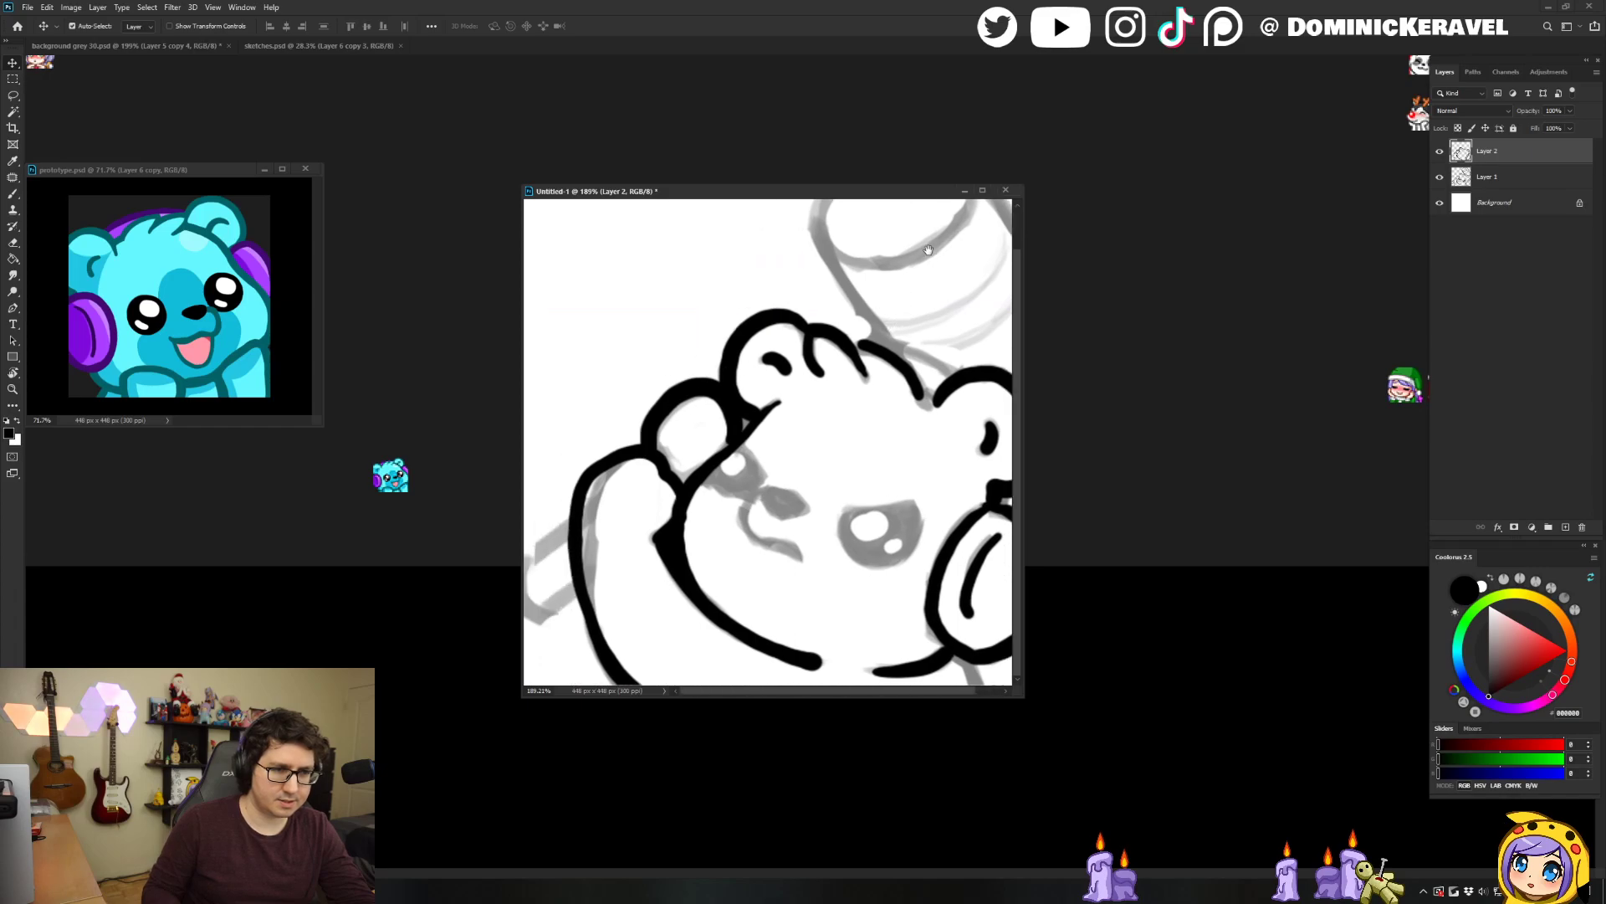
pyautogui.moveTo(708, 475)
pyautogui.mouseDown()
pyautogui.moveTo(595, 480)
pyautogui.moveTo(694, 544)
pyautogui.mouseUp()
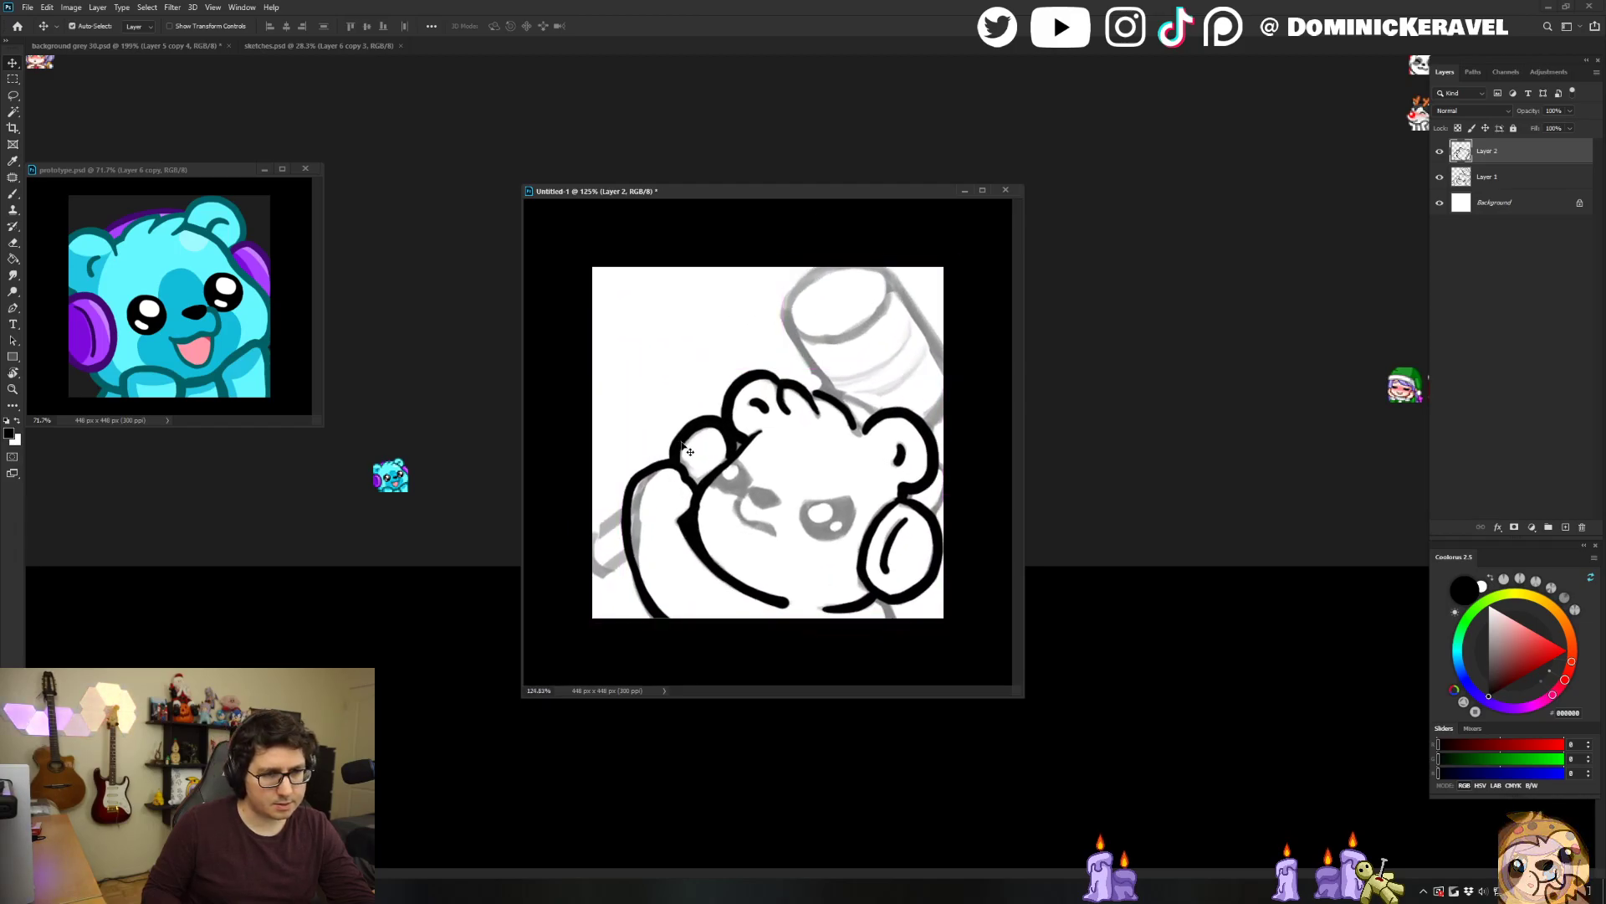
pyautogui.press('b')
pyautogui.moveTo(603, 574); pyautogui.dragTo(599, 575)
pyautogui.moveTo(629, 505); pyautogui.dragTo(588, 540)
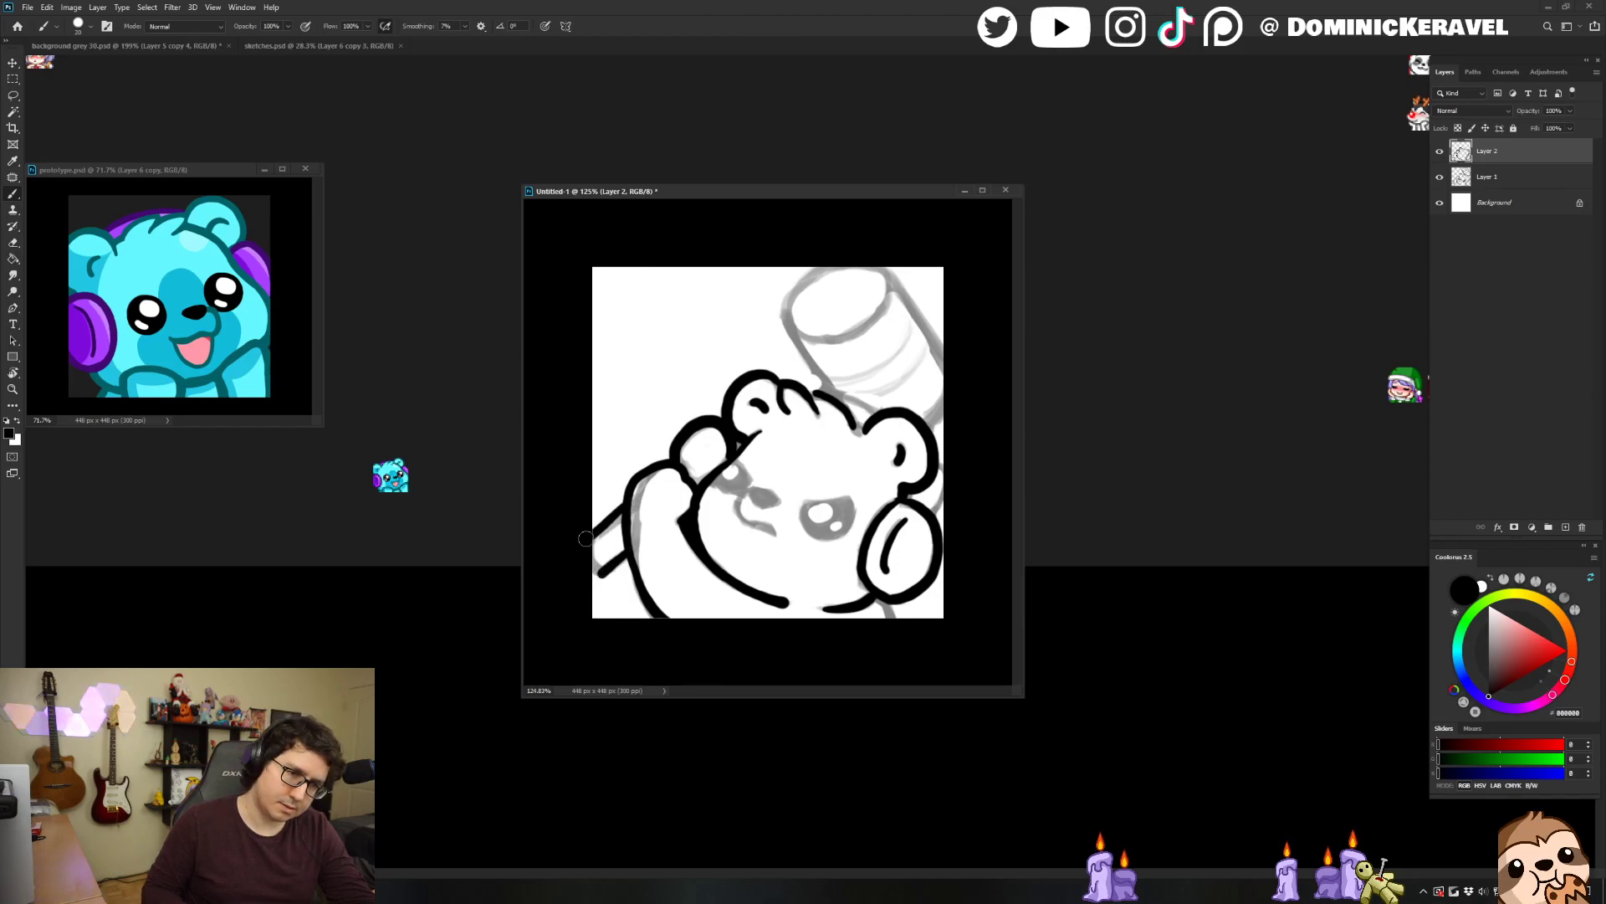
pyautogui.hotkey('ctrl', 'z')
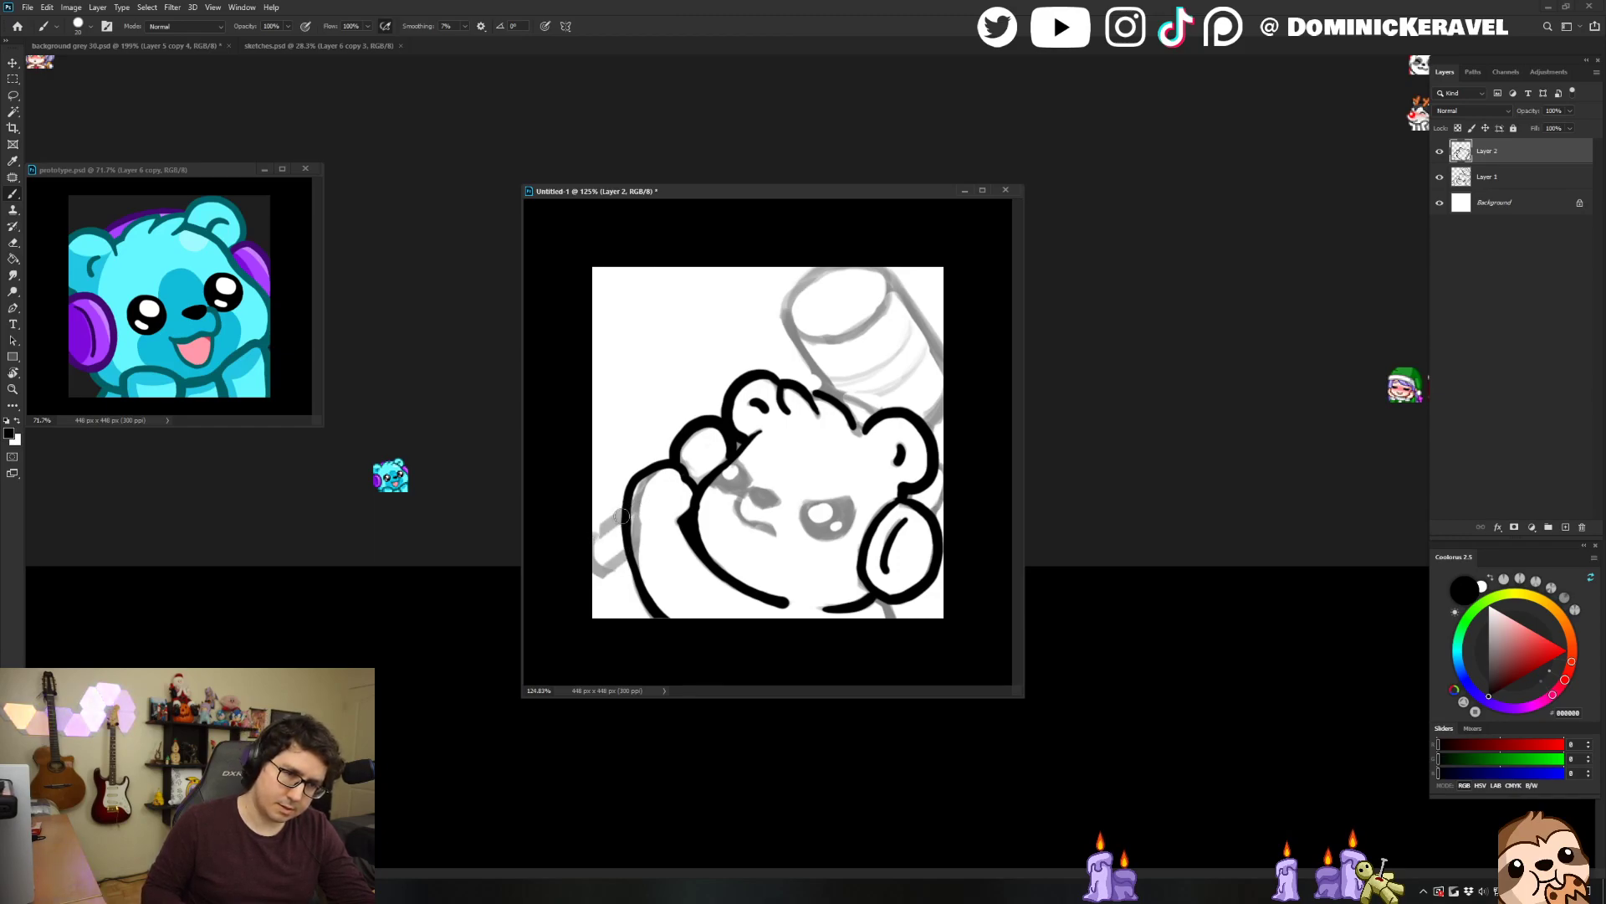
pyautogui.moveTo(624, 512)
pyautogui.mouseDown()
pyautogui.moveTo(583, 543)
pyautogui.moveTo(629, 546)
pyautogui.moveTo(605, 564)
pyautogui.moveTo(590, 549)
pyautogui.moveTo(627, 551)
pyautogui.moveTo(602, 573)
pyautogui.mouseUp()
pyautogui.hotkey('ctrl', 'z')
pyautogui.hotkey('ctrl', 'z')
pyautogui.press('e')
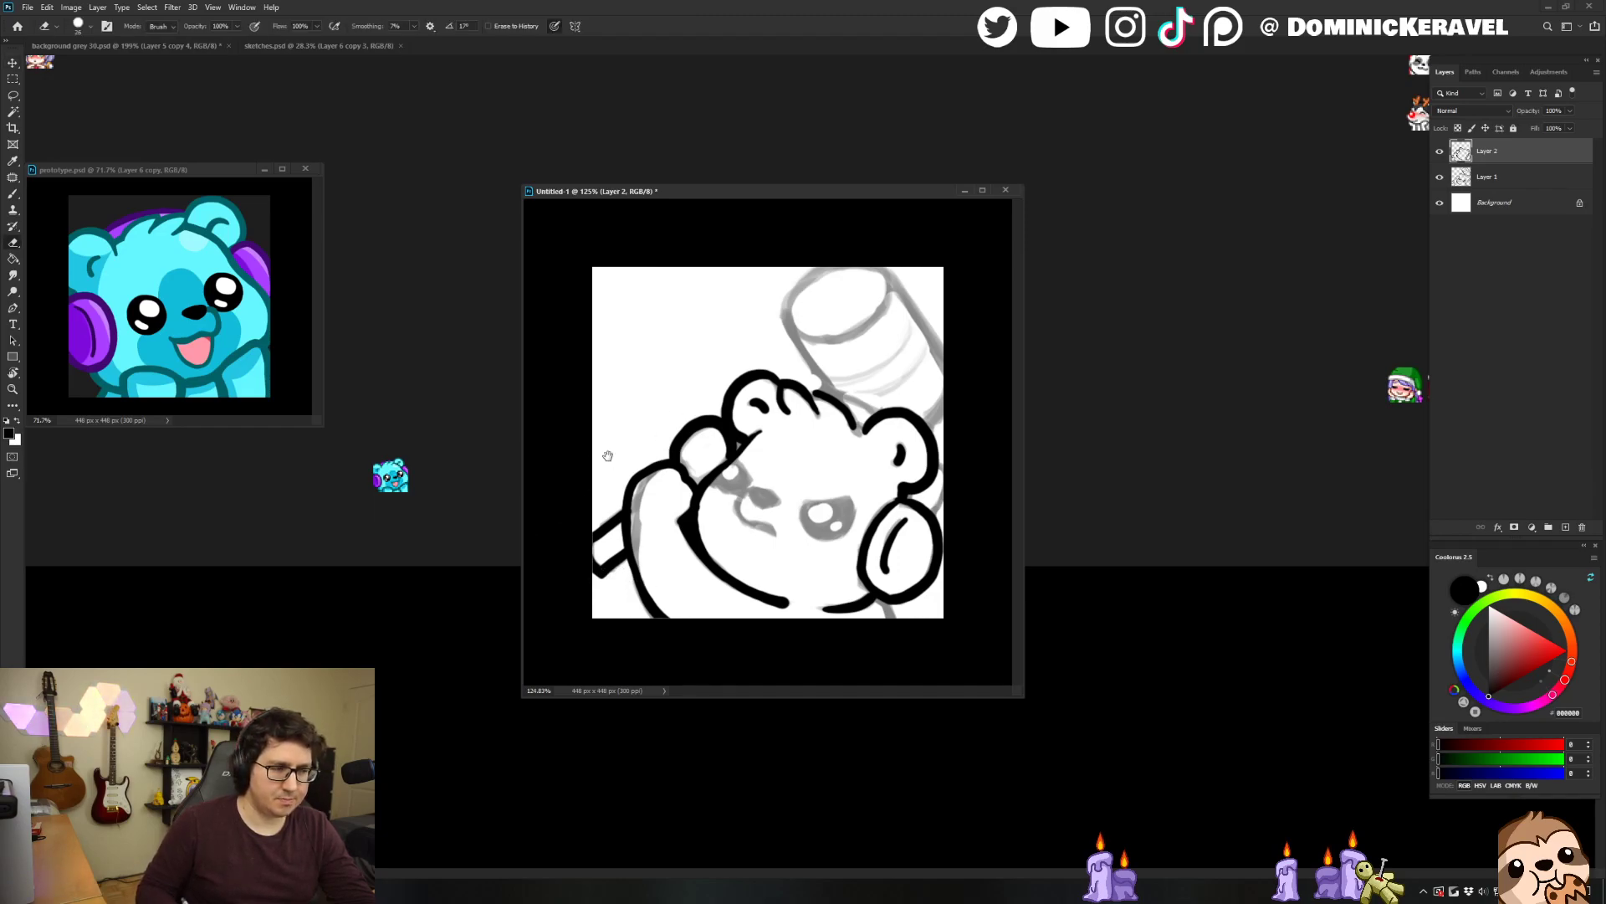
# Ink the headphone band curving over the bear's head between the two ears.
pyautogui.press('r')
pyautogui.press('b')
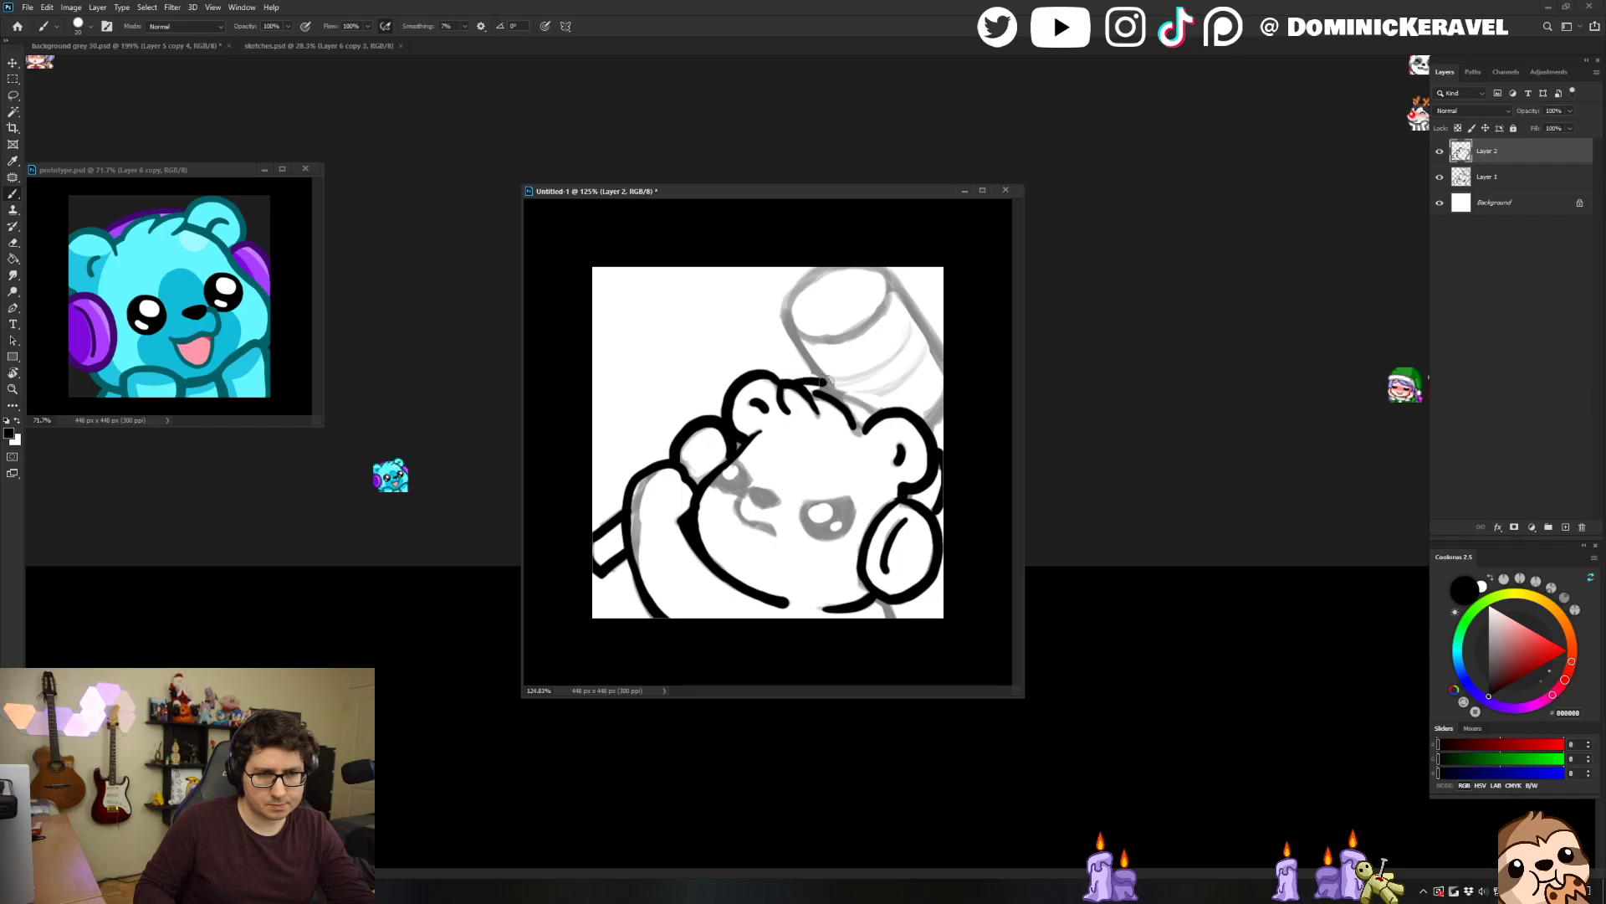
pyautogui.moveTo(802, 382); pyautogui.dragTo(835, 387)
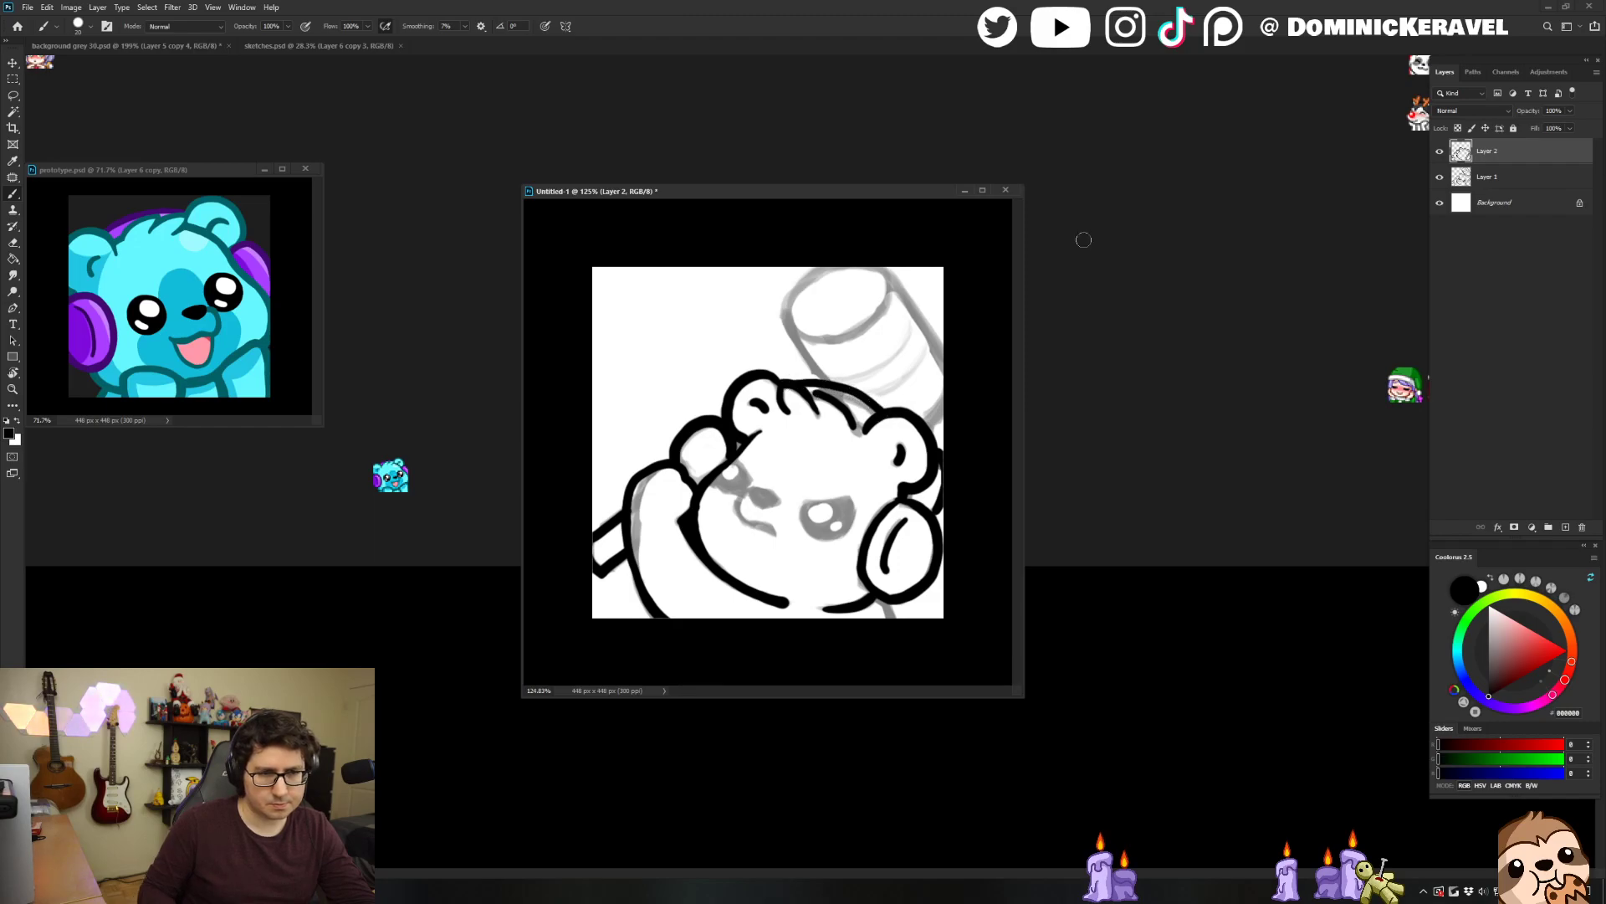
# Ink the hammer head's oval face and its two long side edges, redoing the side strokes as needed.
pyautogui.moveTo(879, 266)
pyautogui.mouseDown()
pyautogui.moveTo(865, 325)
pyautogui.moveTo(797, 327)
pyautogui.moveTo(813, 276)
pyautogui.moveTo(870, 269)
pyautogui.mouseUp()
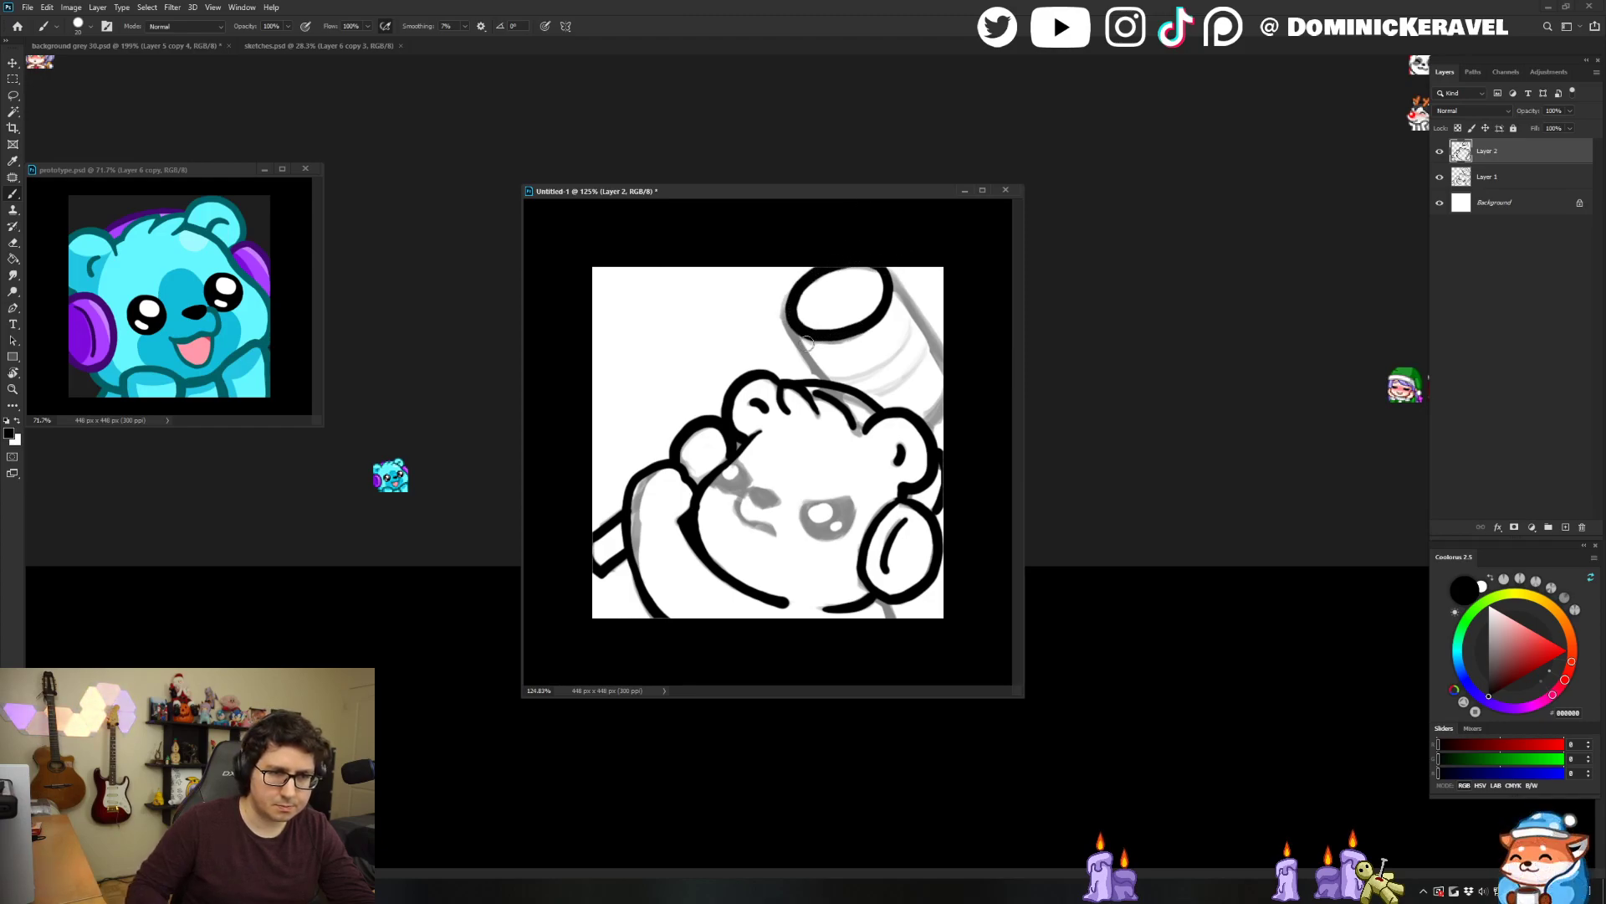
pyautogui.moveTo(784, 316); pyautogui.dragTo(839, 387)
pyautogui.hotkey('ctrl', 'z')
pyautogui.moveTo(887, 269); pyautogui.dragTo(952, 354)
pyautogui.hotkey('ctrl', 'z')
pyautogui.moveTo(887, 269); pyautogui.dragTo(949, 351)
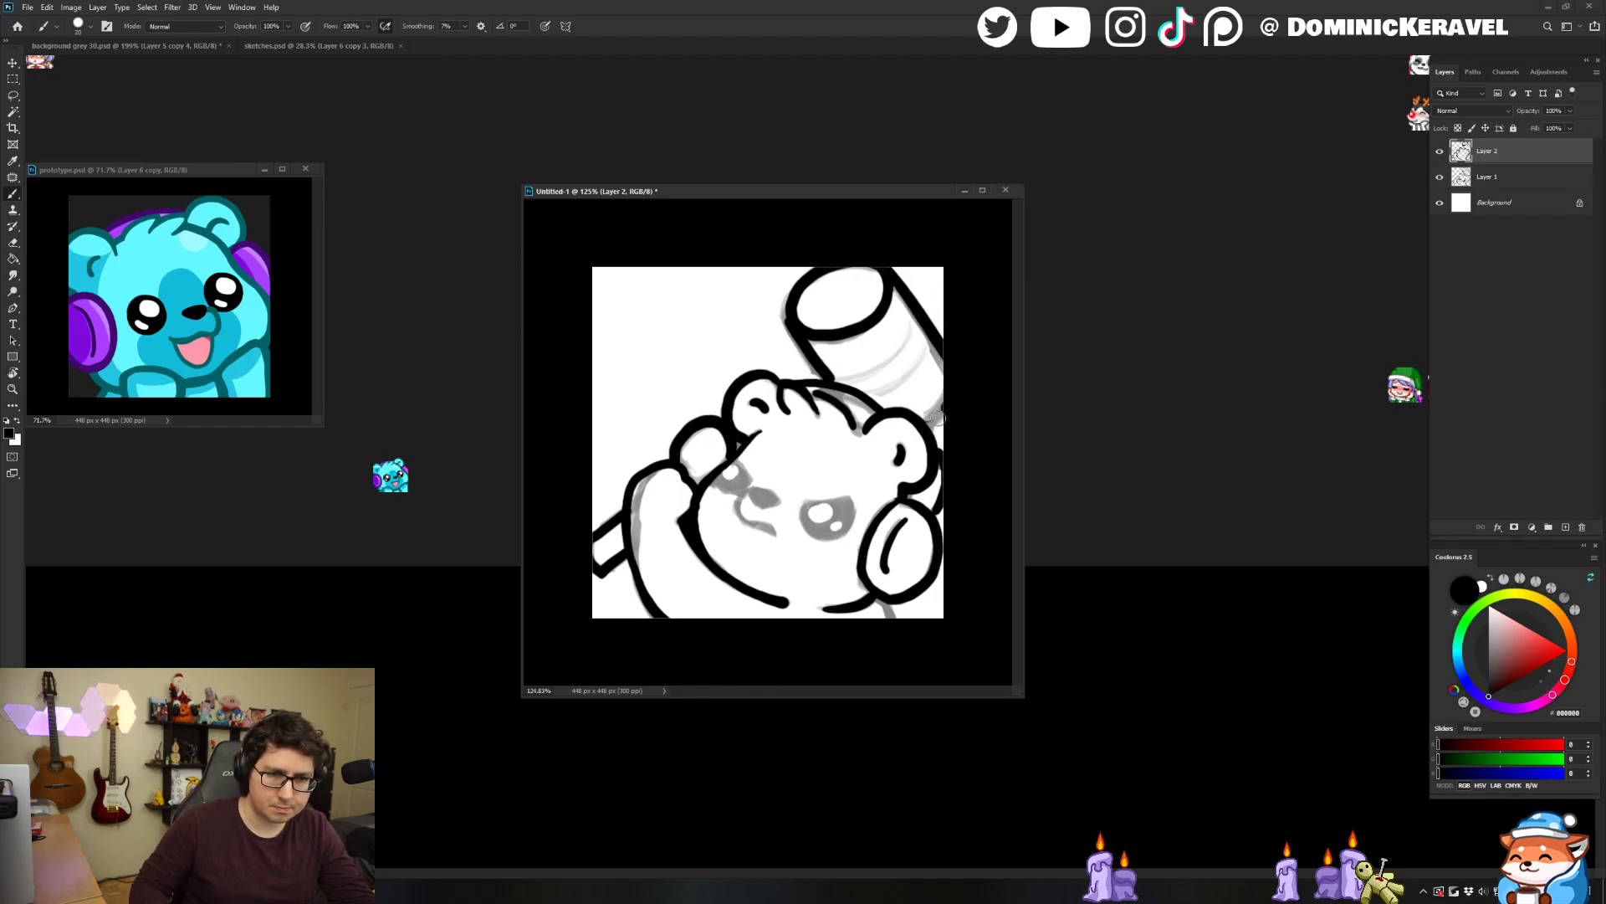
# Ink two curved band lines across the hammer head, redoing them until they follow the oval face.
pyautogui.moveTo(925, 338); pyautogui.dragTo(865, 393)
pyautogui.moveTo(910, 316)
pyautogui.mouseDown()
pyautogui.moveTo(884, 365)
pyautogui.moveTo(839, 380)
pyautogui.mouseUp()
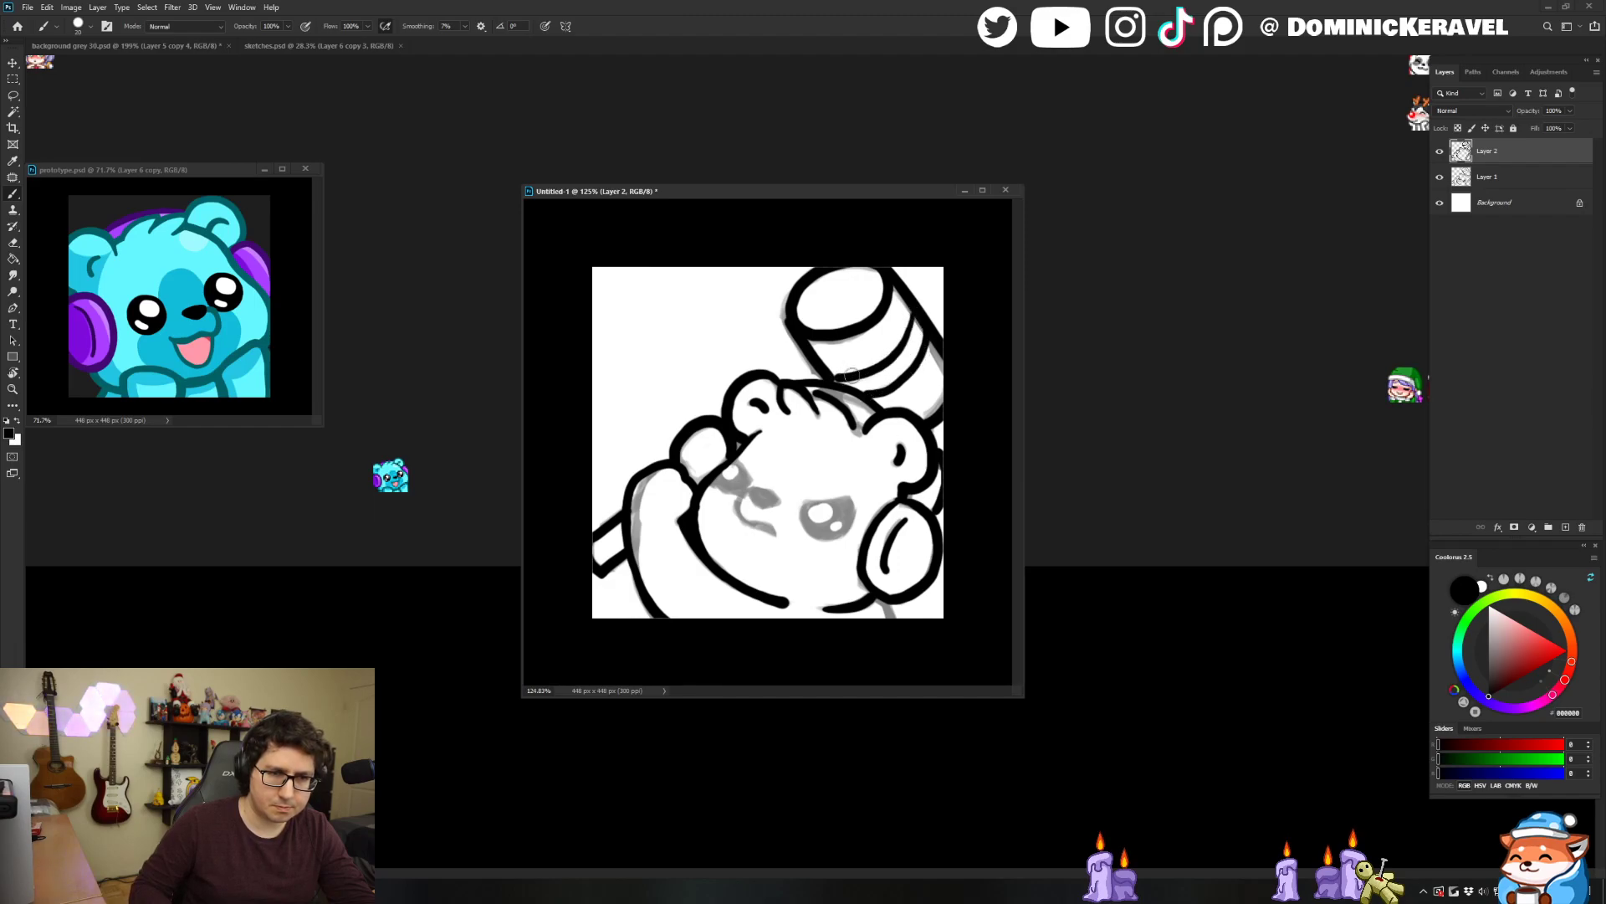
pyautogui.hotkey('ctrl', 'z')
pyautogui.hotkey('ctrl', 'z')
pyautogui.moveTo(918, 316)
pyautogui.mouseDown()
pyautogui.moveTo(884, 359)
pyautogui.moveTo(828, 381)
pyautogui.mouseUp()
pyautogui.hotkey('ctrl', 'z')
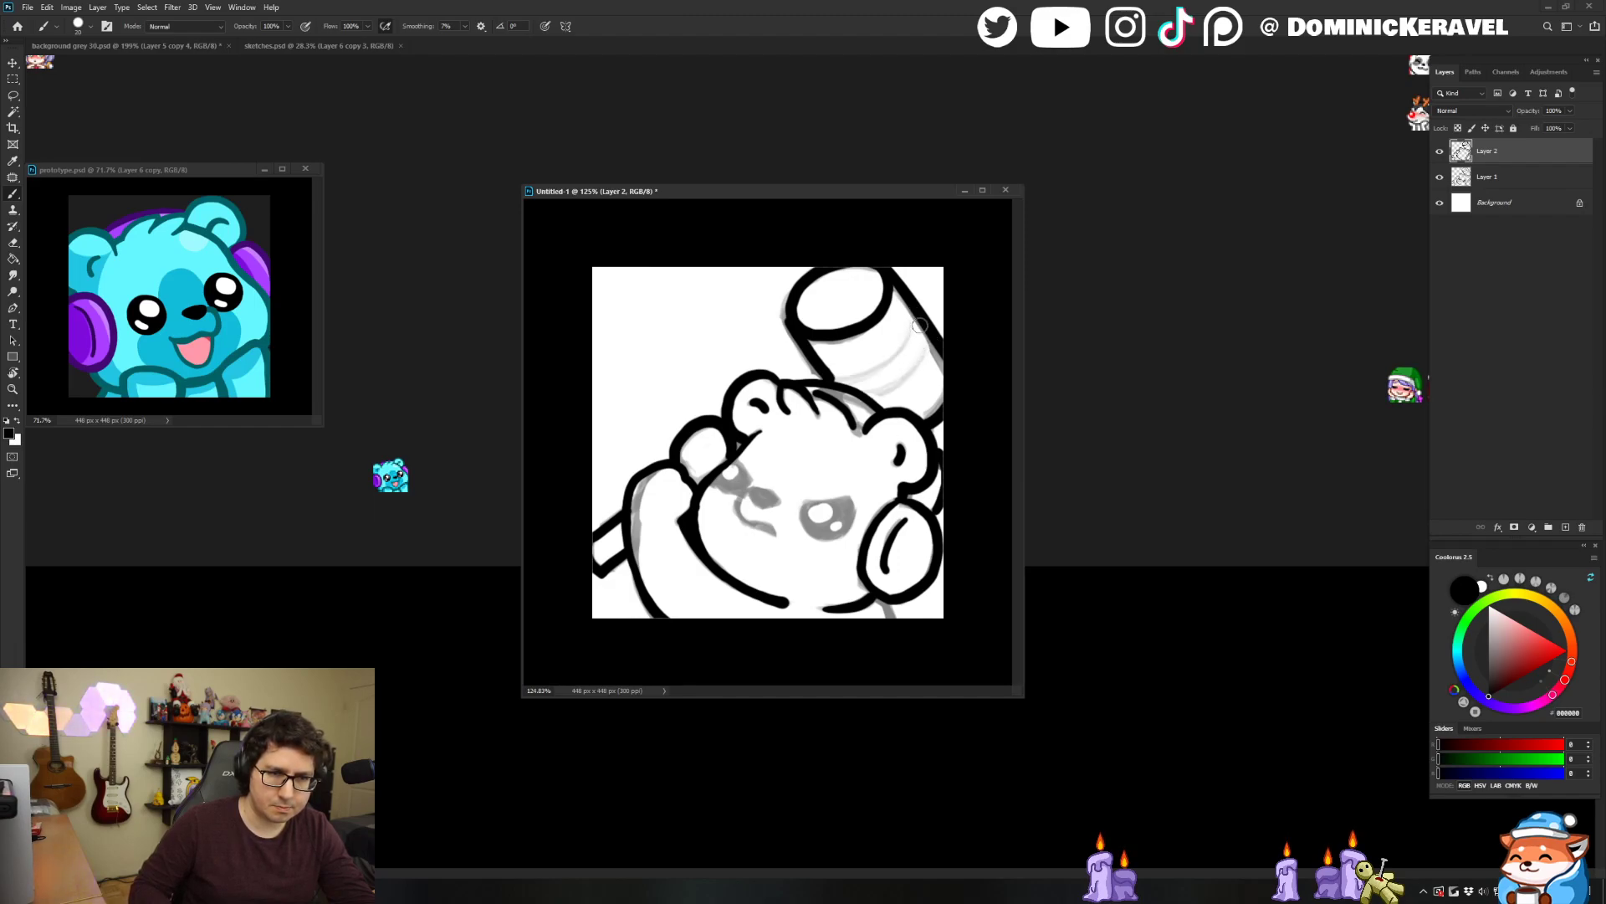
pyautogui.moveTo(917, 322)
pyautogui.mouseDown()
pyautogui.moveTo(896, 355)
pyautogui.moveTo(828, 379)
pyautogui.mouseUp()
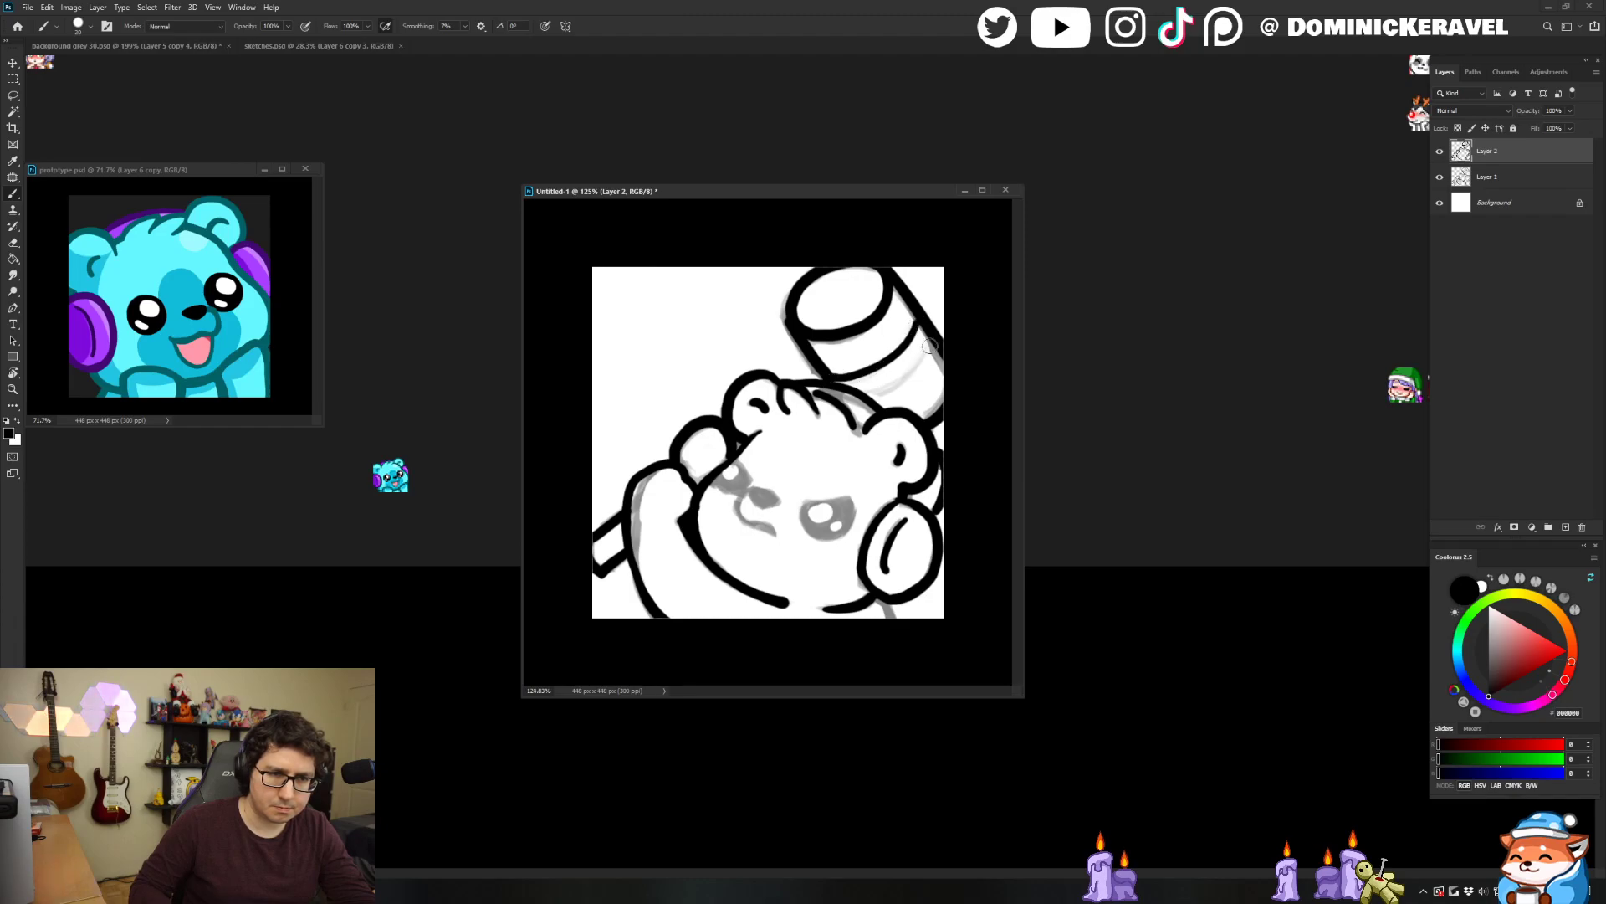
pyautogui.moveTo(927, 353); pyautogui.dragTo(859, 401)
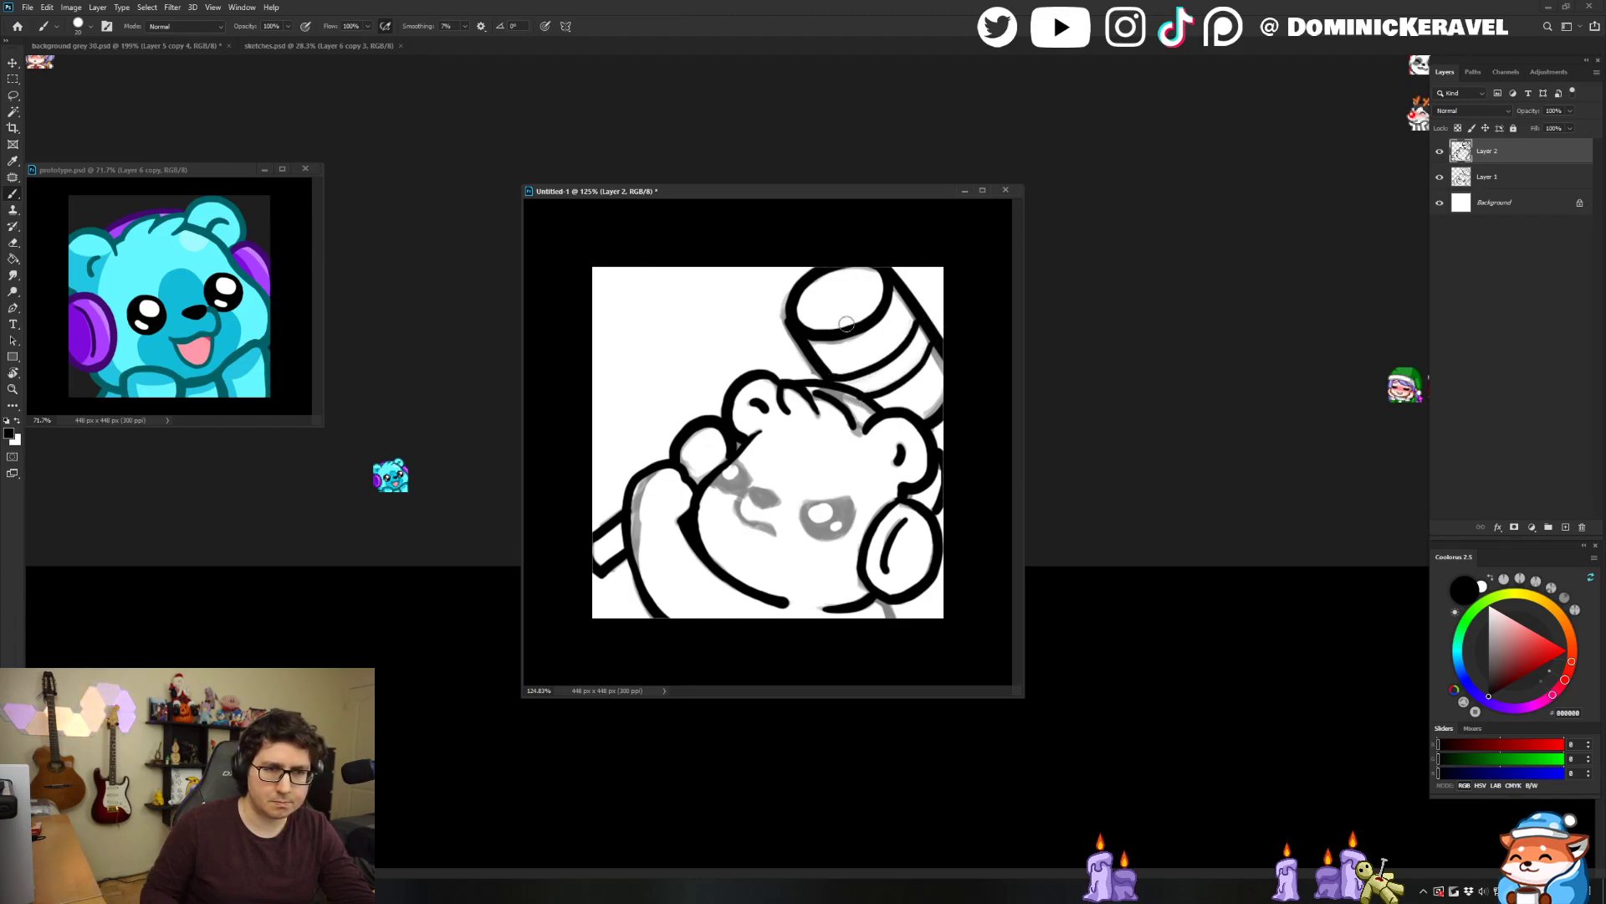
pyautogui.press('e')
pyautogui.press('b')
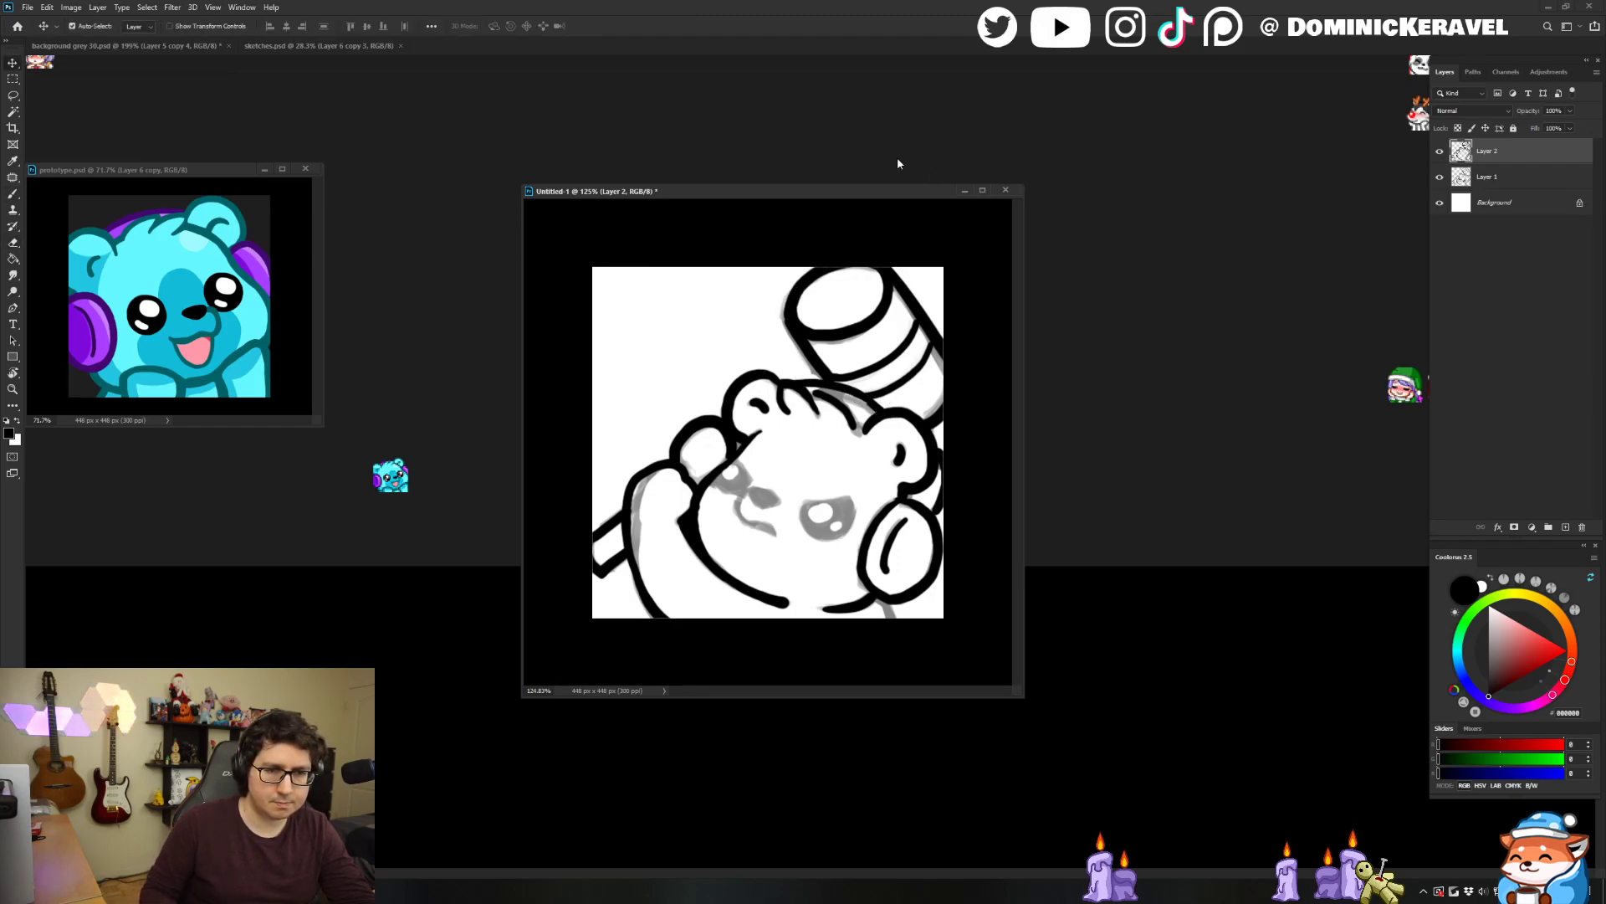
# Ink the bear's left eye in solid black with a slanted angry lid and two white highlights.
pyautogui.moveTo(839, 501)
pyautogui.mouseDown()
pyautogui.moveTo(857, 499)
pyautogui.moveTo(805, 502)
pyautogui.moveTo(811, 531)
pyautogui.moveTo(820, 517)
pyautogui.mouseUp()
pyautogui.press('e')
pyautogui.click(816, 513)
pyautogui.press('b')
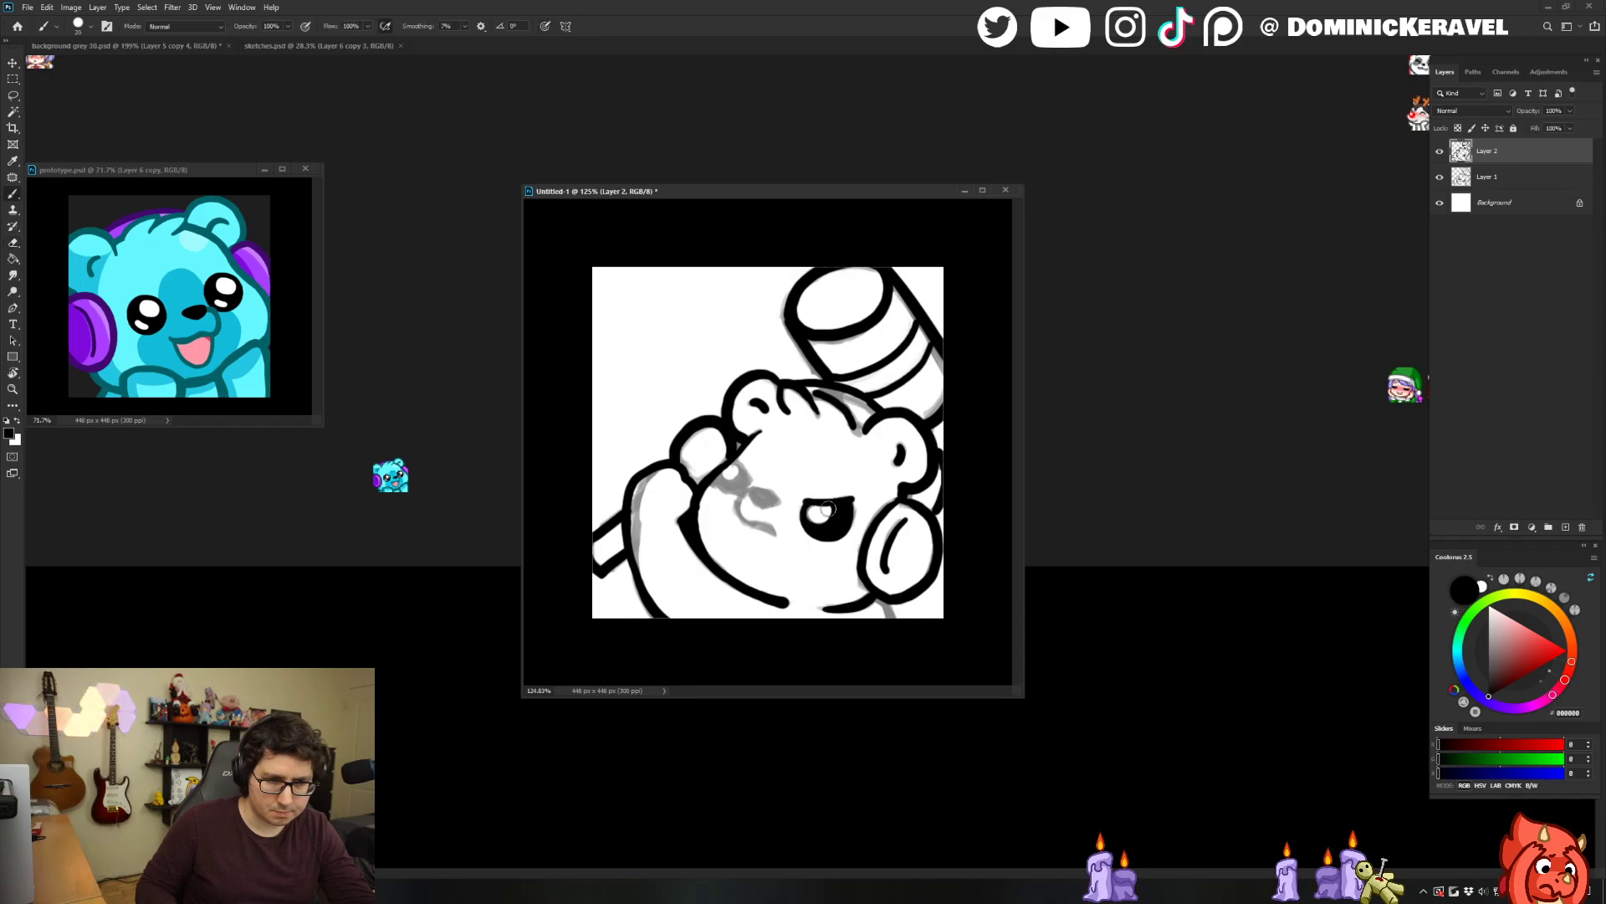
pyautogui.press('e')
pyautogui.click(840, 525)
pyautogui.press('b')
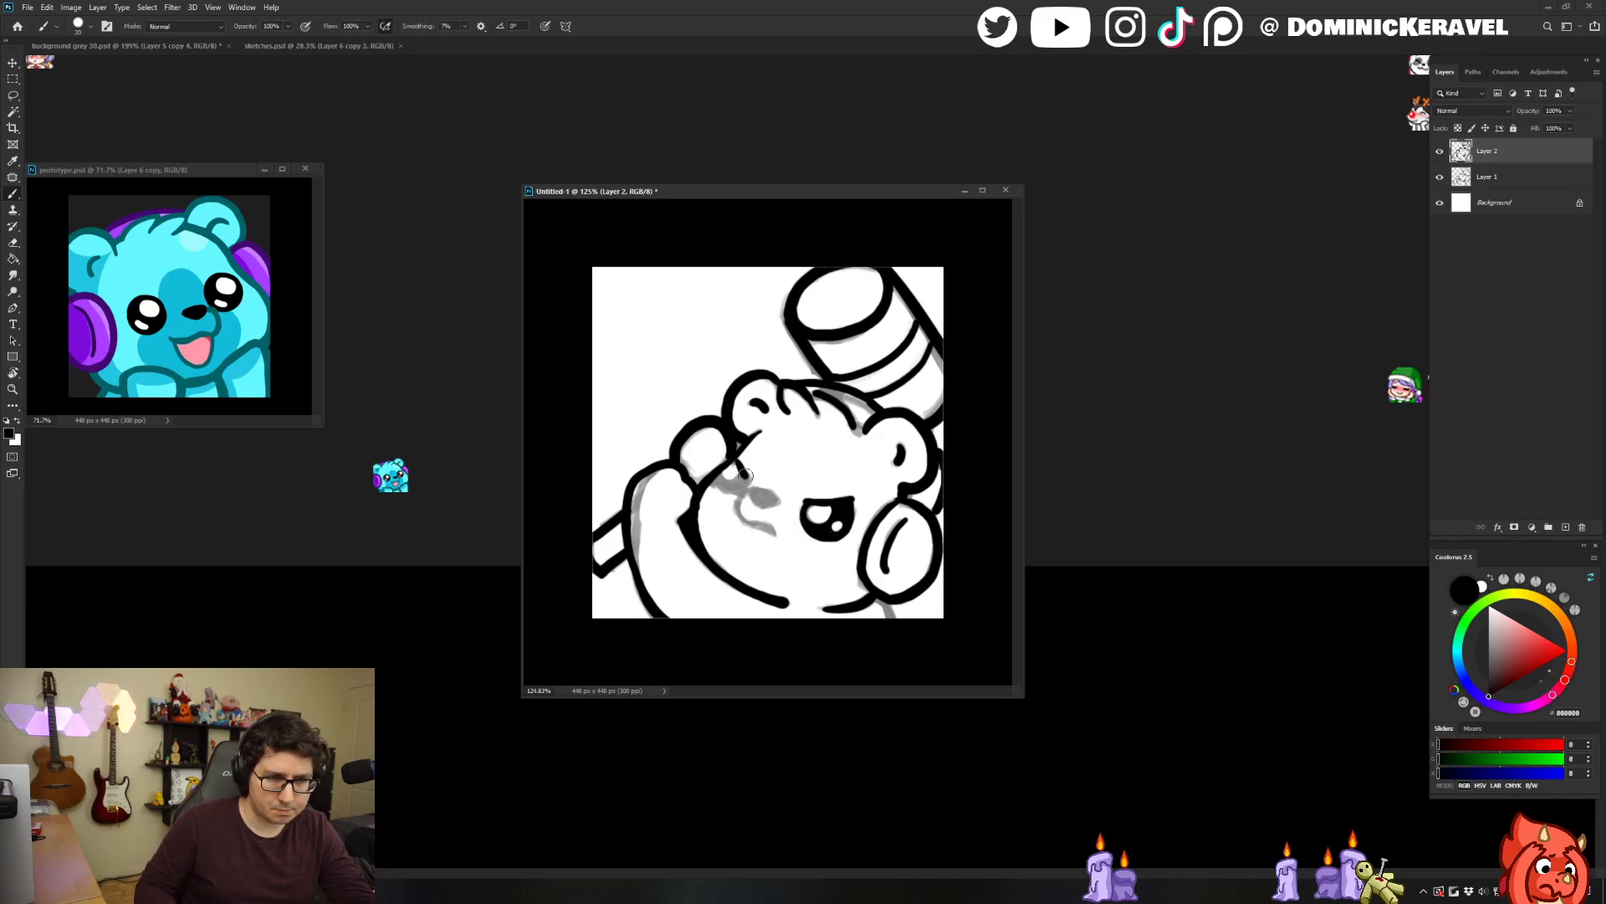
# Ink the bear's right eye beside the raised paw in solid black with a white highlight.
pyautogui.moveTo(745, 476)
pyautogui.mouseDown()
pyautogui.moveTo(720, 479)
pyautogui.moveTo(736, 473)
pyautogui.mouseUp()
pyautogui.press('e')
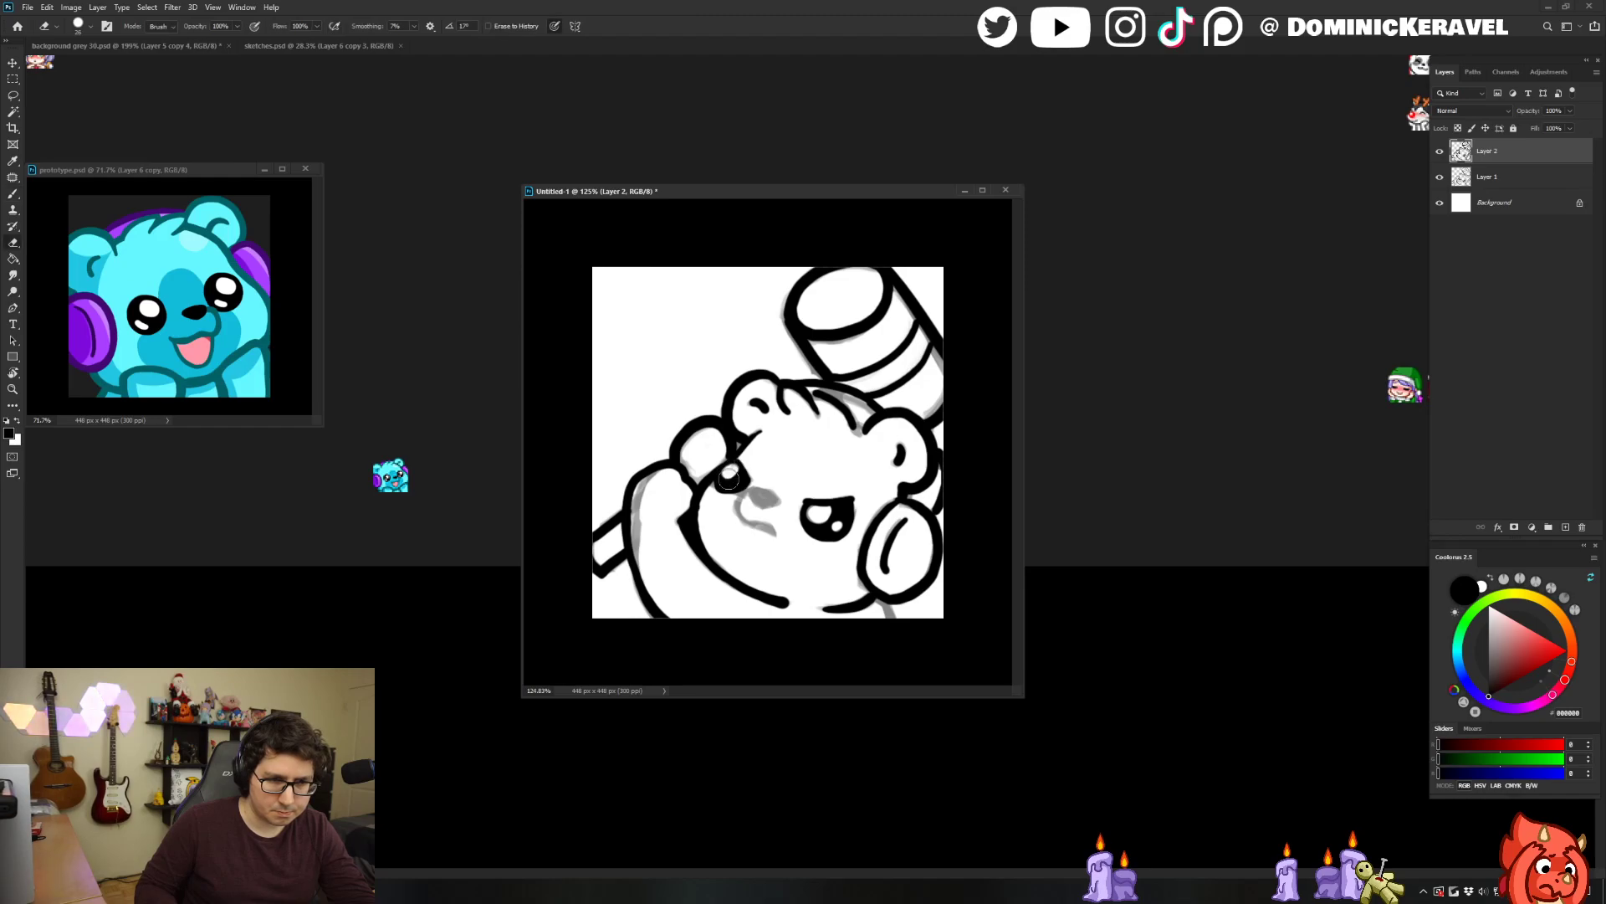
pyautogui.press('b')
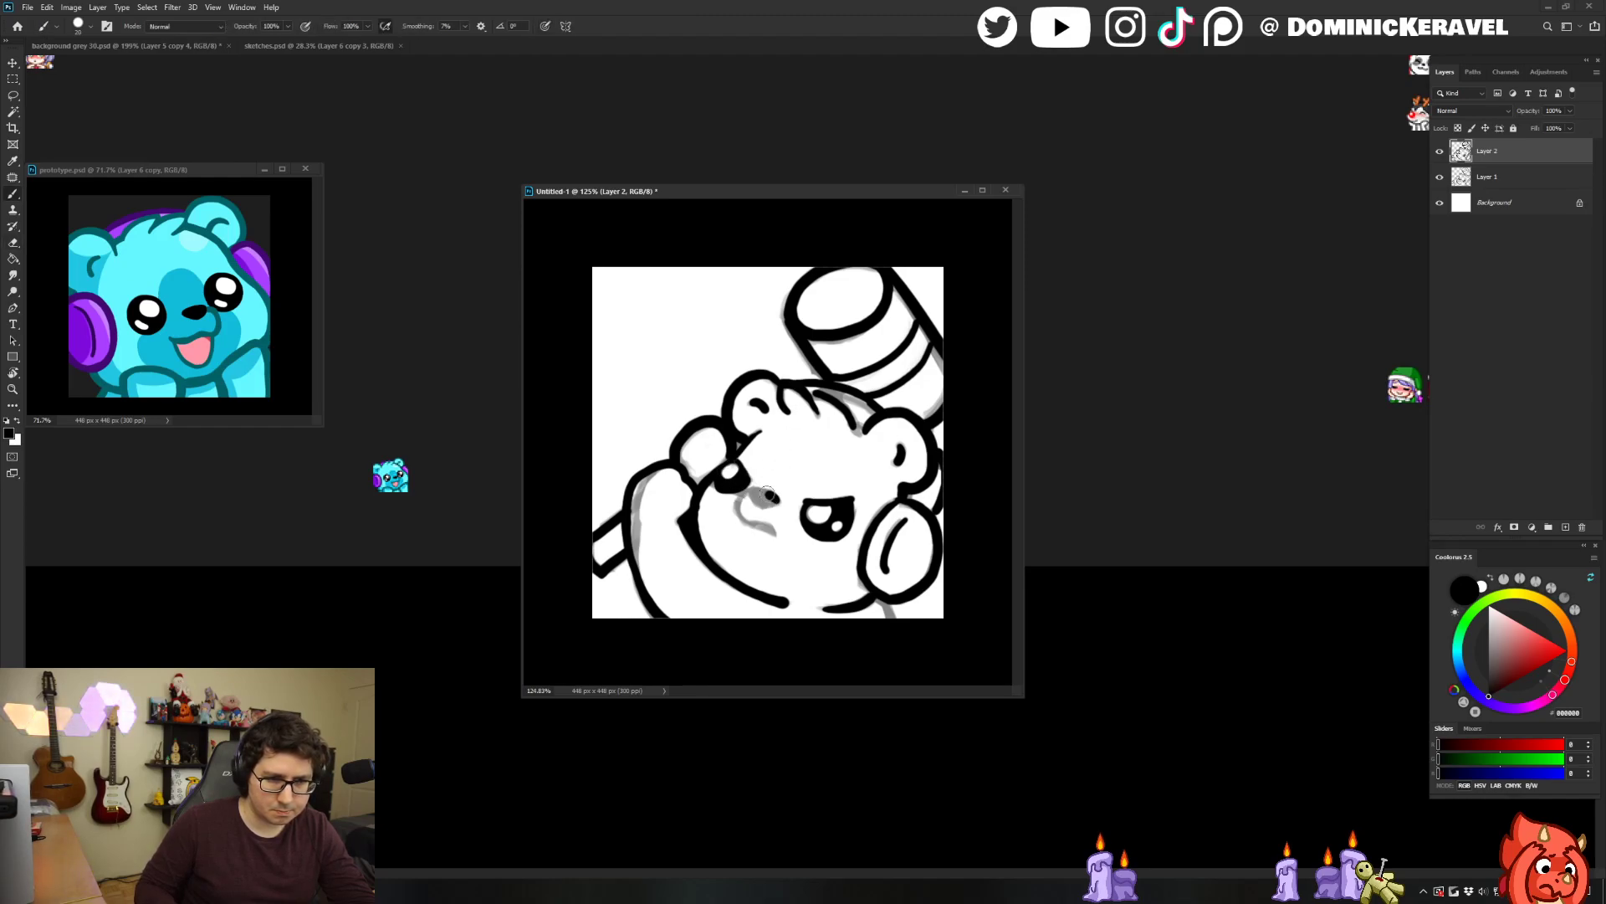
# Ink the solid black nose and curved frowning mouth, and the short body line below the headphone ear cup.
pyautogui.moveTo(767, 503); pyautogui.dragTo(774, 500)
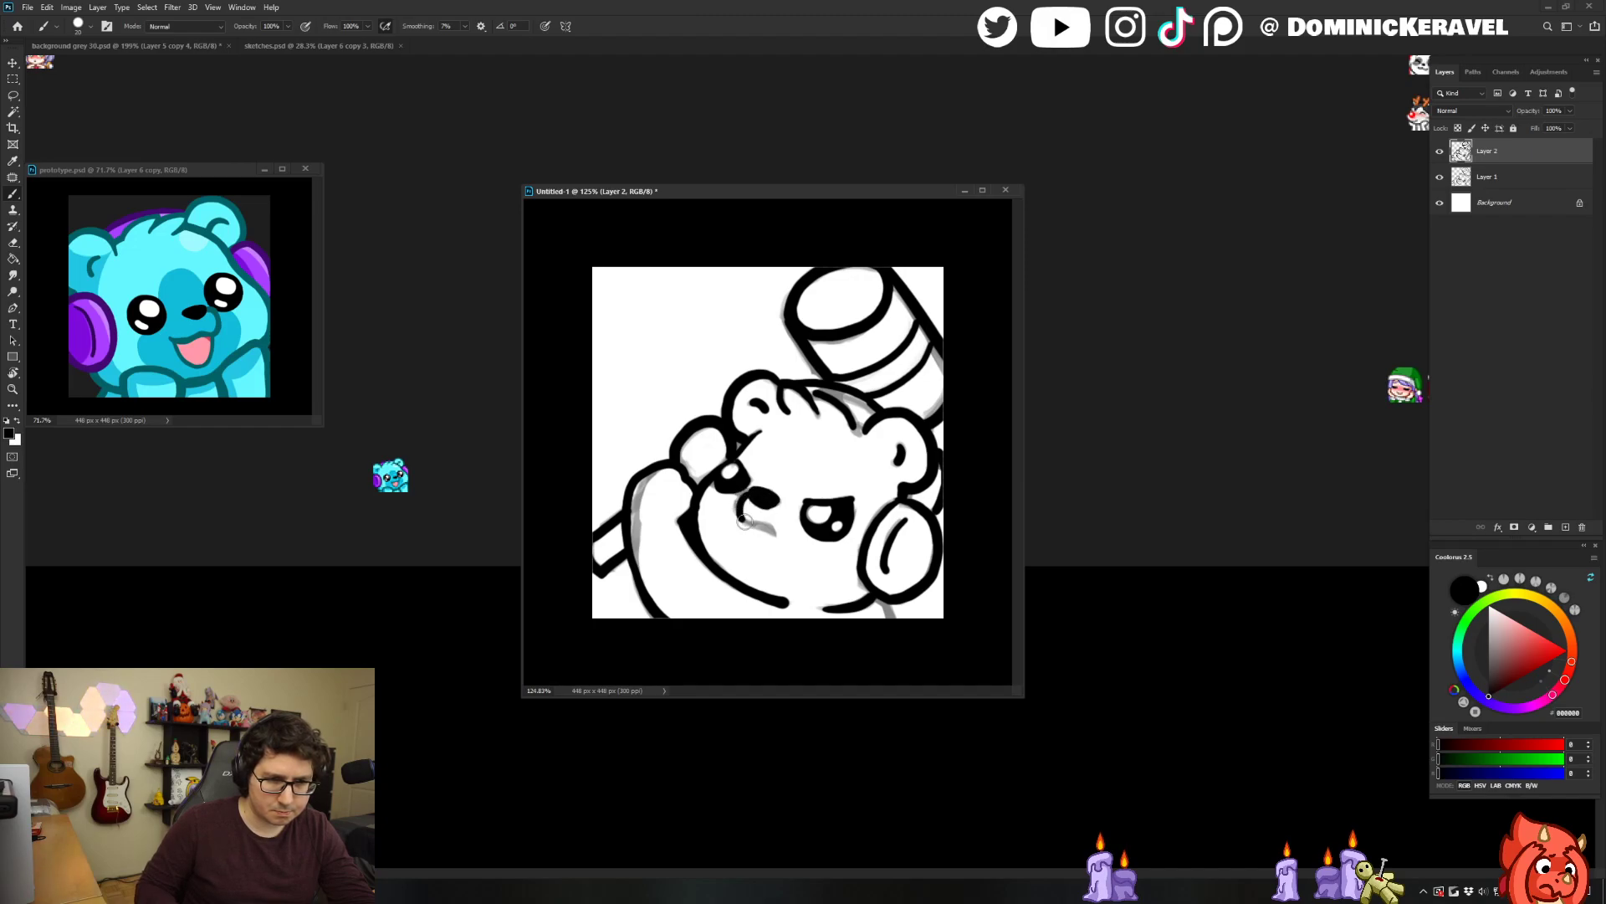
pyautogui.moveTo(741, 500); pyautogui.dragTo(774, 534)
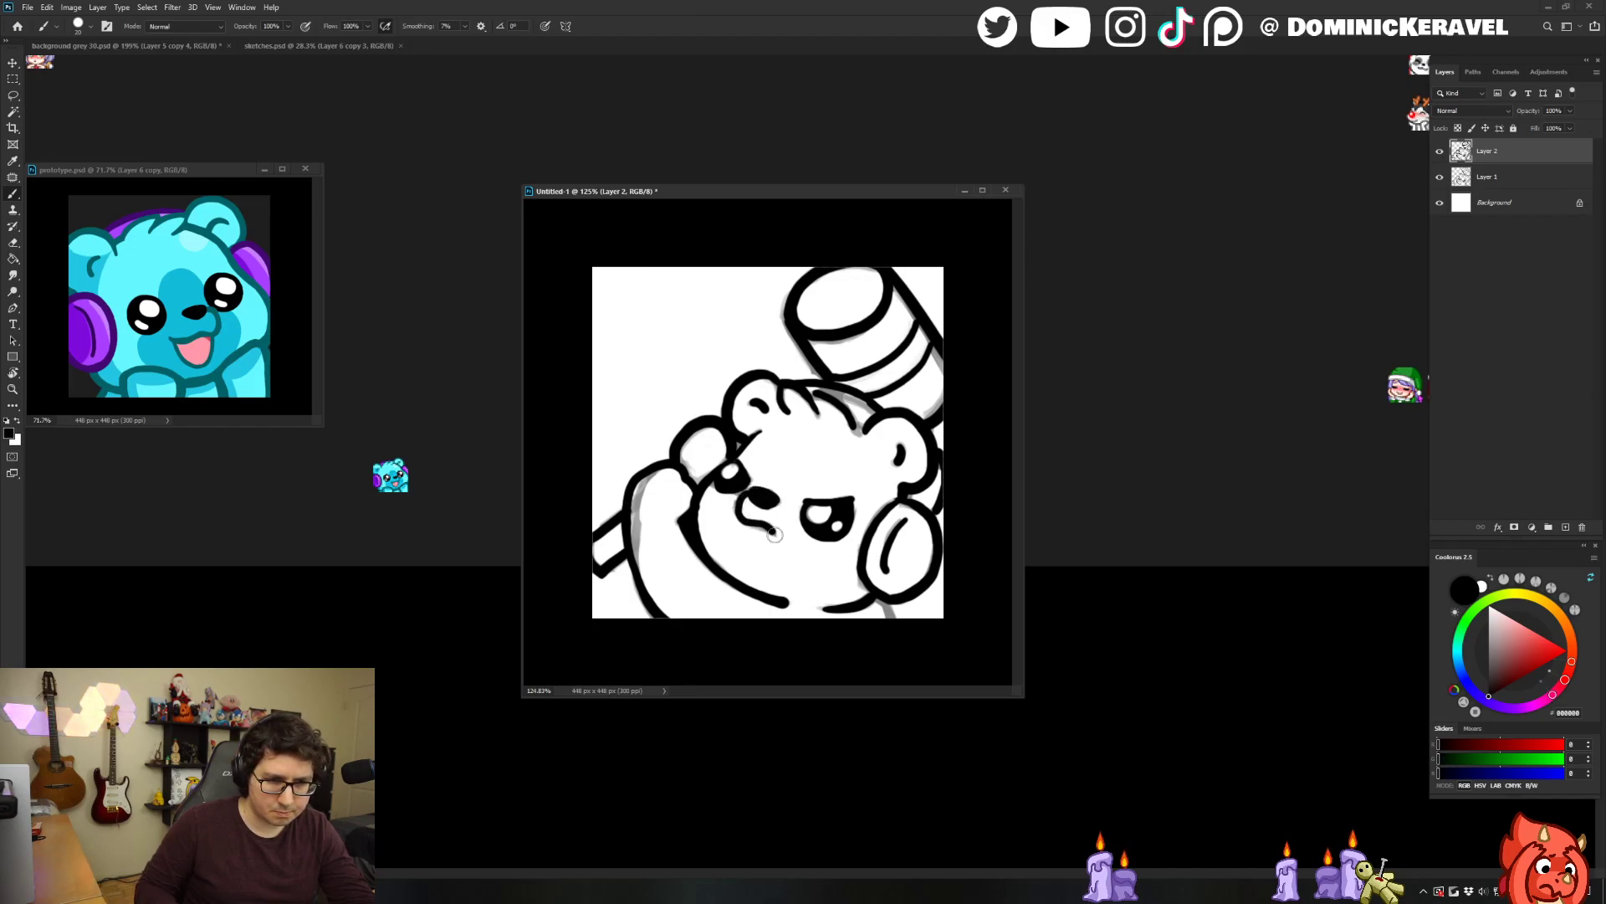
pyautogui.press('v')
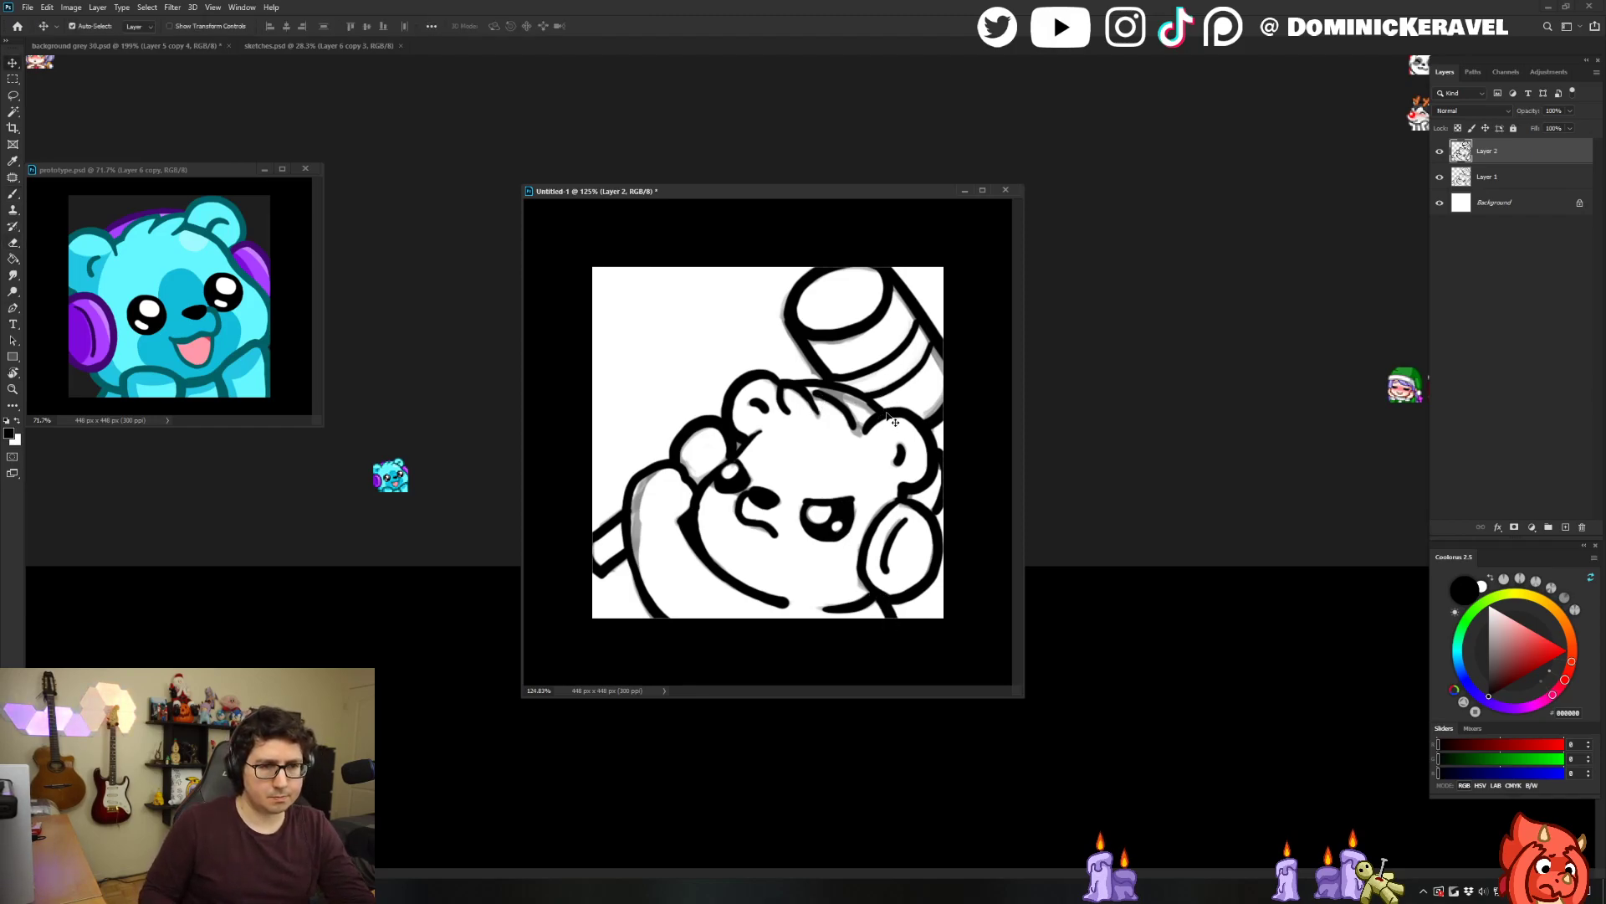
pyautogui.press('e')
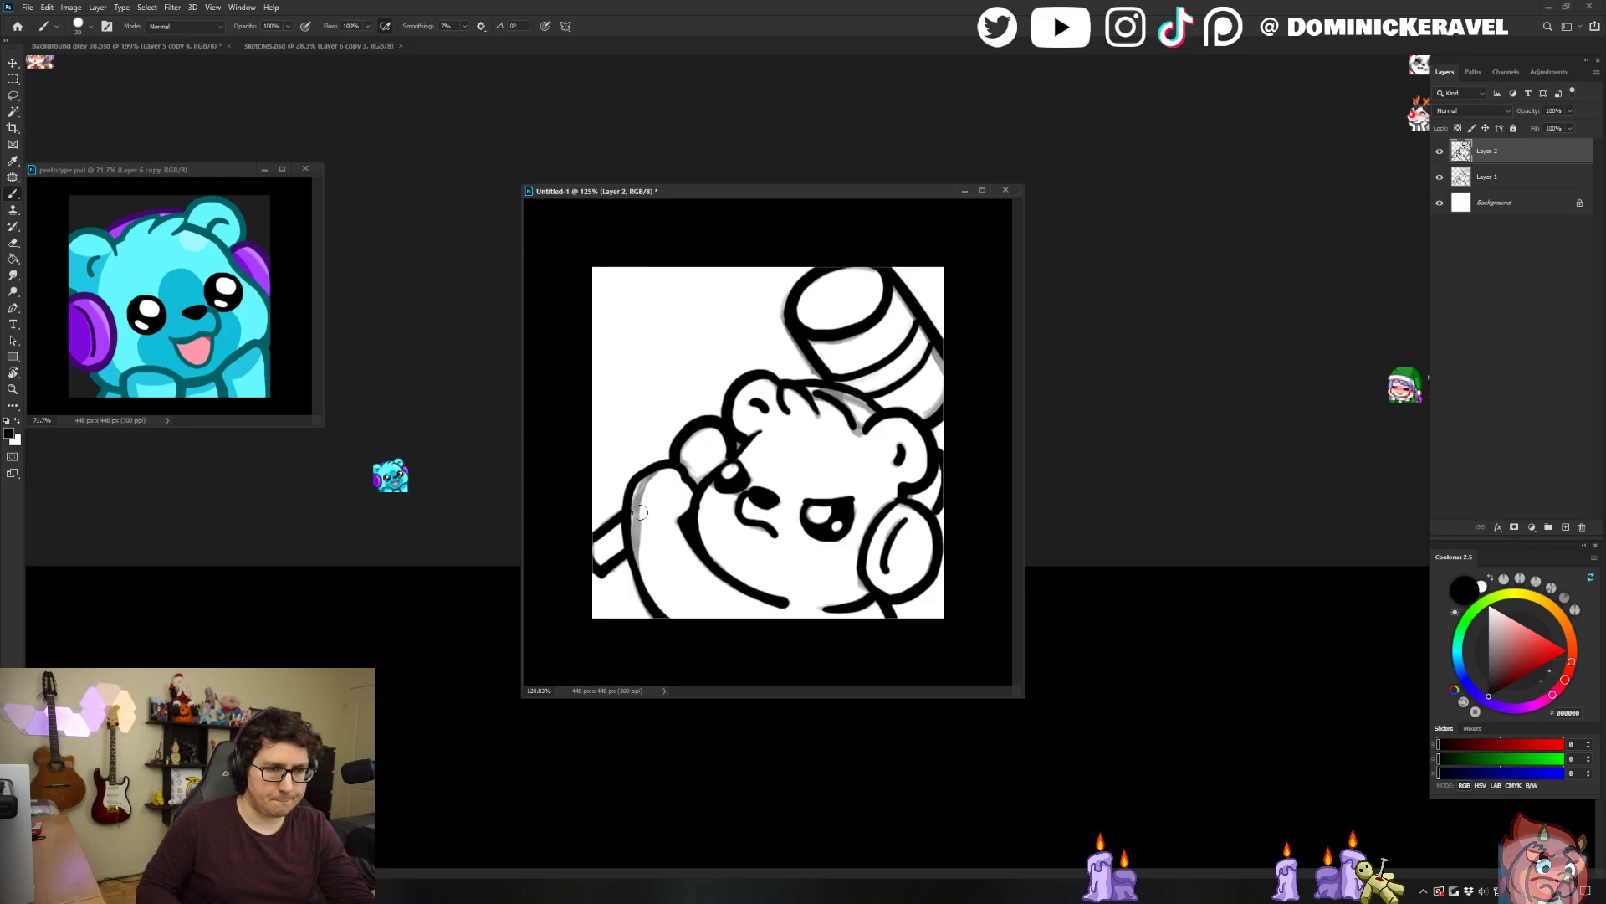
pyautogui.press('b')
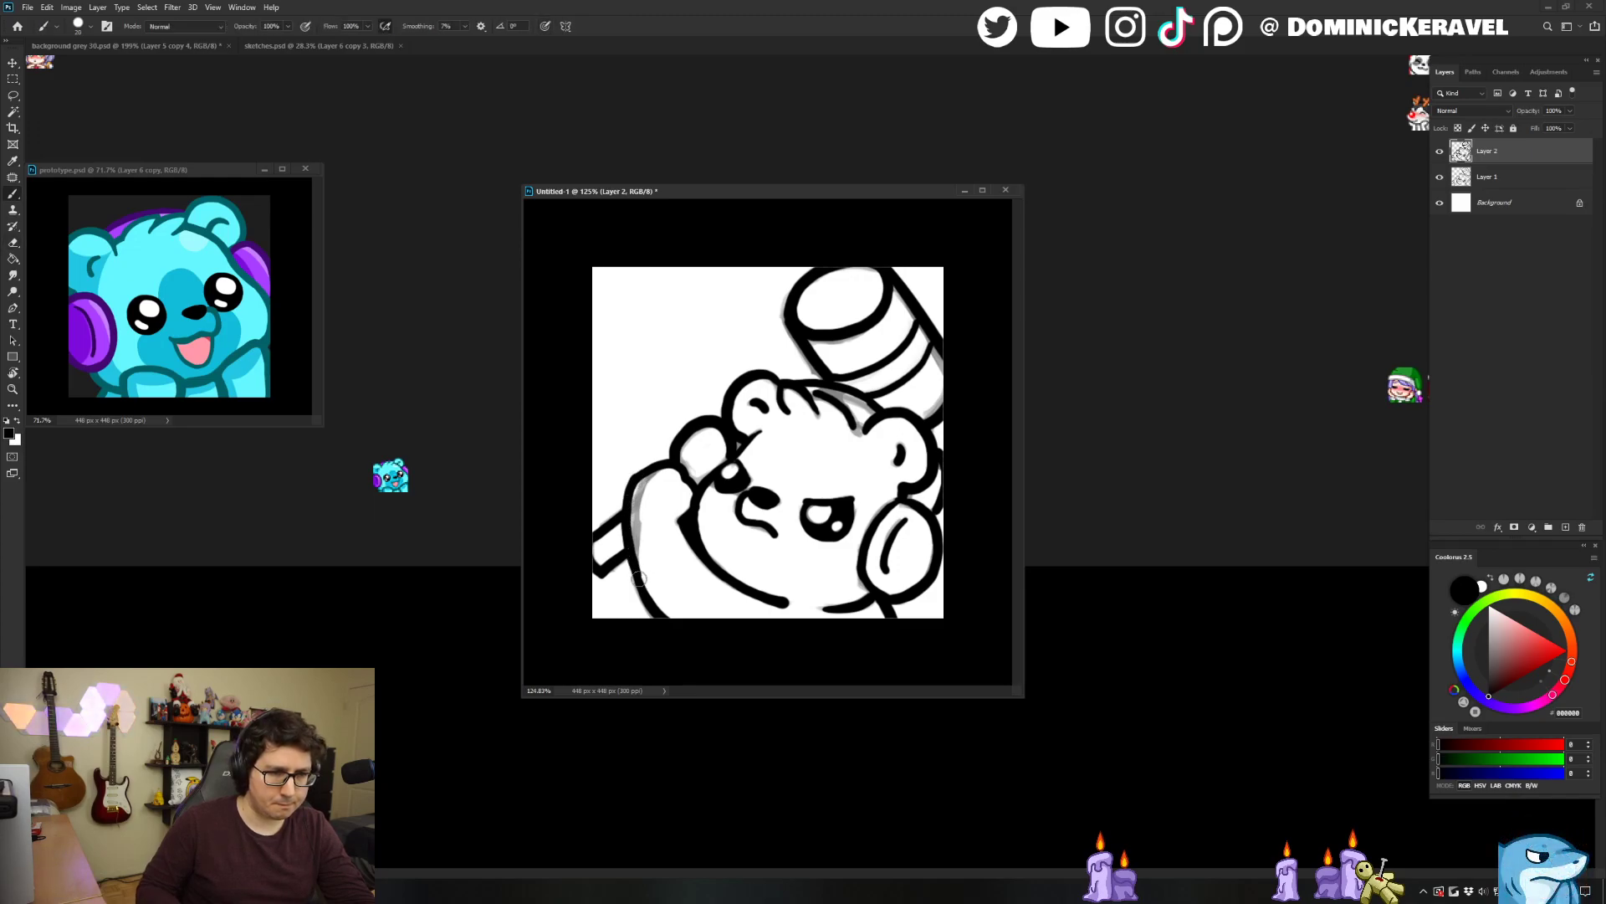
# Start saving the document and browse to the client's folder inside Dropbox's twitch emotes folder.
pyautogui.hotkey('ctrl', 's')
pyautogui.write('ev')
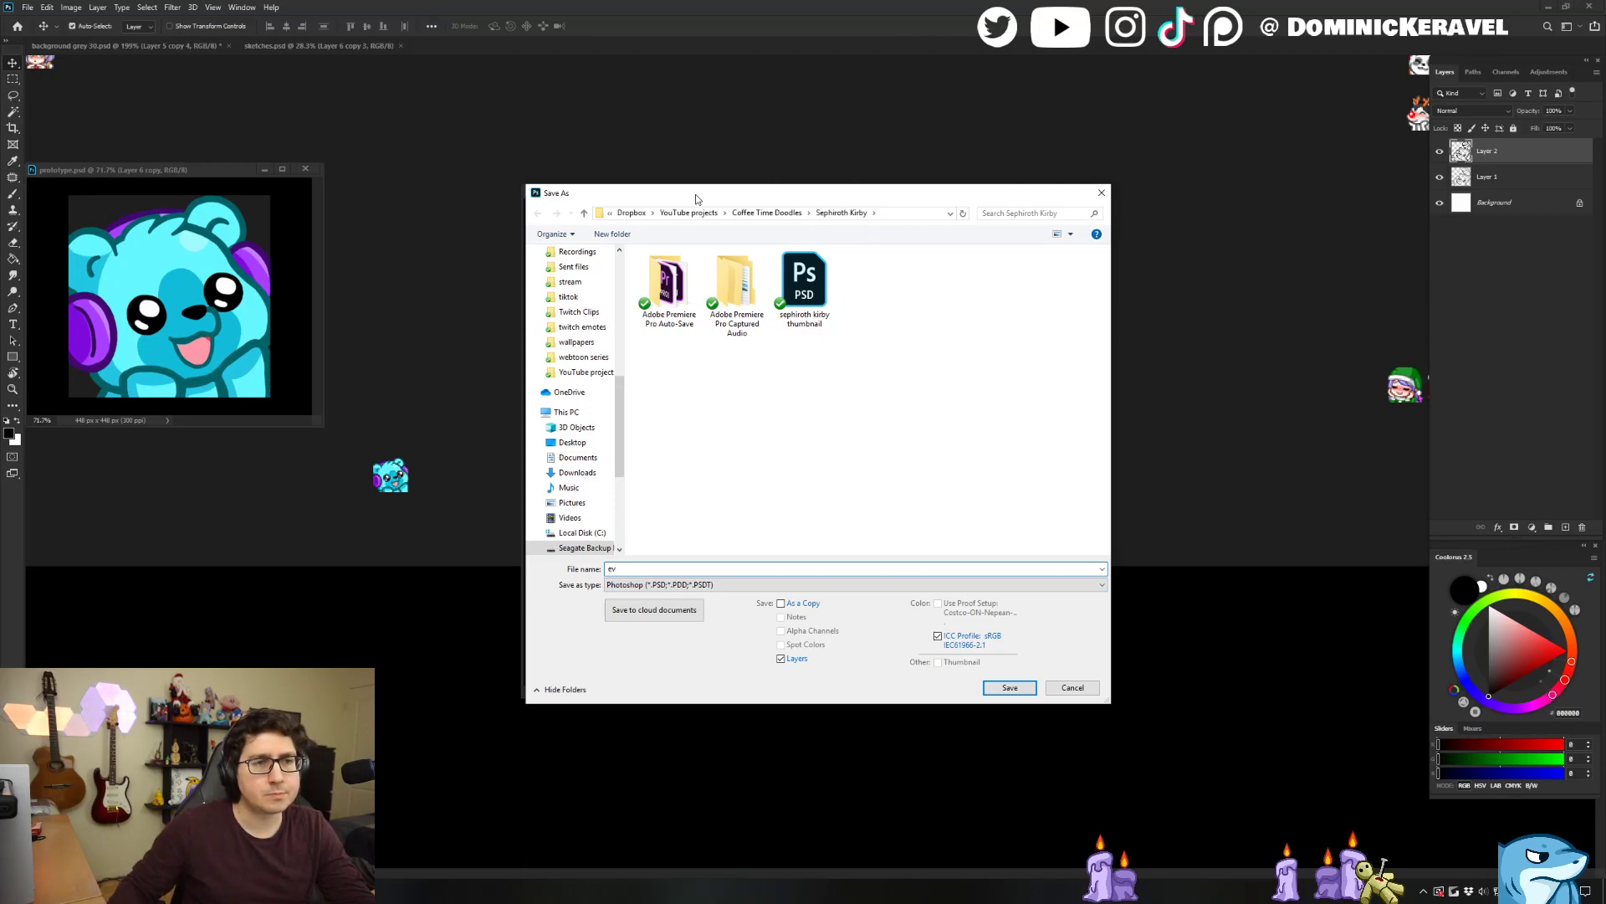
pyautogui.click(633, 216)
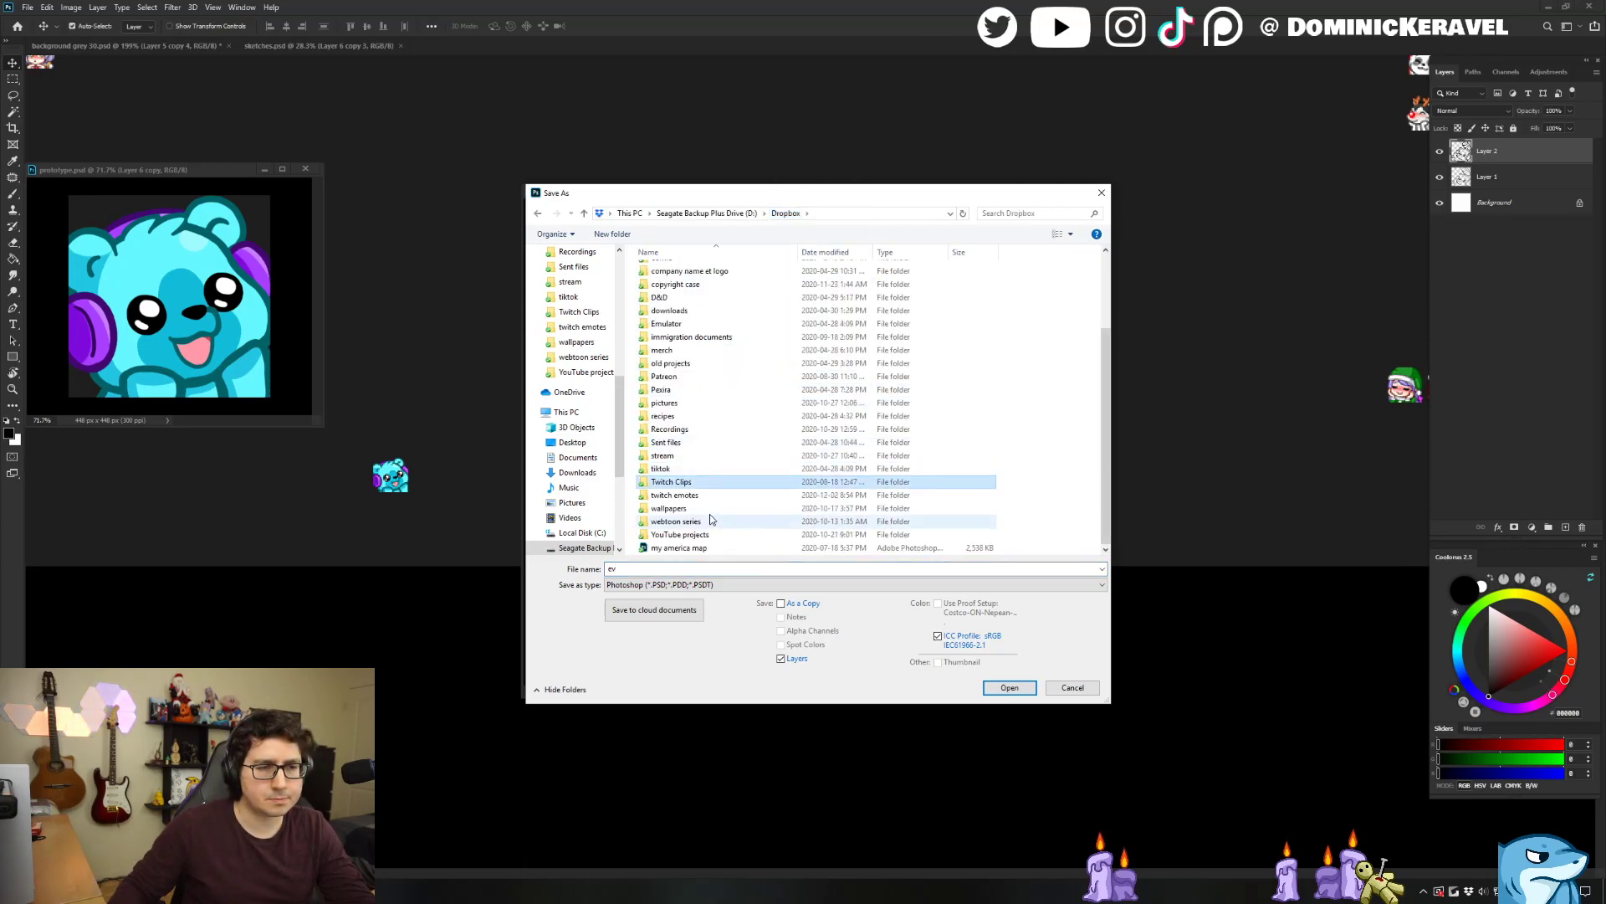
pyautogui.click(694, 482)
pyautogui.doubleClick(697, 500)
pyautogui.click(761, 420)
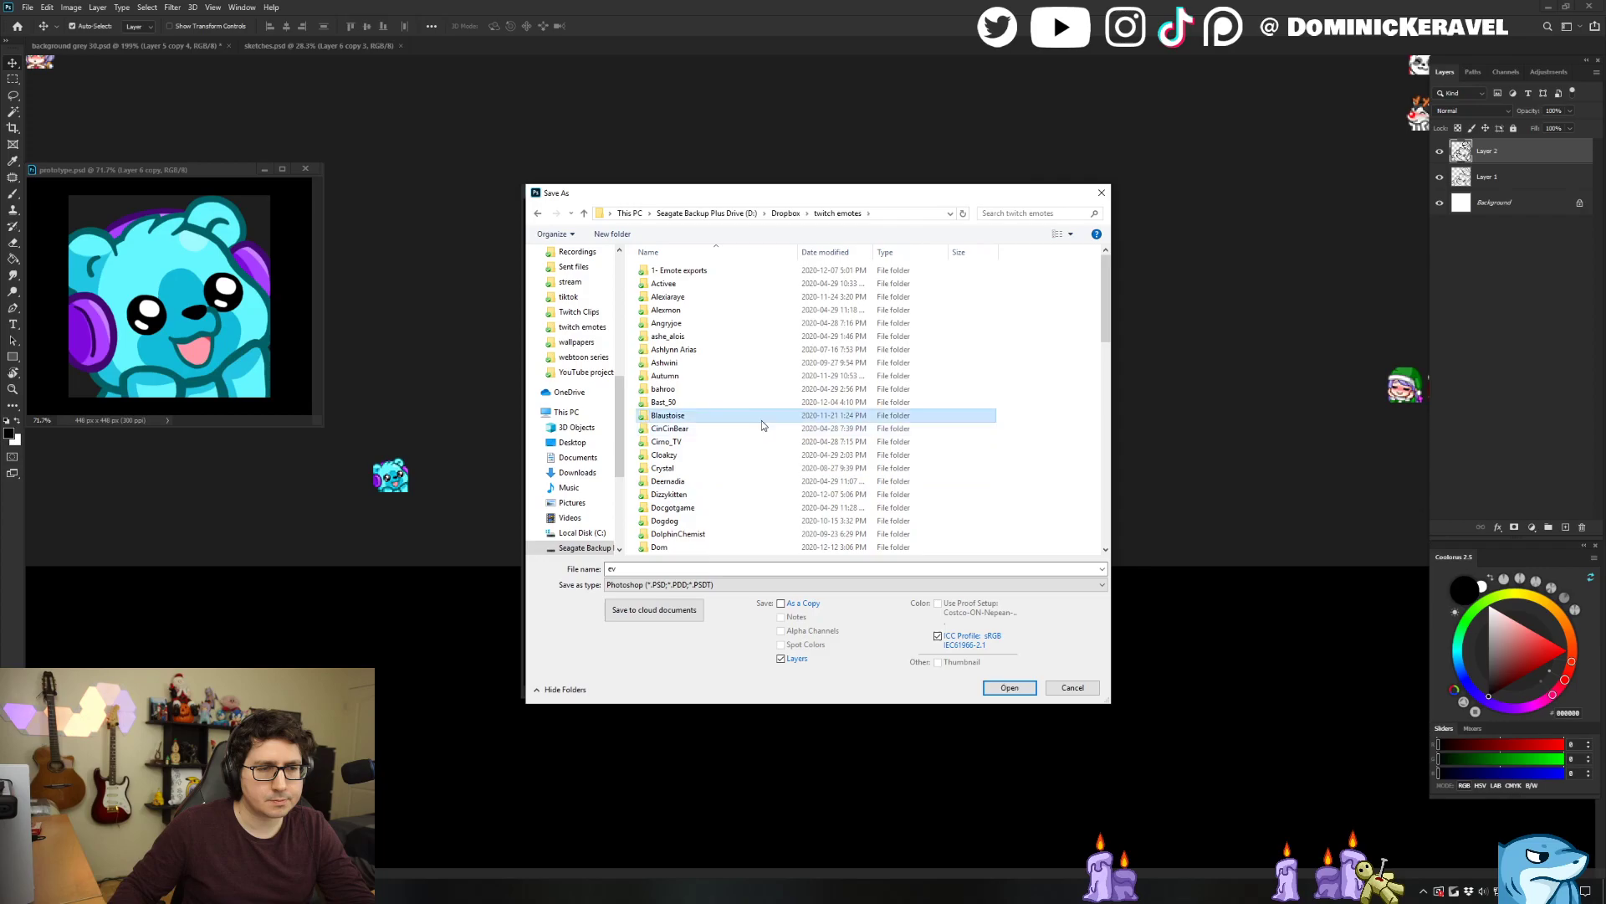
pyautogui.press('f')
pyautogui.doubleClick(669, 293)
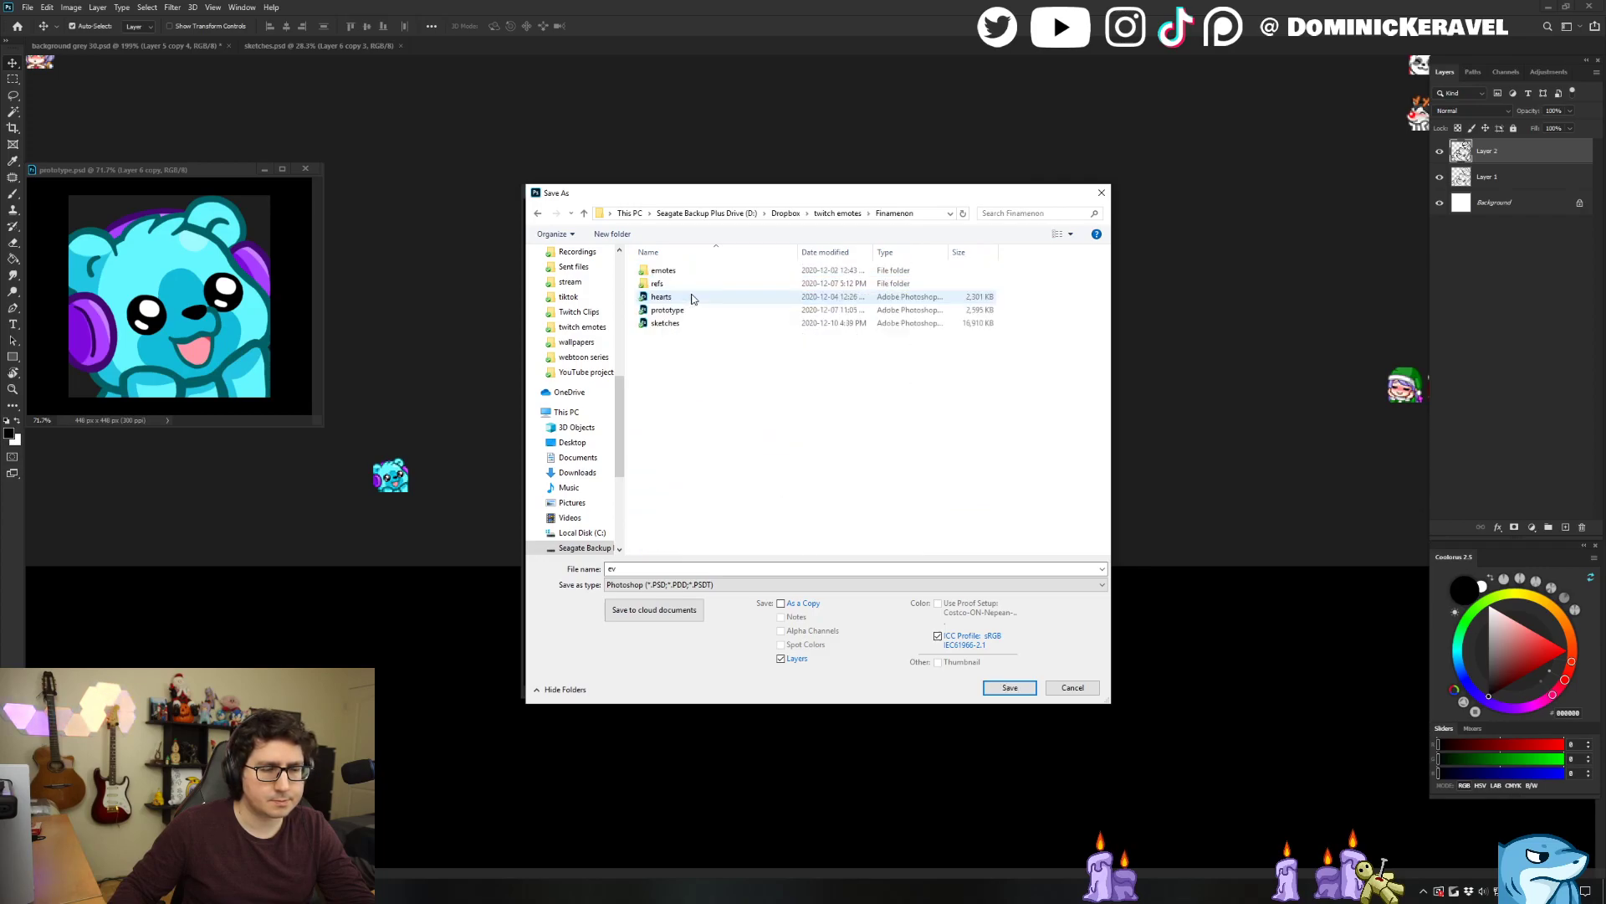
# Save the drawing as a Photoshop file named bonk directly in the client's folder.
pyautogui.click(688, 272)
pyautogui.doubleClick(688, 272)
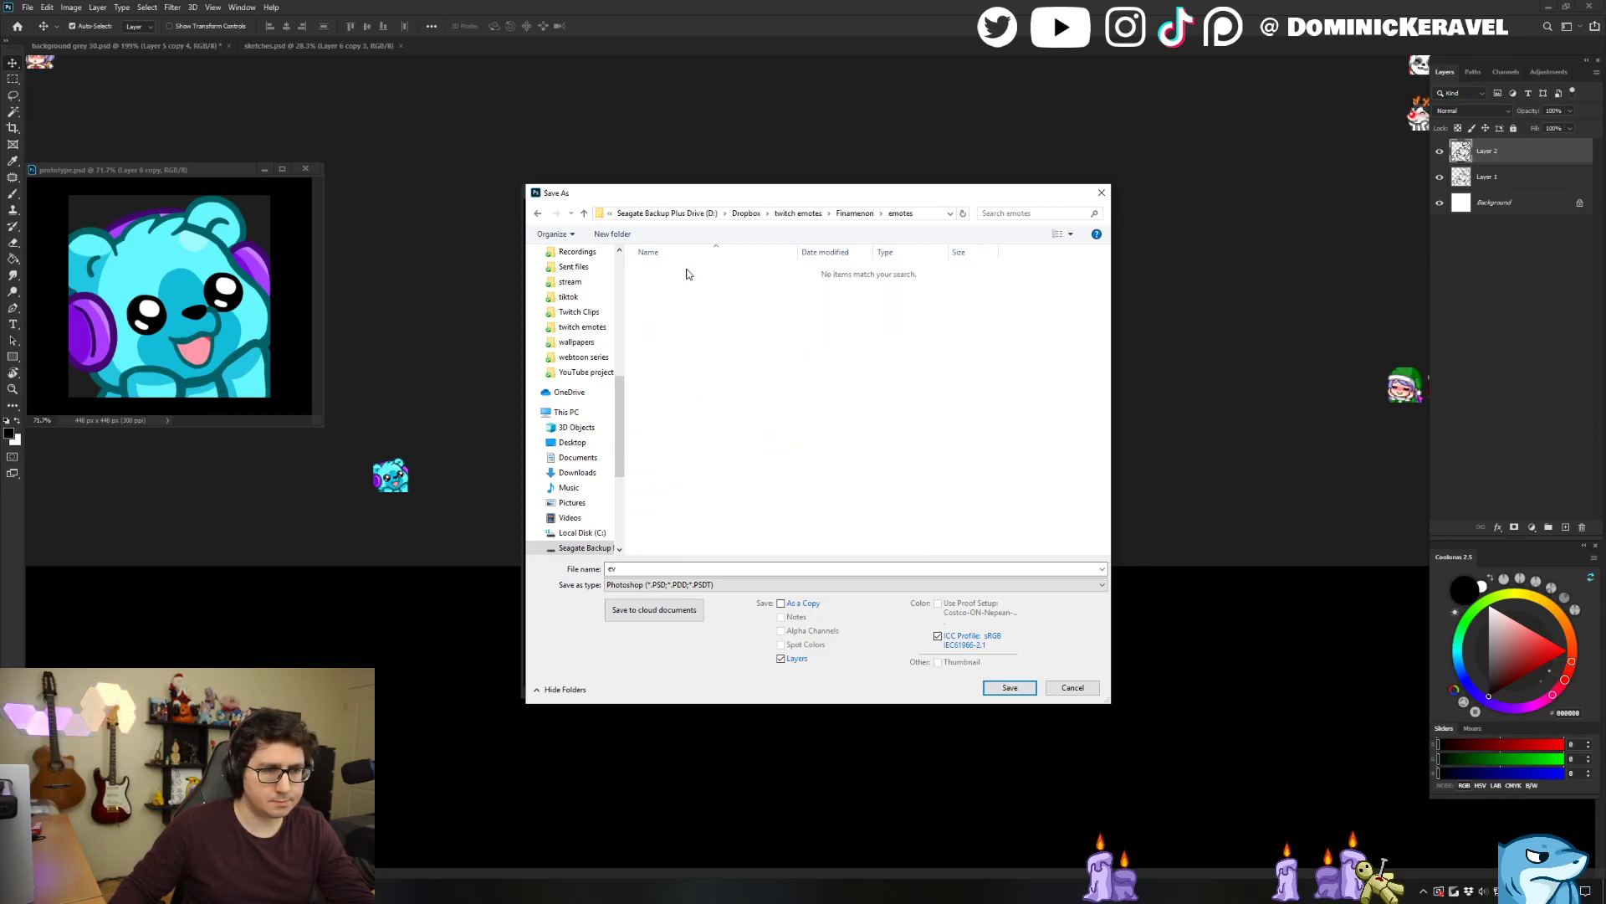
pyautogui.click(539, 215)
pyautogui.doubleClick(701, 568)
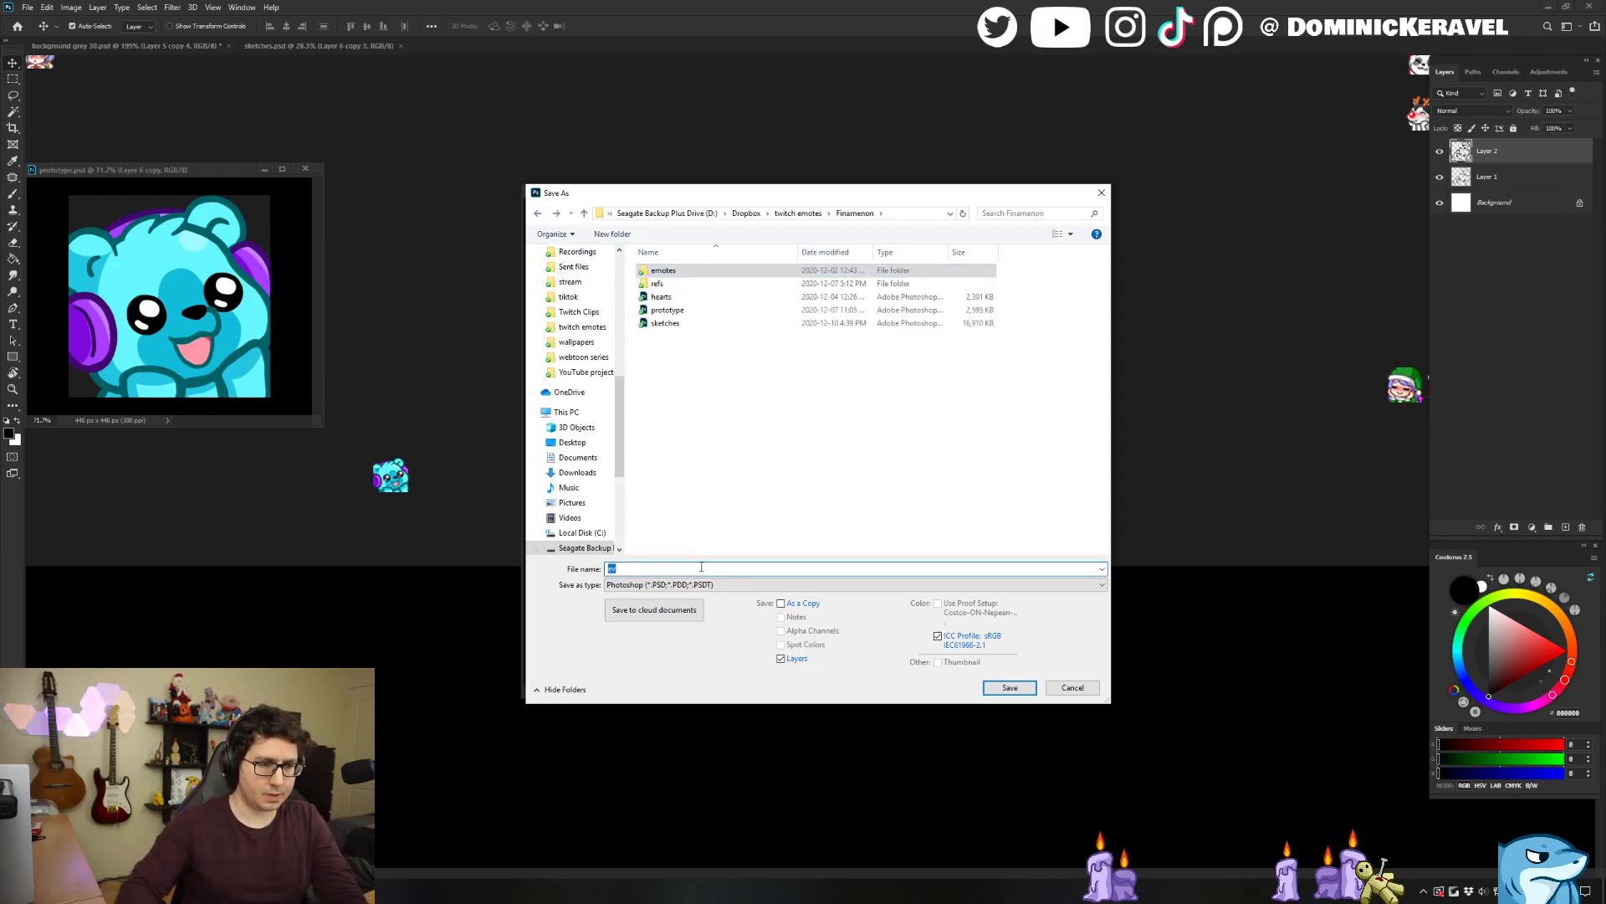
pyautogui.write('bonk')
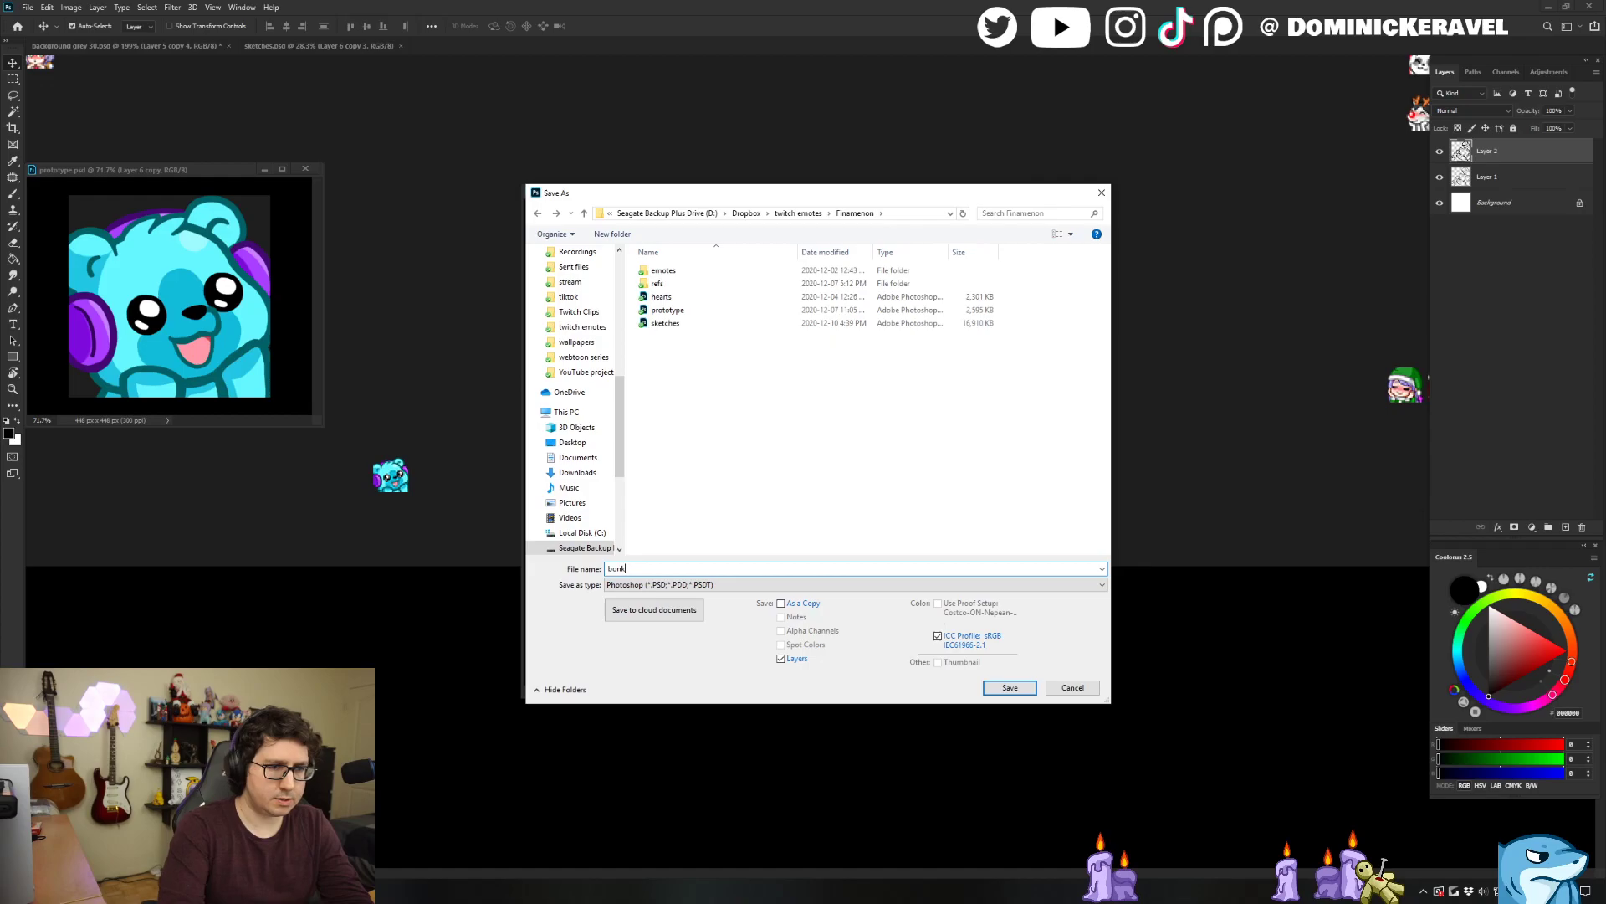
pyautogui.press('Return')
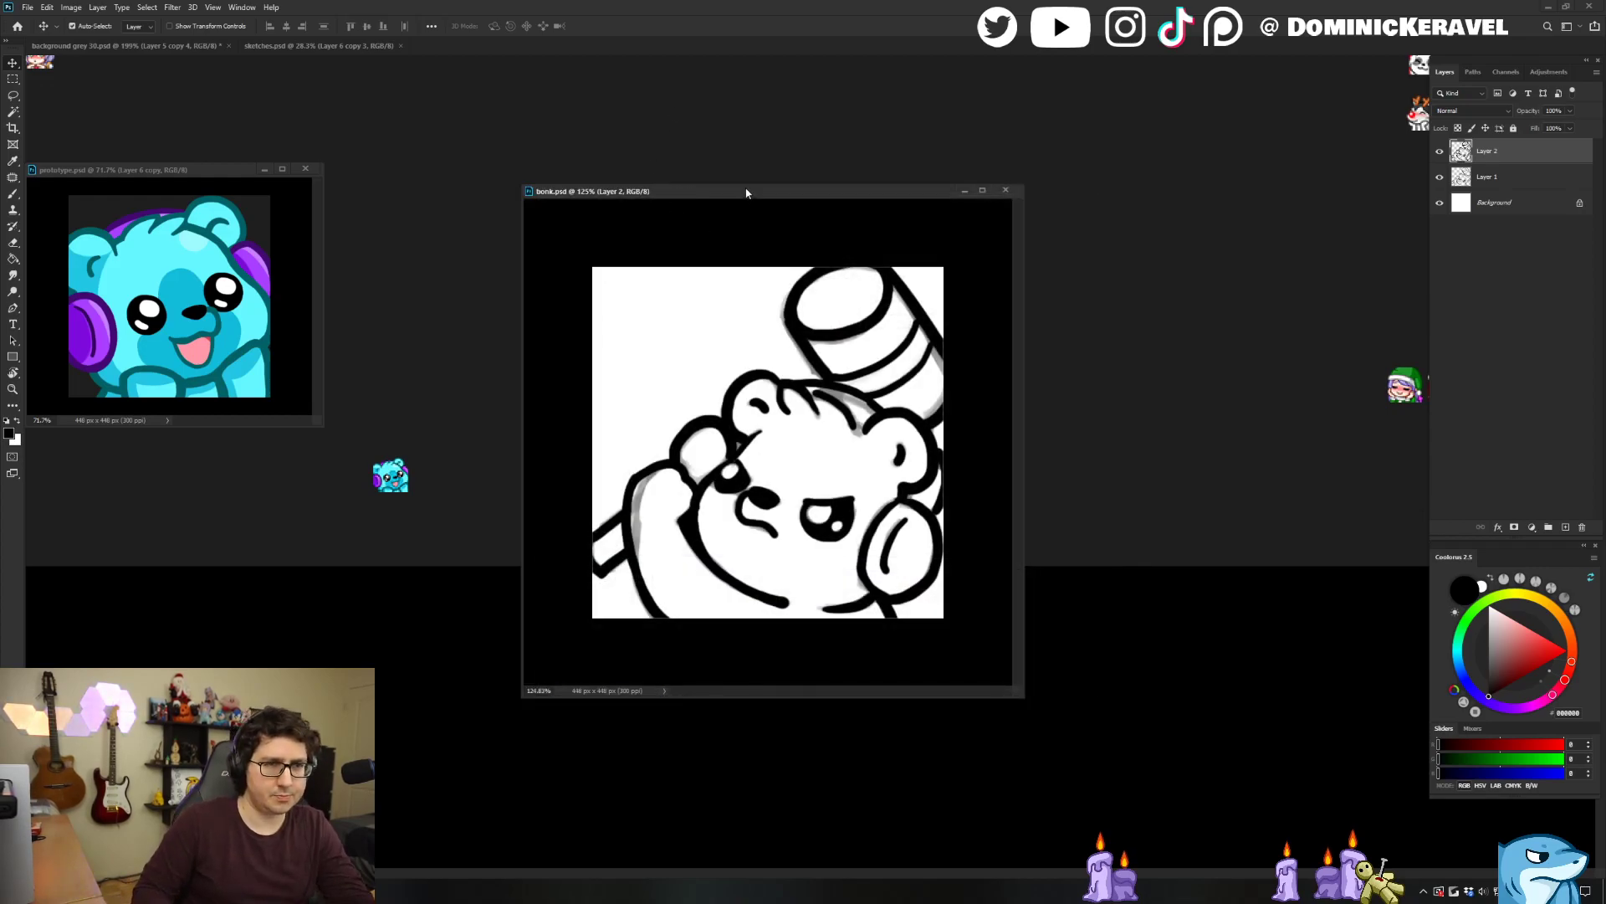
# Hide the rough sketch layer, Layer 1, and tidy the black line work where the raised arm meets the cheek.
pyautogui.press('e')
pyautogui.press('v')
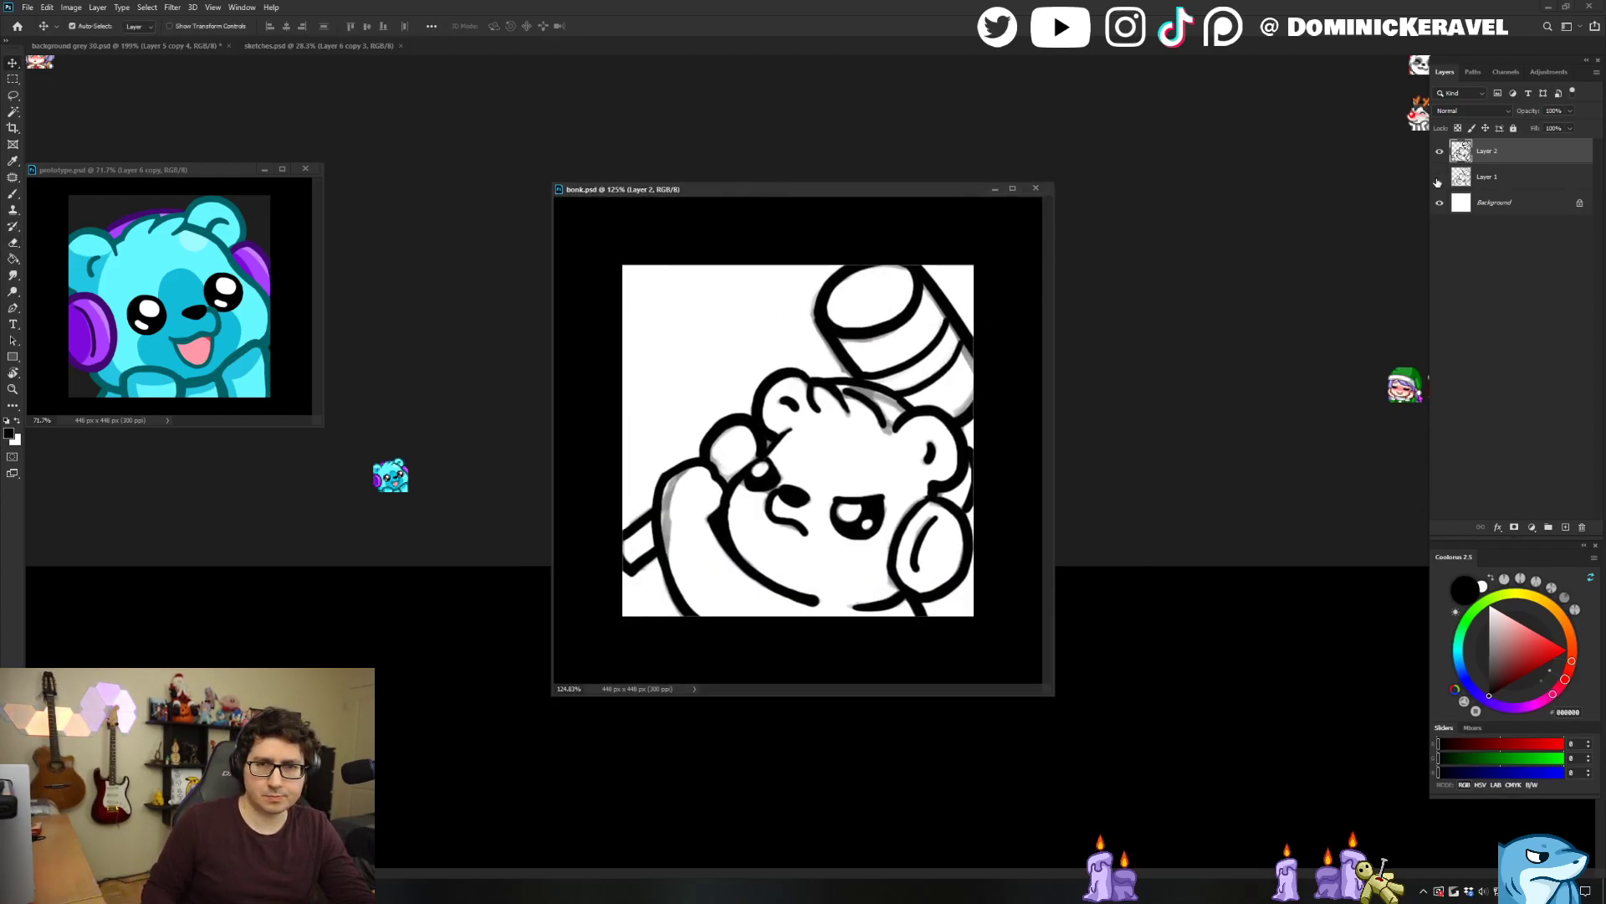
pyautogui.click(1439, 178)
pyautogui.press('b')
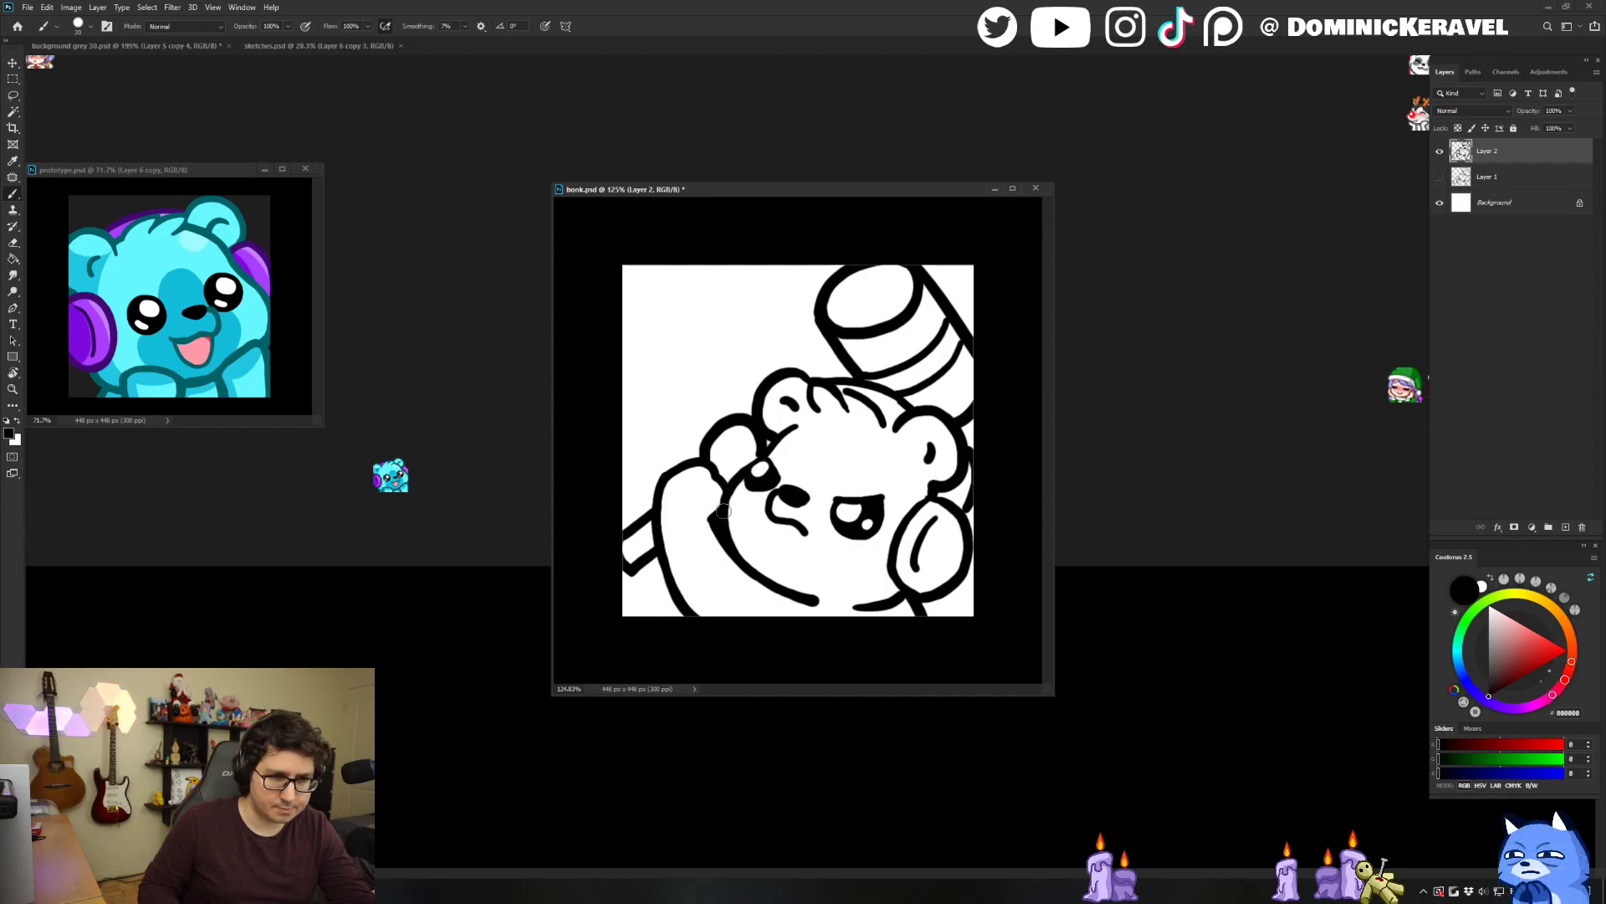
pyautogui.press('e')
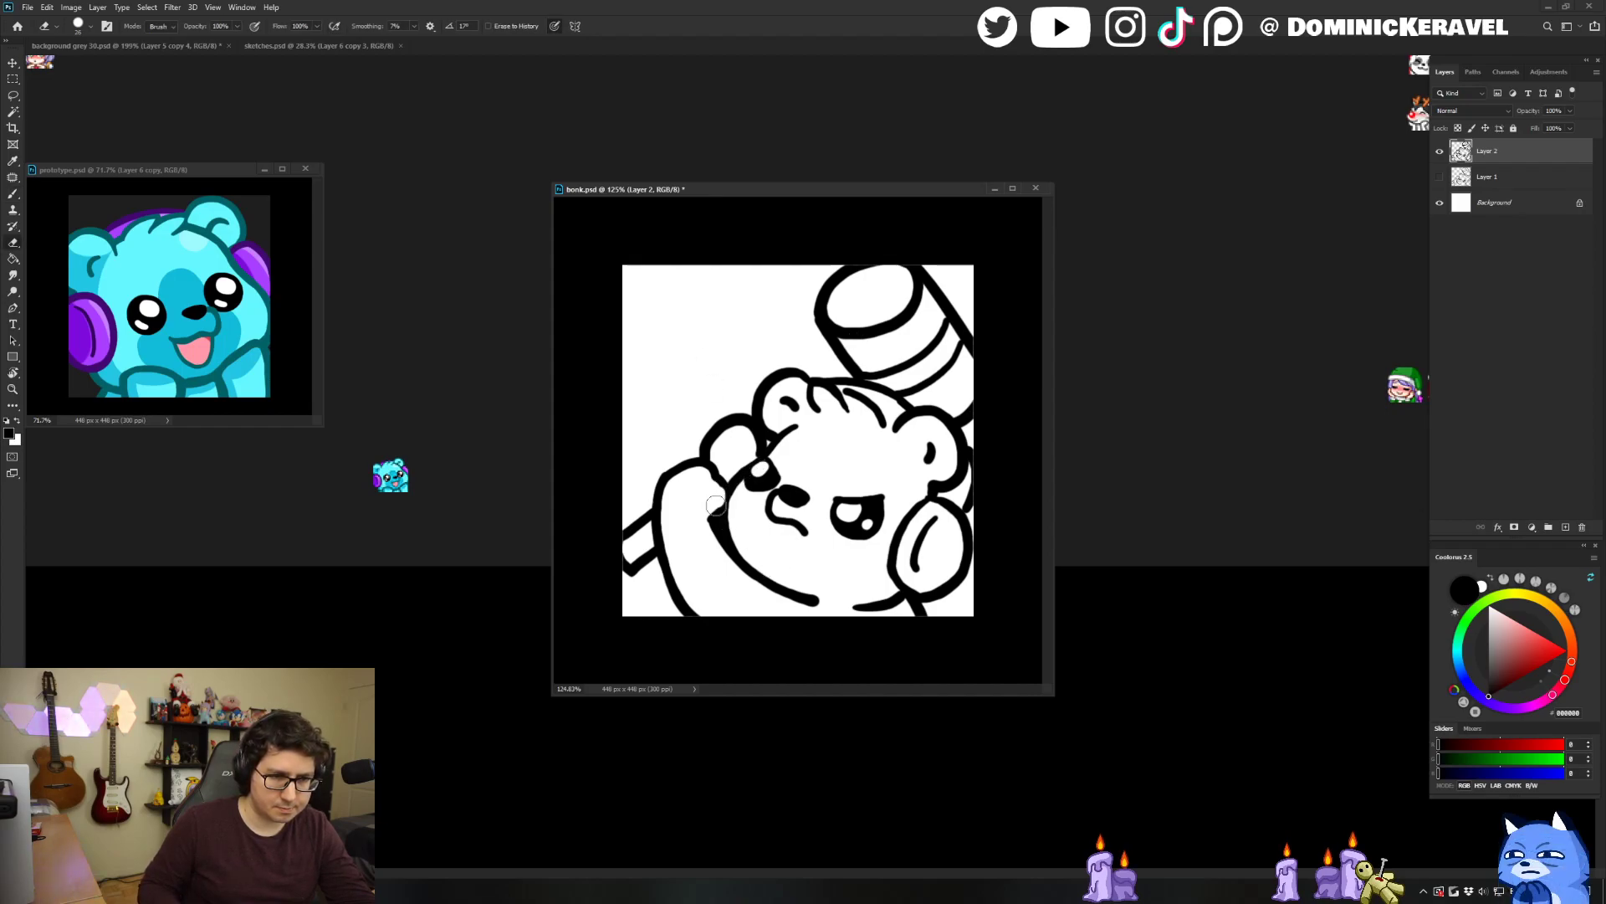
pyautogui.press('b')
pyautogui.press('e')
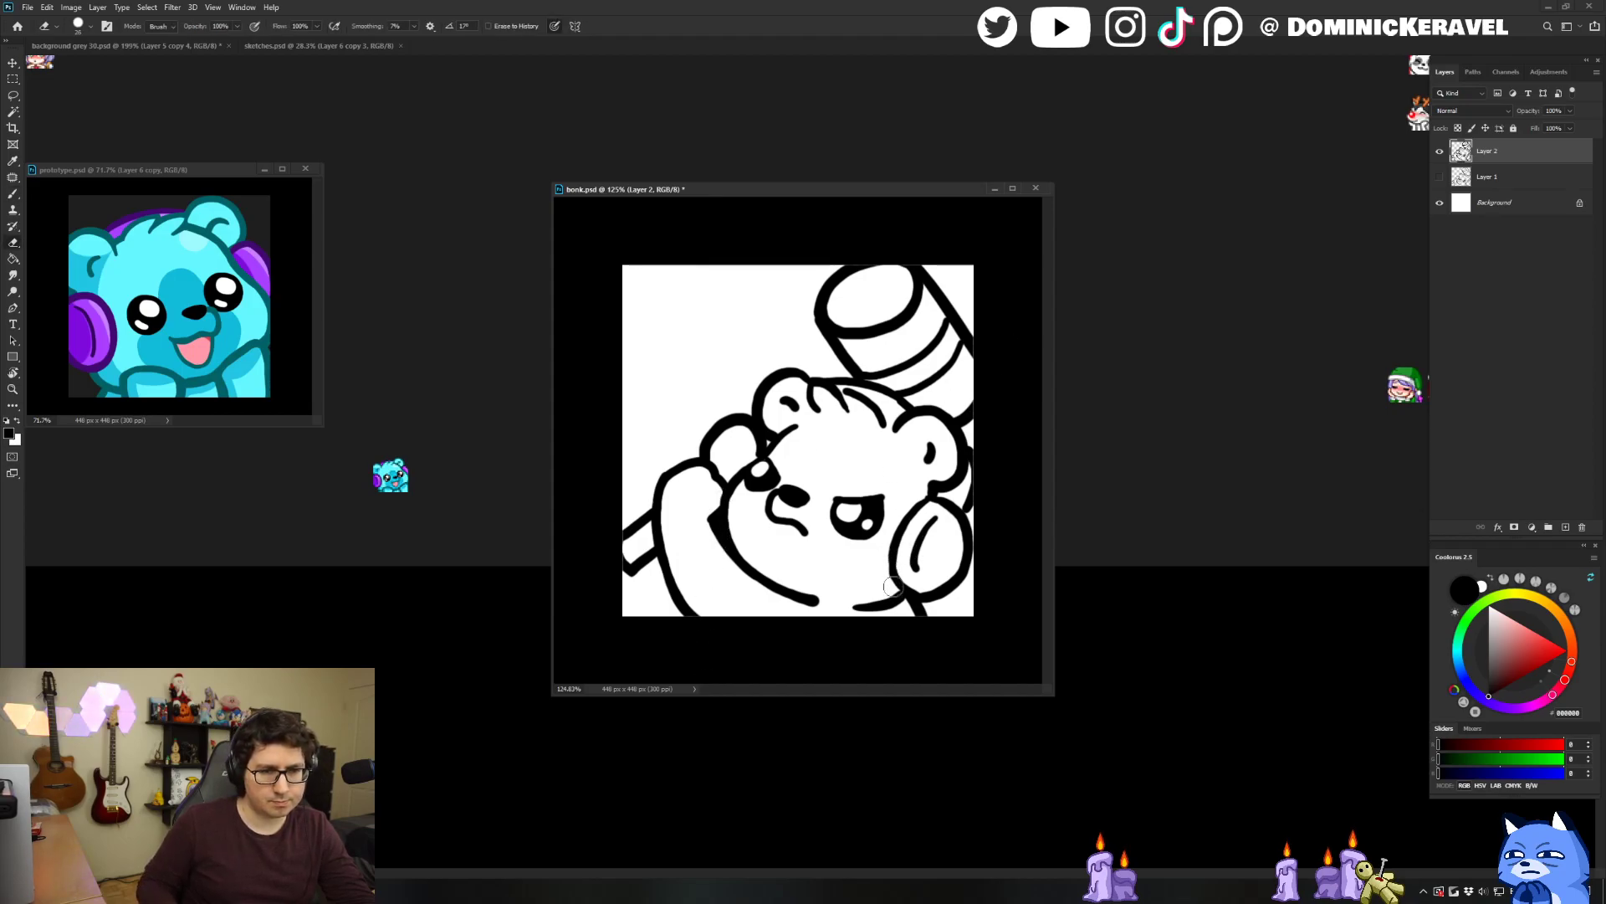
# Clean up the ear cup's outline and its junctions with the ear and the cheek line.
pyautogui.scroll(5, 902, 578)
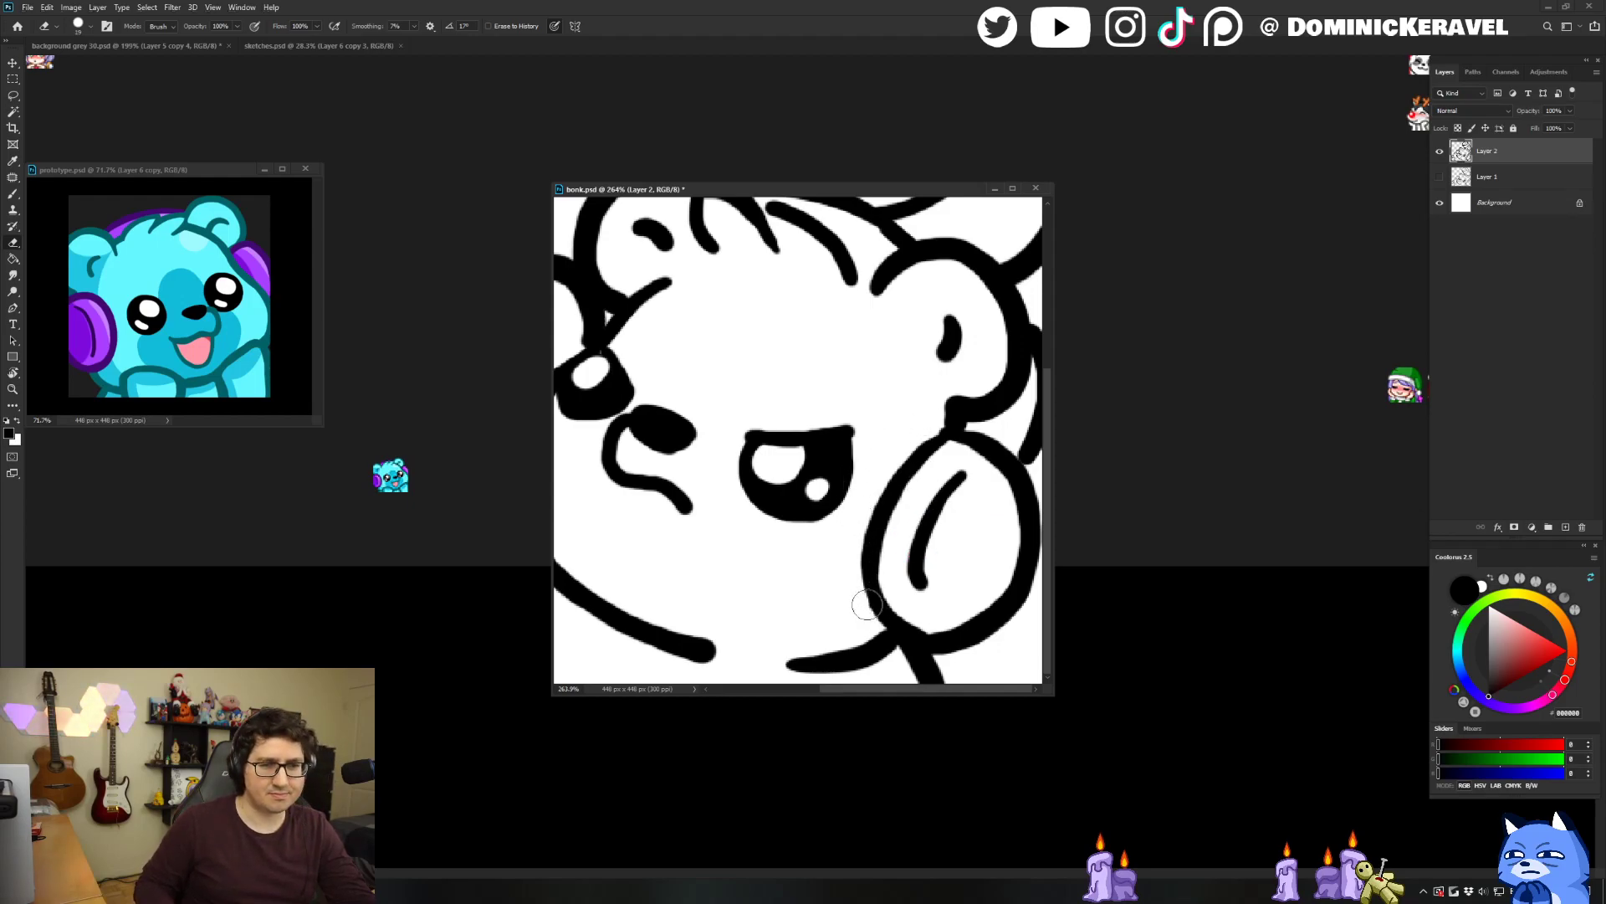
pyautogui.press('b')
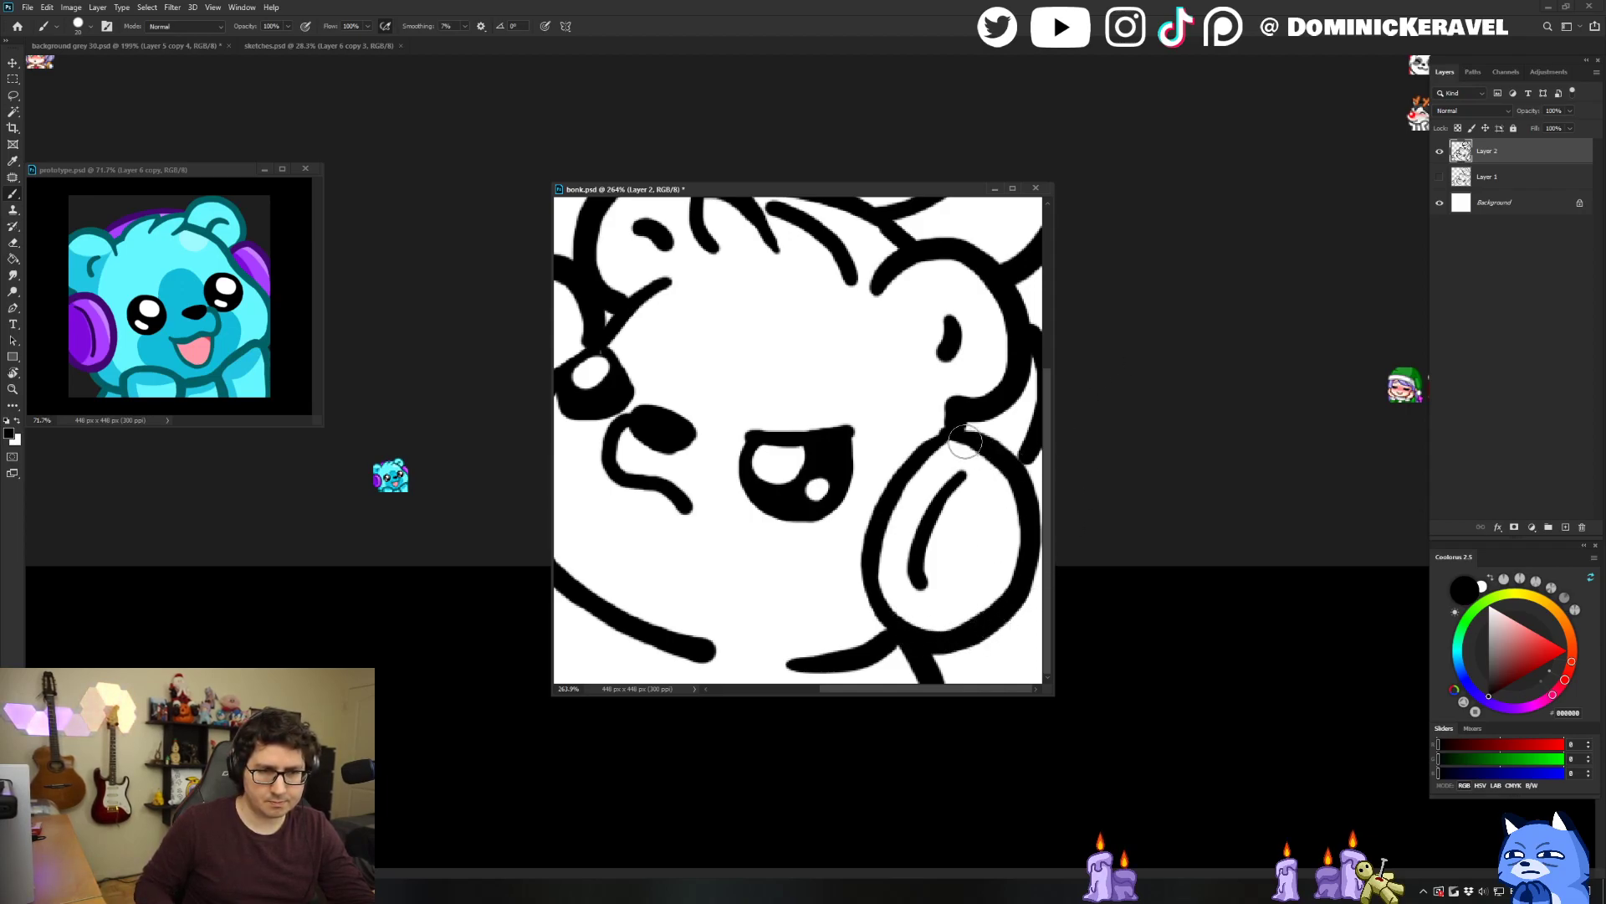
pyautogui.press('v')
pyautogui.press('b')
pyautogui.moveTo(1027, 456); pyautogui.dragTo(958, 458)
pyautogui.press('e')
pyautogui.press('v')
pyautogui.moveTo(891, 579); pyautogui.dragTo(937, 577)
pyautogui.press('e')
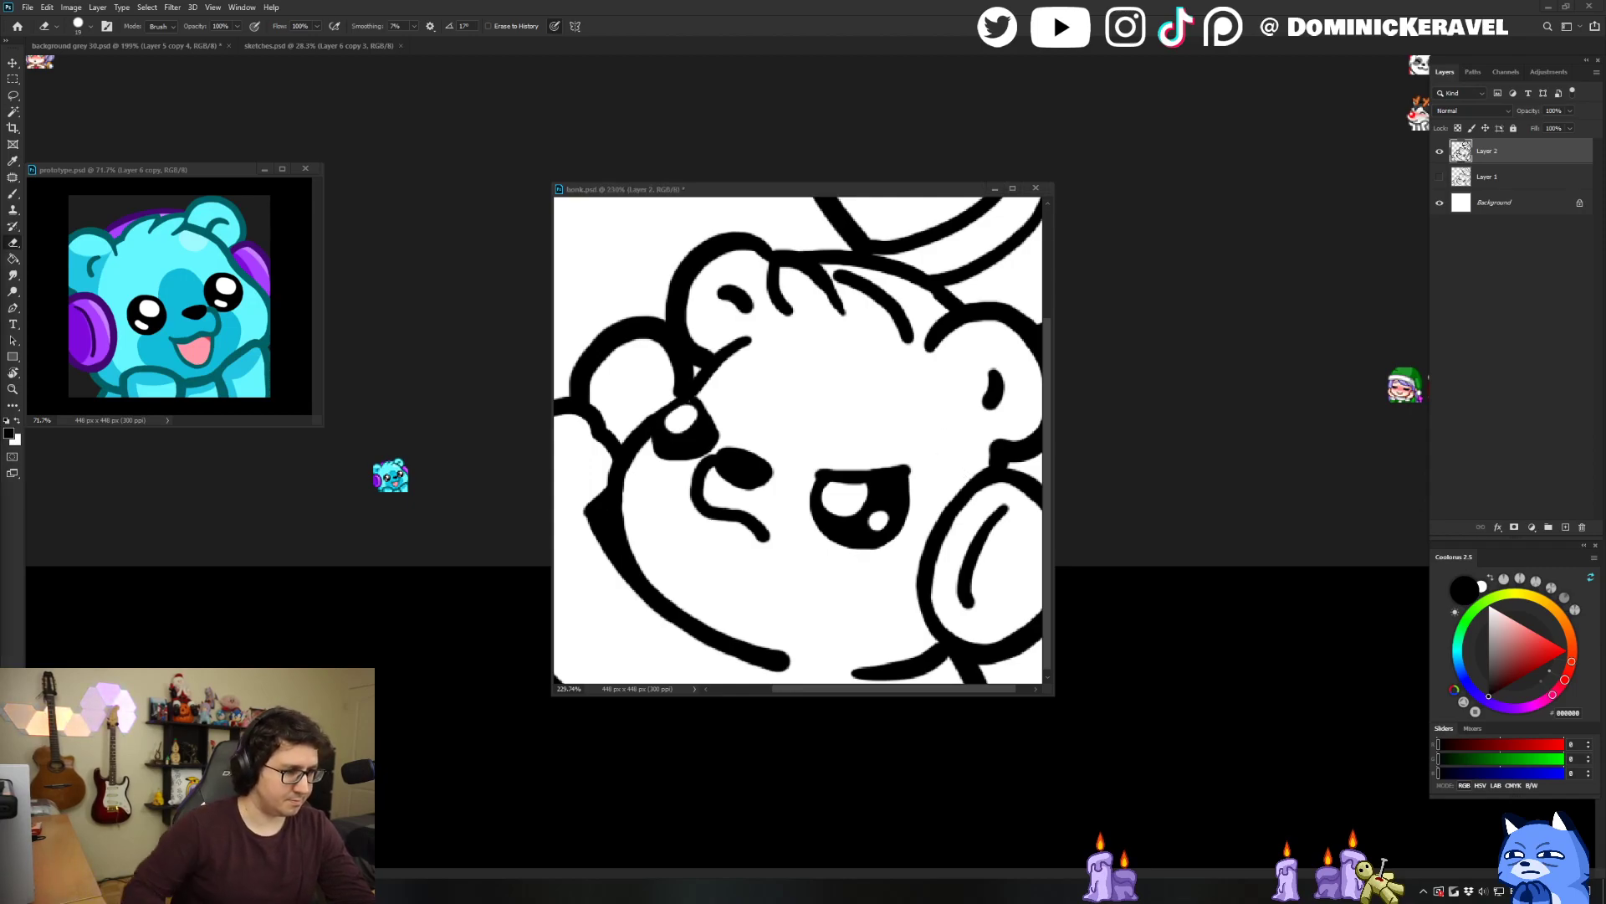
pyautogui.moveTo(784, 192); pyautogui.dragTo(790, 188)
pyautogui.moveTo(897, 650); pyautogui.dragTo(876, 650)
# Sample the light cyan fur colour from the reference bear and add a new layer between the sketch and line art.
pyautogui.press('b')
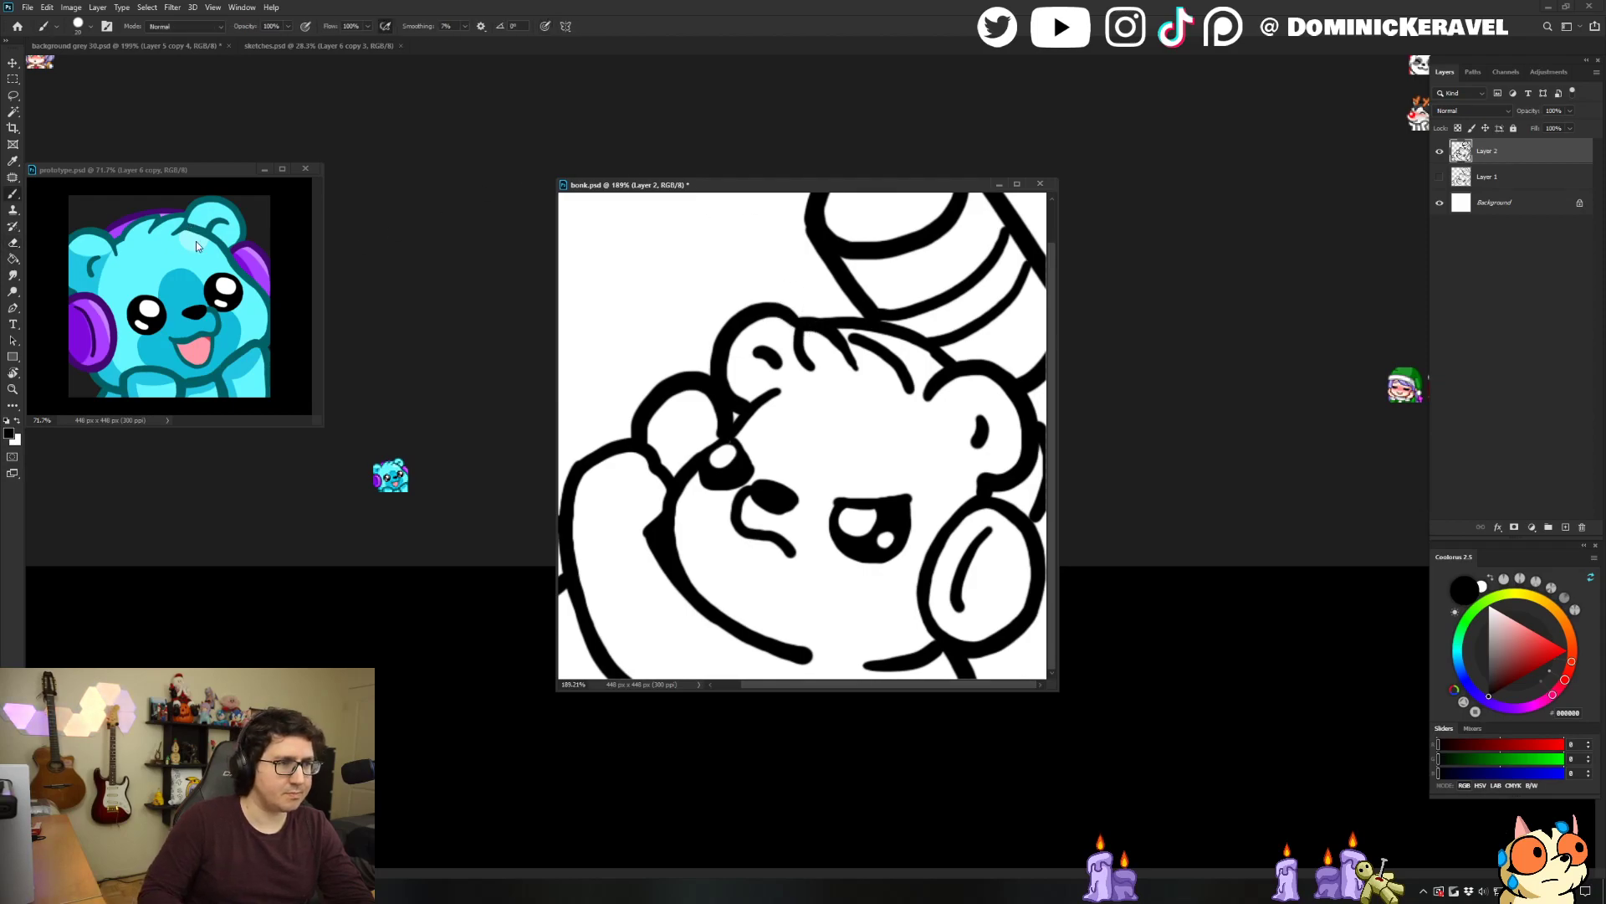
pyautogui.keyDown('alt'); pyautogui.click(158, 249); pyautogui.keyUp('alt')
pyautogui.press('v')
pyautogui.click(1492, 171)
pyautogui.hotkey('ctrl', 'shift', 'n')
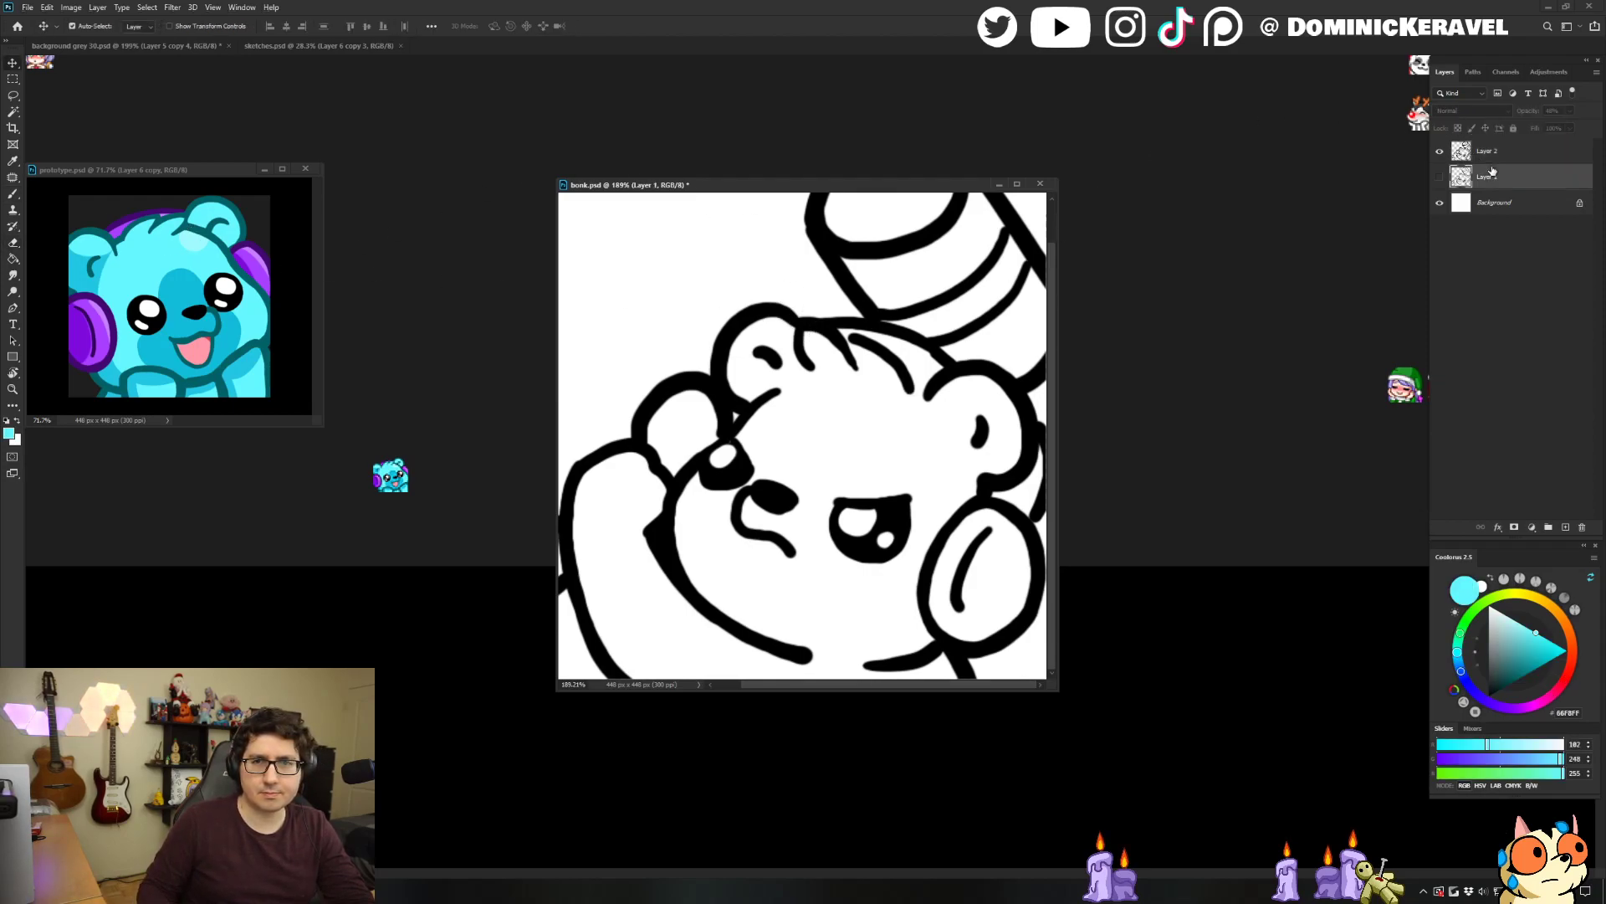
pyautogui.press('Return')
# Fill the bear's head, ears, paw, arm and body with flat light cyan beneath the line art.
pyautogui.press('b')
pyautogui.moveTo(762, 337)
pyautogui.mouseDown()
pyautogui.moveTo(738, 359)
pyautogui.moveTo(760, 361)
pyautogui.moveTo(760, 338)
pyautogui.moveTo(750, 357)
pyautogui.moveTo(790, 372)
pyautogui.moveTo(744, 373)
pyautogui.moveTo(815, 348)
pyautogui.moveTo(857, 398)
pyautogui.moveTo(744, 419)
pyautogui.moveTo(847, 379)
pyautogui.moveTo(876, 411)
pyautogui.moveTo(845, 401)
pyautogui.moveTo(794, 435)
pyautogui.moveTo(799, 468)
pyautogui.moveTo(768, 441)
pyautogui.moveTo(752, 471)
pyautogui.moveTo(678, 441)
pyautogui.moveTo(652, 465)
pyautogui.moveTo(689, 478)
pyautogui.moveTo(626, 469)
pyautogui.moveTo(596, 498)
pyautogui.moveTo(631, 520)
pyautogui.moveTo(656, 507)
pyautogui.moveTo(616, 491)
pyautogui.moveTo(602, 538)
pyautogui.moveTo(626, 566)
pyautogui.moveTo(614, 633)
pyautogui.moveTo(634, 660)
pyautogui.moveTo(665, 655)
pyautogui.moveTo(723, 682)
pyautogui.moveTo(732, 606)
pyautogui.moveTo(797, 435)
pyautogui.moveTo(684, 500)
pyautogui.moveTo(863, 465)
pyautogui.mouseUp()
pyautogui.moveTo(864, 465)
pyautogui.mouseDown()
pyautogui.moveTo(914, 426)
pyautogui.moveTo(984, 413)
pyautogui.moveTo(953, 404)
pyautogui.moveTo(967, 386)
pyautogui.moveTo(990, 461)
pyautogui.moveTo(1008, 452)
pyautogui.moveTo(940, 418)
pyautogui.moveTo(830, 480)
pyautogui.moveTo(896, 503)
pyautogui.moveTo(961, 476)
pyautogui.moveTo(858, 577)
pyautogui.moveTo(951, 494)
pyautogui.moveTo(913, 577)
pyautogui.moveTo(915, 634)
pyautogui.moveTo(944, 673)
pyautogui.moveTo(862, 577)
pyautogui.moveTo(845, 622)
pyautogui.moveTo(800, 517)
pyautogui.moveTo(750, 510)
pyautogui.moveTo(723, 632)
pyautogui.moveTo(803, 594)
pyautogui.moveTo(827, 676)
pyautogui.moveTo(884, 673)
pyautogui.mouseUp()
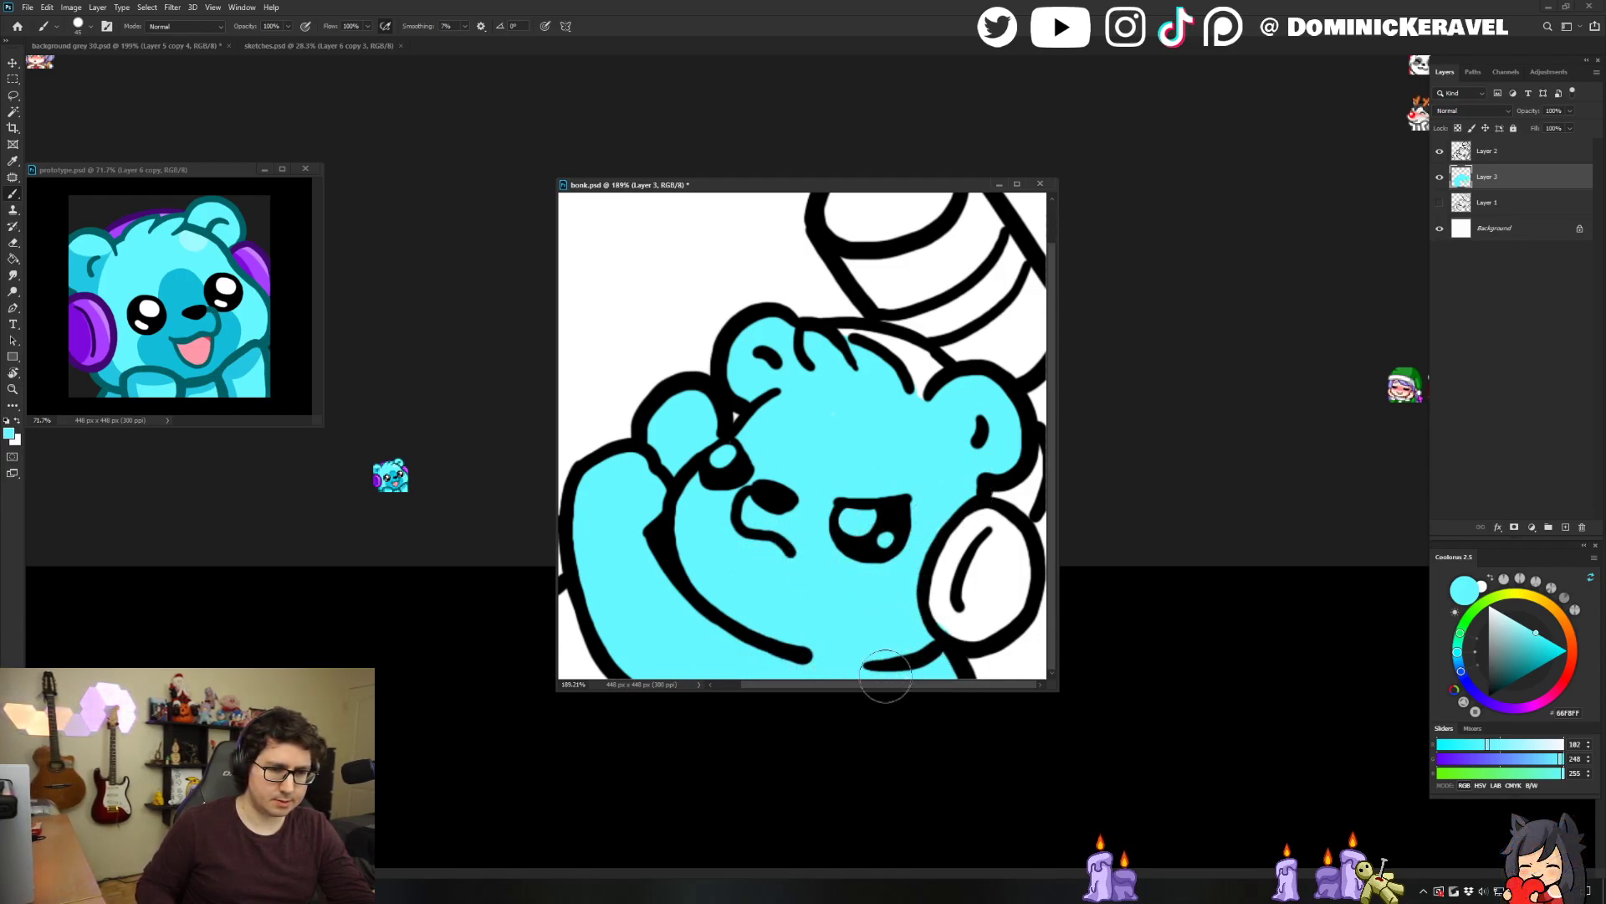
# Paint the headband on top of the head with the reference headphones' light purple, using a smaller brush.
pyautogui.moveTo(901, 284); pyautogui.dragTo(946, 301)
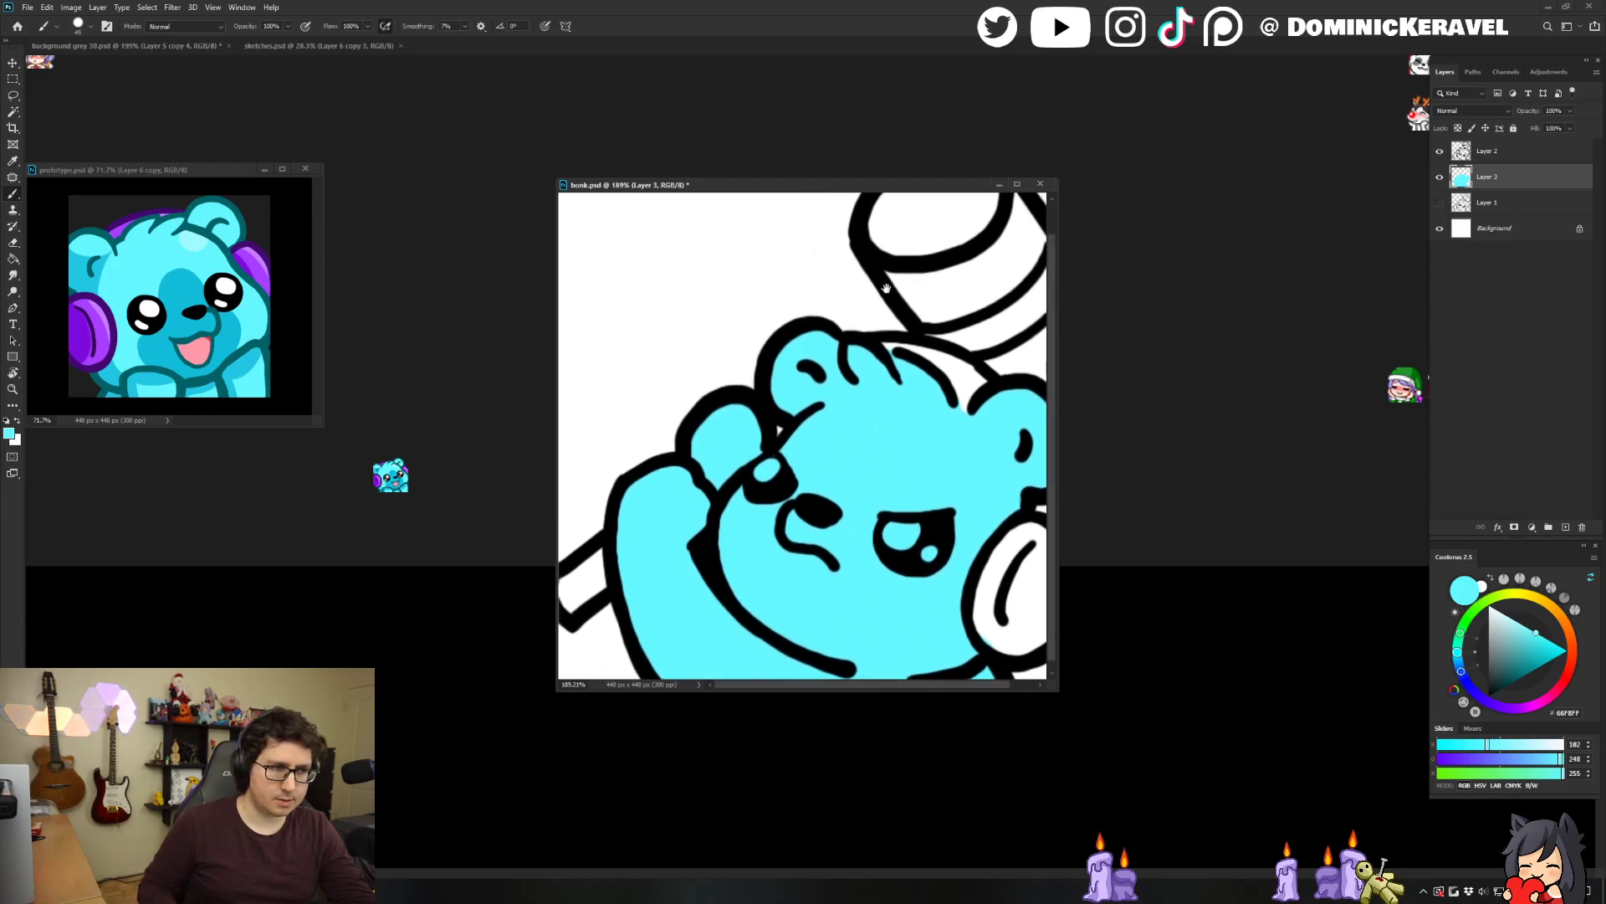
pyautogui.keyDown('alt'); pyautogui.click(92, 298); pyautogui.keyUp('alt')
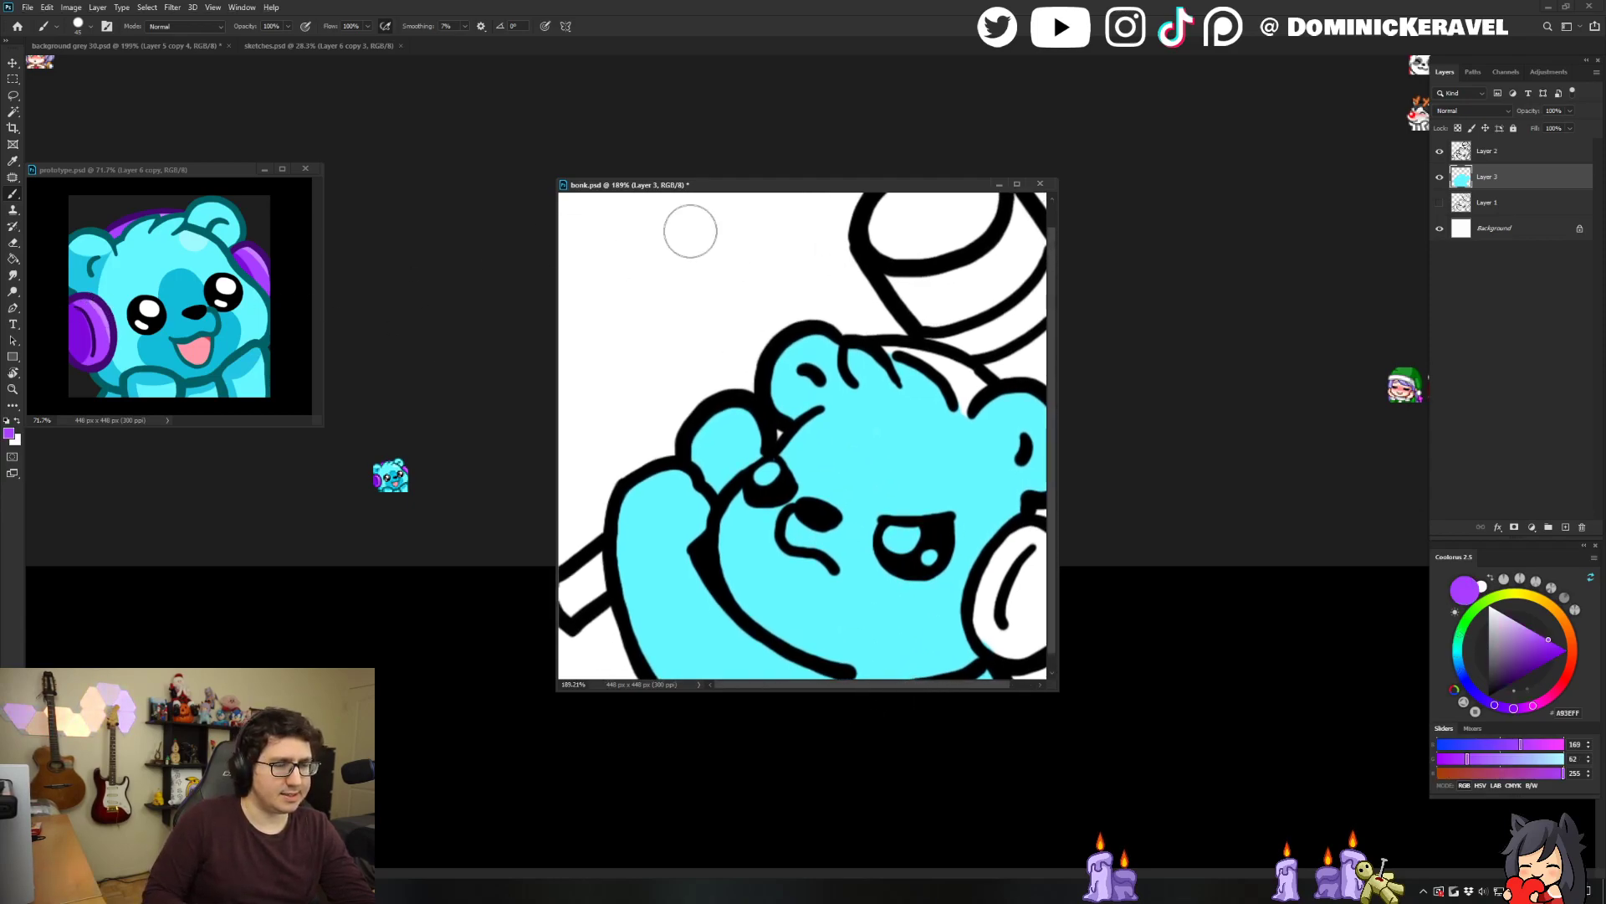
pyautogui.moveTo(939, 418); pyautogui.dragTo(915, 411)
pyautogui.press('[')
pyautogui.press('[')
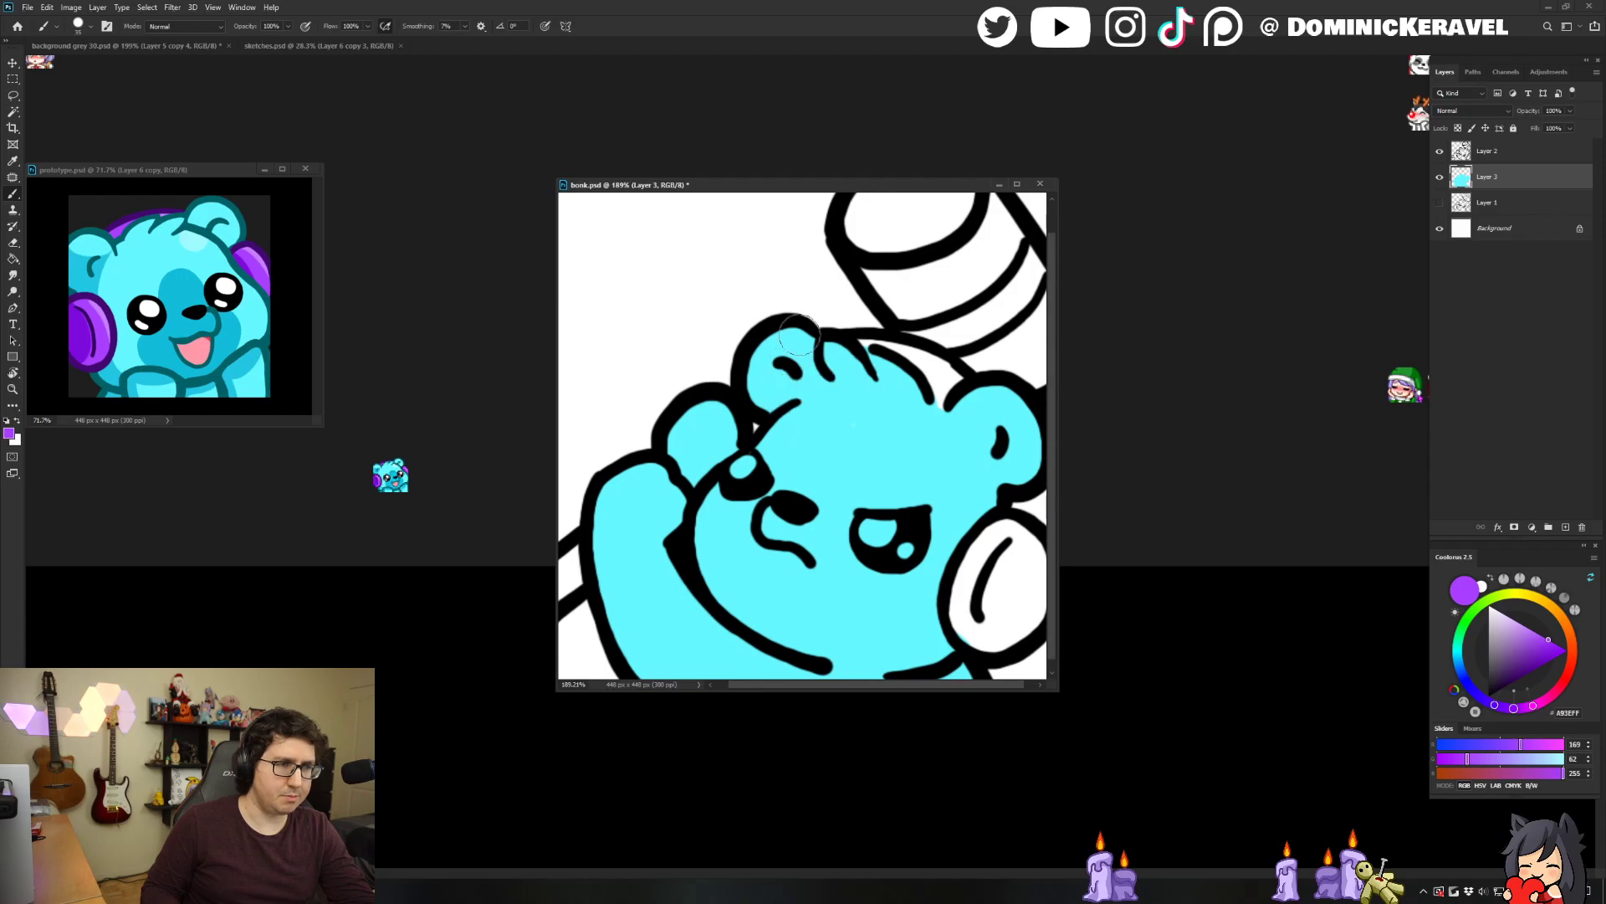
pyautogui.moveTo(920, 337)
pyautogui.mouseDown()
pyautogui.moveTo(798, 365)
pyautogui.moveTo(911, 397)
pyautogui.moveTo(891, 379)
pyautogui.moveTo(933, 407)
pyautogui.mouseUp()
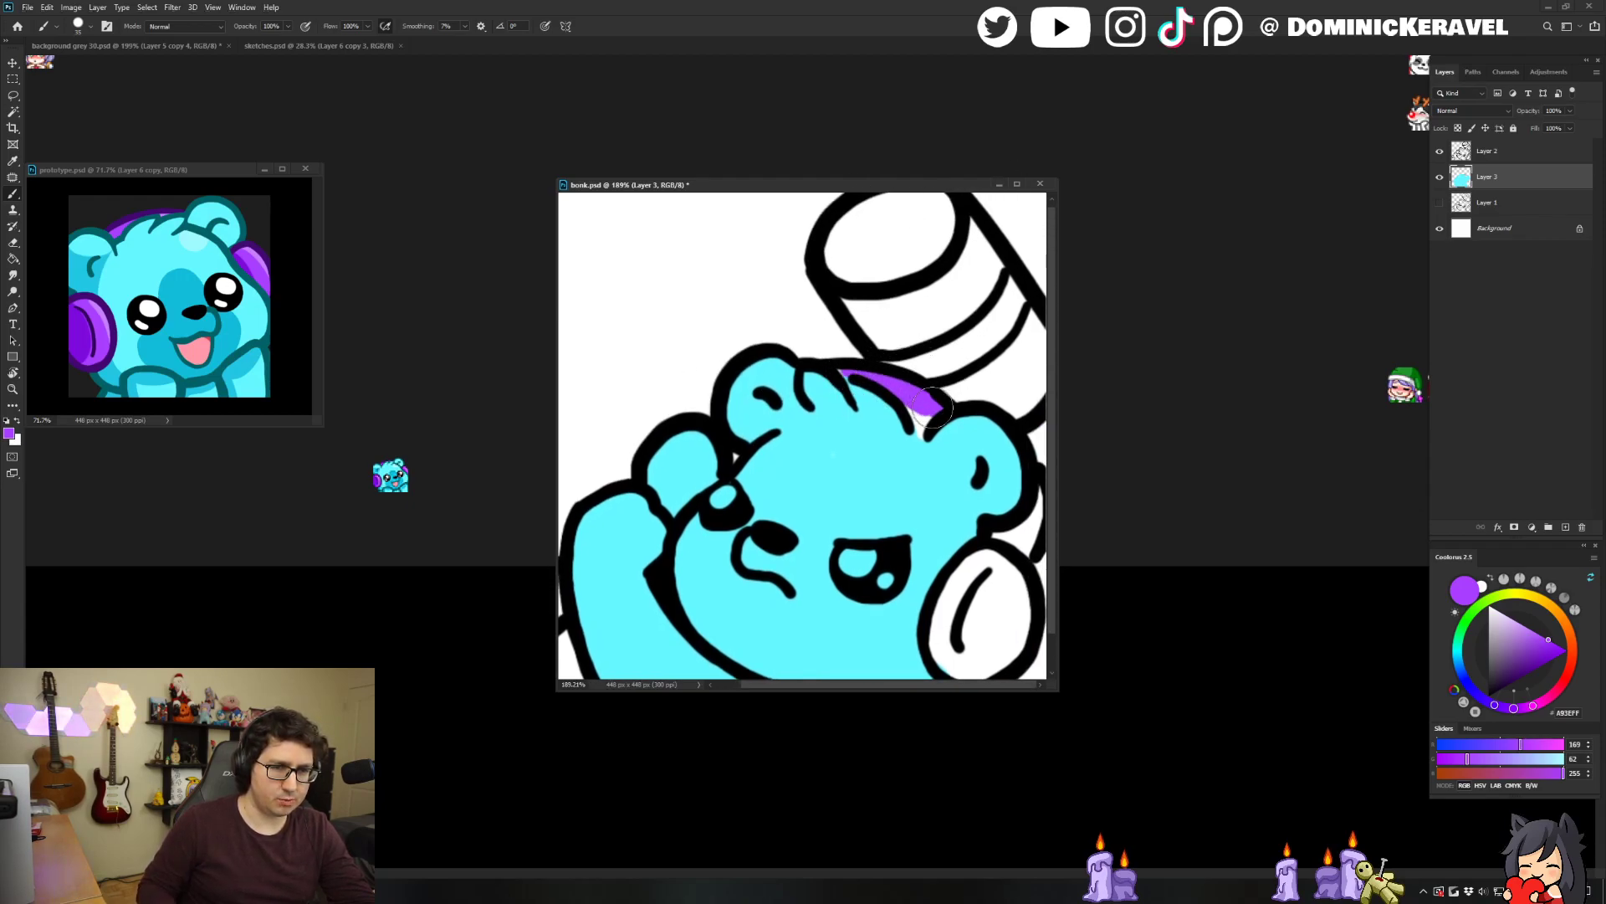
pyautogui.scroll(-5, 915, 444)
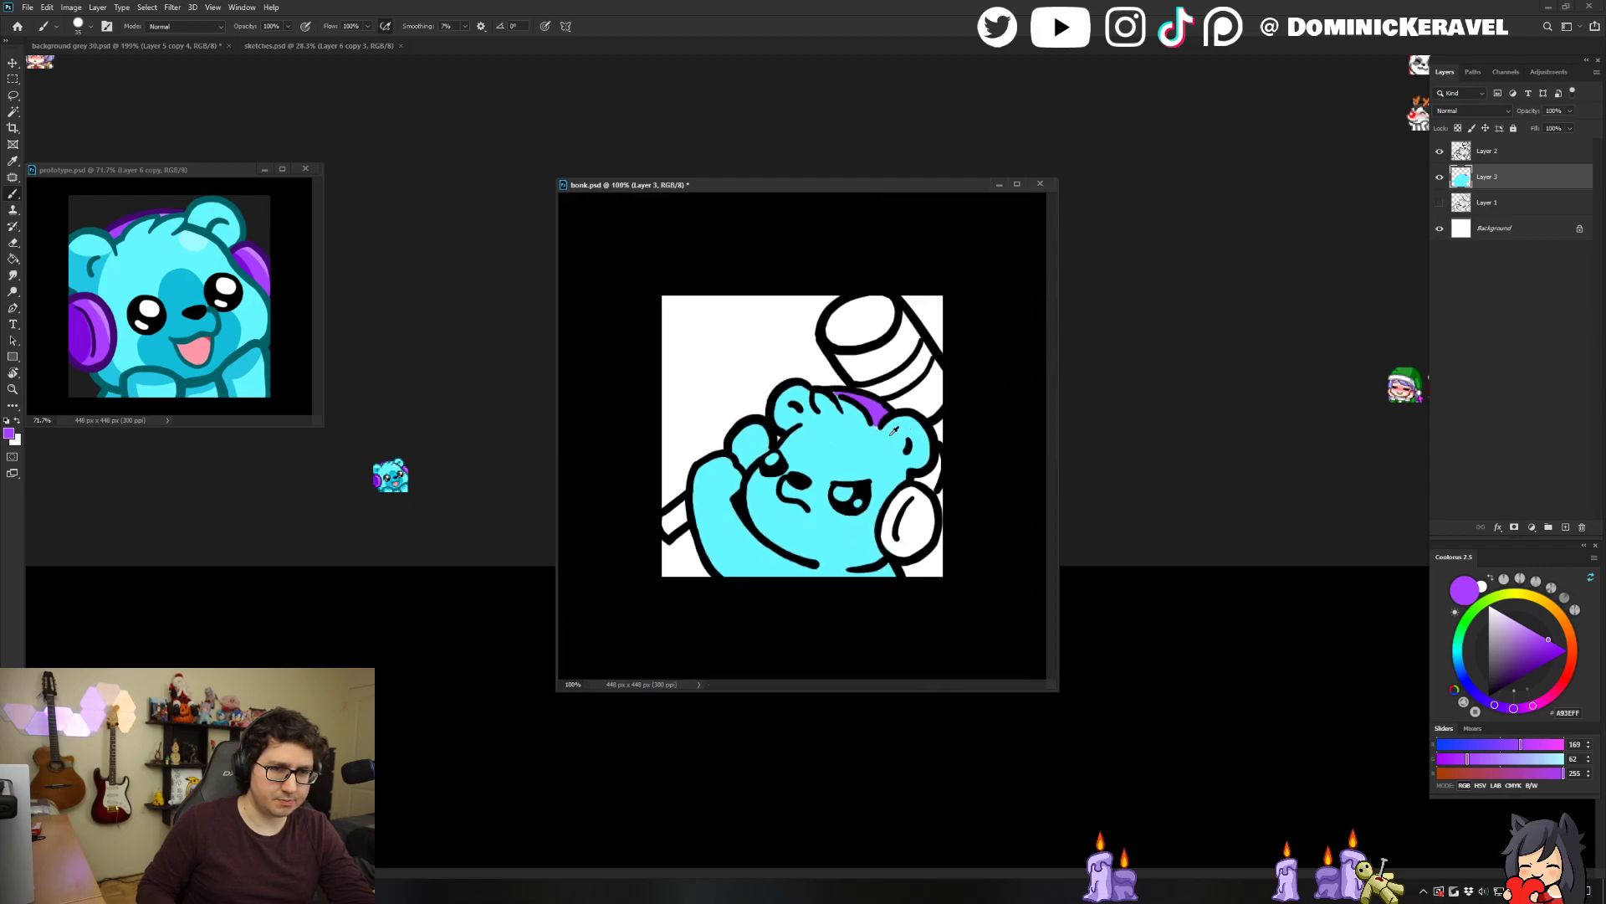
pyautogui.keyDown('alt'); pyautogui.click(930, 438); pyautogui.keyUp('alt')
pyautogui.scroll(5, 929, 448)
pyautogui.keyDown('alt'); pyautogui.click(928, 401); pyautogui.keyUp('alt')
pyautogui.moveTo(916, 393); pyautogui.dragTo(918, 410)
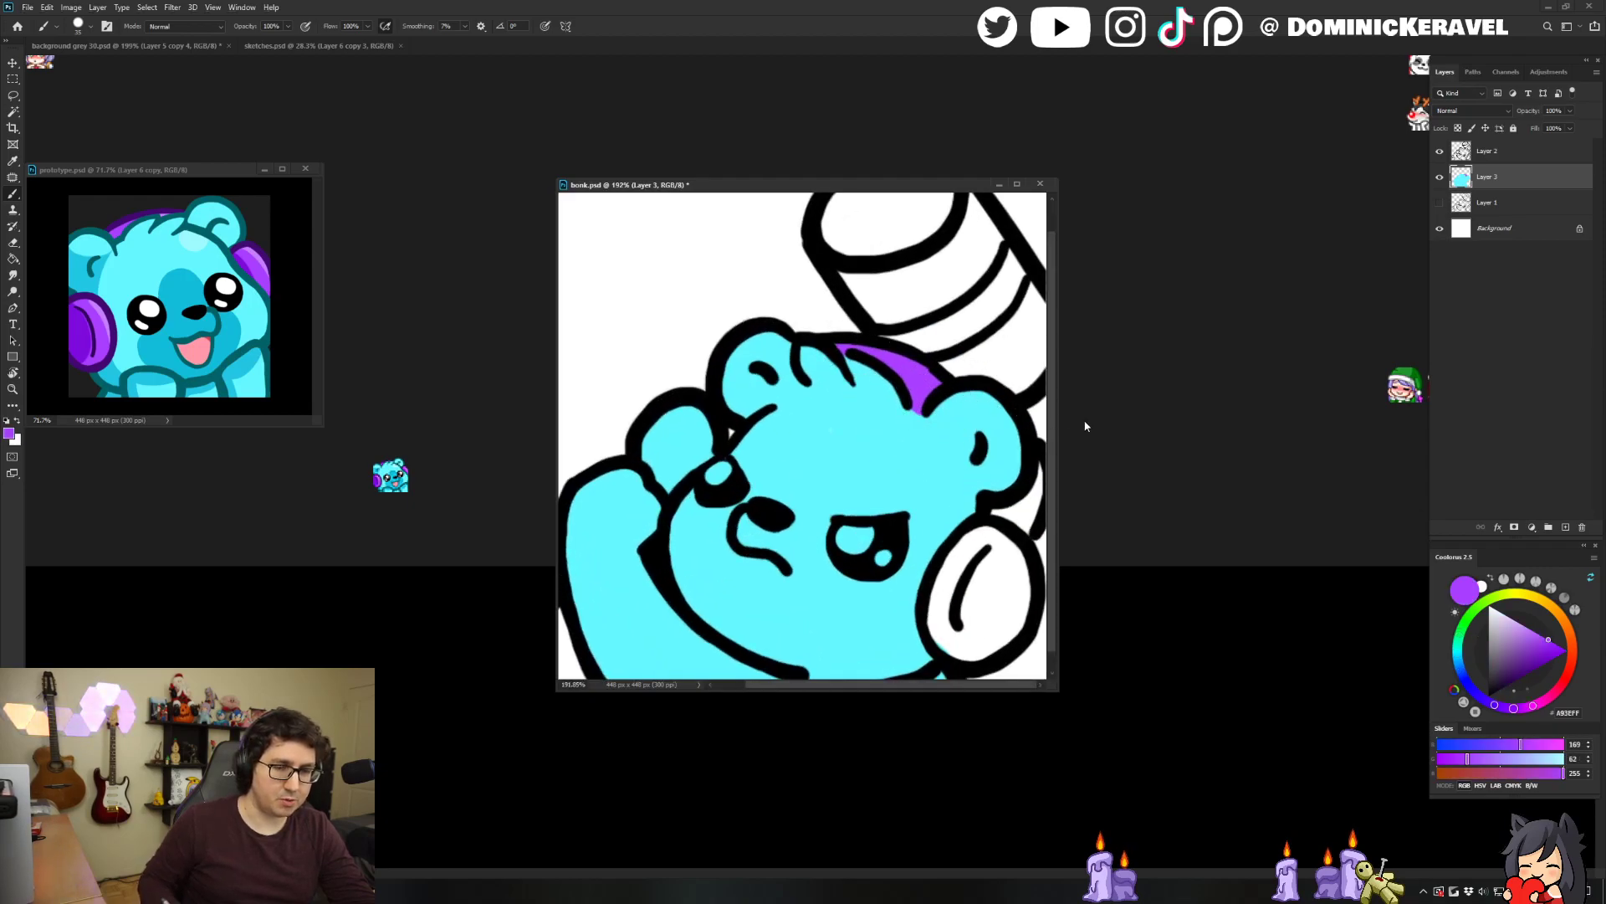
# Fill the ear cup and lower headband with light purple and shade them with the reference's darker purple.
pyautogui.scroll(-1, 1041, 450)
pyautogui.moveTo(1038, 438)
pyautogui.mouseDown()
pyautogui.moveTo(996, 497)
pyautogui.moveTo(1024, 492)
pyautogui.moveTo(1017, 517)
pyautogui.moveTo(981, 526)
pyautogui.moveTo(1005, 526)
pyautogui.moveTo(955, 601)
pyautogui.moveTo(972, 613)
pyautogui.moveTo(1004, 571)
pyautogui.mouseUp()
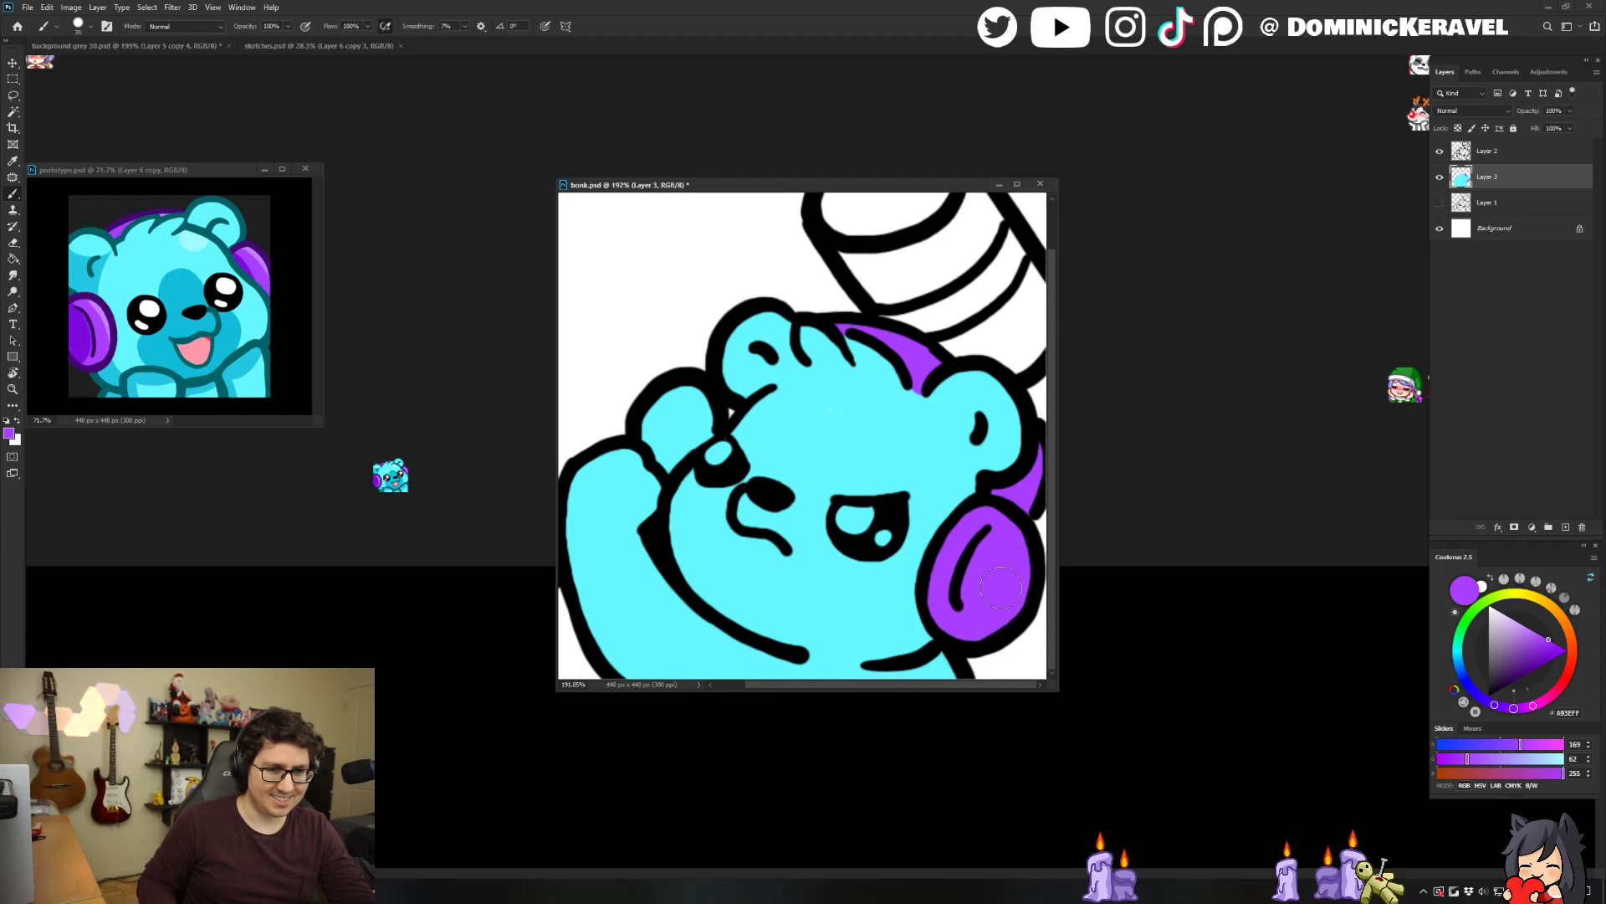
pyautogui.keyDown('alt'); pyautogui.click(87, 324); pyautogui.keyUp('alt')
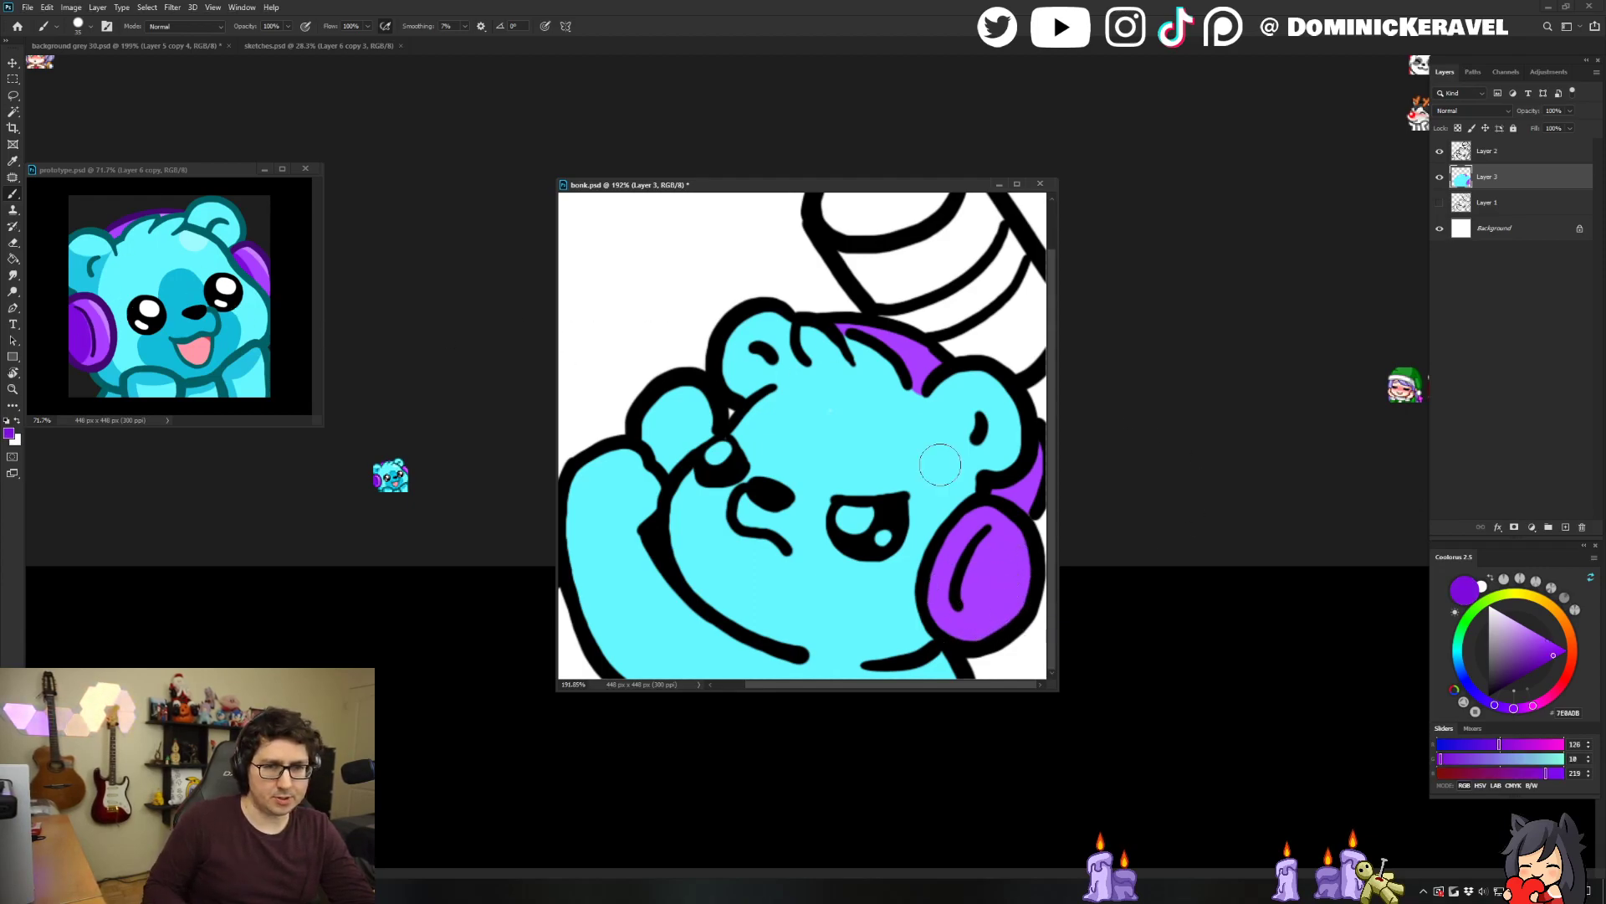
pyautogui.moveTo(1014, 532)
pyautogui.mouseDown()
pyautogui.moveTo(985, 570)
pyautogui.moveTo(996, 641)
pyautogui.moveTo(975, 614)
pyautogui.moveTo(1000, 602)
pyautogui.moveTo(1017, 535)
pyautogui.moveTo(1021, 593)
pyautogui.moveTo(1012, 484)
pyautogui.moveTo(1008, 497)
pyautogui.moveTo(1021, 463)
pyautogui.mouseUp()
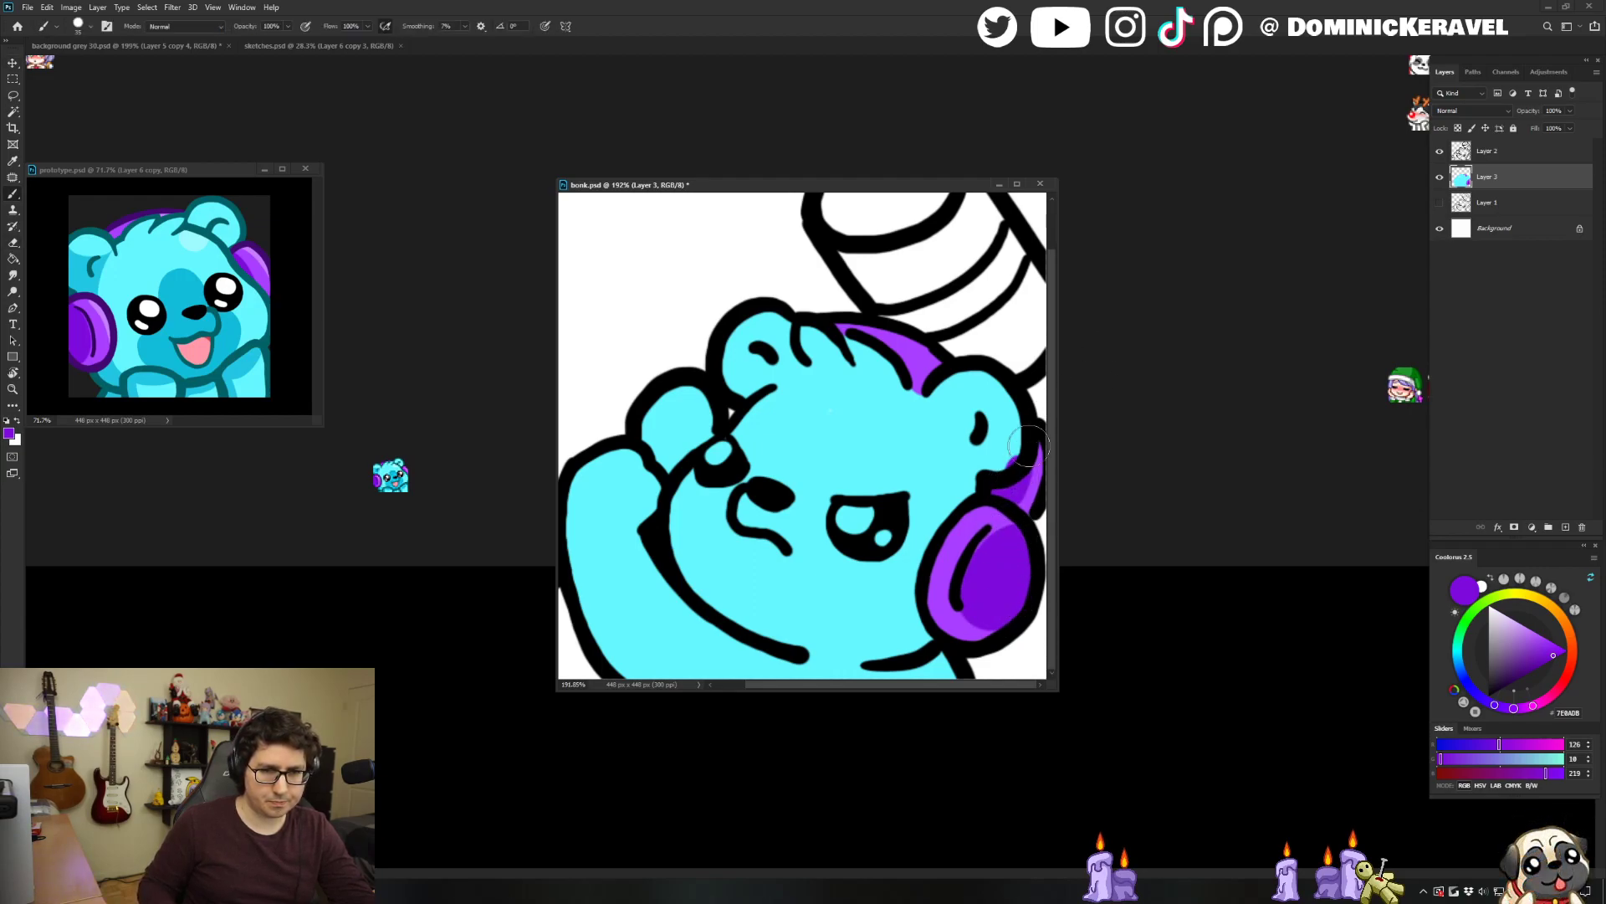
pyautogui.keyDown('alt'); pyautogui.click(991, 447); pyautogui.keyUp('alt')
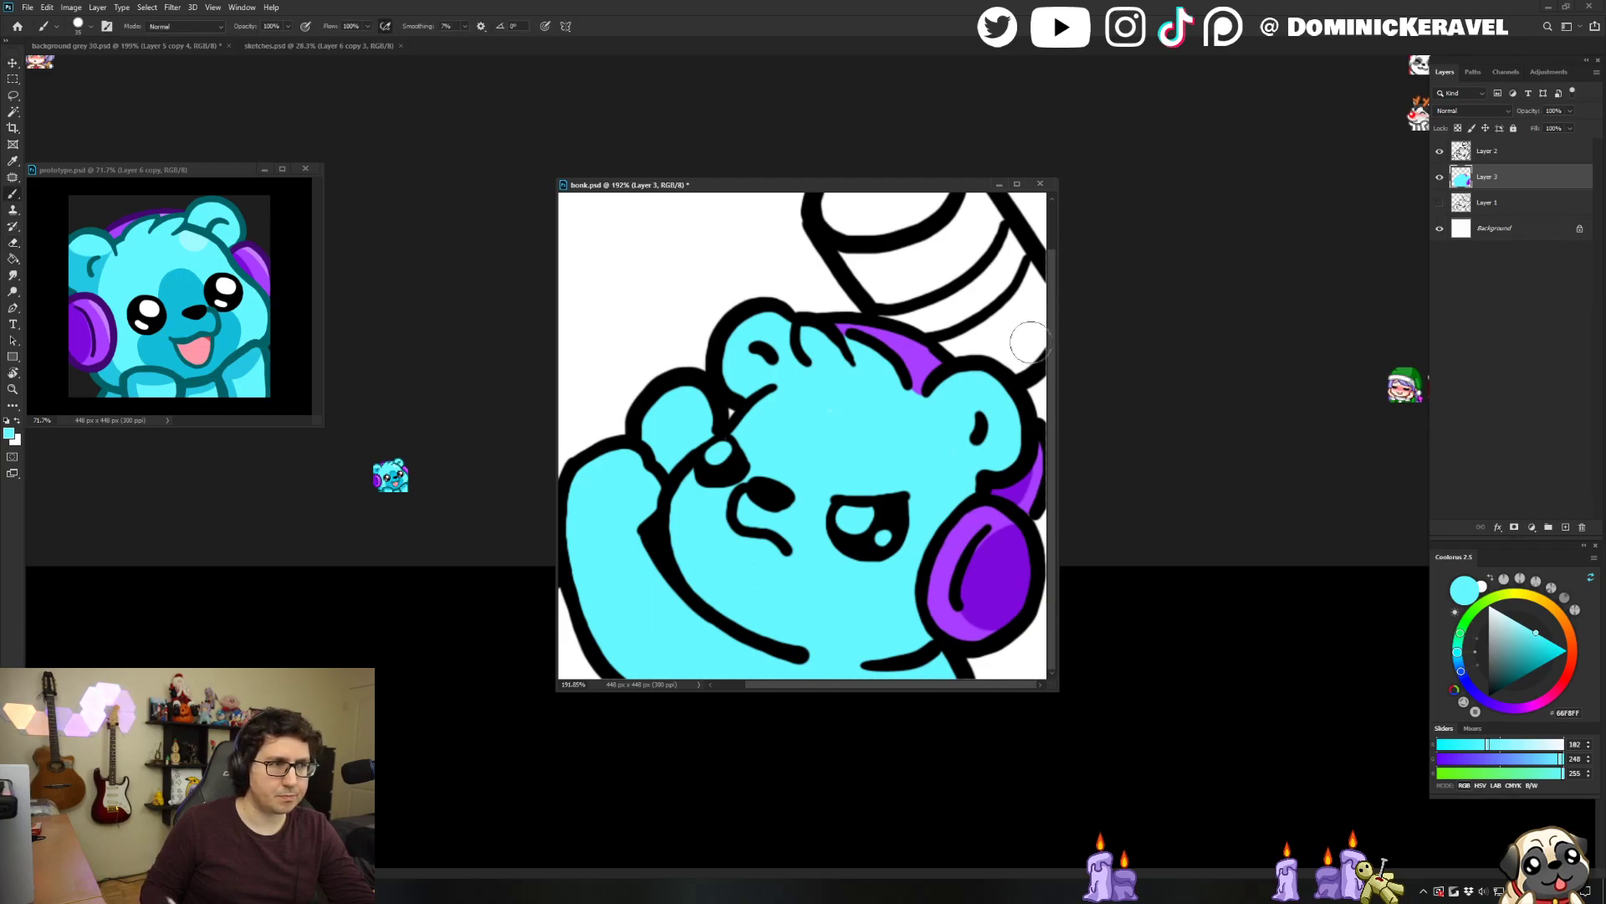
# Shade the headband on top of the head with the dark purple from its lower end.
pyautogui.keyDown('alt'); pyautogui.click(1021, 488); pyautogui.keyUp('alt')
pyautogui.press('w')
pyautogui.click(923, 377)
pyautogui.press('b')
pyautogui.moveTo(893, 375); pyautogui.dragTo(932, 384)
pyautogui.hotkey('ctrl', 'd')
pyautogui.press('e')
pyautogui.press('b')
pyautogui.keyDown('alt'); pyautogui.click(895, 384); pyautogui.keyUp('alt')
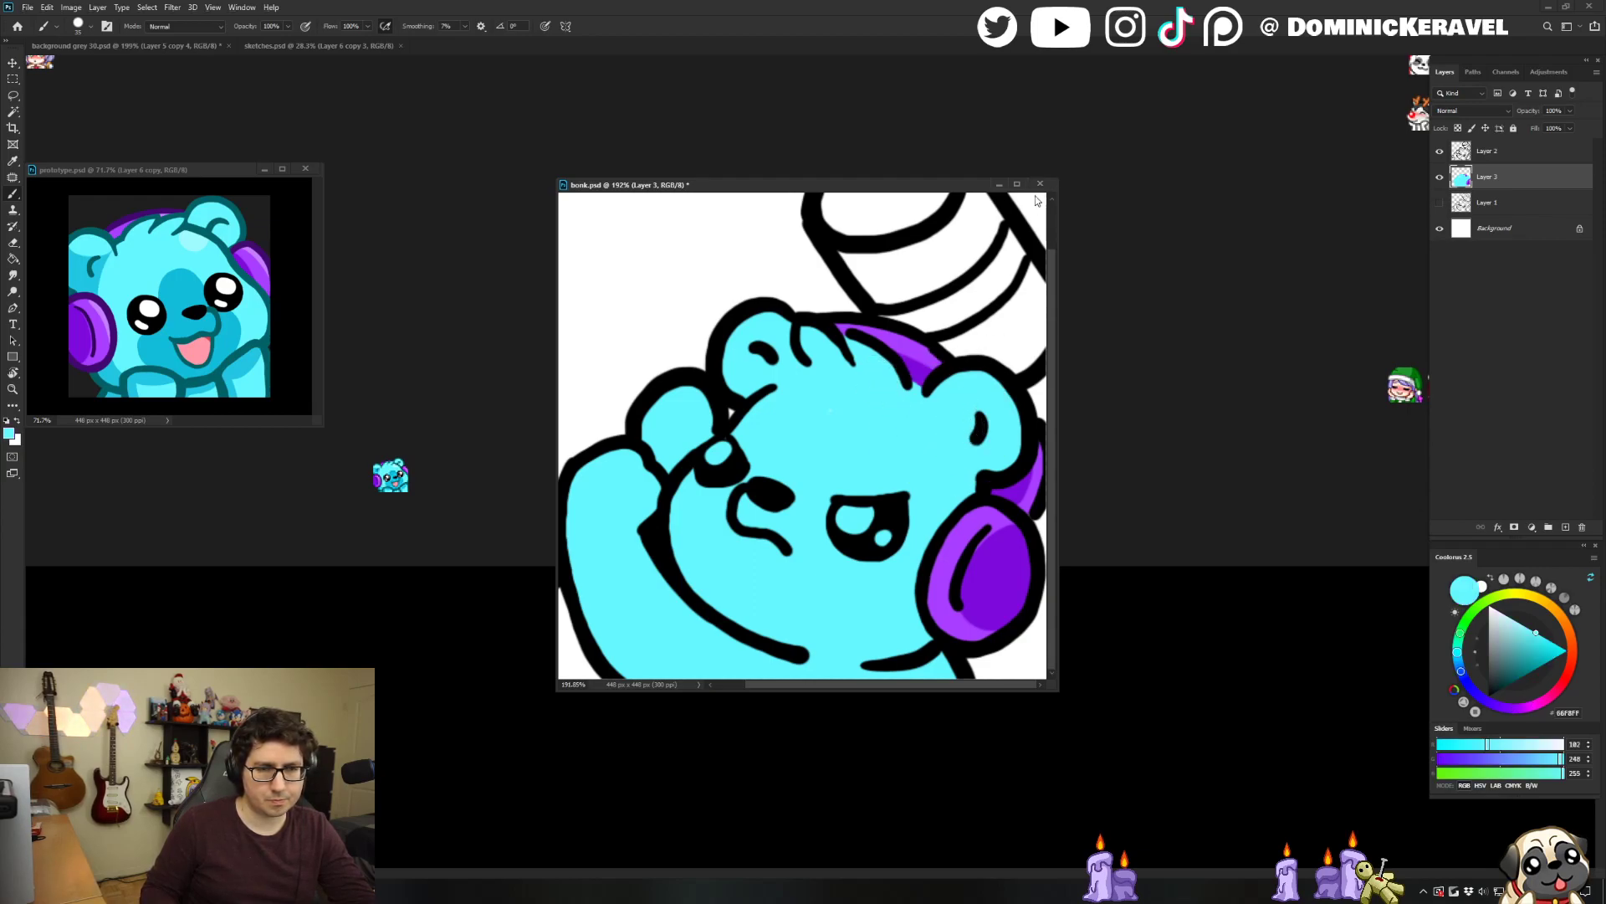
pyautogui.press('v')
pyautogui.press('b')
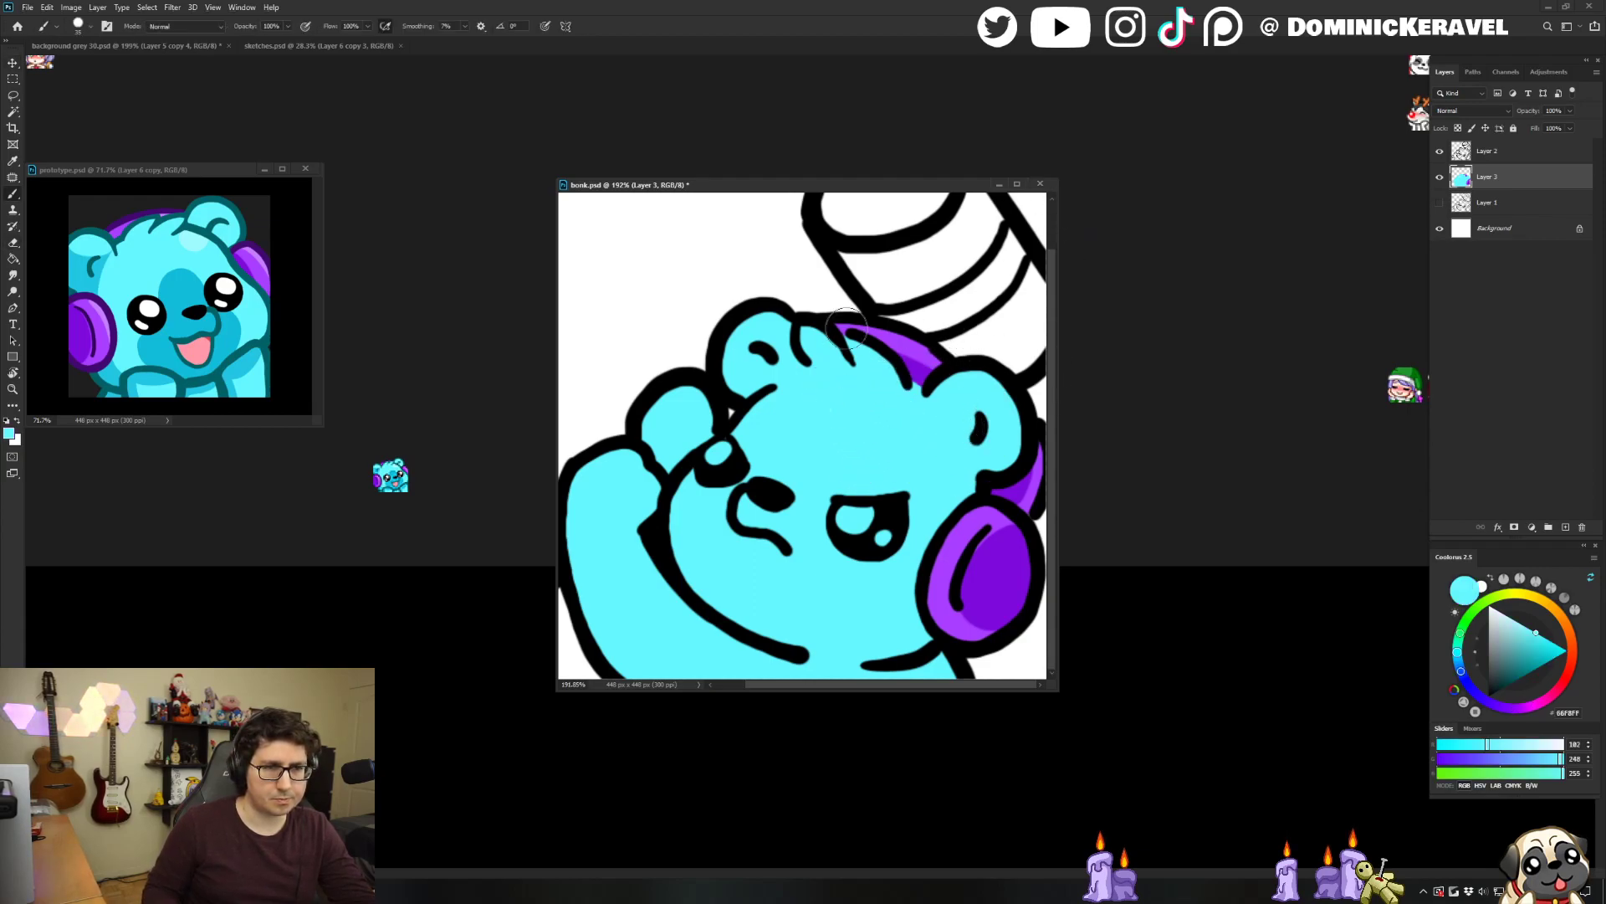
# Paint the highlights in both of the bear's eyes white.
pyautogui.keyDown('alt'); pyautogui.click(823, 285); pyautogui.keyUp('alt')
pyautogui.moveTo(862, 517); pyautogui.dragTo(881, 538)
pyautogui.moveTo(711, 450); pyautogui.dragTo(721, 455)
pyautogui.press('v')
pyautogui.press('b')
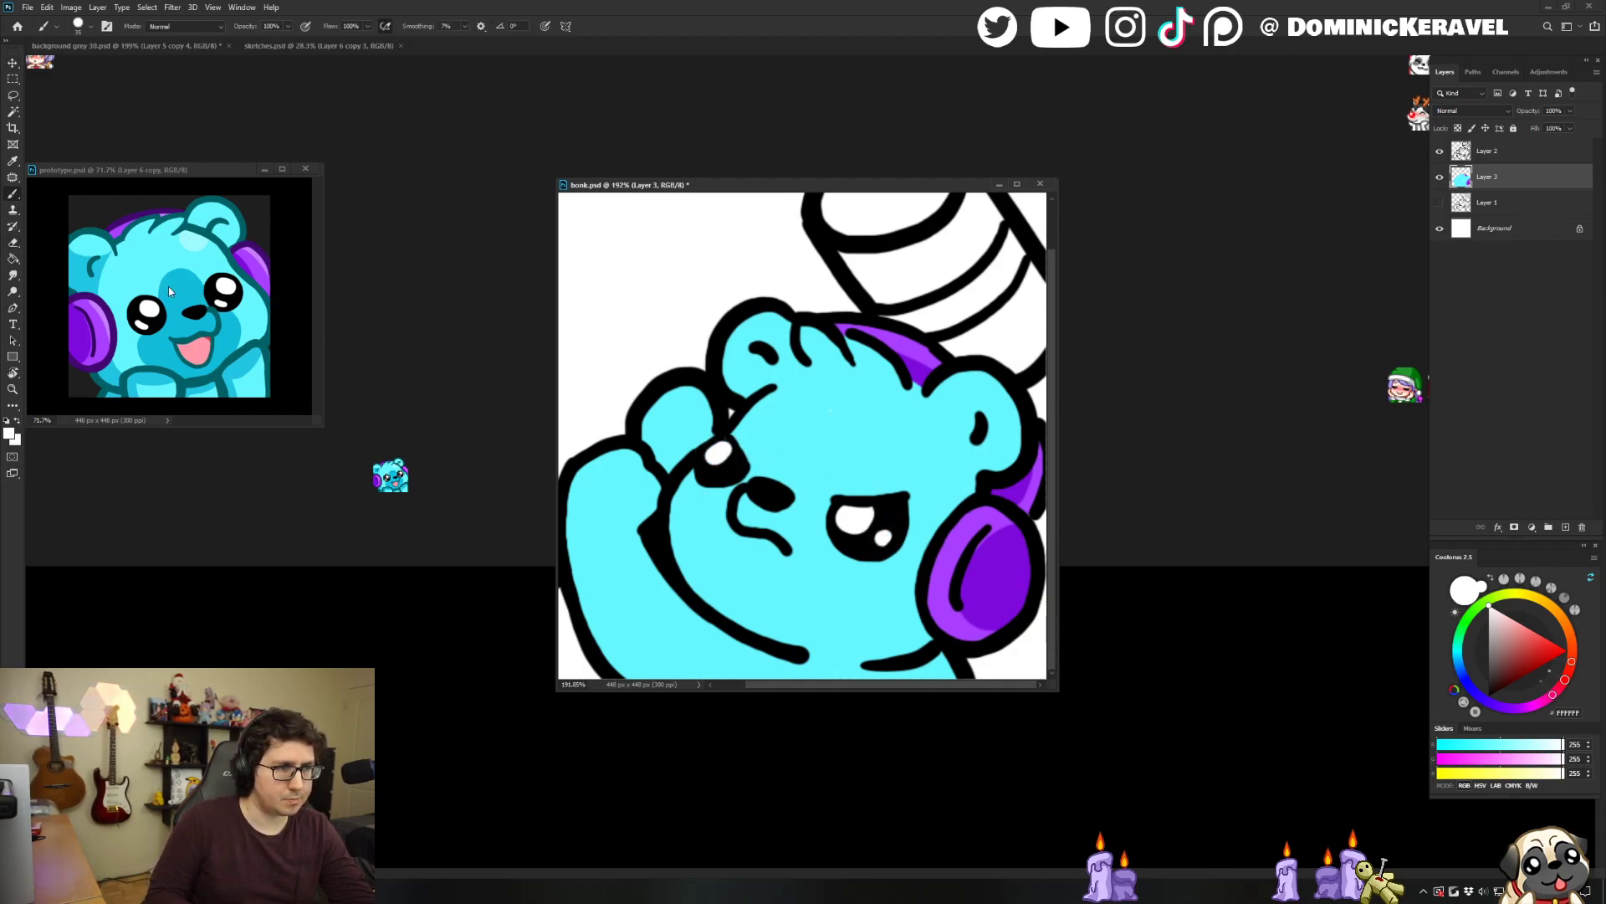
# Shade the bear's cheek, chin, chest, arm and ear with the reference's darker cyan (22C7E3), cleaning the edges with light fur cyan.
pyautogui.keyDown('alt'); pyautogui.click(106, 254); pyautogui.keyUp('alt')
pyautogui.scroll(-2, 836, 435)
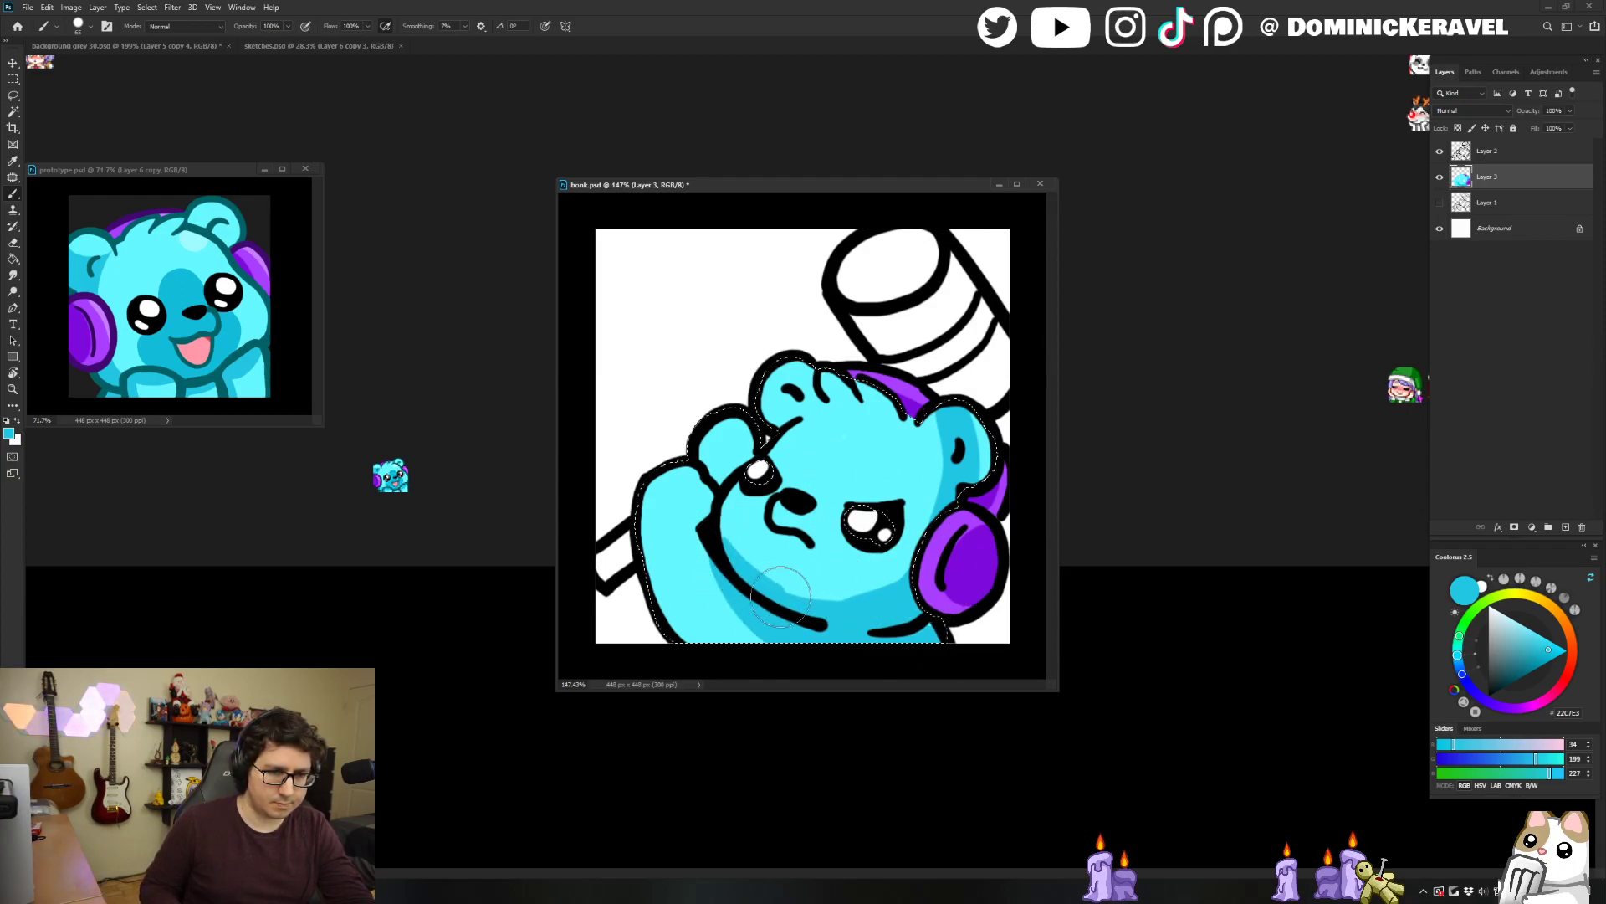
pyautogui.keyDown('alt'); pyautogui.click(867, 560); pyautogui.keyUp('alt')
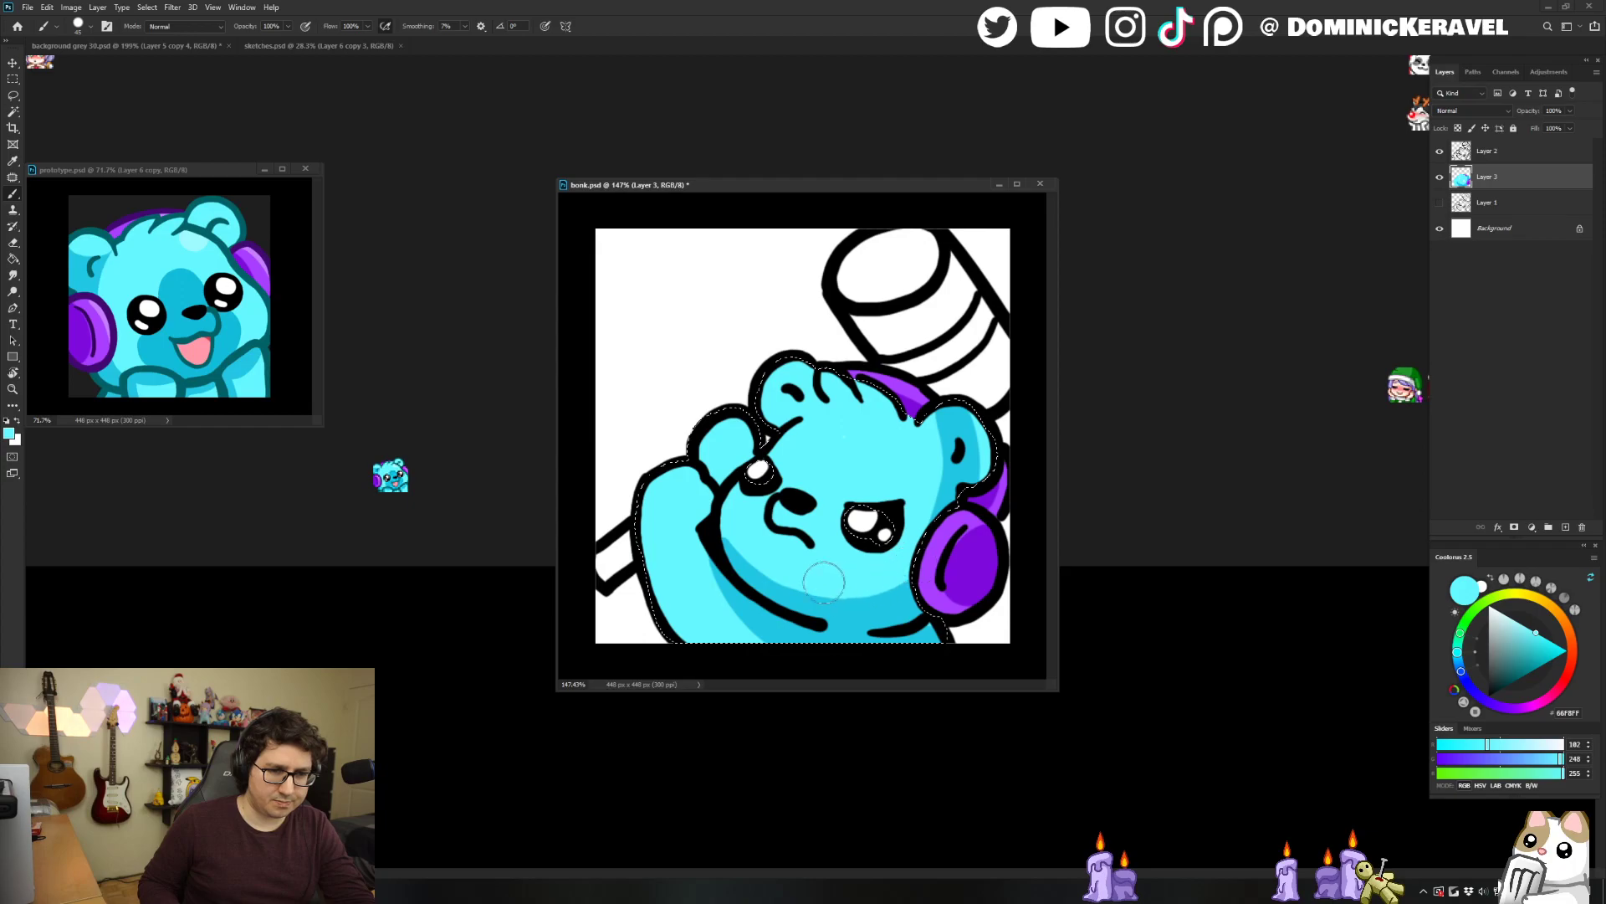
pyautogui.keyDown('alt'); pyautogui.click(907, 592); pyautogui.keyUp('alt')
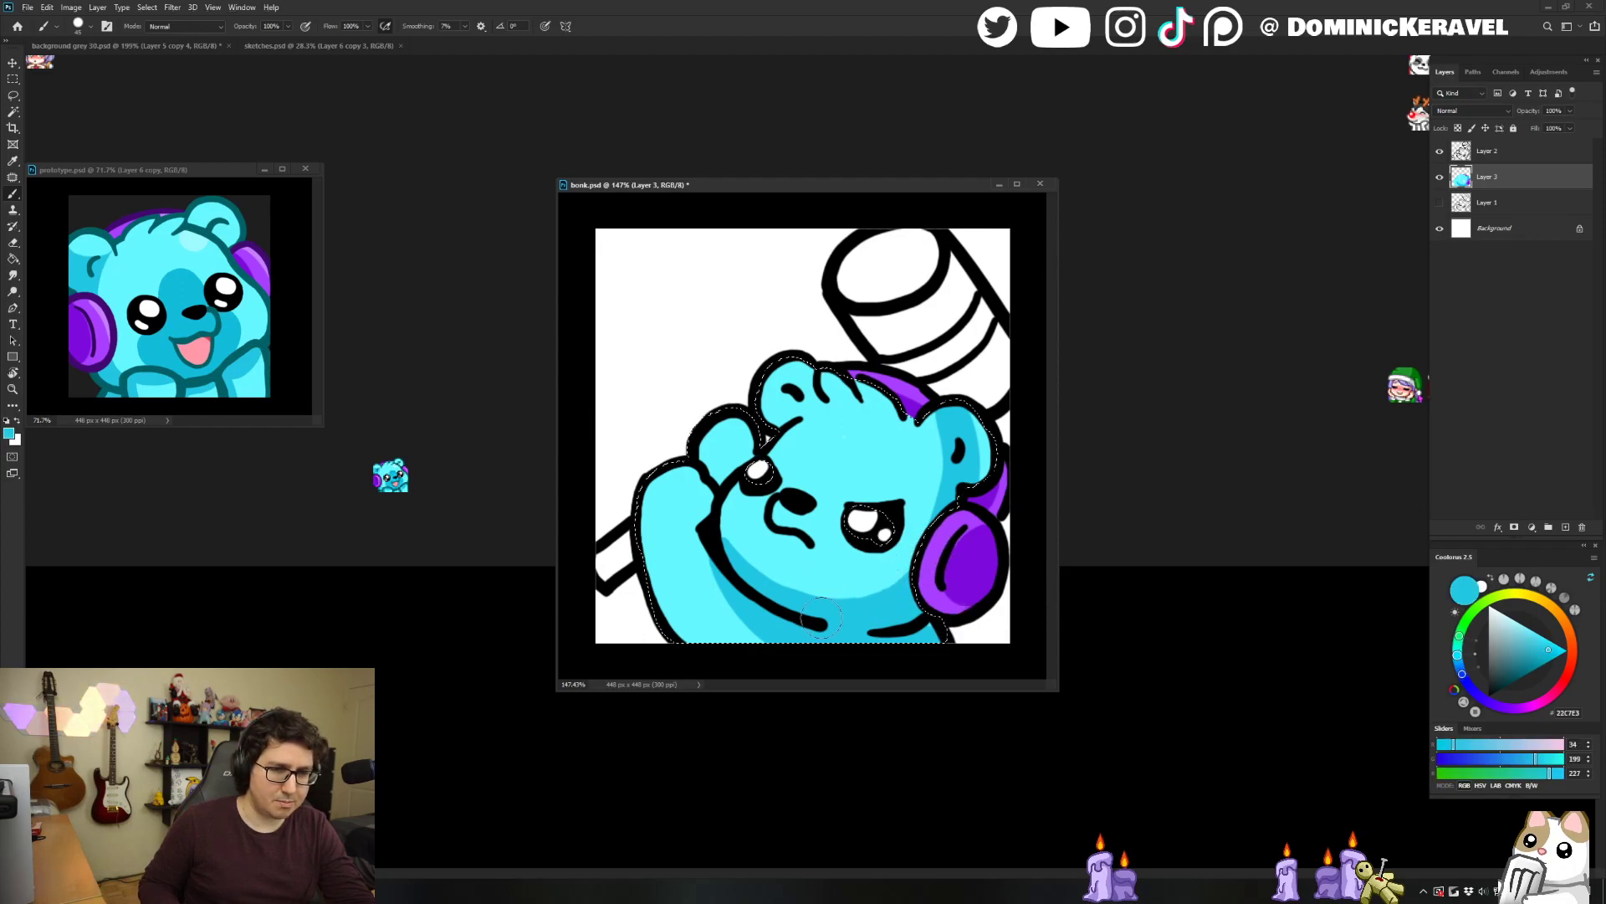
pyautogui.keyDown('alt'); pyautogui.click(953, 456); pyautogui.keyUp('alt')
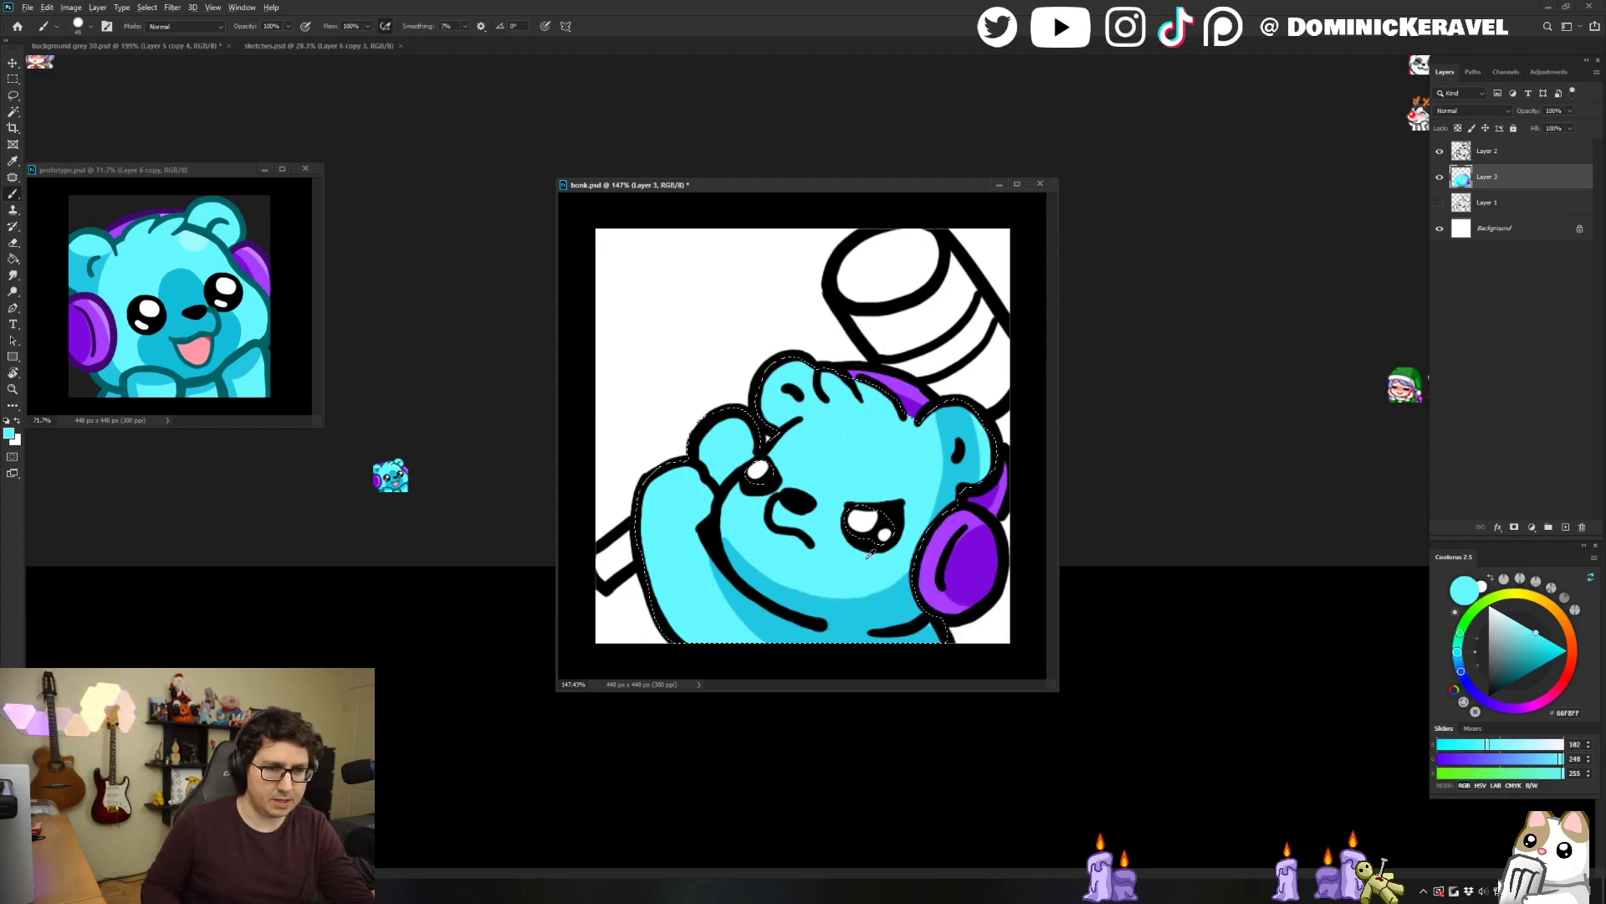
pyautogui.keyDown('alt'); pyautogui.click(973, 435); pyautogui.keyUp('alt')
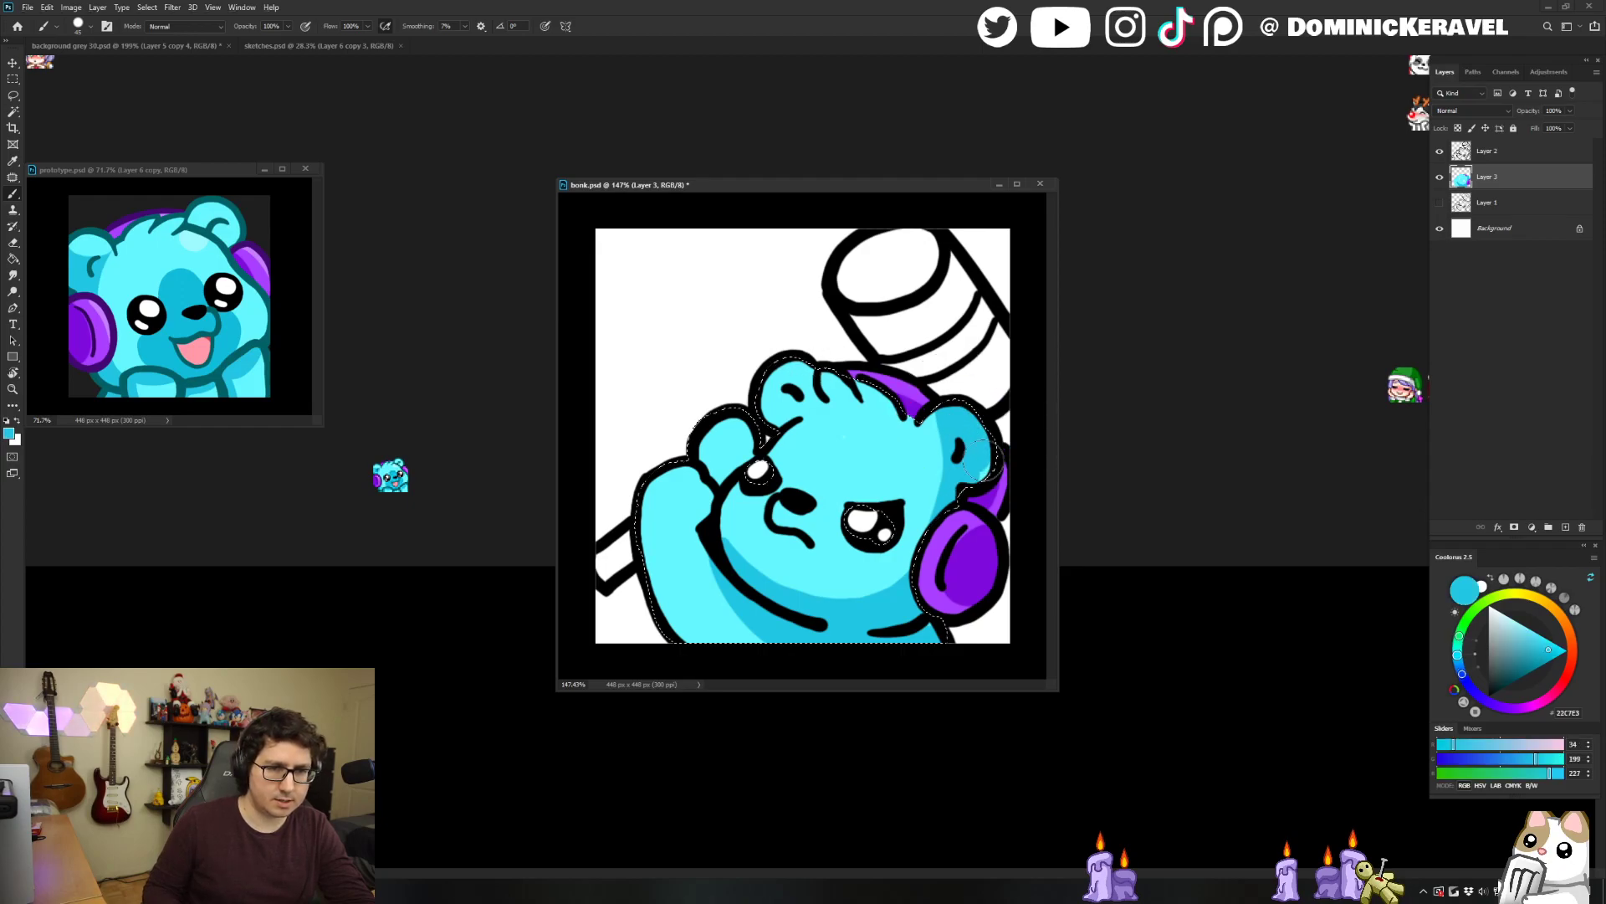
pyautogui.keyDown('alt'); pyautogui.click(974, 469); pyautogui.keyUp('alt')
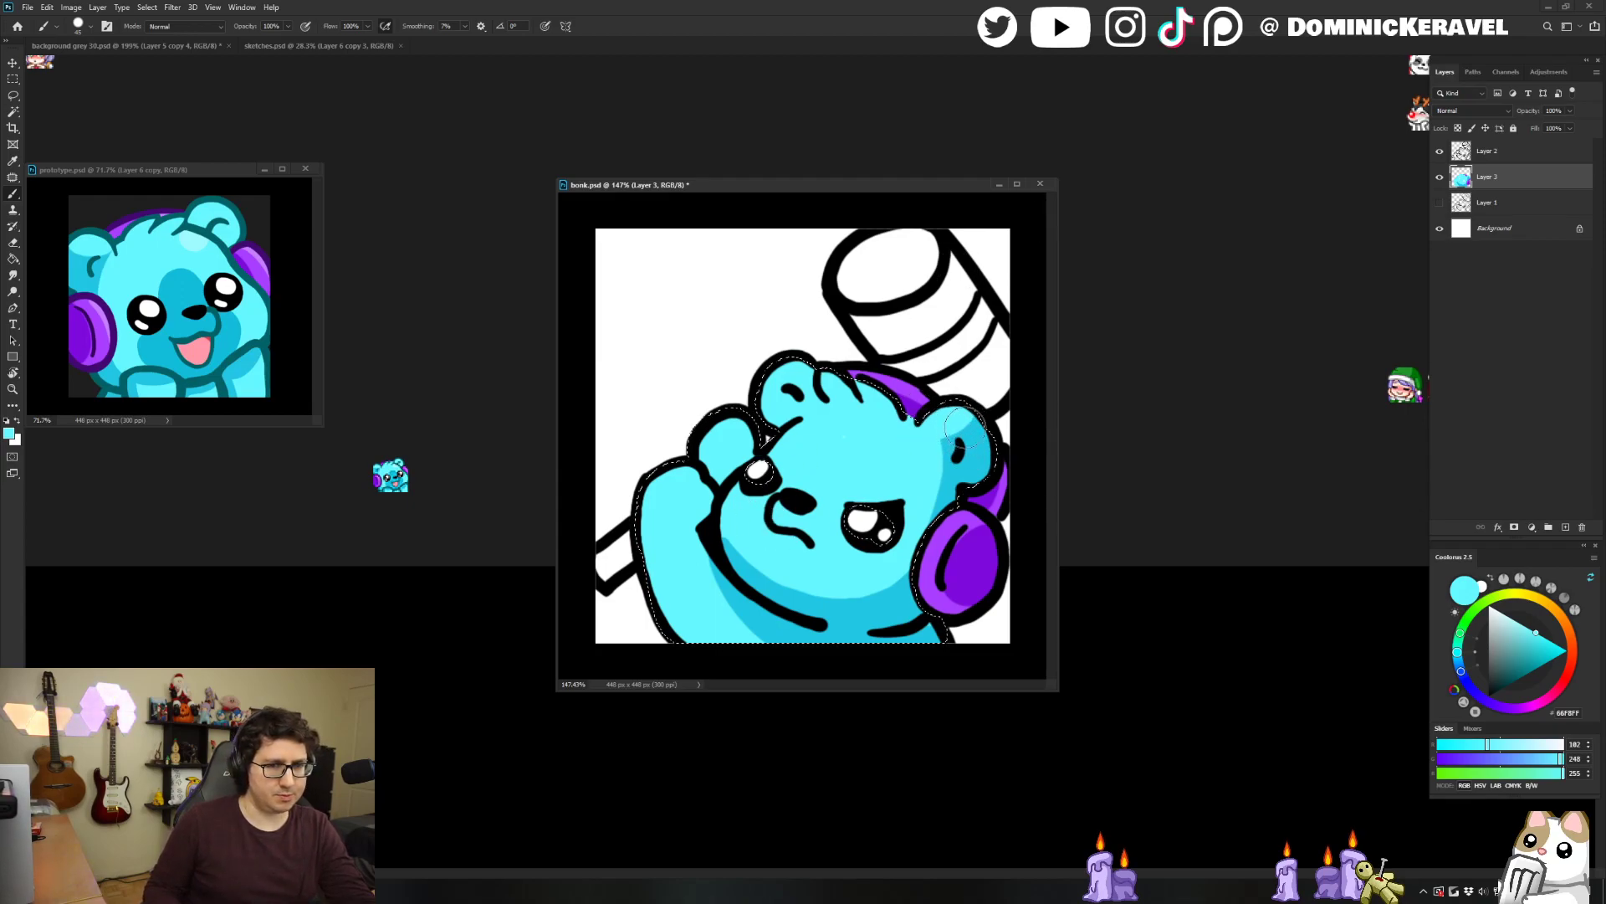
pyautogui.hotkey('ctrl', 'd')
pyautogui.press('v')
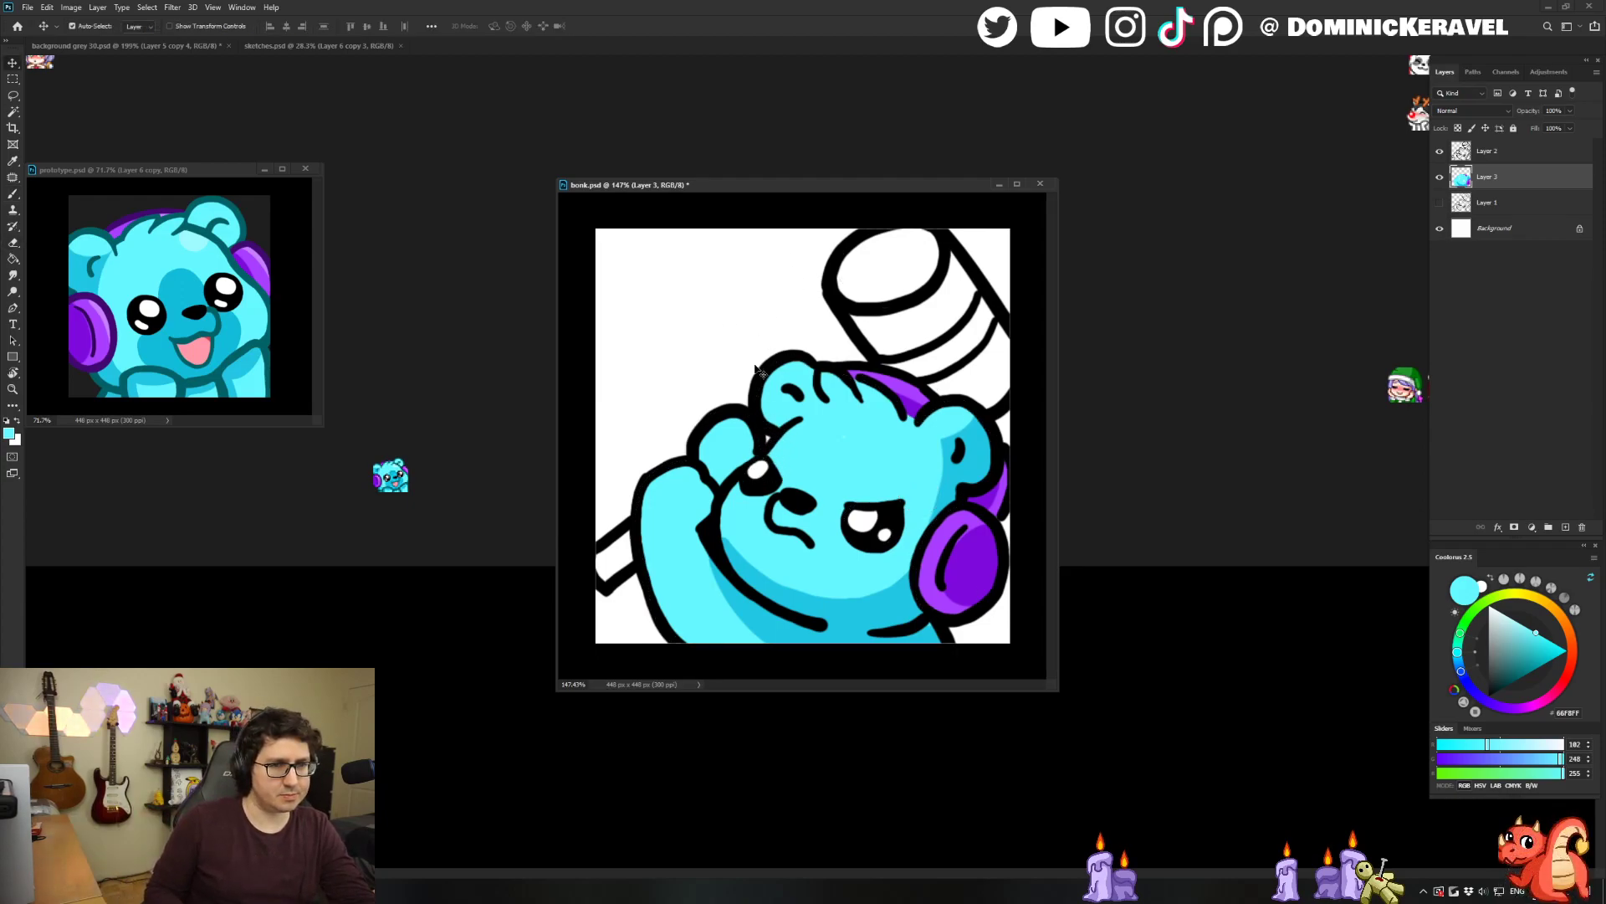
# Round out the highlight in the eye beside the raised paw by erasing the line art around it, and save the document.
pyautogui.scroll(2, 763, 474)
pyautogui.press('b')
pyautogui.keyDown('alt'); pyautogui.click(762, 459); pyautogui.keyUp('alt')
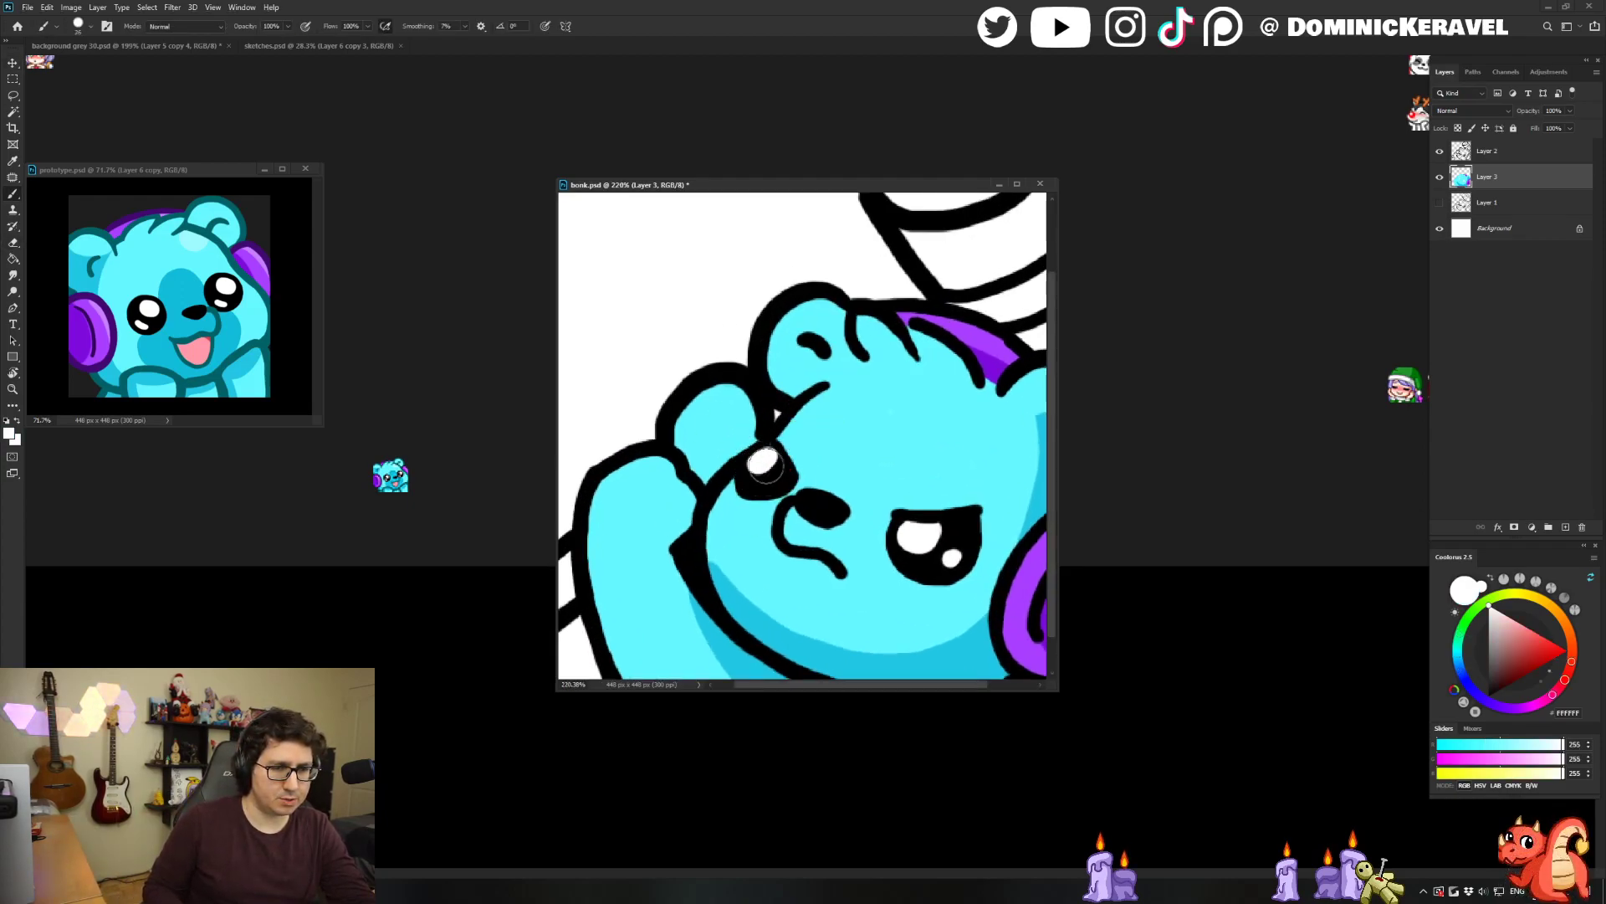
pyautogui.press('v')
pyautogui.click(776, 485)
pyautogui.press('e')
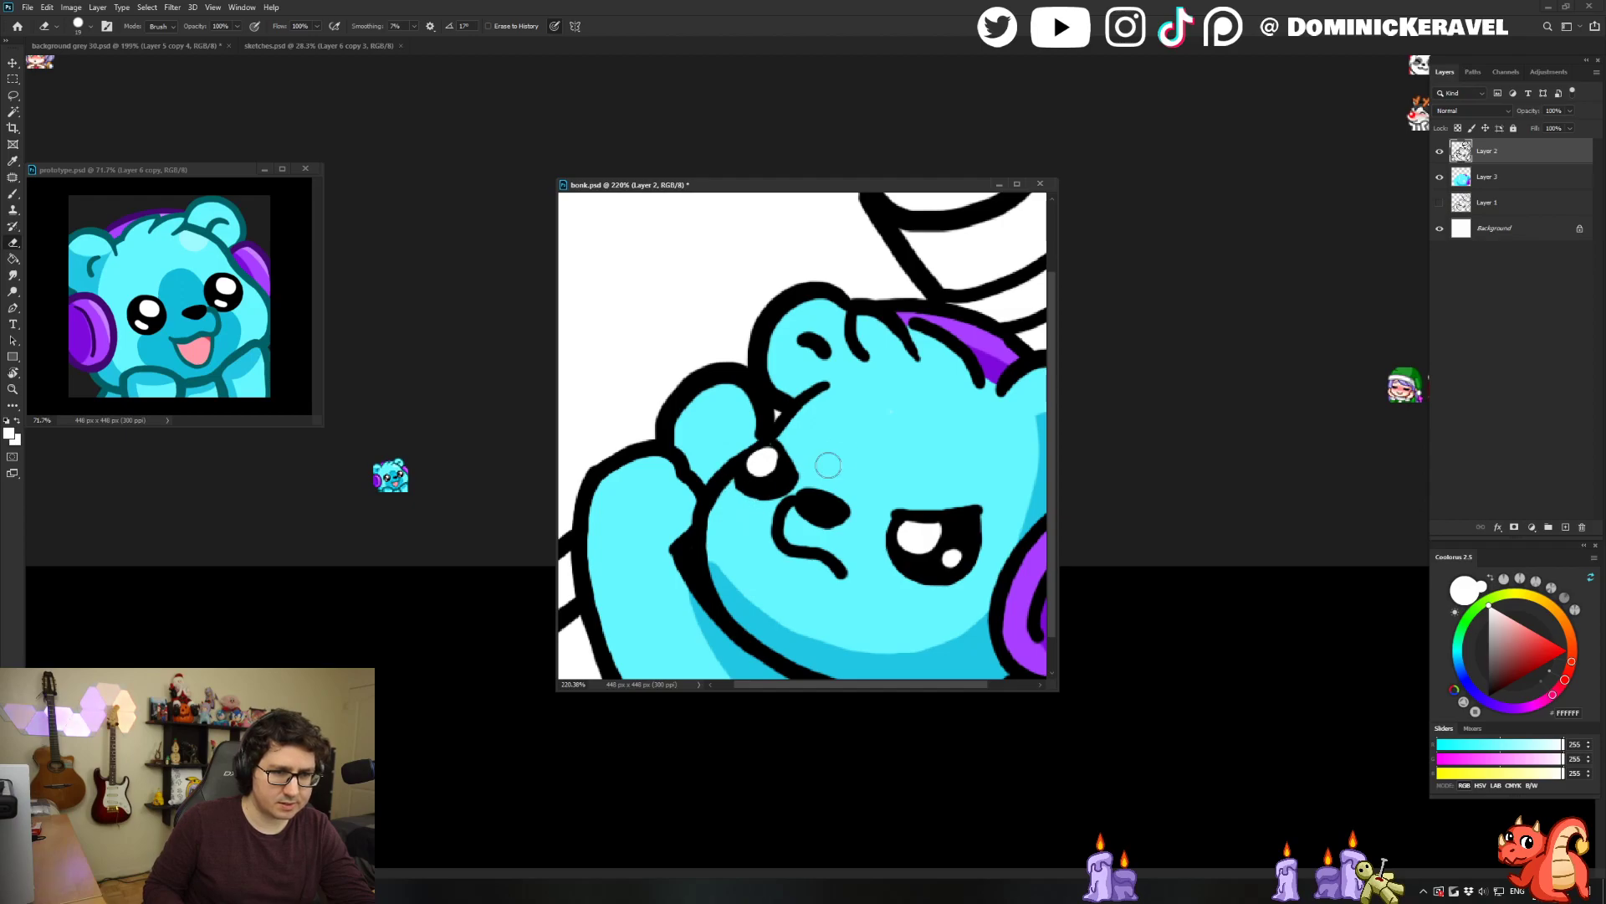
pyautogui.press('v')
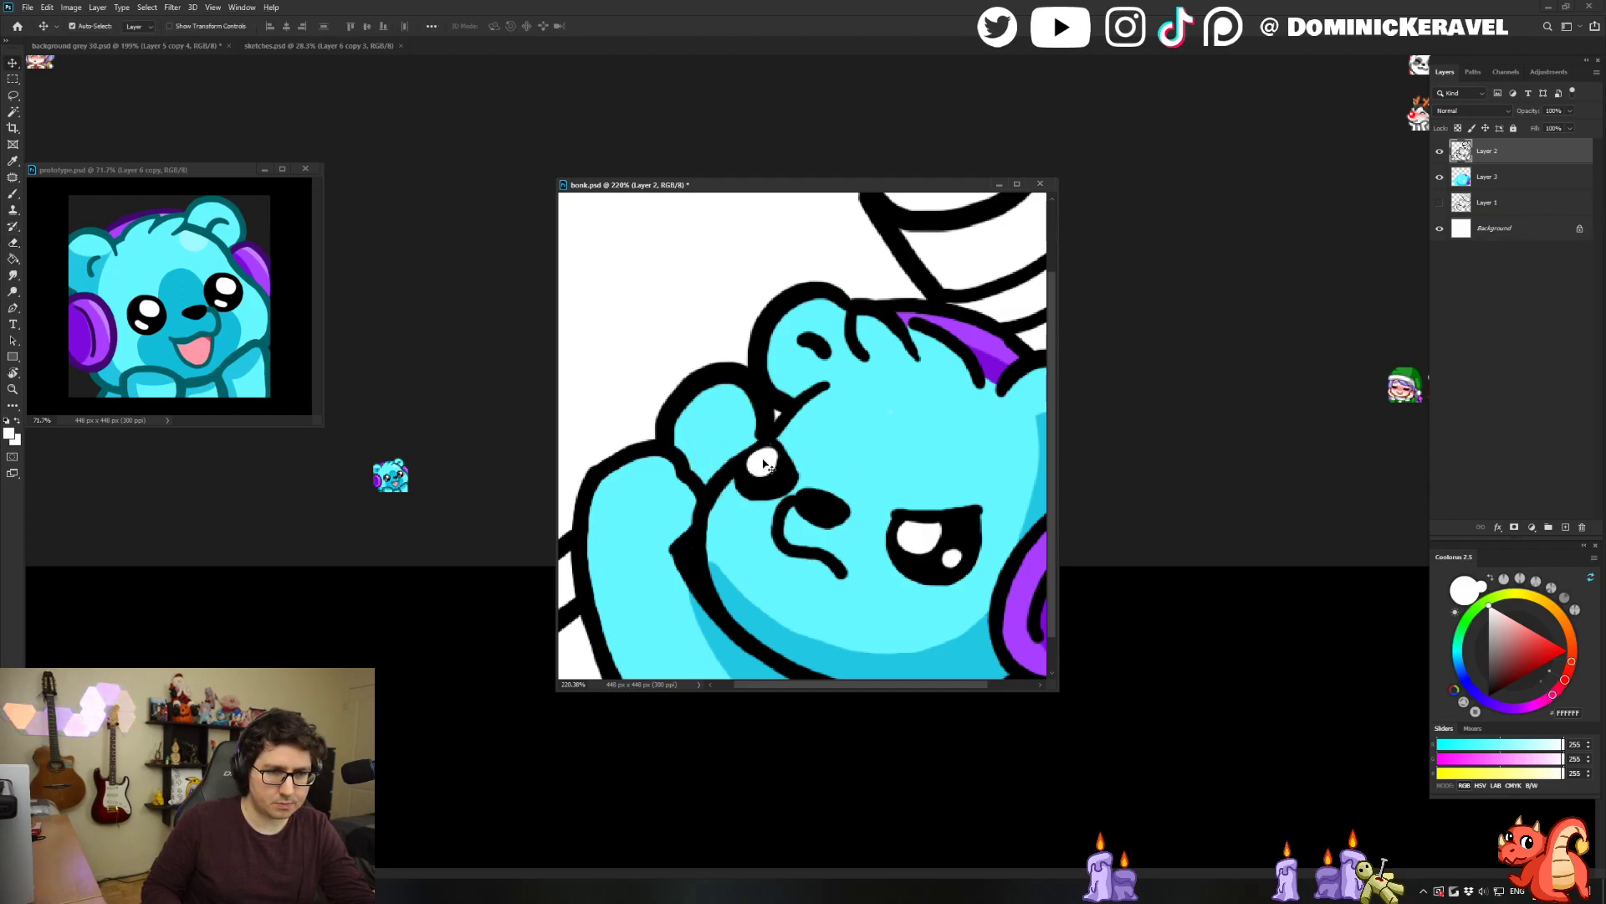
pyautogui.click(764, 464)
pyautogui.press('b')
pyautogui.press('v')
pyautogui.scroll(-5, 889, 281)
pyautogui.hotkey('ctrl', 's')
# Touch up the fur shading on the side of the face between the ear and the ear cup.
pyautogui.press('b')
pyautogui.keyDown('alt'); pyautogui.click(916, 422); pyautogui.keyUp('alt')
pyautogui.moveTo(885, 439); pyautogui.dragTo(908, 512)
pyautogui.moveTo(929, 429); pyautogui.dragTo(912, 428)
pyautogui.hotkey('ctrl', 'z')
pyautogui.keyDown('alt'); pyautogui.click(813, 529); pyautogui.keyUp('alt')
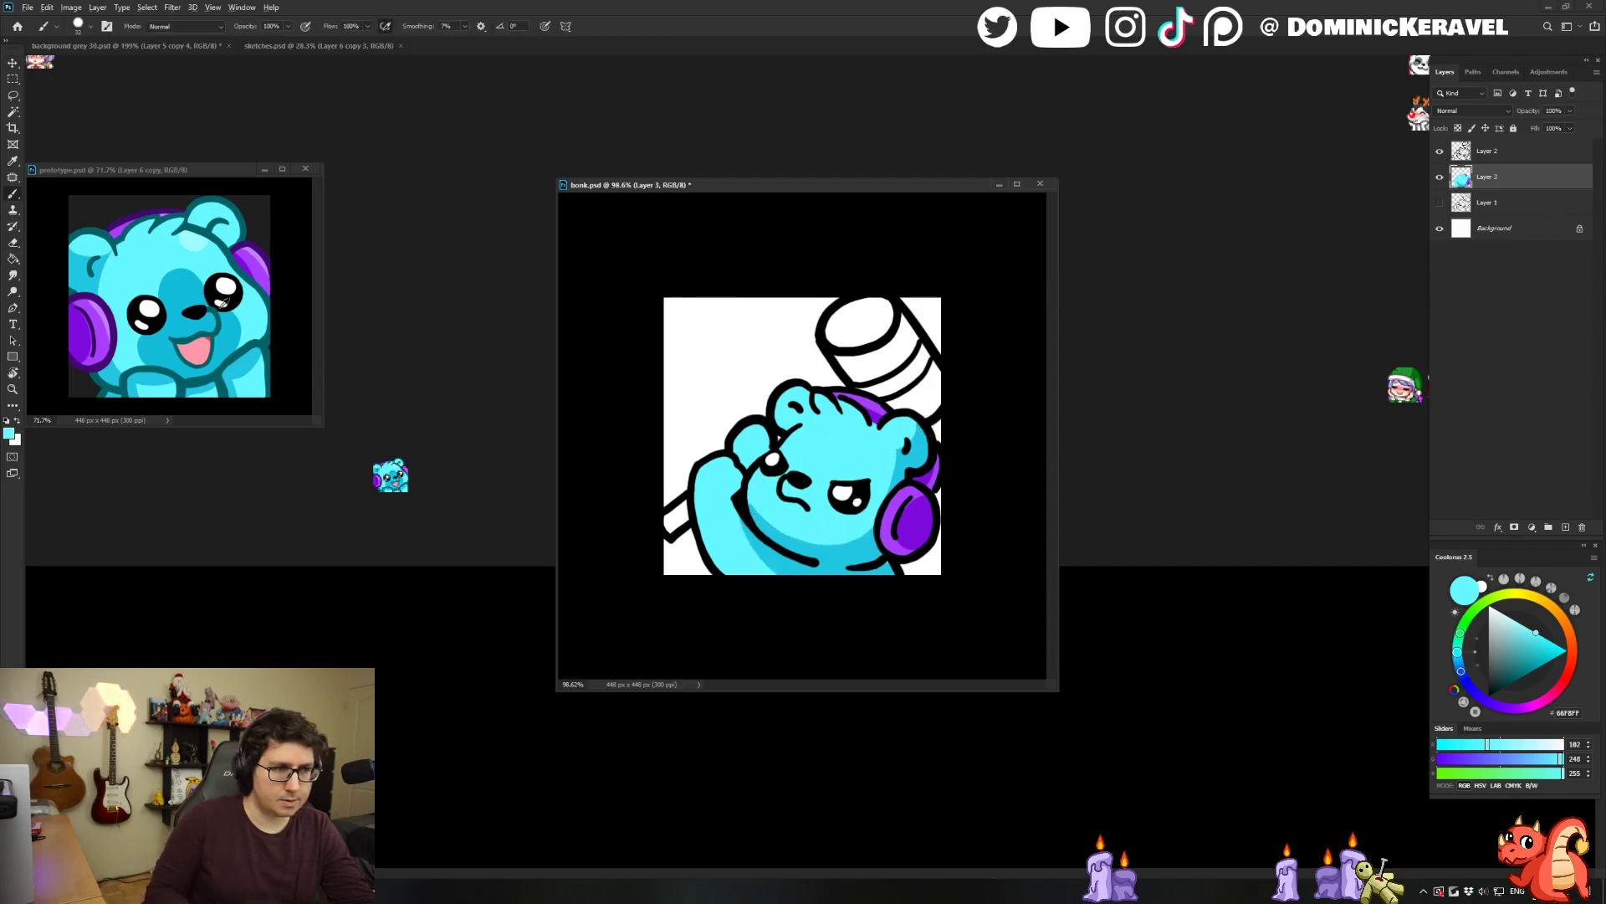
# Paint the muzzle patch around the nose and mouth with the reference bear's darker muzzle cyan.
pyautogui.keyDown('alt'); pyautogui.click(194, 287); pyautogui.keyUp('alt')
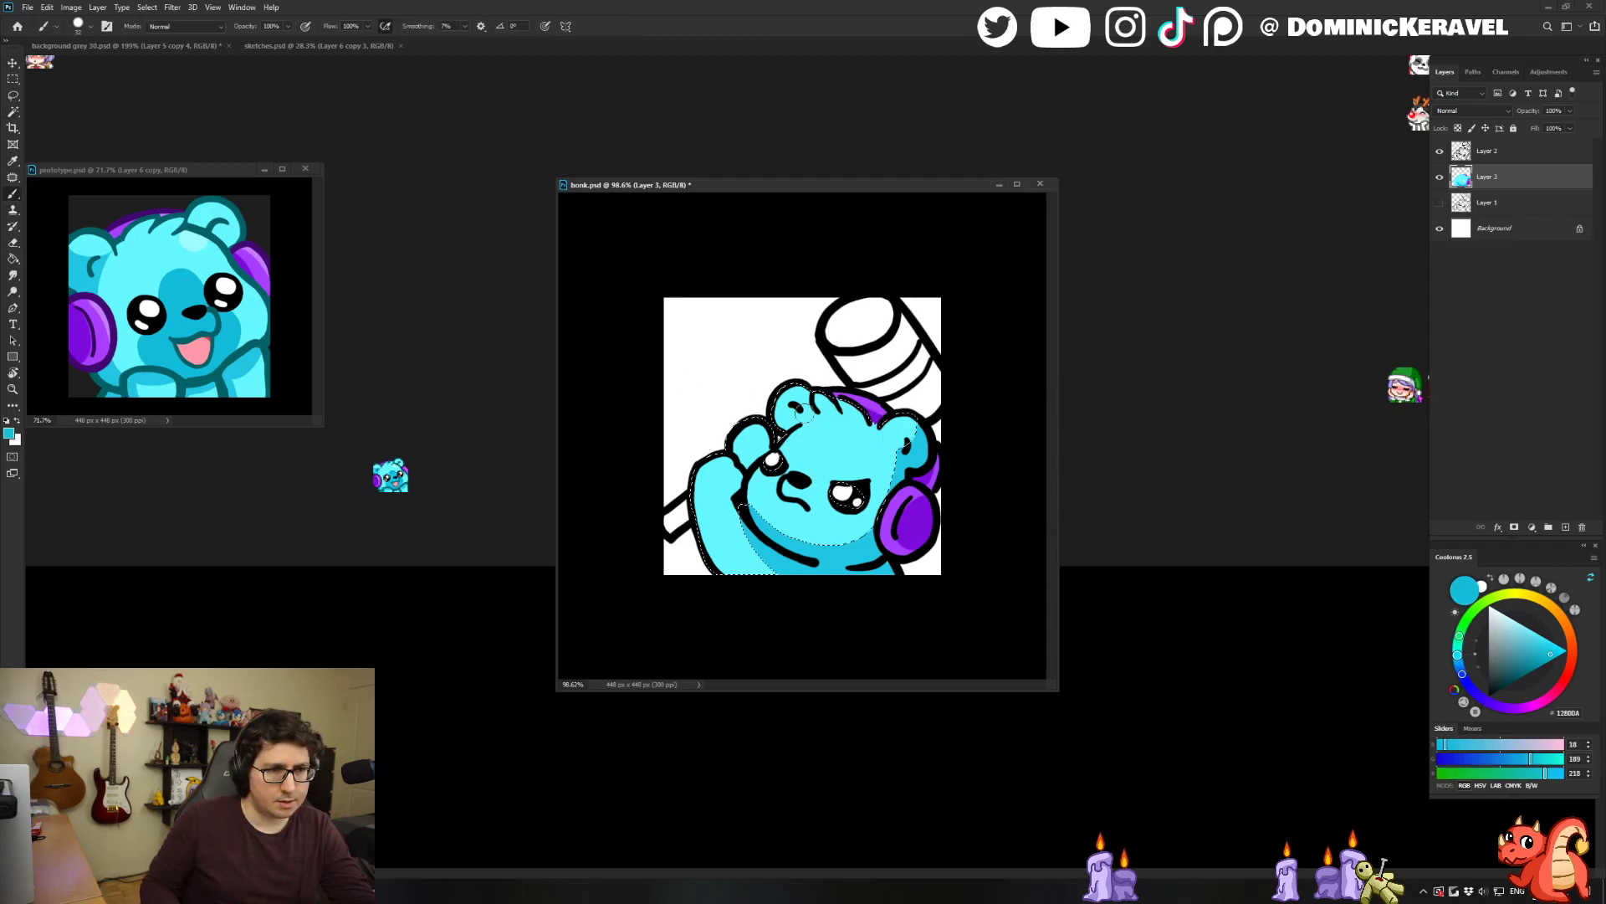
pyautogui.moveTo(799, 467); pyautogui.dragTo(808, 477)
pyautogui.hotkey('ctrl', 'z')
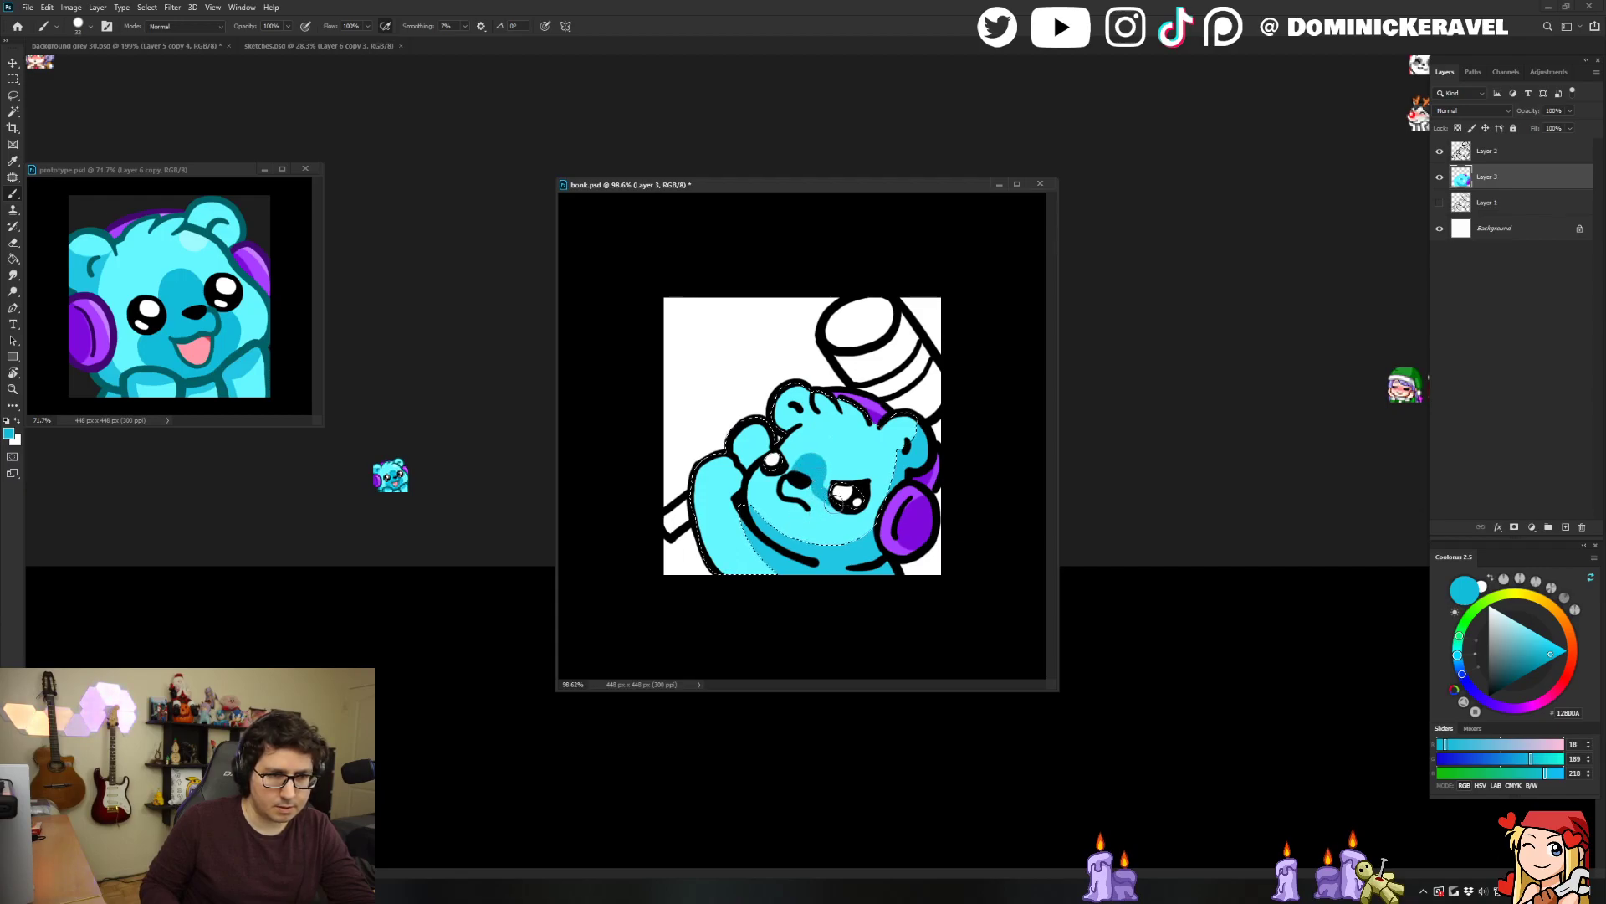
pyautogui.moveTo(829, 499)
pyautogui.mouseDown()
pyautogui.moveTo(777, 481)
pyautogui.moveTo(794, 484)
pyautogui.moveTo(771, 497)
pyautogui.moveTo(784, 512)
pyautogui.moveTo(801, 493)
pyautogui.moveTo(816, 522)
pyautogui.moveTo(822, 511)
pyautogui.moveTo(772, 492)
pyautogui.moveTo(805, 527)
pyautogui.mouseUp()
pyautogui.hotkey('ctrl', 'd')
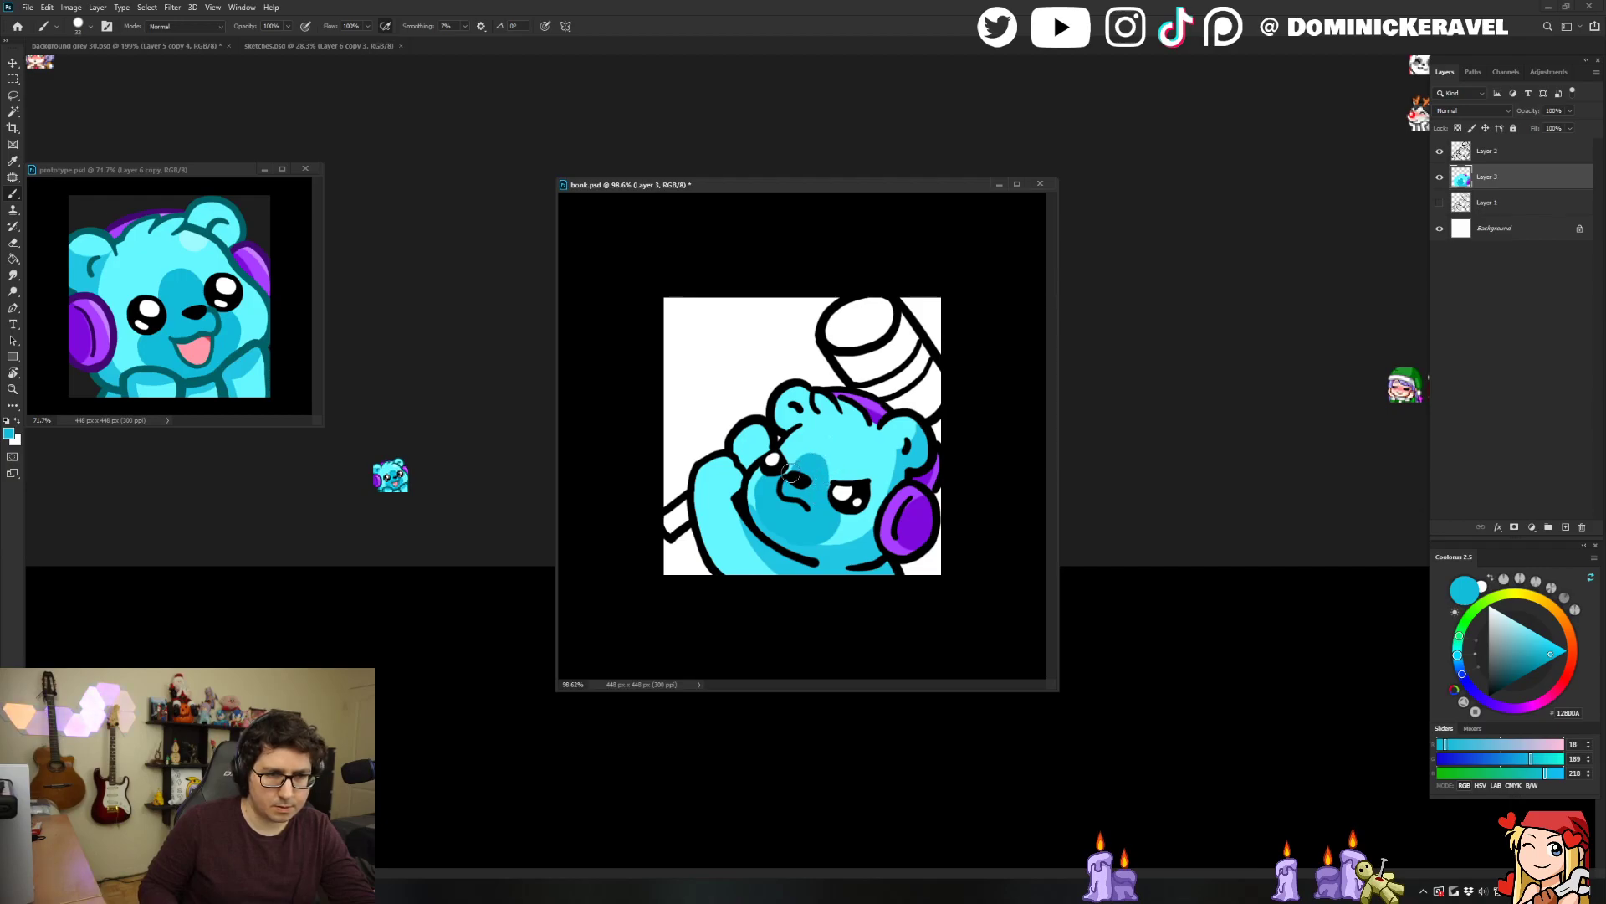
pyautogui.press('v')
pyautogui.moveTo(888, 541); pyautogui.dragTo(912, 591)
pyautogui.press('b')
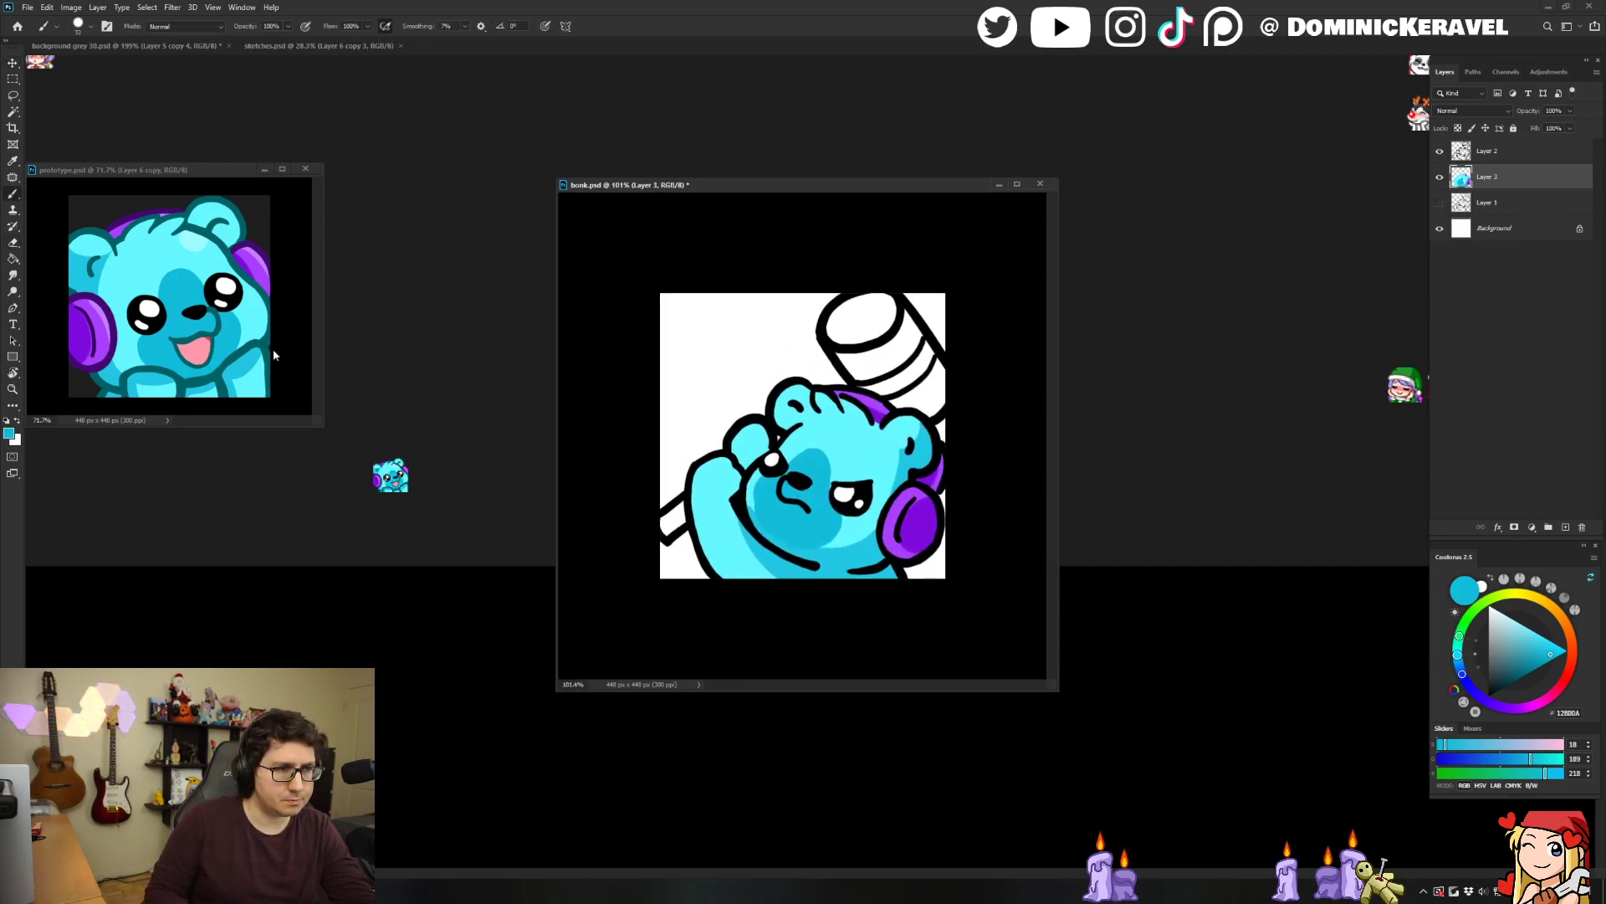
# Lock the line art layer's transparency and fill its connected outlines with the reference's dark teal (026266).
pyautogui.keyDown('alt'); pyautogui.click(268, 339); pyautogui.keyUp('alt')
pyautogui.press('v')
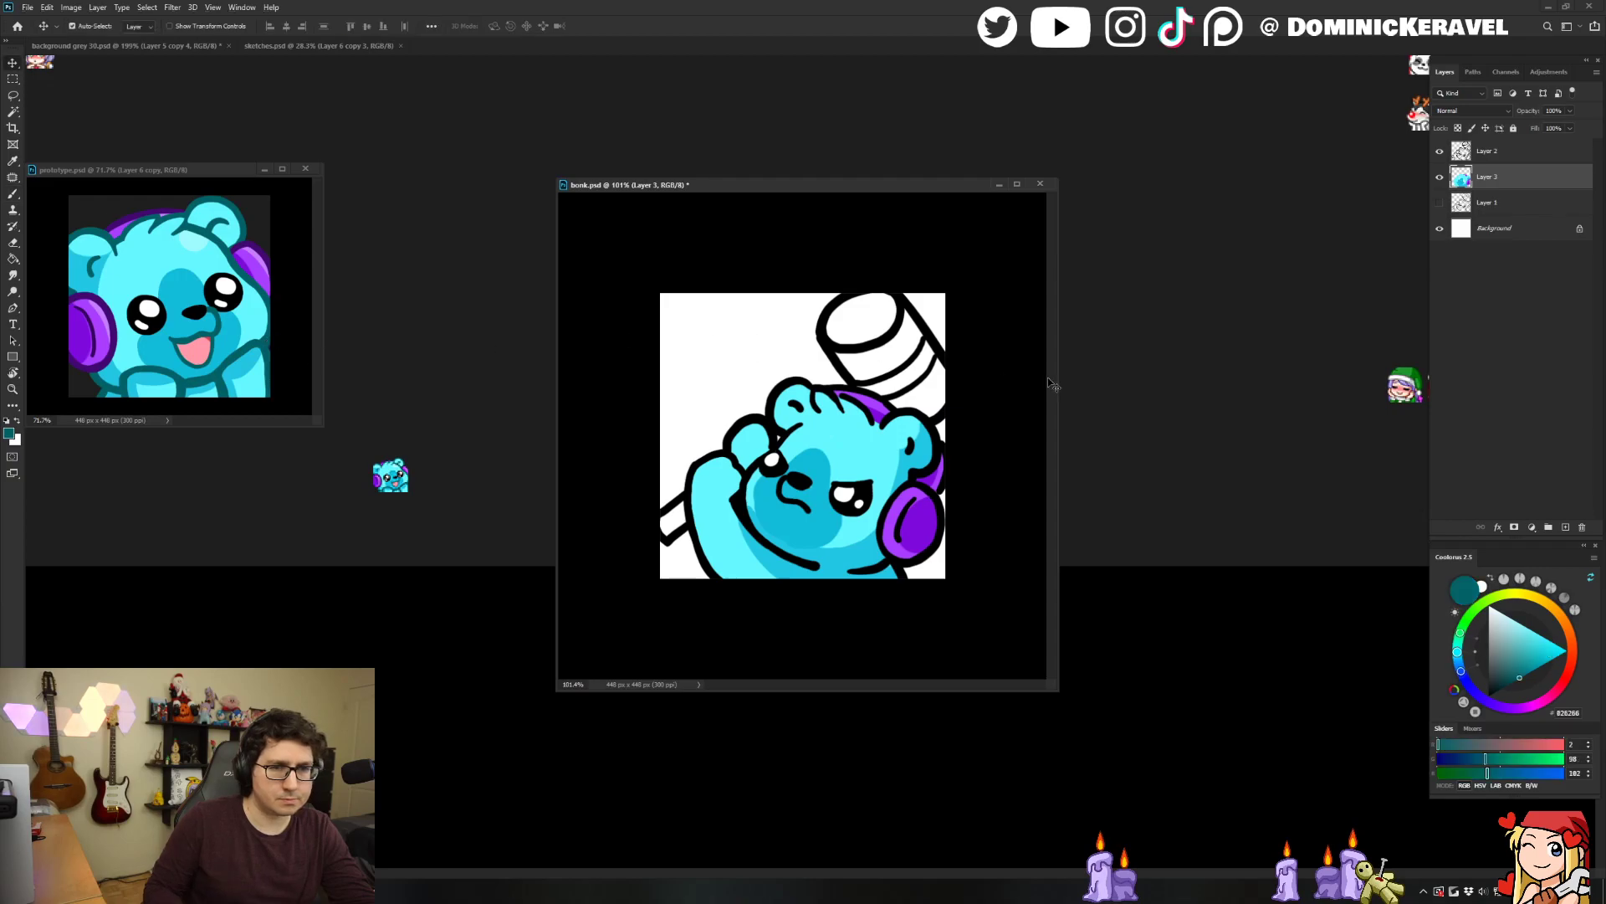
pyautogui.click(1479, 148)
pyautogui.press('g')
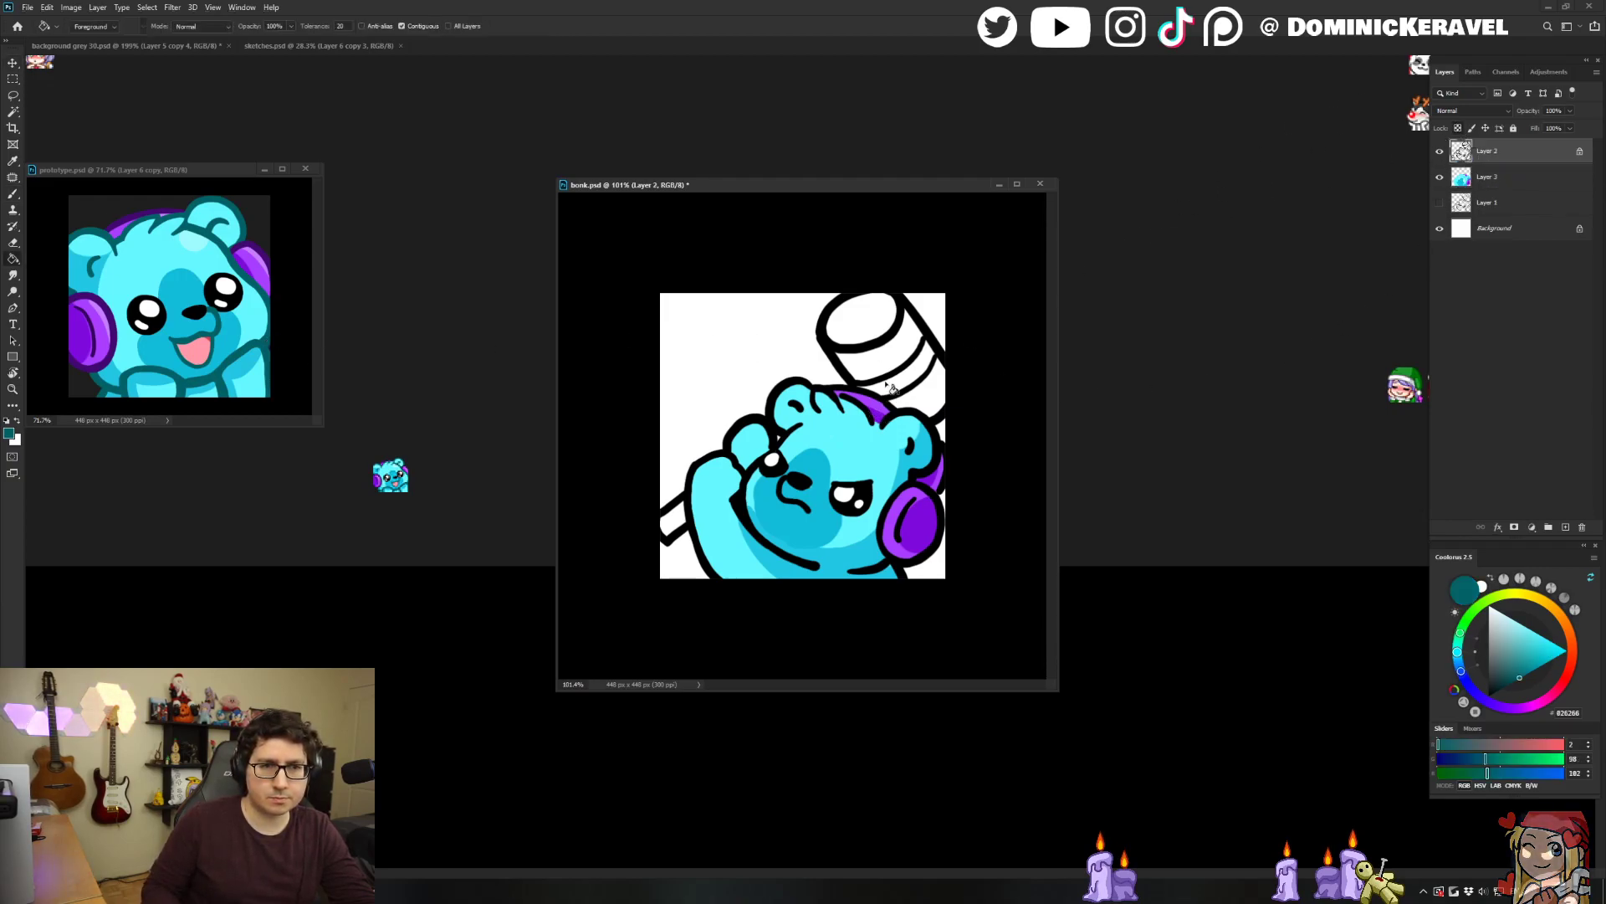
pyautogui.click(900, 425)
pyautogui.press('v')
pyautogui.press('b')
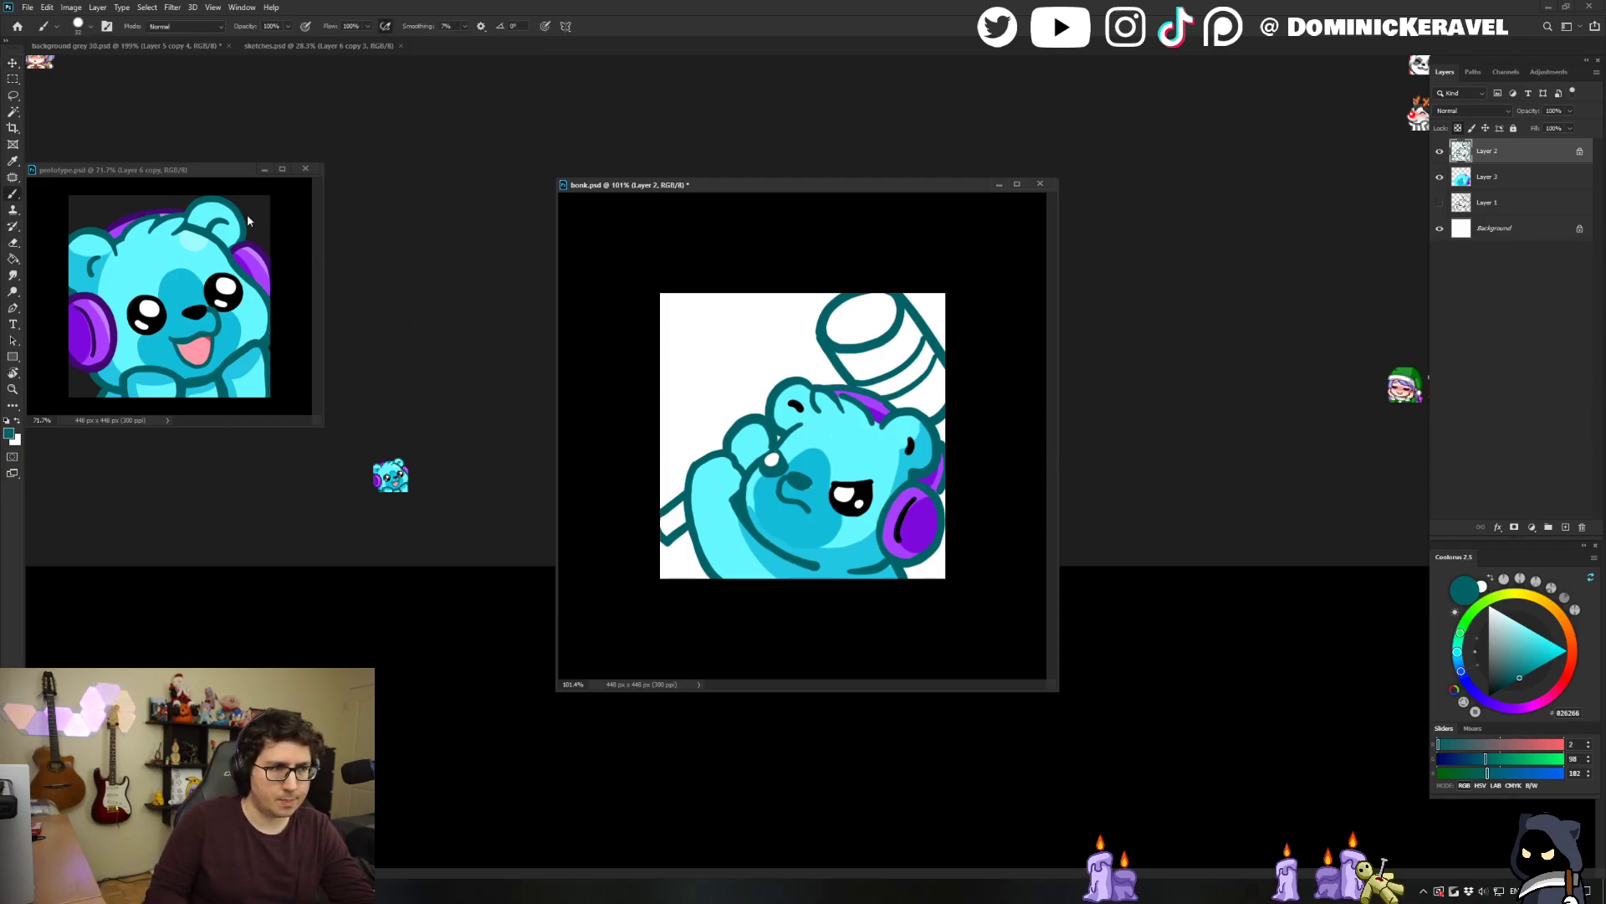
# Recolour the ear cup and headband outlines with the reference headphones' dark purple (420971).
pyautogui.keyDown('alt'); pyautogui.click(262, 248); pyautogui.keyUp('alt')
pyautogui.scroll(3, 818, 445)
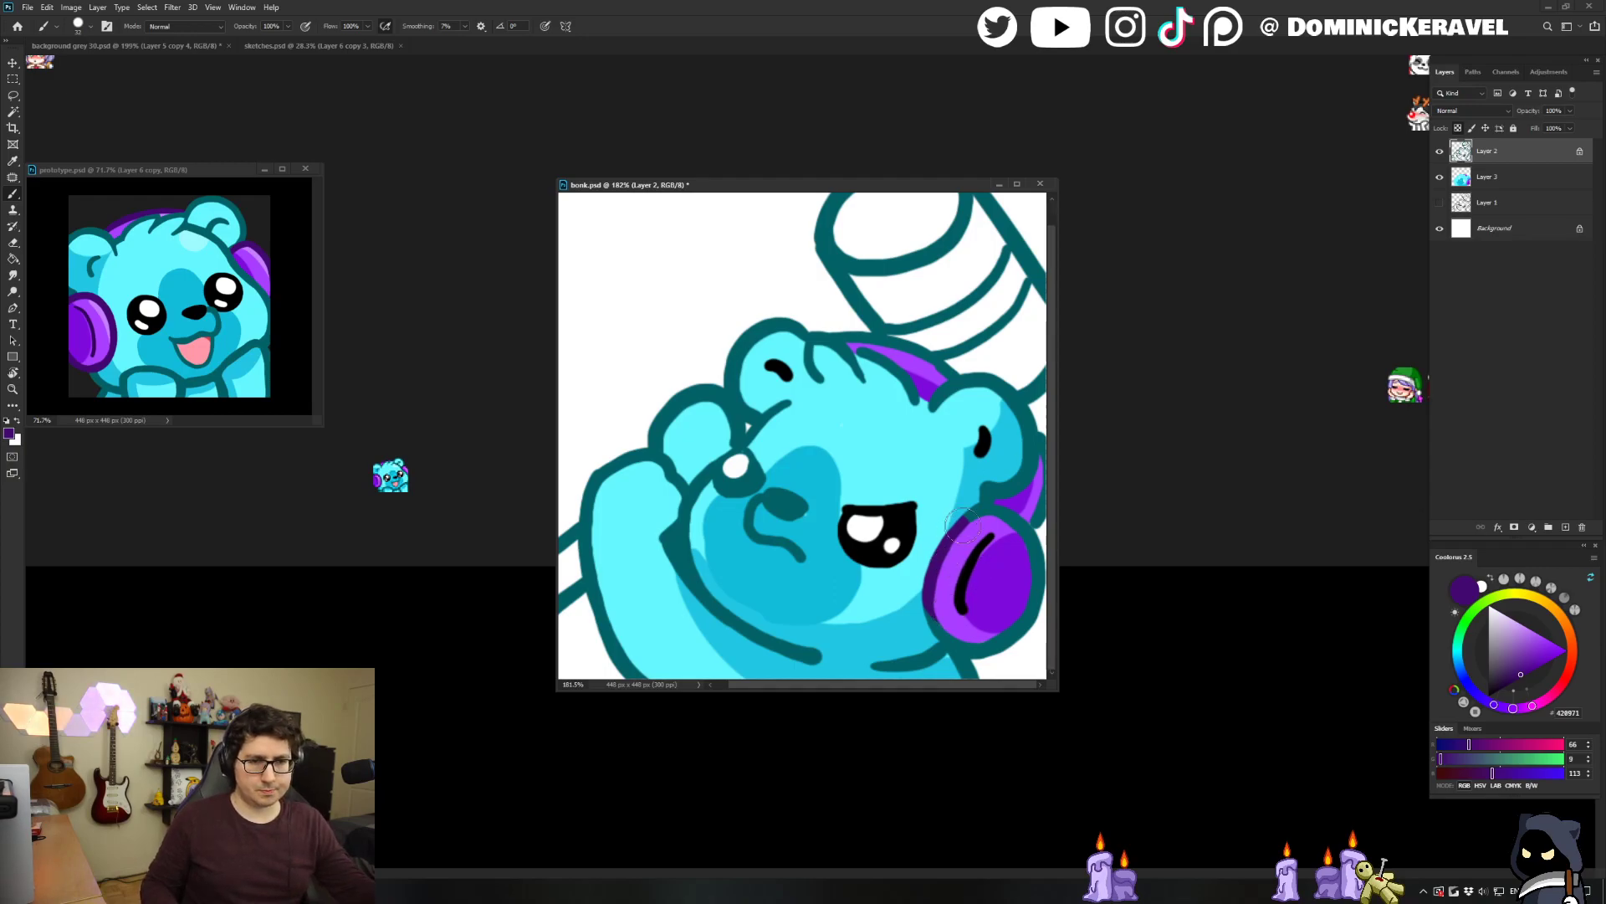
pyautogui.moveTo(993, 513)
pyautogui.mouseDown()
pyautogui.moveTo(1035, 569)
pyautogui.moveTo(1025, 640)
pyautogui.mouseUp()
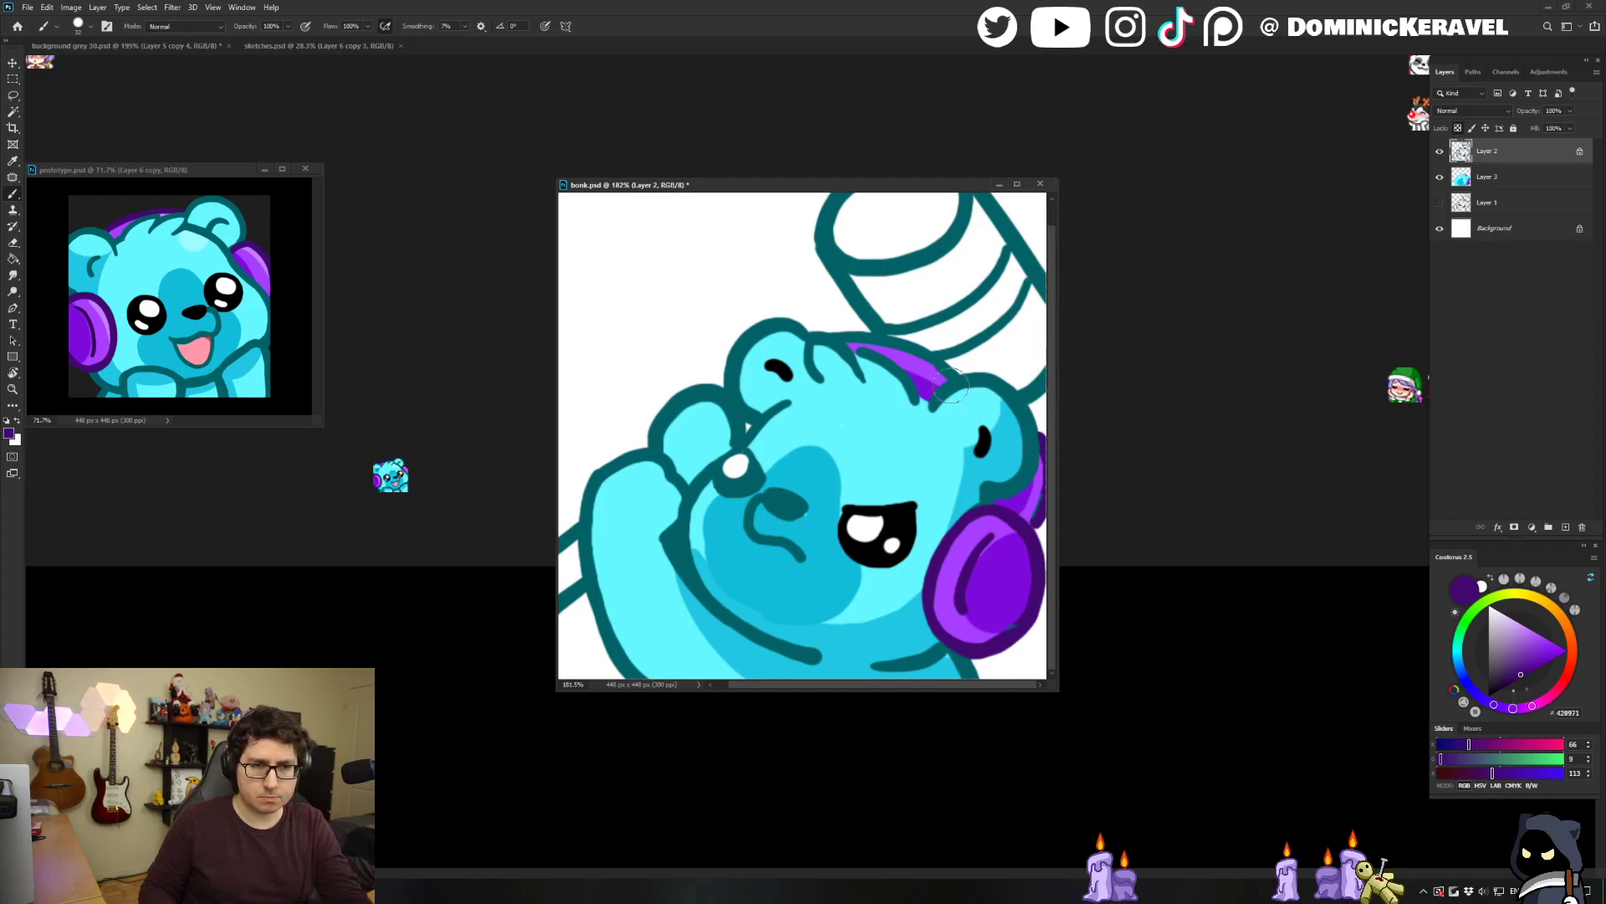
pyautogui.moveTo(847, 328)
pyautogui.mouseDown()
pyautogui.moveTo(940, 370)
pyautogui.moveTo(972, 362)
pyautogui.mouseUp()
# Recolour the inner marks of both ears with the dark teal outline colour.
pyautogui.keyDown('alt'); pyautogui.click(1016, 402); pyautogui.keyUp('alt')
pyautogui.moveTo(984, 432); pyautogui.dragTo(987, 452)
pyautogui.moveTo(770, 366); pyautogui.dragTo(788, 378)
# Paint the nose and the eye beside the raised paw black again, and save the document.
pyautogui.keyDown('alt'); pyautogui.click(912, 527); pyautogui.keyUp('alt')
pyautogui.moveTo(793, 498)
pyautogui.mouseDown()
pyautogui.moveTo(772, 499)
pyautogui.moveTo(795, 507)
pyautogui.mouseUp()
pyautogui.moveTo(738, 461)
pyautogui.mouseDown()
pyautogui.moveTo(720, 486)
pyautogui.moveTo(765, 460)
pyautogui.mouseUp()
pyautogui.press('v')
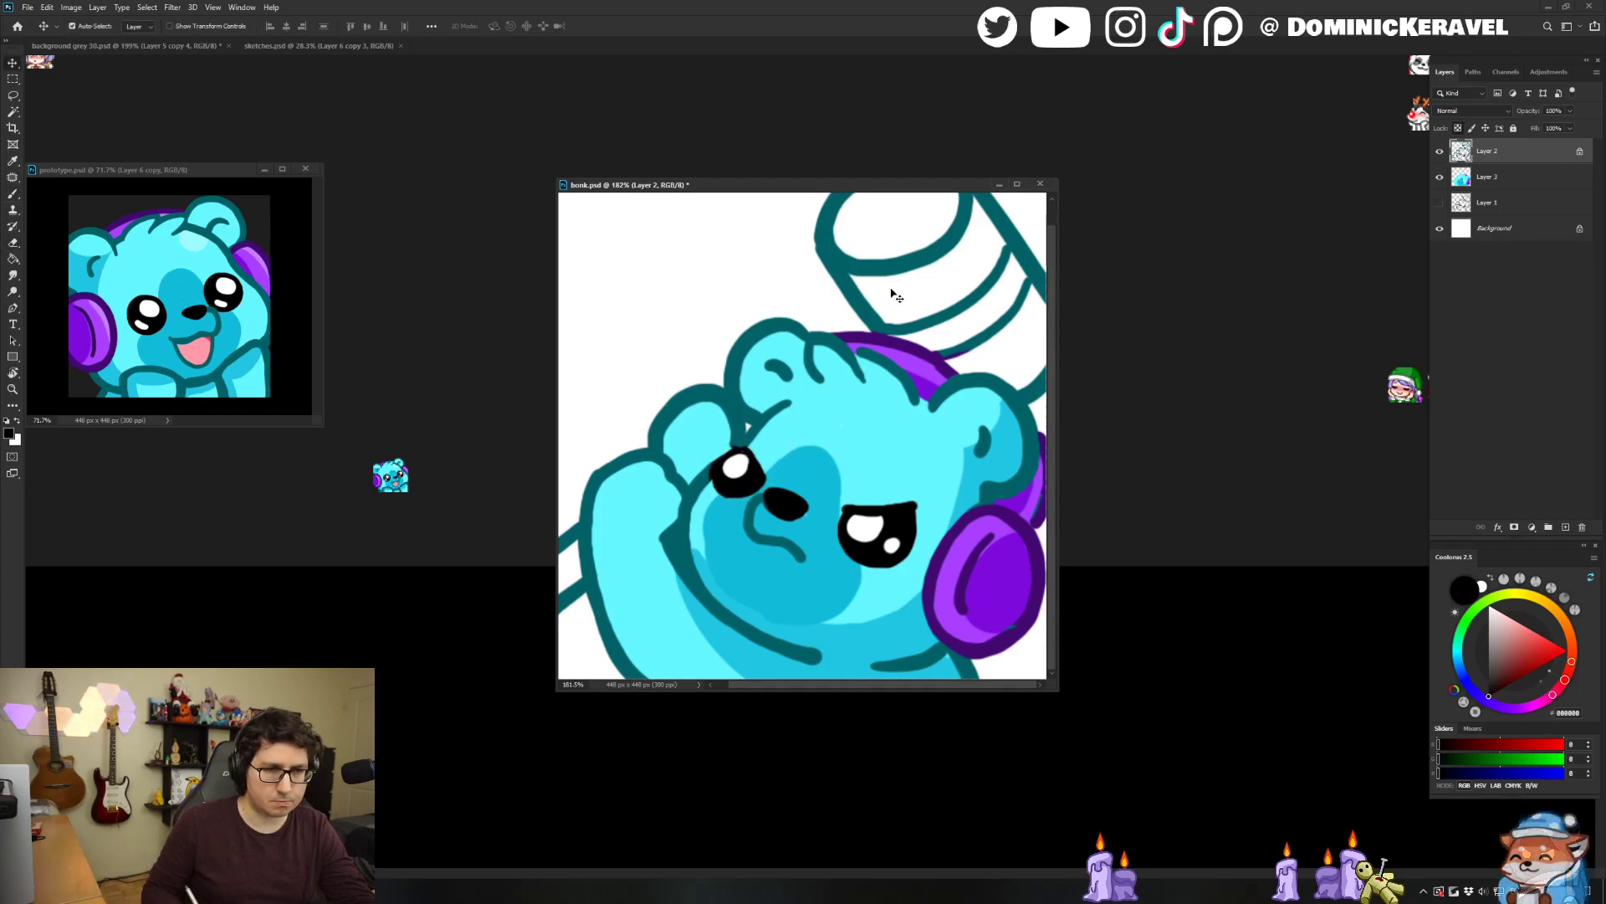
pyautogui.hotkey('ctrl', 's')
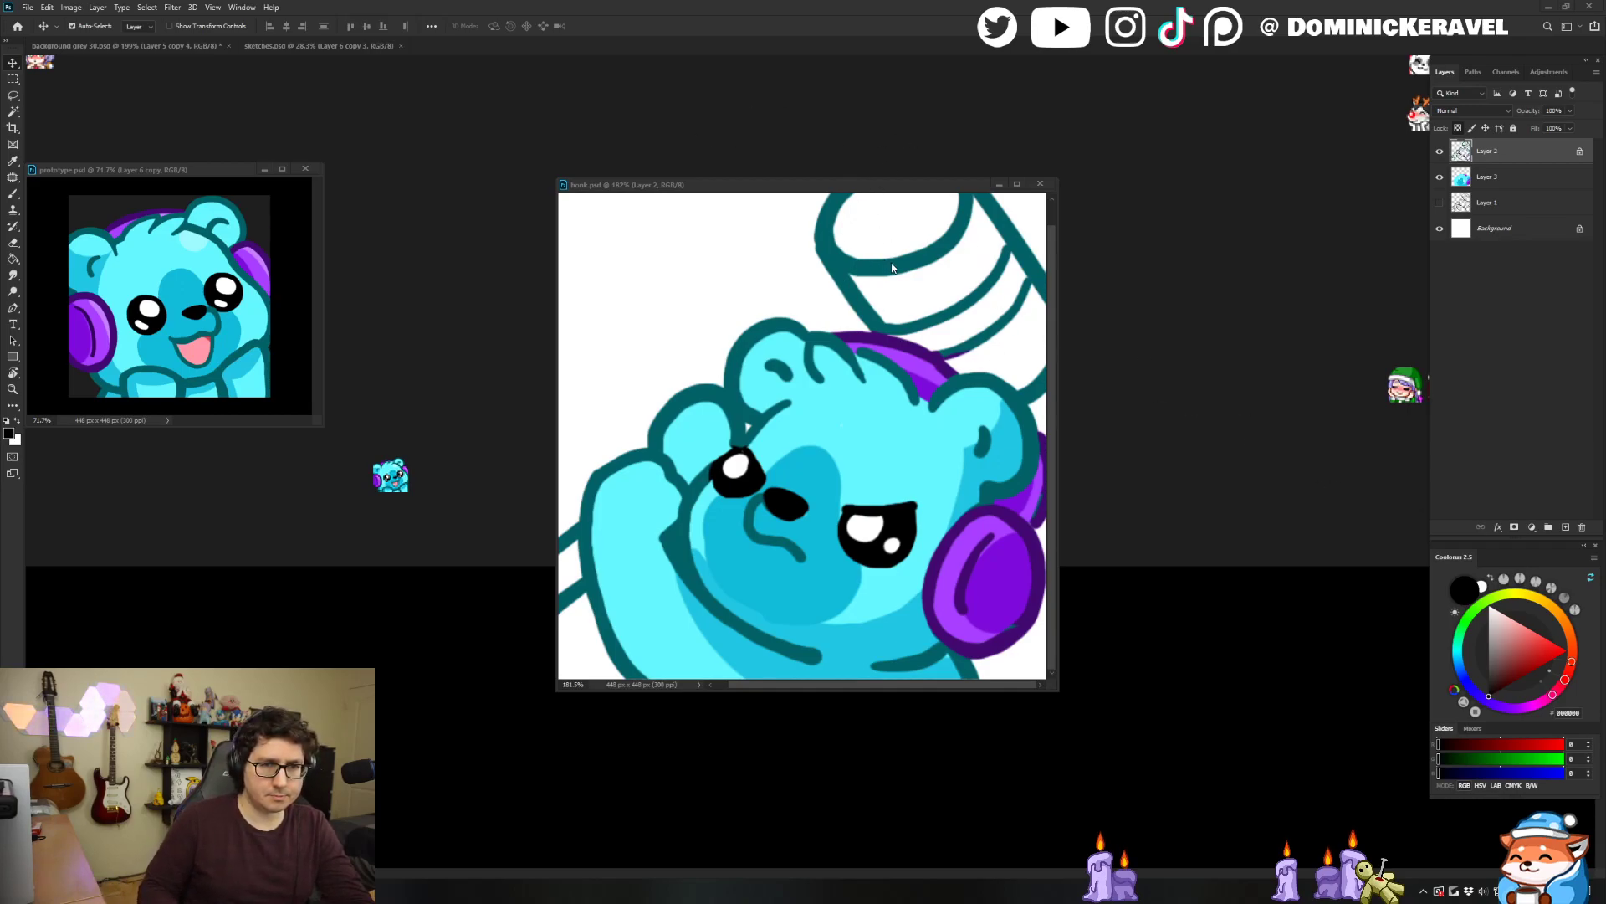
# Fill the hammer's head and handle with flat light orange (FDCC7D) on the colour layer, leaving the band mostly white.
pyautogui.click(1561, 614)
pyautogui.click(1534, 650)
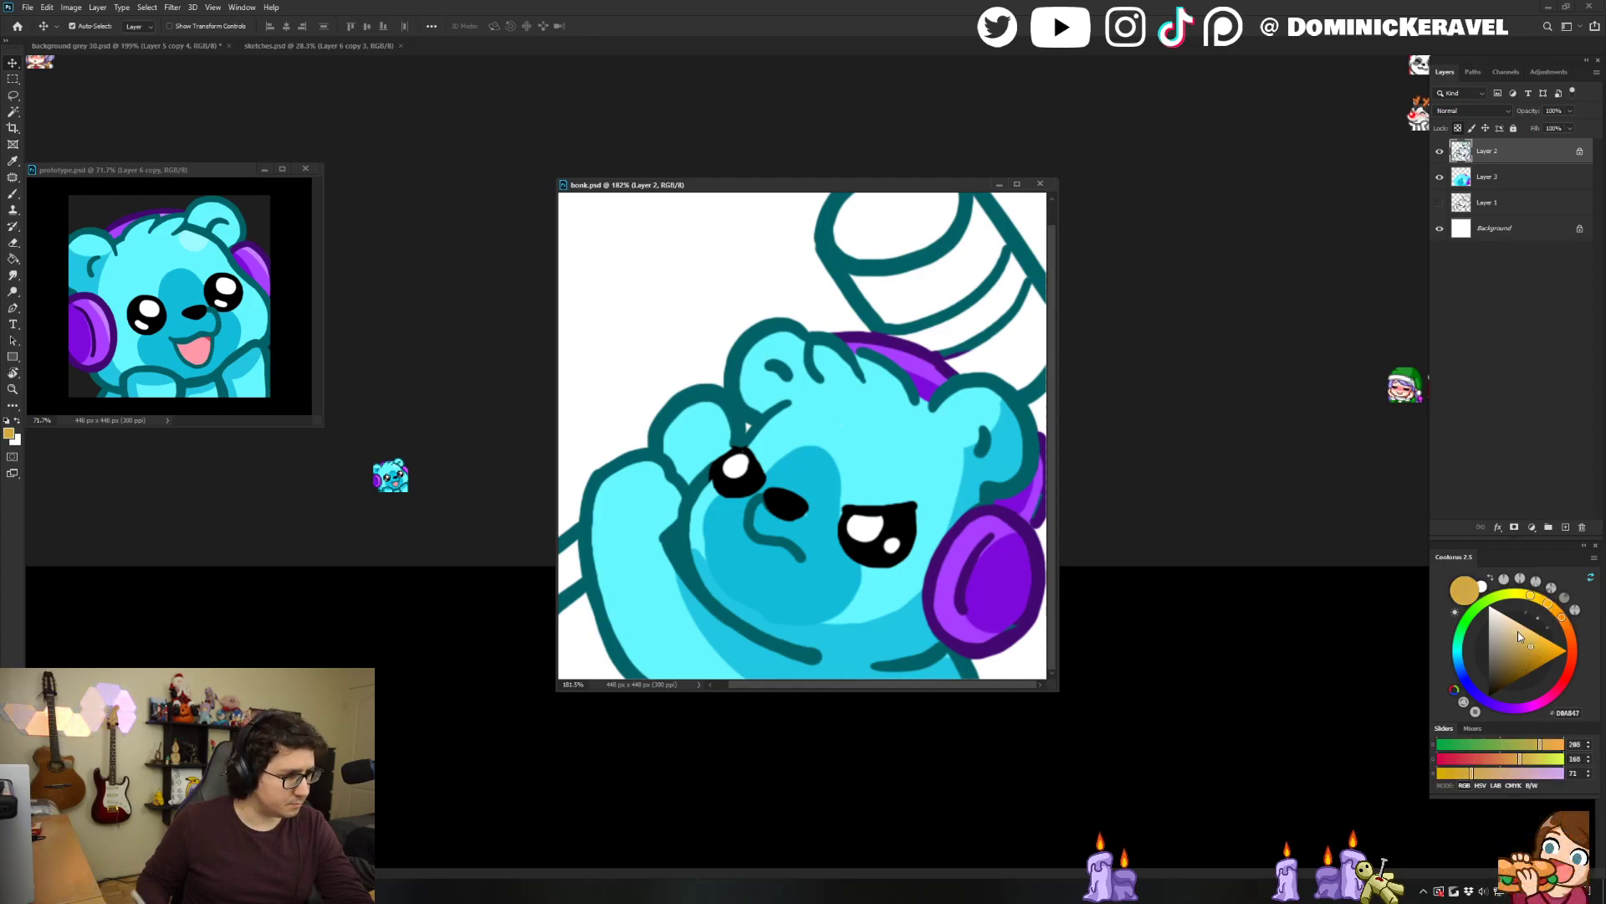
pyautogui.click(1536, 635)
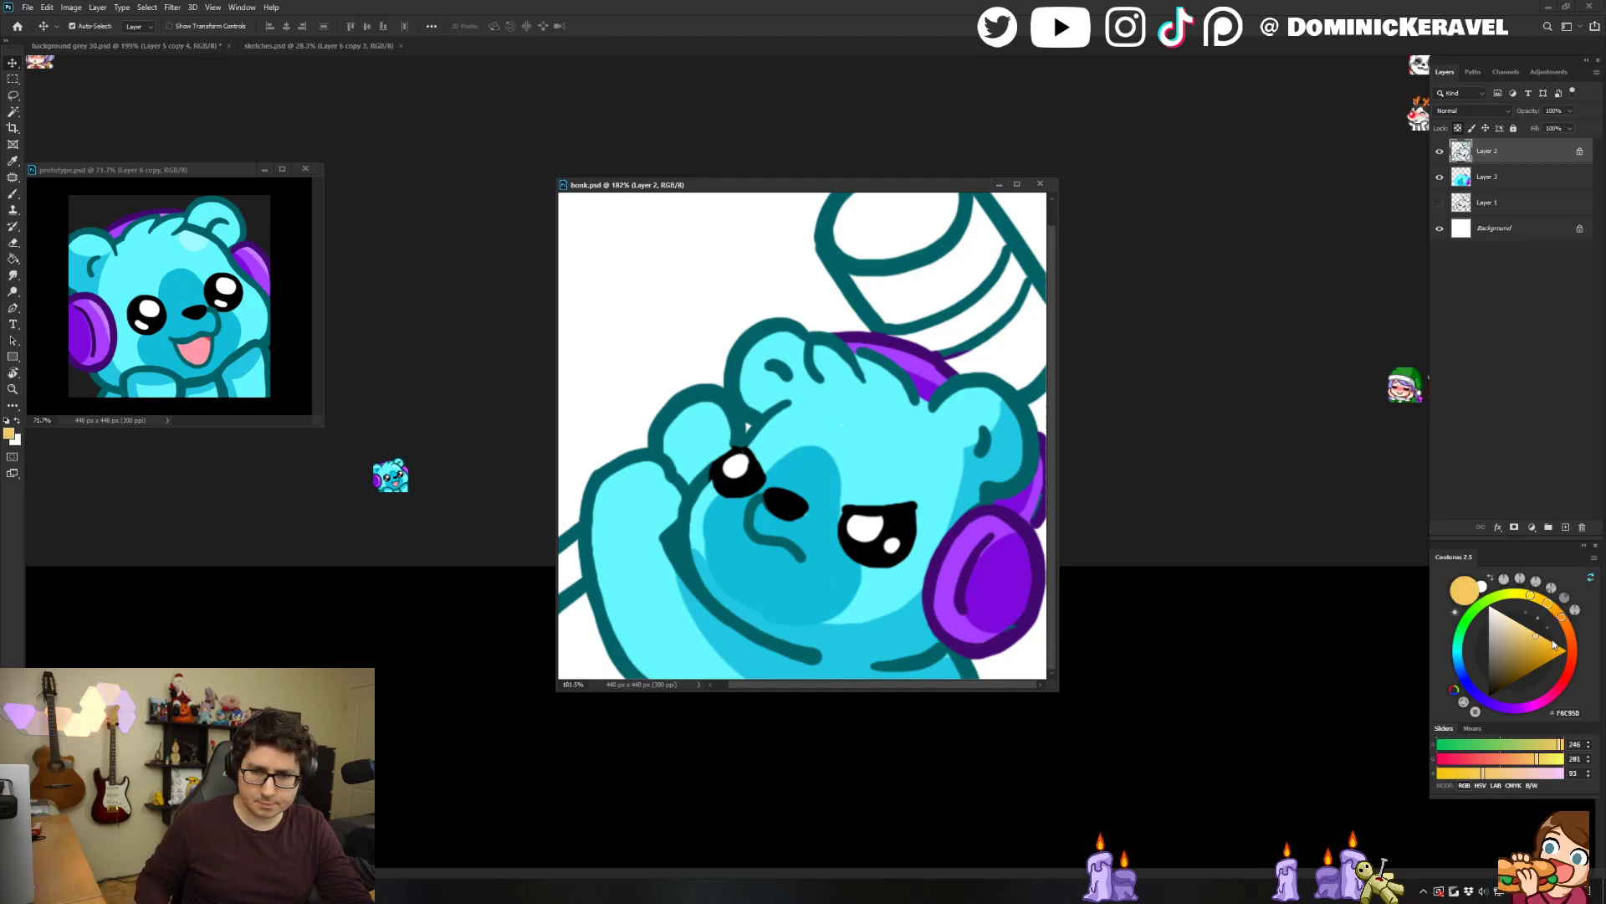
pyautogui.click(1562, 617)
pyautogui.moveTo(1534, 646); pyautogui.dragTo(1518, 636)
pyautogui.click(1556, 610)
pyautogui.click(1521, 630)
pyautogui.press('b')
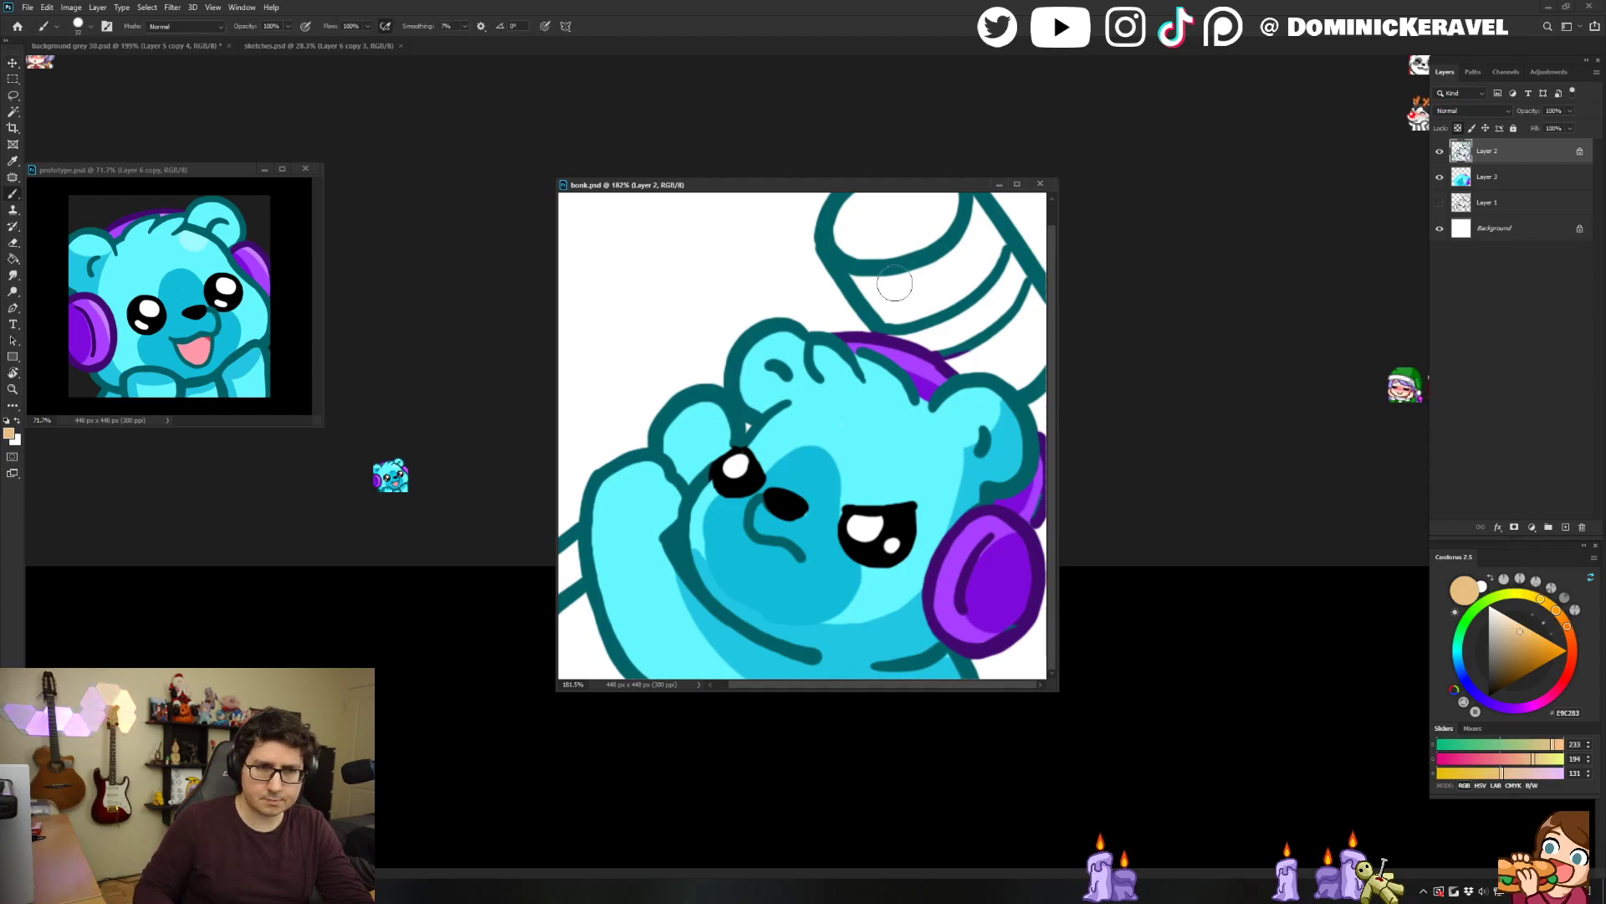
pyautogui.click(1471, 188)
pyautogui.moveTo(929, 269)
pyautogui.mouseDown()
pyautogui.moveTo(890, 300)
pyautogui.moveTo(897, 275)
pyautogui.moveTo(859, 284)
pyautogui.moveTo(912, 310)
pyautogui.moveTo(975, 280)
pyautogui.moveTo(943, 294)
pyautogui.moveTo(954, 250)
pyautogui.moveTo(997, 254)
pyautogui.moveTo(958, 201)
pyautogui.moveTo(915, 194)
pyautogui.moveTo(864, 212)
pyautogui.moveTo(879, 251)
pyautogui.mouseUp()
pyautogui.click(1528, 629)
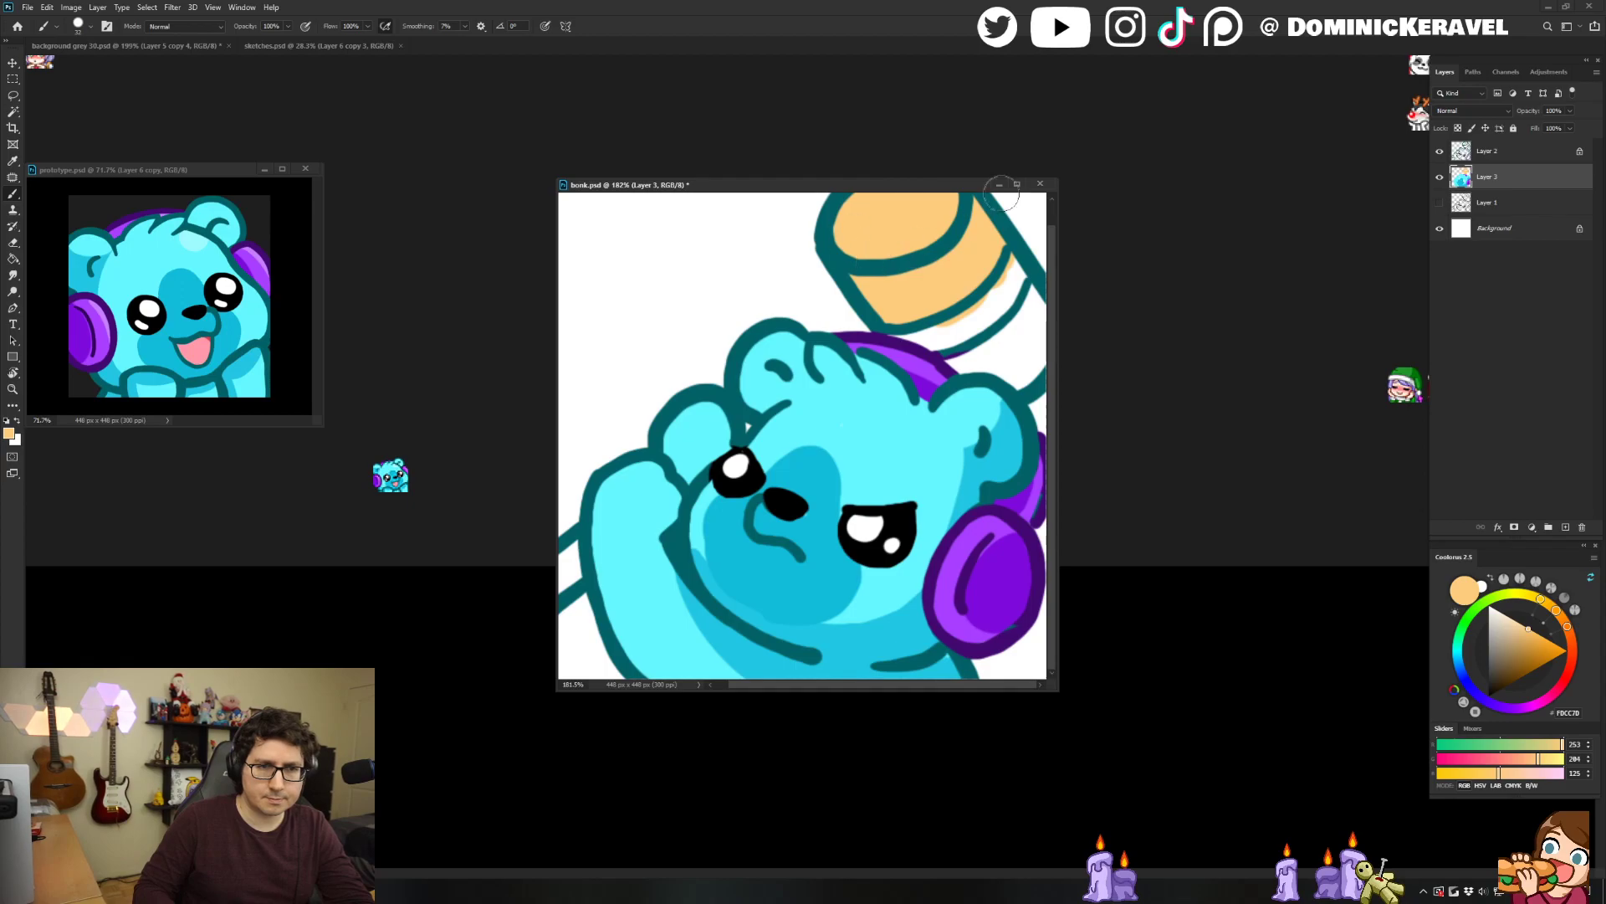
pyautogui.moveTo(982, 327)
pyautogui.mouseDown()
pyautogui.moveTo(1019, 322)
pyautogui.moveTo(980, 354)
pyautogui.moveTo(949, 347)
pyautogui.moveTo(957, 360)
pyautogui.moveTo(1026, 314)
pyautogui.moveTo(1027, 293)
pyautogui.moveTo(1039, 306)
pyautogui.moveTo(1018, 373)
pyautogui.mouseUp()
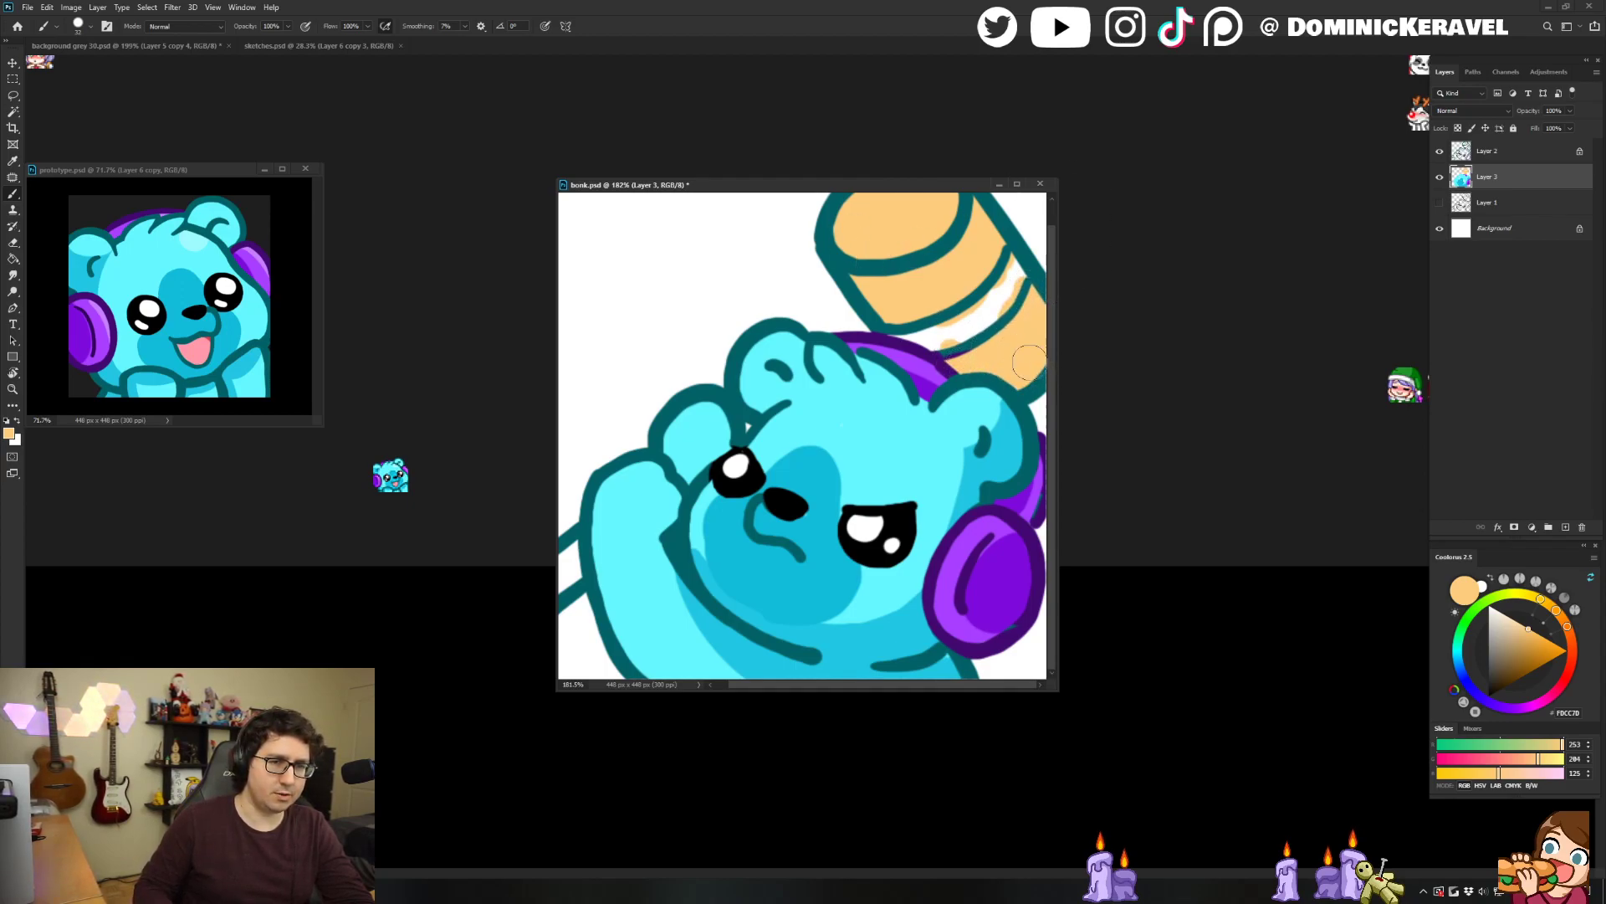
pyautogui.moveTo(572, 545)
pyautogui.mouseDown()
pyautogui.moveTo(556, 573)
pyautogui.moveTo(571, 558)
pyautogui.mouseUp()
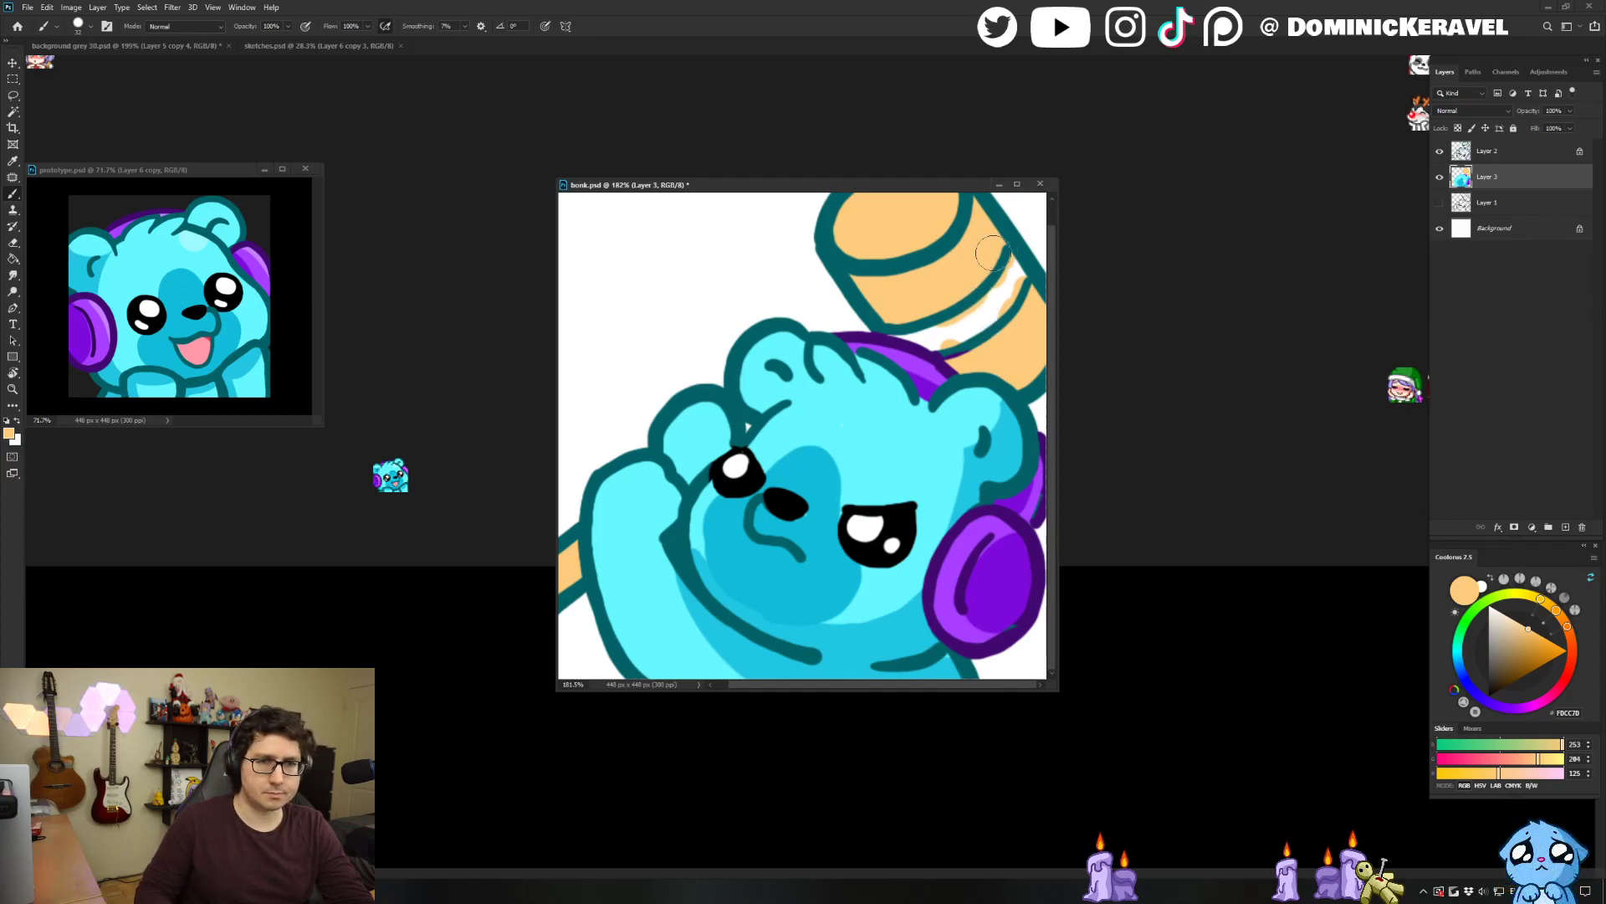
# Recolour the hammer head's outlines brown (92510E) on the line art layer.
pyautogui.click(1529, 652)
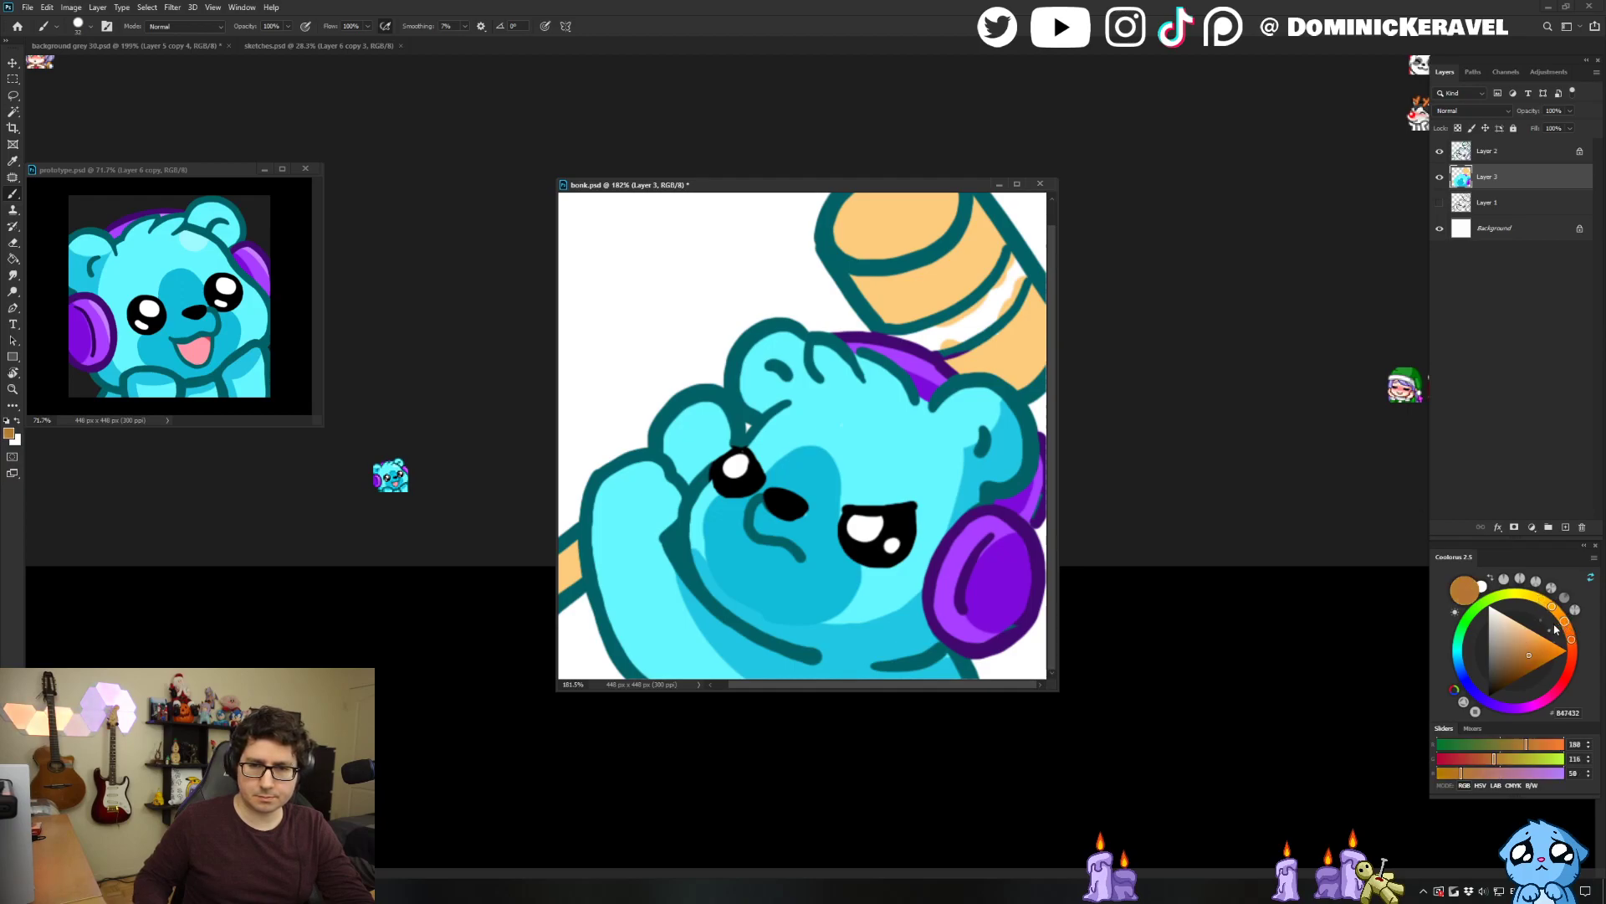
pyautogui.moveTo(840, 185)
pyautogui.mouseDown()
pyautogui.moveTo(805, 227)
pyautogui.moveTo(818, 201)
pyautogui.mouseUp()
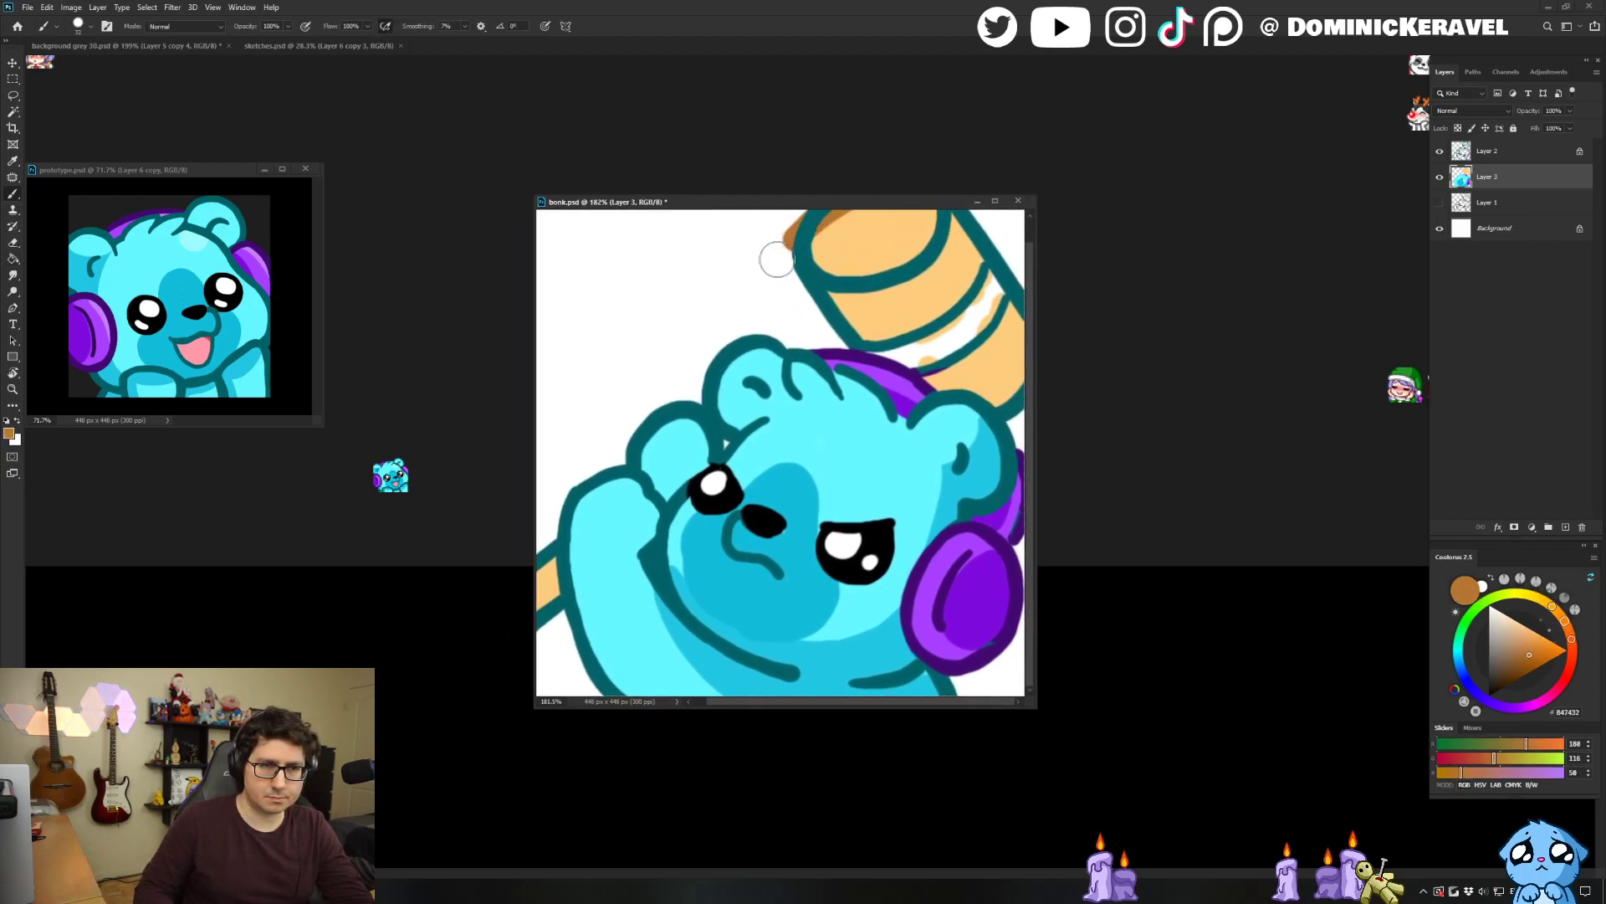
pyautogui.click(1464, 142)
pyautogui.moveTo(818, 261)
pyautogui.mouseDown()
pyautogui.moveTo(798, 232)
pyautogui.moveTo(872, 273)
pyautogui.moveTo(862, 204)
pyautogui.moveTo(835, 288)
pyautogui.moveTo(995, 266)
pyautogui.moveTo(1000, 303)
pyautogui.moveTo(1006, 276)
pyautogui.moveTo(1040, 317)
pyautogui.mouseUp()
pyautogui.click(1529, 667)
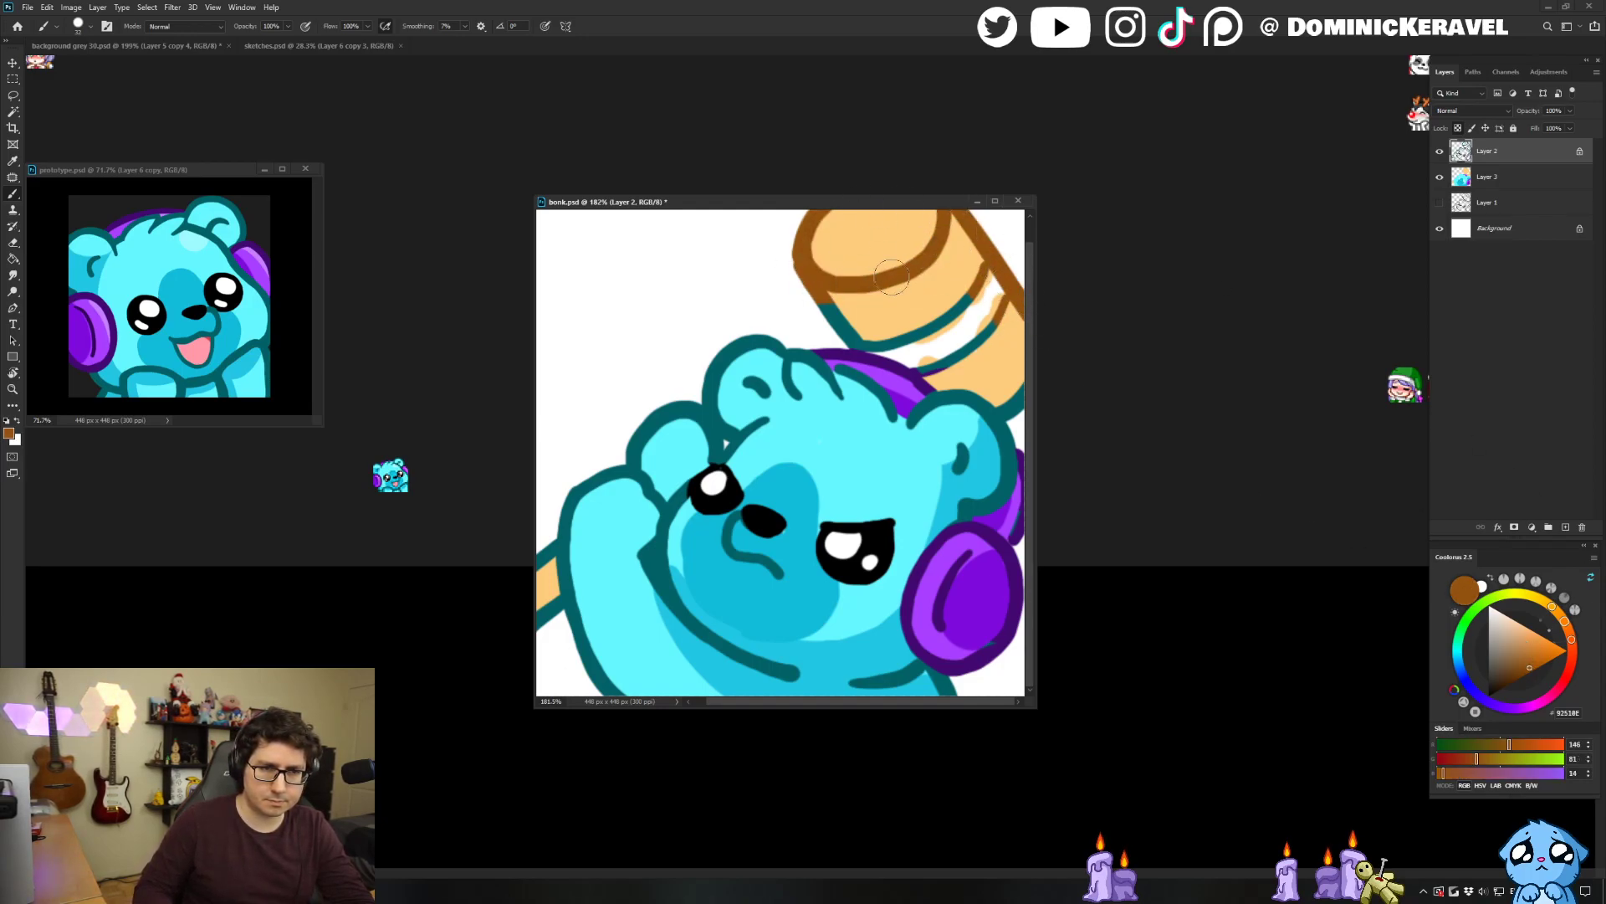
pyautogui.moveTo(834, 308)
pyautogui.mouseDown()
pyautogui.moveTo(886, 335)
pyautogui.moveTo(837, 332)
pyautogui.moveTo(885, 337)
pyautogui.moveTo(837, 336)
pyautogui.moveTo(875, 345)
pyautogui.moveTo(999, 282)
pyautogui.moveTo(1002, 326)
pyautogui.moveTo(913, 355)
pyautogui.moveTo(1005, 418)
pyautogui.mouseUp()
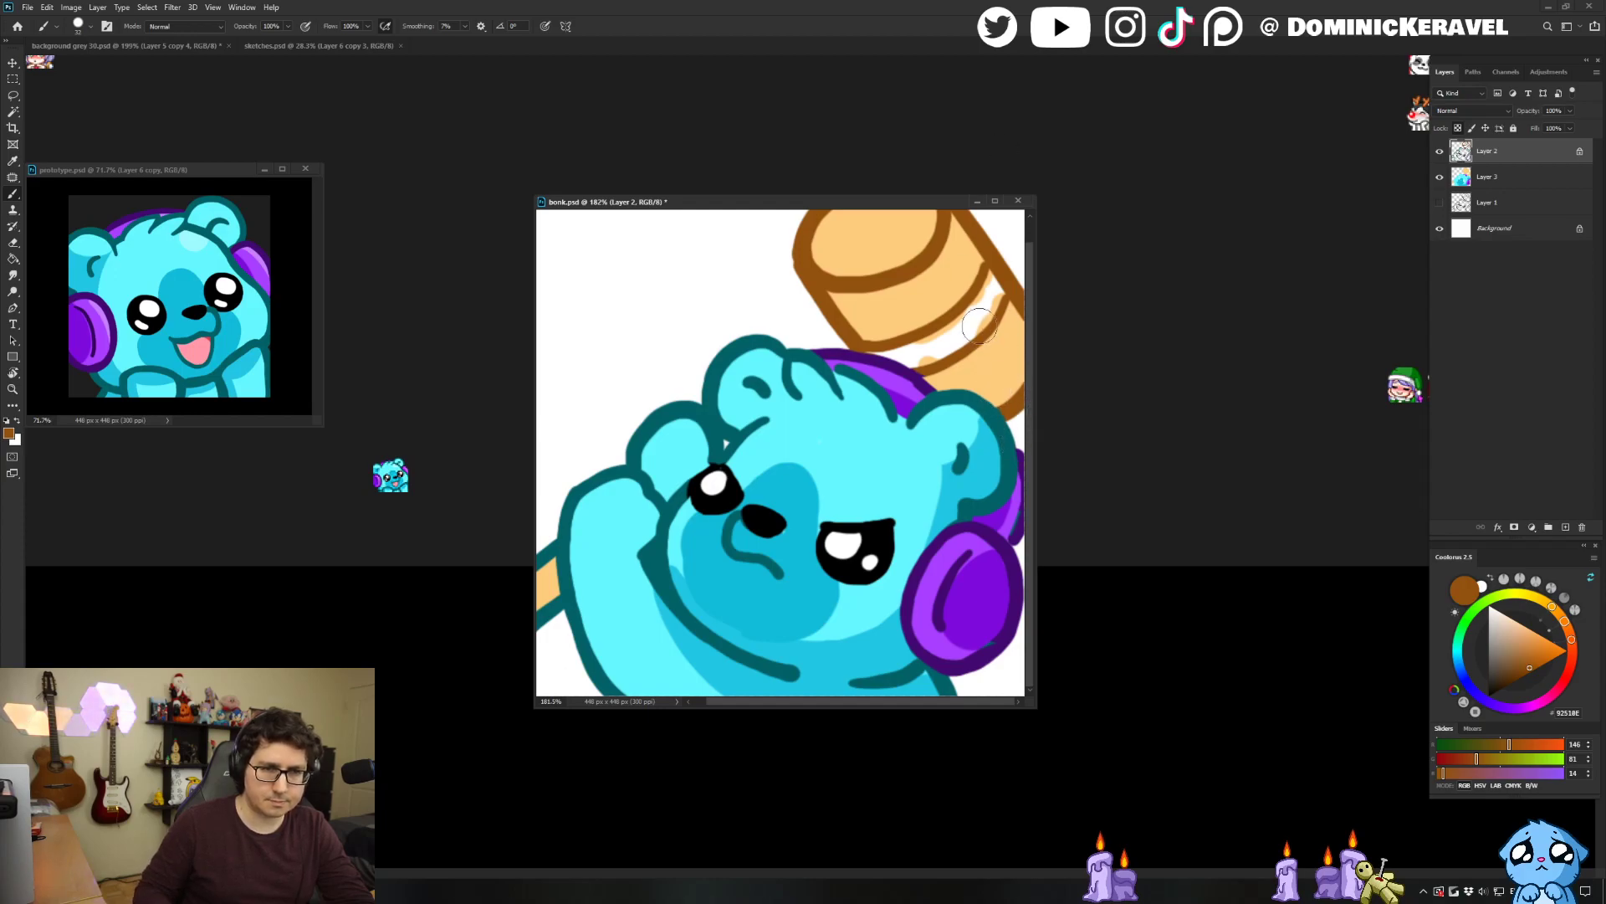
# Recolour the hammer handle's outlines brown (92510E) on the line art layer, and save the document.
pyautogui.moveTo(547, 535)
pyautogui.mouseDown()
pyautogui.moveTo(545, 583)
pyautogui.moveTo(549, 532)
pyautogui.moveTo(555, 631)
pyautogui.mouseUp()
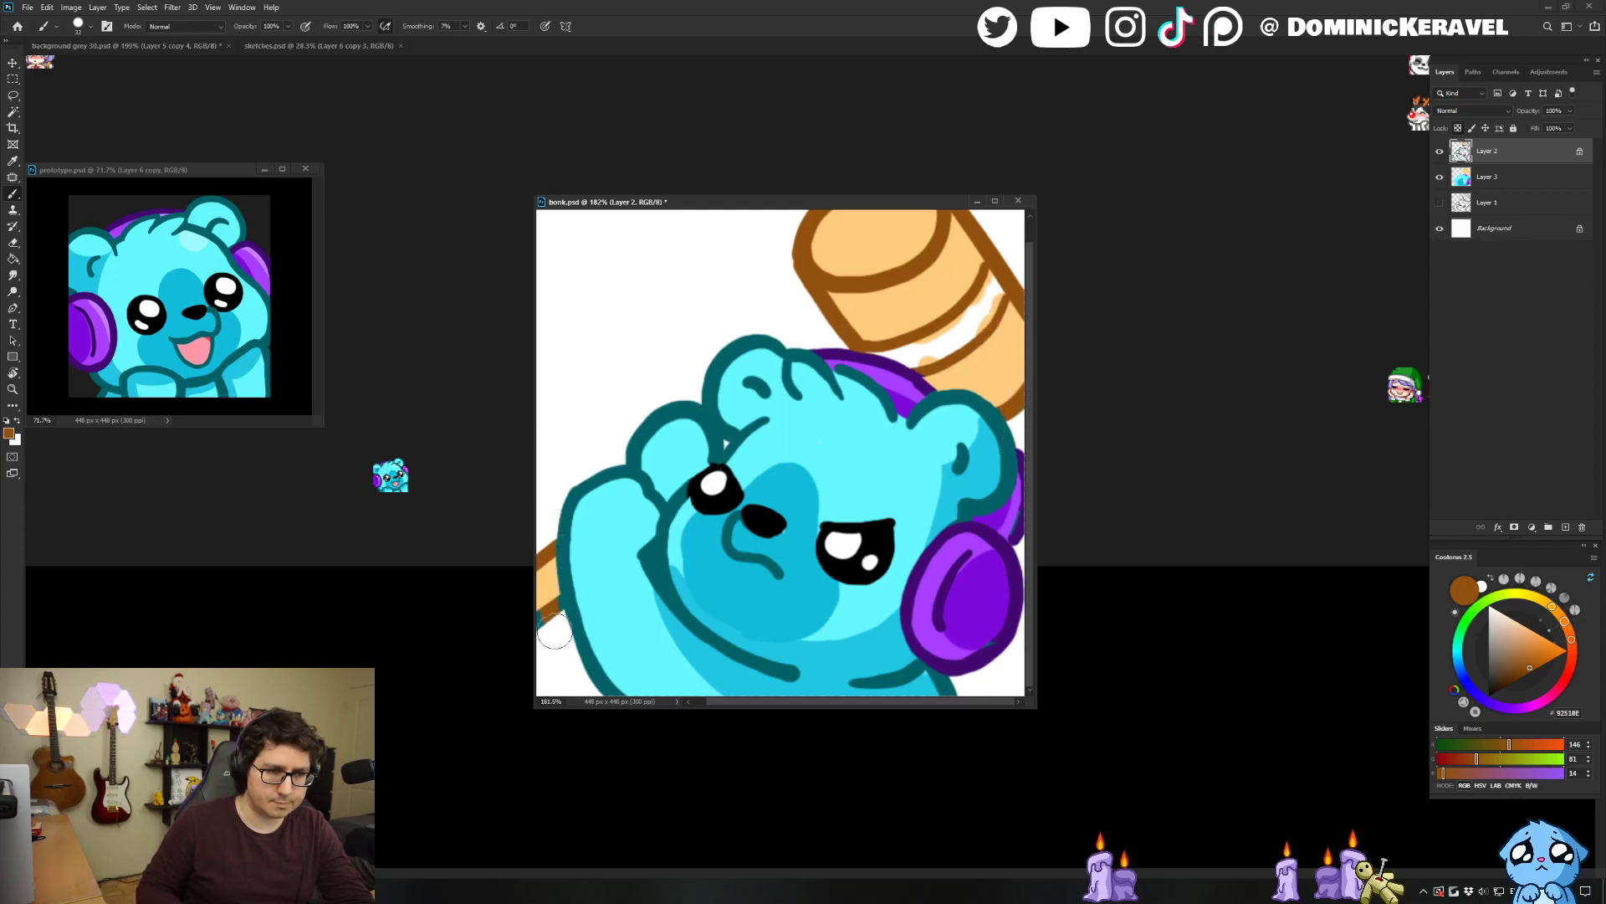
pyautogui.press('v')
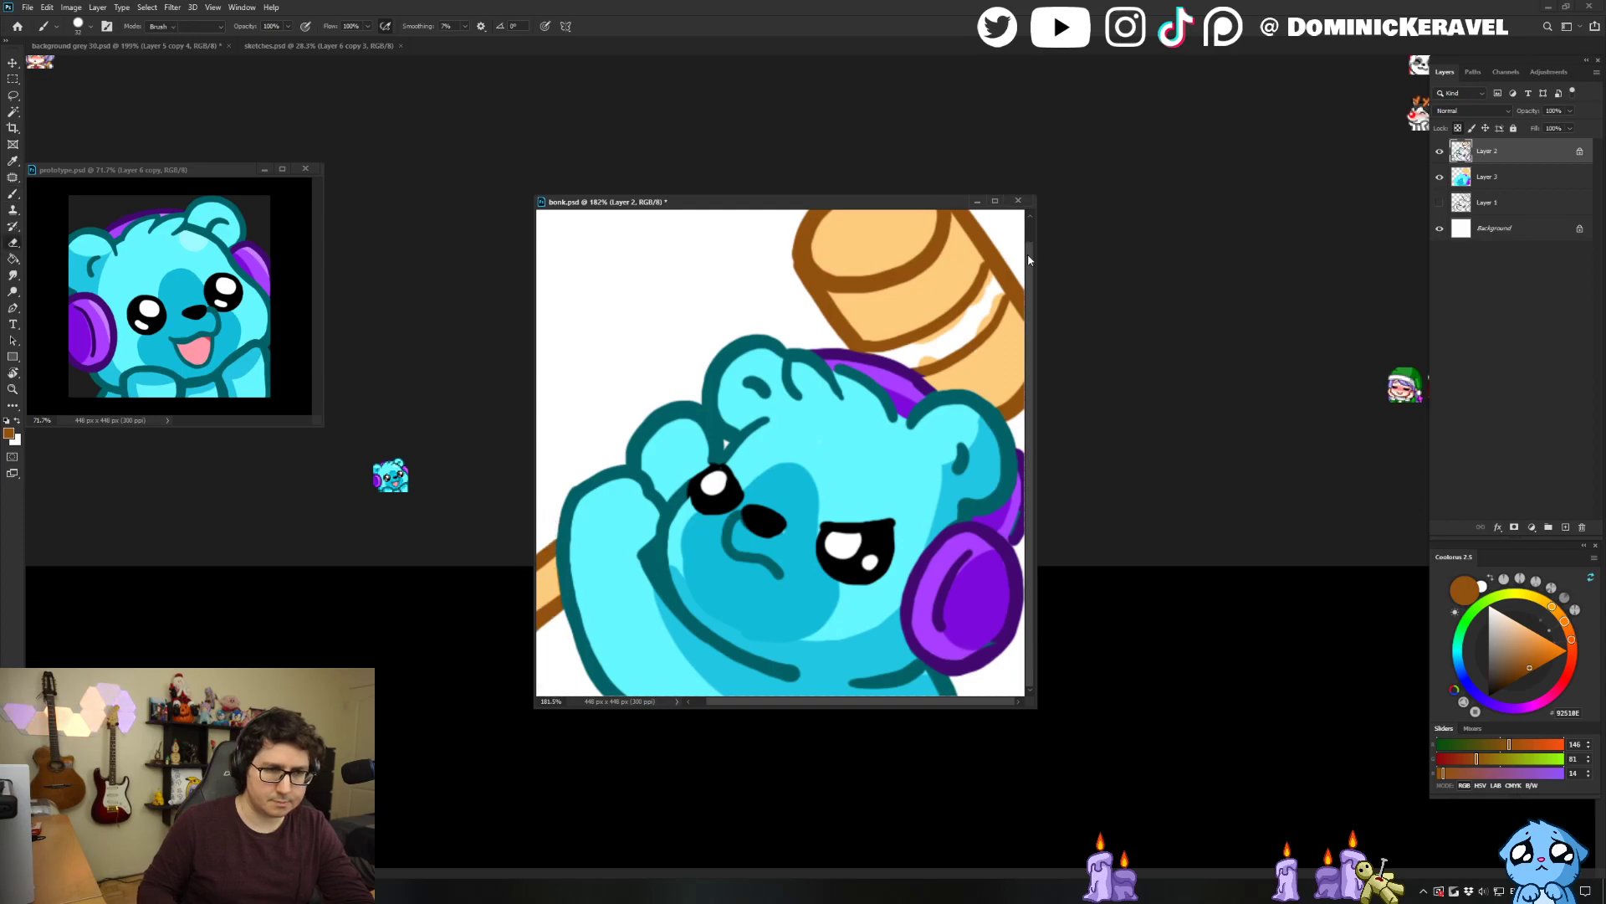
pyautogui.hotkey('ctrl', 's')
# Fill the small gap between the raised paw and the head with the hammer's light orange (FDCC7D) on the colour layer.
pyautogui.press('b')
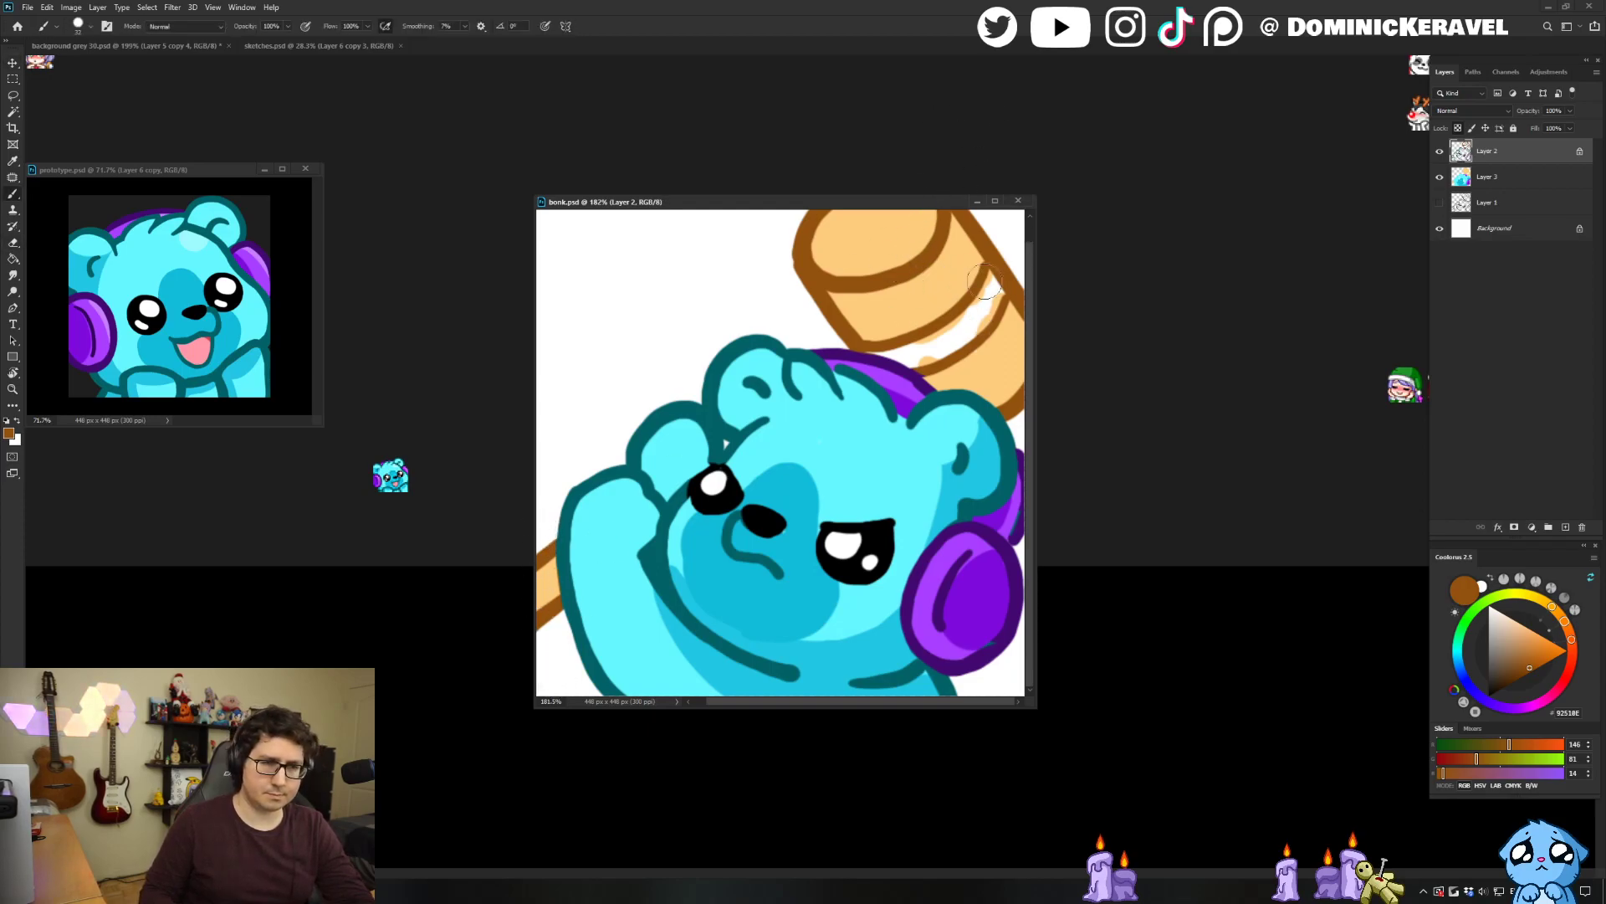
pyautogui.keyDown('alt'); pyautogui.click(924, 293); pyautogui.keyUp('alt')
pyautogui.click(1499, 180)
pyautogui.moveTo(696, 445); pyautogui.dragTo(753, 446)
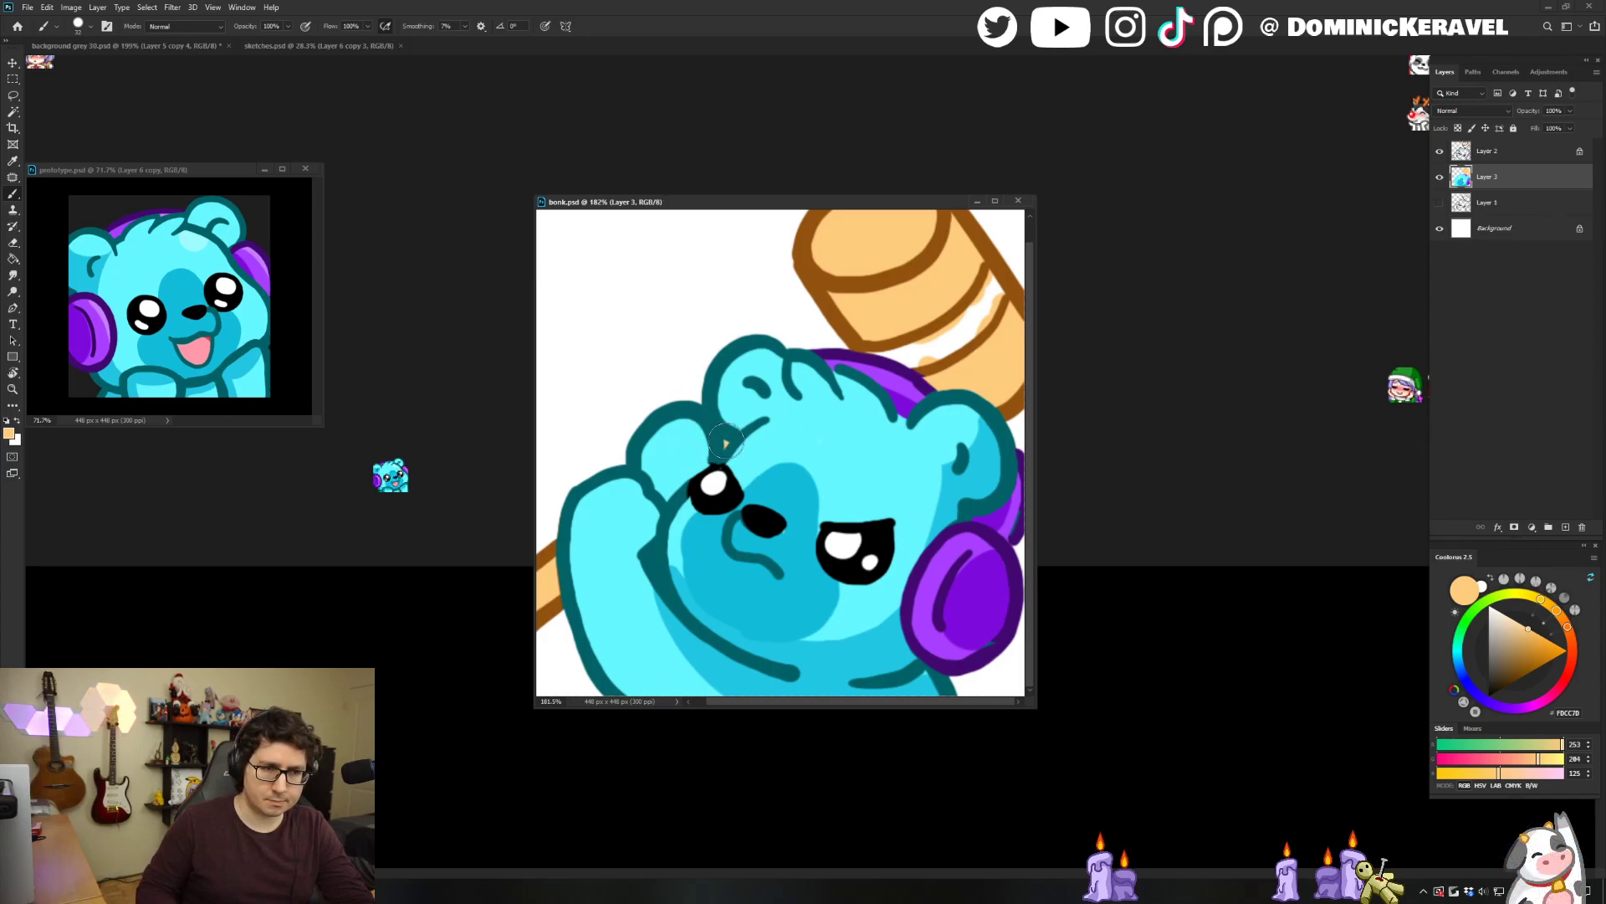
pyautogui.press('v')
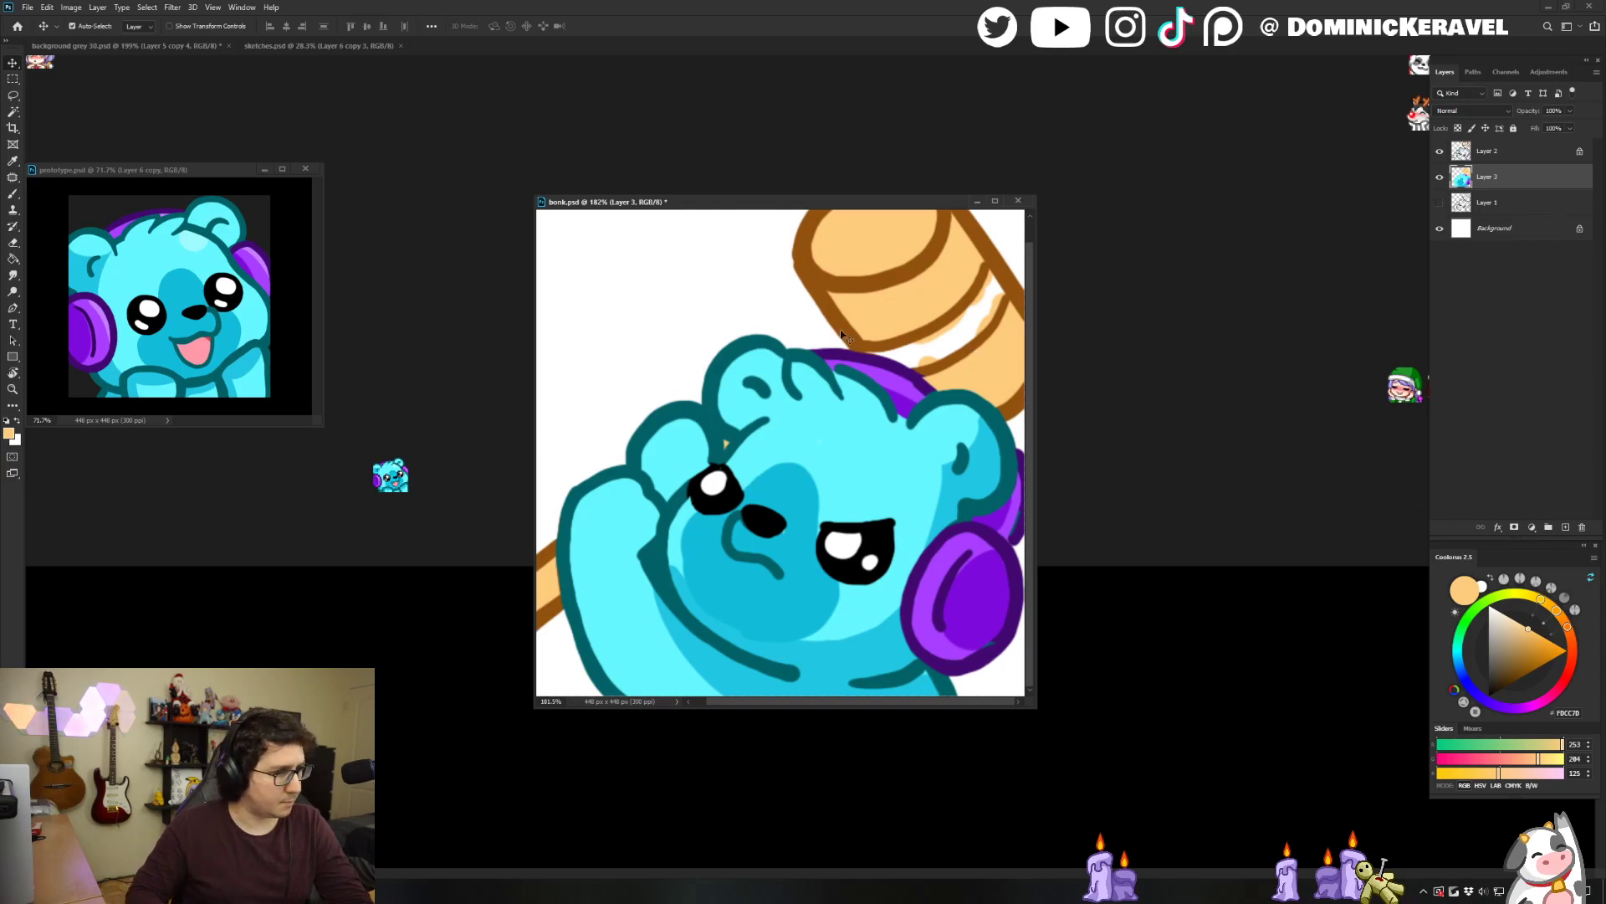
pyautogui.scroll(-5, 830, 311)
pyautogui.hotkey('ctrl', 'shift', 'h')
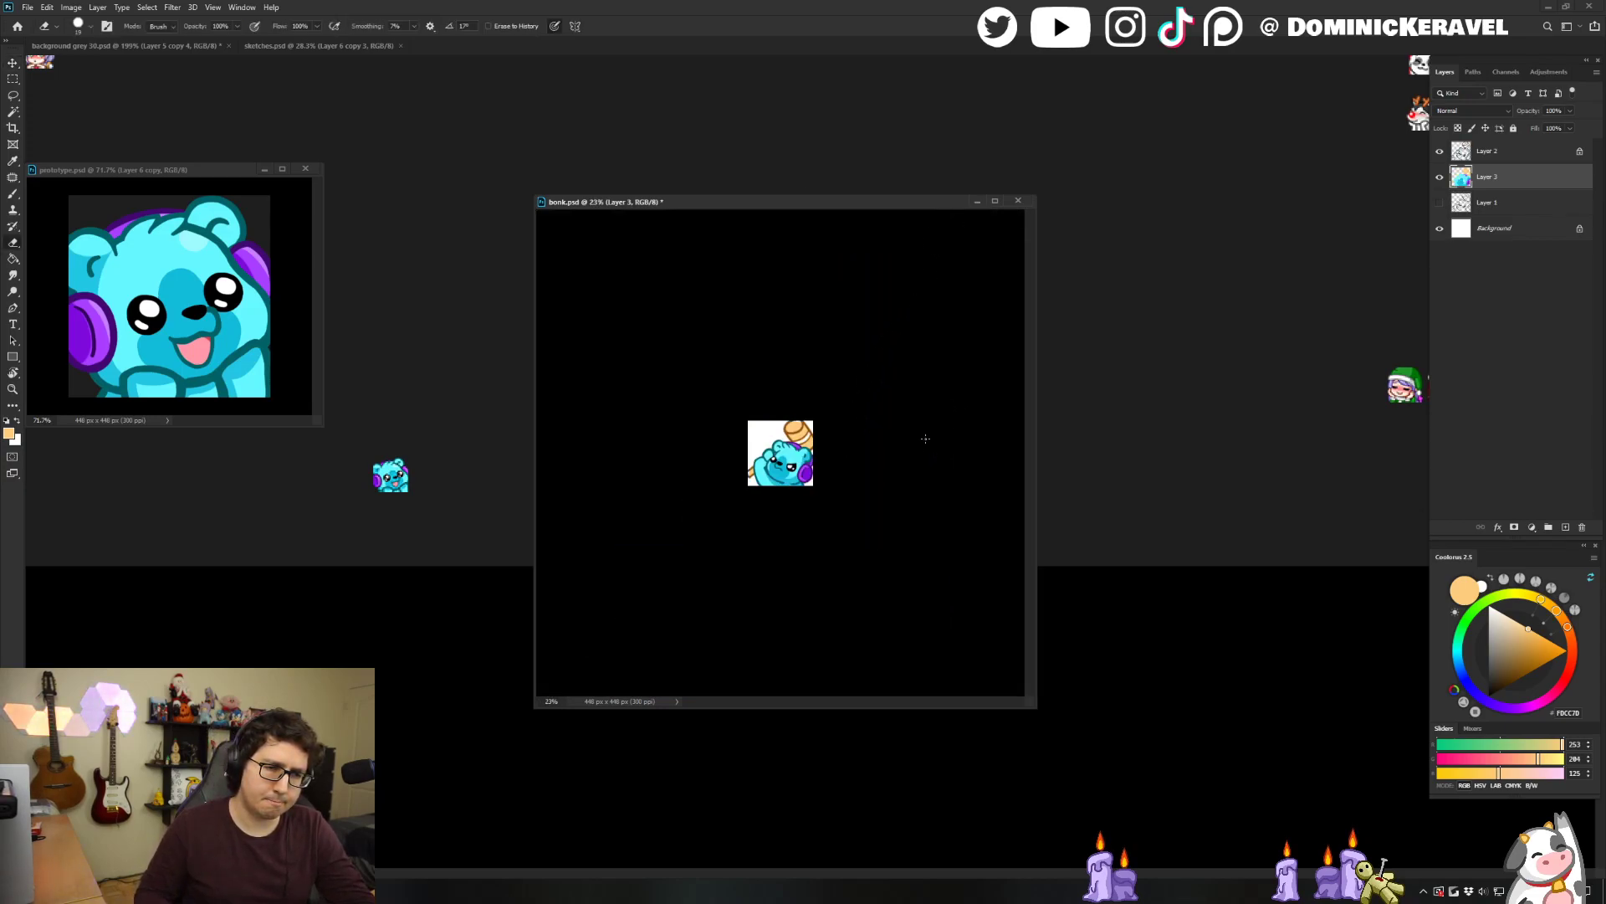
pyautogui.click(854, 433)
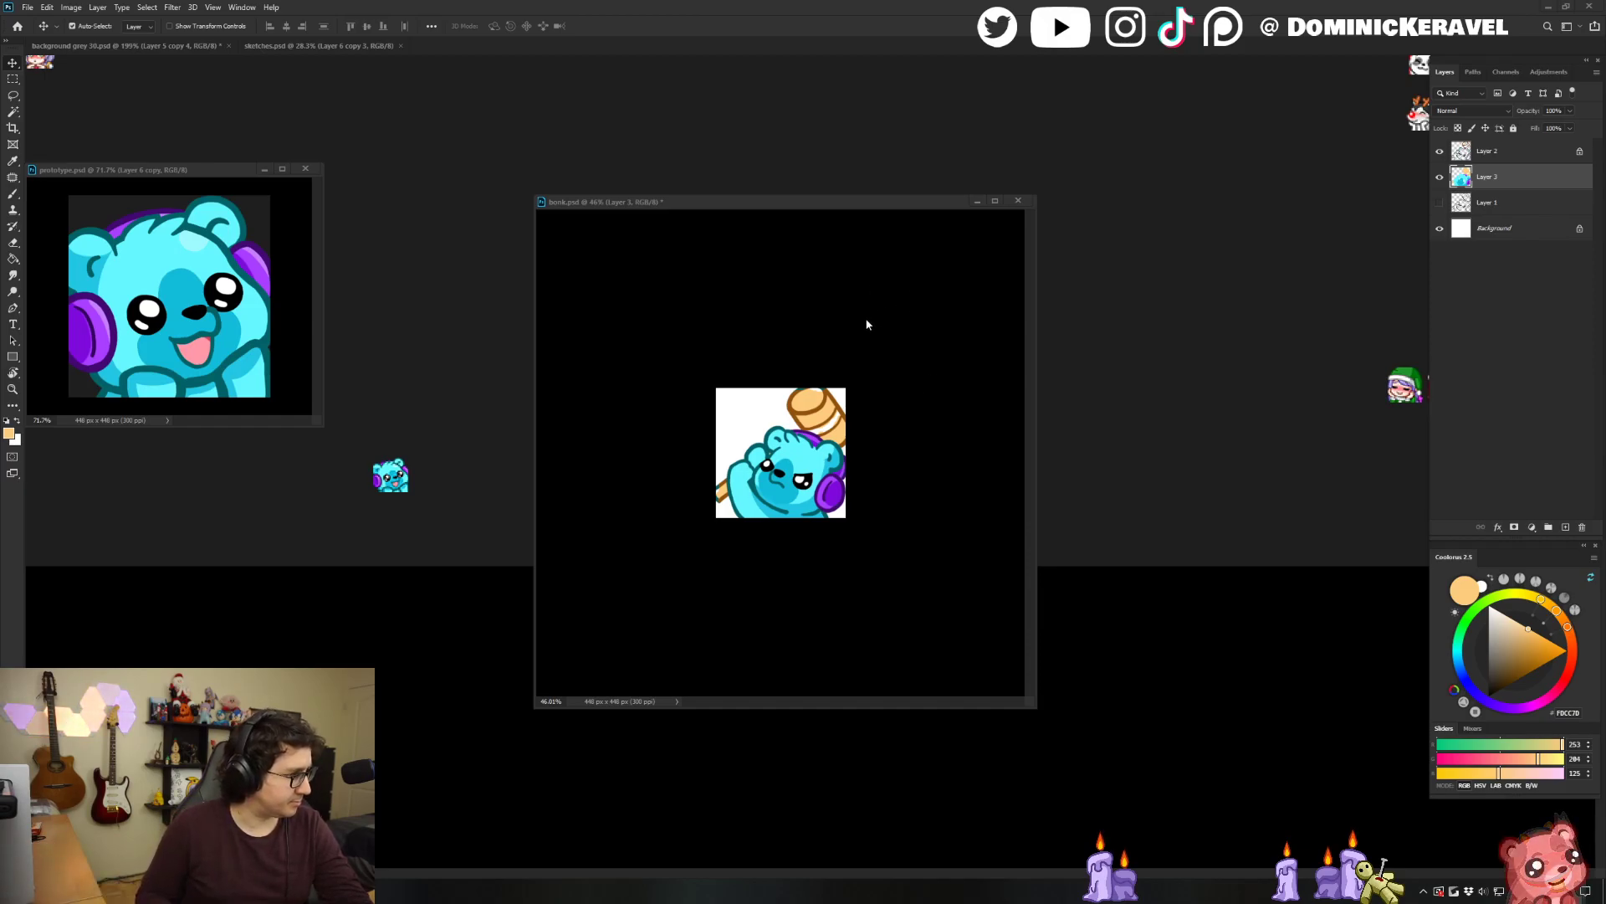
# Fill the white band around the hammer head with the outline brown (92510E) on the colour layer.
pyautogui.click(914, 239)
pyautogui.scroll(10, 896, 341)
pyautogui.press('b')
pyautogui.keyDown('alt'); pyautogui.click(944, 354); pyautogui.keyUp('alt')
pyautogui.moveTo(945, 338); pyautogui.dragTo(910, 378)
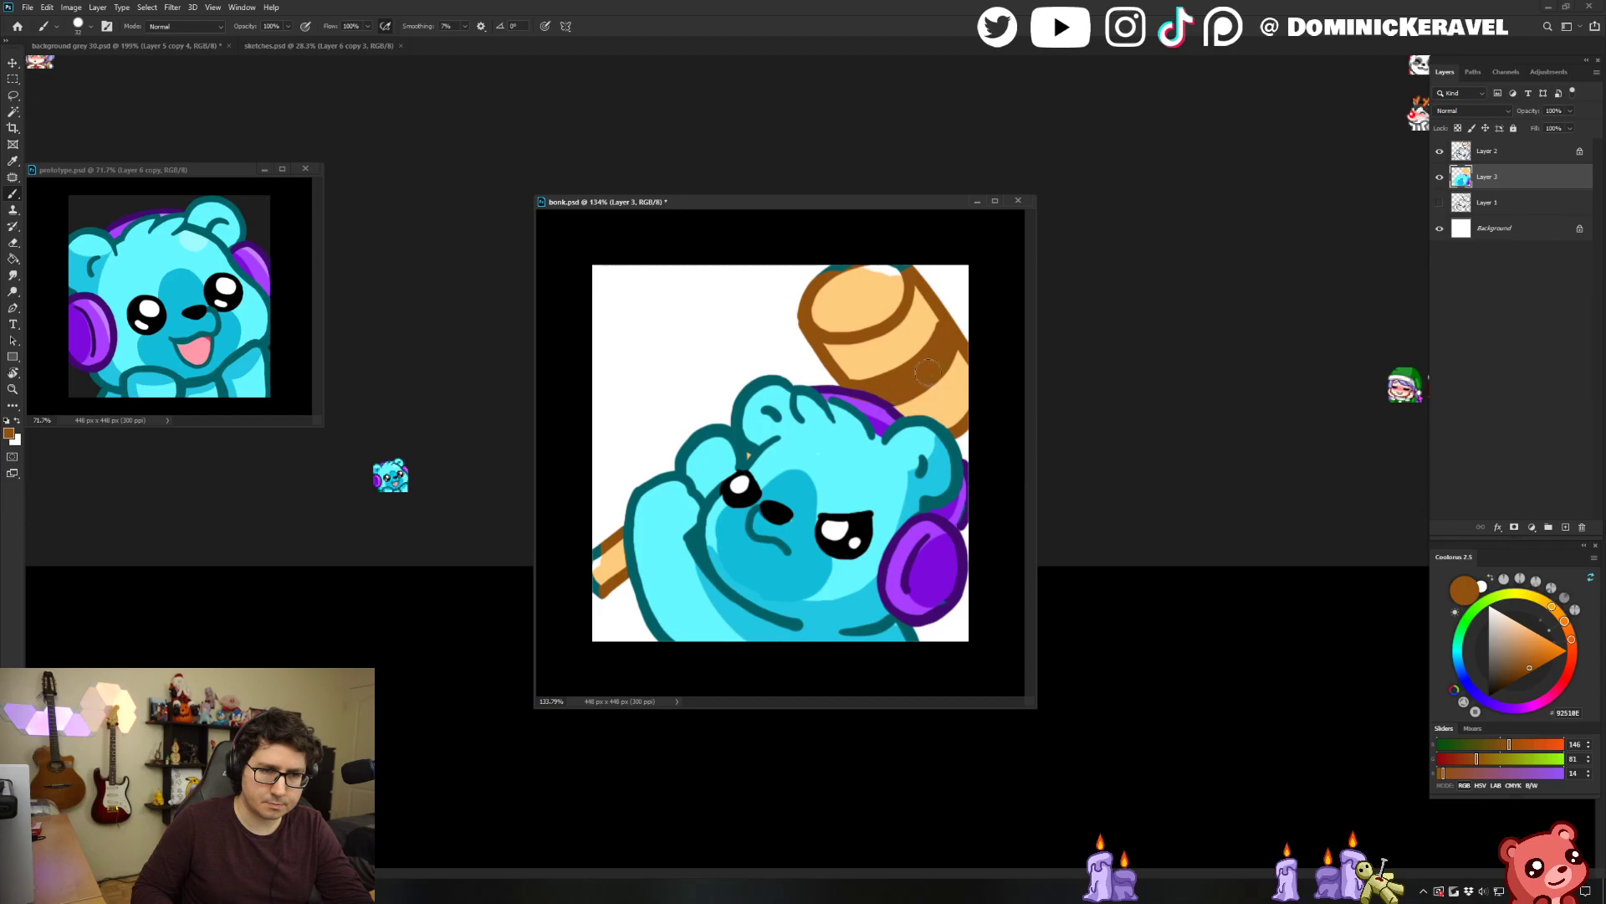
pyautogui.scroll(-10, 854, 405)
pyautogui.scroll(8, 854, 405)
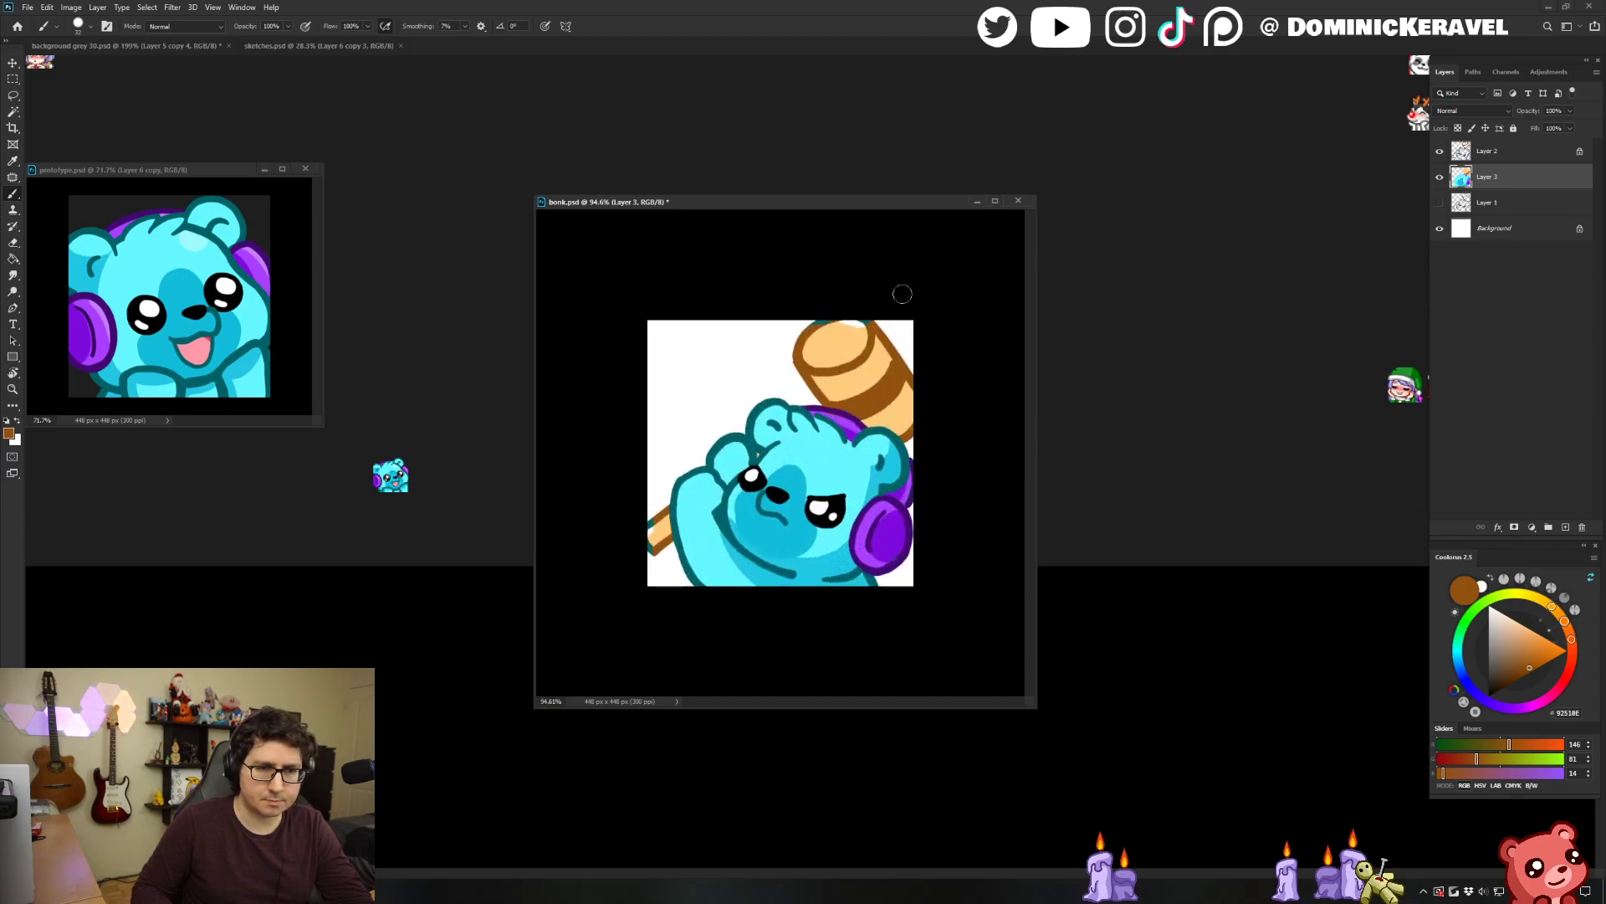
pyautogui.keyDown('alt'); pyautogui.click(901, 411); pyautogui.keyUp('alt')
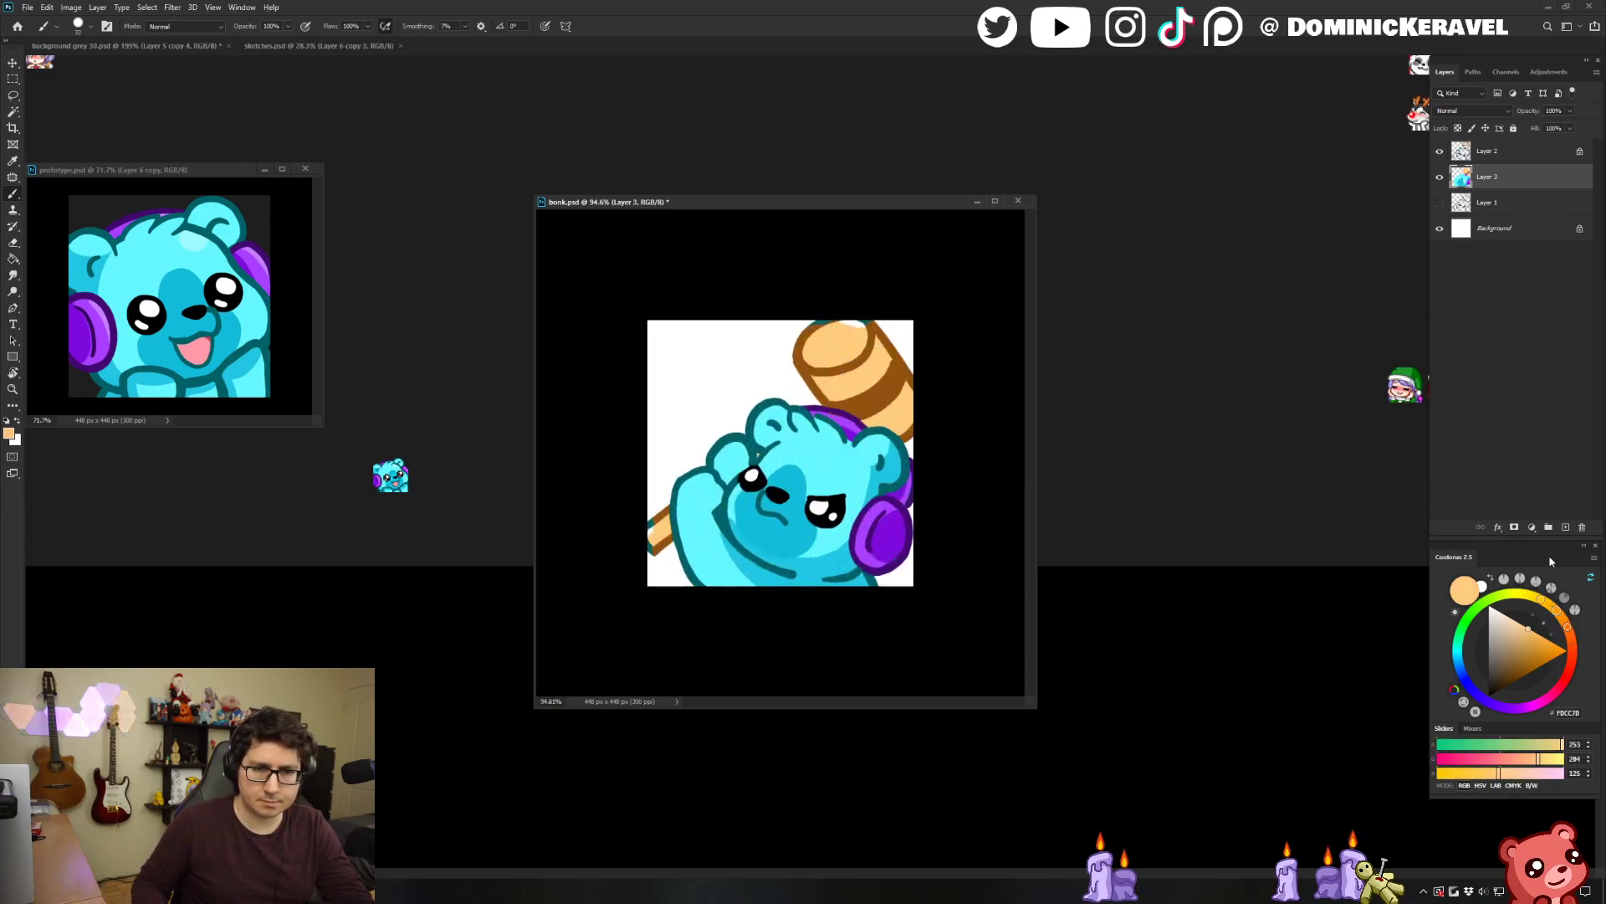
pyautogui.click(1560, 616)
pyautogui.click(1530, 642)
pyautogui.press('w')
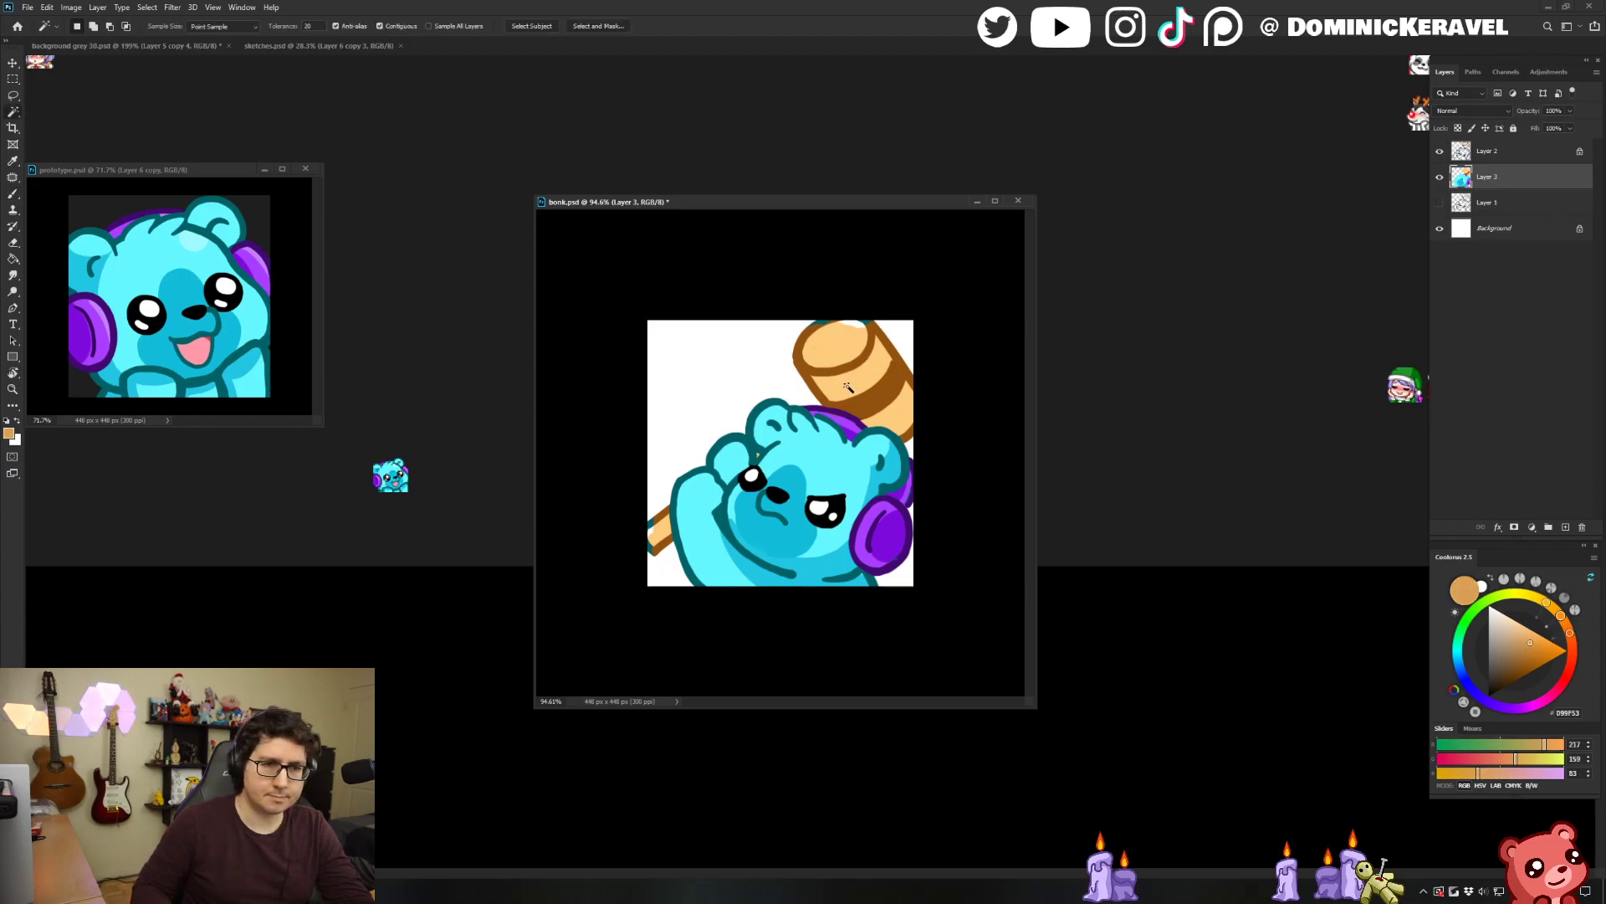
pyautogui.hotkey('ctrl', 'h')
pyautogui.press('b')
# Fill the white spot at the hammer head's upper edge with light orange (FDCC7D), and recolour the hammer's leftover teal outlines brown on the line art layer.
pyautogui.keyDown('alt'); pyautogui.click(854, 331); pyautogui.keyUp('alt')
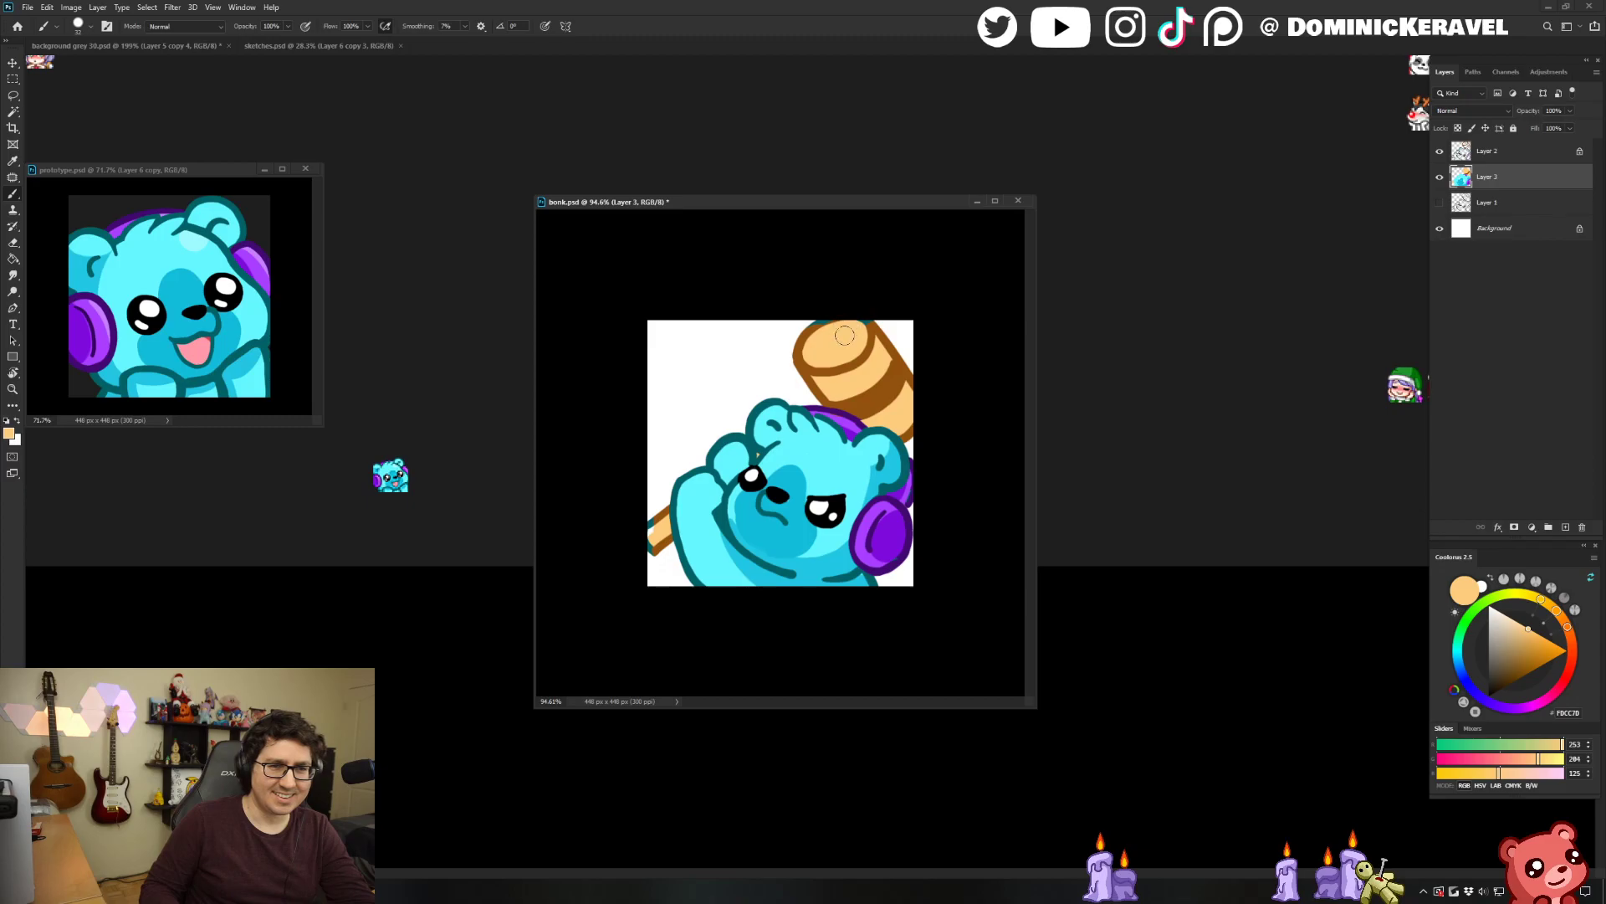
pyautogui.scroll(2, 843, 333)
pyautogui.keyDown('alt'); pyautogui.click(930, 265); pyautogui.keyUp('alt')
pyautogui.click(1462, 154)
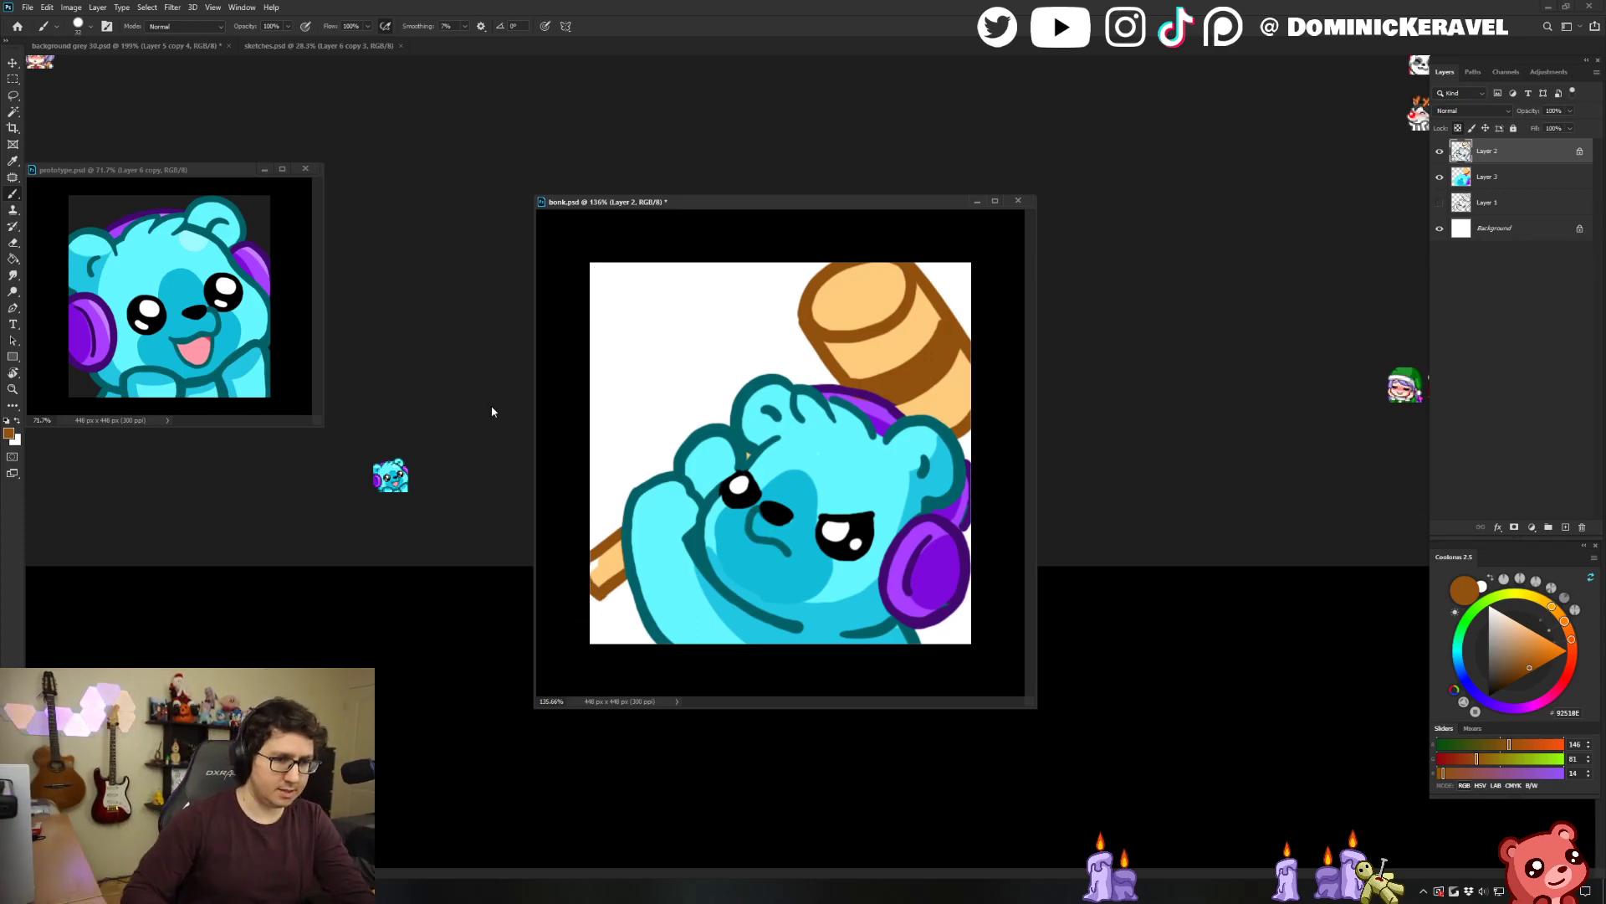
# Touch up the hammer handle's fill with light orange (FDCC7D) on the colour layer.
pyautogui.press('v')
pyautogui.hotkey('alt', '[')
pyautogui.press('b')
pyautogui.keyDown('alt'); pyautogui.click(606, 559); pyautogui.keyUp('alt')
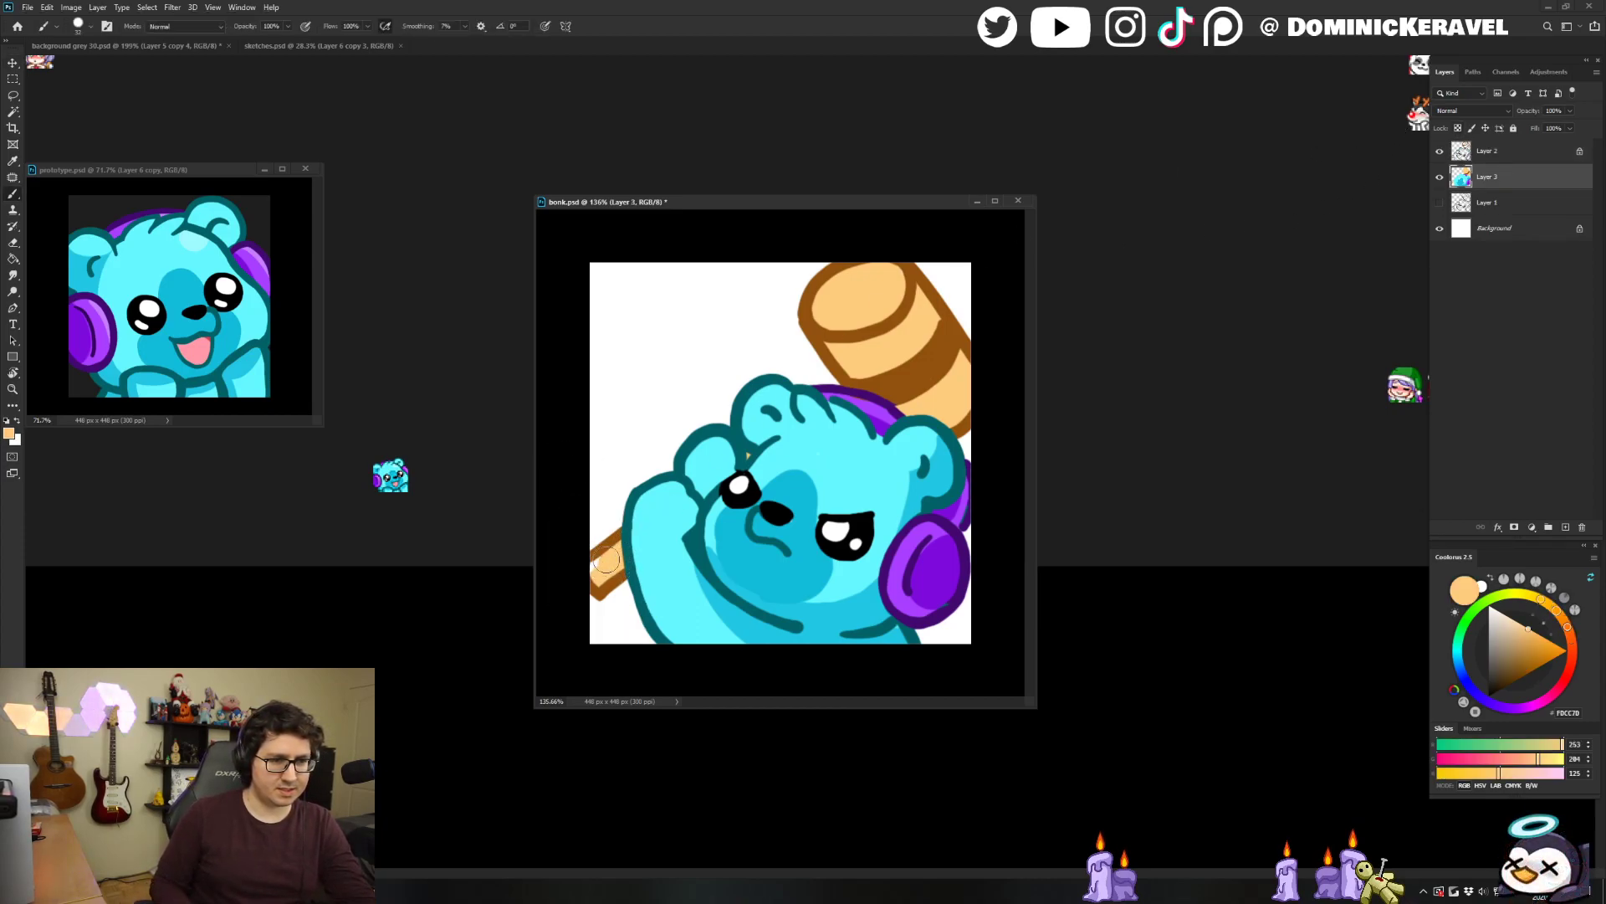
pyautogui.keyDown('alt'); pyautogui.click(919, 383); pyautogui.keyUp('alt')
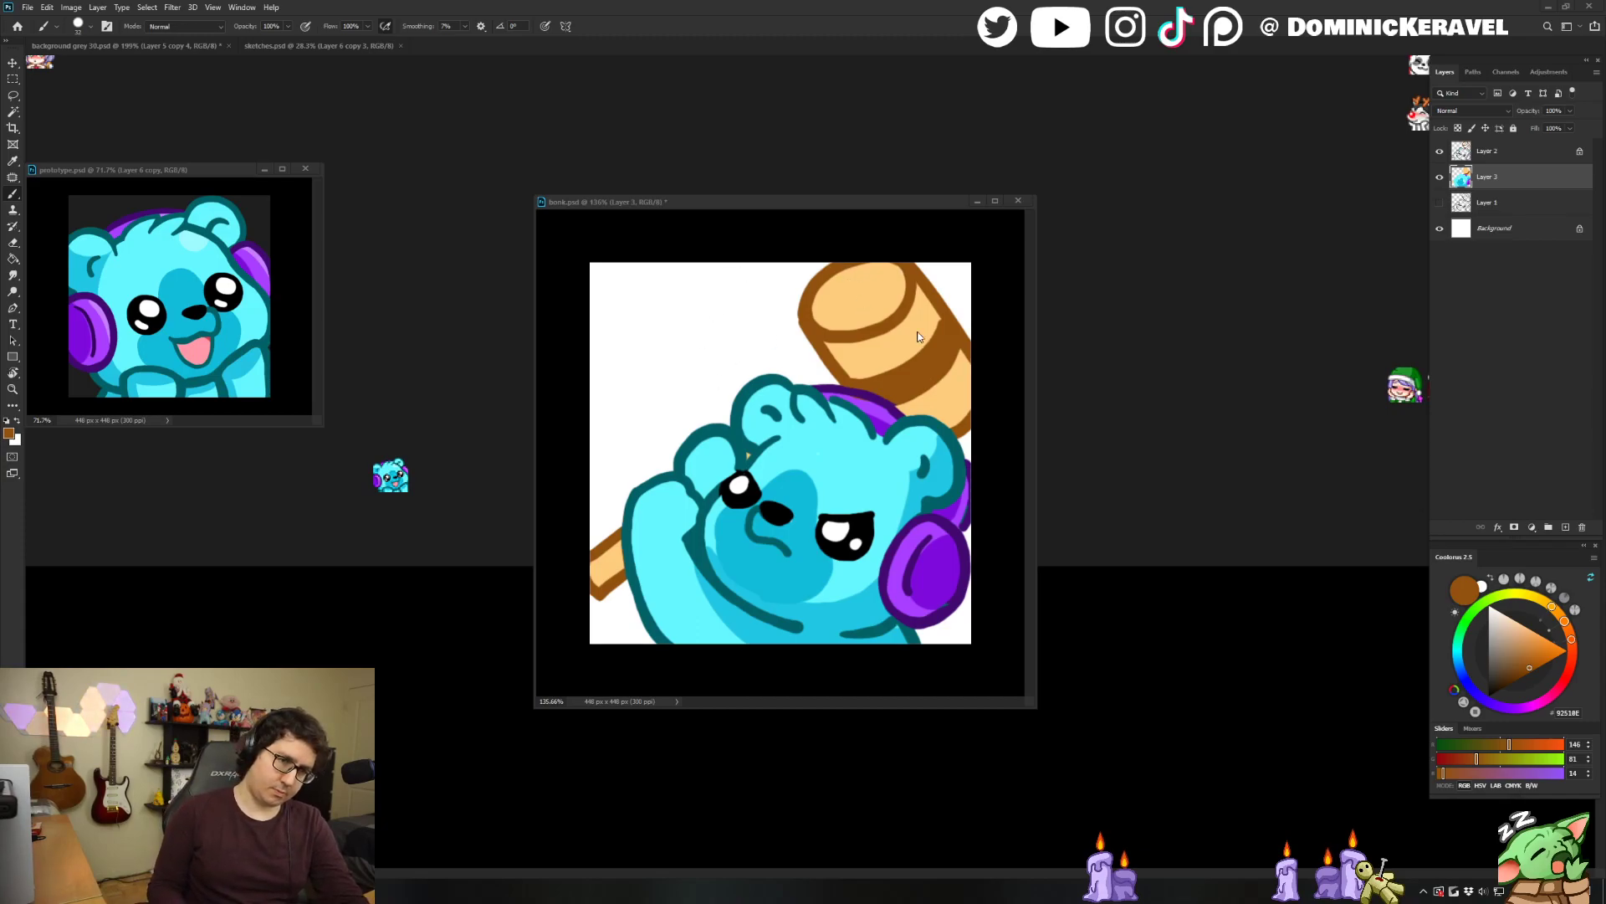
pyautogui.press('v')
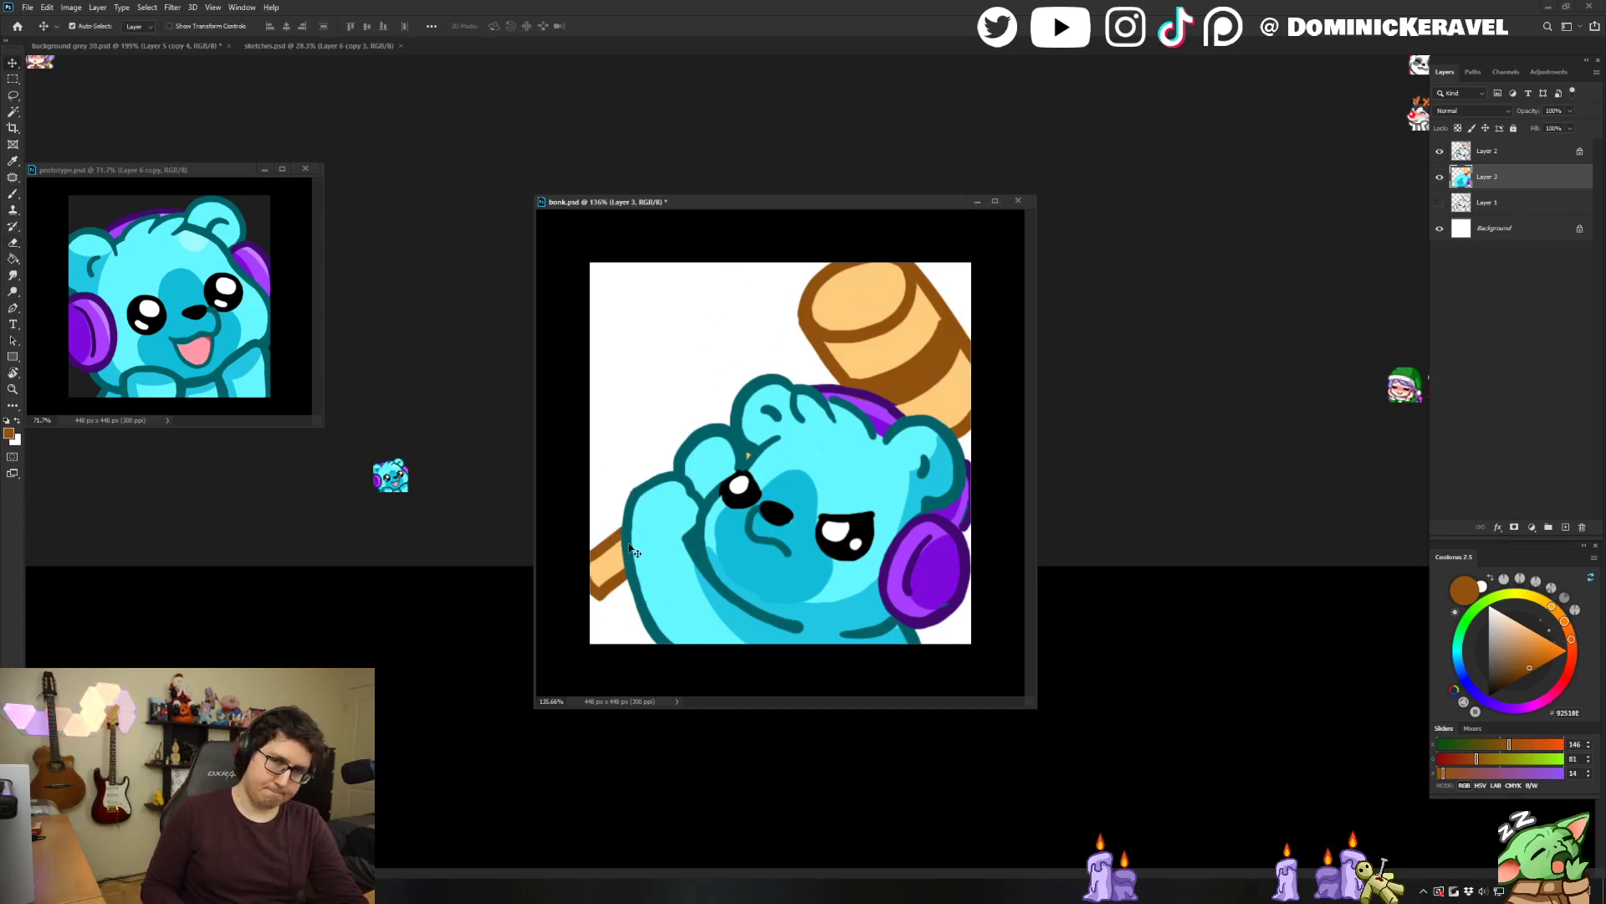
pyautogui.press('w')
pyautogui.click(610, 579)
pyautogui.press('e')
pyautogui.hotkey('ctrl', 'd')
pyautogui.press('v')
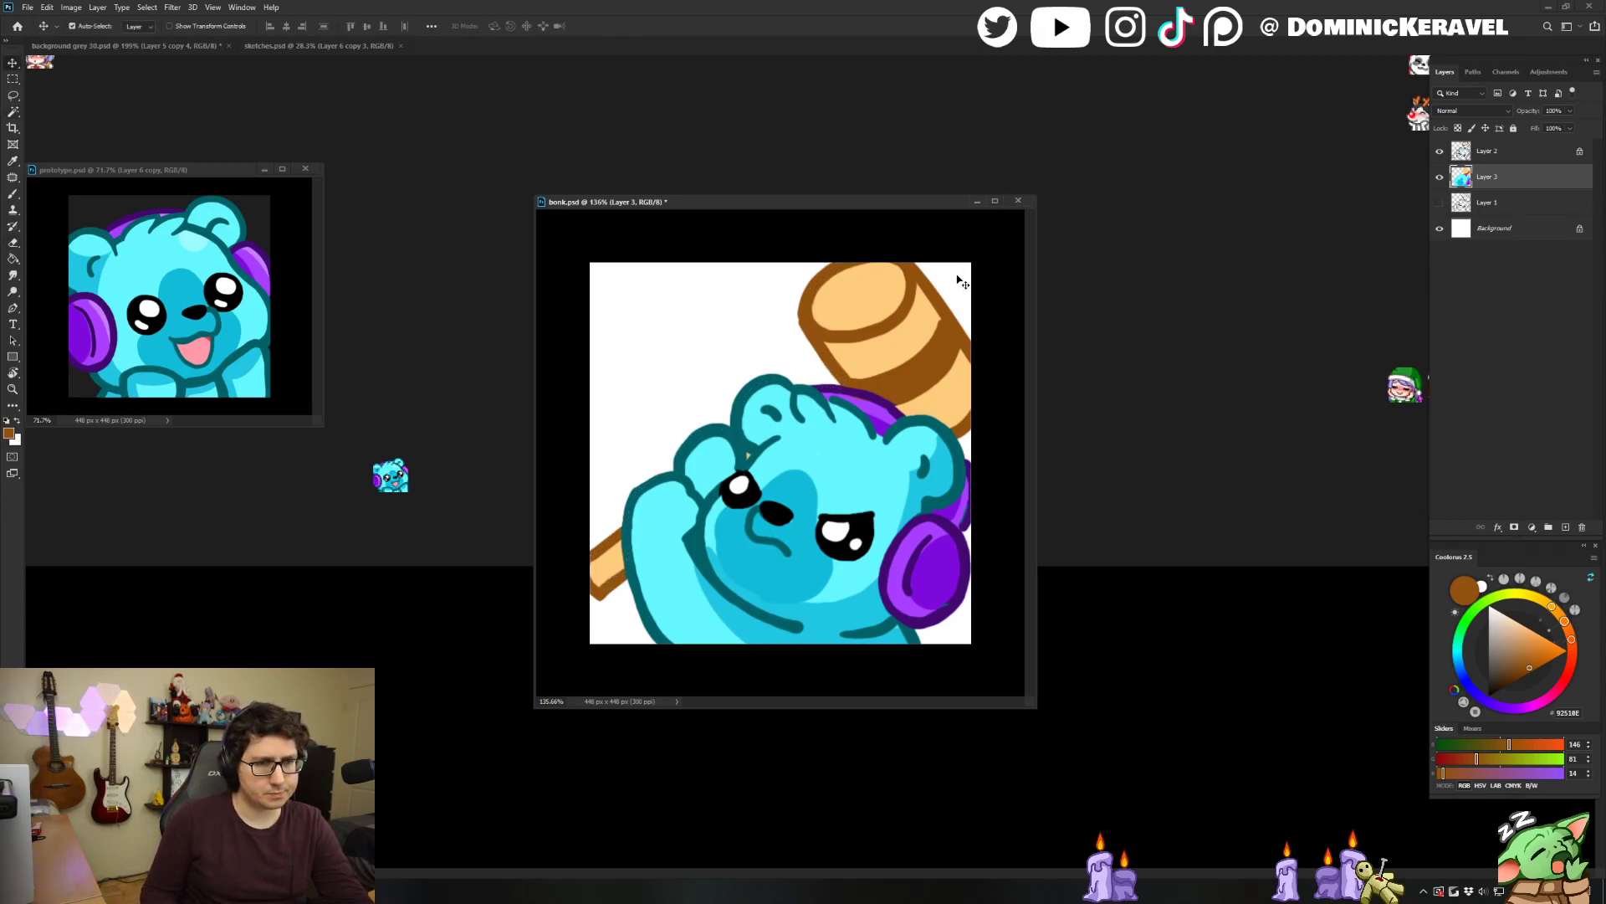
# Touch up the edges of the bear's muzzle patch with its own darker blue on the colour layer.
pyautogui.moveTo(846, 204); pyautogui.dragTo(897, 179)
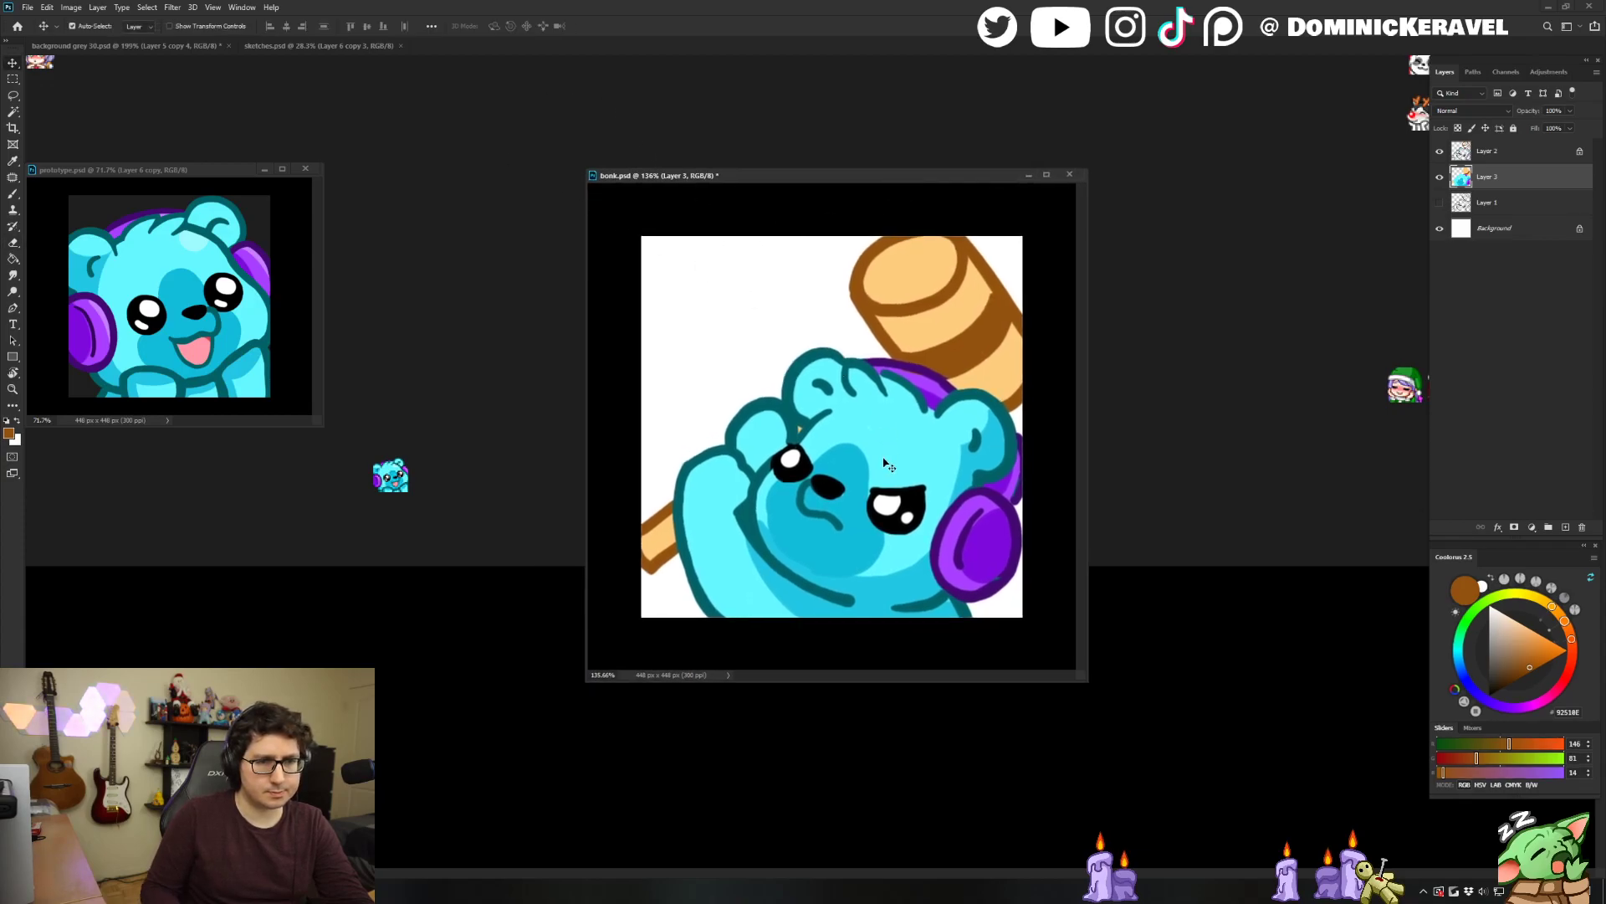
pyautogui.press('b')
pyautogui.keyDown('alt'); pyautogui.click(844, 504); pyautogui.keyUp('alt')
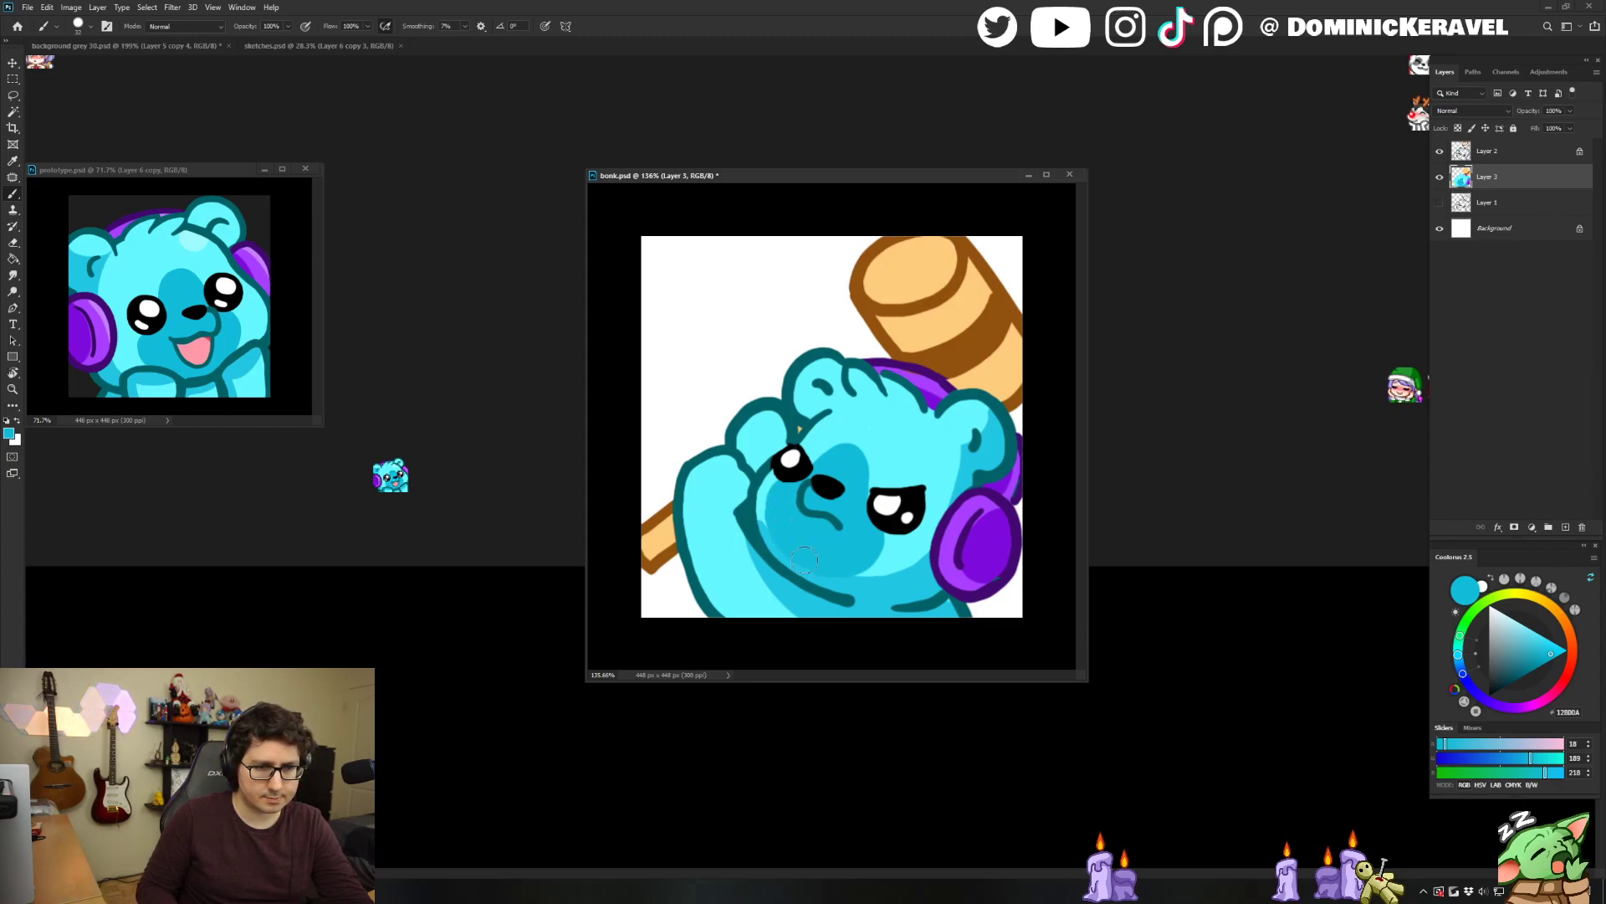
pyautogui.press('v')
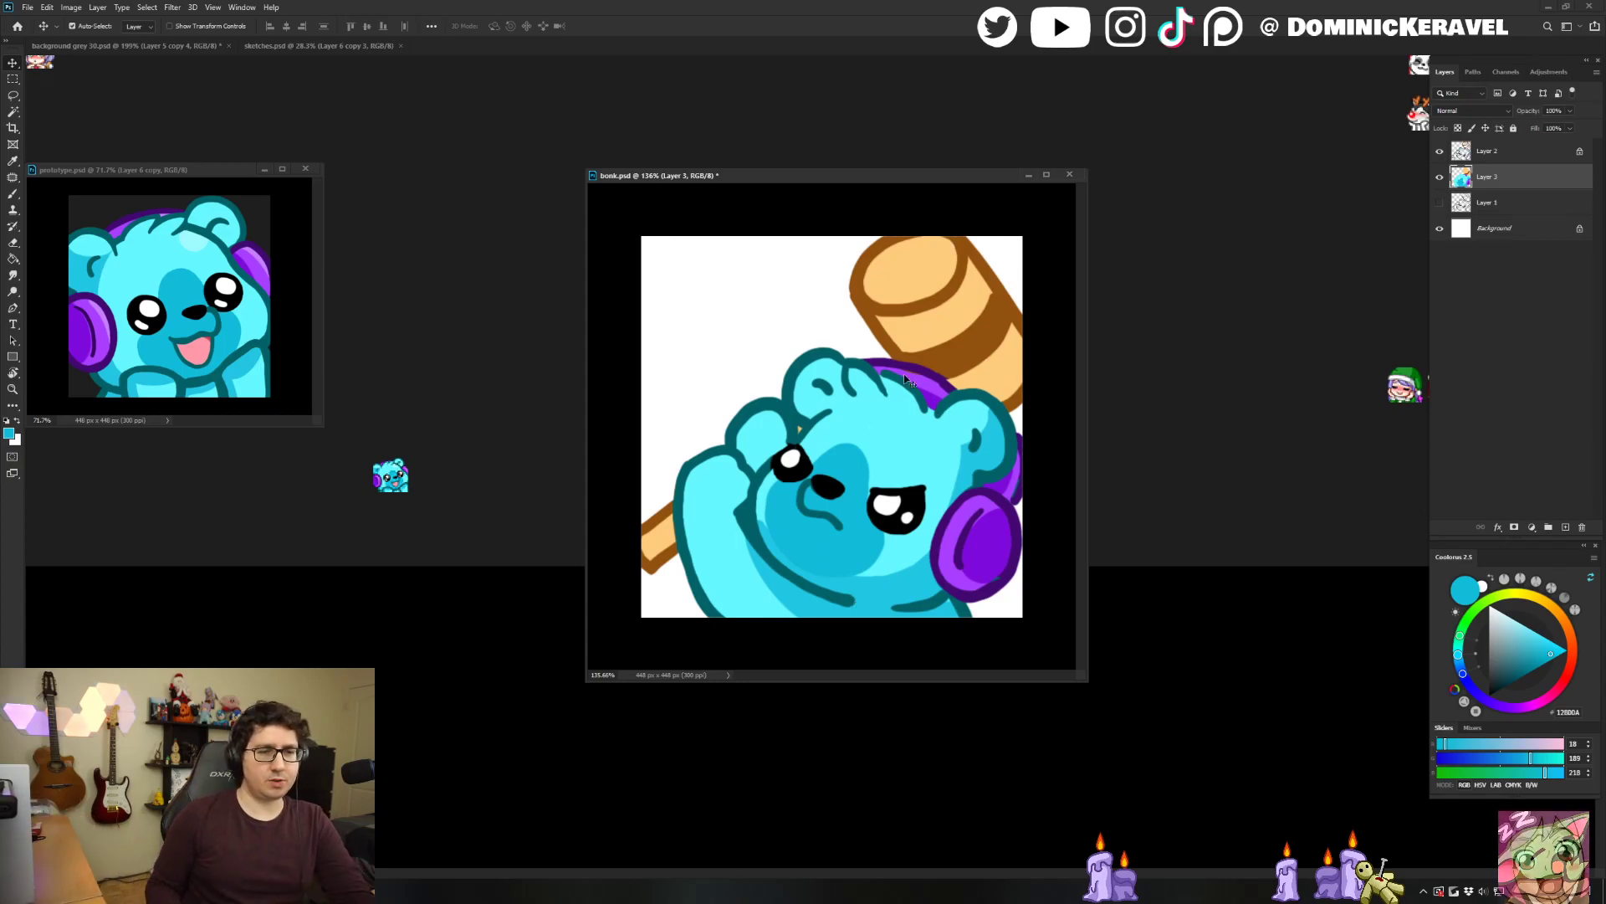
pyautogui.press('e')
pyautogui.press('b')
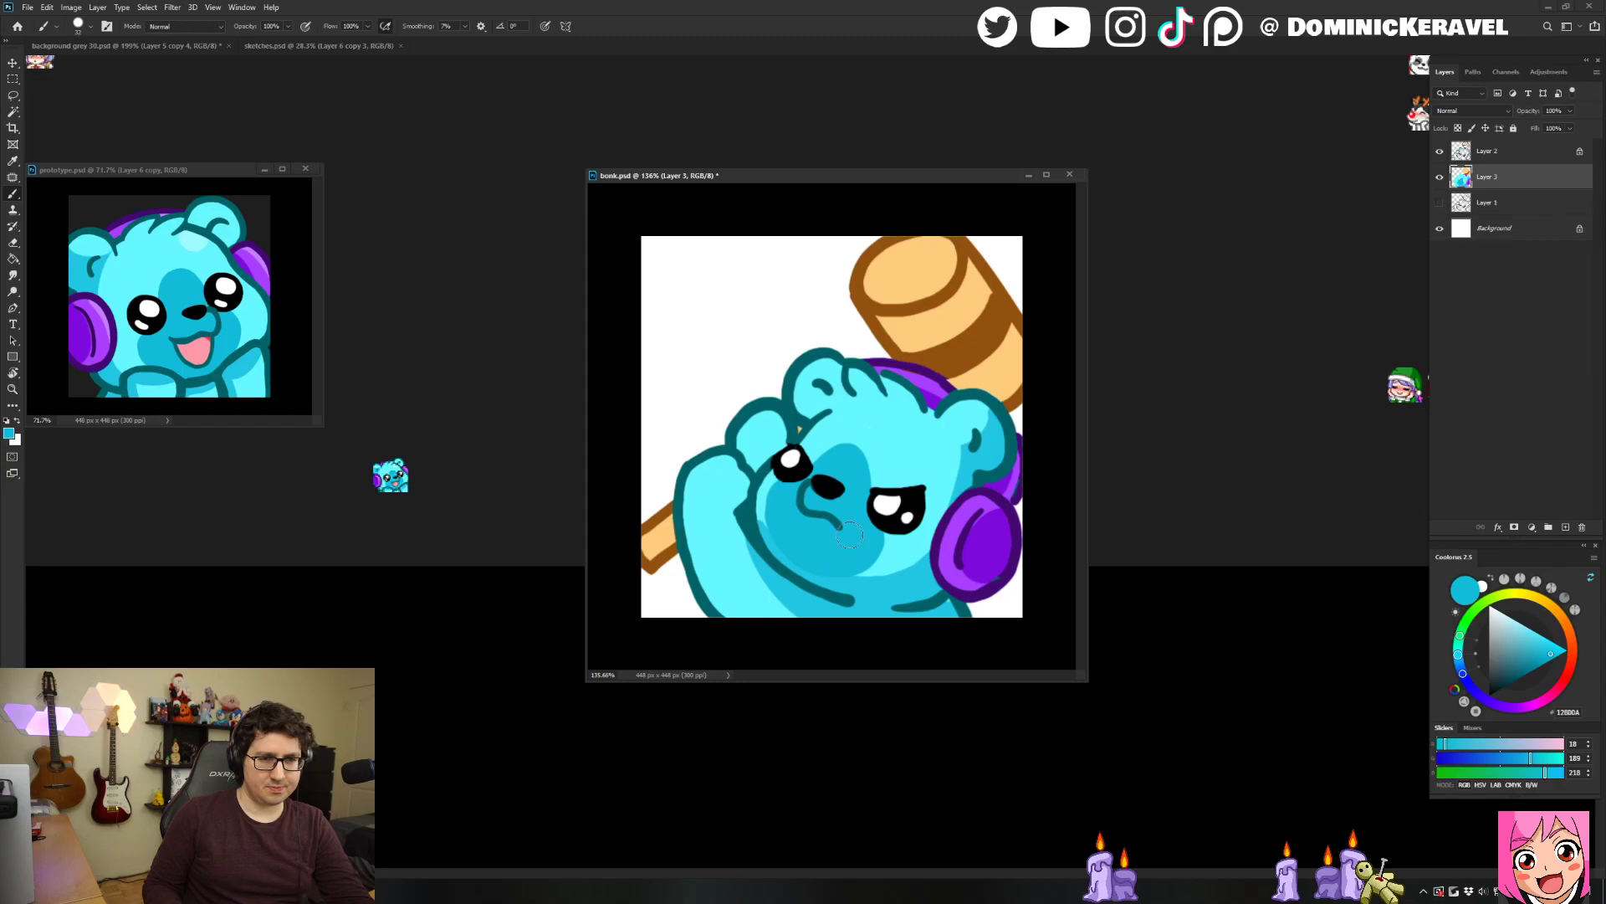
pyautogui.keyDown('alt'); pyautogui.scroll(3, 794, 468); pyautogui.keyUp('alt')
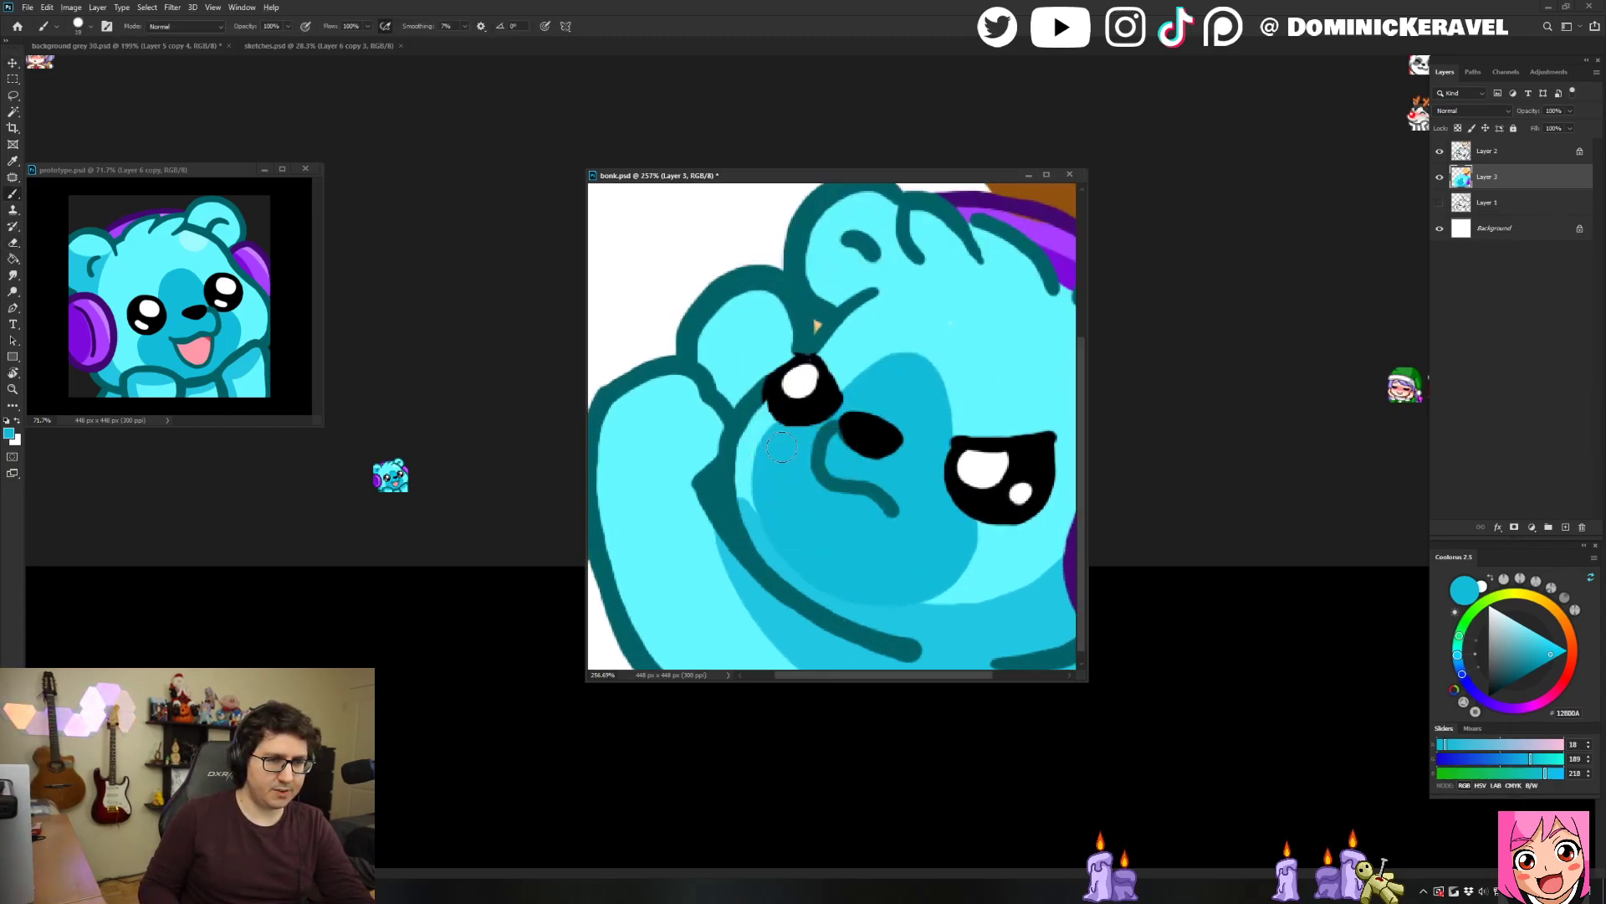
# Touch up the dark teal outline where the raised paw meets the arm on the line art layer.
pyautogui.press('v')
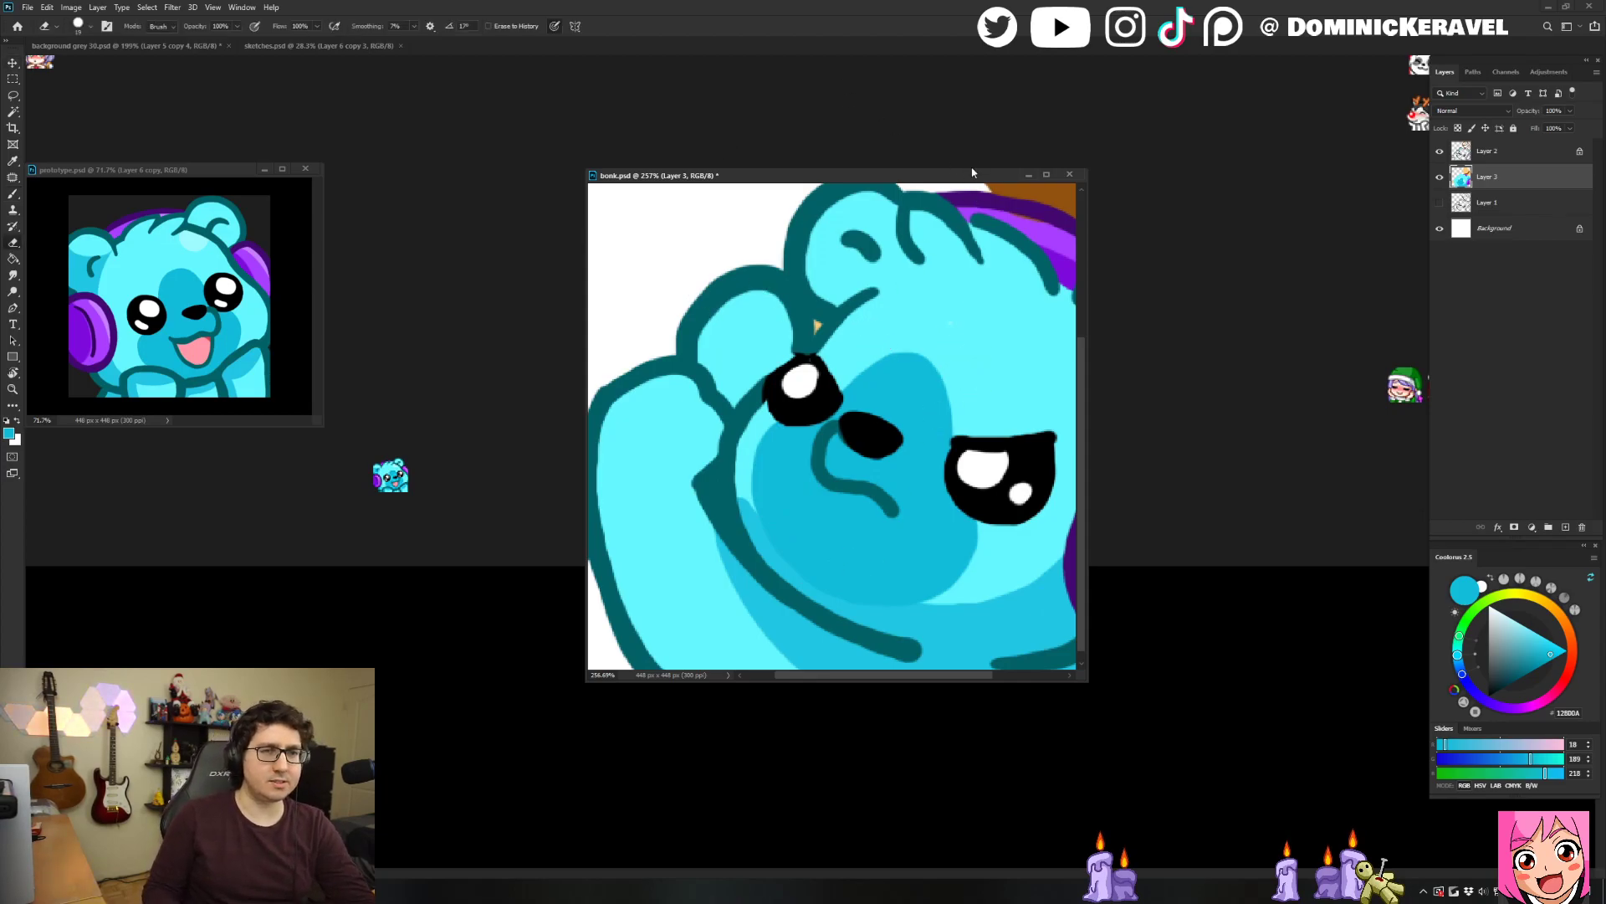
pyautogui.click(810, 227)
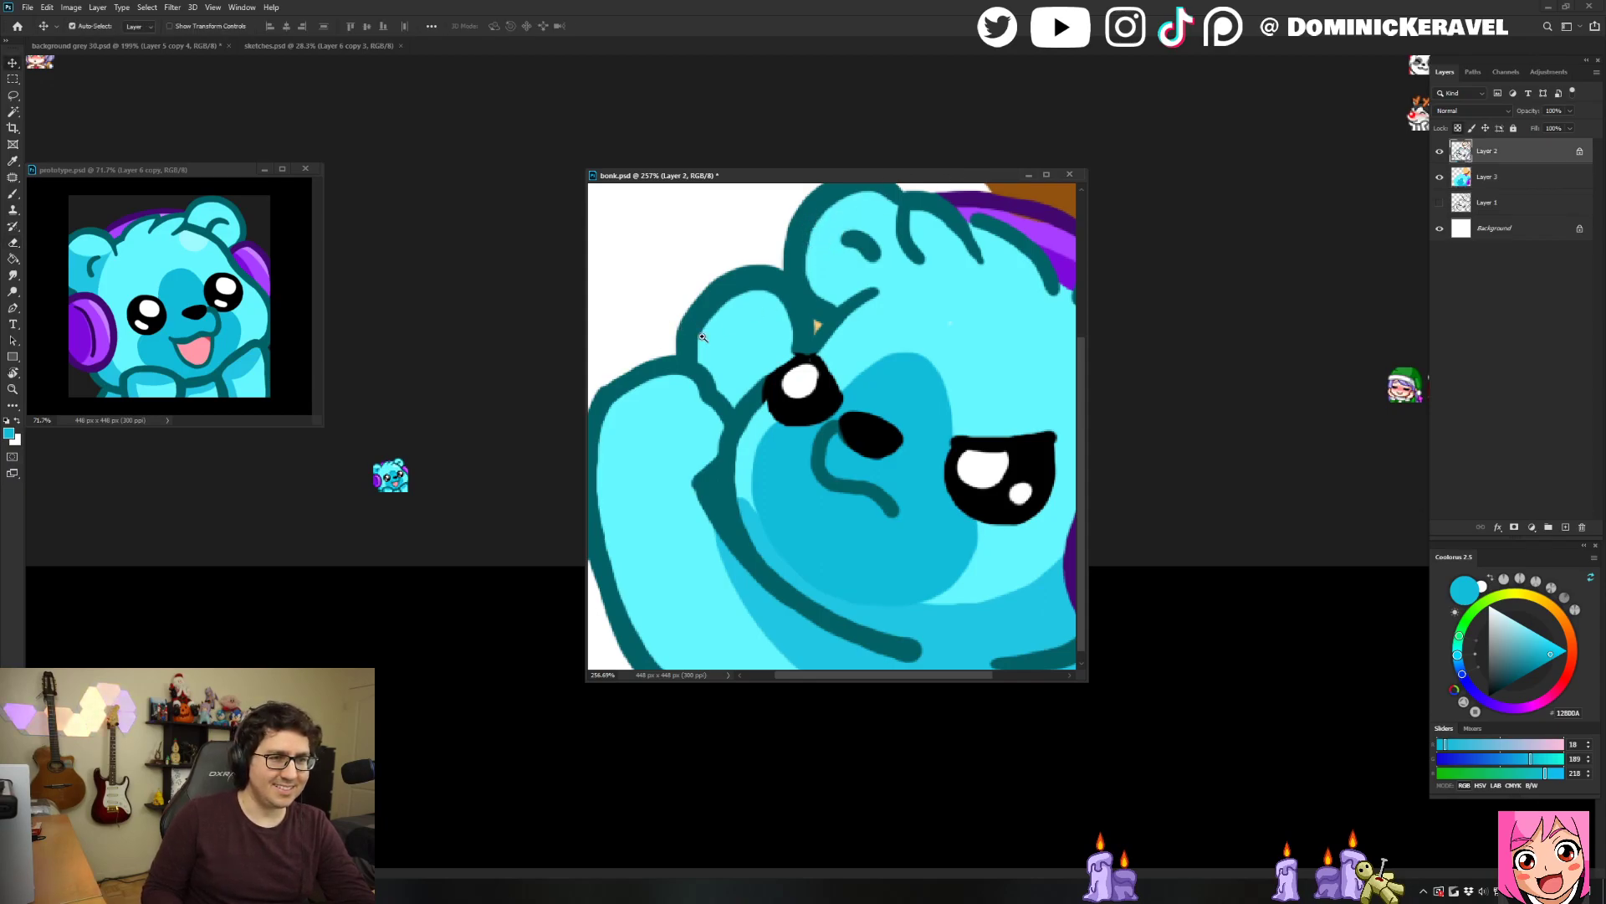
pyautogui.scroll(-1, 699, 333)
pyautogui.press('b')
pyautogui.keyDown('alt'); pyautogui.click(658, 385); pyautogui.keyUp('alt')
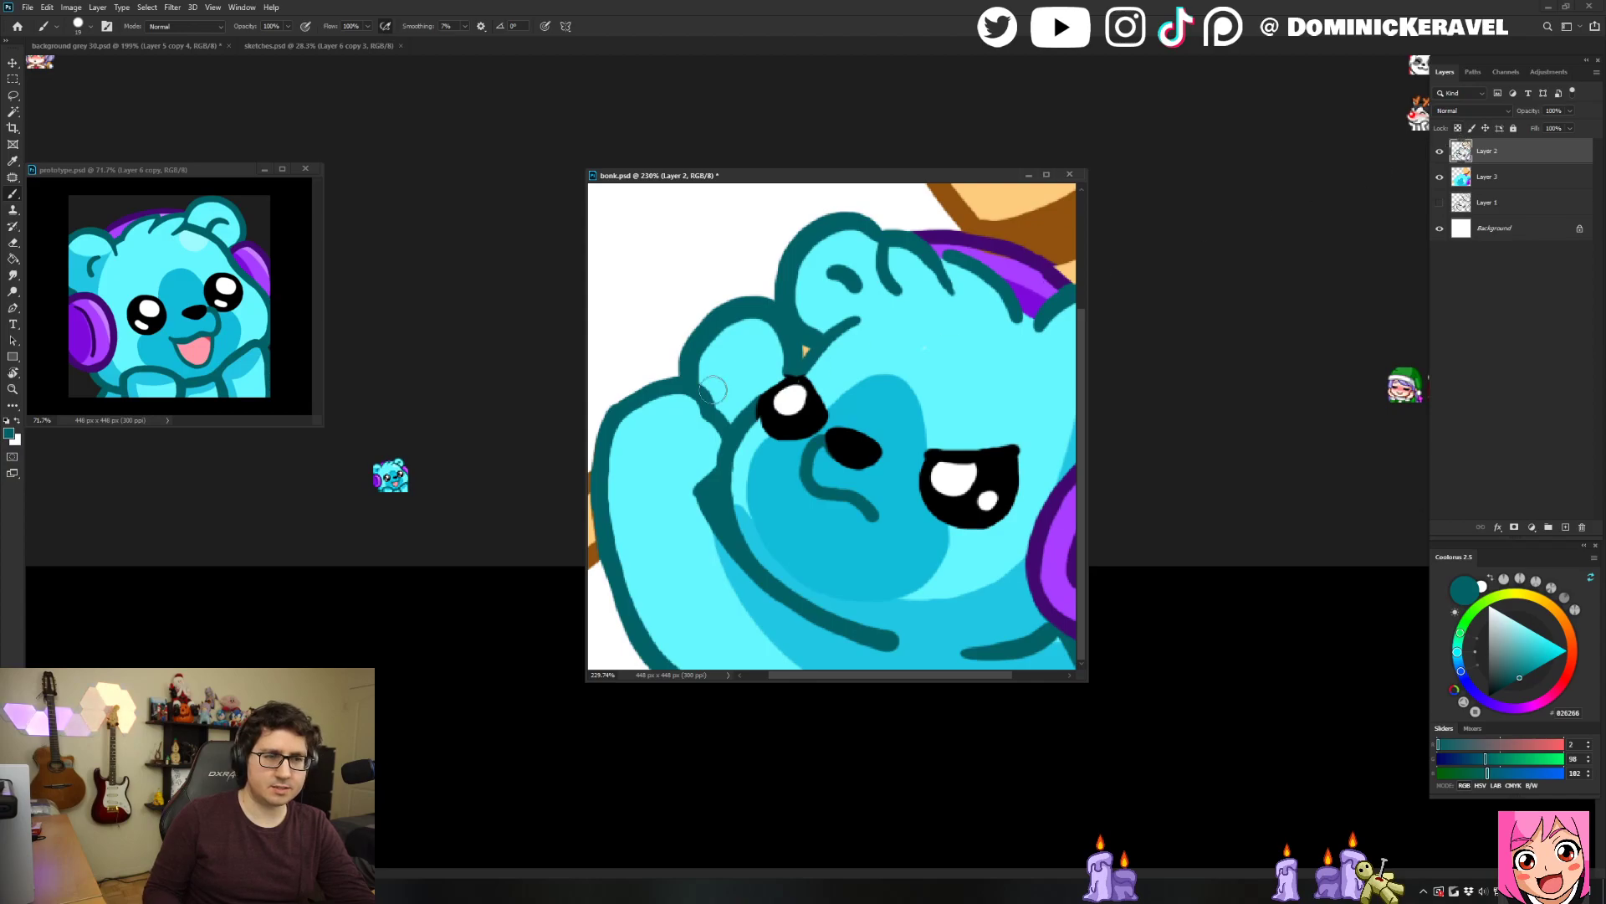
pyautogui.press('v')
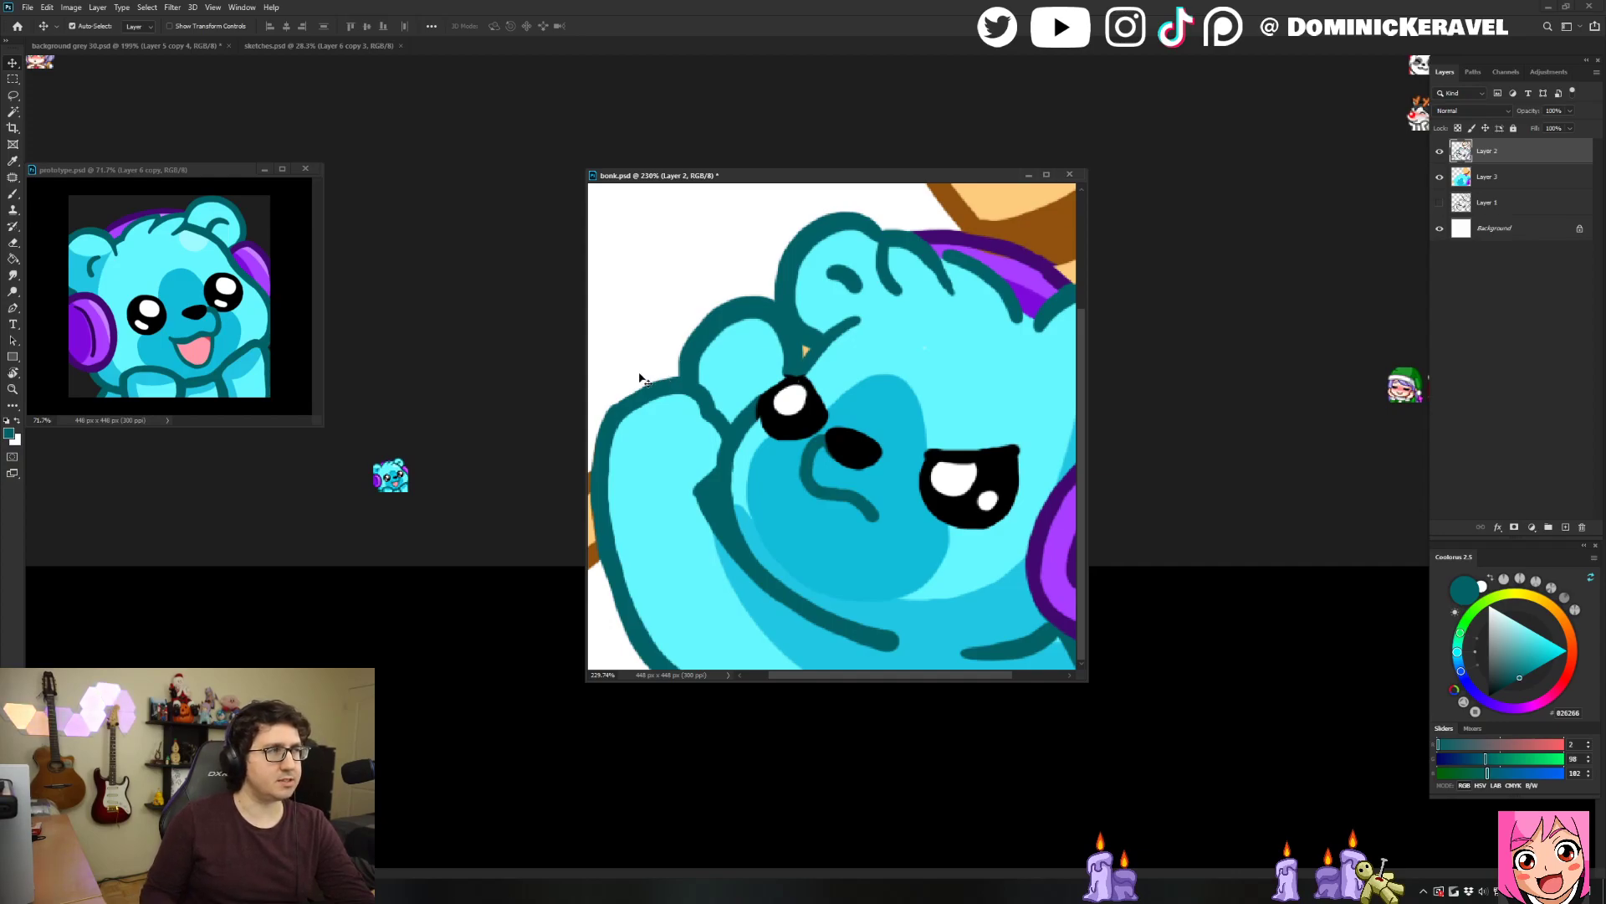
pyautogui.scroll(-1, 870, 209)
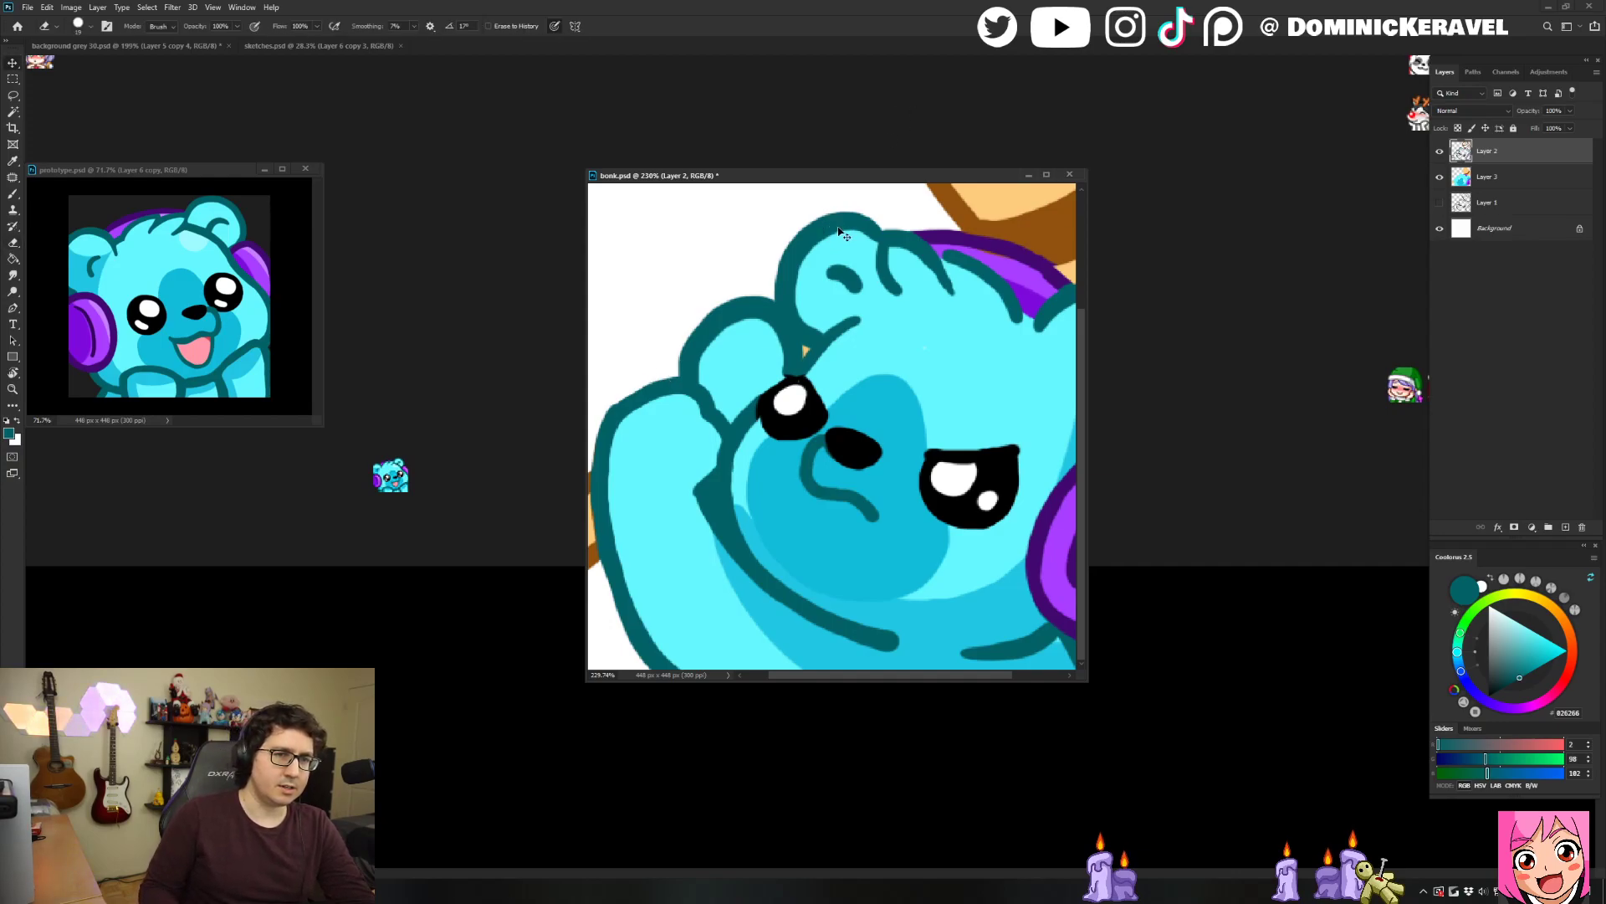
pyautogui.scroll(-1, 884, 220)
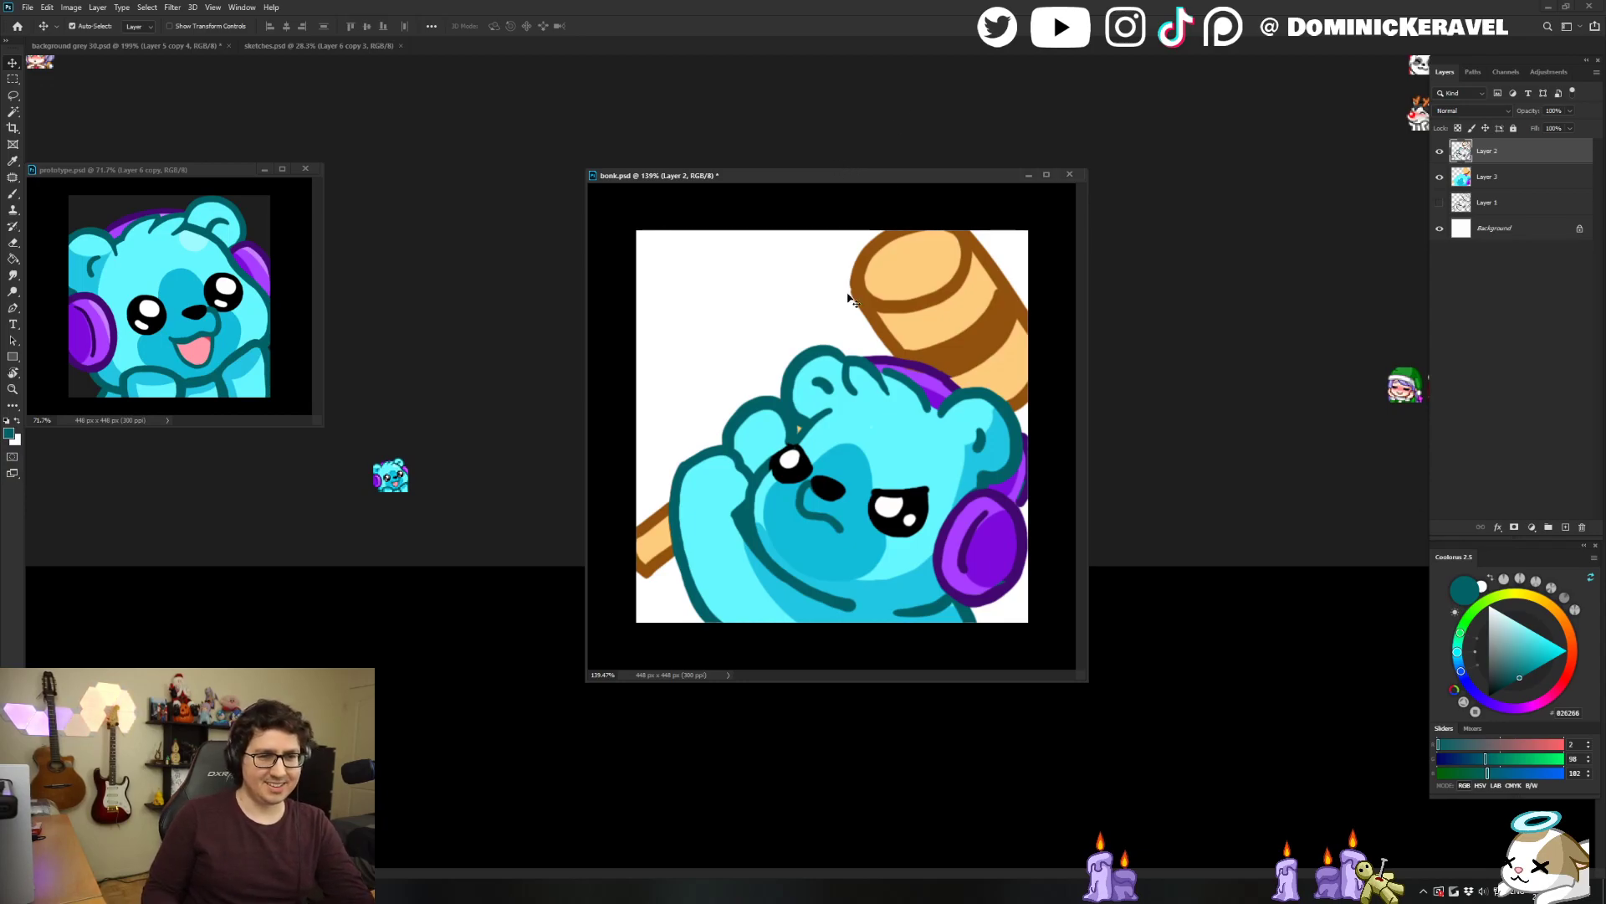
# Touch up the body shading below the headphone cup with the shadow blue (22C7E3) on the colour layer.
pyautogui.press('b')
pyautogui.keyDown('alt'); pyautogui.click(781, 592); pyautogui.keyUp('alt')
pyautogui.press('w')
pyautogui.click(778, 591)
pyautogui.press('b')
pyautogui.hotkey('ctrl', 'd')
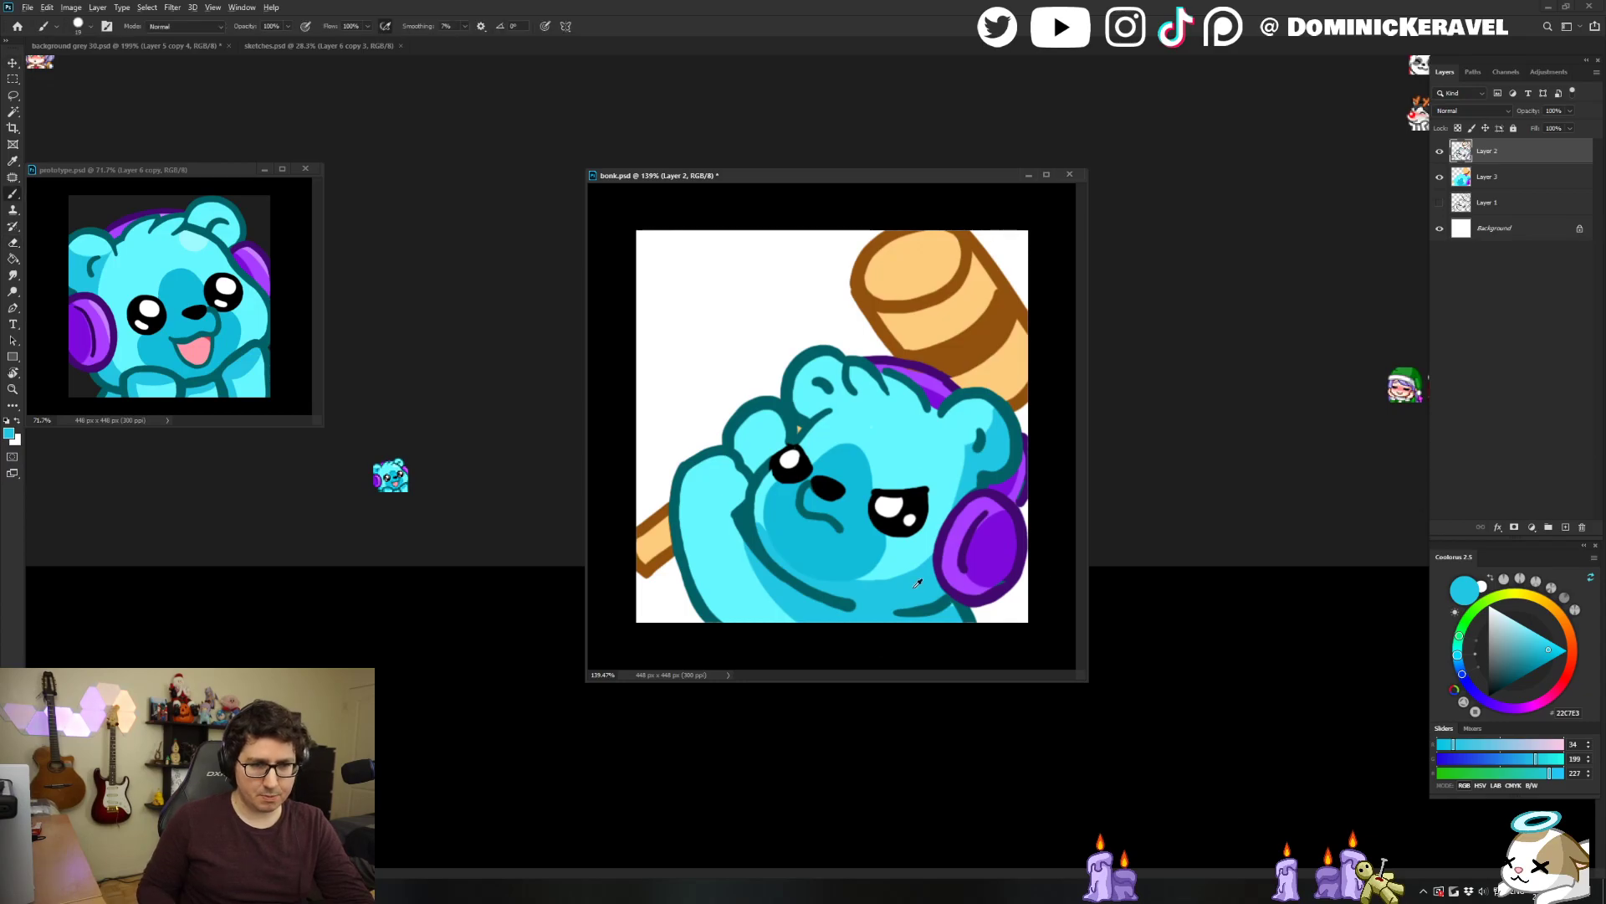
pyautogui.keyDown('ctrl'); pyautogui.click(949, 609); pyautogui.keyUp('ctrl')
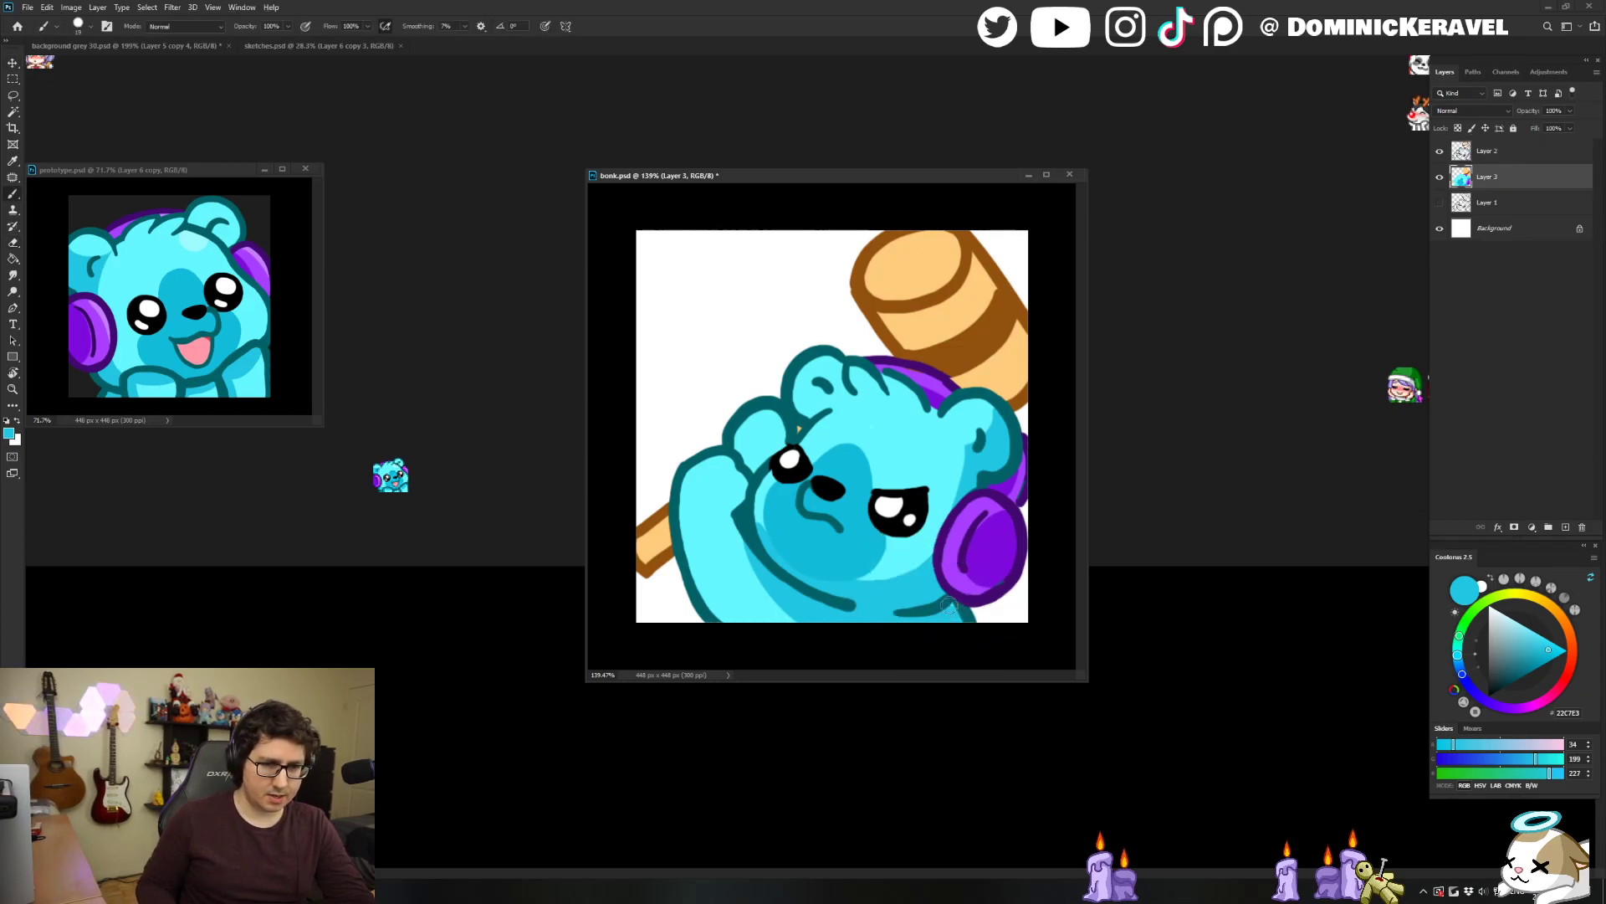
# Touch up the dark purple outline (420971) of the headphones beneath the ear on the line art layer.
pyautogui.scroll(4, 1035, 575)
pyautogui.keyDown('alt'); pyautogui.click(1029, 583); pyautogui.keyUp('alt')
pyautogui.keyDown('ctrl'); pyautogui.click(1029, 584); pyautogui.keyUp('ctrl')
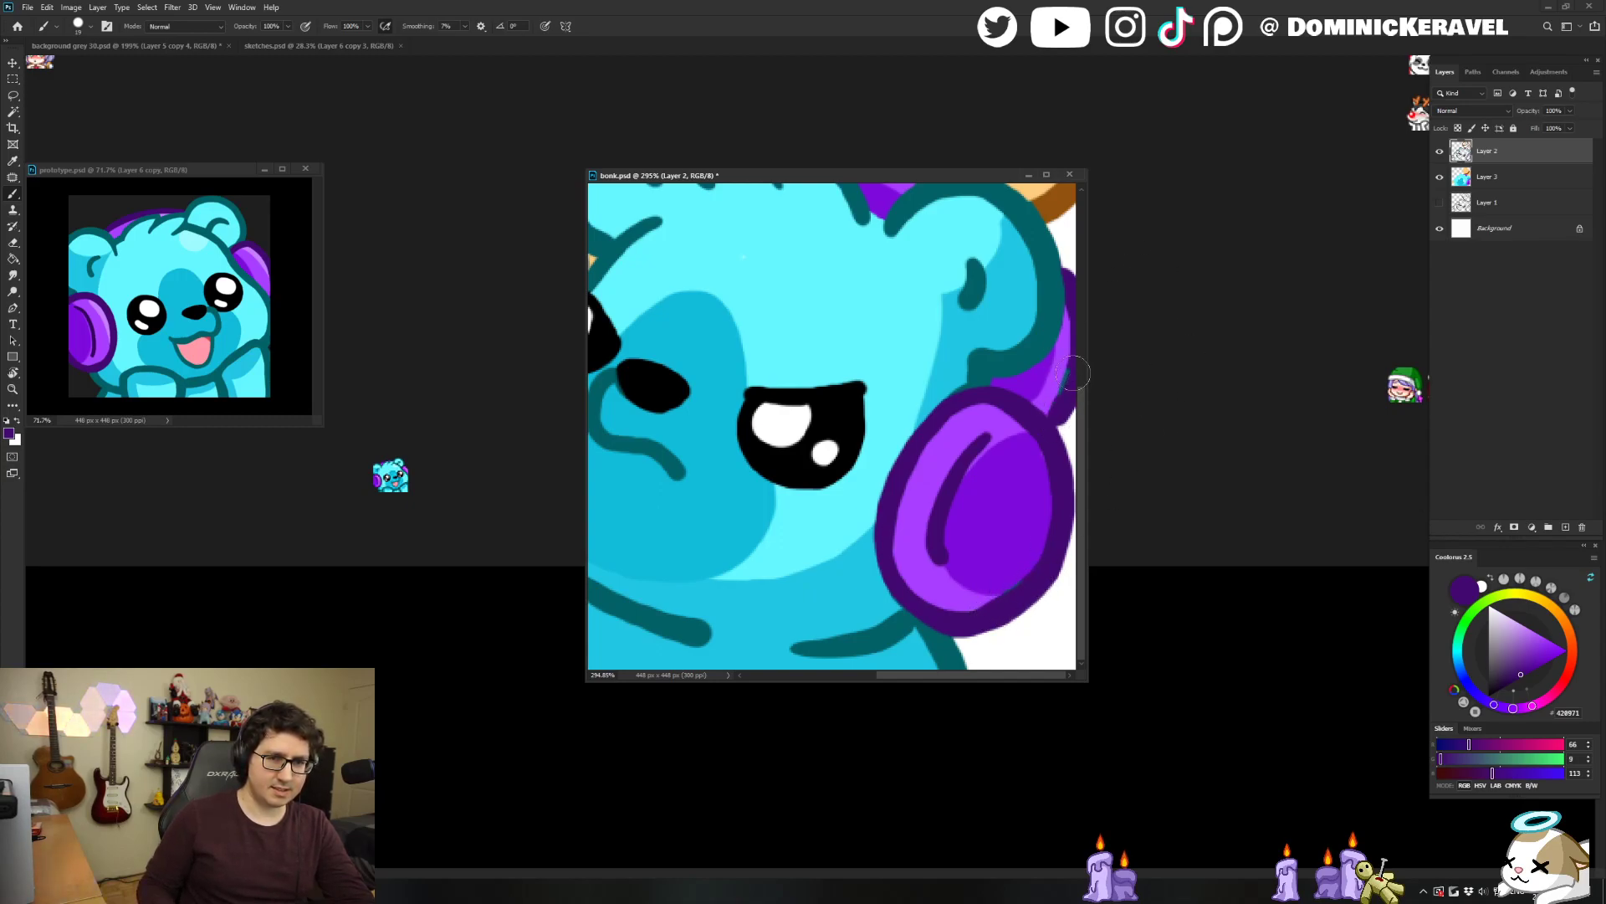
pyautogui.moveTo(1079, 341); pyautogui.dragTo(1061, 408)
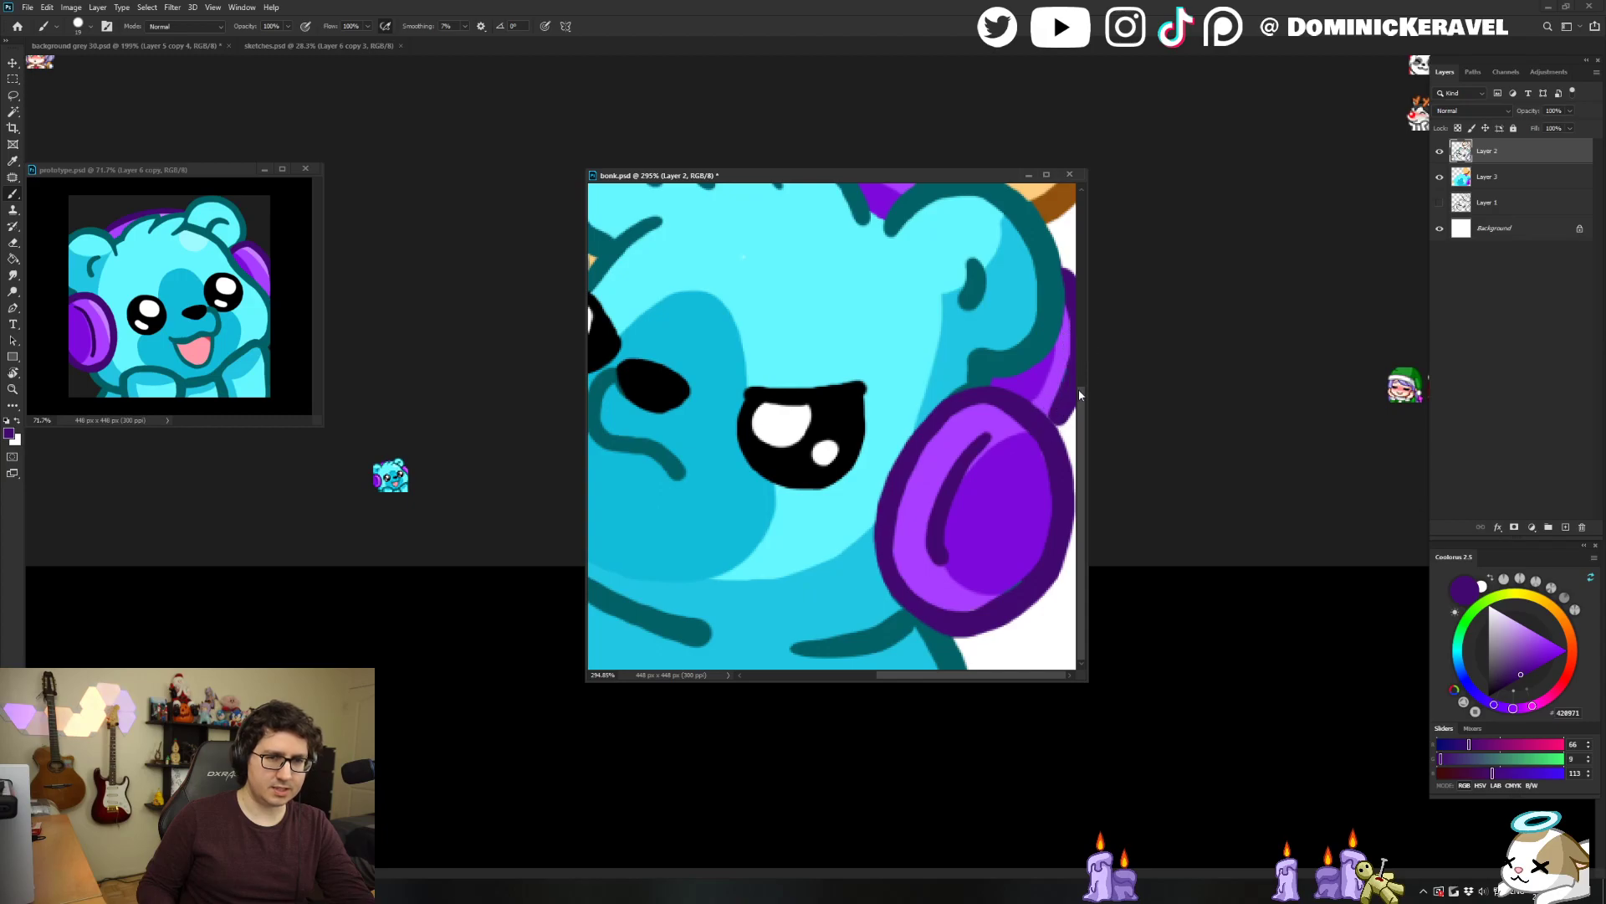
pyautogui.keyDown('alt'); pyautogui.click(980, 365); pyautogui.keyUp('alt')
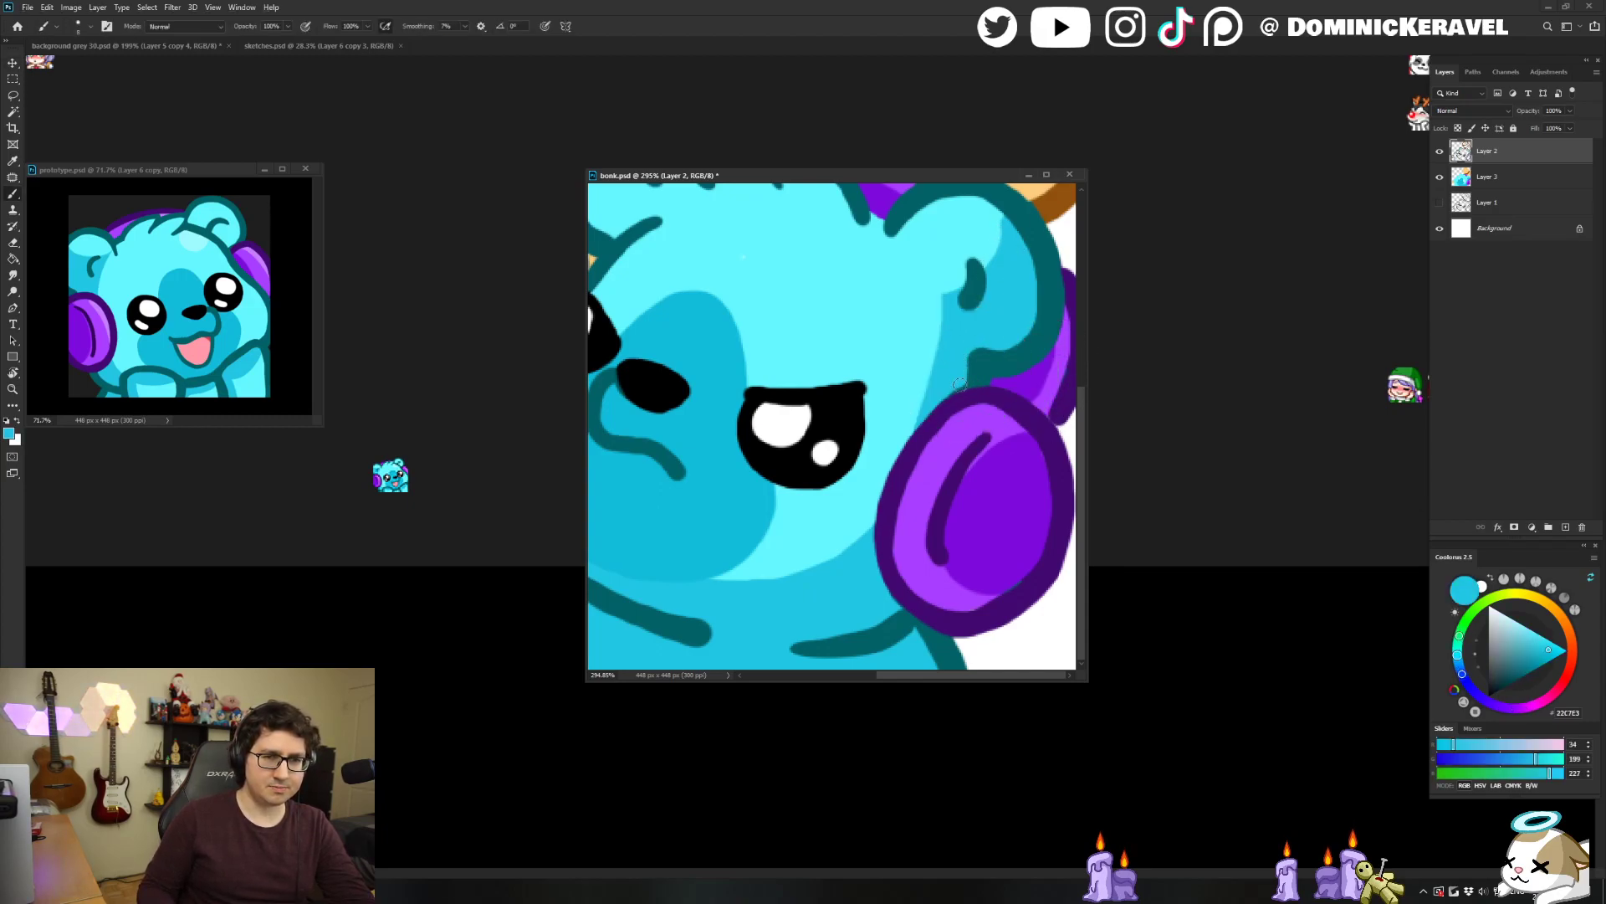
pyautogui.keyDown('alt'); pyautogui.click(1007, 399); pyautogui.keyUp('alt')
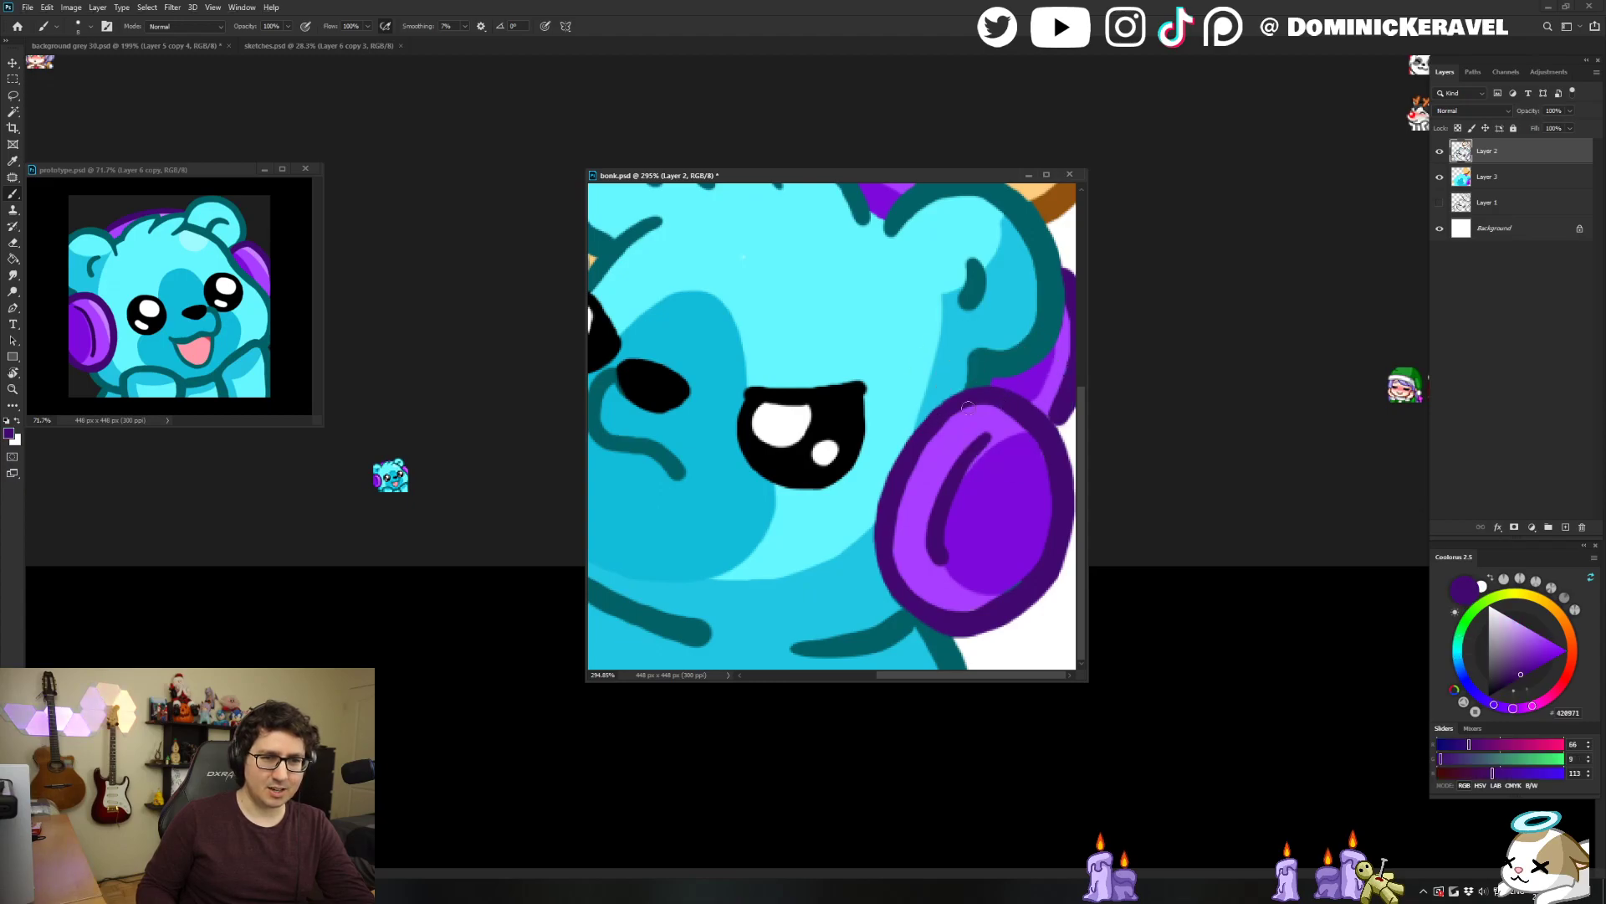
pyautogui.press('v')
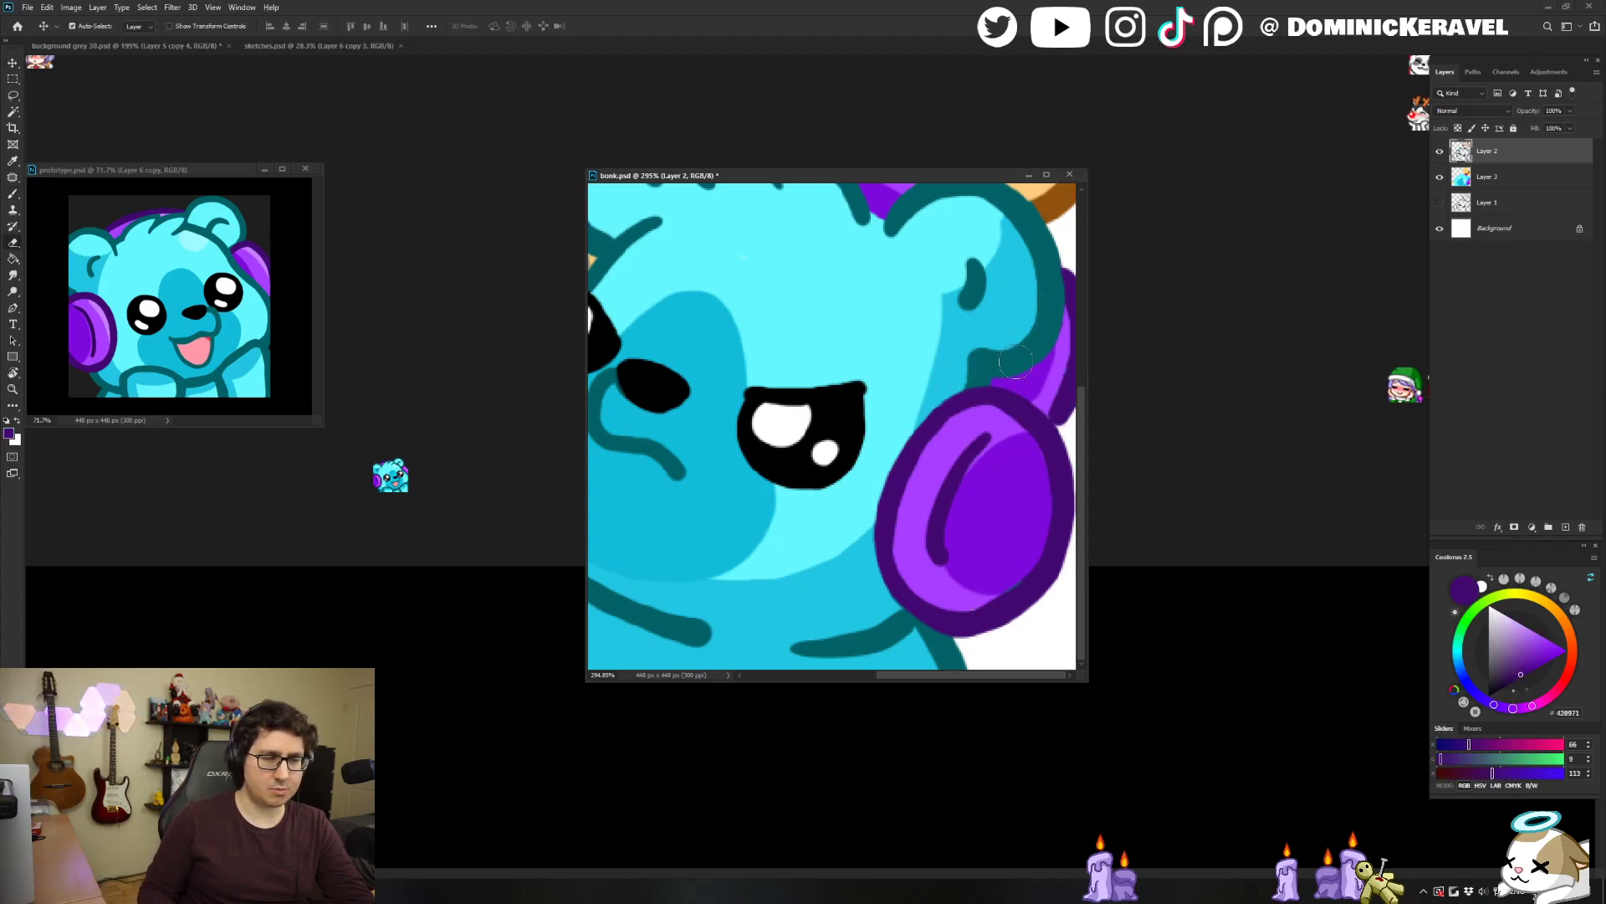
# Touch up the dark teal outline (026266) where the ear meets the headphones on the line art layer.
pyautogui.press('b')
pyautogui.keyDown('alt'); pyautogui.click(1016, 354); pyautogui.keyUp('alt')
pyautogui.press('v')
# Mix a darker orange (DE9947) from the hammer's fill colour and lock the colour layer's transparent pixels.
pyautogui.moveTo(996, 381)
pyautogui.mouseDown()
pyautogui.moveTo(954, 538)
pyautogui.moveTo(937, 715)
pyautogui.mouseUp()
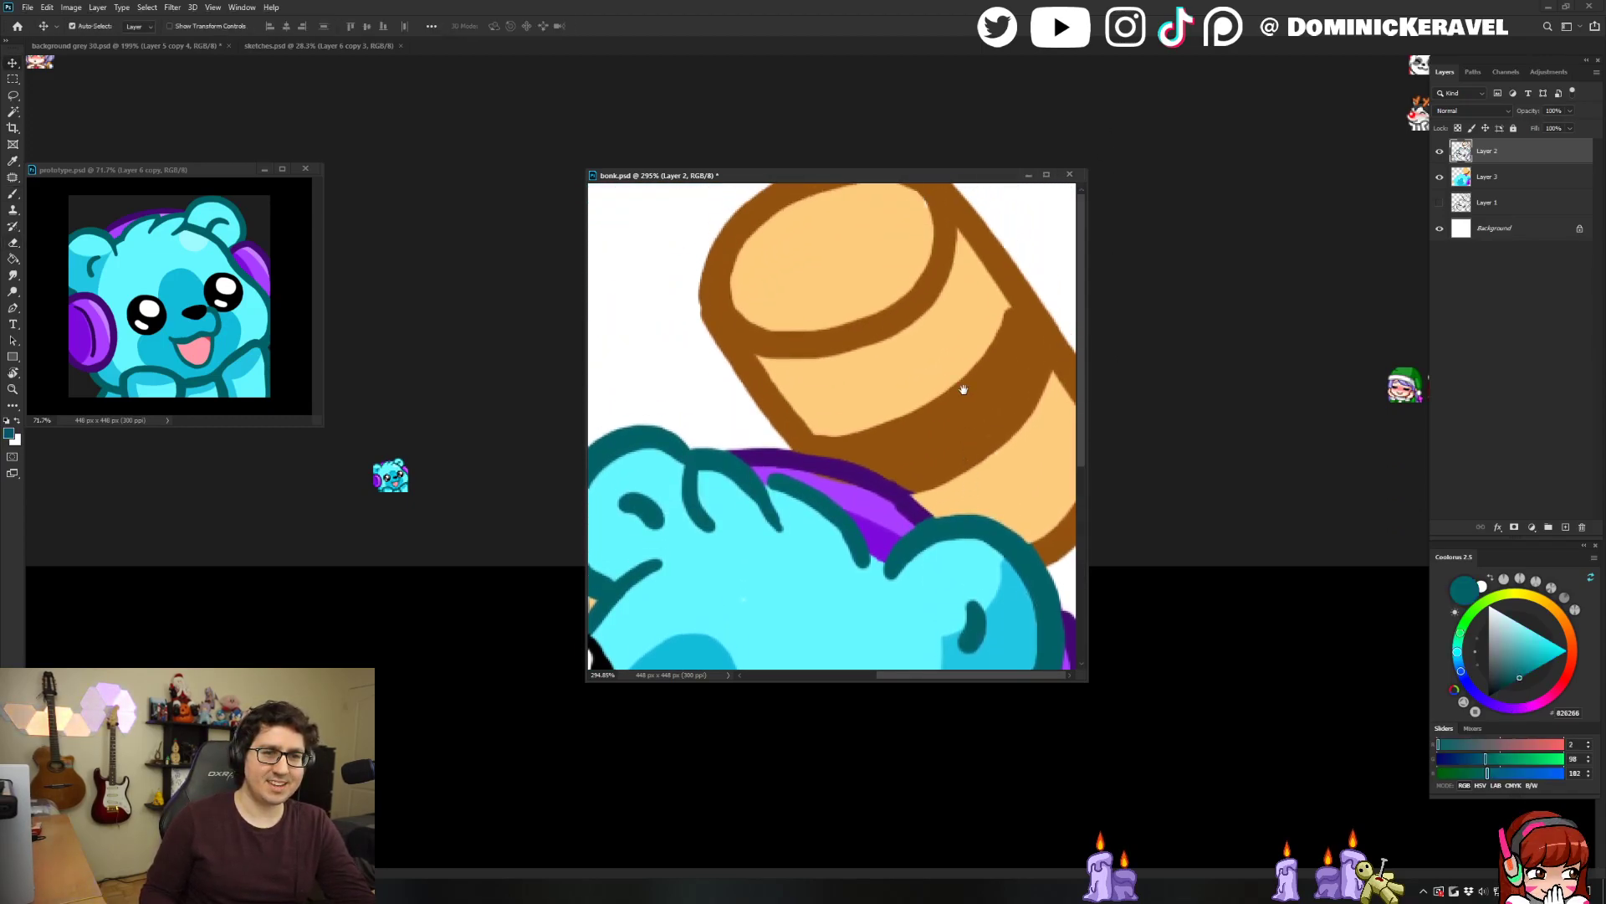
pyautogui.press('b')
pyautogui.keyDown('alt'); pyautogui.click(877, 383); pyautogui.keyUp('alt')
pyautogui.click(1536, 649)
pyautogui.click(1563, 618)
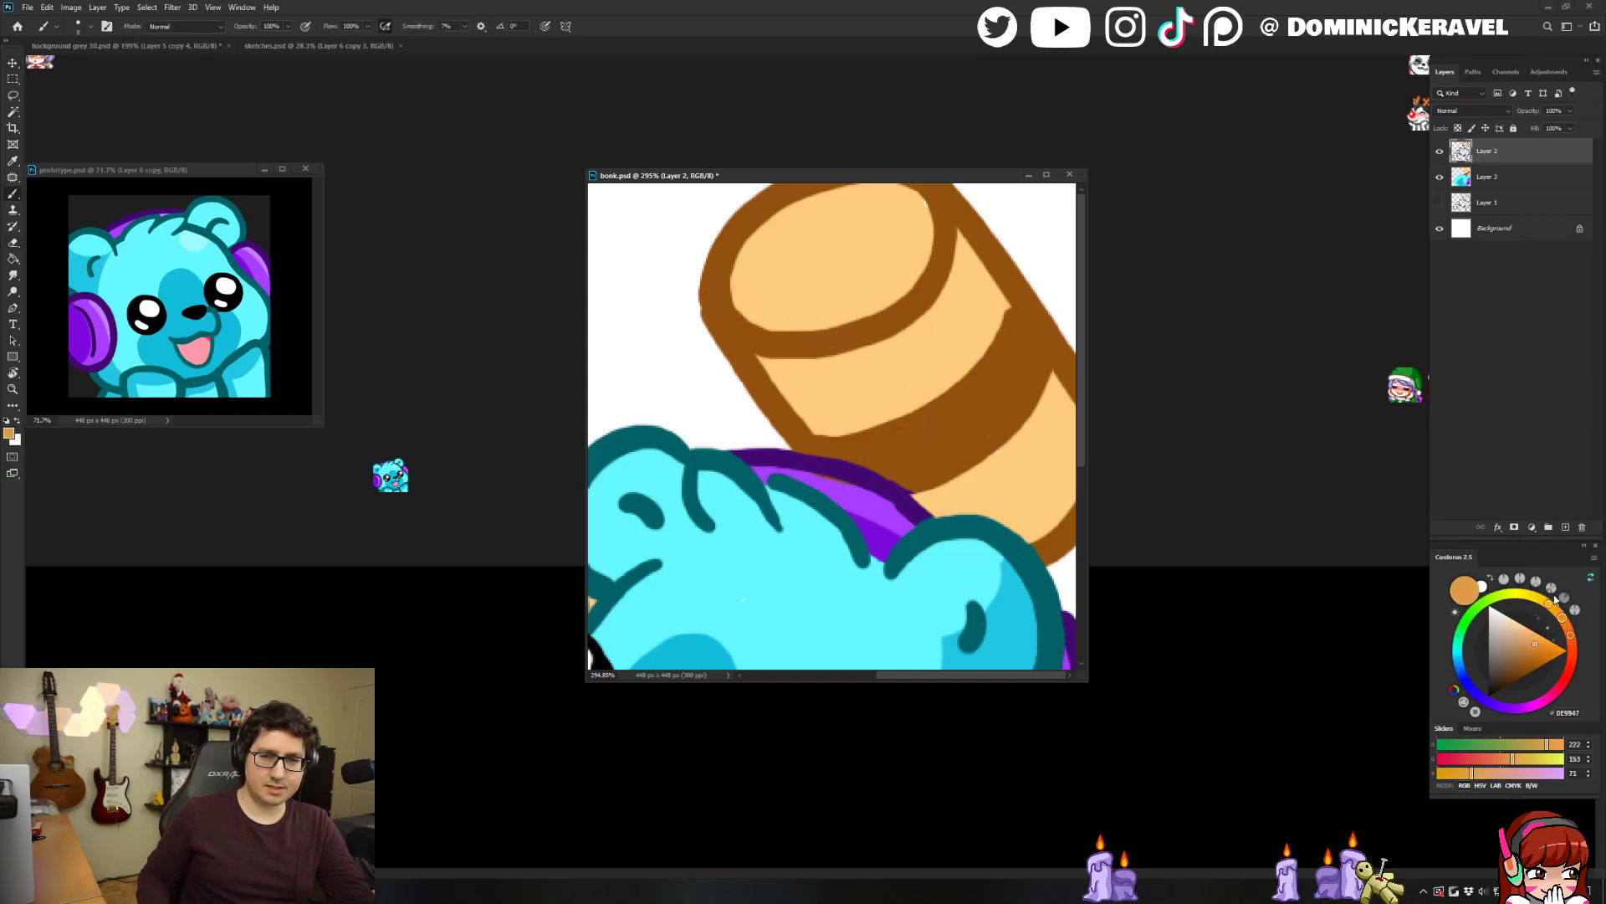
pyautogui.click(1499, 175)
pyautogui.click(1458, 128)
# Select the hammer head's fill areas with the Magic Wand and brush DE9947 shading along the head's lower side.
pyautogui.press('w')
pyautogui.click(935, 368)
pyautogui.keyDown('shift'); pyautogui.click(960, 487); pyautogui.keyUp('shift')
pyautogui.press('b')
pyautogui.keyDown('alt'); pyautogui.rightClick(914, 458); pyautogui.keyUp('alt')
pyautogui.moveTo(1025, 418)
pyautogui.mouseDown()
pyautogui.moveTo(938, 410)
pyautogui.moveTo(956, 409)
pyautogui.mouseUp()
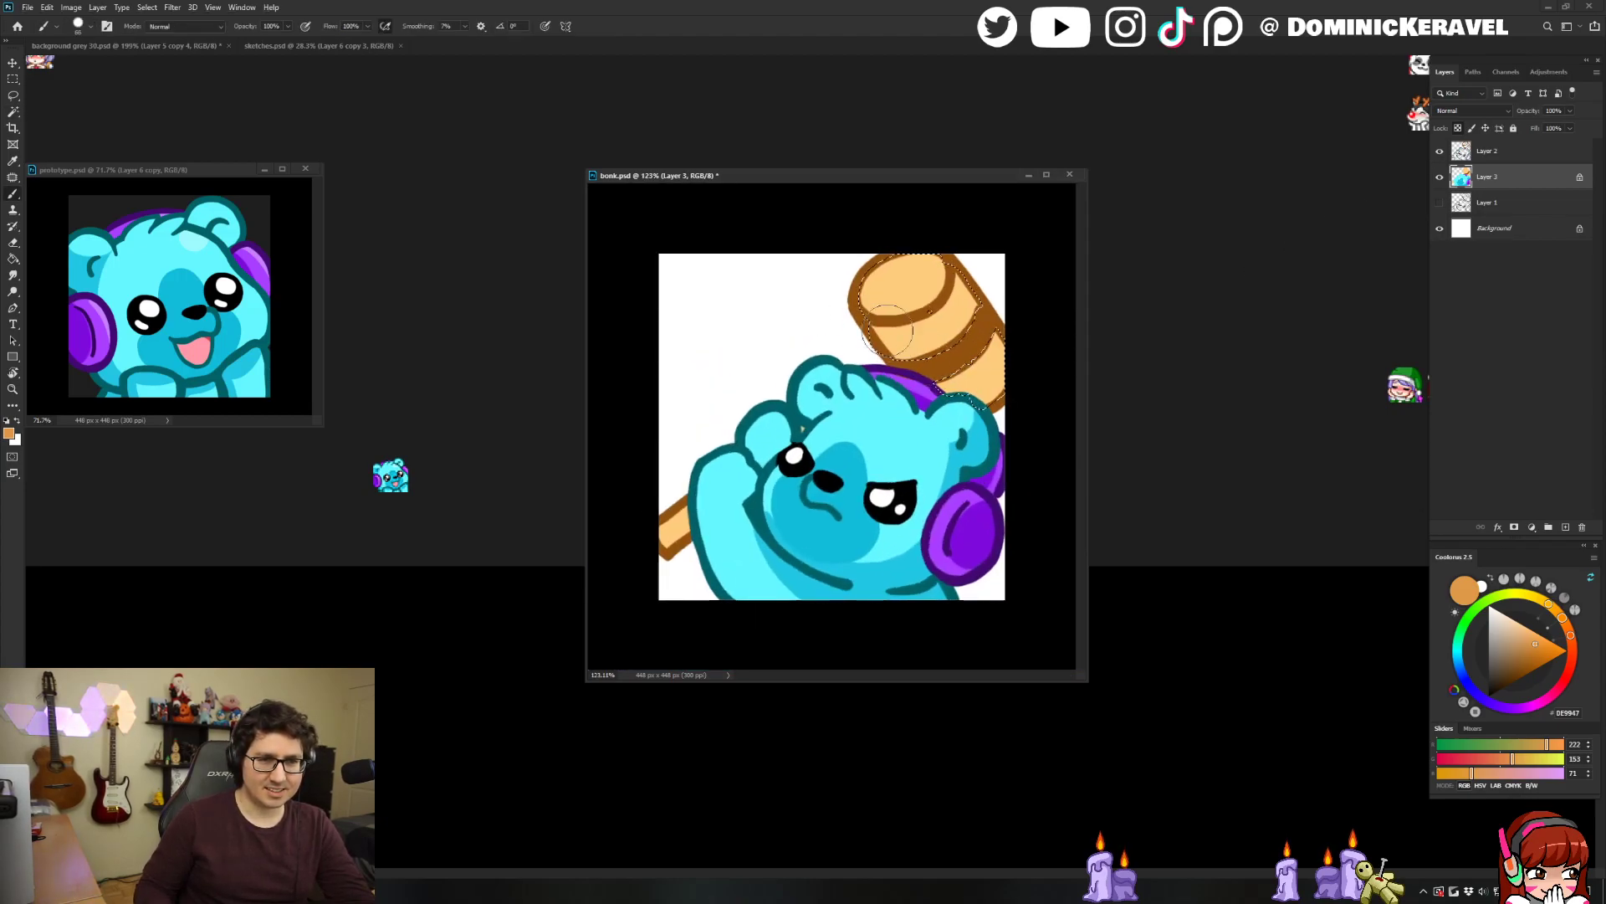
pyautogui.moveTo(963, 408); pyautogui.dragTo(1015, 399)
pyautogui.hotkey('ctrl', 'z')
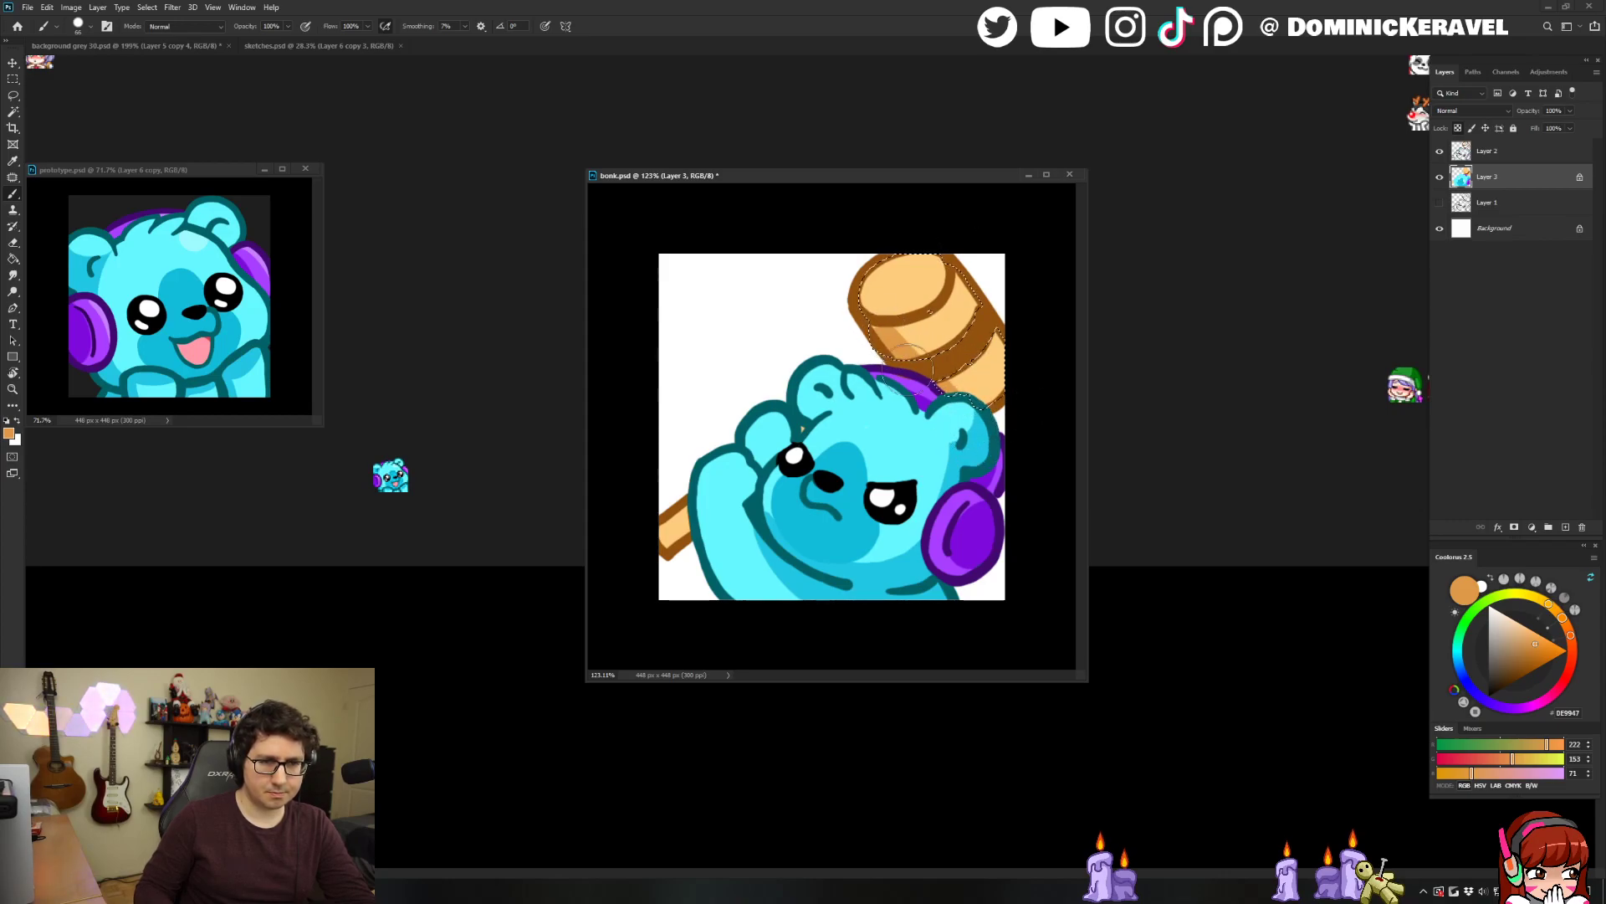
pyautogui.press('w')
pyautogui.press('b')
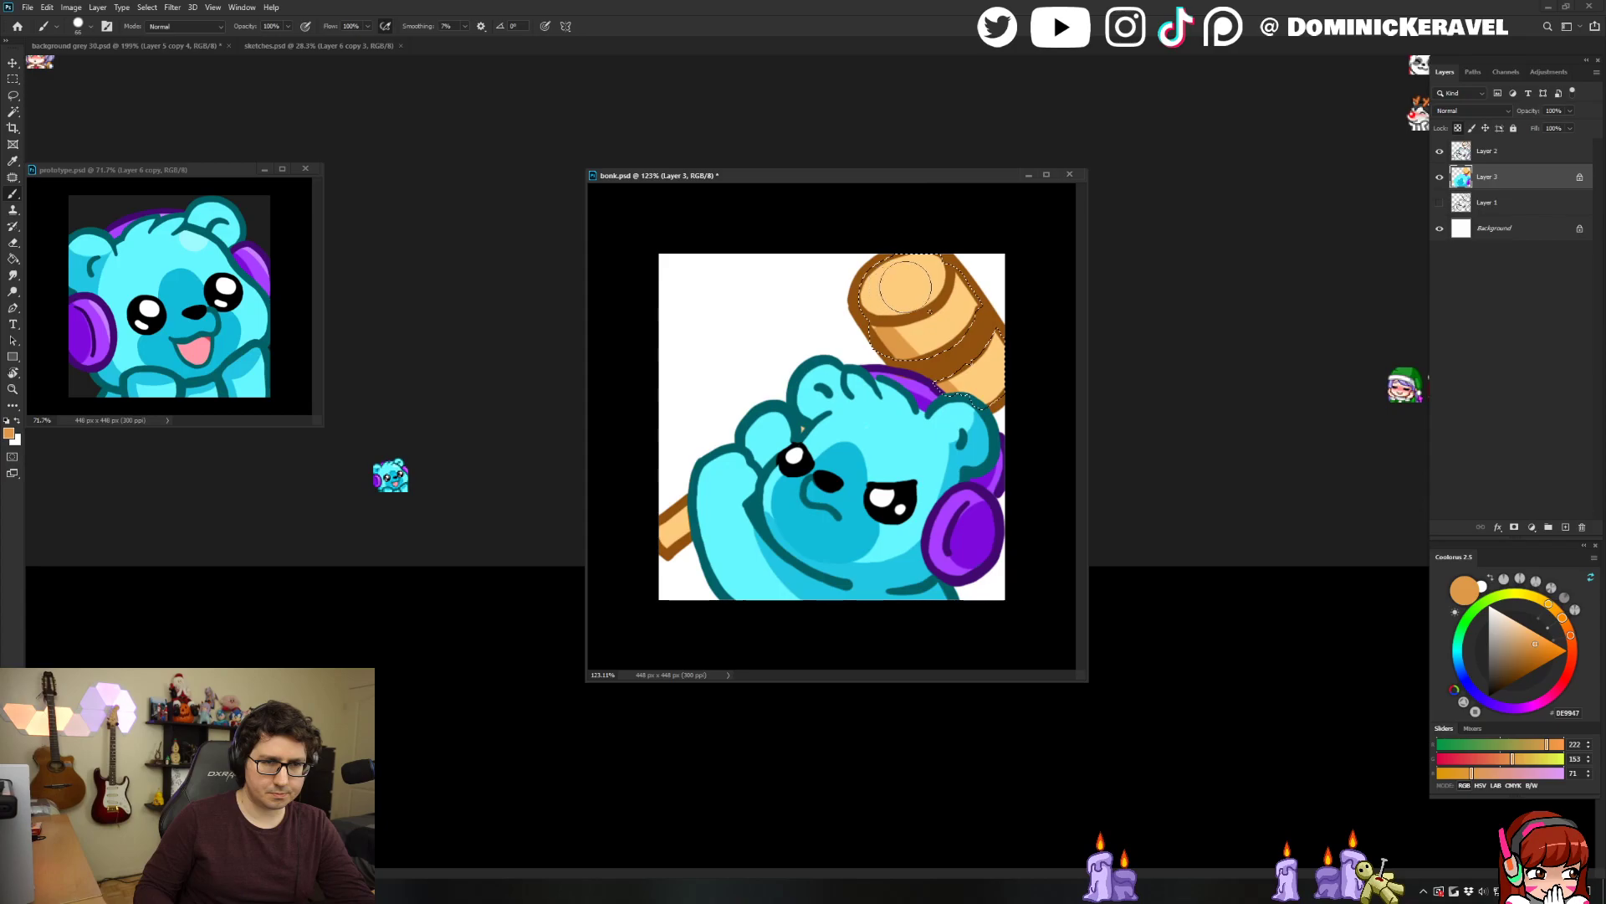
# Paint a pale cream highlight (FFEBCA) on the hammer head's round end face on the colour layer.
pyautogui.click(1516, 620)
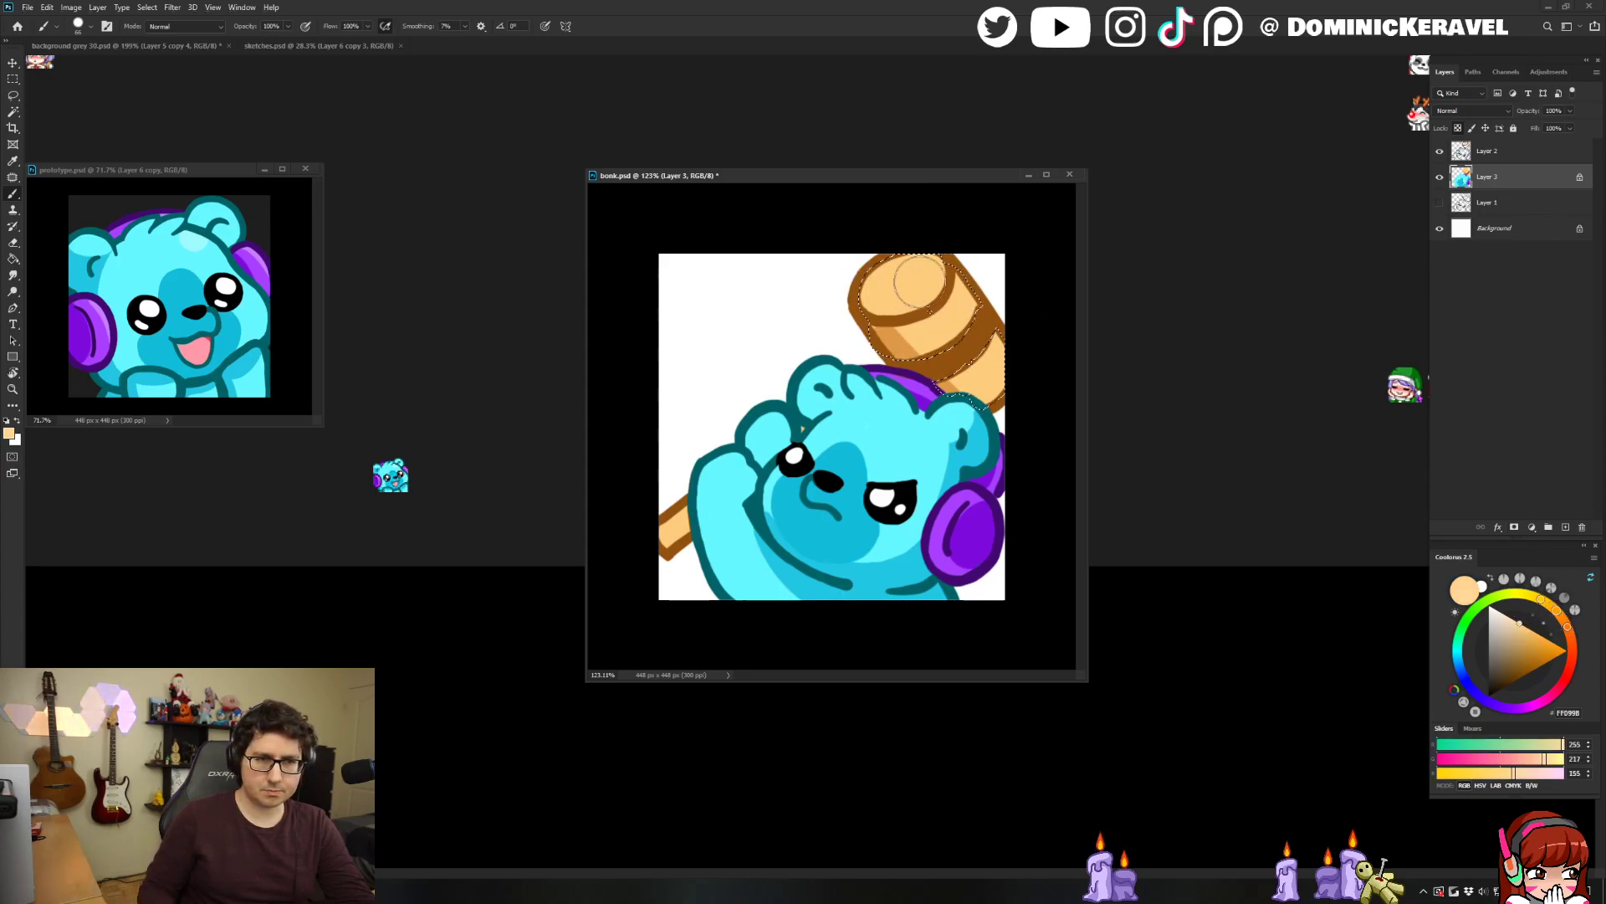
pyautogui.click(1505, 615)
pyautogui.hotkey('ctrl', 'z')
pyautogui.moveTo(919, 263); pyautogui.dragTo(887, 287)
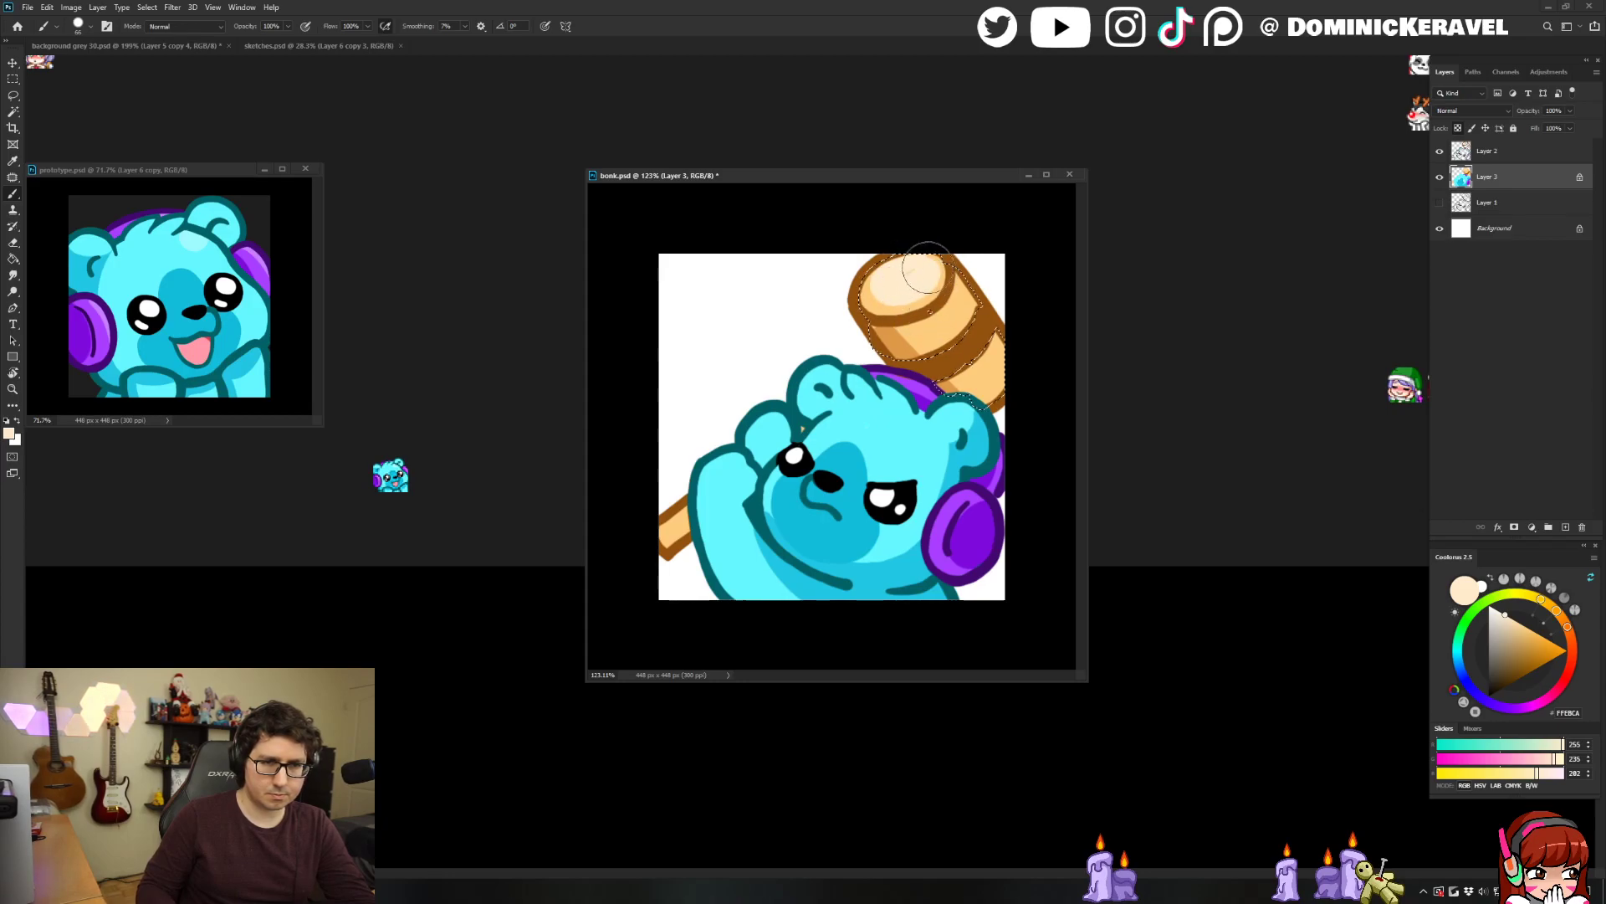
pyautogui.scroll(-5, 947, 373)
pyautogui.press('e')
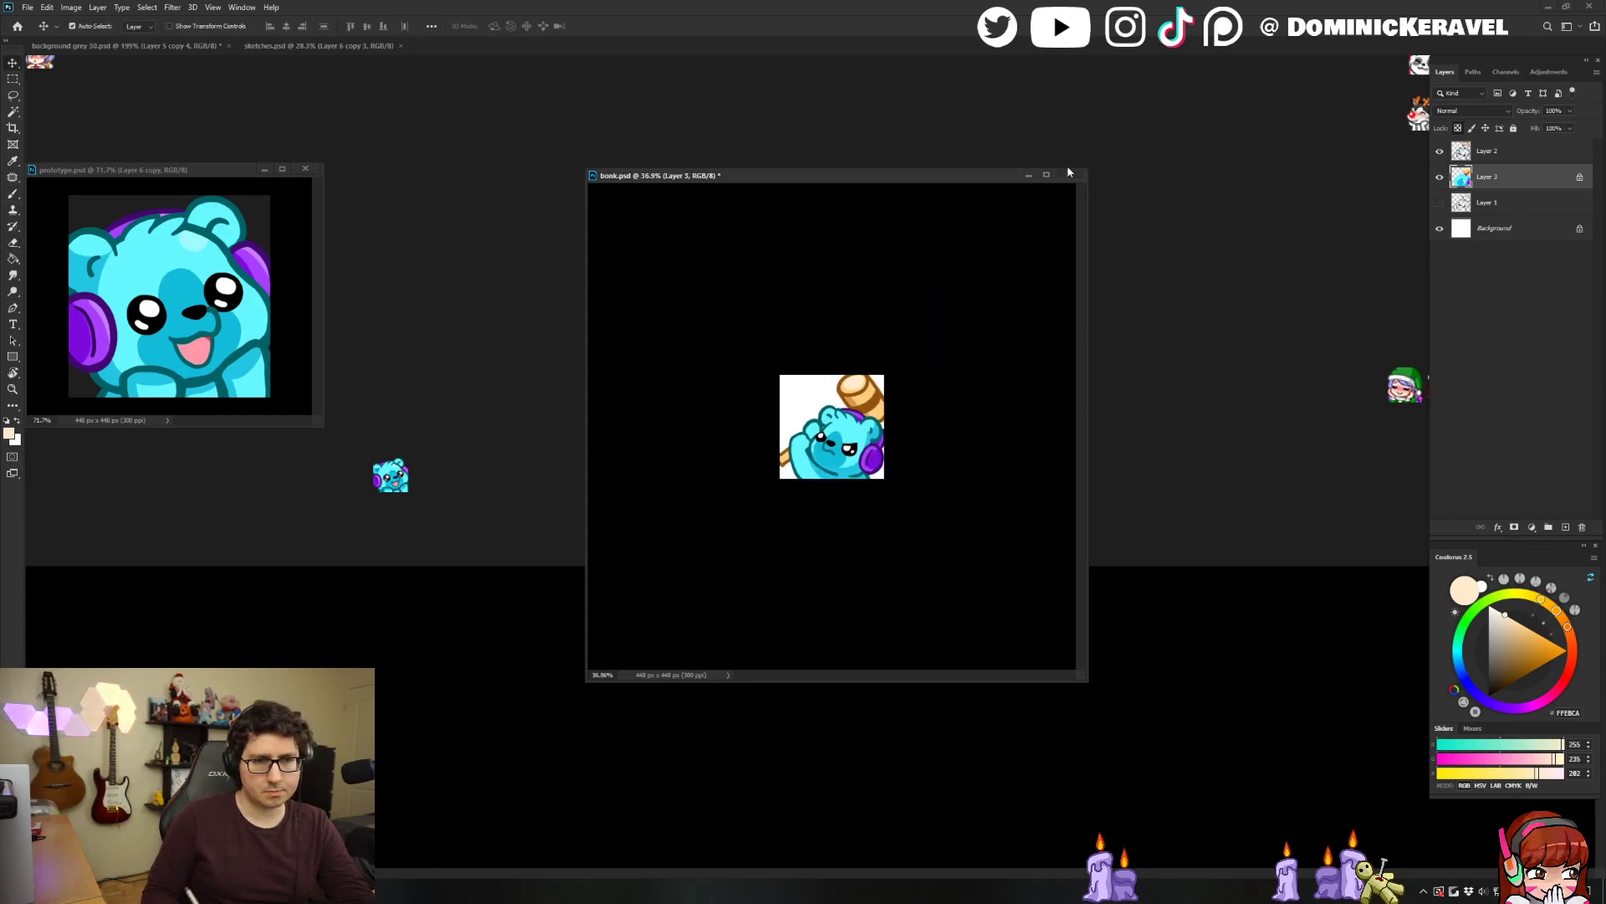
pyautogui.scroll(3, 915, 479)
# Select the side sections of the hammer head with the Magic Wand and brush in more shading with DE9947.
pyautogui.press('b')
pyautogui.scroll(4, 915, 479)
pyautogui.keyDown('alt'); pyautogui.click(924, 315); pyautogui.keyUp('alt')
pyautogui.press('w')
pyautogui.hotkey('alt', 'w')
pyautogui.keyDown('shift'); pyautogui.click(977, 301); pyautogui.keyUp('shift')
pyautogui.keyDown('shift'); pyautogui.click(922, 317); pyautogui.keyUp('shift')
pyautogui.keyDown('shift'); pyautogui.click(985, 375); pyautogui.keyUp('shift')
pyautogui.keyDown('shift'); pyautogui.click(1012, 373); pyautogui.keyUp('shift')
pyautogui.scroll(-3, 1004, 321)
pyautogui.press('b')
pyautogui.moveTo(908, 389)
pyautogui.mouseDown()
pyautogui.moveTo(889, 370)
pyautogui.moveTo(922, 420)
pyautogui.mouseUp()
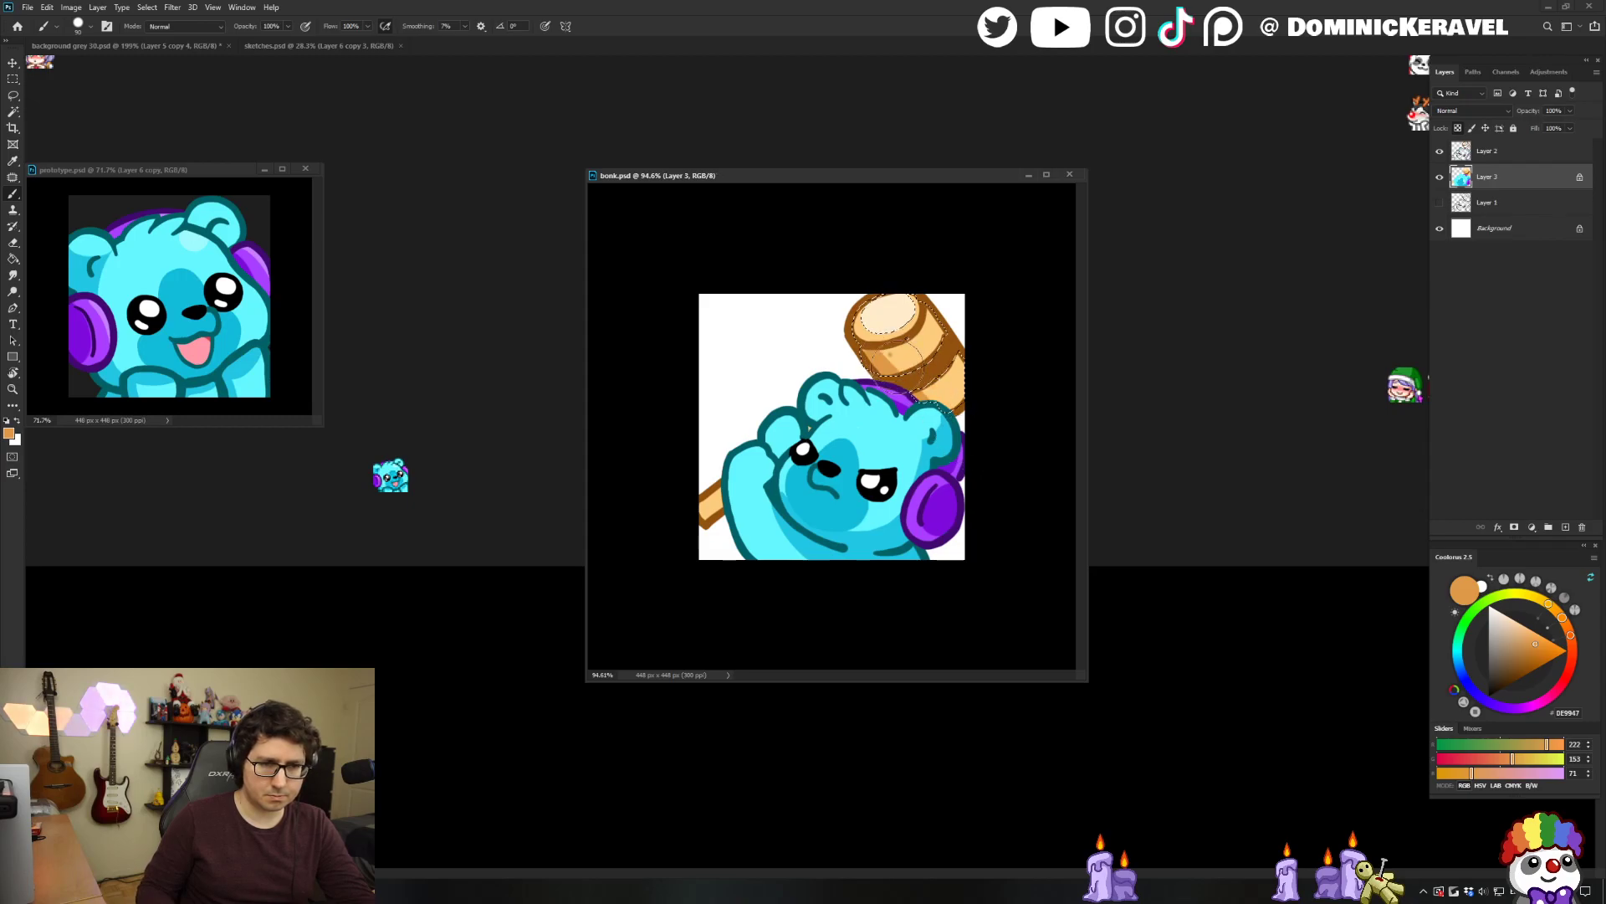
# Deselect, touch up the hammer head's shading on the colour layer, and save the file.
pyautogui.scroll(-7, 855, 402)
pyautogui.scroll(2, 855, 403)
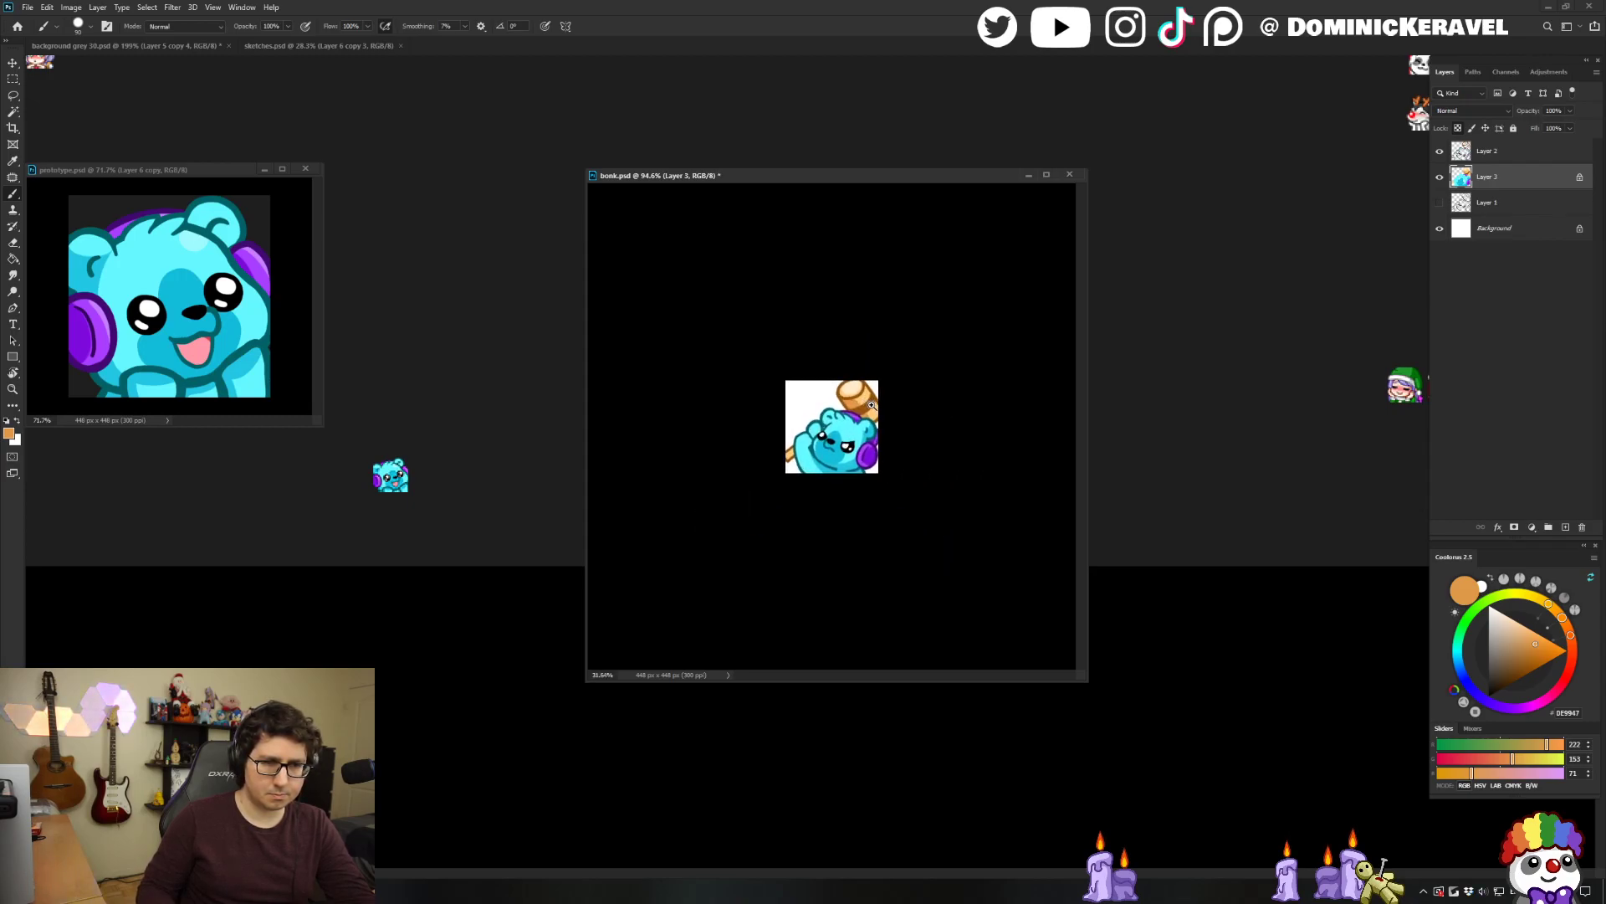
pyautogui.scroll(5, 1028, 333)
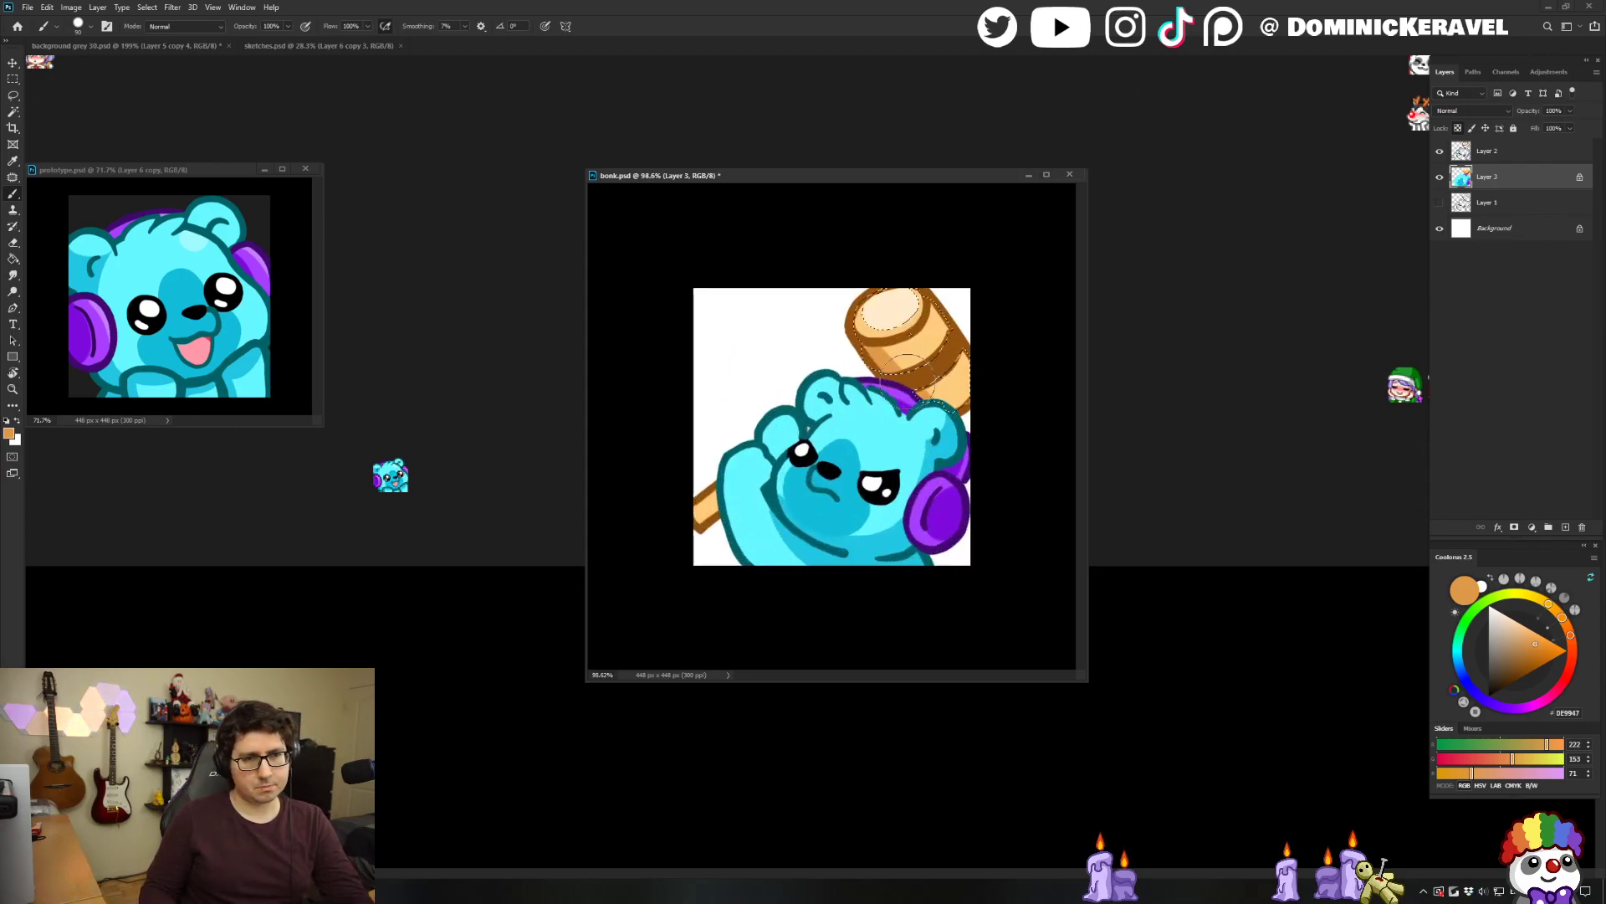
pyautogui.hotkey('ctrl', 'd')
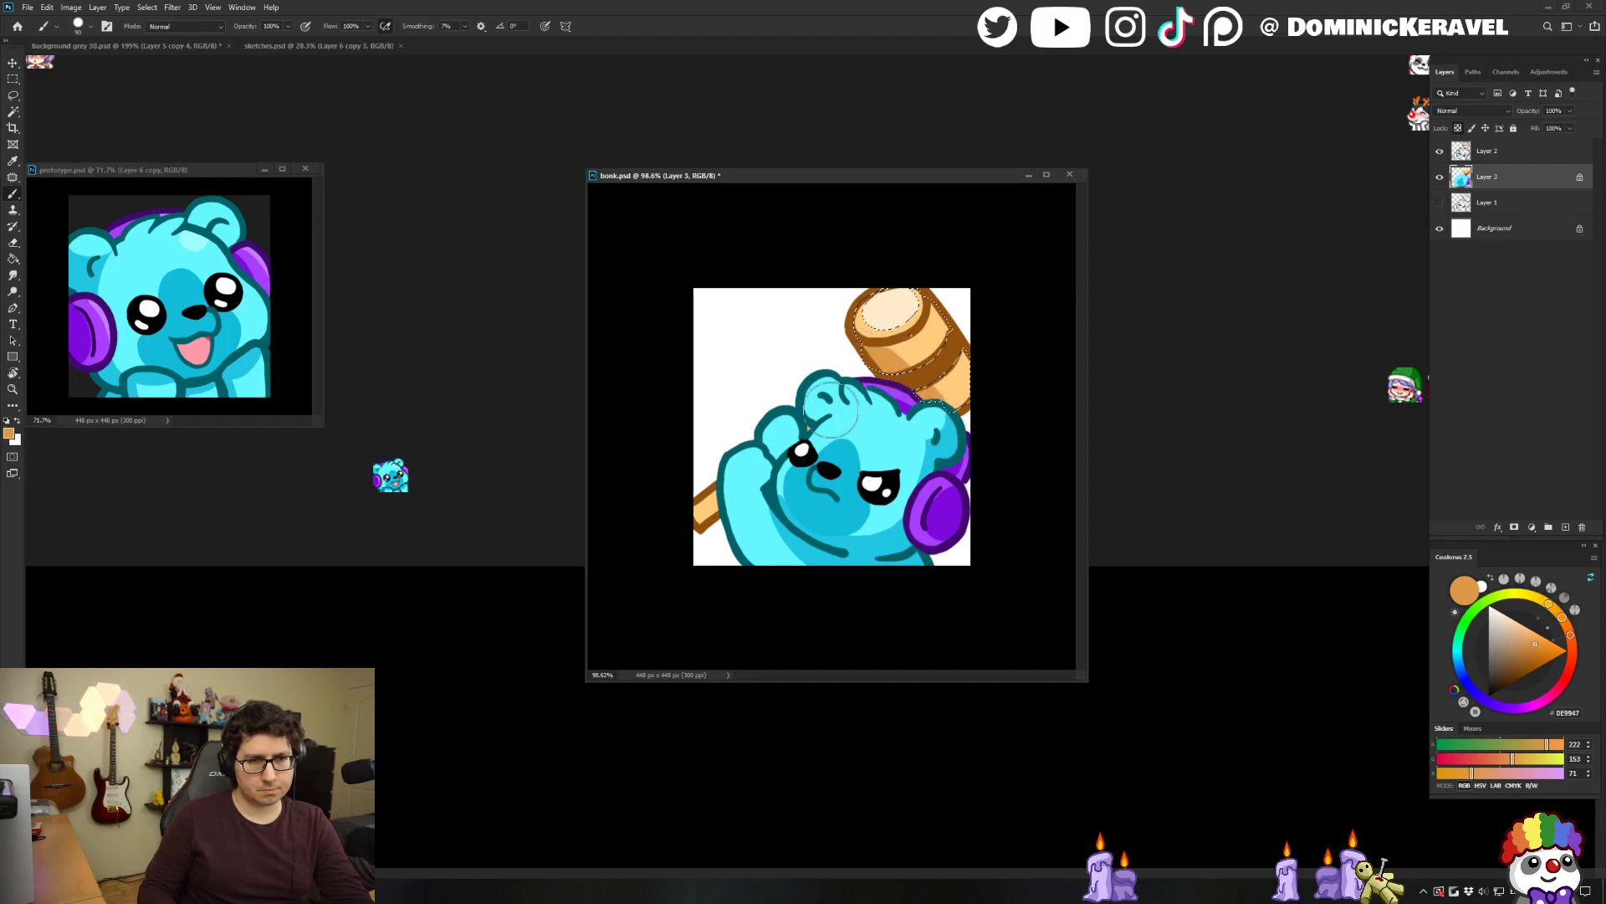
pyautogui.moveTo(924, 344); pyautogui.dragTo(874, 344)
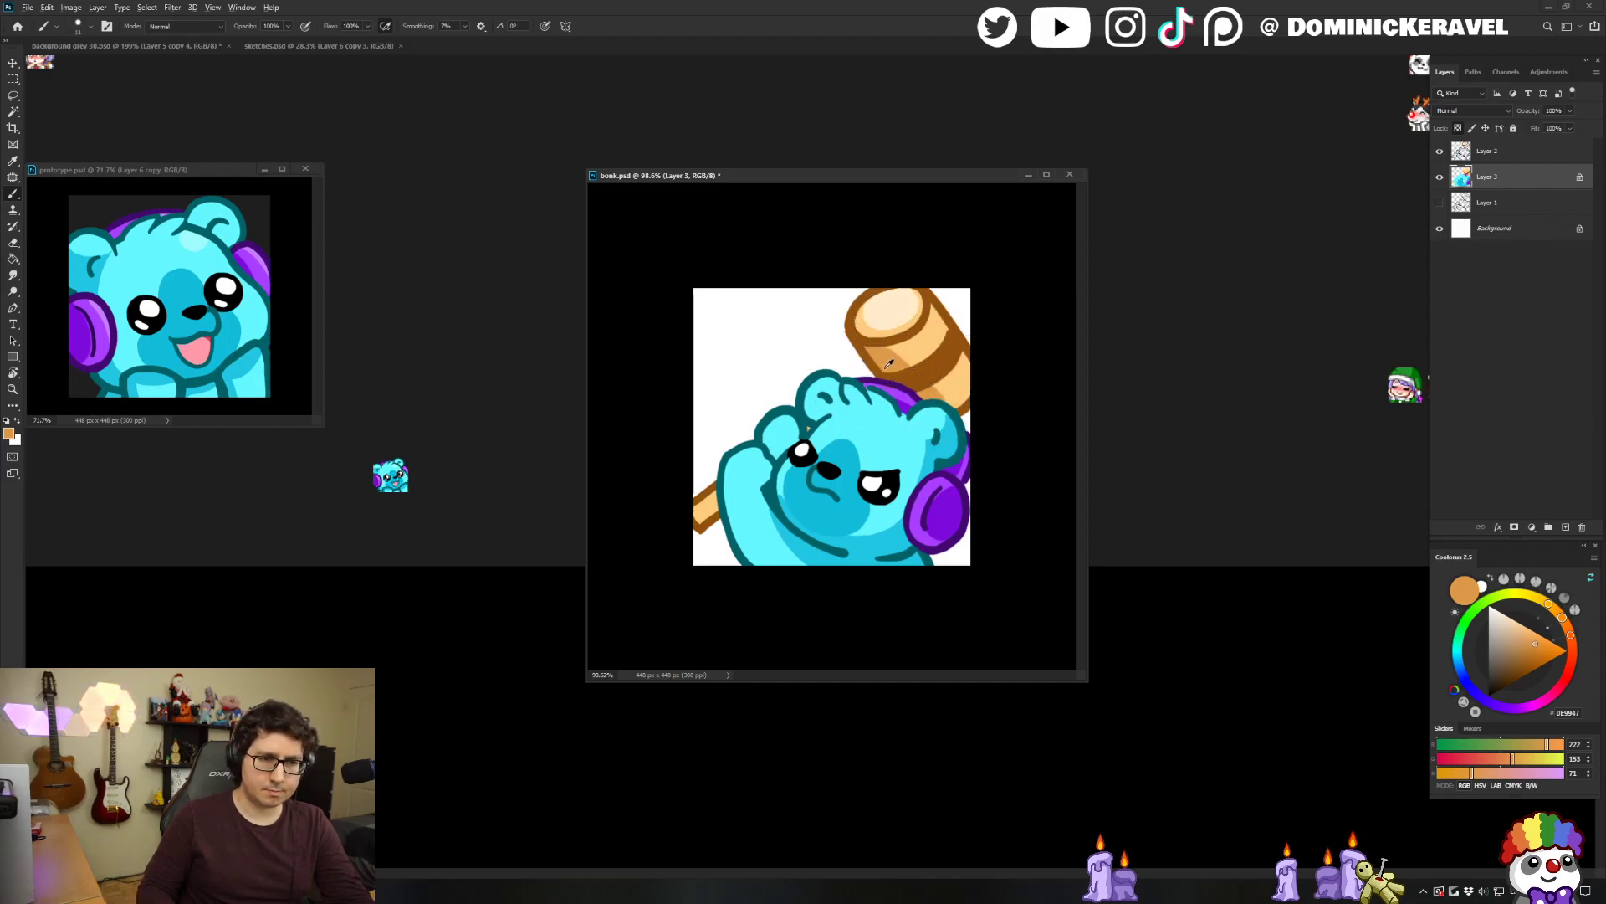
pyautogui.press('e')
pyautogui.hotkey('ctrl', 's')
# Duplicate the line art and colour layers together and try to merge the two copies.
pyautogui.press('v')
pyautogui.keyDown('shift'); pyautogui.click(1474, 151); pyautogui.keyUp('shift')
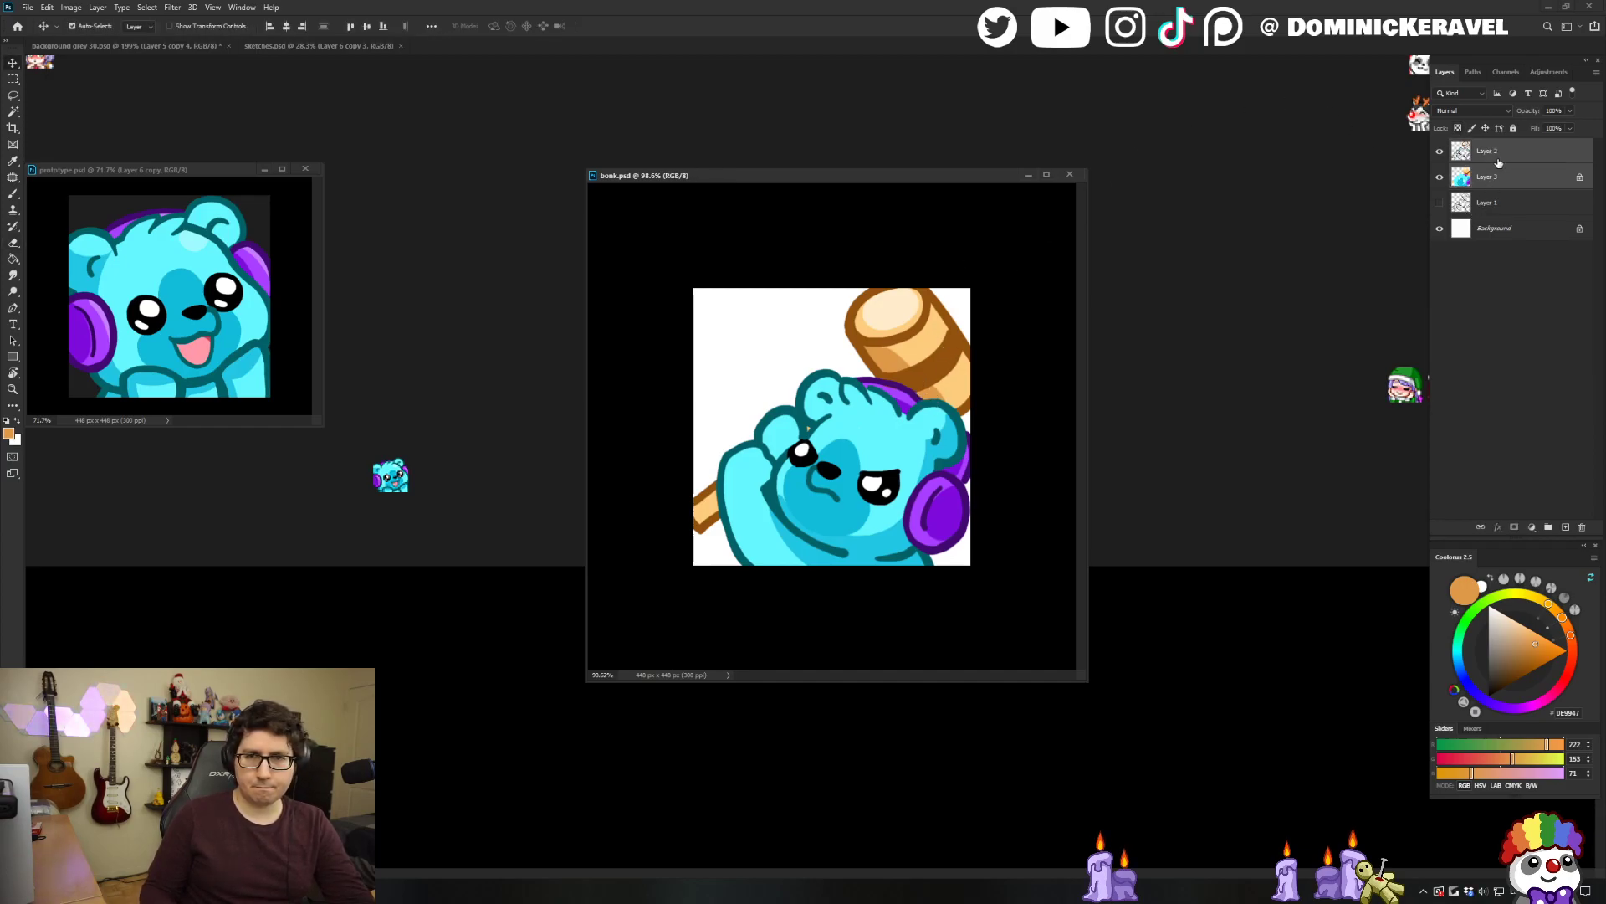
pyautogui.hotkey('ctrl', 'j')
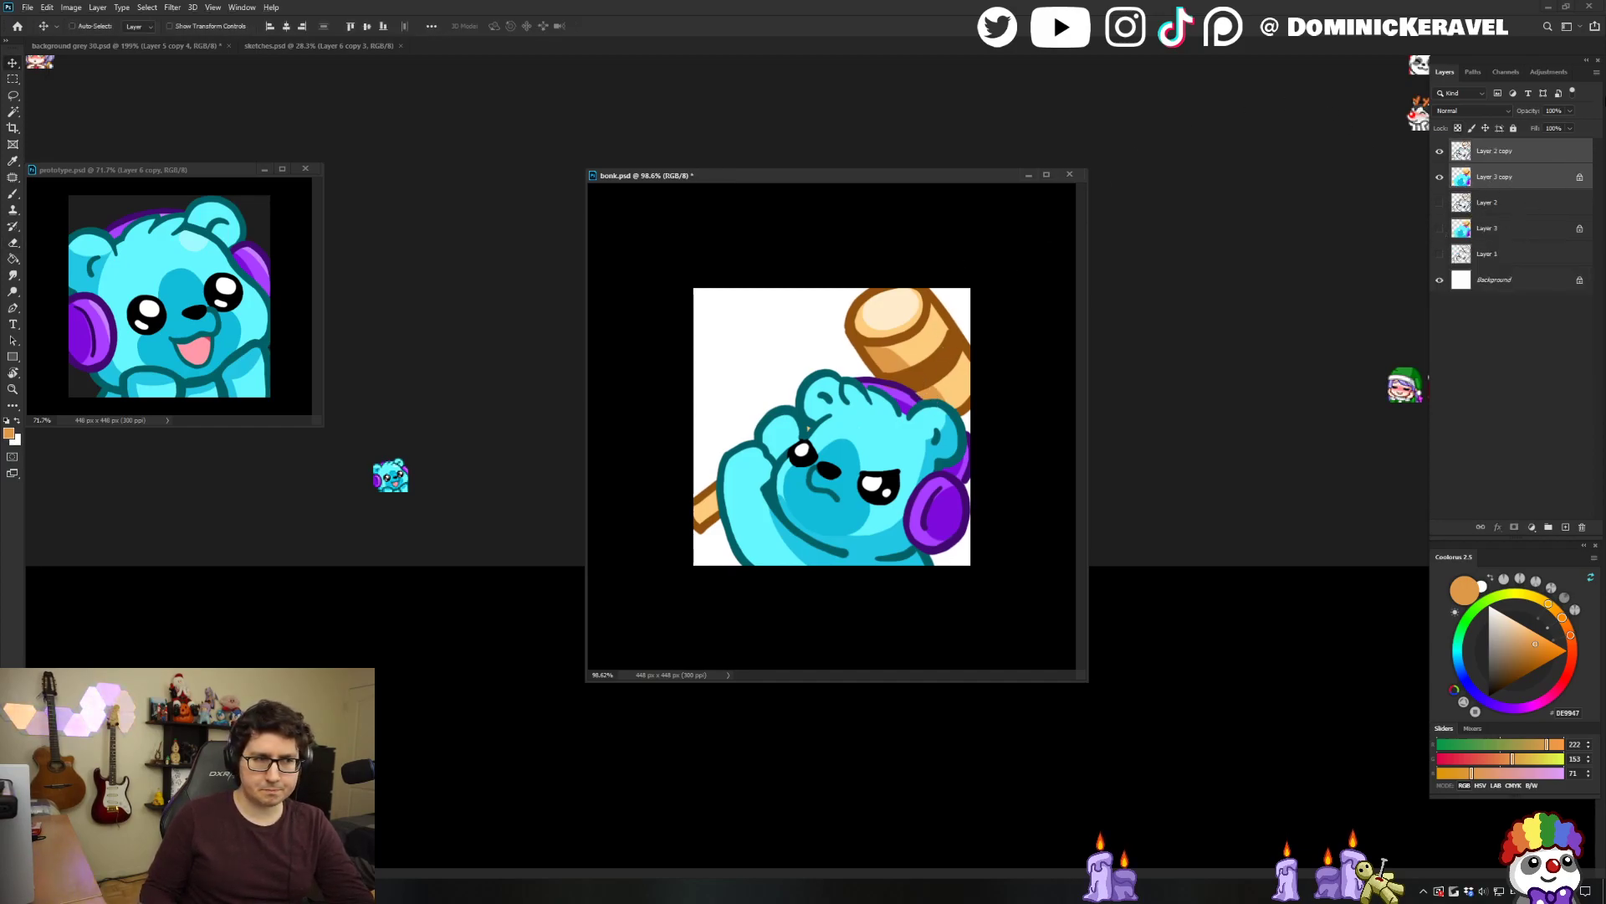
pyautogui.hotkey('ctrl', 'e')
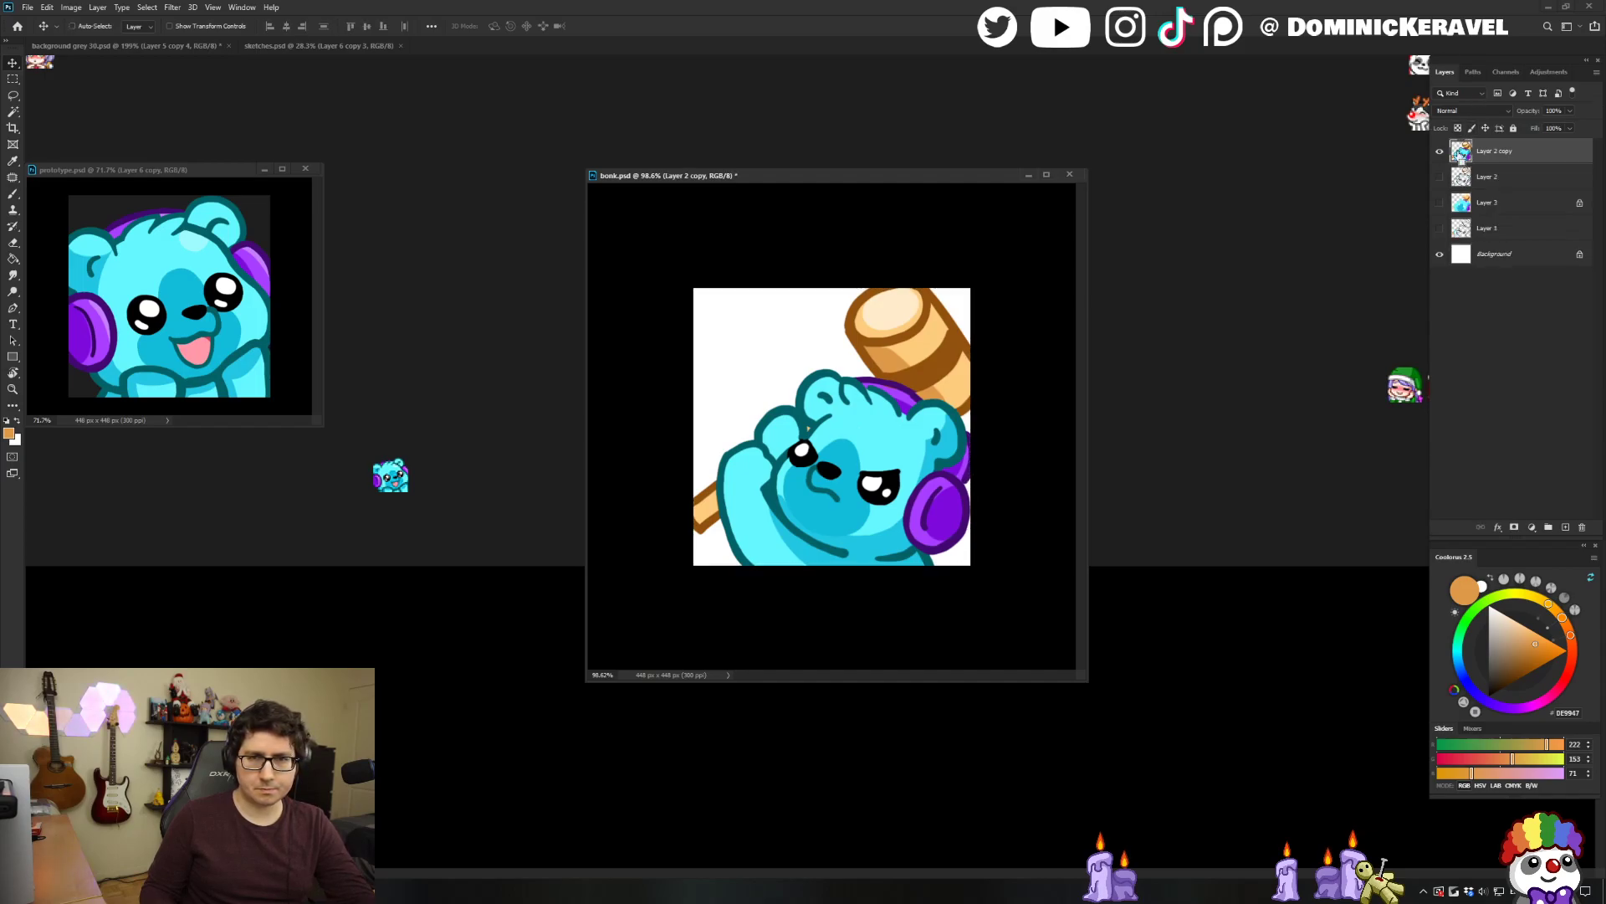
pyautogui.hotkey('ctrl', 'z')
# Paste a merged copy of the artwork on a new layer, hide the duplicated layers, and save the file.
pyautogui.moveTo(1441, 176); pyautogui.dragTo(1438, 153)
pyautogui.hotkey('ctrl', 'v')
pyautogui.hotkey('ctrl', 's')
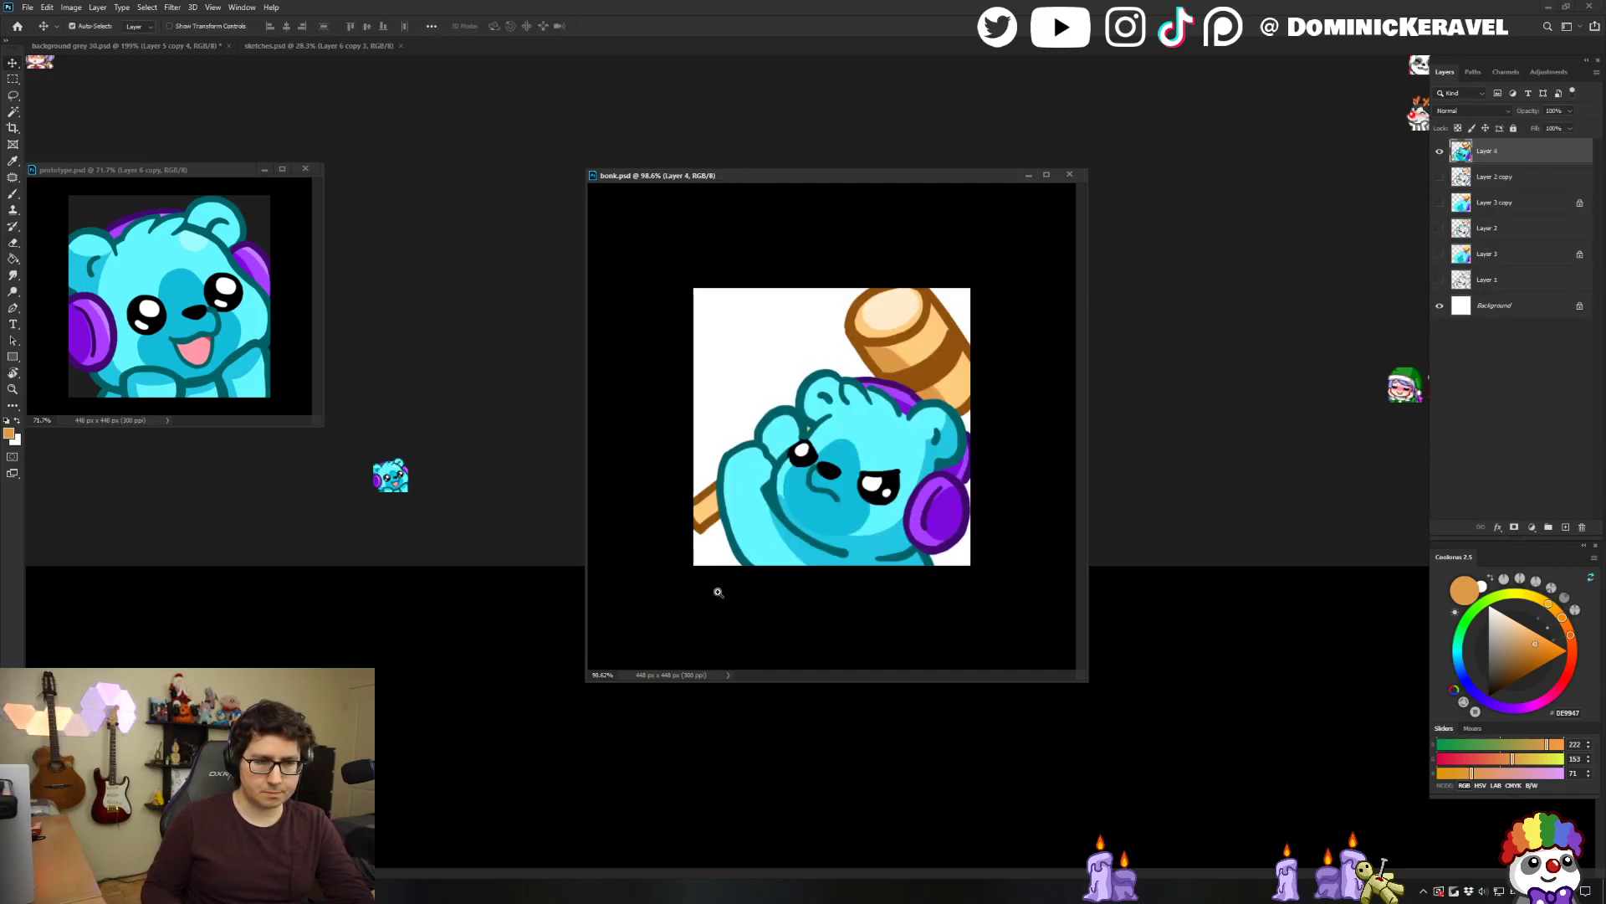
# Flip the canvas horizontally and rotate the view so the hammer's handle stands nearly upright.
pyautogui.moveTo(791, 574); pyautogui.dragTo(744, 574)
pyautogui.press('r')
pyautogui.moveTo(1000, 201); pyautogui.dragTo(1021, 494)
pyautogui.moveTo(889, 474); pyautogui.dragTo(937, 472)
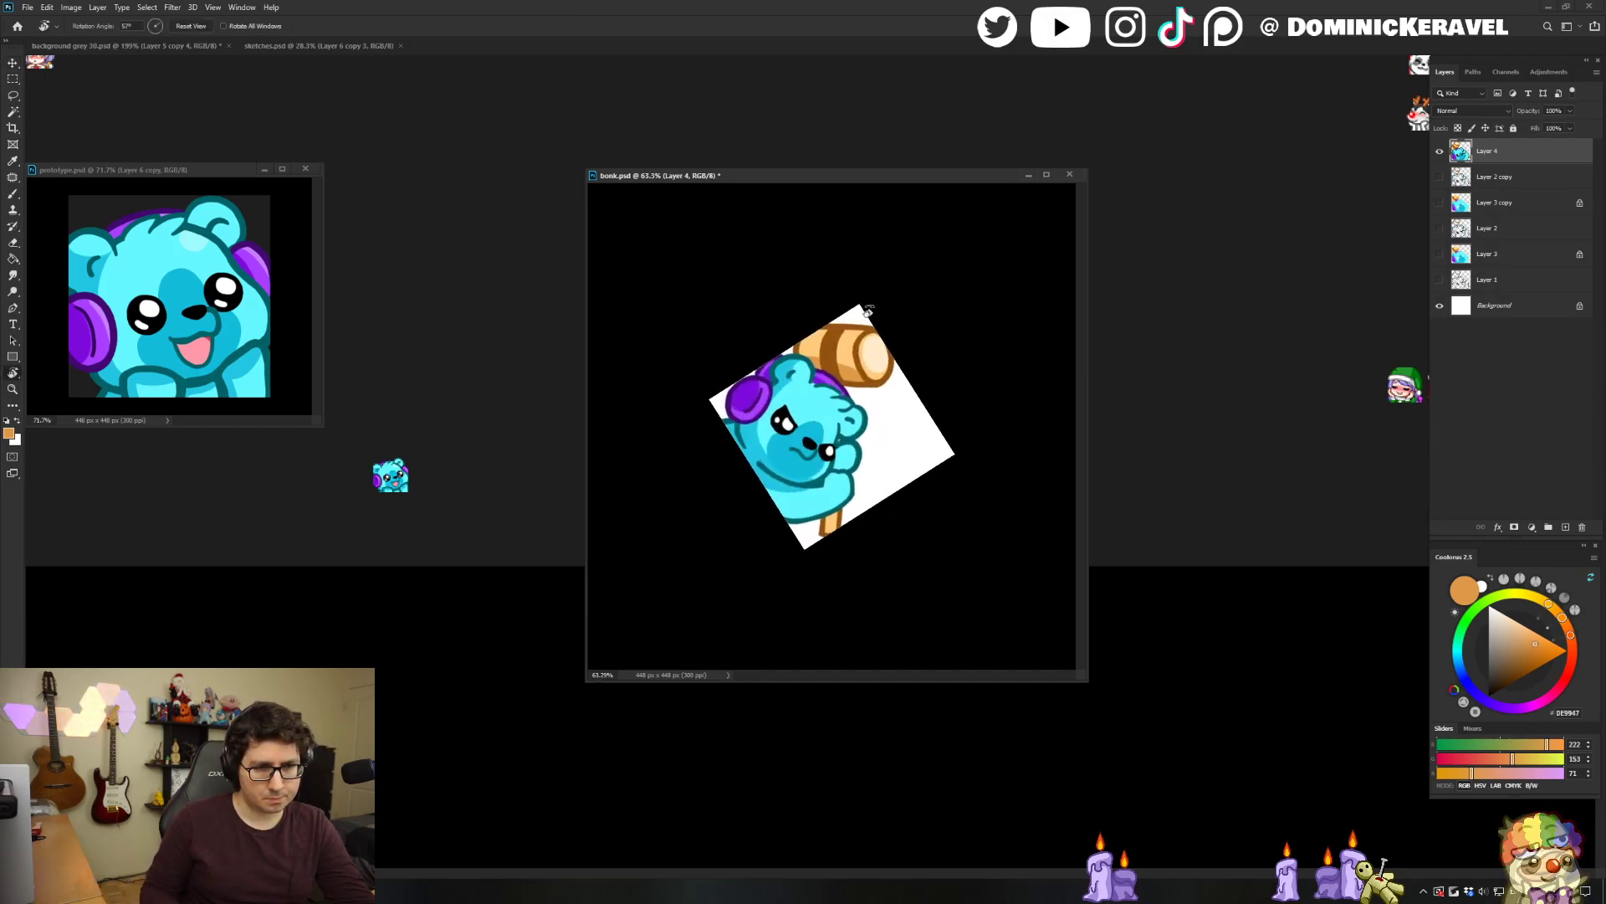
# Isolate the upper paw and then the lower paw with the Lasso on the merged layer and adjust them slightly.
pyautogui.press('l')
pyautogui.moveTo(853, 427); pyautogui.dragTo(872, 427)
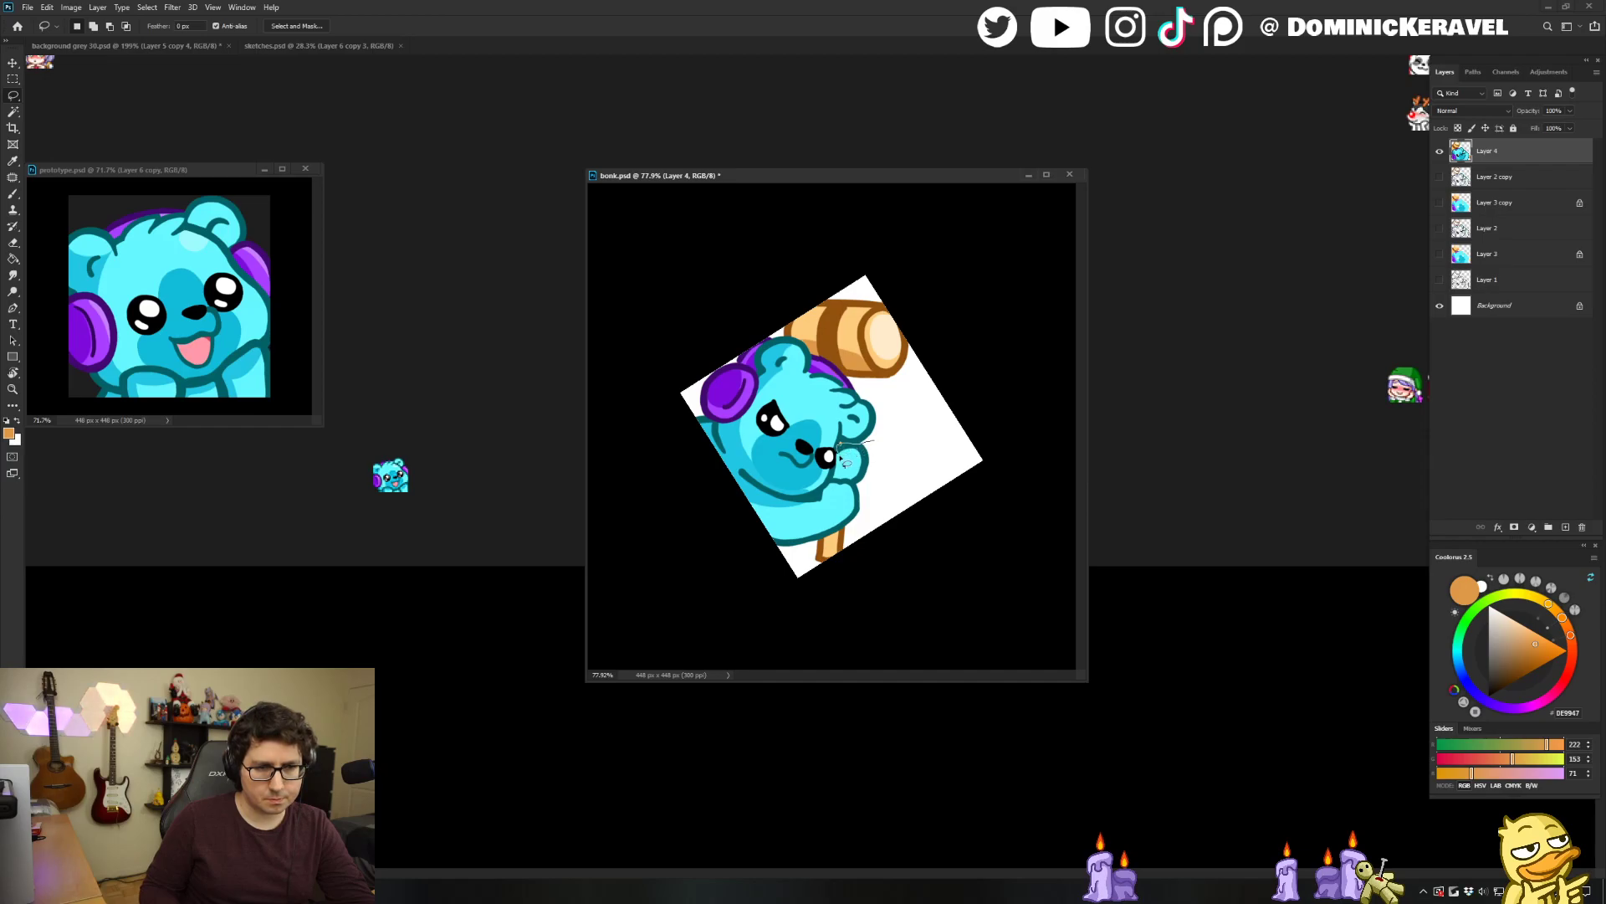
pyautogui.moveTo(866, 462); pyautogui.dragTo(865, 464)
pyautogui.hotkey('ctrl', 'd')
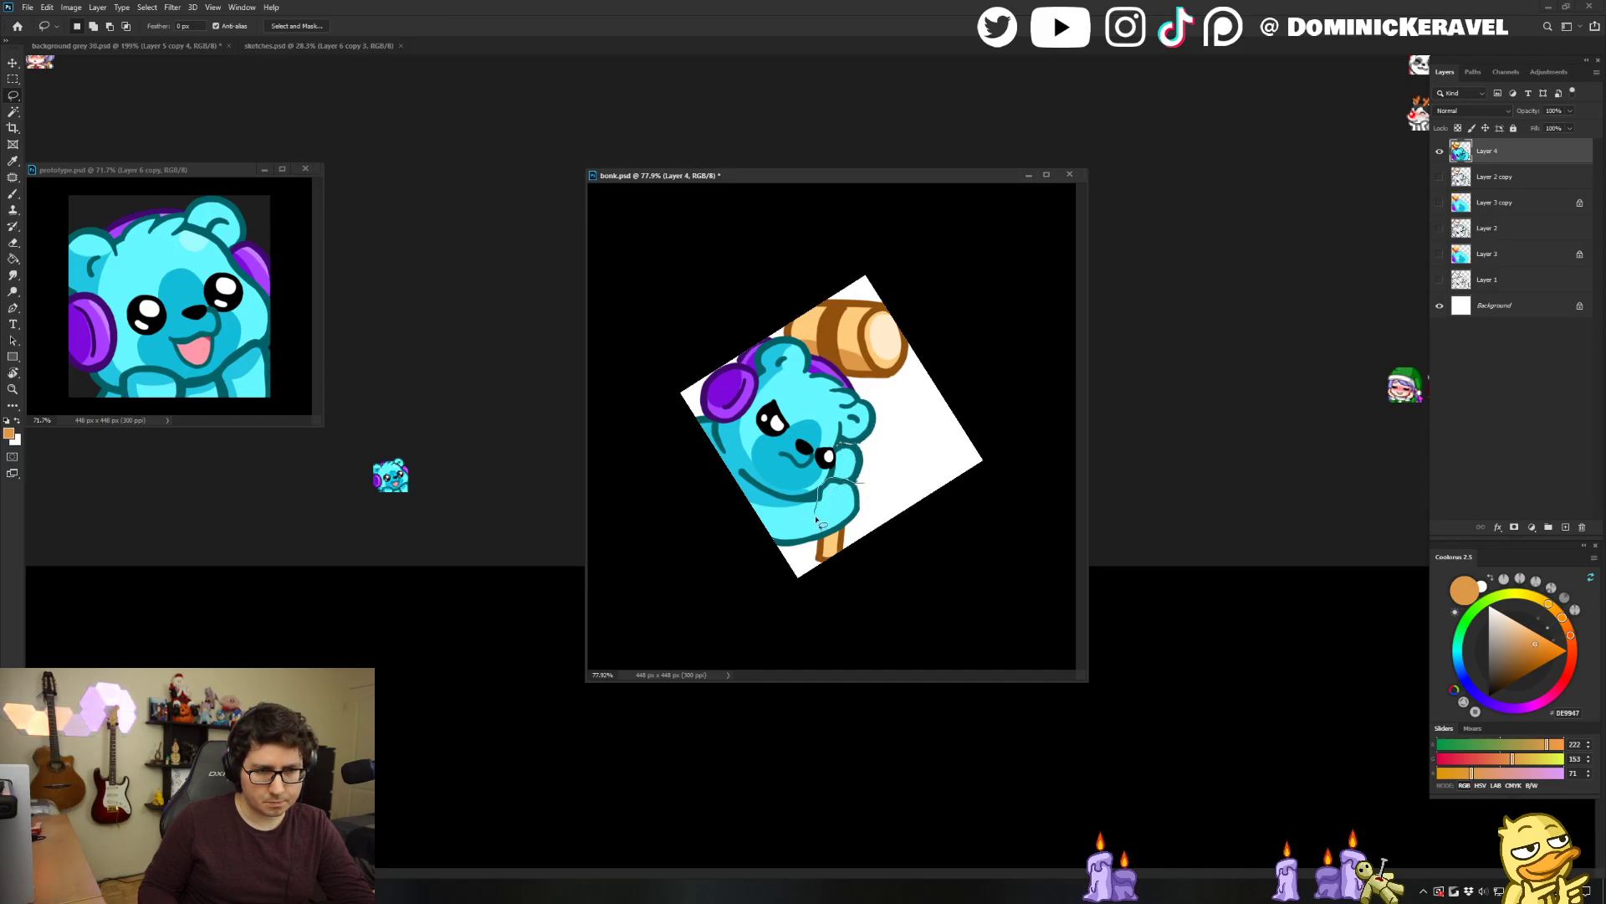
pyautogui.moveTo(840, 530)
pyautogui.mouseDown()
pyautogui.moveTo(867, 487)
pyautogui.moveTo(852, 502)
pyautogui.mouseUp()
pyautogui.hotkey('ctrl', 'd')
# Select the hammer handle's end below the lower paw with the Magic Wand and rotate it by -4.26 degrees.
pyautogui.press('w')
pyautogui.click(832, 548)
pyautogui.hotkey('ctrl', 'shift', 't')
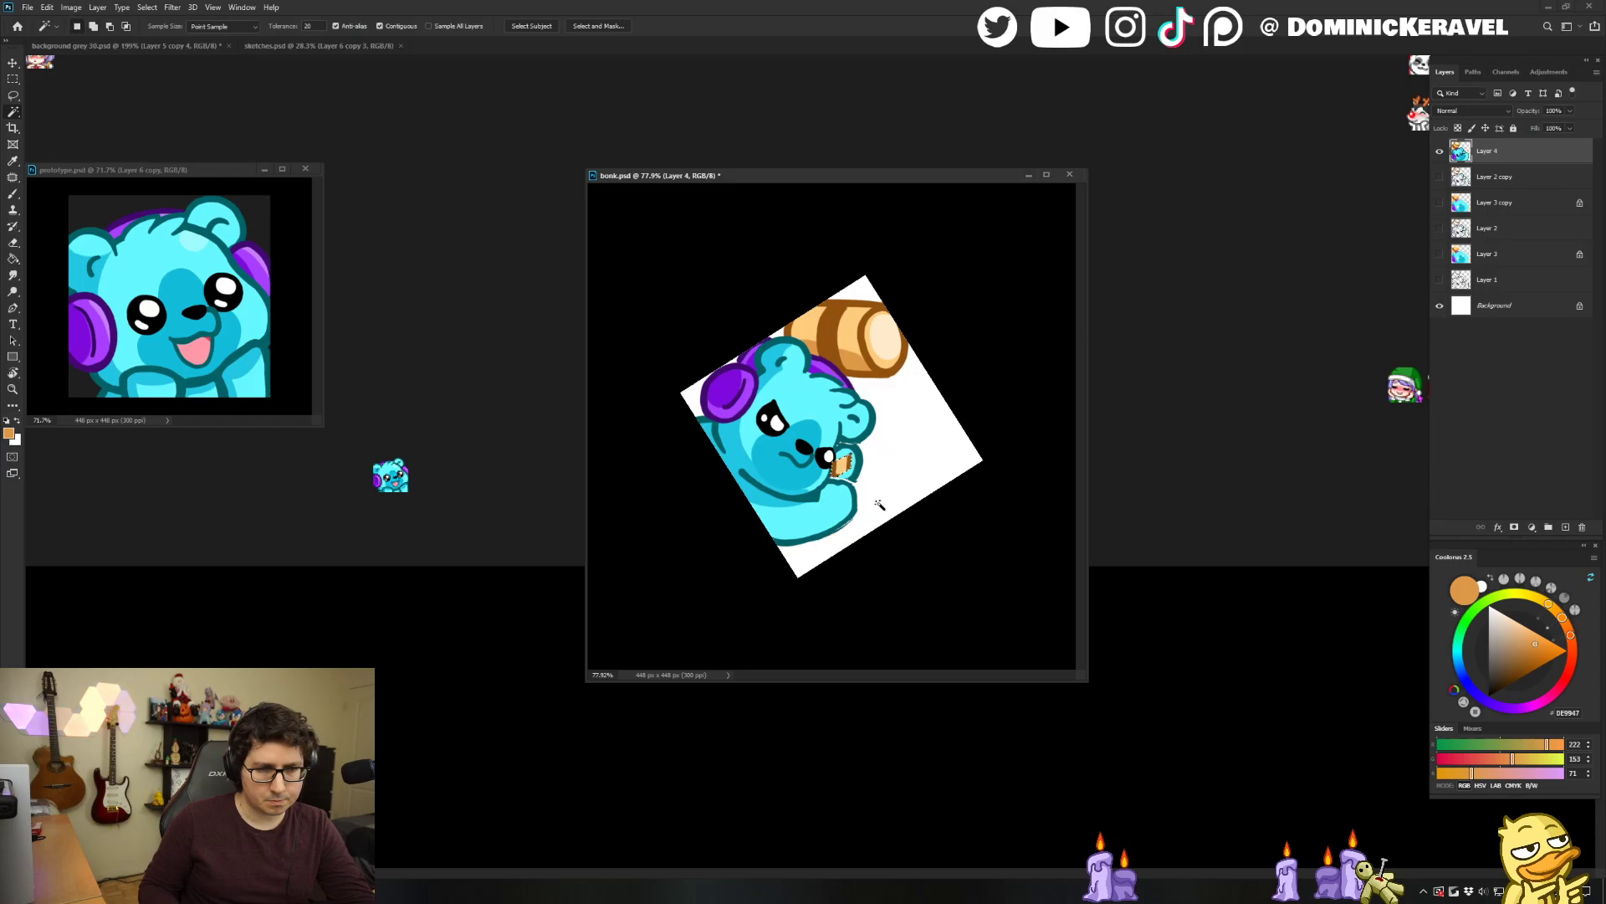
pyautogui.hotkey('ctrl', 'z')
pyautogui.moveTo(876, 498); pyautogui.dragTo(879, 499)
pyautogui.press('Right')
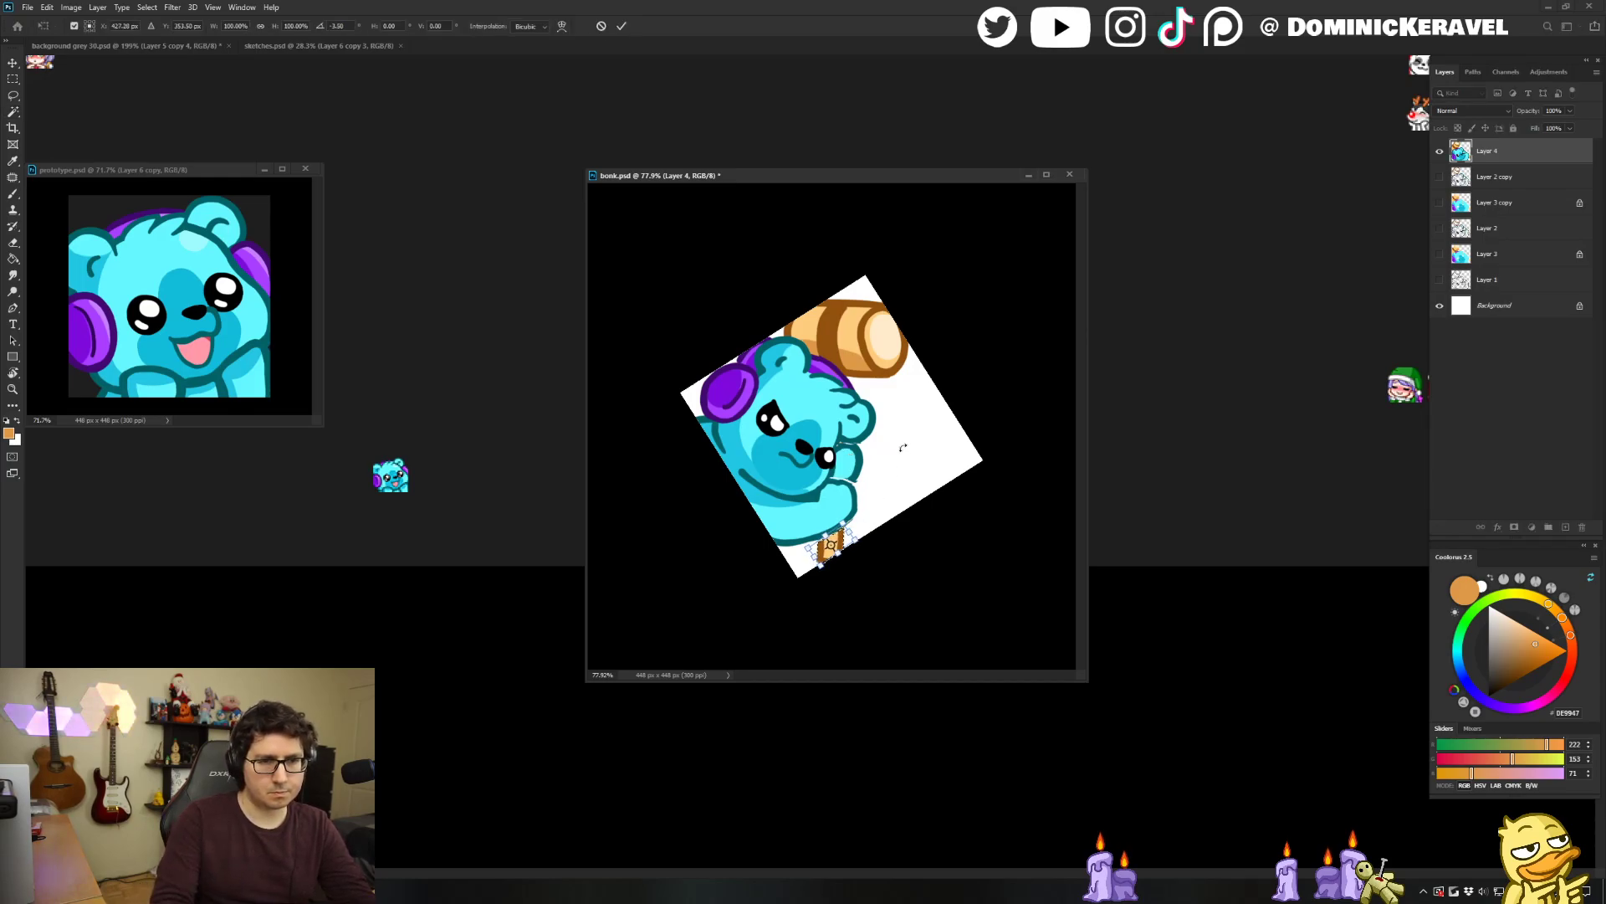
pyautogui.press('Left')
pyautogui.hotkey('ctrl', 'z')
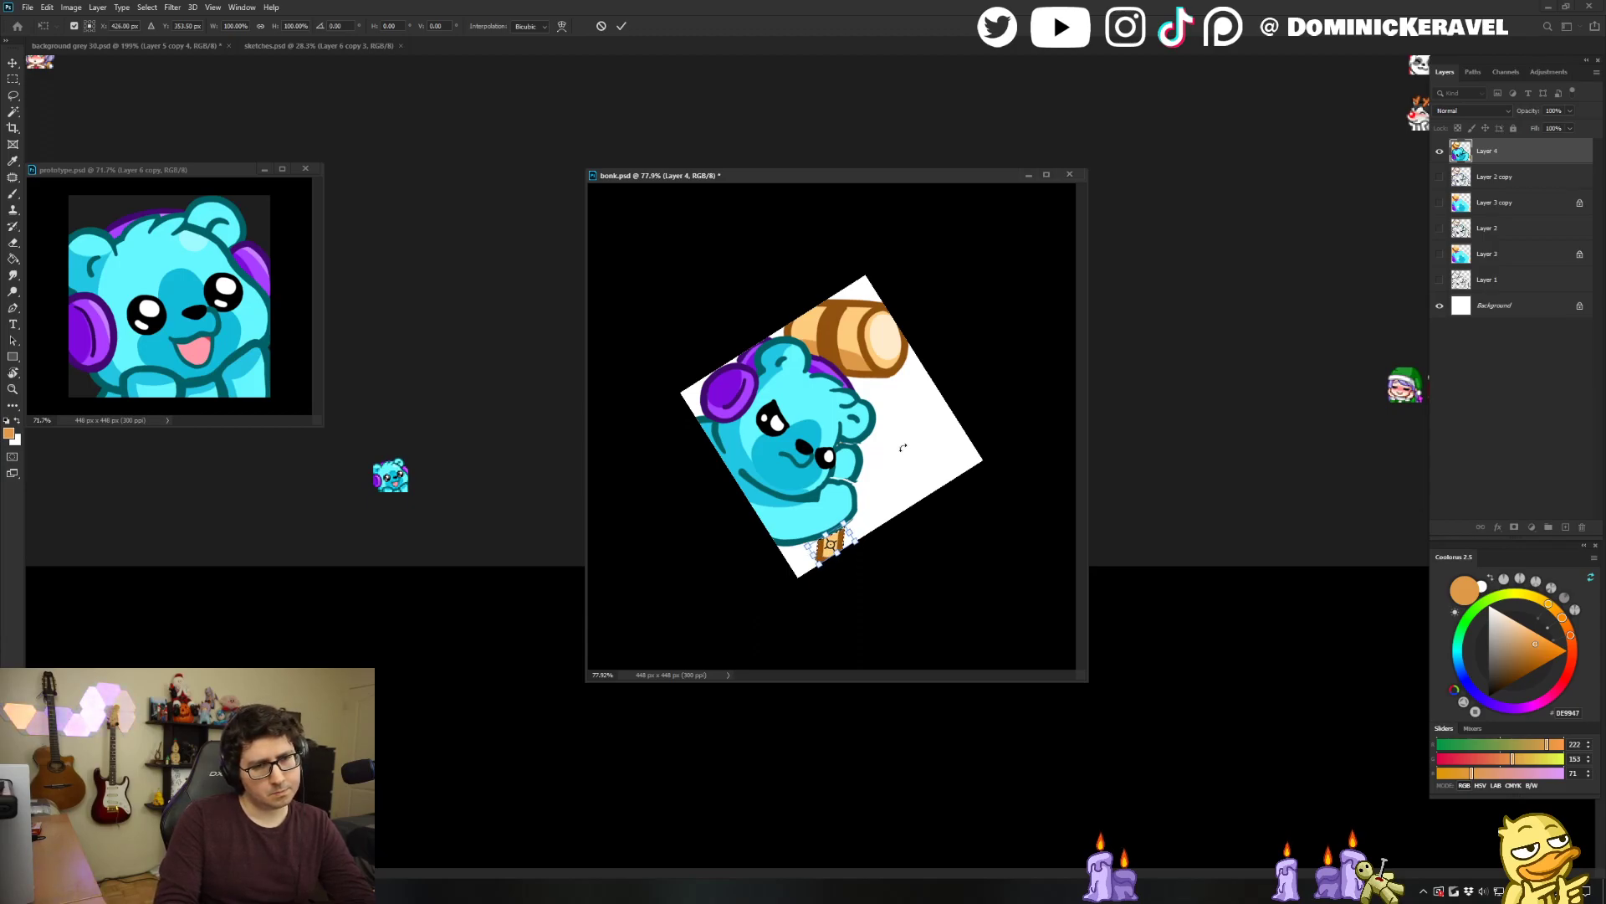
pyautogui.moveTo(885, 549); pyautogui.dragTo(898, 538)
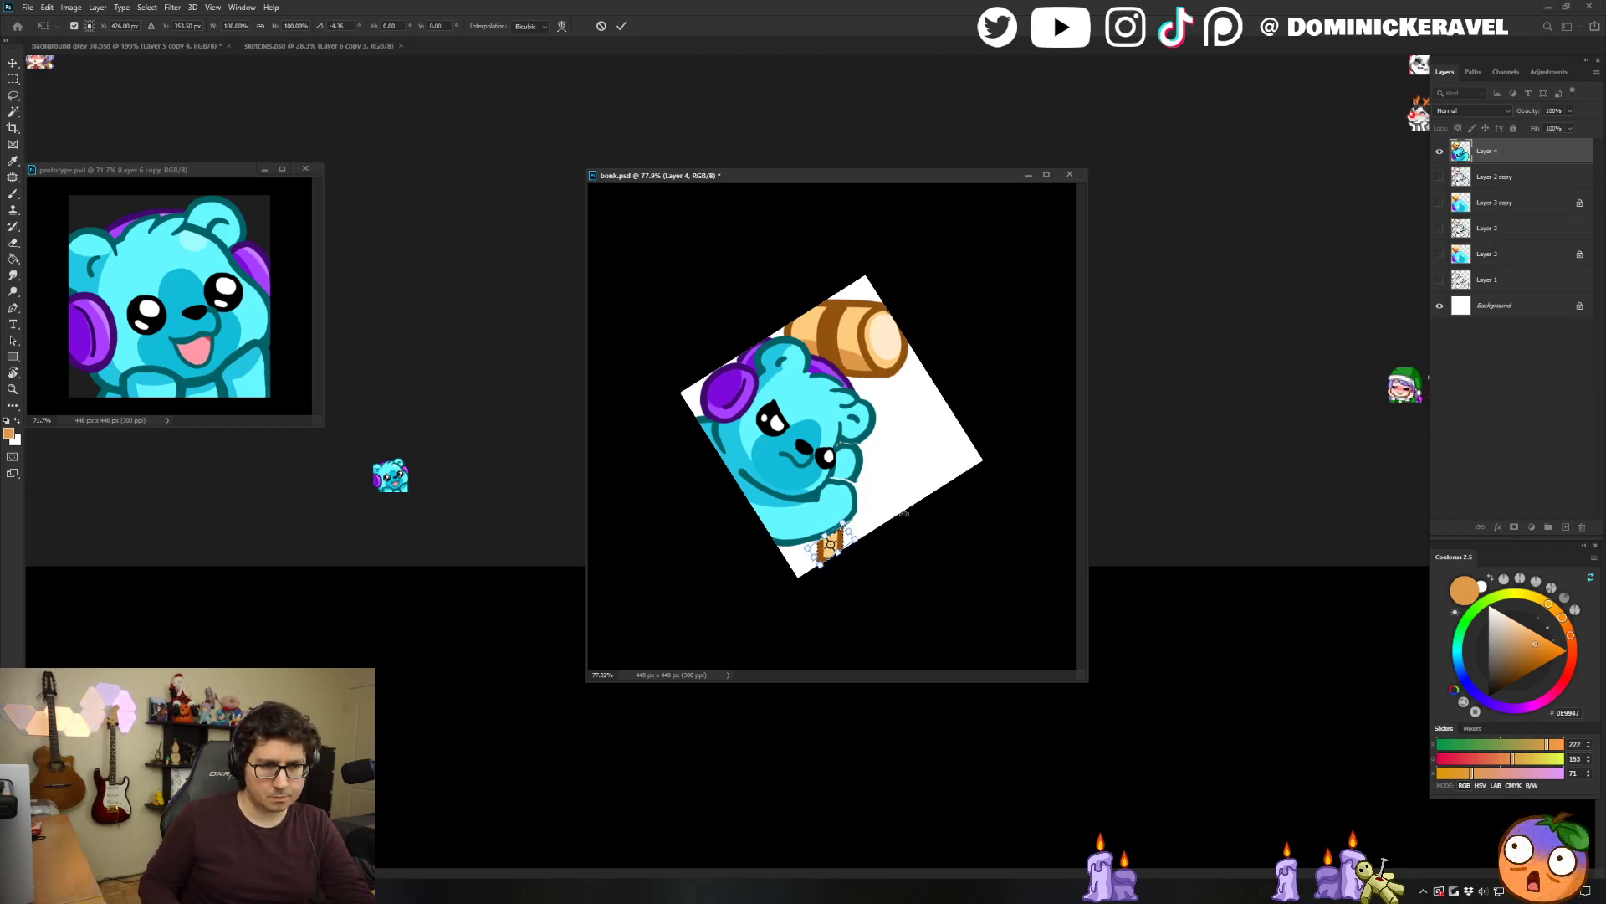
pyautogui.press('Return')
# Rework the upper paw's outer outline in dark teal (026266) on the merged layer and erase the excess.
pyautogui.press('b')
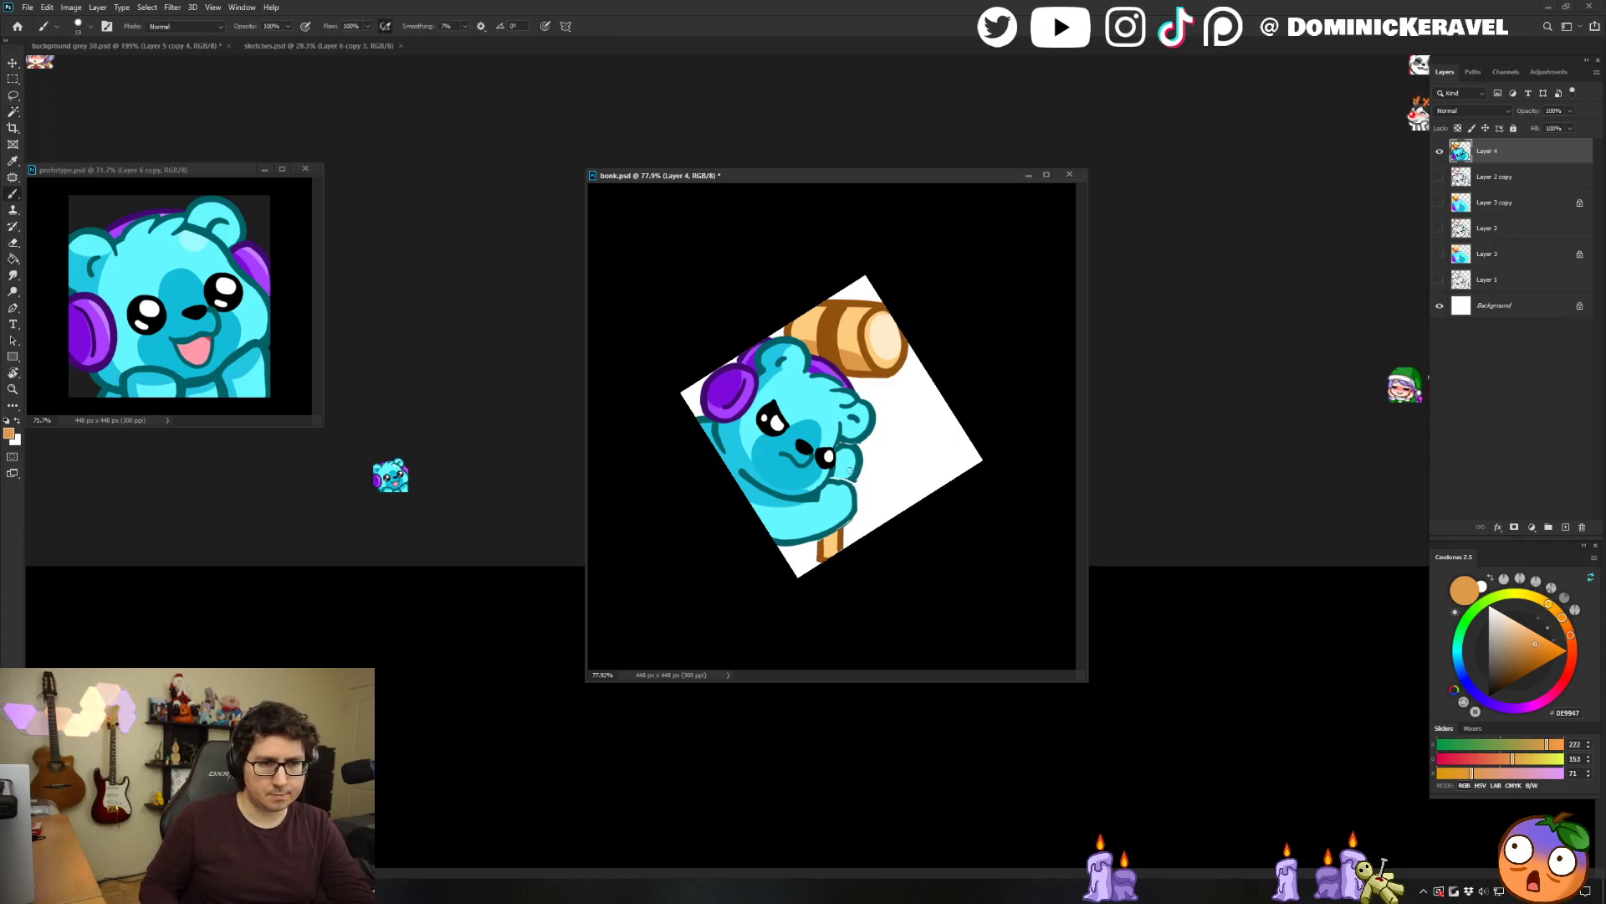
pyautogui.keyDown('alt'); pyautogui.click(856, 451); pyautogui.keyUp('alt')
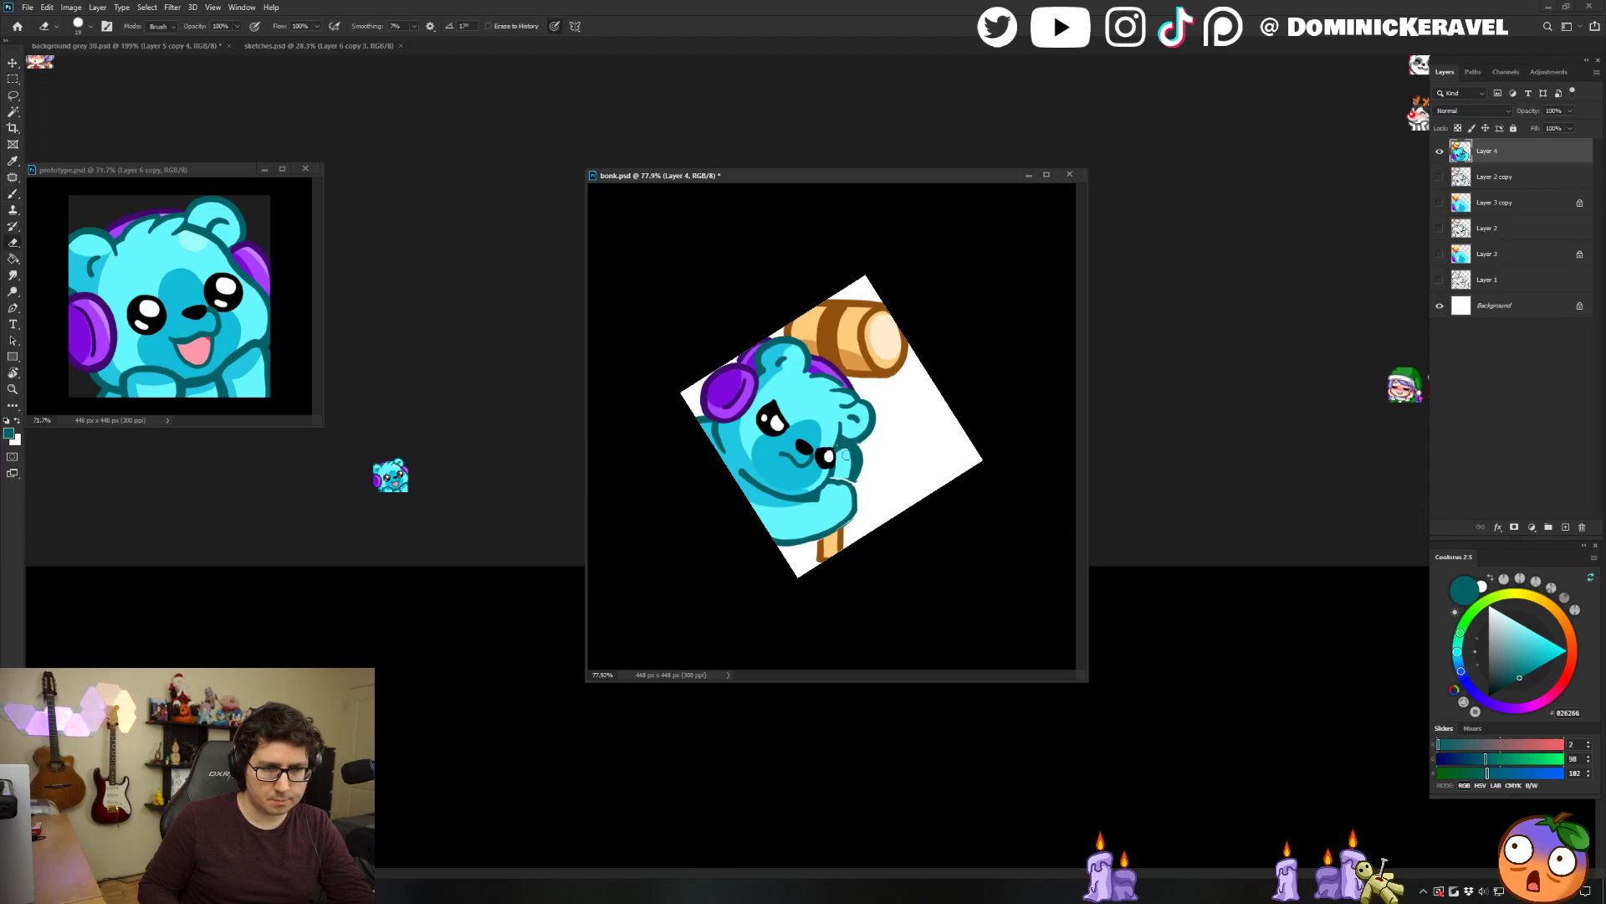
pyautogui.keyDown('alt'); pyautogui.click(845, 451); pyautogui.keyUp('alt')
pyautogui.keyDown('alt'); pyautogui.click(840, 455); pyautogui.keyUp('alt')
pyautogui.press('e')
pyautogui.press('b')
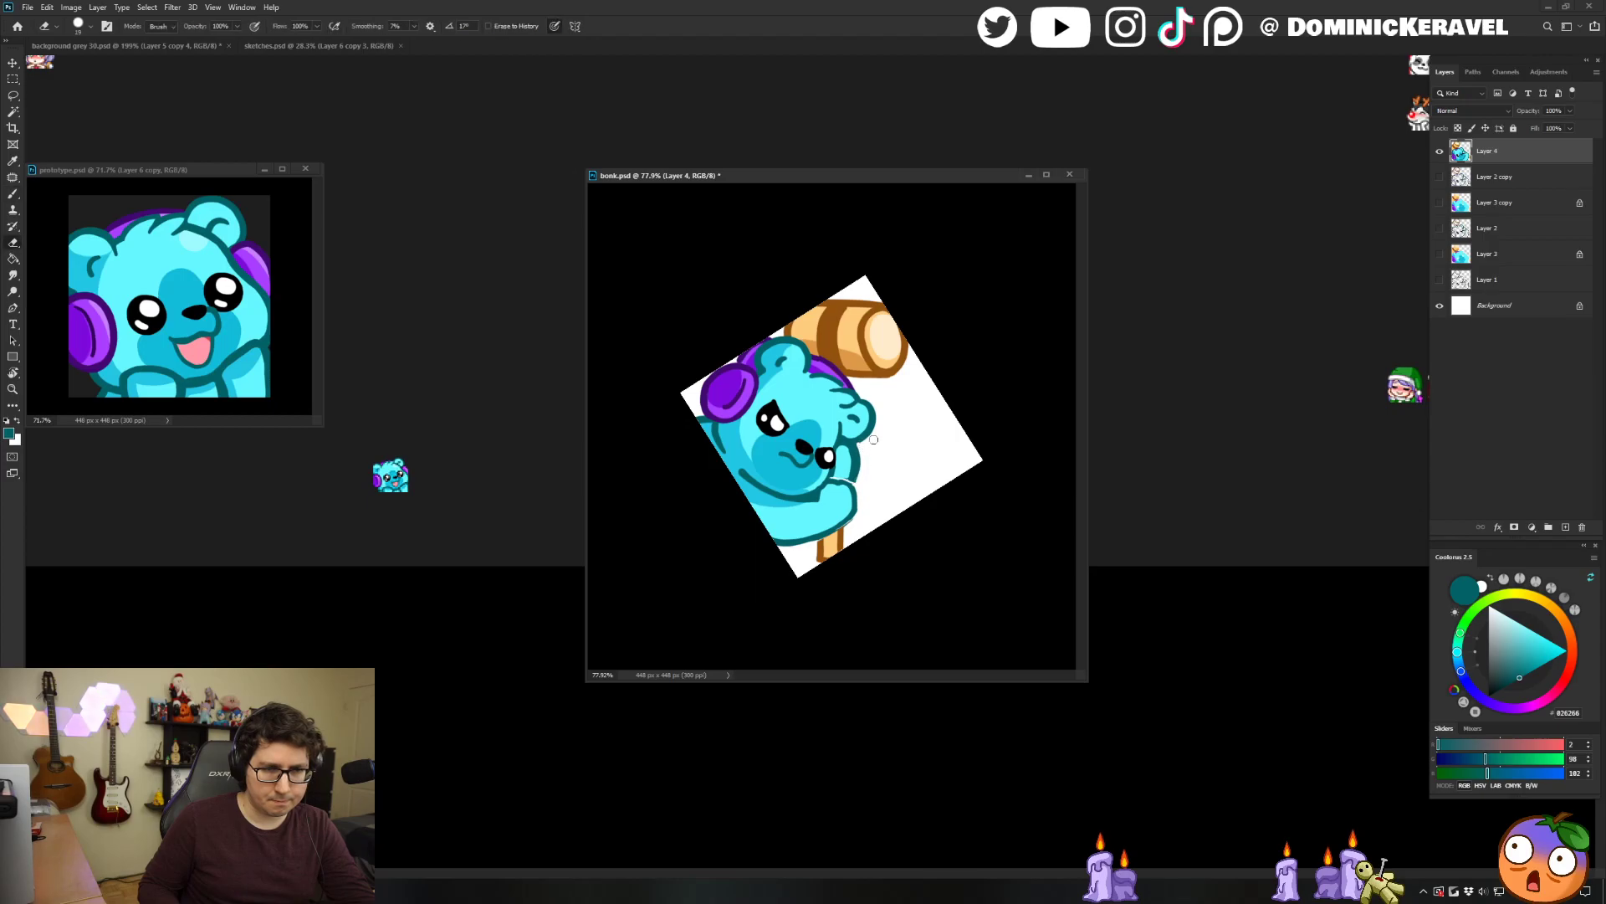
# Touch up the upper paw's fill in light cyan and refine the lower paw's outer outline in dark teal (026266).
pyautogui.keyDown('alt'); pyautogui.click(838, 473); pyautogui.keyUp('alt')
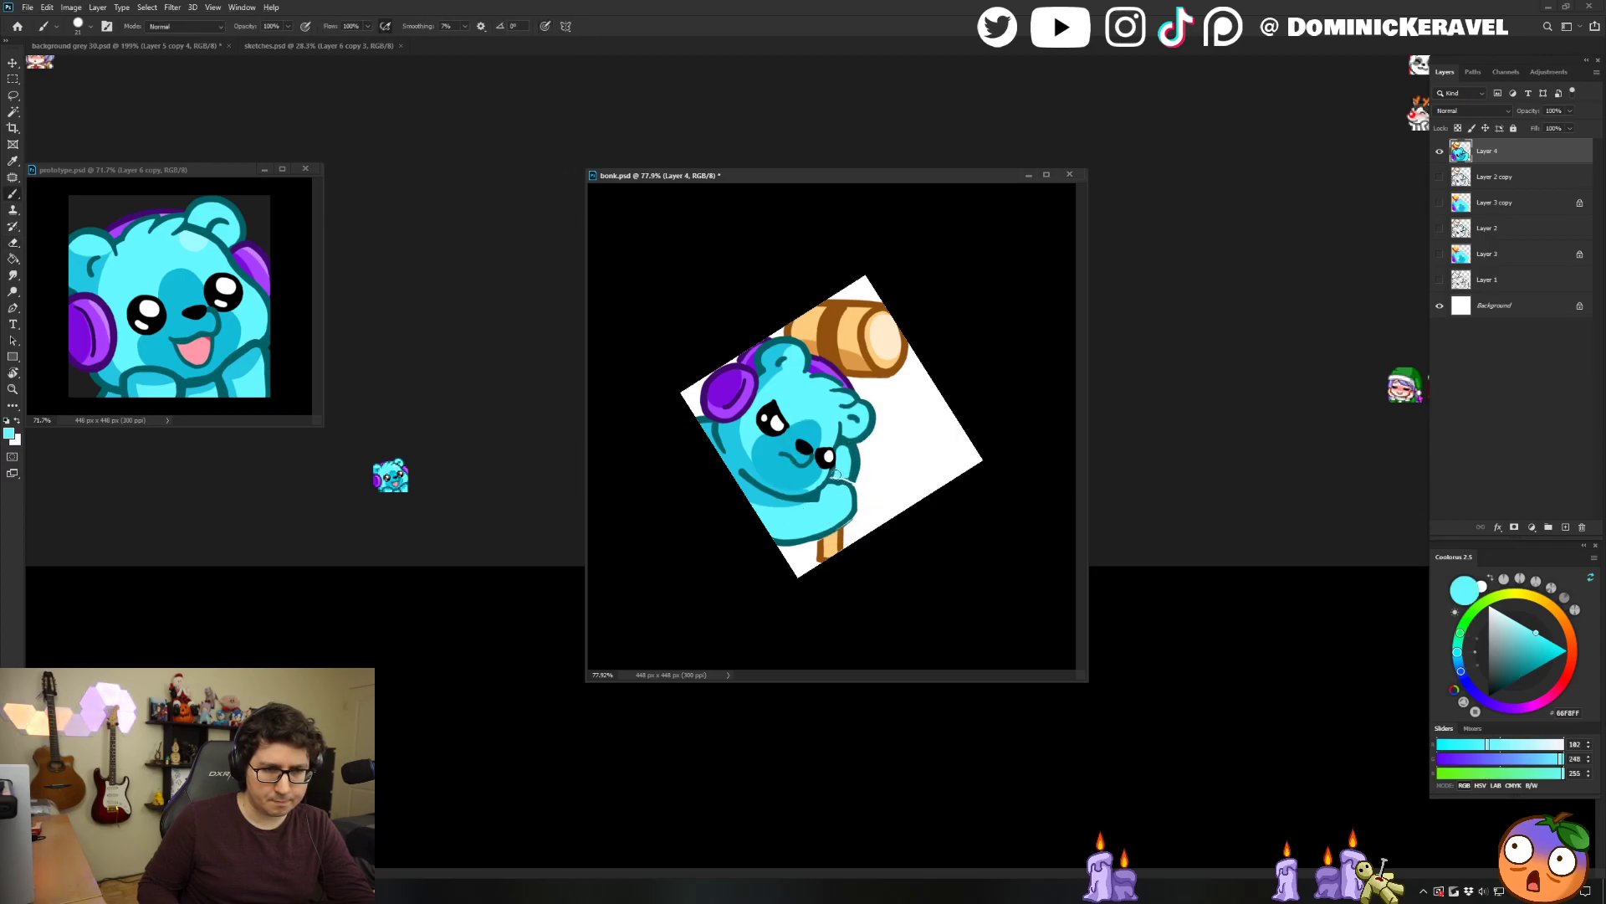
pyautogui.scroll(2, 839, 477)
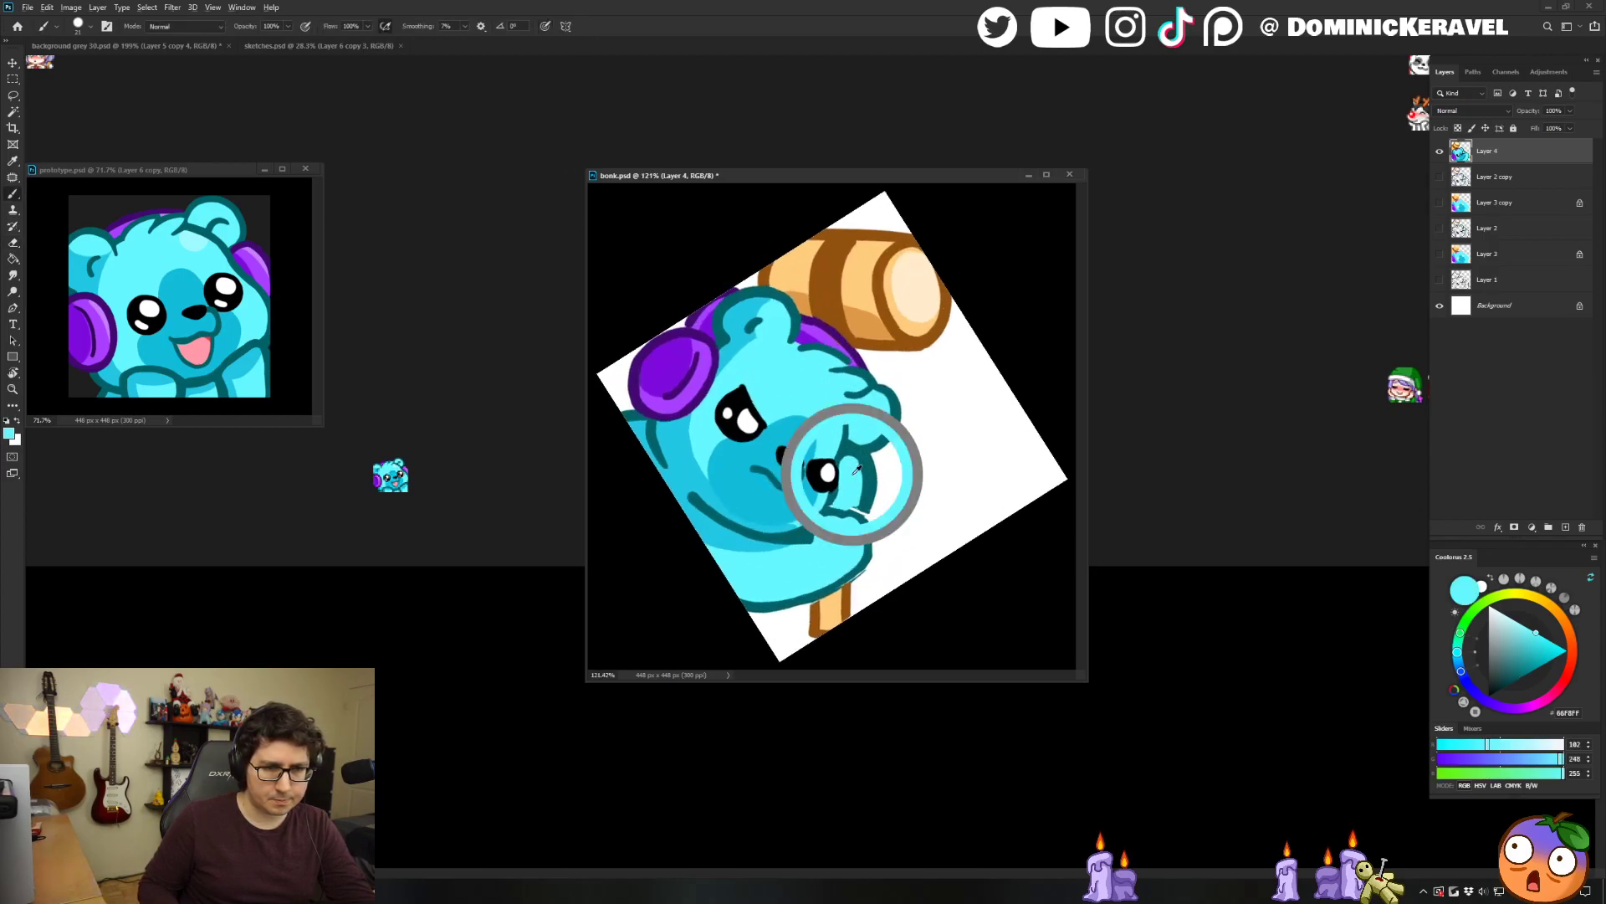
pyautogui.moveTo(857, 476); pyautogui.dragTo(860, 507)
pyautogui.keyDown('alt'); pyautogui.click(868, 499); pyautogui.keyUp('alt')
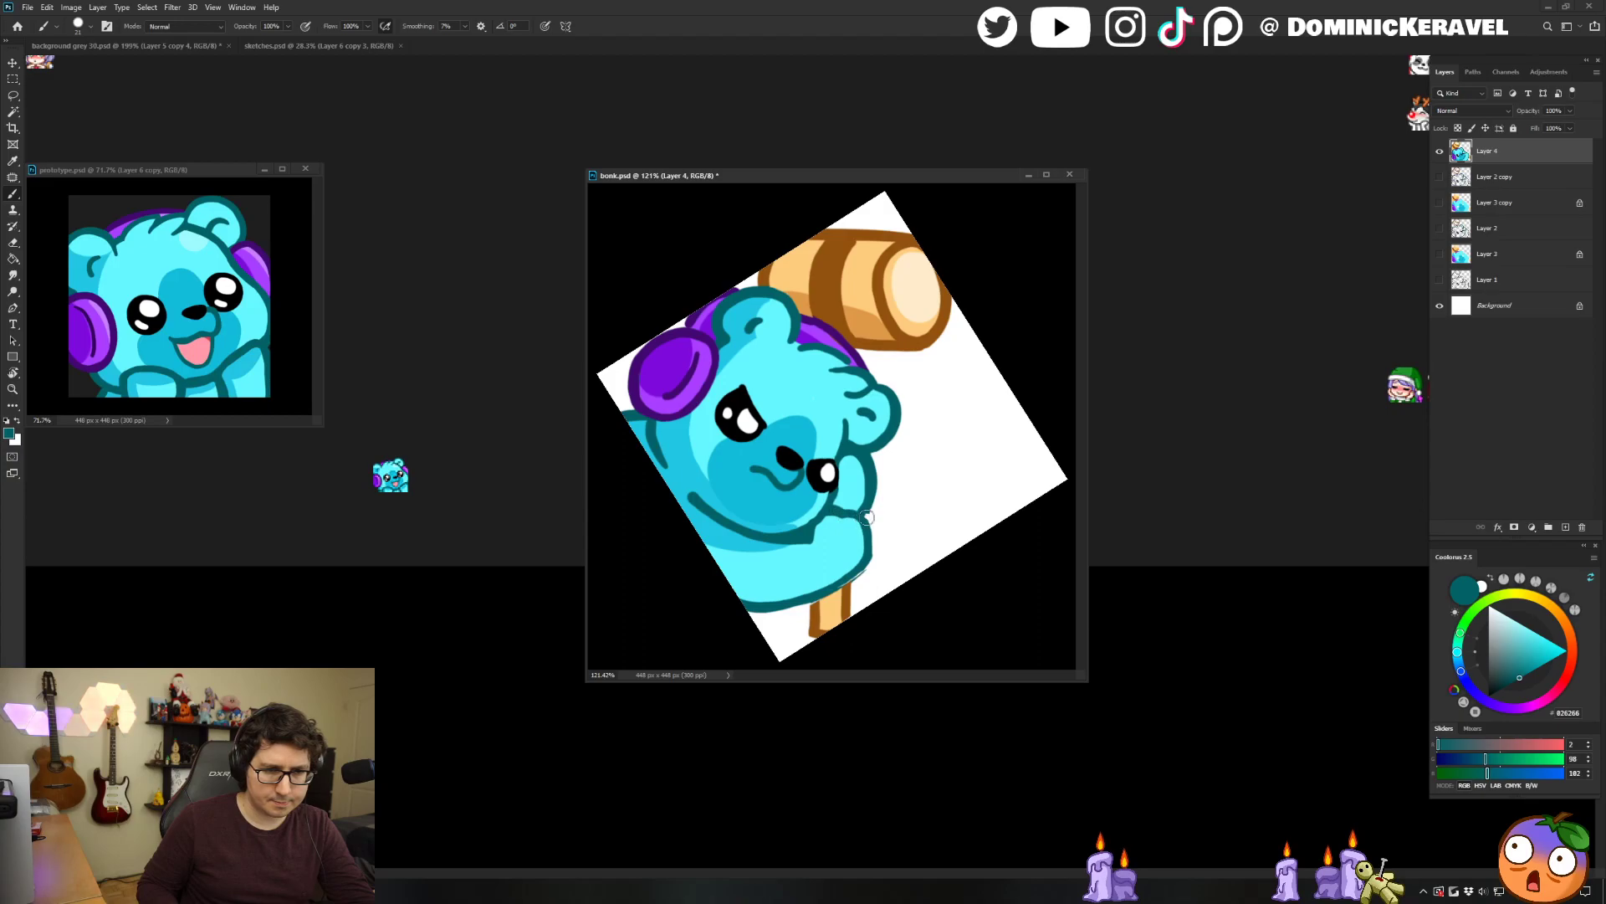
pyautogui.press('e')
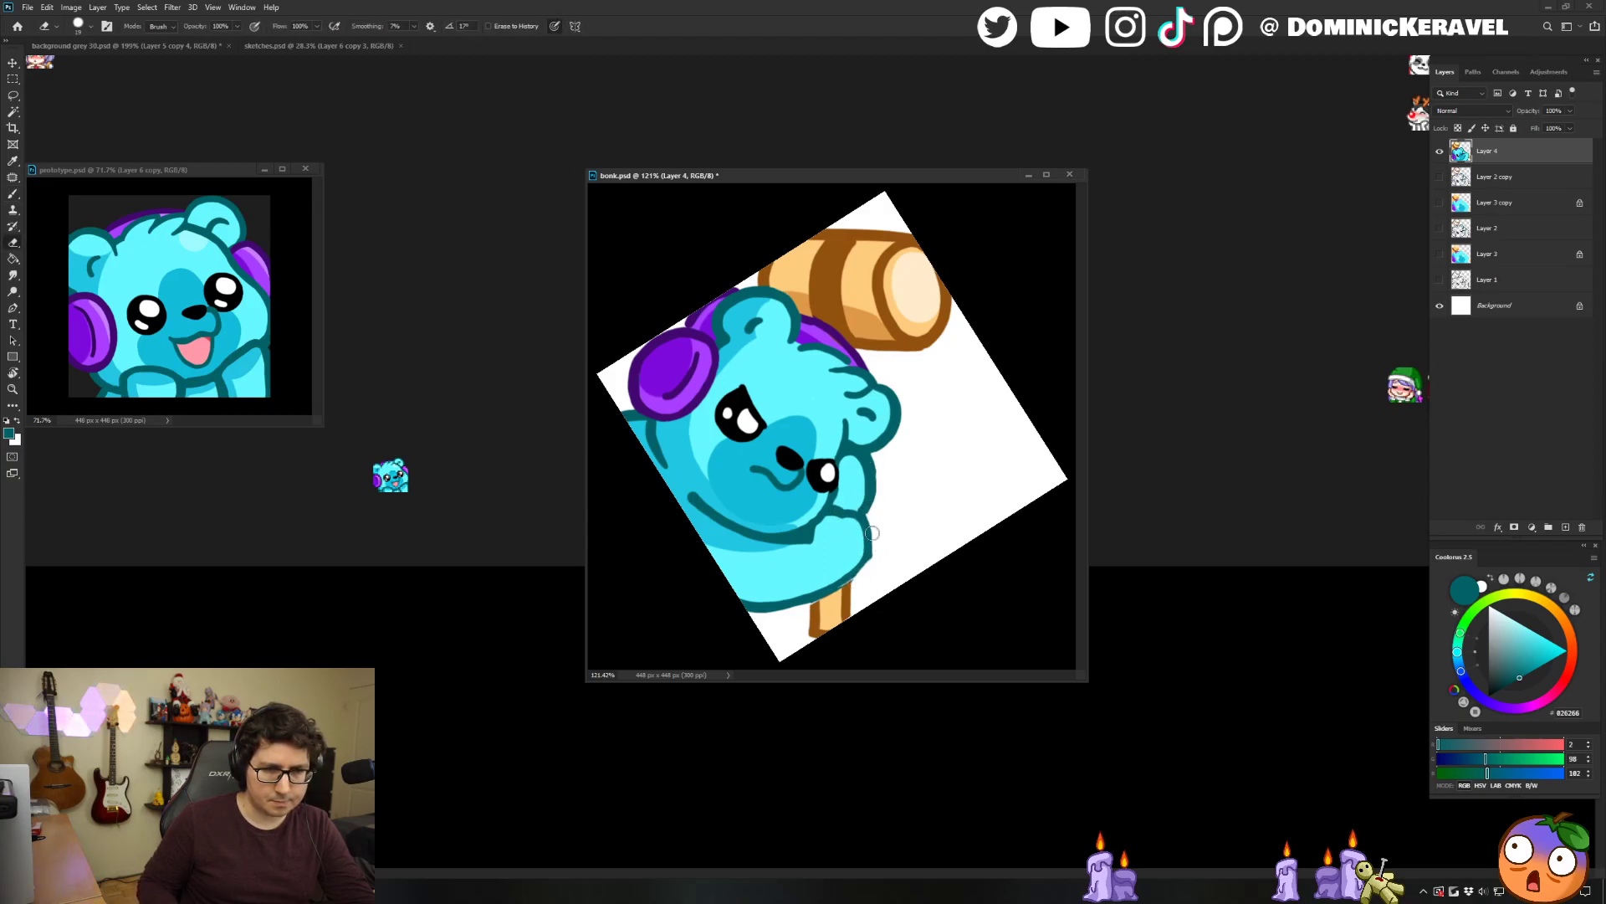
pyautogui.press('b')
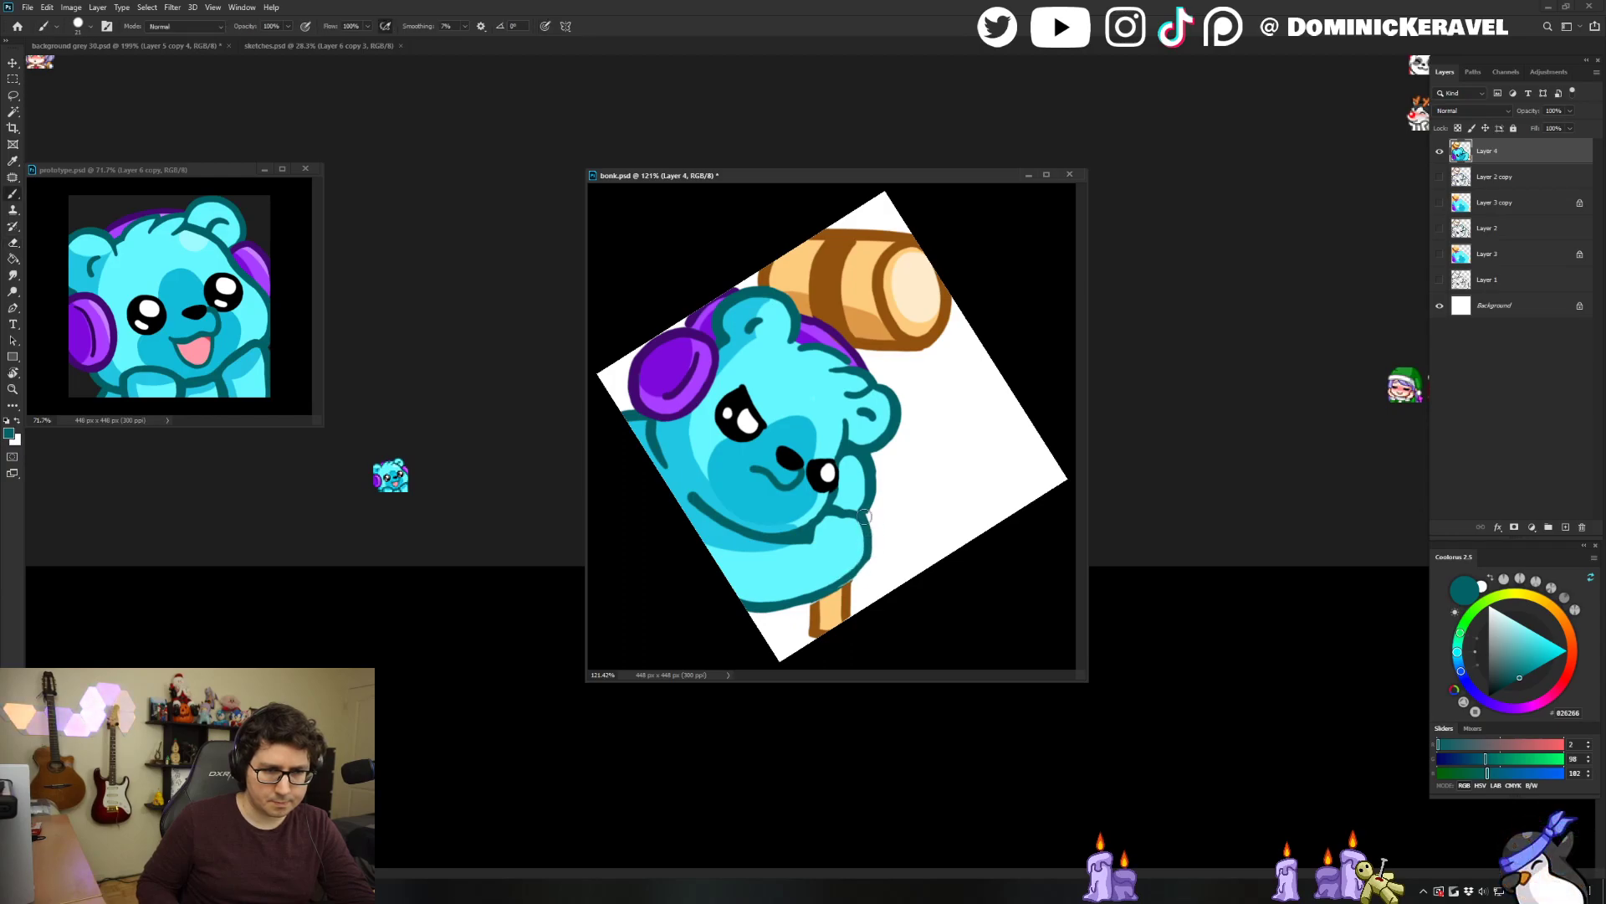
pyautogui.moveTo(867, 551); pyautogui.dragTo(855, 574)
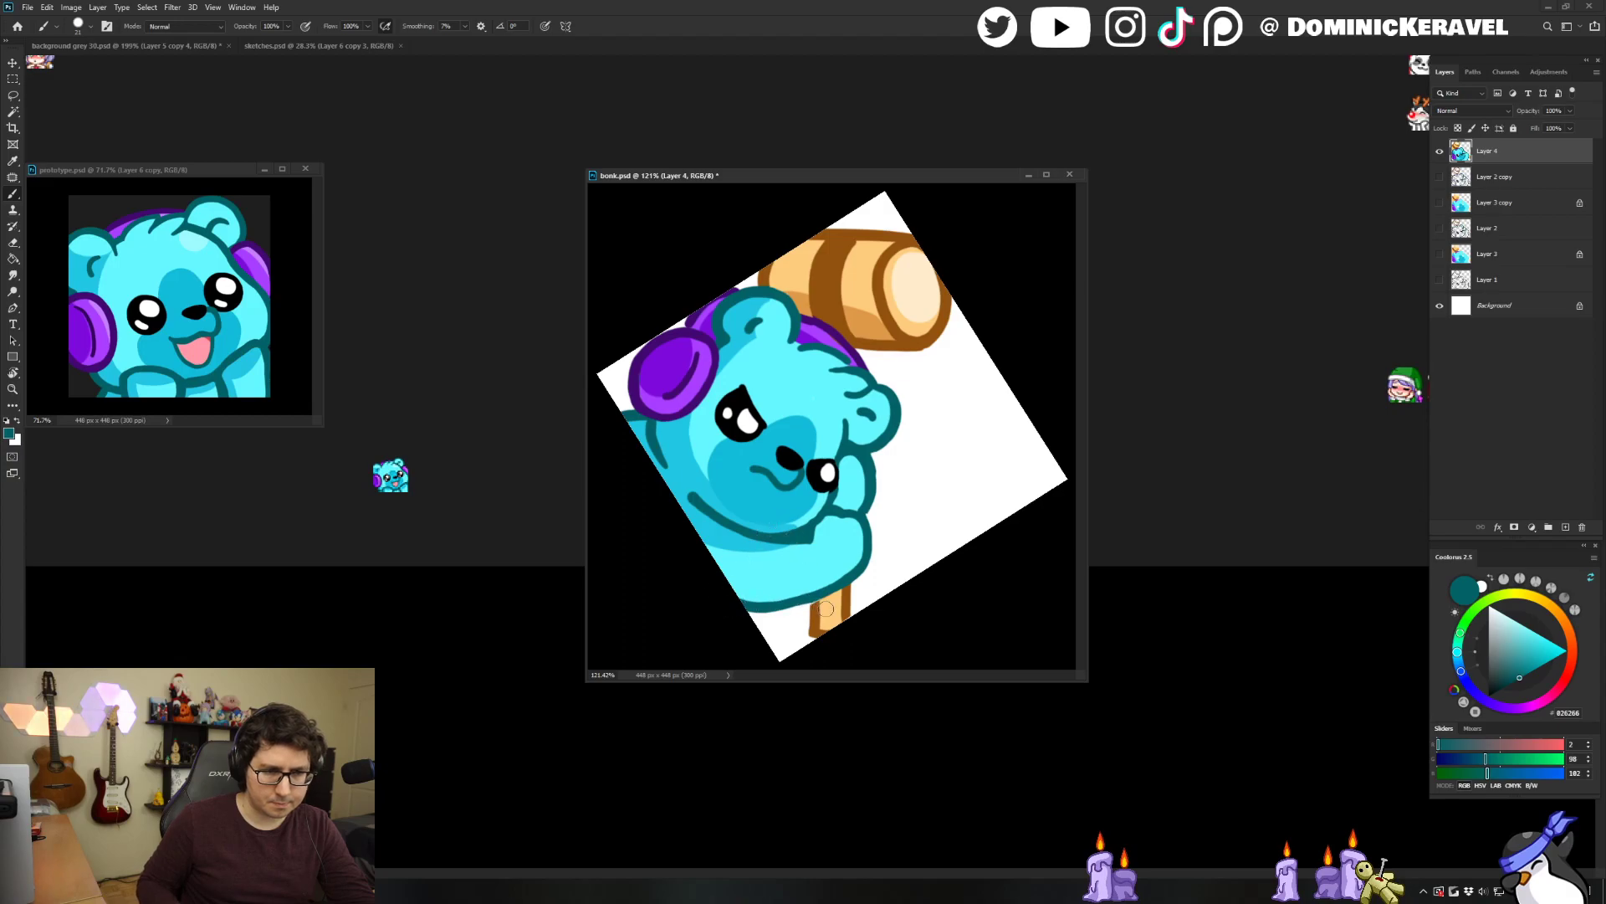
# Touch up the brown handle where it meets the lower paw on a new layer beneath Layer 4, and merge both layers.
pyautogui.click(1549, 174)
pyautogui.hotkey('ctrl', 'shift', 'n')
pyautogui.press('Return')
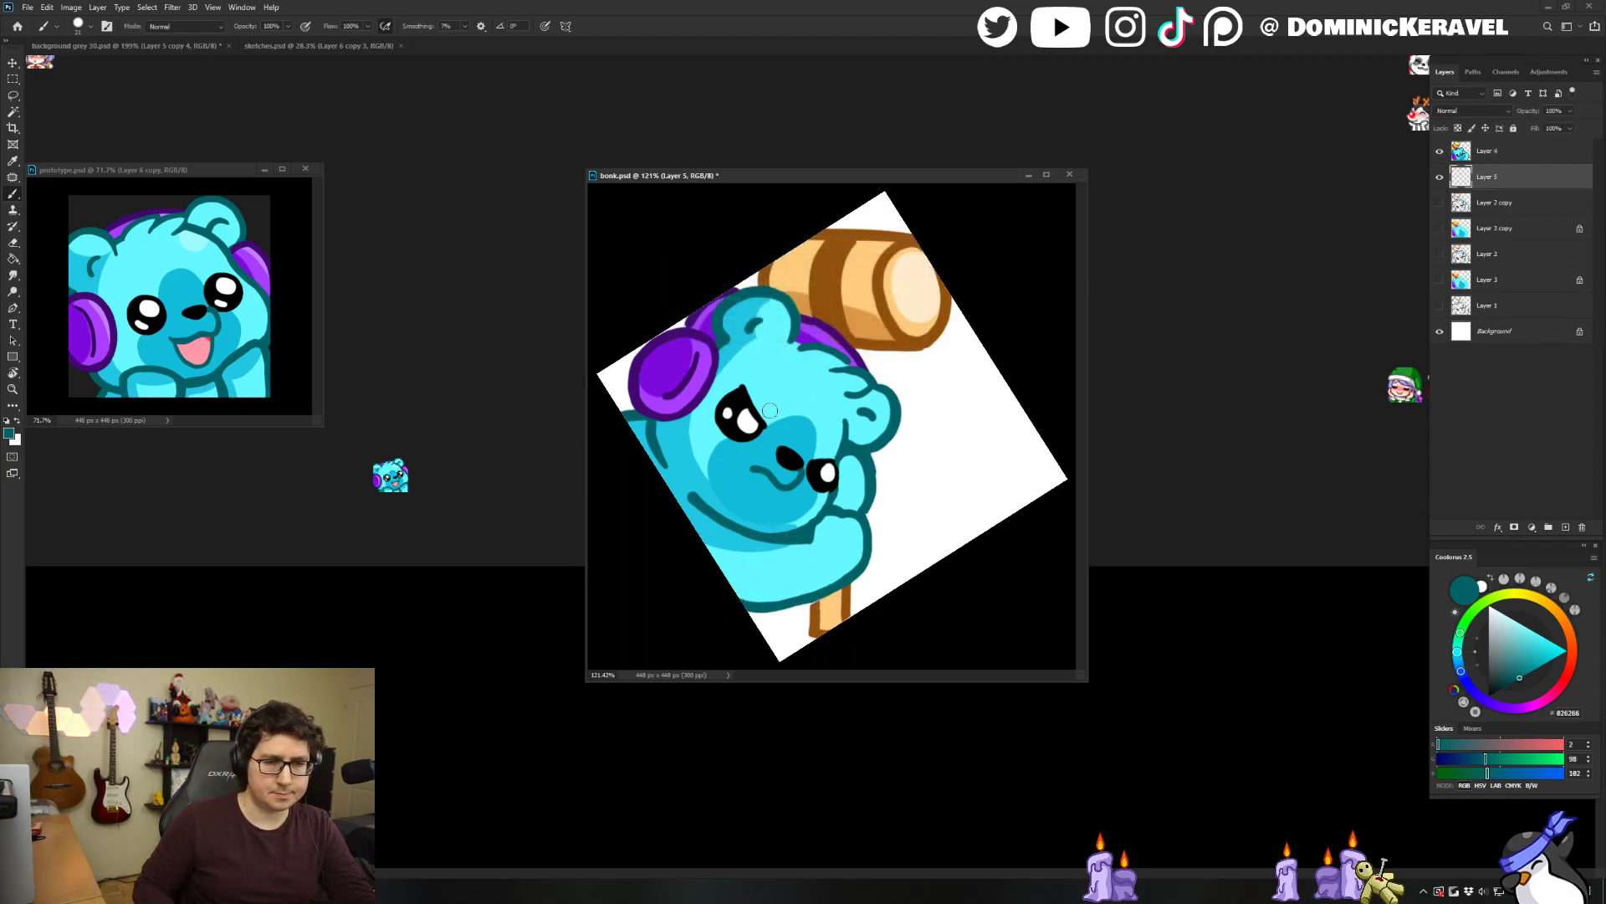
pyautogui.keyDown('alt'); pyautogui.click(814, 592); pyautogui.keyUp('alt')
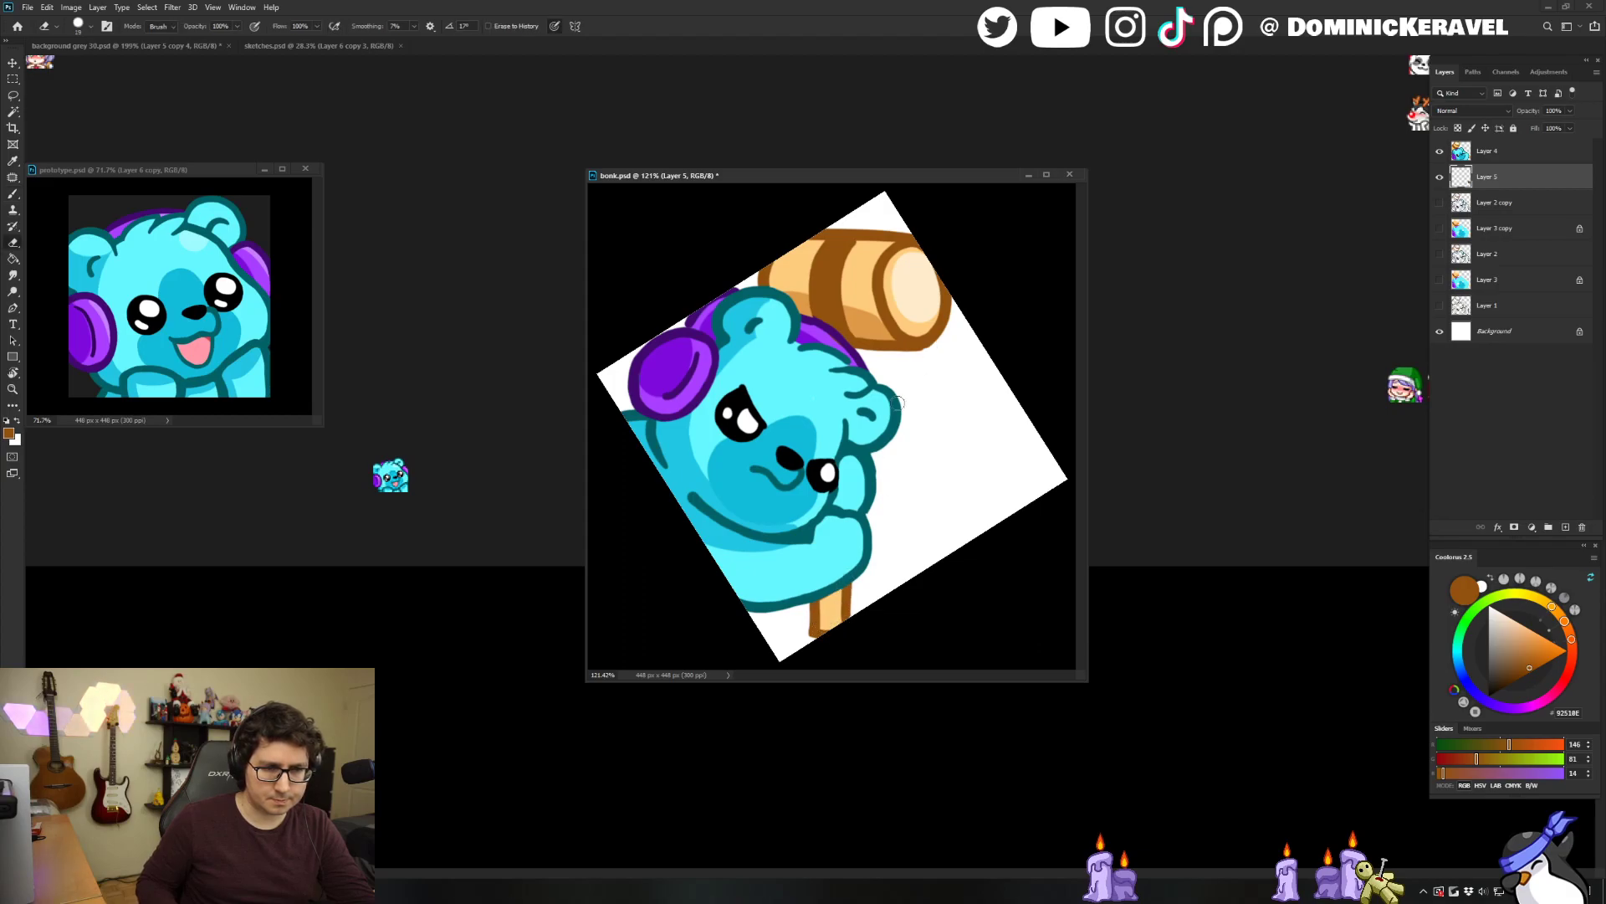
pyautogui.keyDown('alt'); pyautogui.click(807, 589); pyautogui.keyUp('alt')
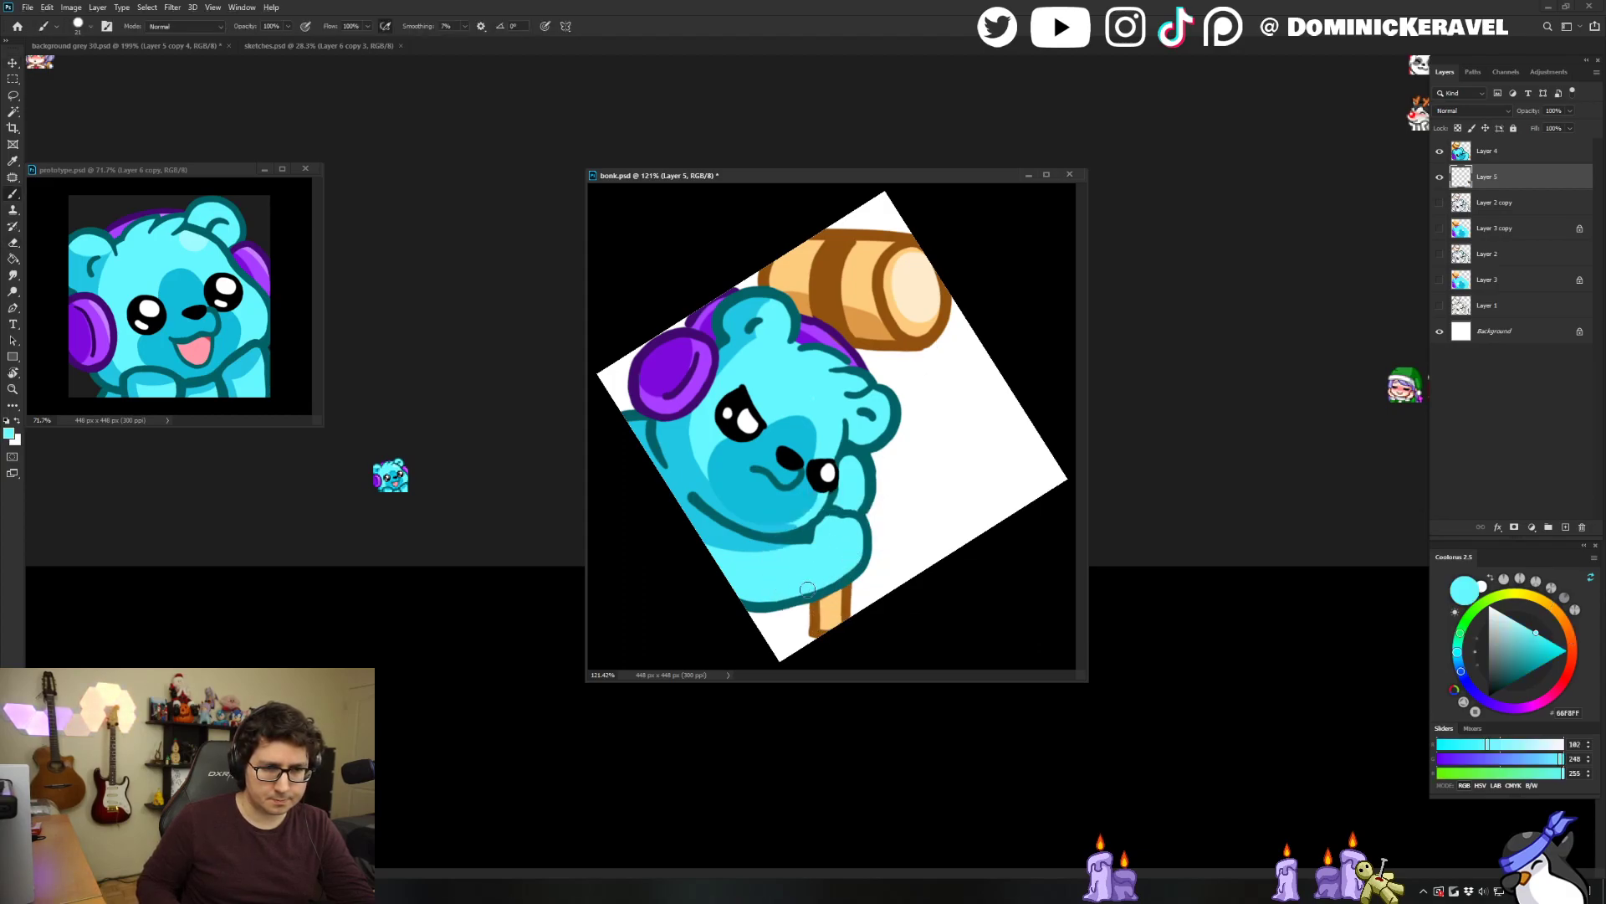
pyautogui.keyDown('shift'); pyautogui.click(1502, 152); pyautogui.keyUp('shift')
pyautogui.hotkey('ctrl', 'e')
# Flip the canvas back horizontally, reset the view rotation and move the document window clear of the preview area.
pyautogui.press('v')
pyautogui.hotkey('ctrl', 'shift', 'h')
pyautogui.moveTo(1045, 356); pyautogui.dragTo(1067, 151)
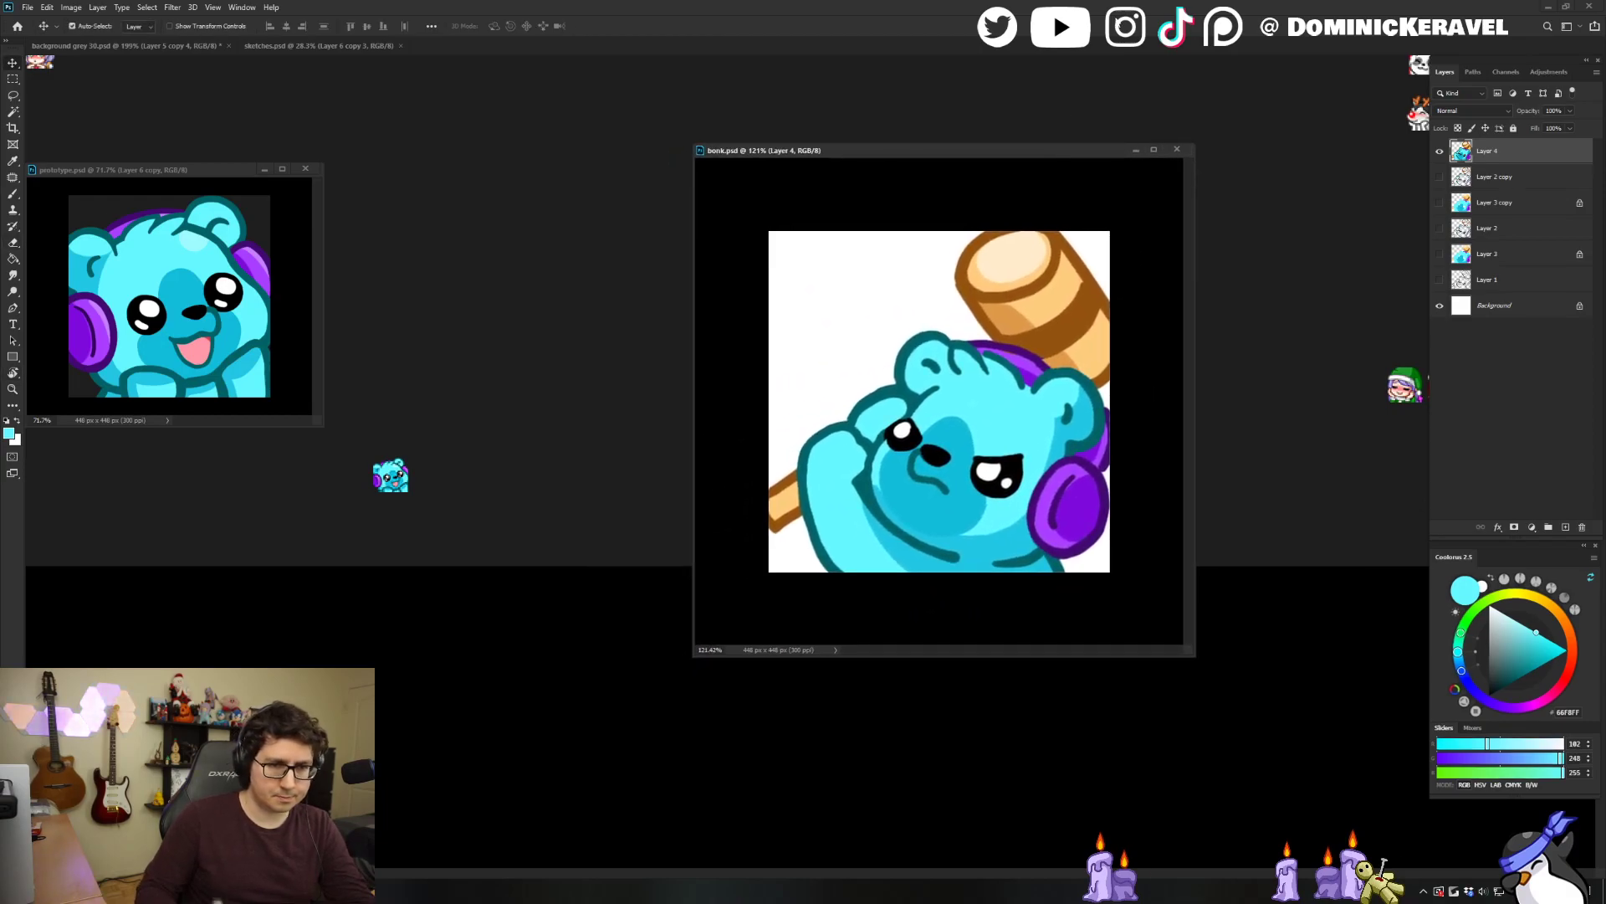
pyautogui.hotkey('ctrl', 'alt', 'i')
pyautogui.press('Escape')
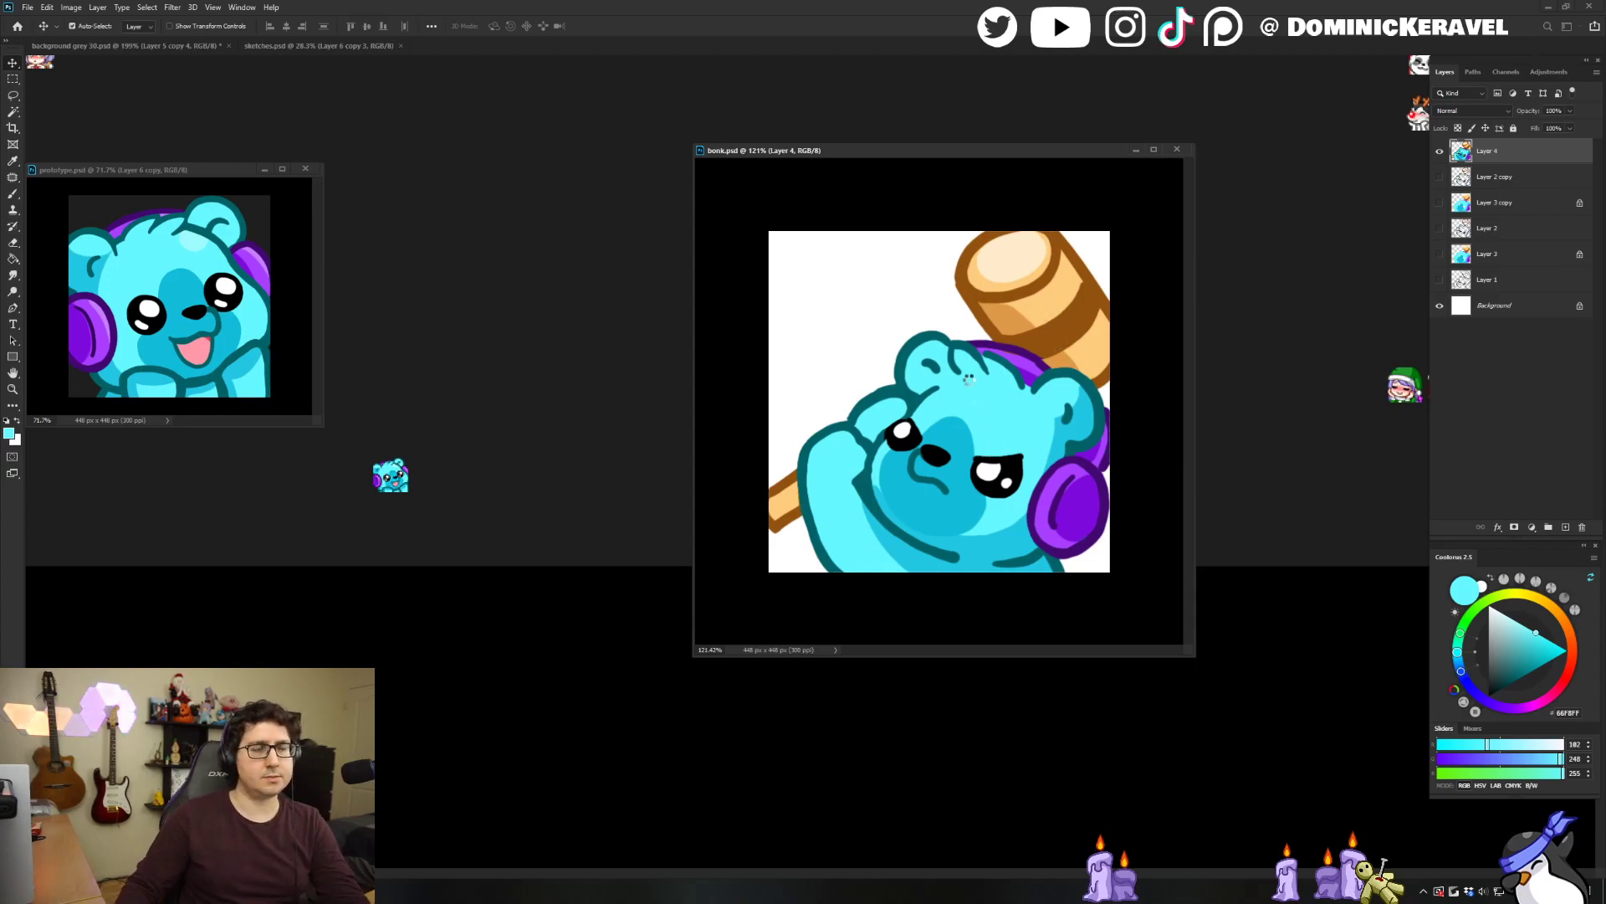
pyautogui.hotkey('ctrl', 'z')
pyautogui.press('e')
pyautogui.hotkey('ctrl', 'space')
pyautogui.moveTo(970, 329); pyautogui.dragTo(937, 367)
pyautogui.hotkey('ctrl', 'alt', 'i')
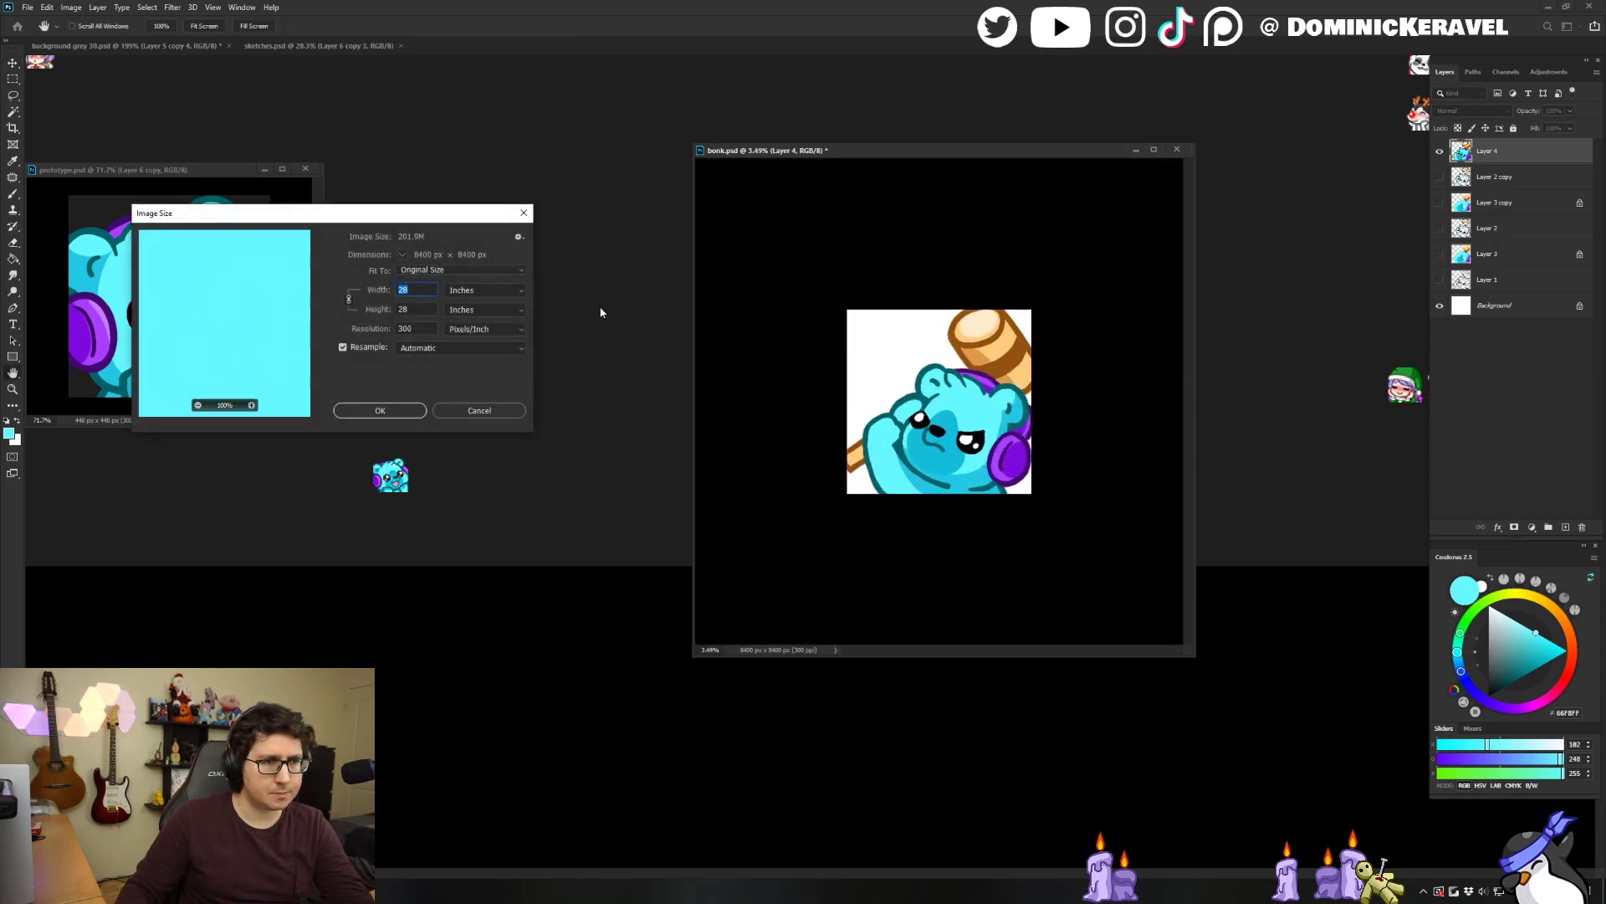
pyautogui.click(486, 289)
pyautogui.click(465, 304)
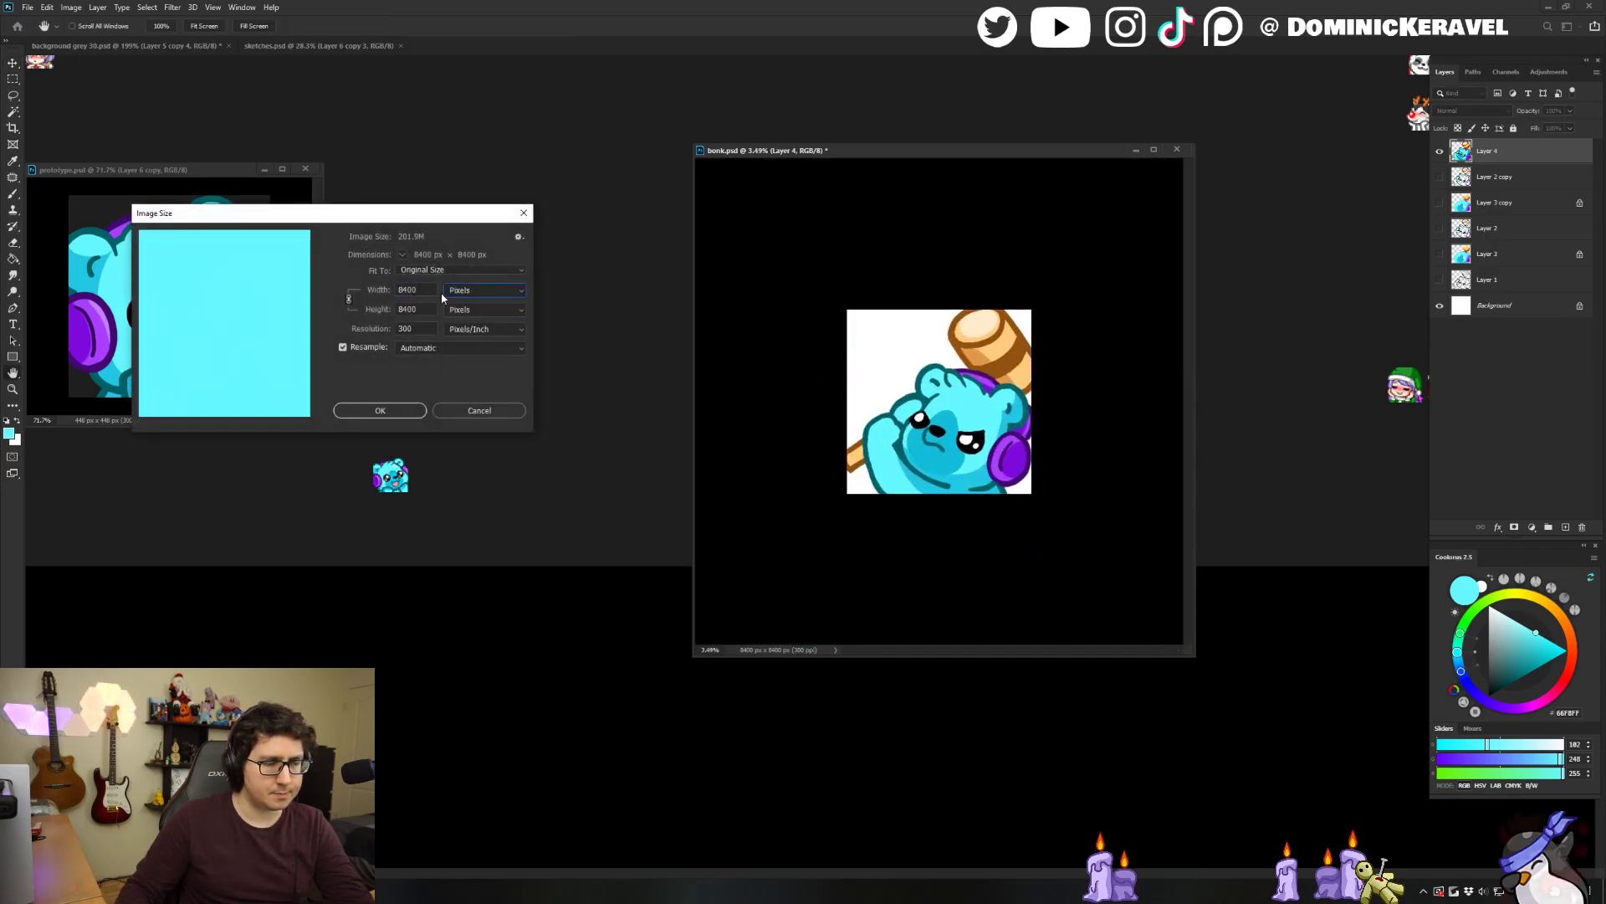
pyautogui.click(514, 413)
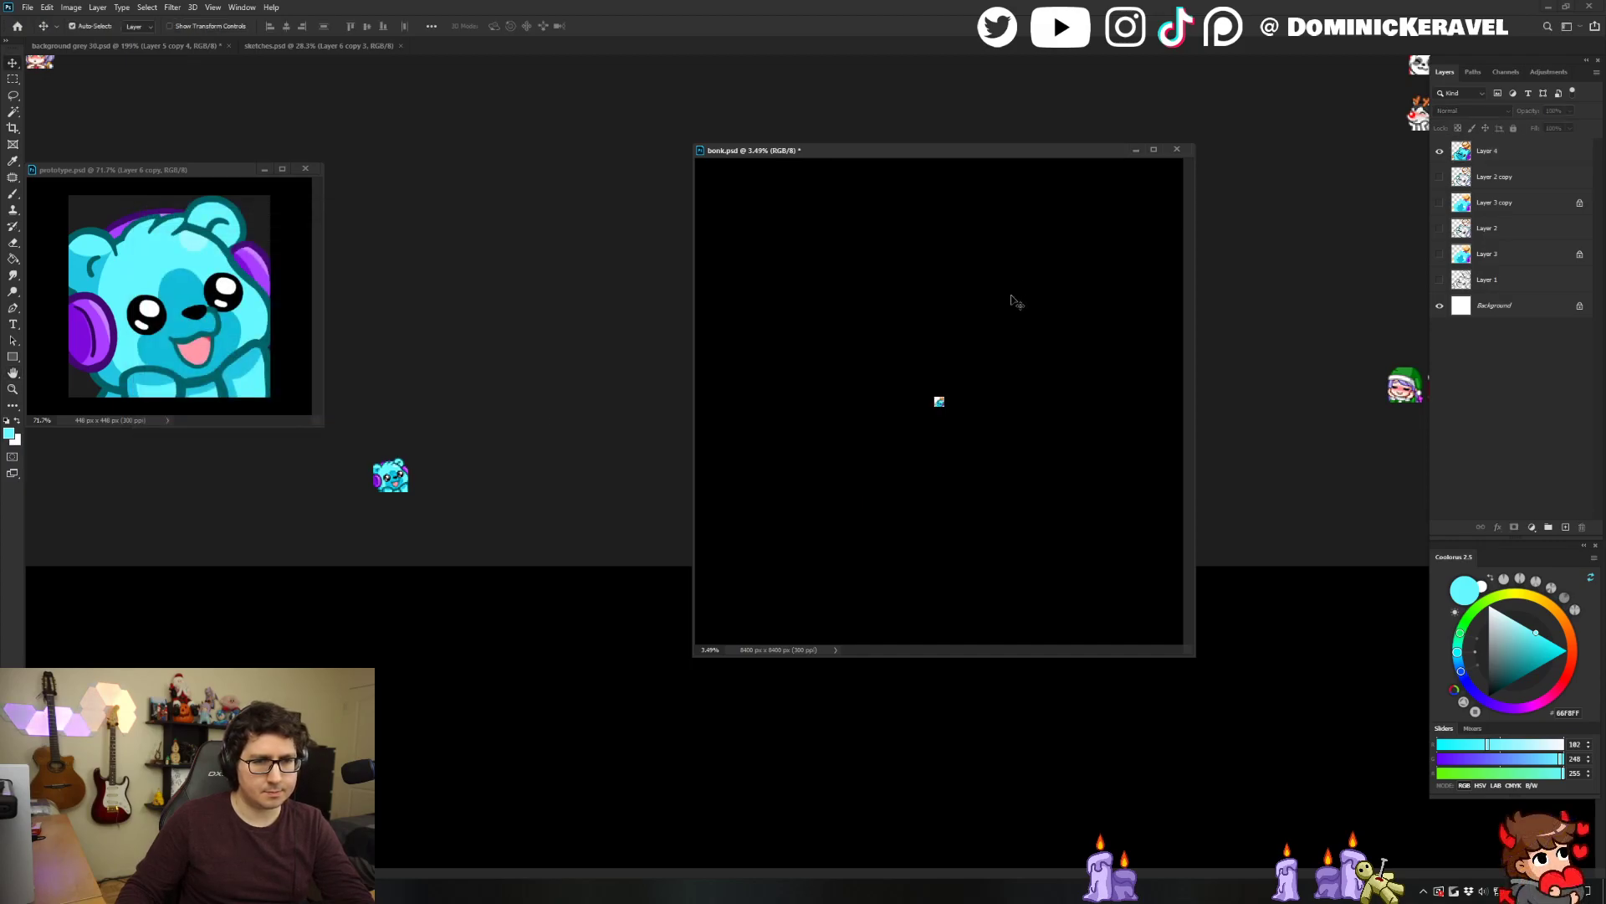
pyautogui.moveTo(977, 351); pyautogui.dragTo(1097, 409)
# Resize the bonk image to 28 pixels wide and high, with the size unit set to pixels.
pyautogui.hotkey('ctrl', 'alt', 'i')
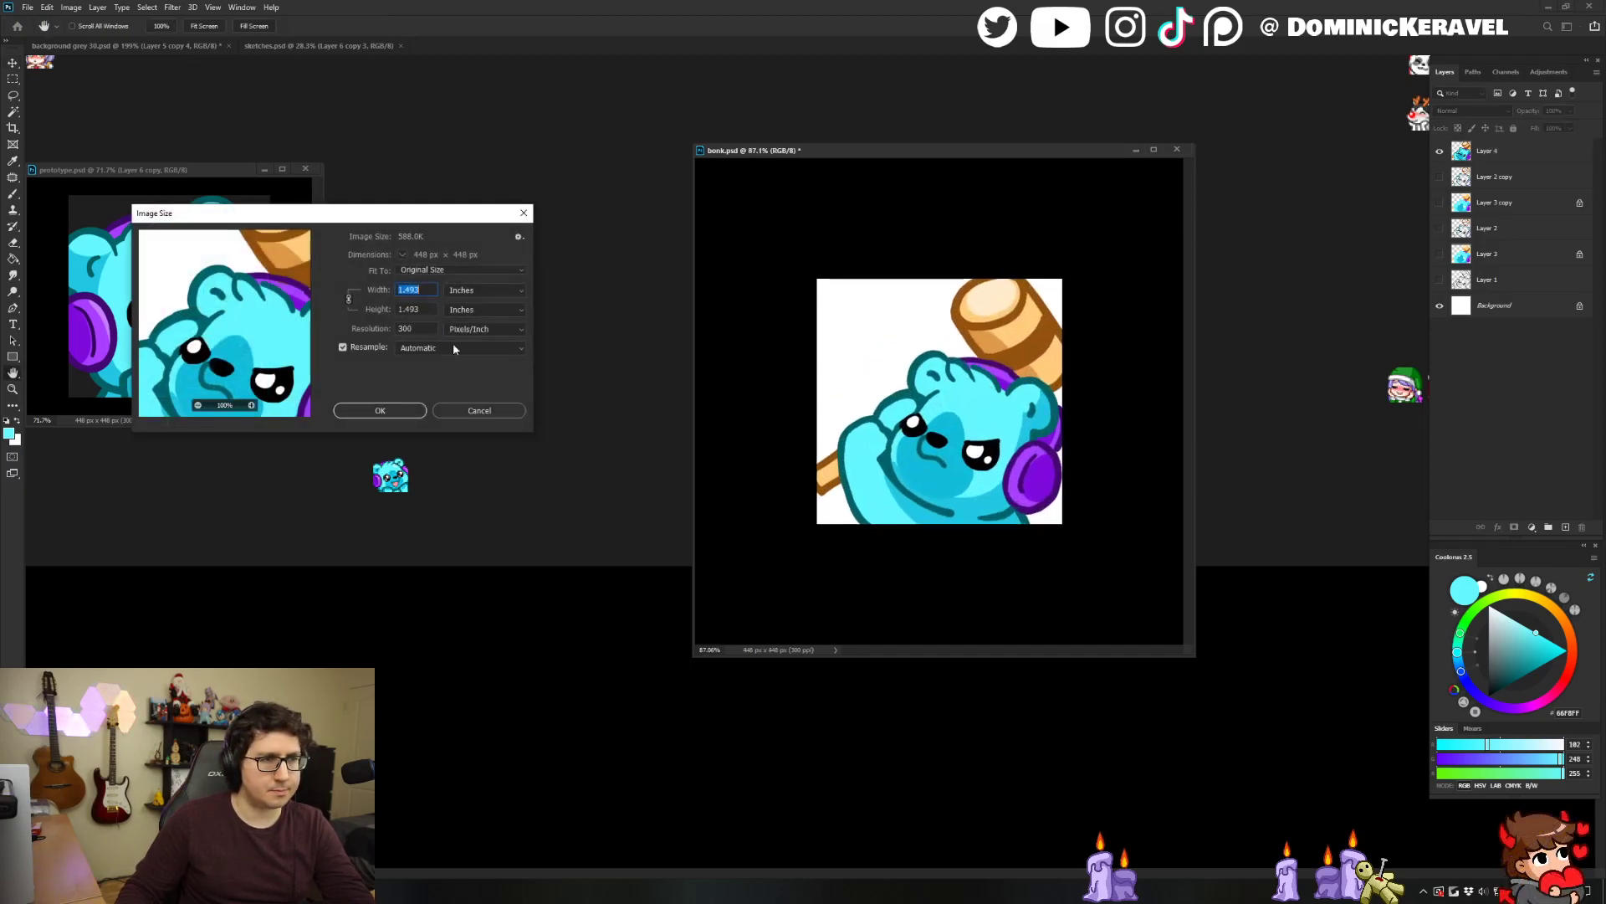
pyautogui.click(443, 348)
pyautogui.click(444, 347)
pyautogui.click(483, 290)
pyautogui.click(473, 312)
pyautogui.doubleClick(433, 292)
pyautogui.write('28')
pyautogui.press('Return')
pyautogui.press('Return')
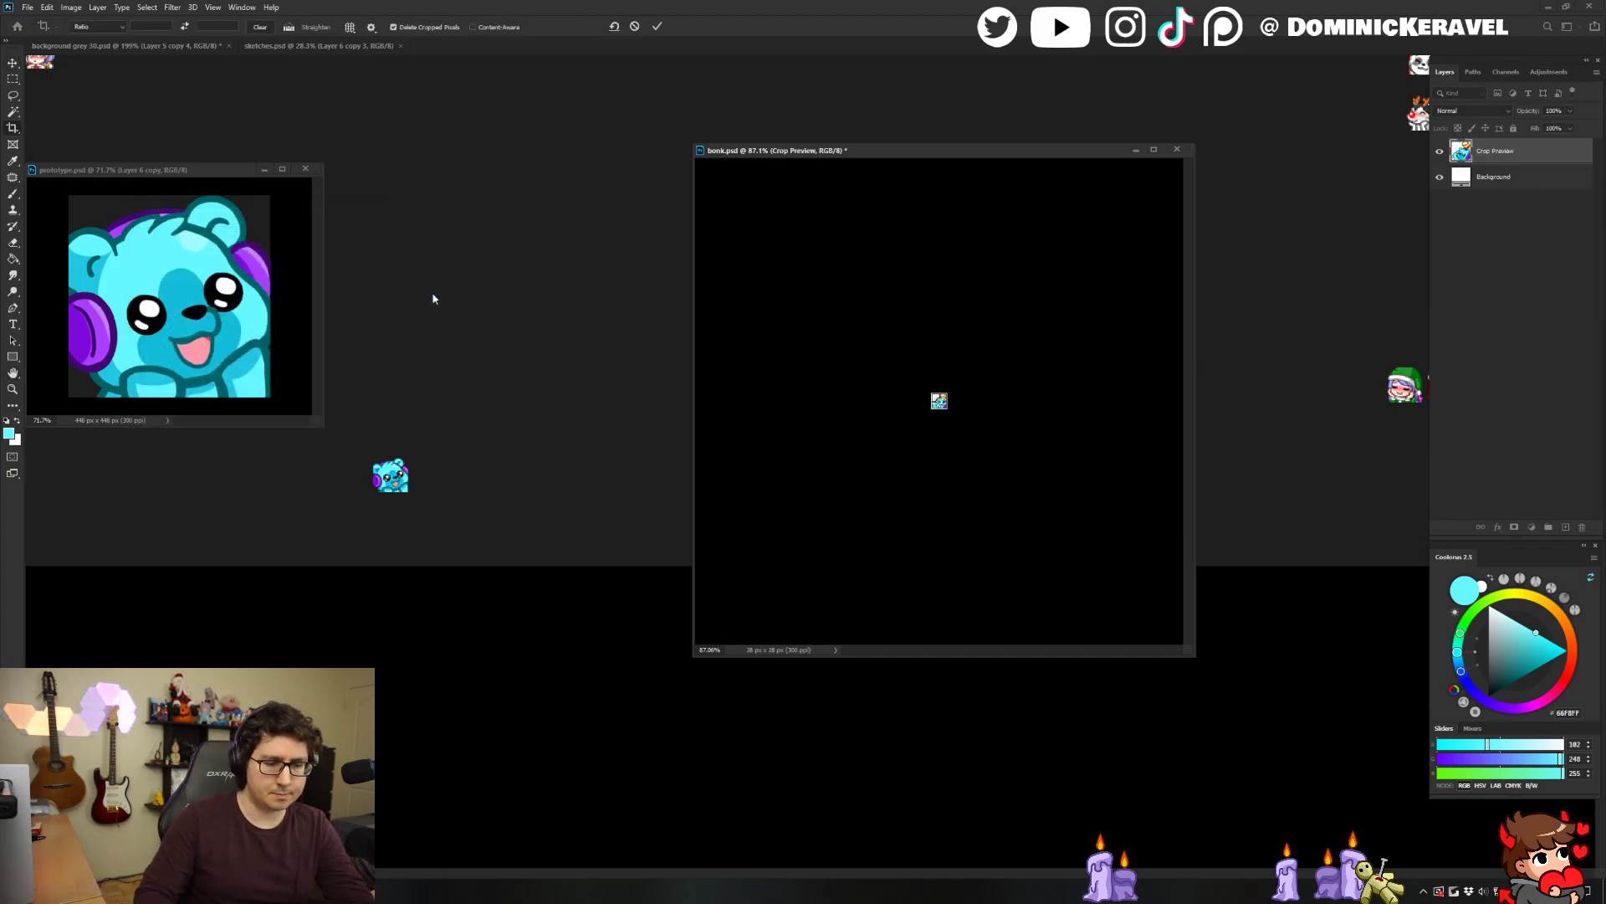
# Place a copy of the 28-pixel bear beside the existing small emote on the grey background document and undo the resize.
pyautogui.press('v')
pyautogui.scroll(5, 1073, 404)
pyautogui.moveTo(941, 403); pyautogui.dragTo(539, 488)
pyautogui.scroll(-1, 553, 506)
pyautogui.scroll(1, 553, 506)
pyautogui.click(1111, 398)
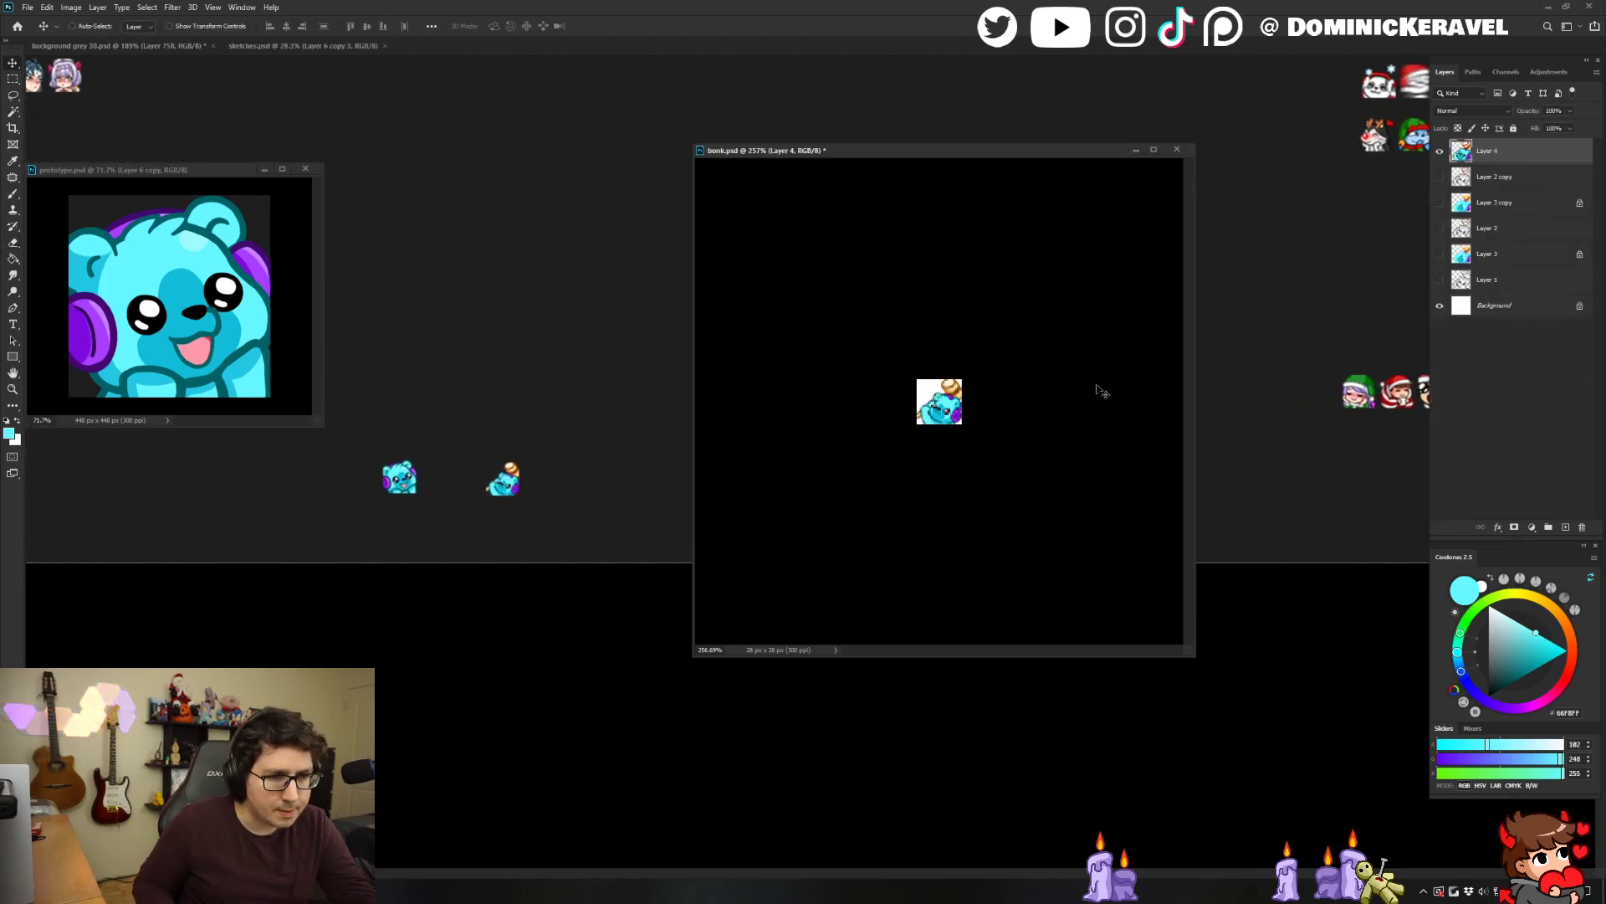
pyautogui.hotkey('ctrl', 'z')
pyautogui.scroll(-5, 946, 472)
pyautogui.scroll(3, 960, 585)
pyautogui.moveTo(1195, 656); pyautogui.dragTo(1265, 708)
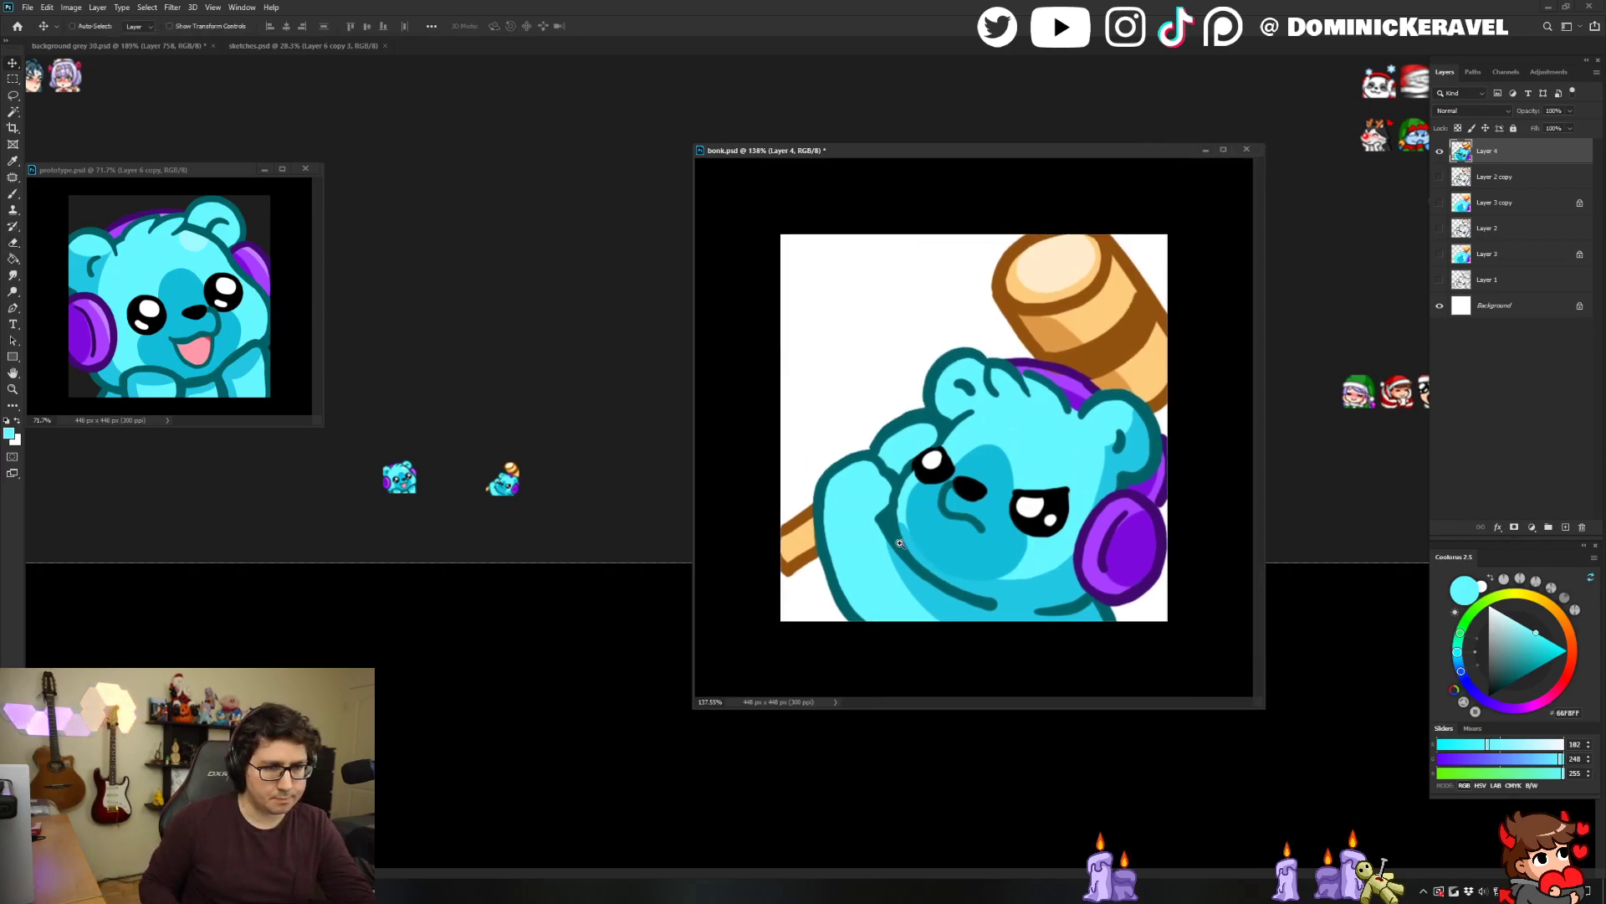
# Select the bear's face and neck fill areas with the Magic Wand and pick up the light cyan fur colour for the brush.
pyautogui.press('e')
pyautogui.press('v')
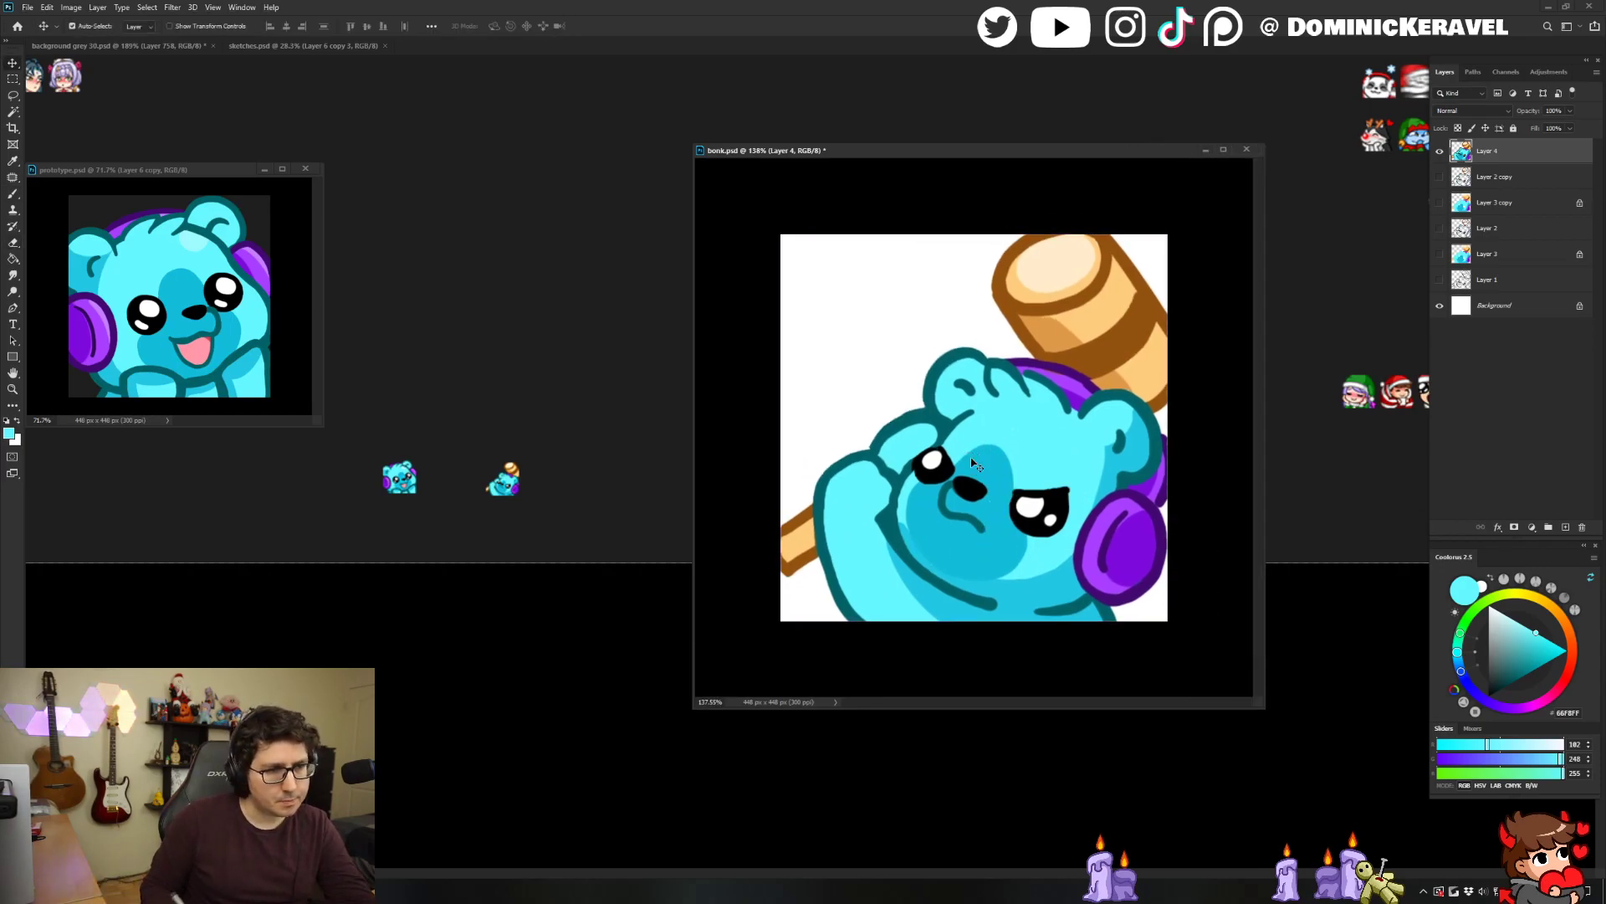
pyautogui.press('b')
pyautogui.press('w')
pyautogui.click(1045, 559)
pyautogui.keyDown('shift'); pyautogui.click(1048, 591); pyautogui.keyUp('shift')
pyautogui.keyDown('shift'); pyautogui.click(1008, 548); pyautogui.keyUp('shift')
pyautogui.press('b')
pyautogui.keyDown('alt'); pyautogui.click(1022, 585); pyautogui.keyUp('alt')
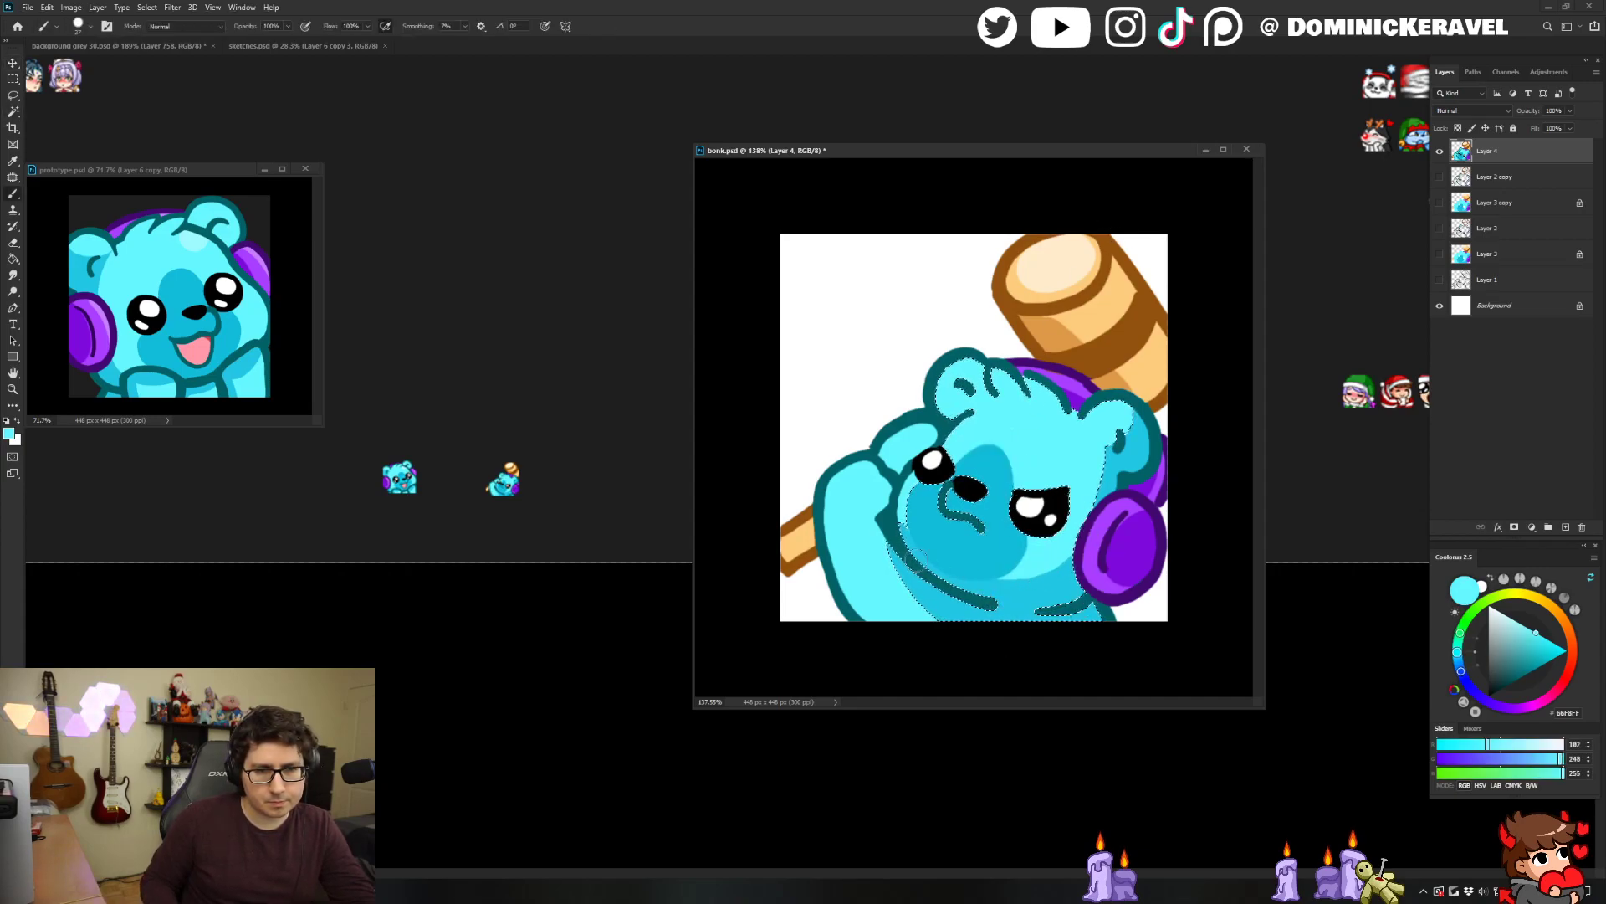
# Paint light cyan along the lower edge of the muzzle patch to lighten the chin, and clear the selection.
pyautogui.moveTo(943, 564); pyautogui.dragTo(1006, 578)
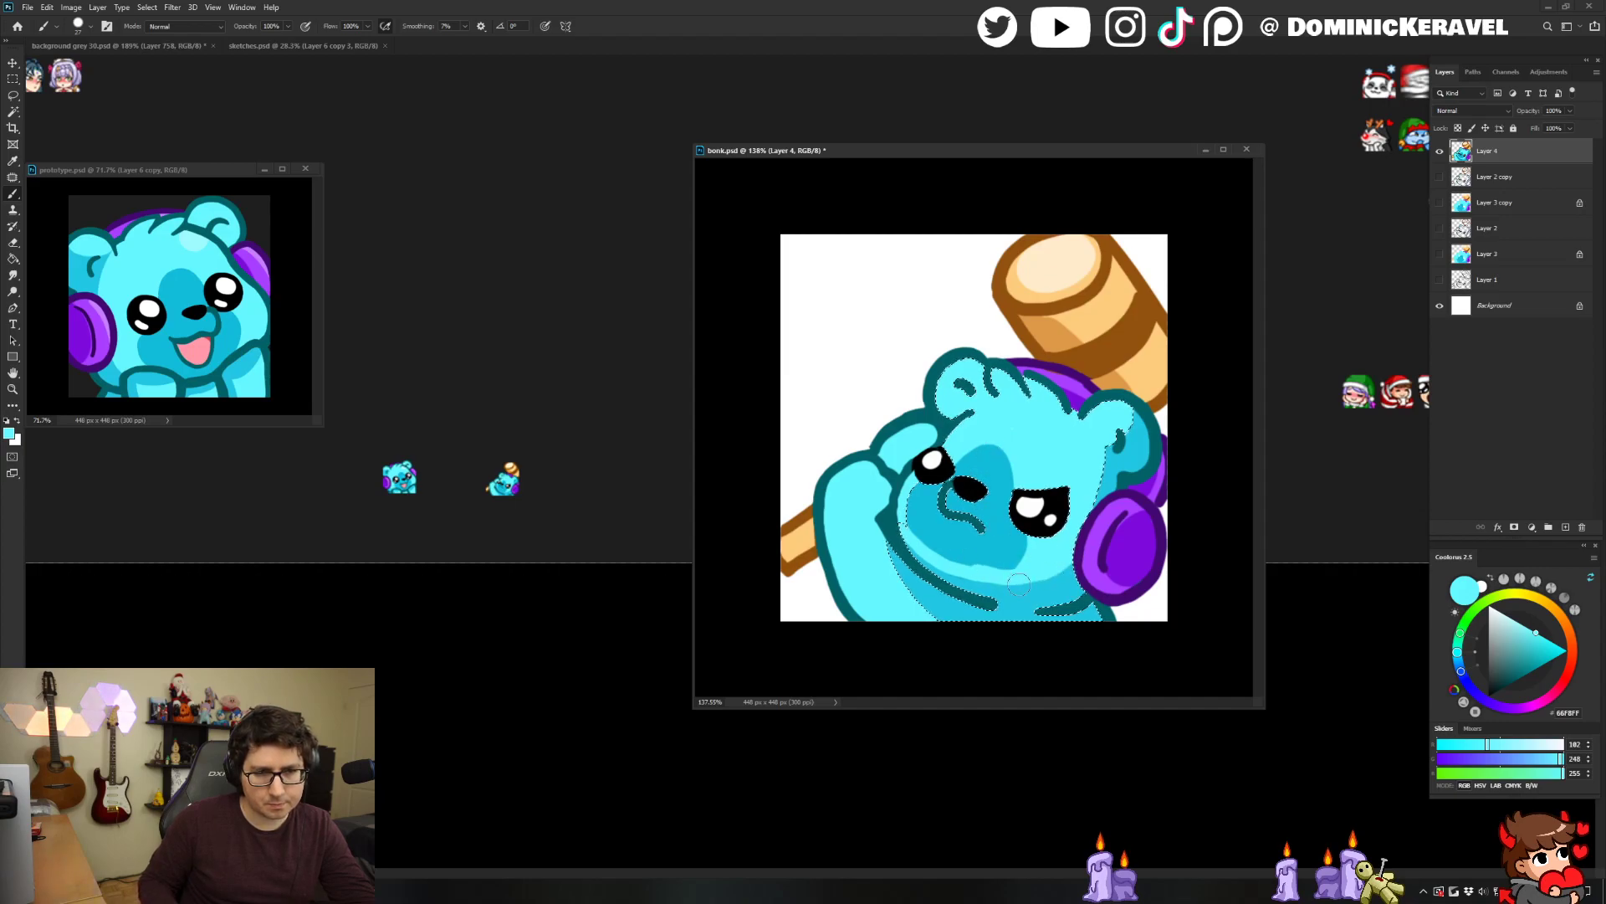
pyautogui.moveTo(917, 557)
pyautogui.mouseDown()
pyautogui.moveTo(1028, 575)
pyautogui.moveTo(1073, 555)
pyautogui.moveTo(964, 569)
pyautogui.mouseUp()
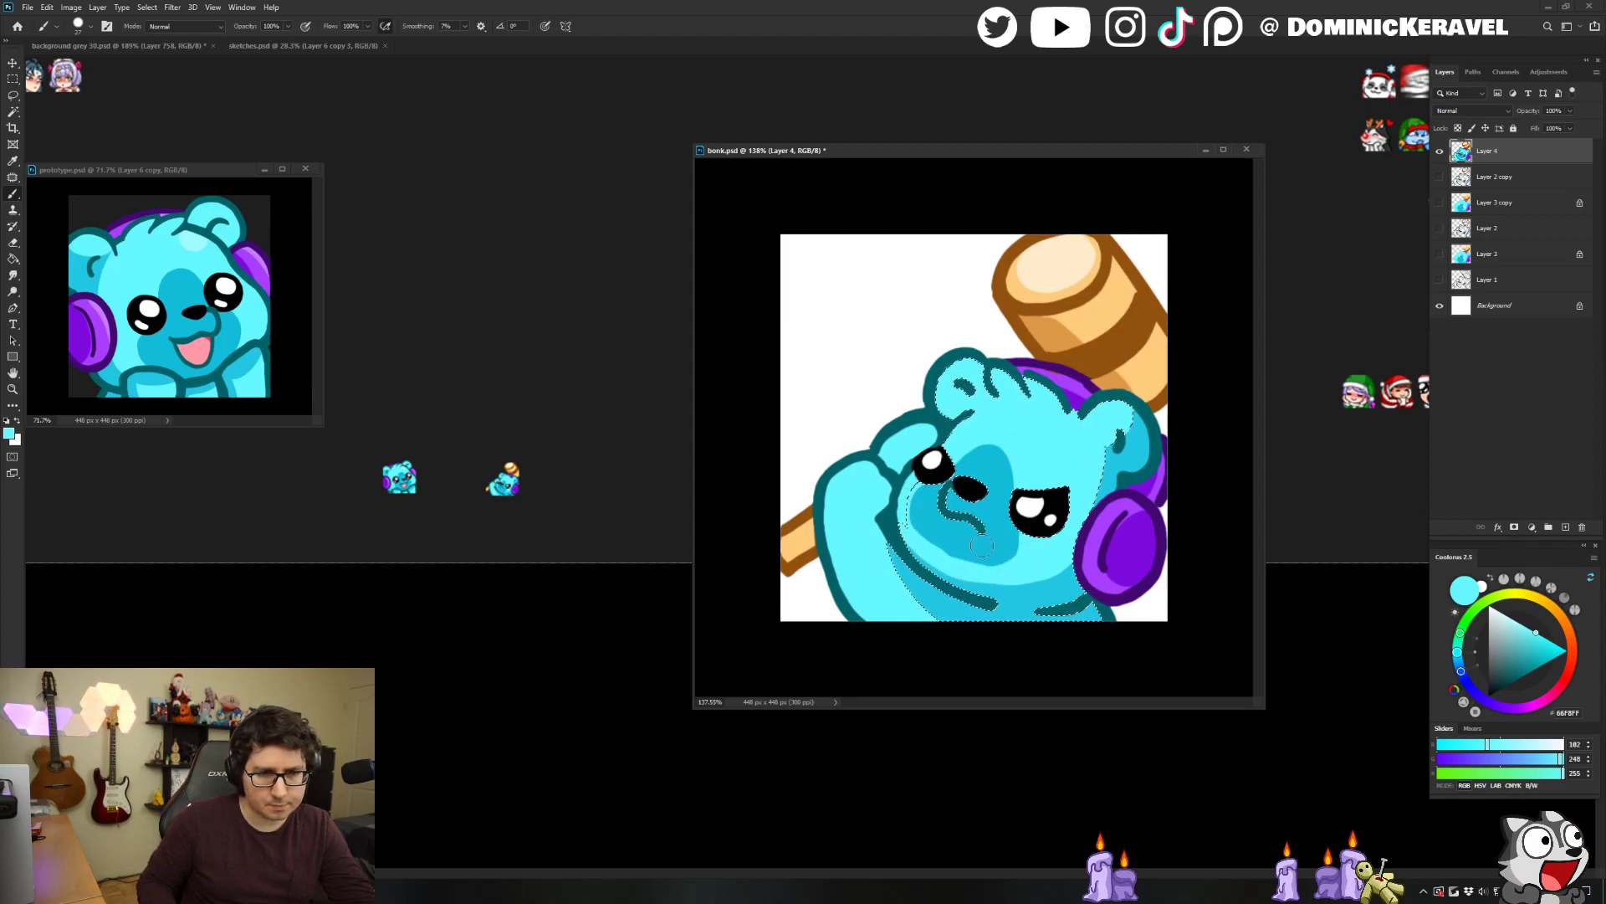
pyautogui.keyDown('alt'); pyautogui.click(952, 543); pyautogui.keyUp('alt')
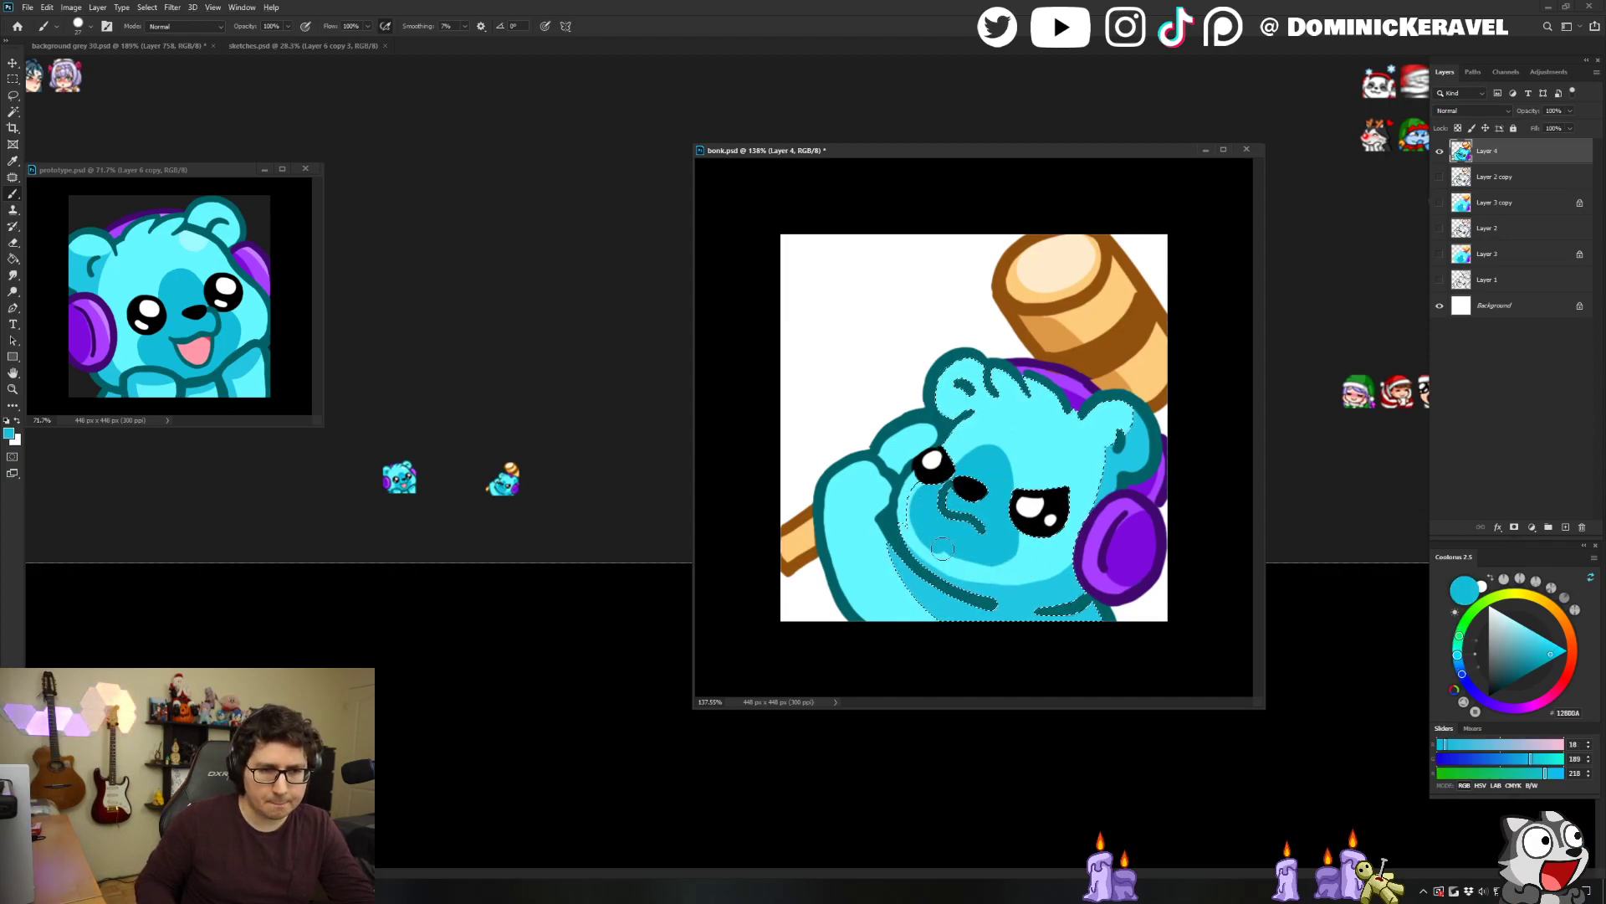
pyautogui.keyDown('alt'); pyautogui.click(1025, 549); pyautogui.keyUp('alt')
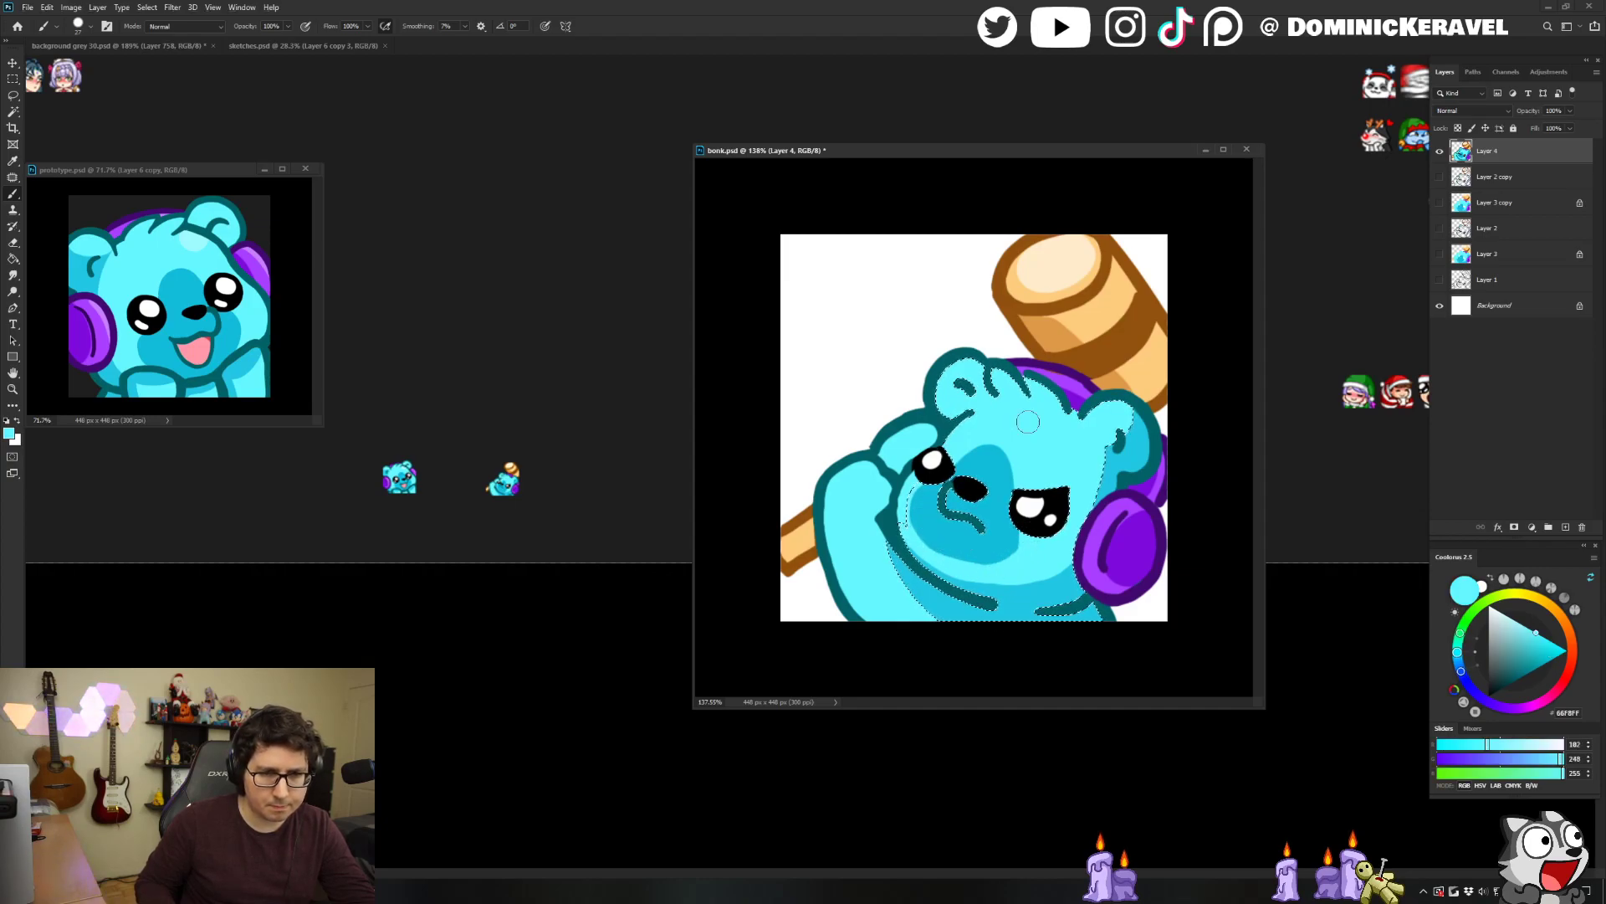
pyautogui.hotkey('ctrl', 'd')
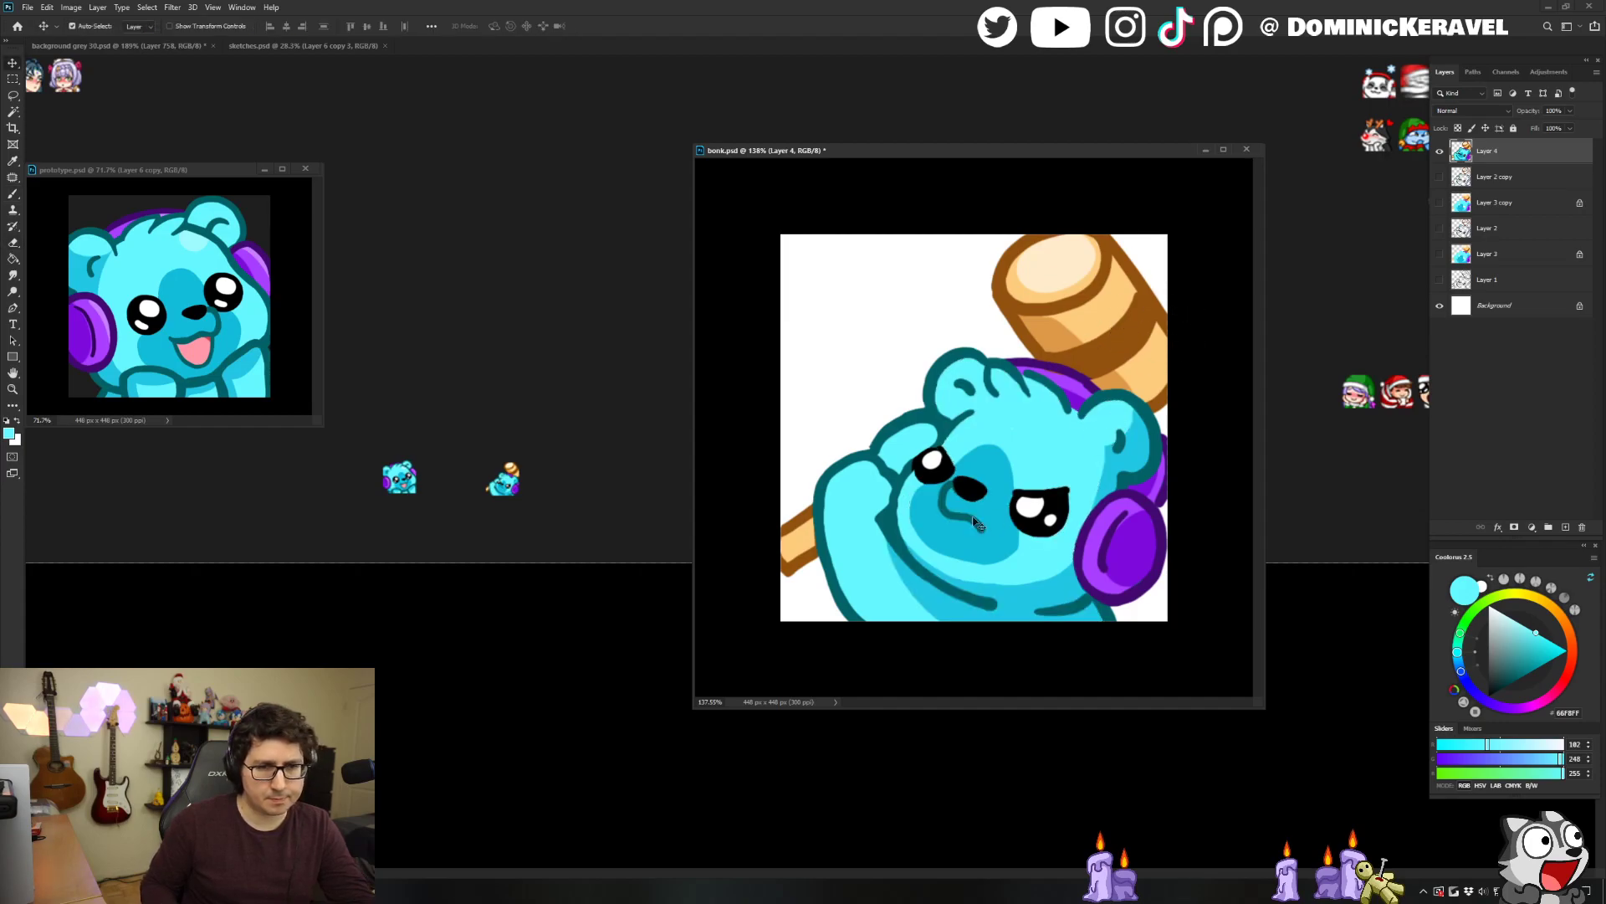
# Recolour the bear's mouth line in a darker teal (00474A).
pyautogui.keyDown('alt'); pyautogui.click(976, 526); pyautogui.keyUp('alt')
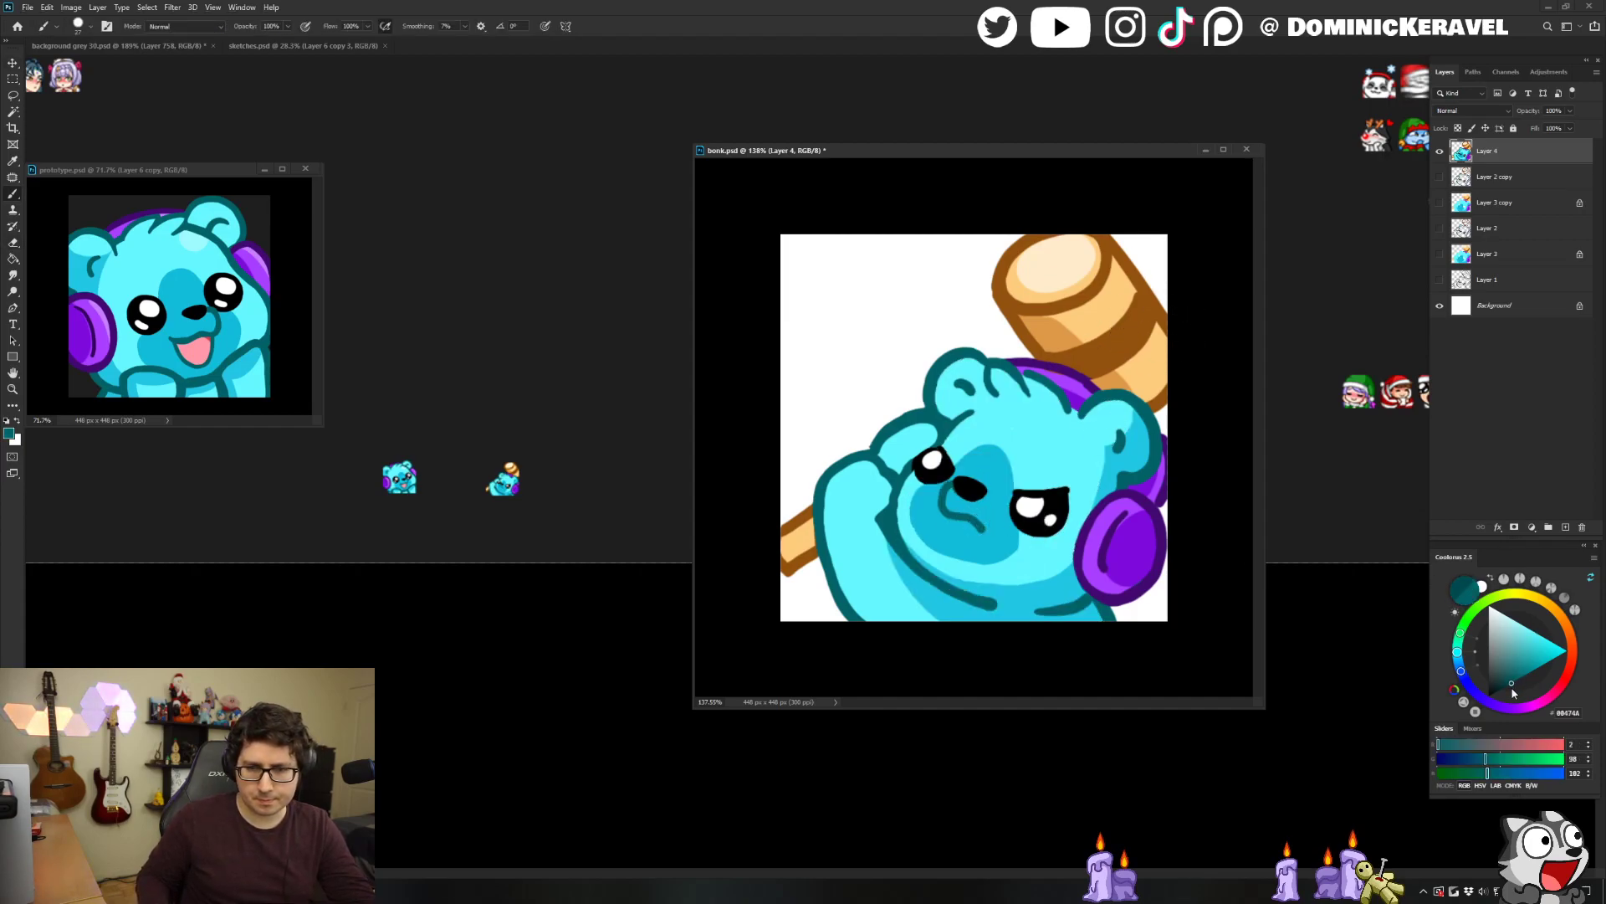
pyautogui.press('g')
pyautogui.press('b')
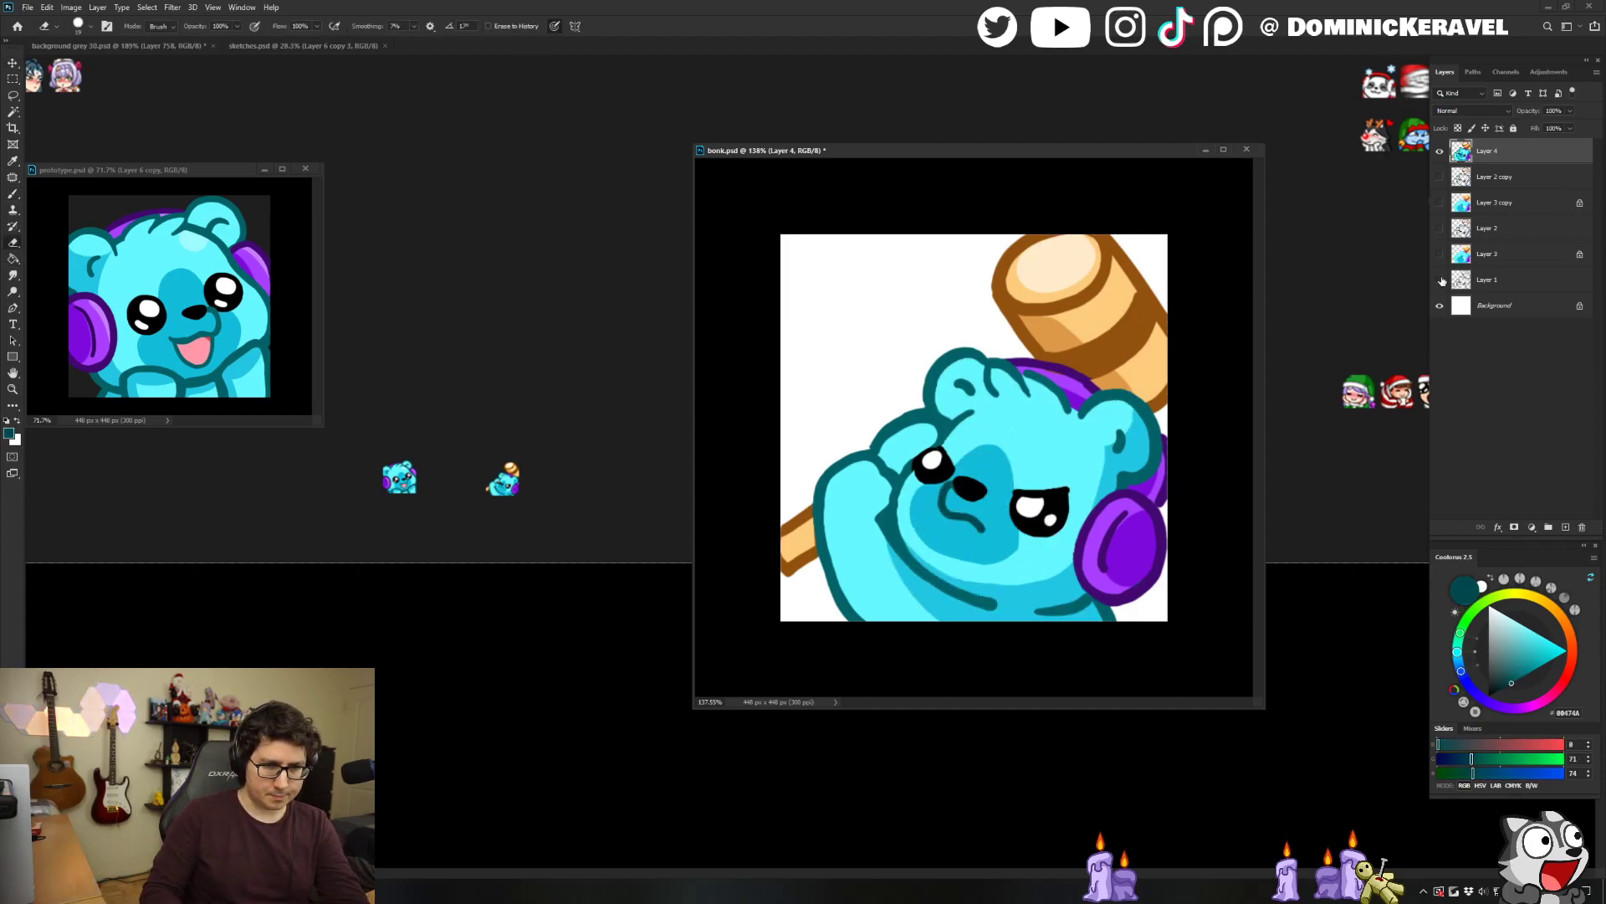
# Add a second 28-pixel preview of the bear to the grey background document and restore the bonk image to full size.
pyautogui.hotkey('ctrl', 'alt', 'i')
pyautogui.write('28')
pyautogui.press('Return')
pyautogui.hotkey('ctrl', 'a')
pyautogui.press('c')
pyautogui.press('Return')
pyautogui.press('v')
pyautogui.moveTo(974, 428); pyautogui.dragTo(615, 527)
pyautogui.click(875, 455)
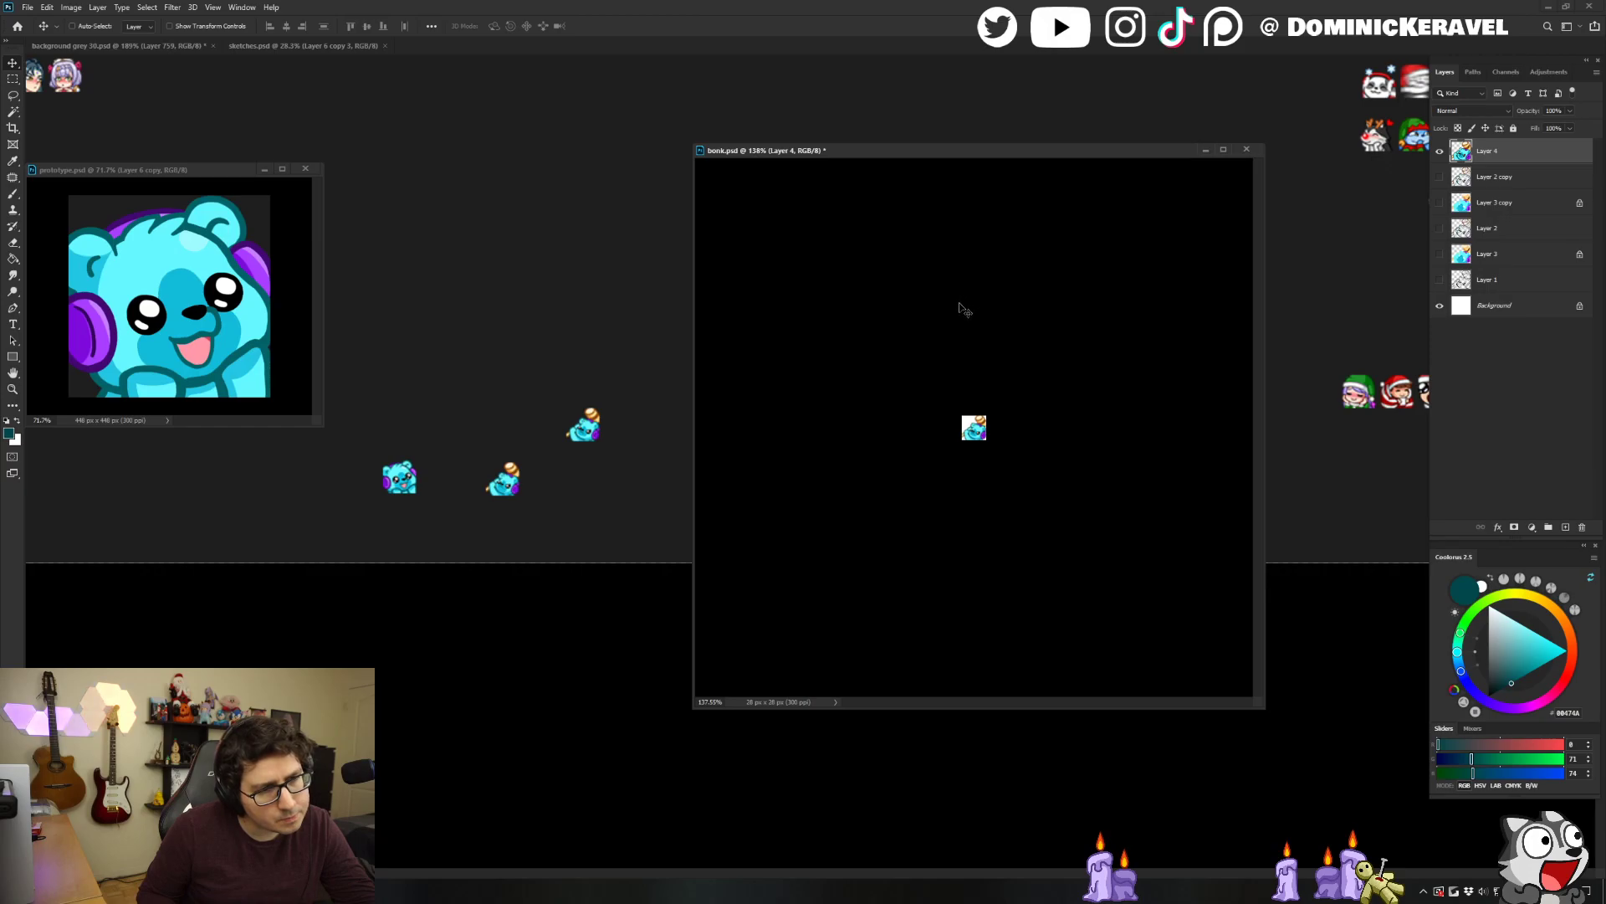
pyautogui.hotkey('ctrl', 'z')
# Repaint the mouth's lower line in black (000000) and clean up the dark teal curve beneath the nose.
pyautogui.press('b')
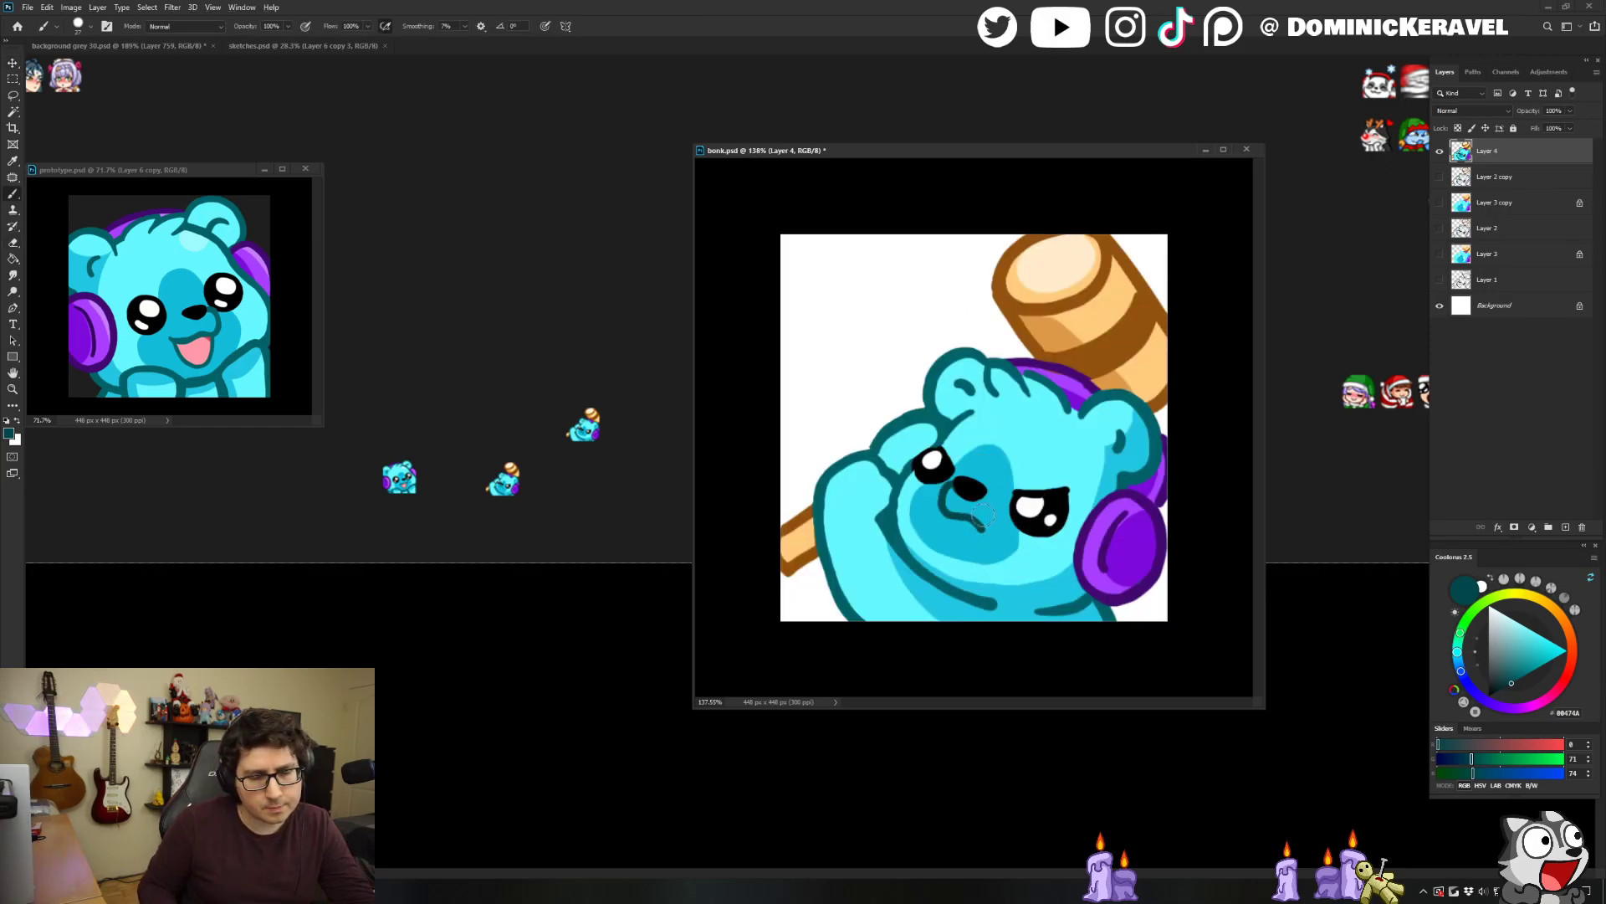
pyautogui.keyDown('alt'); pyautogui.click(979, 485); pyautogui.keyUp('alt')
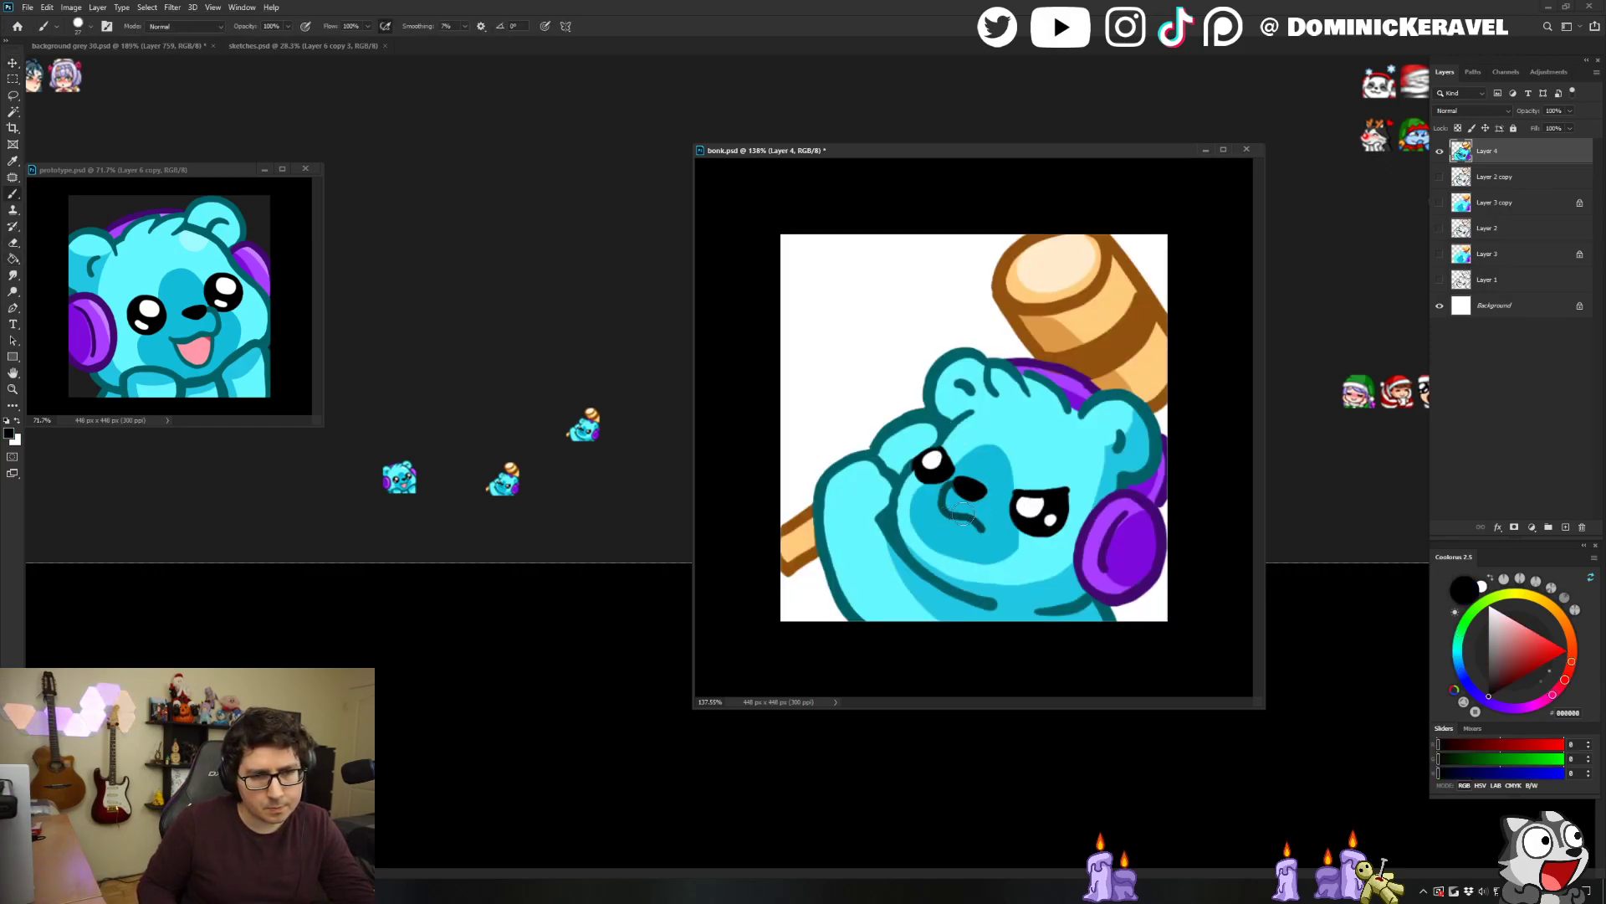
pyautogui.hotkey('ctrl', 'z')
pyautogui.moveTo(983, 532); pyautogui.dragTo(937, 555)
pyautogui.click(937, 555)
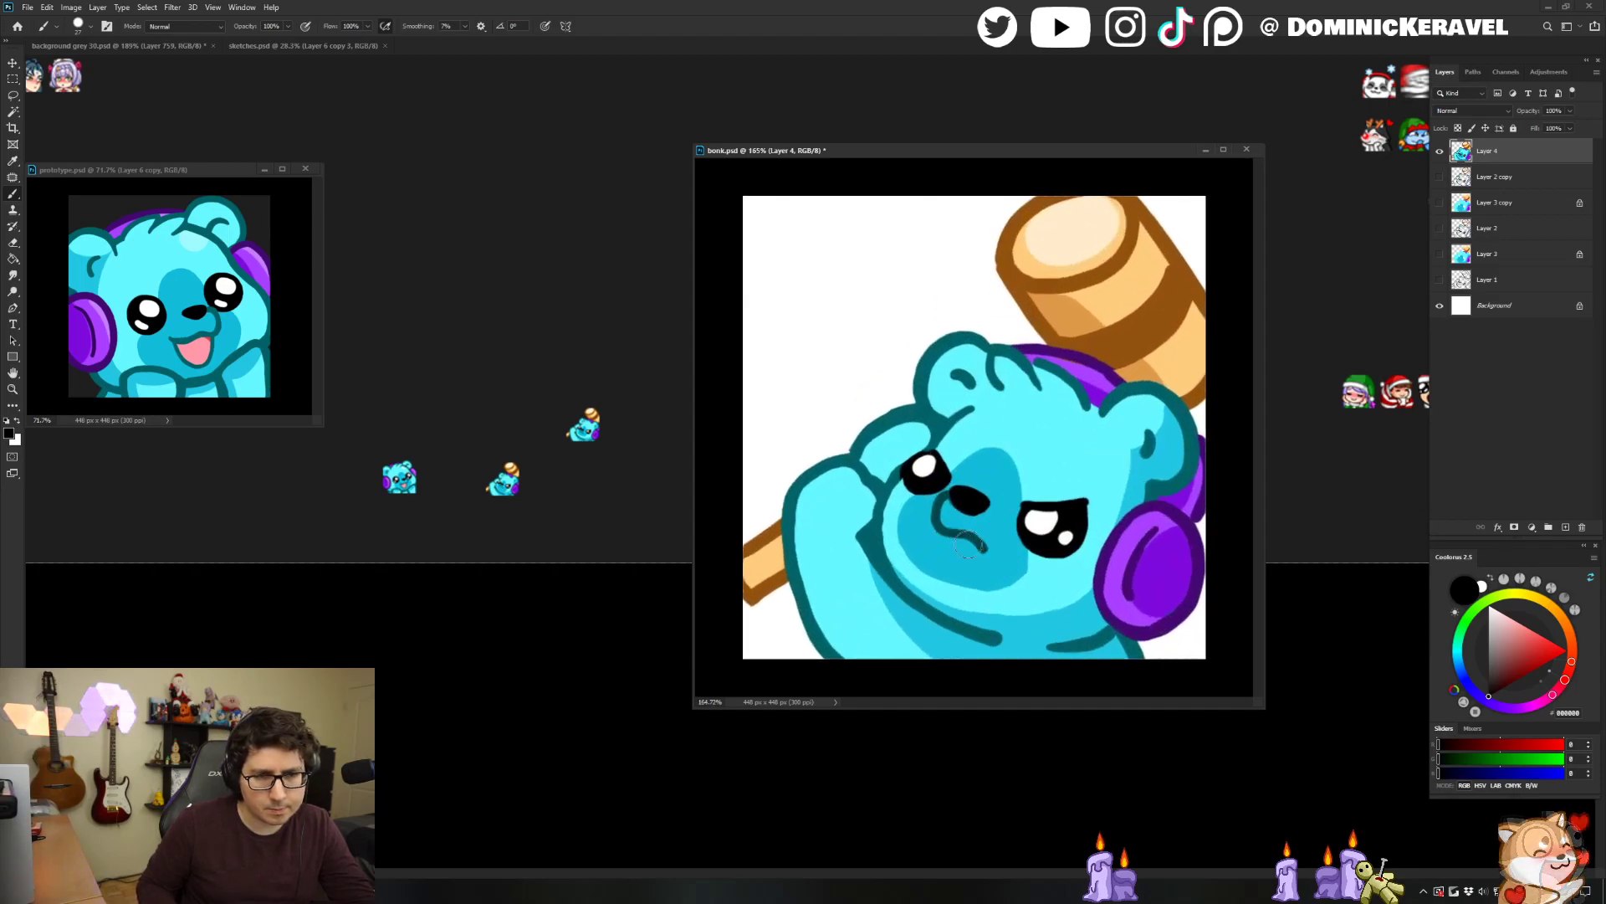
pyautogui.keyDown('alt'); pyautogui.click(979, 523); pyautogui.keyUp('alt')
pyautogui.keyDown('alt'); pyautogui.click(939, 509); pyautogui.keyUp('alt')
pyautogui.moveTo(937, 496); pyautogui.dragTo(939, 527)
pyautogui.keyDown('alt'); pyautogui.click(948, 520); pyautogui.keyUp('alt')
pyautogui.keyDown('alt'); pyautogui.click(945, 496); pyautogui.keyUp('alt')
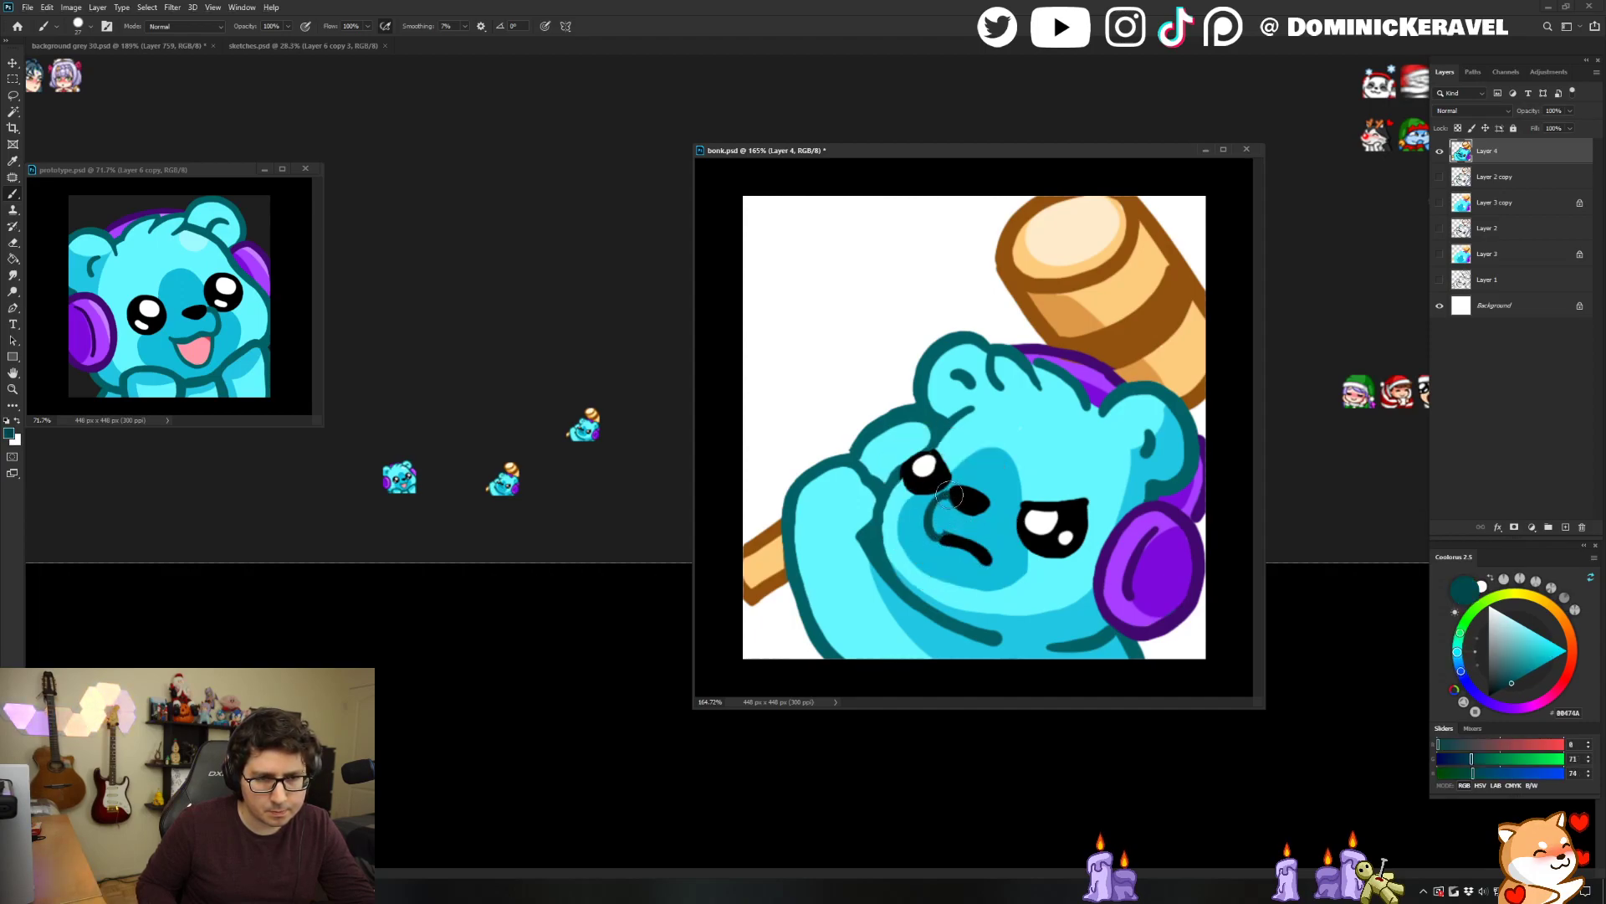
pyautogui.keyDown('alt'); pyautogui.click(949, 522); pyautogui.keyUp('alt')
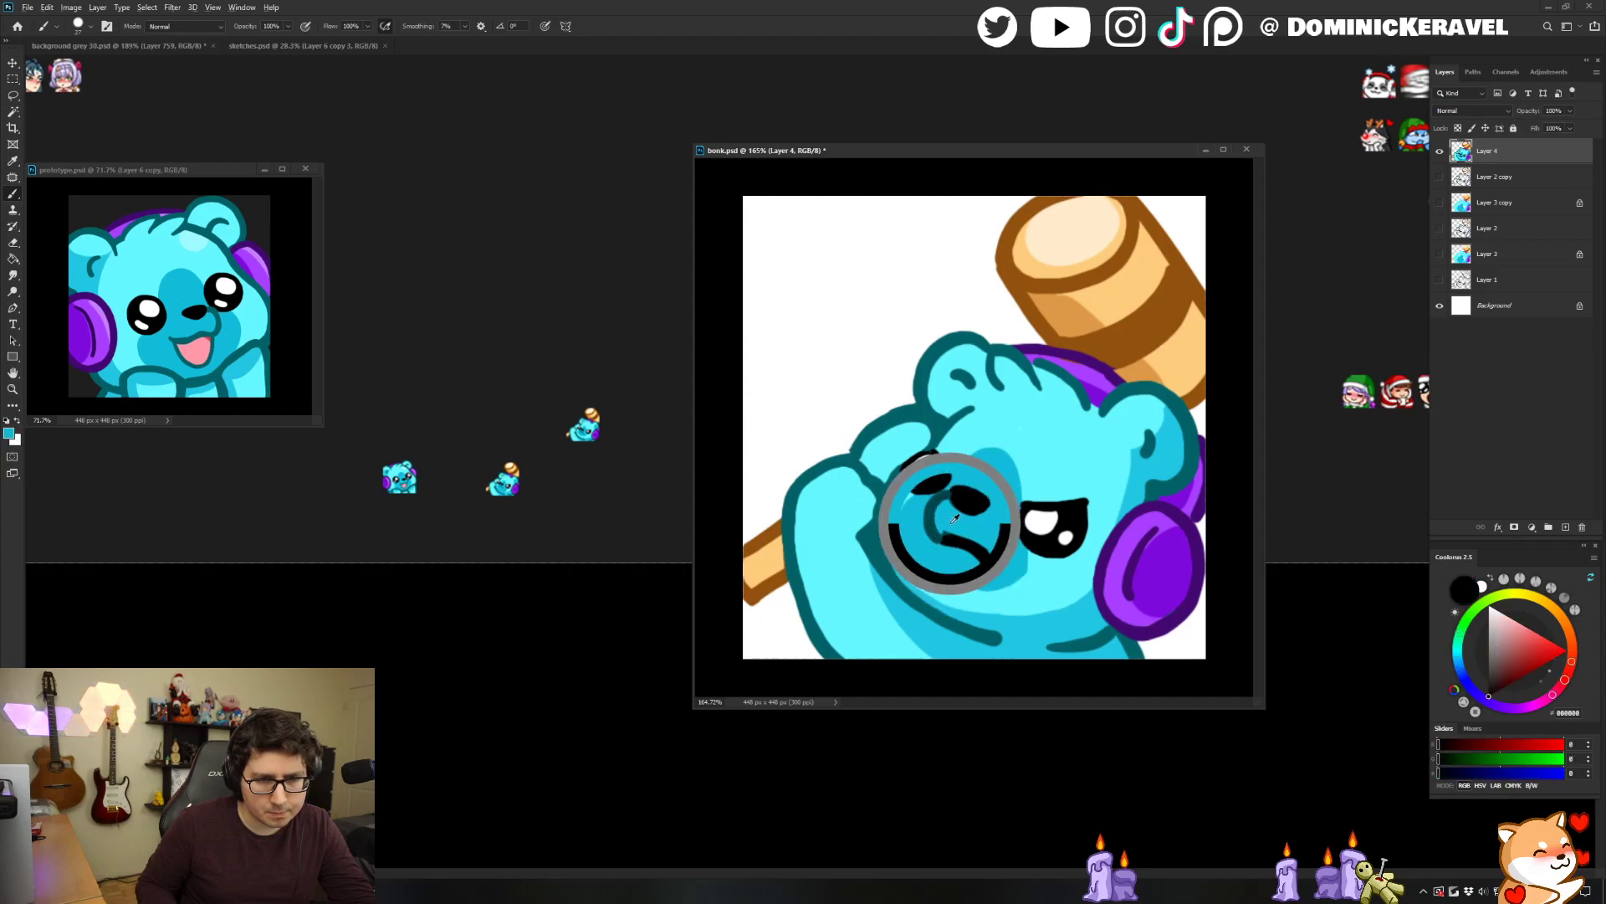
# Resize the bonk image to 28 pixels and place a third preview copy above the others on the grey background document.
pyautogui.hotkey('ctrl', 'alt', 'i')
pyautogui.write('28')
pyautogui.press('Return')
pyautogui.press('v')
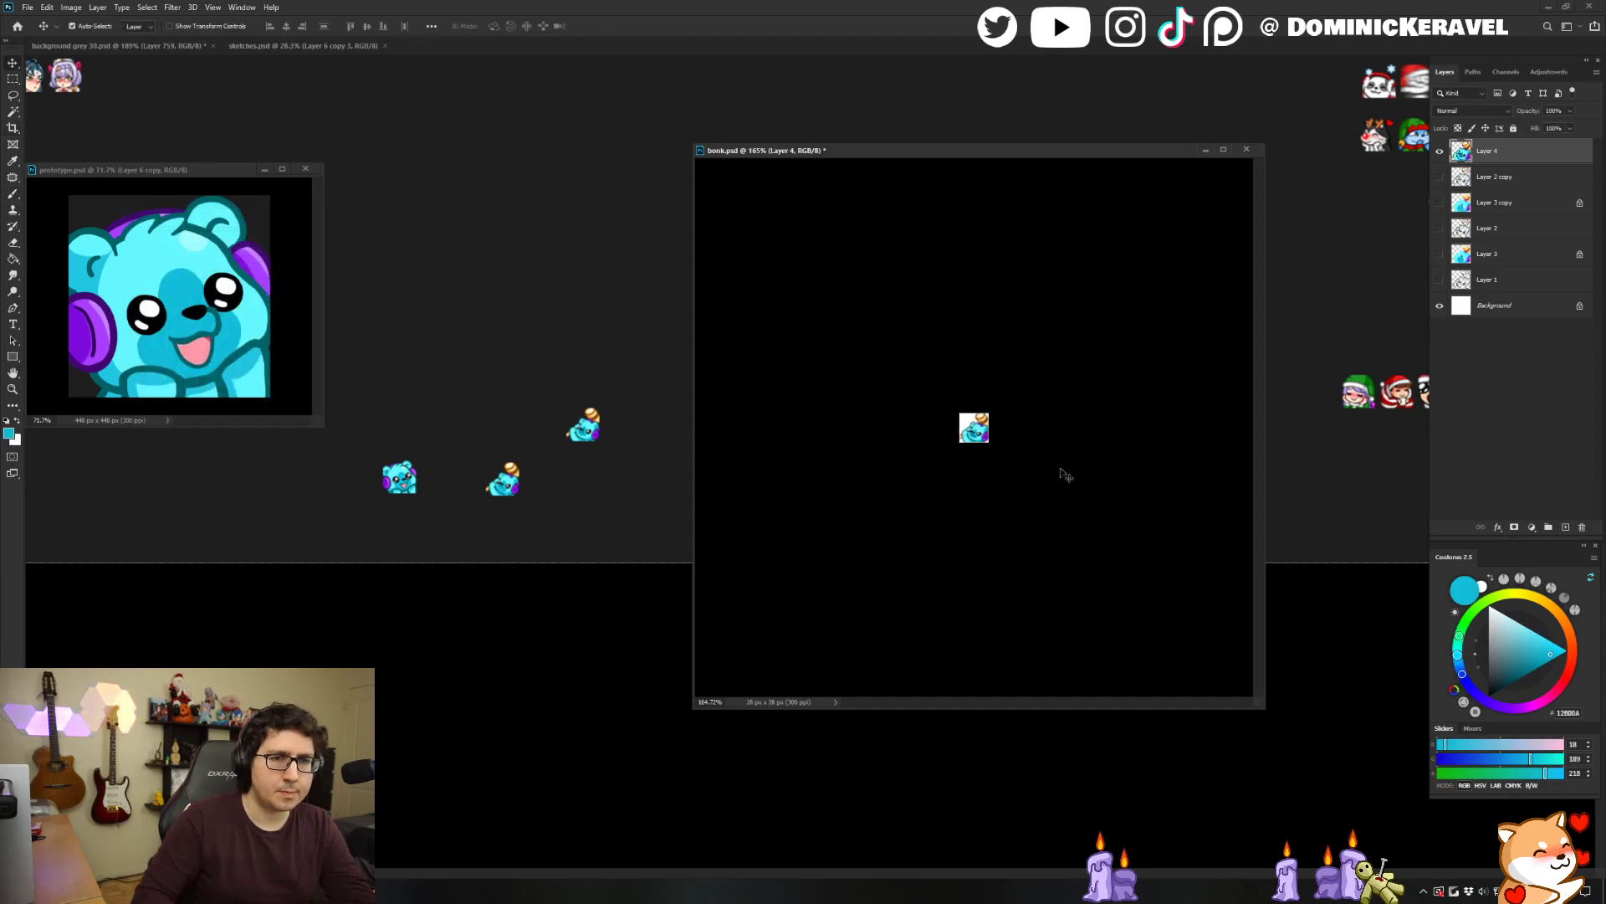
pyautogui.moveTo(629, 398); pyautogui.dragTo(625, 402)
pyautogui.click(595, 429)
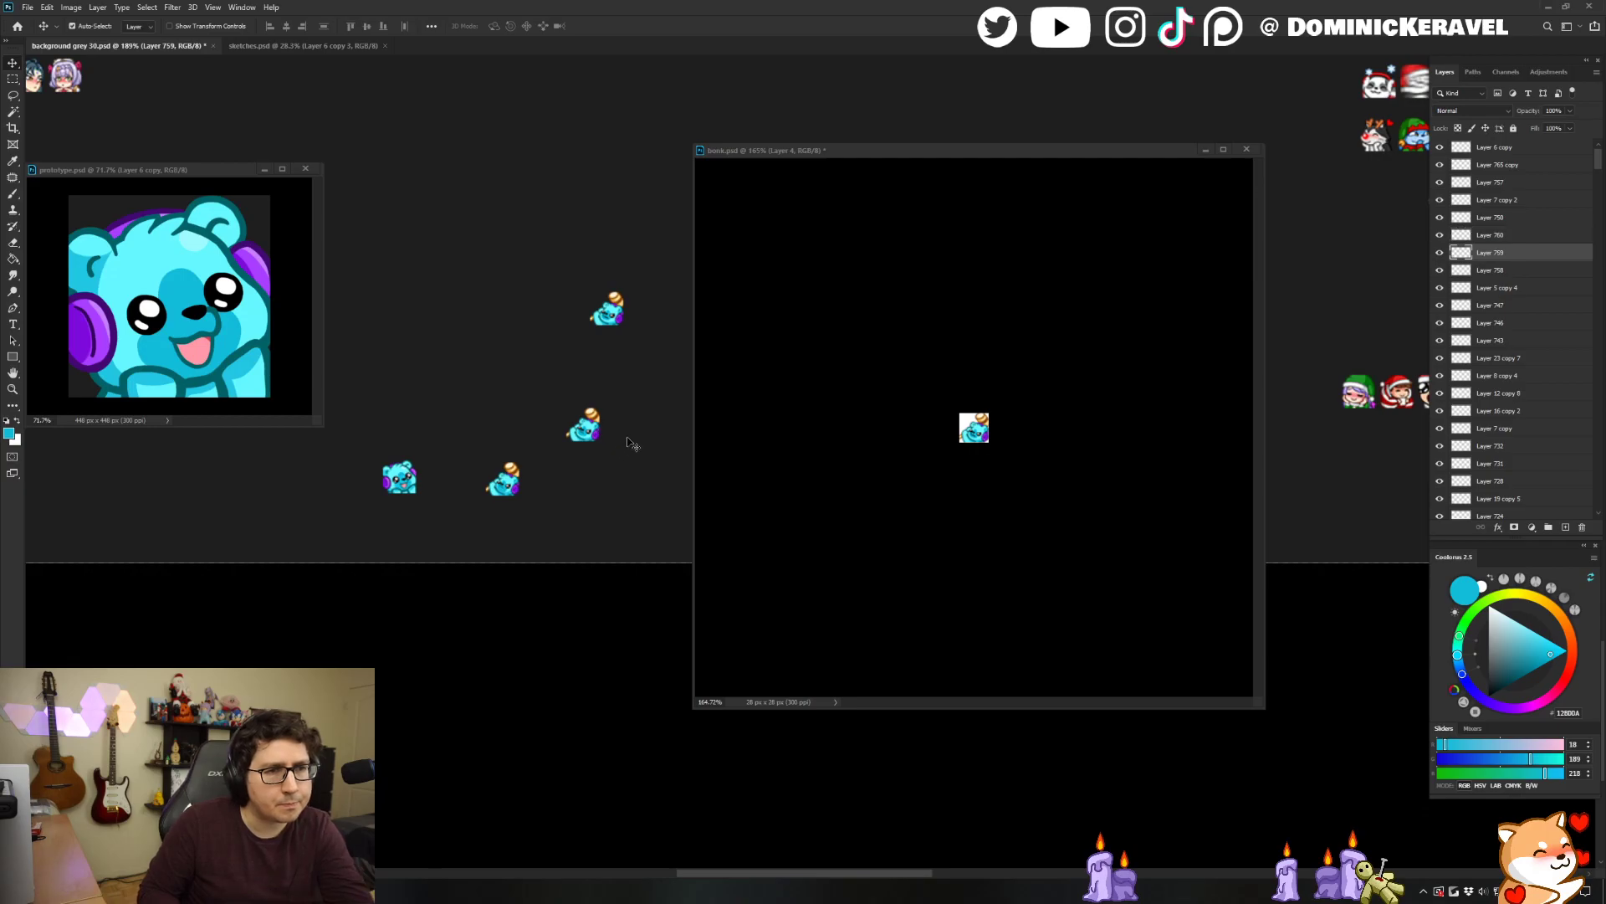
# Delete the newest 28-pixel preview from the grey background document and restore the bonk image to 448 x 448 px.
pyautogui.press('Delete')
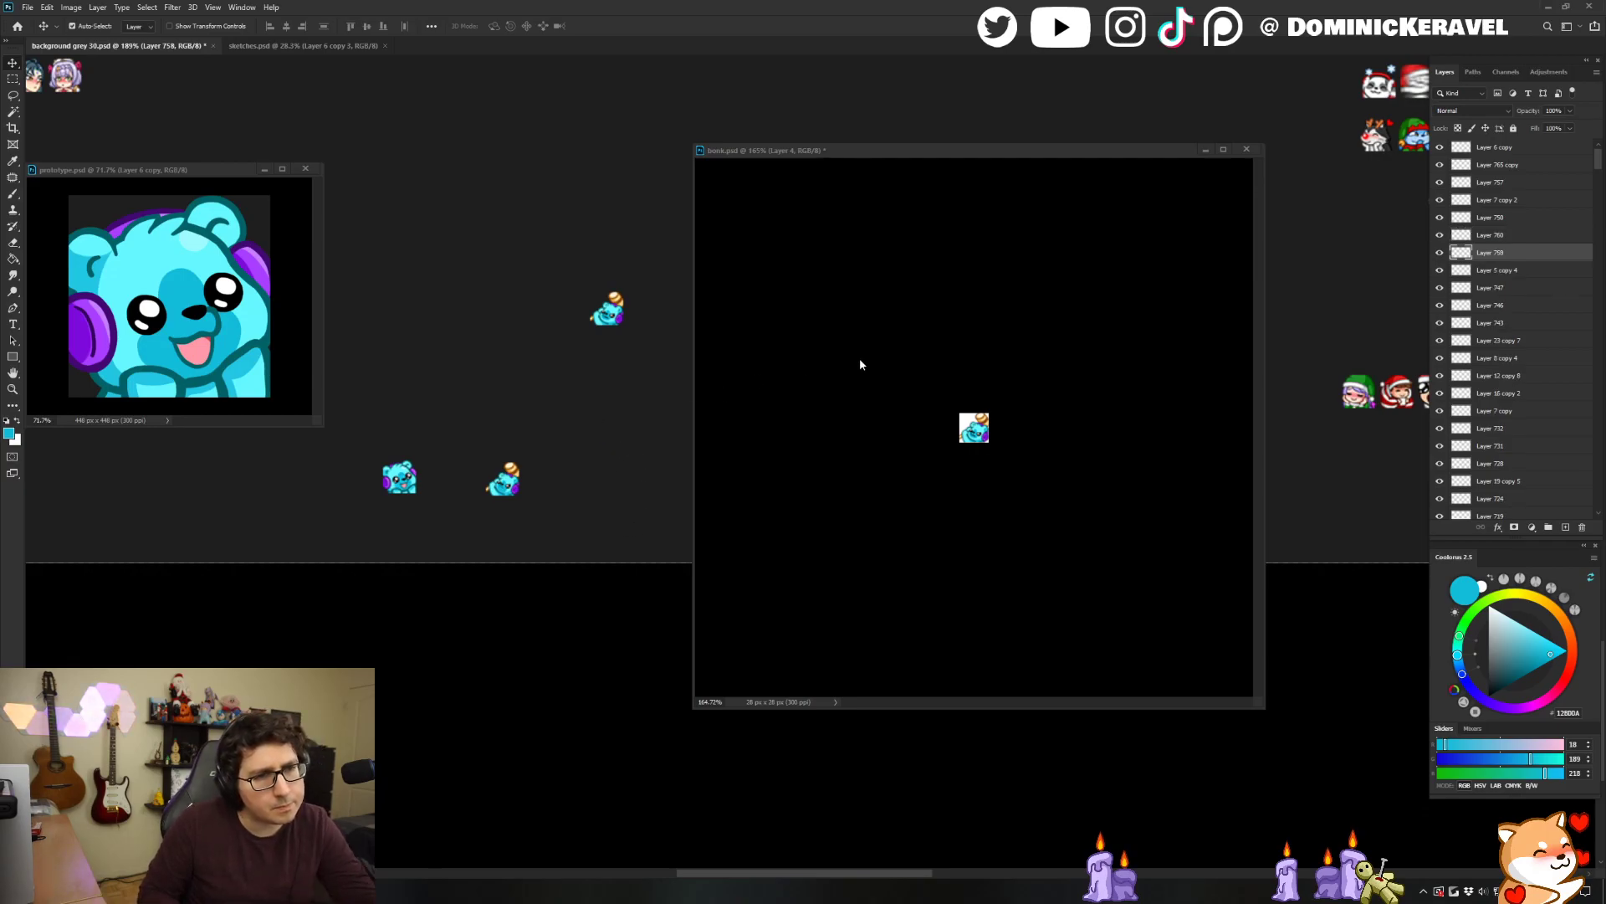
pyautogui.click(1066, 151)
pyautogui.hotkey('ctrl', 'z')
pyautogui.press('e')
pyautogui.scroll(-5, 893, 244)
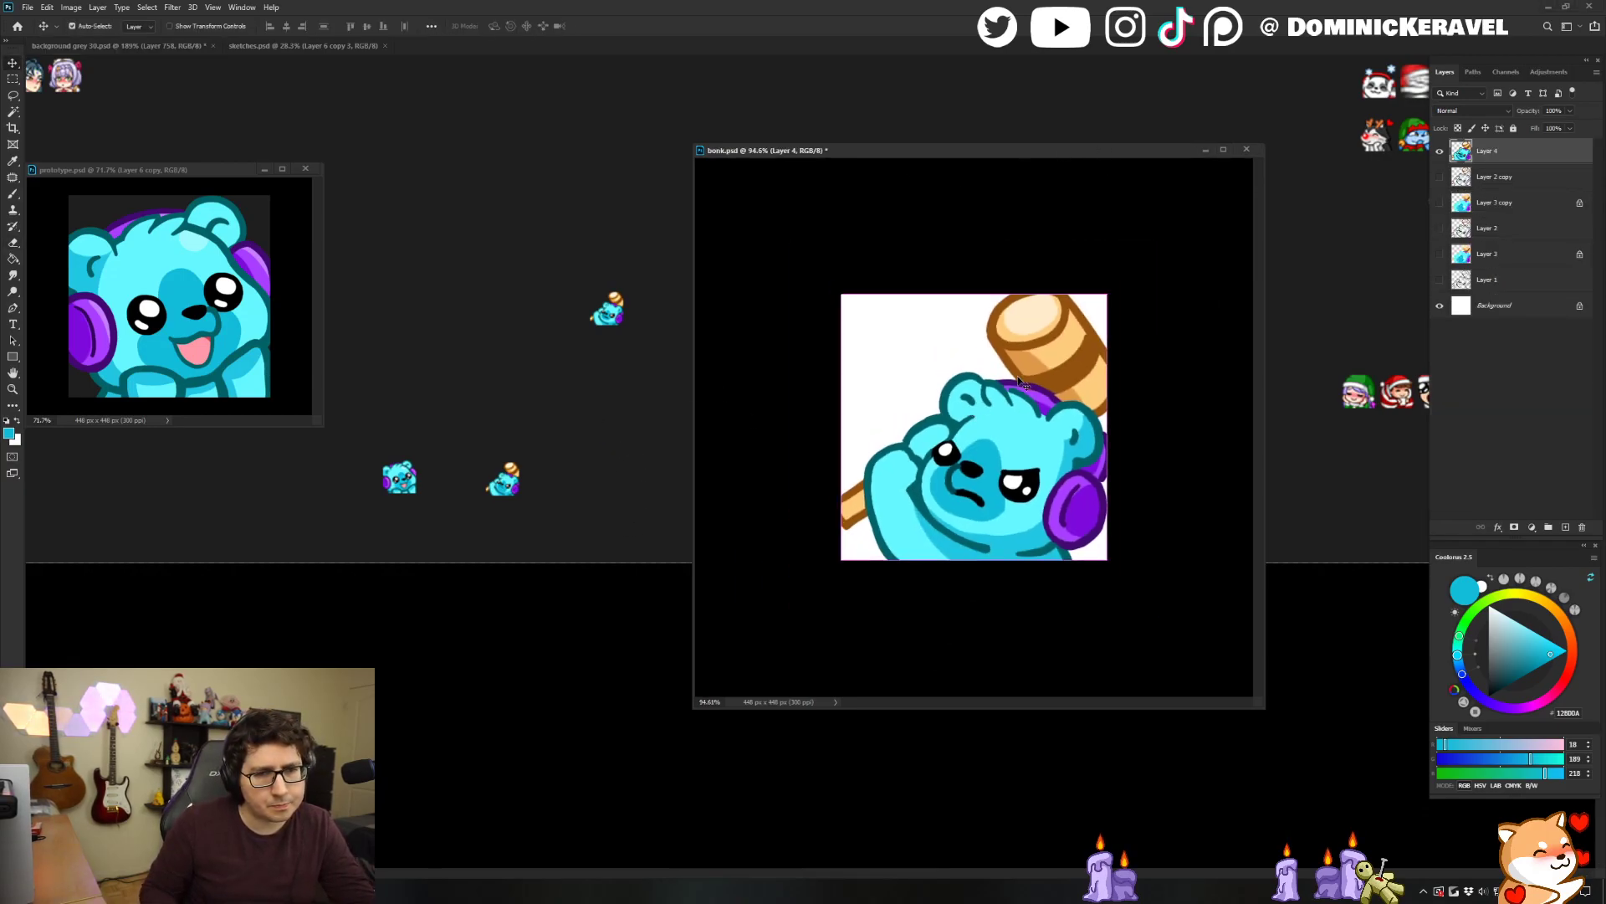
# Touch up the smaller raised paw beside the bear's eye, using sampled dark teal for its outline and light cyan for its fill.
pyautogui.scroll(5, 952, 443)
pyautogui.press('b')
pyautogui.keyDown('alt'); pyautogui.click(877, 437); pyautogui.keyUp('alt')
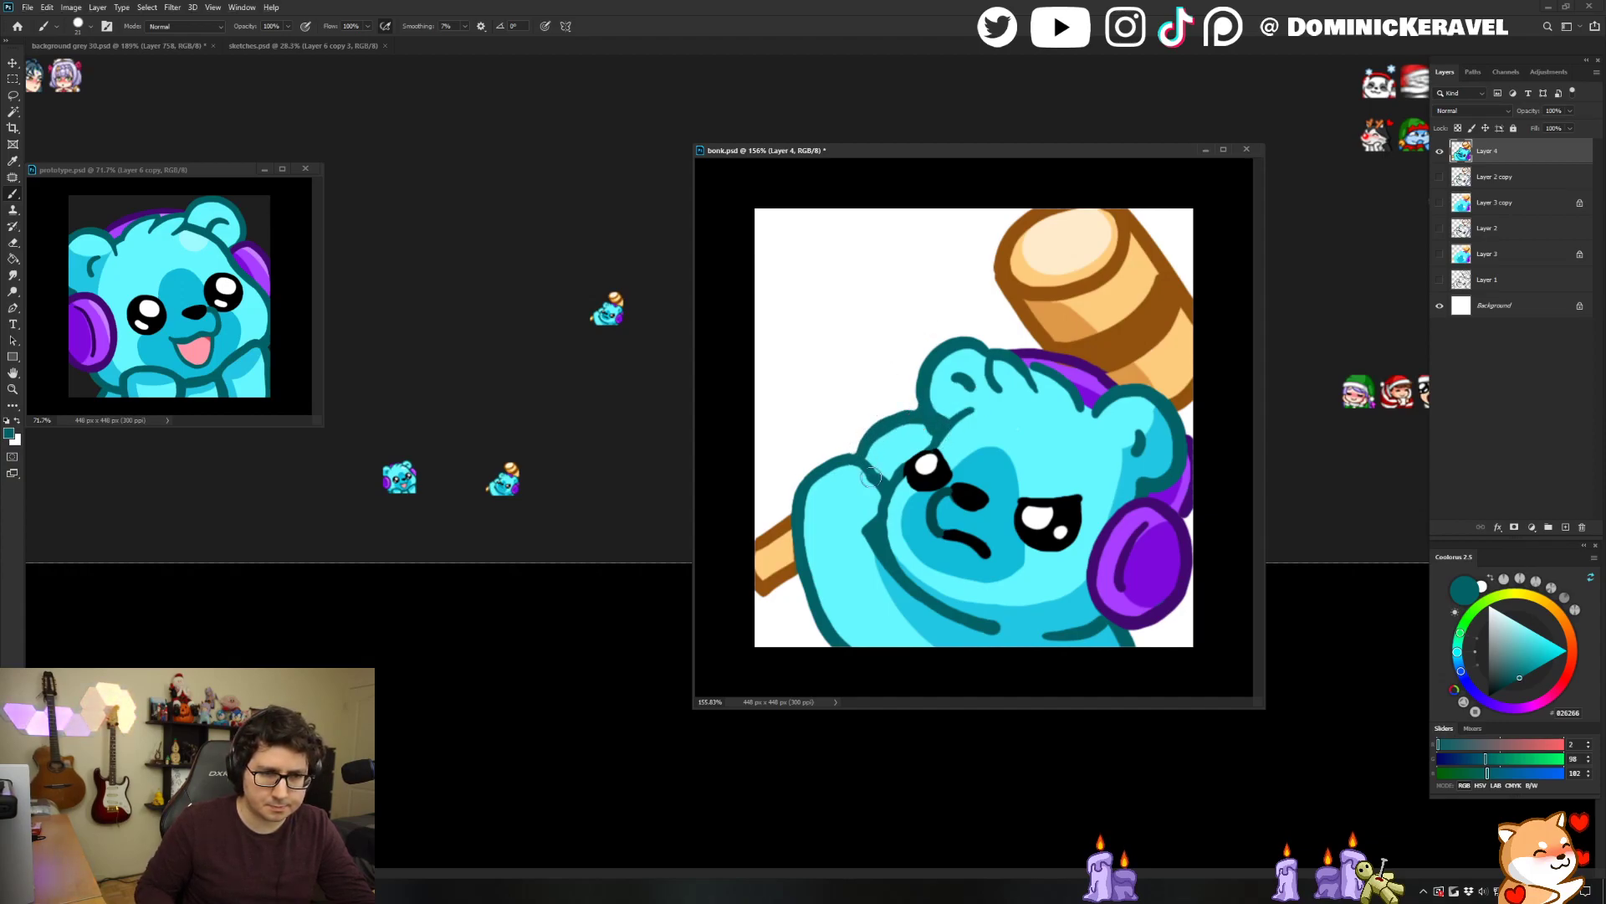
pyautogui.keyDown('alt'); pyautogui.click(903, 449); pyautogui.keyUp('alt')
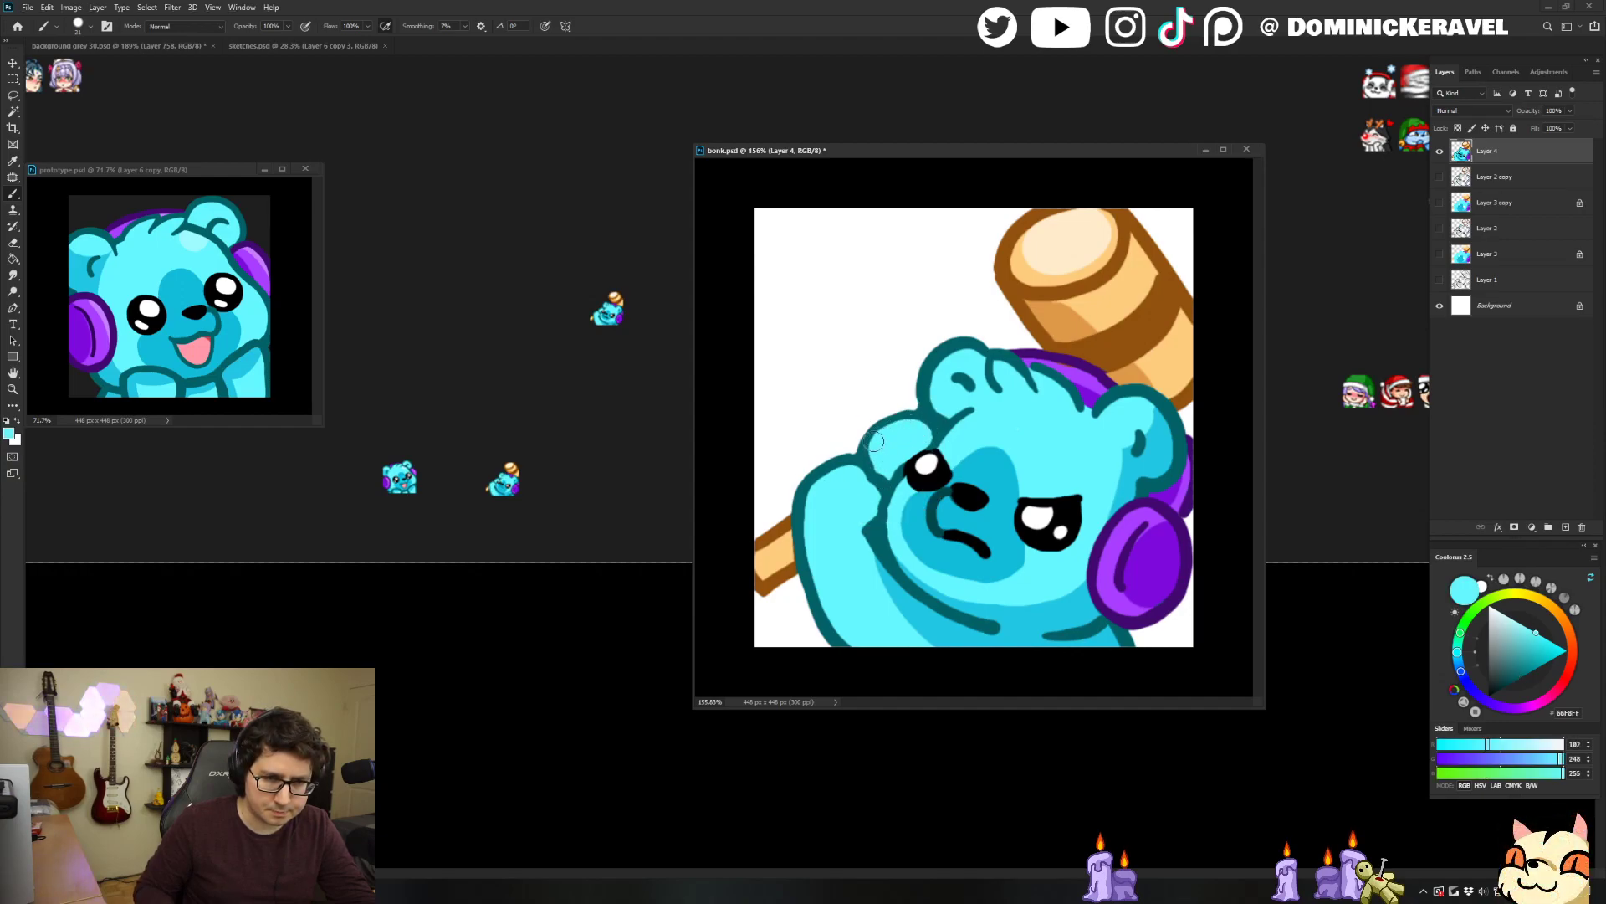
pyautogui.keyDown('alt'); pyautogui.click(888, 425); pyautogui.keyUp('alt')
pyautogui.keyDown('alt'); pyautogui.click(915, 433); pyautogui.keyUp('alt')
pyautogui.moveTo(921, 427); pyautogui.dragTo(926, 443)
pyautogui.keyDown('alt'); pyautogui.click(940, 438); pyautogui.keyUp('alt')
pyautogui.keyDown('alt'); pyautogui.click(893, 471); pyautogui.keyUp('alt')
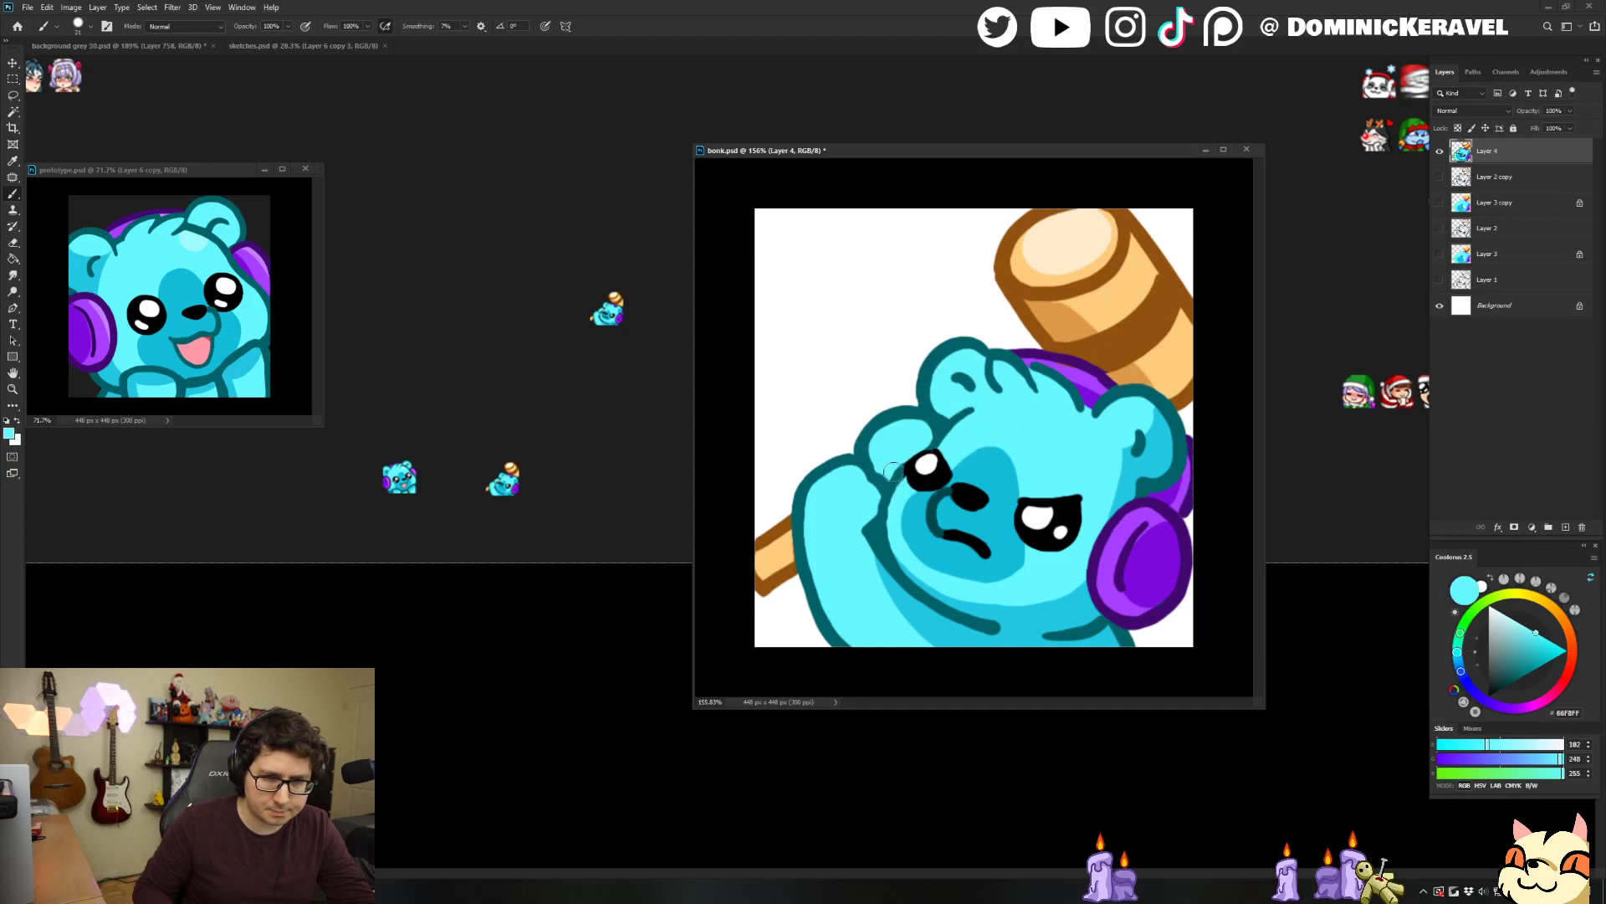
pyautogui.keyDown('alt'); pyautogui.click(903, 465); pyautogui.keyUp('alt')
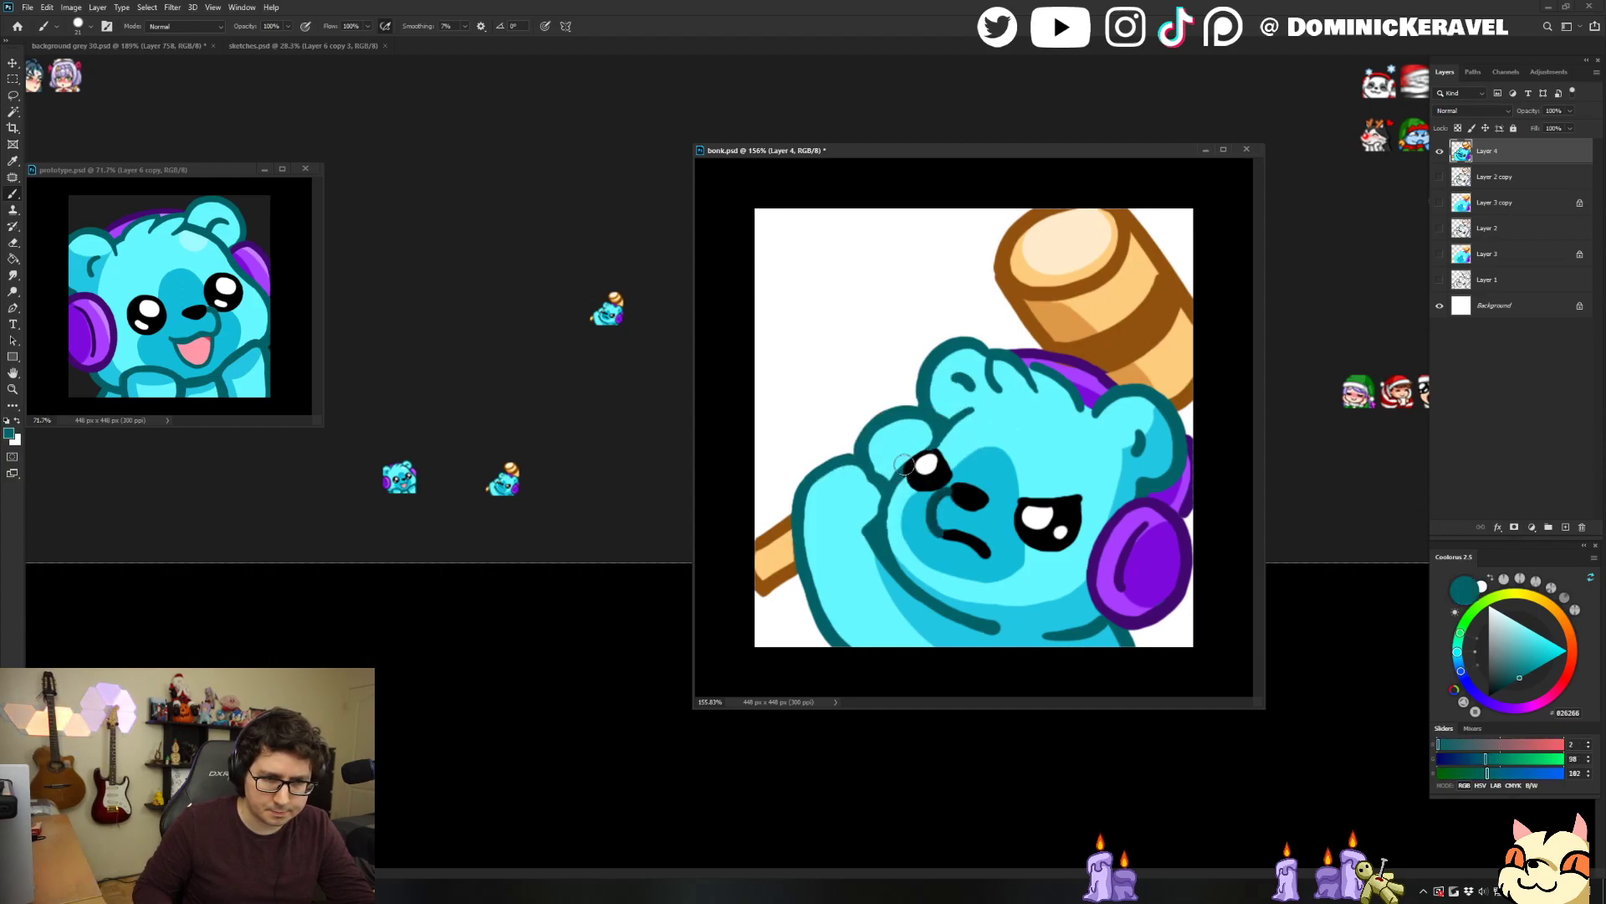
pyautogui.keyDown('alt'); pyautogui.click(901, 460); pyautogui.keyUp('alt')
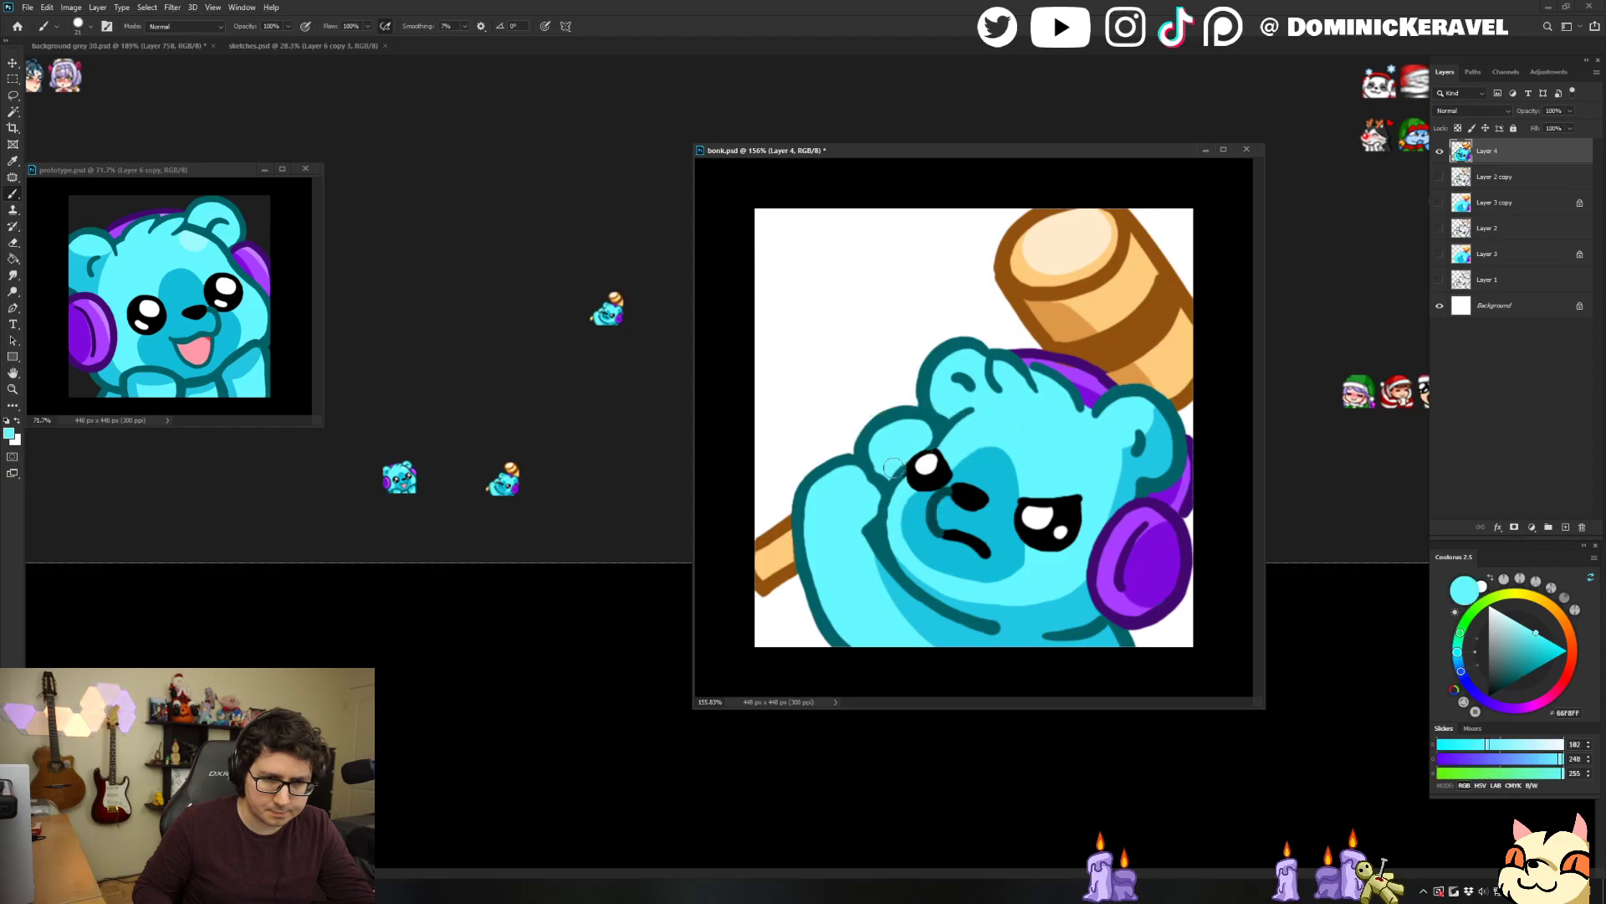
# Refine the eye beside the raised paw with a smaller brush, using black (000000) for its contour and white (FFFFFF) for its highlight.
pyautogui.keyDown('alt'); pyautogui.click(940, 460); pyautogui.keyUp('alt')
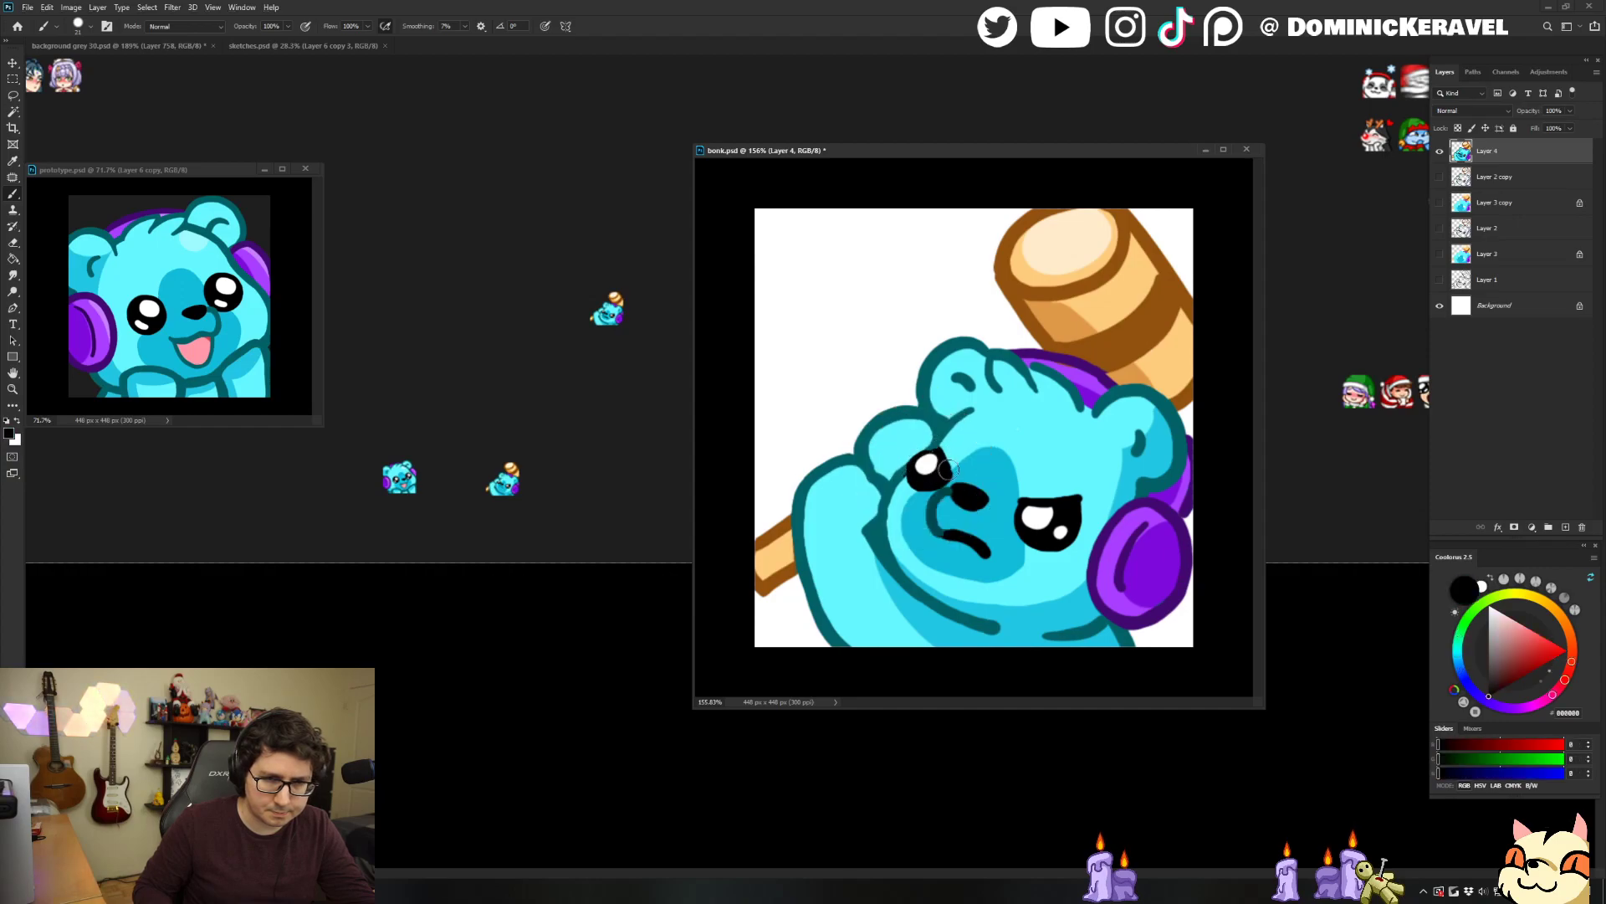
pyautogui.keyDown('alt'); pyautogui.moveTo(967, 431); pyautogui.dragTo(962, 431); pyautogui.keyUp('alt')
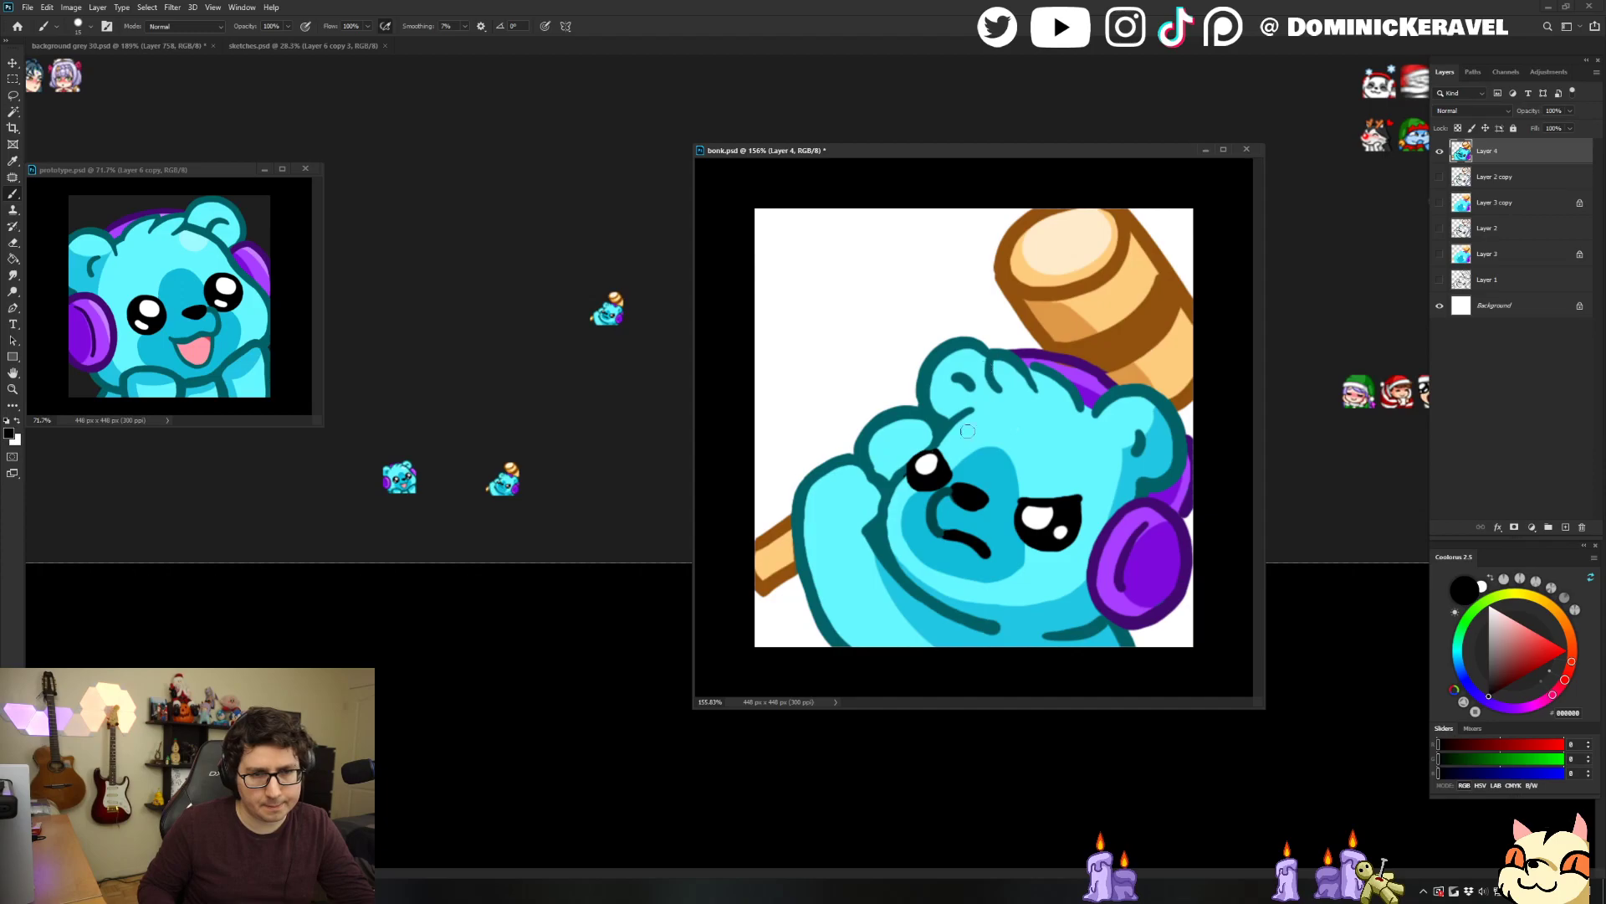
pyautogui.keyDown('alt'); pyautogui.click(932, 459); pyautogui.keyUp('alt')
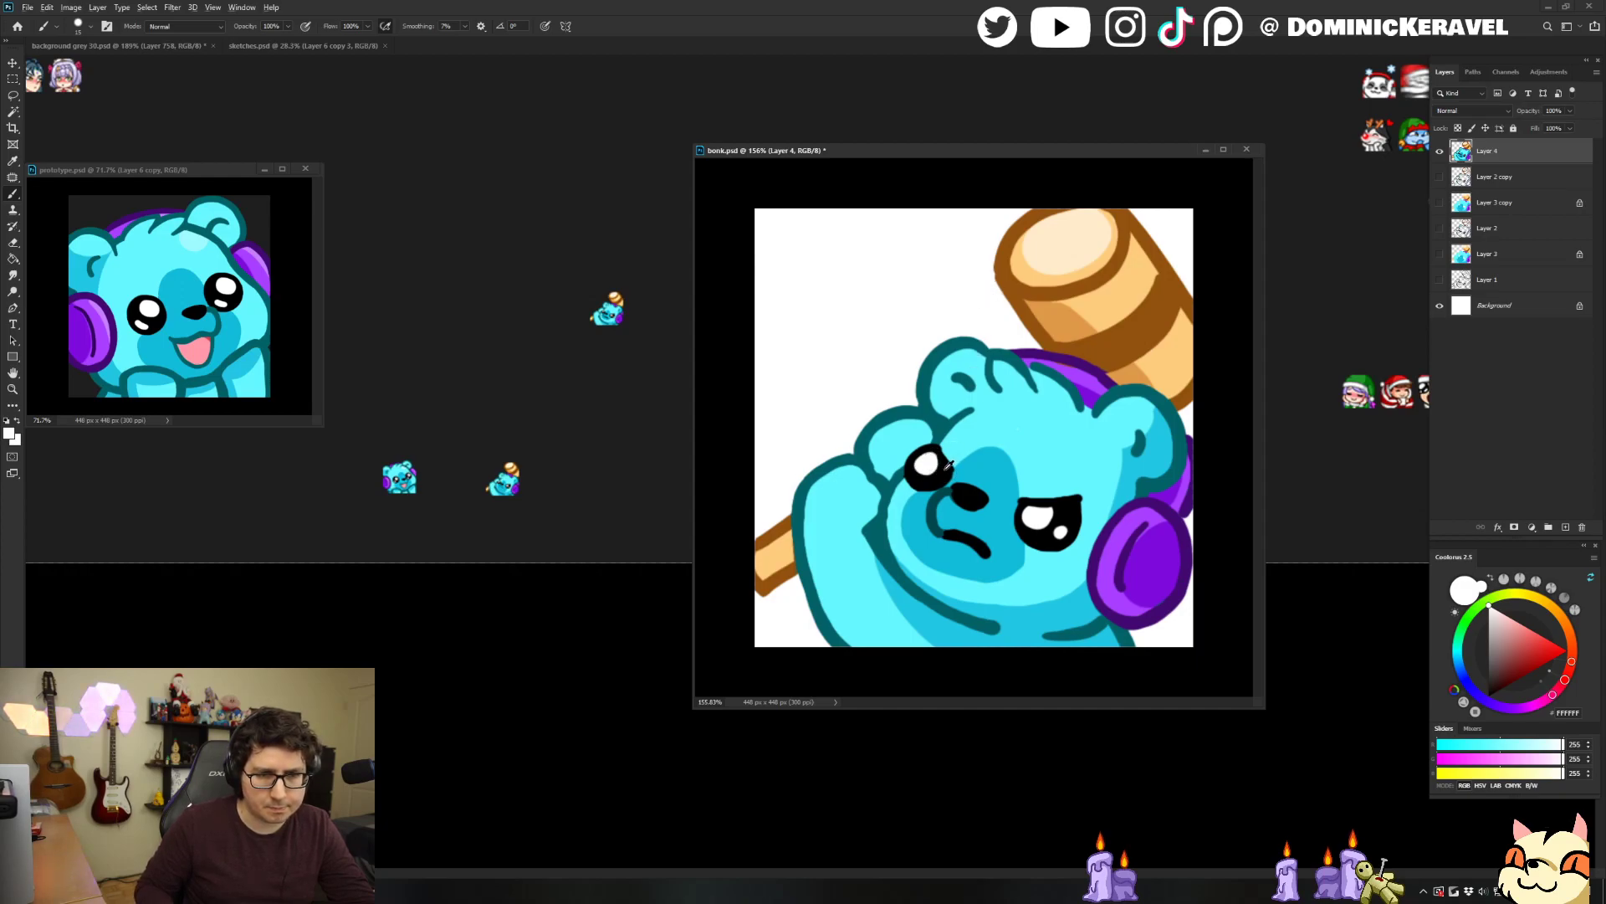
pyautogui.keyDown('alt'); pyautogui.click(946, 469); pyautogui.keyUp('alt')
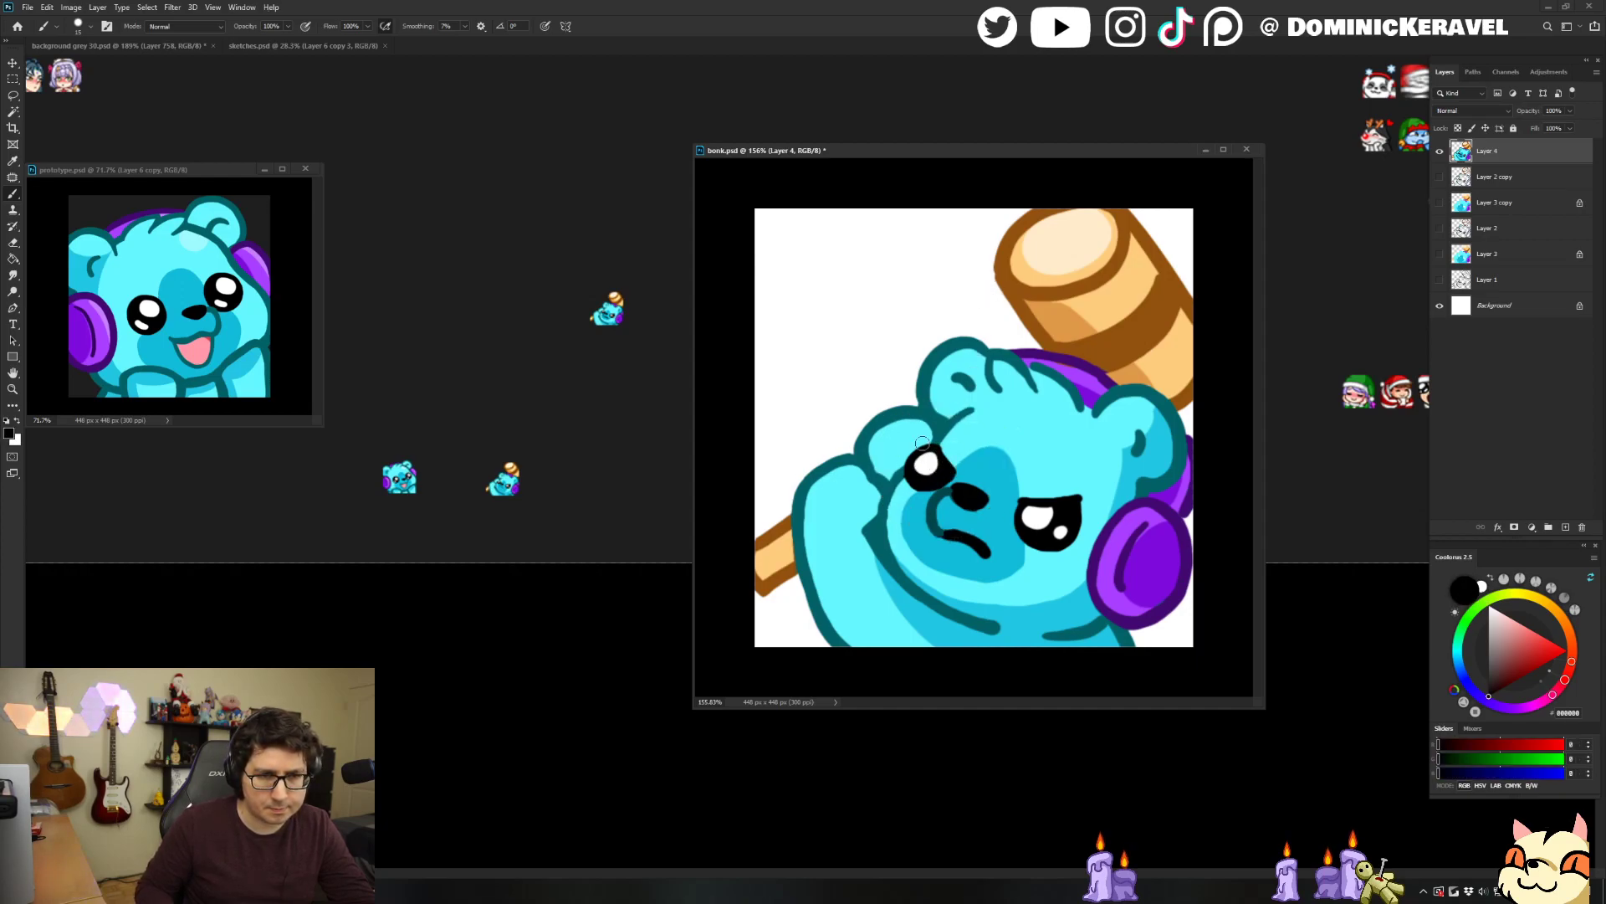
# Clean up the teal outline and light cyan fill between the raised paws and the bear's cheek.
pyautogui.keyDown('alt'); pyautogui.click(875, 465); pyautogui.keyUp('alt')
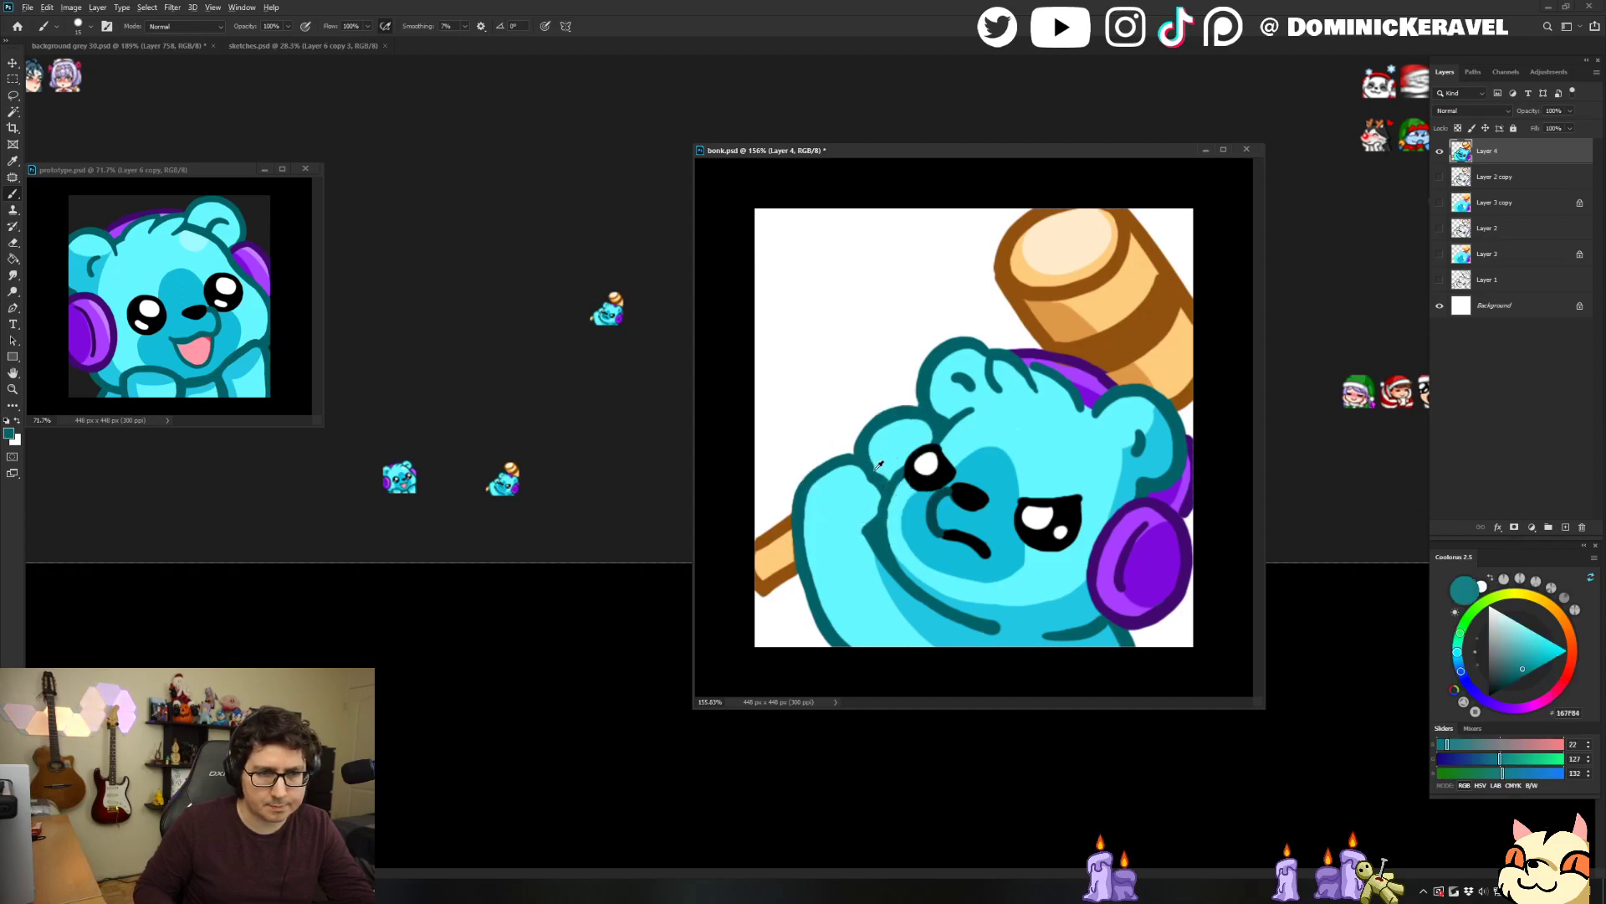
pyautogui.keyDown('alt'); pyautogui.click(904, 501); pyautogui.keyUp('alt')
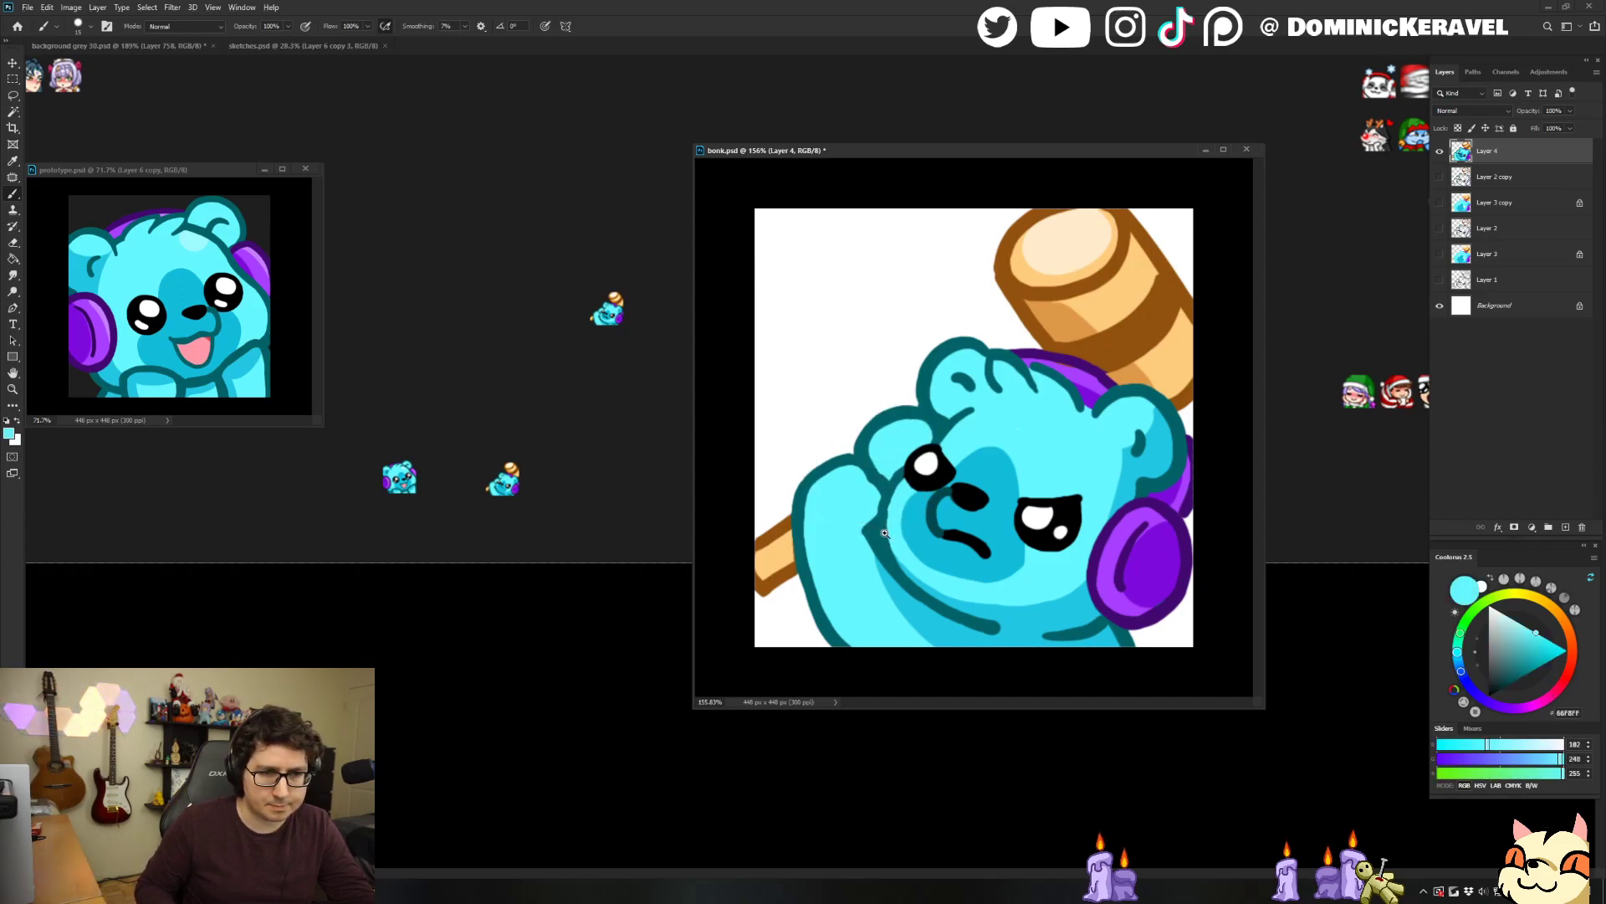
pyautogui.scroll(3, 906, 502)
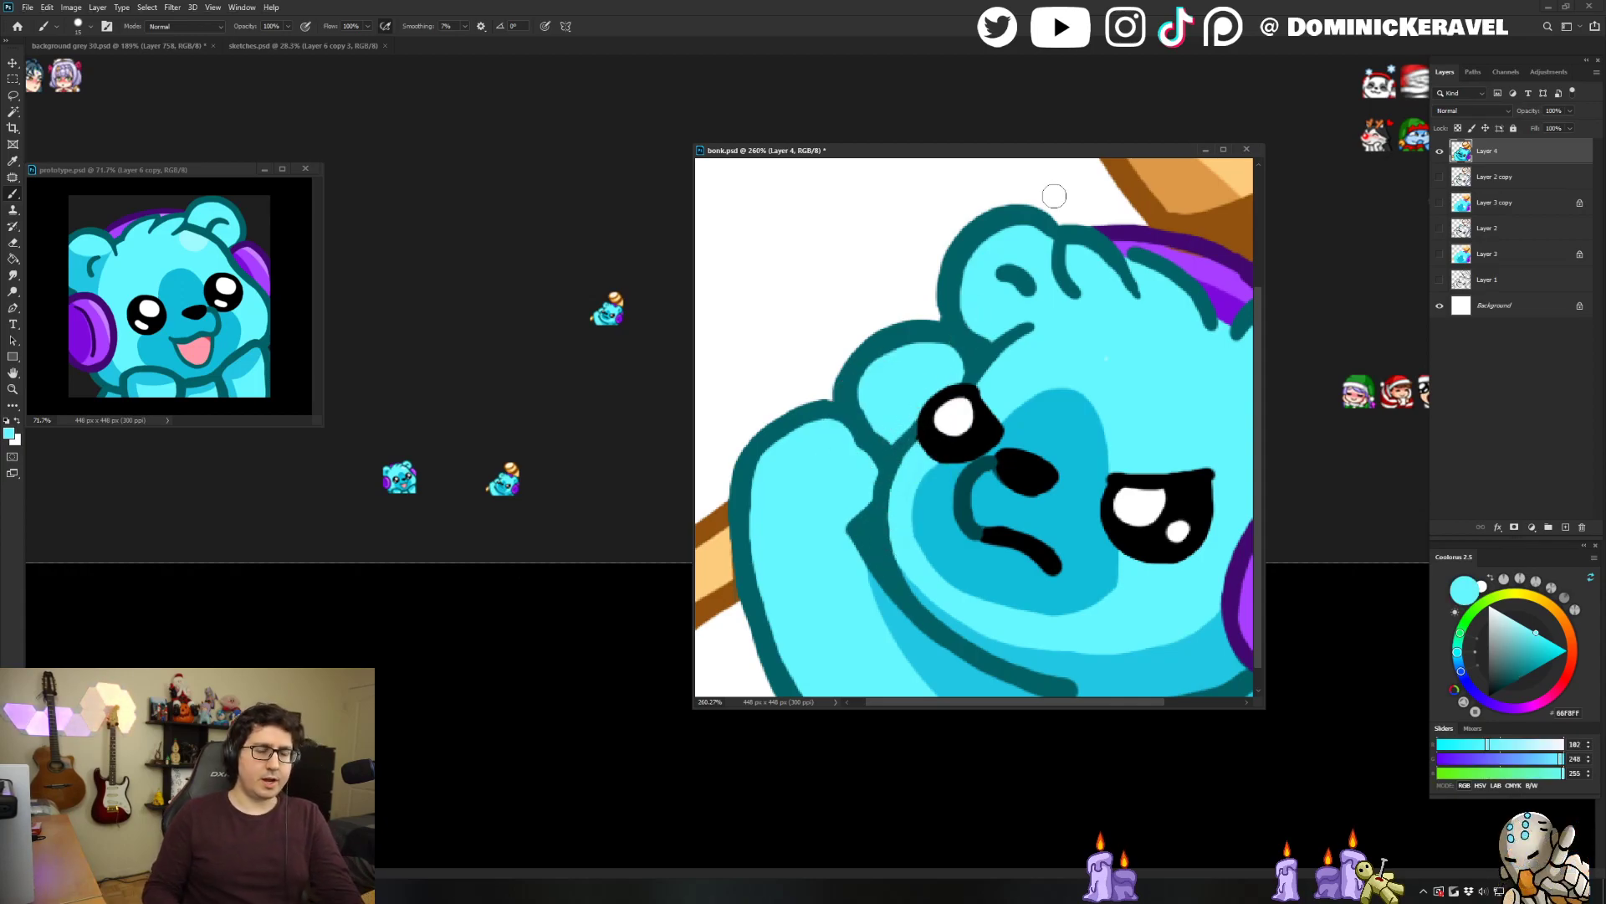
pyautogui.keyDown('alt'); pyautogui.click(896, 456); pyautogui.keyUp('alt')
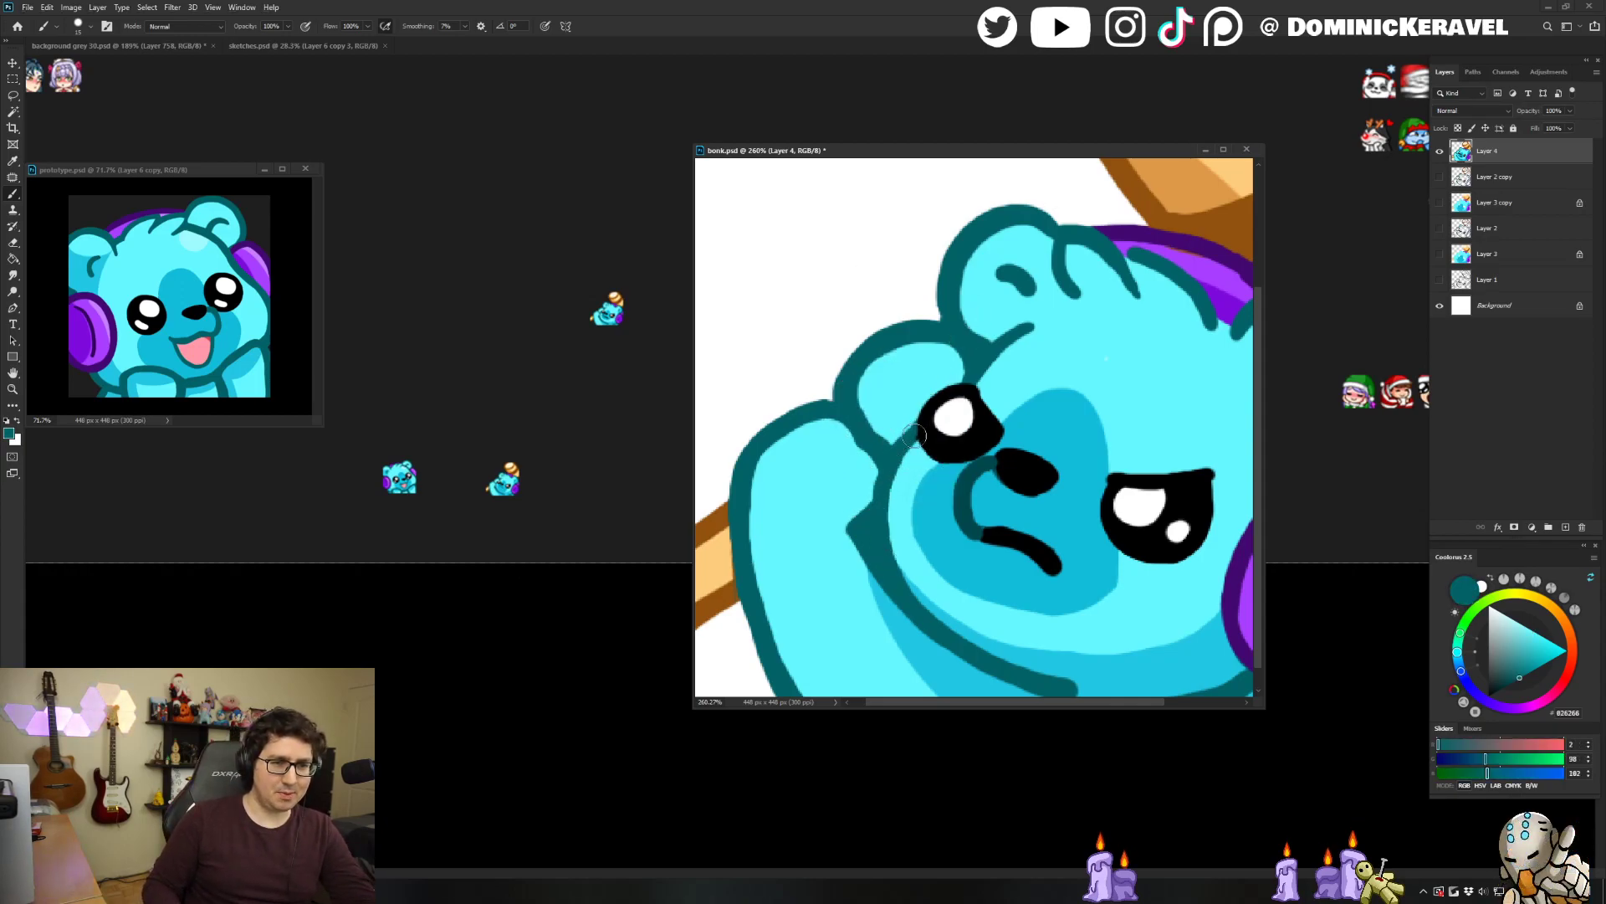
# Clean up the edge where the raised arm overlaps the hammer handle, using sampled teal, tan and brown.
pyautogui.press('d')
pyautogui.press('v')
pyautogui.moveTo(853, 412); pyautogui.dragTo(881, 385)
pyautogui.press('b')
pyautogui.keyDown('alt'); pyautogui.click(766, 516); pyautogui.keyUp('alt')
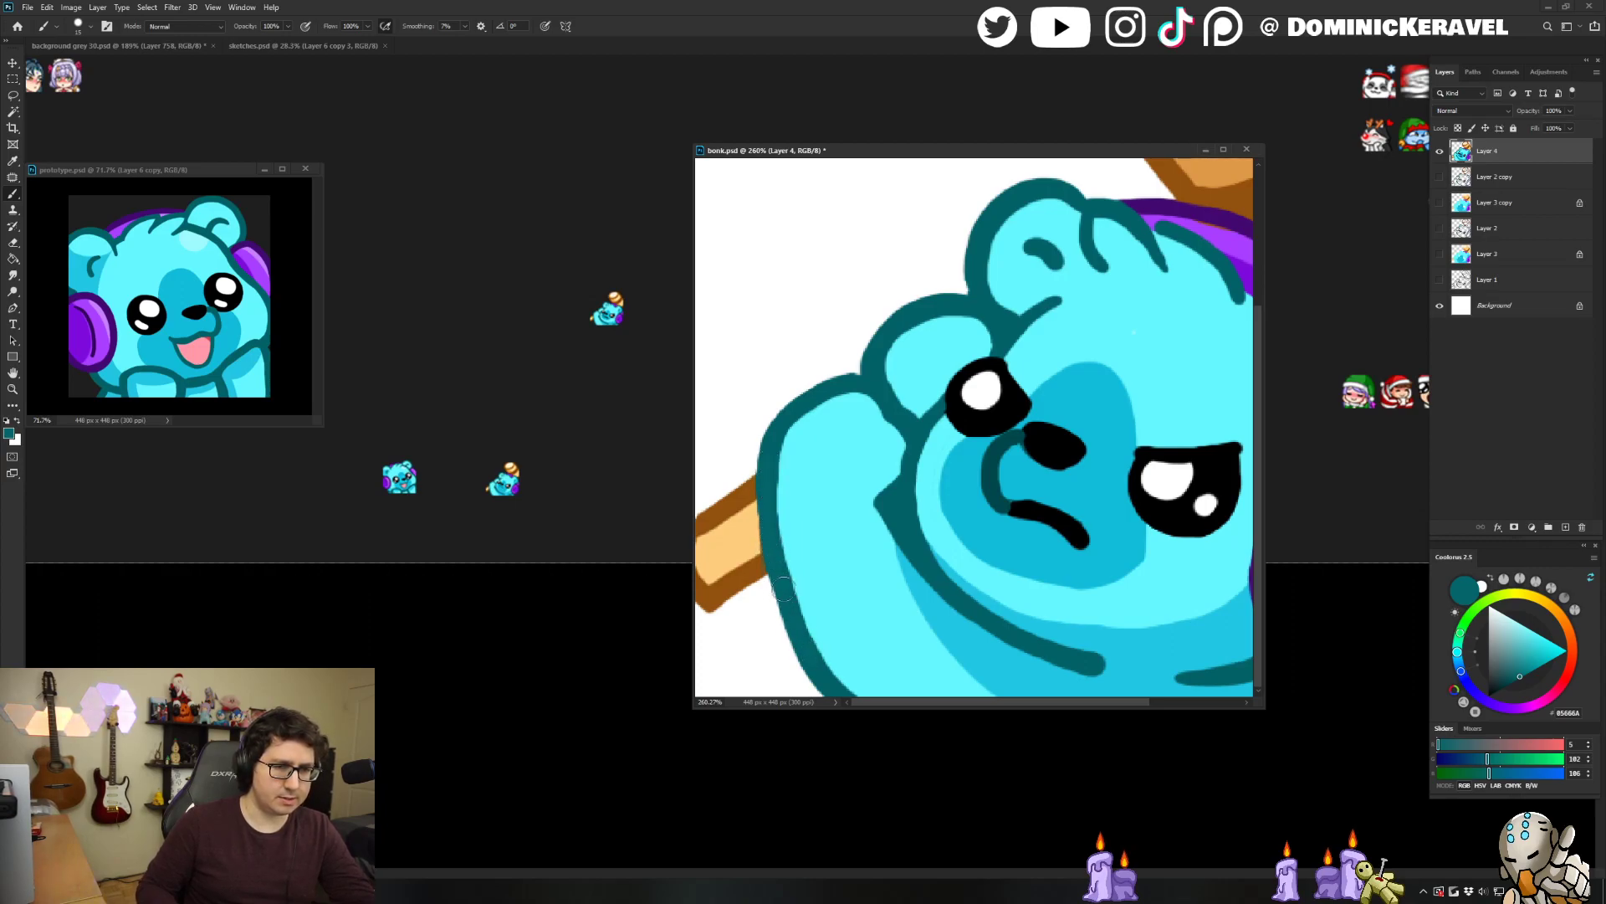
pyautogui.keyDown('alt'); pyautogui.click(763, 571); pyautogui.keyUp('alt')
pyautogui.keyDown('alt'); pyautogui.click(758, 549); pyautogui.keyUp('alt')
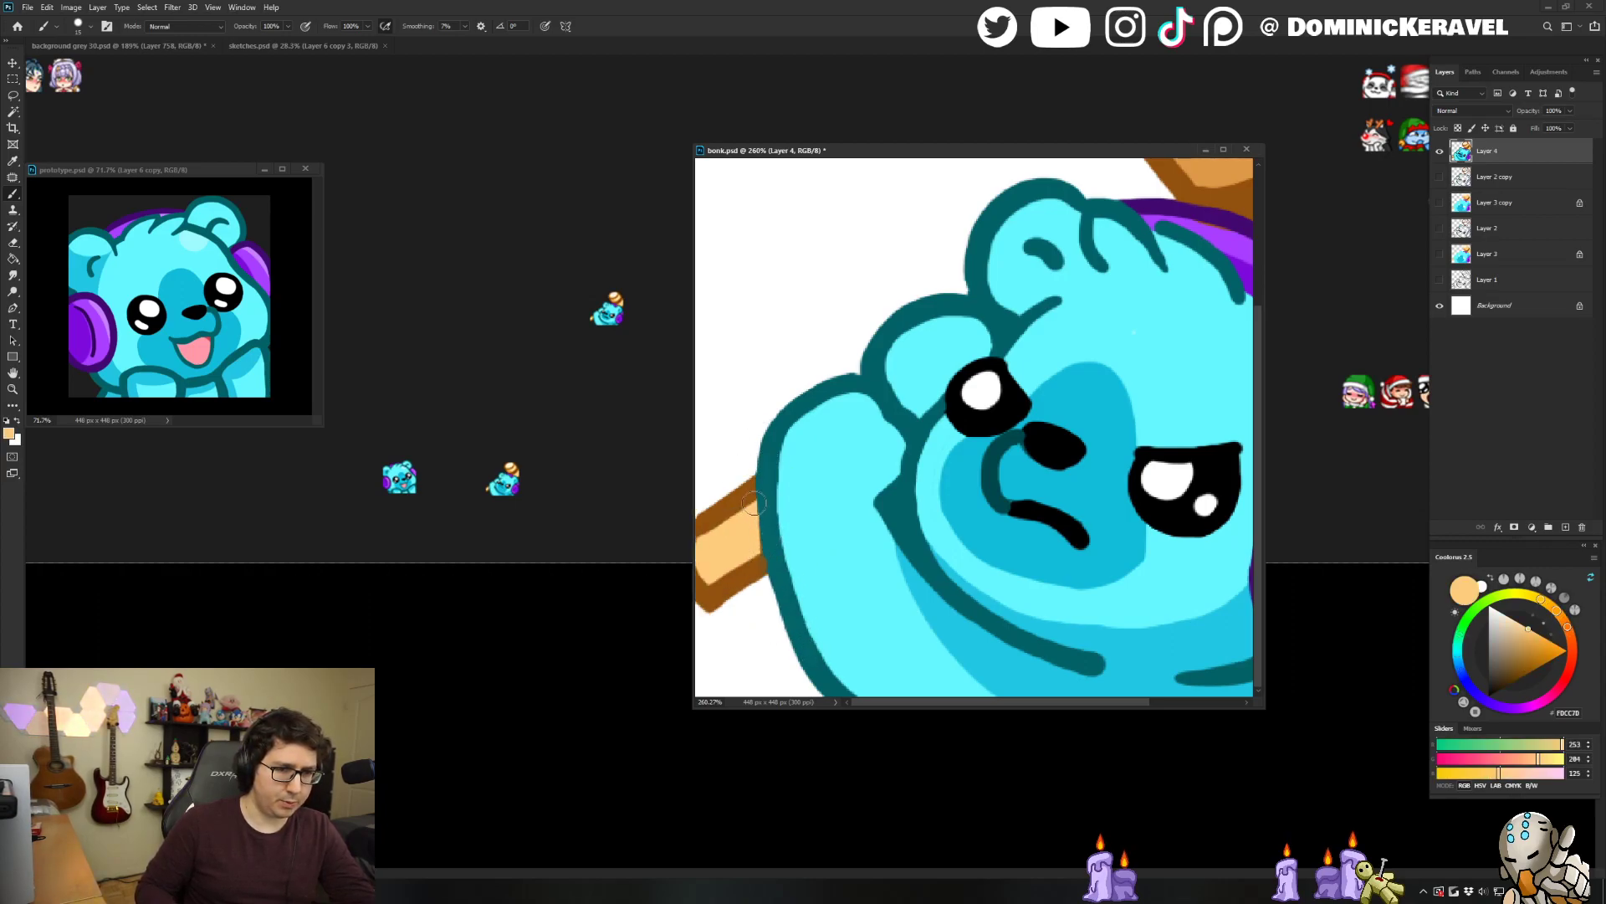
pyautogui.keyDown('alt'); pyautogui.click(749, 571); pyautogui.keyUp('alt')
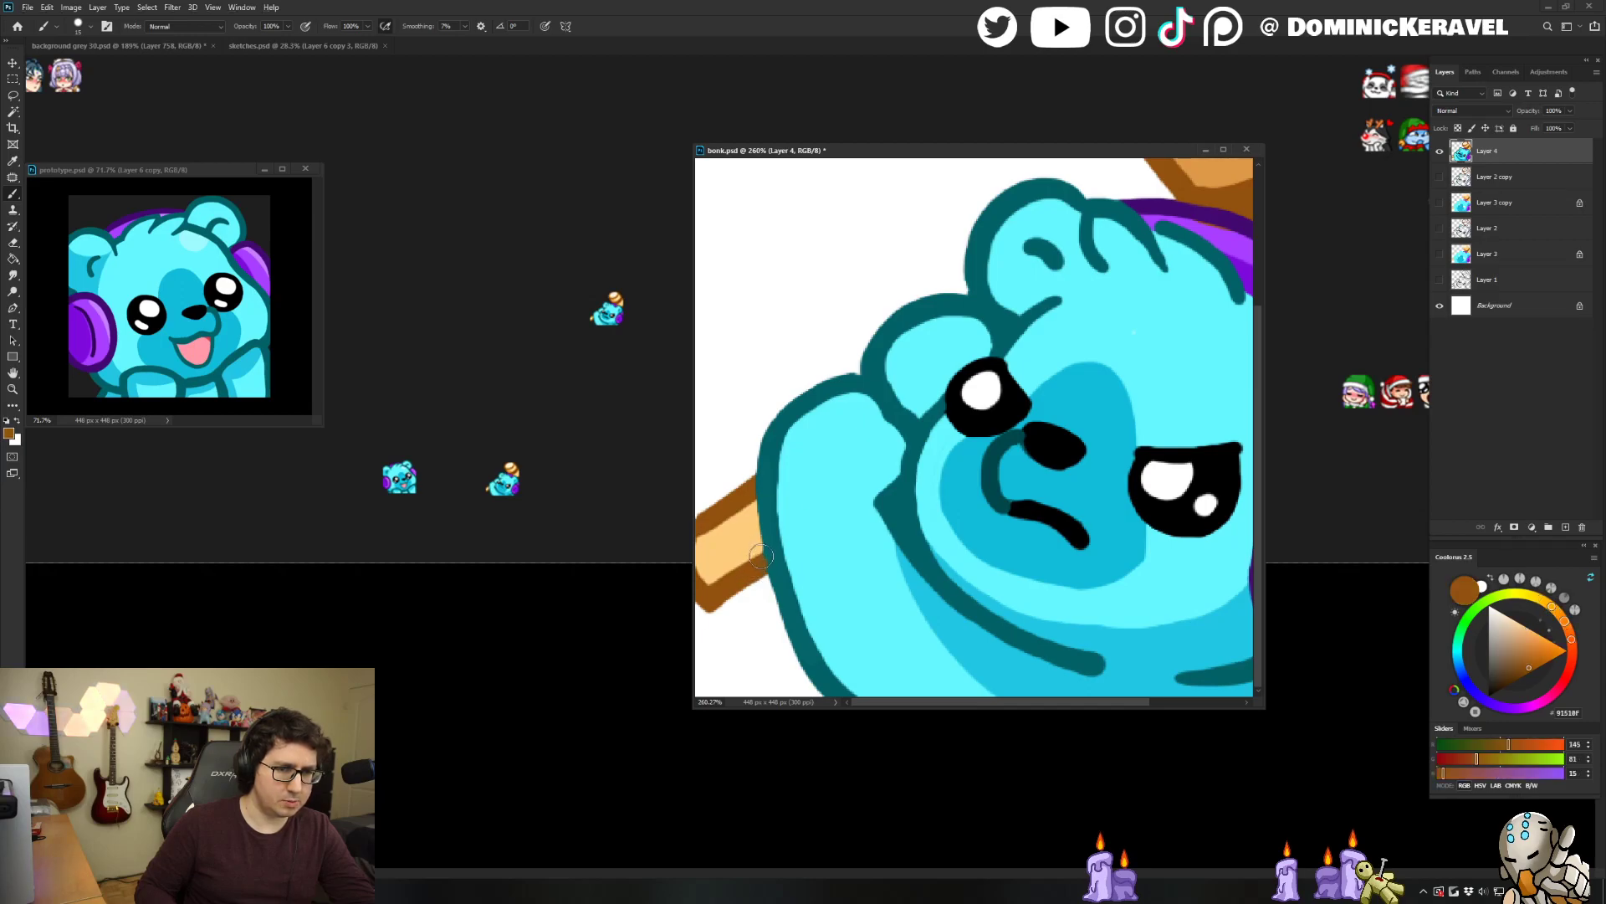
pyautogui.keyDown('alt'); pyautogui.click(777, 561); pyautogui.keyUp('alt')
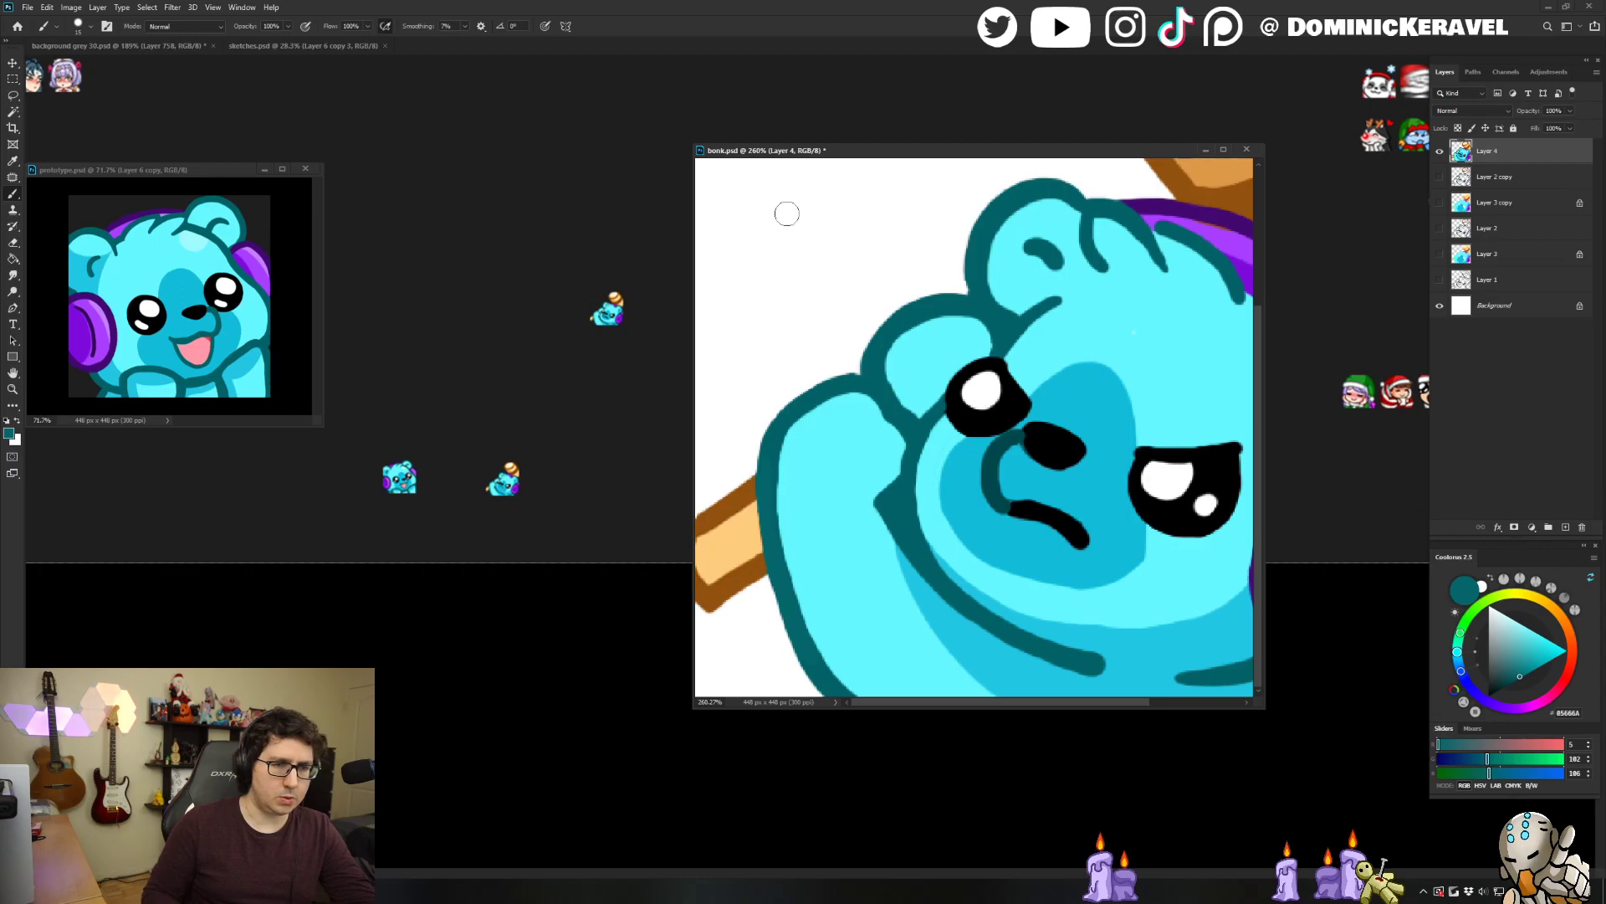
pyautogui.keyDown('alt'); pyautogui.click(720, 507); pyautogui.keyUp('alt')
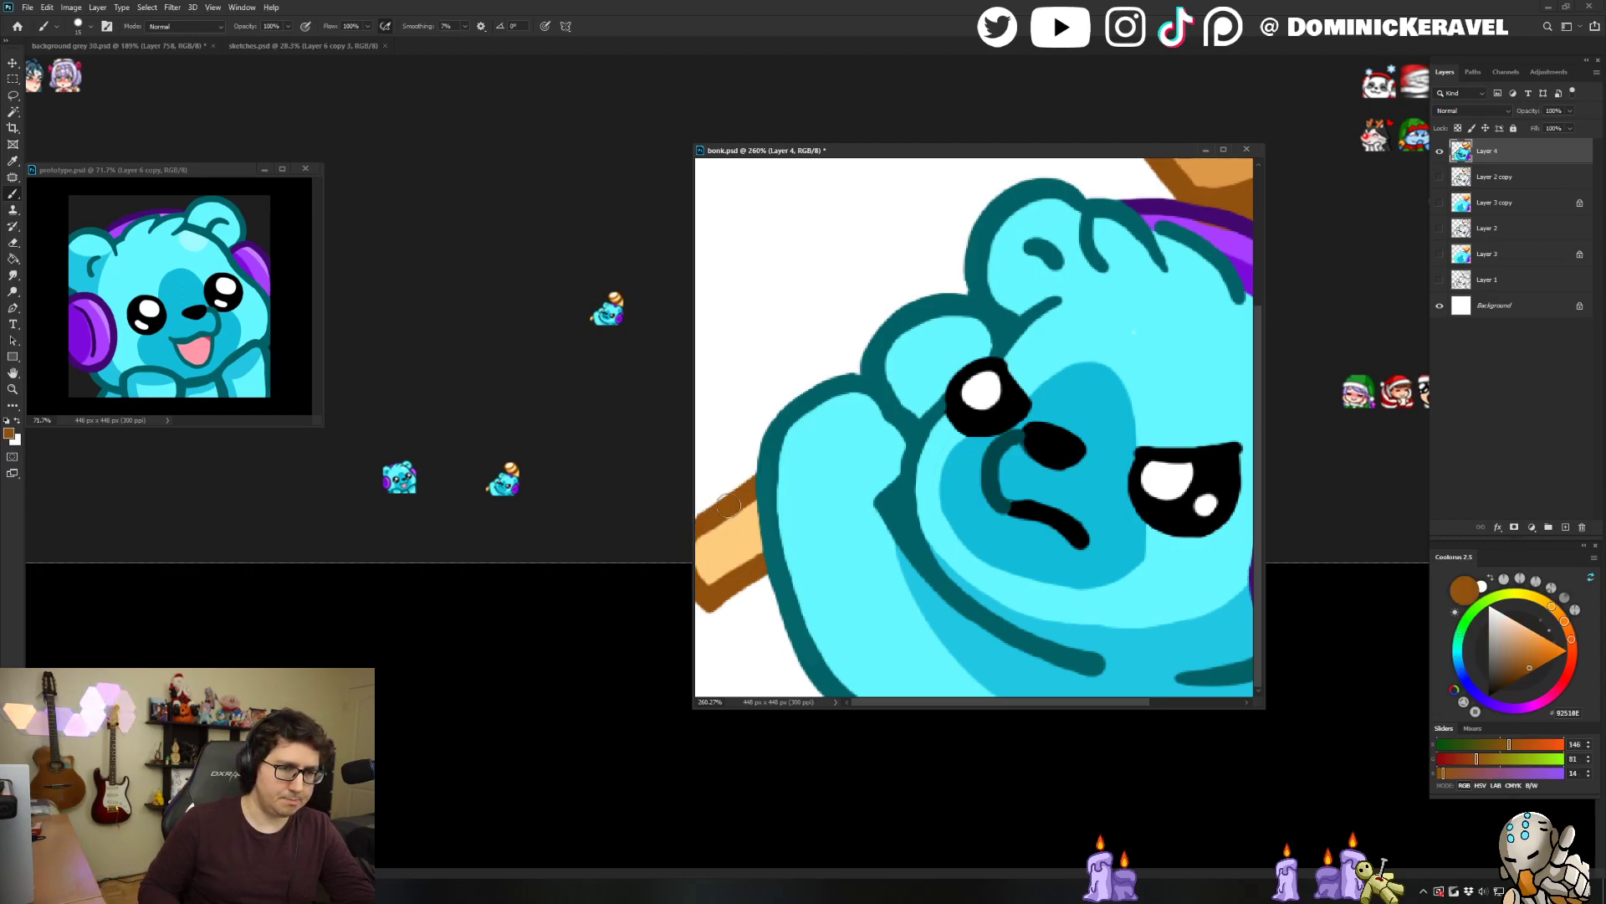
pyautogui.press('v')
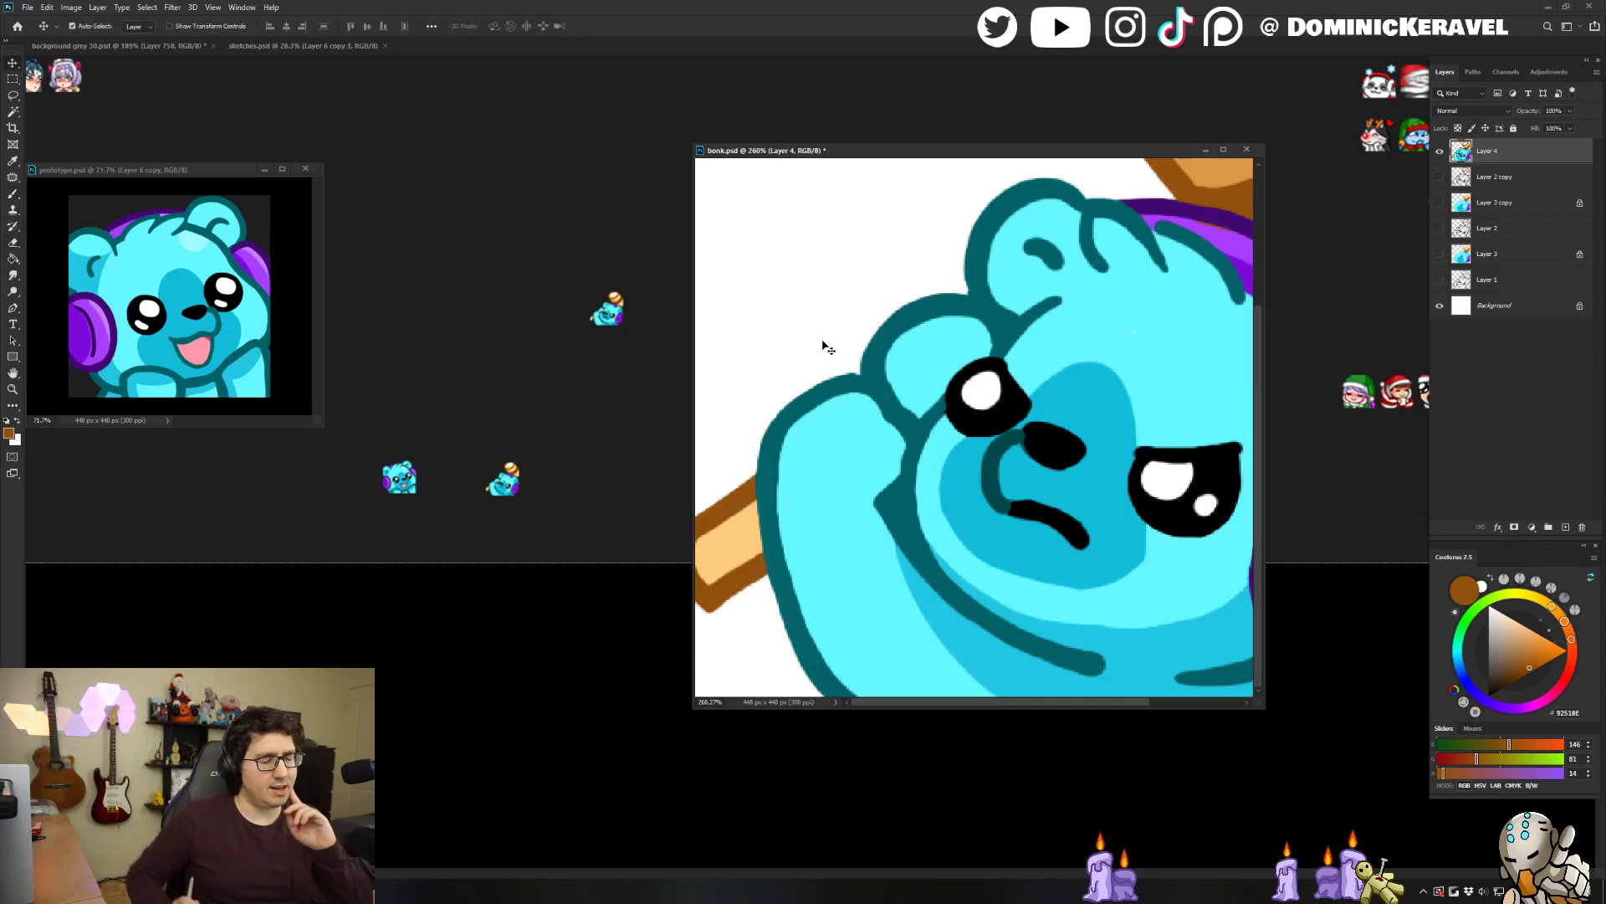
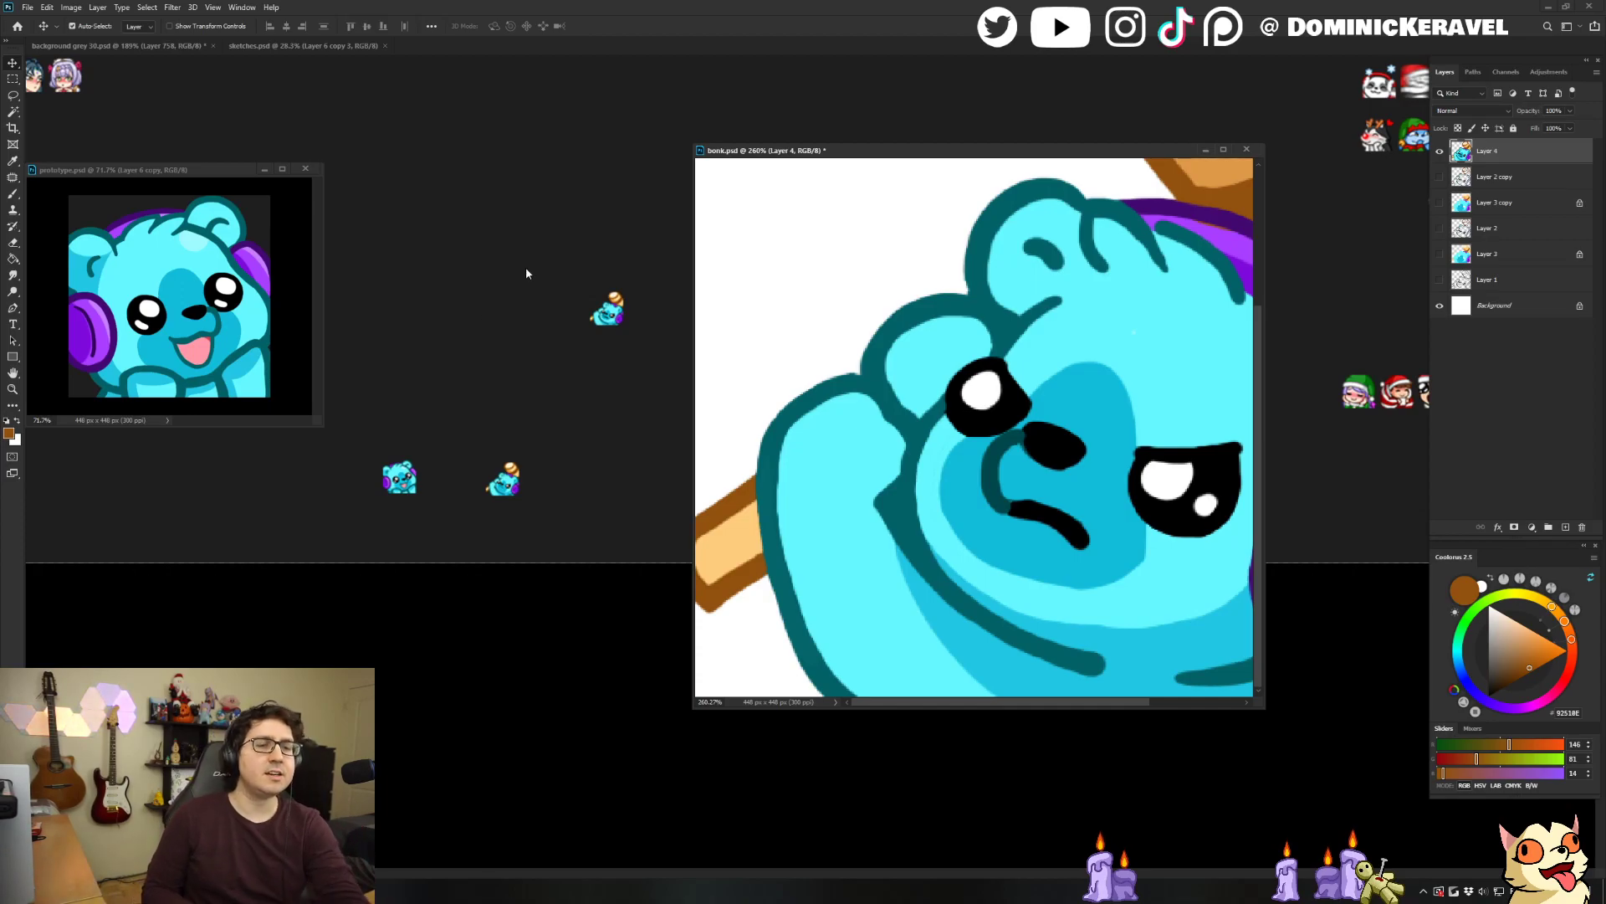
# Try redrawing the dark teal hair tuft outline against the purple headband, and undo the strokes.
pyautogui.moveTo(791, 162); pyautogui.dragTo(791, 158)
pyautogui.press('b')
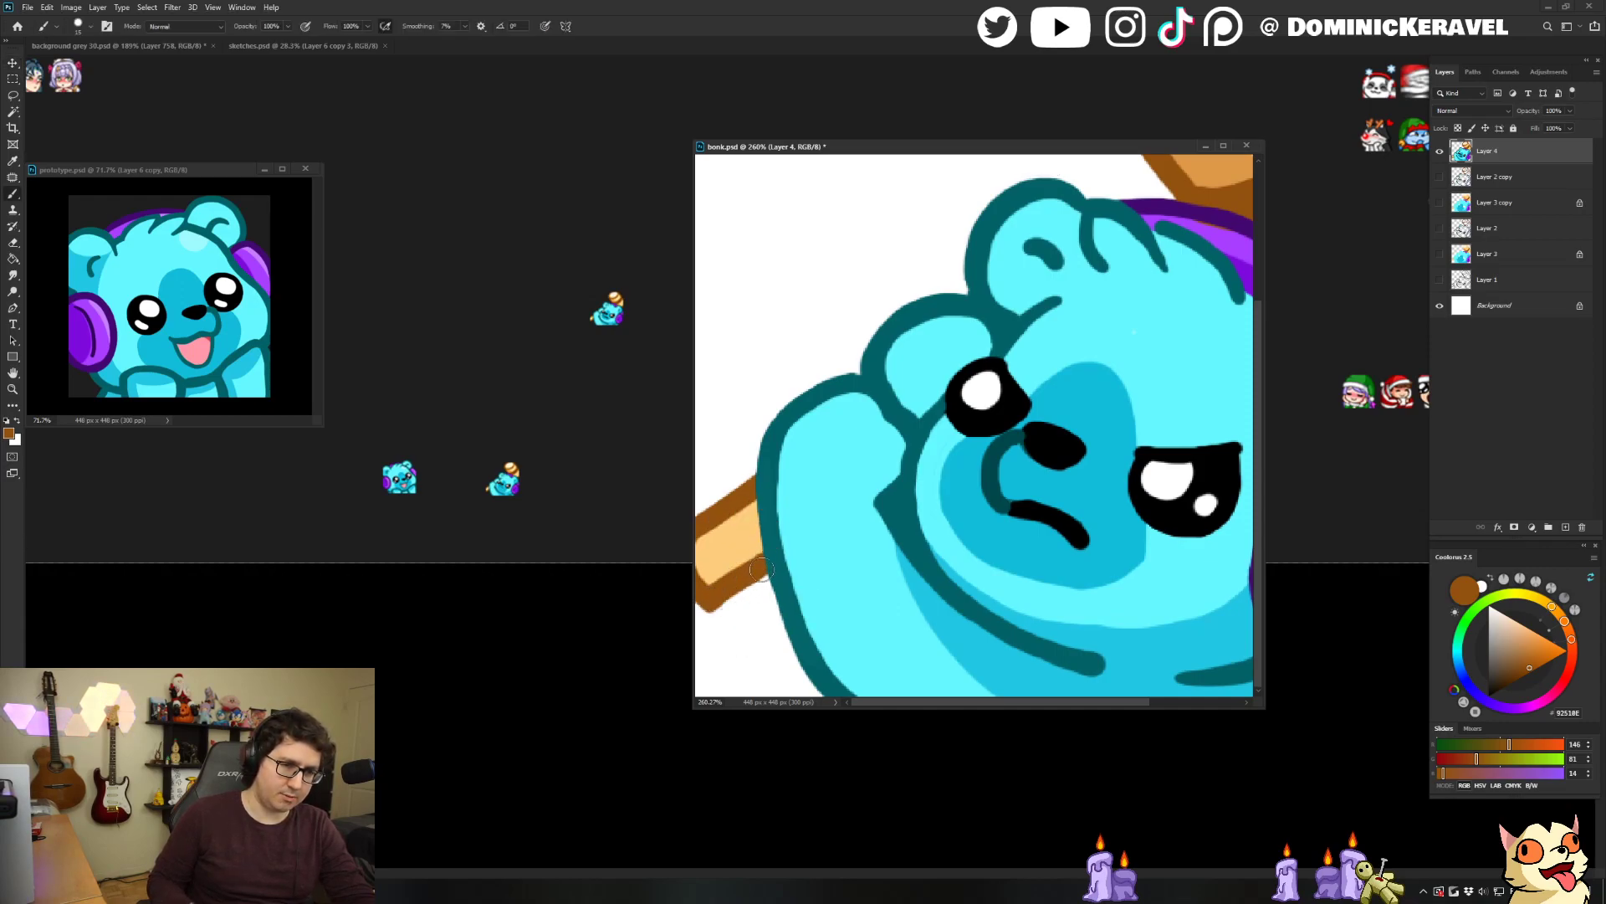
pyautogui.moveTo(886, 500); pyautogui.dragTo(711, 504)
pyautogui.press('v')
pyautogui.press('b')
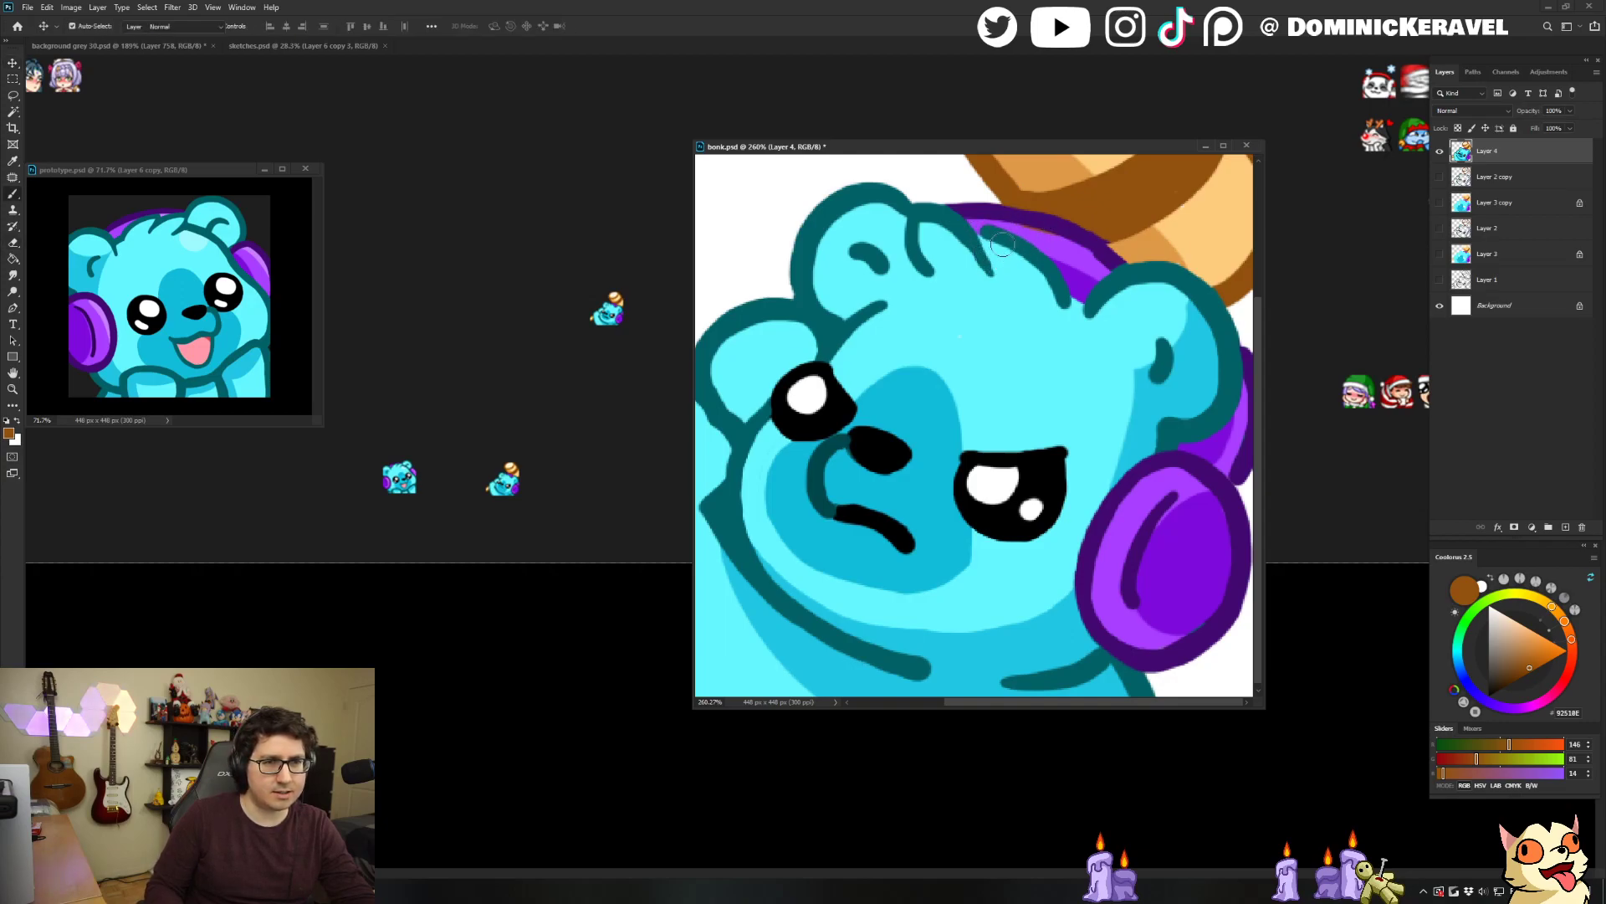
pyautogui.keyDown('alt'); pyautogui.click(990, 259); pyautogui.keyUp('alt')
pyautogui.moveTo(966, 223); pyautogui.dragTo(986, 273)
pyautogui.hotkey('ctrl', 'z')
pyautogui.hotkey('ctrl', 'z')
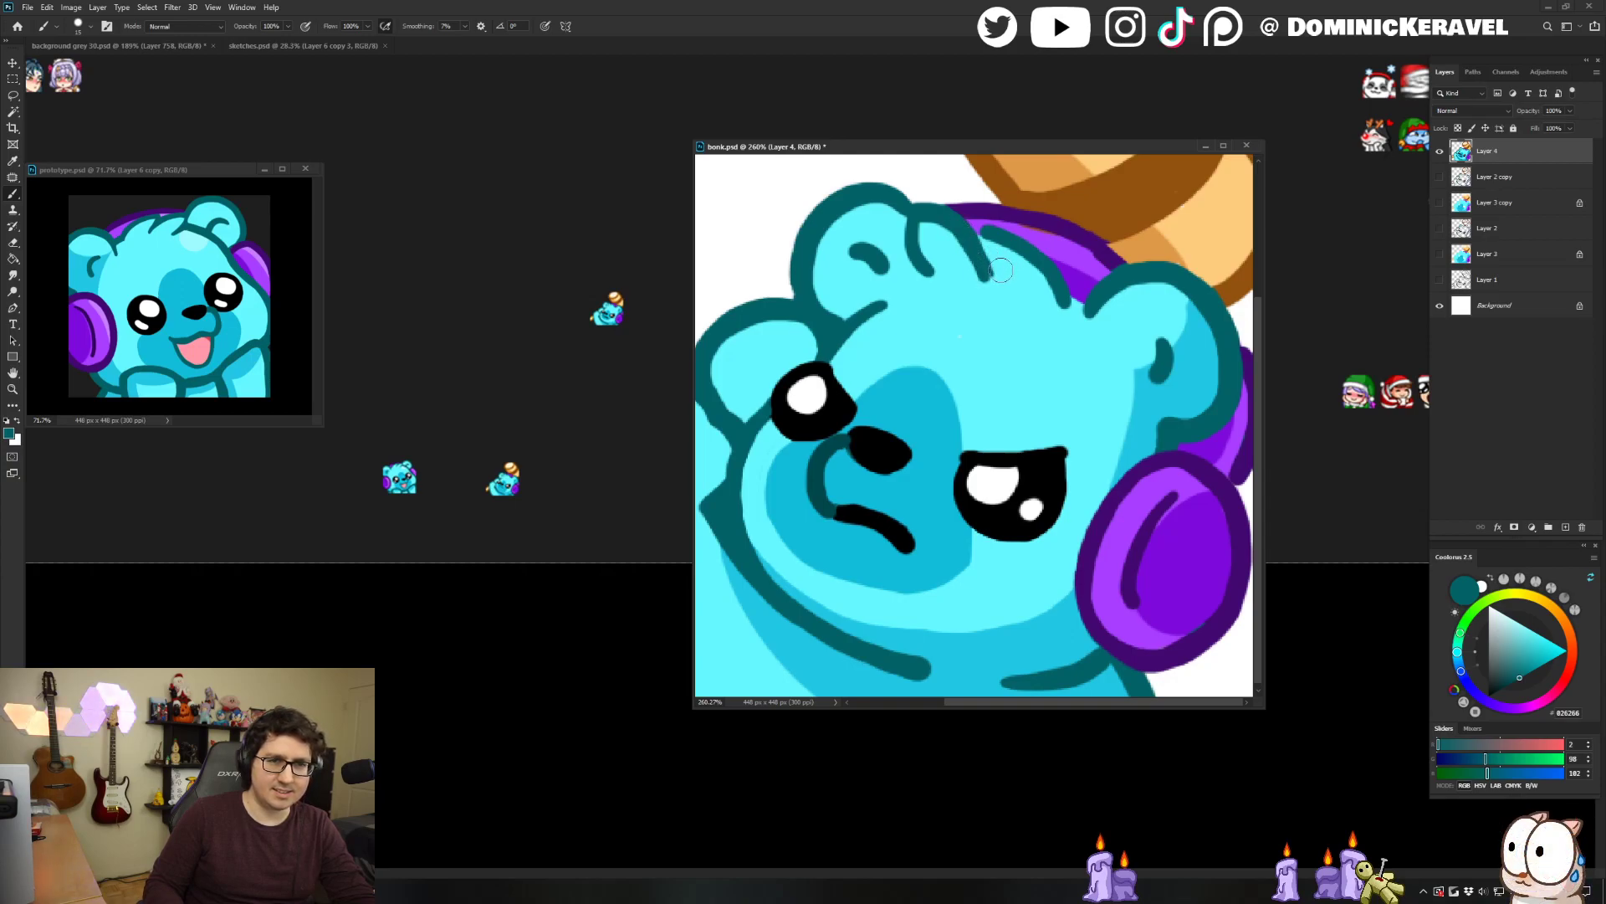
# Touch up the hair tuft in light cyan and the outline where the two raised paws meet in dark teal.
pyautogui.keyDown('alt'); pyautogui.click(998, 266); pyautogui.keyUp('alt')
pyautogui.press('v')
pyautogui.hscroll(-3, 919, 222)
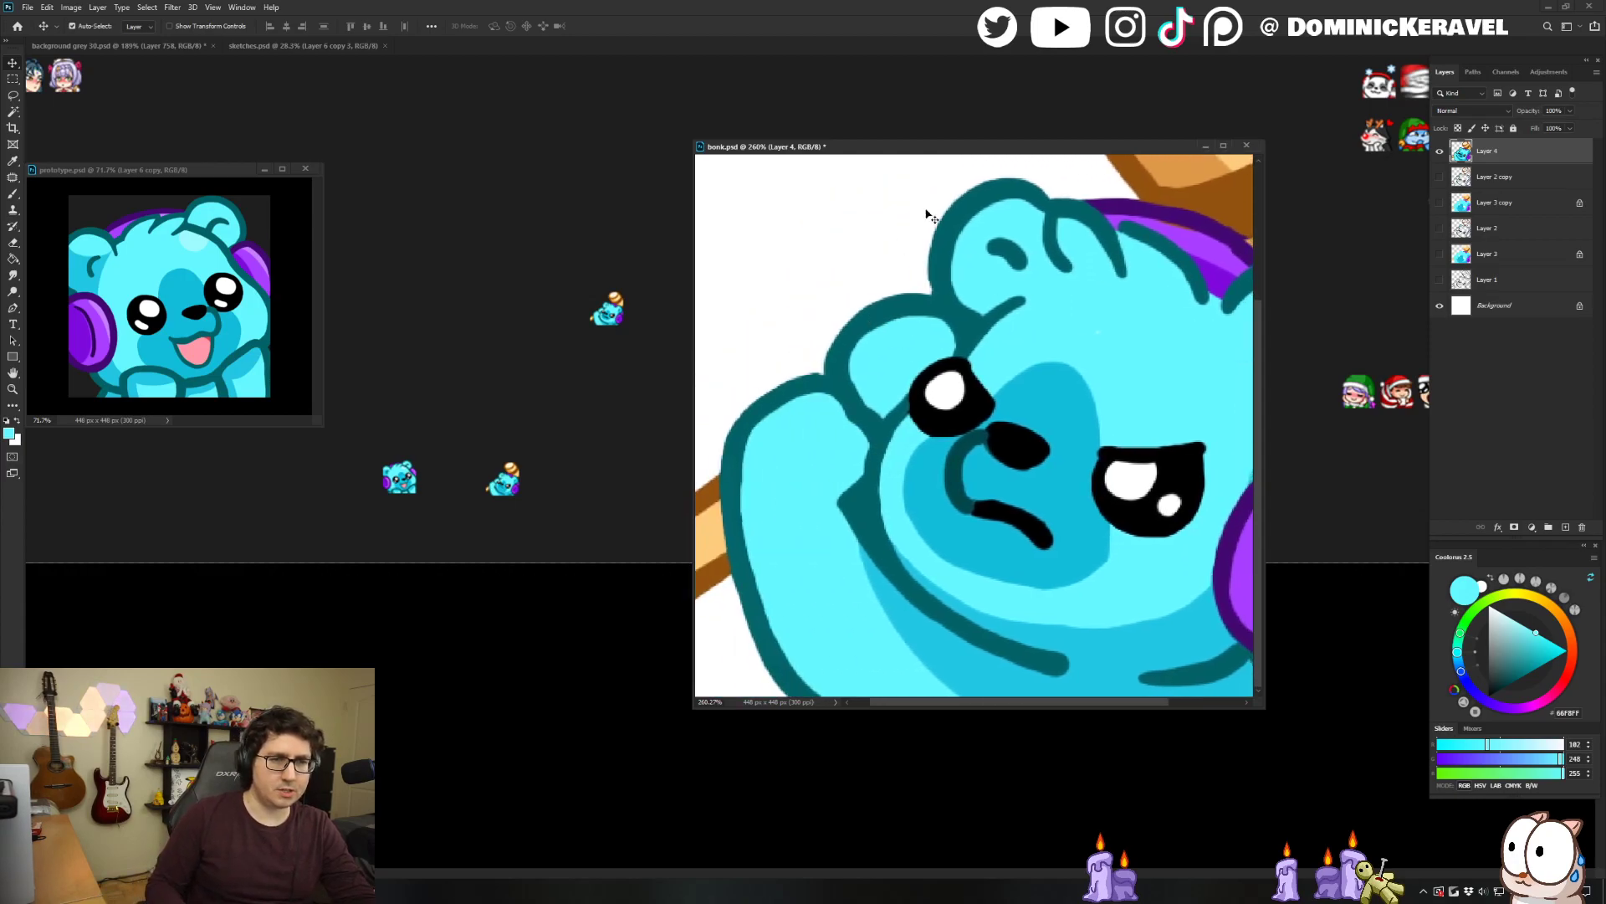
pyautogui.press('b')
pyautogui.keyDown('alt'); pyautogui.click(899, 361); pyautogui.keyUp('alt')
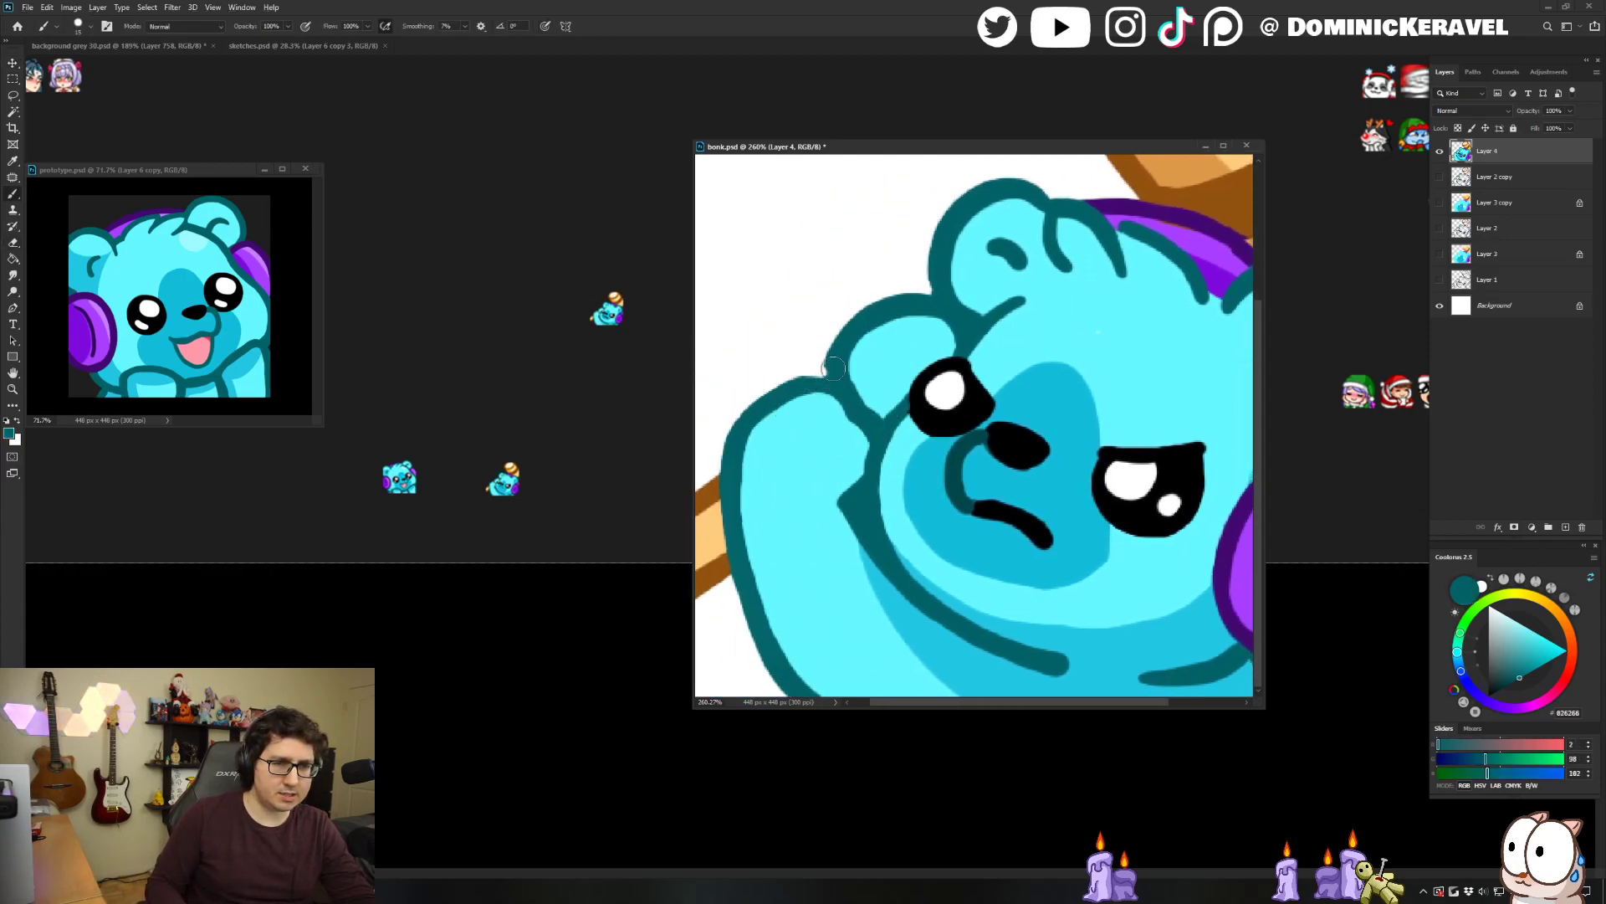
# Resize the bonk image to 28 pixels, place a copy beside the lower preview on the grey background, and restore the image to full size.
pyautogui.press('v')
pyautogui.hscroll(-2, 1036, 300)
pyautogui.scroll(-5, 828, 473)
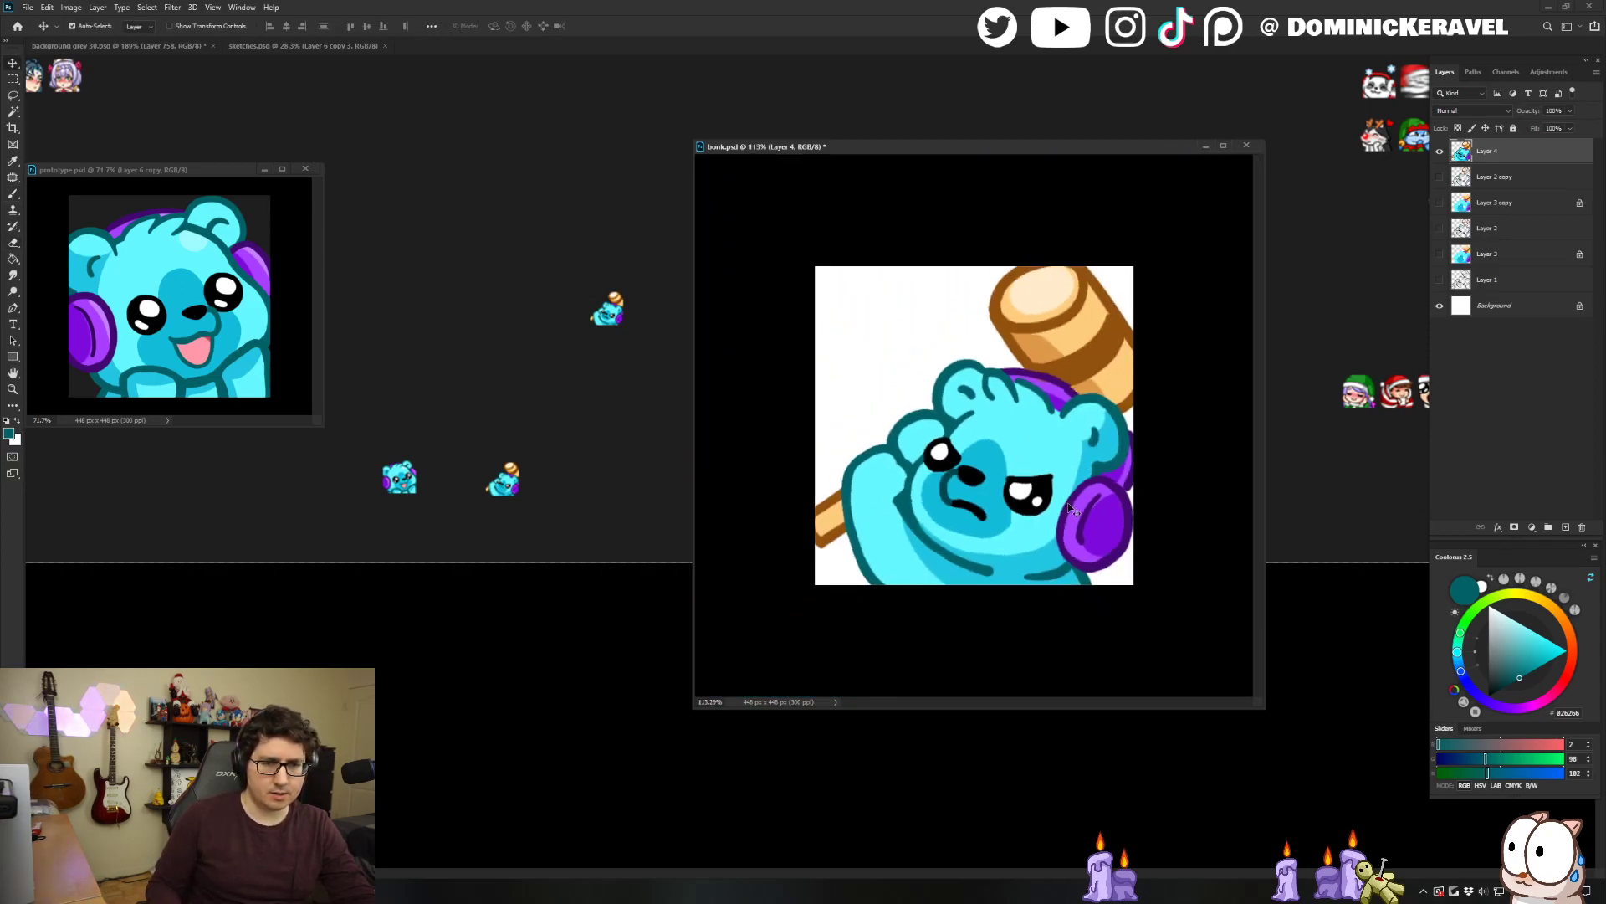
pyautogui.hotkey('ctrl', 'alt', 'i')
pyautogui.write('28')
pyautogui.press('Return')
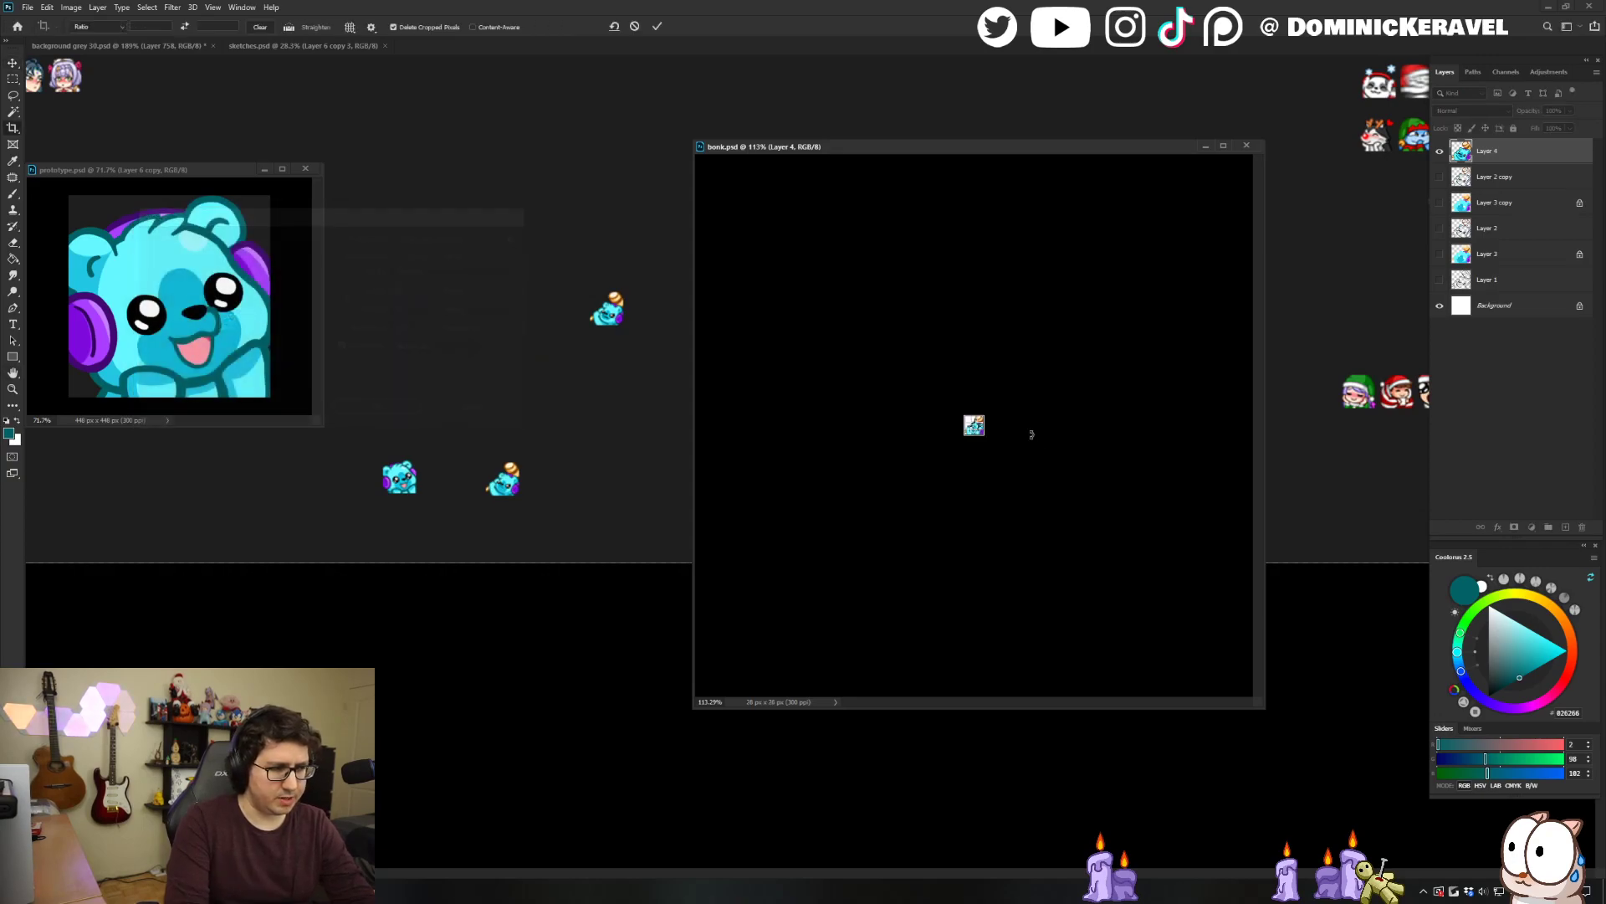
pyautogui.moveTo(989, 443); pyautogui.dragTo(542, 493)
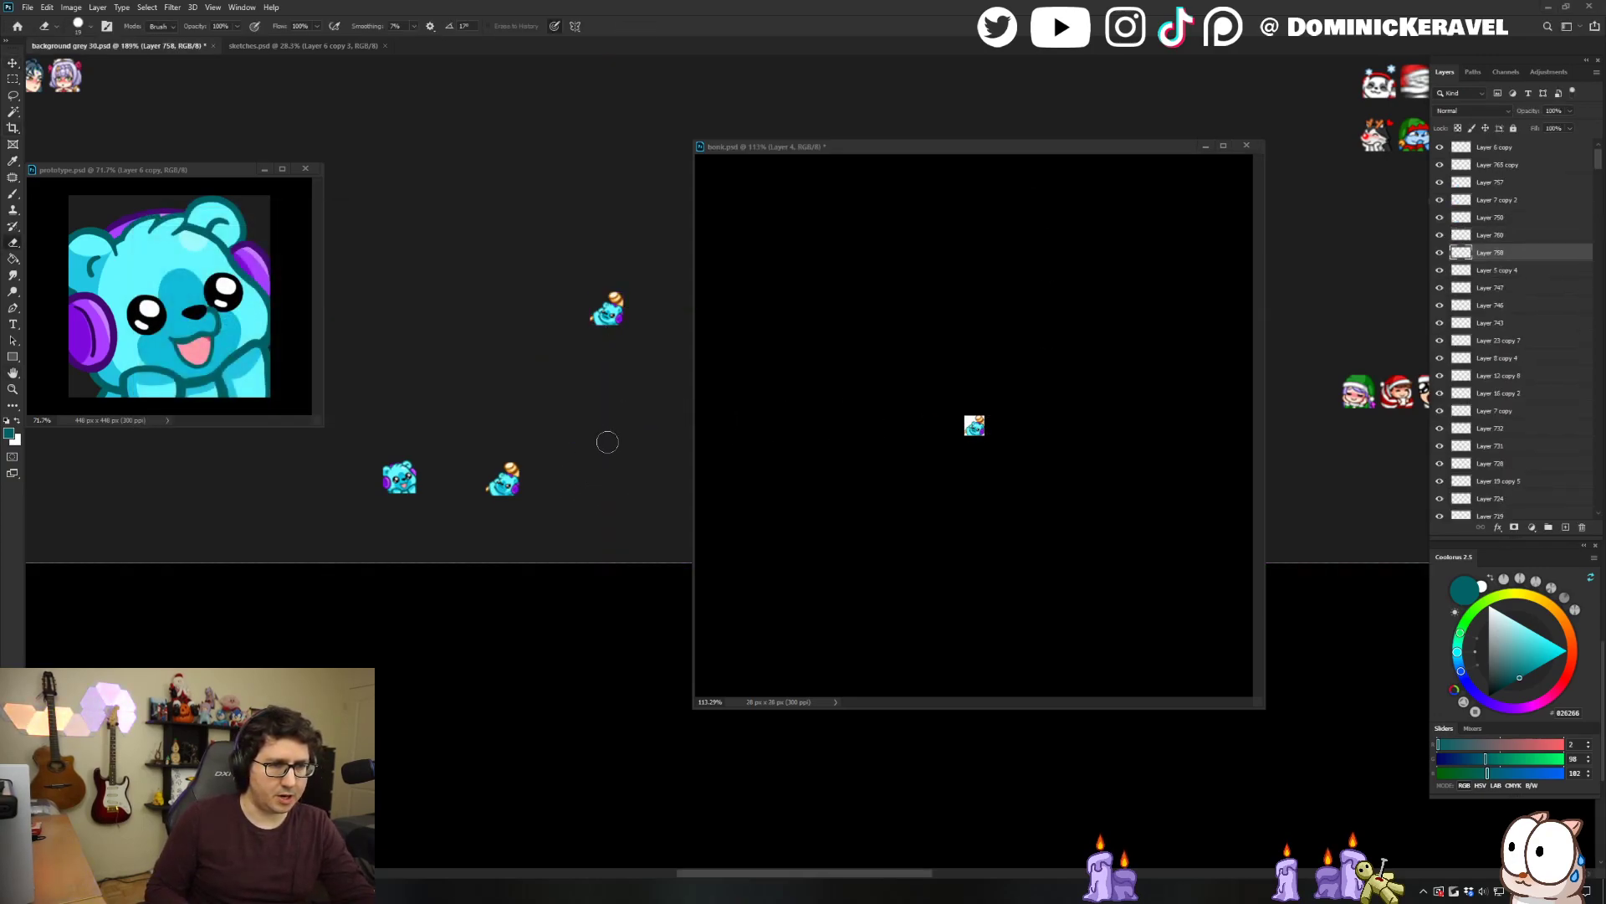
pyautogui.click(992, 431)
pyautogui.moveTo(987, 427)
pyautogui.mouseDown()
pyautogui.moveTo(585, 444)
pyautogui.moveTo(579, 479)
pyautogui.mouseUp()
pyautogui.click(1177, 352)
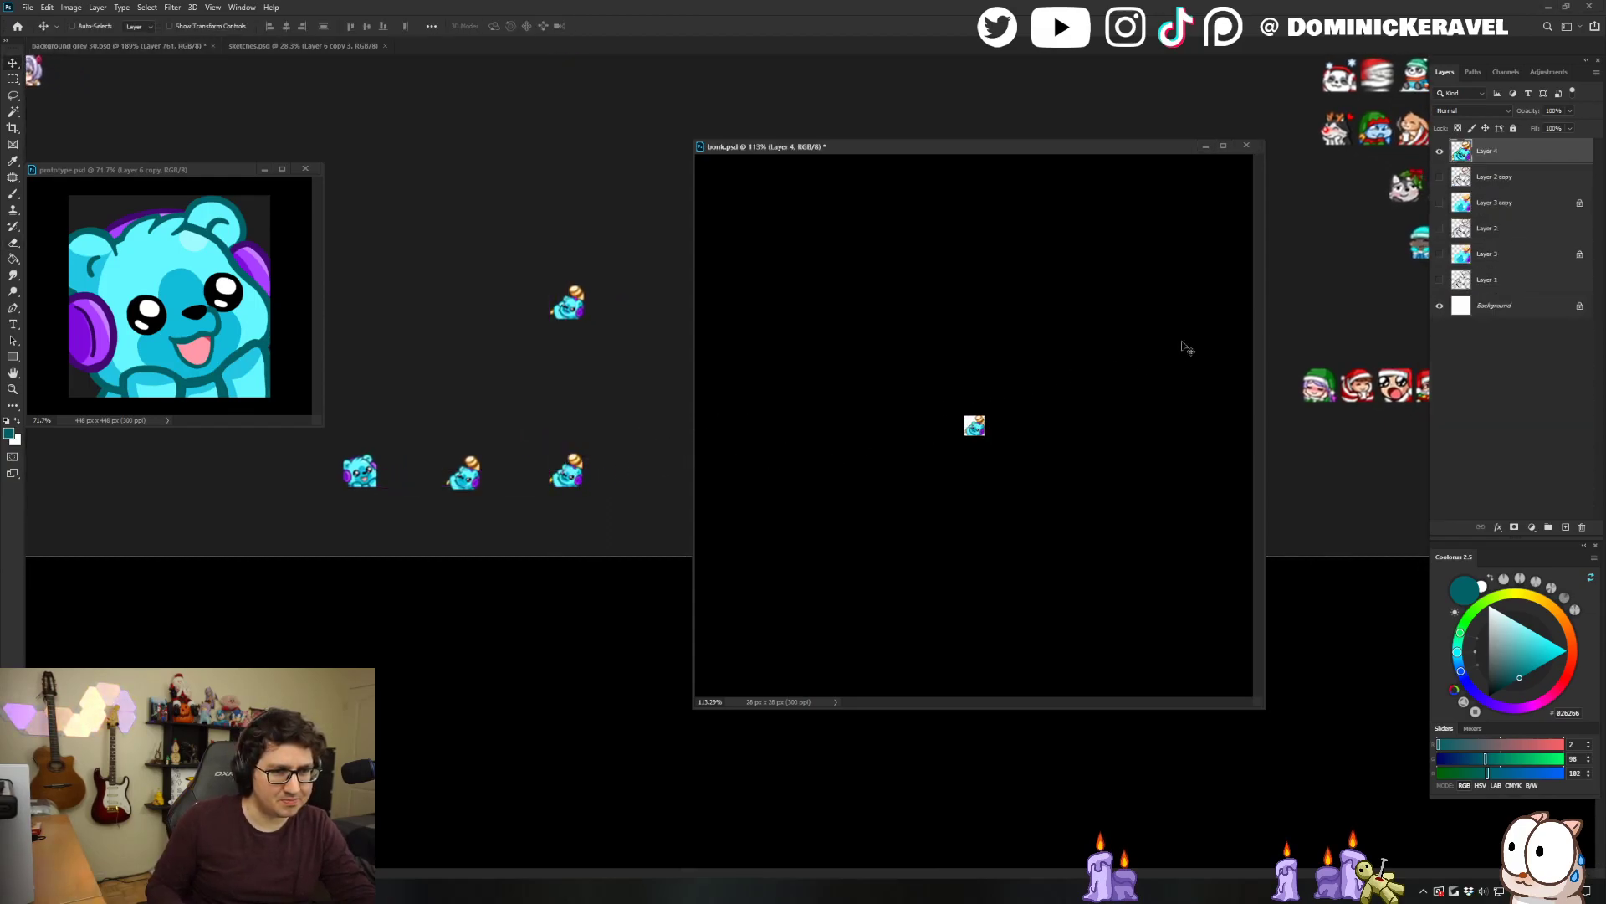
pyautogui.hotkey('ctrl', 'z')
# Paint over the dark crease line inside the headphone ear cup with the sampled light and deep purple.
pyautogui.press('b')
pyautogui.scroll(2, 1106, 526)
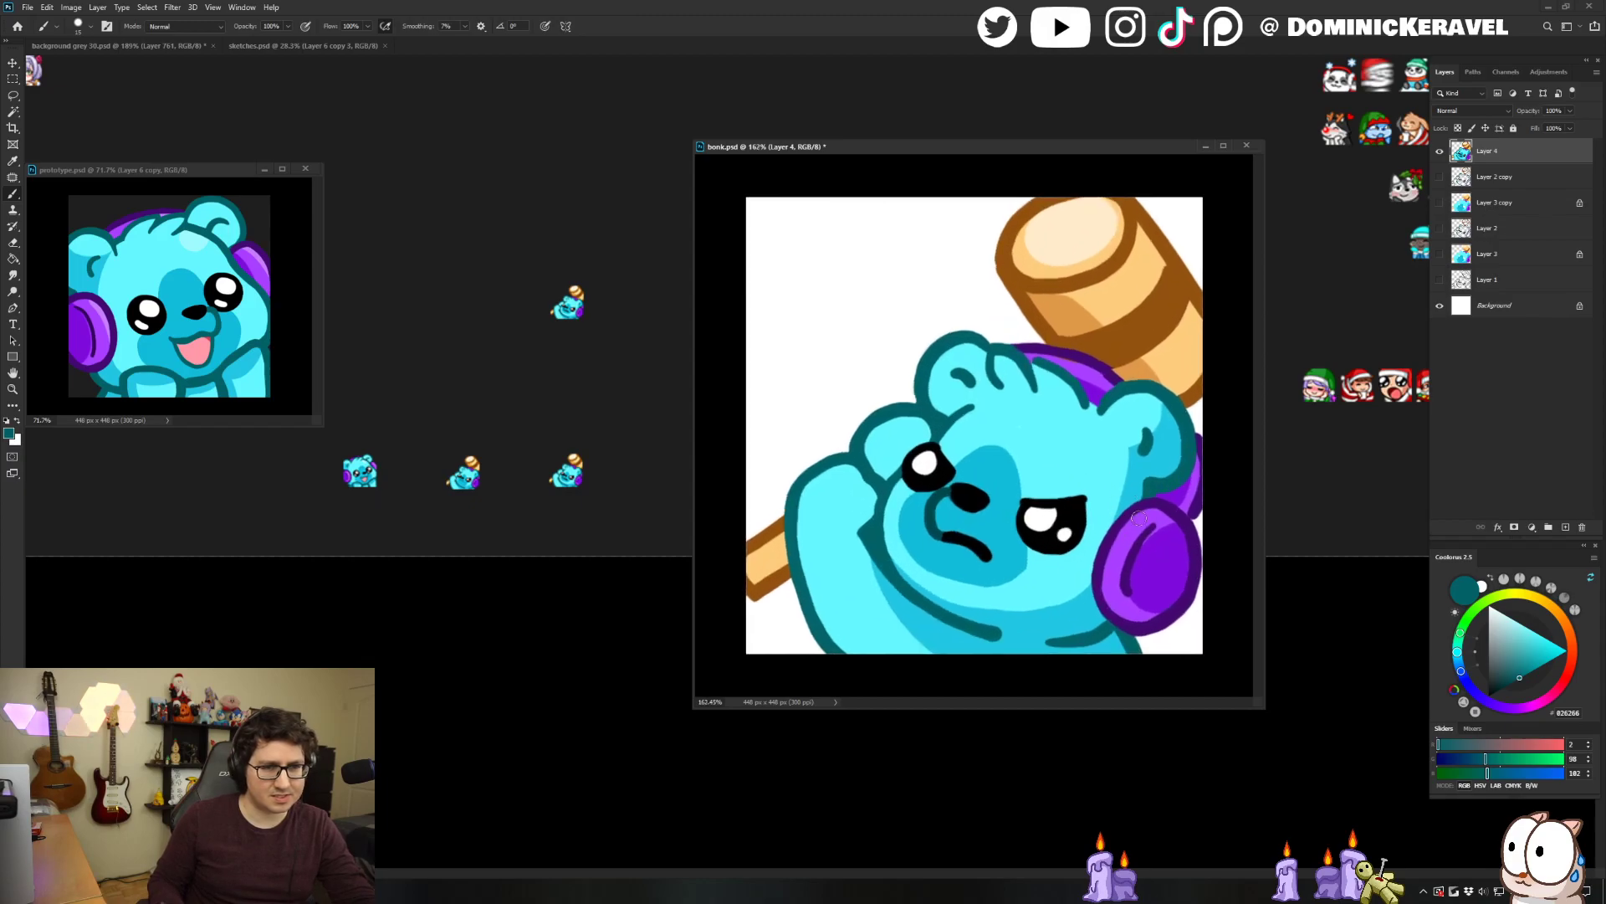
pyautogui.keyDown('alt'); pyautogui.click(1131, 533); pyautogui.keyUp('alt')
pyautogui.moveTo(1127, 591)
pyautogui.mouseDown()
pyautogui.moveTo(1150, 524)
pyautogui.moveTo(1120, 589)
pyautogui.moveTo(1158, 526)
pyautogui.moveTo(1143, 600)
pyautogui.moveTo(1150, 572)
pyautogui.moveTo(1128, 564)
pyautogui.moveTo(1170, 571)
pyautogui.mouseUp()
pyautogui.keyDown('alt'); pyautogui.click(1152, 576); pyautogui.keyUp('alt')
pyautogui.scroll(1, 1156, 536)
pyautogui.press('v')
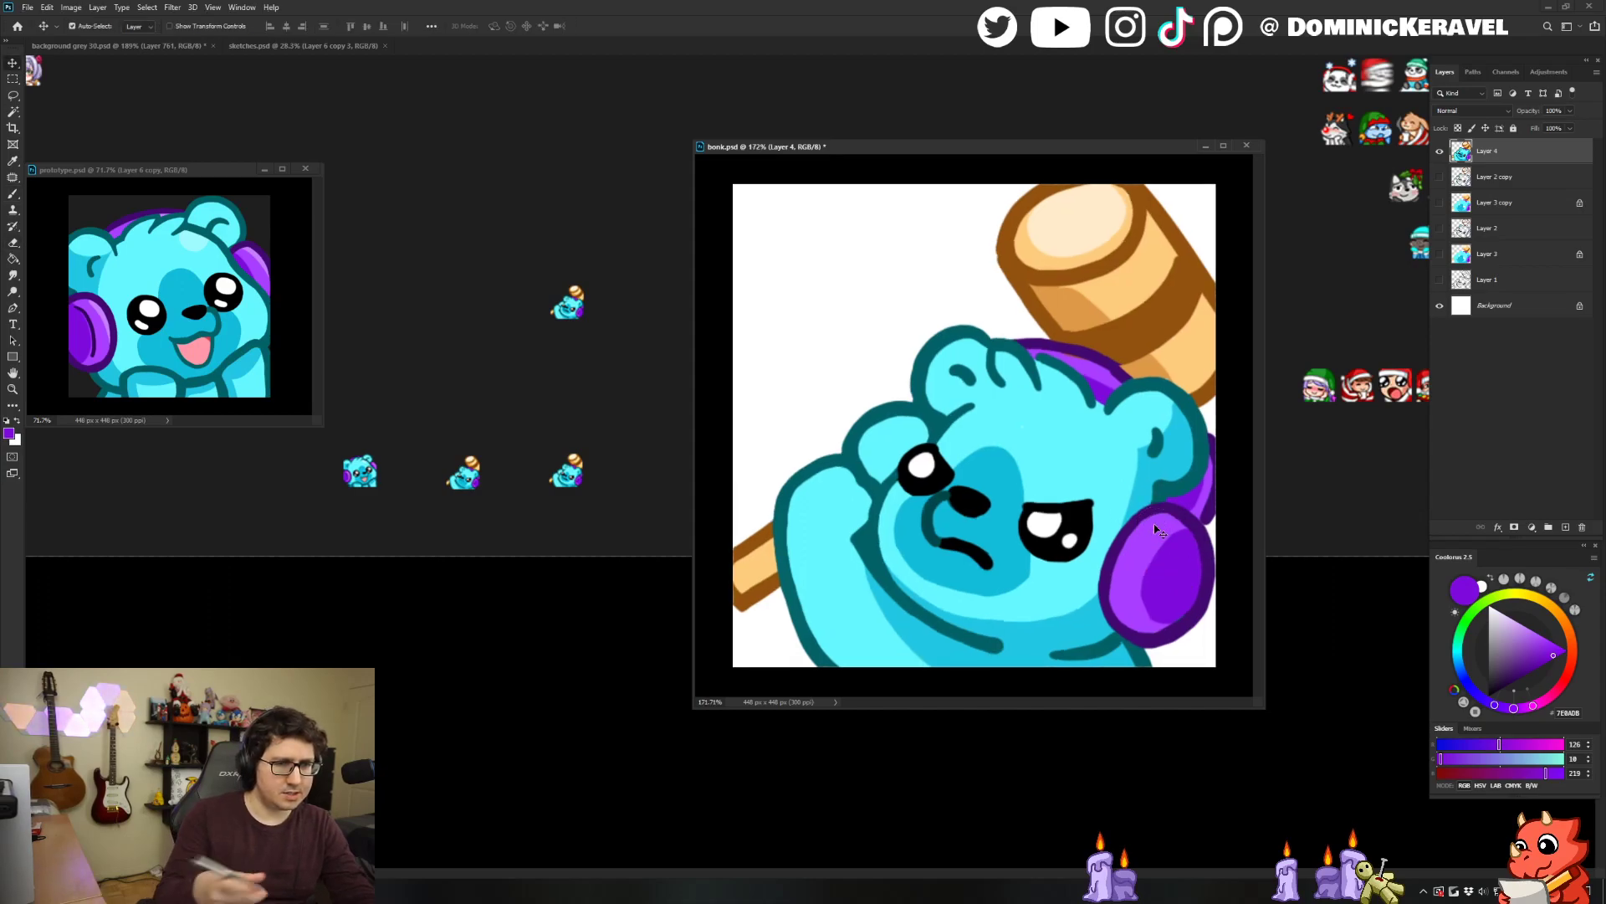
# Duplicate Layer 4 and reshape the deep purple shading inside the ear cup within a colour-based selection.
pyautogui.hotkey('ctrl', 'j')
pyautogui.press('w')
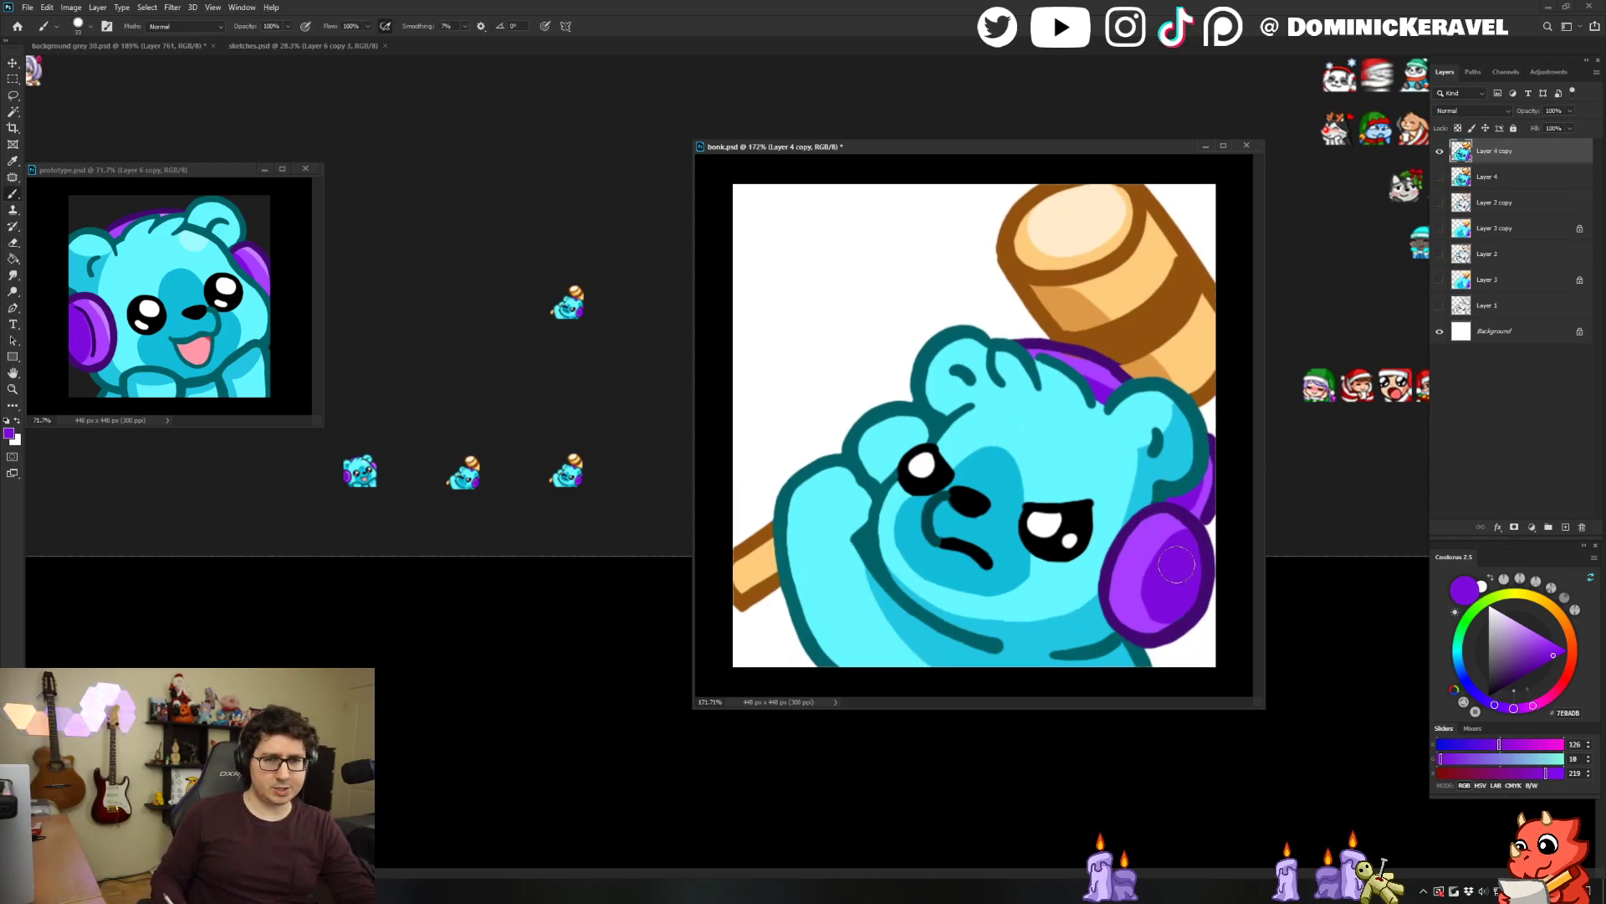
pyautogui.hotkey('shift', 'w')
pyautogui.click(1142, 567)
pyautogui.press('b')
pyautogui.moveTo(1187, 553); pyautogui.dragTo(1161, 611)
pyautogui.hotkey('ctrl', 'z')
pyautogui.moveTo(1194, 539); pyautogui.dragTo(1158, 588)
pyautogui.hotkey('ctrl', 'd')
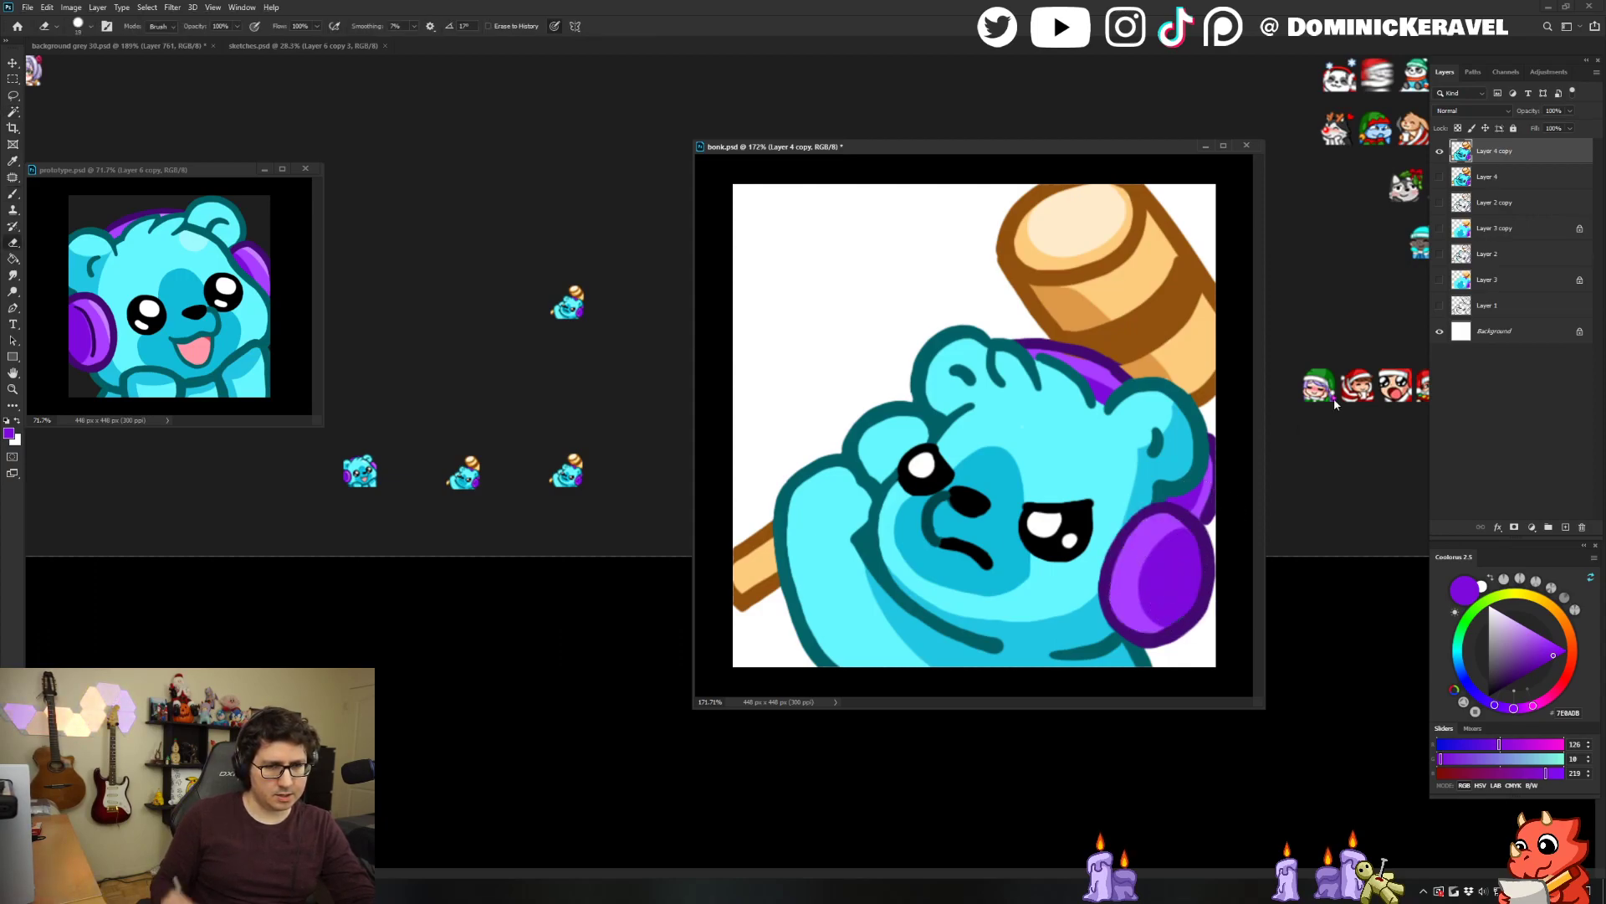
# Delete the outdated bonk previews from the grey background and move the newest one beside the happy bear preview.
pyautogui.press('v')
pyautogui.click(592, 465)
pyautogui.moveTo(599, 429); pyautogui.dragTo(555, 422)
pyautogui.click(434, 482)
pyautogui.press('Delete')
pyautogui.press('Delete')
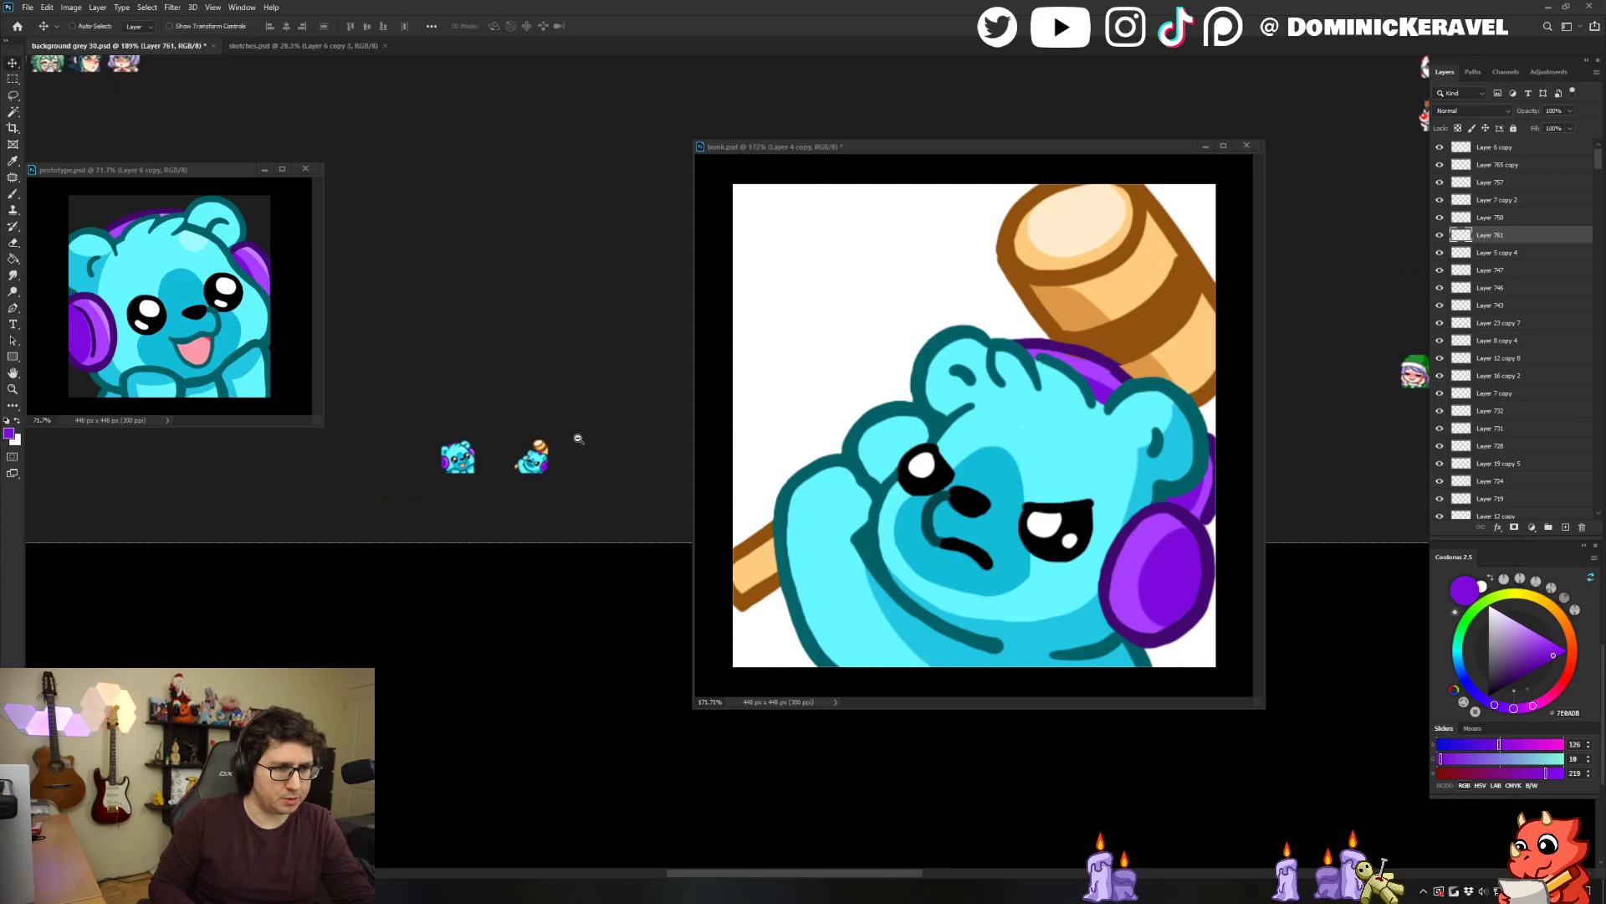
# Fill the light area of the bonk bear's front ear cup with the brighter purple #B456FF.
pyautogui.scroll(1, 576, 438)
pyautogui.click(1159, 559)
pyautogui.press('b')
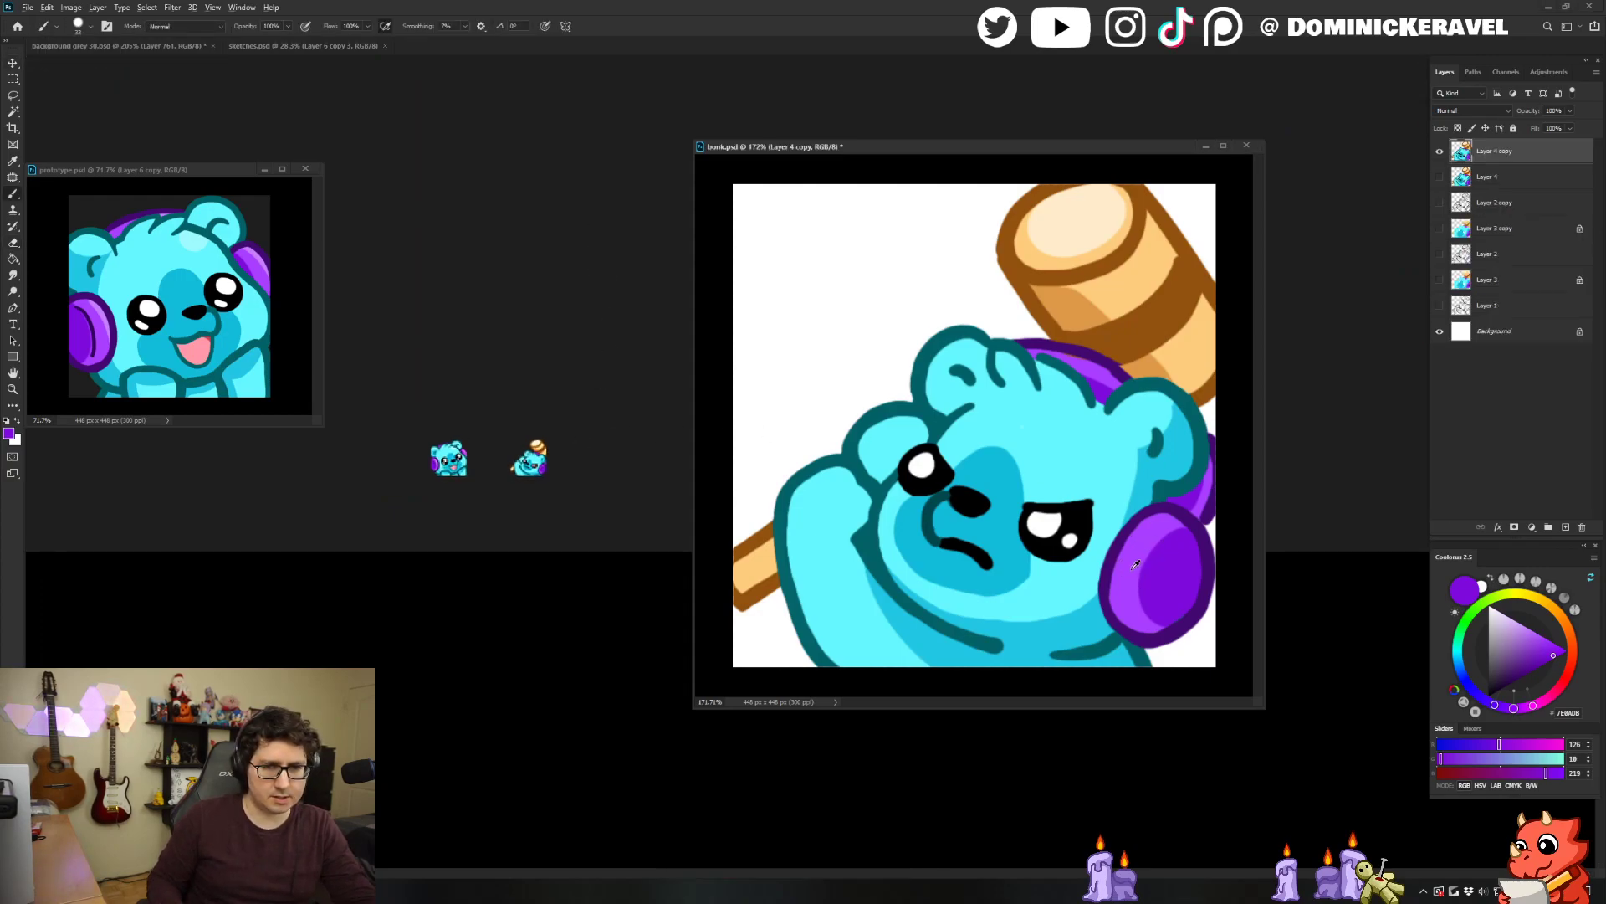
pyautogui.click(1561, 641)
pyautogui.click(1540, 635)
pyautogui.press('g')
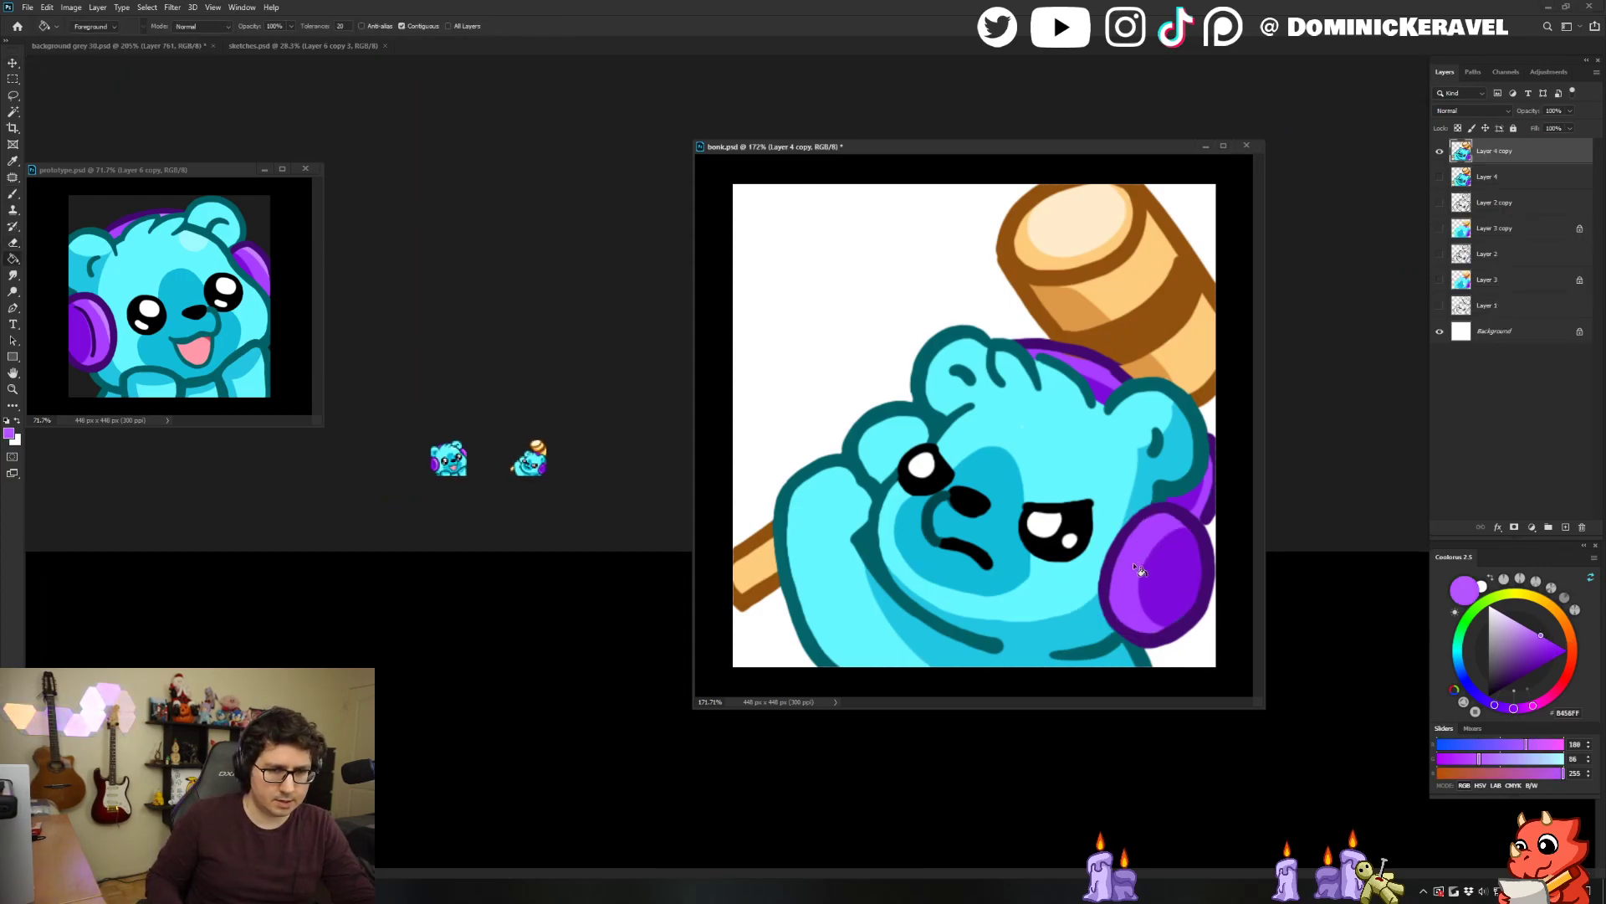
pyautogui.click(1153, 558)
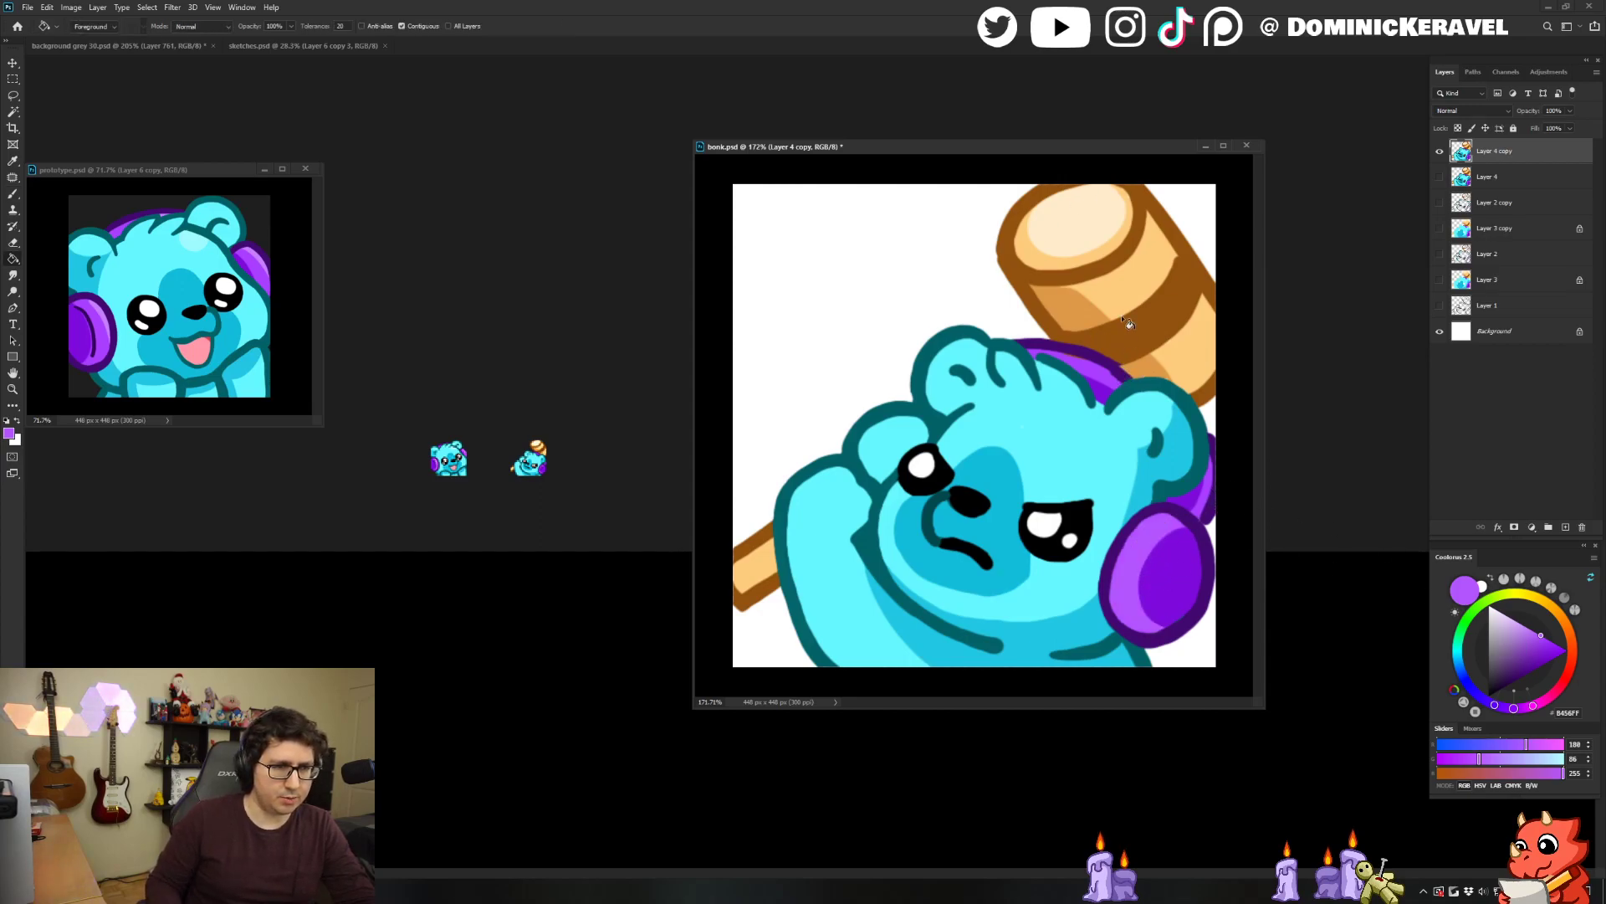
# Retouch the outline where the headphone band meets the bear's near ear in sampled dark purple and dark teal.
pyautogui.press('b')
pyautogui.keyDown('alt'); pyautogui.click(1116, 373); pyautogui.keyUp('alt')
pyautogui.keyDown('alt'); pyautogui.click(1122, 377); pyautogui.keyUp('alt')
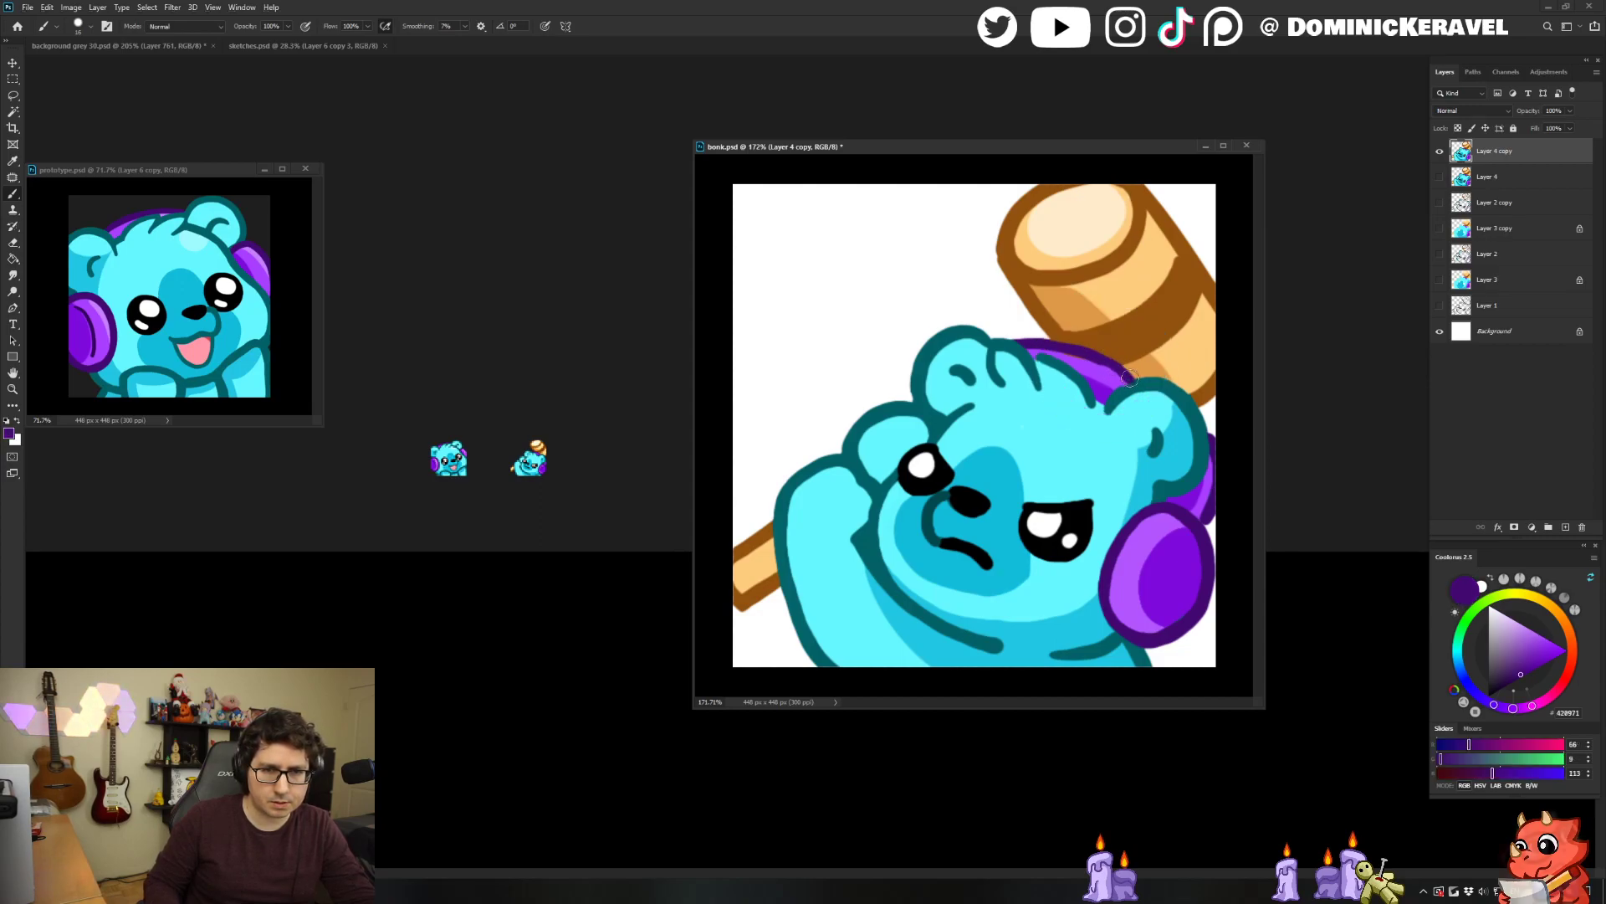
pyautogui.keyDown('alt'); pyautogui.click(1117, 403); pyautogui.keyUp('alt')
# Resize the bonk image to 28 pixels, replace the old grey-background preview with a new copy, and restore full size.
pyautogui.press('v')
pyautogui.hotkey('ctrl', 'alt', 'i')
pyautogui.write('28')
pyautogui.press('Return')
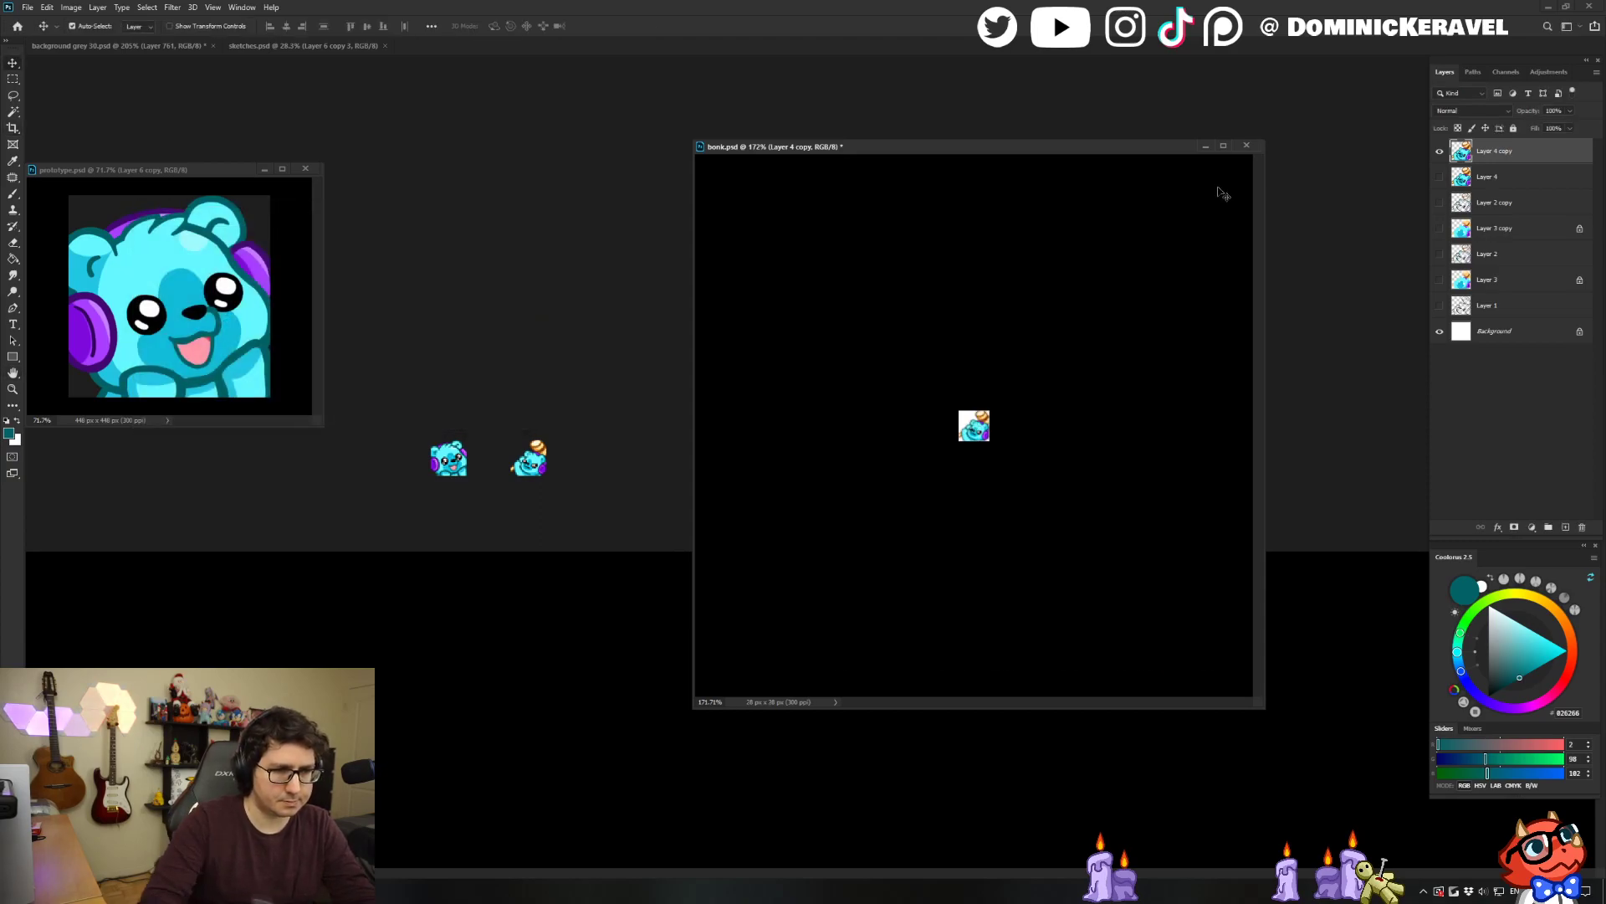
pyautogui.moveTo(978, 427); pyautogui.dragTo(669, 461)
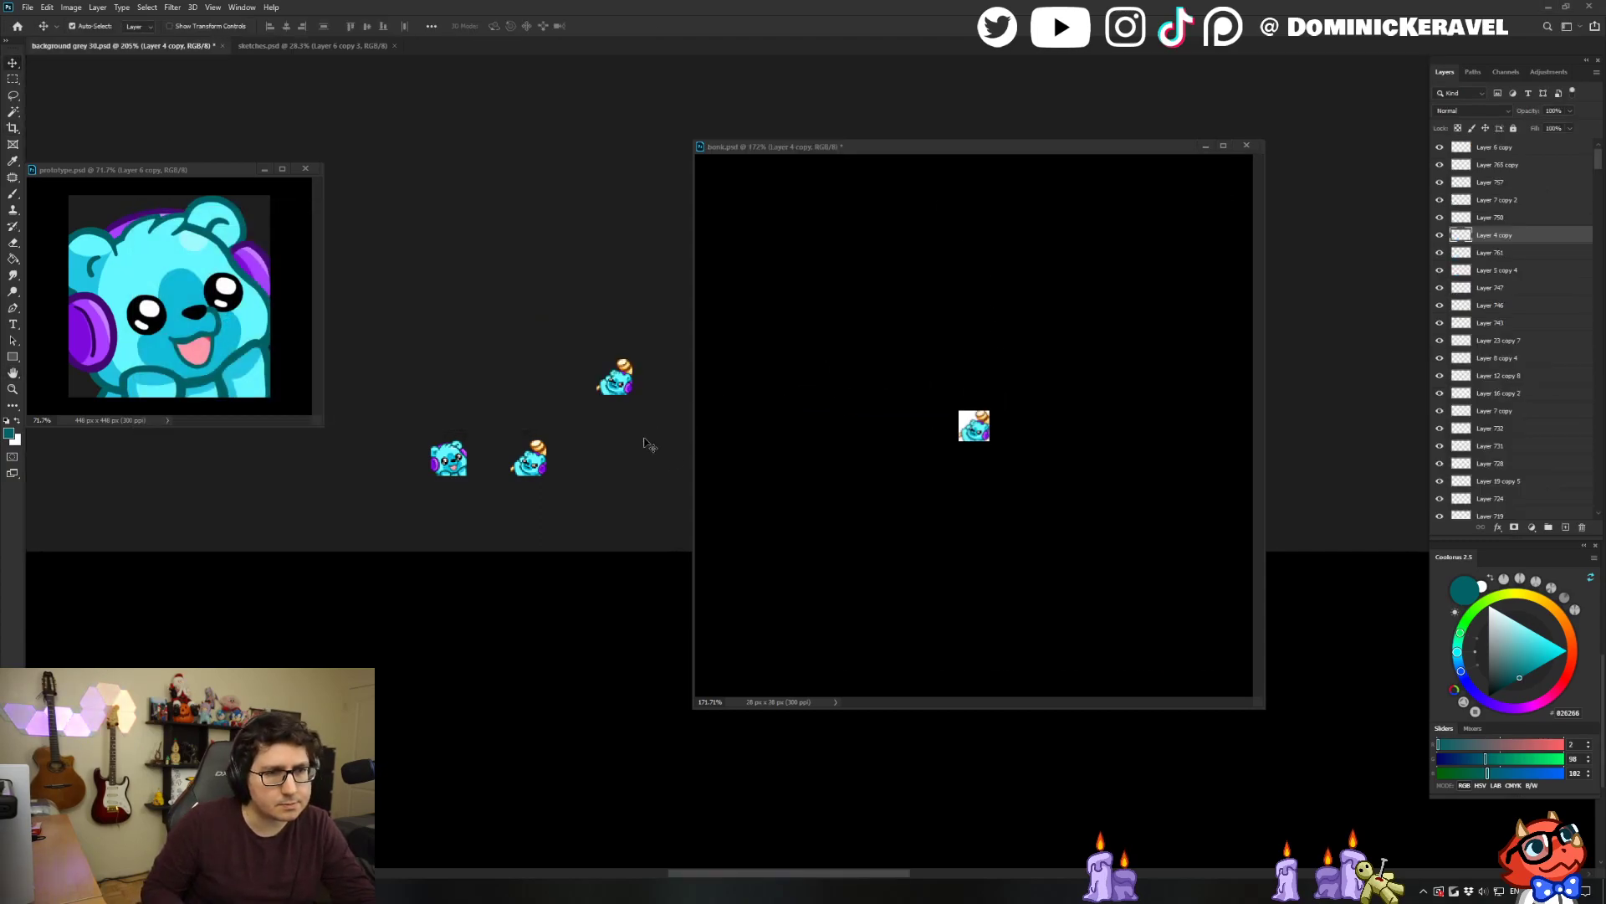
pyautogui.click(535, 468)
pyautogui.press('Delete')
pyautogui.moveTo(617, 388); pyautogui.dragTo(624, 485)
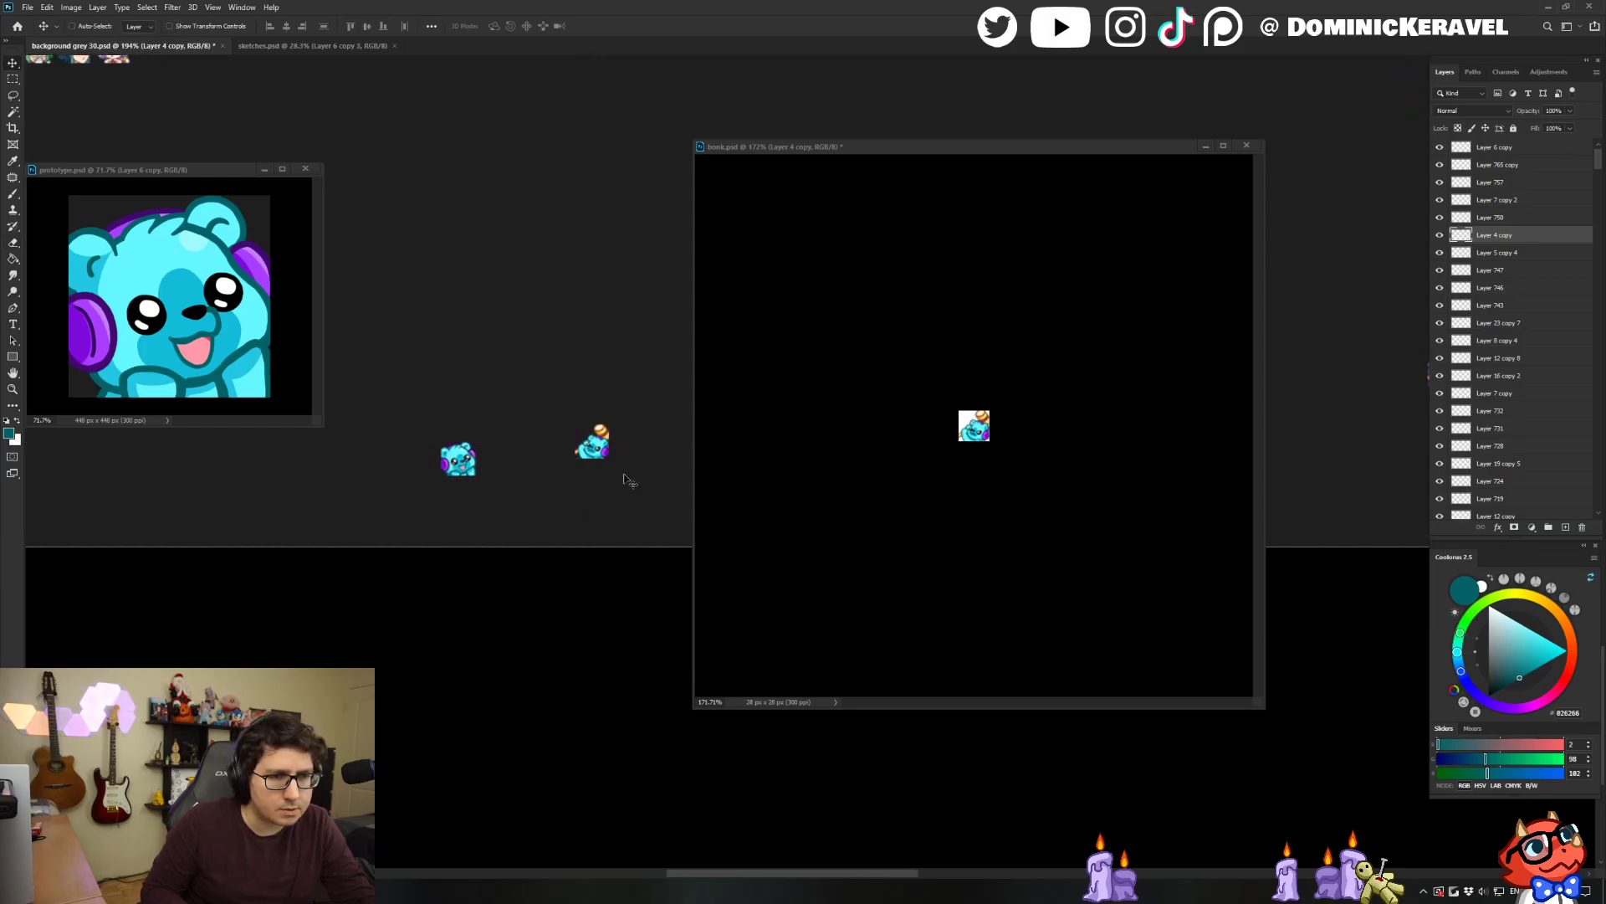
pyautogui.hotkey('ctrl', 'z')
# Recolour the rear ear cup with light purple #A93EFF and sample the dark purple for its outline.
pyautogui.press('g')
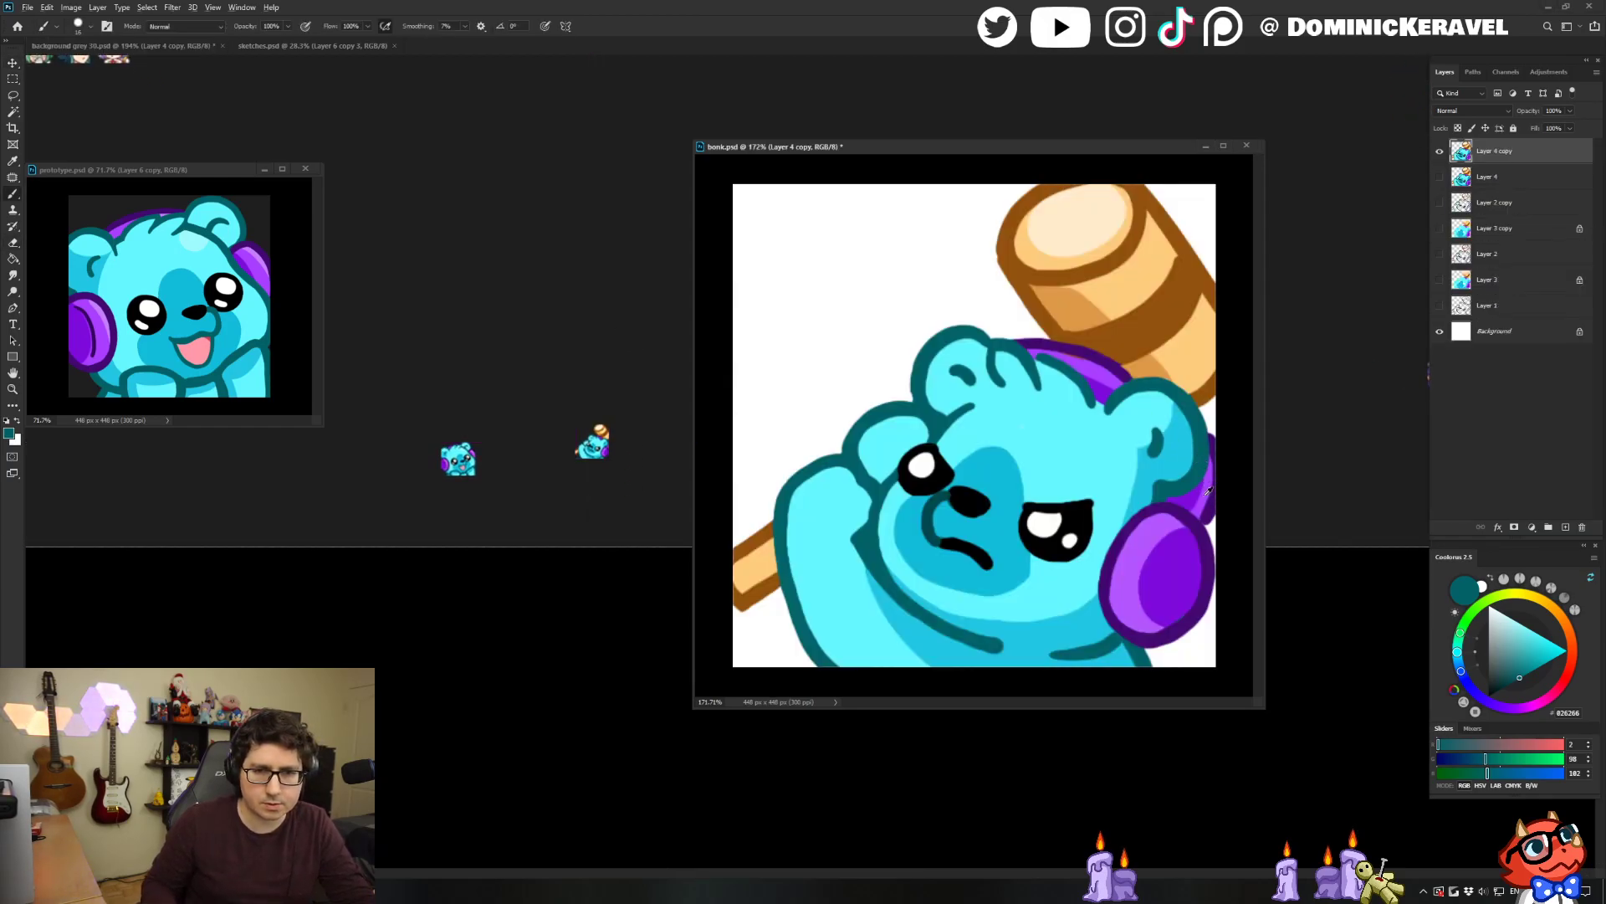
pyautogui.keyDown('alt'); pyautogui.click(1200, 506); pyautogui.keyUp('alt')
pyautogui.press('b')
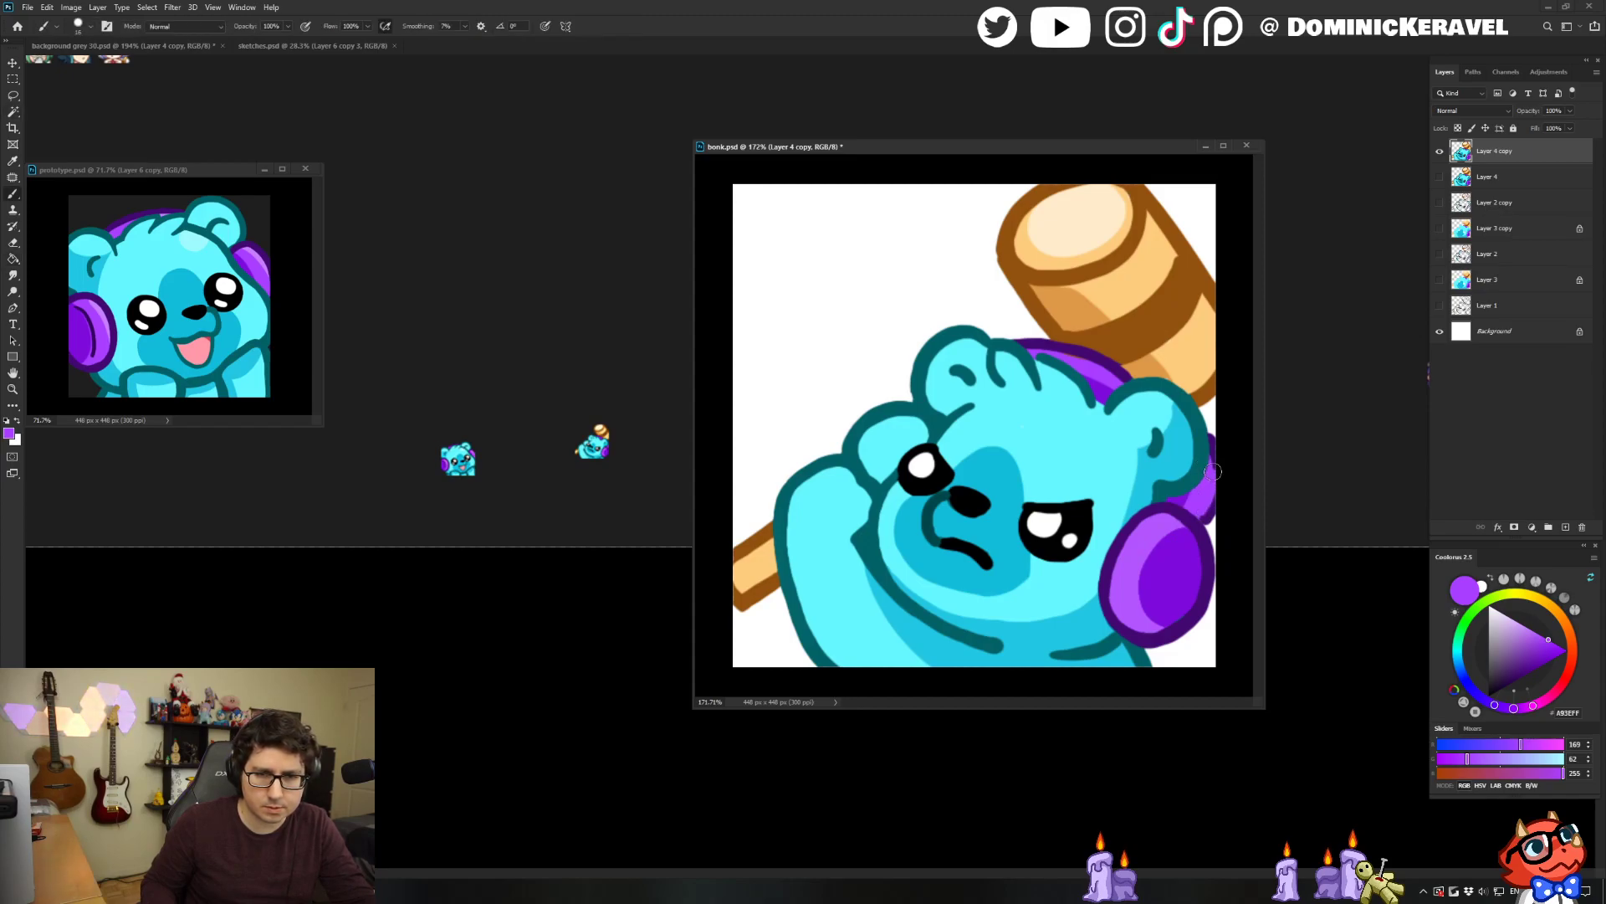
pyautogui.keyDown('alt'); pyautogui.click(1212, 435); pyautogui.keyUp('alt')
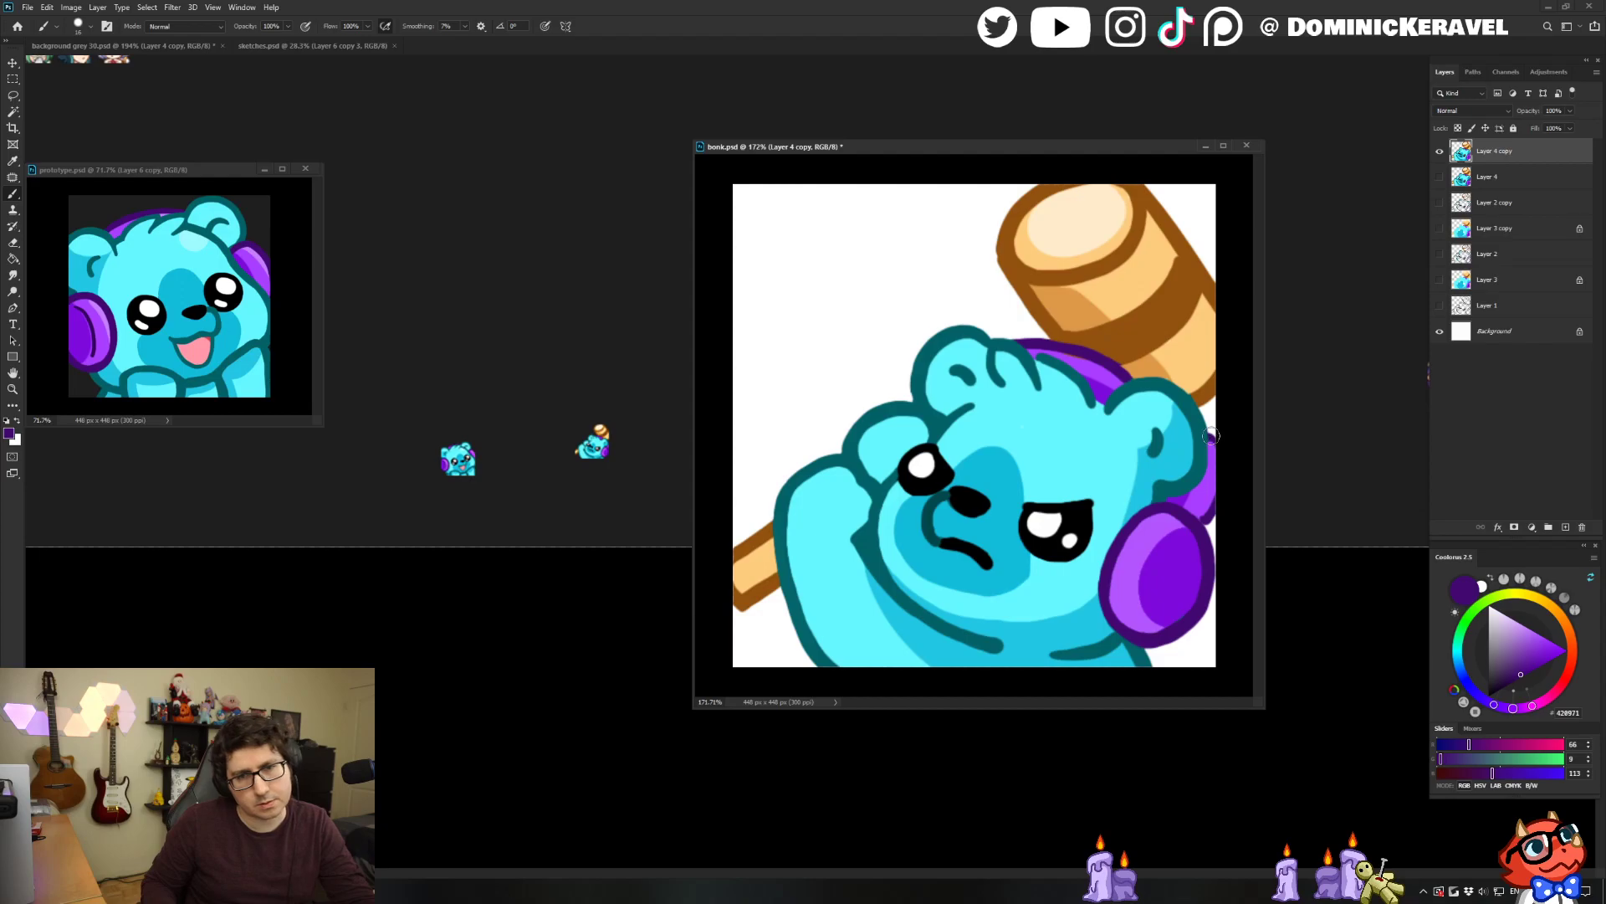
# Clean up the headphone band's outer end between the hammer and the ear in dark purple and dark teal.
pyautogui.keyDown('alt'); pyautogui.click(1117, 382); pyautogui.keyUp('alt')
pyautogui.moveTo(1102, 366); pyautogui.dragTo(1128, 380)
pyautogui.keyDown('alt'); pyautogui.click(1120, 368); pyautogui.keyUp('alt')
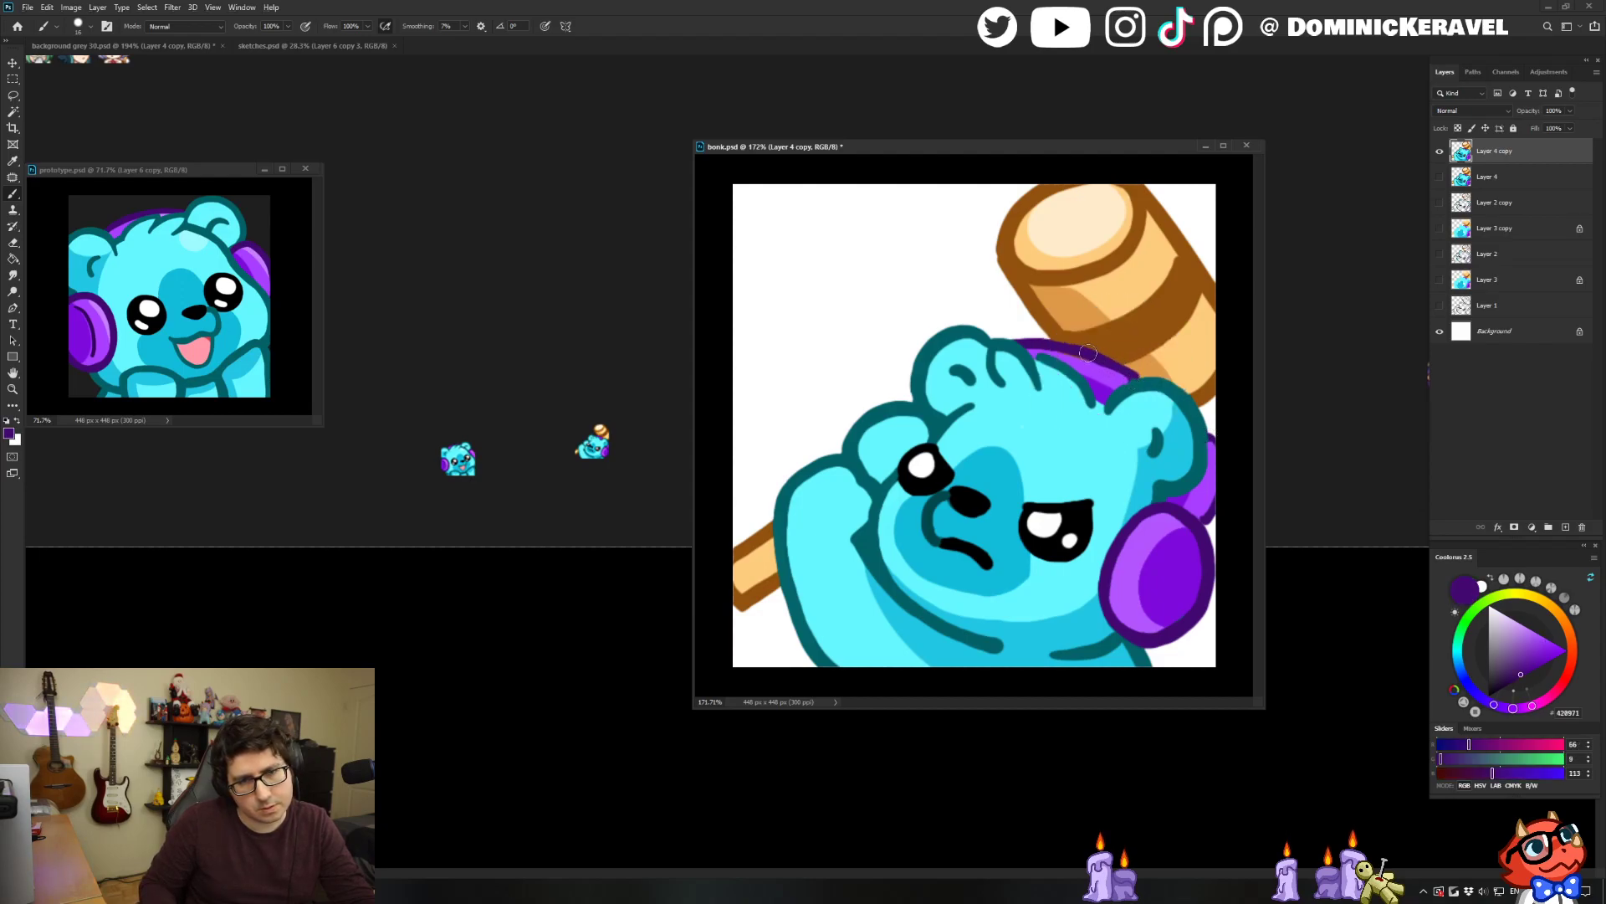
pyautogui.keyDown('alt'); pyautogui.click(1151, 383); pyautogui.keyUp('alt')
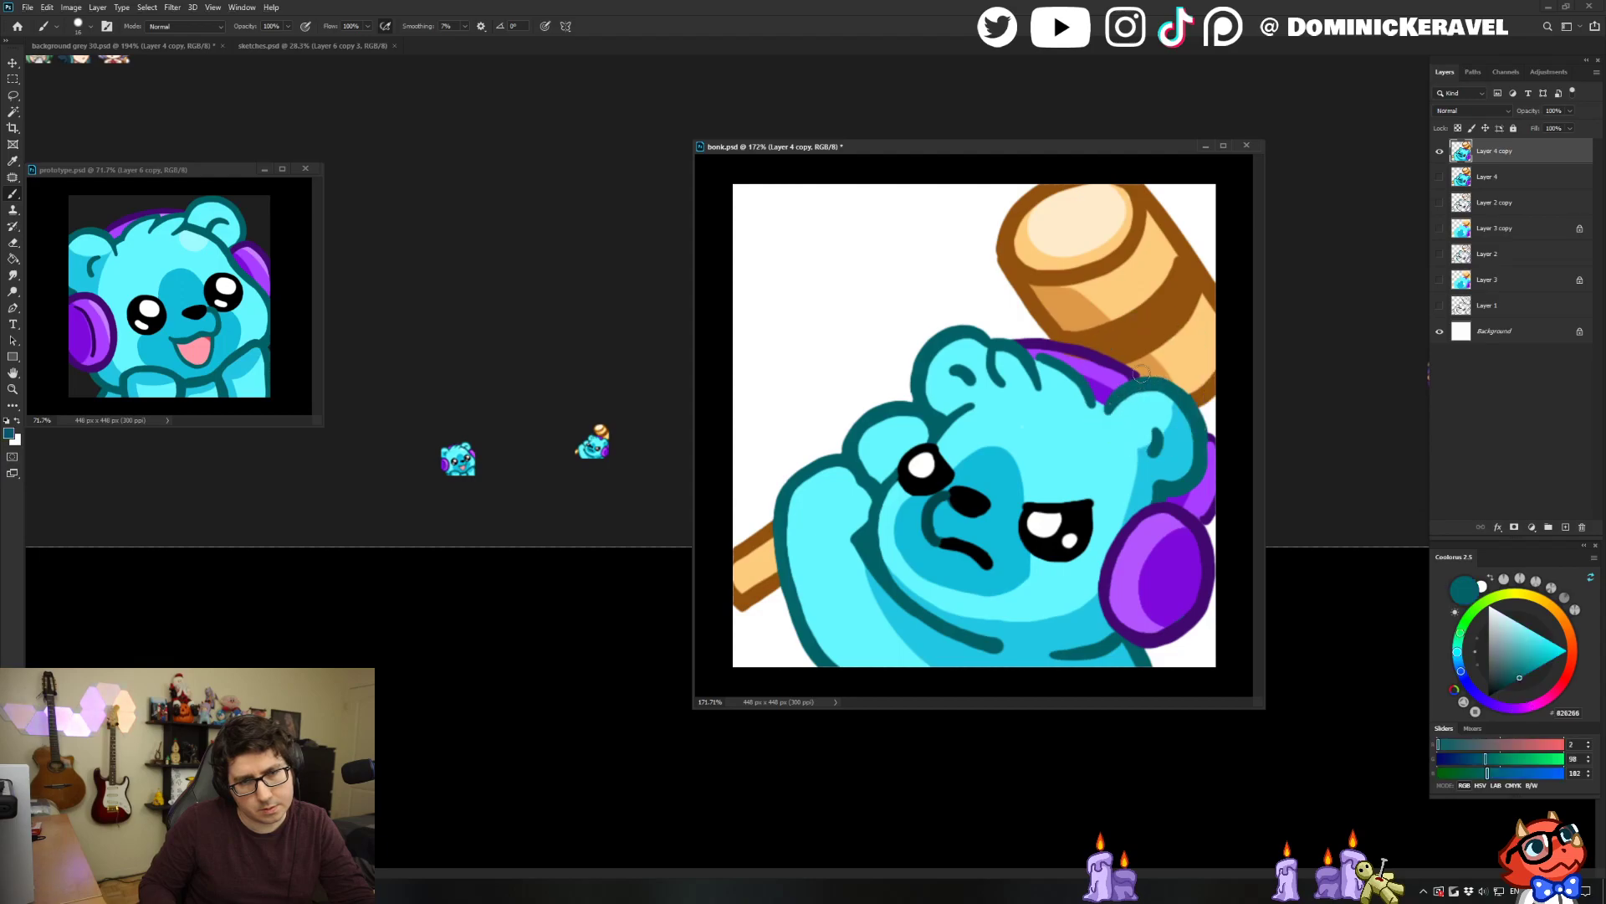
# Clean up the rear ear cup's light purple fill and dark purple outline along the canvas edge.
pyautogui.press('v')
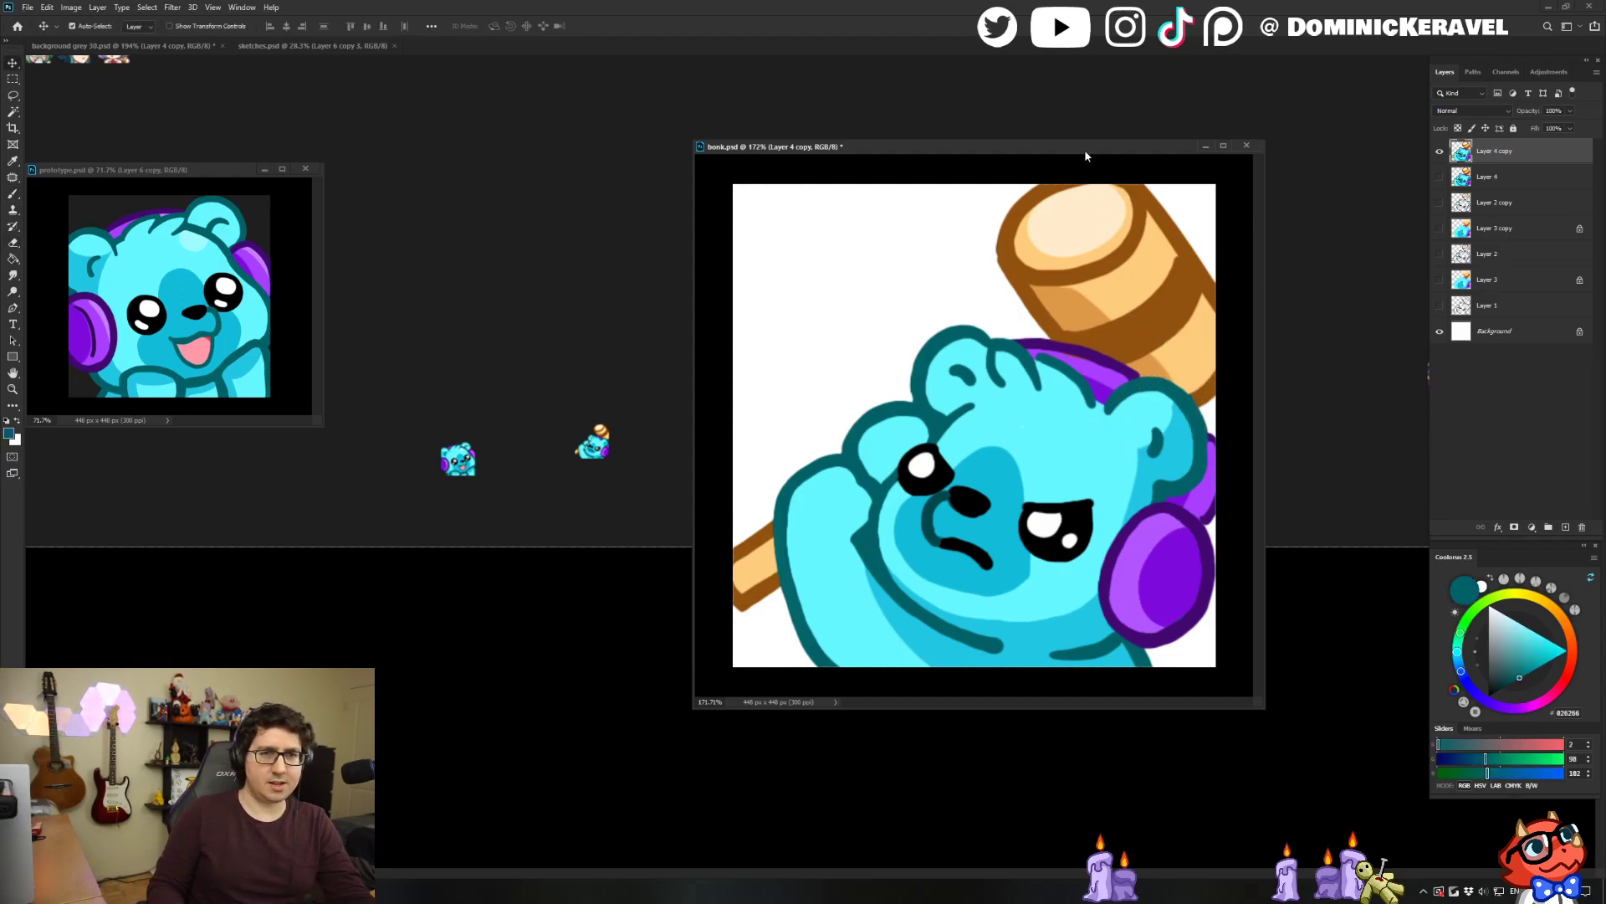
pyautogui.moveTo(1084, 156); pyautogui.dragTo(1066, 128)
pyautogui.press('b')
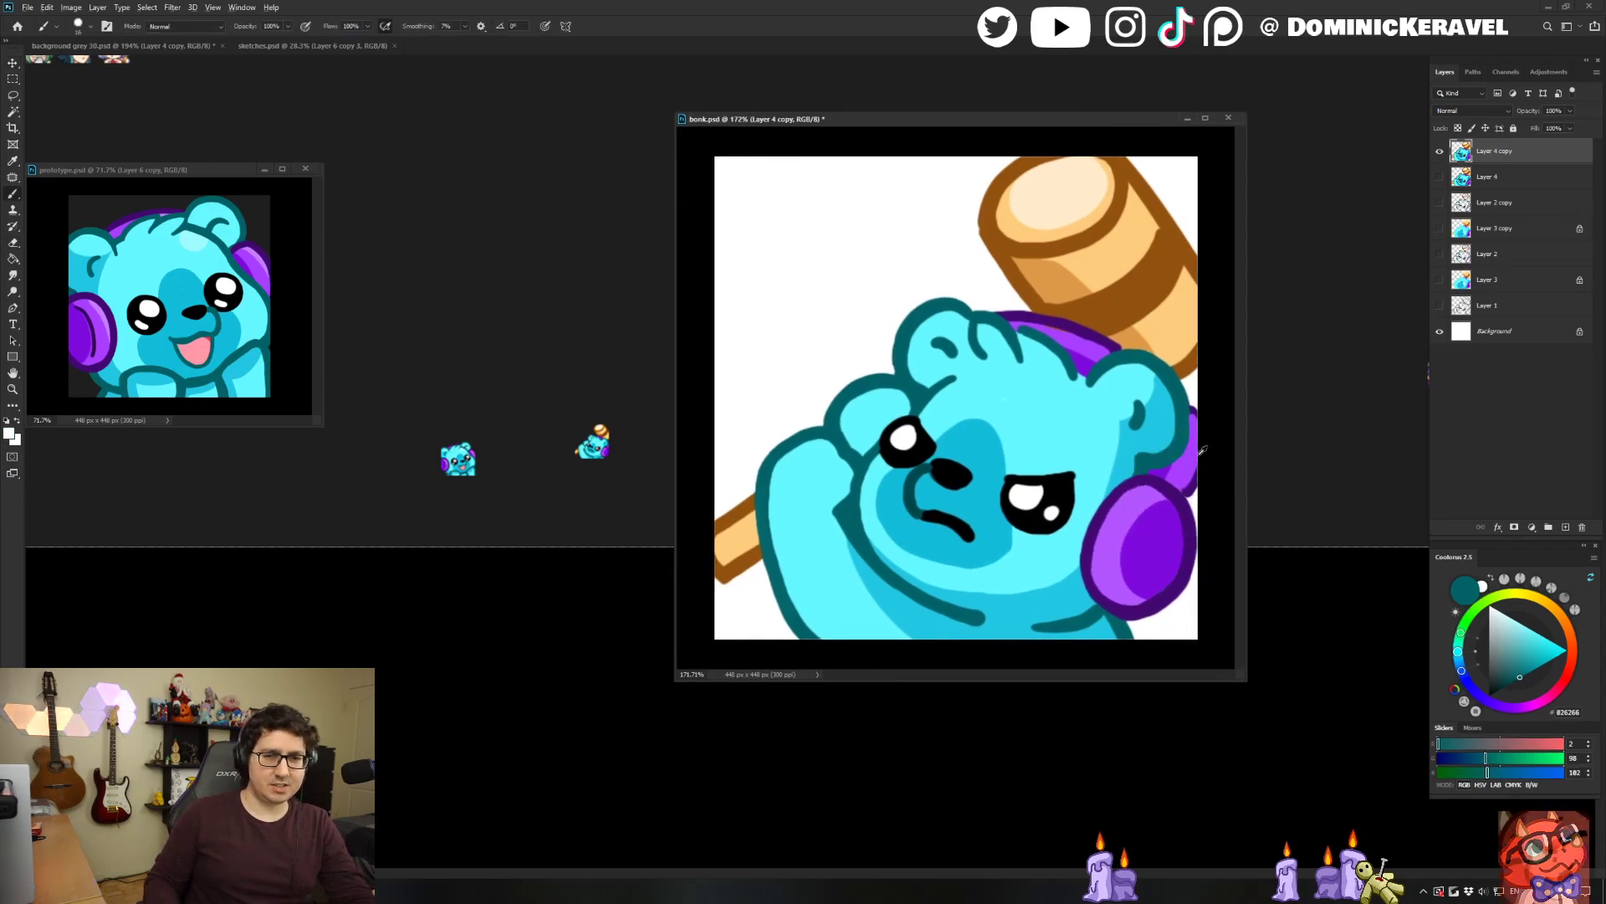
pyautogui.keyDown('alt'); pyautogui.click(1199, 468); pyautogui.keyUp('alt')
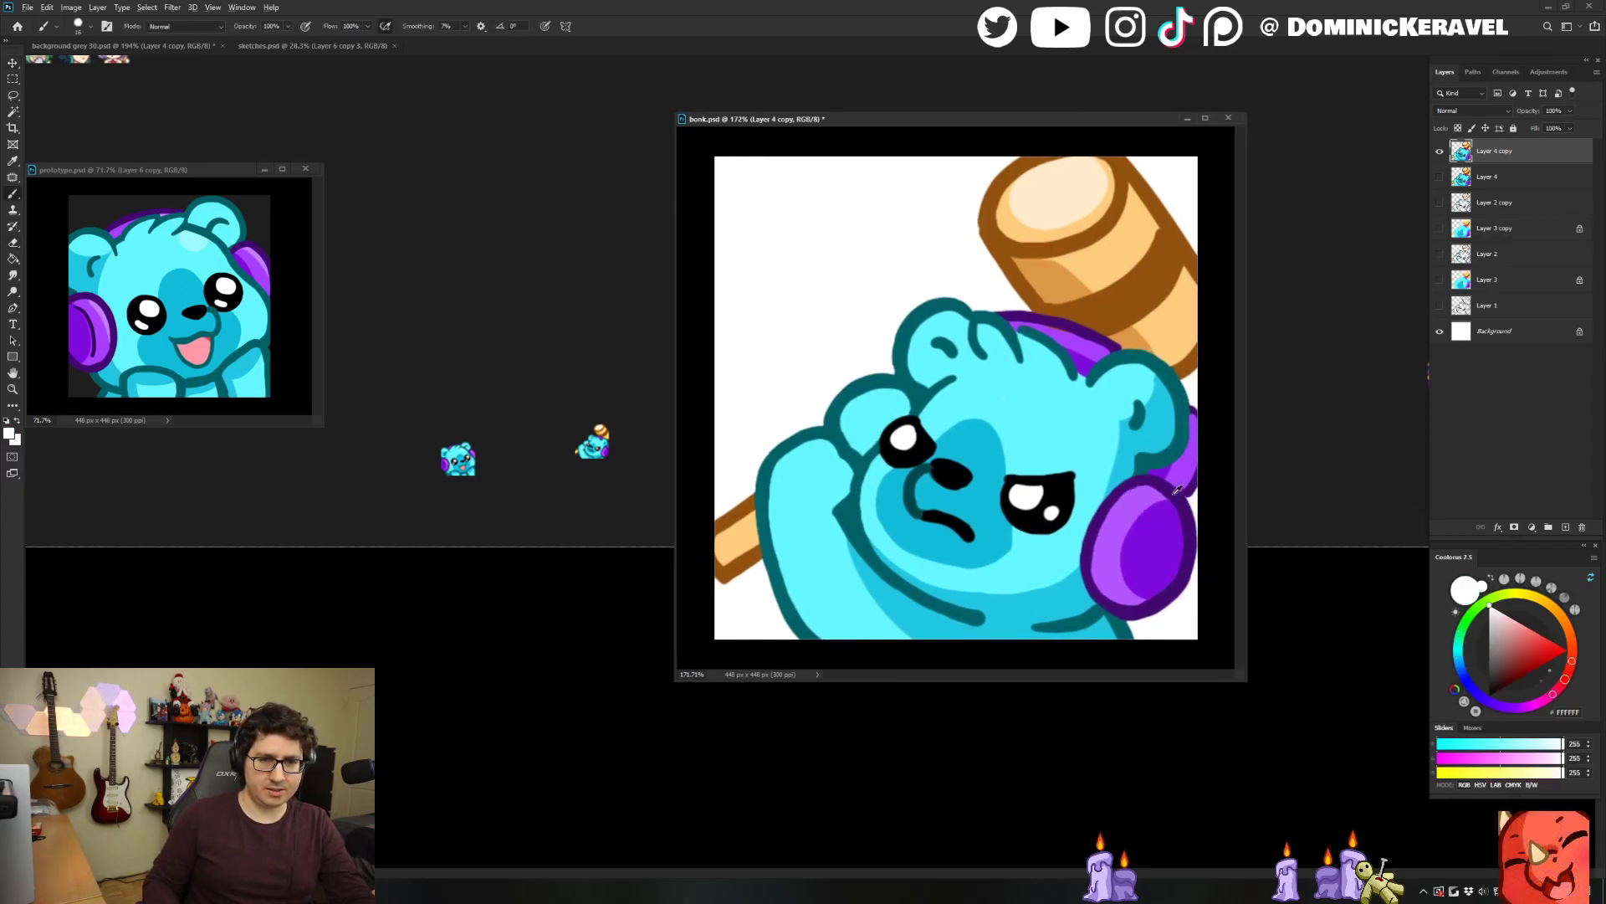
pyautogui.keyDown('alt'); pyautogui.click(1193, 412); pyautogui.keyUp('alt')
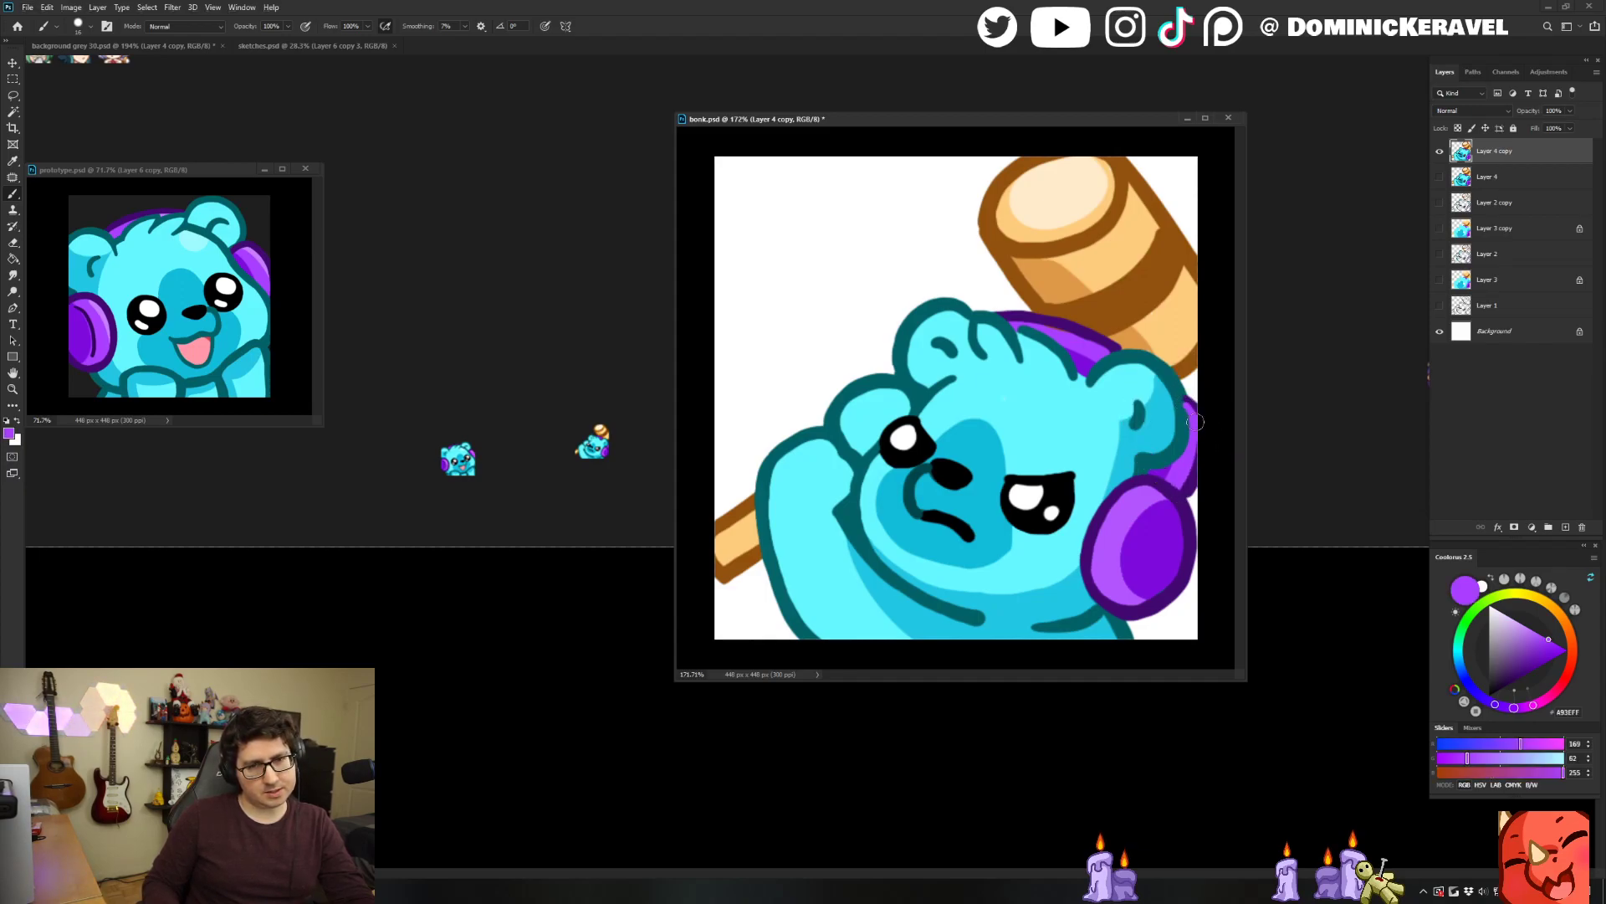
pyautogui.keyDown('alt'); pyautogui.click(1178, 391); pyautogui.keyUp('alt')
pyautogui.keyDown('alt'); pyautogui.click(1192, 484); pyautogui.keyUp('alt')
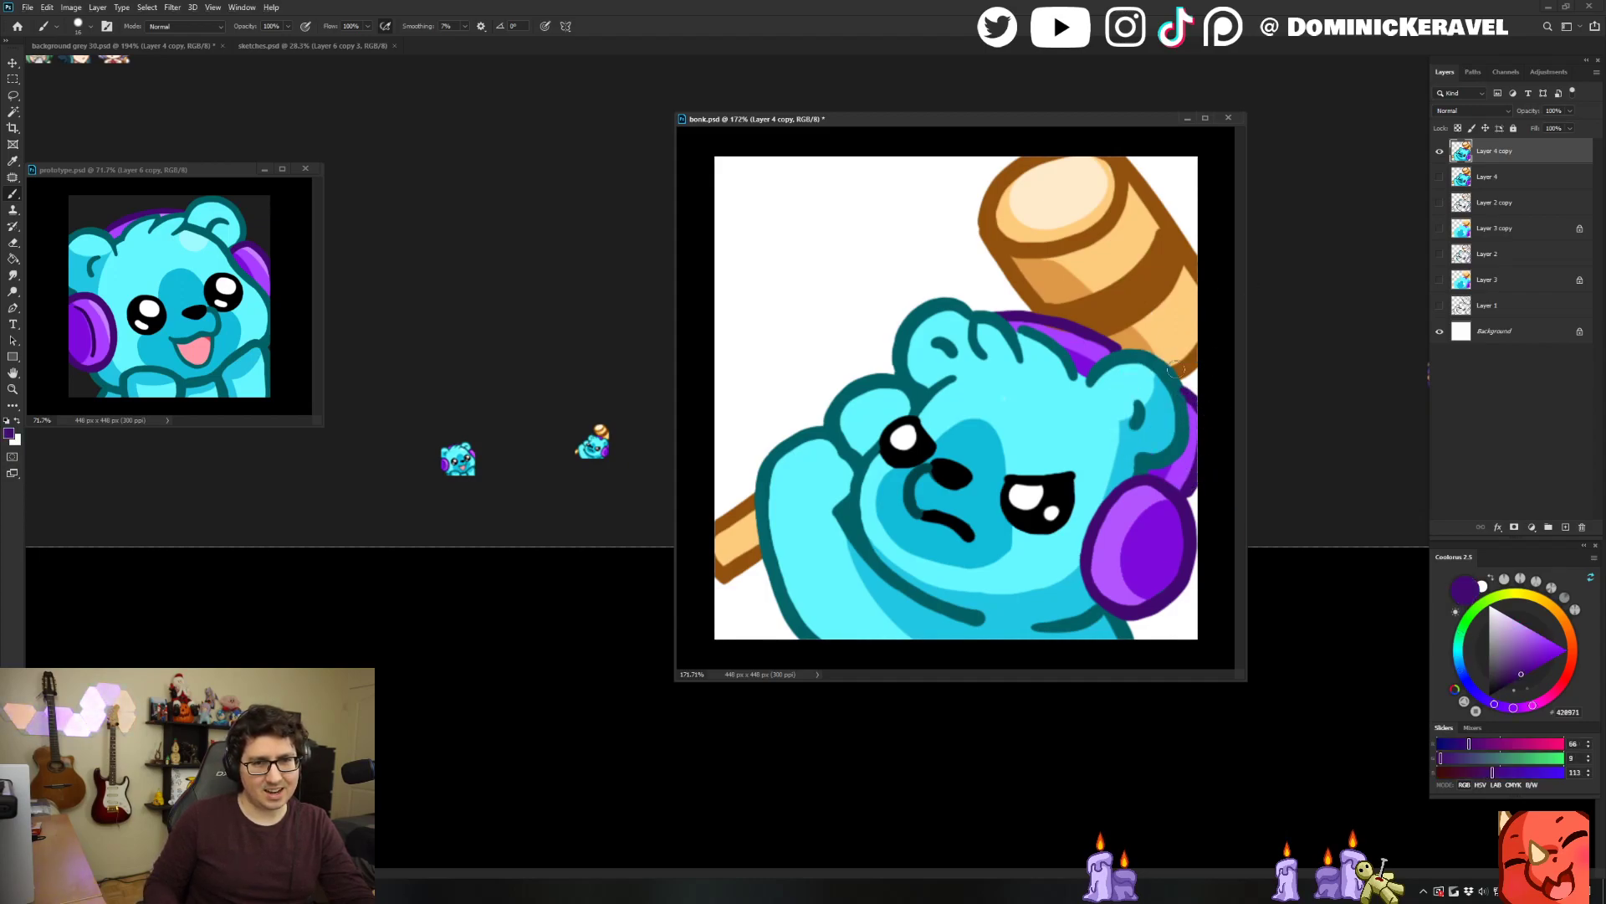
# Touch up the hammer head's lower edge above the near ear in tan and brown, and the ear outline in dark teal.
pyautogui.keyDown('alt'); pyautogui.click(1175, 382); pyautogui.keyUp('alt')
pyautogui.keyDown('alt'); pyautogui.click(1176, 369); pyautogui.keyUp('alt')
pyautogui.keyDown('alt'); pyautogui.click(1174, 361); pyautogui.keyUp('alt')
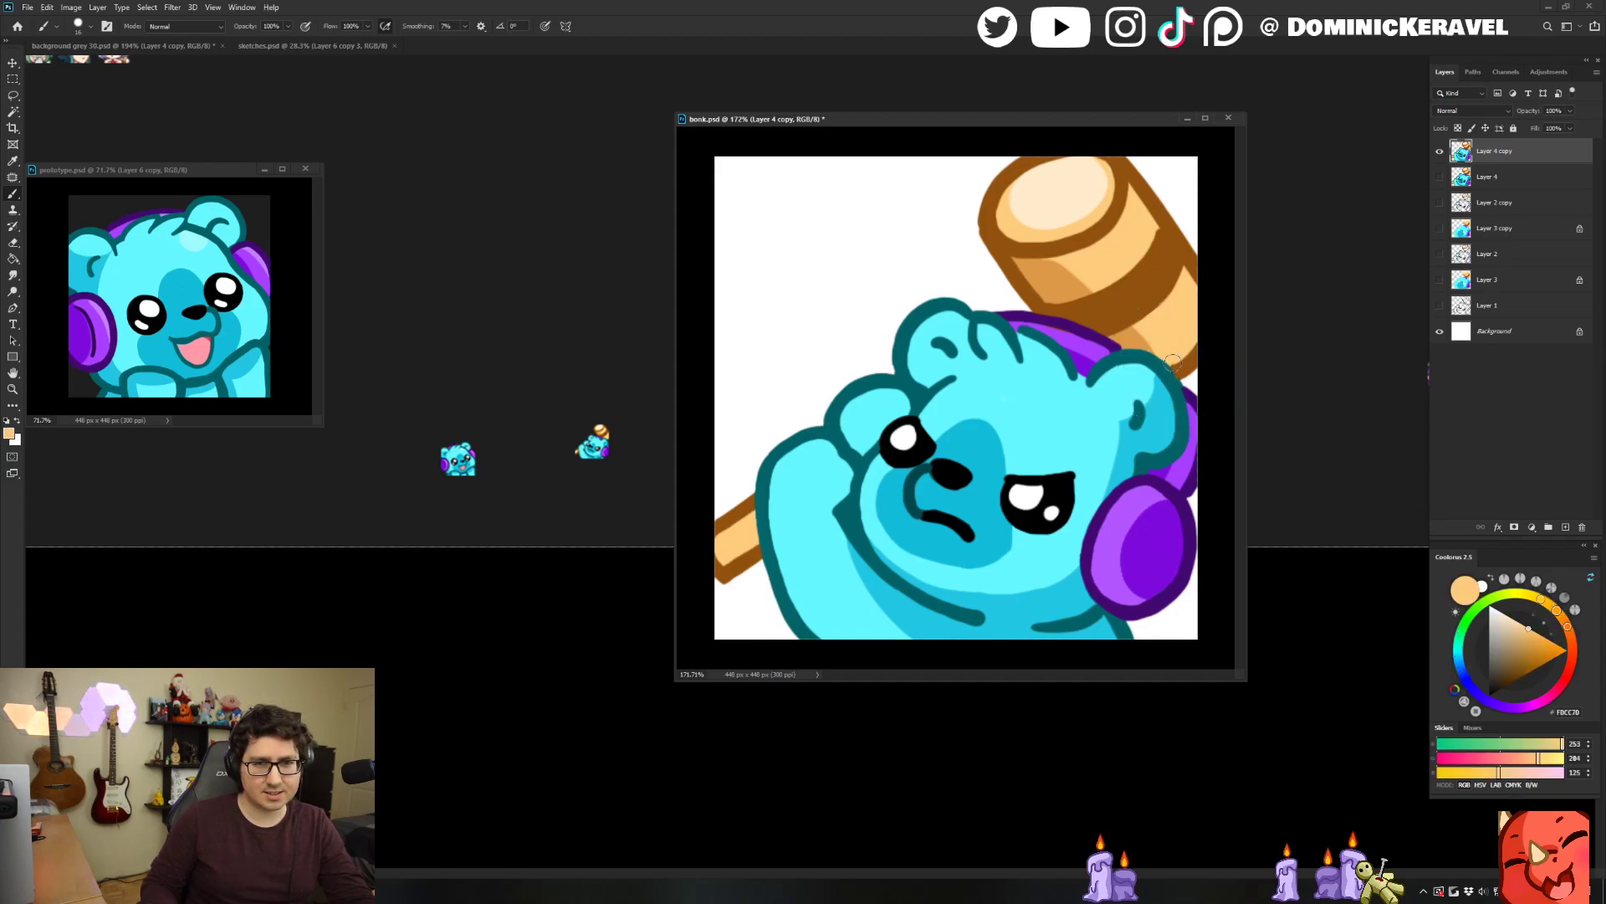
pyautogui.keyDown('alt'); pyautogui.click(1172, 366); pyautogui.keyUp('alt')
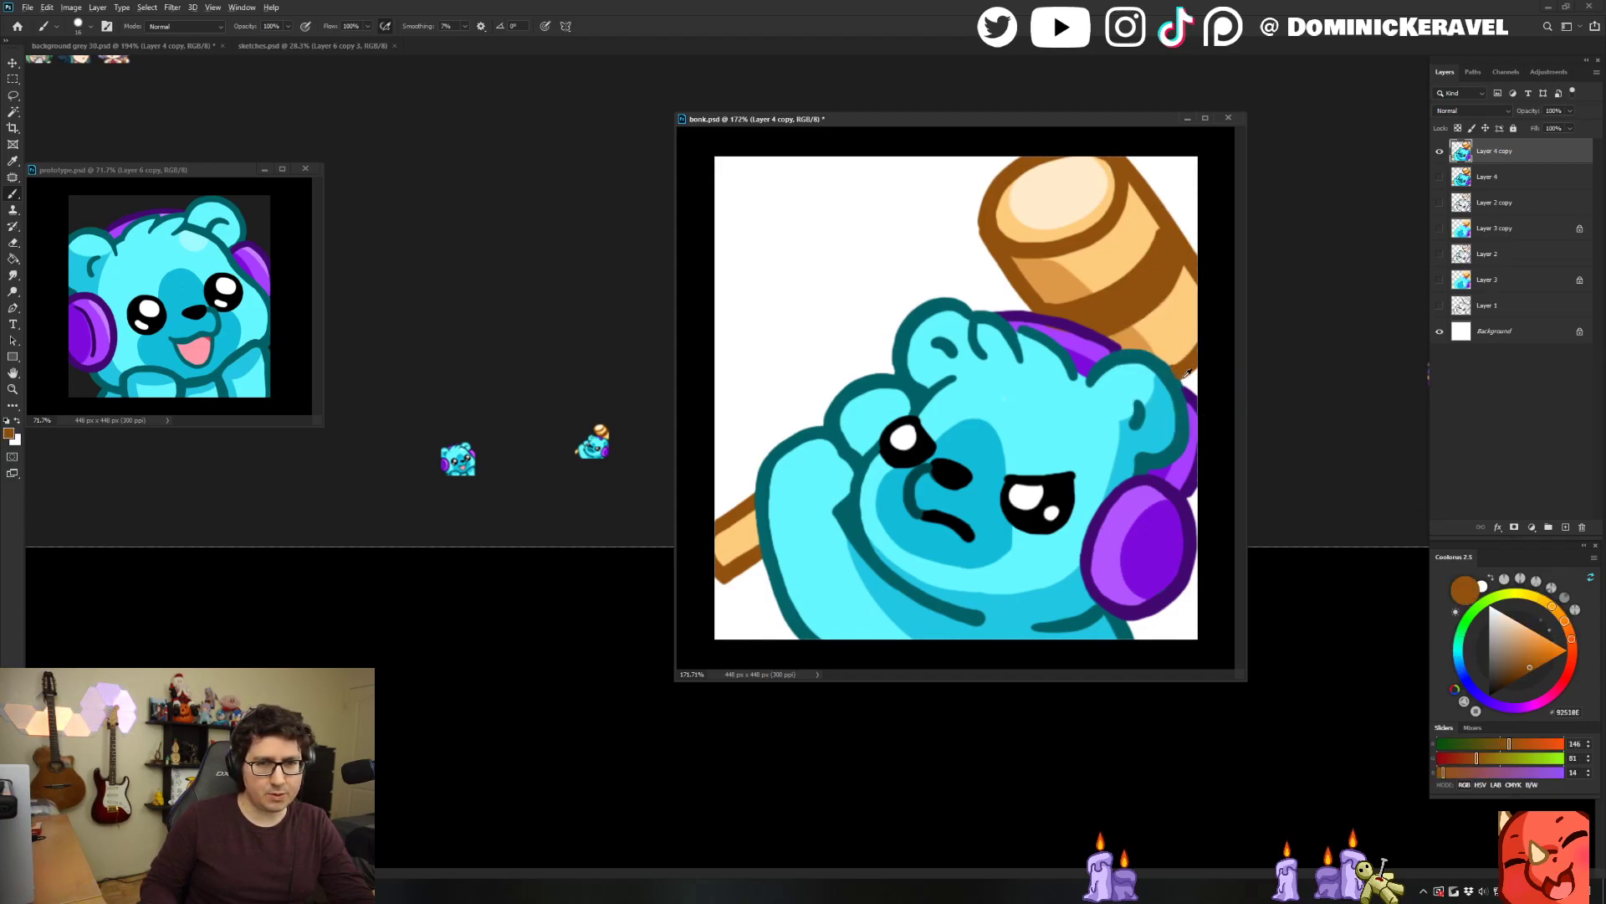
pyautogui.keyDown('alt'); pyautogui.click(1181, 352); pyautogui.keyUp('alt')
pyautogui.keyDown('alt'); pyautogui.click(1157, 357); pyautogui.keyUp('alt')
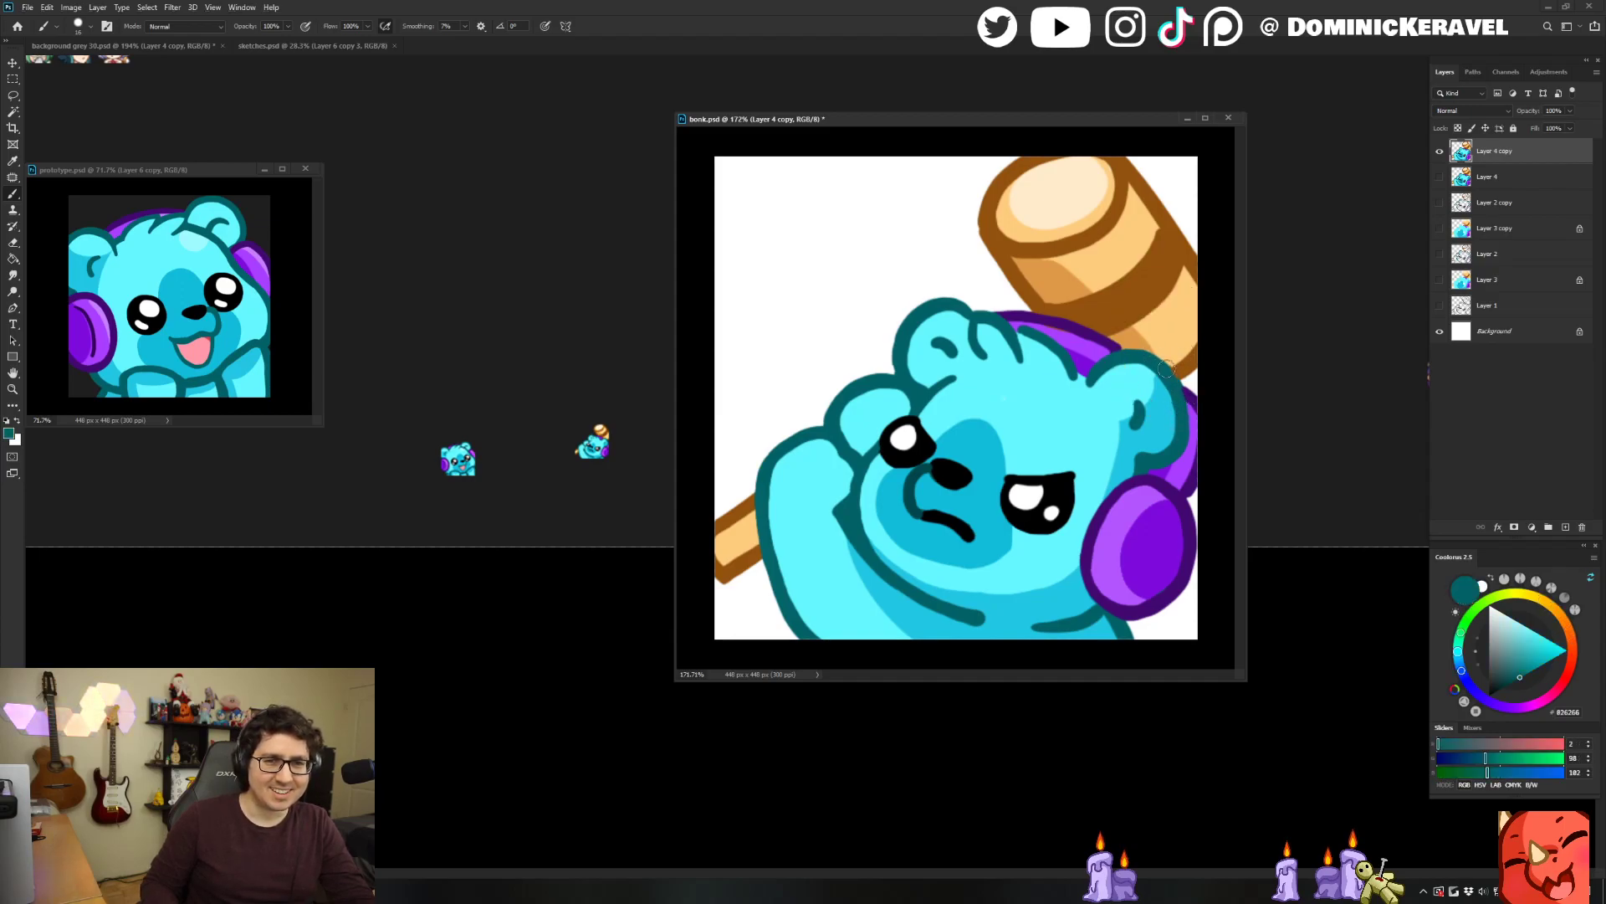
# Refine the headphone band between the hair tuft and the near ear in light purple, with a dark purple upper outline.
pyautogui.press('v')
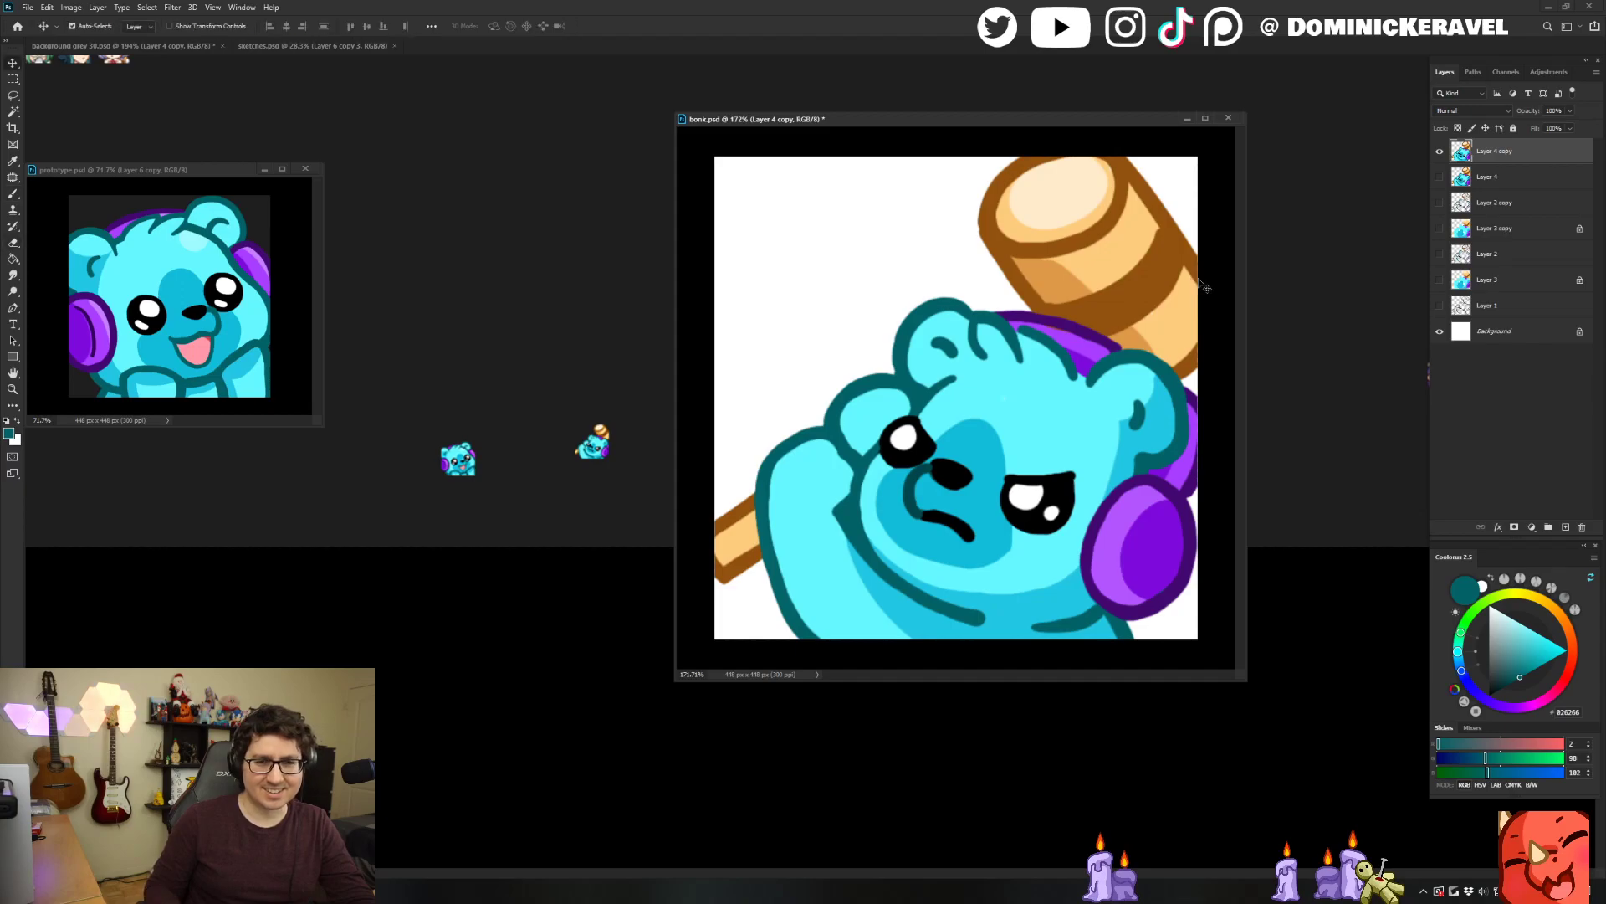
pyautogui.press('b')
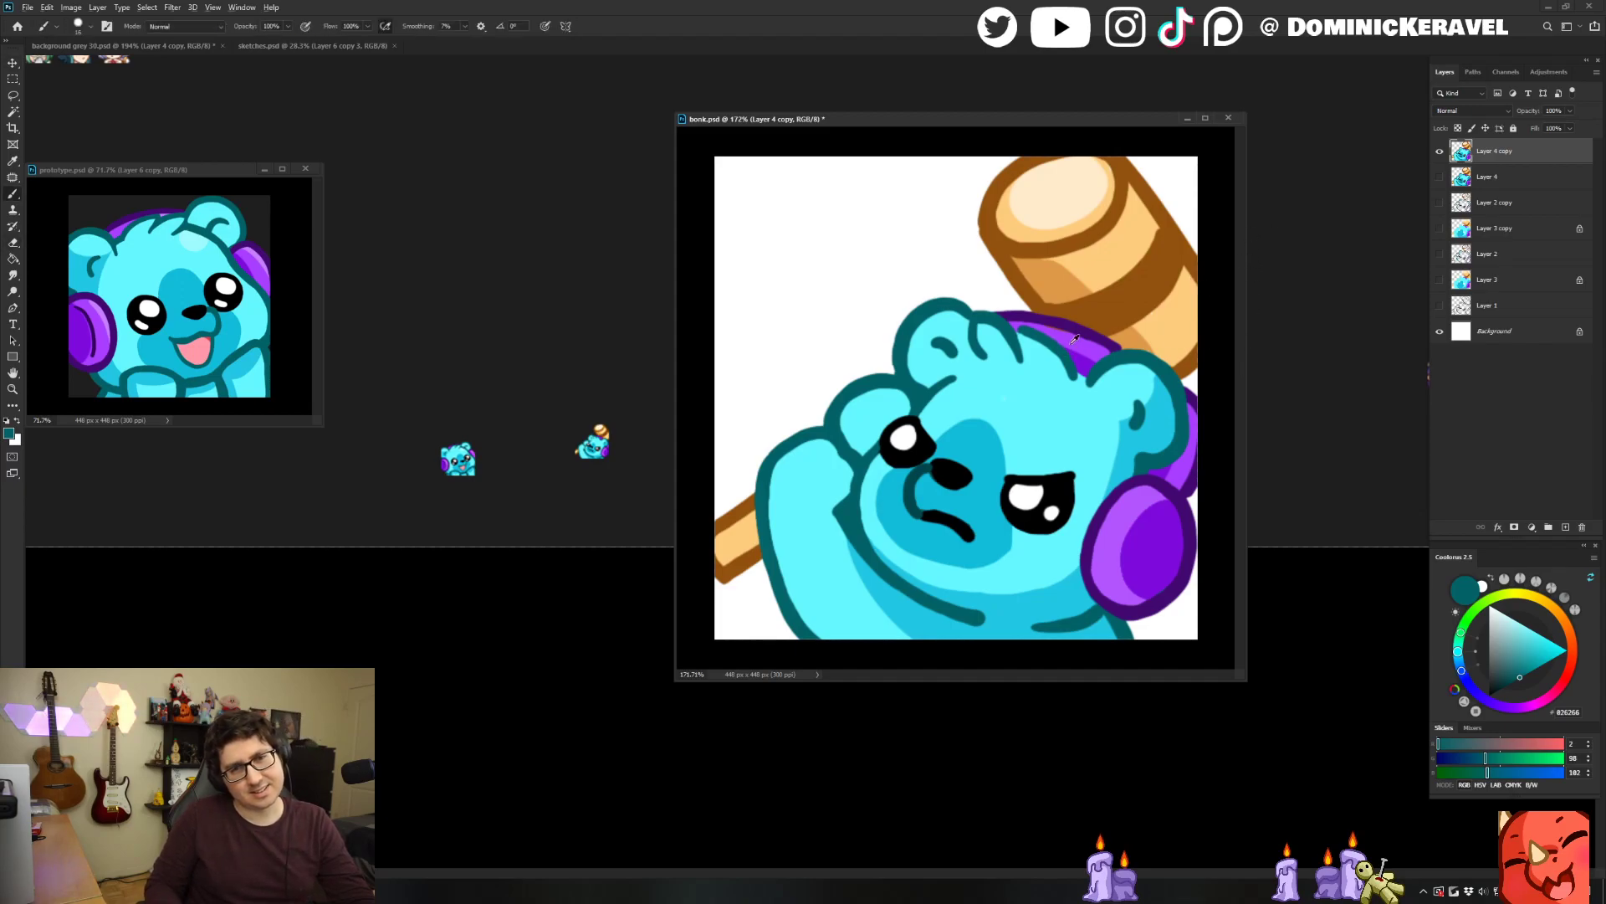
pyautogui.keyDown('alt'); pyautogui.click(1026, 320); pyautogui.keyUp('alt')
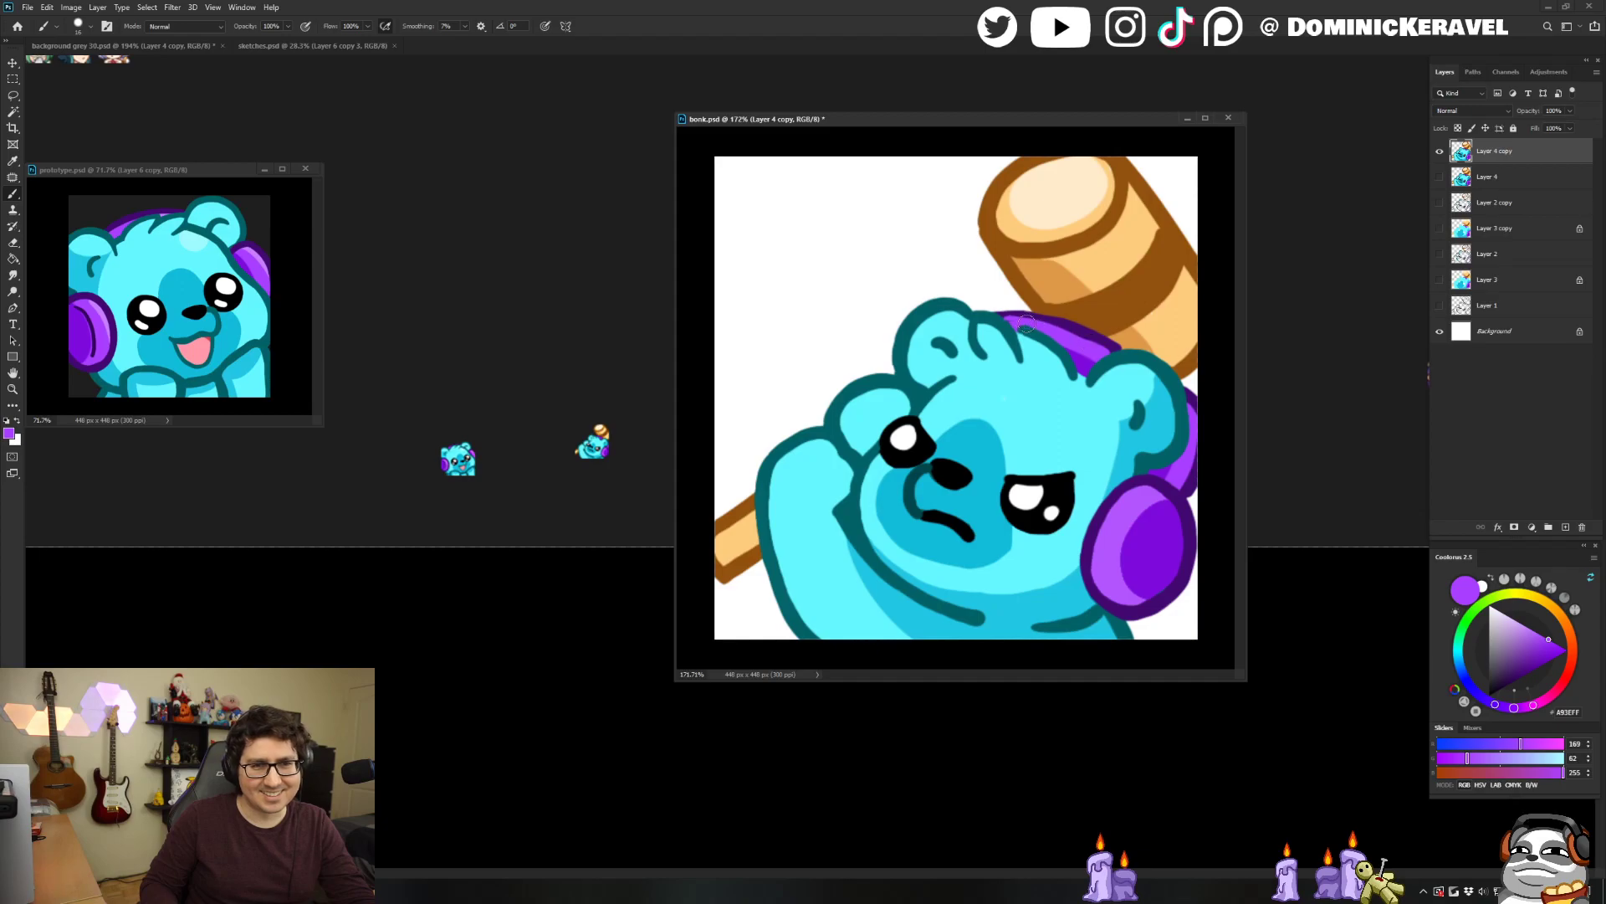
pyautogui.keyDown('alt'); pyautogui.click(1069, 322); pyautogui.keyUp('alt')
pyautogui.moveTo(988, 309); pyautogui.dragTo(1051, 318)
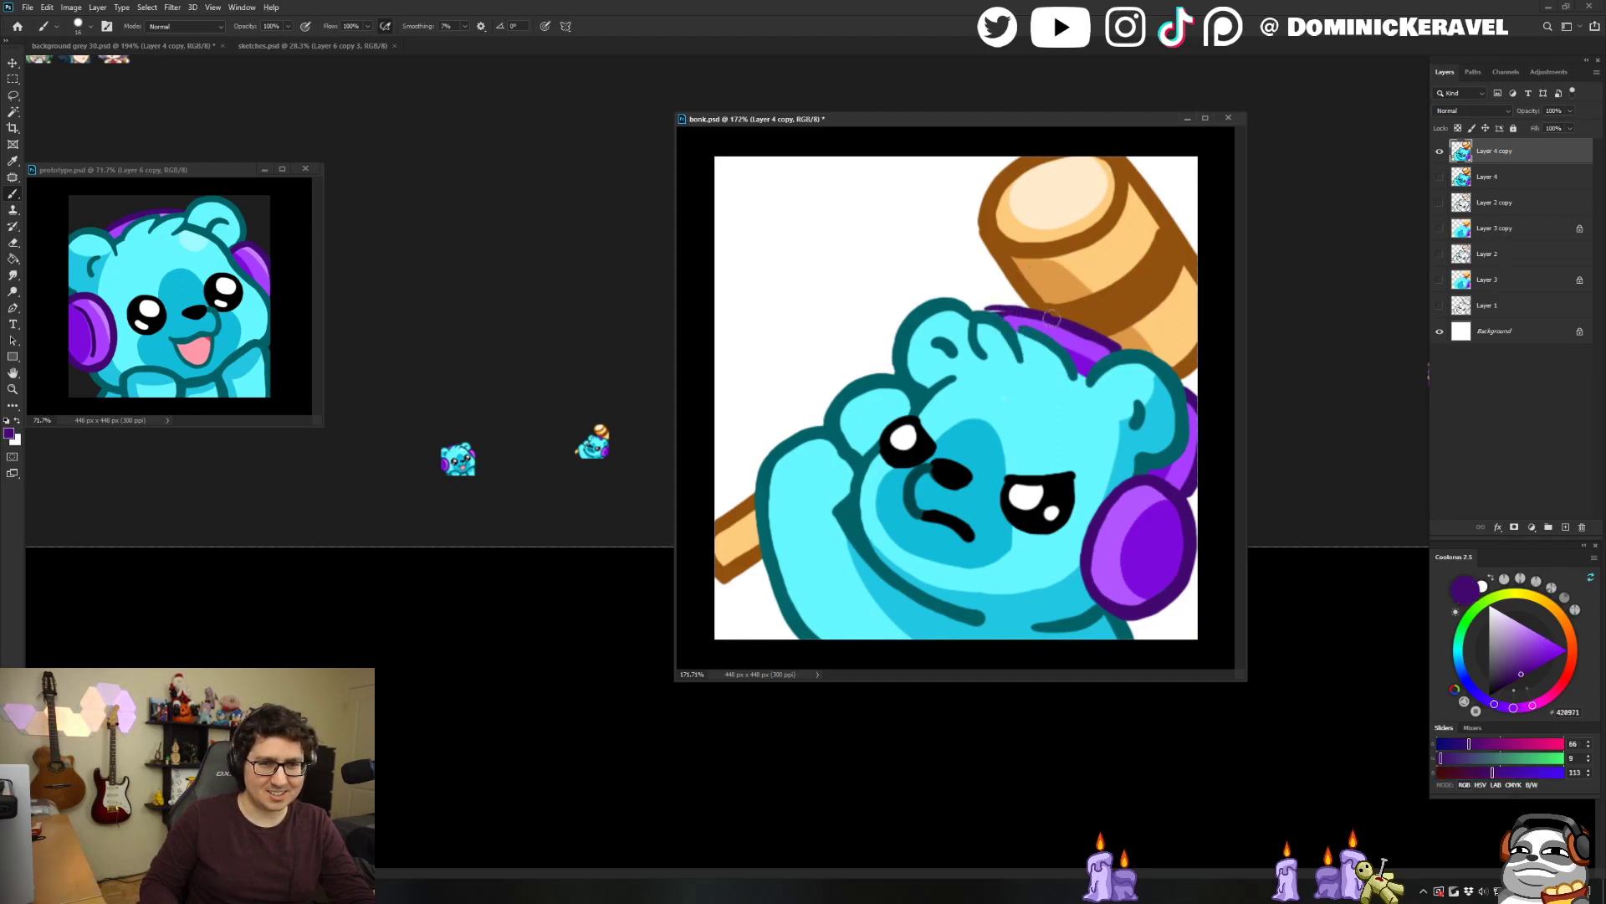
pyautogui.keyDown('alt'); pyautogui.click(999, 313); pyautogui.keyUp('alt')
pyautogui.keyDown('alt'); pyautogui.click(1006, 321); pyautogui.keyUp('alt')
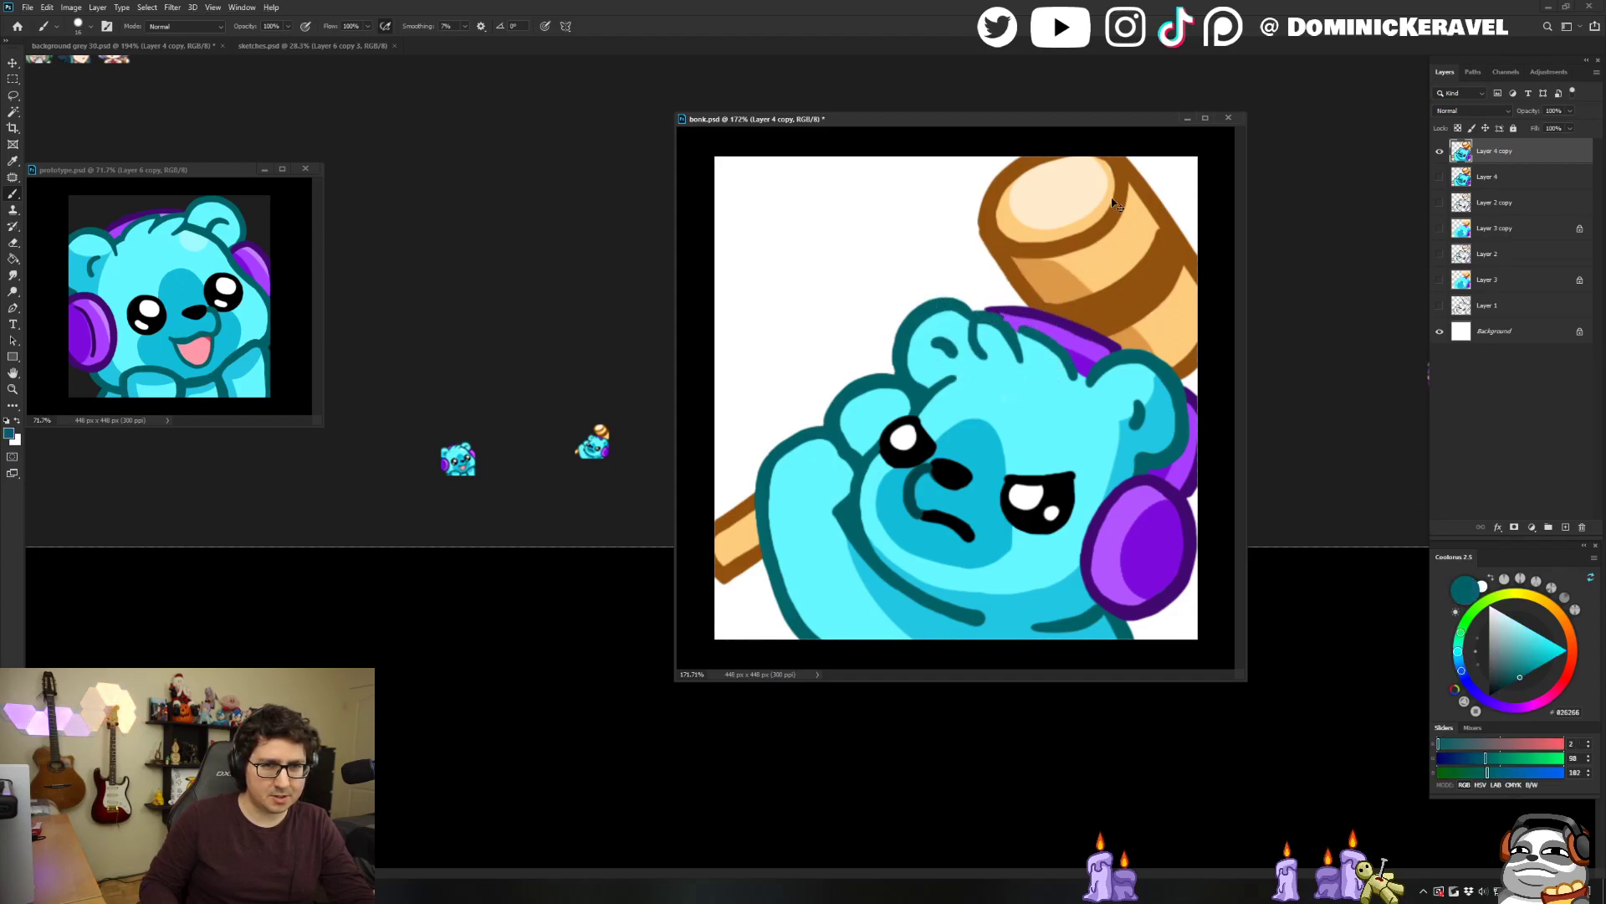
pyautogui.keyDown('alt'); pyautogui.click(1021, 314); pyautogui.keyUp('alt')
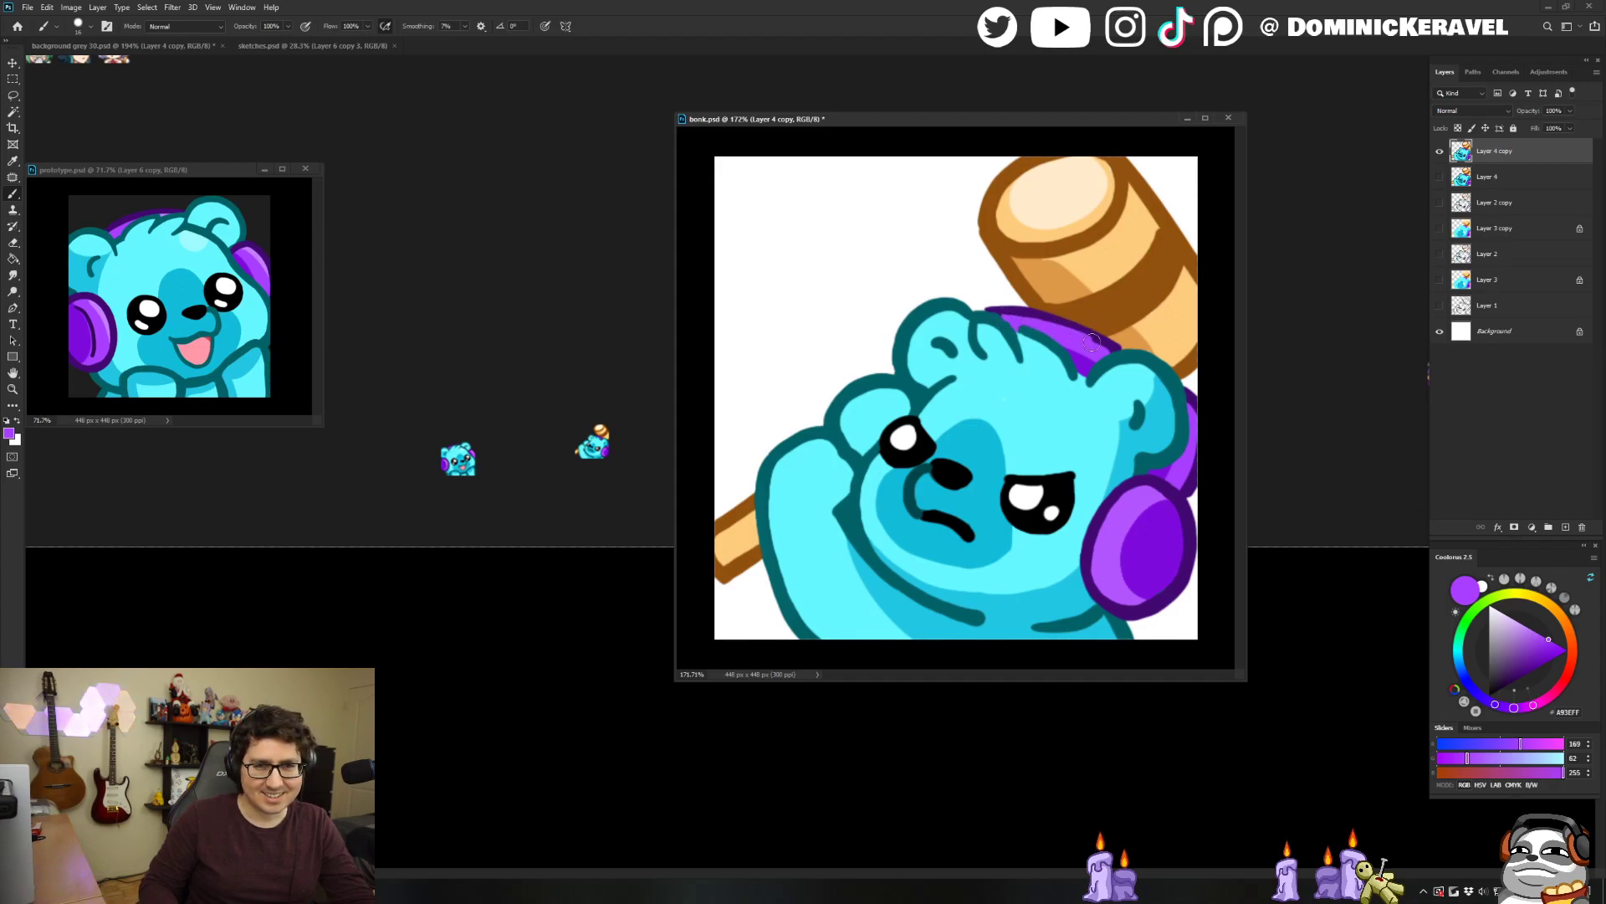
pyautogui.keyDown('alt'); pyautogui.click(998, 310); pyautogui.keyUp('alt')
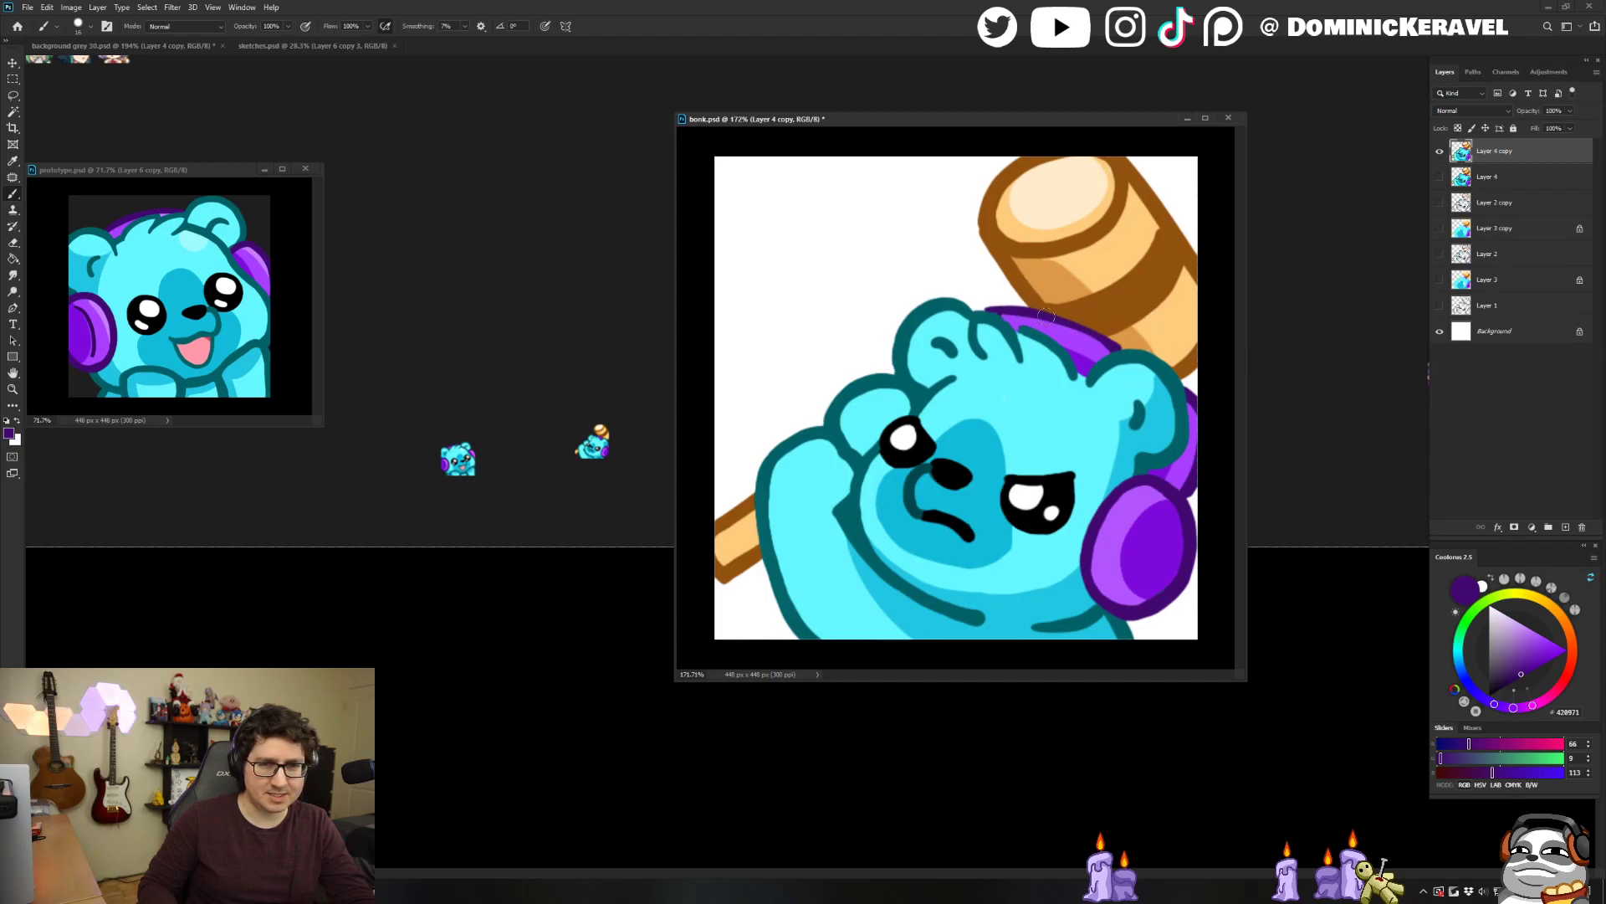
pyautogui.keyDown('alt'); pyautogui.click(995, 313); pyautogui.keyUp('alt')
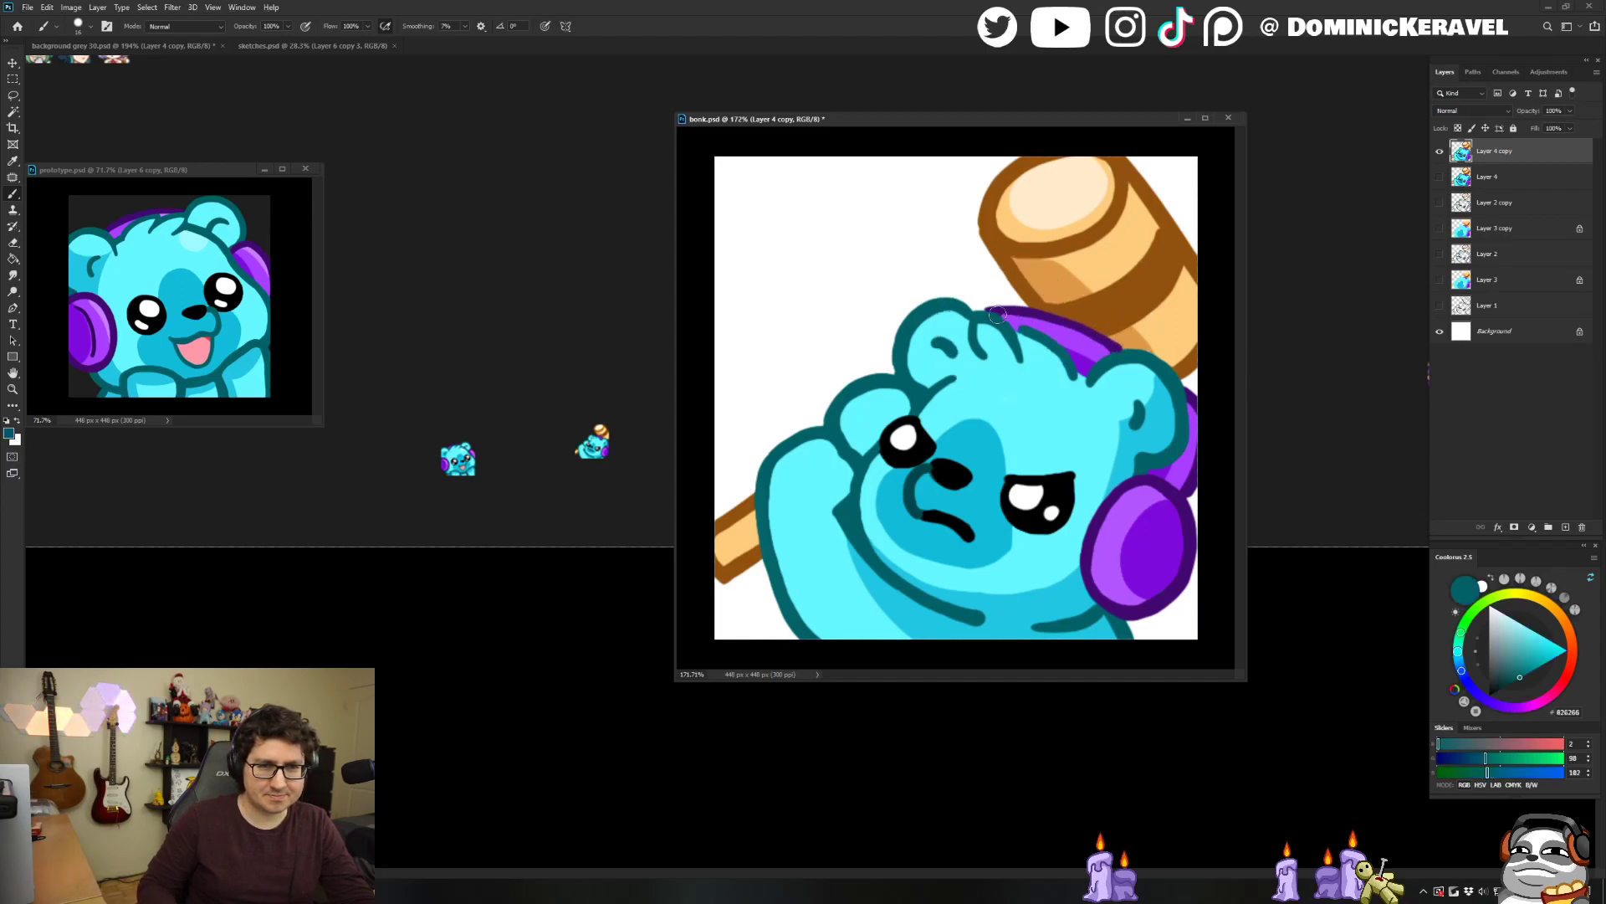
pyautogui.keyDown('alt'); pyautogui.click(1034, 311); pyautogui.keyUp('alt')
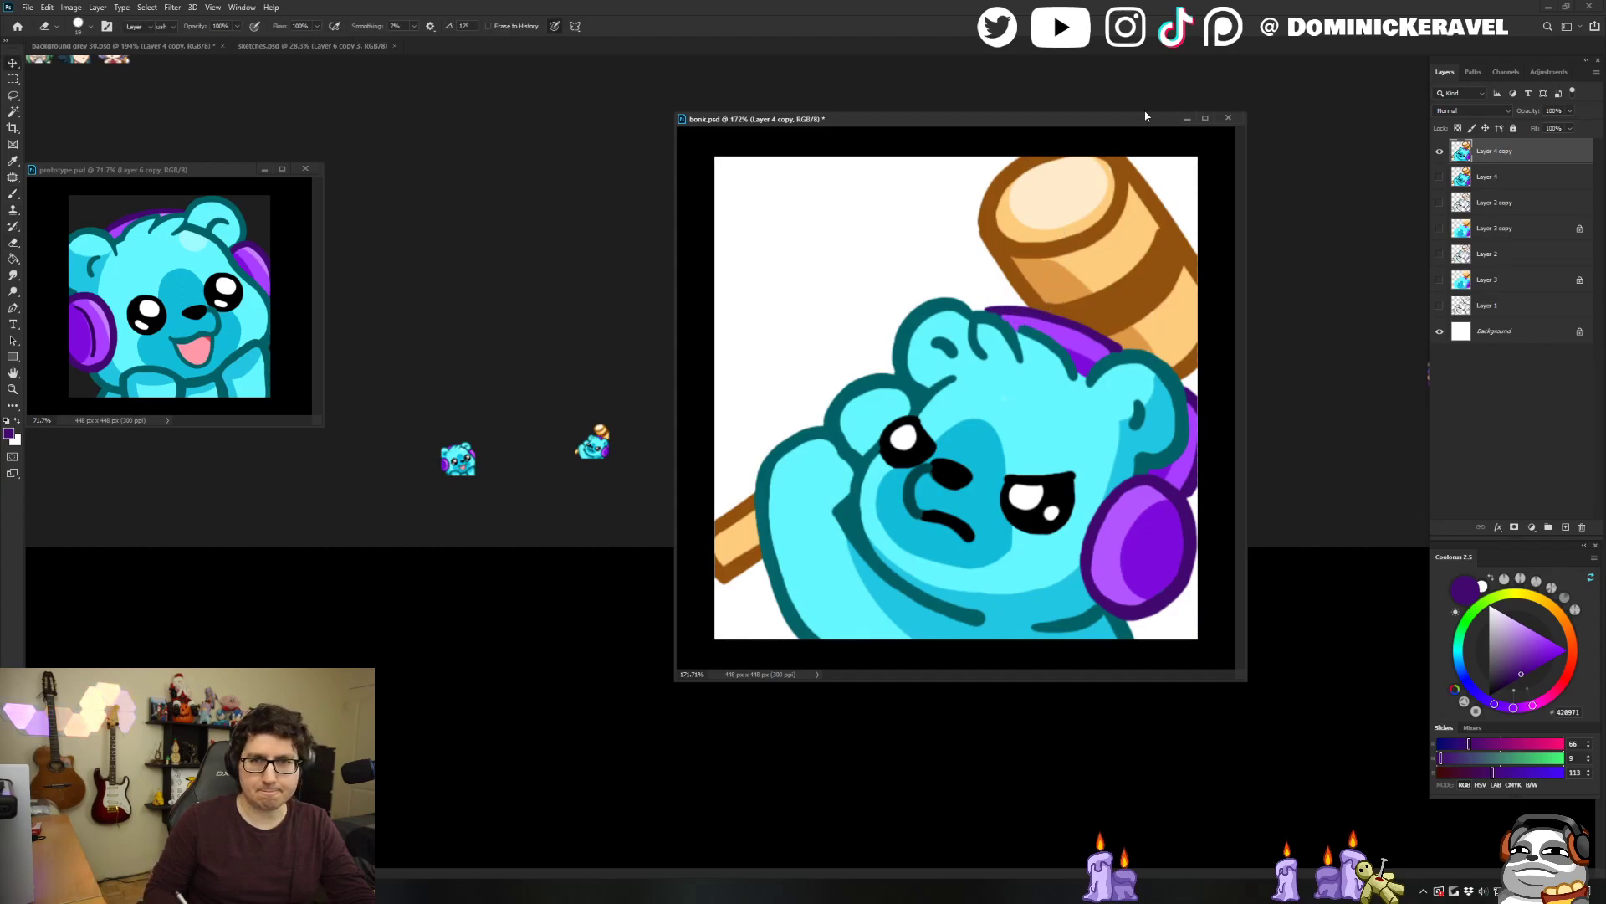
# Touch up the hair outline below the headphone band in dark teal and the fur in light cyan.
pyautogui.keyDown('alt'); pyautogui.click(1012, 326); pyautogui.keyUp('alt')
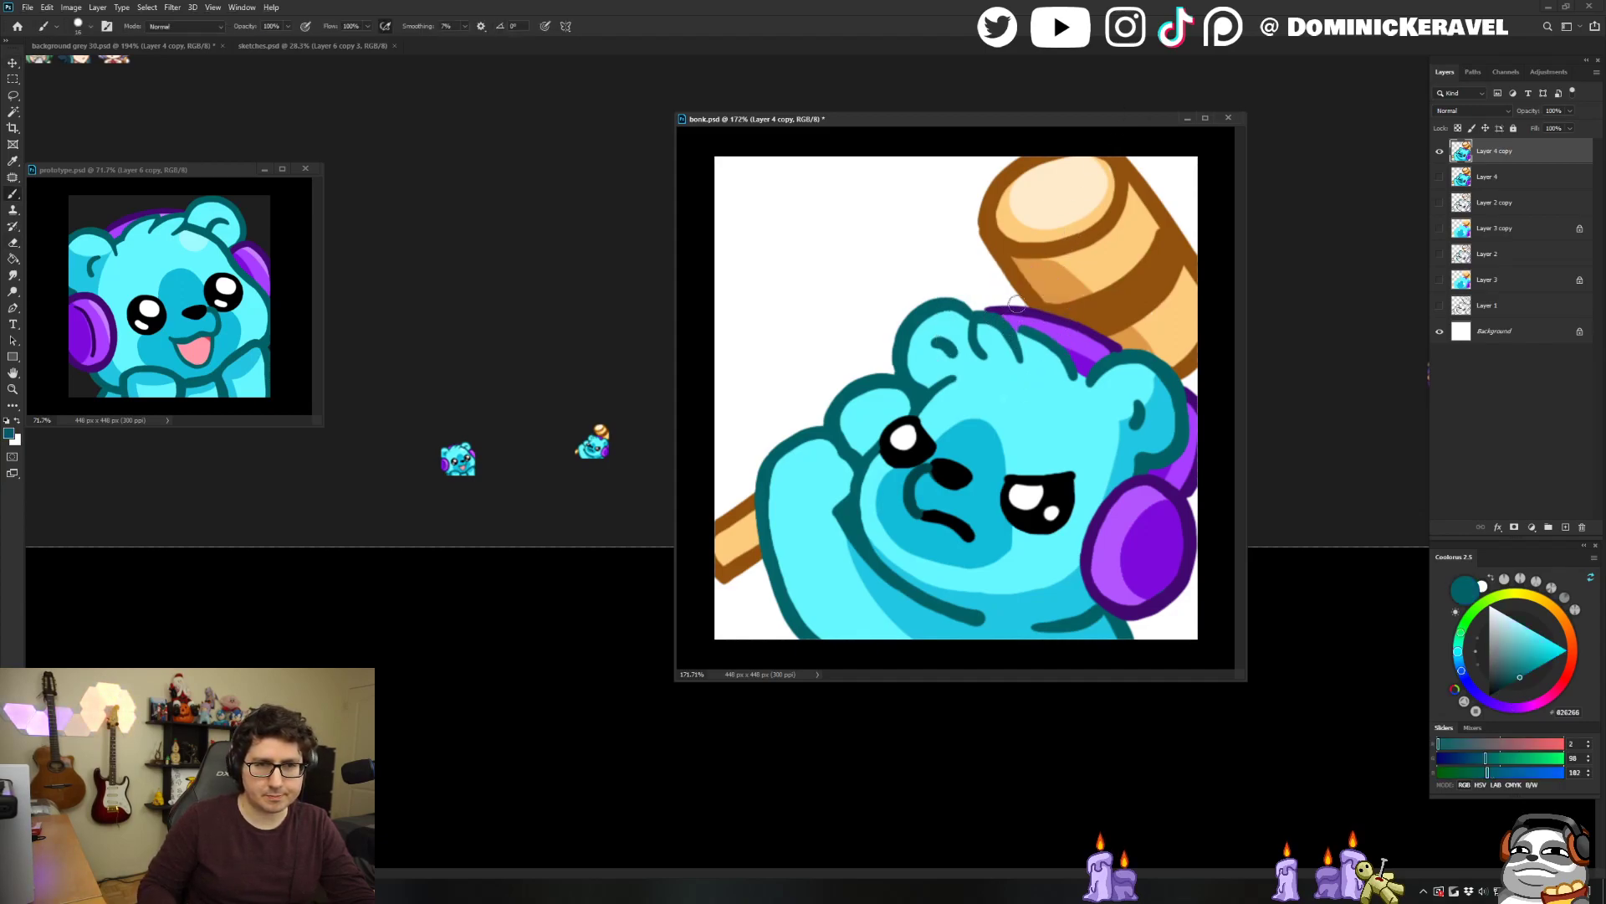
pyautogui.keyDown('alt'); pyautogui.click(1034, 350); pyautogui.keyUp('alt')
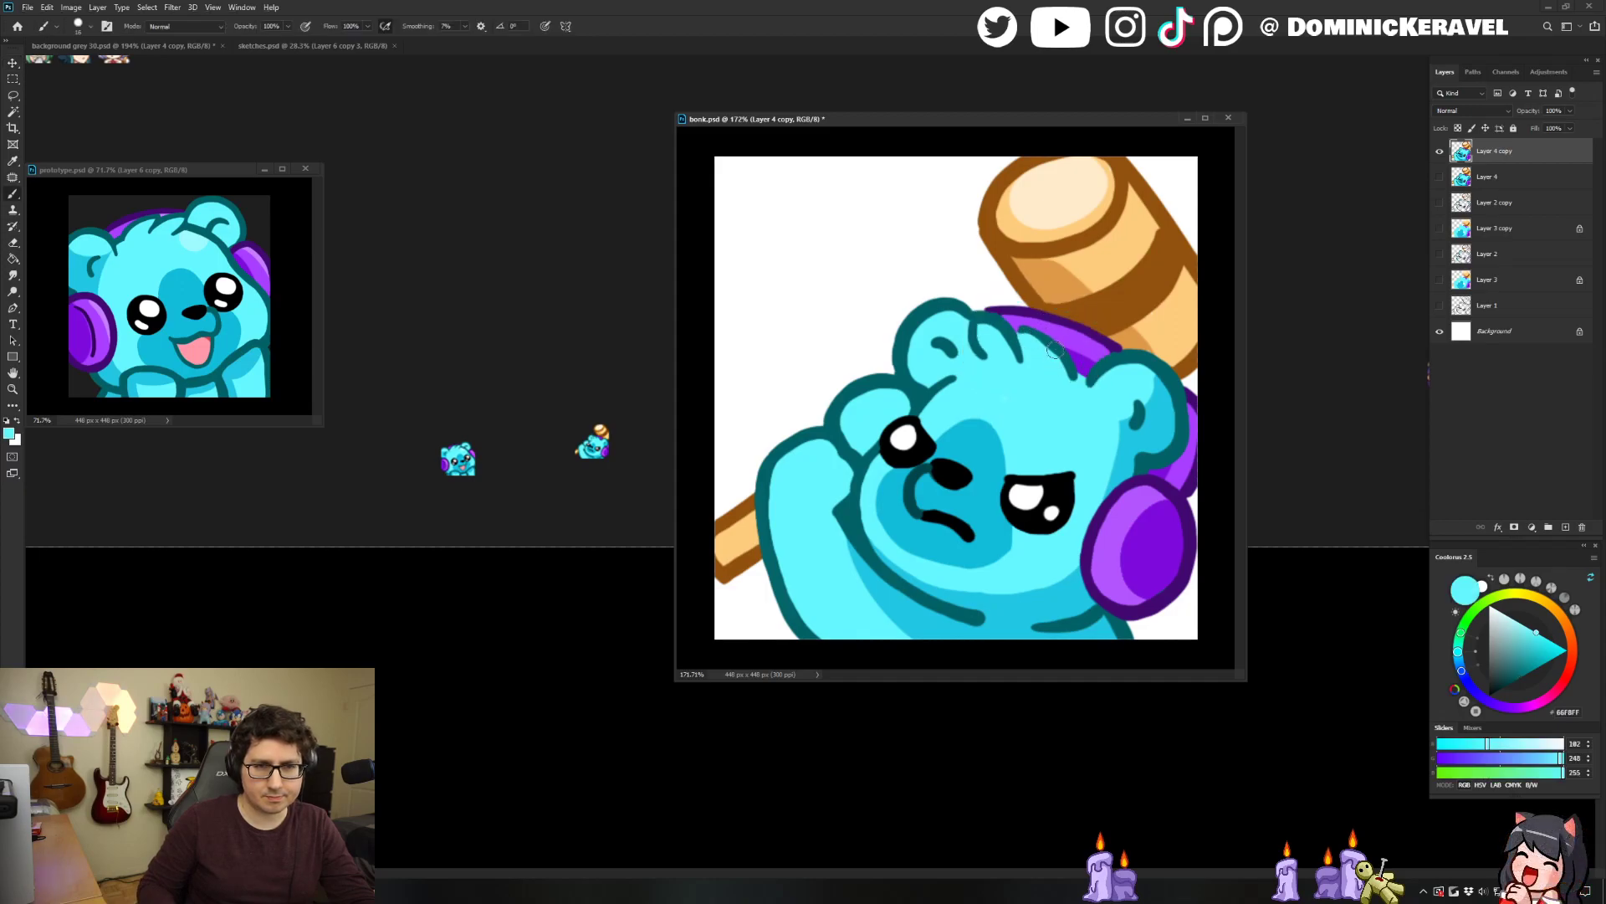
pyautogui.keyDown('alt'); pyautogui.click(1065, 356); pyautogui.keyUp('alt')
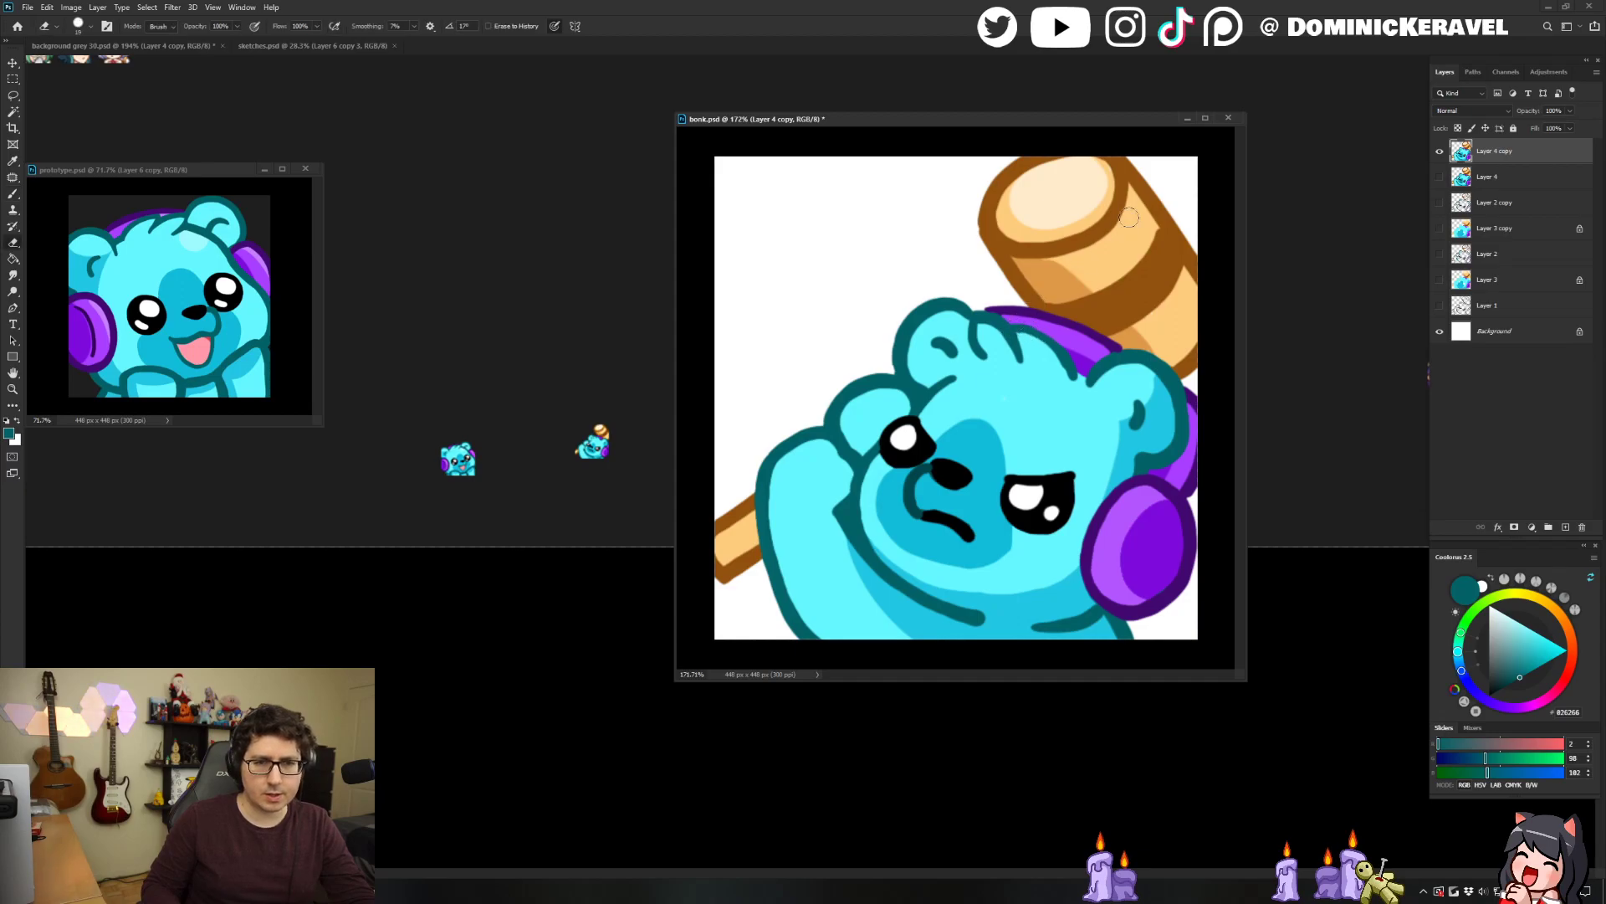
# Resize the bonk image to 28 pixels, place a copy above the previous preview on the grey background, and restore full size.
pyautogui.hotkey('ctrl', 'alt', 'i')
pyautogui.write('28')
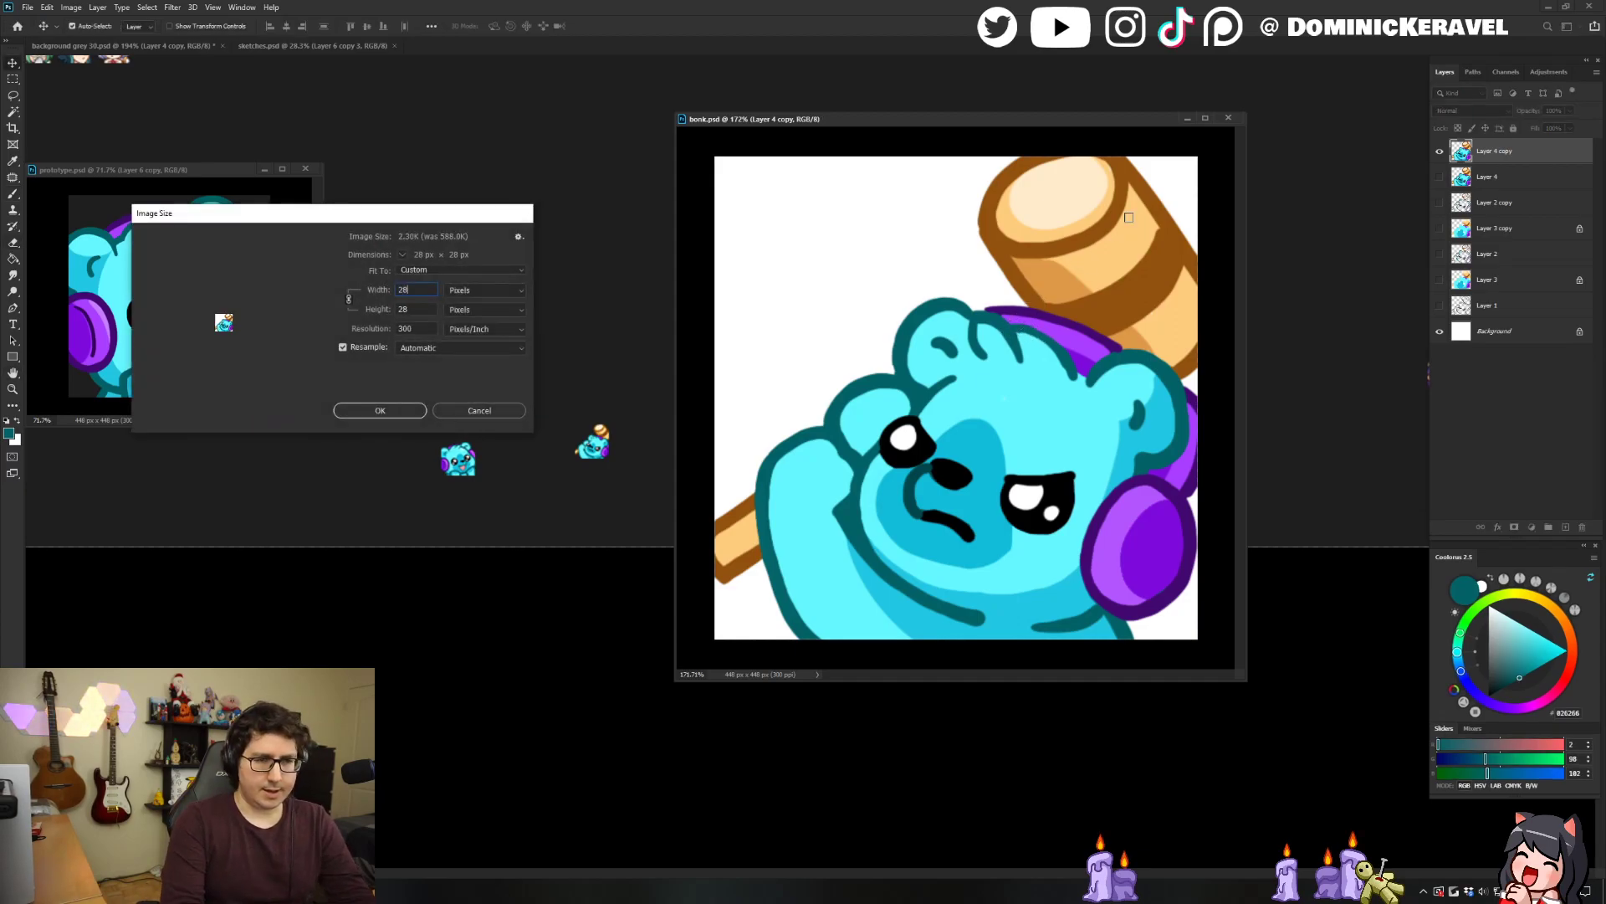
pyautogui.press('Return')
pyautogui.press('v')
pyautogui.moveTo(951, 392); pyautogui.dragTo(638, 459)
pyautogui.click(1008, 205)
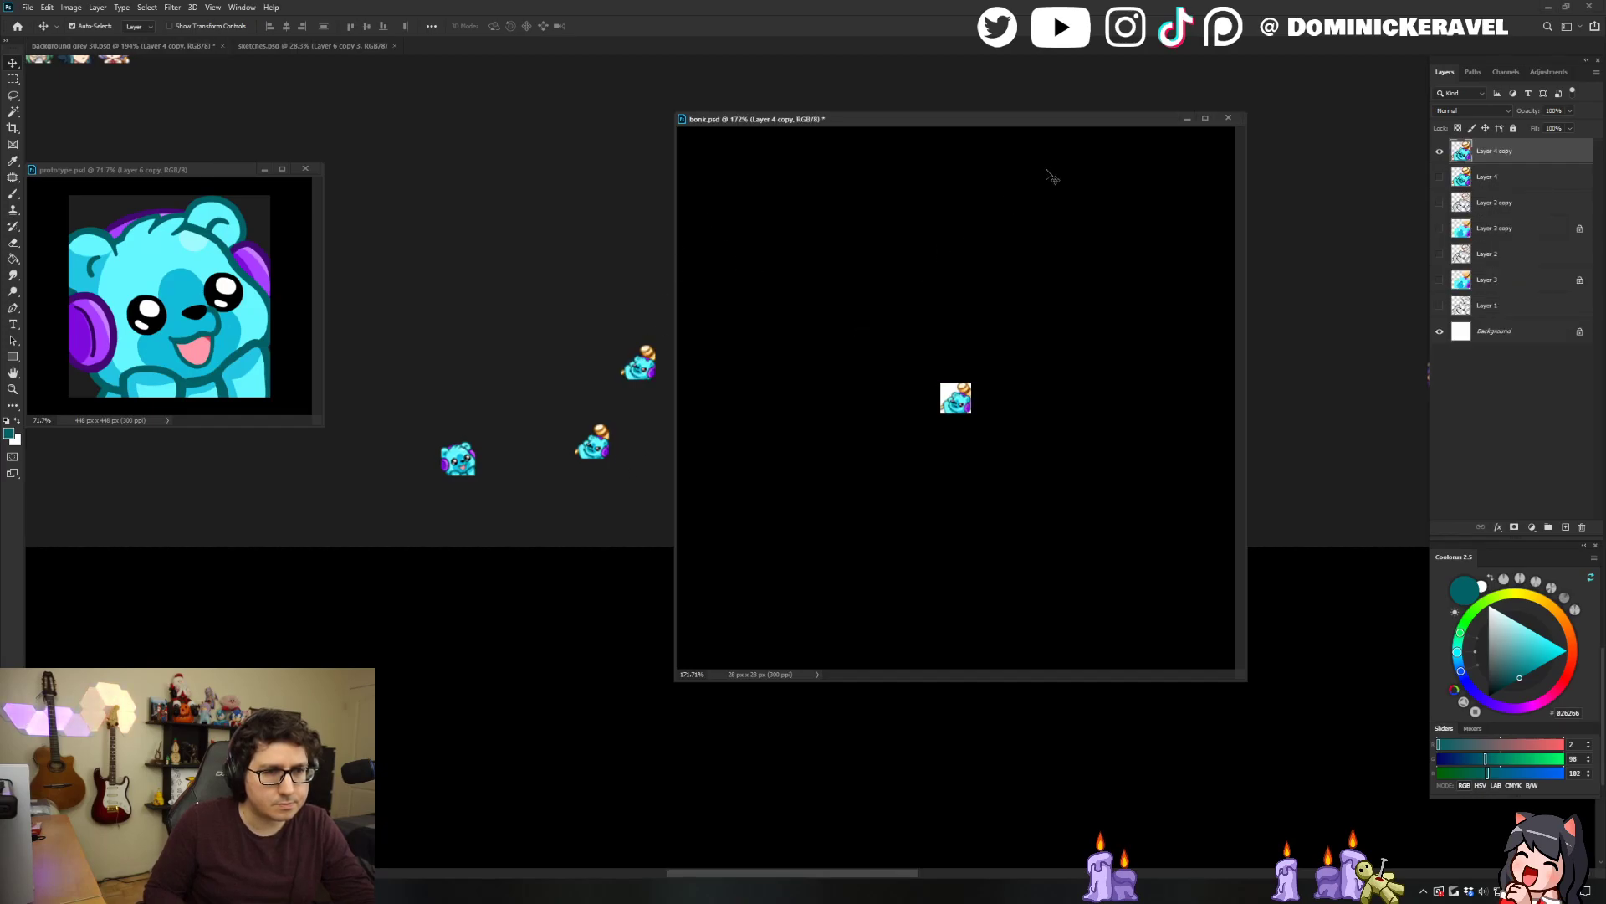
pyautogui.hotkey('ctrl', 'z')
# Delete the older bonk preview and move the newest copy beside the happy bear preview.
pyautogui.click(622, 442)
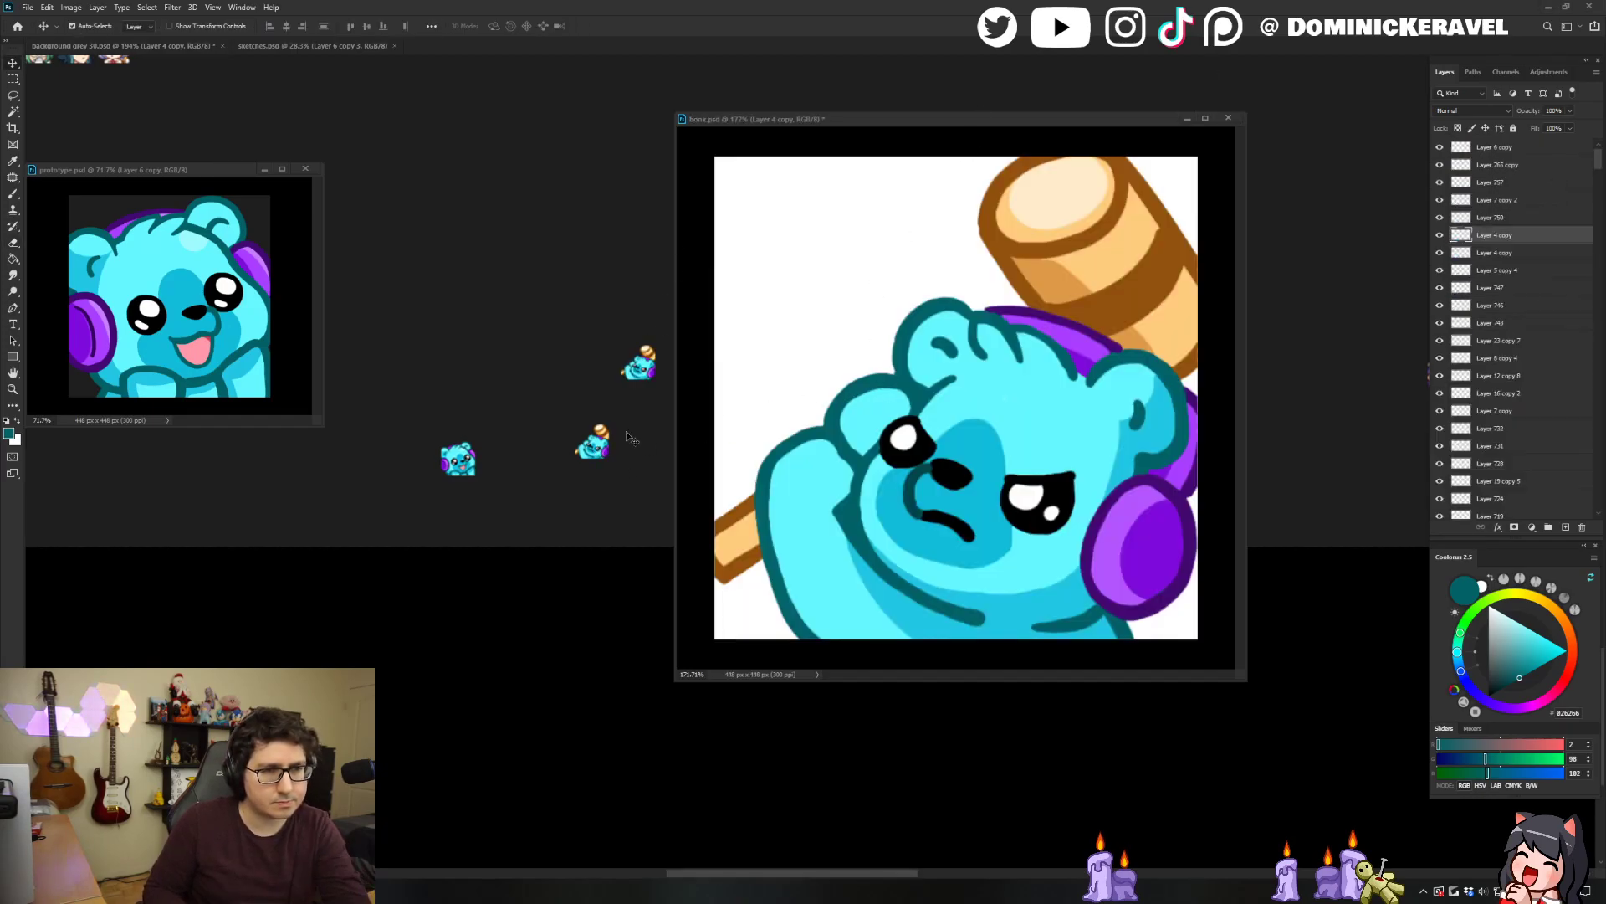
pyautogui.press('Delete')
pyautogui.moveTo(646, 363); pyautogui.dragTo(564, 453)
pyautogui.hotkey('ctrl', 'z')
pyautogui.keyDown('ctrl'); pyautogui.click(598, 447); pyautogui.keyUp('ctrl')
pyautogui.press('Delete')
# Select the bonk bear's light cyan face and the darker blue muzzle patch together by colour.
pyautogui.press('e')
pyautogui.click(1049, 455)
pyautogui.press('b')
pyautogui.keyDown('alt'); pyautogui.click(989, 449); pyautogui.keyUp('alt')
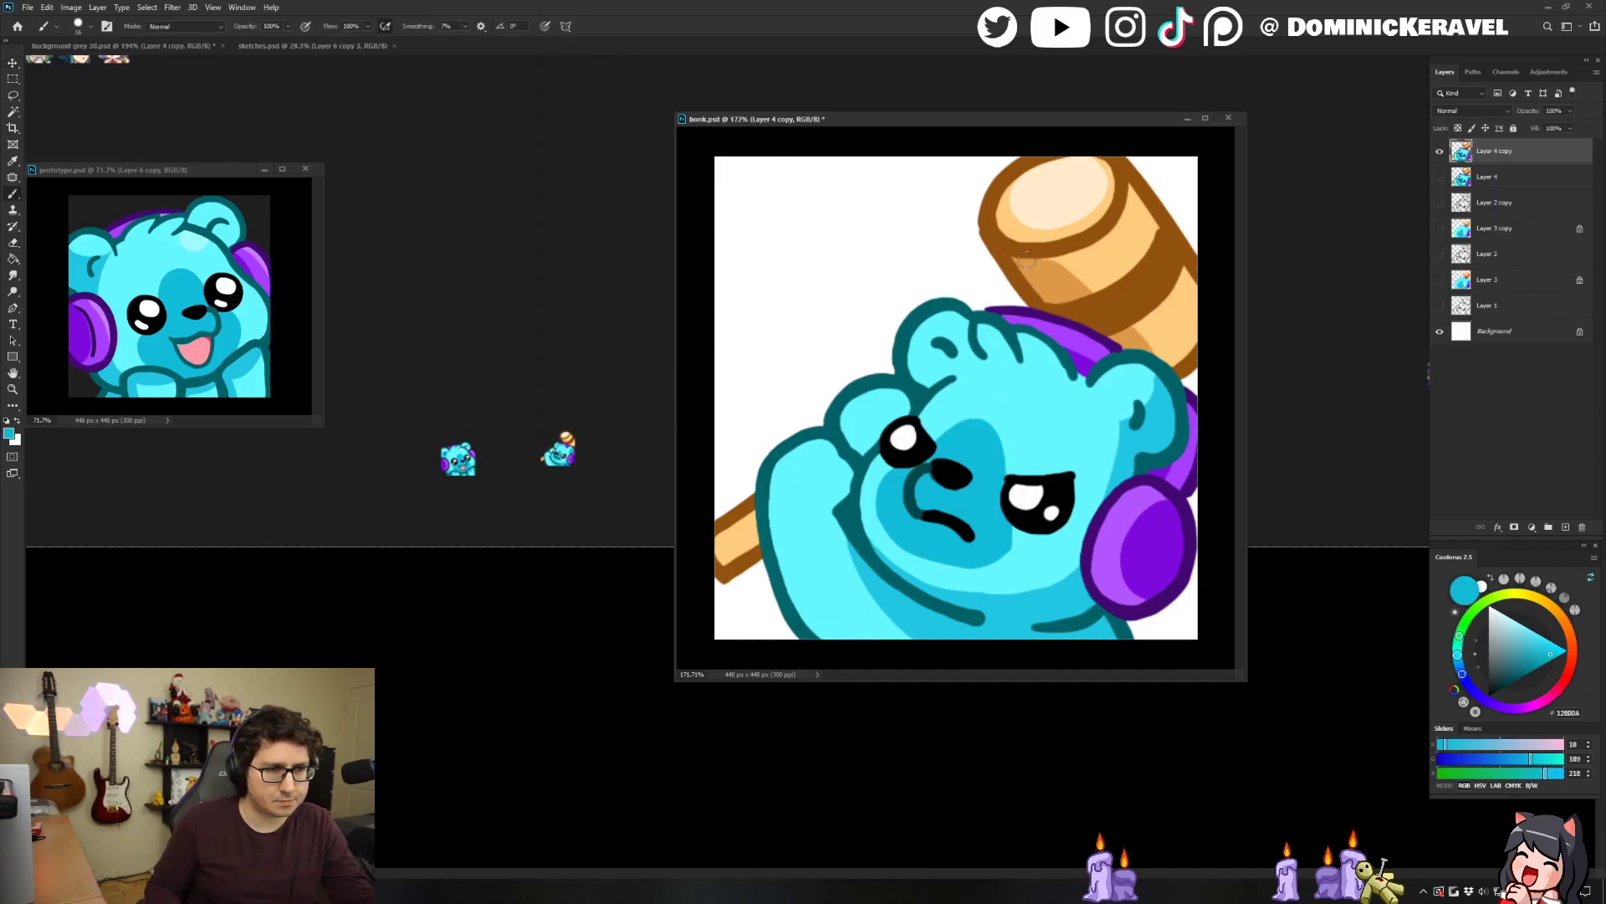
pyautogui.press('w')
pyautogui.click(993, 417)
pyautogui.keyDown('shift'); pyautogui.click(982, 446); pyautogui.keyUp('shift')
# Reshape the muzzle patch's upper edge within the selection using the sampled light cyan and darker blue, and clear the selection.
pyautogui.press('b')
pyautogui.keyDown('alt'); pyautogui.rightClick(982, 446); pyautogui.keyUp('alt')
pyautogui.keyDown('alt'); pyautogui.click(984, 407); pyautogui.keyUp('alt')
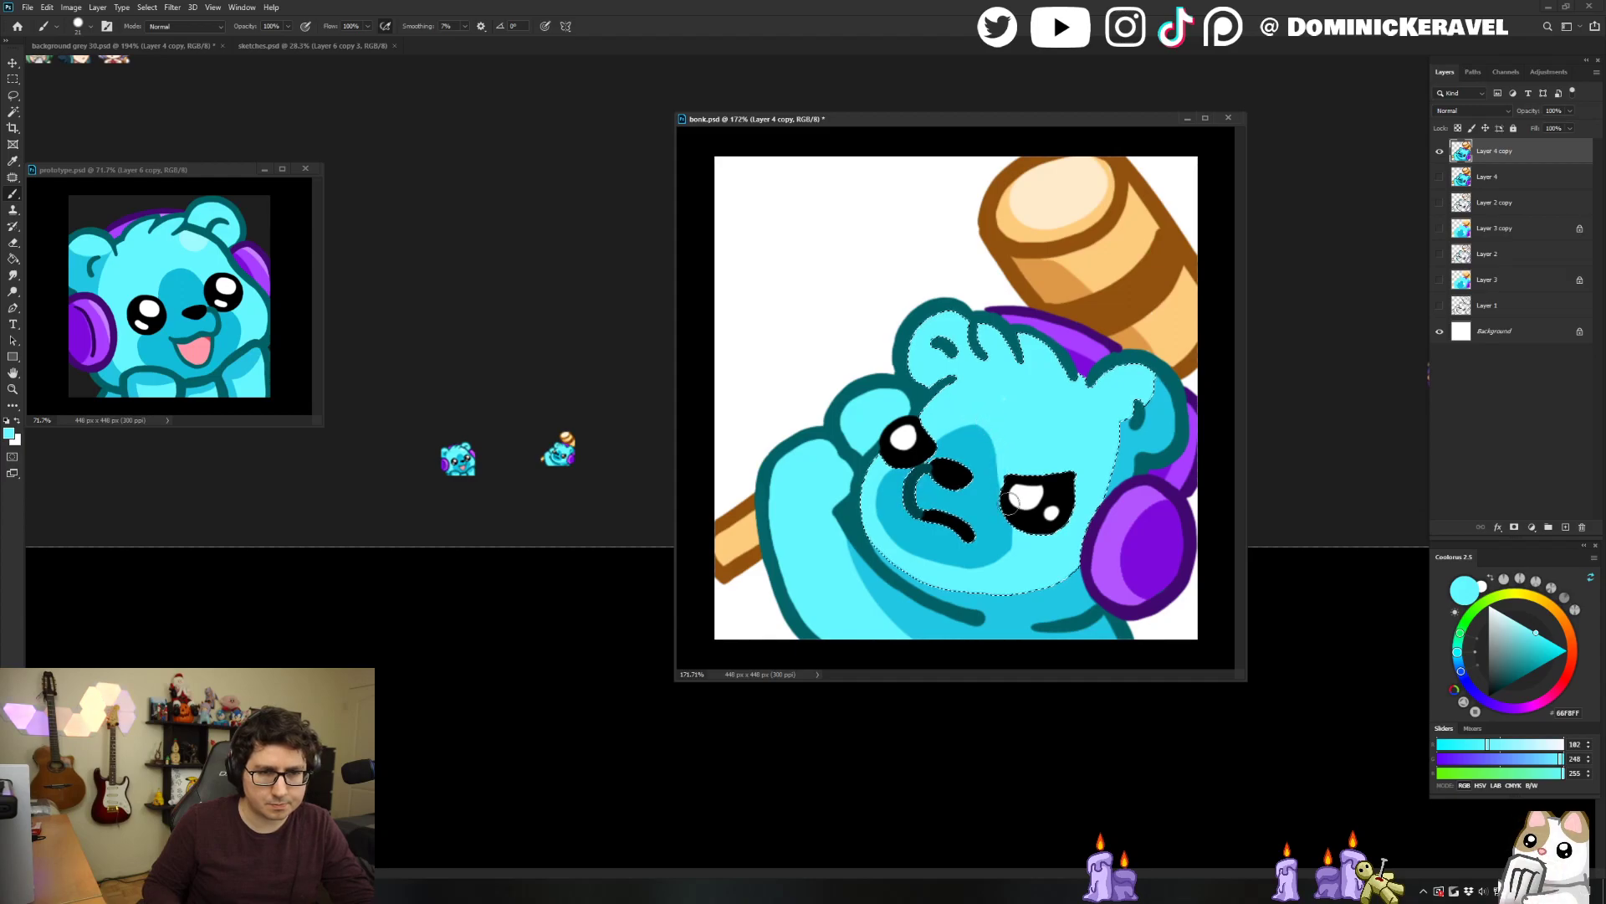
pyautogui.keyDown('alt'); pyautogui.click(923, 490); pyautogui.keyUp('alt')
pyautogui.keyDown('alt'); pyautogui.click(1005, 374); pyautogui.keyUp('alt')
pyautogui.moveTo(923, 486); pyautogui.dragTo(963, 421)
pyautogui.keyDown('alt'); pyautogui.click(977, 450); pyautogui.keyUp('alt')
pyautogui.hotkey('ctrl', 'd')
pyautogui.press('w')
pyautogui.press('b')
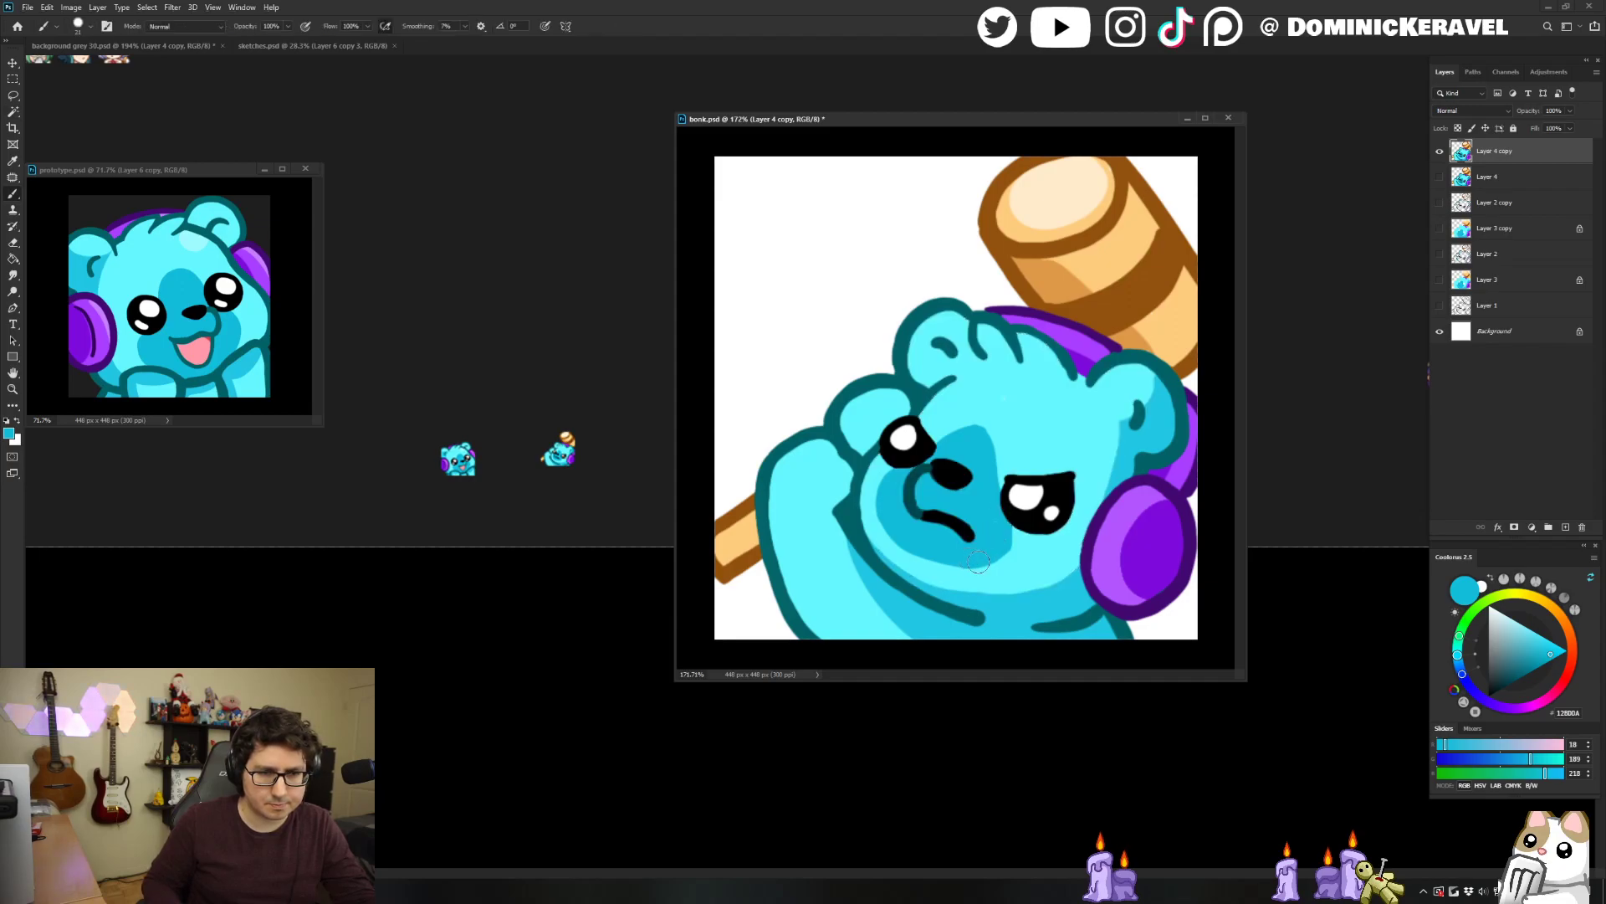
# Resize the bonk image to 28 pixels wide for another small preview.
pyautogui.hotkey('ctrl', 'alt', 'i')
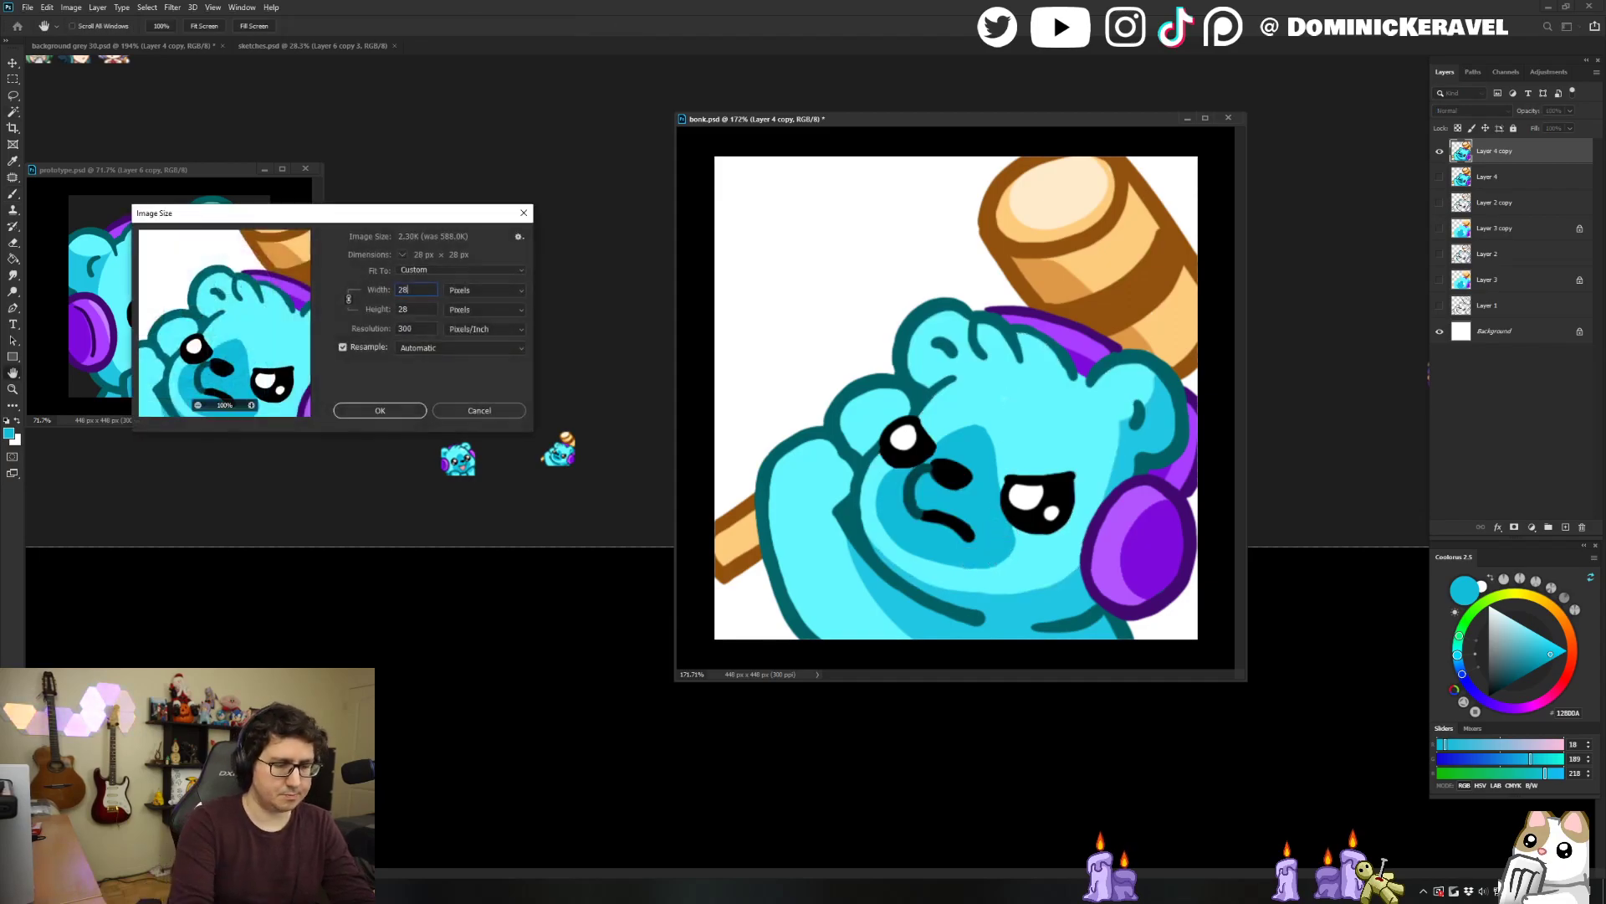
# Copy the hammer-bear emote onto the grey background at 28 px, and restore the emote file's original size.
pyautogui.write('28')
pyautogui.press('Return')
pyautogui.press('v')
pyautogui.moveTo(946, 400); pyautogui.dragTo(603, 466)
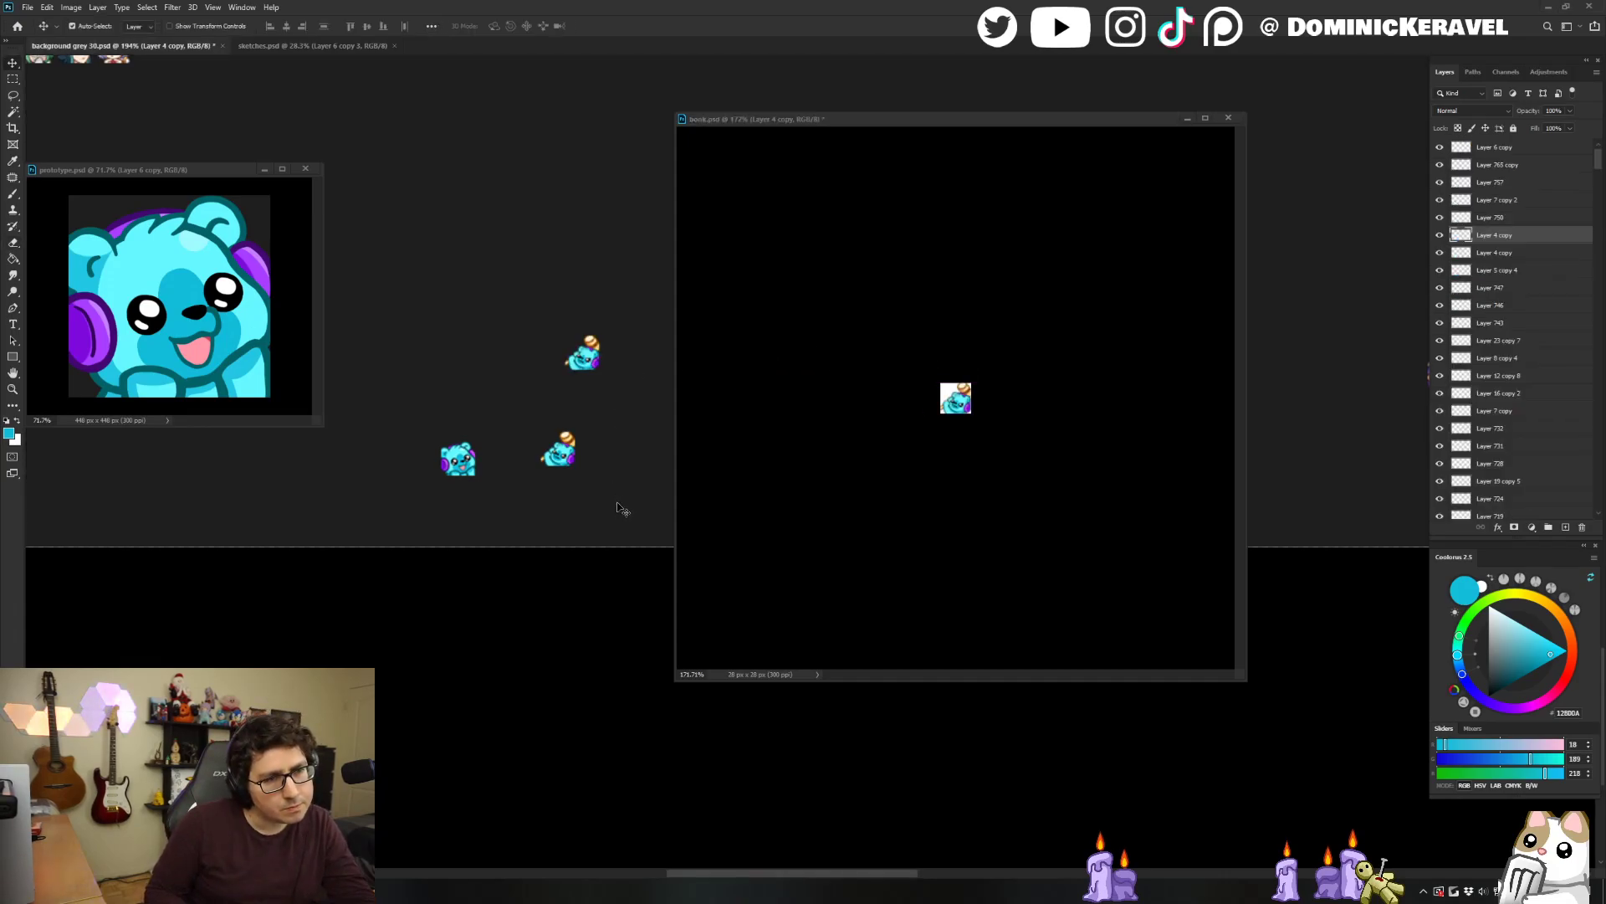
pyautogui.click(814, 341)
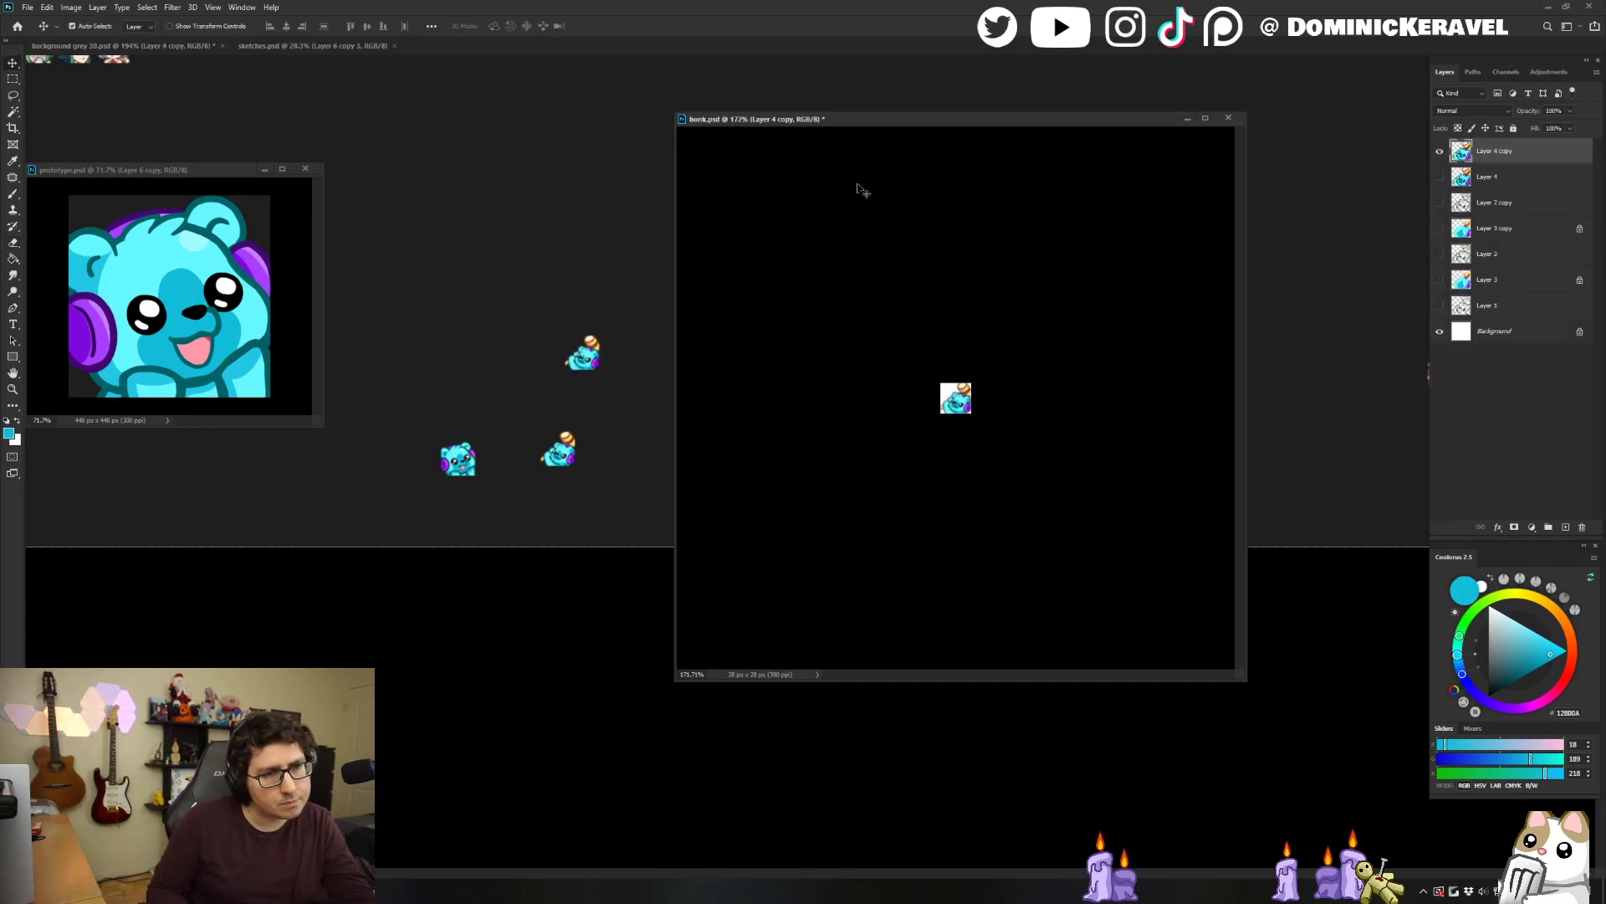
pyautogui.hotkey('ctrl', 'z')
# Select the bear's face fill with the Magic Wand, paint a muzzle-blue stroke beside the mouth, and deselect.
pyautogui.press('w')
pyautogui.click(980, 446)
pyautogui.press('b')
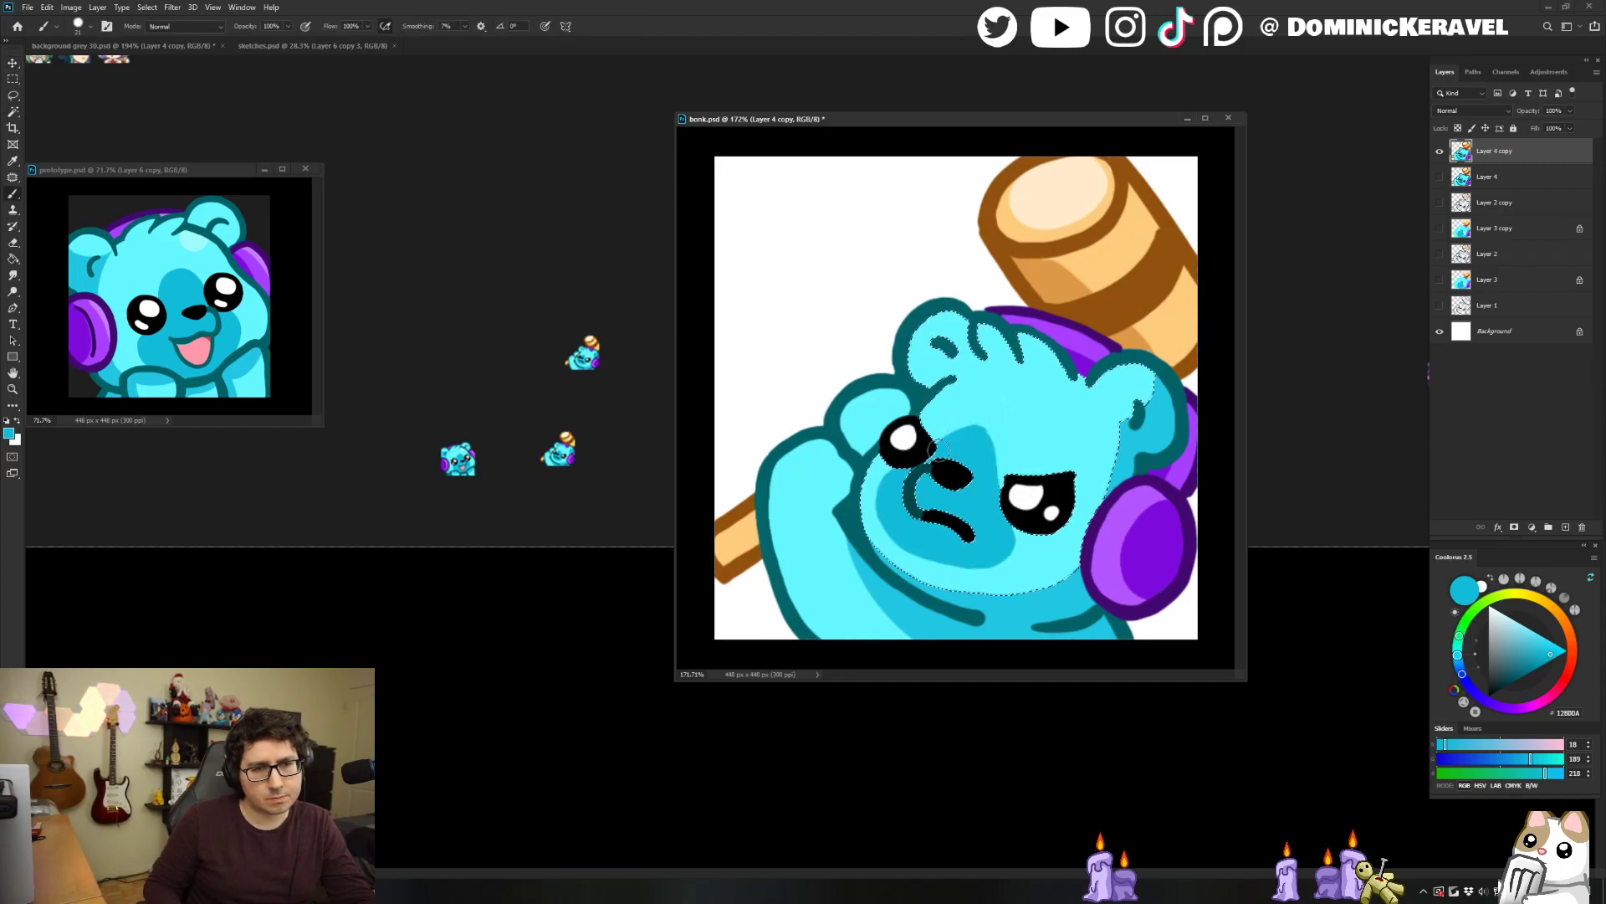
pyautogui.moveTo(991, 478); pyautogui.dragTo(1007, 497)
pyautogui.hotkey('ctrl', 'd')
# Try a new 28 px copy of the emote above the existing miniatures on the grey background, and undo its placement.
pyautogui.hotkey('ctrl', 'alt', 'i')
pyautogui.write('28')
pyautogui.press('Return')
pyautogui.press('c')
pyautogui.press('Return')
pyautogui.press('v')
pyautogui.moveTo(956, 368); pyautogui.dragTo(588, 259)
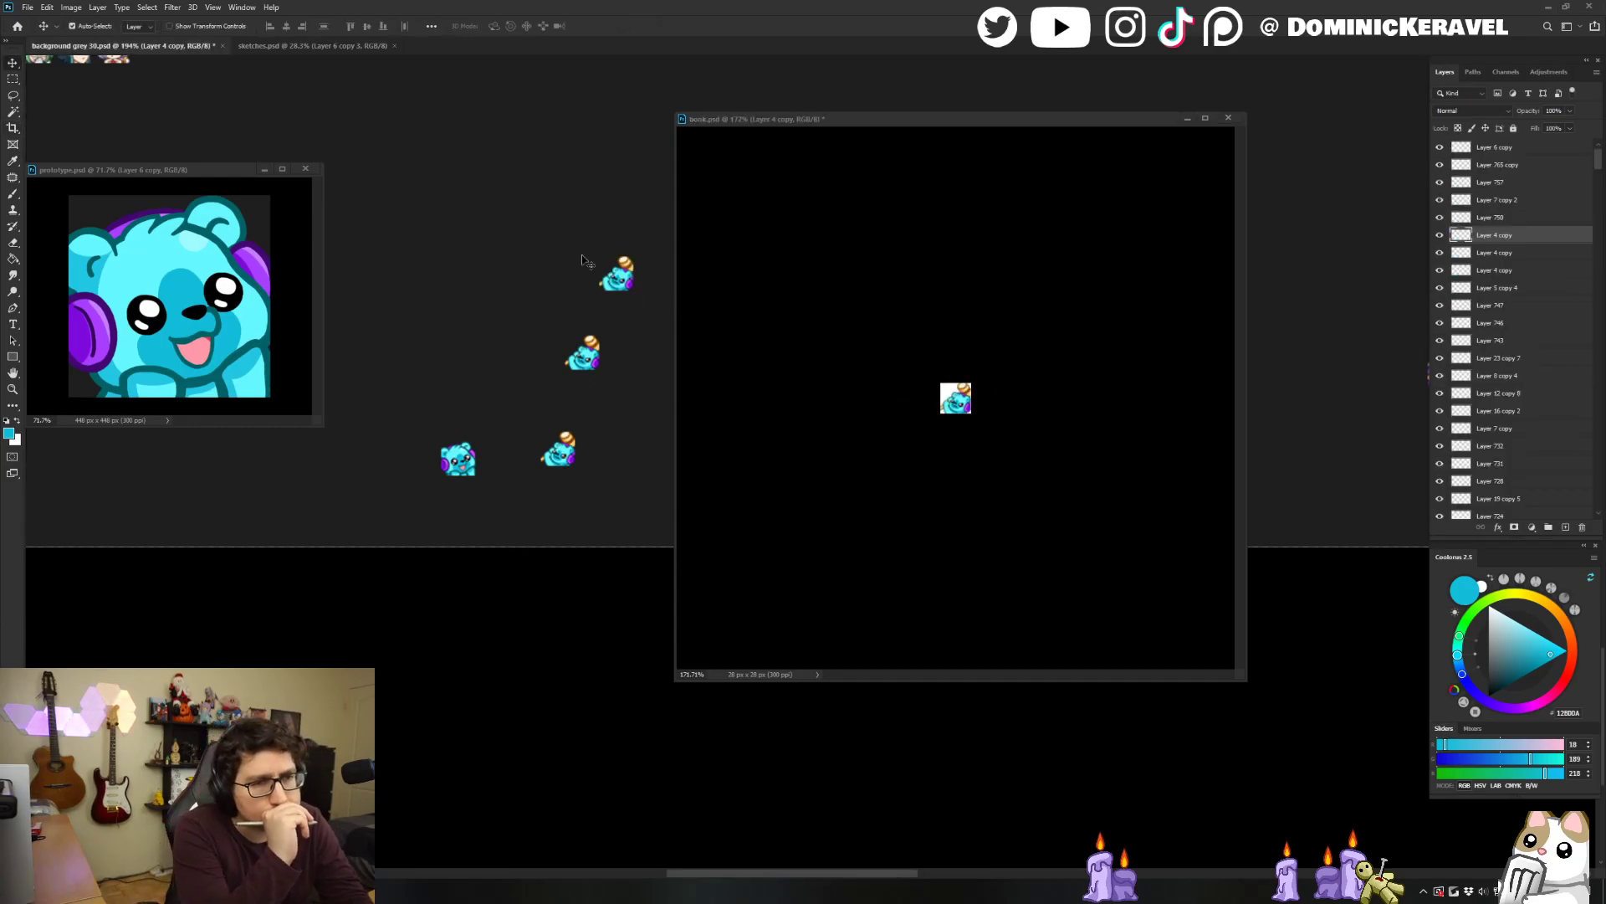
pyautogui.hotkey('ctrl', 'z')
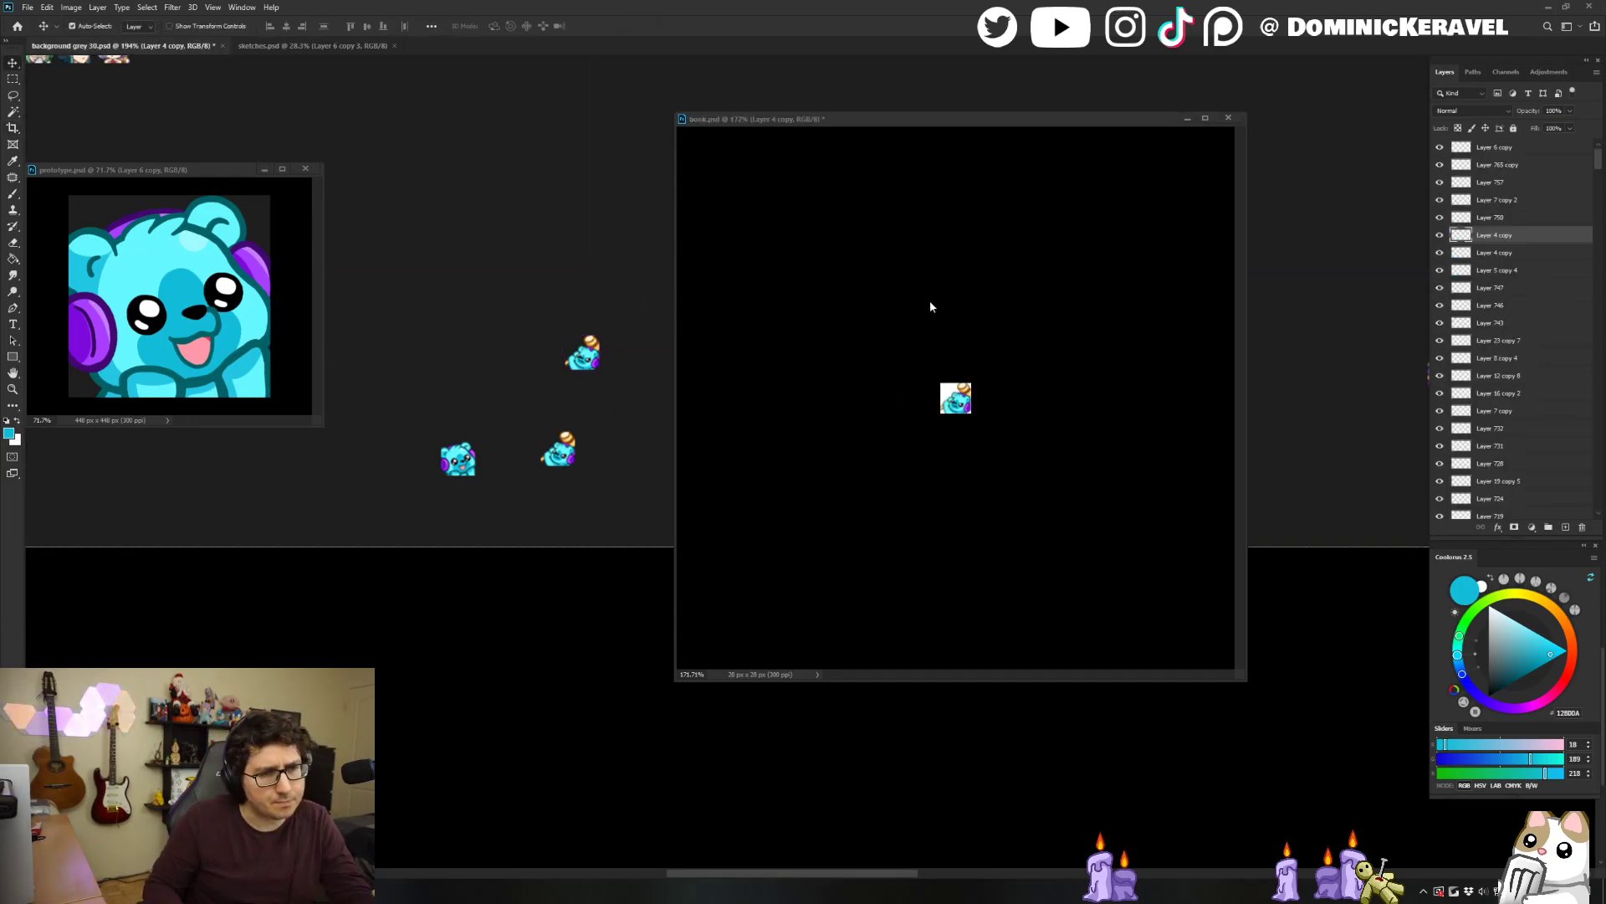
# Undo the emote's resizing, the deselection and the last stroke on the muzzle.
pyautogui.click(930, 301)
pyautogui.hotkey('ctrl', 'z')
pyautogui.hotkey('ctrl', 'z')
pyautogui.hotkey('ctrl', 'z')
# Repaint the muzzle around the nose inside the face selection with colours sampled from the face, and deselect.
pyautogui.press('b')
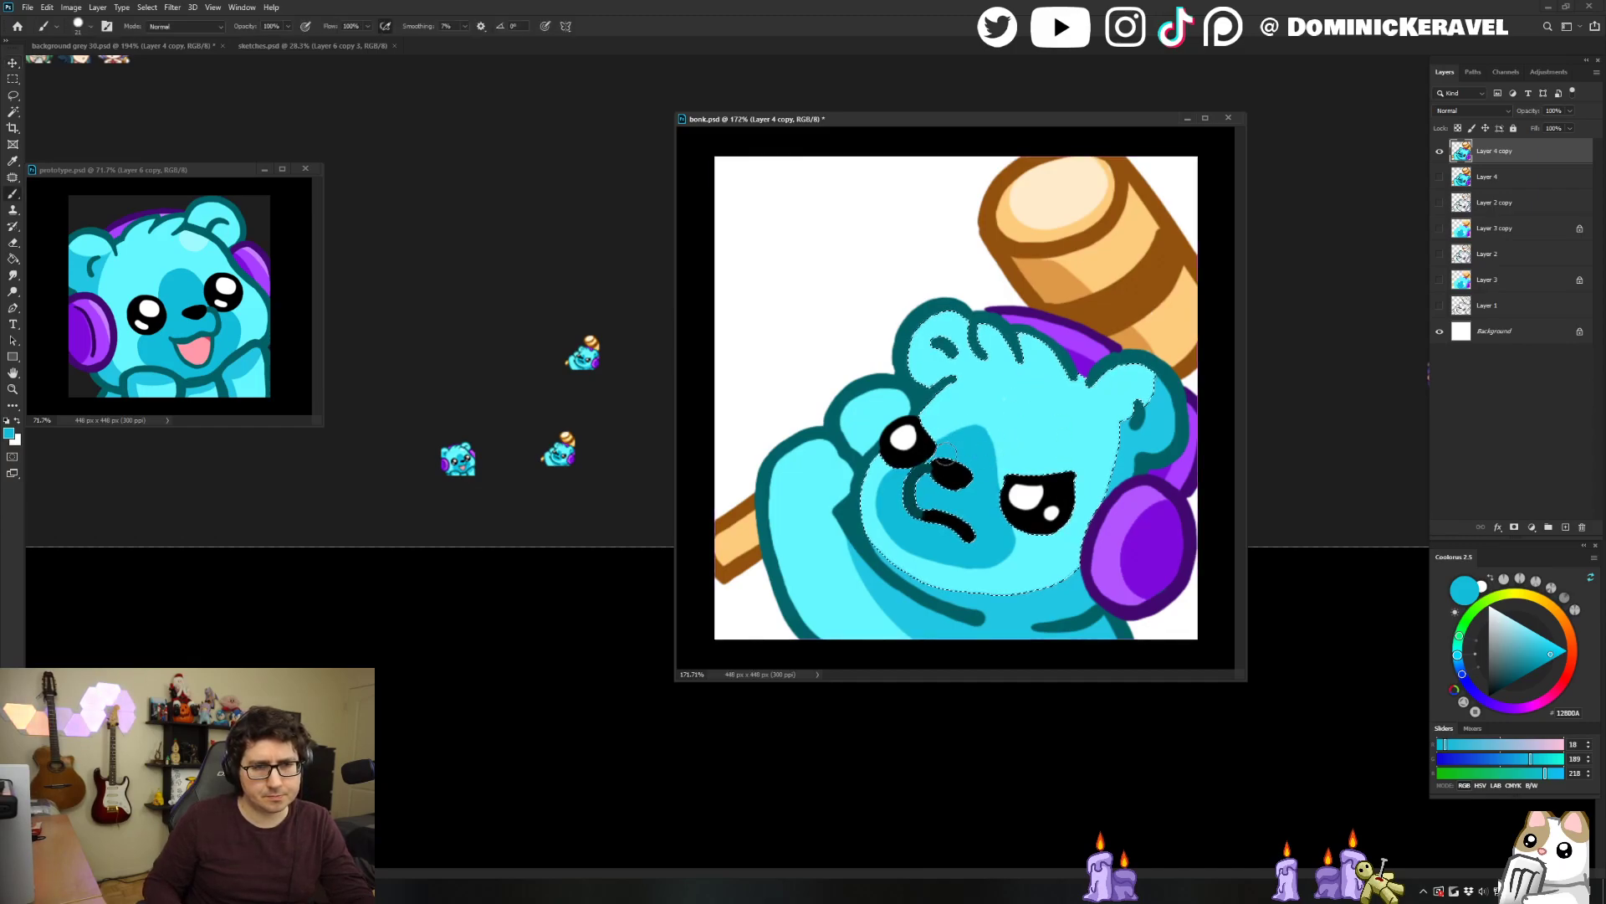
pyautogui.keyDown('alt'); pyautogui.click(937, 446); pyautogui.keyUp('alt')
pyautogui.moveTo(937, 446)
pyautogui.mouseDown()
pyautogui.moveTo(982, 427)
pyautogui.moveTo(997, 474)
pyautogui.mouseUp()
pyautogui.keyDown('alt'); pyautogui.click(977, 451); pyautogui.keyUp('alt')
pyautogui.hotkey('ctrl', 'd')
# Resize the emote to 28 px and place a copy above the existing miniatures on the grey background.
pyautogui.hotkey('ctrl', 'alt', 'i')
pyautogui.write('28')
pyautogui.press('Return')
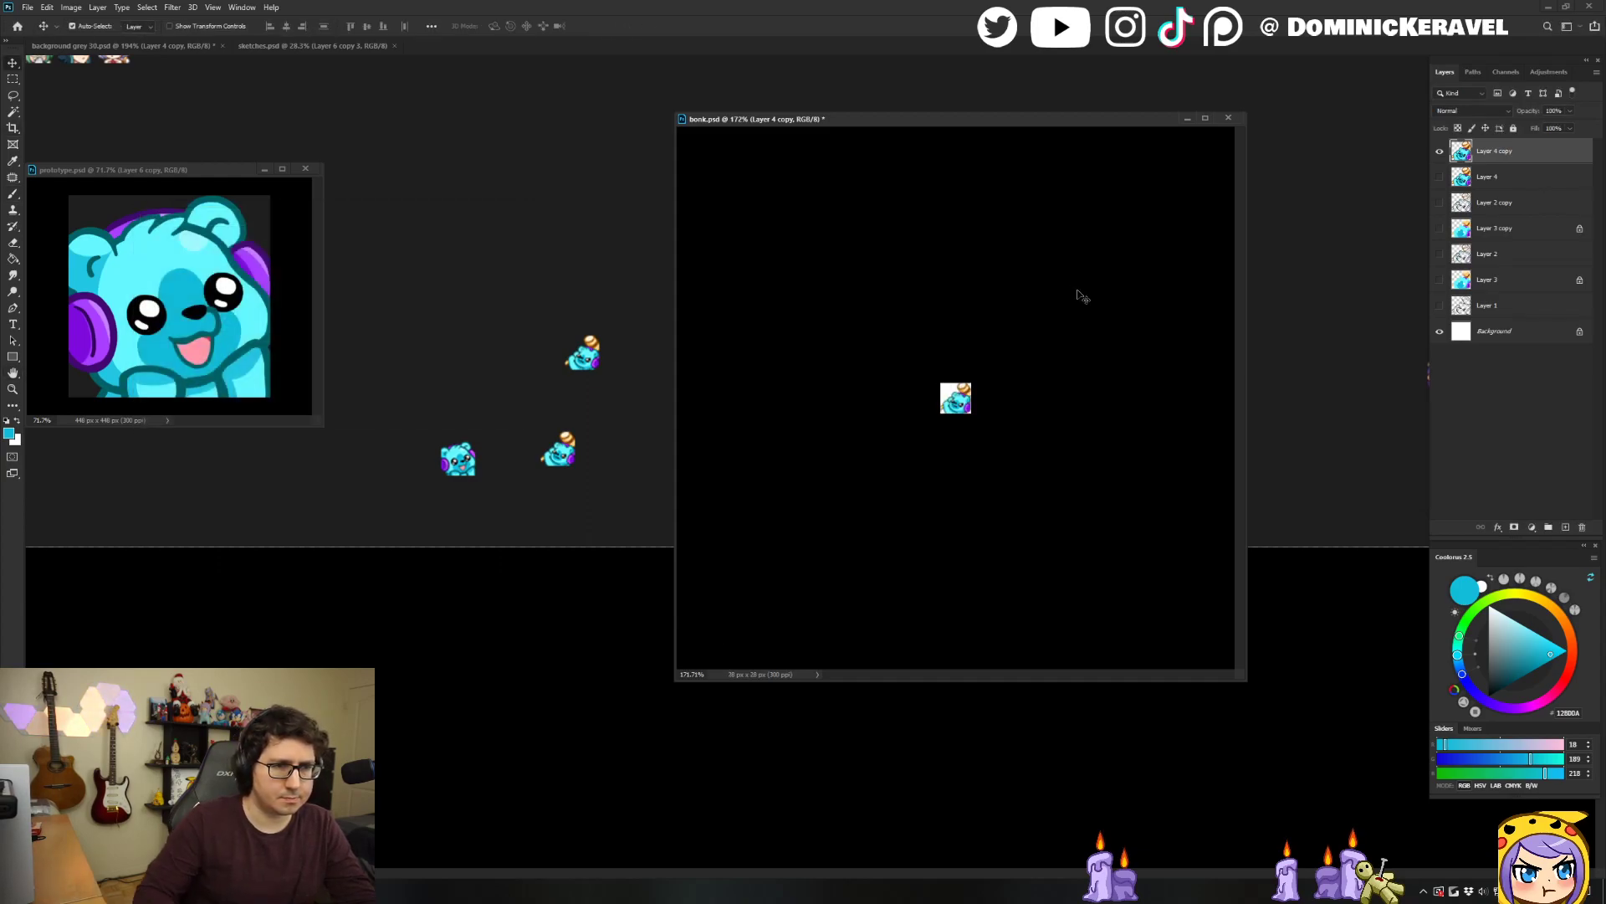
pyautogui.moveTo(954, 387); pyautogui.dragTo(546, 304)
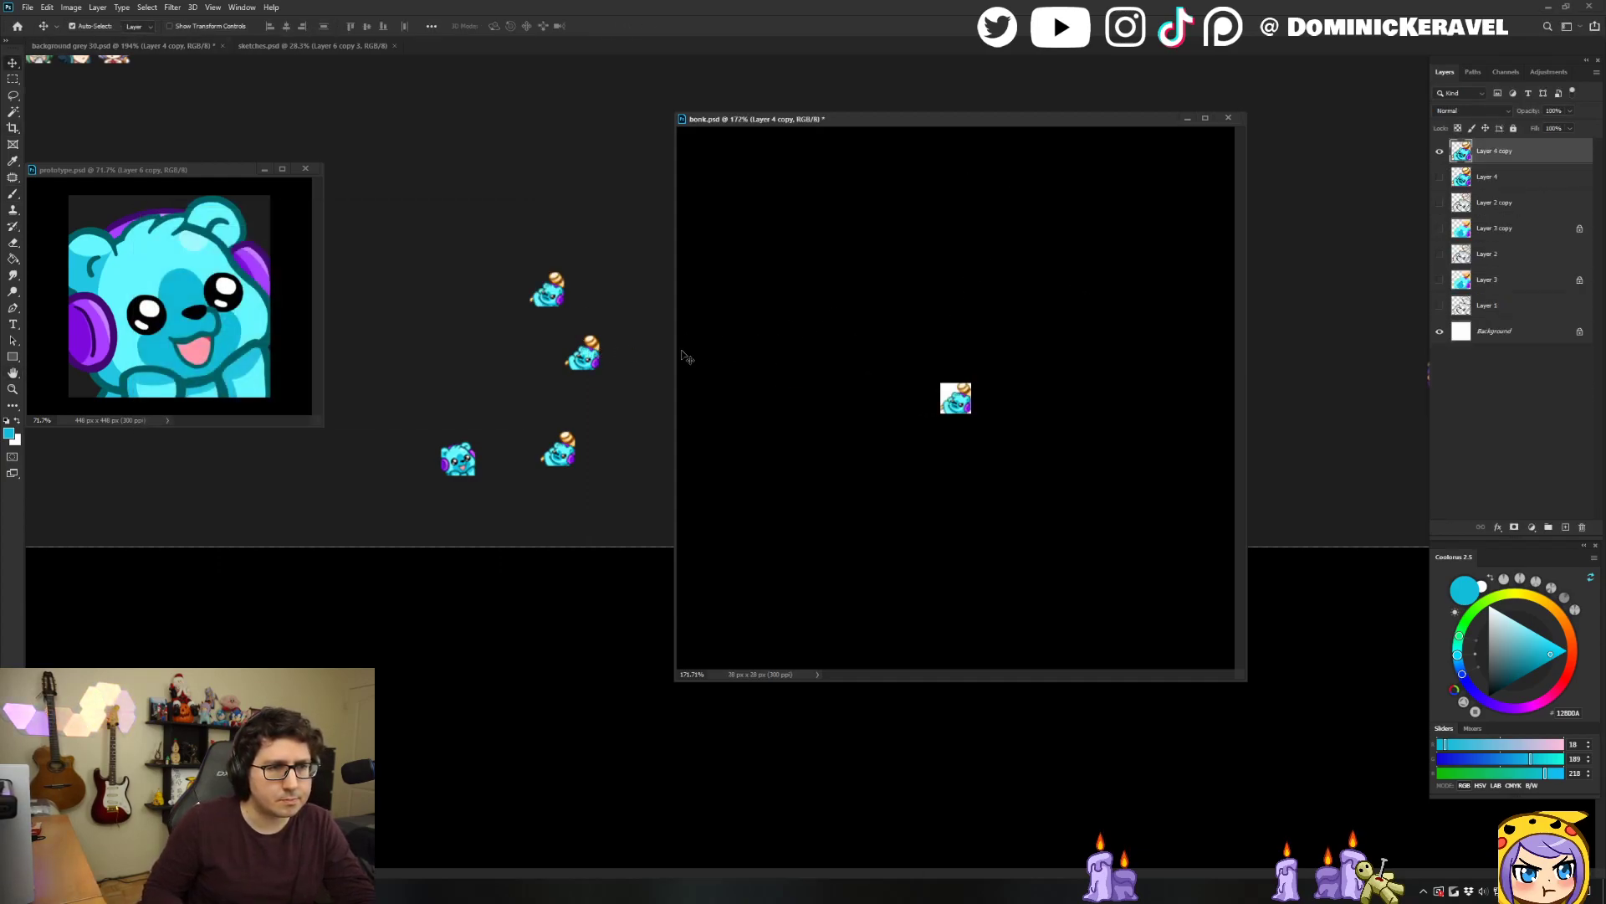
pyautogui.hotkey('ctrl', 'z')
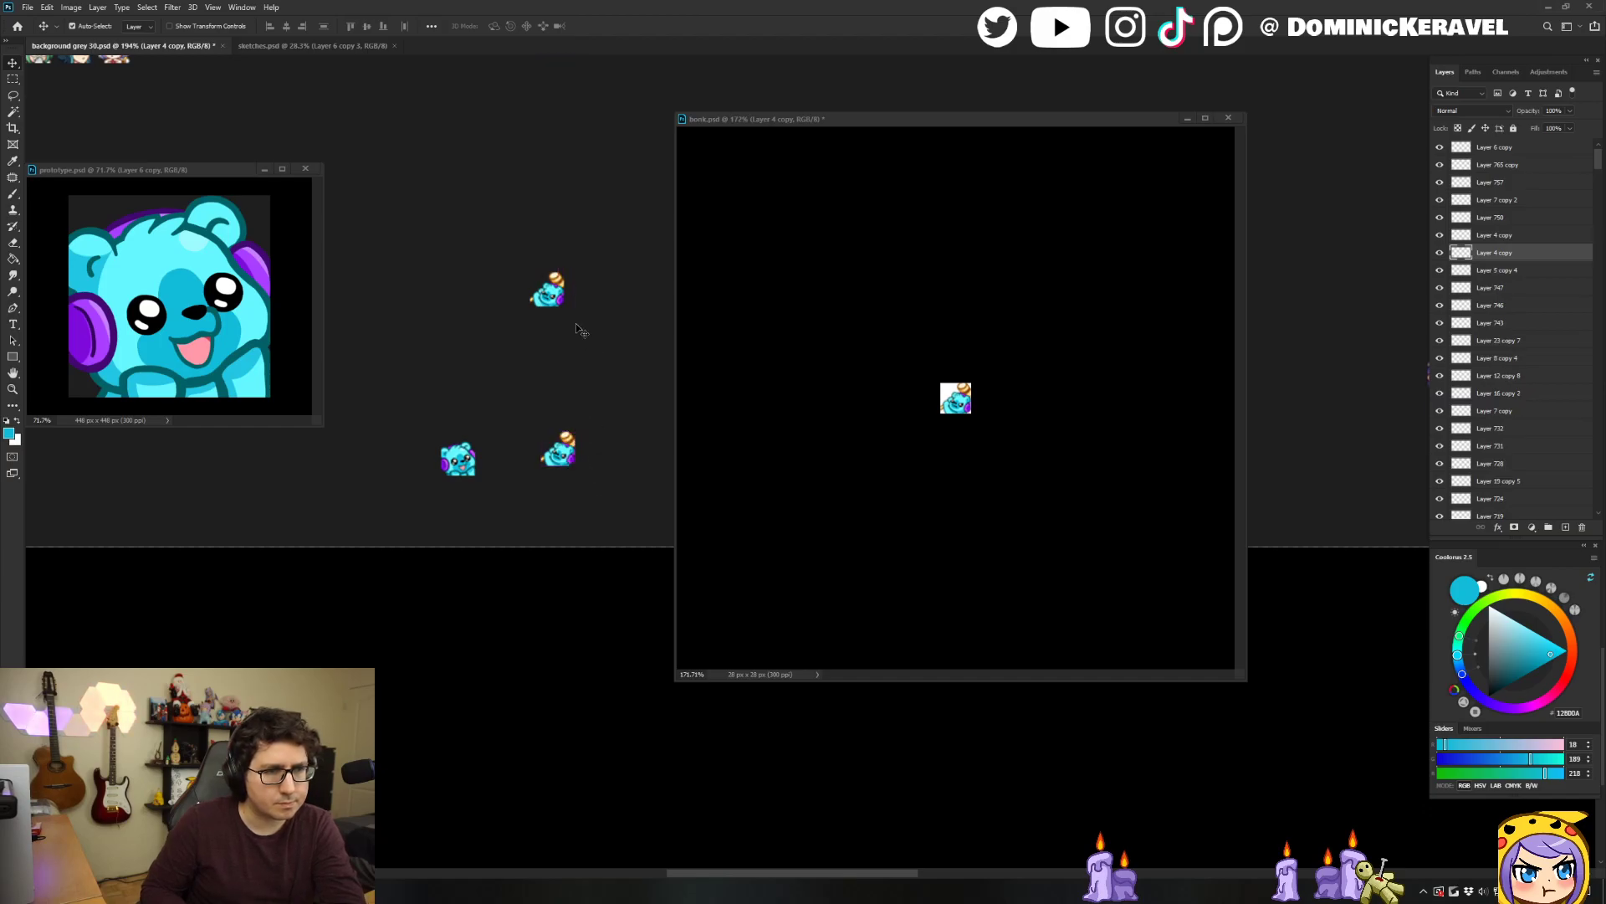
# Replace the older hammer-bear miniatures with the newest one beside the happy-bear miniature, and restore the emote's full size.
pyautogui.press('Delete')
pyautogui.moveTo(554, 290); pyautogui.dragTo(530, 460)
pyautogui.click(925, 401)
pyautogui.hotkey('ctrl', 'z')
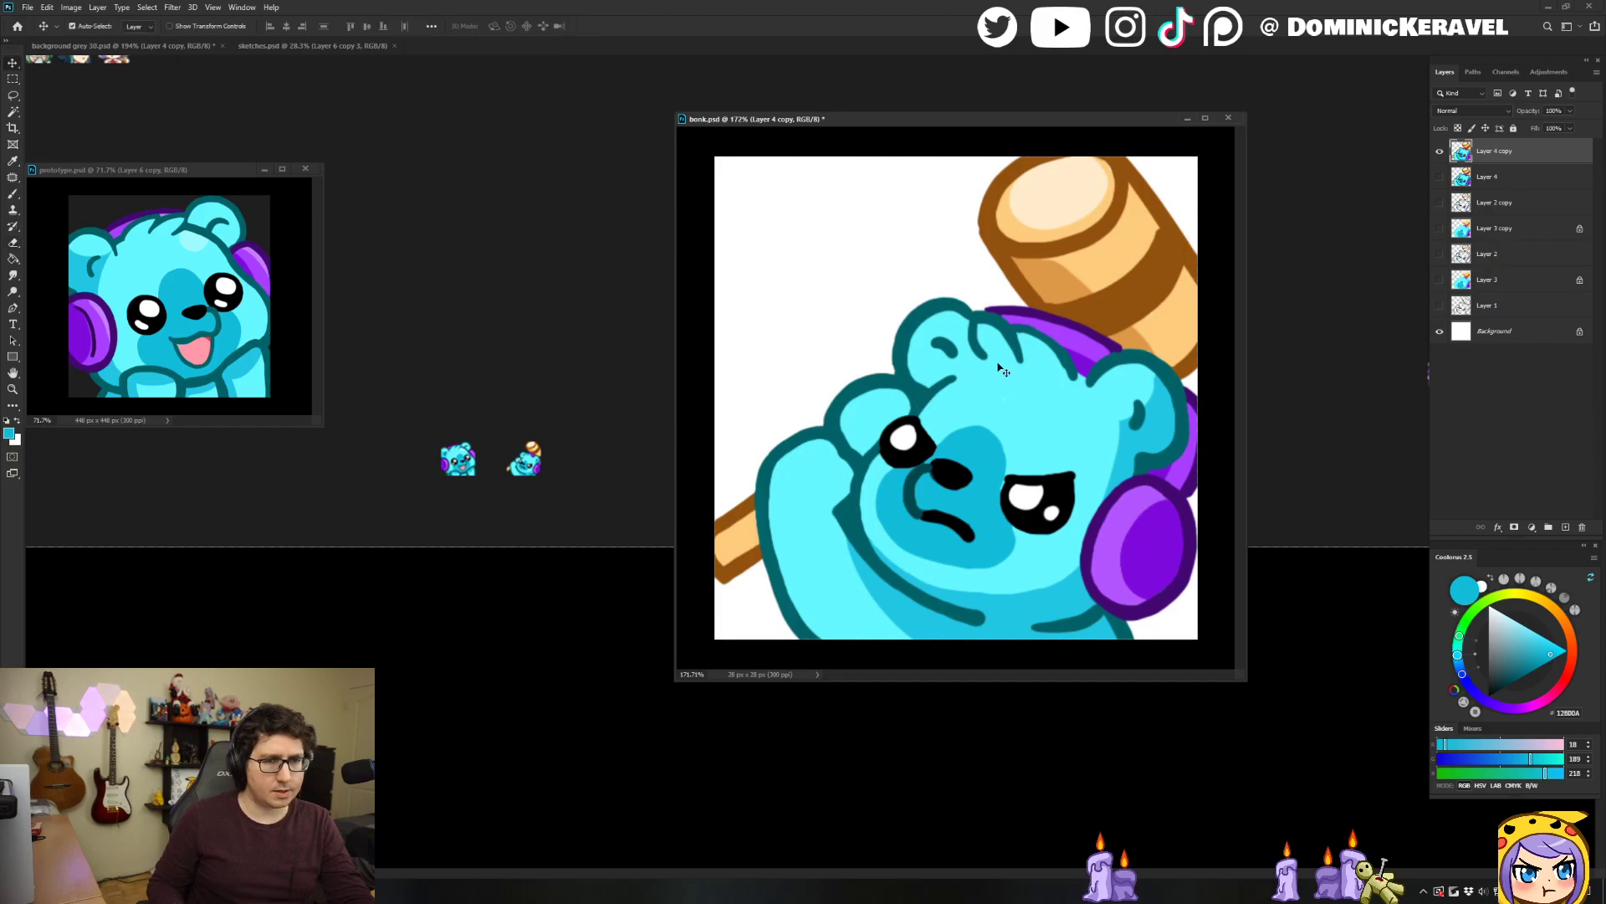
# Duplicate the top emote layer and recolour the mouth line on the copy with dark teal sampled from the outline.
pyautogui.scroll(-2, 1080, 357)
pyautogui.hotkey('ctrl', 'j')
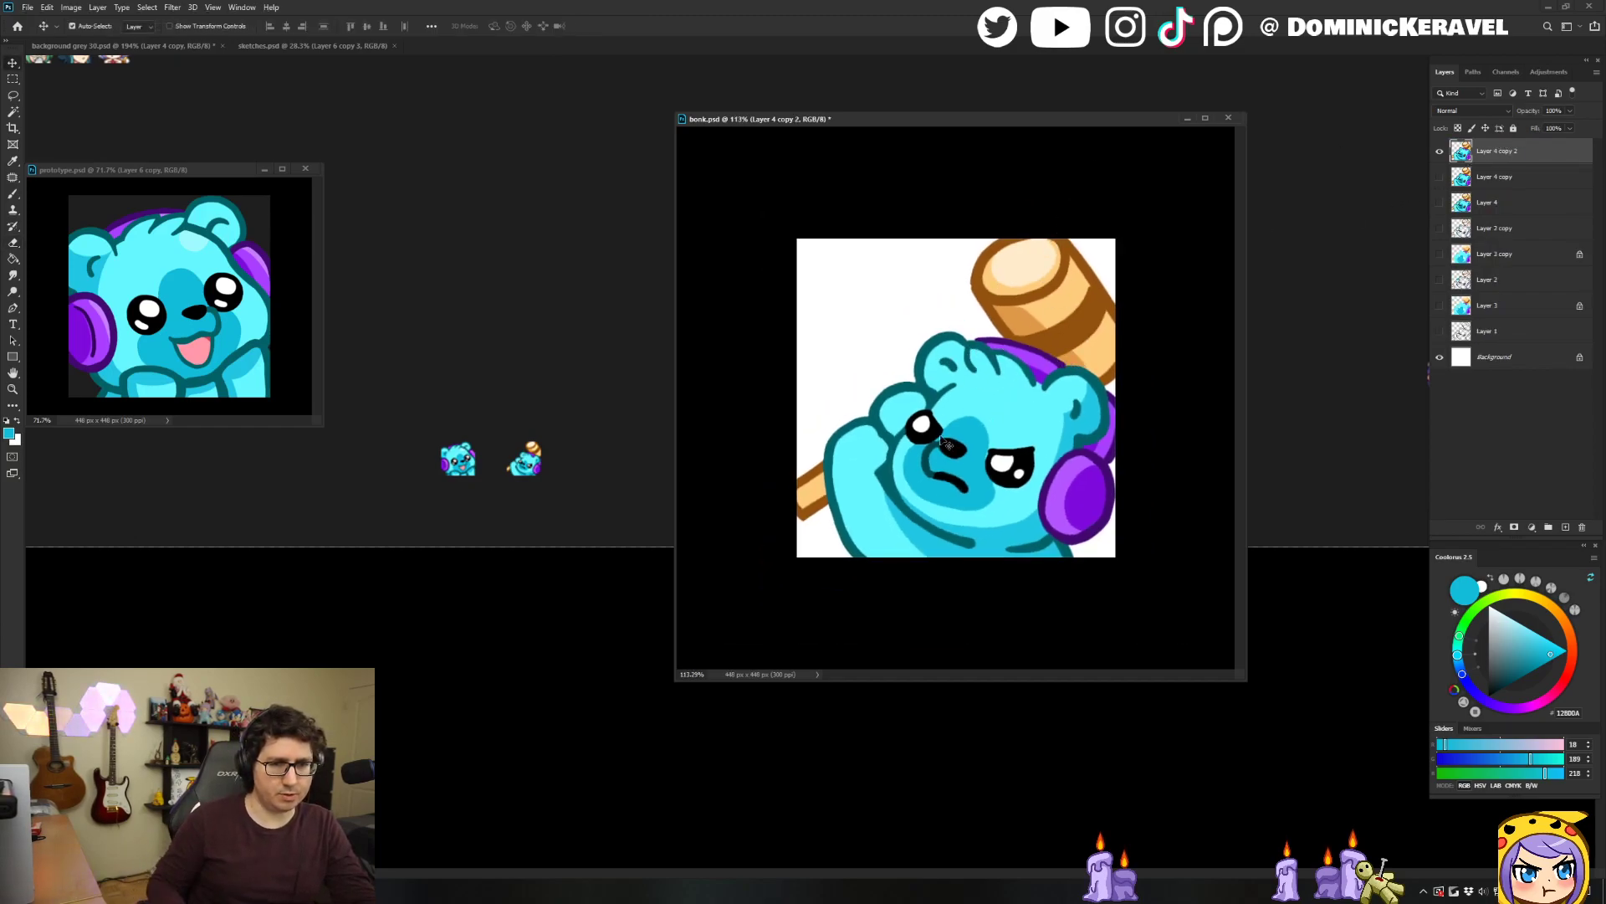
pyautogui.scroll(2, 947, 361)
pyautogui.press('b')
pyautogui.keyDown('alt'); pyautogui.click(917, 480); pyautogui.keyUp('alt')
# Place a 28 px copy of the teal-mouth version on the grey background, and restore the emote's full size.
pyautogui.hotkey('ctrl', 'alt', 'i')
pyautogui.write('28')
pyautogui.press('Return')
pyautogui.press('v')
pyautogui.moveTo(950, 399); pyautogui.dragTo(642, 538)
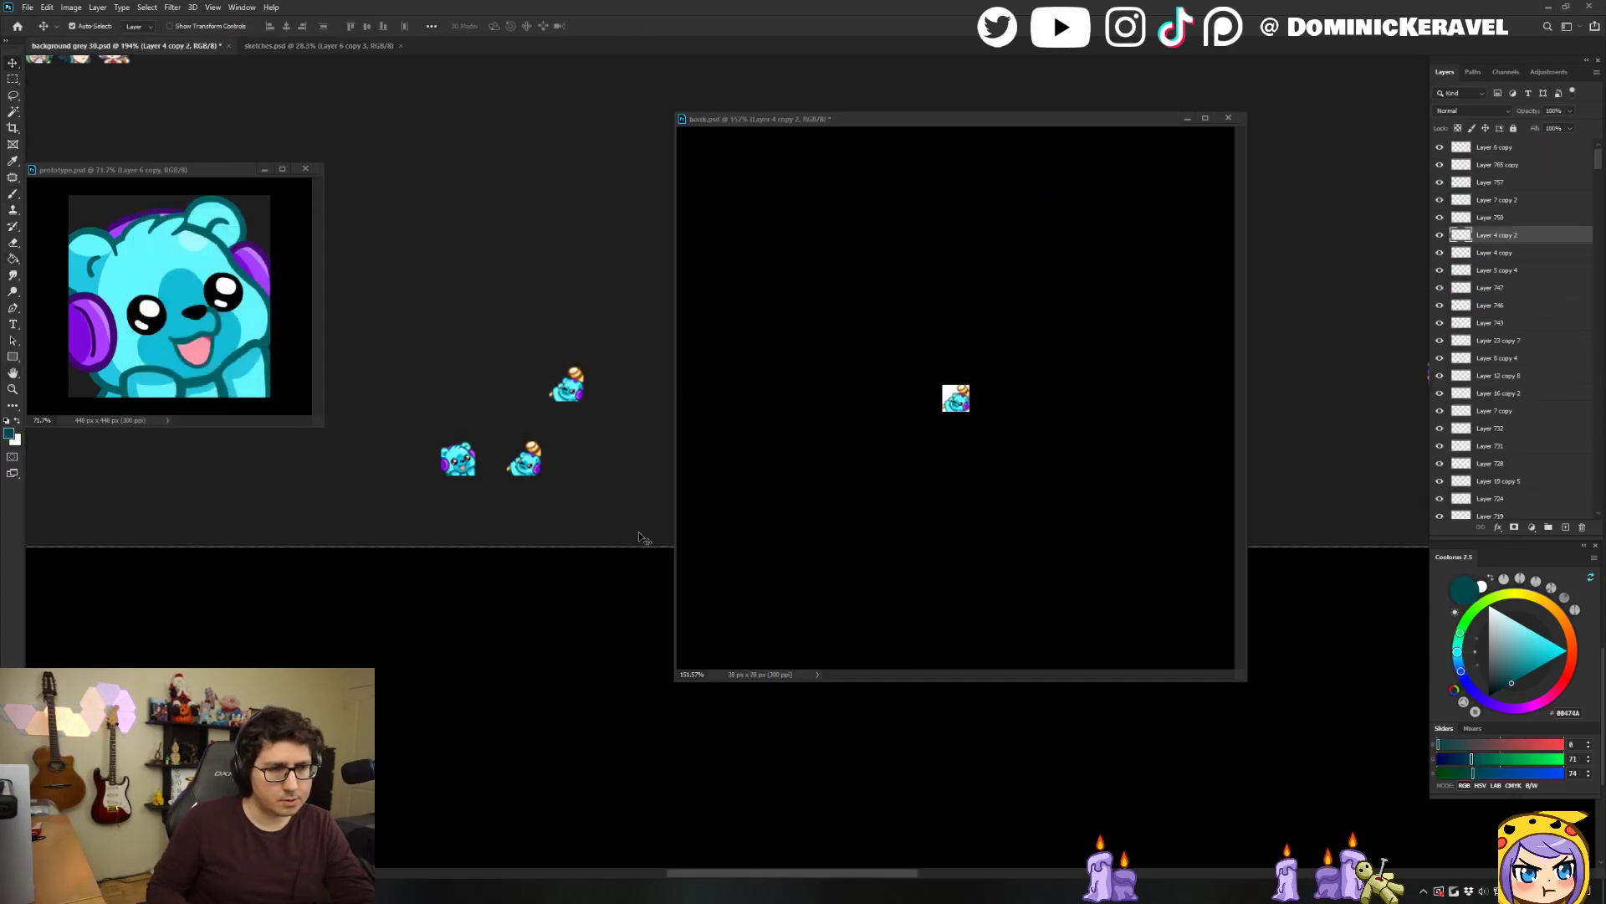
pyautogui.click(962, 320)
pyautogui.hotkey('ctrl', 'z')
# Refine the curve of the mouth line with muzzle blue and dark teal sampled from the drawing.
pyautogui.scroll(-3, 1079, 372)
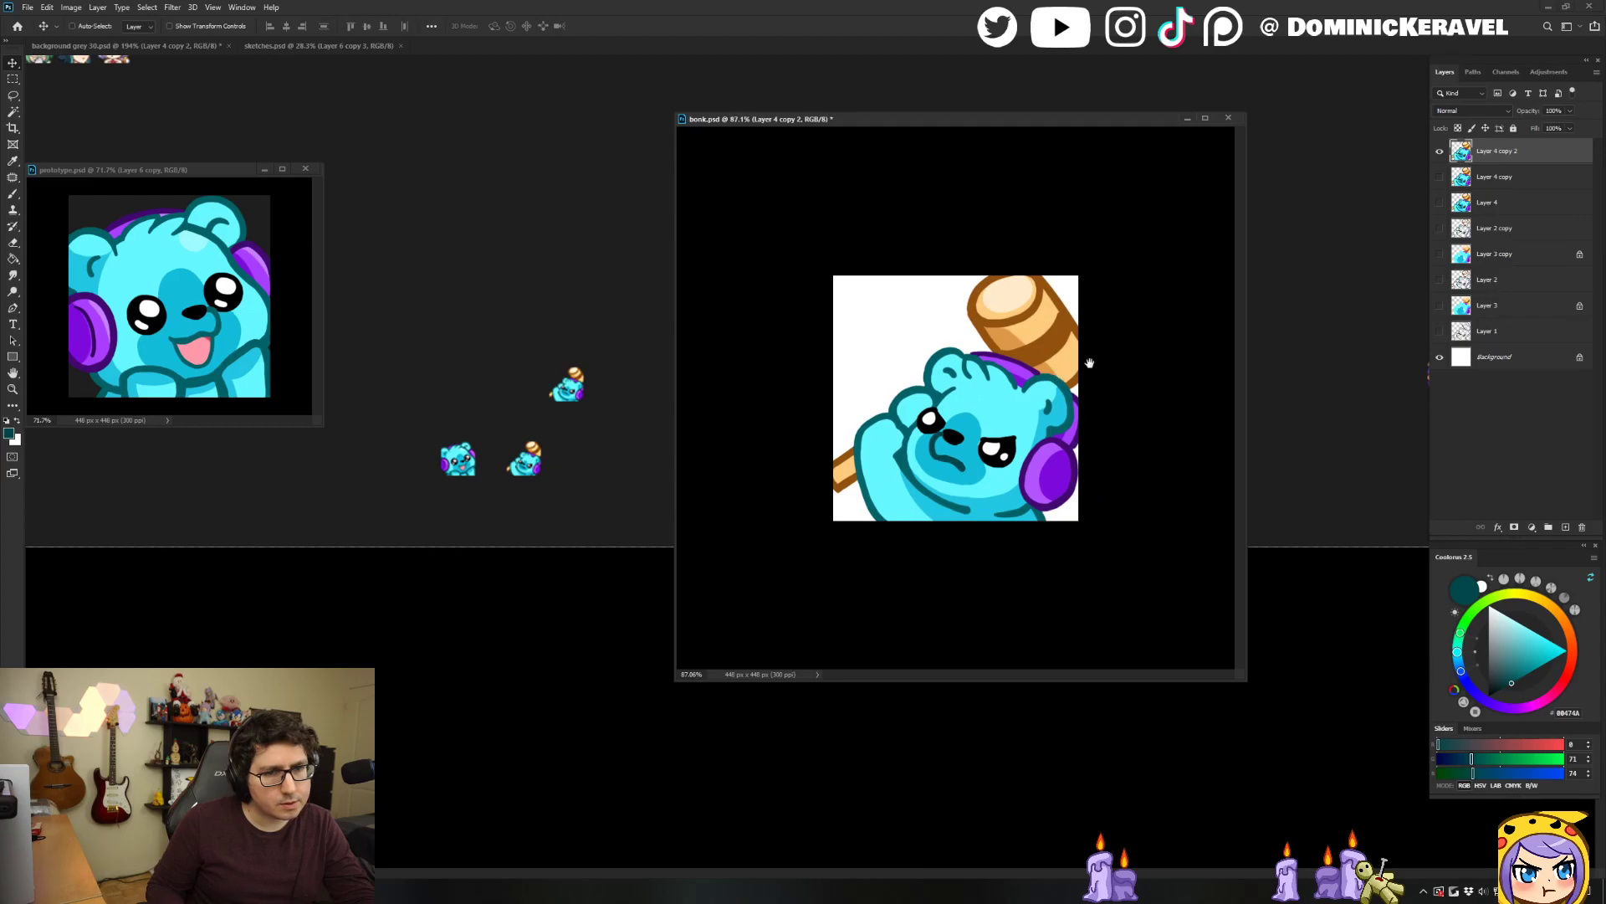
pyautogui.scroll(5, 968, 462)
pyautogui.press('b')
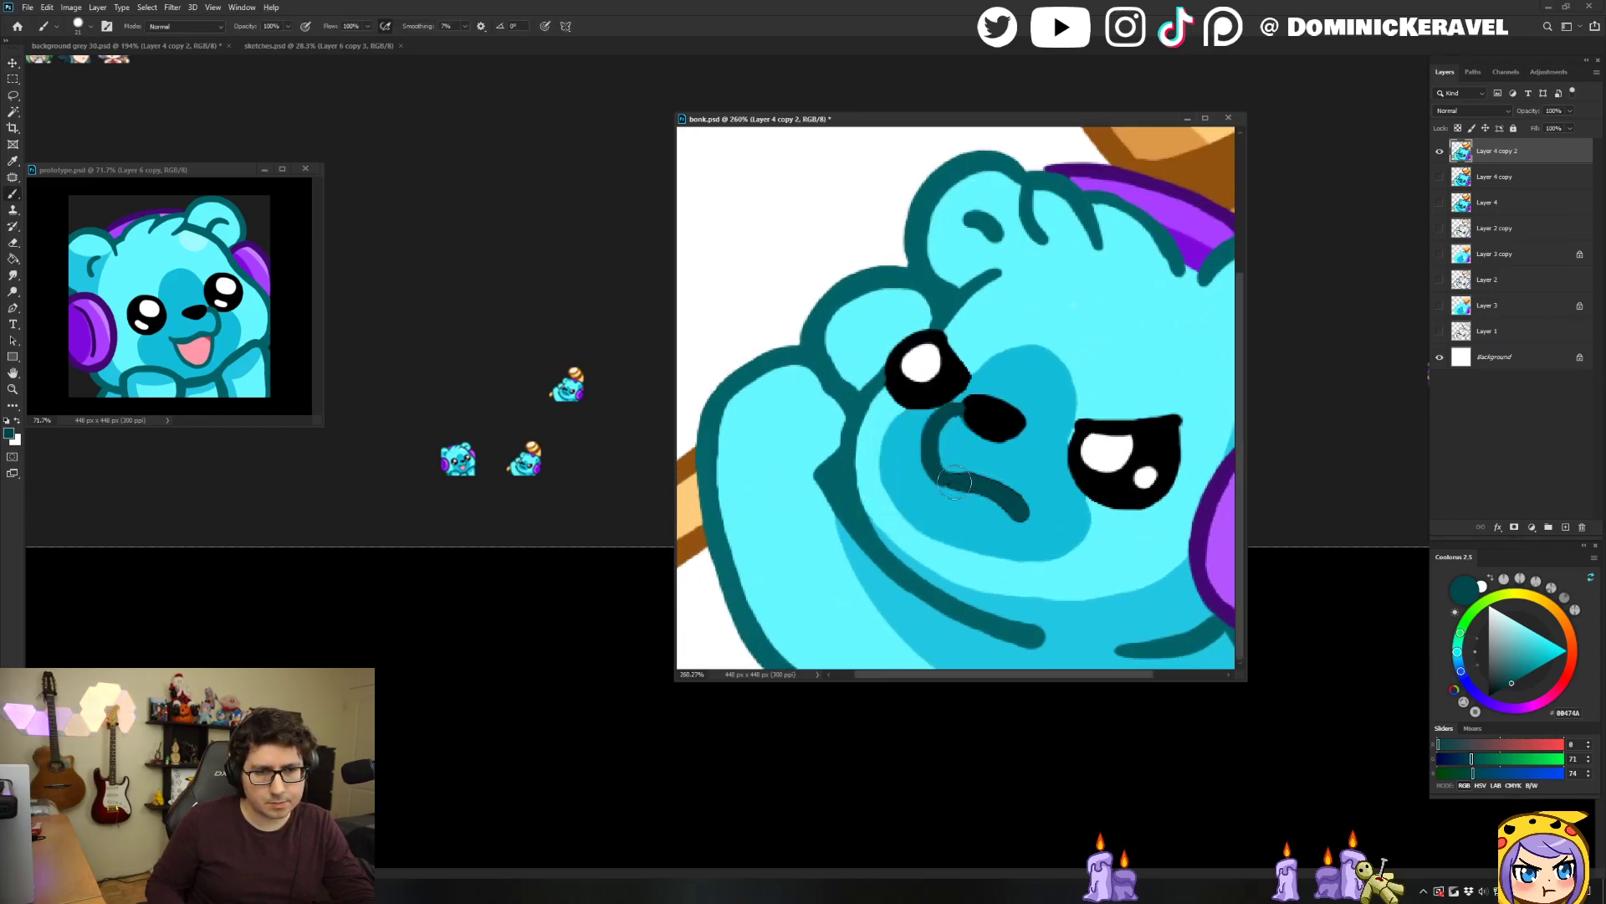
pyautogui.keyDown('alt'); pyautogui.click(997, 478); pyautogui.keyUp('alt')
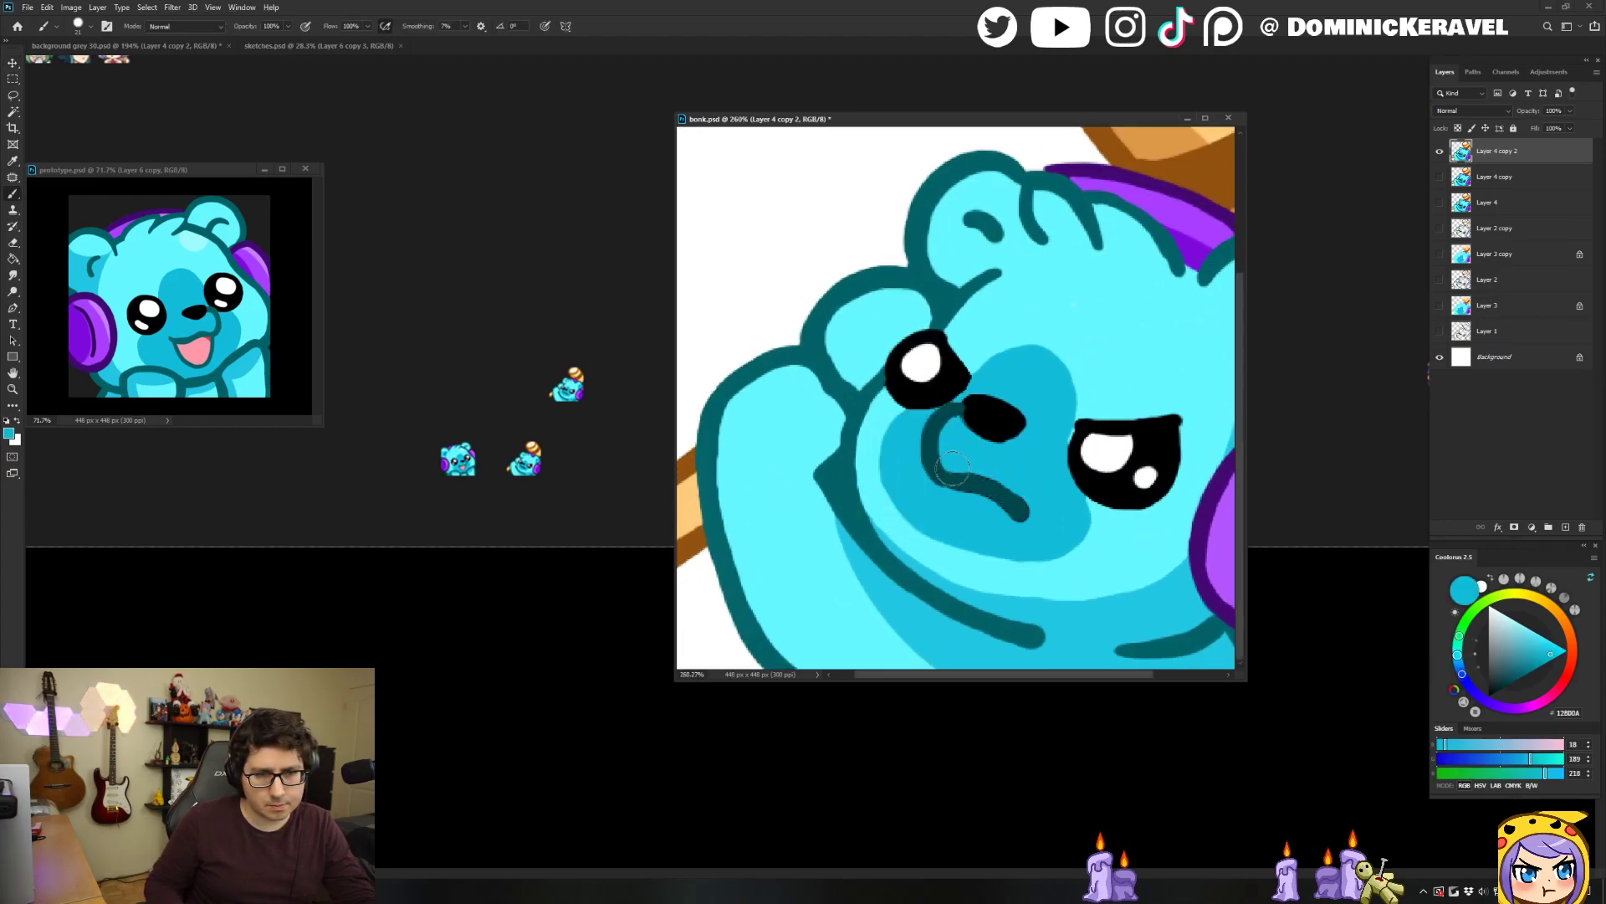
pyautogui.keyDown('alt'); pyautogui.click(1019, 500); pyautogui.keyUp('alt')
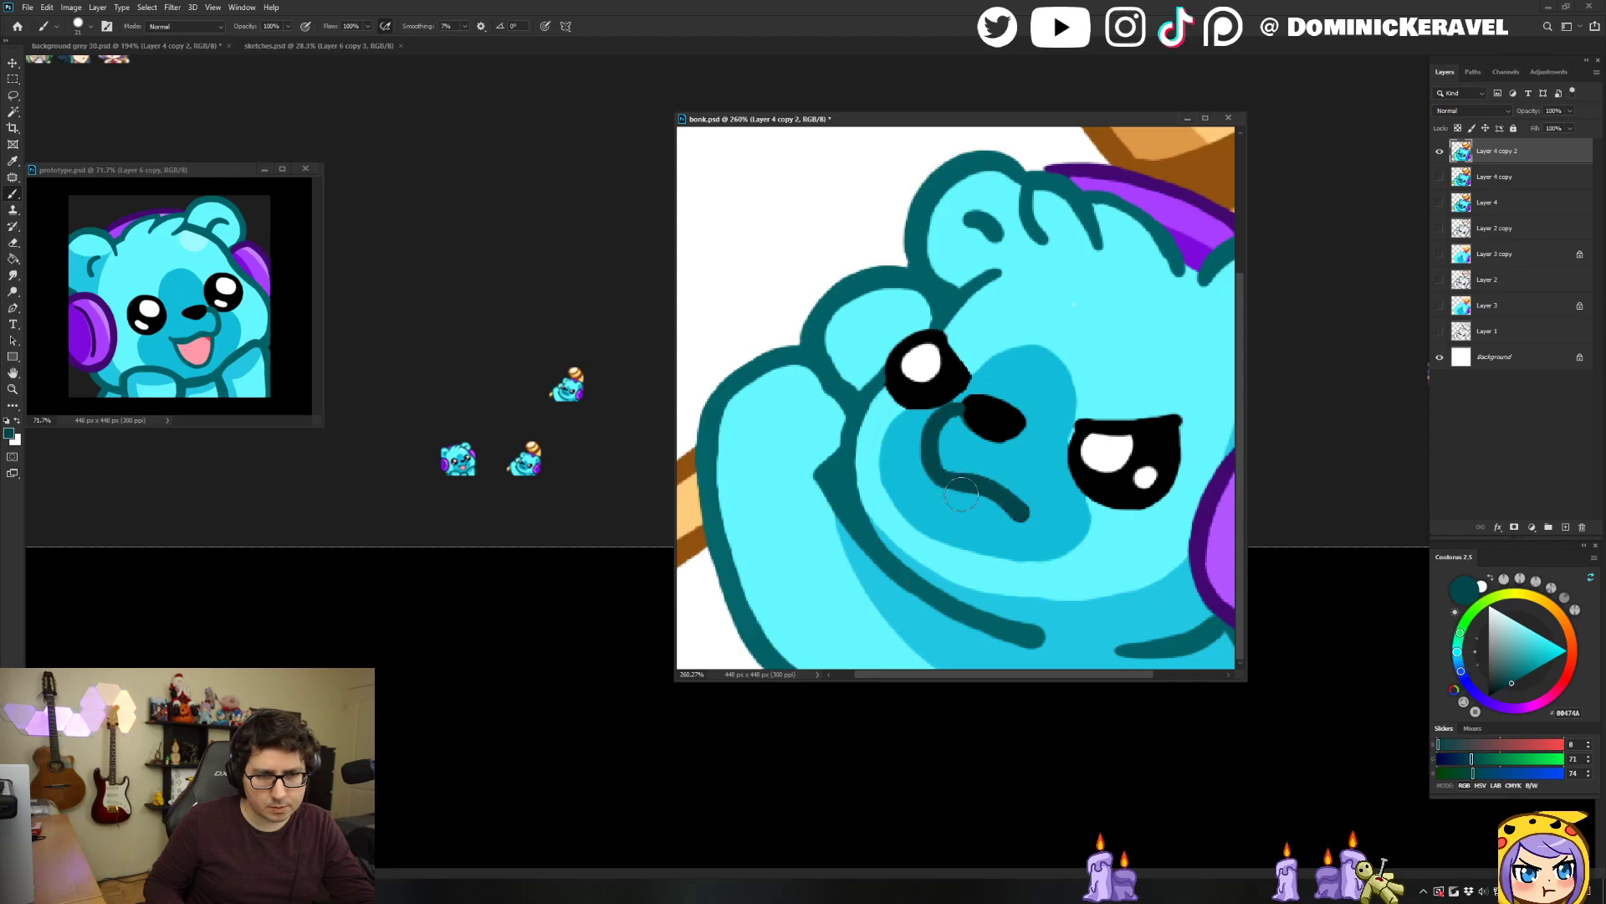
pyautogui.keyDown('alt'); pyautogui.click(933, 432); pyautogui.keyUp('alt')
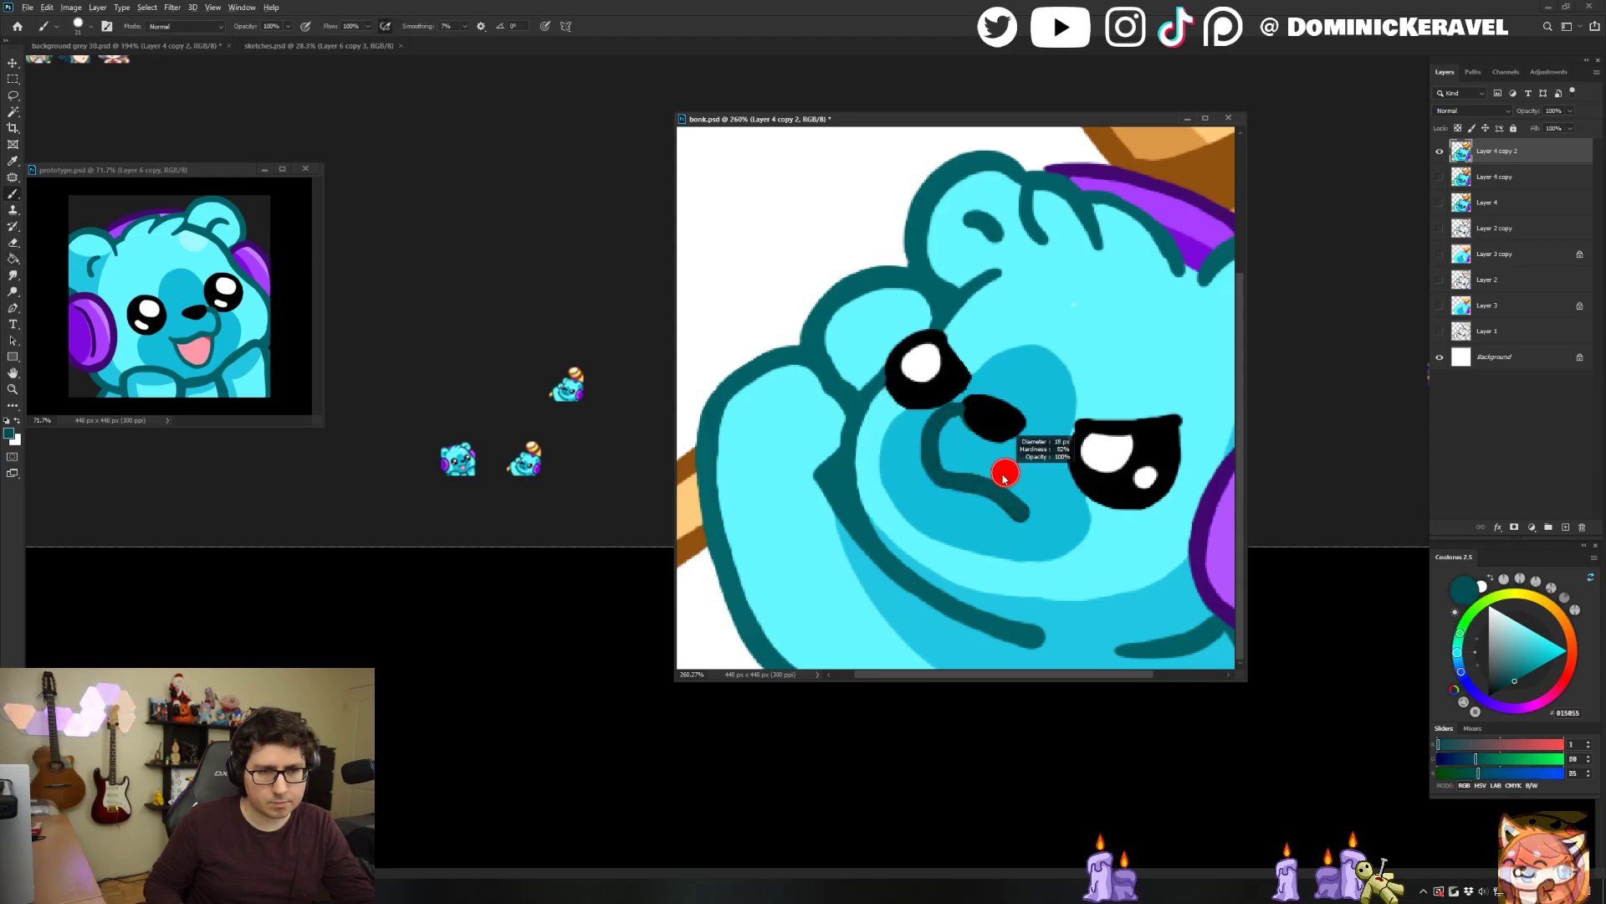
pyautogui.scroll(-5, 977, 477)
pyautogui.press('v')
pyautogui.scroll(-1, 964, 507)
pyautogui.hotkey('ctrl', 't')
pyautogui.press('Escape')
pyautogui.hotkey('ctrl', '0')
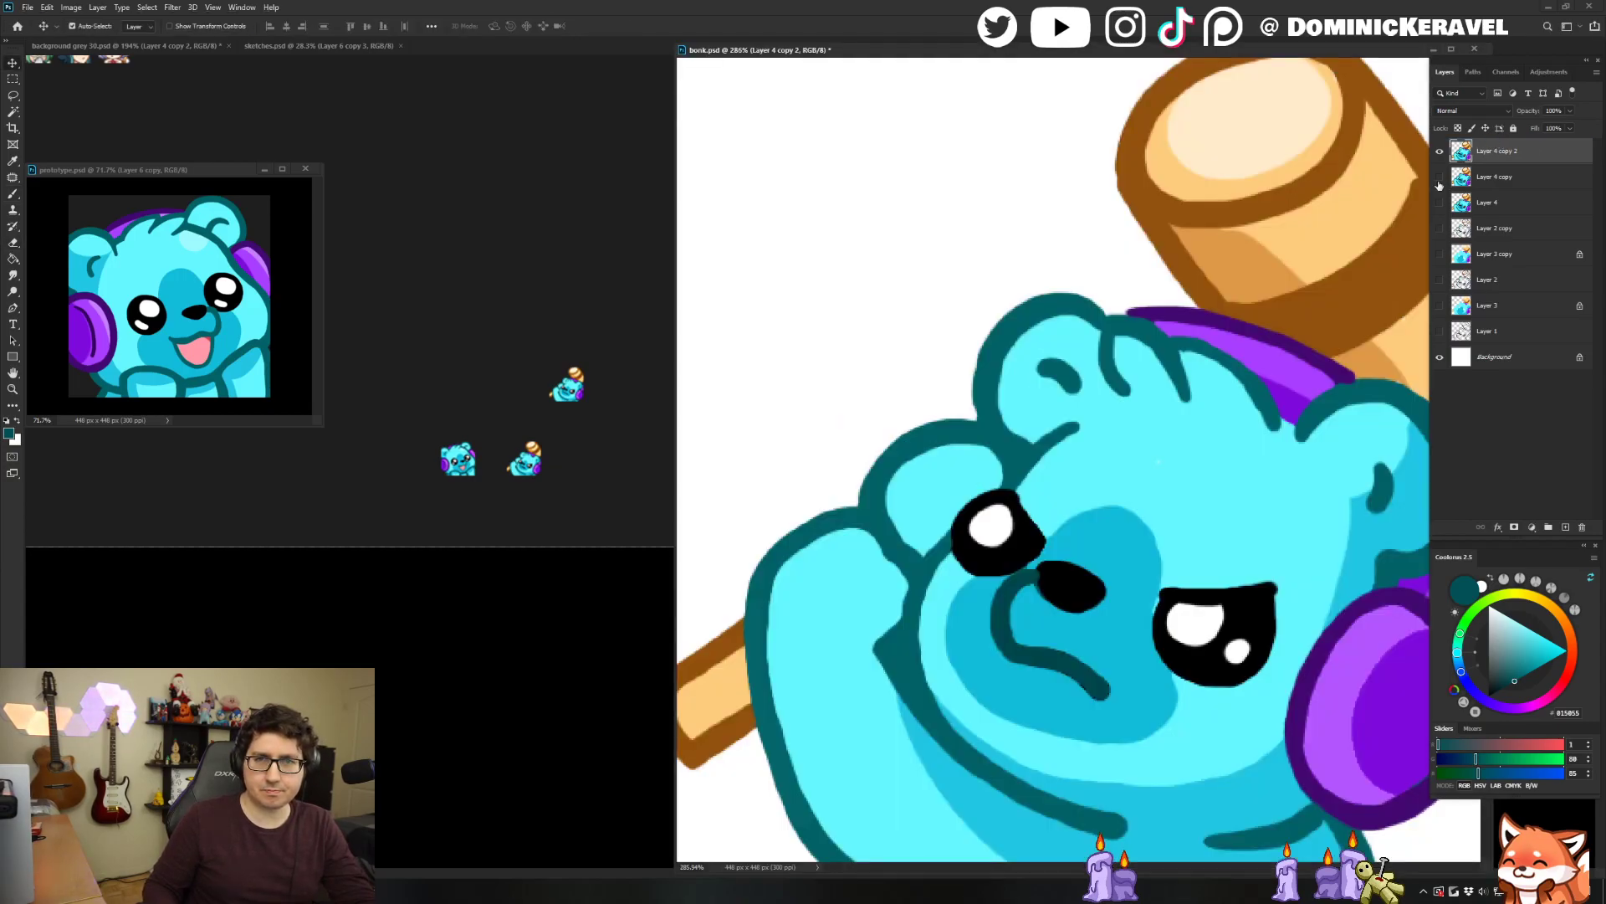
# Duplicate the top emote layer and scale the copy up to about 102% from its lower-left corner.
pyautogui.scroll(-4, 1196, 588)
pyautogui.hotkey('ctrl', 'j')
pyautogui.hotkey('ctrl', 't')
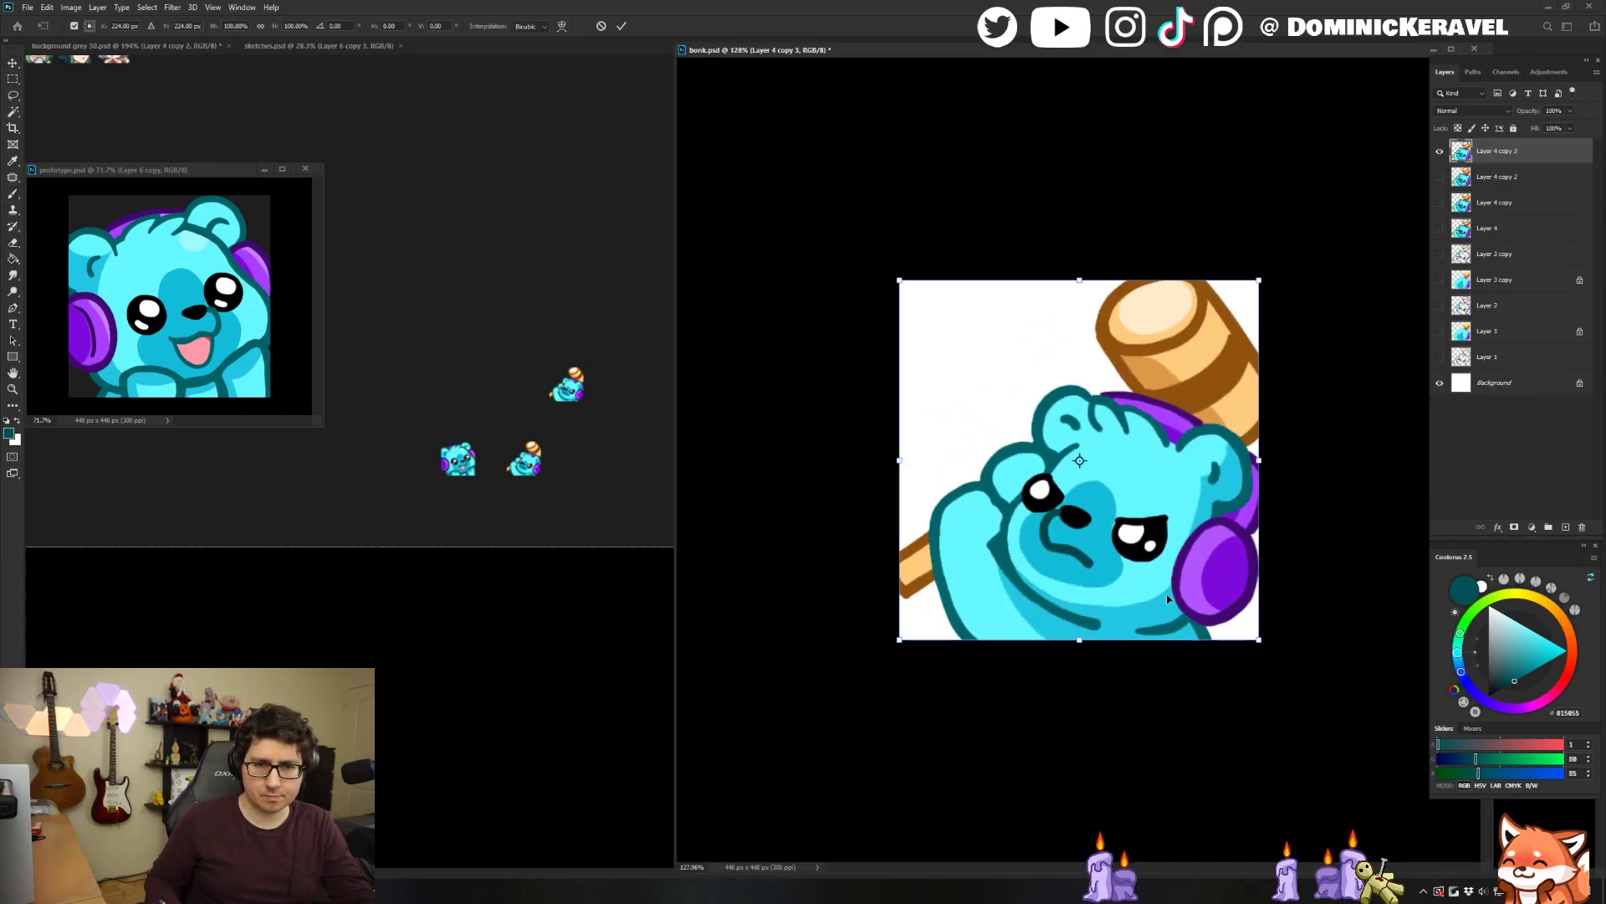
pyautogui.moveTo(900, 640); pyautogui.dragTo(892, 648)
pyautogui.press('Escape')
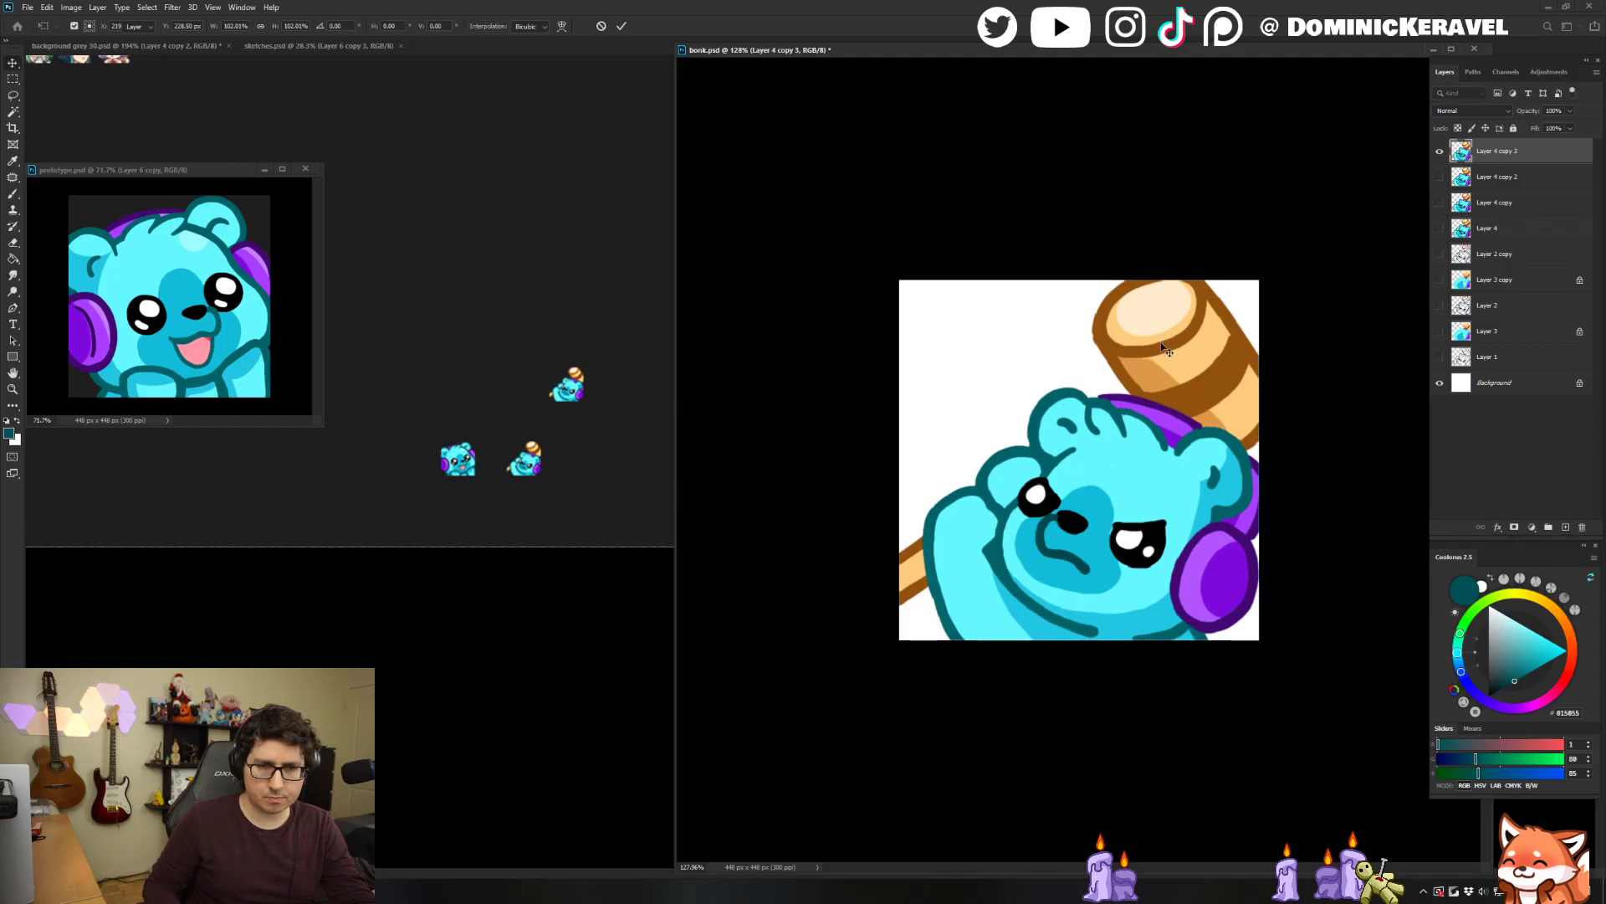
pyautogui.hotkey('ctrl', 't')
pyautogui.moveTo(897, 641); pyautogui.dragTo(892, 646)
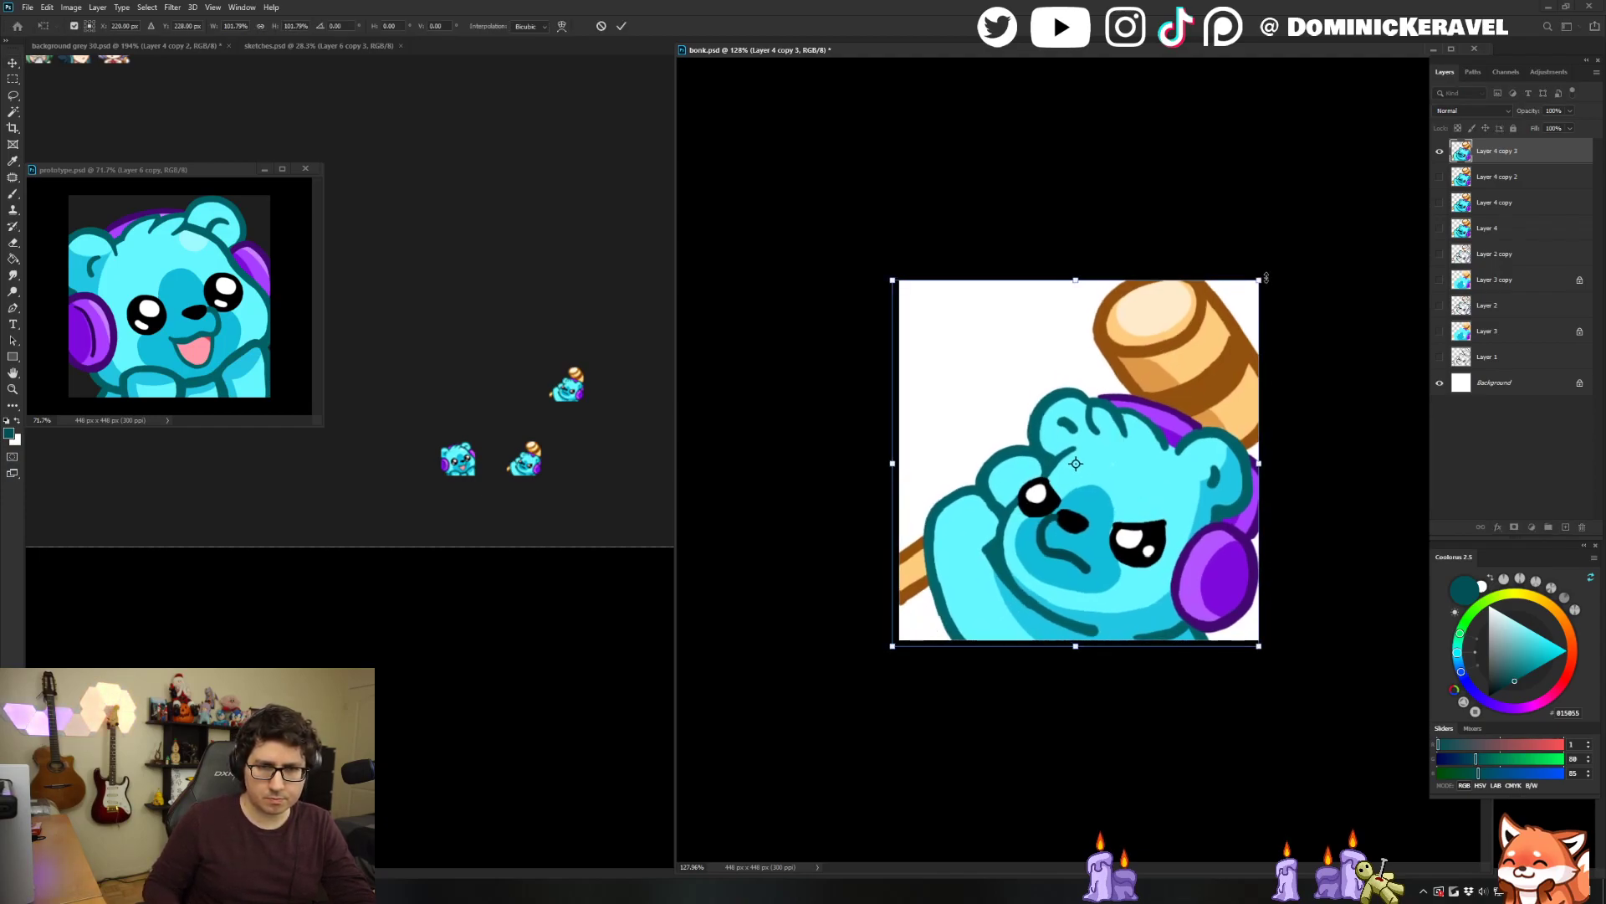
pyautogui.press('Return')
# Nudge the enlarged copy sideways in small increments to fine-tune its horizontal position on the canvas.
pyautogui.press('Right')
pyautogui.press('Right')
pyautogui.press('Right')
pyautogui.press('Right')
pyautogui.press('Right')
pyautogui.press('Right')
pyautogui.press('Right')
pyautogui.press('Right')
pyautogui.press('Right')
pyautogui.press('Left')
pyautogui.press('Left')
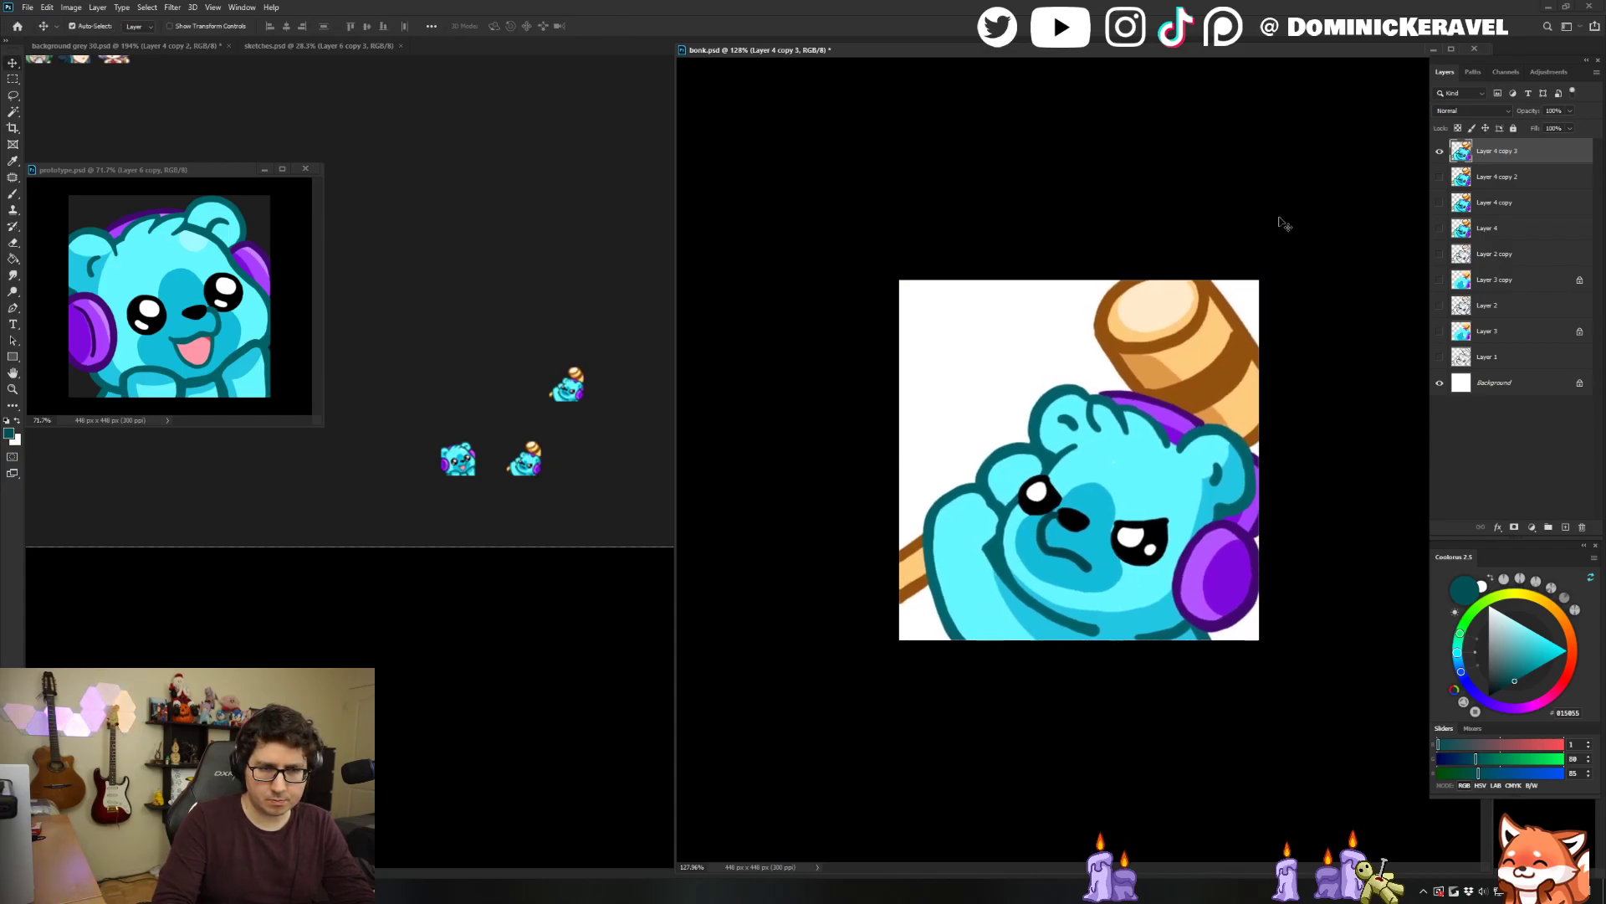
pyautogui.press('Right')
pyautogui.press('Left')
pyautogui.press('Left')
pyautogui.press('Right')
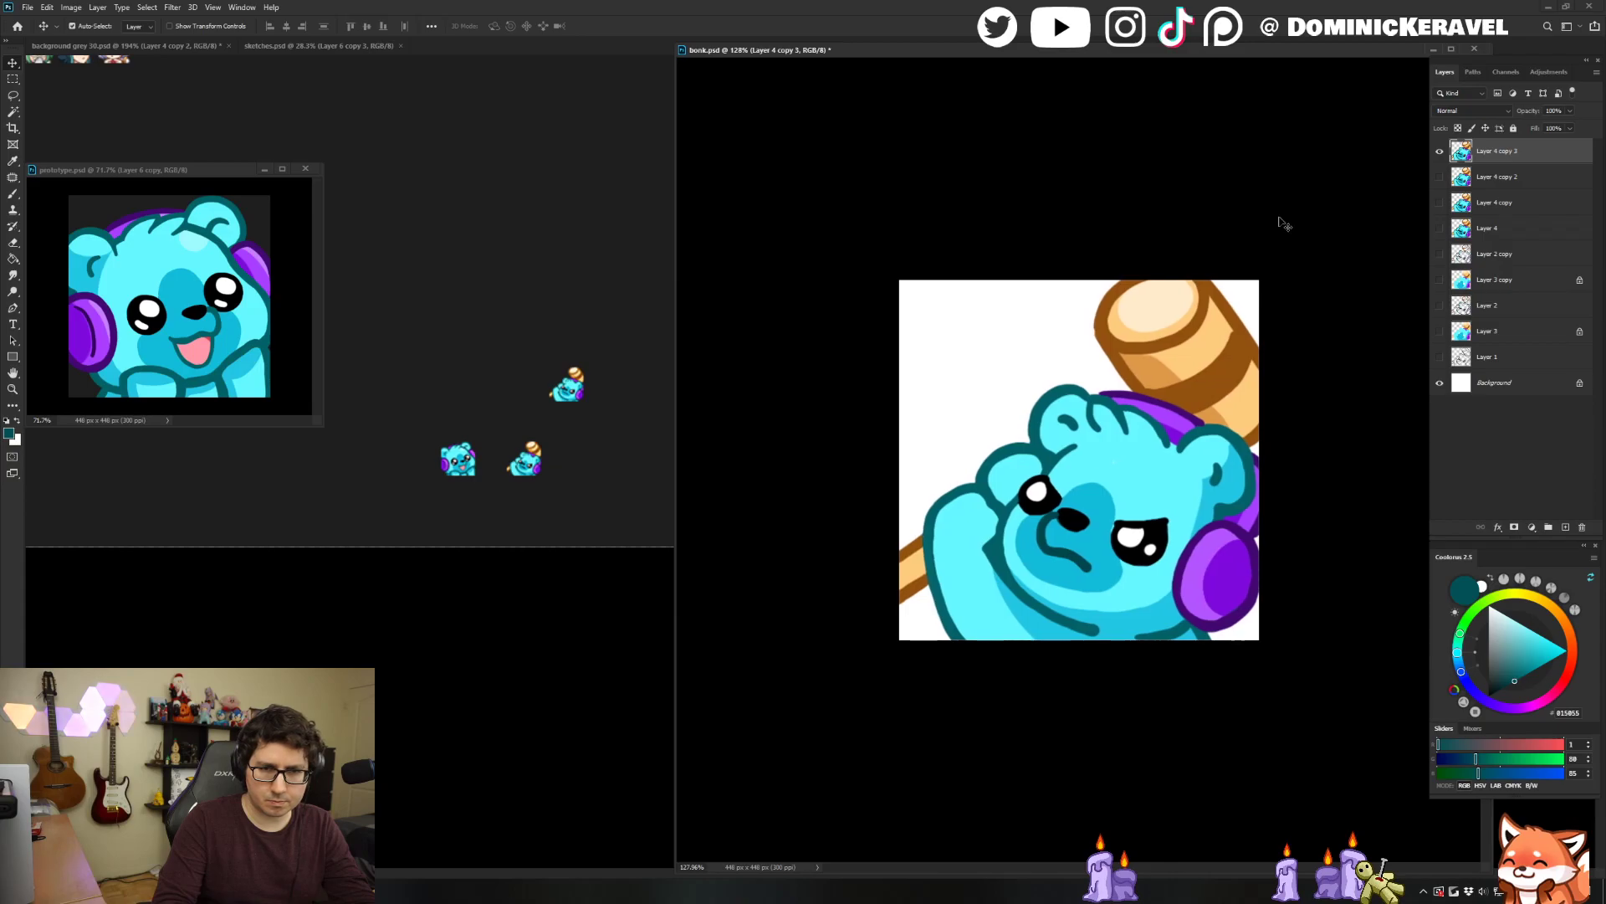
pyautogui.press('Left')
# Place a 28 px copy of the enlarged version on the grey background, and restore the emote's full size.
pyautogui.hotkey('ctrl', 'alt', 'i')
pyautogui.write('28')
pyautogui.press('Return')
pyautogui.moveTo(1086, 471); pyautogui.dragTo(570, 409)
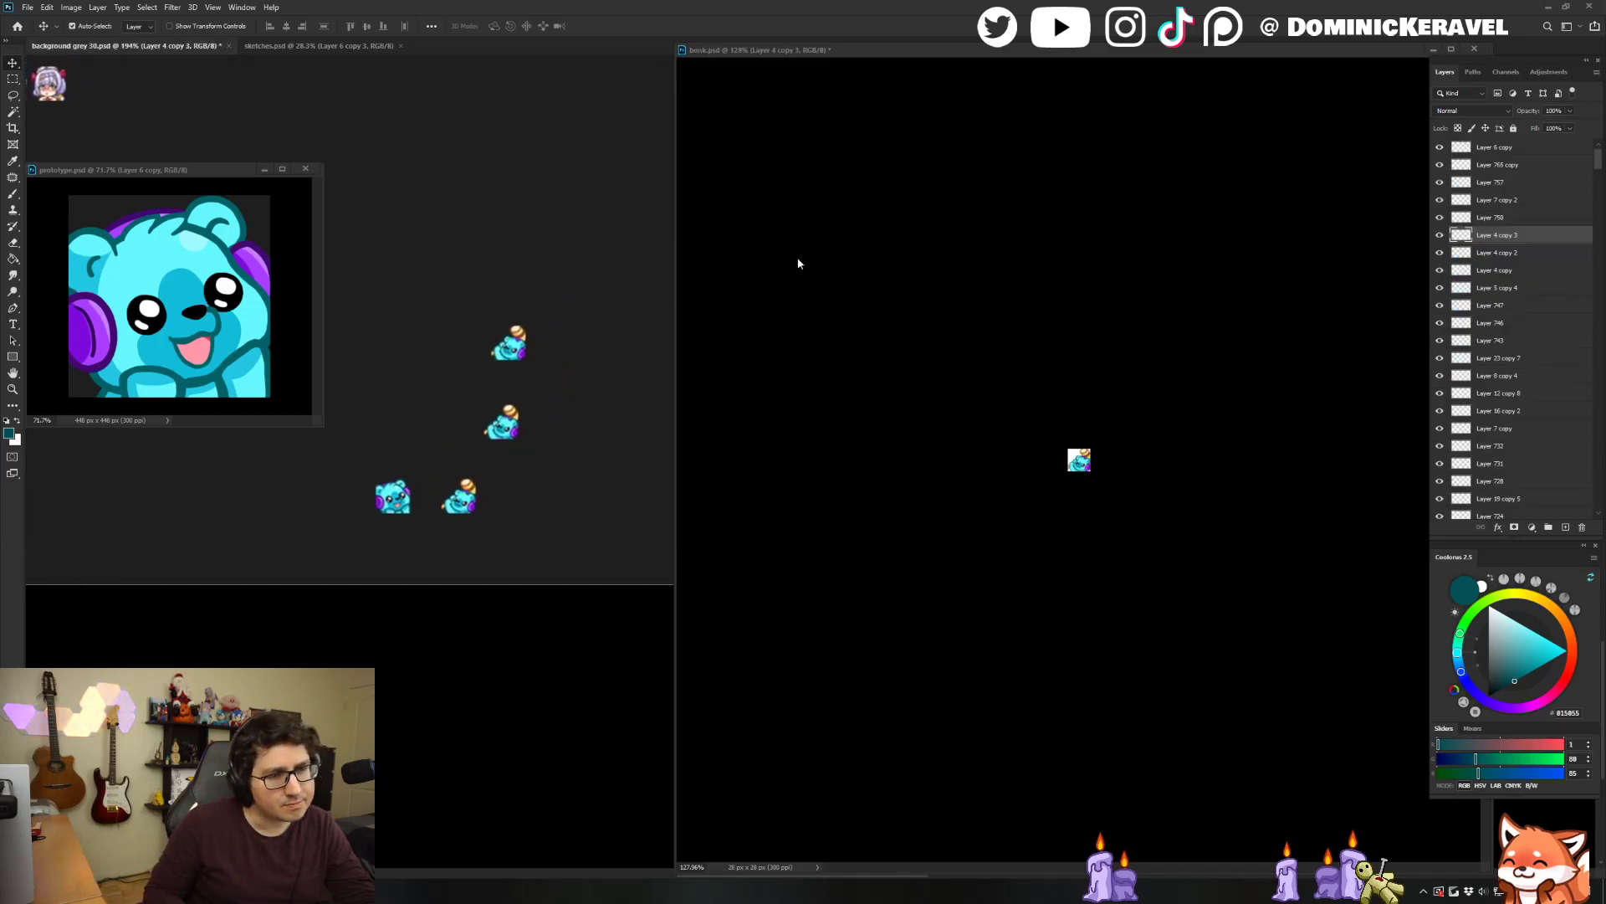
pyautogui.click(932, 298)
pyautogui.hotkey('ctrl', 'z')
# Paint a continuous dark teal outline under the chin toward the headphone, and clean its lower edge with the body's shadow blue.
pyautogui.press('b')
pyautogui.keyDown('alt'); pyautogui.click(1087, 625); pyautogui.keyUp('alt')
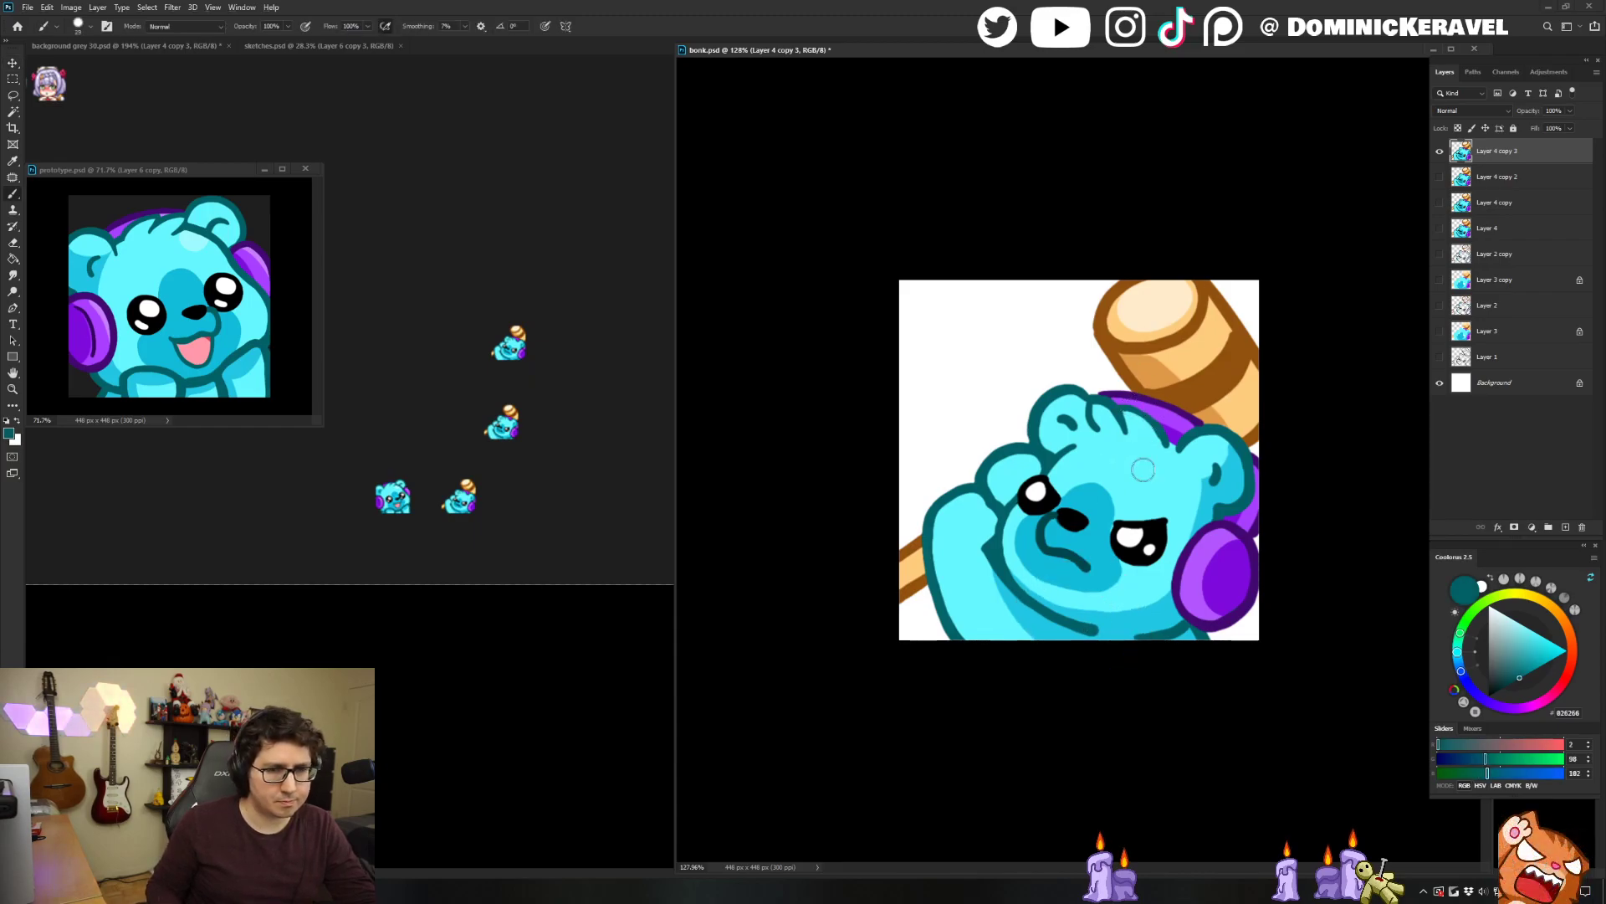
pyautogui.hotkey('ctrl', 'z')
pyautogui.moveTo(1175, 625)
pyautogui.mouseDown()
pyautogui.moveTo(1077, 620)
pyautogui.moveTo(1195, 610)
pyautogui.moveTo(1074, 622)
pyautogui.mouseUp()
pyautogui.hotkey('ctrl', 'z')
pyautogui.keyDown('alt'); pyautogui.click(1076, 626); pyautogui.keyUp('alt')
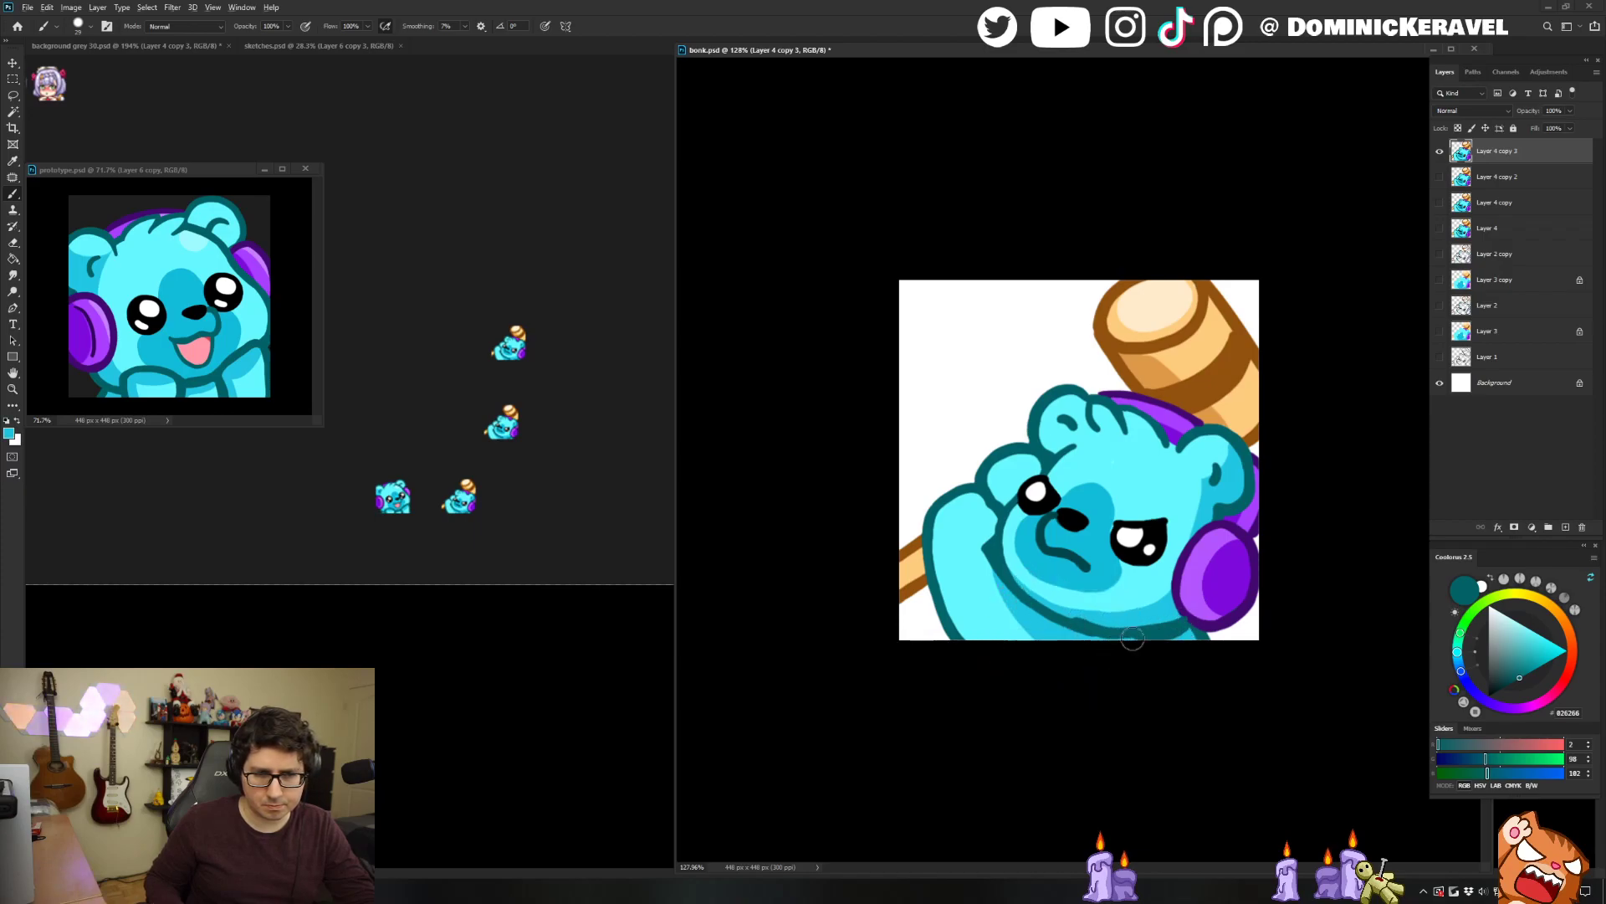
pyautogui.moveTo(1179, 628); pyautogui.dragTo(1054, 623)
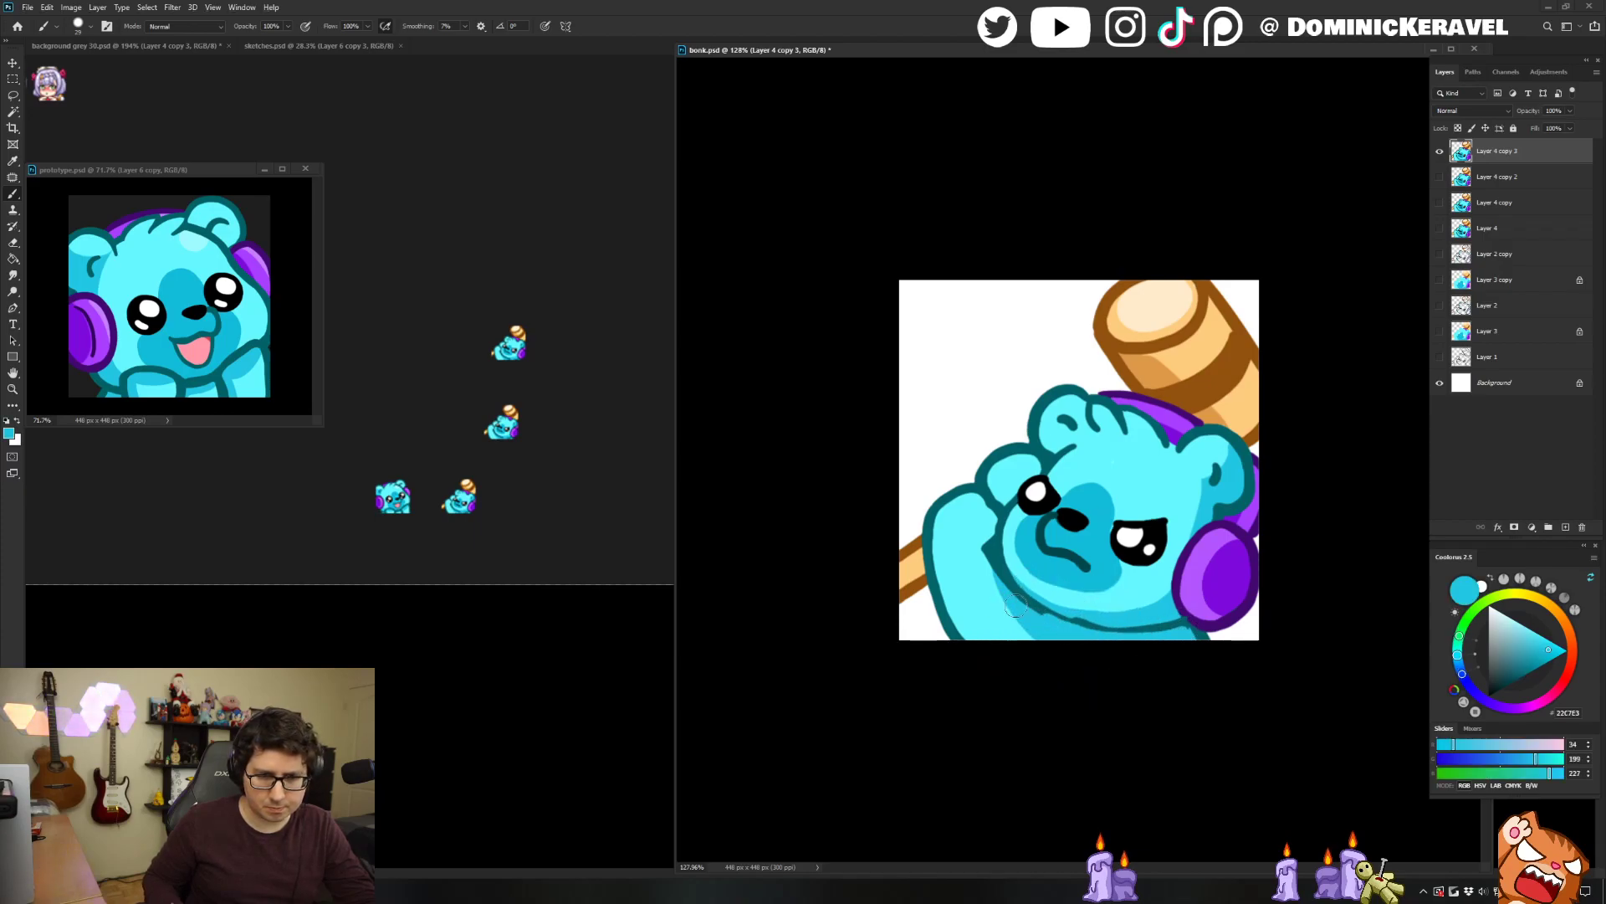
# Resize the emote with the new chin line to 28 px and place a copy apart from the earlier miniatures.
pyautogui.hotkey('ctrl', 'alt', 'i')
pyautogui.write('30')
pyautogui.press('Return')
pyautogui.hotkey('ctrl', 'a')
pyautogui.press('c')
pyautogui.press('Return')
pyautogui.press('v')
pyautogui.moveTo(1085, 469); pyautogui.dragTo(571, 294)
pyautogui.moveTo(618, 382); pyautogui.dragTo(599, 376)
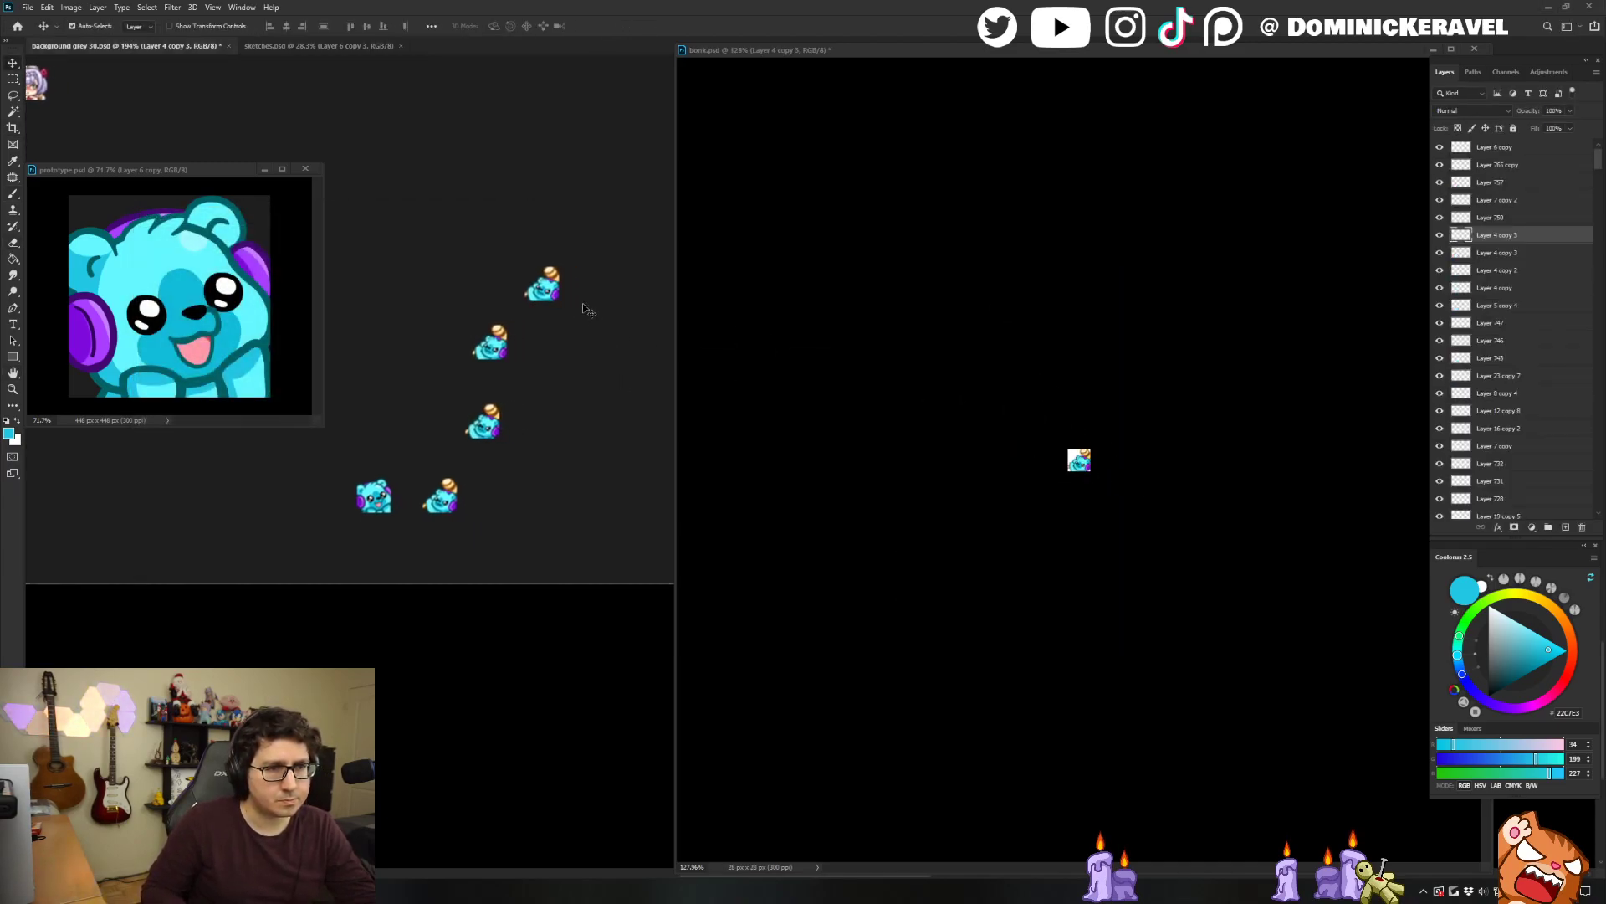
pyautogui.moveTo(544, 284); pyautogui.dragTo(604, 331)
# Undo the resizing in the emote file to restore its full size.
pyautogui.click(870, 212)
pyautogui.hotkey('ctrl', 'z')
pyautogui.hotkey('ctrl', 'z')
pyautogui.hotkey('ctrl', 'z')
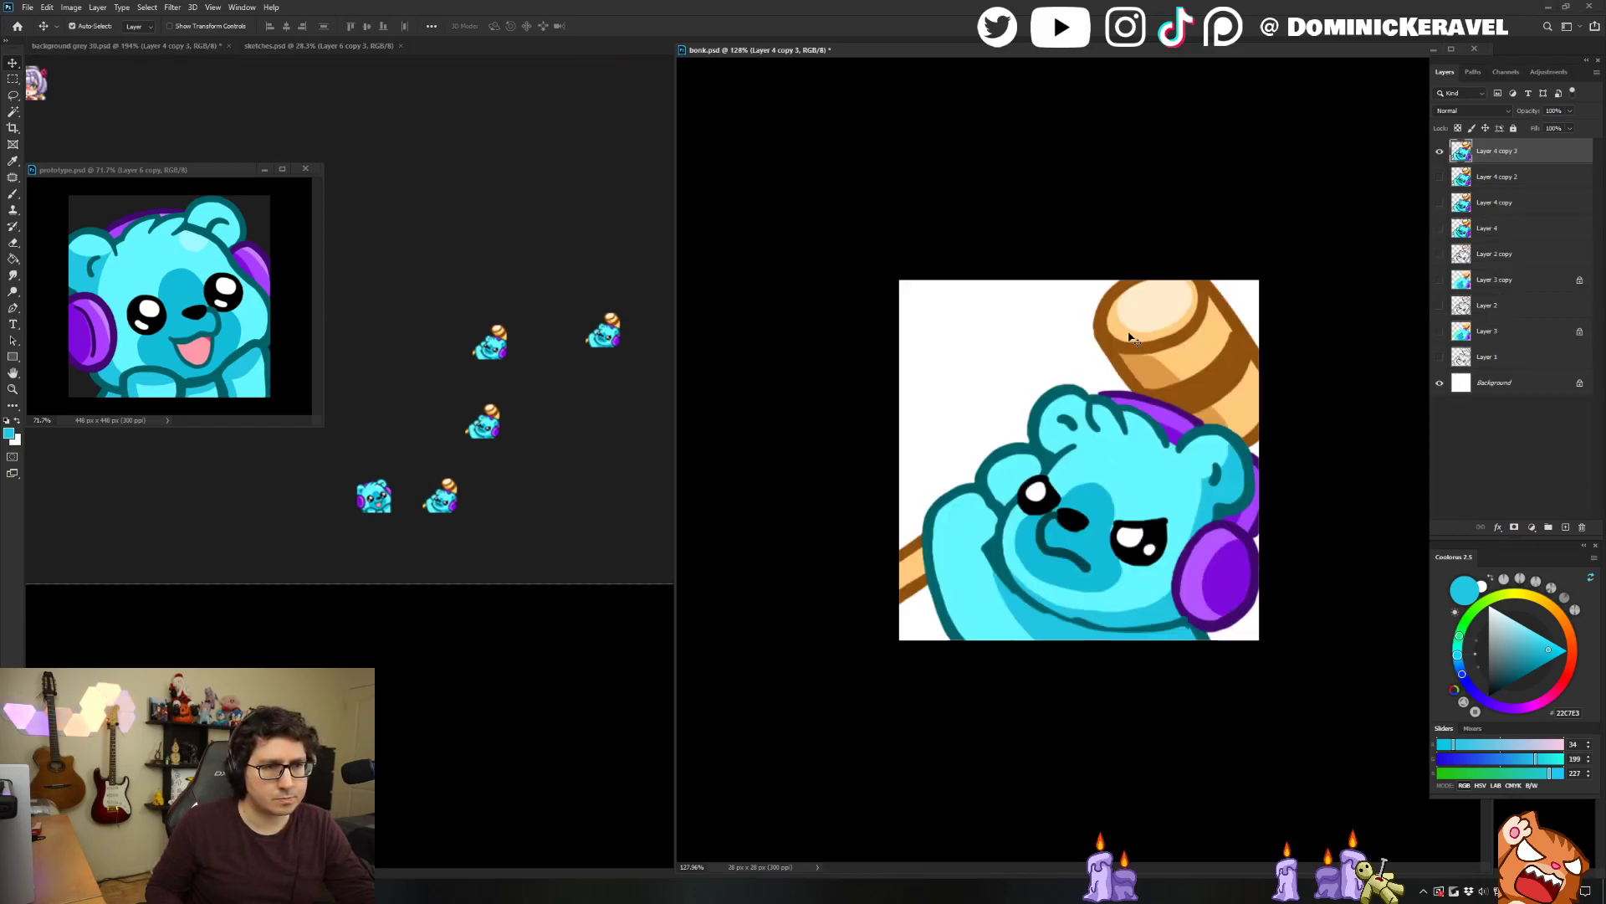
# Delete the earlier hammer-bear miniatures and move the newest one beside the happy-bear miniature.
pyautogui.moveTo(543, 279)
pyautogui.mouseDown()
pyautogui.moveTo(491, 419)
pyautogui.moveTo(434, 505)
pyautogui.moveTo(452, 465)
pyautogui.moveTo(452, 527)
pyautogui.mouseUp()
pyautogui.press('Delete')
pyautogui.moveTo(614, 333); pyautogui.dragTo(445, 492)
pyautogui.press('e')
pyautogui.press('v')
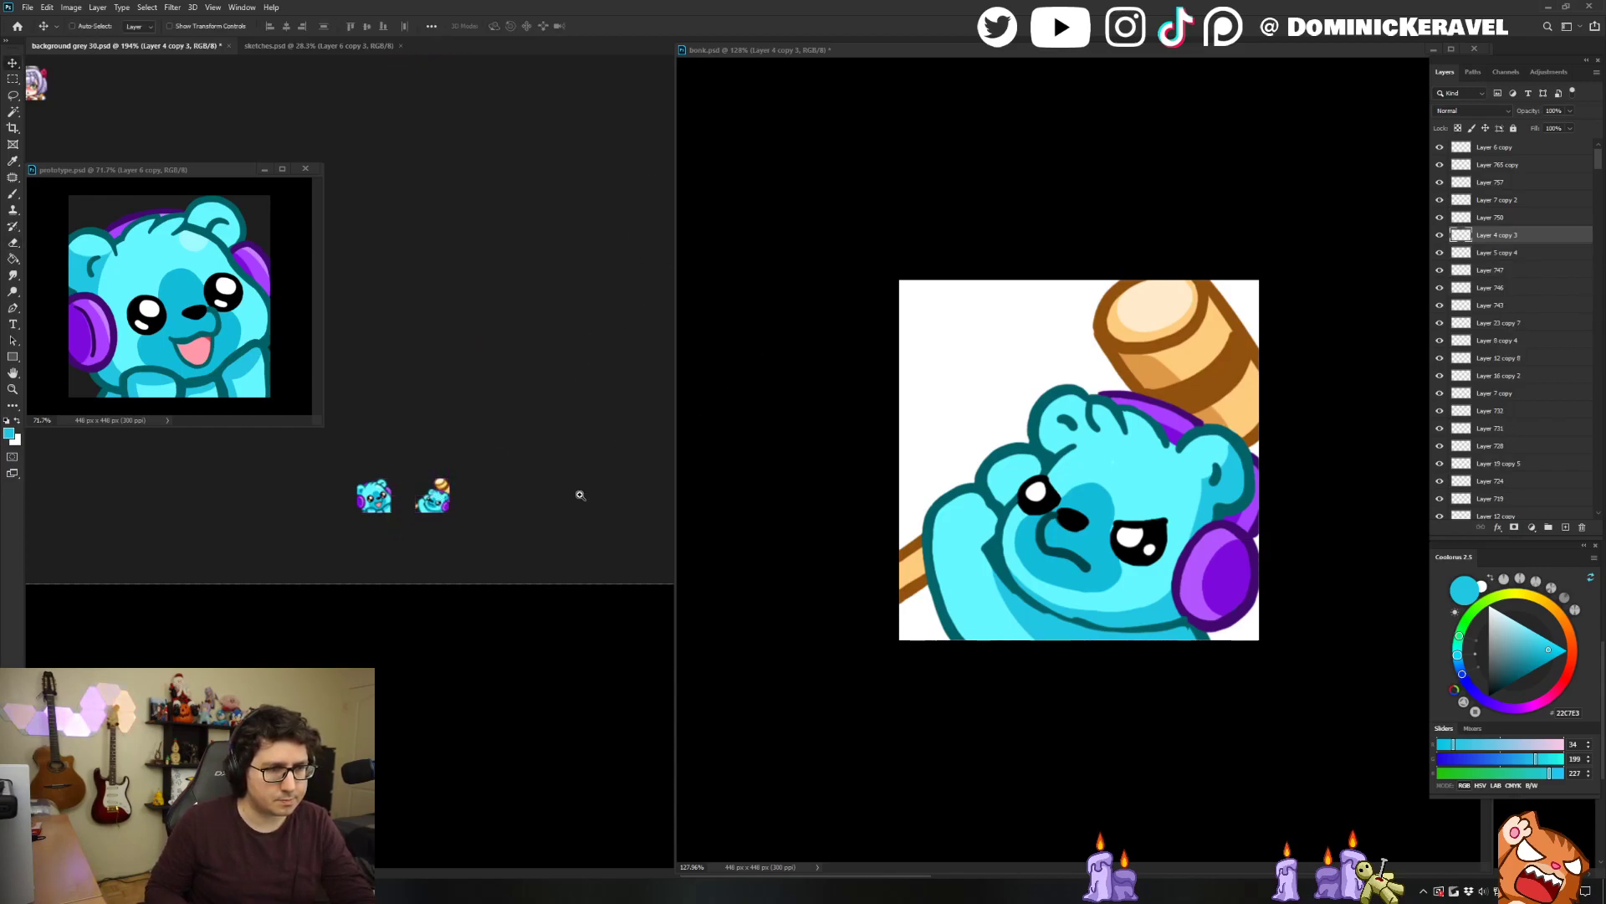
pyautogui.scroll(-2, 560, 499)
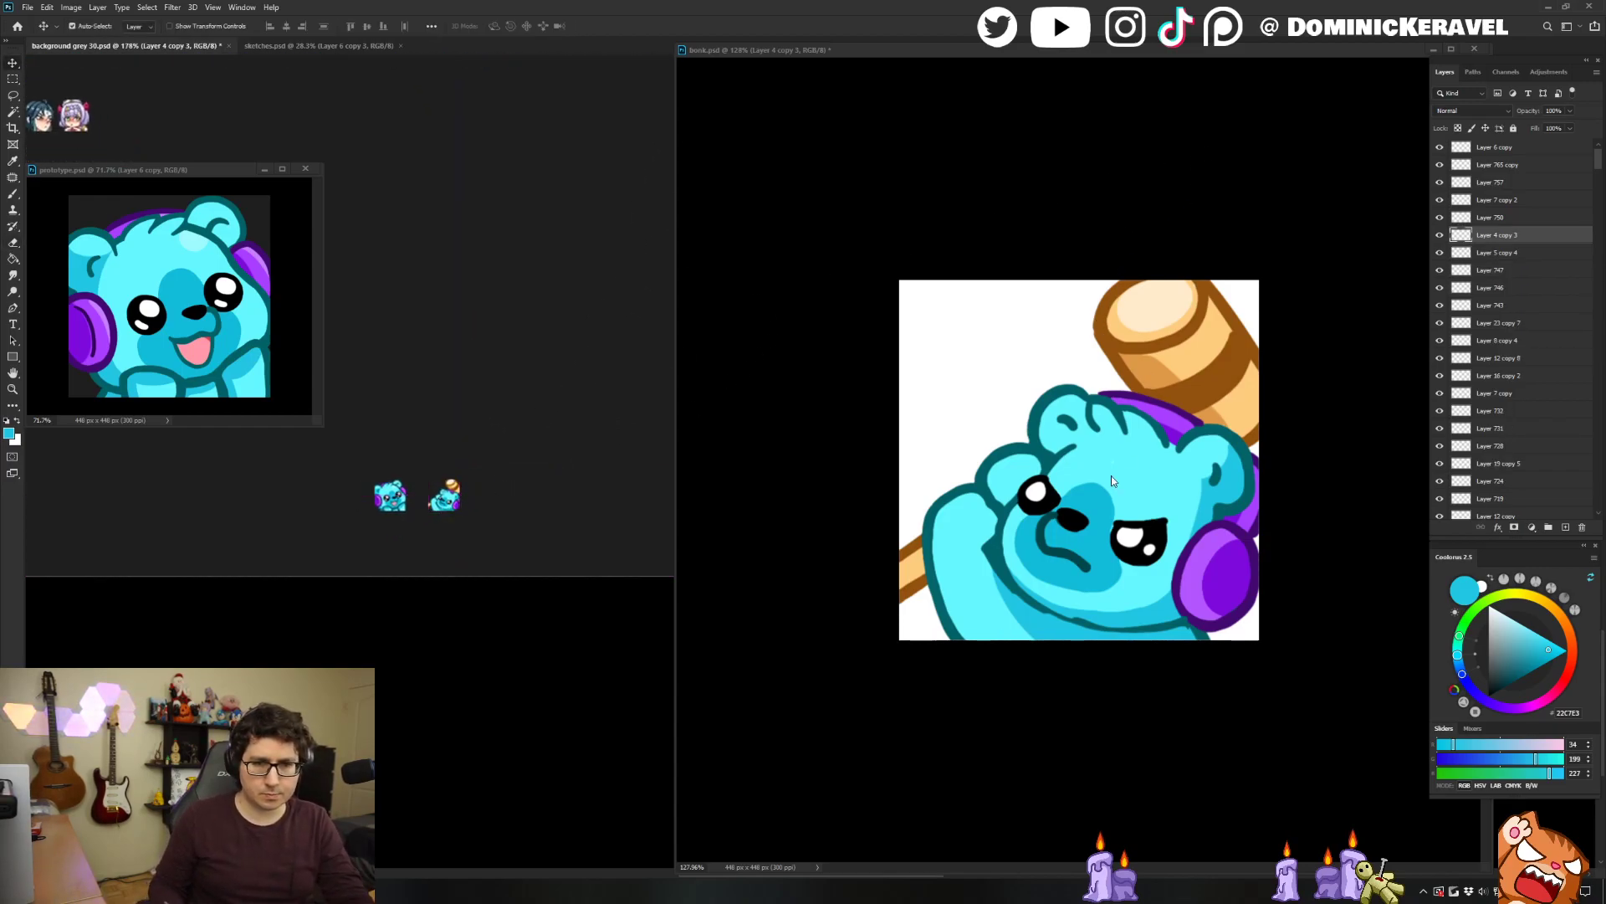
# Smooth the outline under the chin with a brush stroke in dark teal sampled from the existing line.
pyautogui.click(1136, 583)
pyautogui.press('b')
pyautogui.keyDown('alt'); pyautogui.click(1034, 609); pyautogui.keyUp('alt')
pyautogui.moveTo(1038, 604); pyautogui.dragTo(1110, 627)
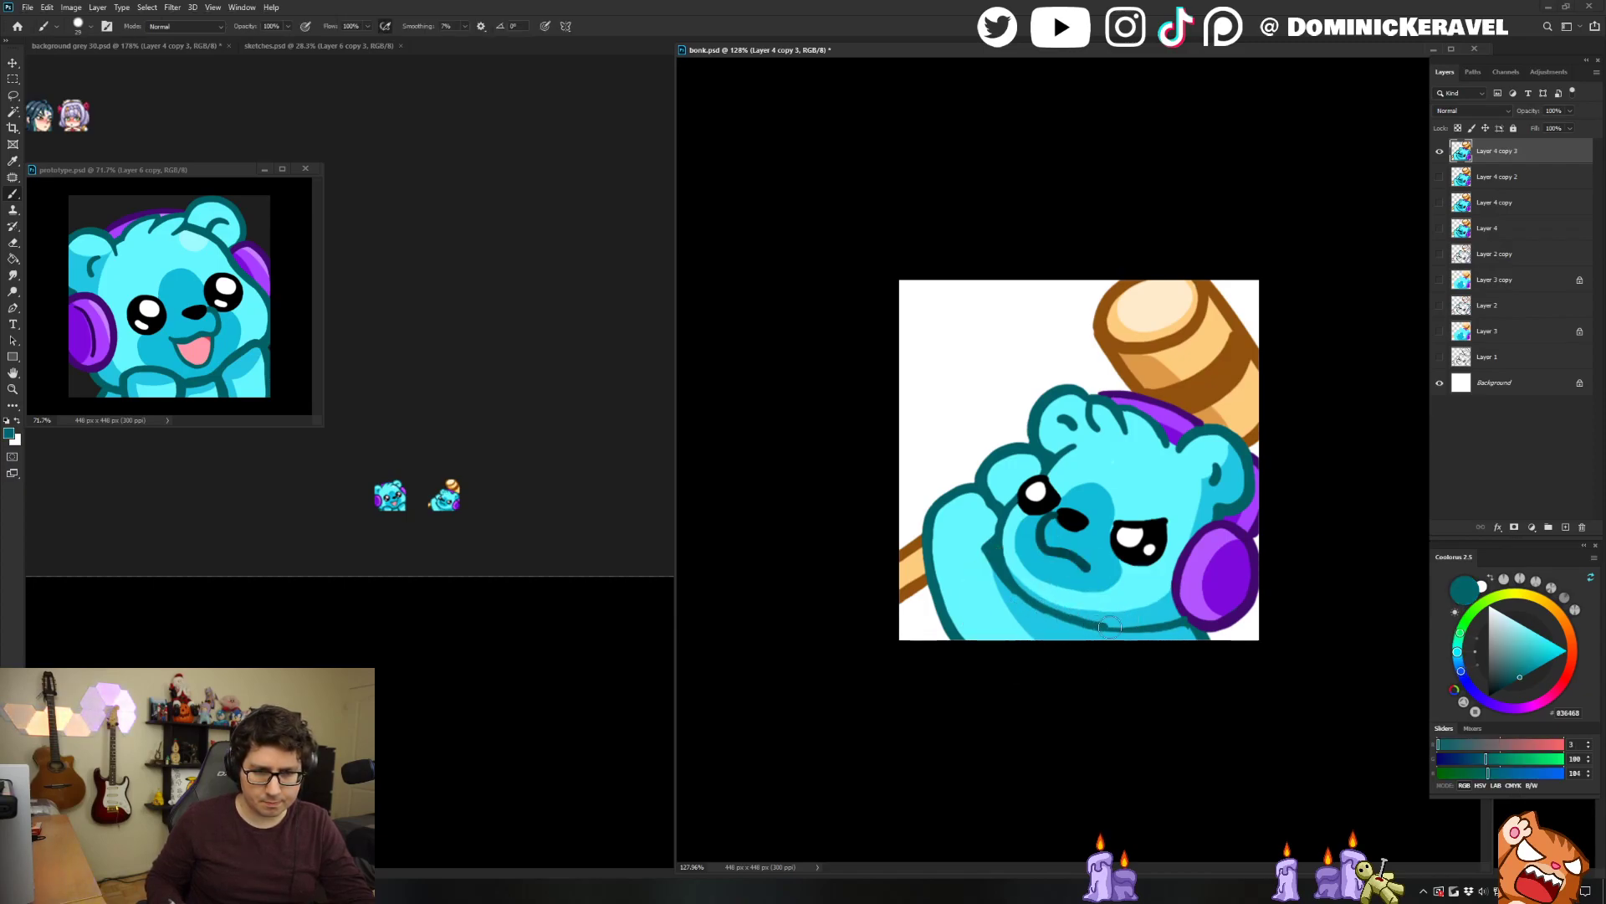
# Touch up the outline where the chin meets the headphone, sampling the shadow blue, dark purple and dark teal from the art.
pyautogui.keyDown('alt'); pyautogui.click(1187, 624); pyautogui.keyUp('alt')
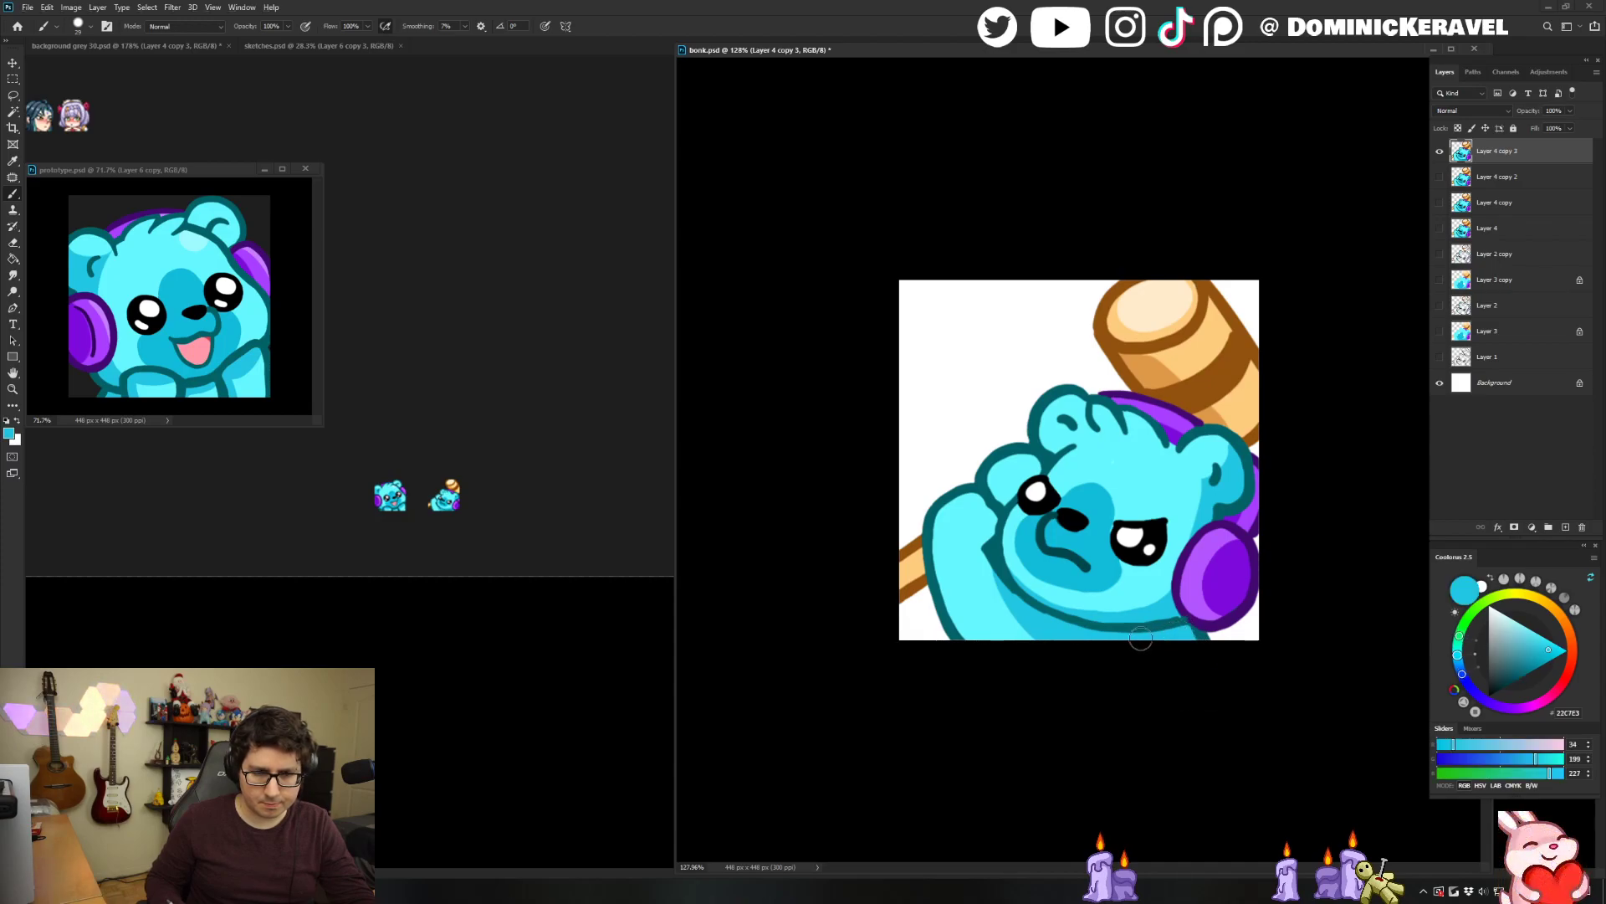
pyautogui.keyDown('alt'); pyautogui.click(1188, 614); pyautogui.keyUp('alt')
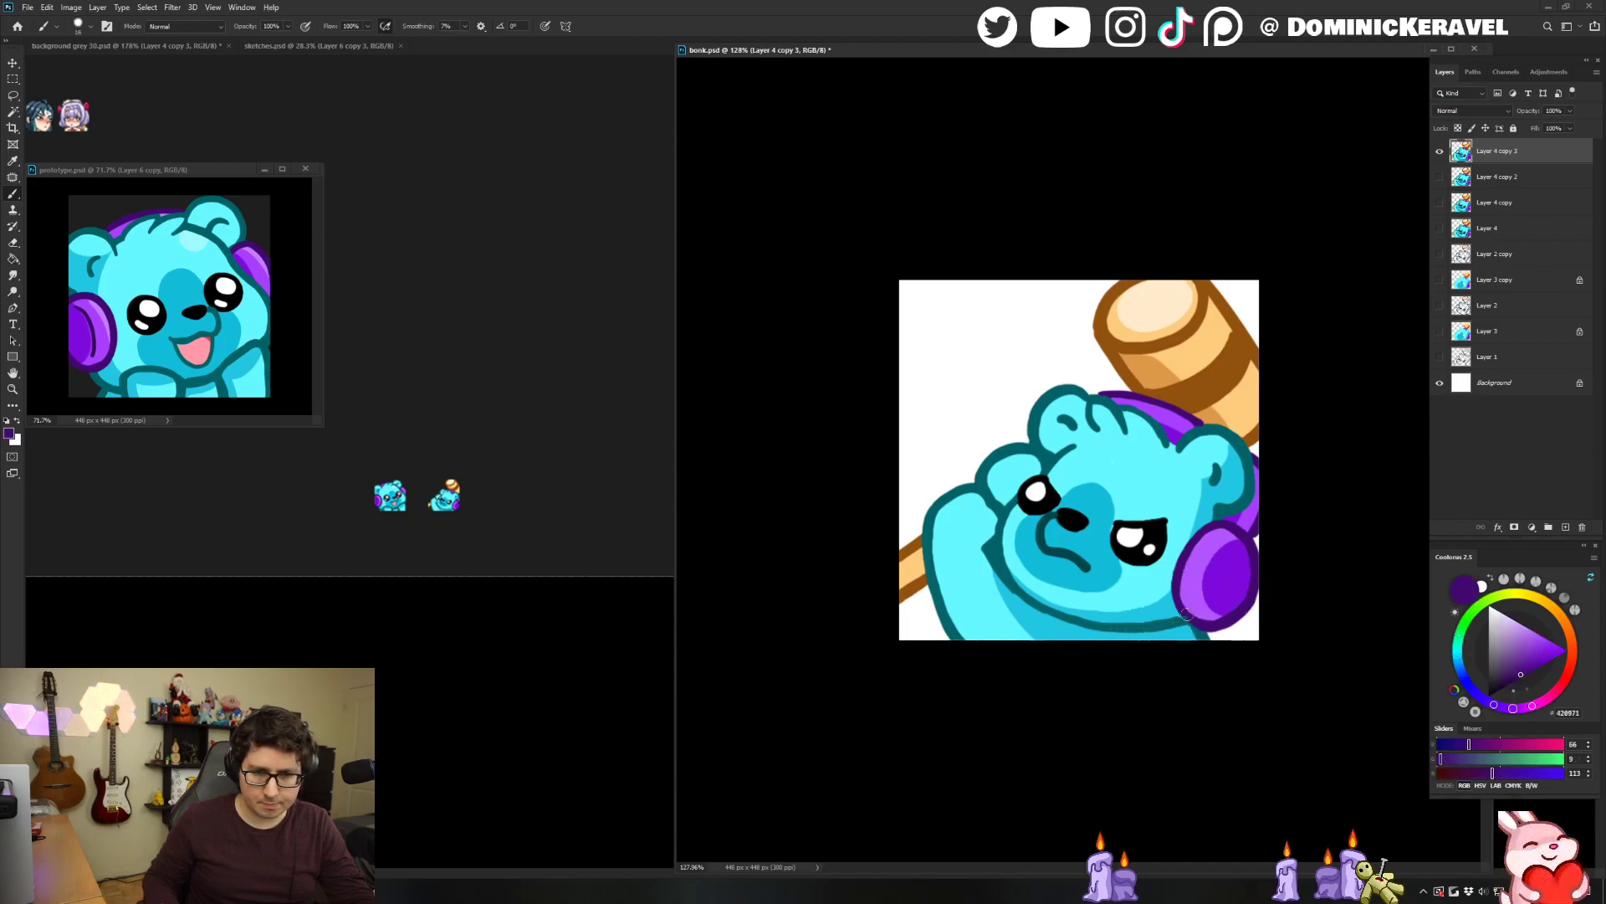
pyautogui.keyDown('alt'); pyautogui.click(1181, 617); pyautogui.keyUp('alt')
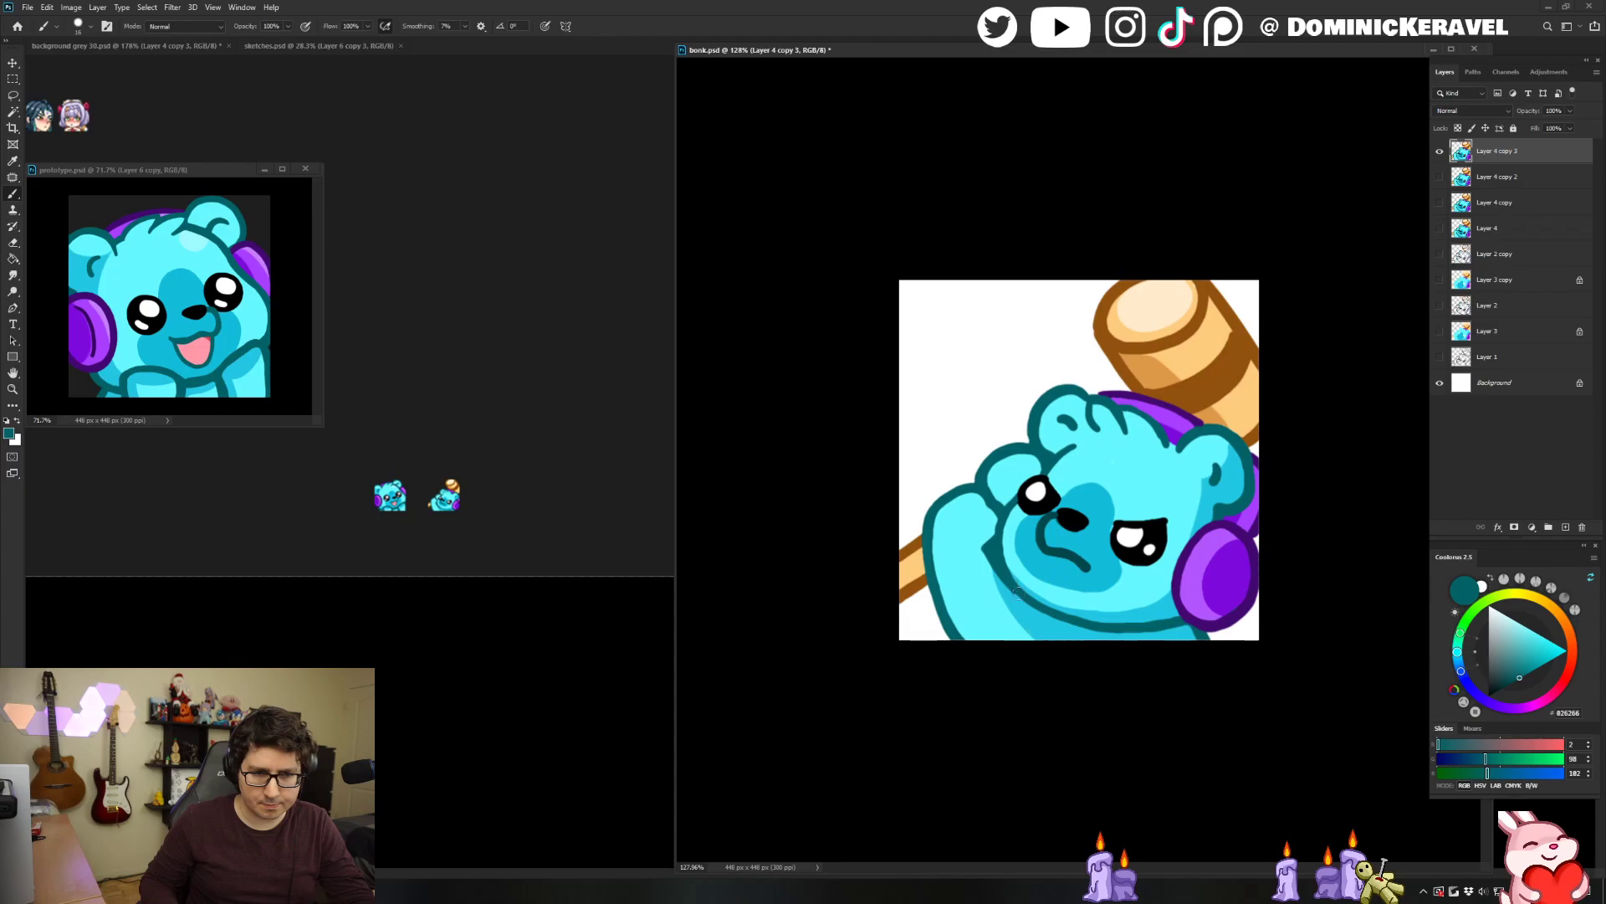
pyautogui.press('b')
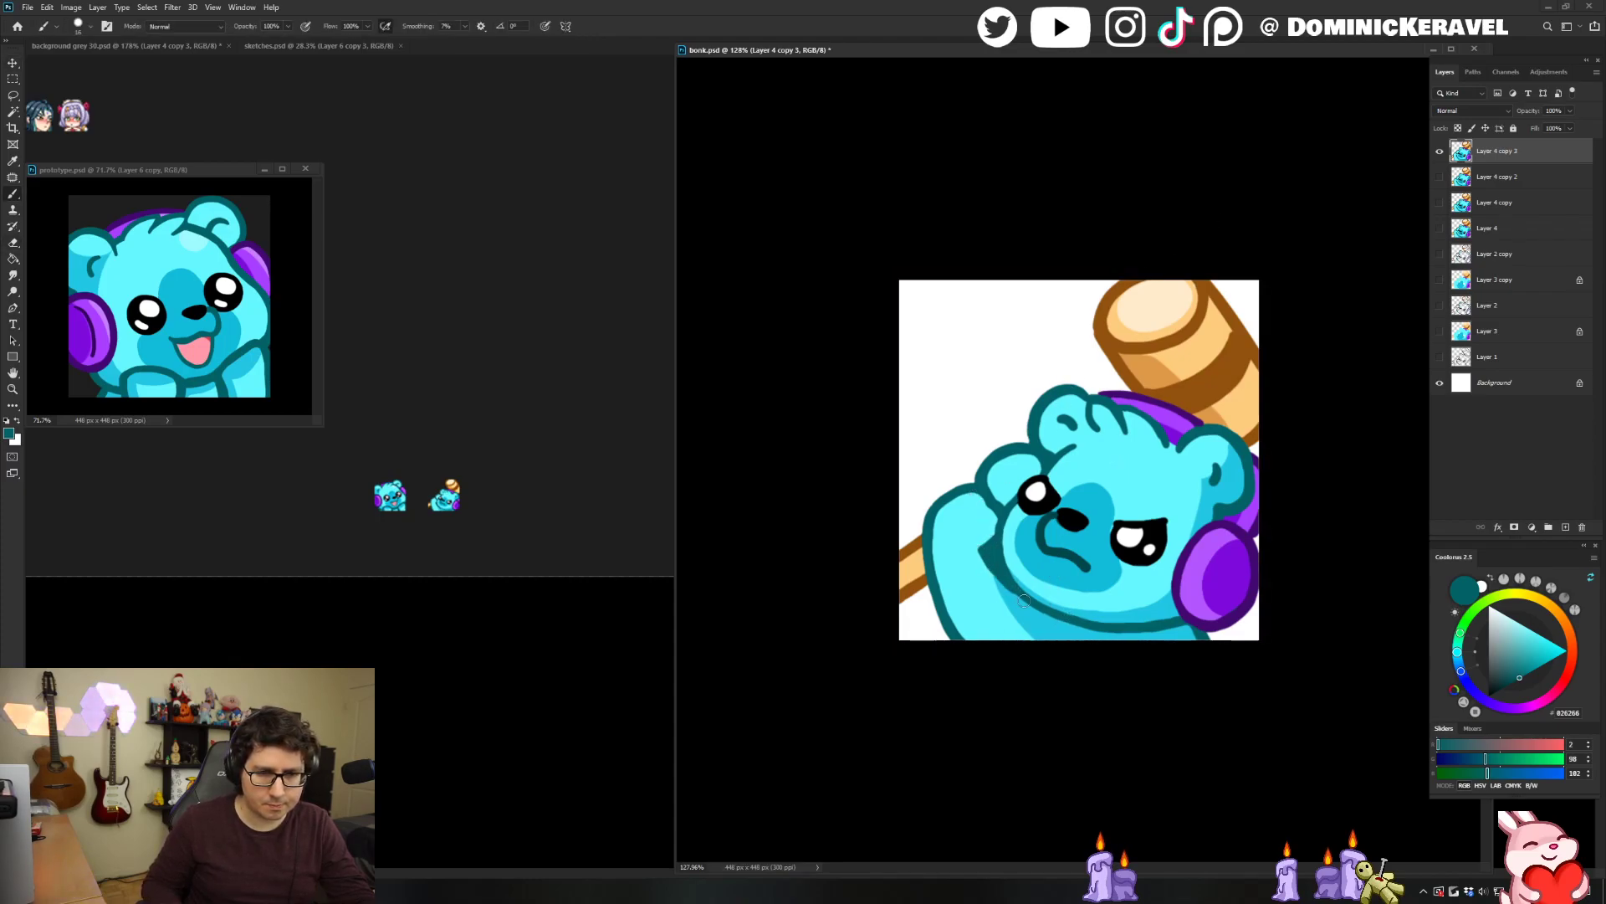
# Resize the retouched emote to 28 px and place a copy apart from the existing miniatures on the grey background.
pyautogui.press('v')
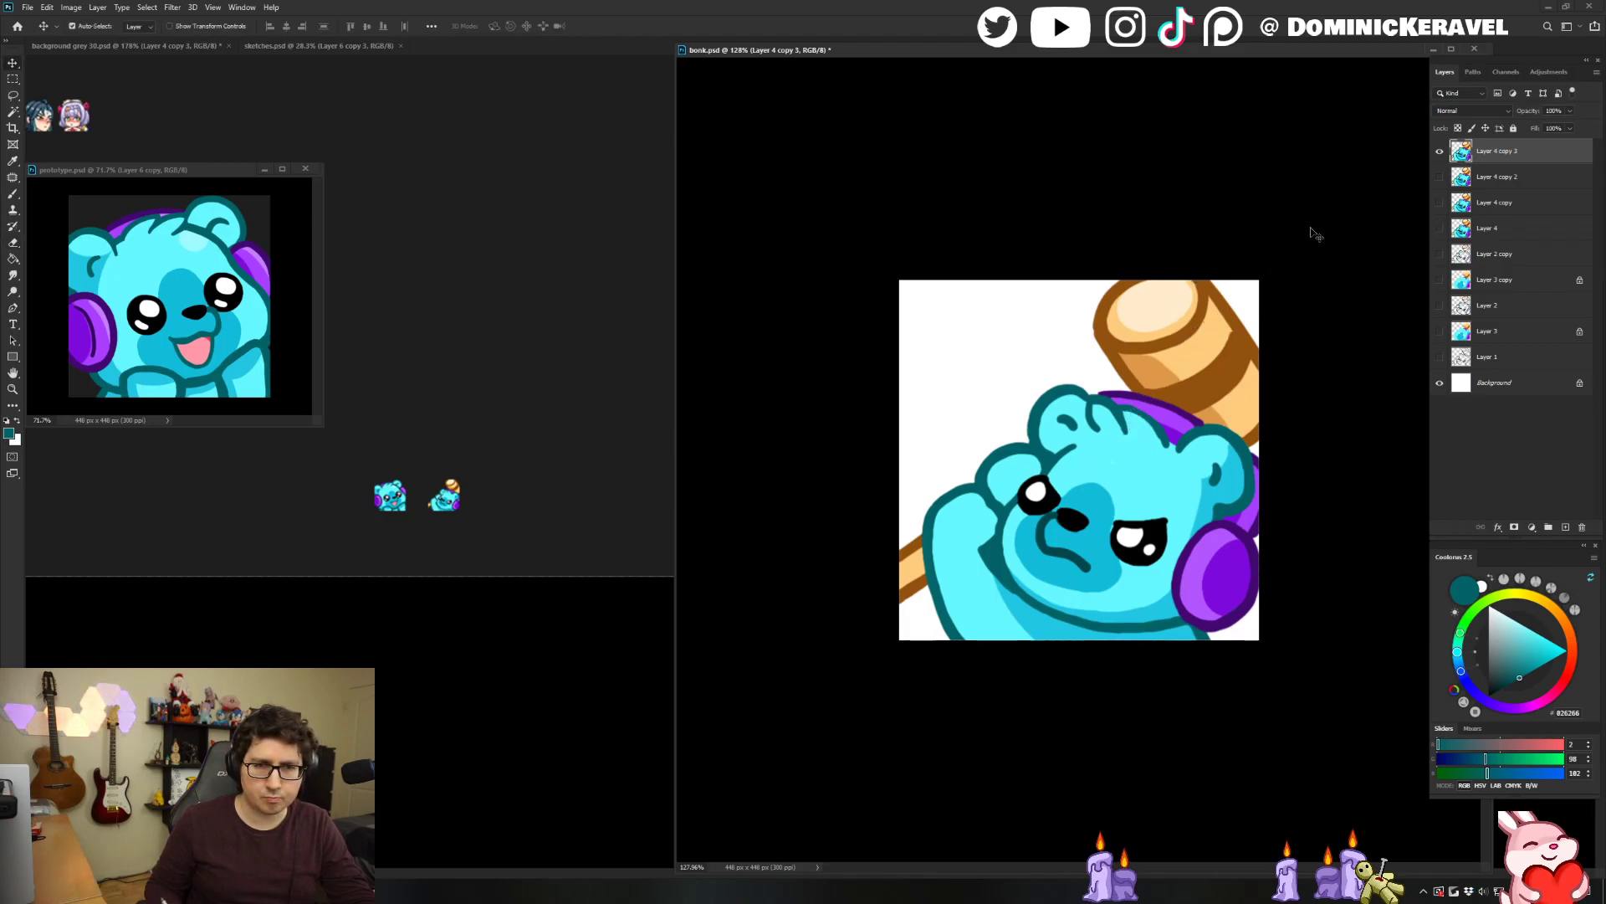
pyautogui.hotkey('ctrl', 'alt', 'i')
pyautogui.write('30')
pyautogui.press('Return')
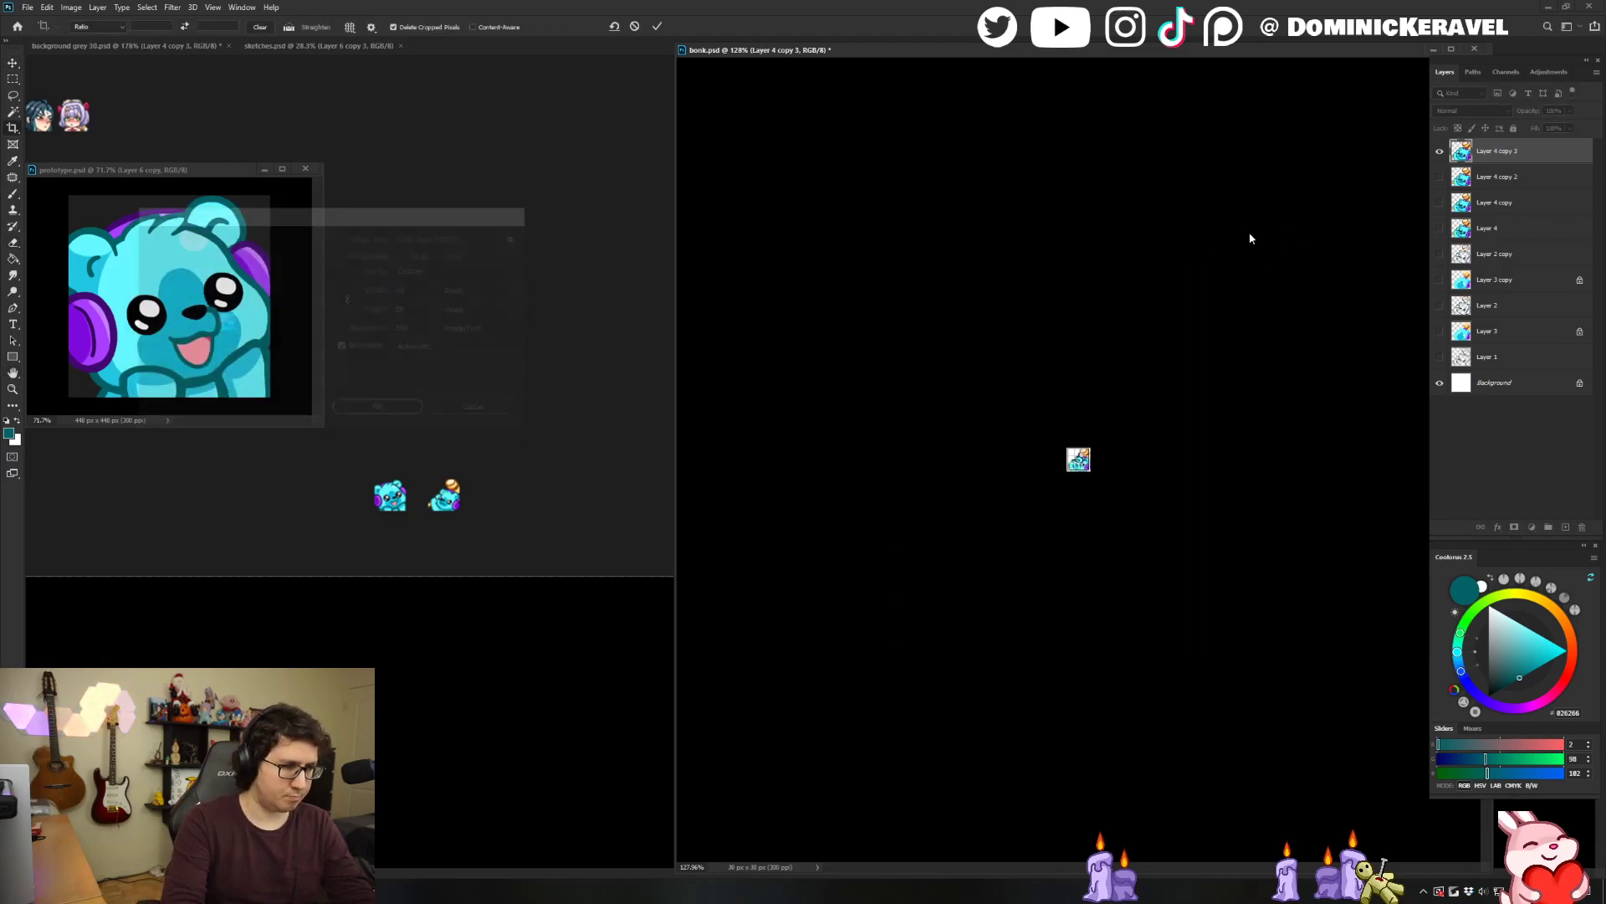
pyautogui.moveTo(1085, 471); pyautogui.dragTo(593, 420)
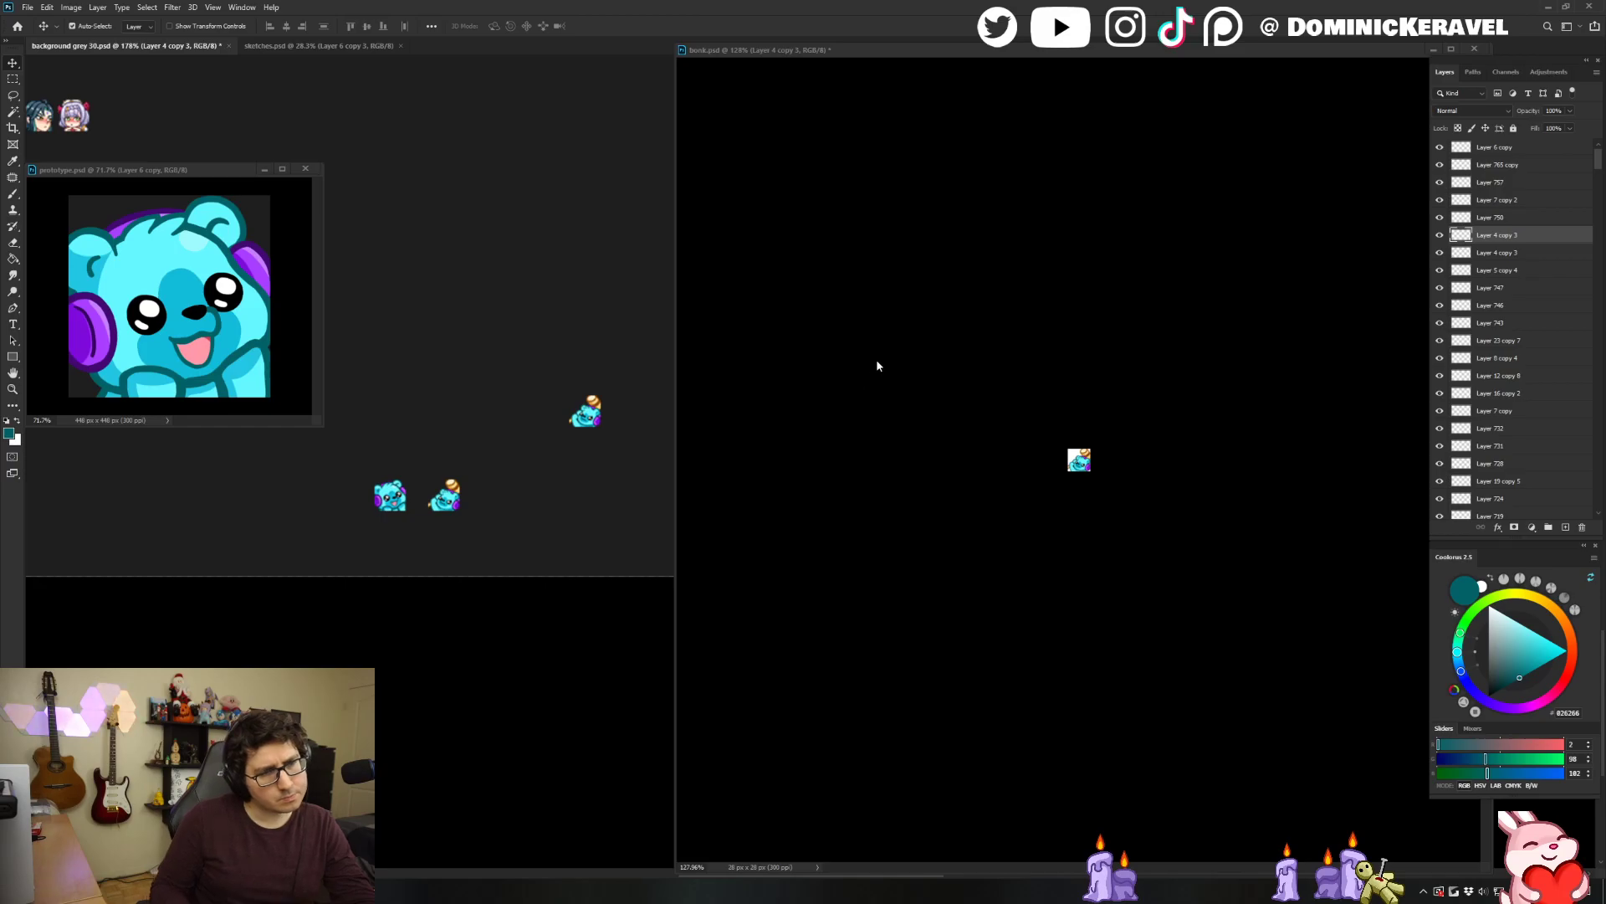
# Undo the 28 px resizing in the emote file and return to the brush.
pyautogui.click(841, 460)
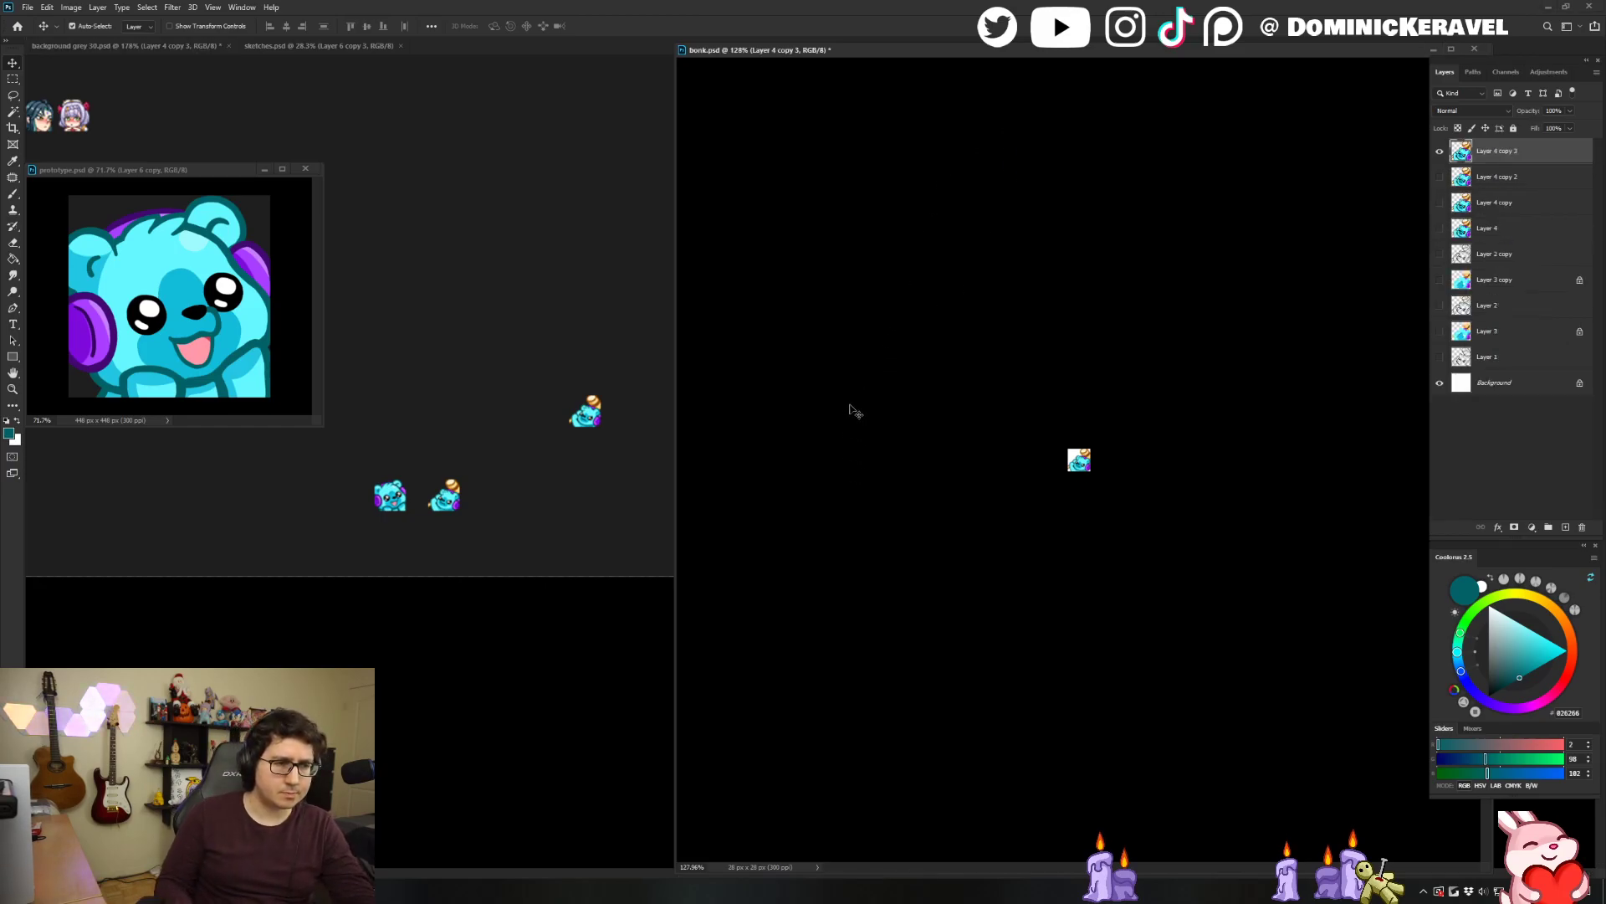
pyautogui.hotkey('ctrl', 'z')
pyautogui.press('b')
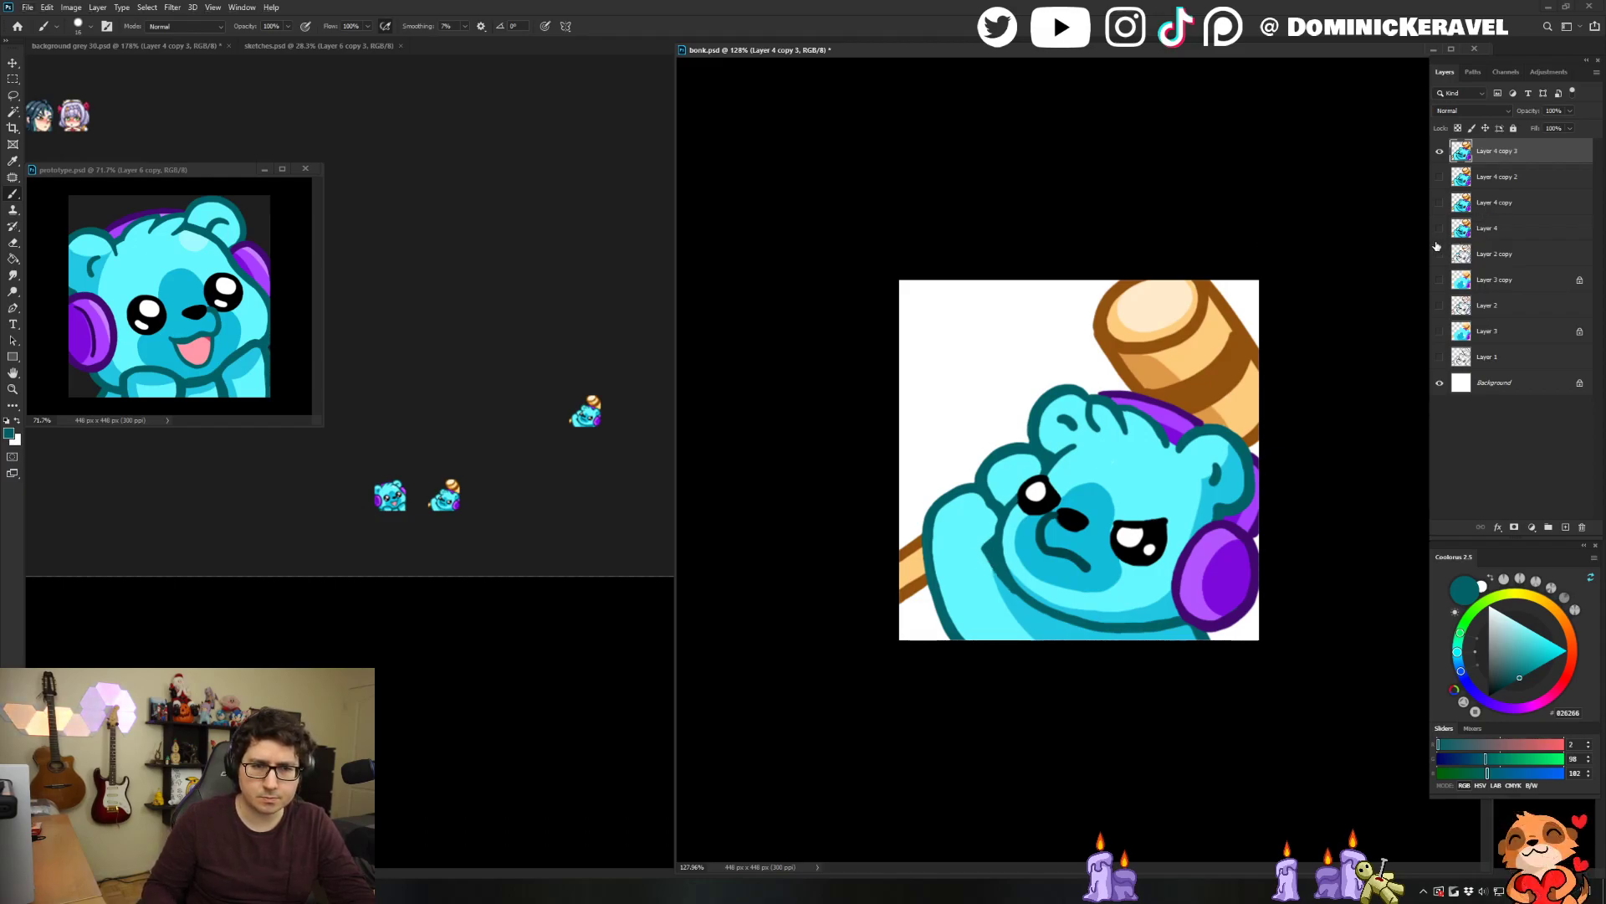
# Duplicate the top emote layer and paint out the thick corner between arm and chin with the sampled shadow blue.
pyautogui.hotkey('ctrl', 'j')
pyautogui.keyDown('alt'); pyautogui.click(972, 573); pyautogui.keyUp('alt')
pyautogui.moveTo(985, 541); pyautogui.dragTo(1009, 587)
pyautogui.keyDown('alt'); pyautogui.click(1041, 619); pyautogui.keyUp('alt')
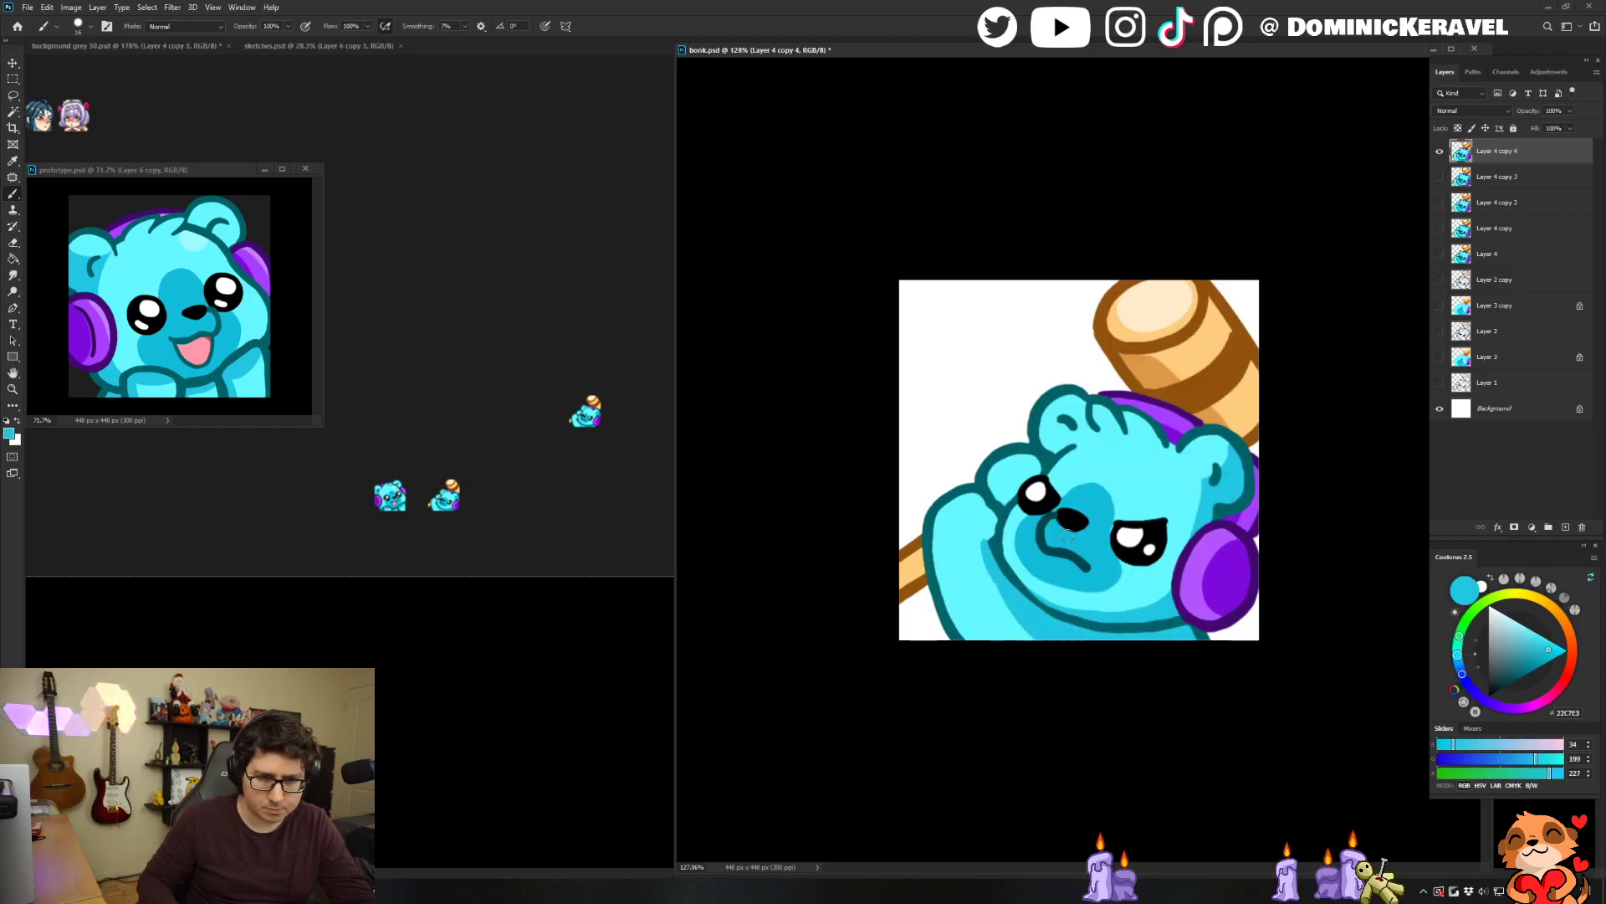
pyautogui.moveTo(1009, 580); pyautogui.dragTo(1118, 630)
pyautogui.hotkey('ctrl', 'z')
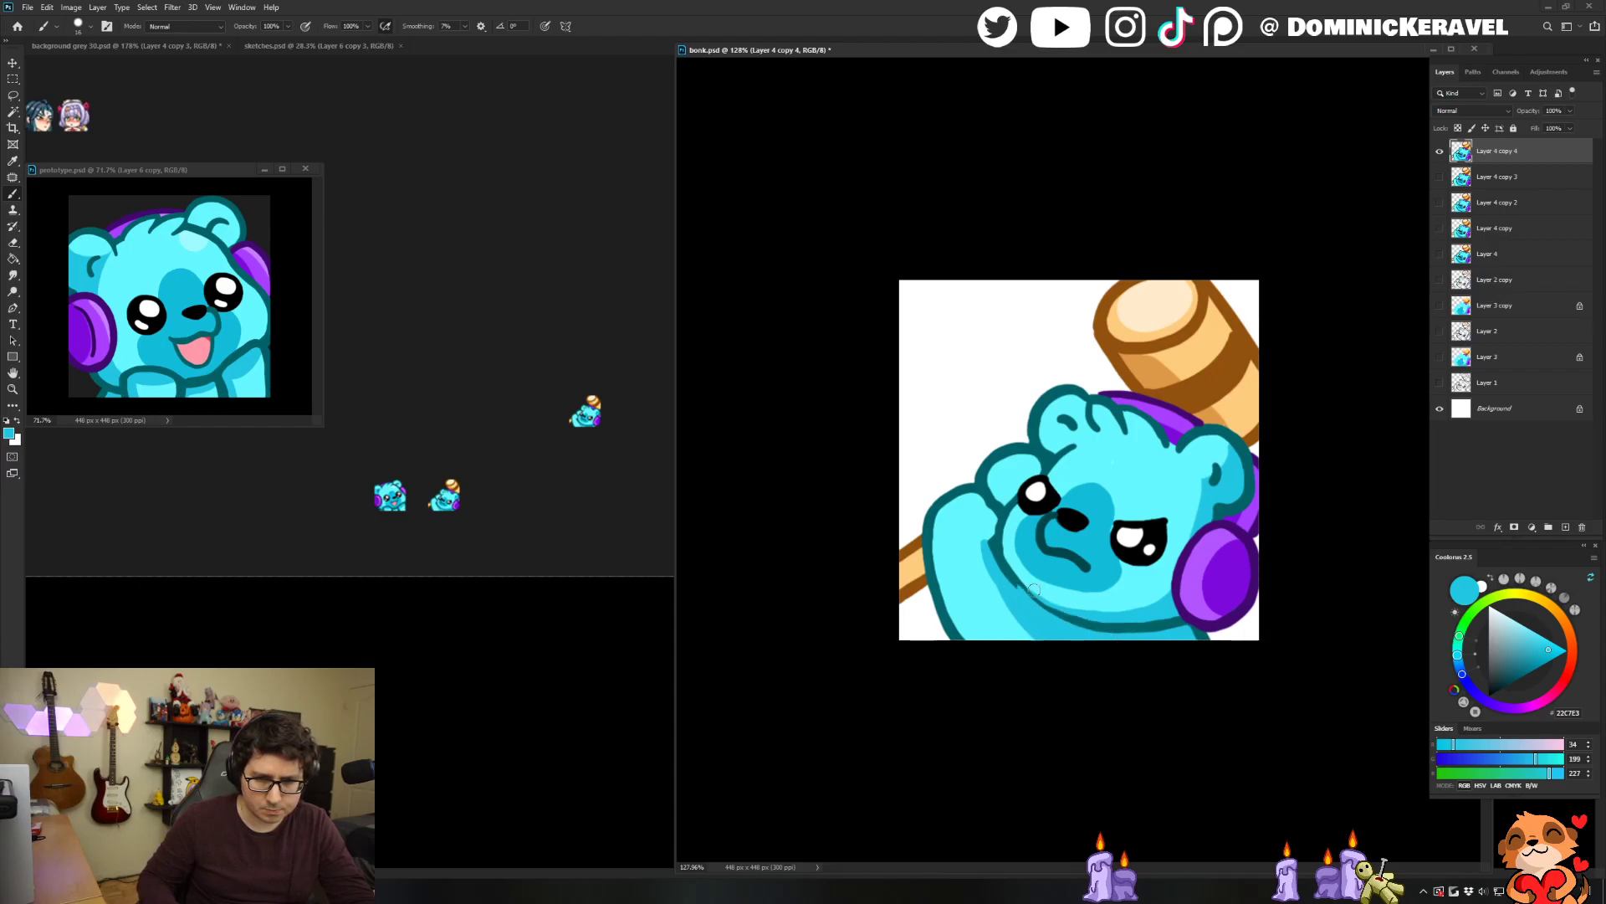
# Redraw the chin outline beside the arm with brush strokes in the sampled dark teal and clean up its edge.
pyautogui.keyDown('alt'); pyautogui.click(1024, 587); pyautogui.keyUp('alt')
pyautogui.moveTo(1033, 592); pyautogui.dragTo(1093, 623)
pyautogui.moveTo(1012, 573); pyautogui.dragTo(1087, 624)
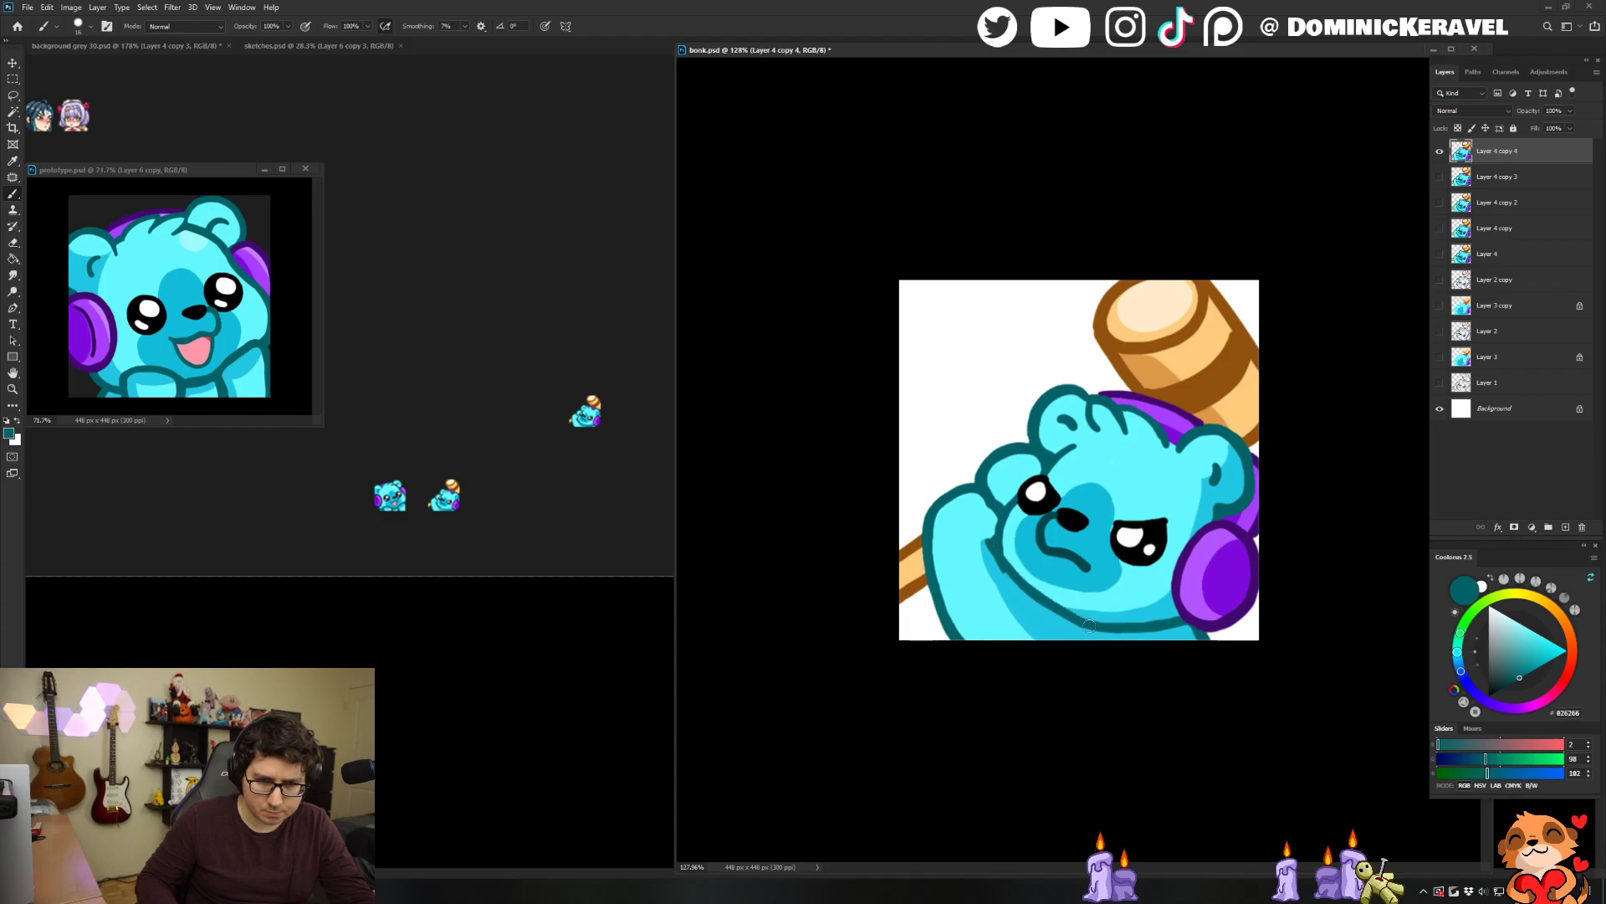
pyautogui.keyDown('alt'); pyautogui.click(990, 558); pyautogui.keyUp('alt')
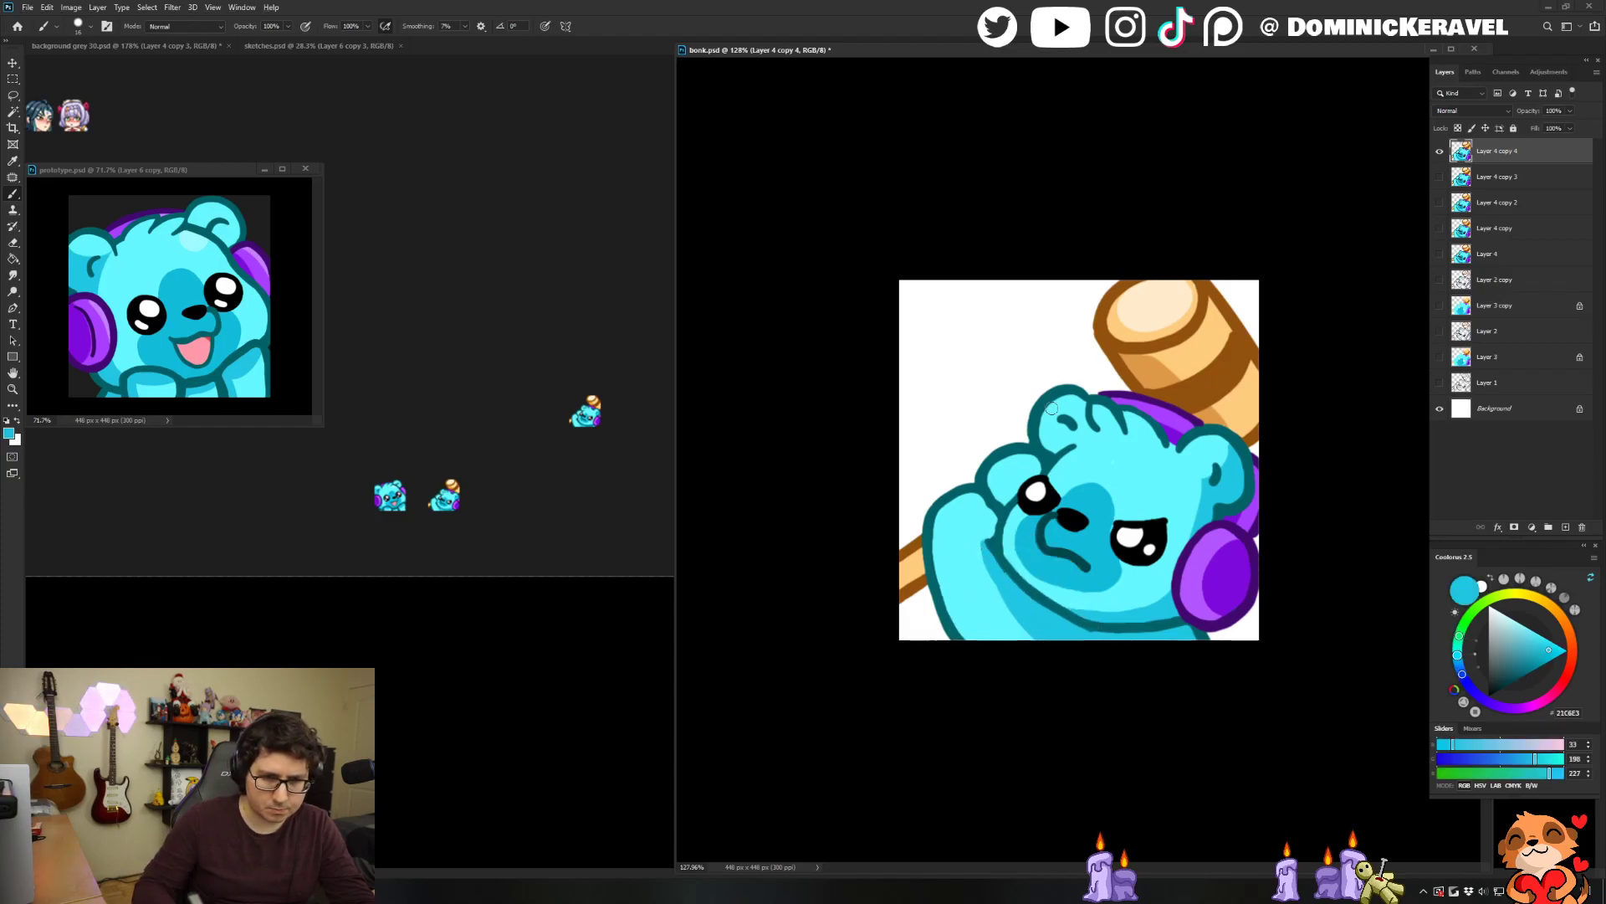
pyautogui.hotkey('ctrl', 'alt', 'i')
pyautogui.press('Escape')
pyautogui.keyDown('alt'); pyautogui.click(1001, 541); pyautogui.keyUp('alt')
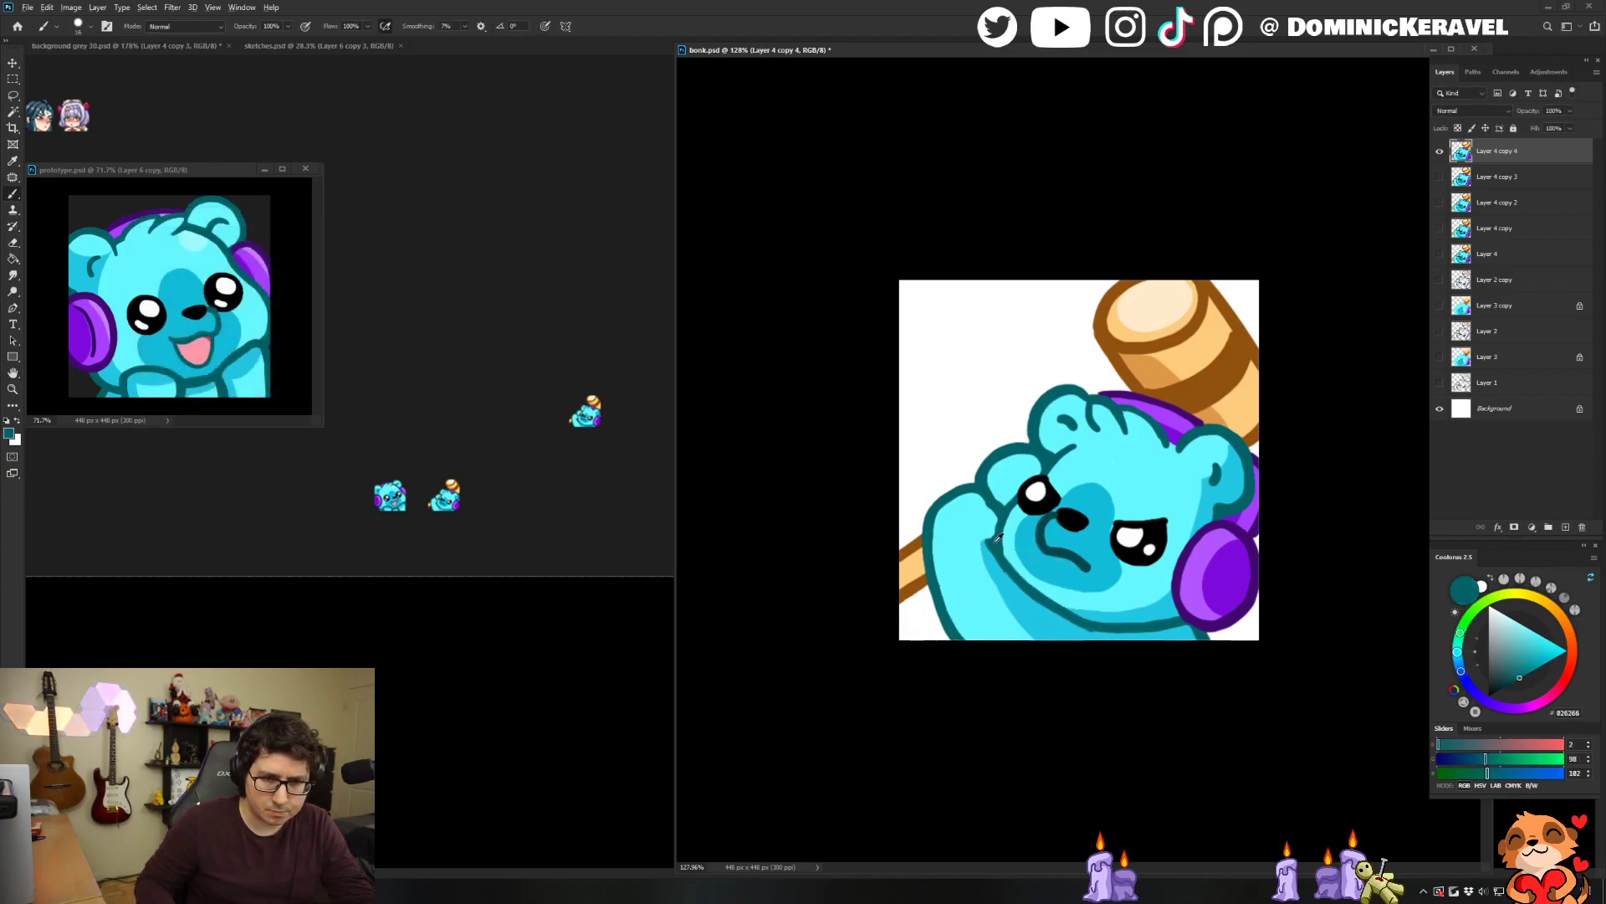
# Resize the emote with the reworked chin line to 28 px and place a copy above the other hammer-bear miniatures.
pyautogui.hotkey('ctrl', 'alt', 'i')
pyautogui.write('28')
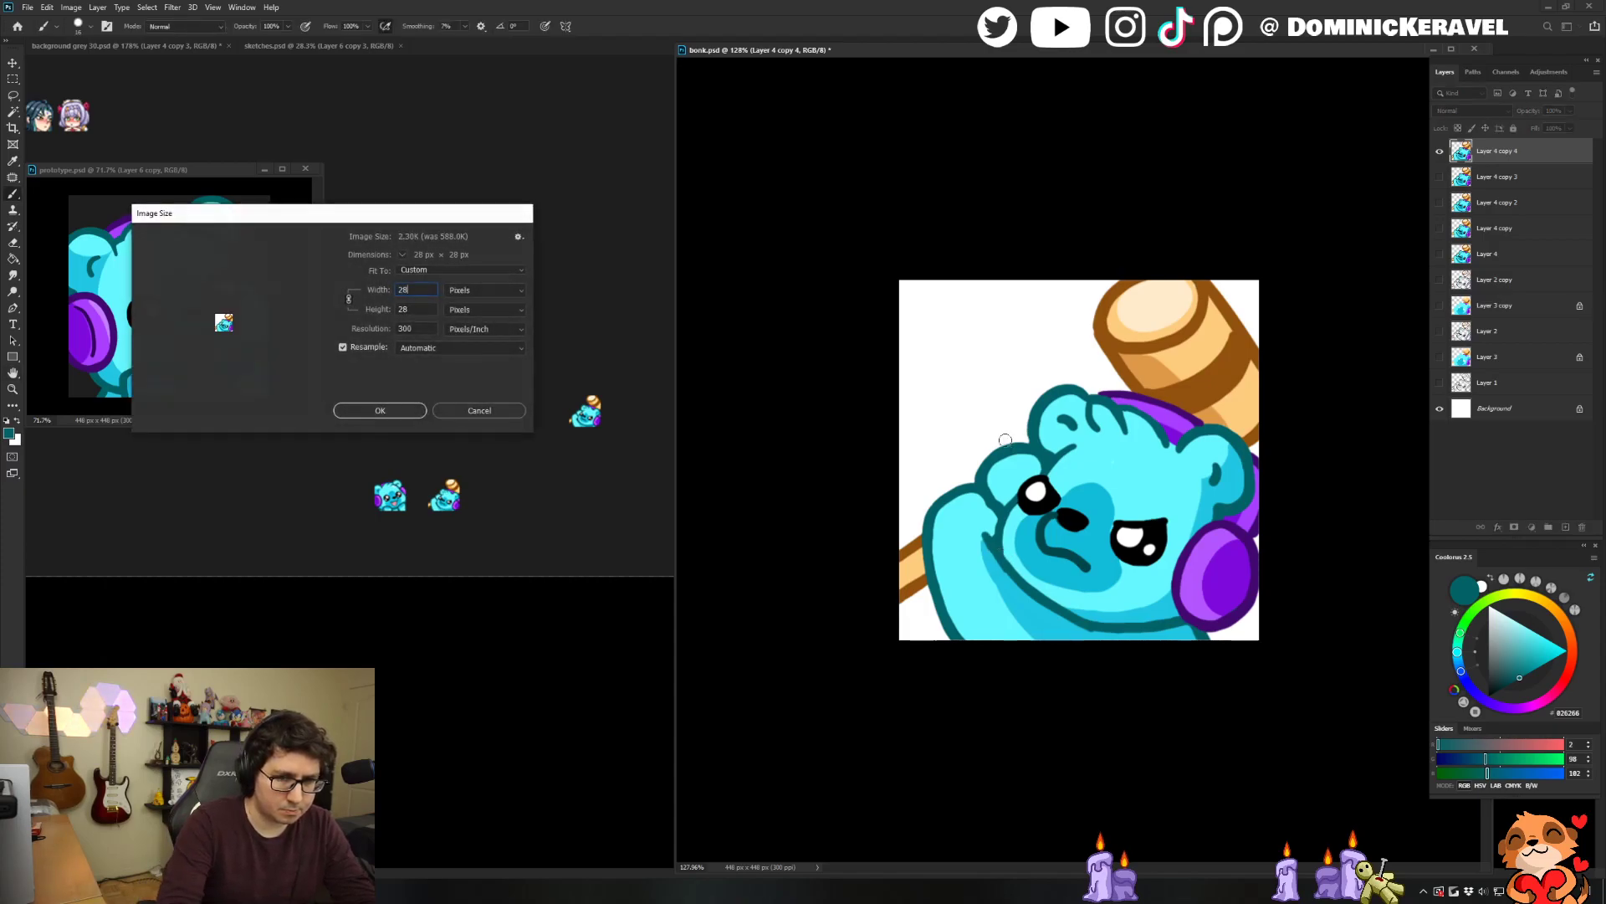
pyautogui.press('Return')
pyautogui.press('v')
pyautogui.moveTo(1075, 456); pyautogui.dragTo(561, 336)
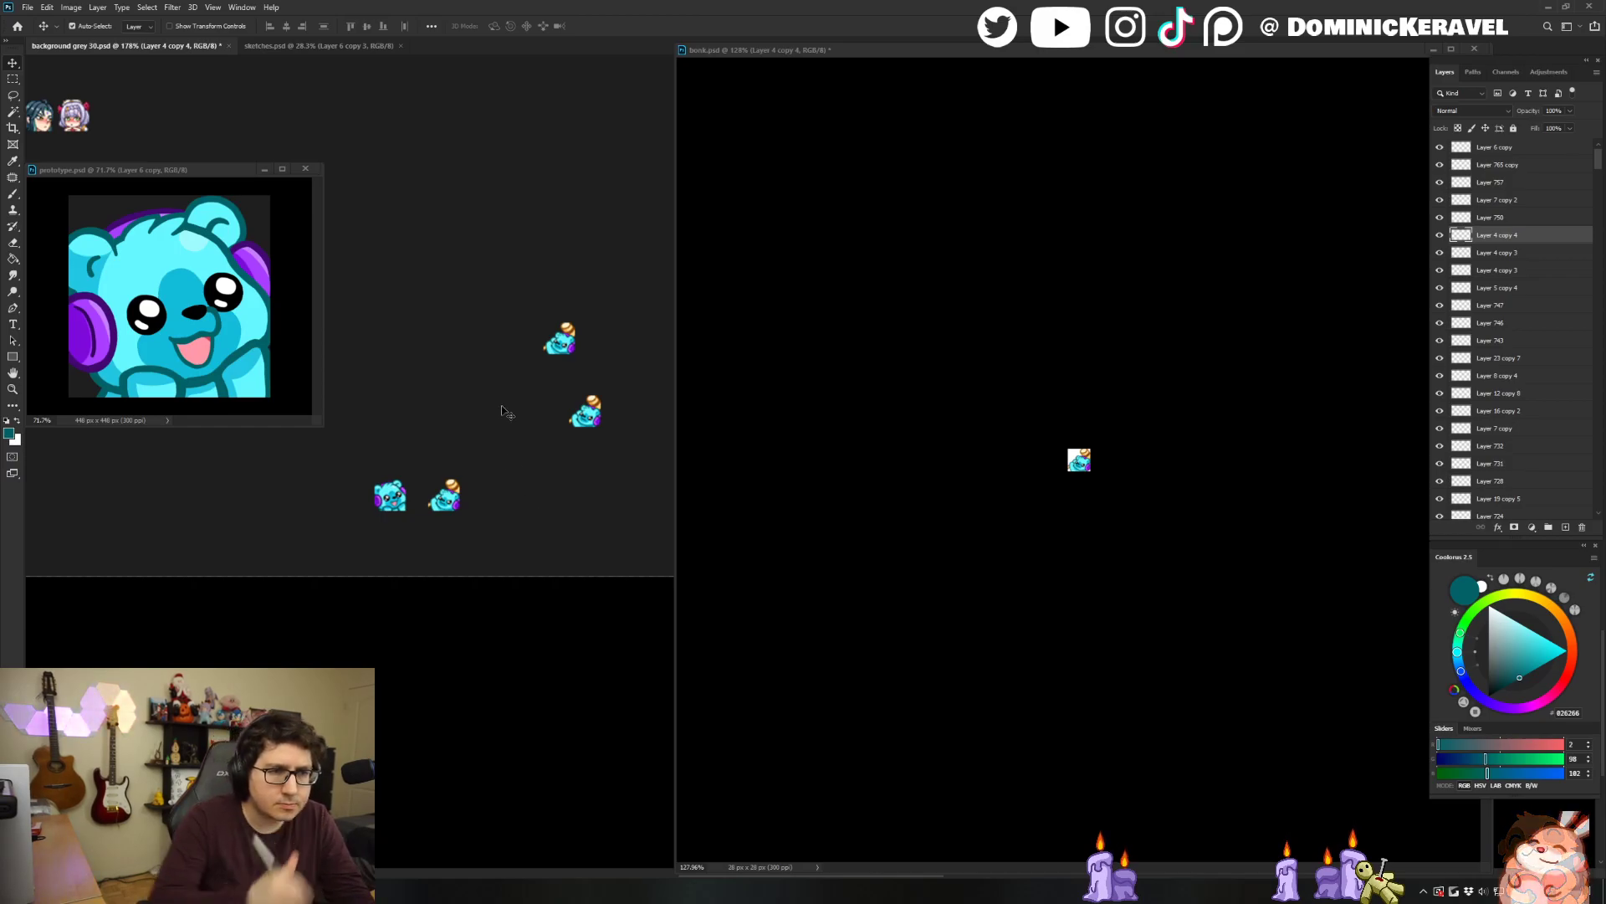
# Return to the emote file and undo the resizing along with the reworked chin line.
pyautogui.click(962, 315)
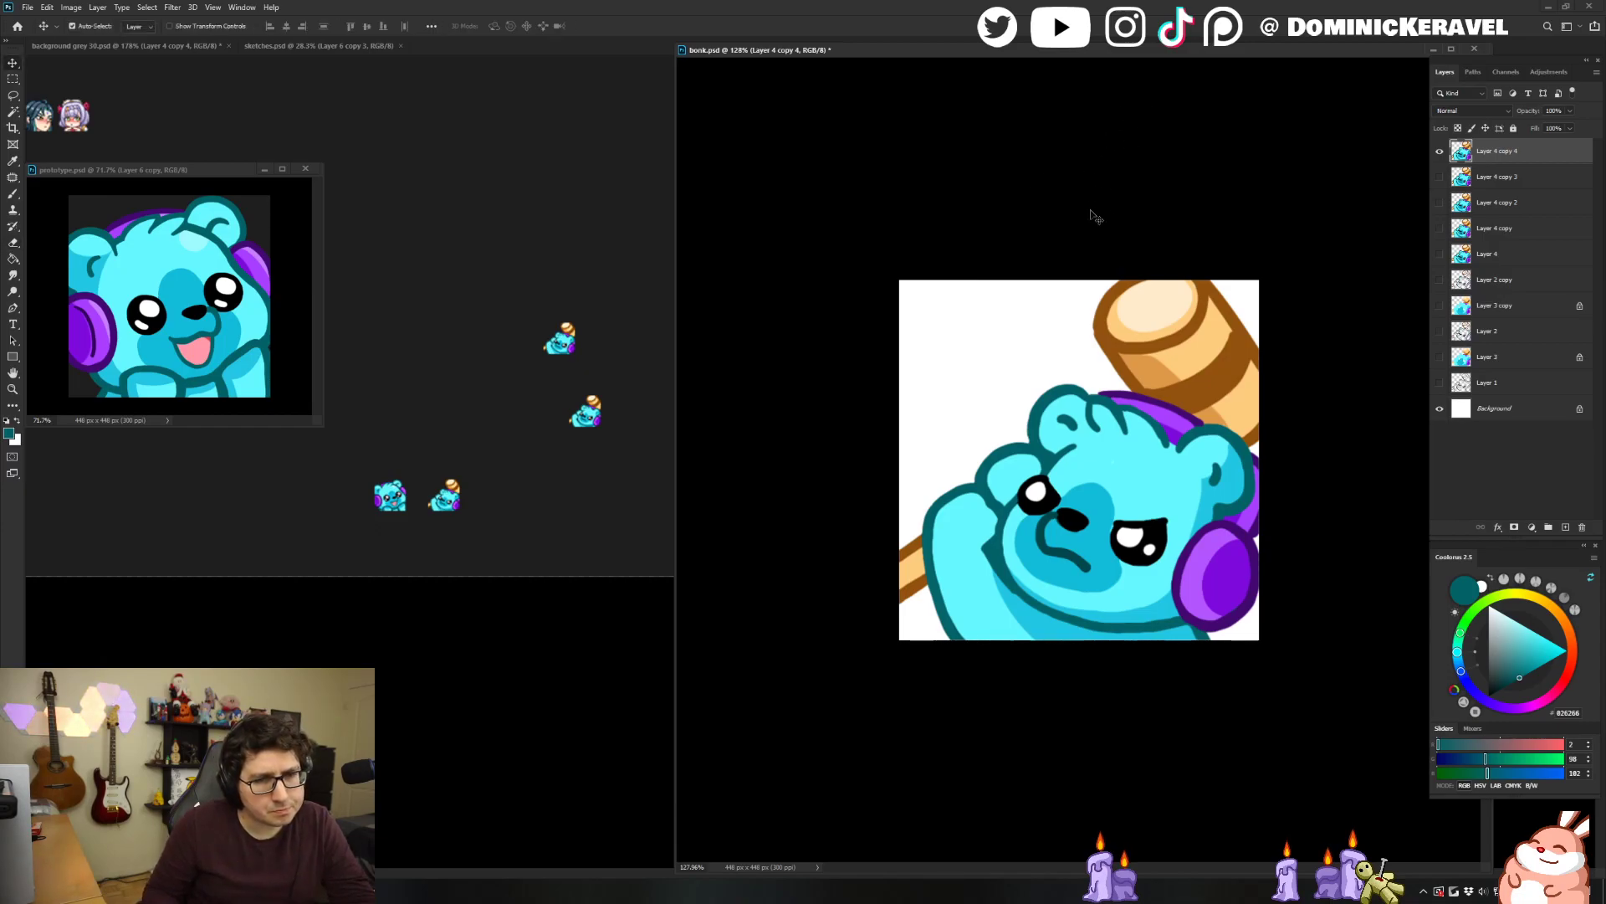
pyautogui.press('b')
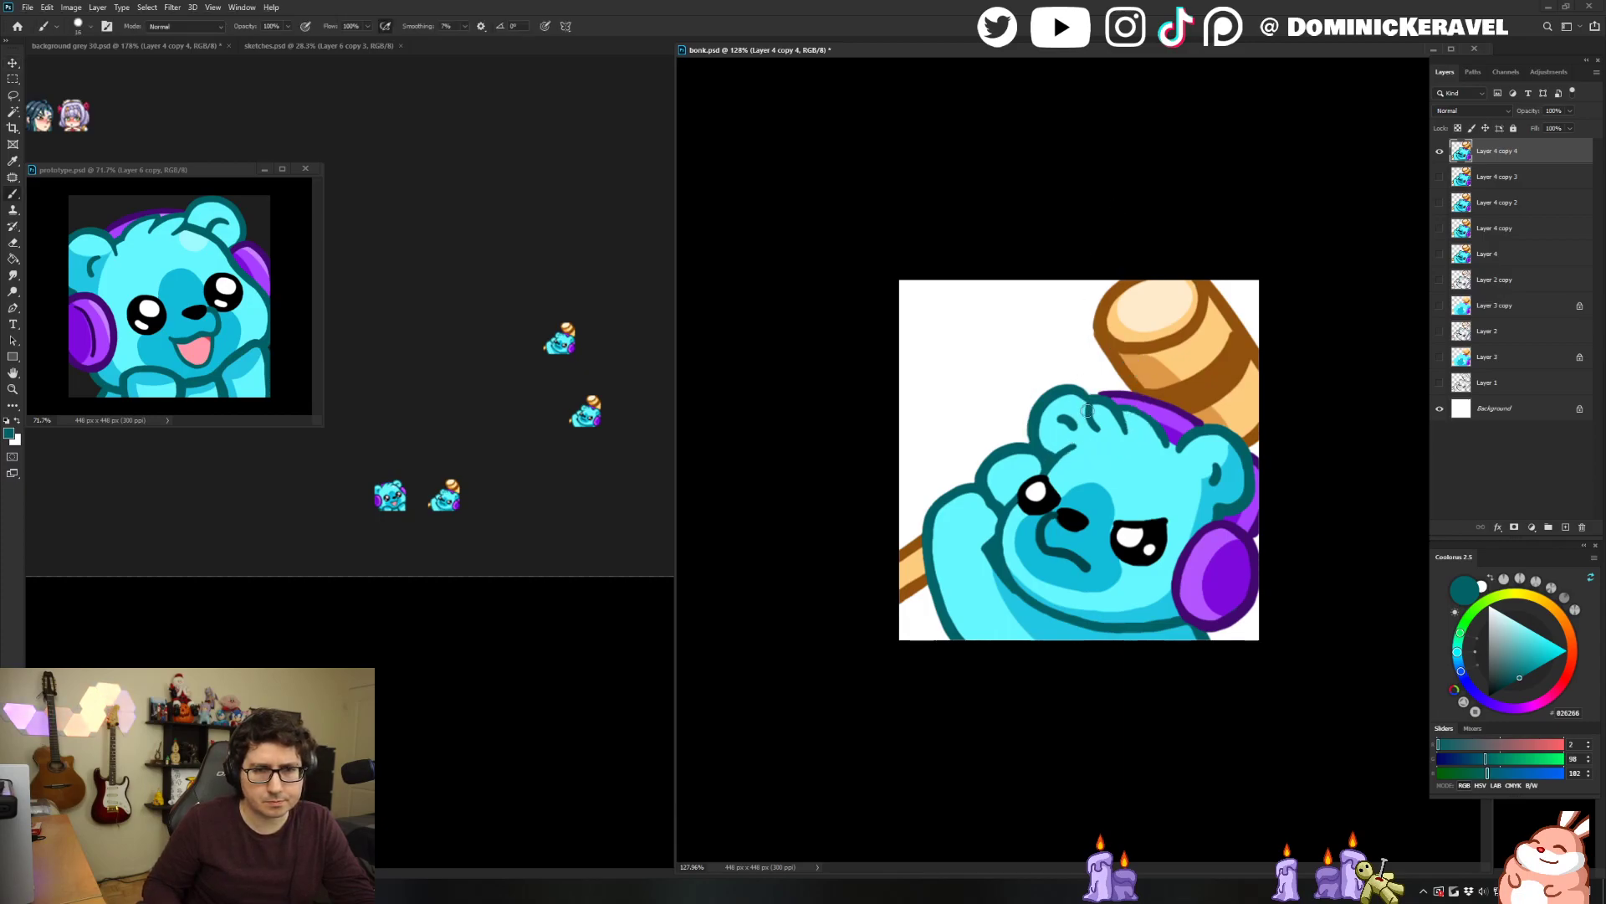
pyautogui.press('e')
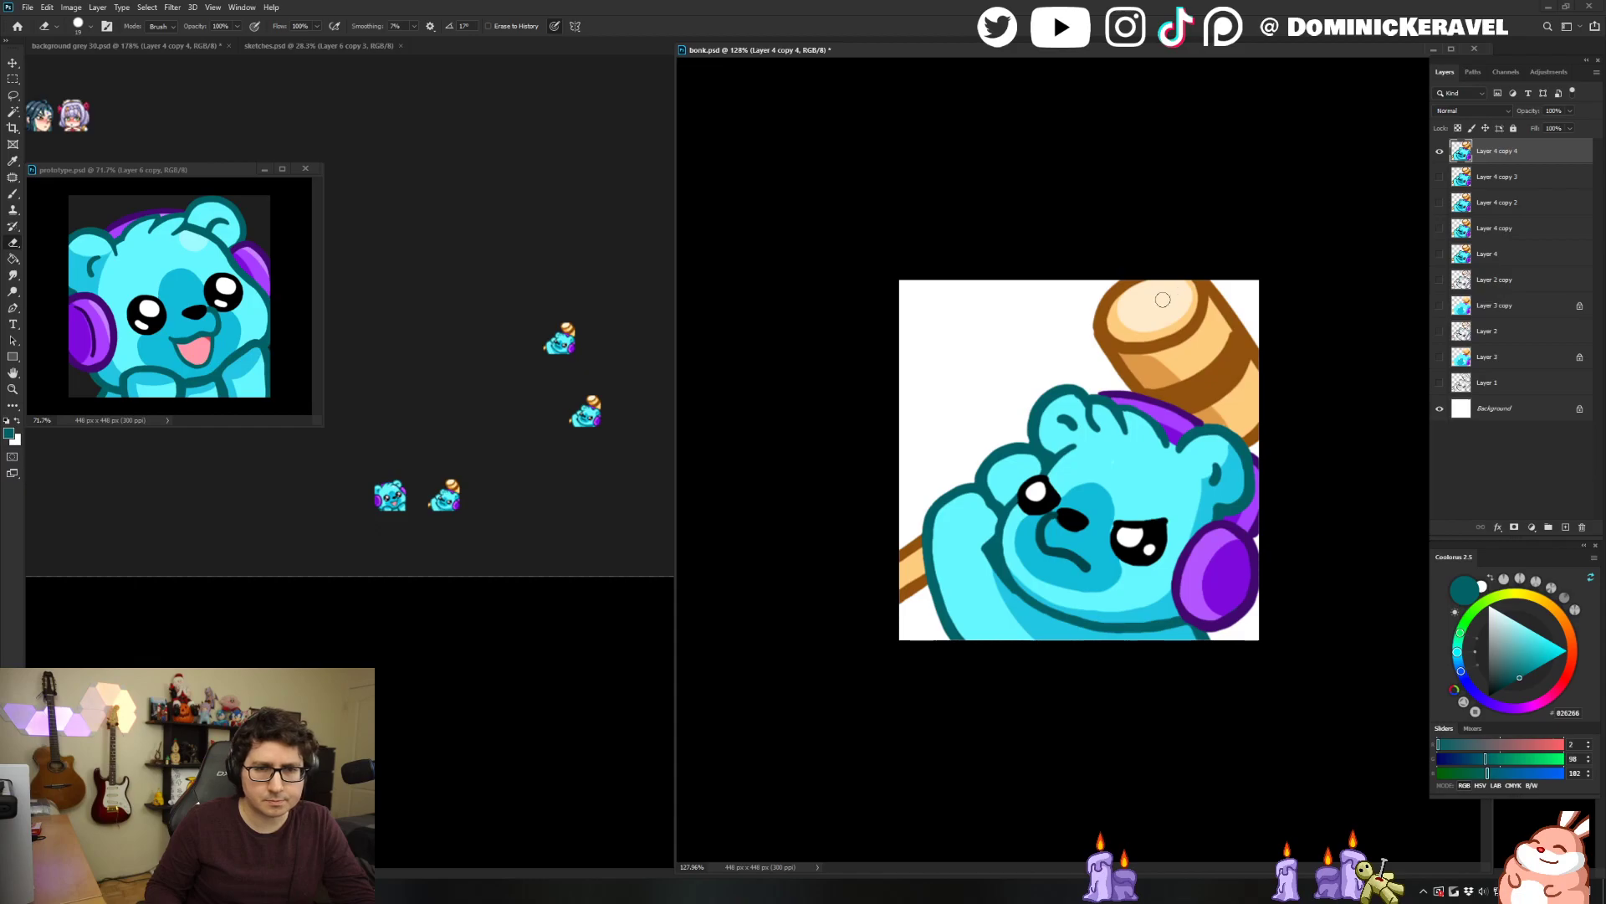
# Fill the emote file's Background layer with dark grey sampled from the miniatures' backdrop, then reselect the top emote layer.
pyautogui.press('v')
pyautogui.moveTo(1251, 696); pyautogui.dragTo(1204, 702)
pyautogui.press('b')
pyautogui.keyDown('alt'); pyautogui.click(634, 527); pyautogui.keyUp('alt')
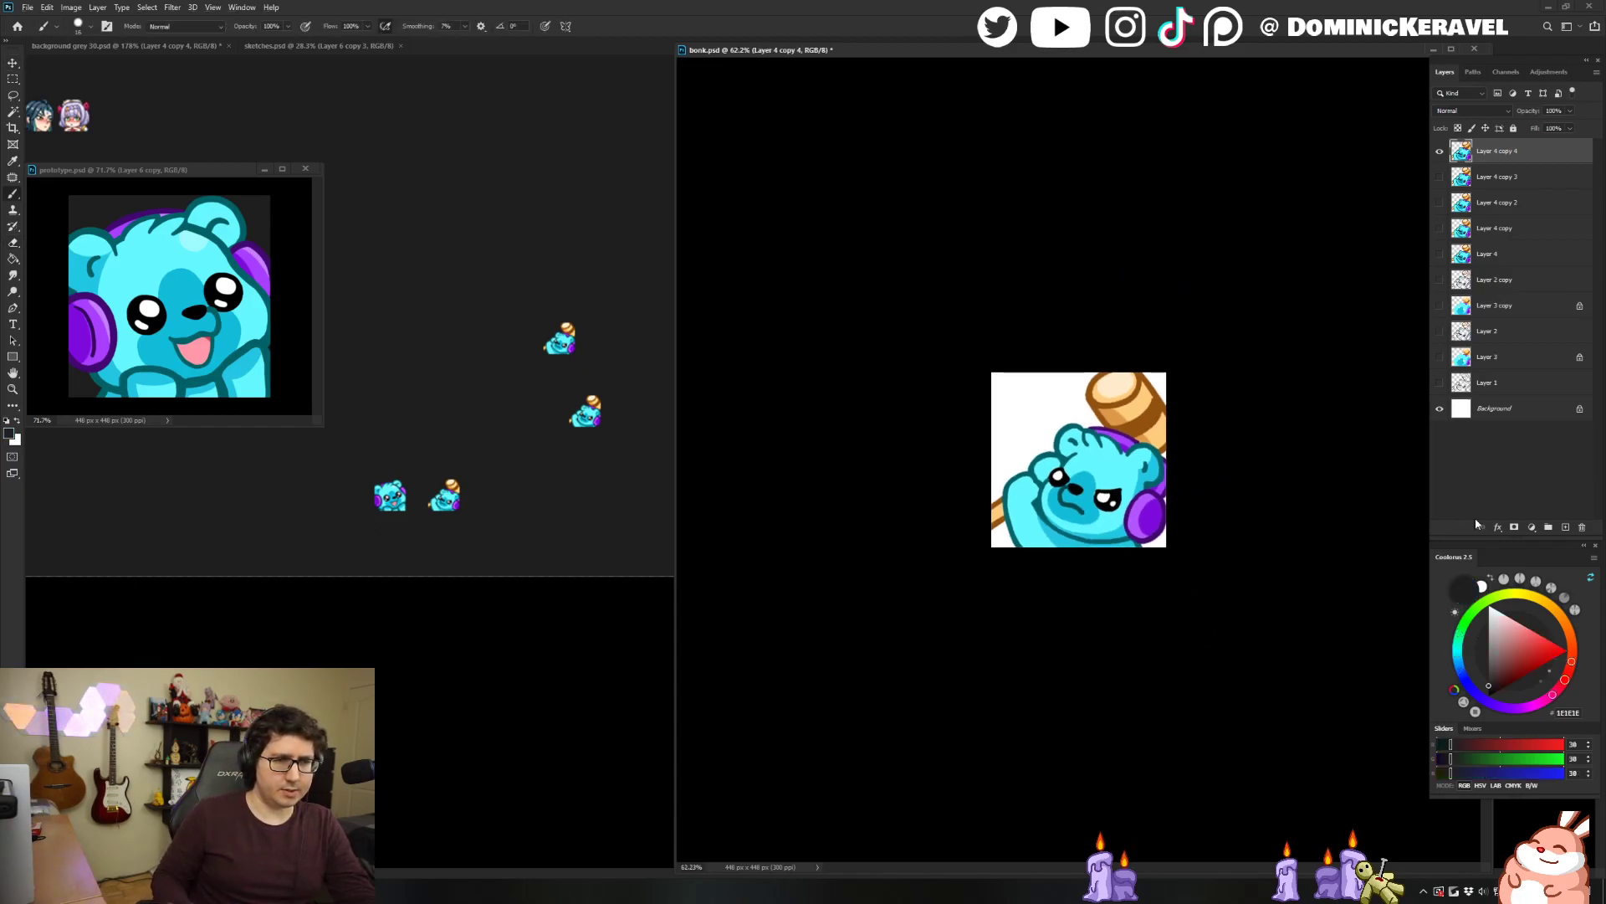
pyautogui.click(1514, 412)
pyautogui.press('g')
pyautogui.click(1071, 410)
pyautogui.press('e')
pyautogui.click(1507, 152)
pyautogui.press('v')
pyautogui.moveTo(1258, 635); pyautogui.dragTo(1280, 635)
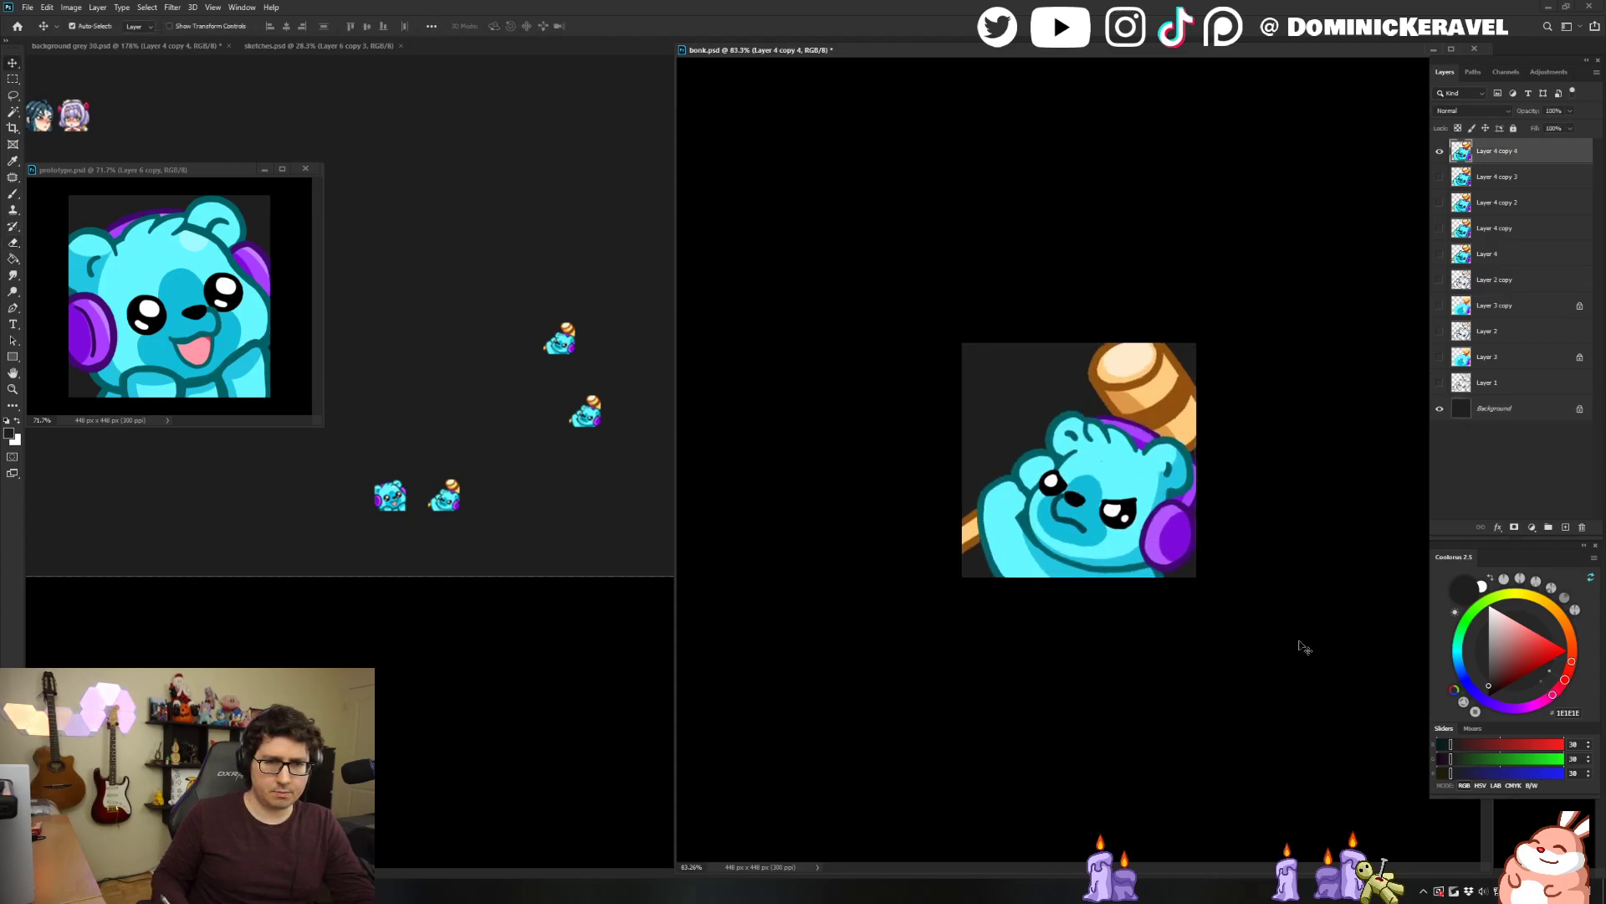
# Shrink the emote window, delete the rejected hammer-bear miniatures and move the chosen one beside the happy-bear miniature.
pyautogui.doubleClick(688, 50)
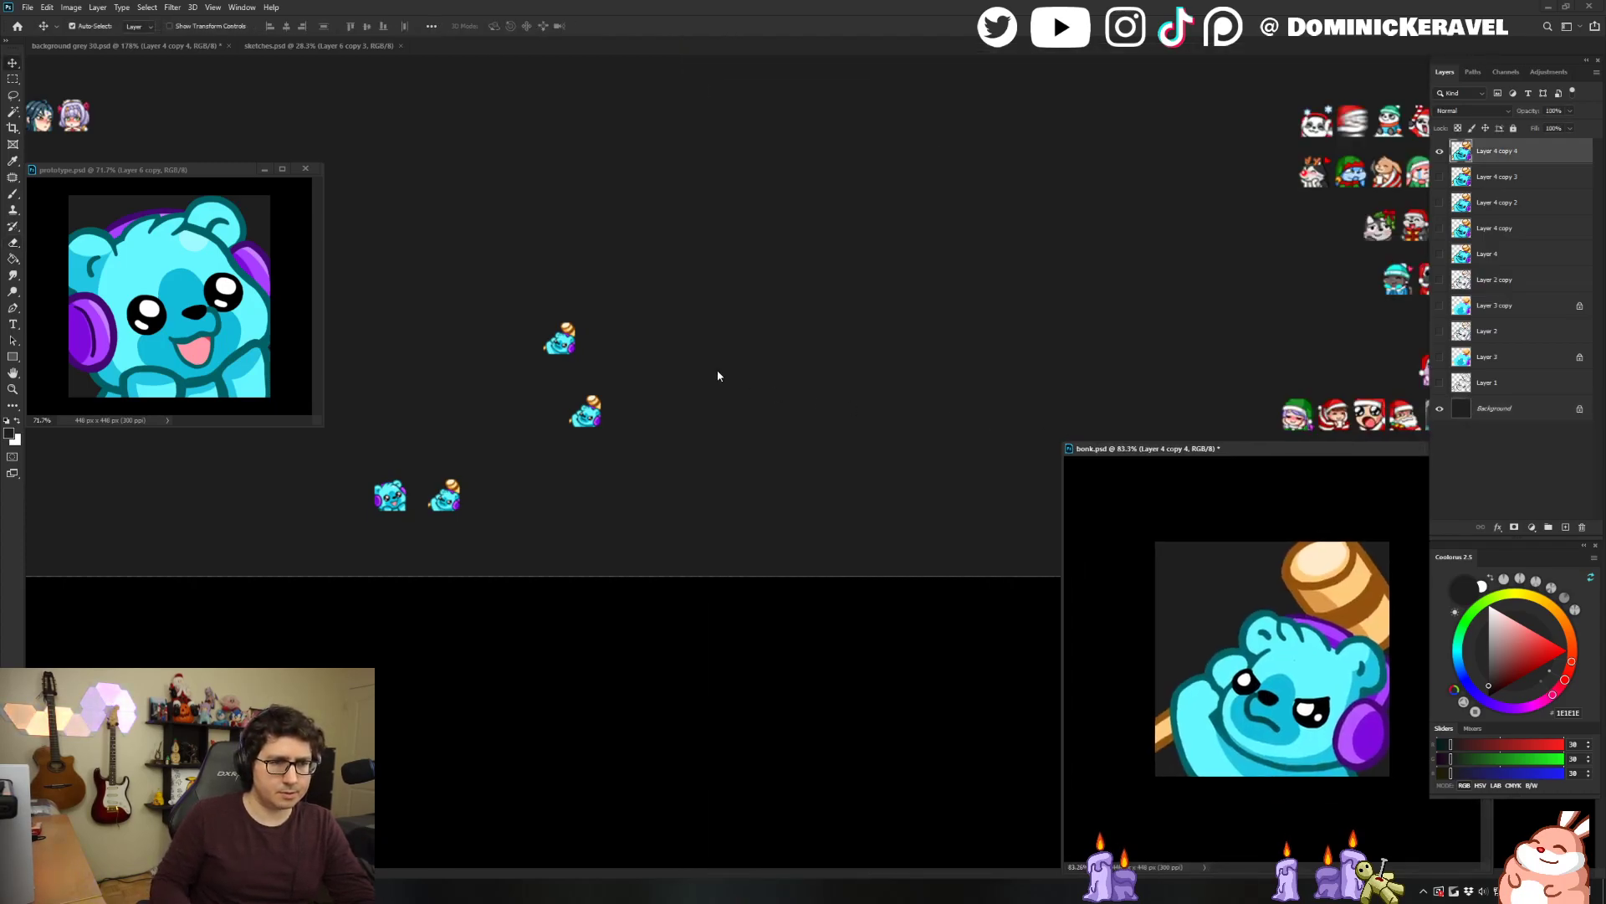
pyautogui.click(714, 377)
pyautogui.click(455, 505)
pyautogui.press('Delete')
pyautogui.moveTo(593, 404); pyautogui.dragTo(461, 495)
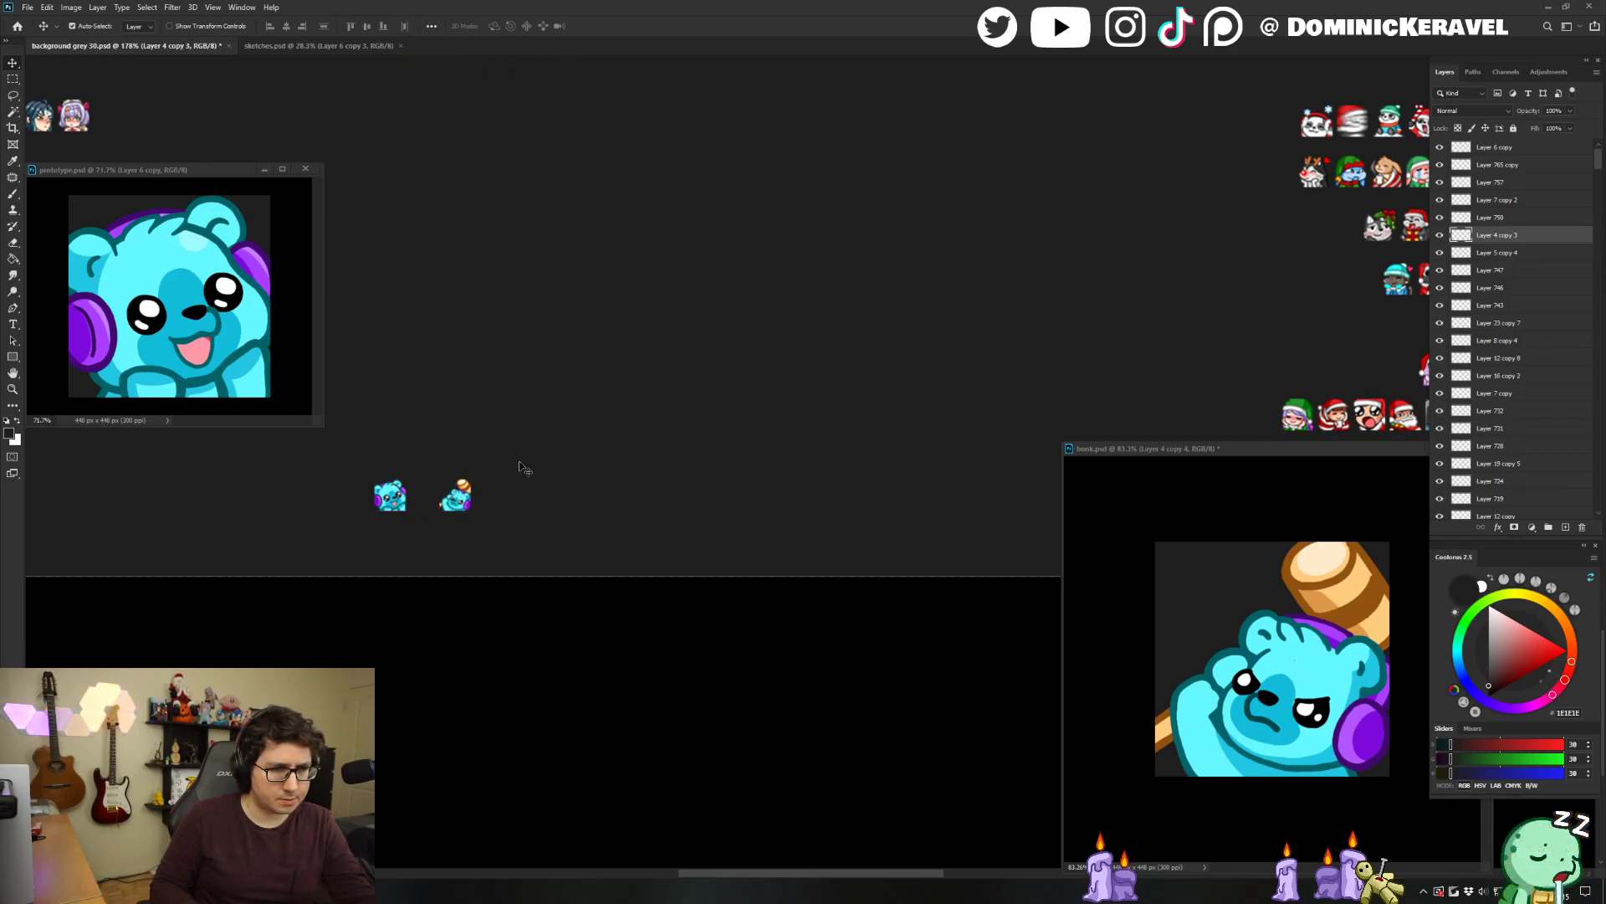
# Bring the emote window closer and touch up the bear's forehead with light cyan sampled from its fur.
pyautogui.moveTo(1101, 451); pyautogui.dragTo(888, 272)
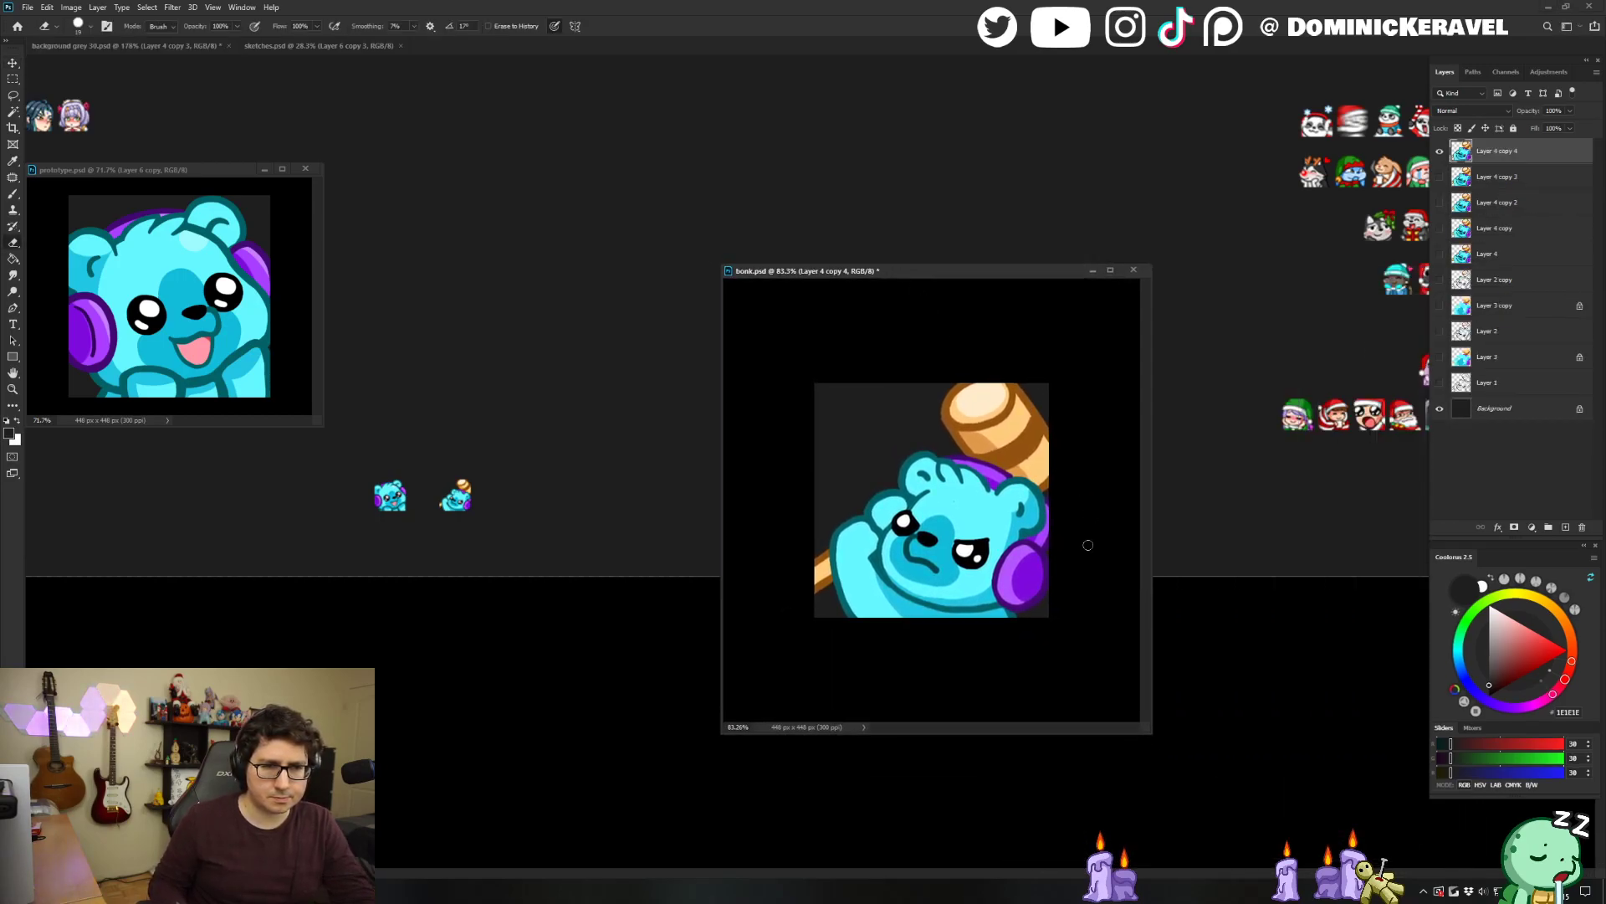
pyautogui.press('e')
pyautogui.moveTo(963, 507); pyautogui.dragTo(979, 519)
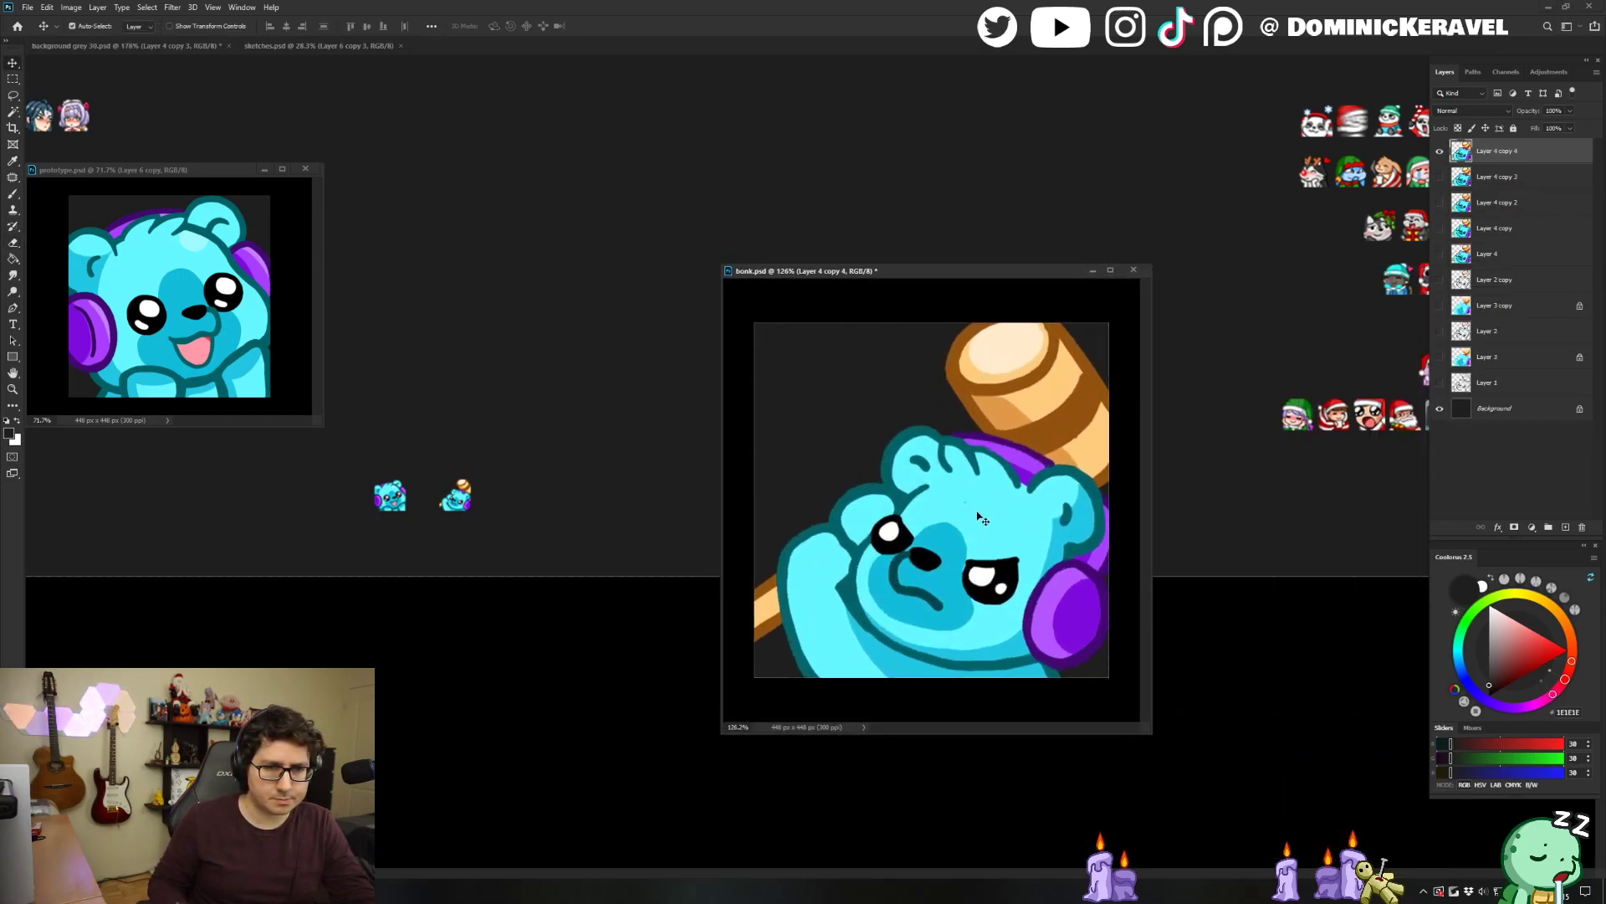
pyautogui.press('b')
pyautogui.keyDown('alt'); pyautogui.click(958, 503); pyautogui.keyUp('alt')
pyautogui.press('e')
pyautogui.press('v')
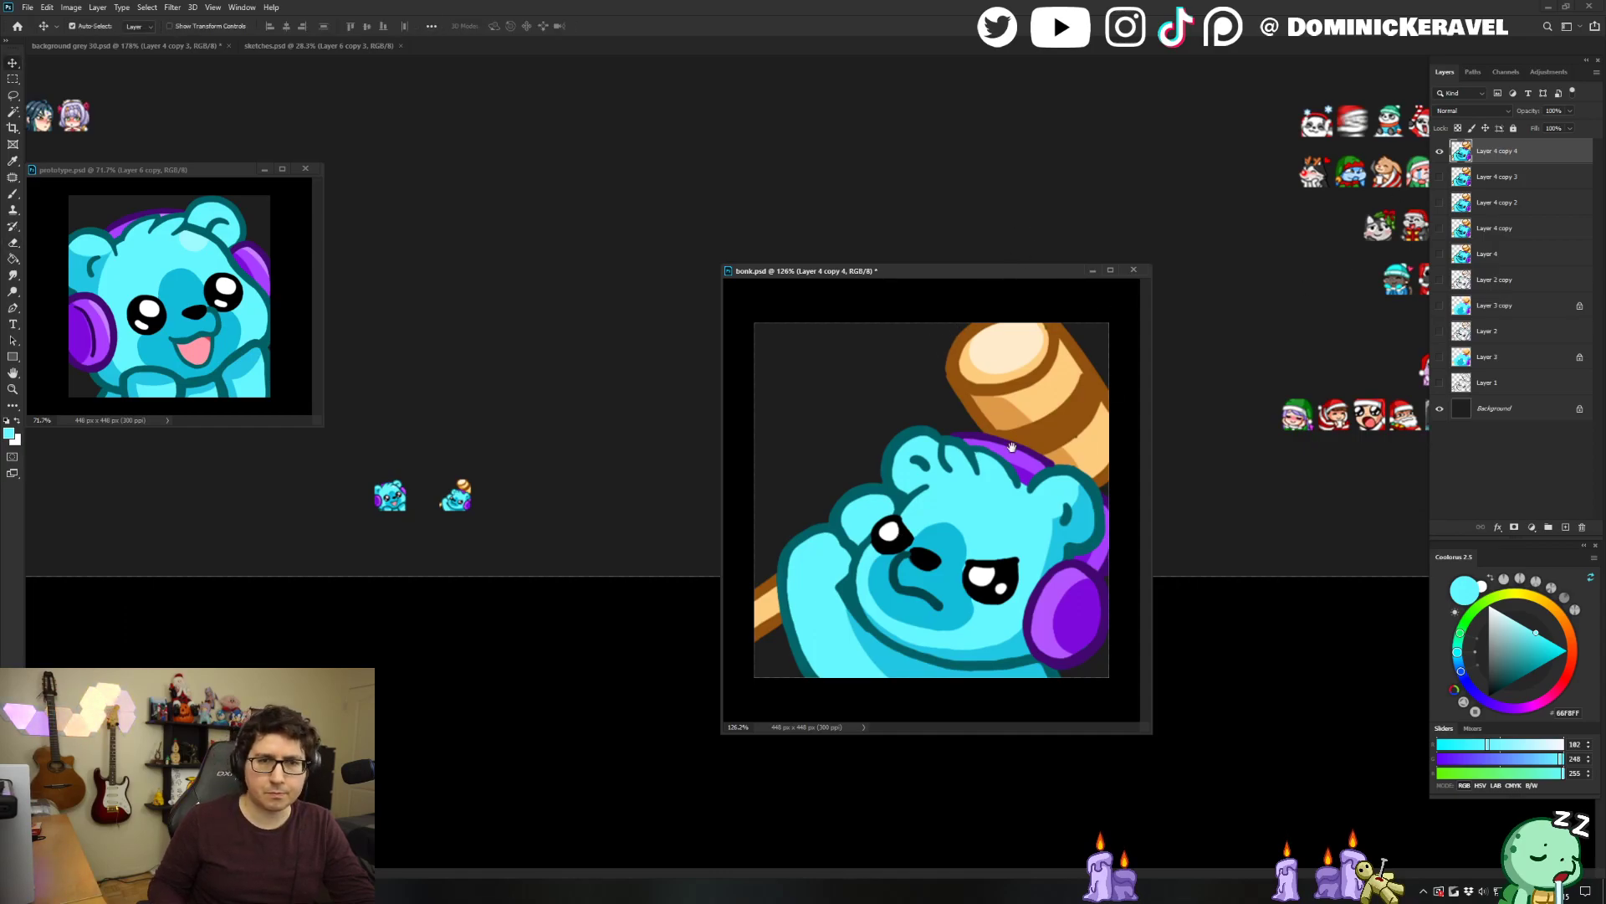
pyautogui.moveTo(1021, 432); pyautogui.dragTo(970, 435)
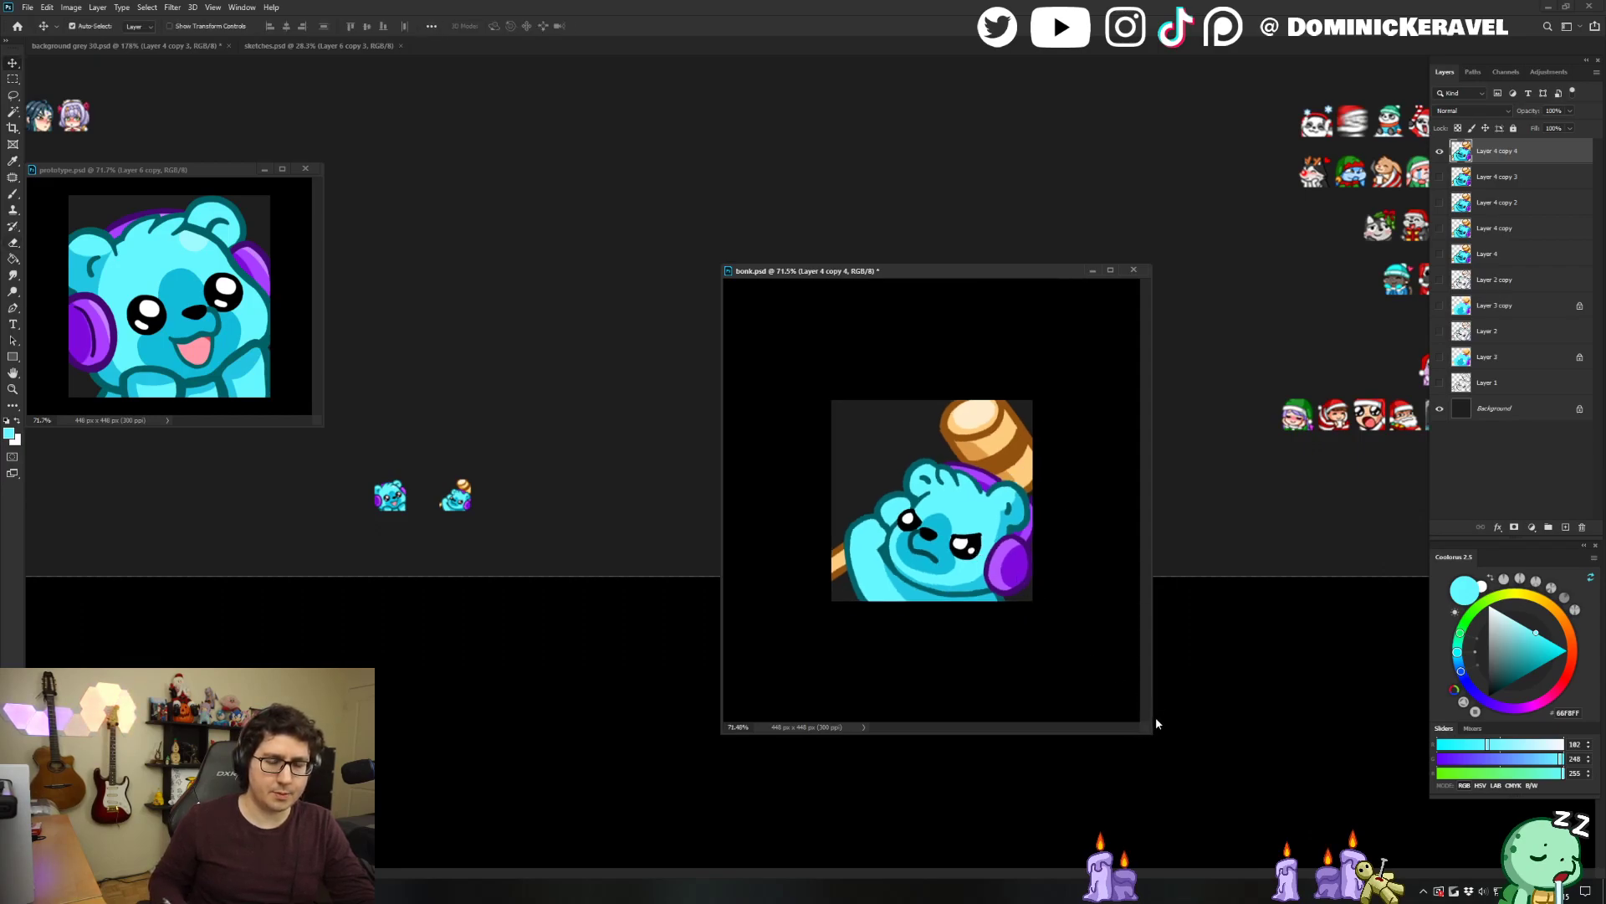
# Shrink the emote window to fit the artwork and move it well away from the bear miniatures.
pyautogui.moveTo(1143, 727); pyautogui.dragTo(975, 502)
pyautogui.moveTo(924, 410); pyautogui.dragTo(899, 425)
pyautogui.moveTo(975, 502); pyautogui.dragTo(910, 441)
pyautogui.moveTo(824, 271); pyautogui.dragTo(1342, 77)
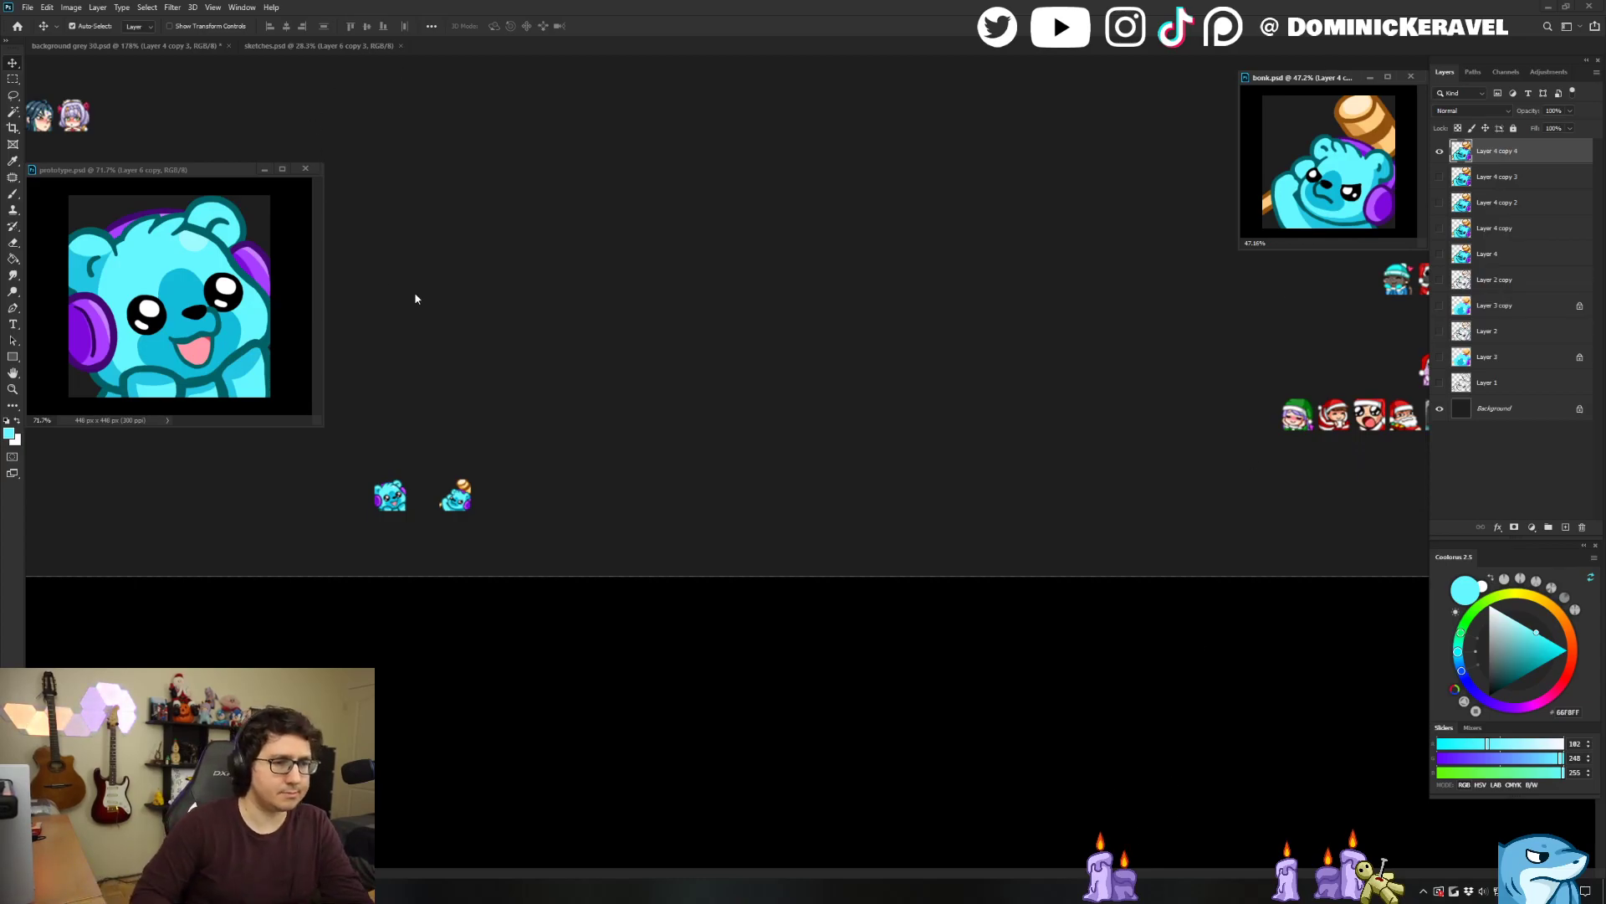
# Move the hammer-bear miniature closer to the happy-bear miniature on the grey background.
pyautogui.click(493, 466)
pyautogui.scroll(2, 469, 525)
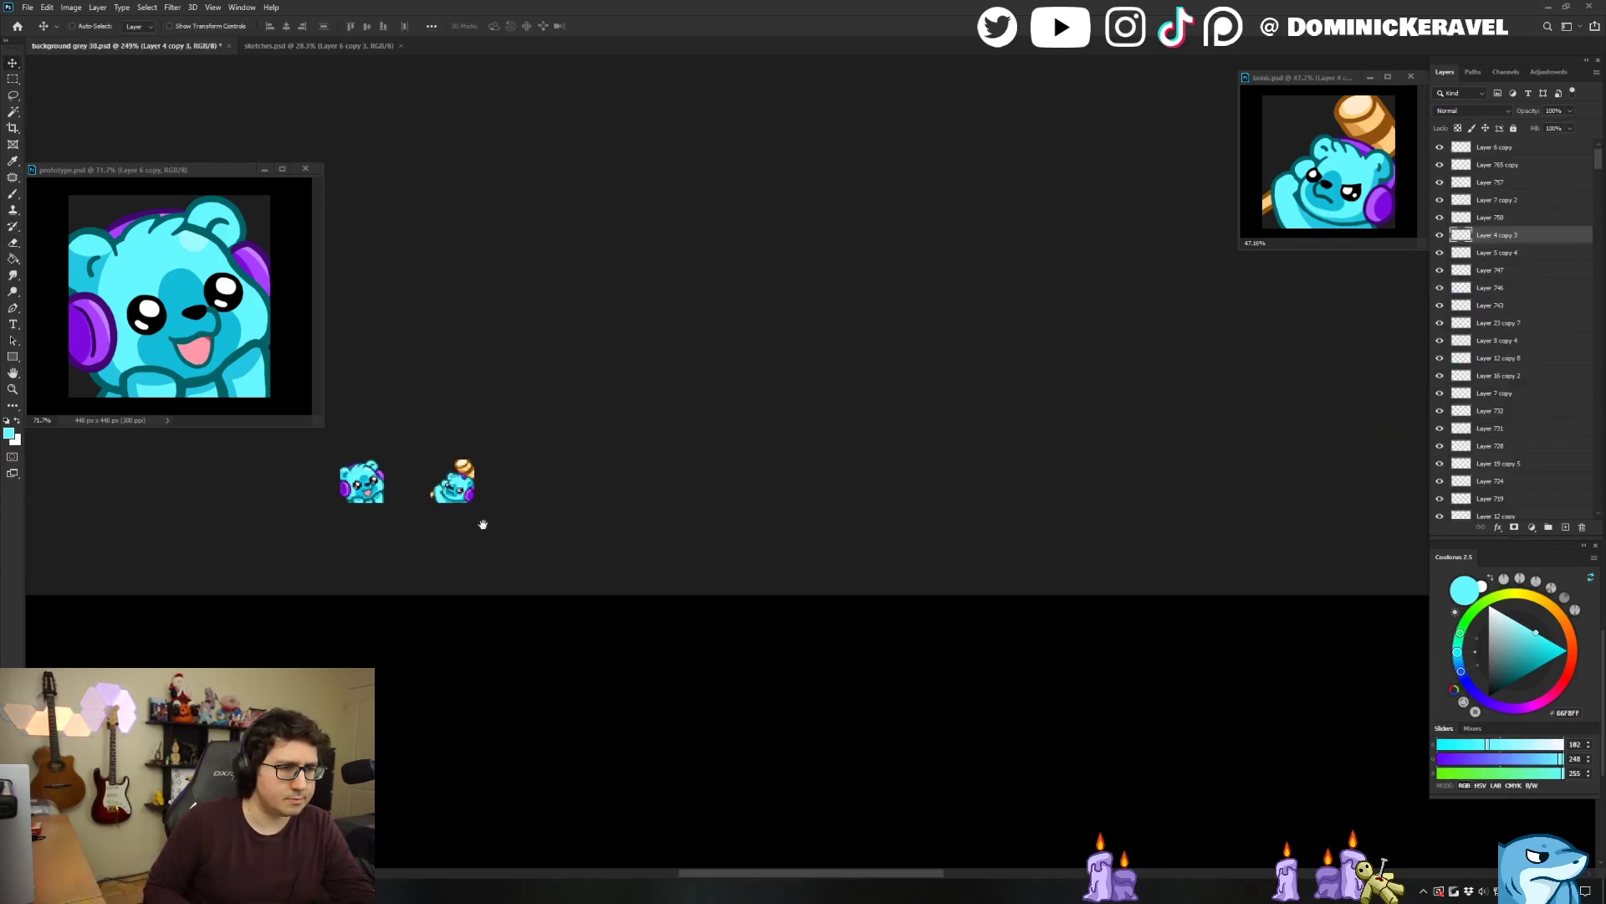
pyautogui.press('e')
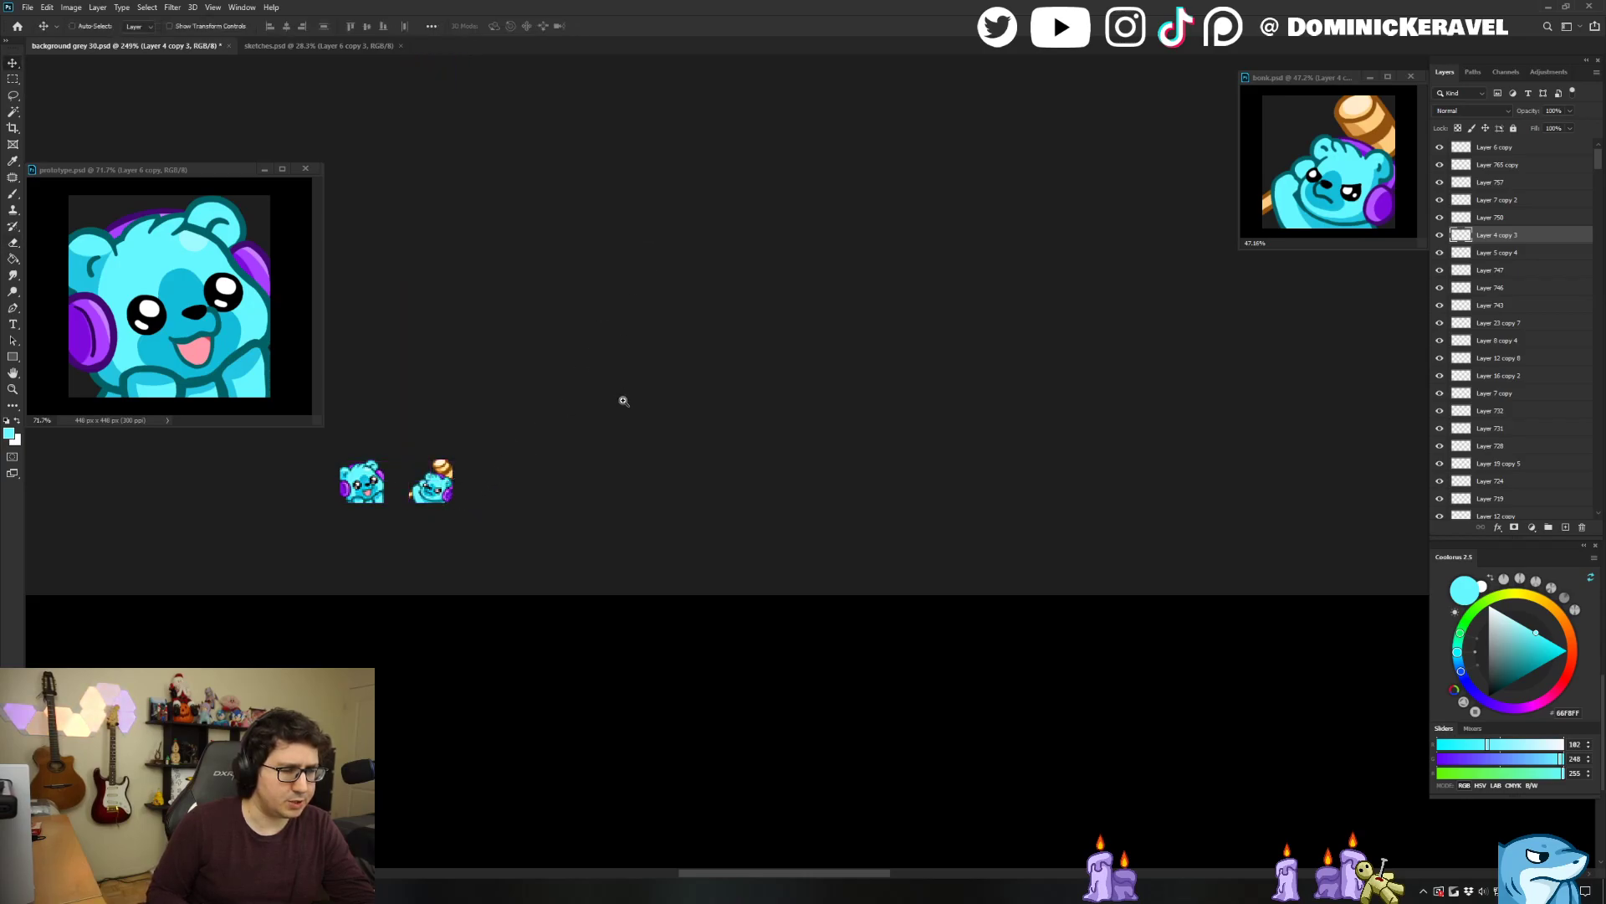
# Compare the readability of the two bear miniatures side by side at different zoom levels.
pyautogui.scroll(-2, 616, 409)
pyautogui.scroll(2, 586, 418)
pyautogui.scroll(-1, 617, 415)
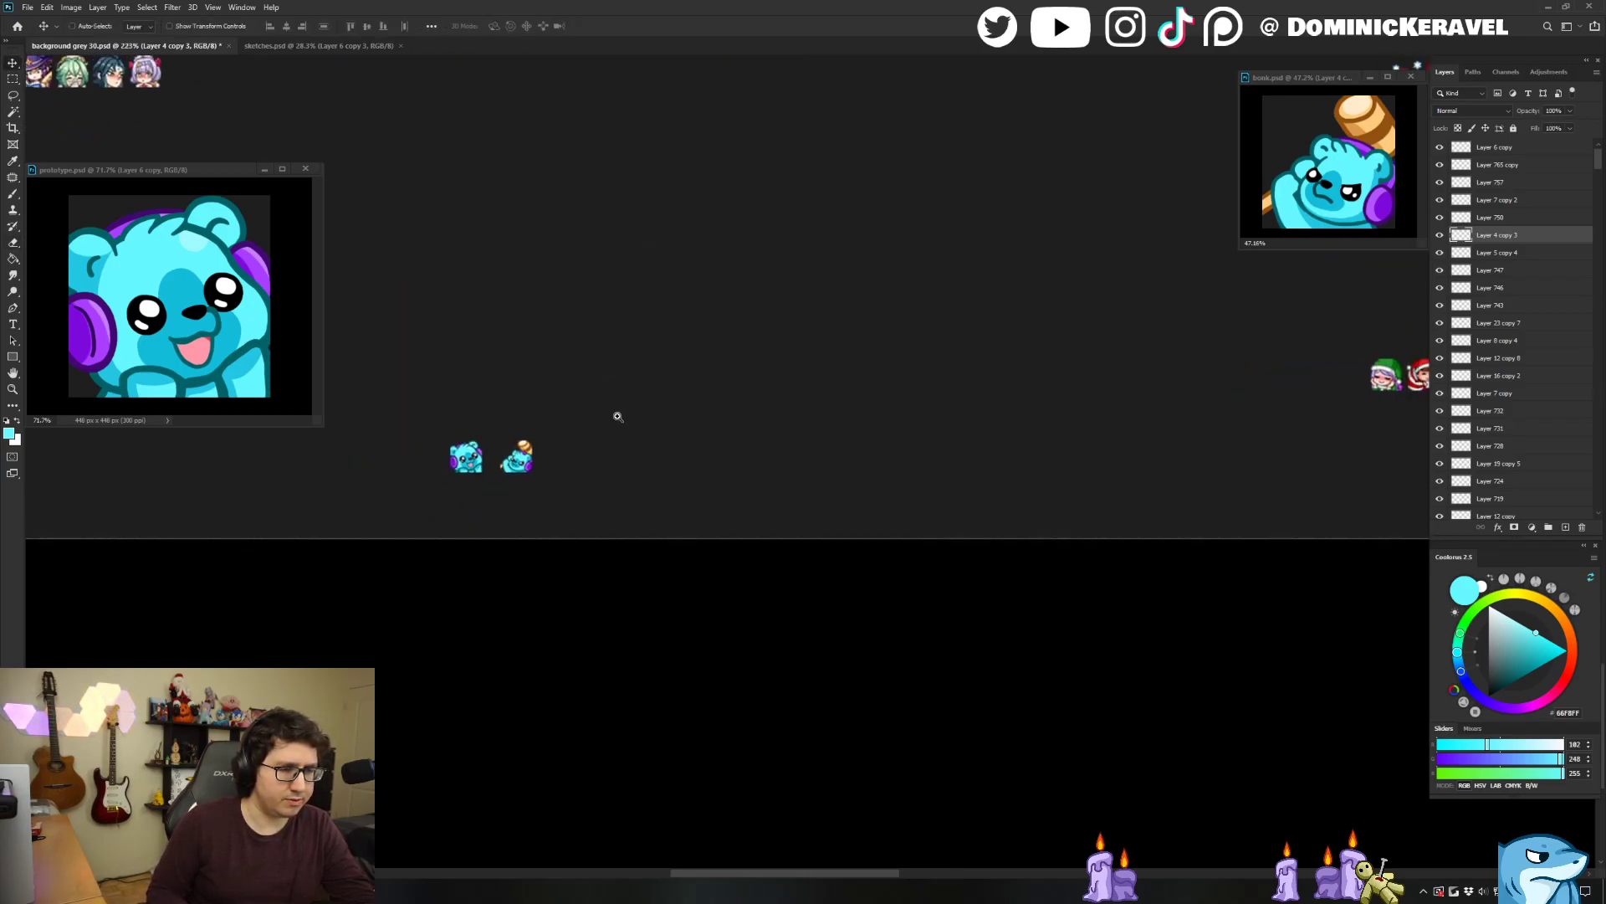
pyautogui.press('v')
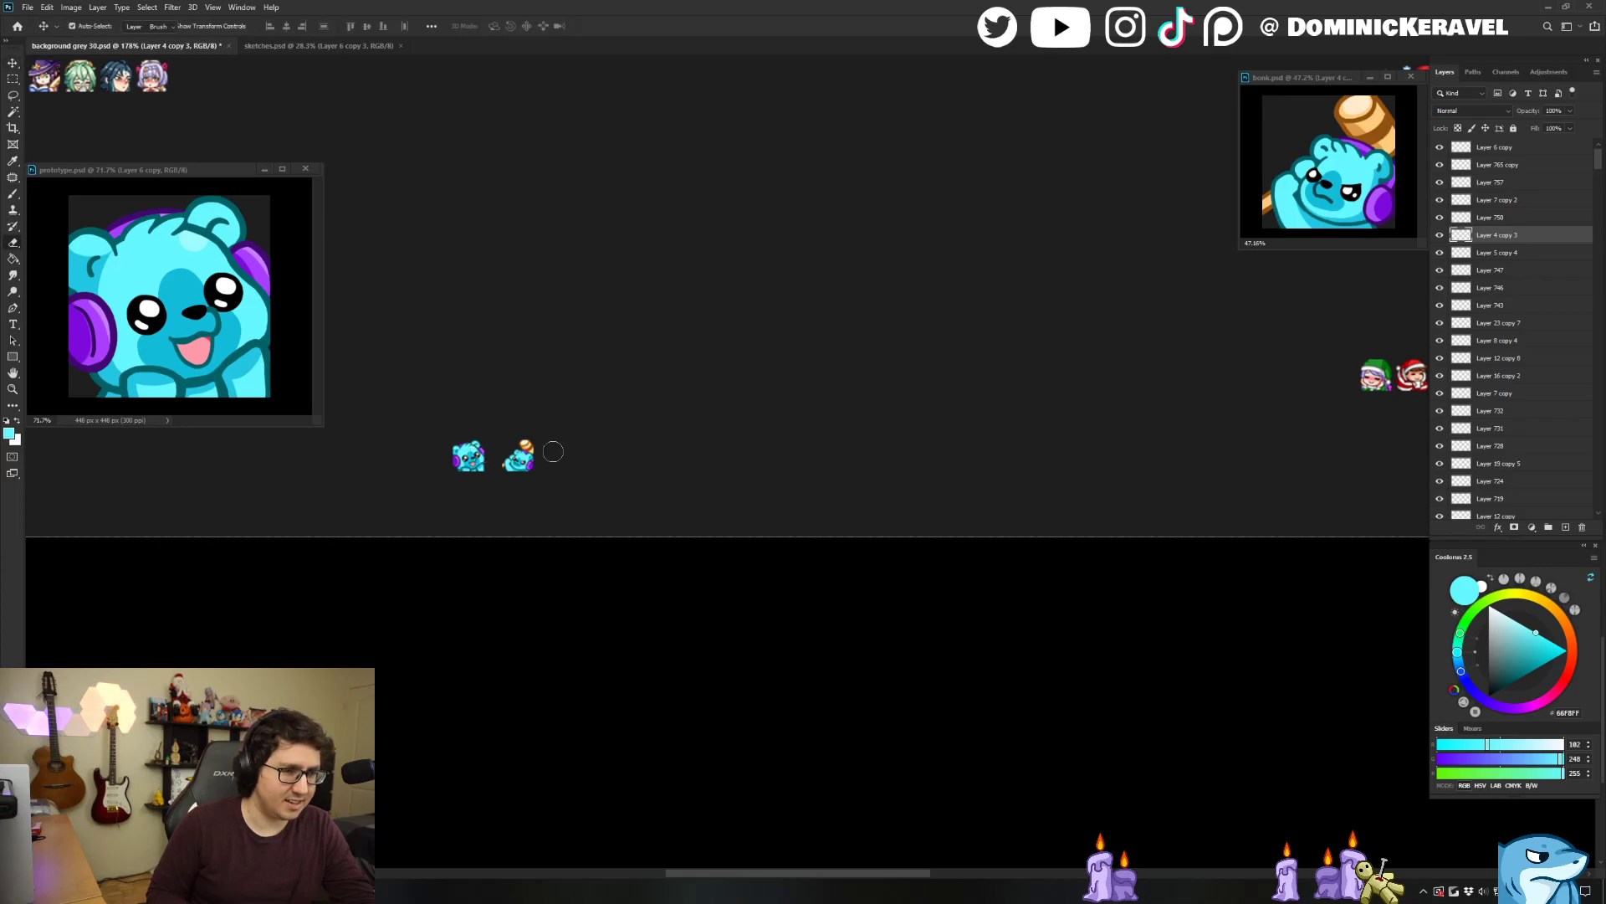
pyautogui.moveTo(576, 435); pyautogui.dragTo(539, 473)
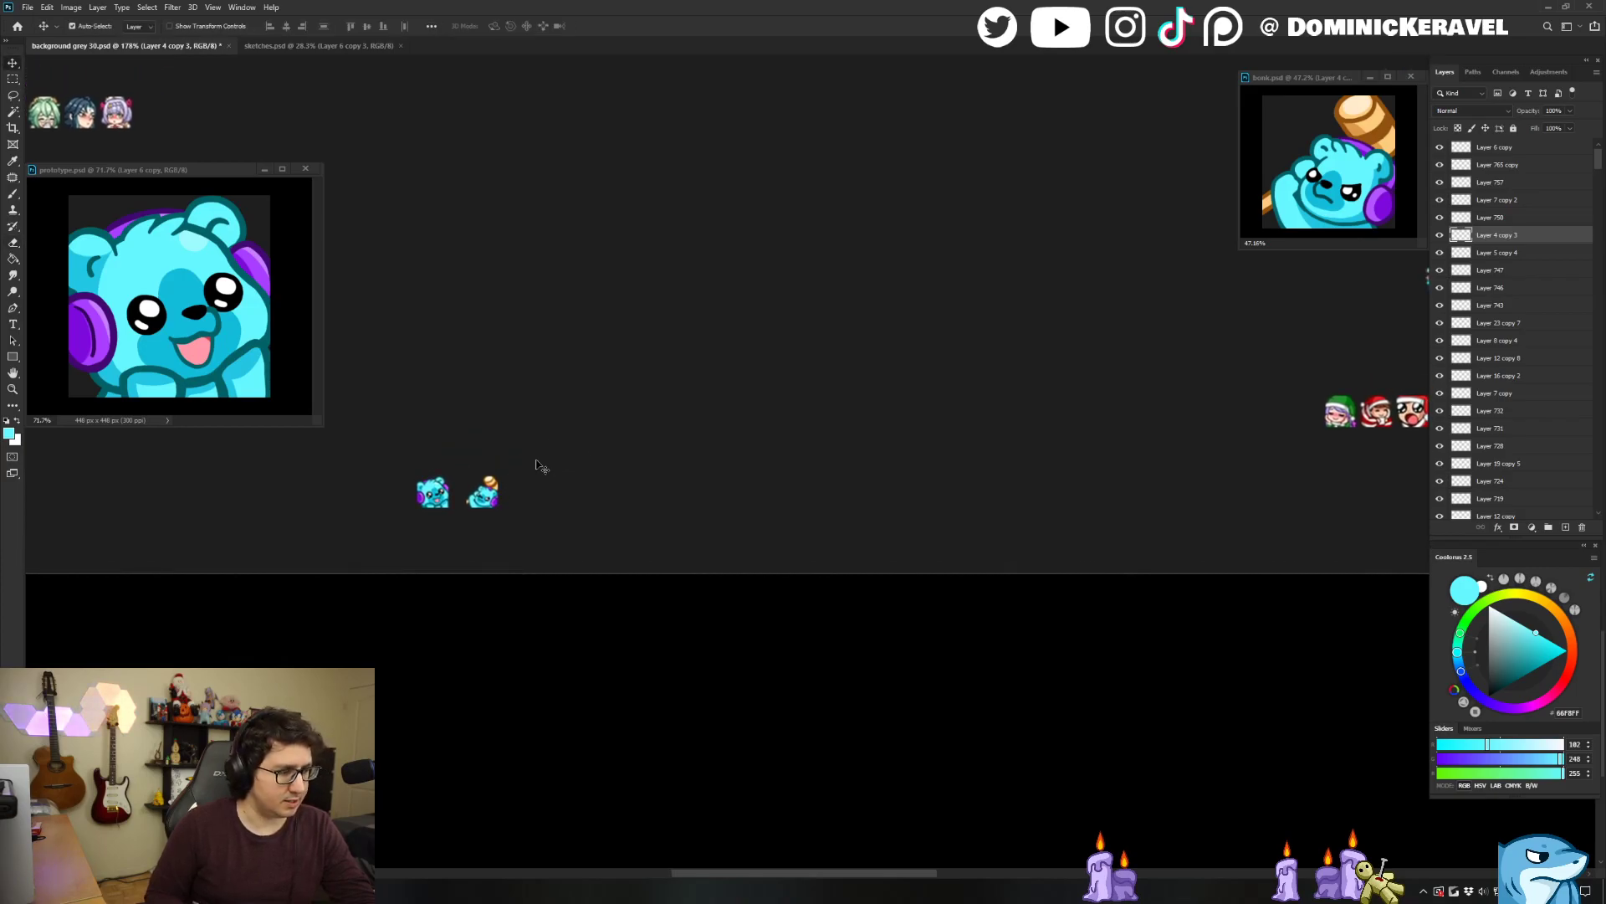
pyautogui.press('e')
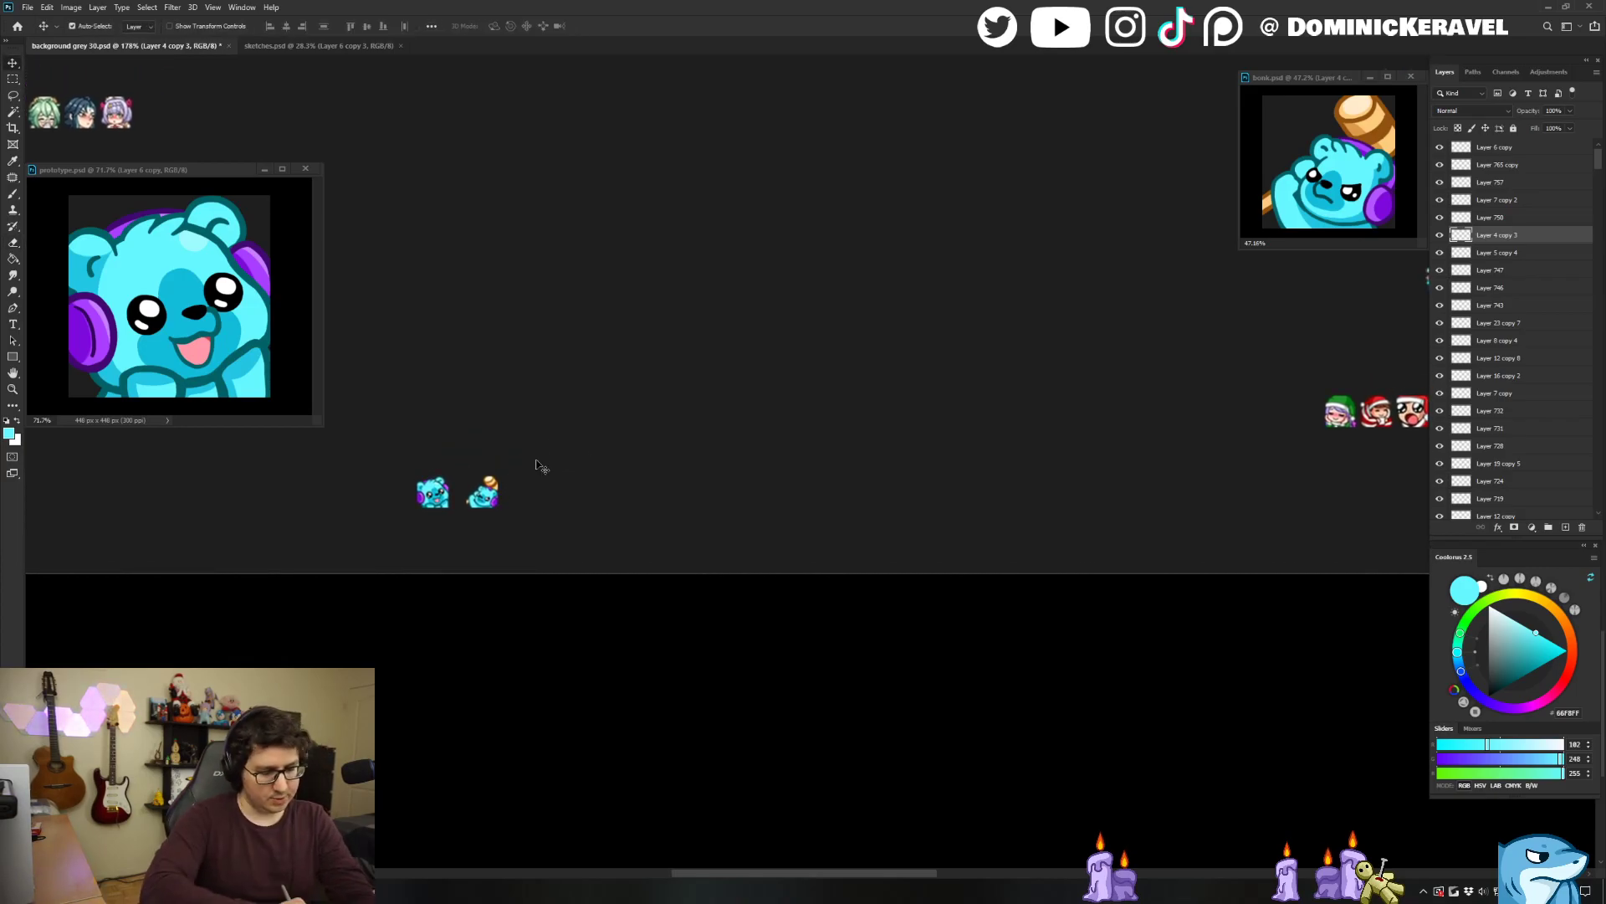
pyautogui.press('v')
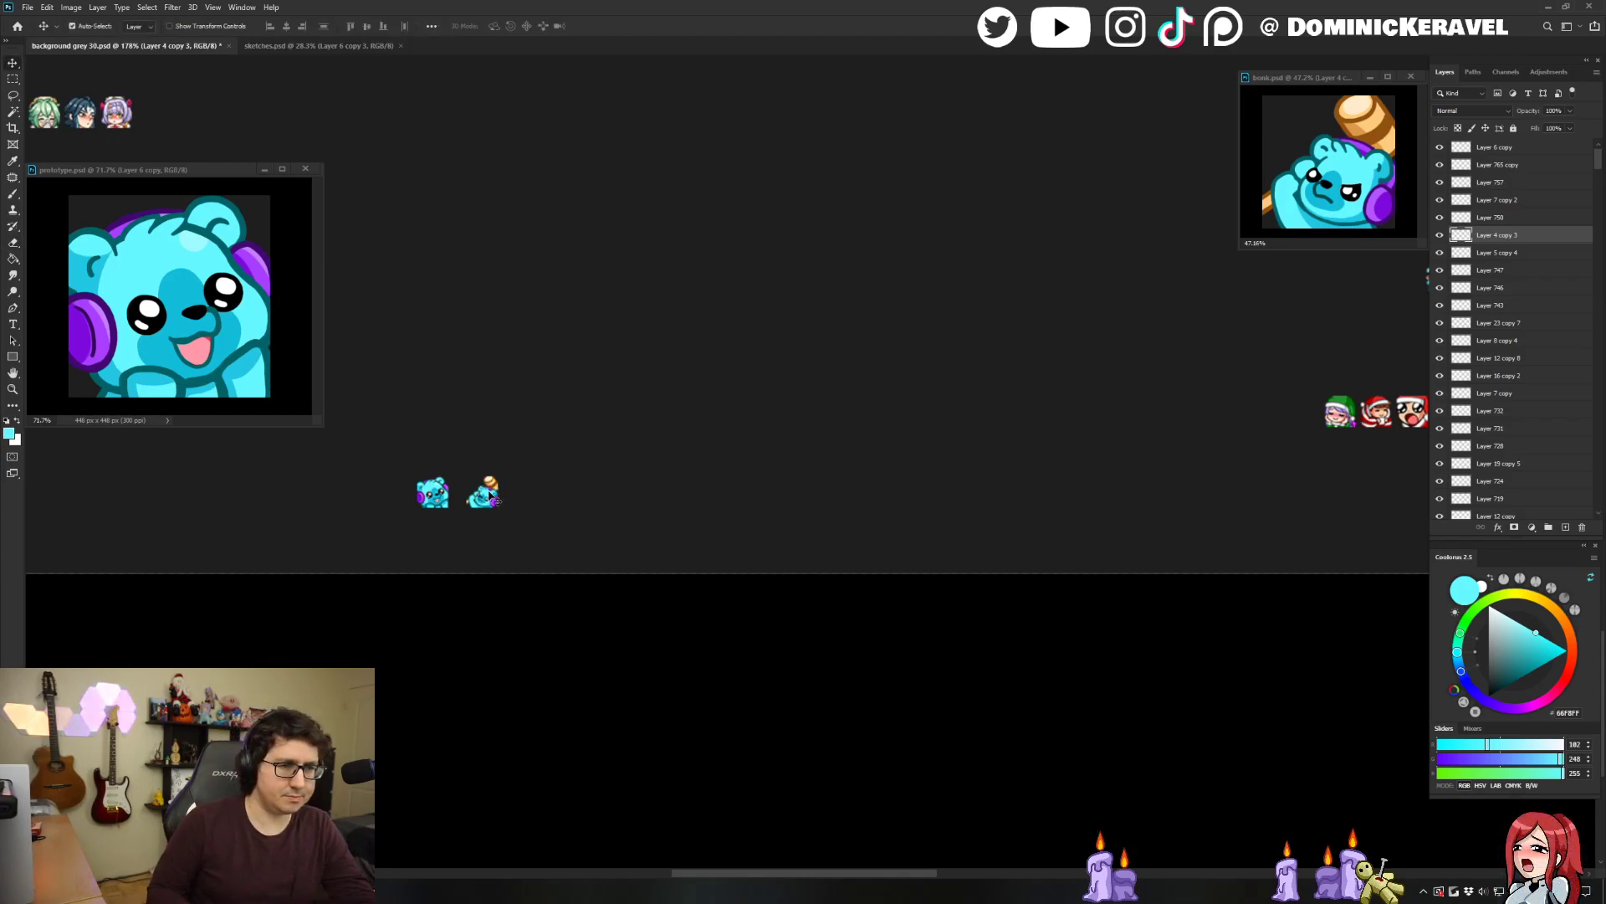
# Examine how the happy-bear and hammer-bear miniatures read together at small size across the grey sheet.
pyautogui.moveTo(490, 500); pyautogui.dragTo(487, 499)
pyautogui.moveTo(575, 476); pyautogui.dragTo(582, 481)
pyautogui.moveTo(559, 408)
pyautogui.mouseDown()
pyautogui.moveTo(598, 416)
pyautogui.moveTo(447, 407)
pyautogui.mouseUp()
pyautogui.moveTo(555, 377); pyautogui.dragTo(609, 392)
pyautogui.press('e')
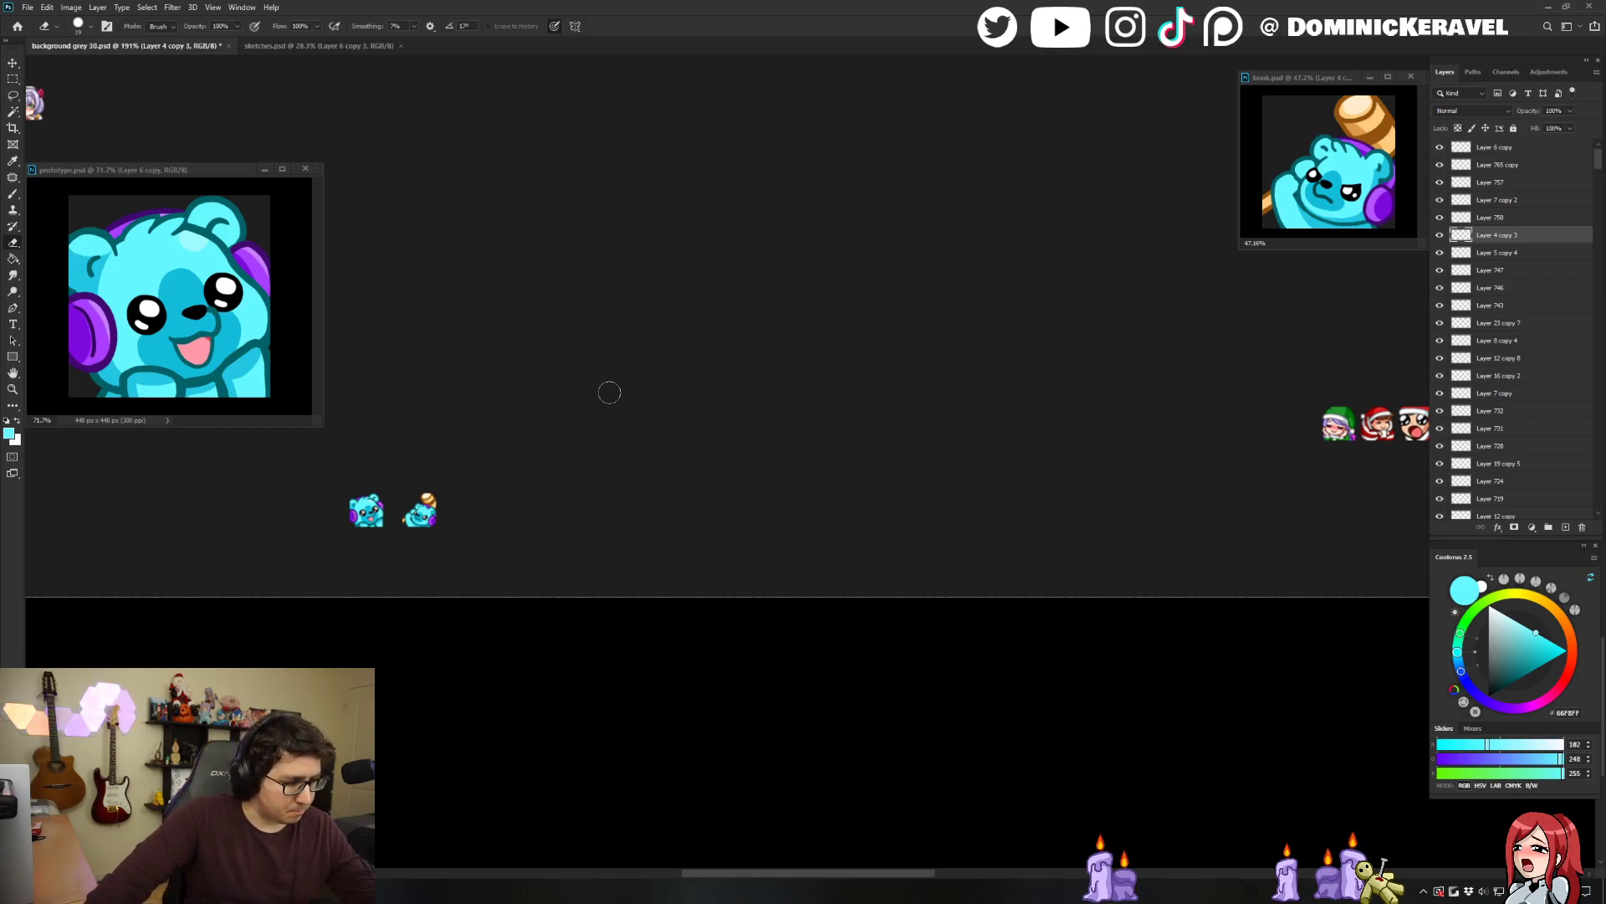
pyautogui.press('v')
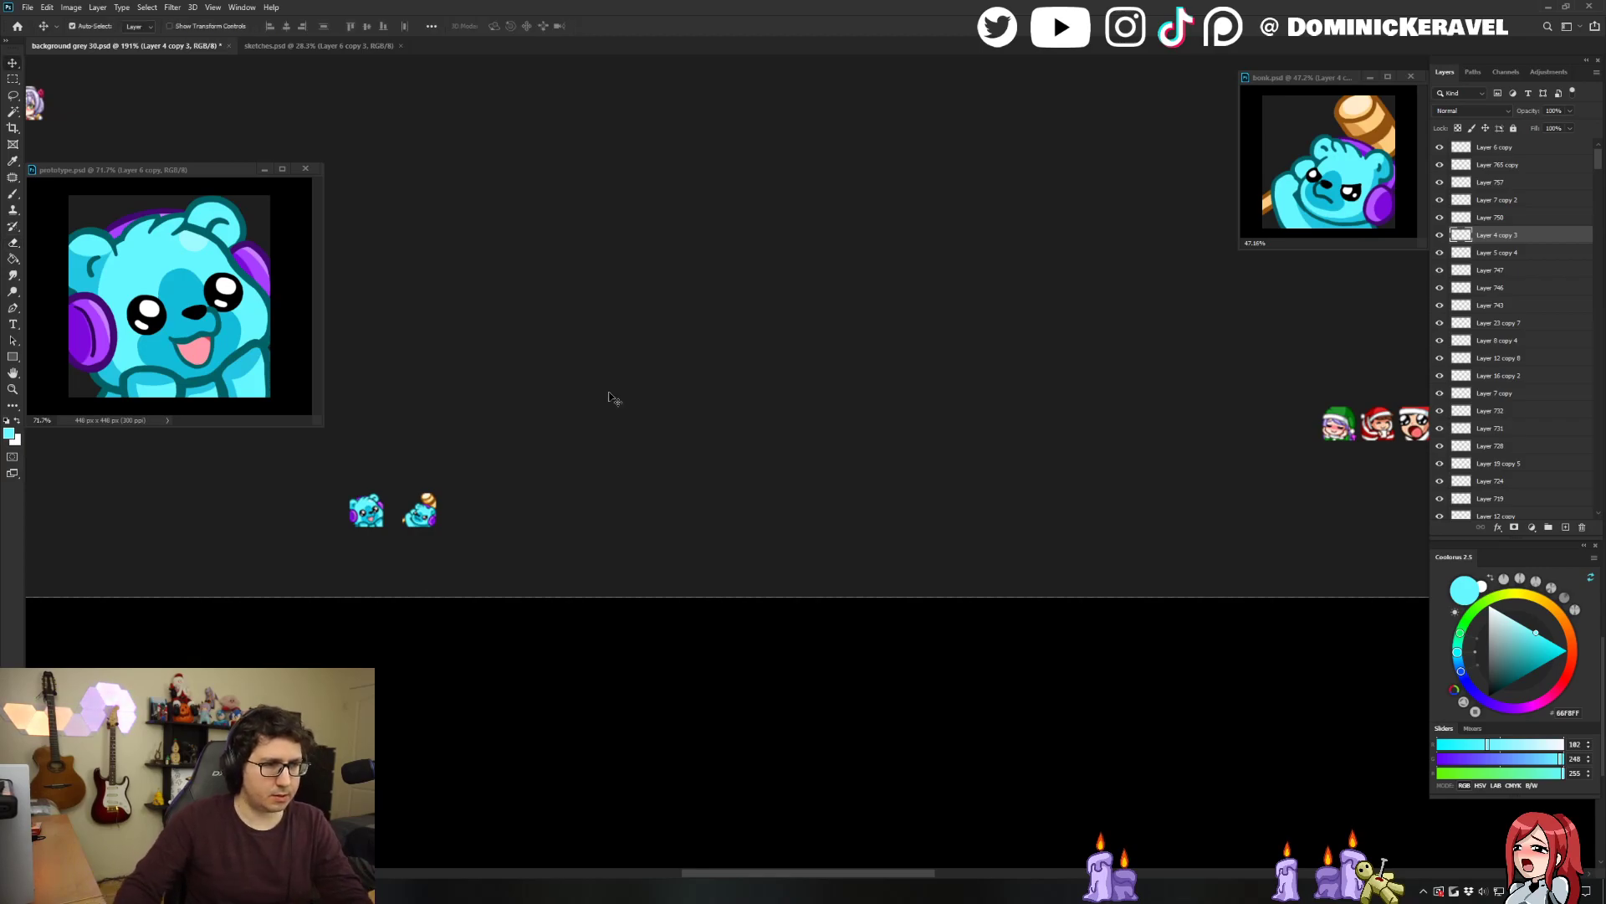
pyautogui.keyDown('ctrl'); pyautogui.click(613, 396); pyautogui.keyUp('ctrl')
pyautogui.keyDown('ctrl'); pyautogui.keyDown('alt'); pyautogui.click(644, 401); pyautogui.keyUp('alt'); pyautogui.keyUp('ctrl')
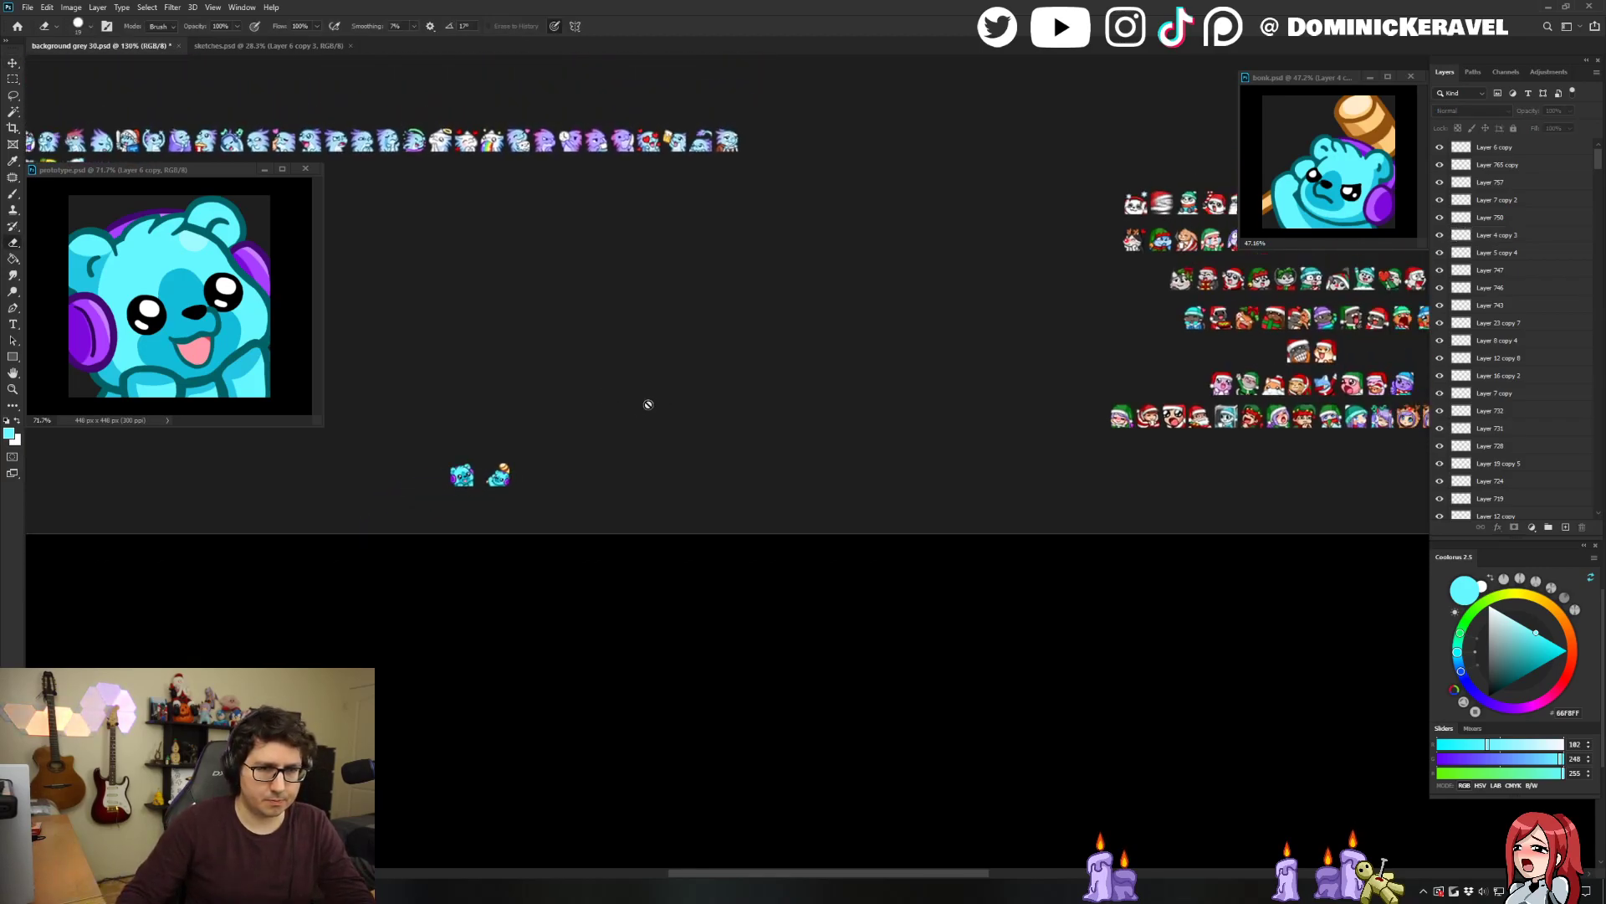
pyautogui.moveTo(556, 348); pyautogui.dragTo(832, 261)
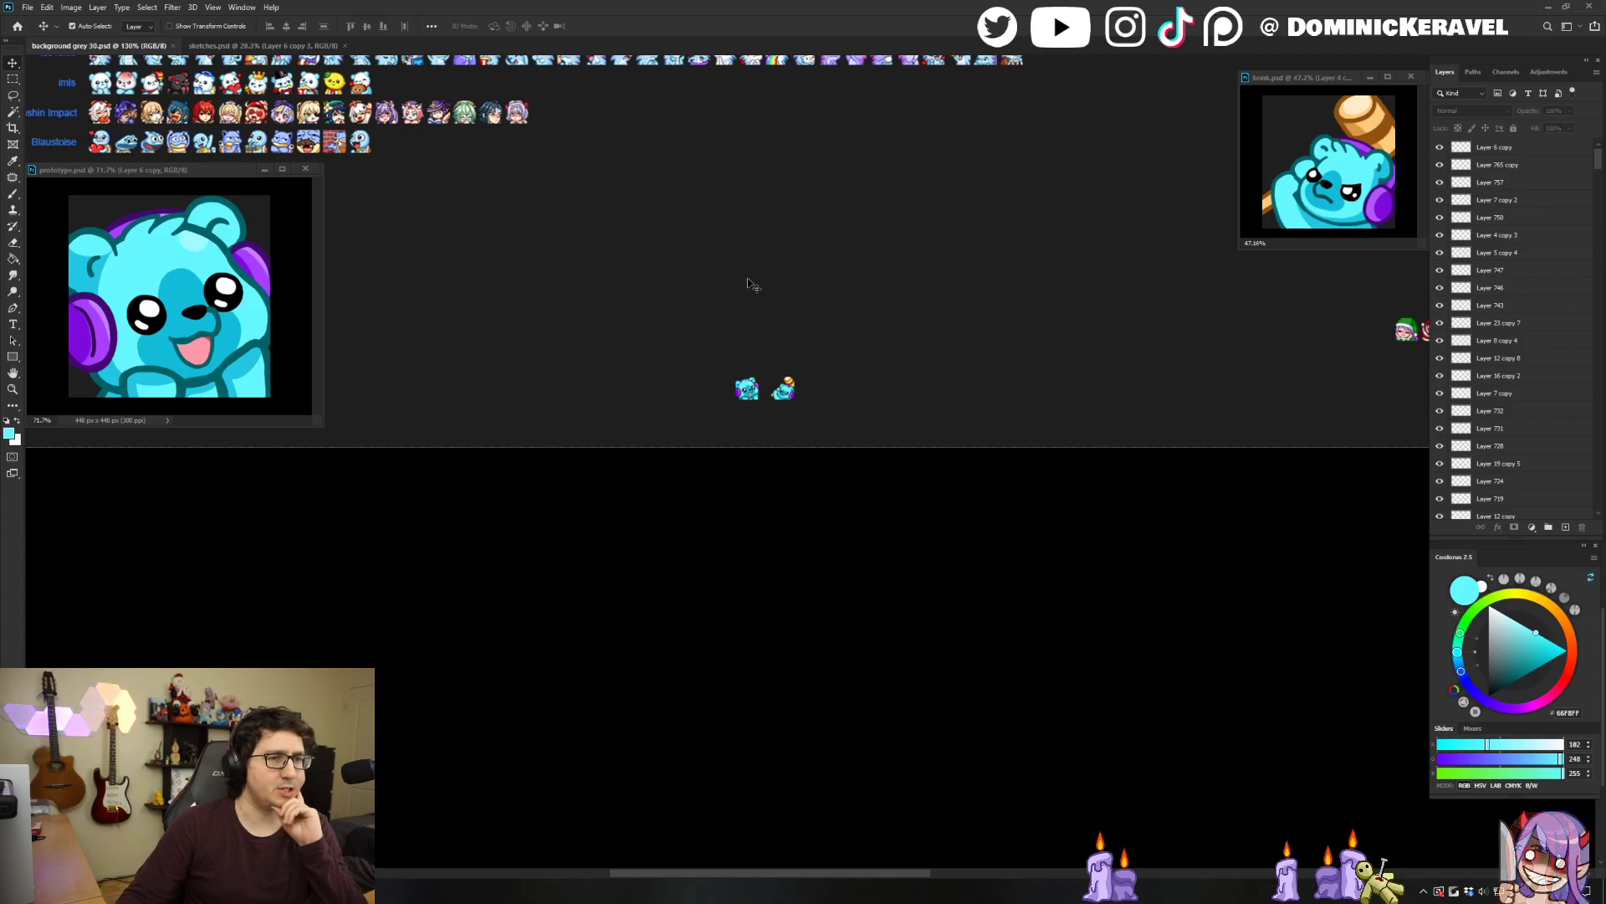
# Move the happy-bear prototype window lower, clear of the emote rows on the grey sheet.
pyautogui.moveTo(165, 177); pyautogui.dragTo(165, 237)
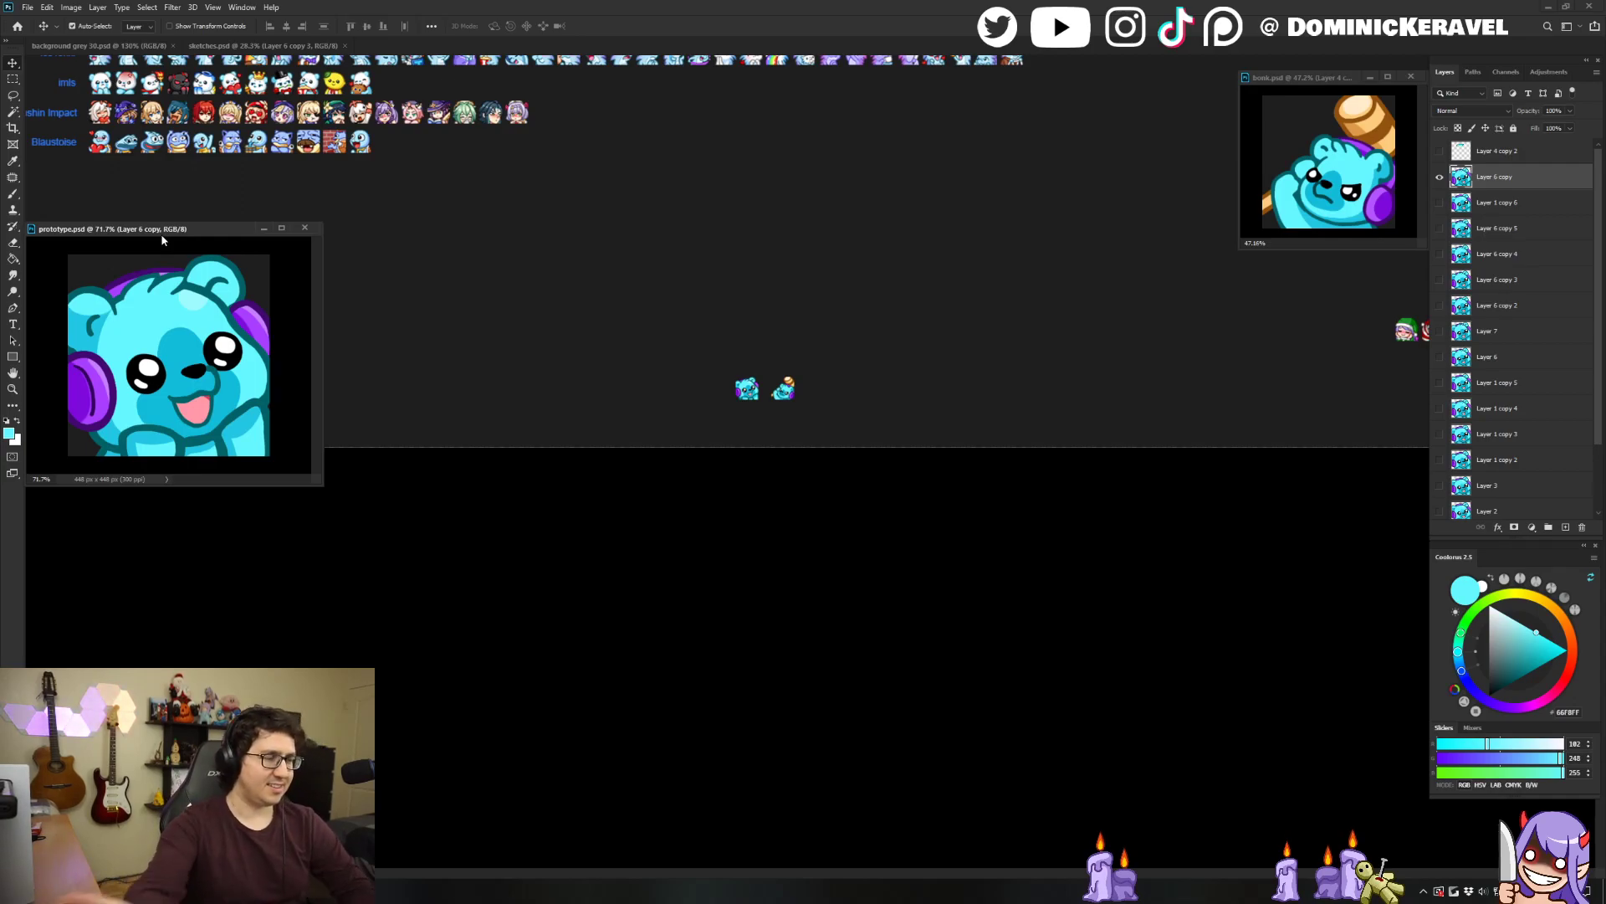
pyautogui.click(828, 351)
pyautogui.moveTo(823, 343); pyautogui.dragTo(717, 330)
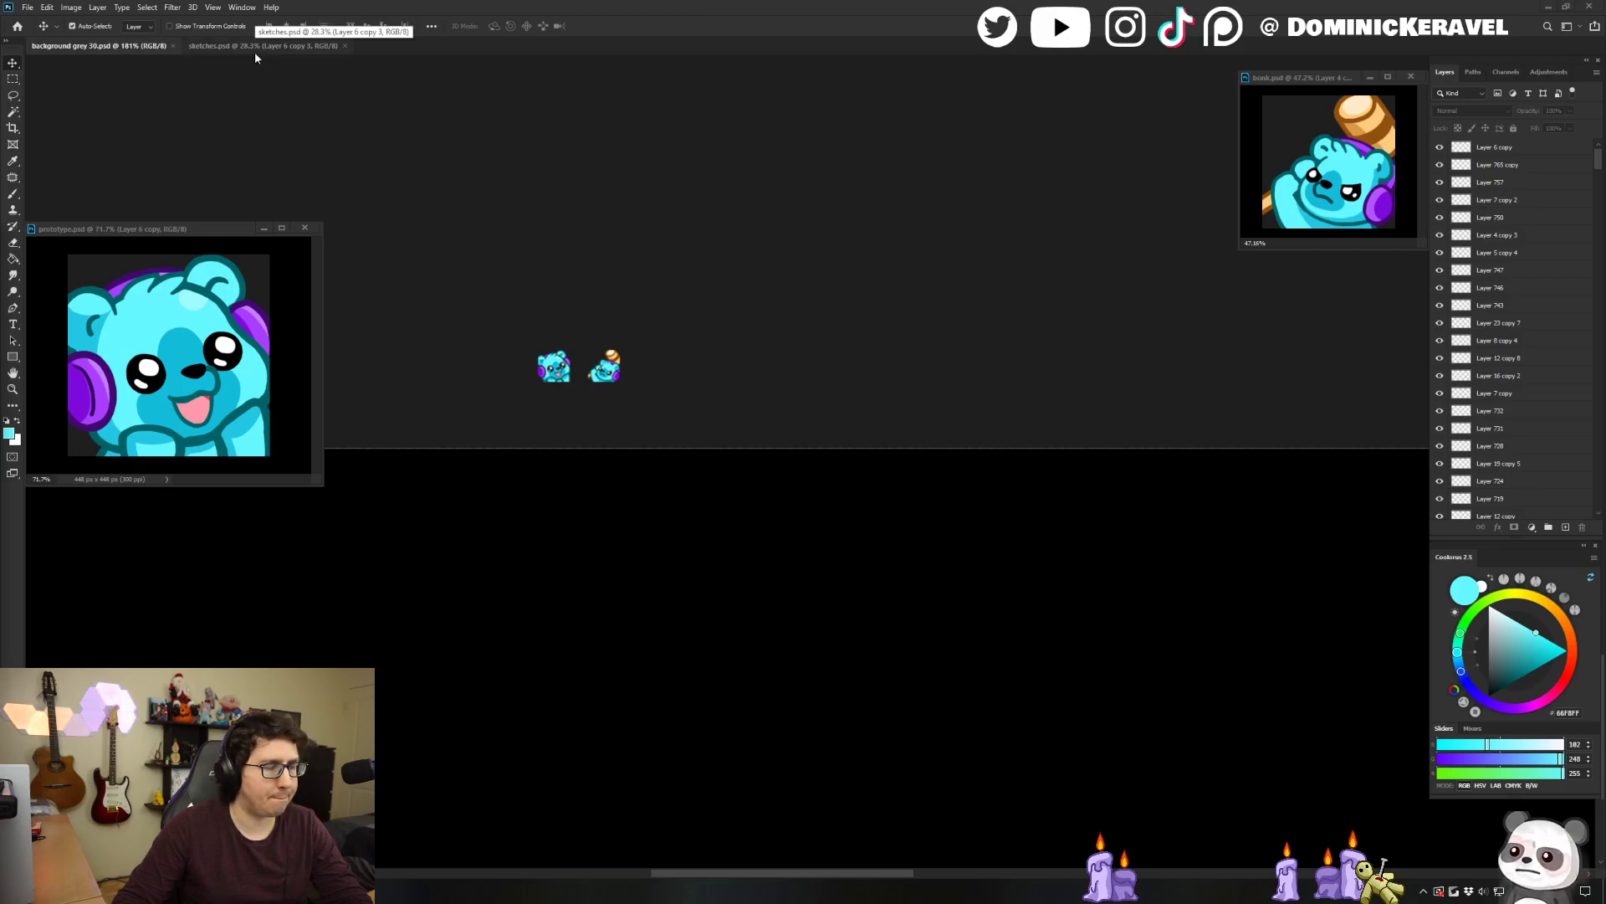
pyautogui.moveTo(509, 243); pyautogui.dragTo(693, 241)
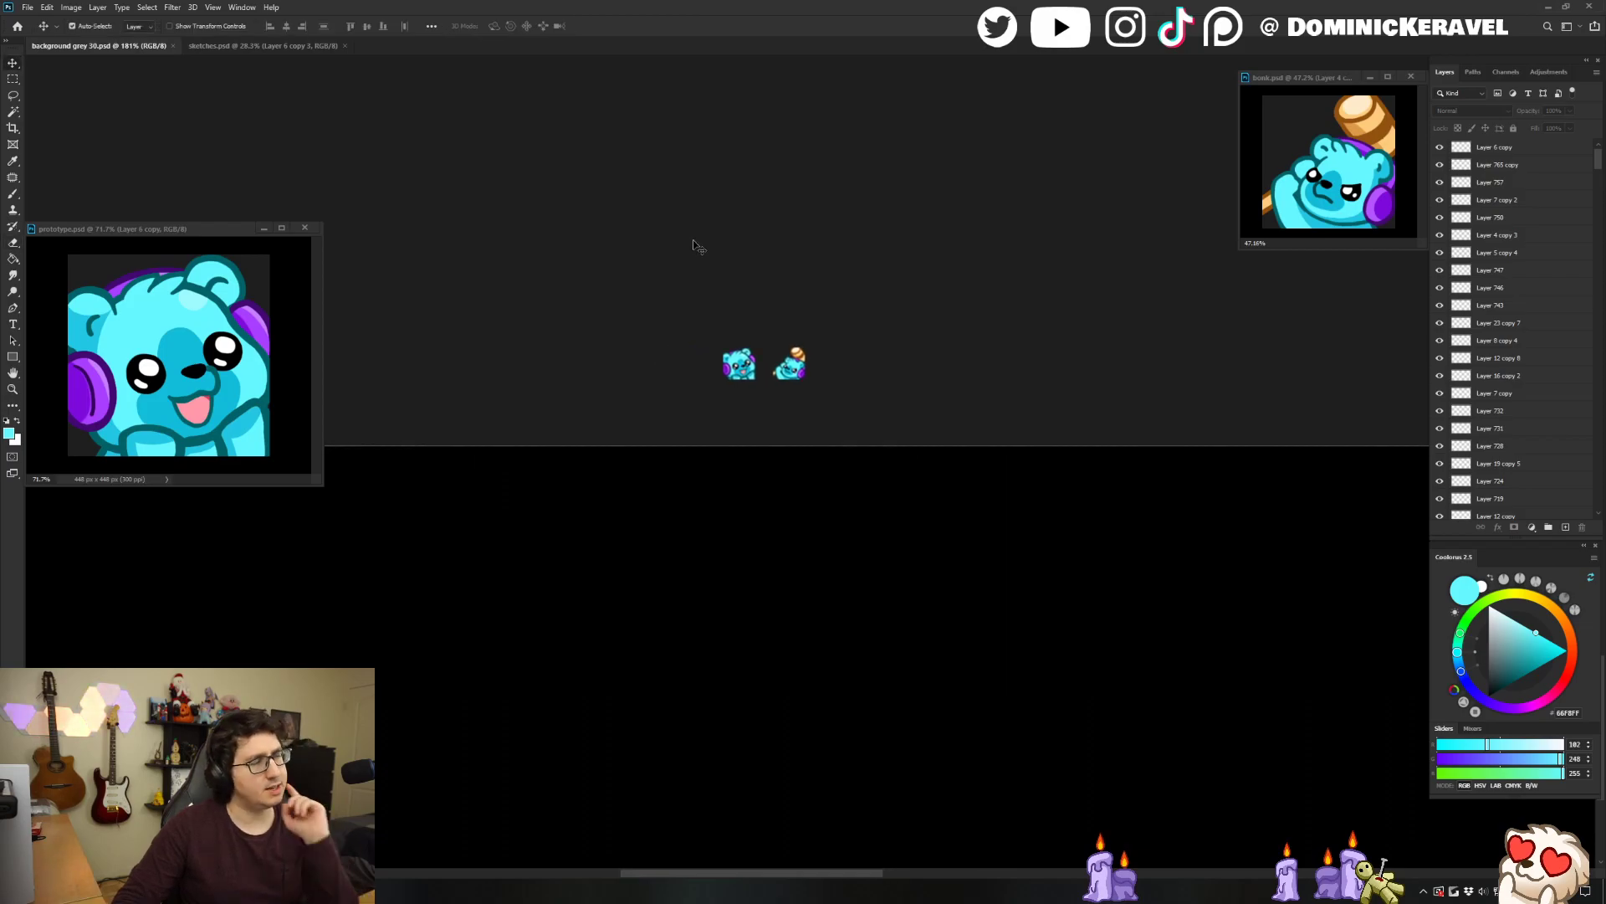
# Switch to the sketches document and reset the foreground and background colours to default black and white.
pyautogui.click(248, 46)
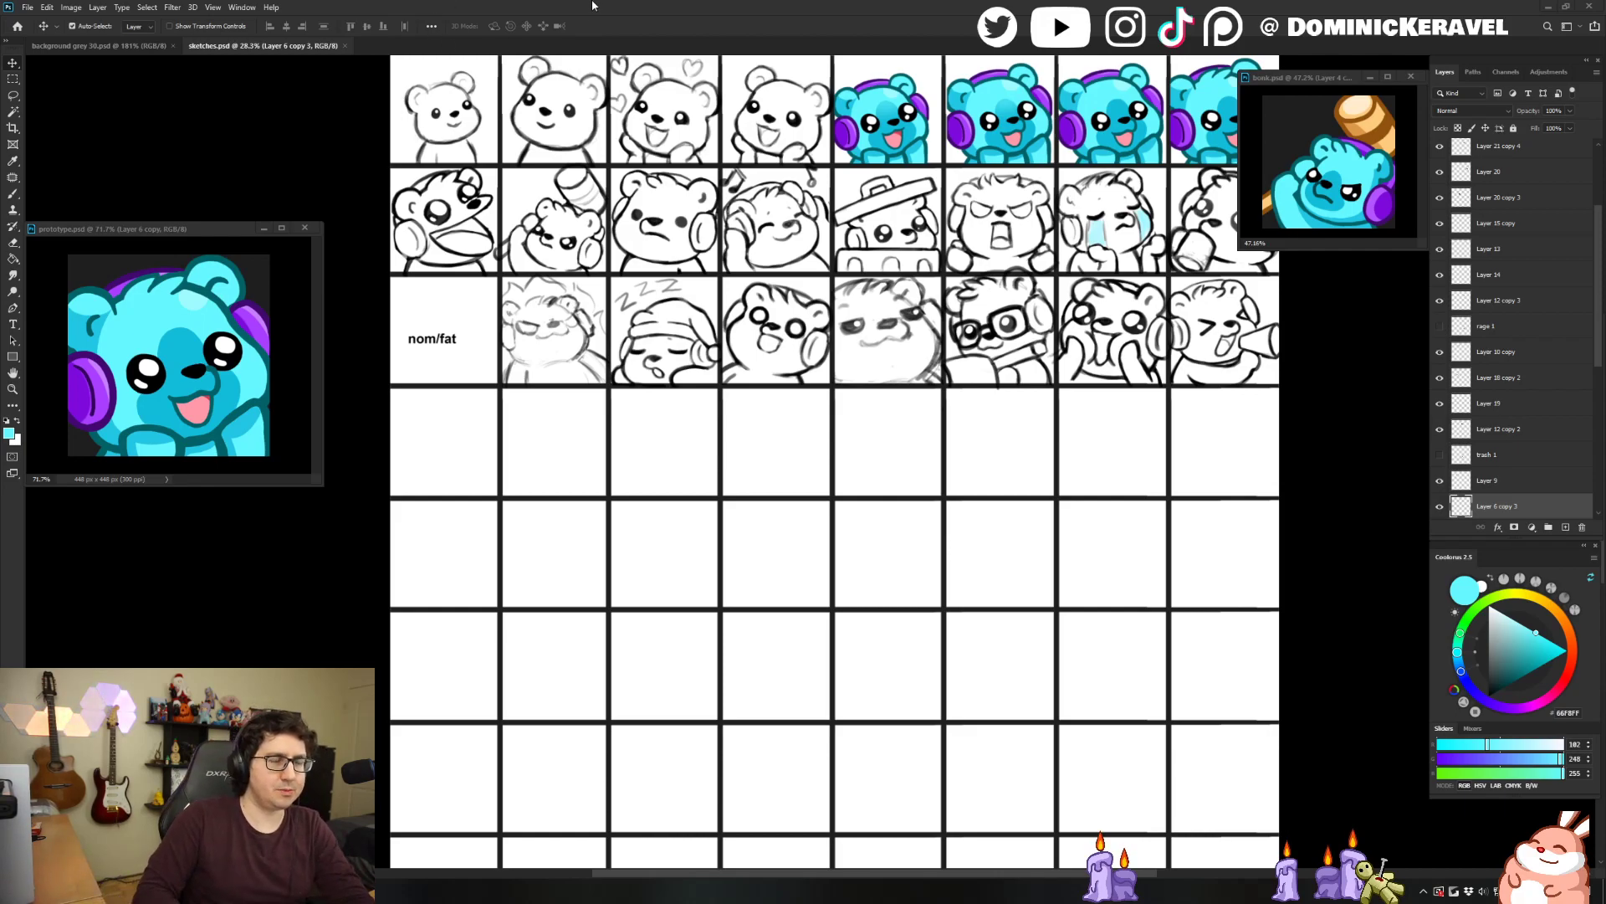
pyautogui.press('d')
pyautogui.press('b')
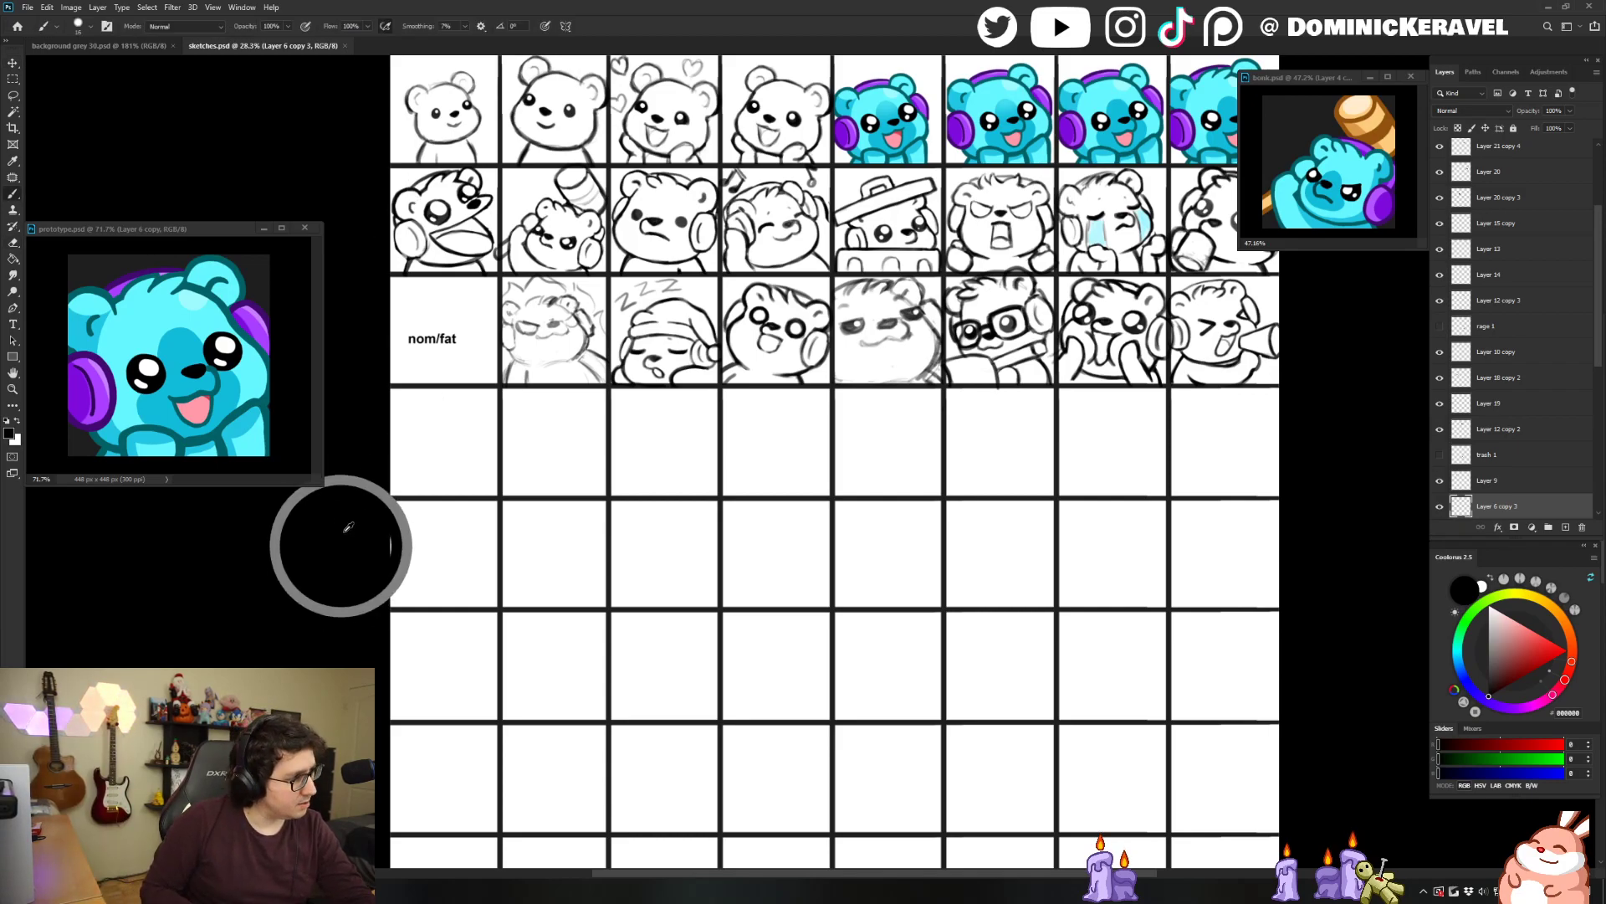
pyautogui.press('v')
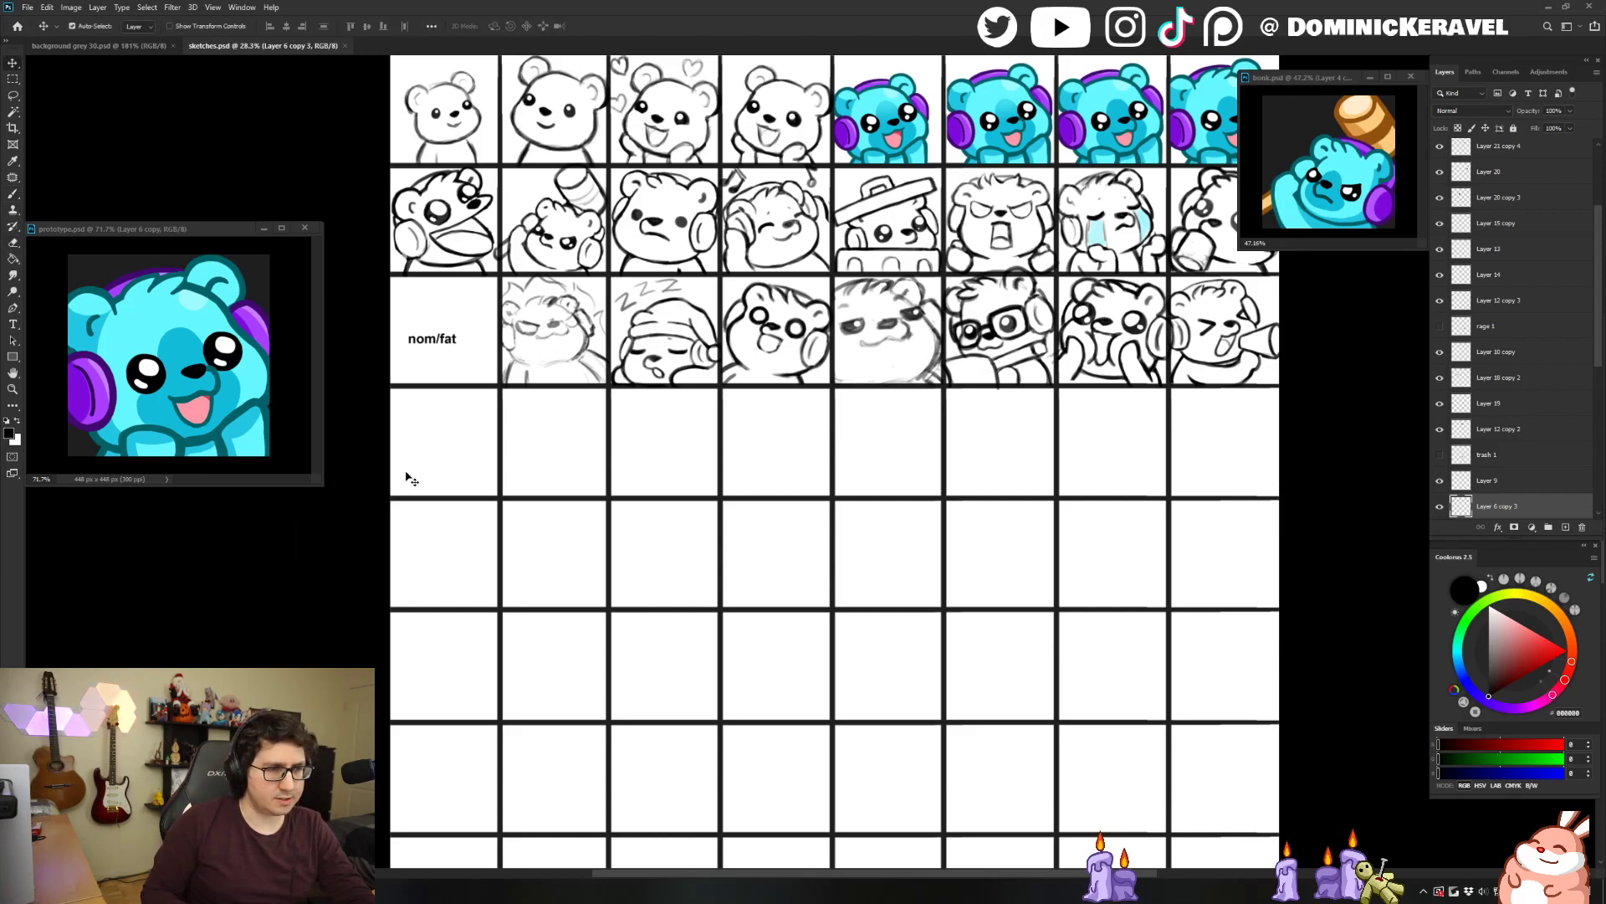
pyautogui.moveTo(447, 421); pyautogui.dragTo(521, 421)
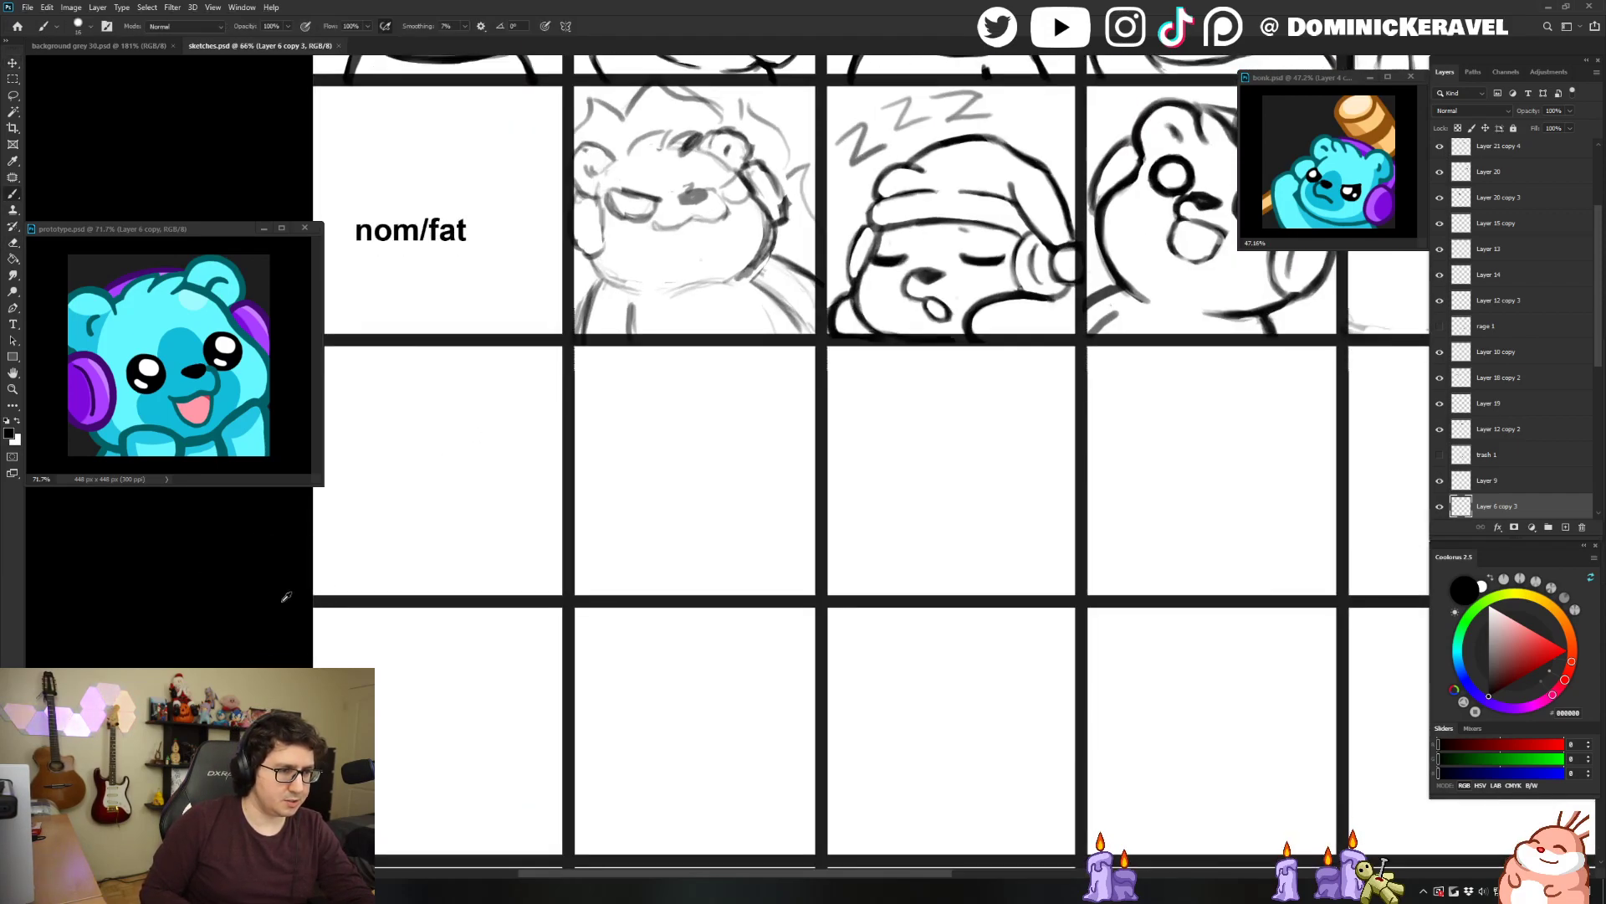
# Choose the Clean Line Brush preset from the Dom Brushes EMOTES group.
pyautogui.press('b')
pyautogui.moveTo(699, 400)
pyautogui.mouseDown()
pyautogui.moveTo(676, 402)
pyautogui.moveTo(675, 452)
pyautogui.mouseUp()
pyautogui.press('e')
pyautogui.press('v')
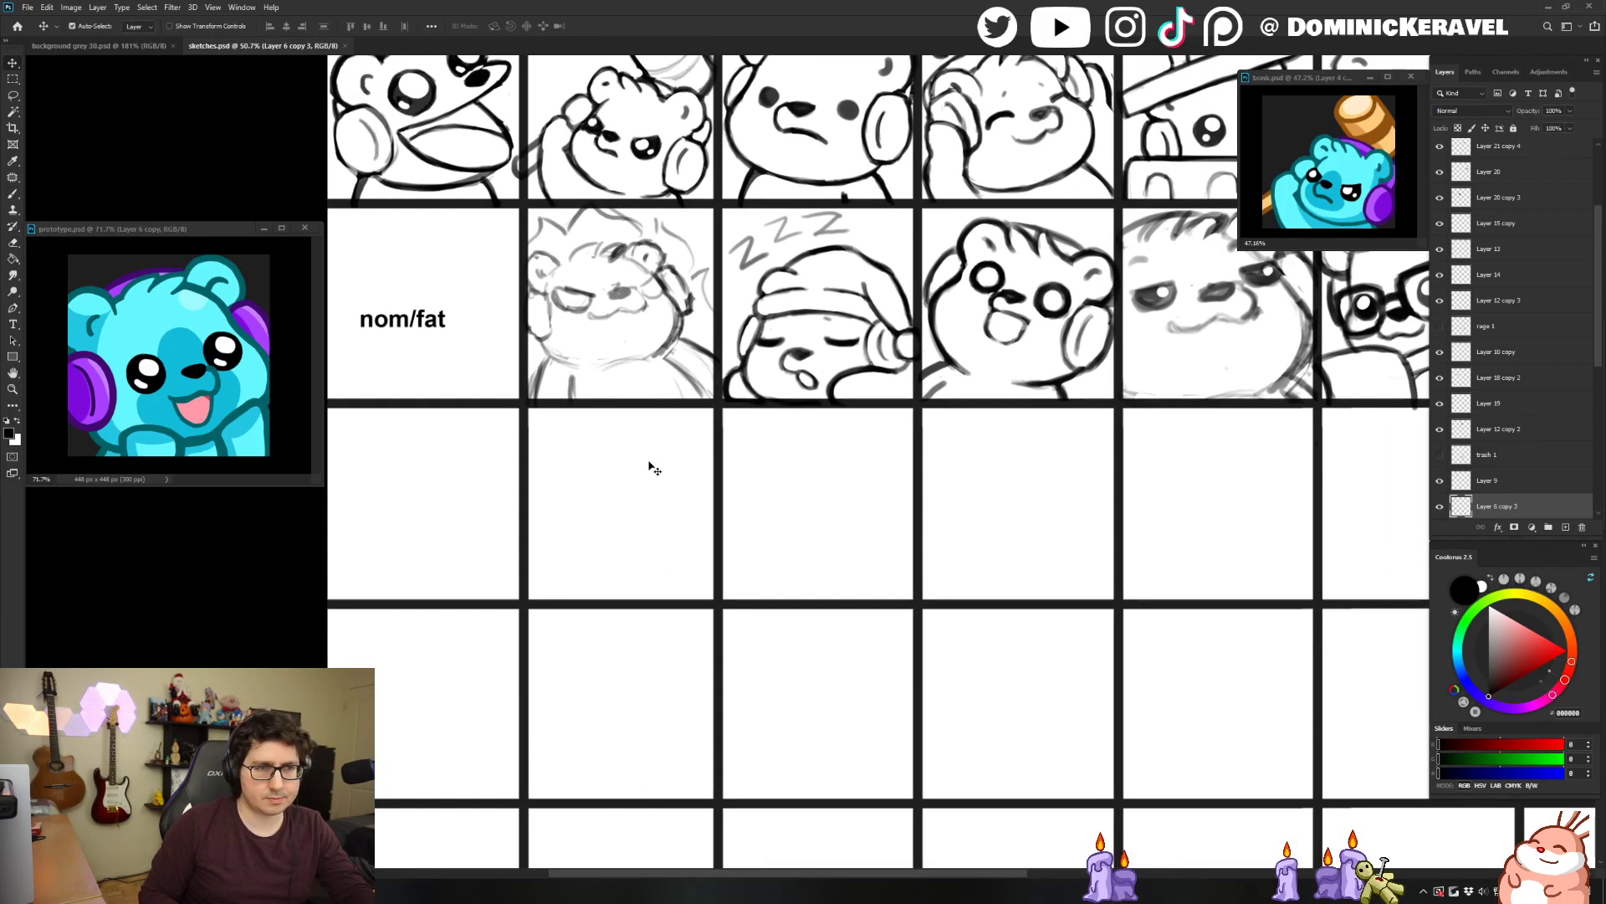
pyautogui.scroll(-2, 686, 444)
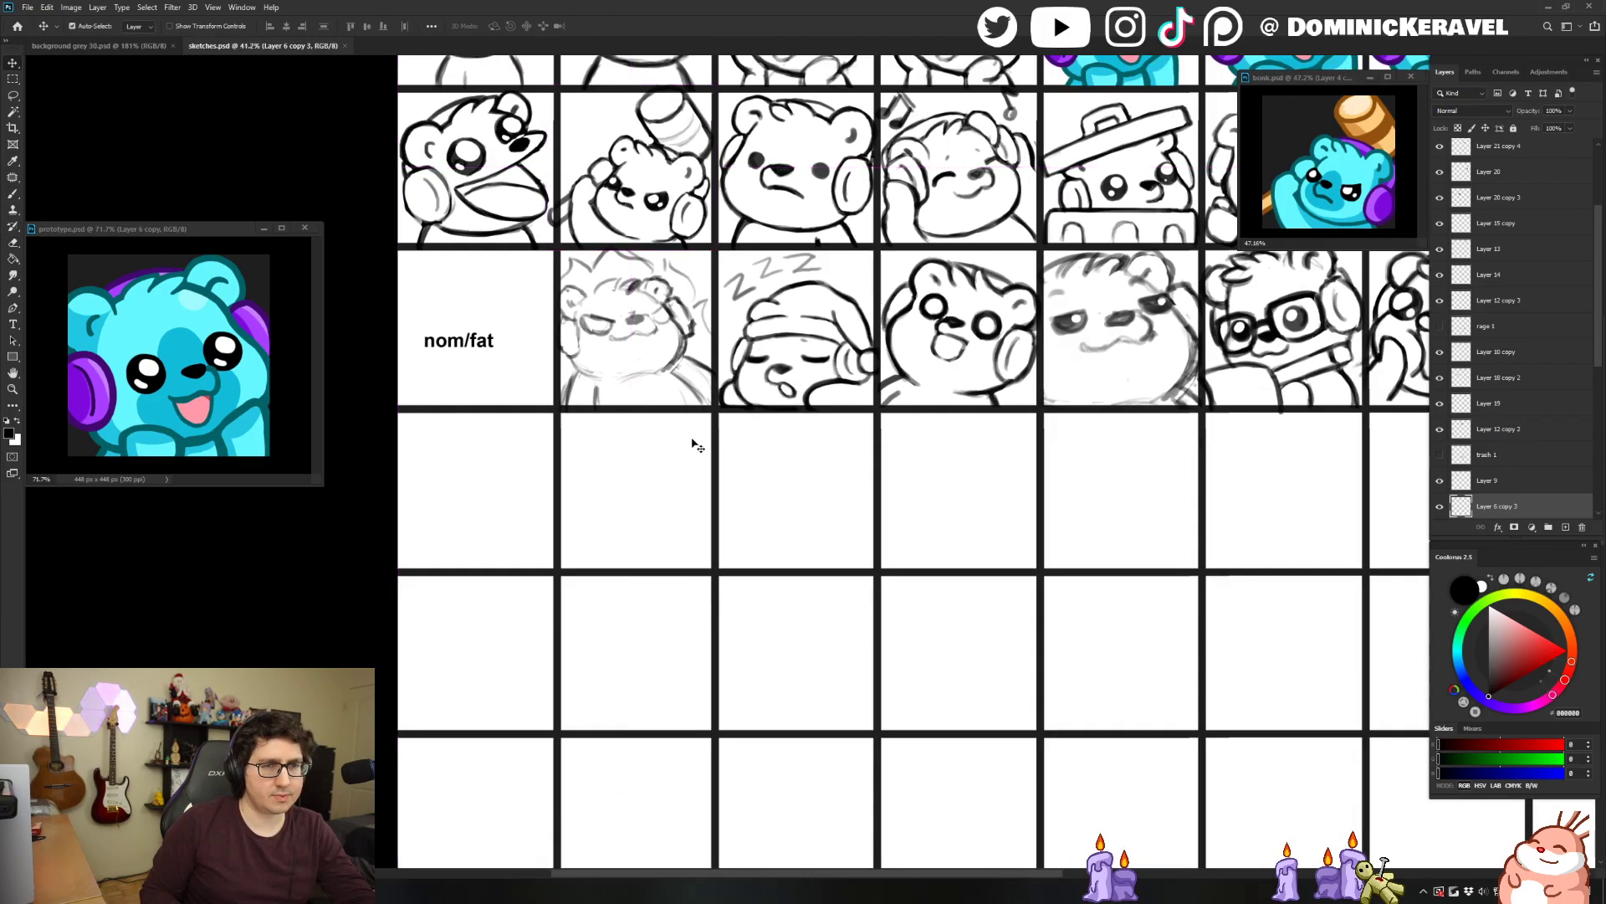
pyautogui.press('b')
pyautogui.rightClick(638, 452)
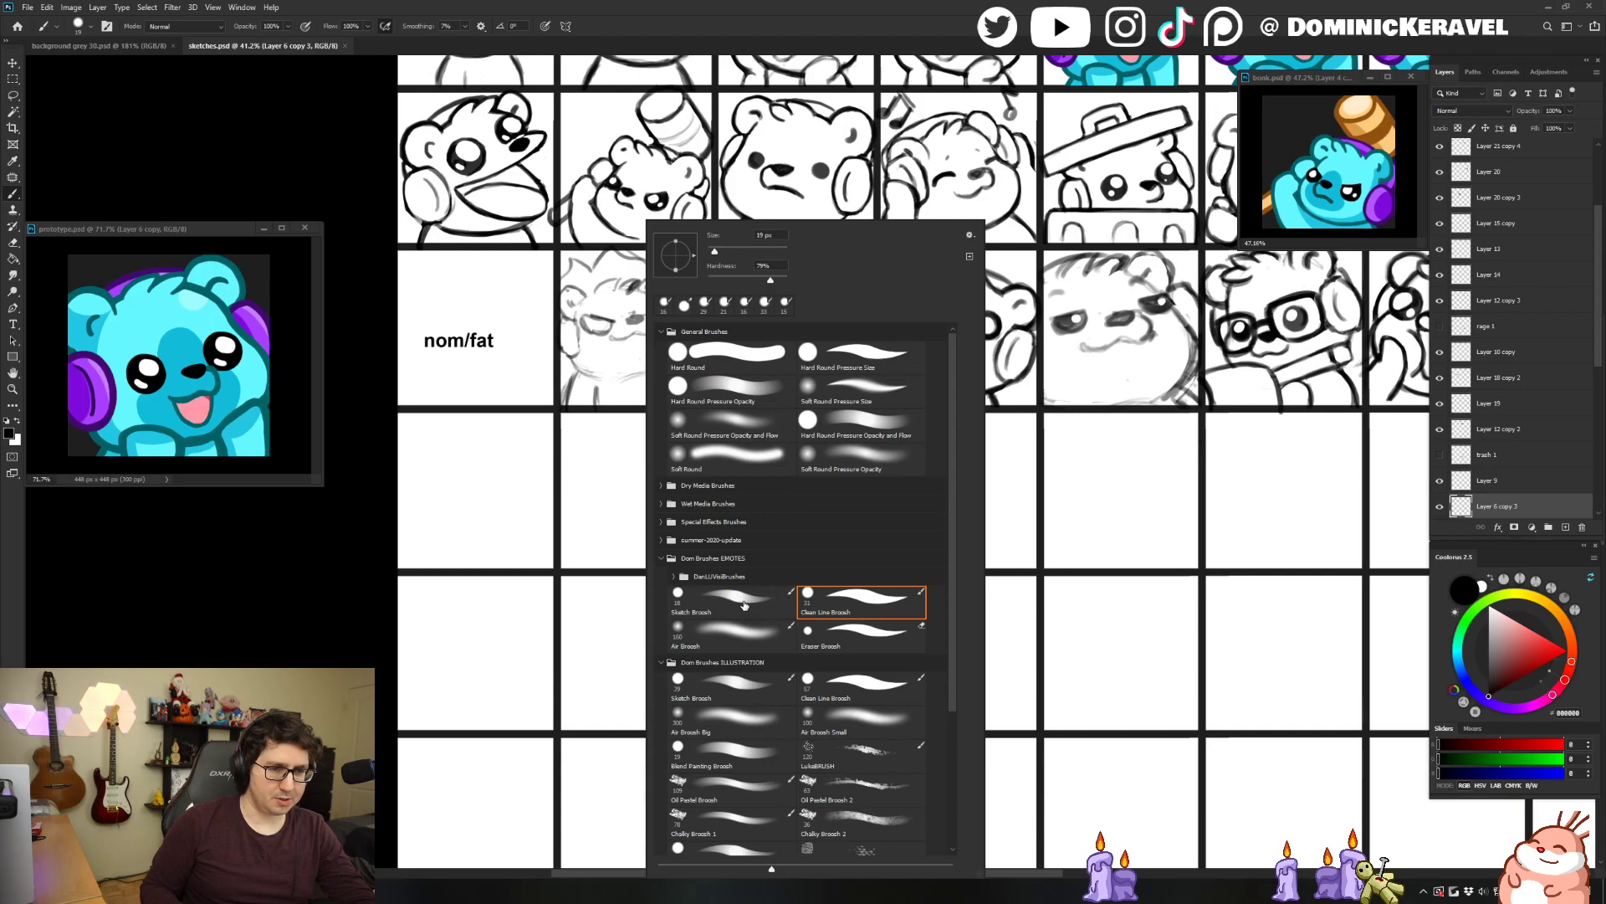
pyautogui.doubleClick(866, 596)
# Look over all the rows of bear sketches on the sheet, with no layer selected.
pyautogui.press('e')
pyautogui.moveTo(944, 122)
pyautogui.mouseDown()
pyautogui.moveTo(683, 351)
pyautogui.moveTo(617, 355)
pyautogui.moveTo(725, 376)
pyautogui.mouseUp()
pyautogui.press('v')
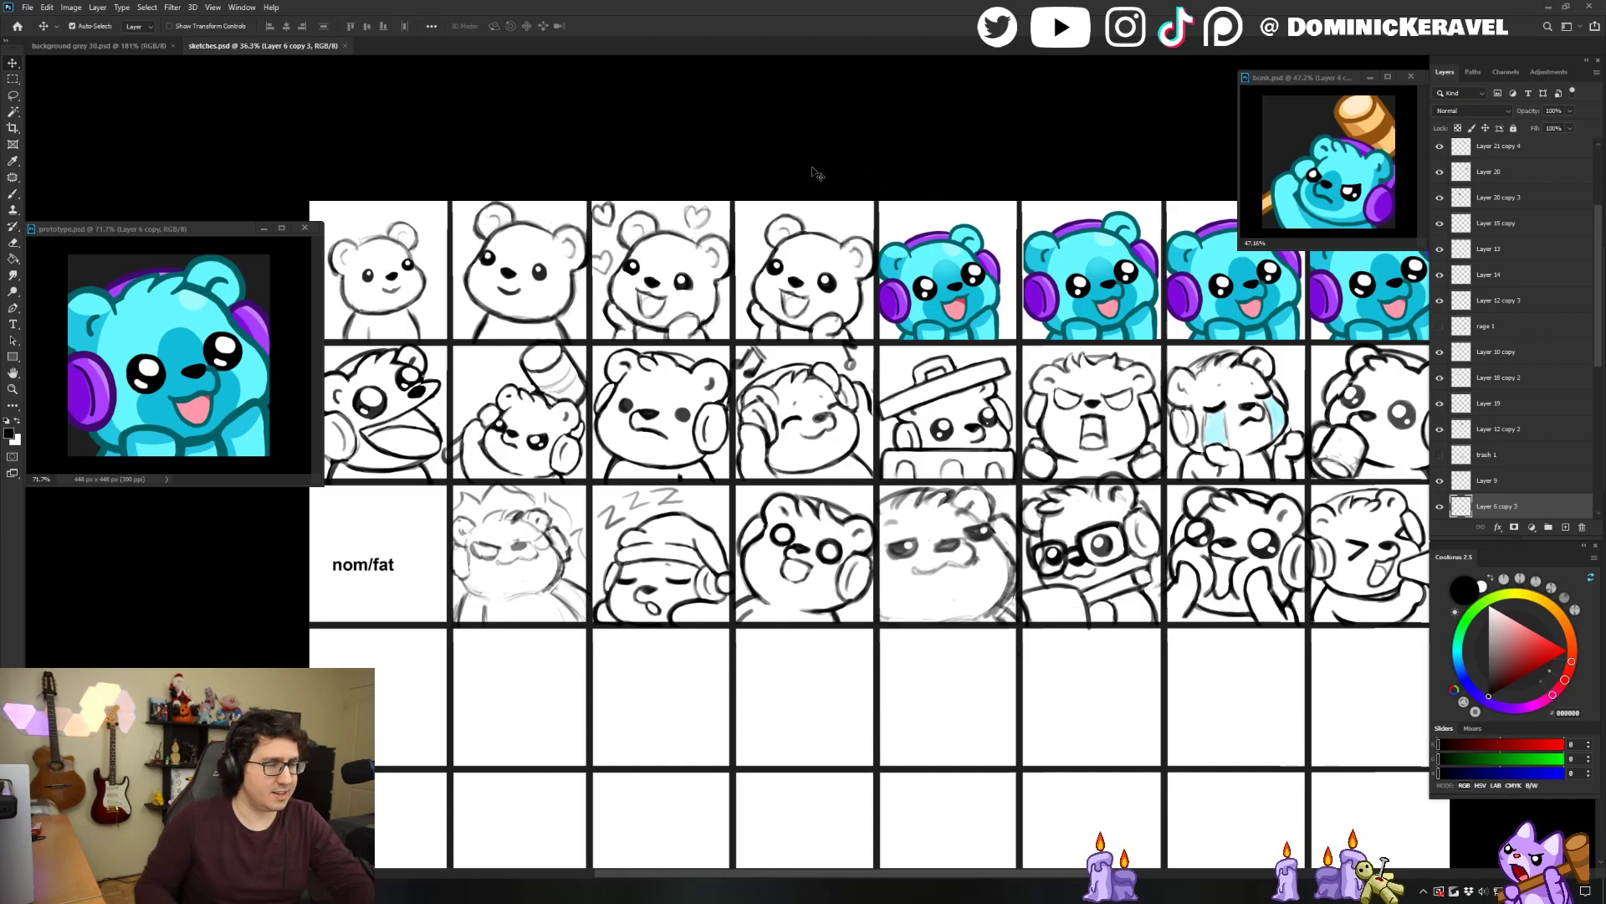
pyautogui.press('b')
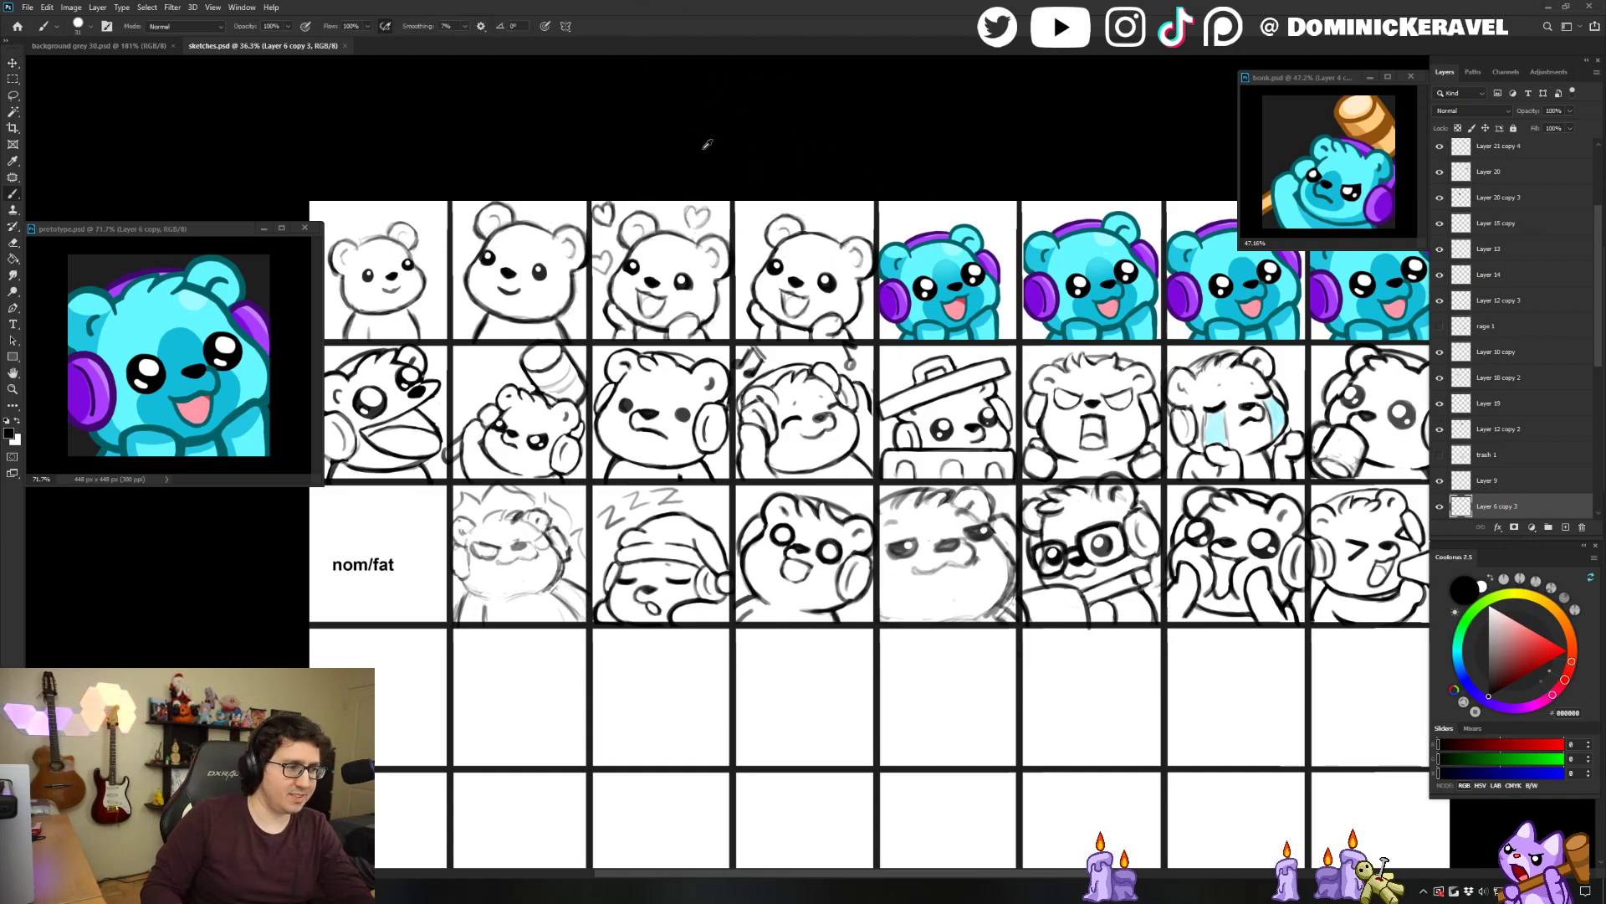
pyautogui.press('v')
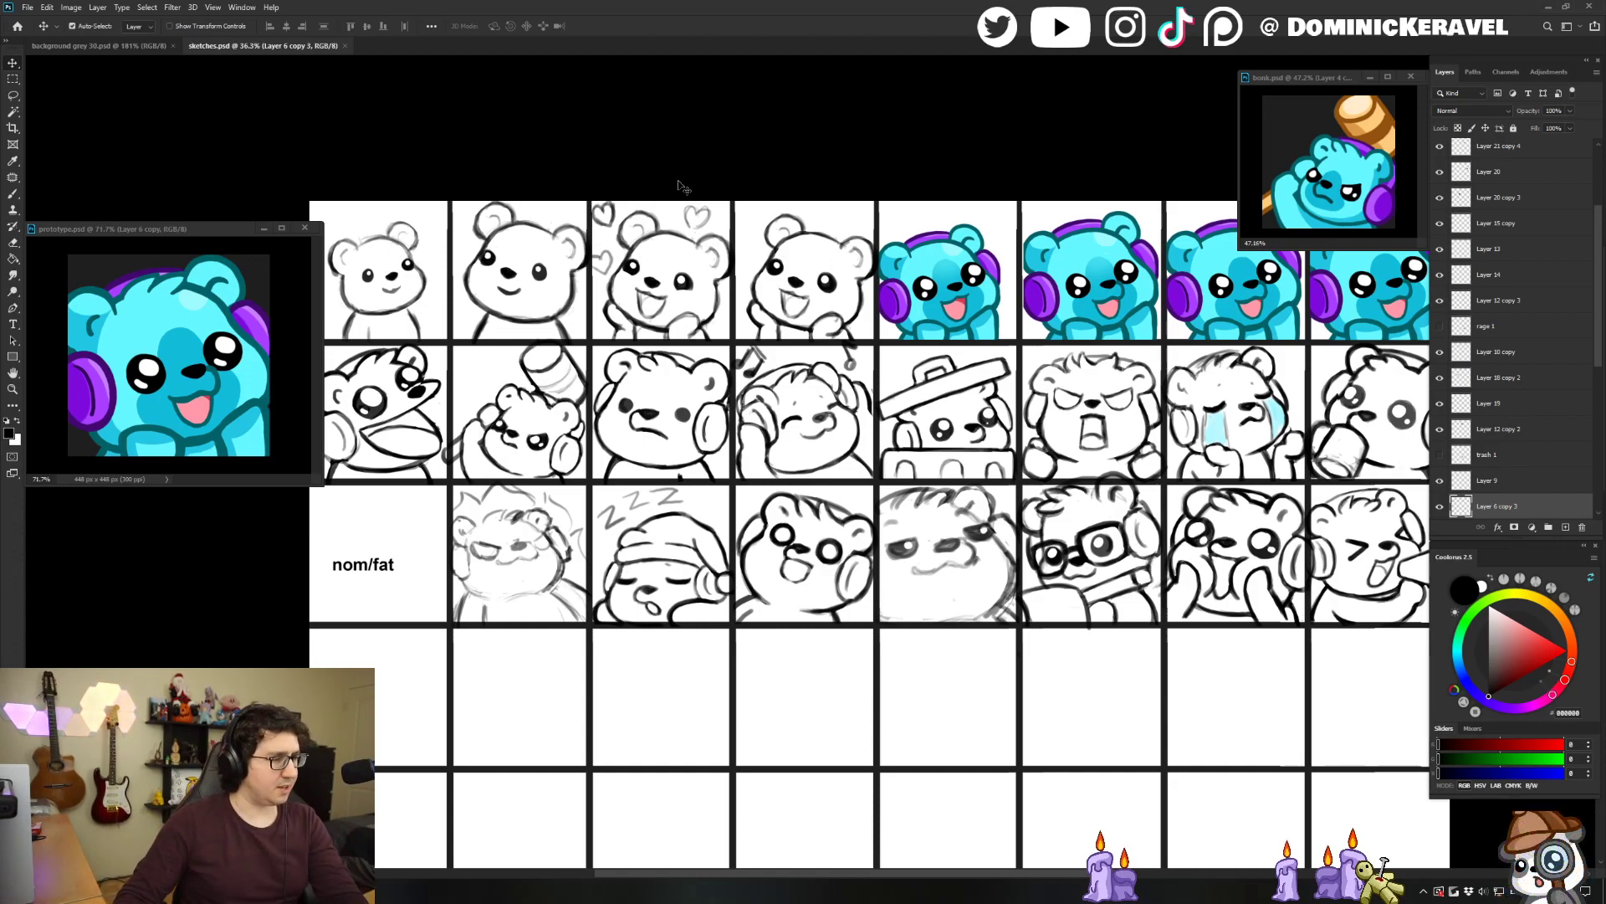
pyautogui.click(761, 163)
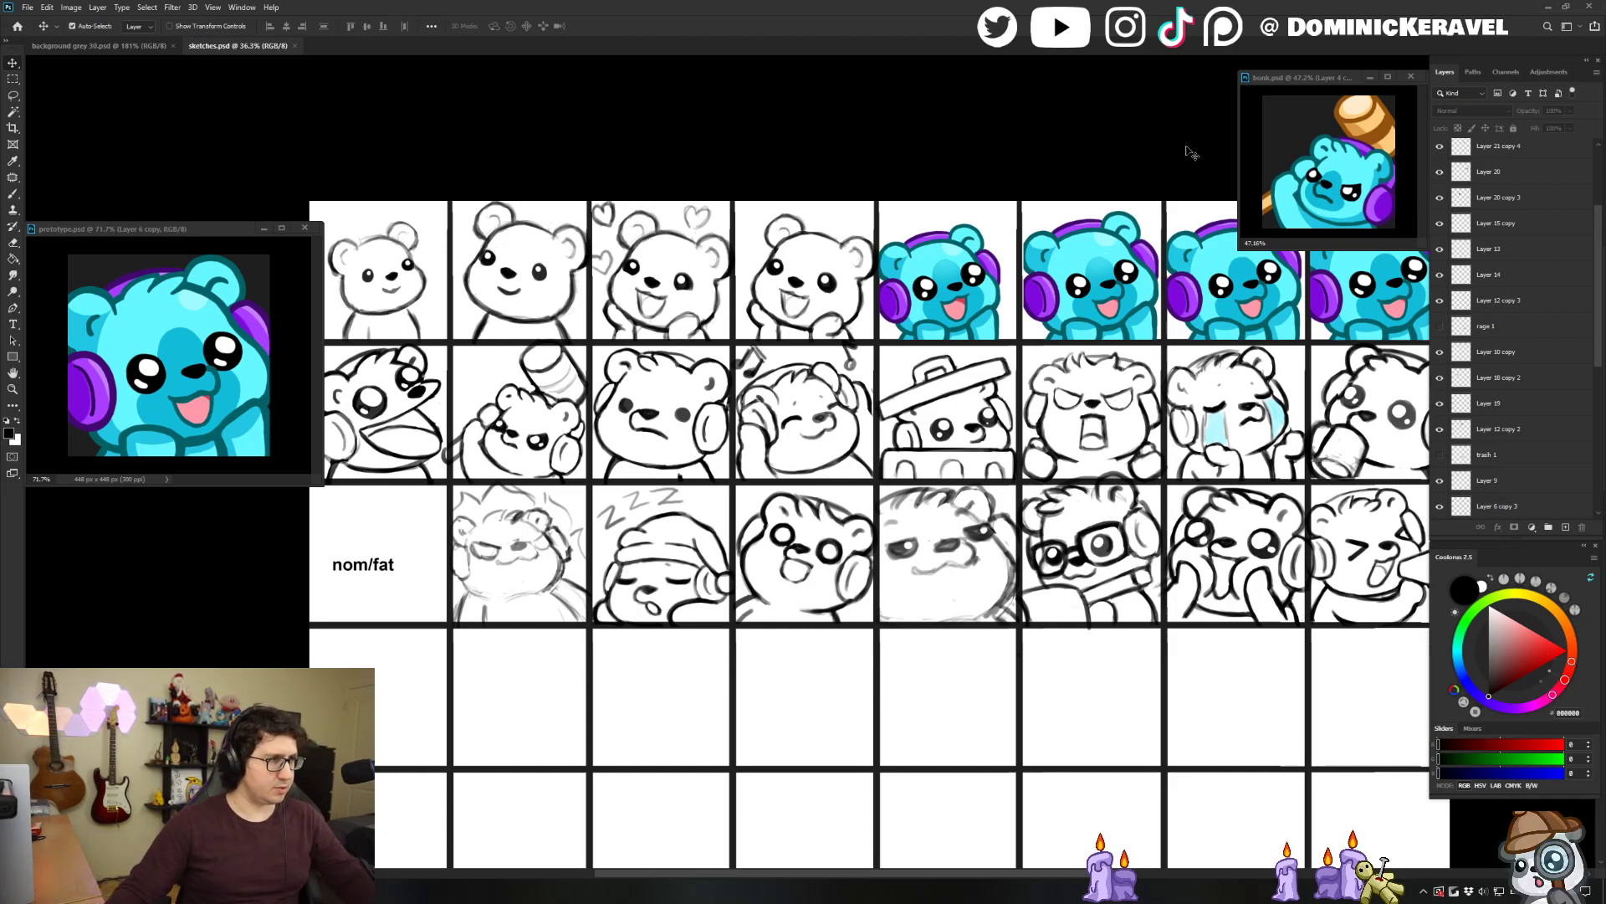
# Move the happy-bear prototype window higher, slightly overlapping the first column of the sketch sheet.
pyautogui.moveTo(197, 224); pyautogui.dragTo(228, 156)
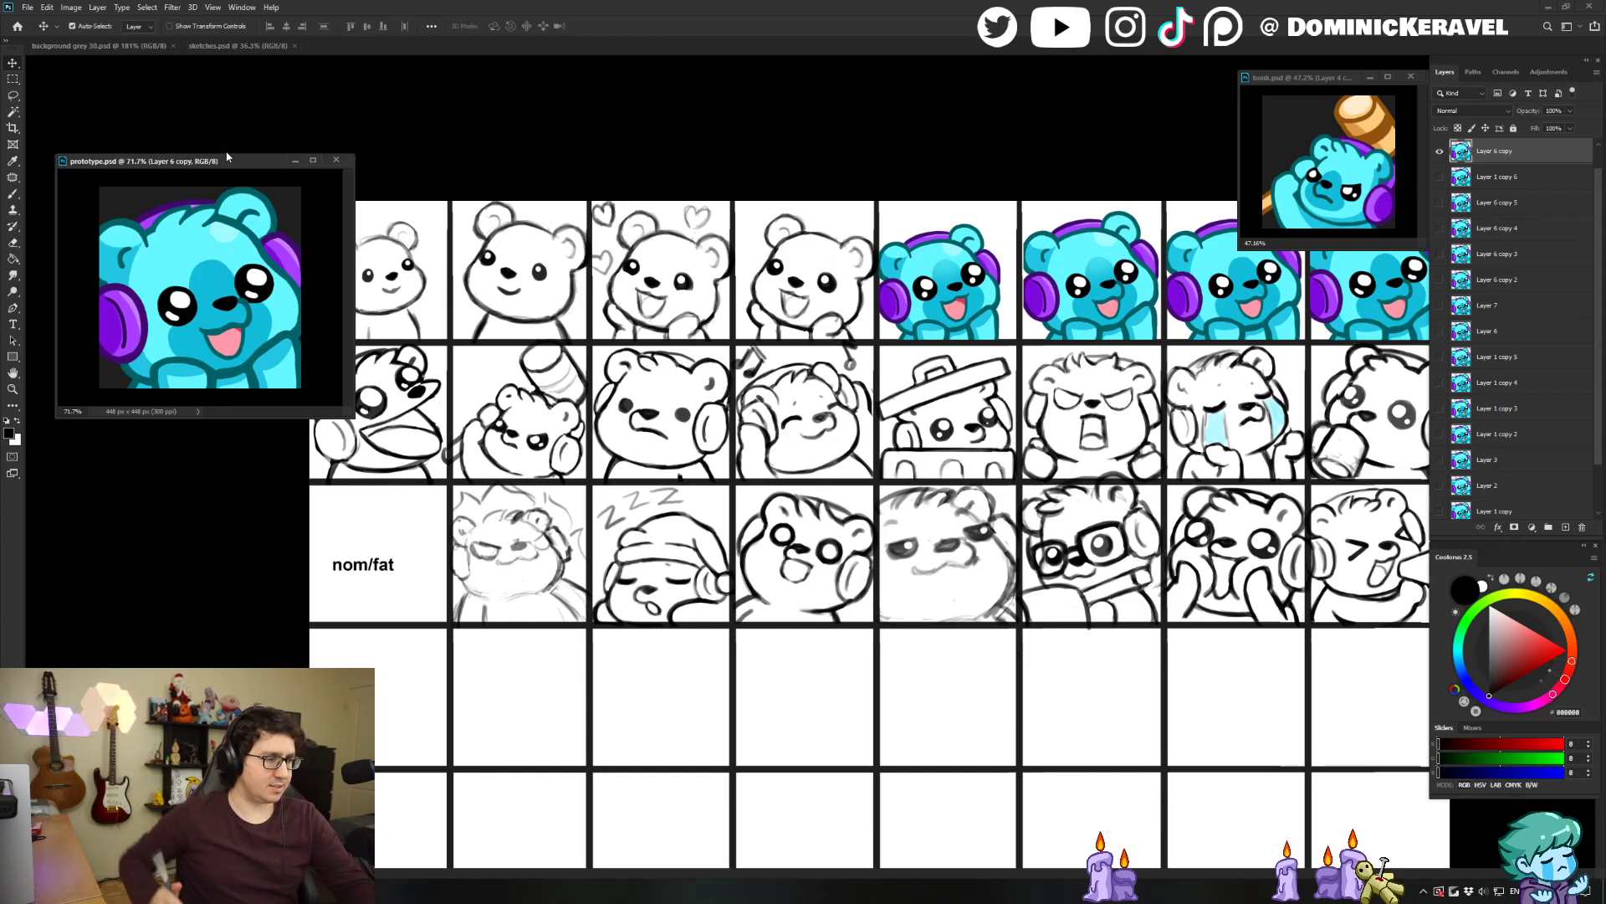
pyautogui.click(675, 160)
pyautogui.press('b')
pyautogui.press('v')
pyautogui.moveTo(258, 163); pyautogui.dragTo(261, 171)
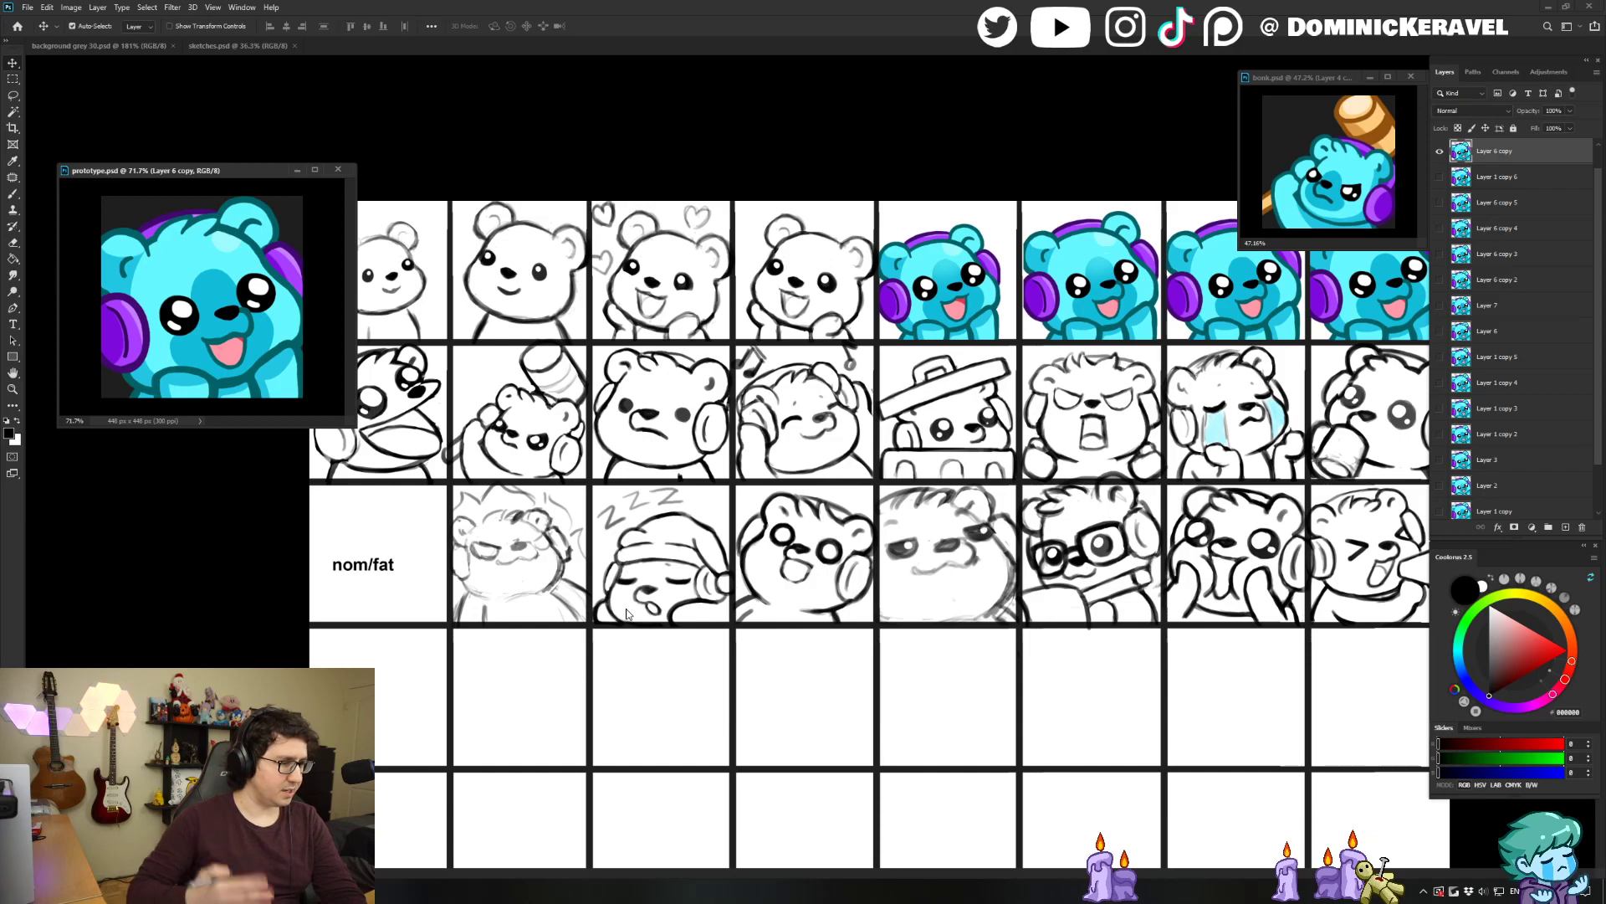
pyautogui.press('b')
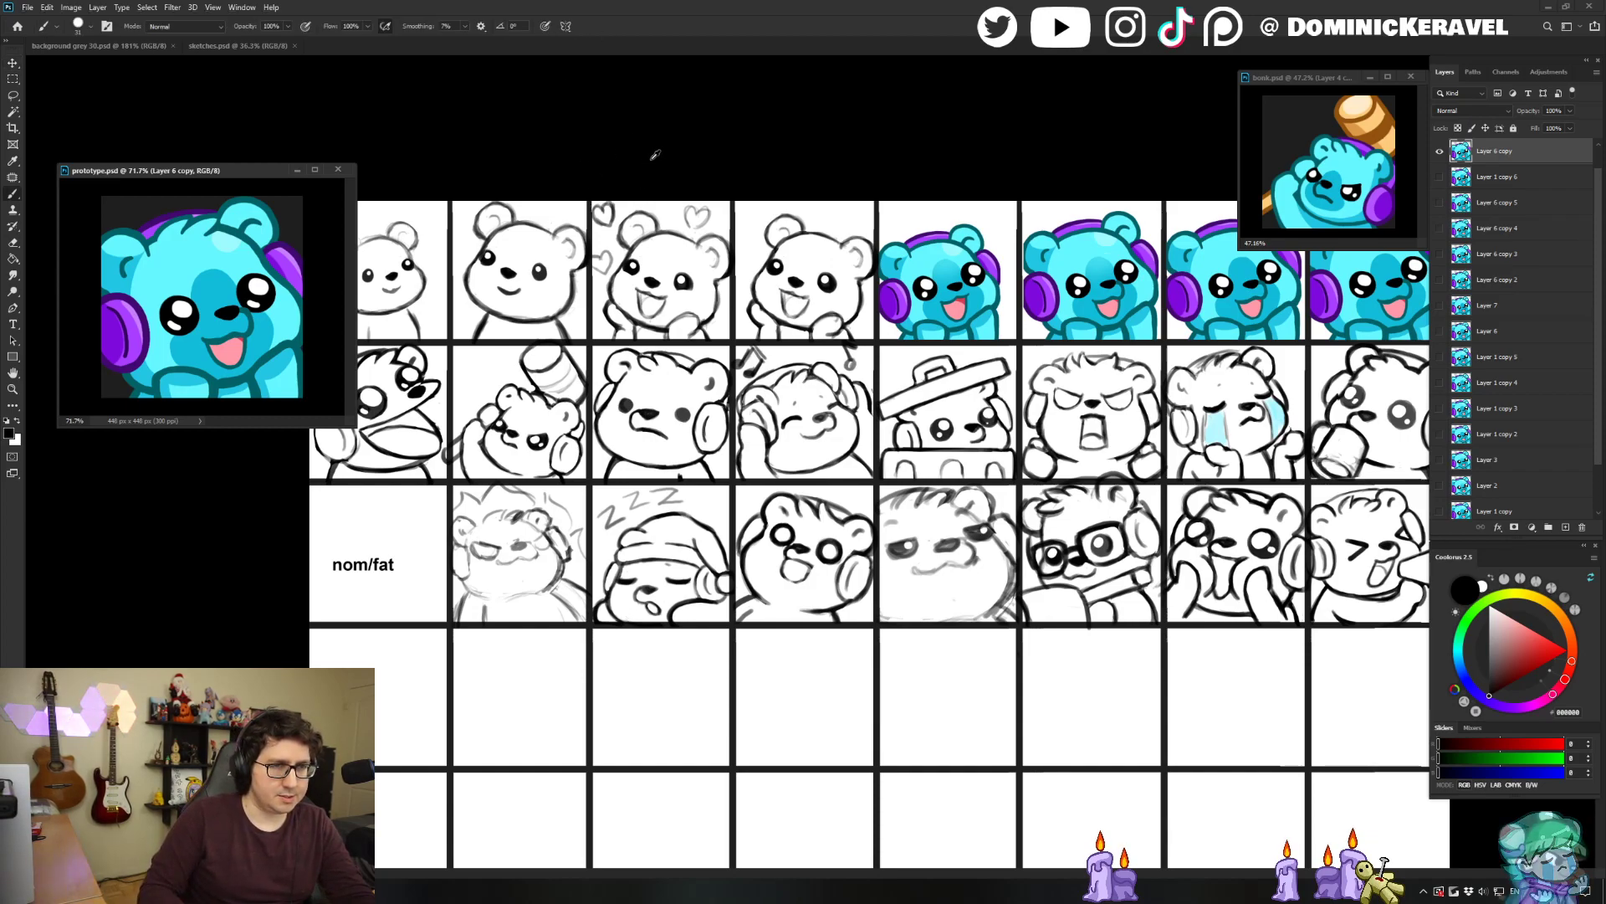
pyautogui.press('v')
pyautogui.press('b')
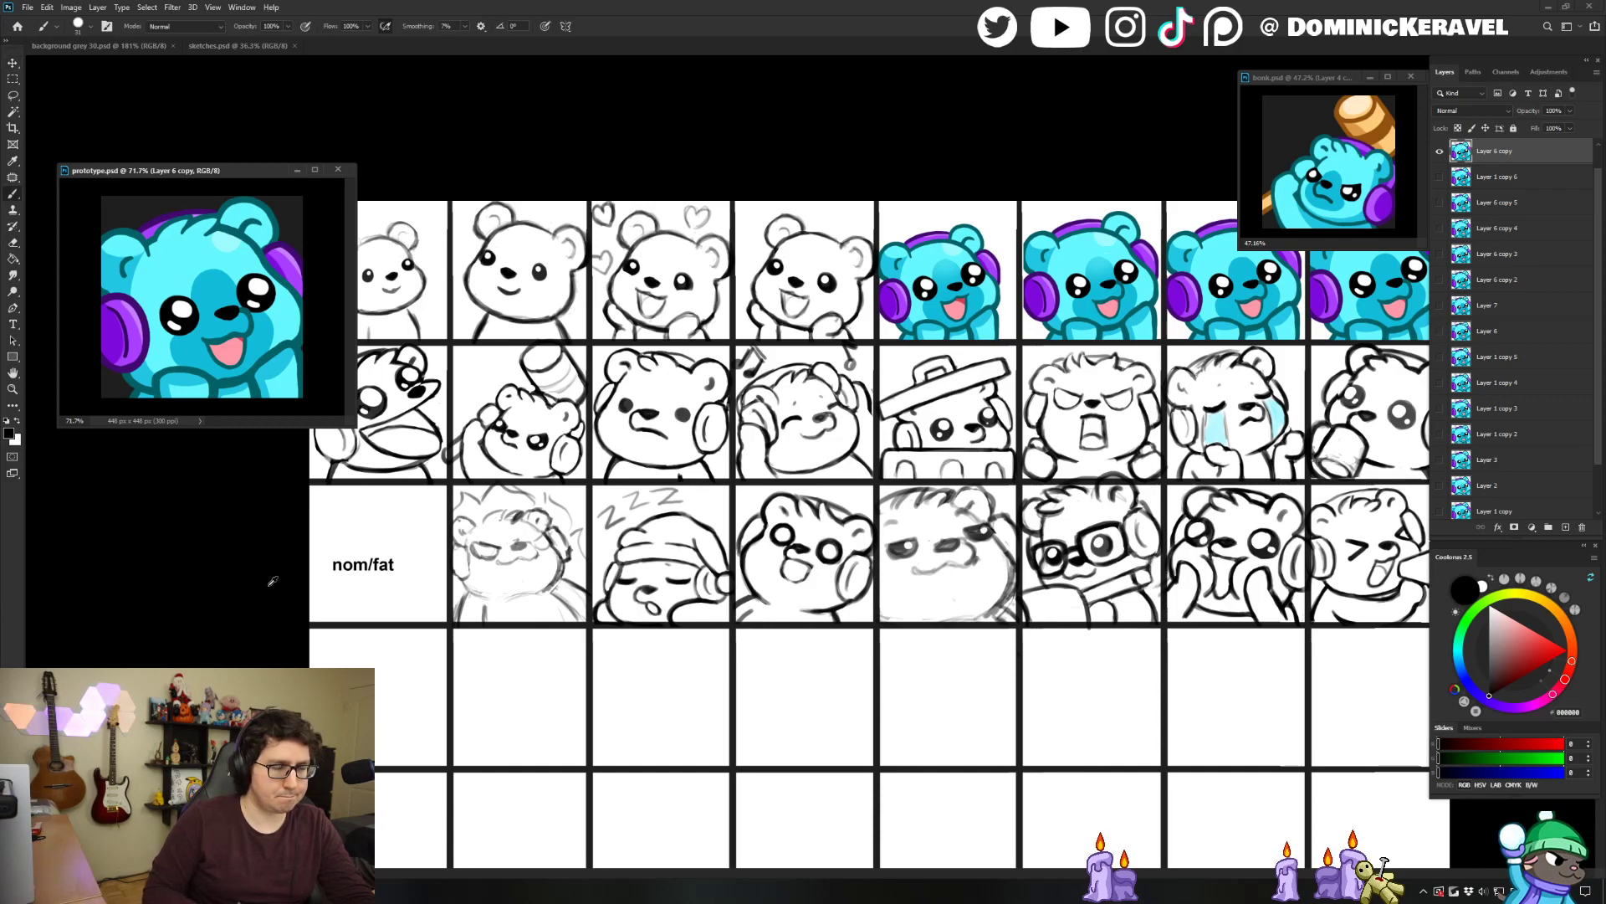
pyautogui.press('v')
# Select and copy the frowning bear sketch in the second row of the sketch sheet.
pyautogui.click(614, 502)
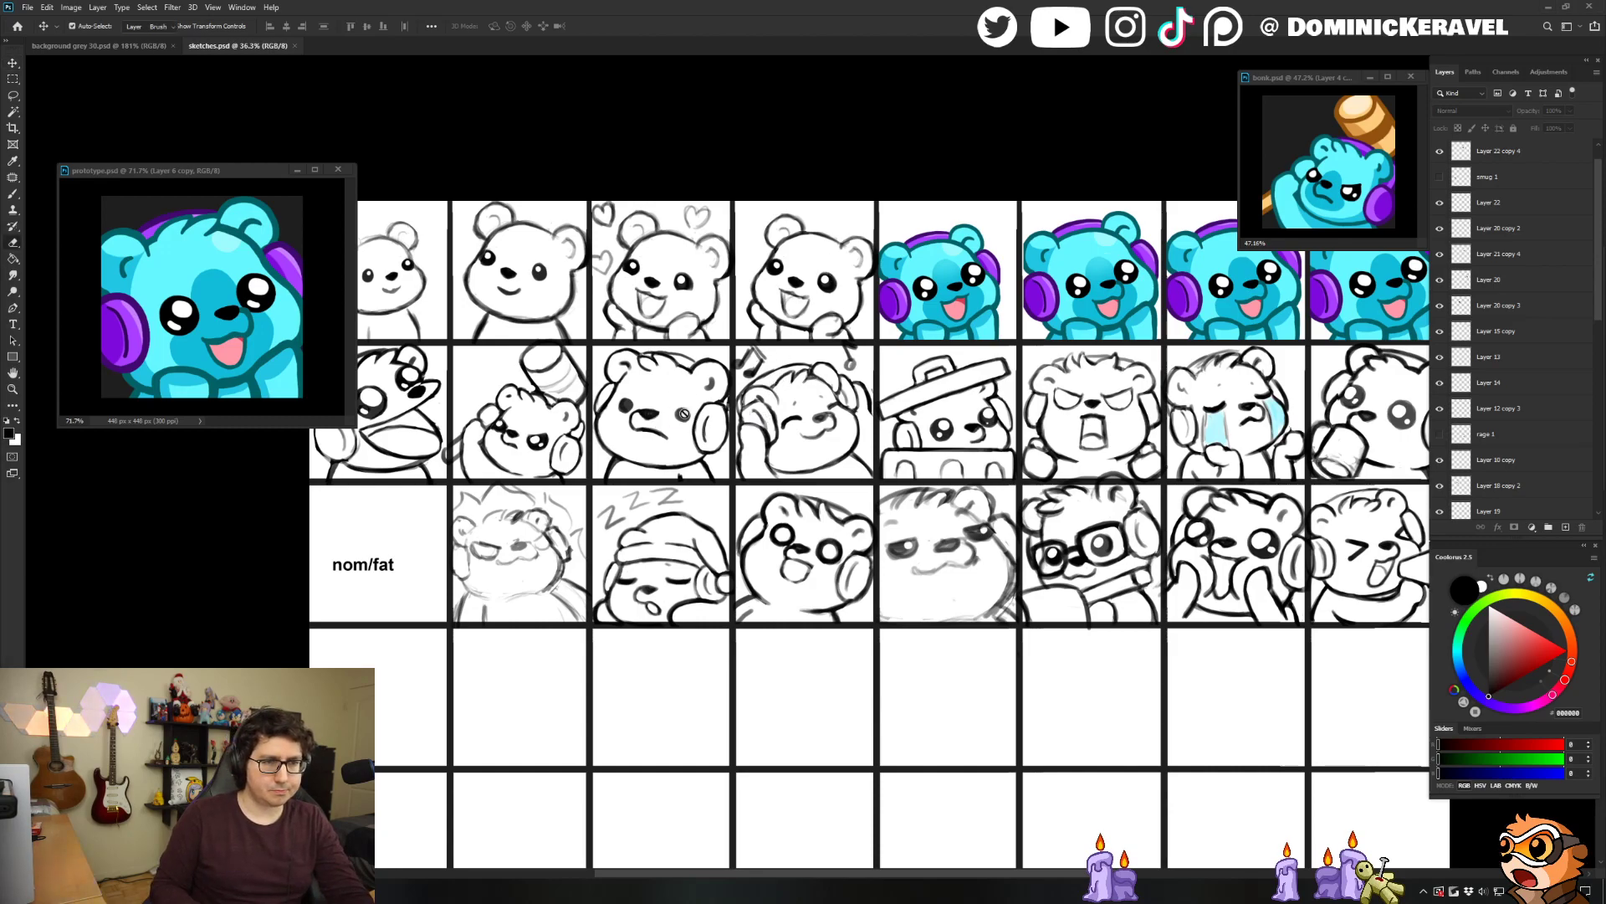
pyautogui.keyDown('ctrl'); pyautogui.click(688, 418); pyautogui.keyUp('ctrl')
pyautogui.moveTo(798, 360); pyautogui.dragTo(813, 395)
pyautogui.press('e')
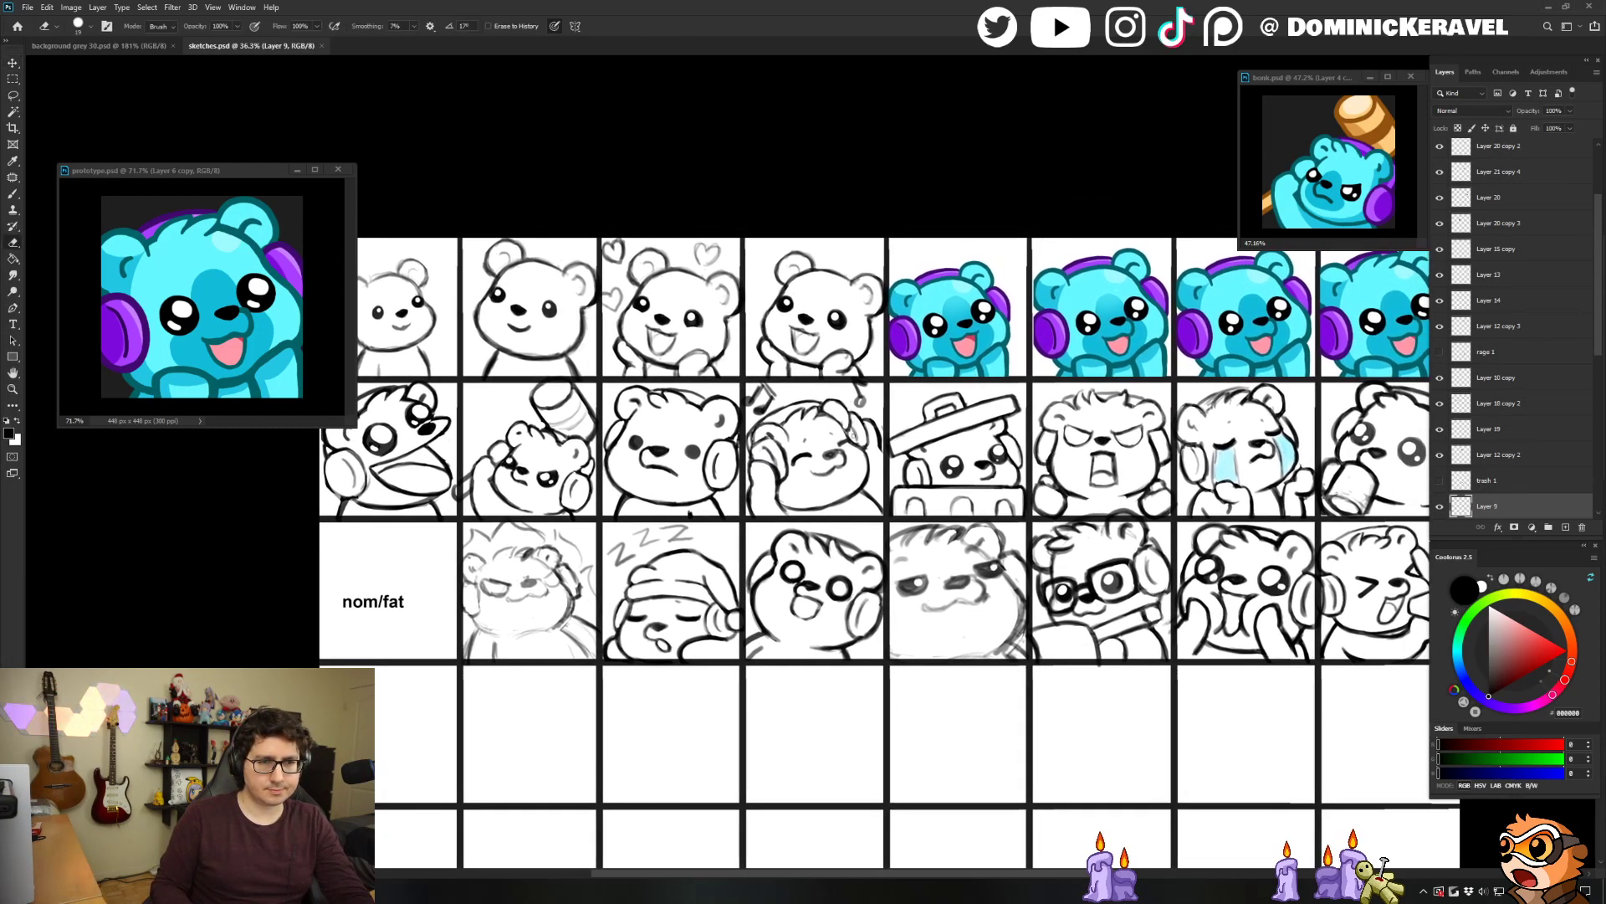
pyautogui.press('v')
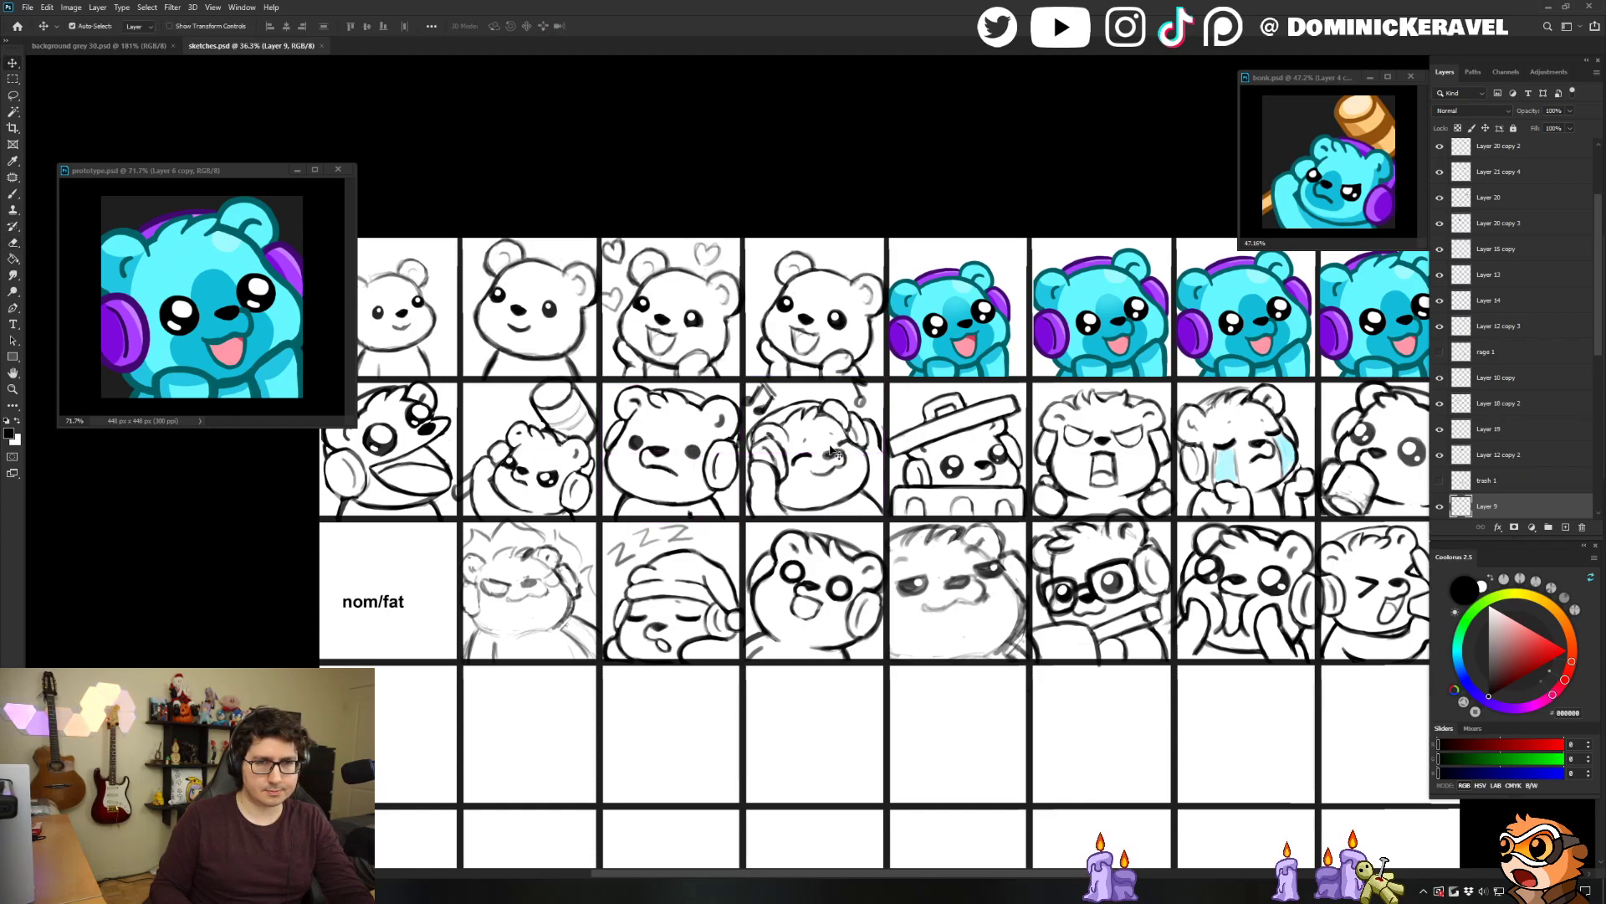
pyautogui.moveTo(806, 412); pyautogui.dragTo(780, 416)
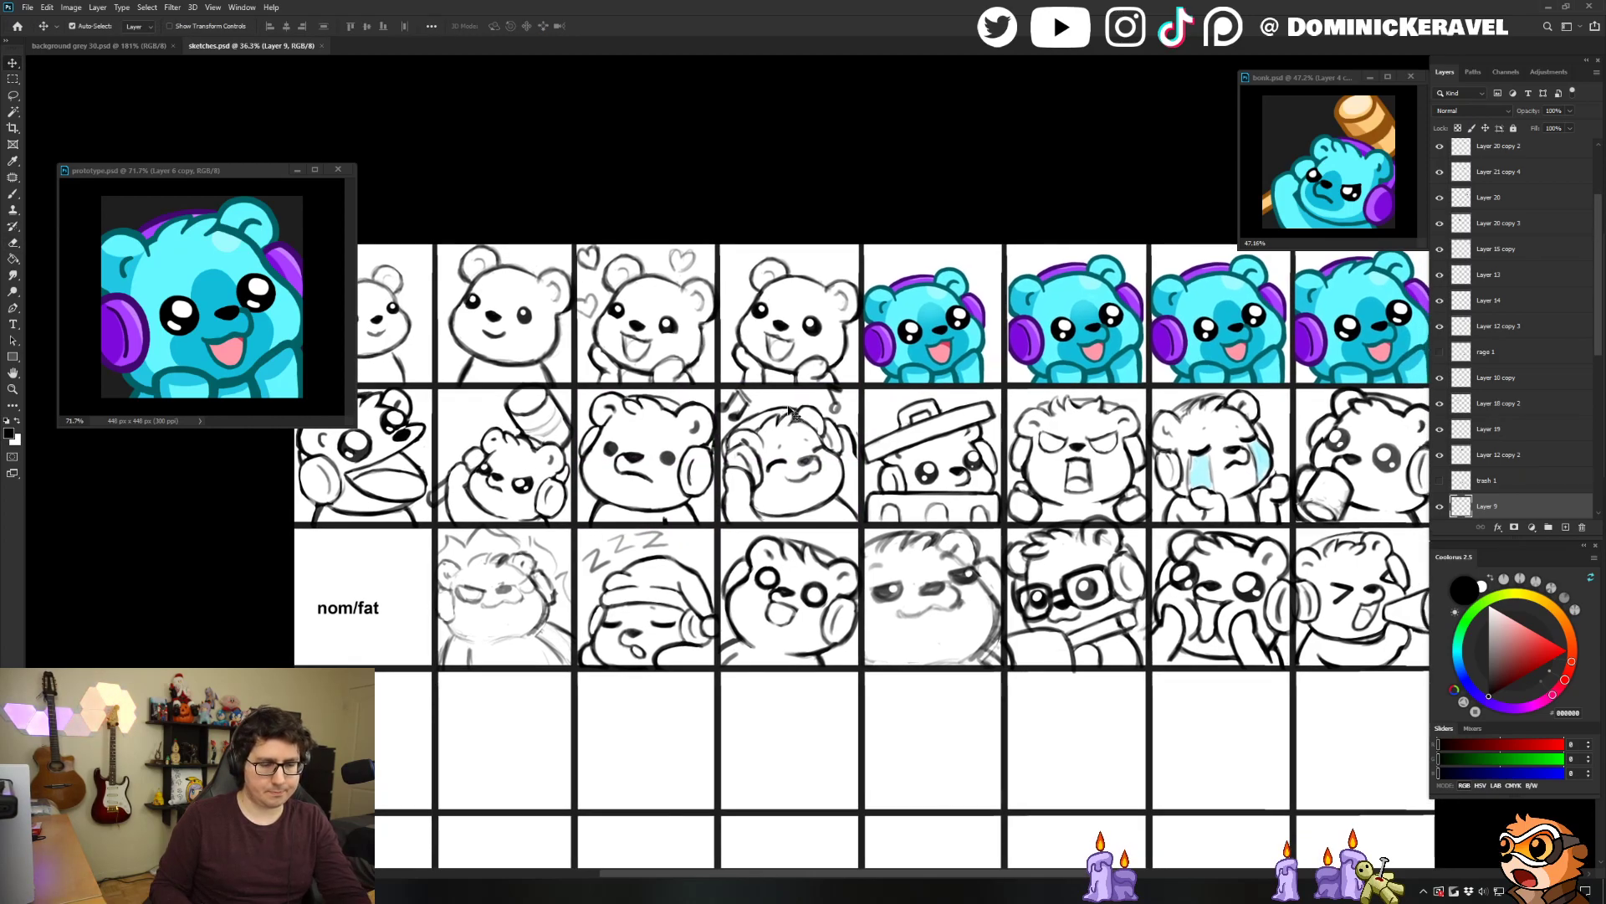
pyautogui.press('l')
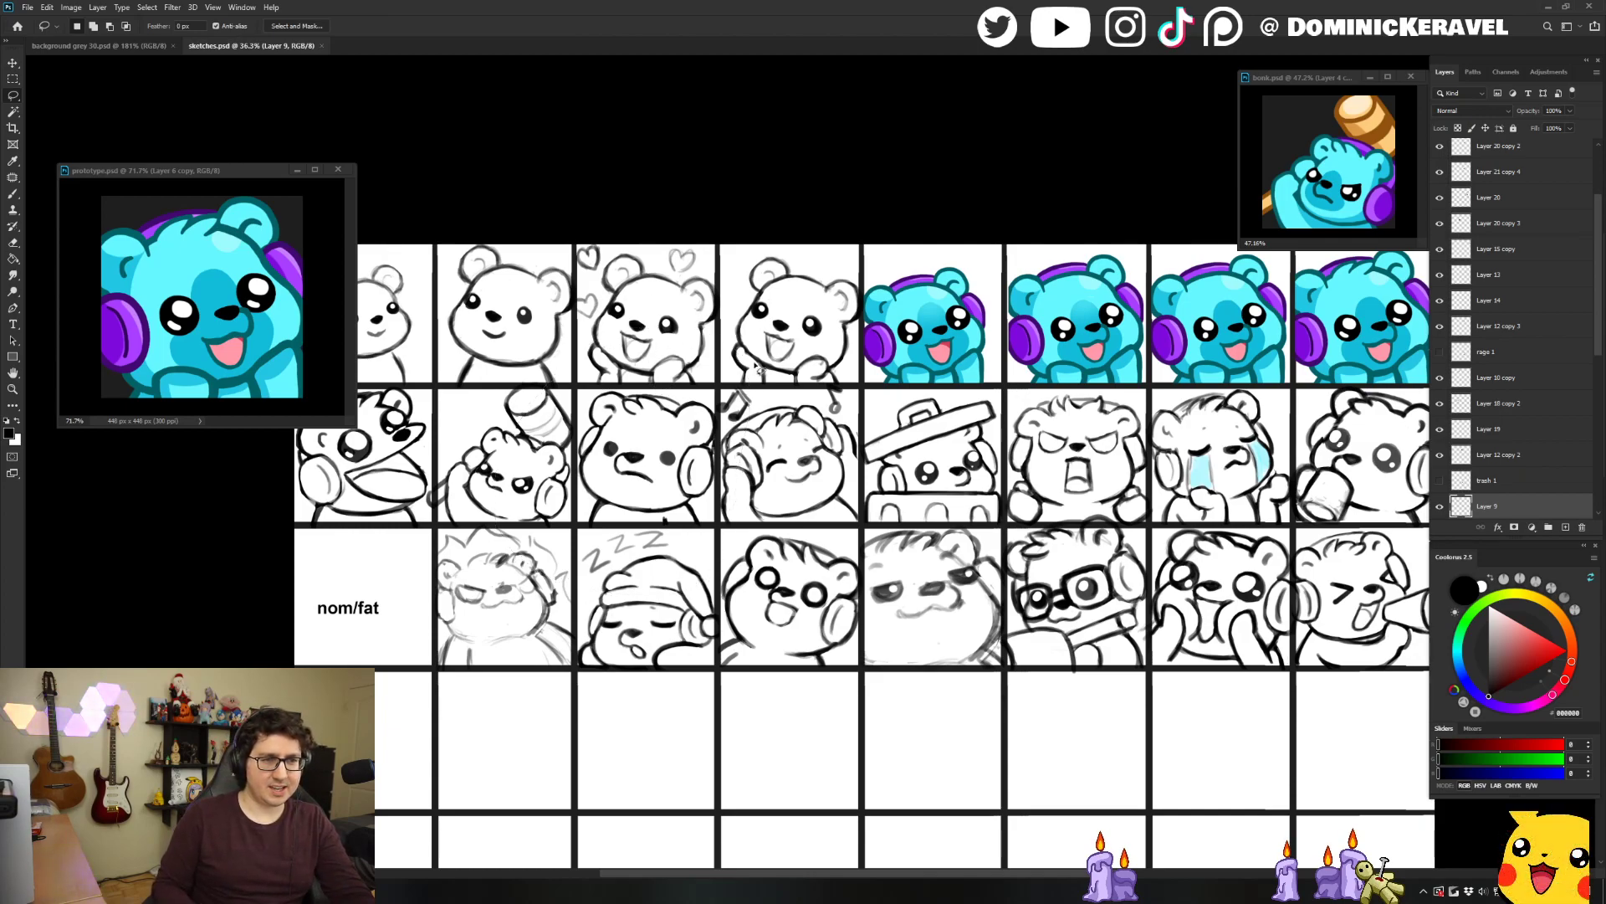
# Create a new 448 x 448 px document at 300 ppi and paste the frowning bear sketch into it.
pyautogui.hotkey('ctrl', 'n')
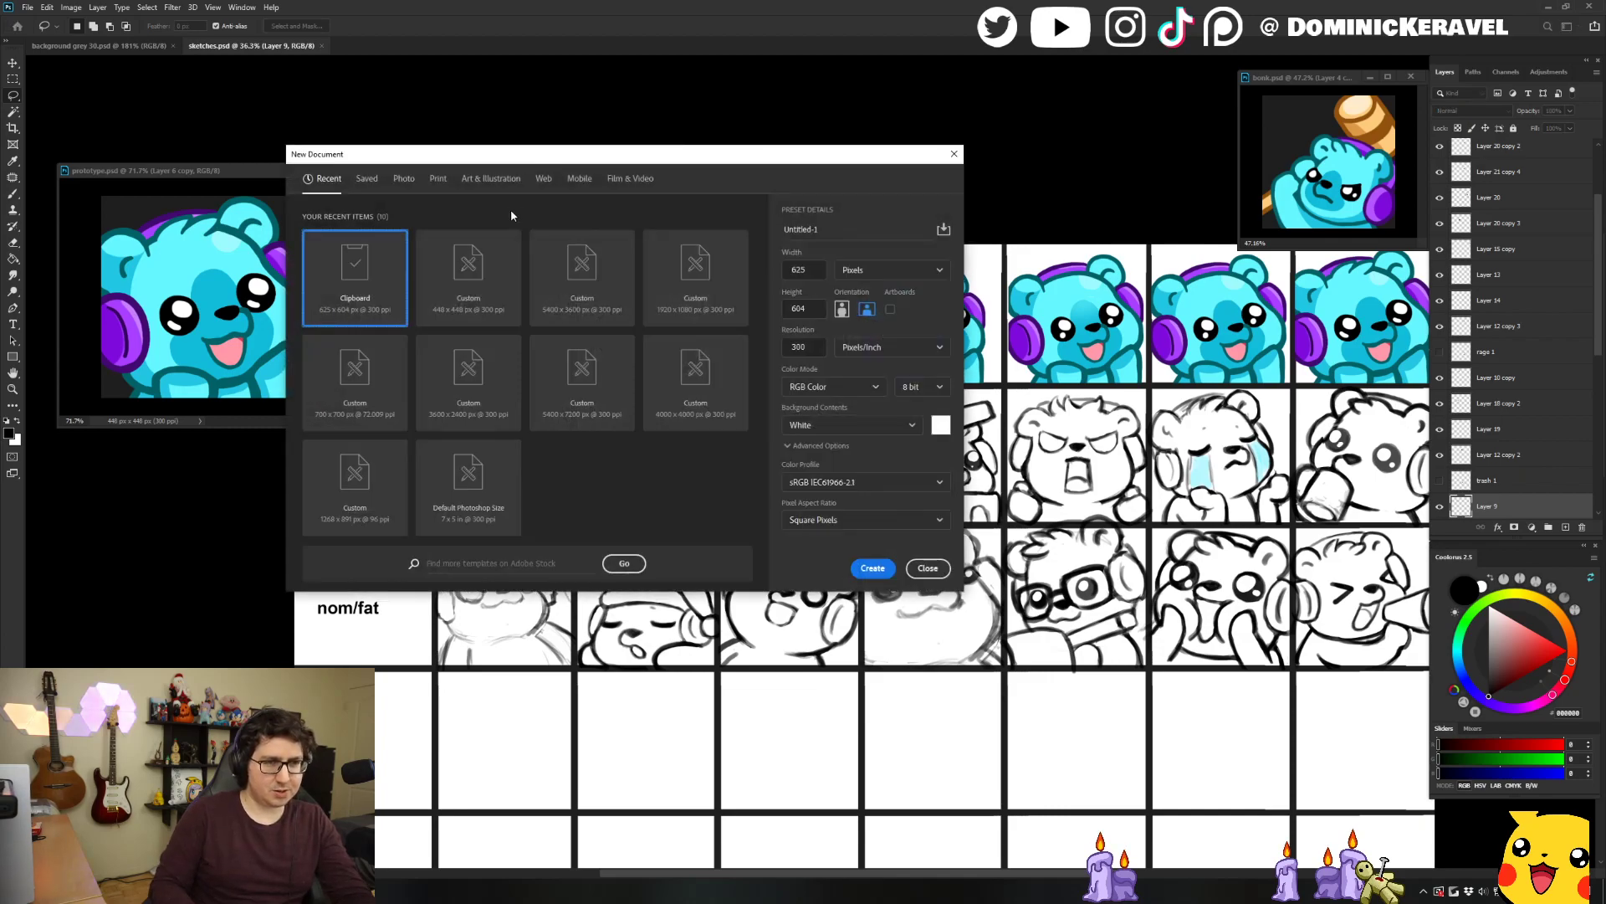
pyautogui.doubleClick(479, 283)
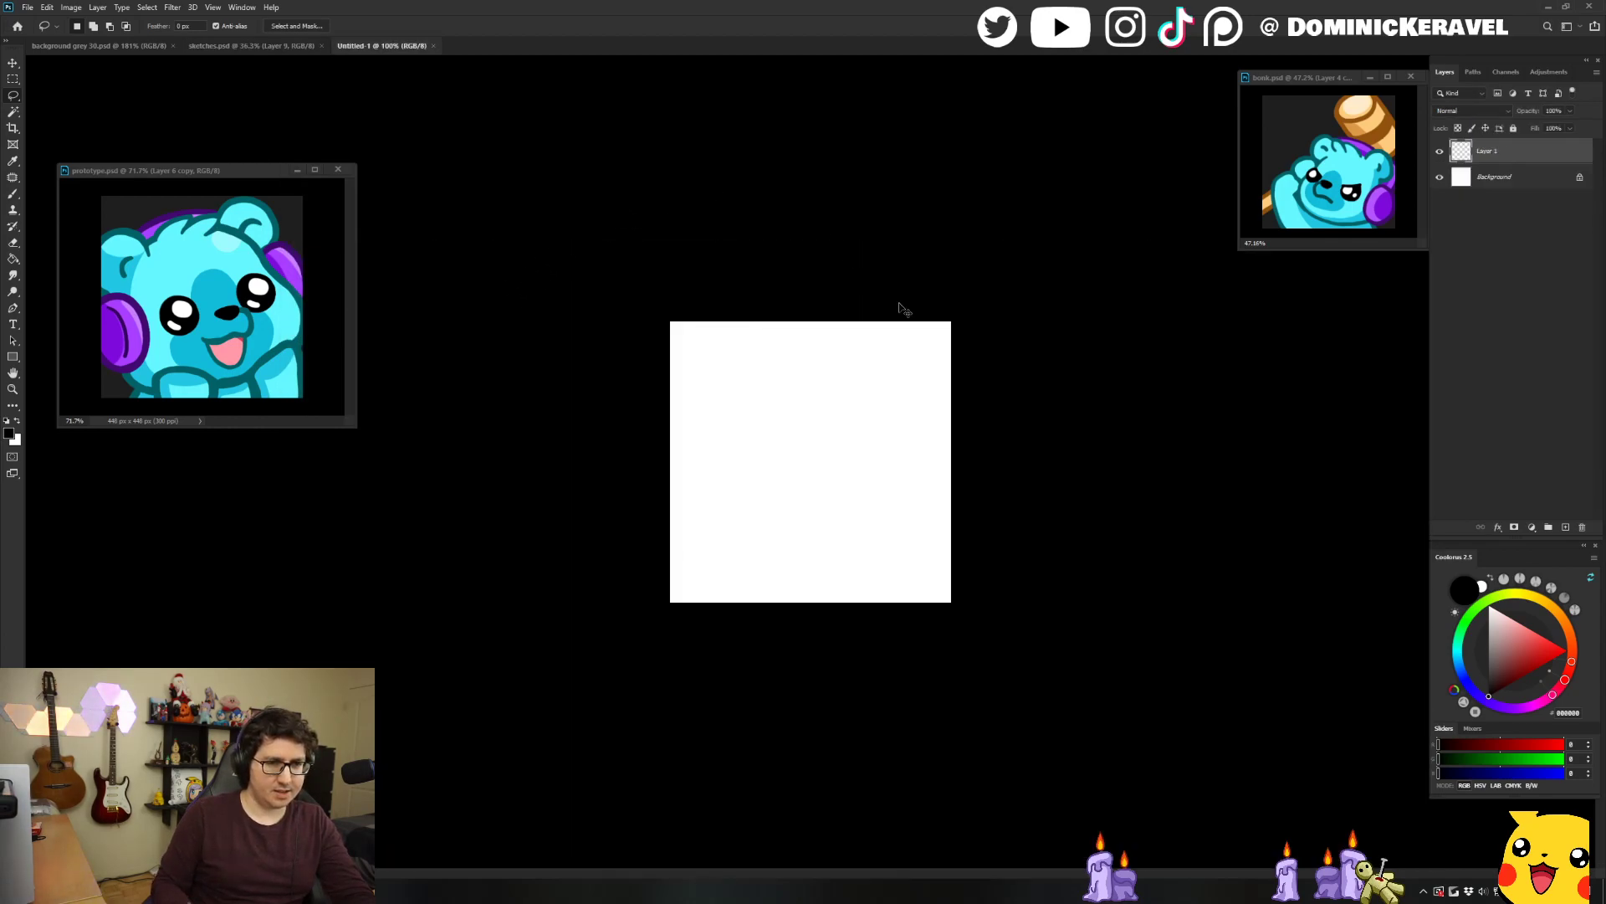
pyautogui.hotkey('ctrl', 'v')
pyautogui.hotkey('ctrl', 't')
pyautogui.moveTo(1062, 697)
pyautogui.mouseDown()
pyautogui.moveTo(954, 595)
pyautogui.moveTo(980, 598)
pyautogui.mouseUp()
pyautogui.moveTo(749, 434); pyautogui.dragTo(740, 433)
pyautogui.moveTo(959, 321); pyautogui.dragTo(967, 313)
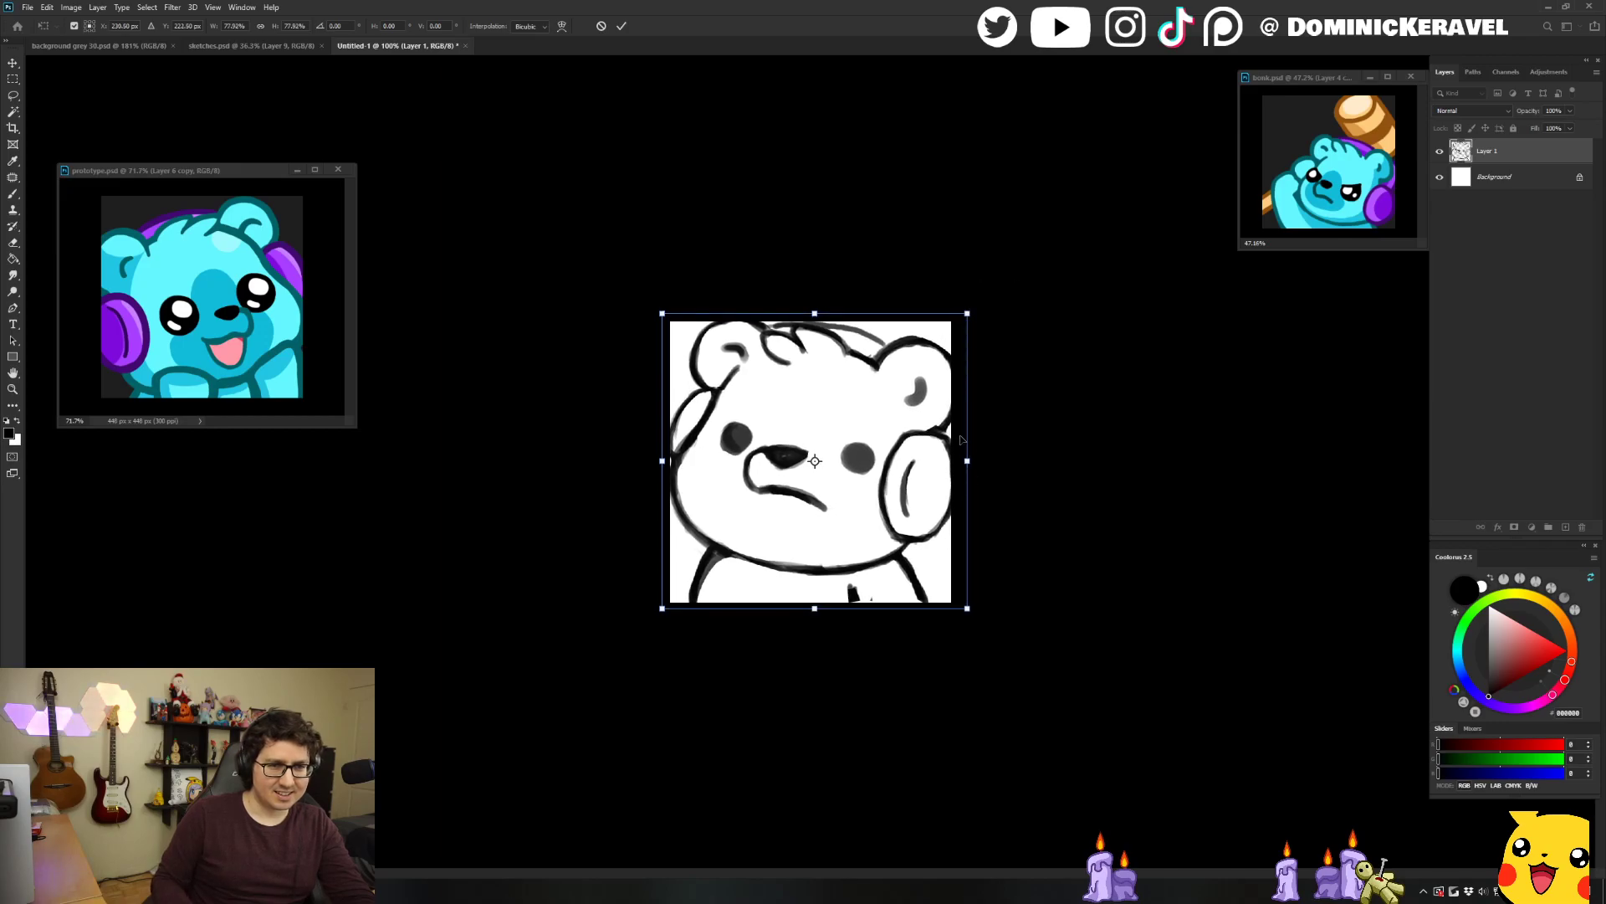
pyautogui.press('Escape')
# Scale the pasted bear sketch to about 76% and fit it within the square canvas.
pyautogui.hotkey('ctrl', 't')
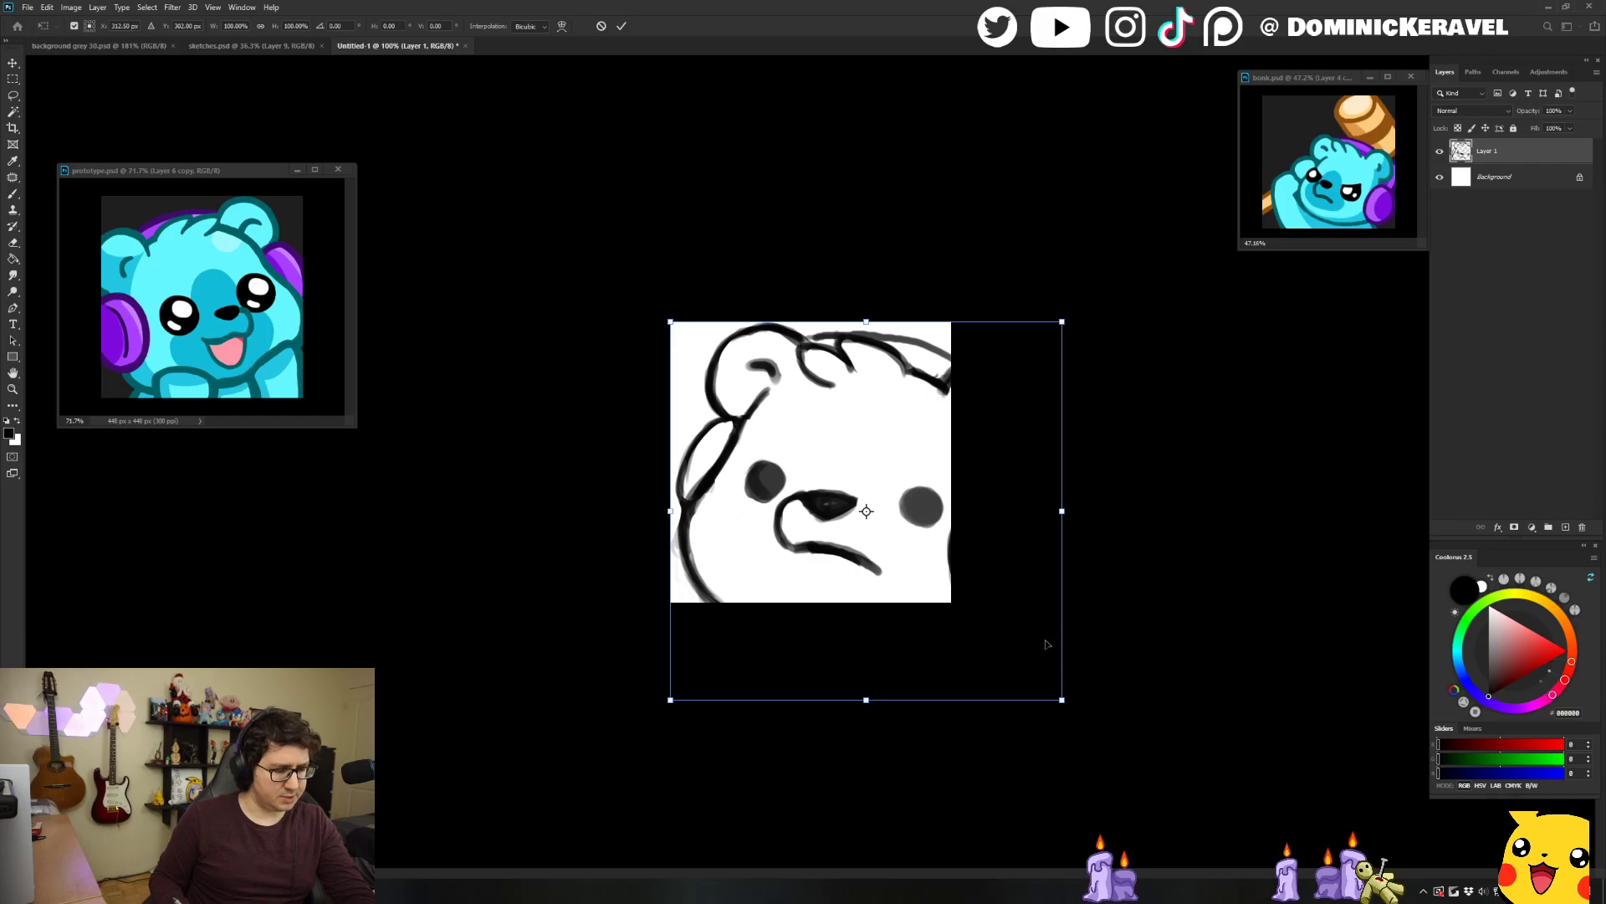
pyautogui.moveTo(1062, 700); pyautogui.dragTo(978, 598)
pyautogui.moveTo(686, 608); pyautogui.dragTo(681, 614)
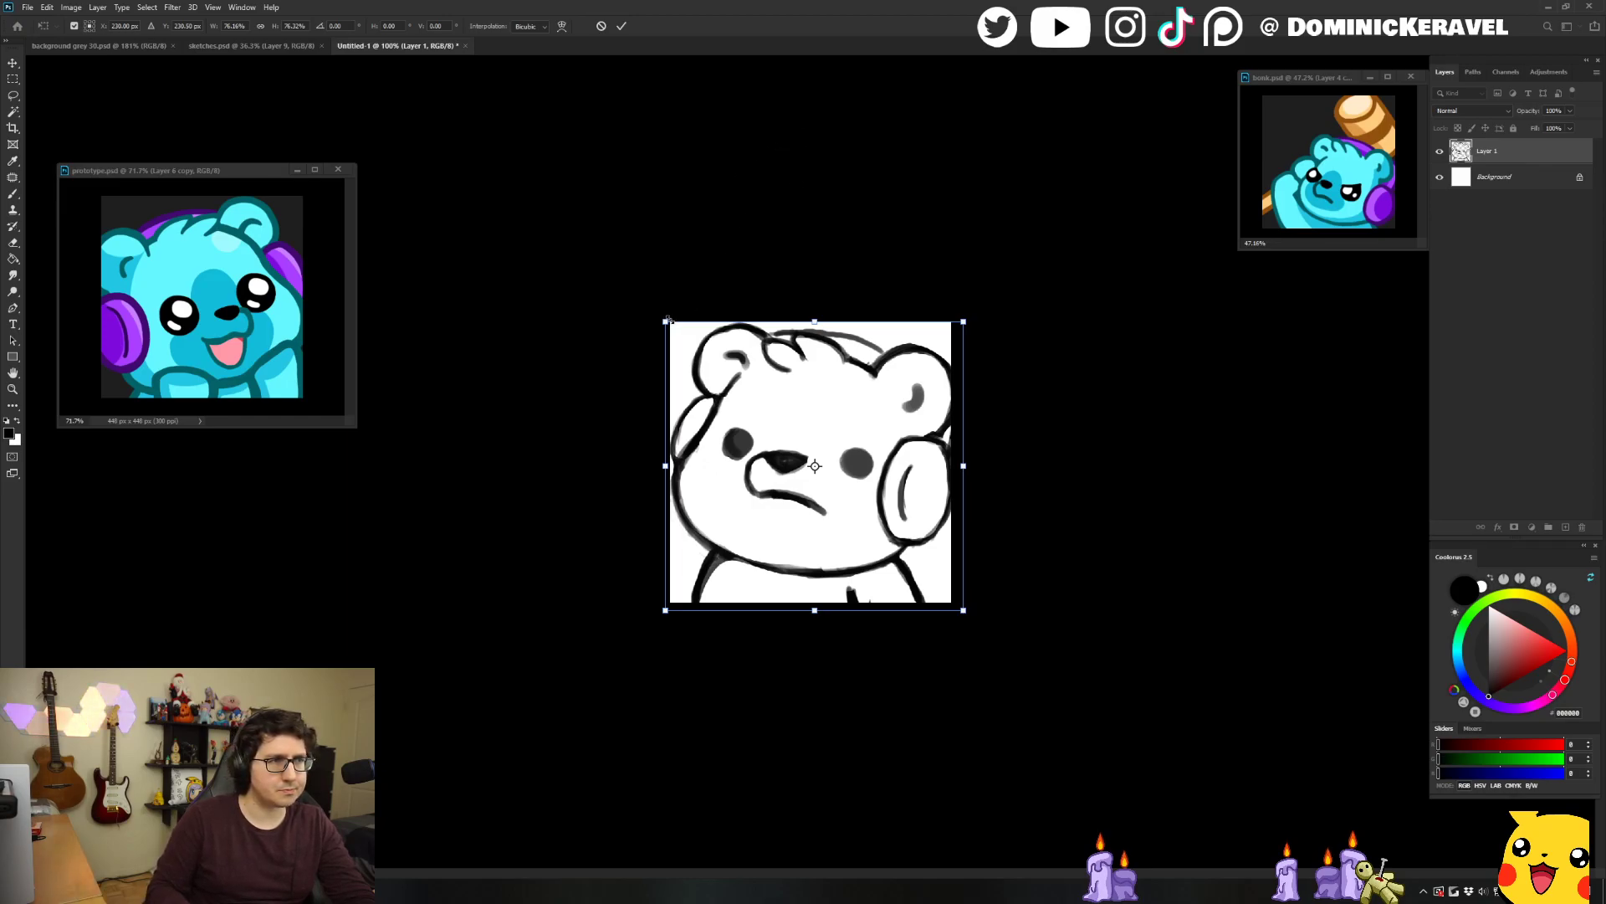
pyautogui.press('Return')
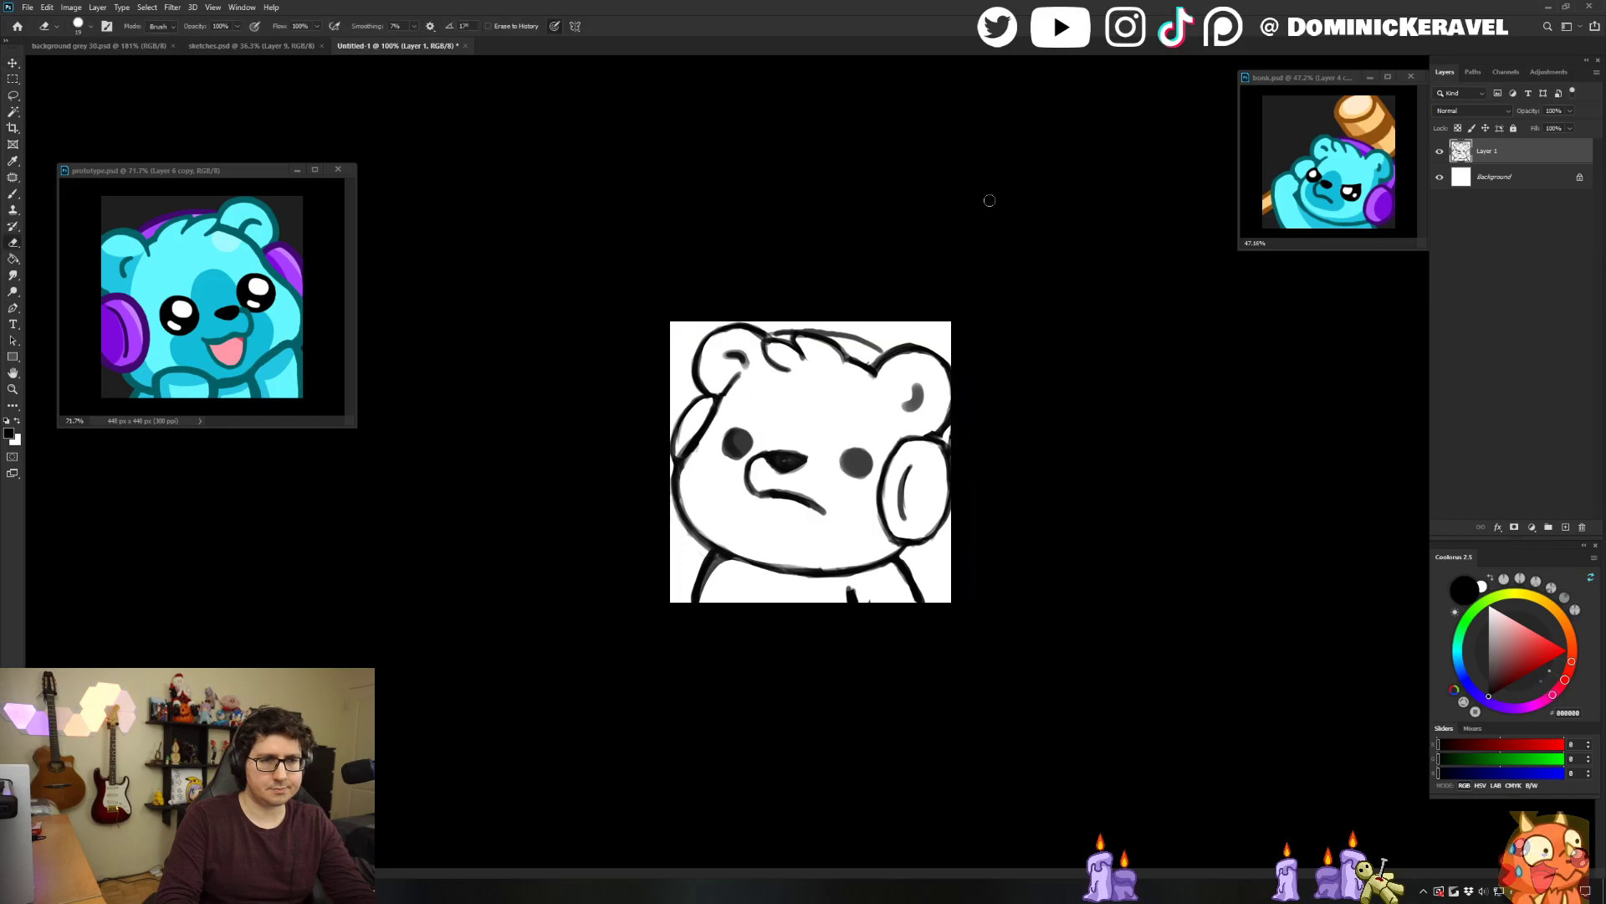
# Float the new frowning-bear document as its own window over the sketch sheet.
pyautogui.press('v')
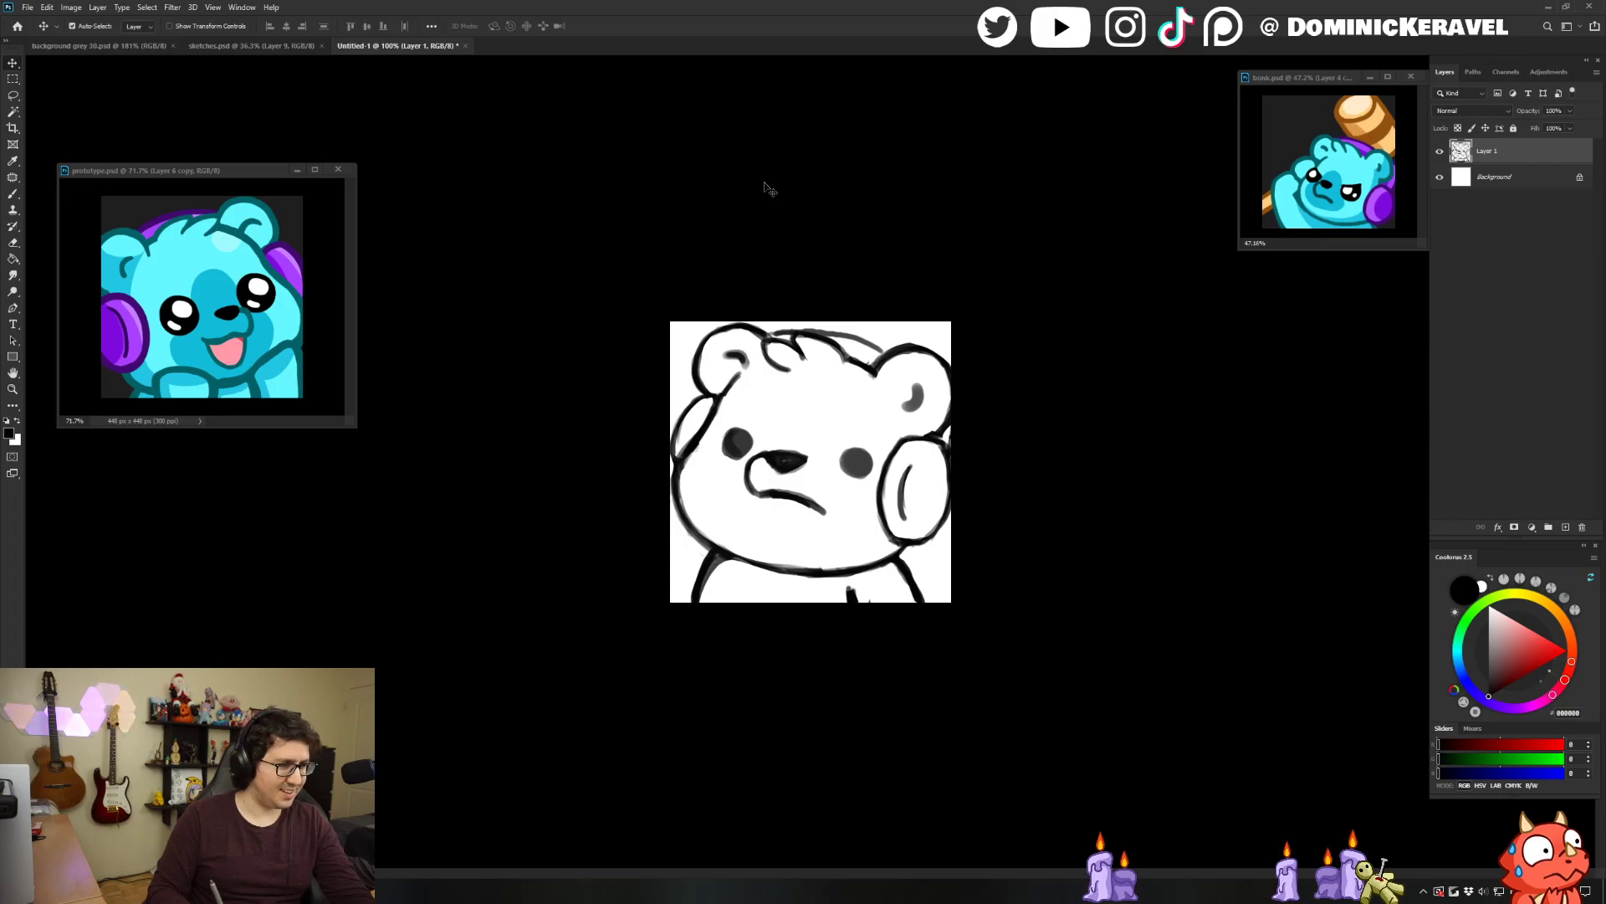
pyautogui.moveTo(402, 47); pyautogui.dragTo(736, 292)
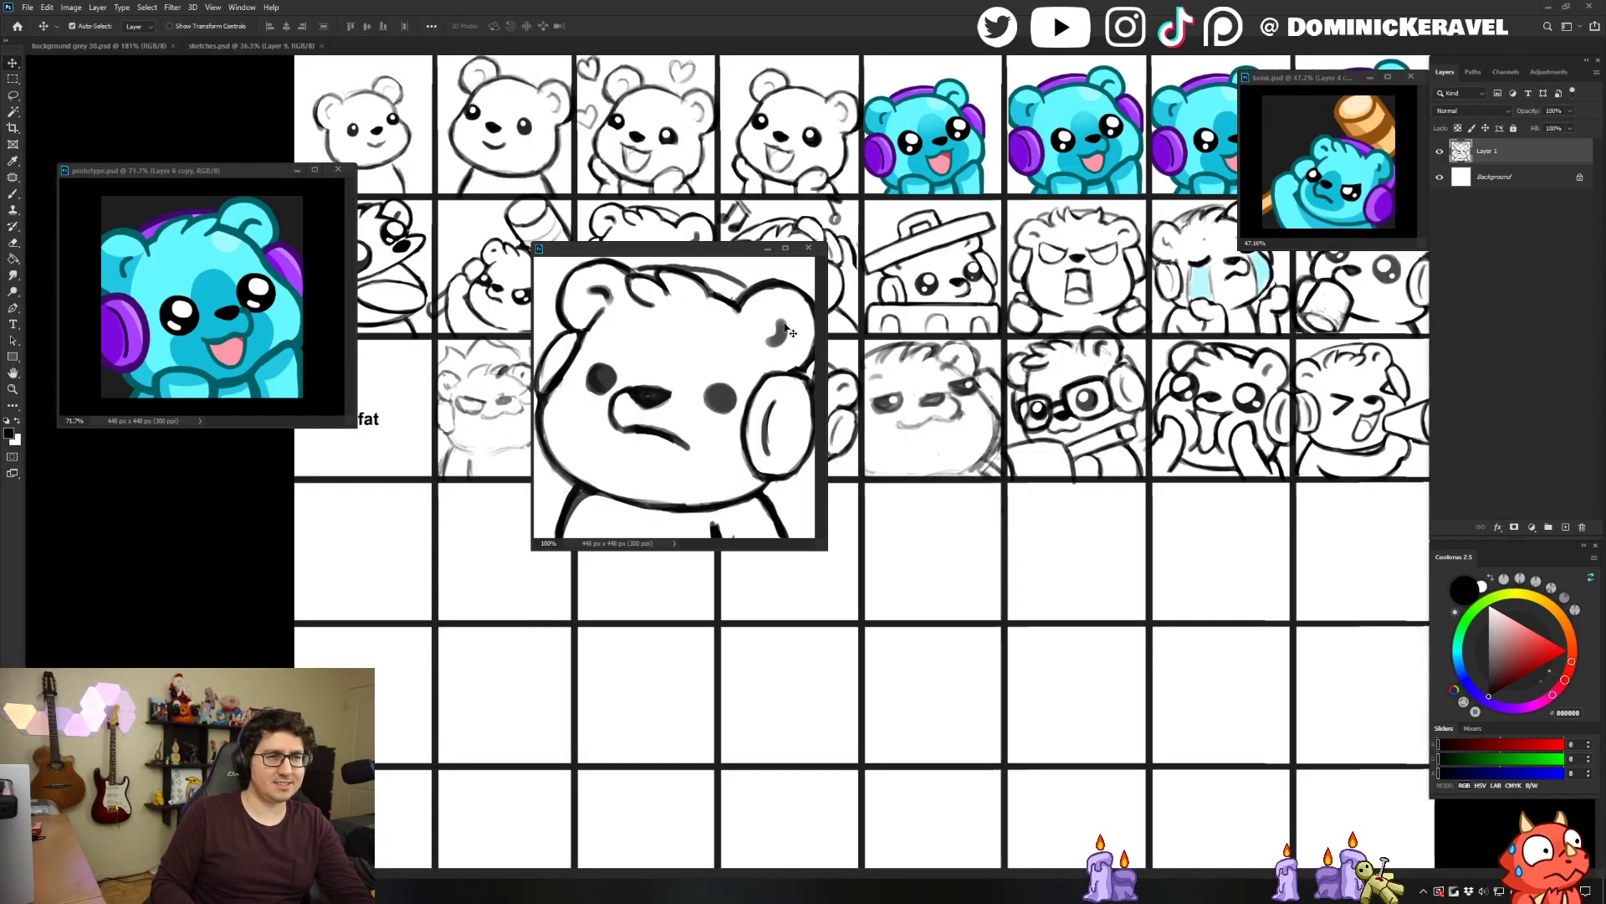
# Save the frowning-bear document in Photoshop format under the file name blank.
pyautogui.hotkey('ctrl', 's')
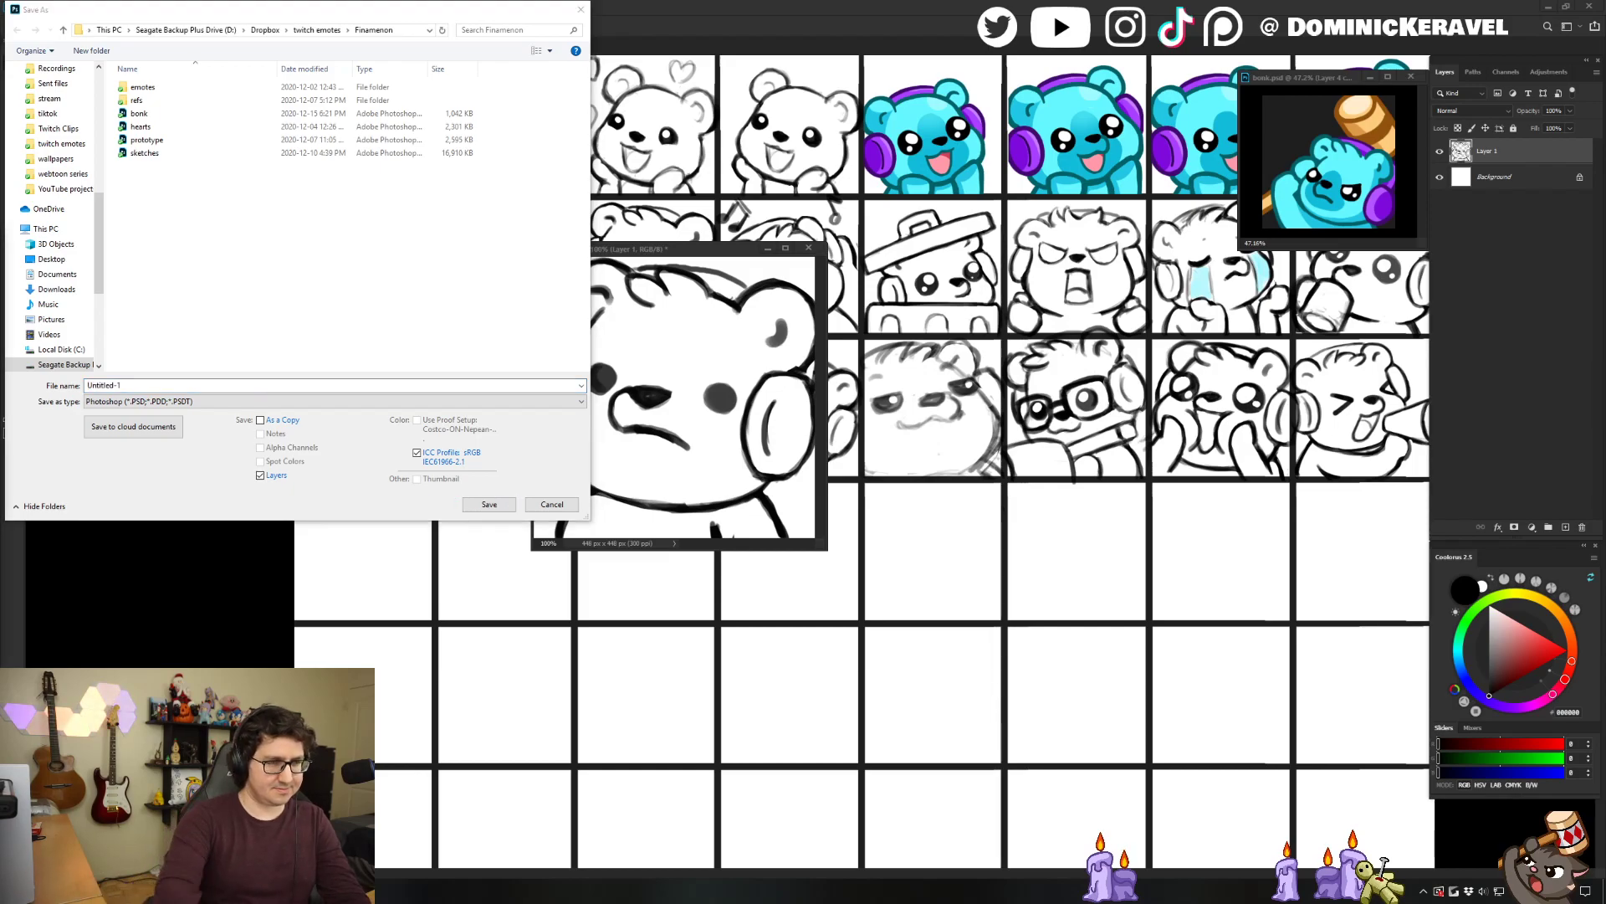
pyautogui.moveTo(311, 10); pyautogui.dragTo(467, 113)
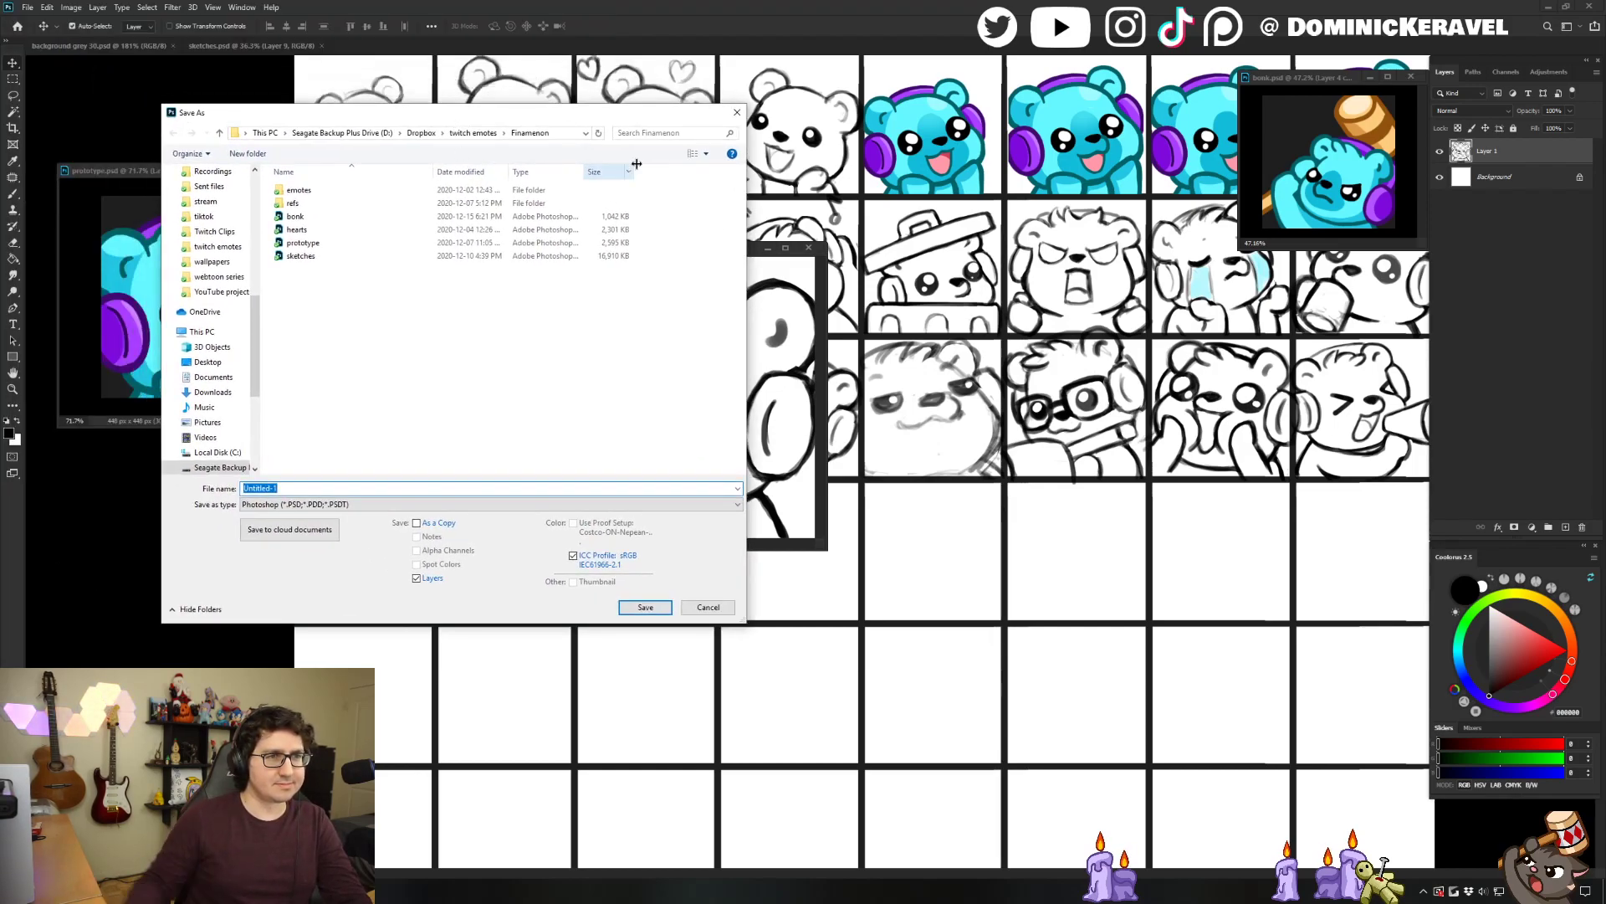
pyautogui.doubleClick(482, 486)
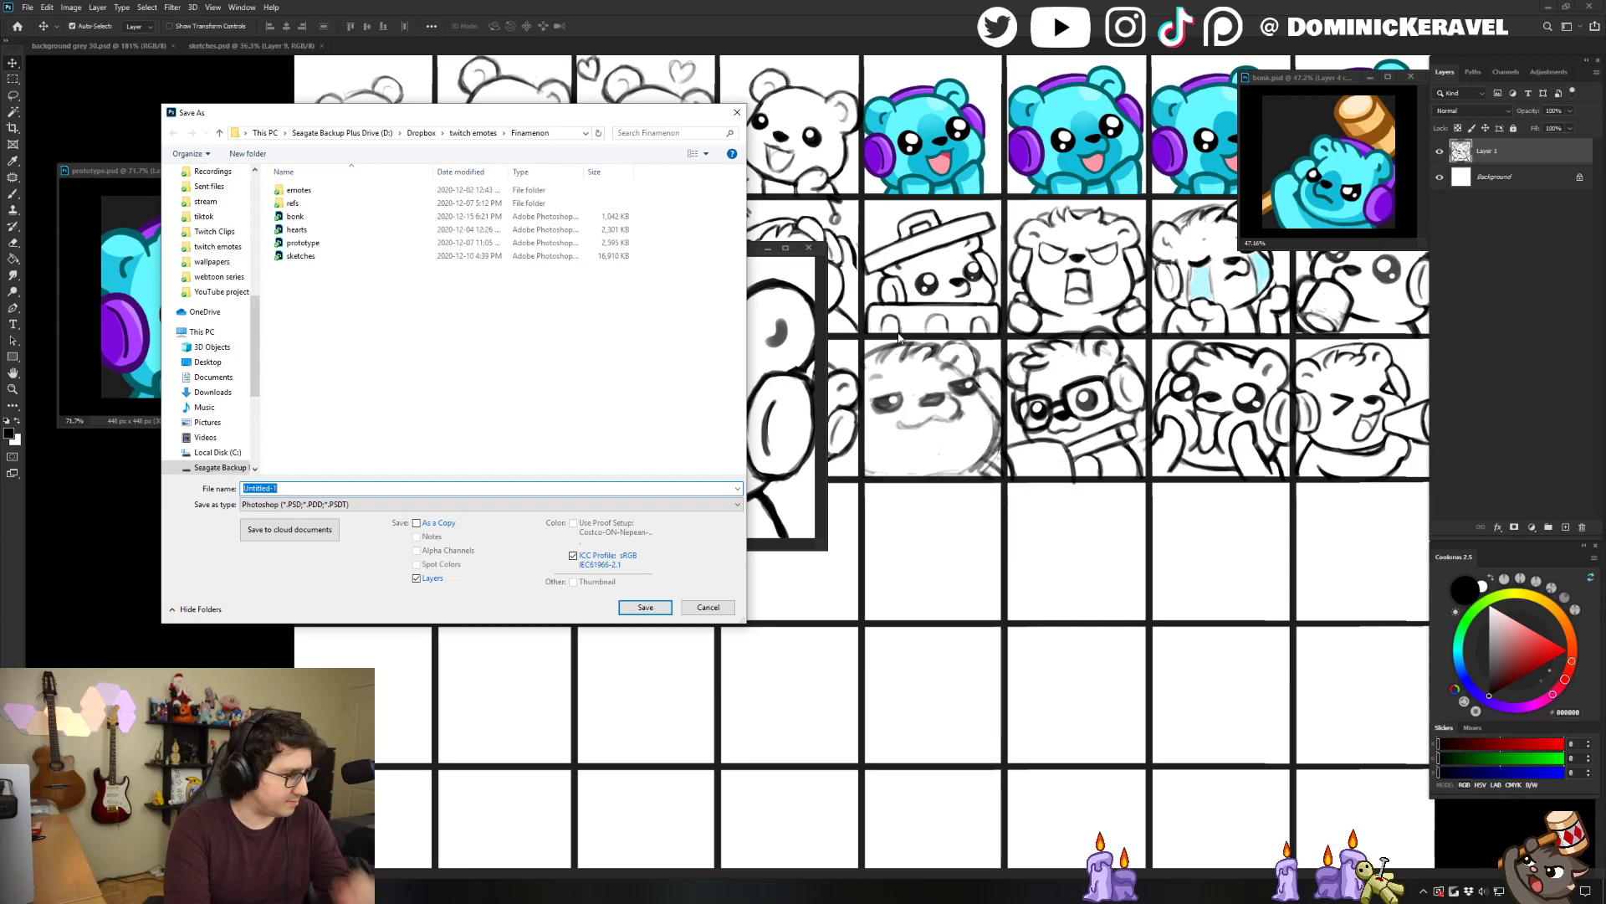
pyautogui.write('blank')
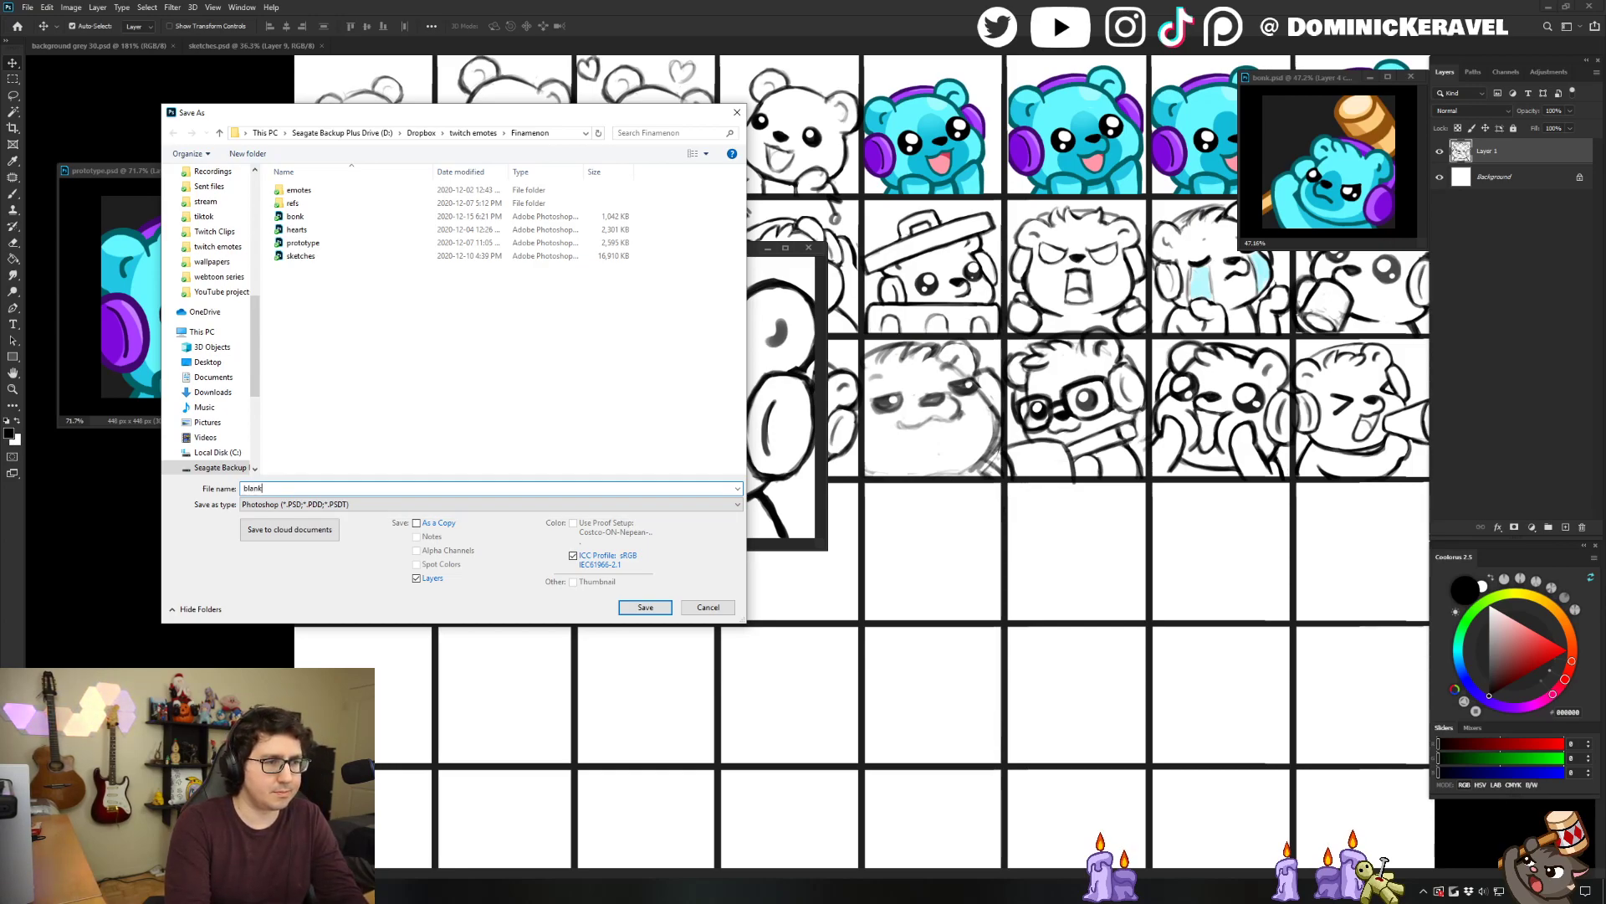
pyautogui.press('Return')
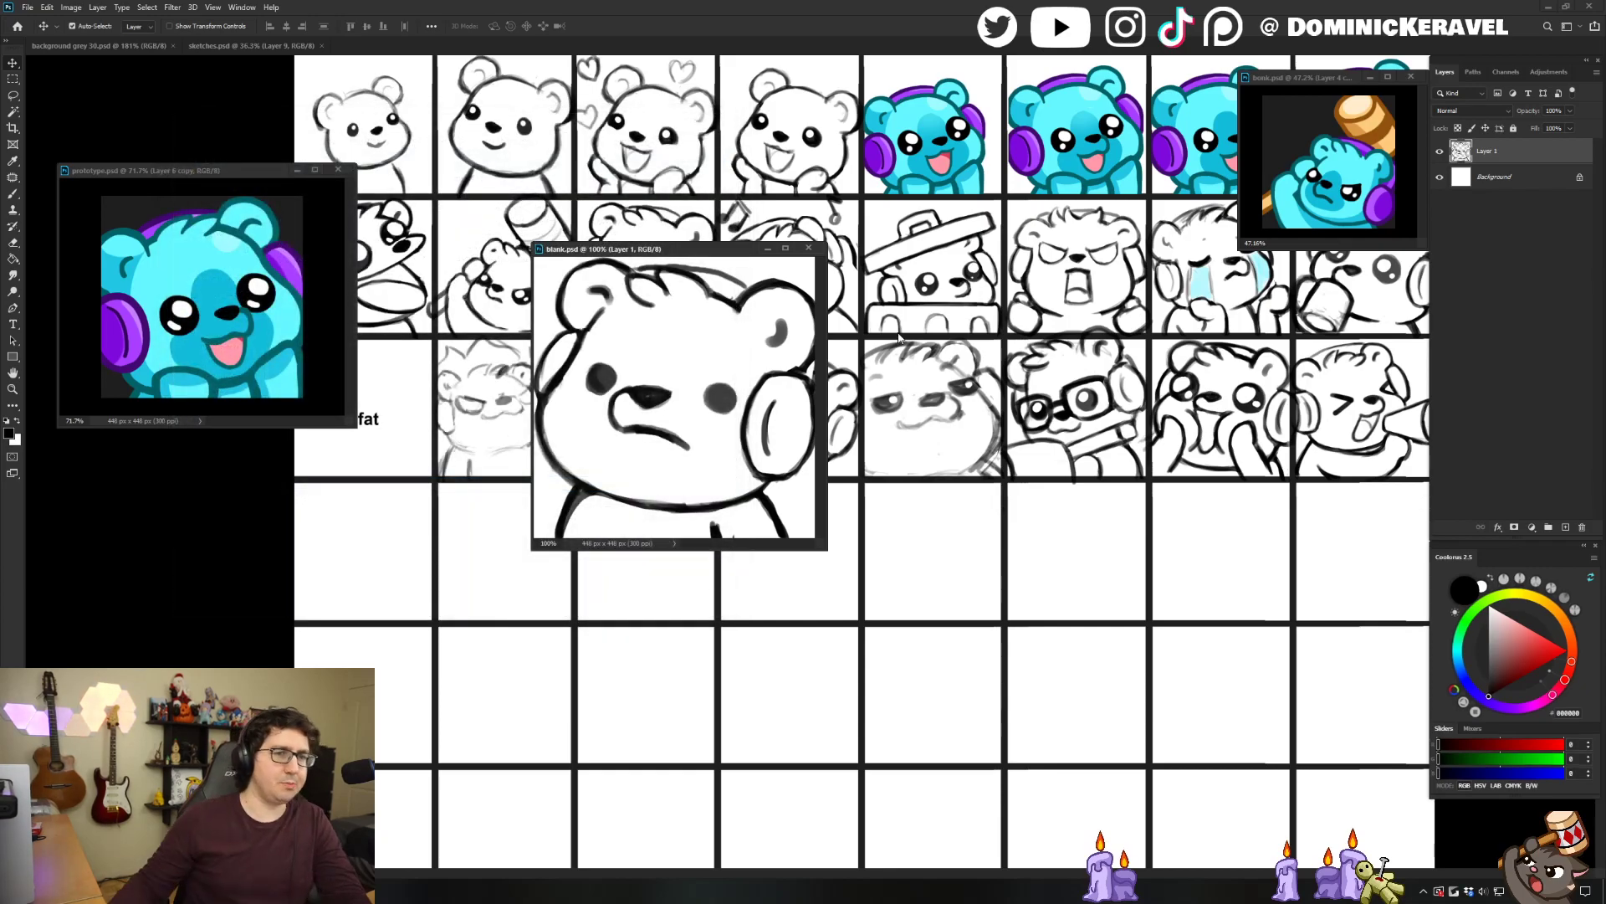
# Enlarge the blank.psd window to leave a margin around the canvas and position it over the sketch sheet.
pyautogui.moveTo(674, 249)
pyautogui.mouseDown()
pyautogui.moveTo(649, 247)
pyautogui.moveTo(659, 263)
pyautogui.mouseUp()
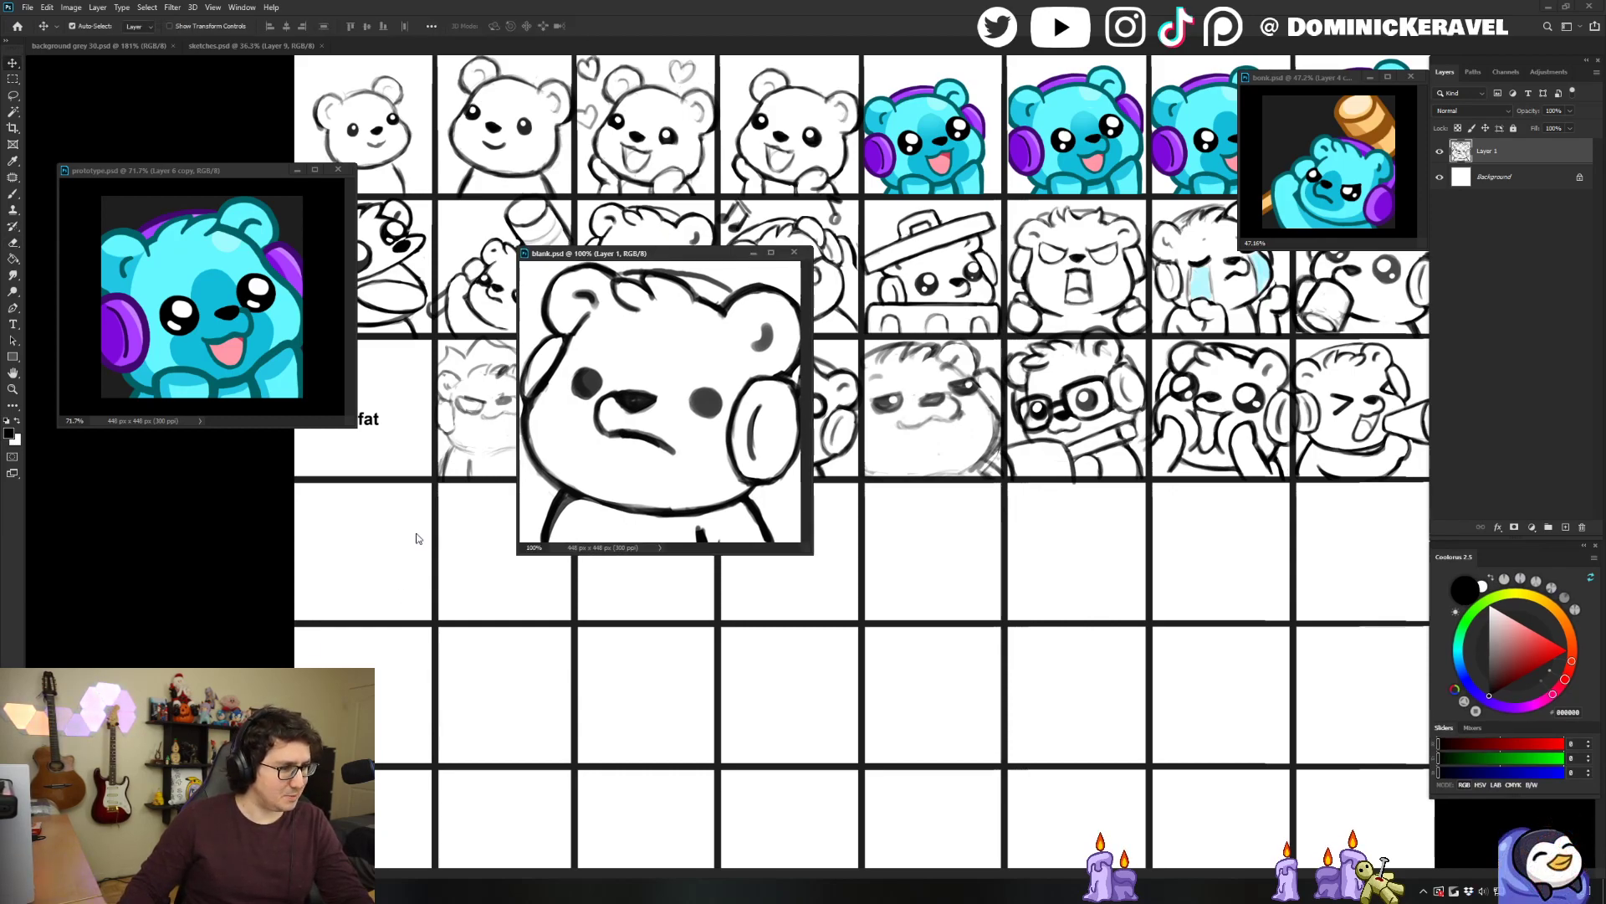
pyautogui.moveTo(641, 253); pyautogui.dragTo(652, 256)
pyautogui.press('e')
pyautogui.press('v')
pyautogui.moveTo(819, 553); pyautogui.dragTo(966, 711)
pyautogui.moveTo(753, 255); pyautogui.dragTo(870, 312)
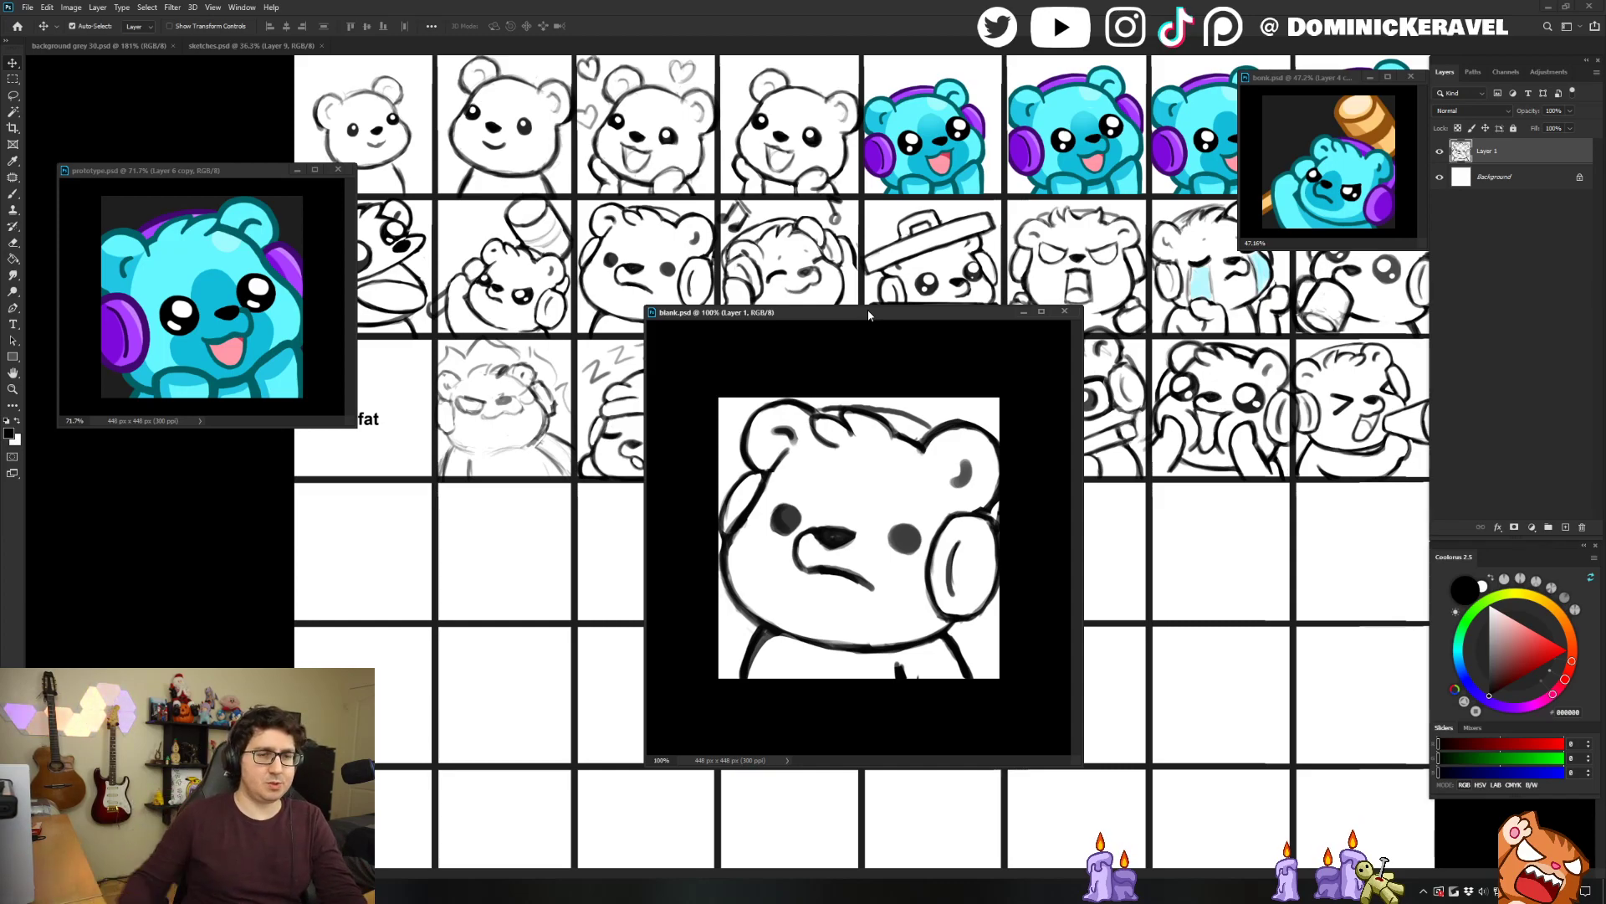
pyautogui.moveTo(884, 315); pyautogui.dragTo(810, 312)
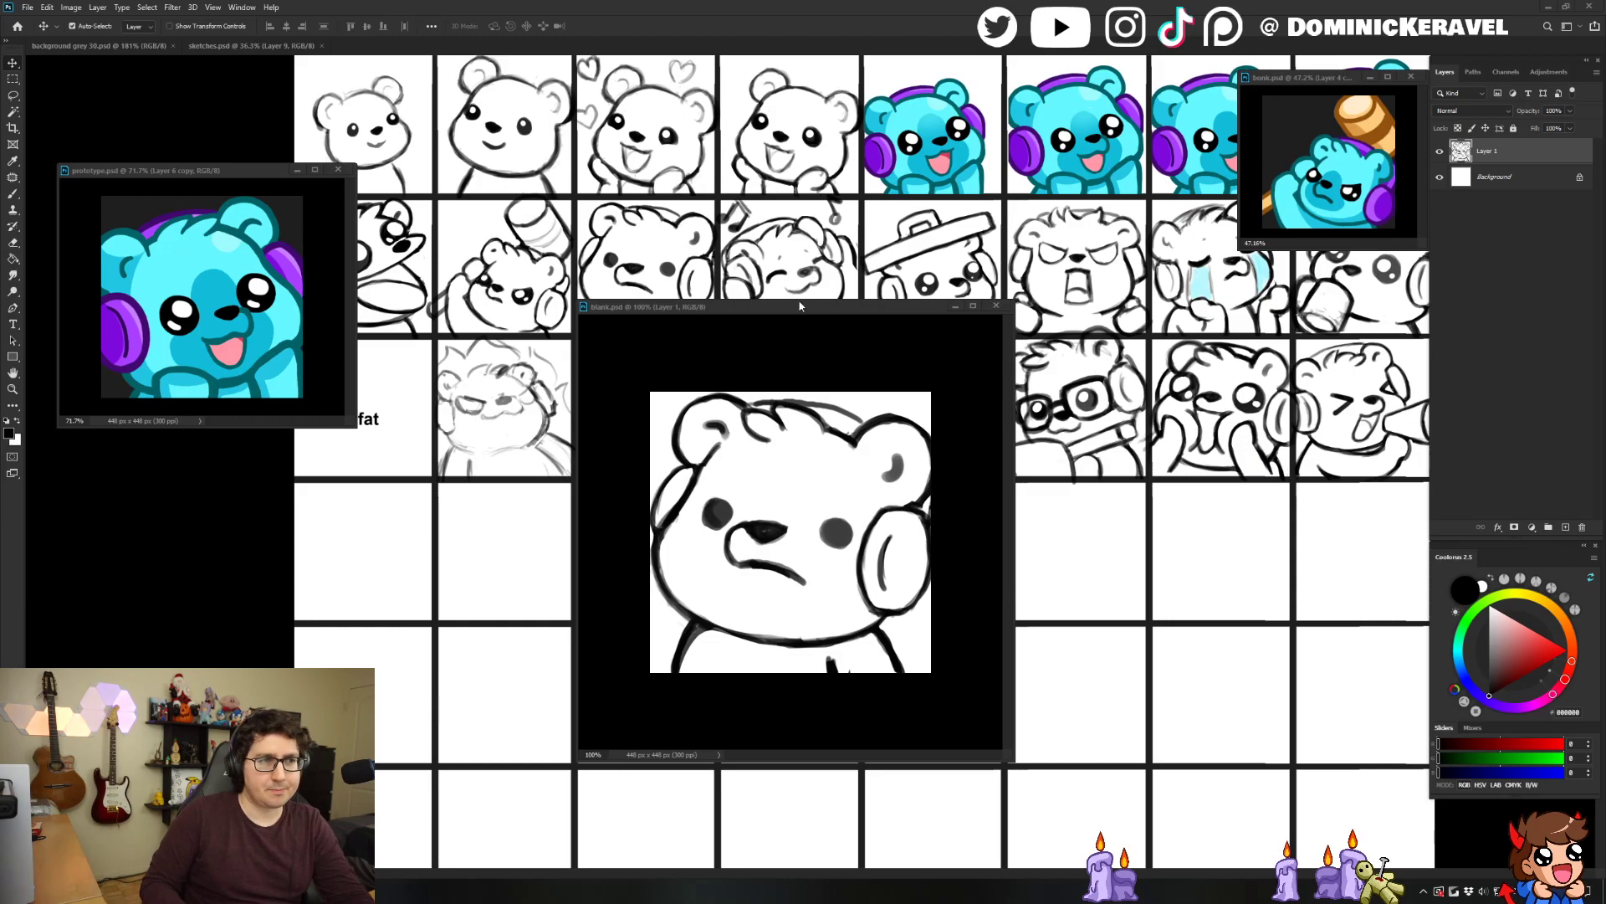
pyautogui.moveTo(800, 307); pyautogui.dragTo(797, 302)
# Lower the bear sketch layer's opacity to about half and add a new layer above it for inking.
pyautogui.press('b')
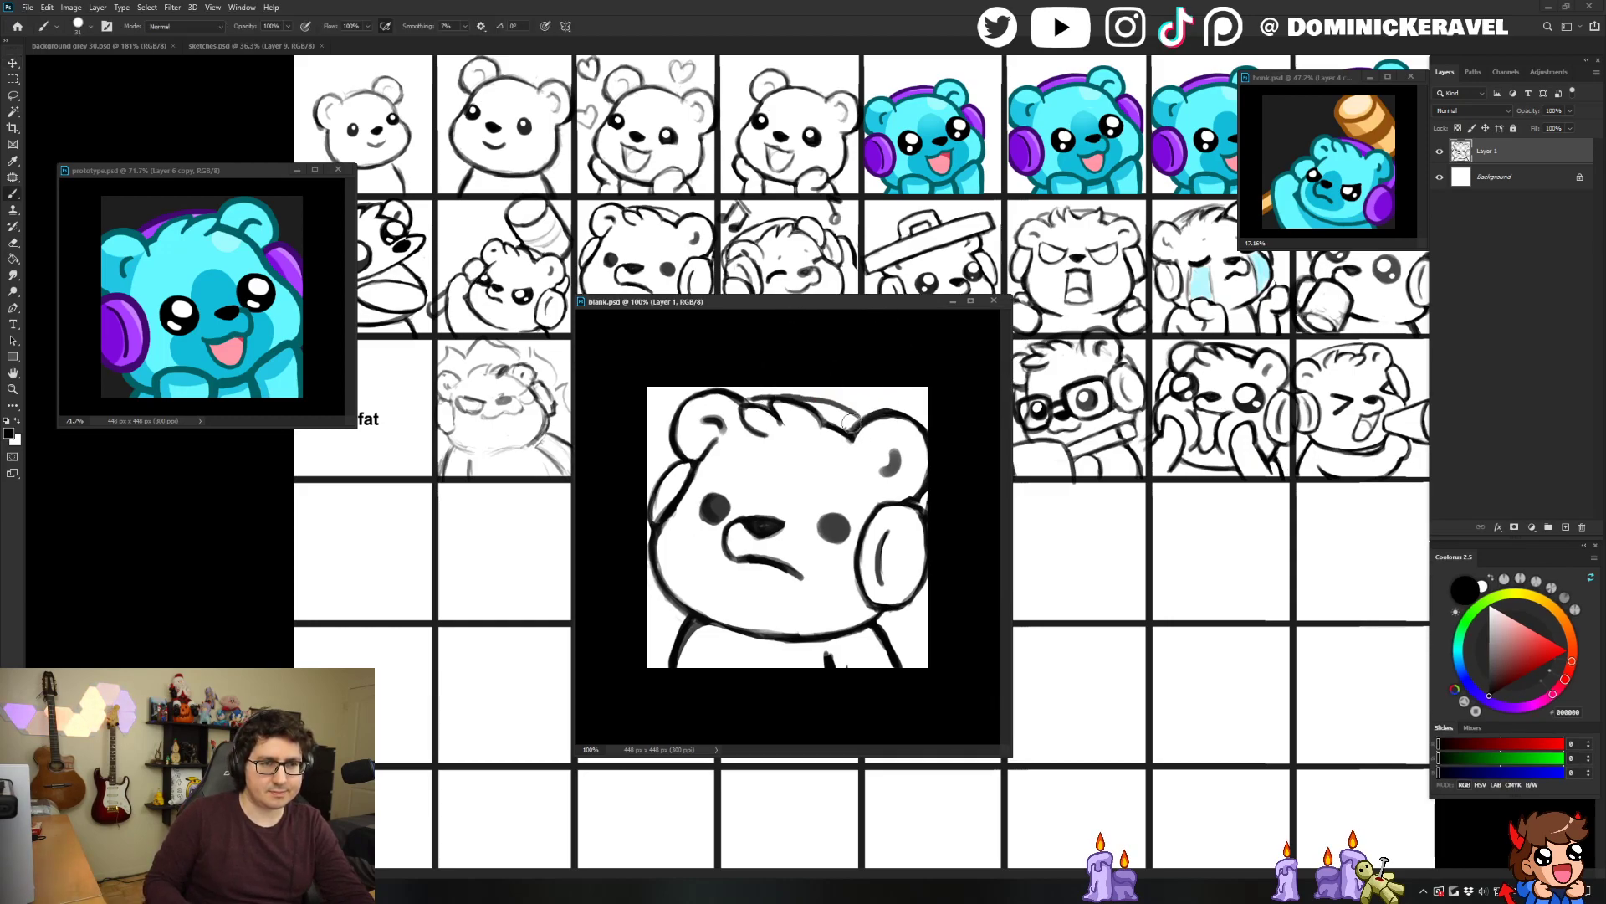
pyautogui.moveTo(836, 425); pyautogui.dragTo(887, 444)
pyautogui.hotkey('ctrl', 'z')
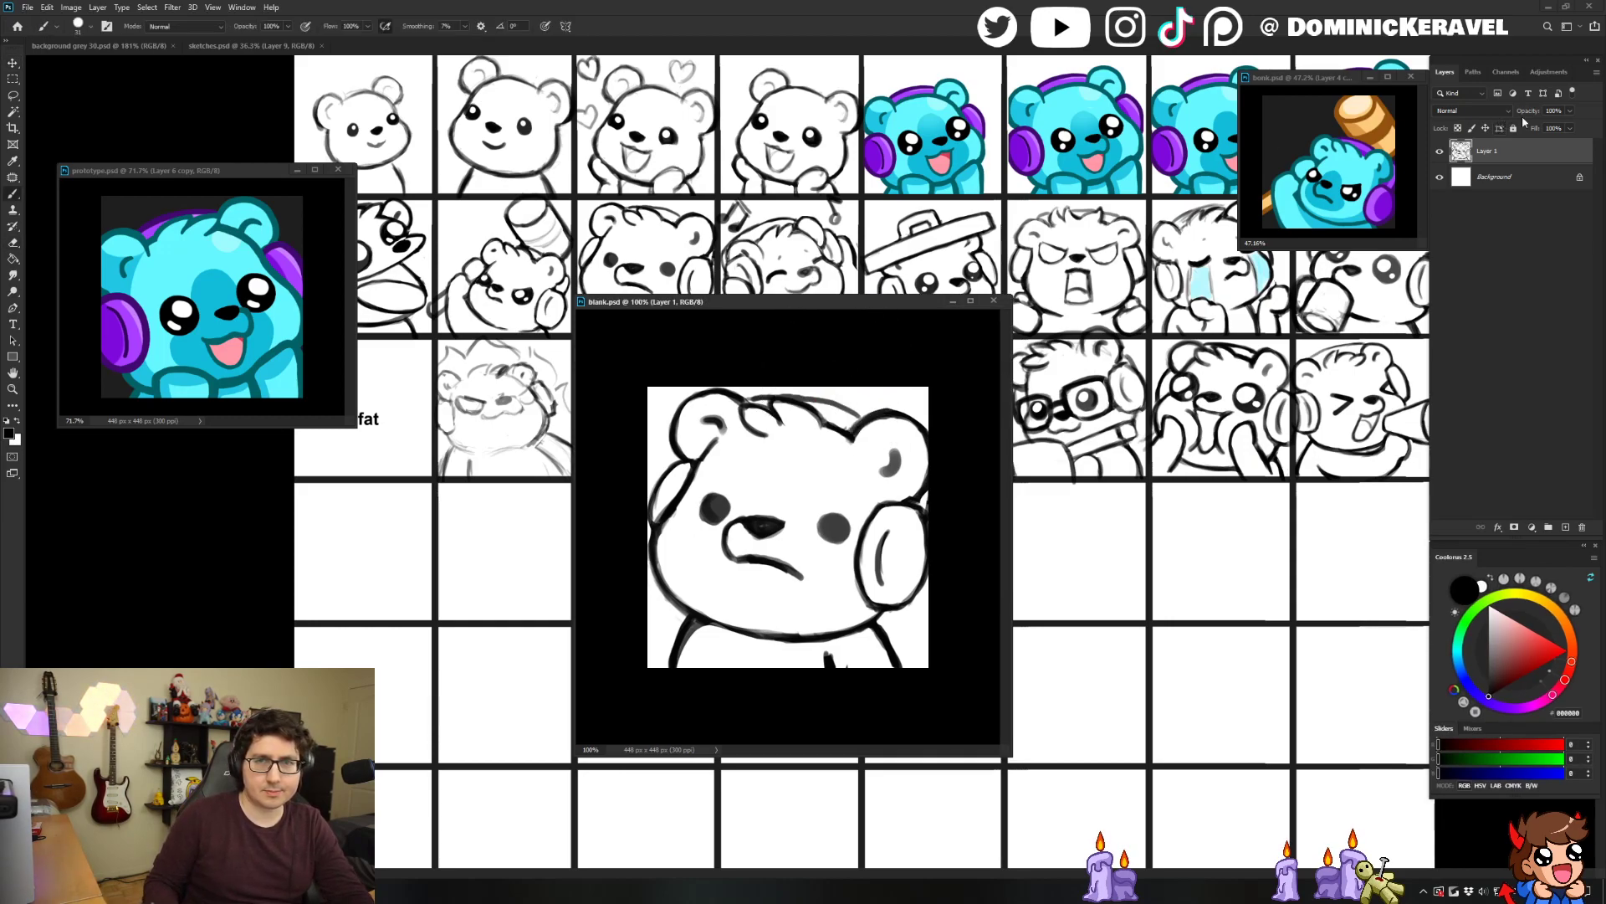
pyautogui.click(1572, 115)
pyautogui.moveTo(1573, 127); pyautogui.dragTo(1539, 128)
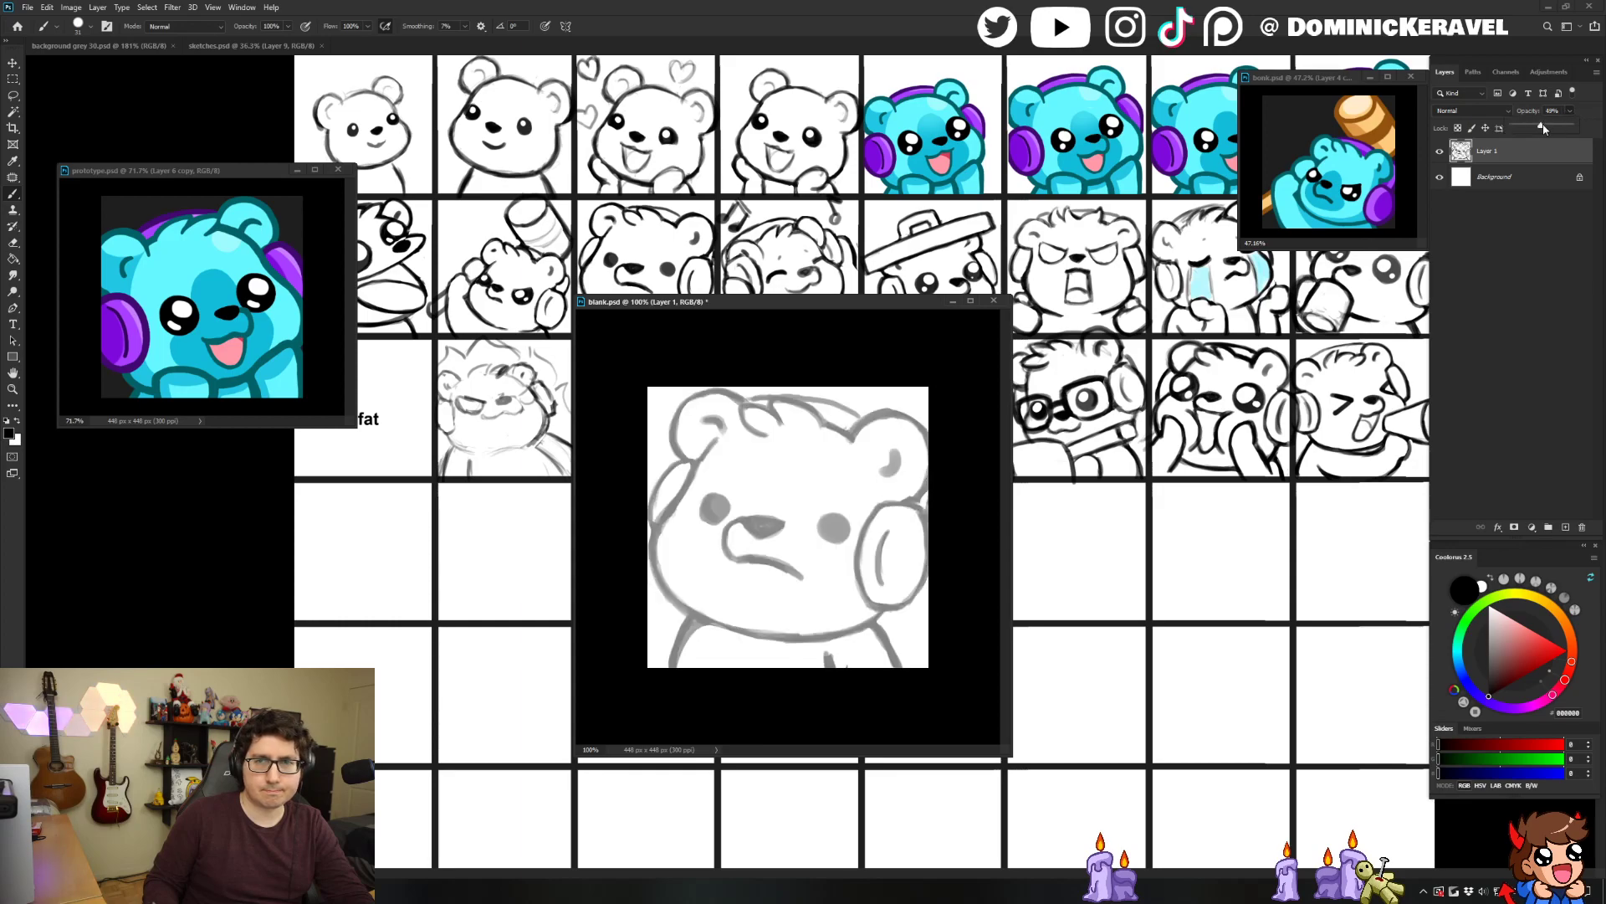
pyautogui.hotkey('ctrl', 'shift', 'n')
pyautogui.press('Return')
pyautogui.press('e')
pyautogui.press('b')
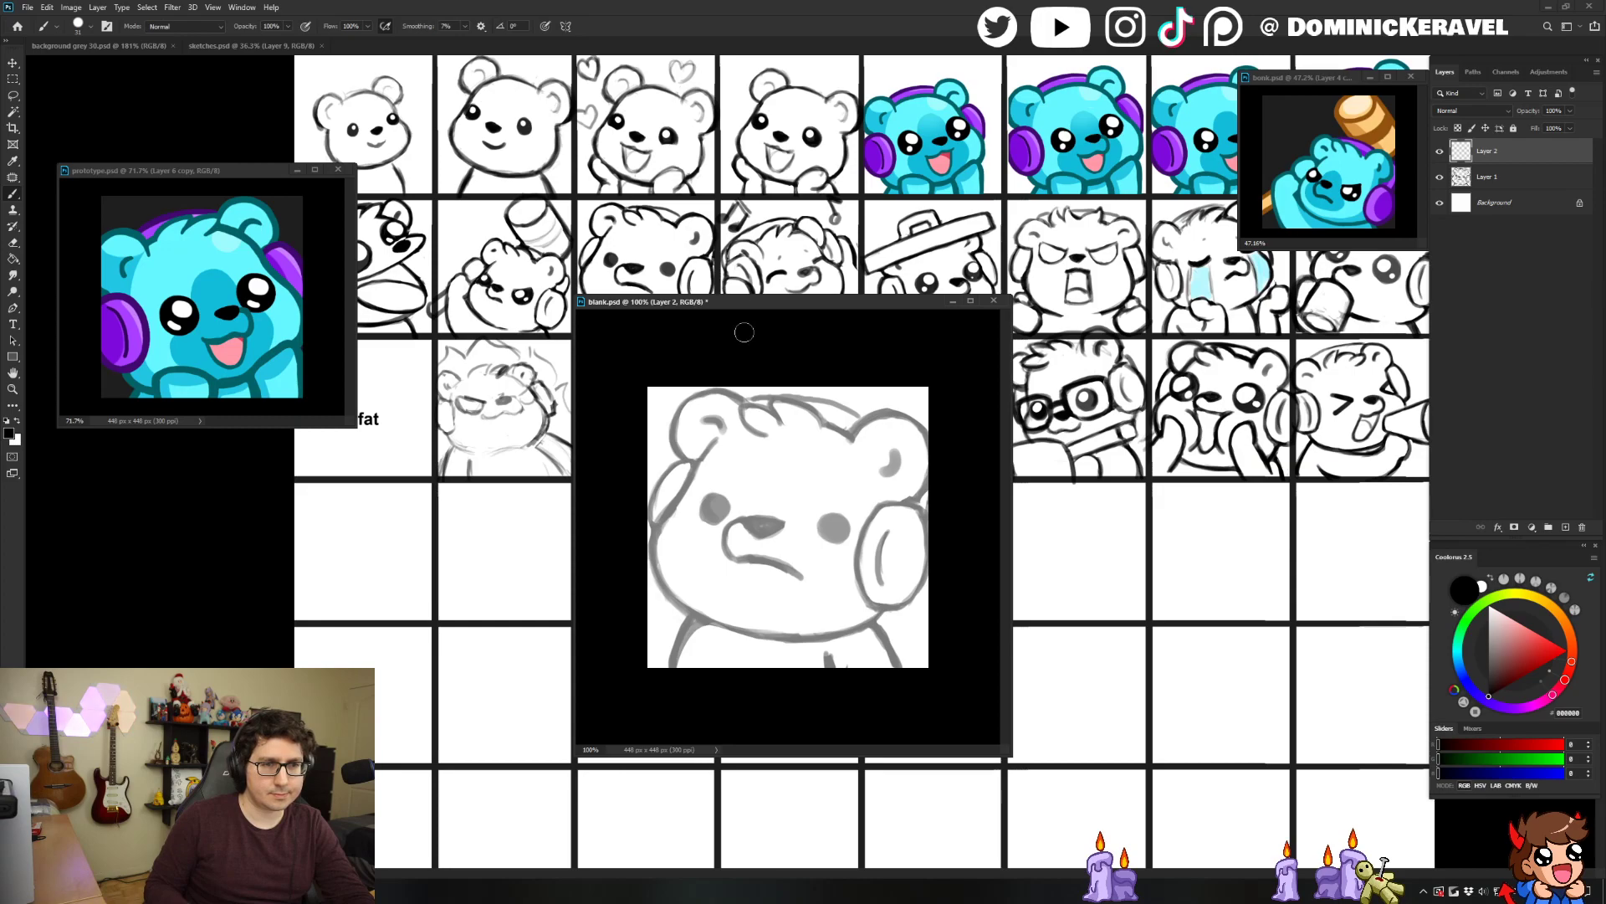
# Ink the bear's face outline, both shoulders and the short arm line in thick black over the faded sketch.
pyautogui.moveTo(721, 436)
pyautogui.mouseDown()
pyautogui.moveTo(651, 559)
pyautogui.moveTo(661, 591)
pyautogui.moveTo(713, 627)
pyautogui.moveTo(784, 636)
pyautogui.mouseUp()
pyautogui.hotkey('ctrl', 'z')
pyautogui.hotkey('ctrl', 'z')
pyautogui.hotkey('ctrl', 'z')
pyautogui.moveTo(684, 607)
pyautogui.mouseDown()
pyautogui.moveTo(799, 635)
pyautogui.moveTo(866, 617)
pyautogui.moveTo(902, 675)
pyautogui.mouseUp()
pyautogui.hotkey('ctrl', 'z')
pyautogui.moveTo(871, 621)
pyautogui.mouseDown()
pyautogui.moveTo(901, 679)
pyautogui.moveTo(824, 670)
pyautogui.mouseUp()
pyautogui.hotkey('ctrl', 'z')
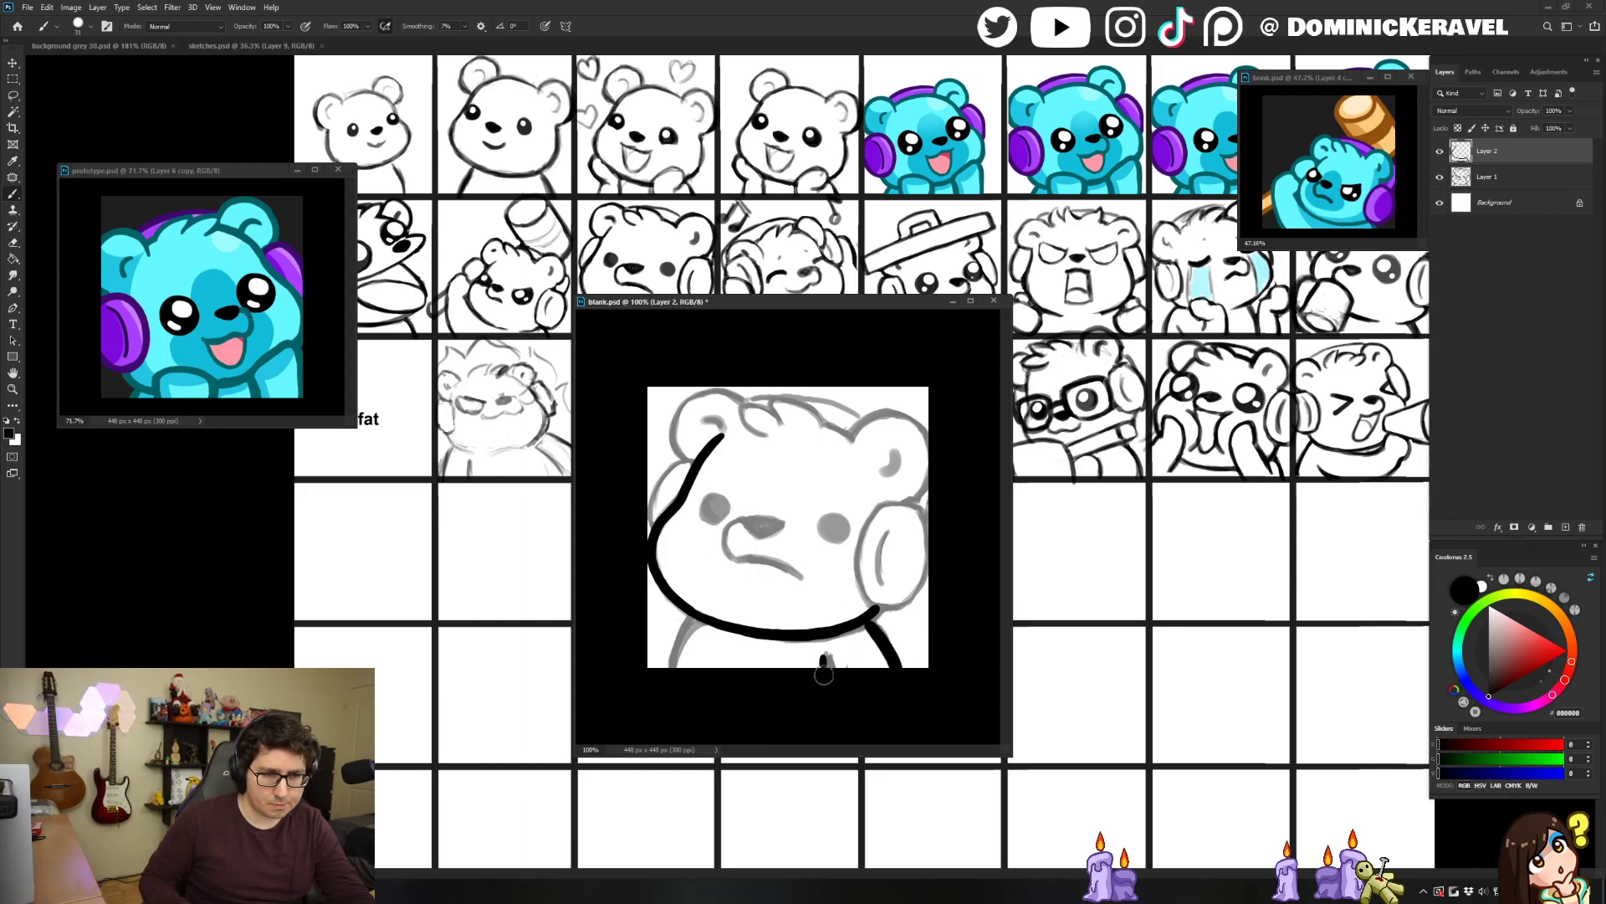
pyautogui.moveTo(688, 627); pyautogui.dragTo(679, 667)
pyautogui.press('v')
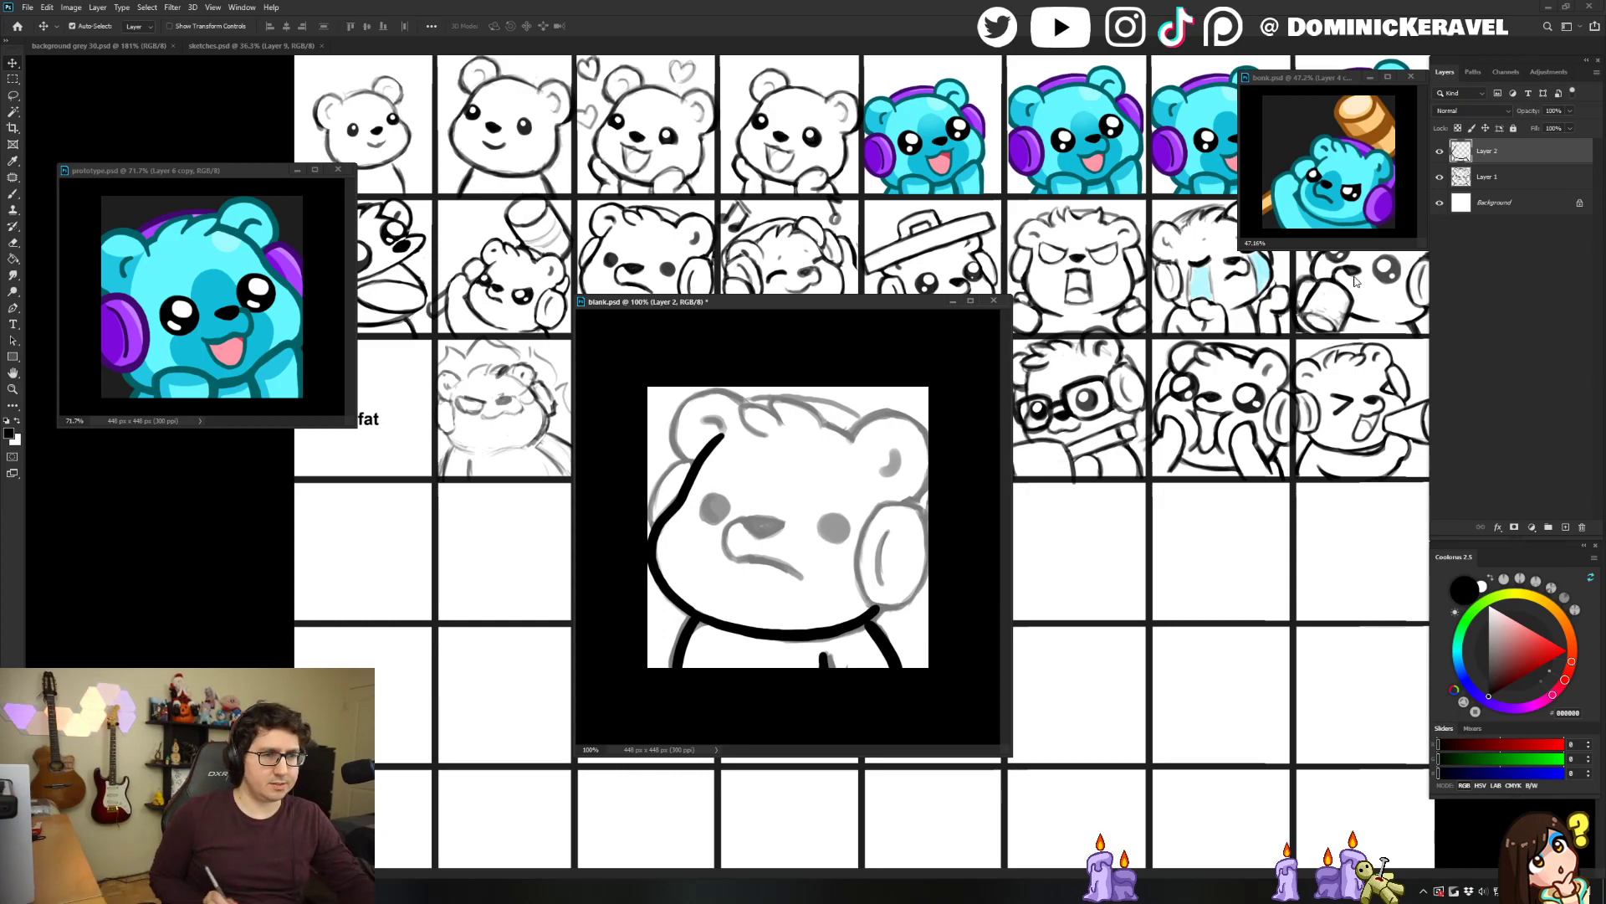
# Ink the bear's nose as a solid black shape over the sketched nose.
pyautogui.press('b')
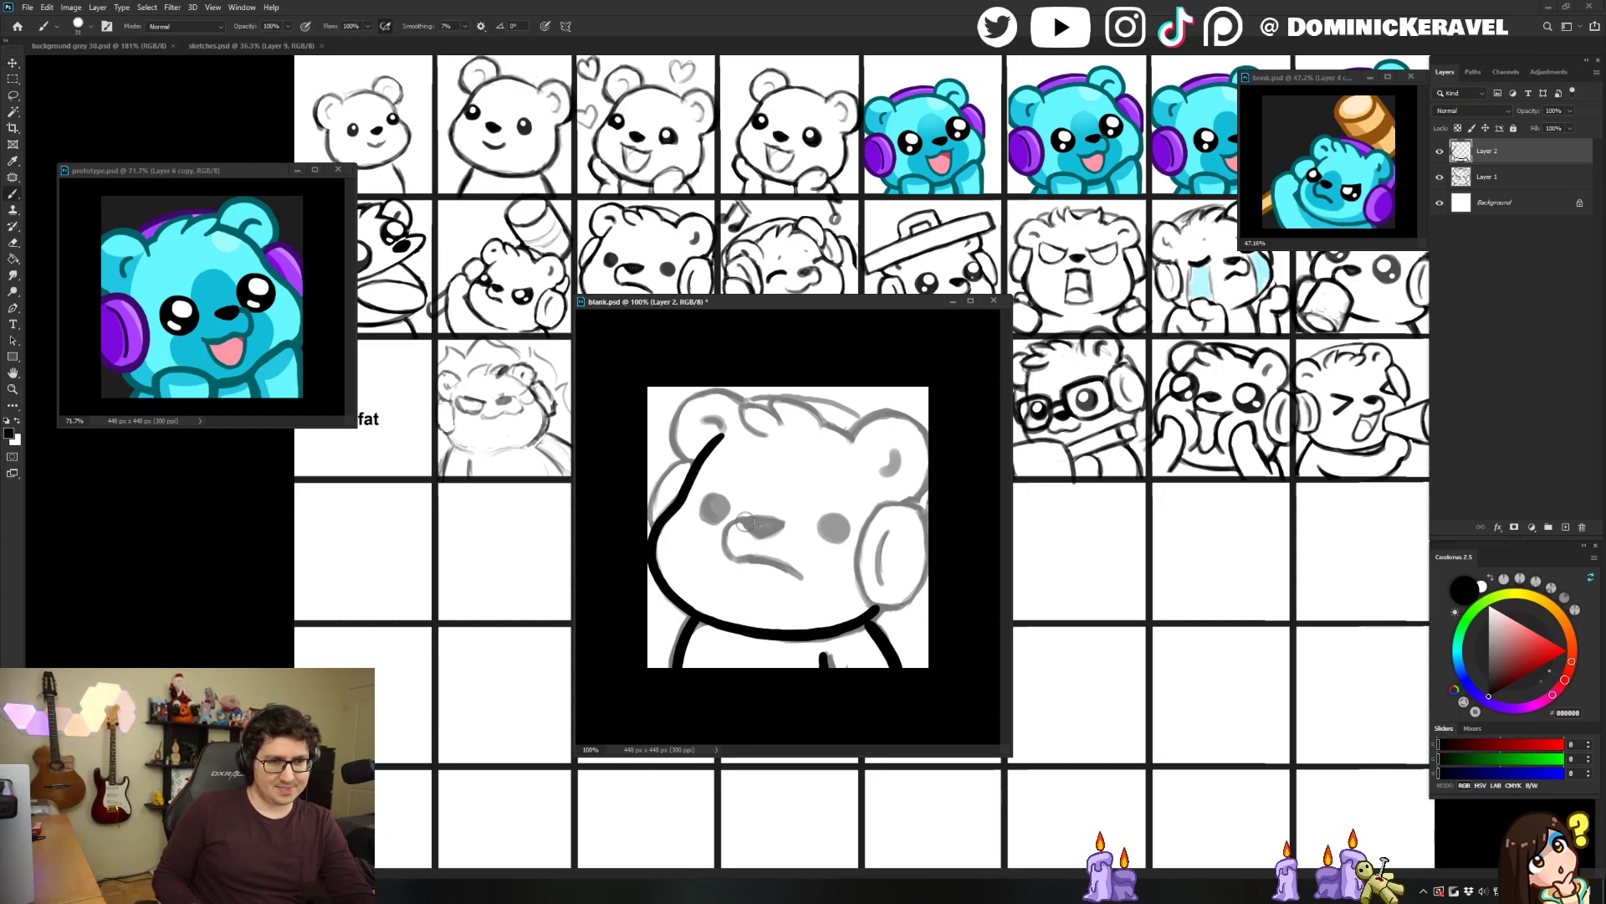
pyautogui.hotkey('ctrl', 'z')
pyautogui.hotkey('ctrl', 'z')
pyautogui.moveTo(751, 527)
pyautogui.mouseDown()
pyautogui.moveTo(774, 525)
pyautogui.moveTo(744, 517)
pyautogui.mouseUp()
pyautogui.hotkey('ctrl', 'z')
pyautogui.hotkey('ctrl', 'z')
pyautogui.press('e')
pyautogui.press('v')
pyautogui.press('b')
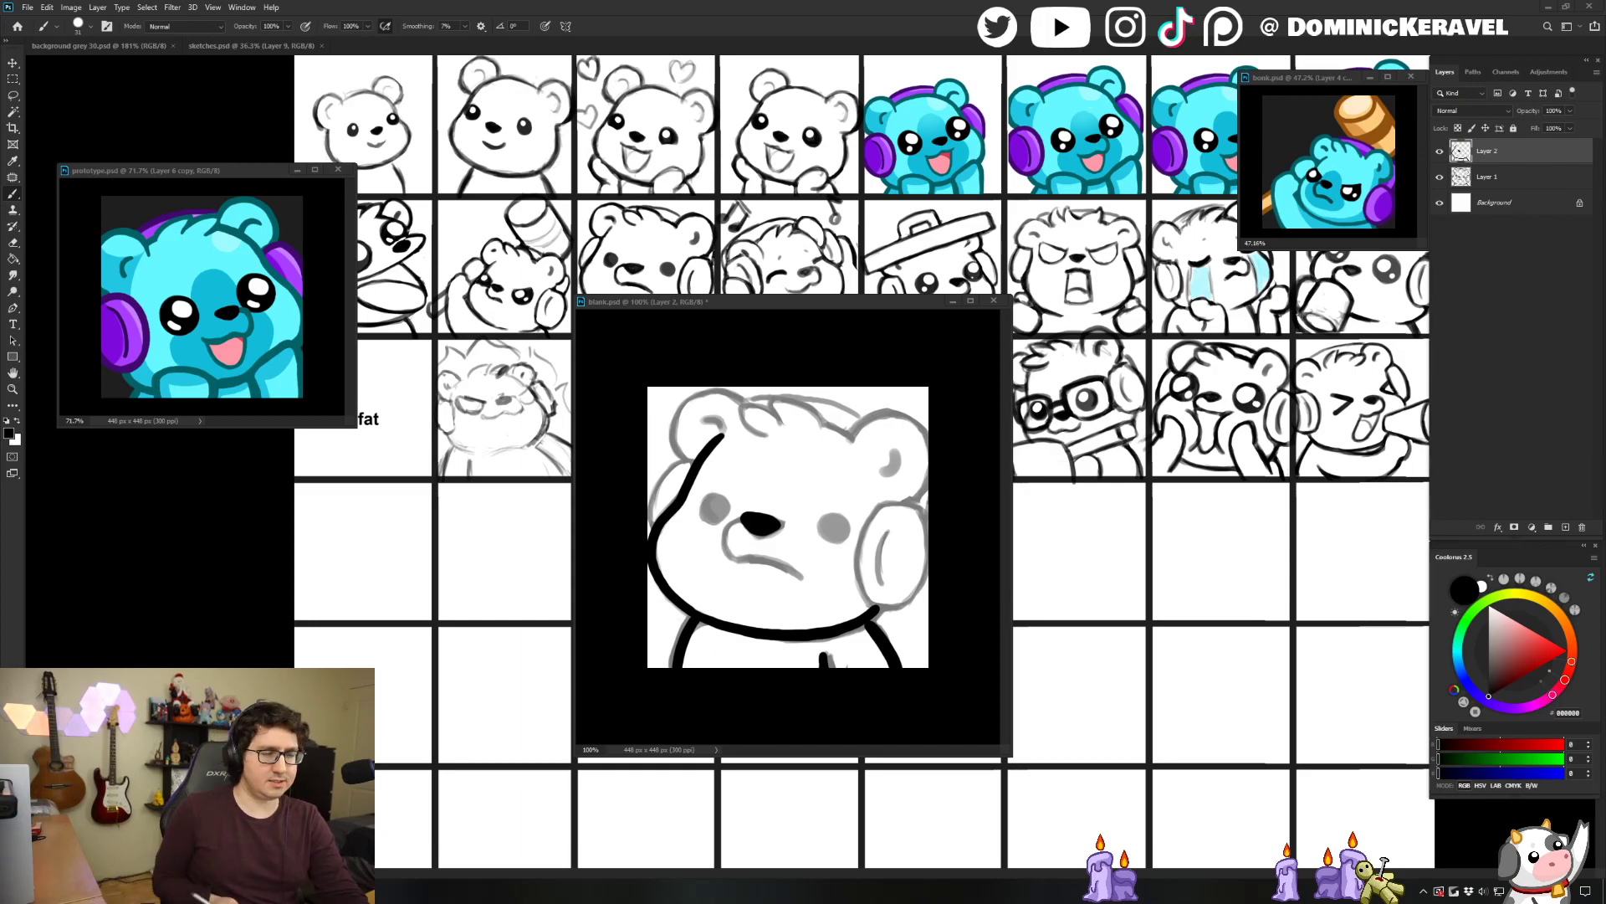
# Ink the ear on the left of the bear's head, including its inner curl.
pyautogui.moveTo(737, 303); pyautogui.dragTo(724, 286)
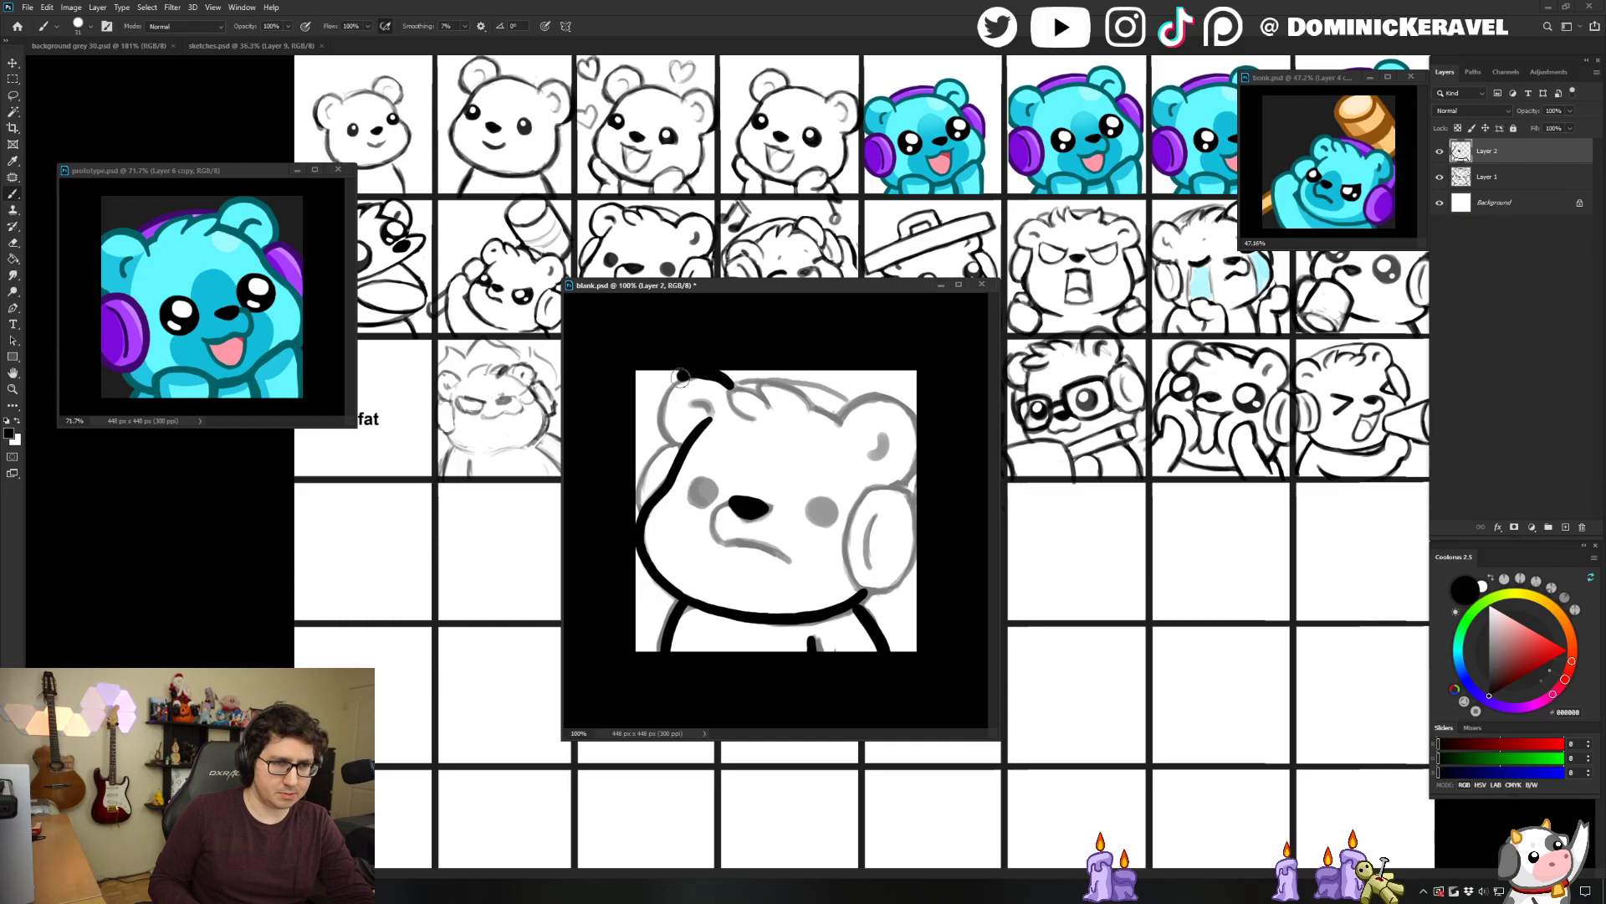
pyautogui.moveTo(734, 386)
pyautogui.mouseDown()
pyautogui.moveTo(667, 396)
pyautogui.moveTo(703, 375)
pyautogui.moveTo(666, 391)
pyautogui.moveTo(693, 443)
pyautogui.mouseUp()
pyautogui.hotkey('ctrl', 'z')
pyautogui.hotkey('ctrl', 'z')
pyautogui.moveTo(730, 386)
pyautogui.mouseDown()
pyautogui.moveTo(674, 374)
pyautogui.moveTo(659, 423)
pyautogui.moveTo(693, 439)
pyautogui.moveTo(711, 414)
pyautogui.mouseUp()
# Ink the outer curve of the ear on the right of the bear's head, redrawing it until it follows the sketch.
pyautogui.moveTo(841, 422)
pyautogui.mouseDown()
pyautogui.moveTo(892, 404)
pyautogui.moveTo(906, 424)
pyautogui.moveTo(898, 479)
pyautogui.moveTo(910, 455)
pyautogui.moveTo(875, 490)
pyautogui.moveTo(905, 475)
pyautogui.moveTo(912, 424)
pyautogui.mouseUp()
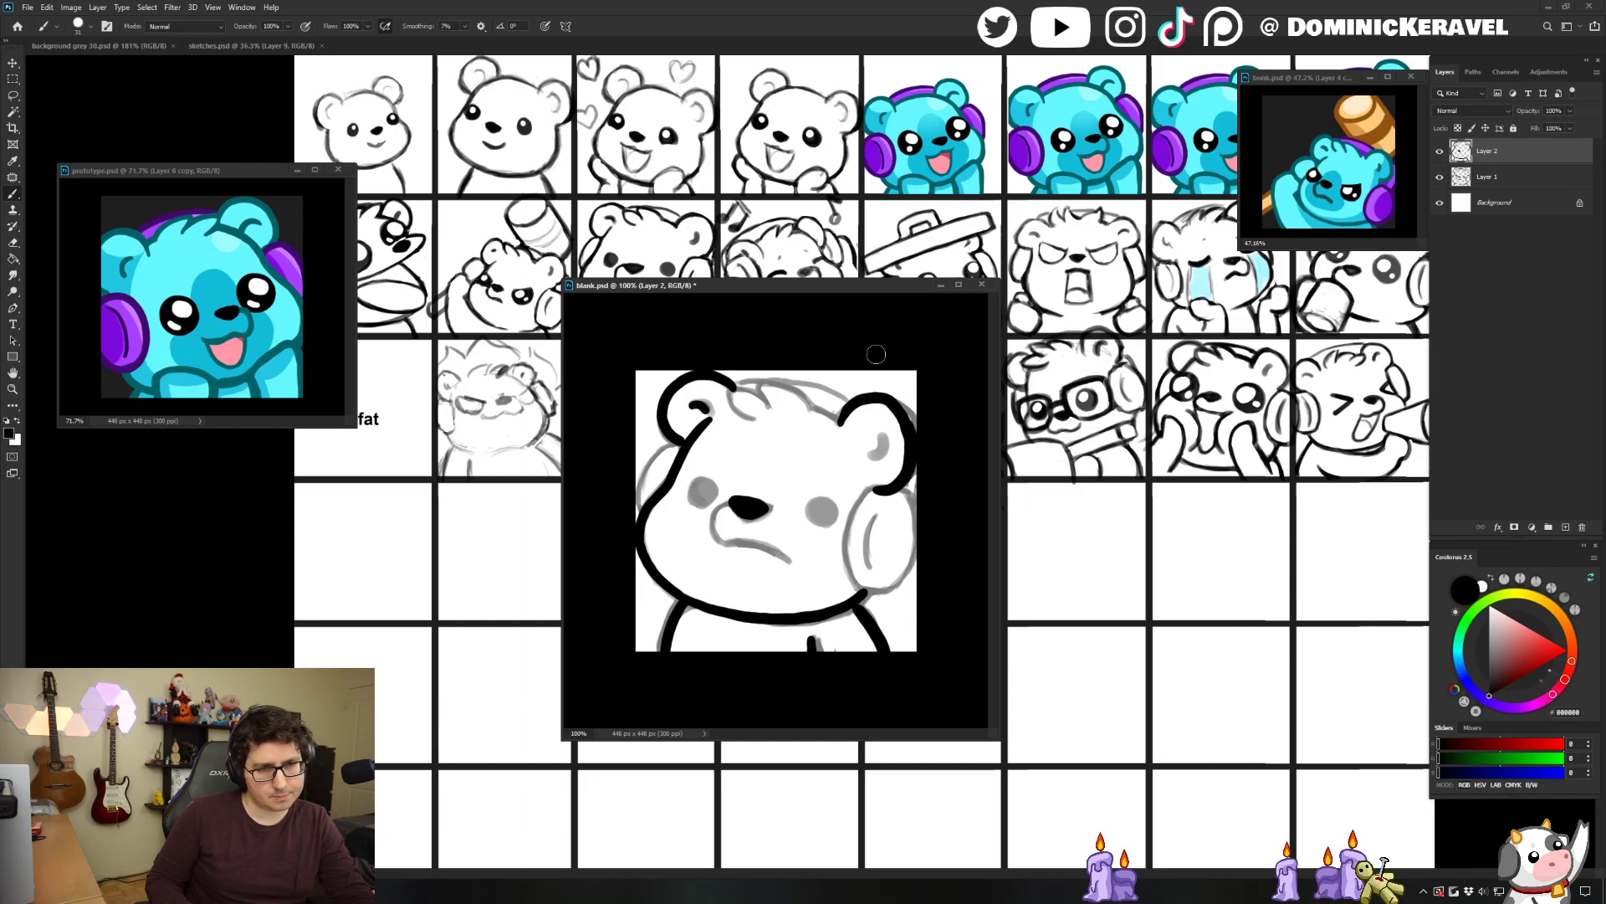
pyautogui.hotkey('ctrl', 'z')
pyautogui.hotkey('ctrl', 'z')
pyautogui.moveTo(838, 427)
pyautogui.mouseDown()
pyautogui.moveTo(864, 400)
pyautogui.moveTo(888, 404)
pyautogui.moveTo(842, 420)
pyautogui.moveTo(895, 405)
pyautogui.moveTo(916, 452)
pyautogui.moveTo(883, 490)
pyautogui.mouseUp()
pyautogui.hotkey('ctrl', 'z')
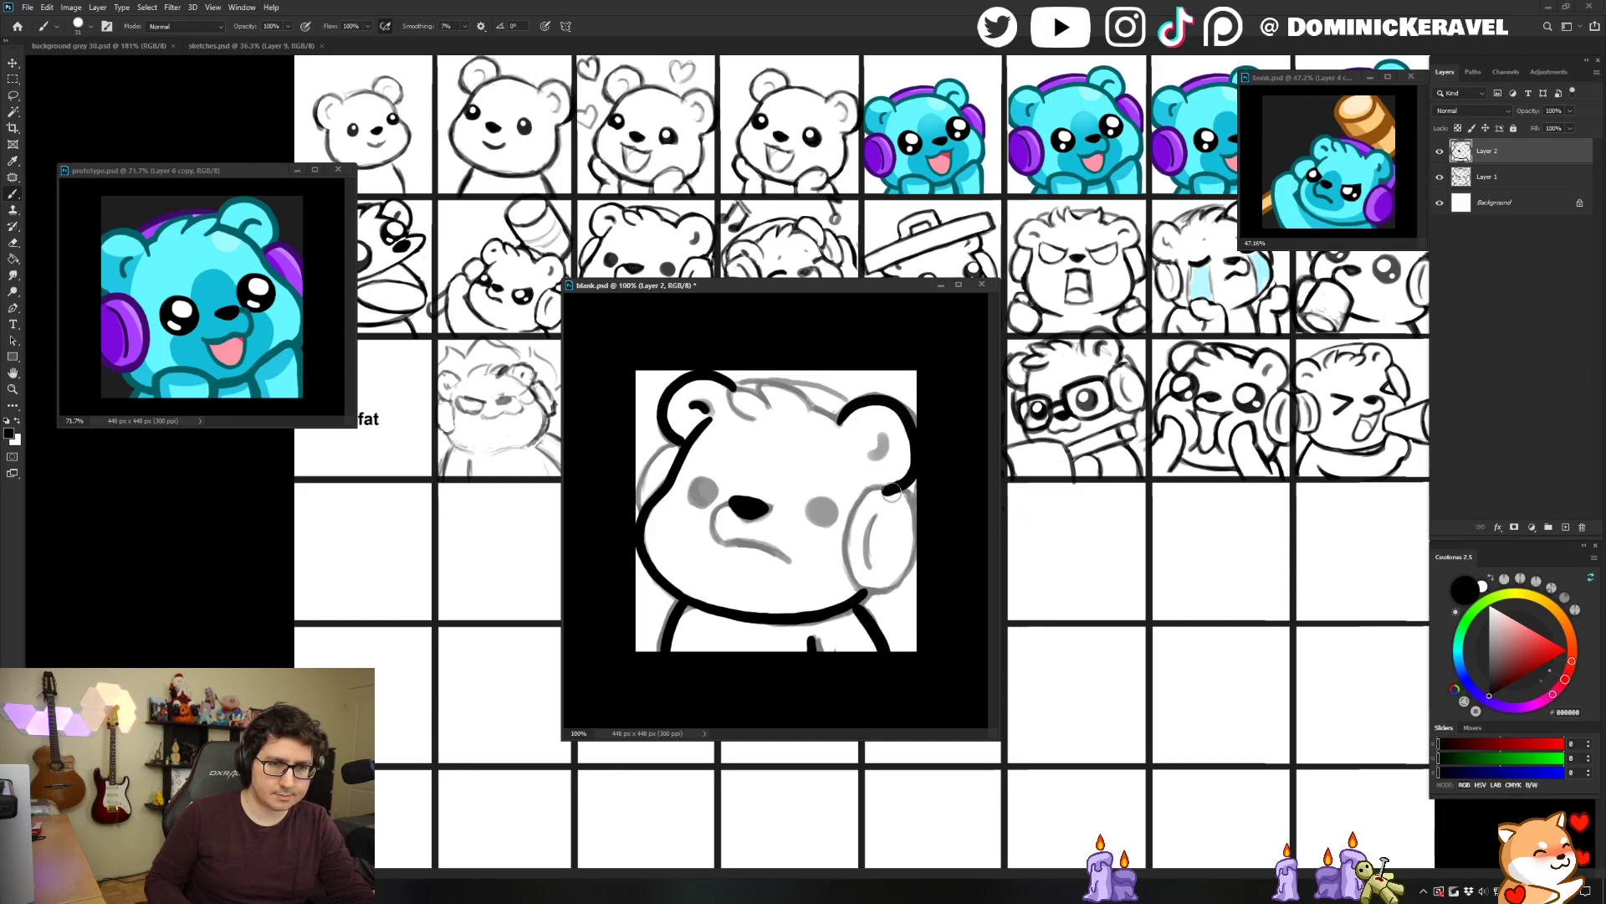
# Clean up the lower end of the right ear's outline above the headphone and ink the inner-ear mark.
pyautogui.press('e')
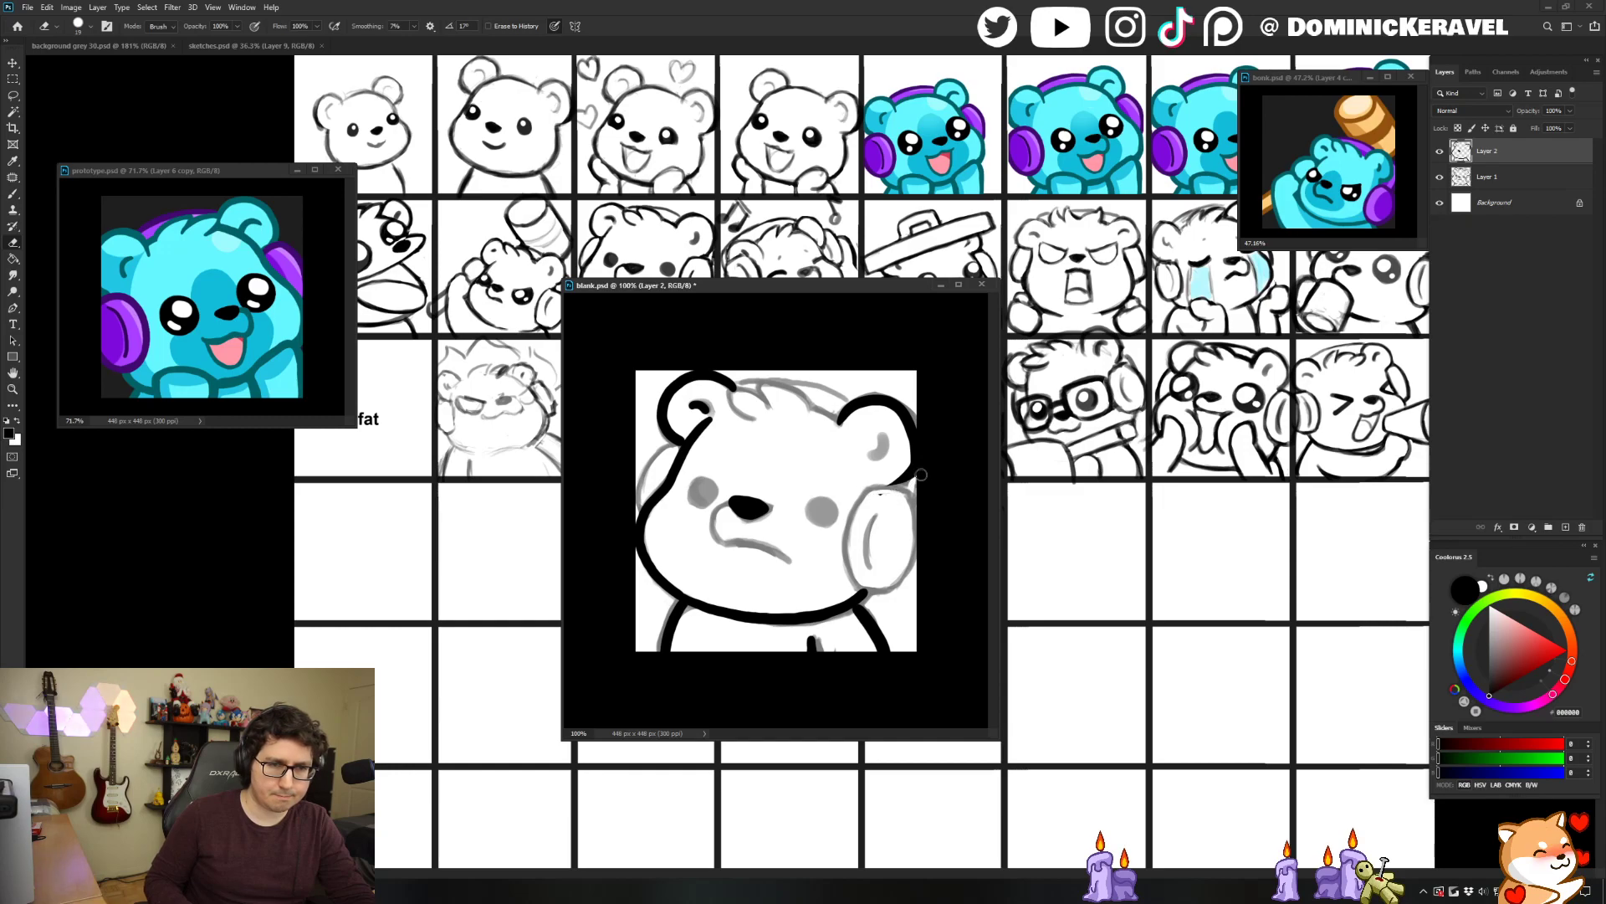
pyautogui.press('b')
pyautogui.moveTo(876, 487)
pyautogui.mouseDown()
pyautogui.moveTo(912, 469)
pyautogui.moveTo(874, 456)
pyautogui.mouseUp()
pyautogui.press('e')
pyautogui.press('b')
pyautogui.press('e')
pyautogui.press('b')
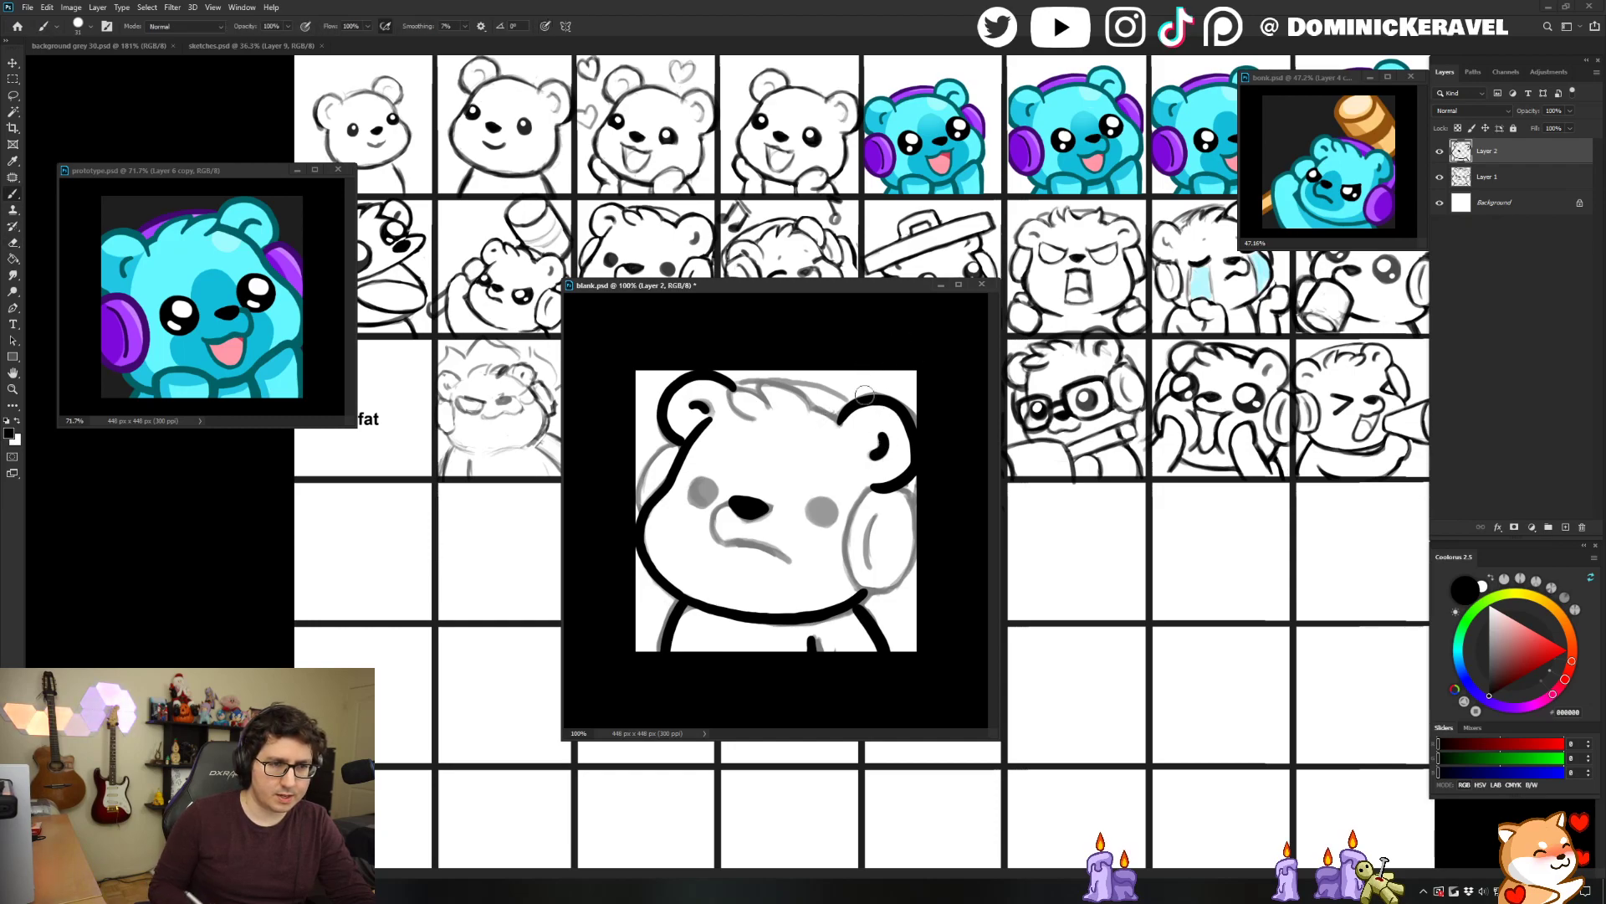
pyautogui.press('e')
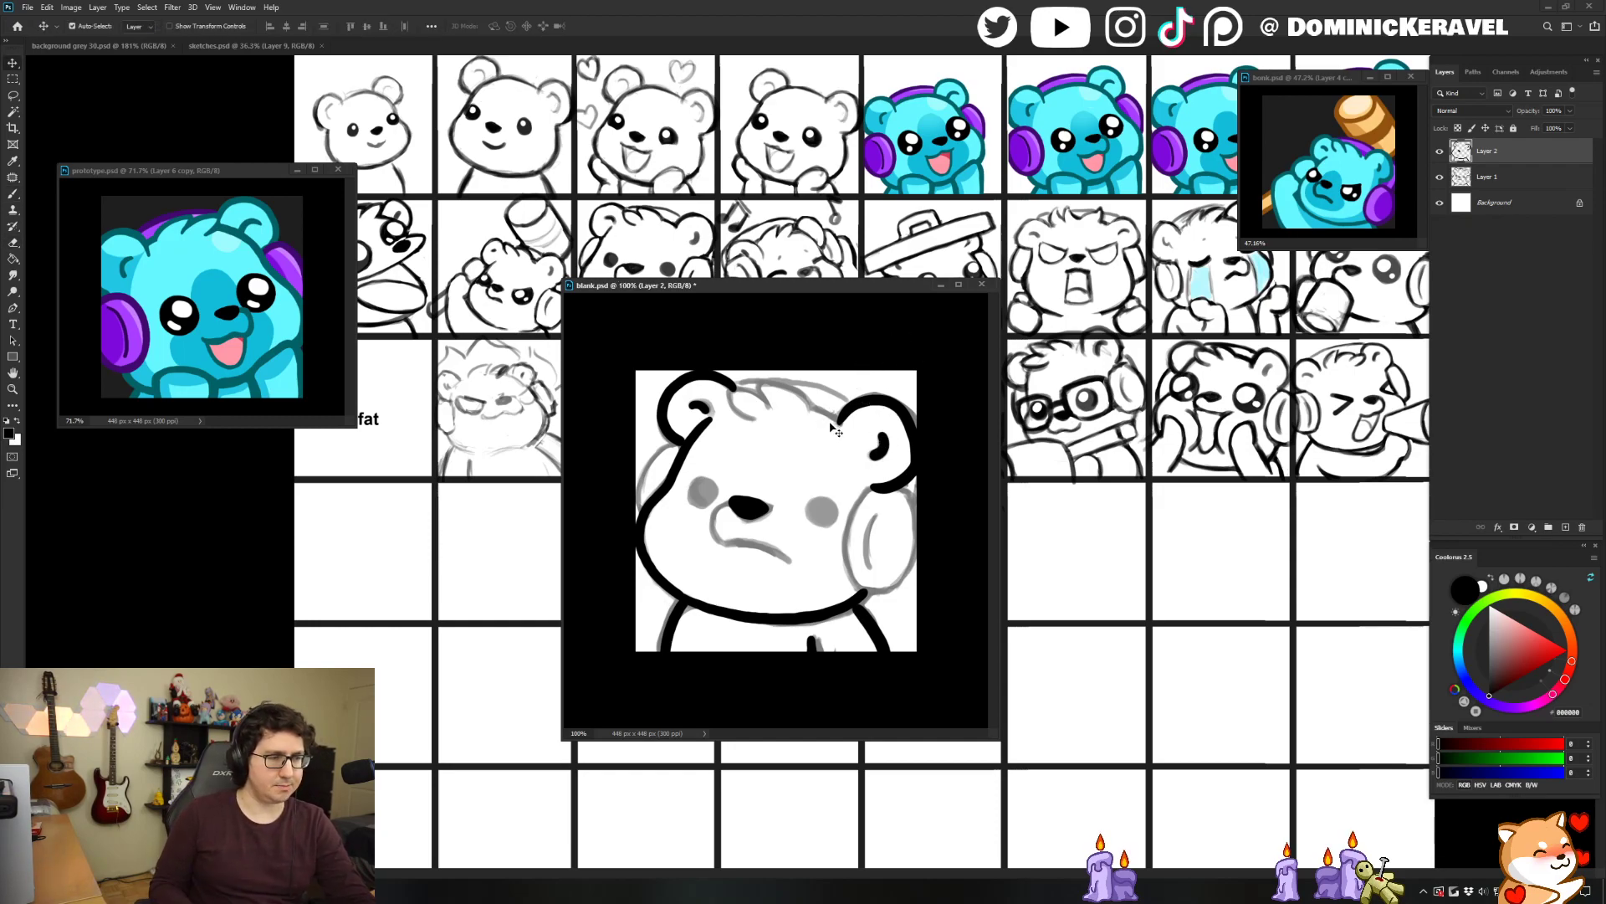
pyautogui.press('b')
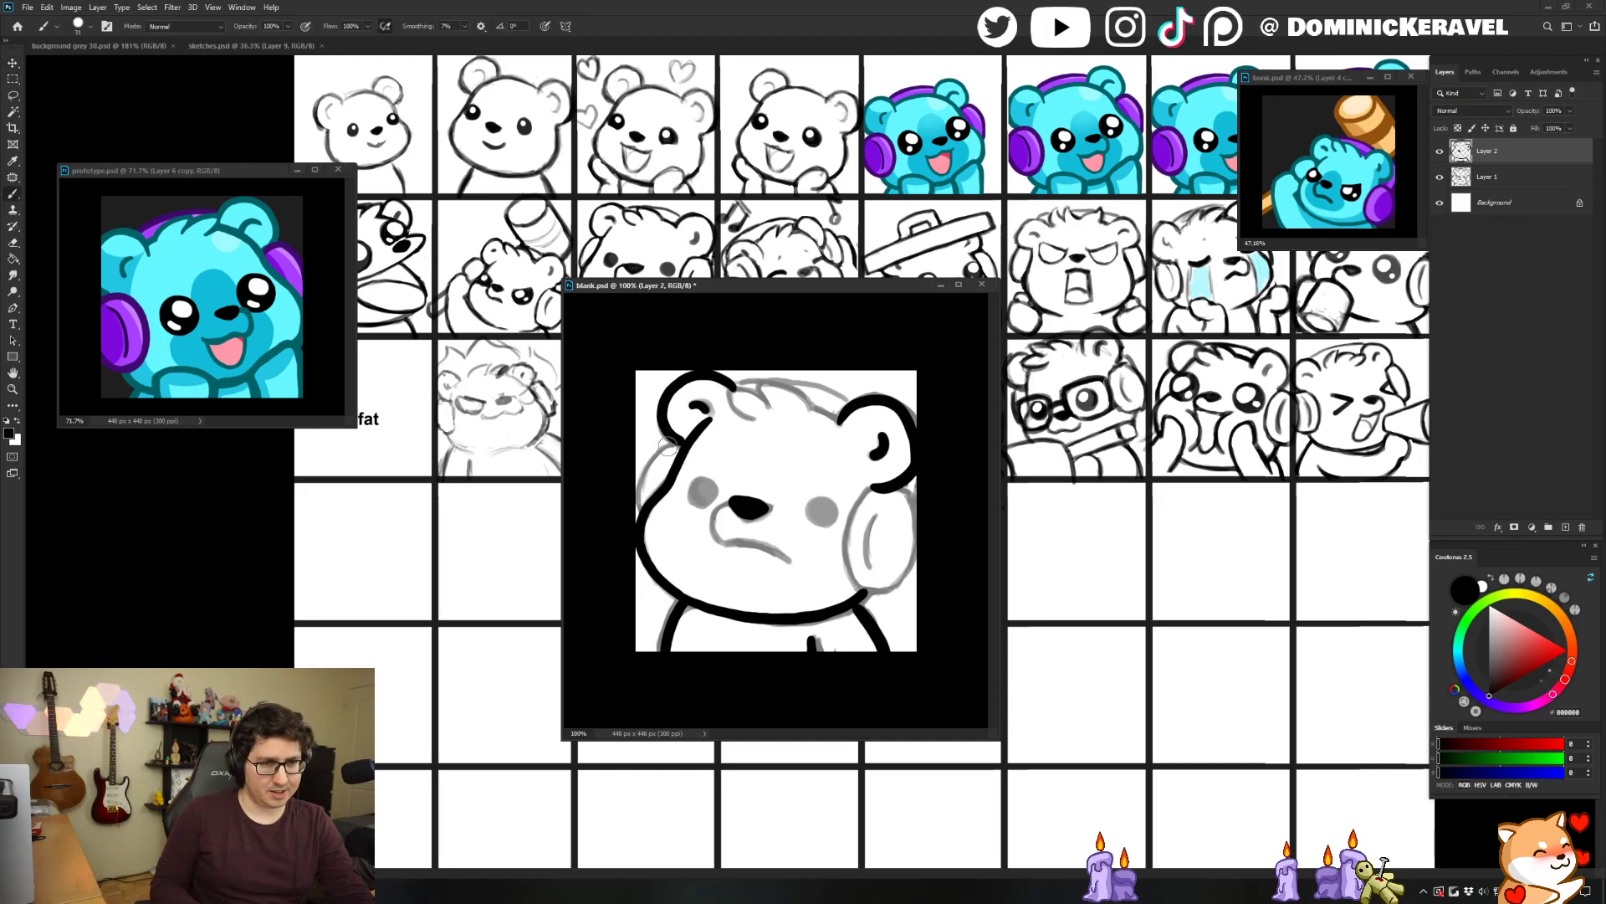
pyautogui.press('b')
pyautogui.keyDown('alt'); pyautogui.rightClick(688, 460); pyautogui.keyUp('alt')
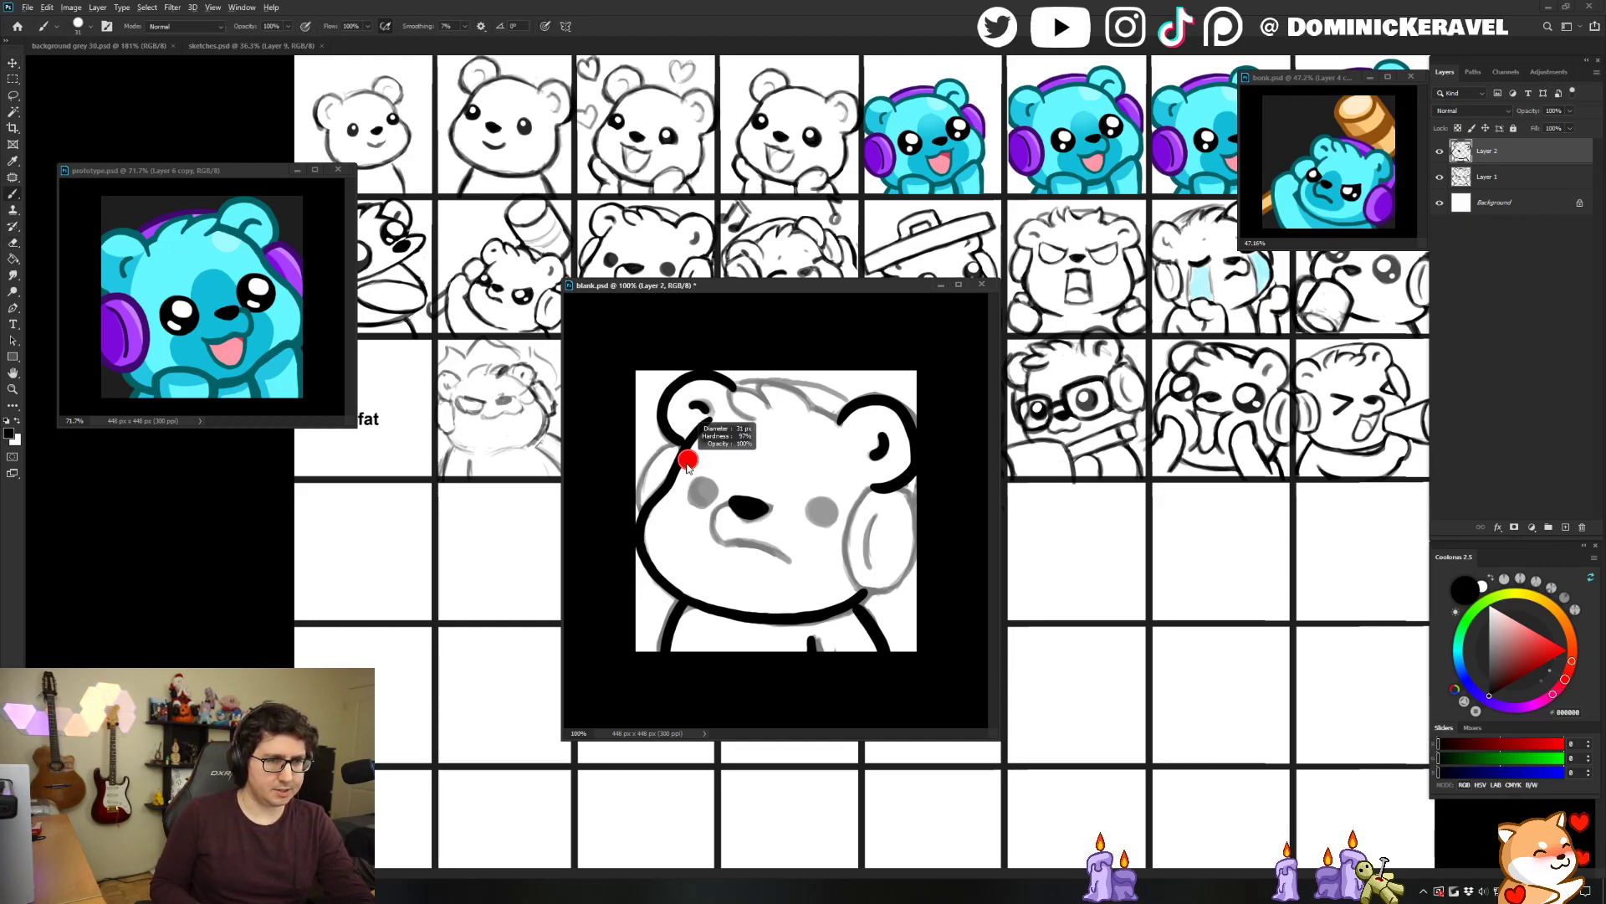
pyautogui.press('v')
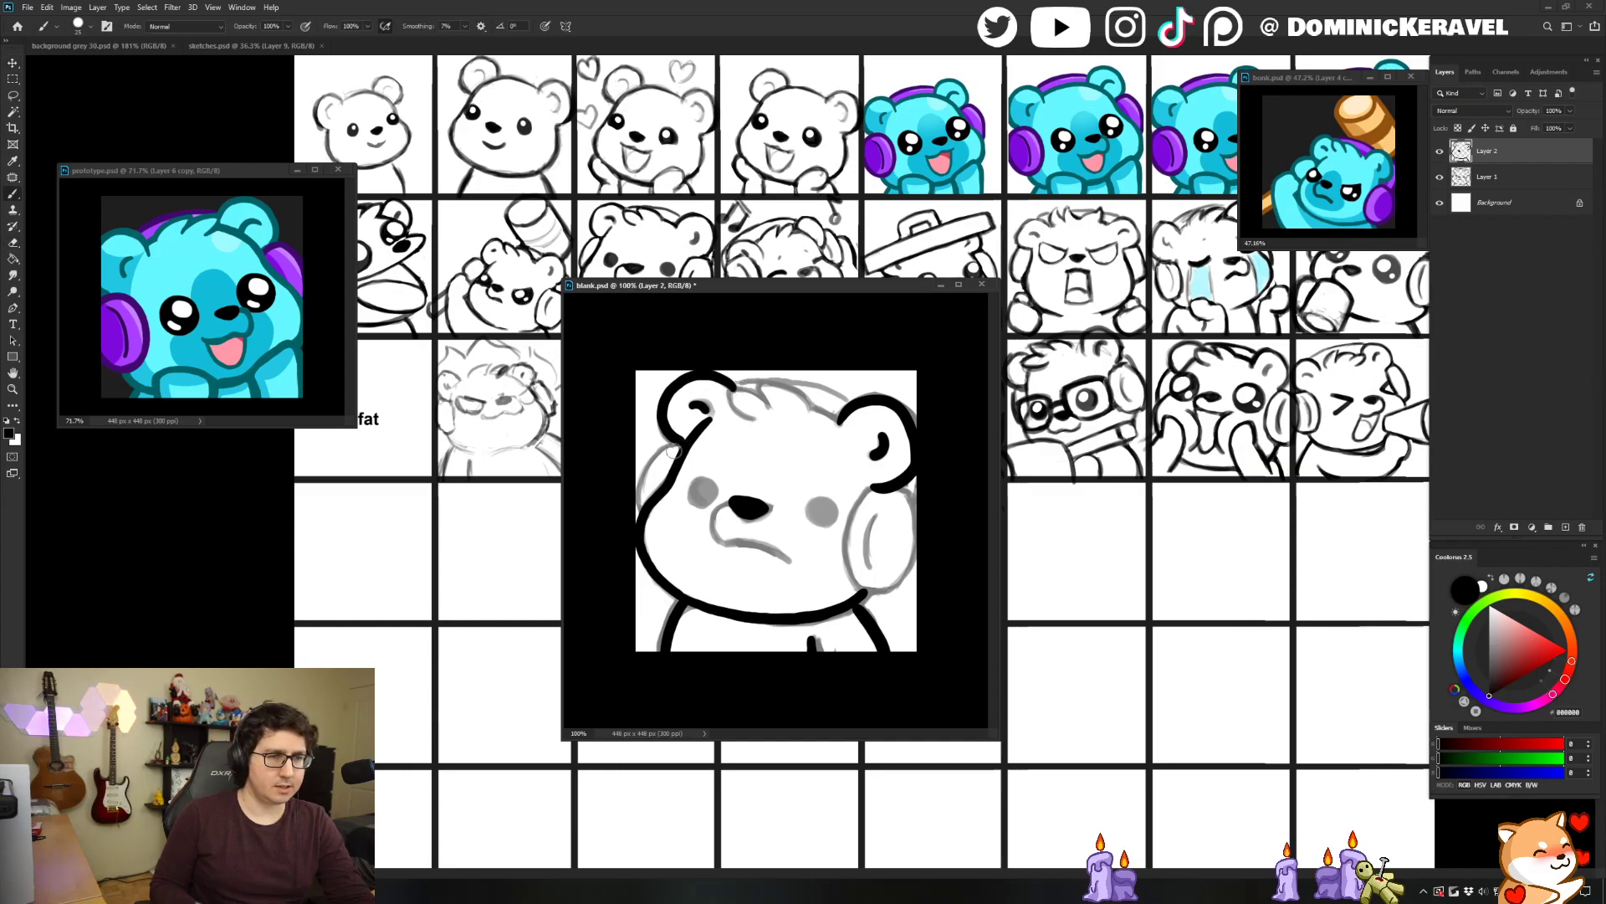
pyautogui.press('b')
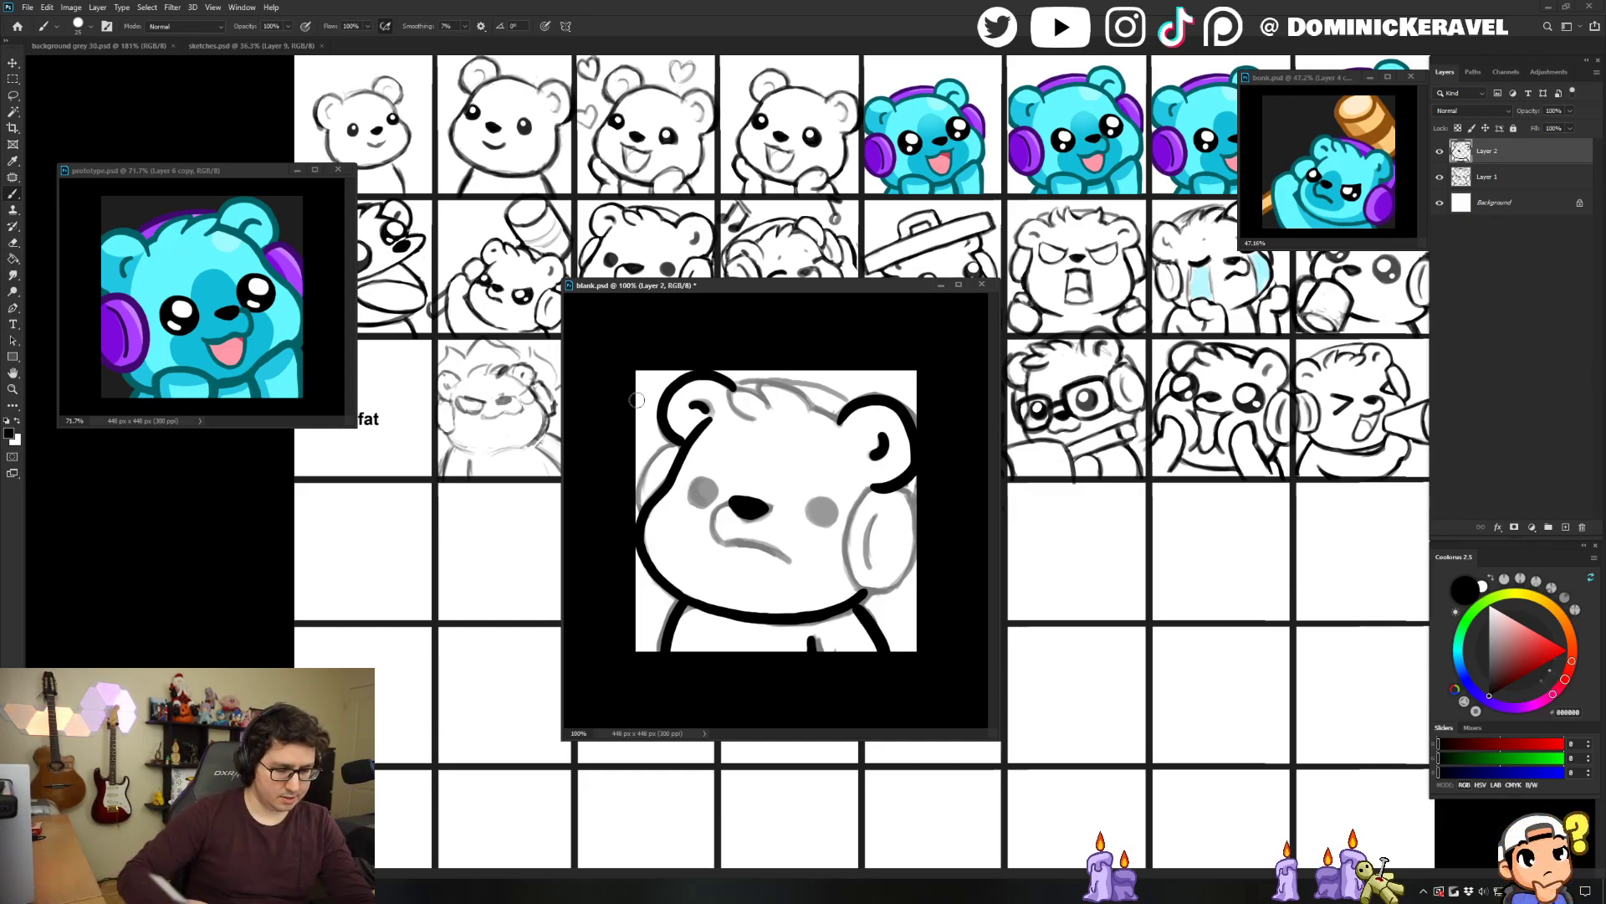
pyautogui.moveTo(648, 289); pyautogui.dragTo(660, 276)
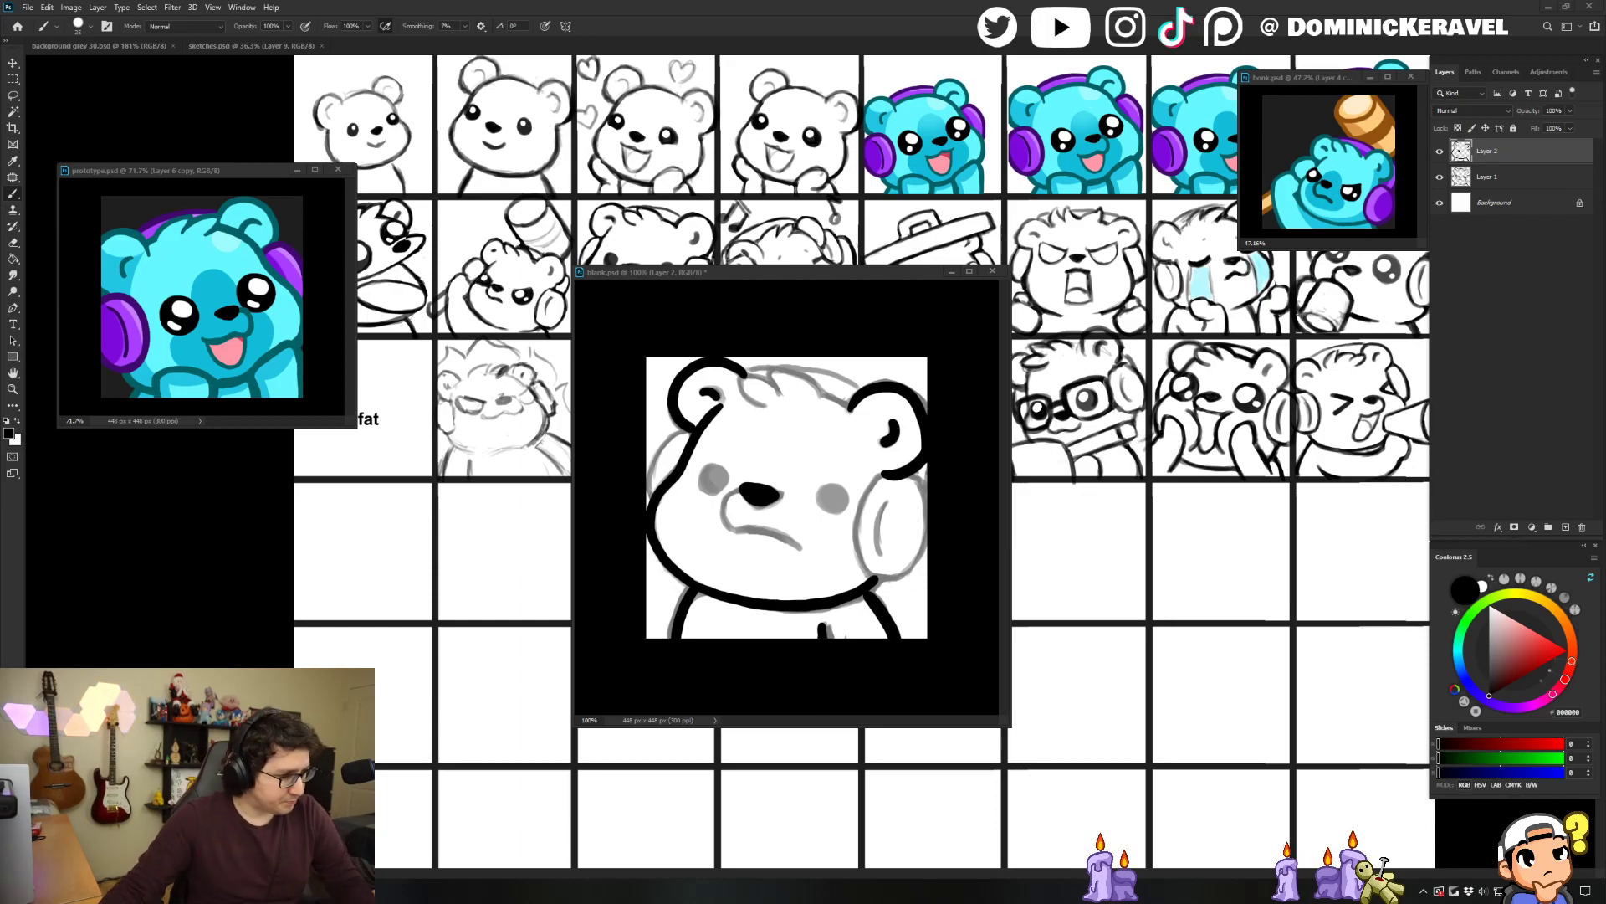
pyautogui.click(1510, 806)
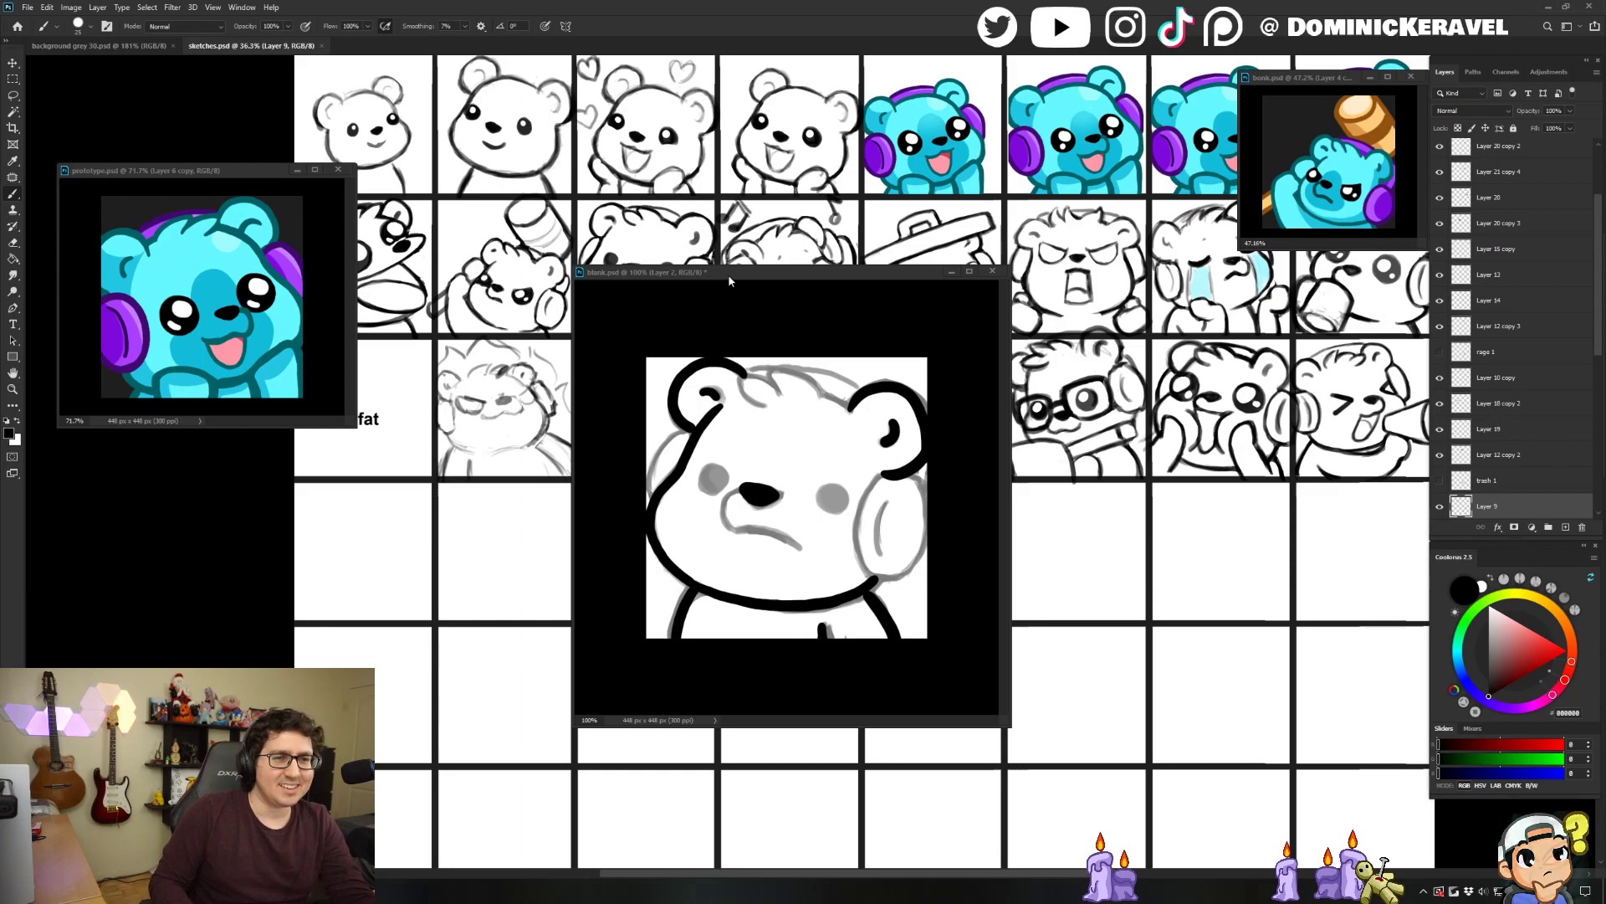
# Ink the bear's muzzle curve and frowning mouth line from the nose in blank.psd.
pyautogui.moveTo(727, 281); pyautogui.dragTo(717, 280)
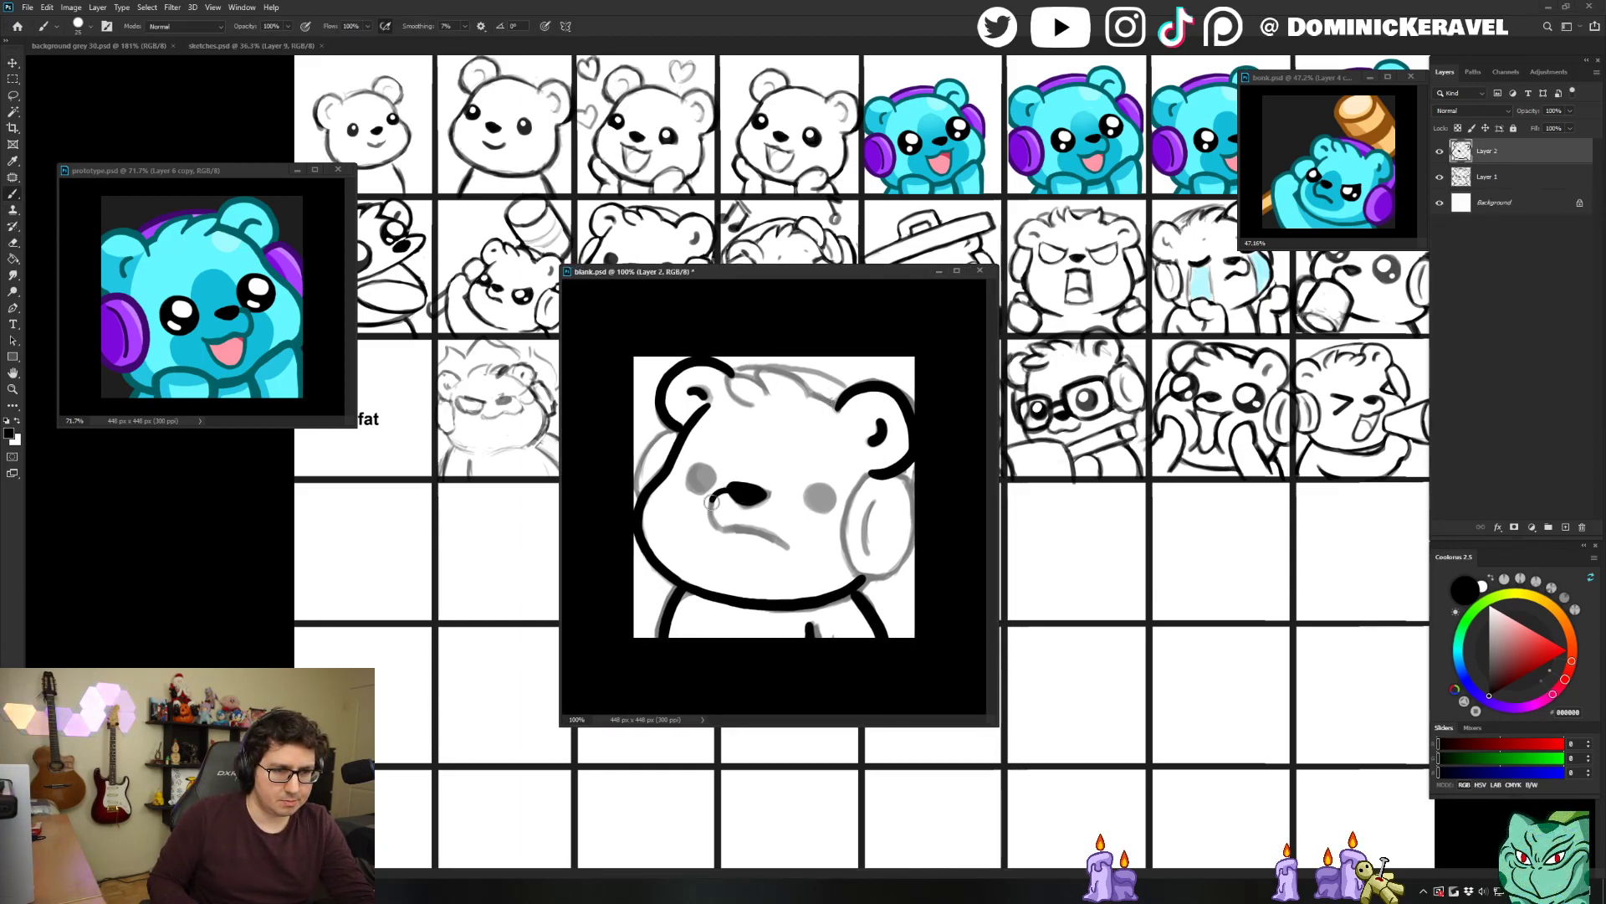
pyautogui.moveTo(728, 493)
pyautogui.mouseDown()
pyautogui.moveTo(708, 506)
pyautogui.moveTo(721, 531)
pyautogui.moveTo(777, 538)
pyautogui.moveTo(721, 529)
pyautogui.mouseUp()
pyautogui.hotkey('ctrl', 'z')
pyautogui.press('v')
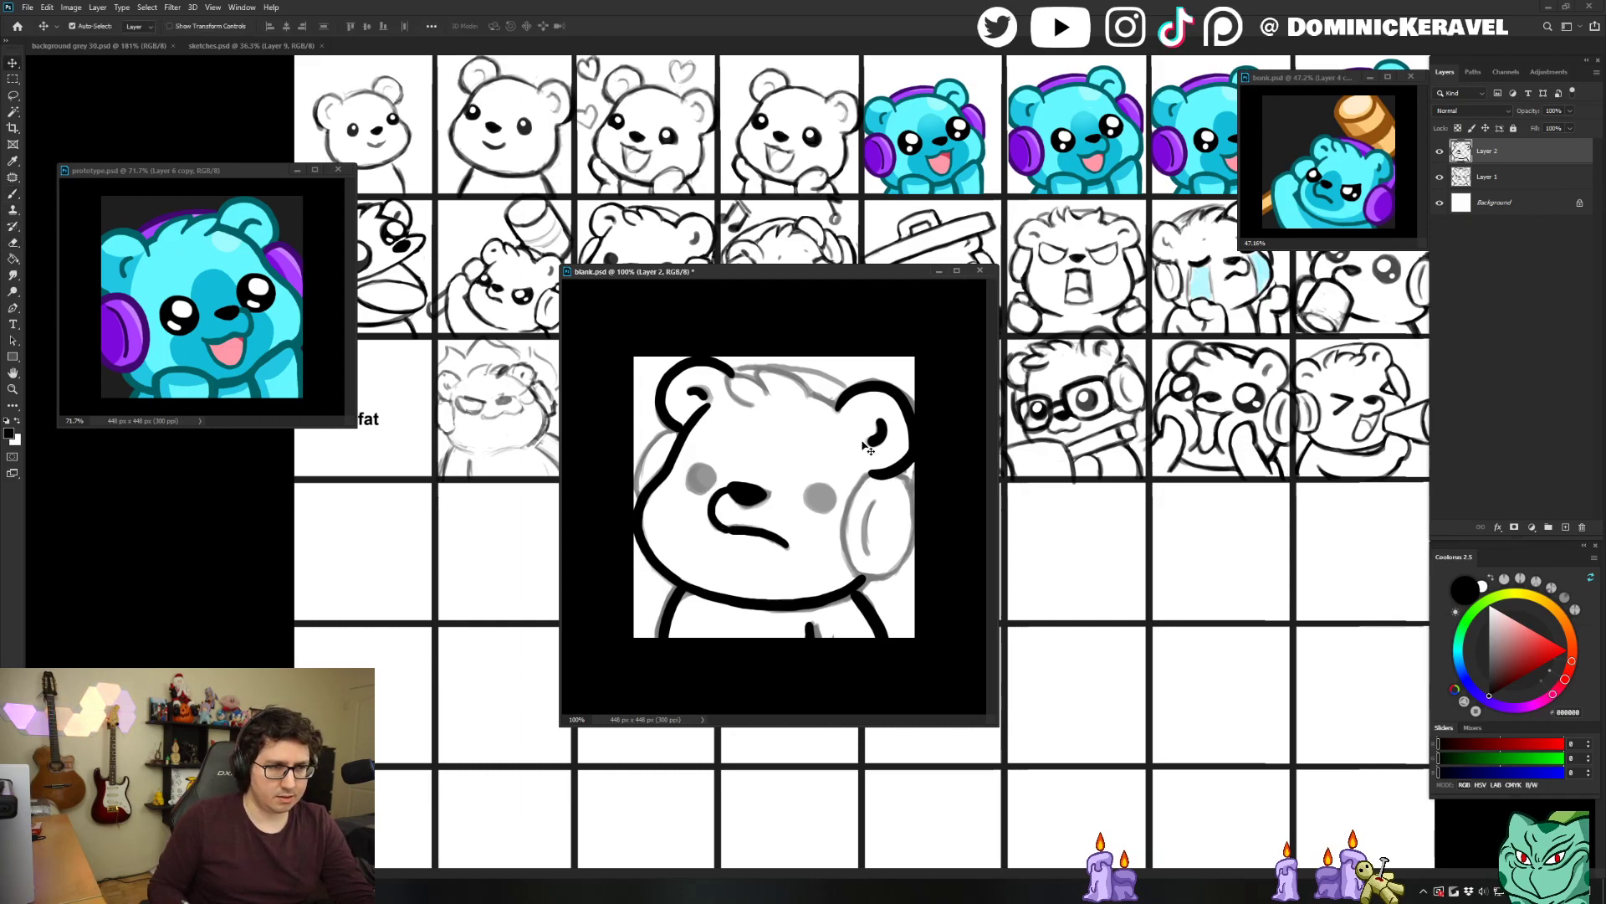
pyautogui.press('e')
pyautogui.press('b')
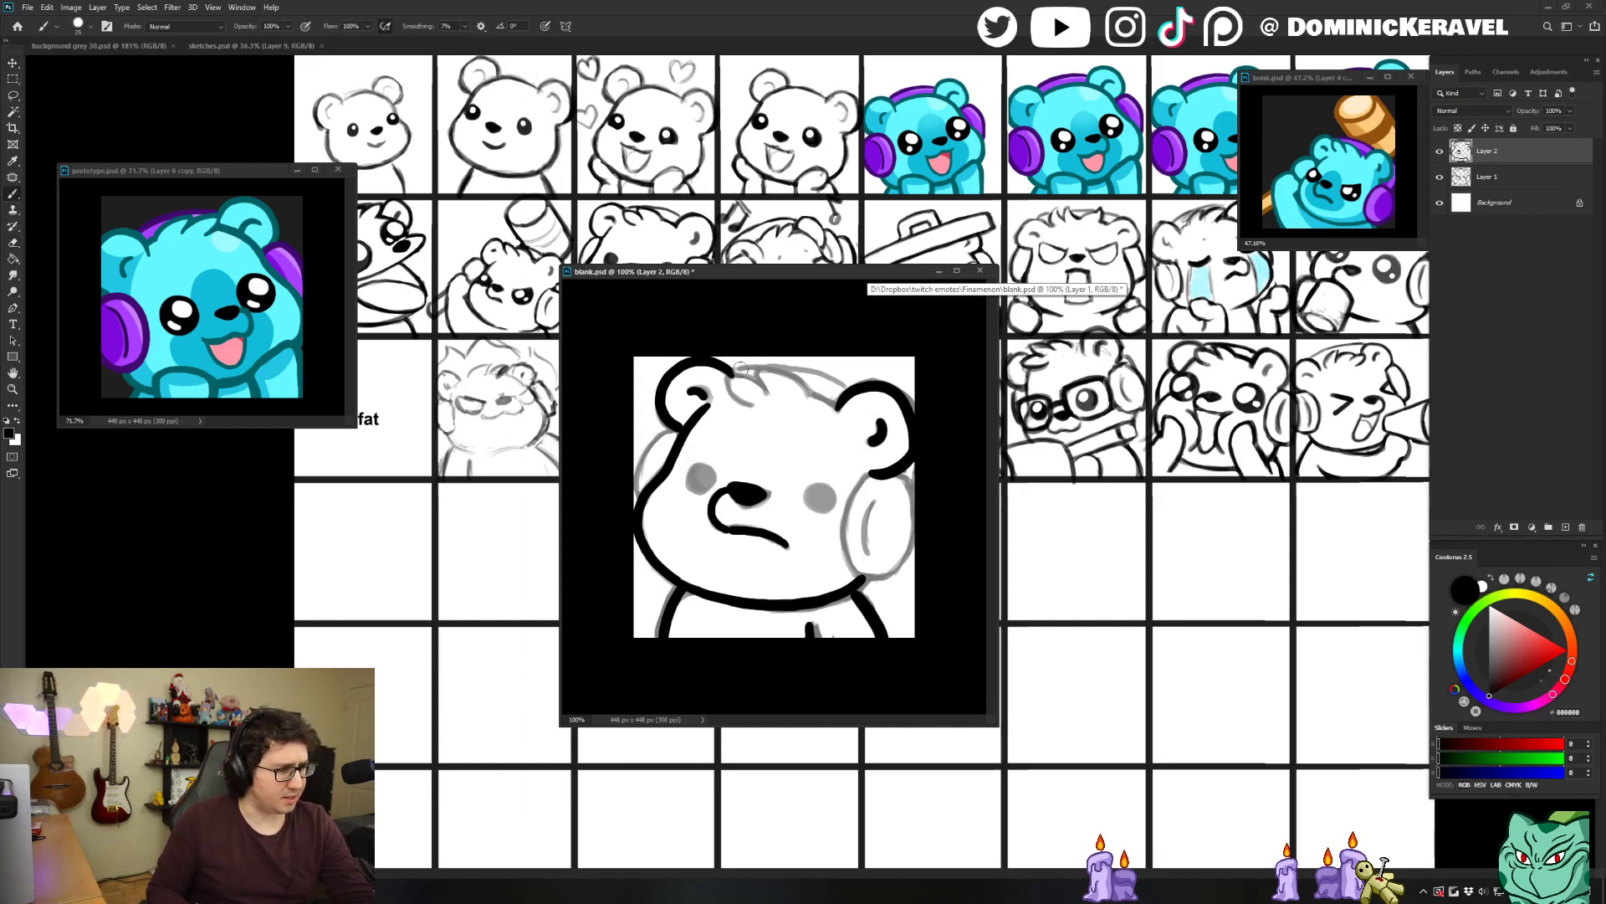
# Ink the partly hidden headphone behind the left of the face and the outline of the large right ear cup.
pyautogui.press('v')
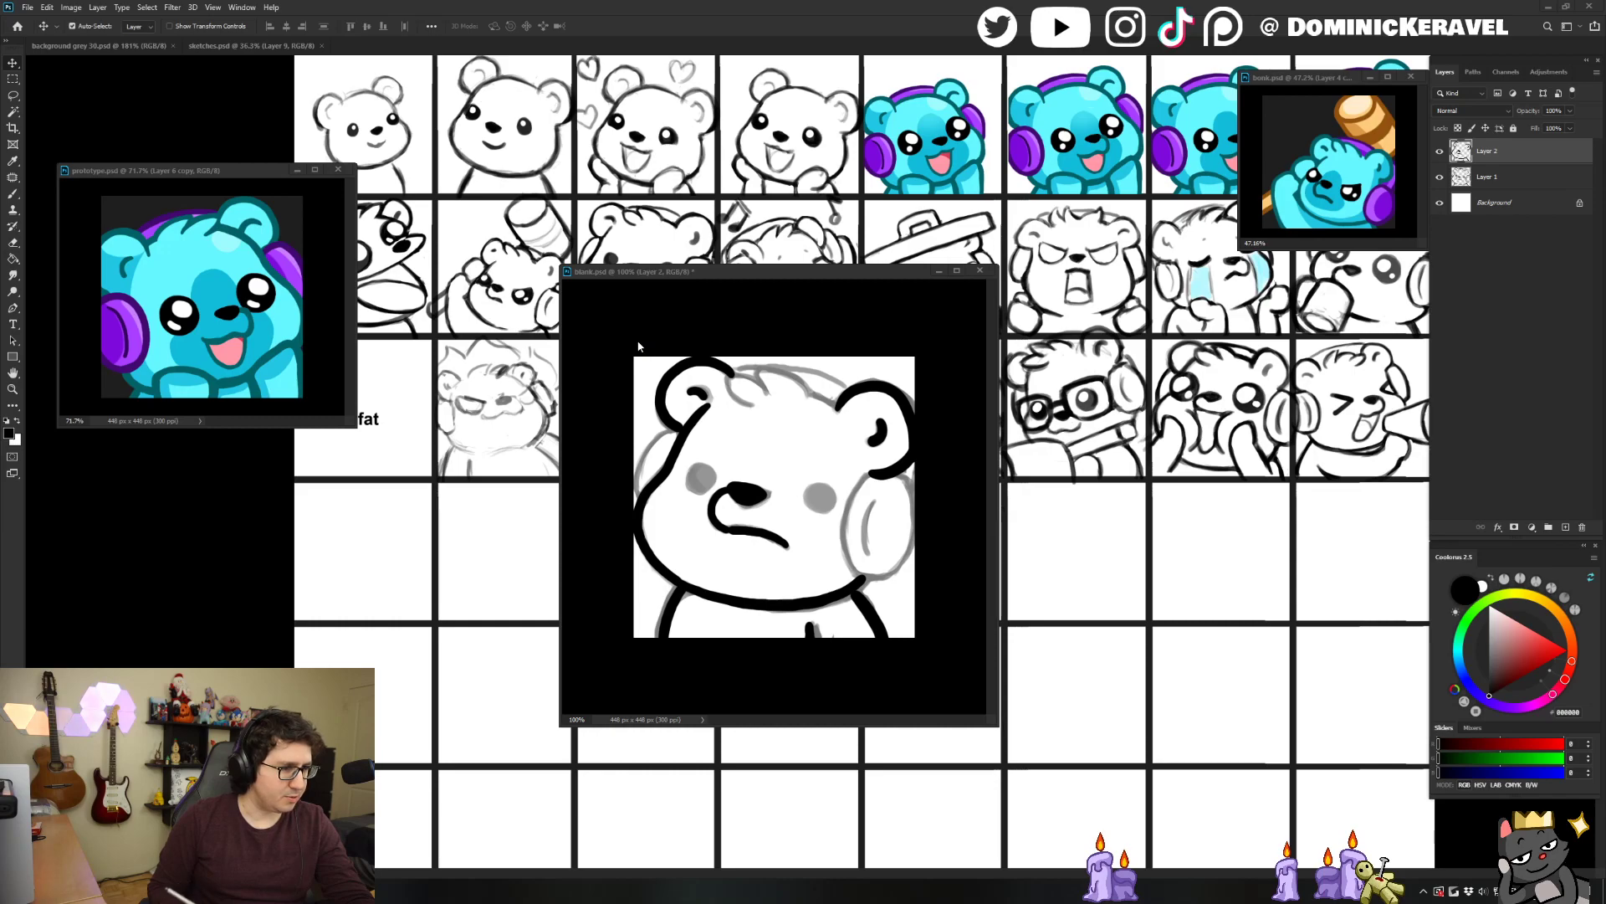
pyautogui.click(766, 274)
pyautogui.press('b')
pyautogui.moveTo(675, 428); pyautogui.dragTo(634, 490)
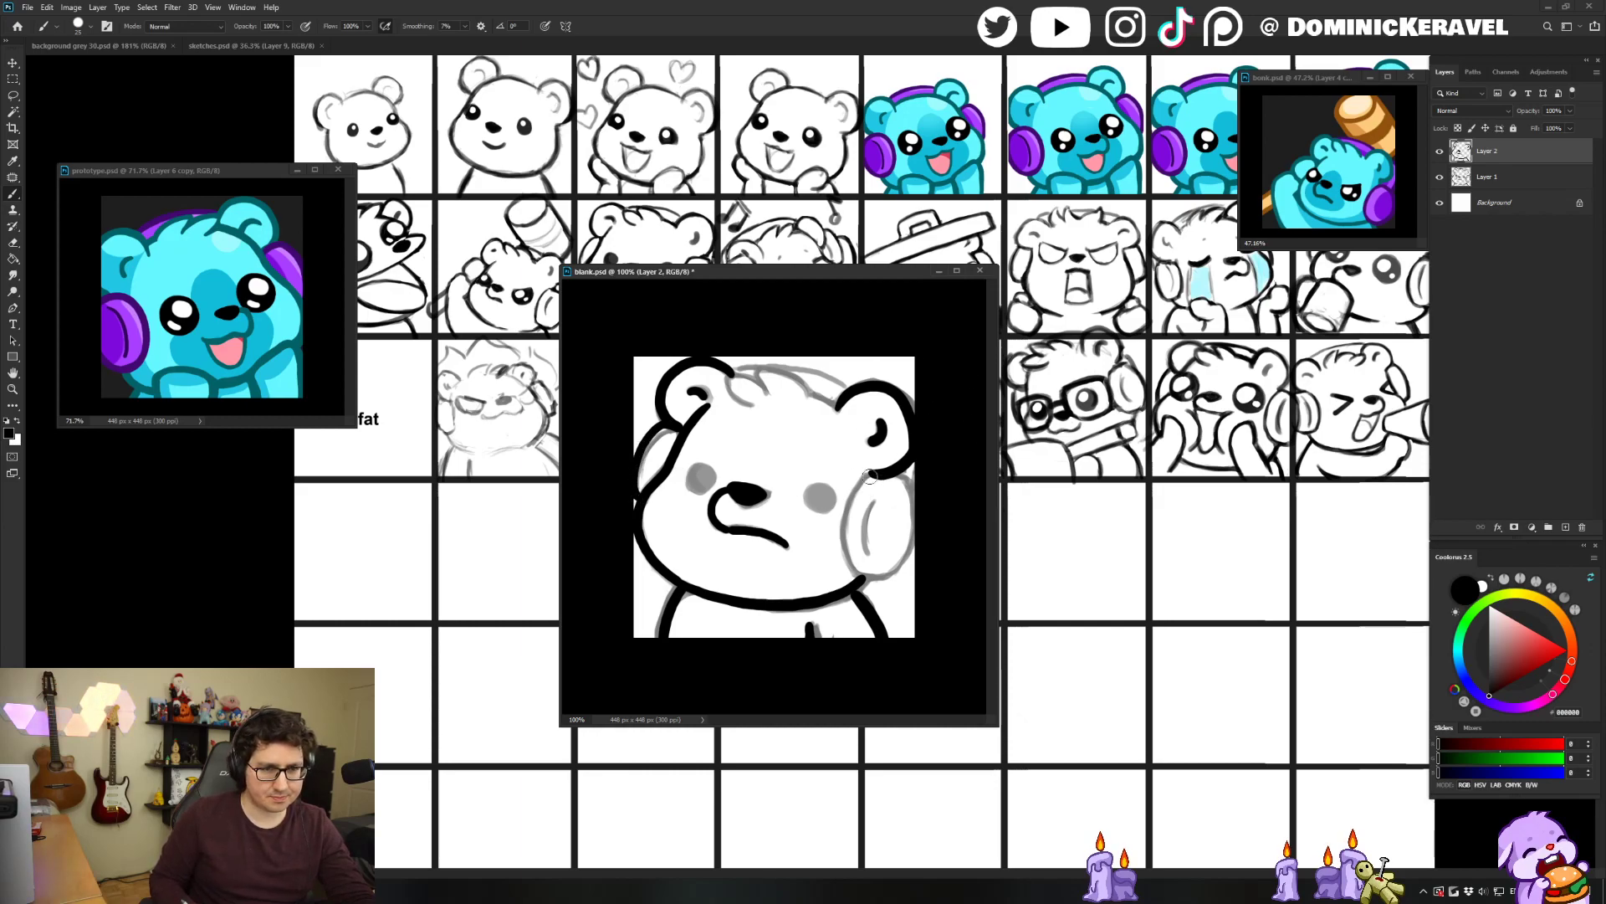
pyautogui.moveTo(846, 546); pyautogui.dragTo(880, 587)
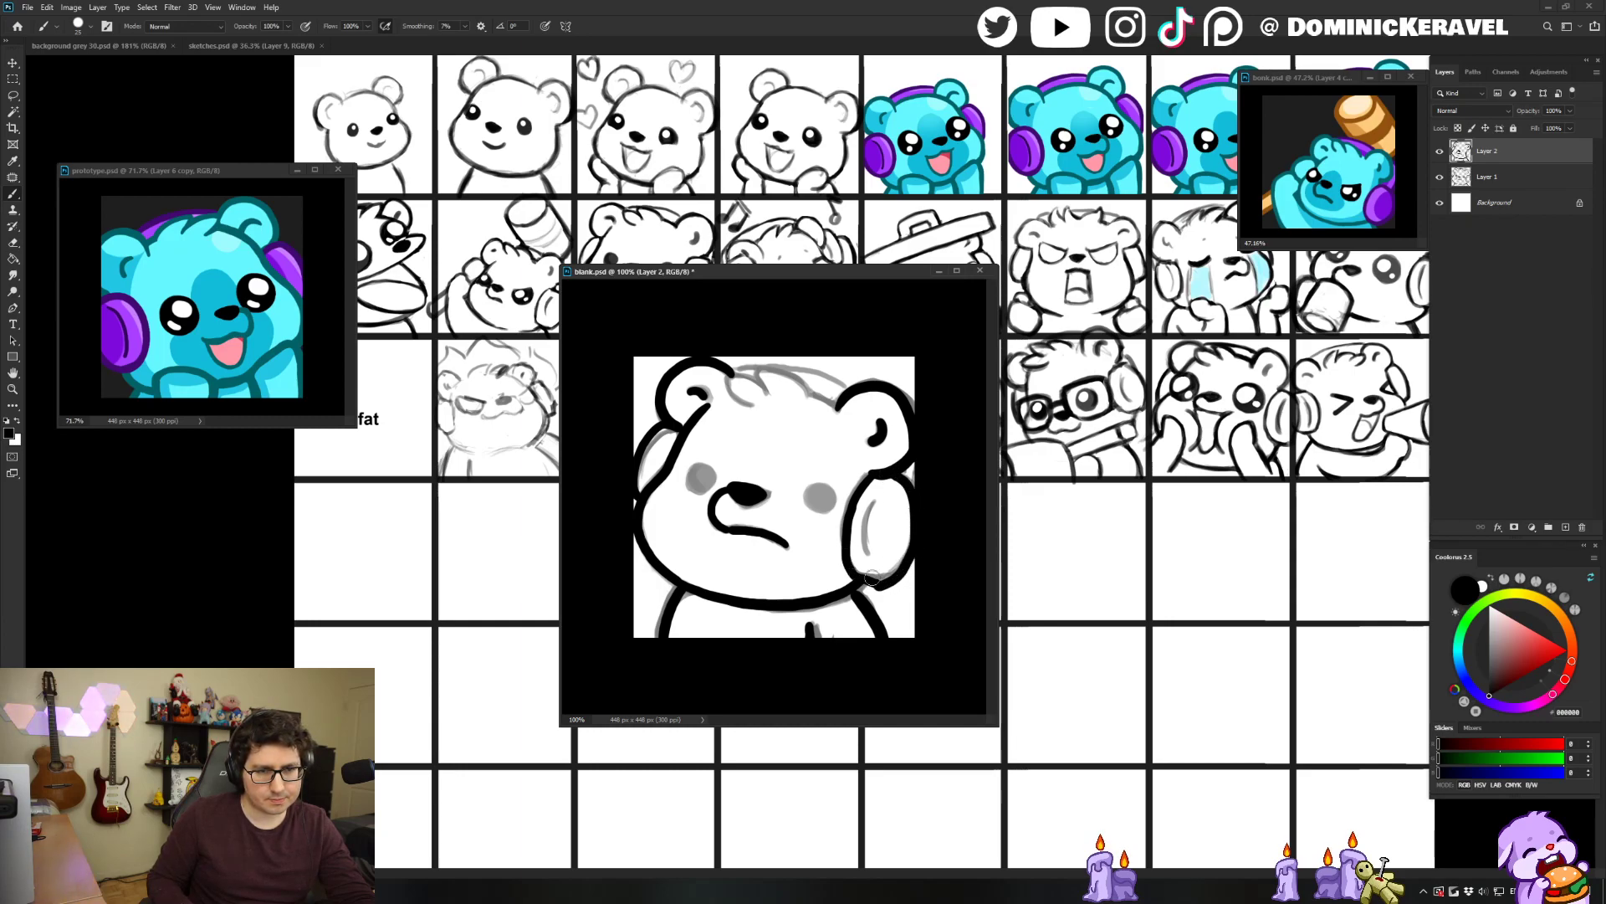
pyautogui.press('e')
pyautogui.press('b')
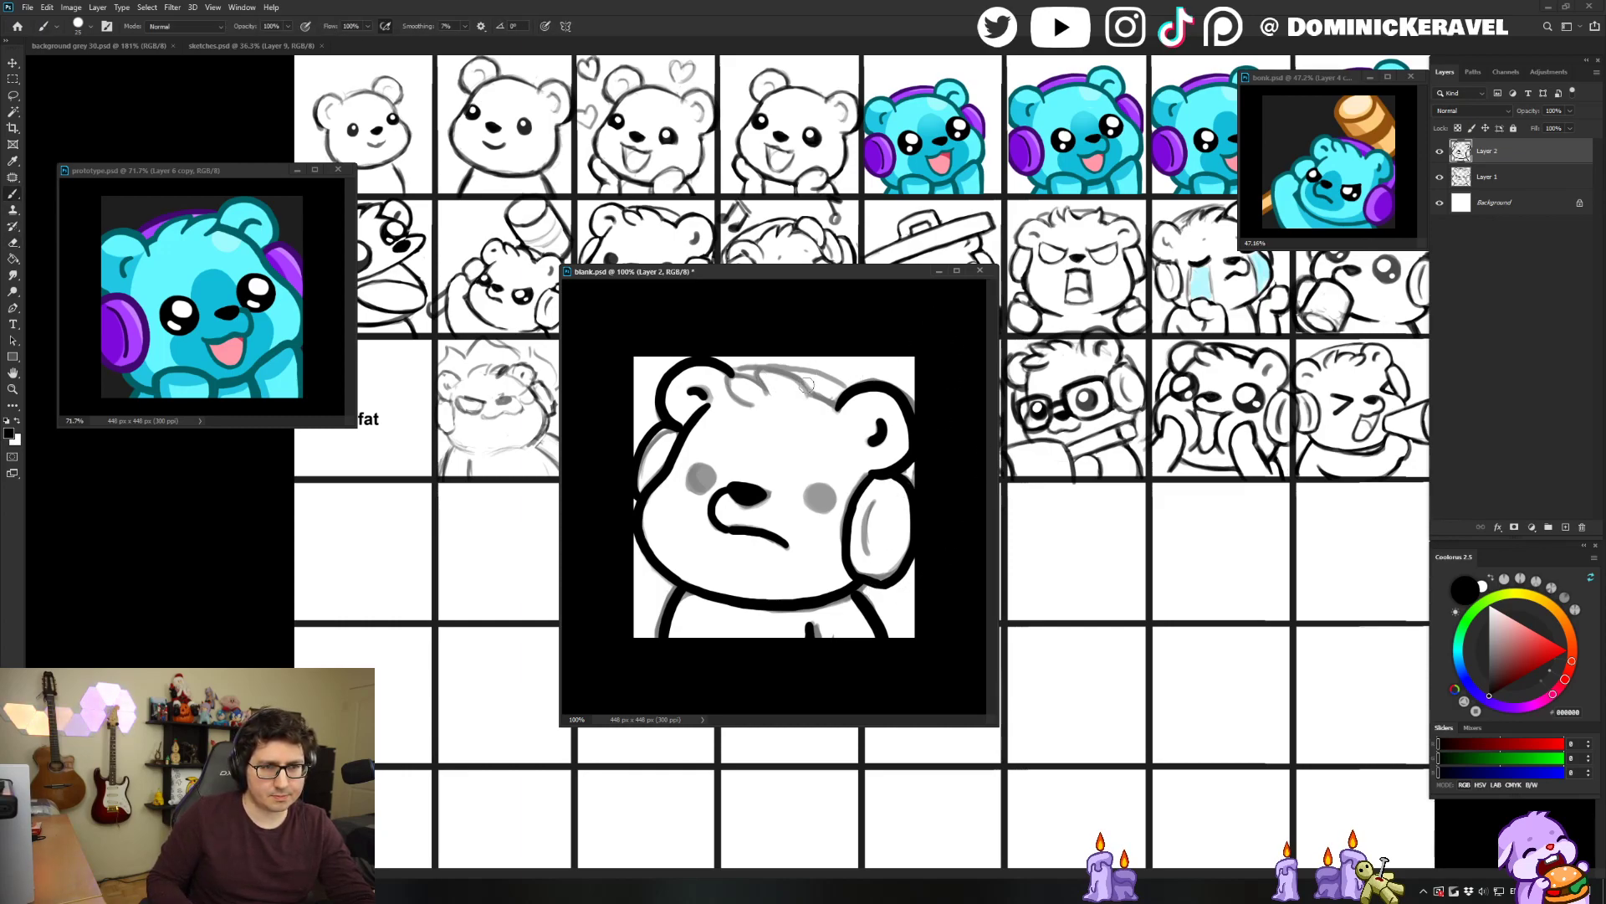
# Ink the bear's hair tuft and the top of its head between the ears in blank.psd, and save the document.
pyautogui.moveTo(726, 385)
pyautogui.mouseDown()
pyautogui.moveTo(753, 407)
pyautogui.moveTo(795, 371)
pyautogui.moveTo(847, 412)
pyautogui.mouseUp()
pyautogui.hotkey('ctrl', 's')
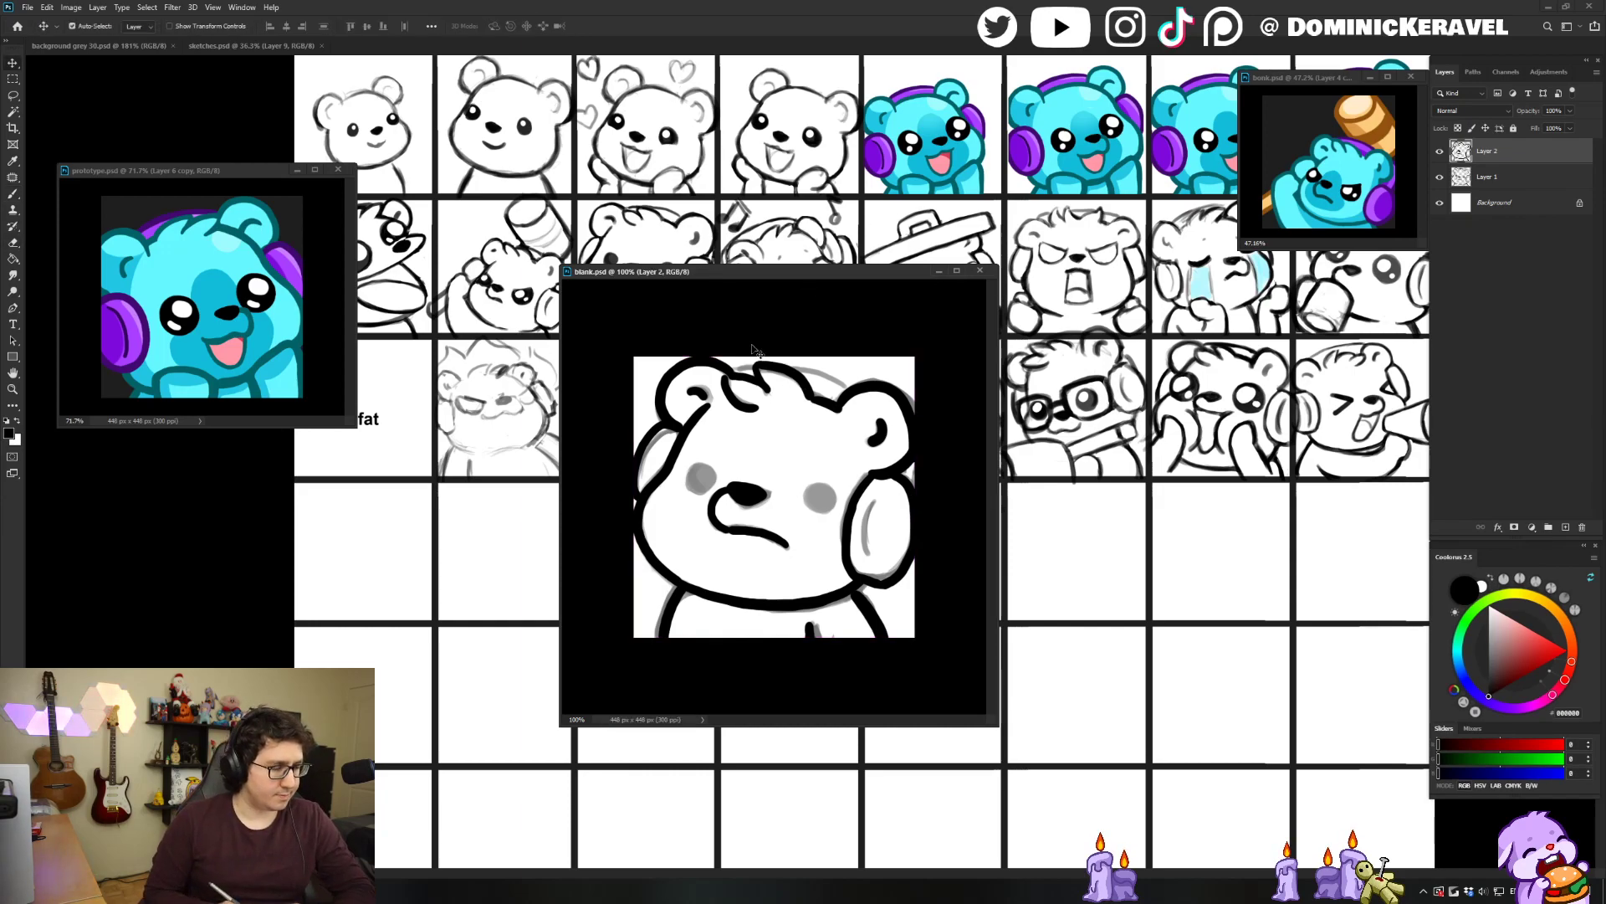
pyautogui.press('e')
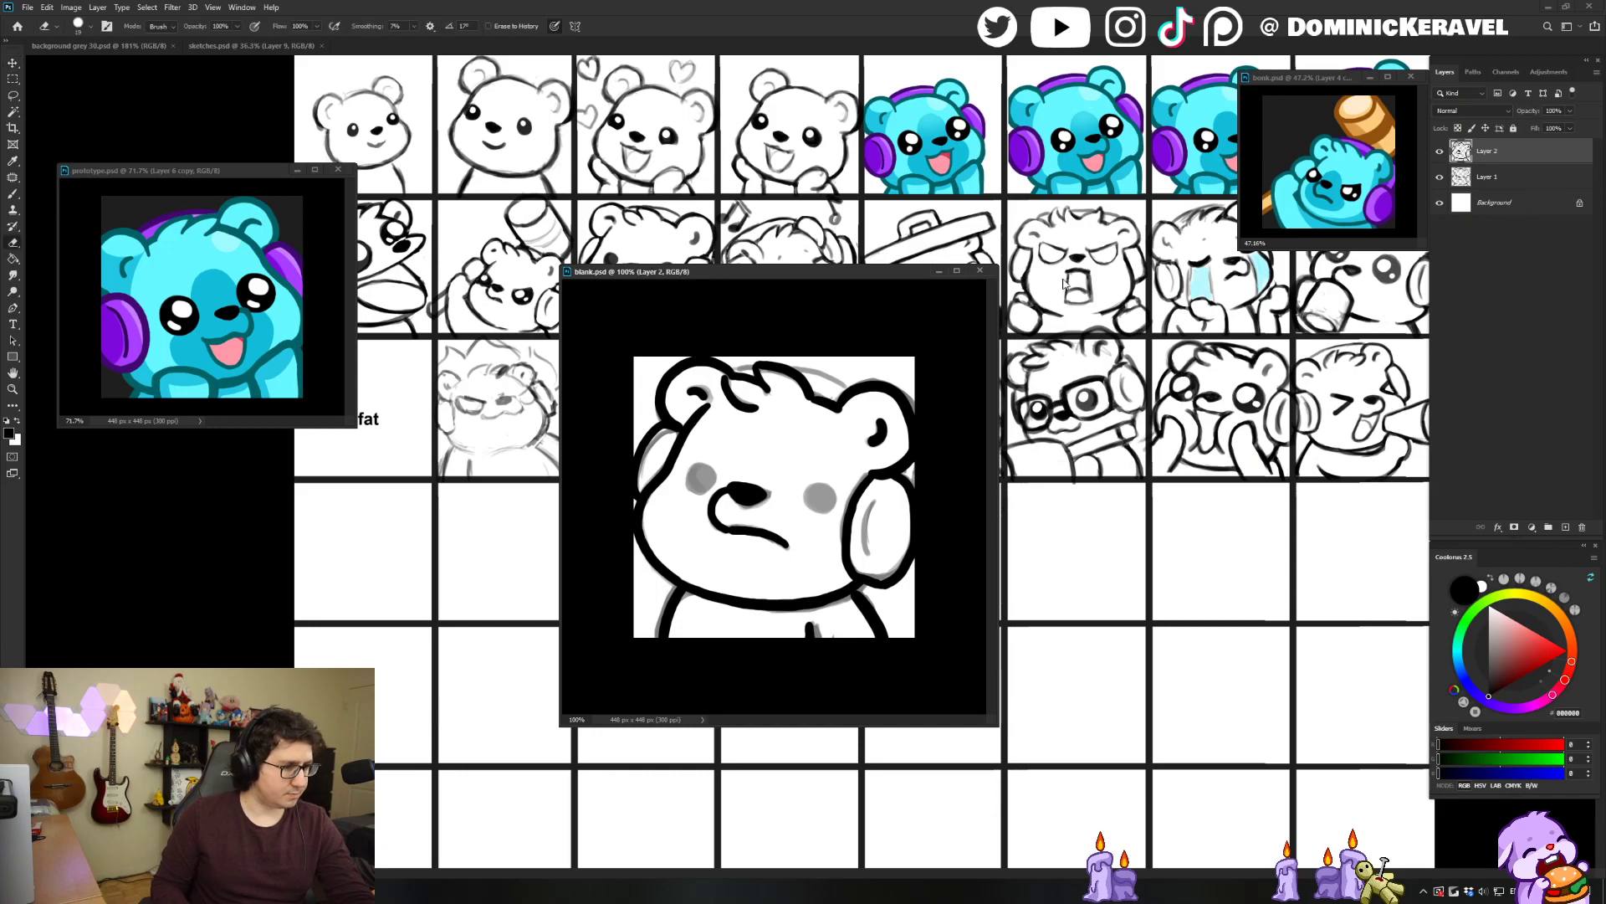
pyautogui.press('ctrl')
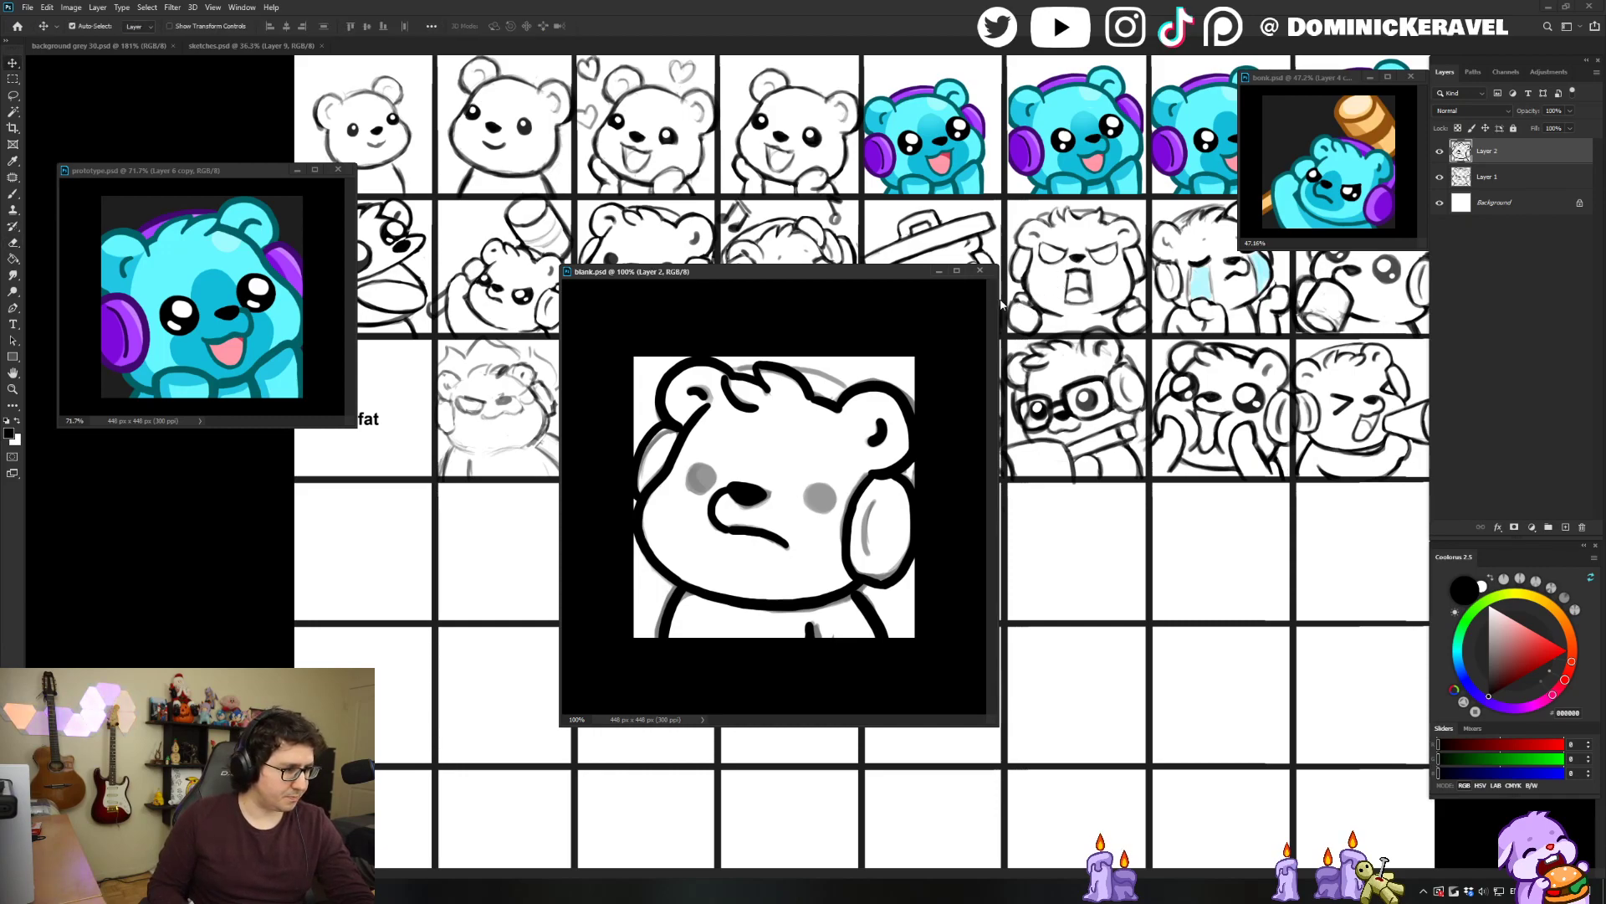
# Ink the headphone band arching over the bear's head between the ears, redrawing the stroke until it follows the sketch.
pyautogui.press('b')
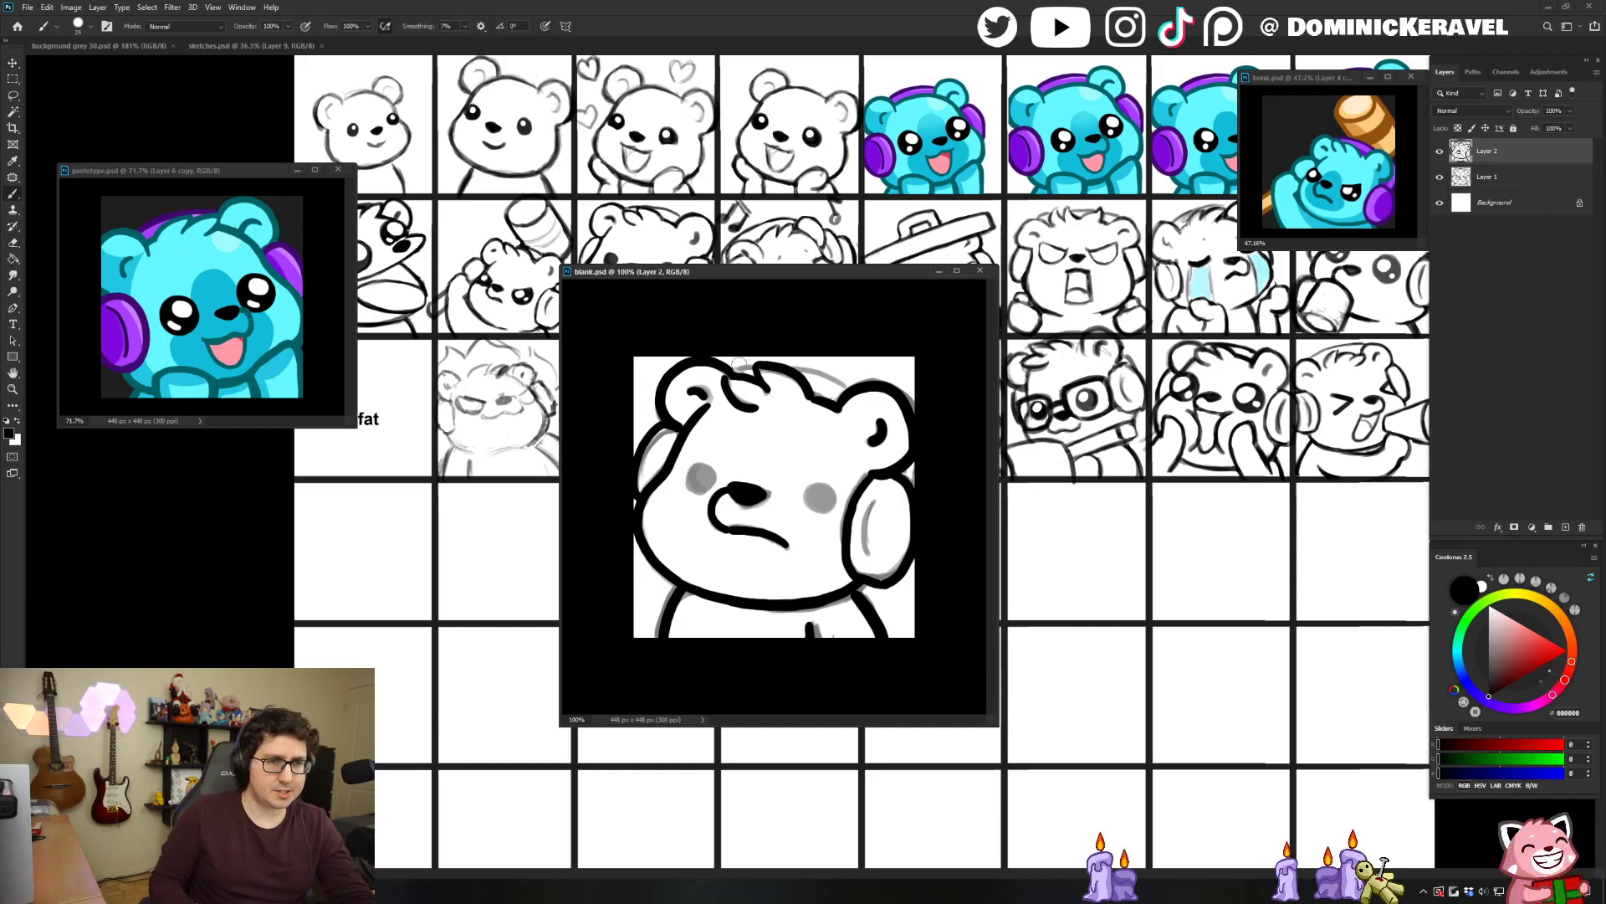
pyautogui.moveTo(724, 366); pyautogui.dragTo(771, 368)
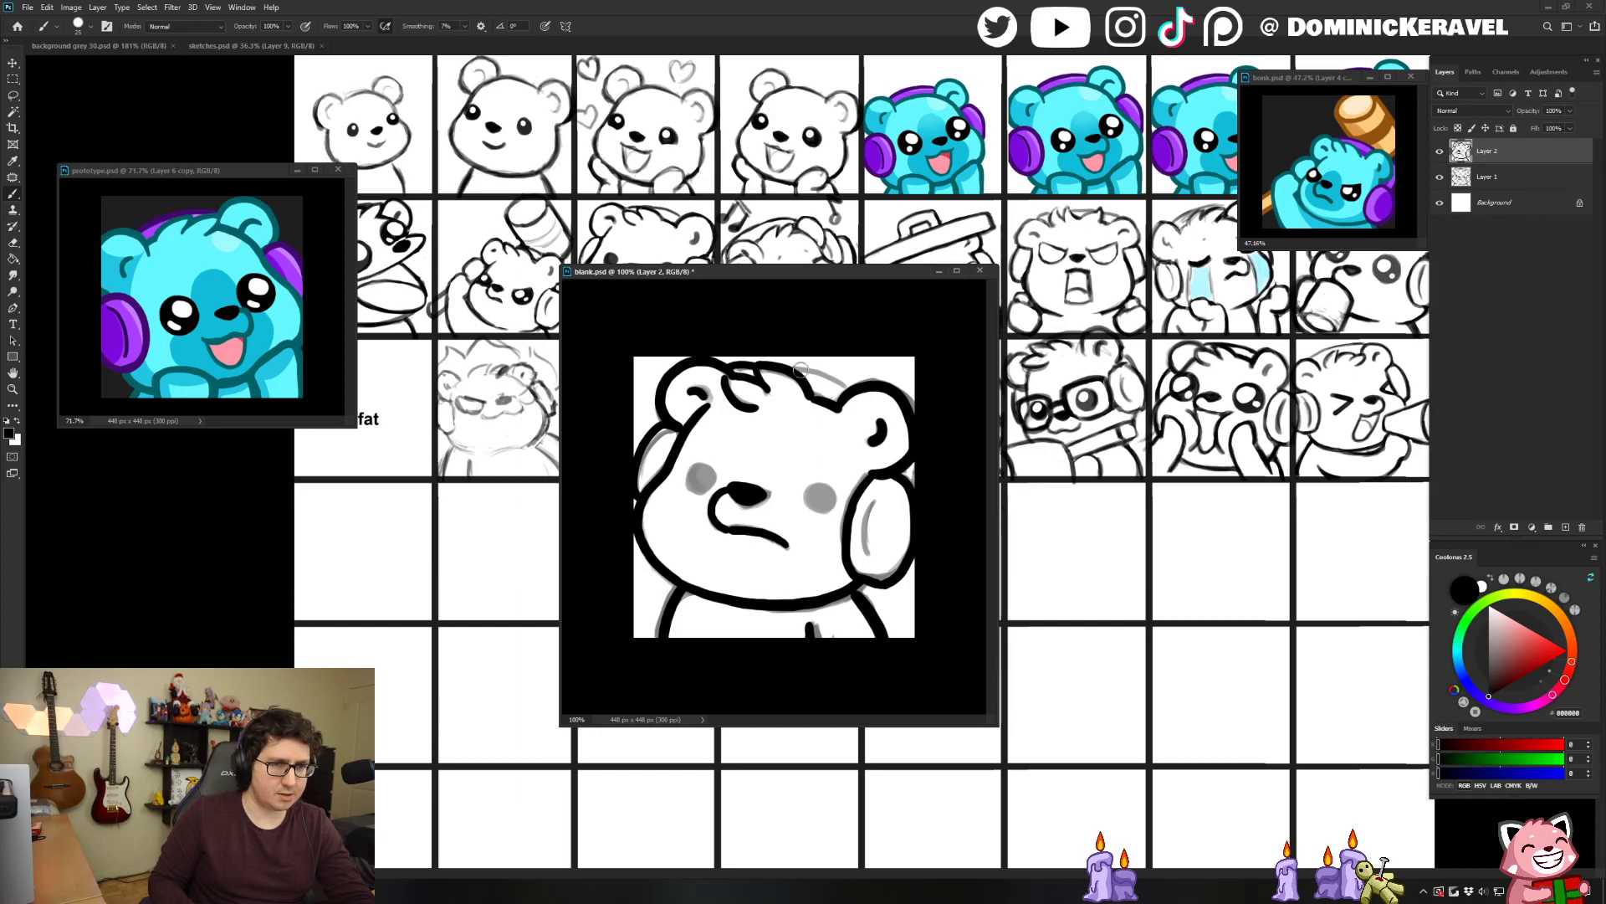
pyautogui.hotkey('ctrl', 'z')
pyautogui.moveTo(778, 365); pyautogui.dragTo(839, 378)
pyautogui.hotkey('ctrl', 'z')
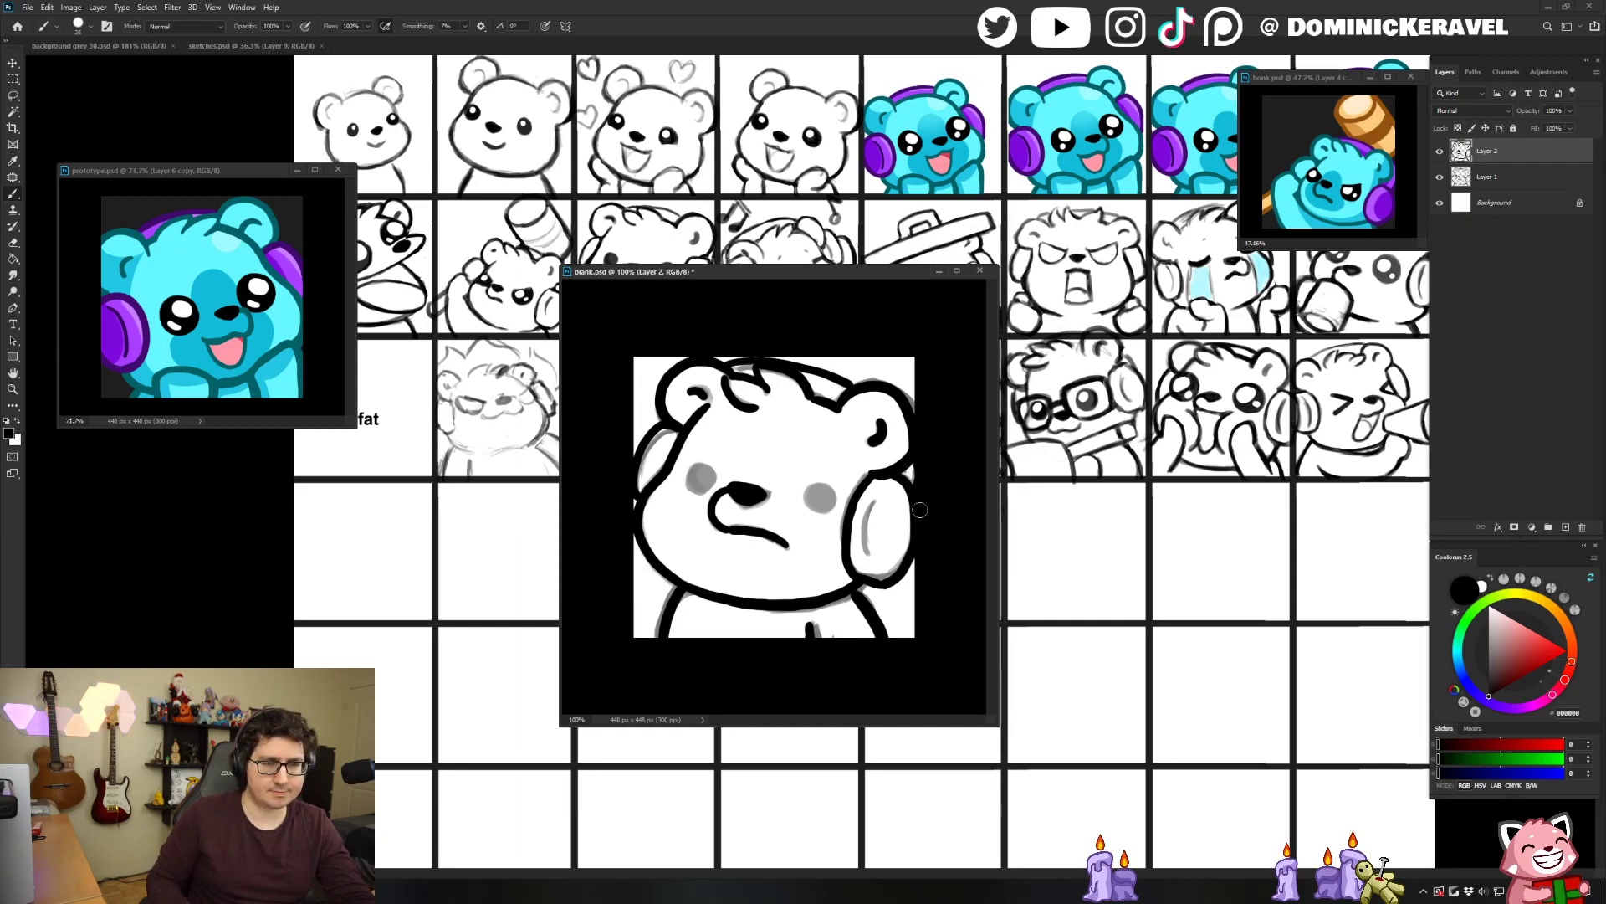
# Enlarge the brush to the eye size and place solid black dots over both sketched eyes.
pyautogui.press('v')
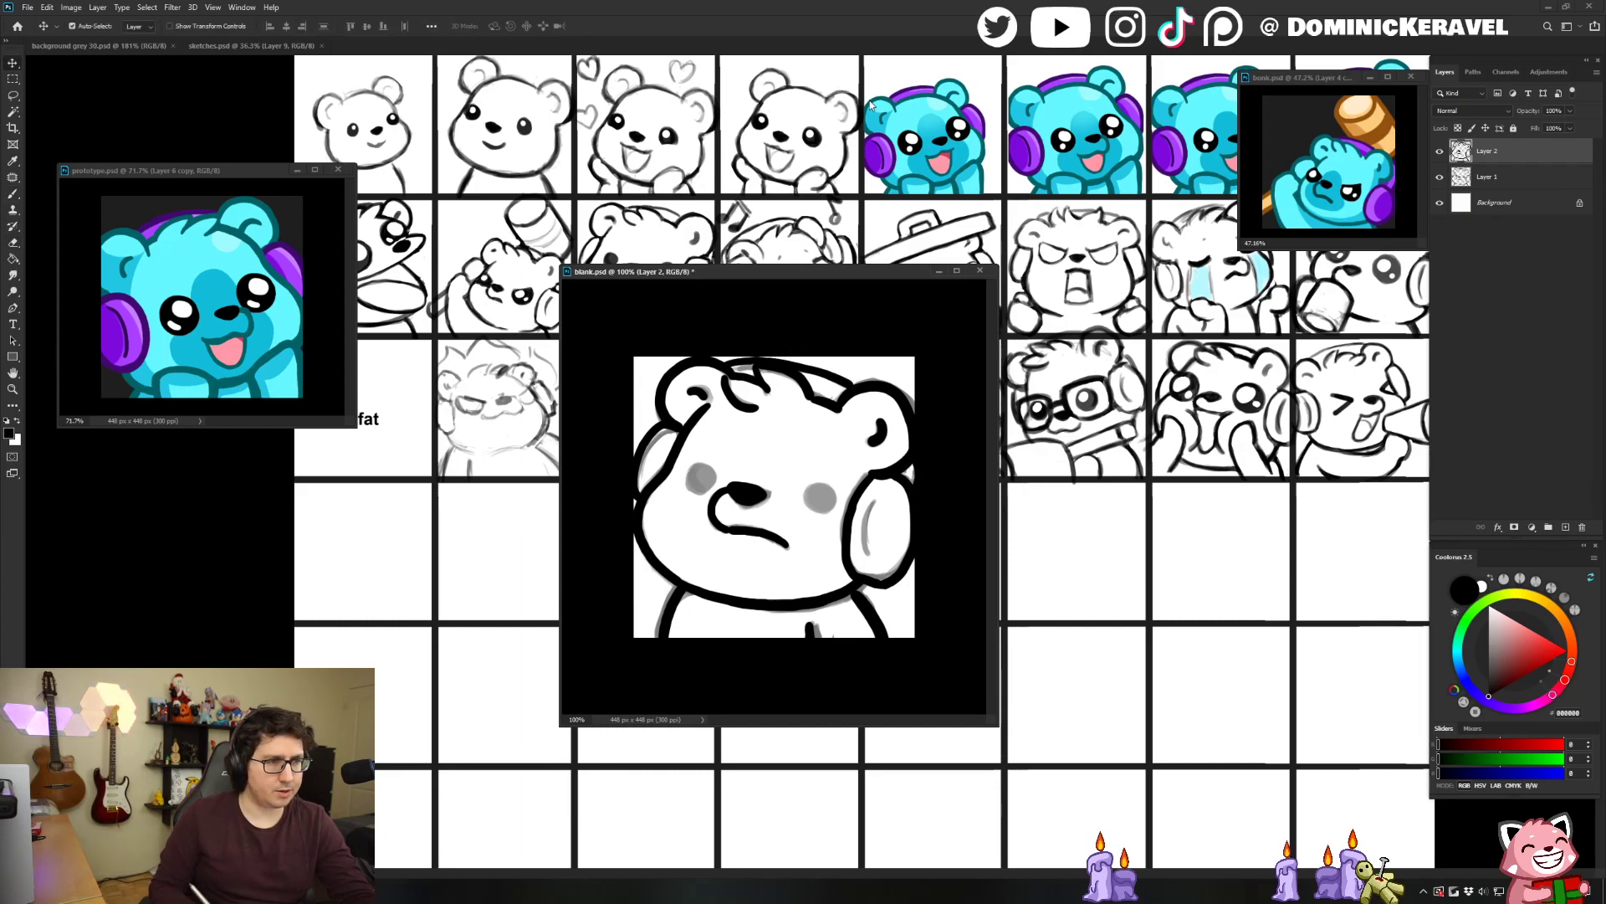
pyautogui.press('b')
pyautogui.keyDown('alt'); pyautogui.rightClick(814, 495); pyautogui.keyUp('alt')
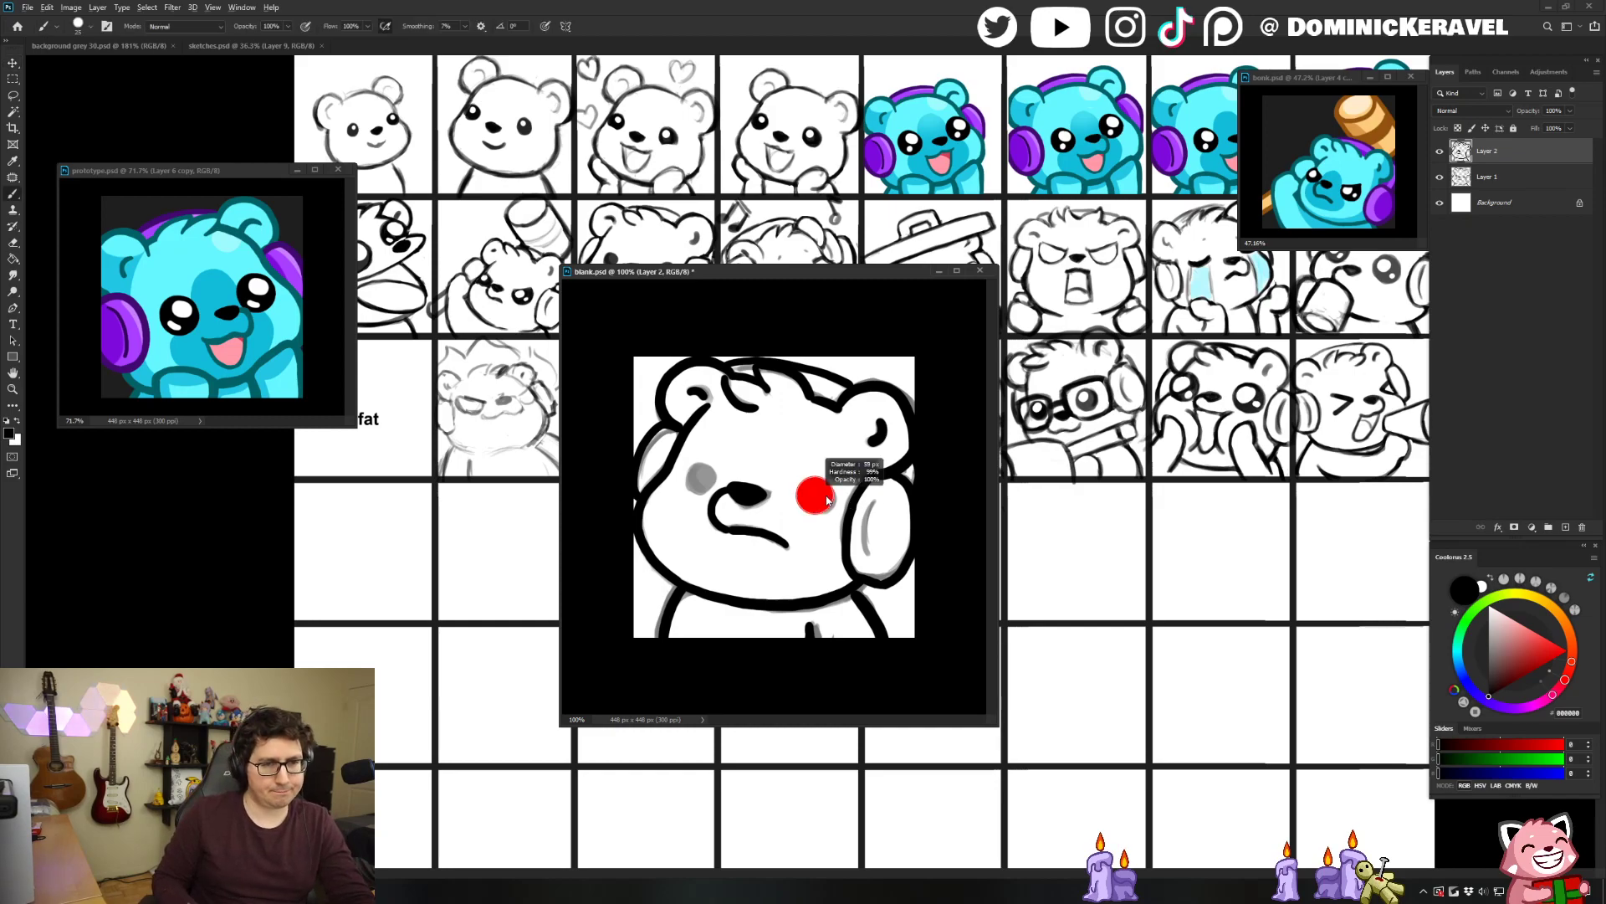
pyautogui.click(821, 499)
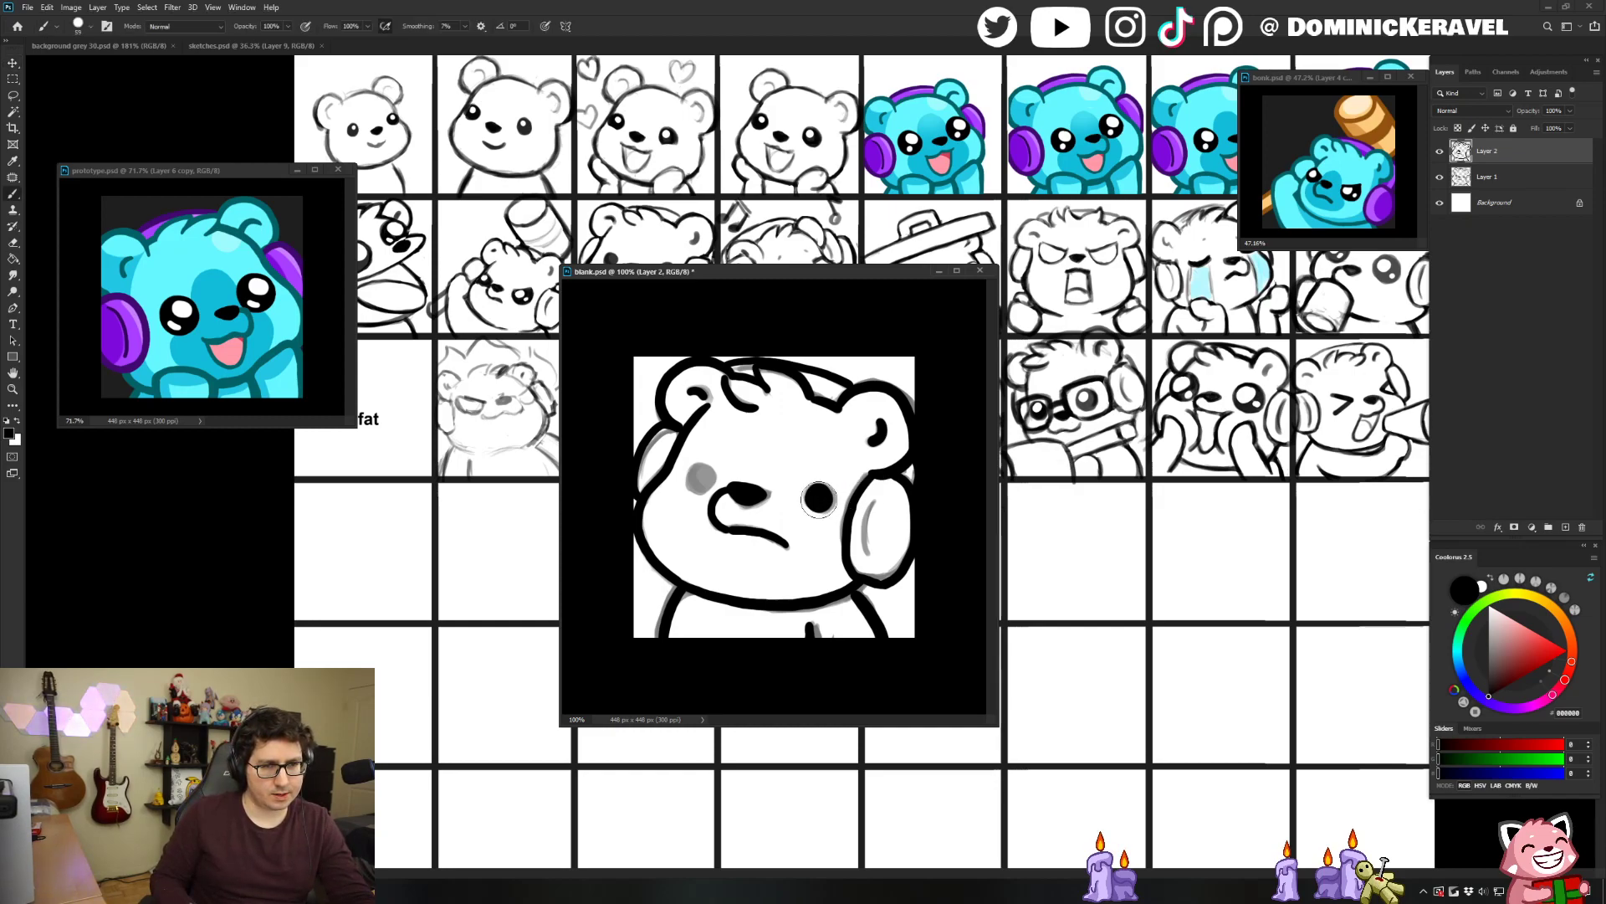
pyautogui.click(698, 477)
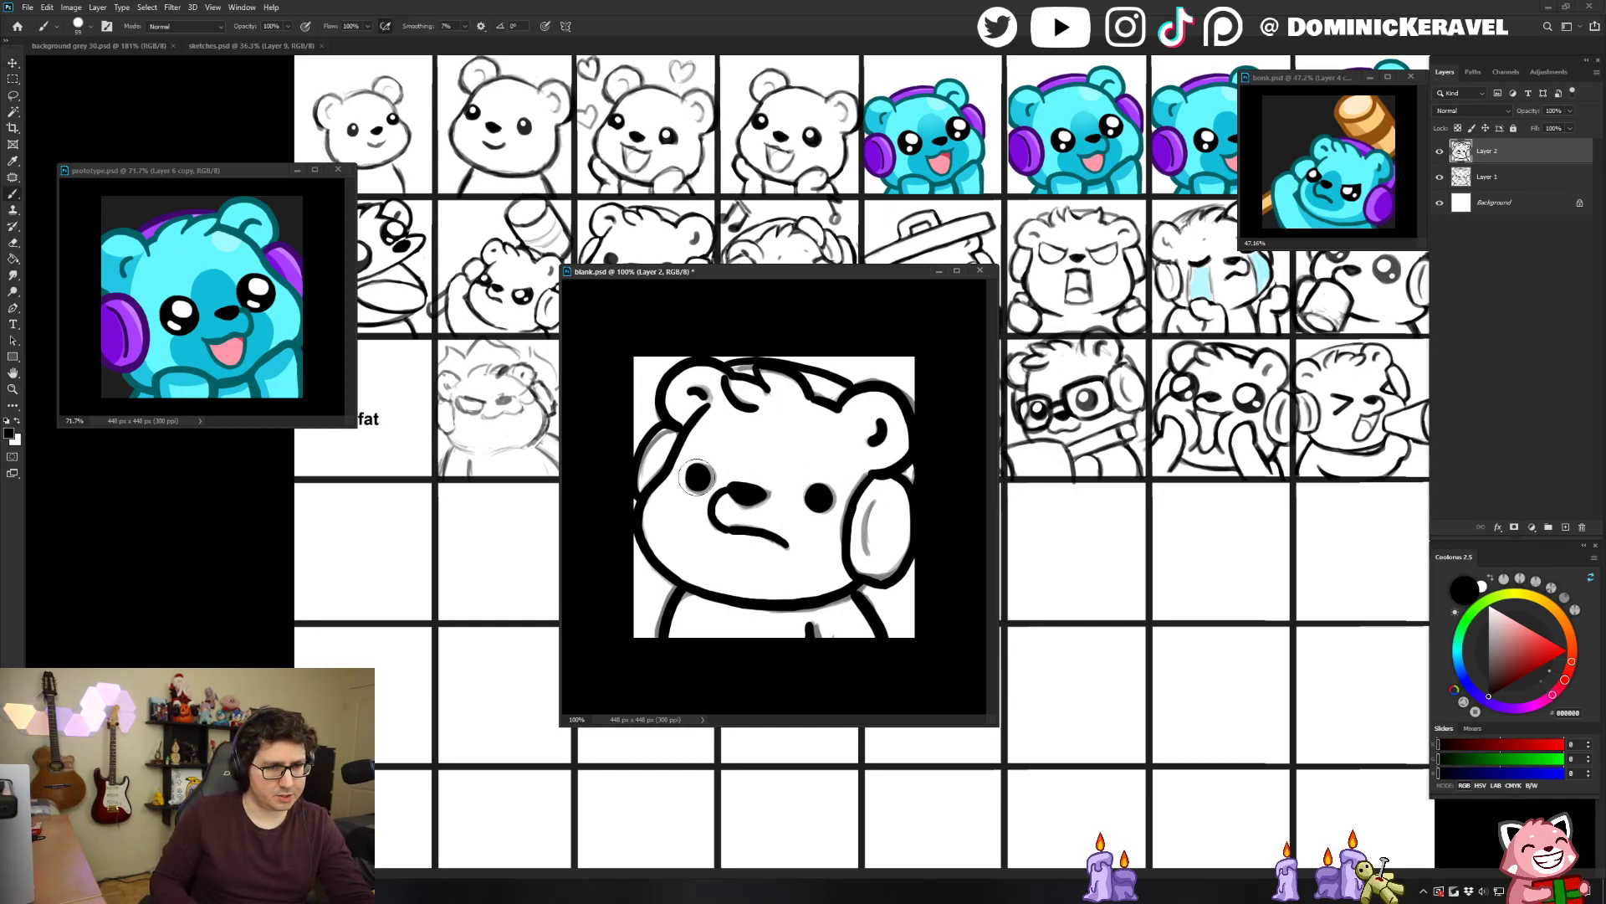
pyautogui.moveTo(706, 477); pyautogui.dragTo(692, 477)
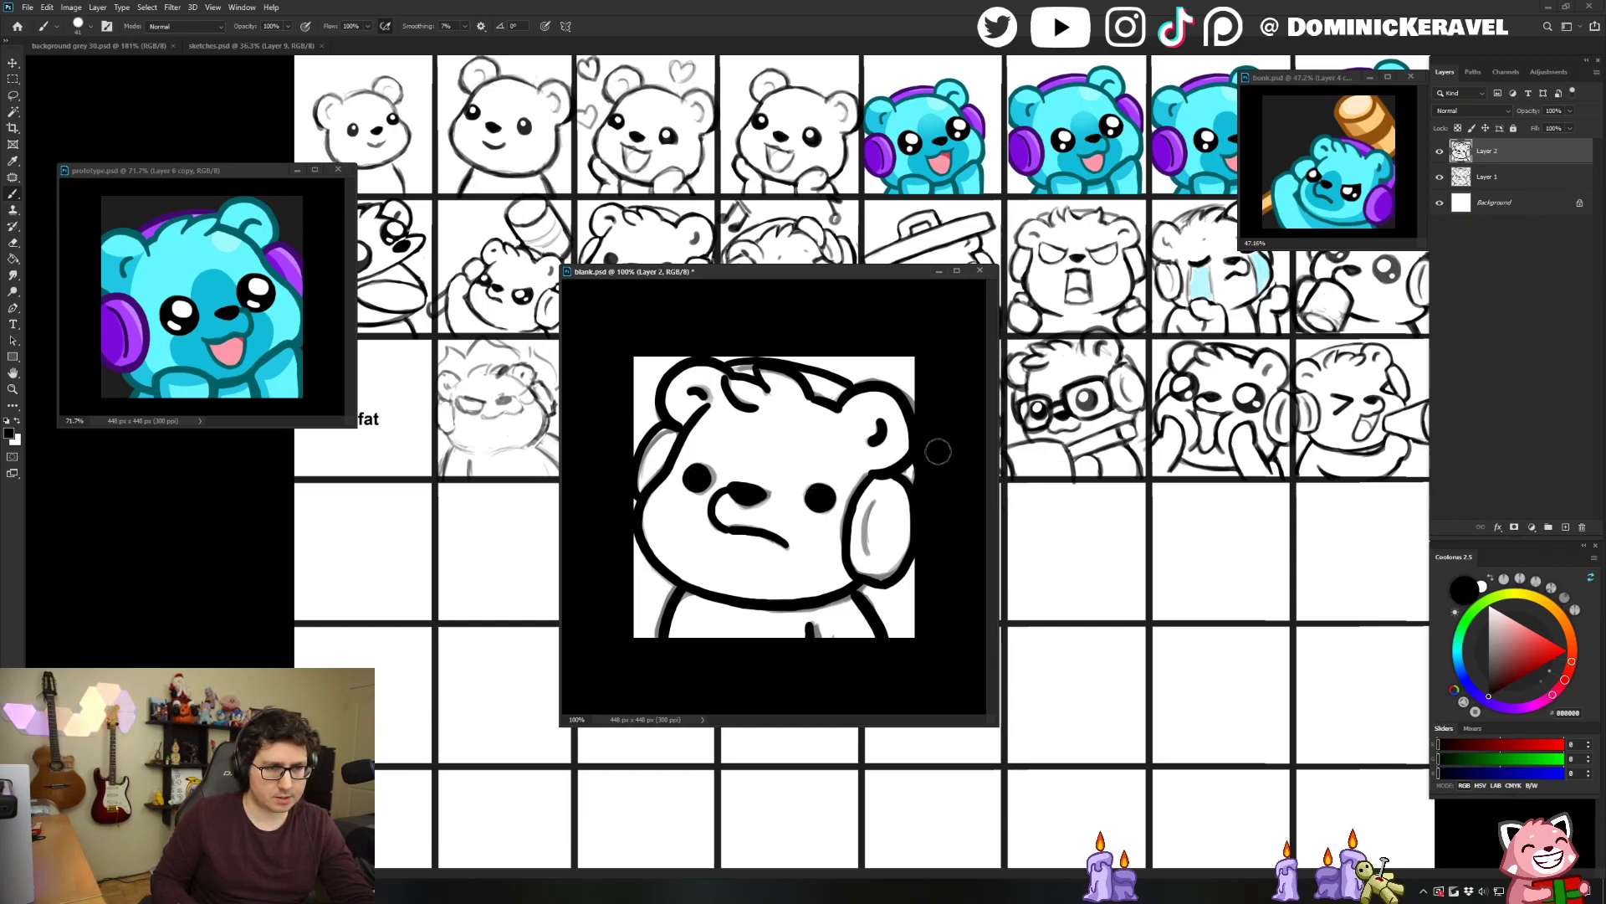
pyautogui.press('v')
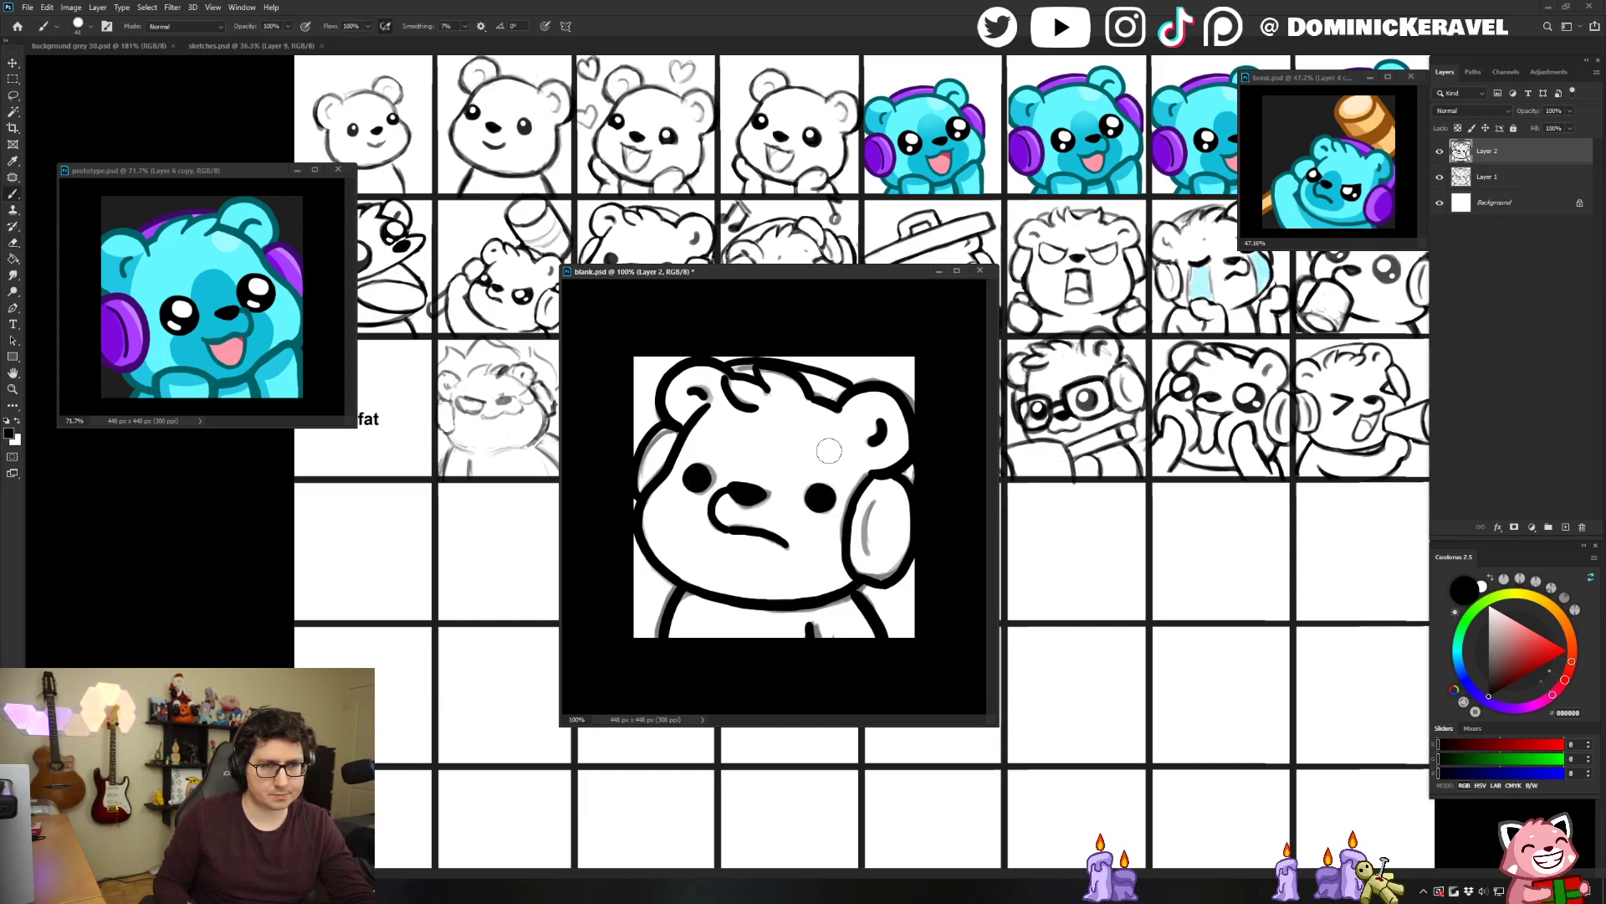
# Sample the light blue fur of the prototype bear, hide sketch Layer 1 and add a new layer beneath the line art.
pyautogui.press('b')
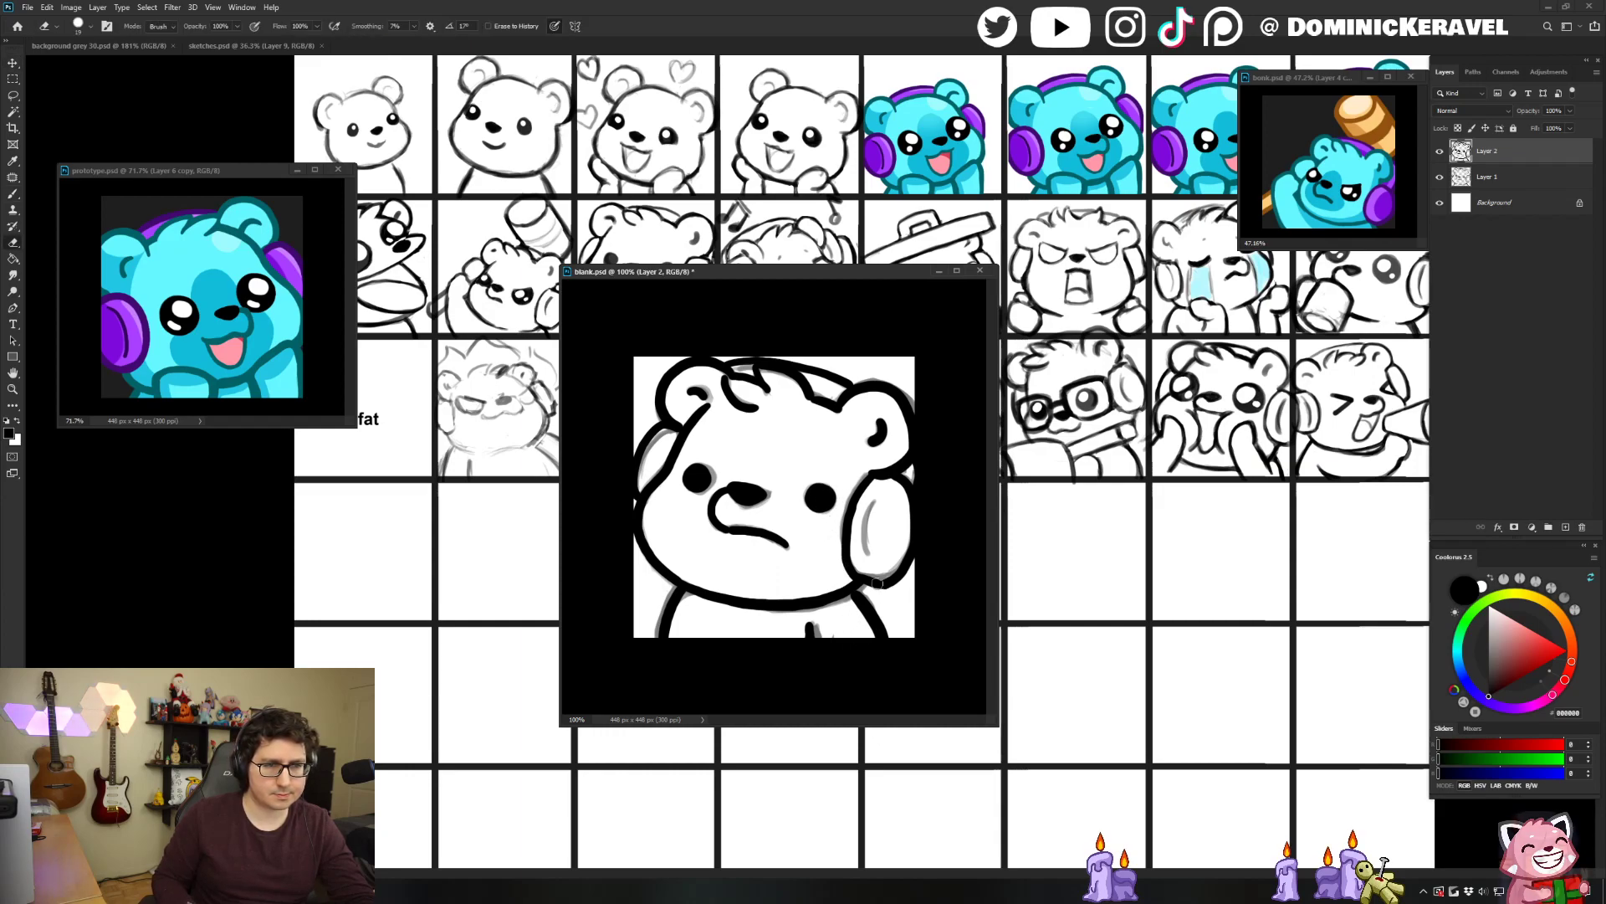
pyautogui.keyDown('alt'); pyautogui.click(181, 254); pyautogui.keyUp('alt')
pyautogui.press('v')
pyautogui.click(1488, 179)
pyautogui.click(1440, 176)
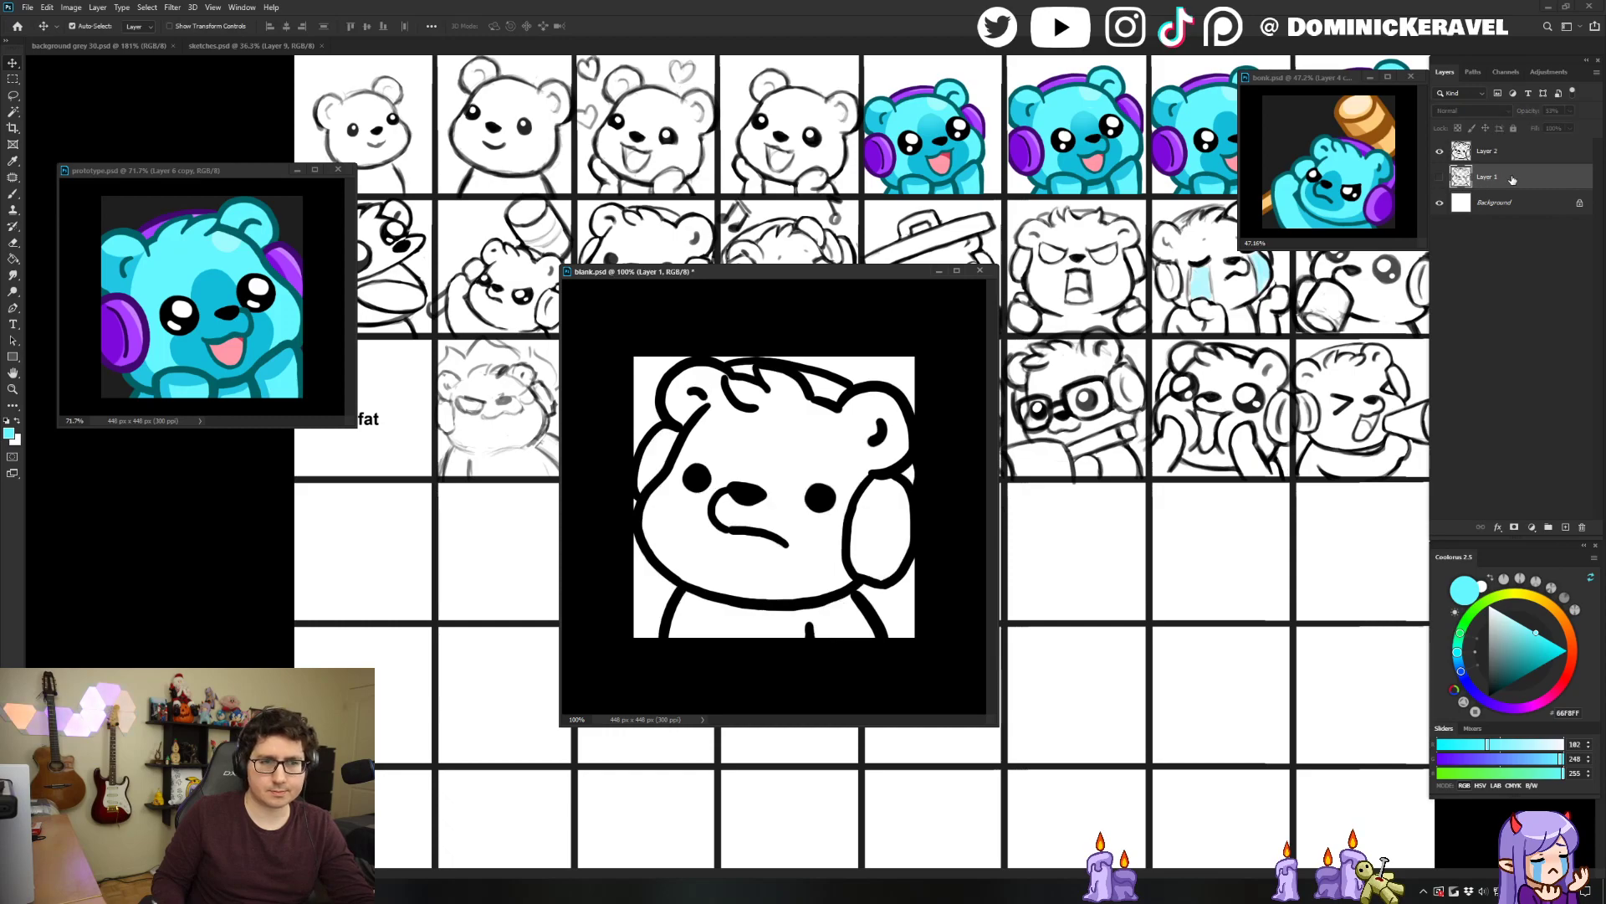
pyautogui.hotkey('ctrl', 'shift', 'n')
pyautogui.press('Return')
# Paint the bear's ears, head and body flat light blue on the new layer beneath the line art.
pyautogui.press('e')
pyautogui.press('b')
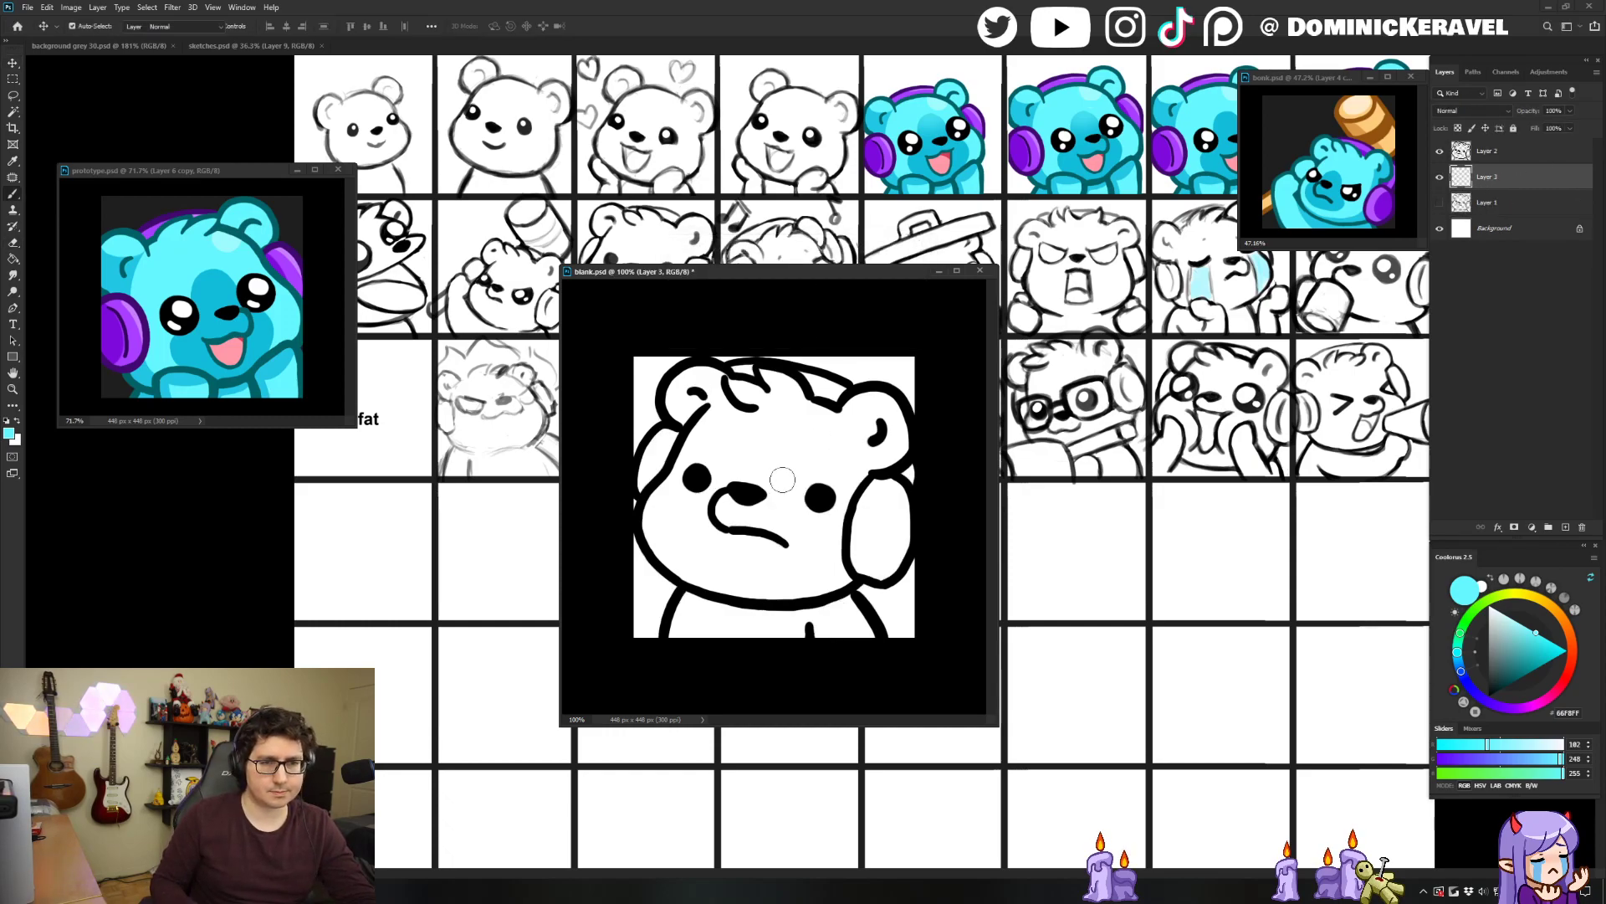
pyautogui.click(691, 392)
pyautogui.scroll(1, 719, 413)
pyautogui.moveTo(721, 370)
pyautogui.mouseDown()
pyautogui.moveTo(674, 361)
pyautogui.moveTo(670, 339)
pyautogui.moveTo(697, 349)
pyautogui.moveTo(693, 369)
pyautogui.moveTo(668, 354)
pyautogui.moveTo(655, 371)
pyautogui.moveTo(667, 468)
pyautogui.moveTo(712, 348)
pyautogui.moveTo(756, 379)
pyautogui.moveTo(775, 354)
pyautogui.moveTo(764, 335)
pyautogui.moveTo(797, 357)
pyautogui.moveTo(791, 382)
pyautogui.moveTo(845, 383)
pyautogui.moveTo(817, 382)
pyautogui.moveTo(885, 408)
pyautogui.moveTo(867, 396)
pyautogui.moveTo(881, 377)
pyautogui.moveTo(930, 412)
pyautogui.moveTo(899, 446)
pyautogui.moveTo(881, 415)
pyautogui.moveTo(930, 424)
pyautogui.moveTo(722, 385)
pyautogui.moveTo(688, 424)
pyautogui.moveTo(686, 400)
pyautogui.moveTo(624, 525)
pyautogui.moveTo(639, 499)
pyautogui.moveTo(692, 572)
pyautogui.moveTo(620, 524)
pyautogui.moveTo(628, 542)
pyautogui.moveTo(683, 491)
pyautogui.moveTo(727, 409)
pyautogui.moveTo(777, 430)
pyautogui.moveTo(644, 512)
pyautogui.moveTo(881, 413)
pyautogui.moveTo(857, 478)
pyautogui.moveTo(884, 487)
pyautogui.moveTo(848, 528)
pyautogui.moveTo(866, 596)
pyautogui.moveTo(799, 494)
pyautogui.moveTo(794, 562)
pyautogui.moveTo(752, 541)
pyautogui.moveTo(669, 586)
pyautogui.moveTo(845, 599)
pyautogui.moveTo(837, 635)
pyautogui.moveTo(687, 622)
pyautogui.moveTo(736, 669)
pyautogui.moveTo(845, 644)
pyautogui.moveTo(887, 661)
pyautogui.moveTo(812, 662)
pyautogui.mouseUp()
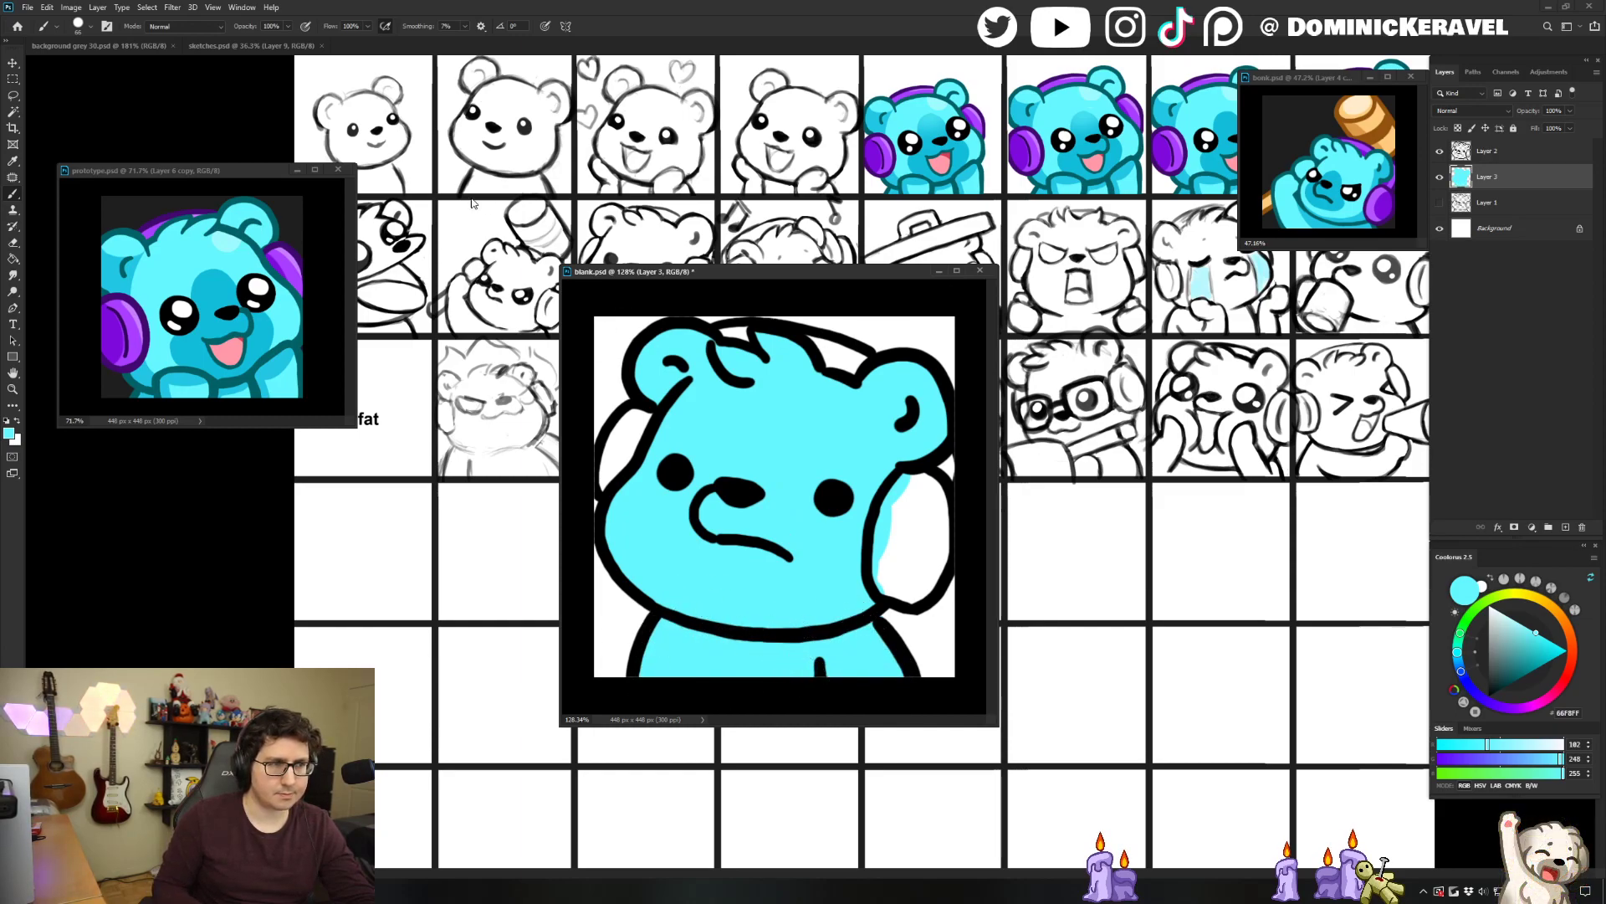
# Paint both ear cups and the headphone band flat purple, using the colour sampled from the prototype bear's headphones.
pyautogui.keyDown('alt'); pyautogui.click(141, 337); pyautogui.keyUp('alt')
pyautogui.moveTo(914, 481)
pyautogui.mouseDown()
pyautogui.moveTo(893, 577)
pyautogui.moveTo(908, 594)
pyautogui.moveTo(937, 477)
pyautogui.moveTo(920, 577)
pyautogui.mouseUp()
pyautogui.moveTo(757, 333)
pyautogui.keyDown('alt'); pyautogui.mouseDown()
pyautogui.moveTo(733, 333)
pyautogui.moveTo(845, 351)
pyautogui.moveTo(847, 368)
pyautogui.mouseUp(); pyautogui.keyUp('alt')
pyautogui.moveTo(640, 410)
pyautogui.mouseDown()
pyautogui.moveTo(615, 438)
pyautogui.moveTo(638, 419)
pyautogui.moveTo(604, 496)
pyautogui.mouseUp()
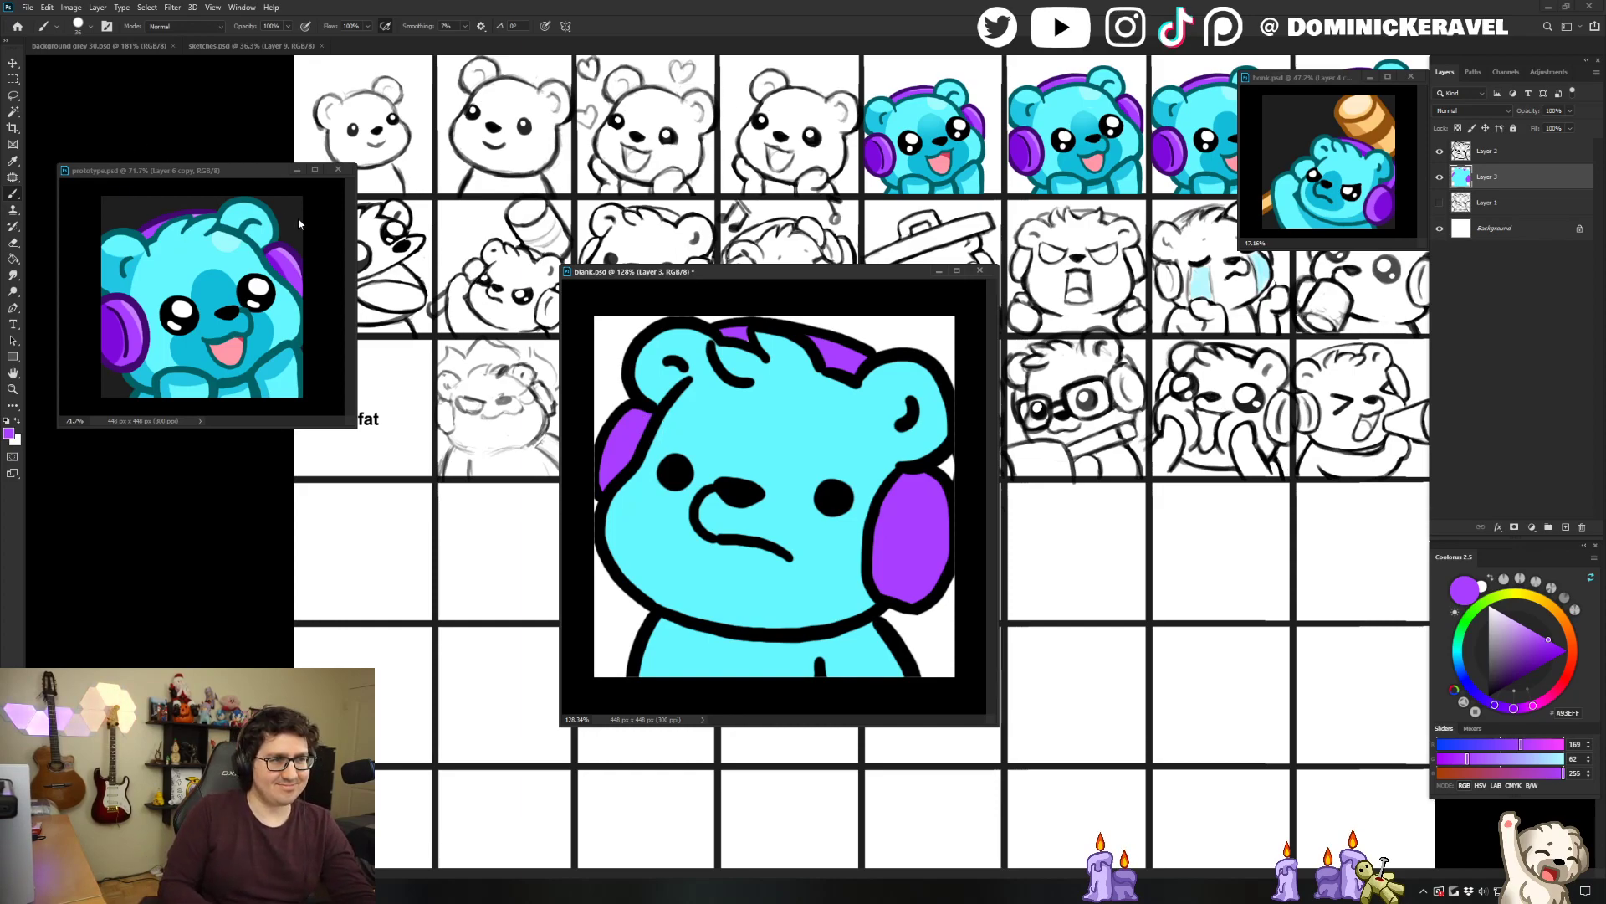
# Select the light blue fur area and shade the lower part of the ear above the large ear cup in darker blue.
pyautogui.moveTo(750, 273); pyautogui.dragTo(761, 273)
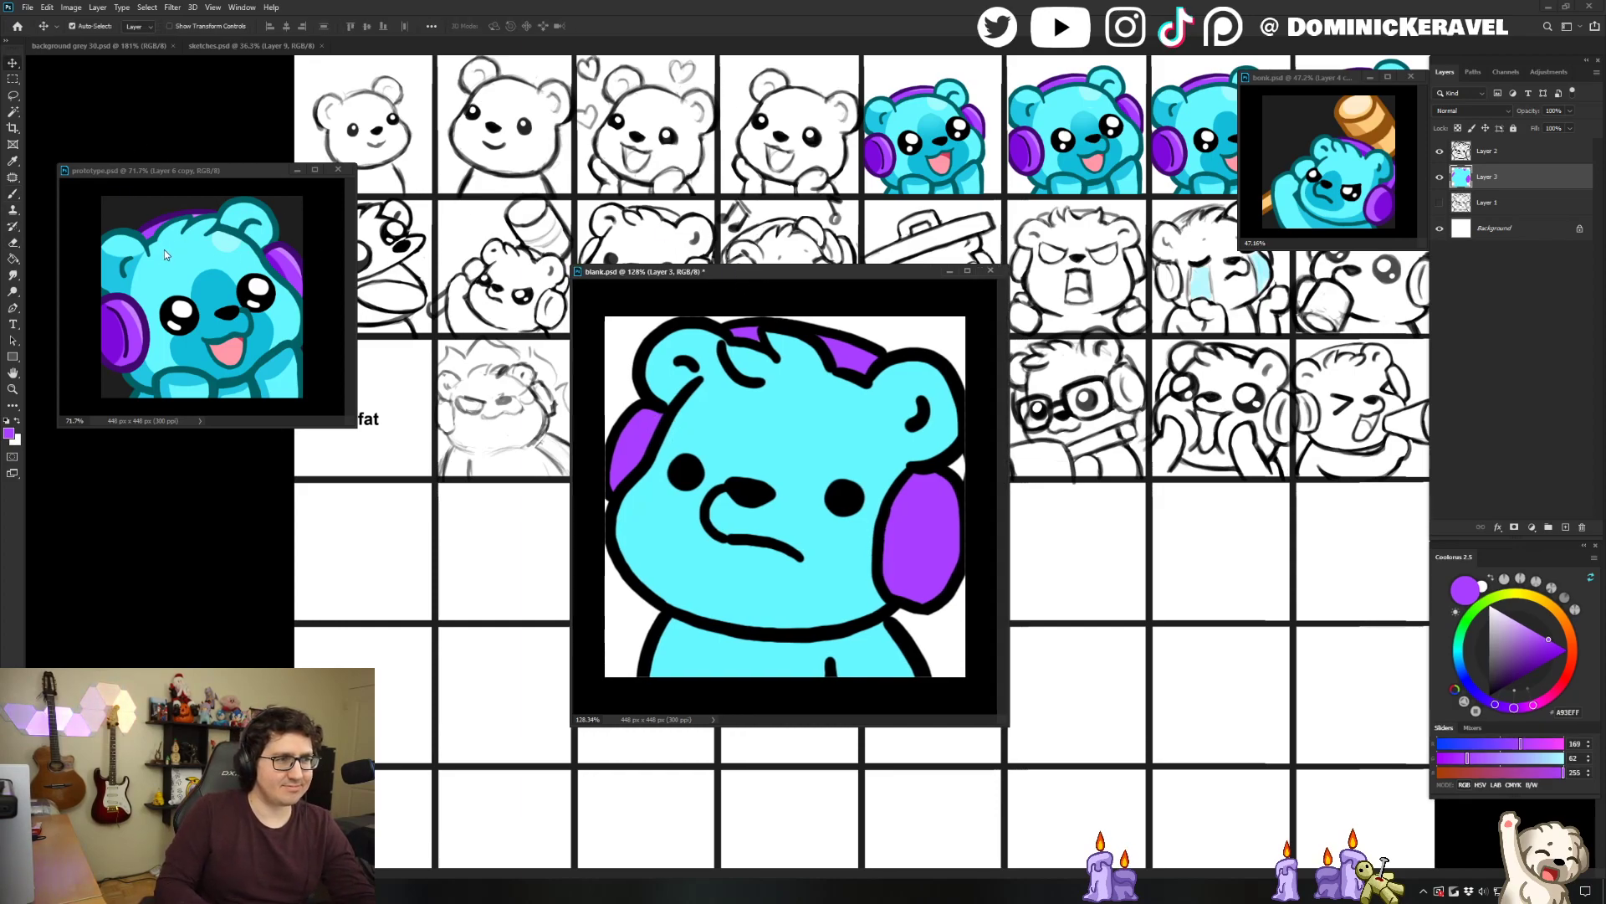
pyautogui.keyDown('alt'); pyautogui.click(203, 281); pyautogui.keyUp('alt')
pyautogui.press('w')
pyautogui.click(853, 430)
pyautogui.press('b')
pyautogui.moveTo(876, 477); pyautogui.dragTo(899, 476)
pyautogui.moveTo(961, 383)
pyautogui.mouseDown()
pyautogui.moveTo(913, 438)
pyautogui.moveTo(921, 386)
pyautogui.moveTo(889, 414)
pyautogui.mouseUp()
pyautogui.keyDown('alt'); pyautogui.click(922, 385); pyautogui.keyUp('alt')
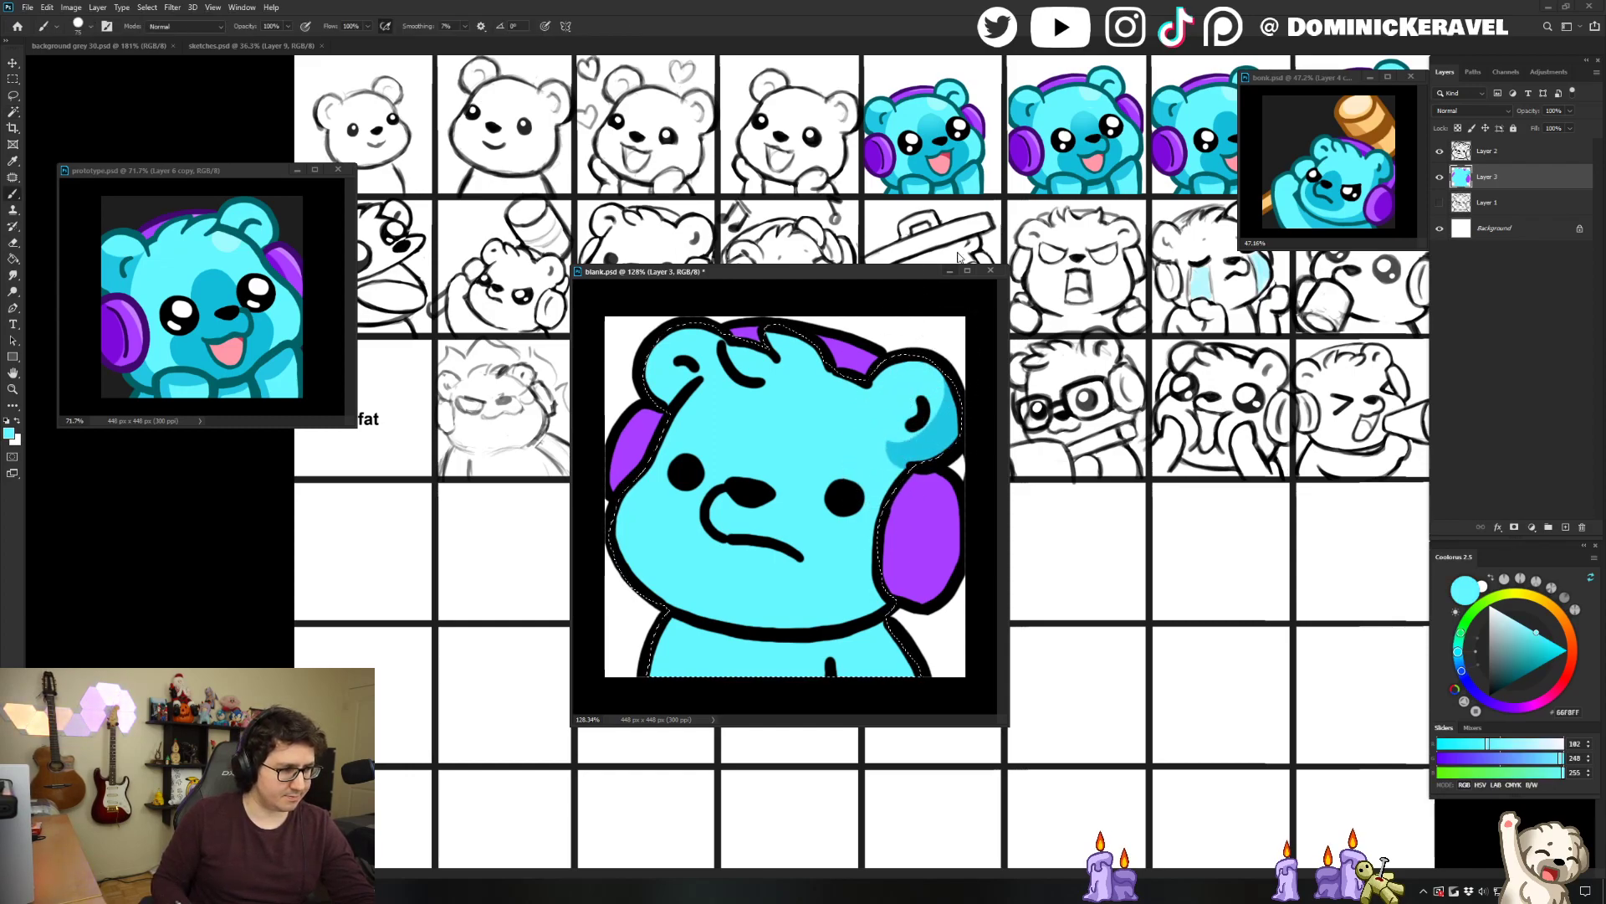
# Shade the side of the head beside the large ear cup and along the jaw in darker blue, trimming the edges with light blue.
pyautogui.keyDown('alt'); pyautogui.click(954, 404); pyautogui.keyUp('alt')
pyautogui.keyDown('alt'); pyautogui.click(877, 425); pyautogui.keyUp('alt')
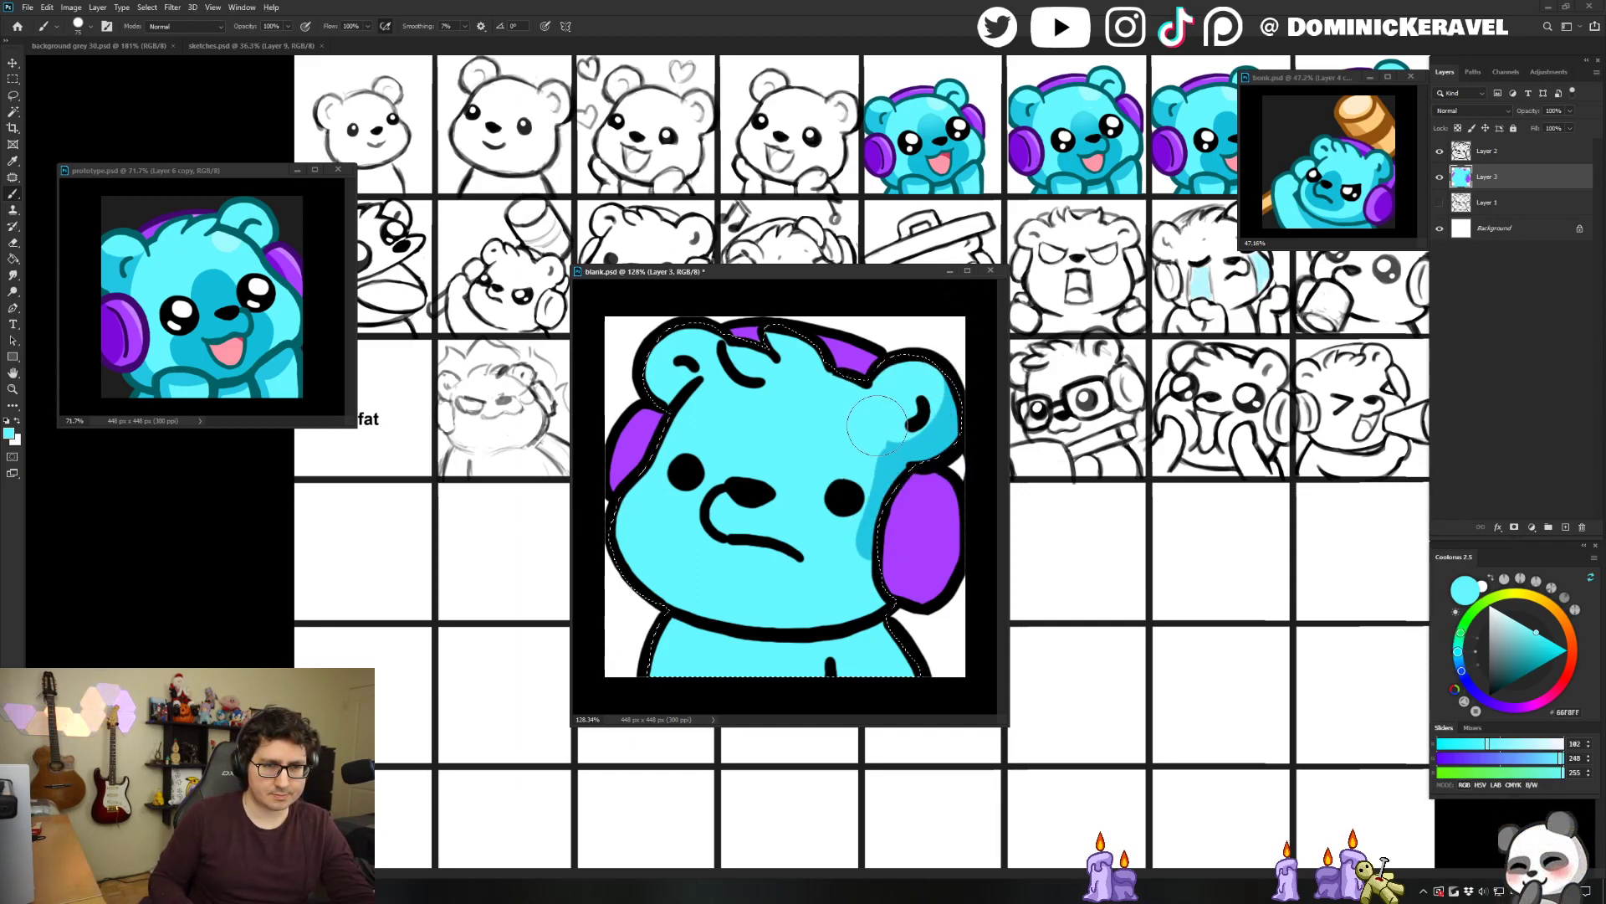
pyautogui.keyDown('alt'); pyautogui.click(903, 462); pyautogui.keyUp('alt')
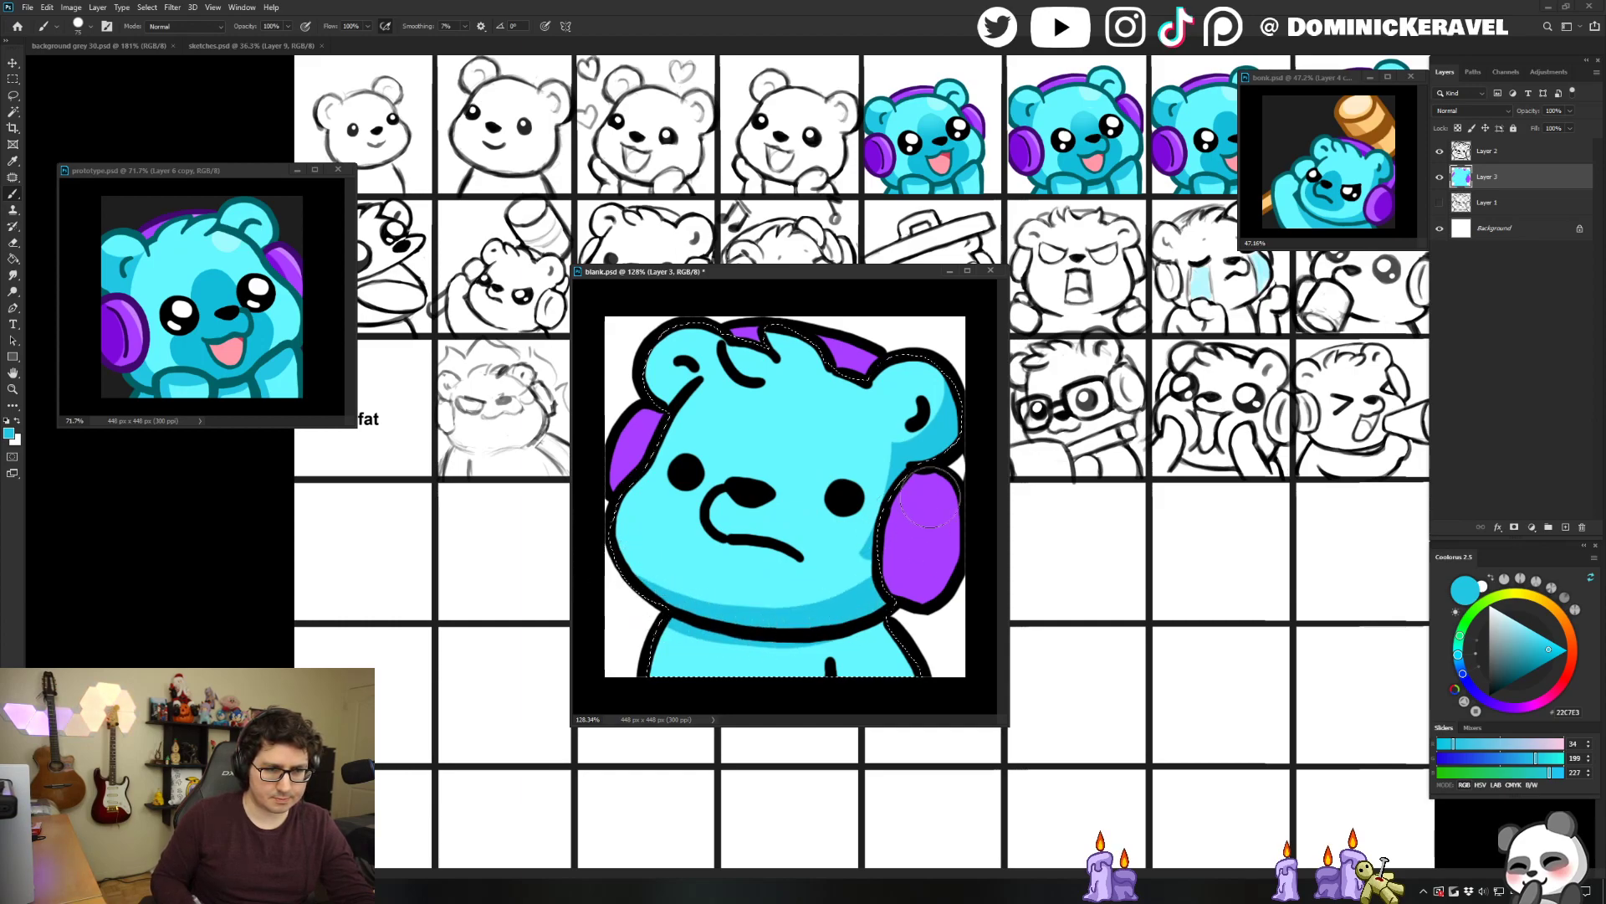
pyautogui.keyDown('alt'); pyautogui.click(869, 455); pyautogui.keyUp('alt')
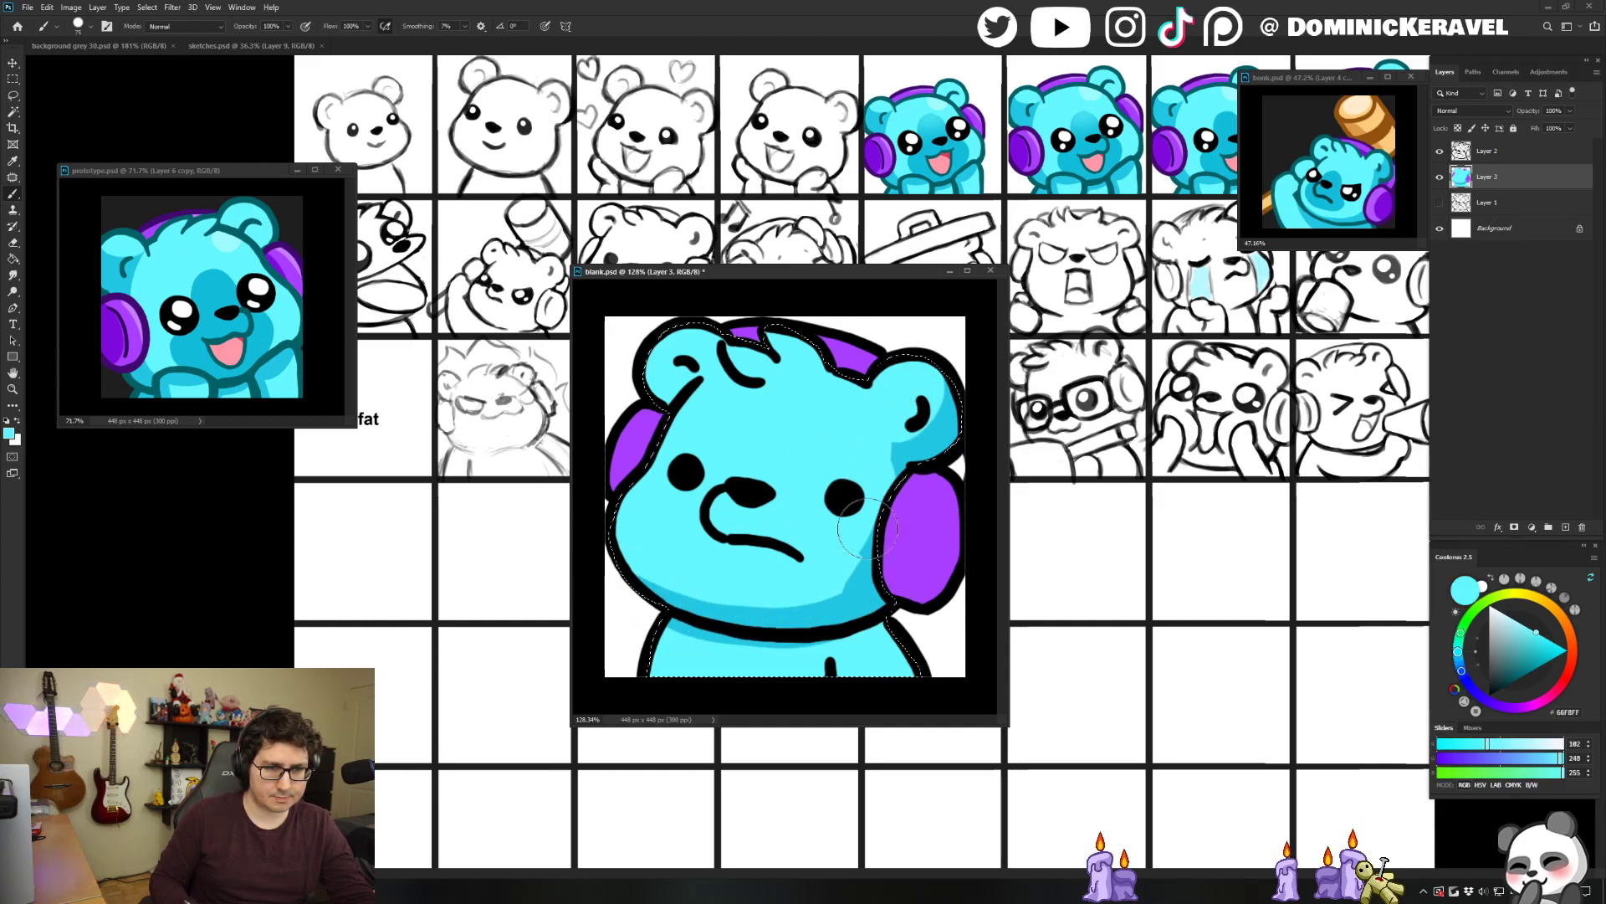
pyautogui.keyDown('alt'); pyautogui.click(895, 465); pyautogui.keyUp('alt')
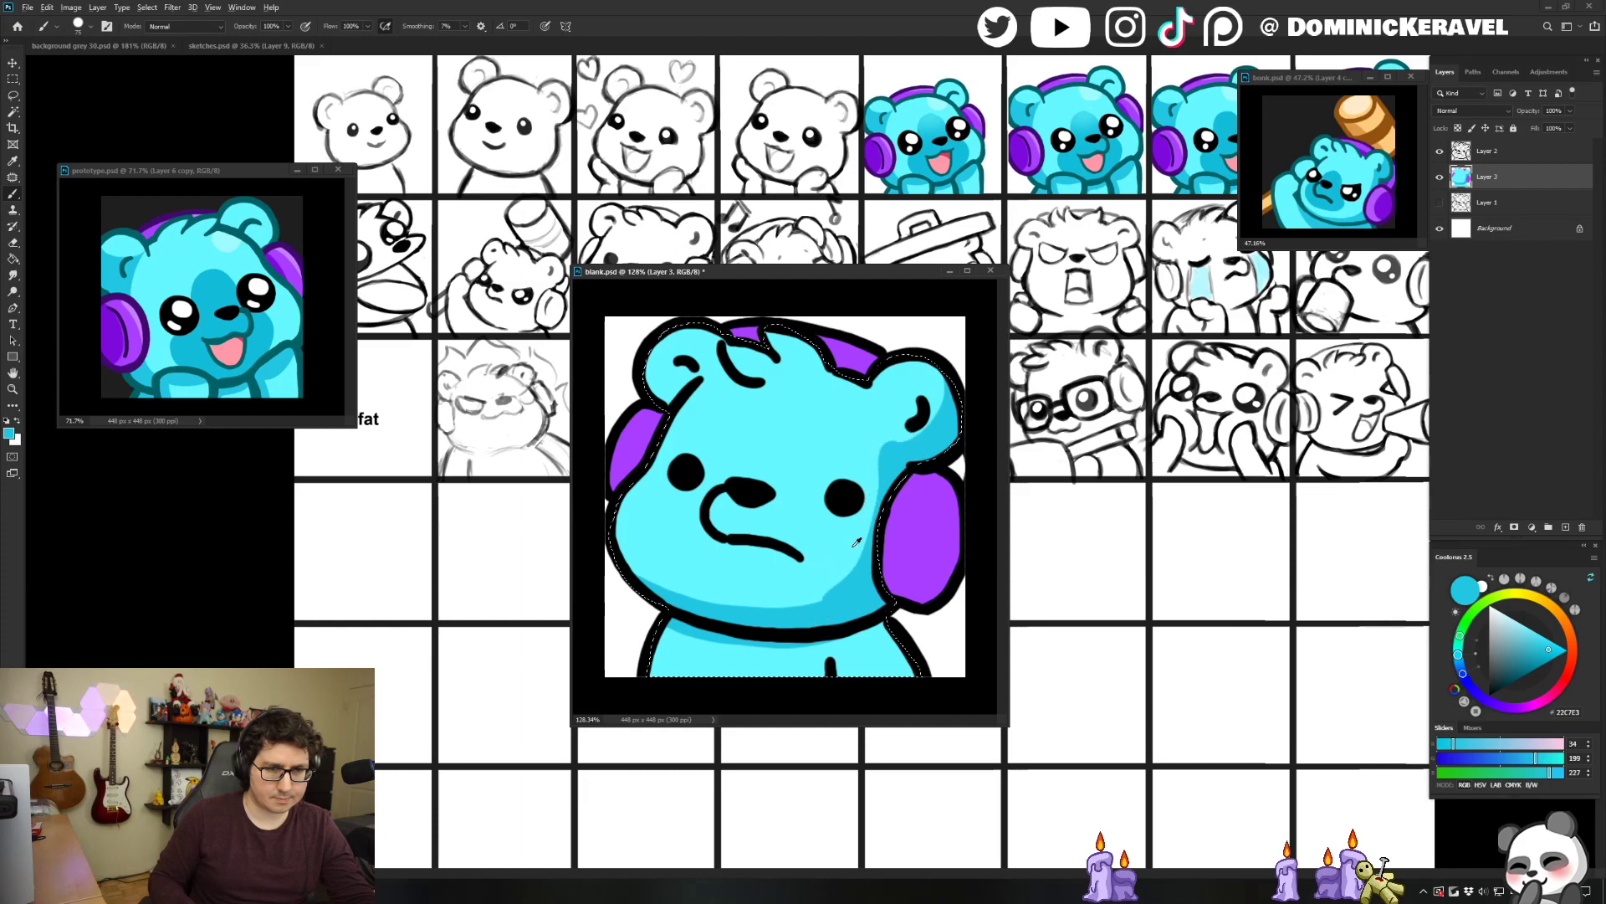
pyautogui.keyDown('alt'); pyautogui.click(853, 436); pyautogui.keyUp('alt')
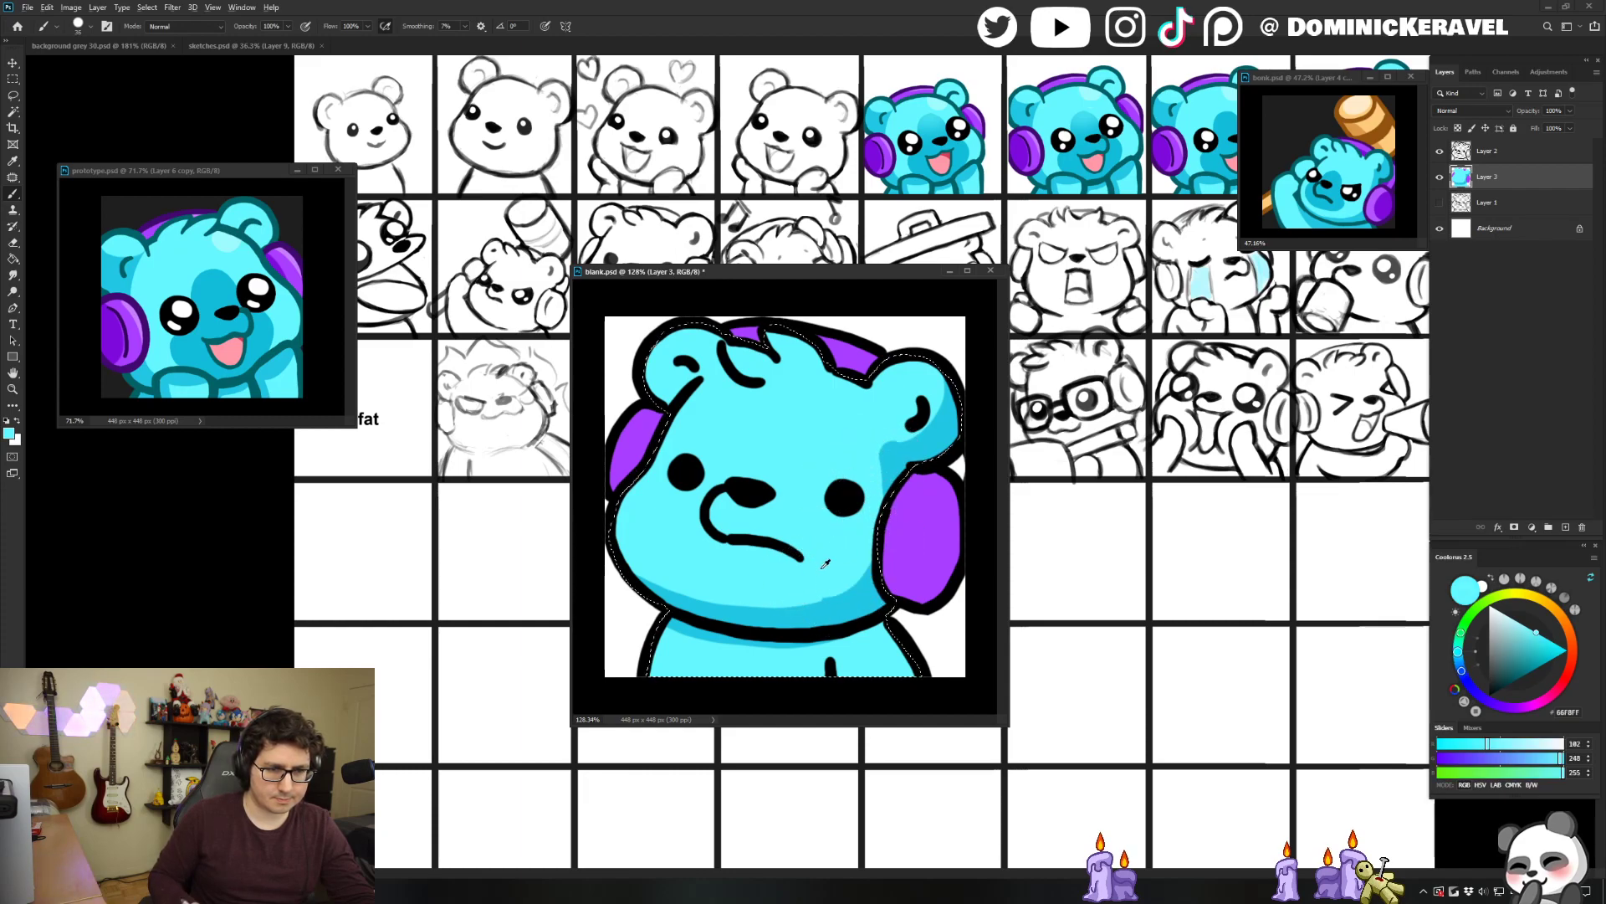
# Paint the darker blue shadow on the body beneath the chin, smooth the cheek and jaw shading, and deselect the fur area.
pyautogui.keyDown('alt'); pyautogui.click(727, 630); pyautogui.keyUp('alt')
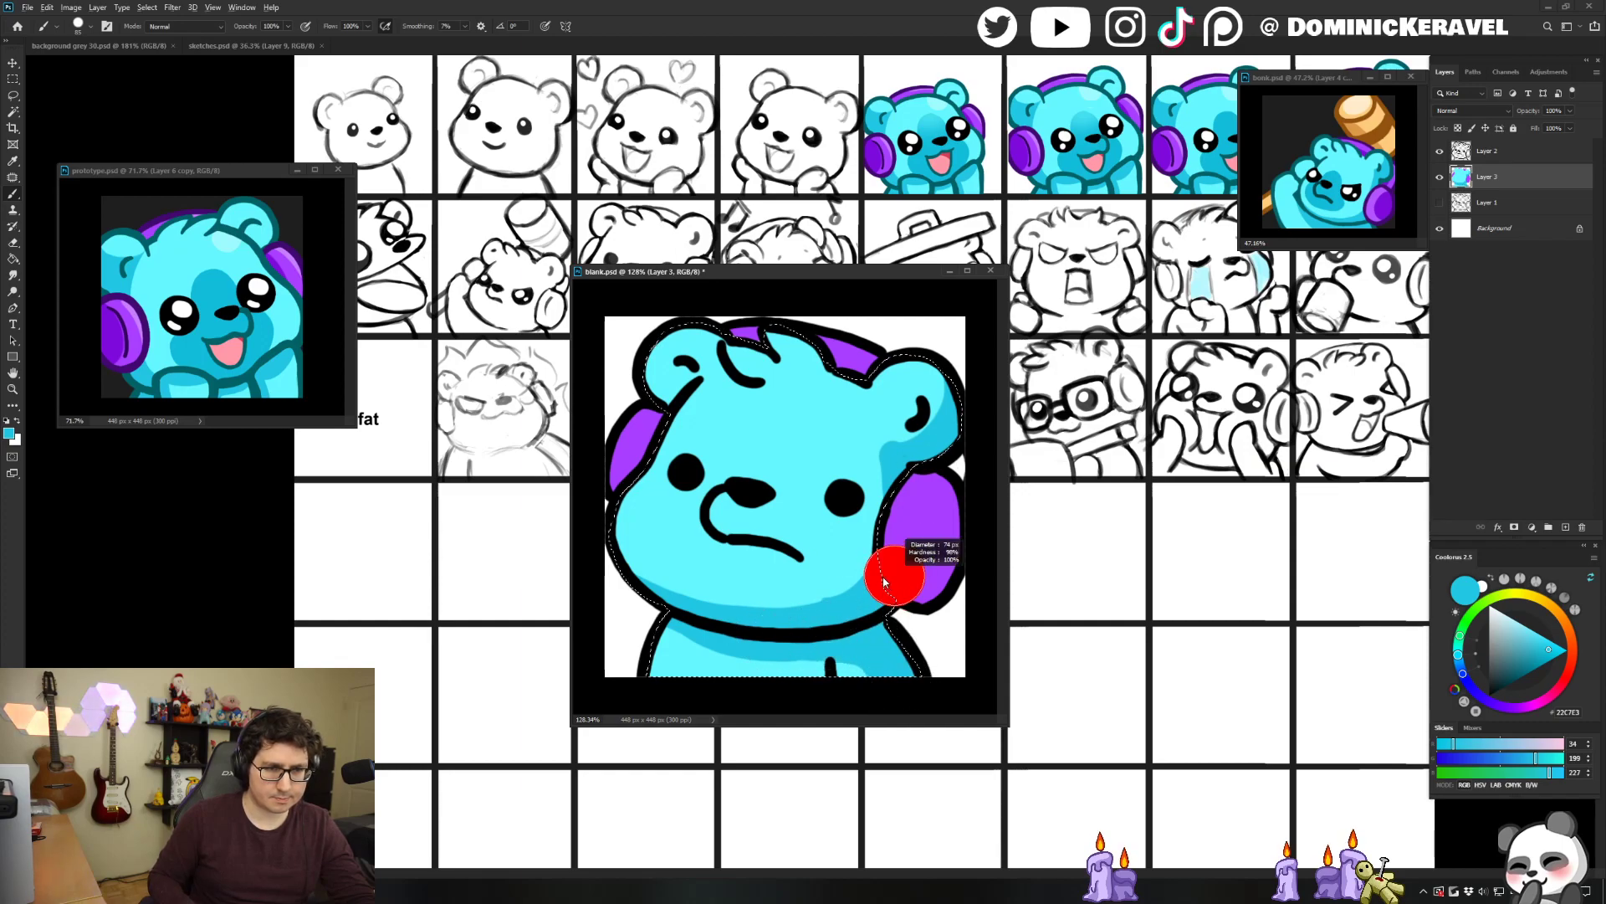
pyautogui.keyDown('alt'); pyautogui.click(768, 648); pyautogui.keyUp('alt')
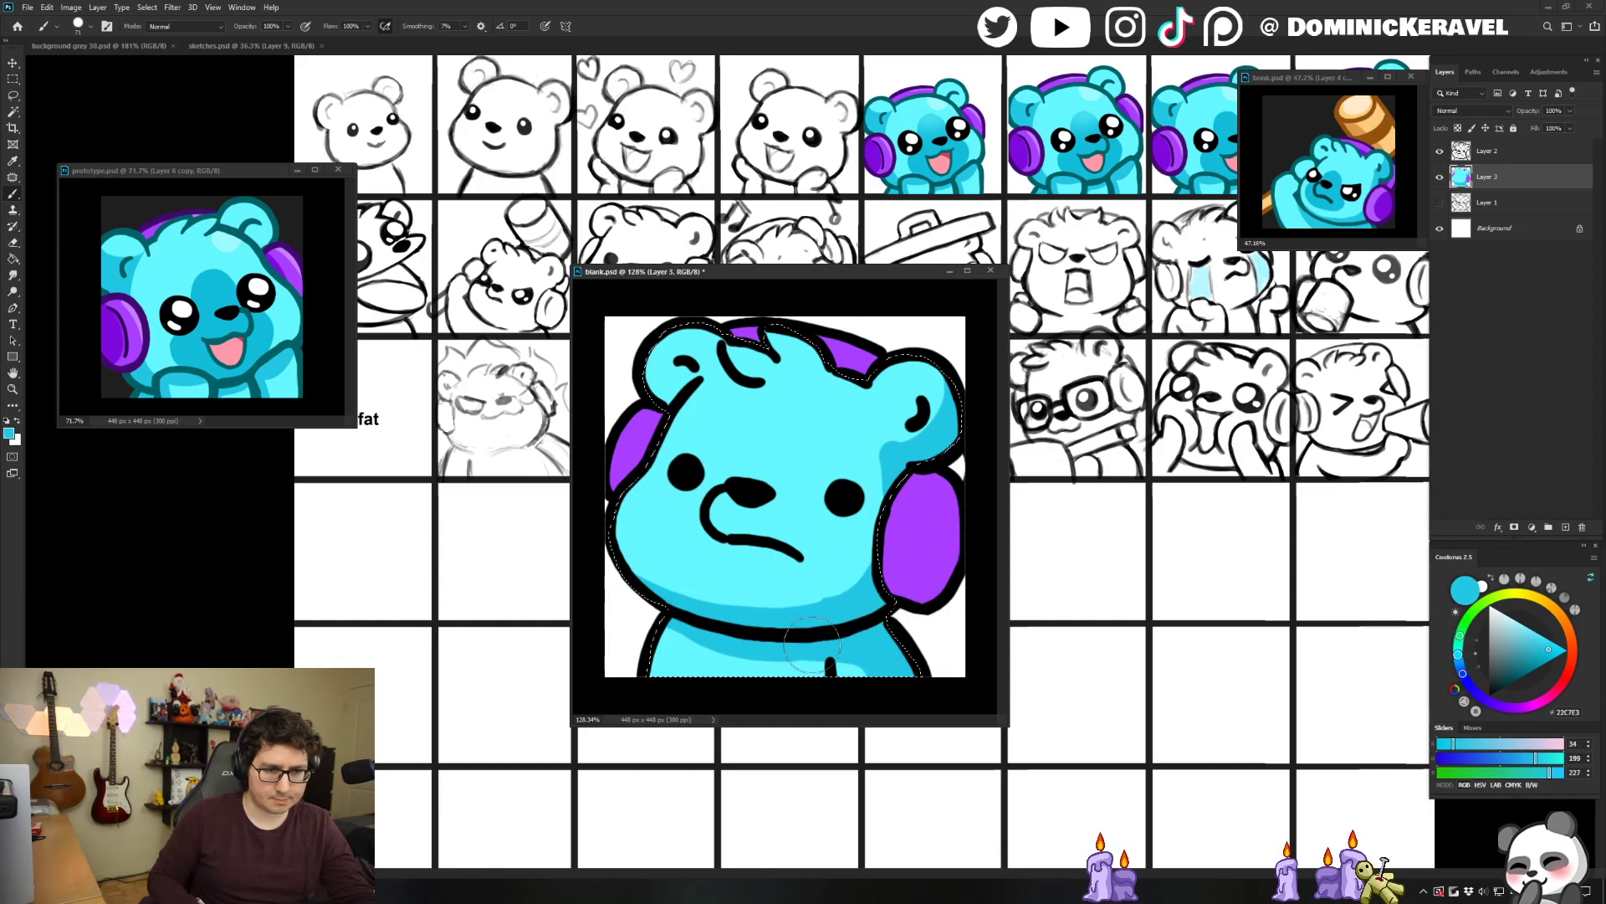
pyautogui.keyDown('alt'); pyautogui.click(859, 554); pyautogui.keyUp('alt')
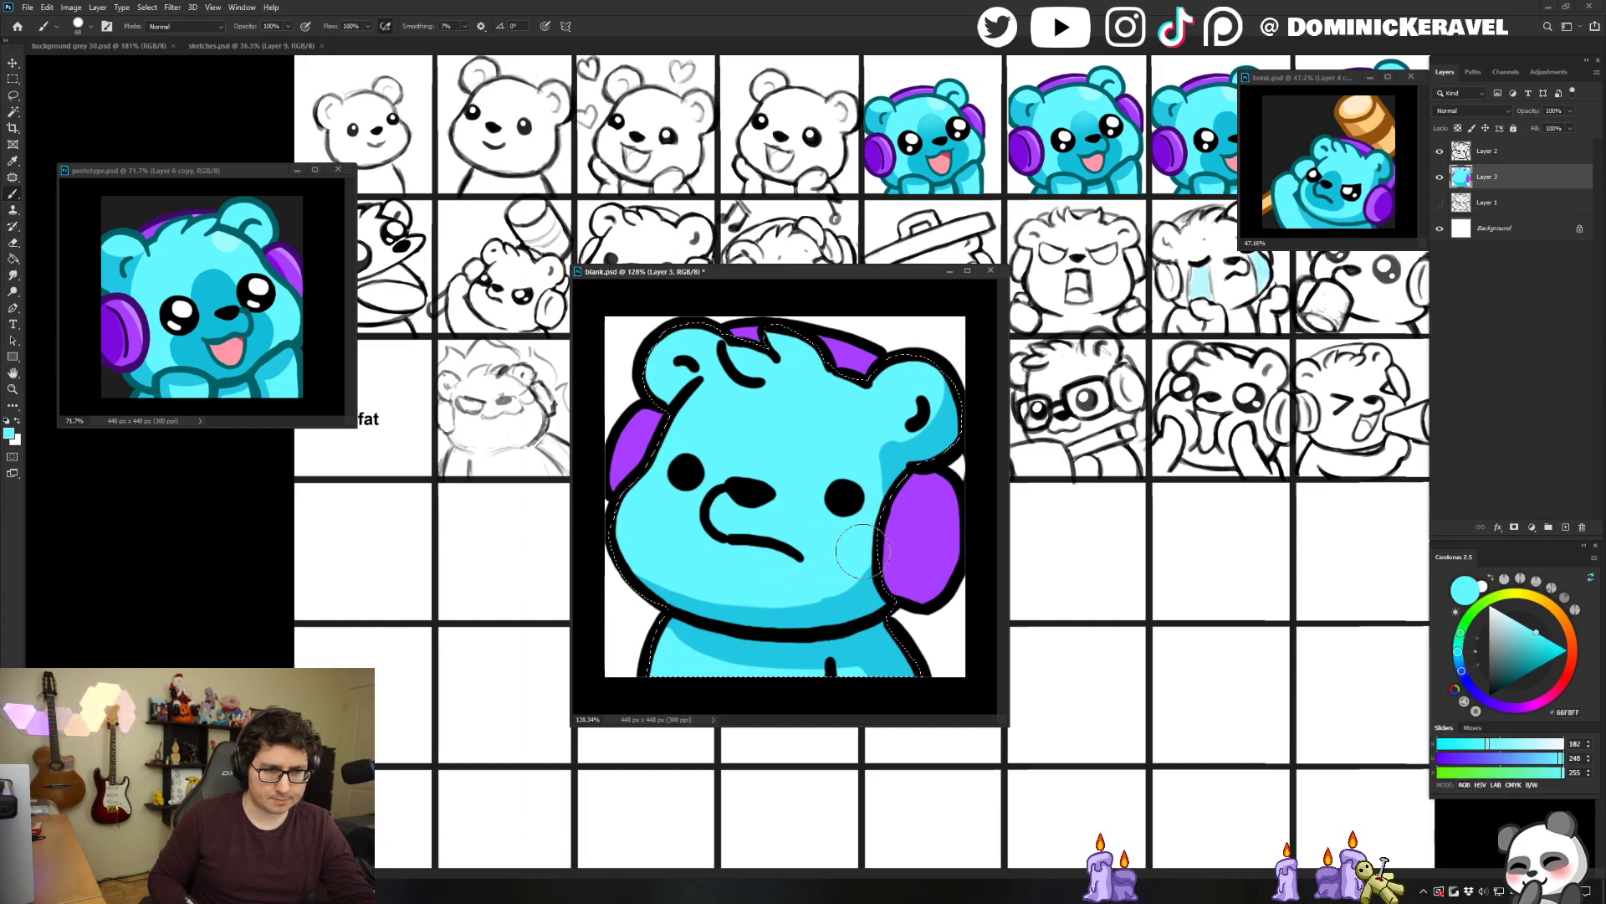
pyautogui.moveTo(862, 554)
pyautogui.mouseDown()
pyautogui.moveTo(801, 592)
pyautogui.moveTo(676, 577)
pyautogui.mouseUp()
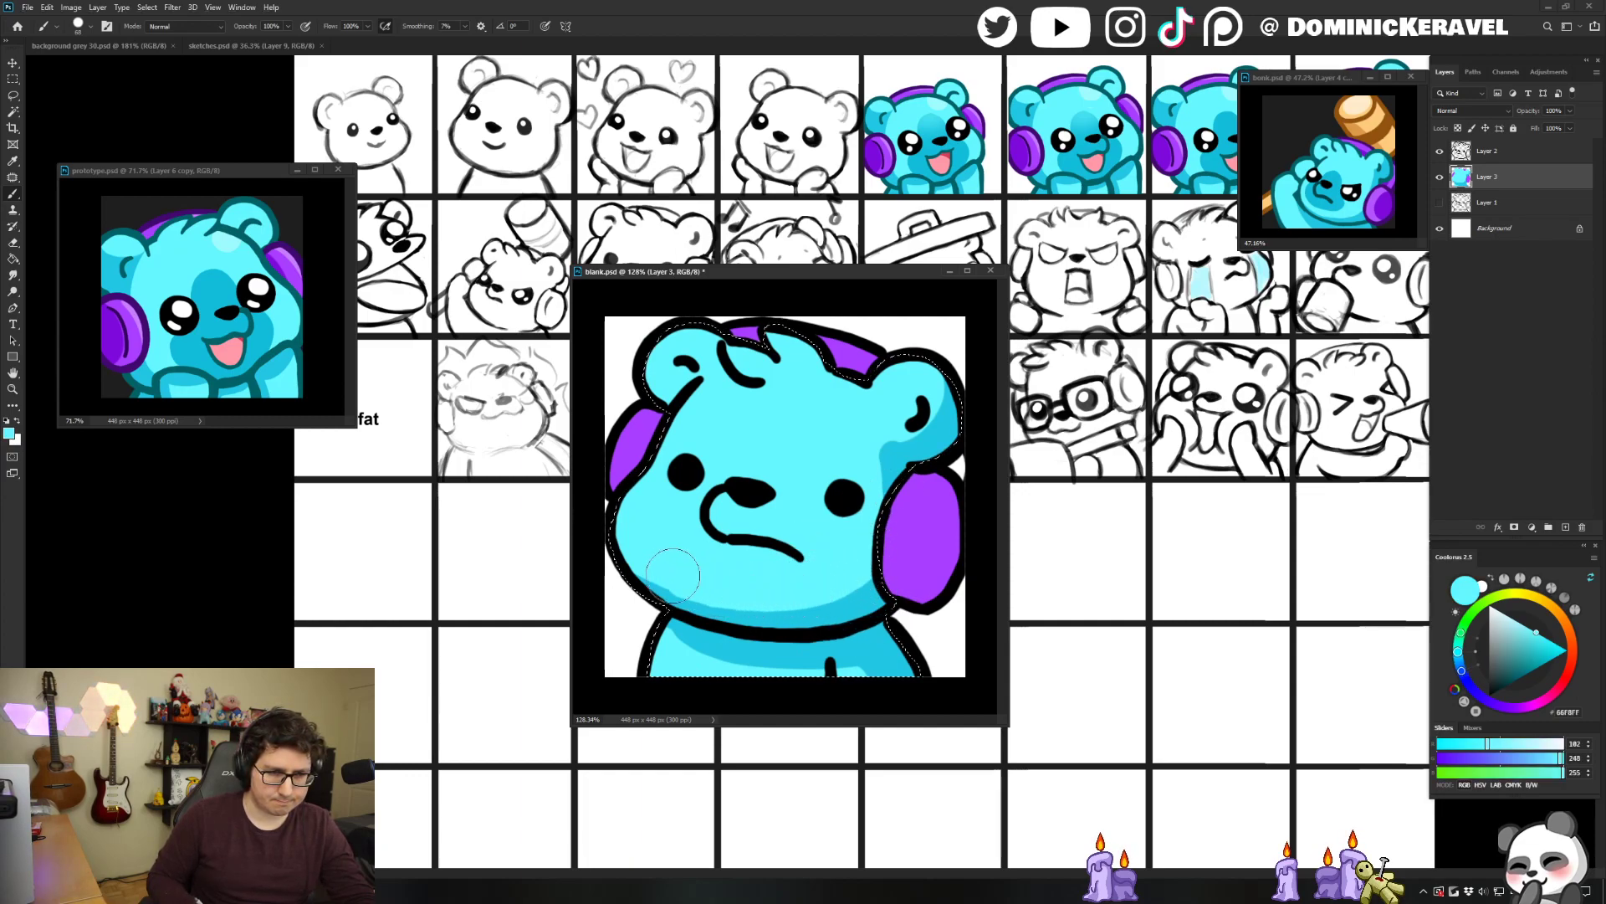
pyautogui.press('v')
pyautogui.hotkey('ctrl', 'd')
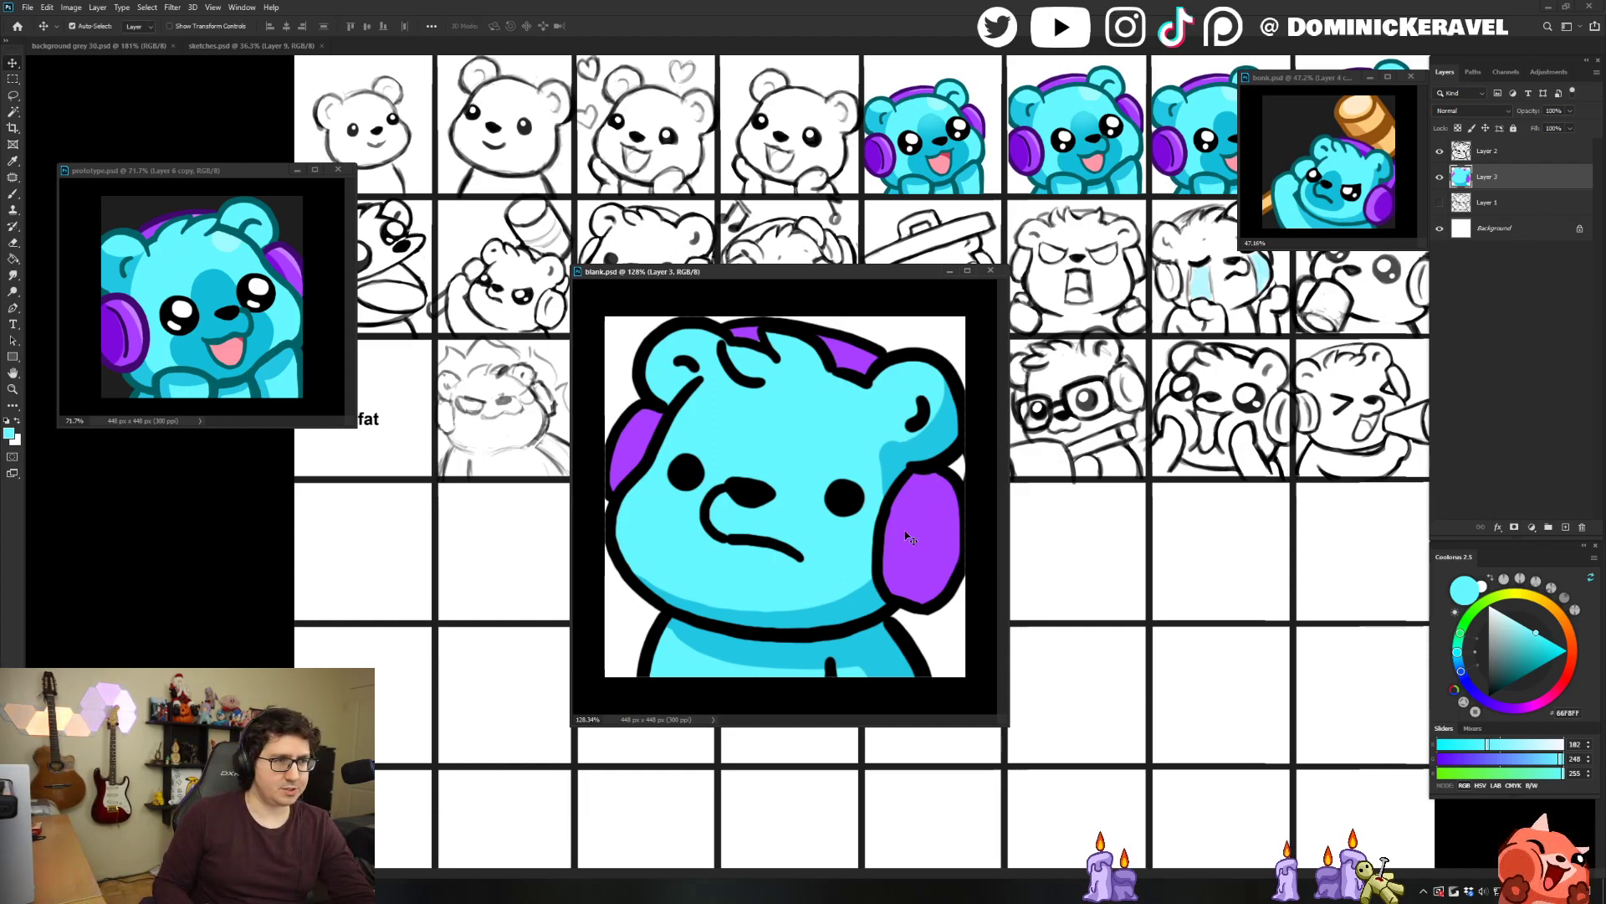
# Shade the outer side of the large ear cup with the dark purple sampled from the prototype's headphones, and save blank.psd.
pyautogui.press('b')
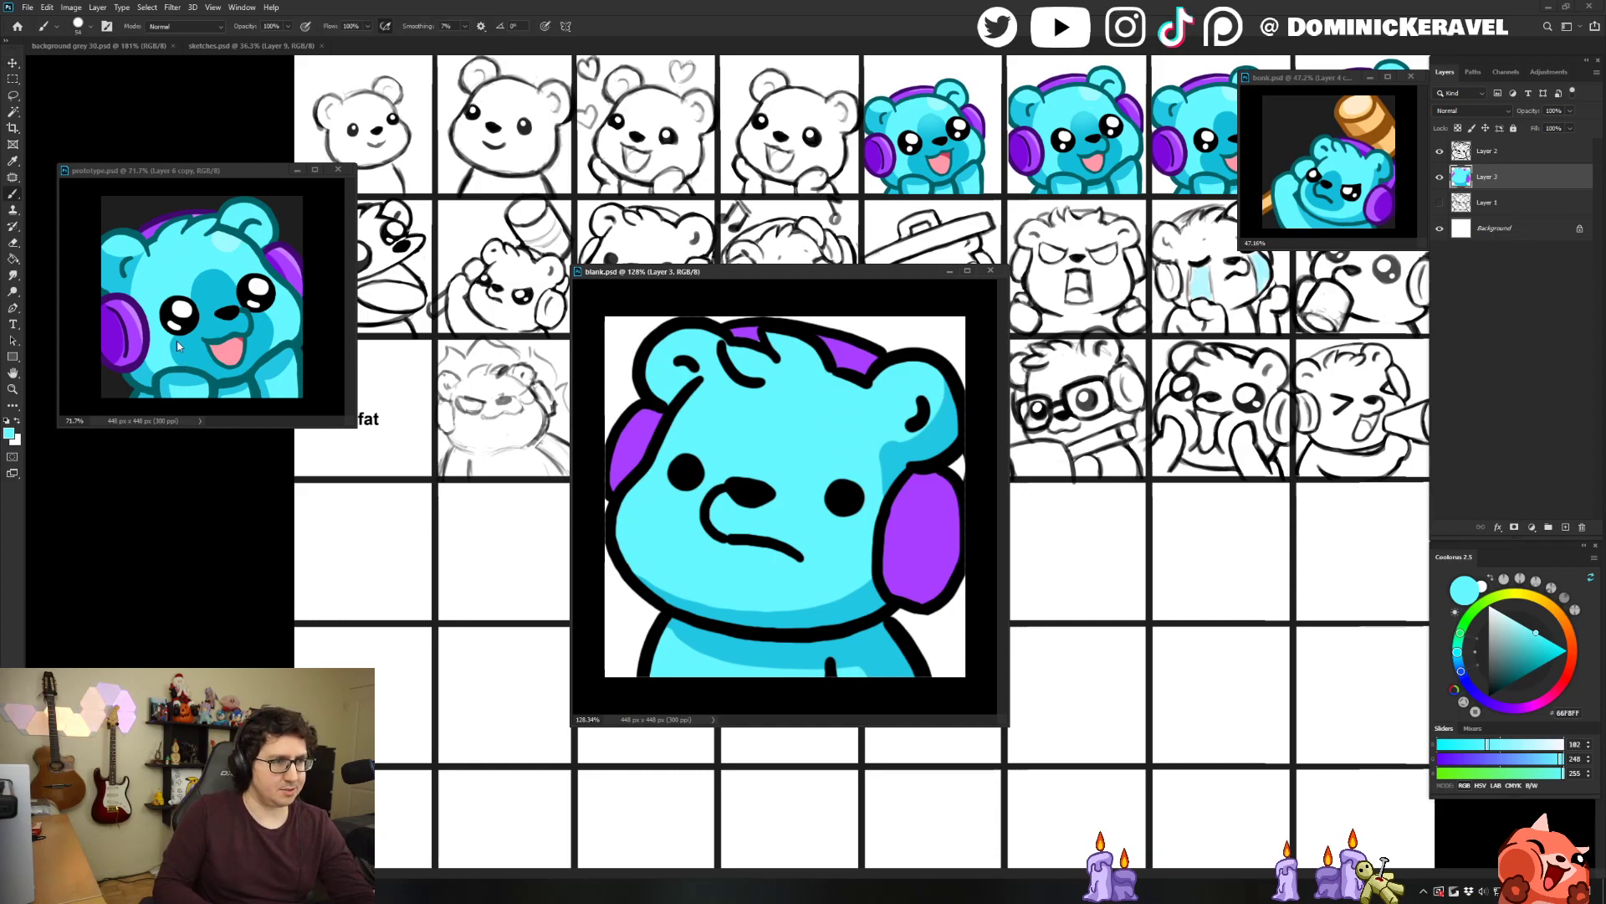
pyautogui.keyDown('alt'); pyautogui.click(138, 325); pyautogui.keyUp('alt')
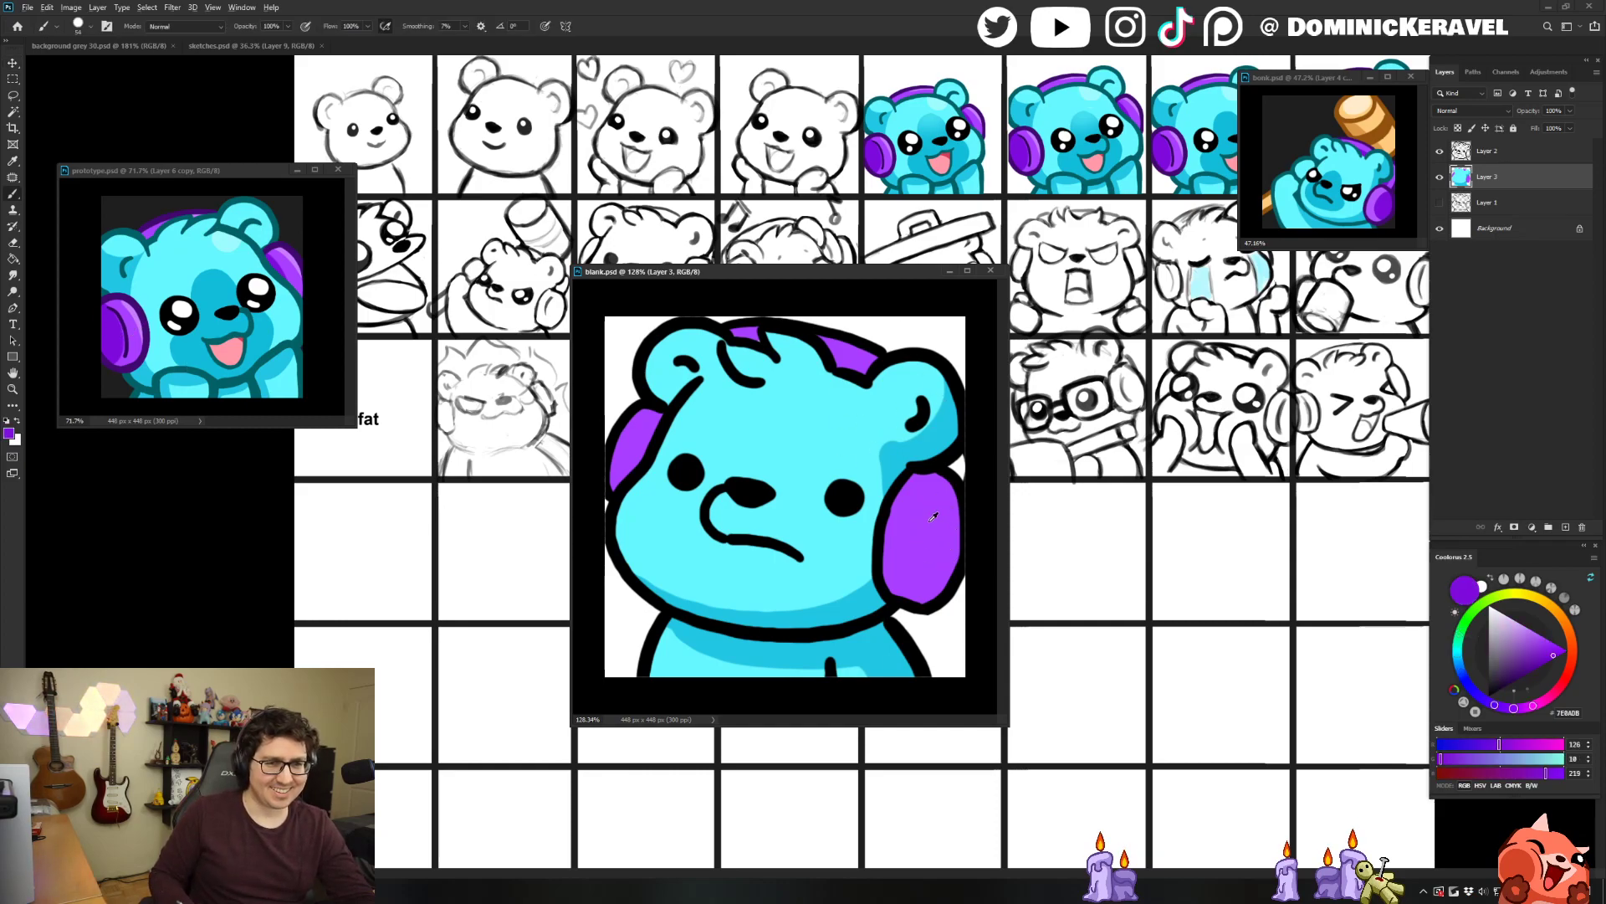
pyautogui.moveTo(951, 526); pyautogui.dragTo(954, 569)
pyautogui.moveTo(994, 648)
pyautogui.mouseDown()
pyautogui.moveTo(914, 688)
pyautogui.moveTo(1004, 651)
pyautogui.mouseUp()
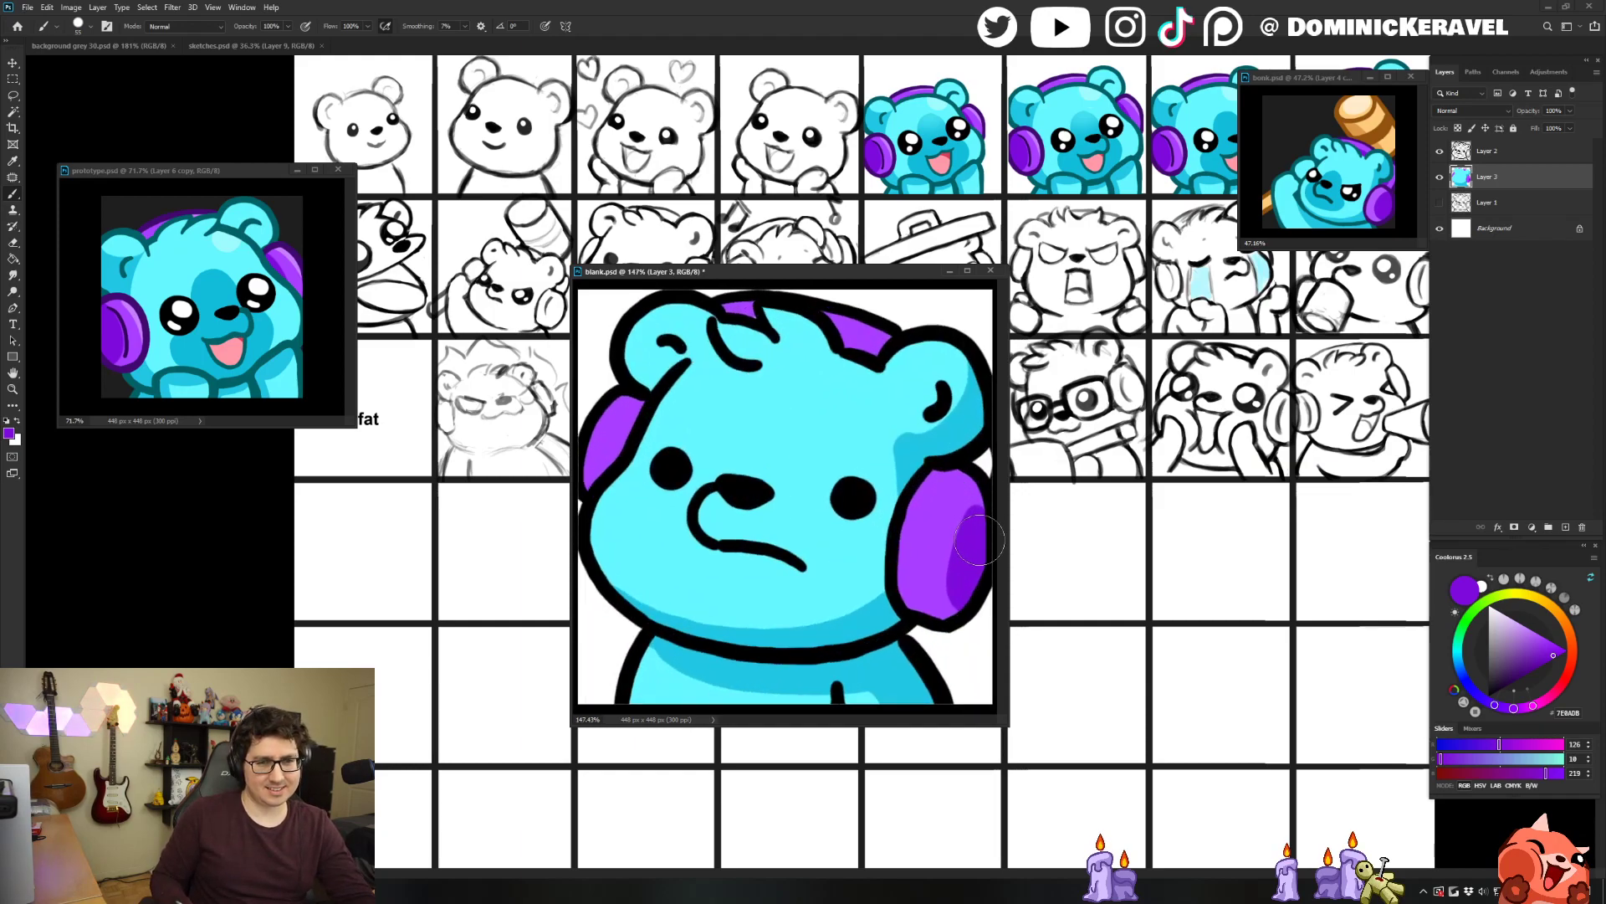
pyautogui.hotkey('ctrl', 'z')
pyautogui.moveTo(964, 599); pyautogui.dragTo(977, 513)
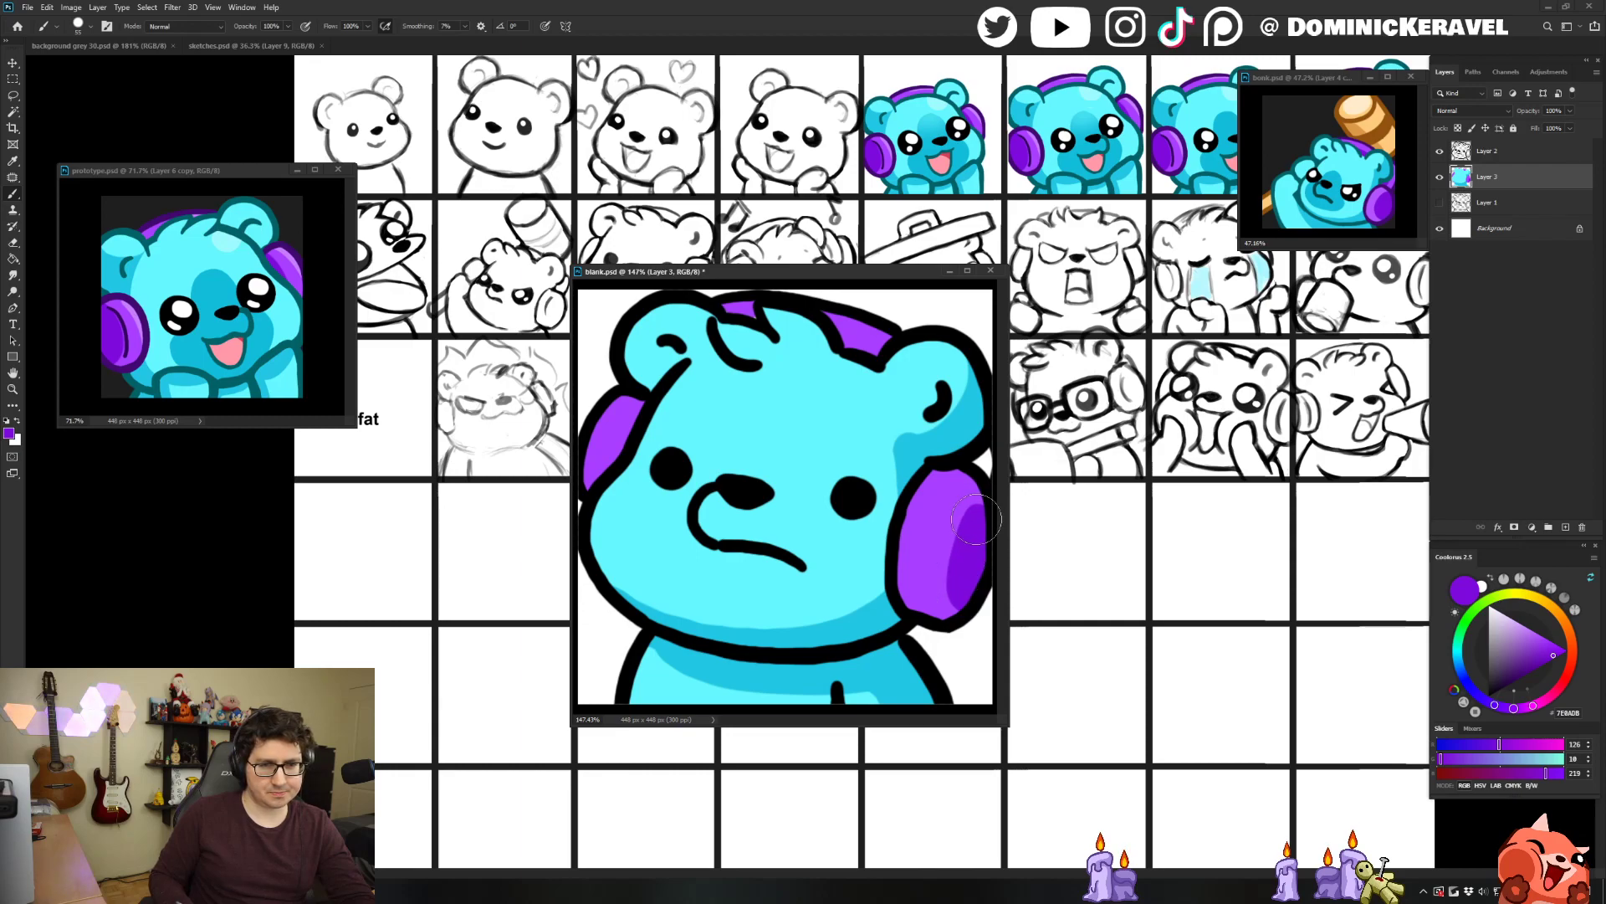
pyautogui.press('v')
pyautogui.press('b')
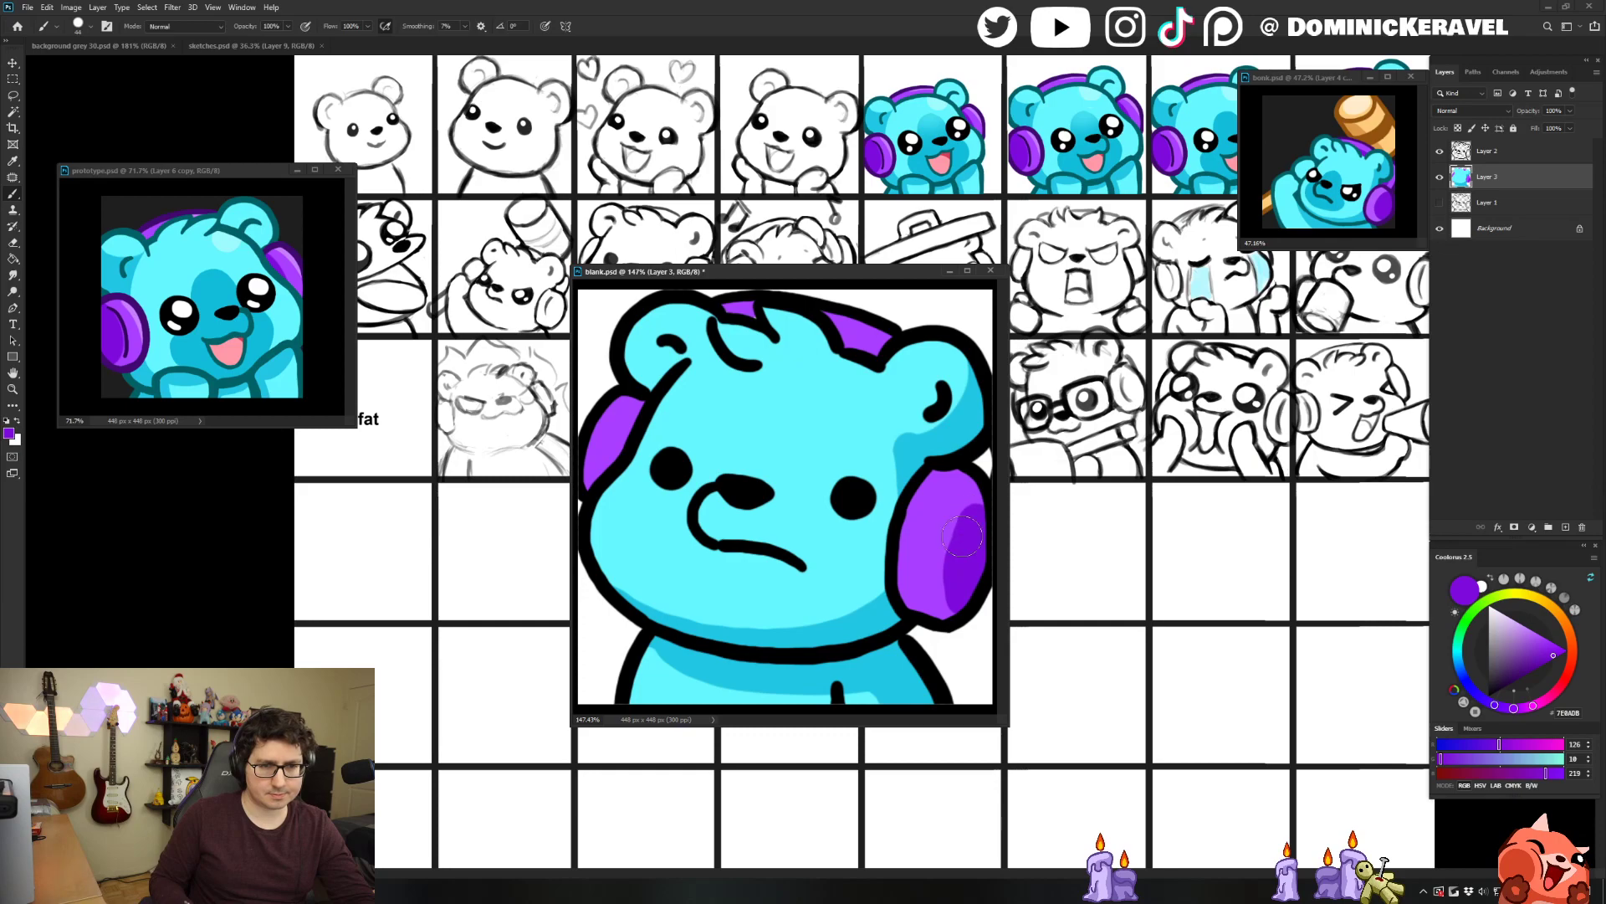
pyautogui.hotkey('ctrl', 's')
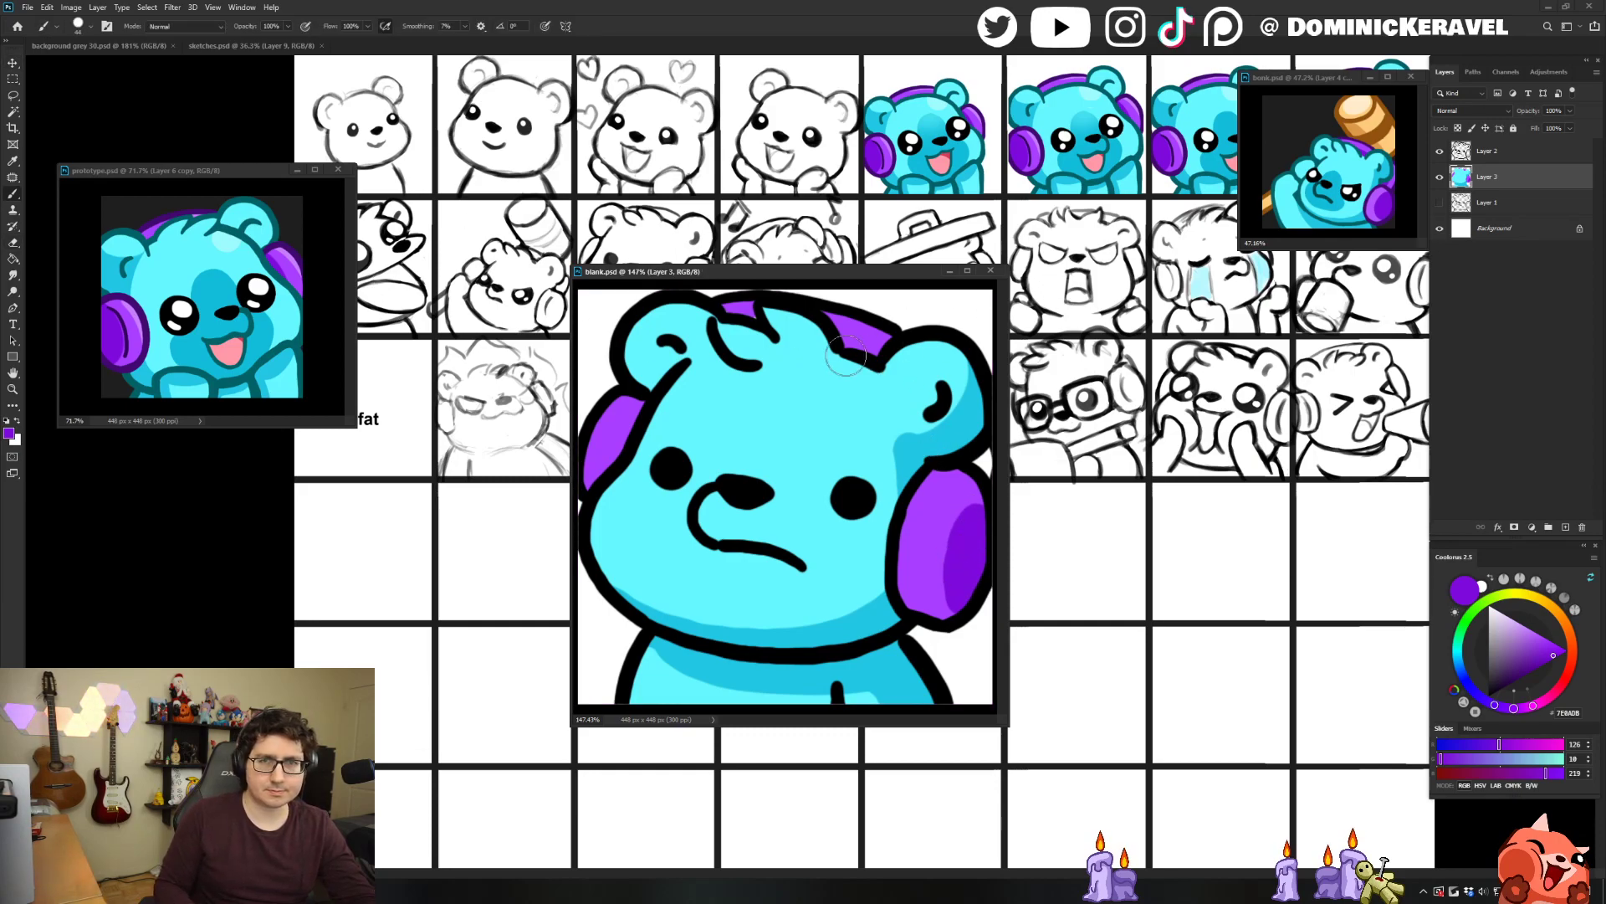
# Duplicate the colour layer, select its light blue fur, and paint the patch above the nose in the darker blue sampled from the prototype.
pyautogui.press('v')
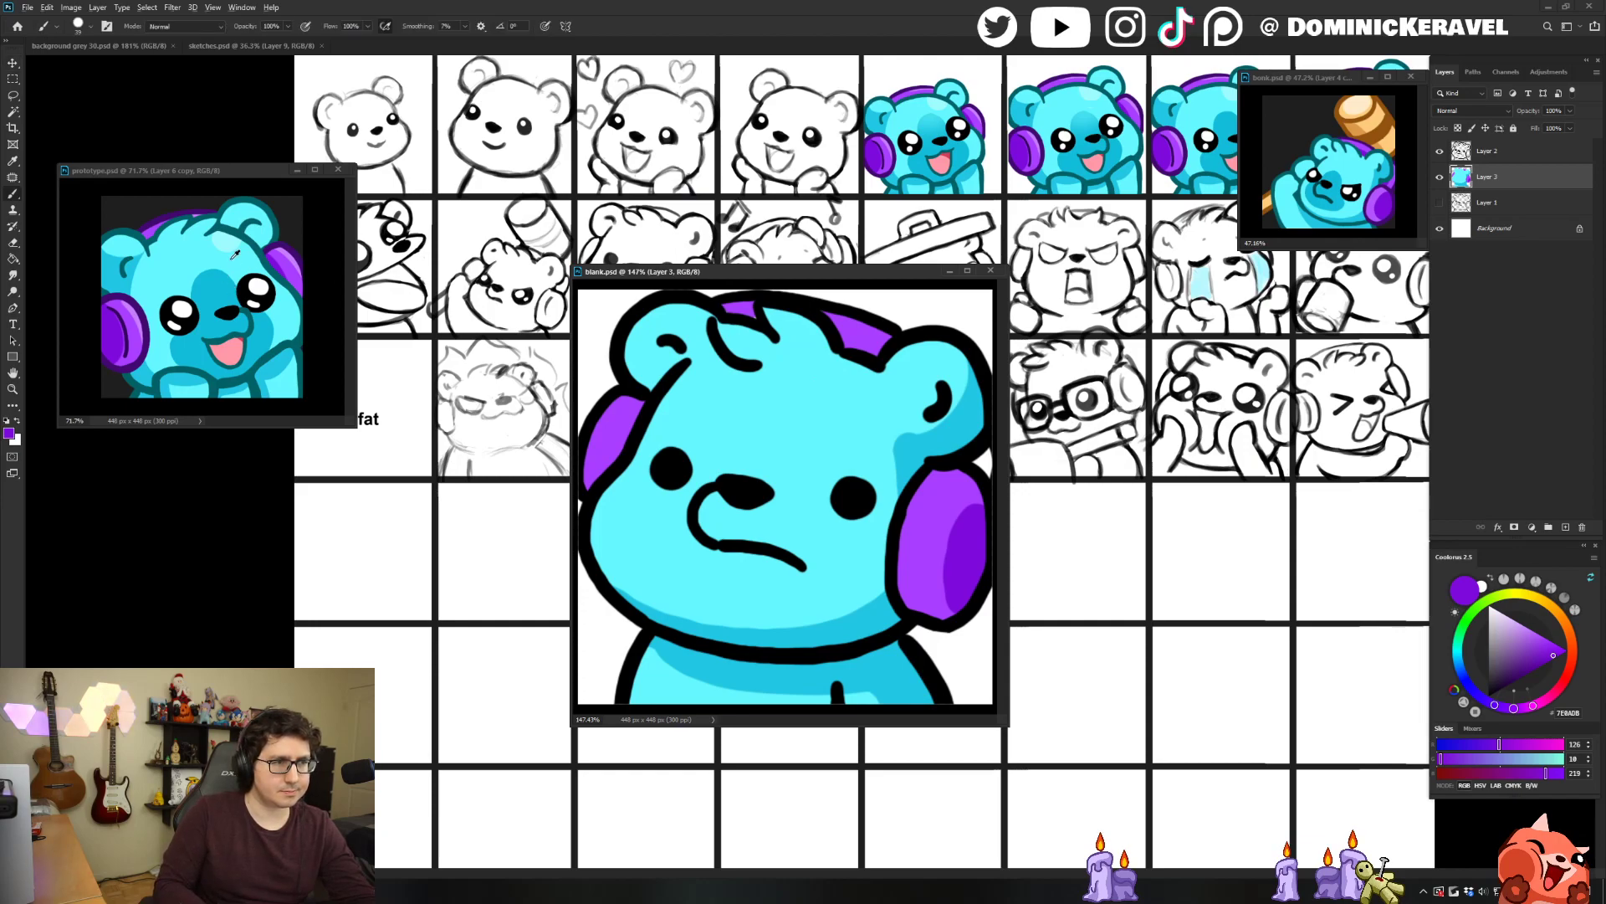
pyautogui.keyDown('alt'); pyautogui.click(235, 253); pyautogui.keyUp('alt')
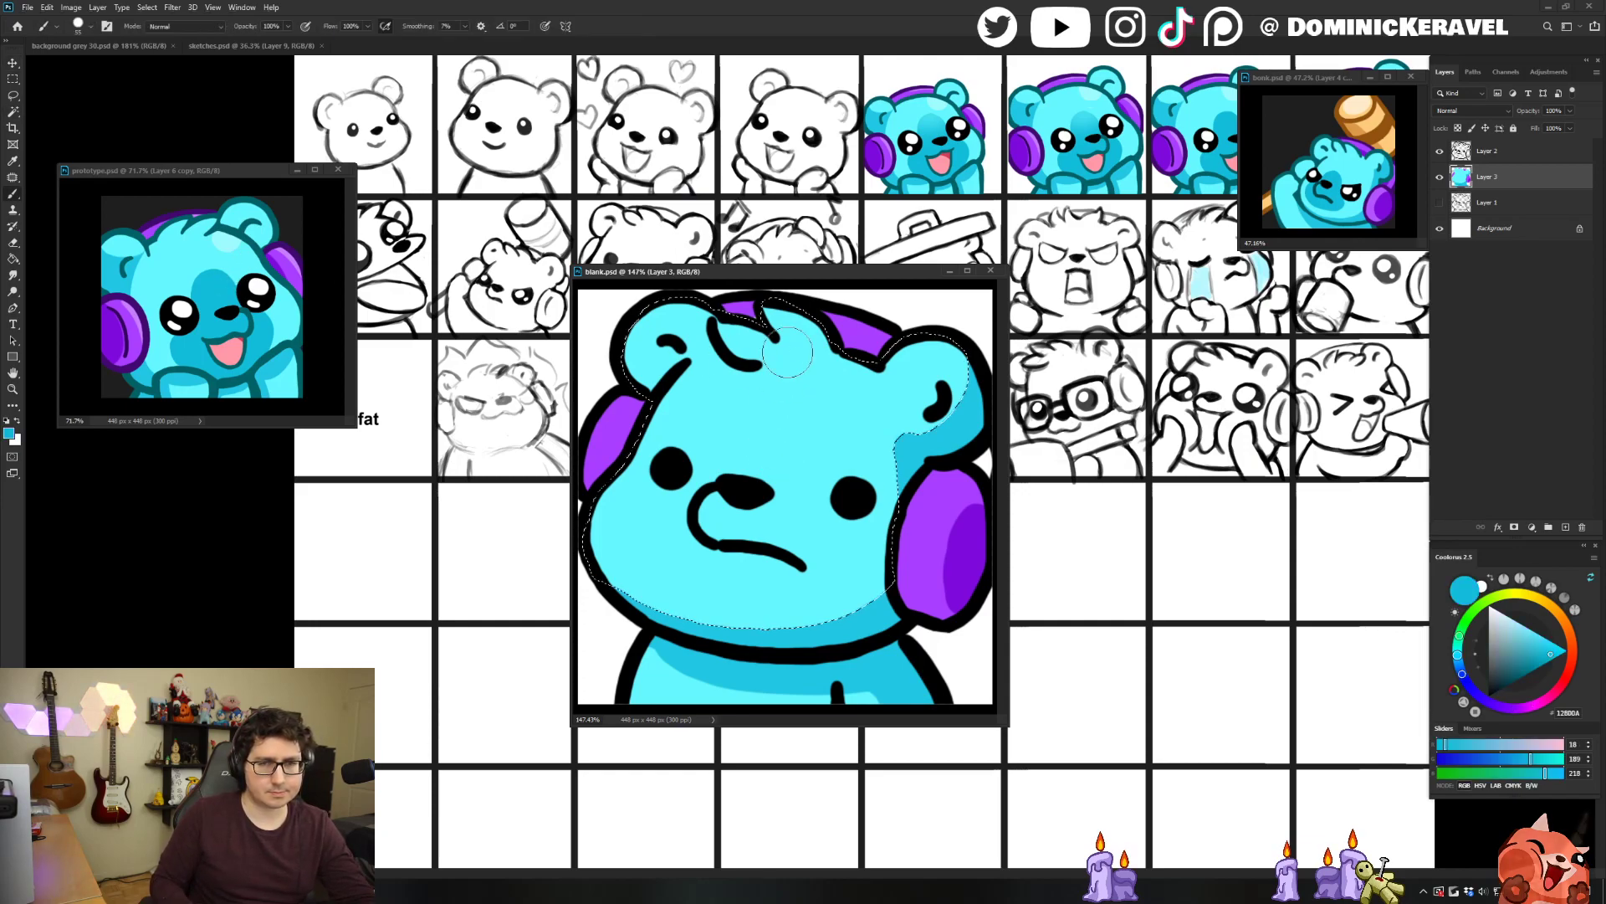
pyautogui.hotkey('ctrl', 'd')
pyautogui.hotkey('ctrl', 'j')
pyautogui.press('w')
pyautogui.click(795, 445)
pyautogui.scroll(-1, 795, 445)
pyautogui.press('b')
pyautogui.press(']')
pyautogui.press(']')
pyautogui.moveTo(732, 477); pyautogui.dragTo(752, 456)
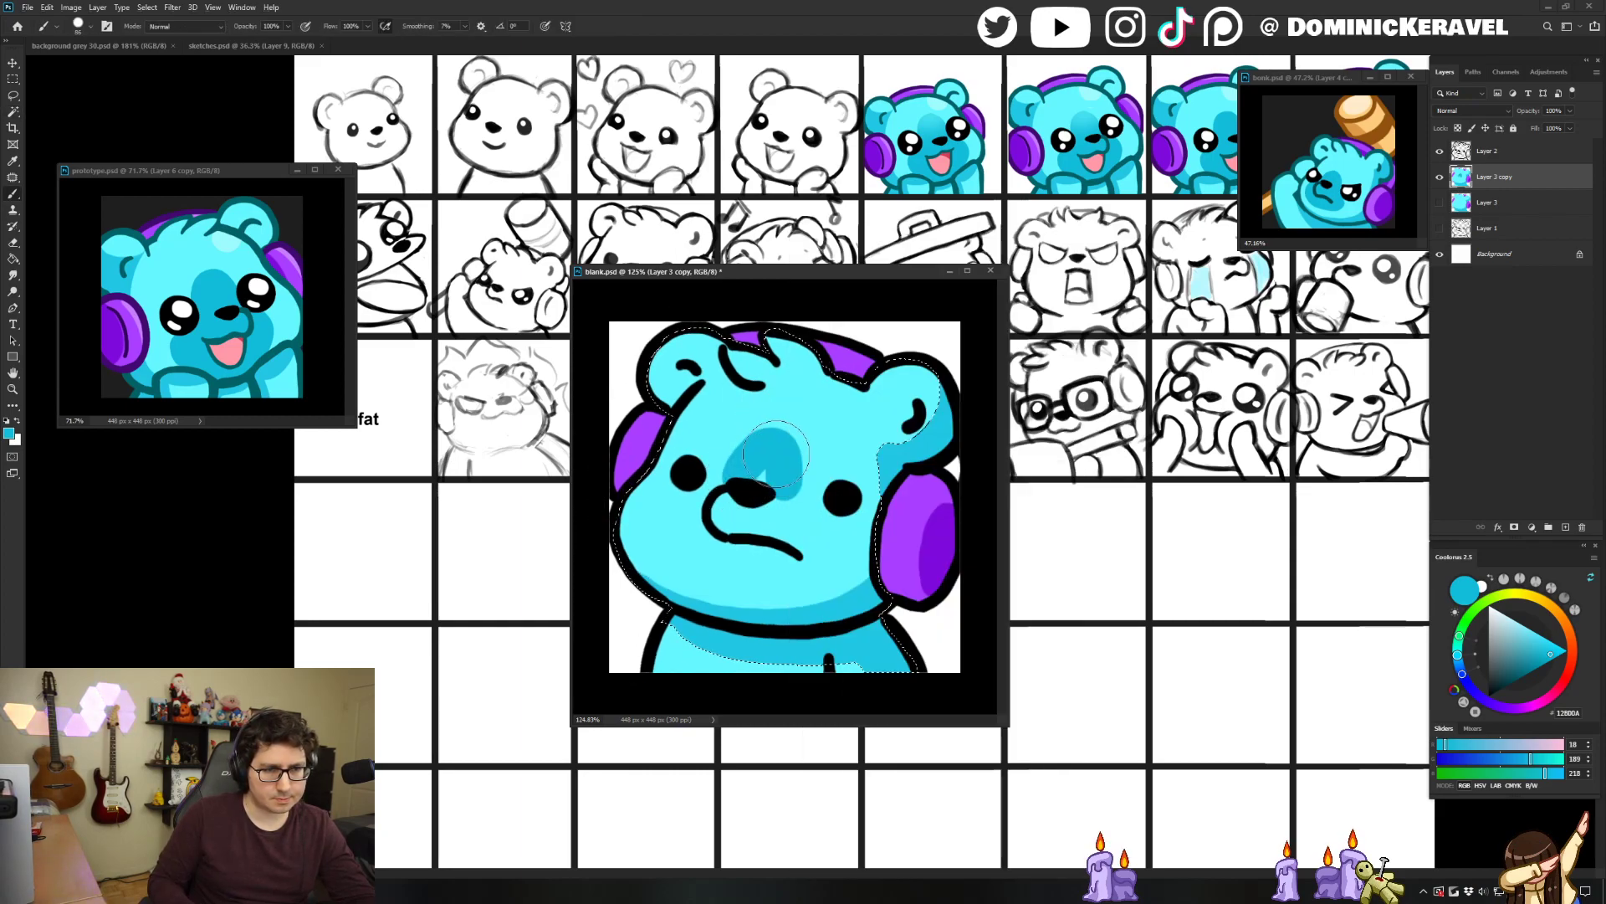
# Paint the darker blue muzzle patch around the nose and mouth, and deselect the fur area.
pyautogui.moveTo(740, 487)
pyautogui.mouseDown()
pyautogui.moveTo(683, 511)
pyautogui.moveTo(723, 562)
pyautogui.moveTo(697, 516)
pyautogui.moveTo(721, 503)
pyautogui.moveTo(743, 525)
pyautogui.moveTo(804, 504)
pyautogui.moveTo(775, 508)
pyautogui.moveTo(822, 533)
pyautogui.moveTo(797, 569)
pyautogui.moveTo(710, 536)
pyautogui.moveTo(796, 531)
pyautogui.moveTo(689, 521)
pyautogui.moveTo(807, 567)
pyautogui.mouseUp()
pyautogui.hotkey('ctrl', 'z')
pyautogui.moveTo(689, 515)
pyautogui.mouseDown()
pyautogui.moveTo(762, 575)
pyautogui.moveTo(819, 549)
pyautogui.moveTo(769, 581)
pyautogui.moveTo(707, 556)
pyautogui.mouseUp()
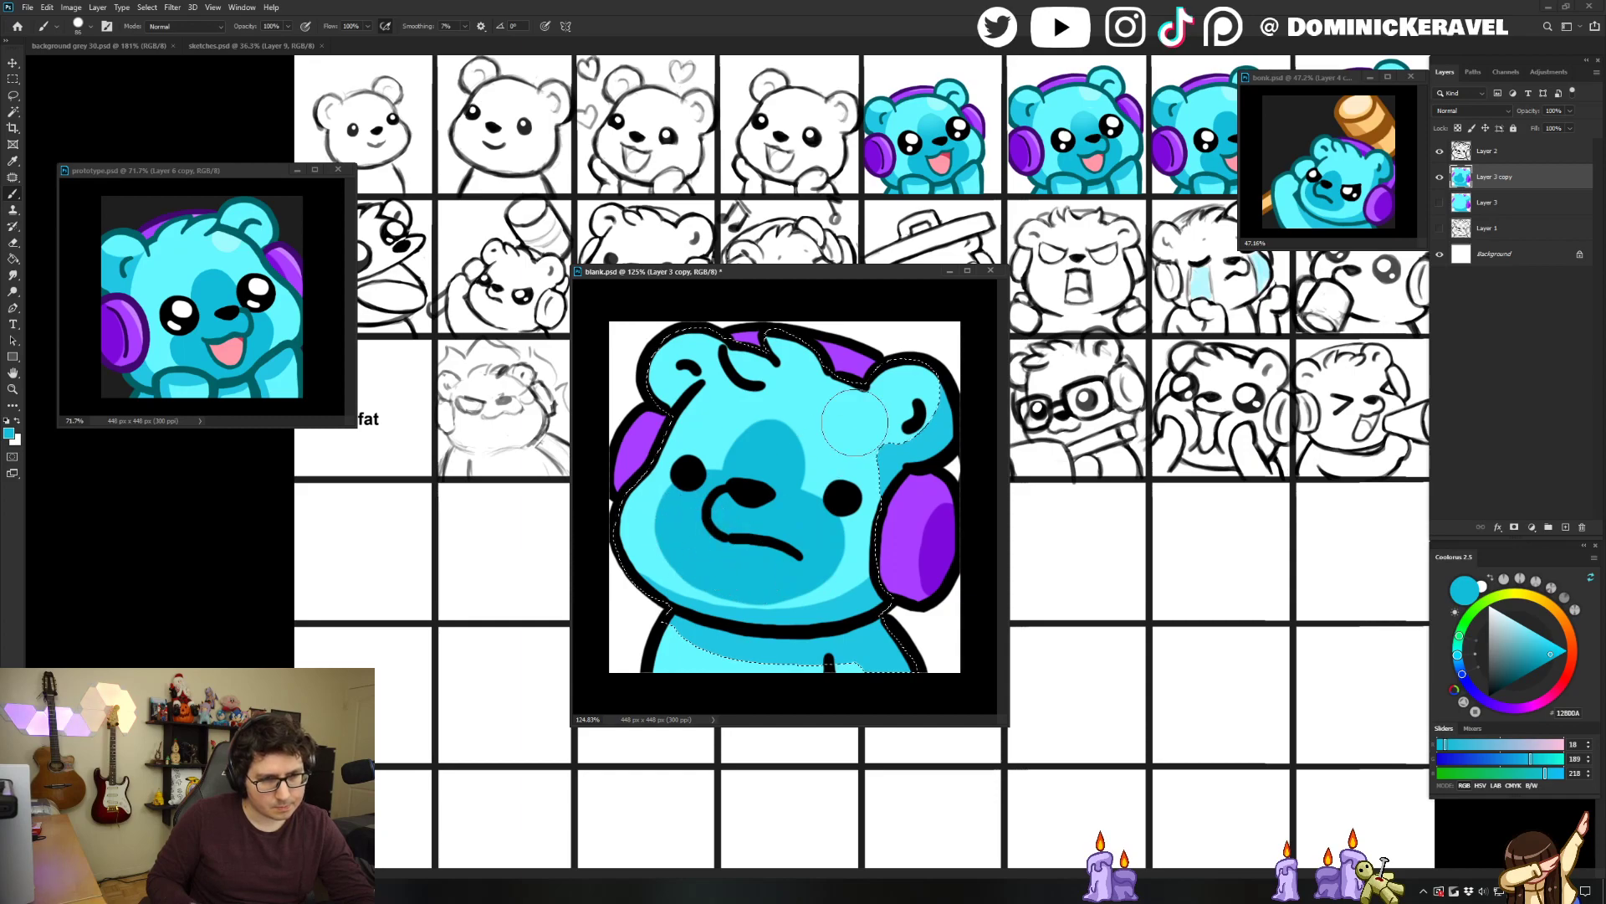
pyautogui.press('v')
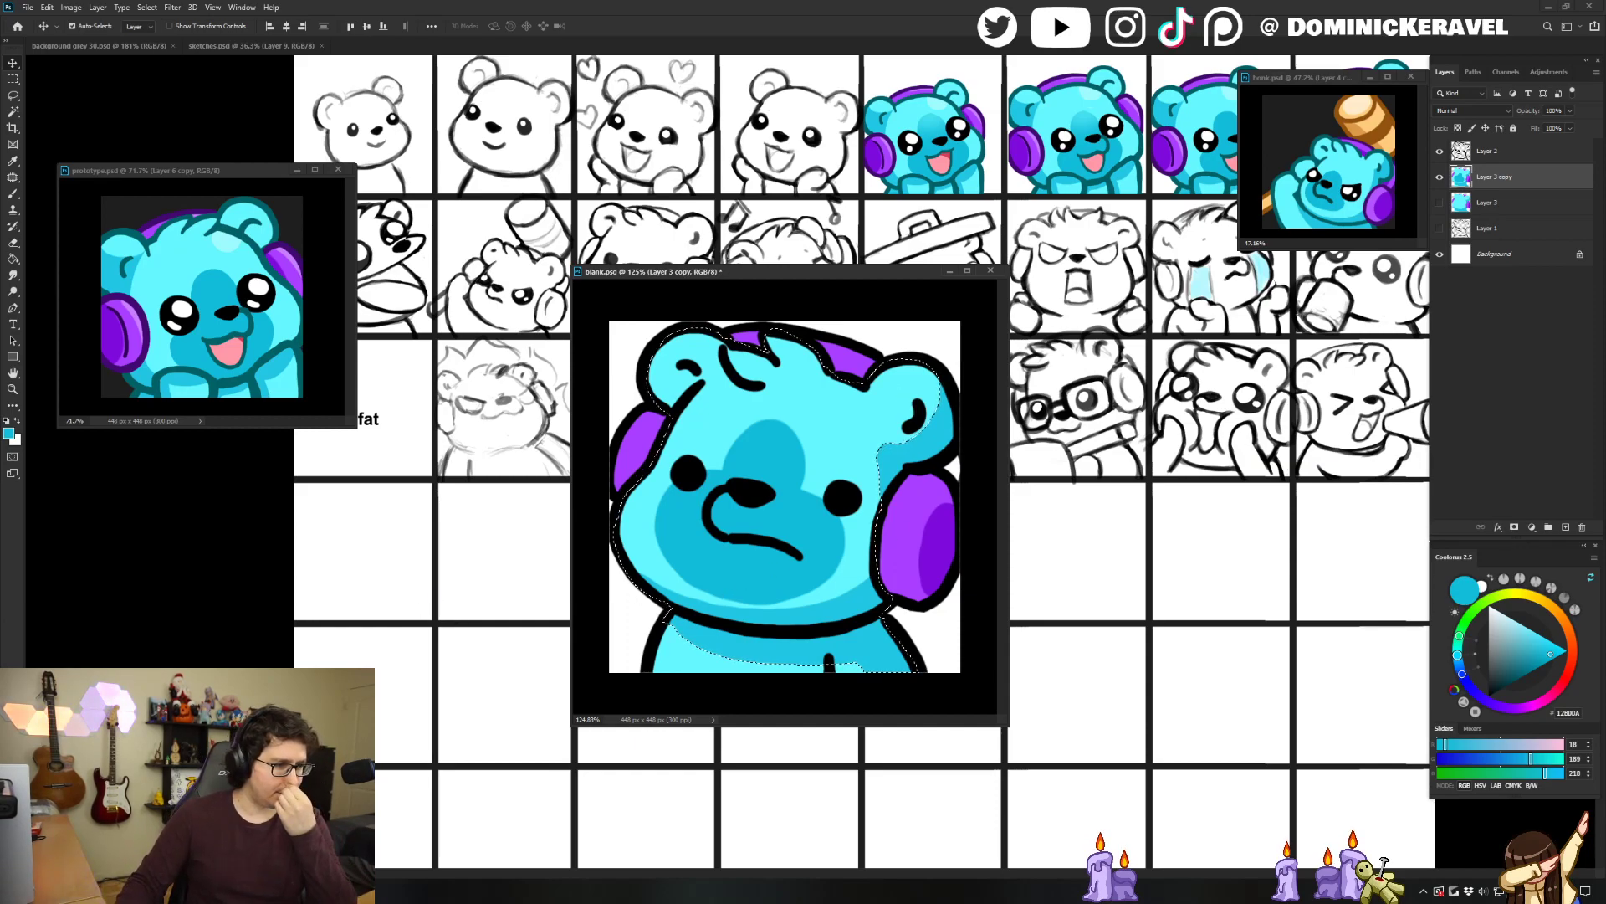
pyautogui.hotkey('ctrl', 'd')
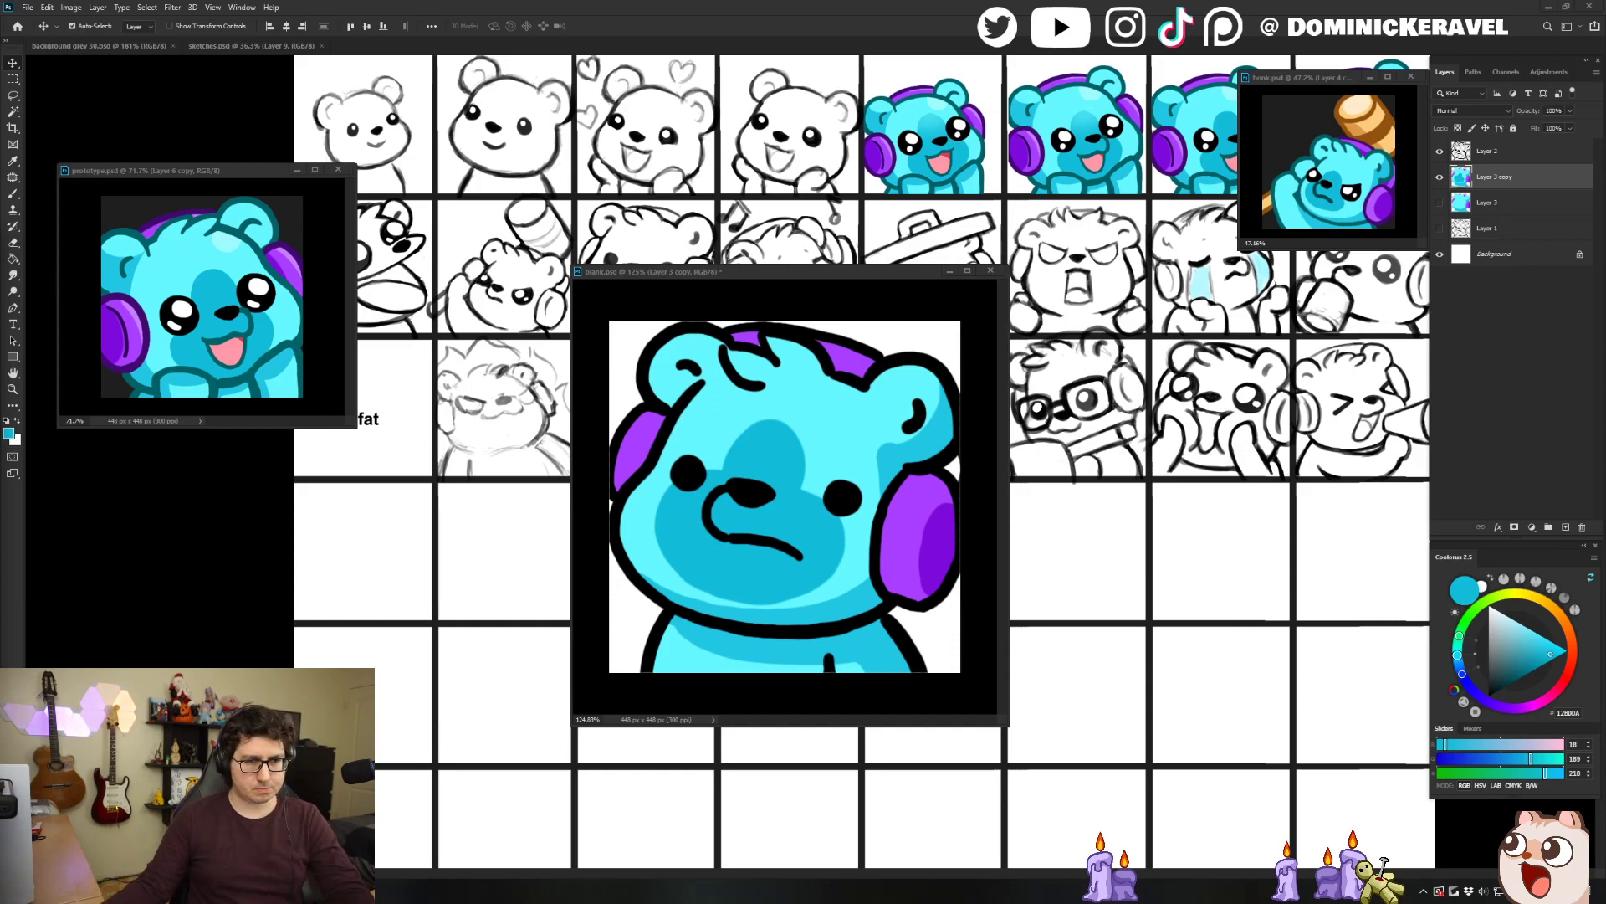
# Restore the fur selection to touch up the muzzle patch, and check the emote at a reduced size.
pyautogui.click(783, 447)
pyautogui.hotkey('ctrl', 'z')
pyautogui.hotkey('alt', 'Tab')
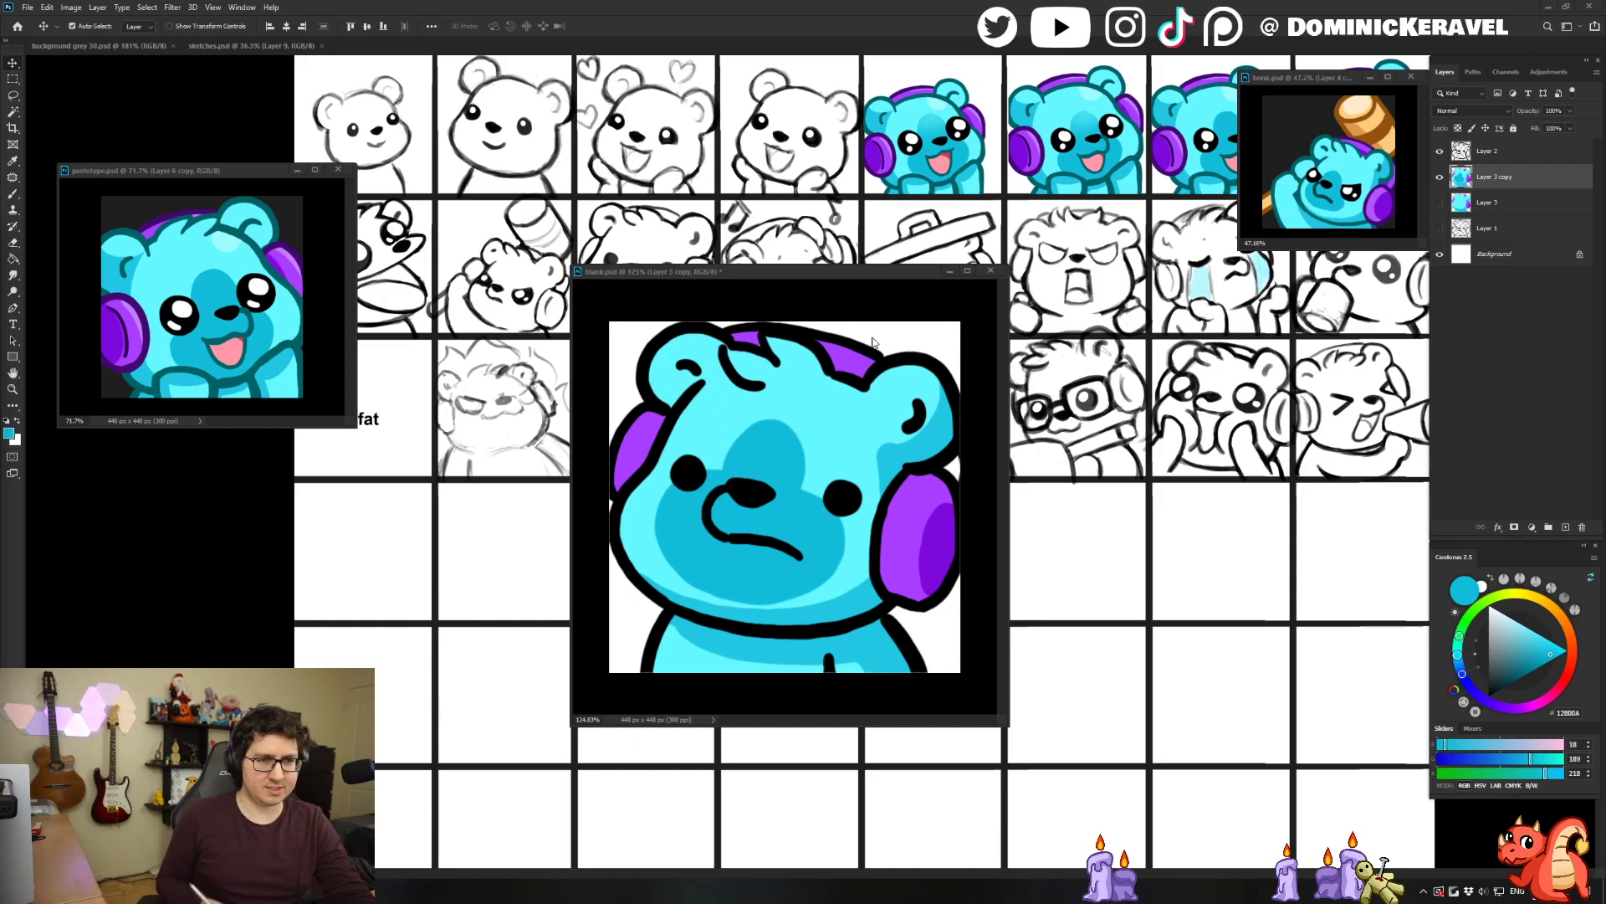
pyautogui.click(780, 462)
pyautogui.moveTo(791, 453)
pyautogui.mouseDown()
pyautogui.moveTo(737, 470)
pyautogui.moveTo(783, 452)
pyautogui.moveTo(789, 479)
pyautogui.mouseUp()
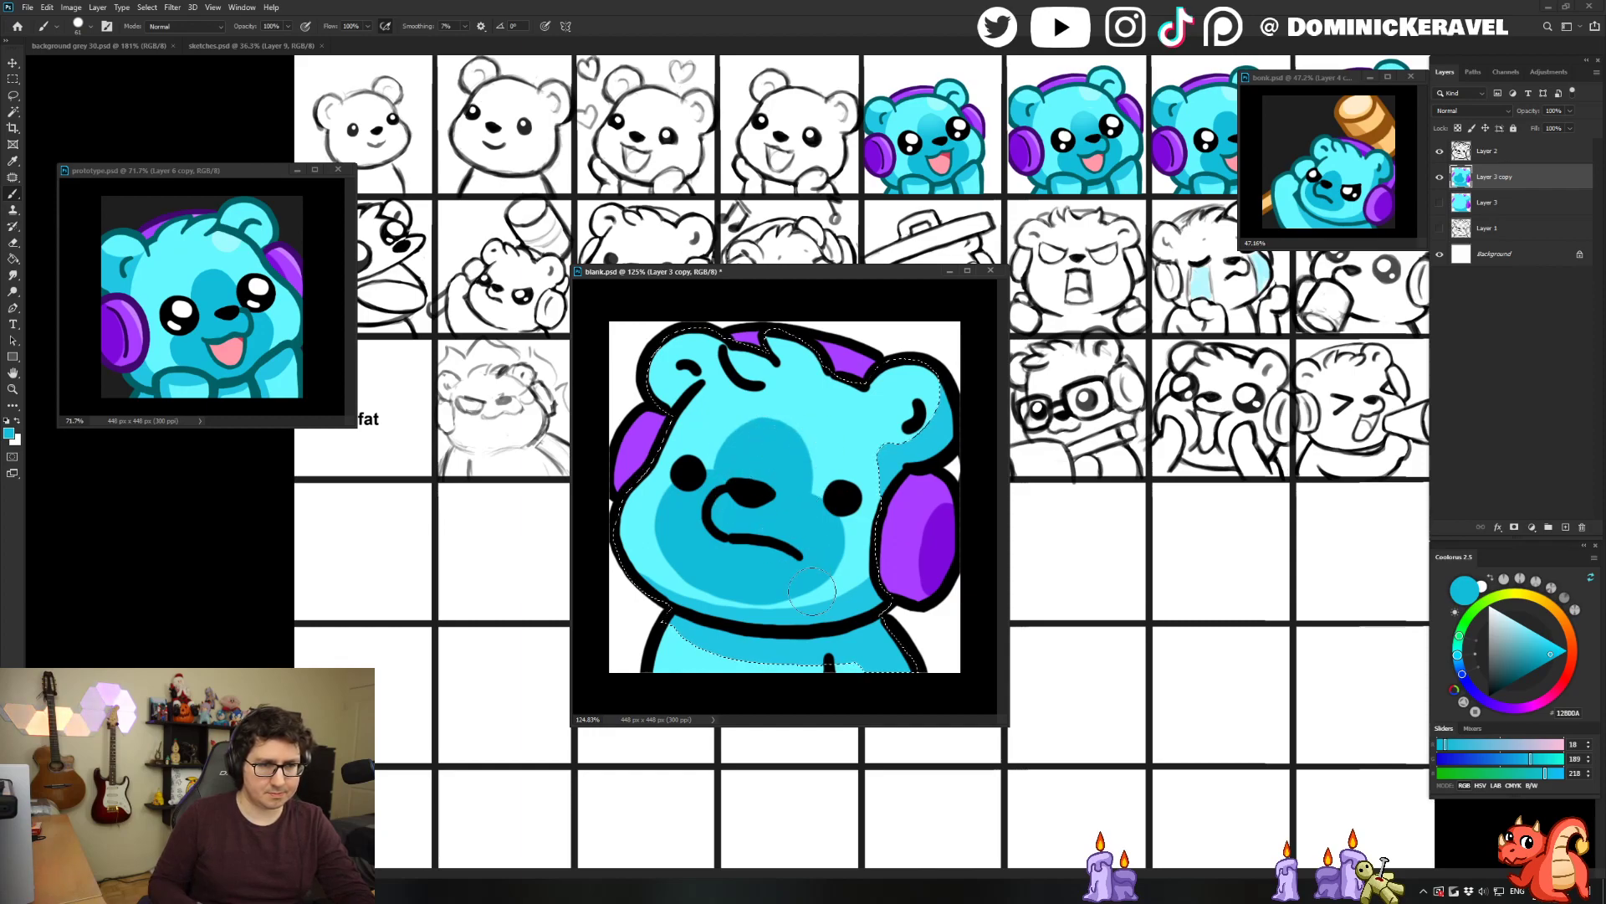
pyautogui.scroll(-6, 757, 552)
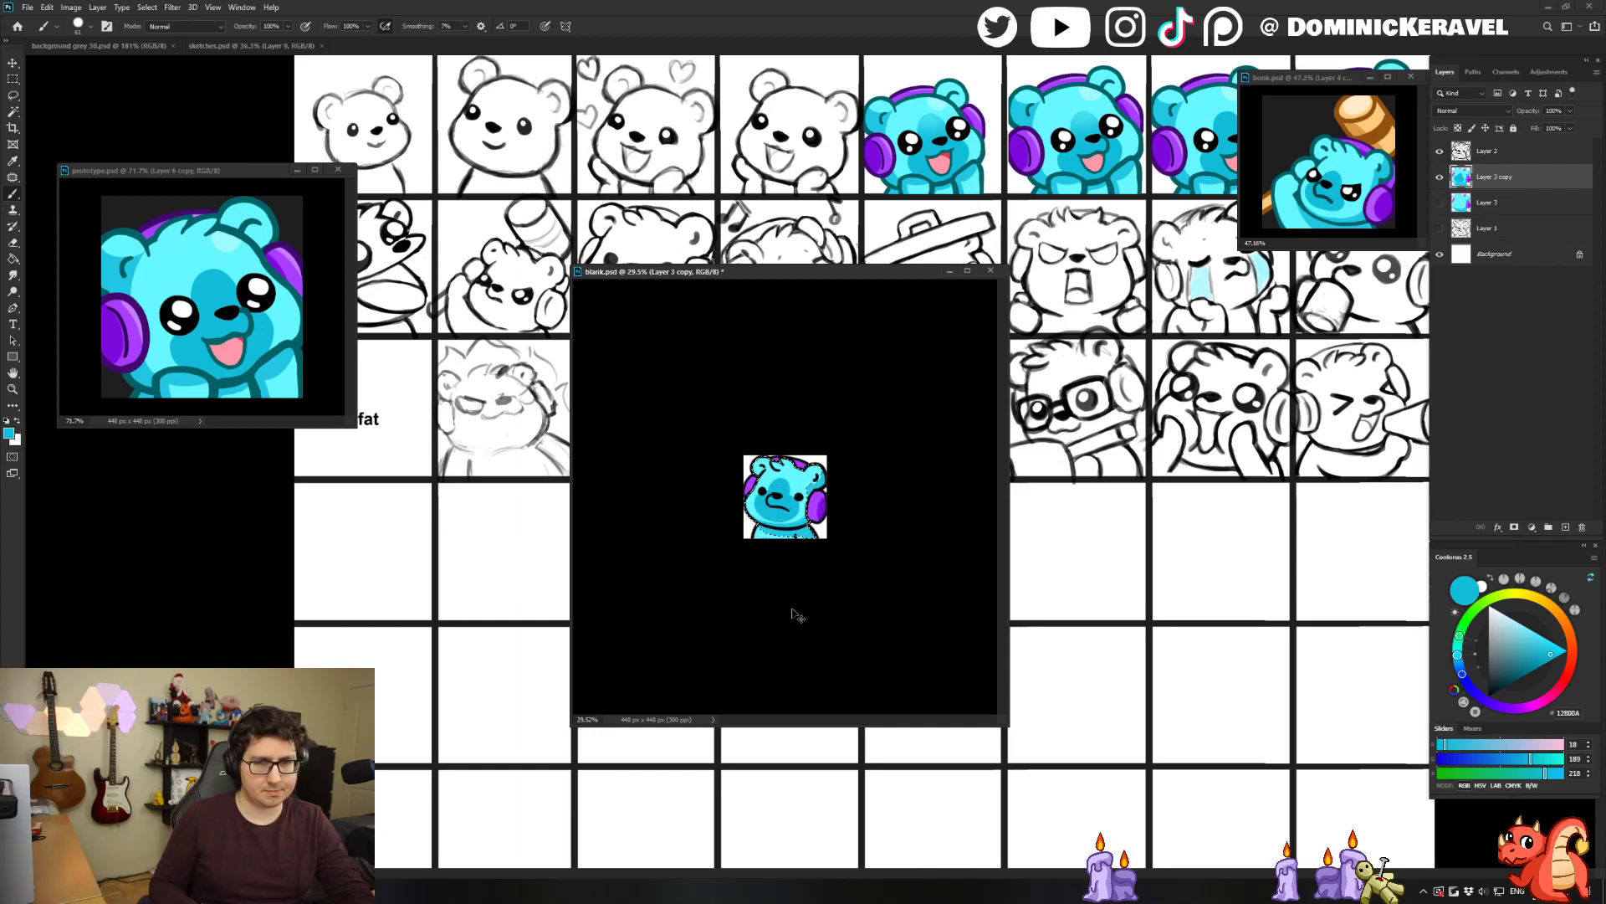
pyautogui.press('v')
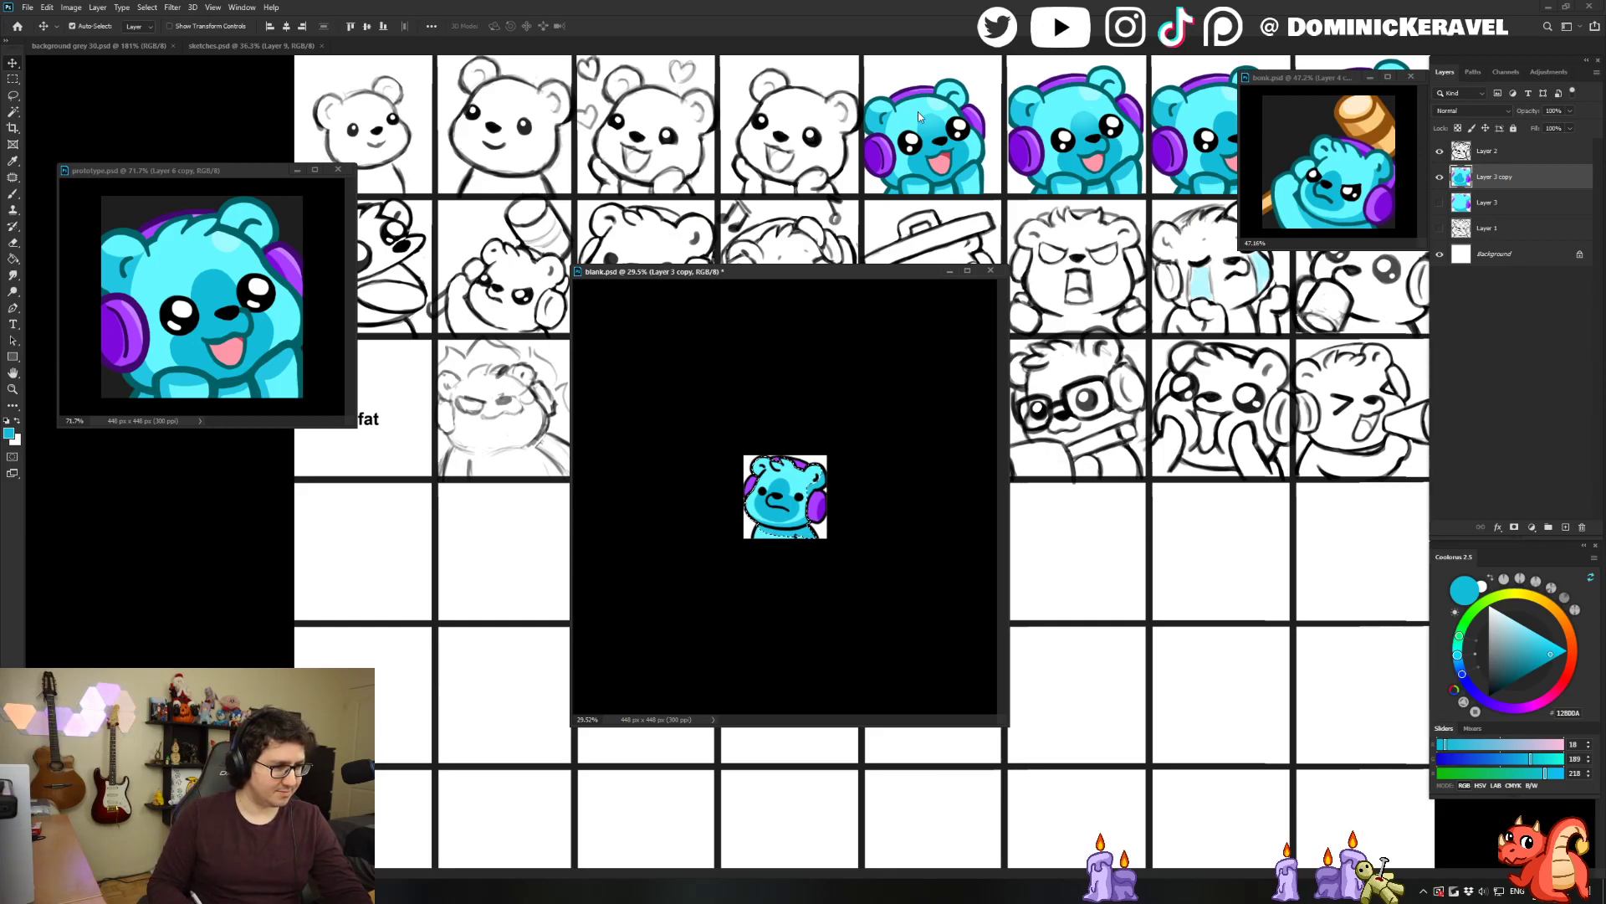
pyautogui.press('e')
pyautogui.scroll(5, 797, 408)
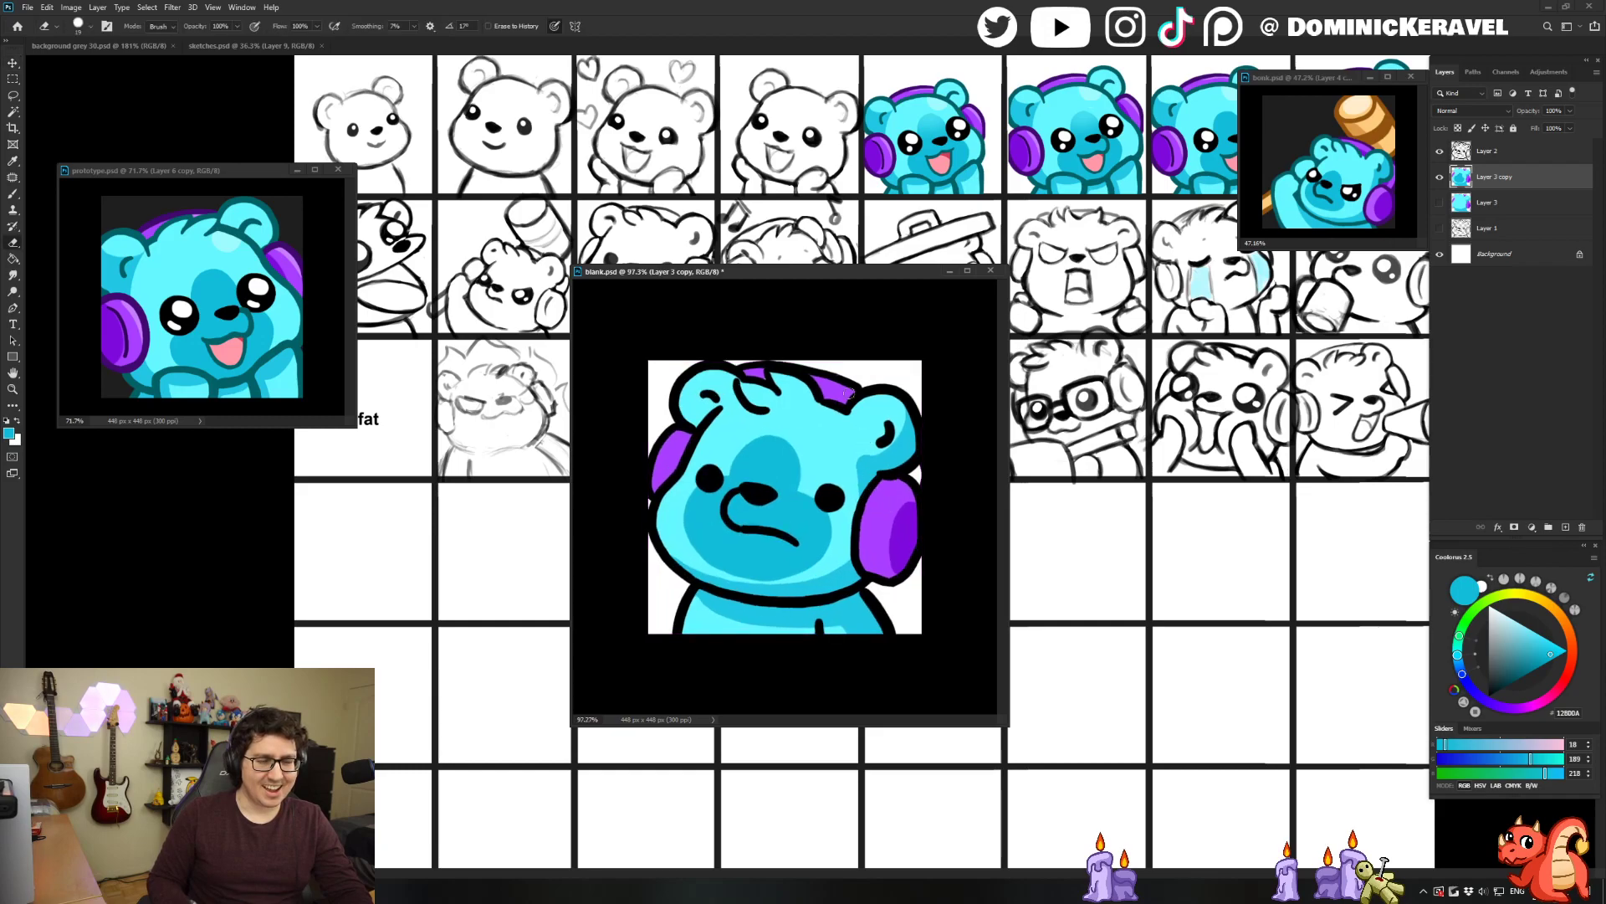
# Clean up the edge of the chin shadow beneath the muzzle patch with the sampled light blue and shadow blue.
pyautogui.scroll(3, 764, 524)
pyautogui.press('b')
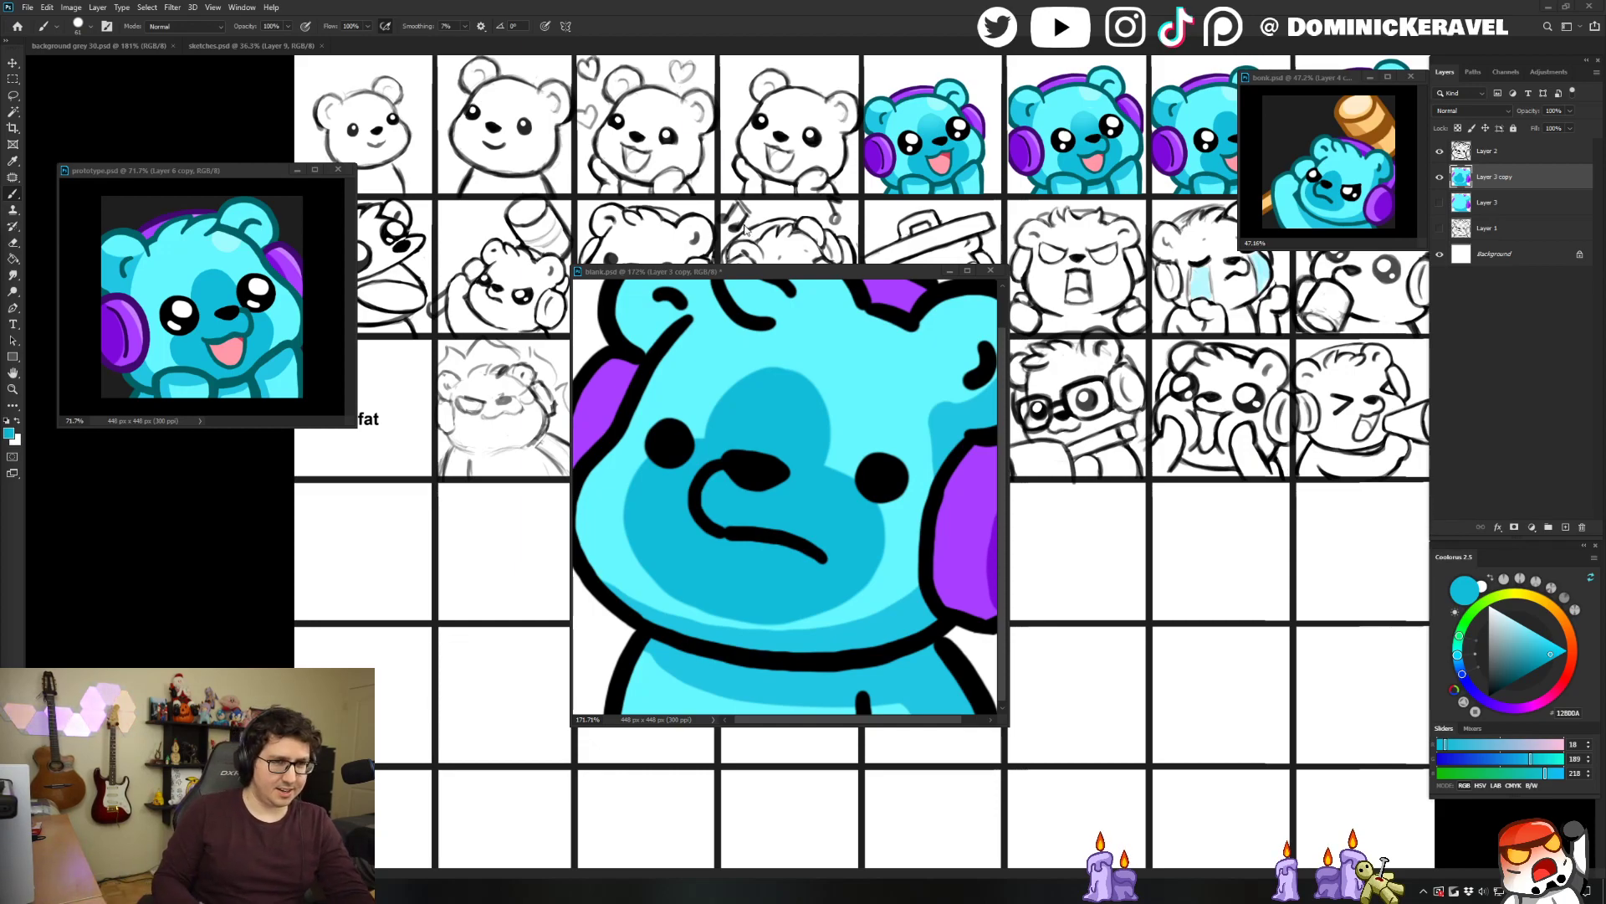
pyautogui.moveTo(740, 271); pyautogui.dragTo(726, 264)
pyautogui.press('v')
pyautogui.press('b')
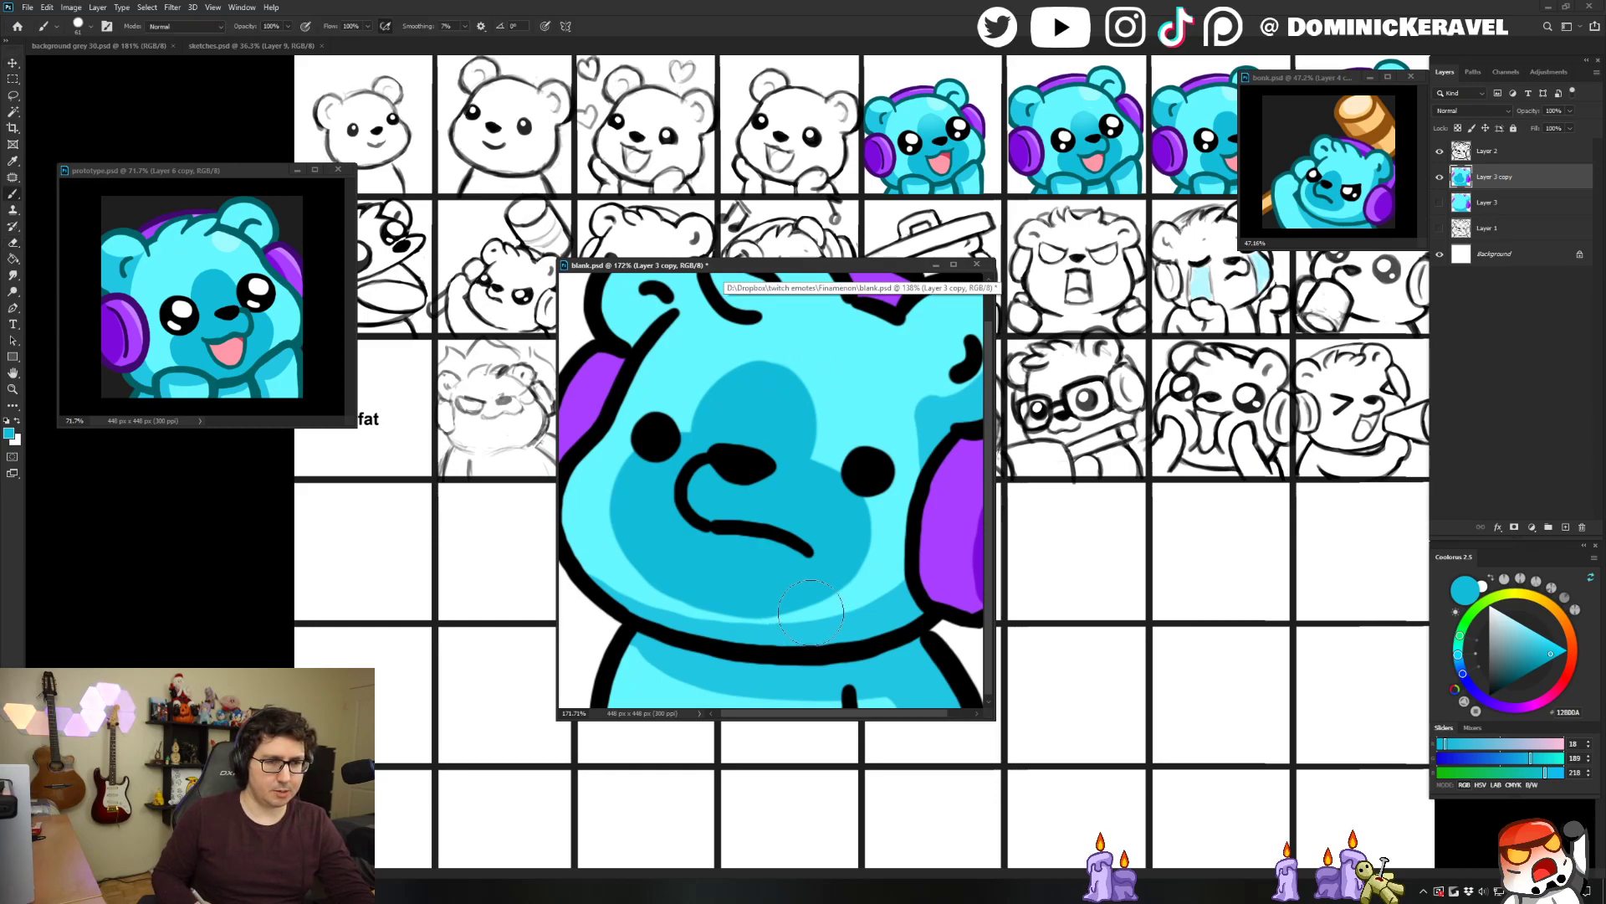
pyautogui.keyDown('alt'); pyautogui.click(751, 618); pyautogui.keyUp('alt')
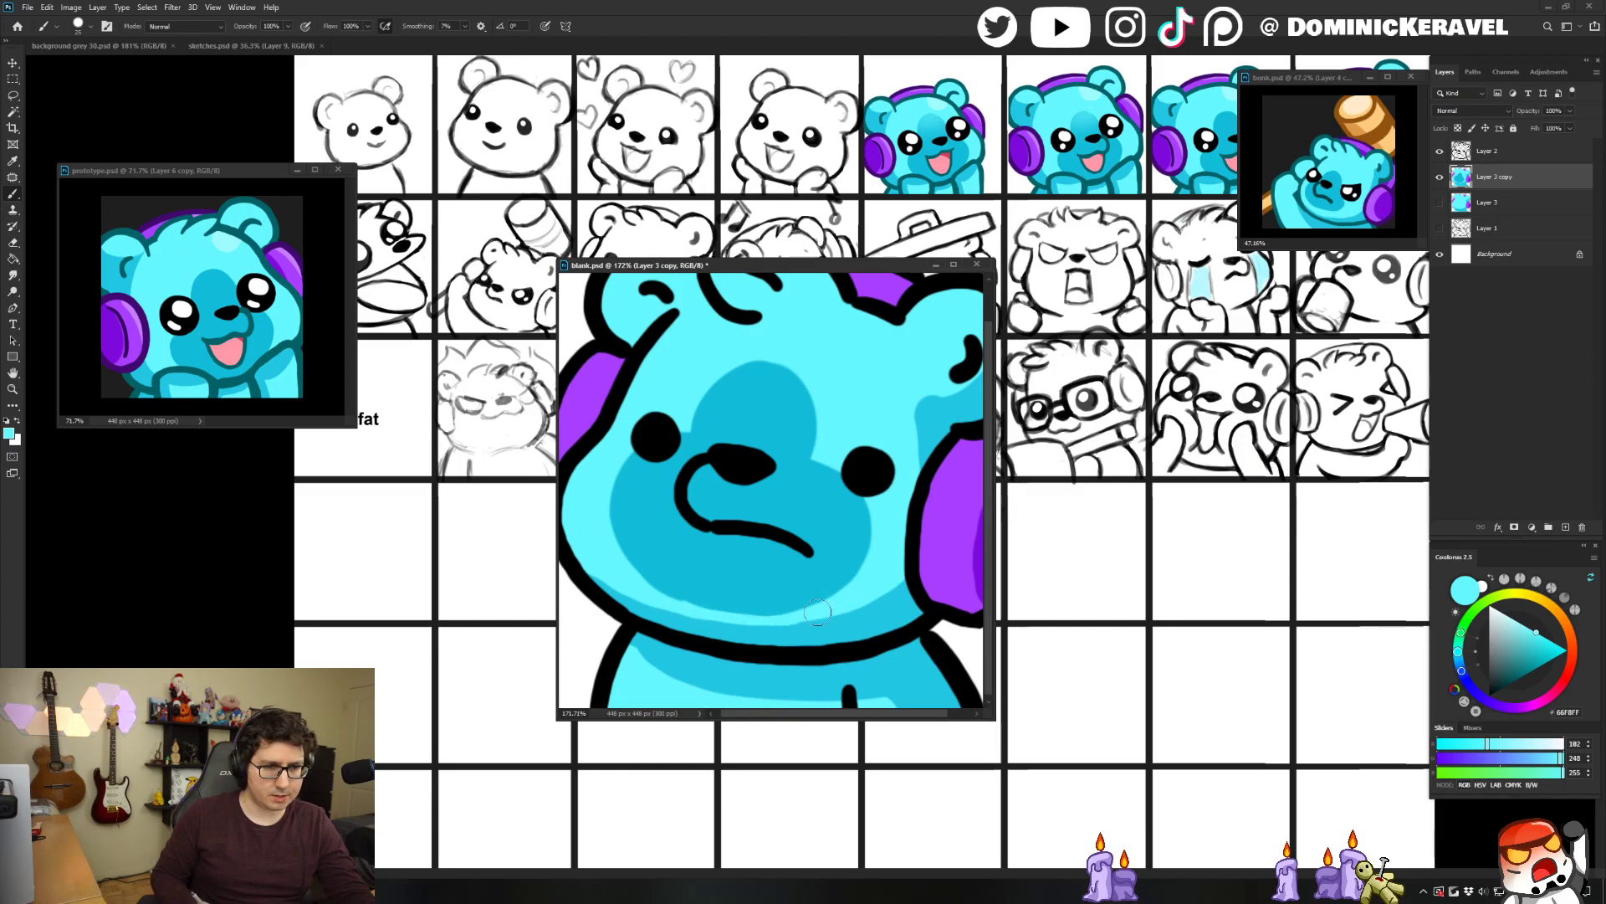
pyautogui.press('e')
pyautogui.press('b')
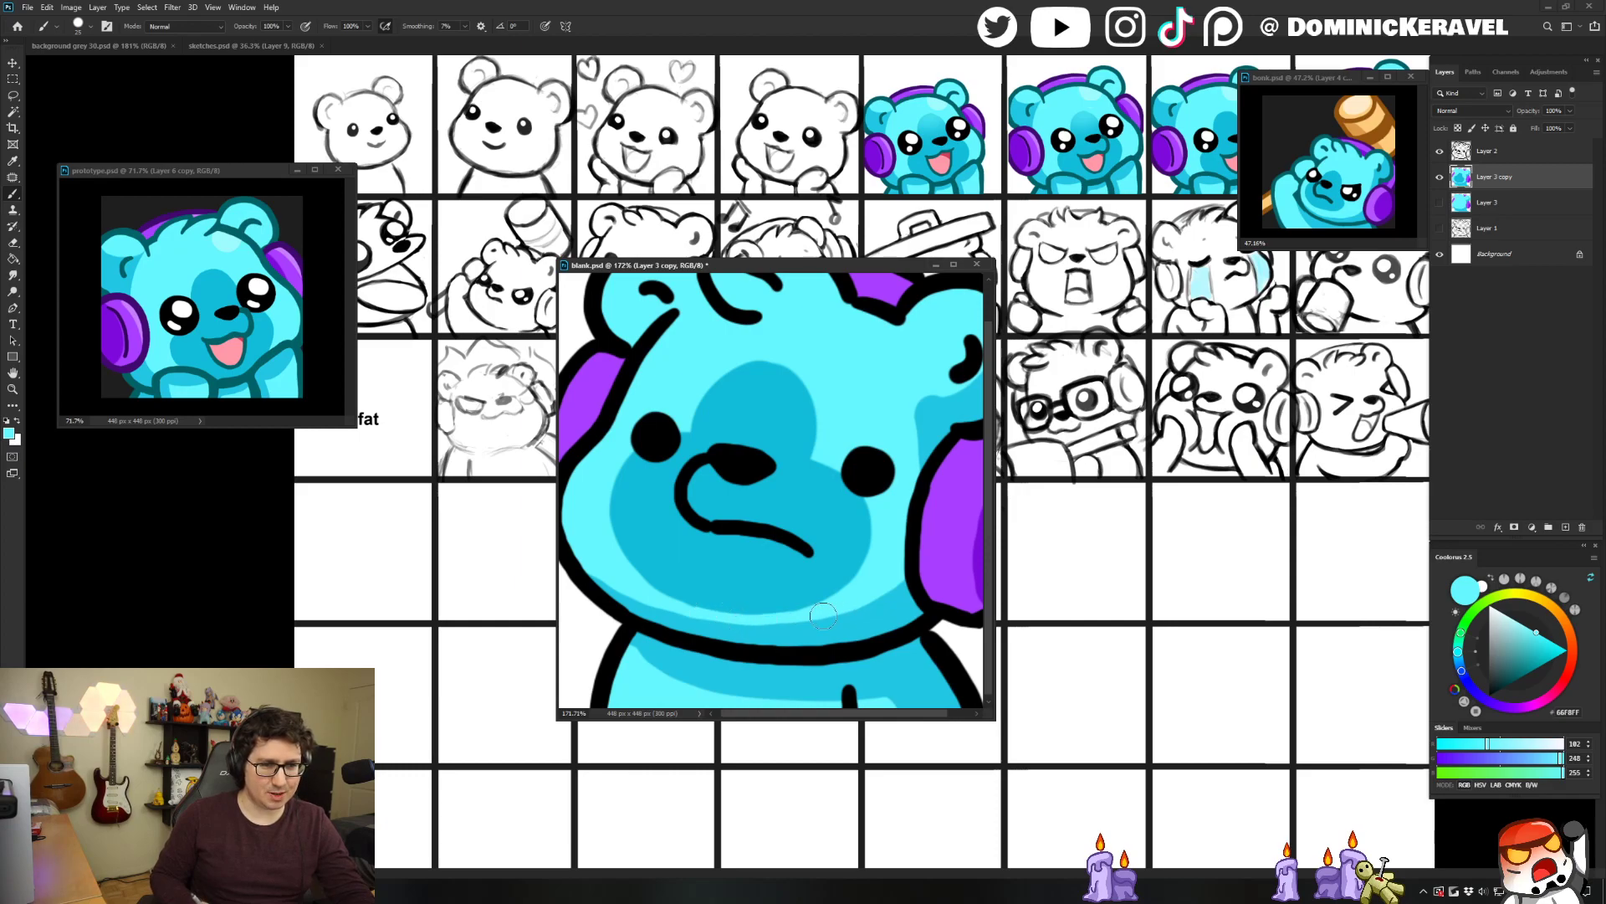
pyautogui.press('v')
pyautogui.press('b')
pyautogui.keyDown('alt'); pyautogui.click(795, 620); pyautogui.keyUp('alt')
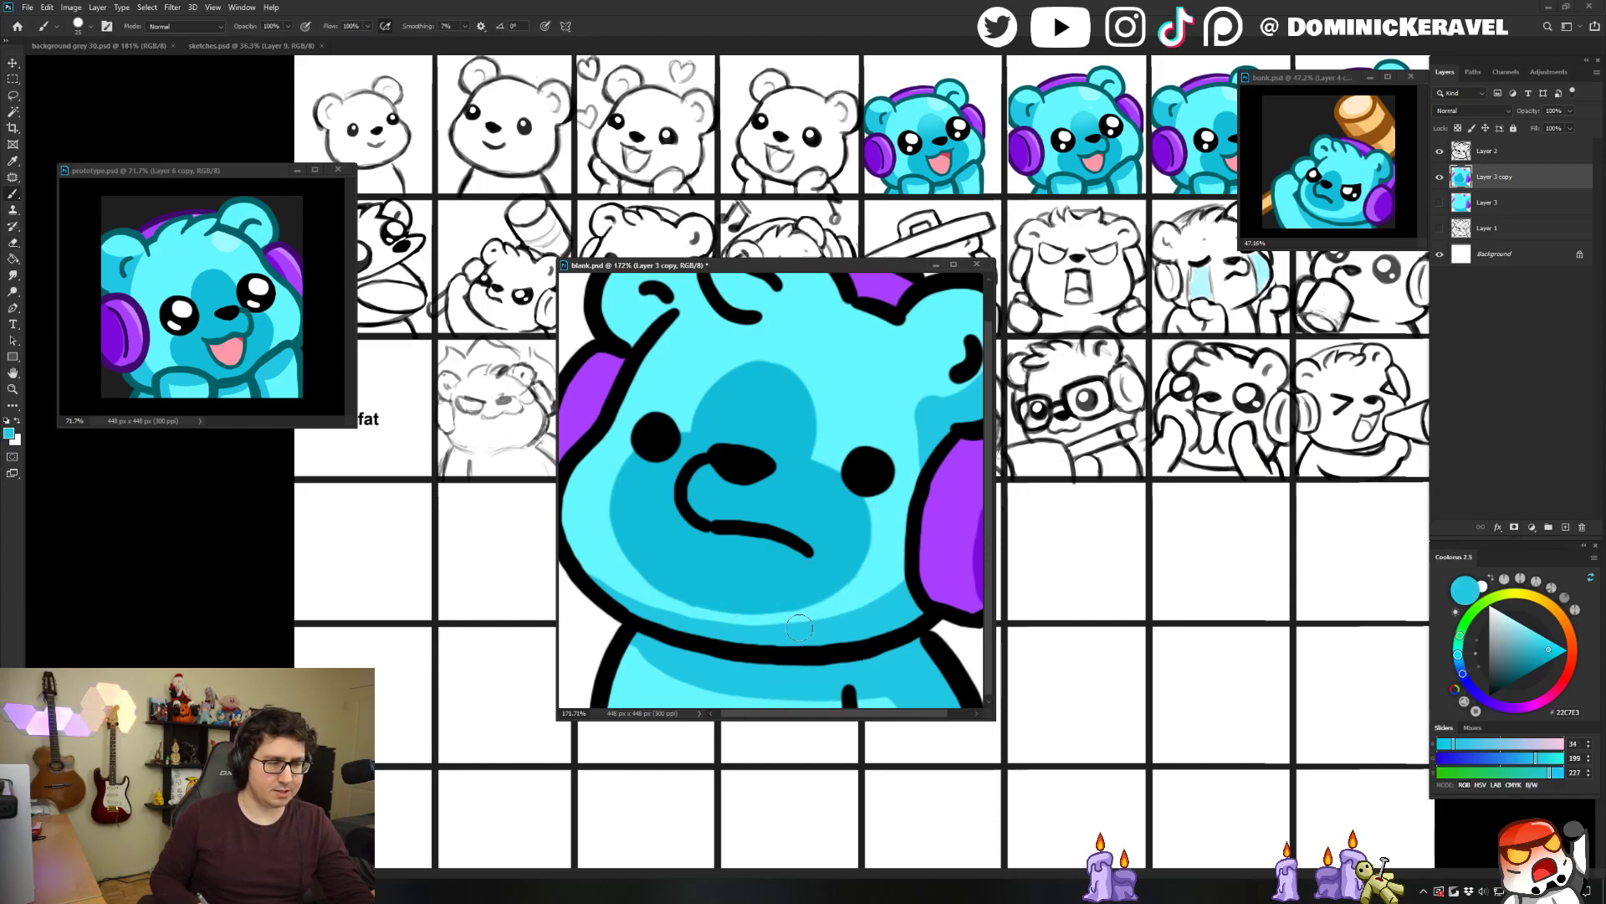
# Smooth the lower edge of the muzzle patch with sampled light and darker blue, and save blank.psd.
pyautogui.press('v')
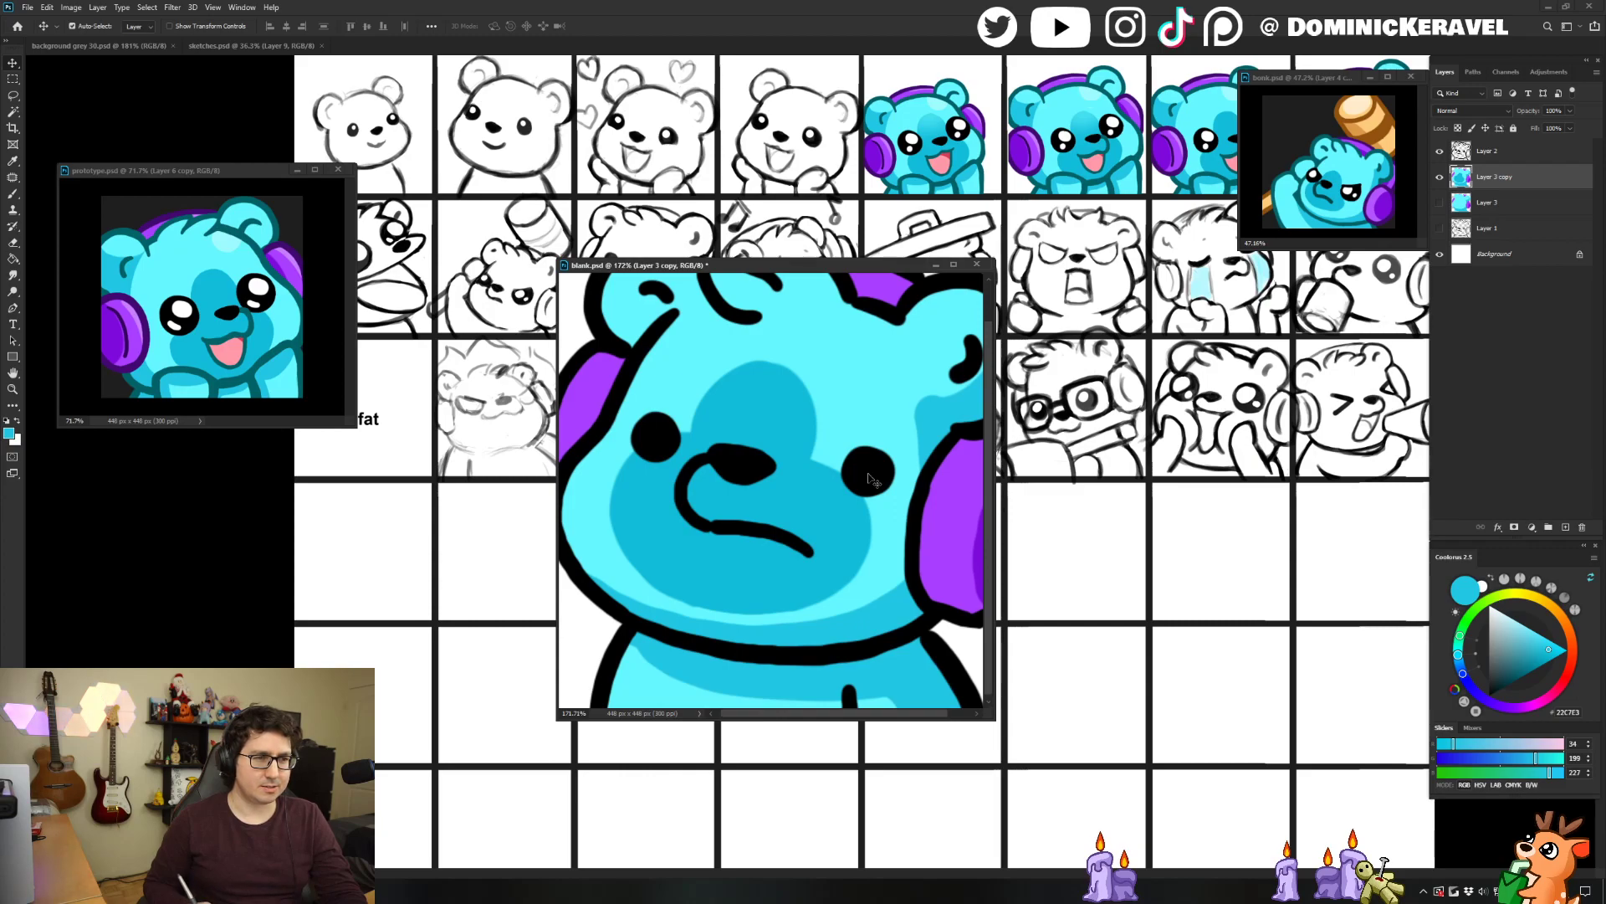
pyautogui.press('b')
pyautogui.keyDown('alt'); pyautogui.click(667, 581); pyautogui.keyUp('alt')
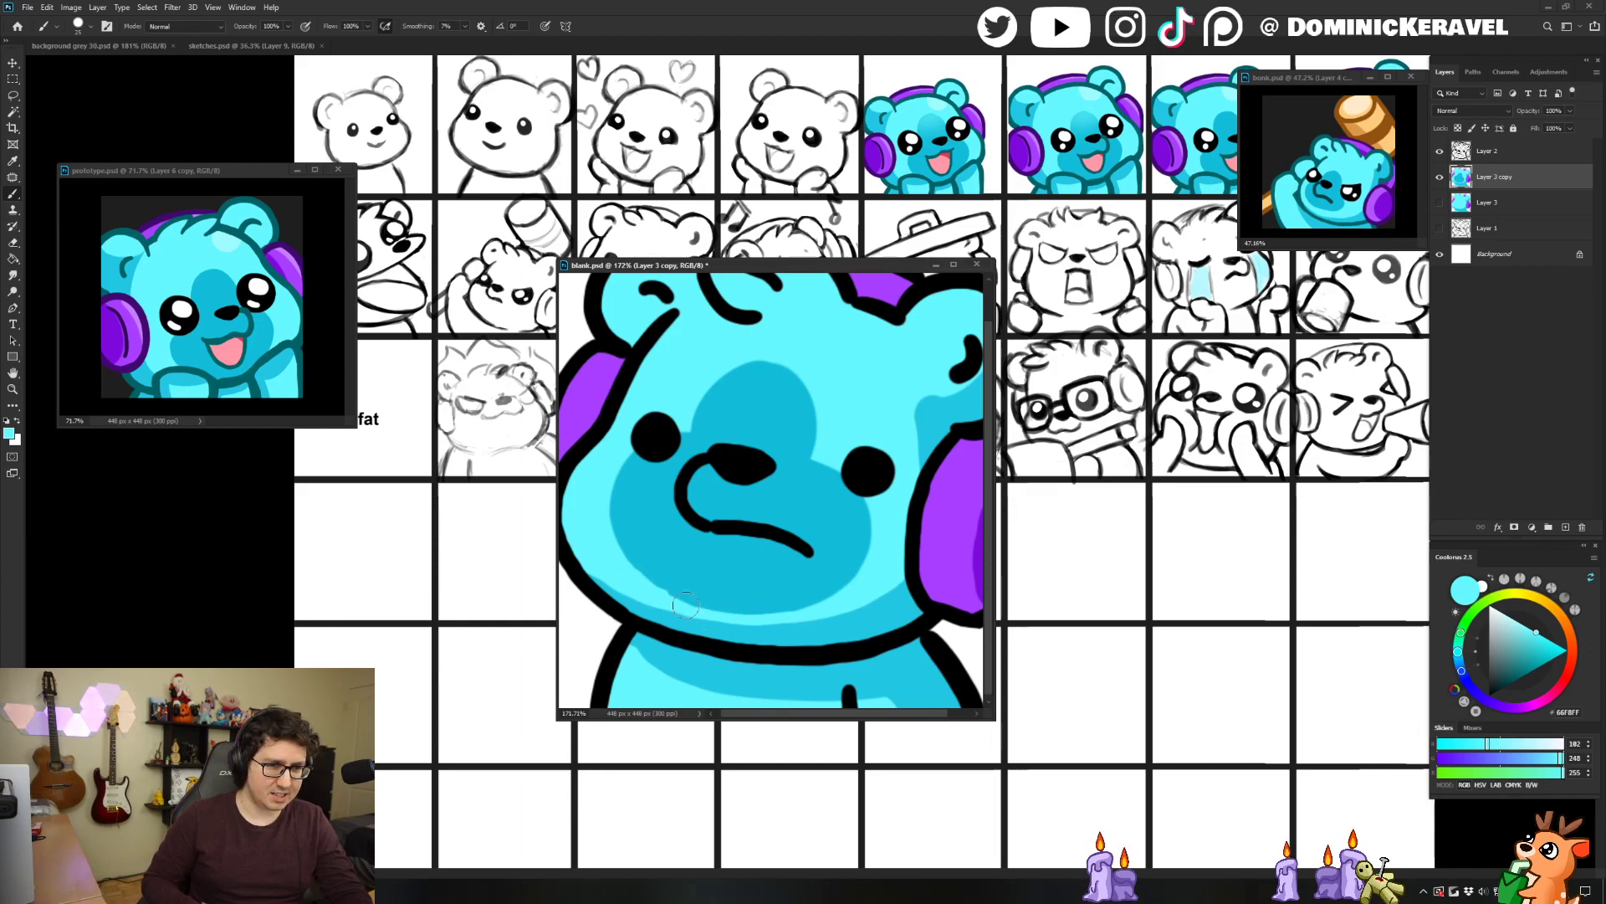
pyautogui.keyDown('alt'); pyautogui.click(711, 588); pyautogui.keyUp('alt')
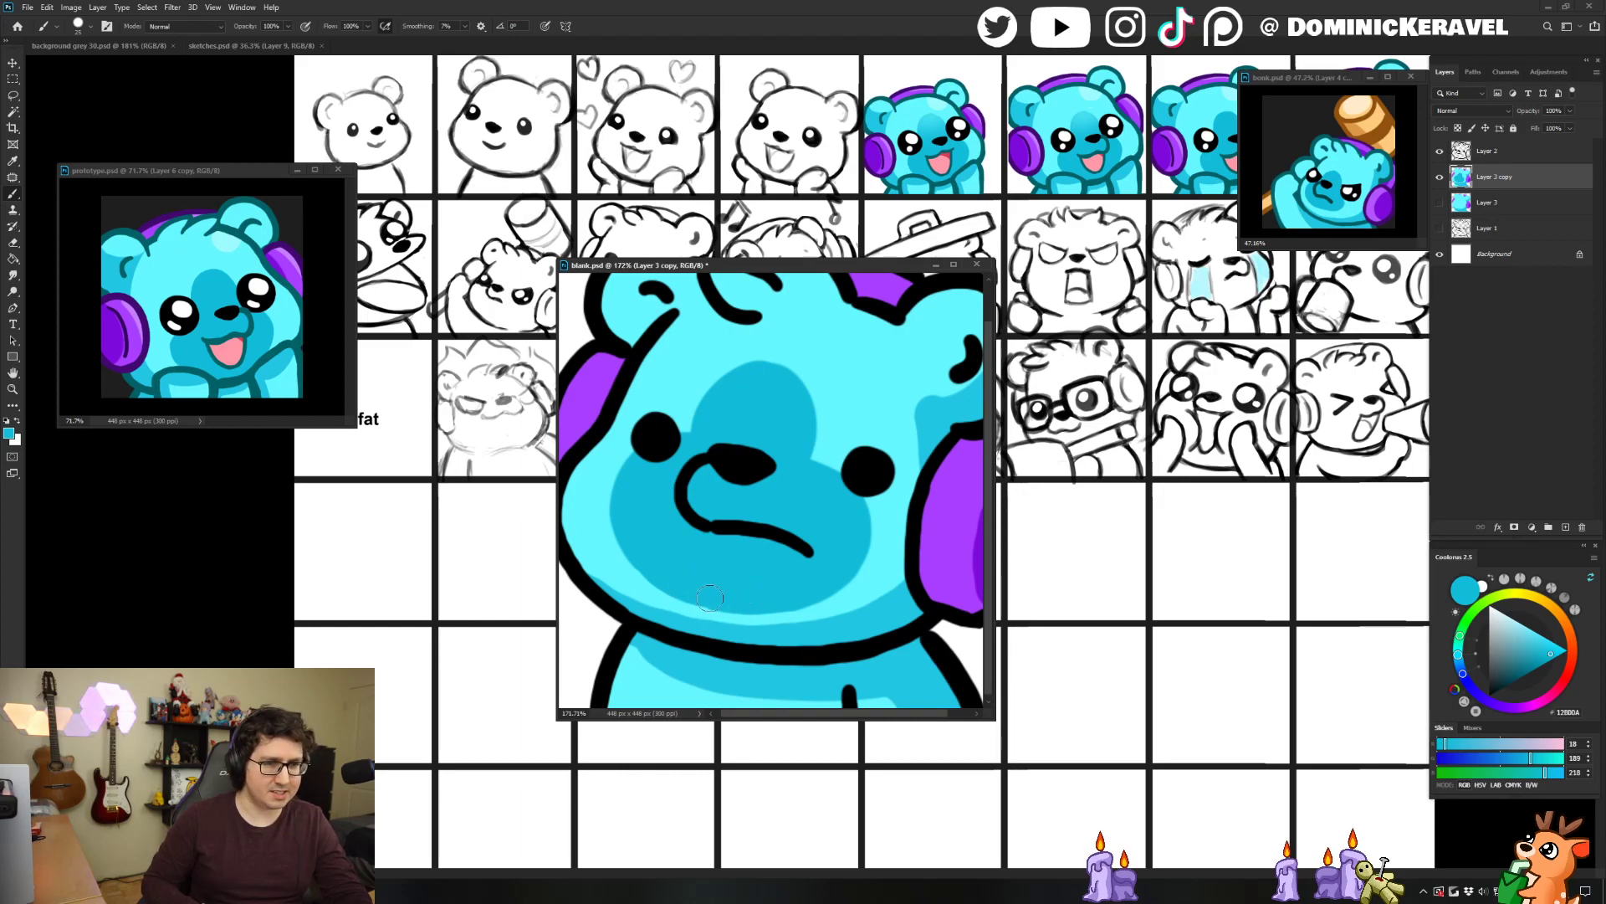
pyautogui.press('v')
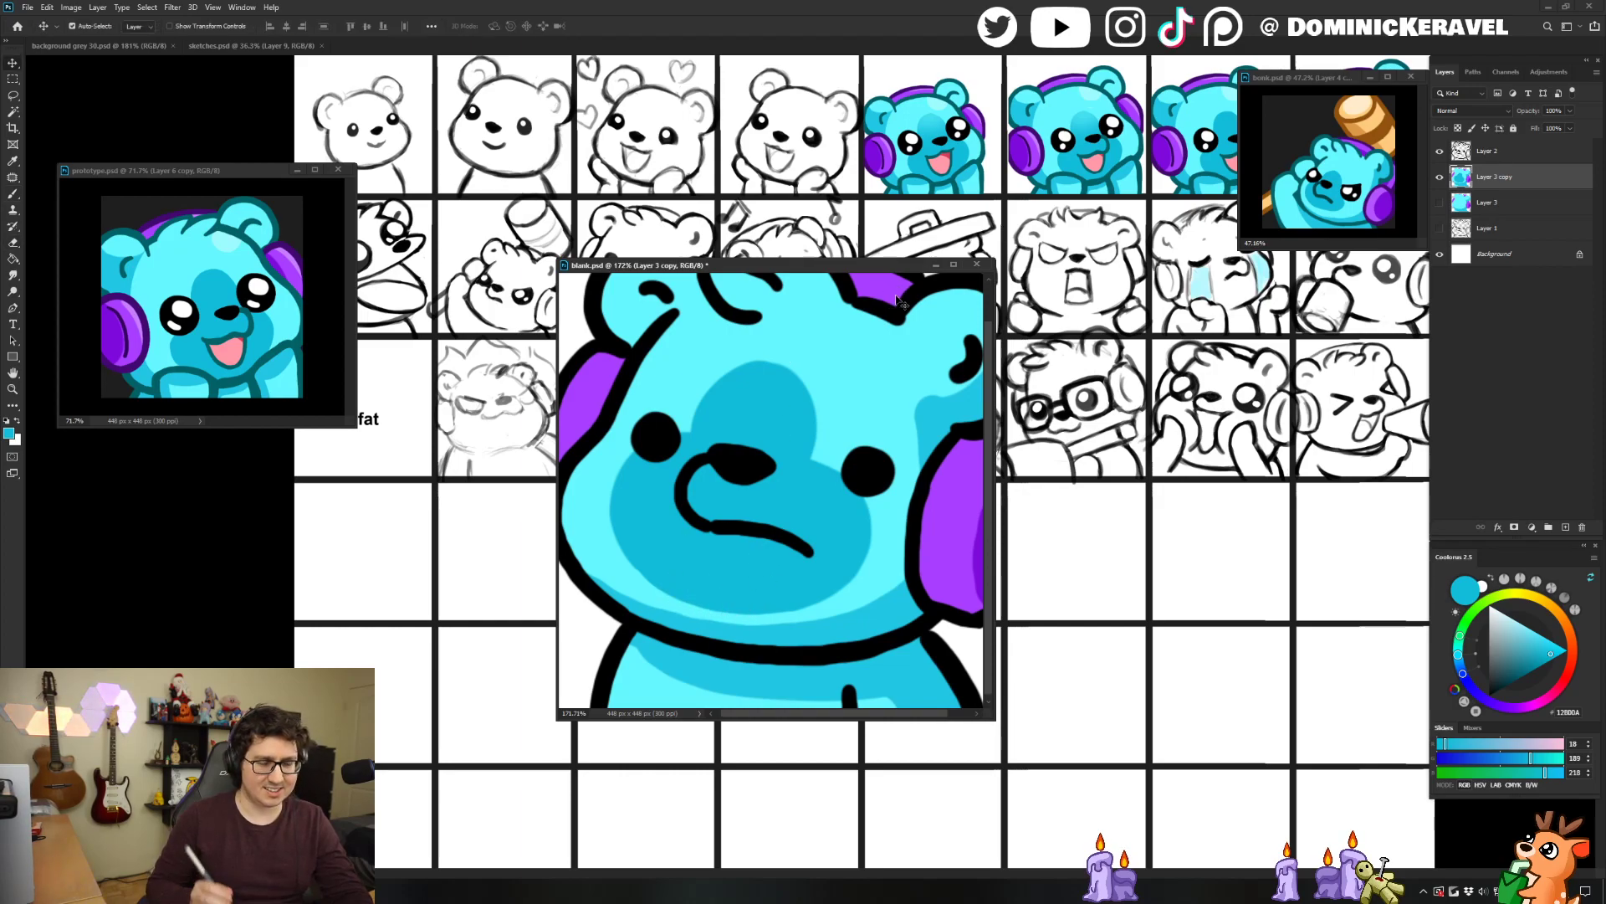
pyautogui.scroll(-2, 851, 431)
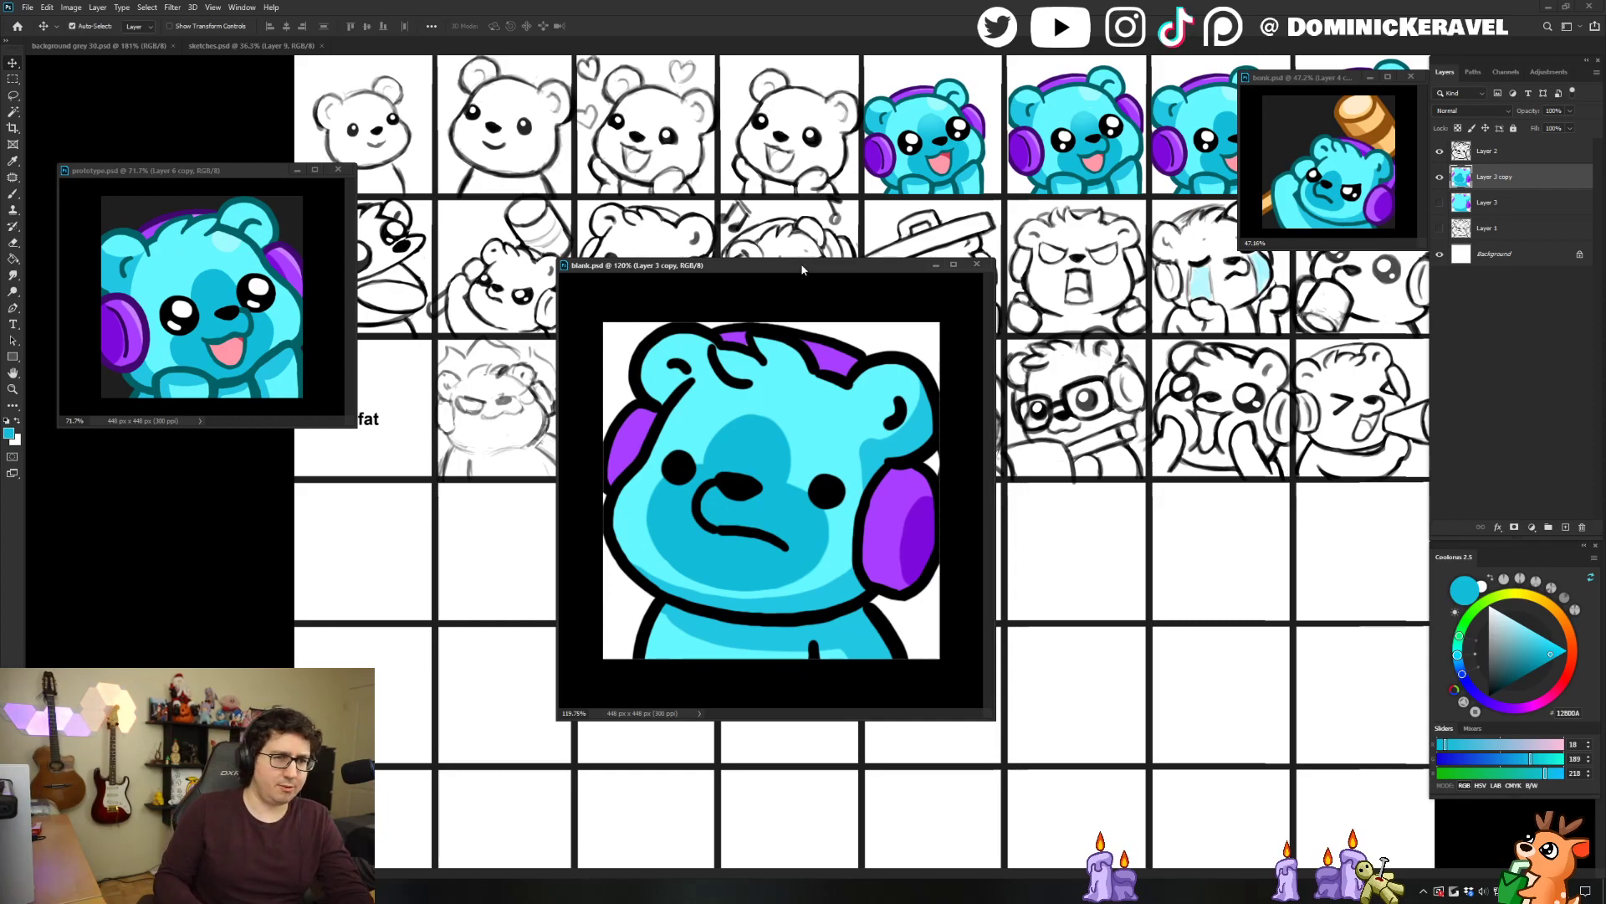
# Touch up the headband beside the hair tuft with the light purple sampled from it.
pyautogui.moveTo(804, 265); pyautogui.dragTo(810, 263)
pyautogui.press('b')
pyautogui.scroll(2, 755, 343)
pyautogui.keyDown('alt'); pyautogui.click(746, 296); pyautogui.keyUp('alt')
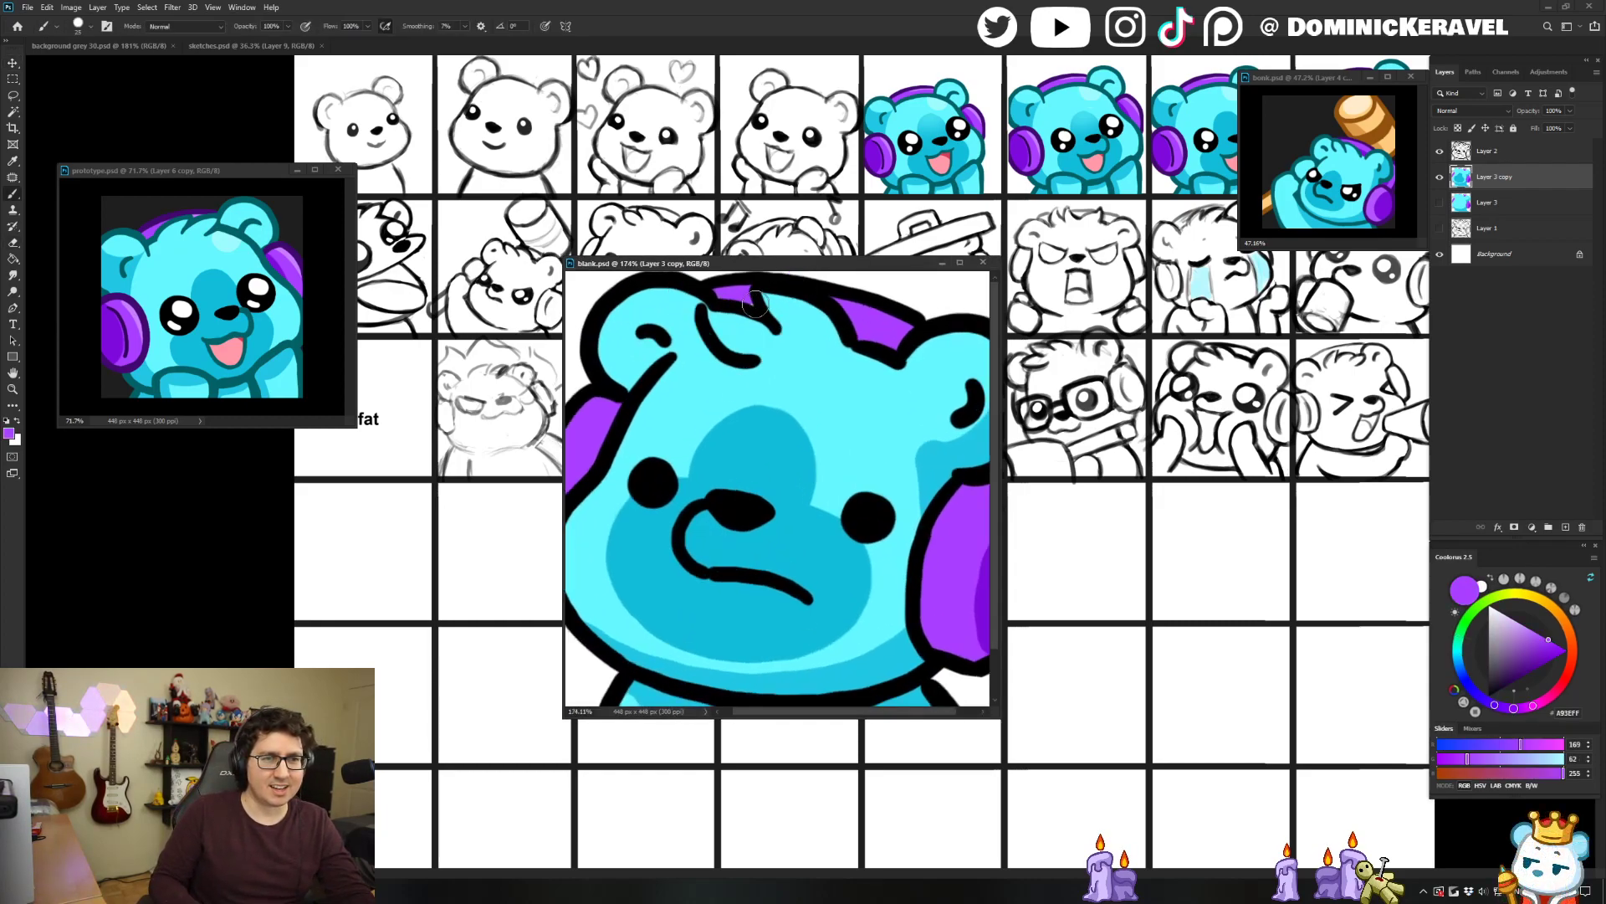
pyautogui.press('v')
pyautogui.hotkey('ctrl', '1')
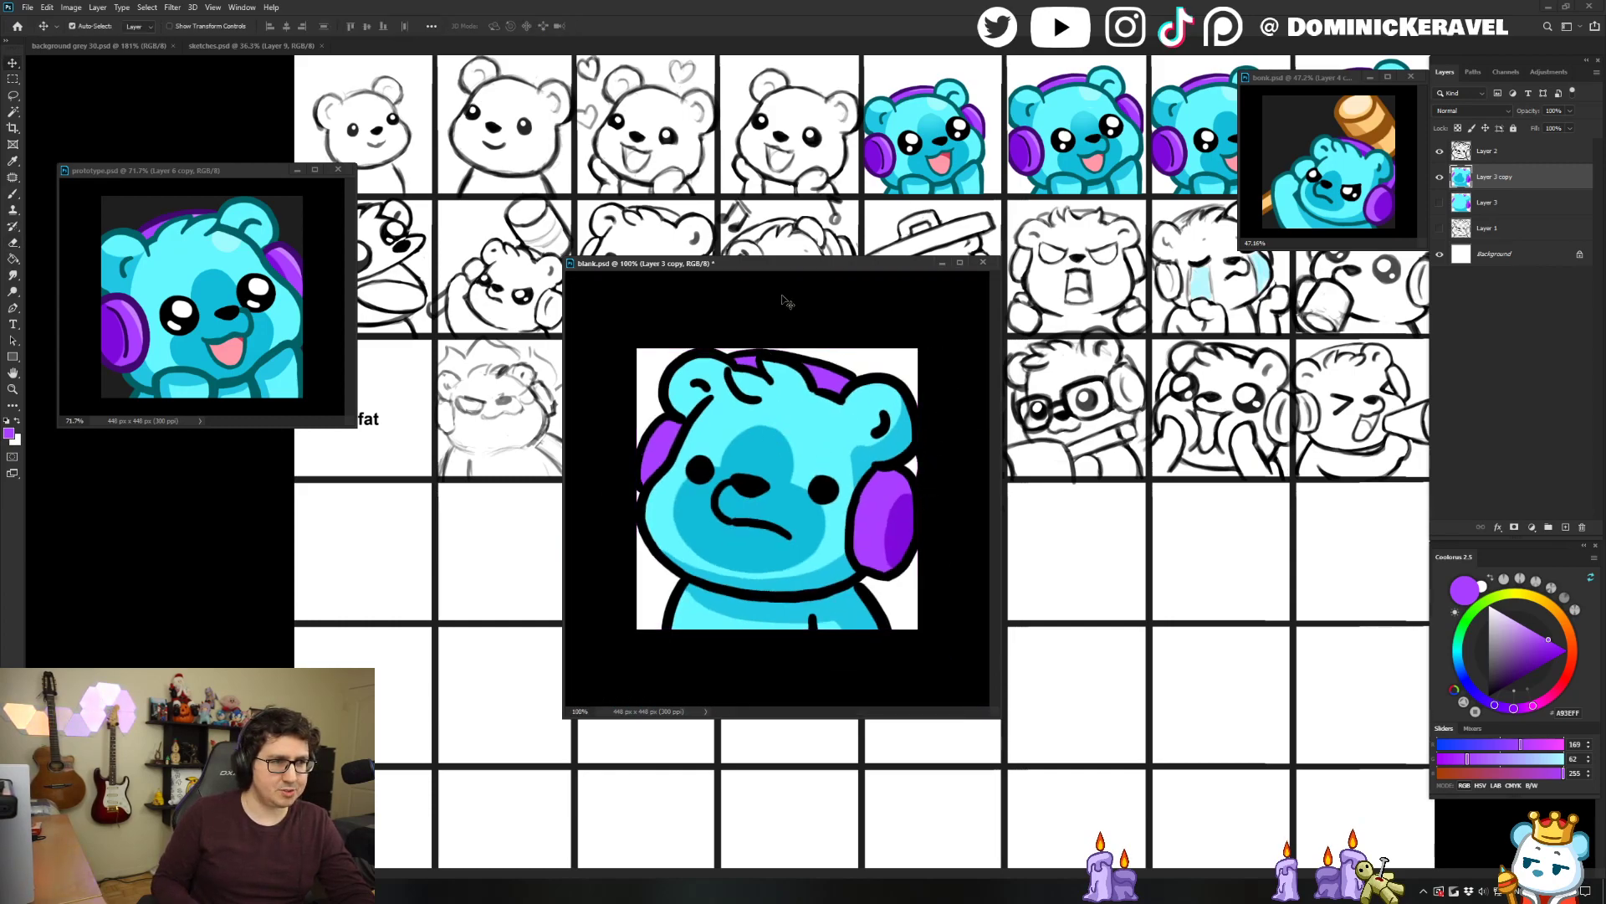
# Recolour the outer body outline and inner ear line on the line art layer with the dark teal sampled from the prototype.
pyautogui.press('b')
pyautogui.keyDown('alt'); pyautogui.click(249, 241); pyautogui.keyUp('alt')
pyautogui.press('v')
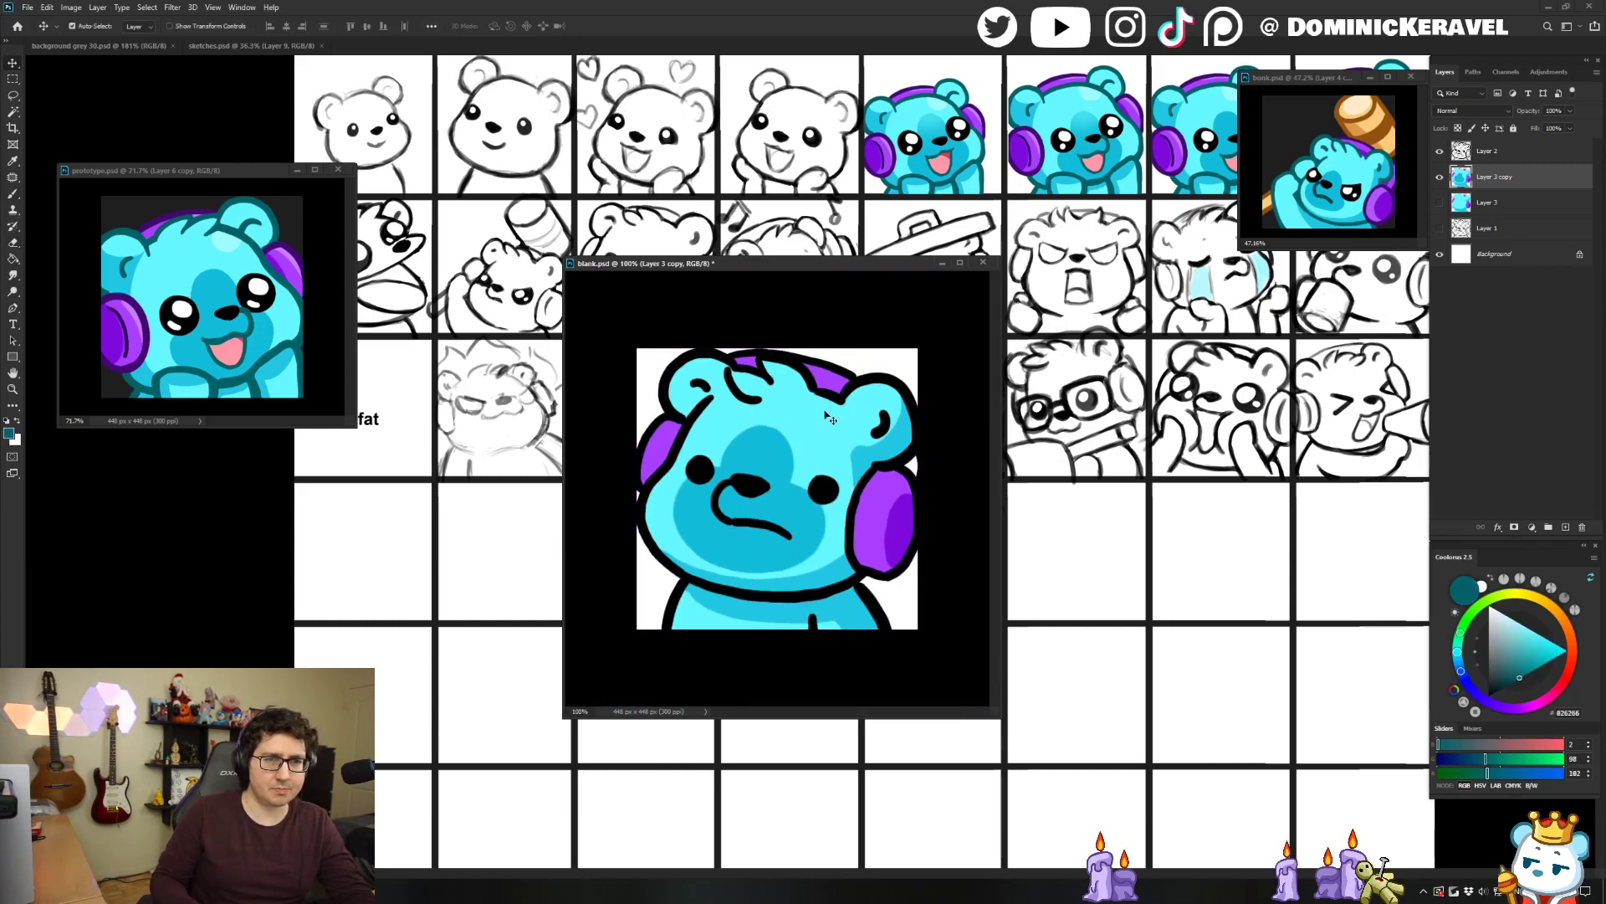
pyautogui.click(1472, 146)
pyautogui.press('g')
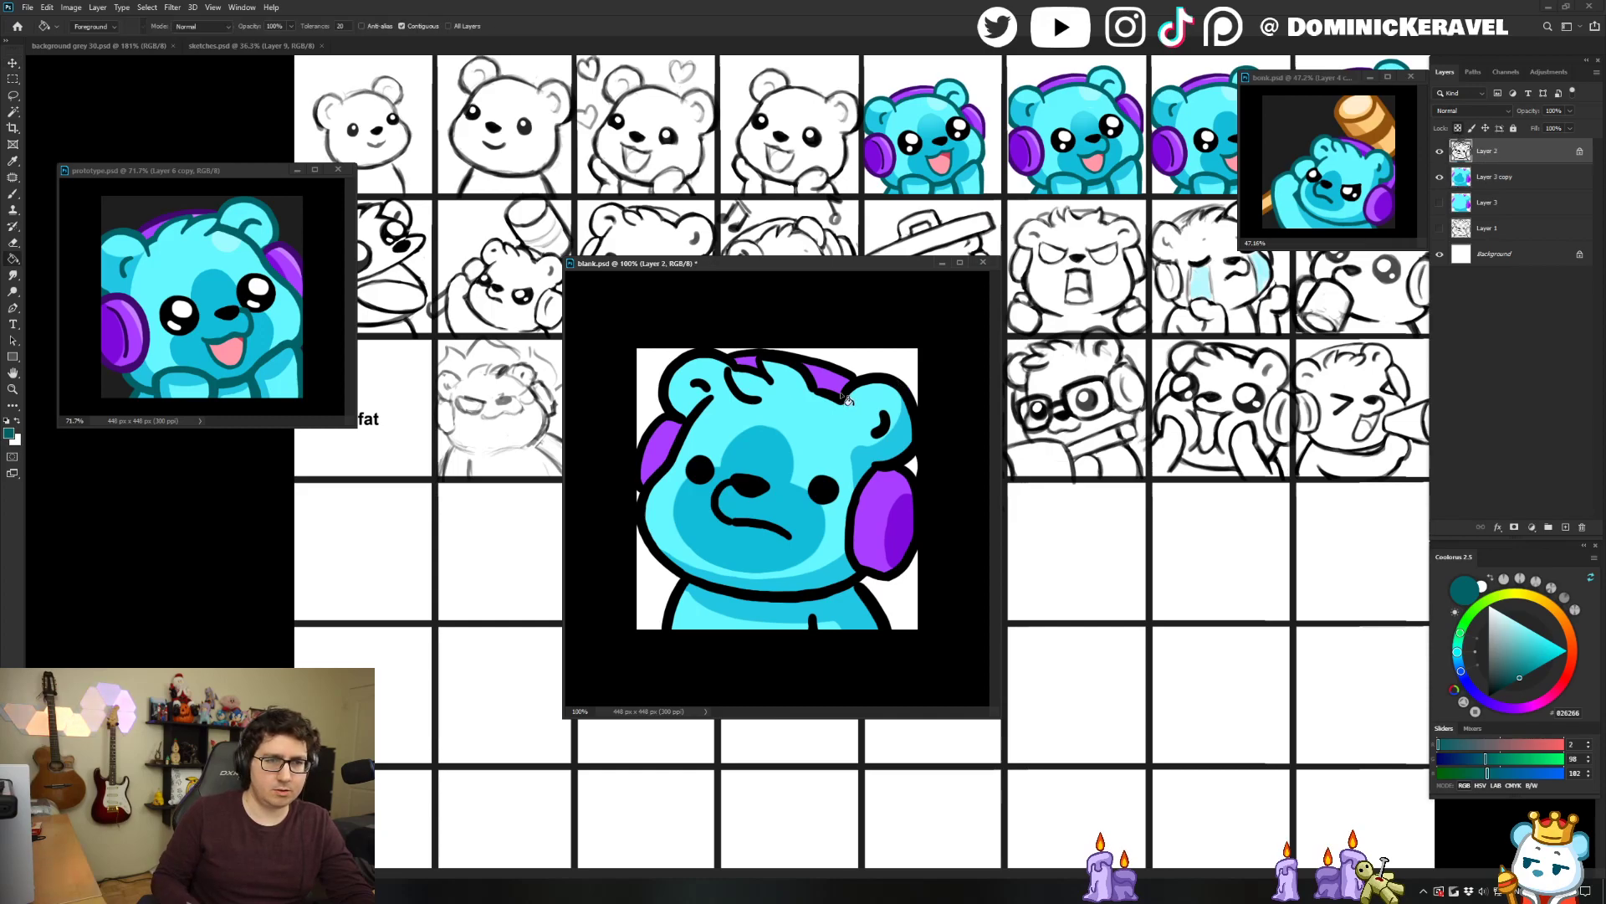
pyautogui.click(871, 431)
pyautogui.click(883, 430)
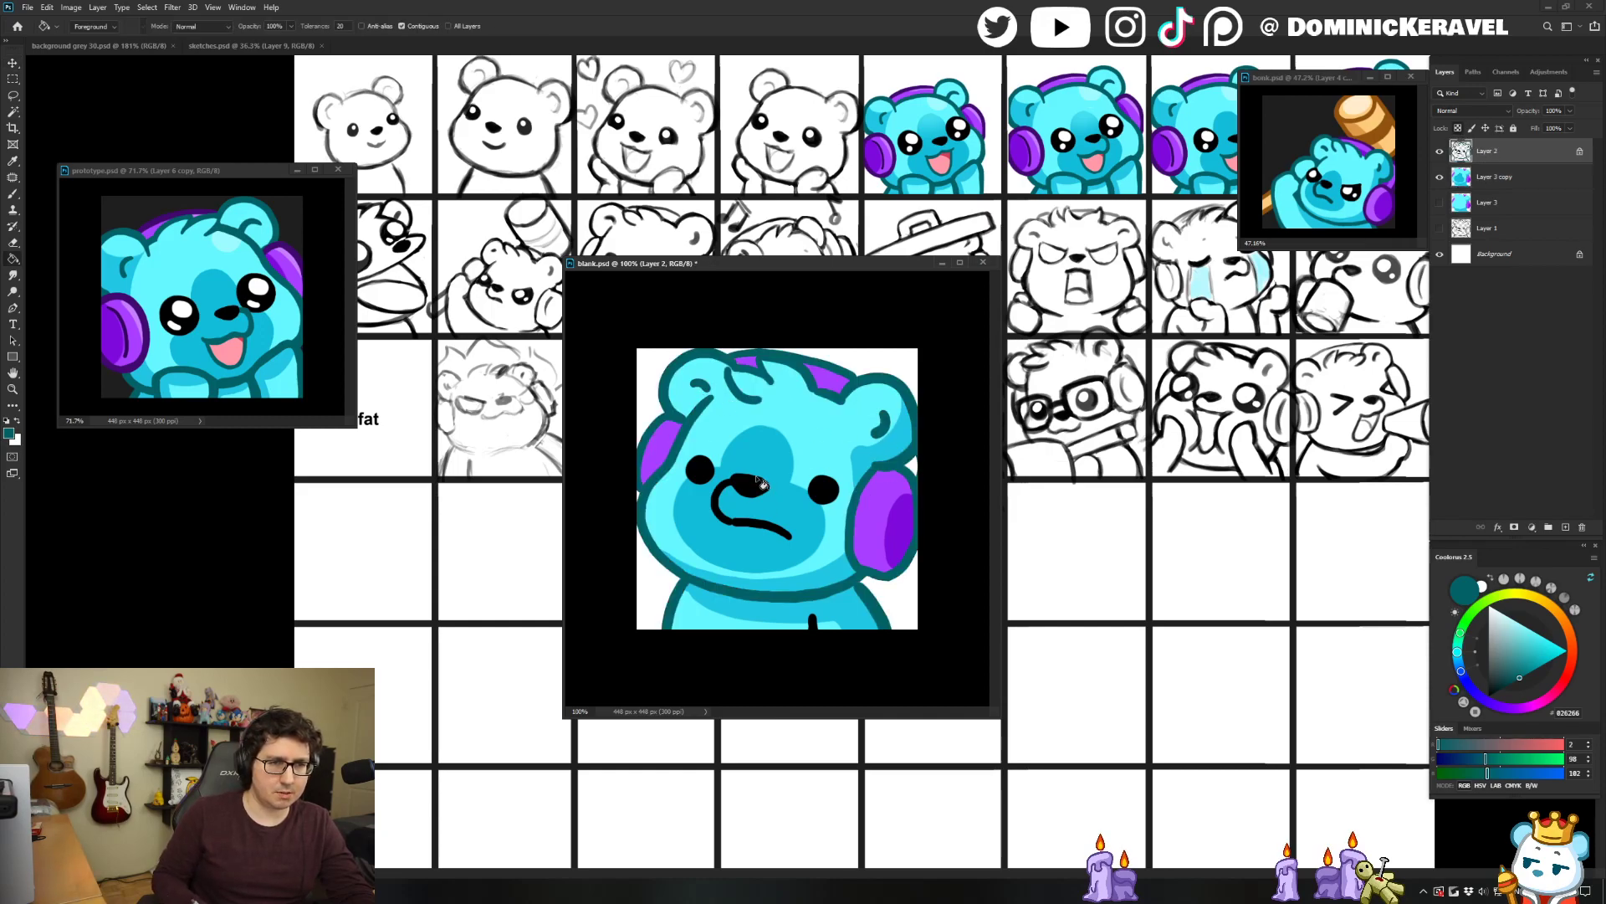
# Recolour the mouth line in dark teal and paint the nose black with the colour sampled from the prototype.
pyautogui.press('b')
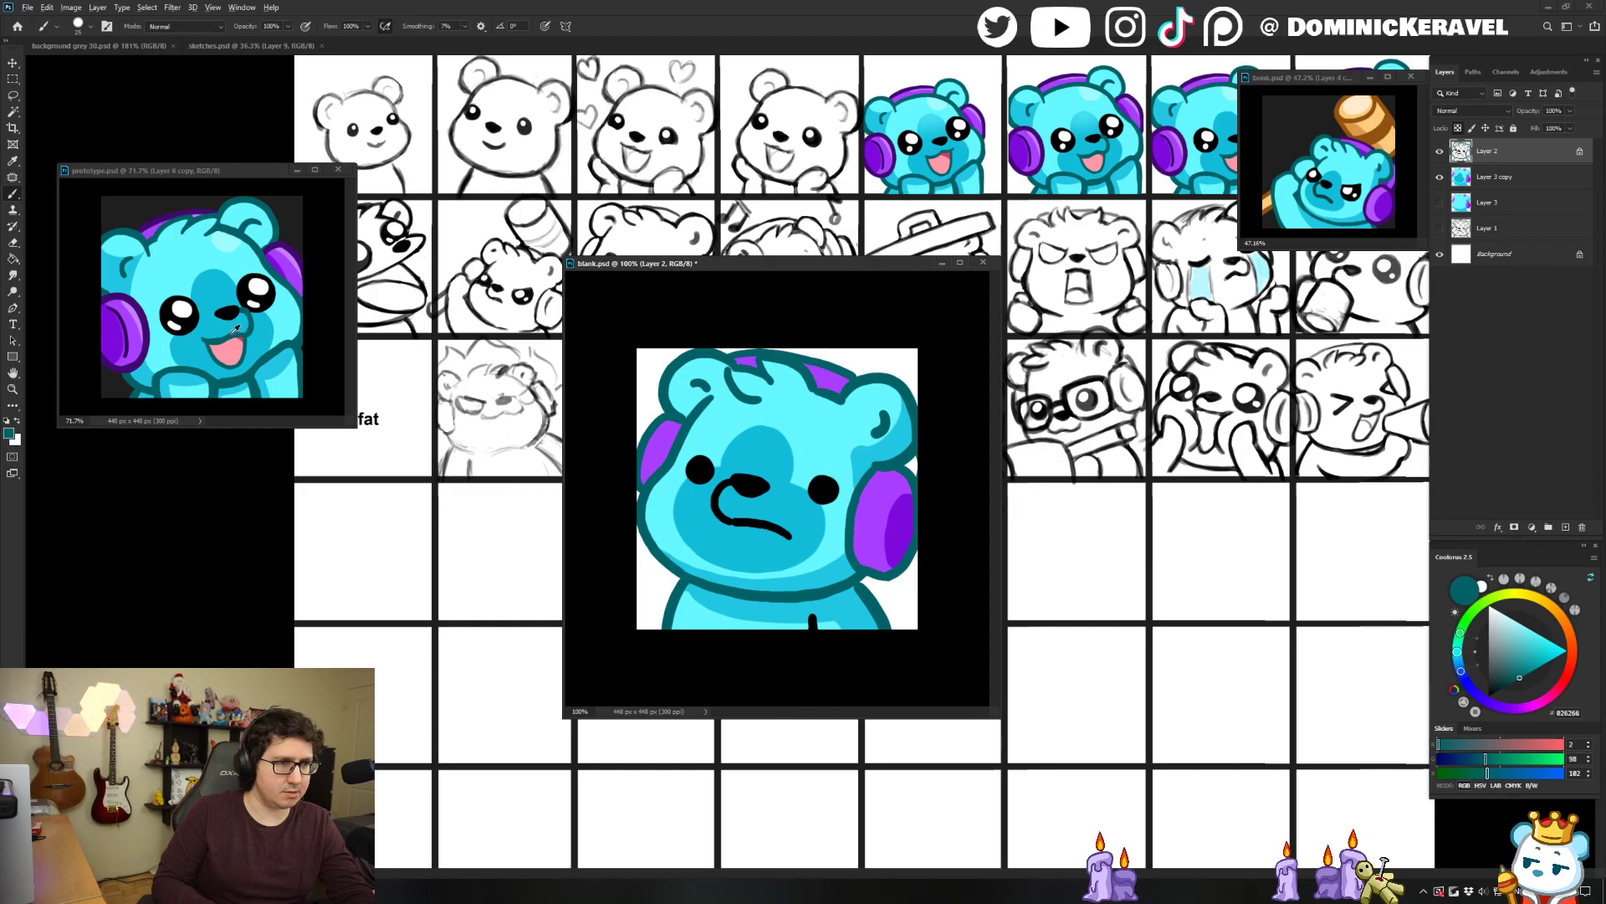
pyautogui.moveTo(713, 520); pyautogui.dragTo(751, 521)
pyautogui.press('g')
pyautogui.click(708, 536)
pyautogui.press('b')
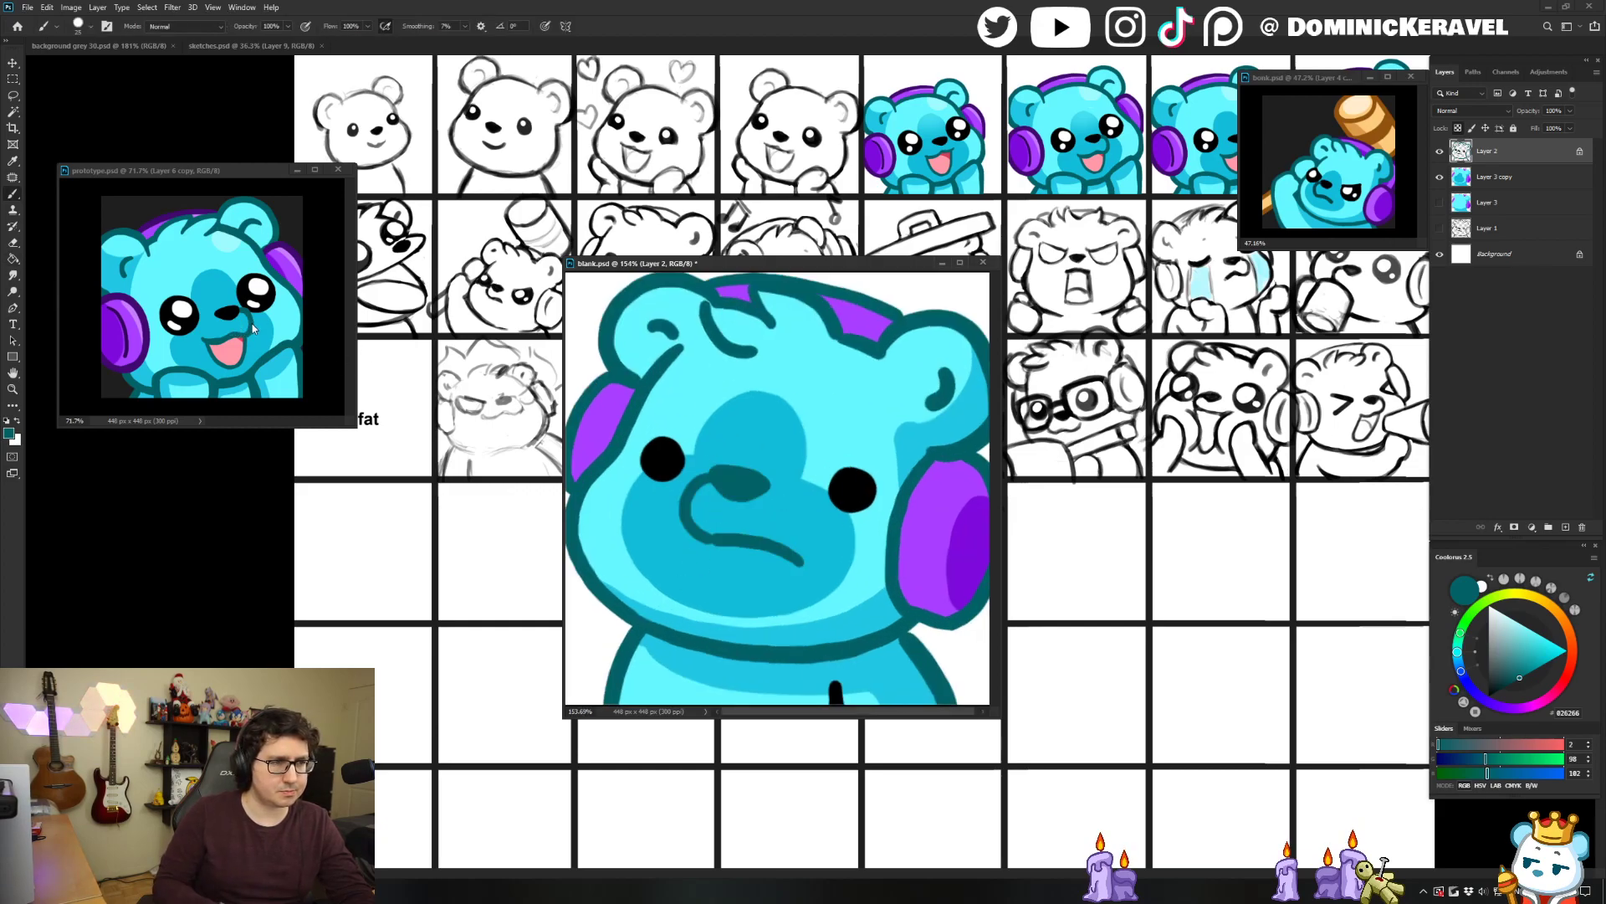
pyautogui.keyDown('alt'); pyautogui.click(253, 292); pyautogui.keyUp('alt')
pyautogui.moveTo(730, 466)
pyautogui.mouseDown()
pyautogui.moveTo(730, 484)
pyautogui.moveTo(758, 471)
pyautogui.moveTo(741, 485)
pyautogui.moveTo(760, 488)
pyautogui.mouseUp()
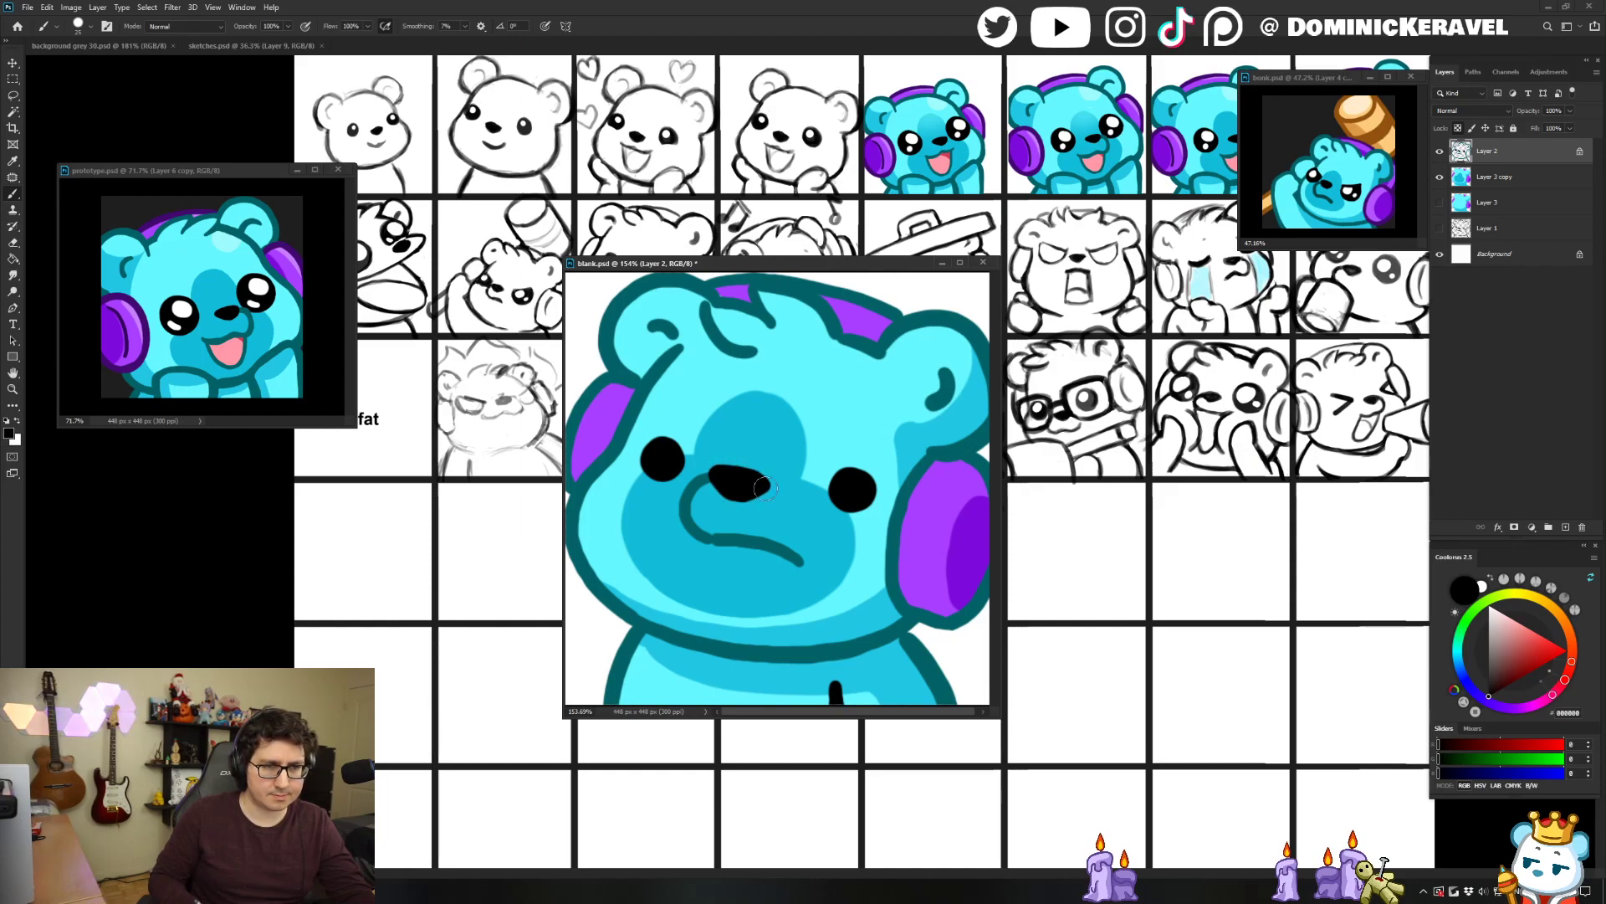
# Extend the hair tuft's outline beside the headband in the dark teal sampled from the line art.
pyautogui.press('v')
pyautogui.press('b')
pyautogui.keyDown('alt'); pyautogui.click(719, 310); pyautogui.keyUp('alt')
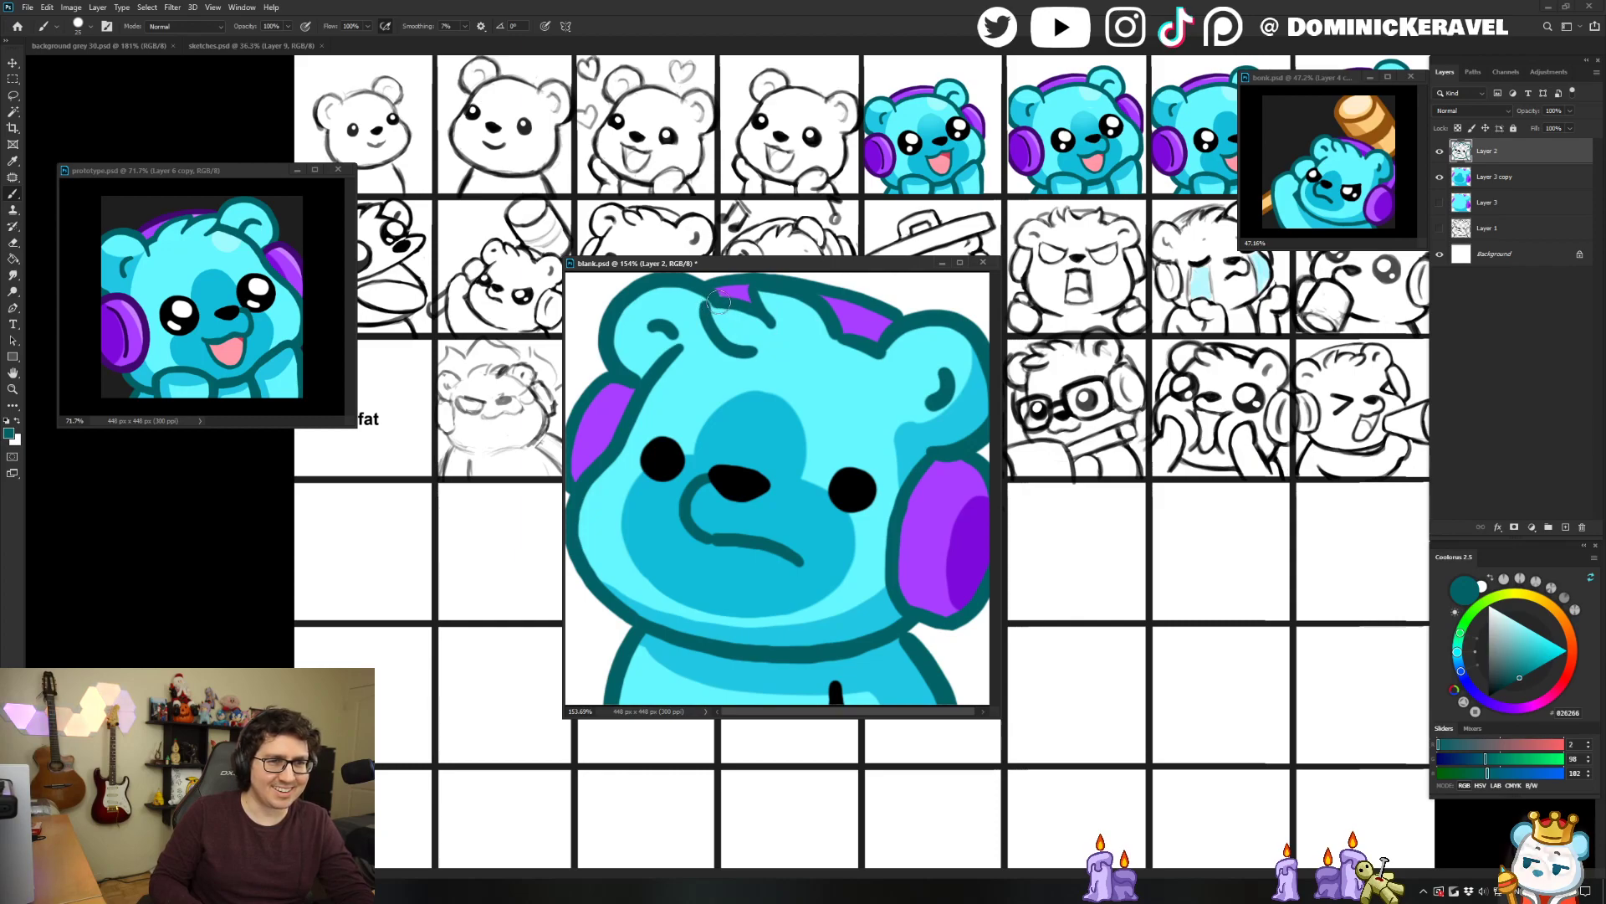
pyautogui.press('v')
pyautogui.press('b')
# Recolour the upper and side outline of the large ear cup on Layer 2 with the dark purple sampled from the prototype.
pyautogui.keyDown('alt'); pyautogui.click(141, 302); pyautogui.keyUp('alt')
pyautogui.moveTo(731, 463); pyautogui.dragTo(722, 463)
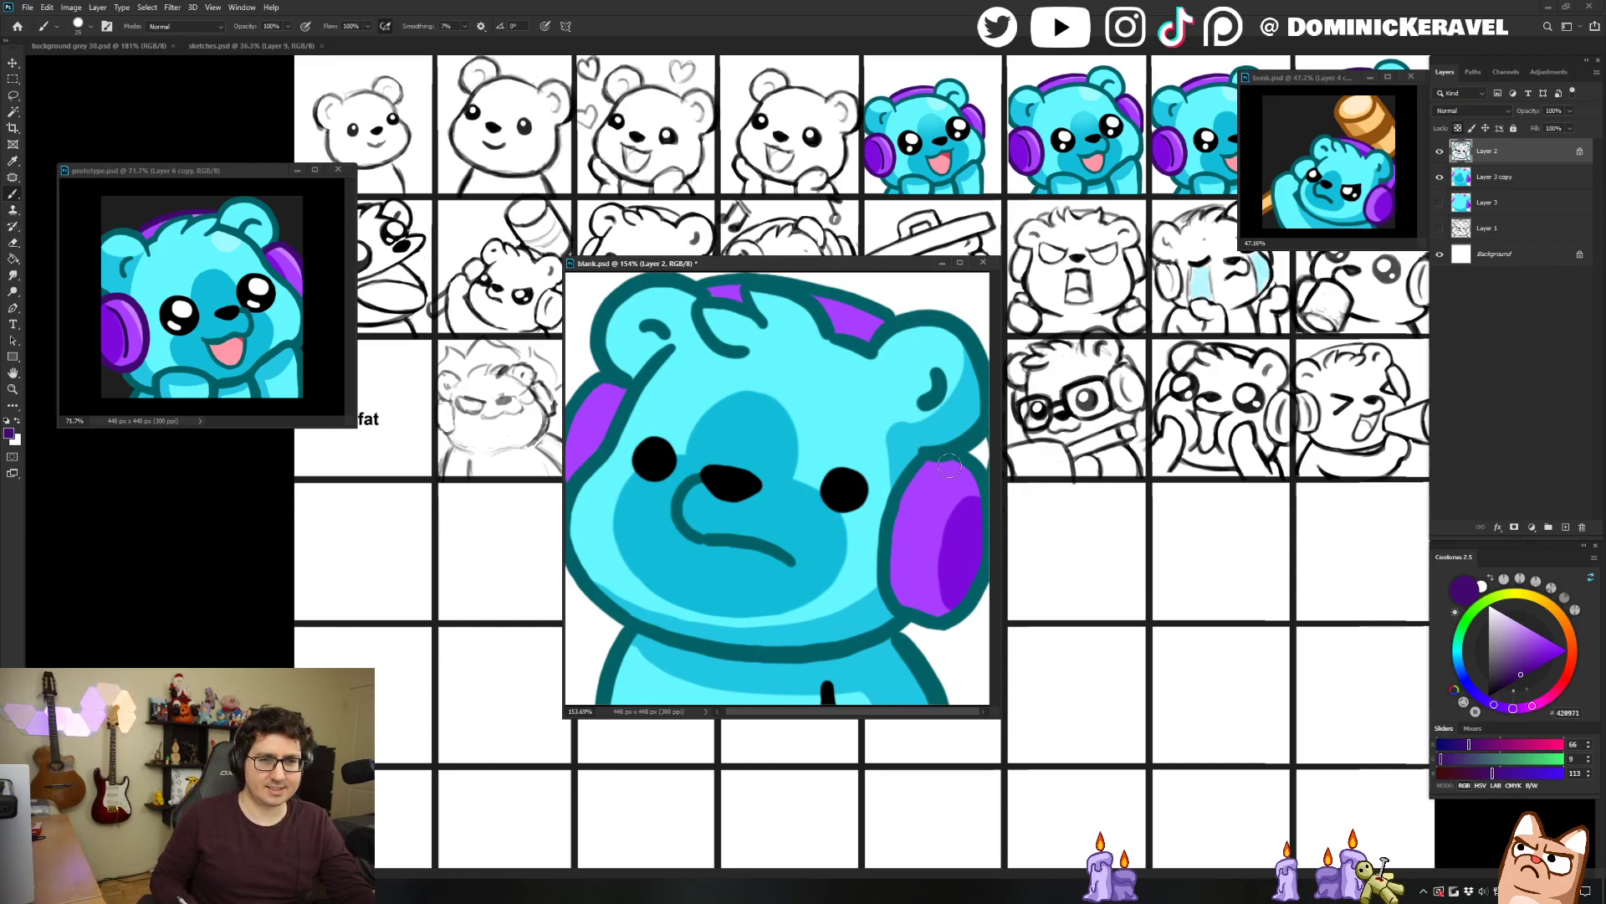
pyautogui.moveTo(931, 457)
pyautogui.mouseDown()
pyautogui.moveTo(906, 473)
pyautogui.moveTo(890, 532)
pyautogui.mouseUp()
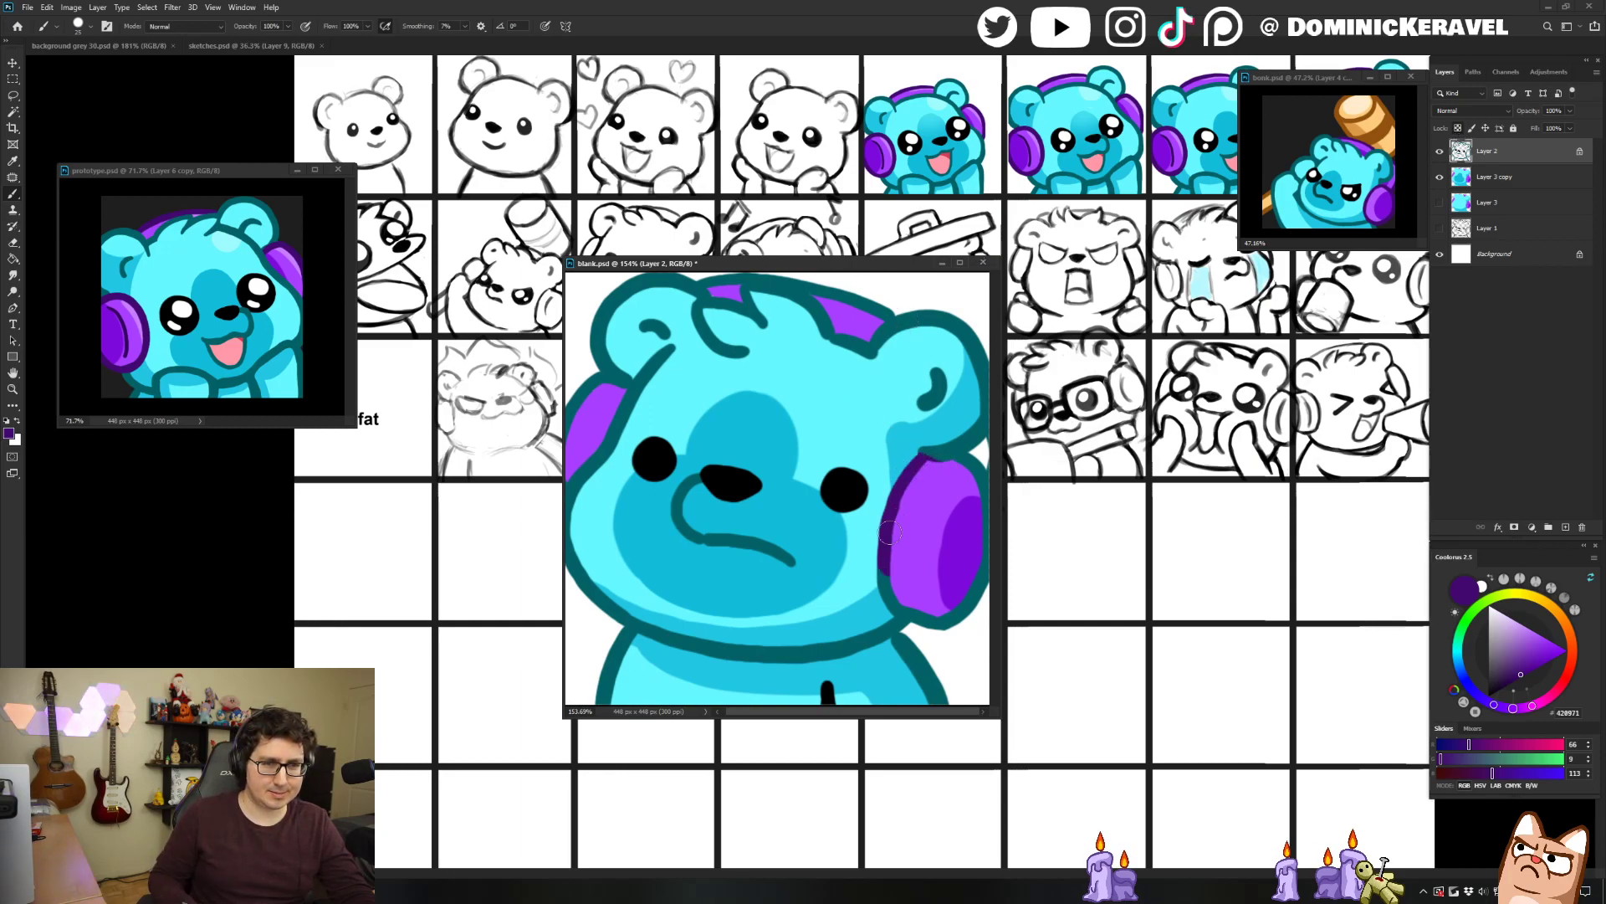
pyautogui.moveTo(934, 466); pyautogui.dragTo(973, 462)
pyautogui.keyDown('alt'); pyautogui.click(971, 441); pyautogui.keyUp('alt')
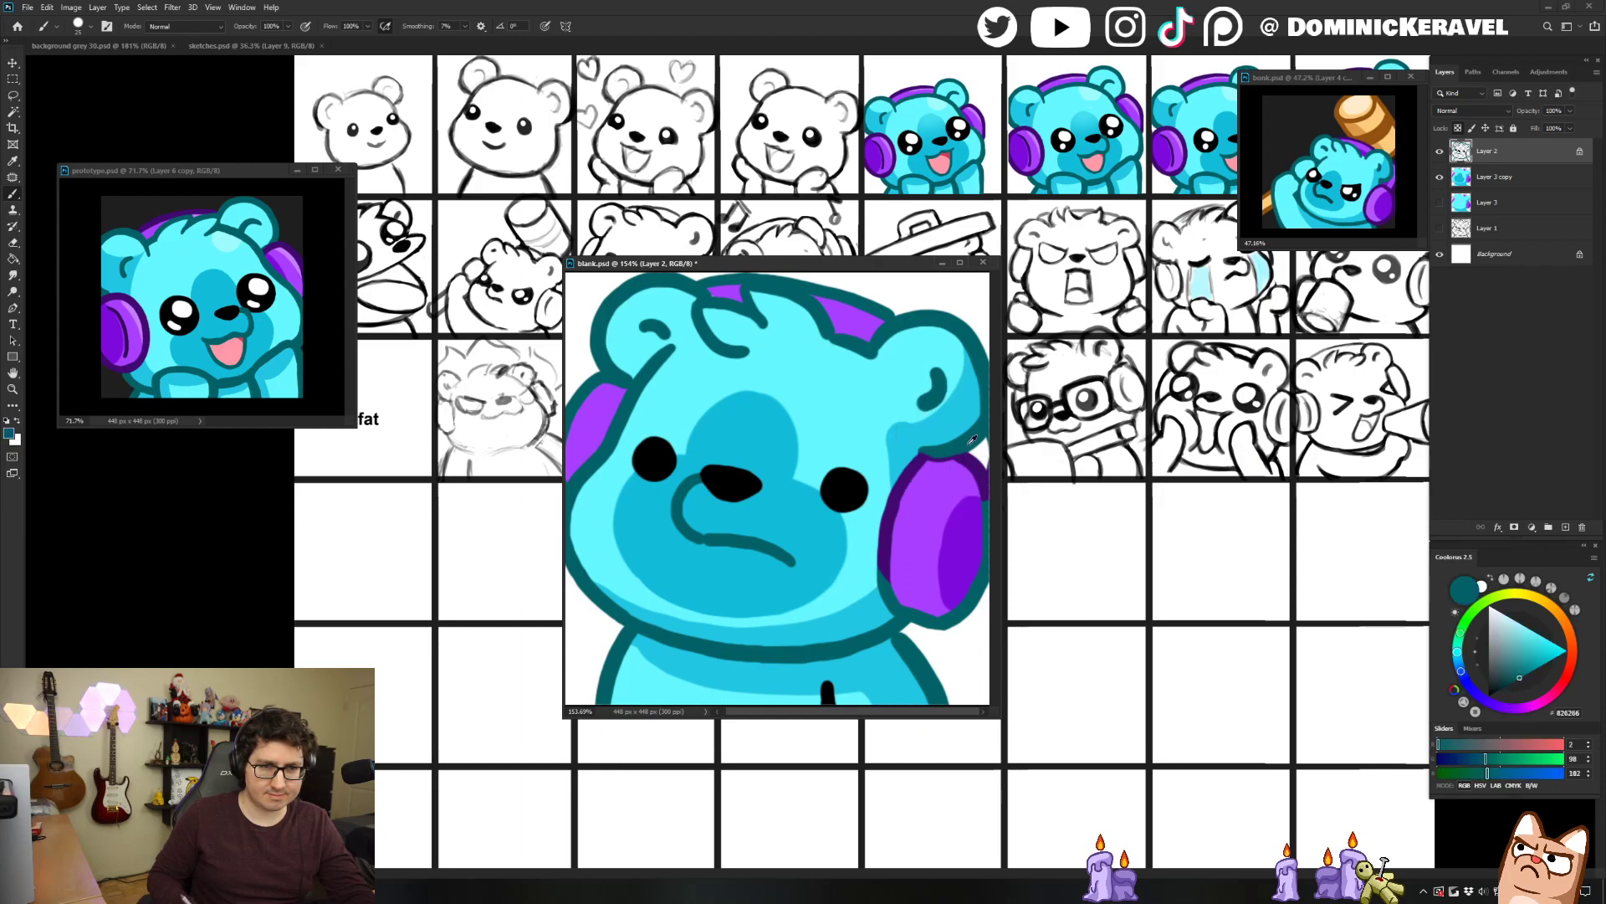
pyautogui.keyDown('alt'); pyautogui.click(948, 467); pyautogui.keyUp('alt')
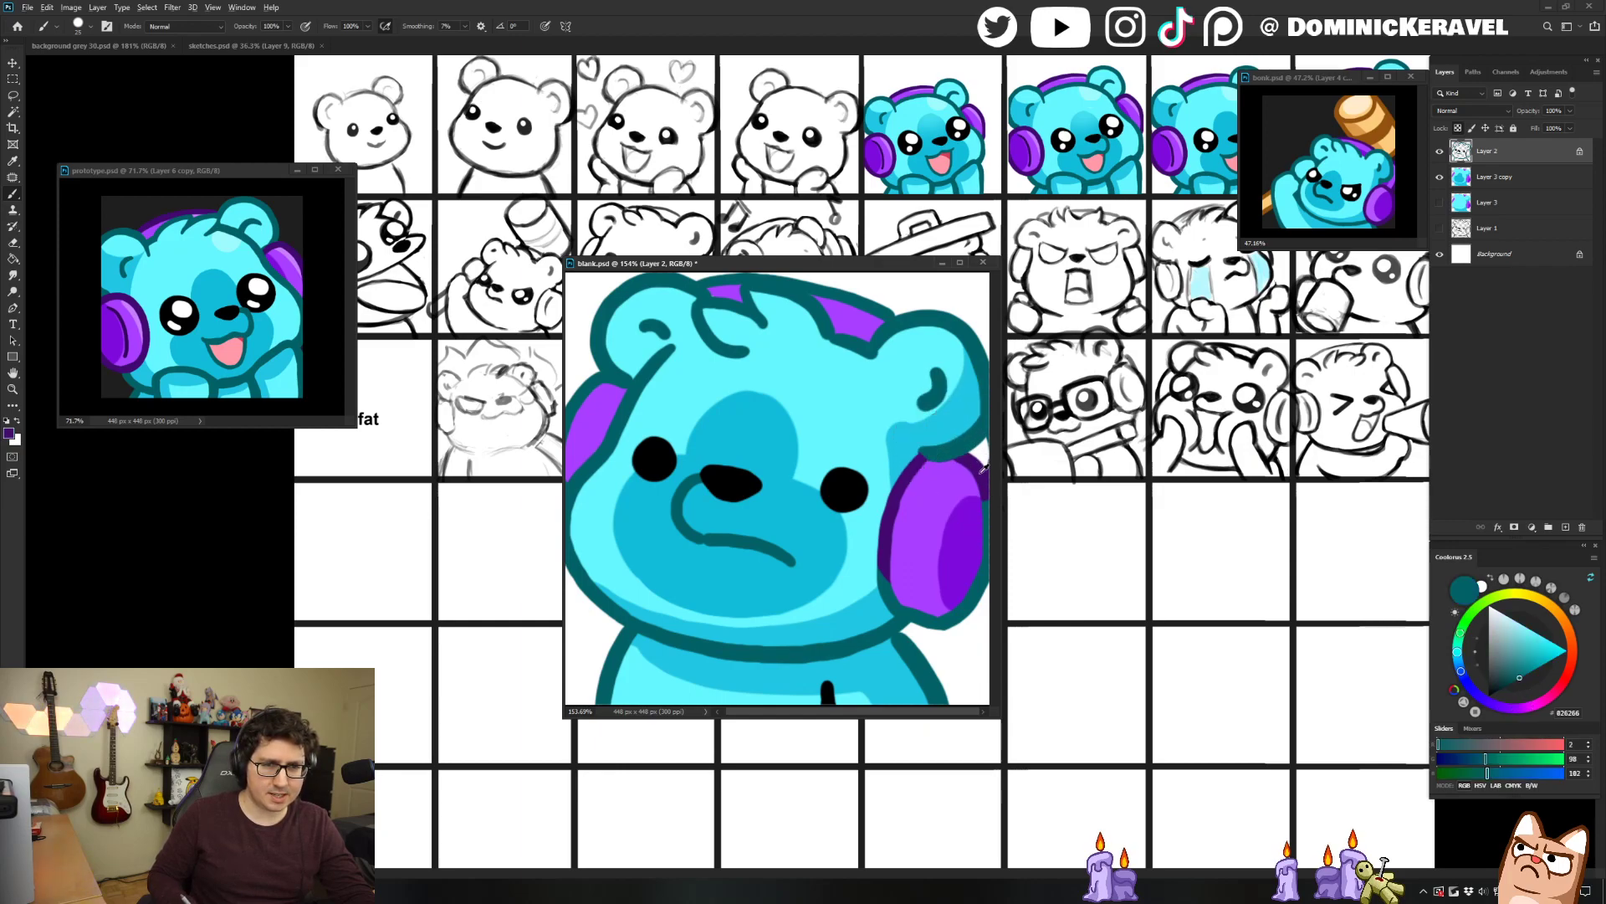
pyautogui.moveTo(986, 481); pyautogui.dragTo(959, 599)
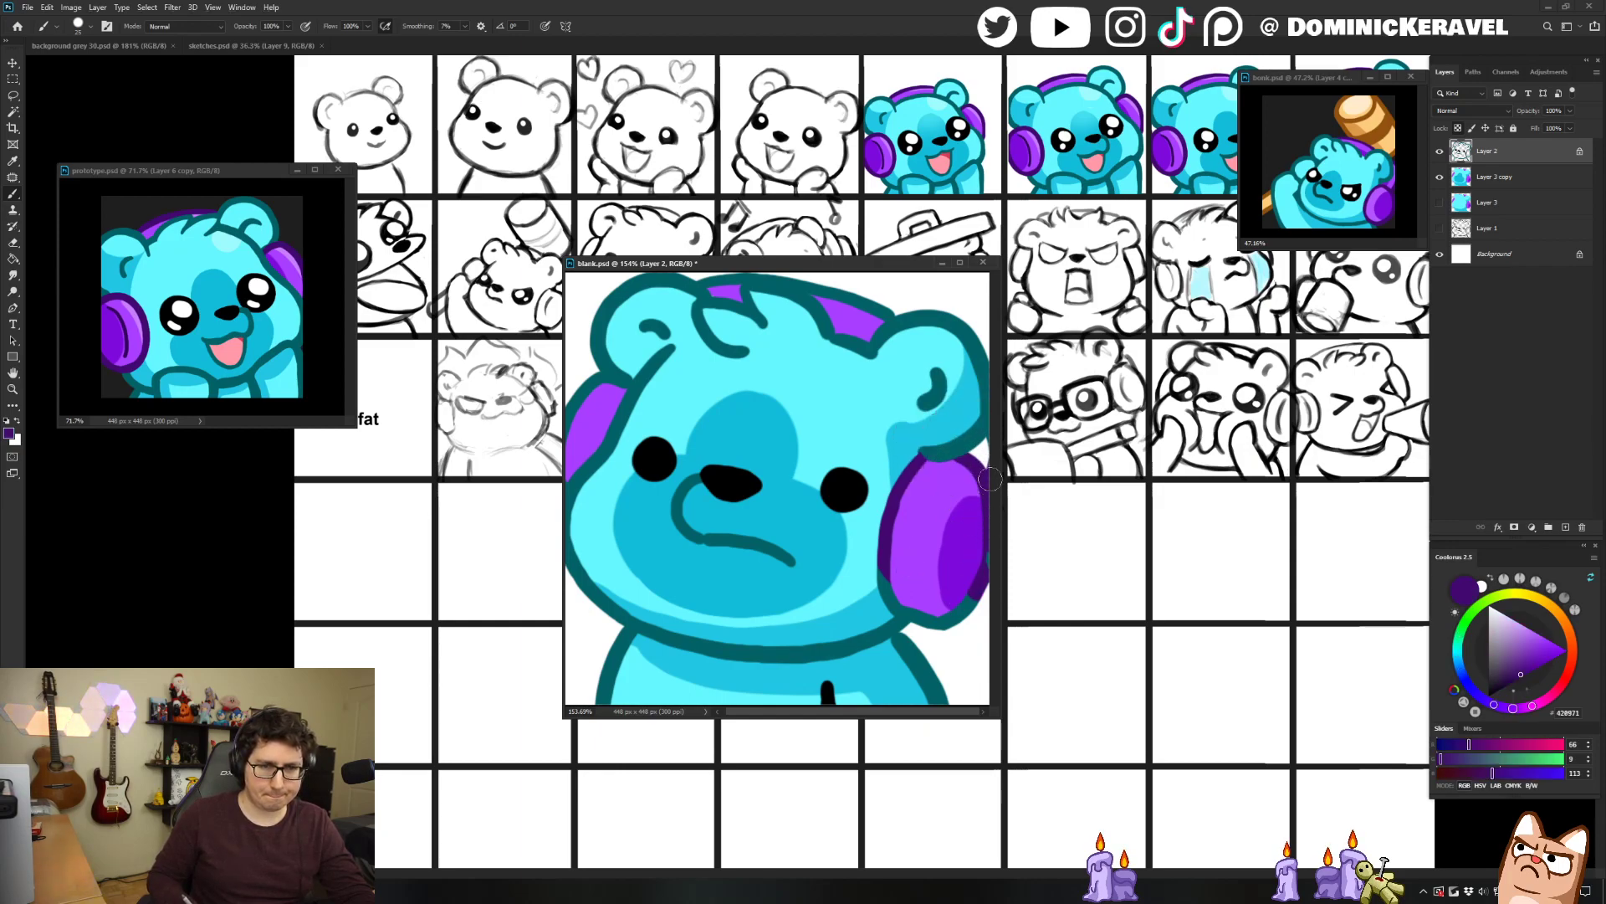
# Fill the gap between the ear and the large ear cup on Layer 3 copy with the light purple sampled from the cup.
pyautogui.keyDown('alt'); pyautogui.click(949, 487); pyautogui.keyUp('alt')
pyautogui.keyDown('ctrl'); pyautogui.click(949, 487); pyautogui.keyUp('ctrl')
pyautogui.moveTo(974, 450); pyautogui.dragTo(979, 438)
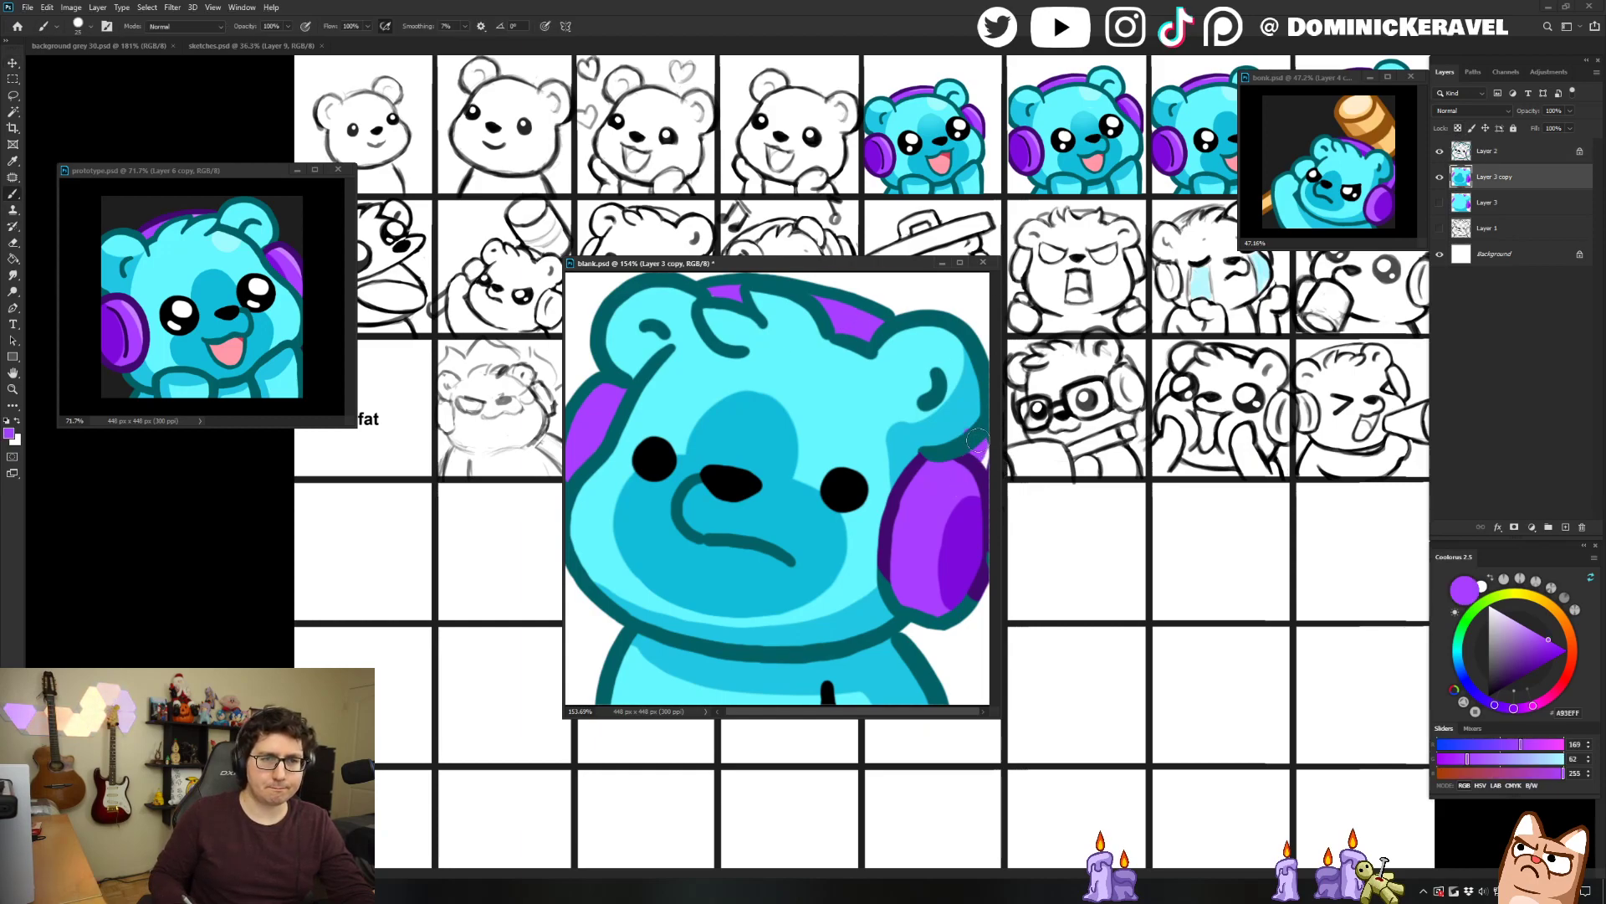
pyautogui.press('v')
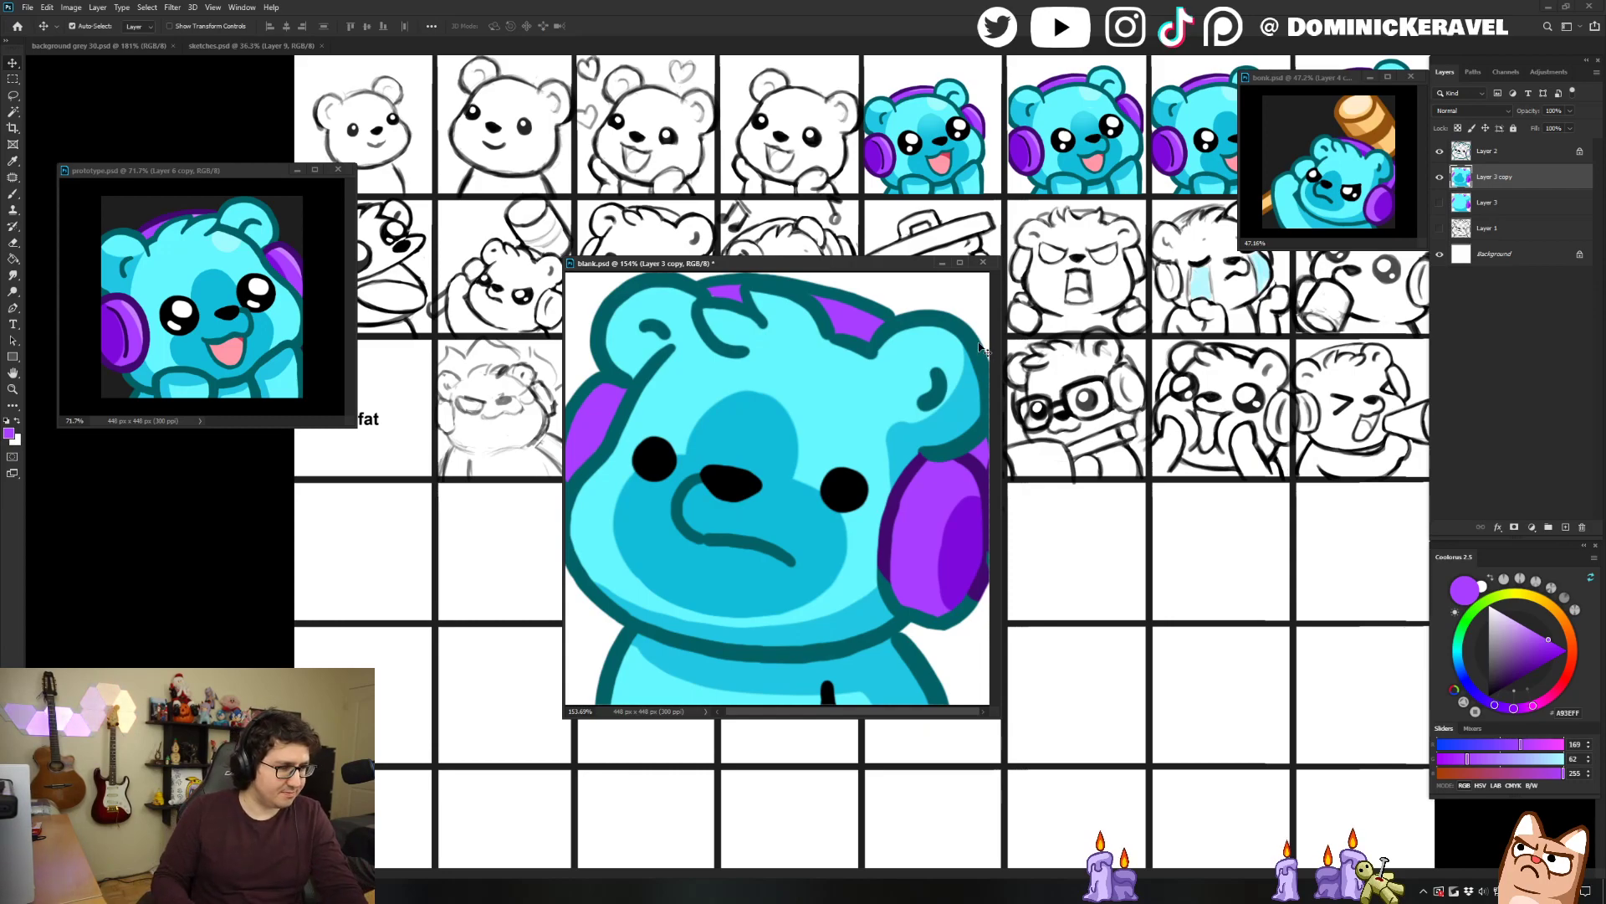
# Recolour the lower outline of the large ear cup on Layer 2 with the dark purple sampled from its edge.
pyautogui.press('b')
pyautogui.keyDown('alt'); pyautogui.click(884, 541); pyautogui.keyUp('alt')
pyautogui.moveTo(882, 564)
pyautogui.mouseDown()
pyautogui.moveTo(899, 599)
pyautogui.moveTo(983, 579)
pyautogui.mouseUp()
pyautogui.hotkey('ctrl', 'z')
pyautogui.press('v')
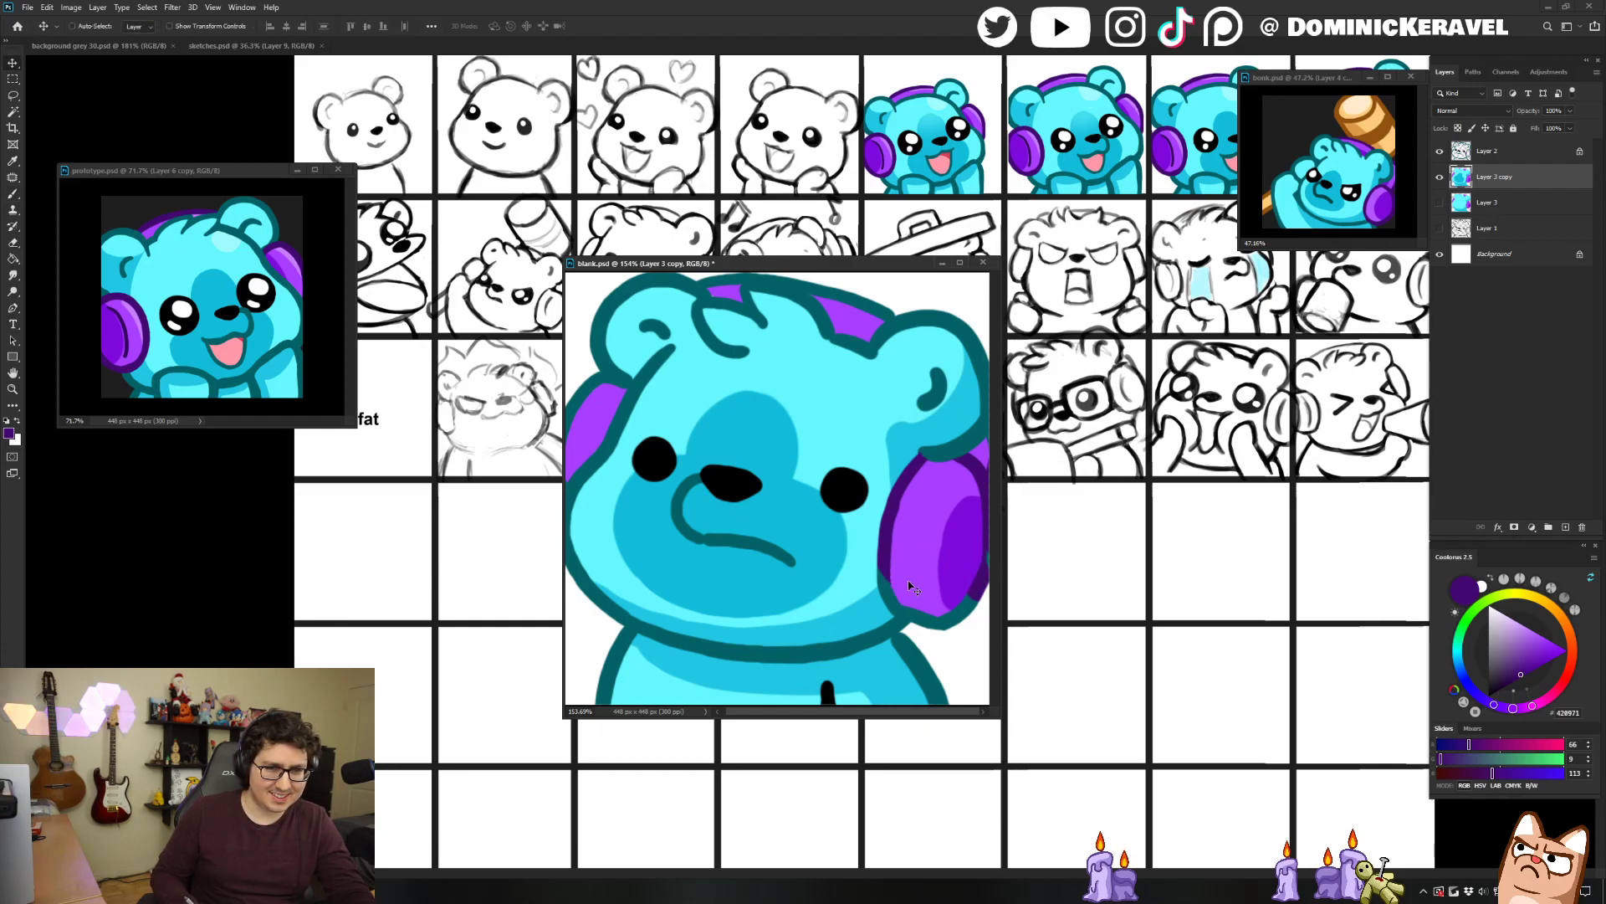
pyautogui.click(883, 560)
pyautogui.press('b')
pyautogui.moveTo(889, 570)
pyautogui.mouseDown()
pyautogui.moveTo(929, 592)
pyautogui.moveTo(931, 615)
pyautogui.moveTo(975, 602)
pyautogui.moveTo(933, 624)
pyautogui.mouseUp()
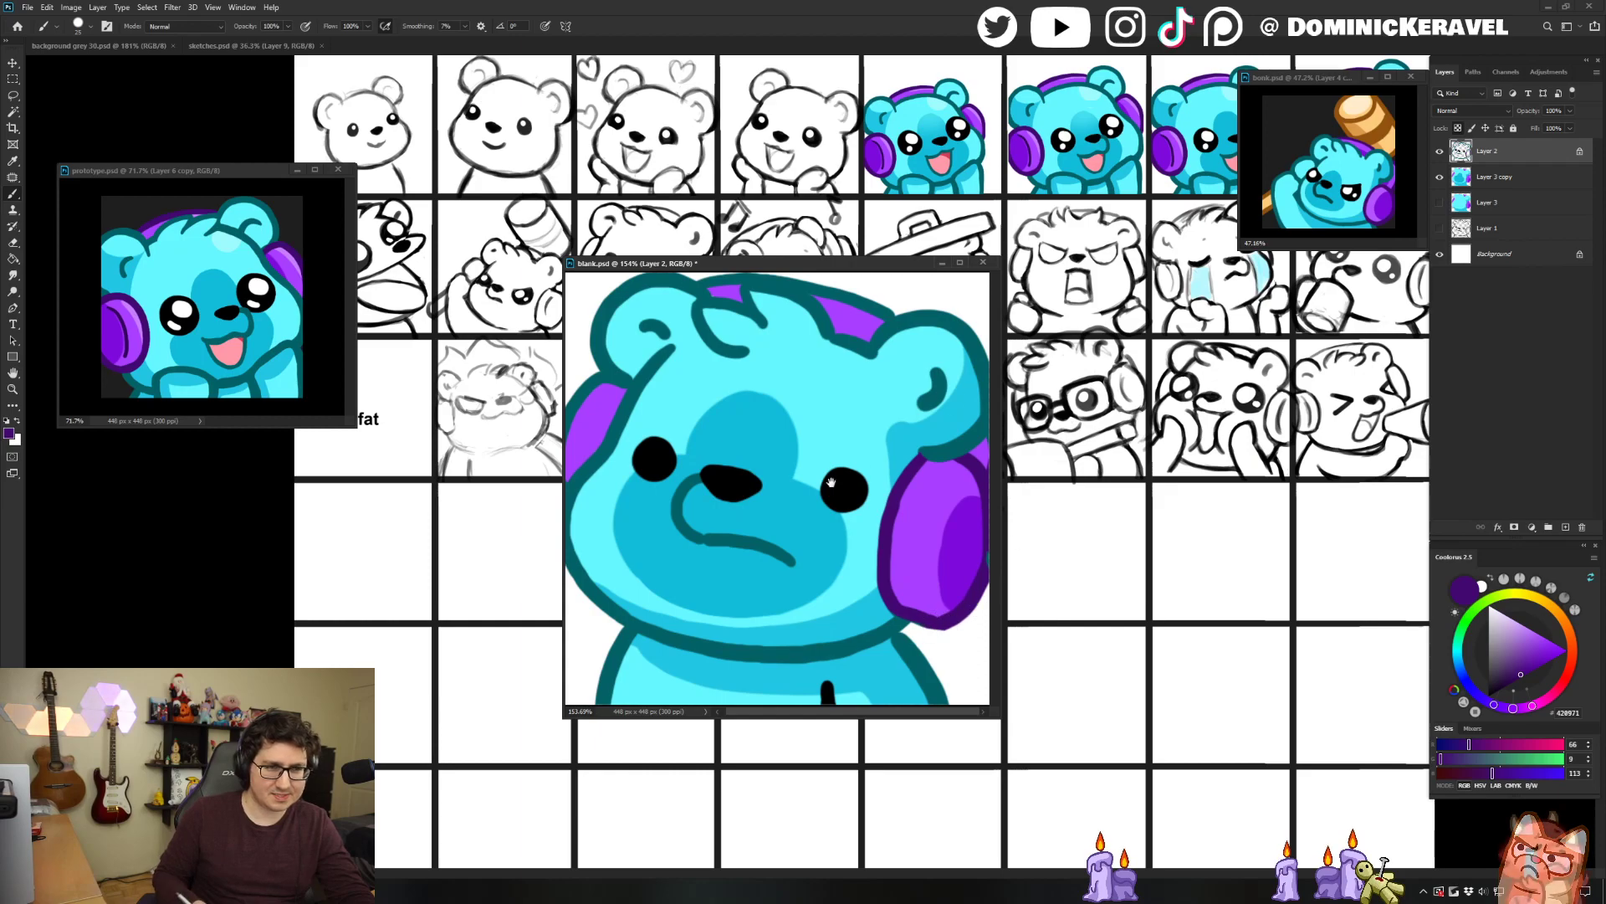
# Recolour the smaller ear cup's outline dark purple and the black arm line in the dark teal sampled from the body outline.
pyautogui.moveTo(790, 368); pyautogui.dragTo(798, 362)
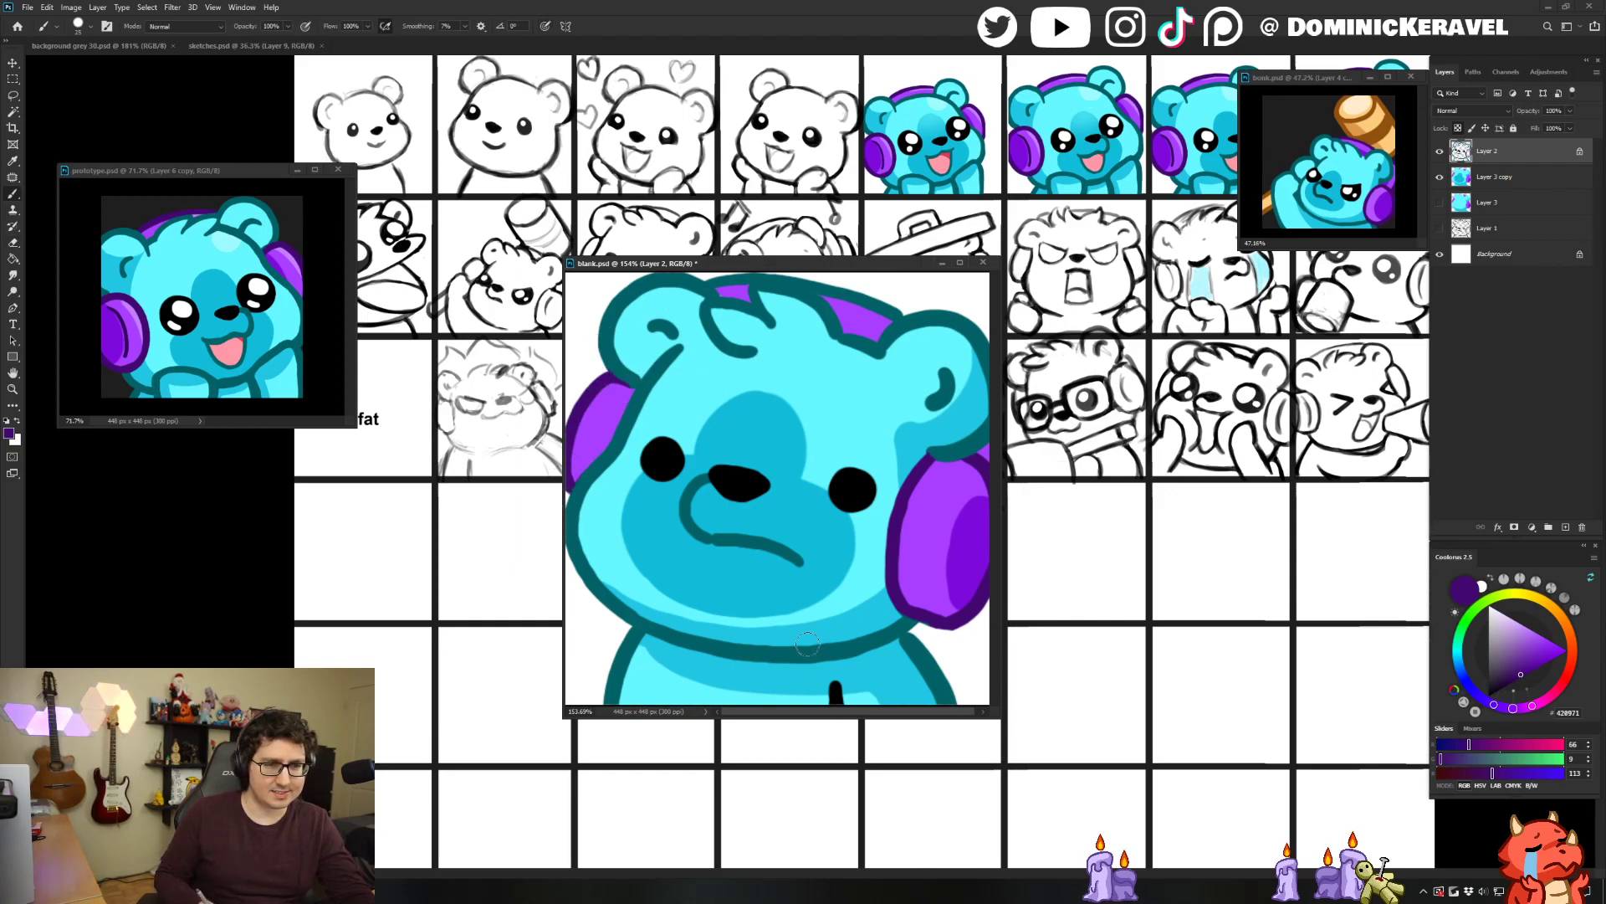
pyautogui.keyDown('alt'); pyautogui.click(862, 640); pyautogui.keyUp('alt')
pyautogui.press('v')
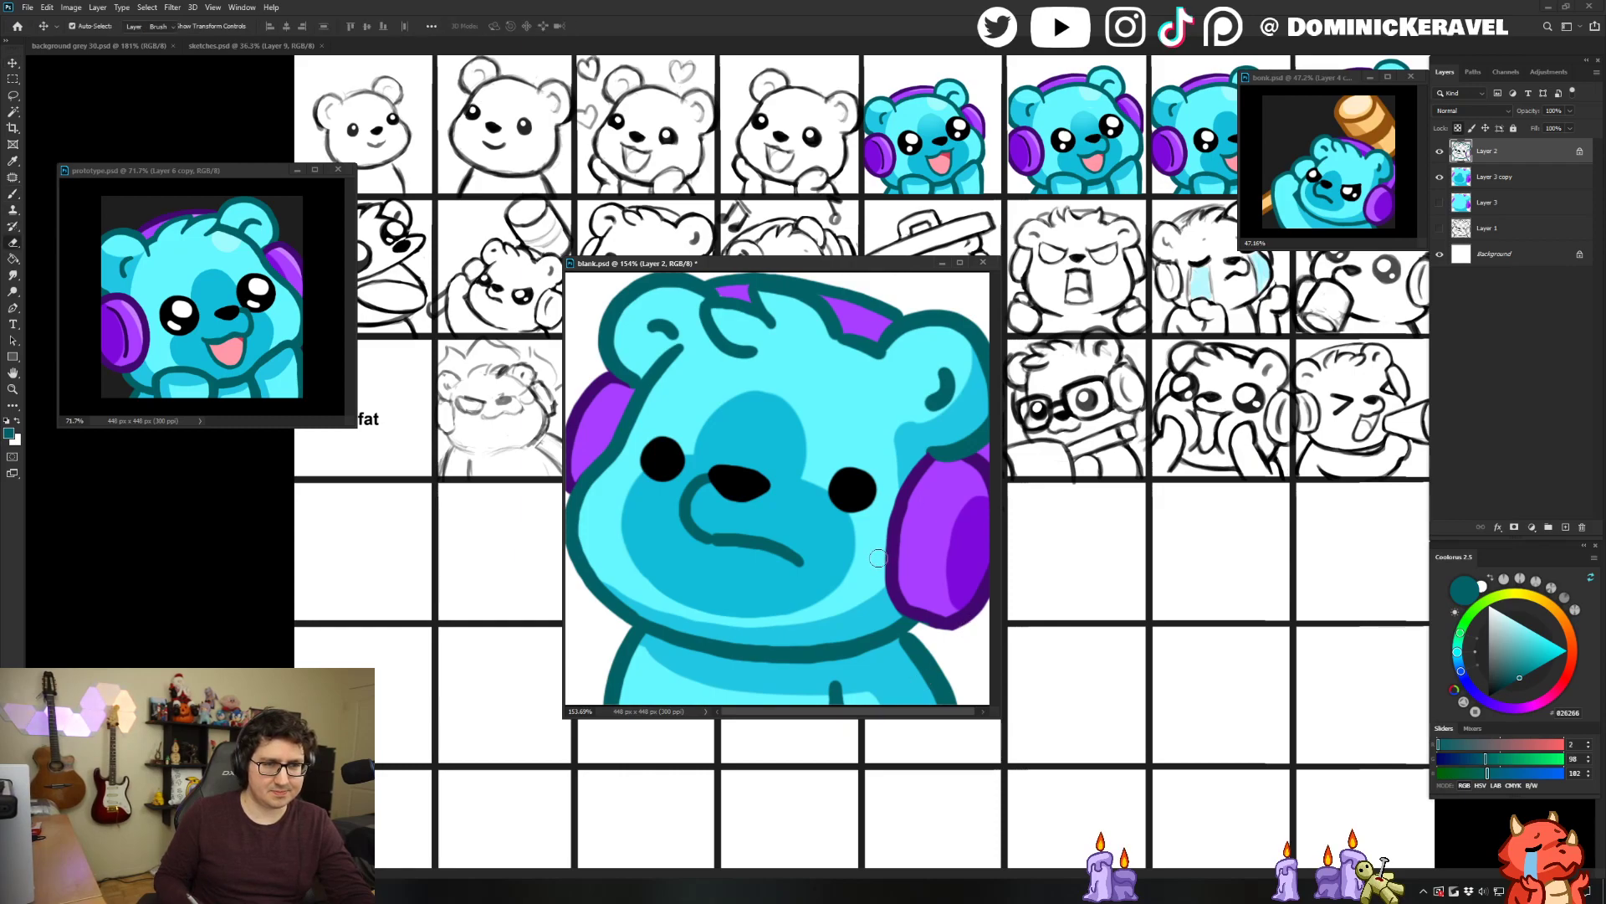
# Try painting a forehead highlight in the light cyan sampled from the prototype, inside a Magic Wand selection of the head.
pyautogui.press('b')
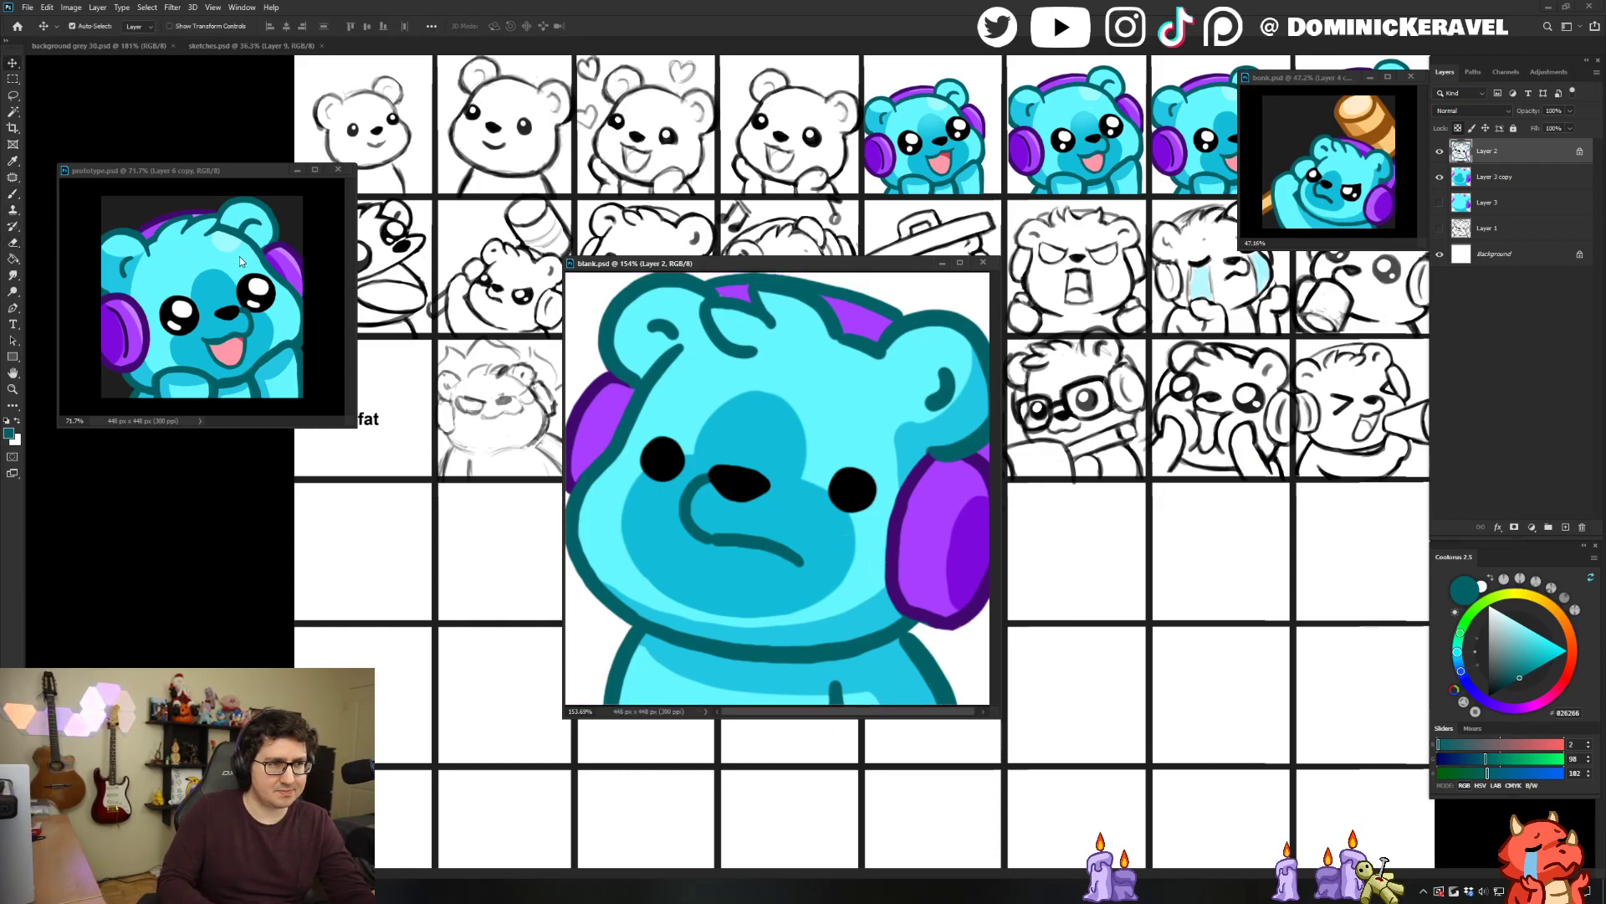
pyautogui.keyDown('alt'); pyautogui.click(226, 242); pyautogui.keyUp('alt')
pyautogui.press('w')
pyautogui.click(699, 376)
pyautogui.press('b')
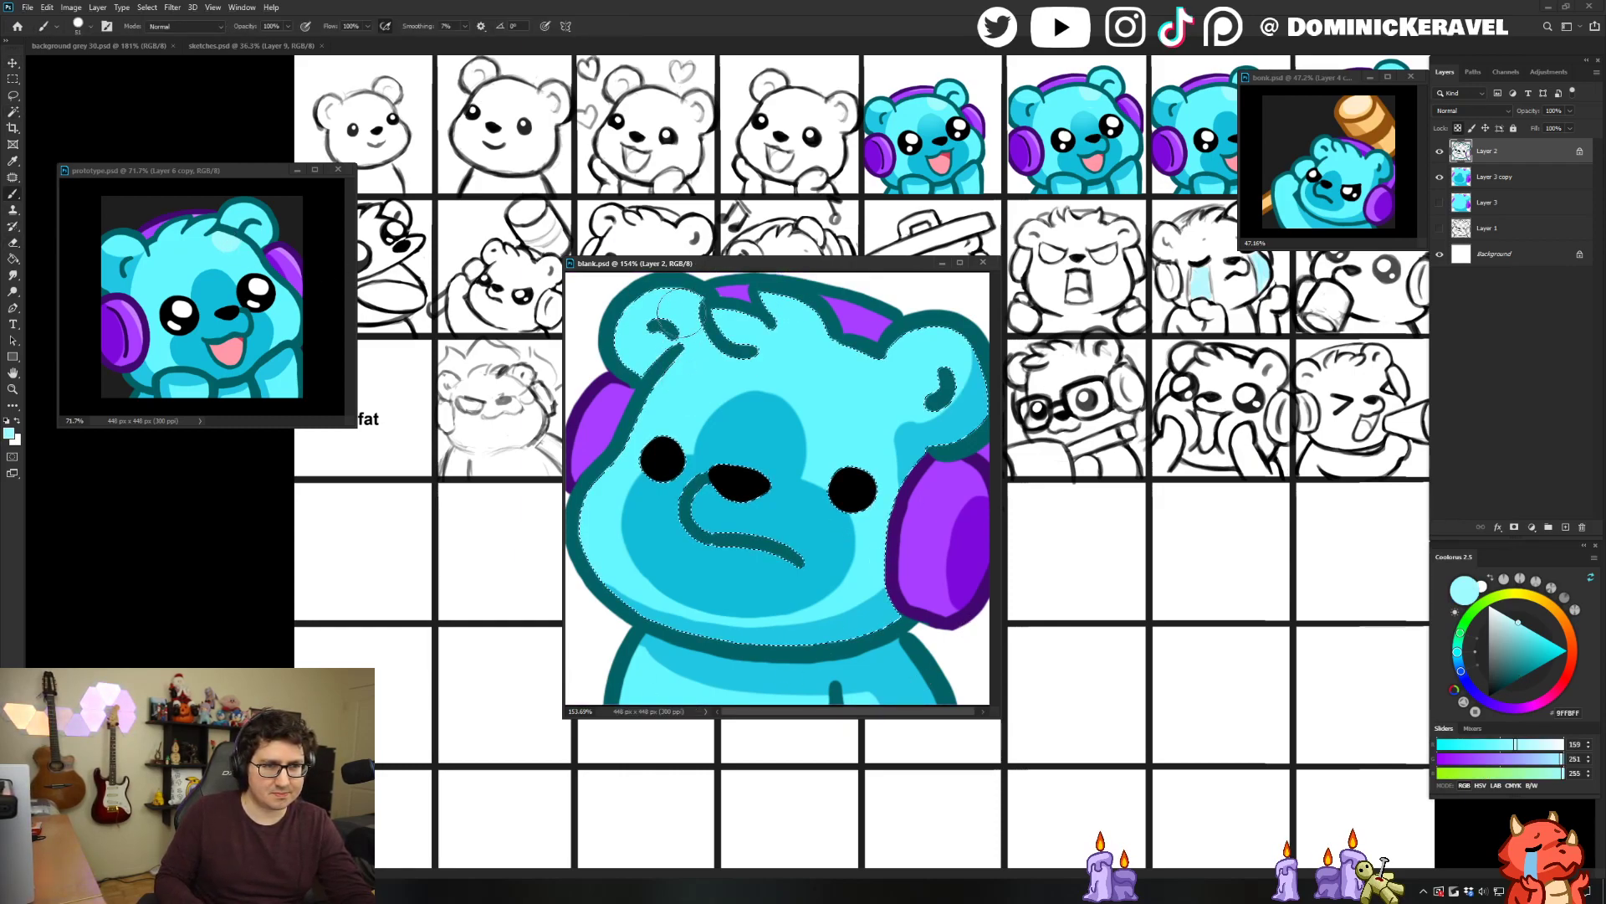
pyautogui.moveTo(692, 351)
pyautogui.mouseDown()
pyautogui.moveTo(699, 365)
pyautogui.moveTo(675, 373)
pyautogui.mouseUp()
pyautogui.click(1506, 178)
pyautogui.hotkey('ctrl', 'z')
pyautogui.hotkey('ctrl', 'd')
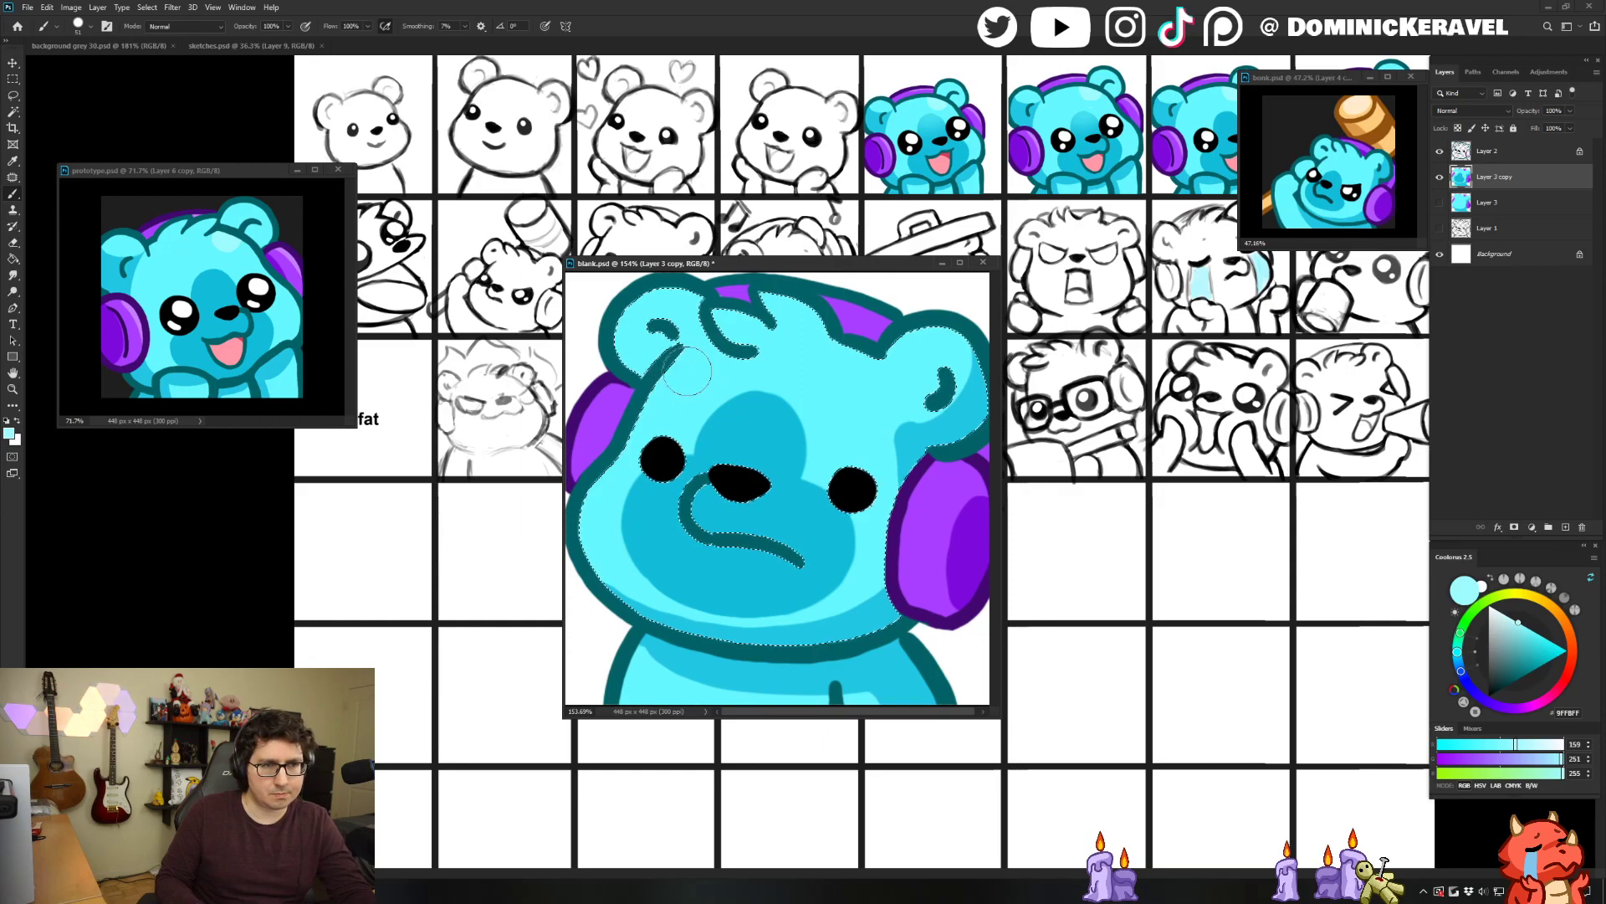
pyautogui.moveTo(665, 400); pyautogui.dragTo(691, 367)
pyautogui.hotkey('ctrl', 'z')
# Try a light cyan highlight on the bear's left-hand ear, inside a Magic Wand selection of the fur on Layer 3 copy.
pyautogui.press('w')
pyautogui.click(642, 314)
pyautogui.press('b')
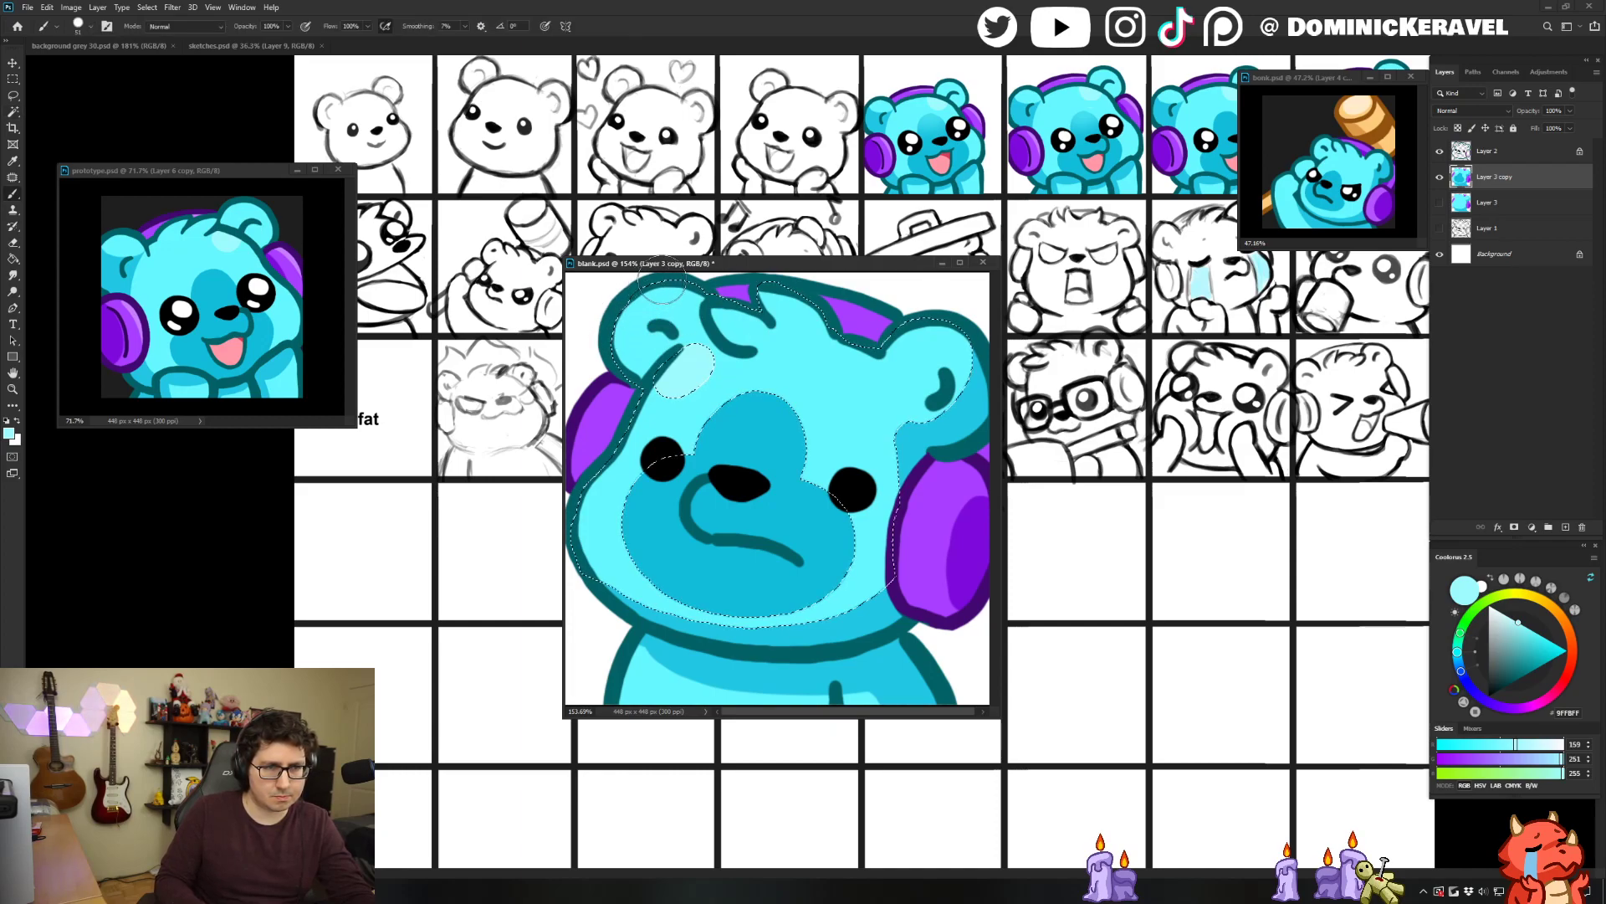
pyautogui.hotkey('ctrl', 'z')
pyautogui.moveTo(633, 313); pyautogui.dragTo(650, 296)
pyautogui.hotkey('ctrl', 'd')
pyautogui.press('v')
pyautogui.scroll(-6, 764, 394)
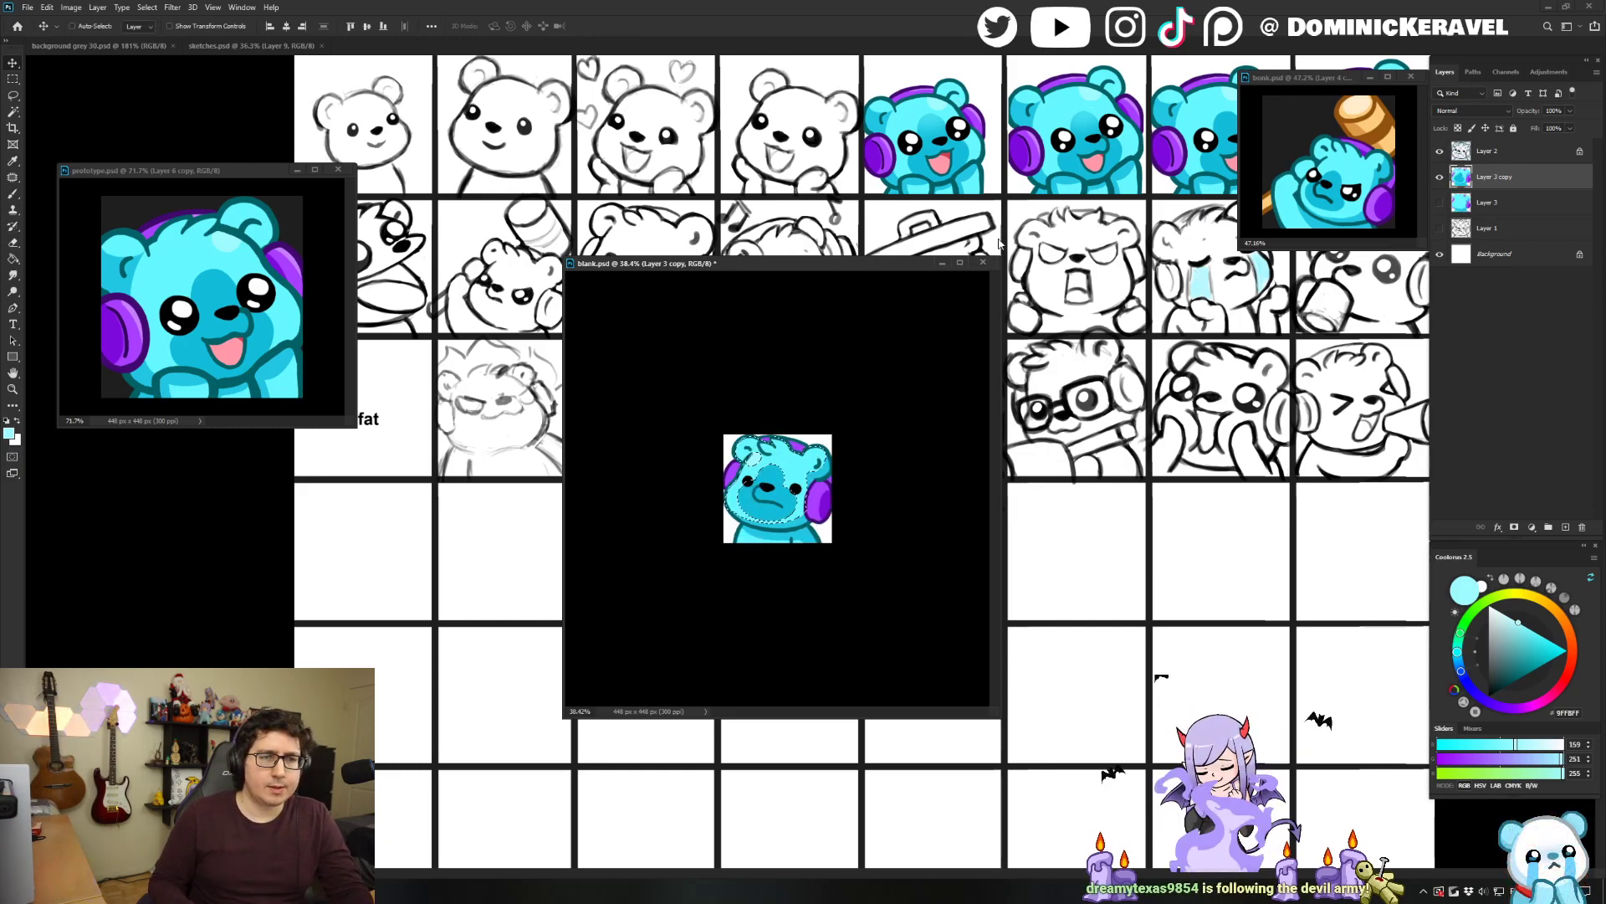
pyautogui.moveTo(883, 463); pyautogui.dragTo(958, 519)
pyautogui.press('e')
pyautogui.press('v')
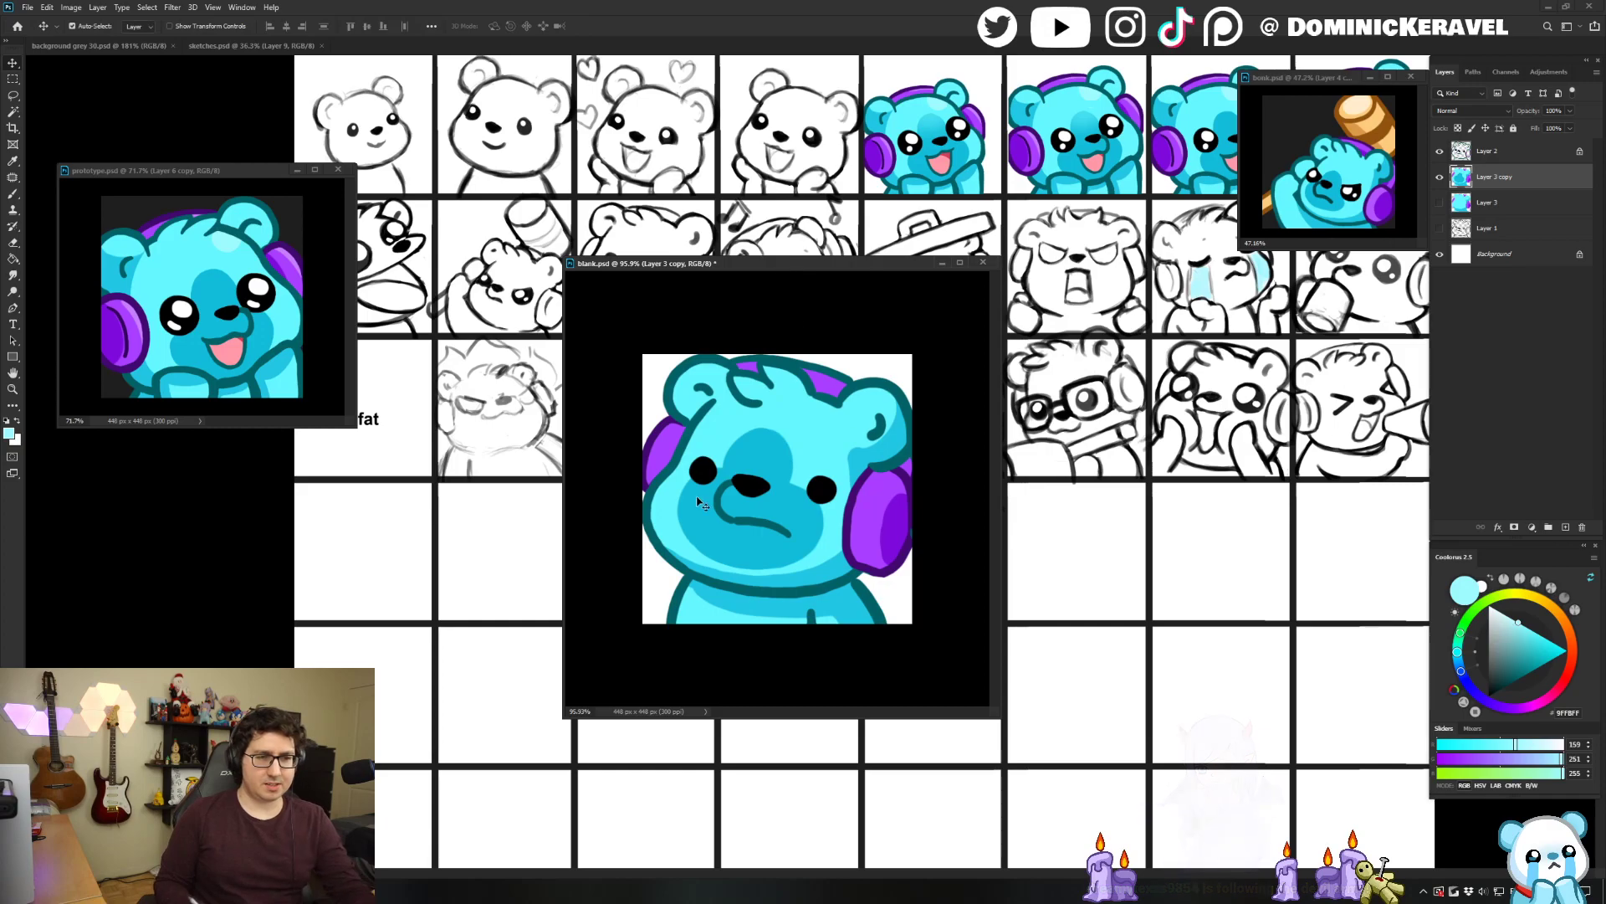
pyautogui.press('b')
pyautogui.keyDown('alt'); pyautogui.click(702, 604); pyautogui.keyUp('alt')
pyautogui.press('v')
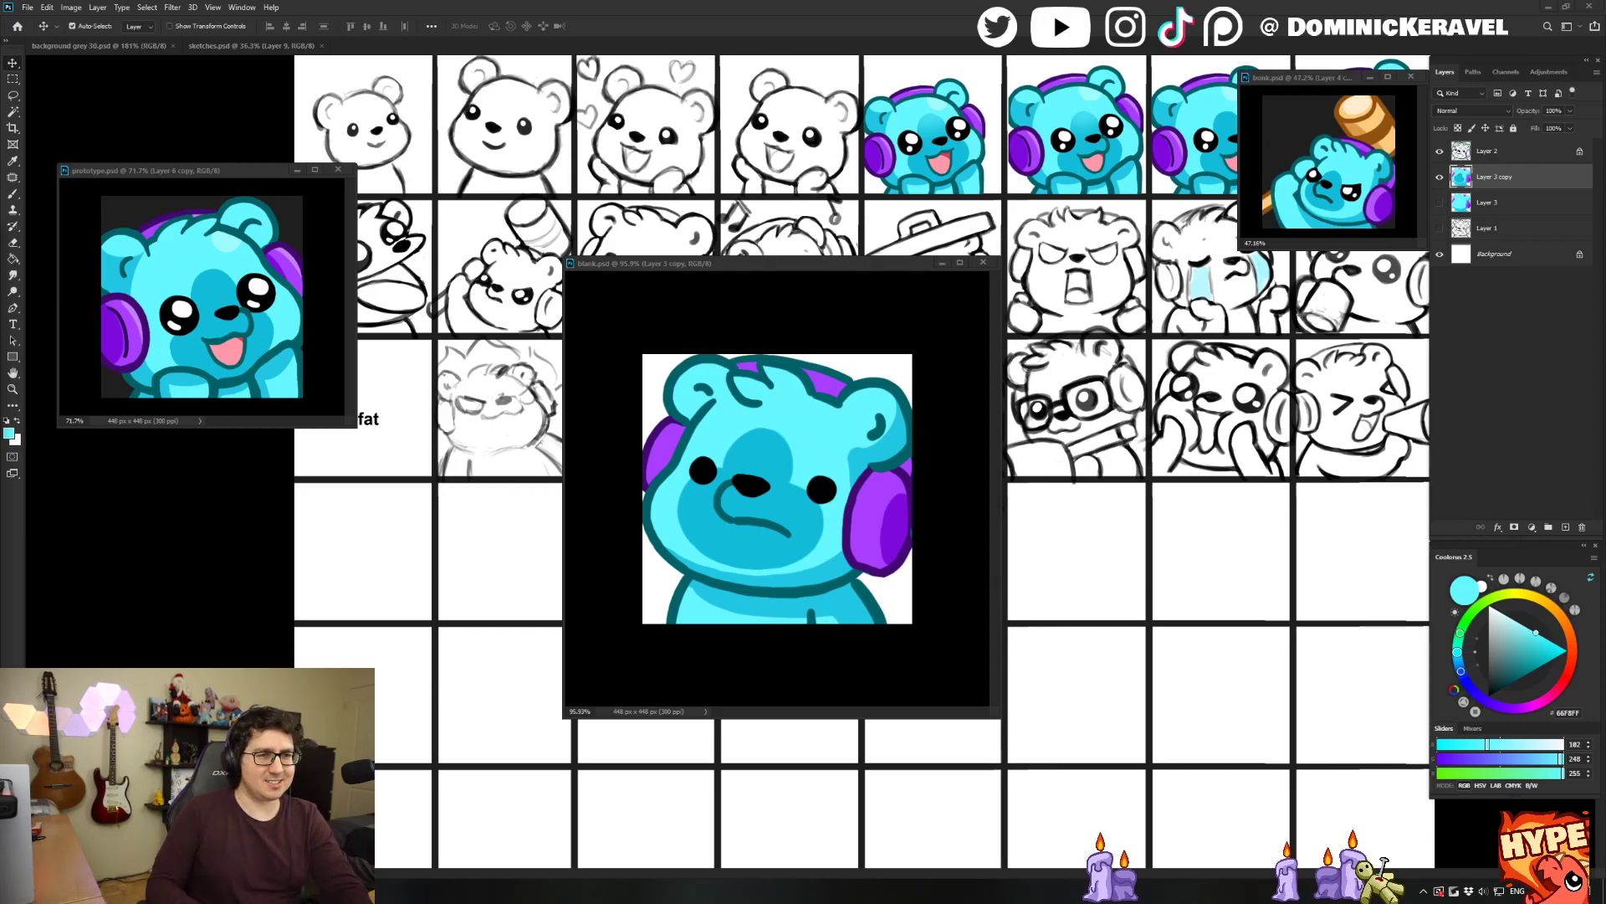
pyautogui.moveTo(686, 263); pyautogui.dragTo(679, 260)
# Recolour the headband's outline on Layer 2 in the dark purple sampled from the ear cup, and resample the tuft outline's dark teal.
pyautogui.press('b')
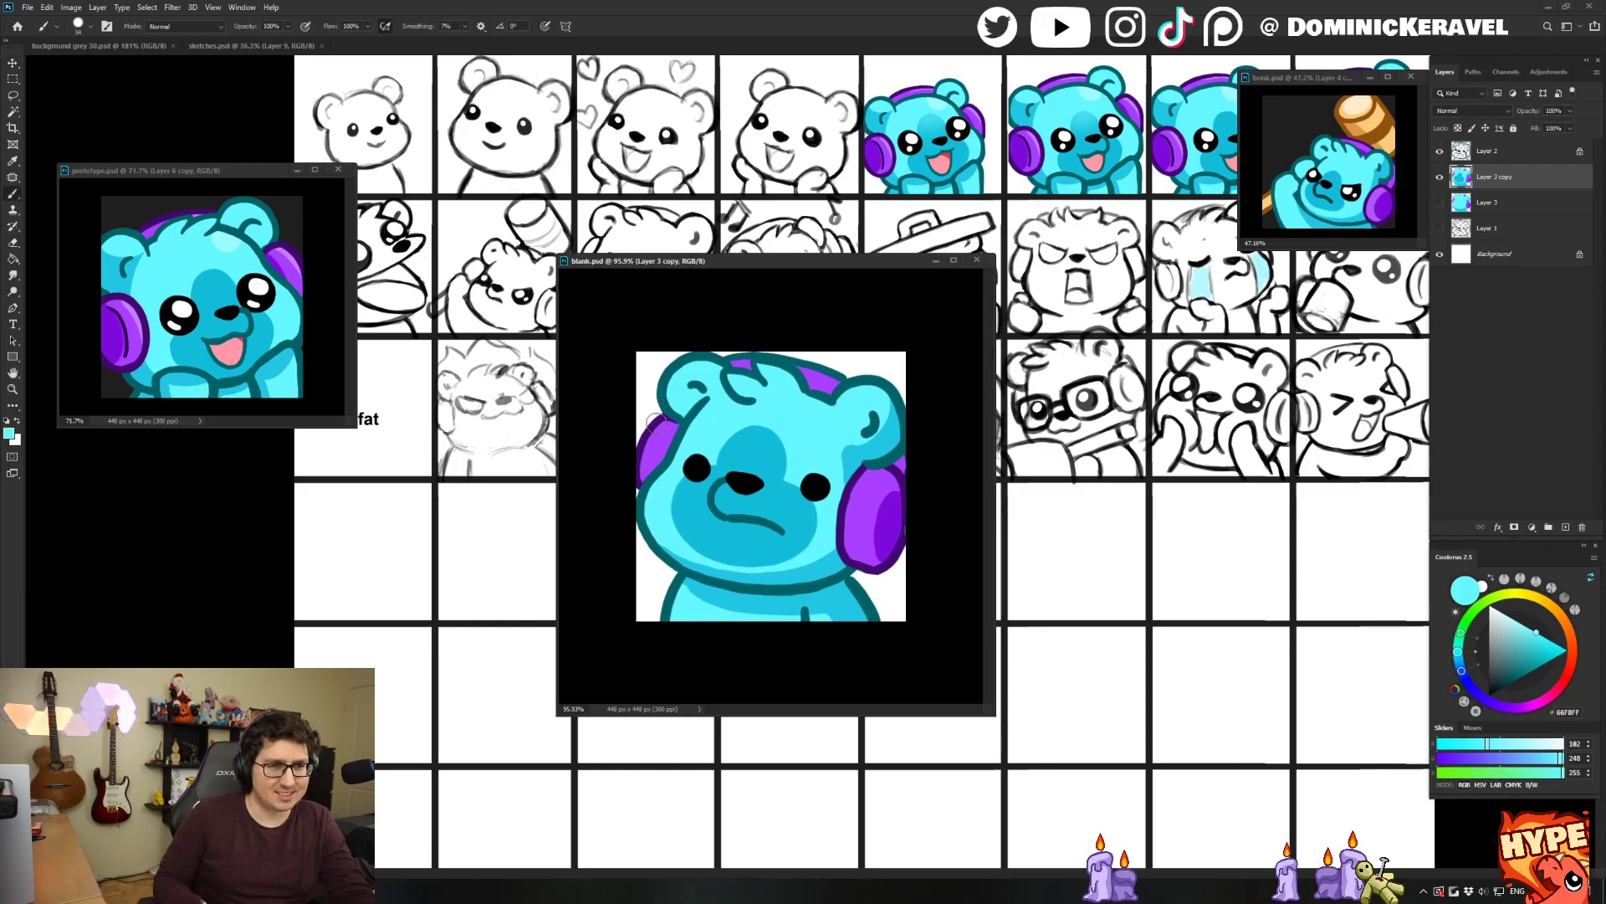
pyautogui.keyDown('alt'); pyautogui.click(657, 423); pyautogui.keyUp('alt')
pyautogui.scroll(4, 837, 418)
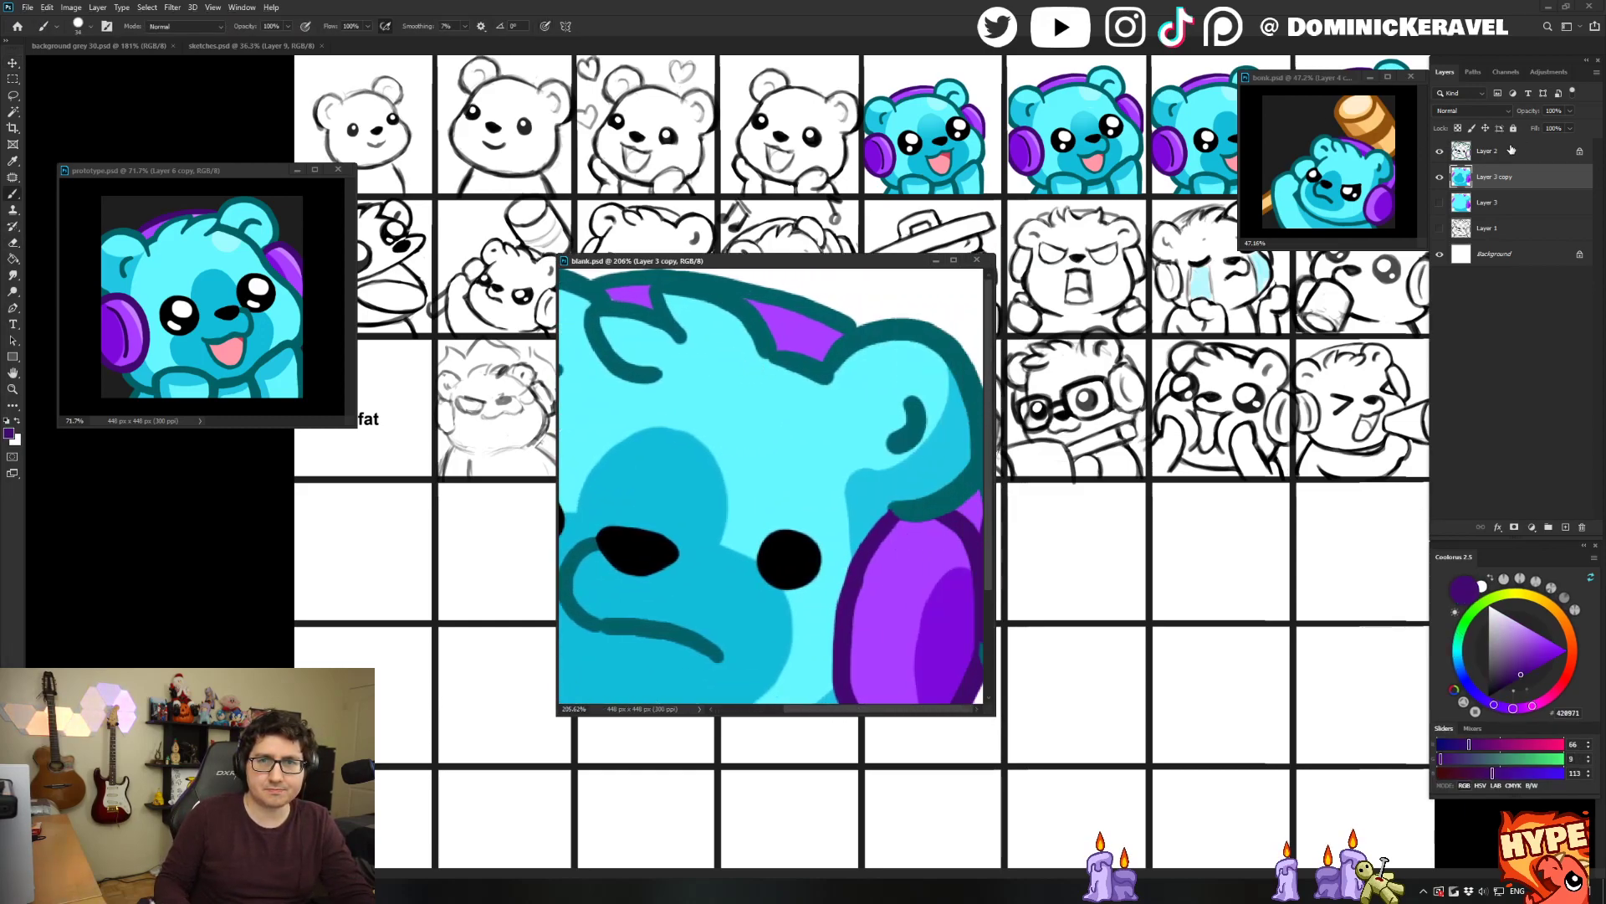
pyautogui.click(1513, 148)
pyautogui.moveTo(853, 326)
pyautogui.mouseDown()
pyautogui.moveTo(879, 301)
pyautogui.moveTo(739, 282)
pyautogui.moveTo(779, 303)
pyautogui.moveTo(718, 267)
pyautogui.moveTo(600, 278)
pyautogui.moveTo(639, 288)
pyautogui.moveTo(694, 276)
pyautogui.mouseUp()
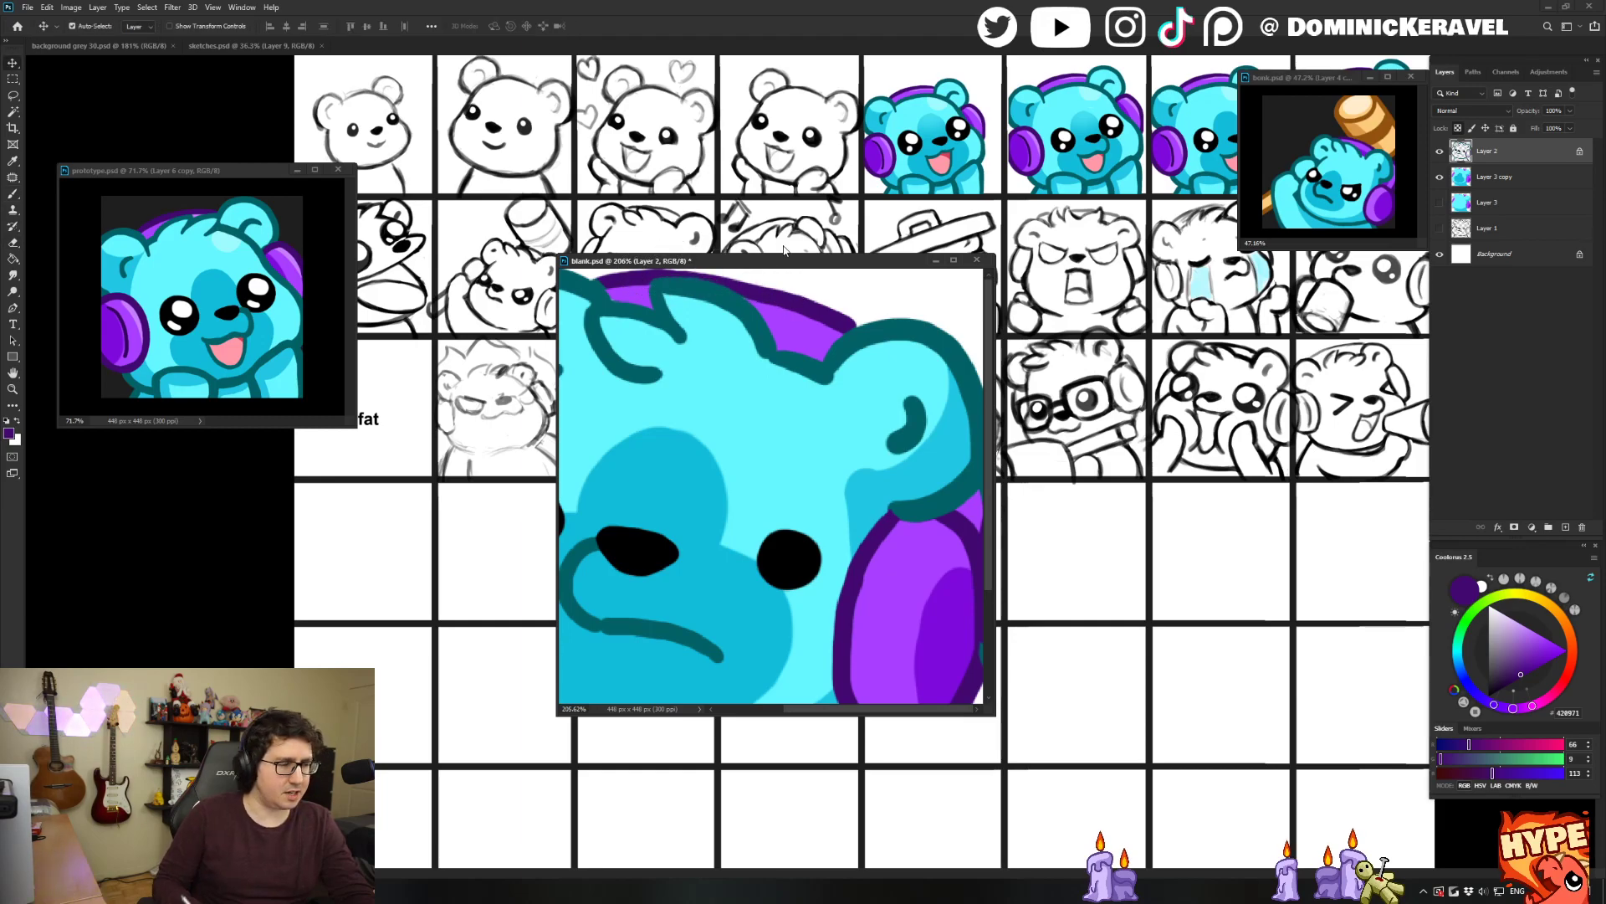
pyautogui.press('v')
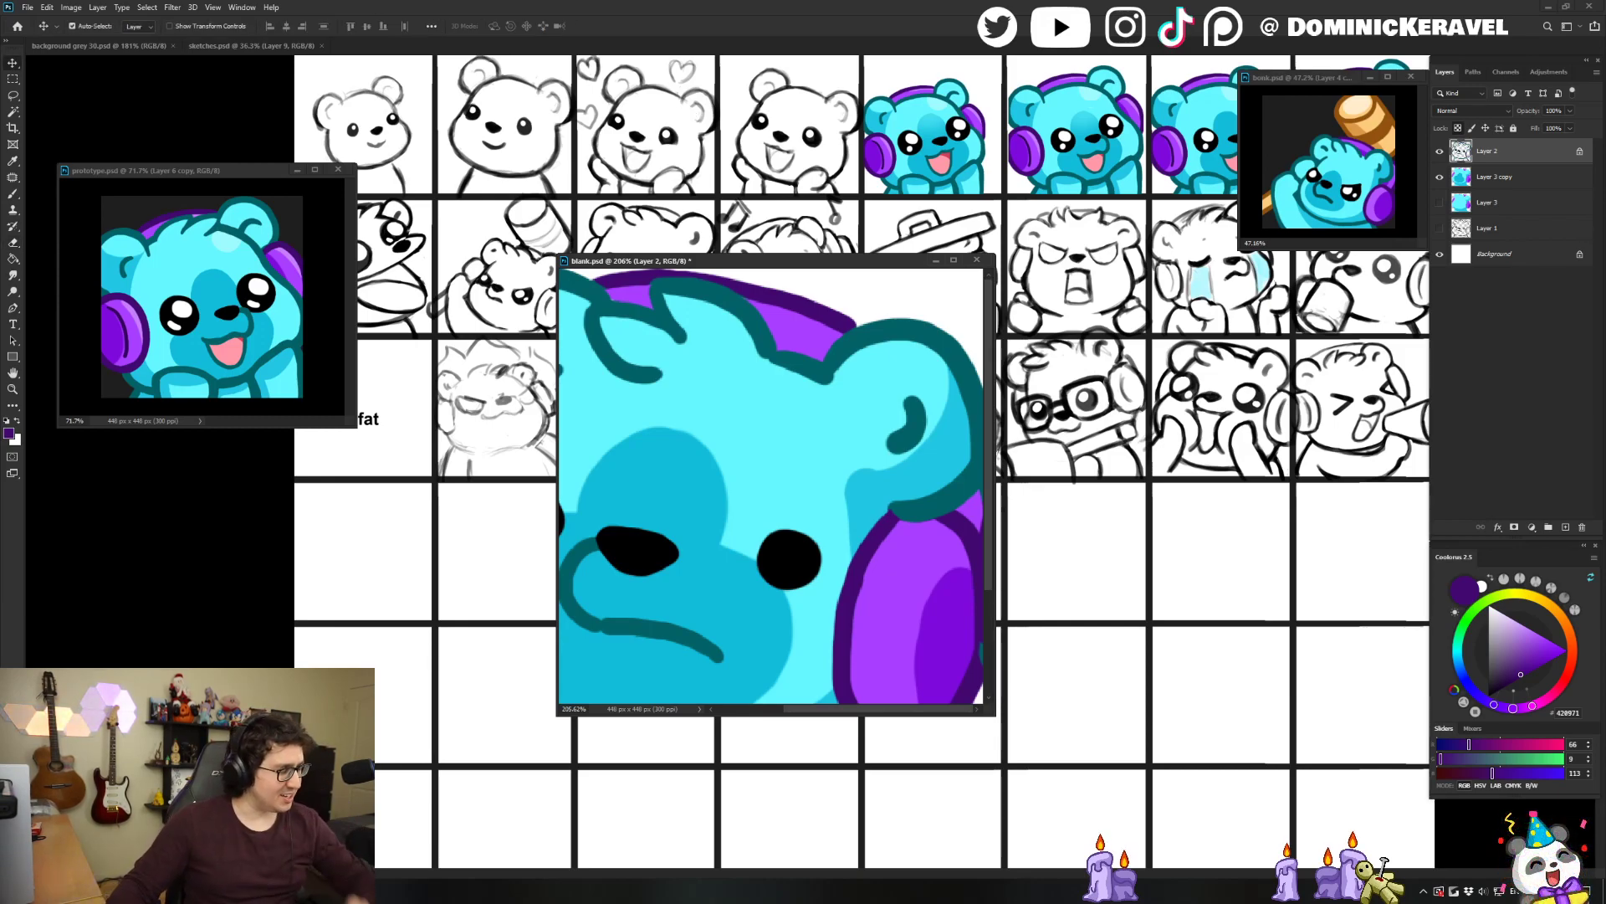
pyautogui.press('b')
pyautogui.keyDown('alt'); pyautogui.click(601, 297); pyautogui.keyUp('alt')
pyautogui.press('v')
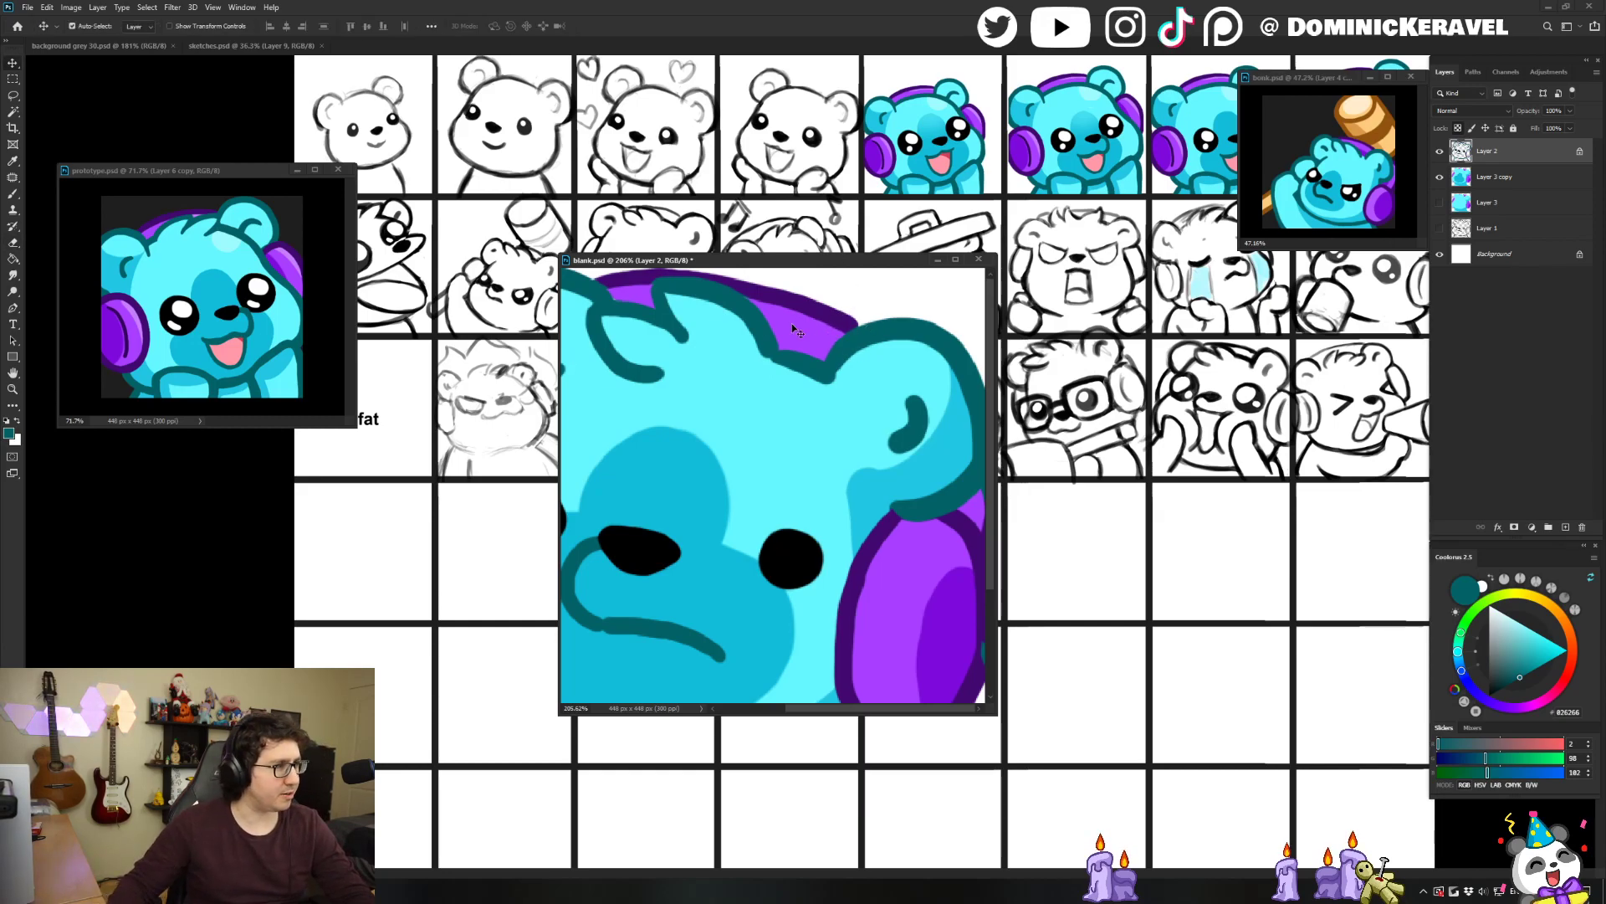
pyautogui.moveTo(767, 262); pyautogui.dragTo(819, 273)
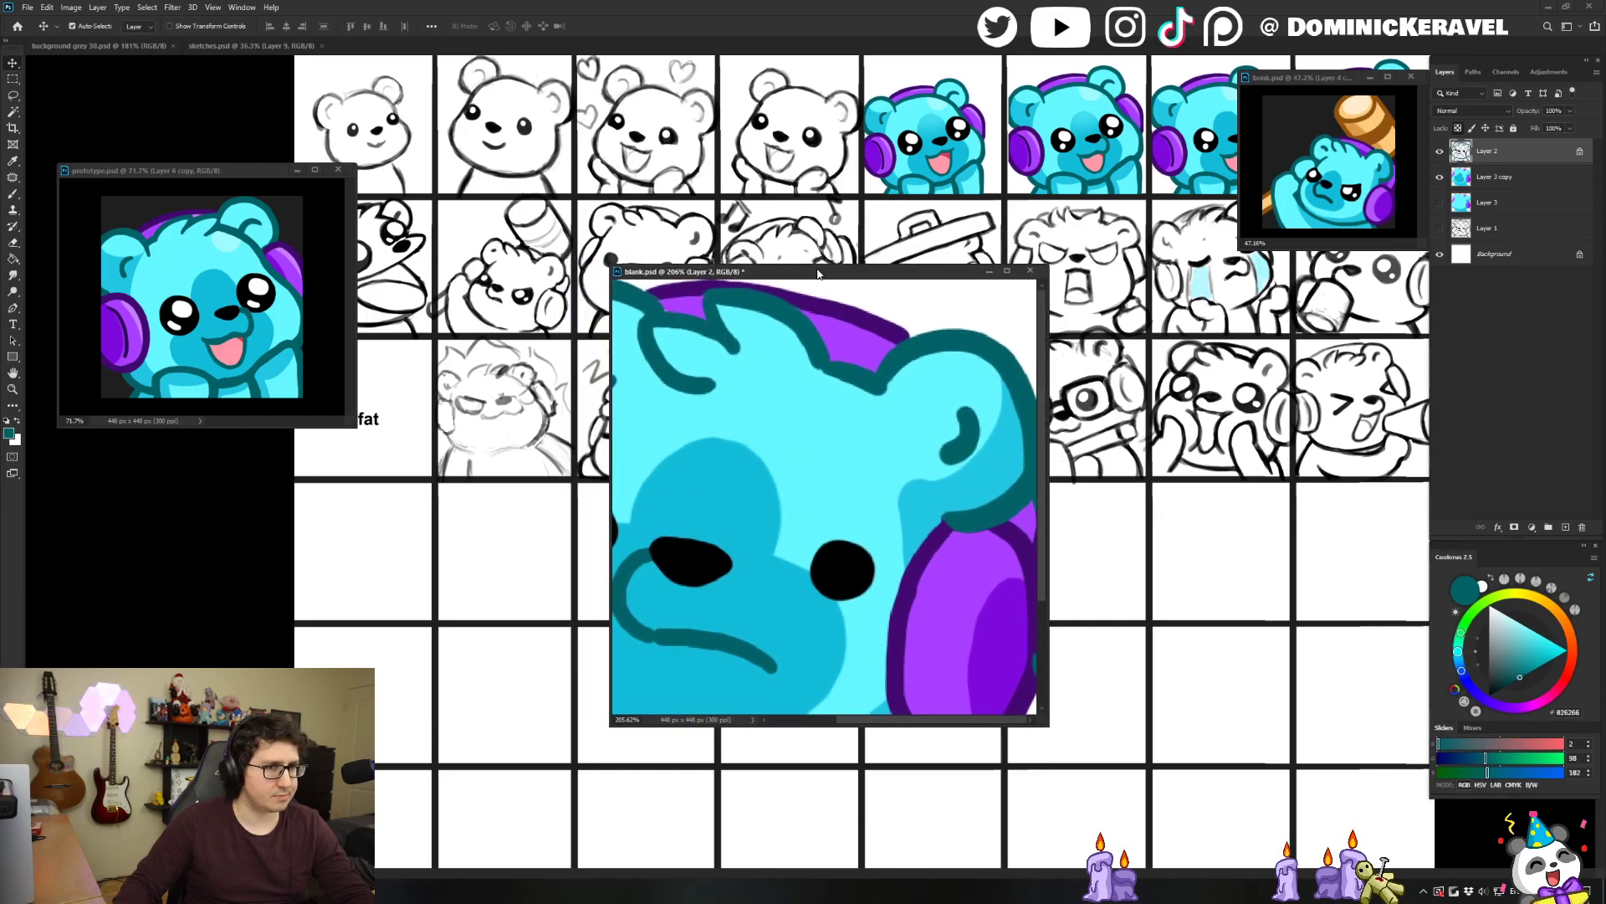
pyautogui.press('e')
pyautogui.press('v')
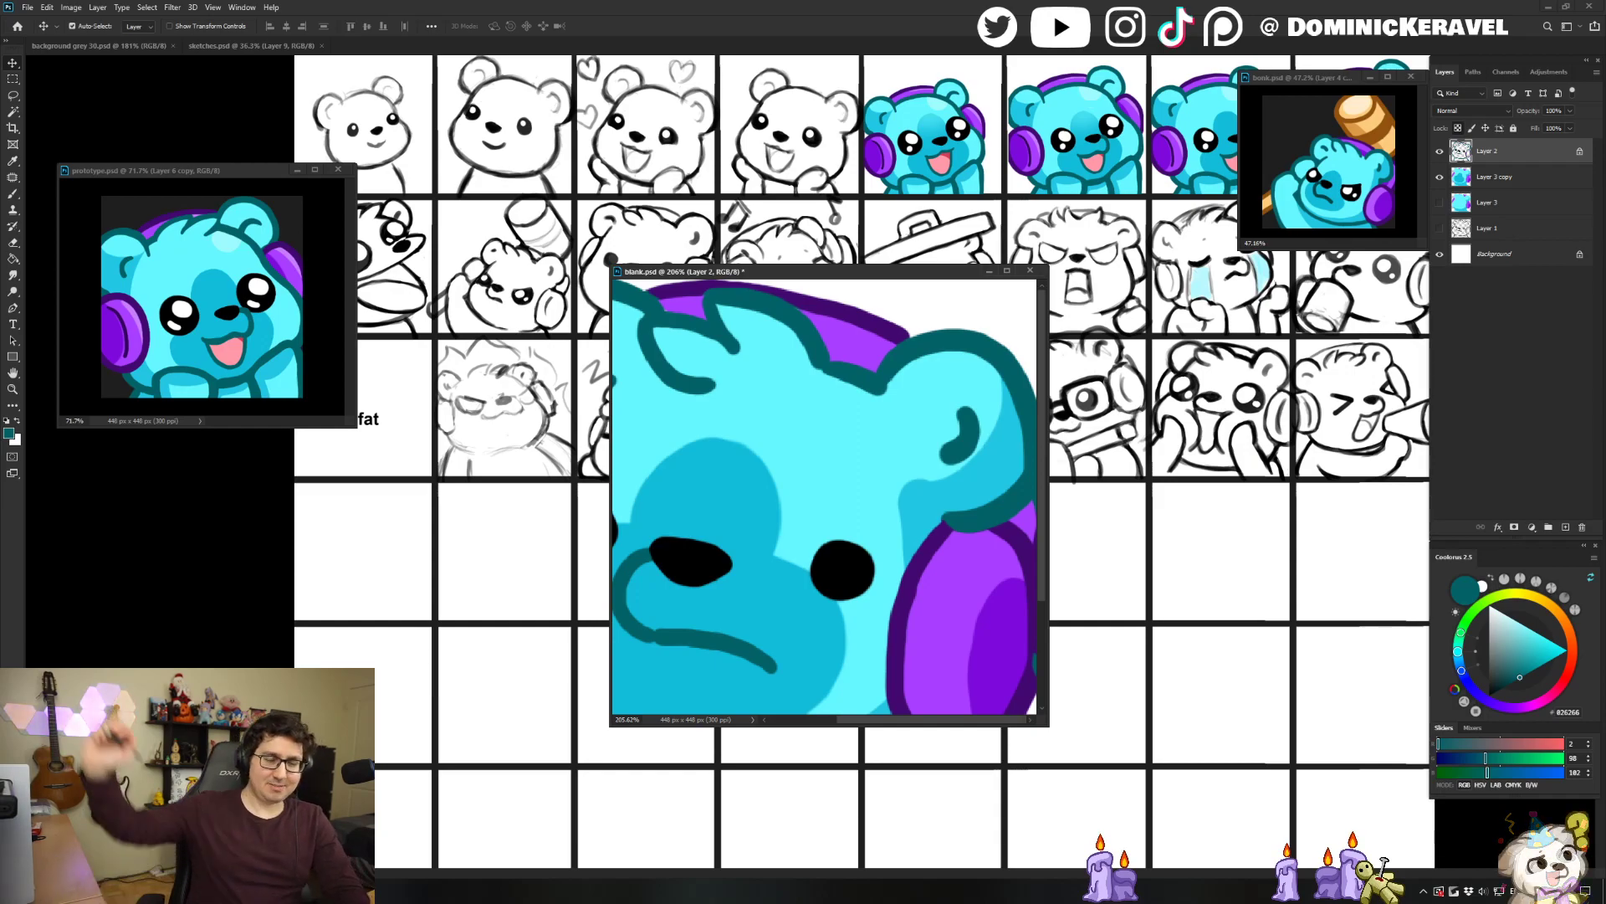
pyautogui.press('b')
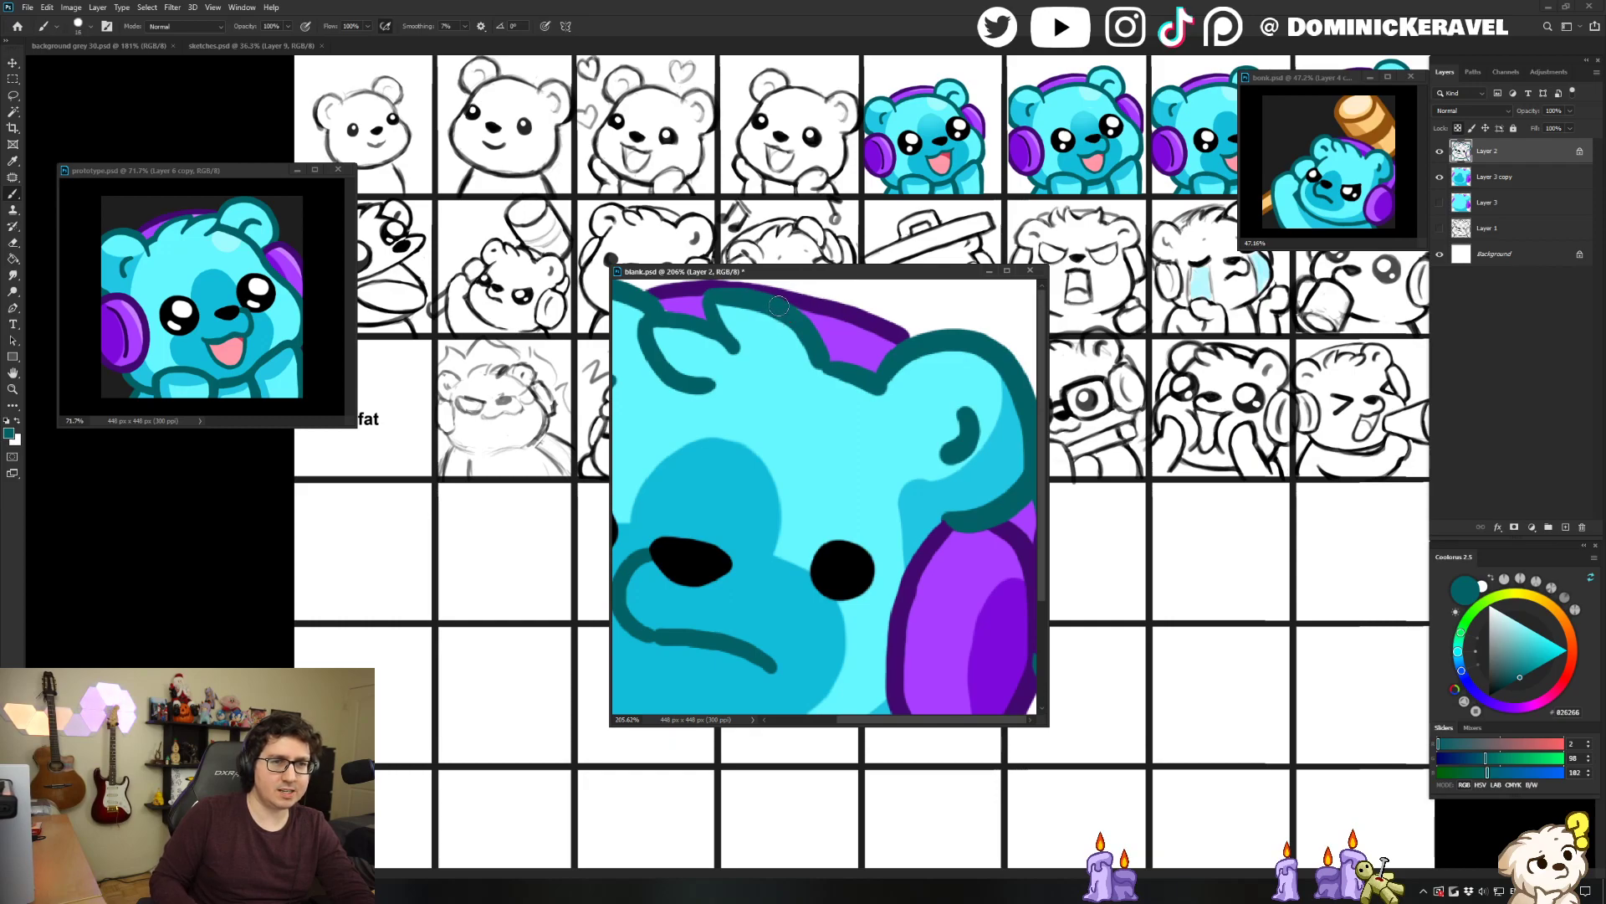
pyautogui.press('v')
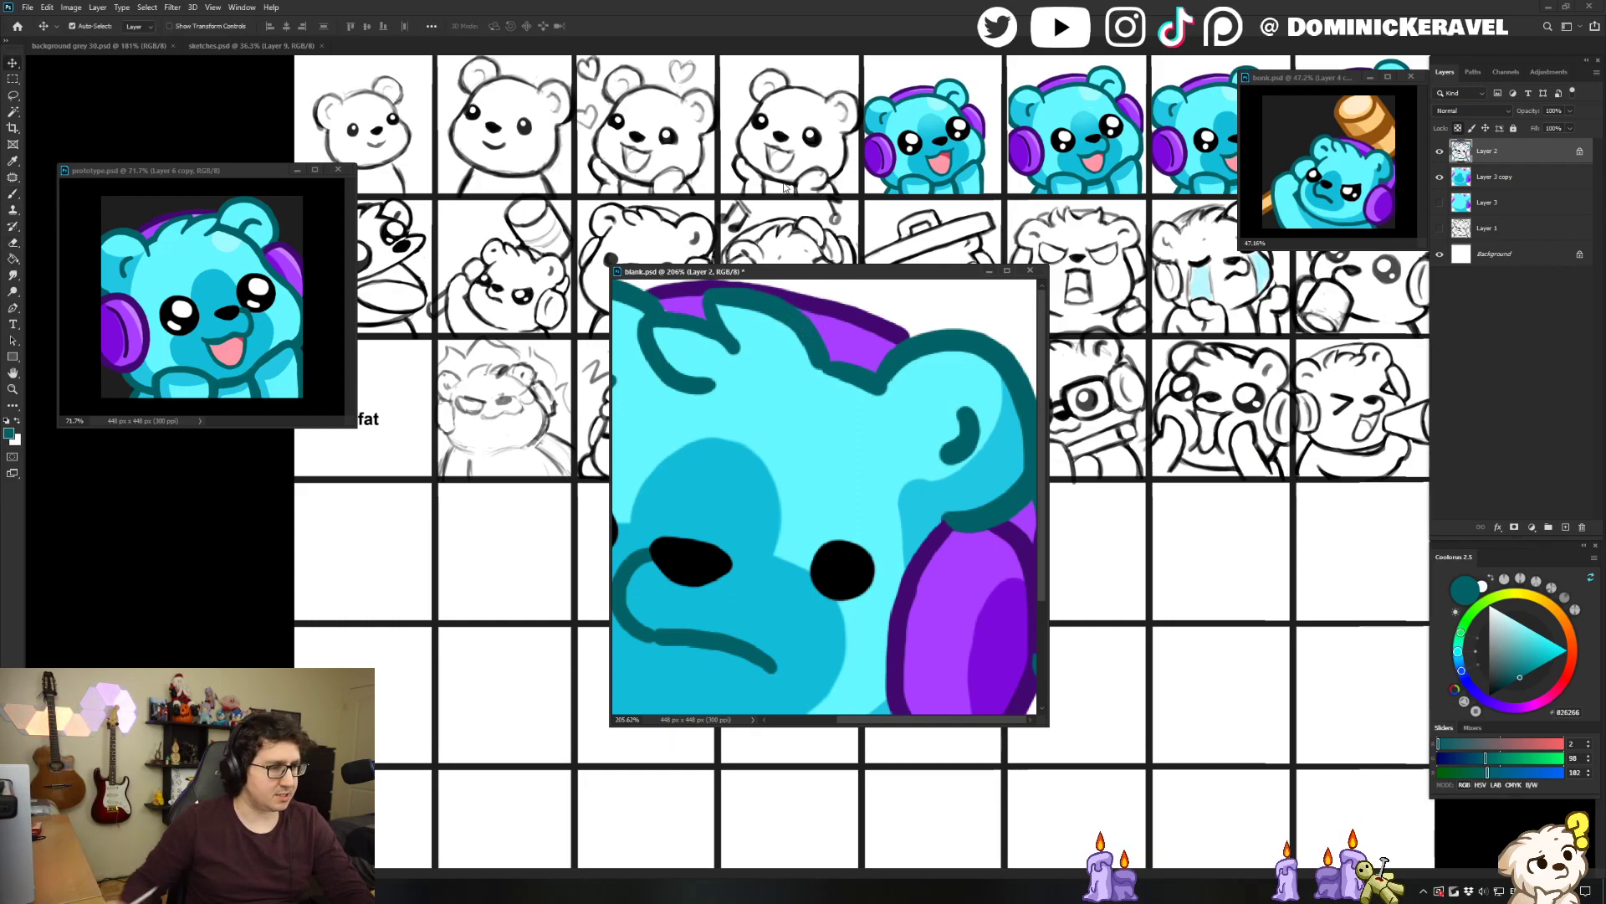
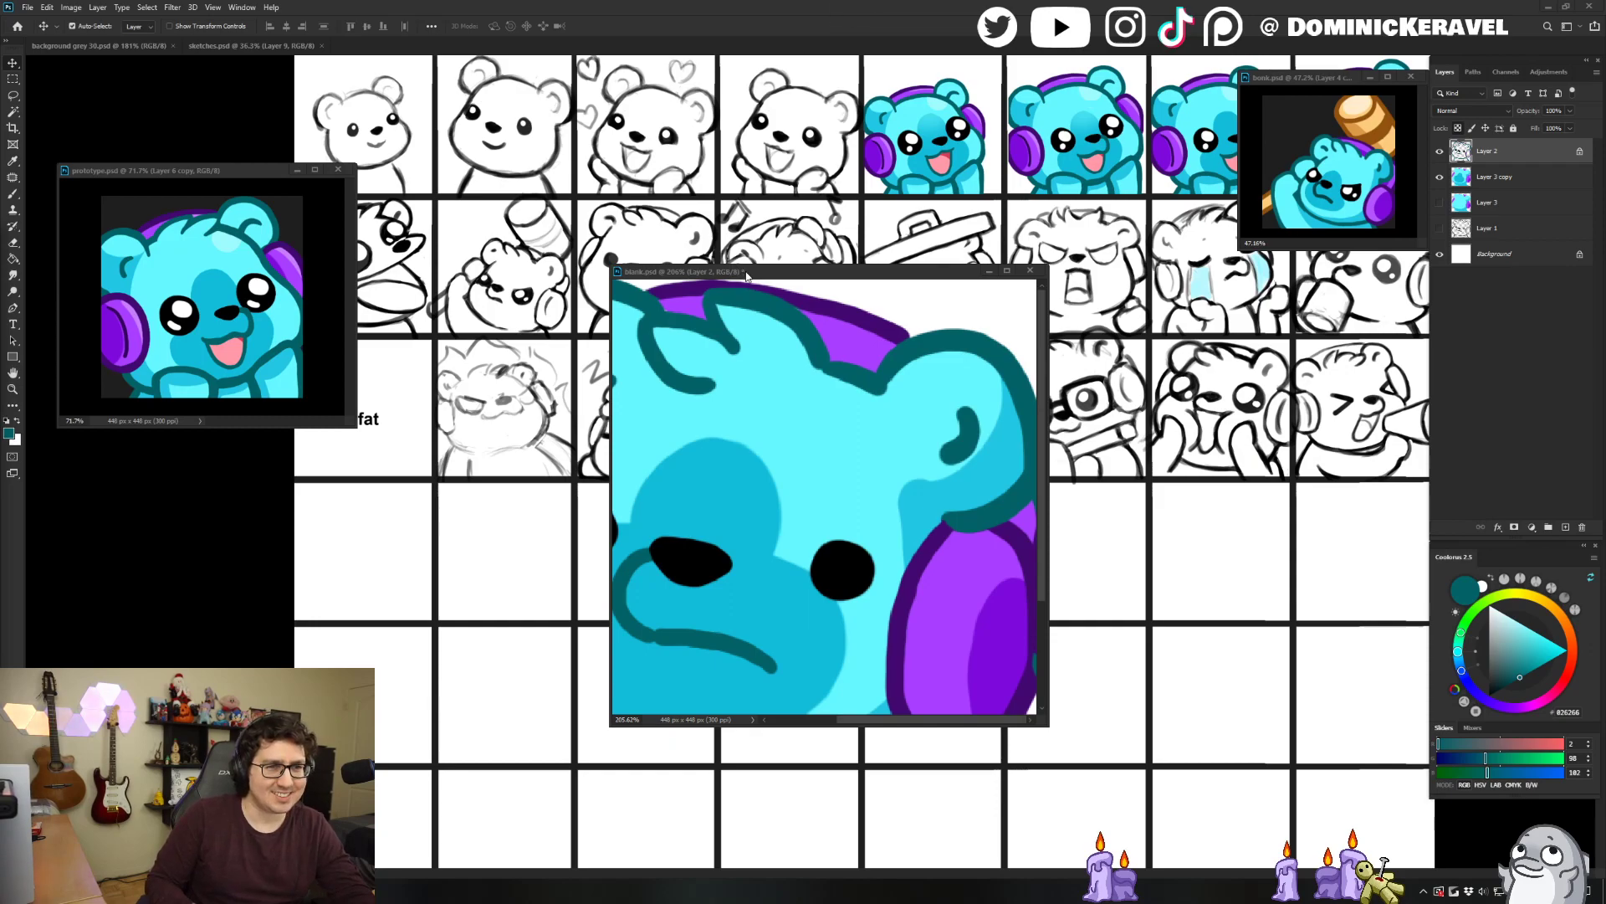
# Enlarge the blank.psd window to fit the whole bear and finish the large ear cup's outer edge in sampled dark purple.
pyautogui.moveTo(744, 272); pyautogui.dragTo(755, 260)
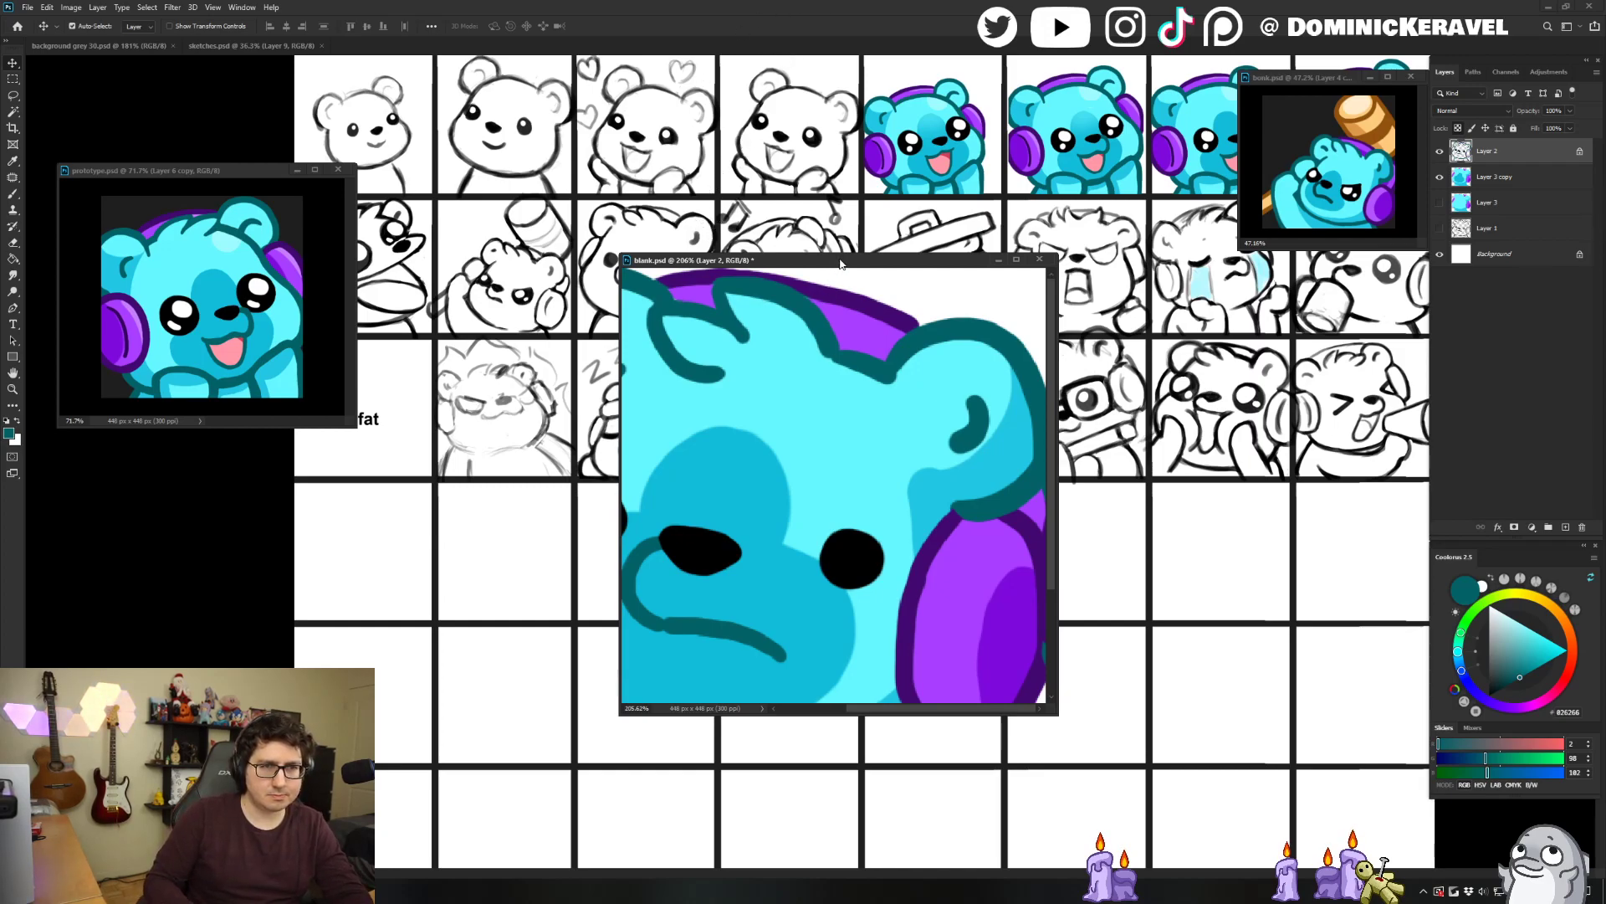
pyautogui.moveTo(839, 263); pyautogui.dragTo(813, 224)
pyautogui.press('b')
pyautogui.moveTo(1034, 680); pyautogui.dragTo(1244, 828)
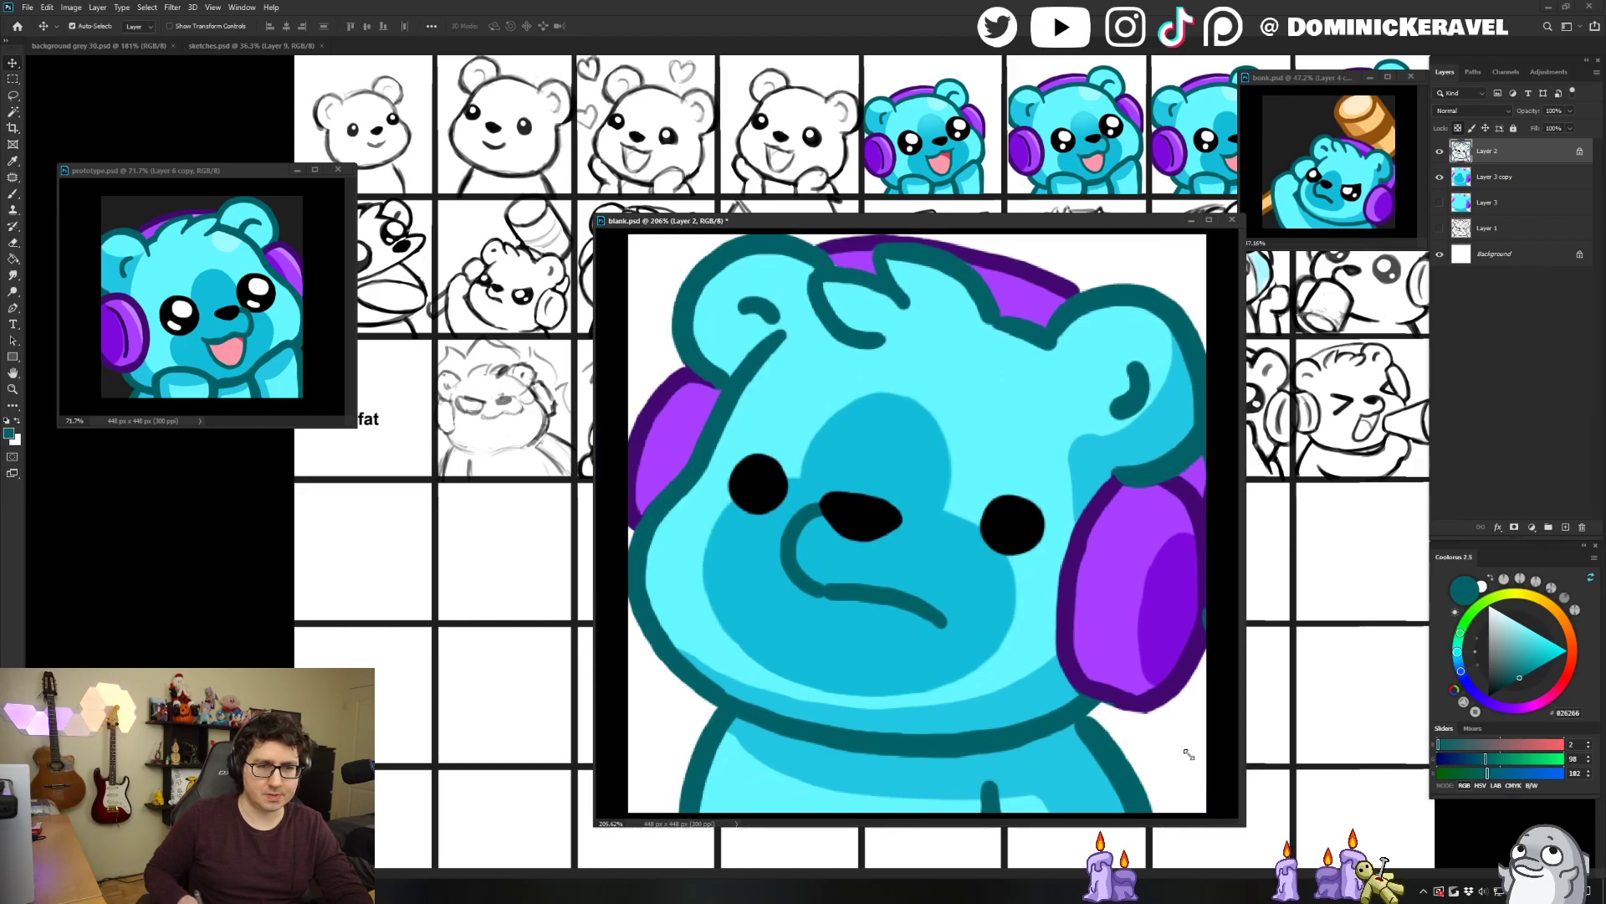
pyautogui.keyDown('alt'); pyautogui.click(1203, 659); pyautogui.keyUp('alt')
pyautogui.press('e')
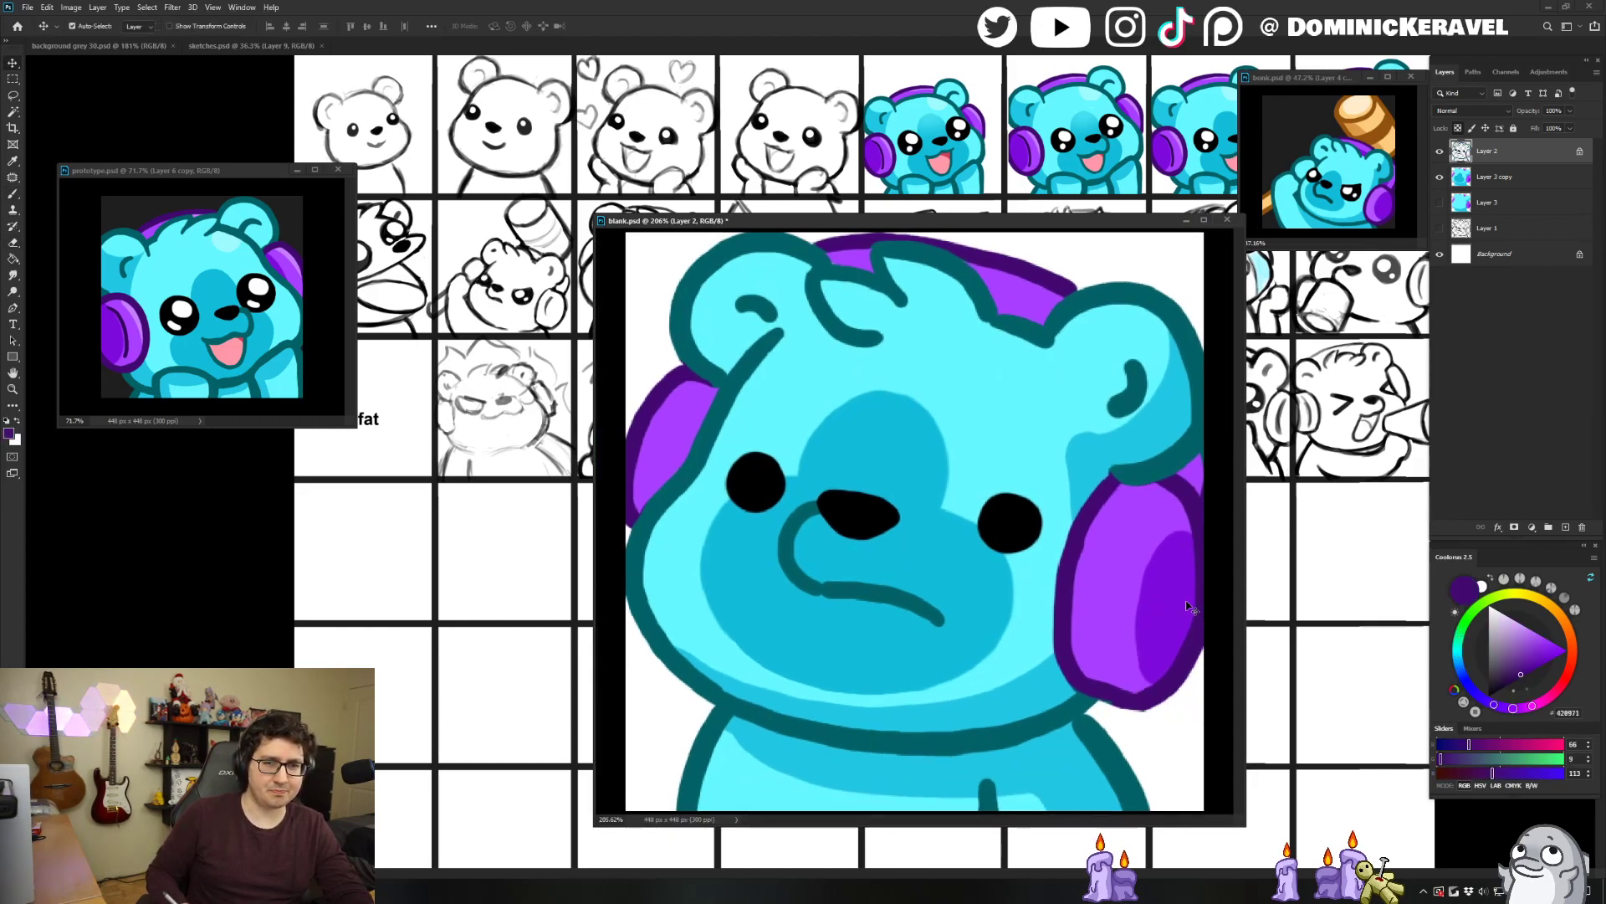
pyautogui.press('v')
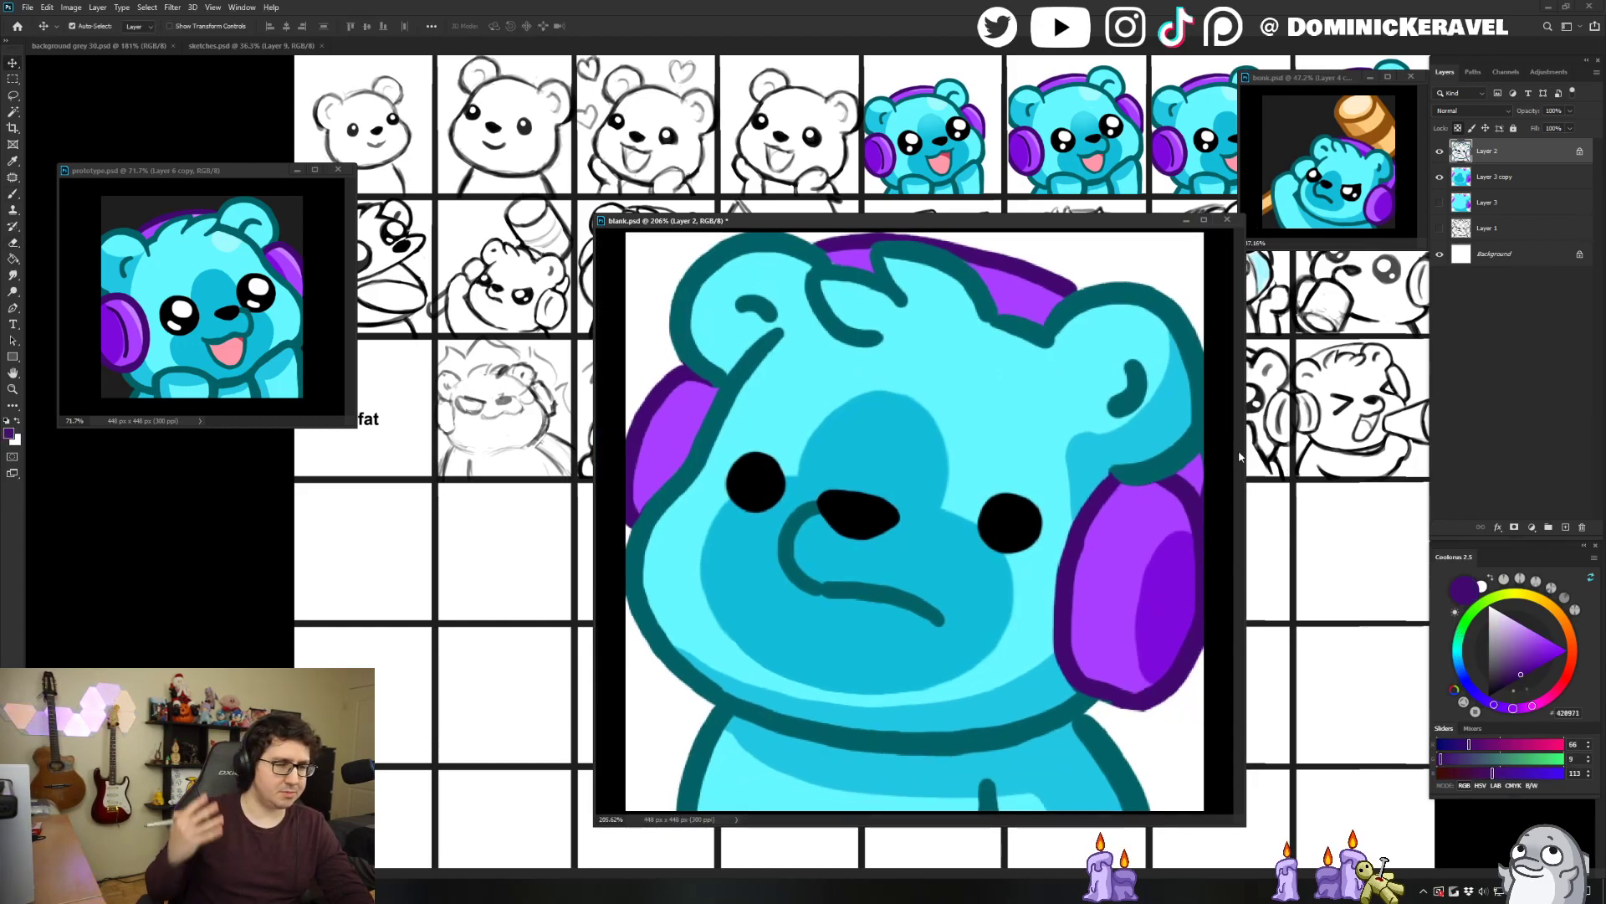
# Touch up the outline where the ear meets the smaller ear cup with the dark teal sampled from the line art.
pyautogui.press('b')
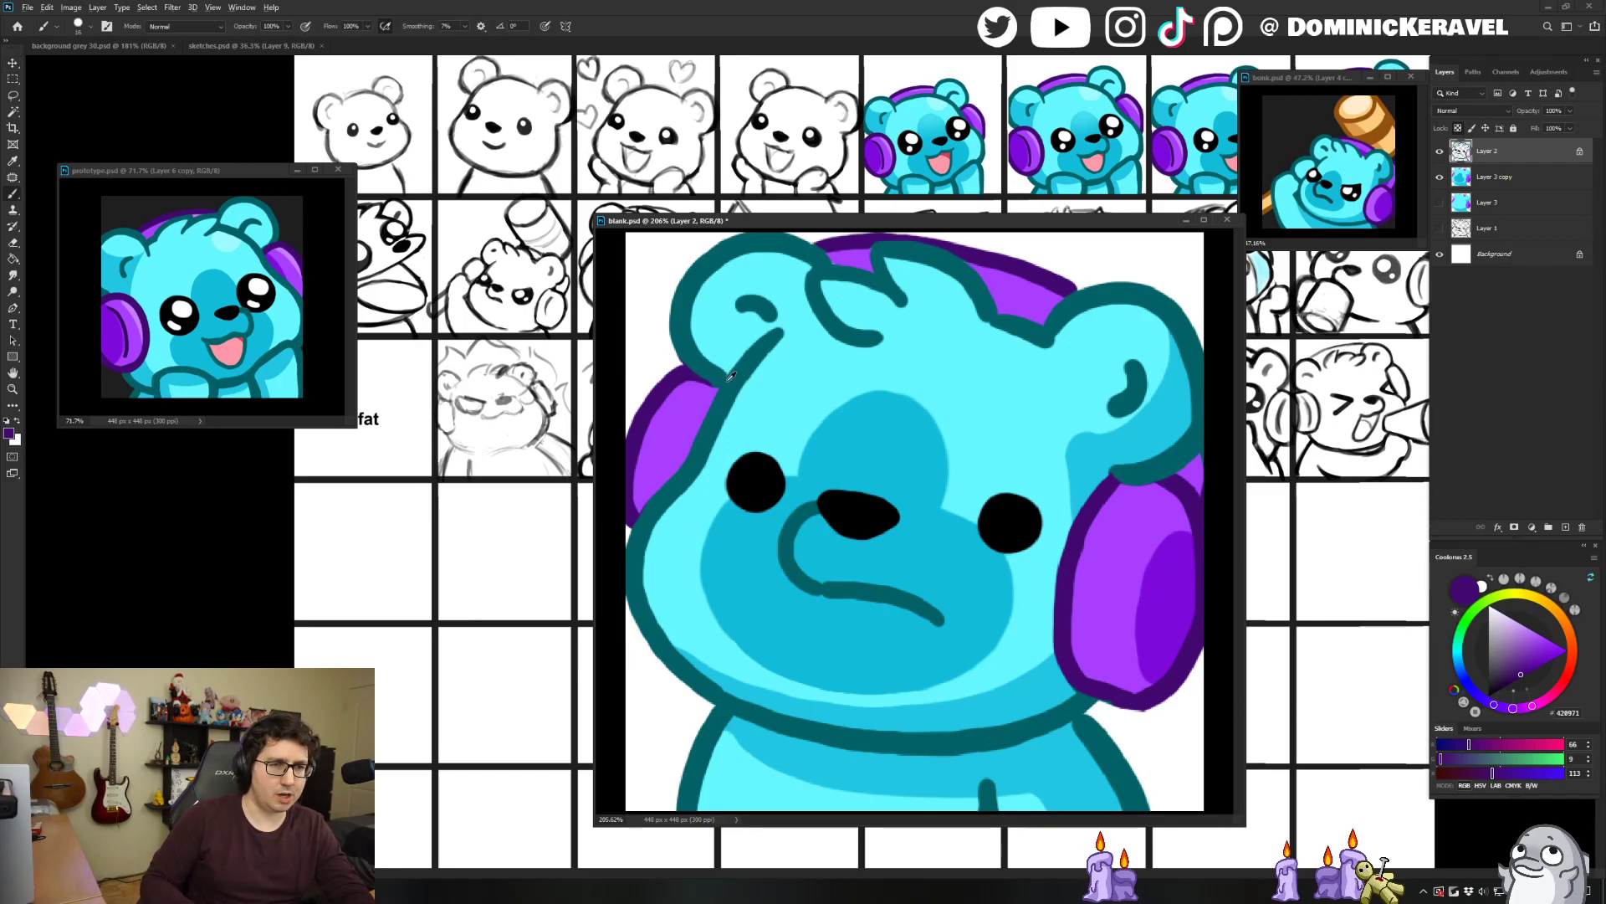
pyautogui.keyDown('alt'); pyautogui.click(702, 367); pyautogui.keyUp('alt')
pyautogui.press('v')
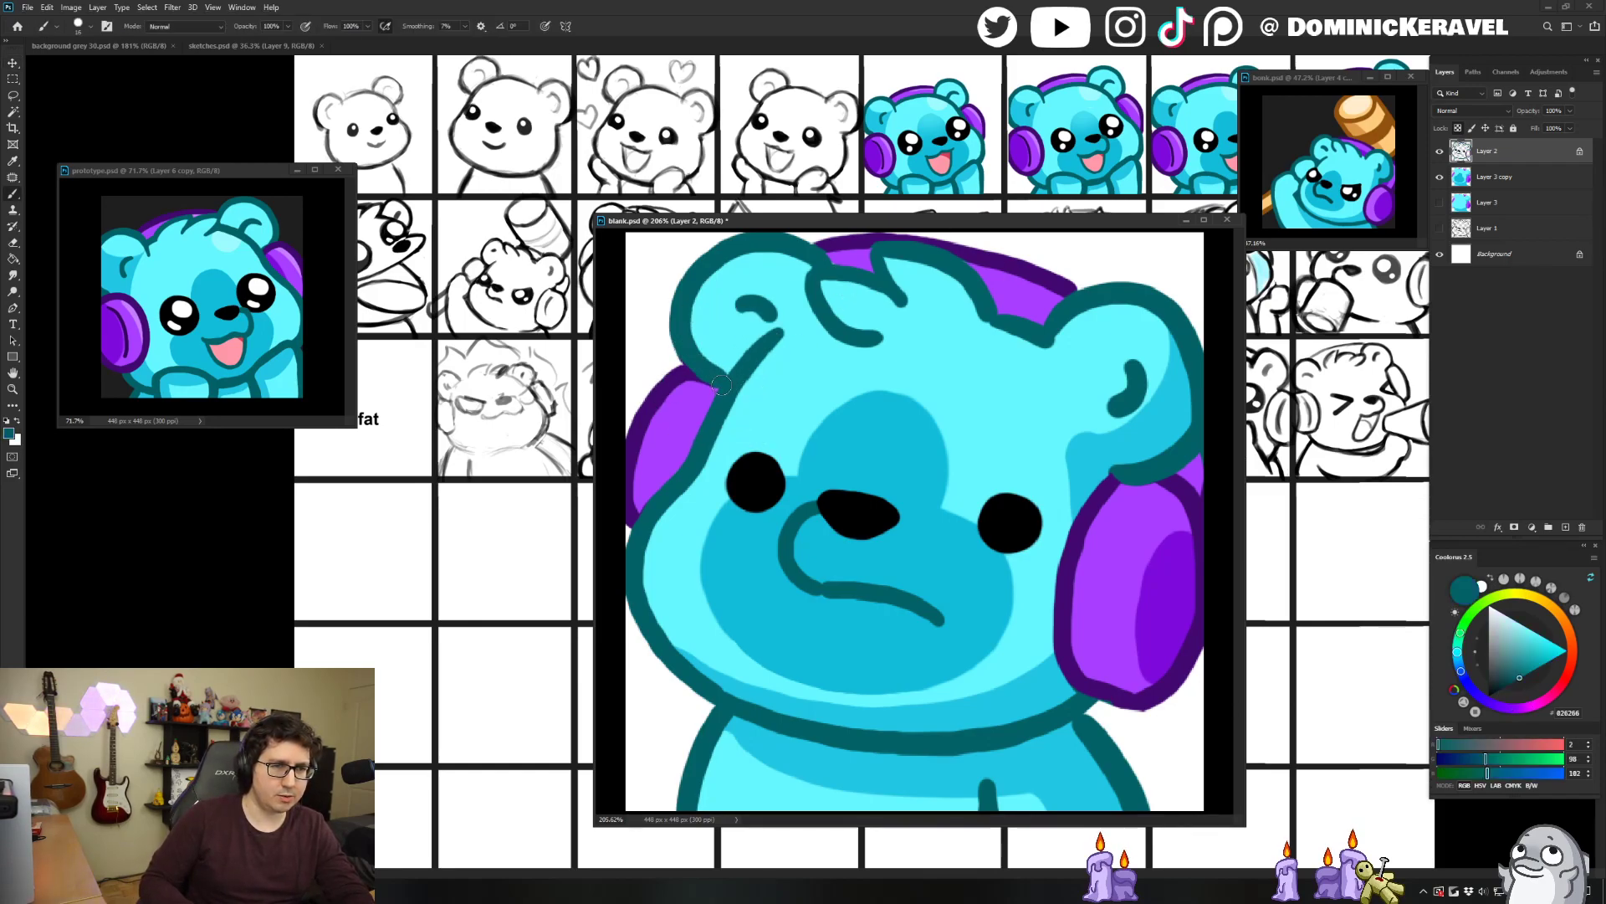
pyautogui.press('e')
pyautogui.press('v')
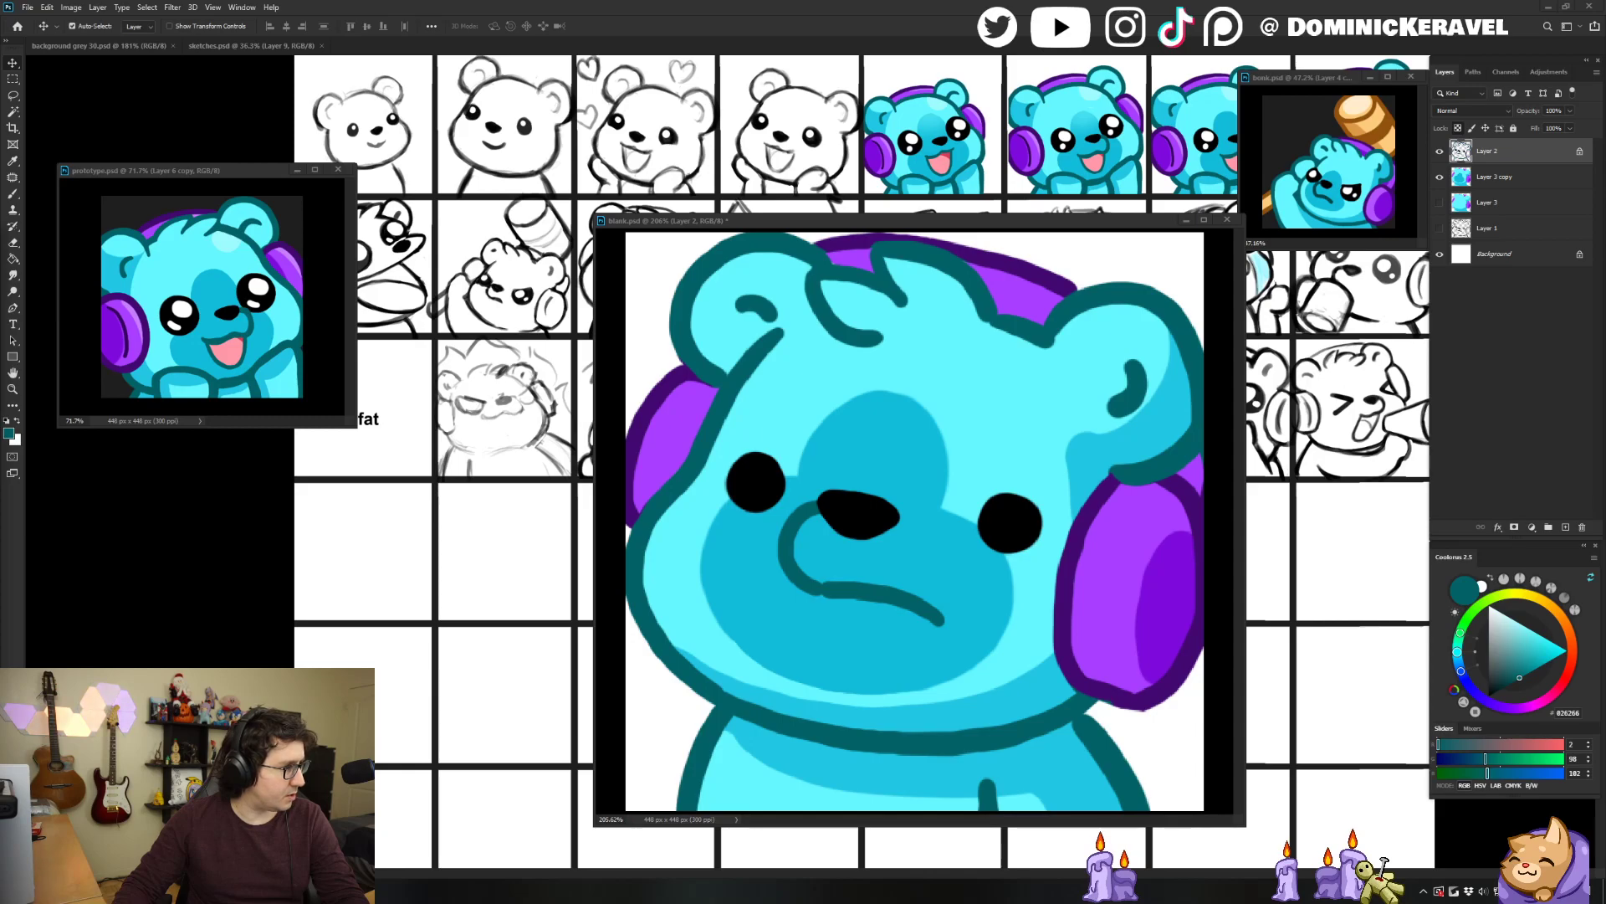
# Switch to Chrome and look over the general playlists and first artists on the "Music cleared for twitch" page.
pyautogui.hotkey('alt', 'Tab')
pyautogui.scroll(-8, 458, 365)
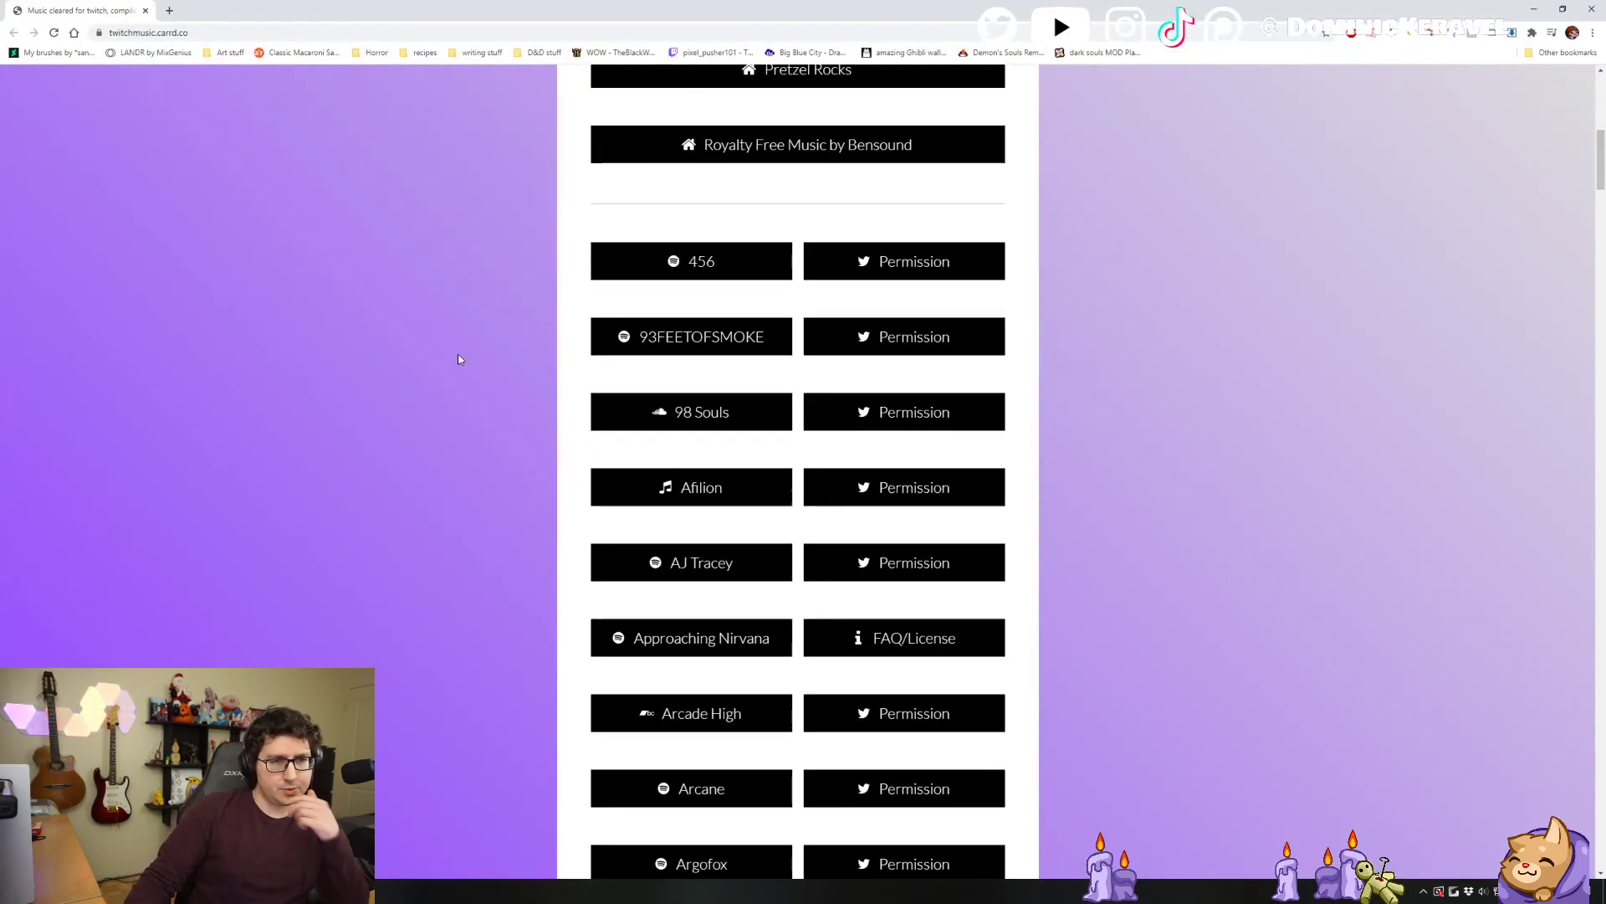
pyautogui.scroll(8, 477, 376)
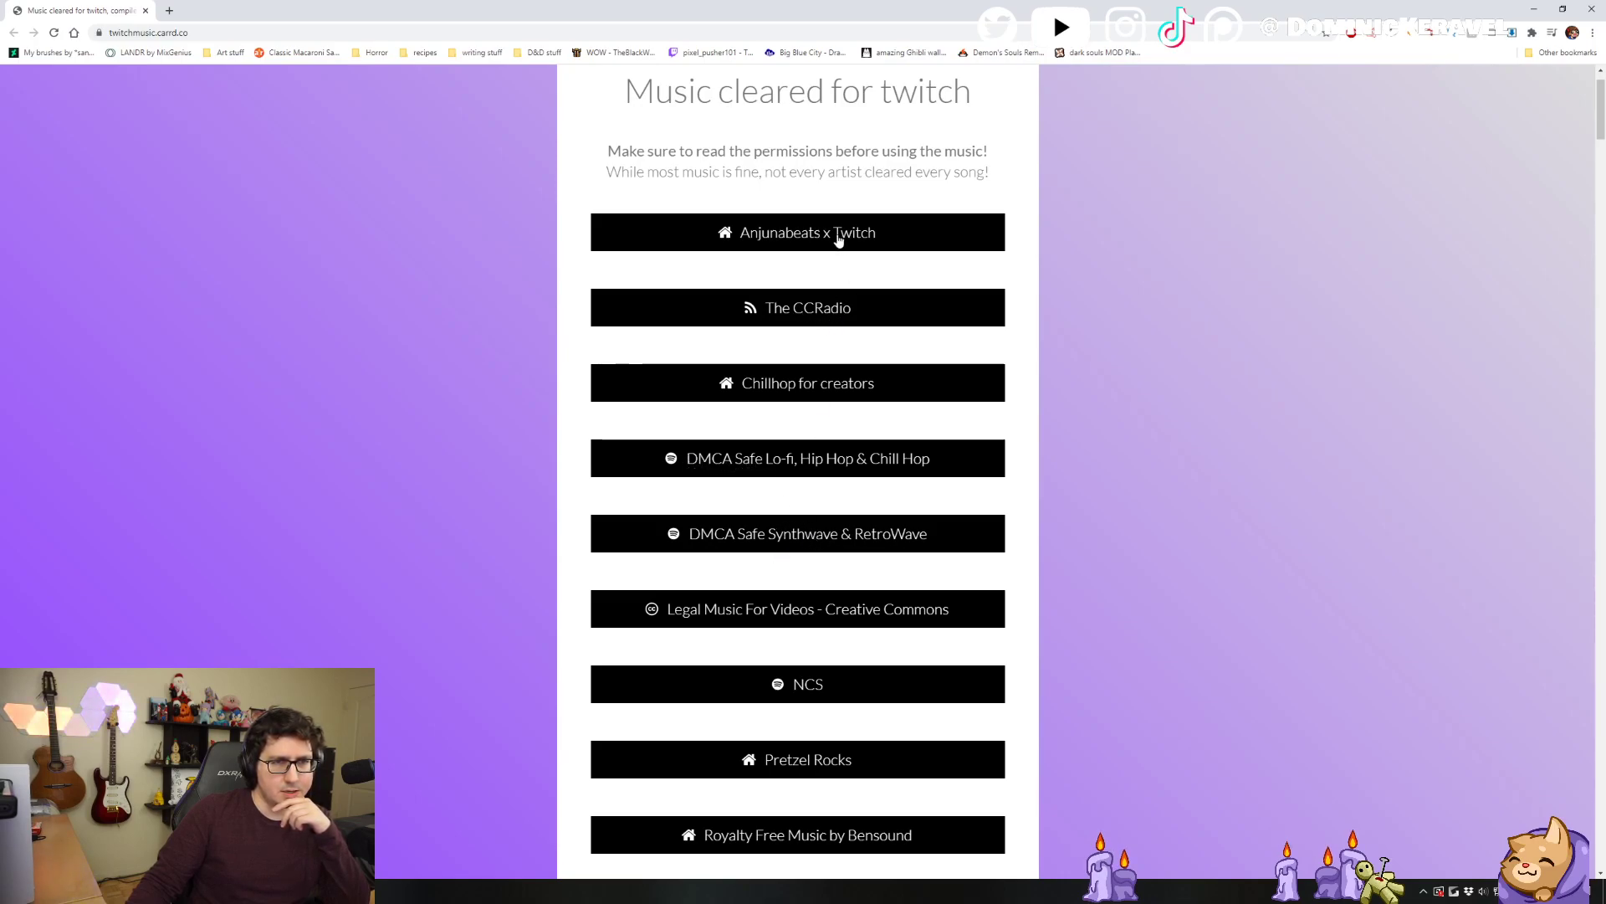
pyautogui.scroll(-5, 492, 384)
pyautogui.scroll(-15, 492, 384)
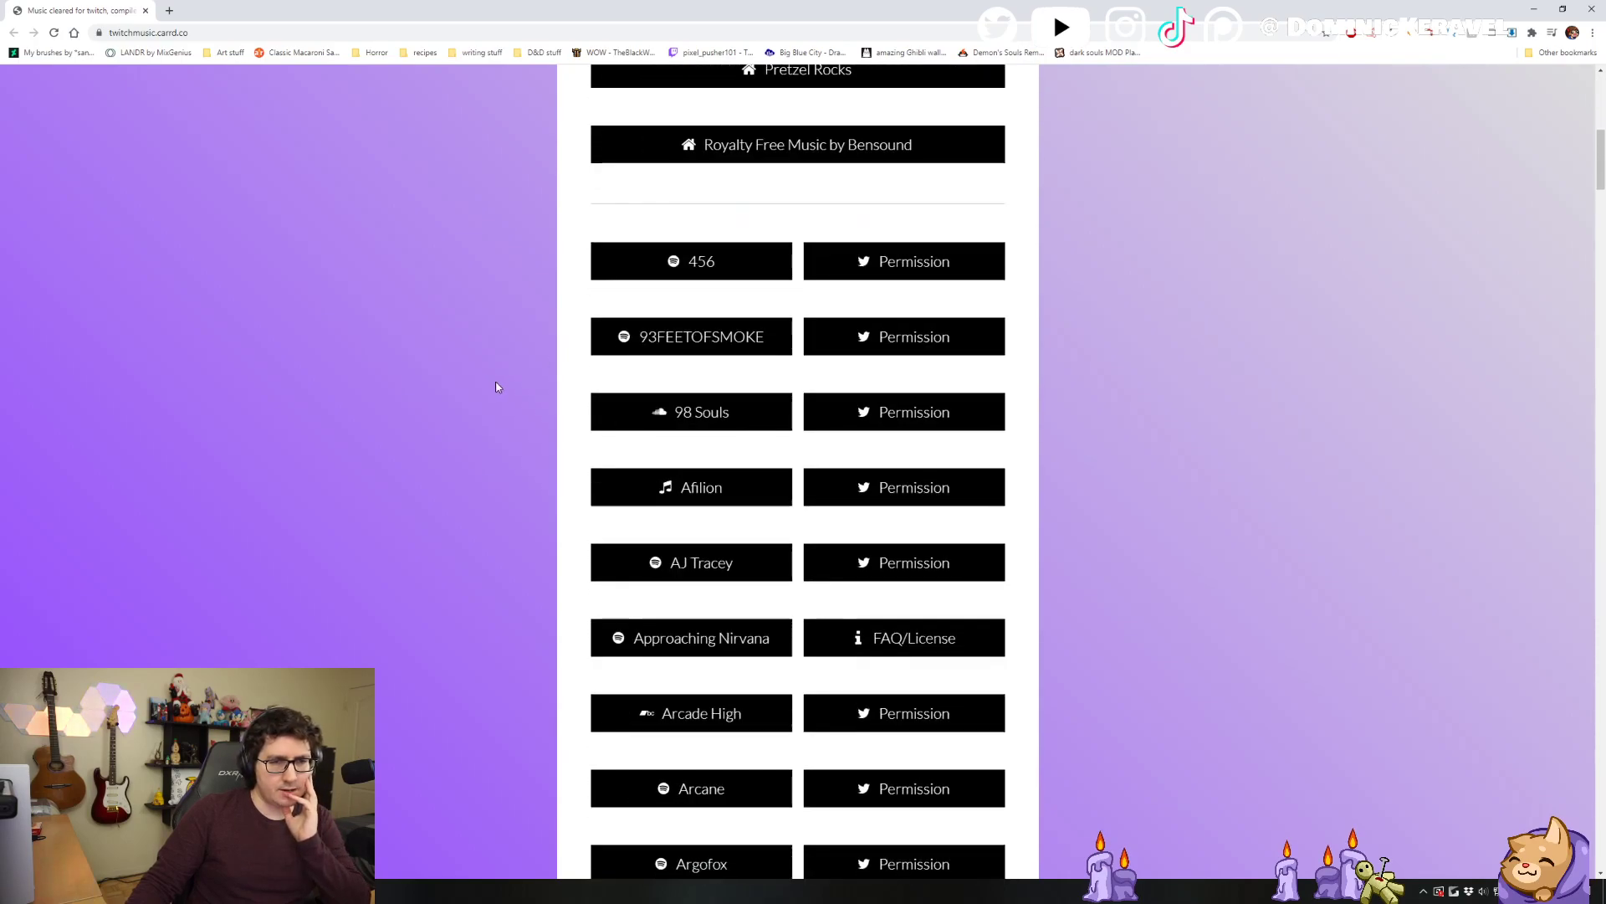
pyautogui.scroll(-6, 502, 384)
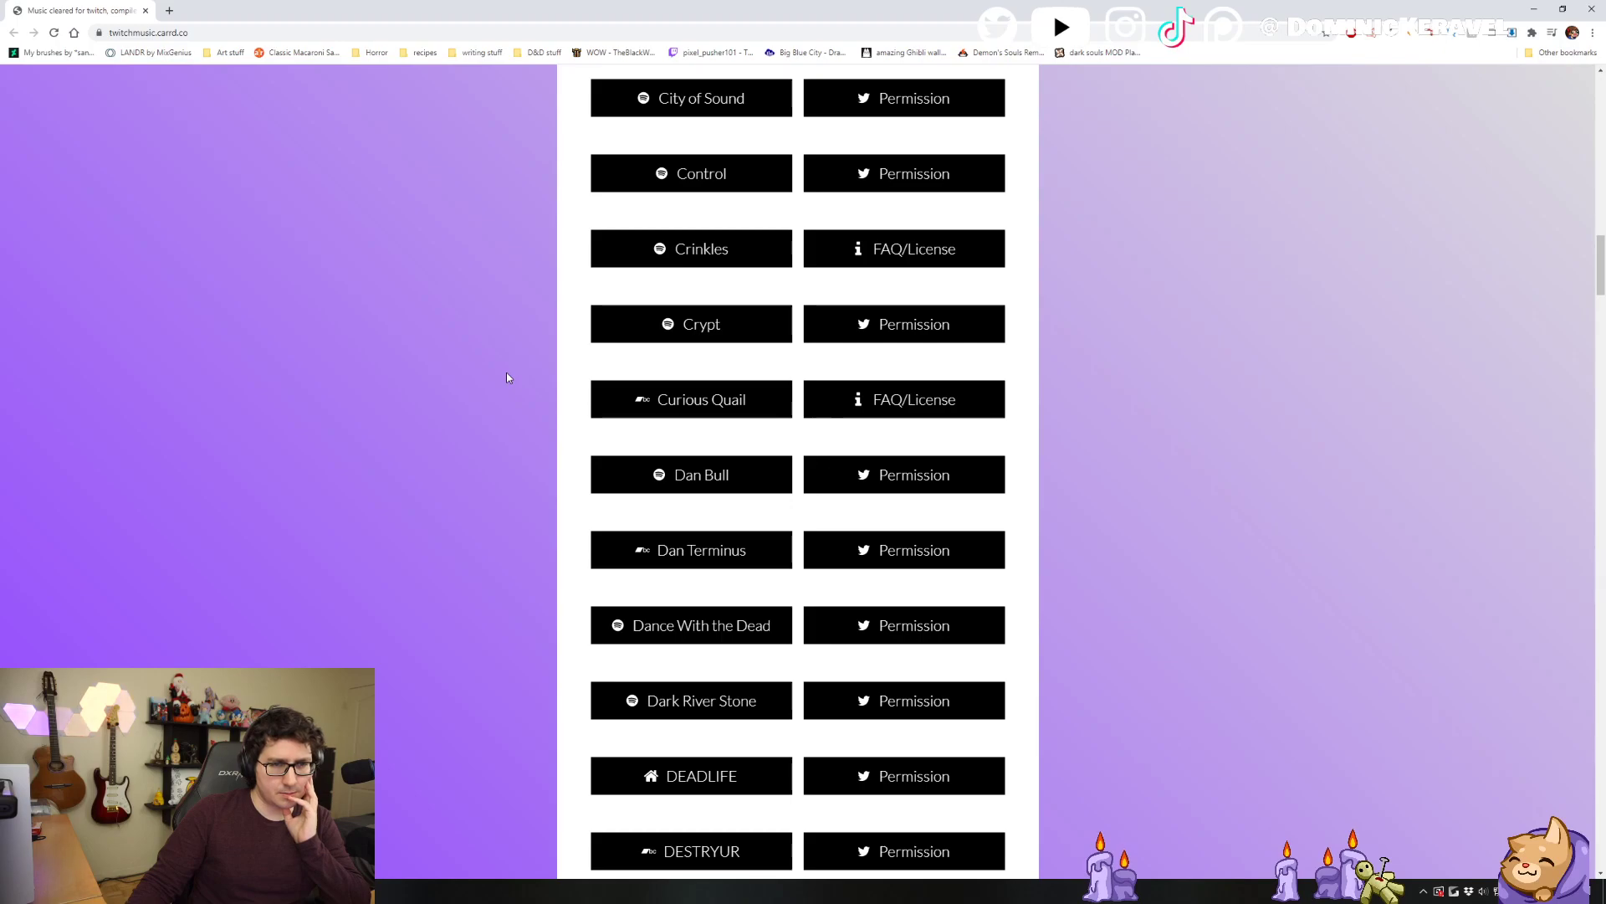
pyautogui.scroll(12, 682, 563)
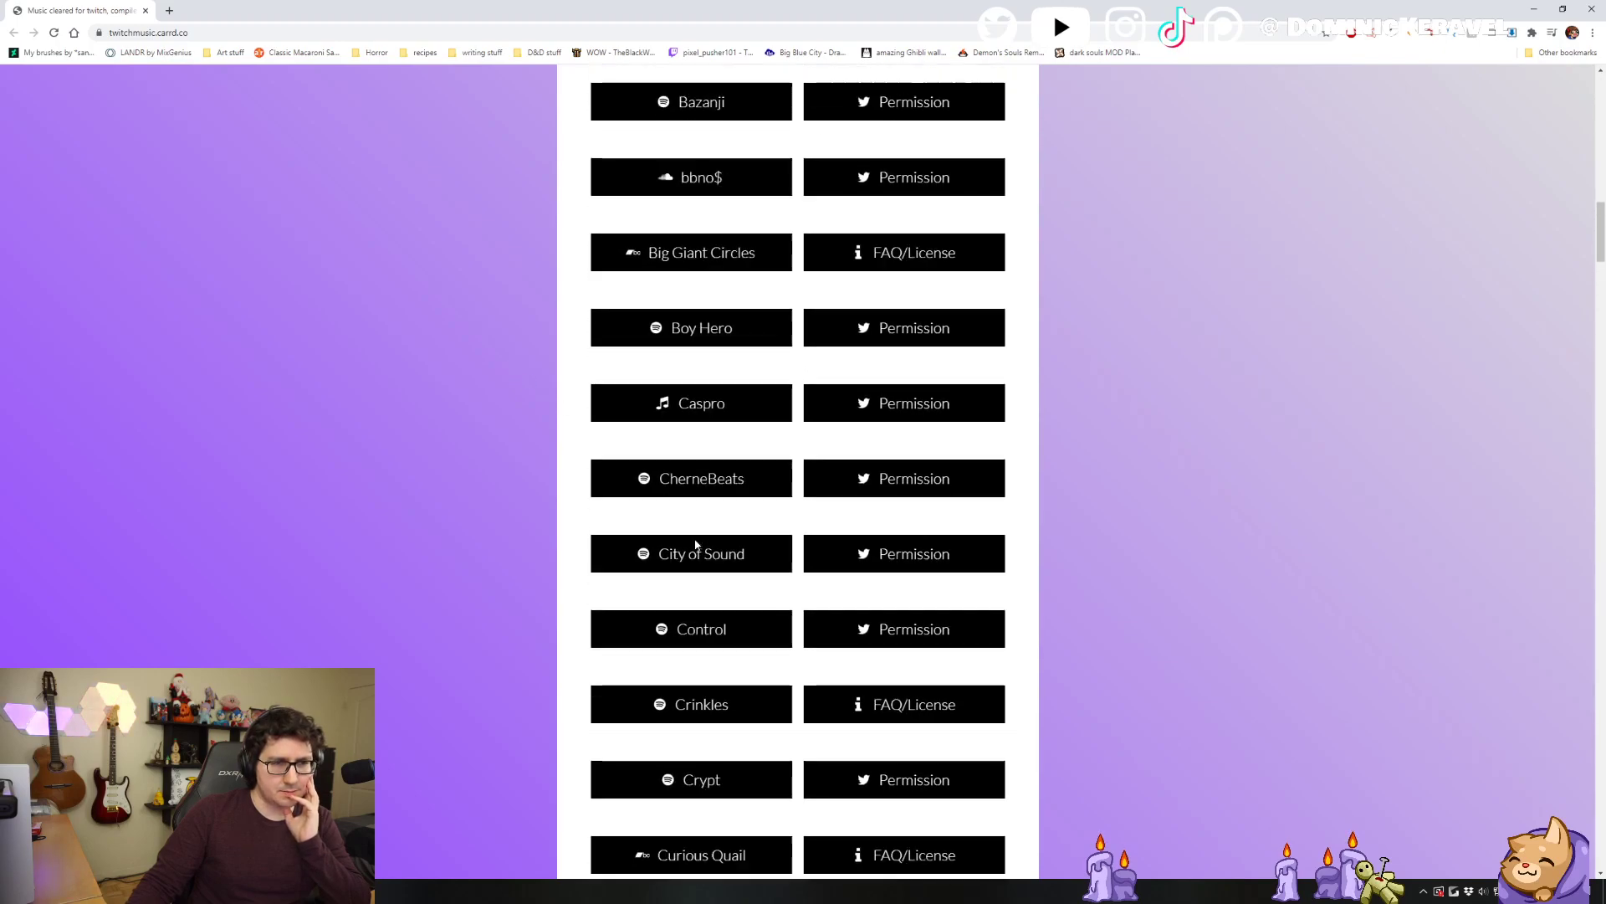
pyautogui.scroll(12, 701, 554)
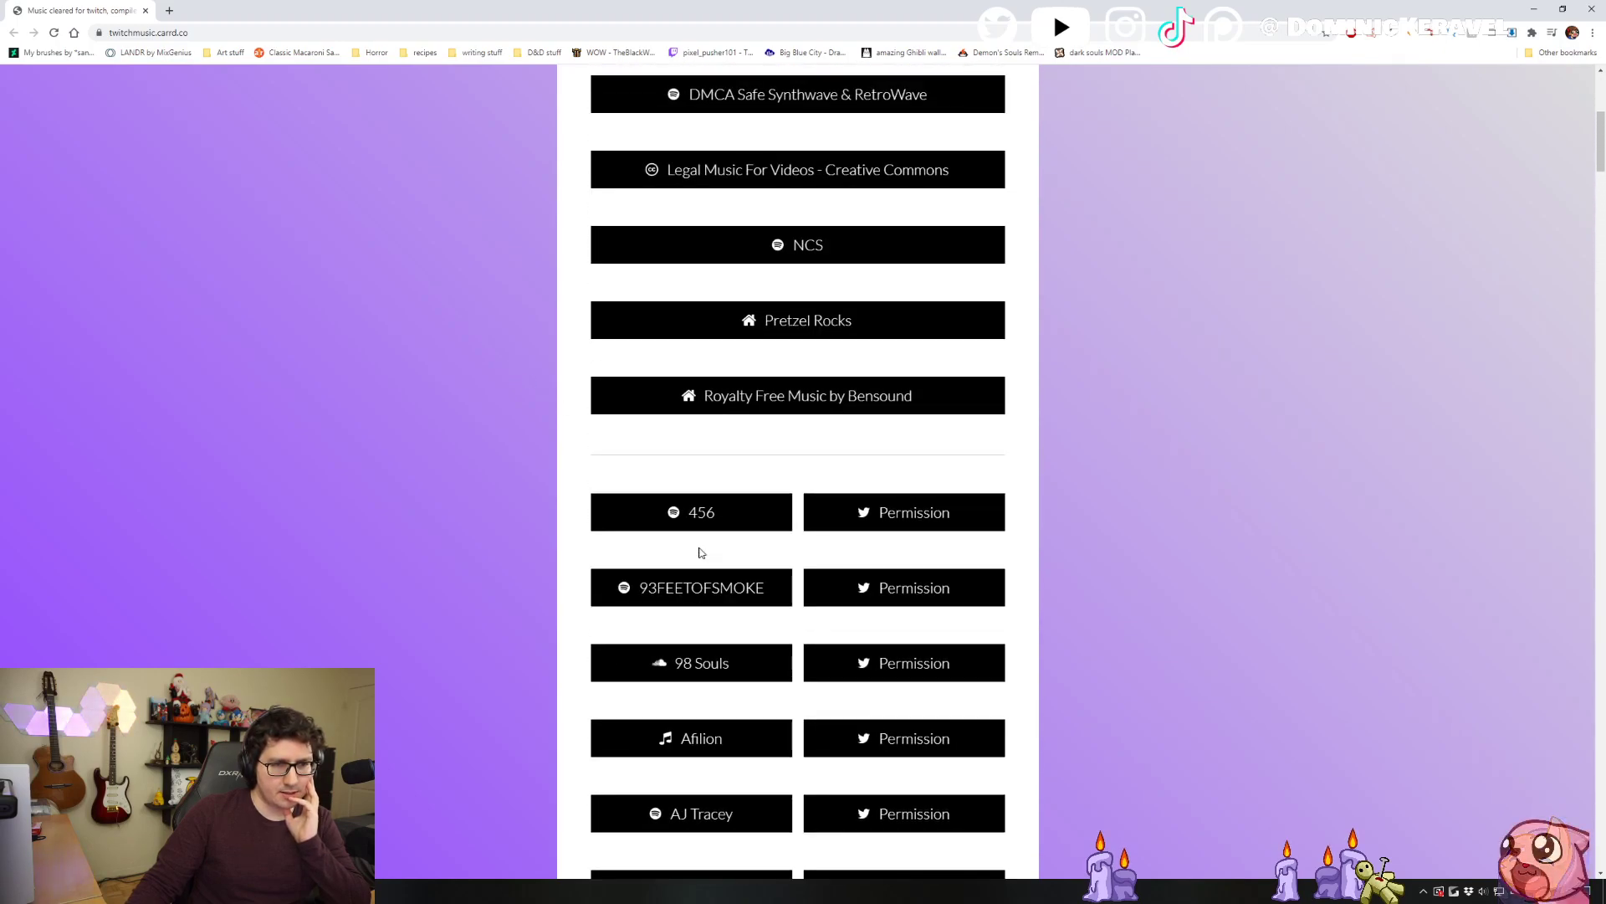
# Read through the alphabetical list of cleared artists and their permission links, from AJ Tracey to Ziemborg.
pyautogui.scroll(-14, 698, 548)
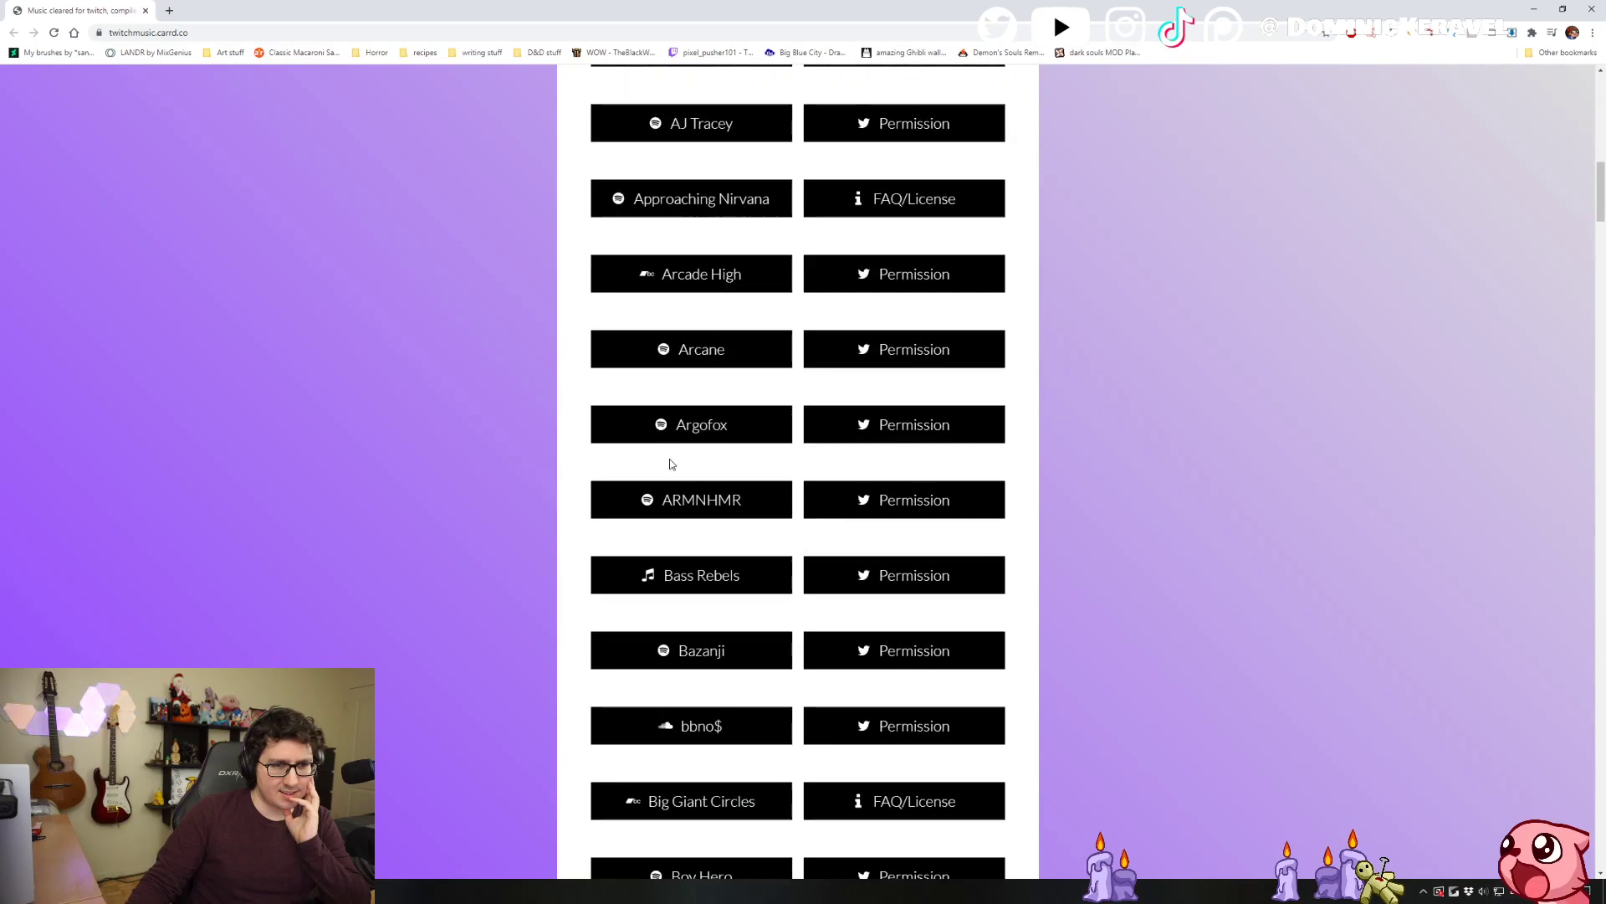
pyautogui.scroll(-2, 718, 481)
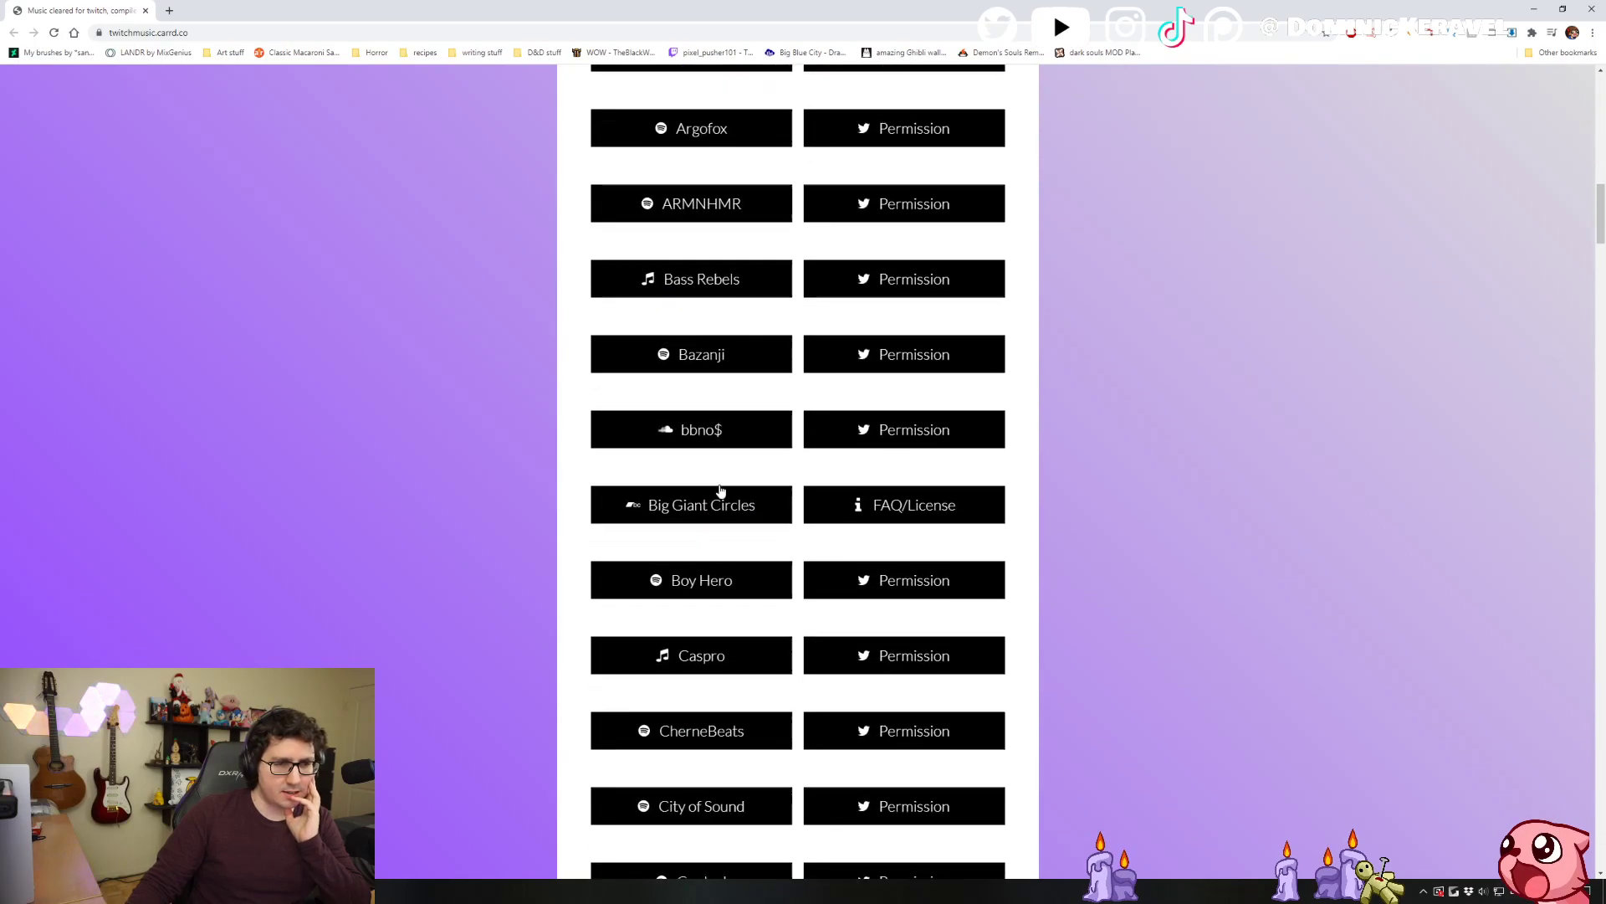
pyautogui.scroll(-5, 718, 467)
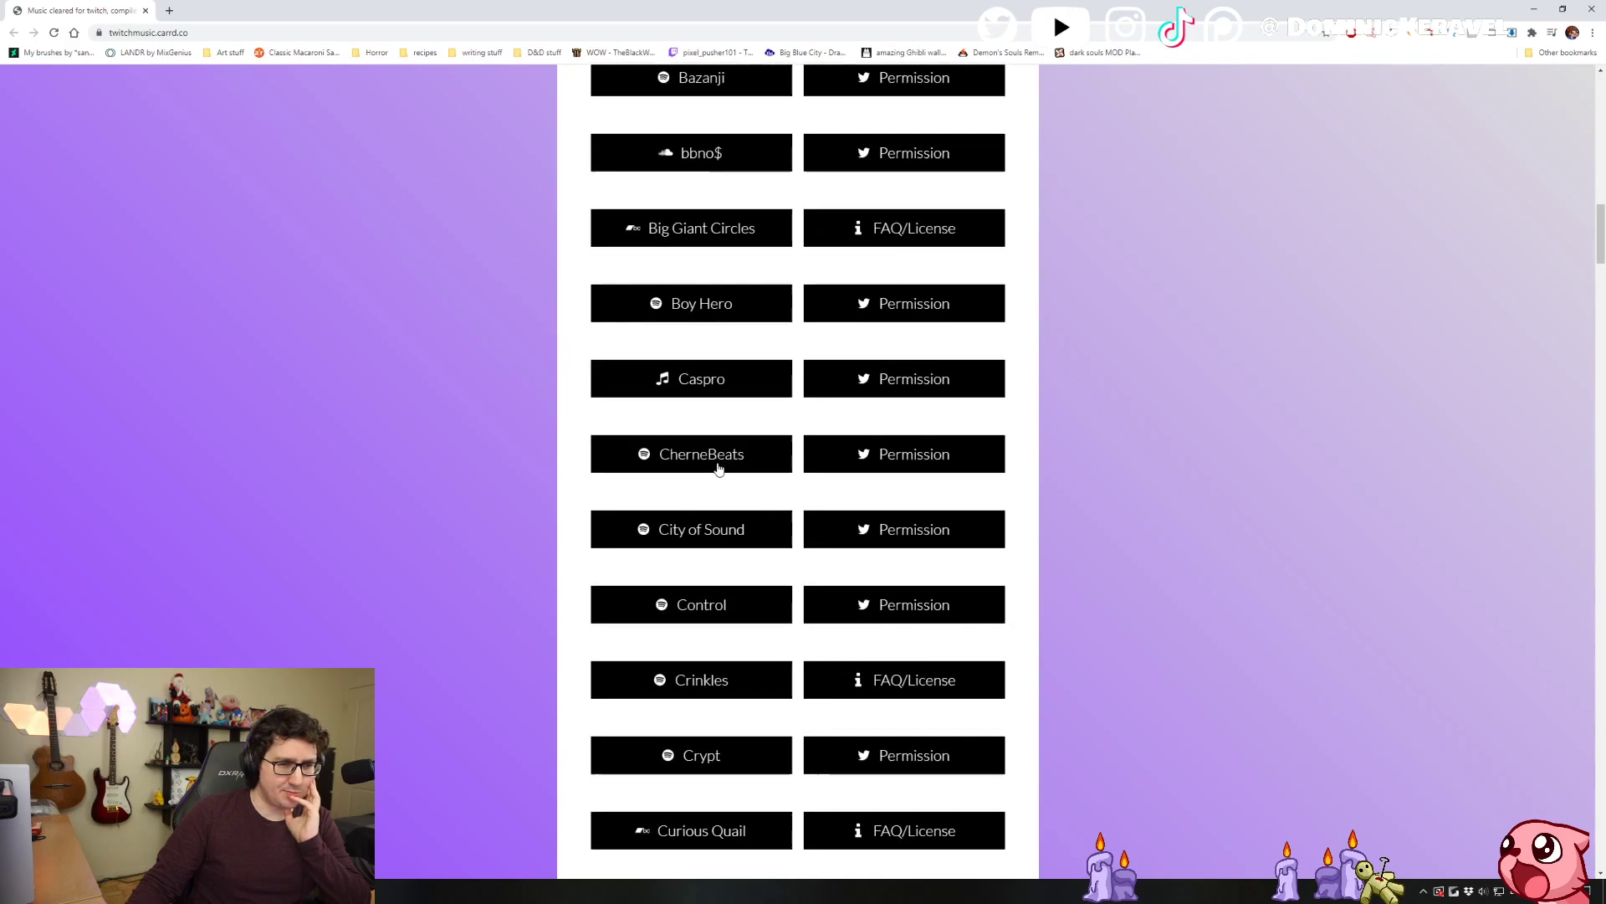
pyautogui.scroll(-3, 718, 469)
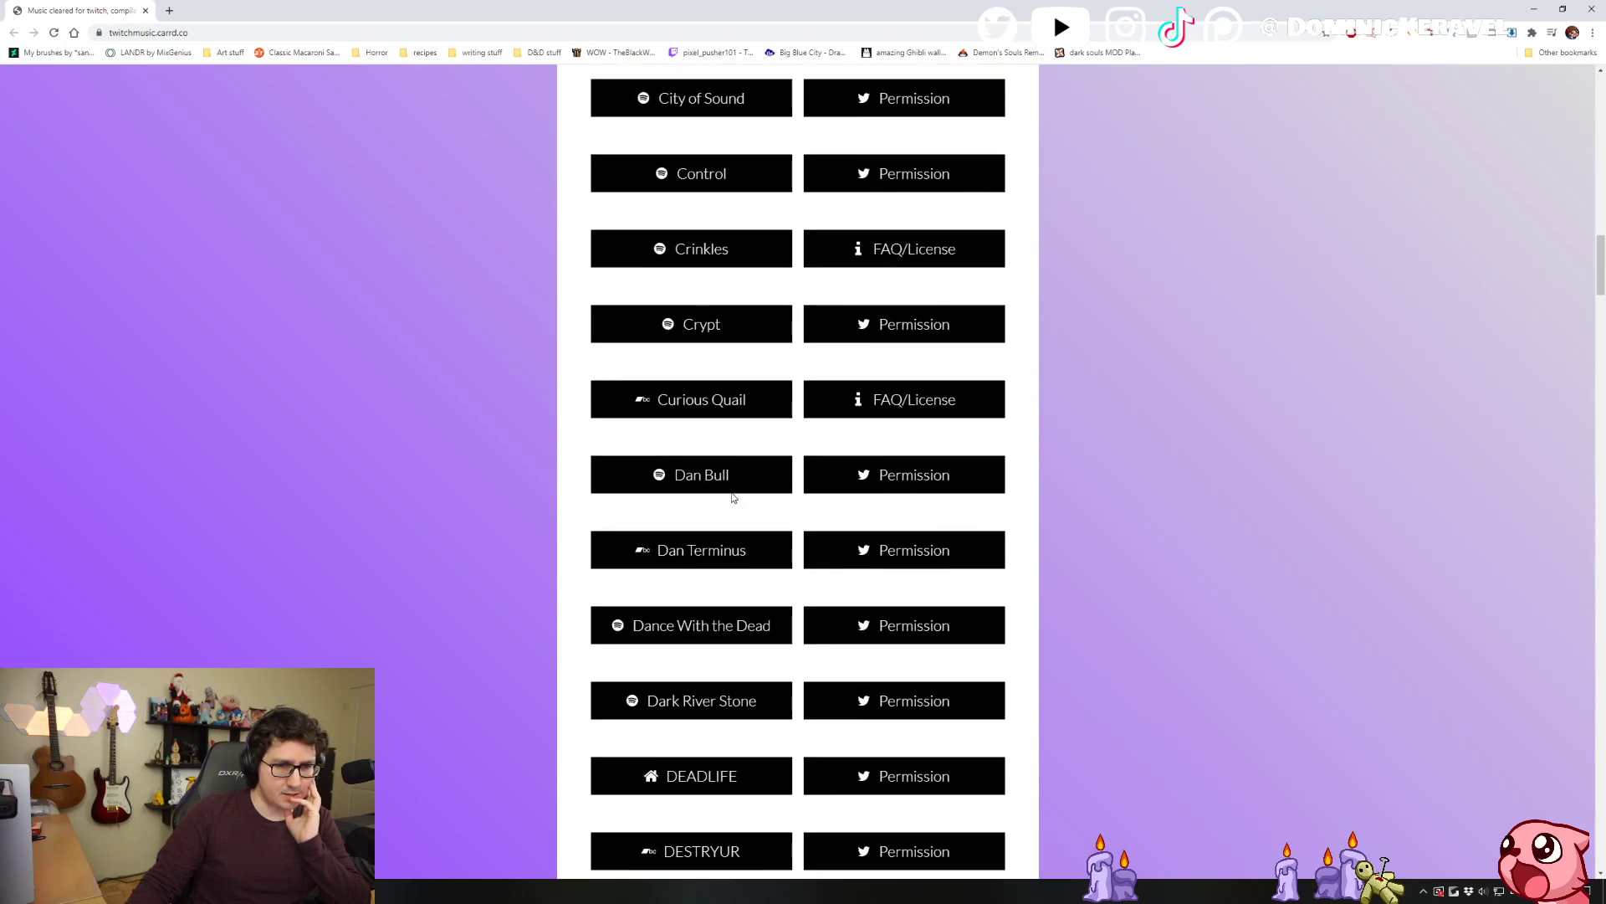
pyautogui.scroll(-1, 730, 499)
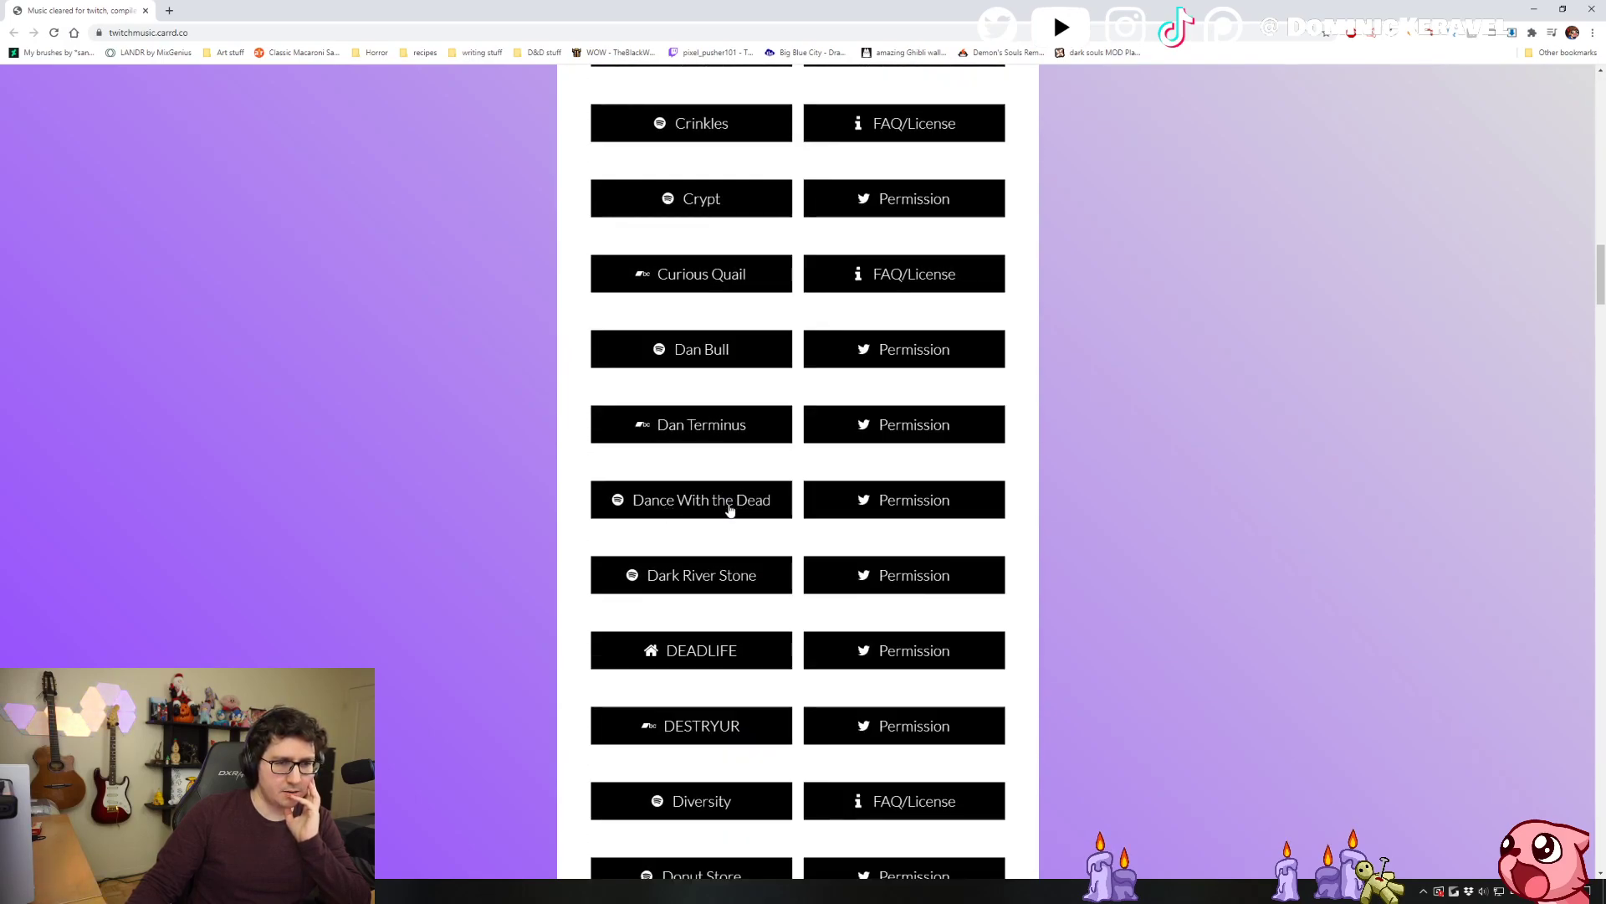
pyautogui.scroll(-3, 729, 509)
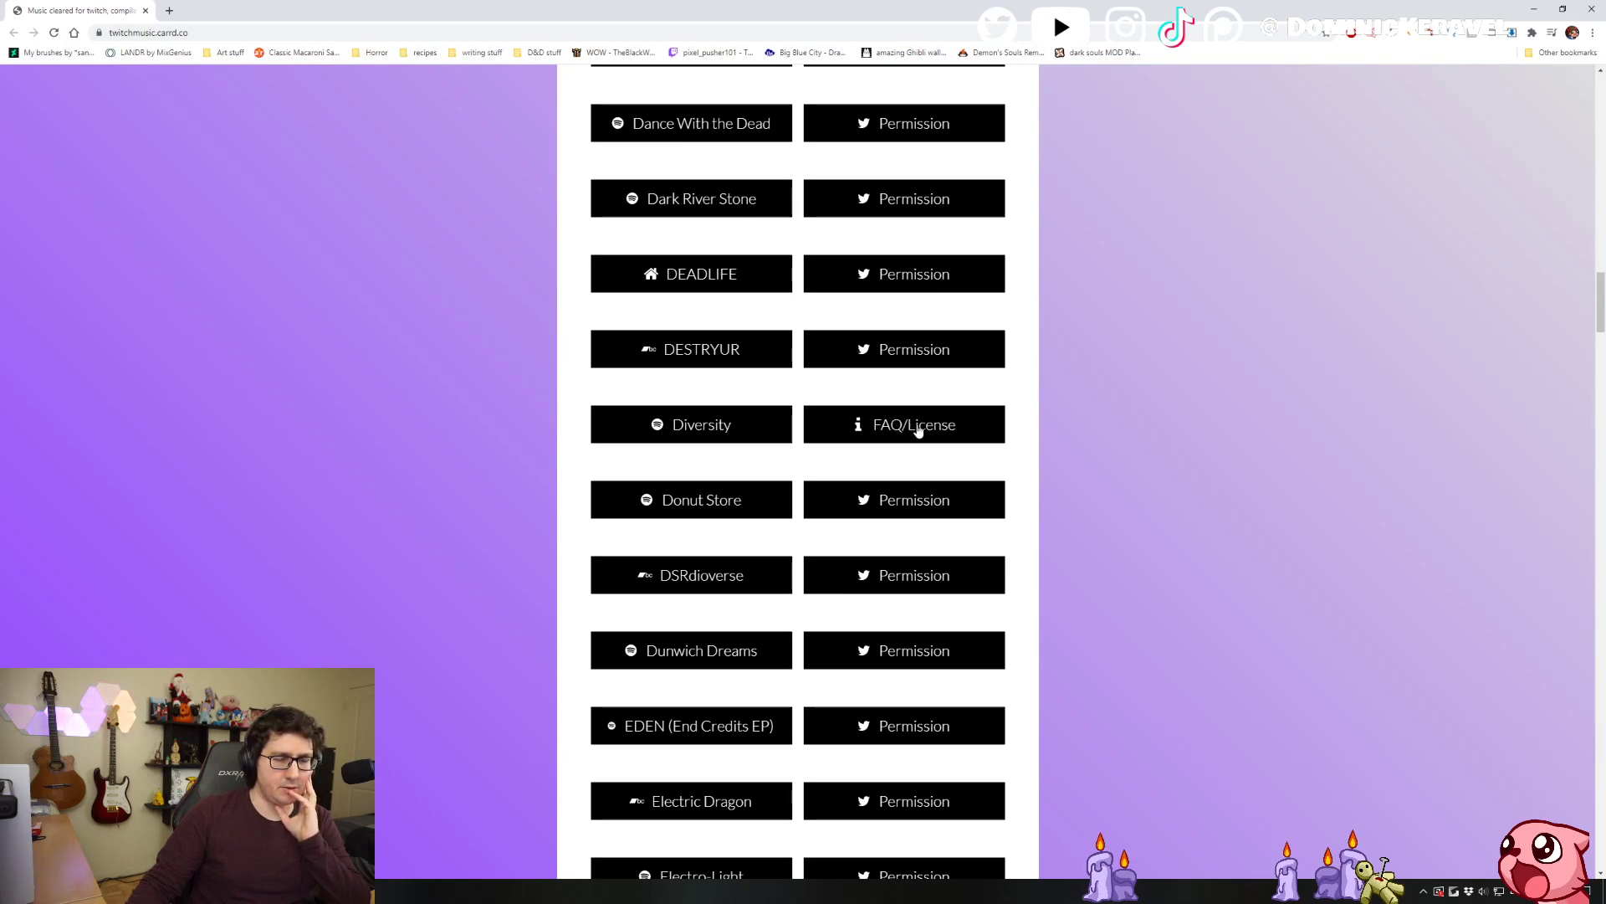
pyautogui.scroll(-5, 962, 432)
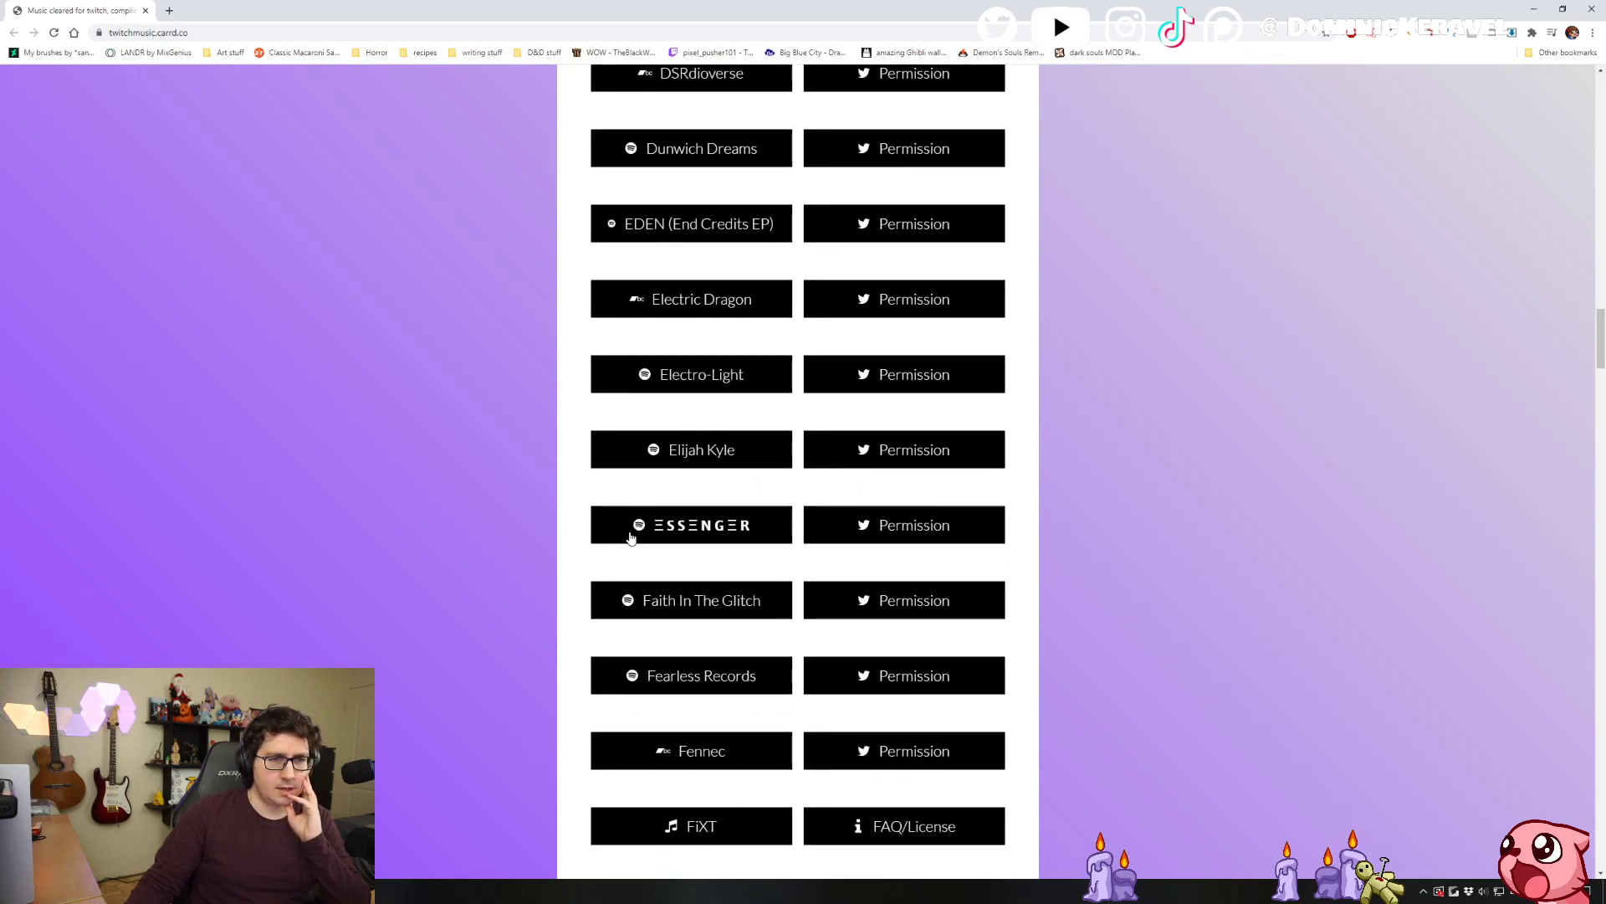
pyautogui.scroll(-3, 527, 529)
pyautogui.scroll(-2, 548, 530)
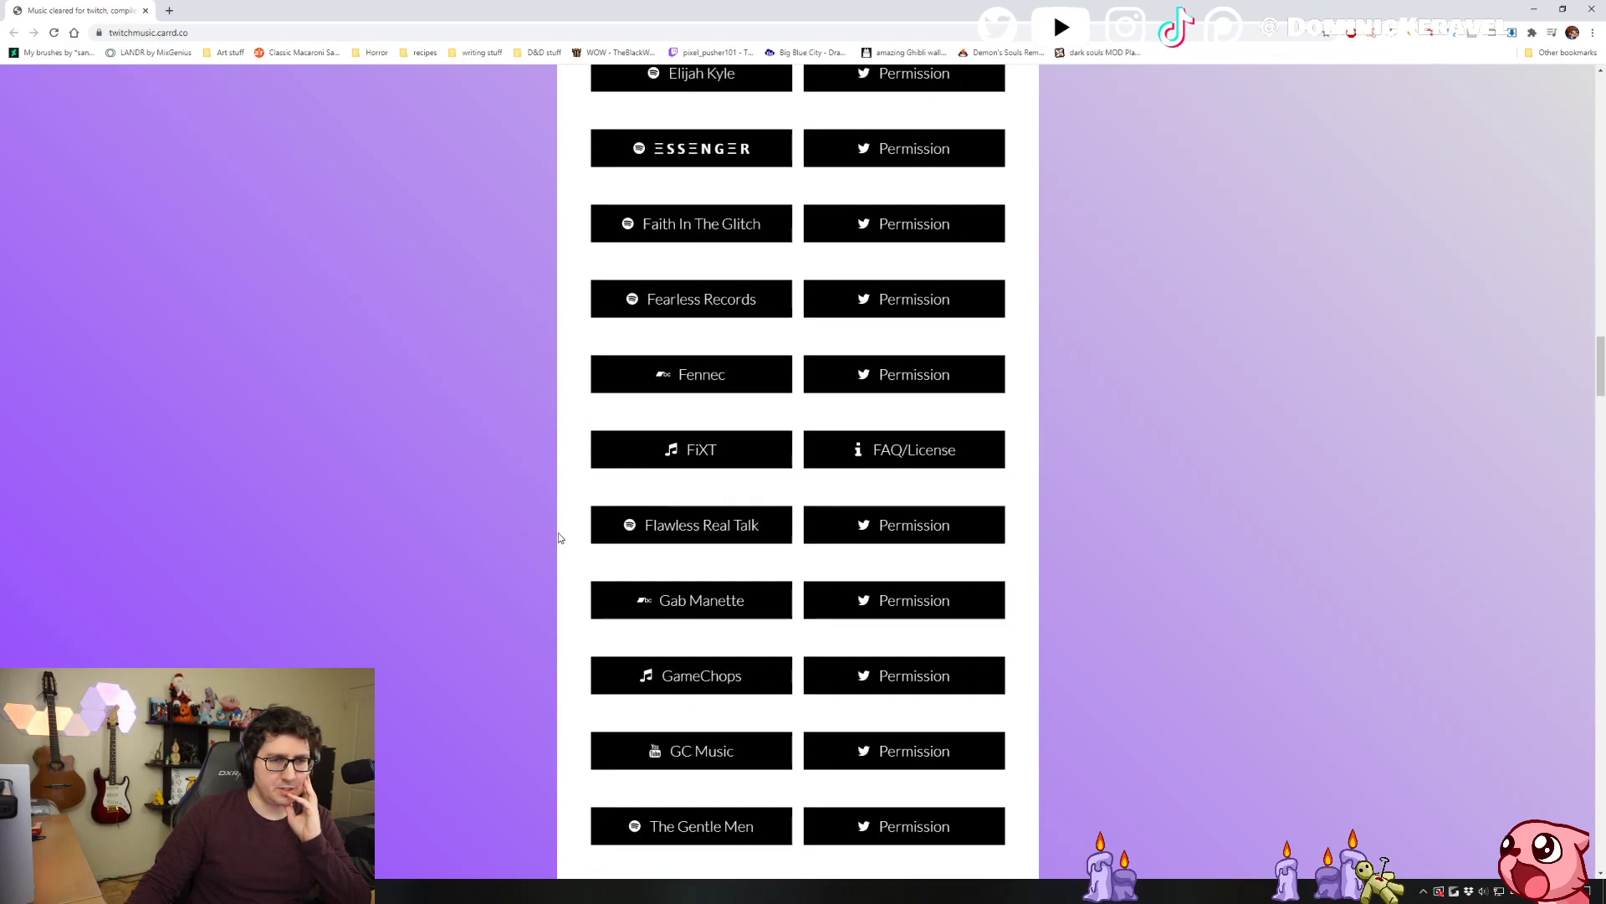
pyautogui.scroll(-1, 561, 533)
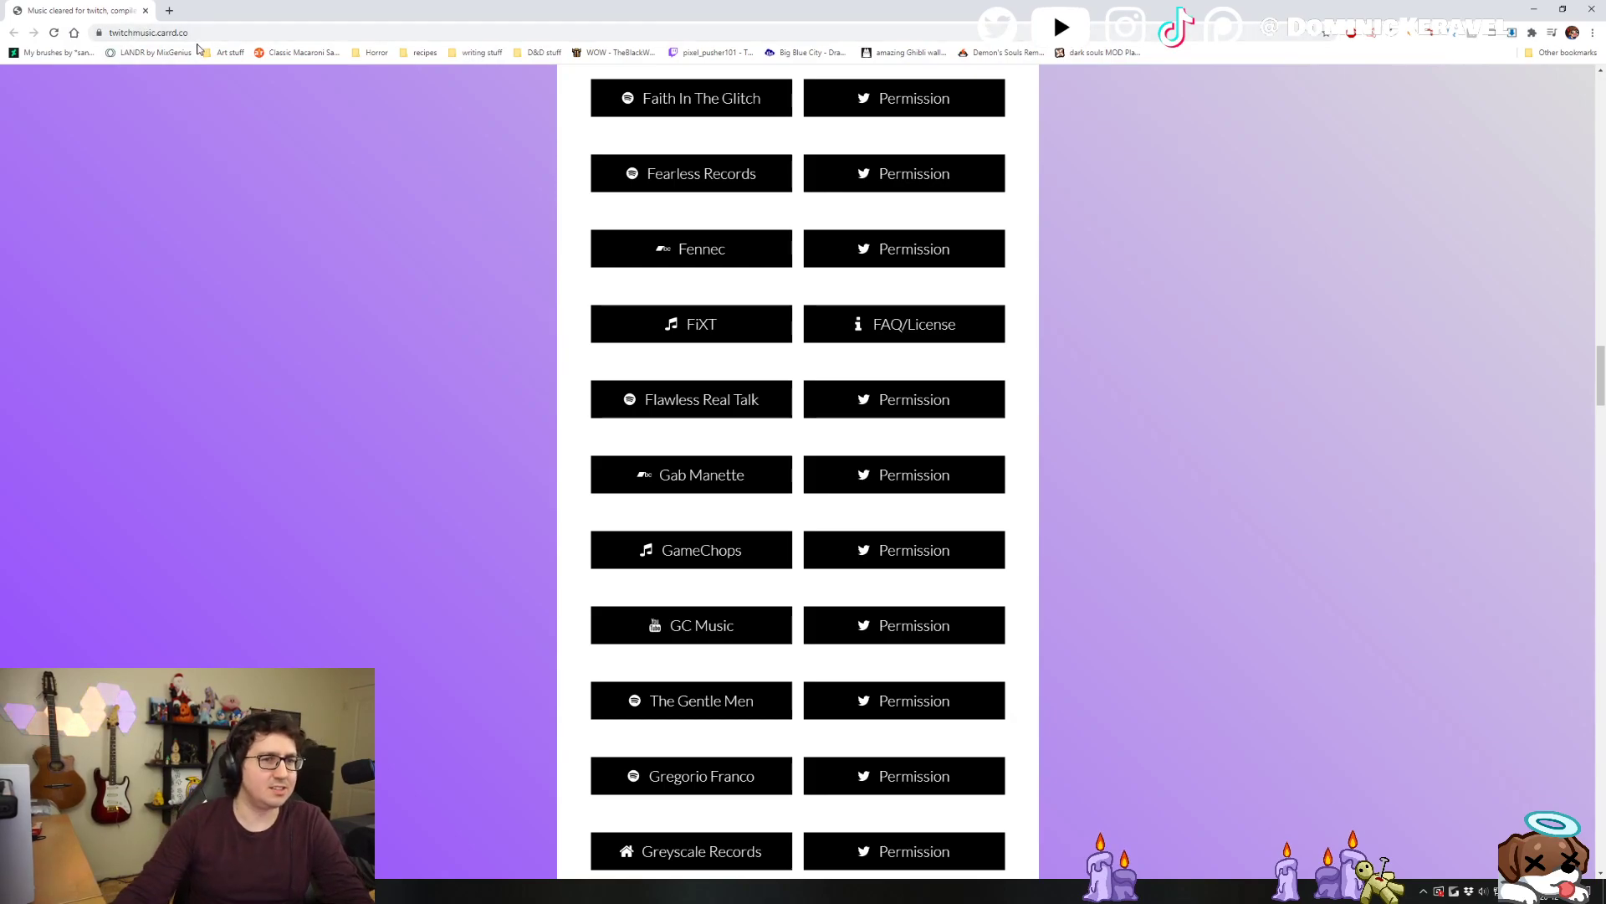
pyautogui.scroll(-3, 334, 422)
pyautogui.scroll(-4, 334, 421)
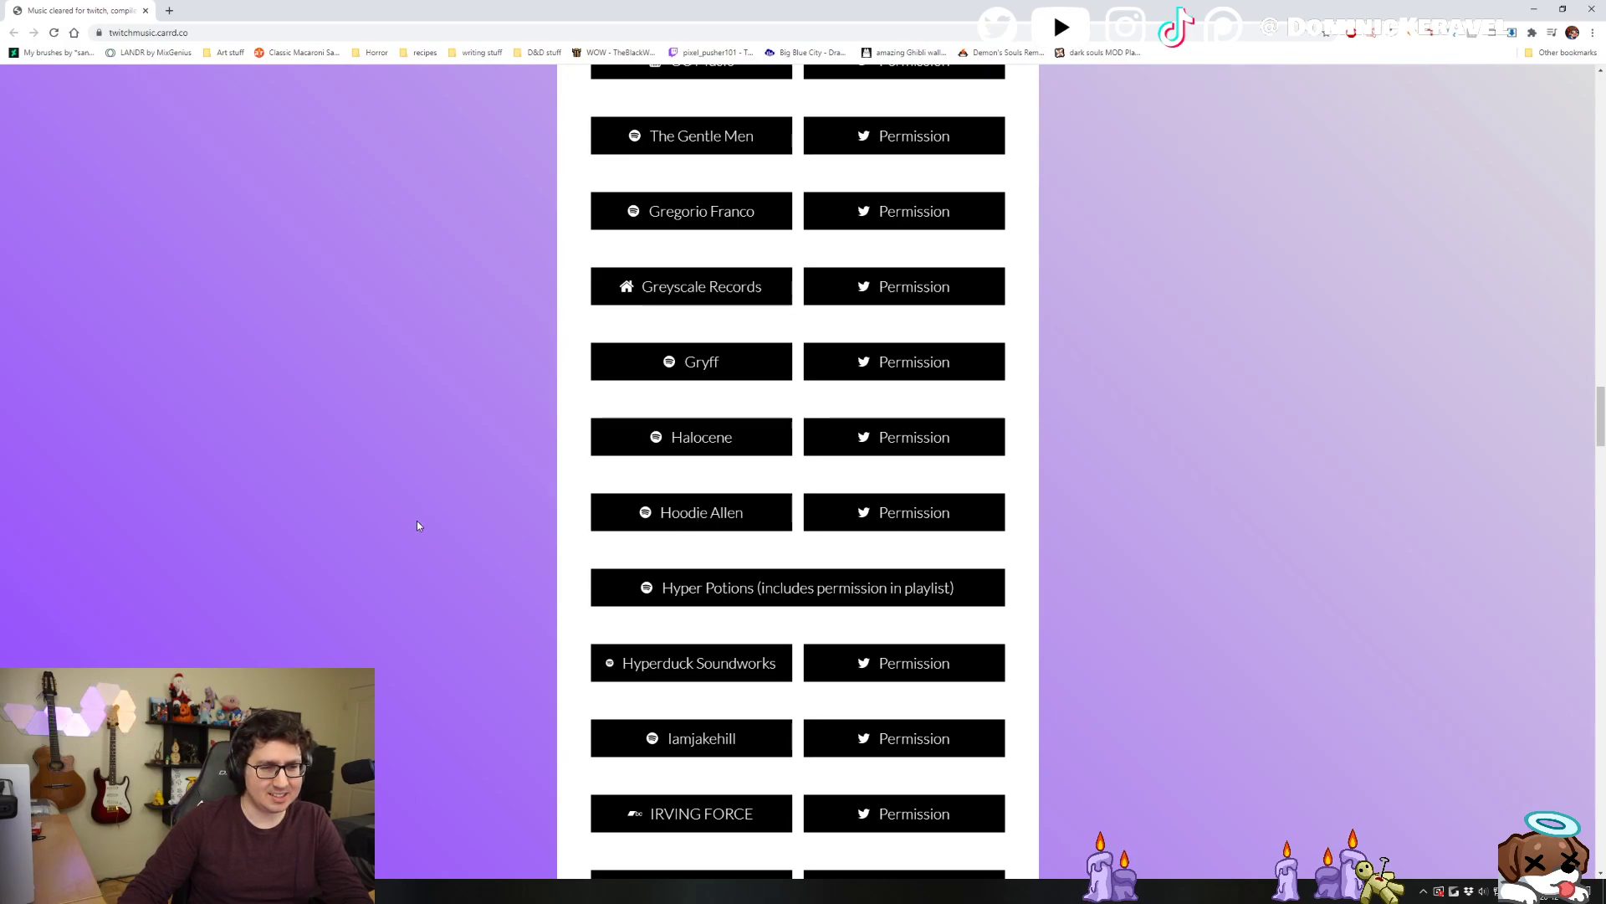
pyautogui.scroll(-2, 417, 523)
pyautogui.scroll(-3, 428, 500)
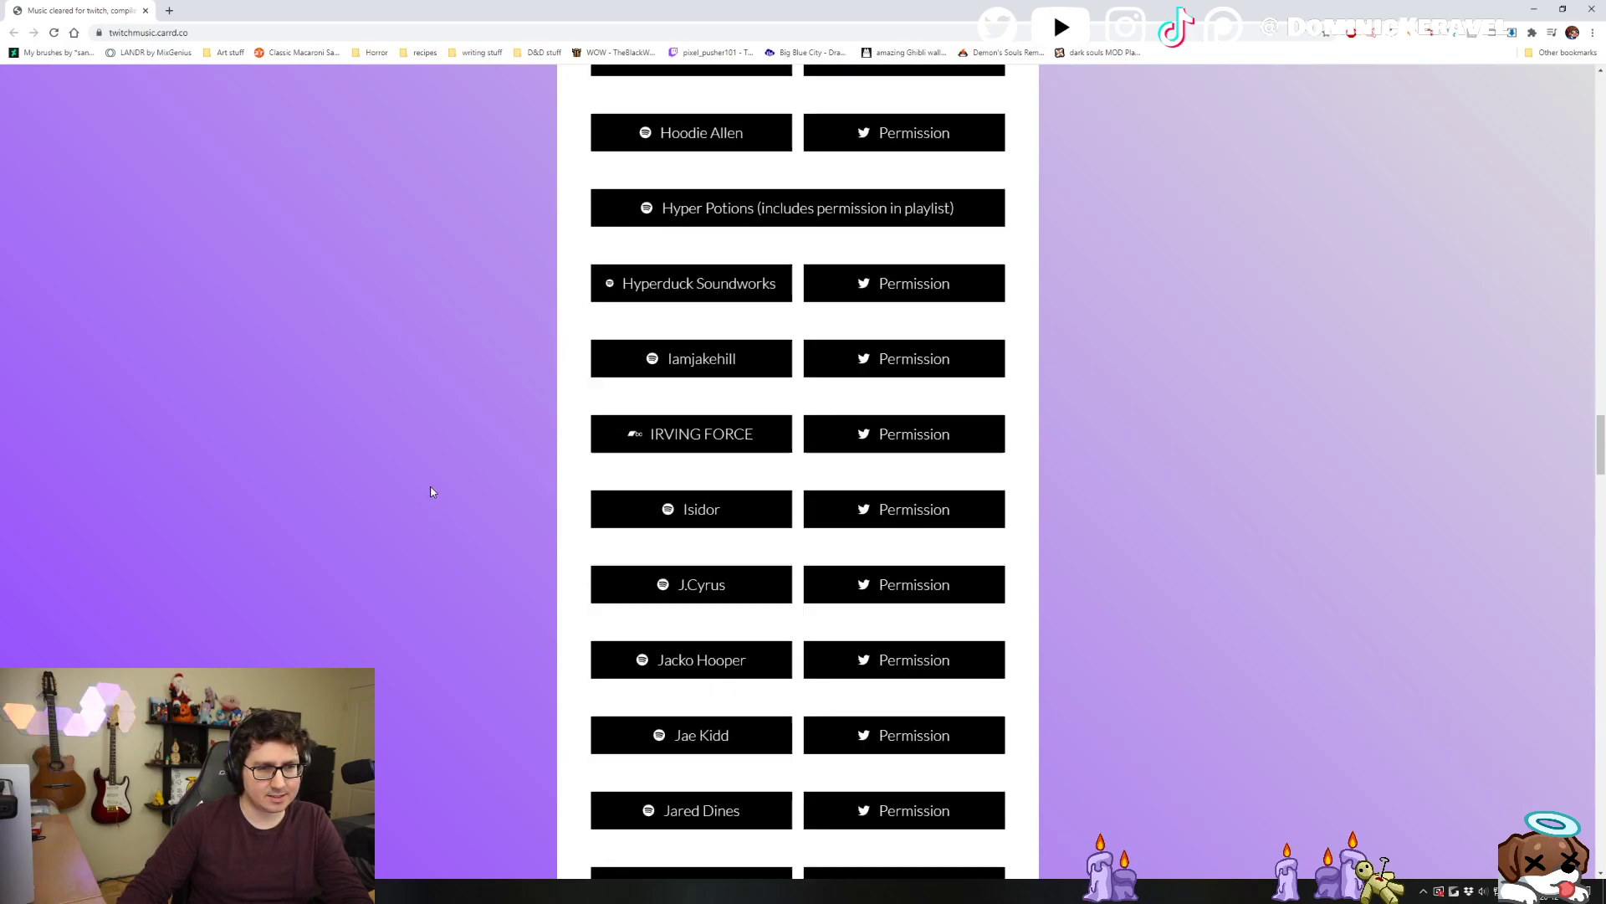
pyautogui.scroll(-2, 434, 464)
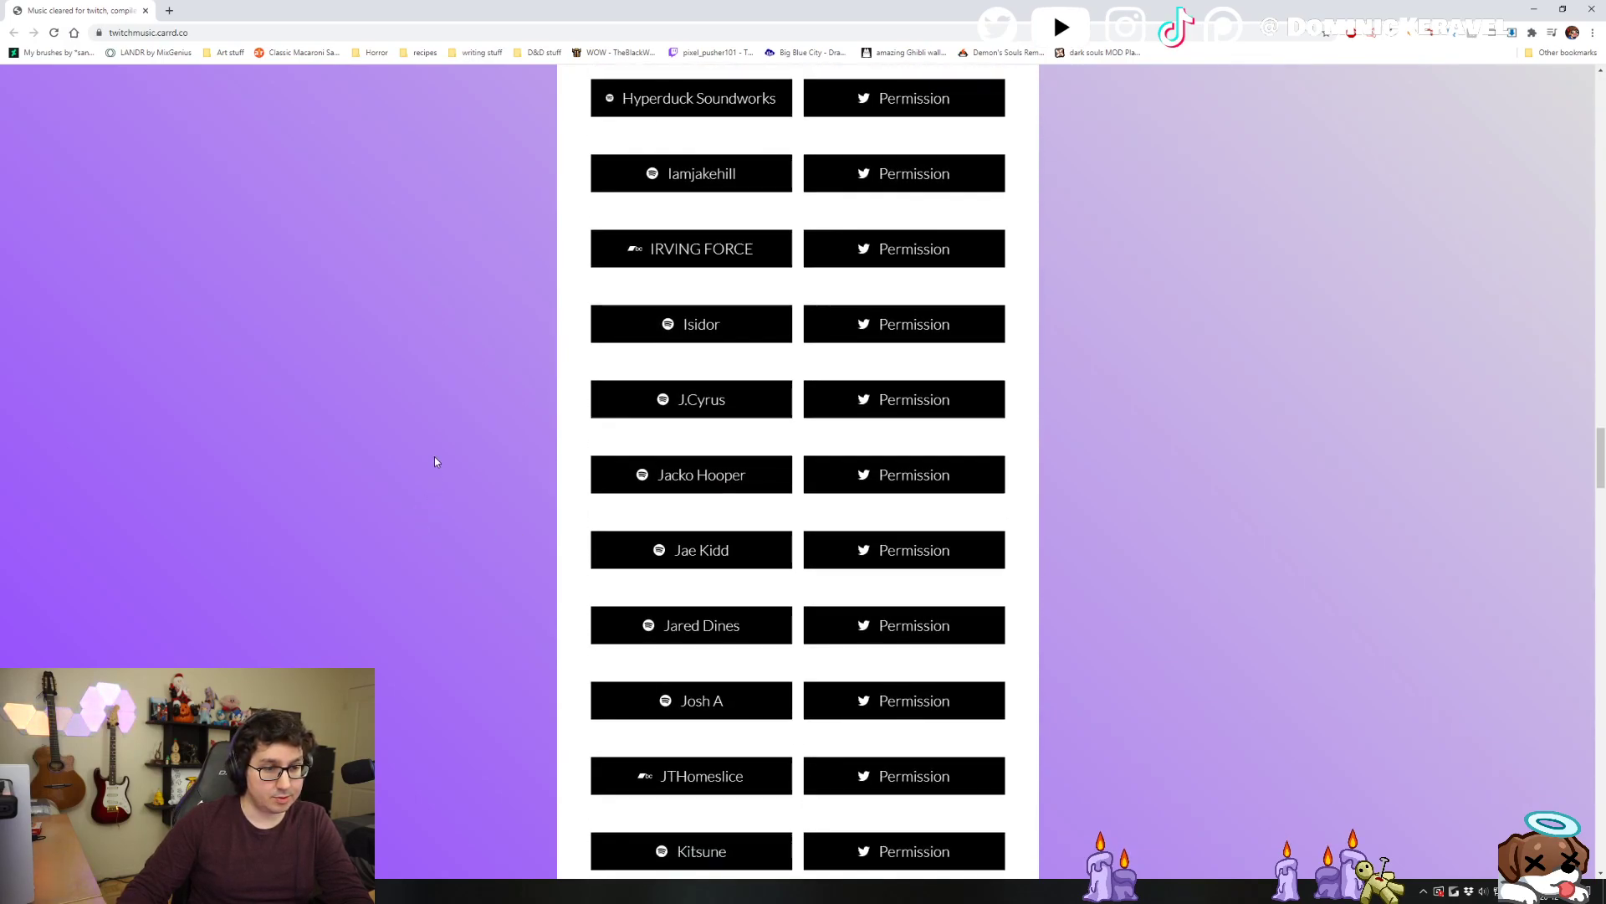
pyautogui.scroll(-4, 434, 460)
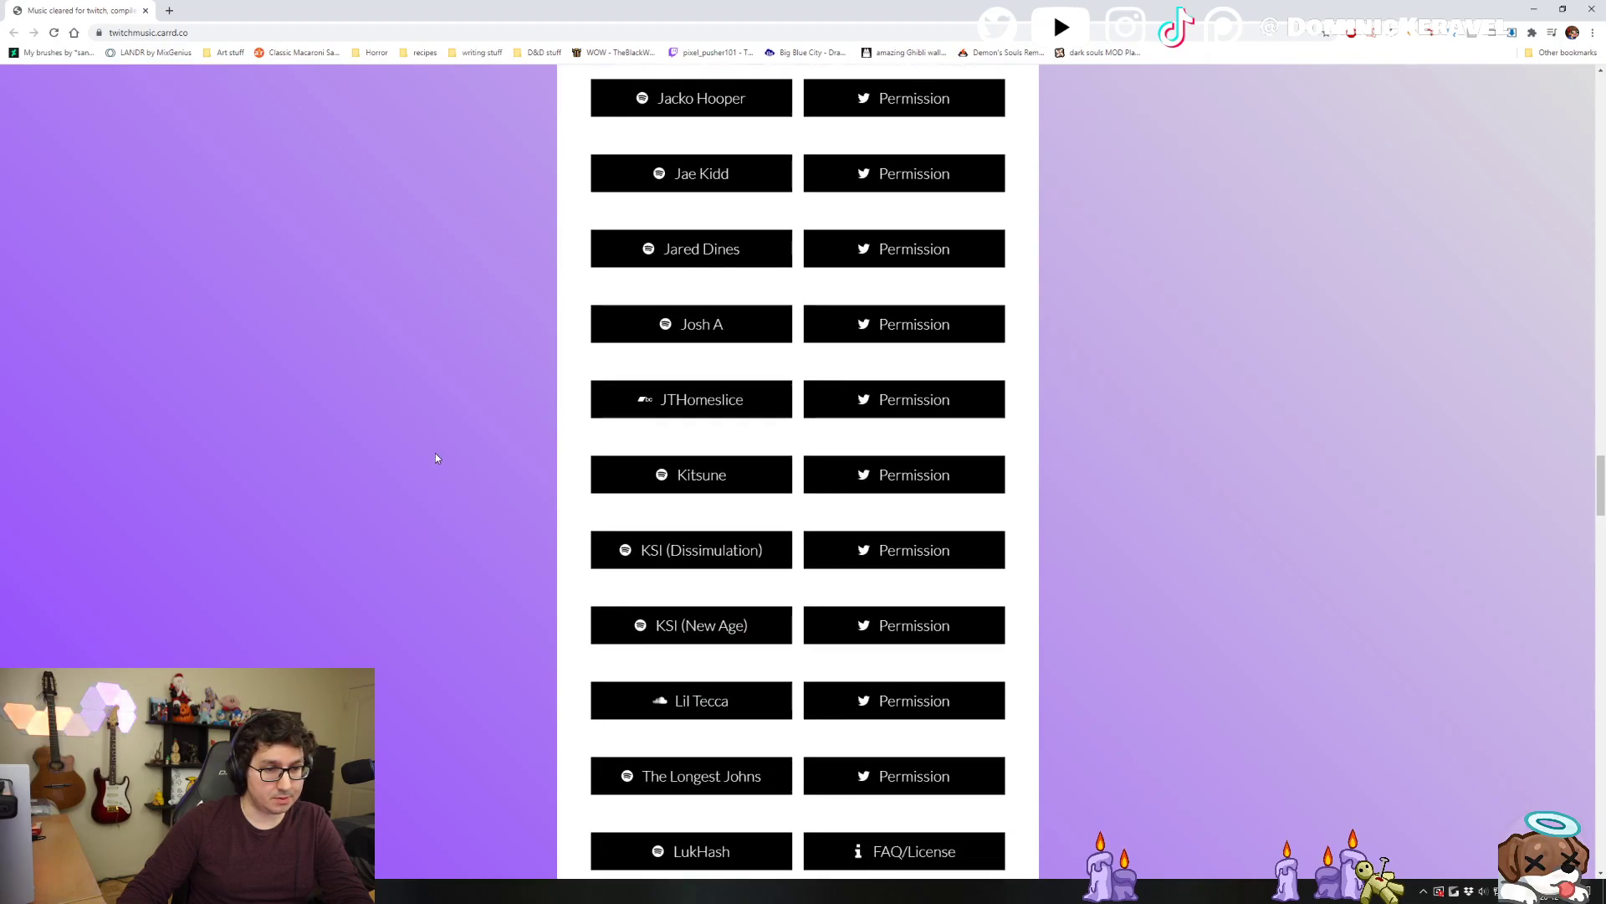
pyautogui.scroll(-3, 380, 529)
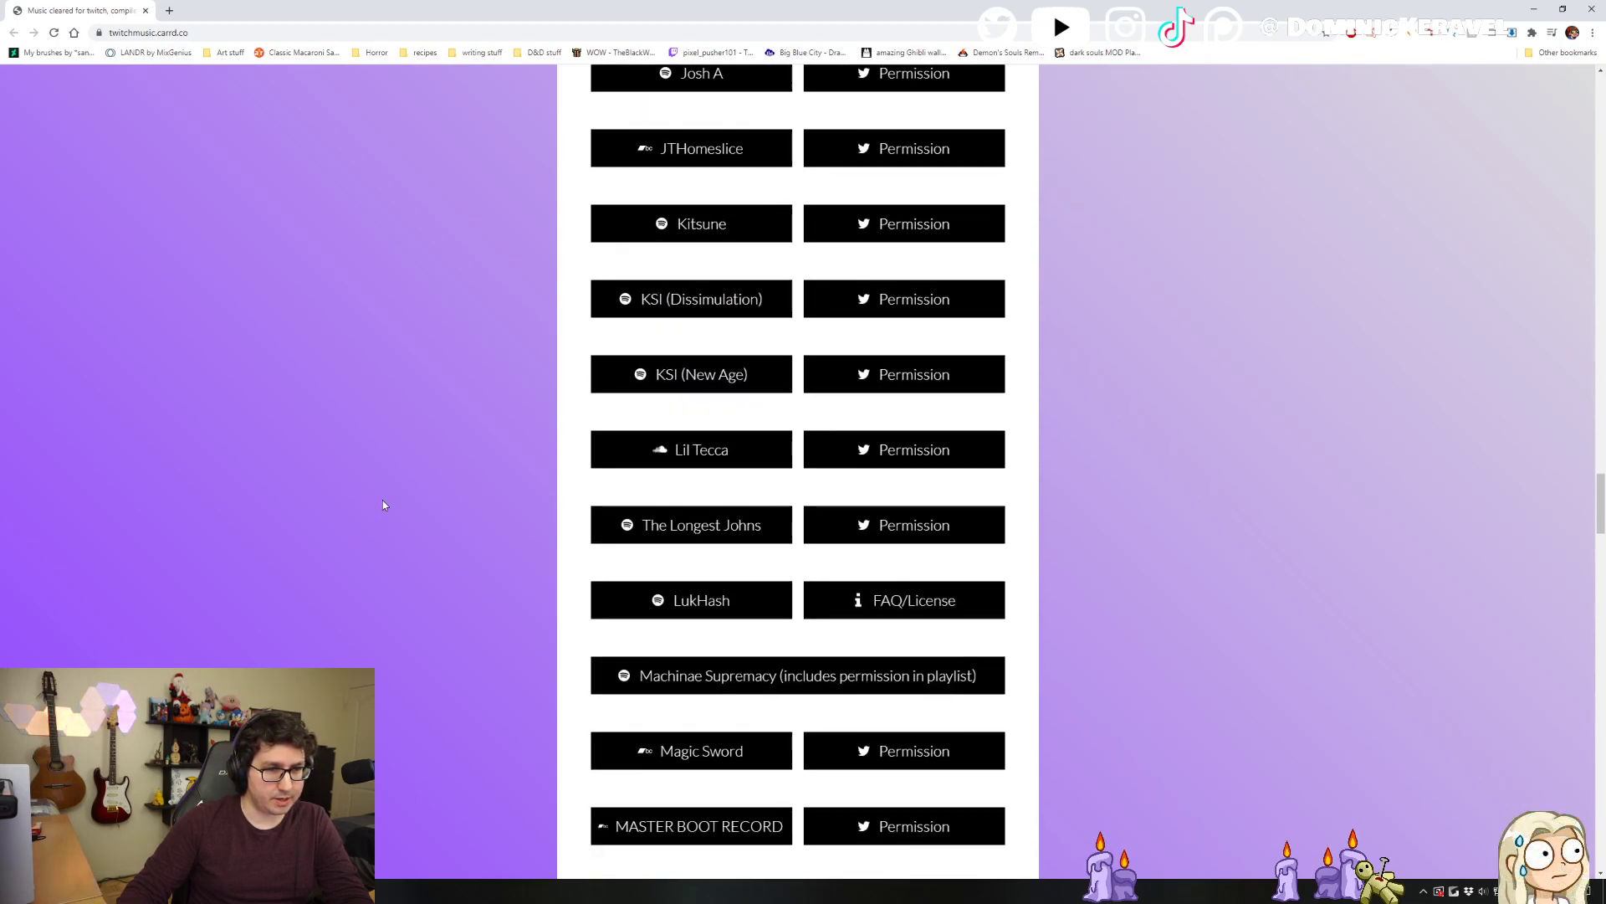
pyautogui.scroll(-1, 410, 489)
pyautogui.scroll(-4, 422, 495)
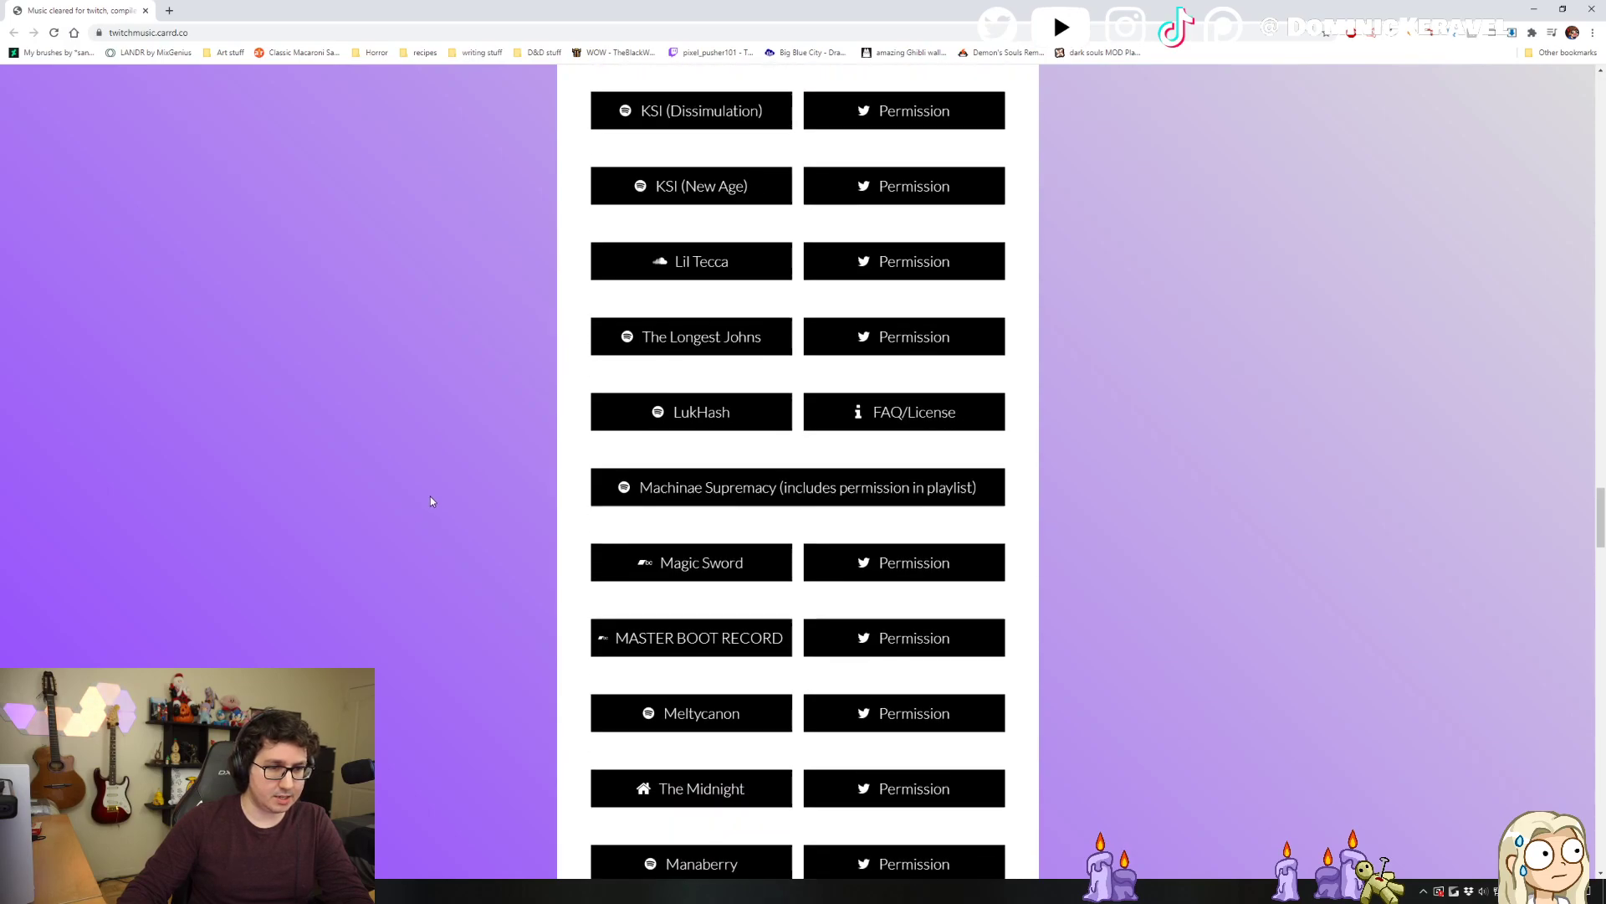
pyautogui.scroll(-2, 427, 491)
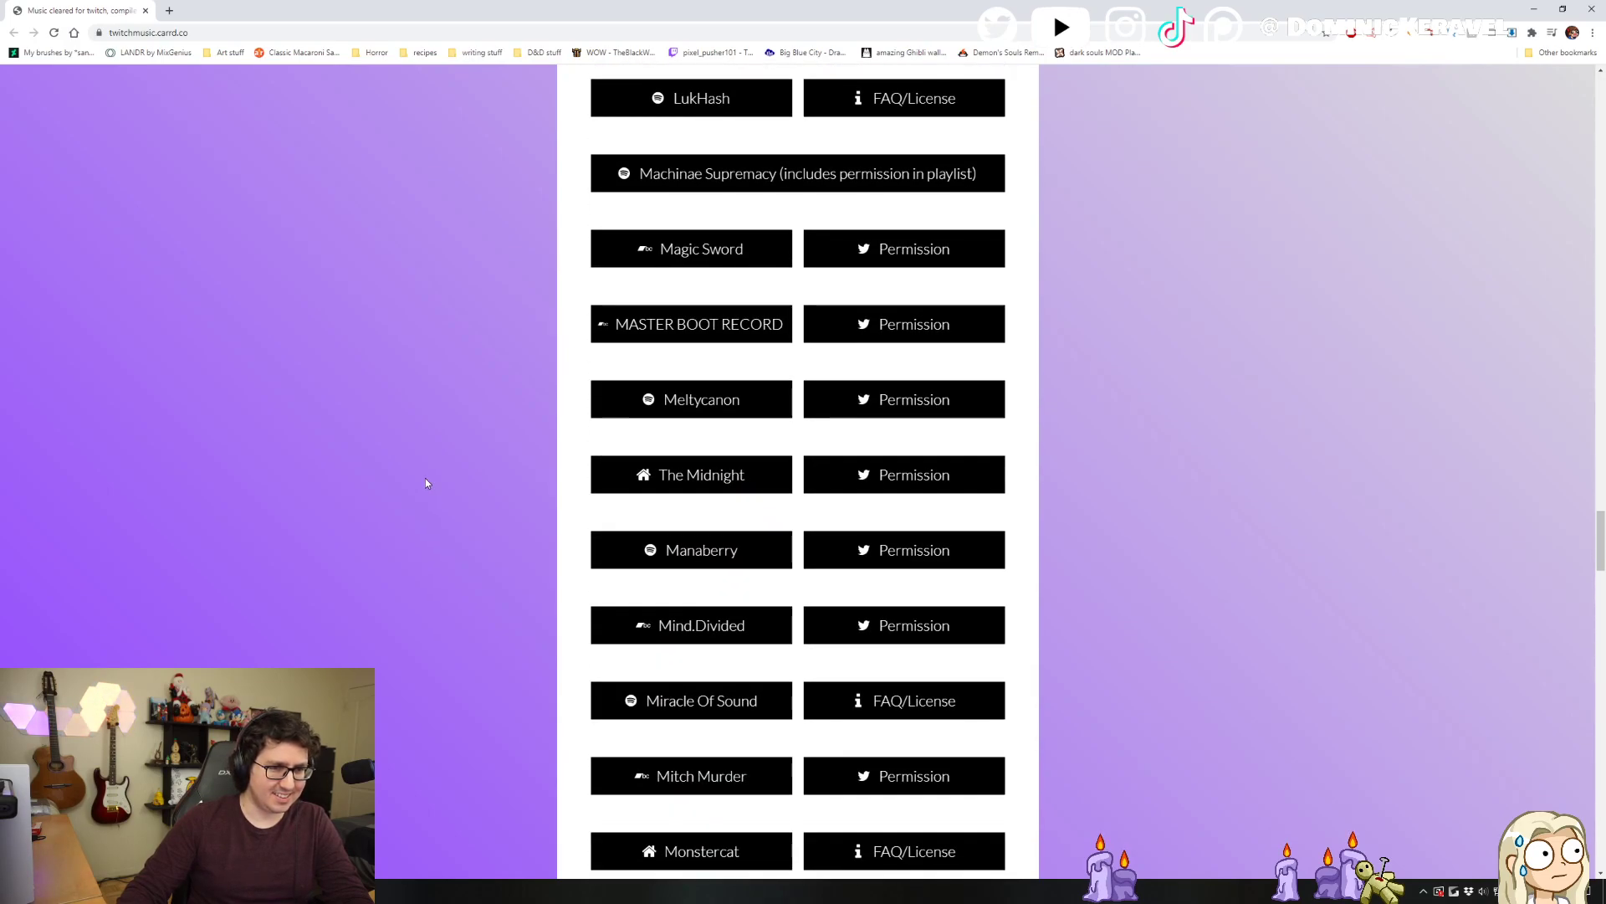
pyautogui.scroll(-2, 425, 479)
pyautogui.scroll(-5, 423, 477)
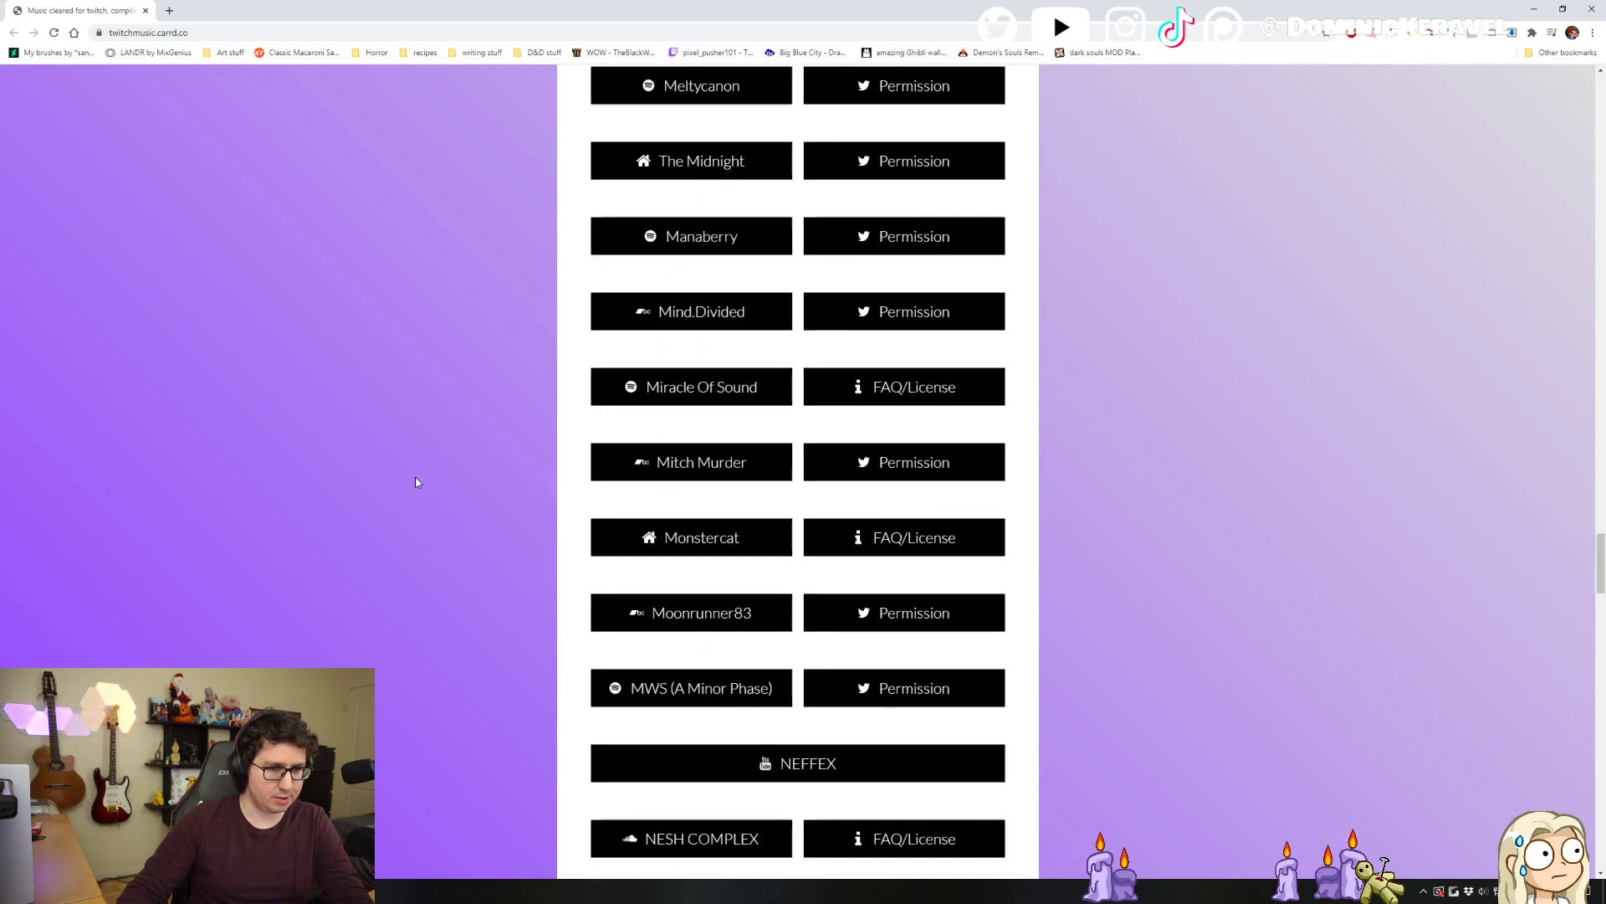
pyautogui.scroll(-3, 420, 475)
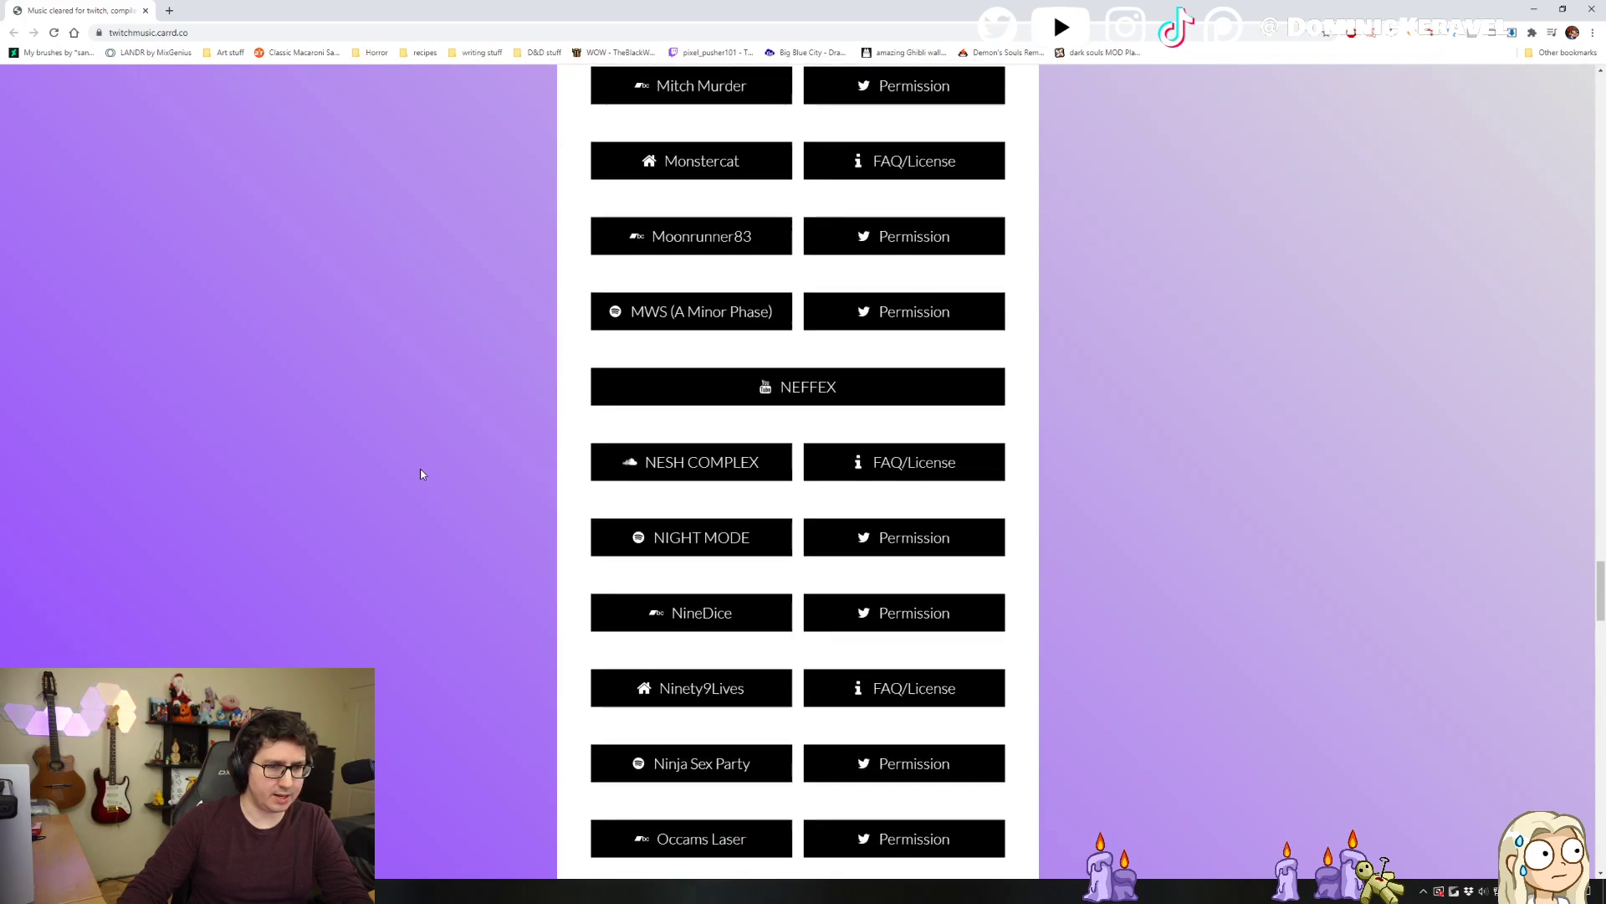
pyautogui.scroll(-1, 423, 468)
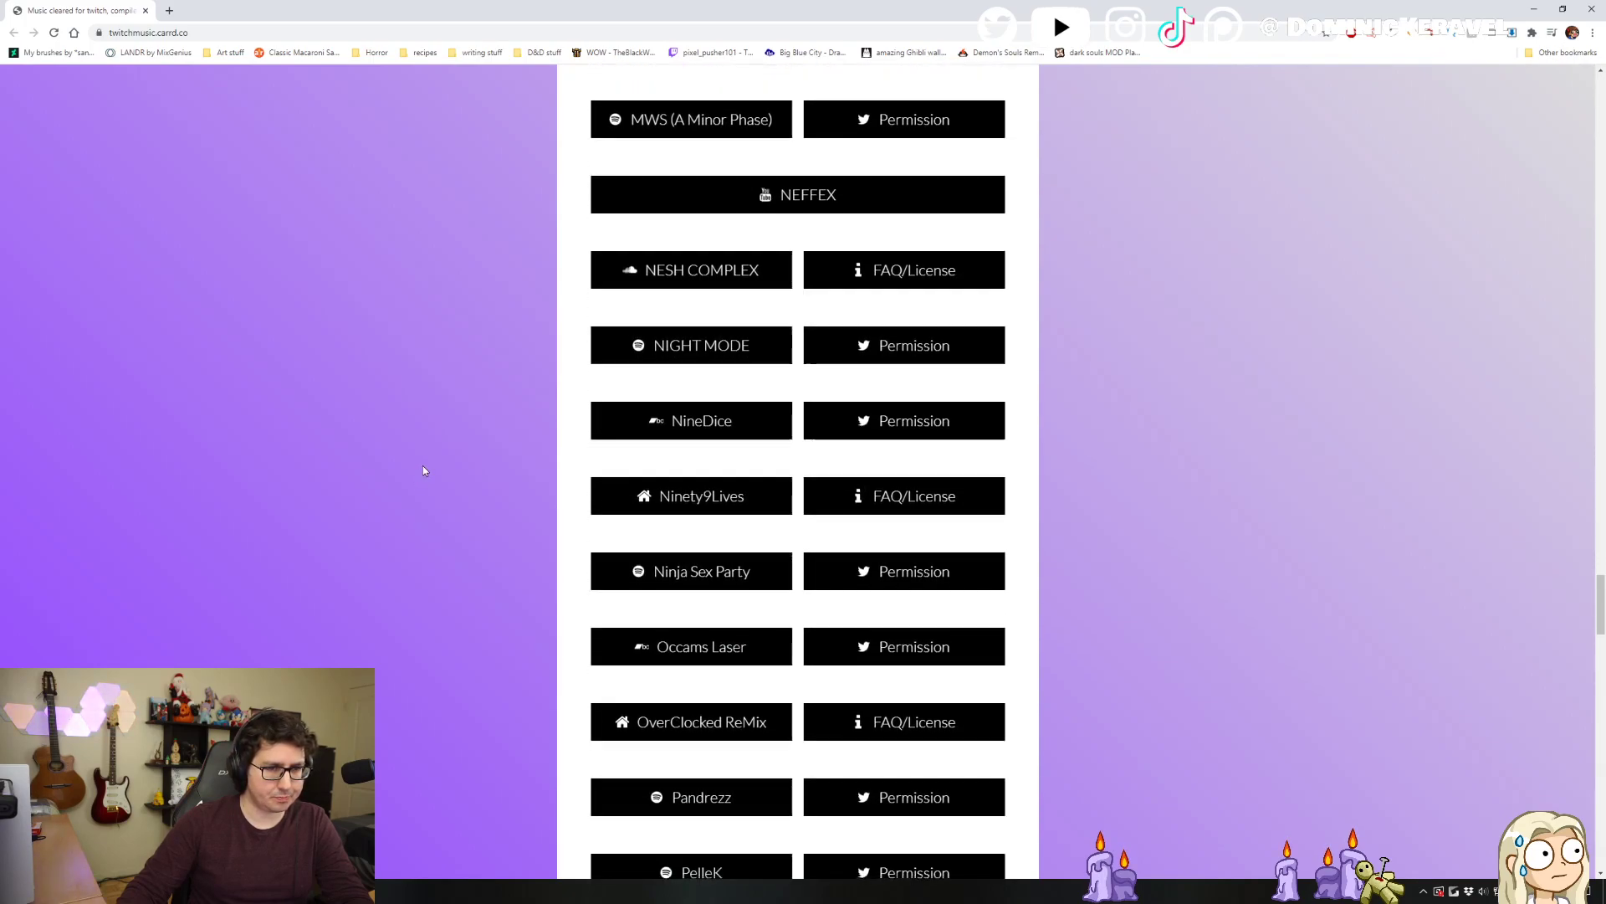
pyautogui.scroll(-2, 424, 465)
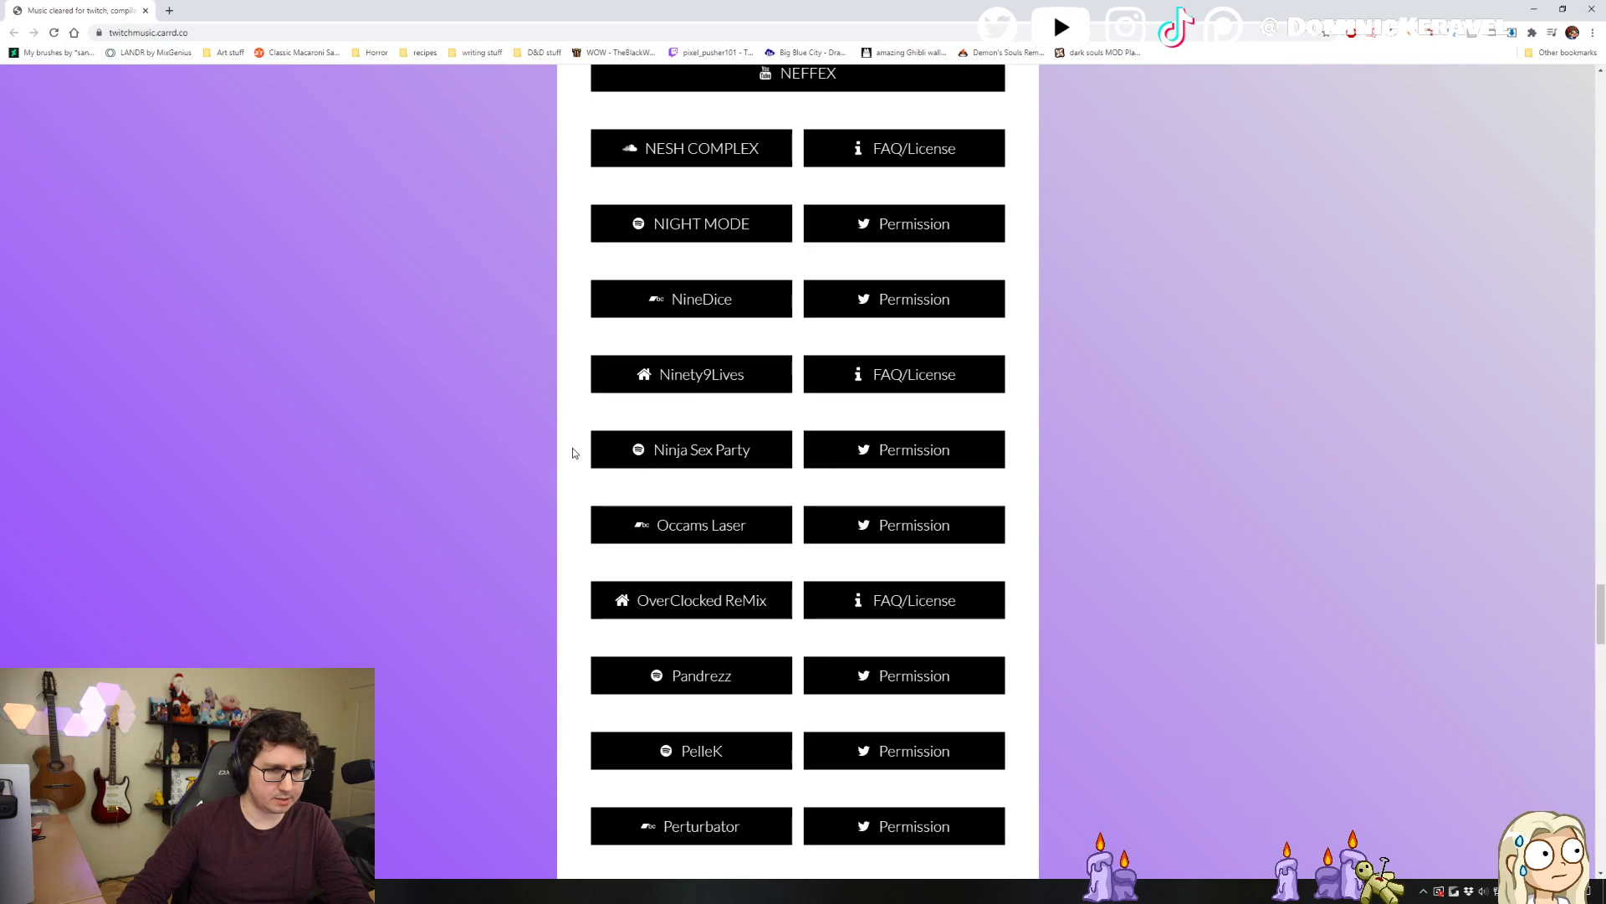
pyautogui.scroll(-2, 543, 494)
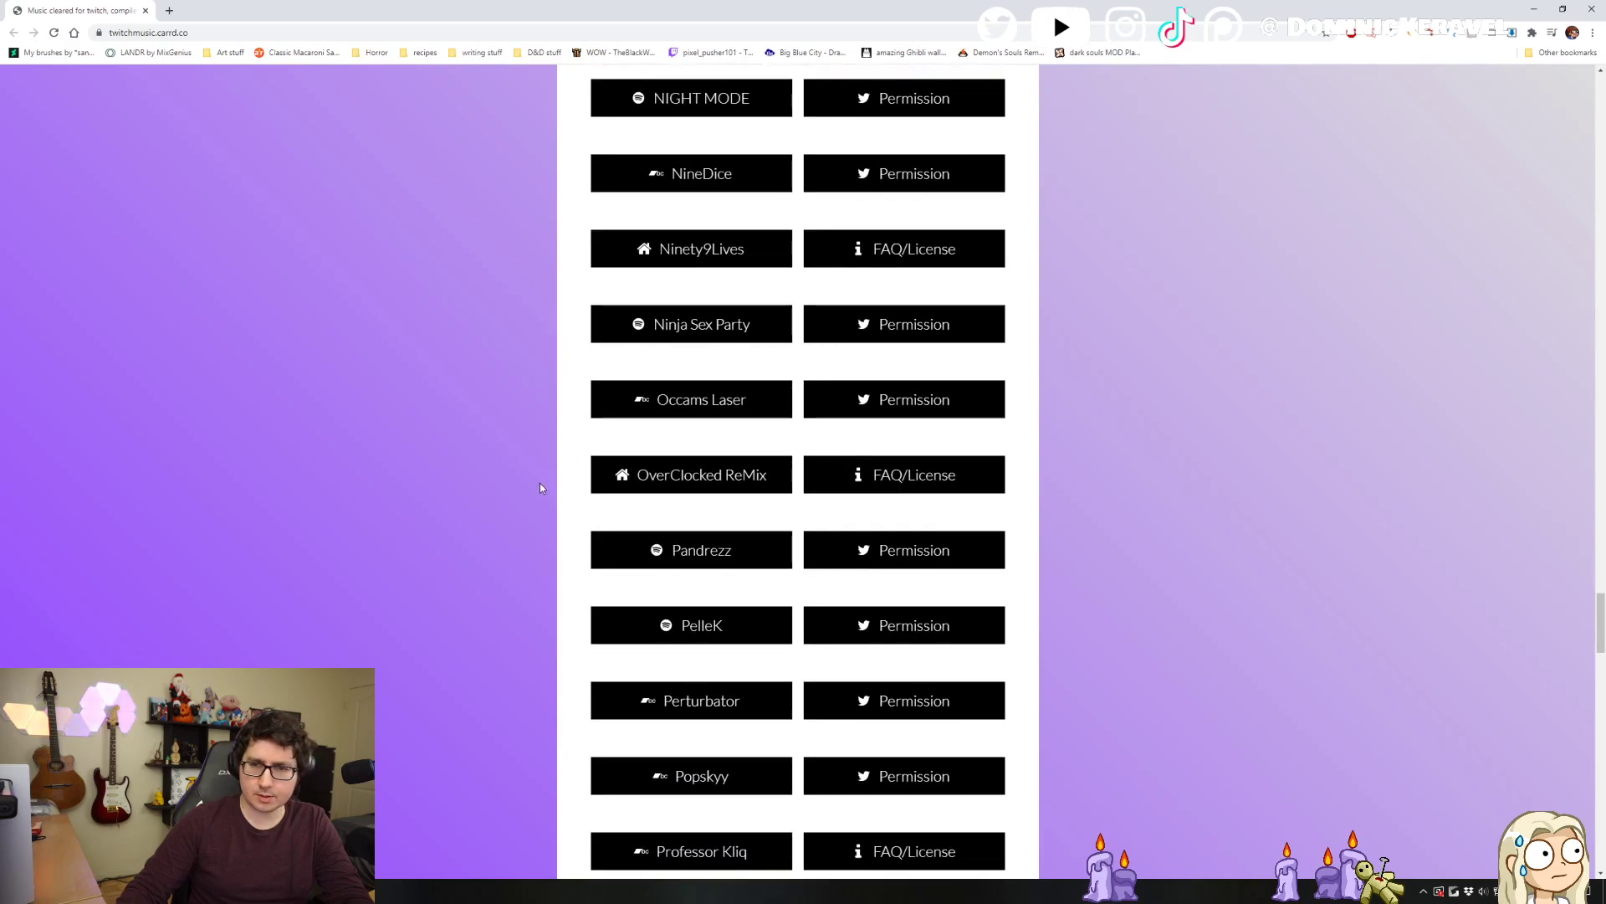
pyautogui.scroll(-2, 540, 480)
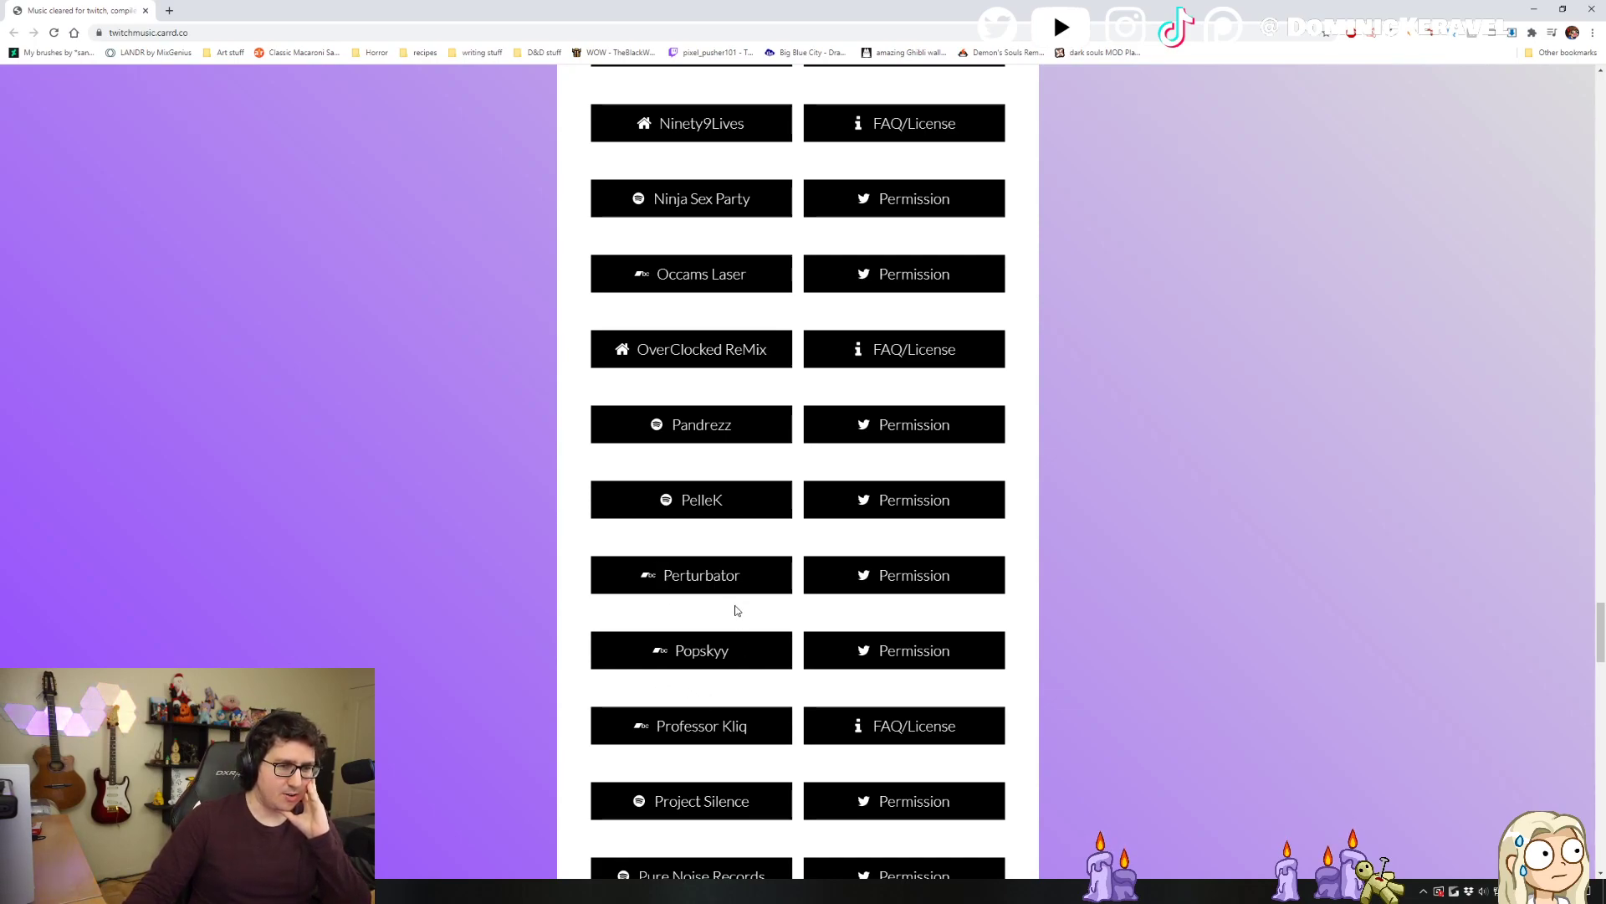
pyautogui.scroll(-6, 520, 619)
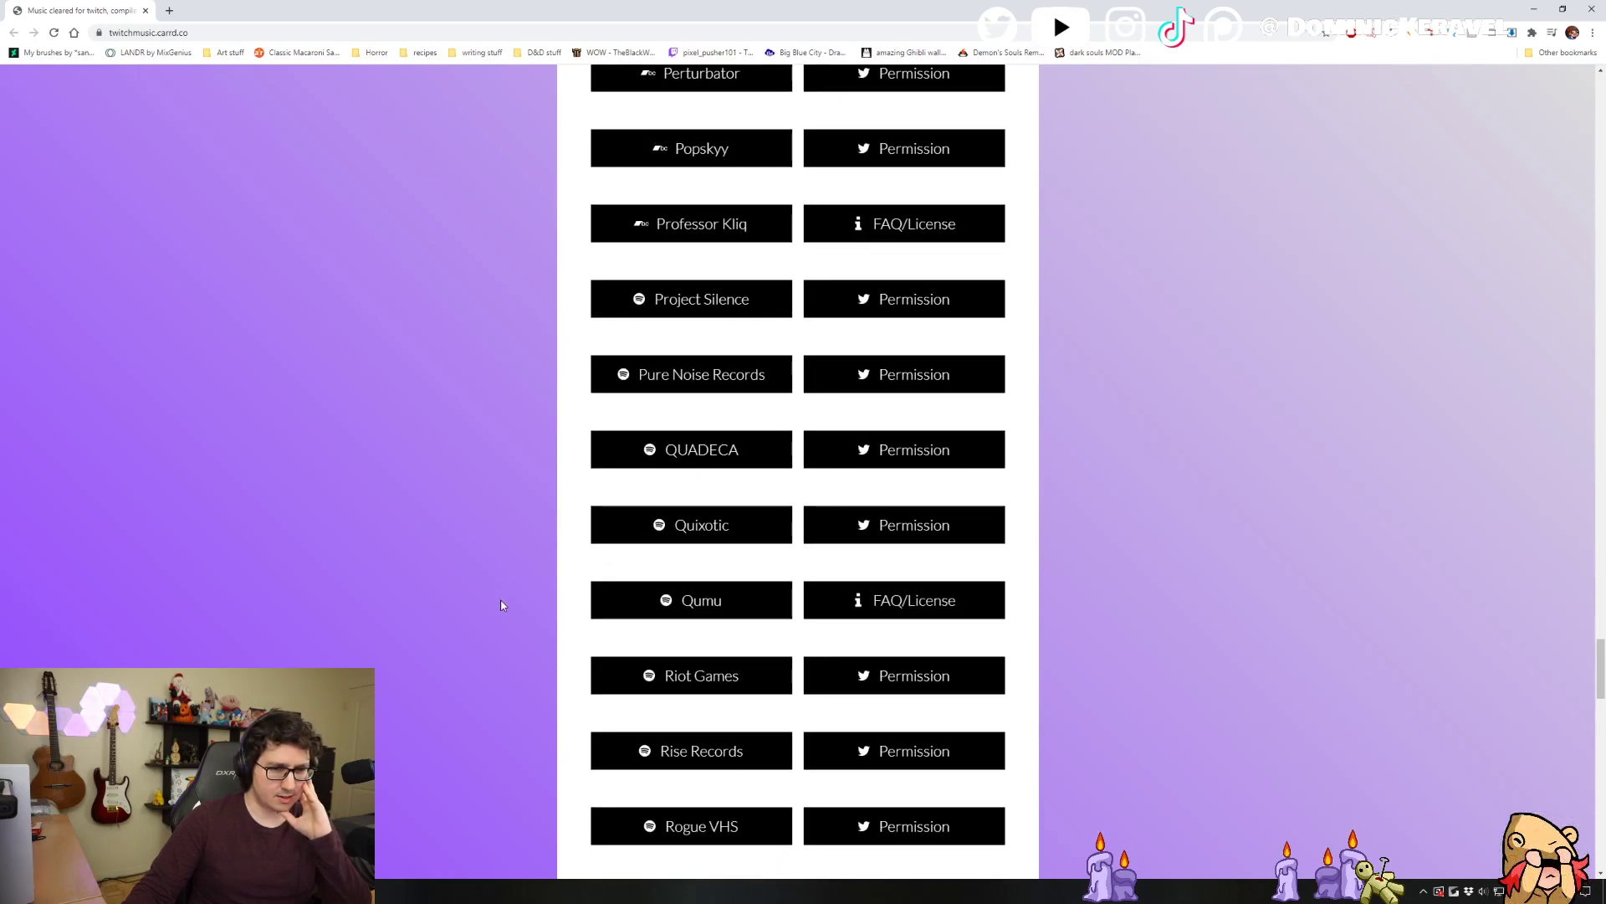
pyautogui.scroll(-2, 502, 605)
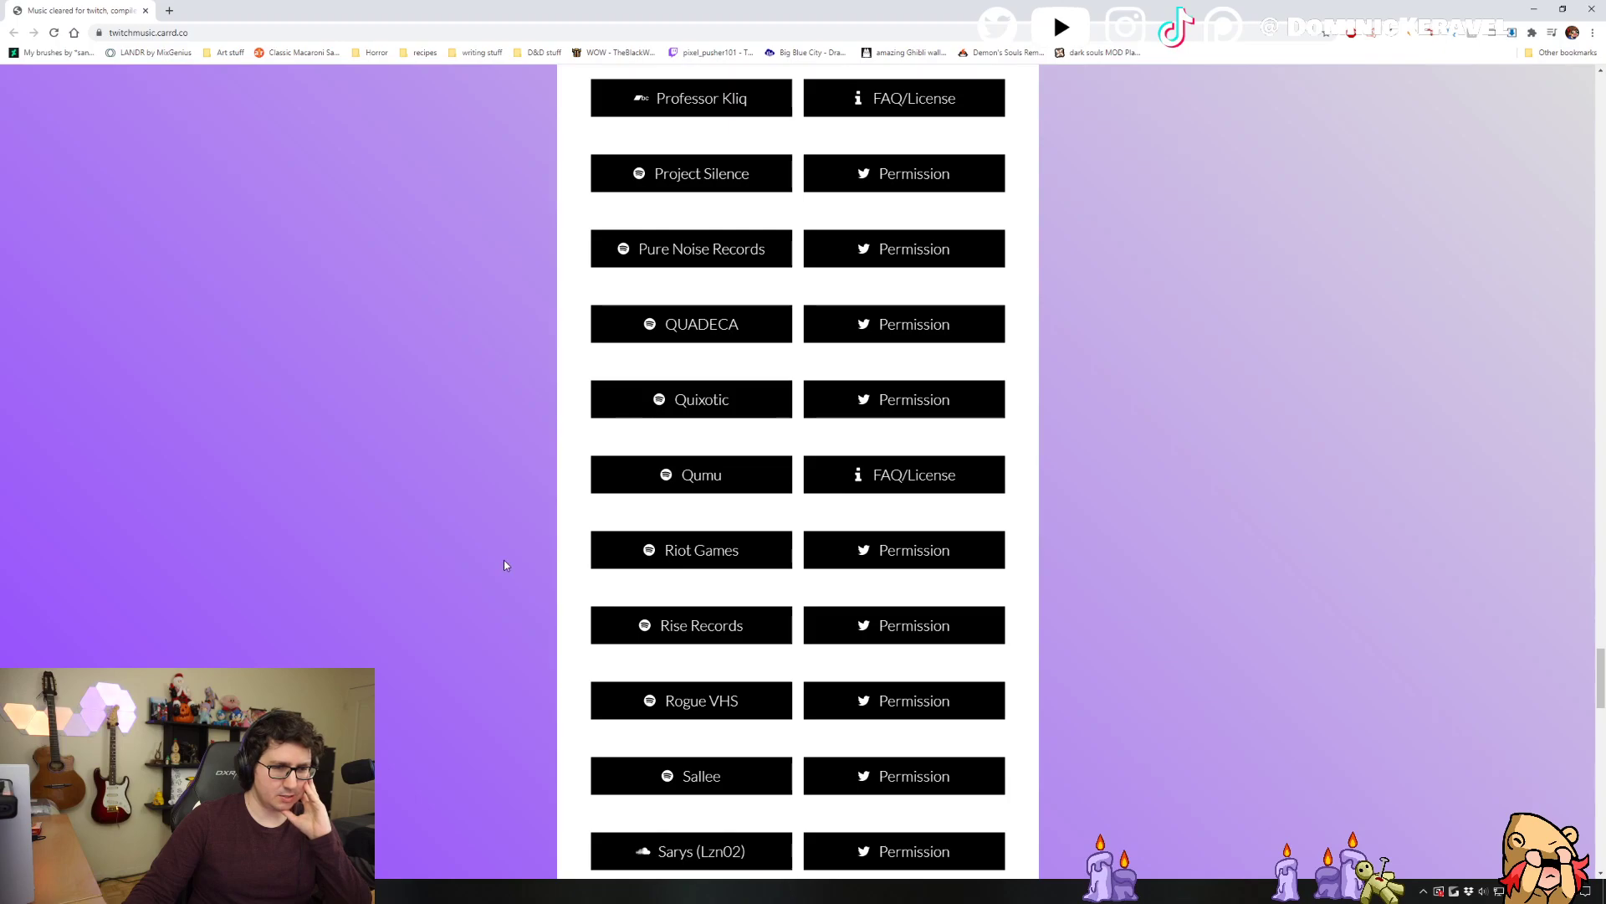
pyautogui.scroll(-3, 505, 560)
pyautogui.scroll(-2, 508, 549)
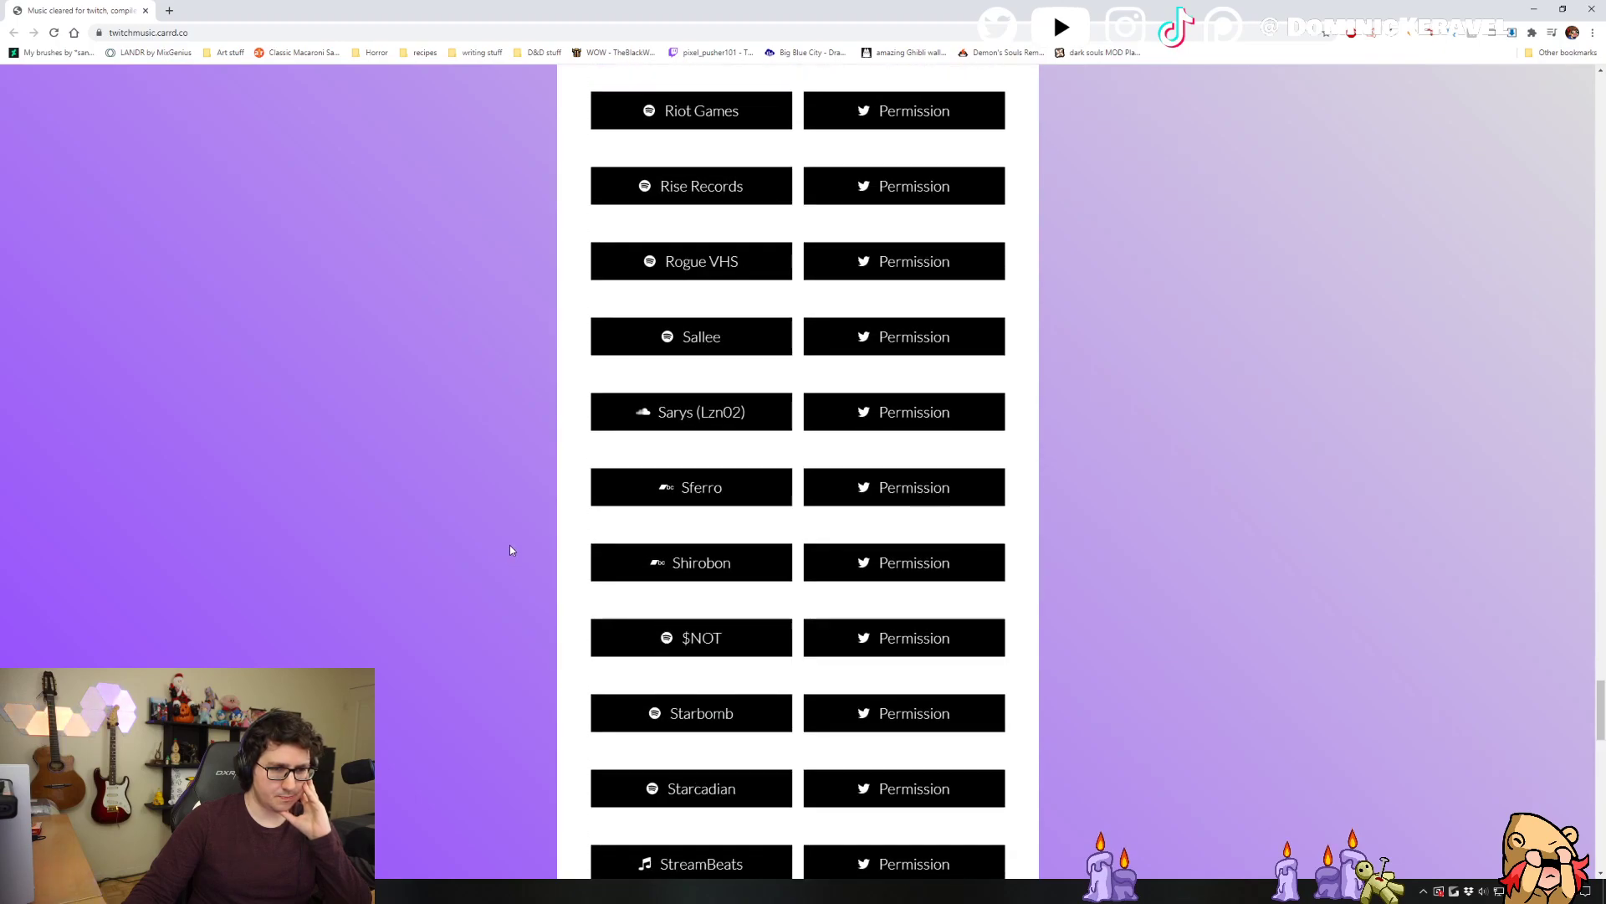
pyautogui.scroll(-3, 512, 548)
pyautogui.scroll(-6, 513, 545)
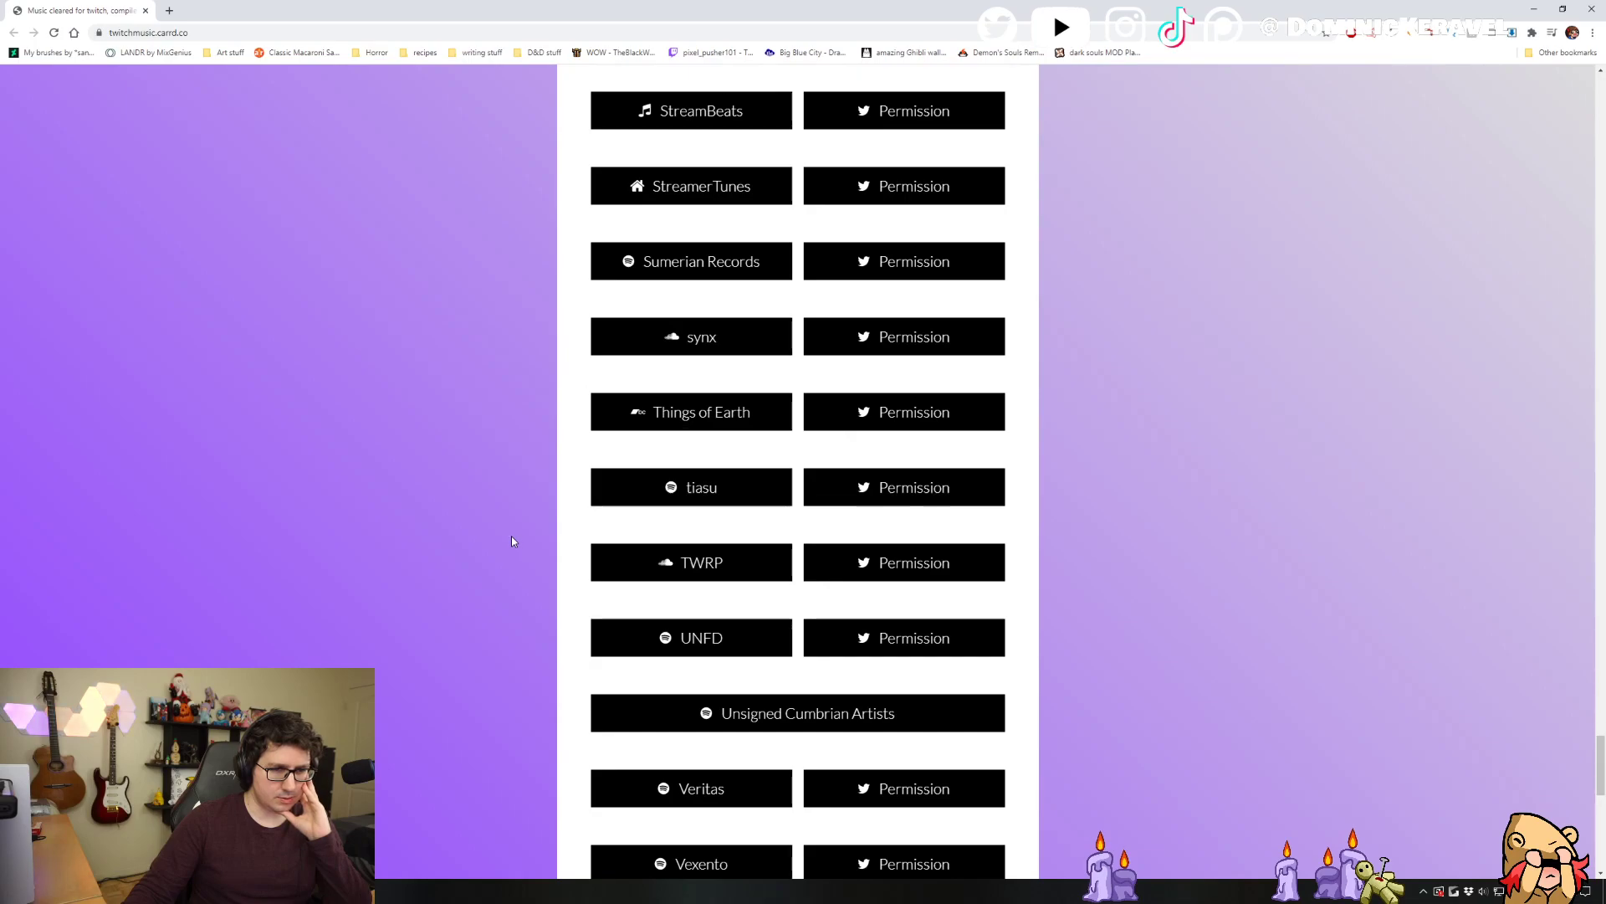
pyautogui.scroll(-5, 512, 542)
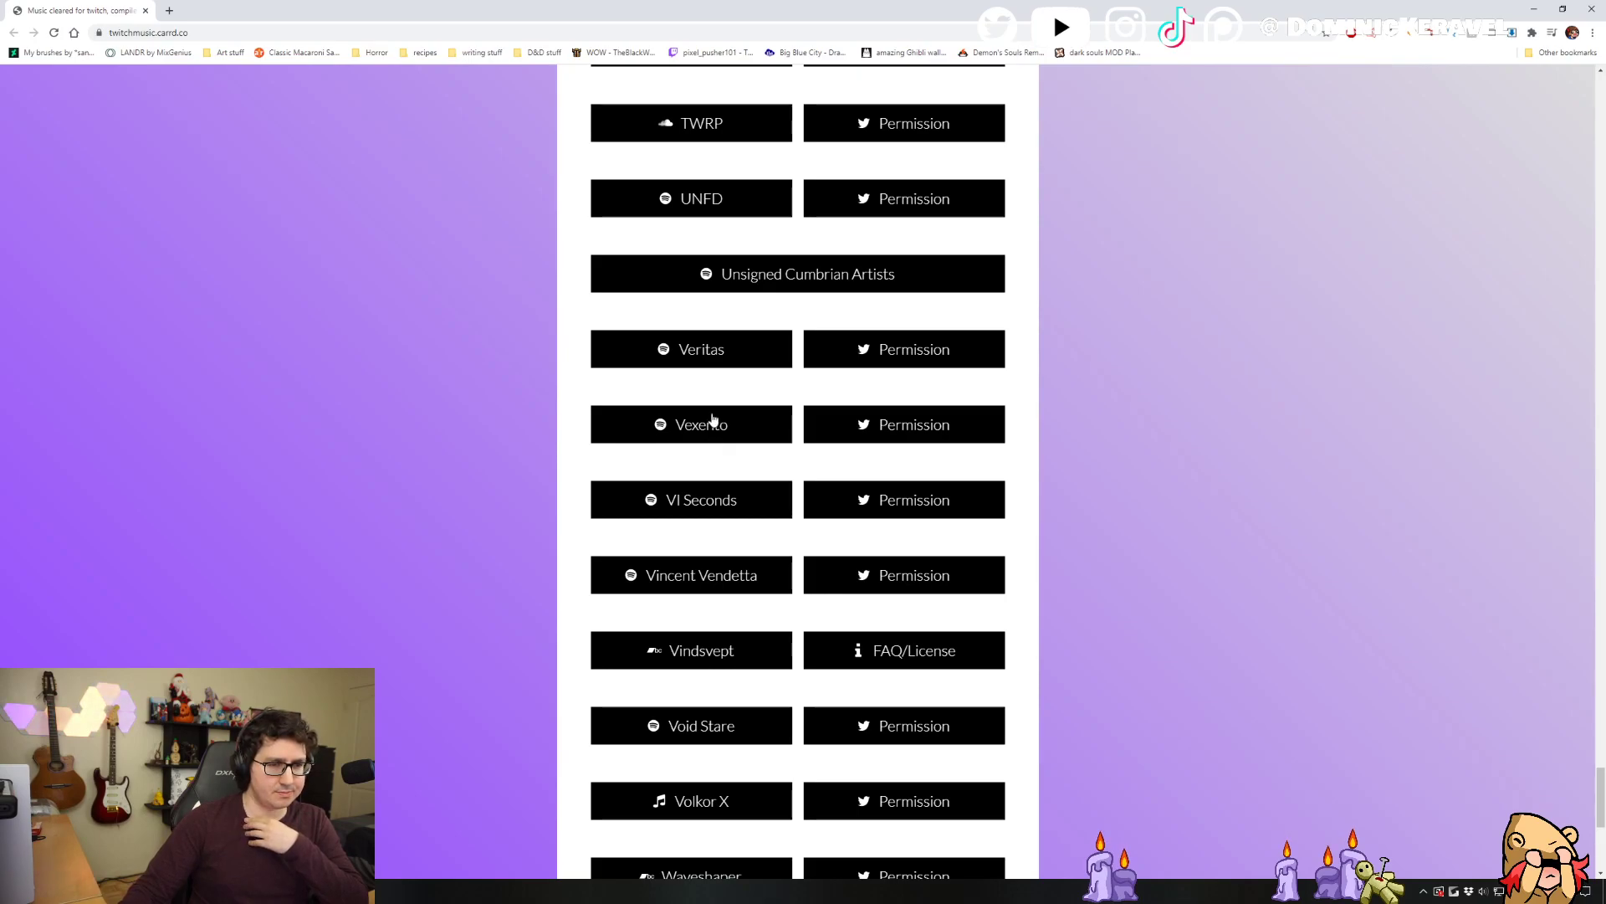
pyautogui.scroll(-6, 502, 414)
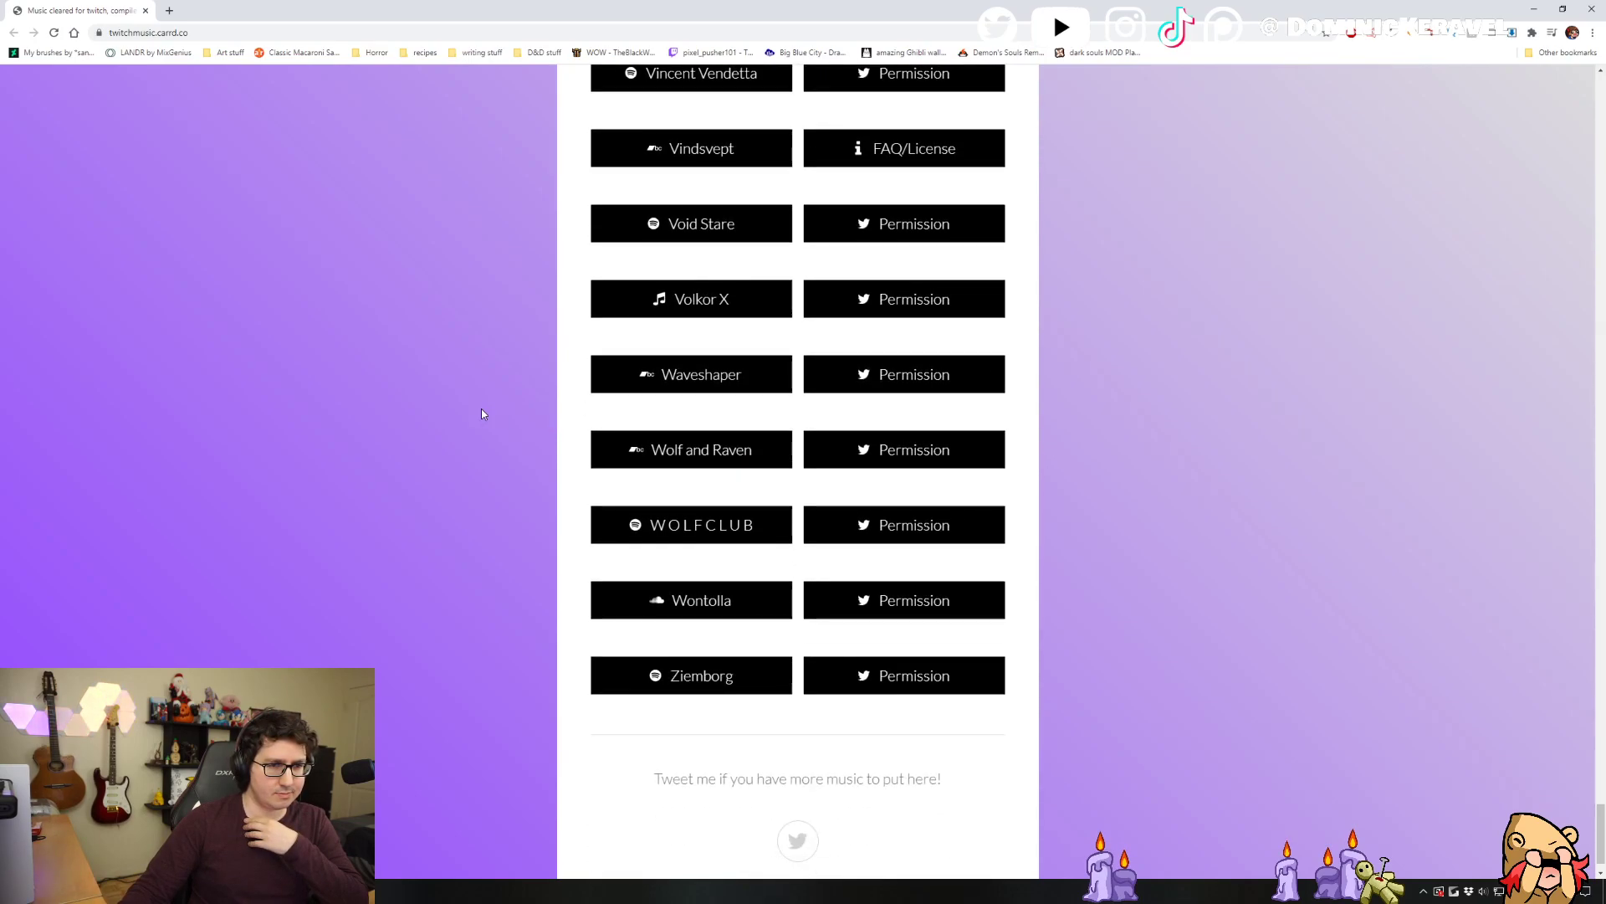
pyautogui.scroll(5, 629, 281)
pyautogui.scroll(-5, 669, 435)
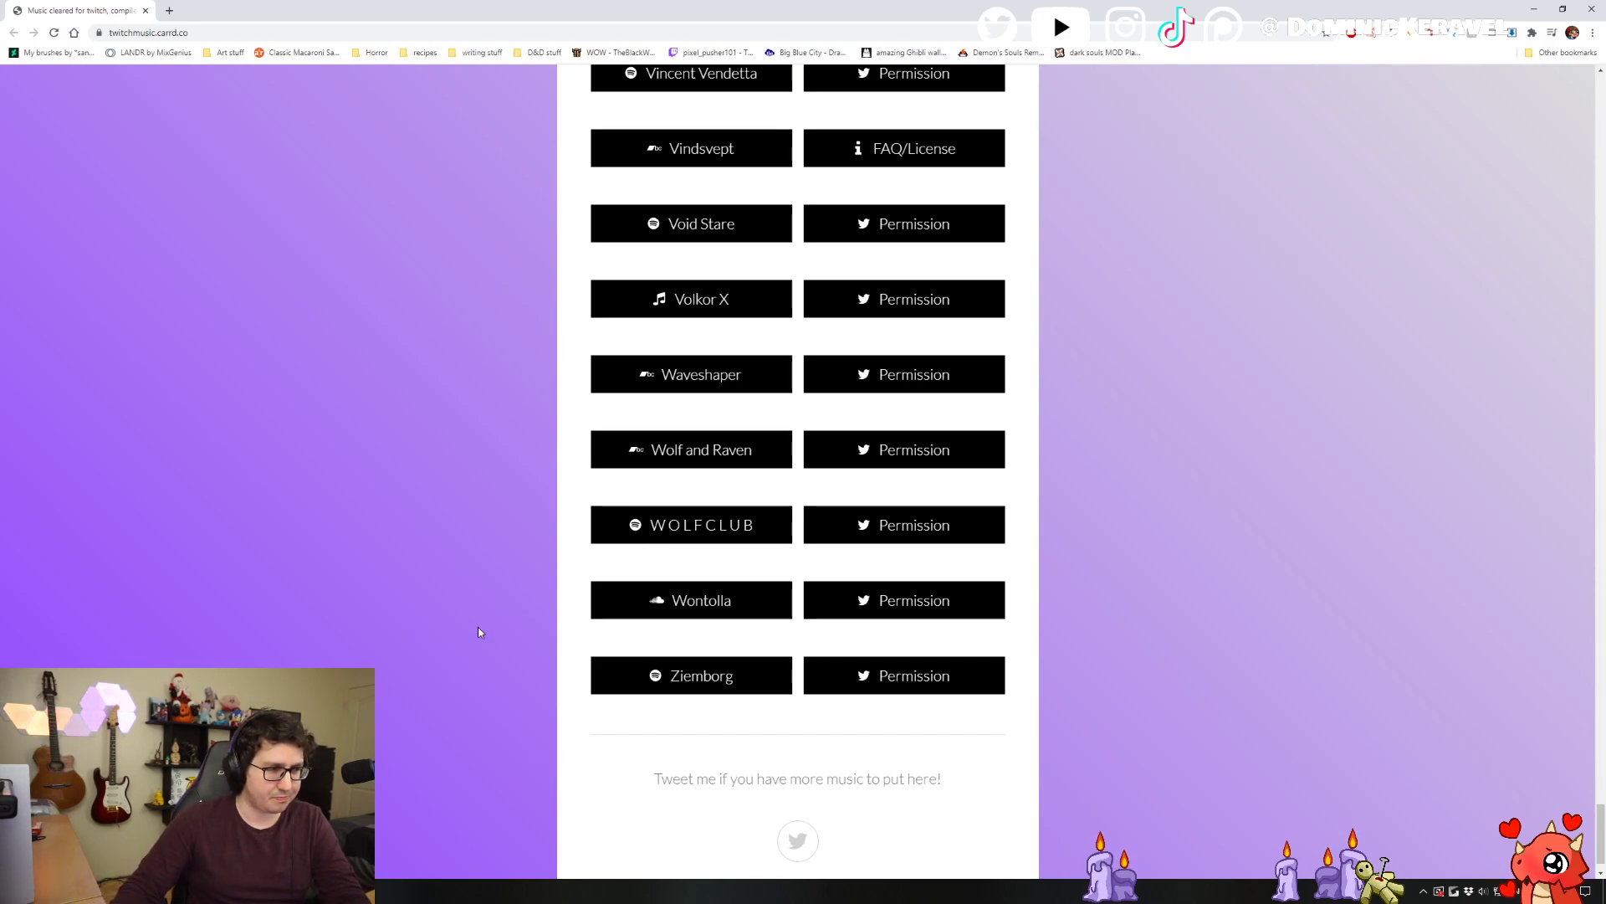
# Look over the end of the cleared artists list again and its opening entries, from 456 to Dan Bull.
pyautogui.scroll(1, 492, 643)
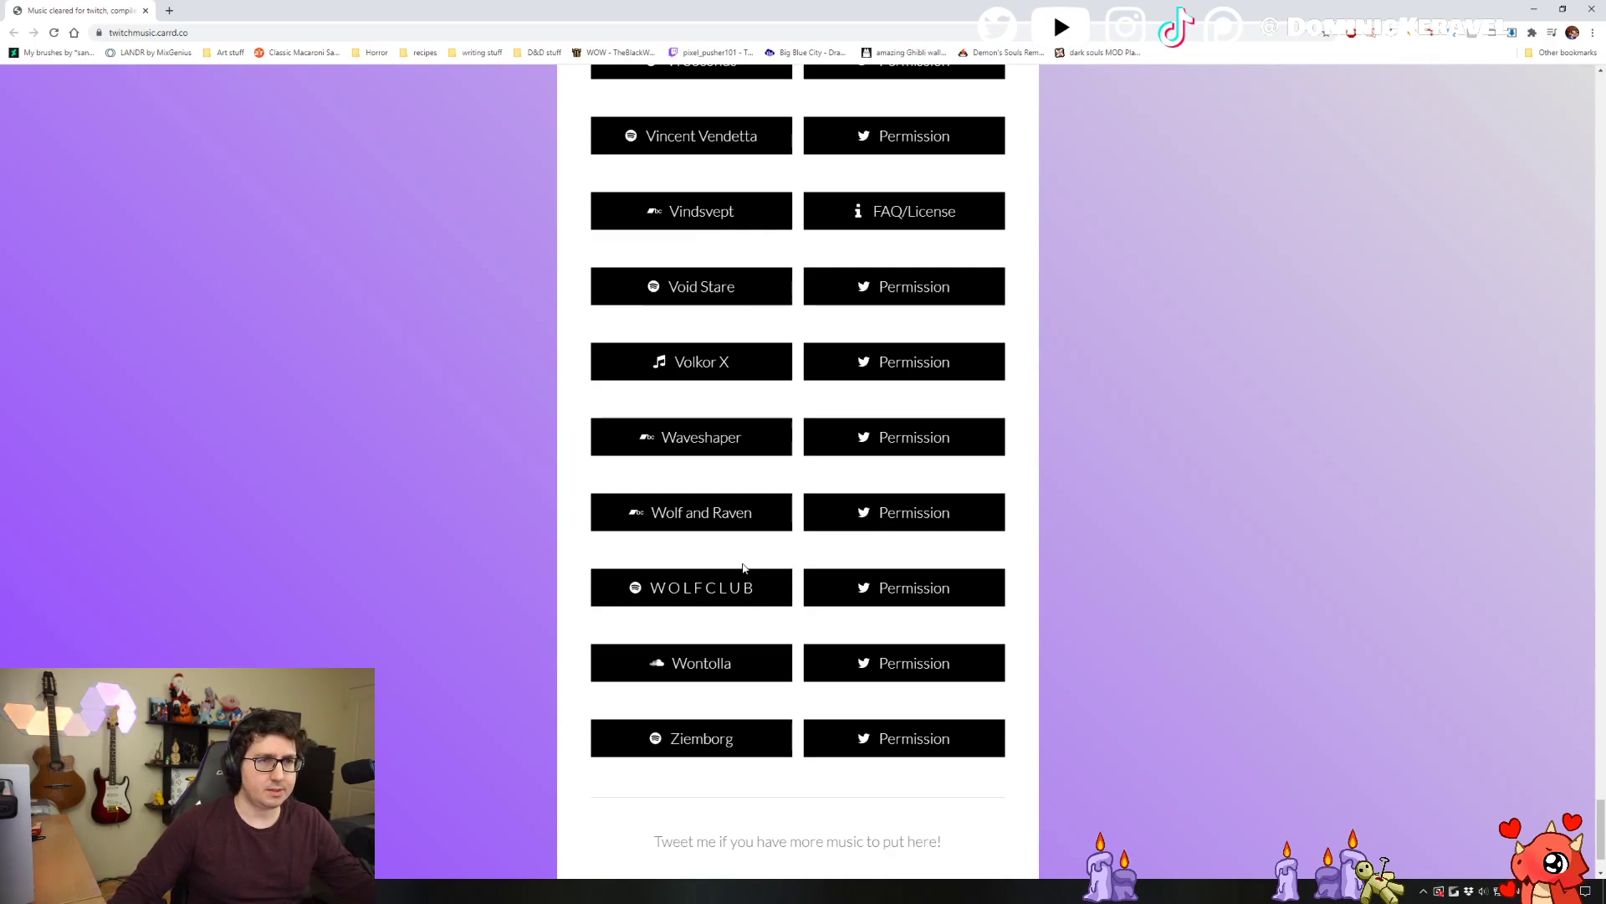
pyautogui.scroll(-2, 1596, 846)
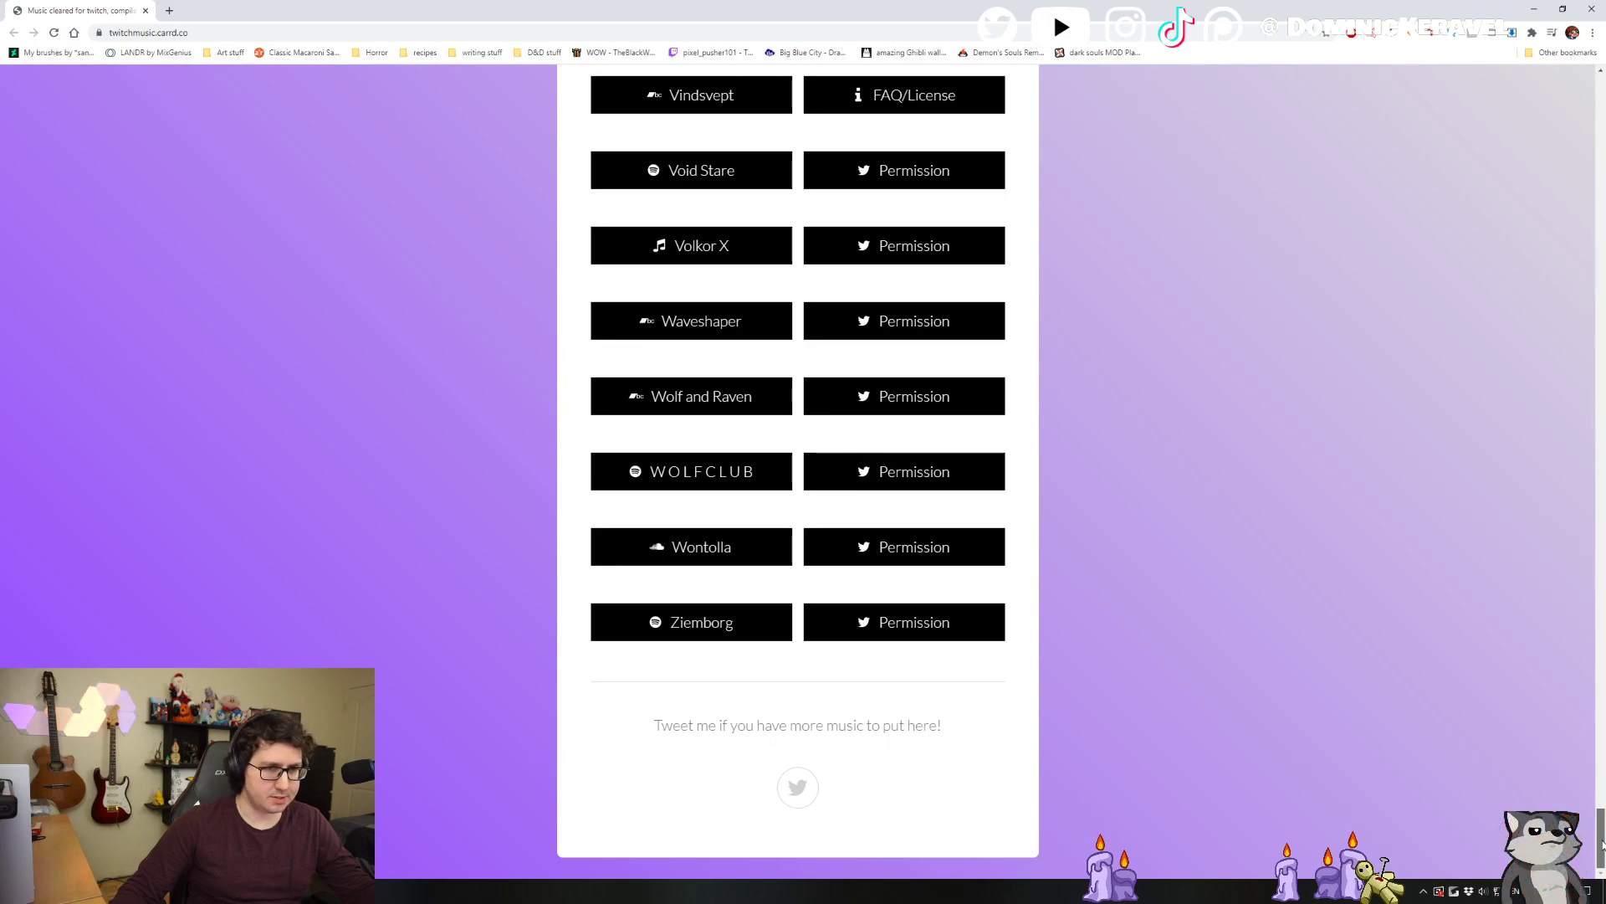
pyautogui.moveTo(1601, 845); pyautogui.dragTo(1599, 813)
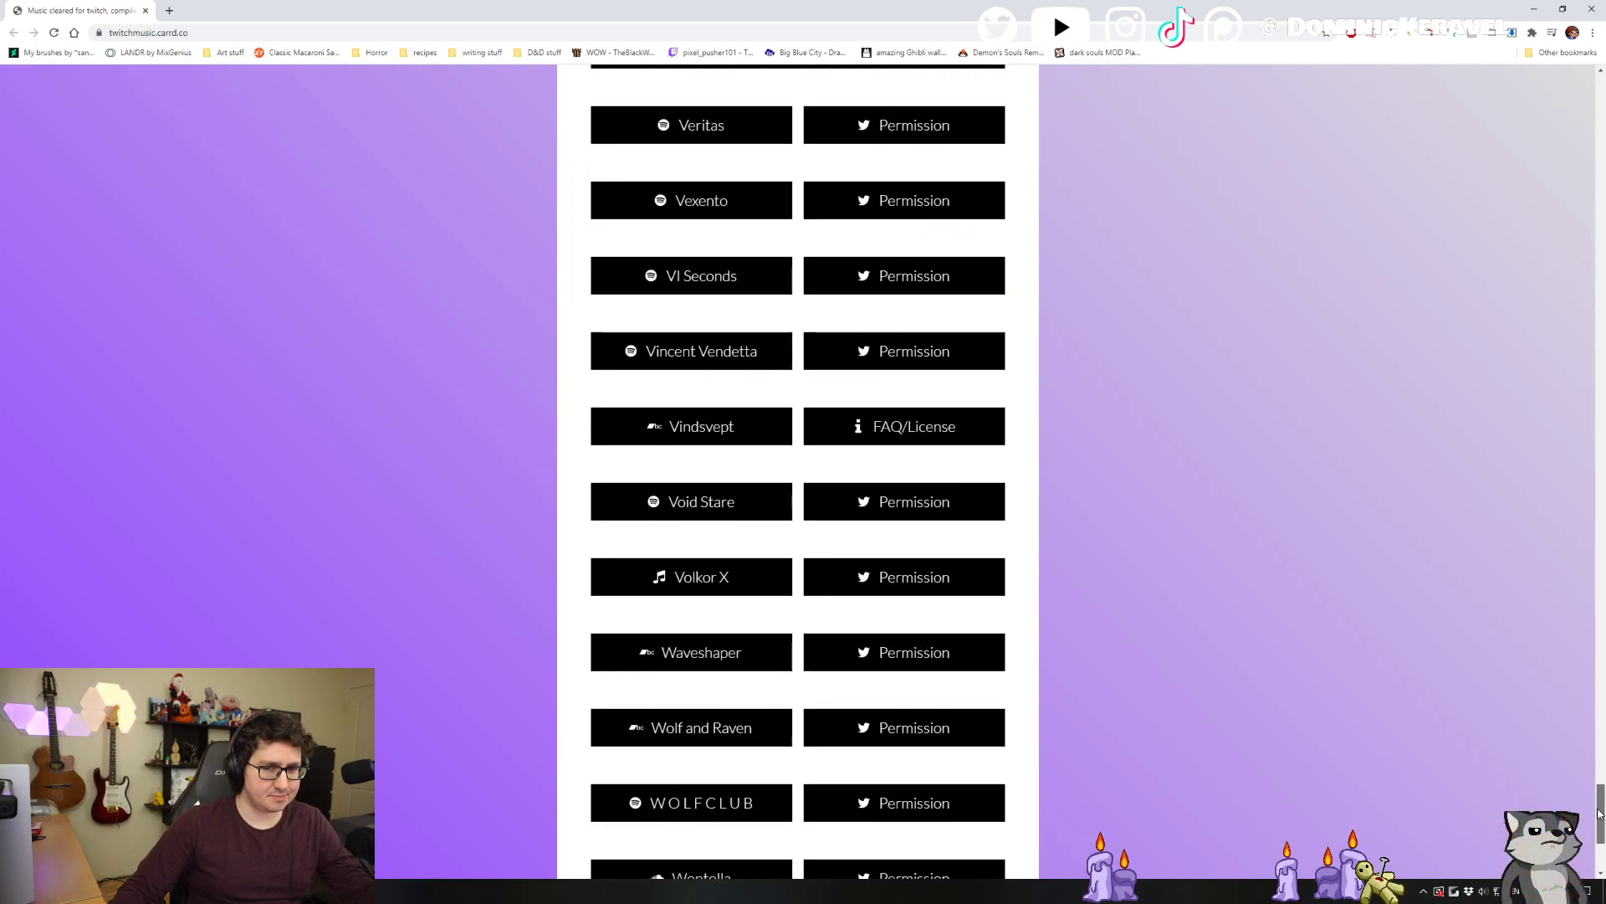
pyautogui.moveTo(1602, 814); pyautogui.dragTo(1601, 106)
pyautogui.scroll(-10, 559, 565)
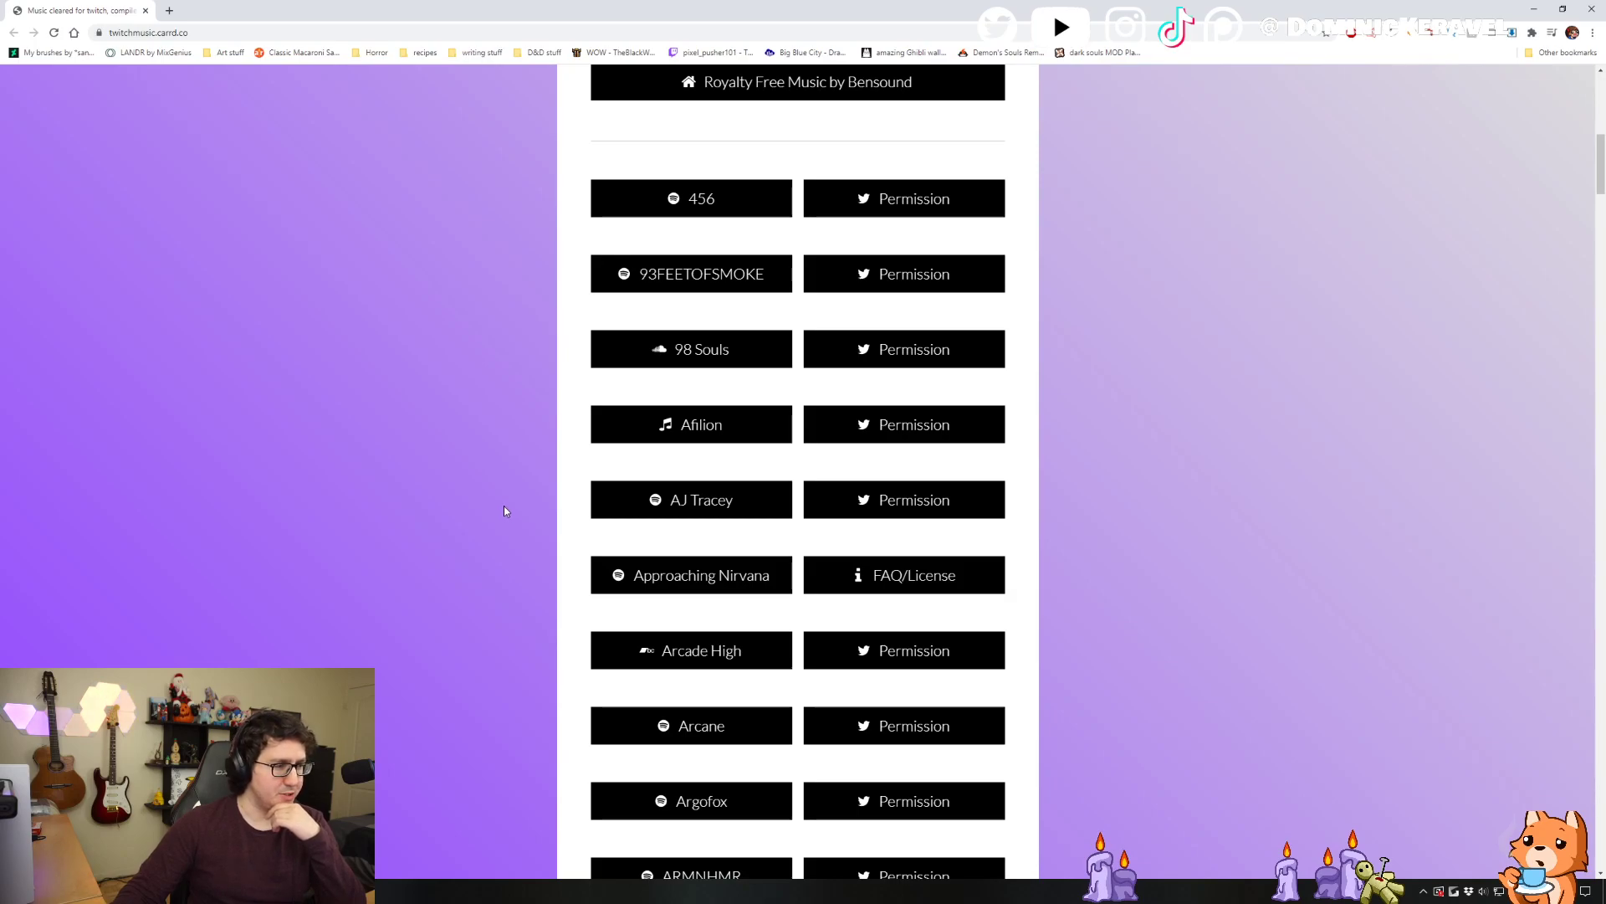
pyautogui.scroll(-7, 502, 519)
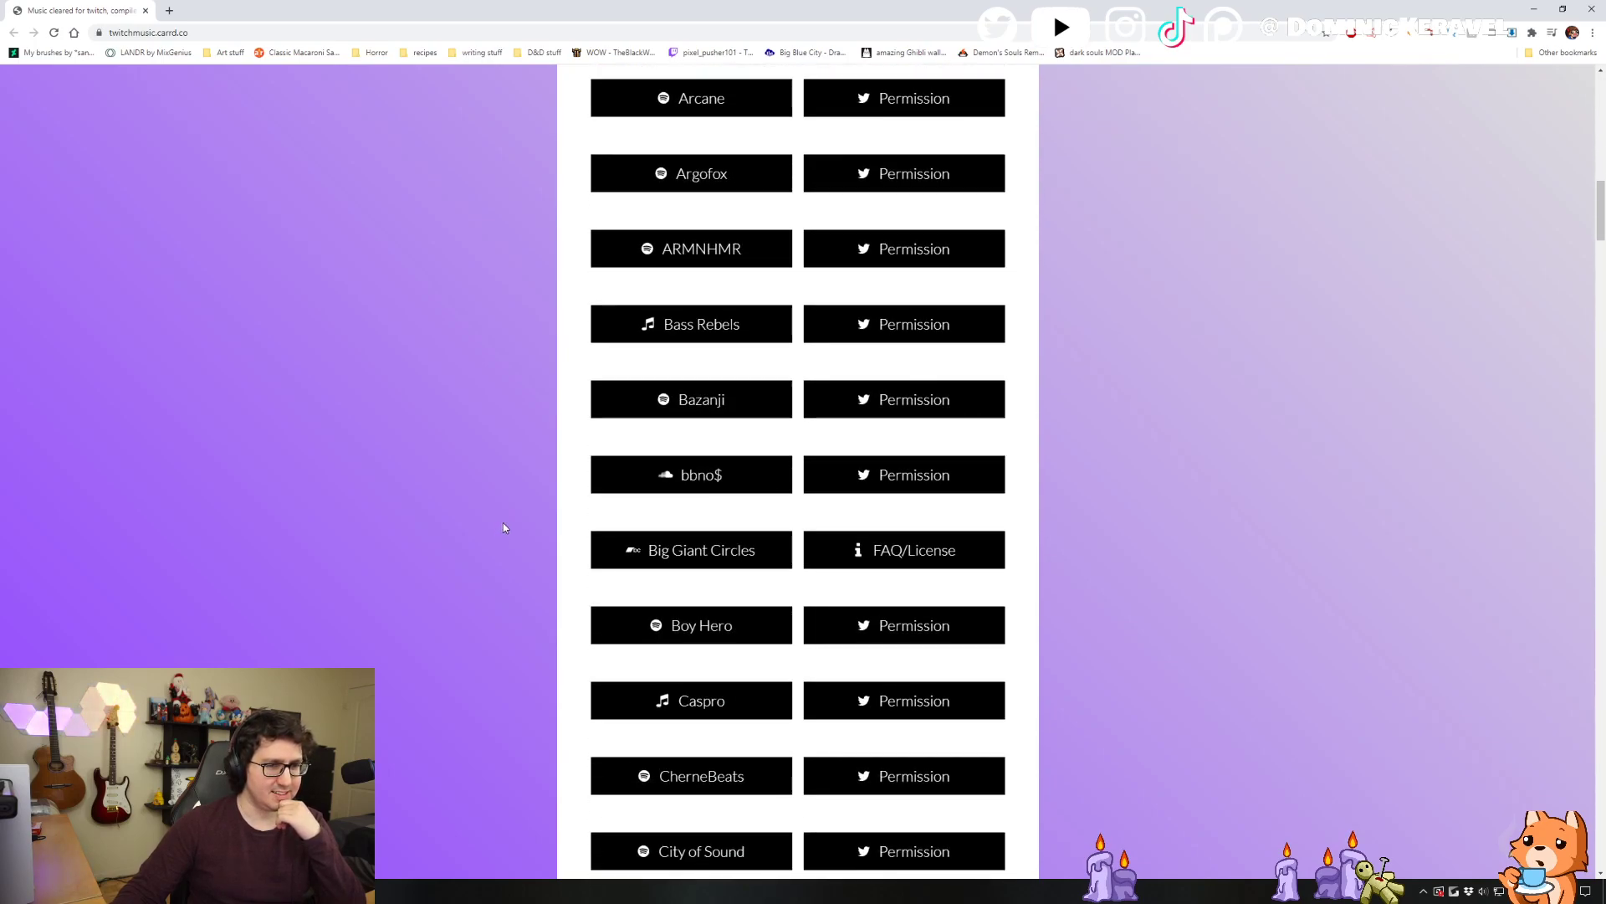
pyautogui.scroll(-4, 512, 511)
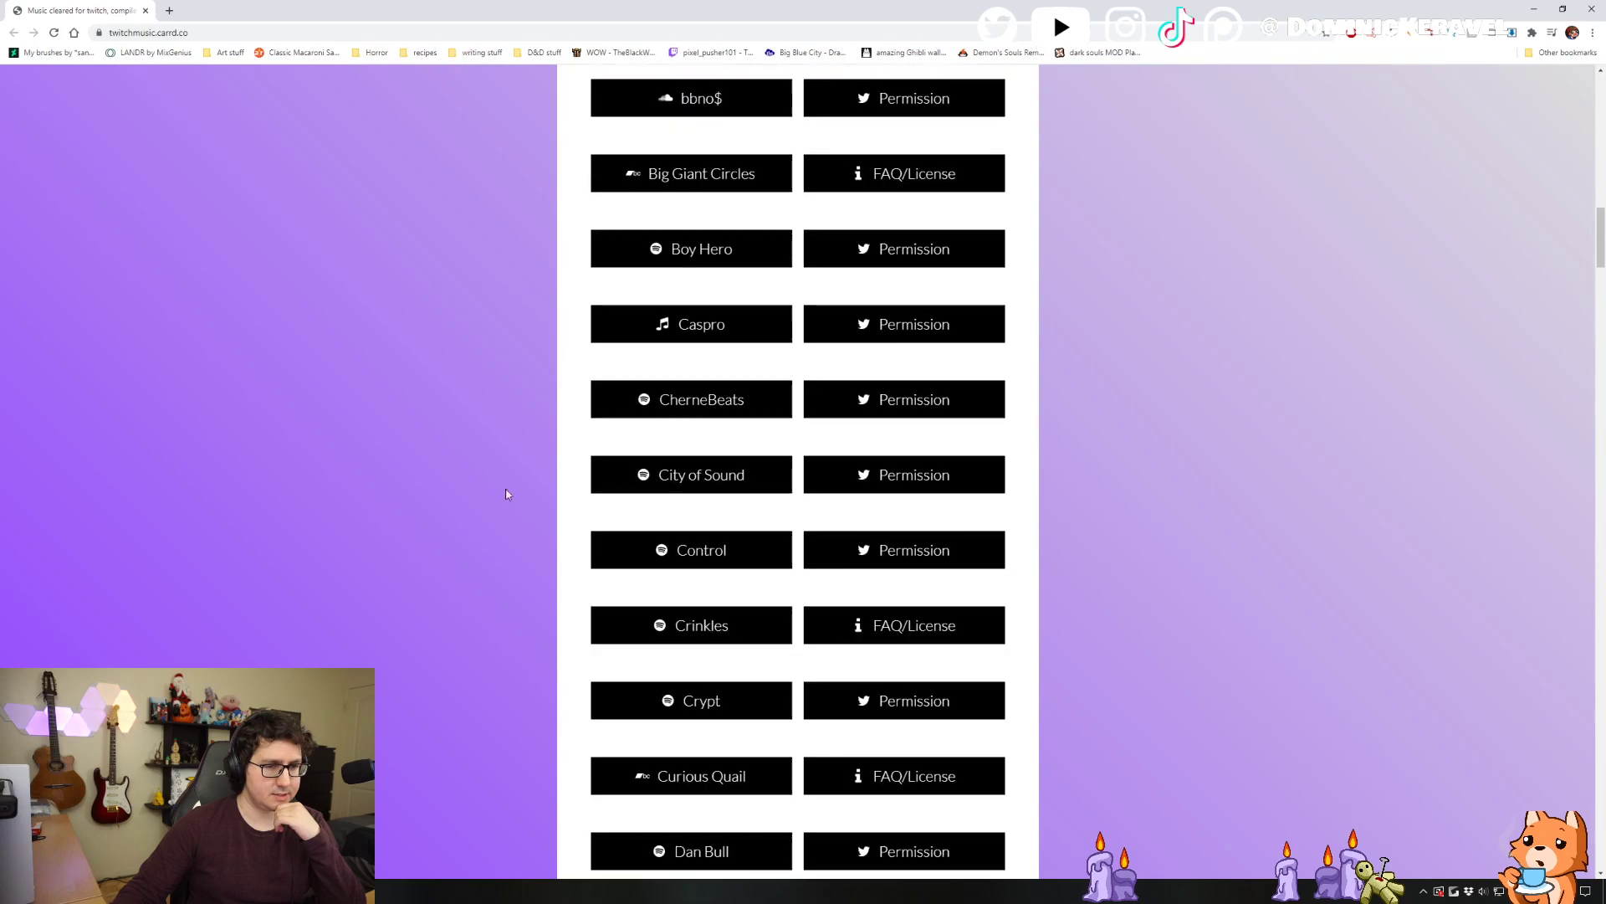
# Switch back to Photoshop and move the blank.psd window closer to the finished happy bear reference.
pyautogui.moveTo(101, 6); pyautogui.dragTo(0, 475)
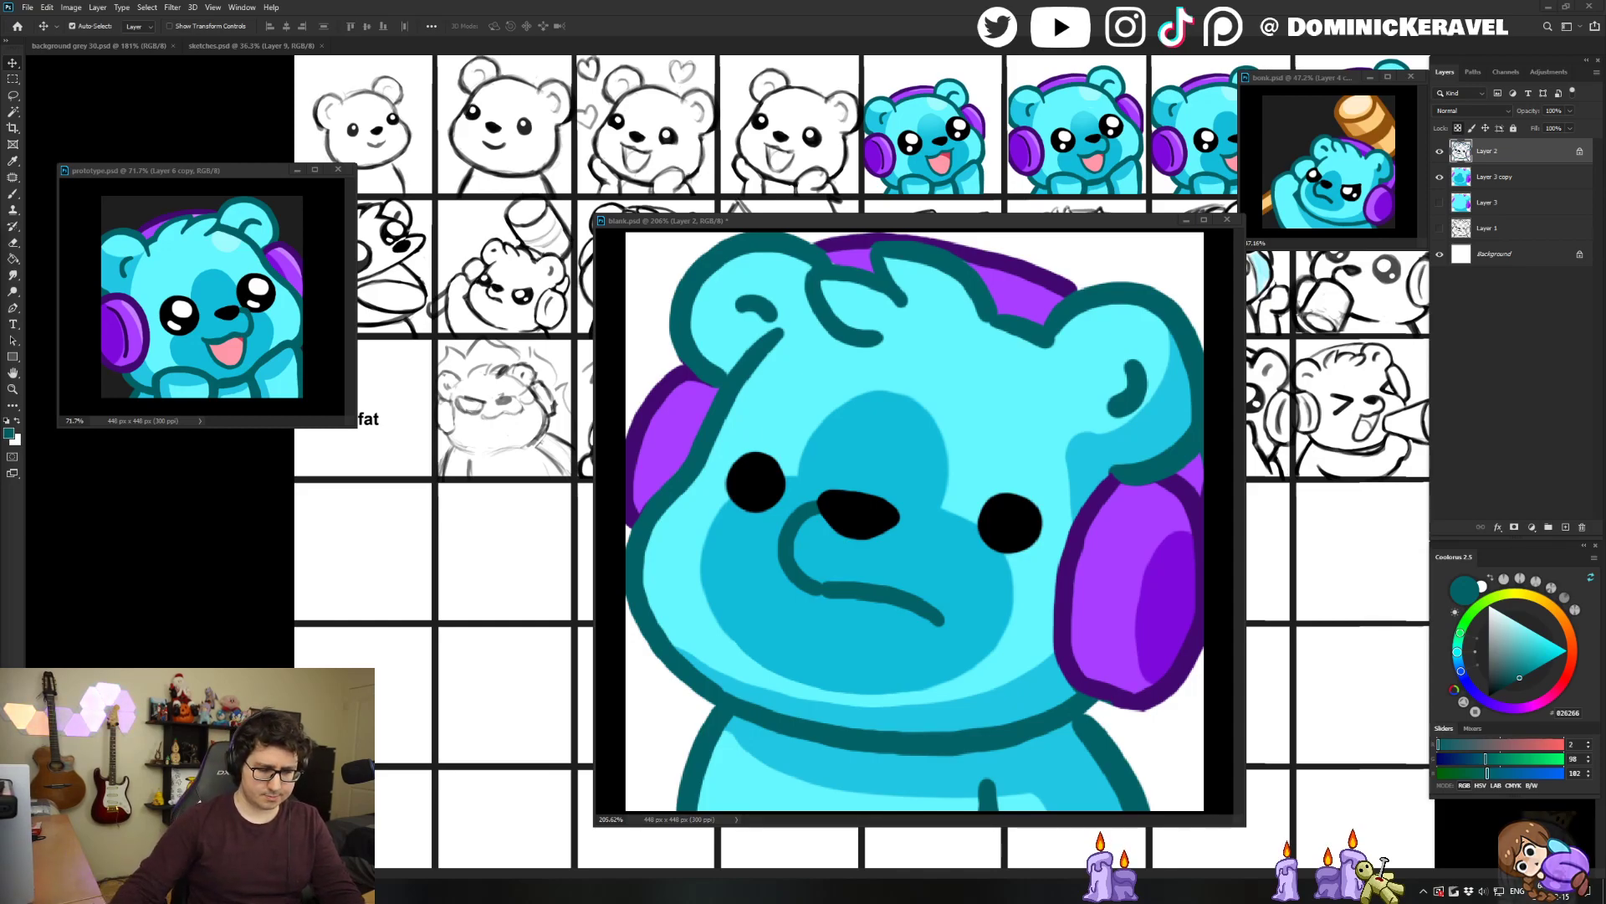
pyautogui.moveTo(783, 225); pyautogui.dragTo(652, 170)
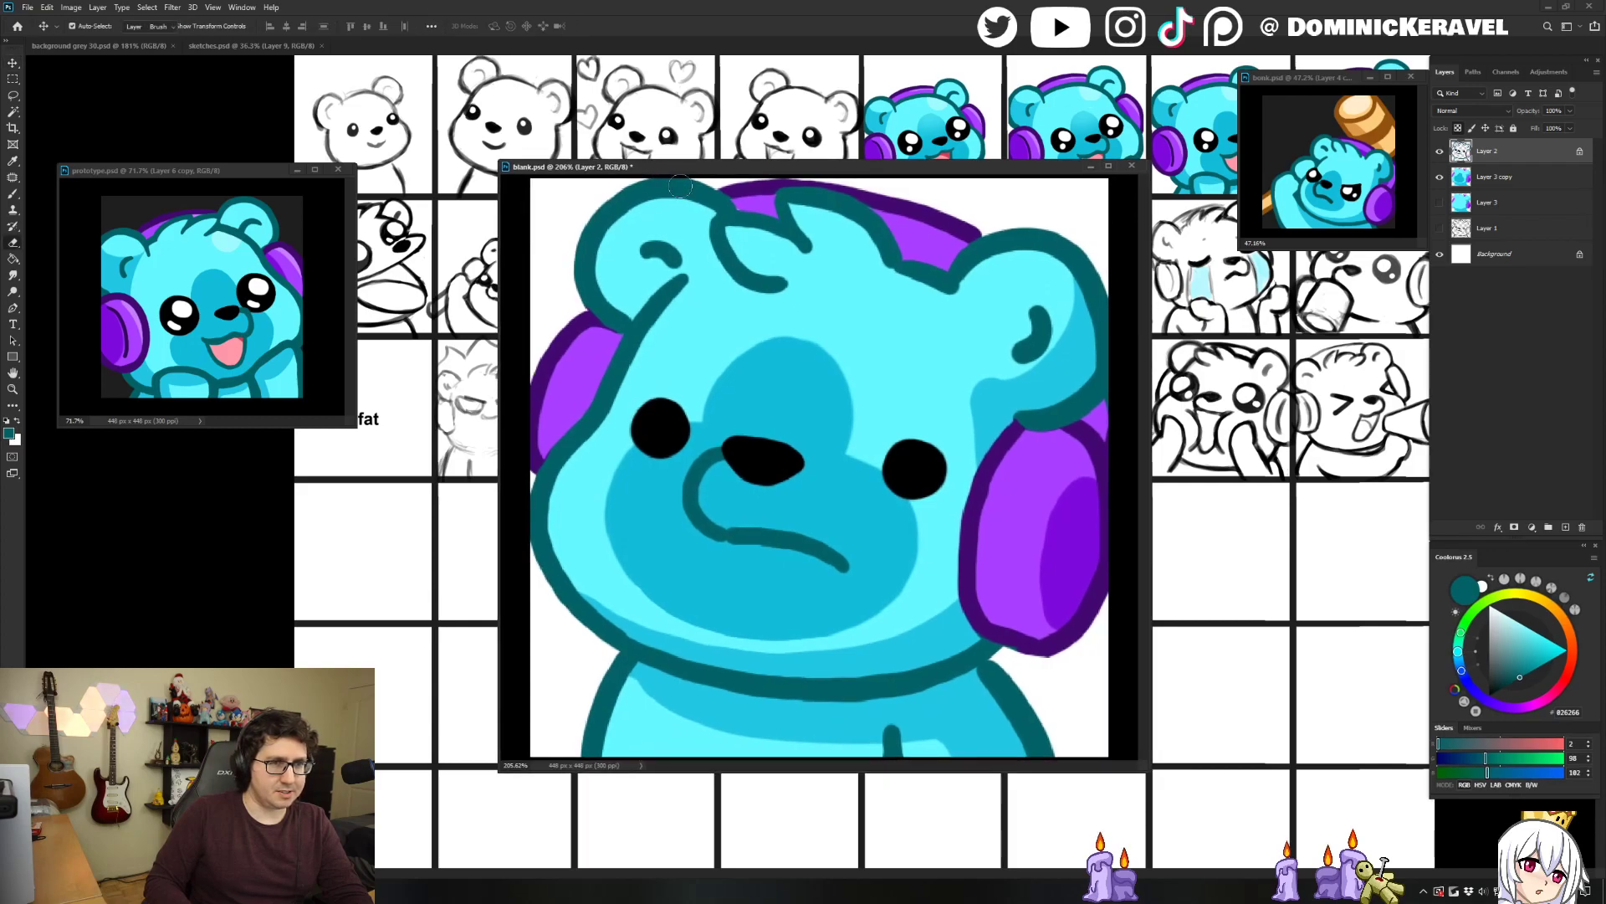
pyautogui.press('b')
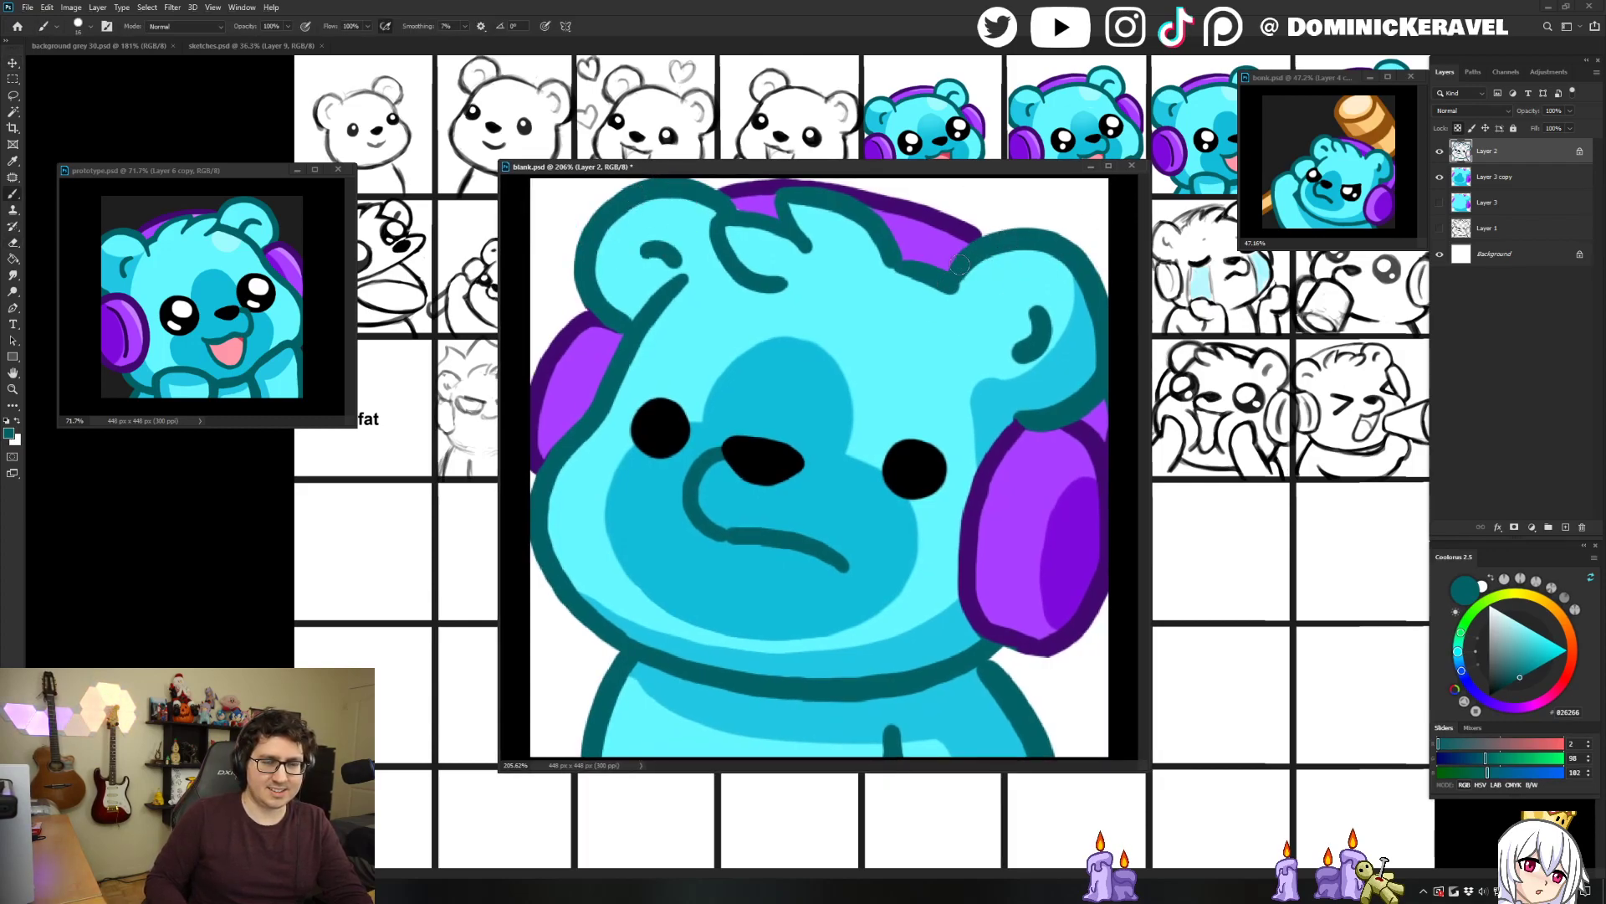
pyautogui.press('e')
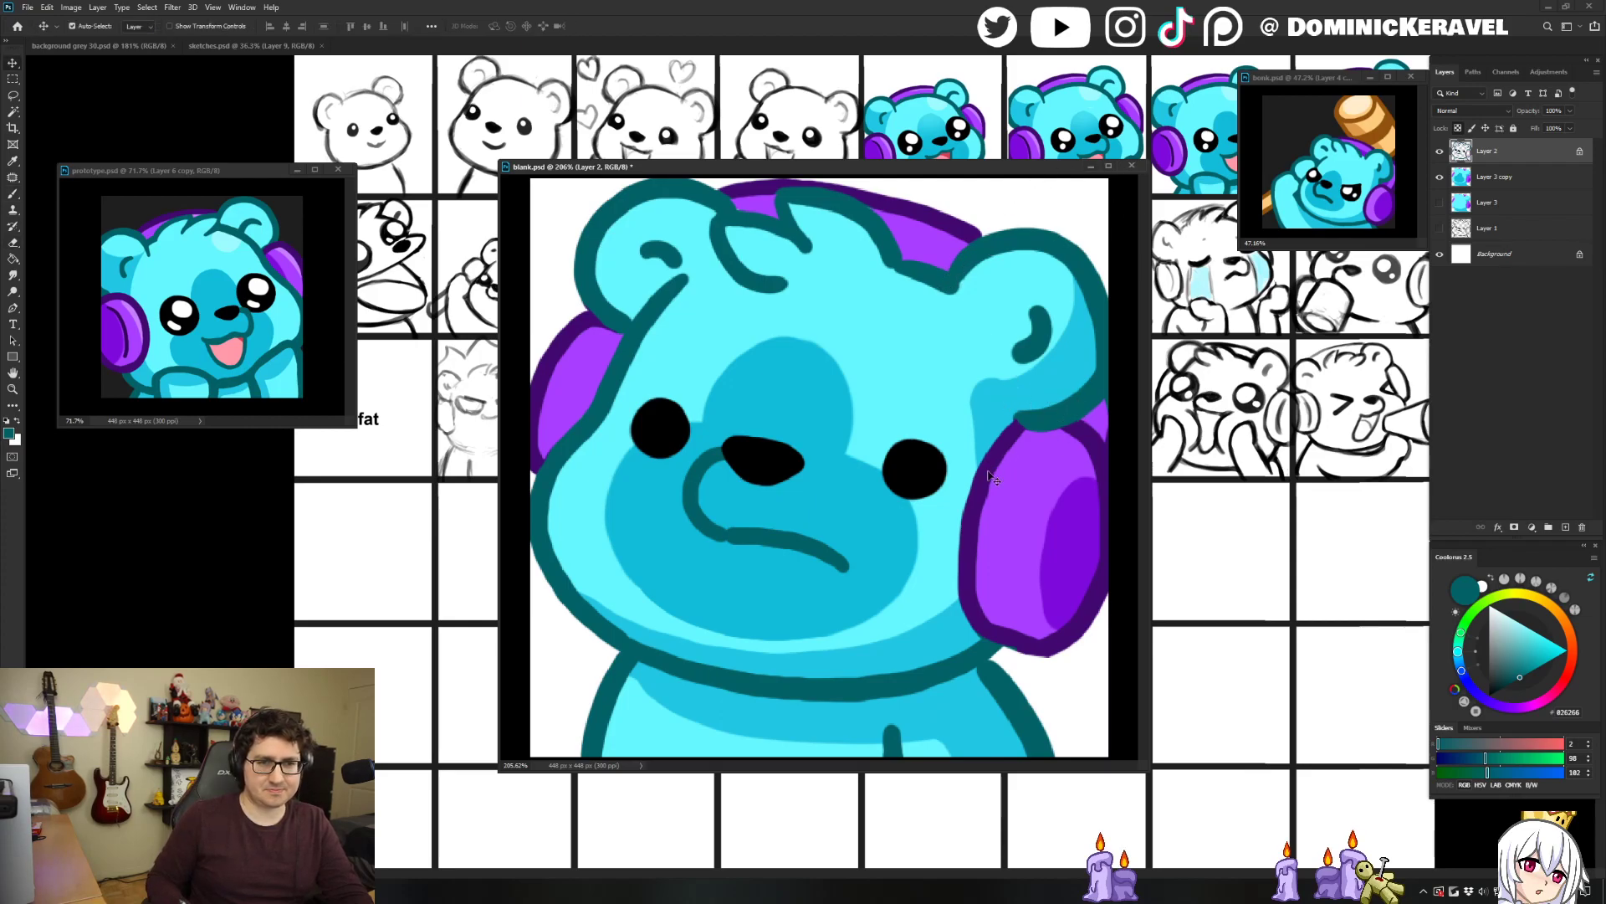
pyautogui.press('b')
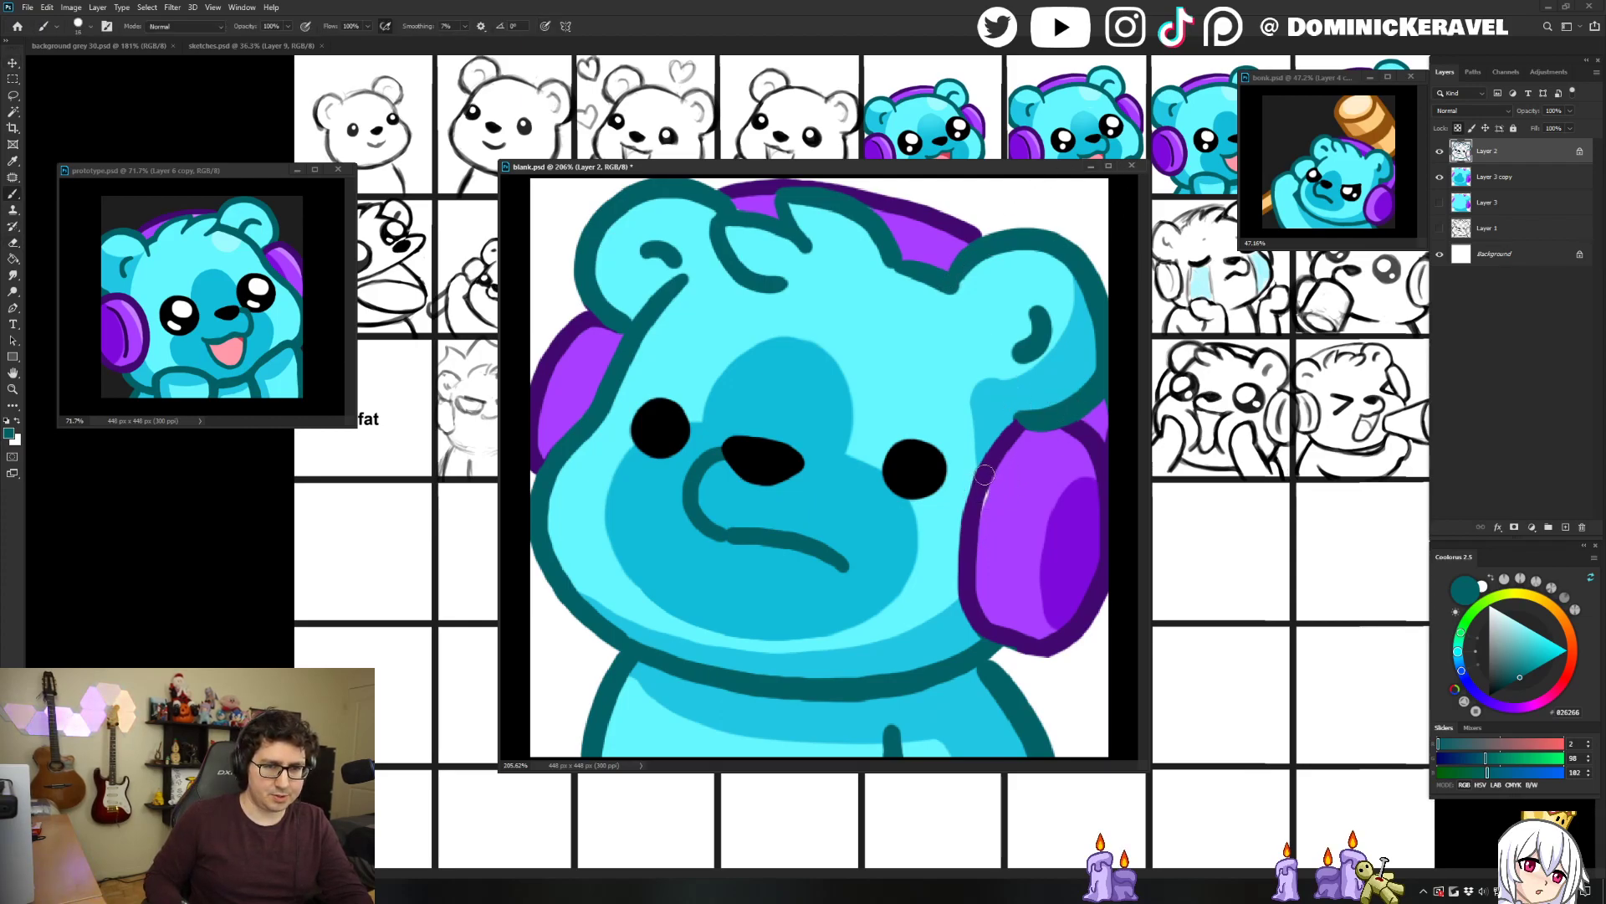
# Unlock transparent pixels on Layer 2 and close the gap along the large ear cup's inner outline with sampled dark purple.
pyautogui.keyDown('alt'); pyautogui.click(975, 492); pyautogui.keyUp('alt')
pyautogui.keyDown('alt'); pyautogui.click(1008, 499); pyautogui.keyUp('alt')
pyautogui.keyDown('ctrl'); pyautogui.click(1014, 502); pyautogui.keyUp('ctrl')
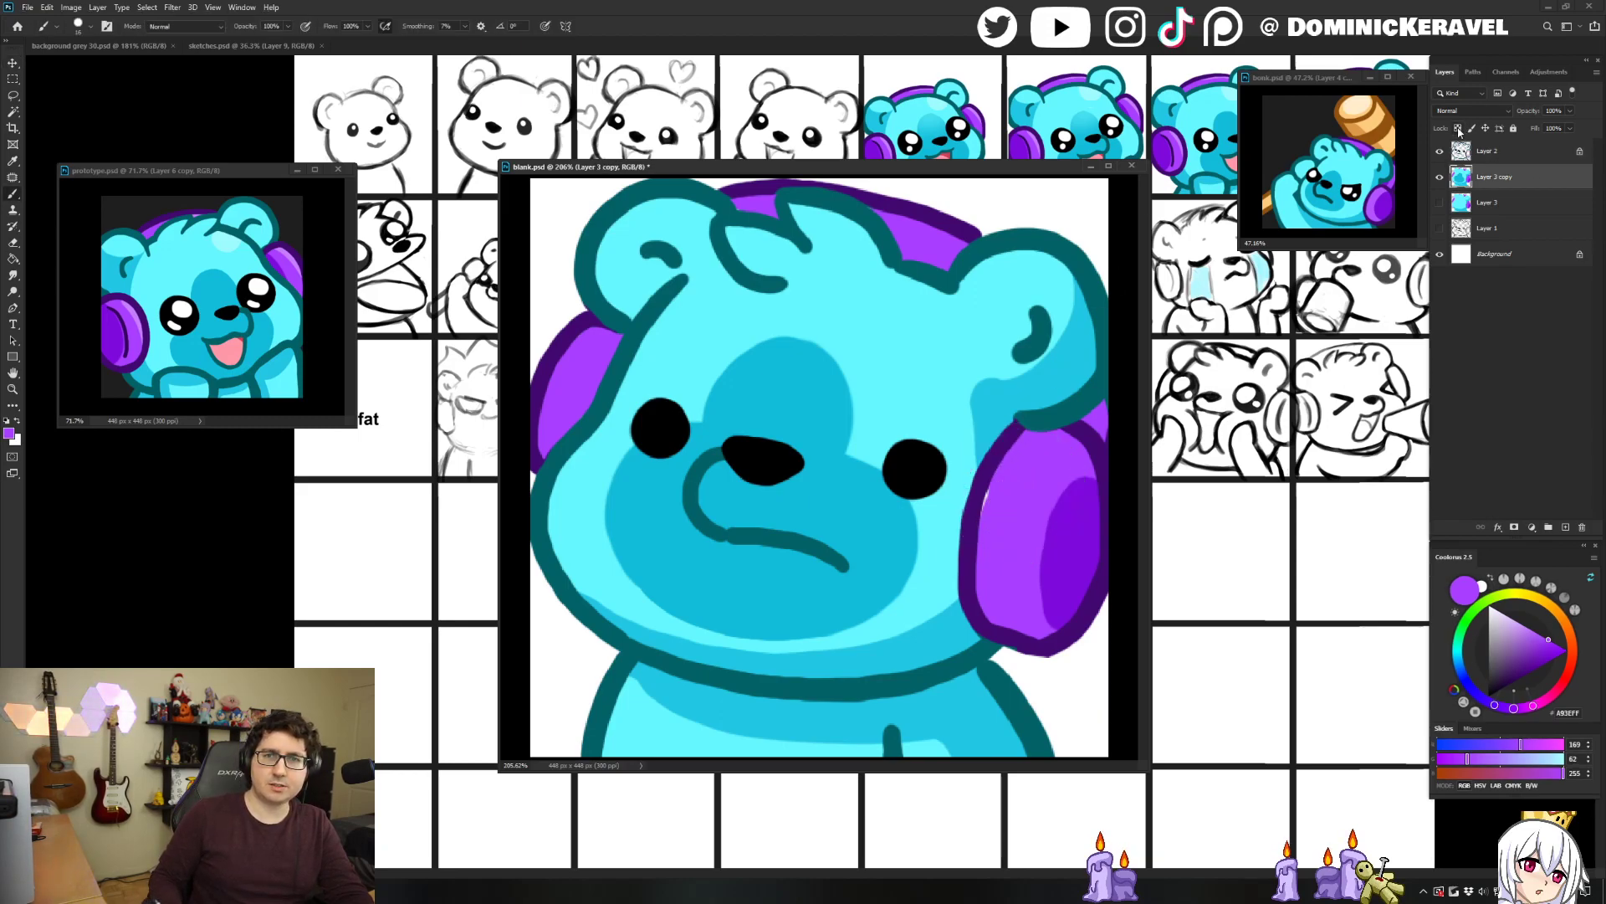
pyautogui.press('ctrl')
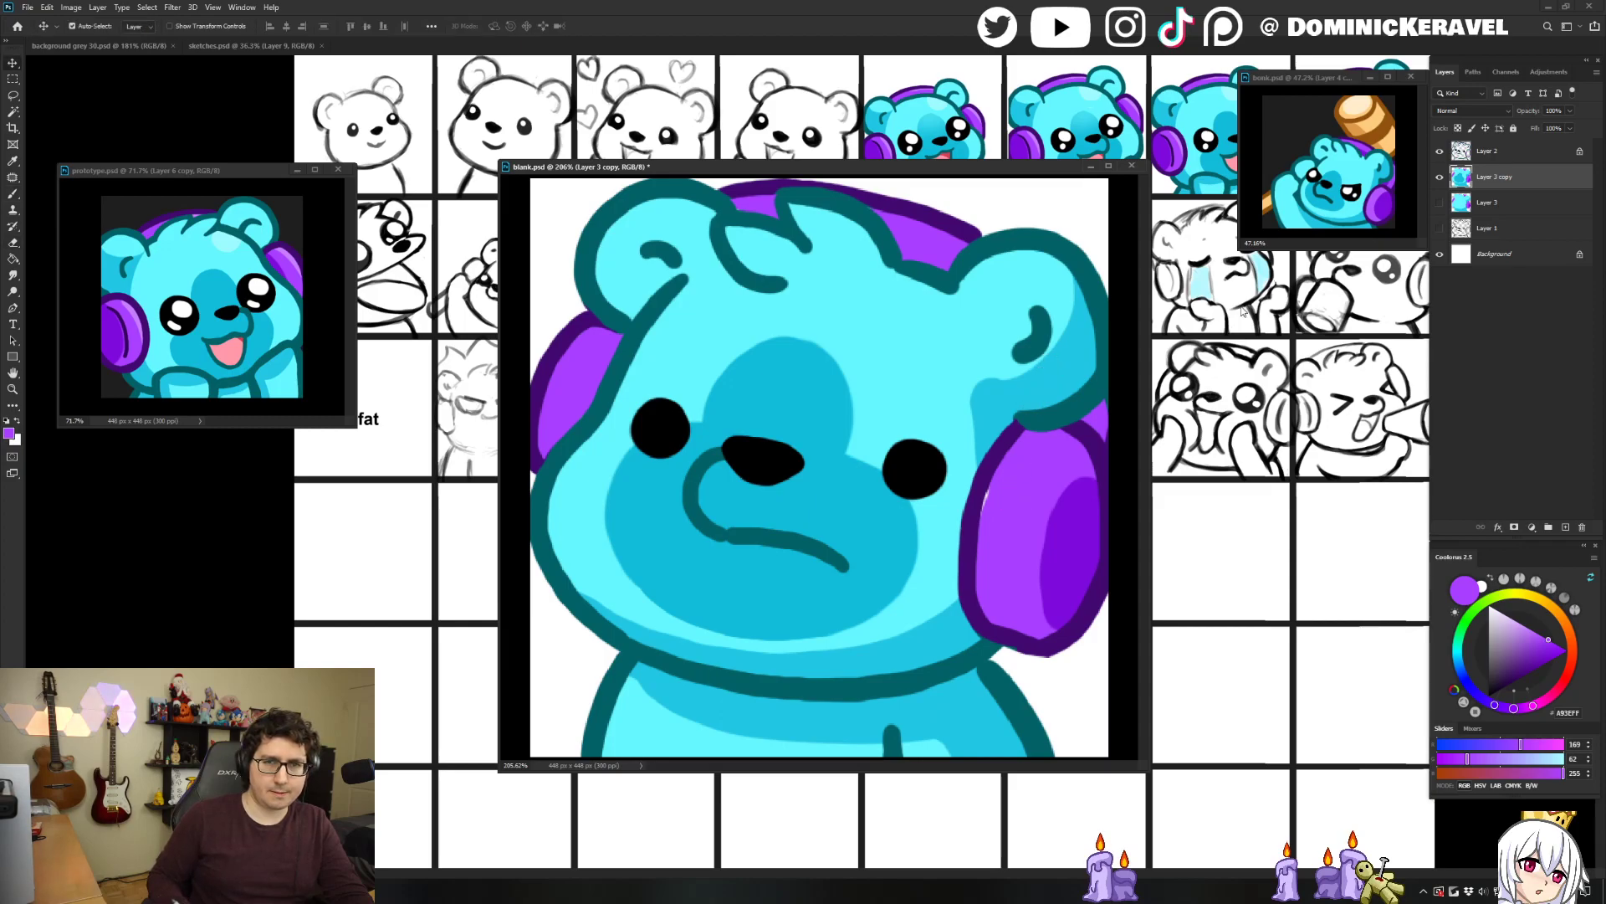
pyautogui.click(1488, 156)
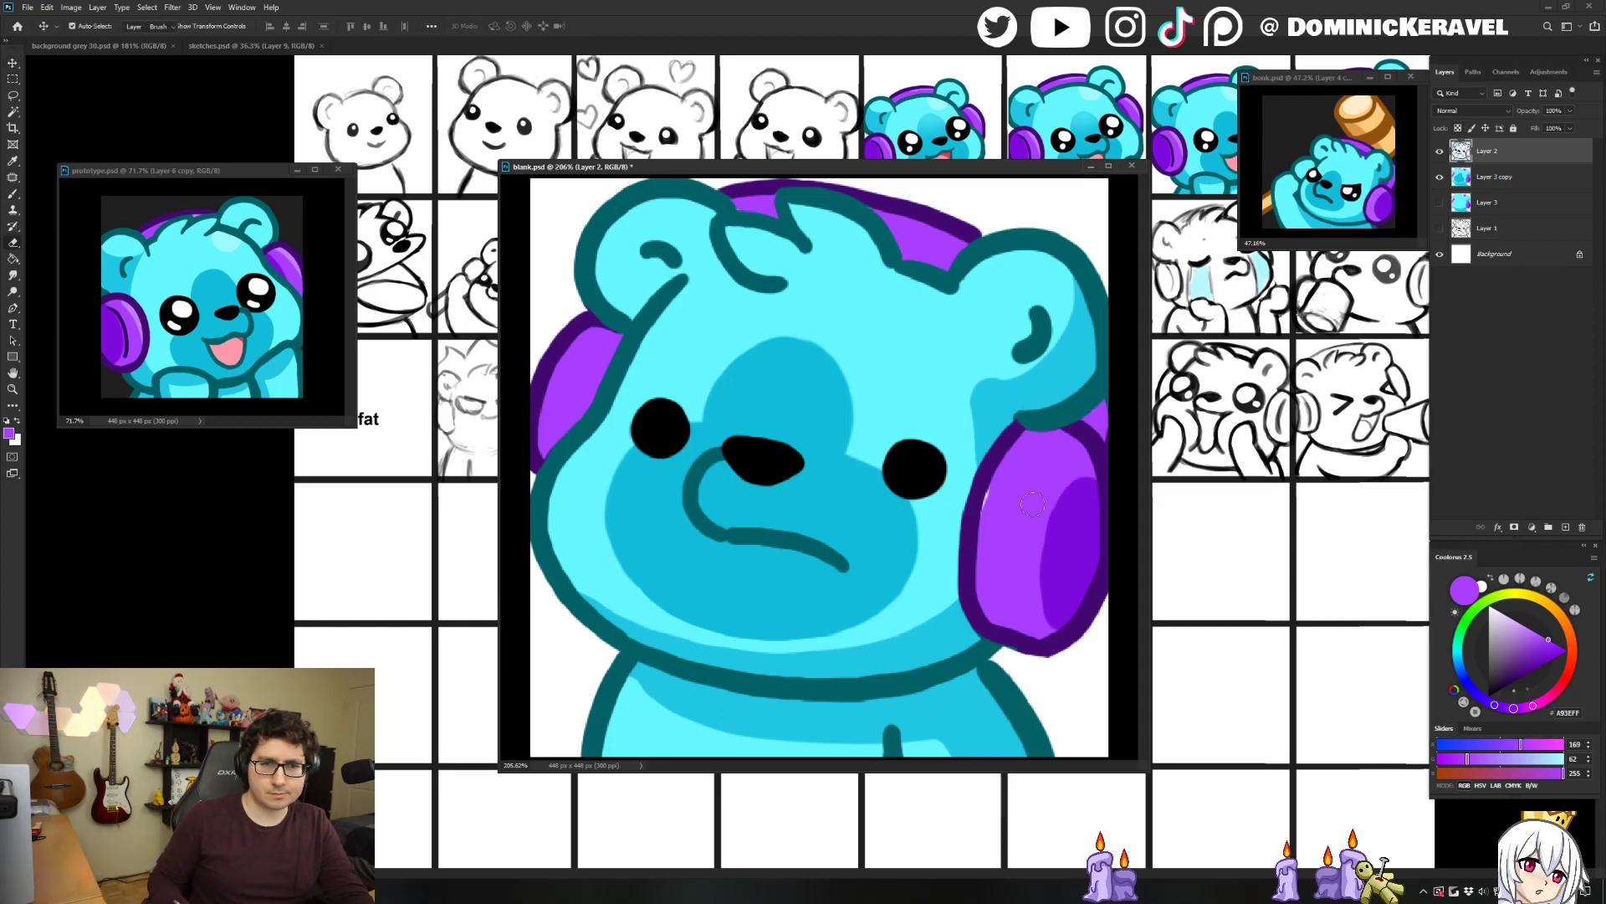
pyautogui.keyDown('alt'); pyautogui.click(984, 490); pyautogui.keyUp('alt')
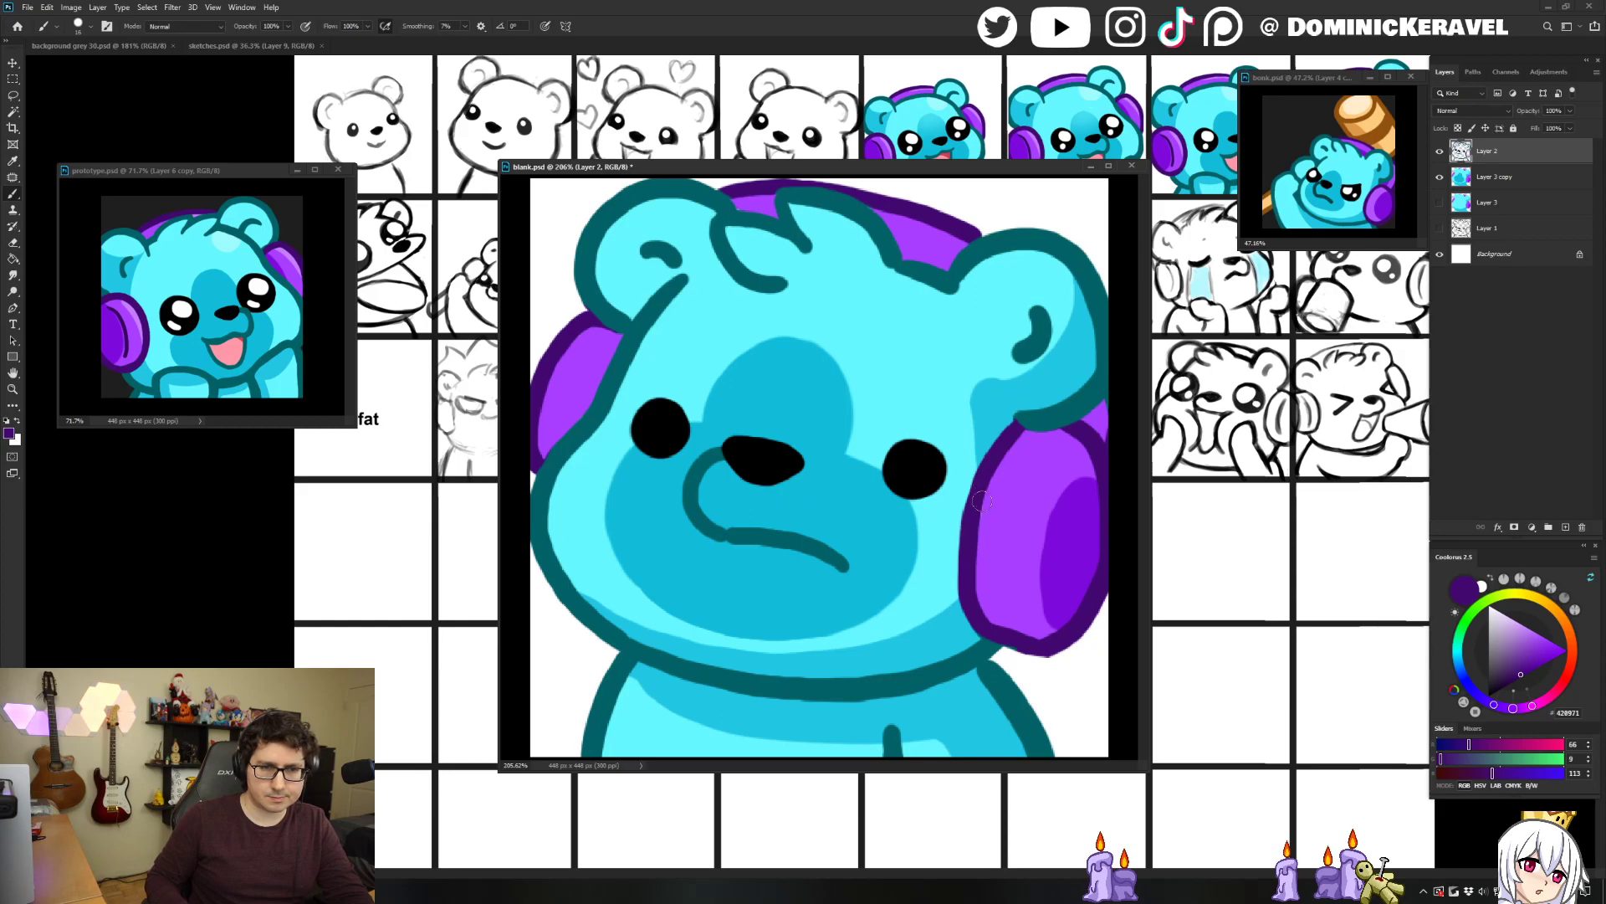
pyautogui.press('ctrl')
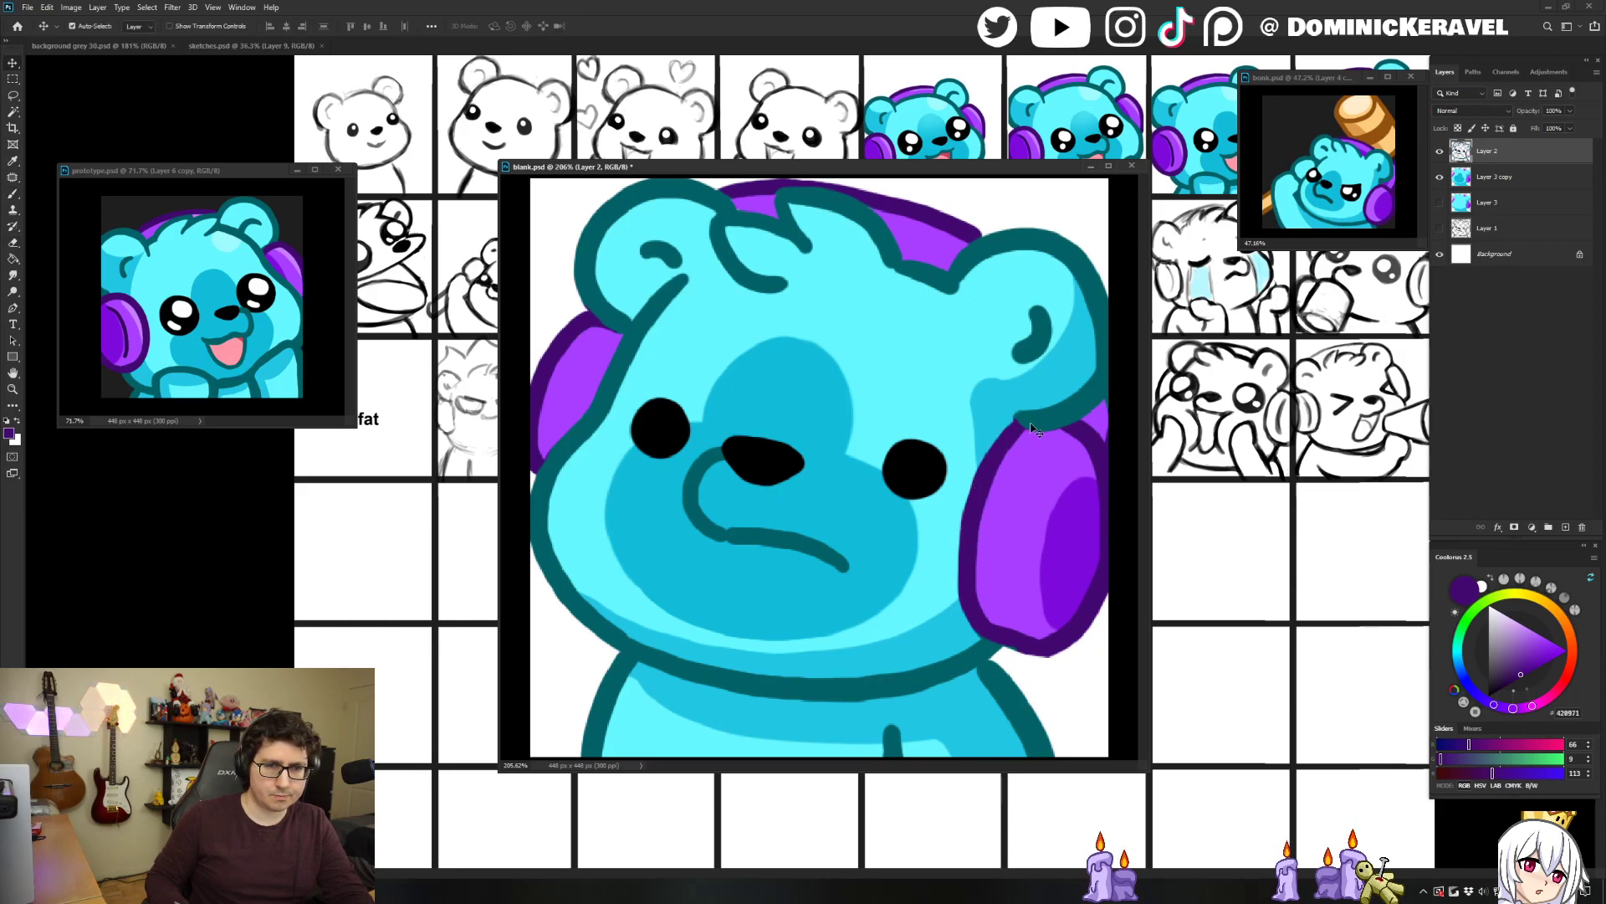
# Touch up the ear's lower outline where it meets the large ear cup with dark teal sampled from the line art.
pyautogui.keyDown('alt'); pyautogui.click(1022, 419); pyautogui.keyUp('alt')
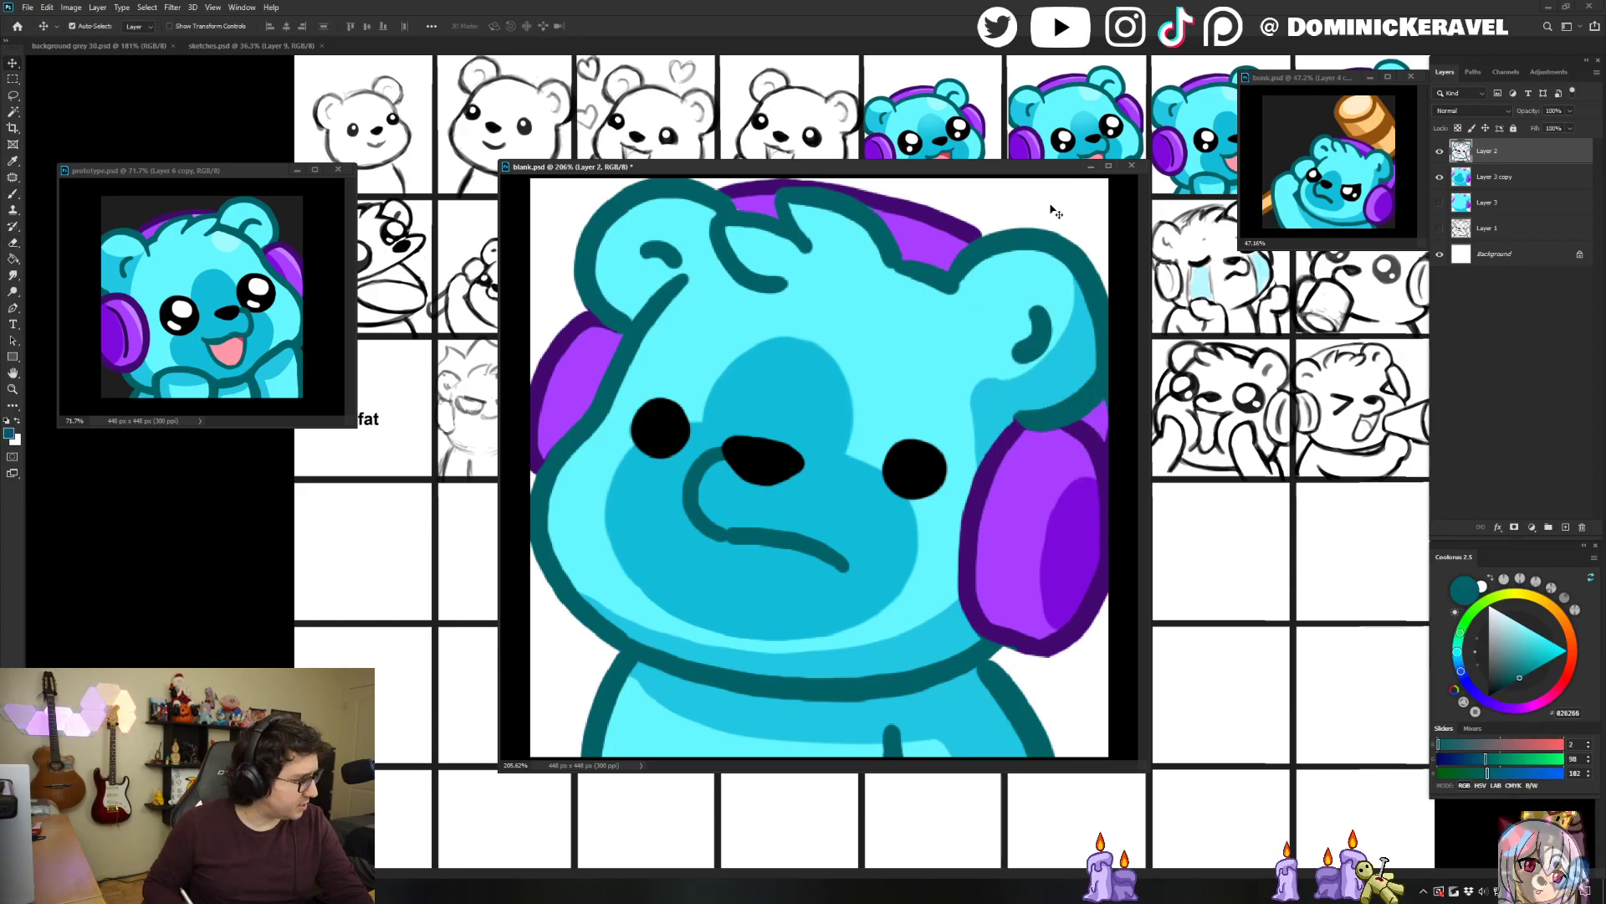
pyautogui.keyDown('alt'); pyautogui.click(1044, 418); pyautogui.keyUp('alt')
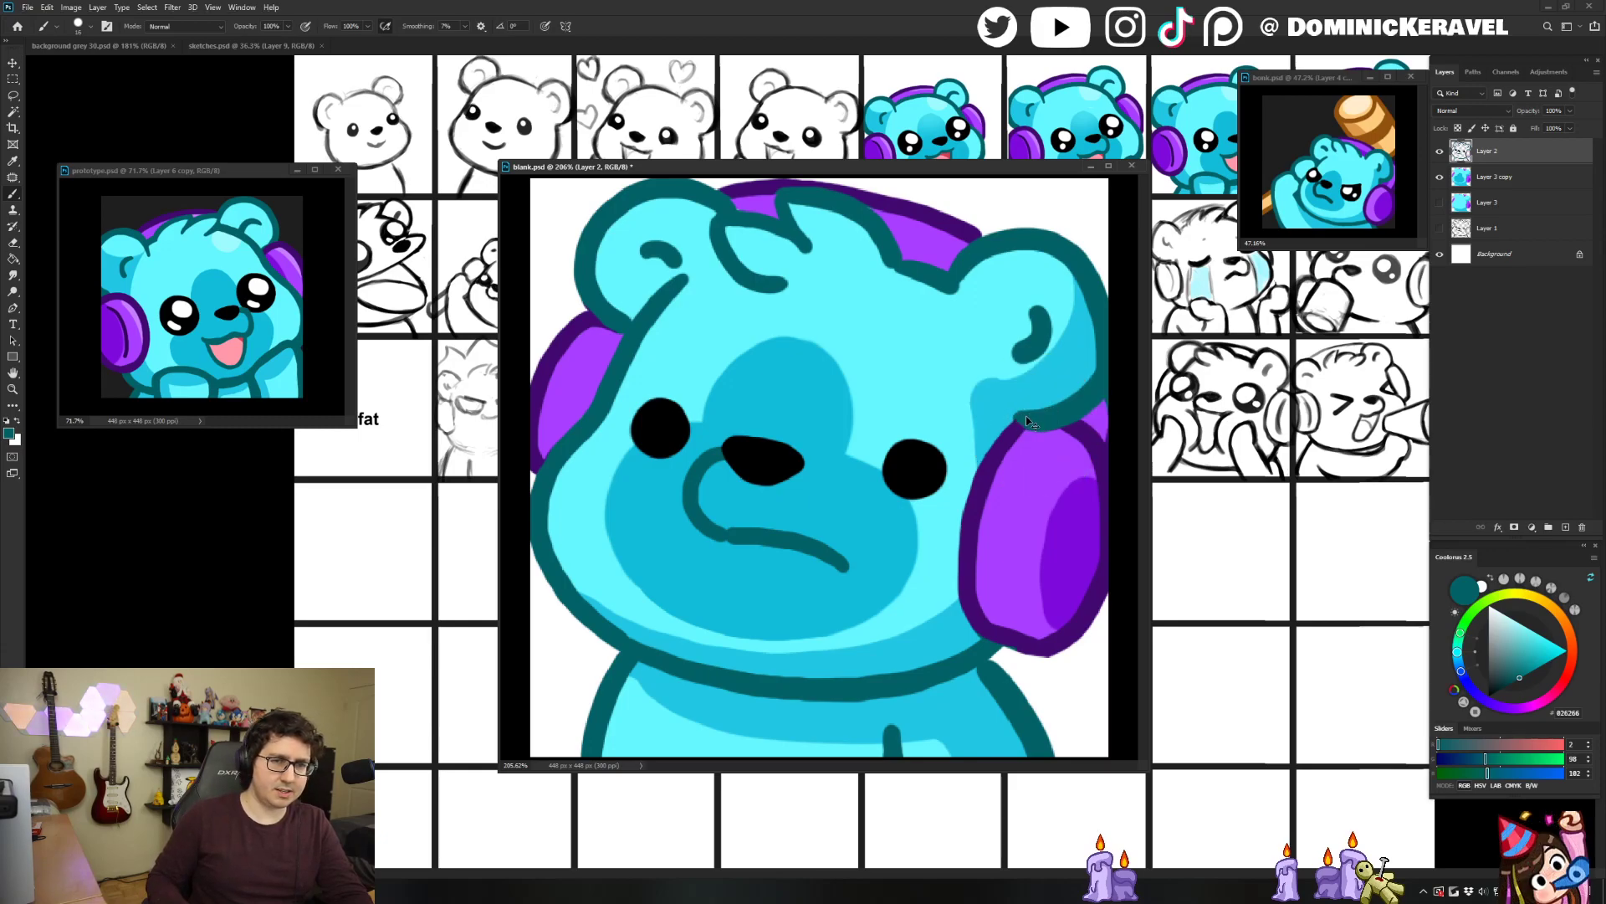
pyautogui.press('v')
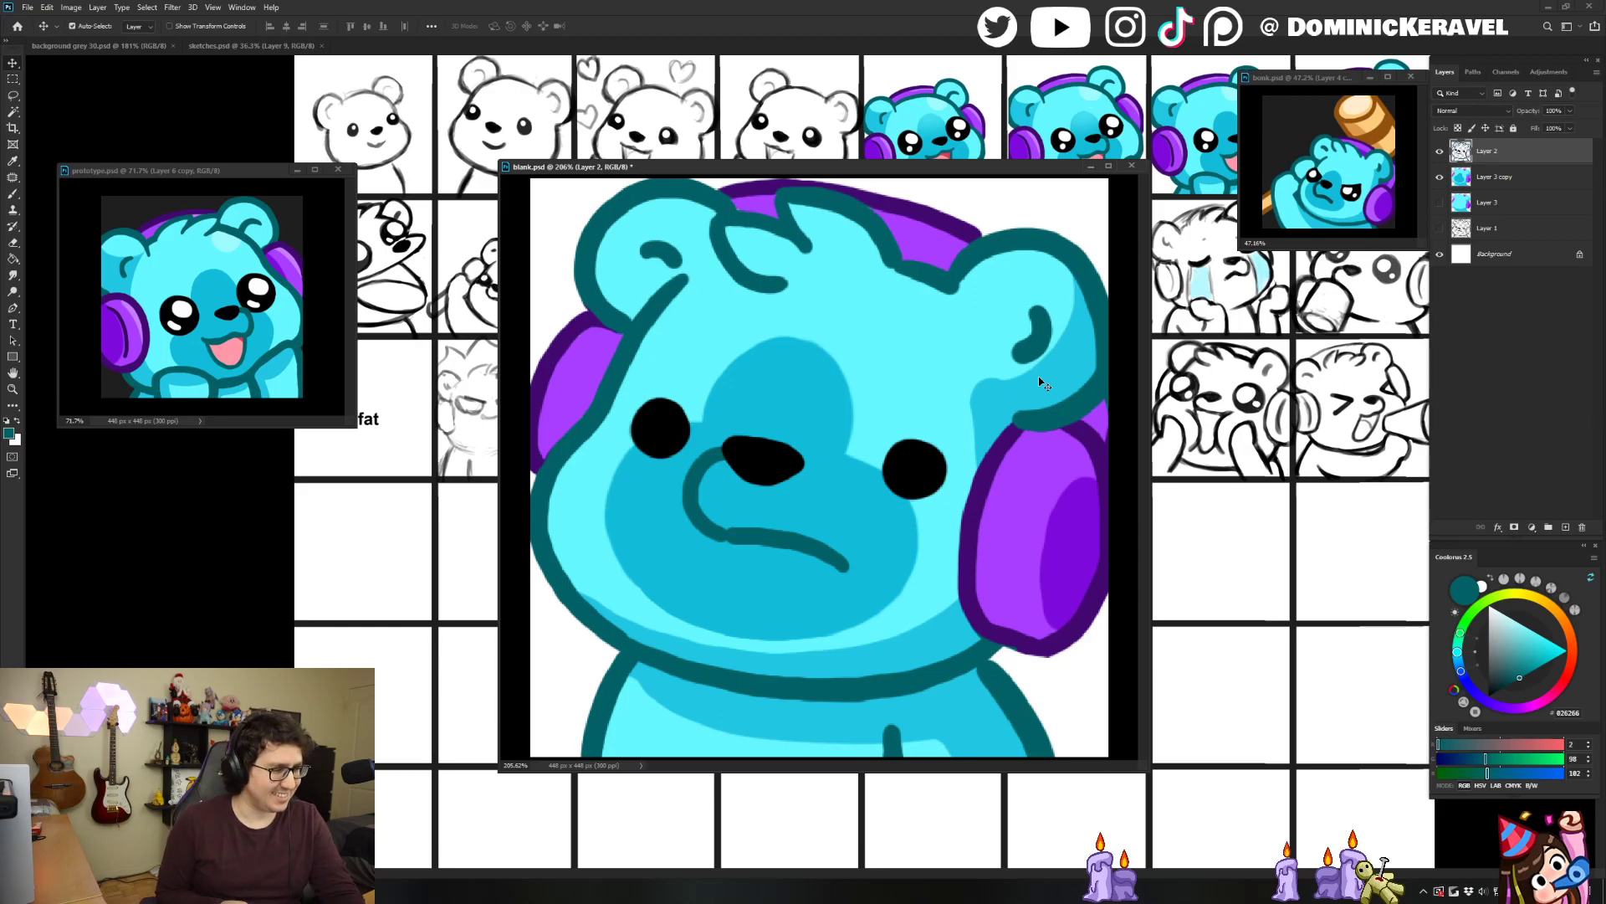
pyautogui.press('b')
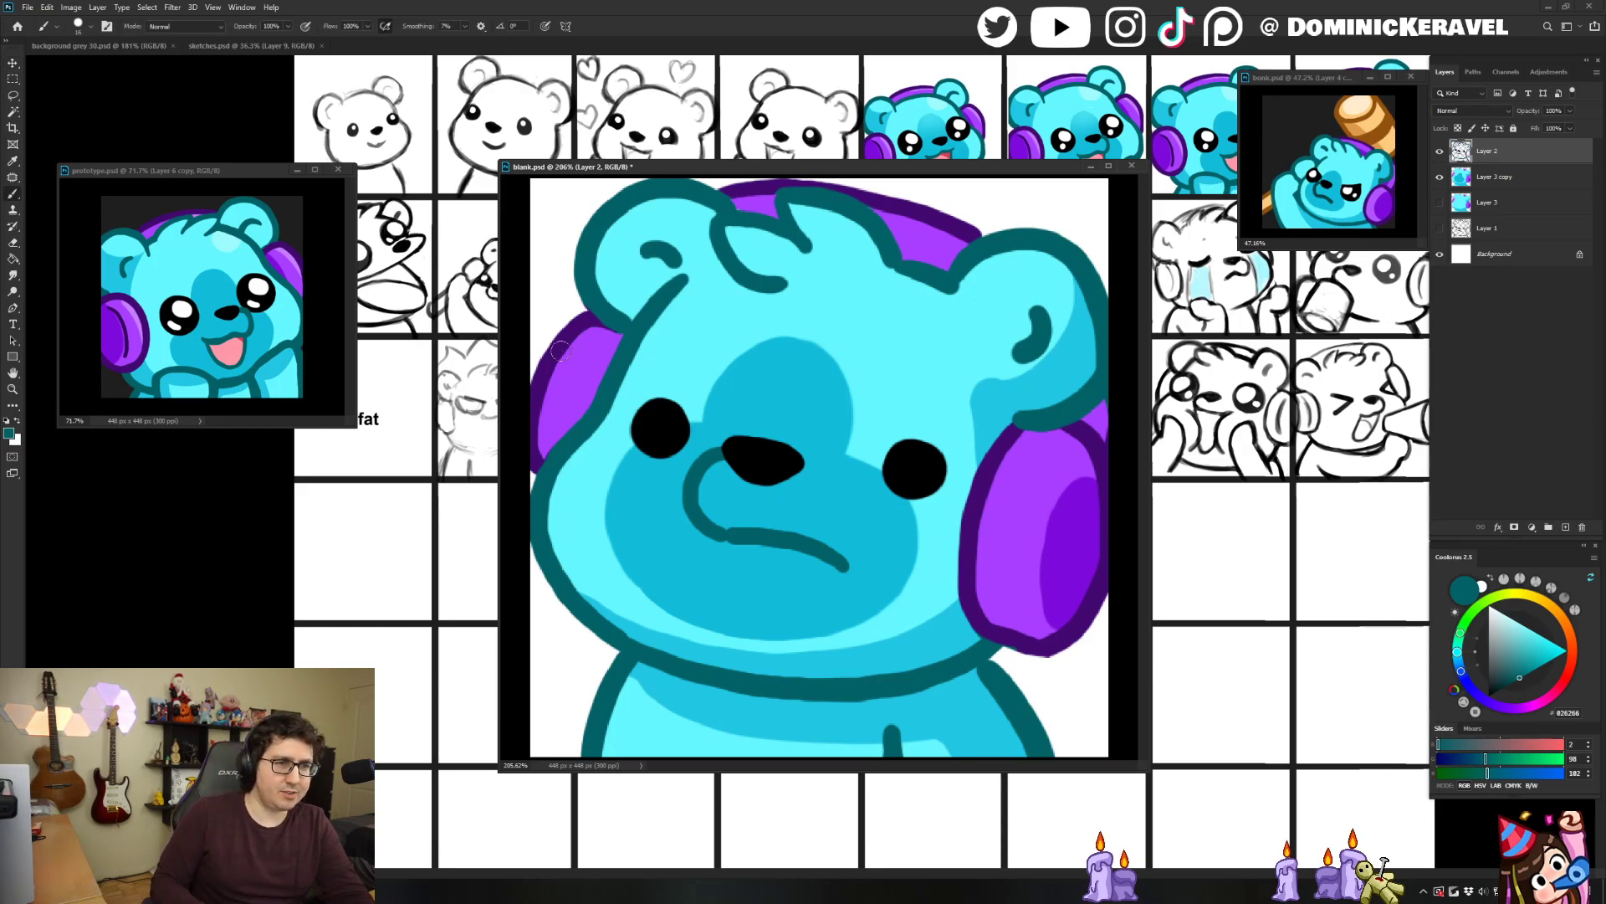
# Clean up the smaller ear cup's outer edge with its sampled bright purple and dark purple.
pyautogui.keyDown('alt'); pyautogui.click(561, 349); pyautogui.keyUp('alt')
pyautogui.press('v')
pyautogui.press('b')
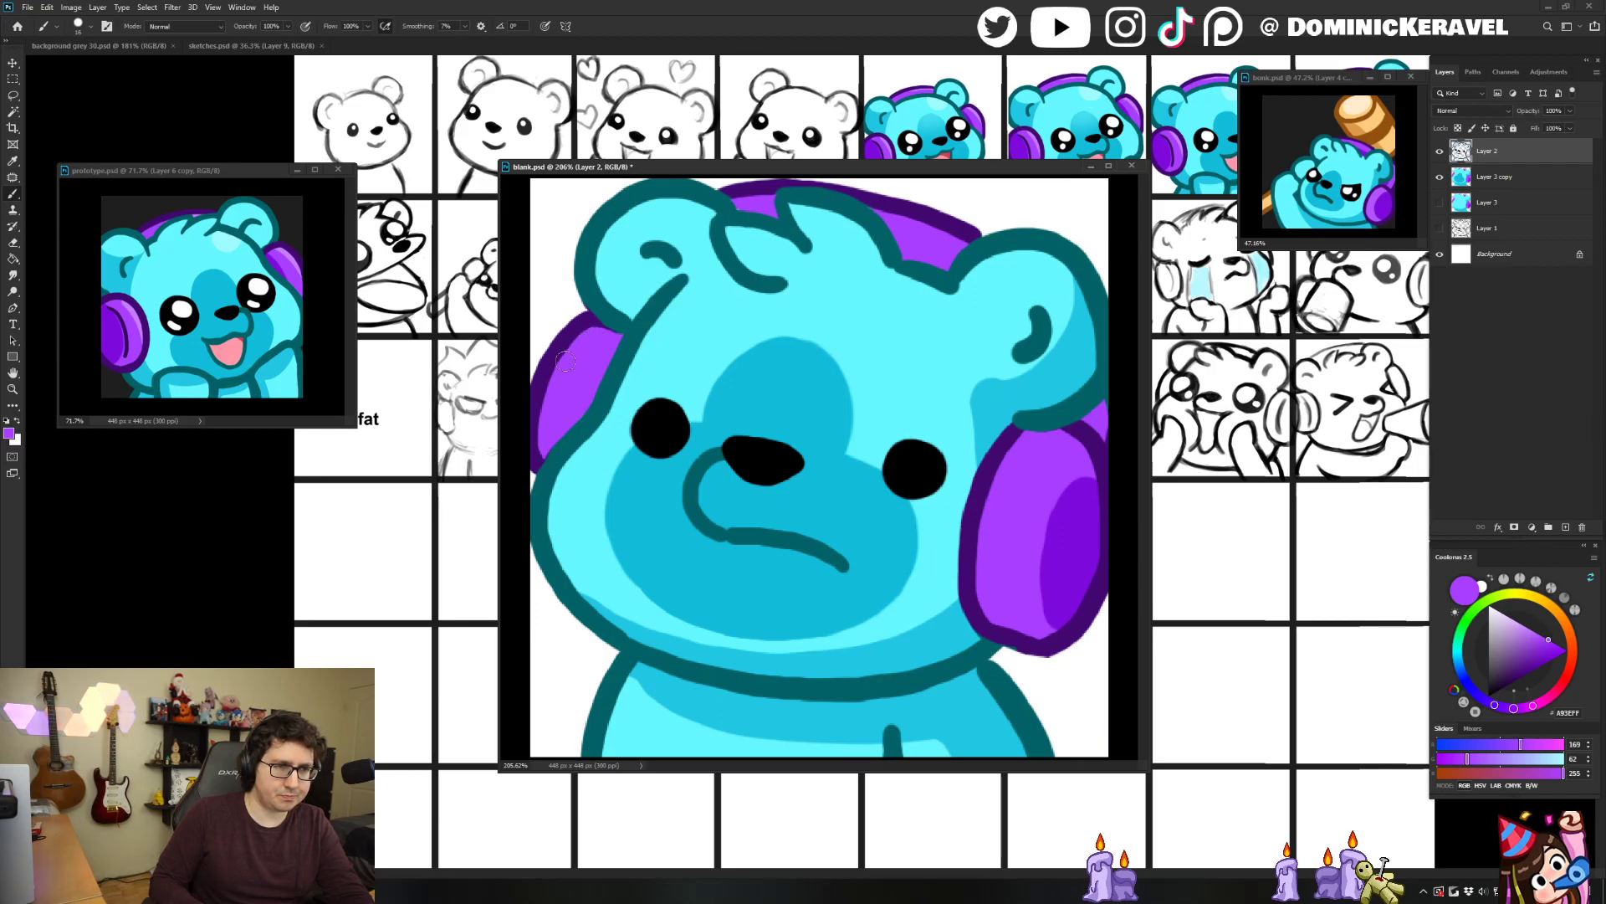
pyautogui.keyDown('alt'); pyautogui.click(574, 336); pyautogui.keyUp('alt')
pyautogui.press('v')
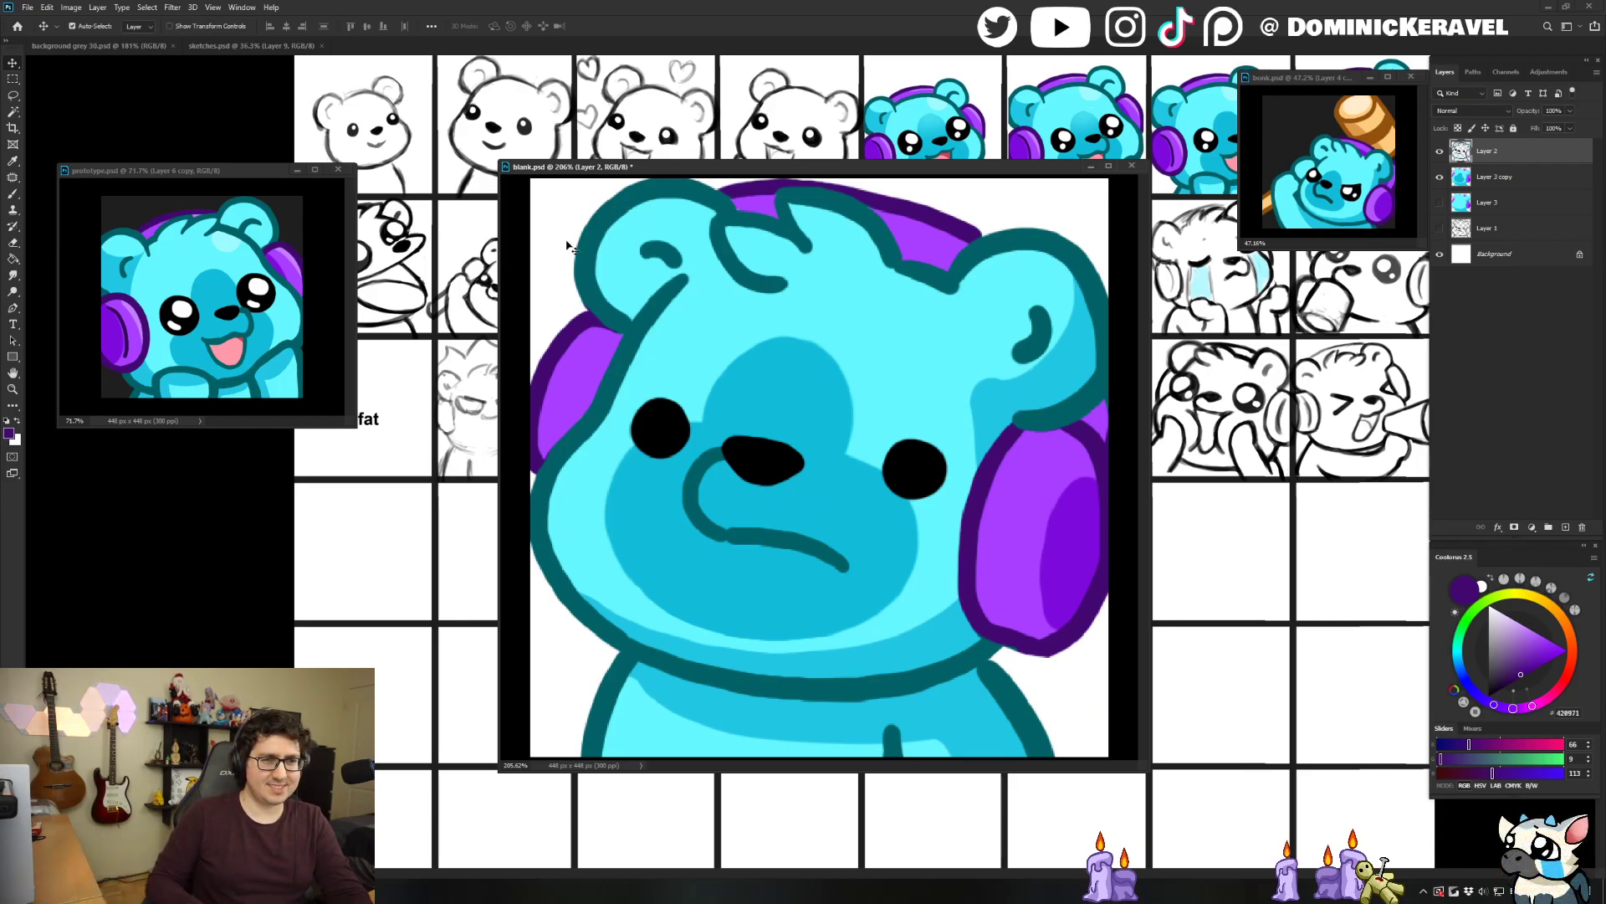
# Touch up the face outline beside the smaller ear cup with dark teal sampled from the chin line.
pyautogui.press('b')
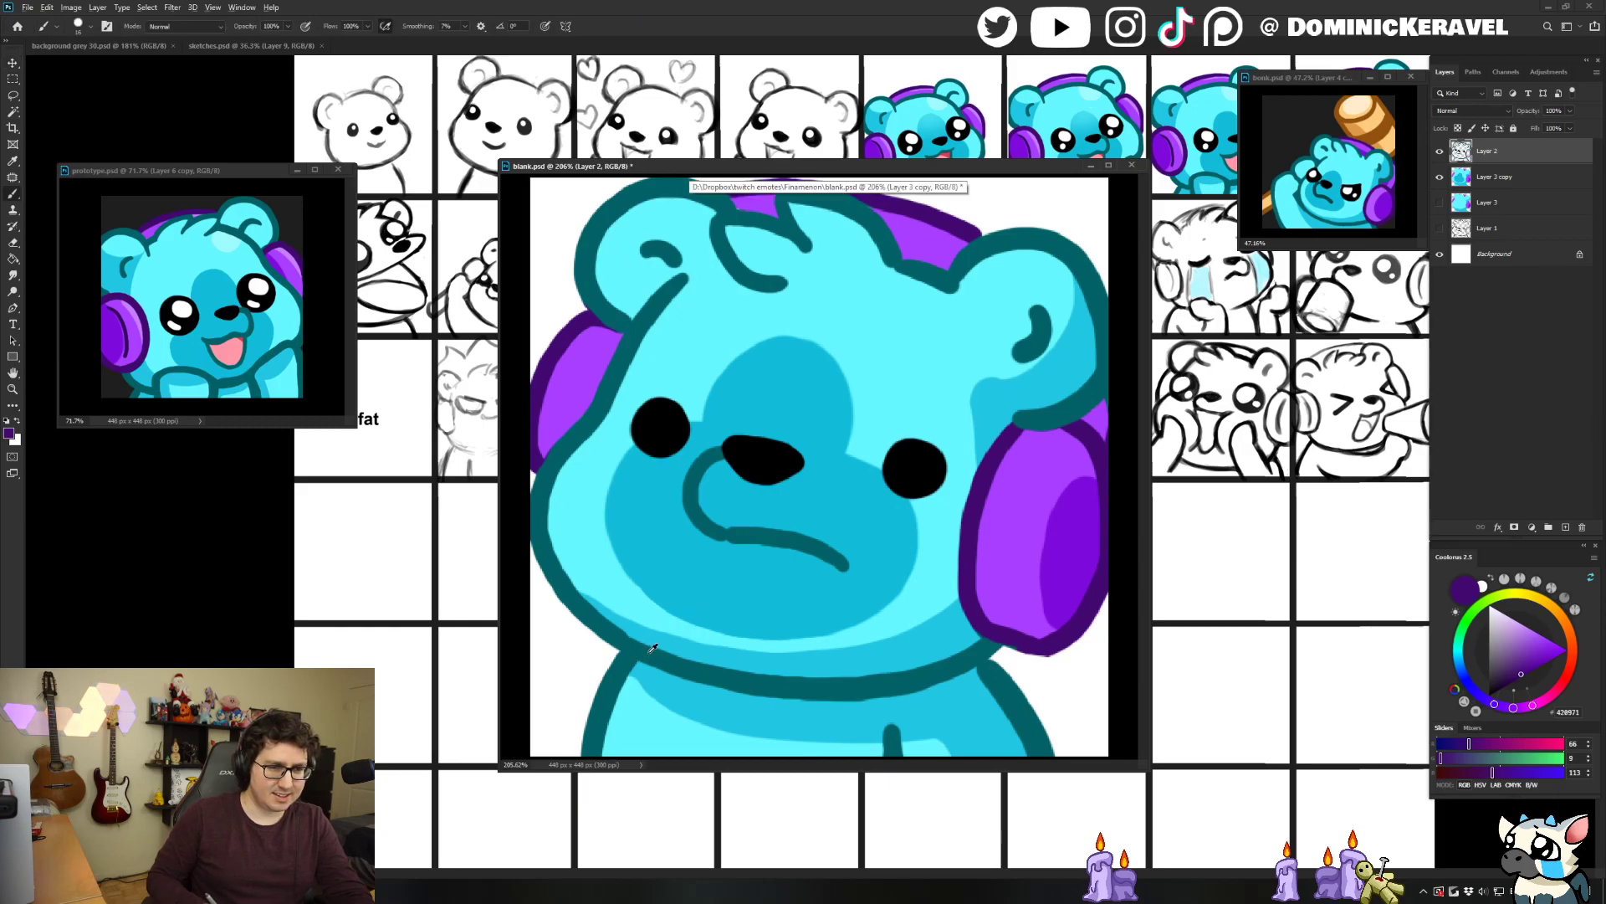
pyautogui.keyDown('alt'); pyautogui.click(651, 647); pyautogui.keyUp('alt')
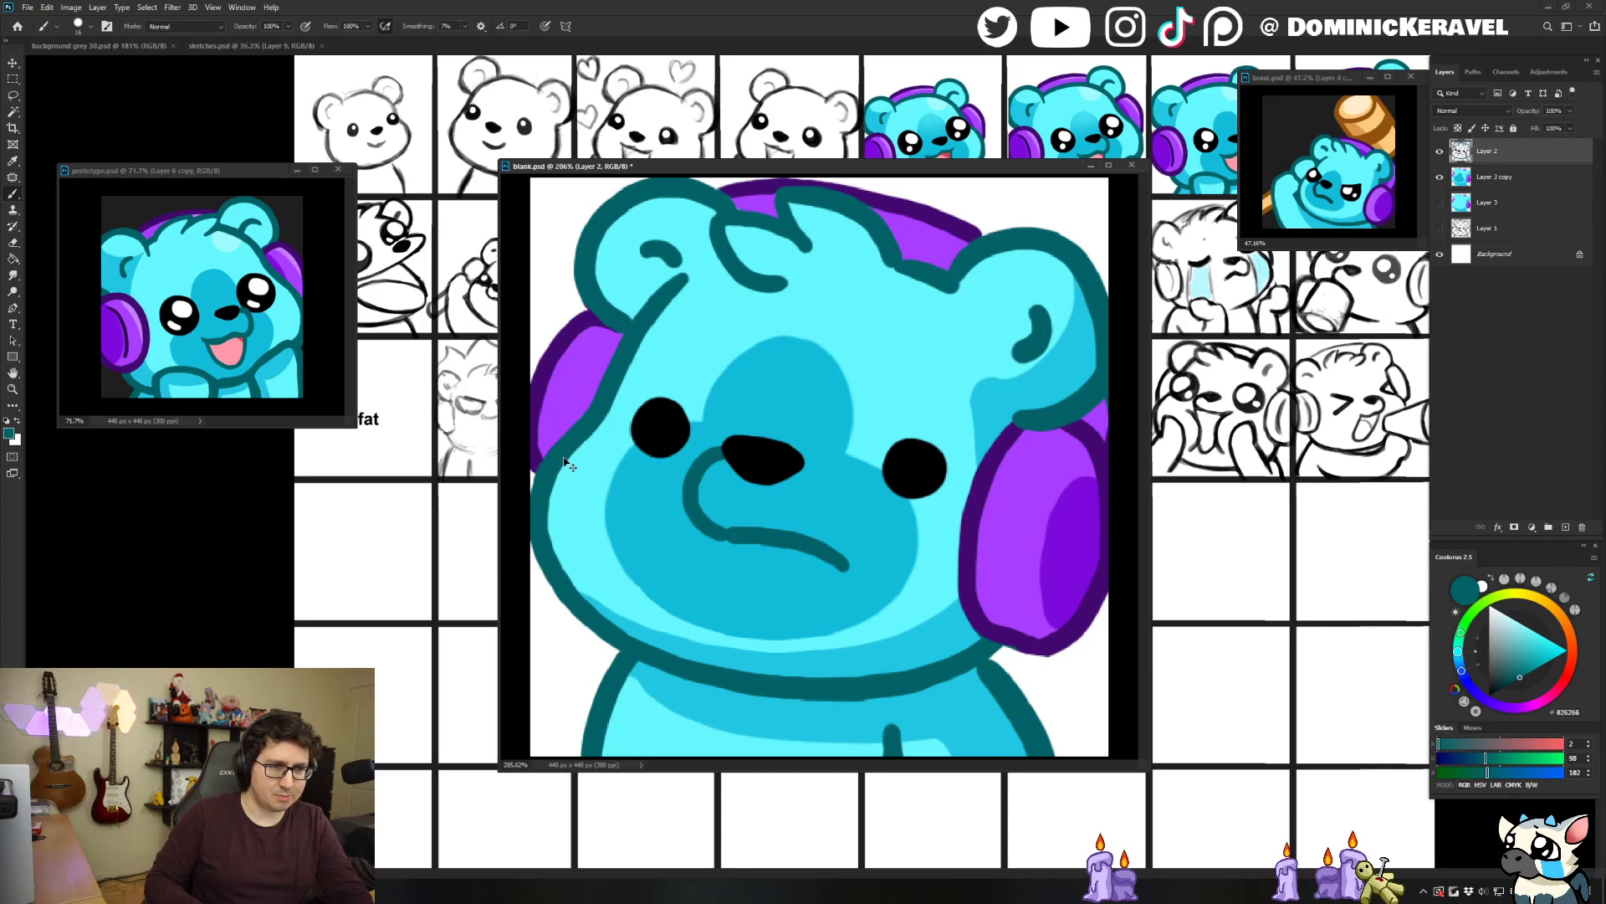
pyautogui.press('v')
pyautogui.press('b')
# Smooth the large ear cup's lower outline with sampled bright and dark purple, erasing the uneven outer edge.
pyautogui.keyDown('alt'); pyautogui.click(1010, 638); pyautogui.keyUp('alt')
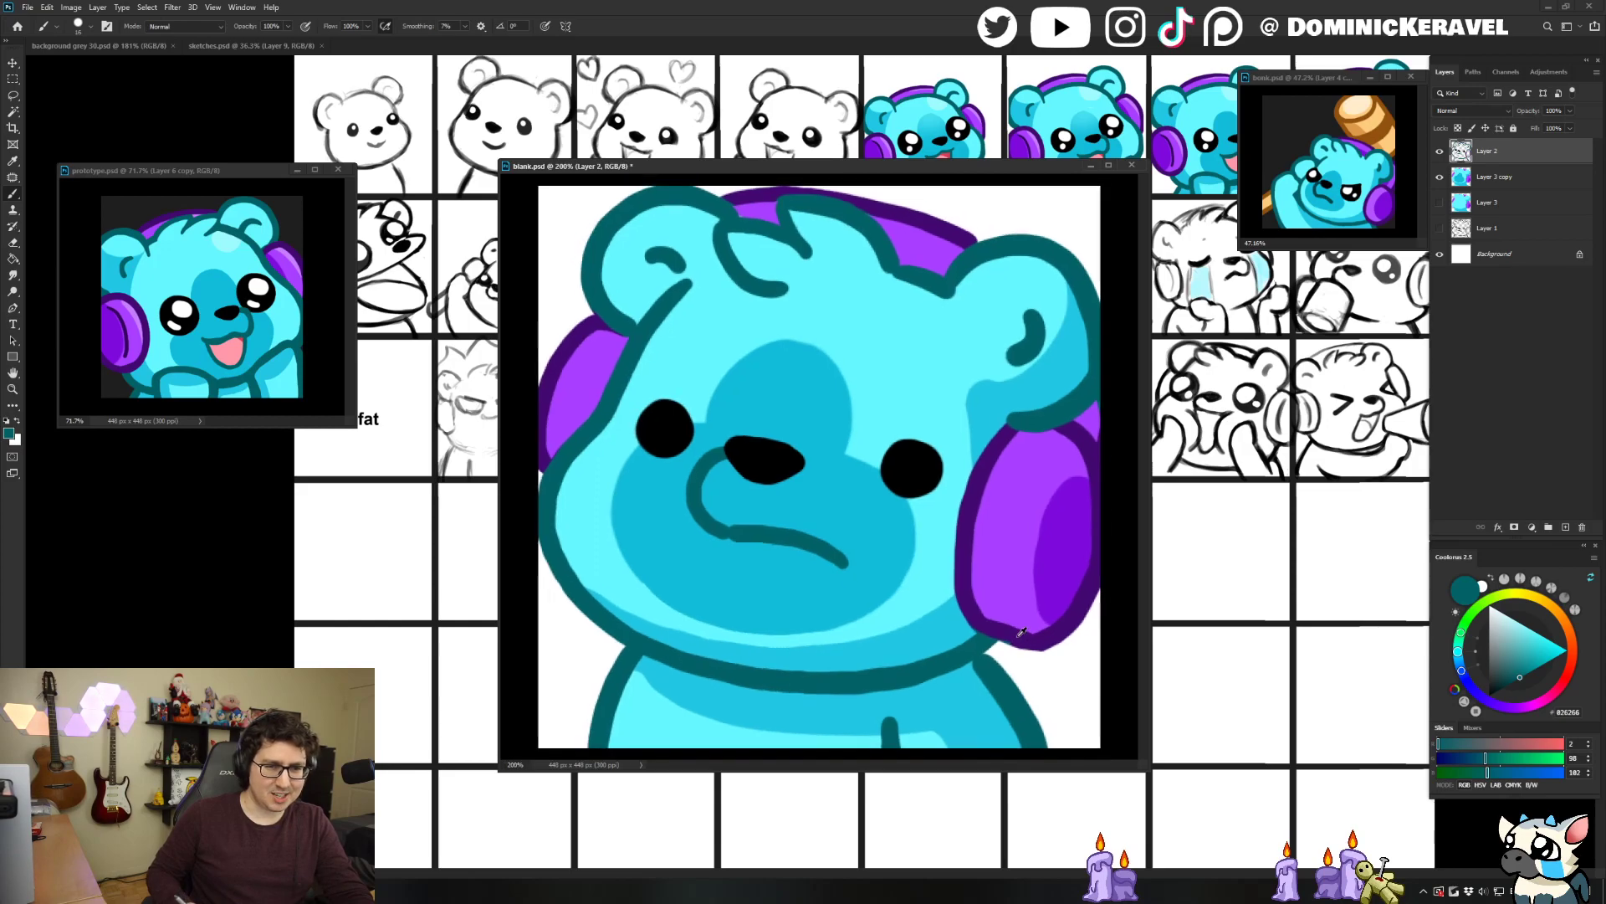
pyautogui.scroll(2, 1003, 669)
pyautogui.moveTo(943, 665); pyautogui.dragTo(944, 675)
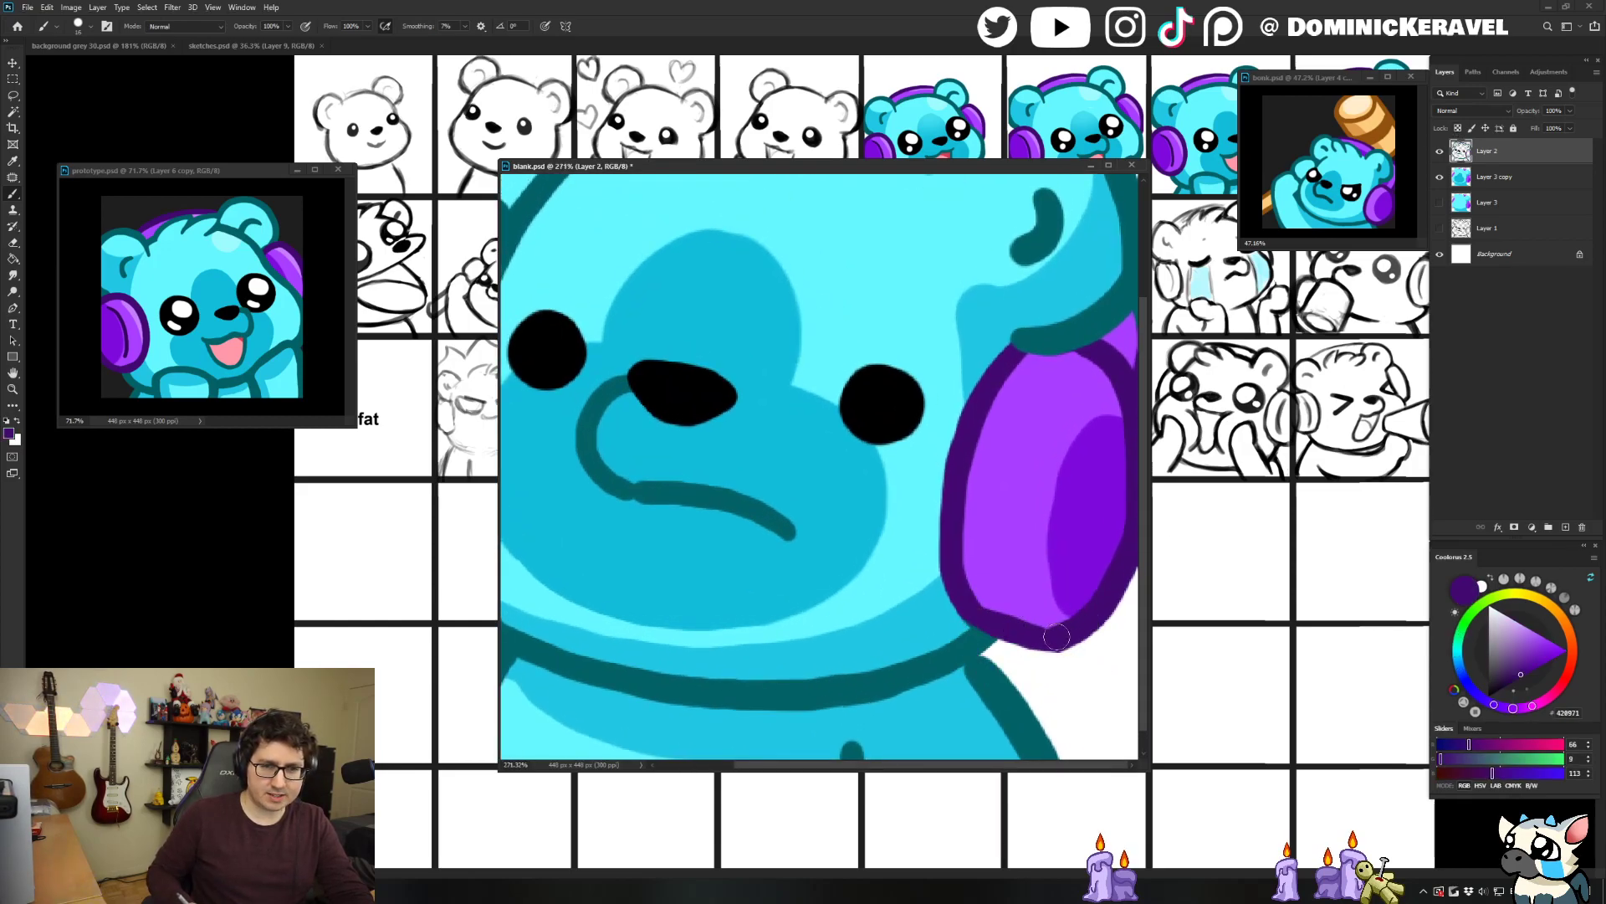
pyautogui.keyDown('alt'); pyautogui.click(1004, 609); pyautogui.keyUp('alt')
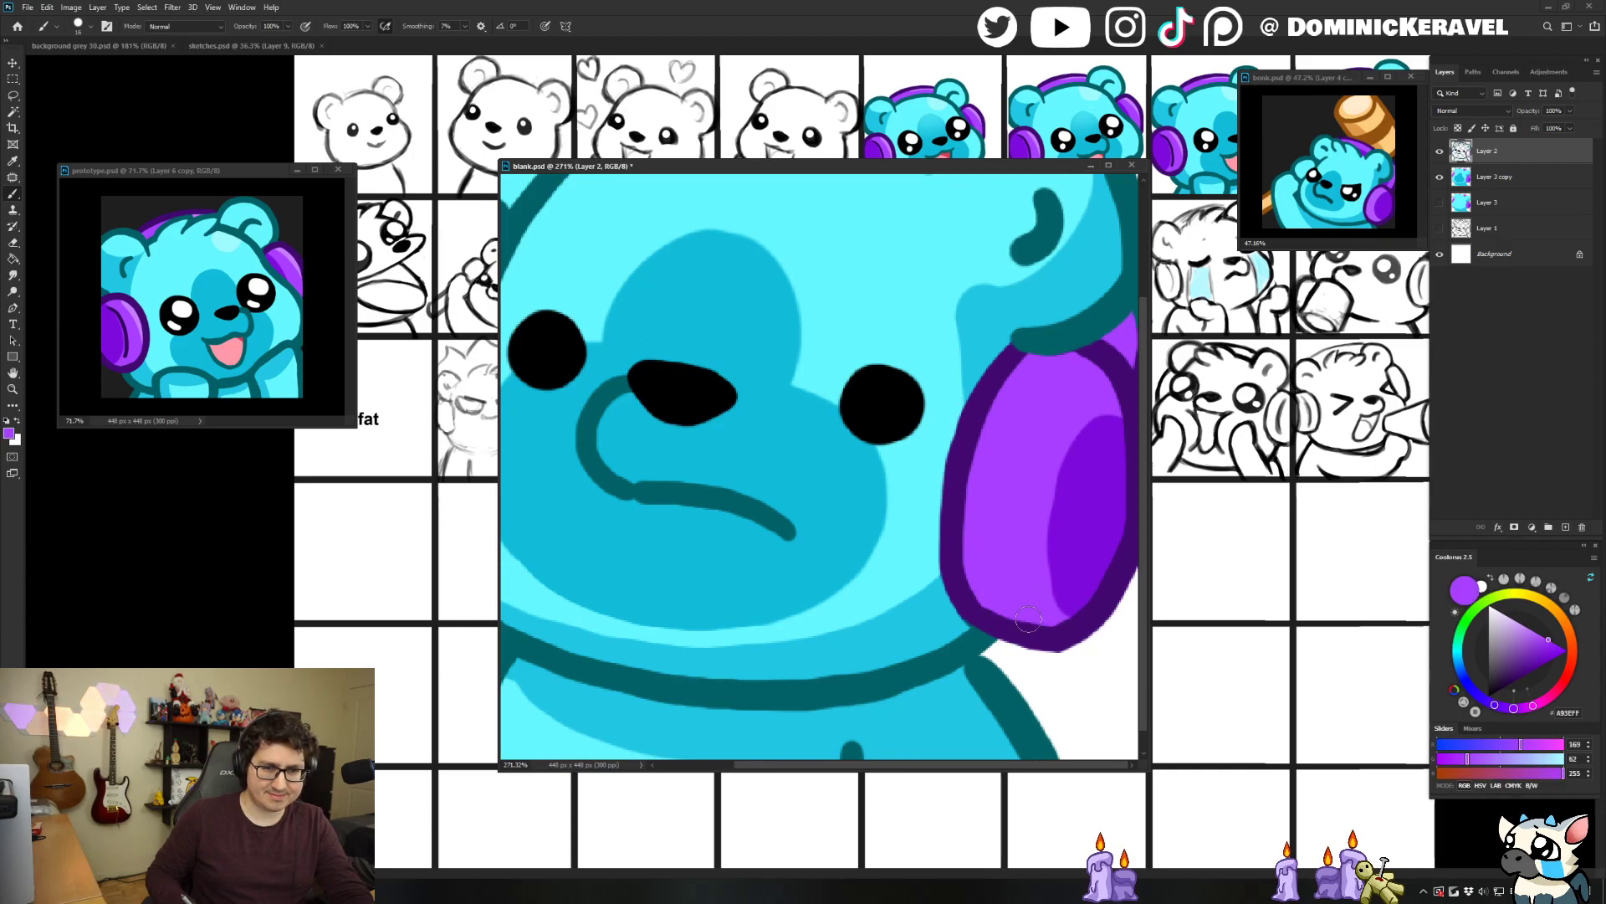
pyautogui.keyDown('alt'); pyautogui.click(1072, 623); pyautogui.keyUp('alt')
pyautogui.press('e')
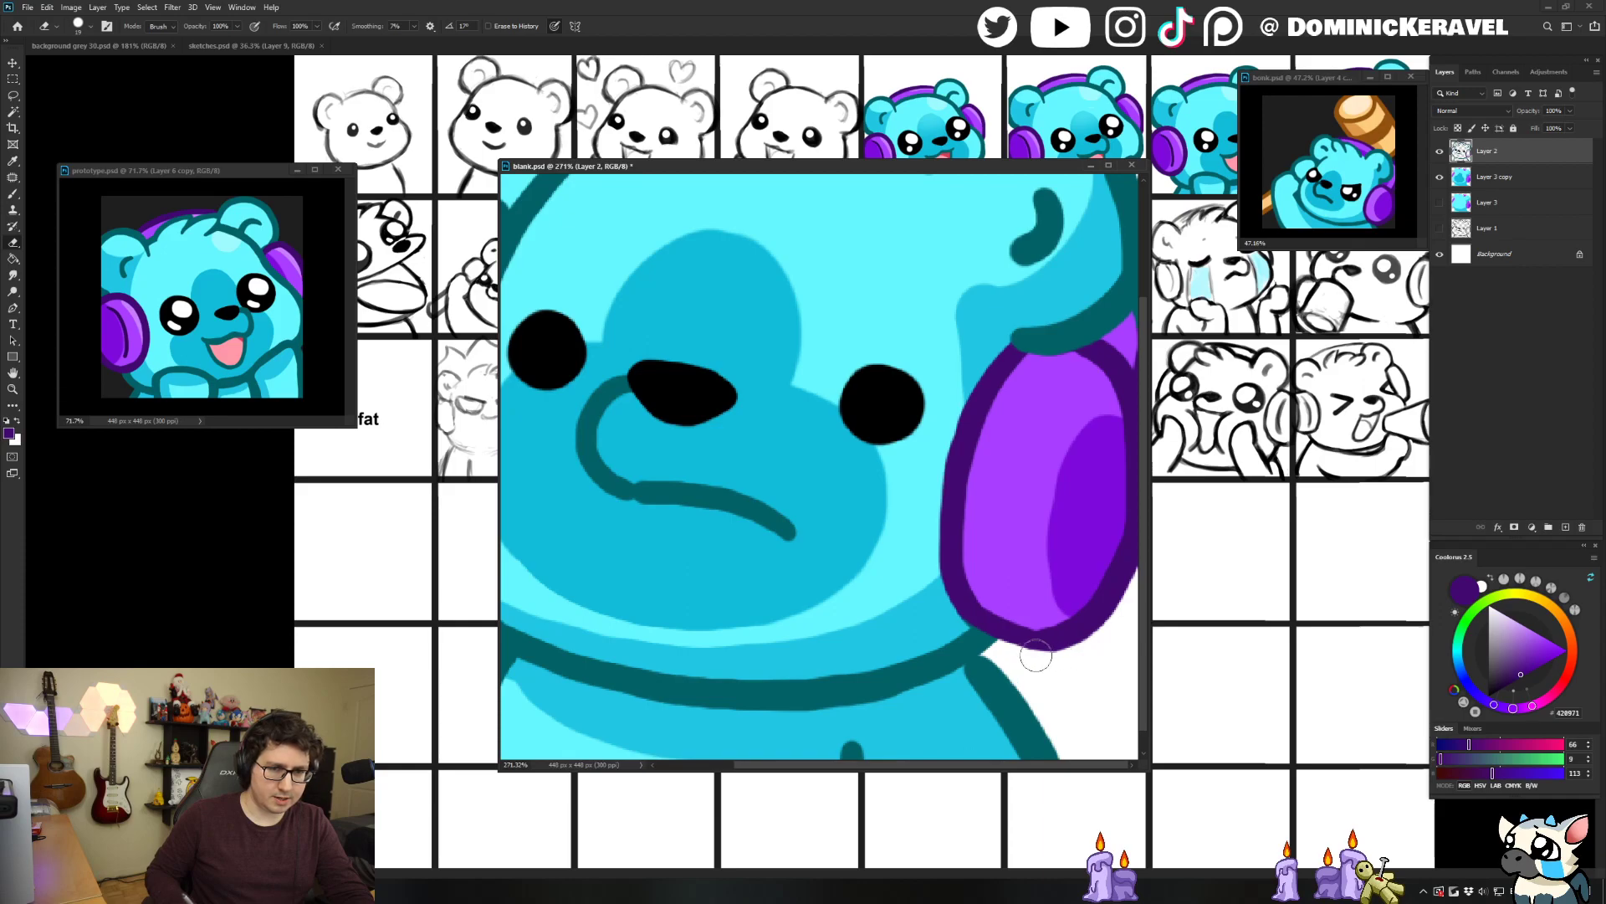
pyautogui.press('b')
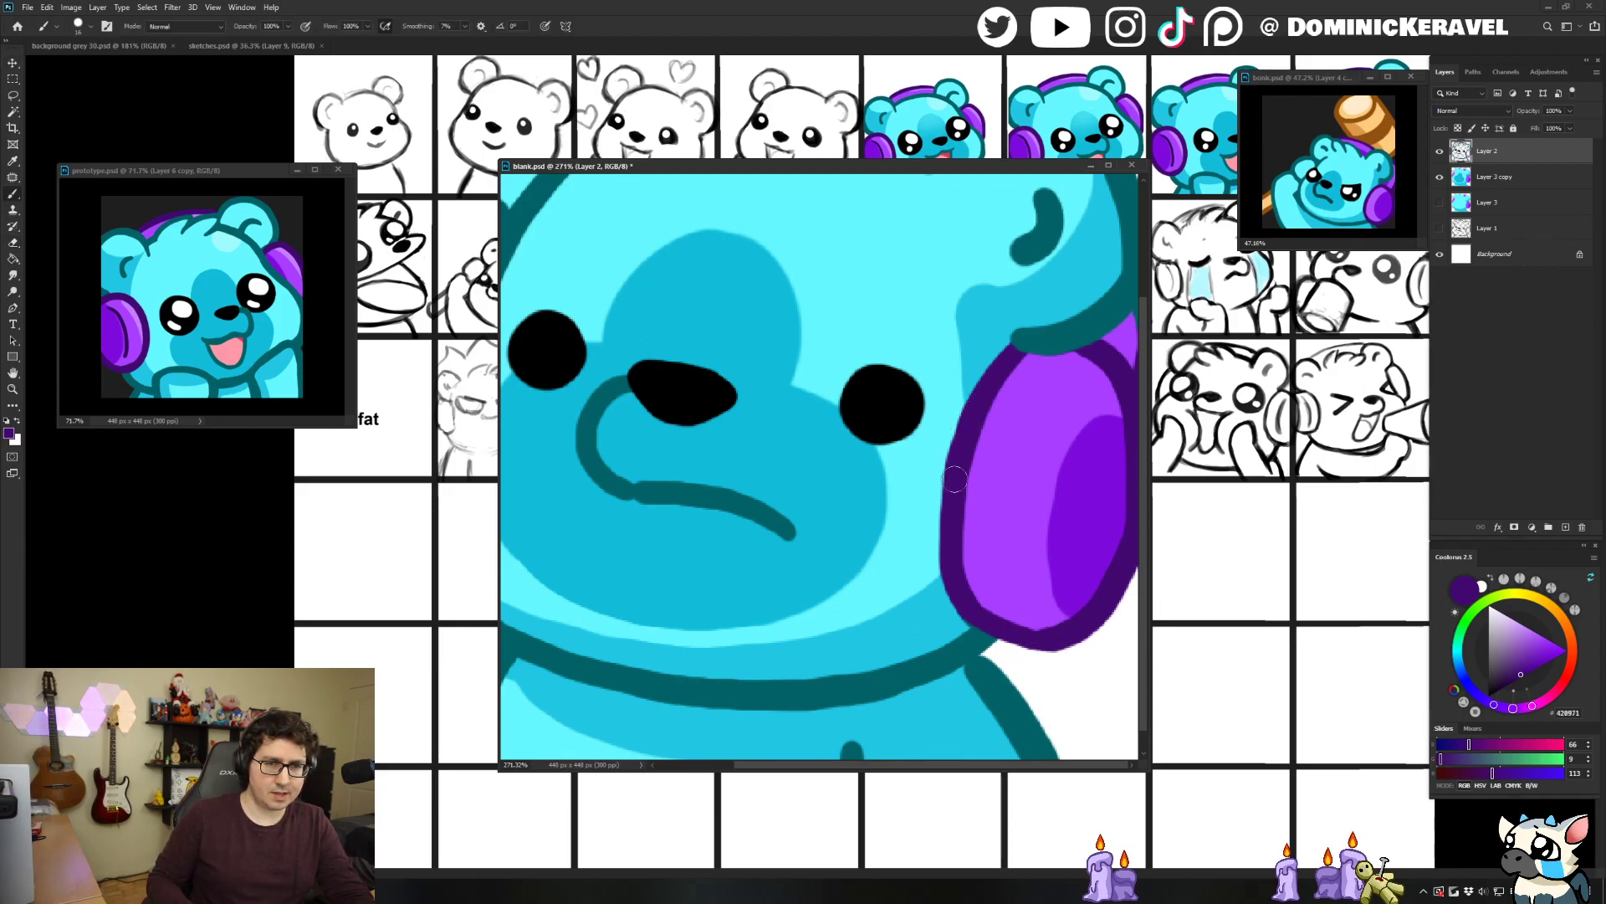
# Trim and repaint the smaller ear cup's upper outline, and touch up the adjoining ear line with sampled dark teal.
pyautogui.press('v')
pyautogui.moveTo(855, 254)
pyautogui.mouseDown()
pyautogui.moveTo(980, 359)
pyautogui.moveTo(981, 405)
pyautogui.mouseUp()
pyautogui.press('b')
pyautogui.press('e')
pyautogui.moveTo(580, 334); pyautogui.dragTo(583, 347)
pyautogui.press('b')
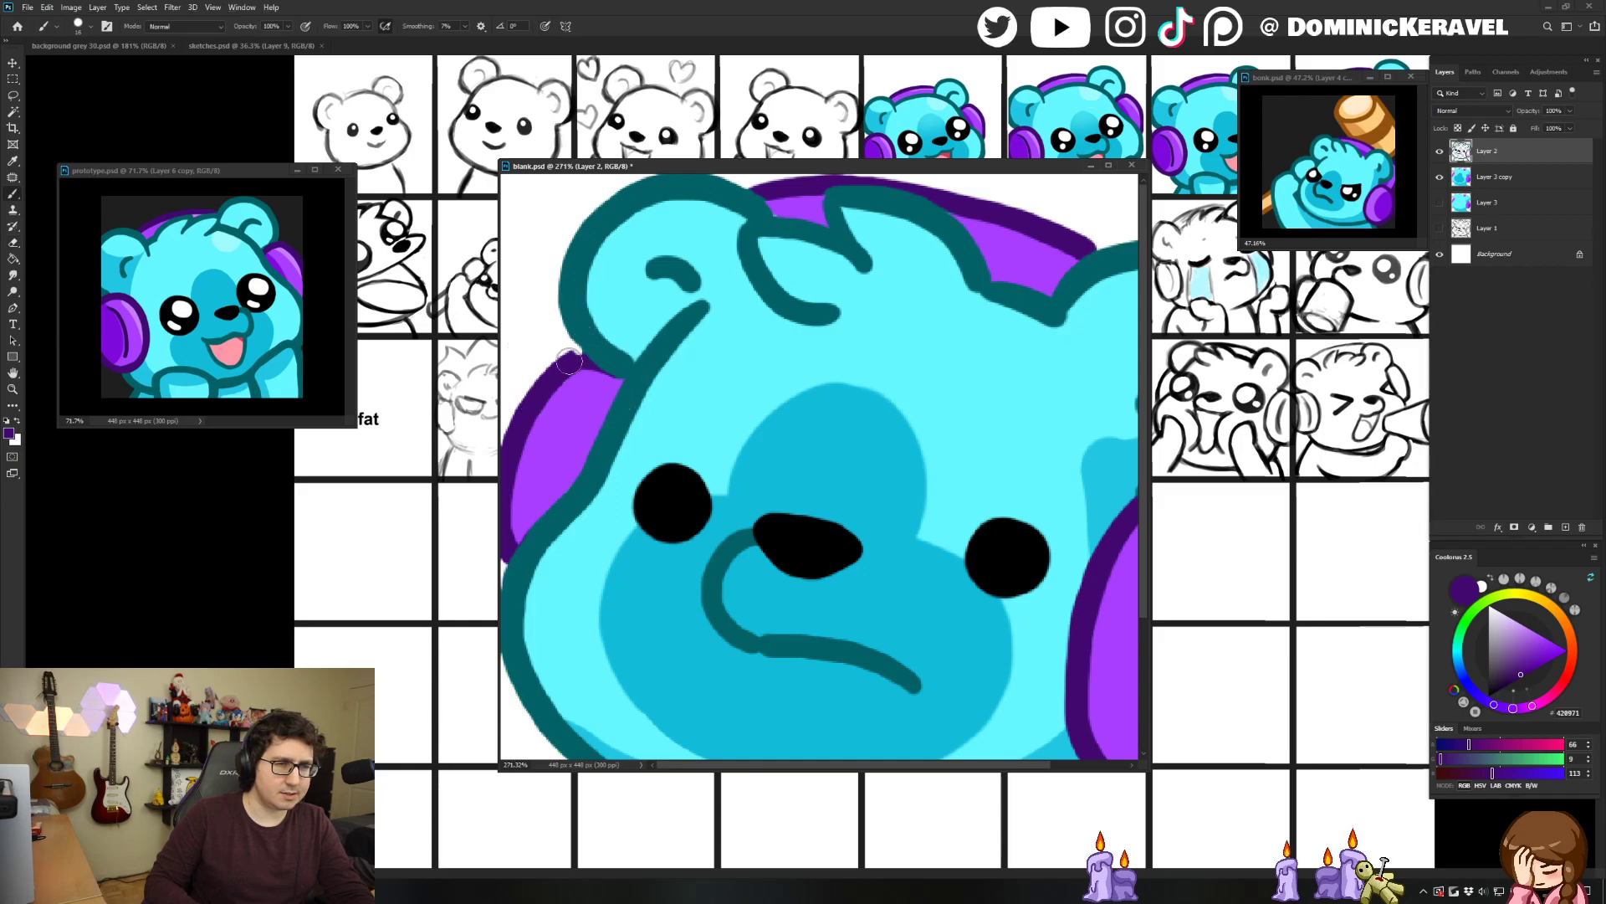
pyautogui.keyDown('alt'); pyautogui.click(613, 365); pyautogui.keyUp('alt')
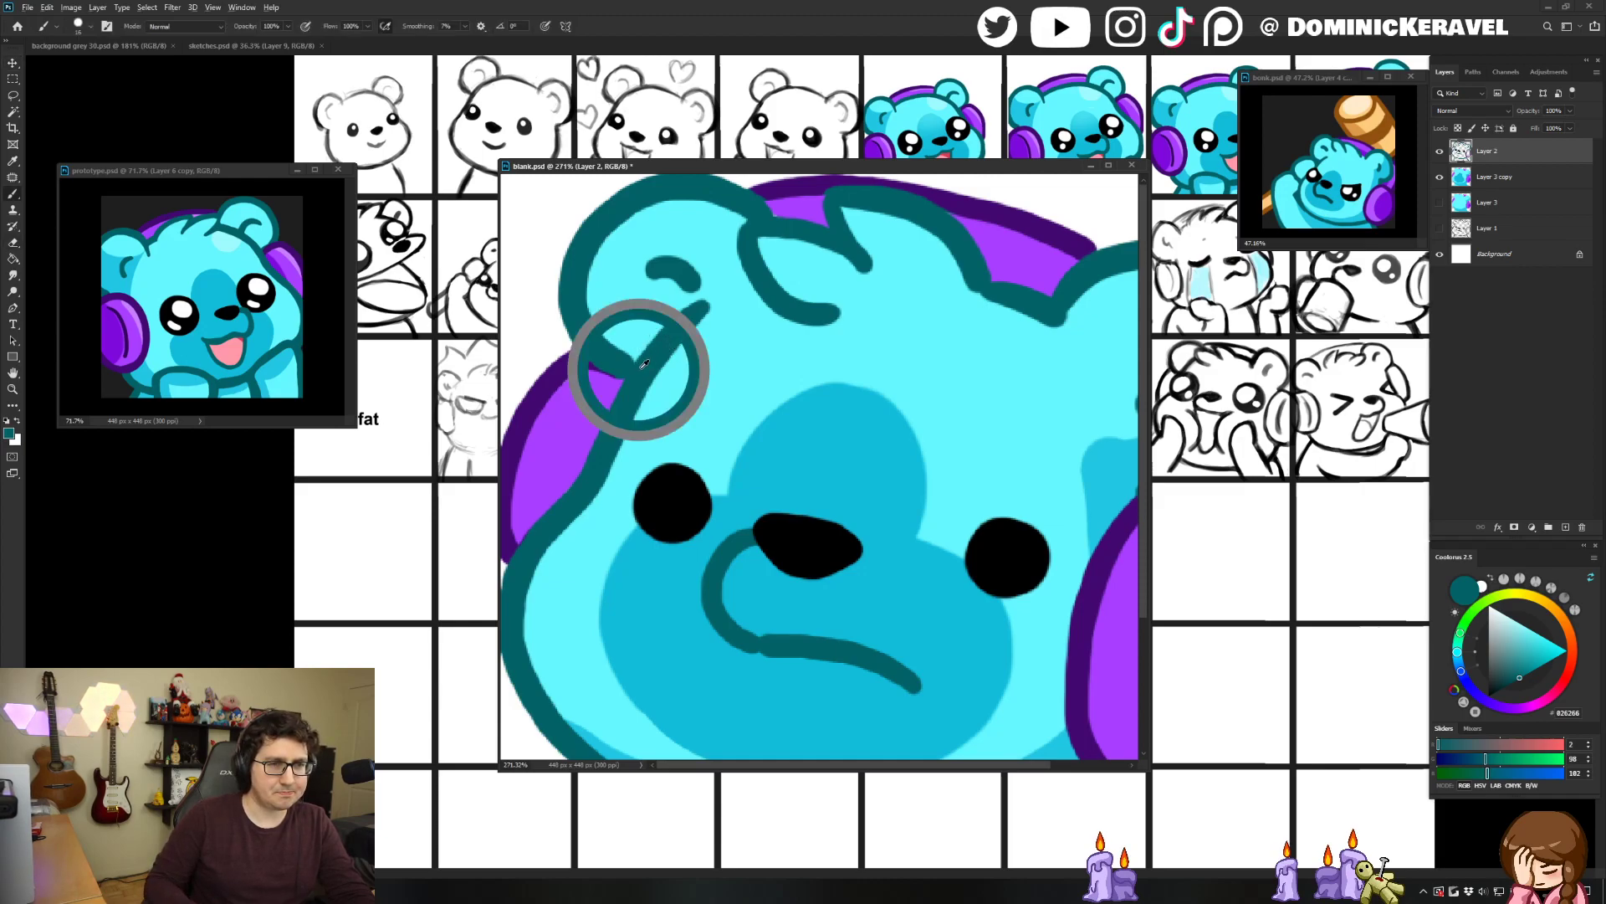
pyautogui.press('v')
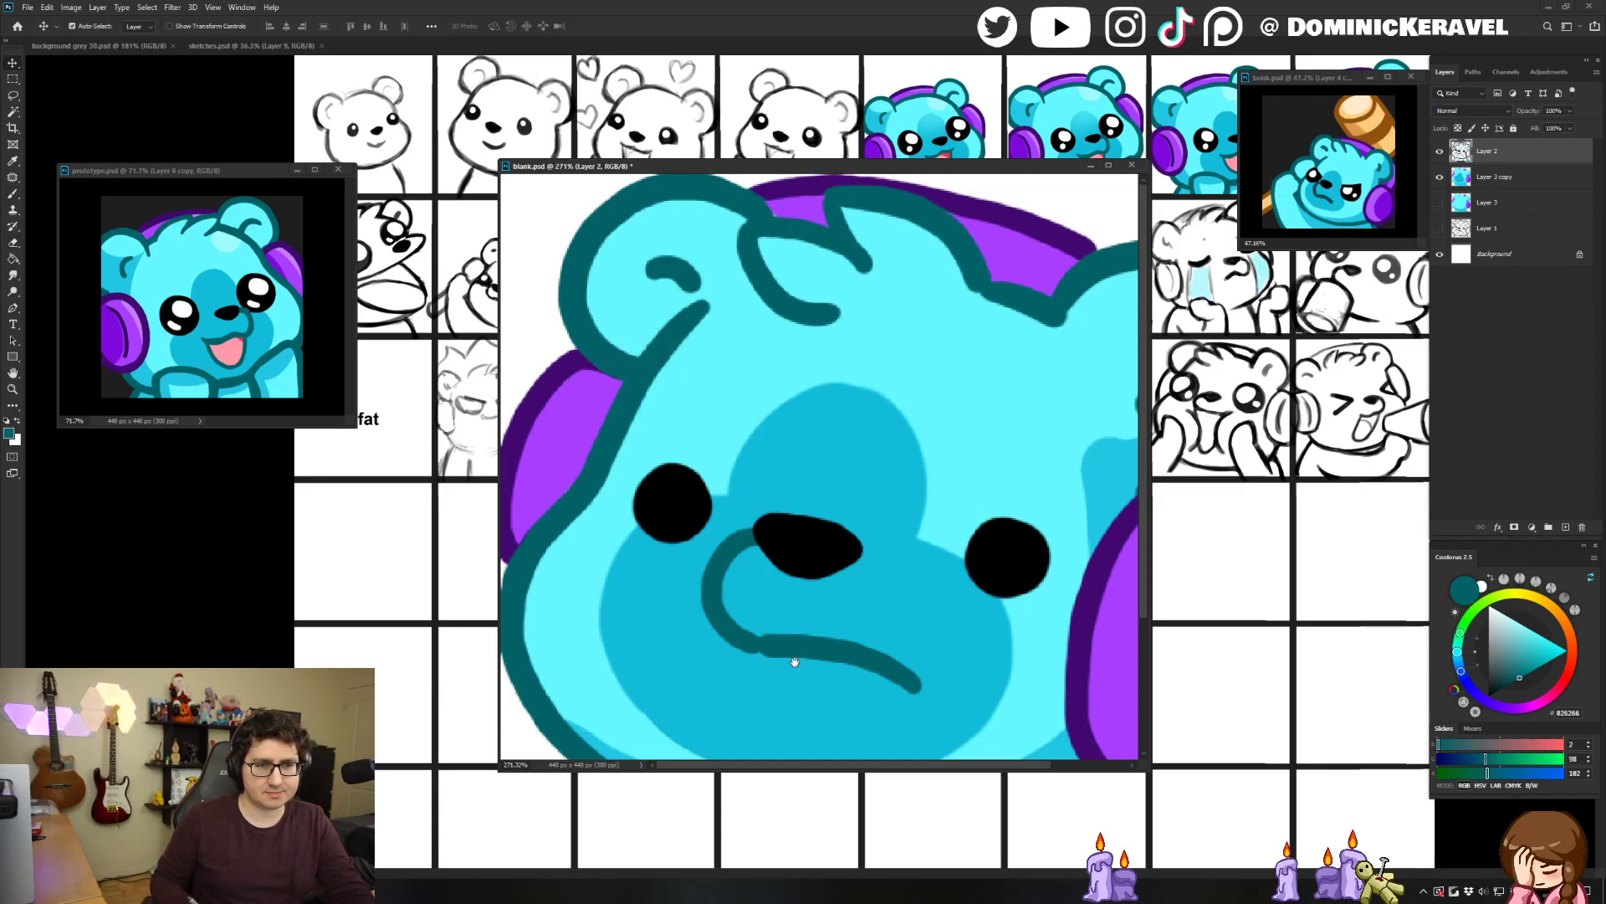
pyautogui.hotkey('ctrl', '0')
pyautogui.press('e')
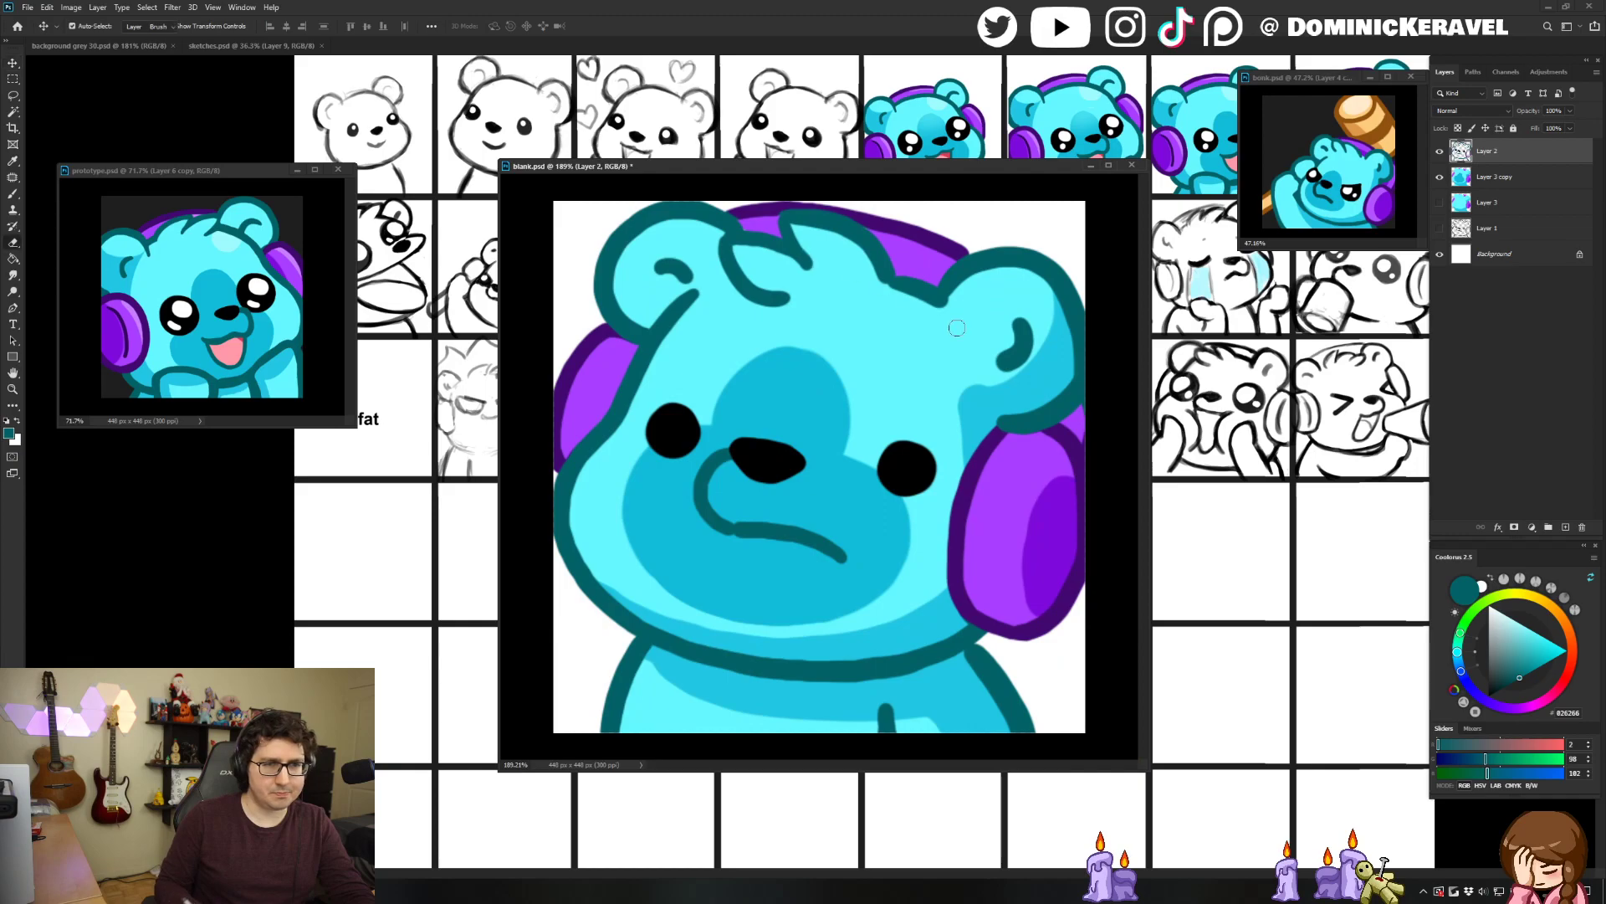
pyautogui.press('b')
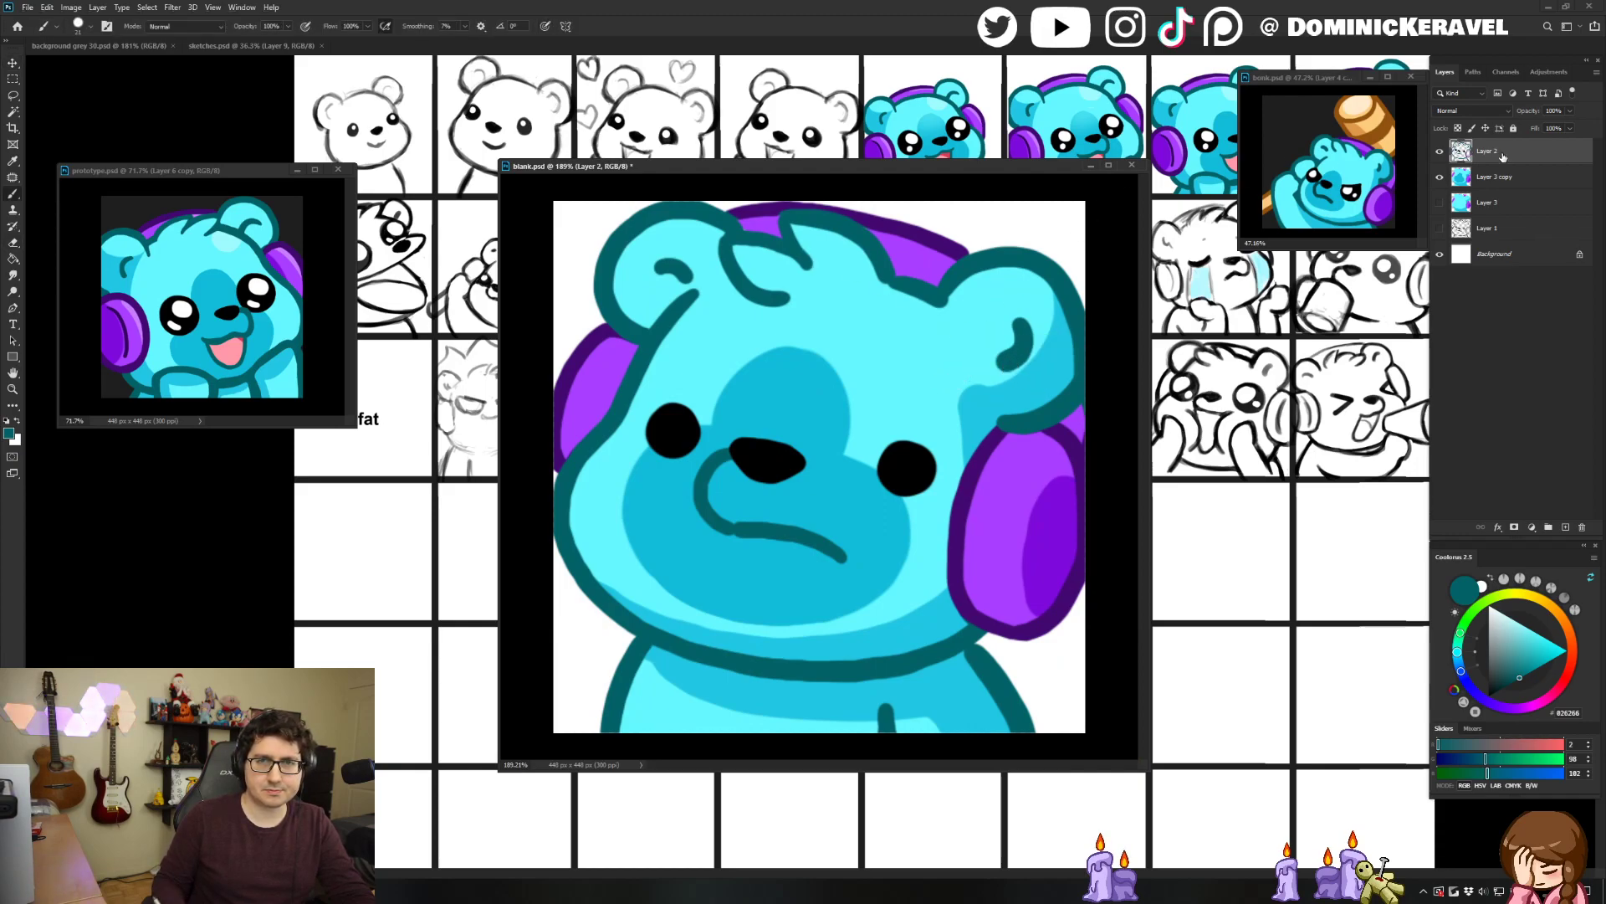
pyautogui.keyDown('shift'); pyautogui.click(1507, 175); pyautogui.keyUp('shift')
pyautogui.hotkey('ctrl', 'e')
pyautogui.hotkey('ctrl', 'a')
pyautogui.hotkey('ctrl', 'z')
pyautogui.hotkey('ctrl', 'z')
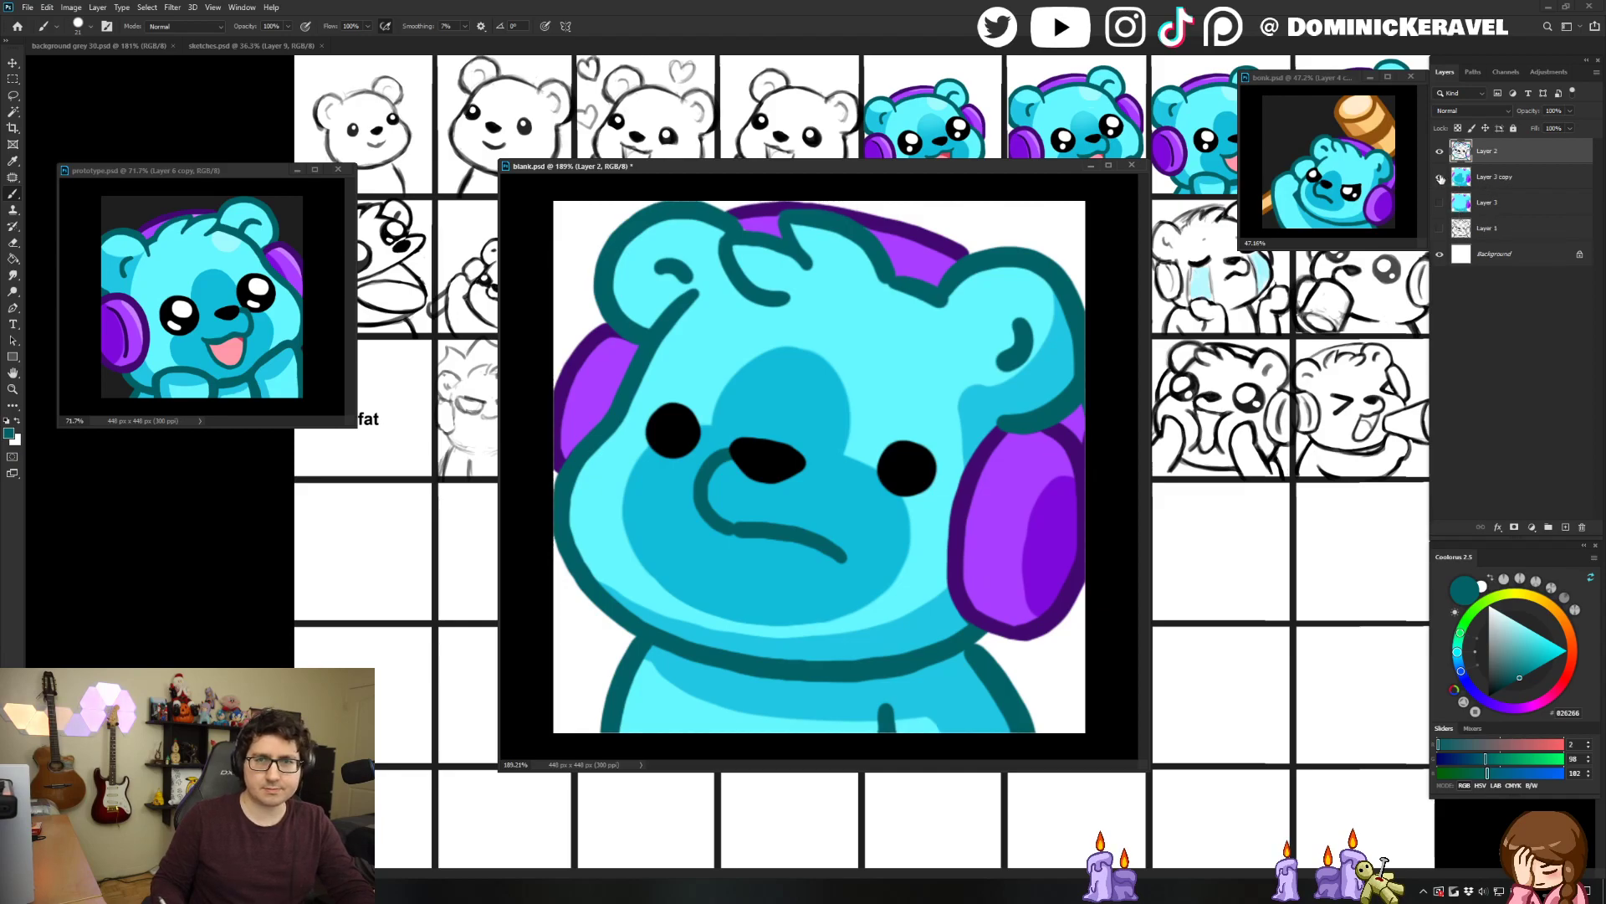
# Create two merged copies of the line art and colour layers, leaving only the topmost copy and the background visible.
pyautogui.moveTo(1440, 177); pyautogui.dragTo(1477, 151)
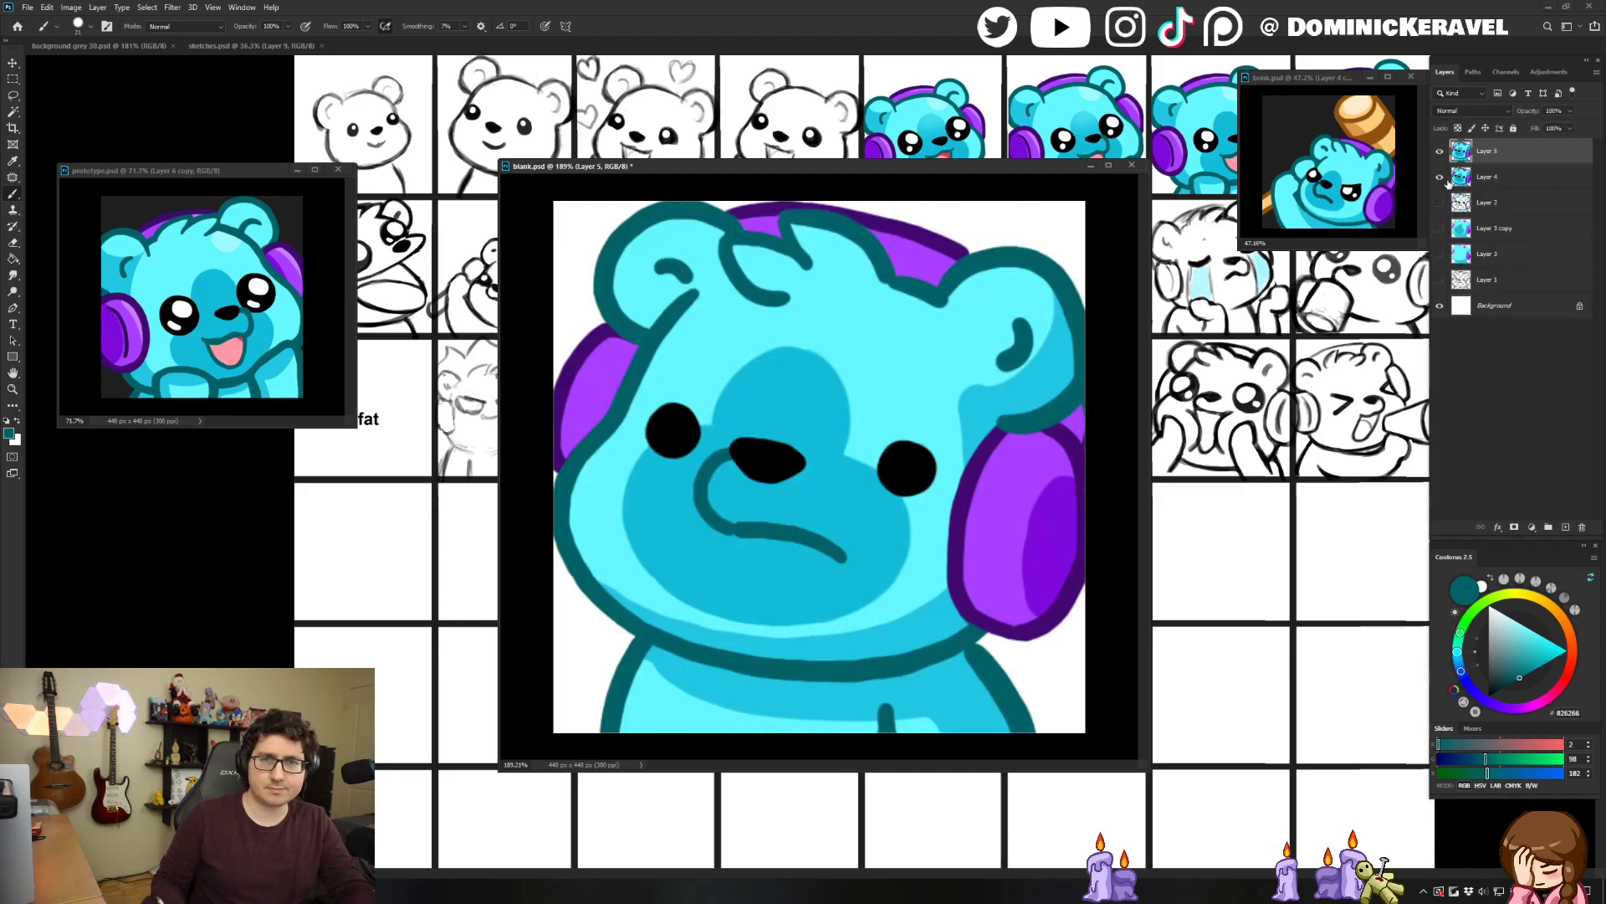
pyautogui.press('e')
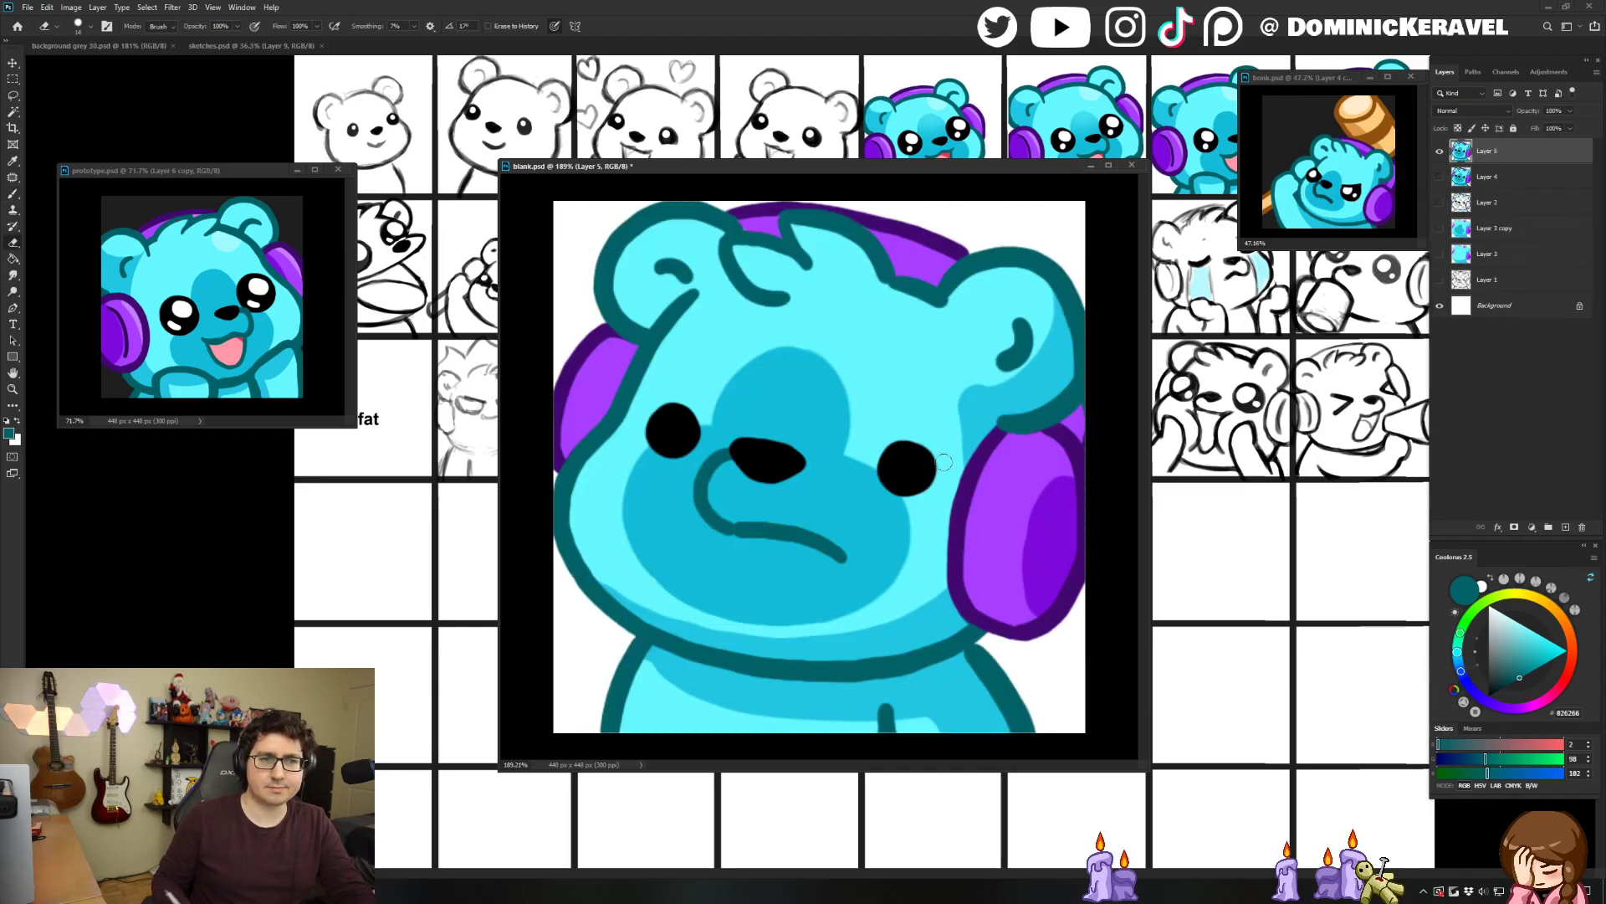
pyautogui.press('v')
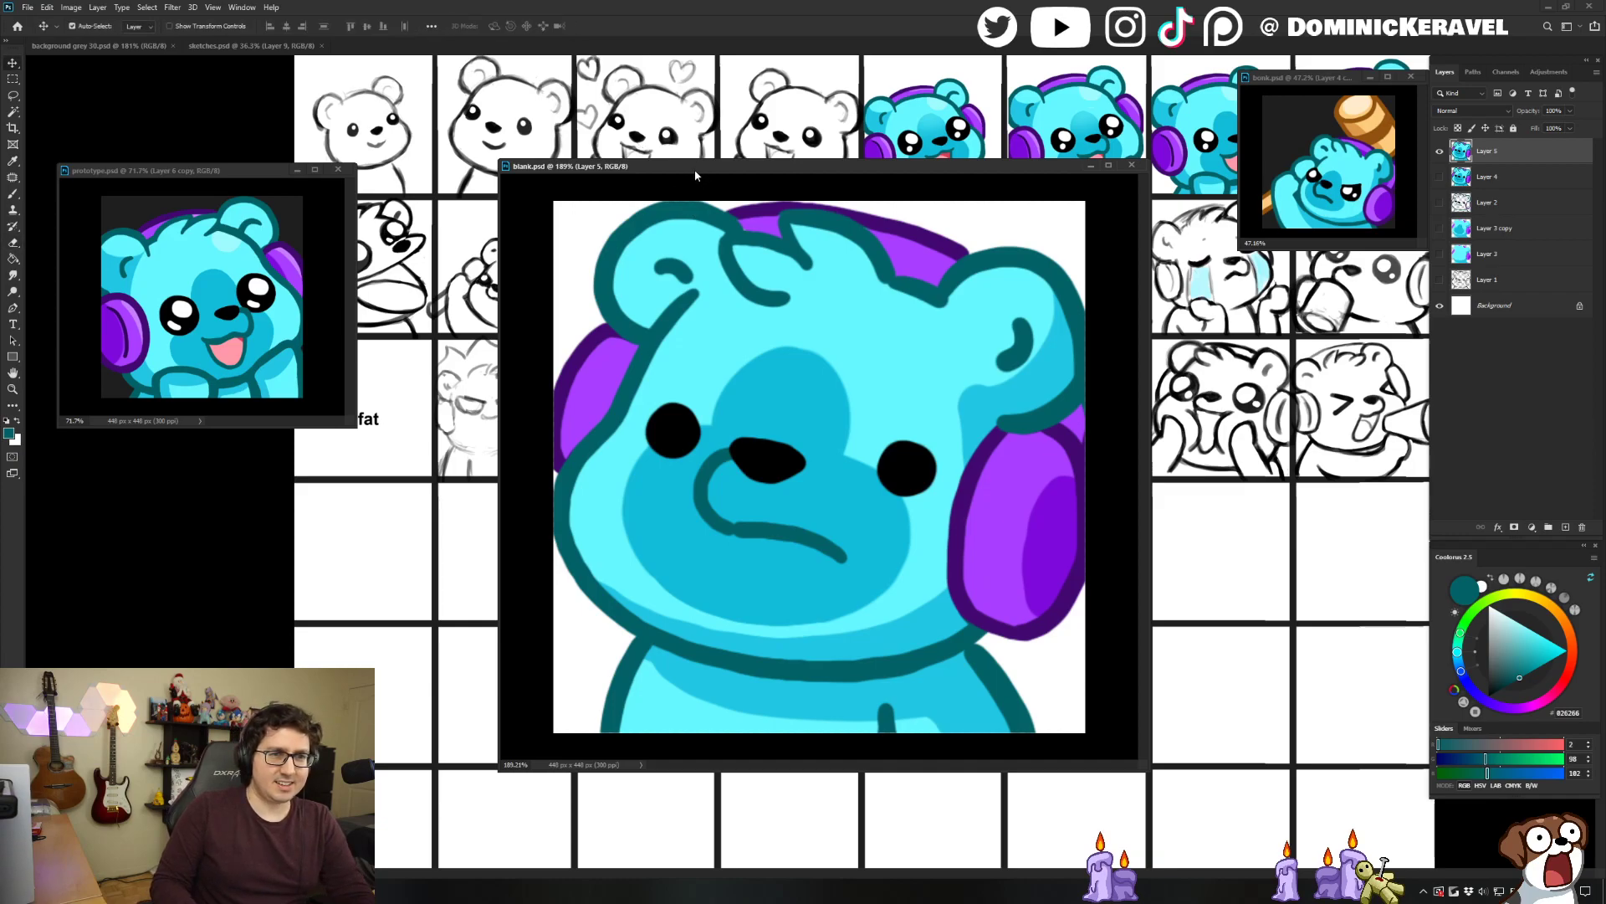
pyautogui.moveTo(699, 167); pyautogui.dragTo(703, 167)
pyautogui.press('b')
pyautogui.press('v')
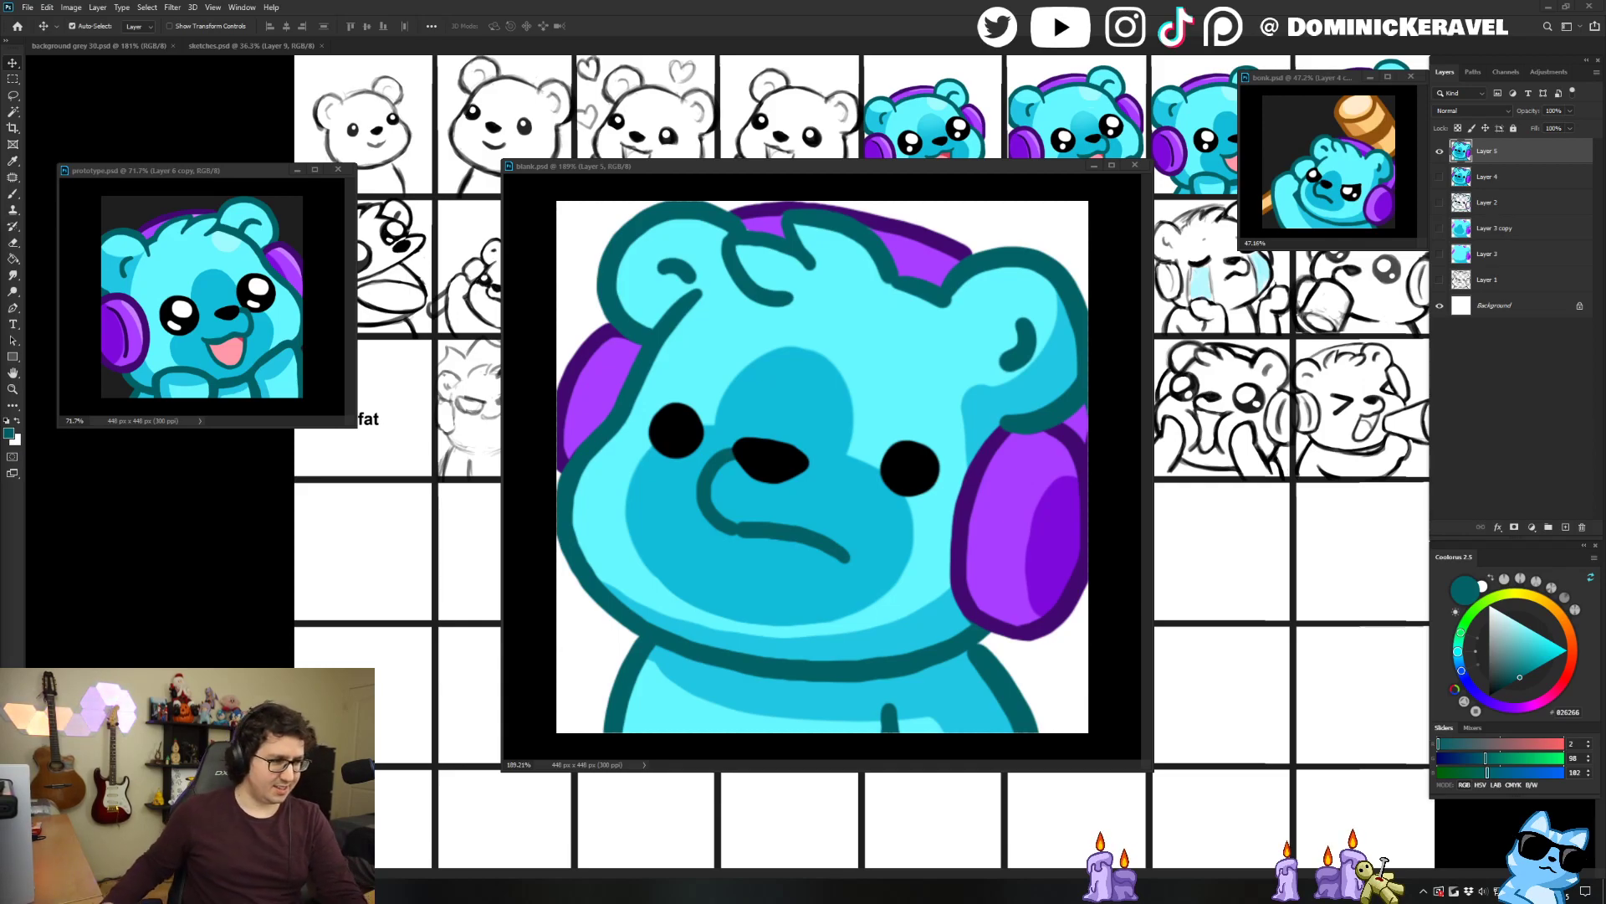
pyautogui.press('b')
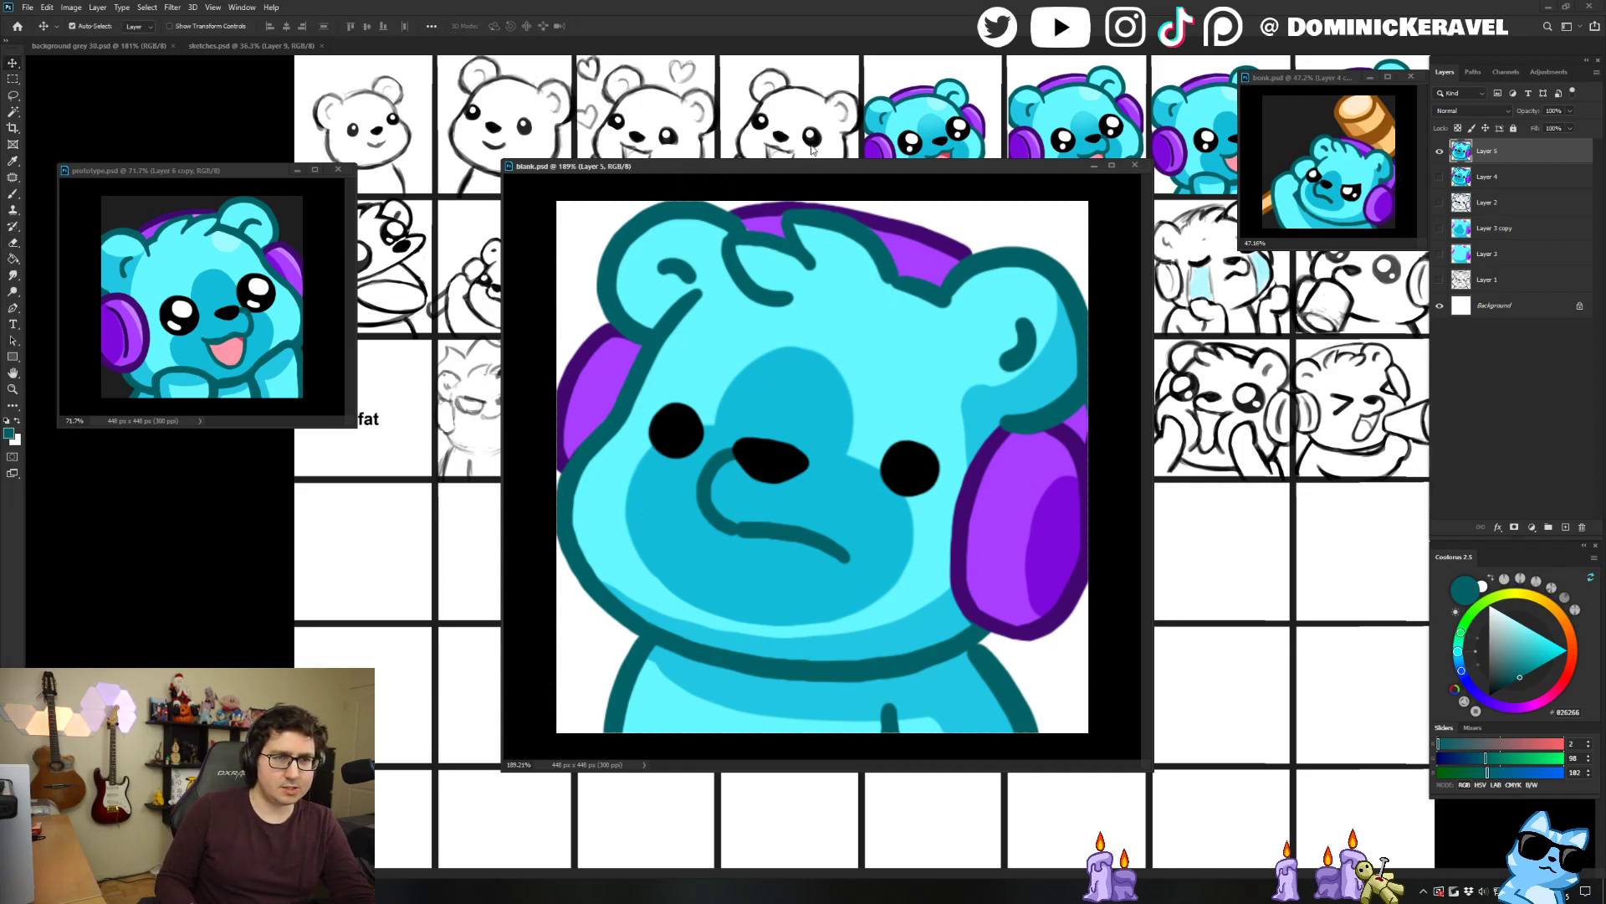
# Touch up the headphone band above the bear's hair with the brush and save blank.psd.
pyautogui.moveTo(885, 274); pyautogui.dragTo(876, 212)
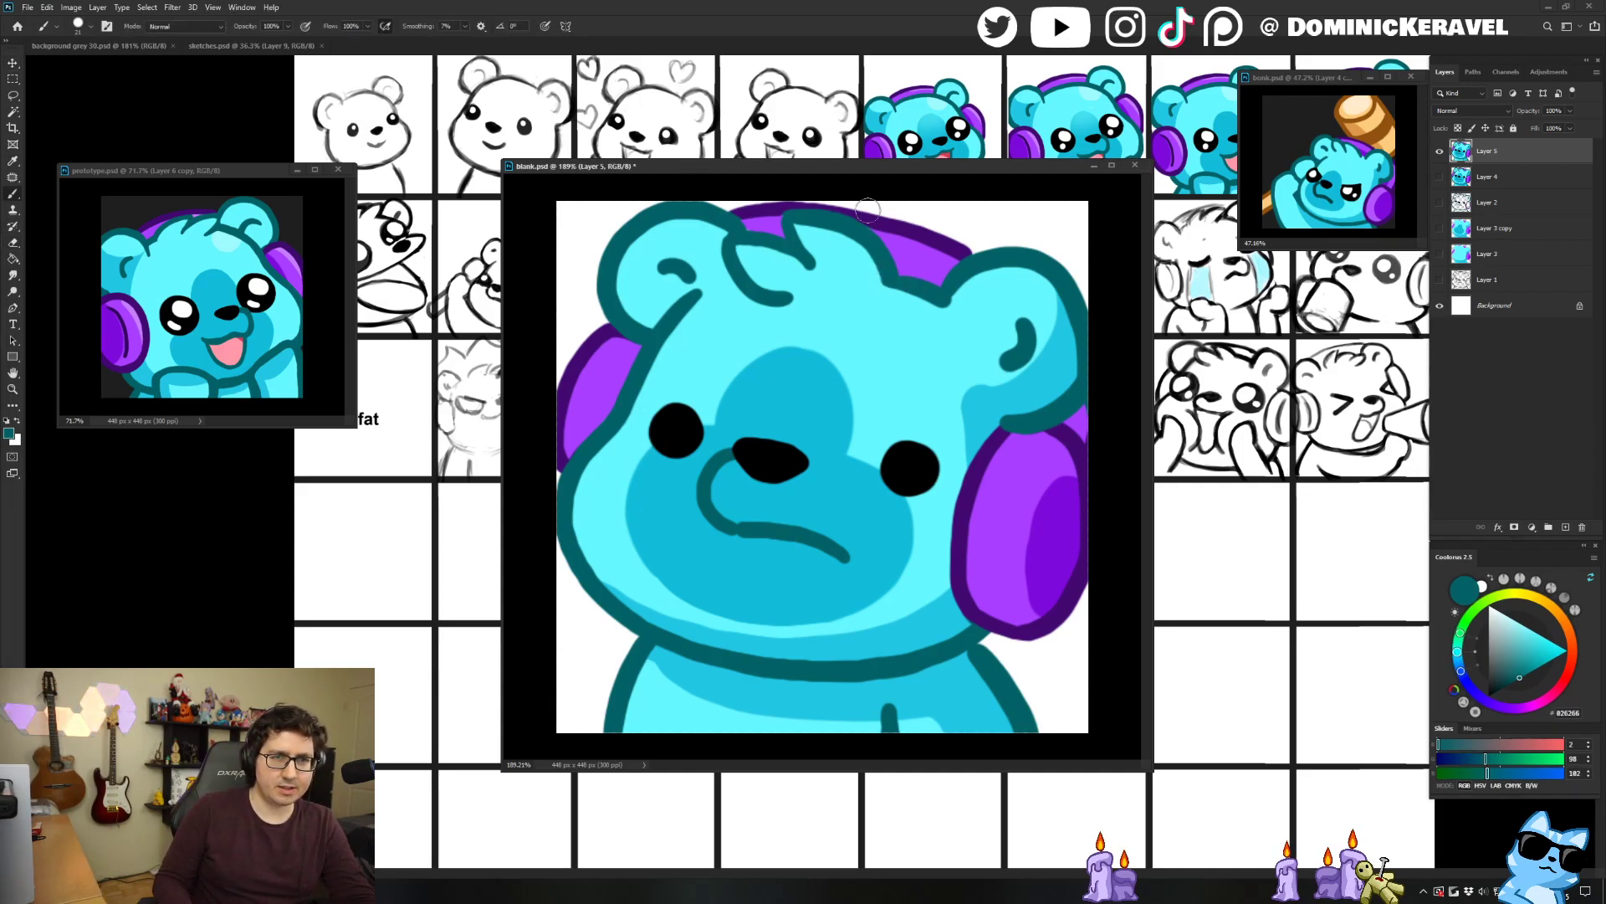
pyautogui.press('v')
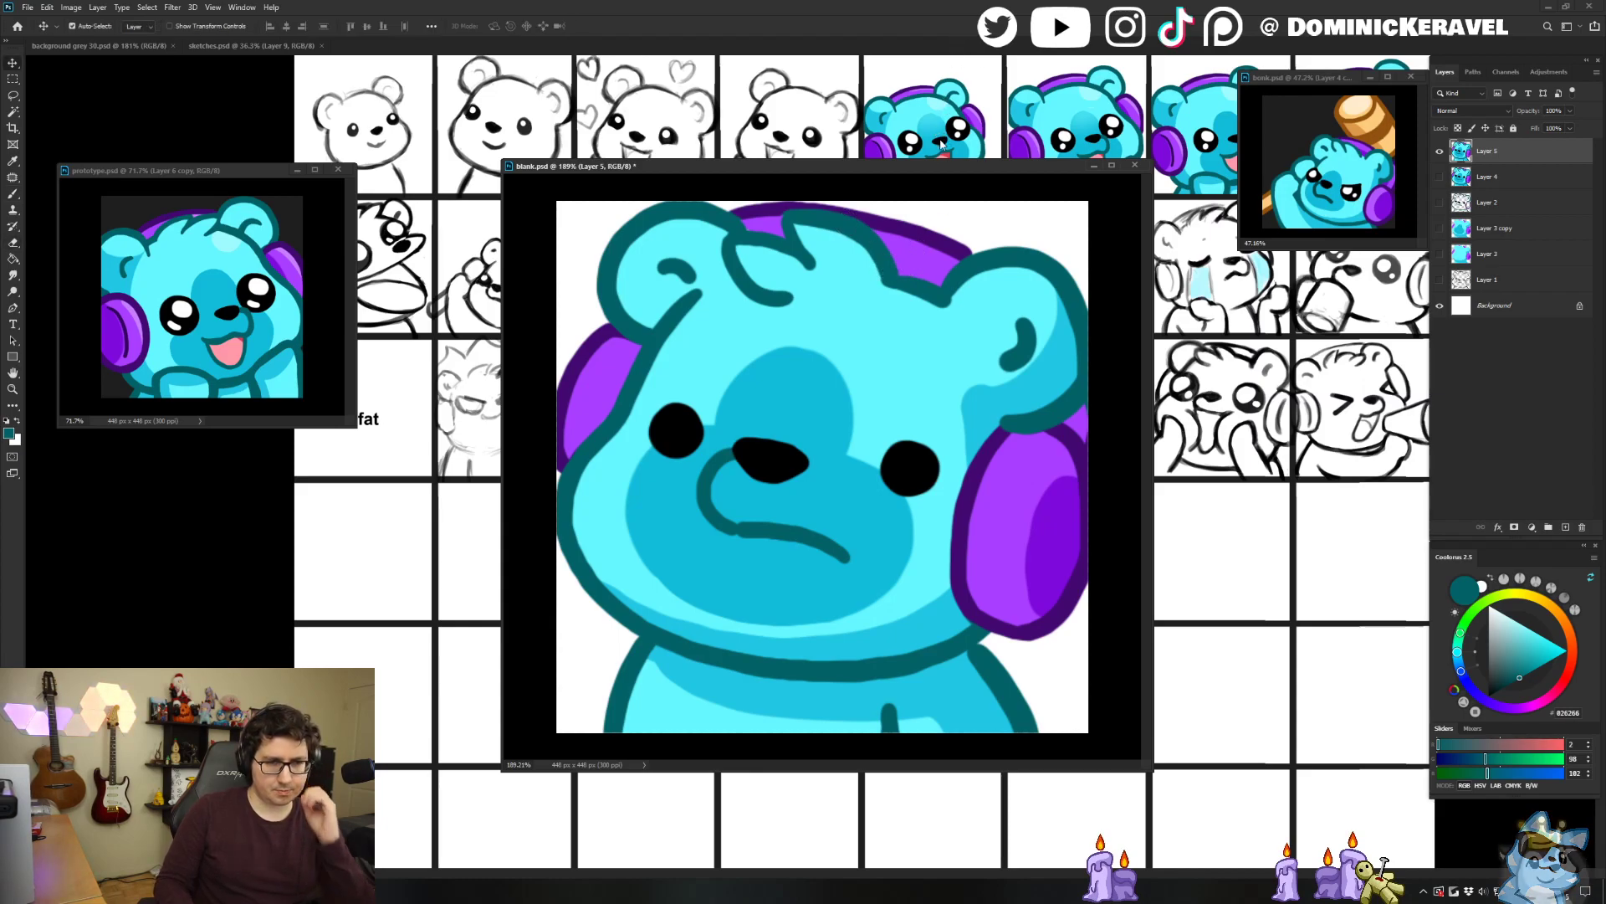
pyautogui.press('e')
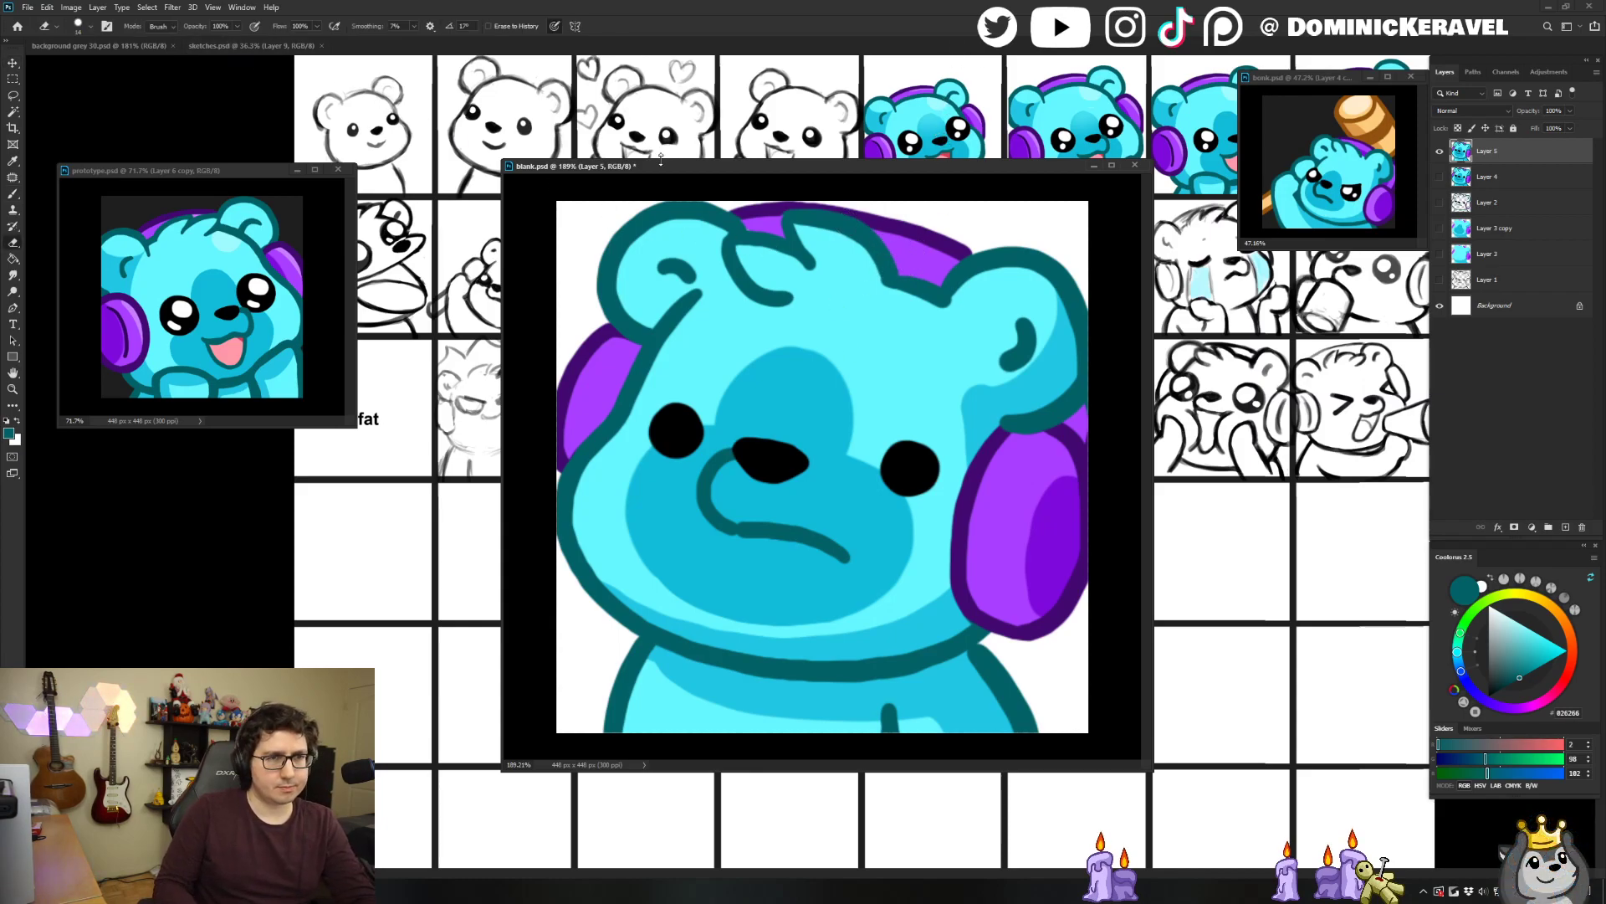
pyautogui.press('v')
pyautogui.hotkey('ctrl', 's')
# Switch to the background grey 30 document and move the floating blank.psd window aside to expose the small emotes.
pyautogui.click(235, 46)
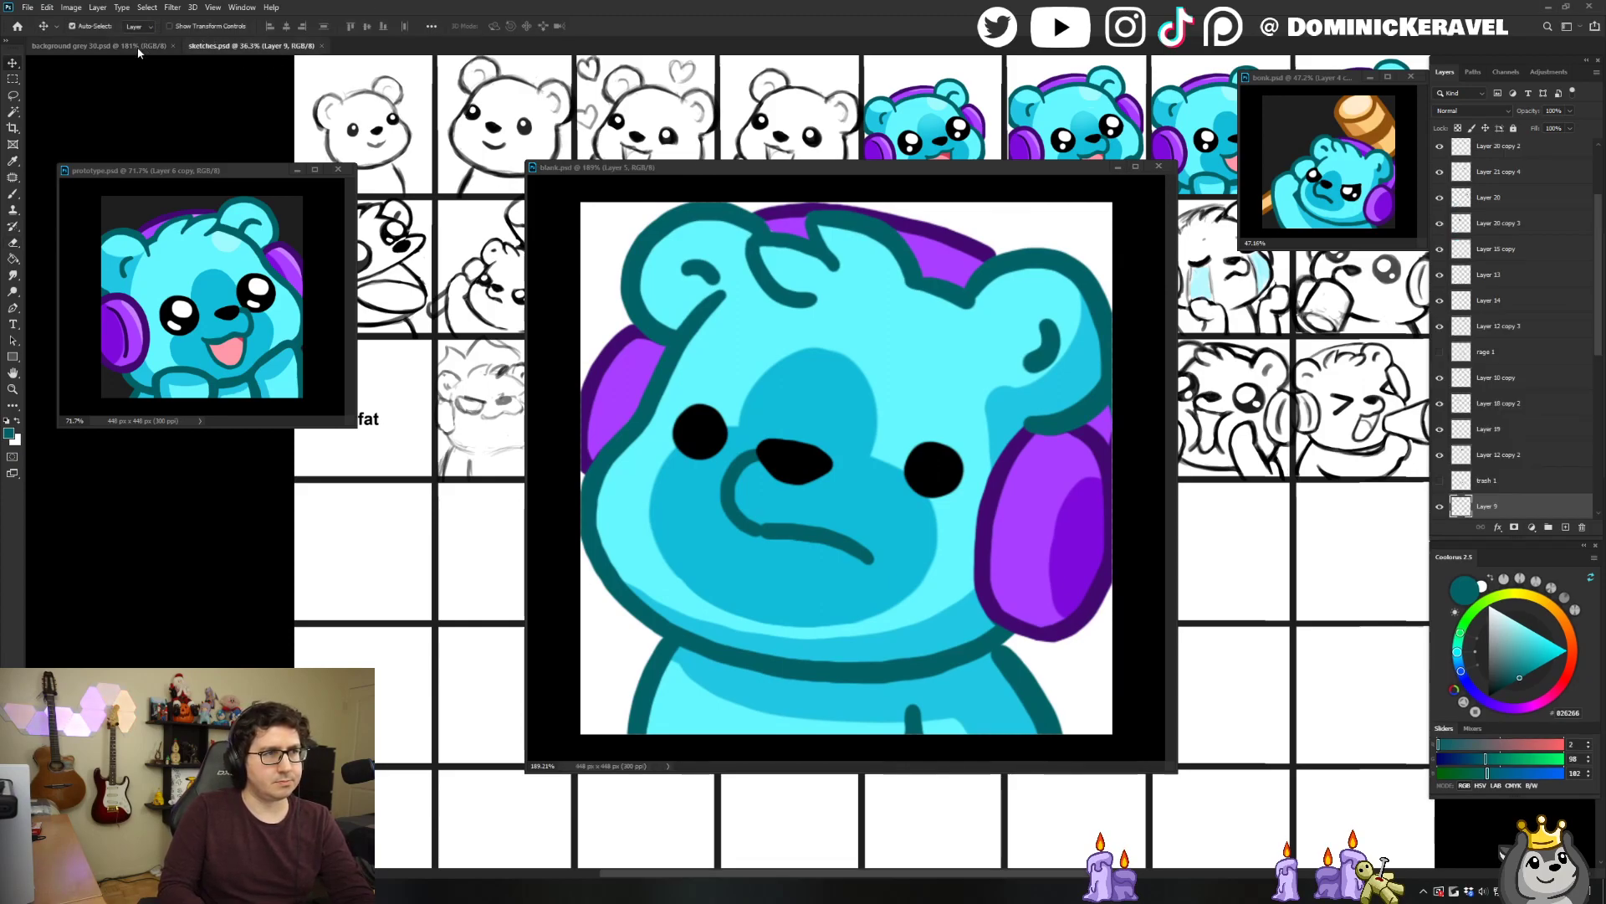
pyautogui.click(139, 46)
pyautogui.moveTo(705, 170); pyautogui.dragTo(808, 163)
pyautogui.click(547, 465)
pyautogui.moveTo(547, 465)
pyautogui.mouseDown()
pyautogui.moveTo(462, 548)
pyautogui.moveTo(527, 462)
pyautogui.mouseUp()
pyautogui.scroll(1, 542, 509)
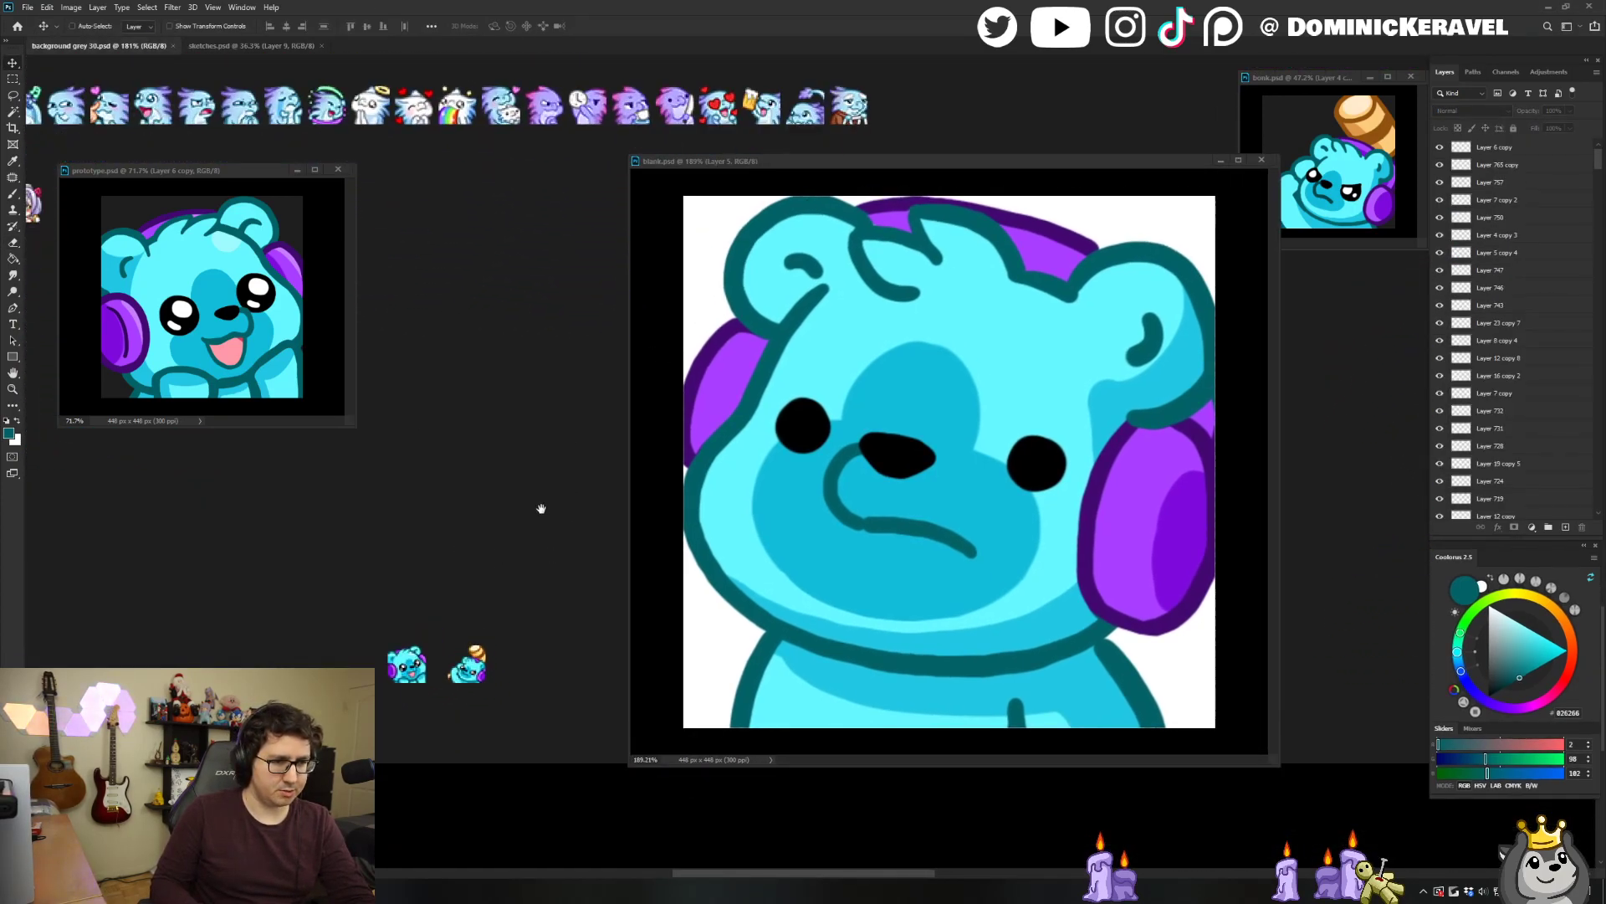
# Resize the blank.psd bear image to 28 px.
pyautogui.click(867, 162)
pyautogui.press('b')
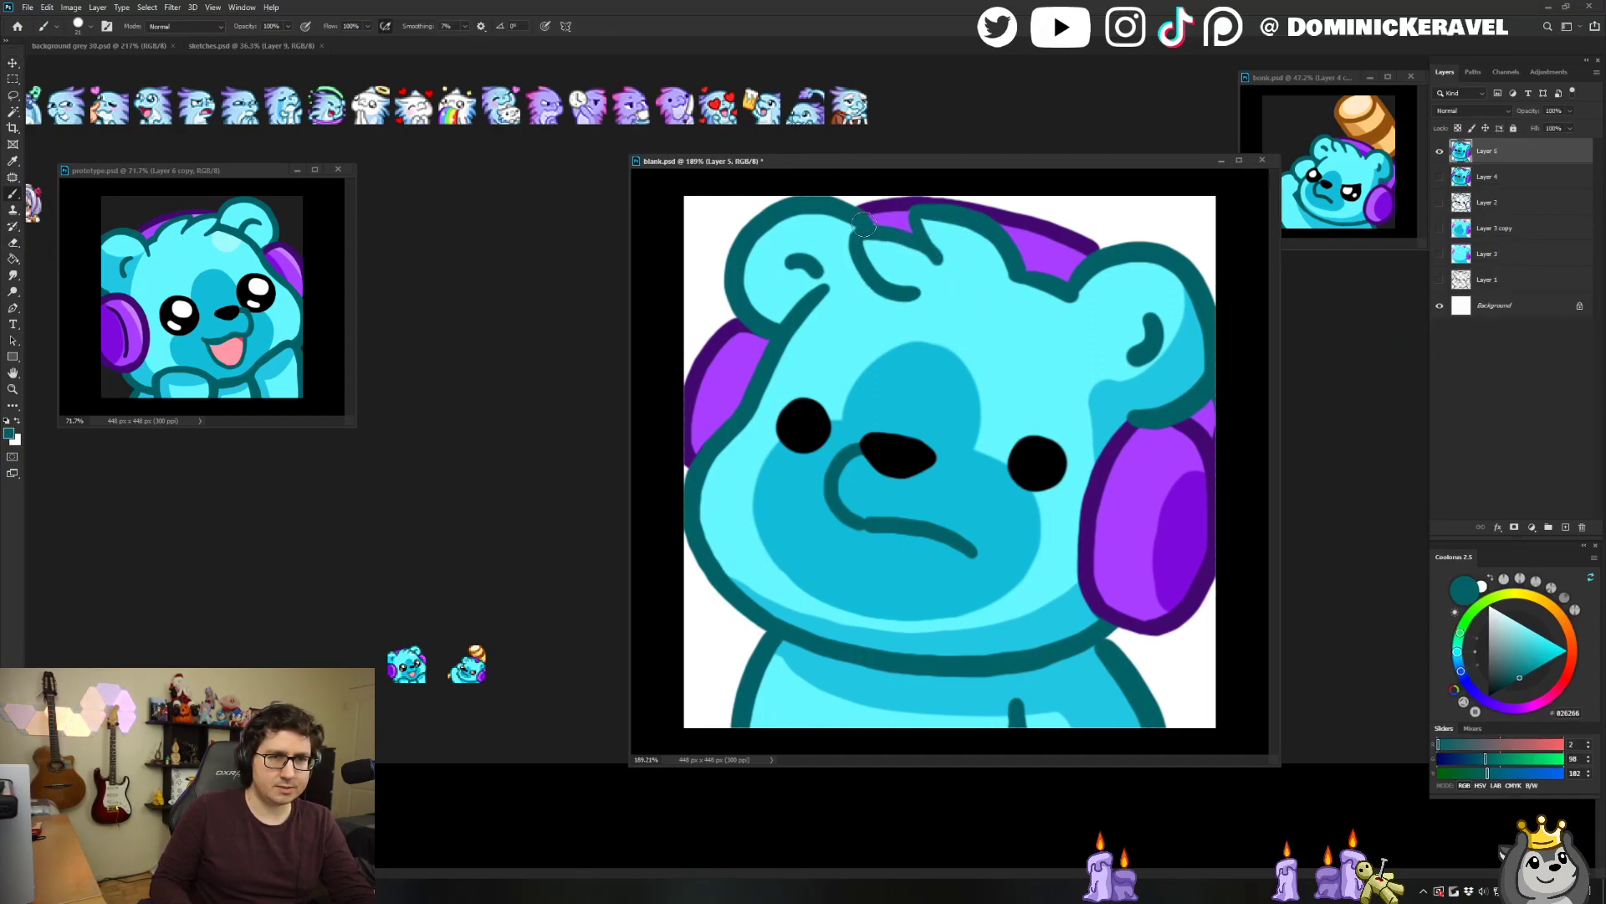
pyautogui.press('v')
pyautogui.hotkey('ctrl', 'alt', 'i')
pyautogui.write('28')
pyautogui.press('Return')
# Copy the 28 px bear into the background grey 30 document and position it beside the small hammer bear.
pyautogui.moveTo(994, 585); pyautogui.dragTo(431, 567)
pyautogui.moveTo(396, 473); pyautogui.dragTo(415, 637)
pyautogui.moveTo(474, 575); pyautogui.dragTo(499, 486)
pyautogui.press('Left')
pyautogui.press('Left')
pyautogui.press('Left')
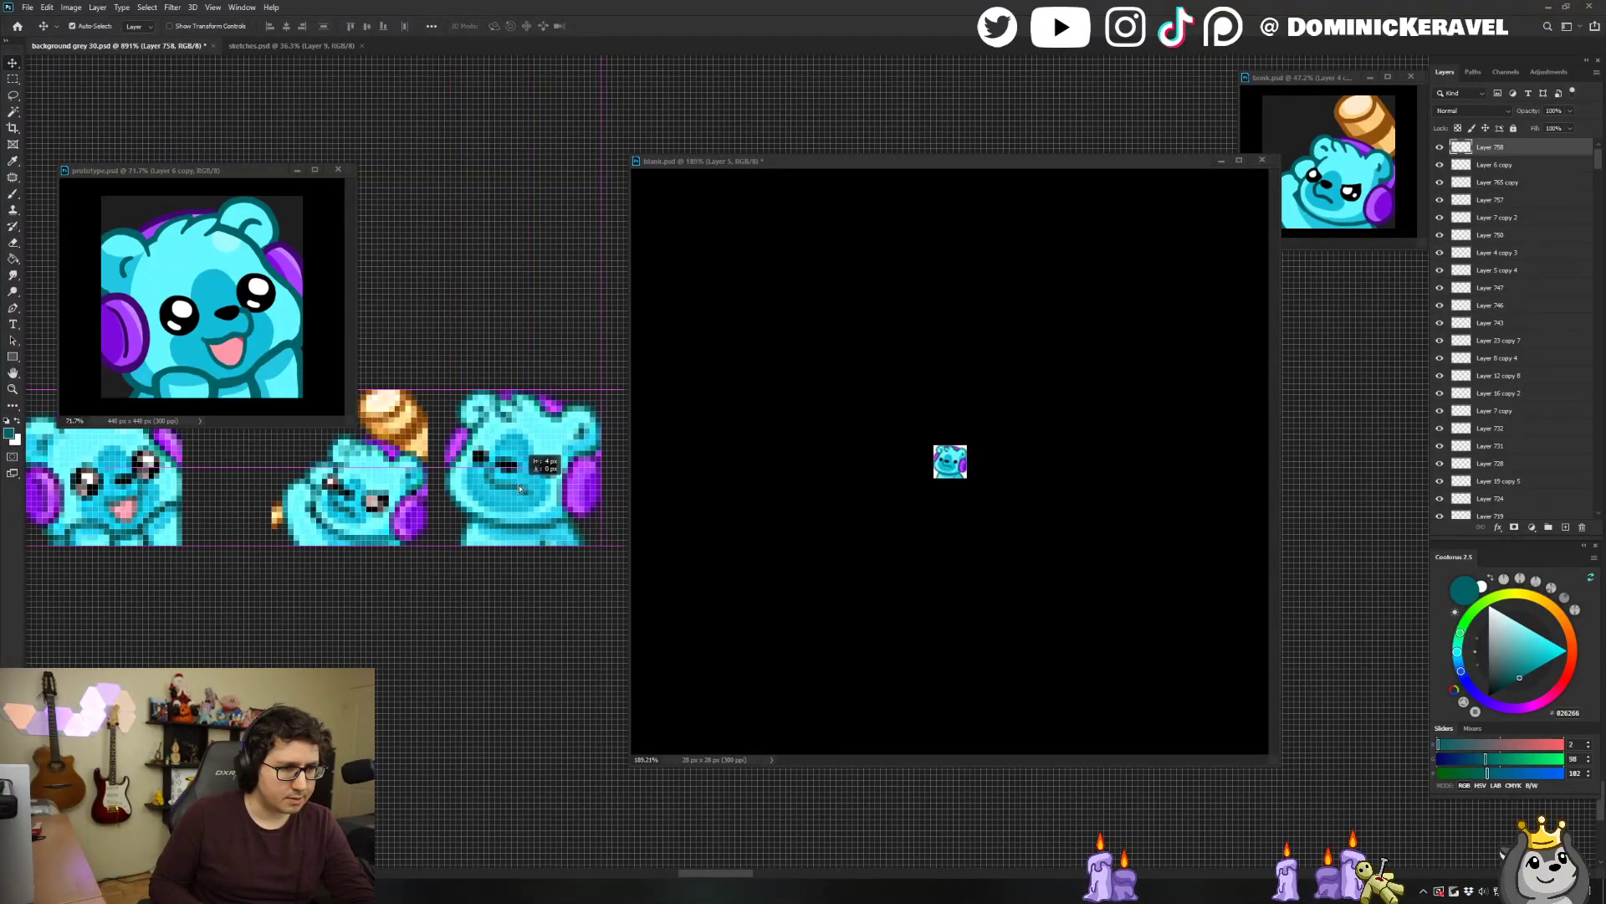
pyautogui.moveTo(447, 483); pyautogui.dragTo(404, 543)
pyautogui.press('b')
pyautogui.press('v')
pyautogui.moveTo(558, 409)
pyautogui.mouseDown()
pyautogui.moveTo(519, 410)
pyautogui.moveTo(460, 486)
pyautogui.moveTo(544, 493)
pyautogui.mouseUp()
pyautogui.moveTo(525, 515); pyautogui.dragTo(492, 572)
# Undo the image resize in blank.psd.
pyautogui.click(1069, 344)
pyautogui.hotkey('ctrl', 'z')
pyautogui.press('e')
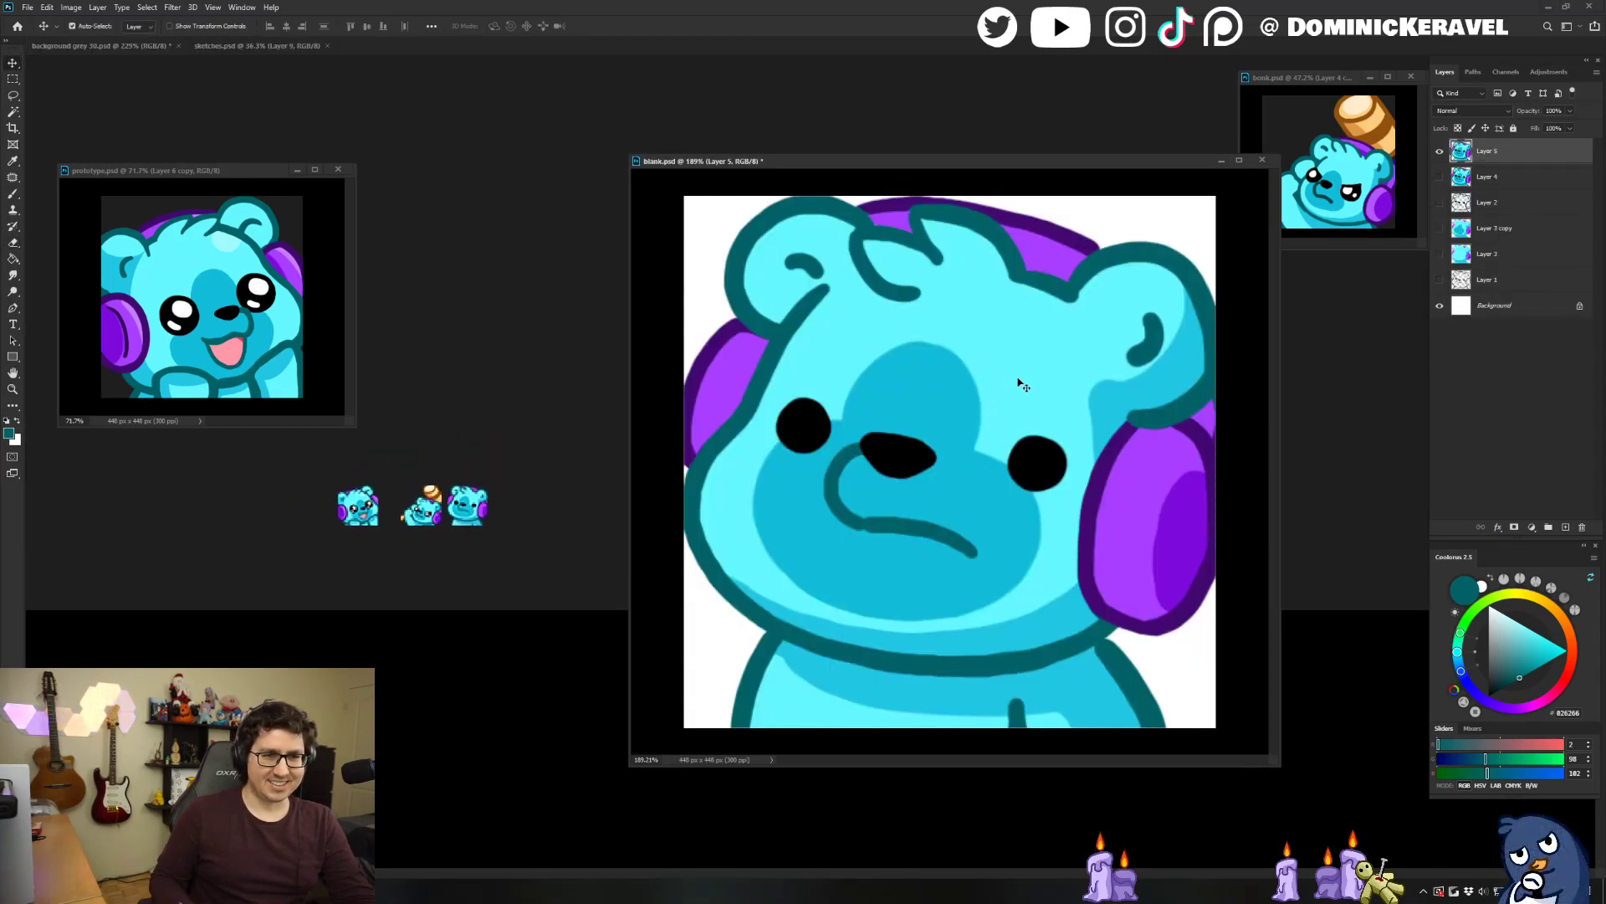
pyautogui.press('v')
pyautogui.click(505, 550)
pyautogui.scroll(-2, 505, 550)
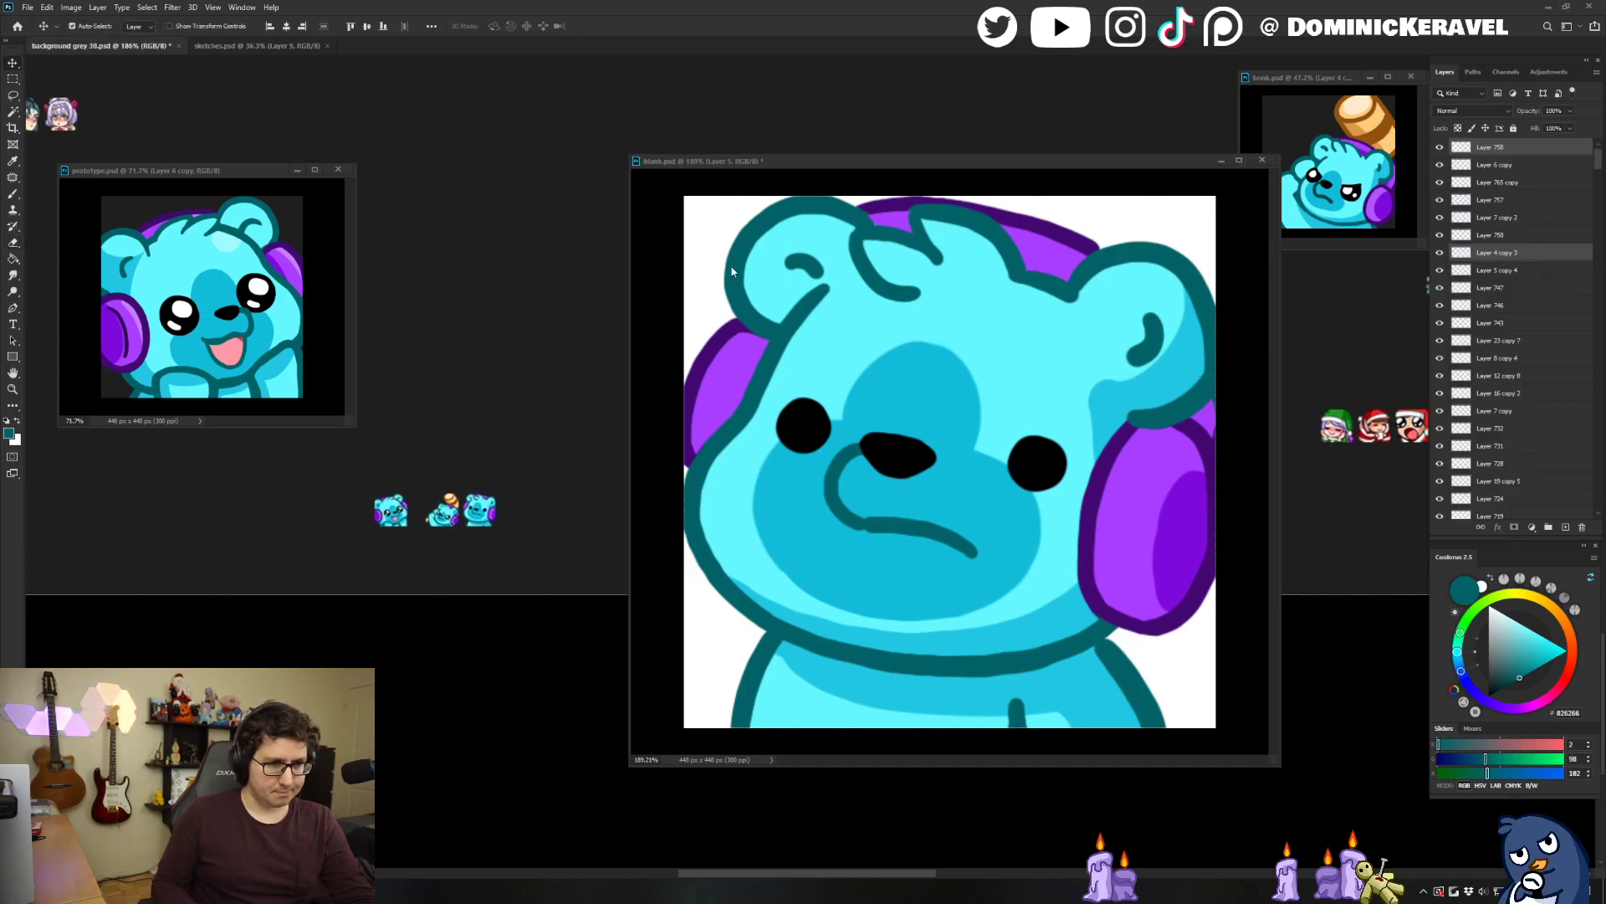
pyautogui.click(773, 389)
pyautogui.press('e')
pyautogui.press('v')
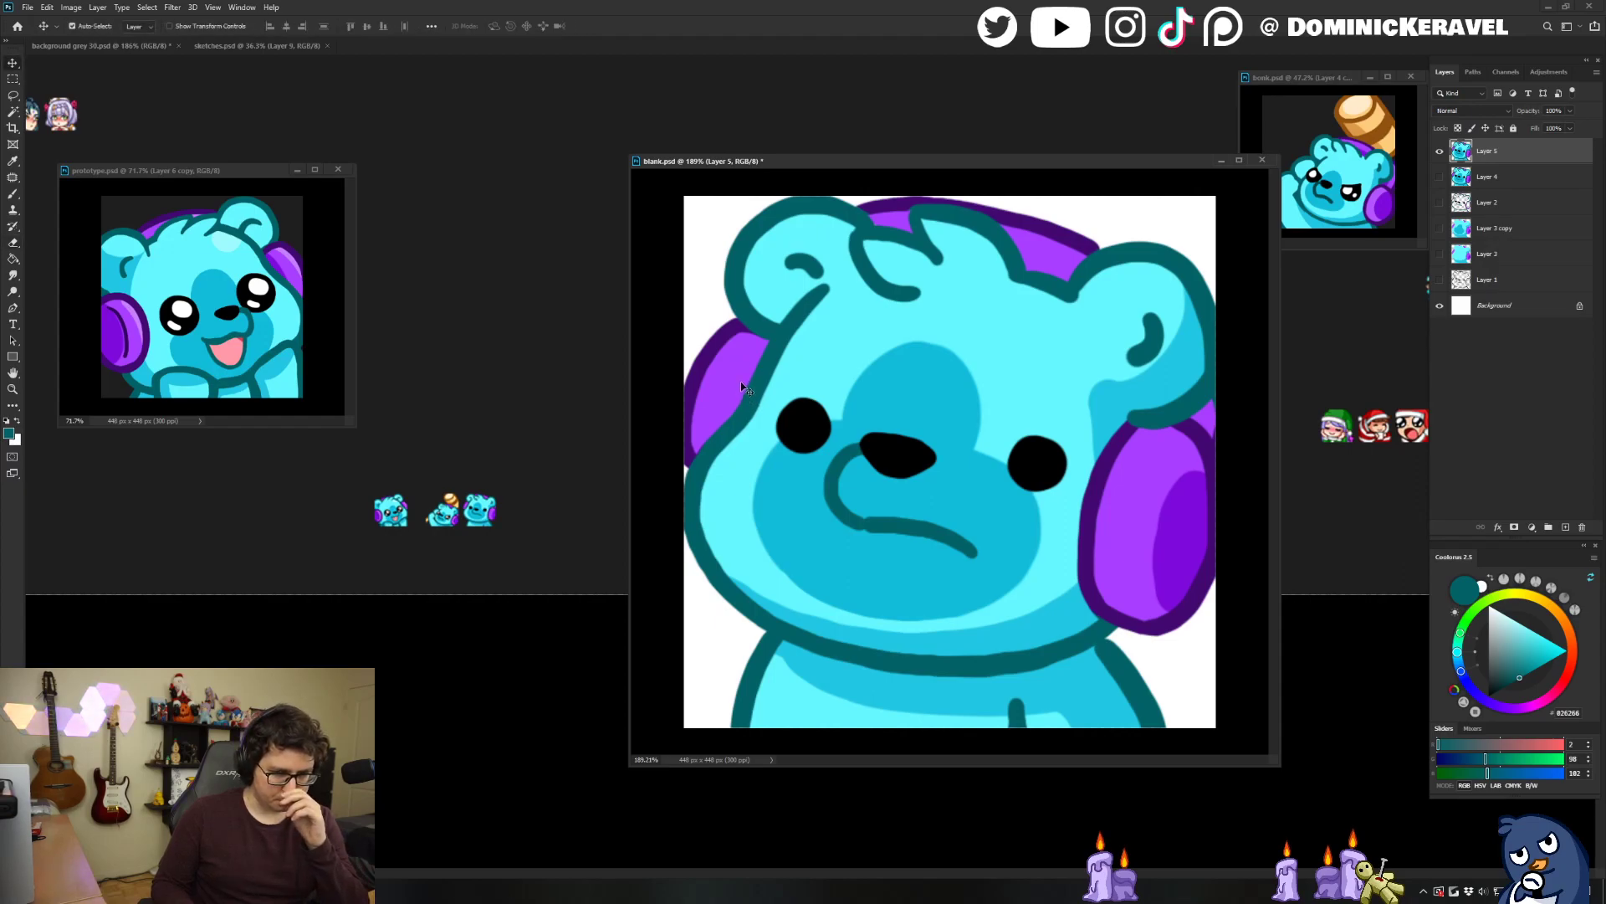
# Fill the Background layer of blank.psd with the dark grey sampled from the emote sheet's backdrop.
pyautogui.scroll(-5, 1096, 491)
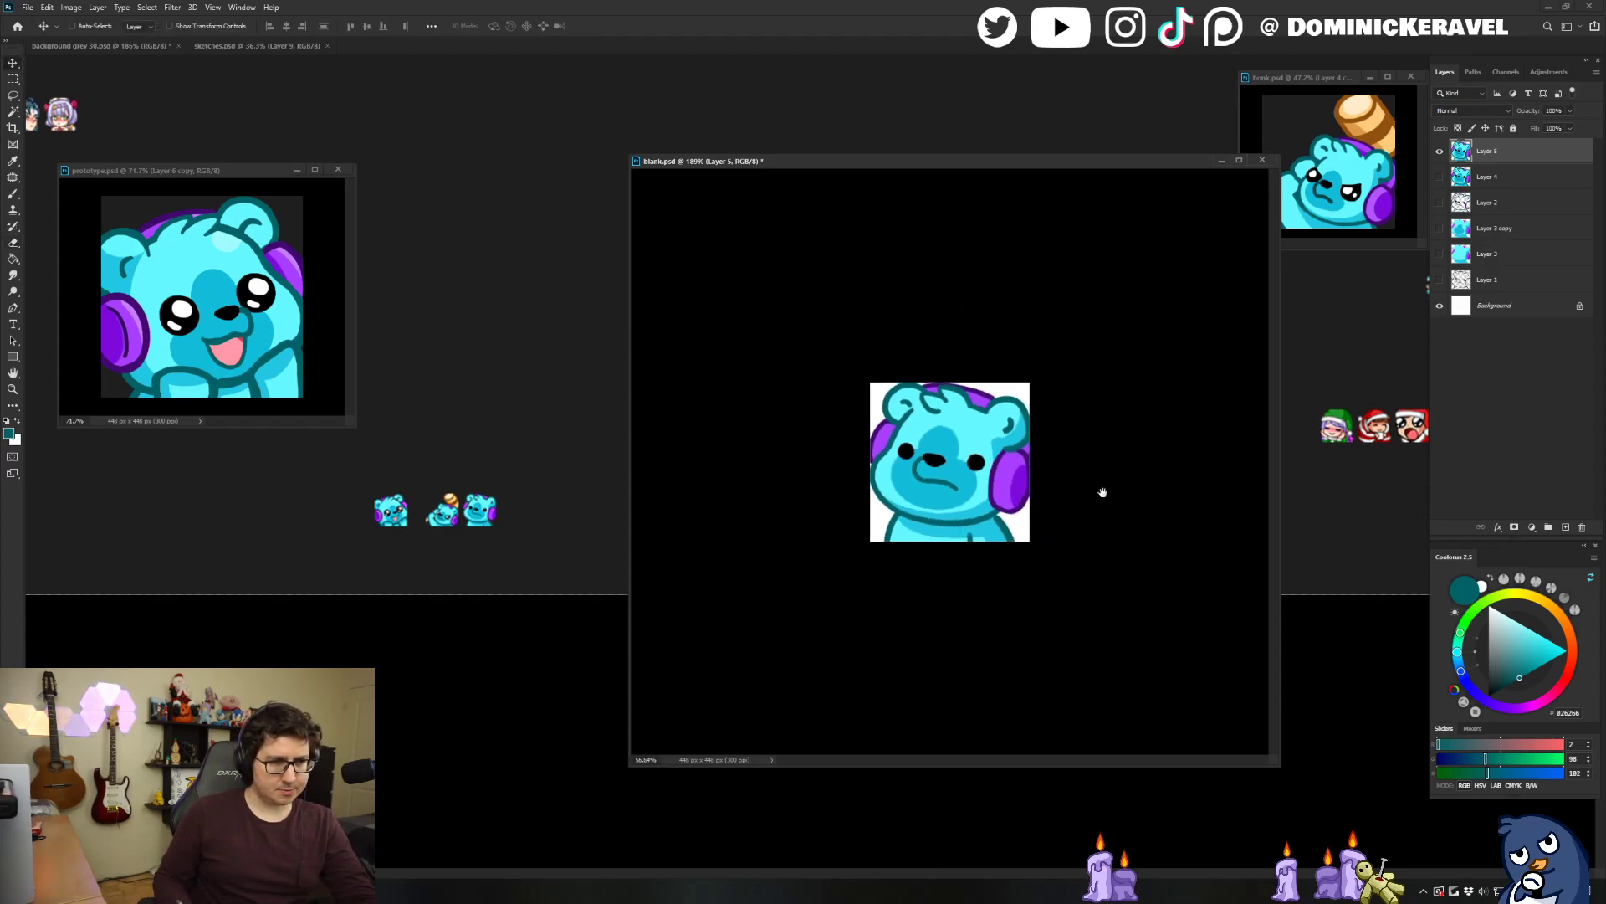
pyautogui.press('b')
pyautogui.keyDown('alt'); pyautogui.click(533, 437); pyautogui.keyUp('alt')
pyautogui.press('v')
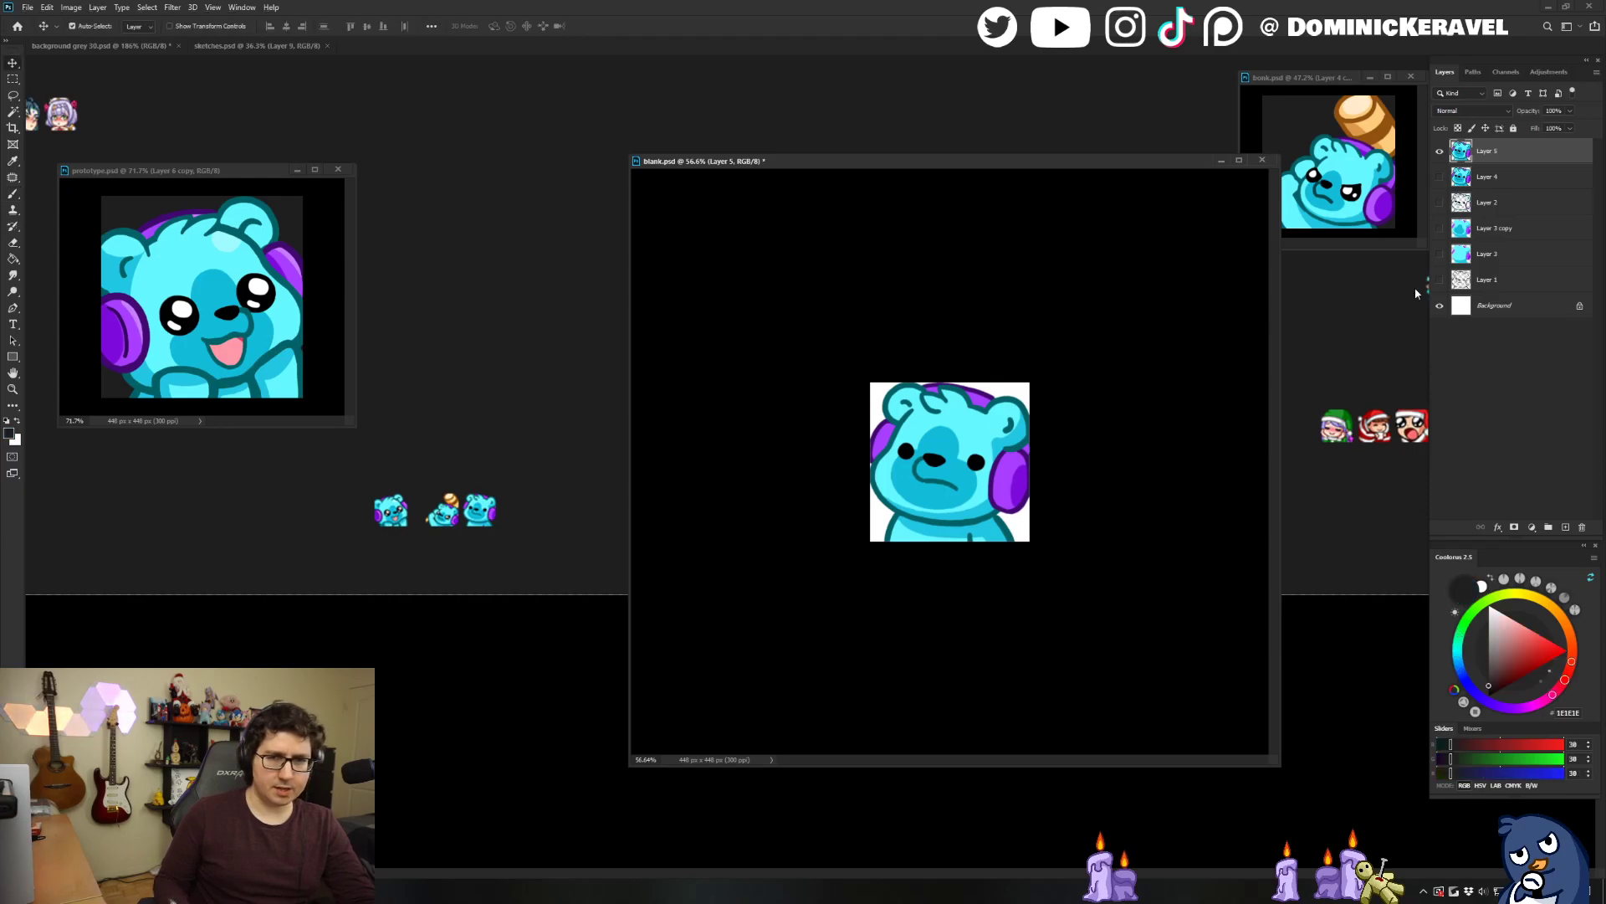
pyautogui.click(1489, 303)
pyautogui.hotkey('alt', 'BackSpace')
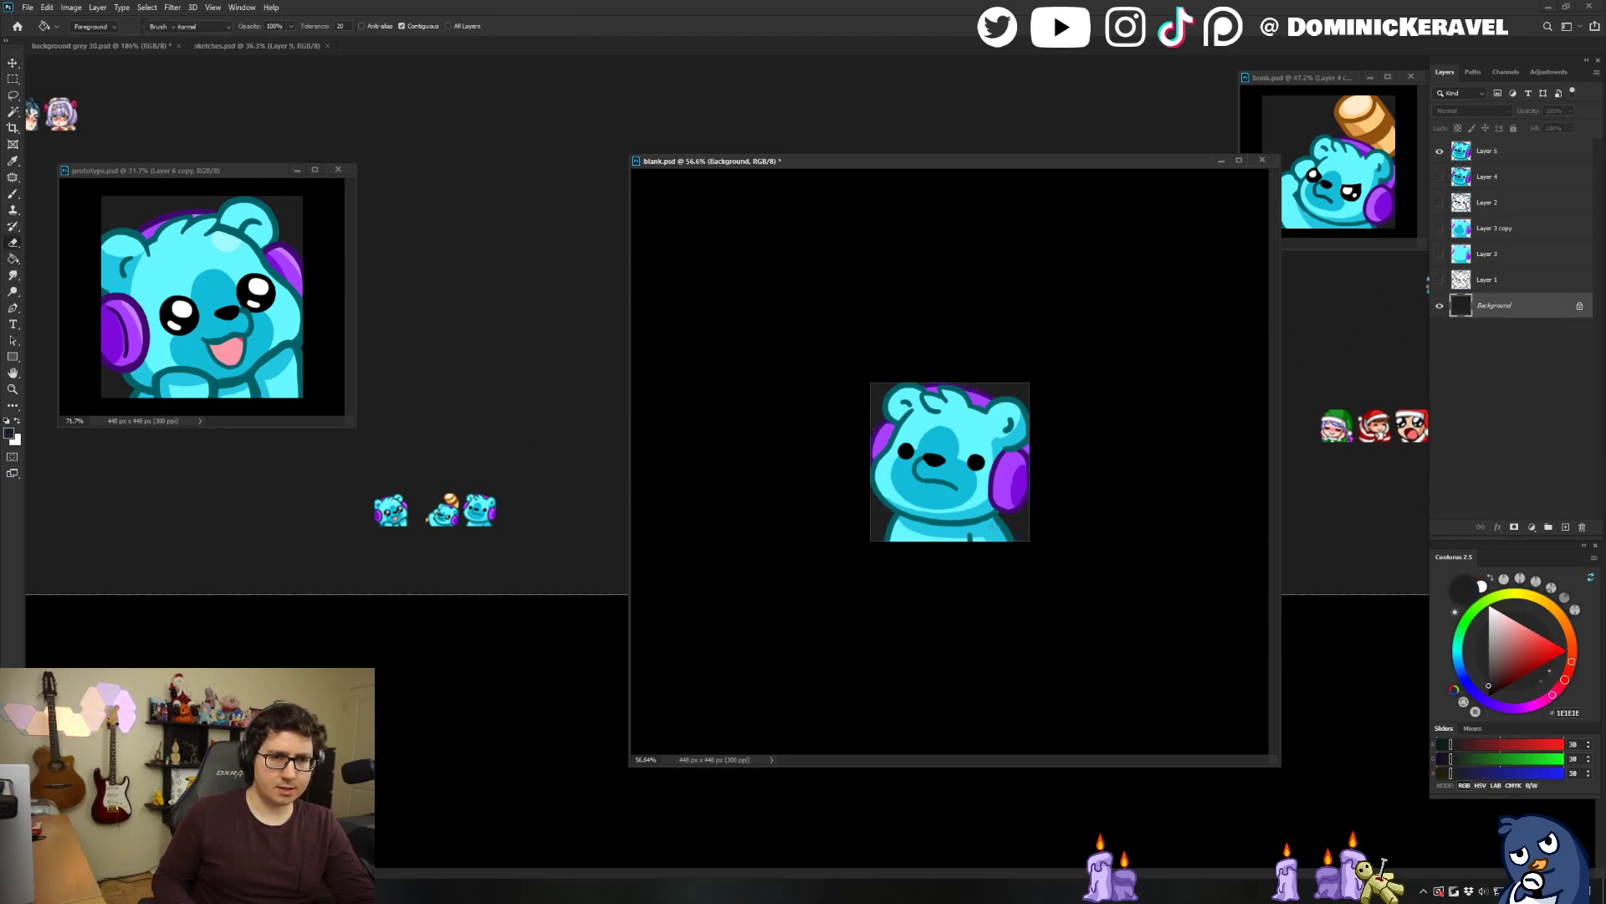
# Sample the bear's teal outline colour and darken it to #005054 for the linework.
pyautogui.click(960, 474)
pyautogui.scroll(2, 960, 473)
pyautogui.moveTo(940, 512); pyautogui.dragTo(1080, 511)
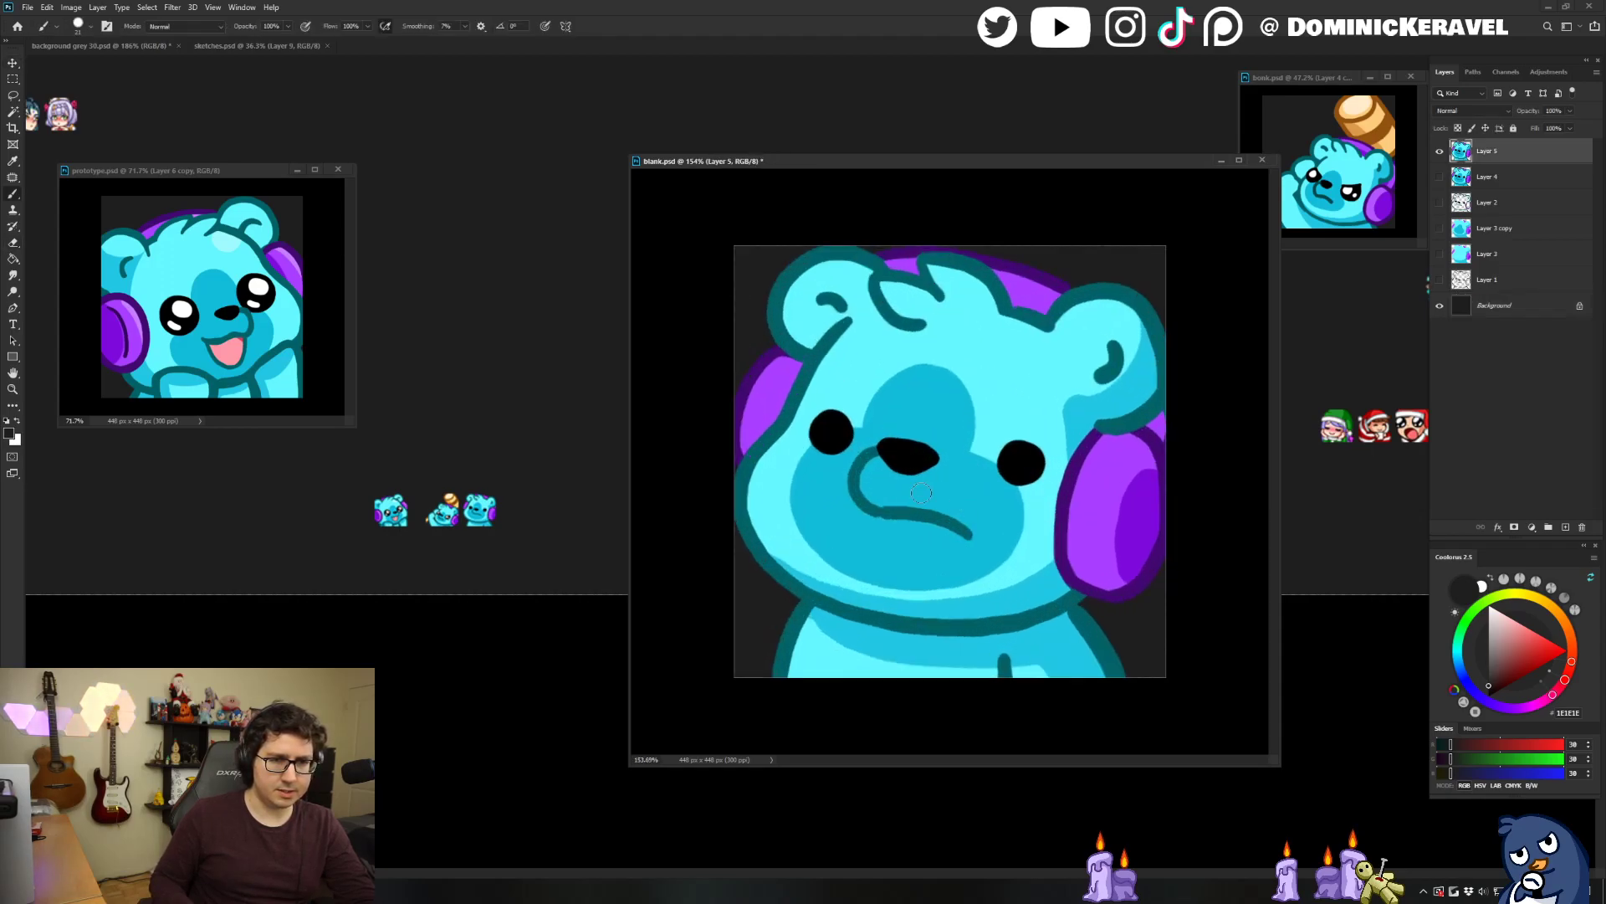
pyautogui.press('b')
pyautogui.keyDown('alt'); pyautogui.click(968, 534); pyautogui.keyUp('alt')
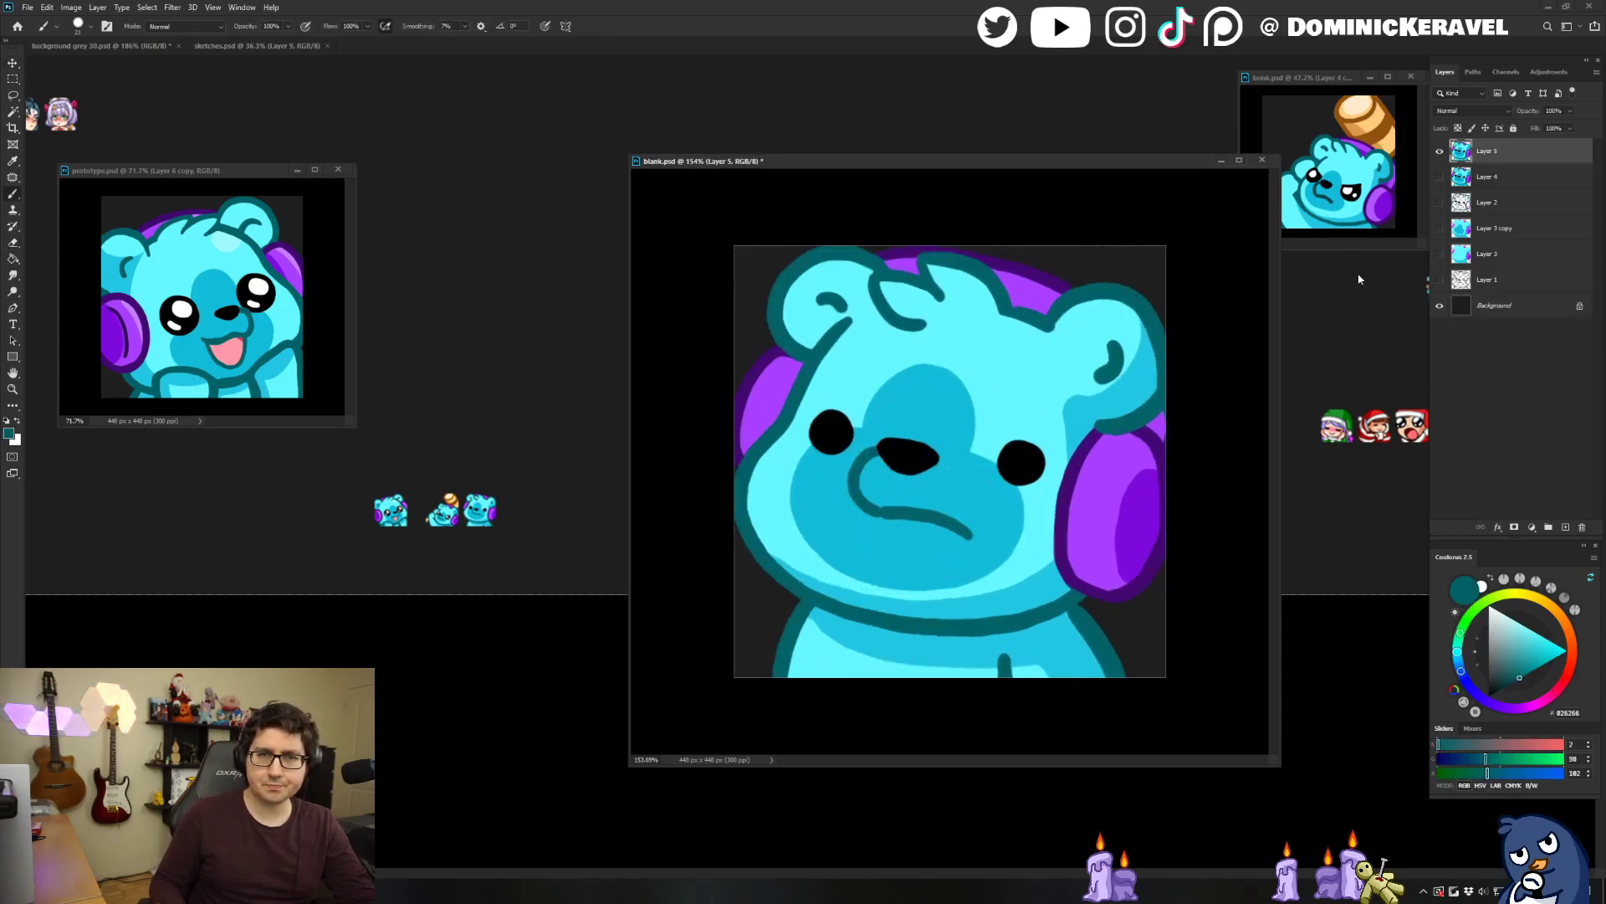
pyautogui.click(1514, 681)
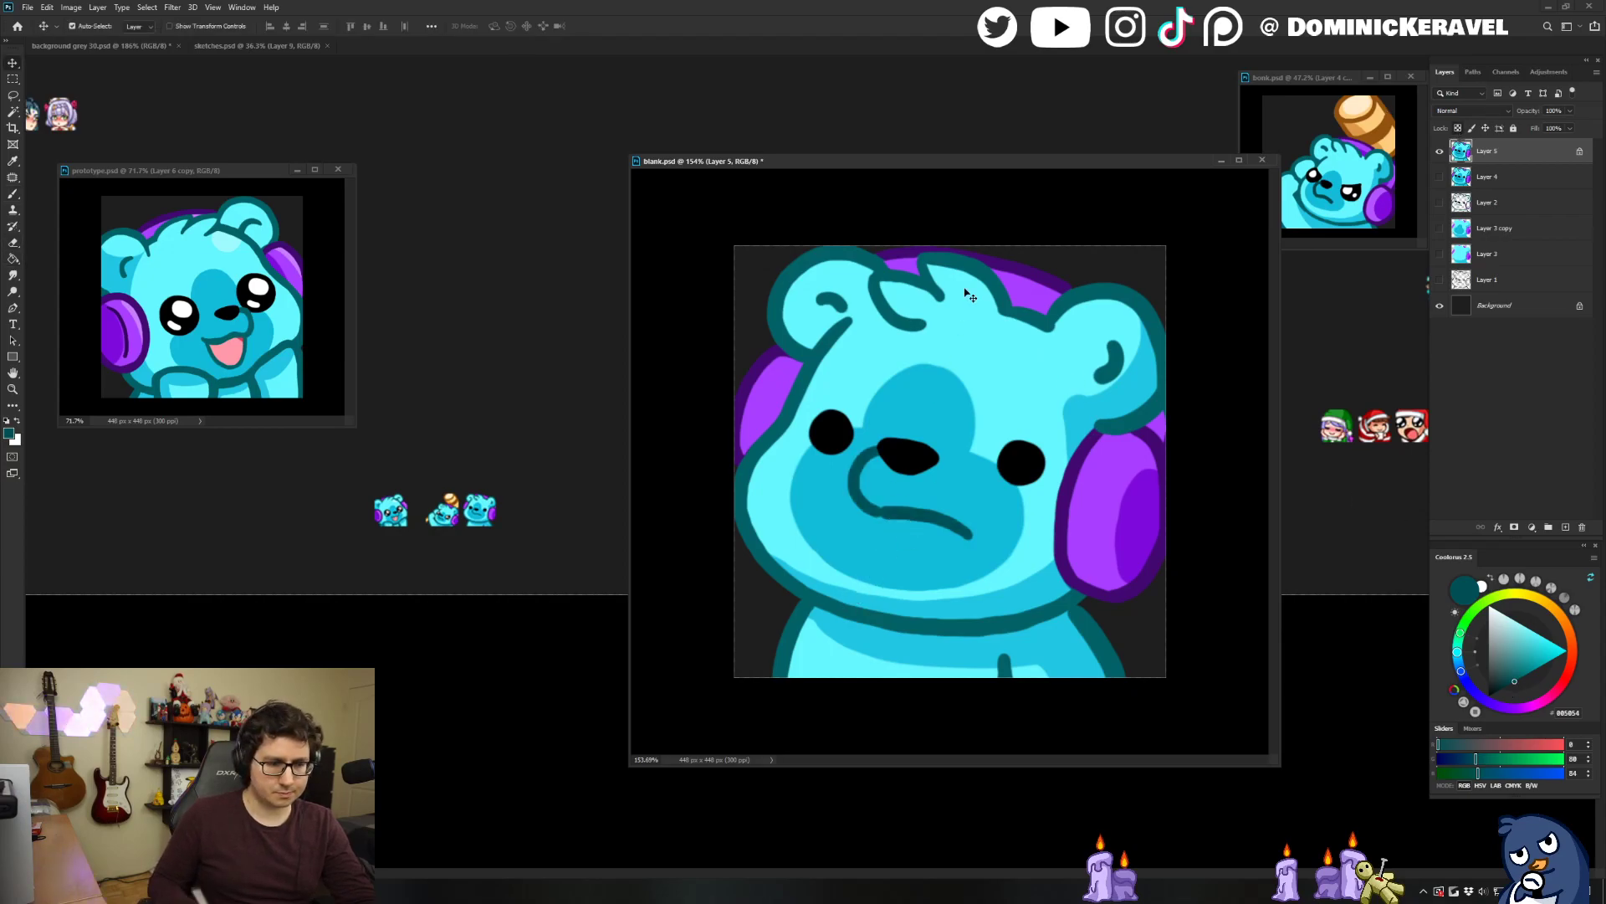
# Shrink the bear image to 28 px again and copy it into the background grey 30 document.
pyautogui.hotkey('ctrl', 'alt', 'i')
pyautogui.press('Return')
pyautogui.moveTo(968, 295); pyautogui.dragTo(549, 542)
pyautogui.moveTo(535, 474); pyautogui.dragTo(542, 510)
pyautogui.press('e')
pyautogui.press('v')
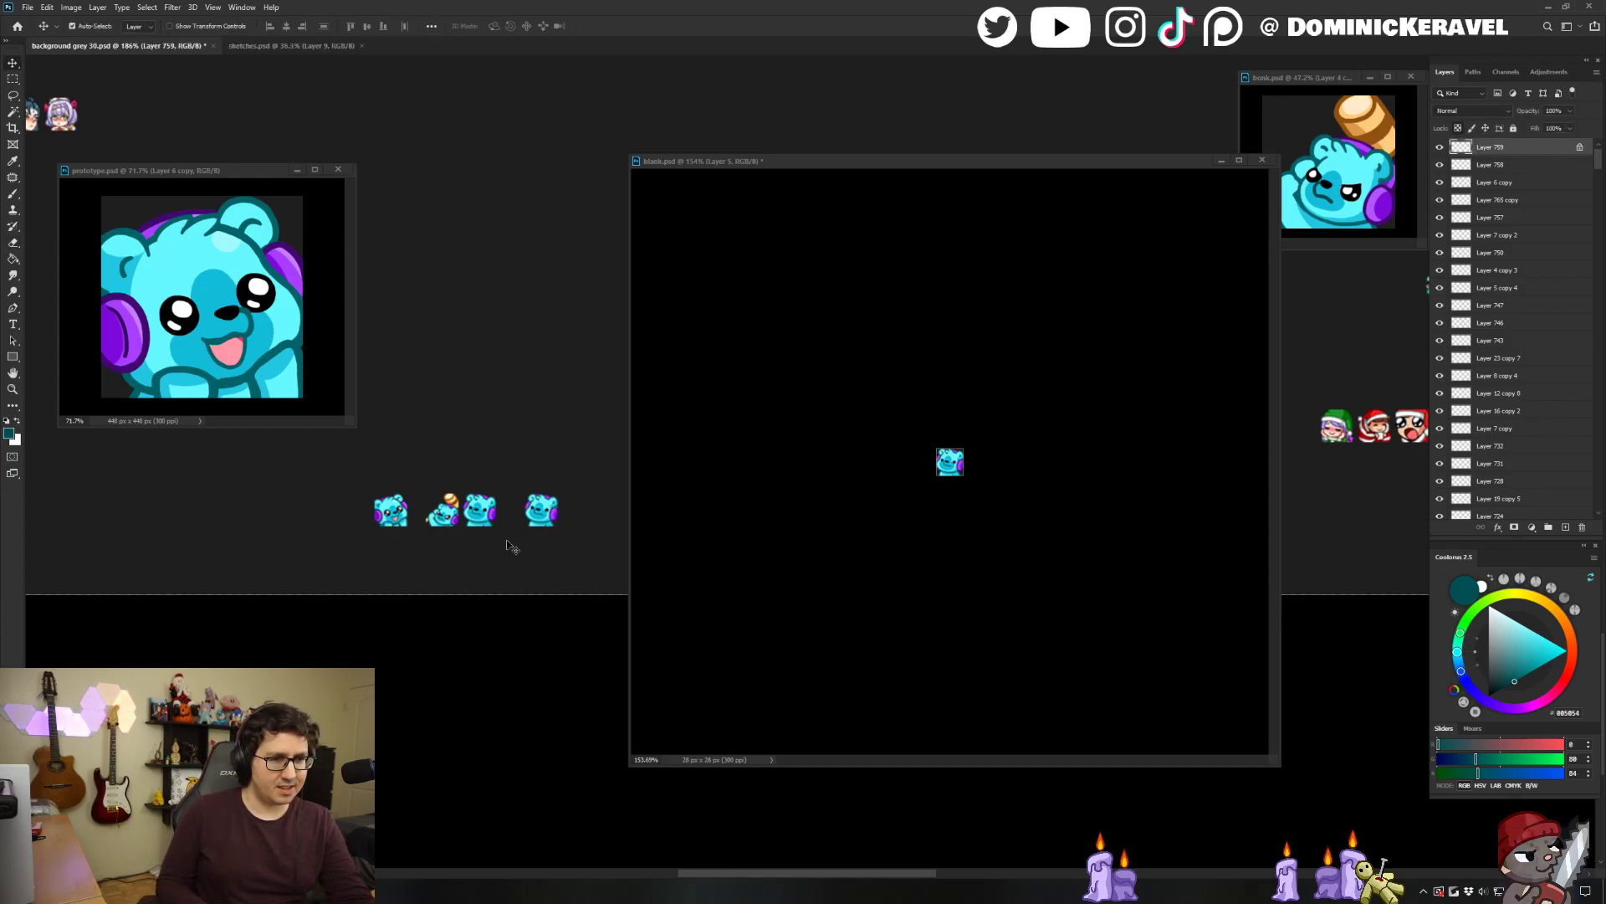
# Delete the earlier small copy of the bear and move the new one beside the small hammer bear.
pyautogui.click(481, 511)
pyautogui.press('Delete')
pyautogui.scroll(4, 538, 498)
pyautogui.moveTo(452, 640); pyautogui.dragTo(335, 621)
pyautogui.scroll(-3, 332, 620)
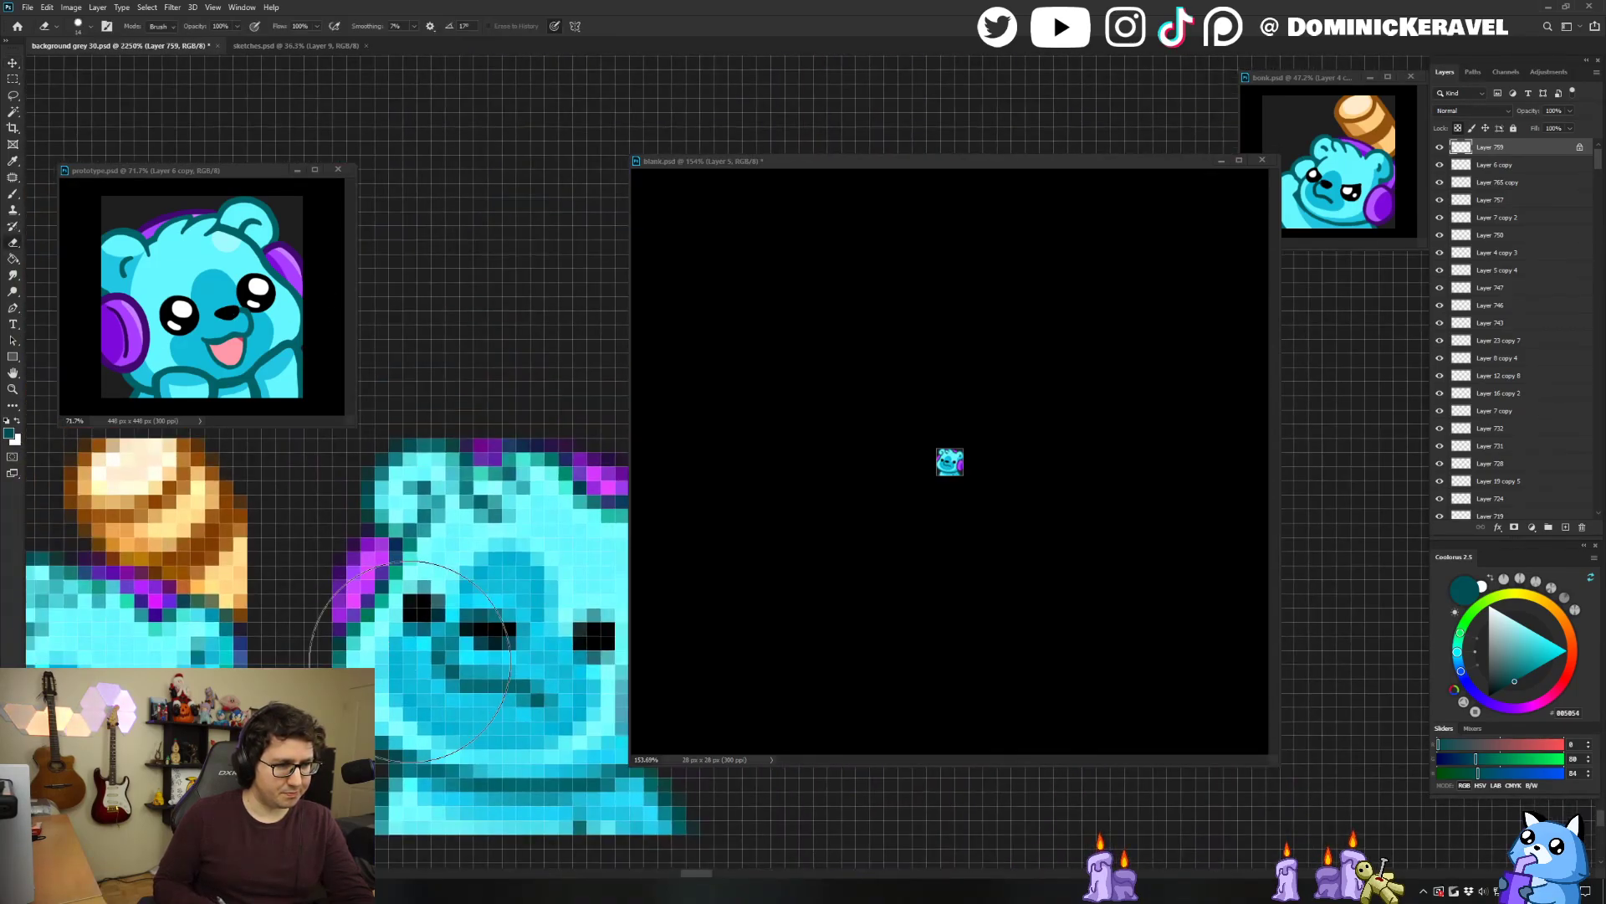
# Check the new small bear at close and reduced zoom, and save the background grey 30 document.
pyautogui.scroll(4, 422, 661)
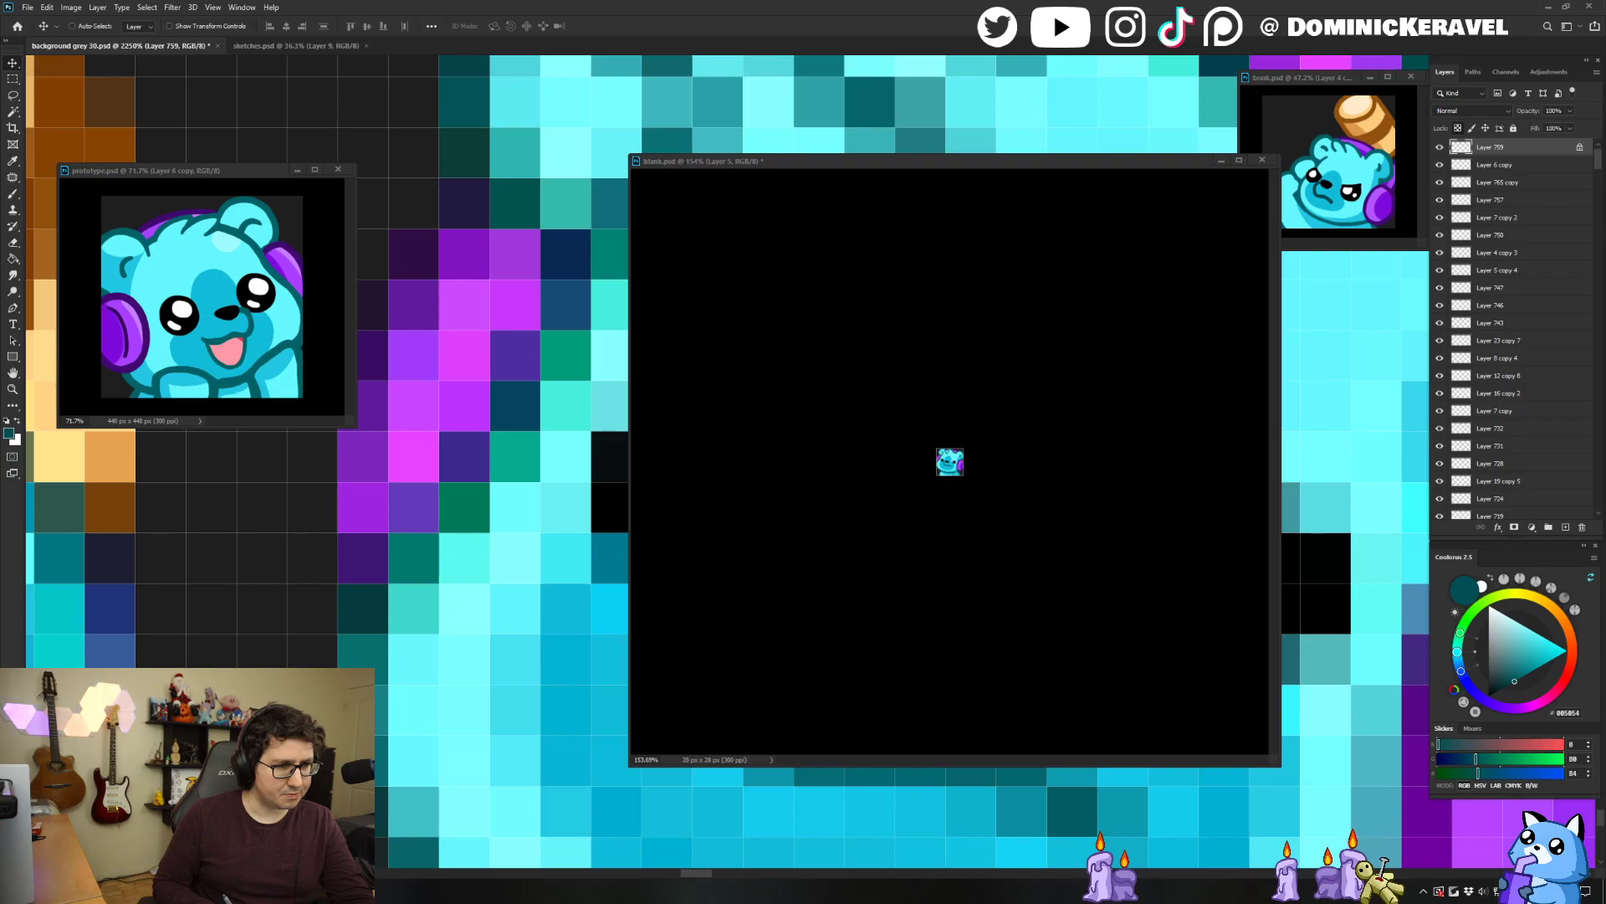
pyautogui.scroll(-8, 348, 538)
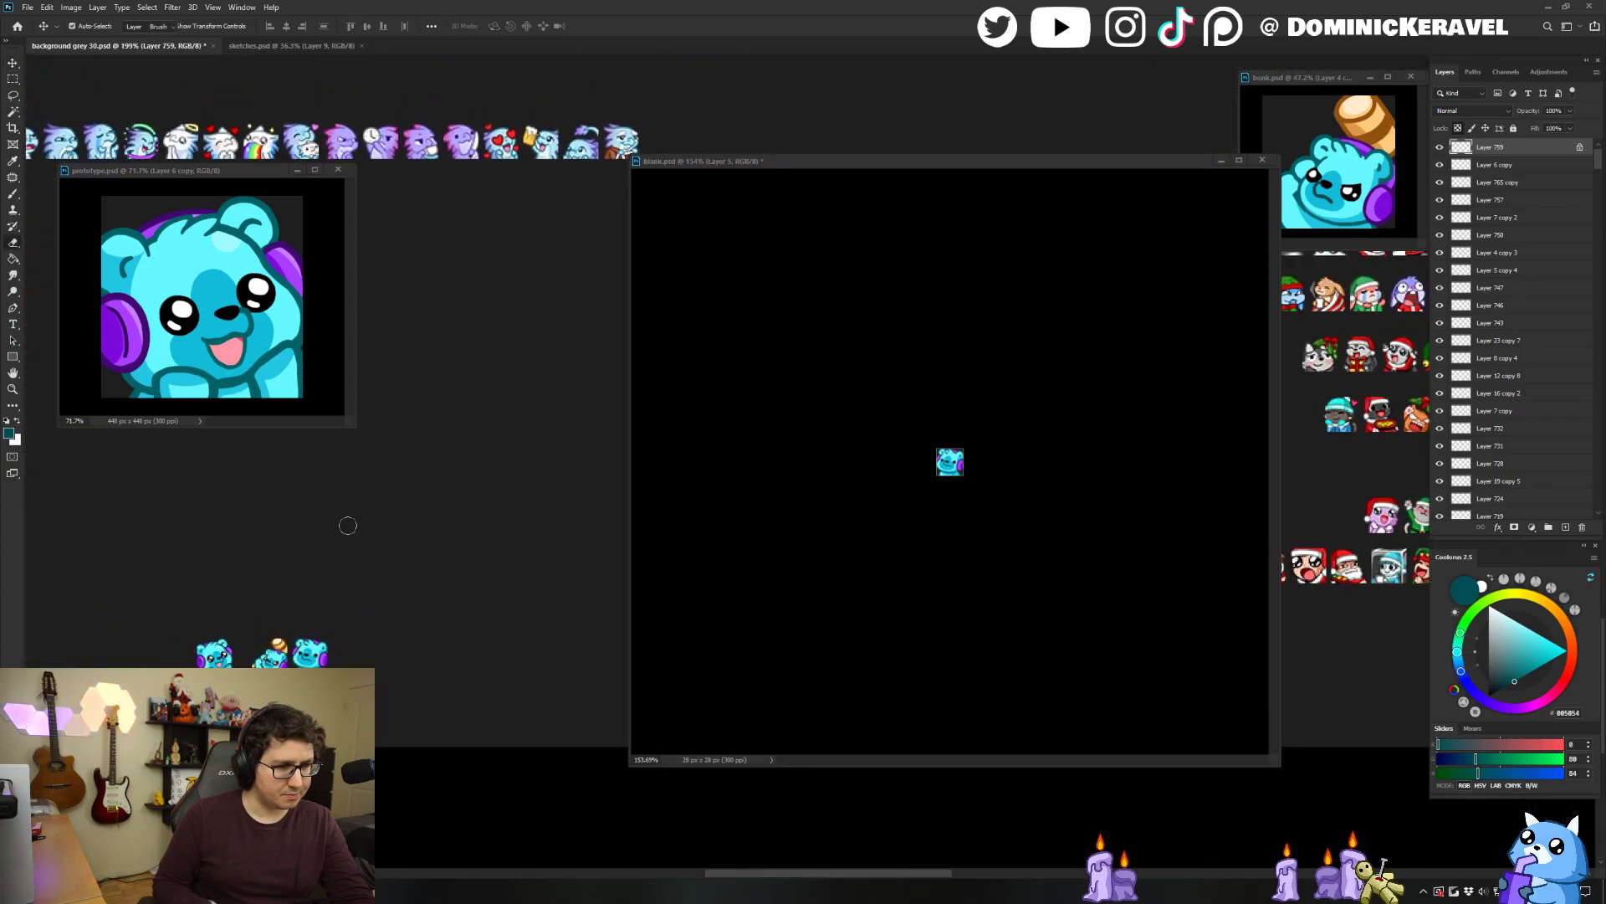
pyautogui.scroll(-1, 401, 627)
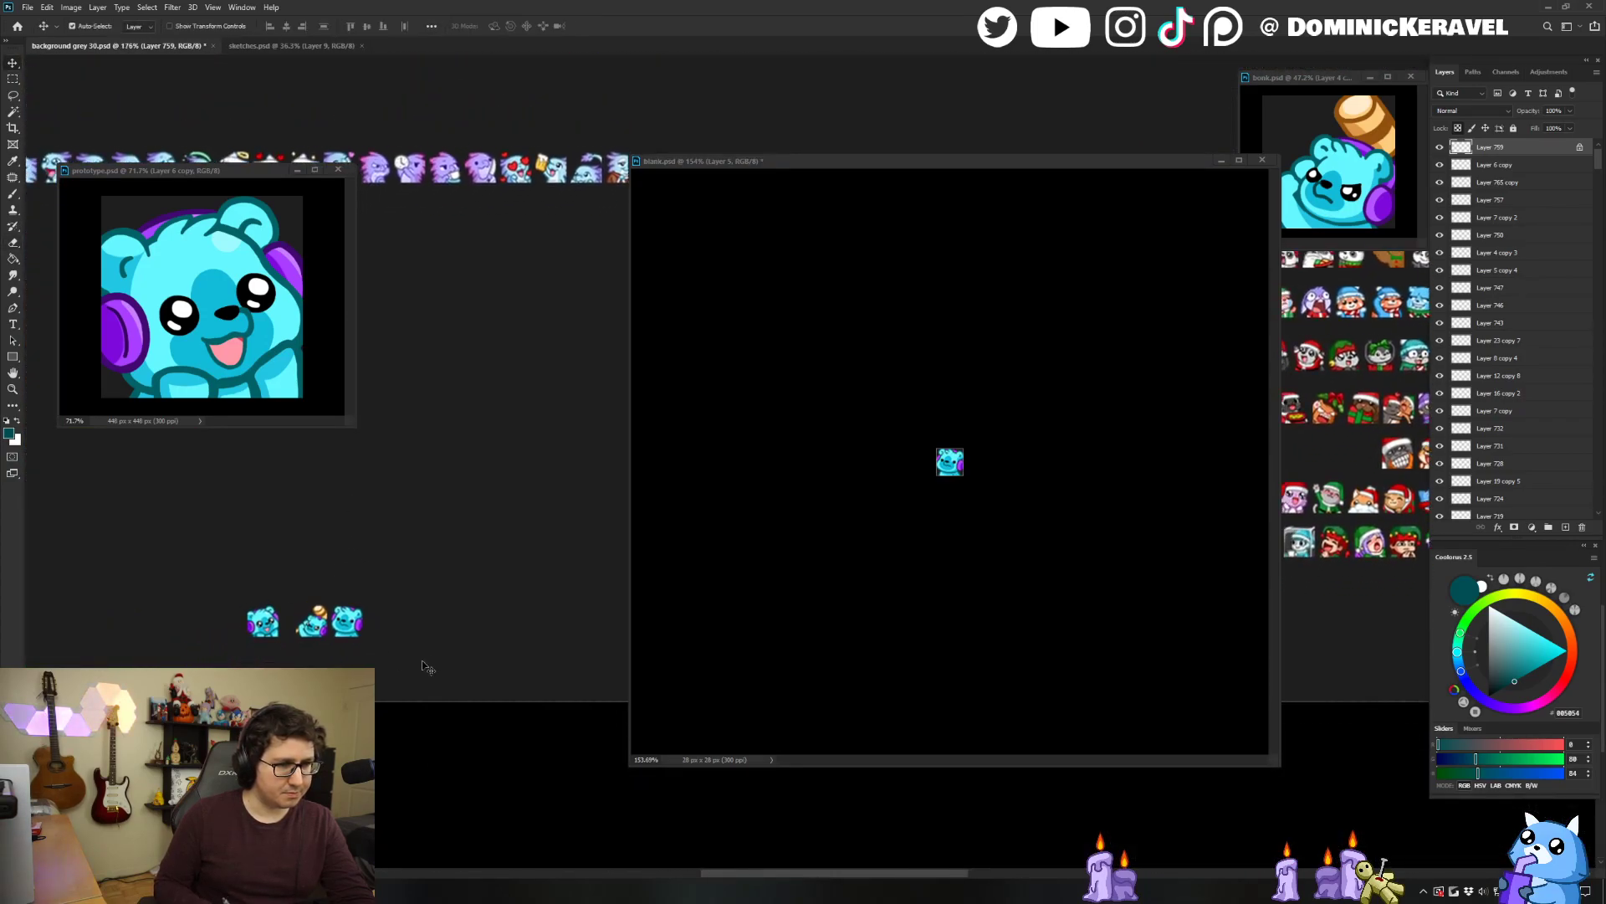
pyautogui.scroll(1, 408, 651)
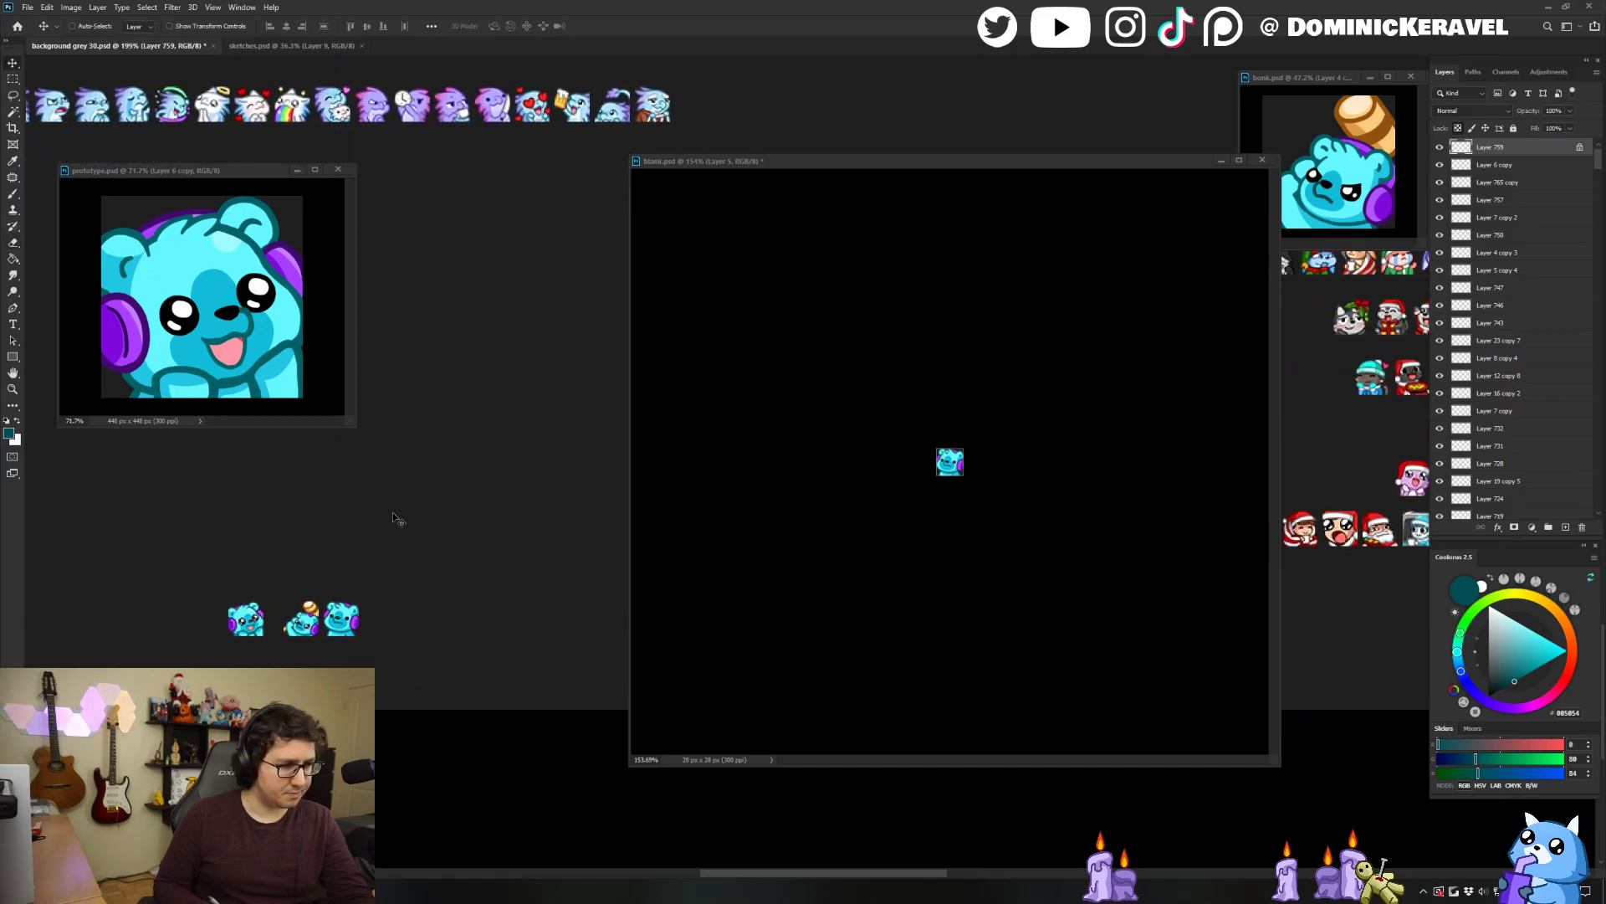
pyautogui.hotkey('ctrl', 's')
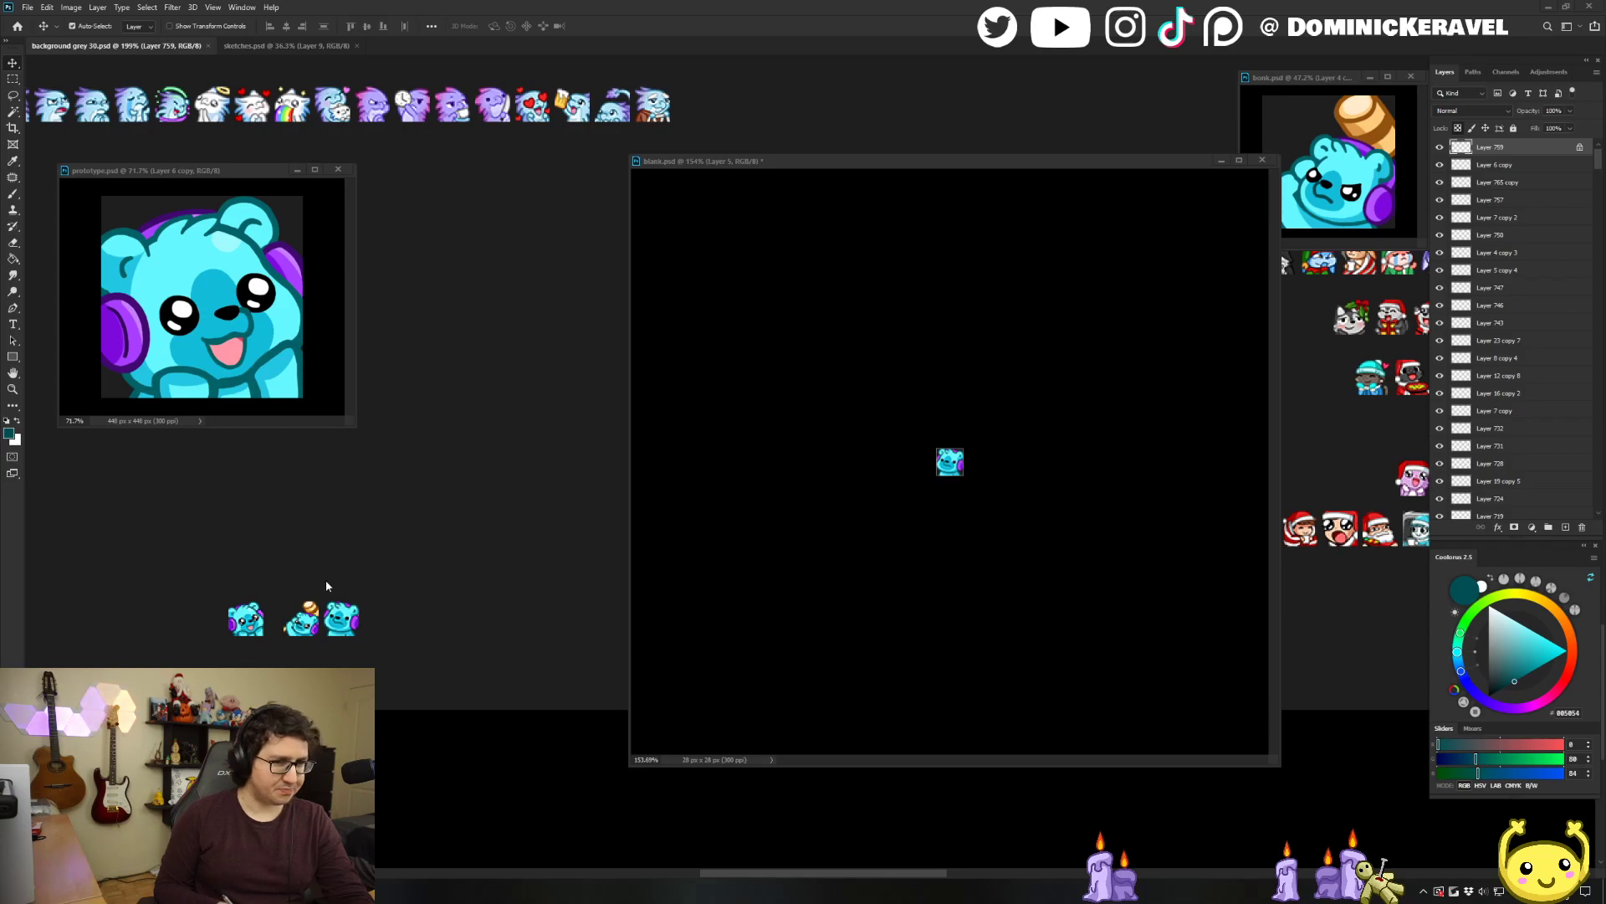
# Undo the second 28 px resize to restore the full-size bear in blank.psd.
pyautogui.moveTo(343, 576); pyautogui.dragTo(426, 452)
pyautogui.press('e')
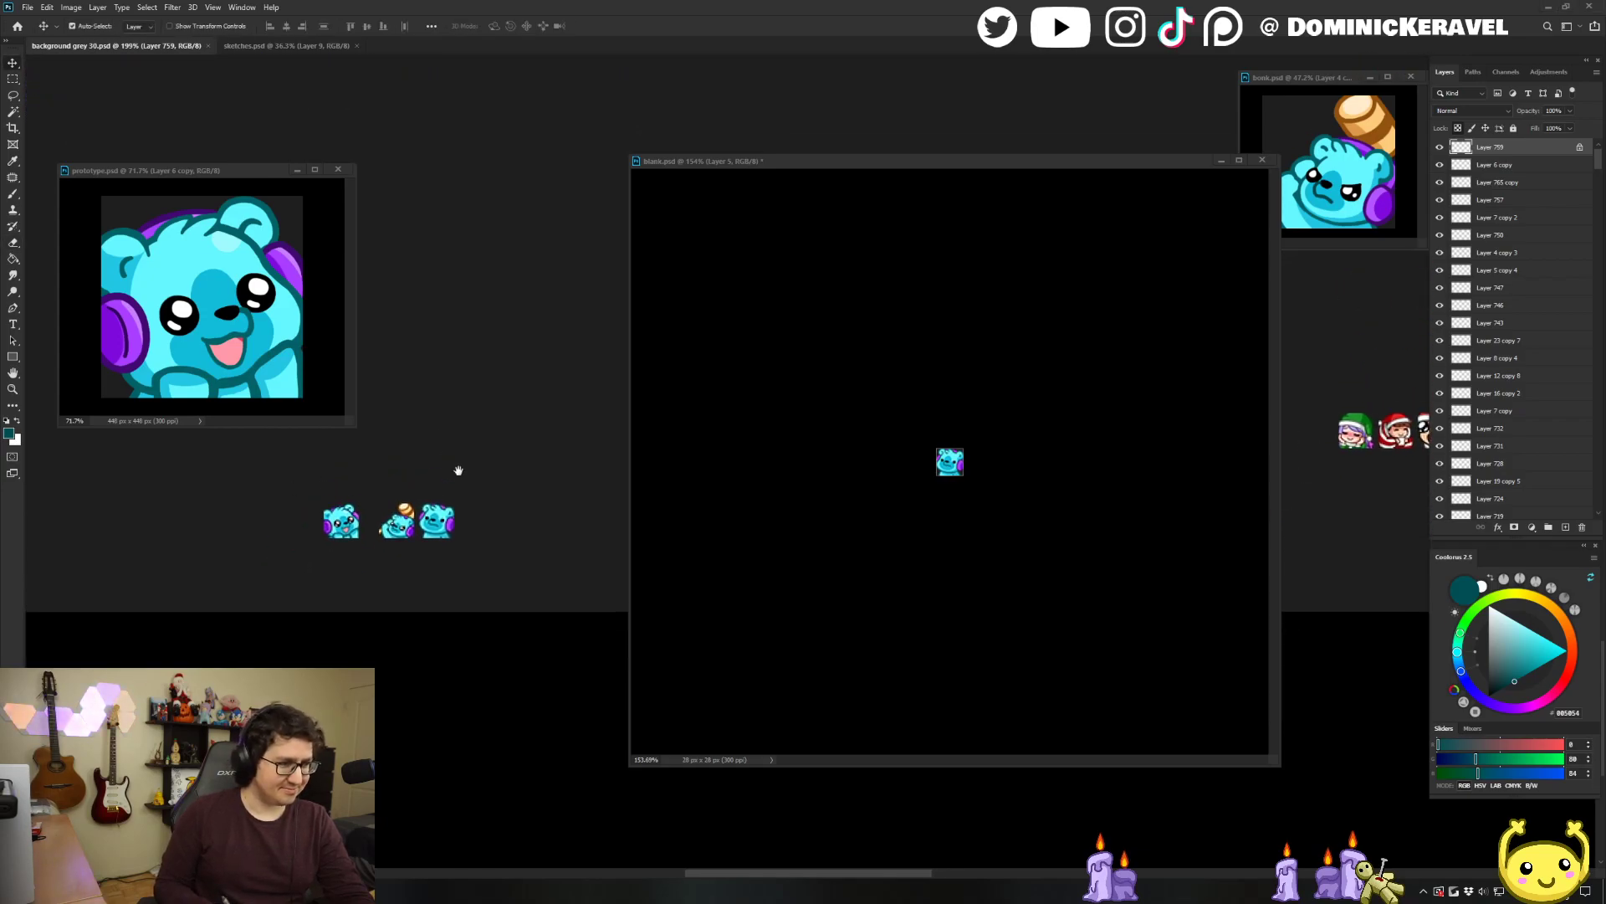
pyautogui.click(982, 362)
pyautogui.hotkey('ctrl', 'z')
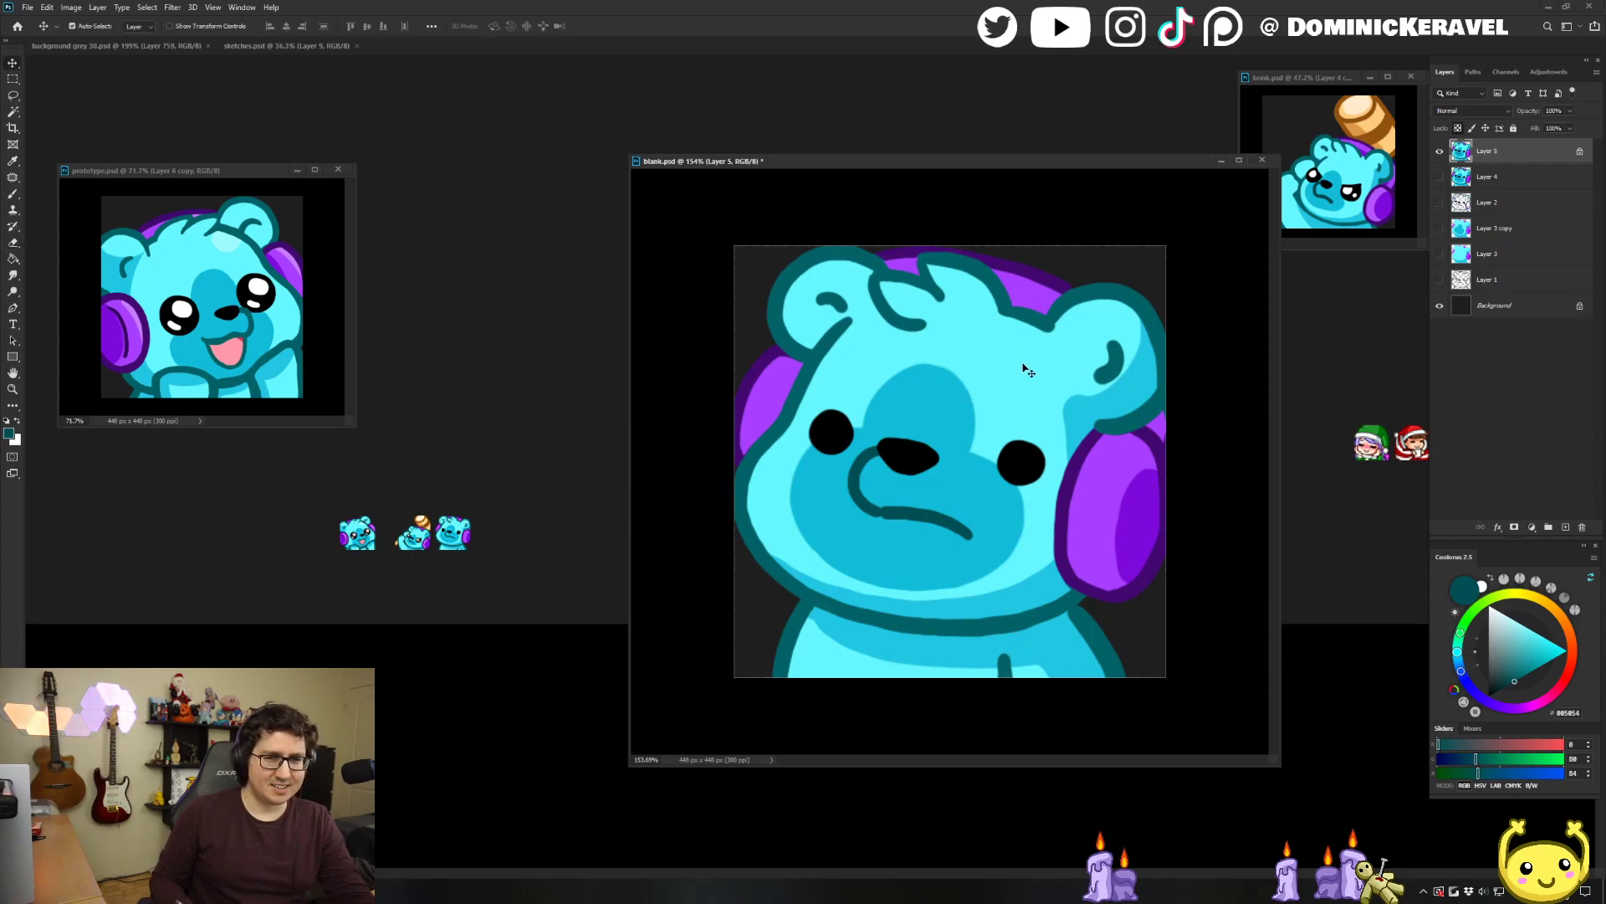
pyautogui.scroll(-5, 967, 395)
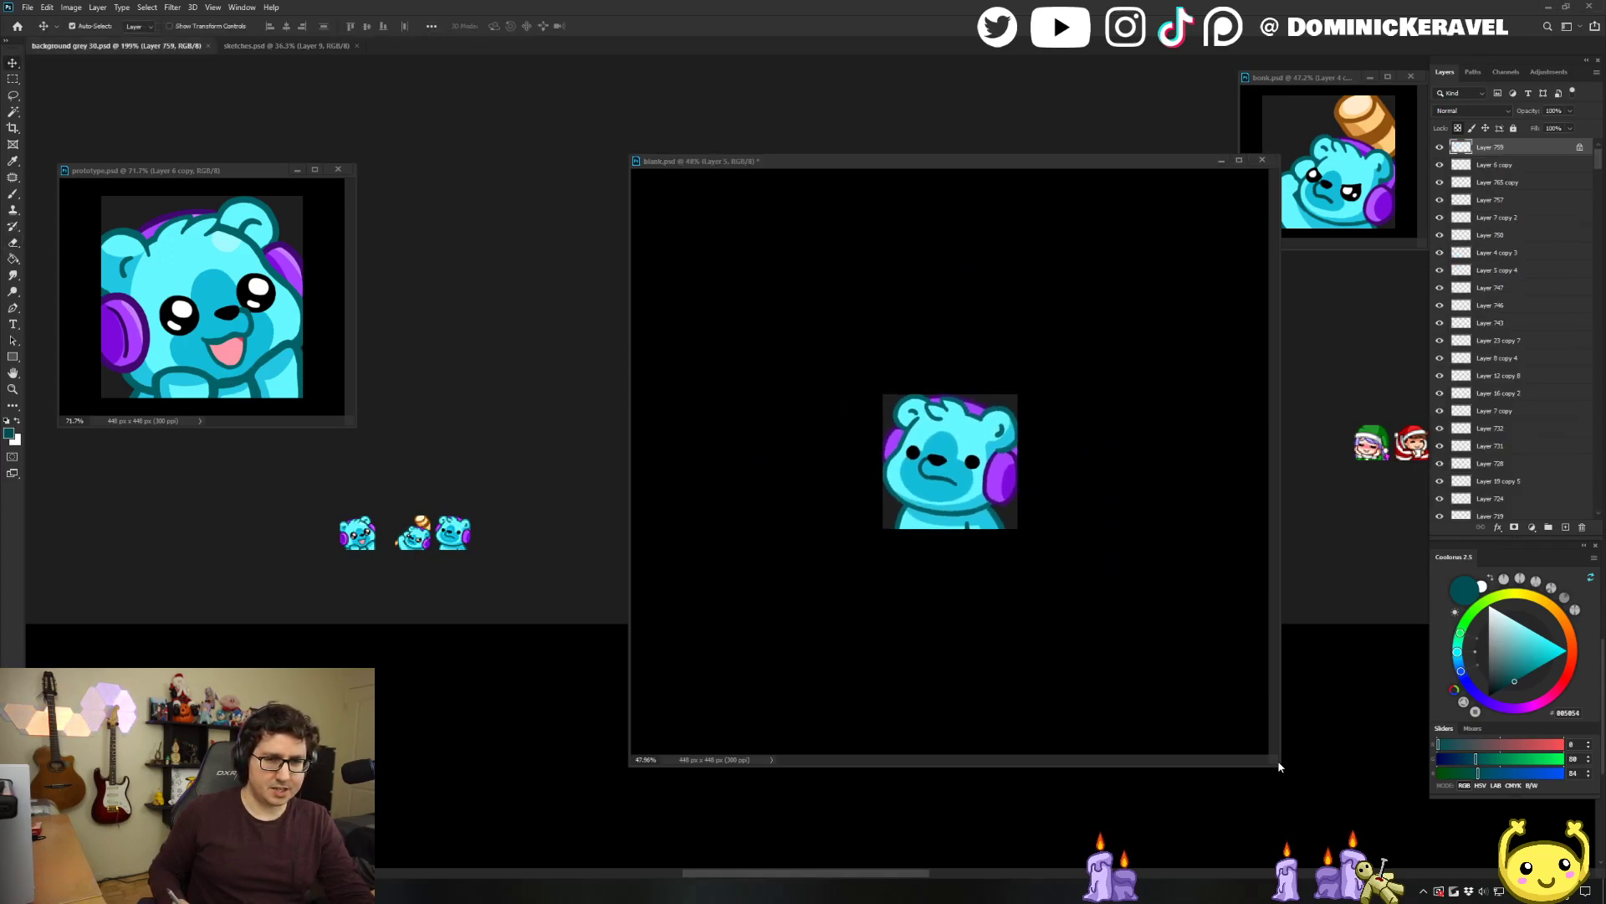
# Shrink the floating blank.psd window around the bear and place it below the hammer bear's window.
pyautogui.moveTo(1280, 764); pyautogui.dragTo(822, 335)
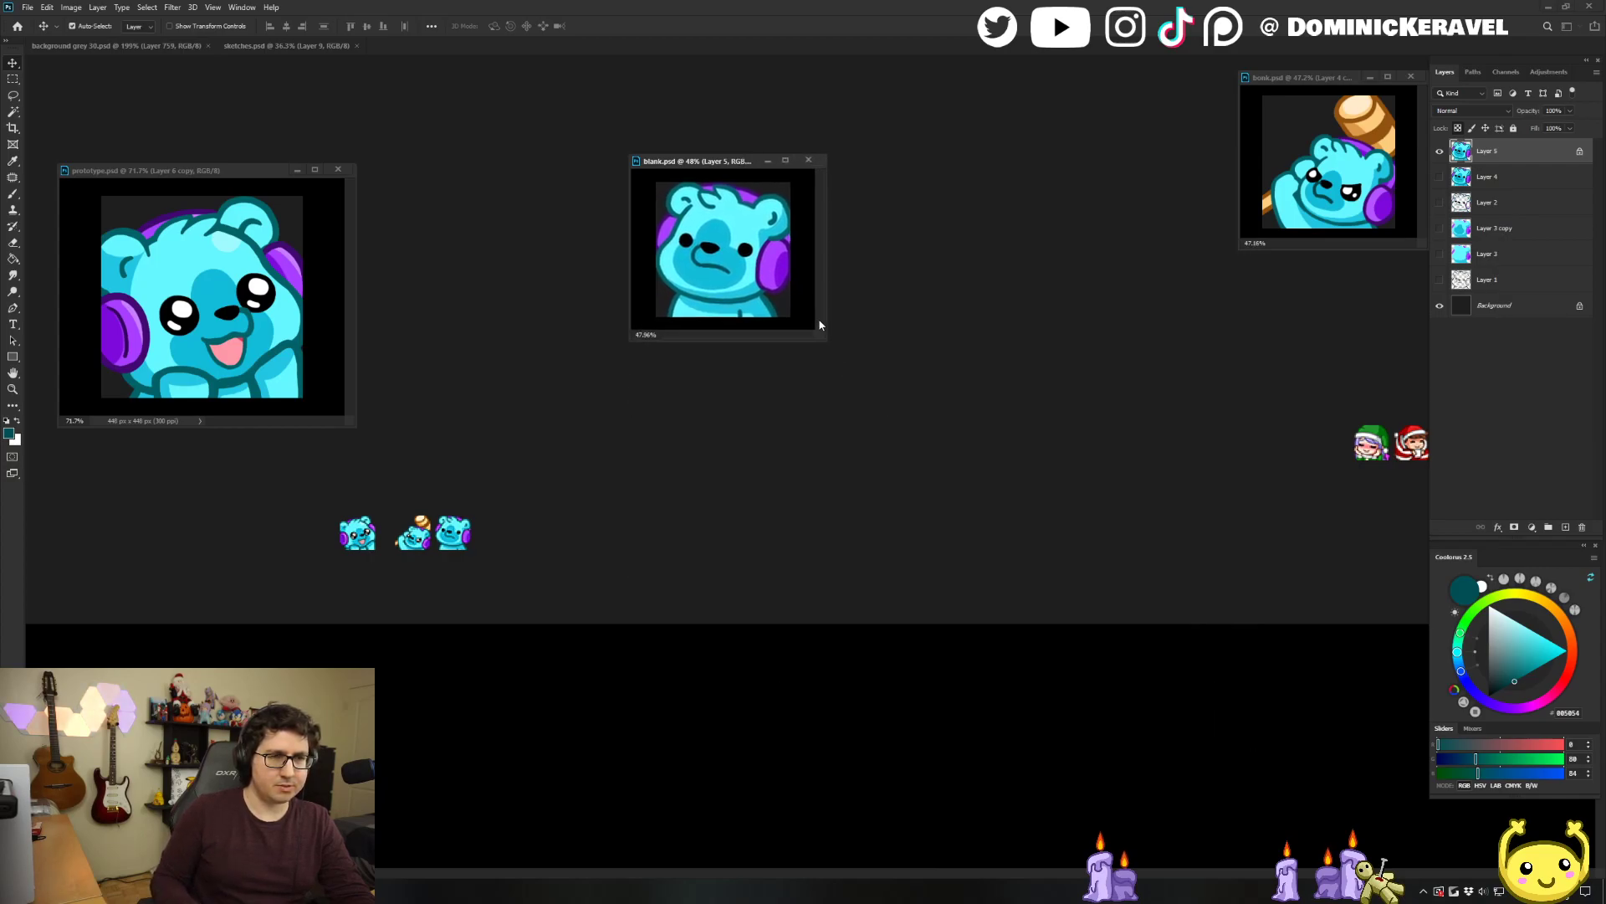
pyautogui.scroll(-1, 725, 251)
pyautogui.moveTo(732, 170); pyautogui.dragTo(1333, 265)
pyautogui.moveTo(1229, 438); pyautogui.dragTo(1241, 410)
pyautogui.press('e')
pyautogui.press('v')
pyautogui.press('e')
pyautogui.press('v')
pyautogui.click(706, 479)
pyautogui.moveTo(624, 481); pyautogui.dragTo(718, 474)
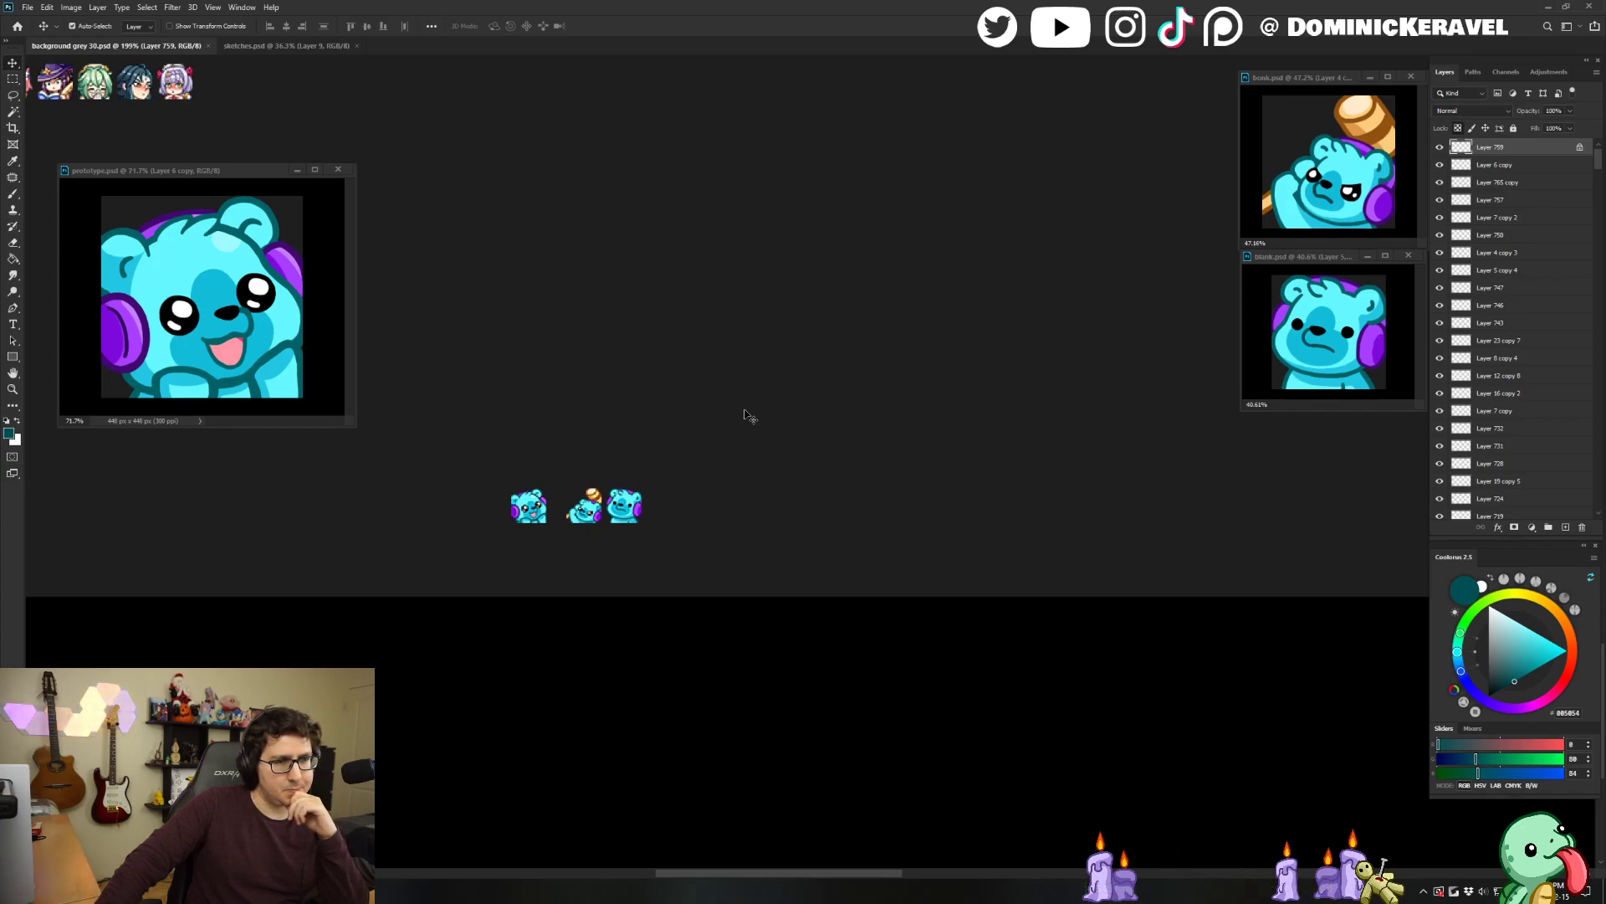
pyautogui.press('e')
pyautogui.moveTo(705, 351); pyautogui.dragTo(707, 348)
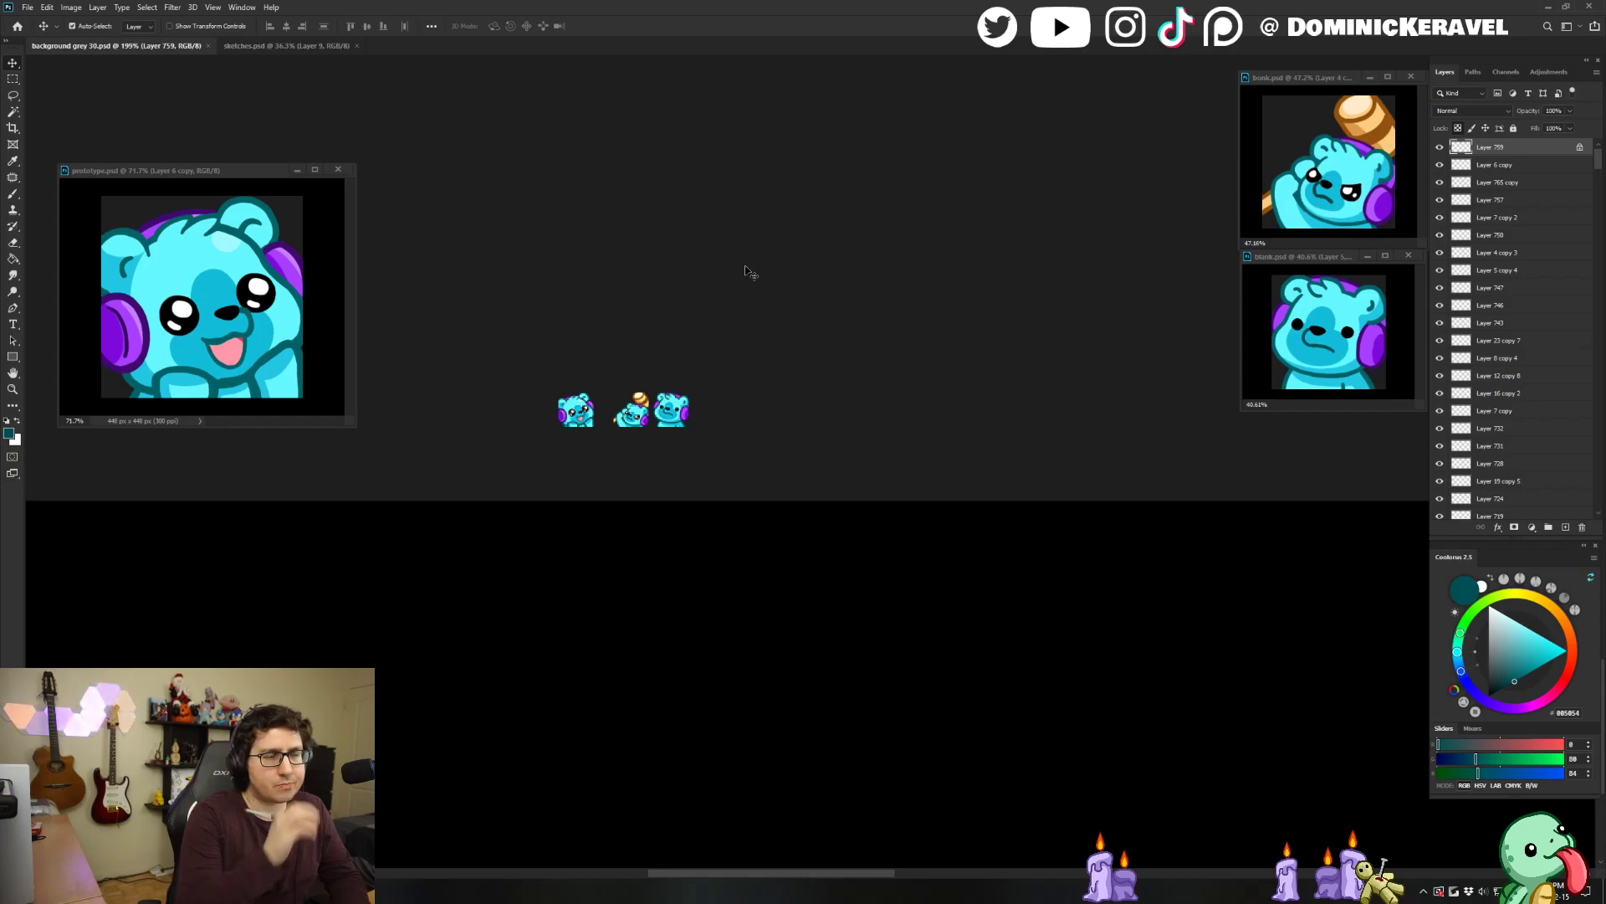
# Undock sketches.psd into a floating window, place it beside the small emotes, and return to the background grey 30 document.
pyautogui.moveTo(259, 46); pyautogui.dragTo(385, 179)
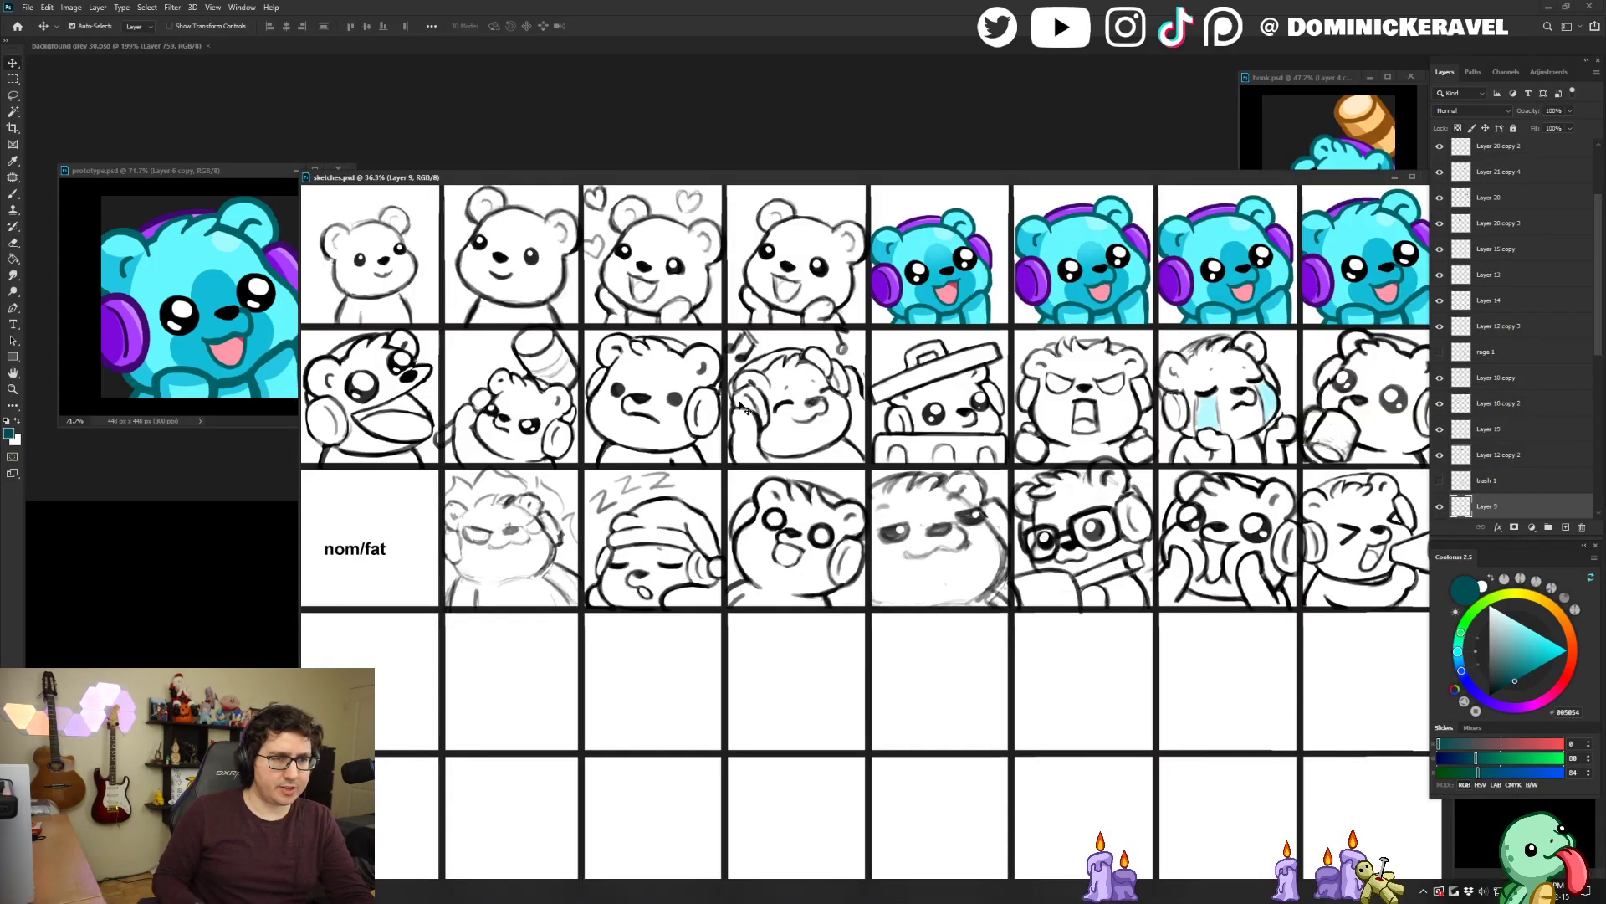
pyautogui.press('b')
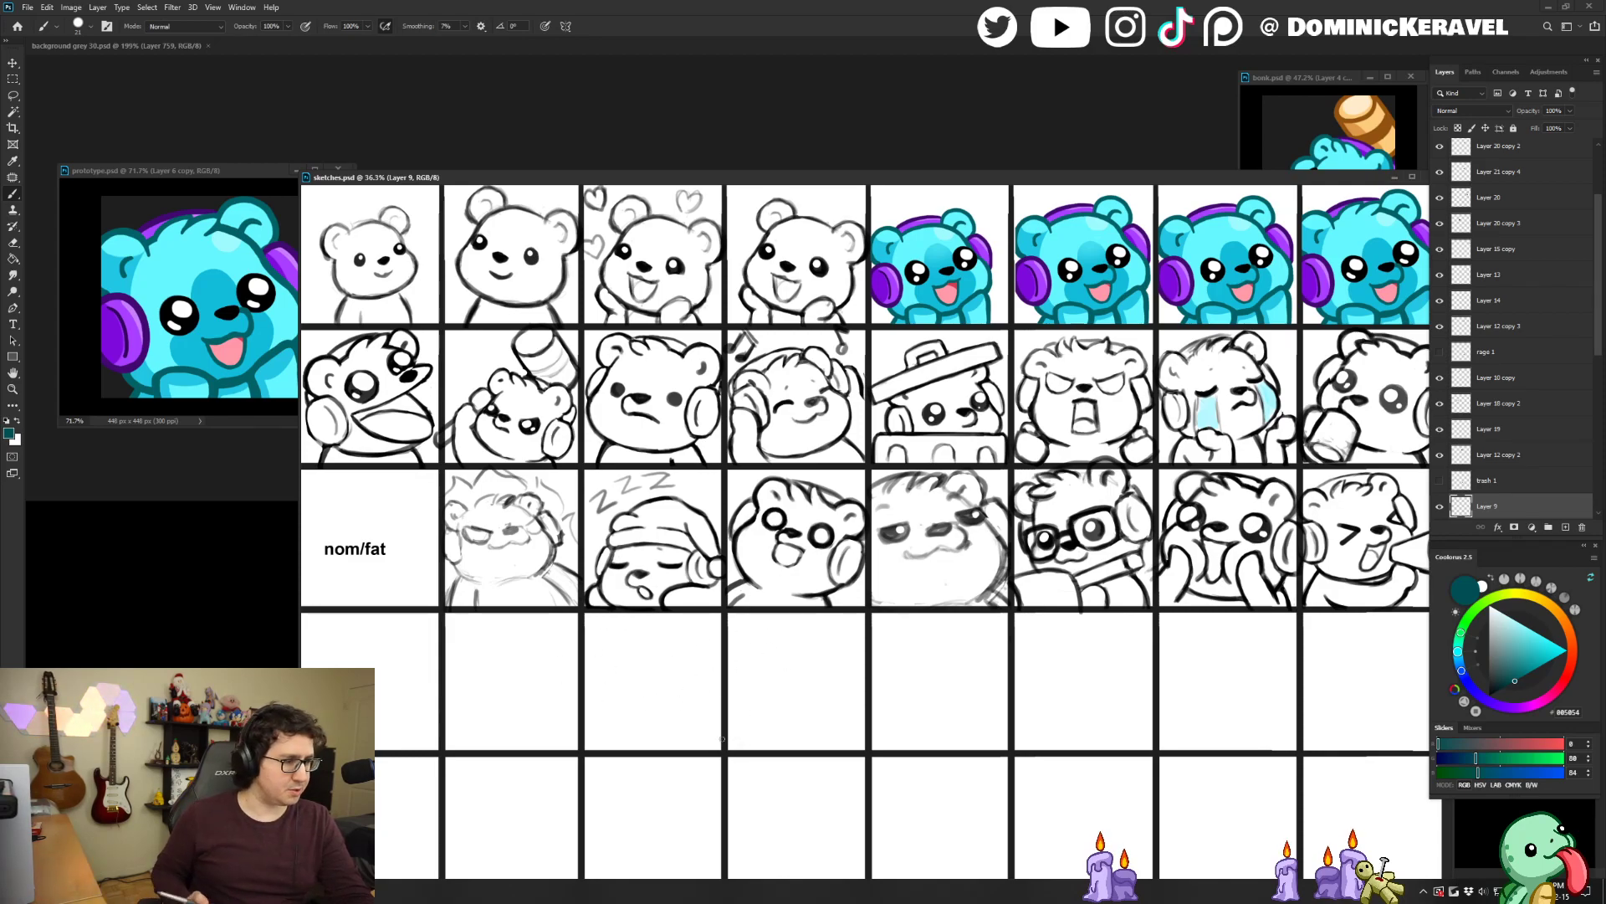
pyautogui.press('v')
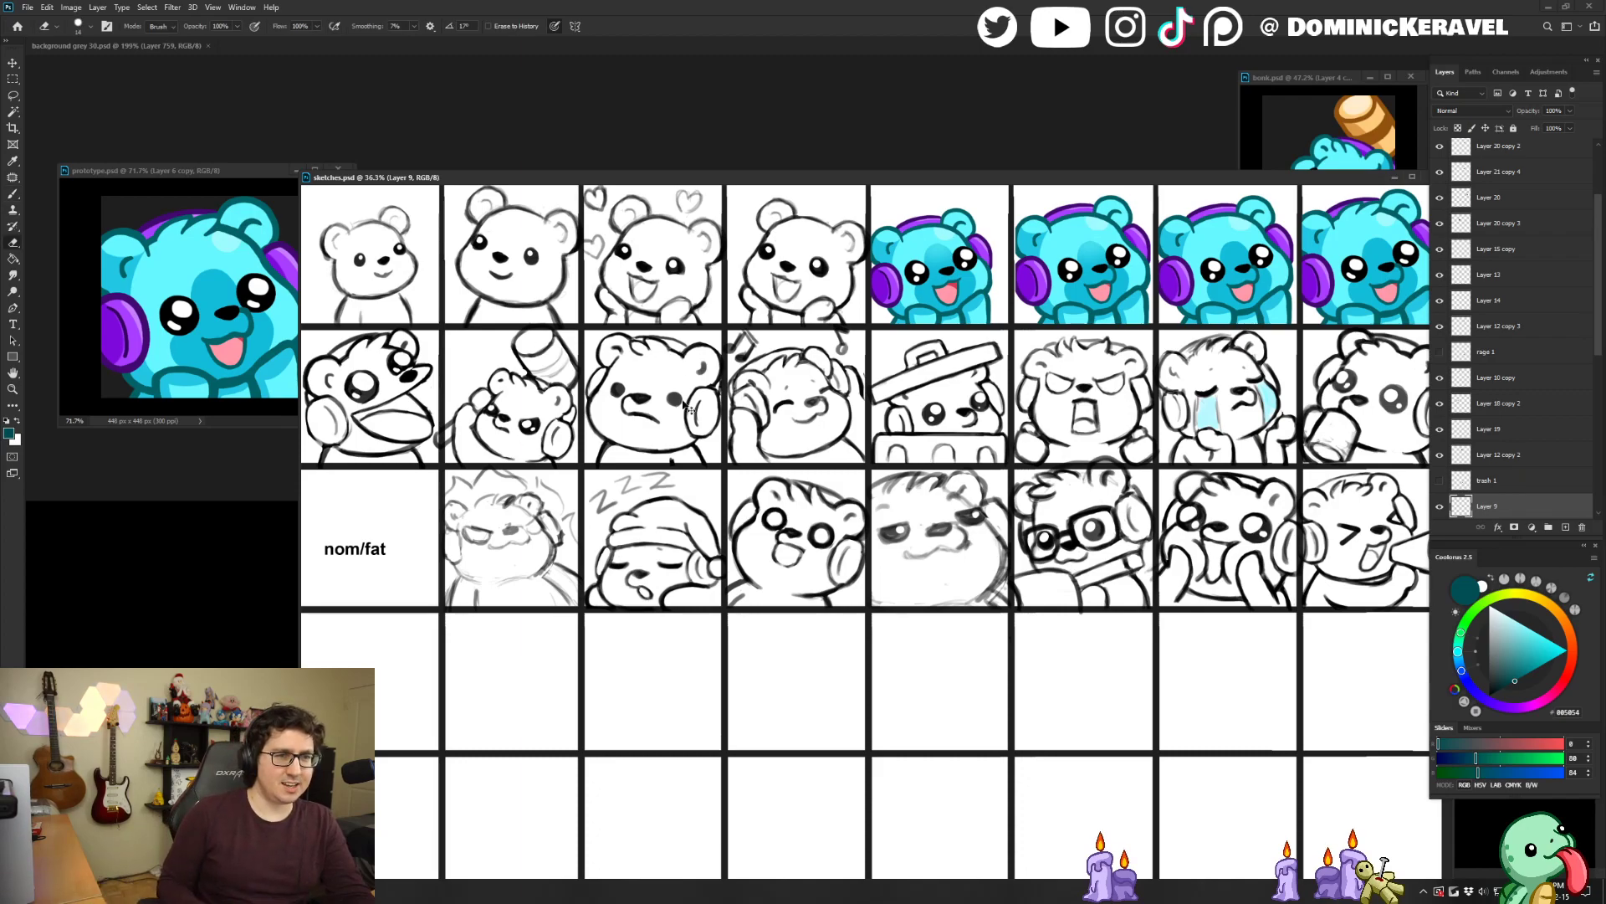
pyautogui.press('b')
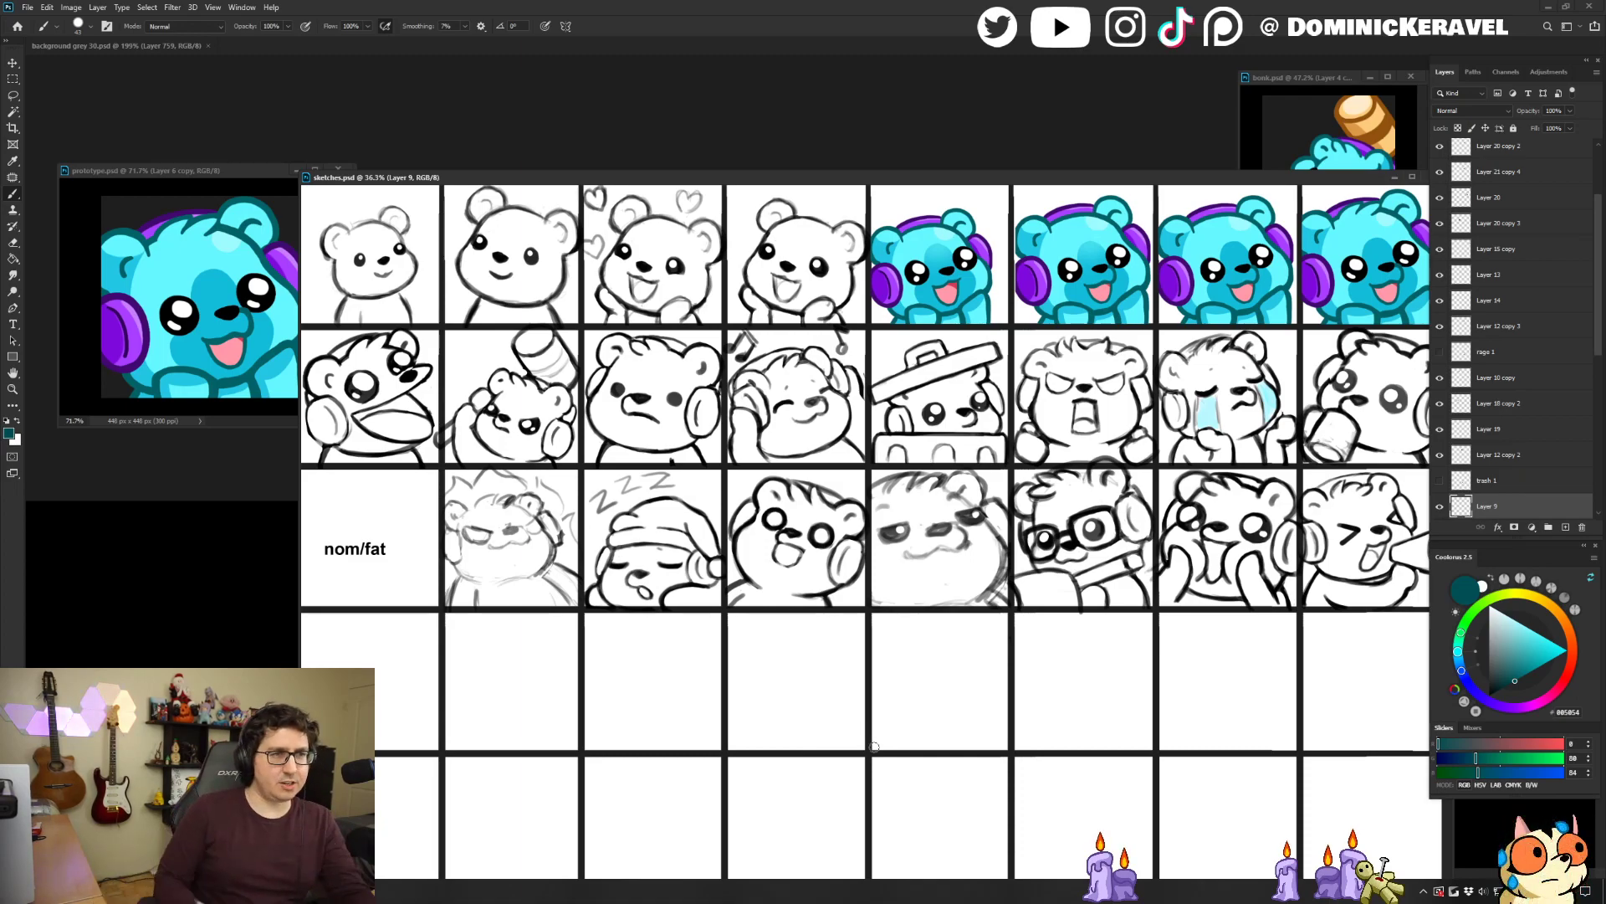
pyautogui.moveTo(425, 179)
pyautogui.mouseDown()
pyautogui.moveTo(977, 194)
pyautogui.moveTo(946, 123)
pyautogui.mouseUp()
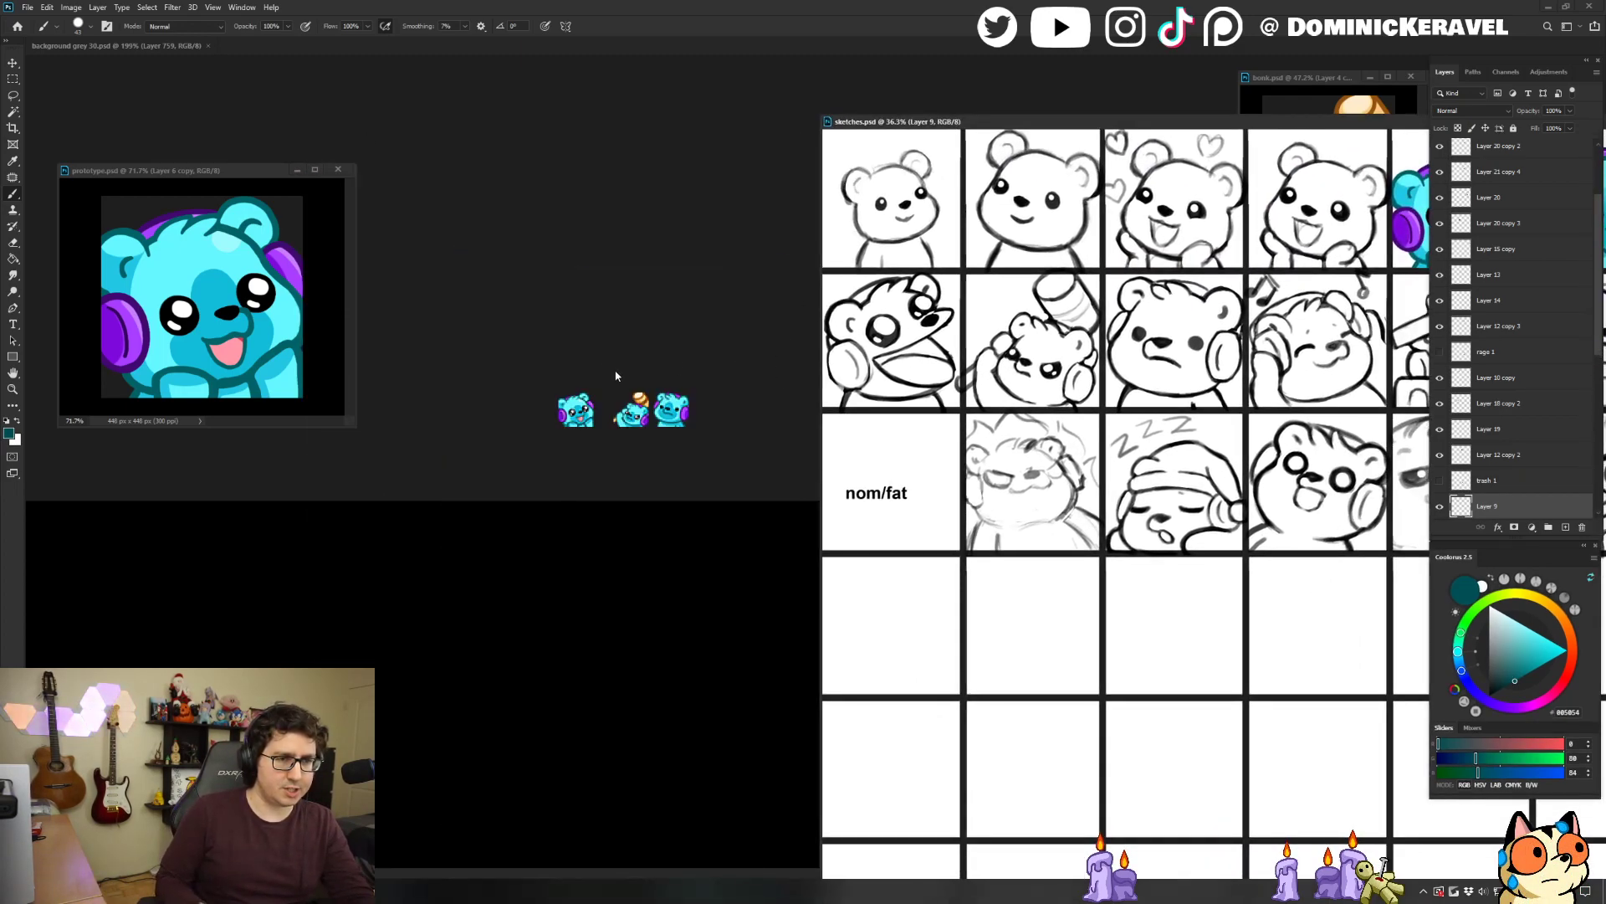
pyautogui.click(677, 370)
pyautogui.moveTo(706, 423); pyautogui.dragTo(631, 380)
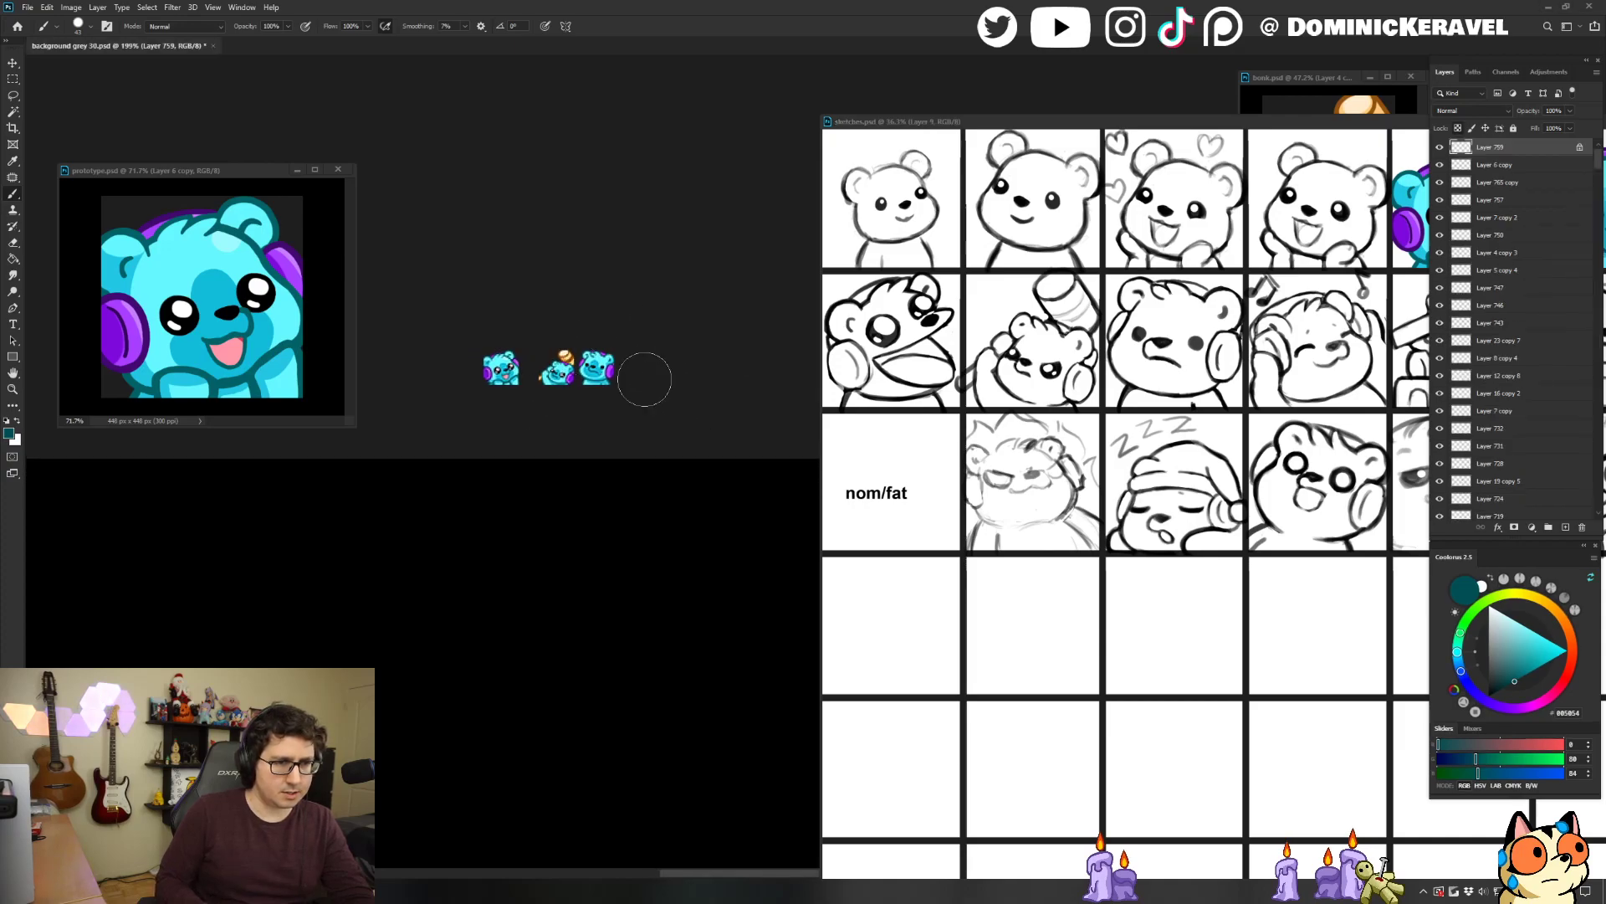
# Move the floating sketches.psd window closer to the small emotes in the background grey 30 document.
pyautogui.press('v')
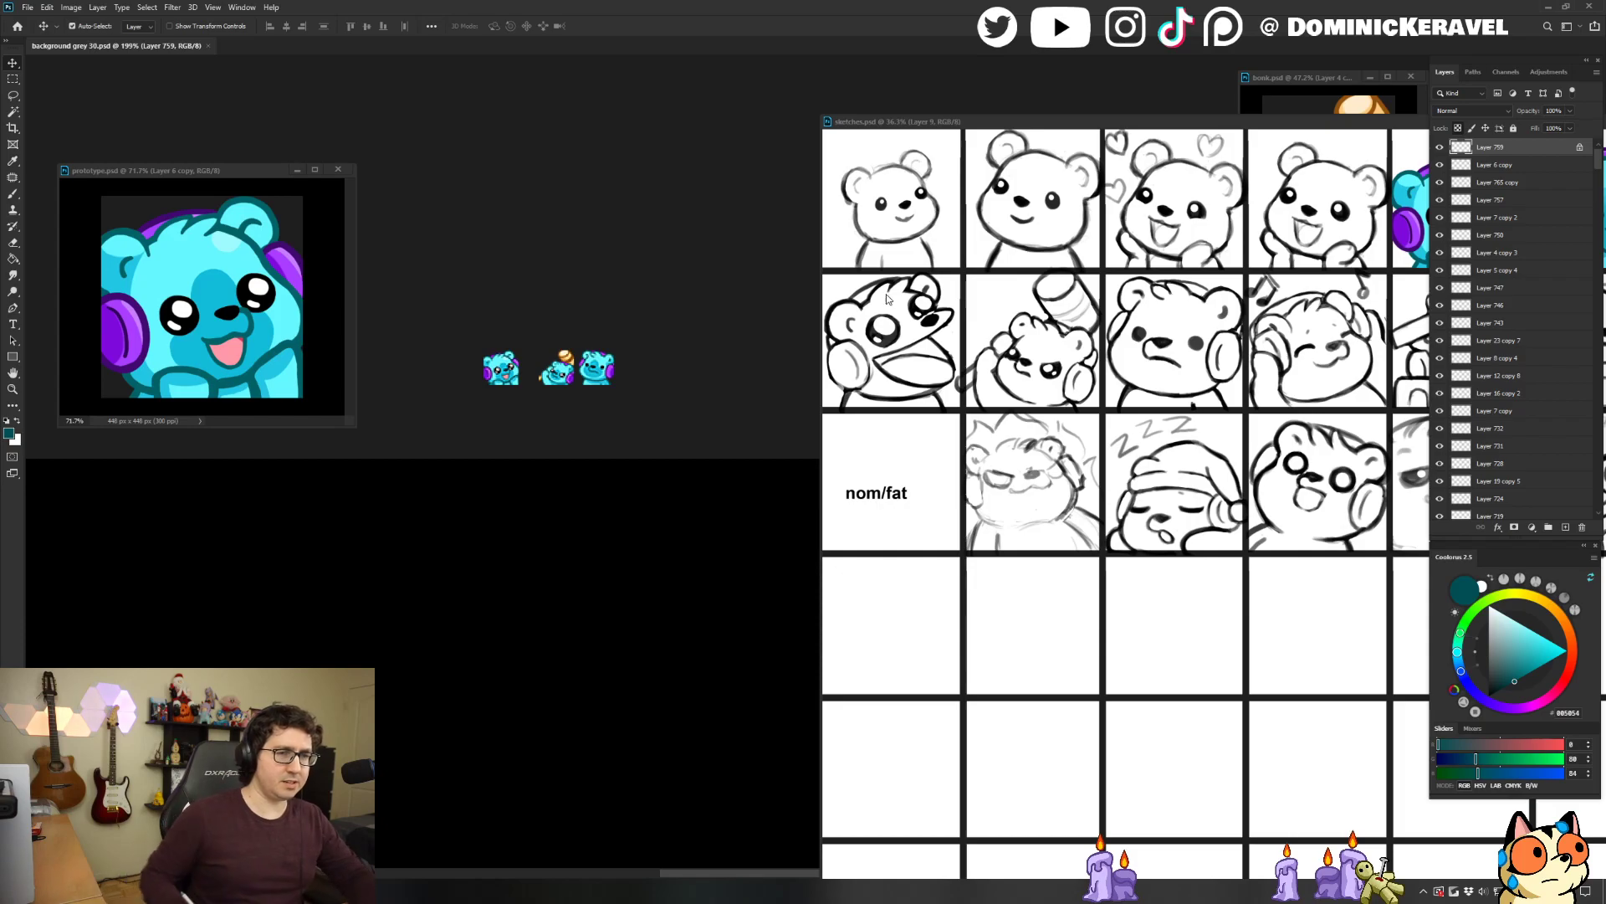
pyautogui.moveTo(690, 366); pyautogui.dragTo(685, 316)
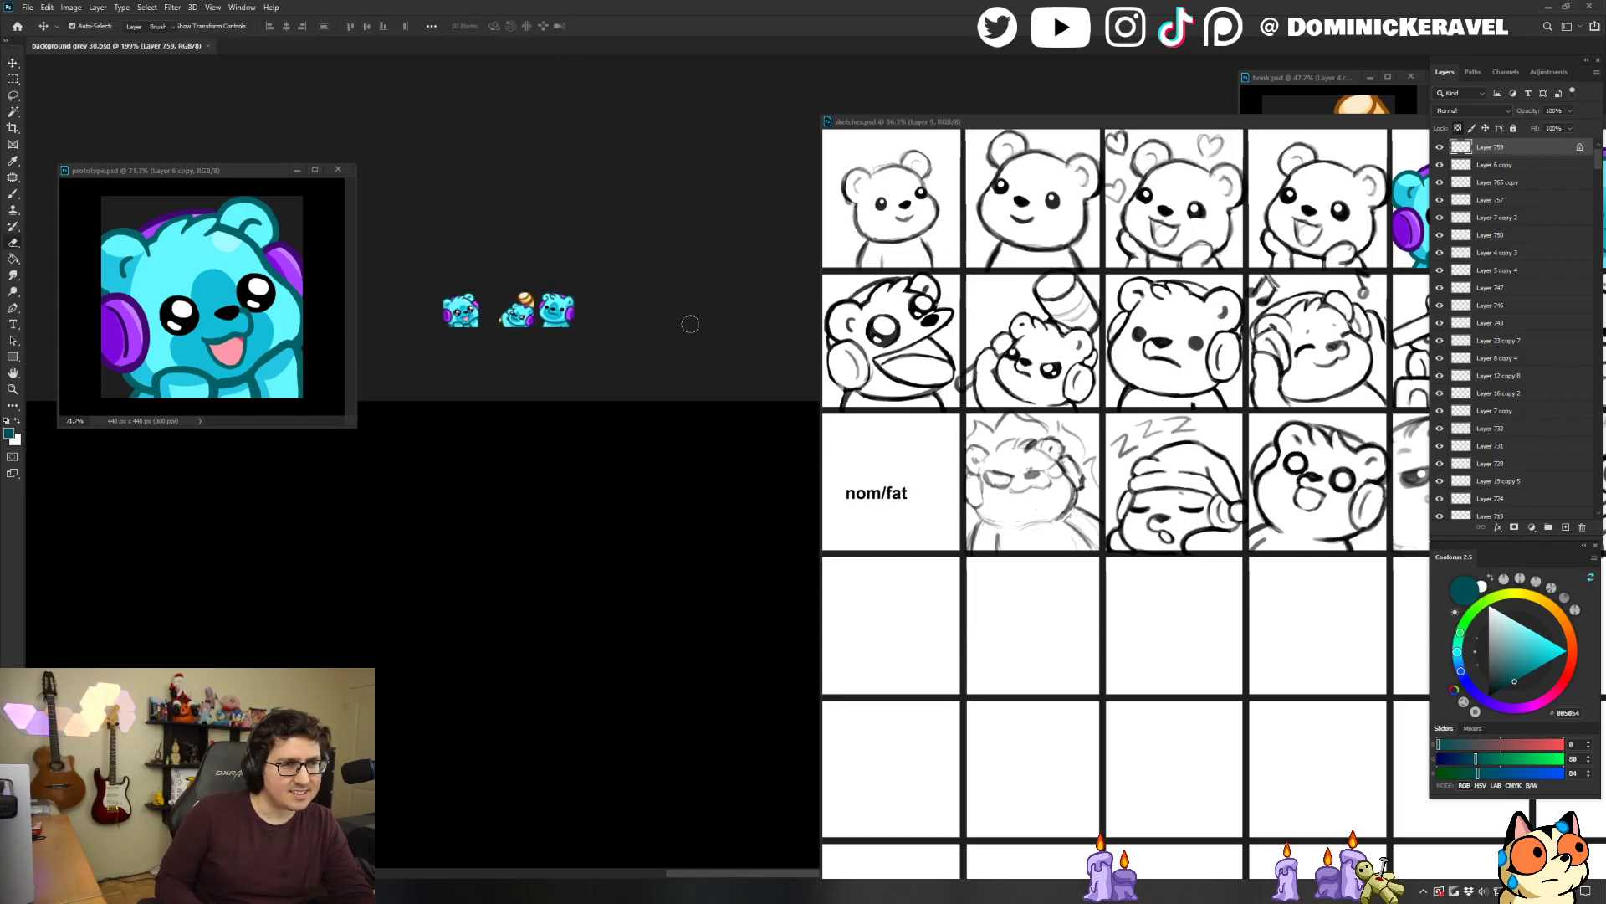
pyautogui.moveTo(816, 169); pyautogui.dragTo(523, 171)
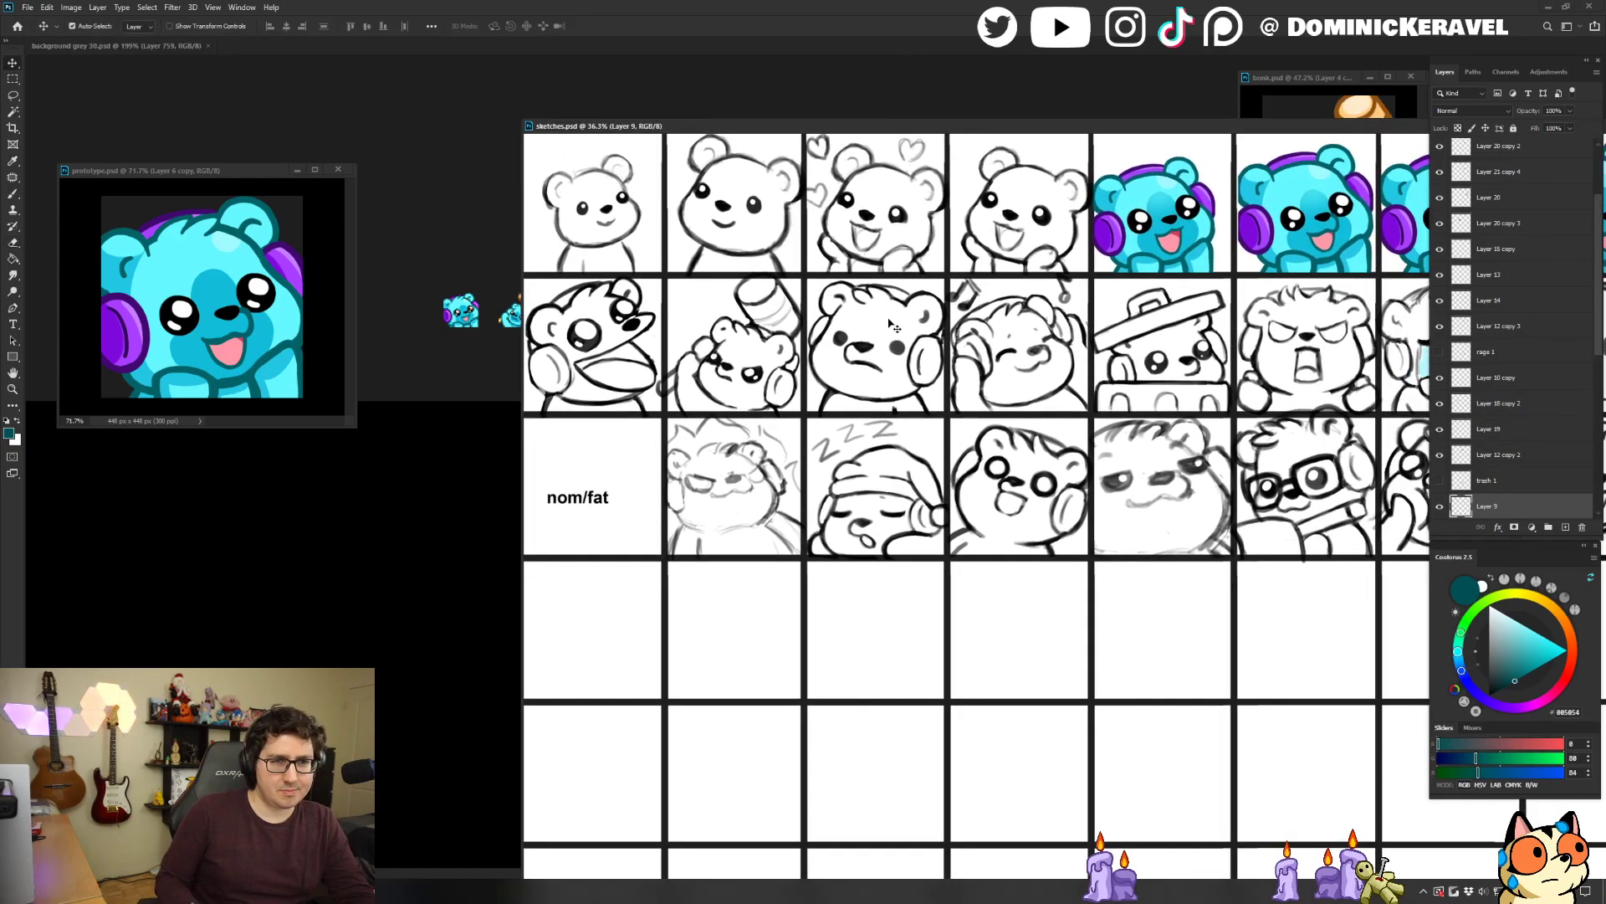
pyautogui.moveTo(815, 121); pyautogui.dragTo(881, 103)
pyautogui.press('e')
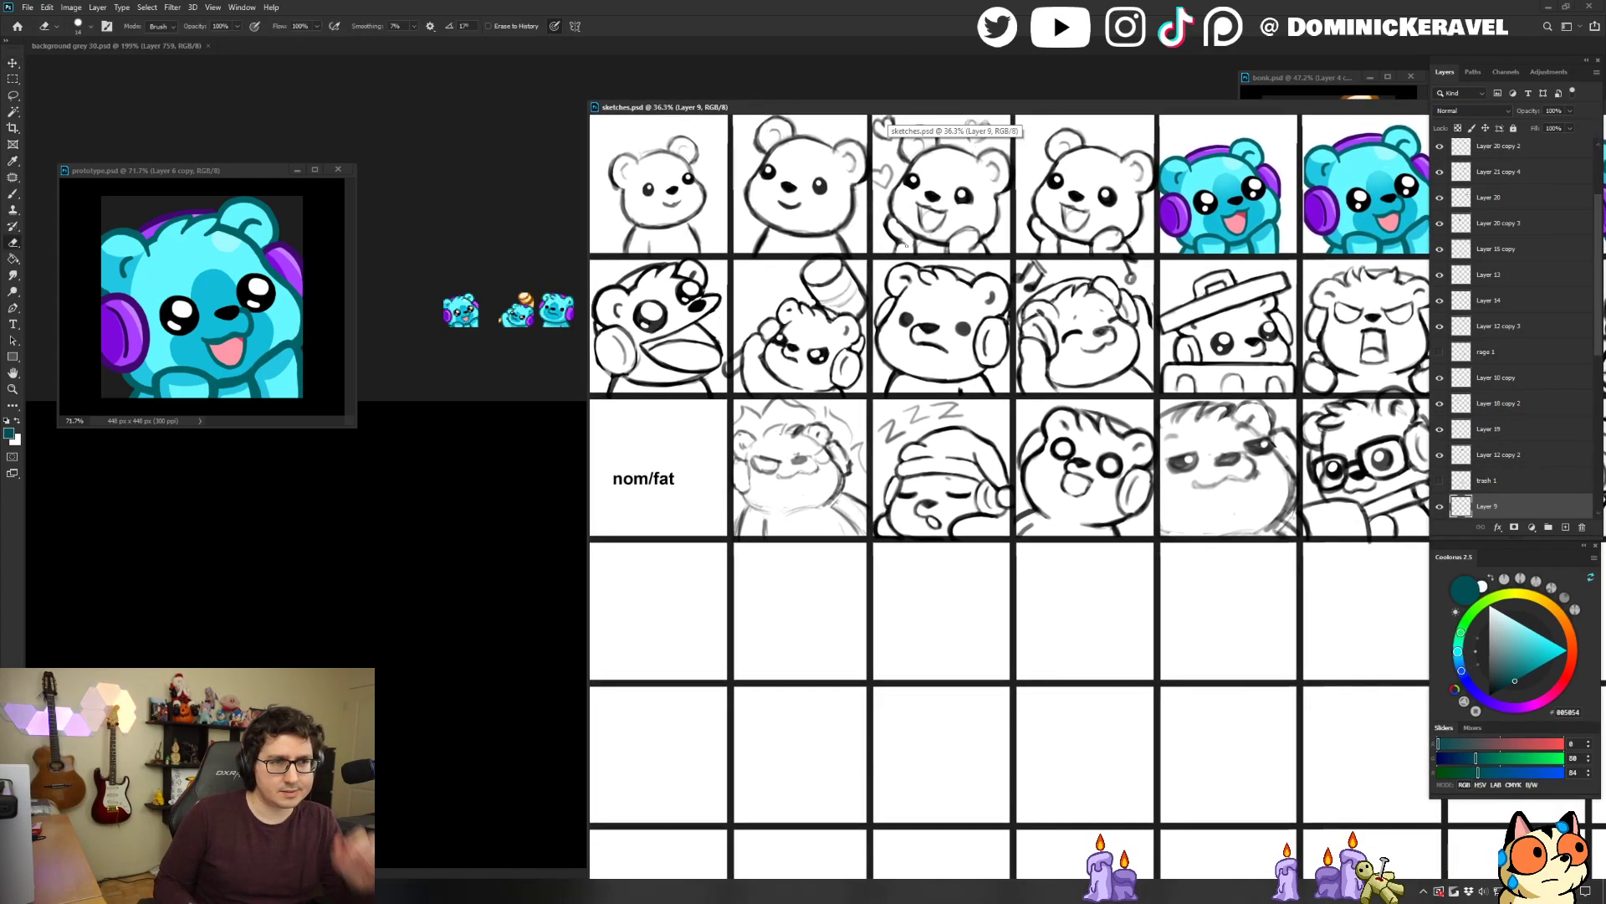
pyautogui.moveTo(697, 111)
pyautogui.mouseDown()
pyautogui.moveTo(756, 108)
pyautogui.moveTo(726, 100)
pyautogui.mouseUp()
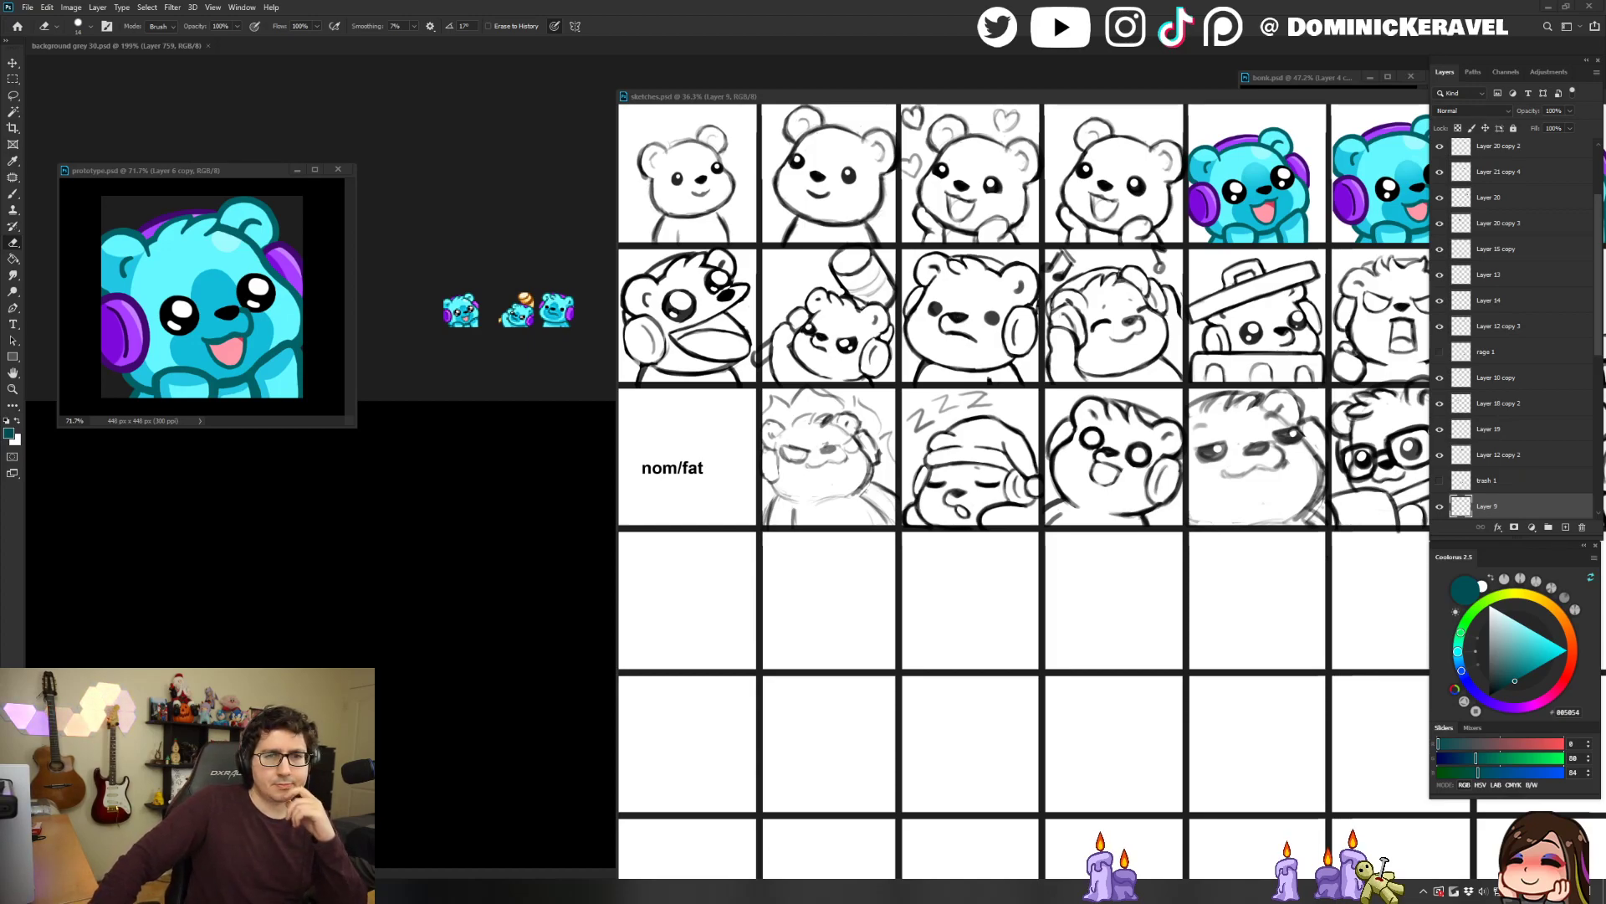
# Move the floating prototype.psd window below the small emotes to free the space beside them in the background grey 30 document.
pyautogui.click(524, 129)
pyautogui.press('v')
pyautogui.moveTo(555, 154); pyautogui.dragTo(516, 115)
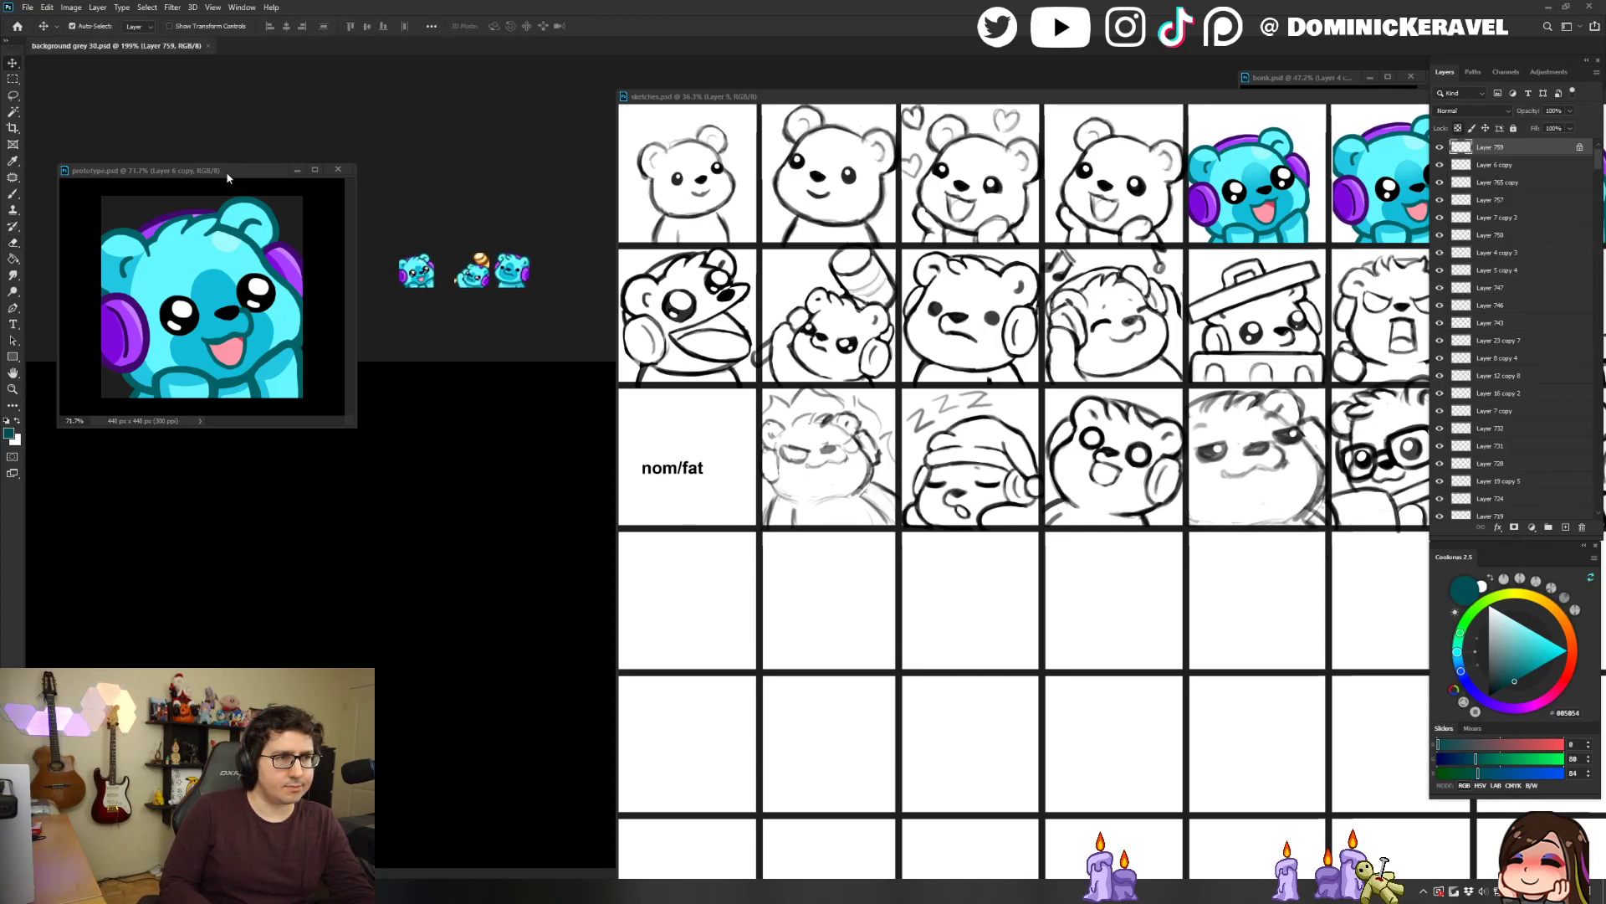
pyautogui.moveTo(228, 178); pyautogui.dragTo(275, 551)
pyautogui.click(502, 199)
pyautogui.moveTo(535, 210)
pyautogui.mouseDown()
pyautogui.moveTo(446, 198)
pyautogui.moveTo(483, 218)
pyautogui.moveTo(453, 216)
pyautogui.mouseUp()
# Bring the sketches.psd window right beside the small emotes so its grid extends from the nom/fat cell to the crying bear.
pyautogui.press('e')
pyautogui.press('v')
pyautogui.moveTo(838, 100); pyautogui.dragTo(685, 76)
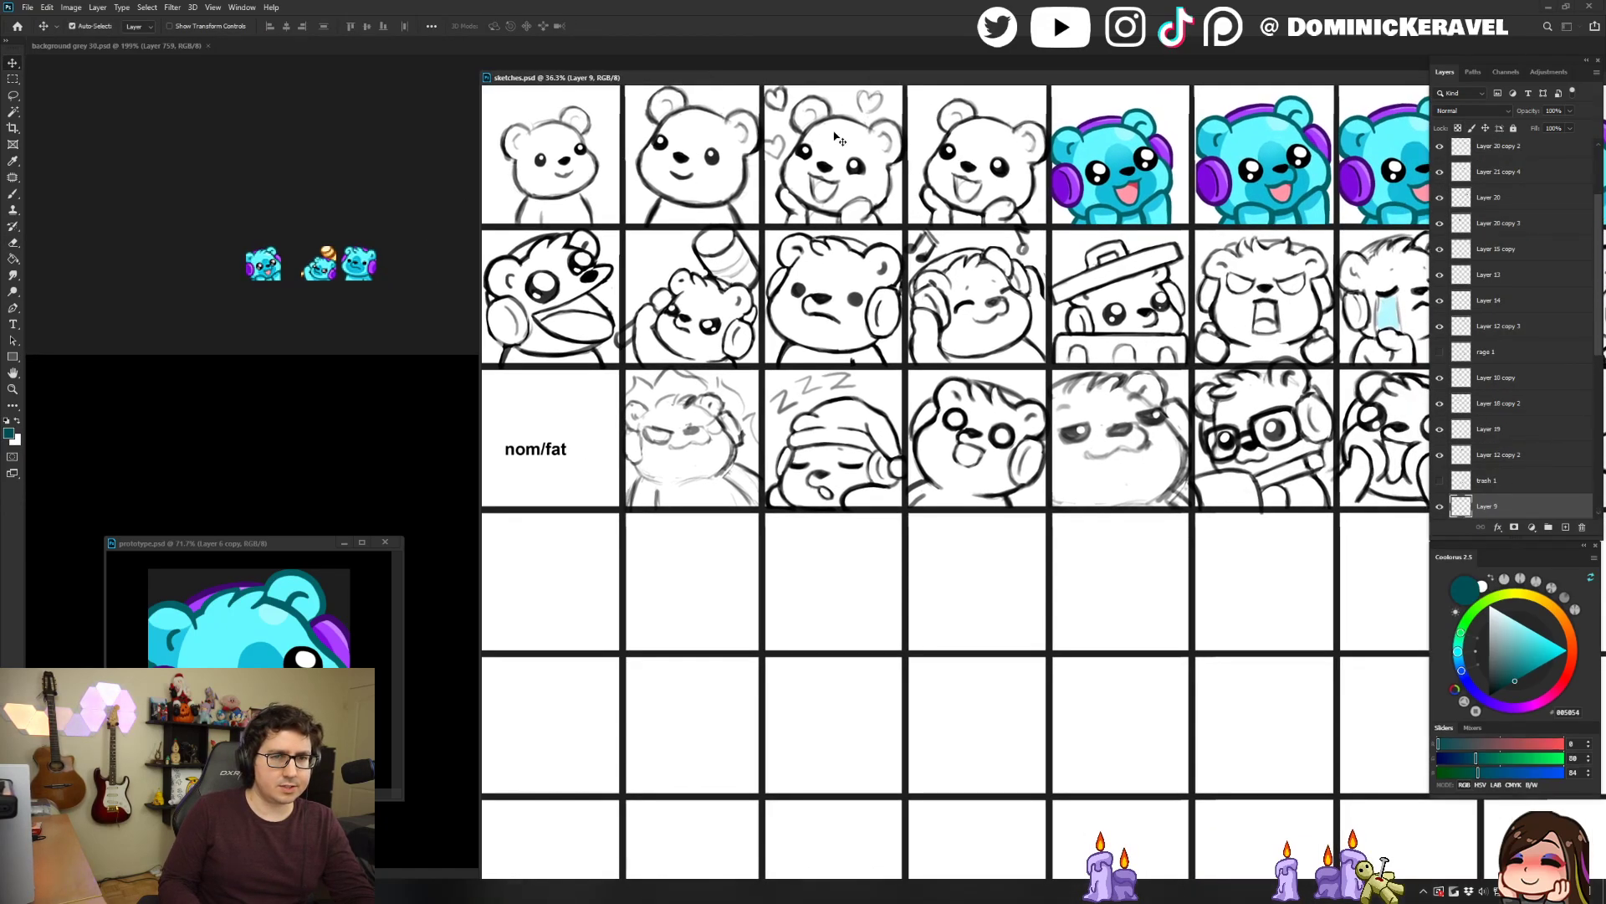
pyautogui.moveTo(1004, 74); pyautogui.dragTo(1002, 75)
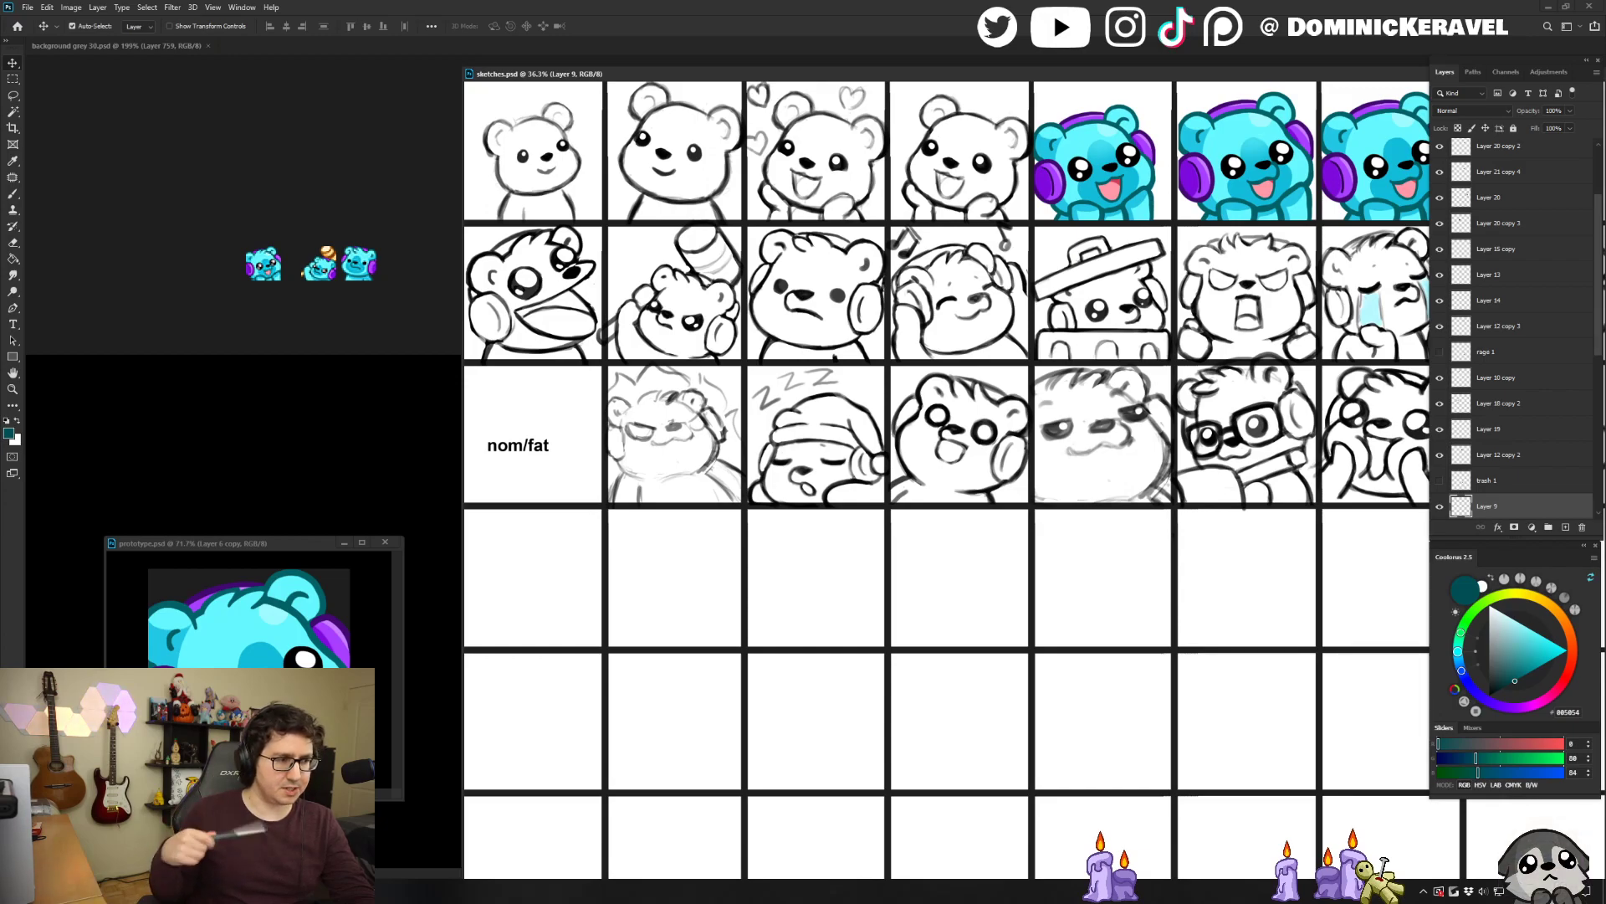
pyautogui.moveTo(791, 77); pyautogui.dragTo(782, 75)
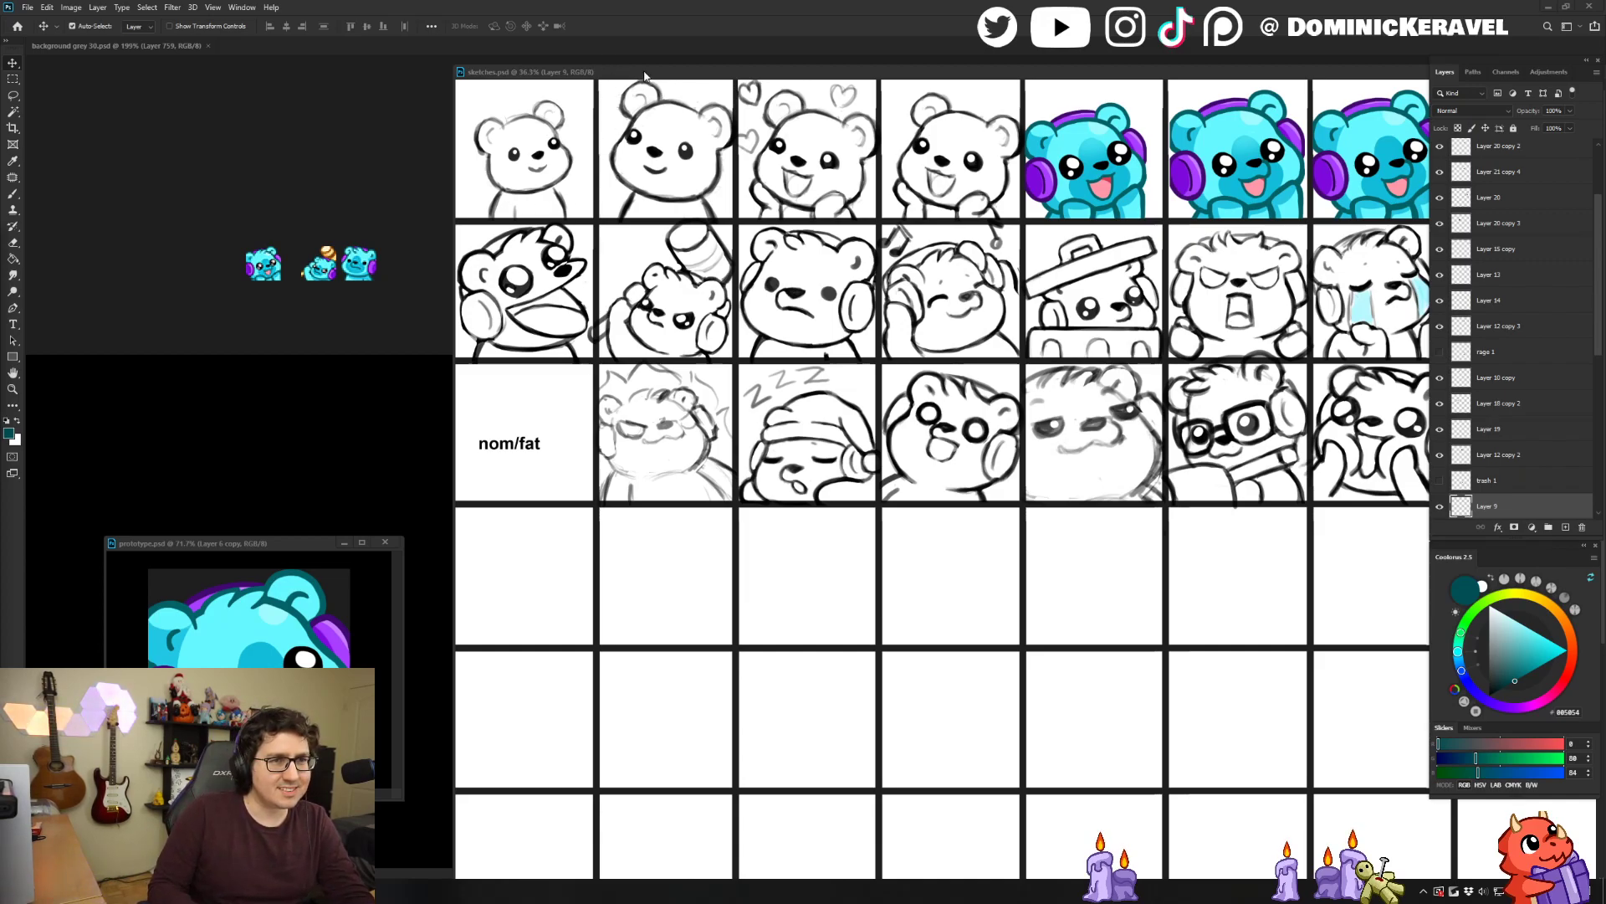
pyautogui.press('e')
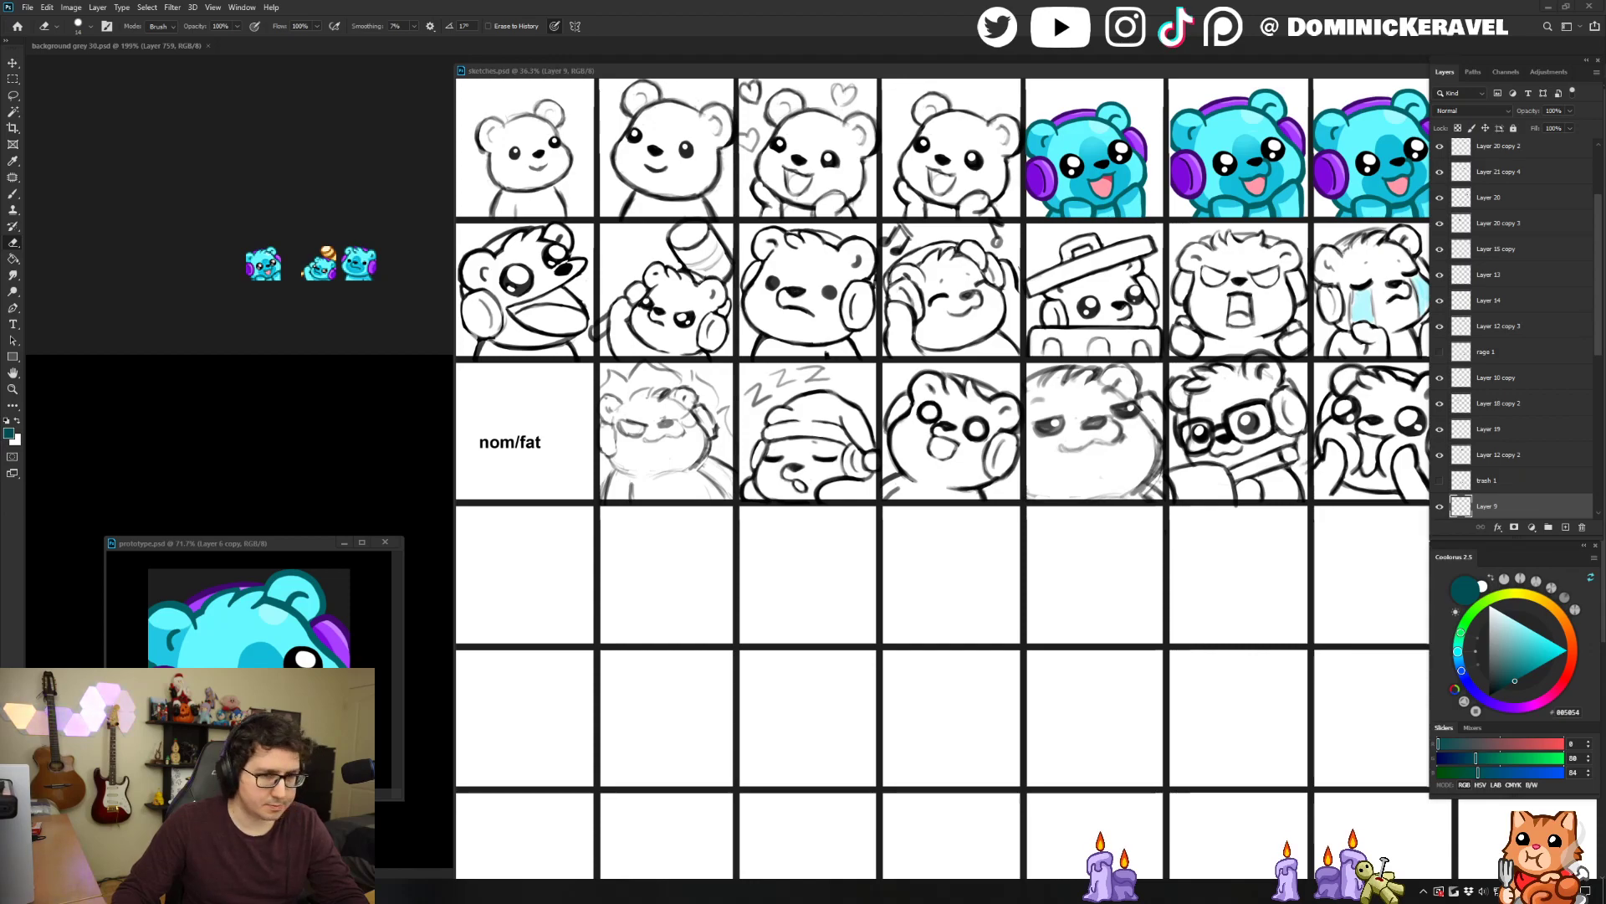
# View the image sephiroth kirby RAW.png in Photos and return to Photoshop.
pyautogui.moveTo(753, 0); pyautogui.dragTo(757, 0)
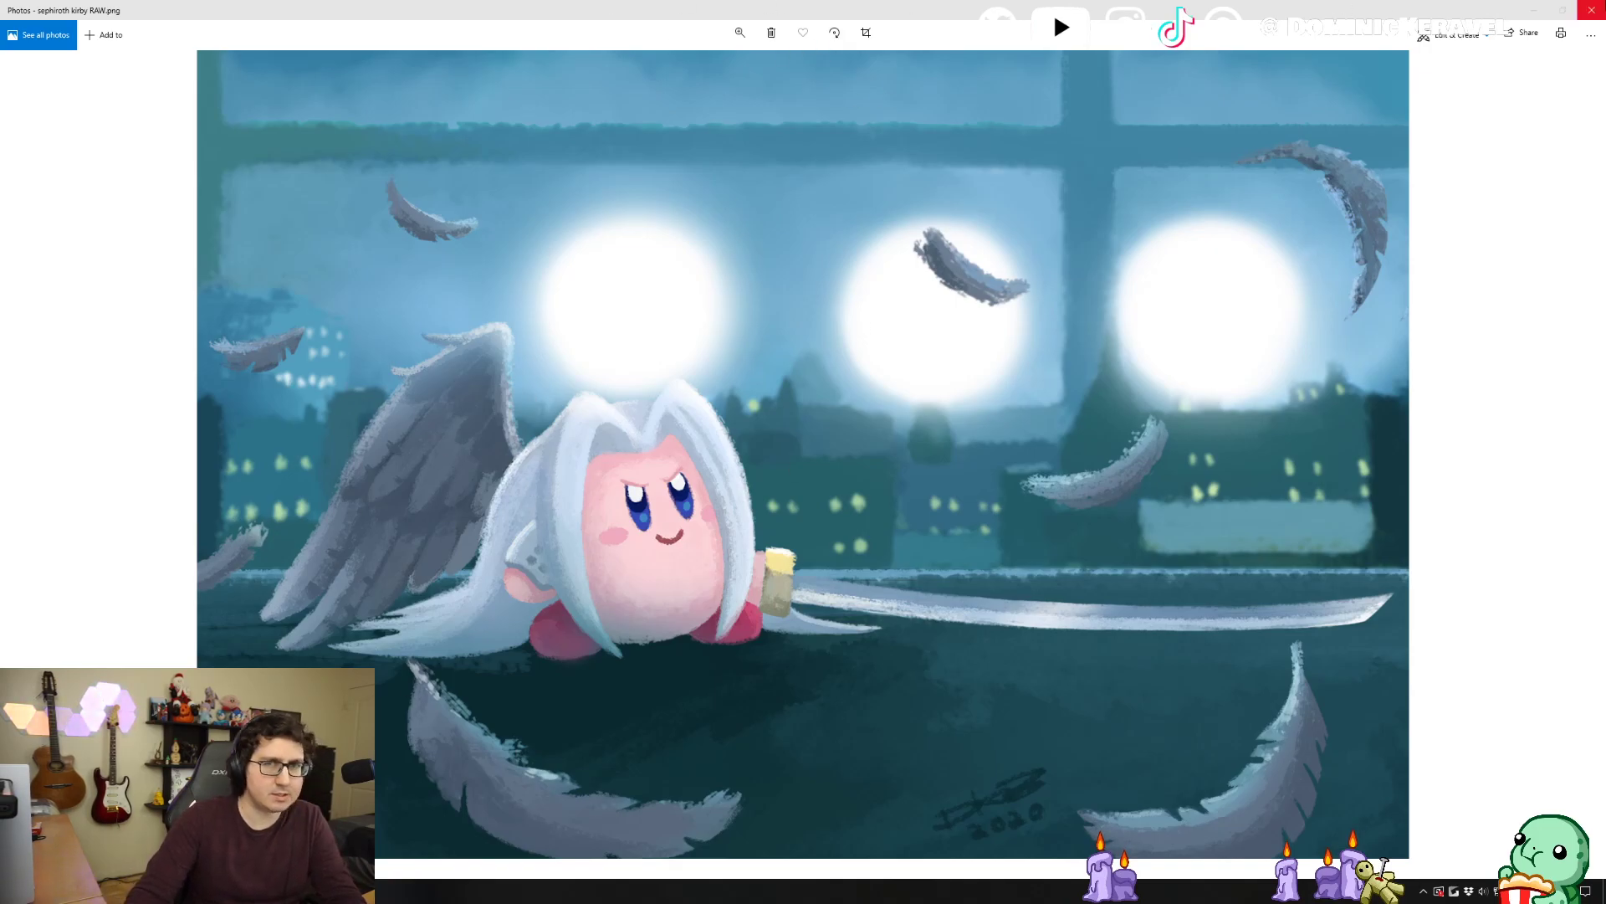
pyautogui.click(1464, 8)
pyautogui.moveTo(1465, 8); pyautogui.dragTo(0, 355)
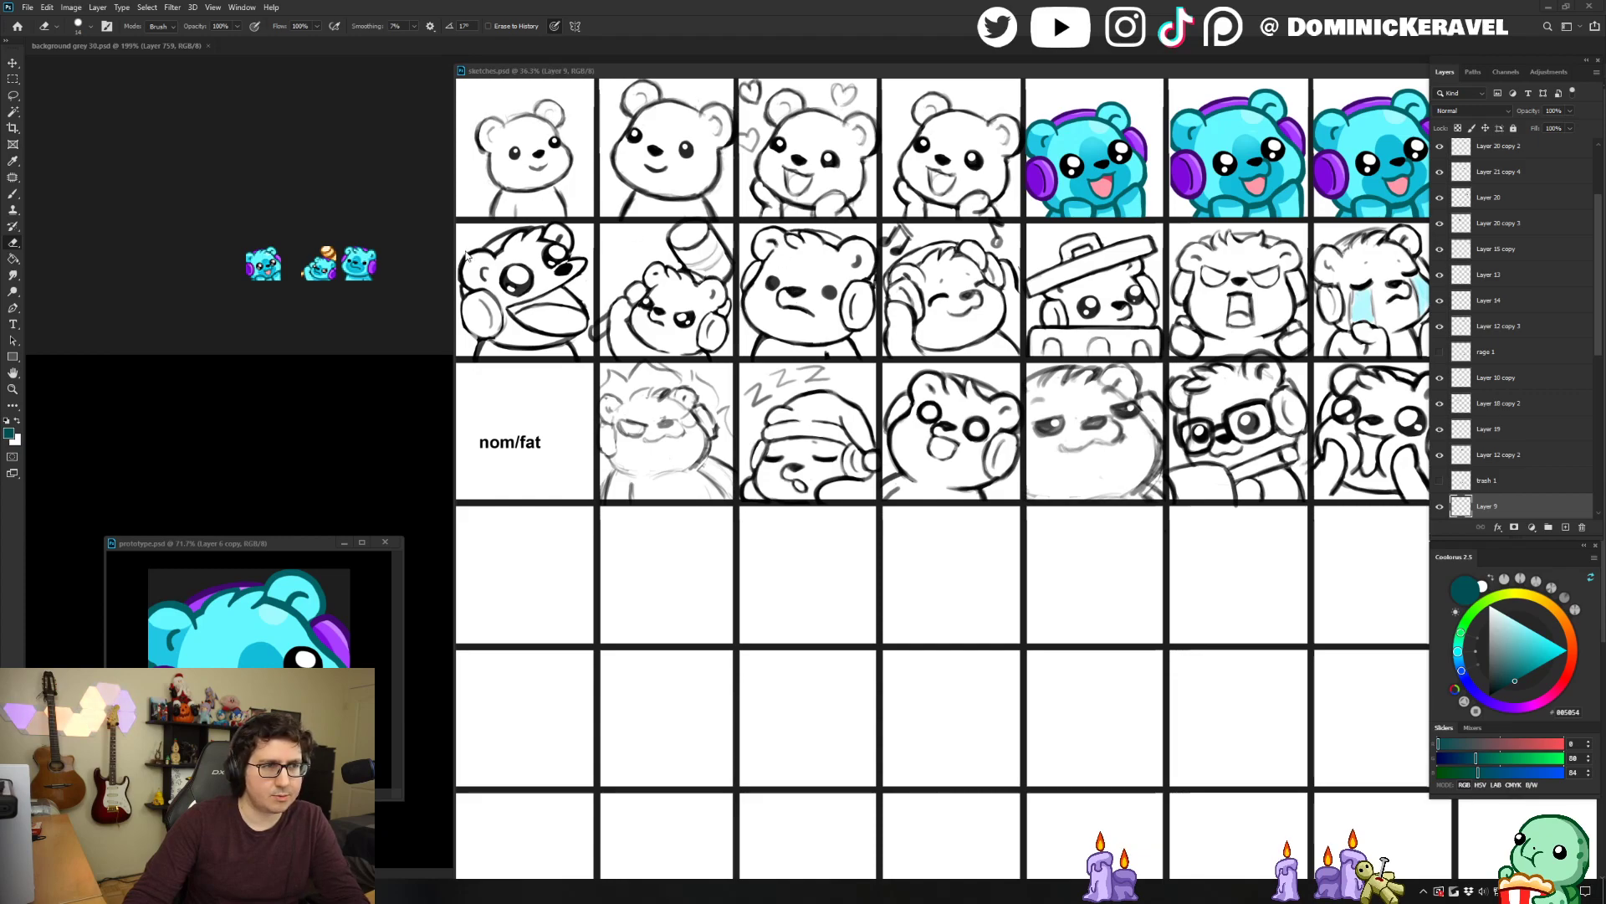
# Reposition the small emotes and the sketches.psd window side by side, exposing another column of the sketch grid.
pyautogui.moveTo(358, 196); pyautogui.dragTo(360, 310)
pyautogui.press('v')
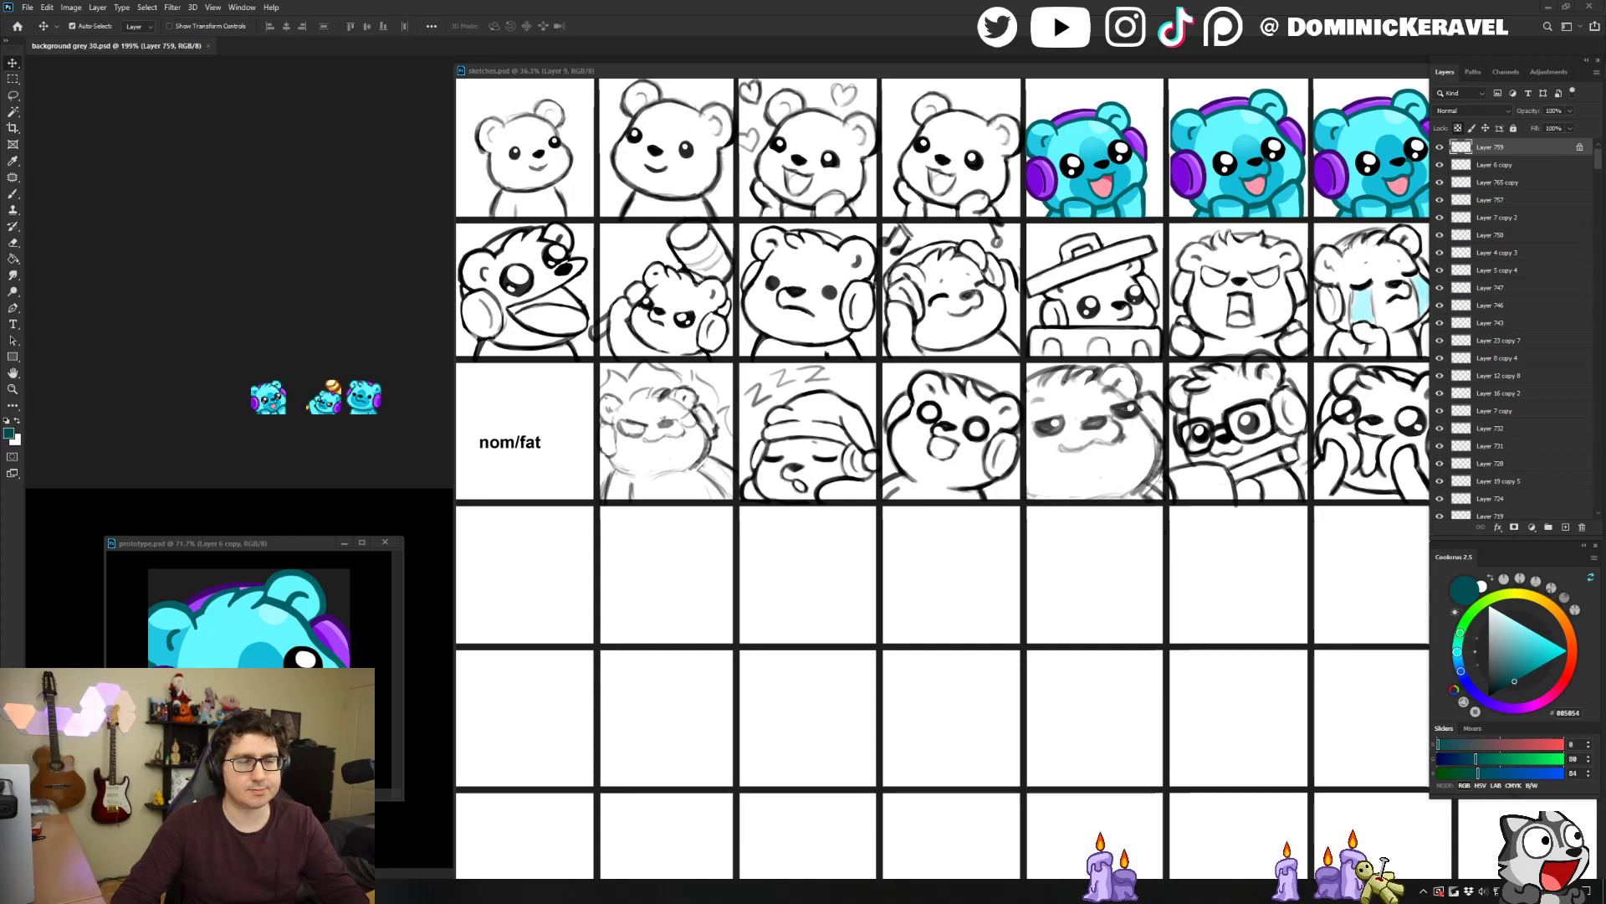
pyautogui.moveTo(312, 319)
pyautogui.mouseDown()
pyautogui.moveTo(247, 305)
pyautogui.moveTo(292, 338)
pyautogui.mouseUp()
pyautogui.press('b')
pyautogui.press('v')
pyautogui.press('b')
pyautogui.press('v')
pyautogui.click(838, 216)
pyautogui.press('e')
pyautogui.moveTo(817, 75); pyautogui.dragTo(768, 75)
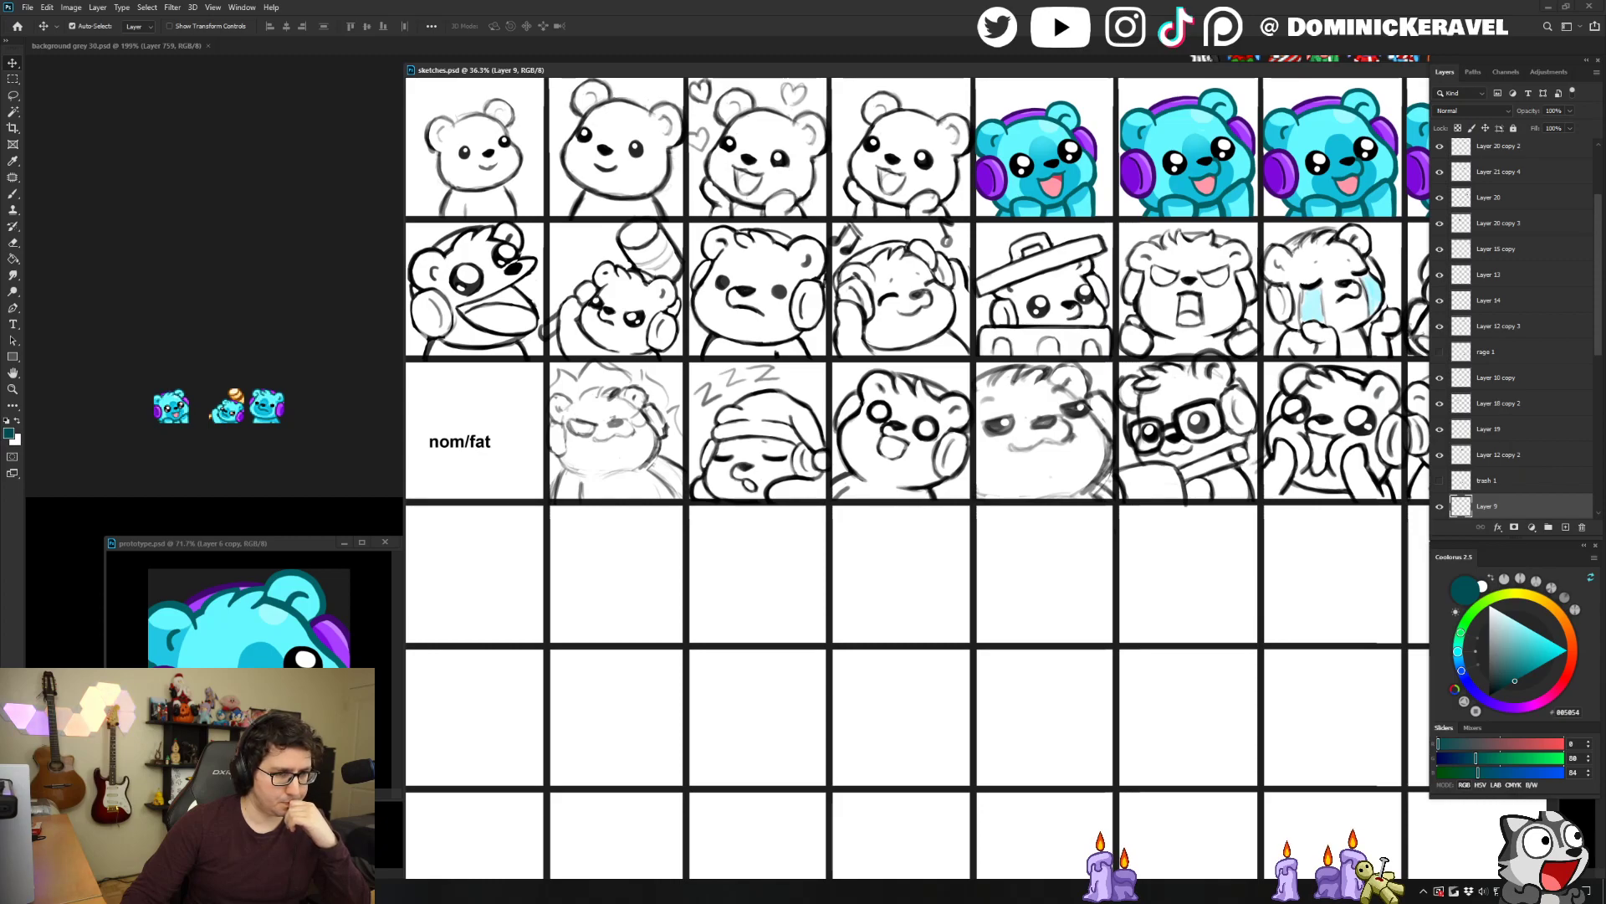
pyautogui.moveTo(782, 72); pyautogui.dragTo(728, 75)
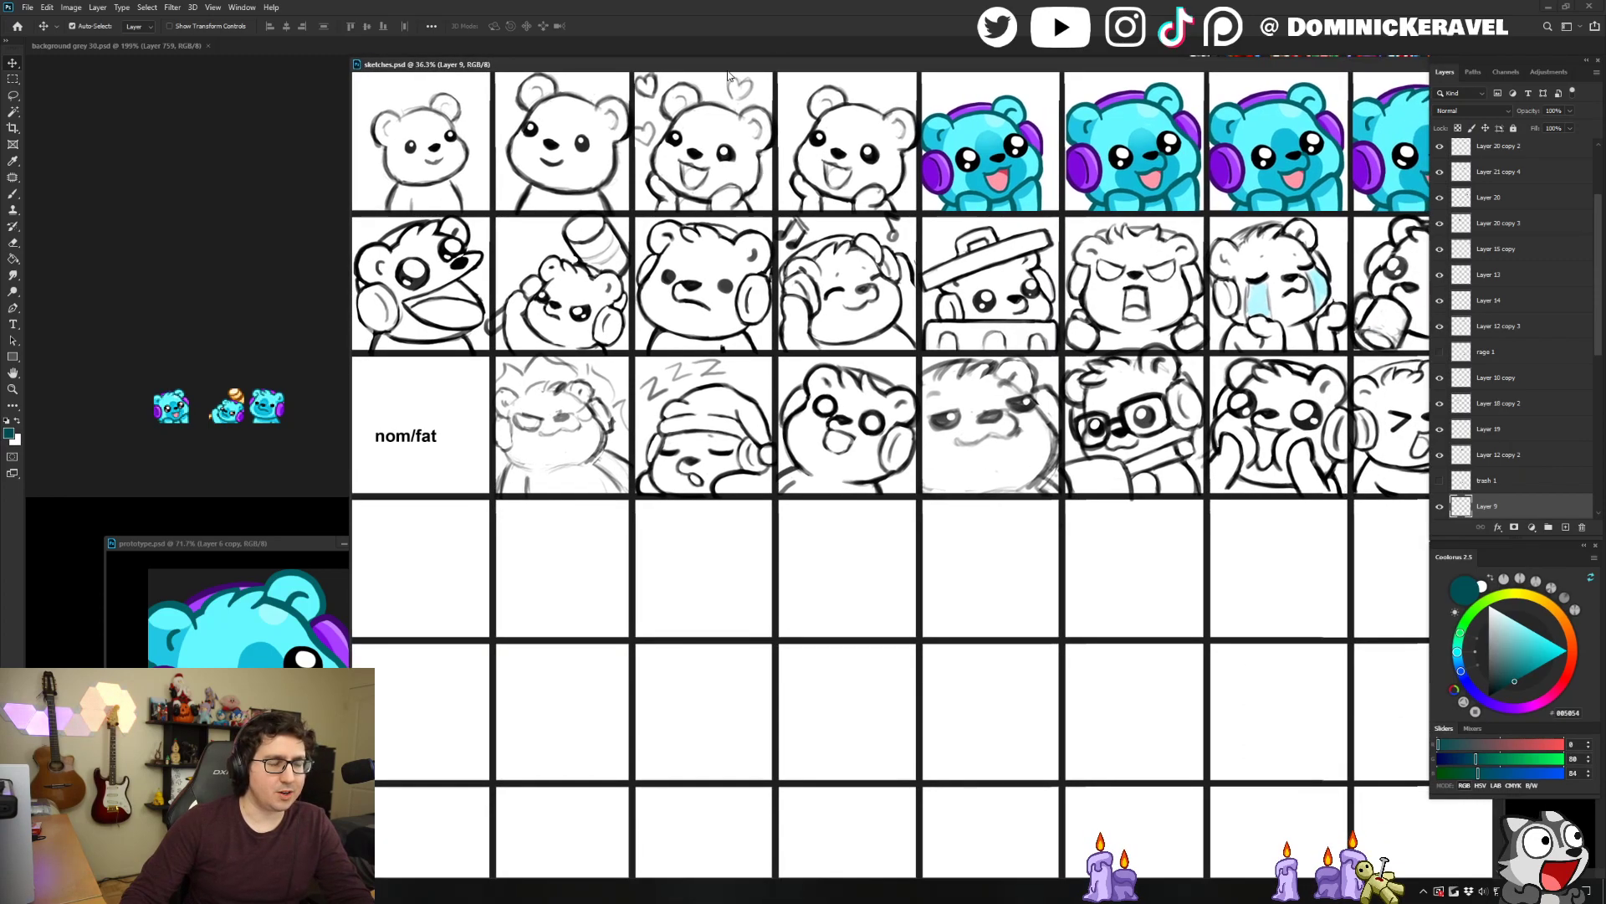
pyautogui.moveTo(560, 70); pyautogui.dragTo(560, 67)
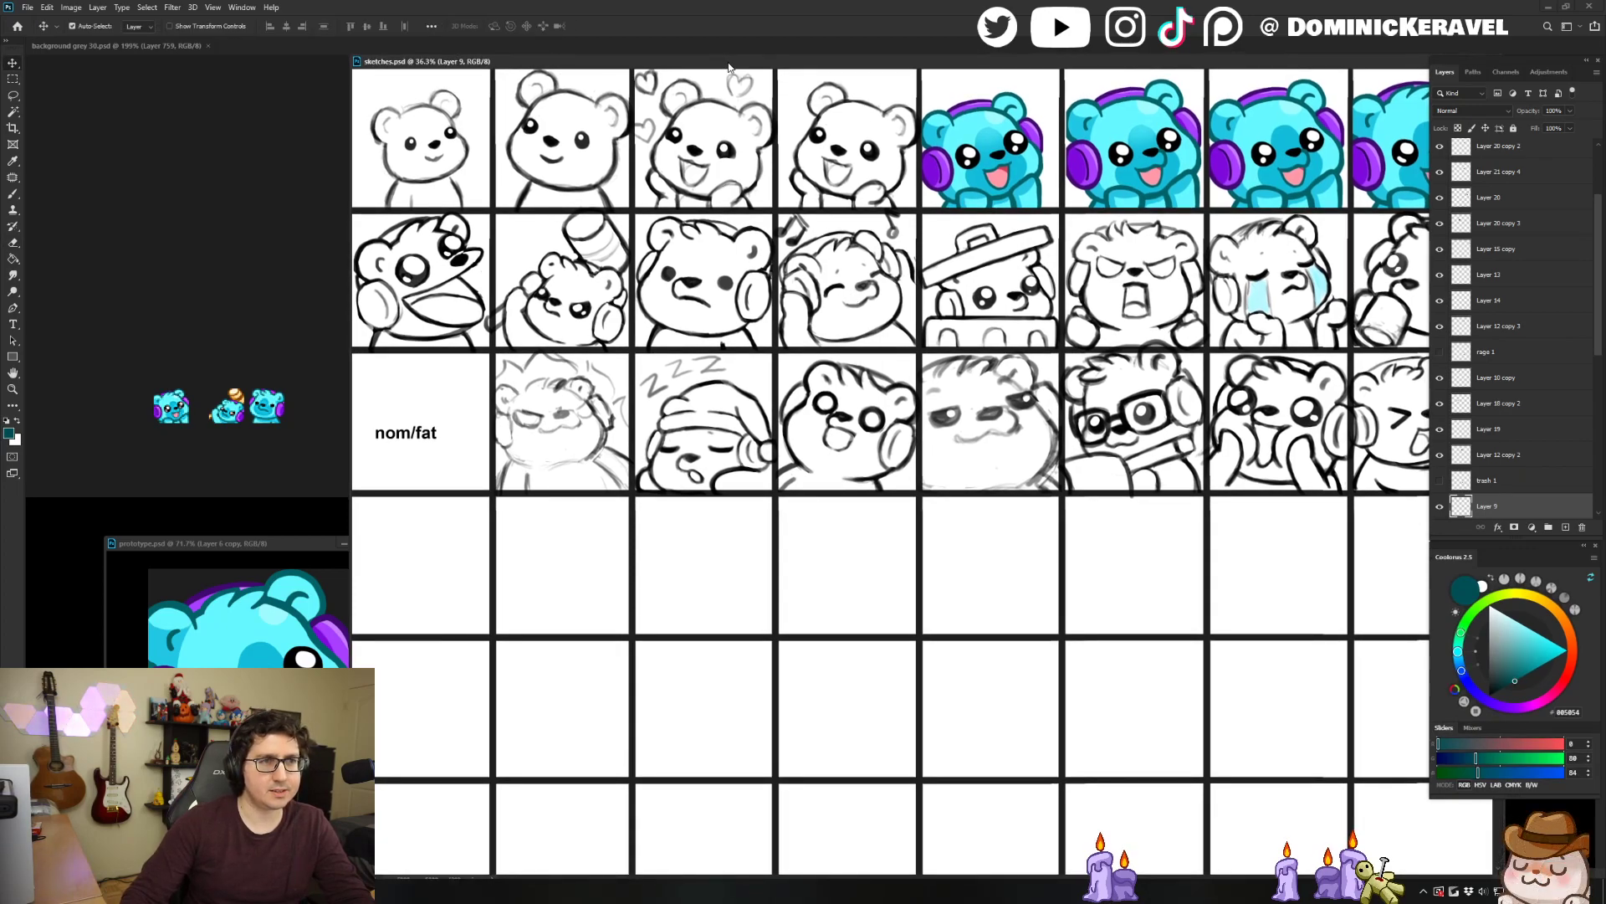
pyautogui.moveTo(729, 67); pyautogui.dragTo(726, 69)
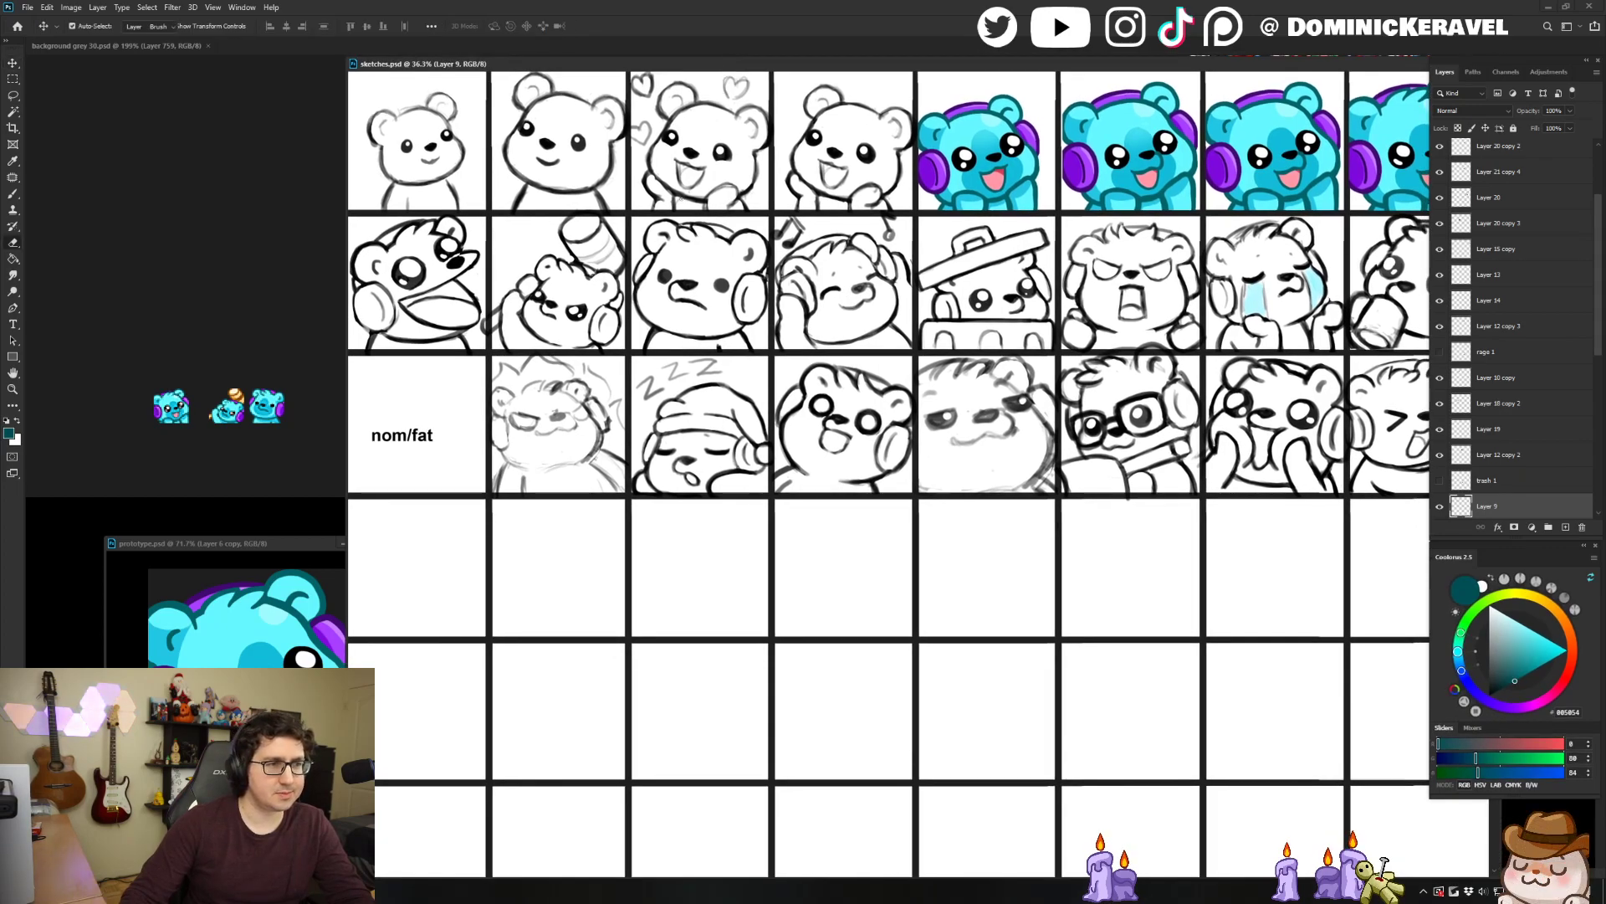
# Lasso the bear sketch with music notes on its layer and paste it into a new 448 x 448 px document.
pyautogui.click(841, 297)
pyautogui.press('l')
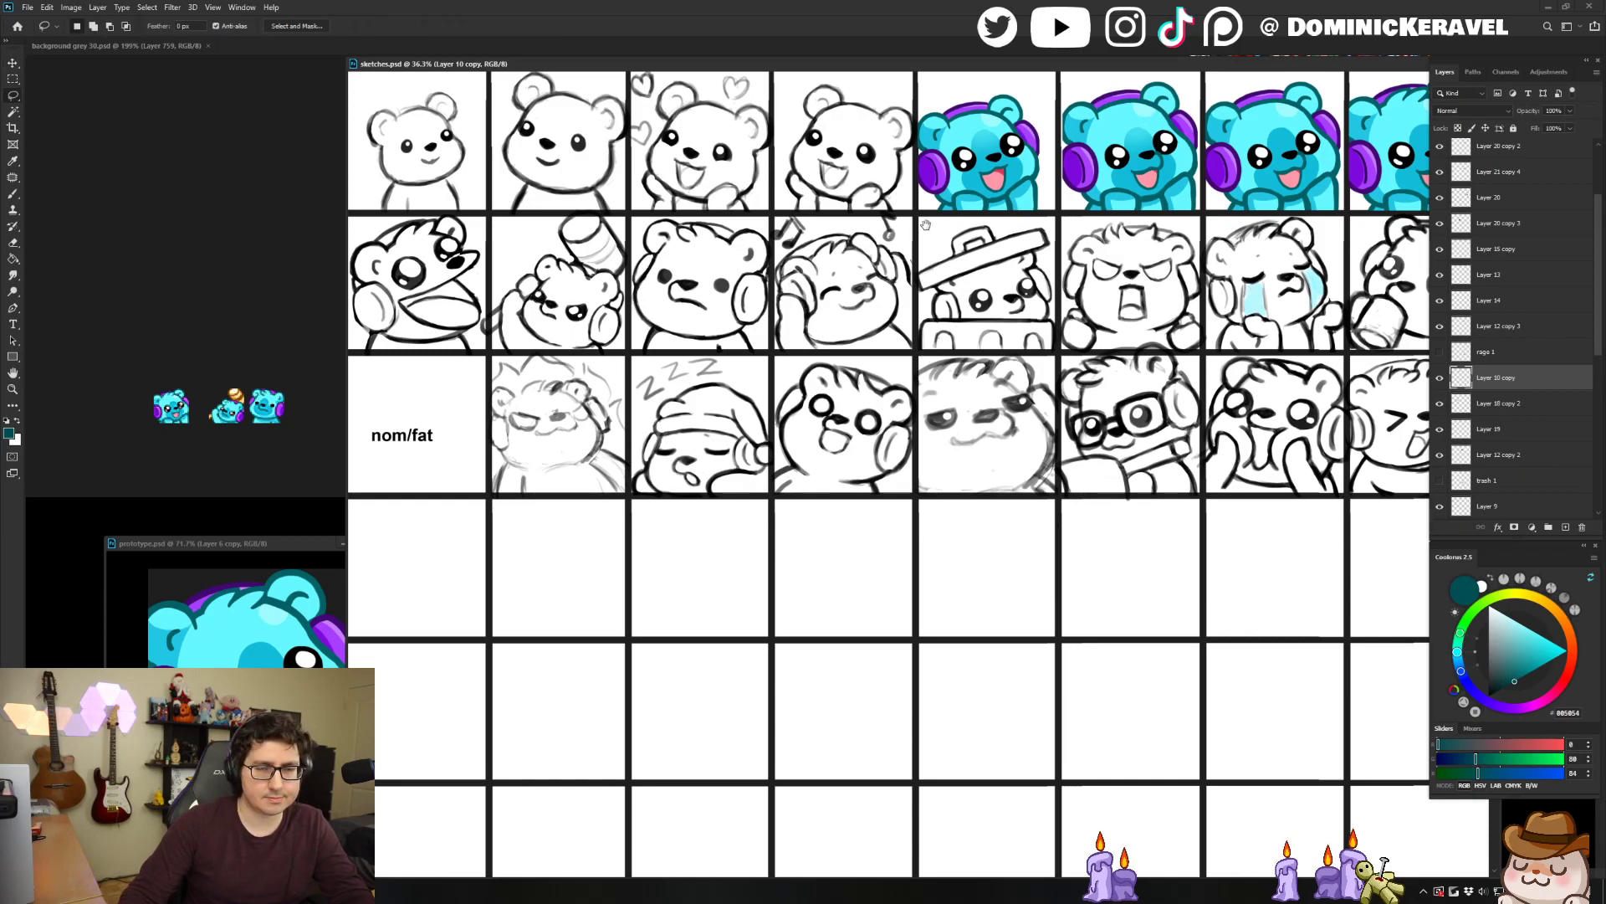
pyautogui.moveTo(844, 178)
pyautogui.mouseDown()
pyautogui.moveTo(673, 285)
pyautogui.moveTo(1004, 134)
pyautogui.moveTo(870, 155)
pyautogui.mouseUp()
pyautogui.hotkey('ctrl', 'd')
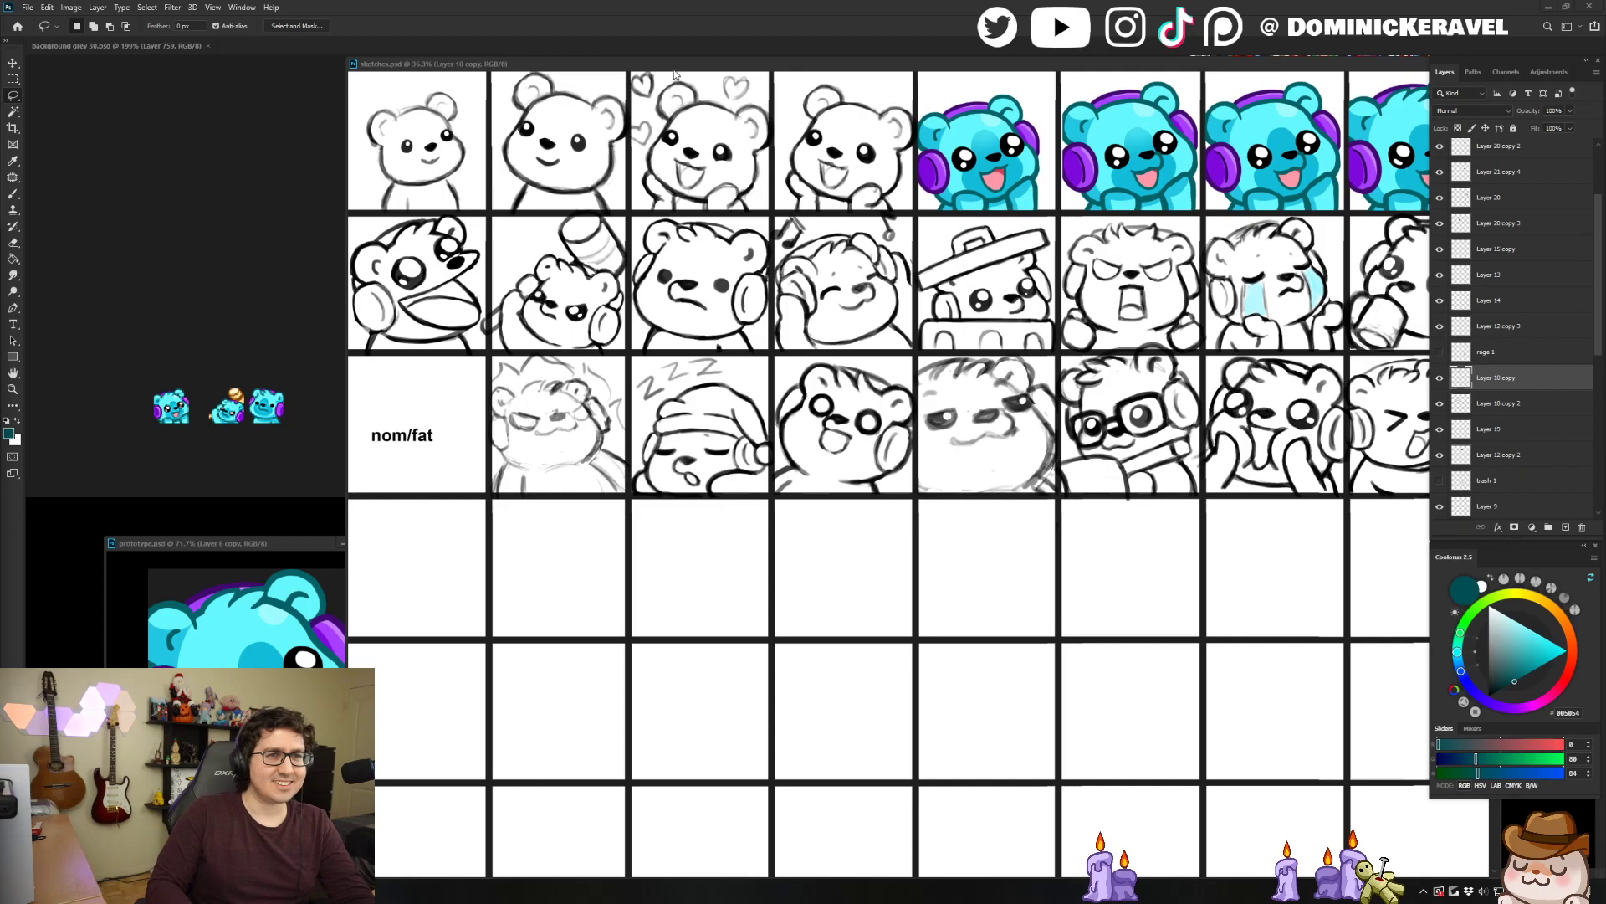
pyautogui.moveTo(604, 64); pyautogui.dragTo(602, 60)
pyautogui.moveTo(816, 165); pyautogui.dragTo(771, 179)
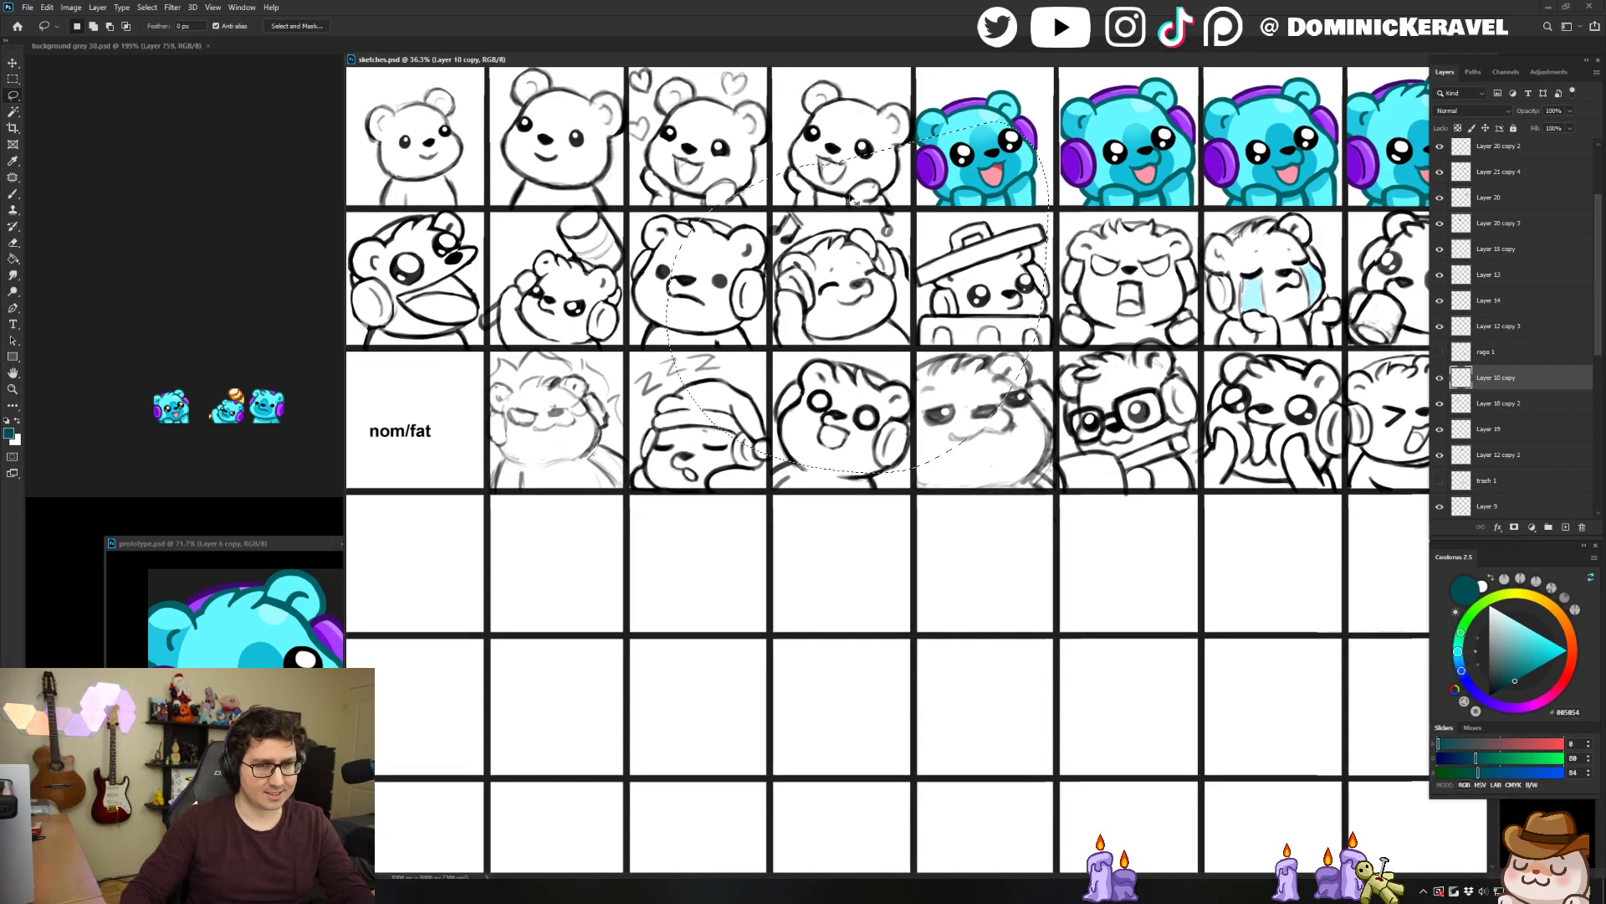
pyautogui.hotkey('ctrl', 'n')
pyautogui.doubleClick(488, 282)
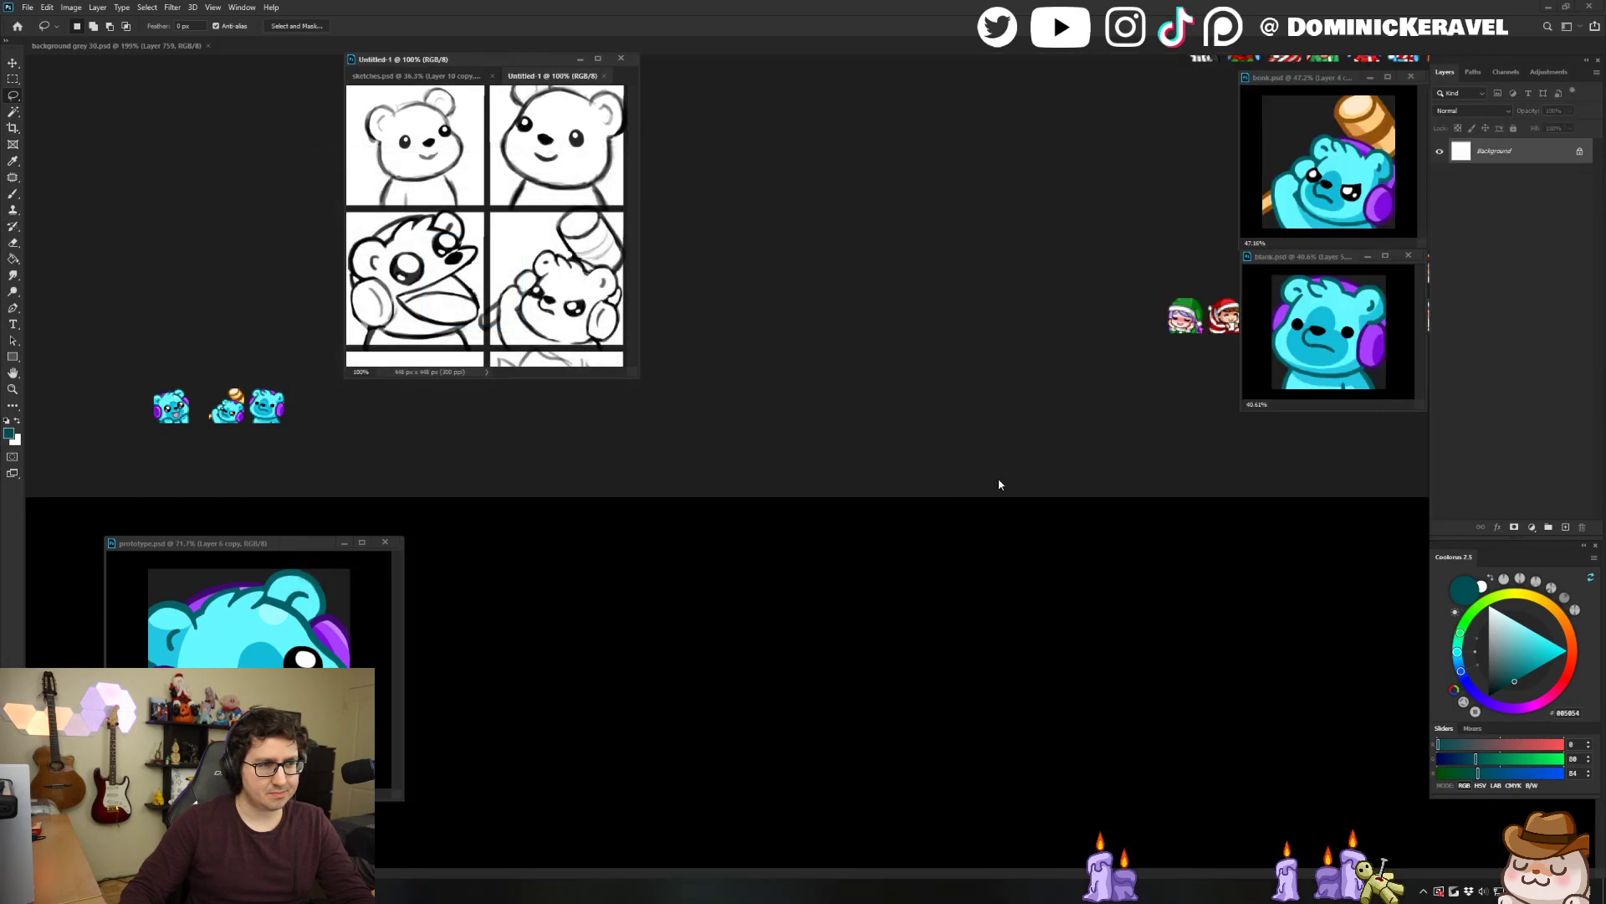
pyautogui.hotkey('ctrl', 'v')
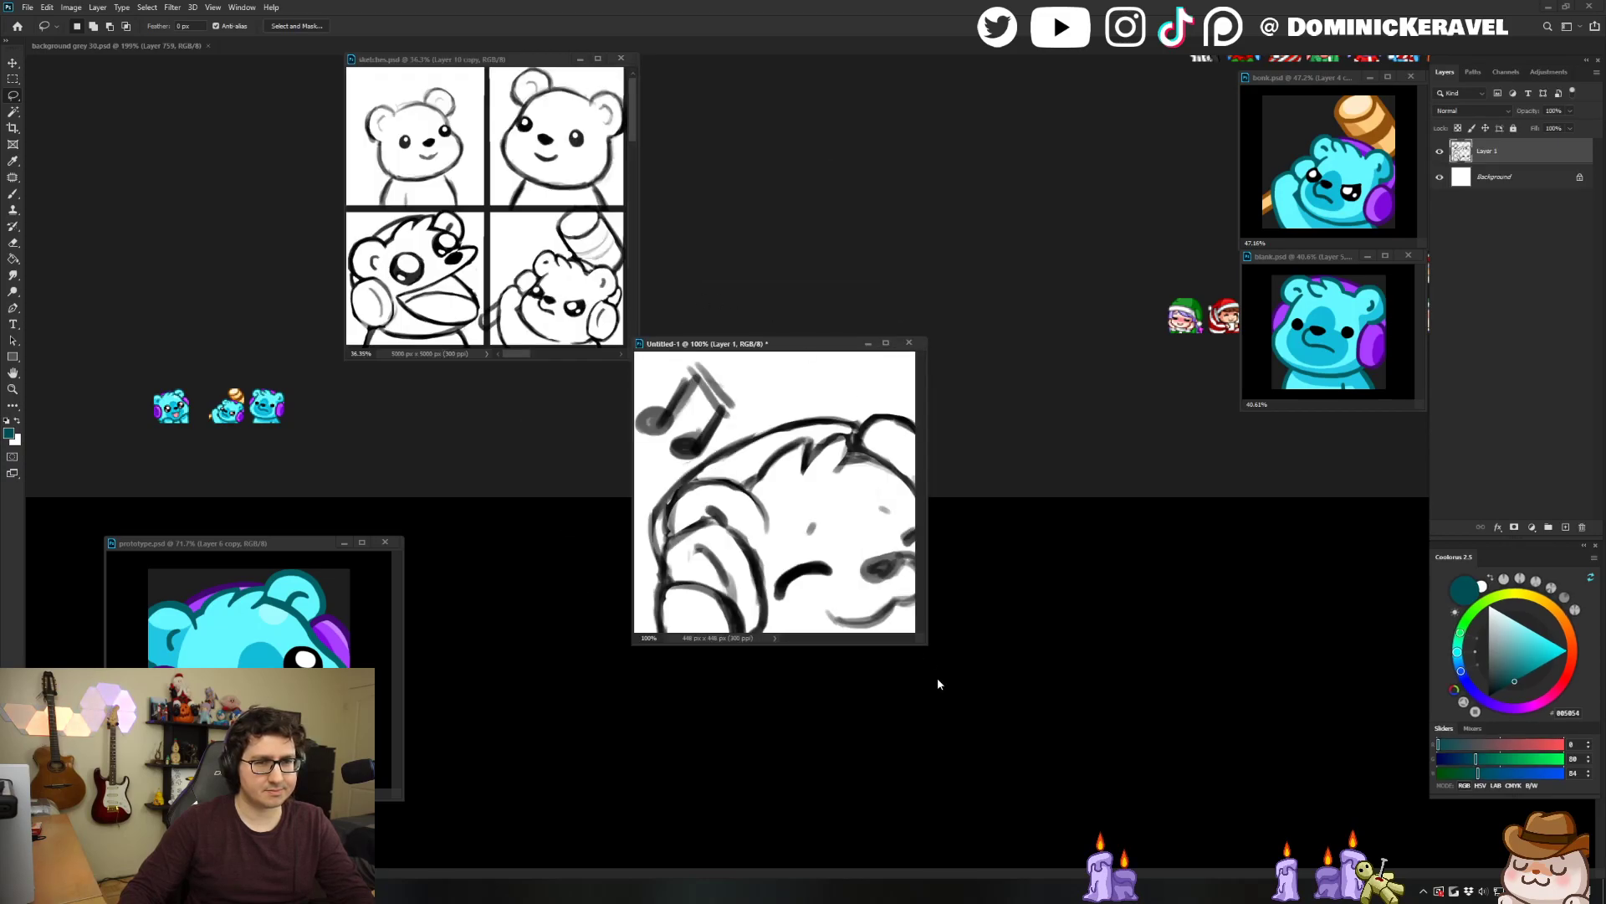
# Scale the pasted music bear sketch down to about 70% so it fits the square canvas, and nudge it into place.
pyautogui.hotkey('ctrl', 't')
pyautogui.scroll(-5, 1096, 774)
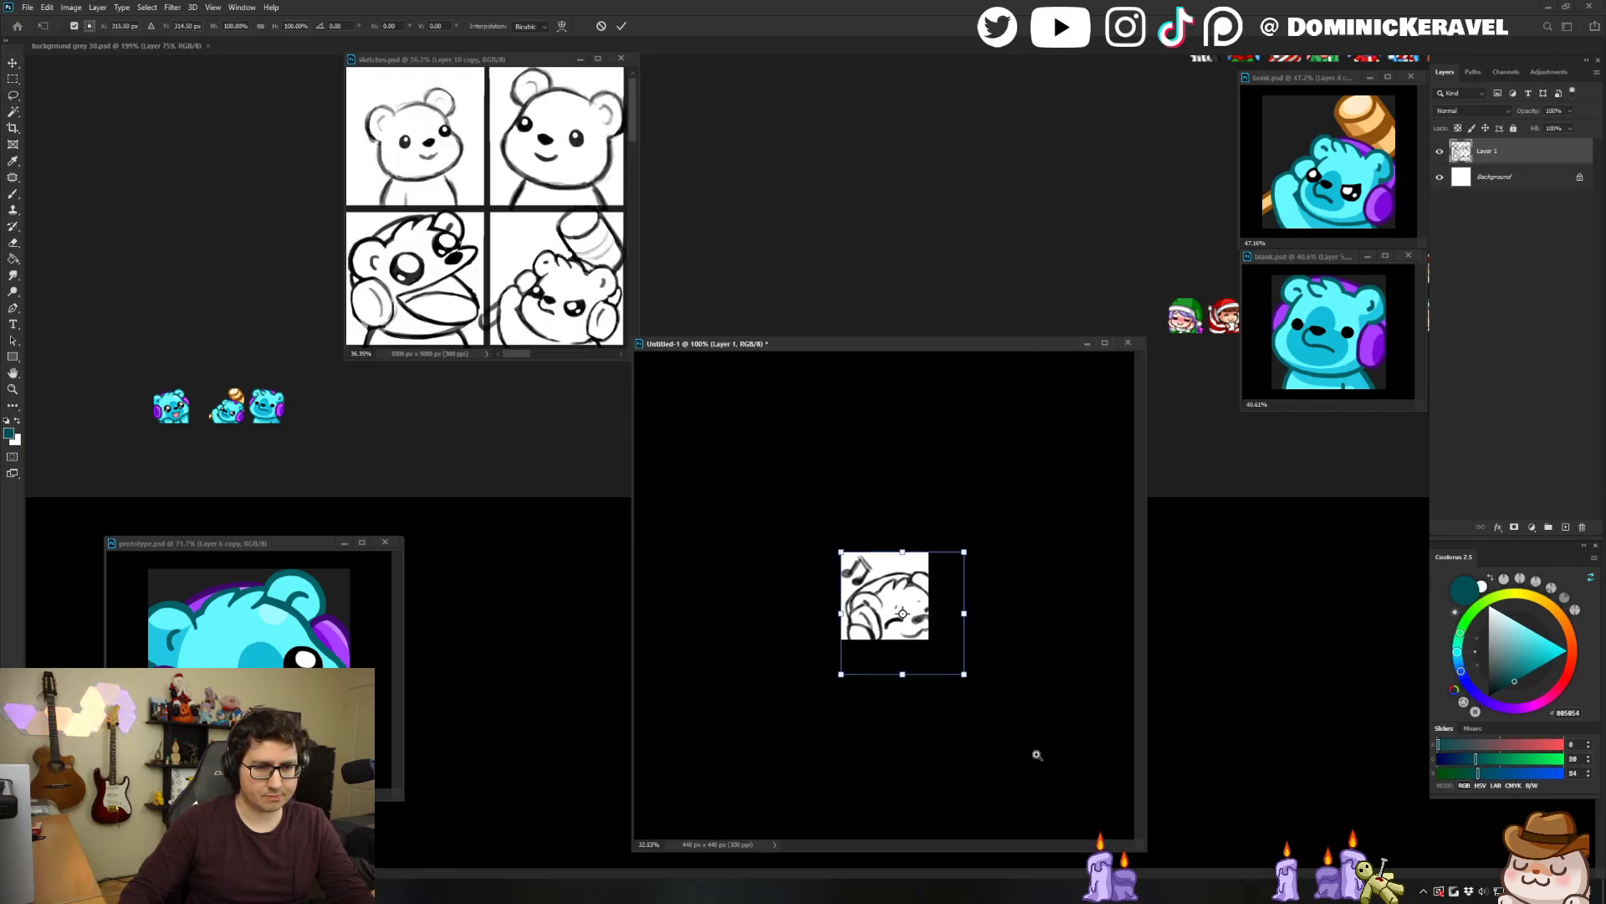
pyautogui.moveTo(960, 672); pyautogui.dragTo(931, 628)
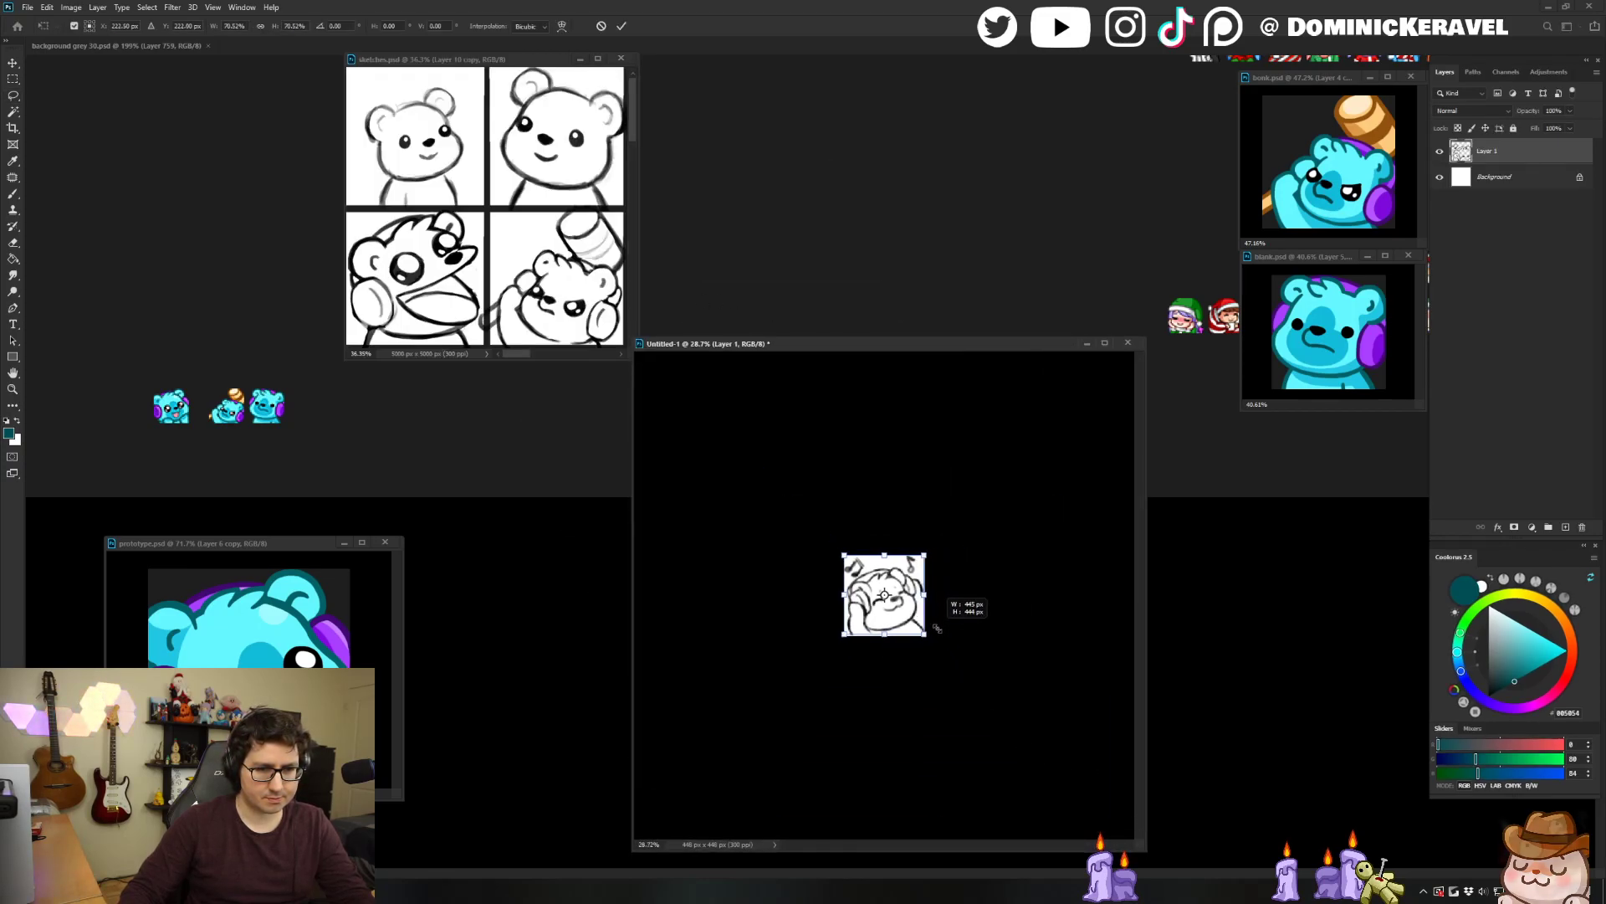
pyautogui.press('Return')
pyautogui.press('l')
pyautogui.press('b')
pyautogui.press('v')
pyautogui.press('b')
pyautogui.press('v')
pyautogui.moveTo(944, 618); pyautogui.dragTo(1039, 599)
pyautogui.moveTo(926, 612)
pyautogui.mouseDown()
pyautogui.moveTo(913, 611)
pyautogui.moveTo(931, 611)
pyautogui.mouseUp()
# Try resizing the pasted music bear sketch slightly from its upper-right corner with Free Transform.
pyautogui.hotkey('ctrl', 't')
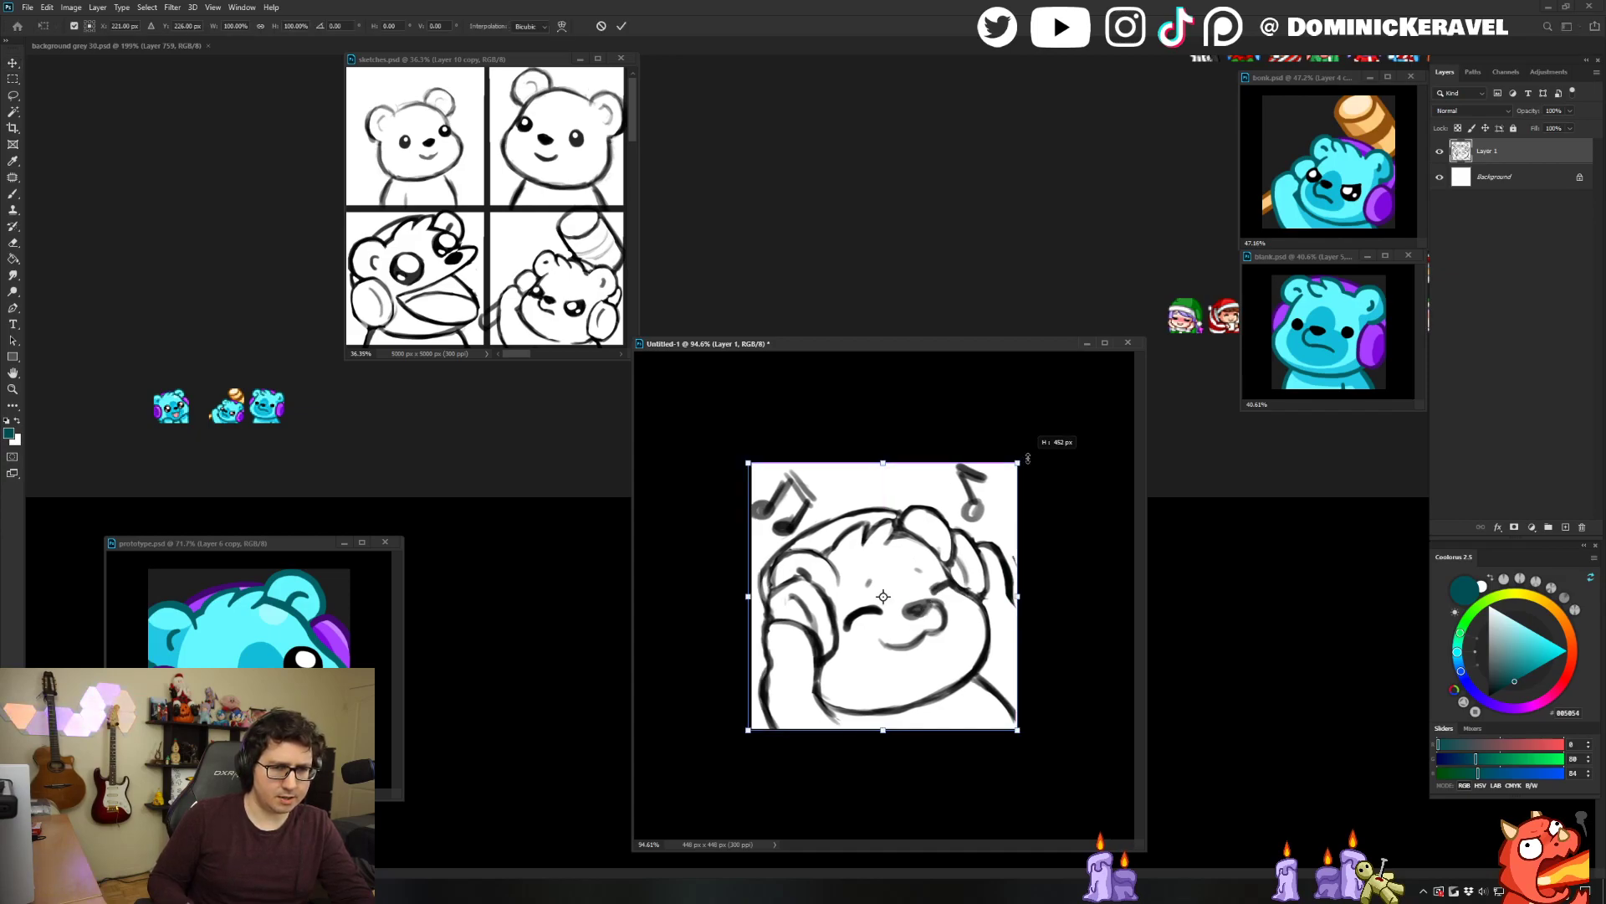
pyautogui.moveTo(1018, 461); pyautogui.dragTo(1022, 466)
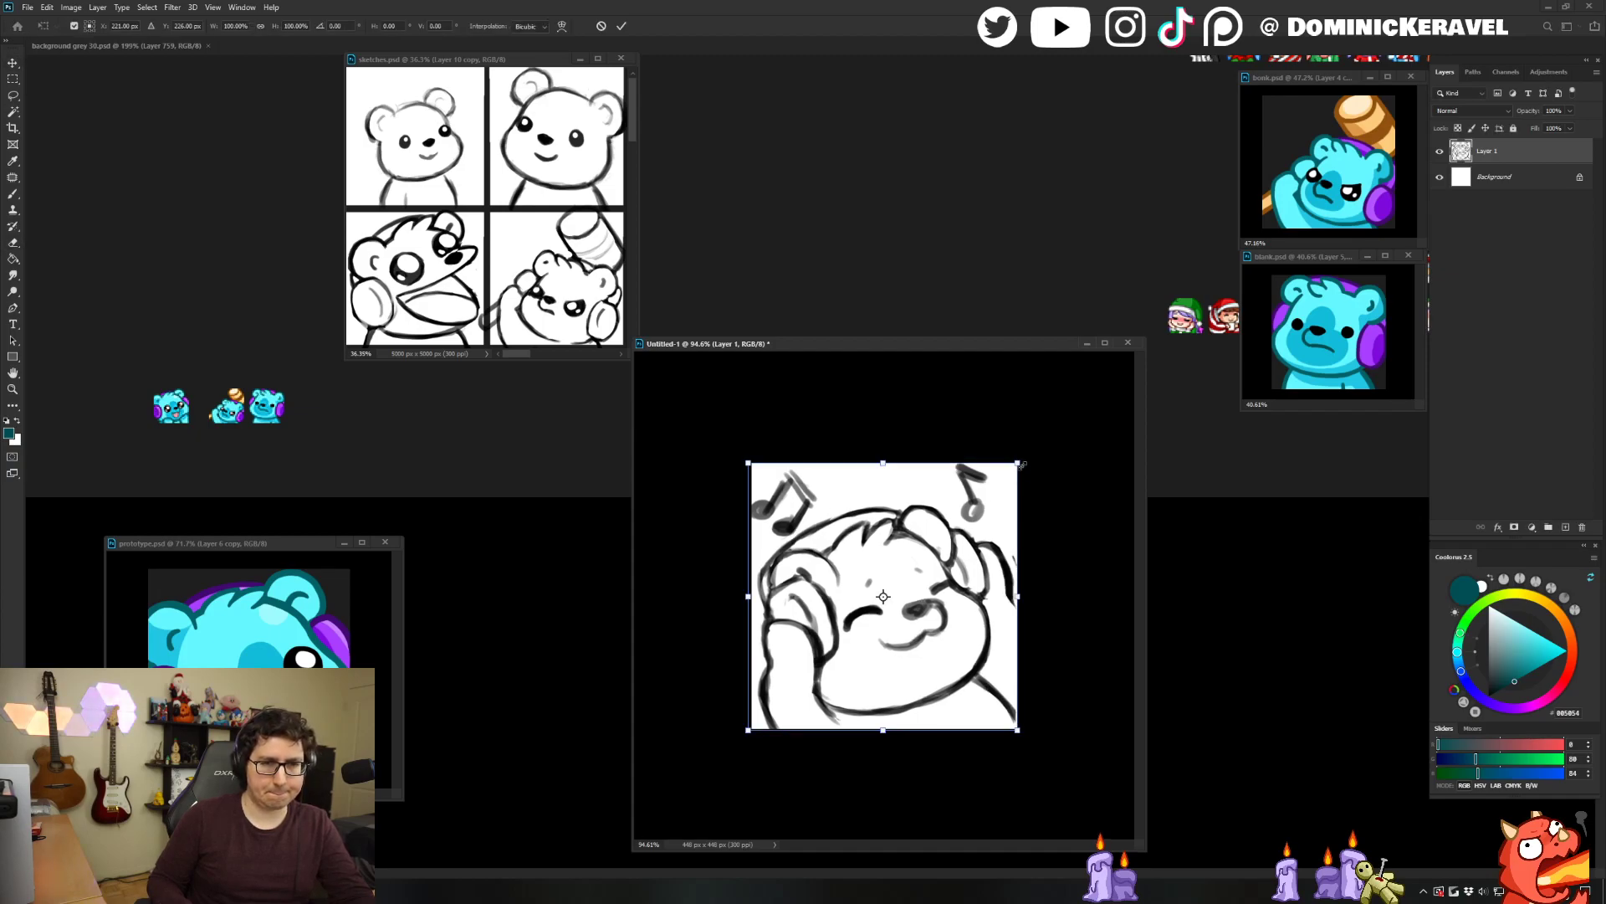
pyautogui.press('Return')
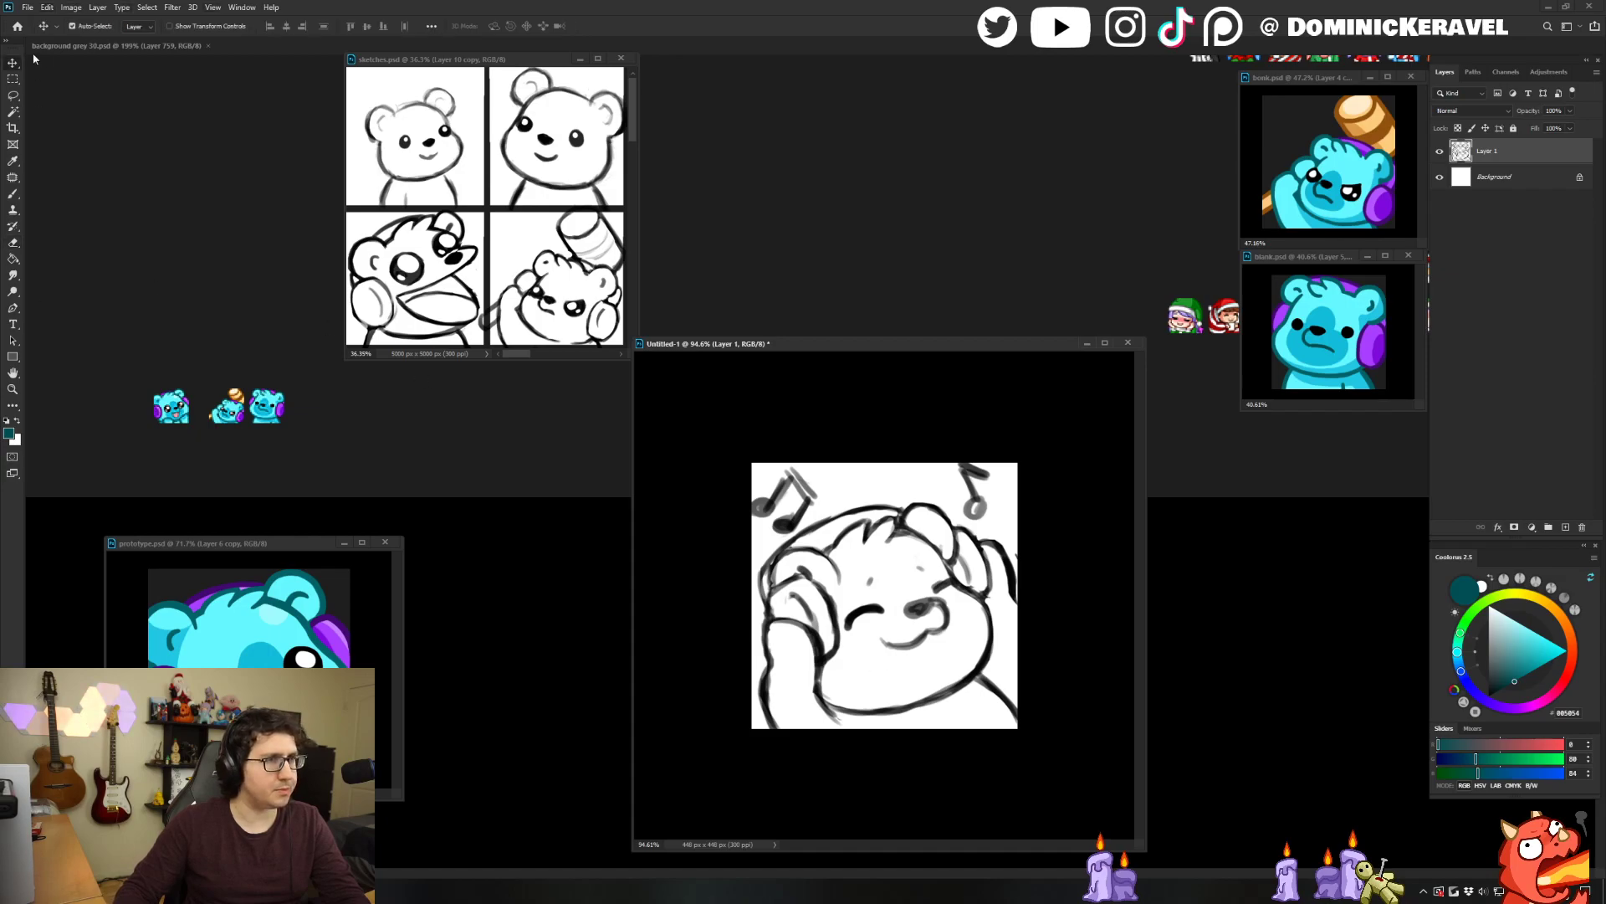
# Turn off Use Legacy Free Transform in the general preferences.
pyautogui.click(49, 8)
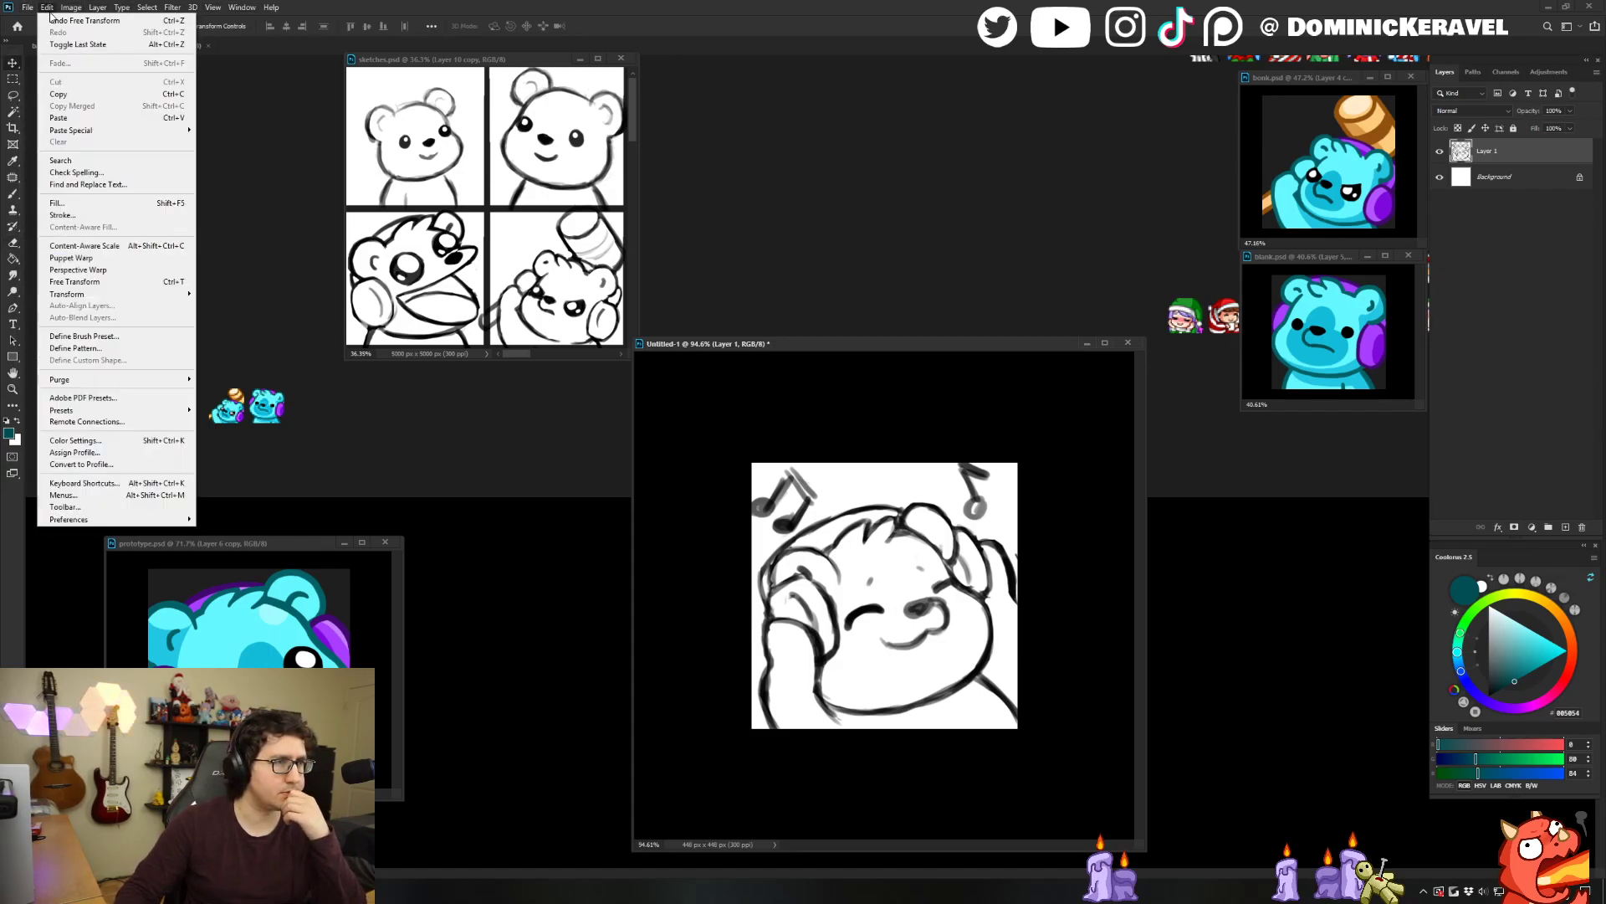
pyautogui.moveTo(117, 518)
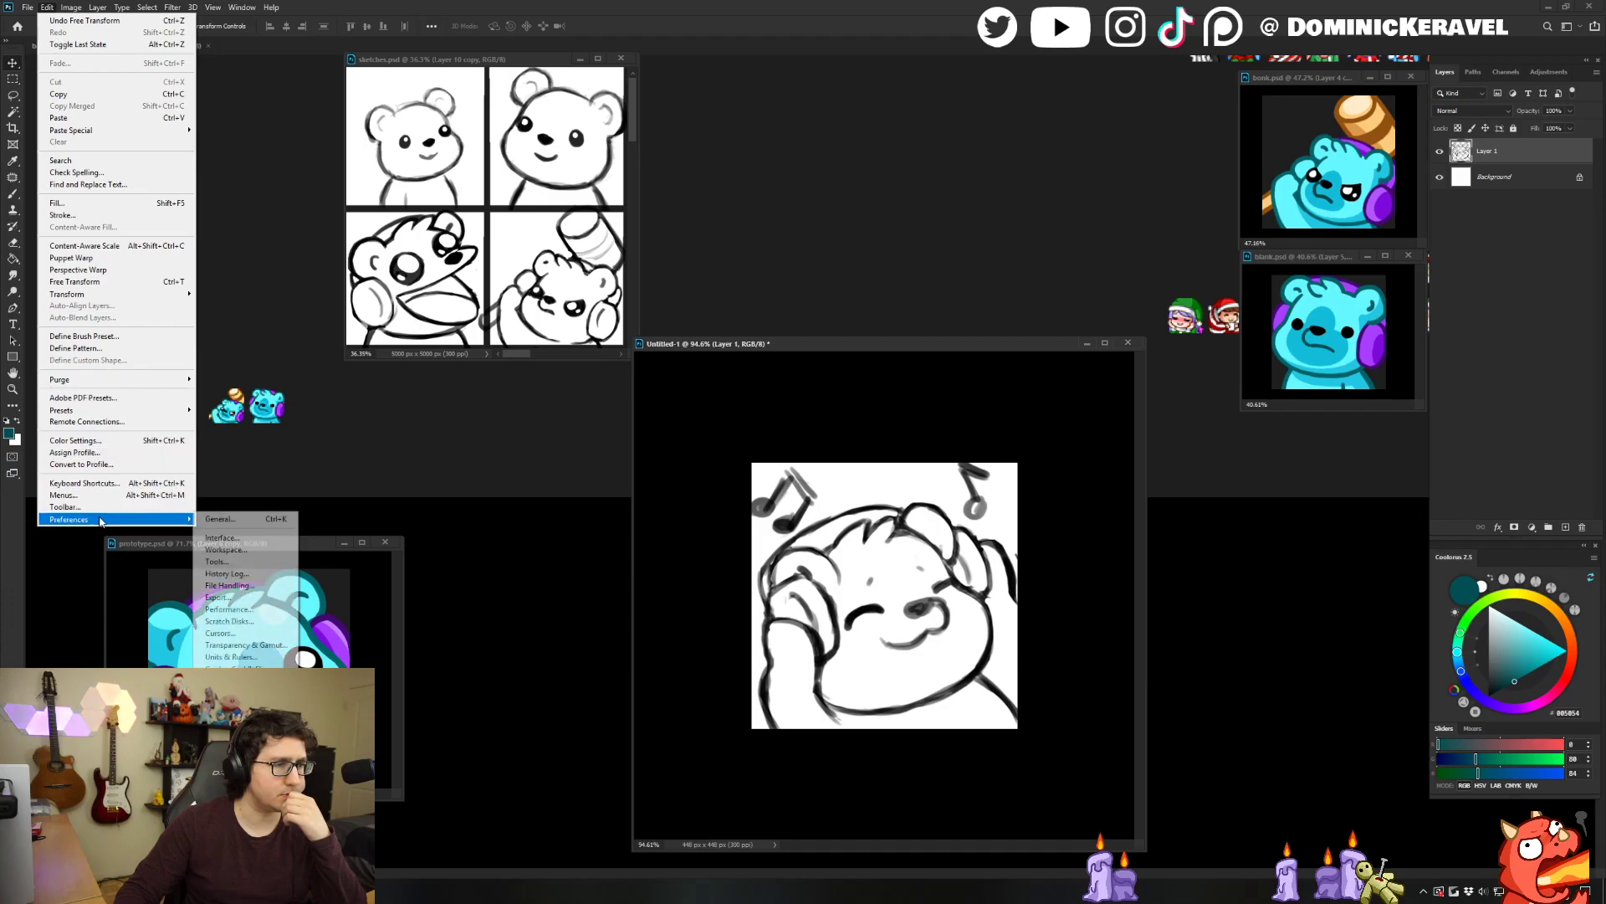
pyautogui.click(258, 536)
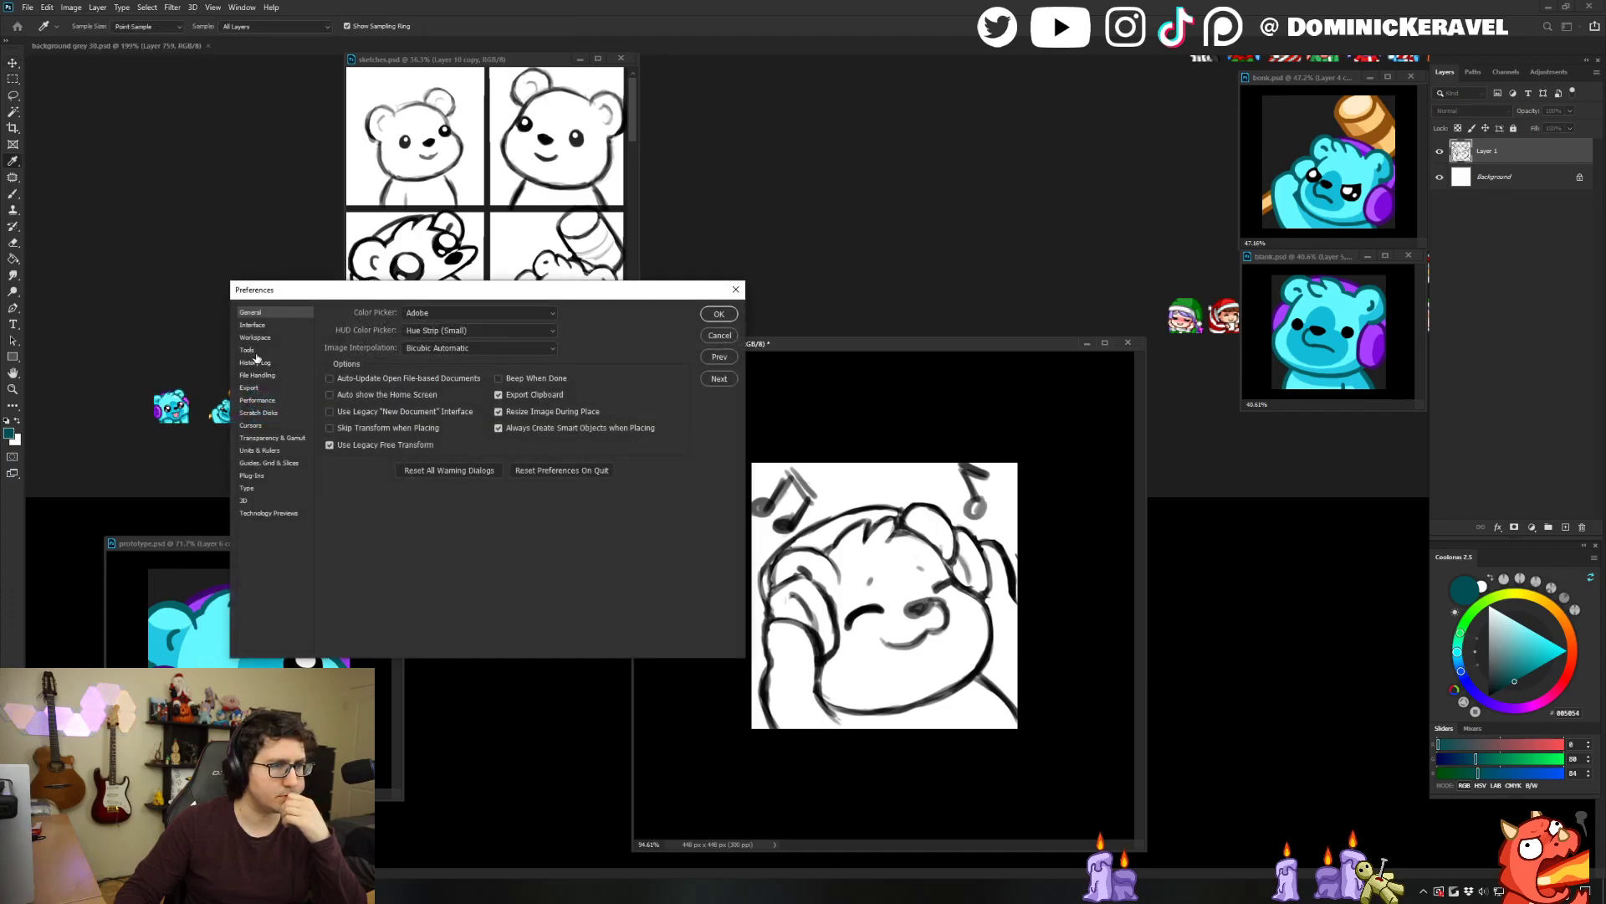
pyautogui.click(259, 337)
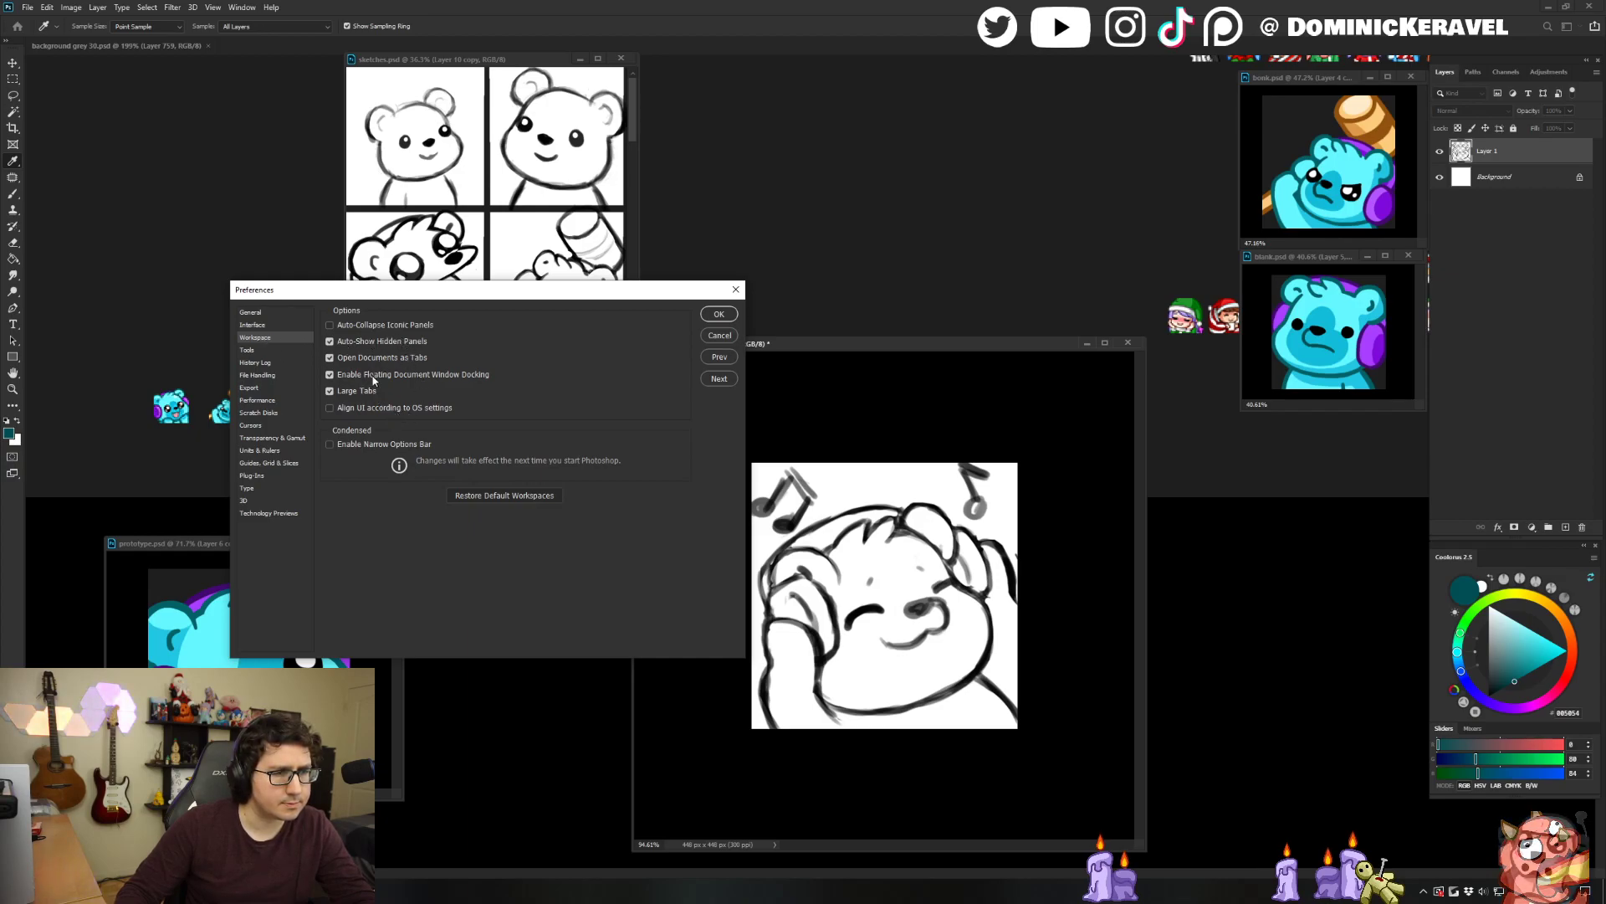
pyautogui.click(264, 326)
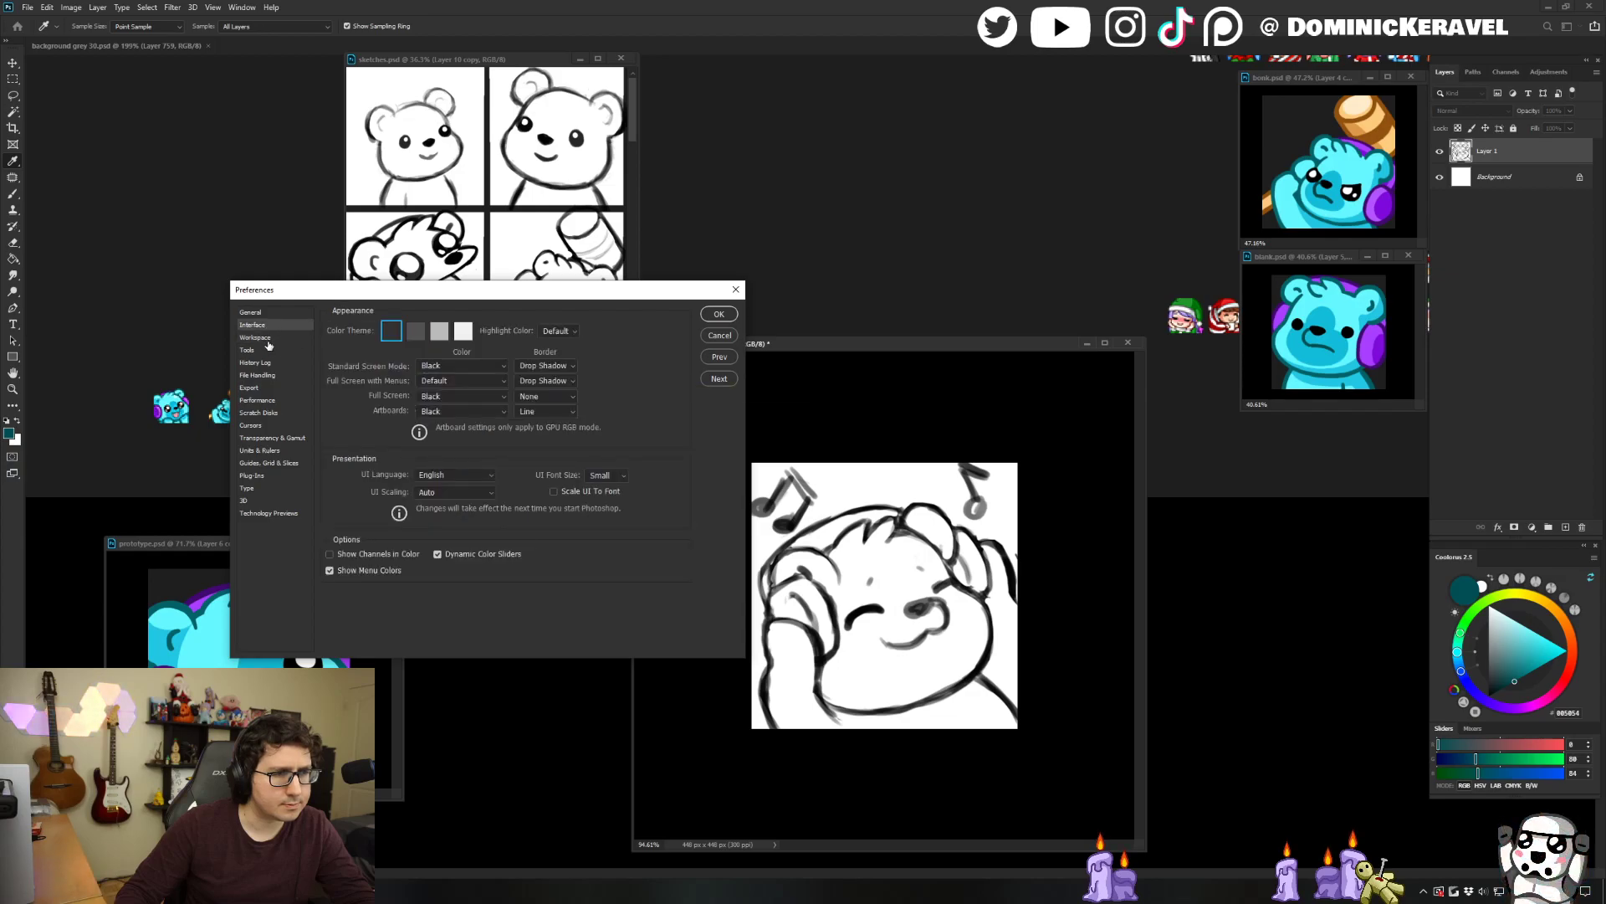
pyautogui.click(261, 321)
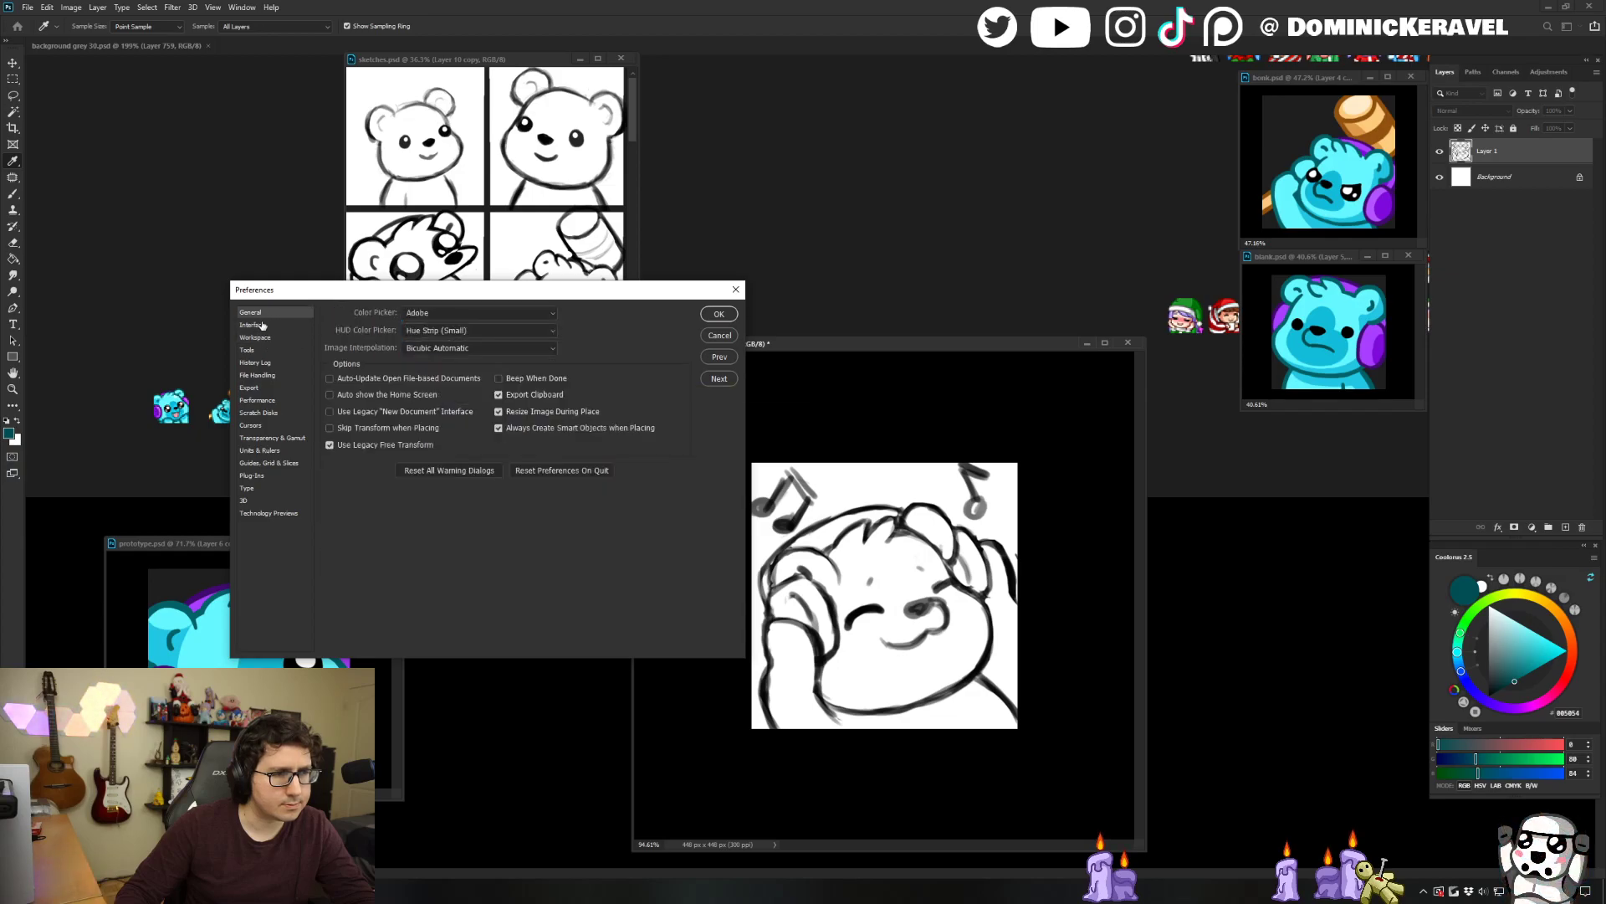
pyautogui.click(358, 447)
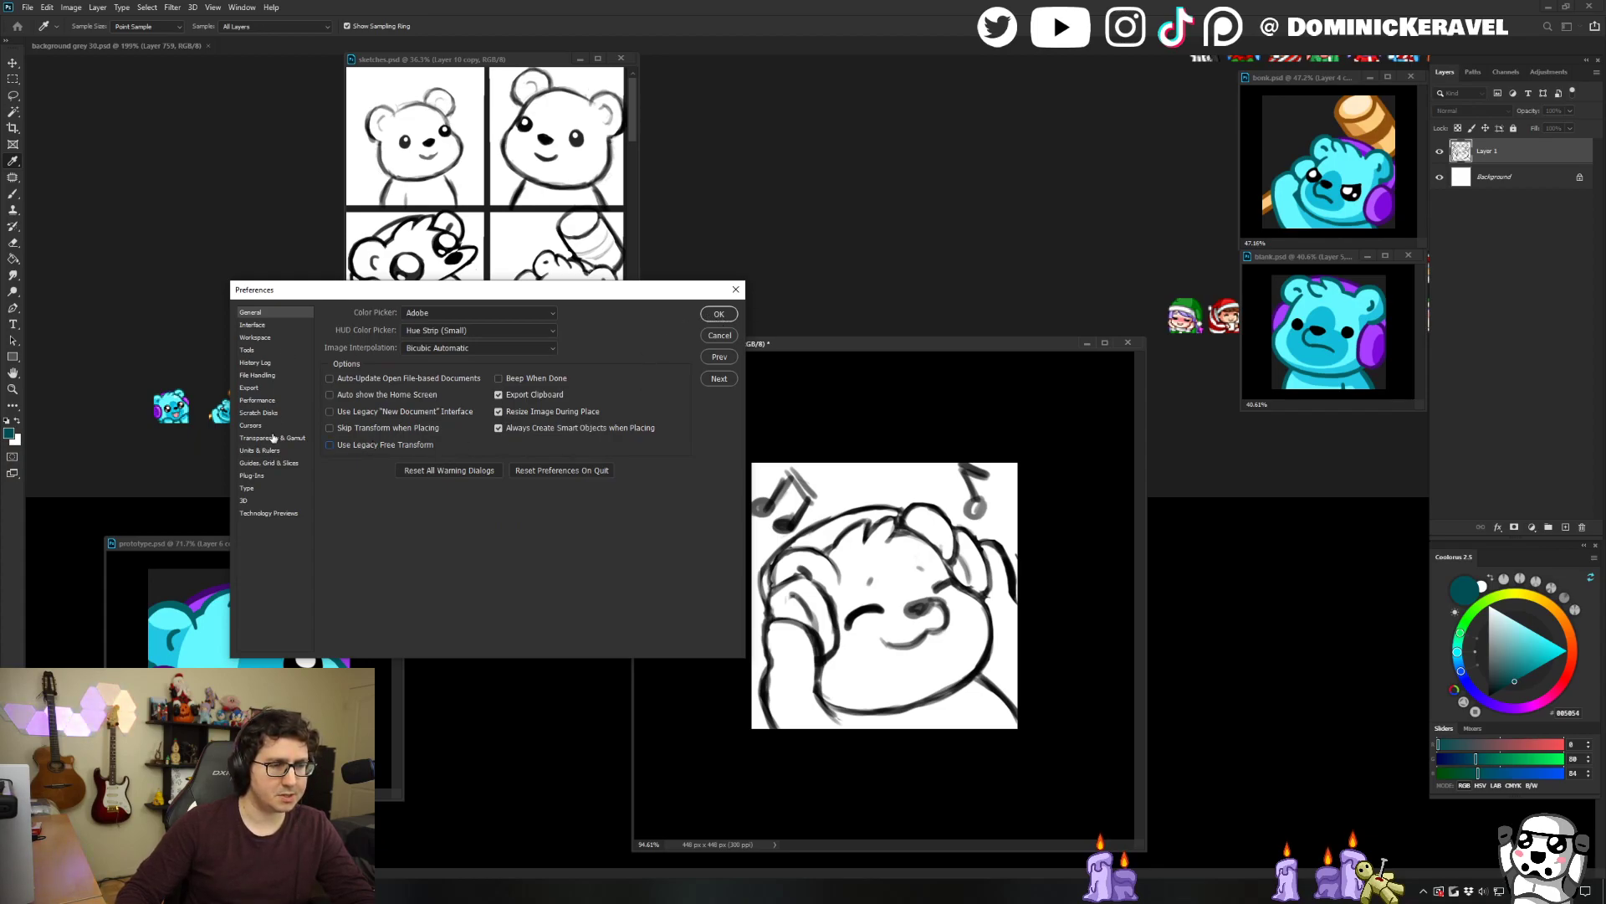
pyautogui.click(719, 314)
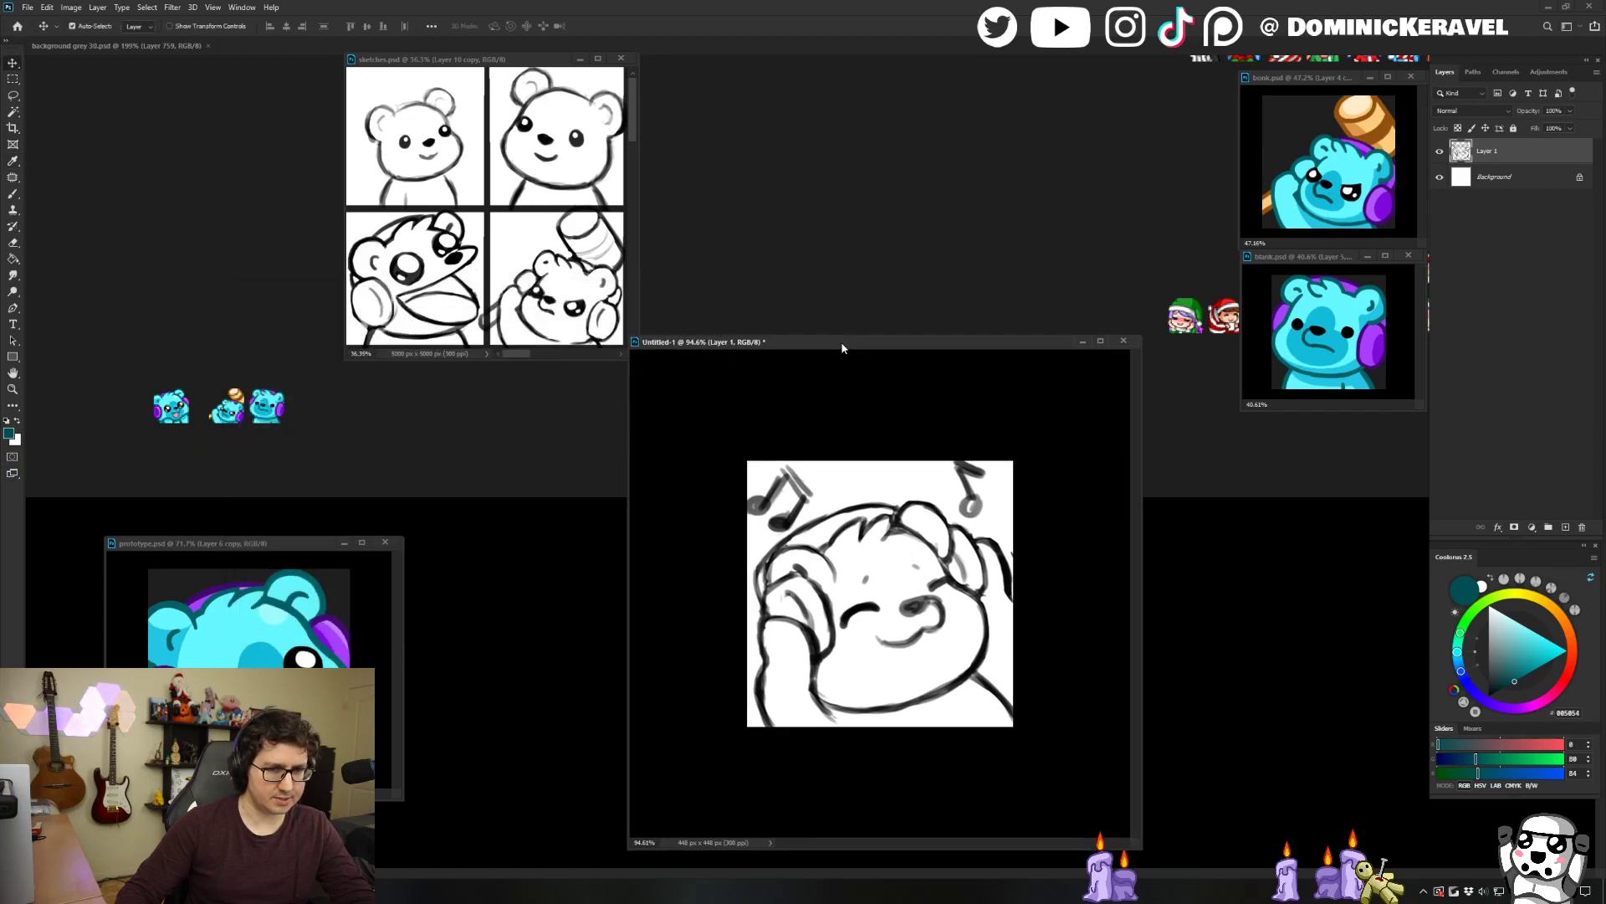
# Reposition the untitled music bear, prototype.psd and sketches.psd windows in the workspace.
pyautogui.moveTo(845, 343); pyautogui.dragTo(797, 318)
pyautogui.press('v')
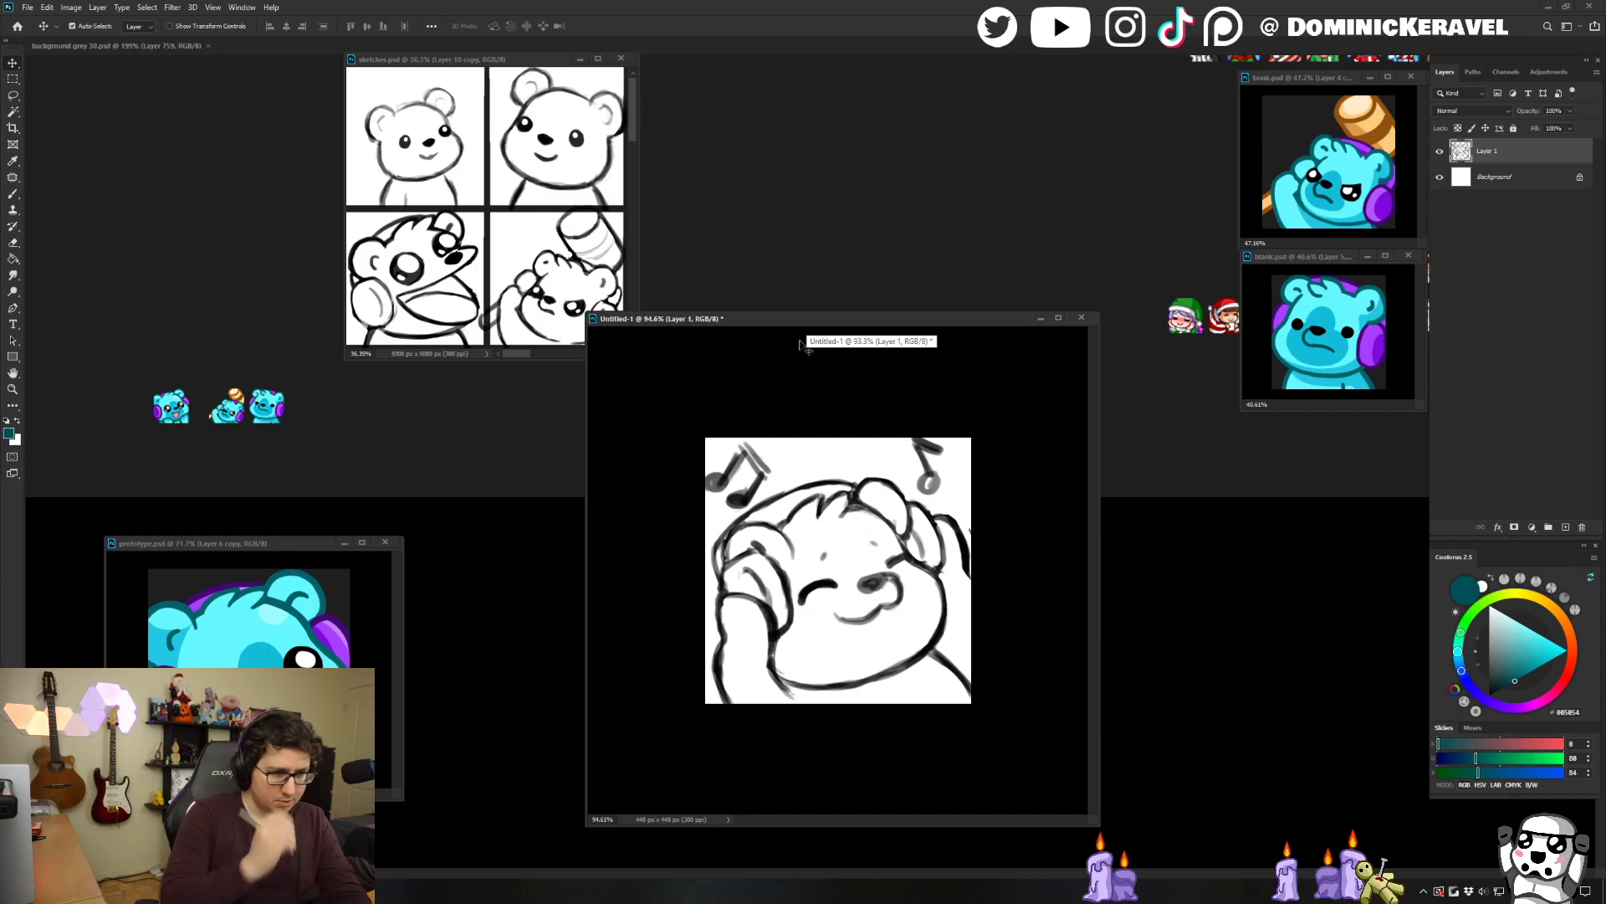
pyautogui.moveTo(736, 318); pyautogui.dragTo(752, 307)
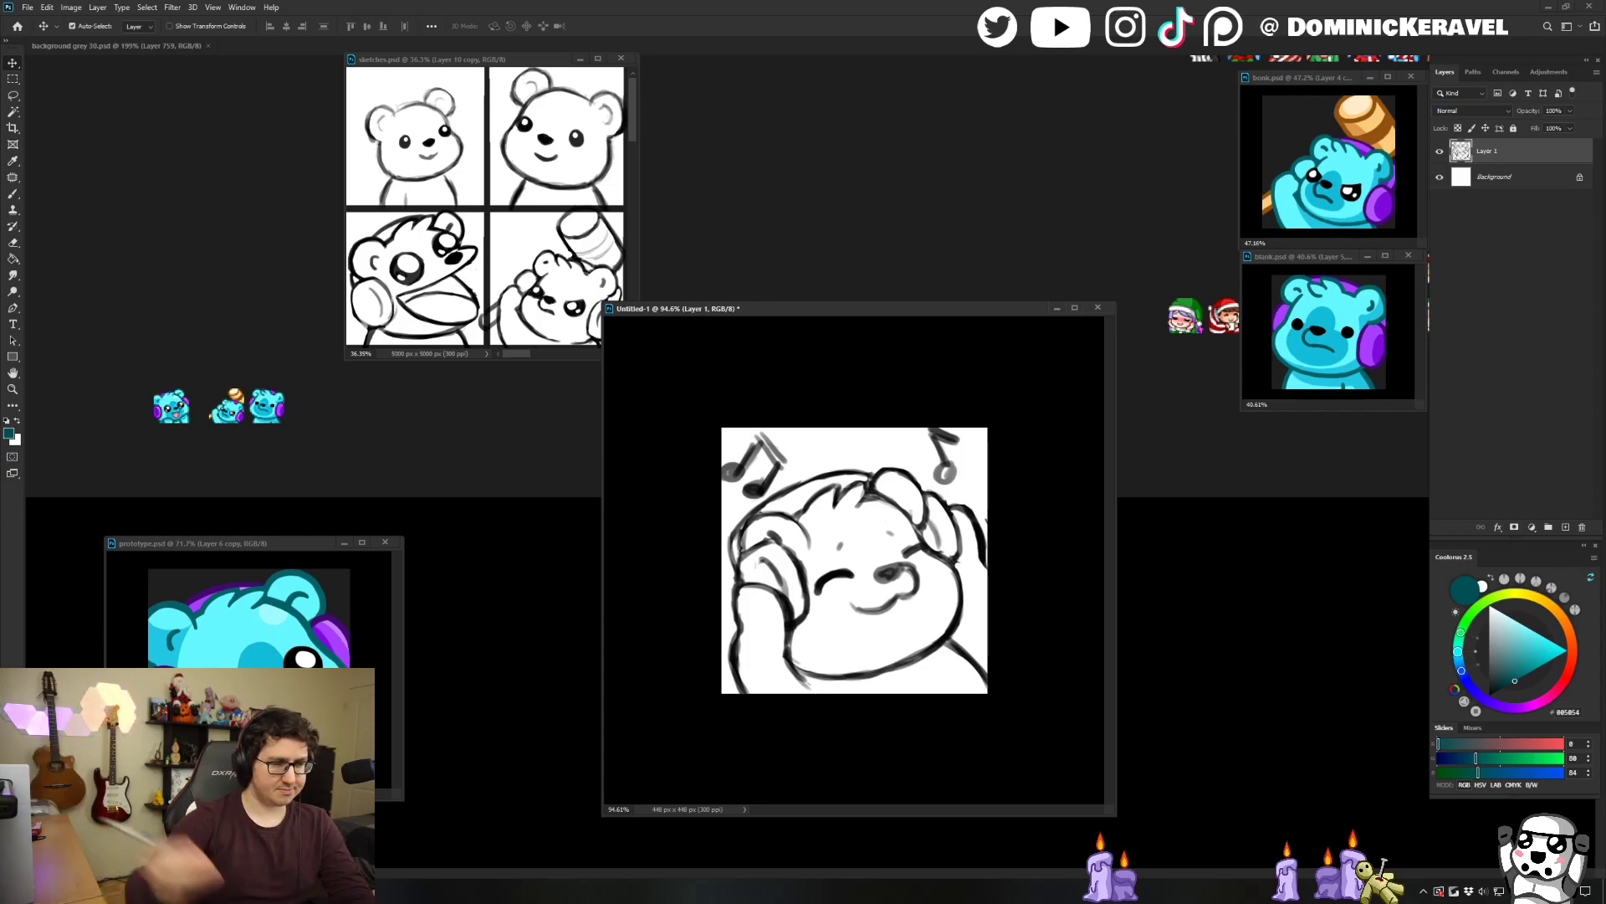
pyautogui.click(285, 558)
pyautogui.moveTo(282, 553); pyautogui.dragTo(233, 519)
pyautogui.moveTo(441, 425); pyautogui.dragTo(439, 403)
pyautogui.moveTo(475, 60); pyautogui.dragTo(476, 64)
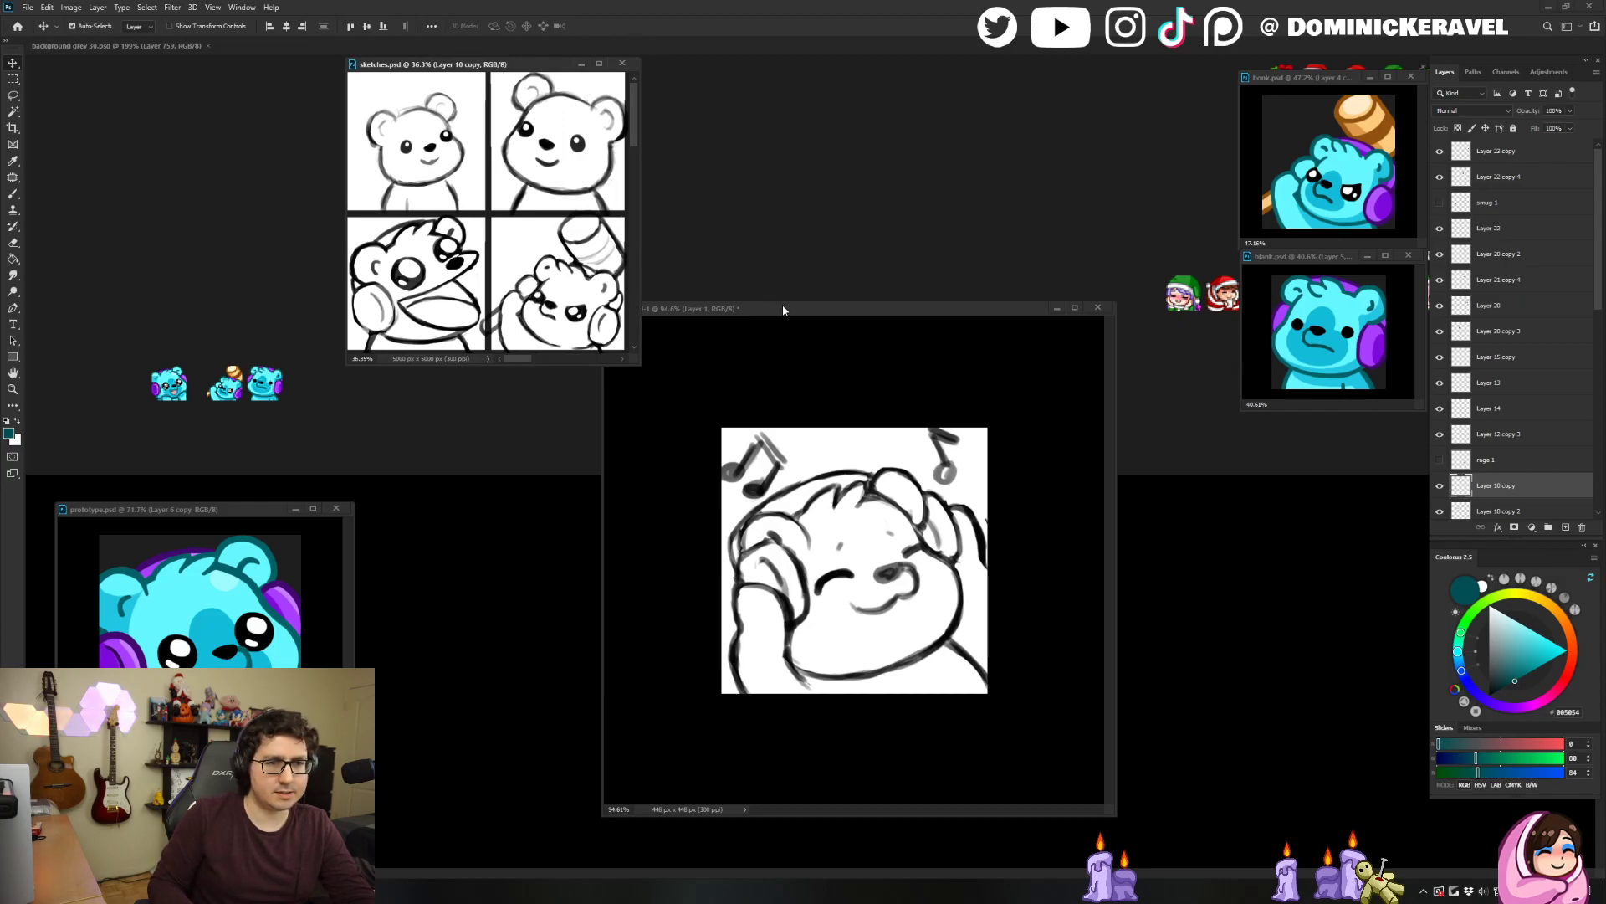
# Enlarge the sketches.psd window, dock it as a tabbed document, and place the untitled music bear window over its empty lower cells.
pyautogui.moveTo(636, 365)
pyautogui.mouseDown()
pyautogui.moveTo(760, 430)
pyautogui.moveTo(1398, 652)
pyautogui.moveTo(1405, 678)
pyautogui.moveTo(1401, 500)
pyautogui.mouseUp()
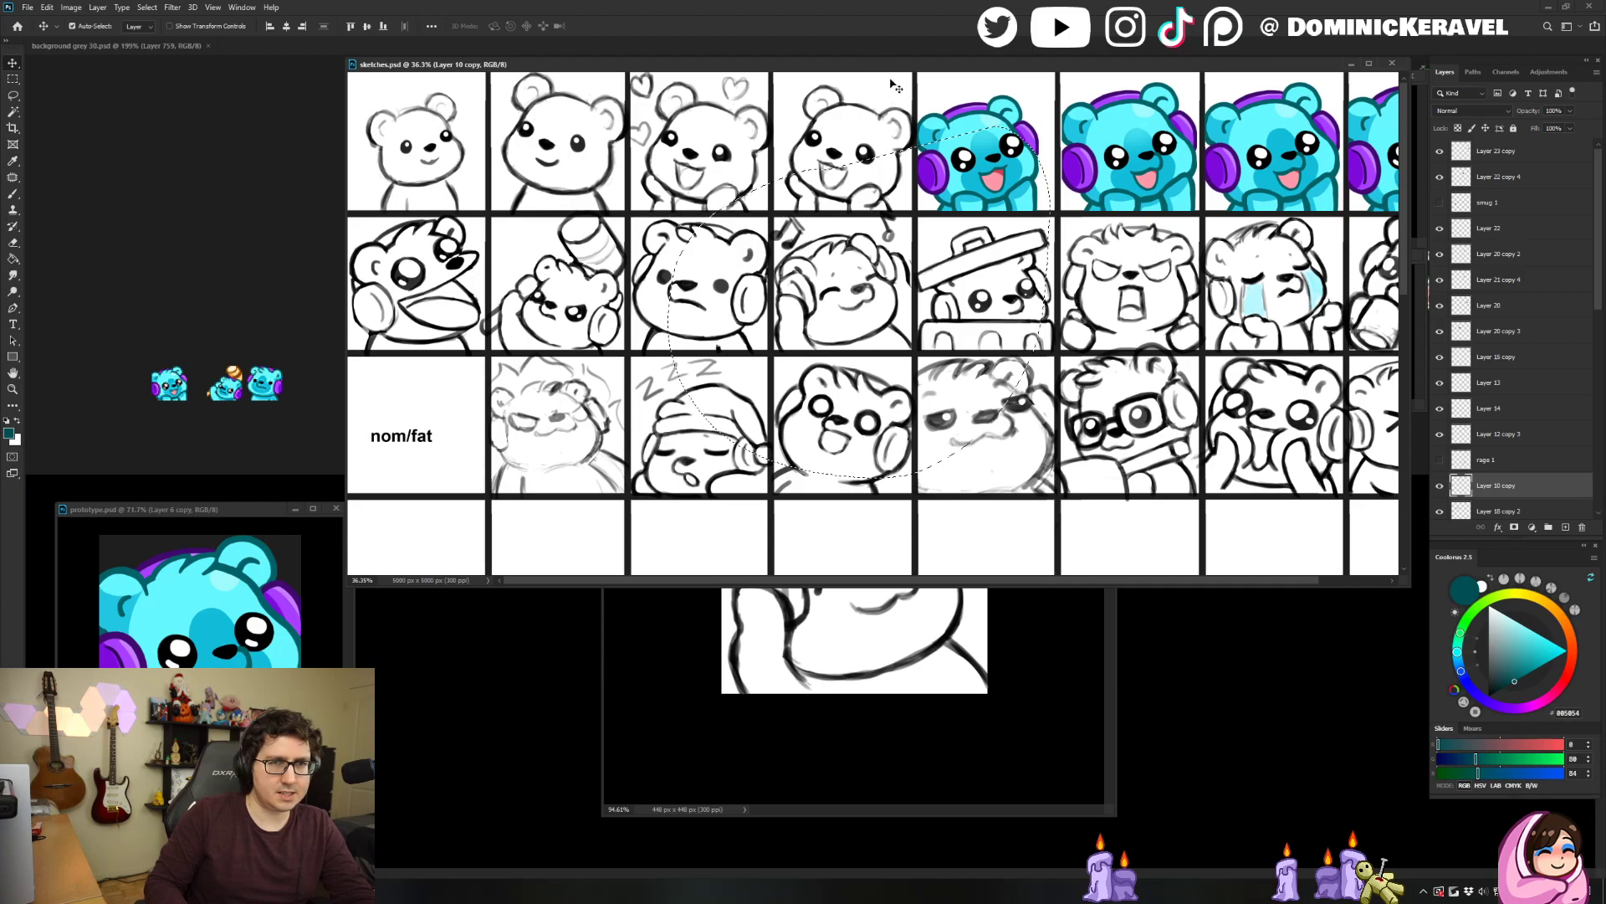
pyautogui.moveTo(960, 65); pyautogui.dragTo(910, 46)
pyautogui.moveTo(852, 302)
pyautogui.mouseDown()
pyautogui.moveTo(878, 490)
pyautogui.moveTo(937, 366)
pyautogui.moveTo(955, 546)
pyautogui.mouseUp()
pyautogui.moveTo(1079, 322)
pyautogui.mouseDown()
pyautogui.moveTo(967, 271)
pyautogui.moveTo(908, 342)
pyautogui.mouseUp()
# Circle the first four bear sketches in the top row with the Brush and undo the circles.
pyautogui.press('b')
pyautogui.moveTo(127, 82)
pyautogui.mouseDown()
pyautogui.moveTo(77, 125)
pyautogui.moveTo(100, 104)
pyautogui.mouseUp()
pyautogui.moveTo(247, 77); pyautogui.dragTo(266, 107)
pyautogui.moveTo(418, 118); pyautogui.dragTo(441, 128)
pyautogui.moveTo(590, 105); pyautogui.dragTo(596, 138)
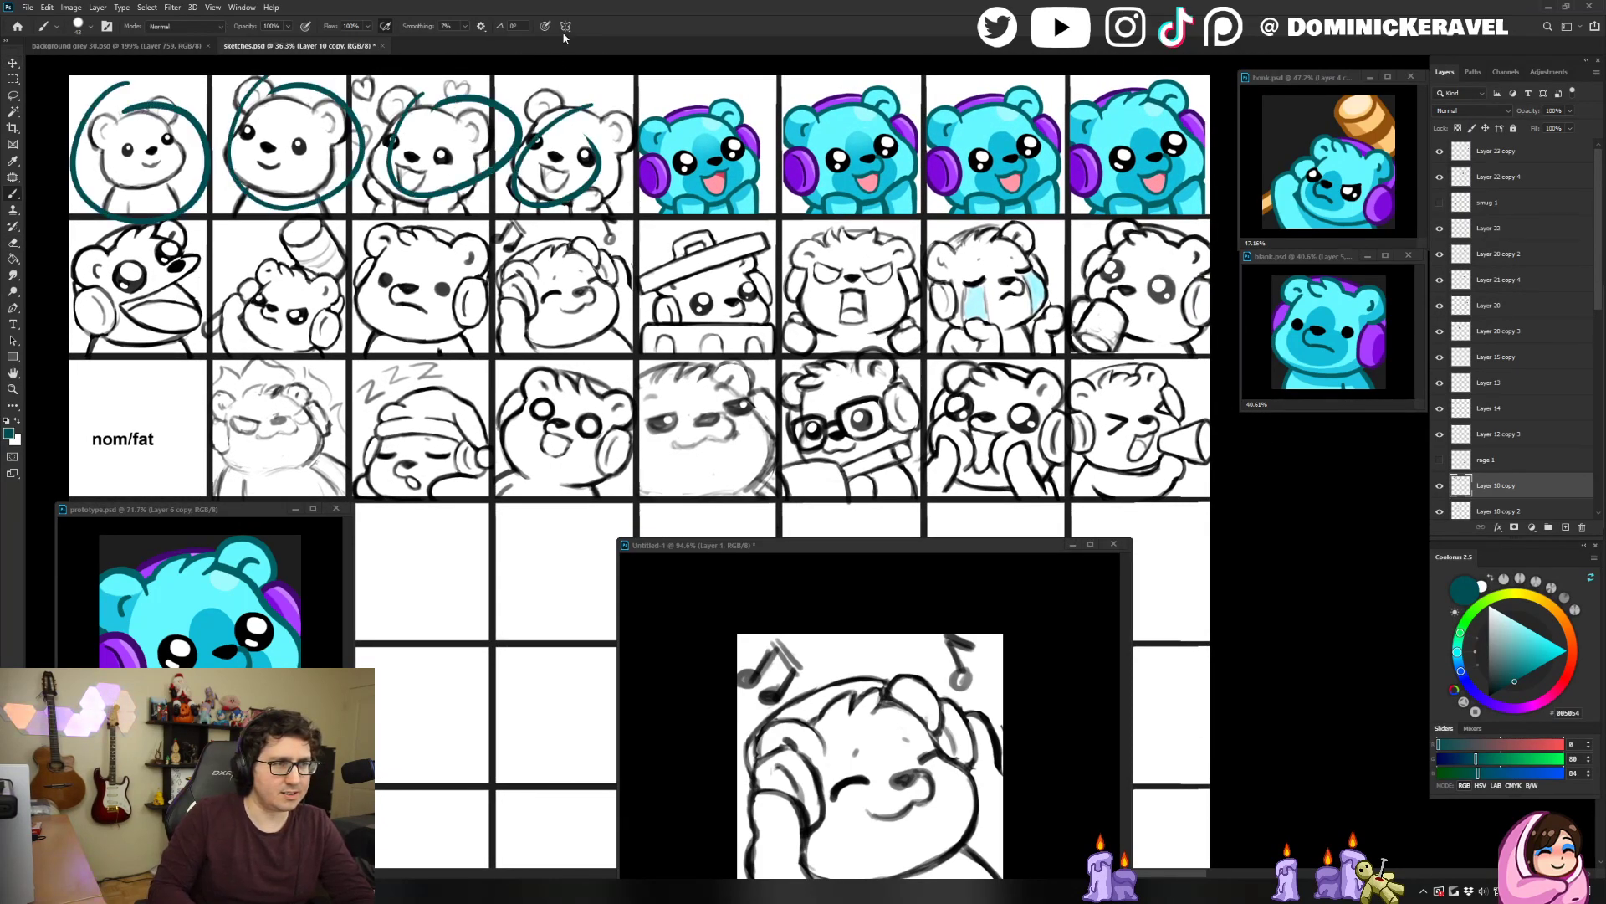
pyautogui.hotkey('ctrl', 'z')
pyautogui.hotkey('ctrl', 'z')
pyautogui.hotkey('ctrl', 'z')
pyautogui.hotkey('ctrl', 'z')
pyautogui.press('v')
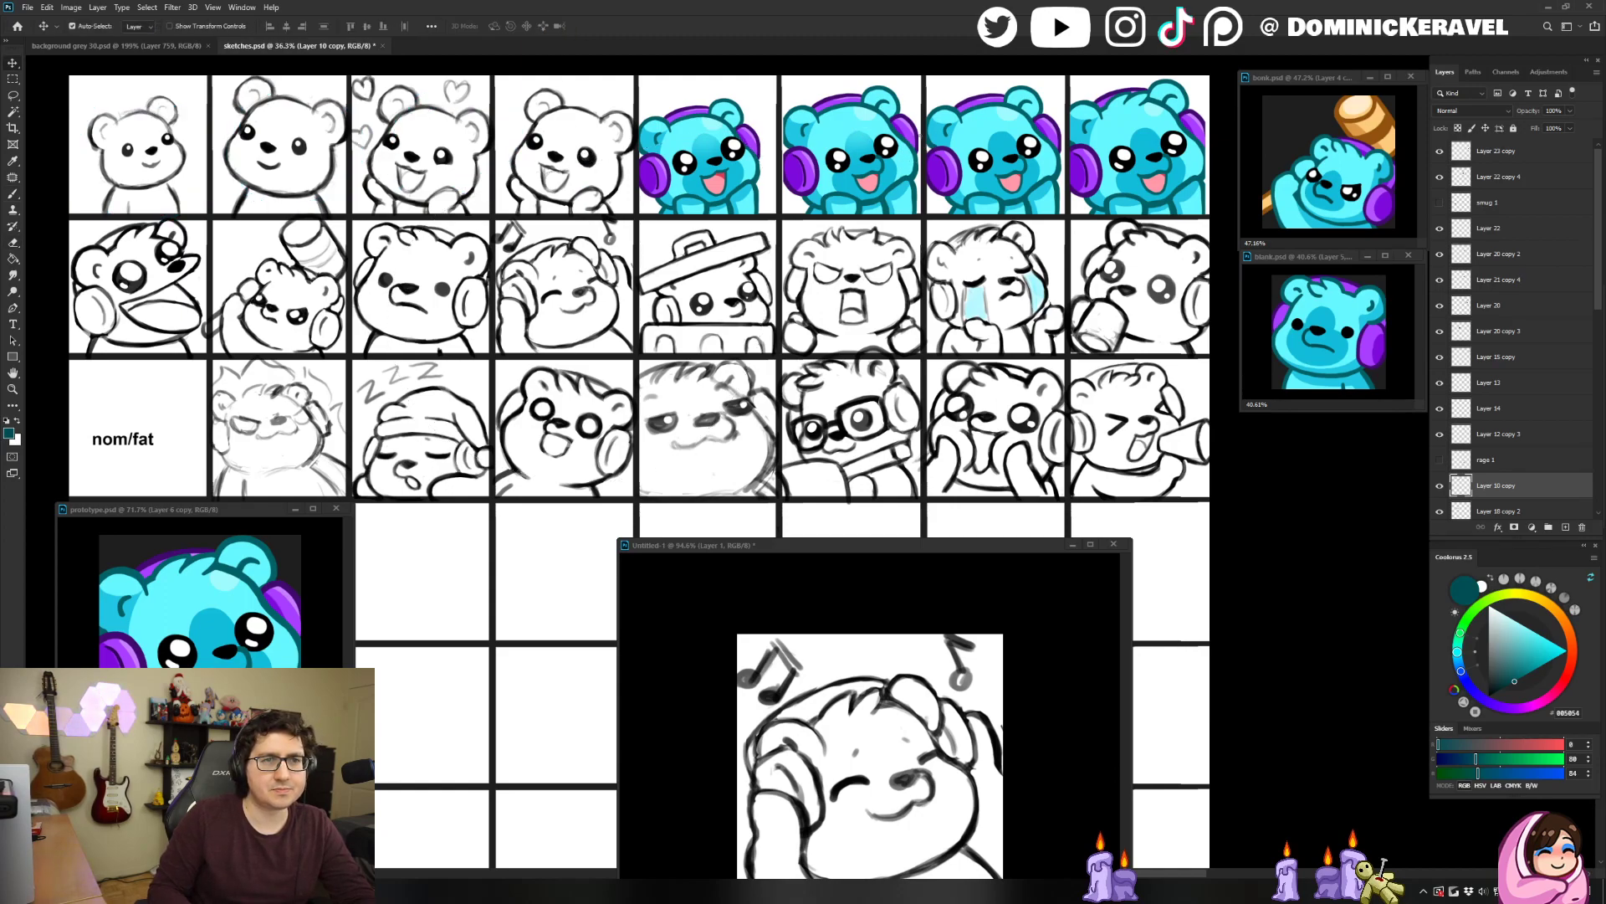
# Mark the last coloured bear in the top row with a brush stroke and undo the mark.
pyautogui.press('b')
pyautogui.moveTo(1108, 89); pyautogui.dragTo(1122, 79)
pyautogui.hotkey('ctrl', 'z')
pyautogui.press('e')
pyautogui.moveTo(686, 451); pyautogui.dragTo(732, 307)
pyautogui.press('e')
pyautogui.press('v')
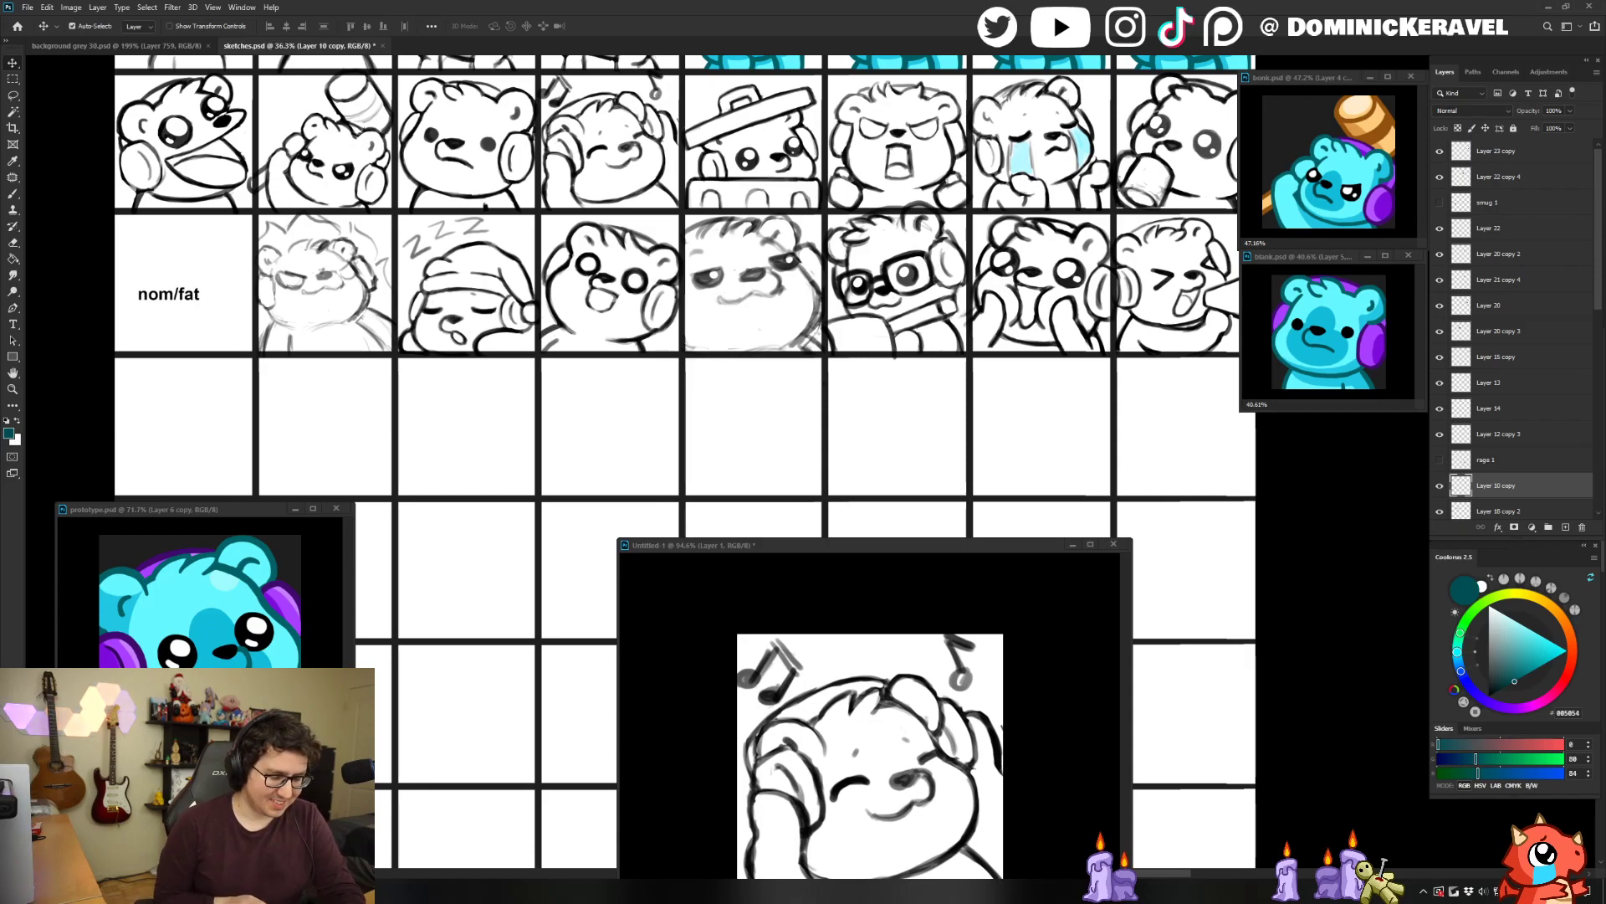
# Position the untitled music bear window over the empty cells below the last row of sketches.
pyautogui.moveTo(695, 545); pyautogui.dragTo(537, 384)
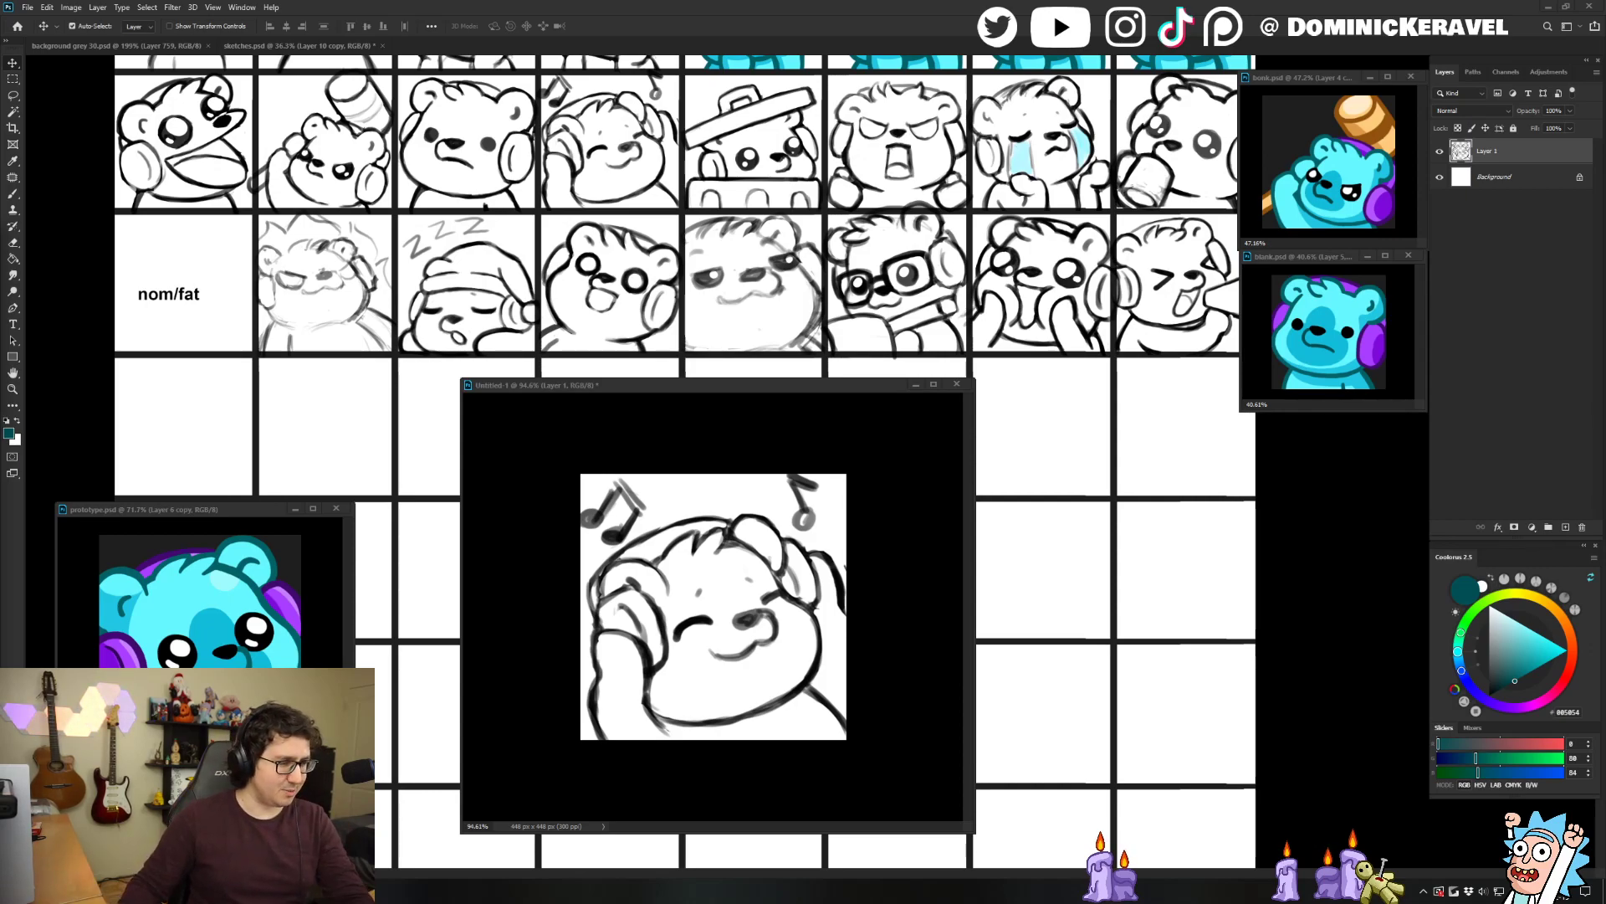
pyautogui.moveTo(657, 387); pyautogui.dragTo(658, 369)
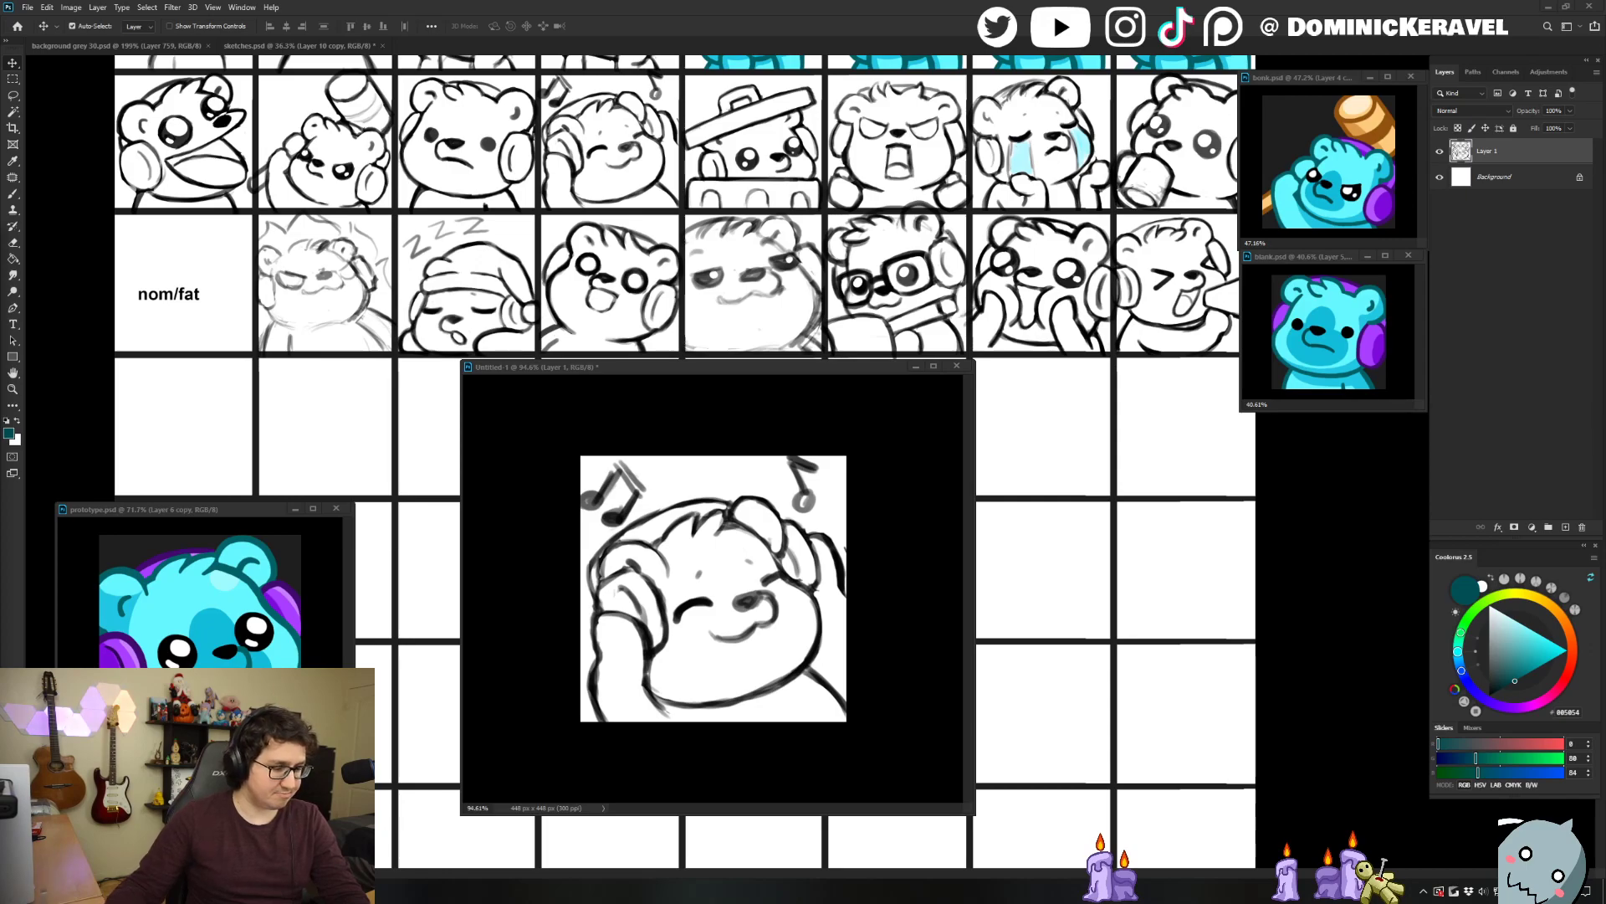
pyautogui.moveTo(604, 360); pyautogui.dragTo(604, 377)
pyautogui.moveTo(703, 333)
pyautogui.mouseDown()
pyautogui.moveTo(696, 229)
pyautogui.moveTo(661, 234)
pyautogui.moveTo(675, 235)
pyautogui.mouseUp()
pyautogui.moveTo(691, 383); pyautogui.dragTo(696, 307)
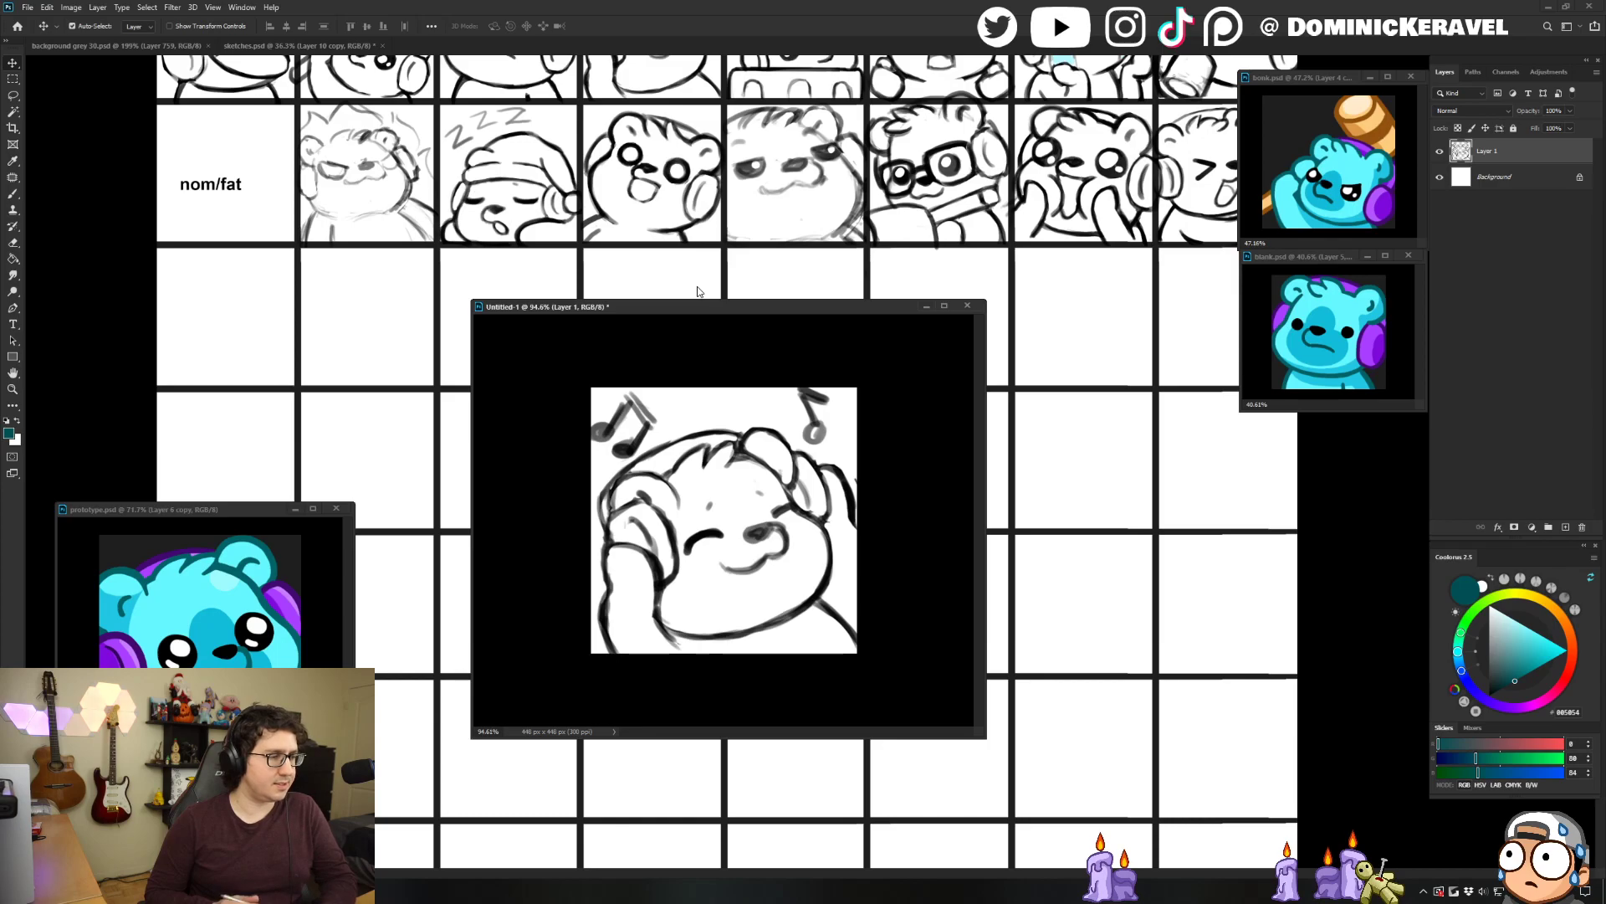
pyautogui.moveTo(736, 311); pyautogui.dragTo(757, 272)
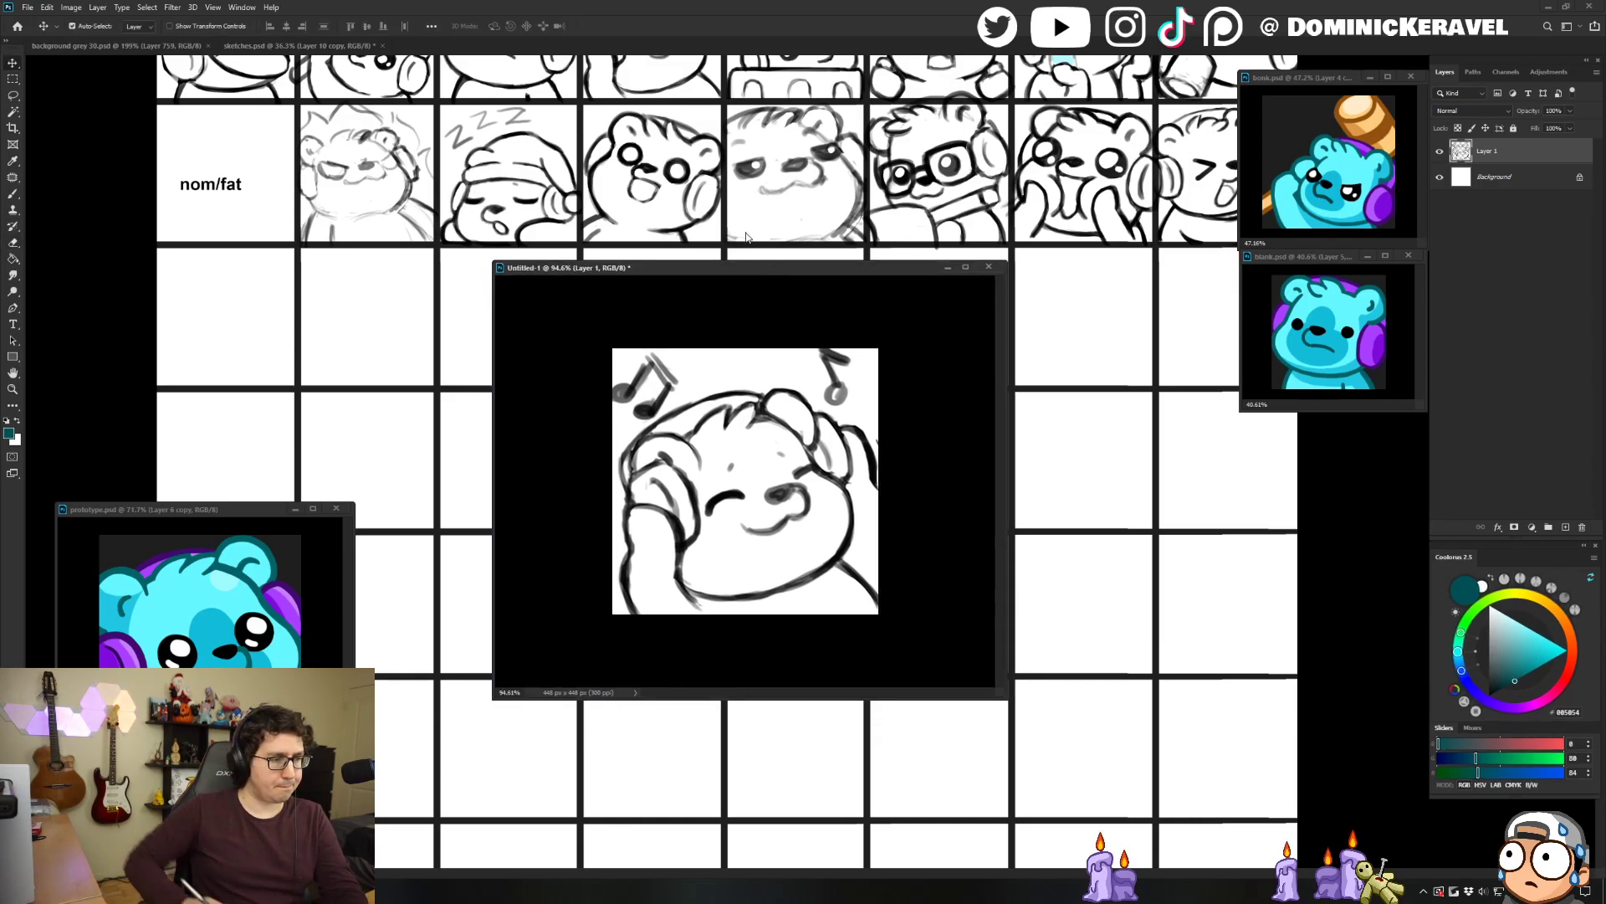
pyautogui.hotkey('ctrl', 's')
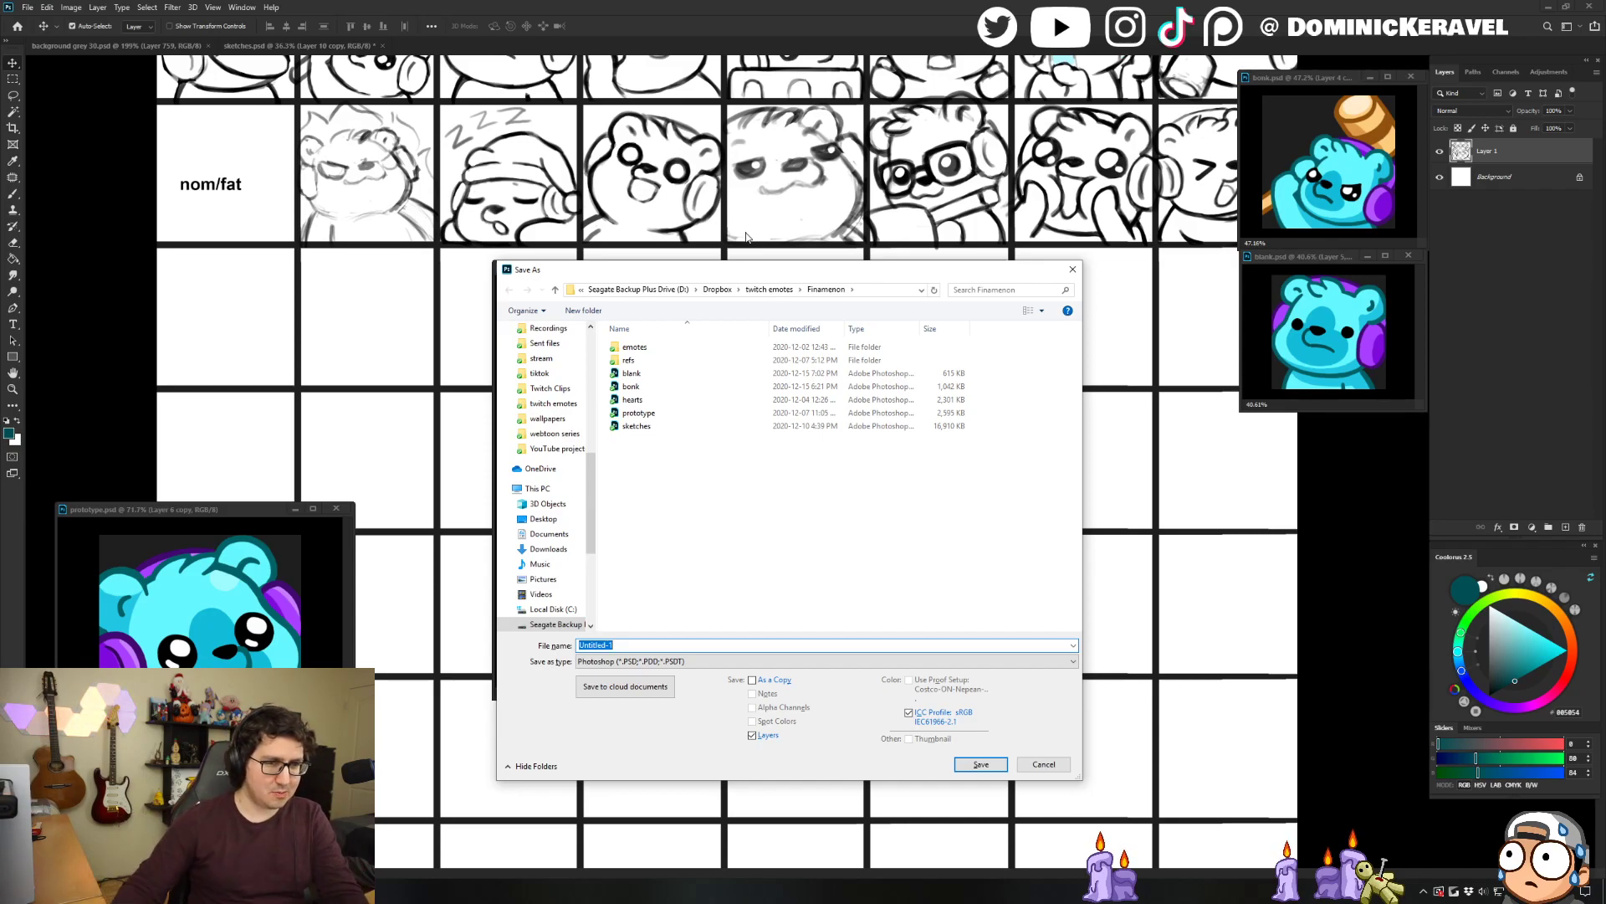
pyautogui.press('Escape')
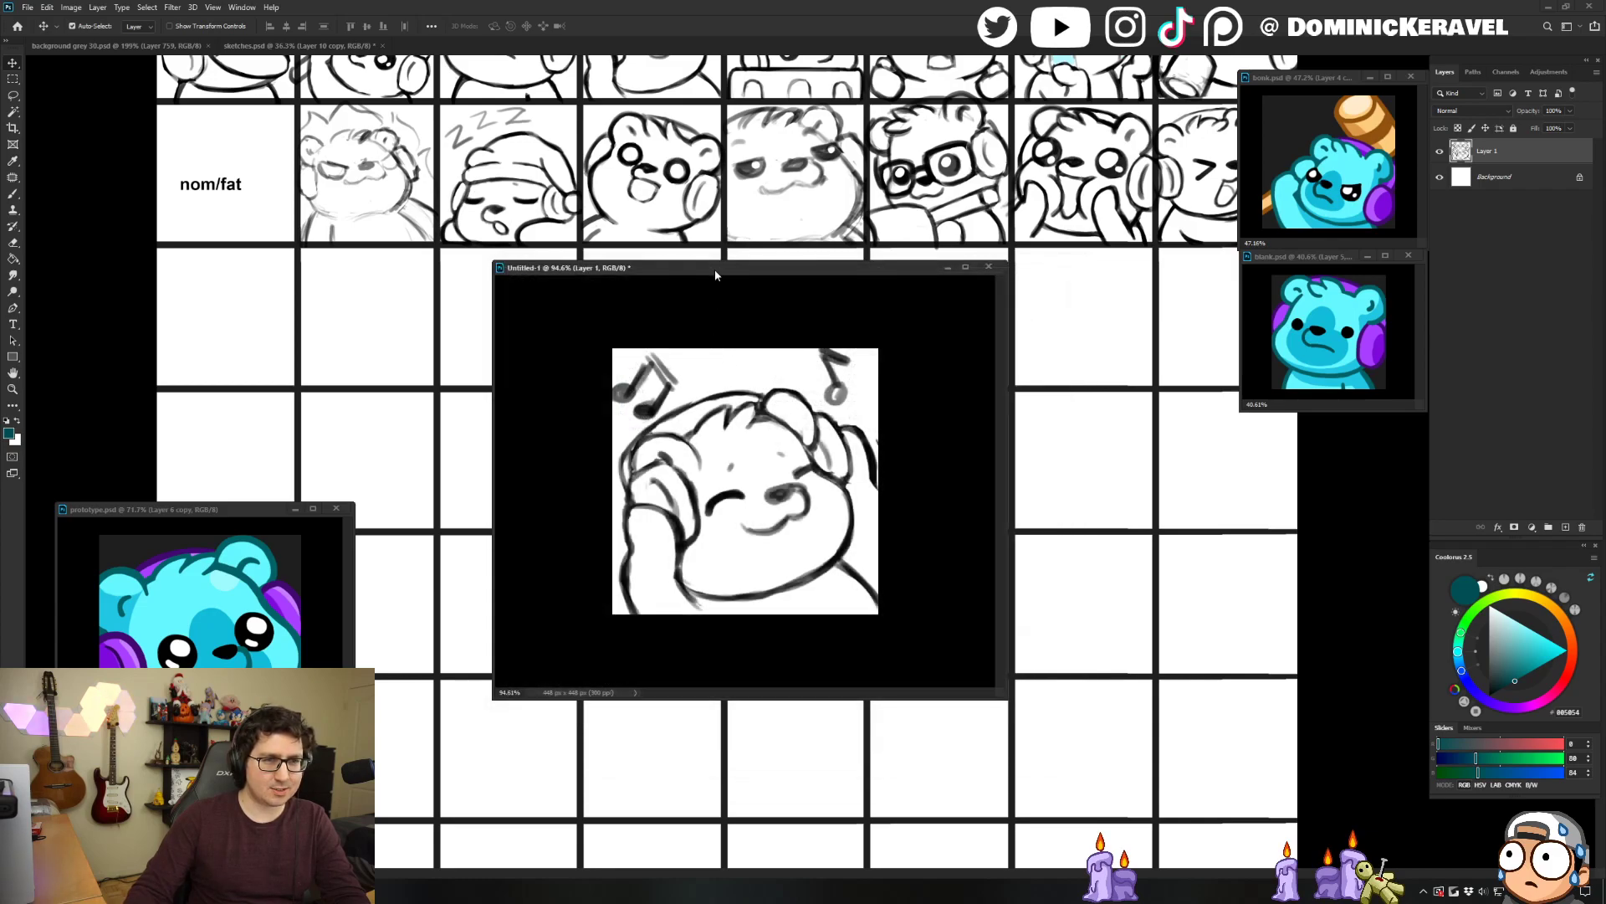
pyautogui.press('e')
pyautogui.press('v')
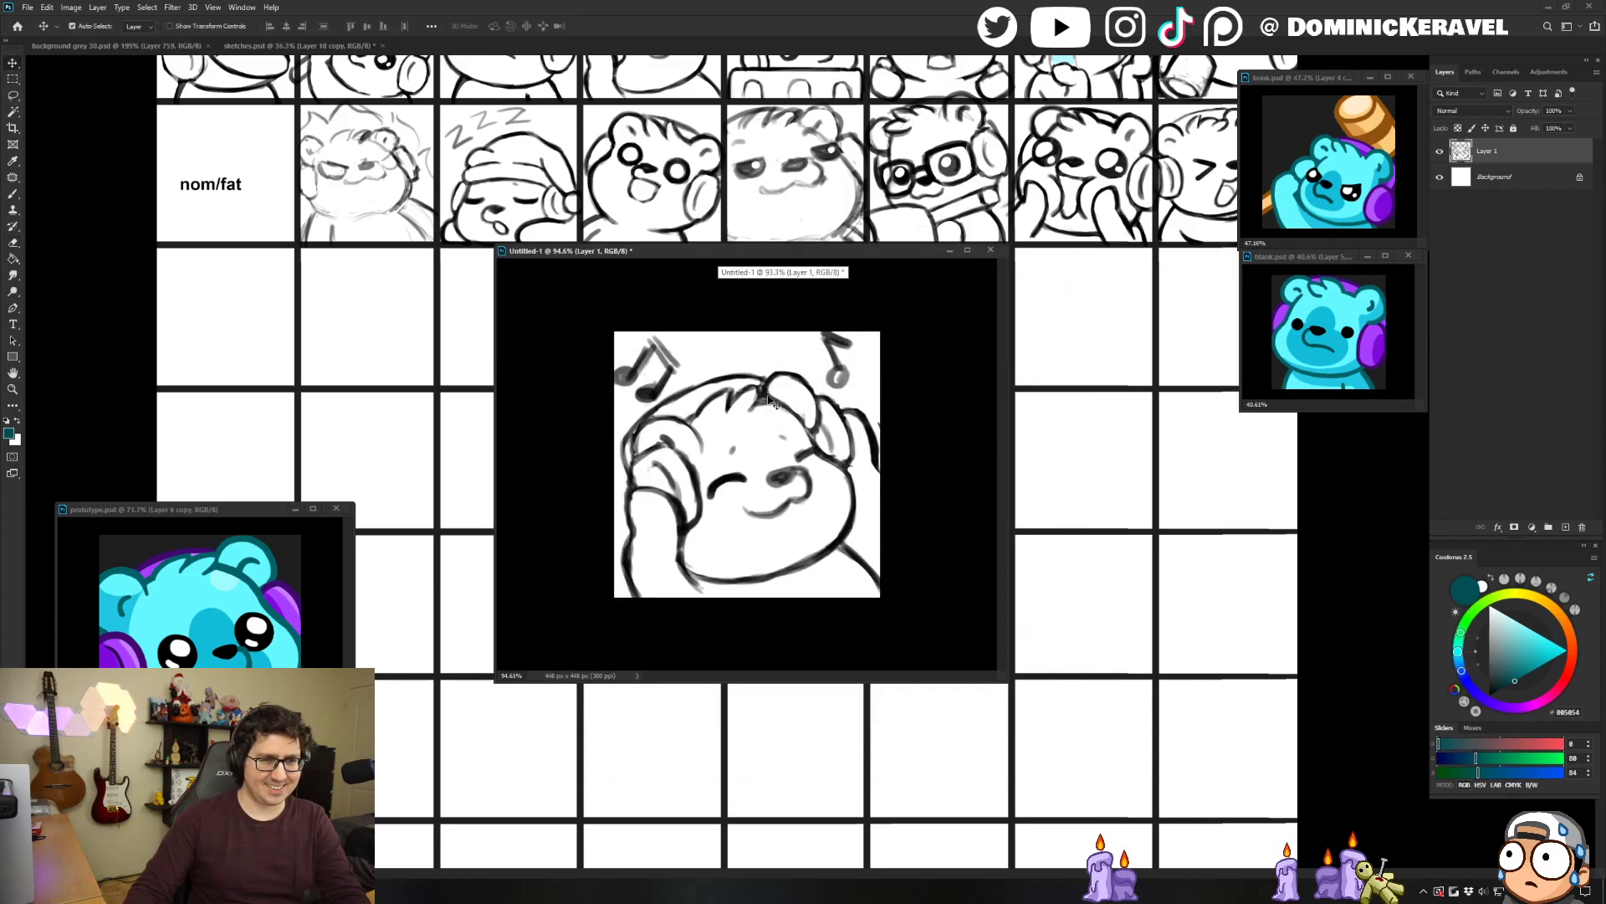
# Save the untitled music bear document in Photoshop format under the file name jam.
pyautogui.hotkey('ctrl', 's')
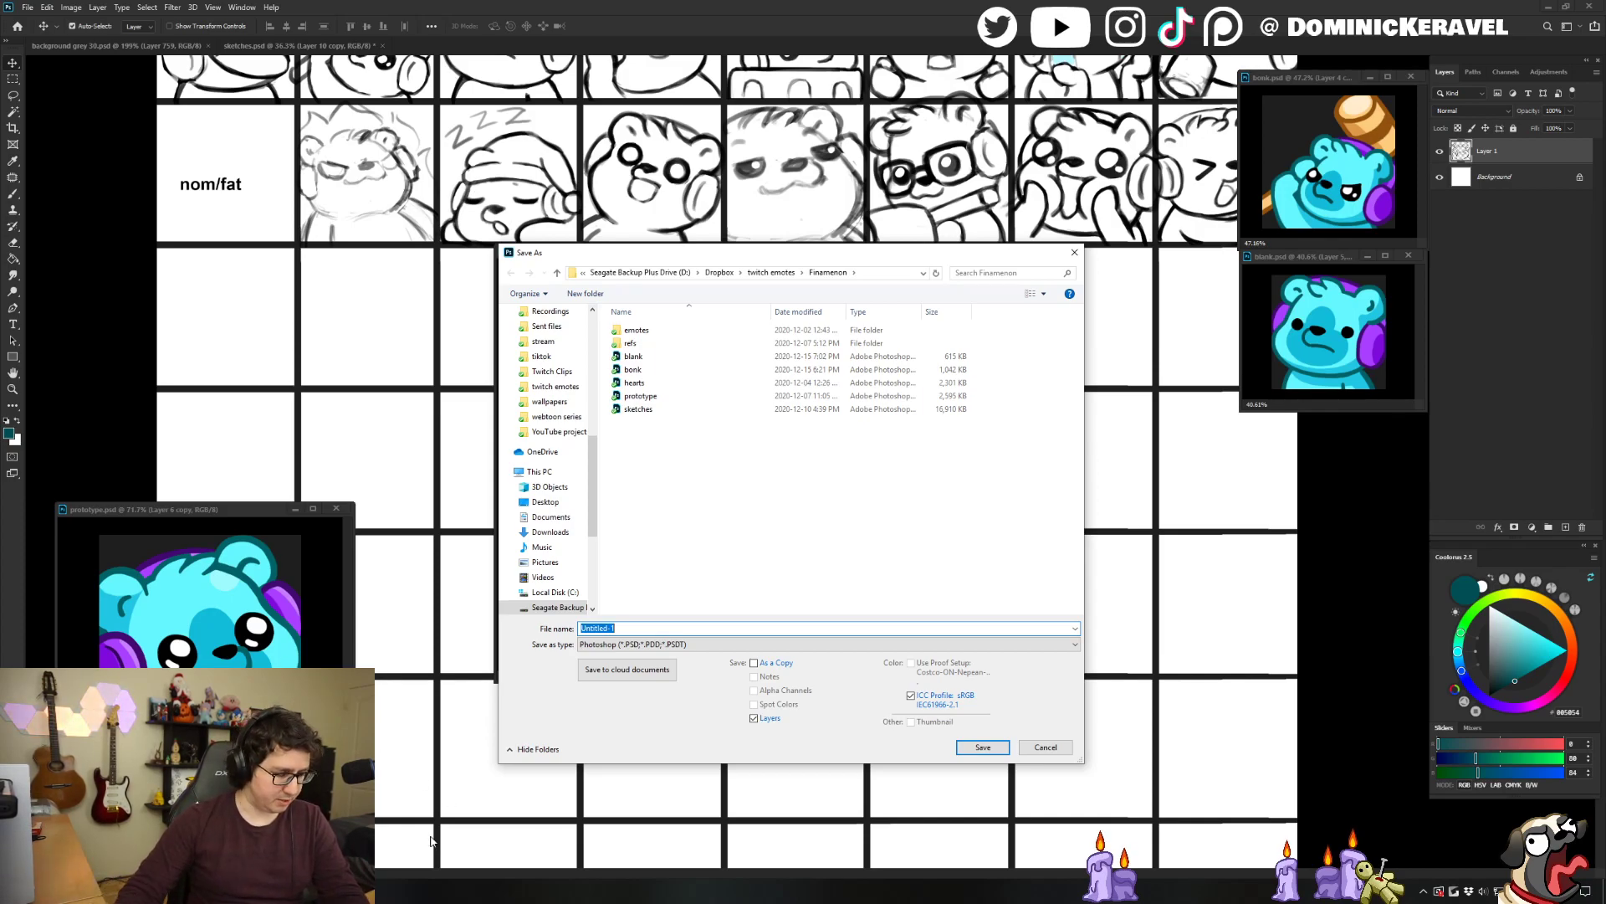
pyautogui.moveTo(824, 257); pyautogui.dragTo(785, 240)
pyautogui.click(726, 611)
pyautogui.doubleClick(751, 612)
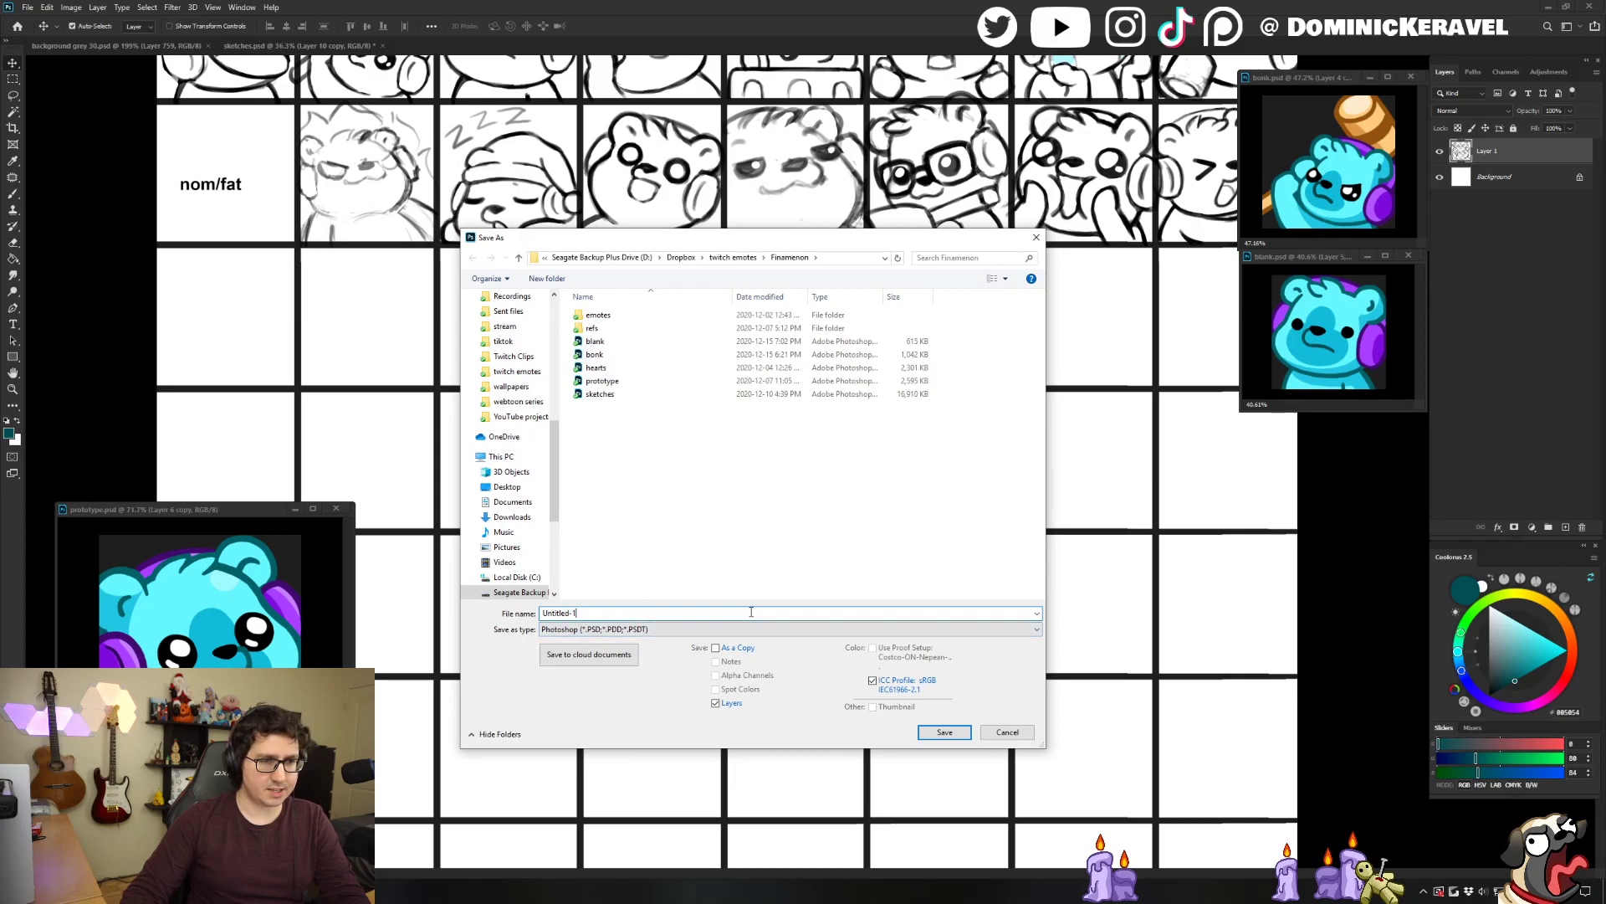
pyautogui.hotkey('ctrl', 'a')
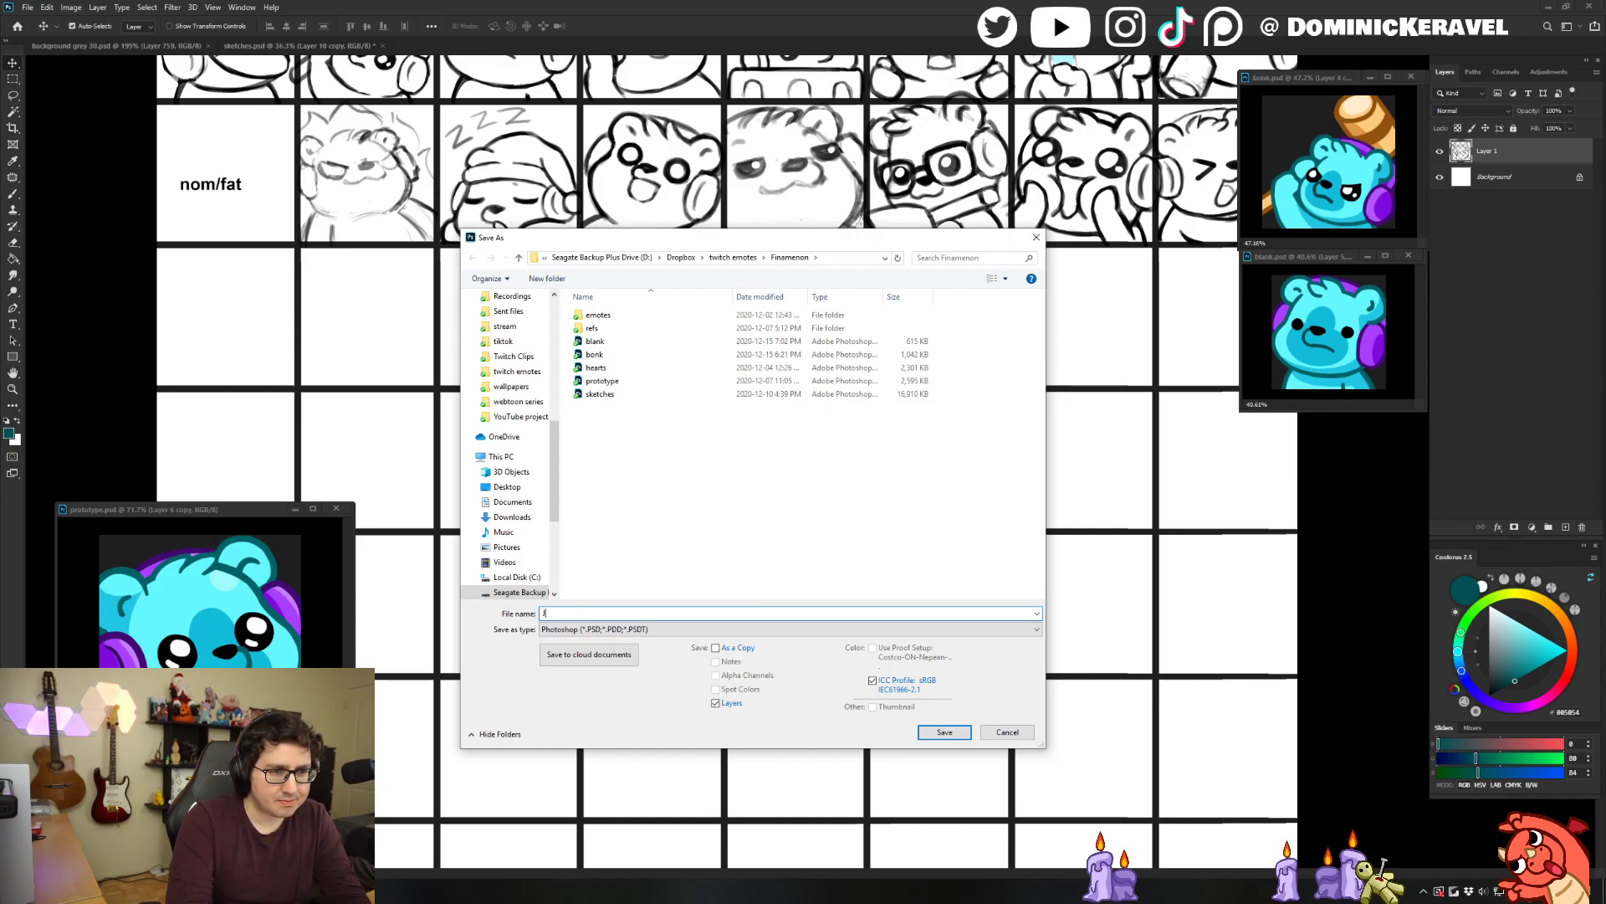
pyautogui.press('Return')
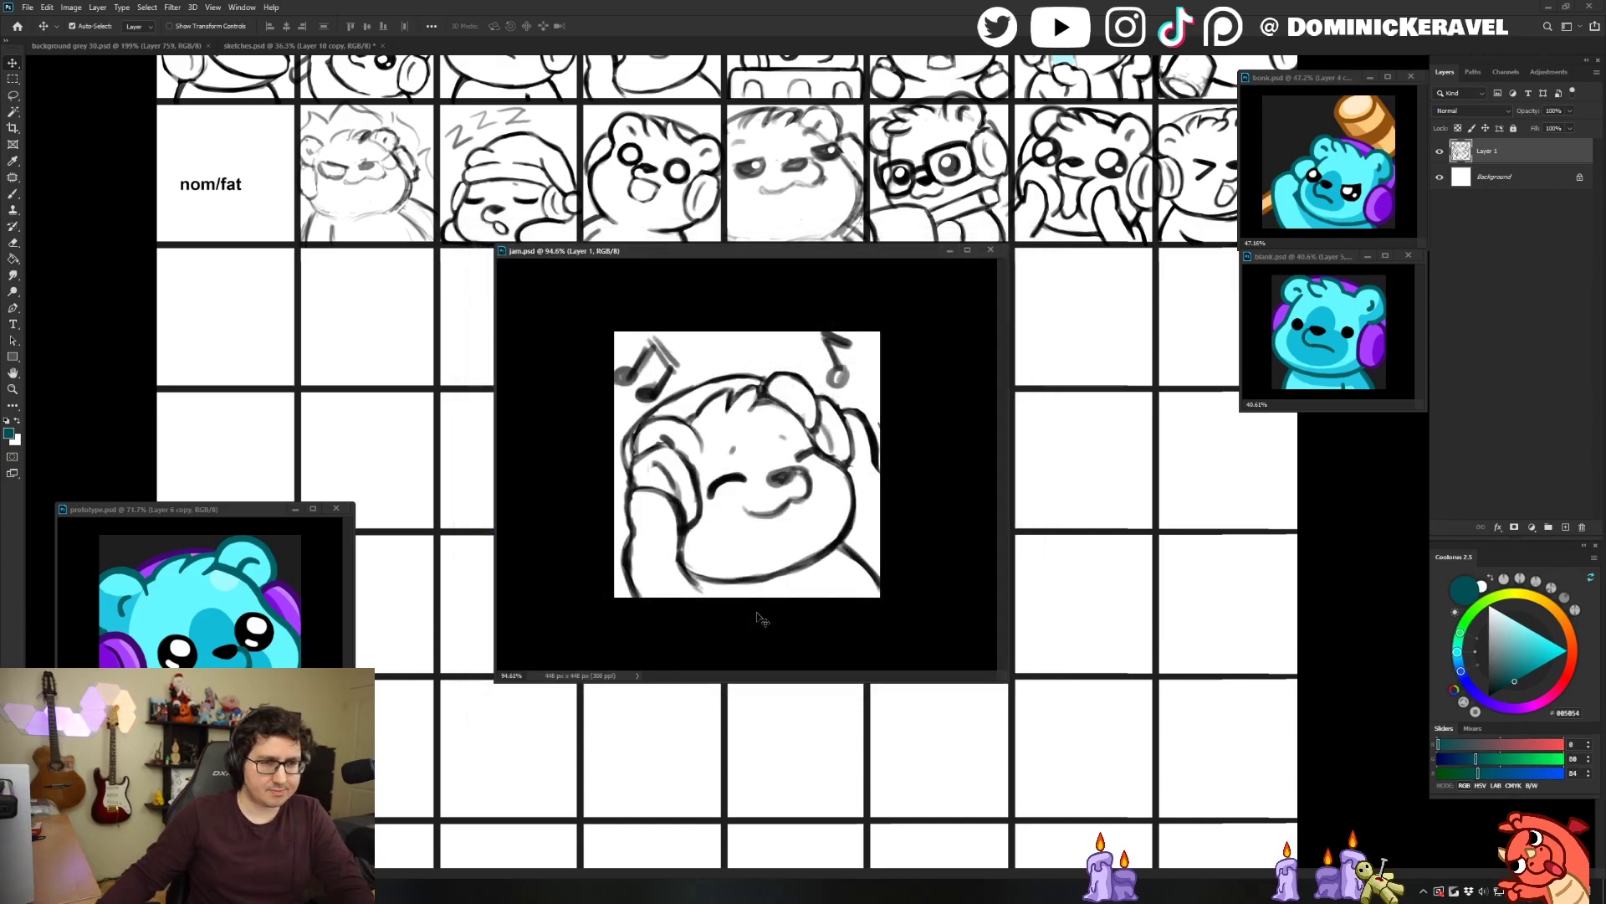
# Enlarge the jam.psd window and centre it over the empty cells of the sketch sheet.
pyautogui.moveTo(804, 242); pyautogui.dragTo(758, 245)
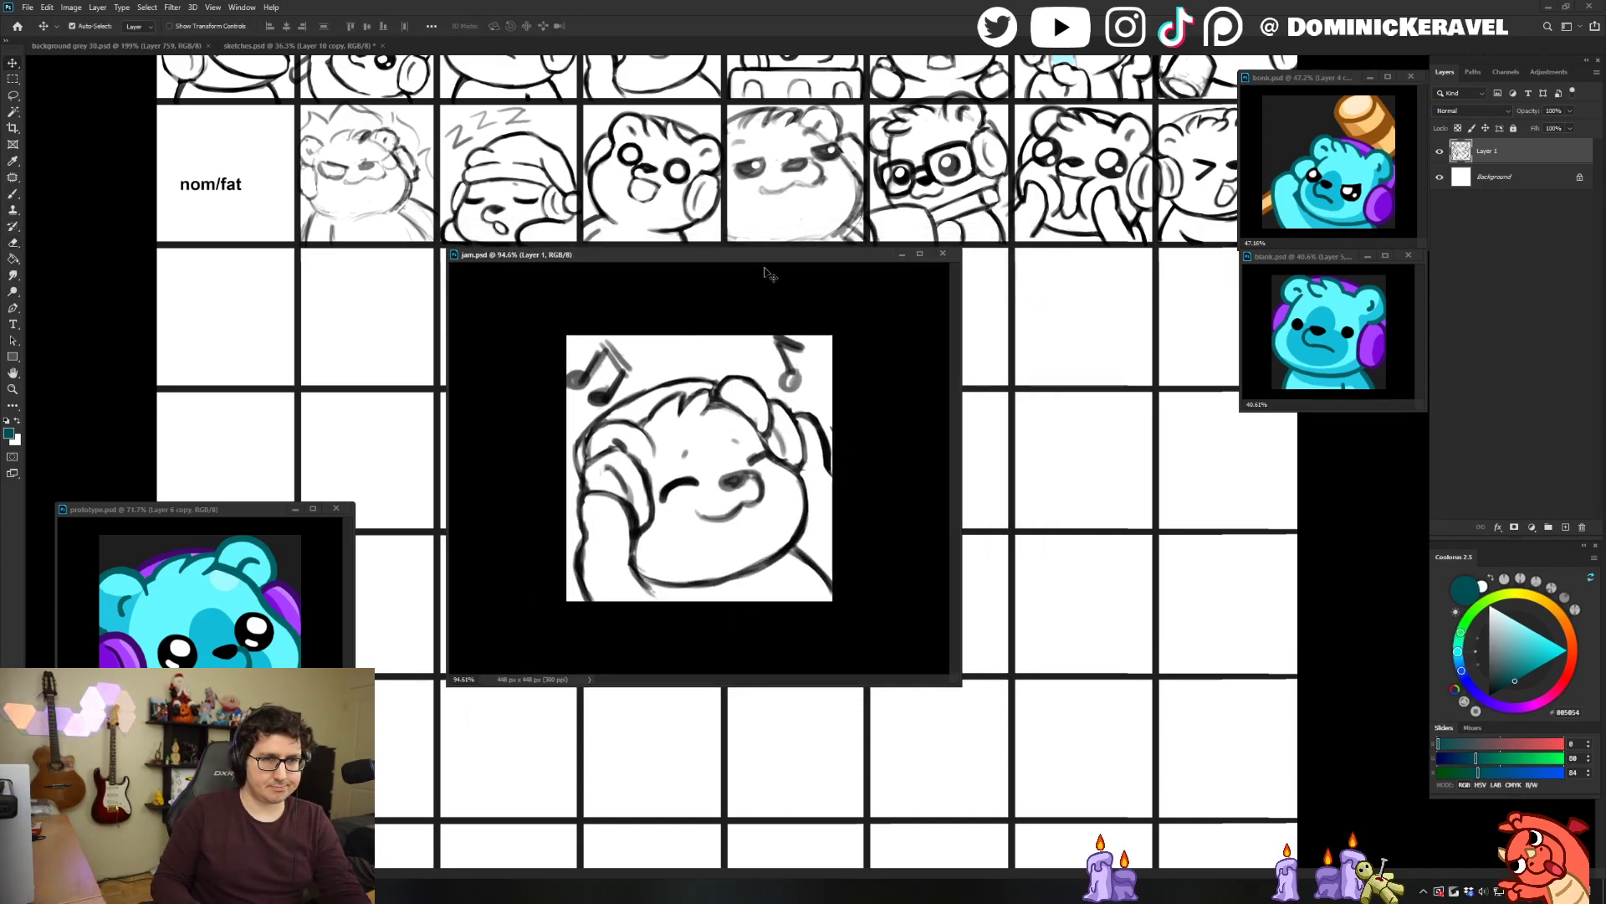
pyautogui.moveTo(961, 695); pyautogui.dragTo(1000, 776)
pyautogui.moveTo(824, 266); pyautogui.dragTo(911, 283)
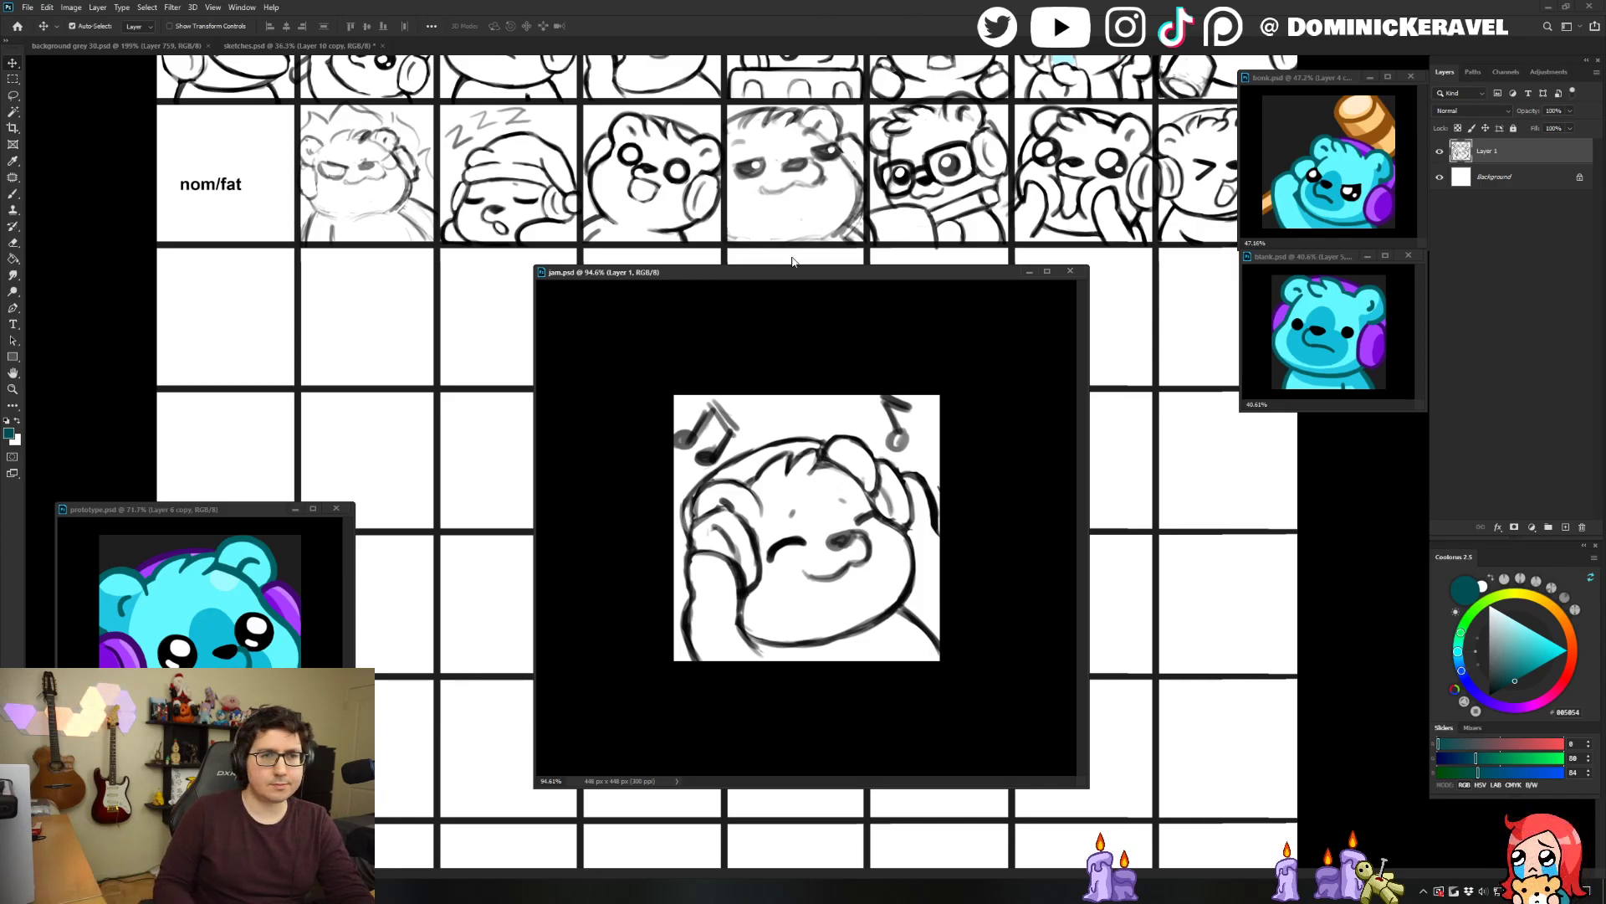
pyautogui.moveTo(808, 273); pyautogui.dragTo(803, 272)
# Lower the opacity of the sketch layer, Layer 1, to about 62%.
pyautogui.click(1570, 110)
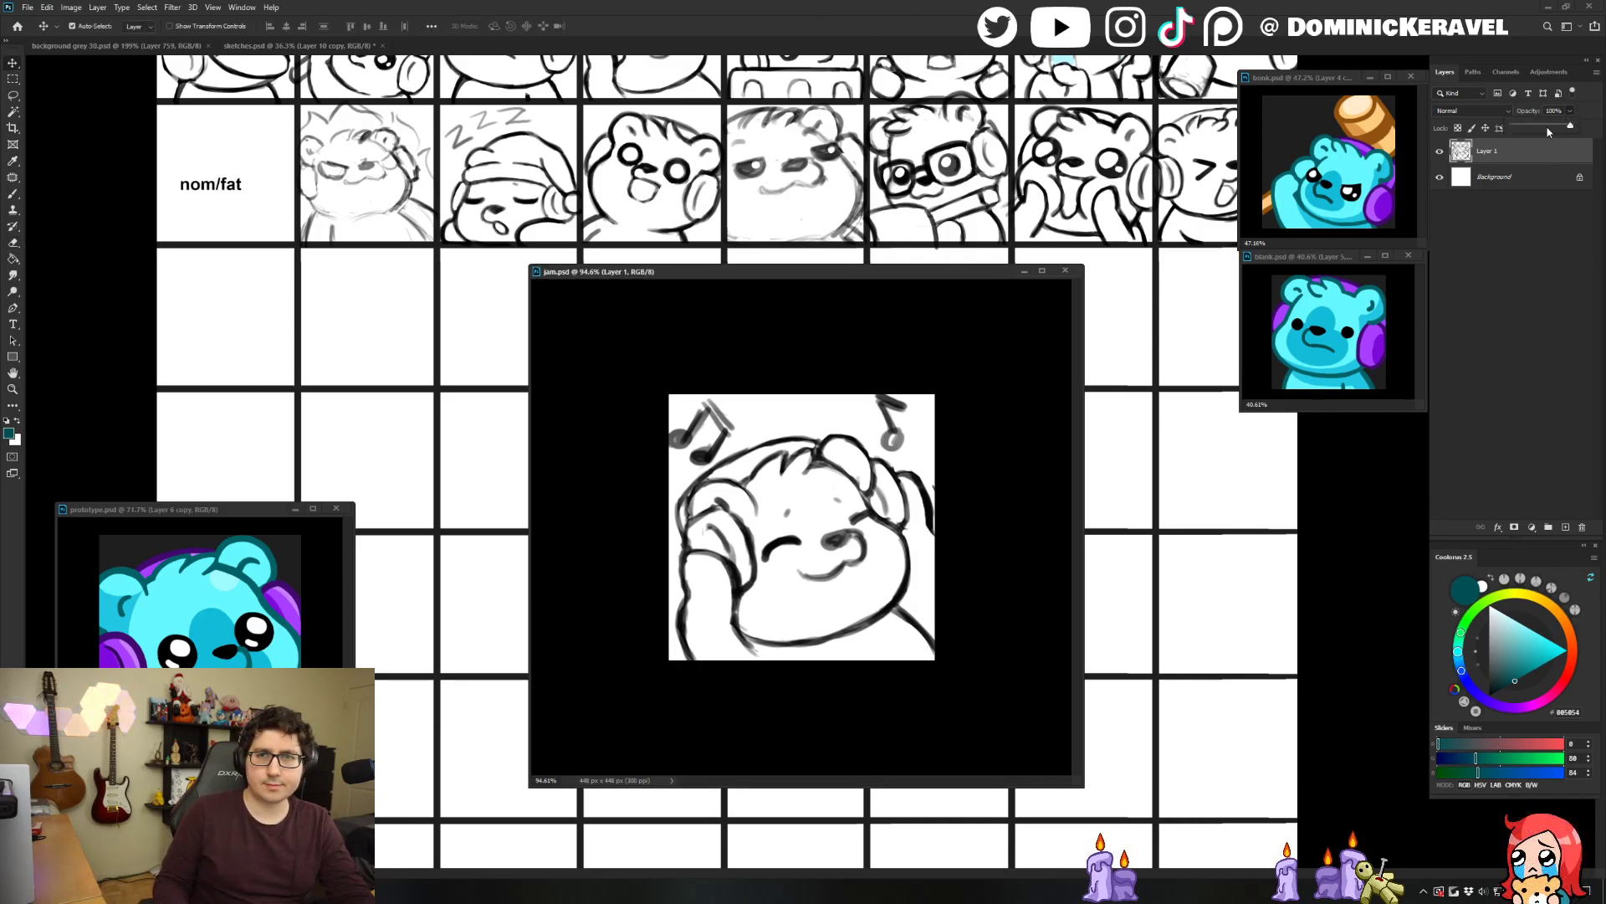
pyautogui.click(1548, 125)
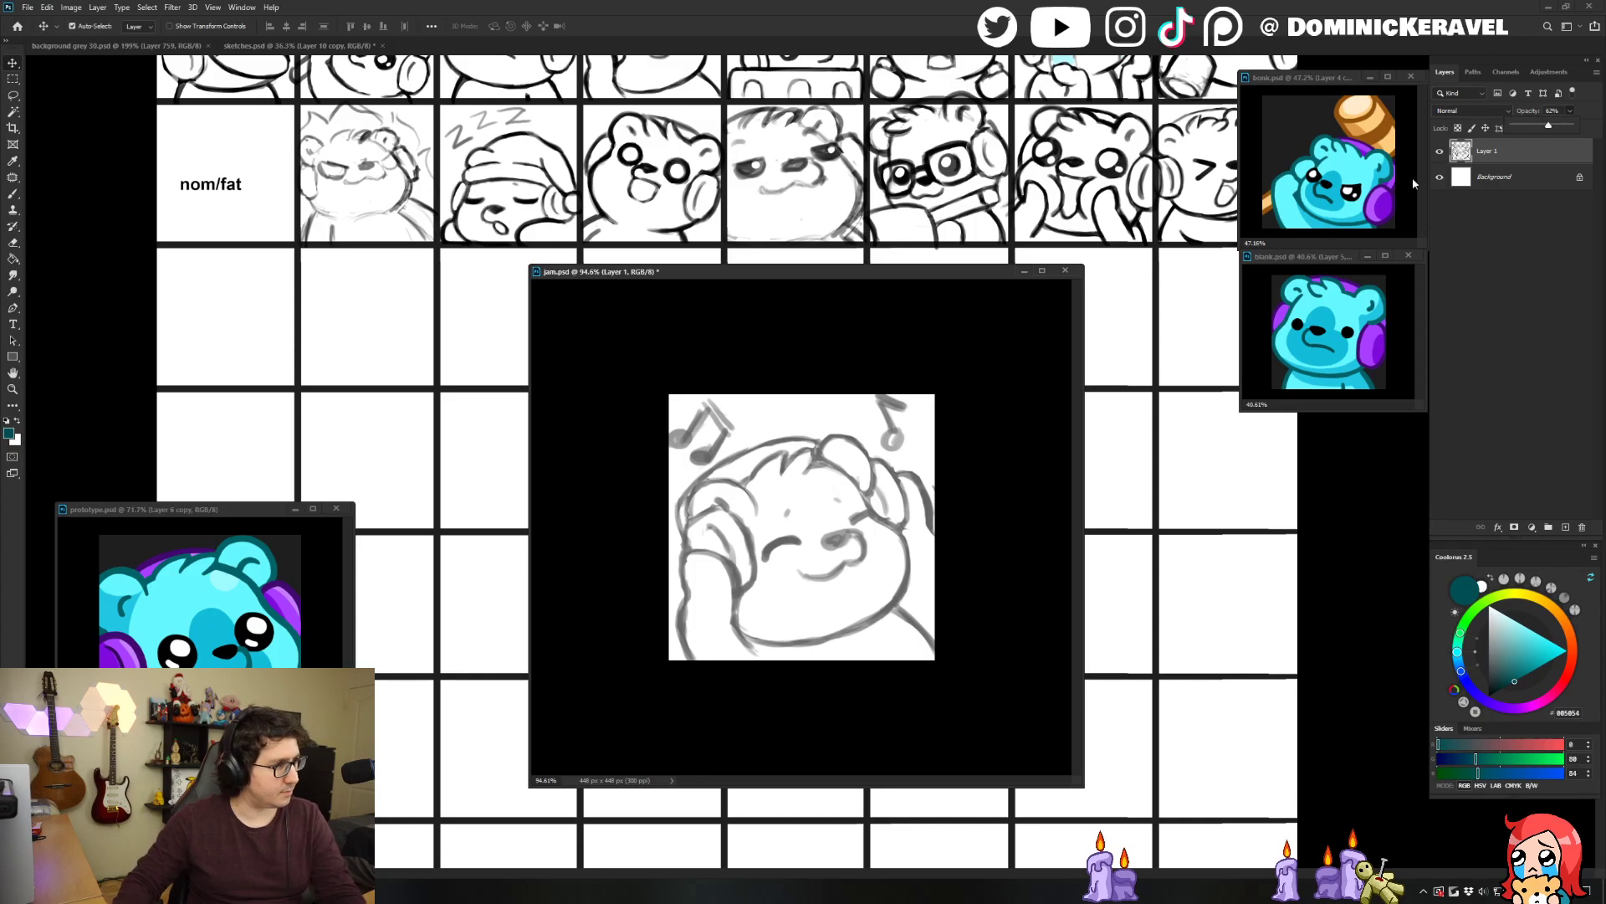
pyautogui.press('Return')
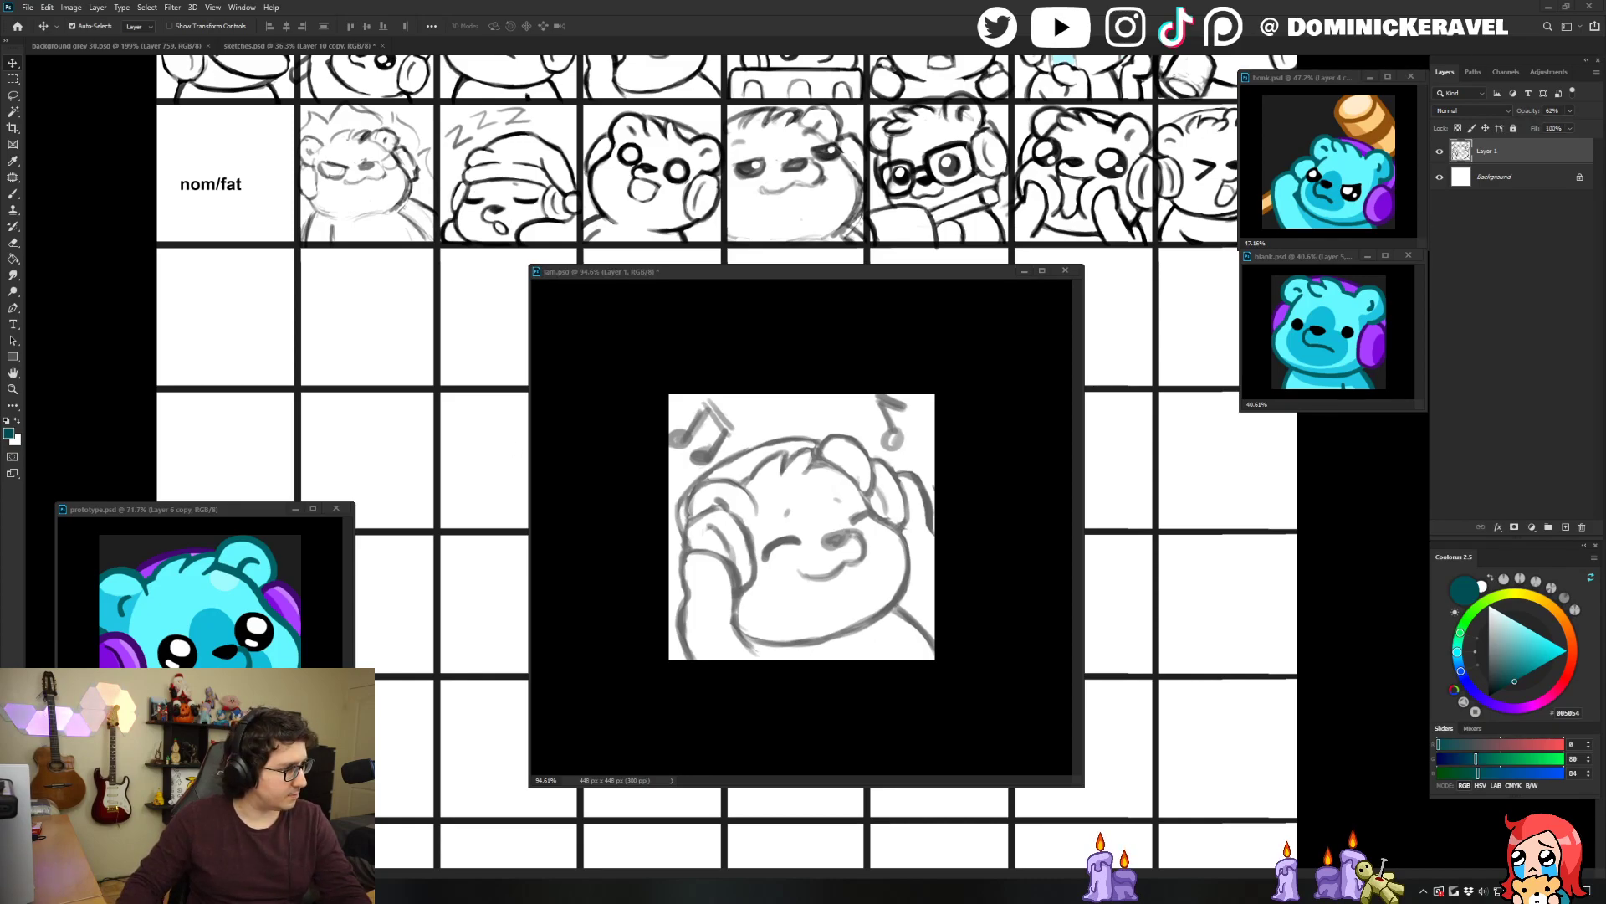
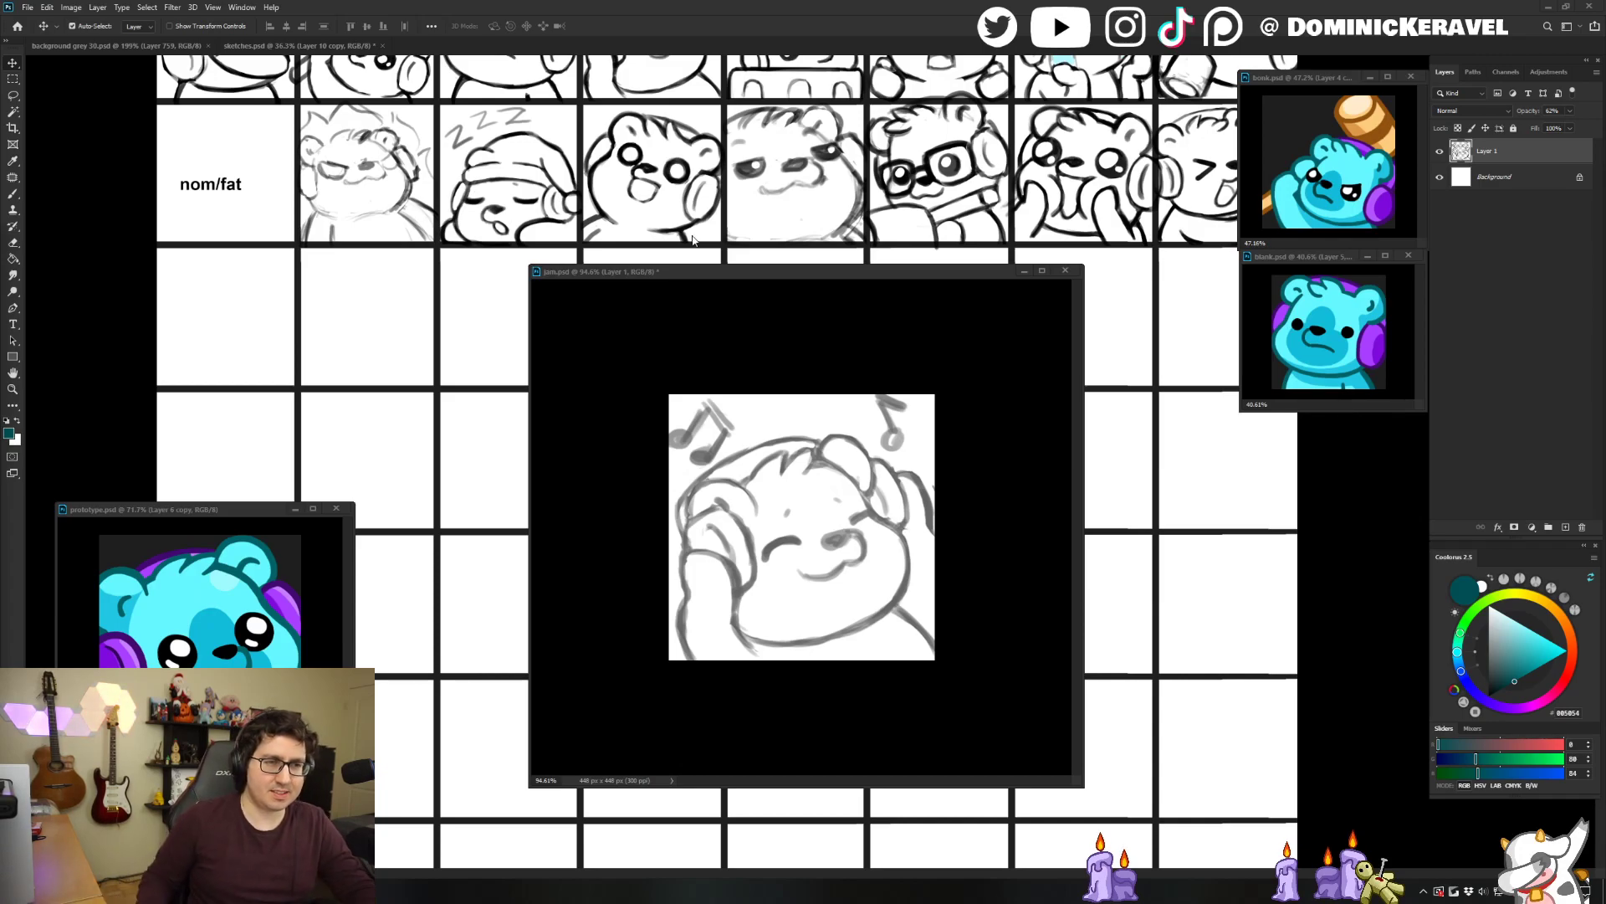
# Shift the jam.psd window to just below the last row of sketches.
pyautogui.moveTo(649, 272); pyautogui.dragTo(660, 259)
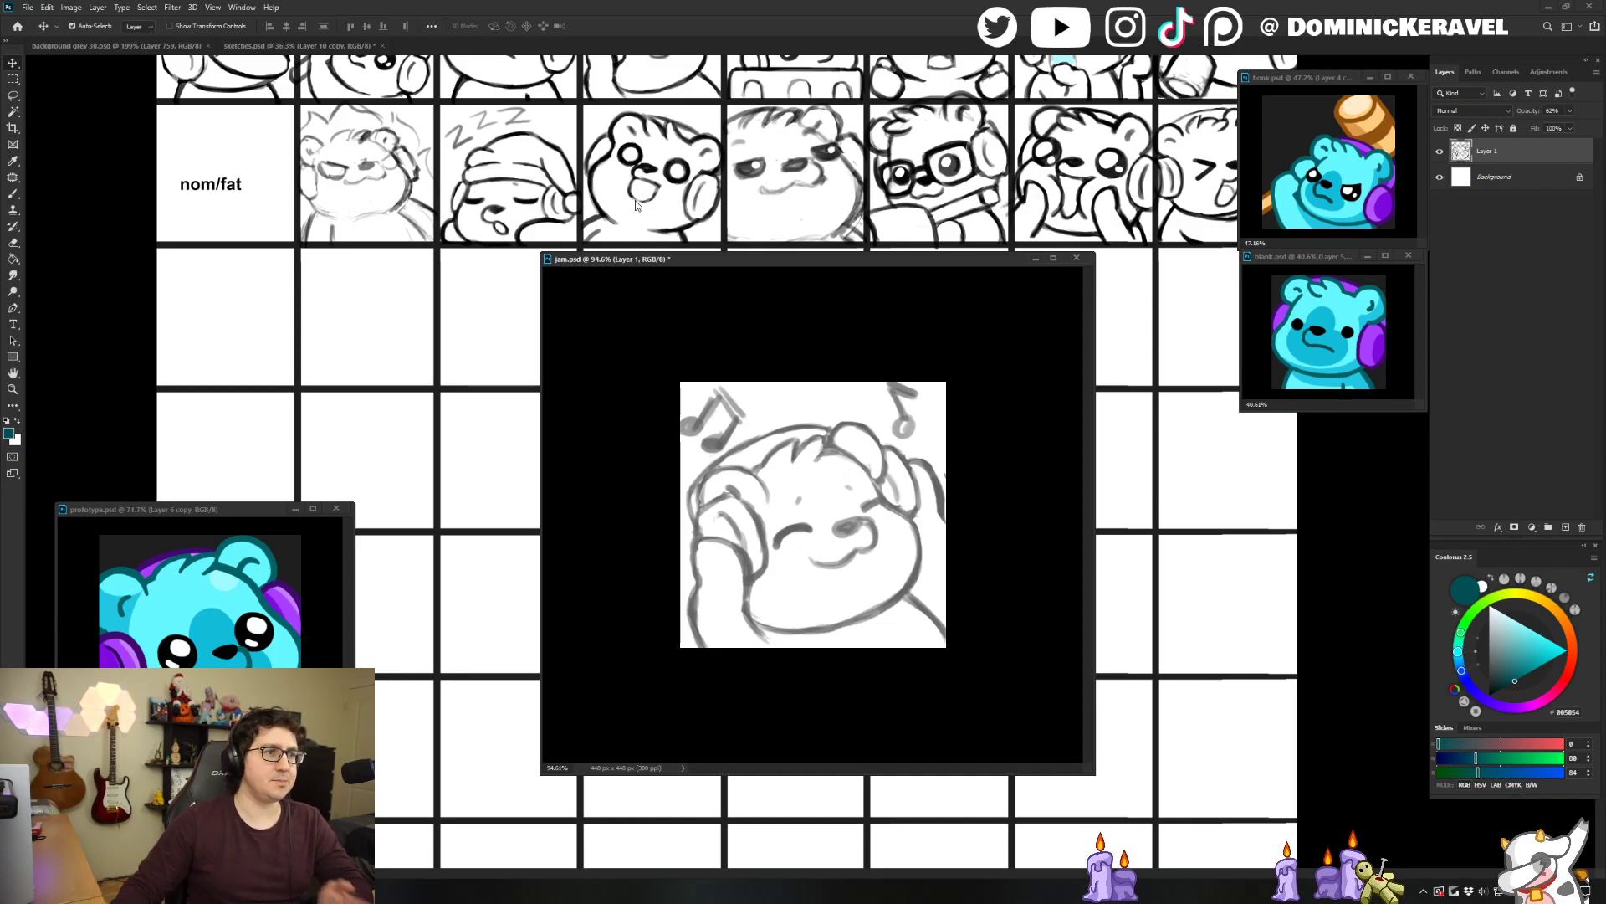
pyautogui.moveTo(716, 259); pyautogui.dragTo(624, 256)
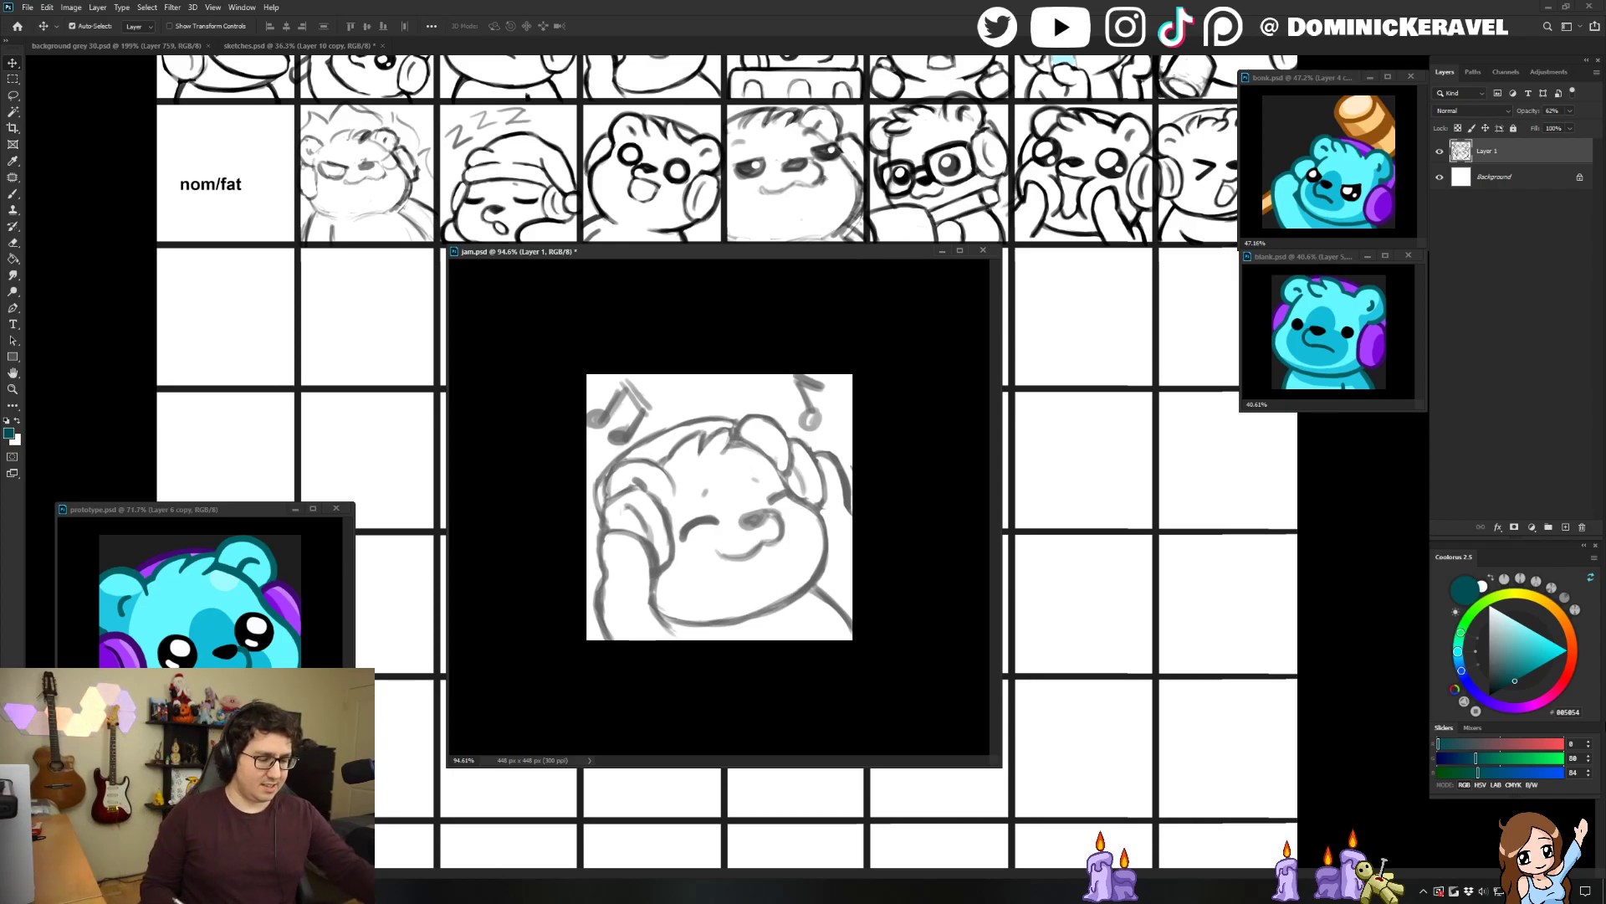
pyautogui.moveTo(705, 255); pyautogui.dragTo(708, 252)
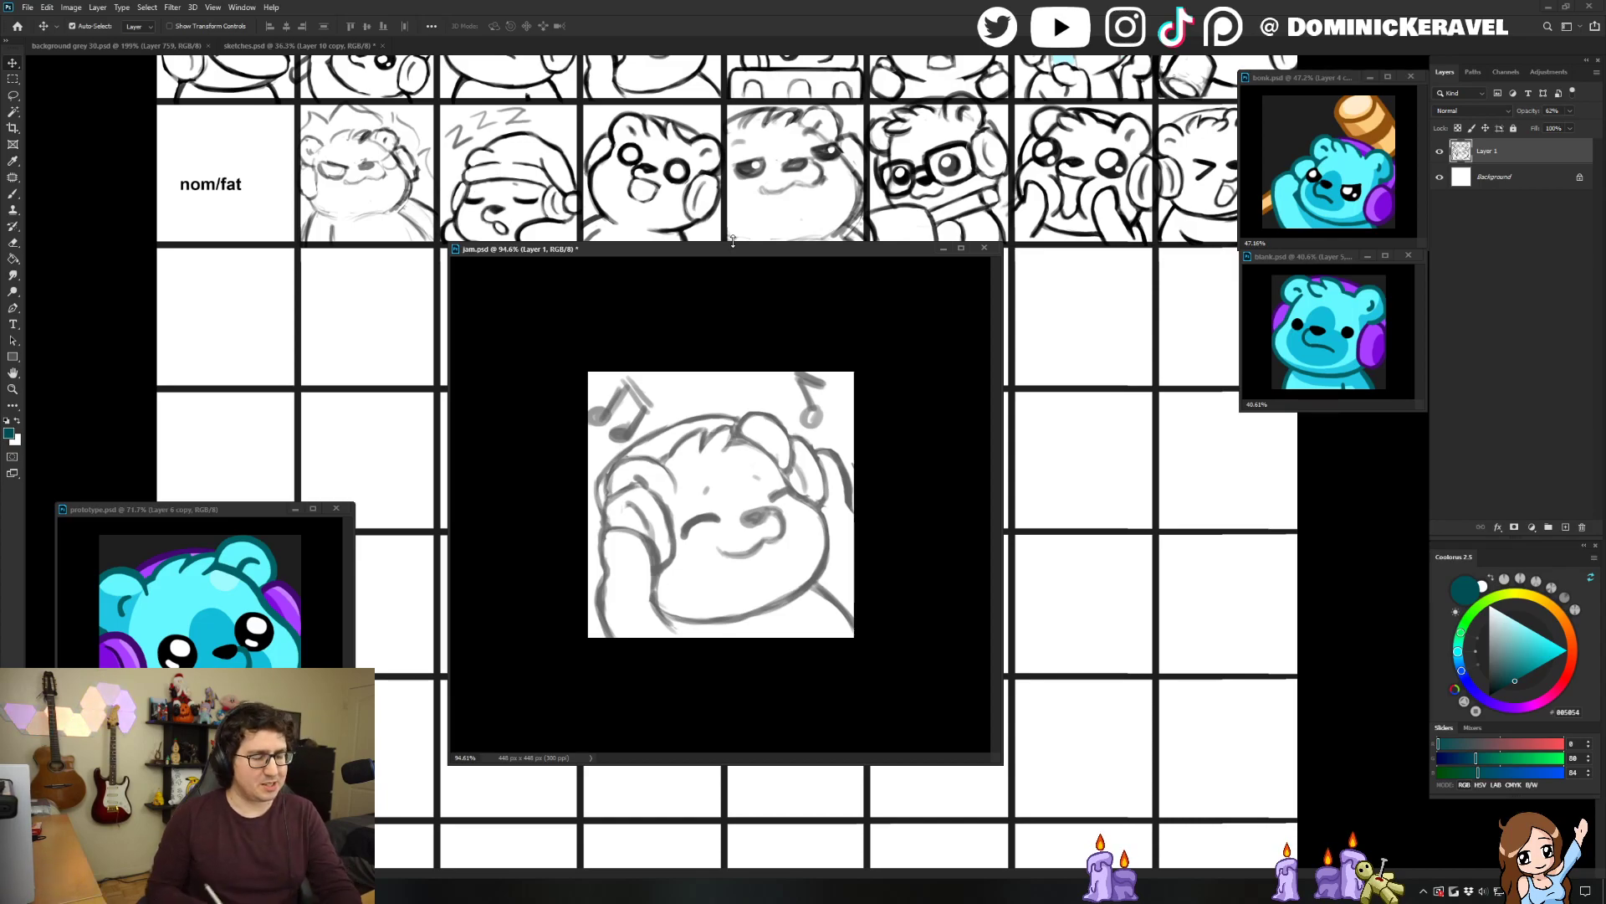
pyautogui.moveTo(700, 242); pyautogui.dragTo(710, 231)
# Try a brush stroke over the bear's nose on the sketch layer and undo it.
pyautogui.press('b')
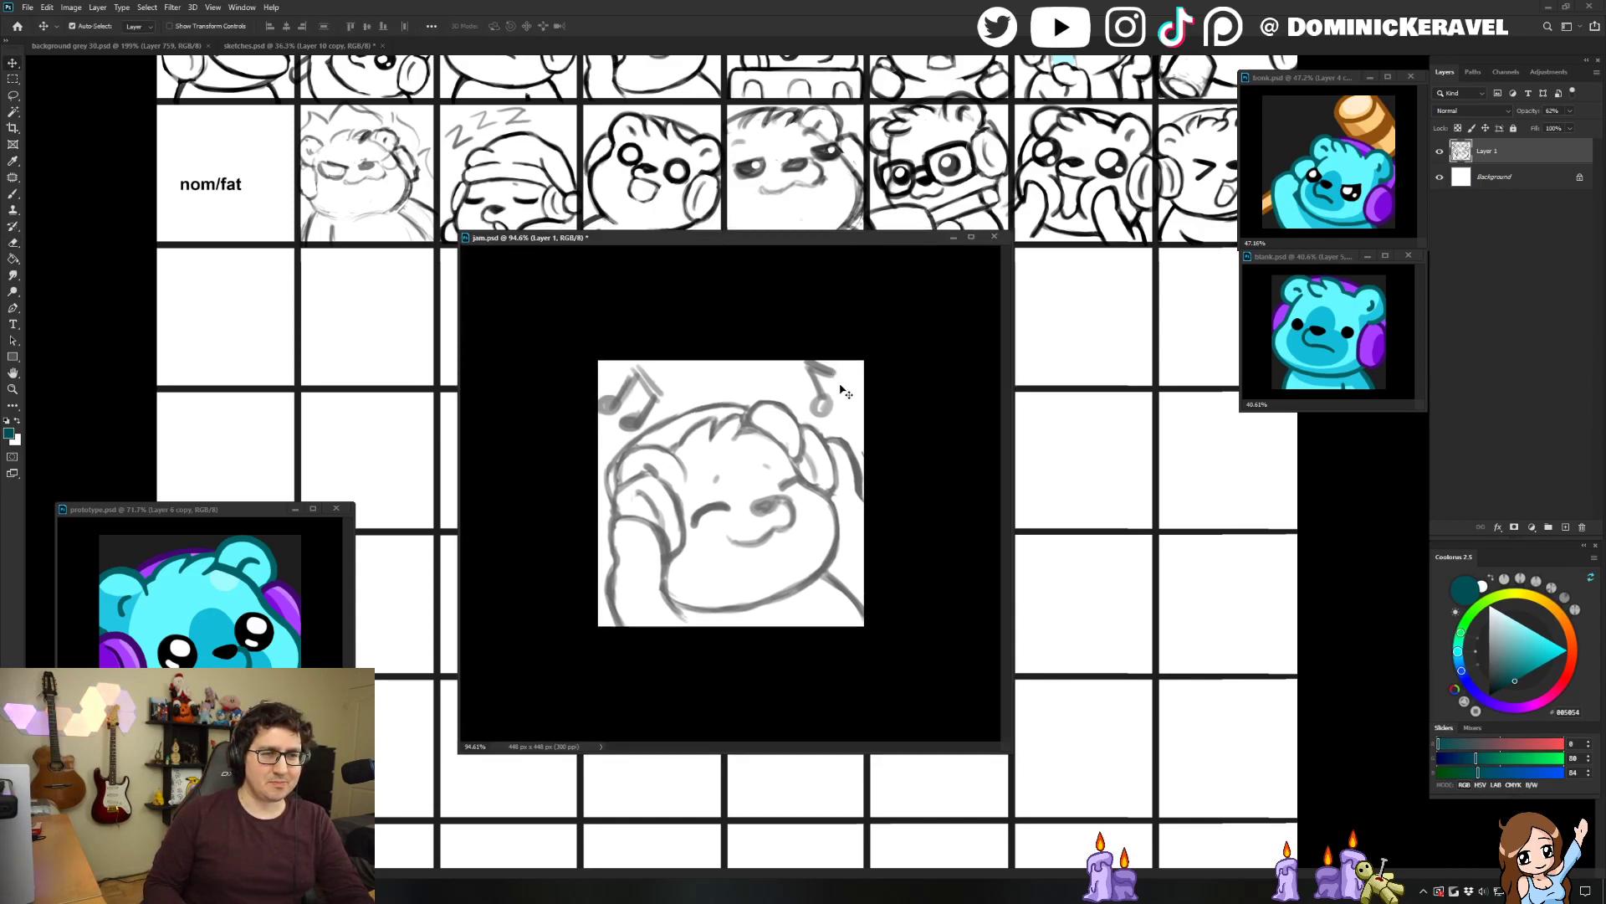
pyautogui.moveTo(747, 440); pyautogui.dragTo(733, 446)
pyautogui.press('e')
pyautogui.press('b')
pyautogui.moveTo(773, 512)
pyautogui.mouseDown()
pyautogui.moveTo(803, 512)
pyautogui.moveTo(779, 516)
pyautogui.mouseUp()
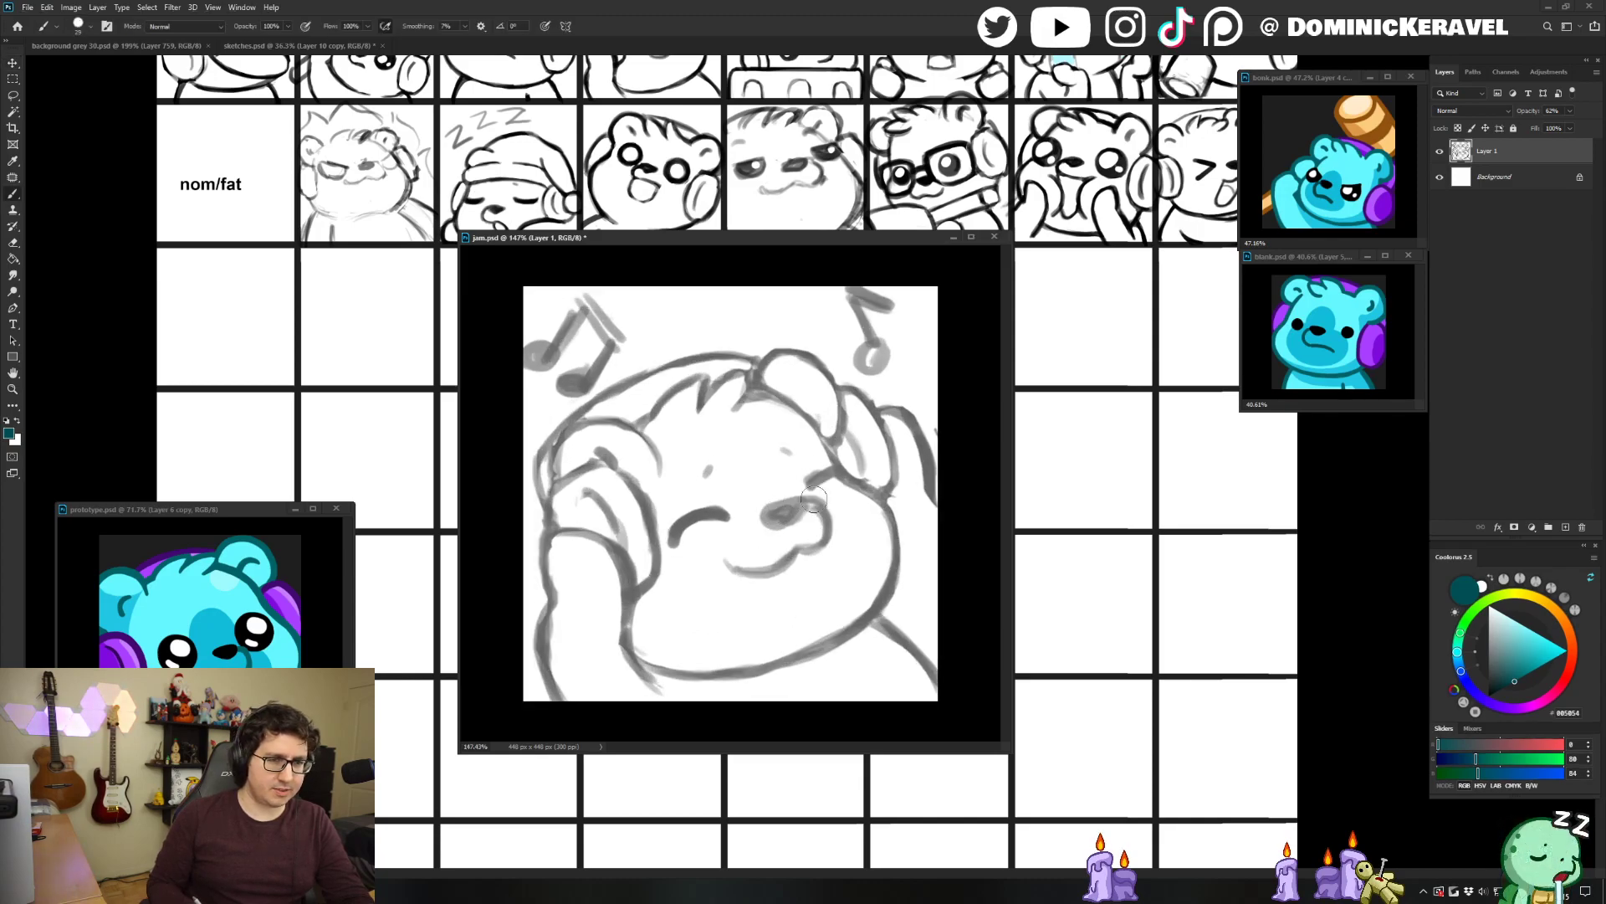
pyautogui.moveTo(762, 512); pyautogui.dragTo(824, 495)
pyautogui.hotkey('ctrl', 'z')
# Reset the colours to default black and white and add a new layer above the sketch for the line art.
pyautogui.press('d')
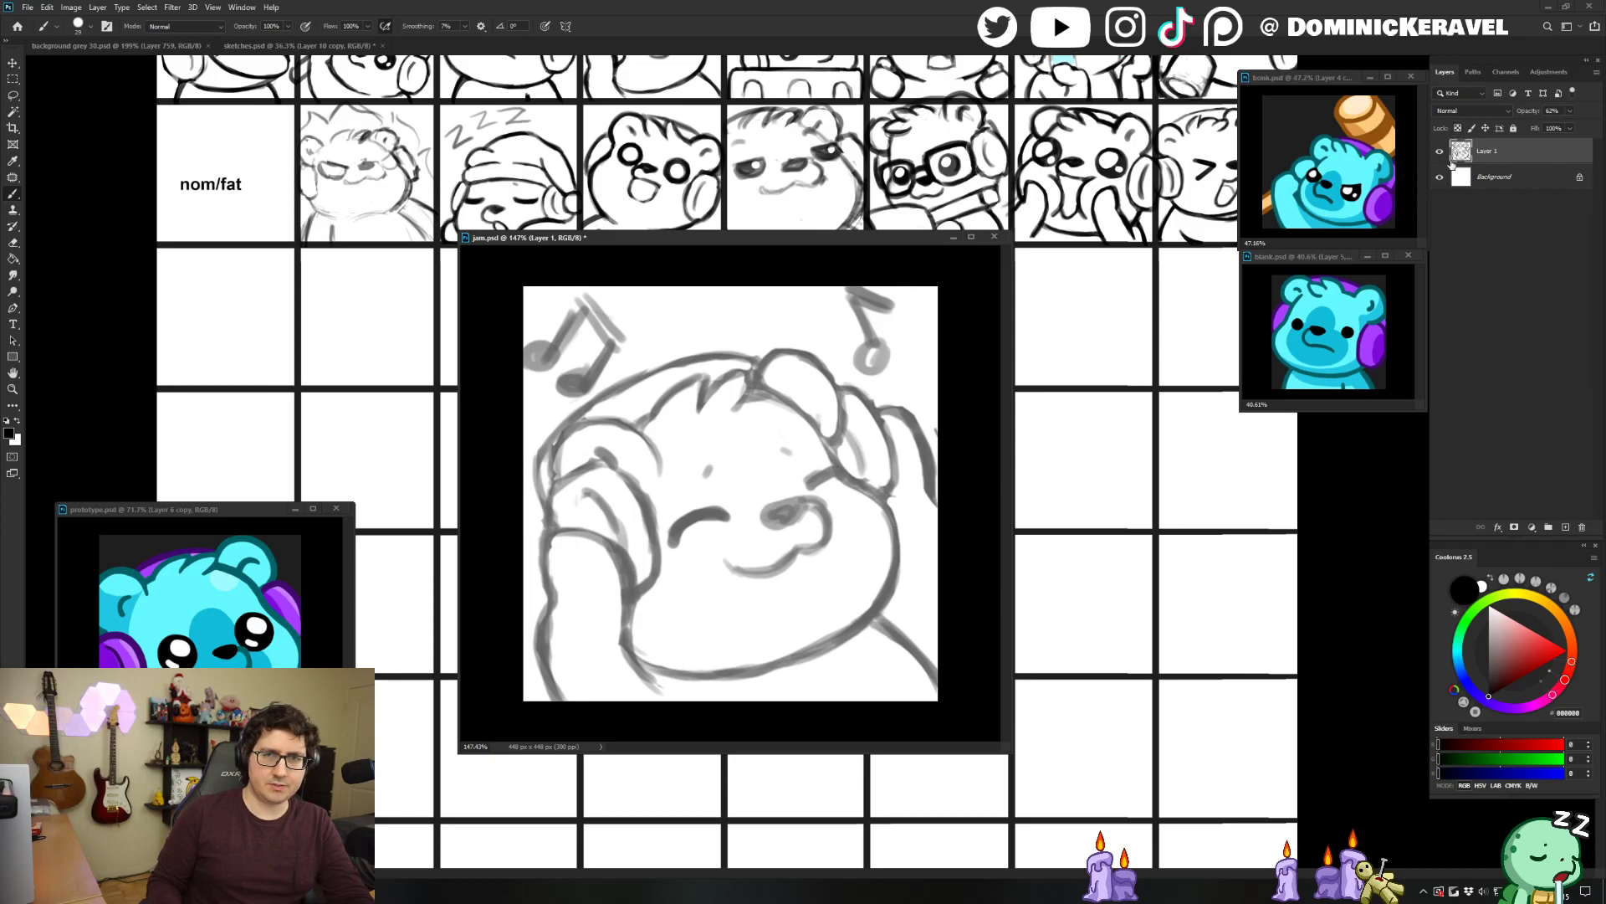
pyautogui.hotkey('ctrl', 'shift', 'n')
pyautogui.press('Return')
pyautogui.press('v')
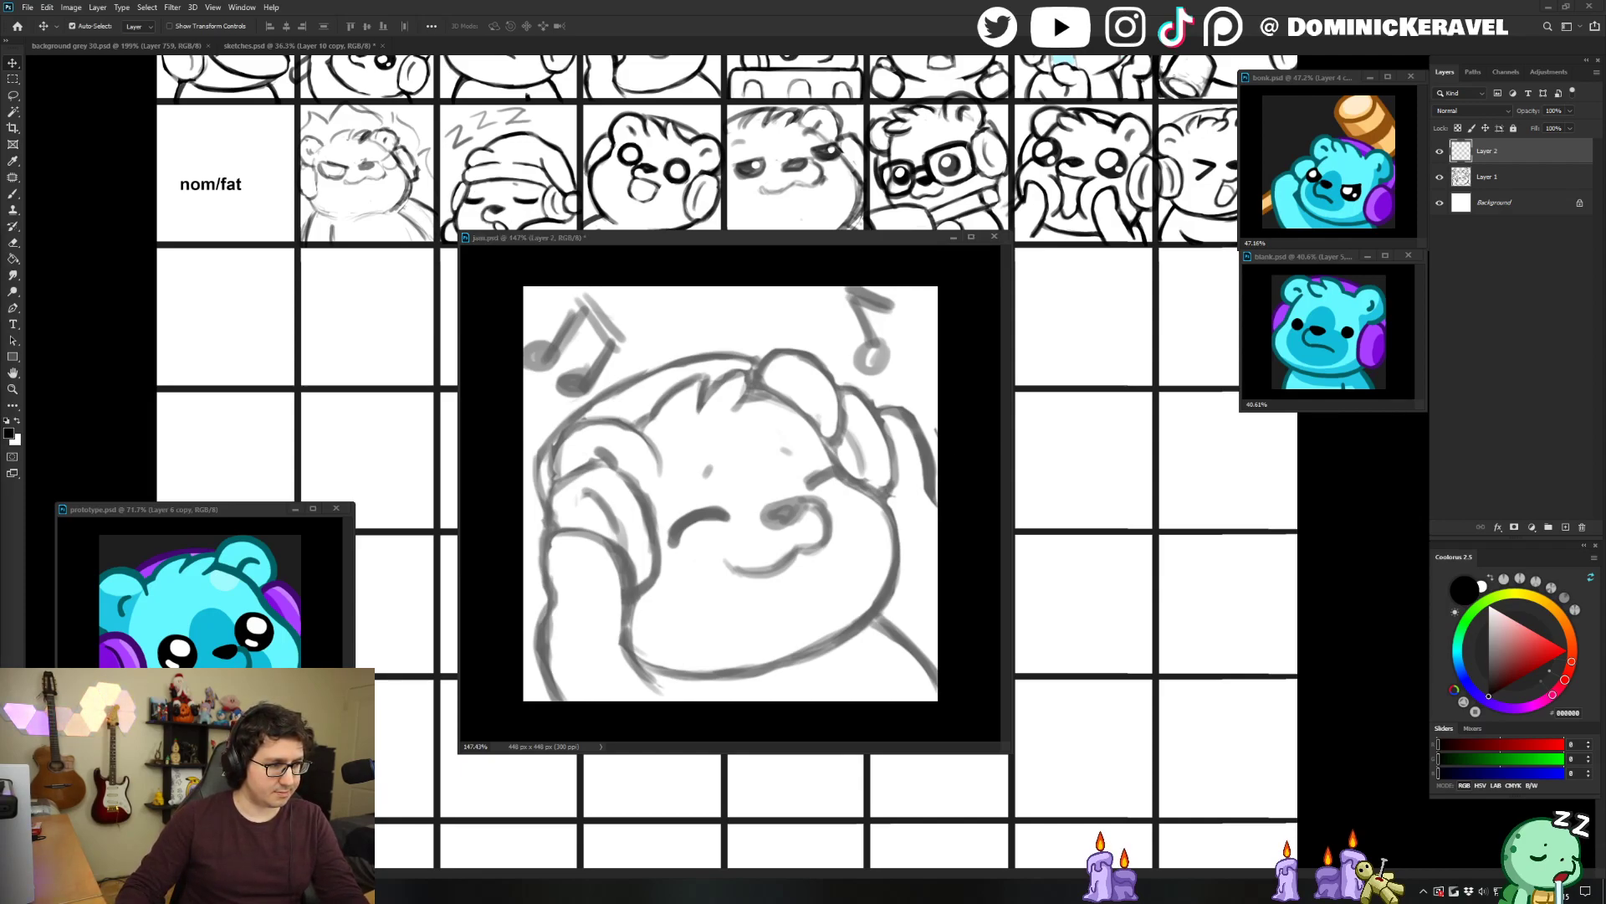
# Ink the bear's face outline in black from the hair past the ear and down the cheek, redoing unsatisfactory strokes.
pyautogui.moveTo(793, 238); pyautogui.dragTo(784, 235)
pyautogui.press('b')
pyautogui.moveTo(821, 374)
pyautogui.mouseDown()
pyautogui.moveTo(758, 393)
pyautogui.moveTo(795, 414)
pyautogui.moveTo(755, 394)
pyautogui.moveTo(801, 420)
pyautogui.moveTo(889, 540)
pyautogui.mouseUp()
pyautogui.hotkey('ctrl', 'z')
pyautogui.hotkey('ctrl', 'z')
pyautogui.hotkey('ctrl', 'z')
pyautogui.hotkey('ctrl', 'z')
pyautogui.moveTo(847, 480)
pyautogui.mouseDown()
pyautogui.moveTo(889, 526)
pyautogui.moveTo(859, 628)
pyautogui.mouseUp()
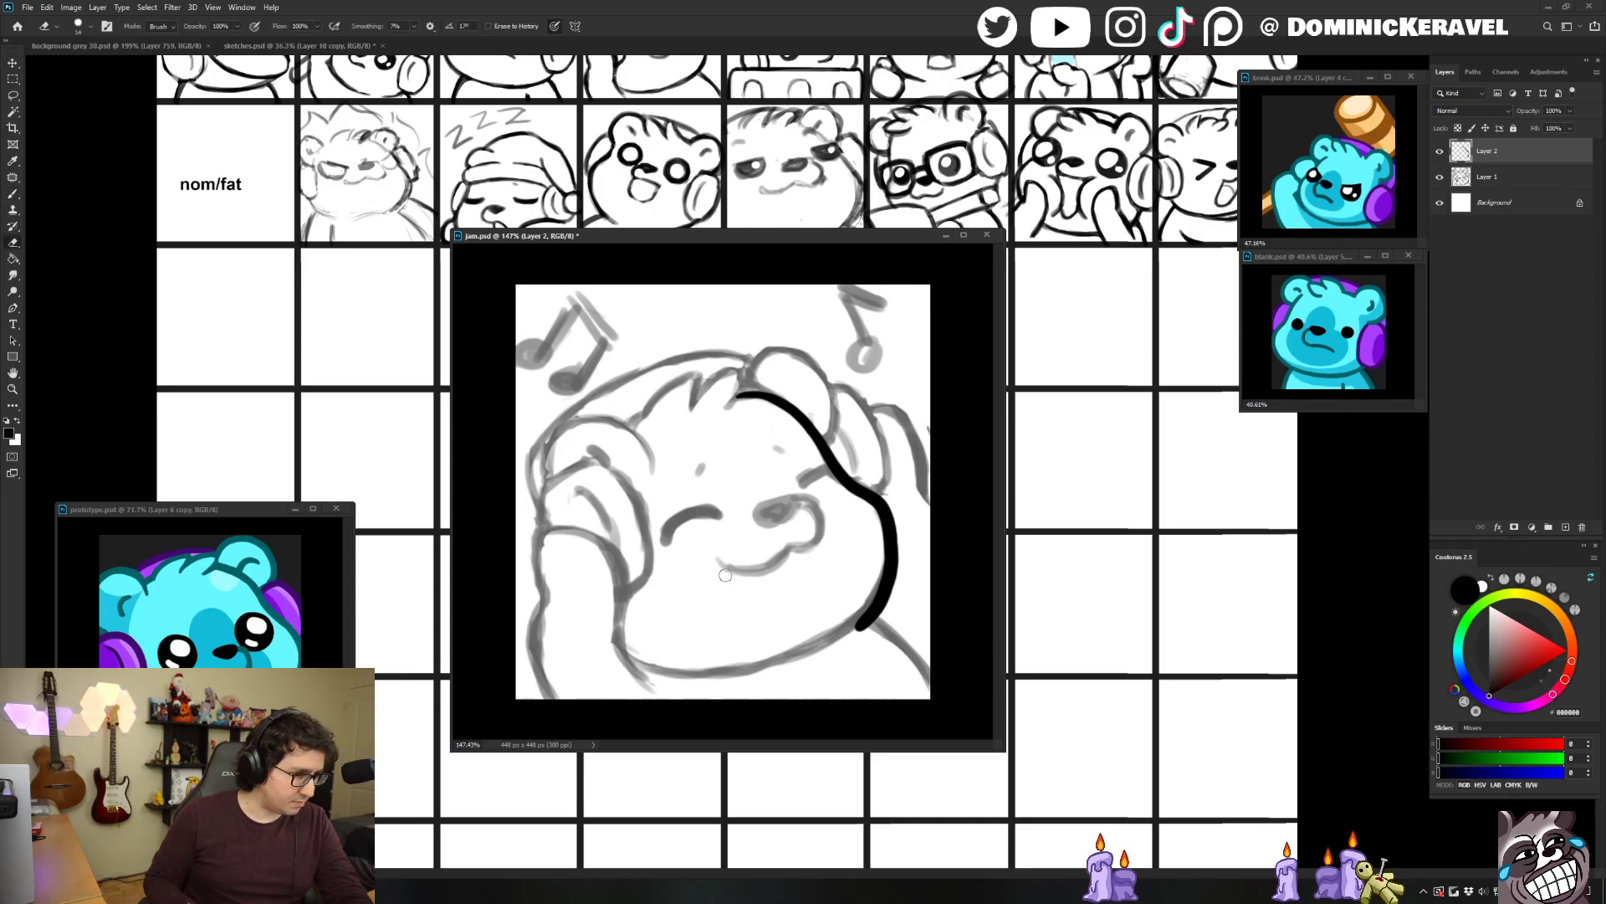
# Extend the inked cheek line around toward the jaw and trim its outer edge with the Eraser.
pyautogui.moveTo(620, 642)
pyautogui.mouseDown()
pyautogui.moveTo(666, 668)
pyautogui.moveTo(631, 651)
pyautogui.moveTo(664, 669)
pyautogui.moveTo(756, 665)
pyautogui.moveTo(868, 611)
pyautogui.moveTo(816, 652)
pyautogui.mouseUp()
pyautogui.hotkey('ctrl', 'z')
pyautogui.hotkey('ctrl', 'z')
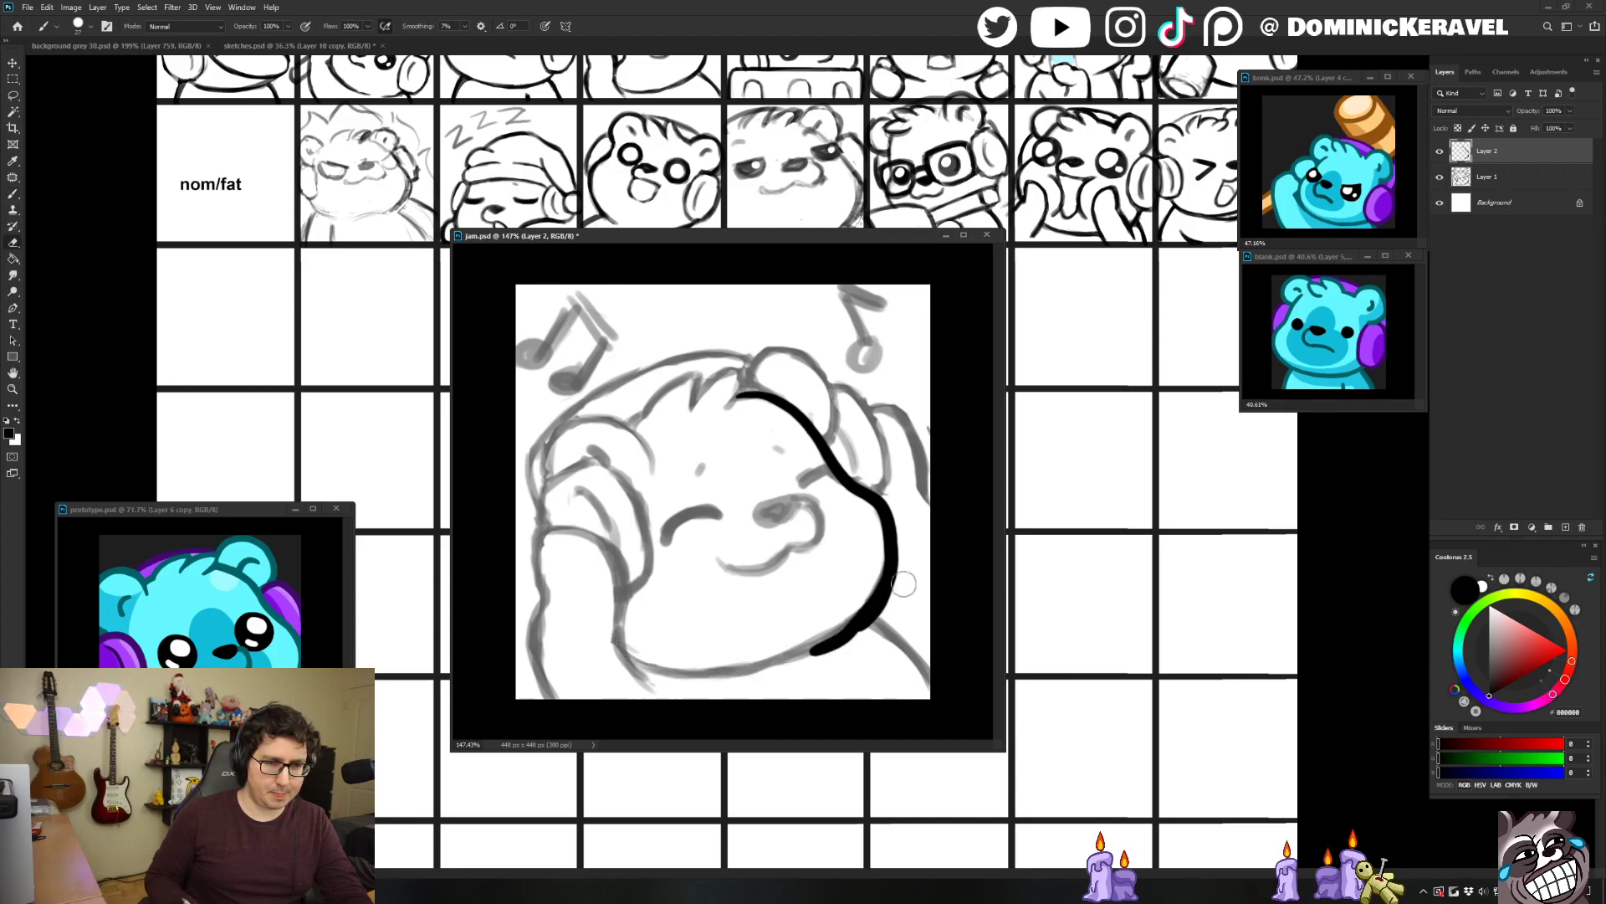
pyautogui.press('e')
pyautogui.moveTo(901, 590); pyautogui.dragTo(817, 665)
# Ink the underside of the jaw in black from the raised arm across to the cheek line.
pyautogui.press('b')
pyautogui.moveTo(617, 641)
pyautogui.mouseDown()
pyautogui.moveTo(674, 674)
pyautogui.moveTo(644, 667)
pyautogui.moveTo(736, 674)
pyautogui.moveTo(849, 634)
pyautogui.mouseUp()
pyautogui.hotkey('ctrl', 'z')
pyautogui.hotkey('ctrl', 'z')
pyautogui.press('e')
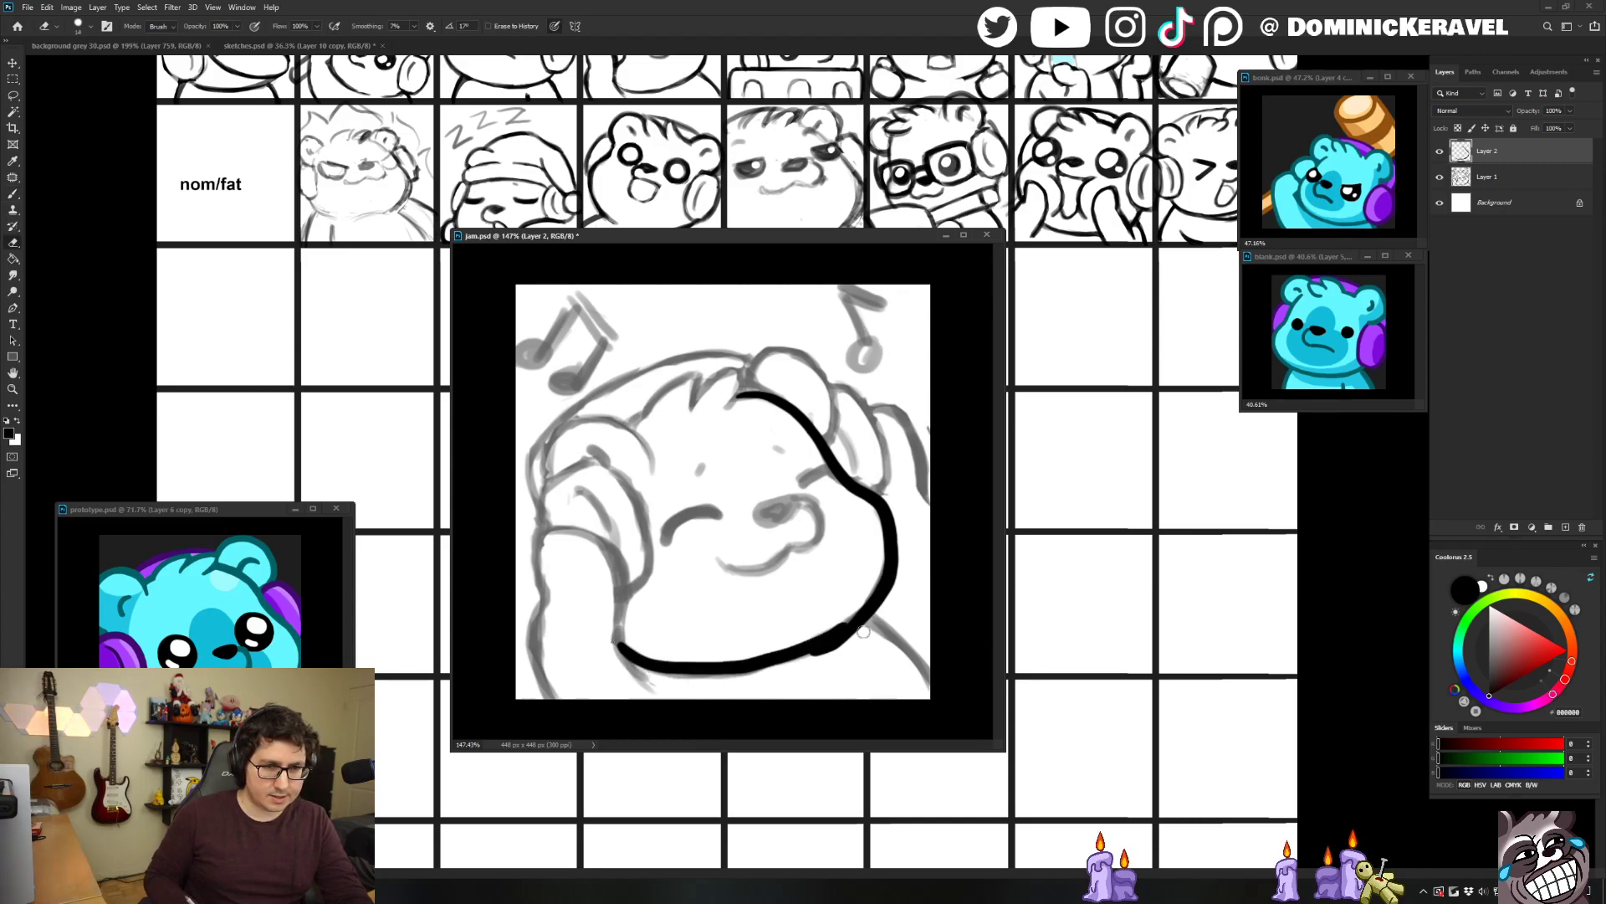
# Smooth the join between the jaw and cheek lines by erasing the bump and repainting the curve.
pyautogui.moveTo(811, 666)
pyautogui.mouseDown()
pyautogui.moveTo(858, 638)
pyautogui.moveTo(770, 674)
pyautogui.mouseUp()
pyautogui.press('b')
pyautogui.hotkey('ctrl', 'z')
pyautogui.press('e')
pyautogui.press('b')
pyautogui.moveTo(870, 601); pyautogui.dragTo(786, 629)
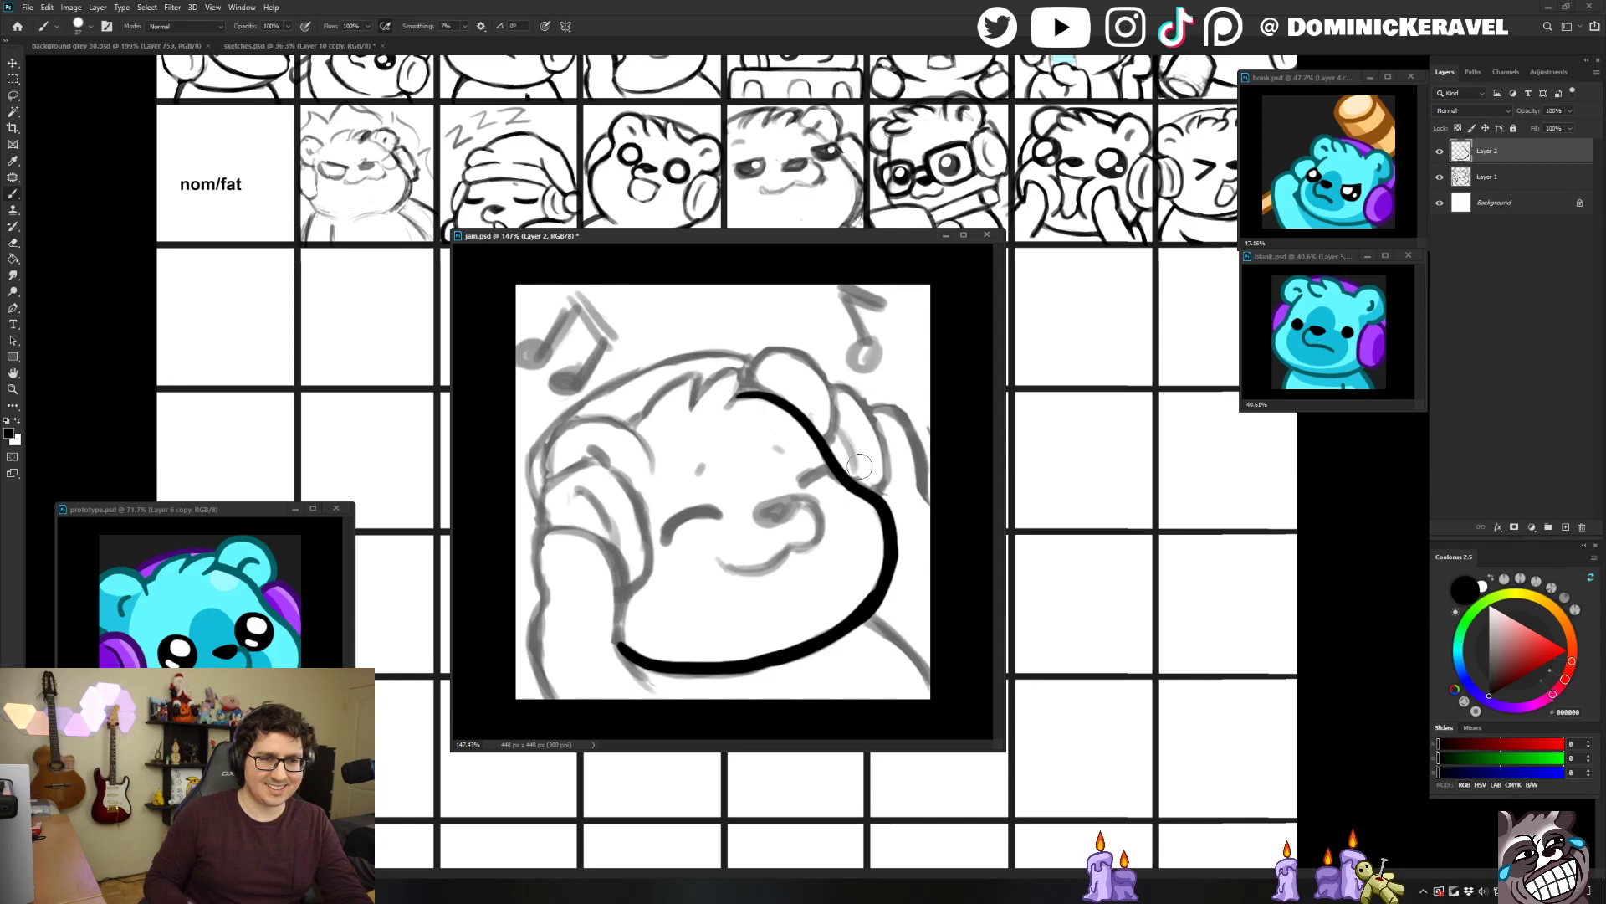
# Refine the inked cheek outline below the ear by repainting the corner at the brow and trimming the curve's edges with the Eraser.
pyautogui.press('e')
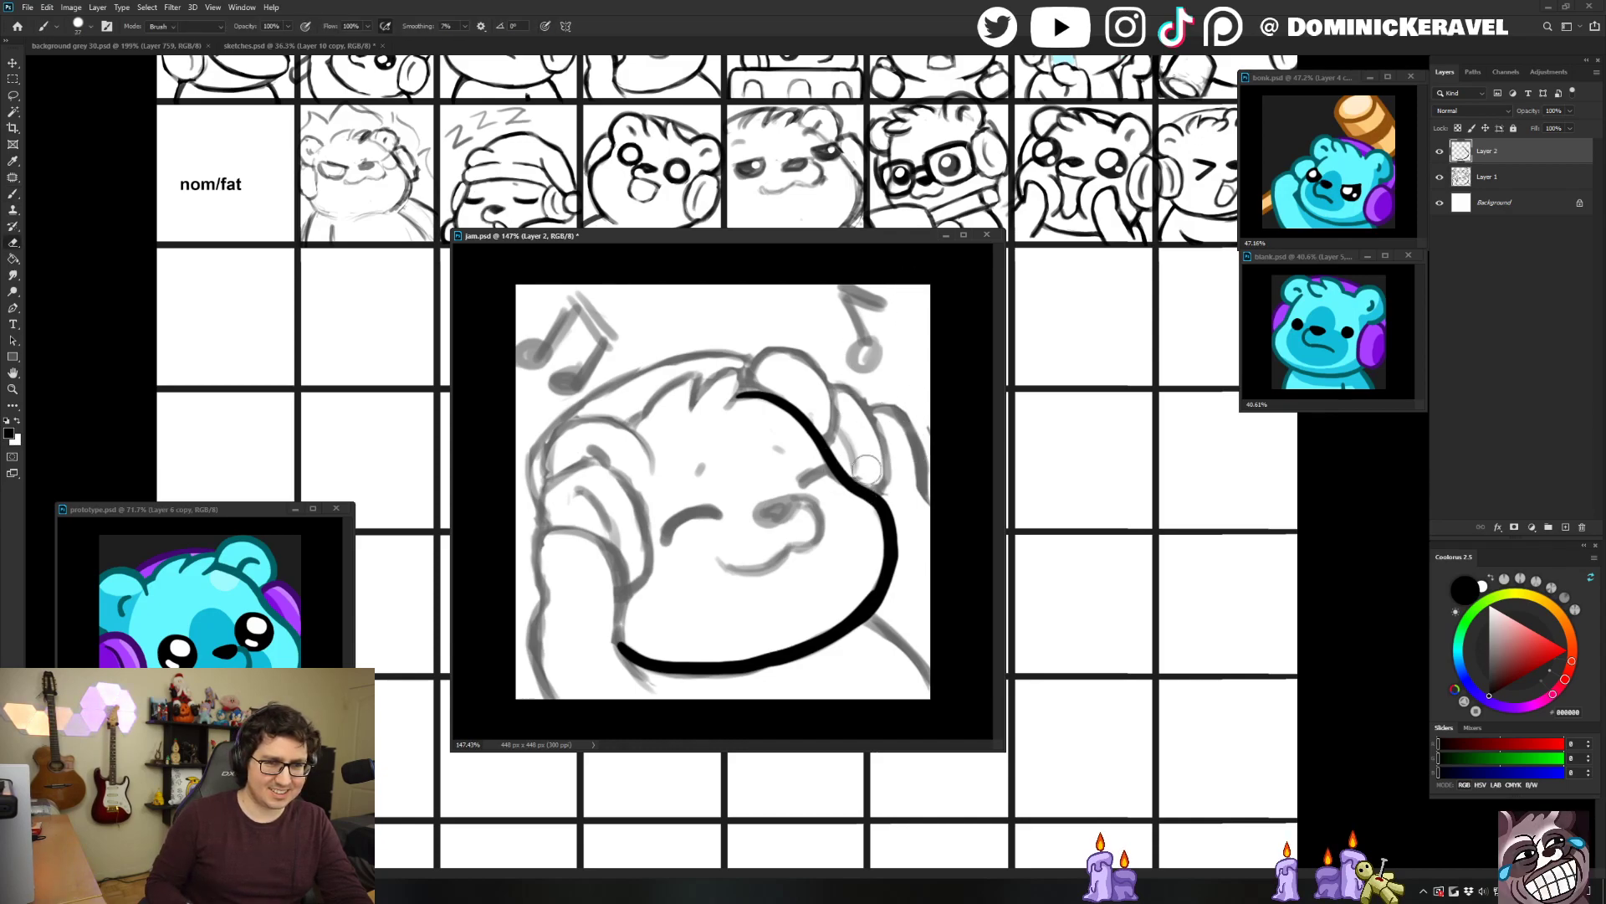
pyautogui.press('b')
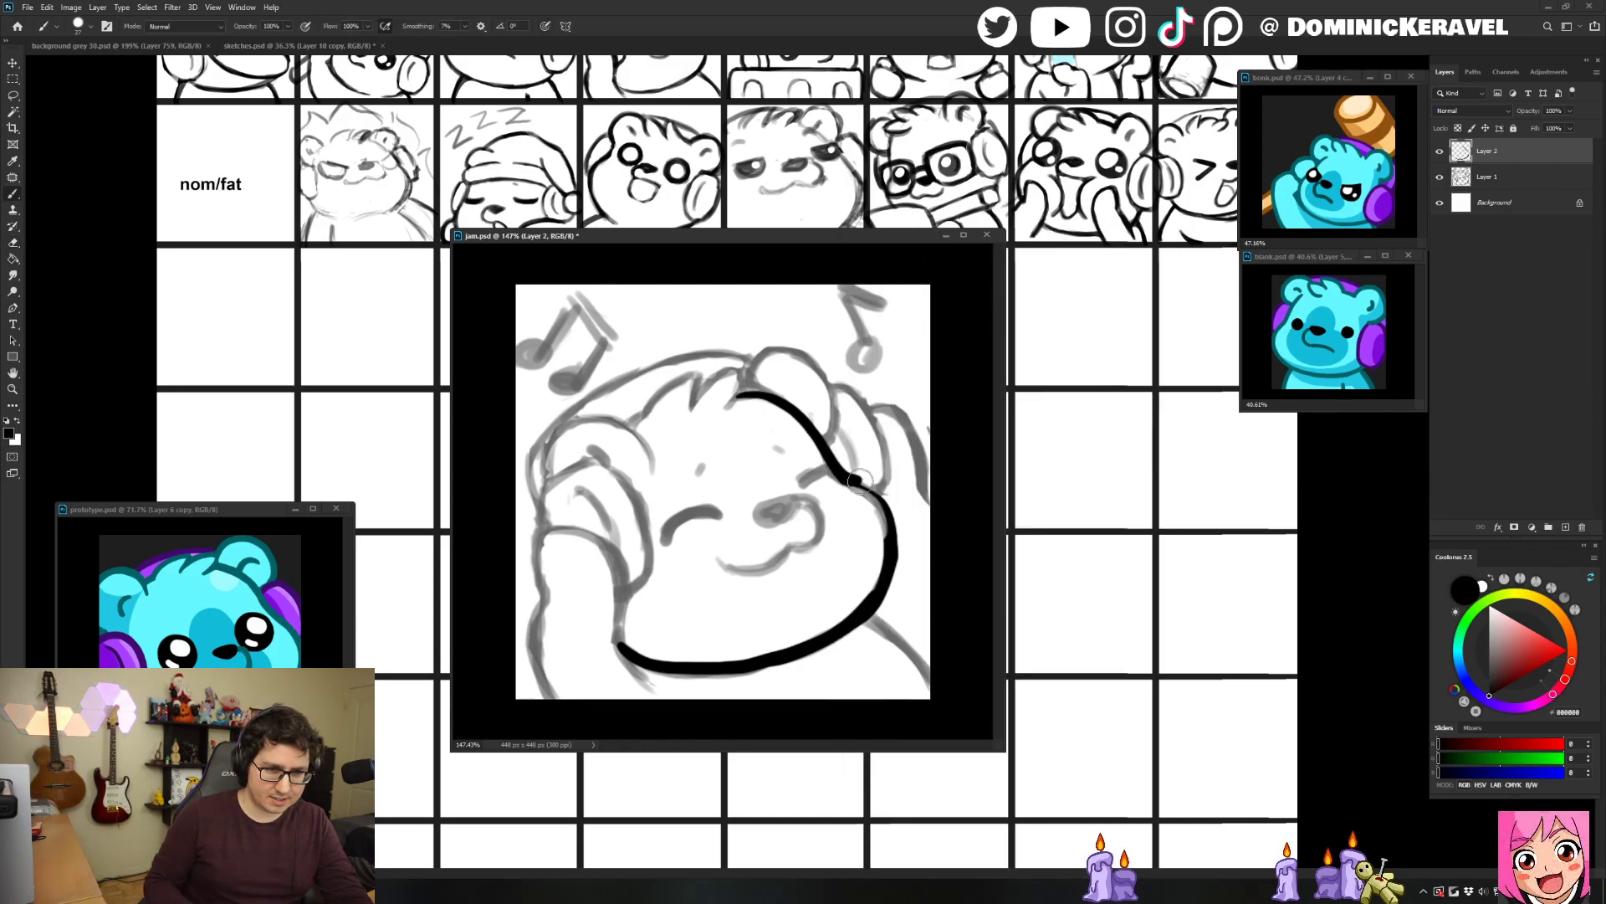
pyautogui.moveTo(846, 478); pyautogui.dragTo(880, 494)
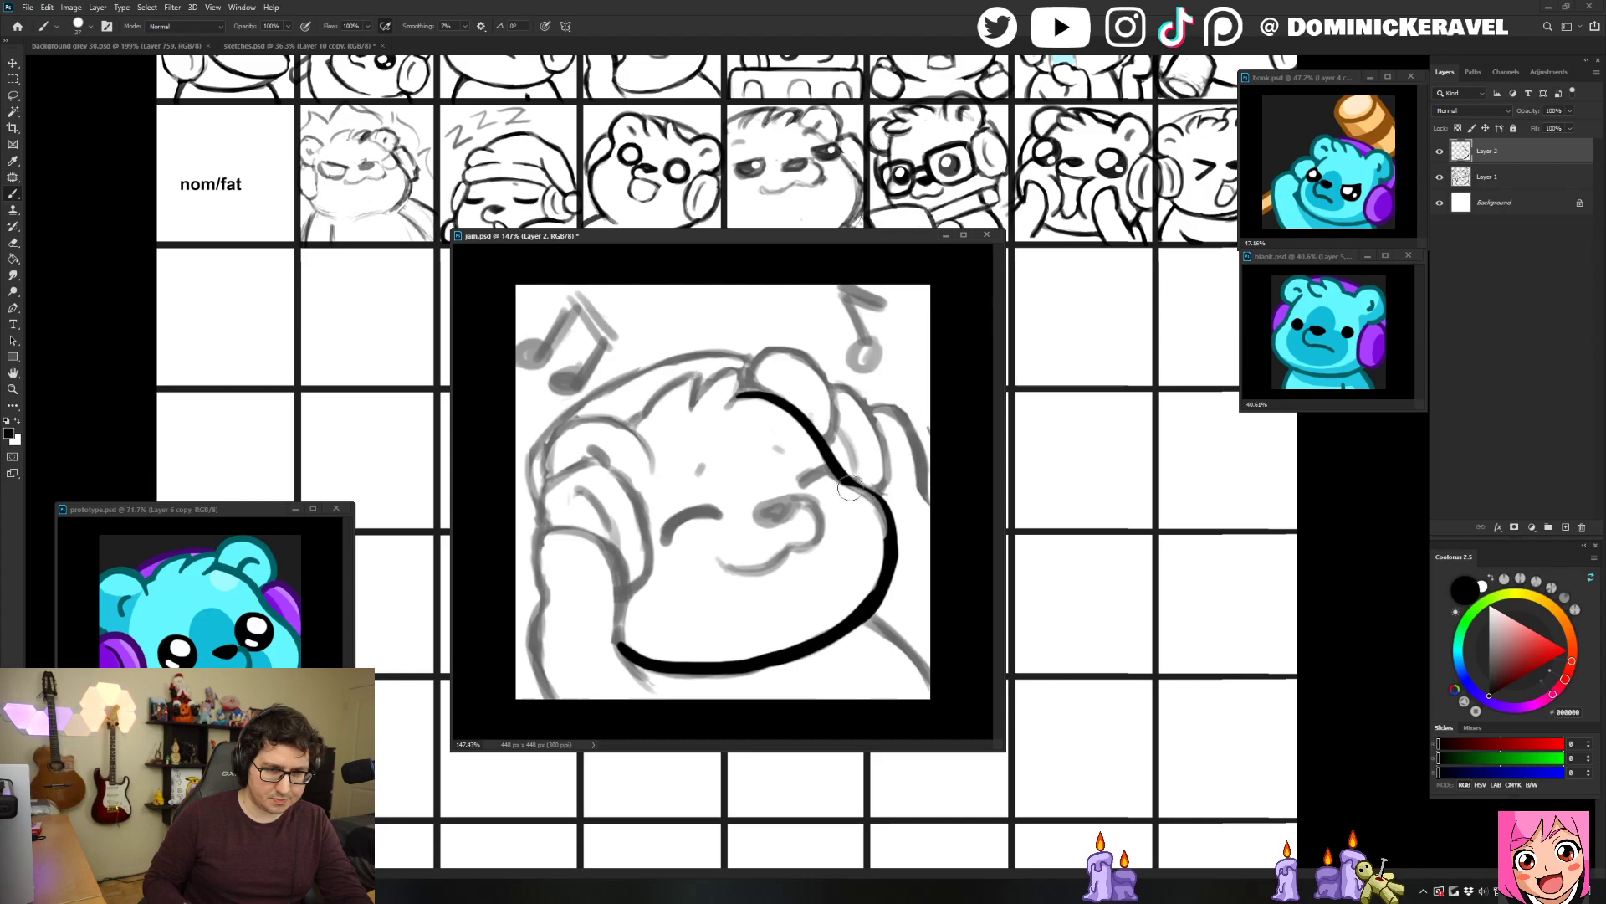
pyautogui.moveTo(866, 493); pyautogui.dragTo(889, 586)
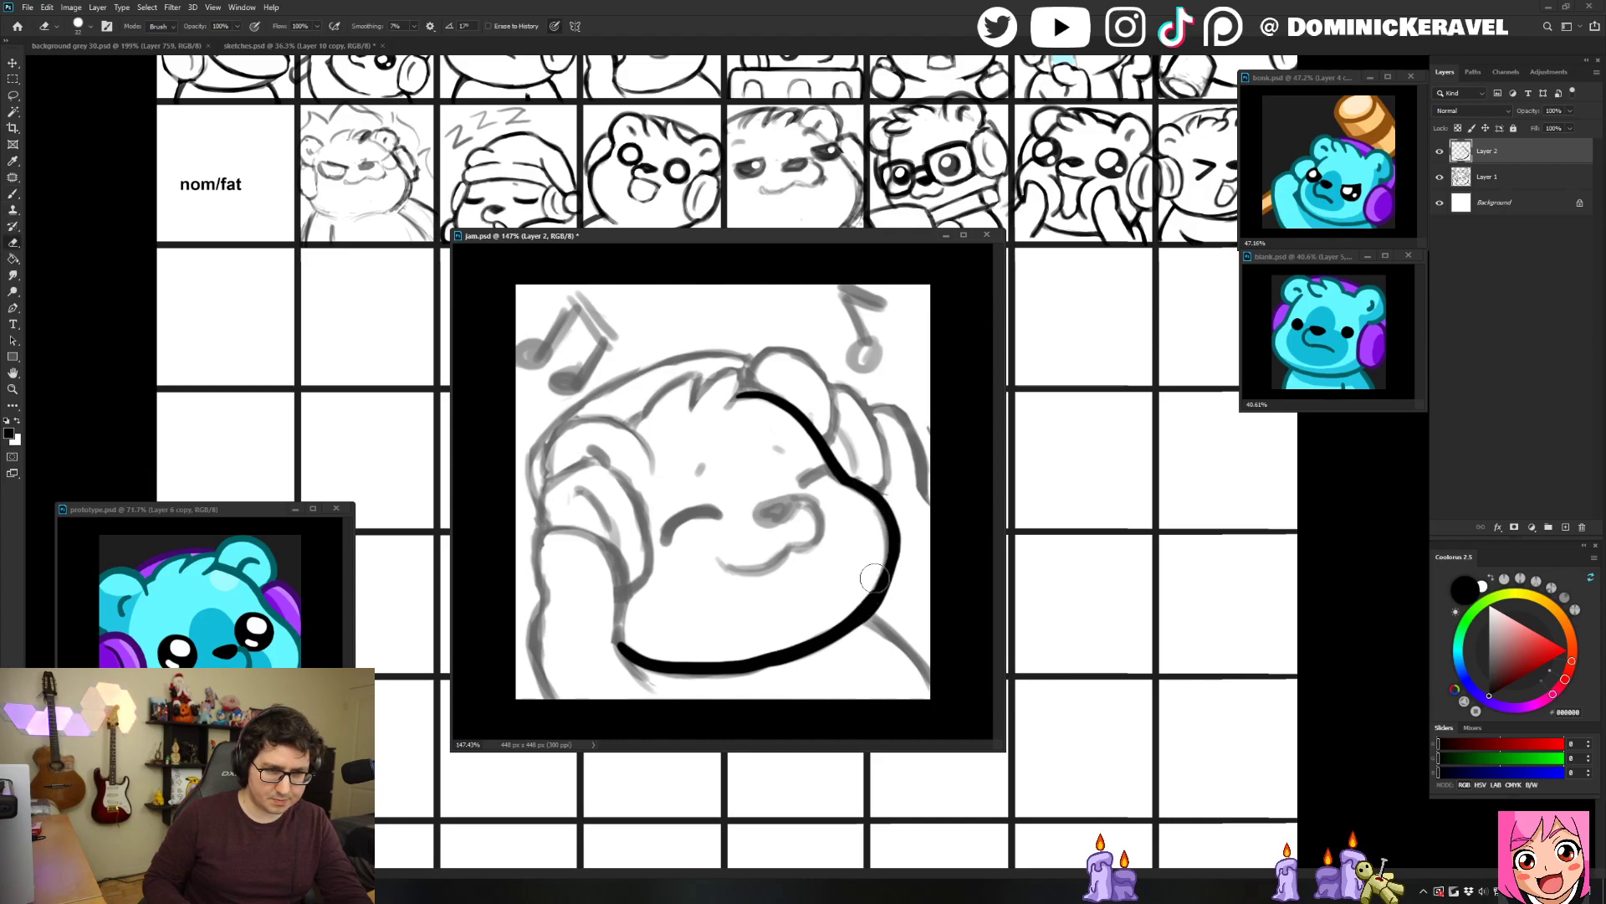
pyautogui.press('e')
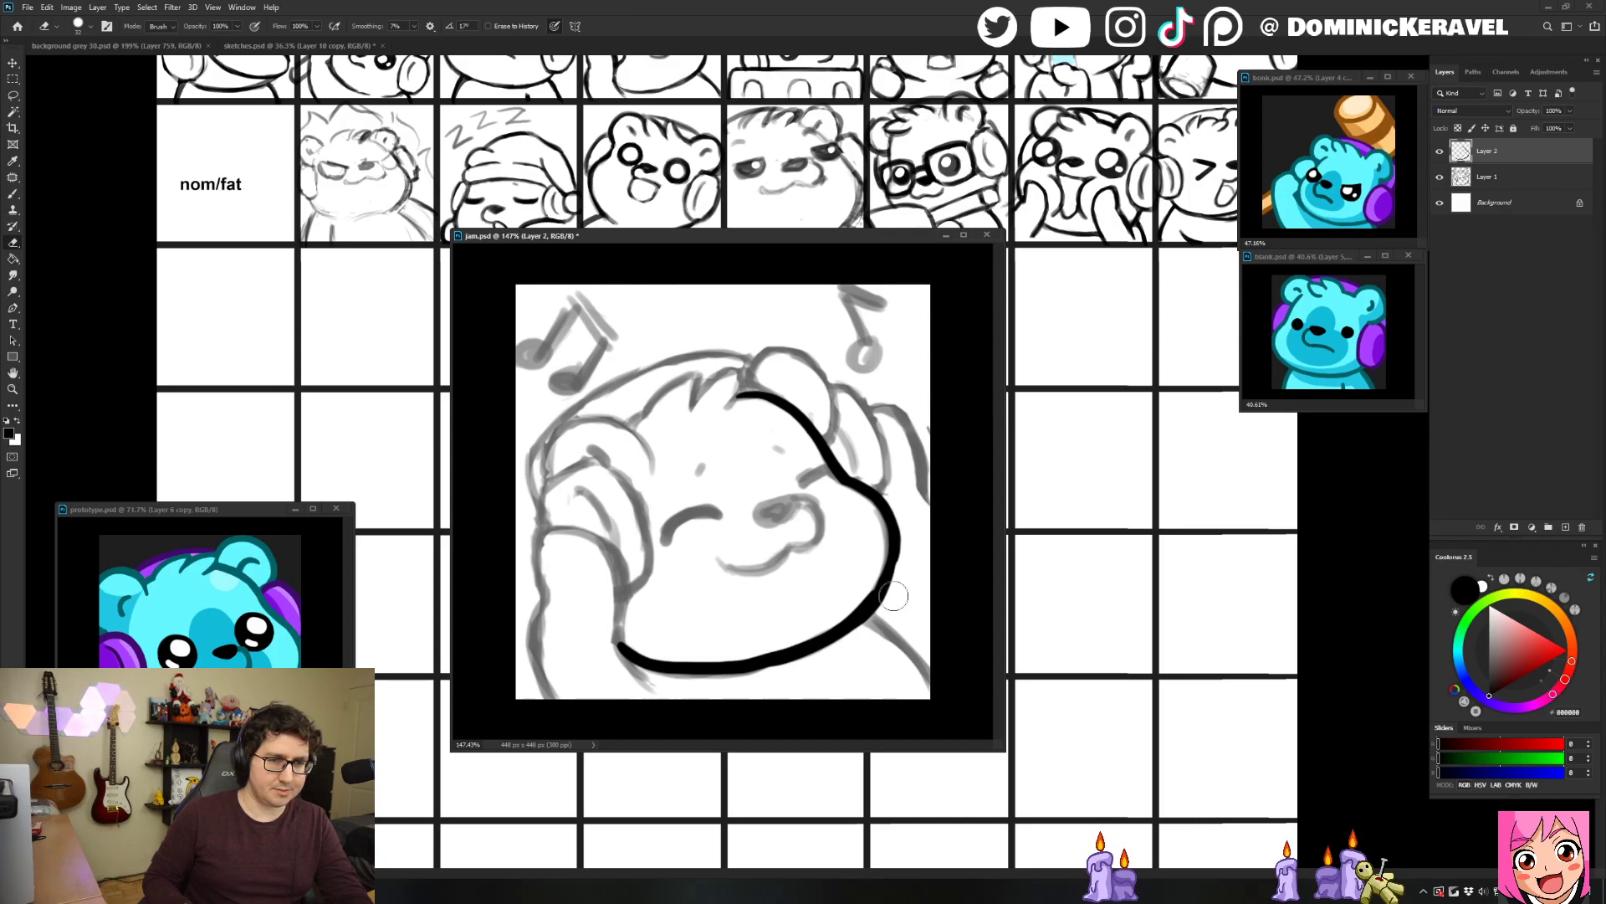
pyautogui.press('b')
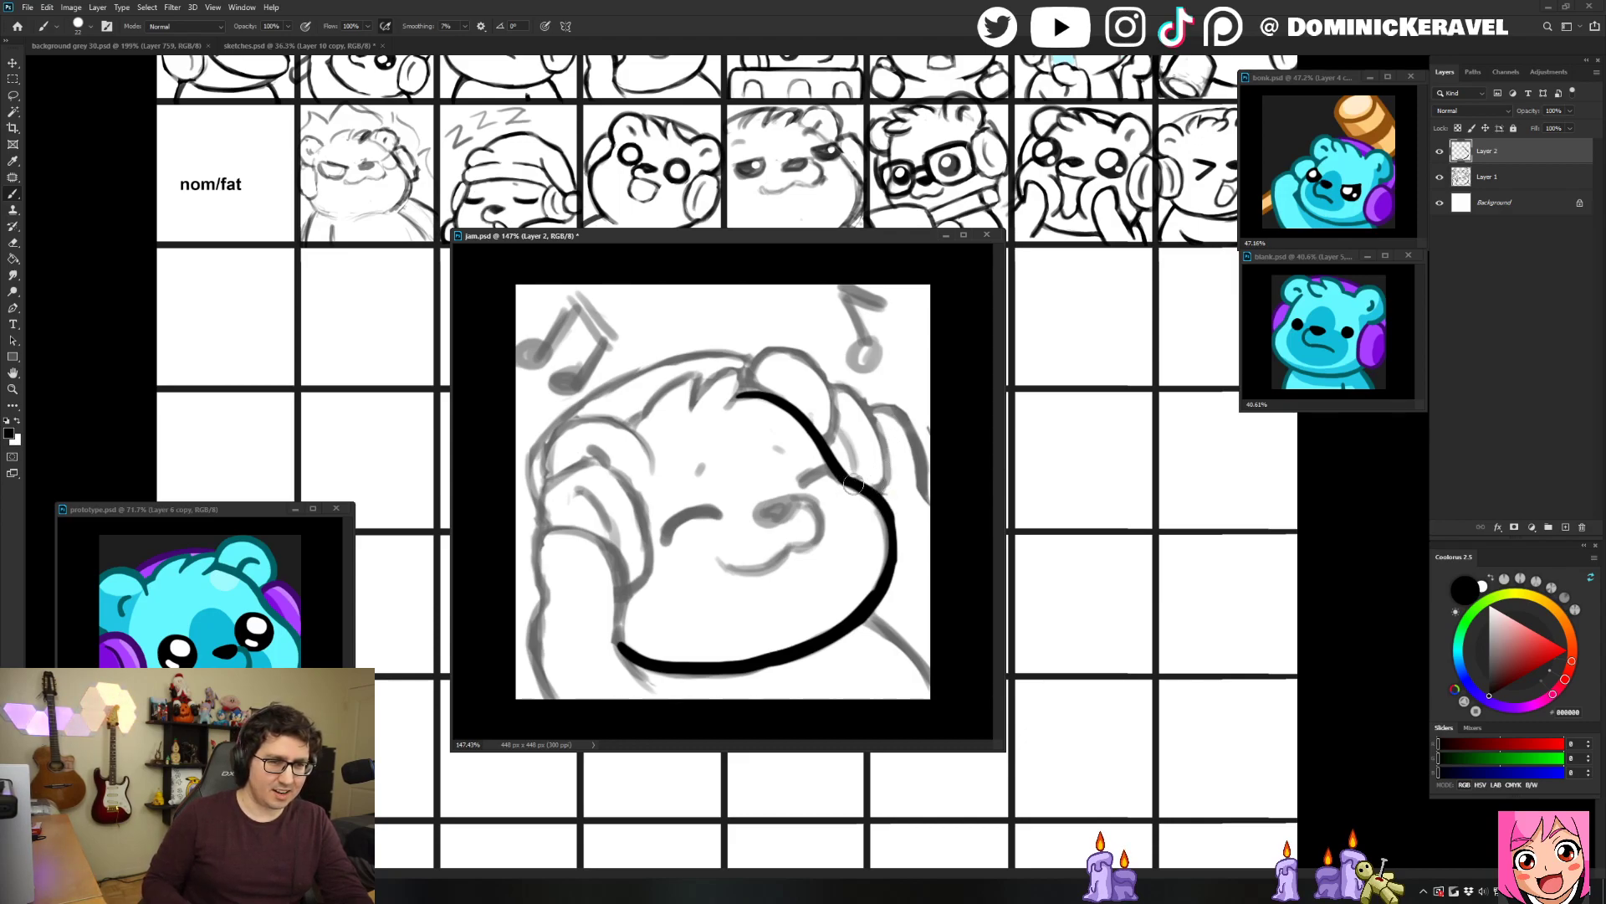
pyautogui.press('e')
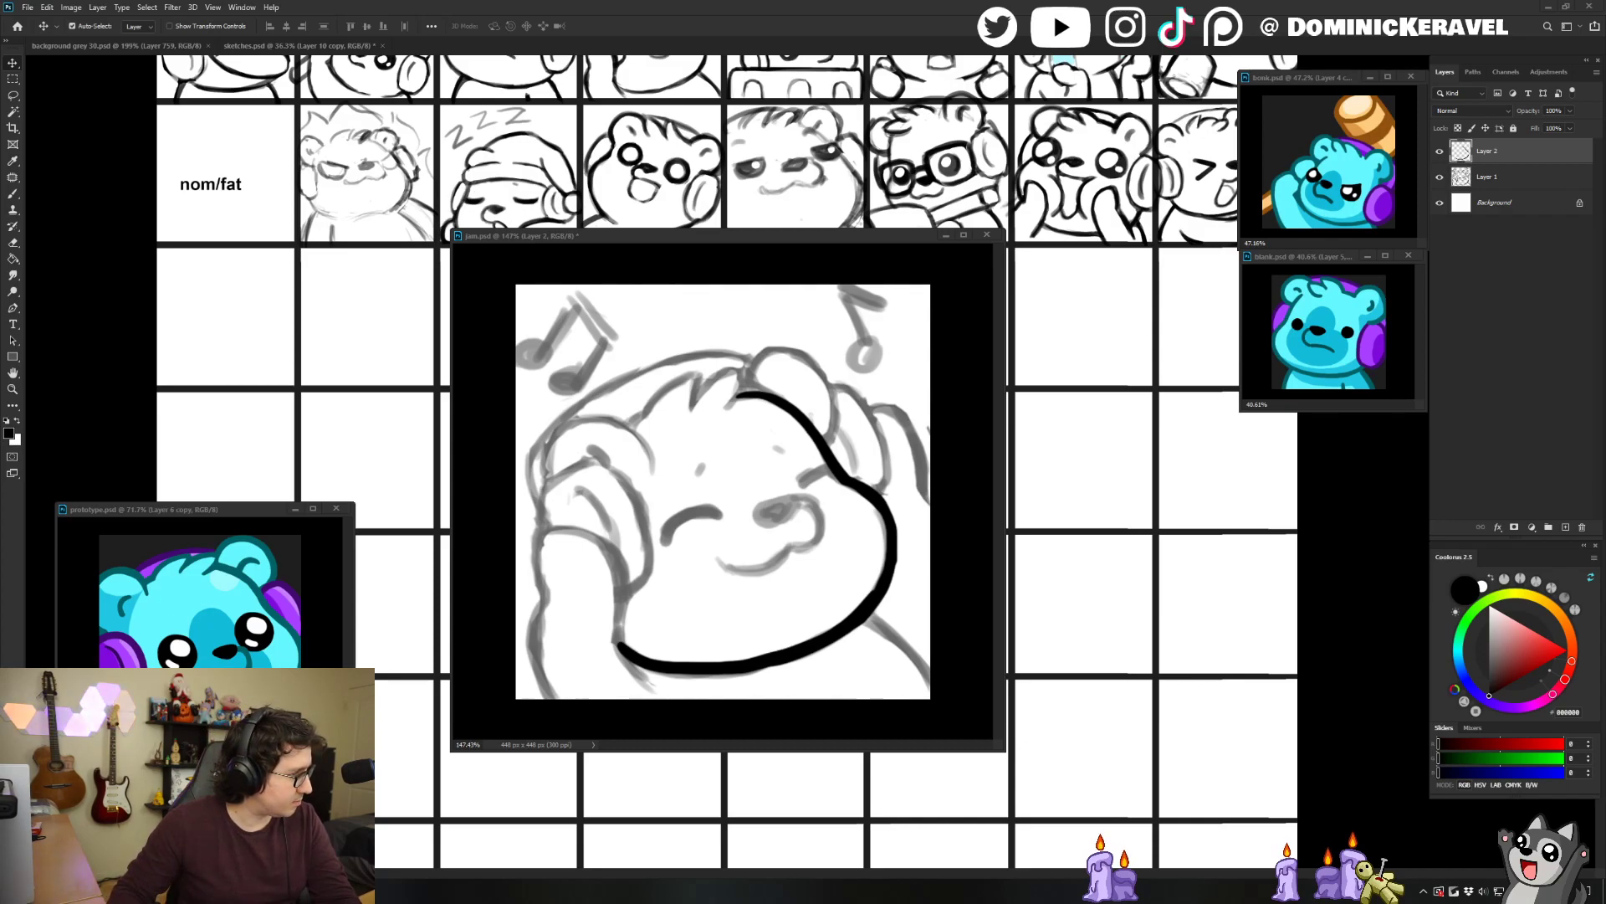
# View the fruitcake loaf image in the browser over the canvas and return to the drawing.
pyautogui.moveTo(0, 313); pyautogui.dragTo(473, 285)
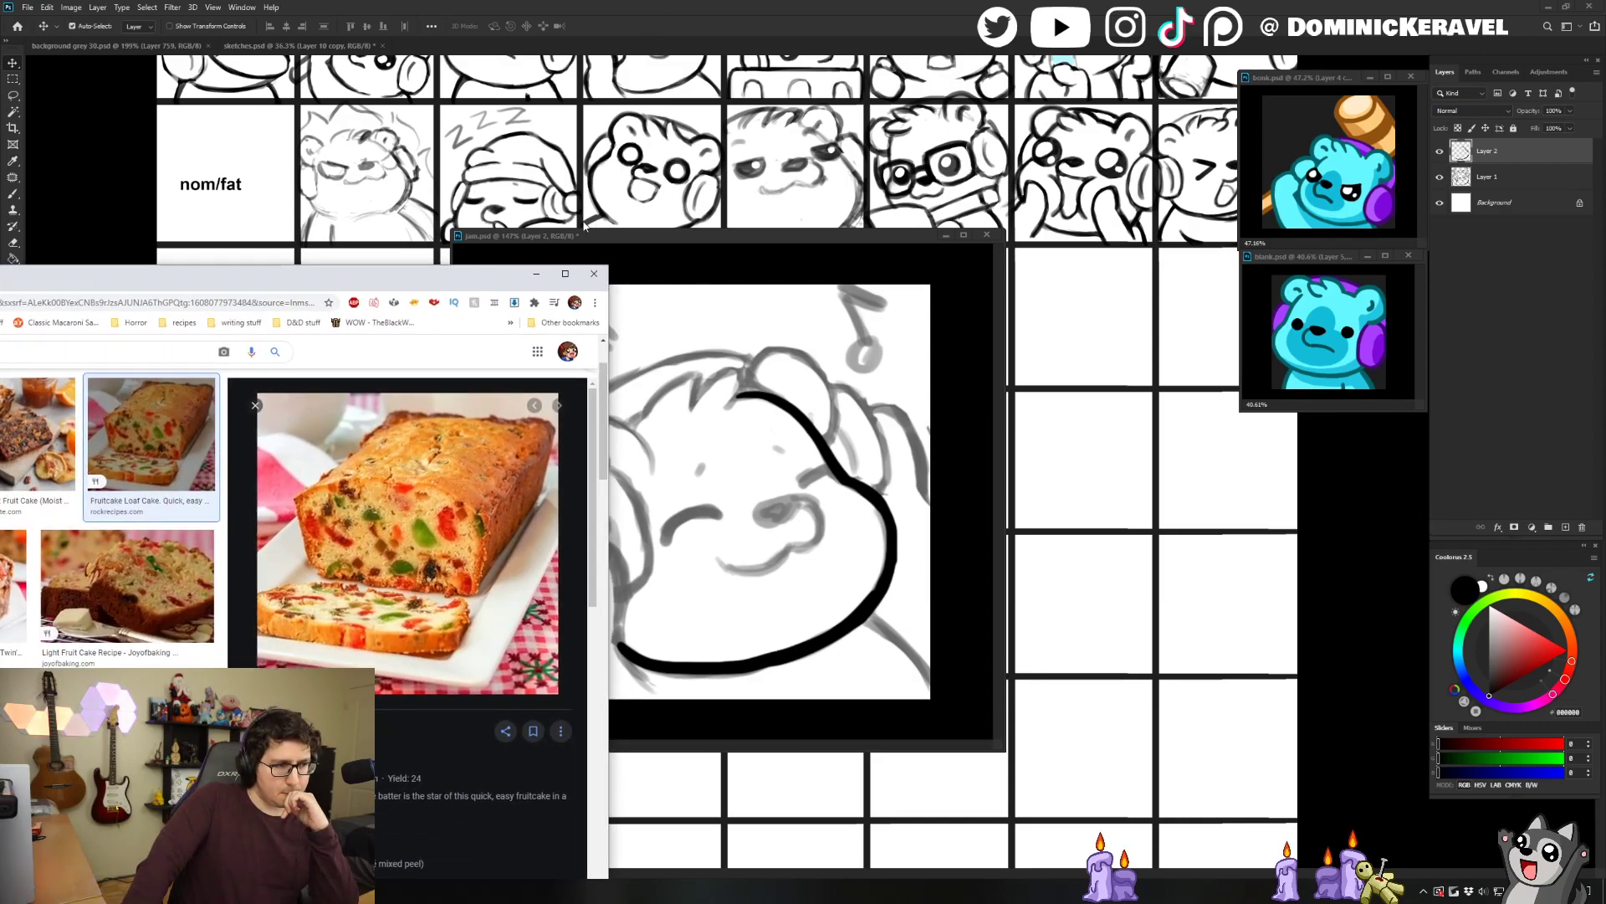
pyautogui.moveTo(470, 277); pyautogui.dragTo(470, 254)
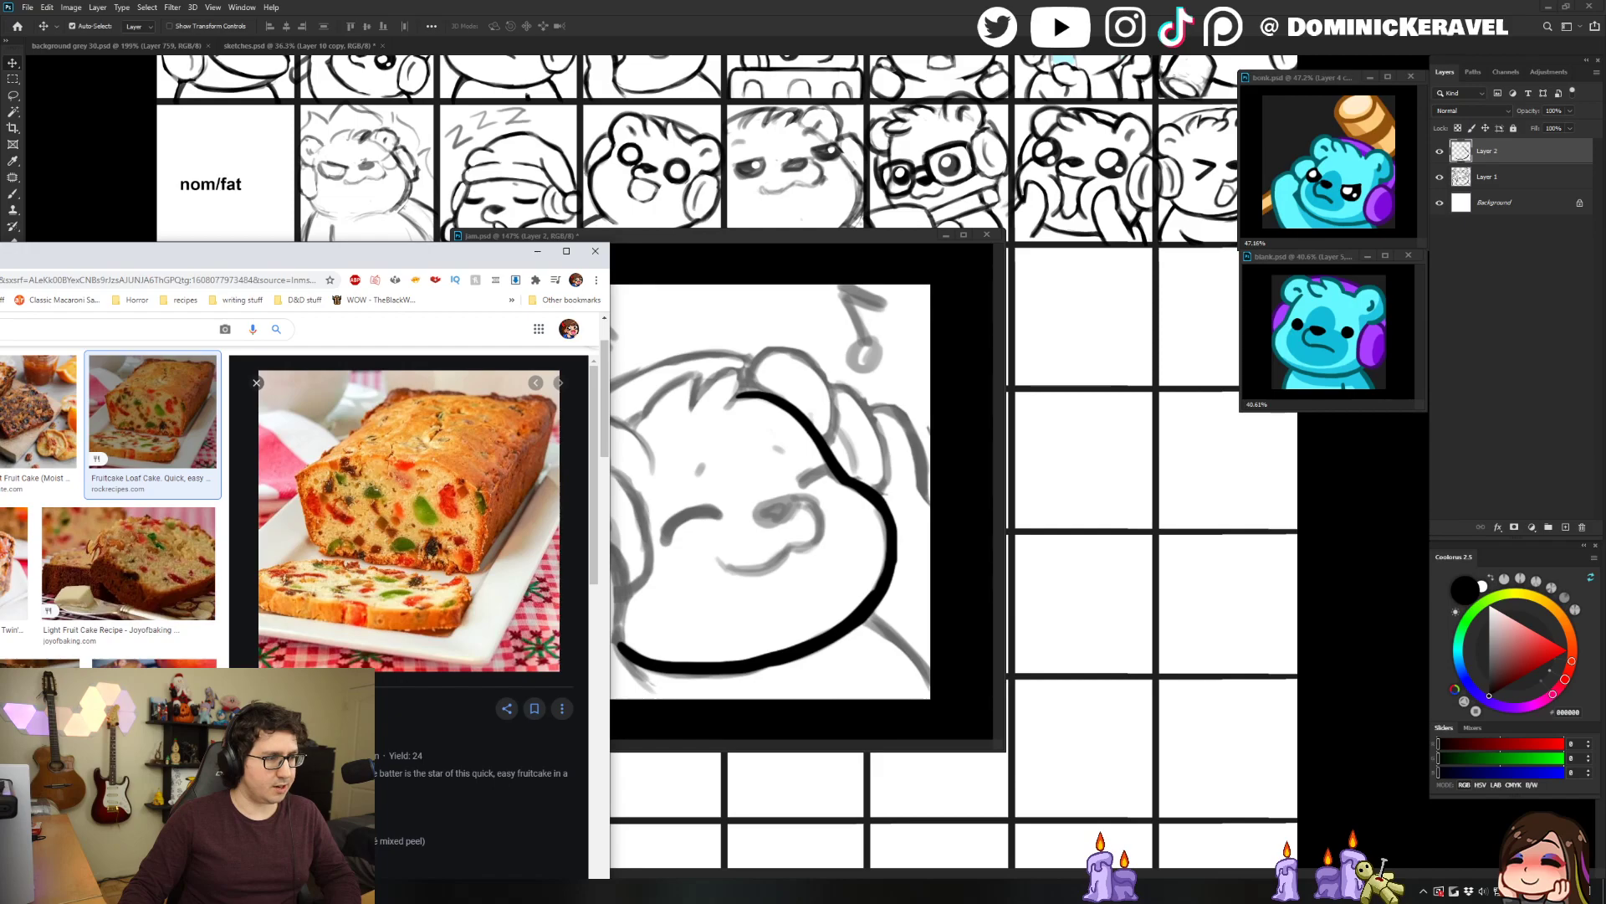
pyautogui.hotkey('alt', 'Tab')
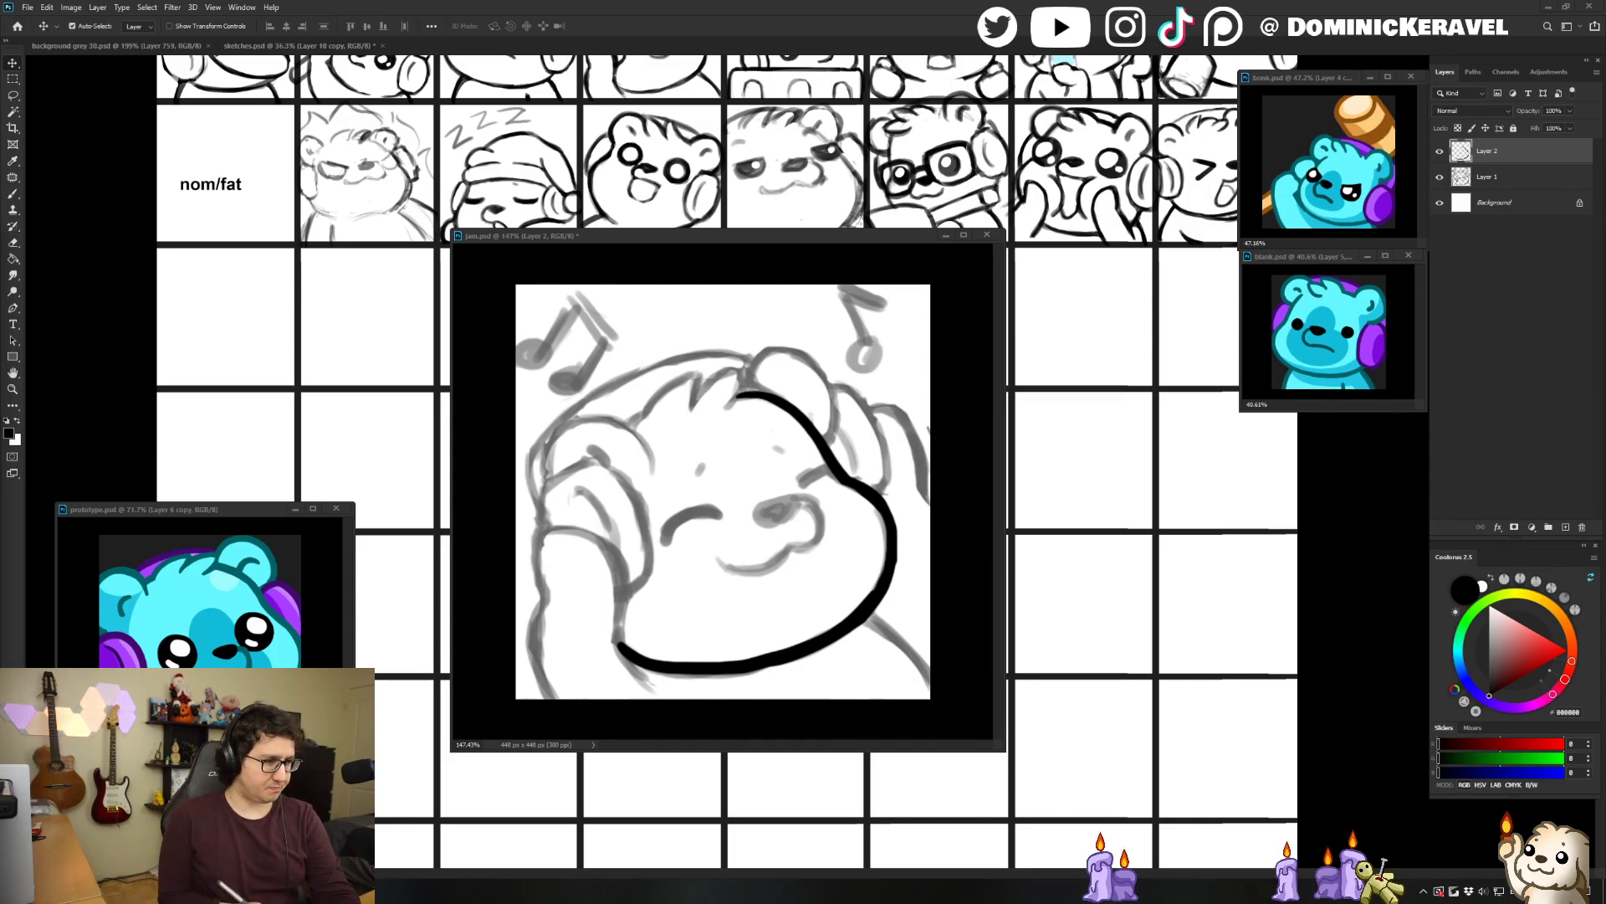
# Ink the upper ear, the headphone cup beside it and the far hand at the canvas edge in black.
pyautogui.click(795, 256)
pyautogui.press('b')
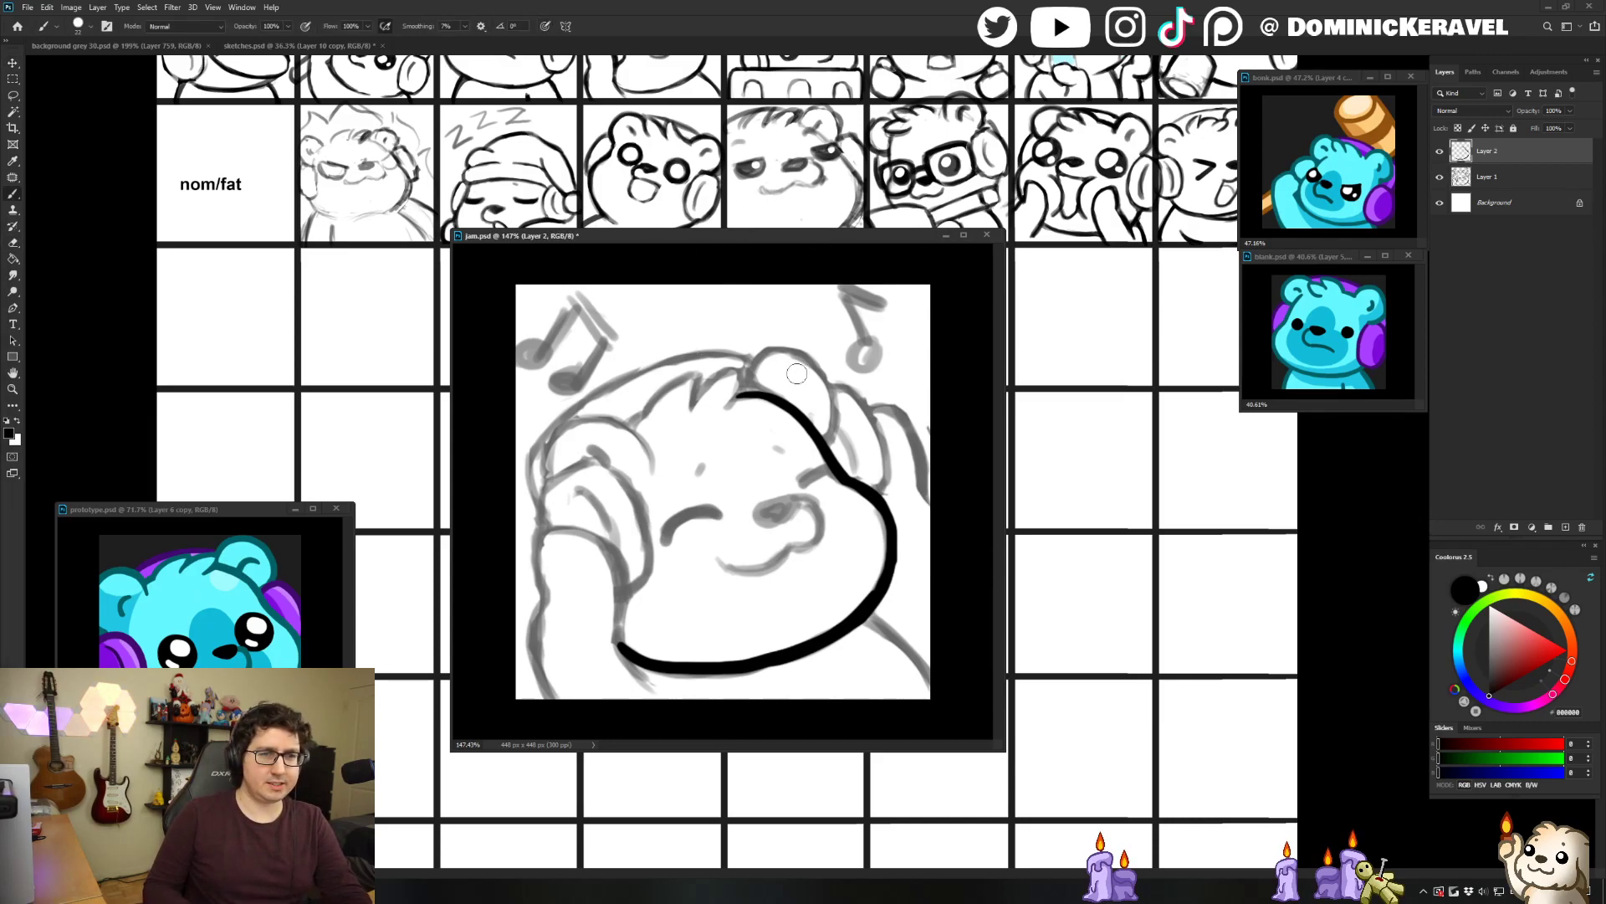
pyautogui.moveTo(745, 387)
pyautogui.mouseDown()
pyautogui.moveTo(772, 351)
pyautogui.moveTo(814, 362)
pyautogui.moveTo(824, 447)
pyautogui.mouseUp()
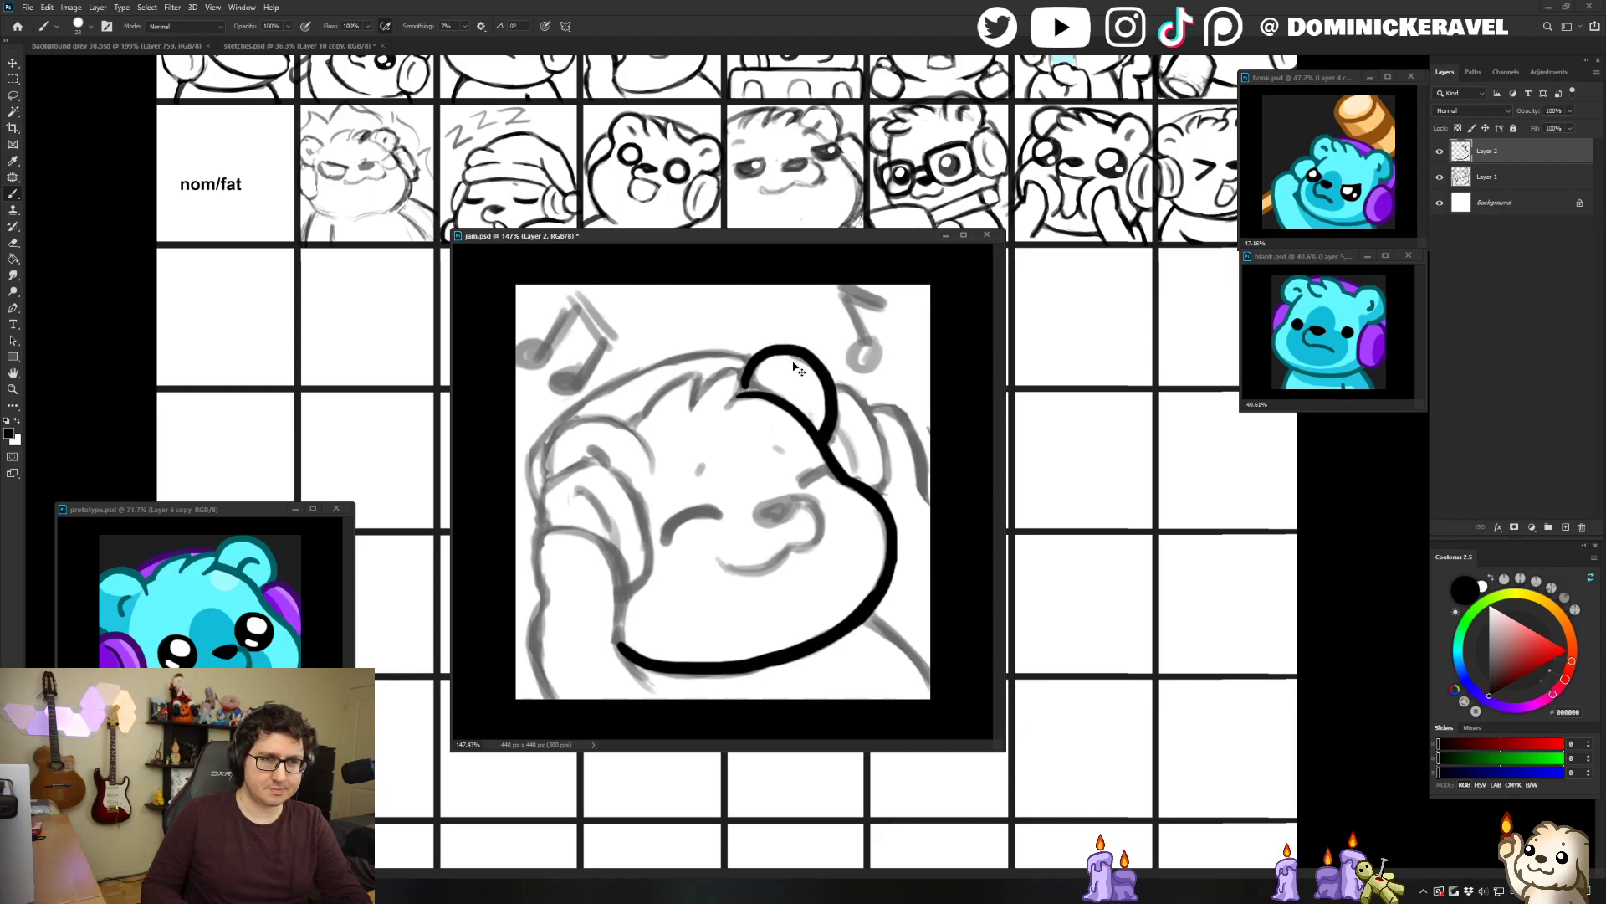
pyautogui.moveTo(833, 389)
pyautogui.mouseDown()
pyautogui.moveTo(864, 391)
pyautogui.moveTo(891, 505)
pyautogui.mouseUp()
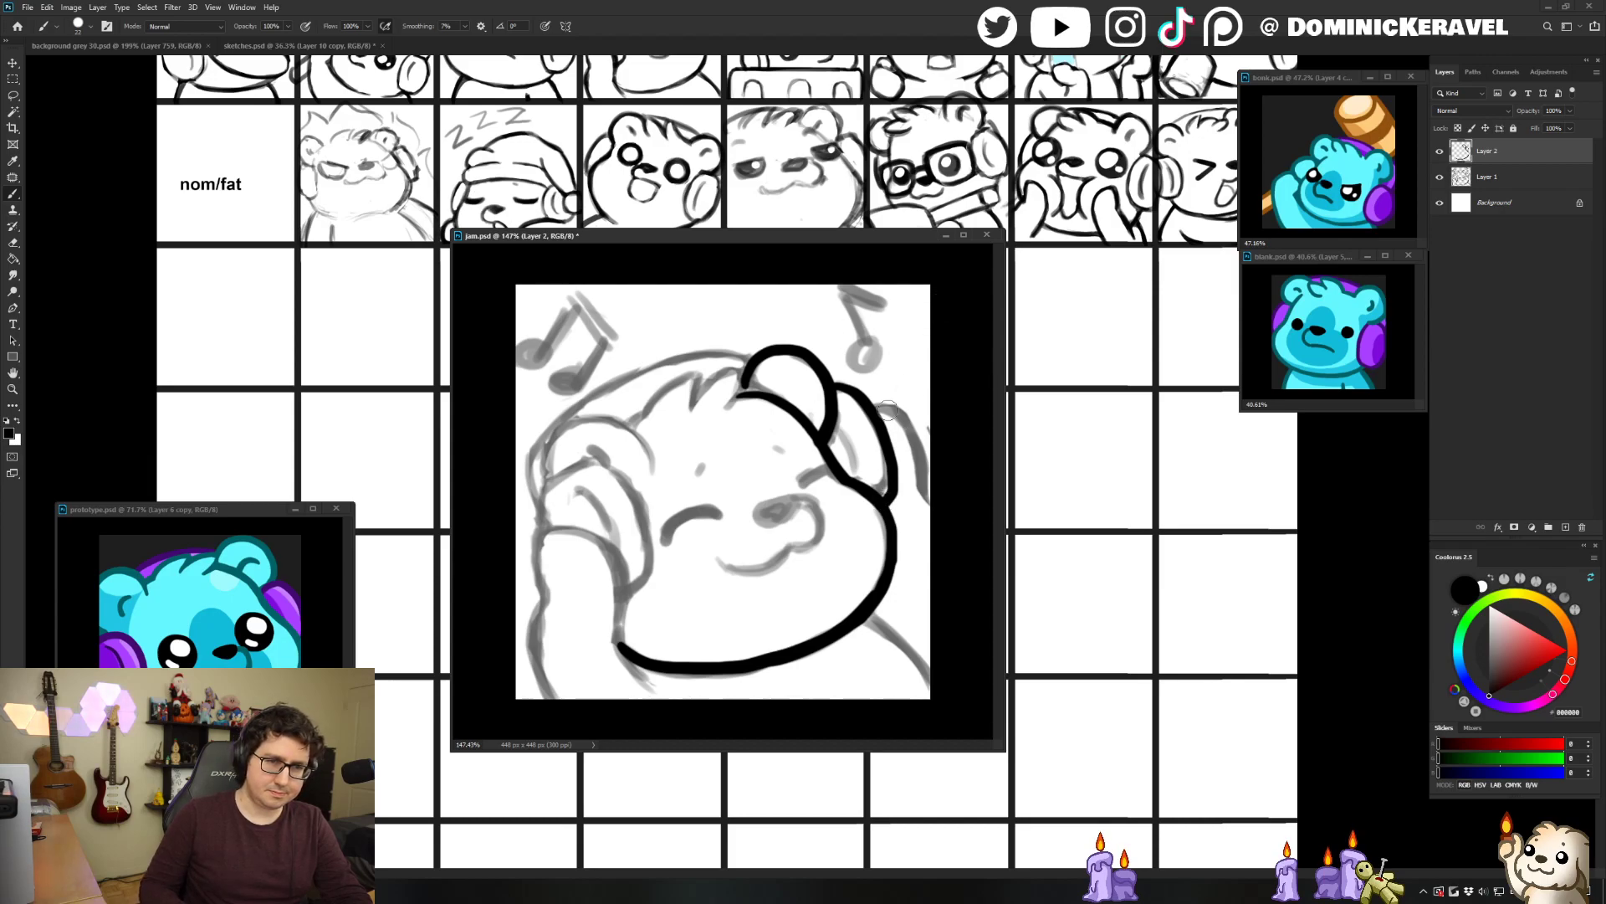
pyautogui.moveTo(872, 403)
pyautogui.mouseDown()
pyautogui.moveTo(916, 444)
pyautogui.moveTo(927, 532)
pyautogui.mouseUp()
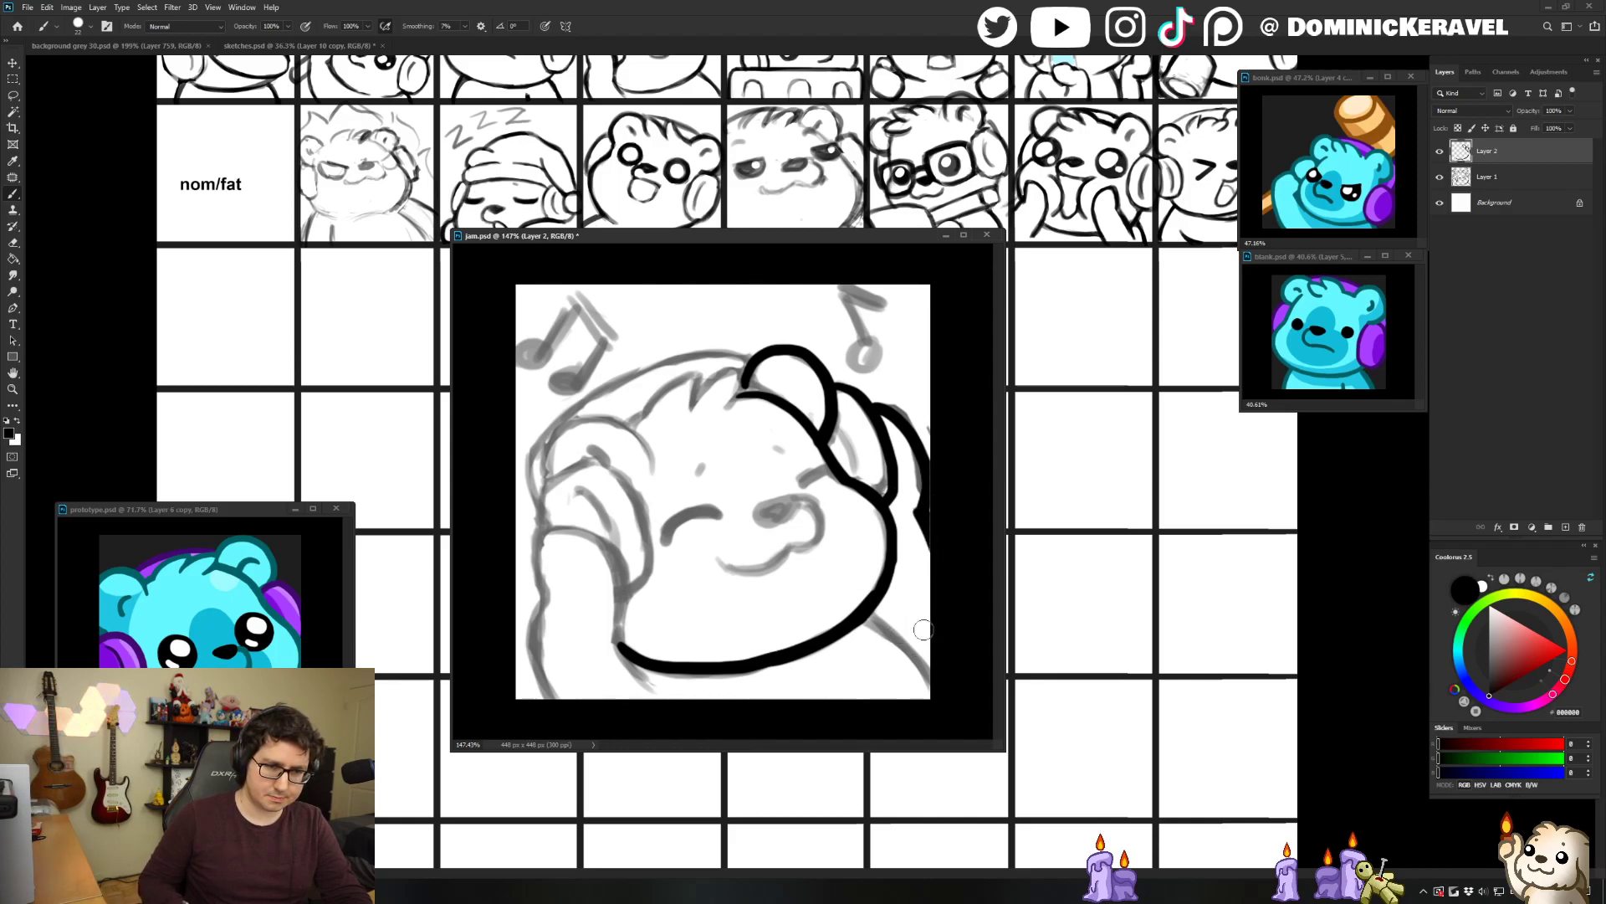
# Ink the shoulder line in black from beneath the cheek to the canvas corner, redoing unsatisfactory strokes.
pyautogui.moveTo(867, 617); pyautogui.dragTo(941, 703)
pyautogui.hotkey('ctrl', 'z')
pyautogui.moveTo(870, 619); pyautogui.dragTo(924, 699)
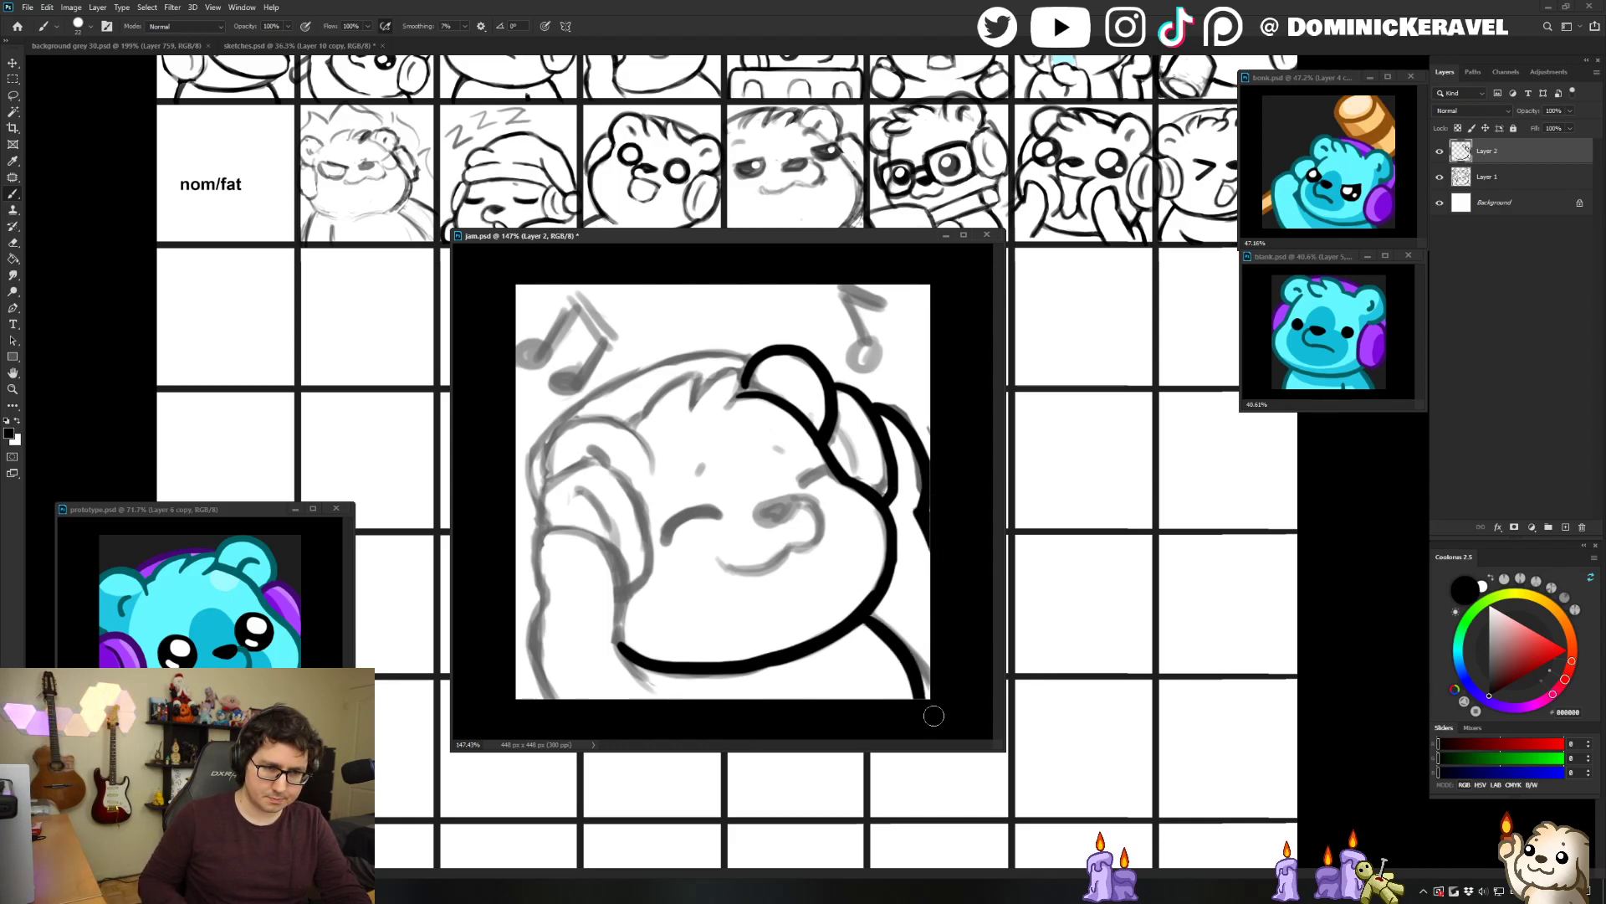
pyautogui.hotkey('ctrl', 'z')
pyautogui.moveTo(864, 620)
pyautogui.mouseDown()
pyautogui.moveTo(928, 667)
pyautogui.moveTo(938, 699)
pyautogui.mouseUp()
# Ink the raised arm and paw pressed against the near headphone in black and clean up the line edges.
pyautogui.press('e')
pyautogui.press('b')
pyautogui.moveTo(667, 682)
pyautogui.mouseDown()
pyautogui.moveTo(627, 639)
pyautogui.moveTo(615, 556)
pyautogui.moveTo(565, 528)
pyautogui.moveTo(529, 548)
pyautogui.moveTo(558, 701)
pyautogui.mouseUp()
pyautogui.press('e')
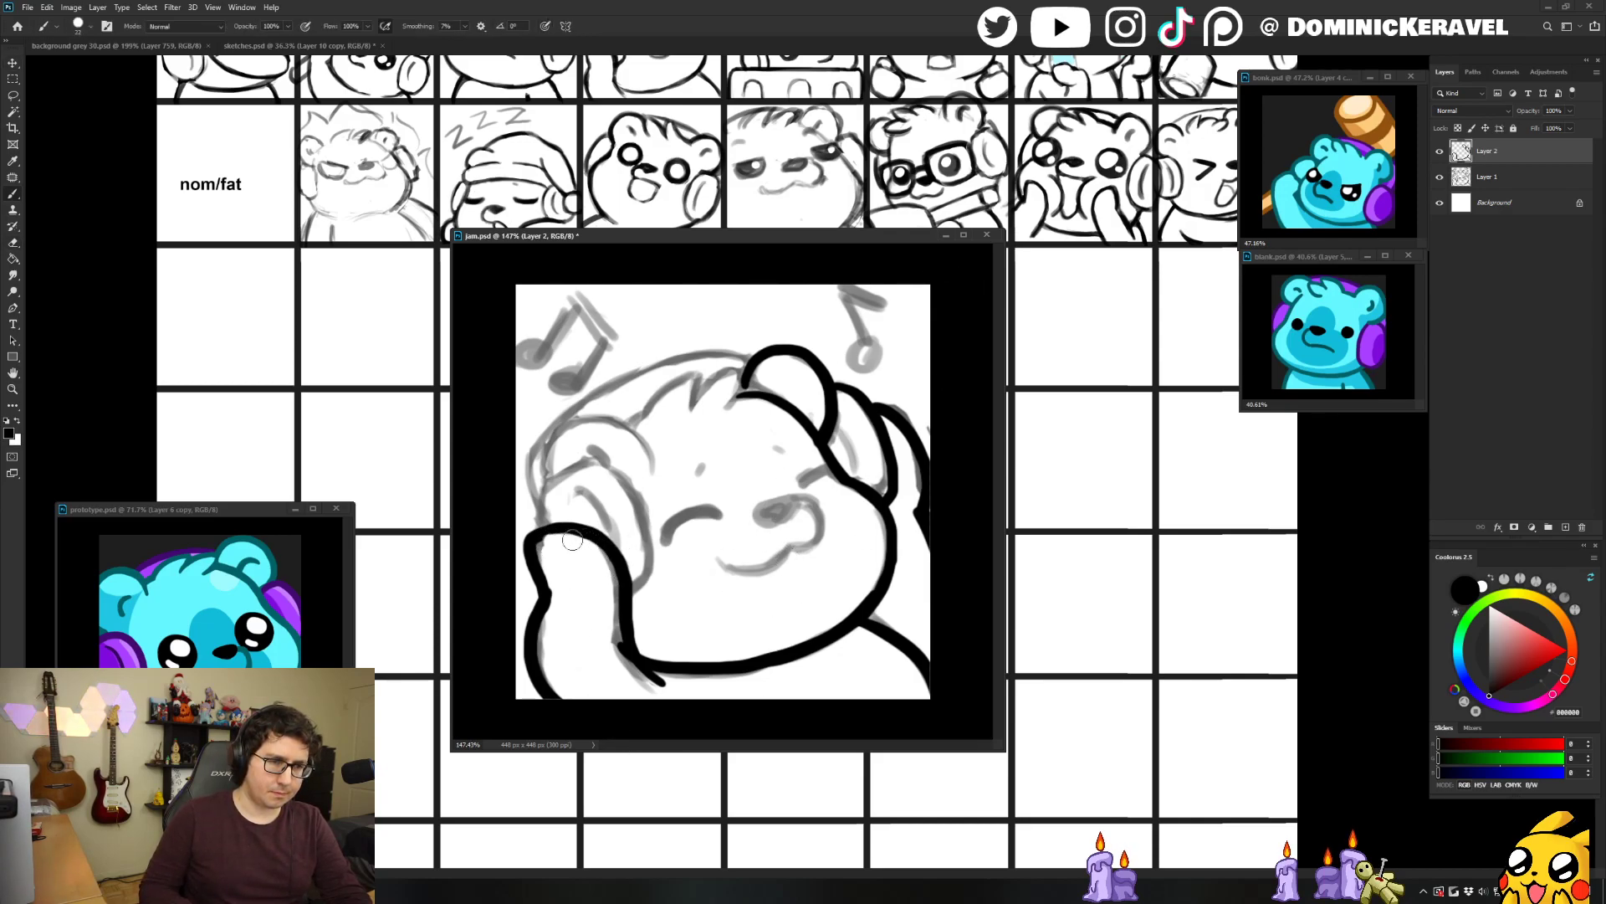
pyautogui.press('b')
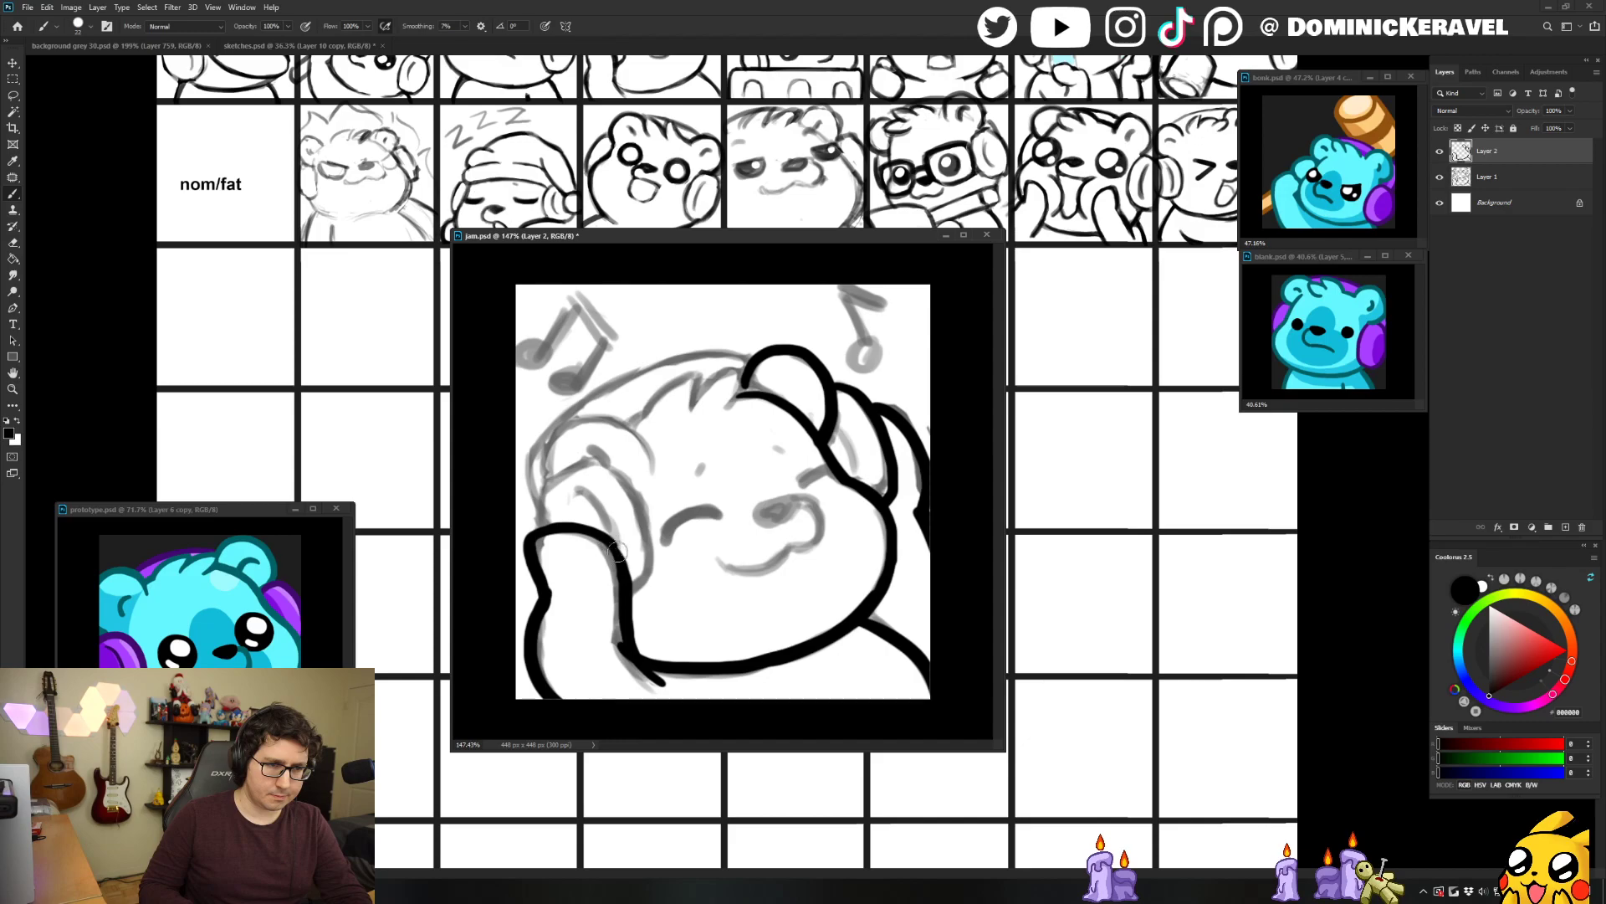
# View the drunken cherry chocolate cake recipe page in the browser and move its window off the drawing.
pyautogui.press('v')
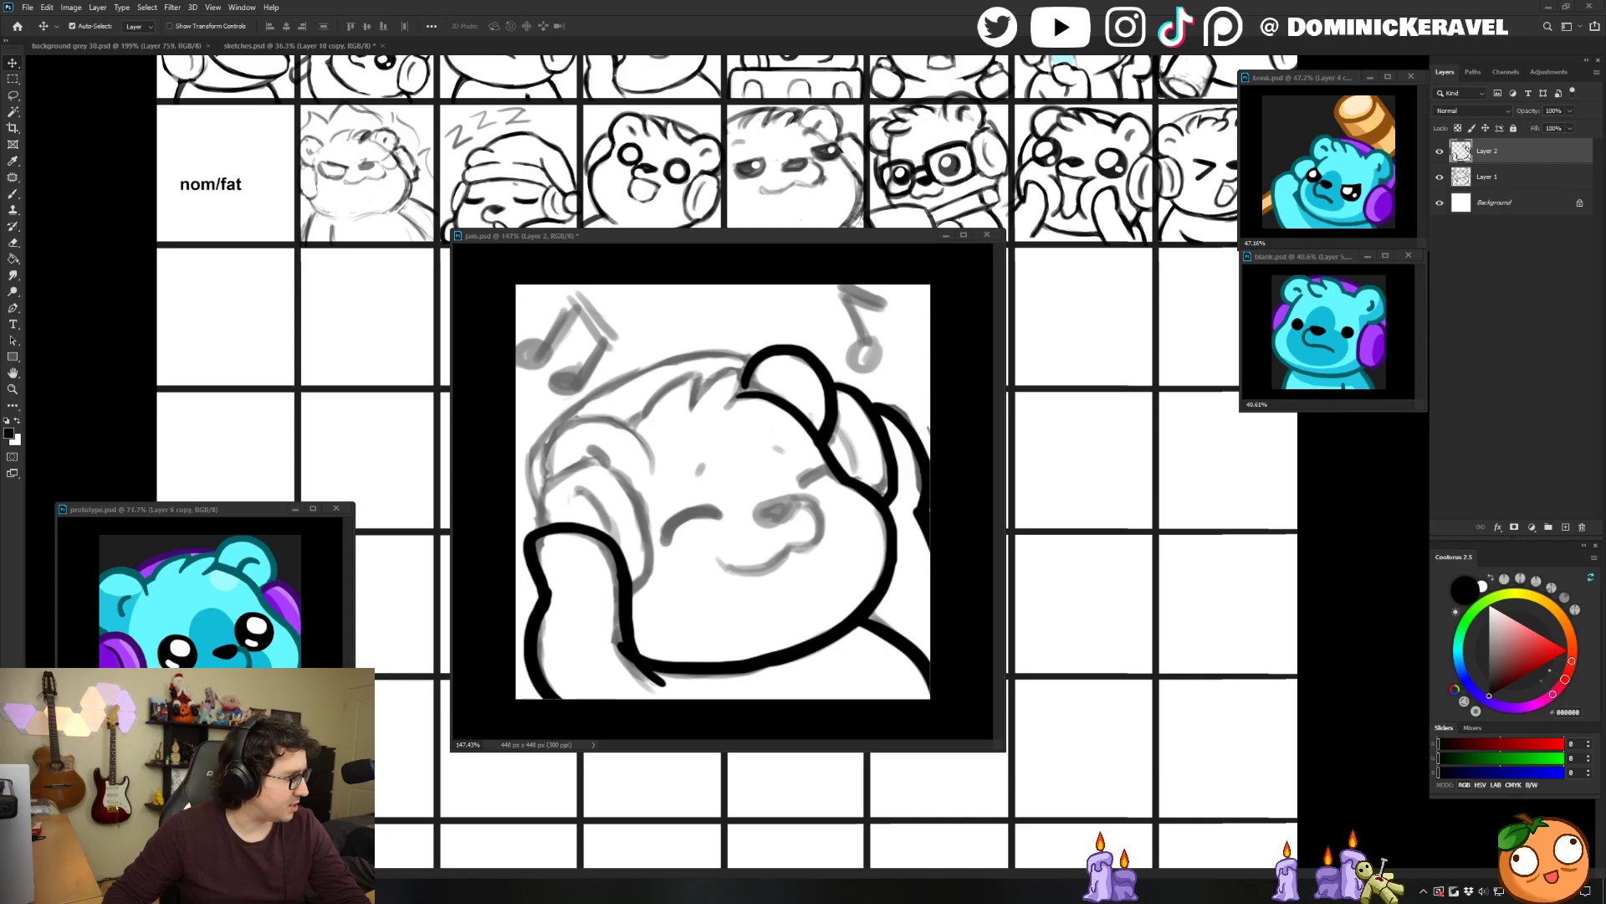
pyautogui.moveTo(0, 259); pyautogui.dragTo(683, 204)
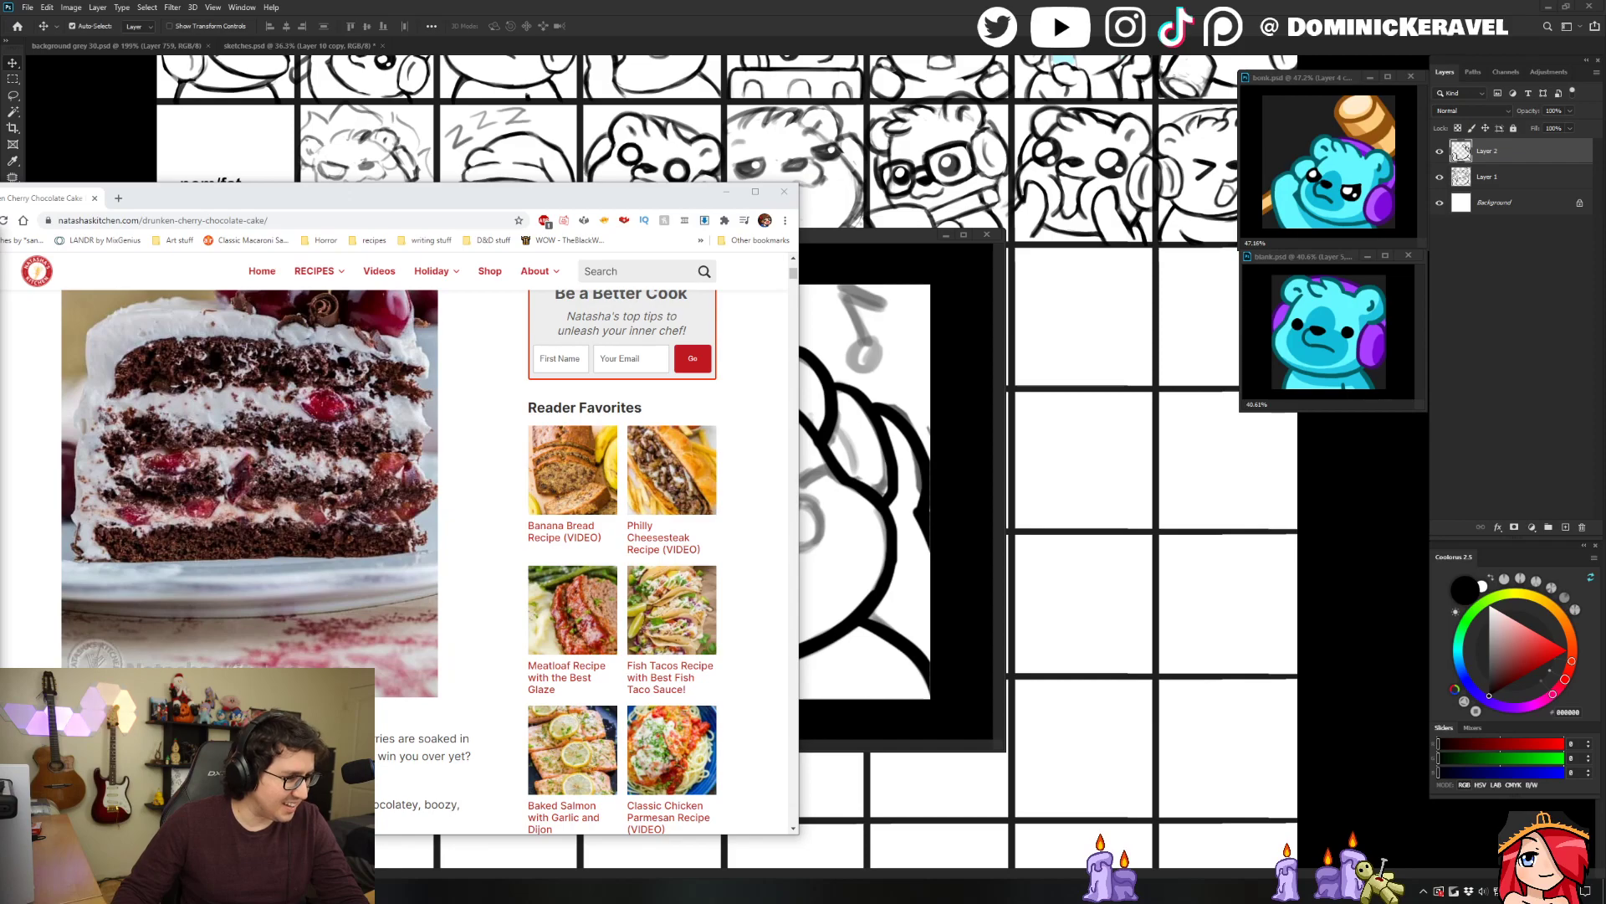
pyautogui.moveTo(65, 197); pyautogui.dragTo(0, 199)
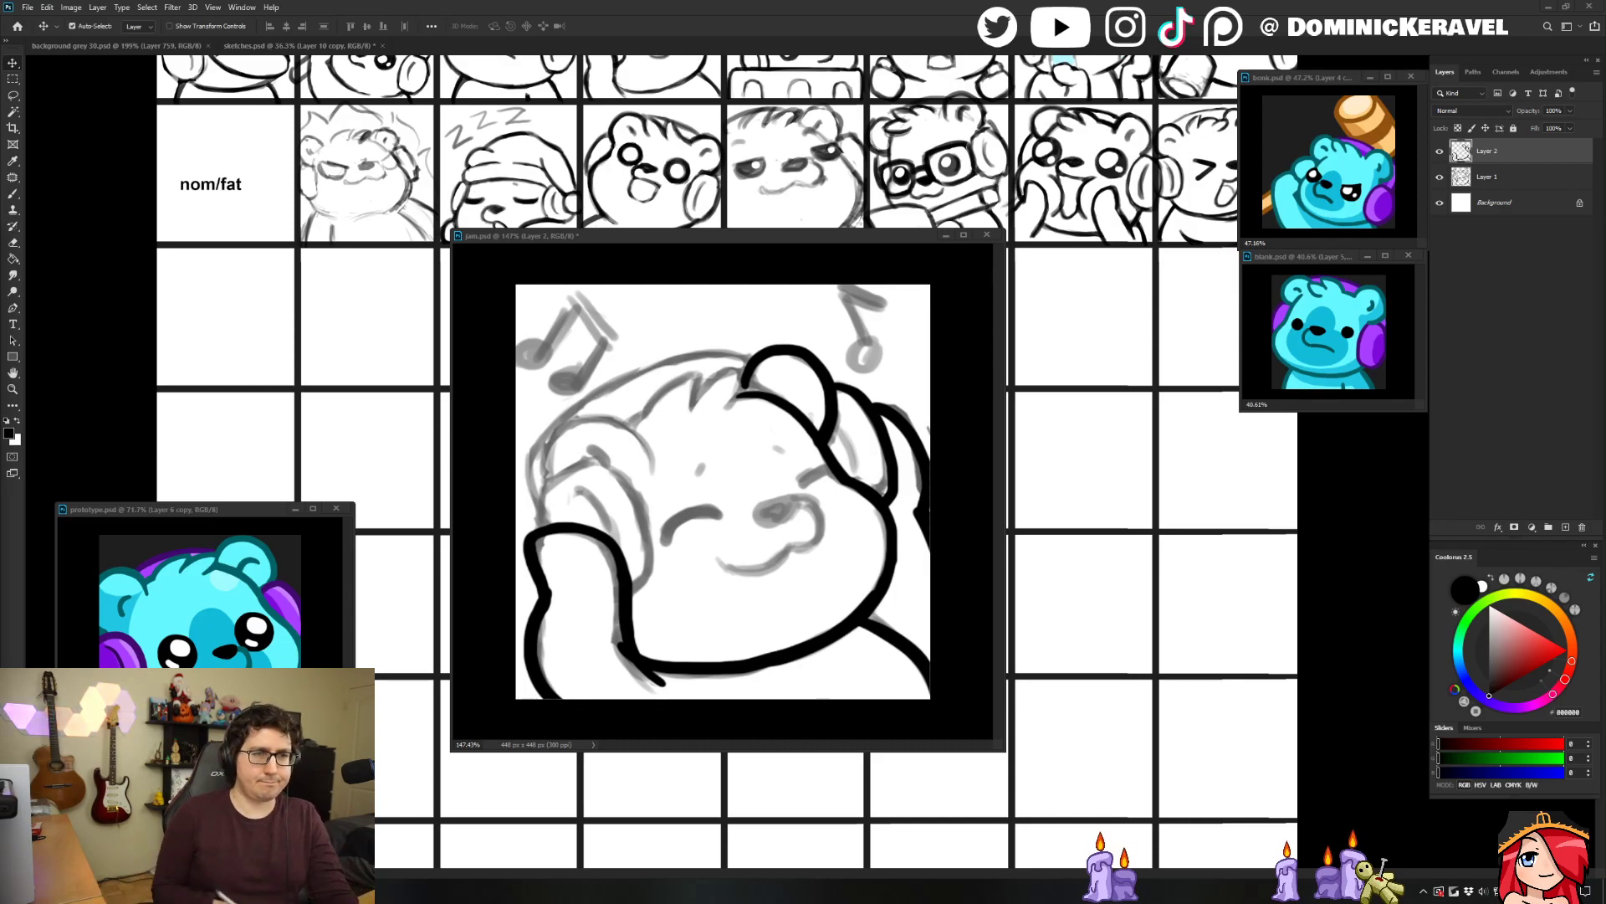
# Reshape the outer curve of the inked ear by redrawing its side down to the head outline and erasing the excess.
pyautogui.click(813, 229)
pyautogui.press('b')
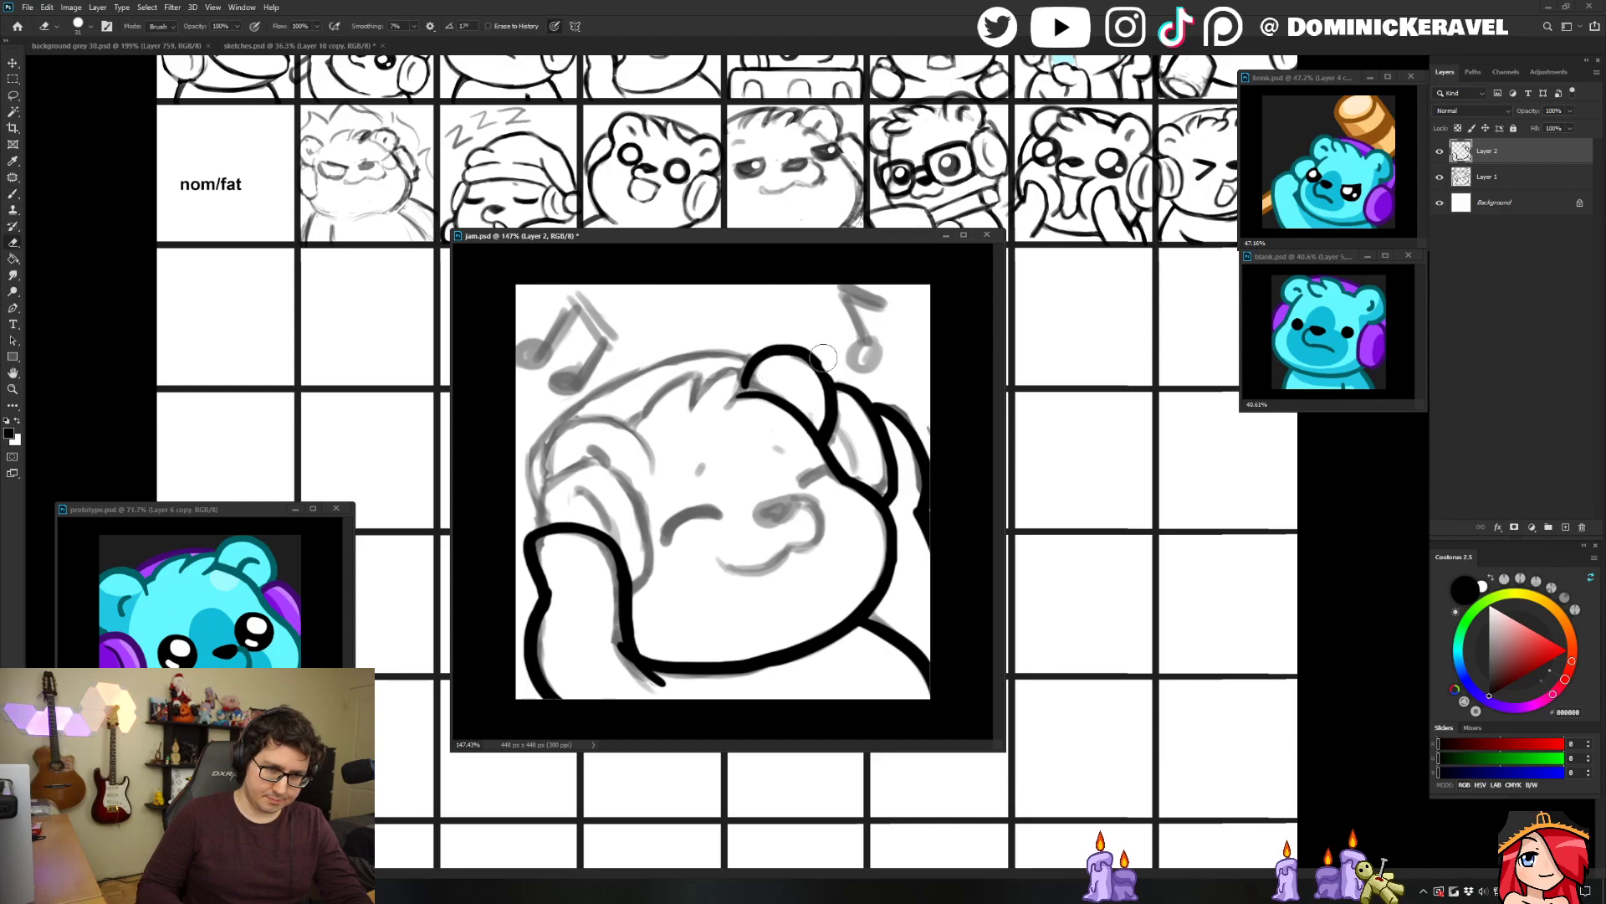
pyautogui.moveTo(777, 352)
pyautogui.mouseDown()
pyautogui.moveTo(823, 390)
pyautogui.moveTo(837, 431)
pyautogui.moveTo(830, 389)
pyautogui.moveTo(808, 367)
pyautogui.moveTo(818, 430)
pyautogui.mouseUp()
pyautogui.hotkey('ctrl', 'z')
pyautogui.press('e')
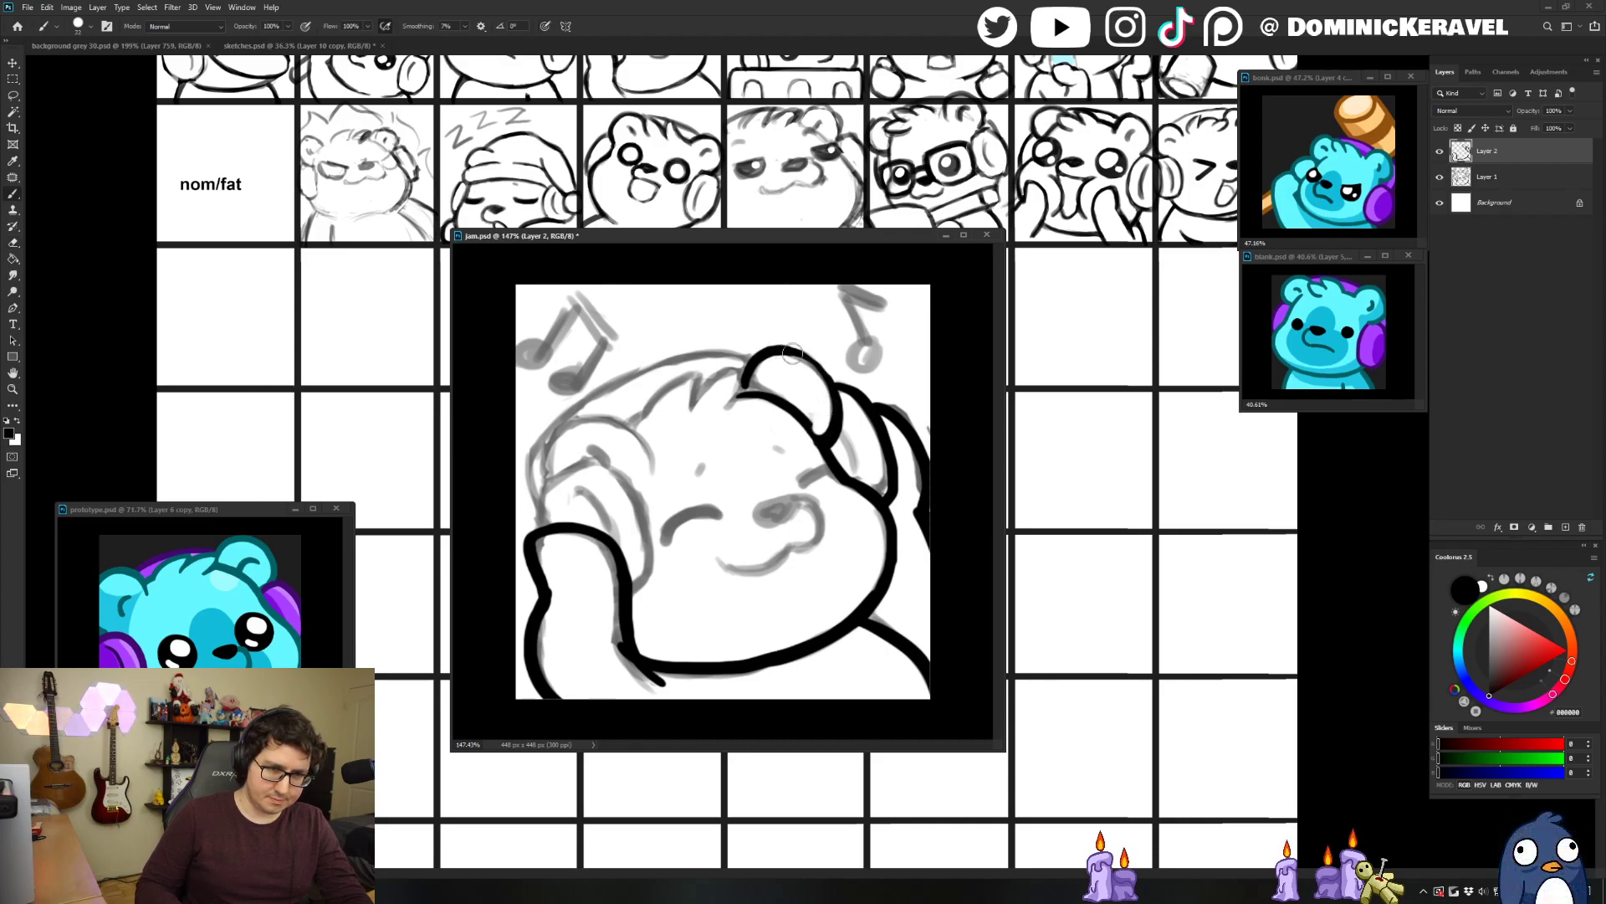
pyautogui.moveTo(828, 381); pyautogui.dragTo(836, 416)
pyautogui.press('e')
pyautogui.press('v')
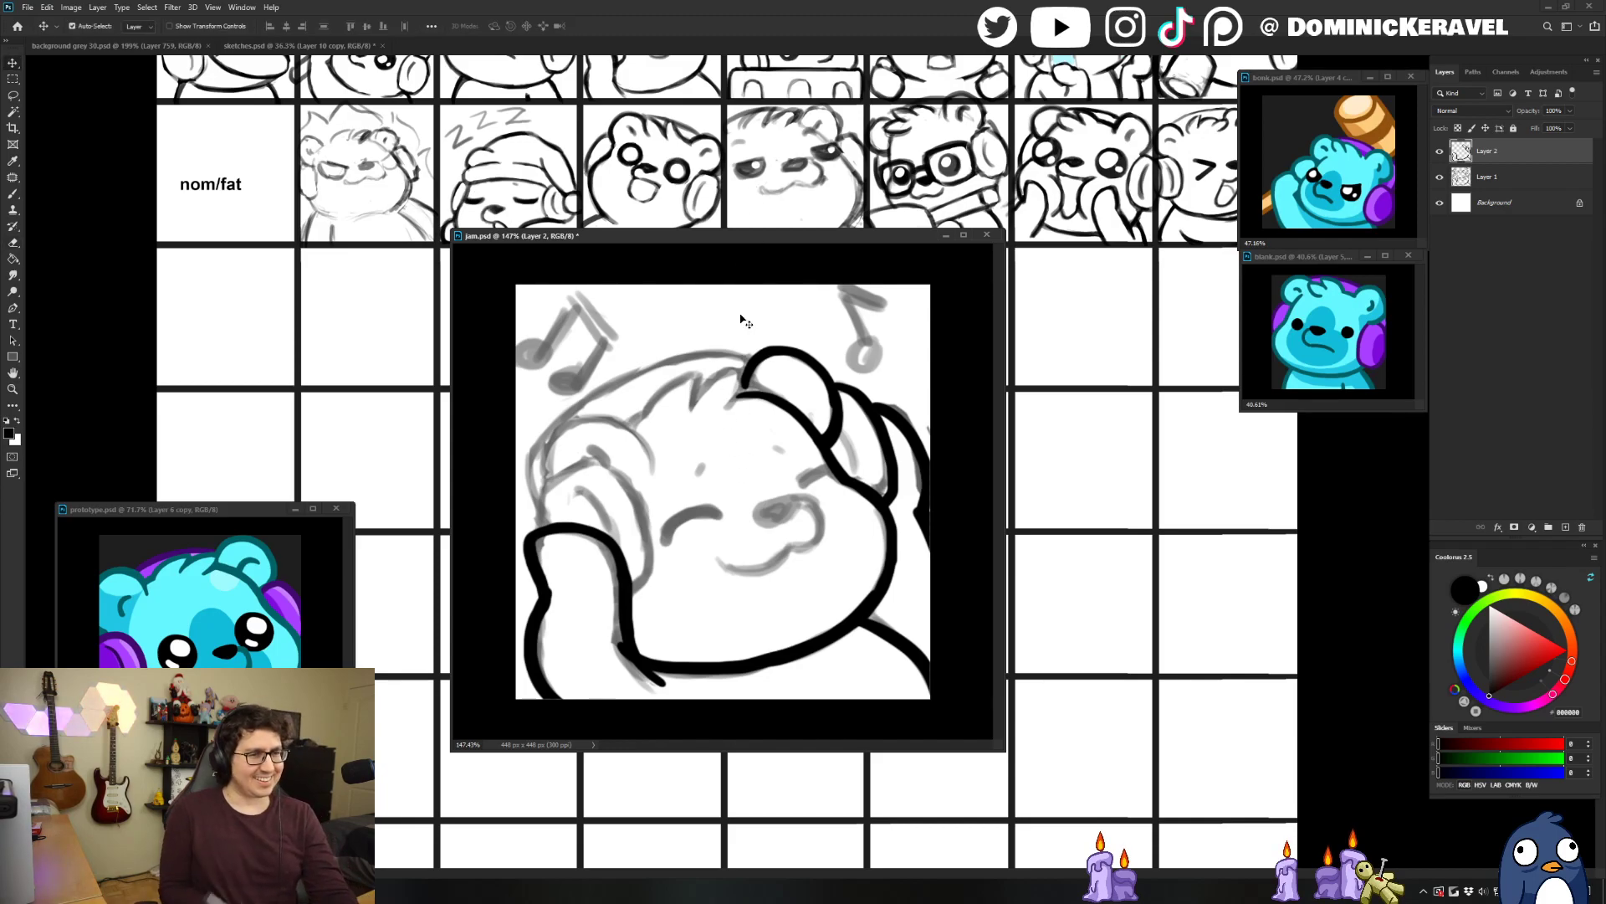
# Ink the hair tuft next to the ear in black over the sketch, undoing and redrawing unsatisfactory strokes.
pyautogui.press('b')
pyautogui.moveTo(749, 369); pyautogui.dragTo(730, 416)
pyautogui.hotkey('ctrl', 'z')
pyautogui.press('e')
pyautogui.press('b')
pyautogui.hotkey('ctrl', 'z')
pyautogui.hotkey('ctrl', 'z')
pyautogui.moveTo(750, 360); pyautogui.dragTo(701, 410)
pyautogui.hotkey('ctrl', 'z')
pyautogui.hotkey('ctrl', 'z')
# Ink the remaining hair spikes in black from the ear-side tuft down toward the near ear, redoing the last stroke.
pyautogui.moveTo(749, 360)
pyautogui.mouseDown()
pyautogui.moveTo(699, 394)
pyautogui.moveTo(703, 375)
pyautogui.moveTo(695, 411)
pyautogui.moveTo(701, 371)
pyautogui.moveTo(695, 410)
pyautogui.moveTo(647, 403)
pyautogui.moveTo(693, 382)
pyautogui.moveTo(646, 414)
pyautogui.mouseUp()
pyautogui.hotkey('ctrl', 'z')
pyautogui.hotkey('ctrl', 'z')
pyautogui.hotkey('ctrl', 'z')
pyautogui.hotkey('ctrl', 'z')
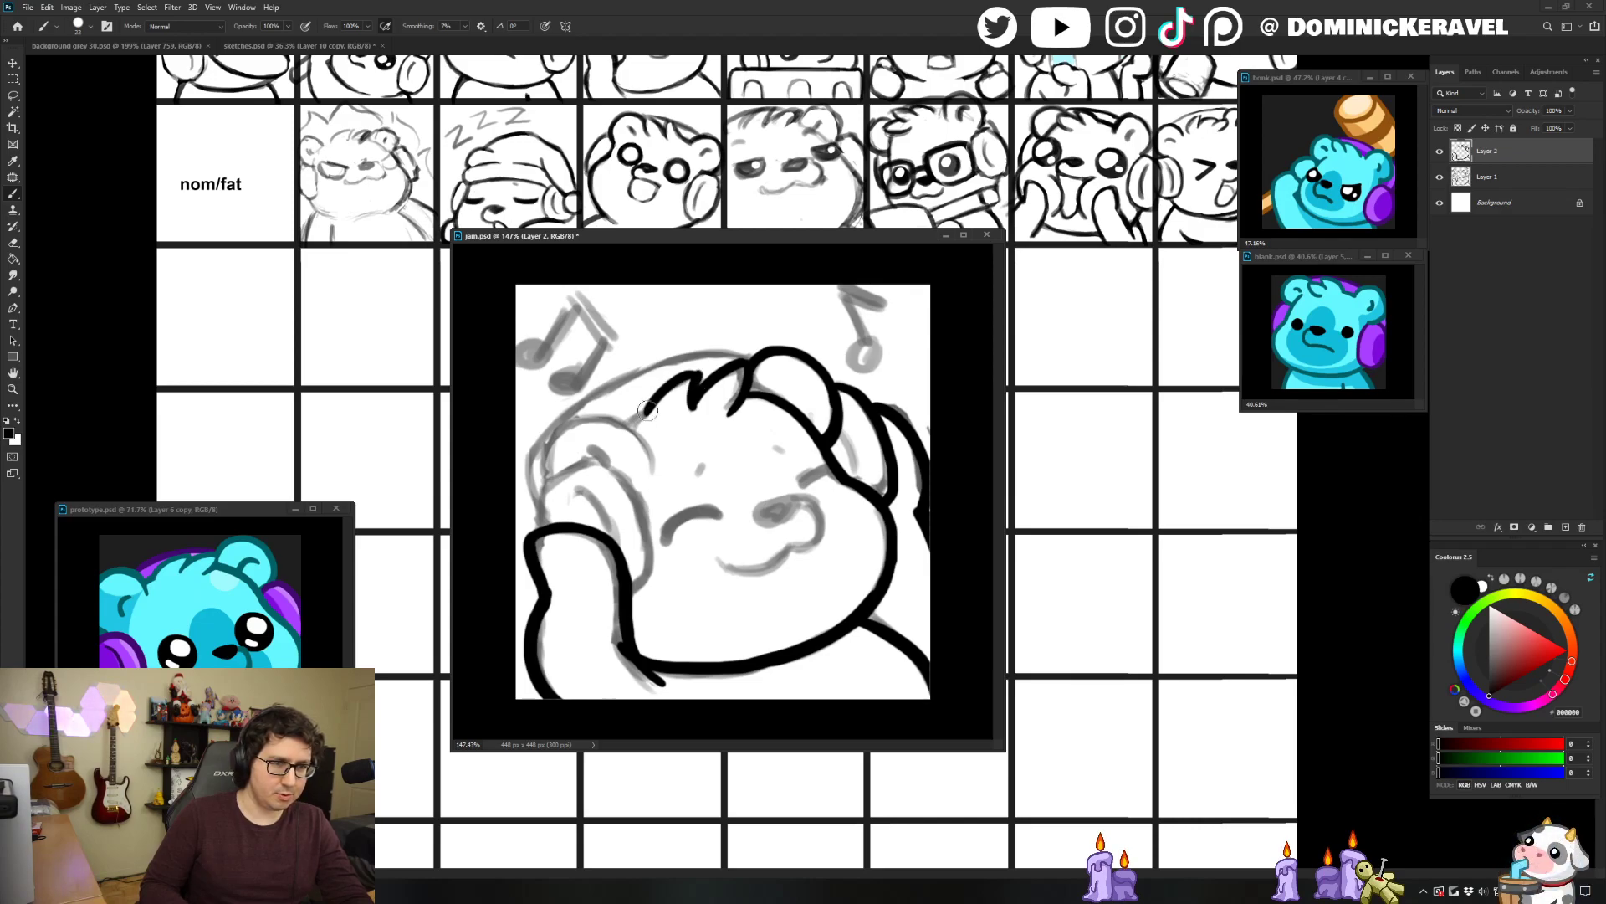
pyautogui.hotkey('ctrl', 'z')
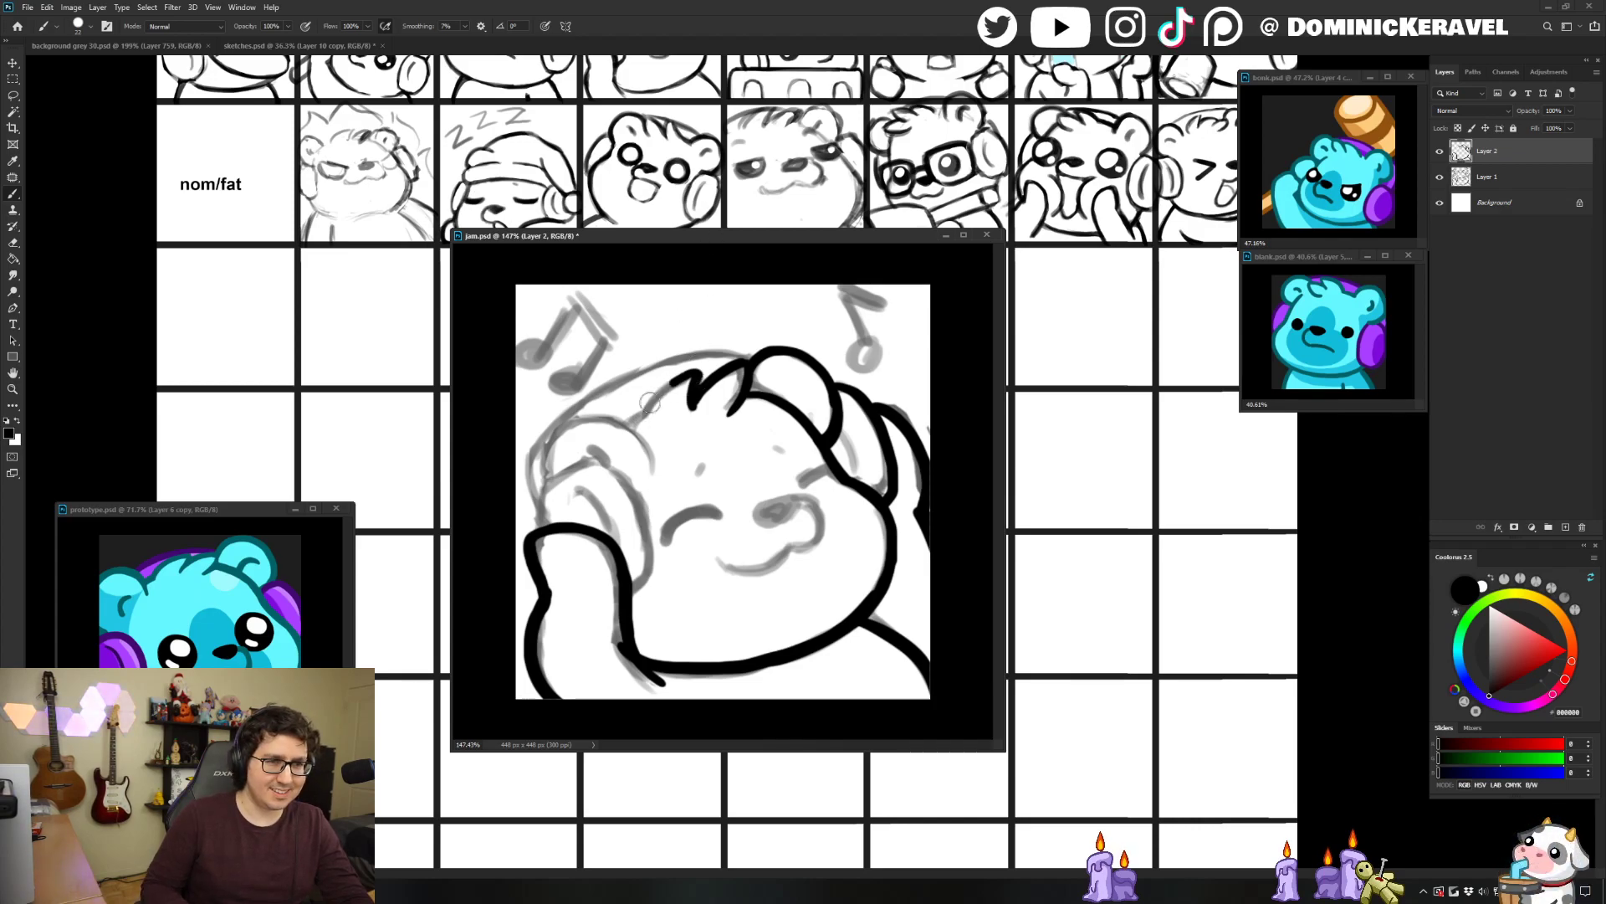
pyautogui.moveTo(699, 374); pyautogui.dragTo(639, 423)
pyautogui.press('v')
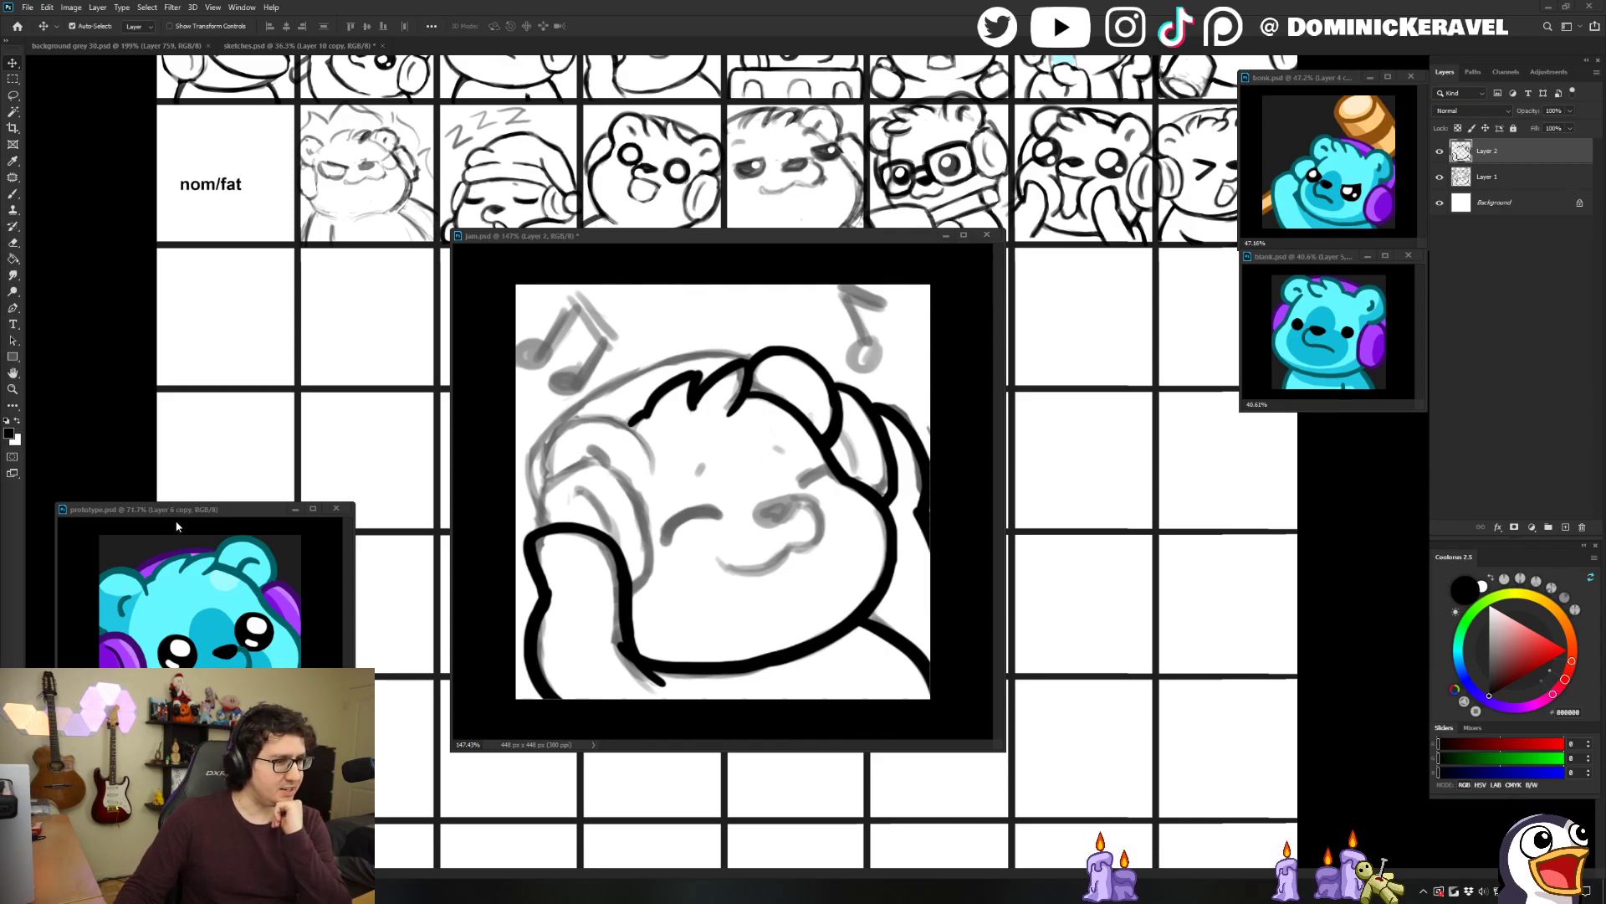
# Reposition the prototype.psd reference window and the jam.psd drawing window slightly.
pyautogui.moveTo(201, 518)
pyautogui.mouseDown()
pyautogui.moveTo(194, 470)
pyautogui.moveTo(192, 500)
pyautogui.mouseUp()
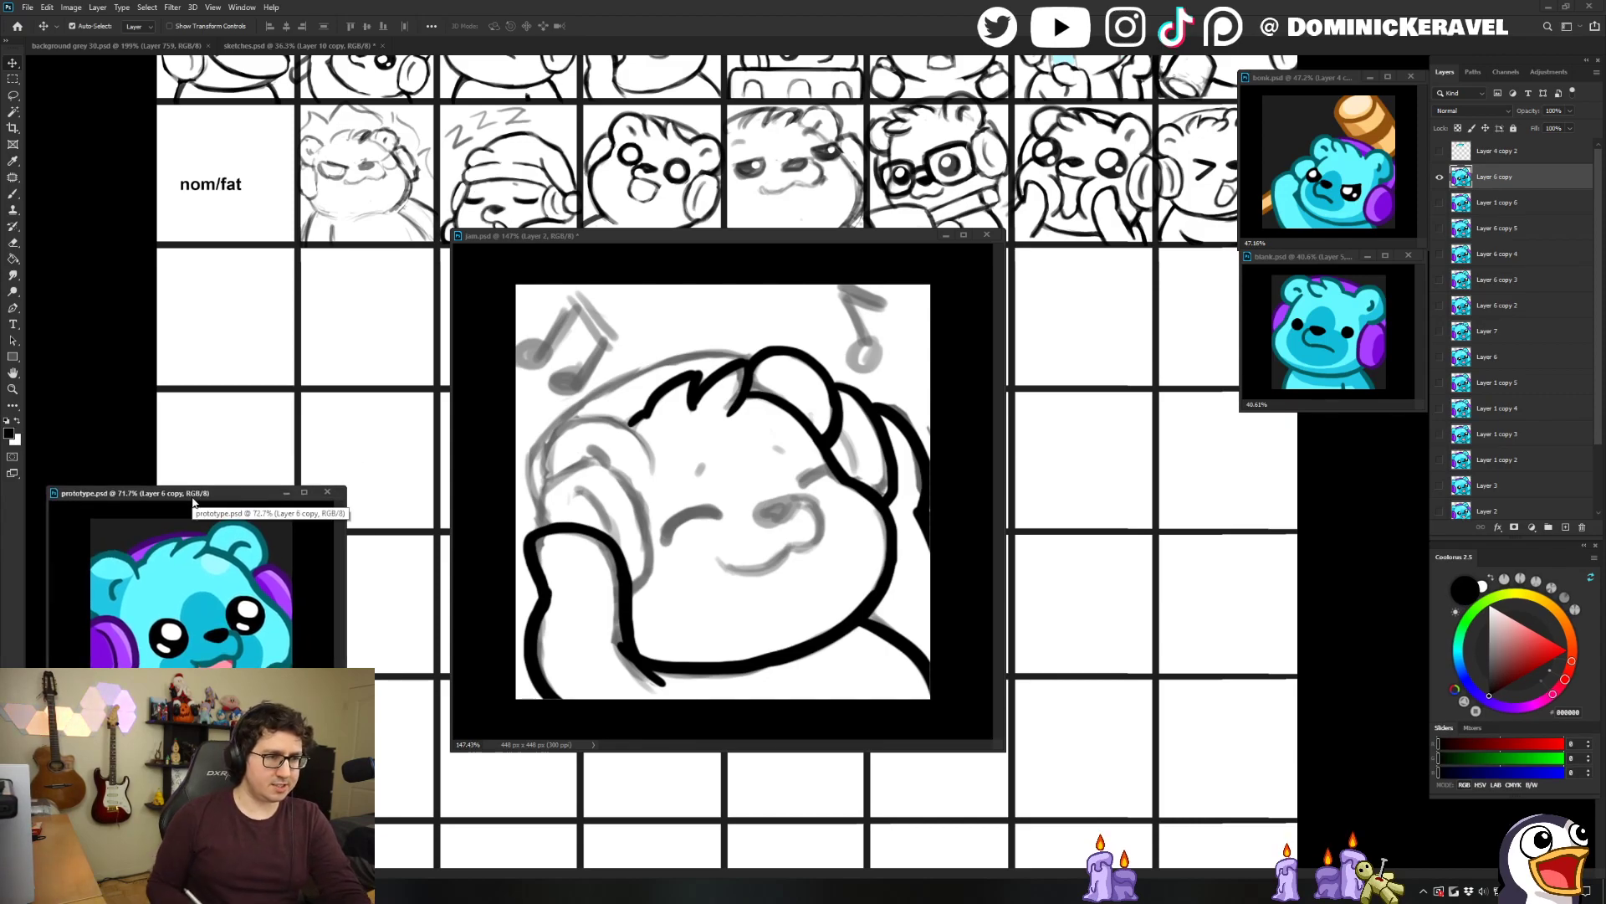
pyautogui.moveTo(675, 234); pyautogui.dragTo(683, 238)
pyautogui.press('e')
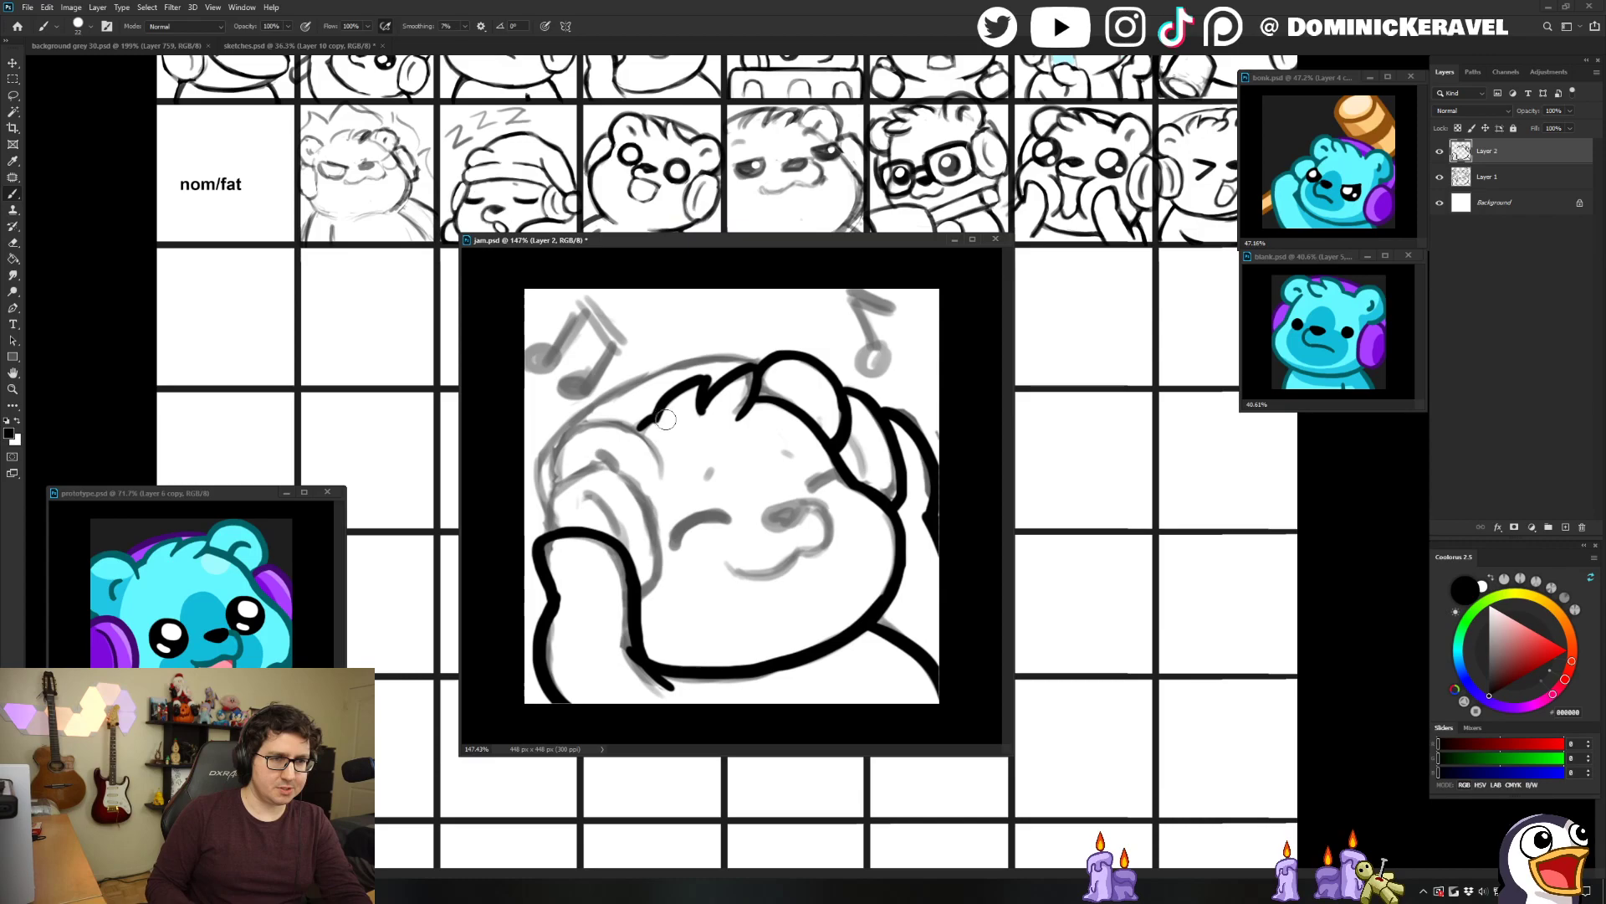
pyautogui.press('v')
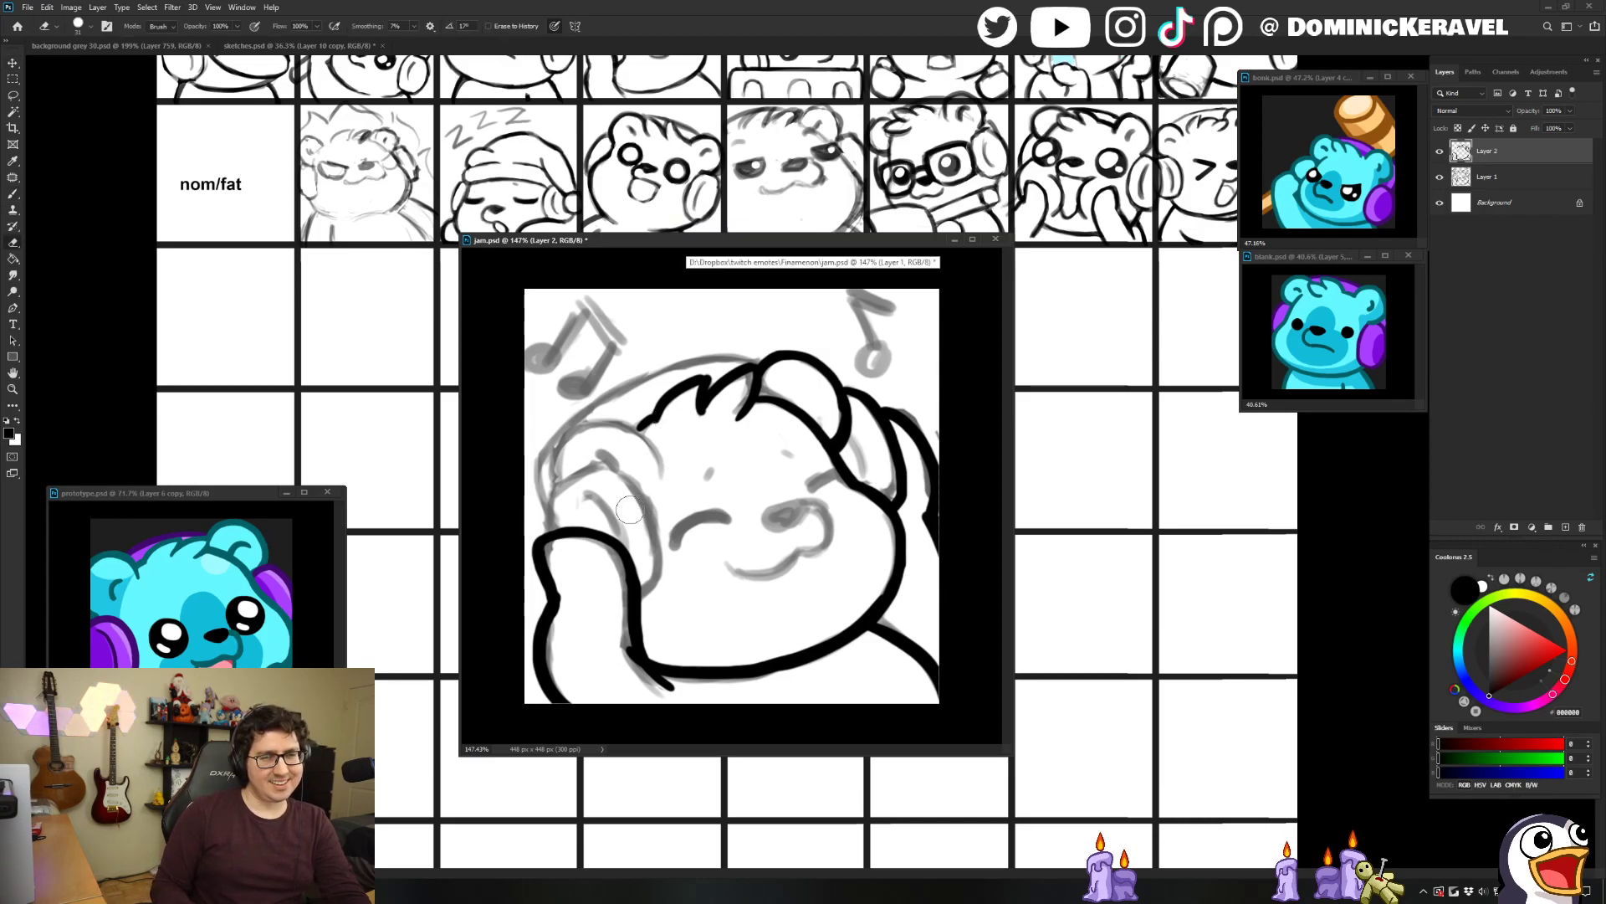
# Ink the near headphone cup in black over its top and down its face-side edge to the paw, redoing strokes and trimming the curve.
pyautogui.press('b')
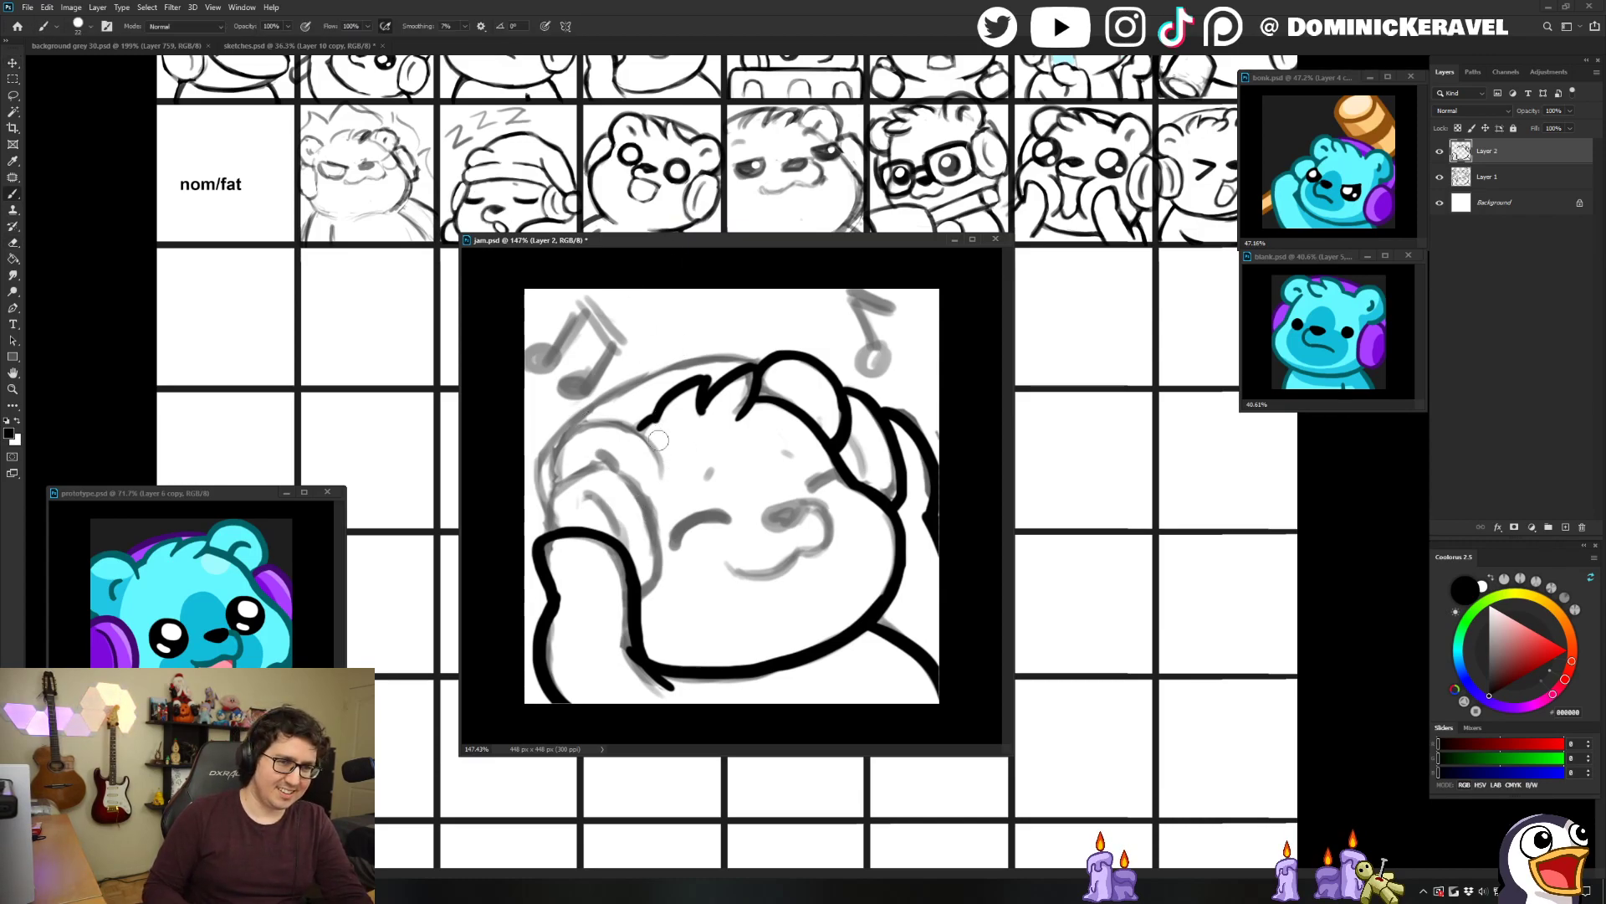
pyautogui.moveTo(557, 489)
pyautogui.mouseDown()
pyautogui.moveTo(605, 467)
pyautogui.moveTo(630, 482)
pyautogui.moveTo(663, 564)
pyautogui.moveTo(634, 597)
pyautogui.mouseUp()
pyautogui.hotkey('ctrl', 'z')
pyautogui.hotkey('ctrl', 'z')
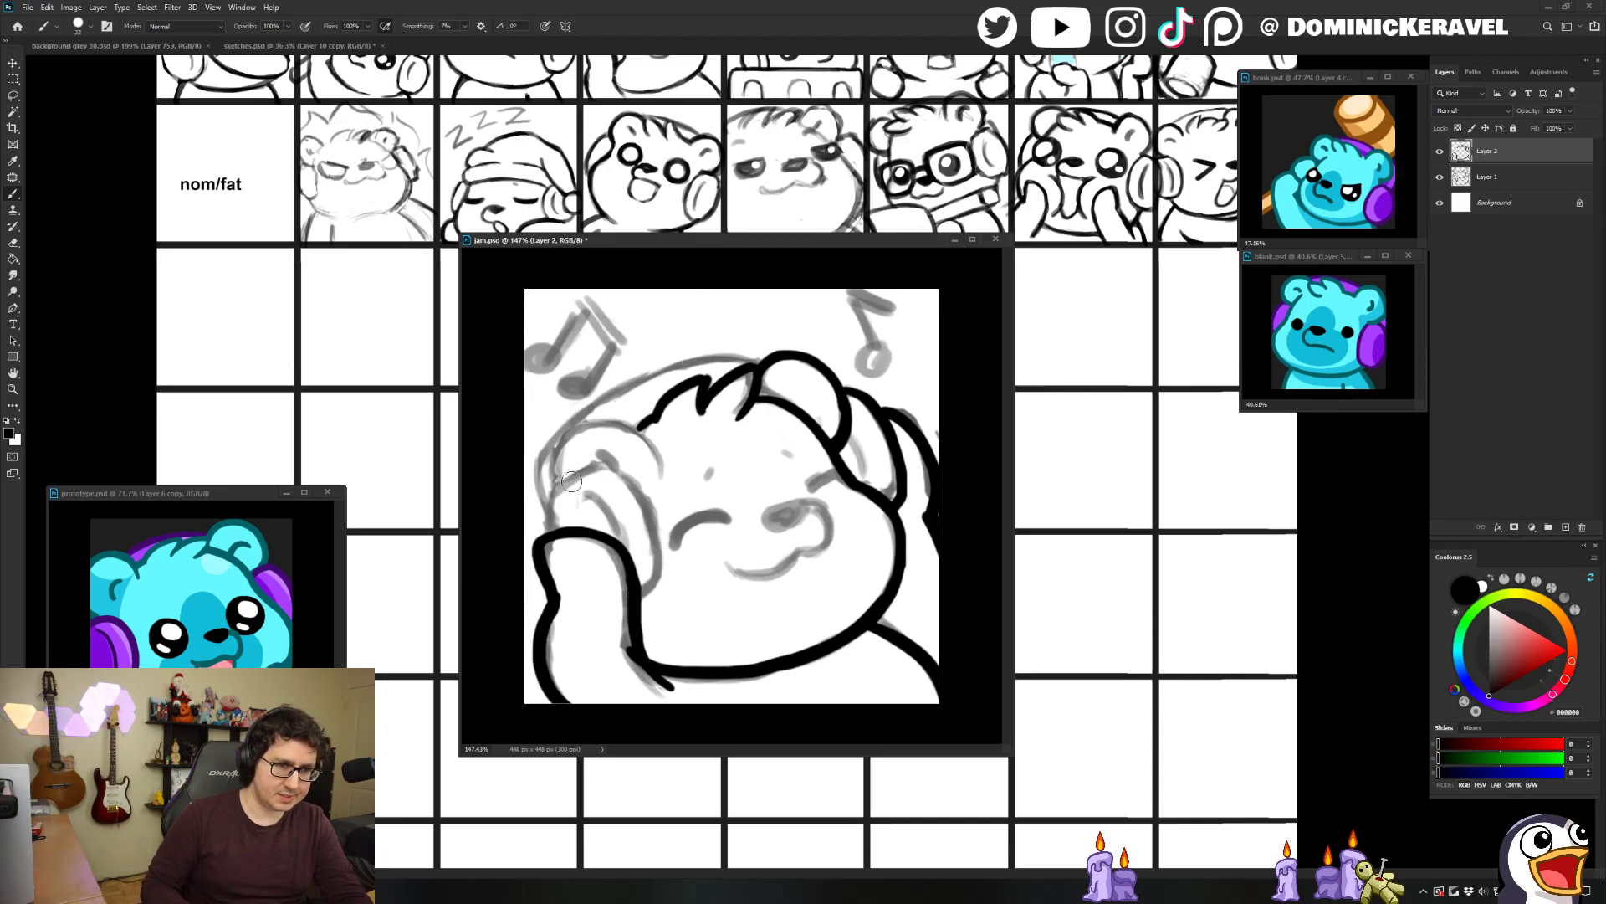
pyautogui.moveTo(558, 492); pyautogui.dragTo(616, 461)
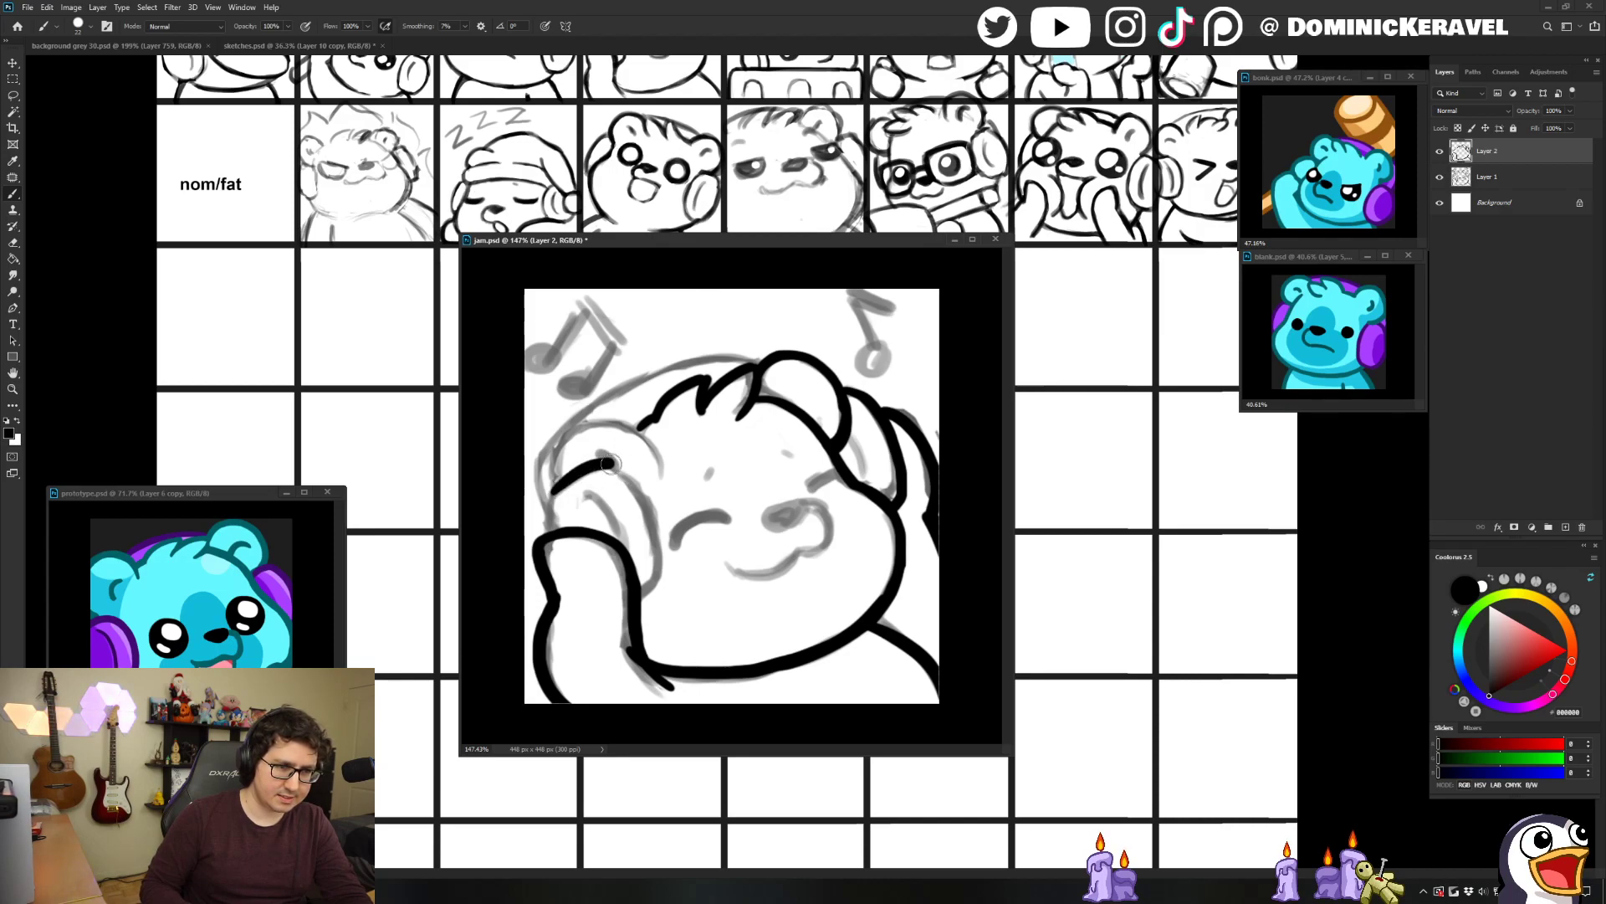
pyautogui.hotkey('ctrl', 'z')
pyautogui.moveTo(559, 490)
pyautogui.mouseDown()
pyautogui.moveTo(621, 473)
pyautogui.moveTo(658, 537)
pyautogui.moveTo(644, 600)
pyautogui.mouseUp()
pyautogui.press('e')
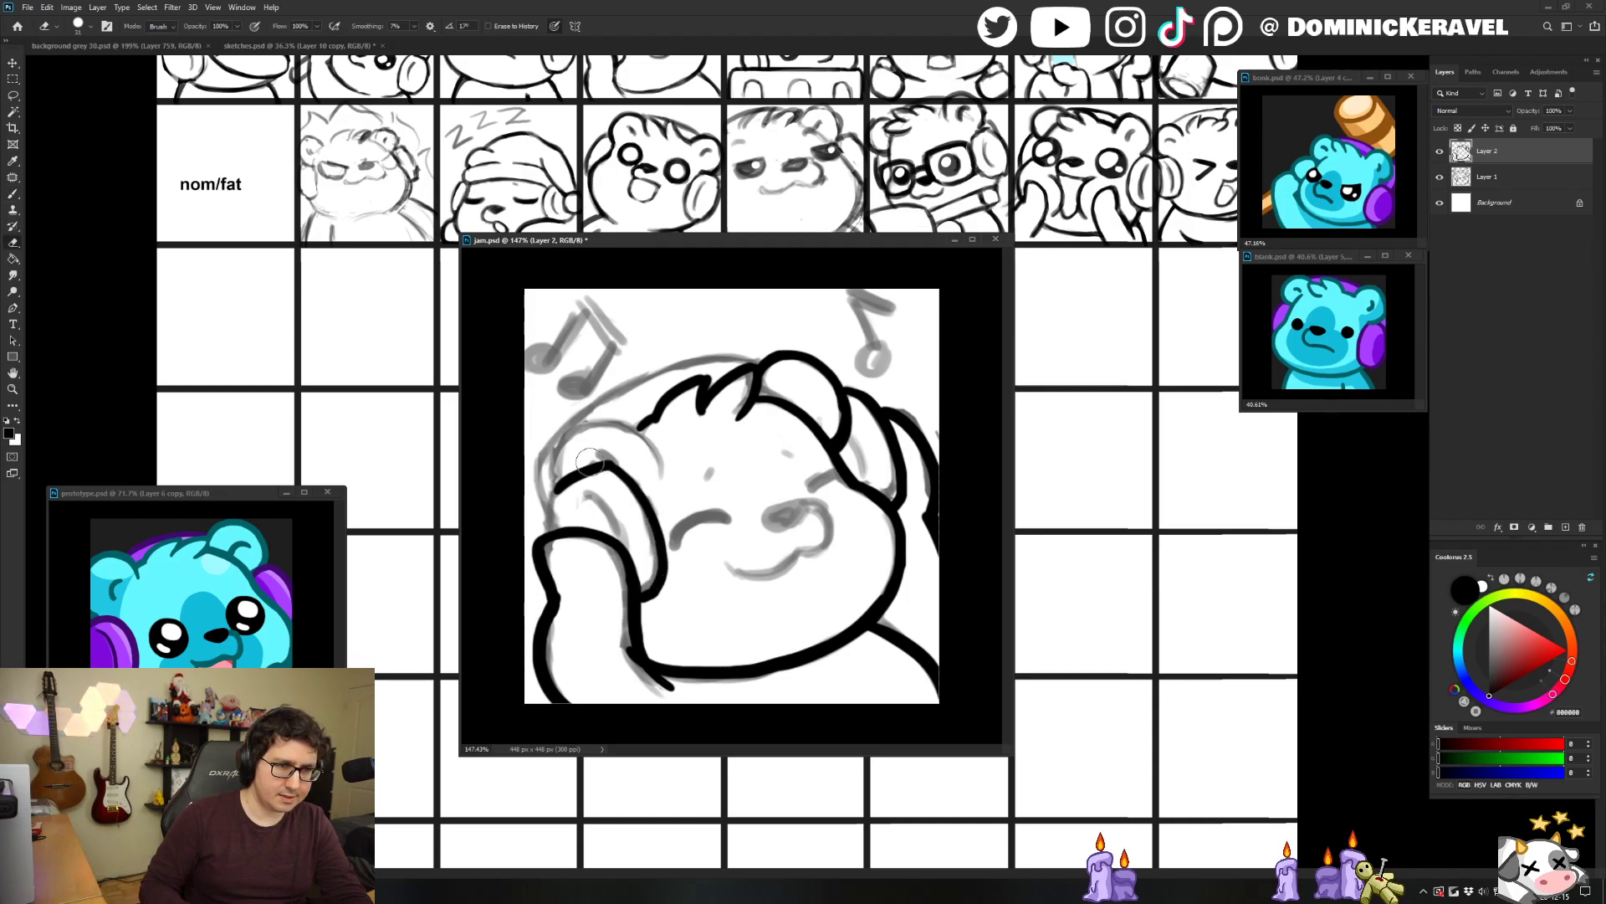
pyautogui.press('b')
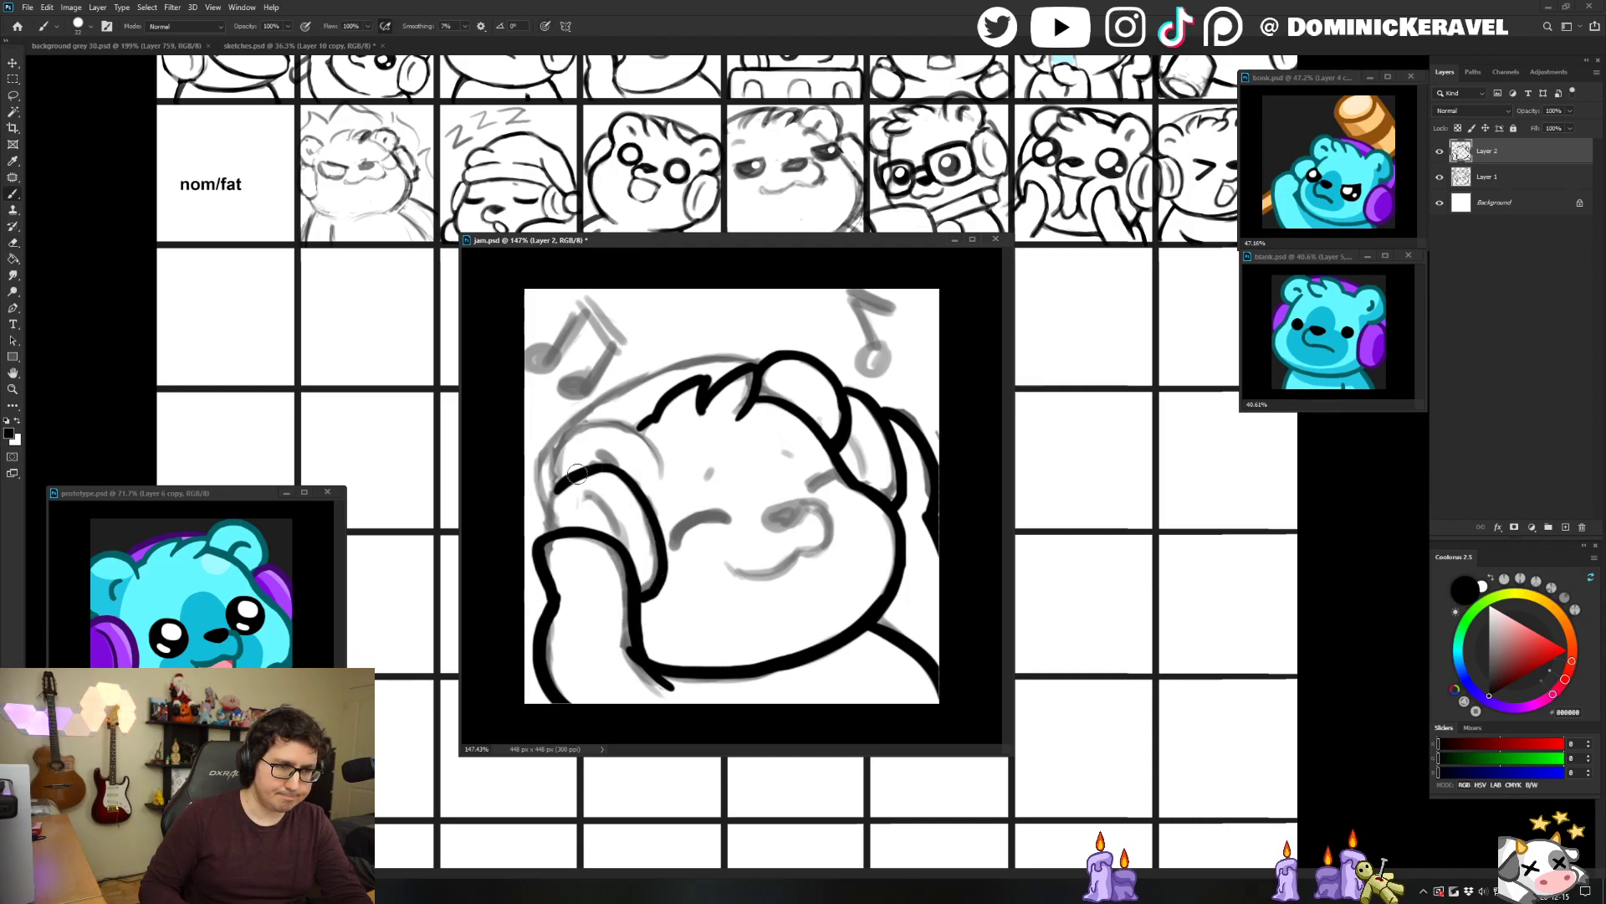
# Ink the back edge of the near headphone cup from its top down to the paw, redoing the stroke.
pyautogui.moveTo(558, 487); pyautogui.dragTo(549, 526)
pyautogui.hotkey('ctrl', 'z')
pyautogui.press('e')
pyautogui.press('b')
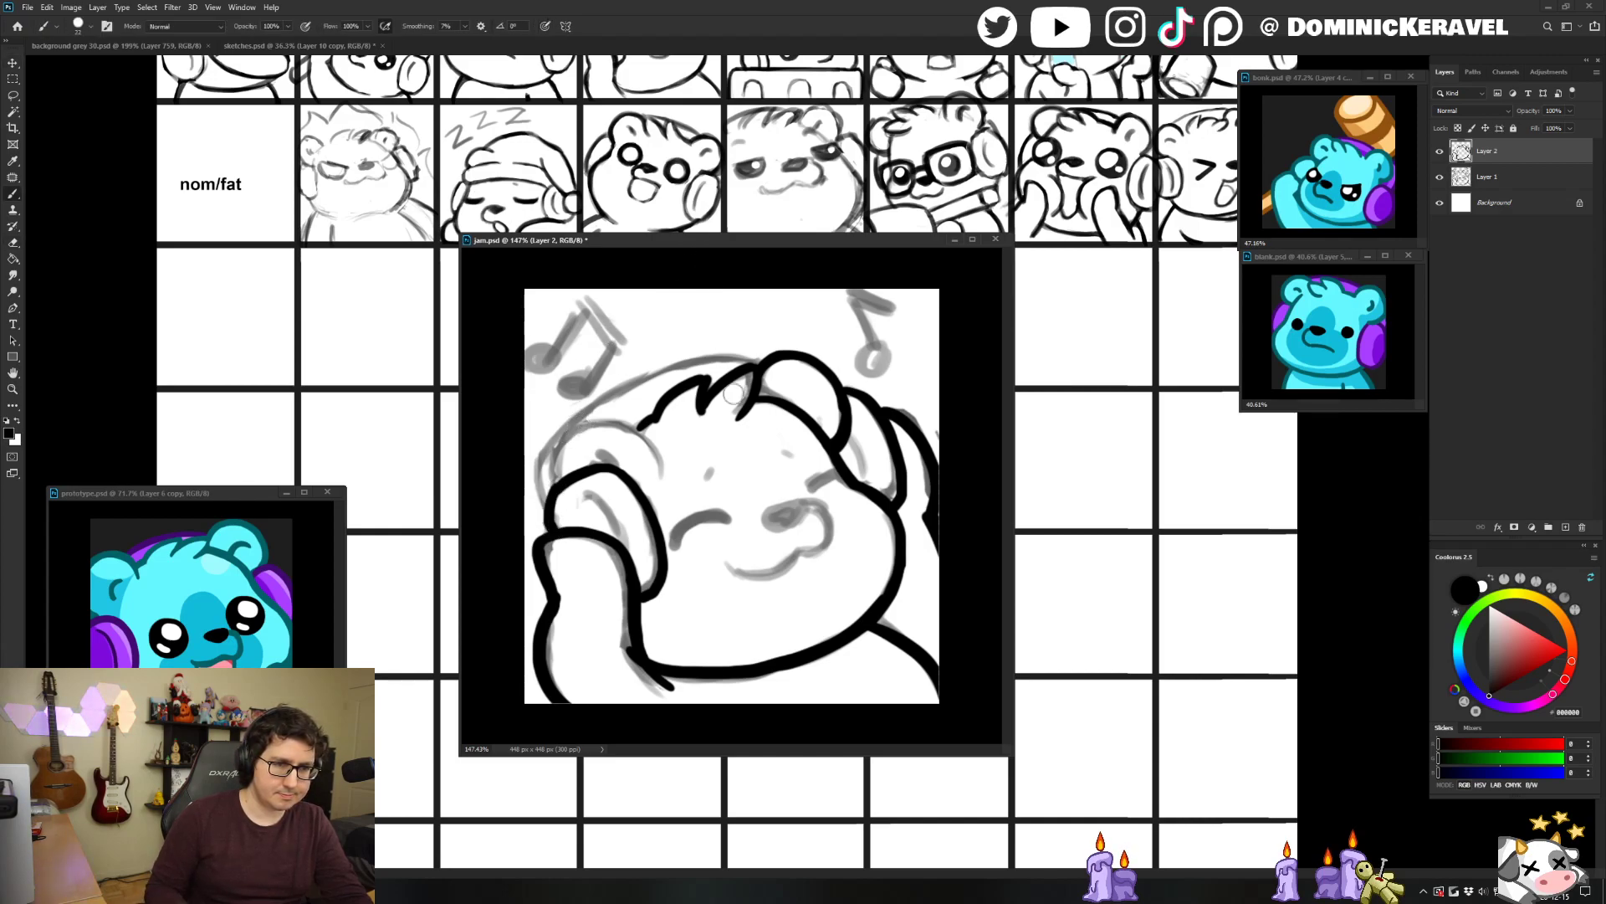
# Redo the back edge of the near headphone cup in black and tidy the line.
pyautogui.hotkey('ctrl', 'z')
pyautogui.moveTo(561, 488); pyautogui.dragTo(550, 532)
pyautogui.hotkey('ctrl', 'z')
pyautogui.hotkey('ctrl', 'z')
pyautogui.press('e')
pyautogui.press('v')
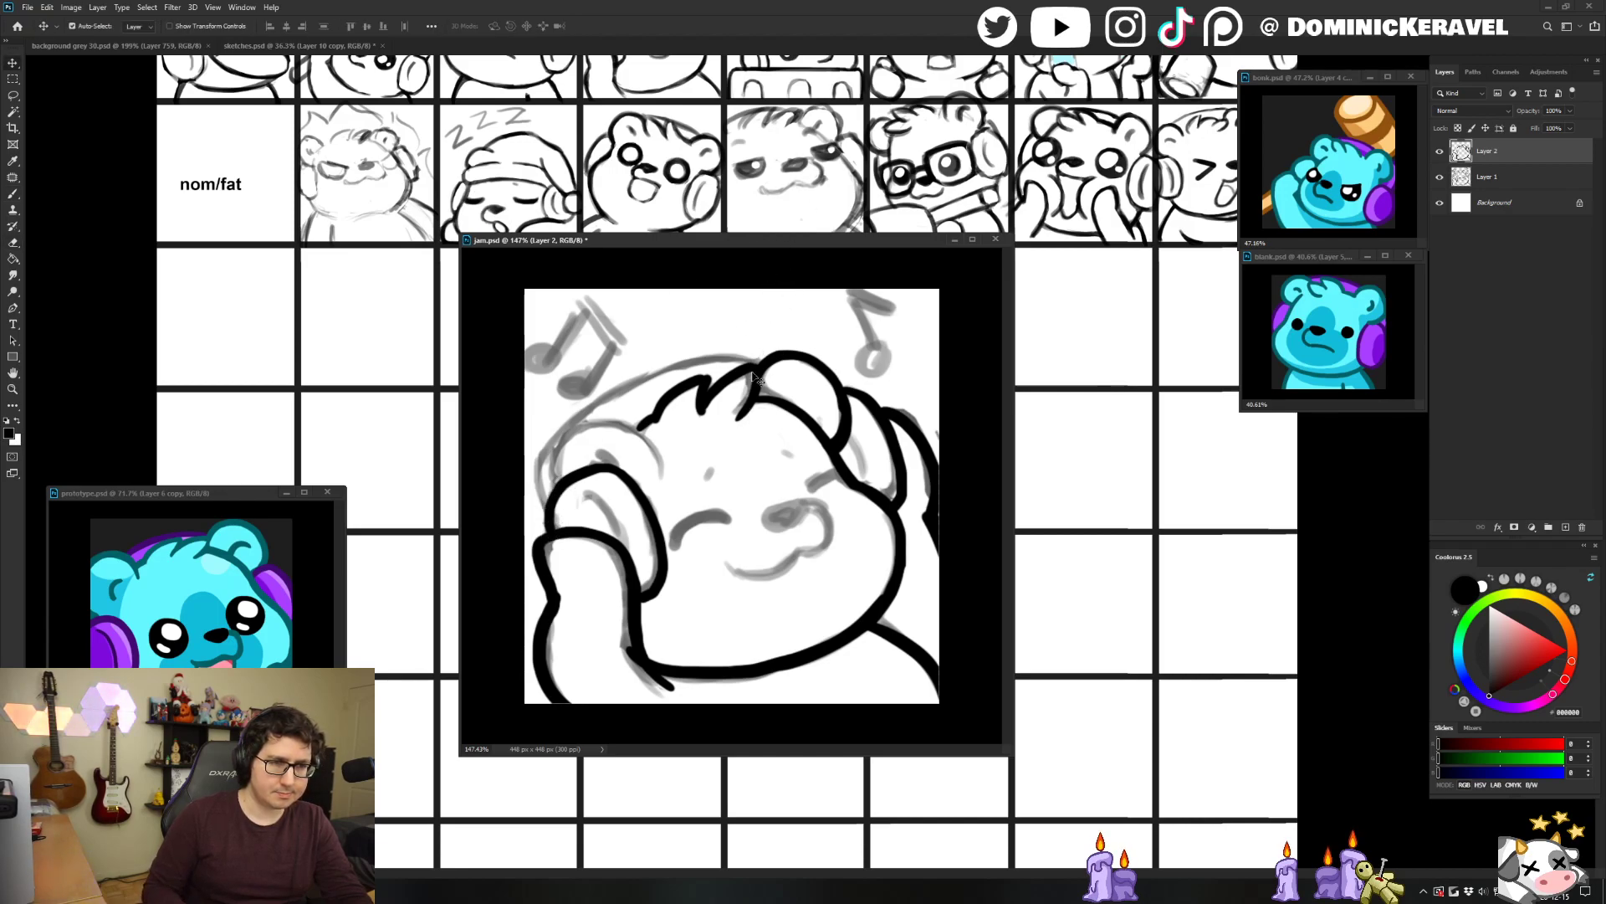
pyautogui.press('b')
pyautogui.press('e')
pyautogui.press('v')
pyautogui.press('b')
# Ink the near ear above the headphone cup in black, with its outer arc and inner fold, redoing the first stroke.
pyautogui.moveTo(662, 476)
pyautogui.mouseDown()
pyautogui.moveTo(656, 453)
pyautogui.moveTo(586, 423)
pyautogui.moveTo(553, 477)
pyautogui.mouseUp()
pyautogui.hotkey('ctrl', 'z')
pyautogui.moveTo(659, 454)
pyautogui.mouseDown()
pyautogui.moveTo(598, 423)
pyautogui.moveTo(558, 458)
pyautogui.moveTo(557, 486)
pyautogui.moveTo(615, 468)
pyautogui.mouseUp()
pyautogui.press('e')
pyautogui.press('b')
pyautogui.press('e')
pyautogui.press('v')
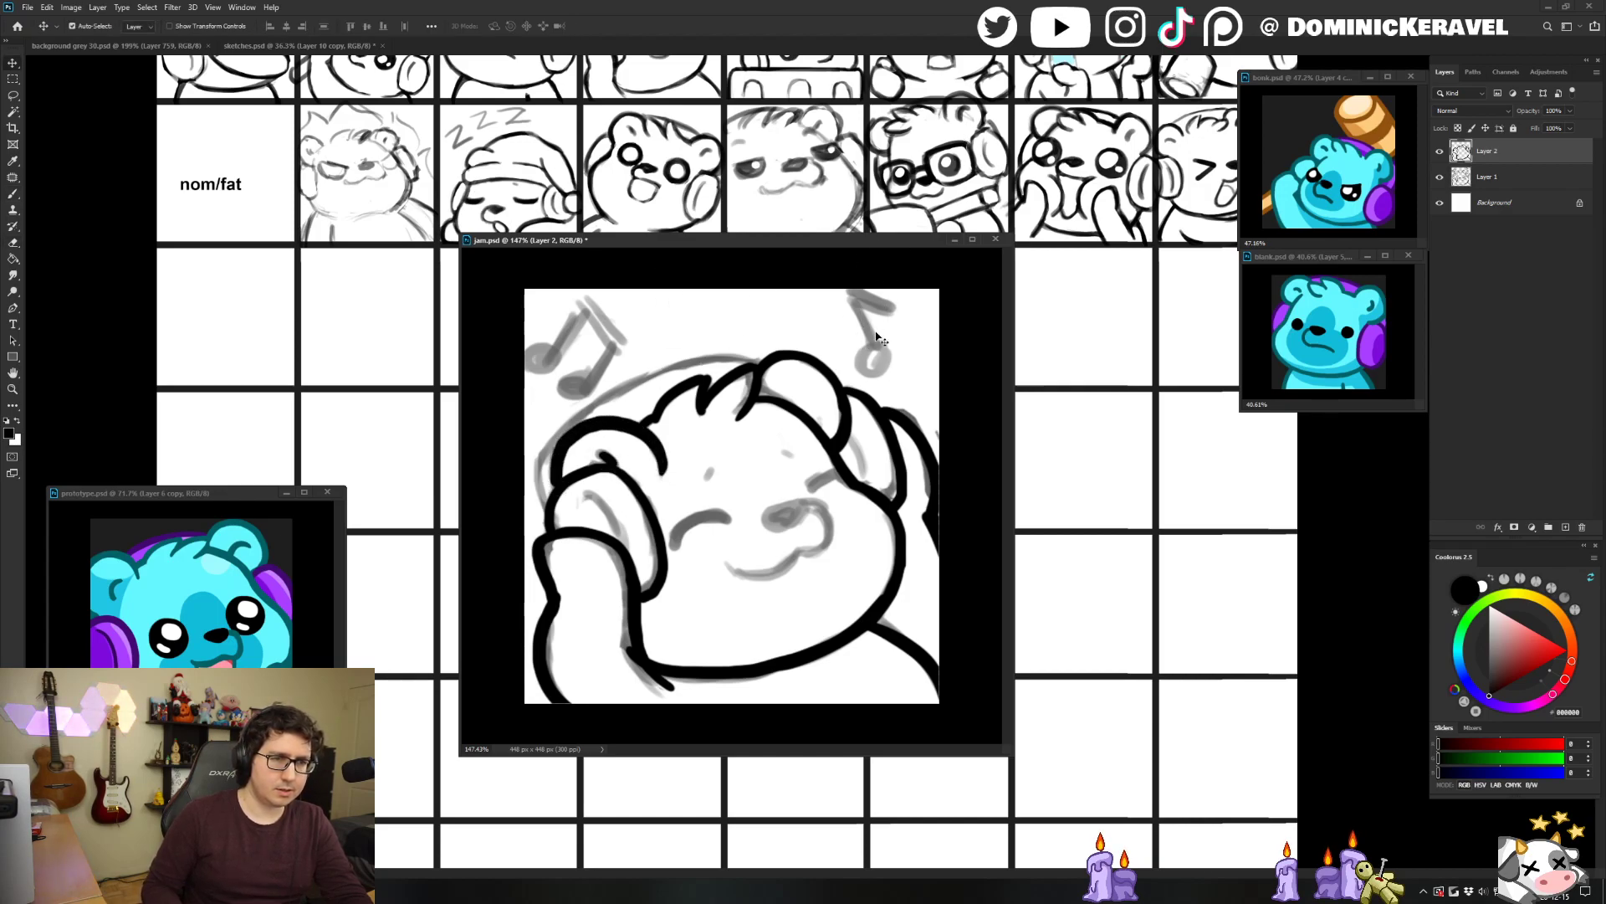
# Ink the headphone band in black from behind the near ear over the head to the far ear, redoing the upper stroke.
pyautogui.press('b')
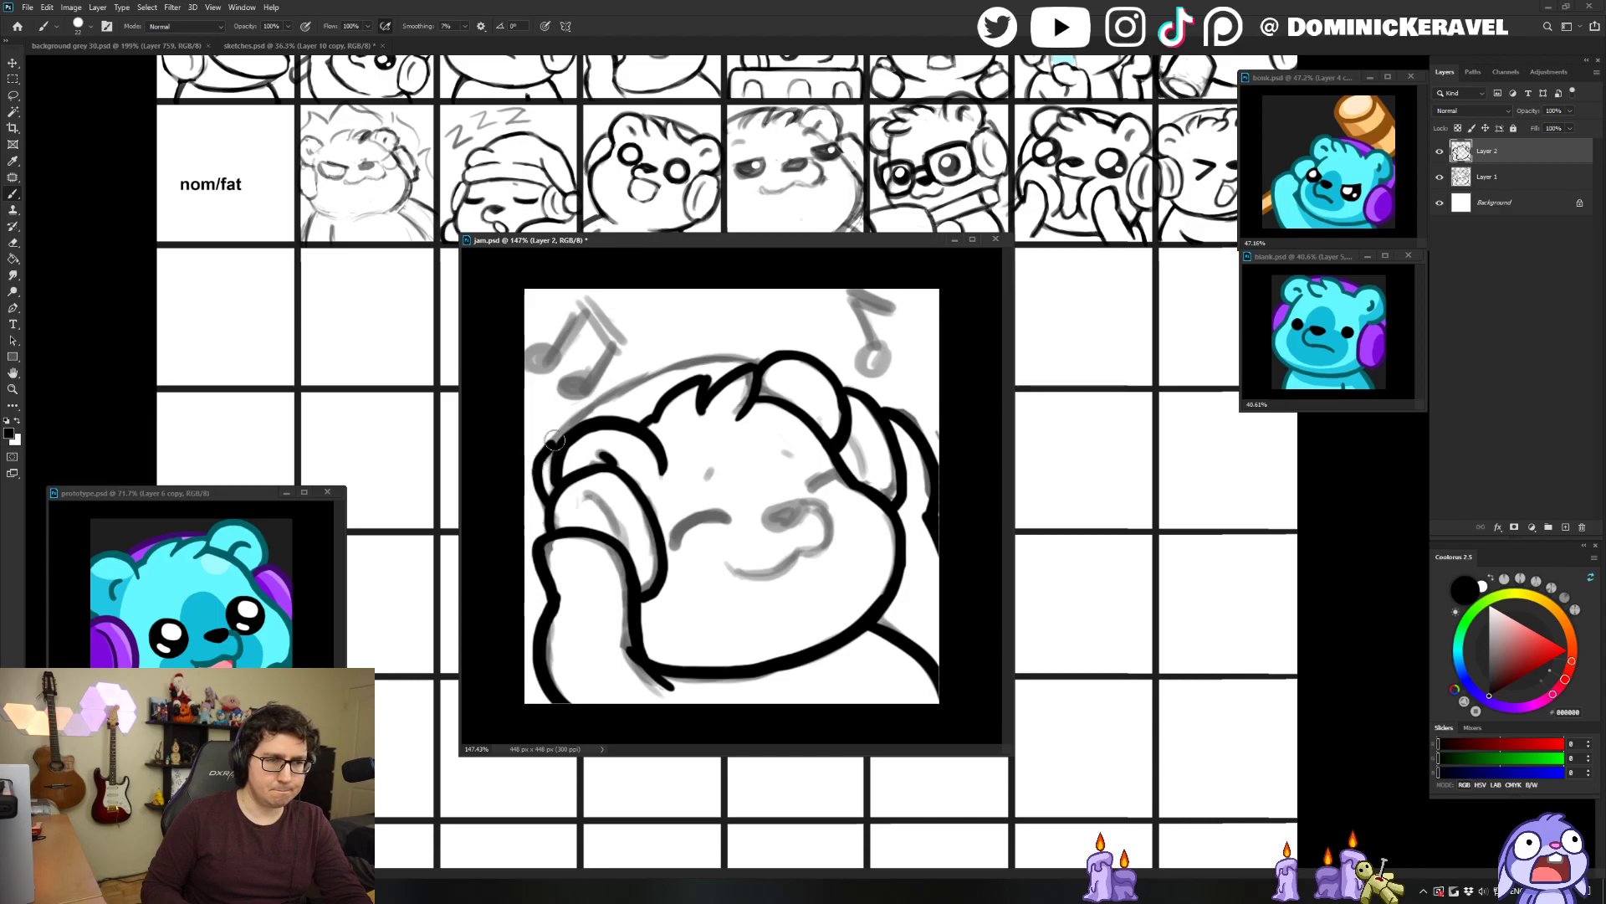
pyautogui.moveTo(558, 435); pyautogui.dragTo(647, 382)
pyautogui.hotkey('ctrl', 'z')
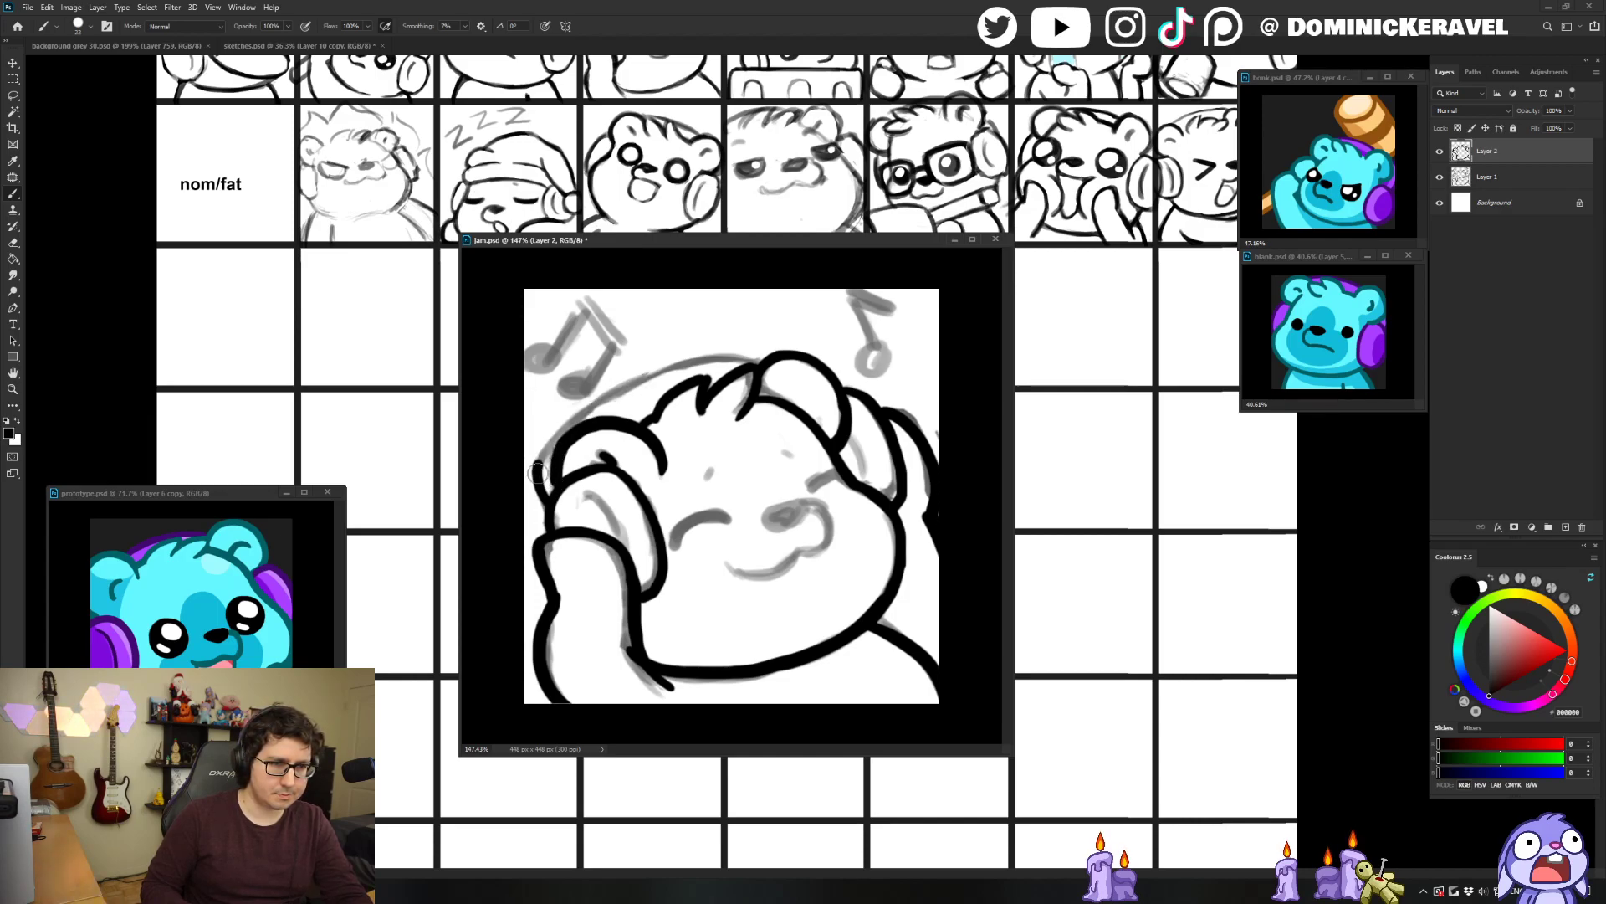
pyautogui.moveTo(551, 442)
pyautogui.mouseDown()
pyautogui.moveTo(640, 383)
pyautogui.moveTo(762, 365)
pyautogui.mouseUp()
pyautogui.press('e')
pyautogui.press('b')
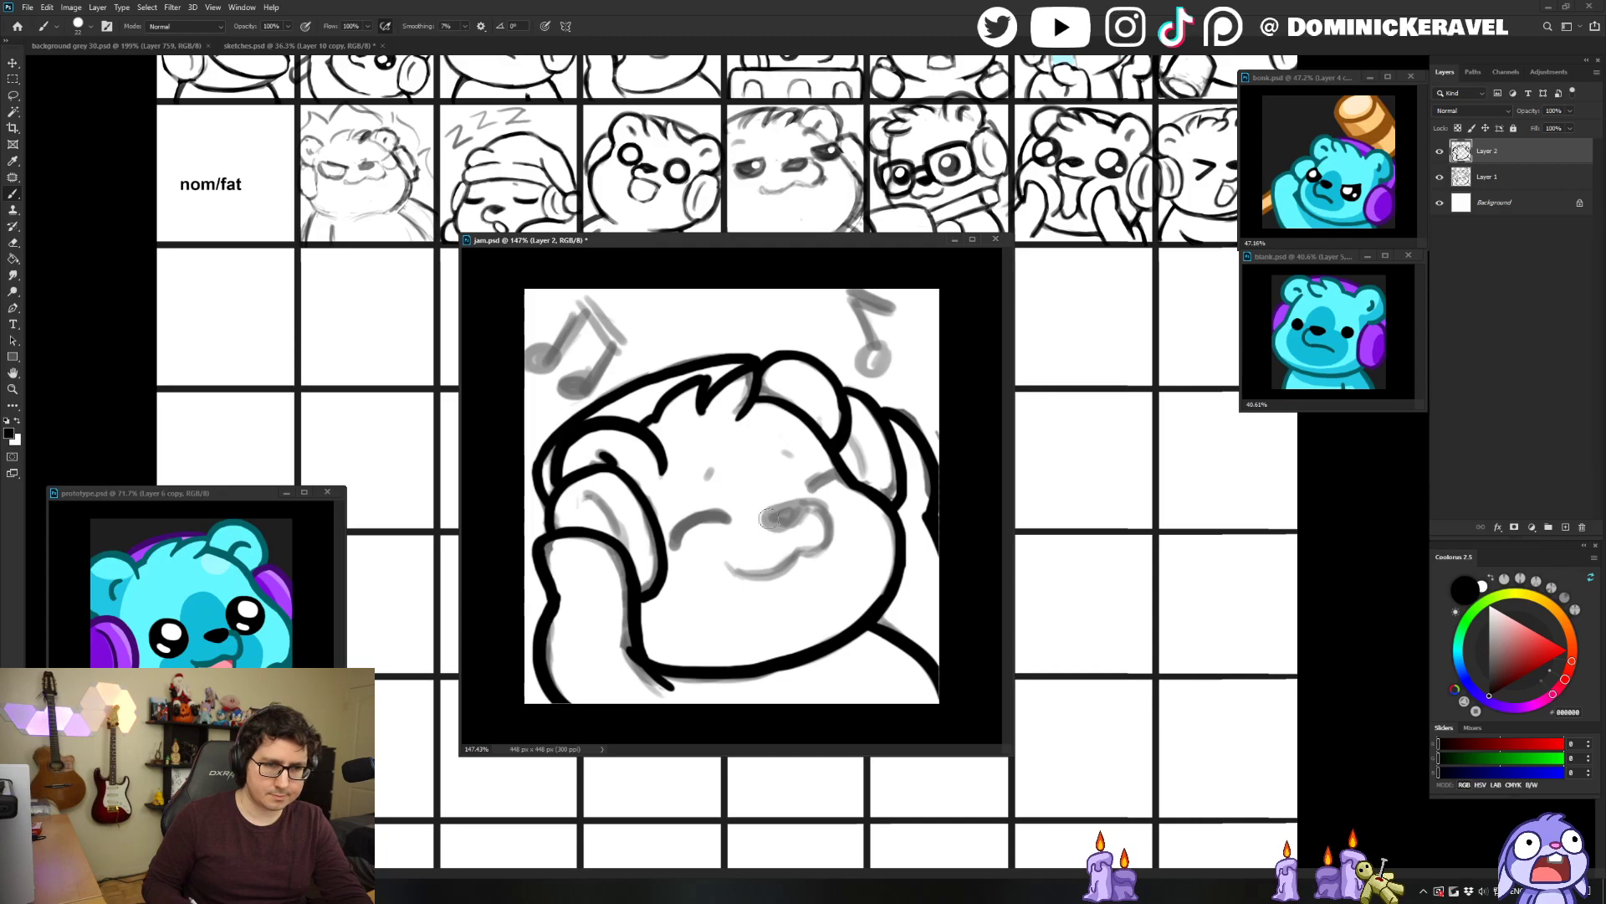
# Ink the nose as a solid black tilted oval over the sketch, replacing the first attempts.
pyautogui.click(764, 516)
pyautogui.moveTo(765, 516)
pyautogui.mouseDown()
pyautogui.moveTo(798, 505)
pyautogui.moveTo(767, 523)
pyautogui.moveTo(796, 508)
pyautogui.moveTo(792, 524)
pyautogui.moveTo(768, 512)
pyautogui.moveTo(796, 501)
pyautogui.moveTo(772, 524)
pyautogui.mouseUp()
pyautogui.hotkey('ctrl', 'z')
pyautogui.hotkey('ctrl', 'z')
pyautogui.hotkey('ctrl', 'z')
pyautogui.moveTo(796, 511); pyautogui.dragTo(765, 527)
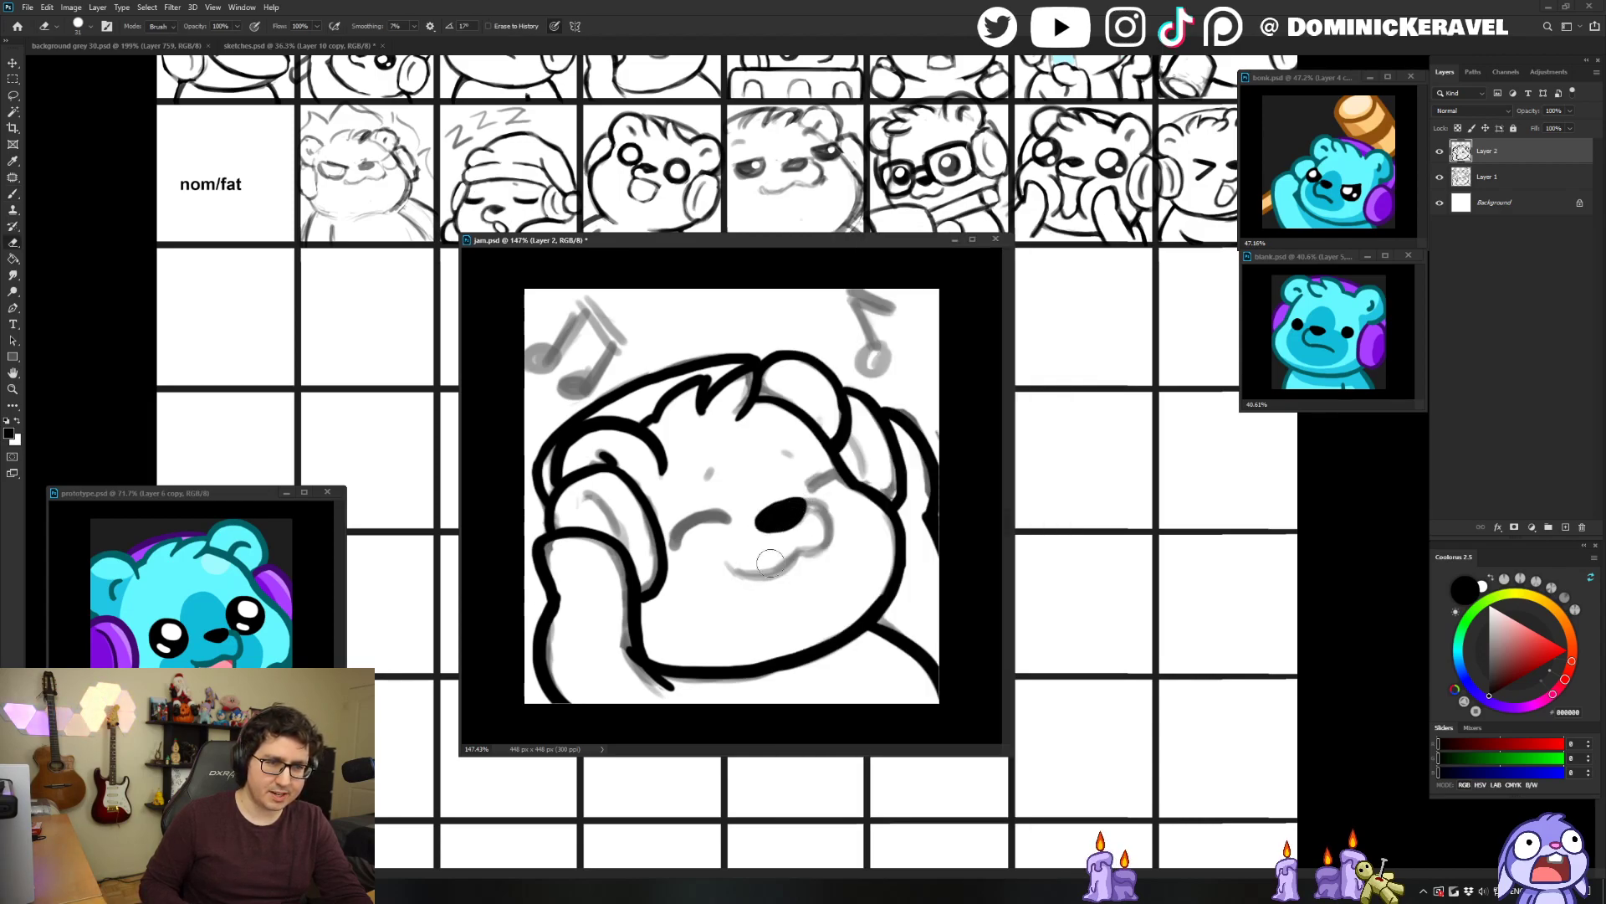
pyautogui.press('v')
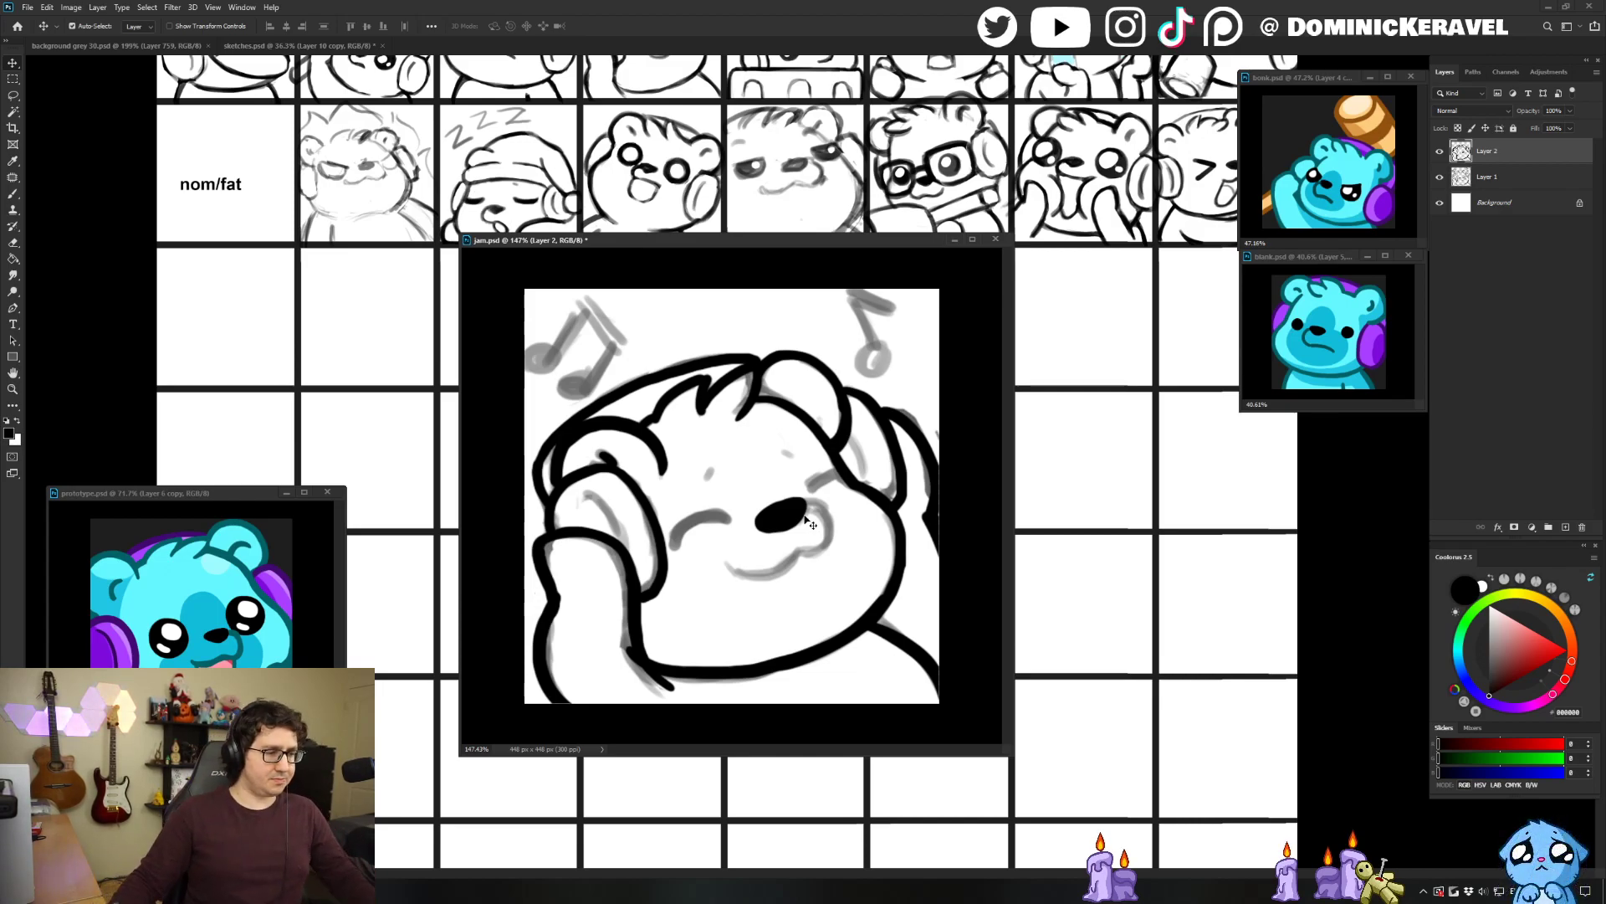
pyautogui.press('b')
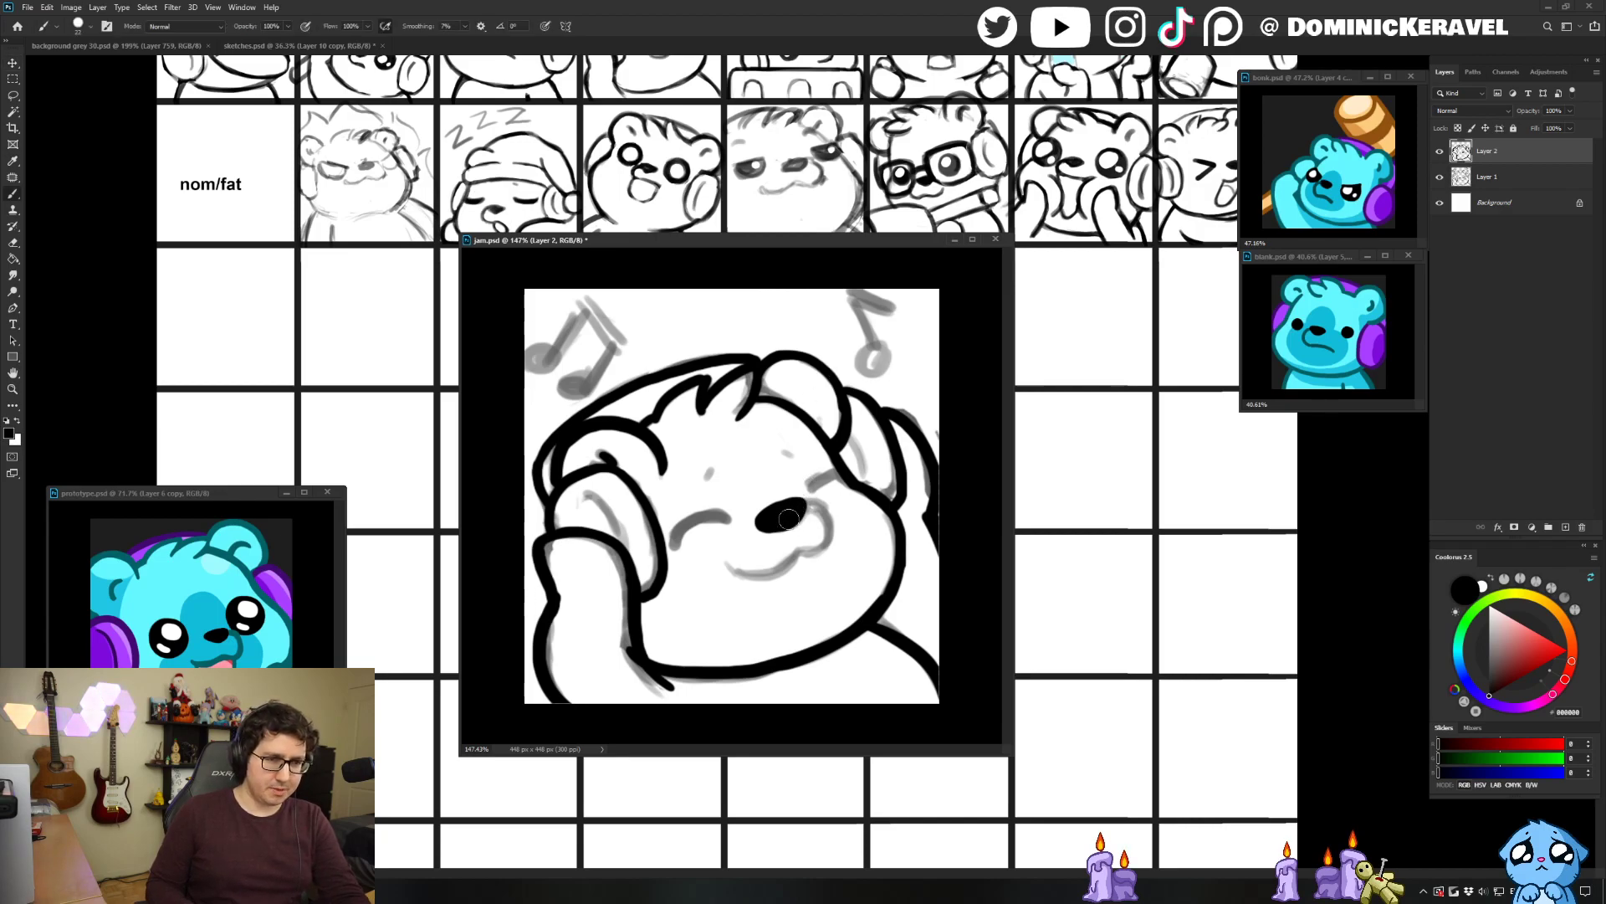
# Ink both closed eyes and the smiling mouth with its muzzle curve in black over the sketch.
pyautogui.moveTo(722, 519); pyautogui.dragTo(676, 535)
pyautogui.hotkey('ctrl', 'z')
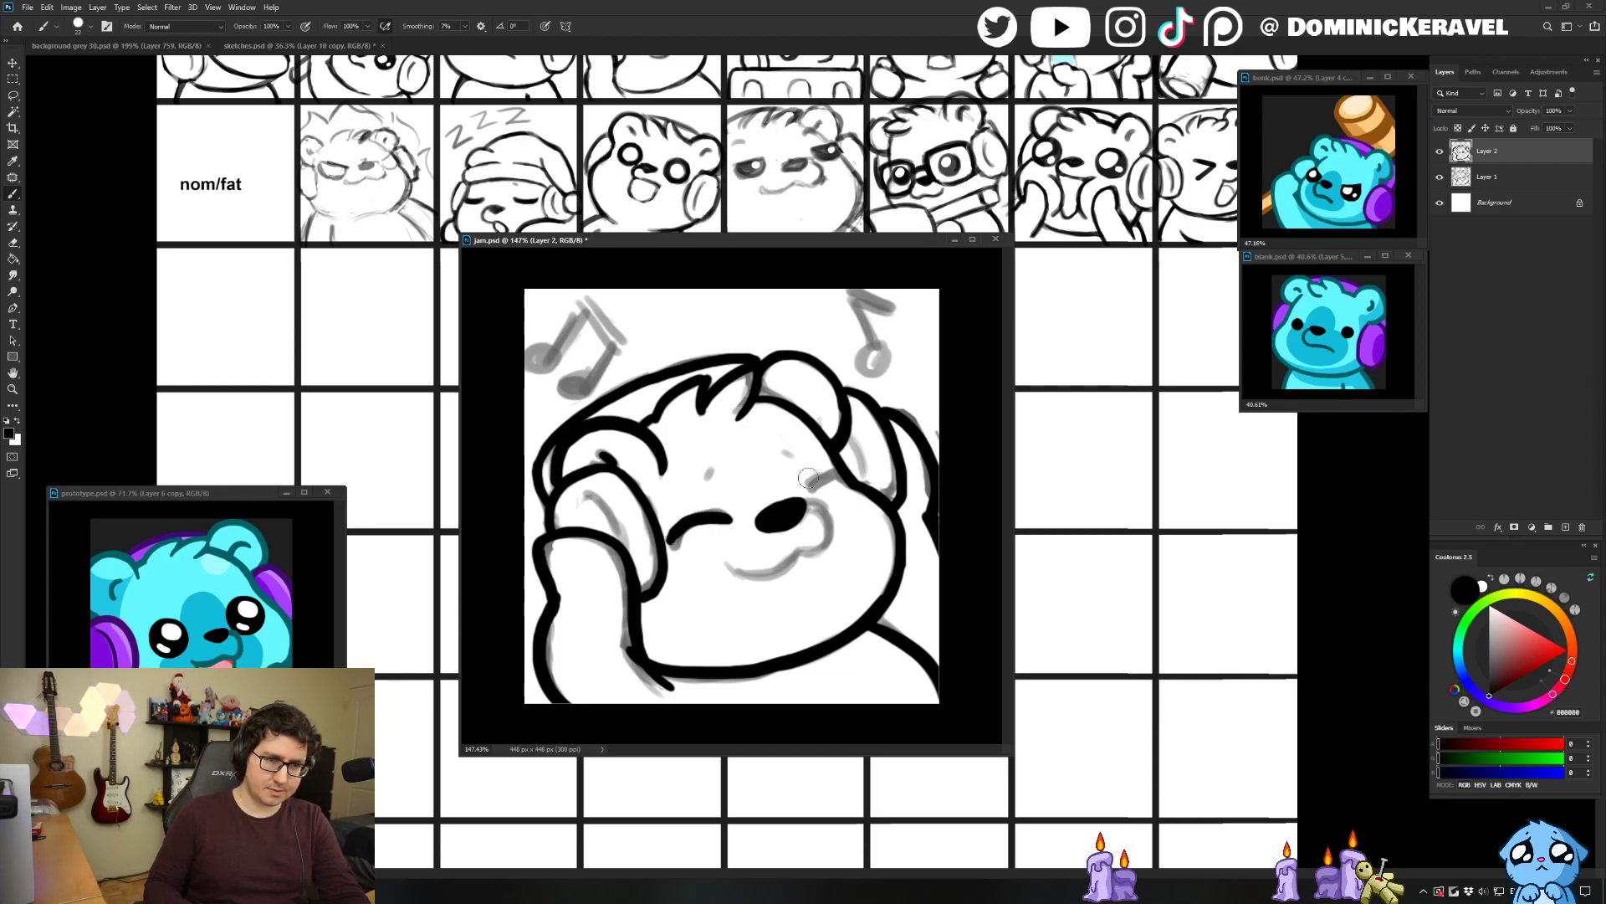
pyautogui.moveTo(813, 491)
pyautogui.mouseDown()
pyautogui.moveTo(841, 472)
pyautogui.moveTo(824, 509)
pyautogui.moveTo(835, 535)
pyautogui.moveTo(730, 574)
pyautogui.moveTo(779, 563)
pyautogui.mouseUp()
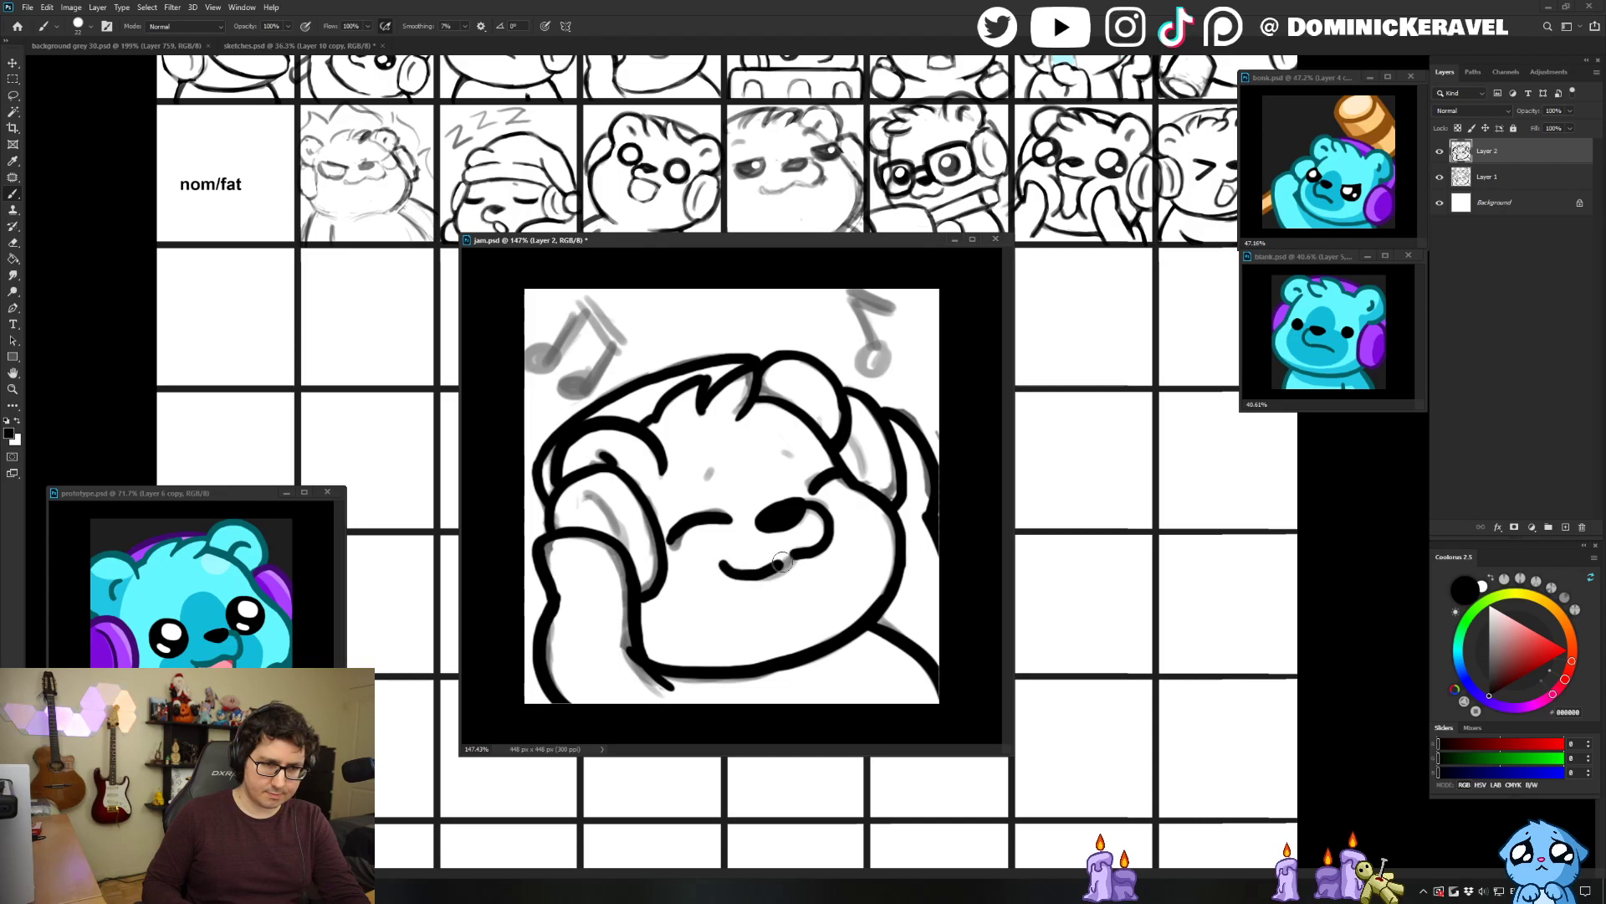
# Trim the muzzle curve below the nose and clean up its join with the smile.
pyautogui.press('e')
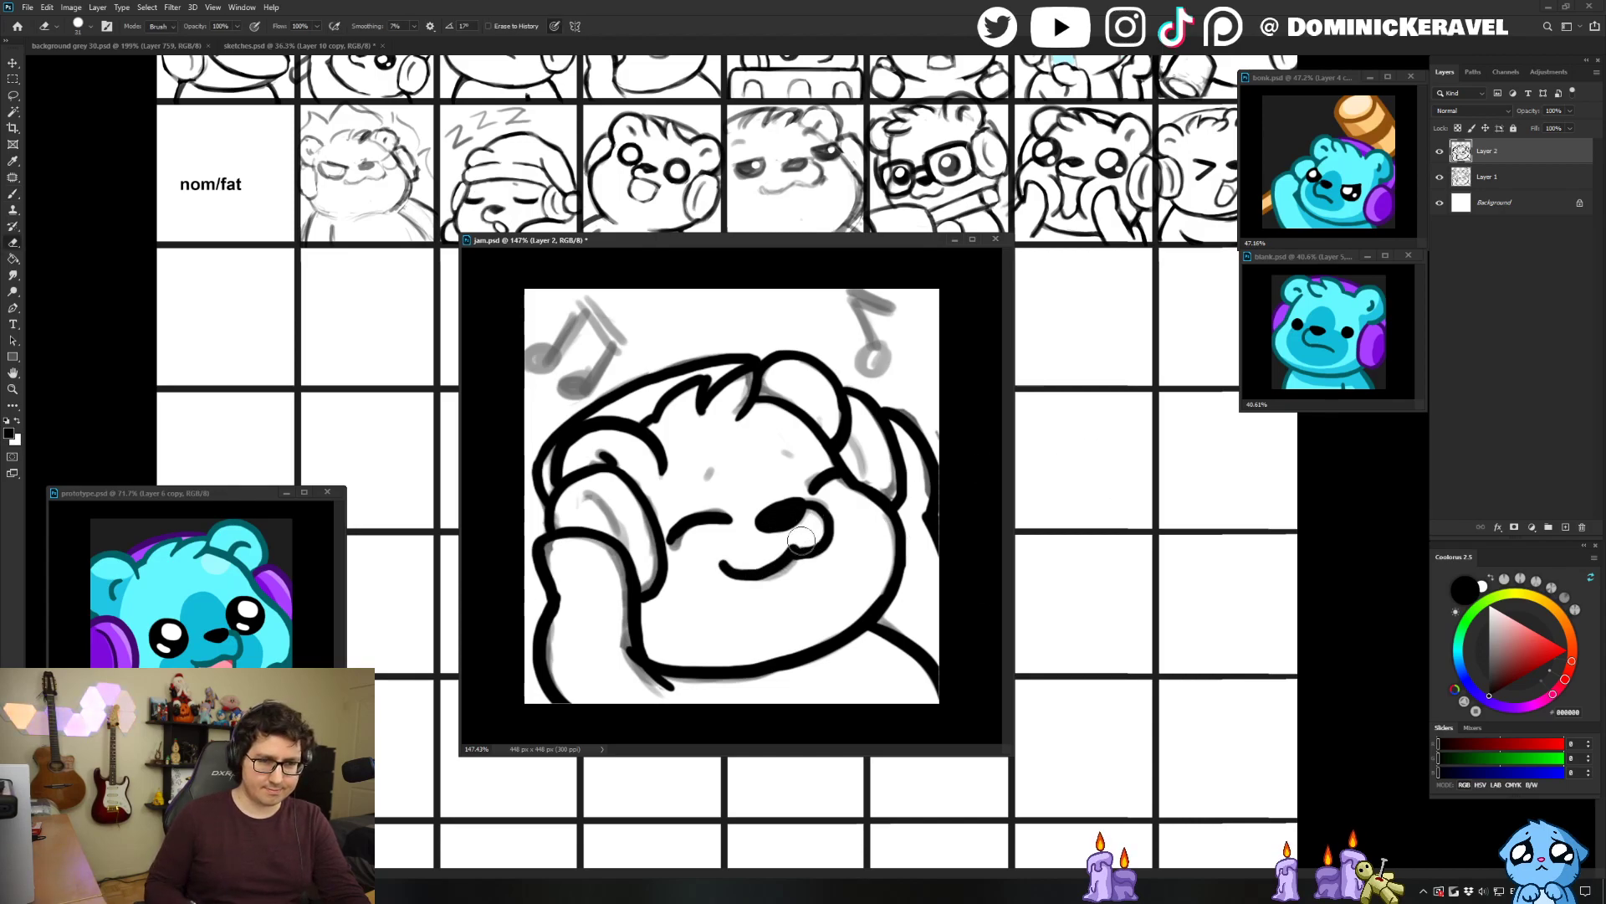
pyautogui.moveTo(815, 541); pyautogui.dragTo(784, 546)
pyautogui.press('b')
pyautogui.press('v')
pyautogui.press('b')
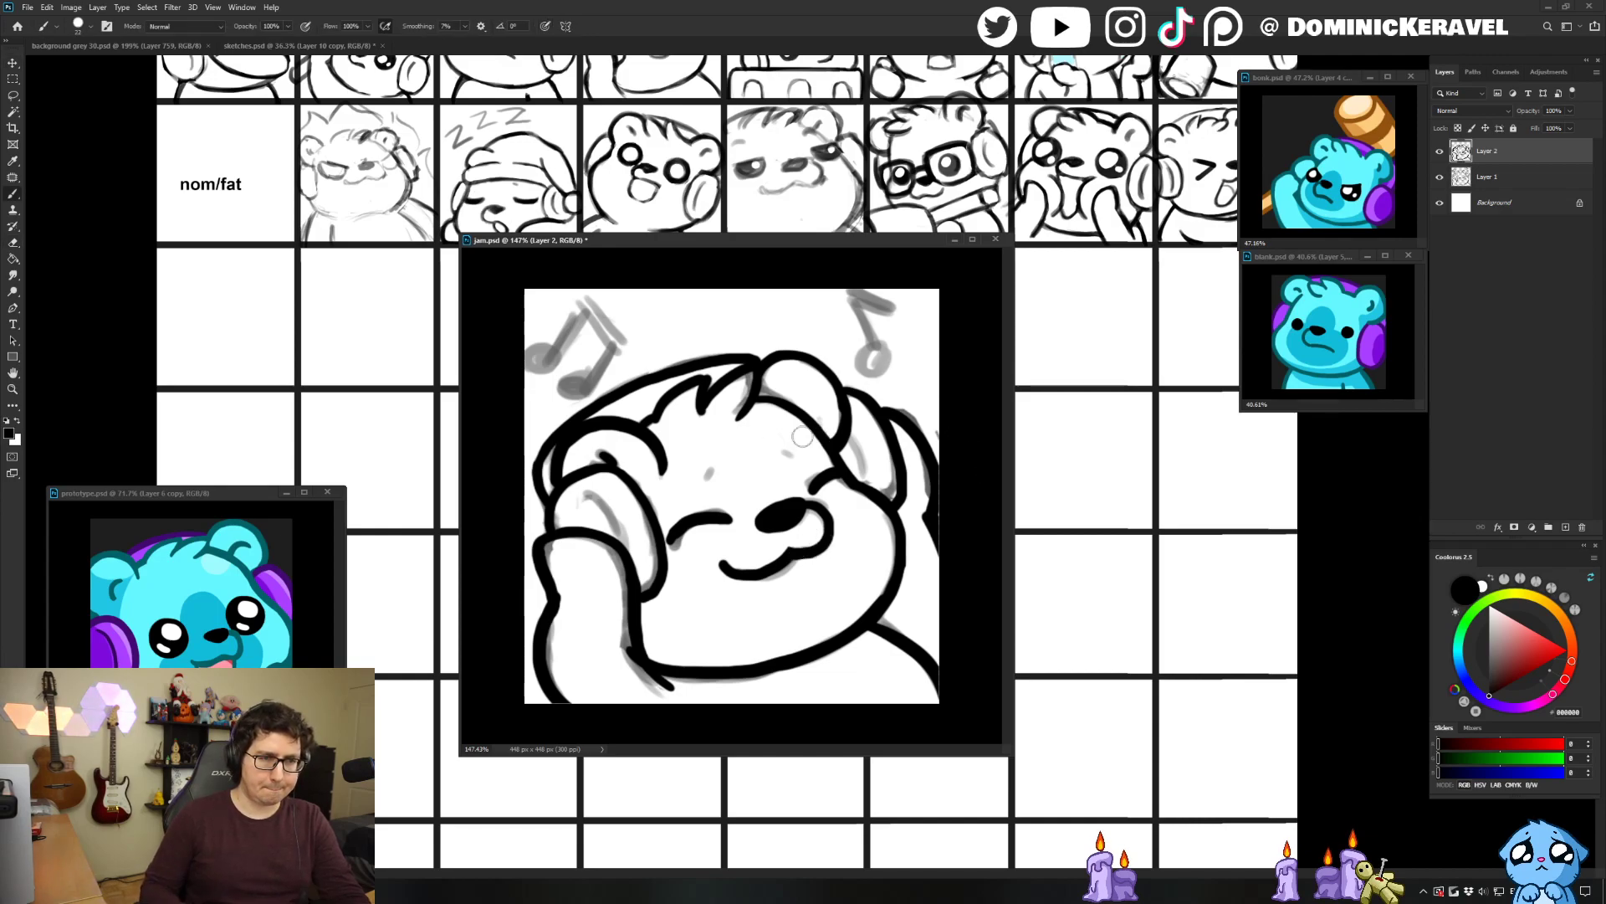
# Ink the two small eyebrow dots in black above the closed eyes.
pyautogui.click(784, 450)
pyautogui.press('e')
pyautogui.press('b')
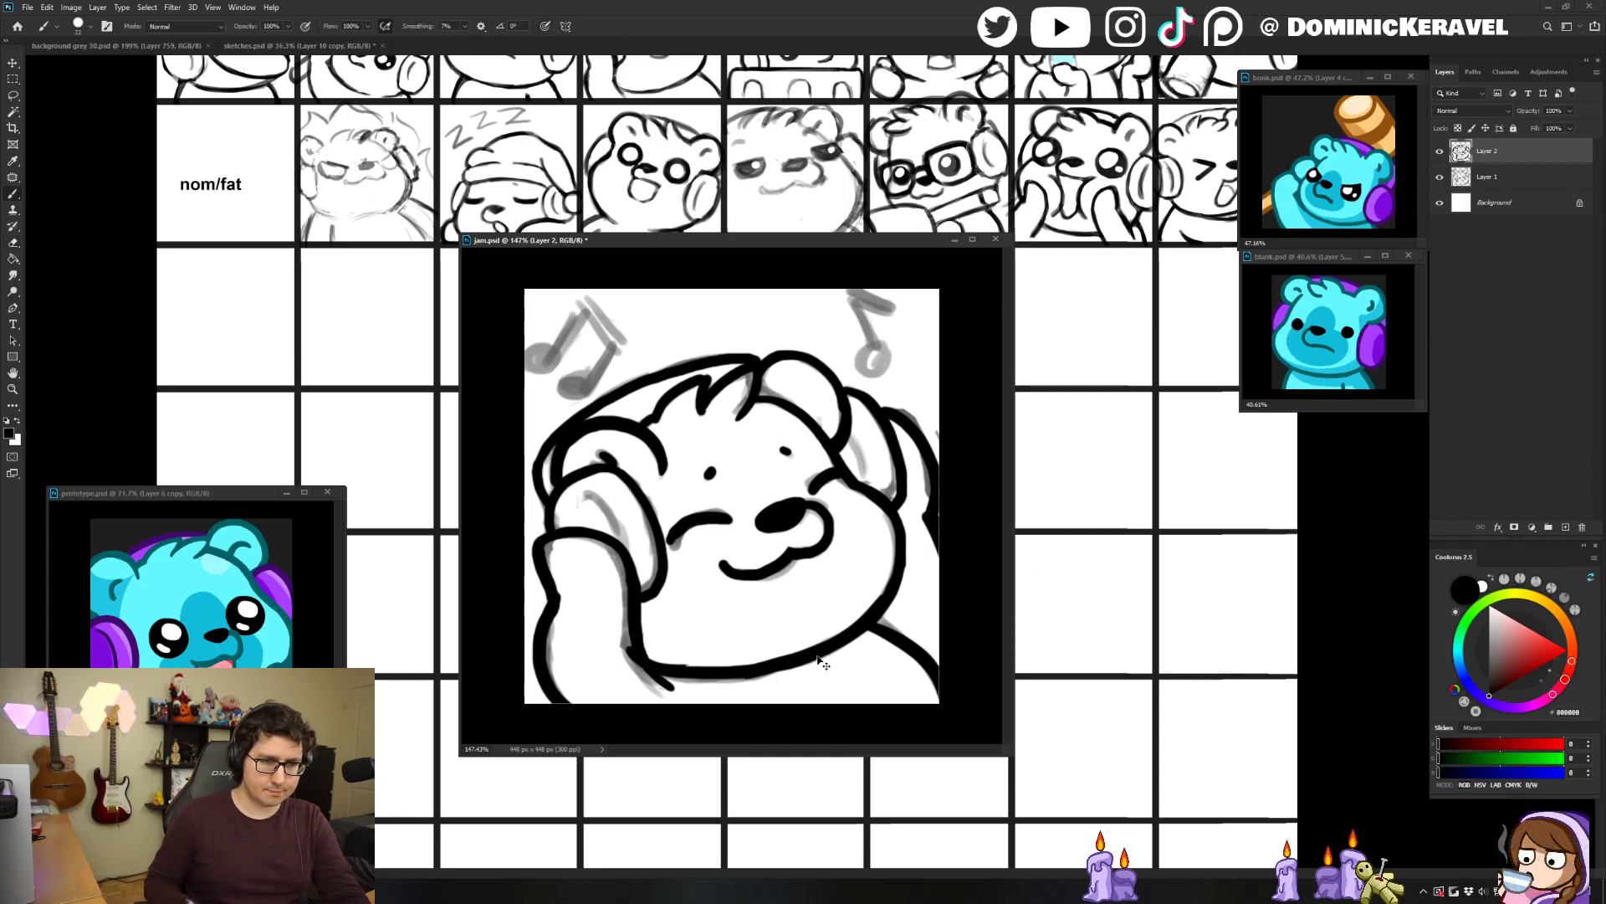
pyautogui.press('e')
pyautogui.press('v')
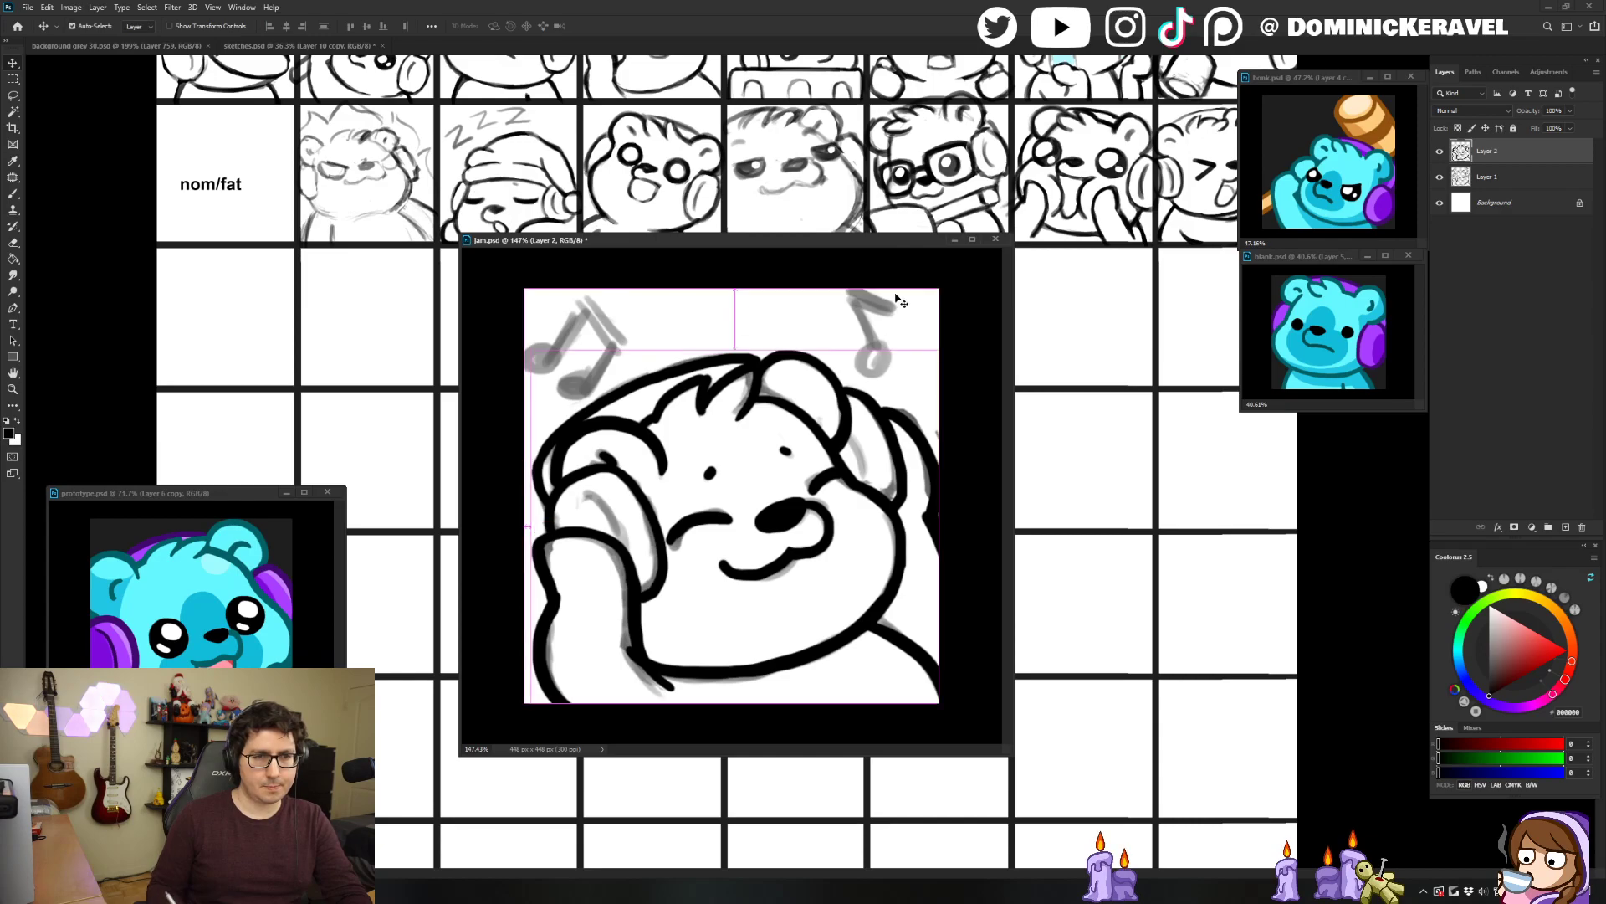
# Hide the Layer 1 sketch and smooth the wrist line where the raised arm meets the chin.
pyautogui.click(1440, 176)
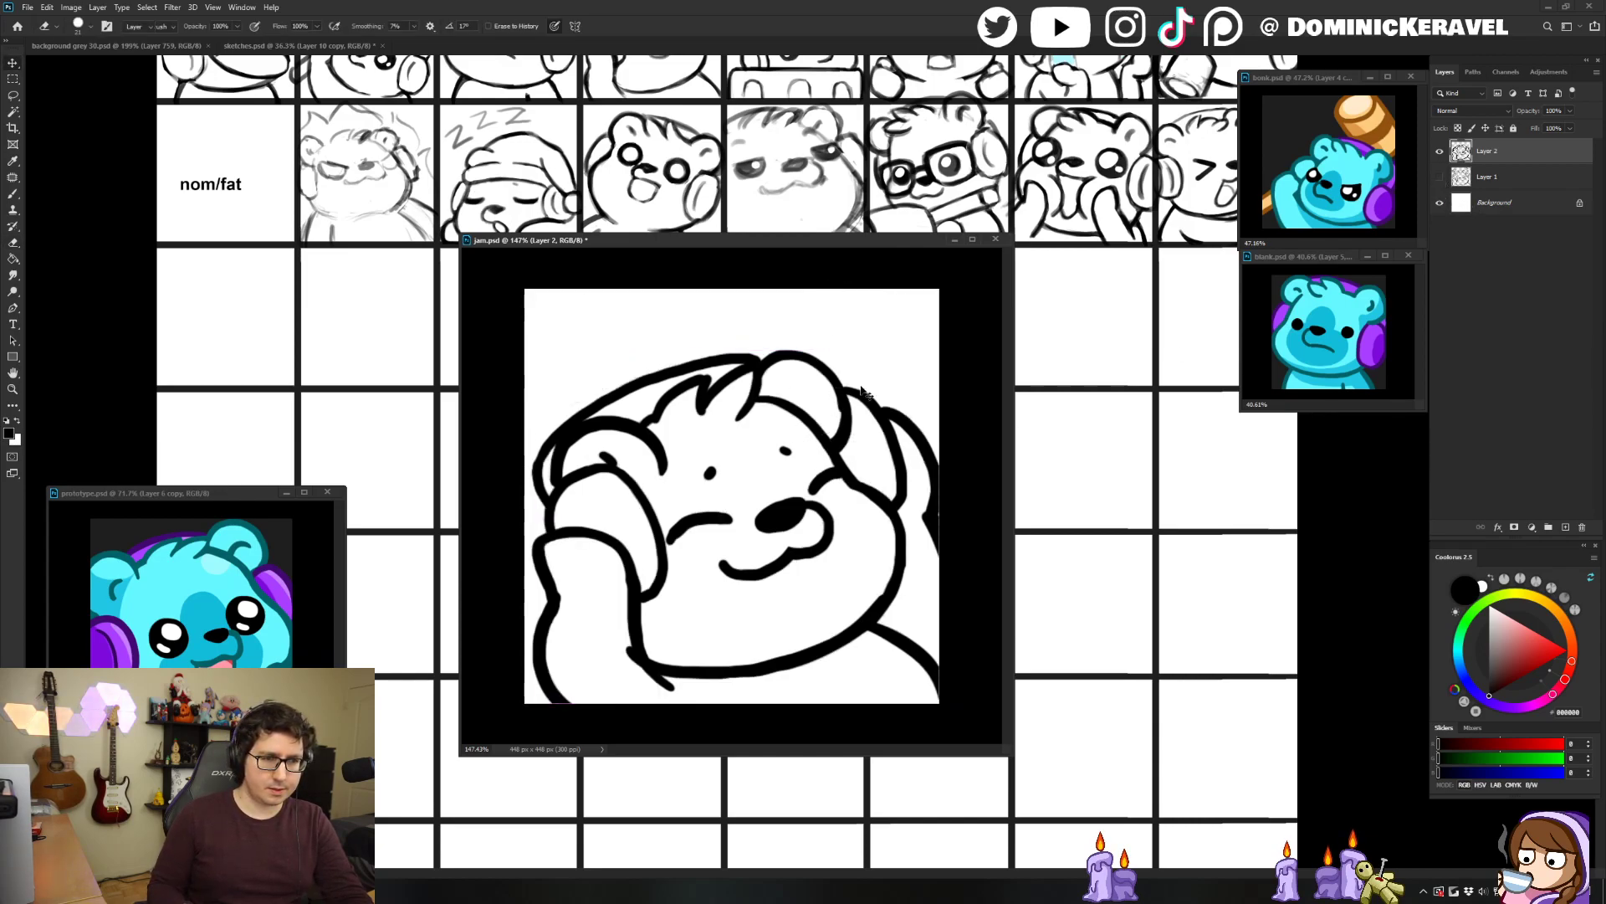
pyautogui.press('b')
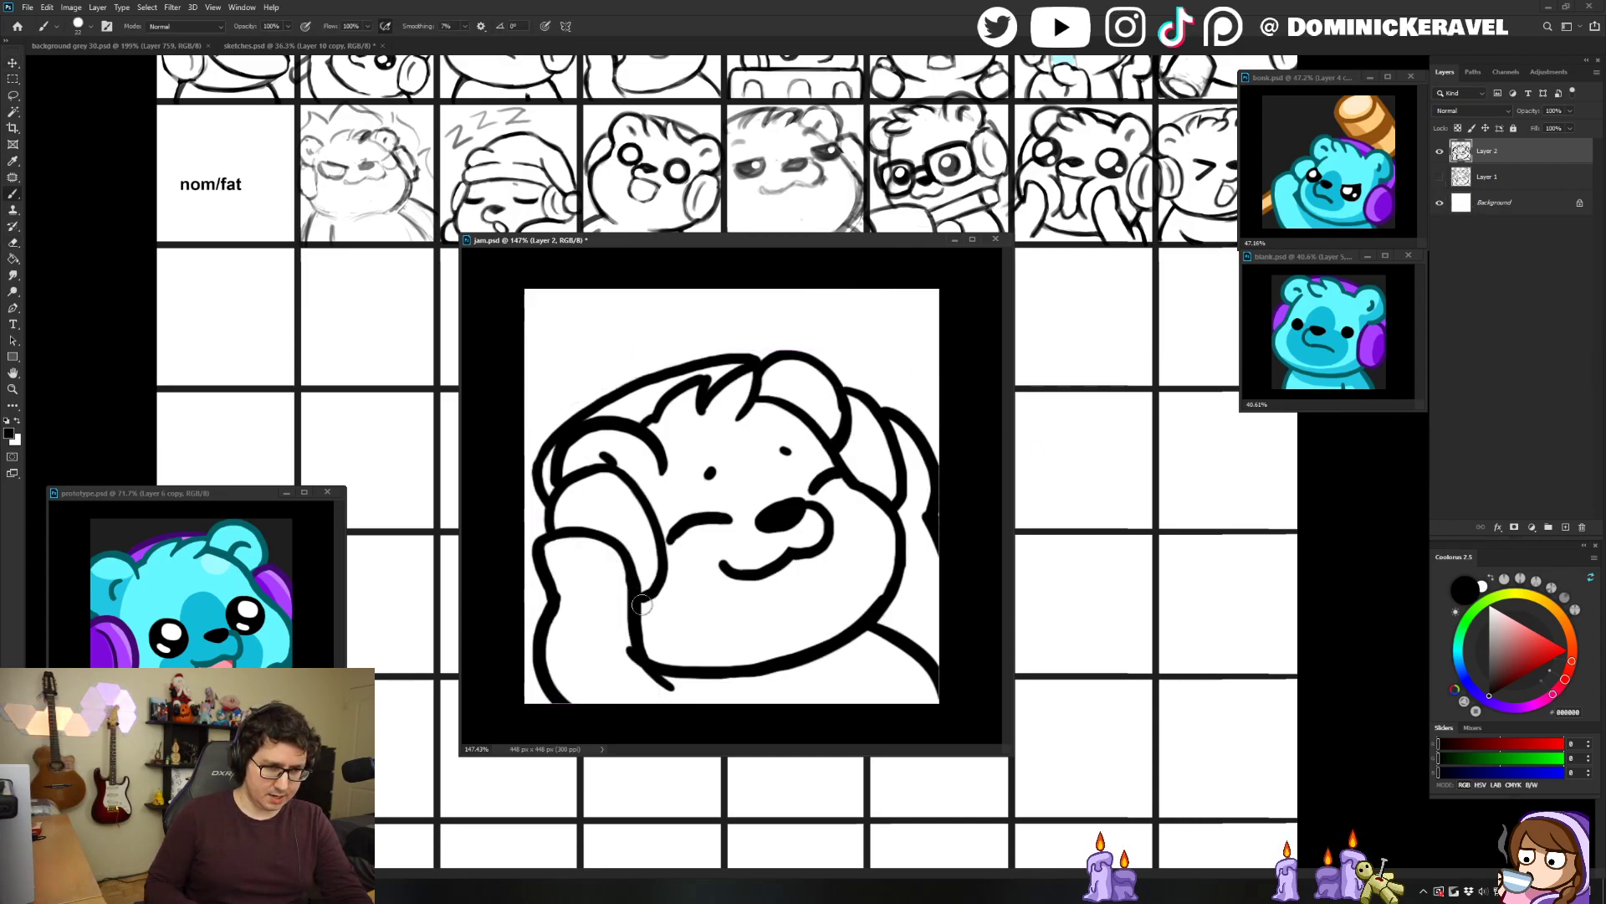
pyautogui.press('e')
pyautogui.press('b')
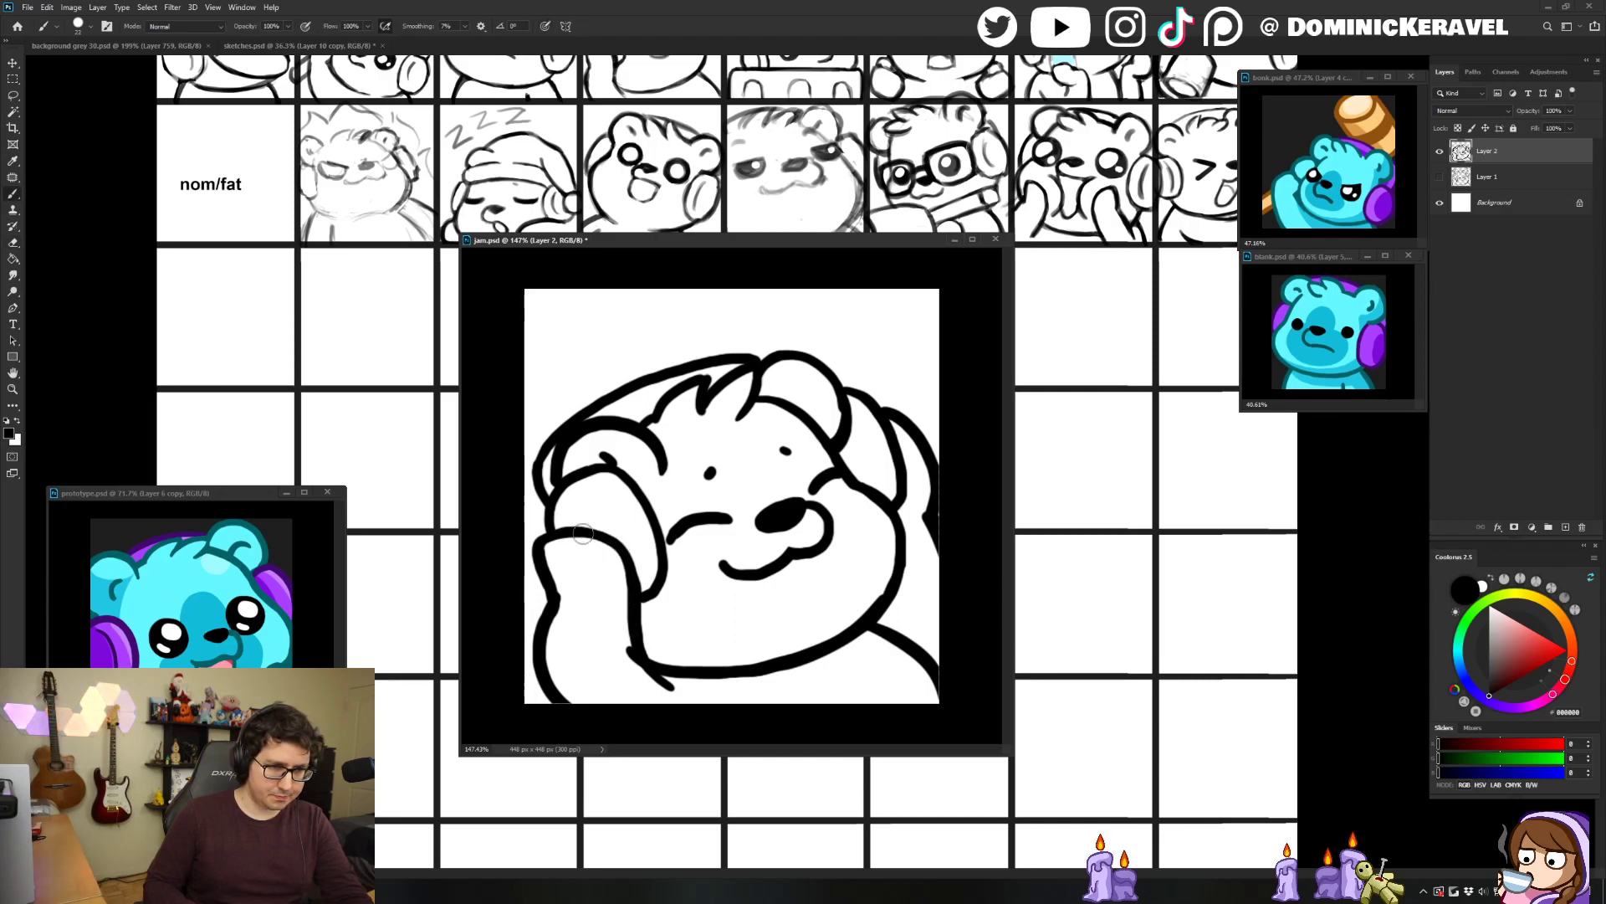
pyautogui.press('e')
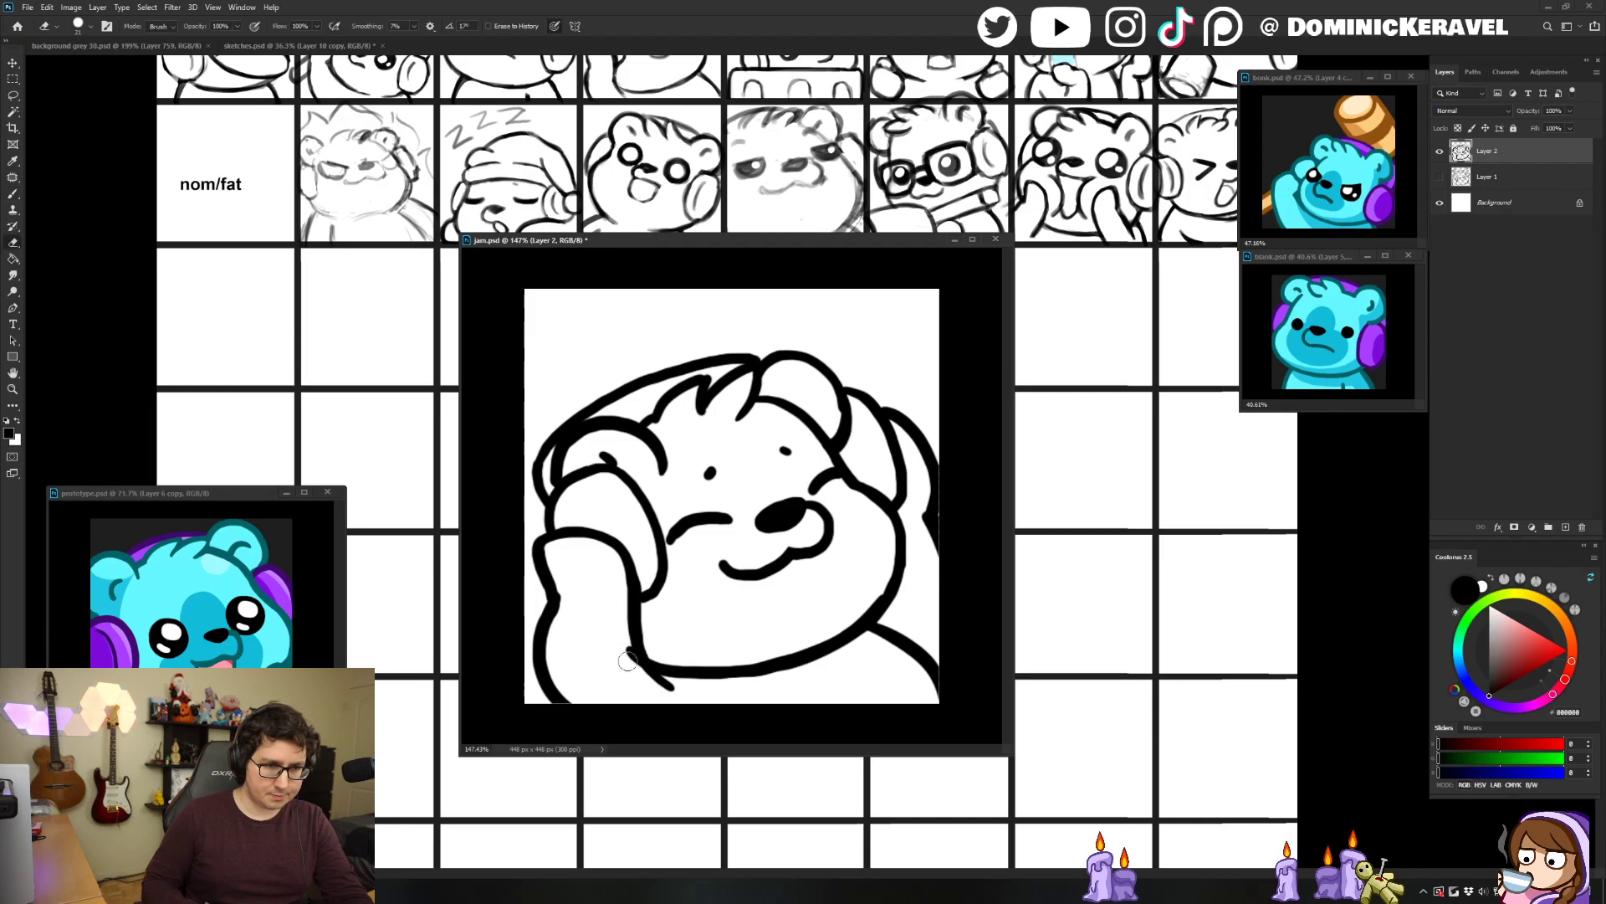
pyautogui.press('b')
pyautogui.moveTo(636, 647); pyautogui.dragTo(648, 670)
pyautogui.press('e')
pyautogui.press('v')
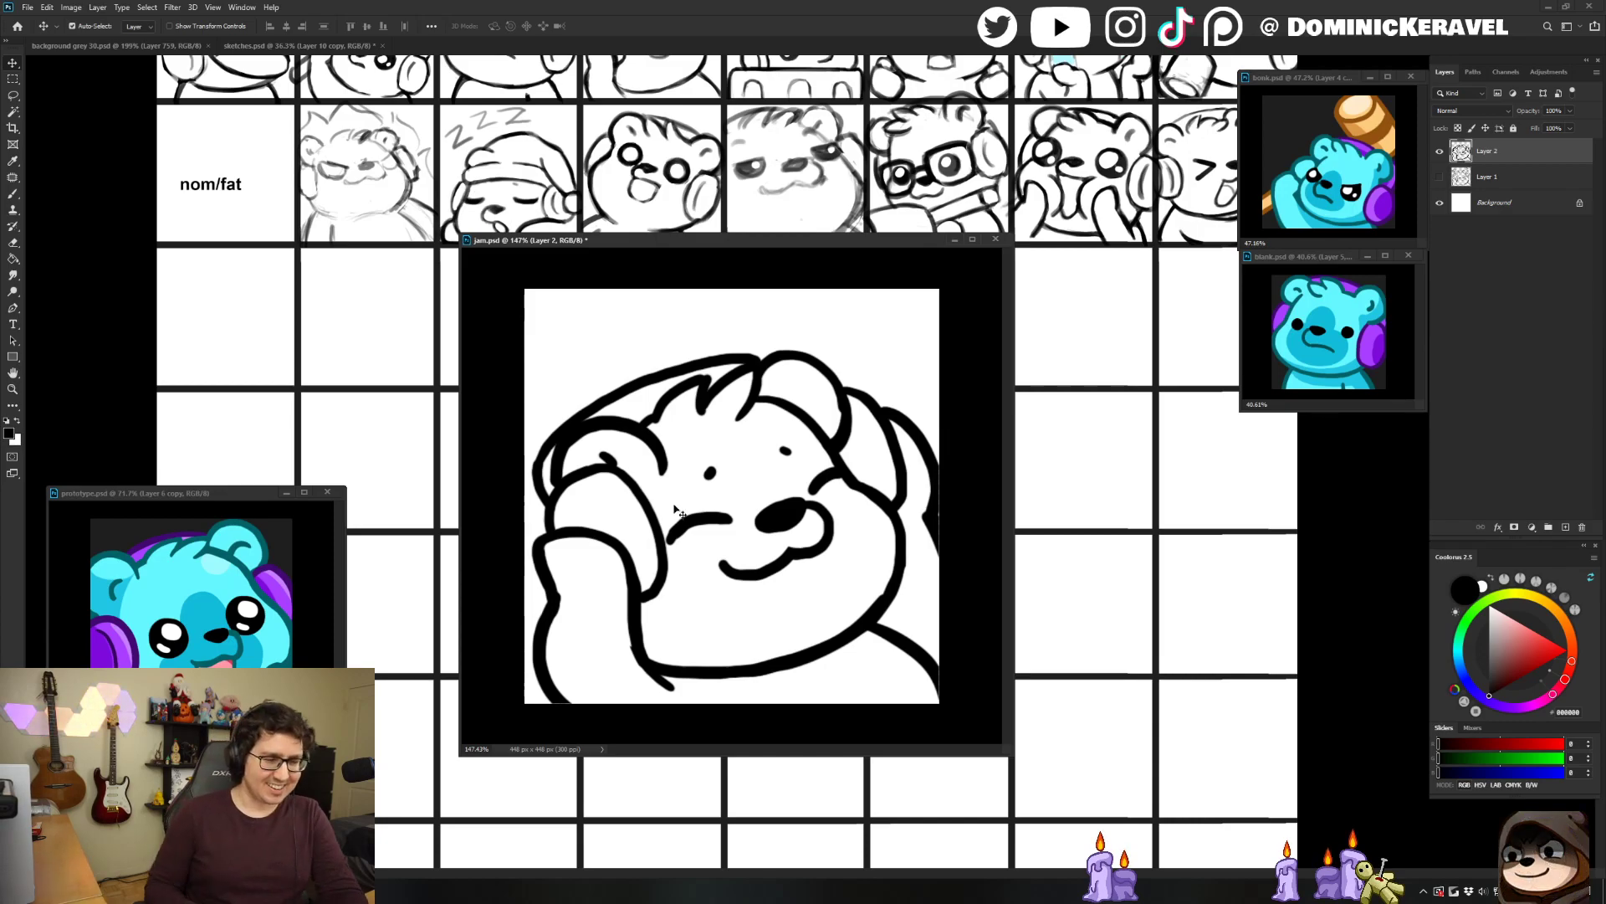
# Refine the line art at the wrist and chin corner, the shoulder join and the far edge of the canvas.
pyautogui.press('e')
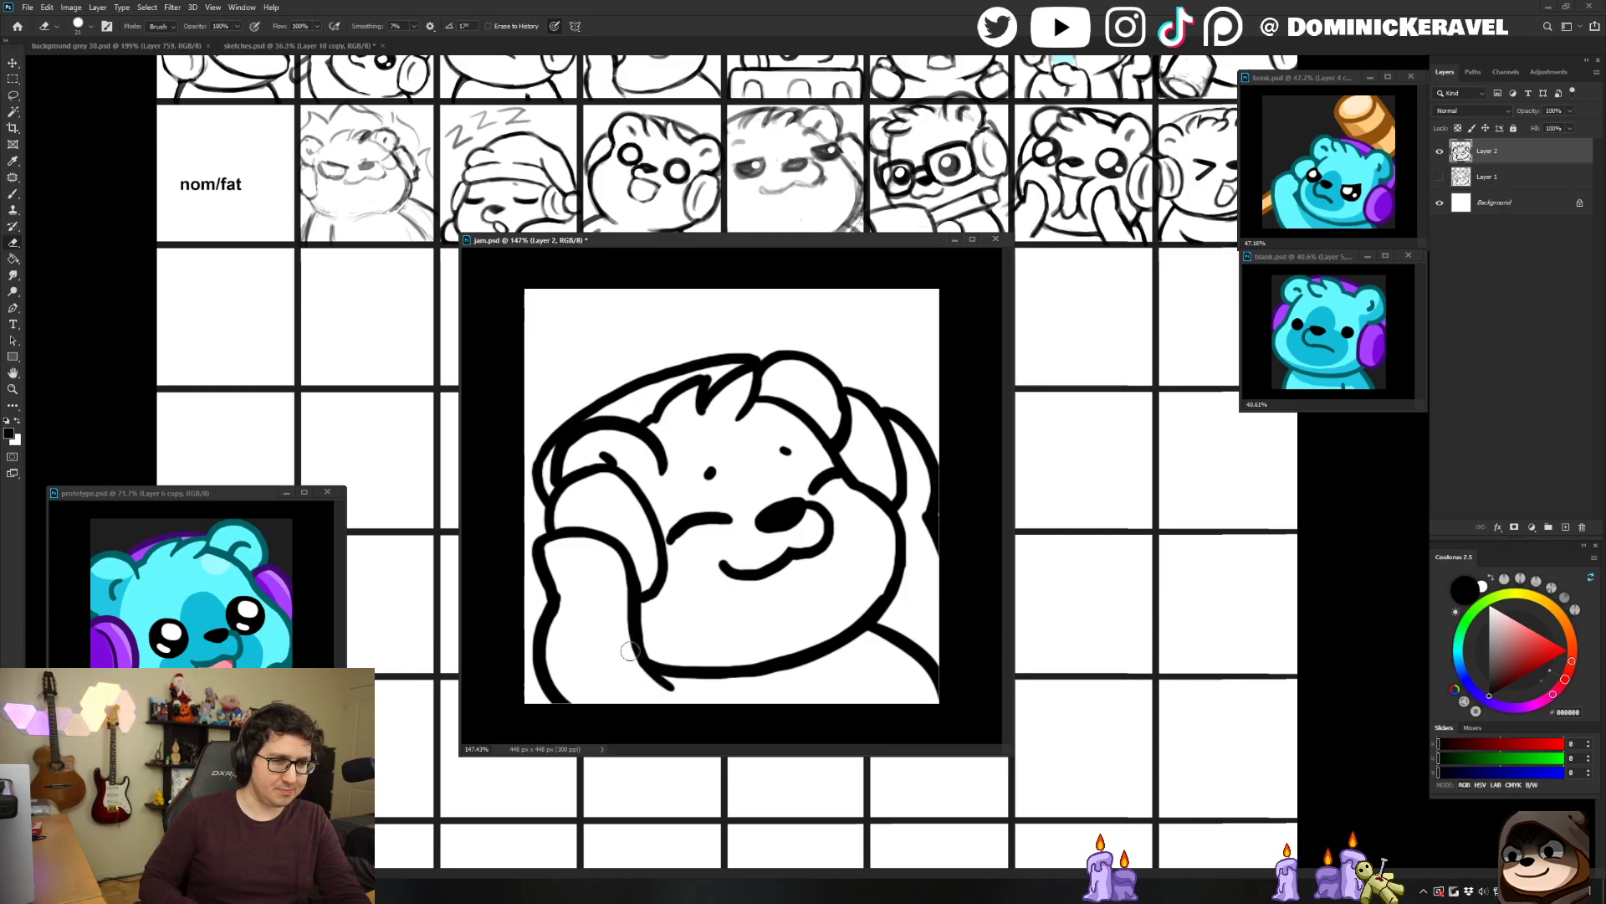
pyautogui.press('b')
pyautogui.press('e')
pyautogui.press('b')
pyautogui.press('e')
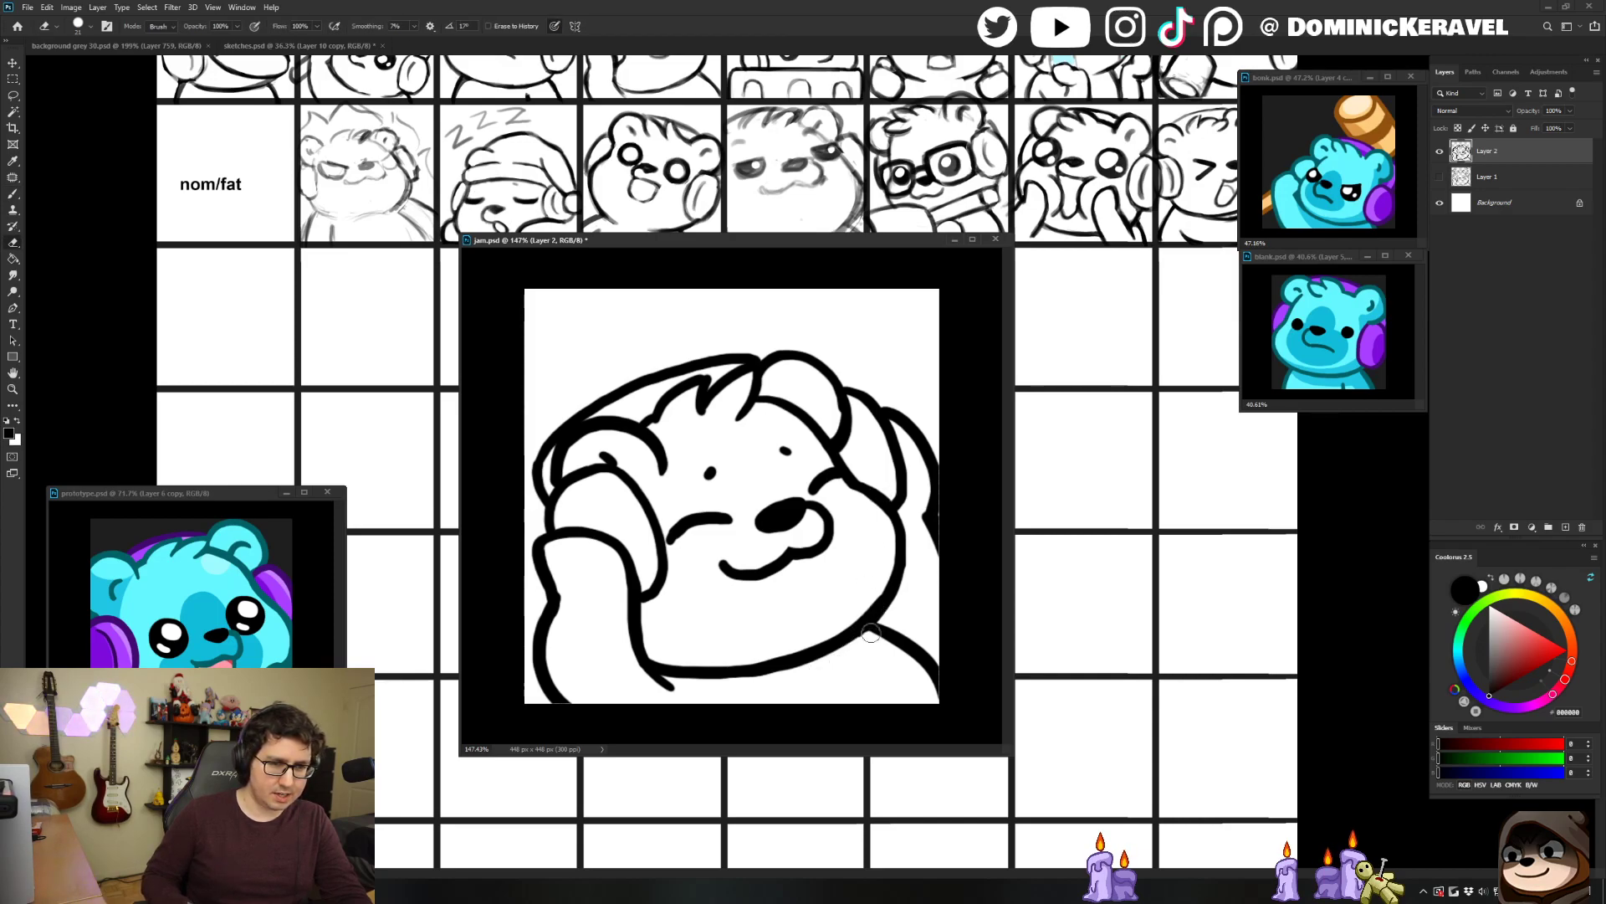
pyautogui.press('b')
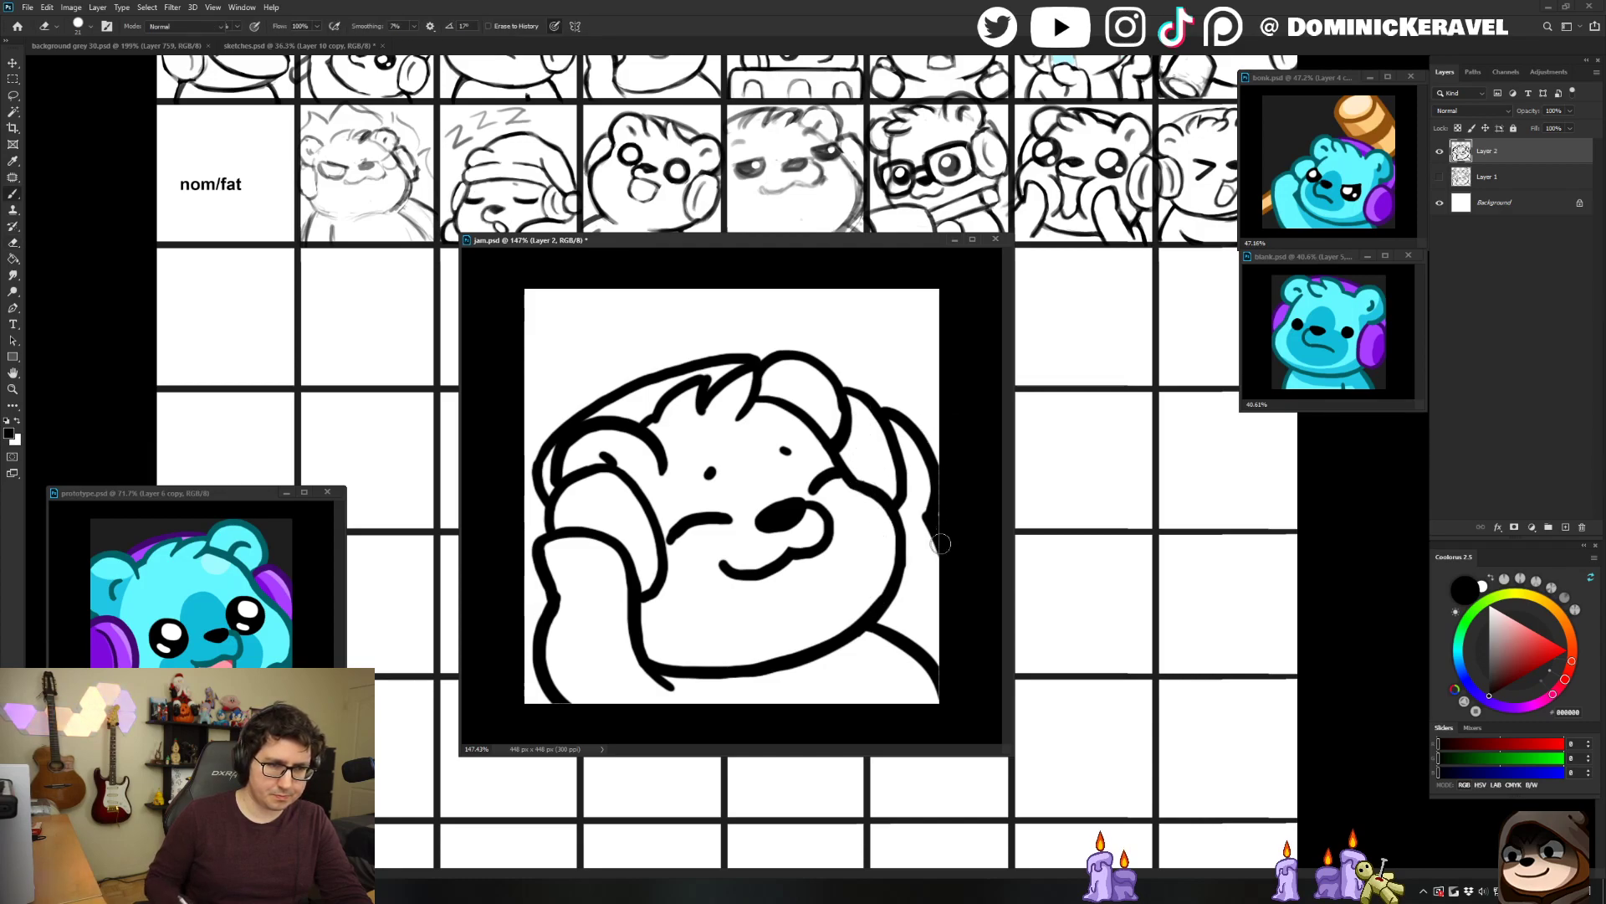
pyautogui.press('e')
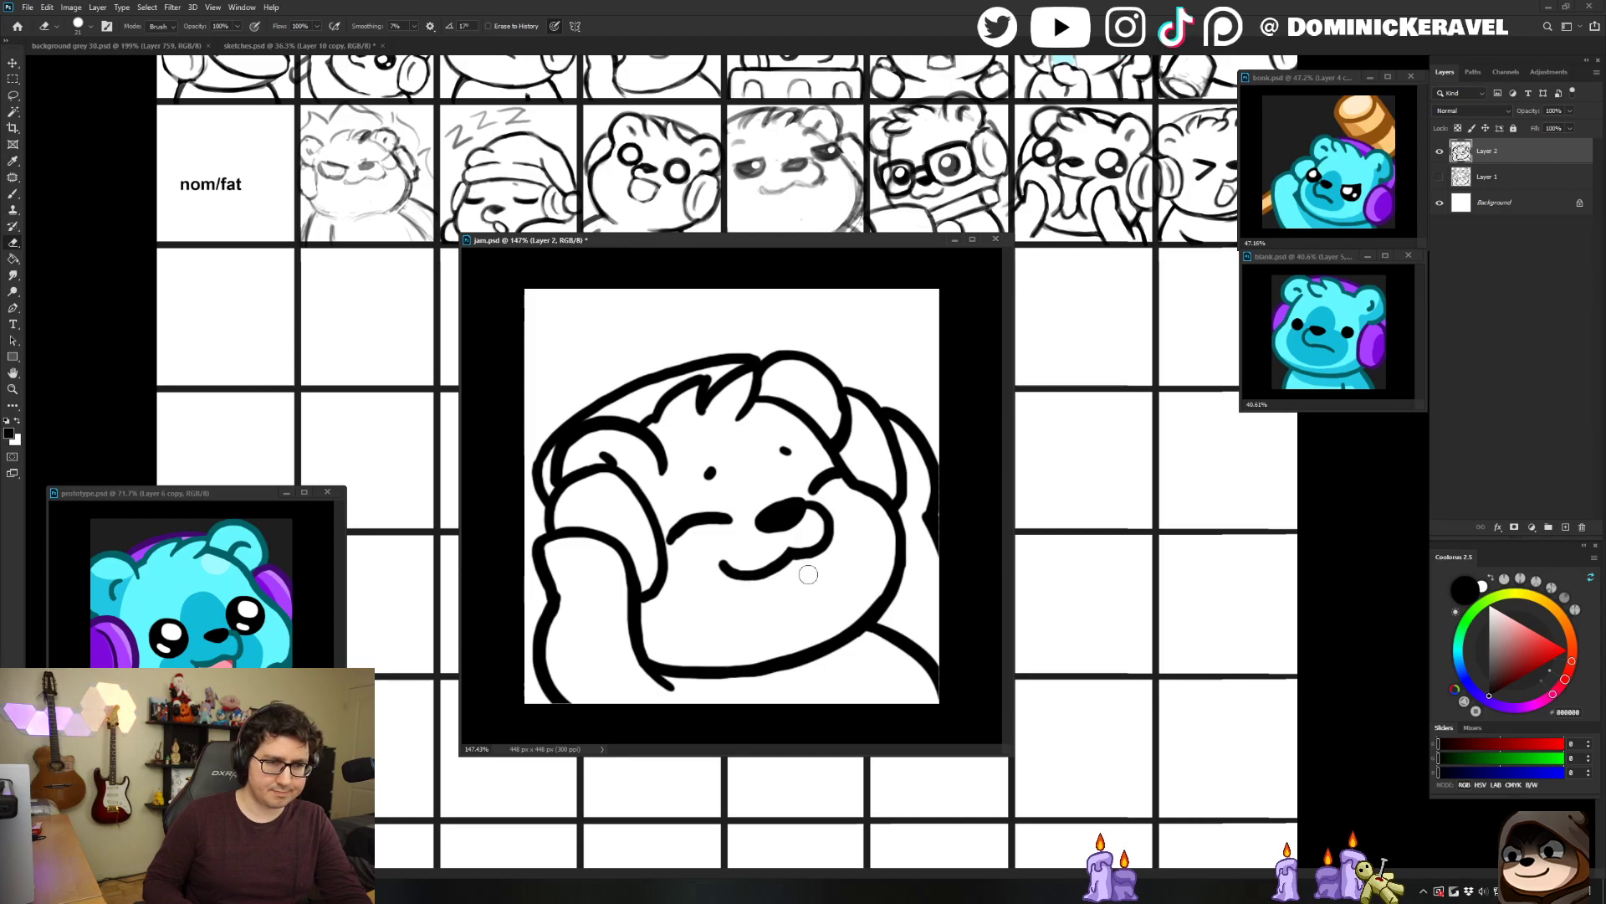
pyautogui.press('v')
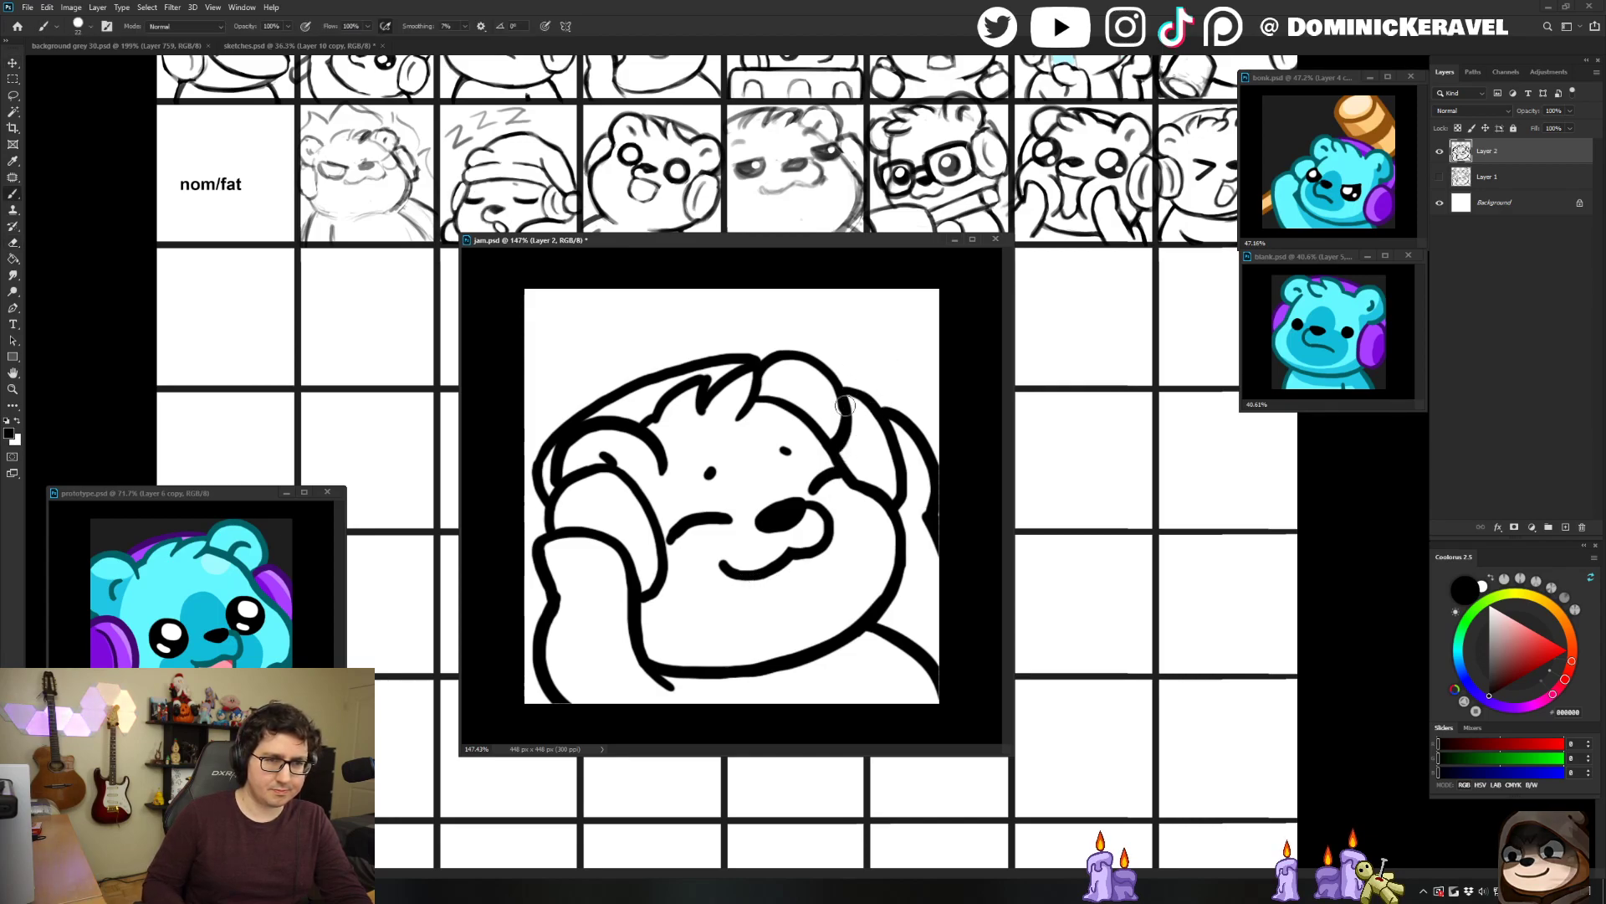
# Touch up the line art around the far ear and the far headphone cup.
pyautogui.press('e')
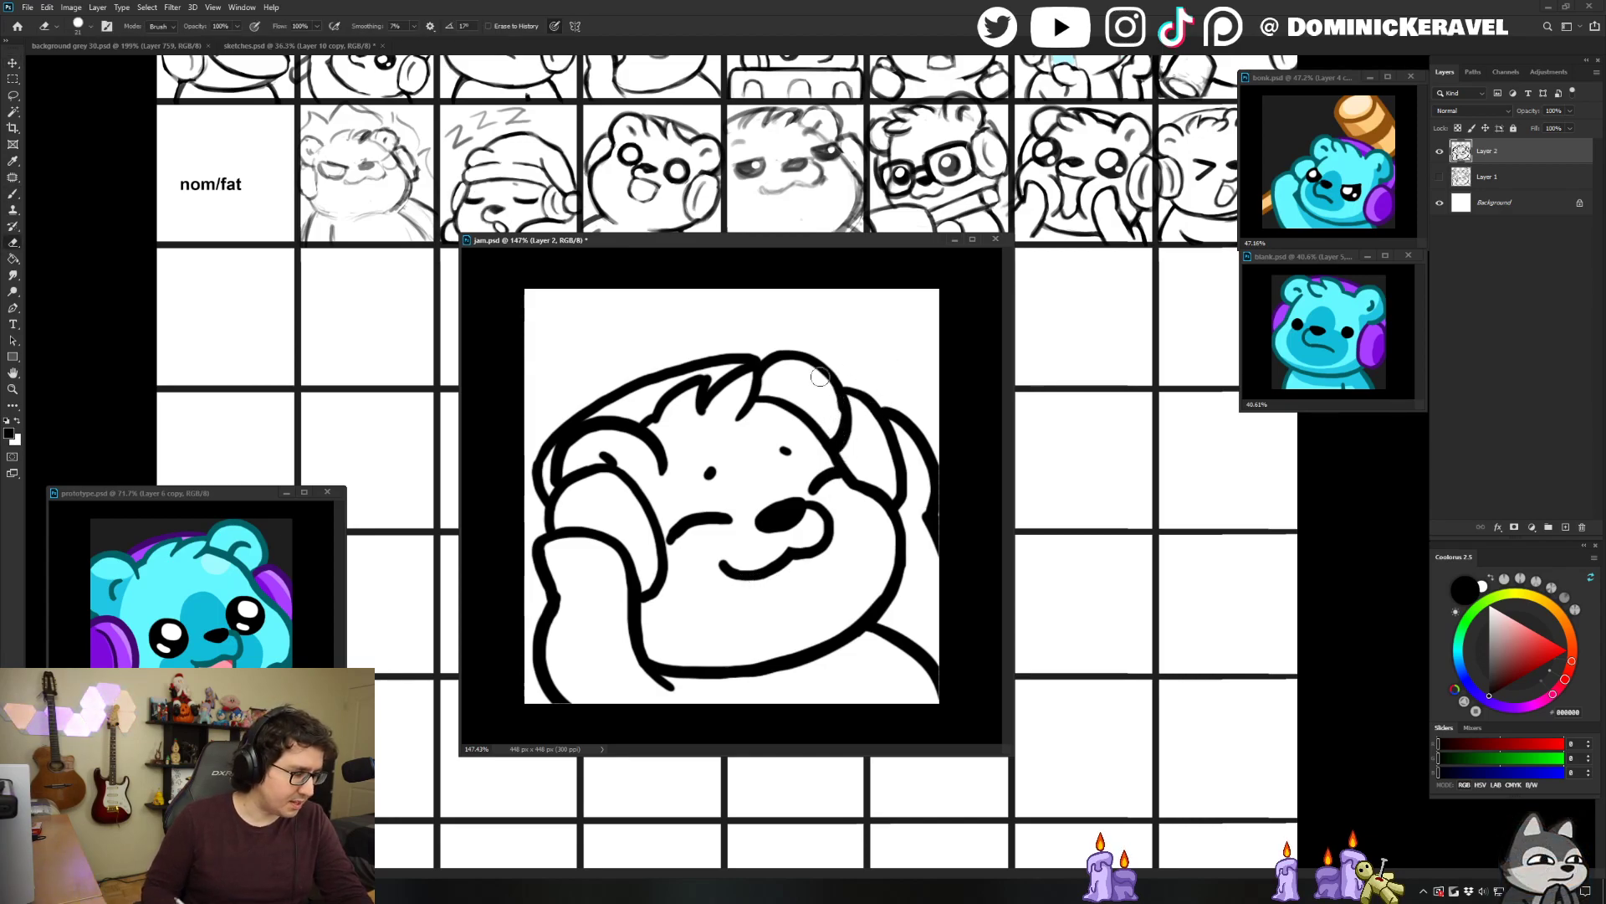
pyautogui.press('v')
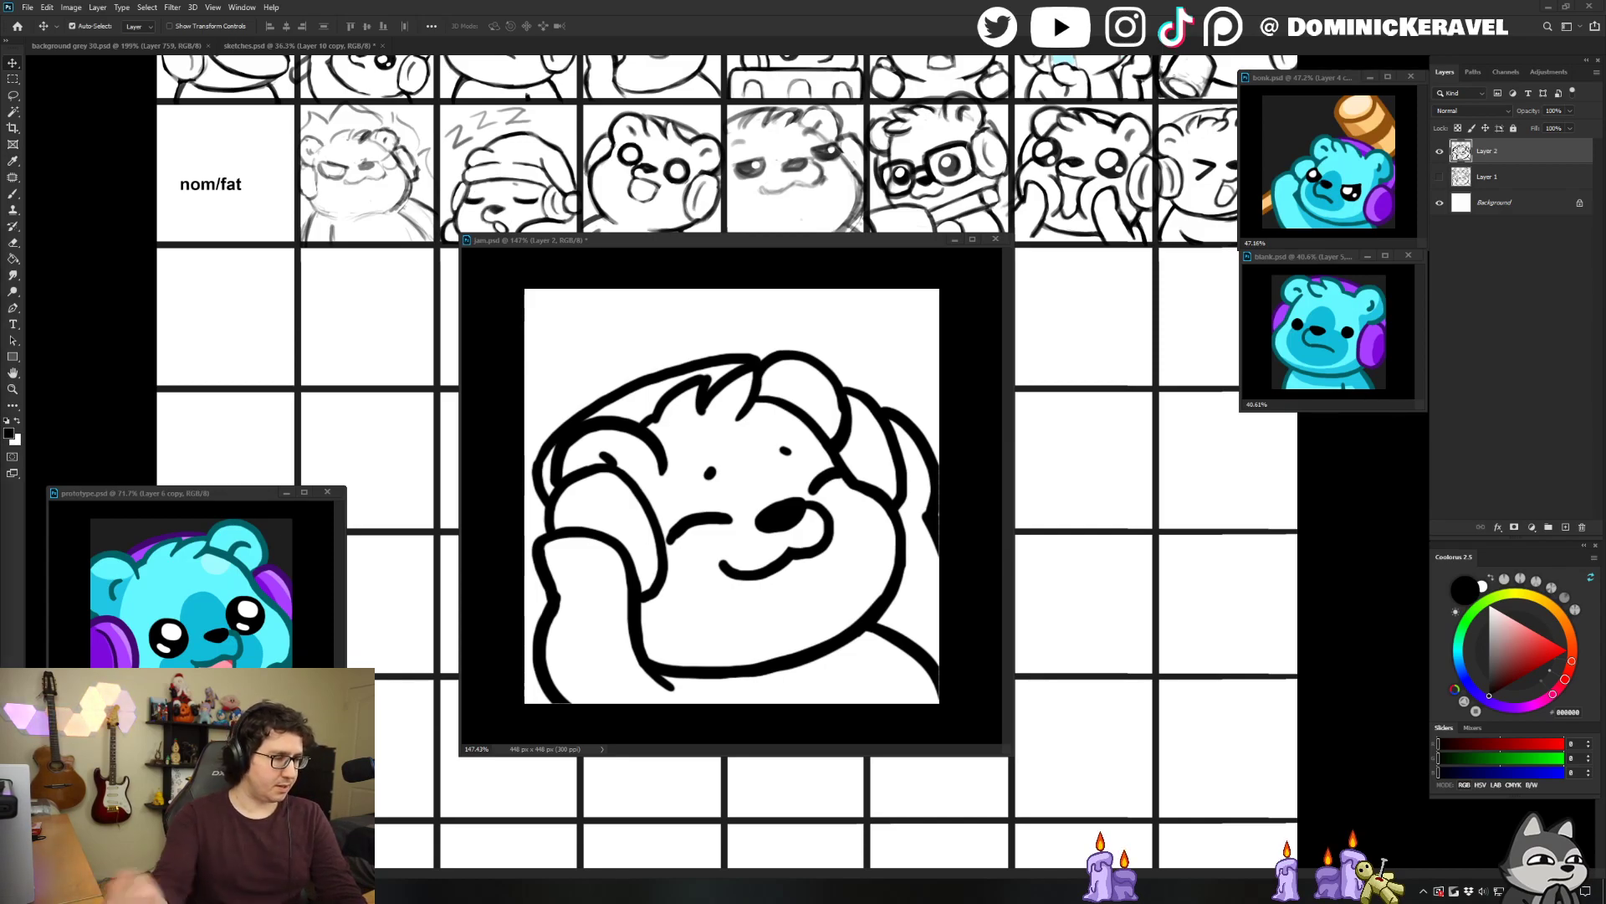
pyautogui.press('e')
pyautogui.press('b')
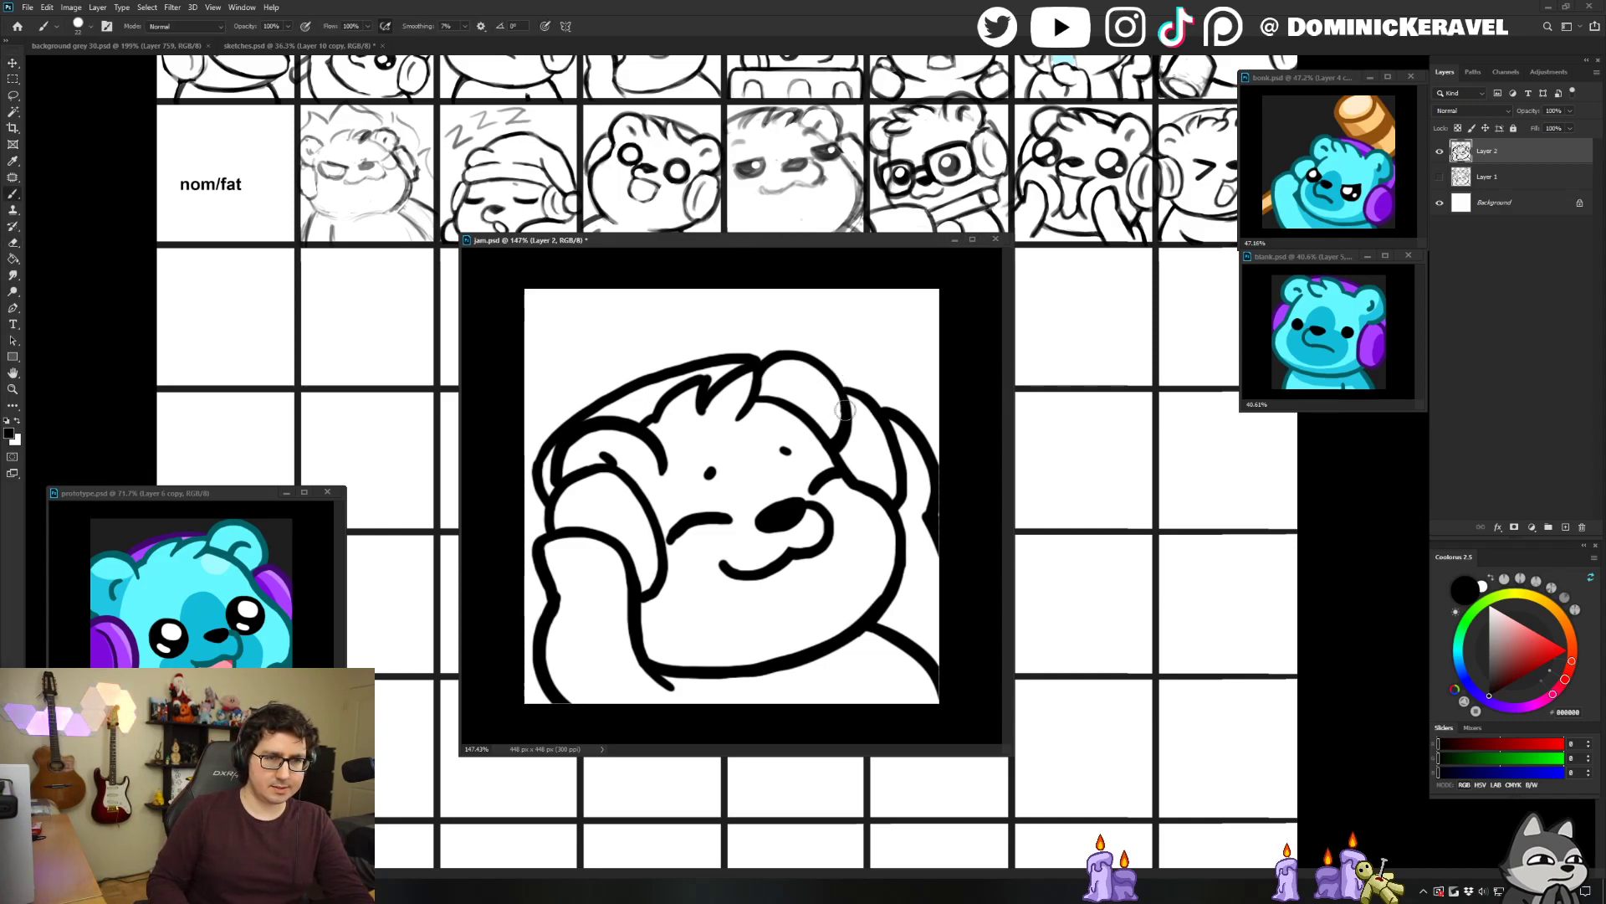
pyautogui.press('e')
pyautogui.press('b')
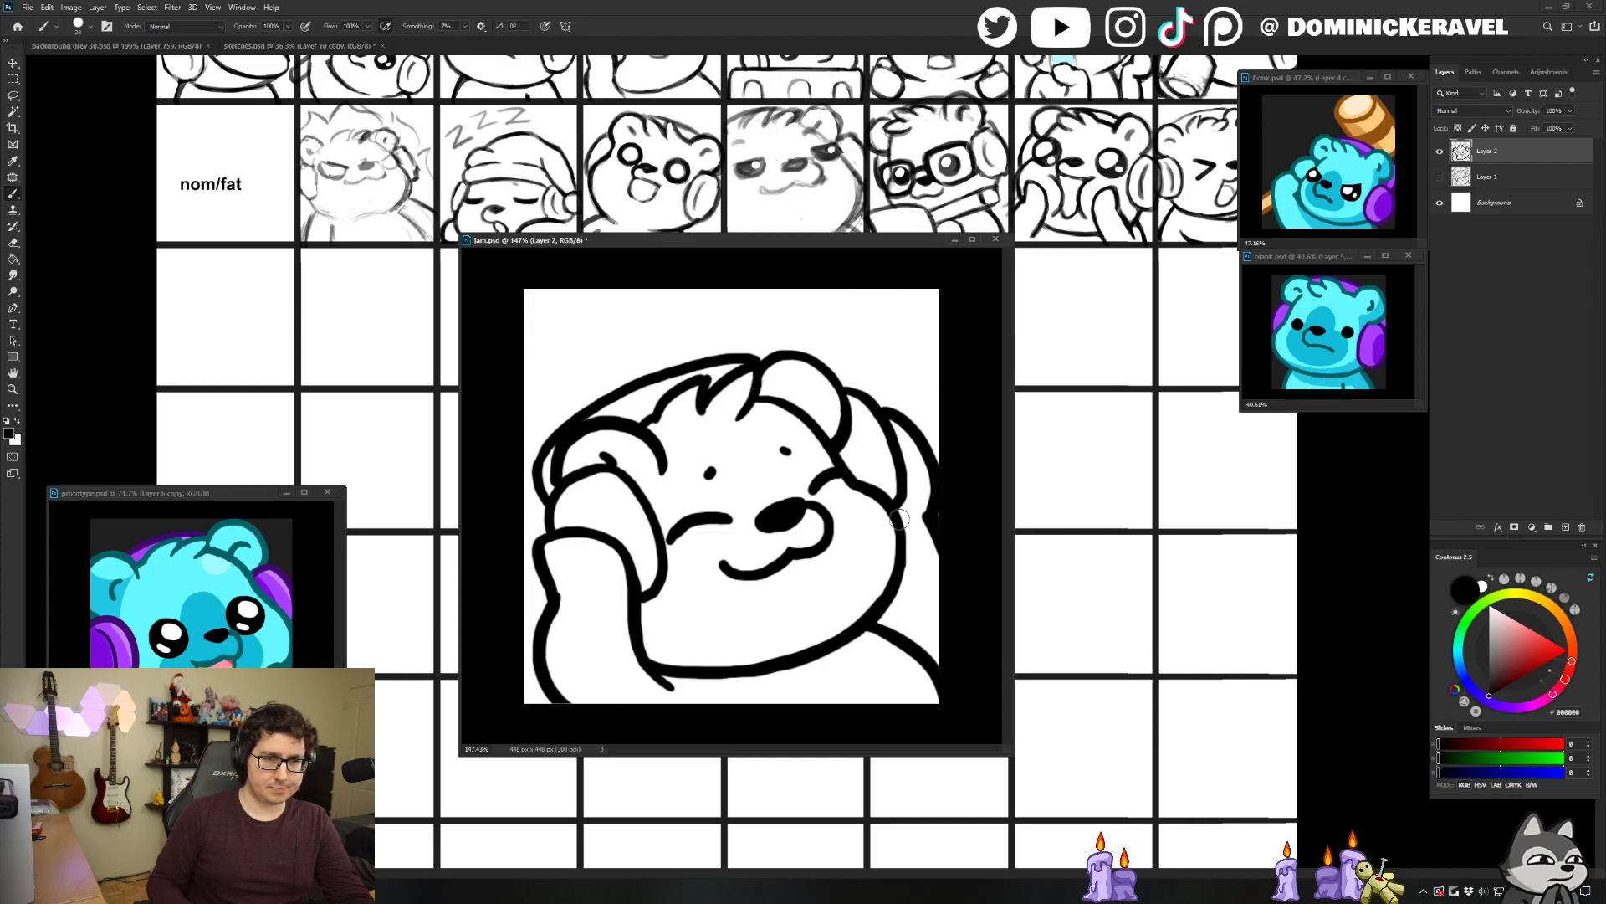
pyautogui.press('e')
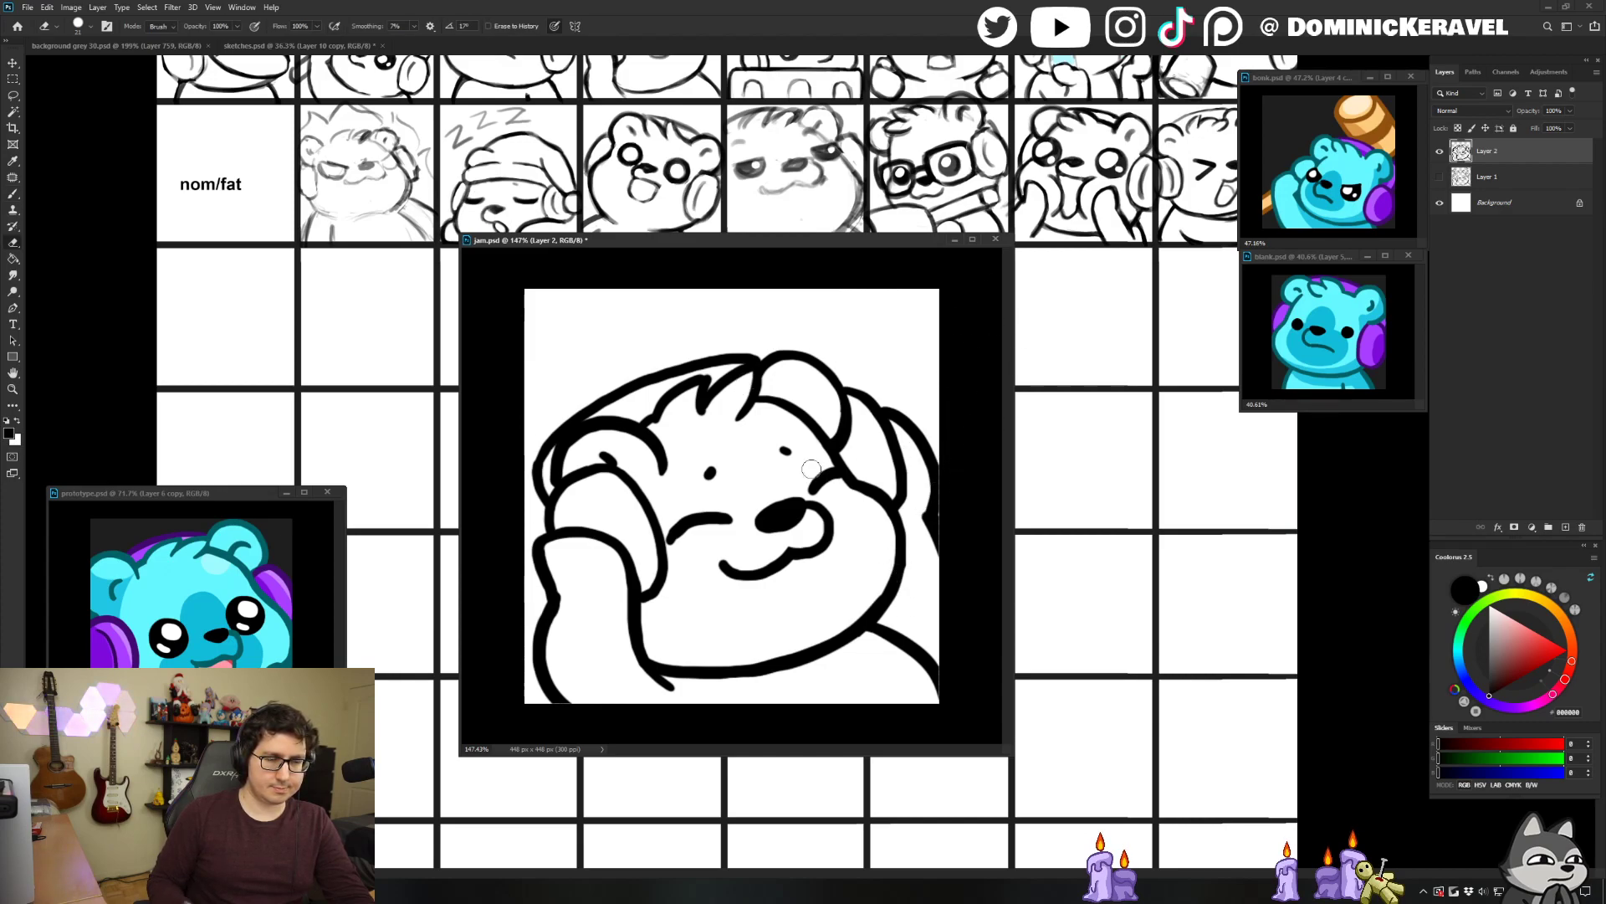
# Touch up the line art around the headphone band, hair spikes and near ear.
pyautogui.press('b')
pyautogui.press('e')
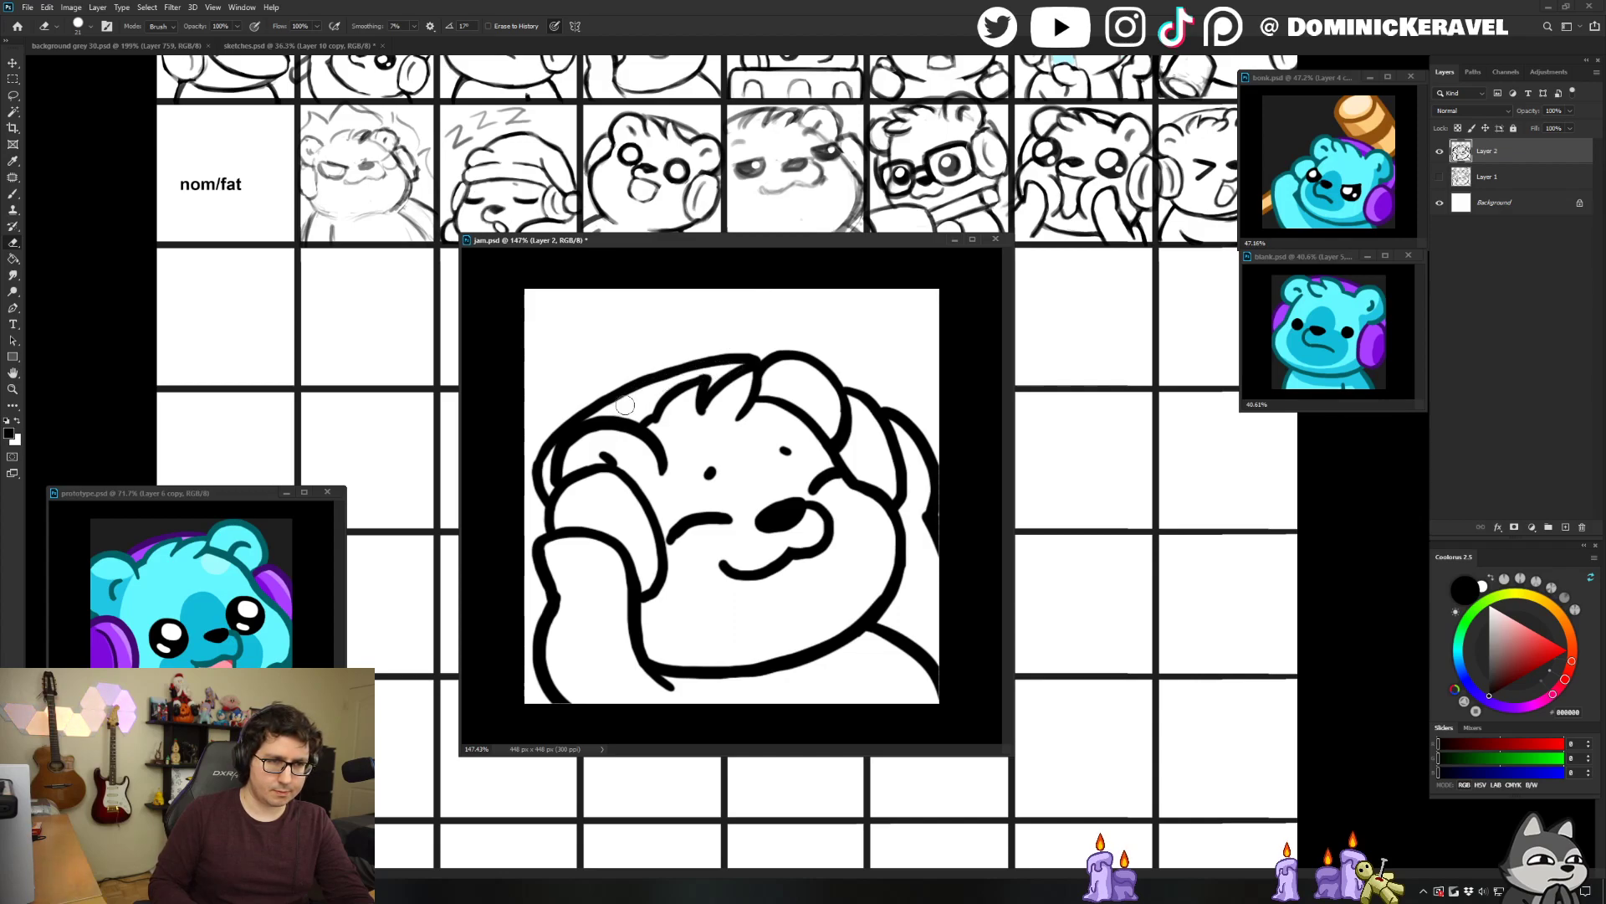
pyautogui.press('b')
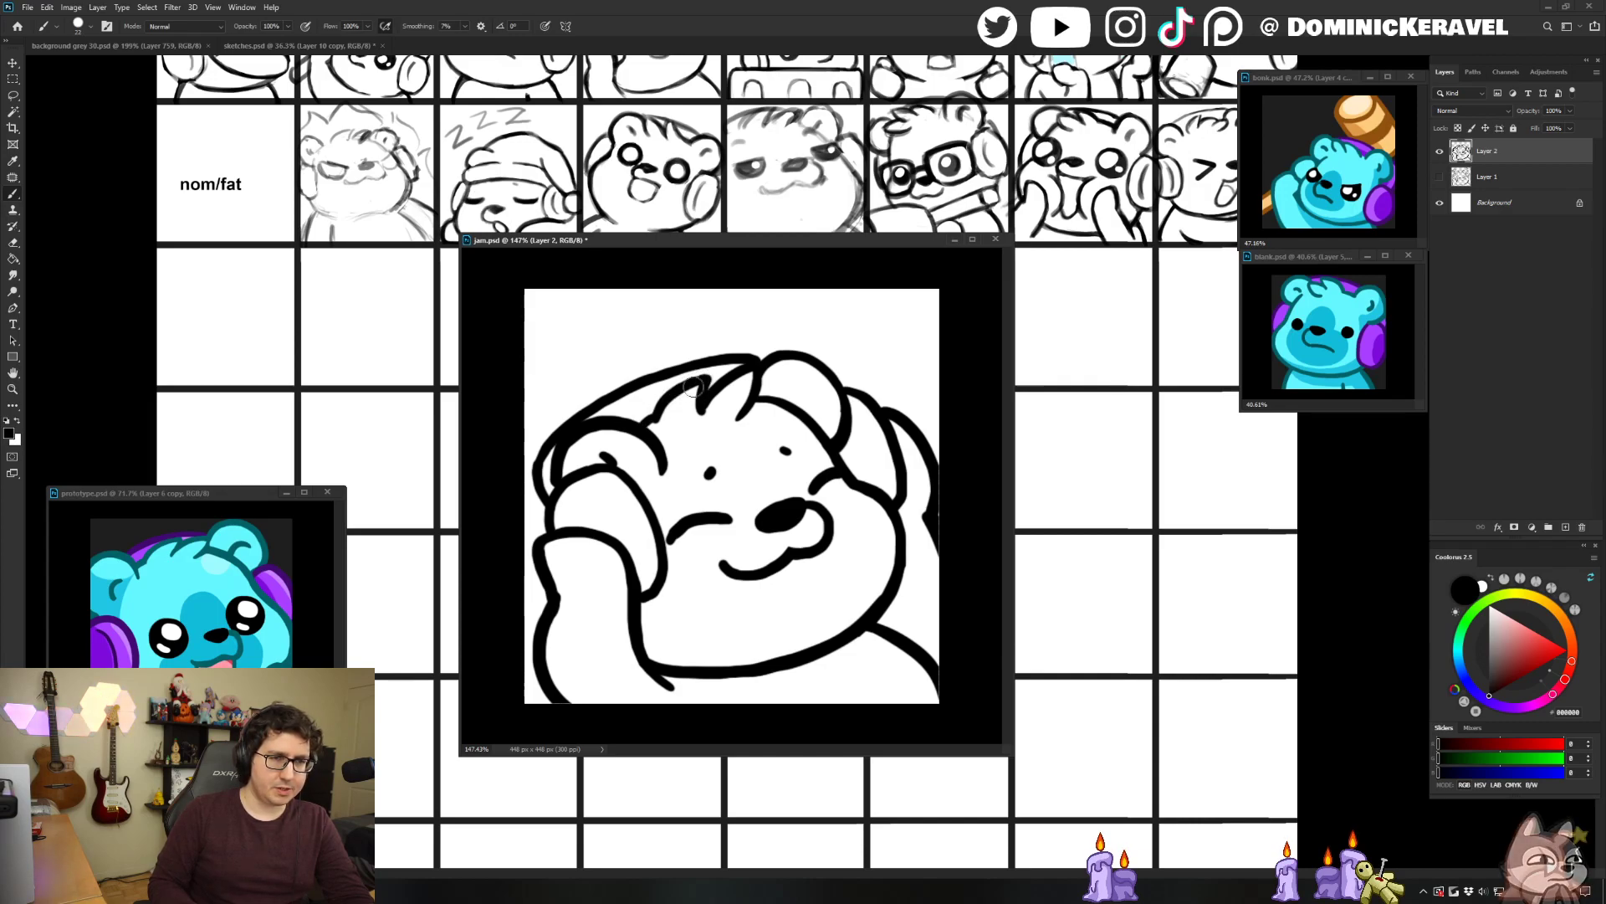
pyautogui.press('v')
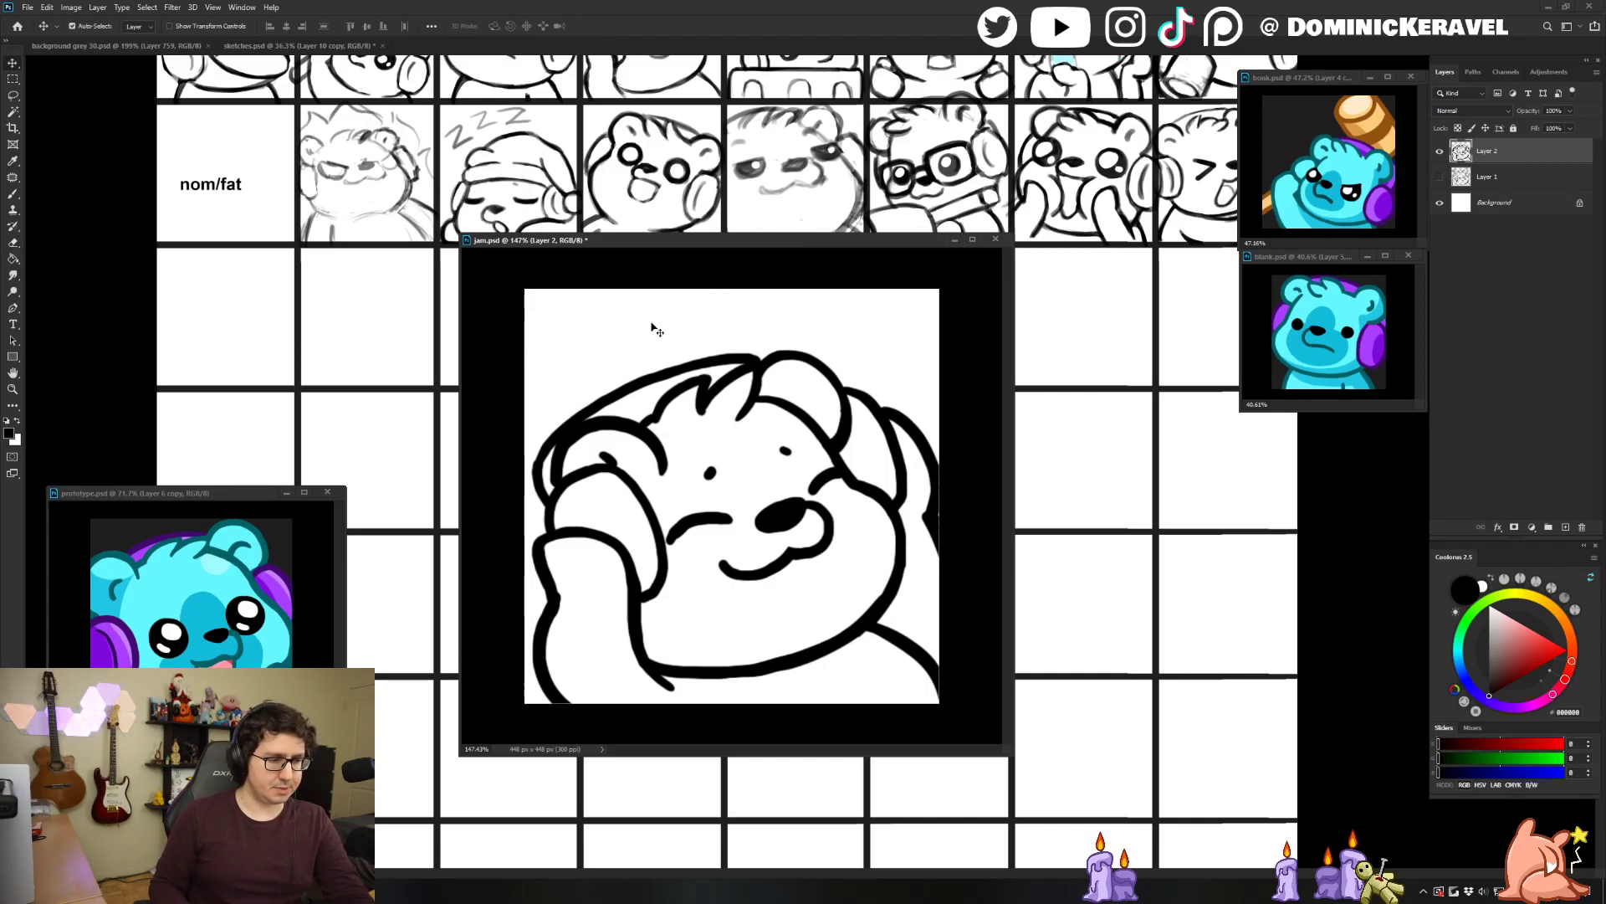
pyautogui.press('b')
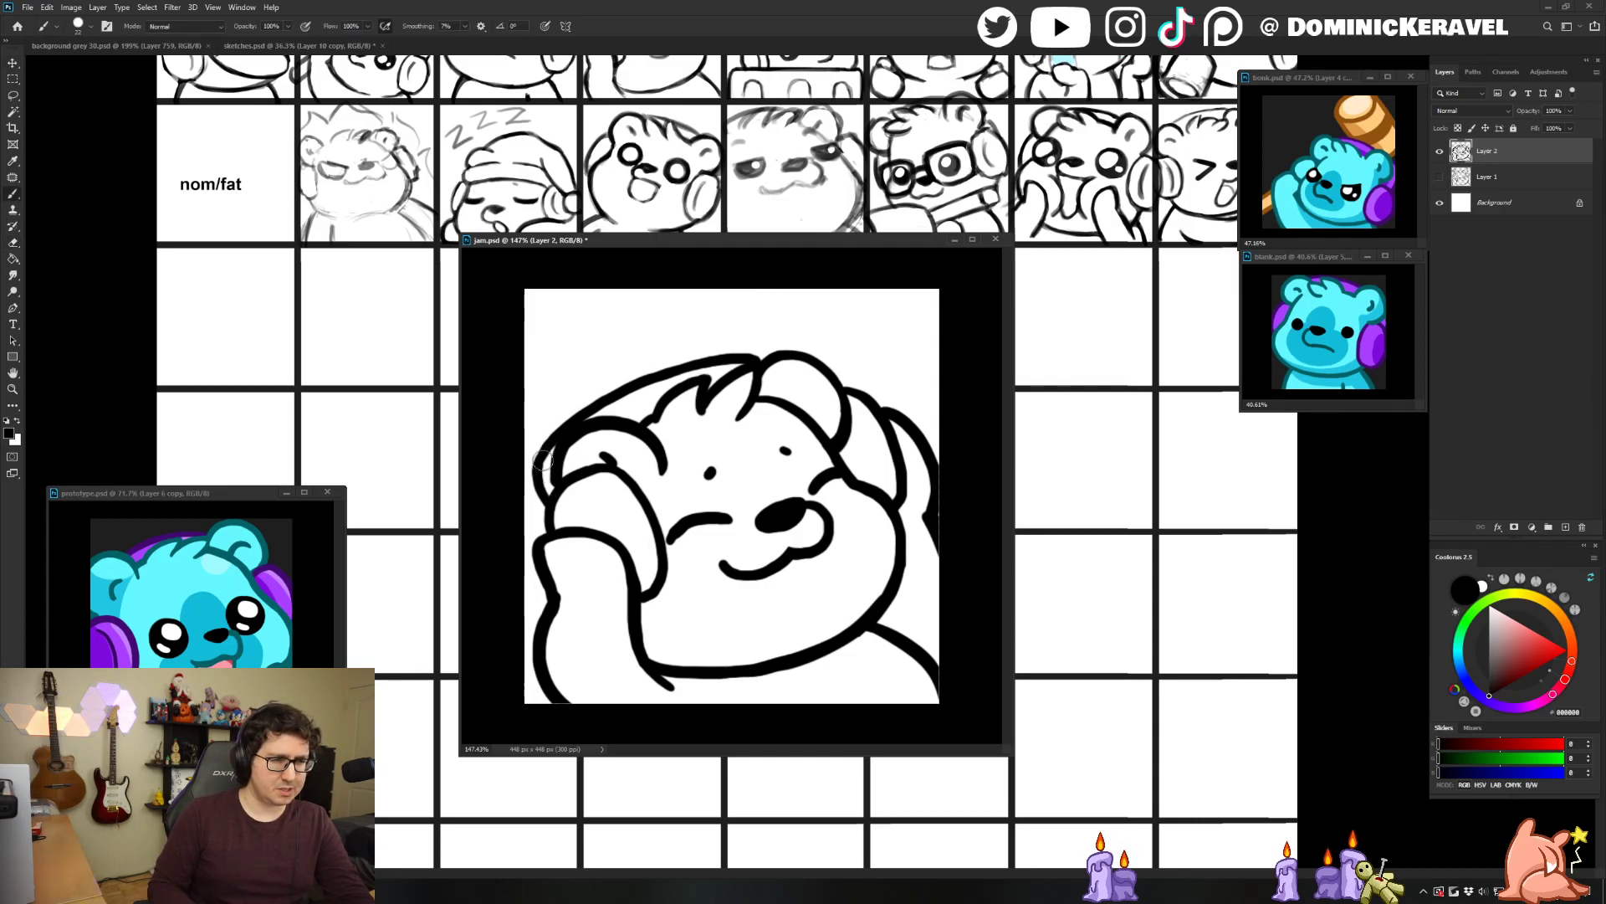
pyautogui.press('e')
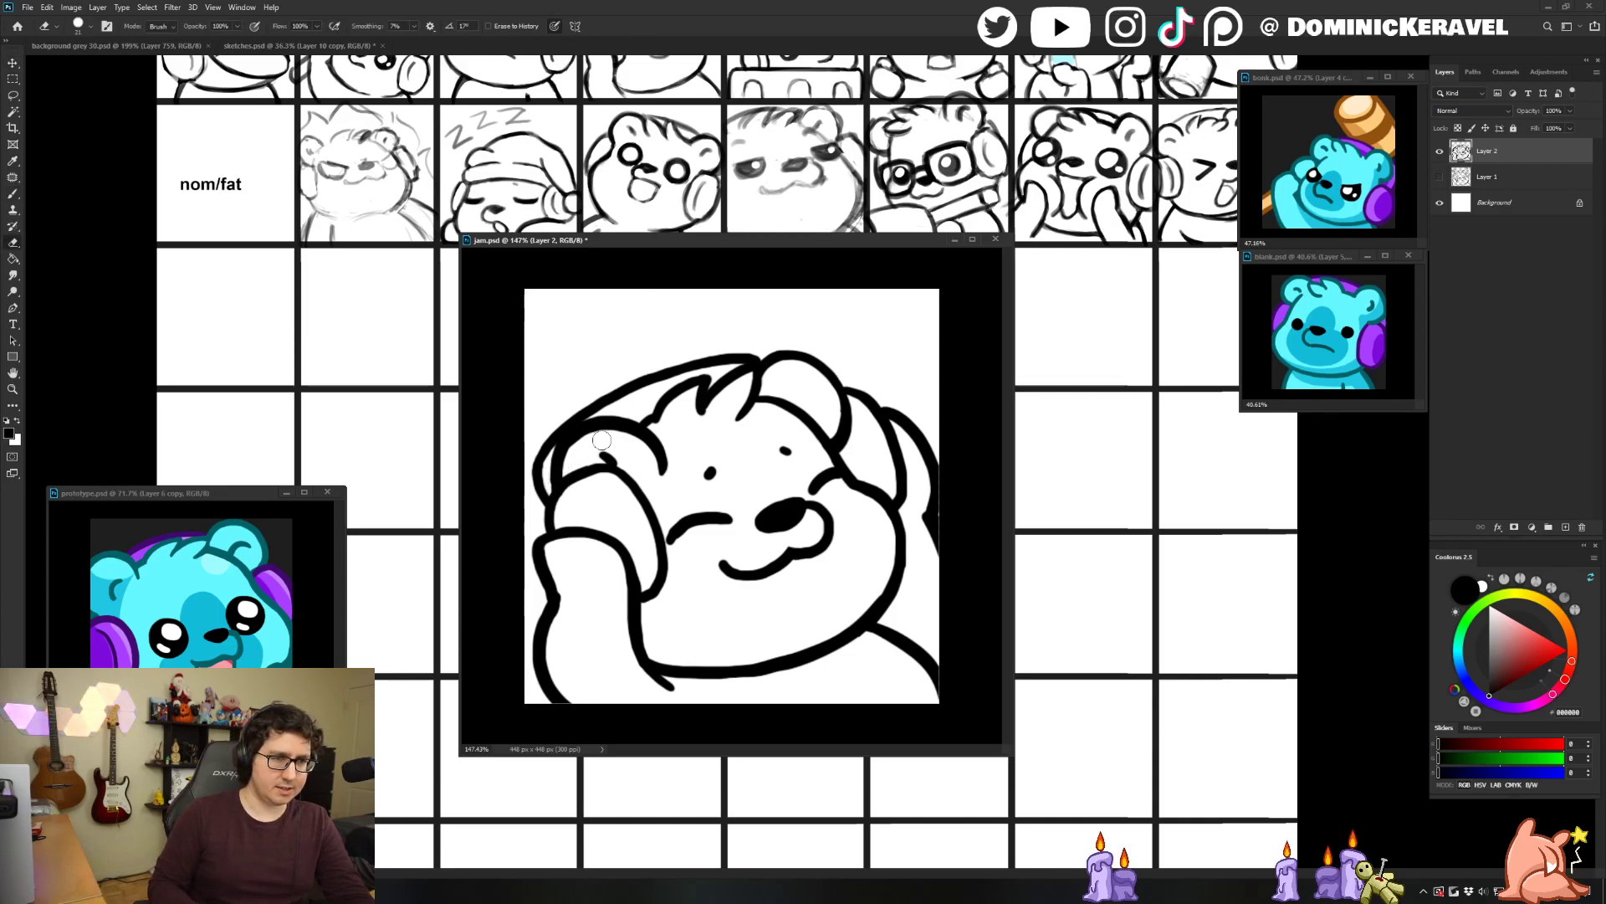
pyautogui.press('v')
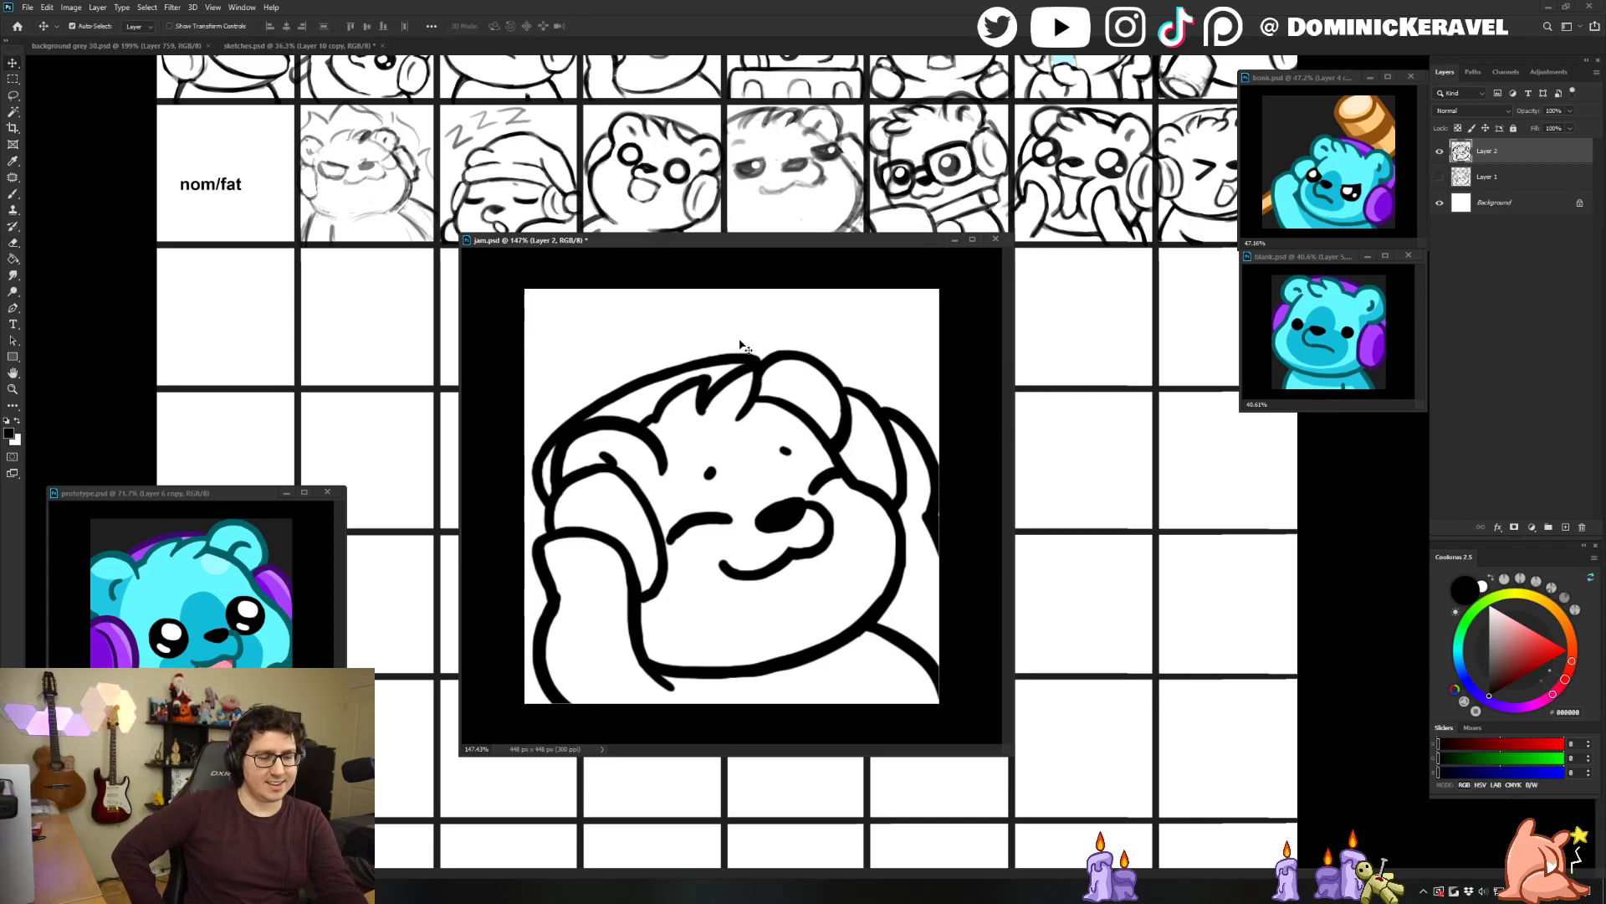
# Save the line art in jam.psd and reposition its window over the sketch sheet.
pyautogui.hotkey('ctrl', 's')
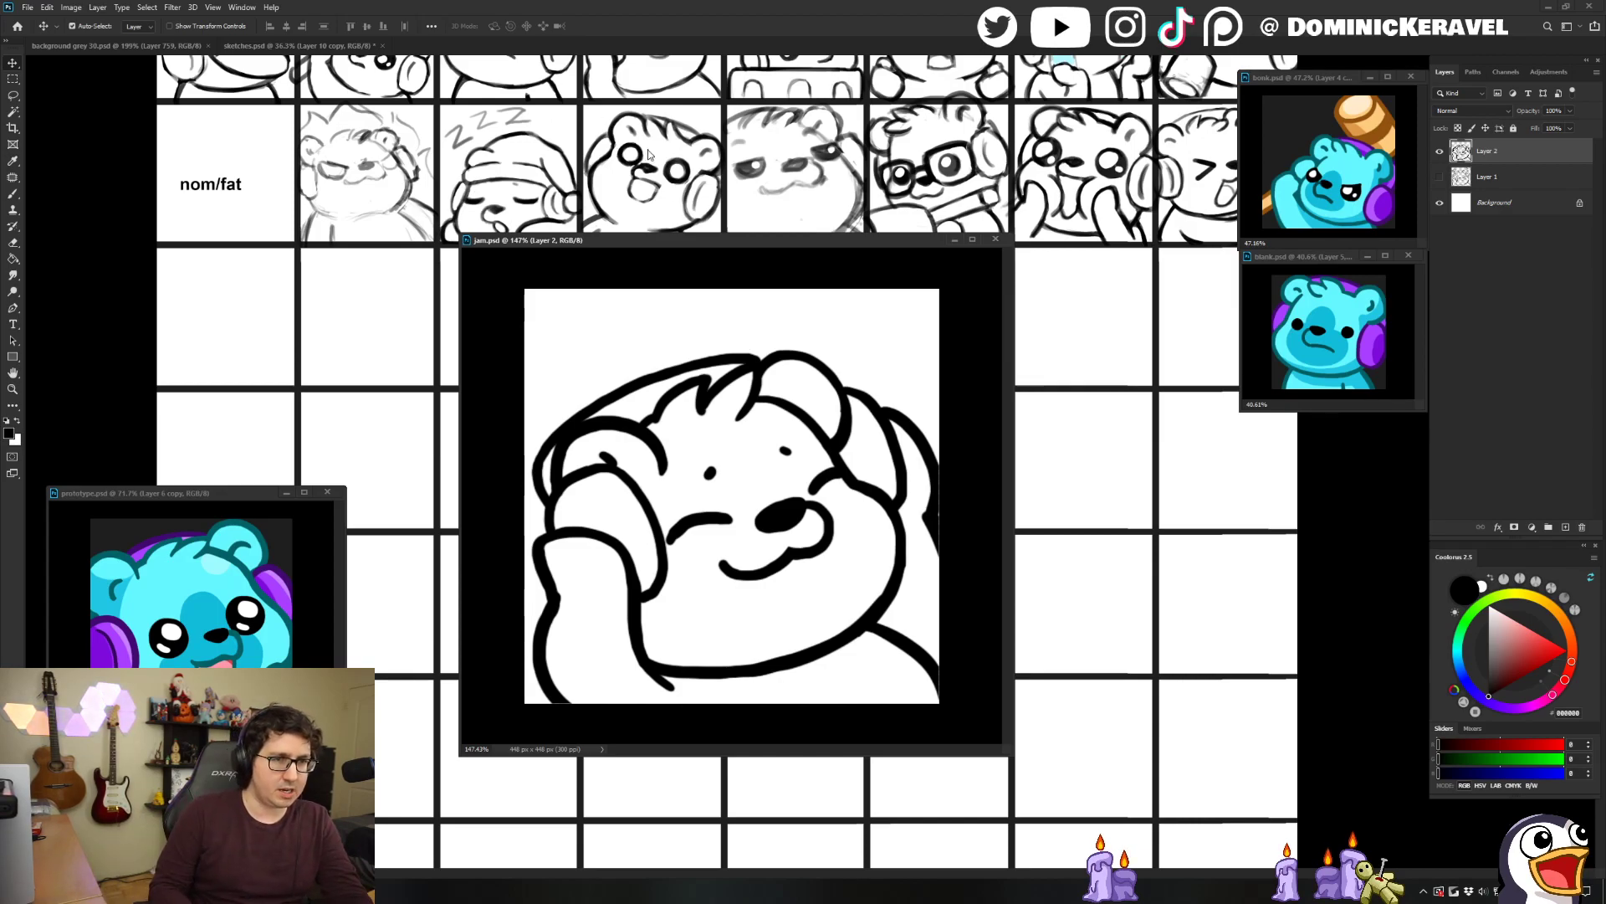
pyautogui.moveTo(674, 242); pyautogui.dragTo(674, 230)
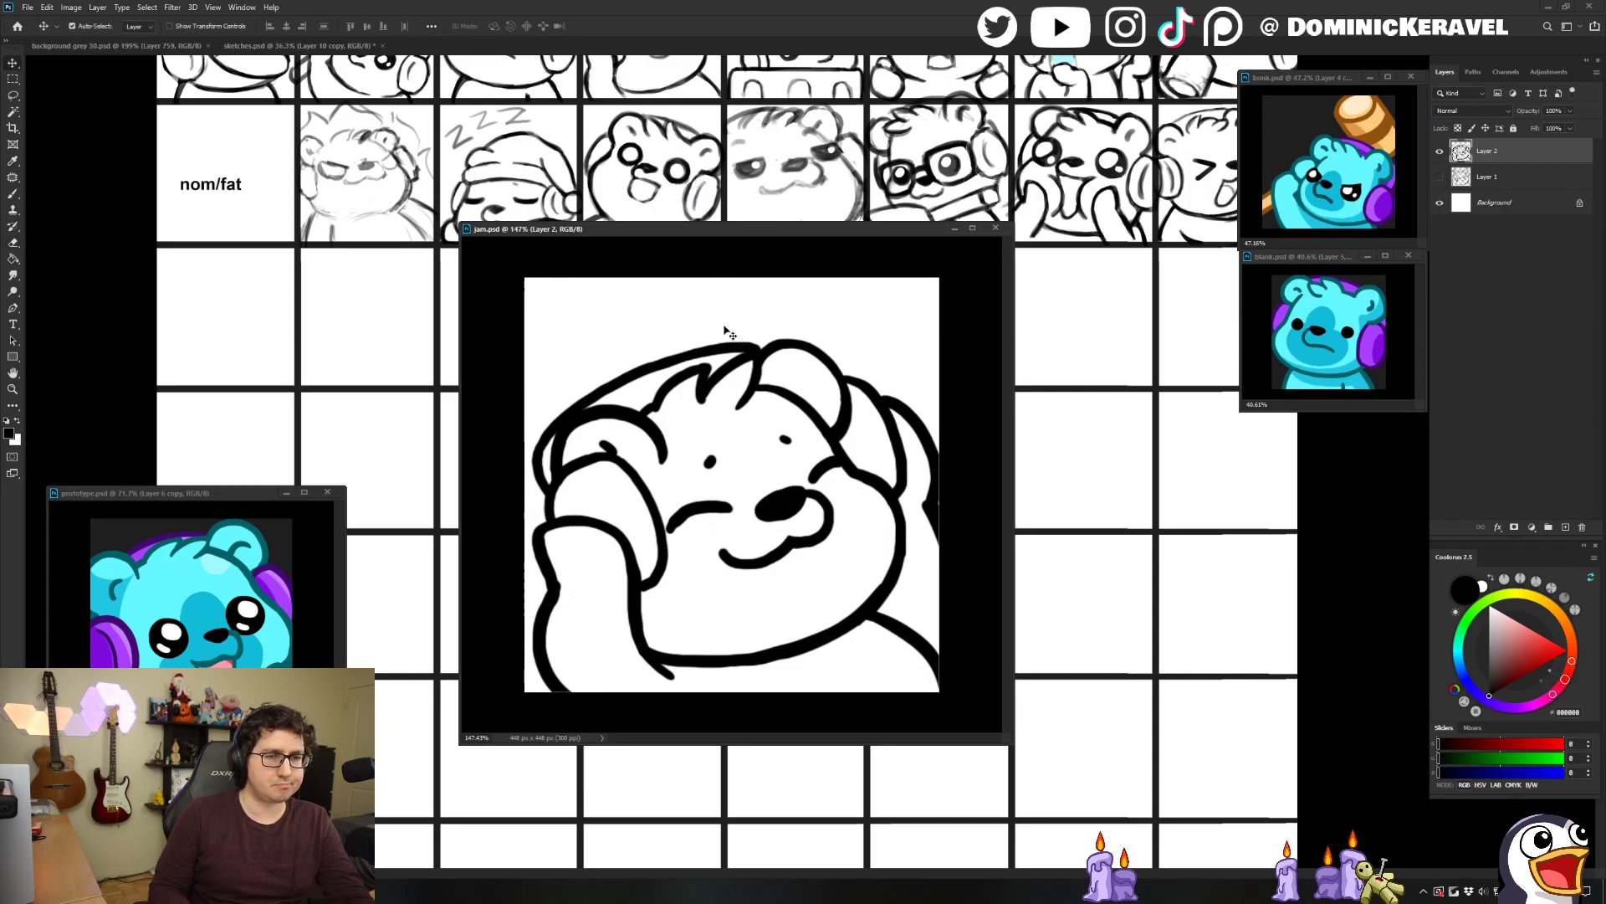
pyautogui.press('e')
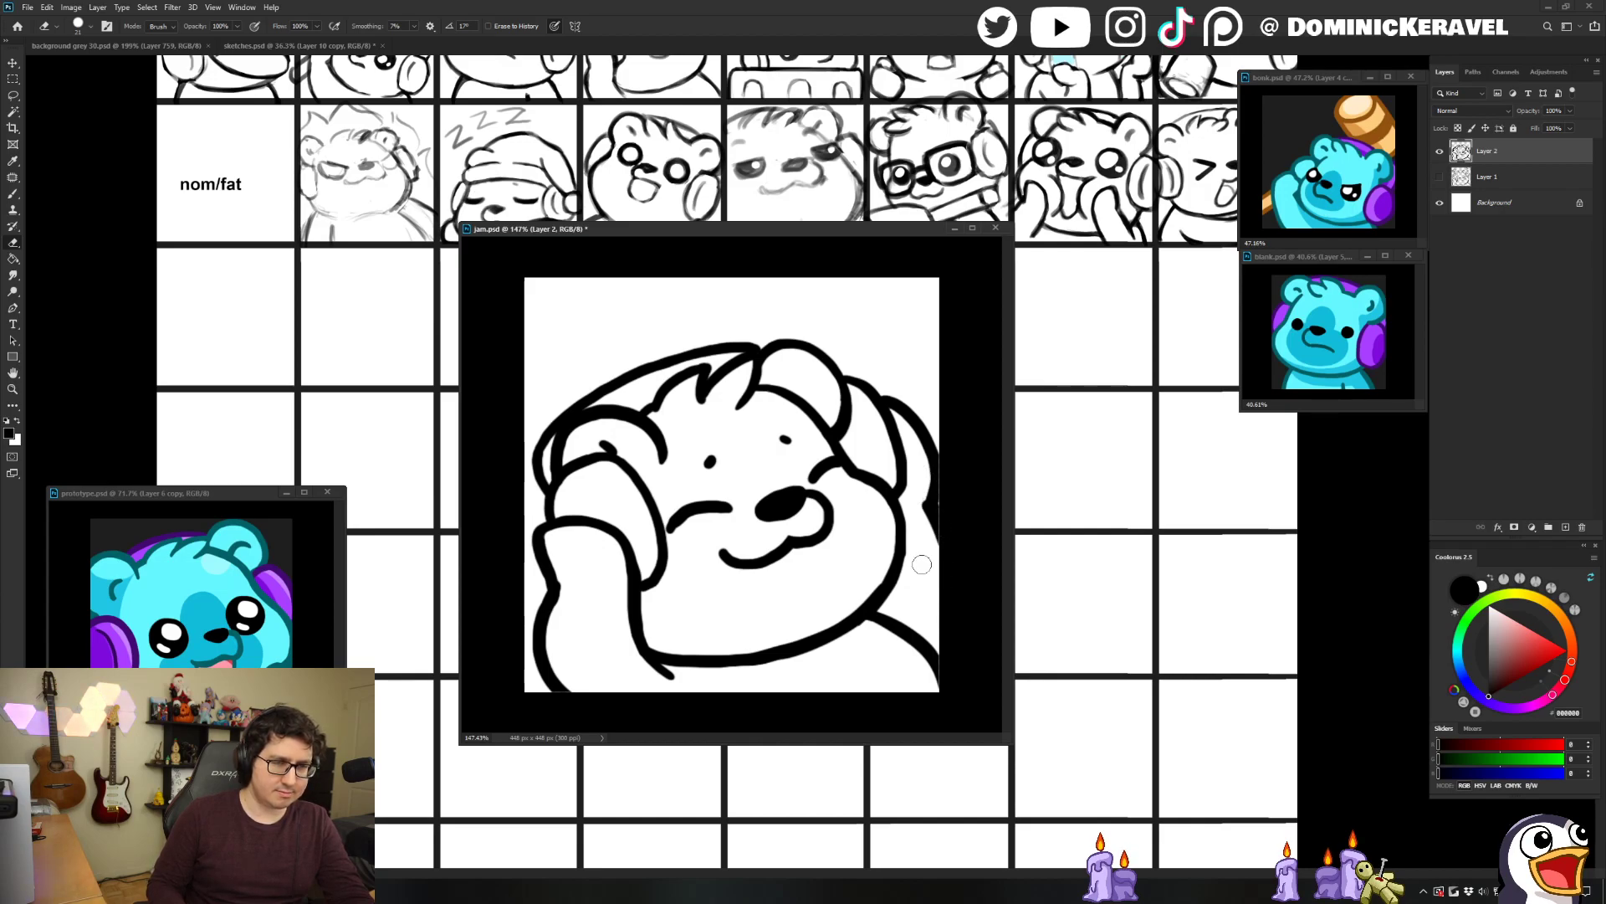
pyautogui.press('v')
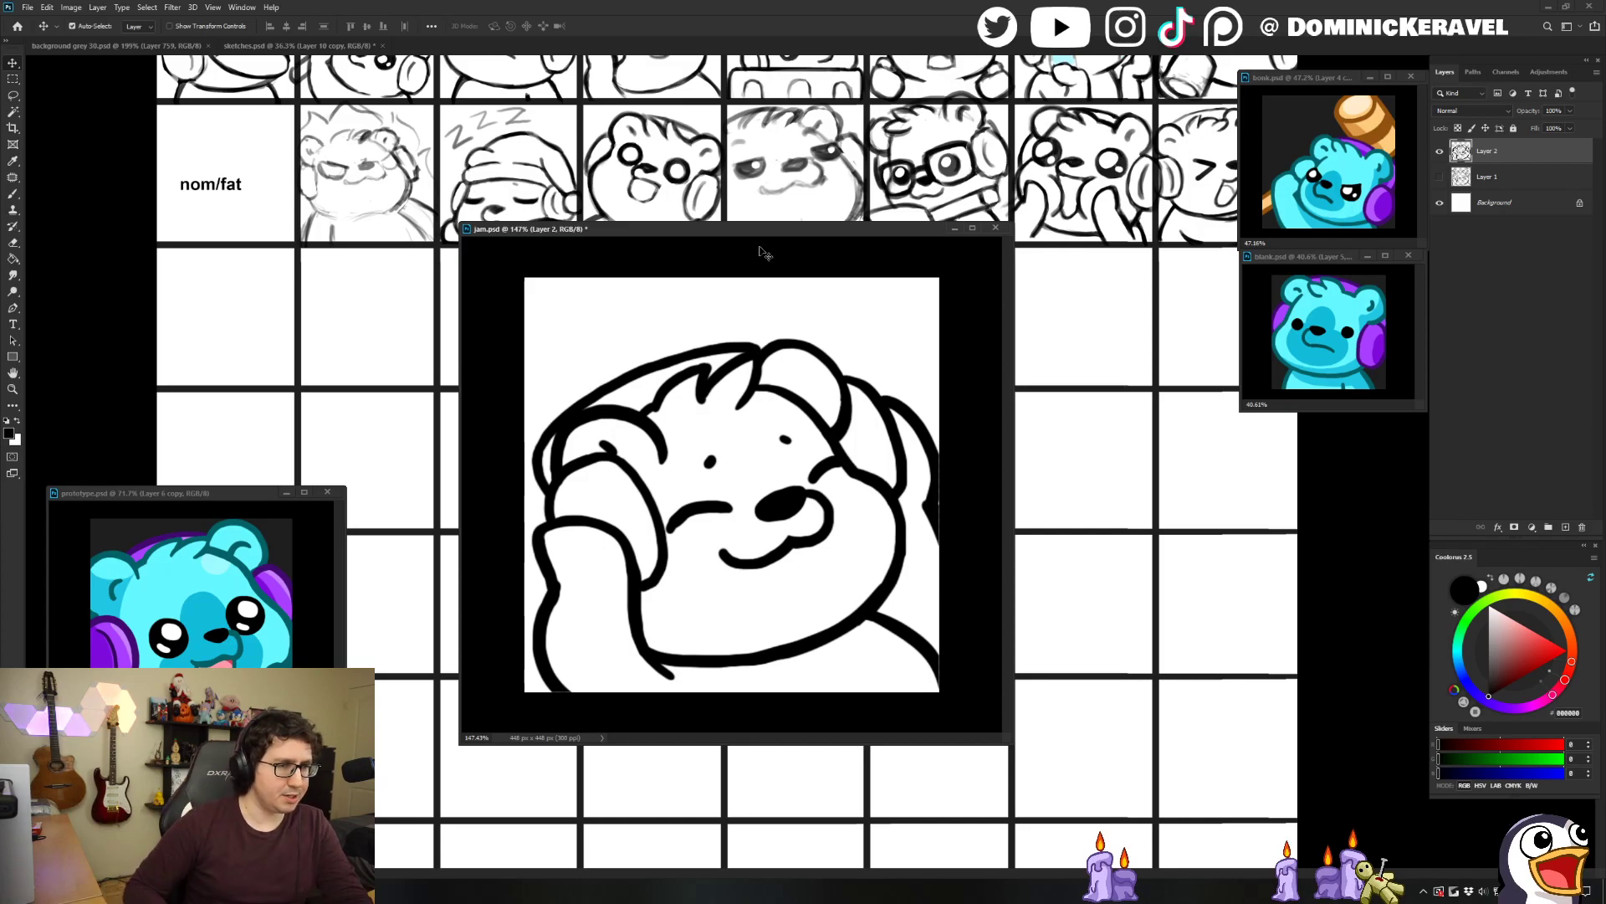
pyautogui.moveTo(828, 235); pyautogui.dragTo(784, 255)
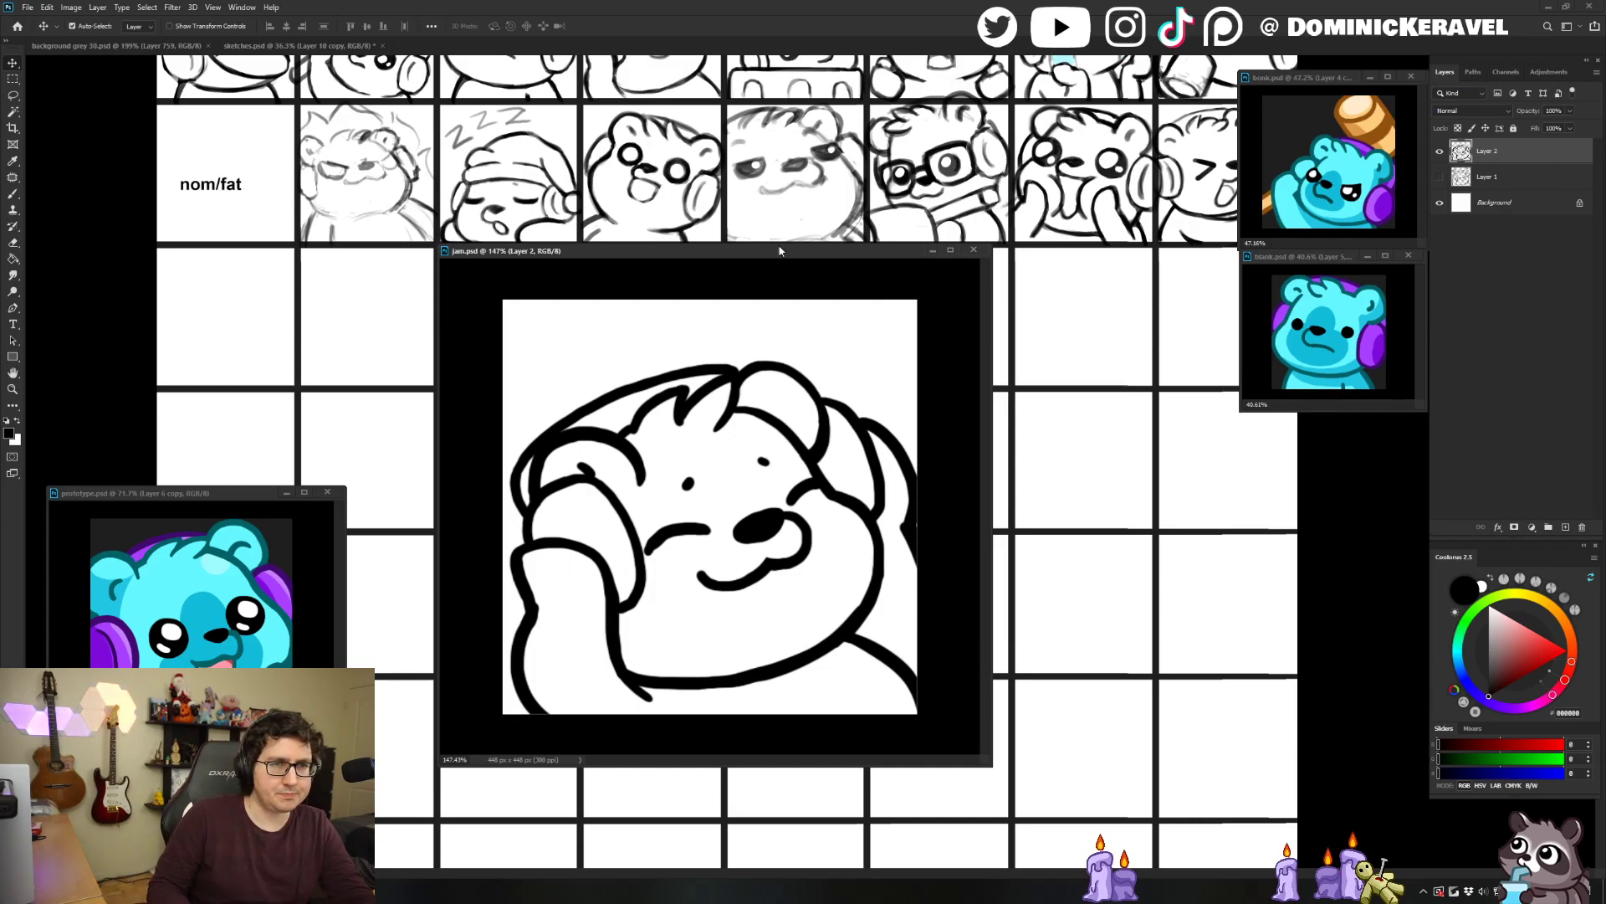
pyautogui.moveTo(872, 253); pyautogui.dragTo(867, 251)
pyautogui.press('e')
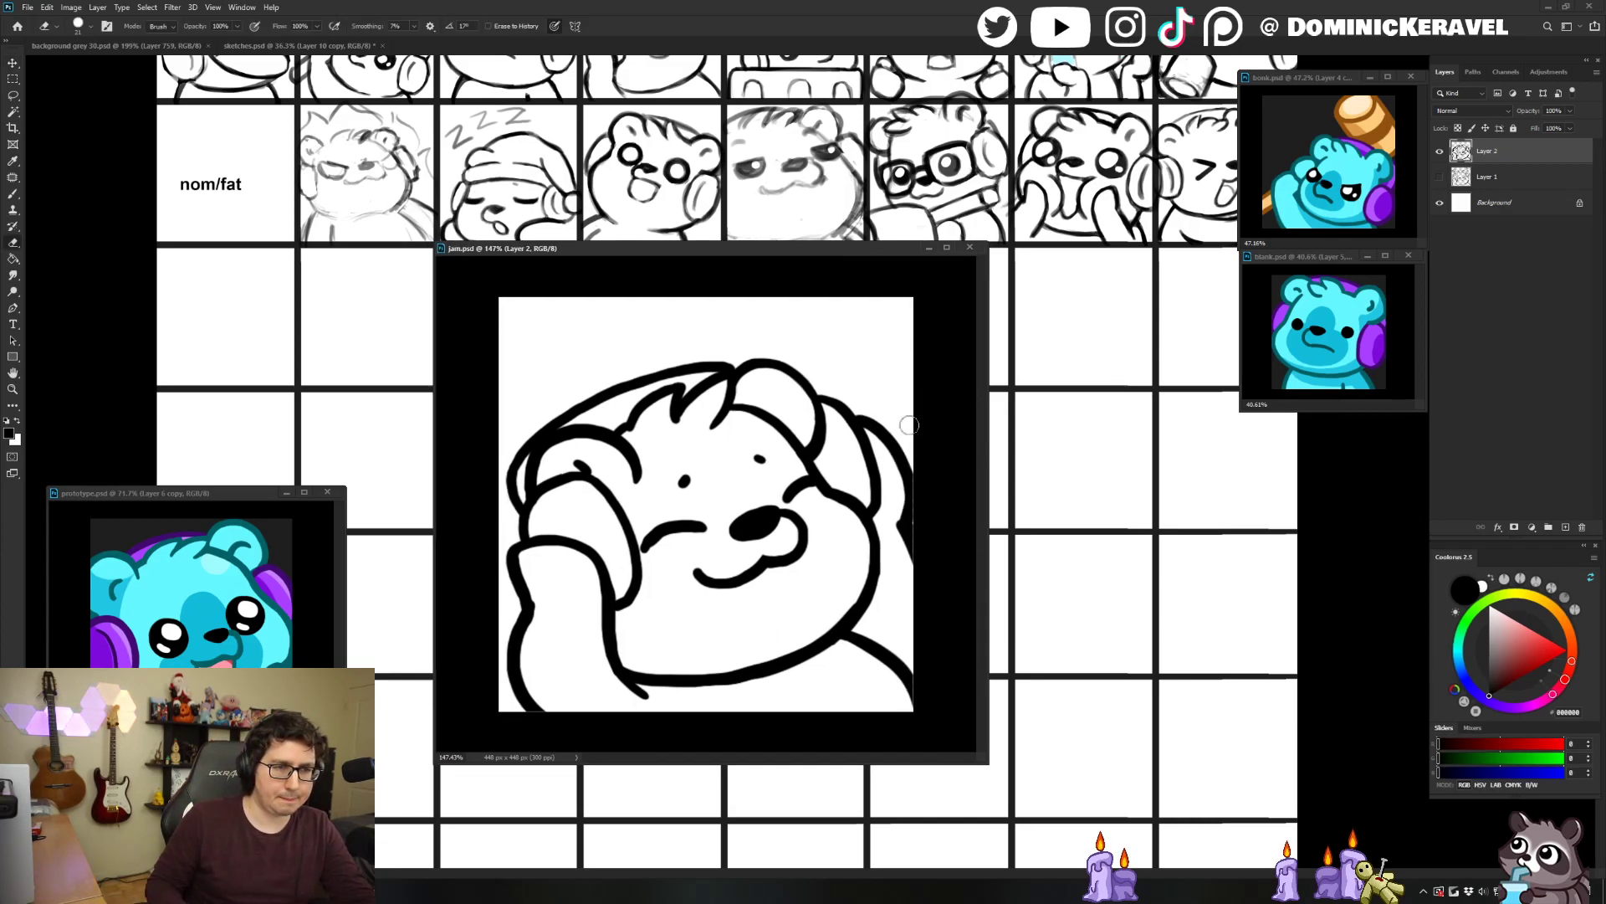
pyautogui.hotkey('ctrl', 's')
# Duplicate the Layer 2 line art as a working copy and hide the original layer.
pyautogui.press('b')
pyautogui.scroll(-5, 900, 454)
pyautogui.scroll(1, 878, 466)
pyautogui.press('v')
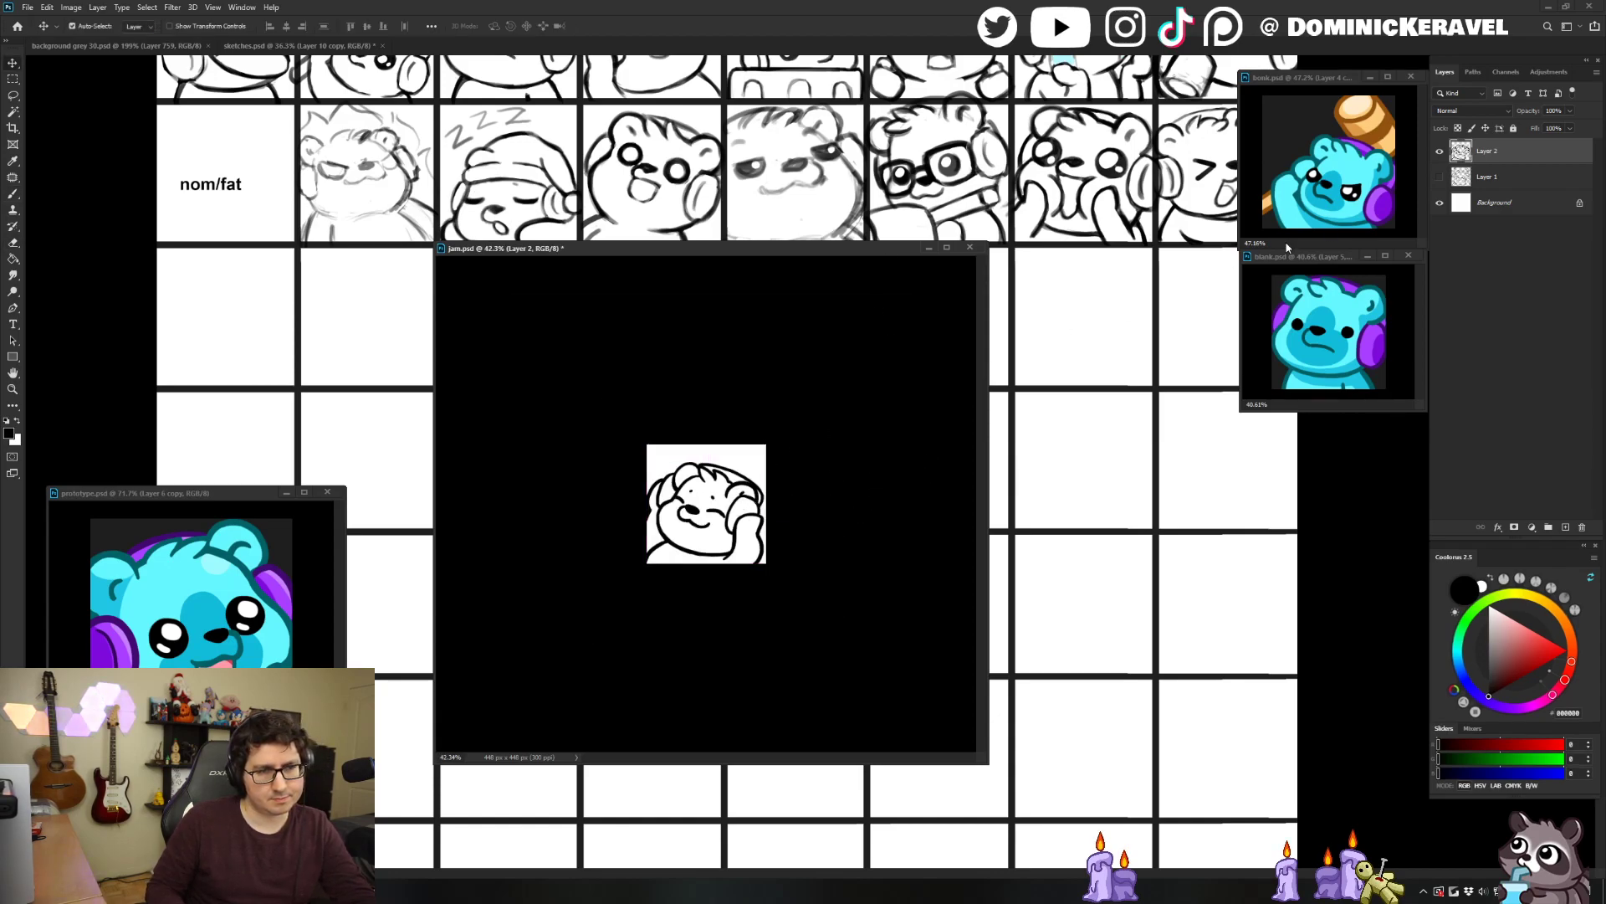
pyautogui.hotkey('ctrl', 'j')
# Erase the outer outline of the far headphone cup along the canvas edge on the Layer 2 copy.
pyautogui.scroll(2, 656, 385)
pyautogui.press('e')
pyautogui.scroll(2, 592, 492)
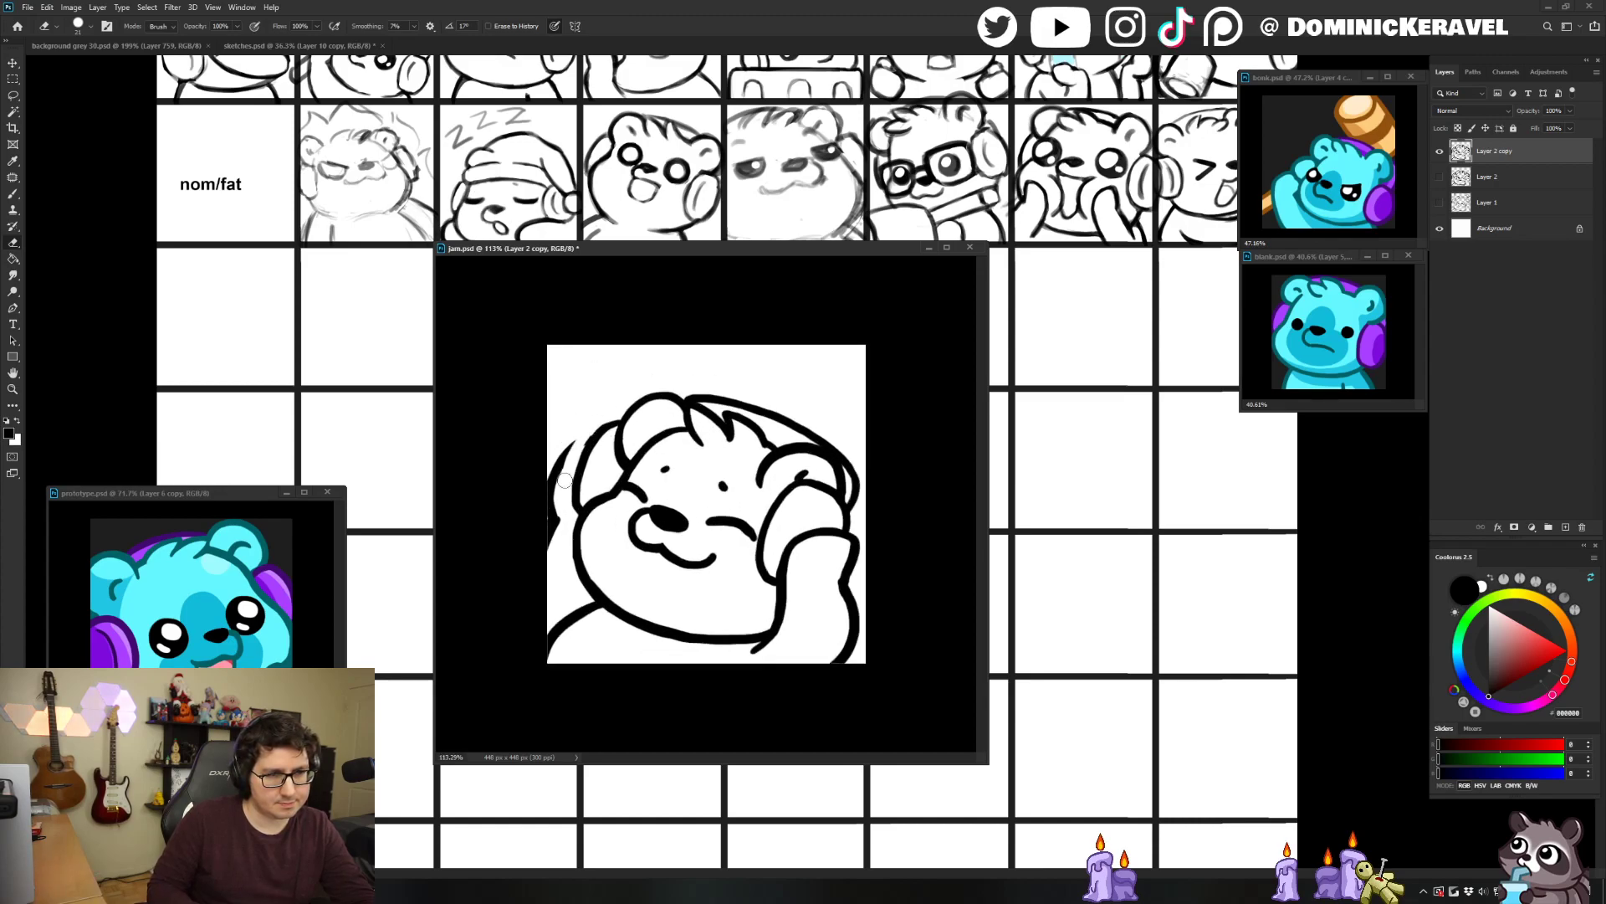
pyautogui.moveTo(586, 431)
pyautogui.mouseDown()
pyautogui.moveTo(548, 523)
pyautogui.moveTo(540, 505)
pyautogui.mouseUp()
pyautogui.hotkey('ctrl', 'z')
pyautogui.moveTo(569, 443); pyautogui.dragTo(560, 477)
pyautogui.press('b')
pyautogui.press('e')
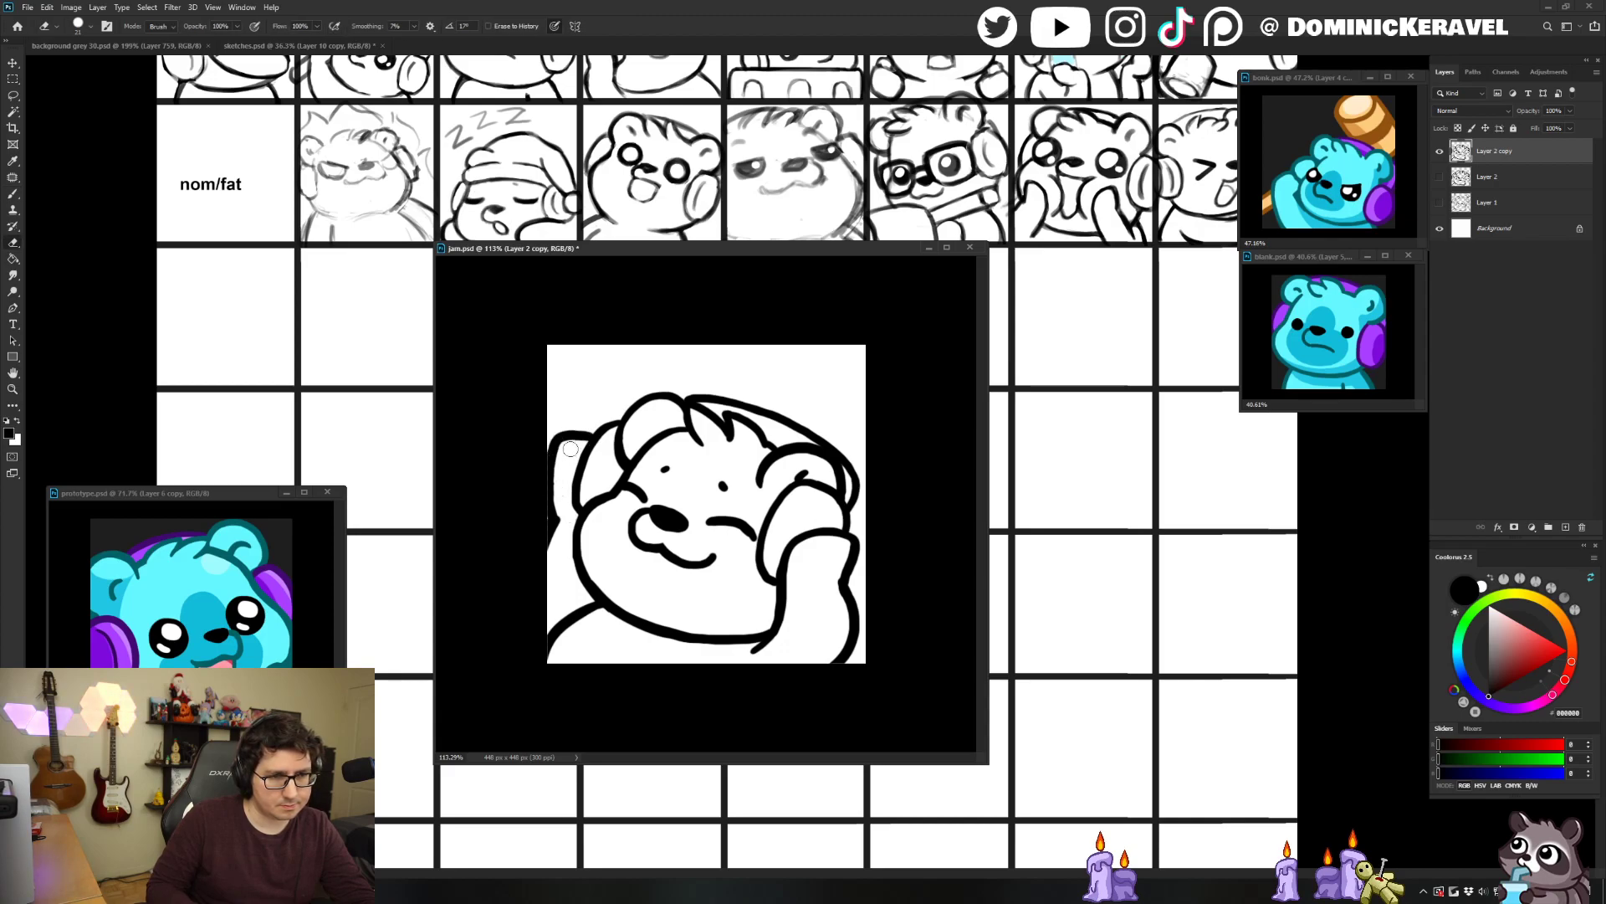
pyautogui.press('b')
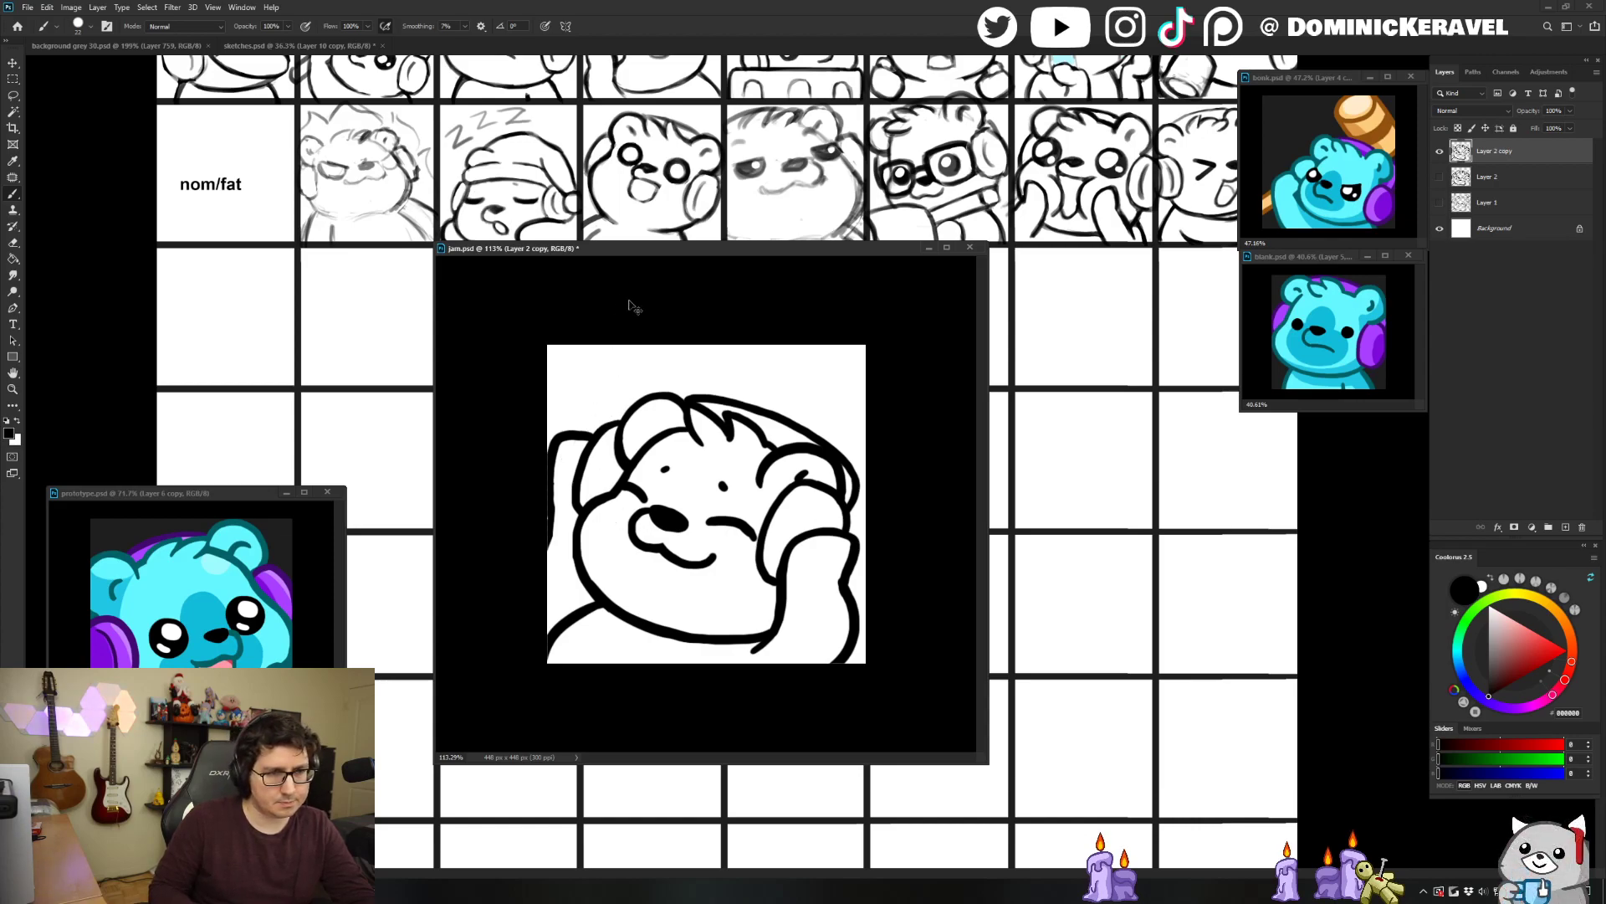
pyautogui.hotkey('ctrl', 'z')
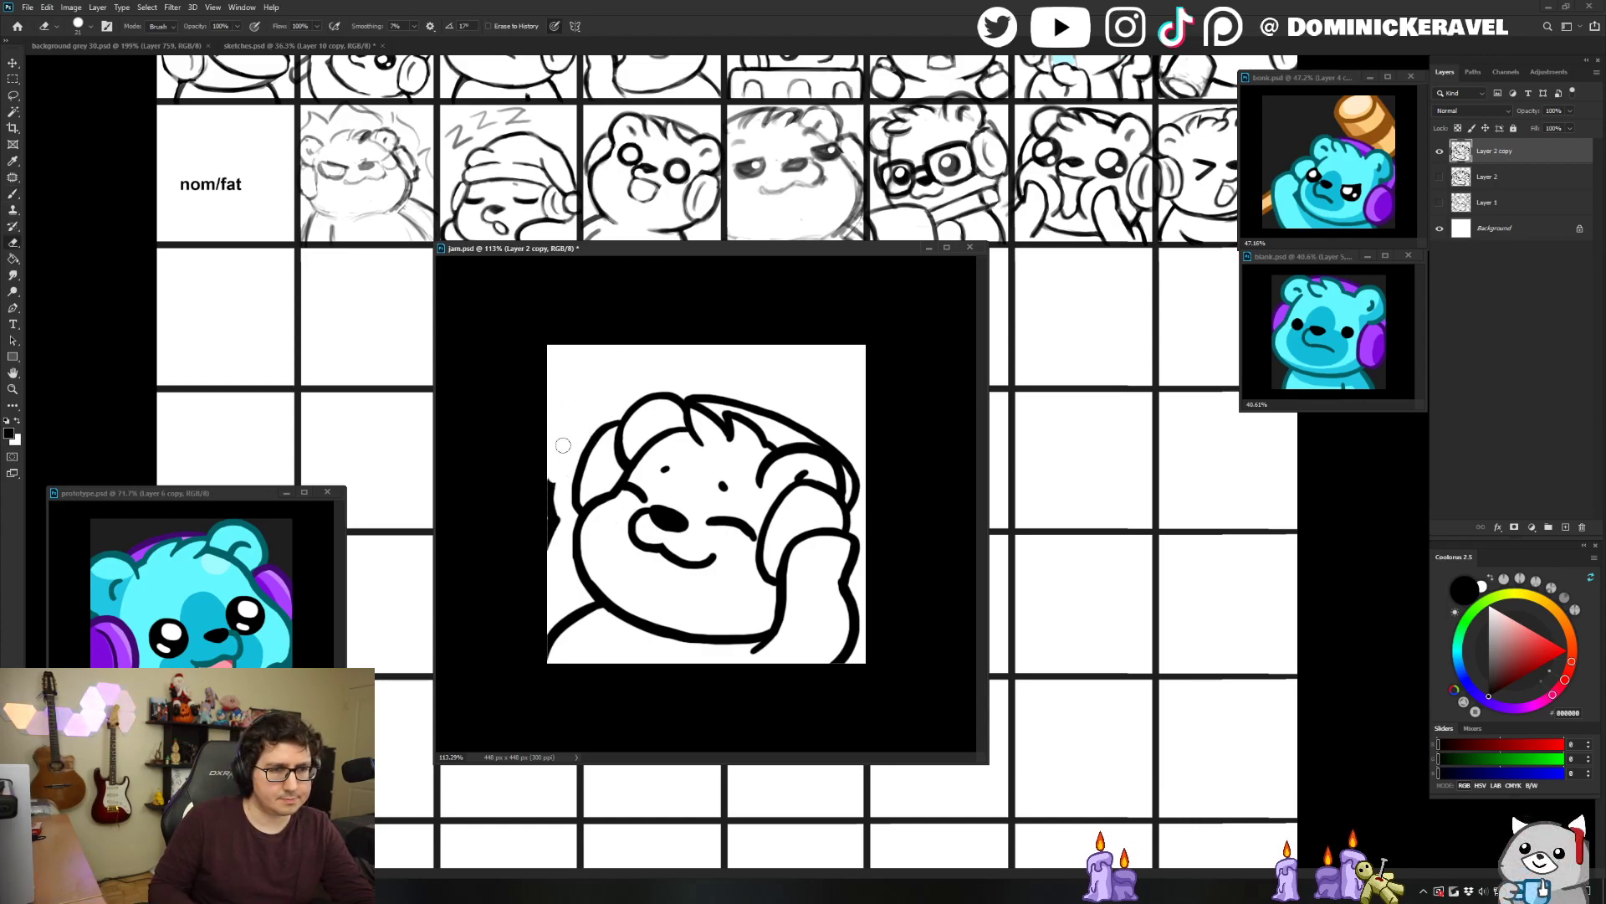
# Ink the rounded outline of a raised far paw holding the far headphone cup and clean up its edges.
pyautogui.moveTo(589, 437)
pyautogui.mouseDown()
pyautogui.moveTo(562, 452)
pyautogui.moveTo(552, 540)
pyautogui.mouseUp()
pyautogui.press('e')
pyautogui.press('b')
pyautogui.press('e')
pyautogui.press('b')
pyautogui.hotkey('ctrl', 'z')
pyautogui.moveTo(556, 462); pyautogui.dragTo(553, 530)
pyautogui.press('e')
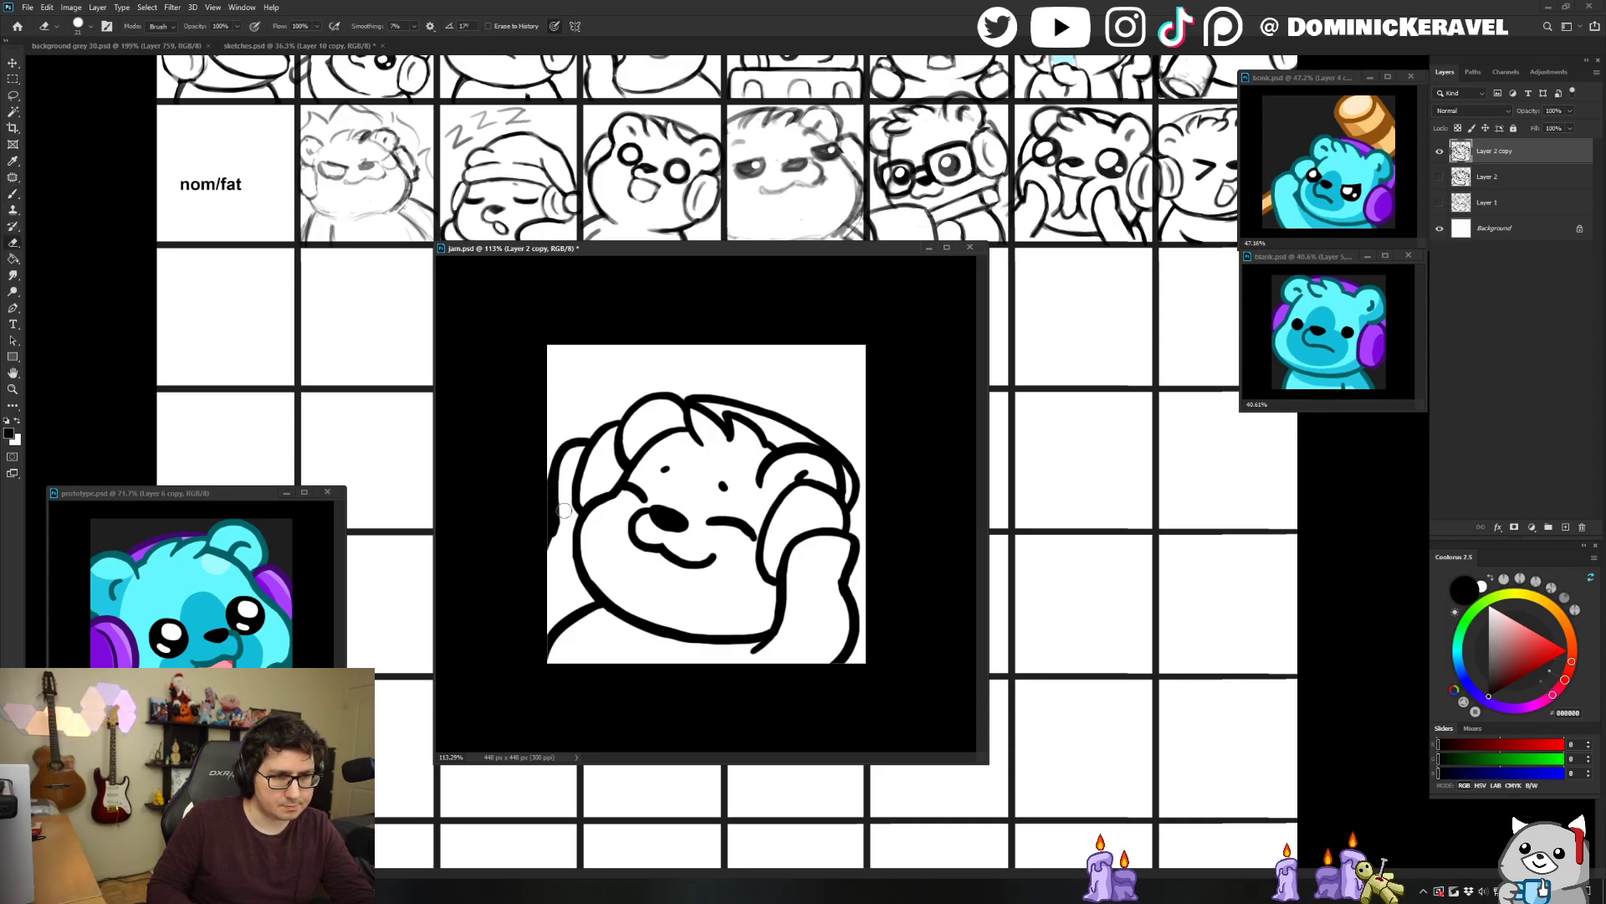
pyautogui.moveTo(544, 461)
pyautogui.mouseDown()
pyautogui.moveTo(545, 483)
pyautogui.moveTo(494, 494)
pyautogui.mouseUp()
pyautogui.hotkey('ctrl', 'shift', 'h')
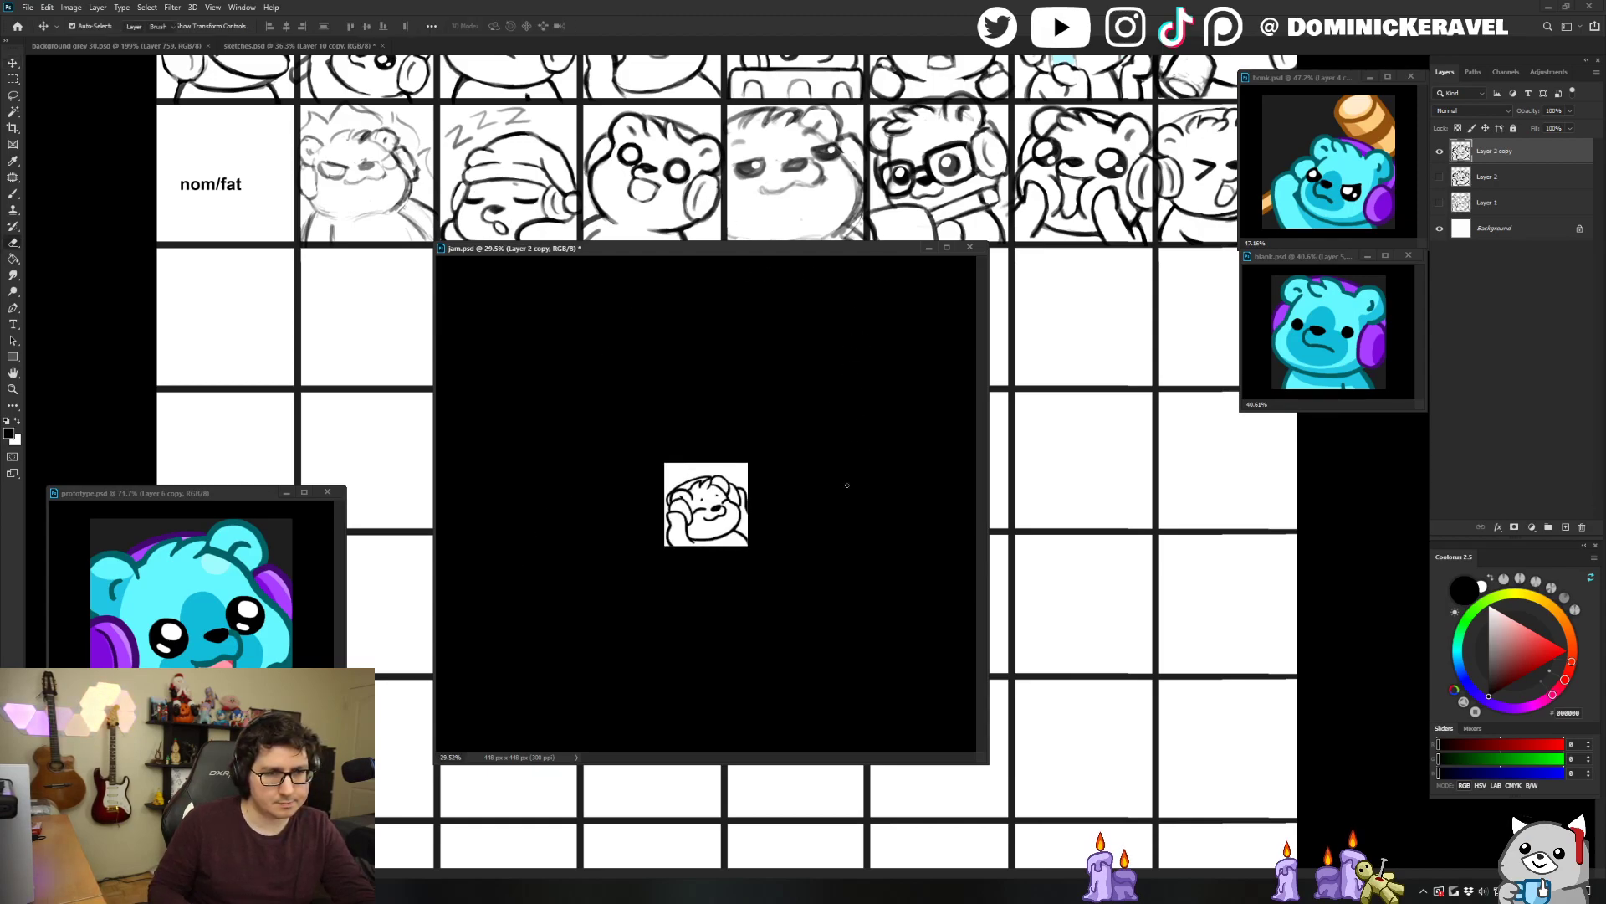
# Extend the far arm's line down from the paw along the canvas edge to the shoulder and save the file.
pyautogui.moveTo(759, 522); pyautogui.dragTo(805, 534)
pyautogui.press('b')
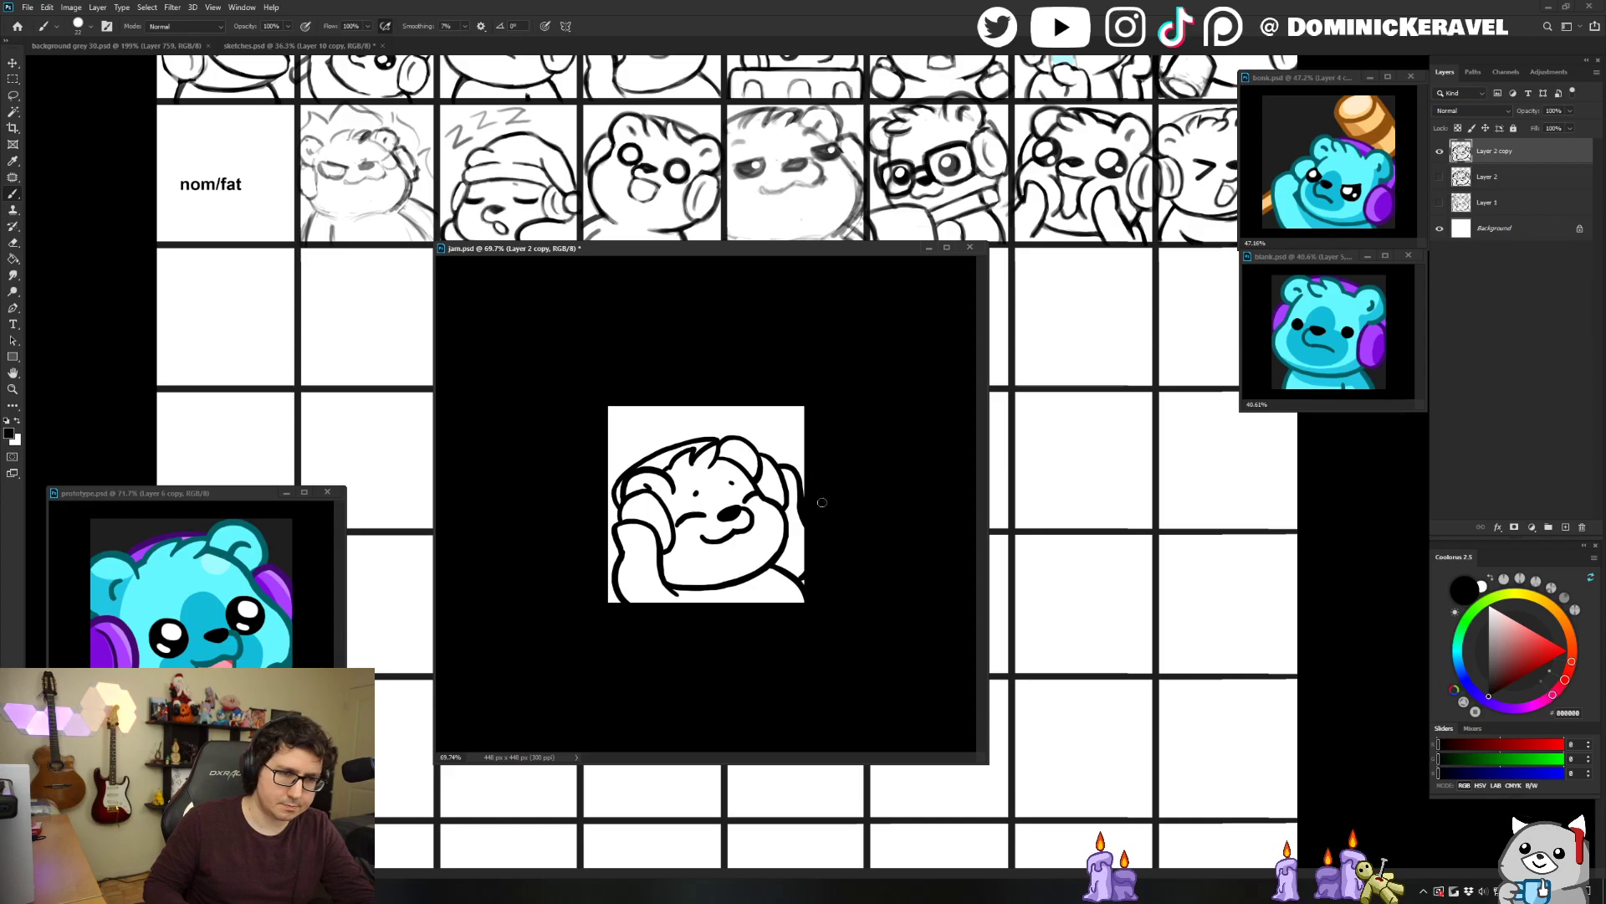
pyautogui.moveTo(796, 507); pyautogui.dragTo(796, 579)
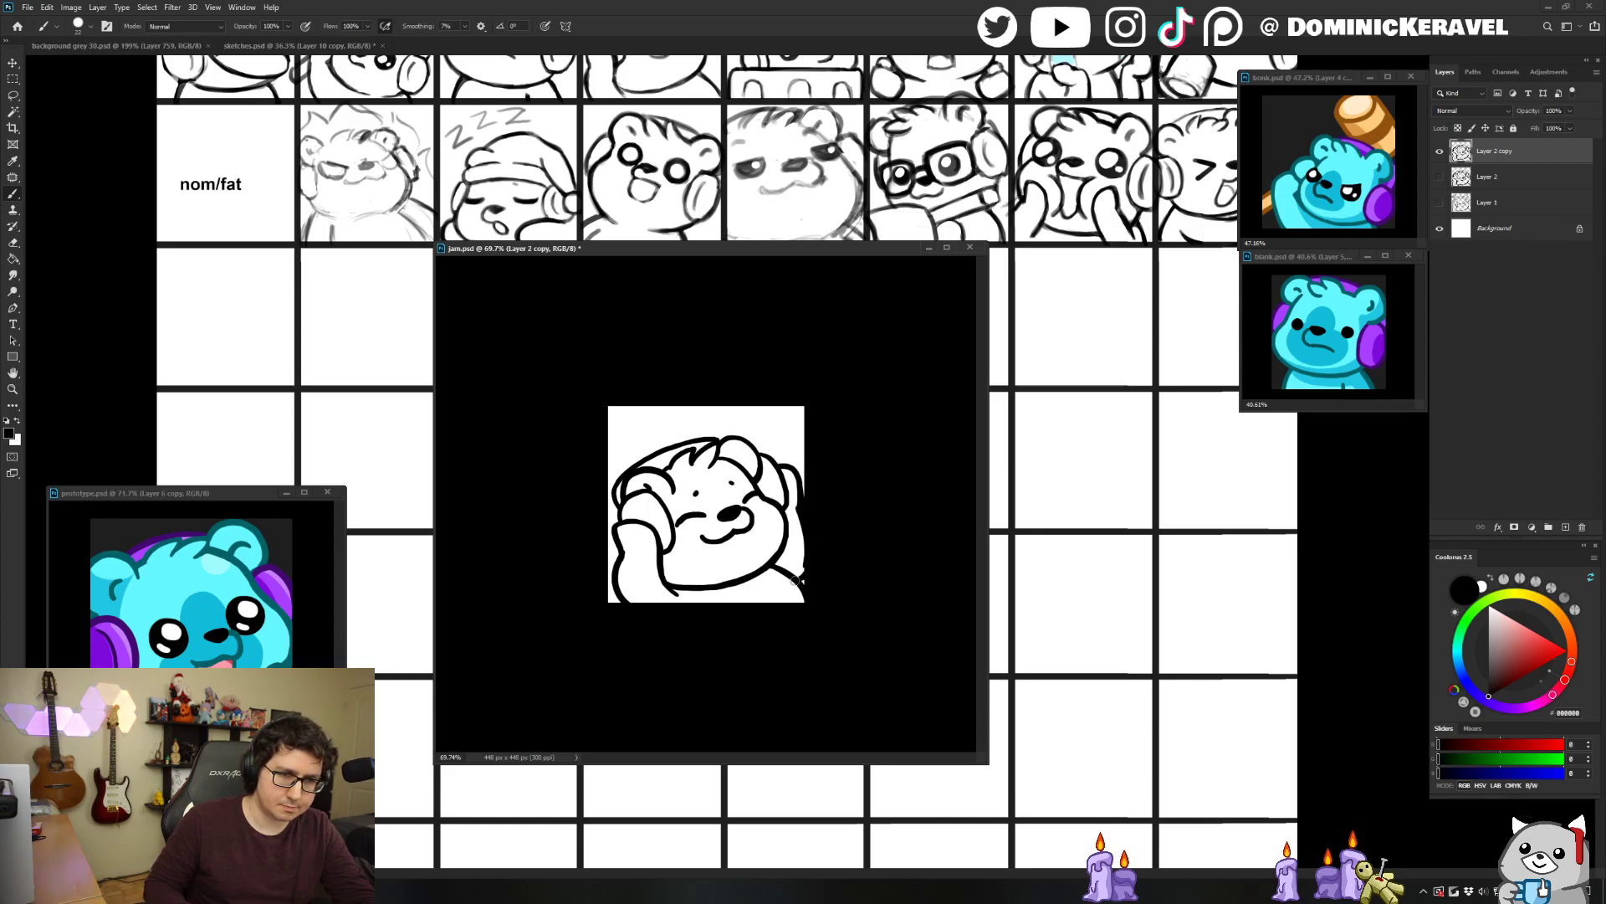
pyautogui.press('e')
pyautogui.press('b')
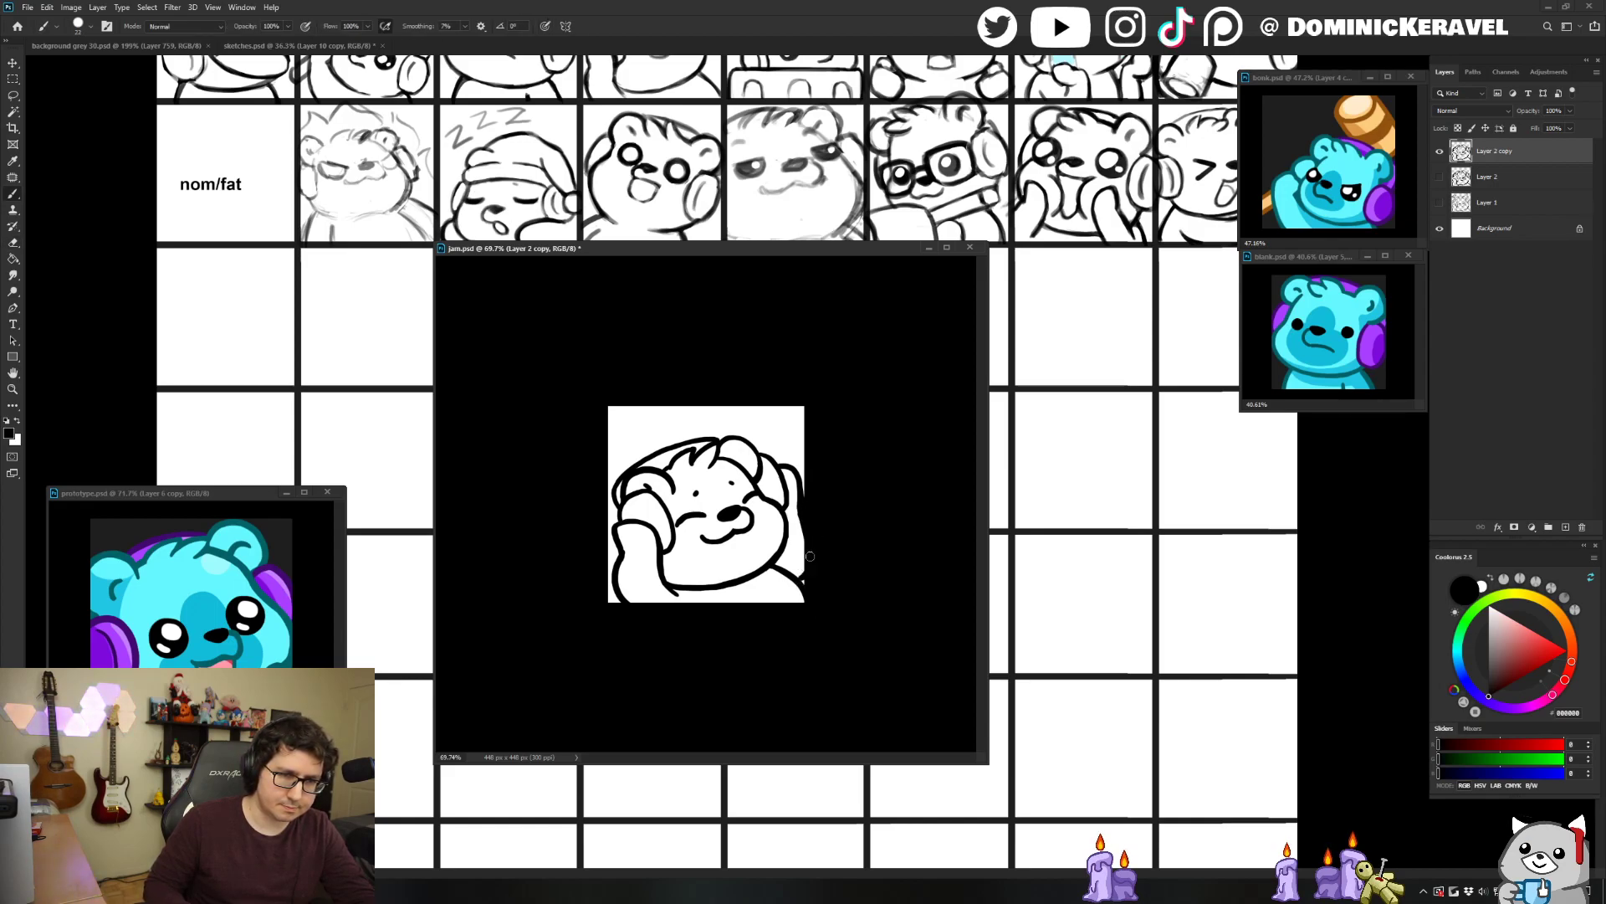
pyautogui.press('e')
pyautogui.press('v')
pyautogui.hotkey('ctrl', 's')
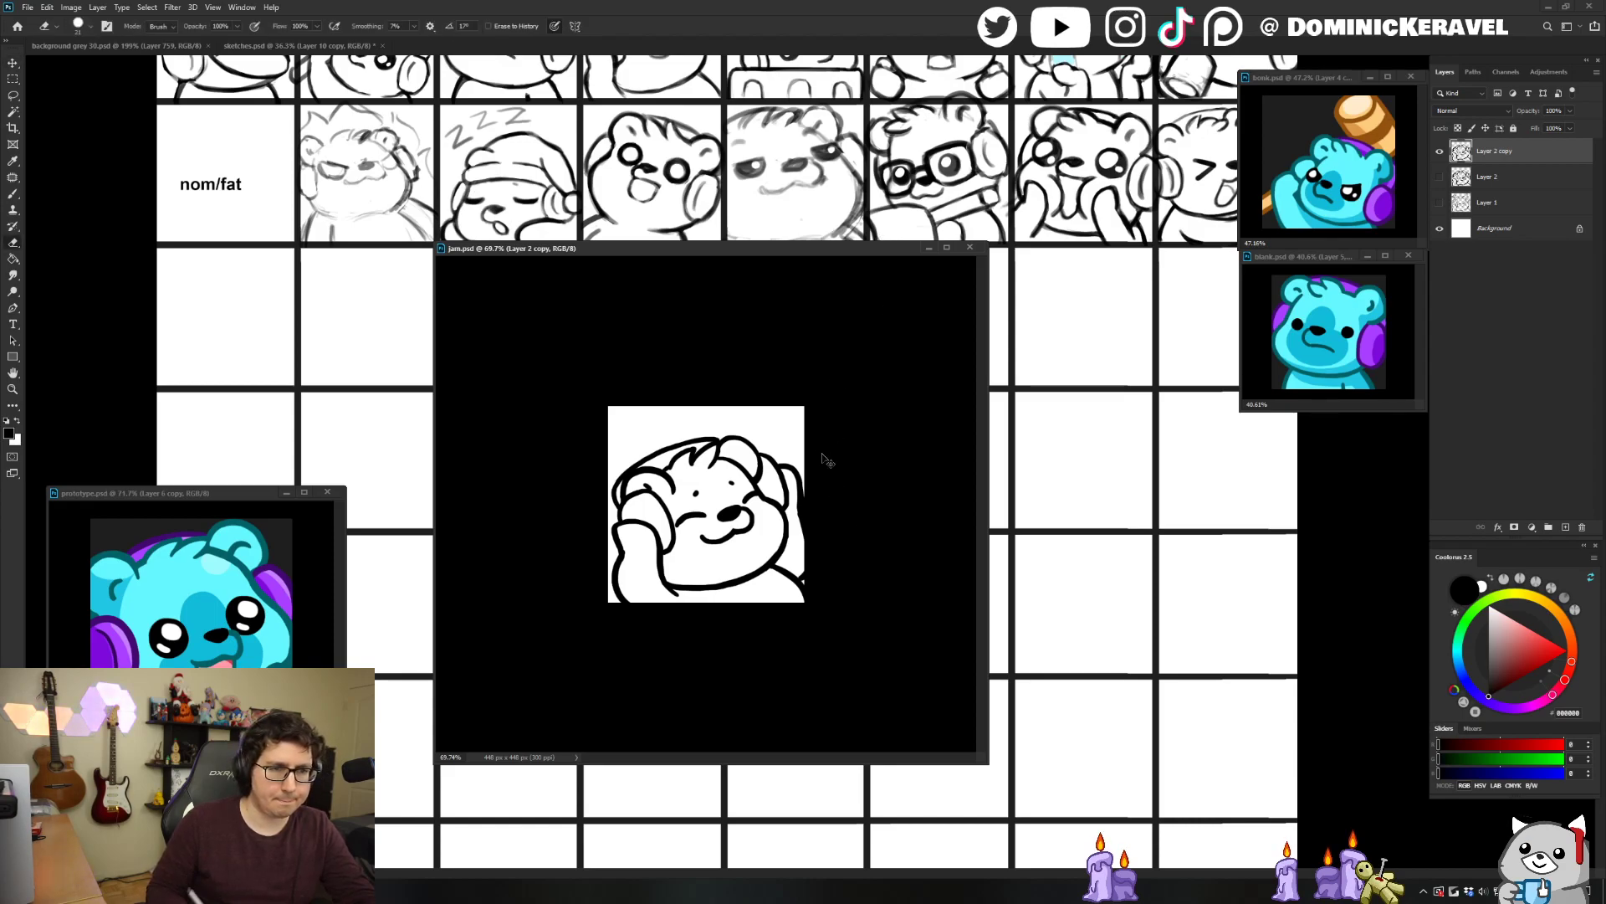
# Refine the headphone band outline beside the near ear and paw with brush and eraser, and save the file.
pyautogui.moveTo(615, 375); pyautogui.dragTo(661, 367)
pyautogui.press('b')
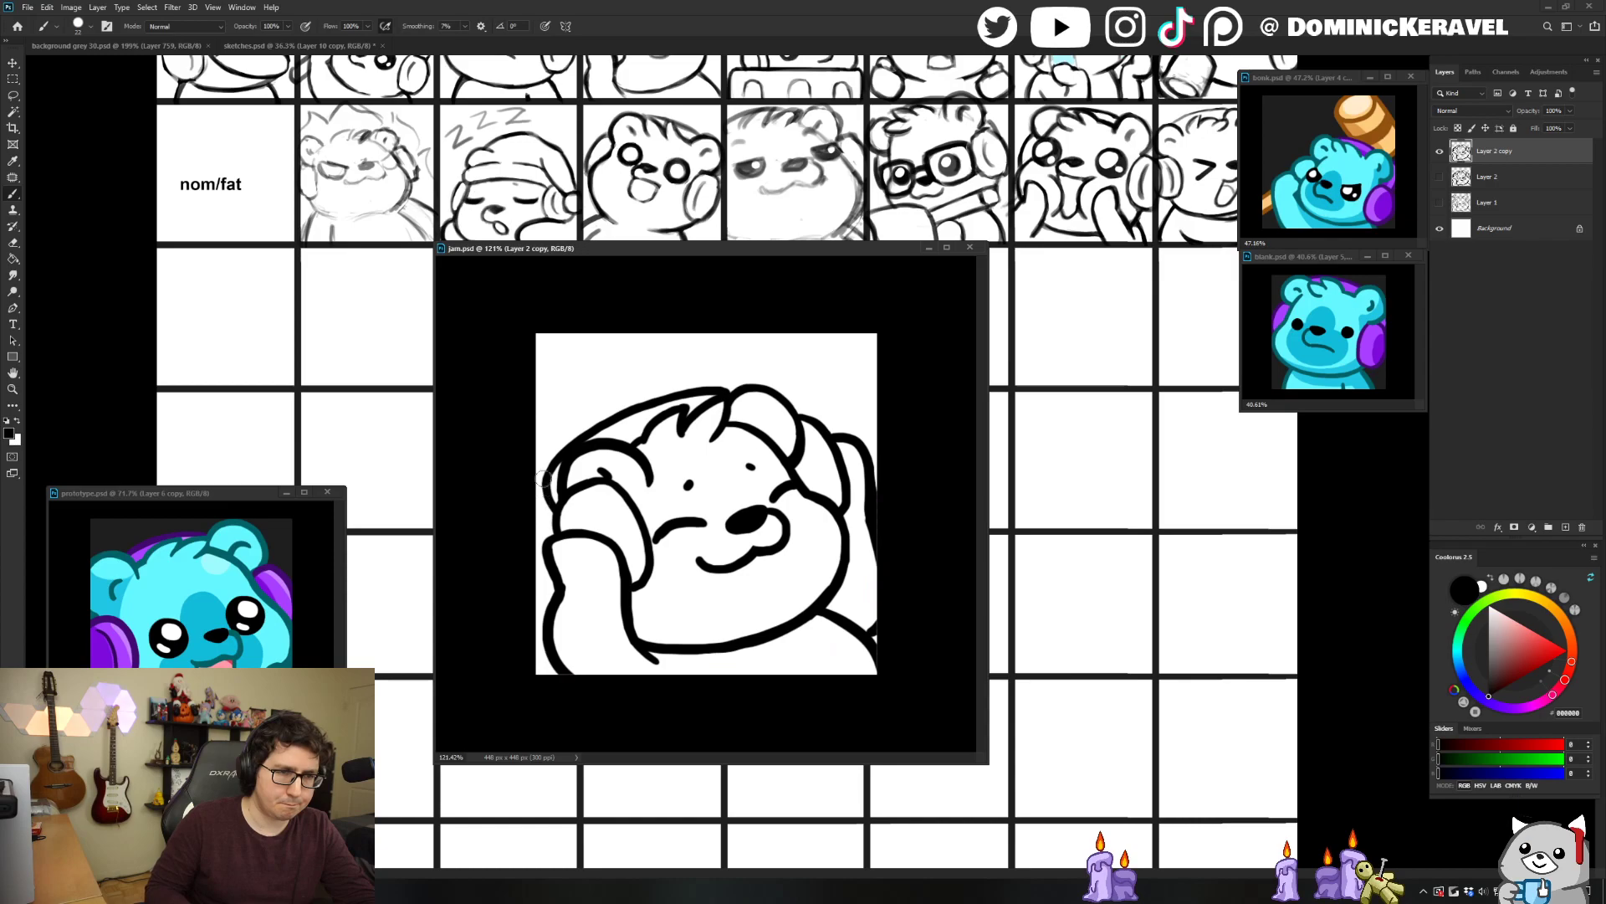
pyautogui.moveTo(558, 458)
pyautogui.mouseDown()
pyautogui.moveTo(549, 517)
pyautogui.moveTo(565, 448)
pyautogui.moveTo(551, 520)
pyautogui.moveTo(568, 440)
pyautogui.moveTo(537, 494)
pyautogui.moveTo(558, 531)
pyautogui.moveTo(546, 498)
pyautogui.moveTo(559, 515)
pyautogui.moveTo(568, 495)
pyautogui.moveTo(563, 532)
pyautogui.mouseUp()
pyautogui.press('e')
pyautogui.press('b')
pyautogui.press('e')
pyautogui.press('b')
pyautogui.press('e')
pyautogui.hotkey('ctrl', 'z')
pyautogui.press('b')
pyautogui.press('e')
pyautogui.press('b')
pyautogui.moveTo(563, 523); pyautogui.dragTo(567, 535)
pyautogui.press('e')
pyautogui.hotkey('ctrl', 's')
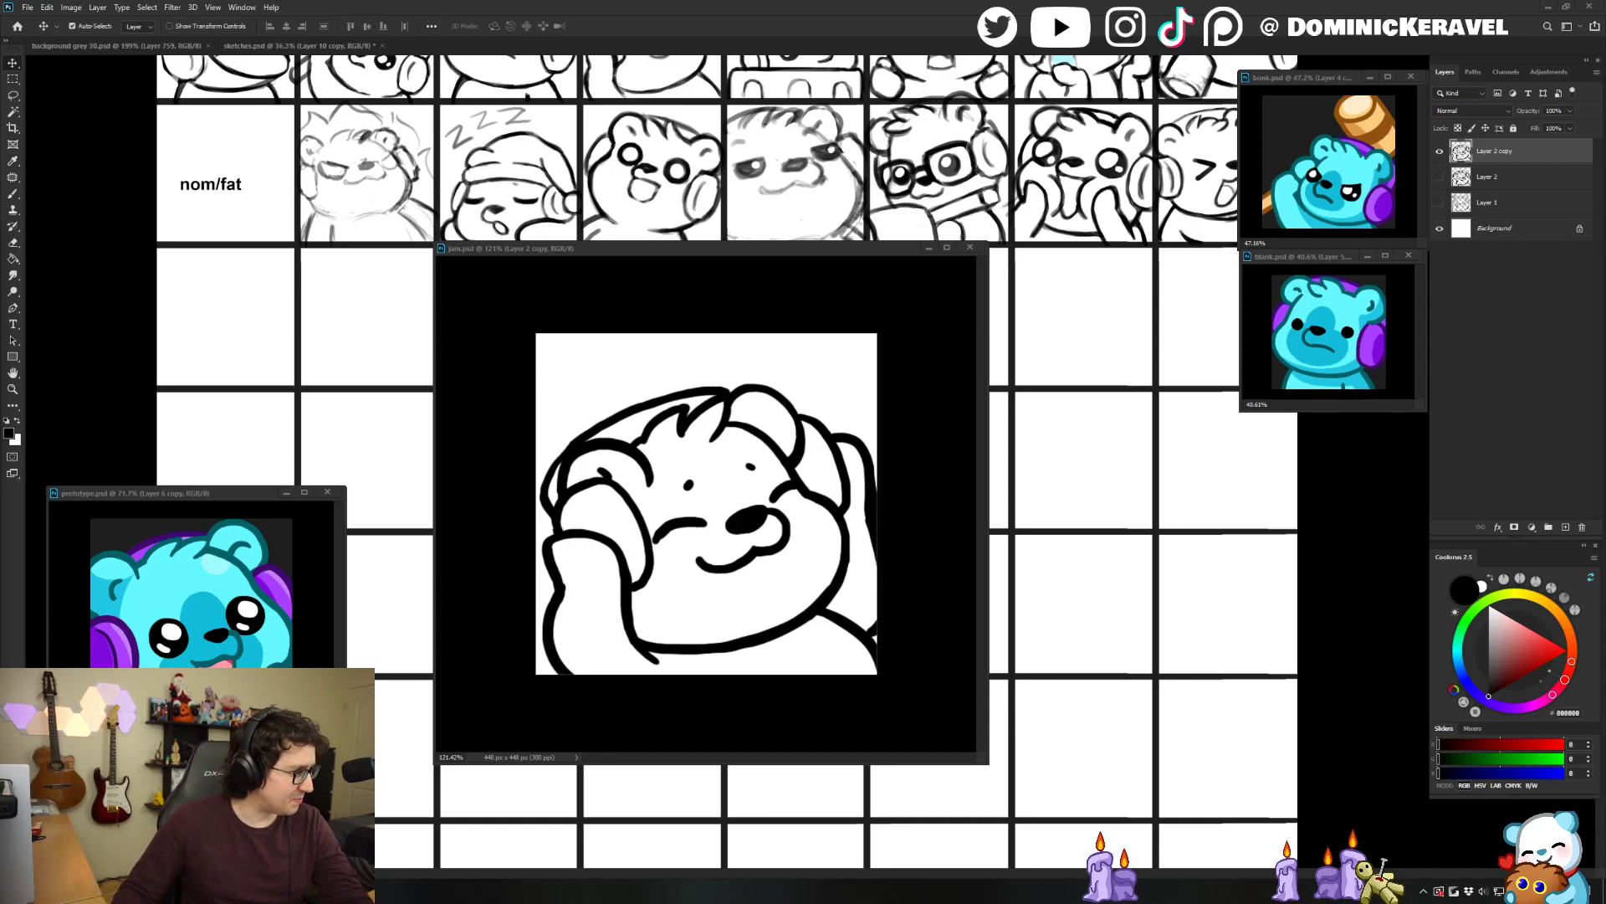
# View the Chocolate Ganache Cake result in the browser's chocolate ganache image search and move the browser away from the canvas.
pyautogui.moveTo(0, 227); pyautogui.dragTo(773, 187)
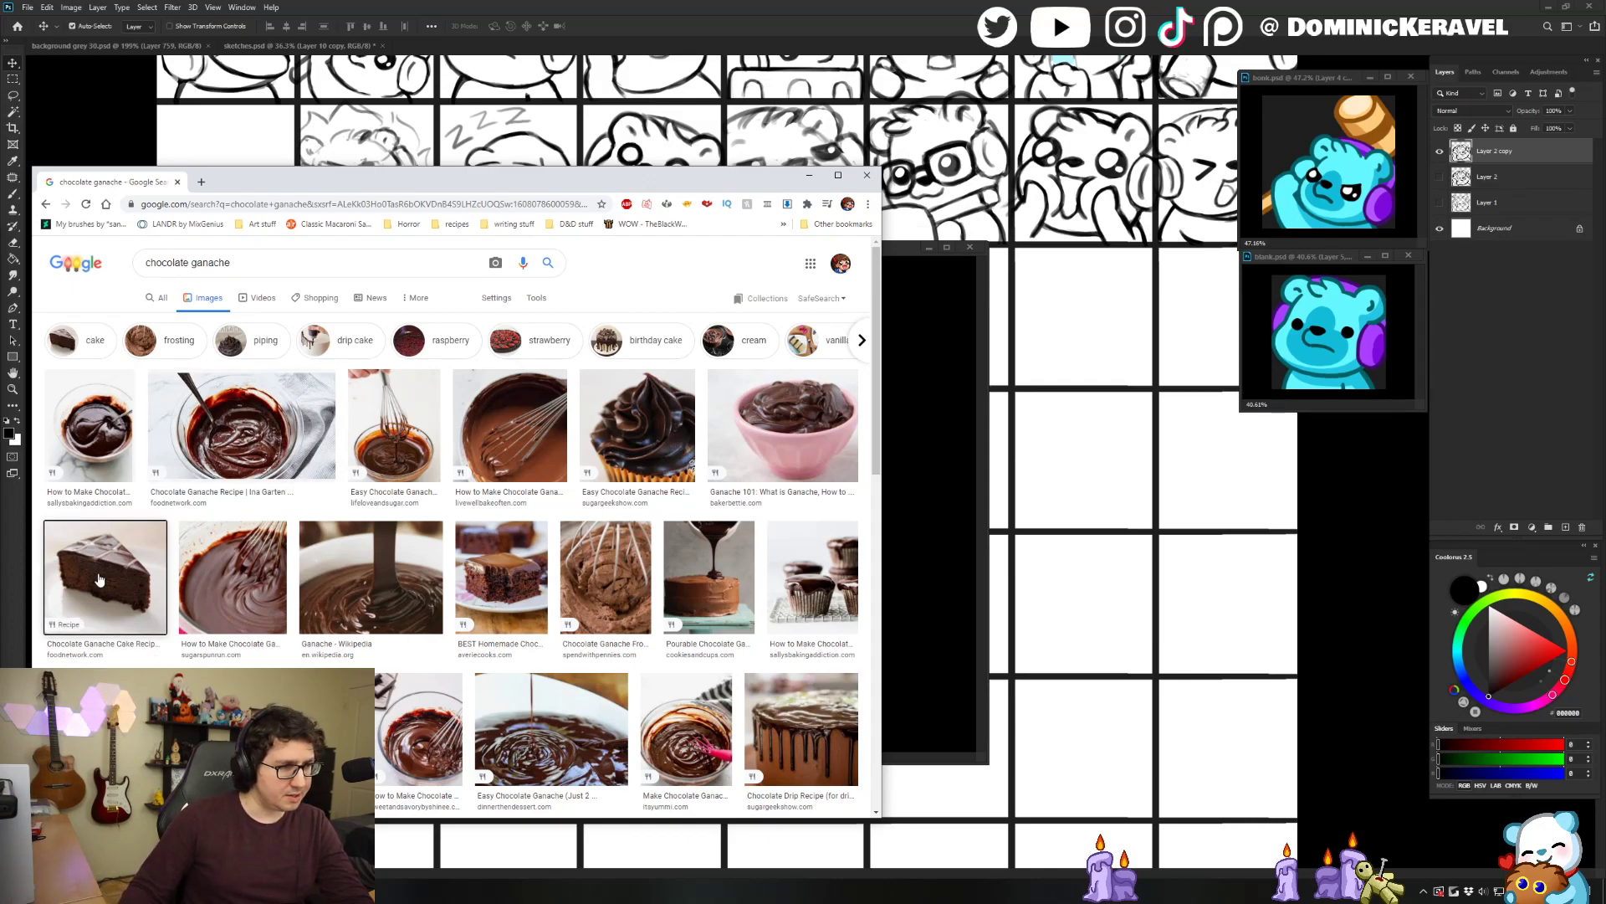
pyautogui.click(125, 623)
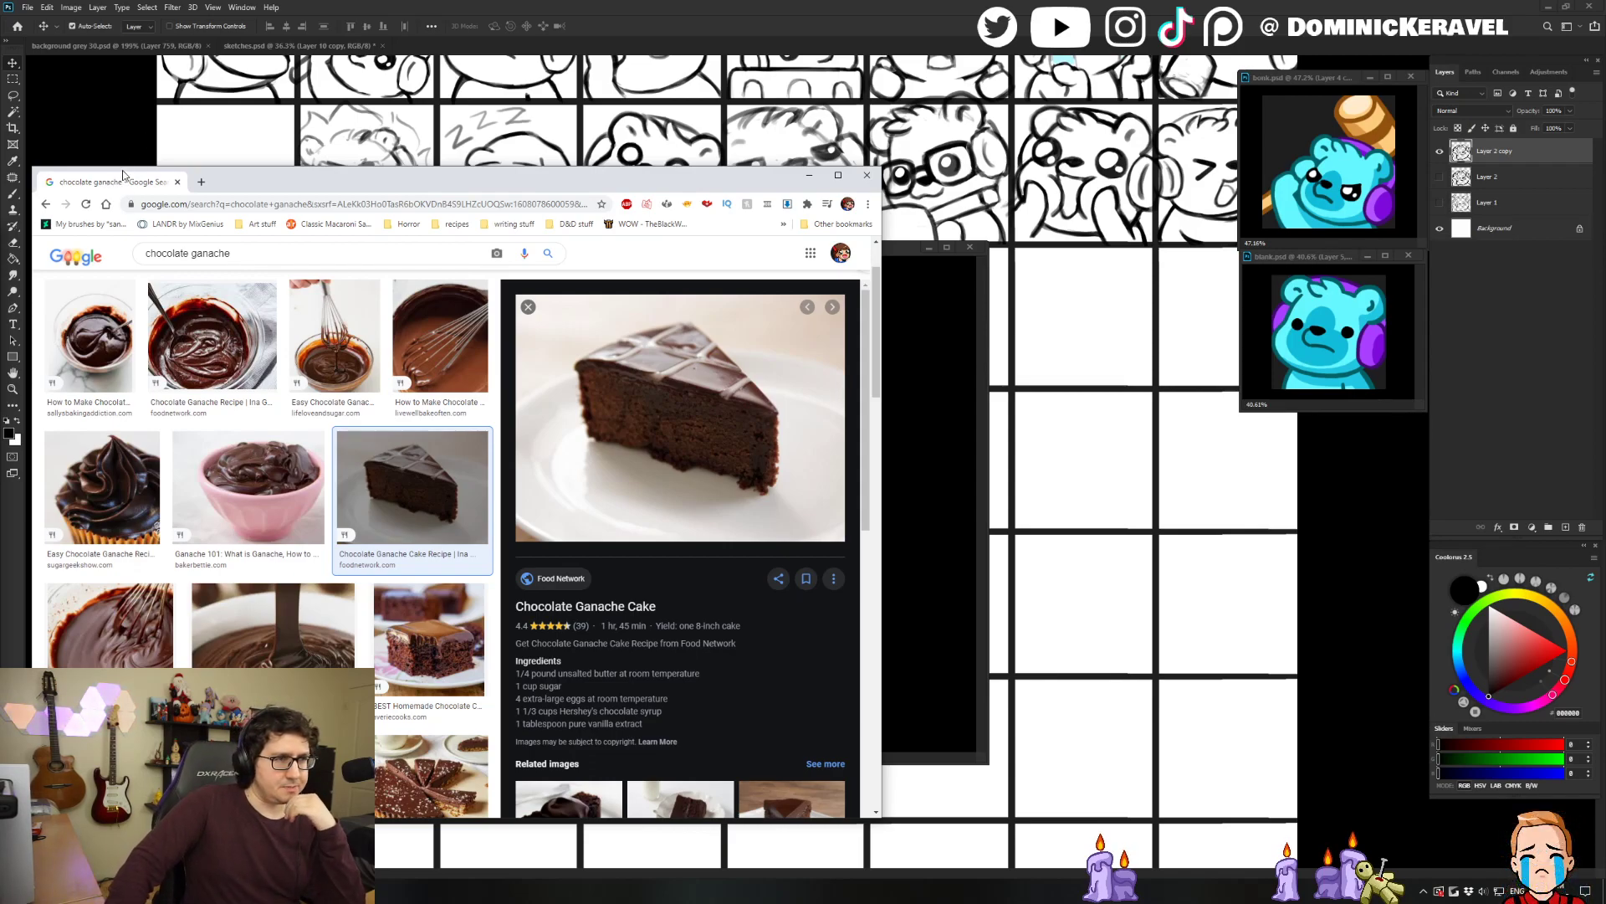
pyautogui.moveTo(123, 184); pyautogui.dragTo(116, 223)
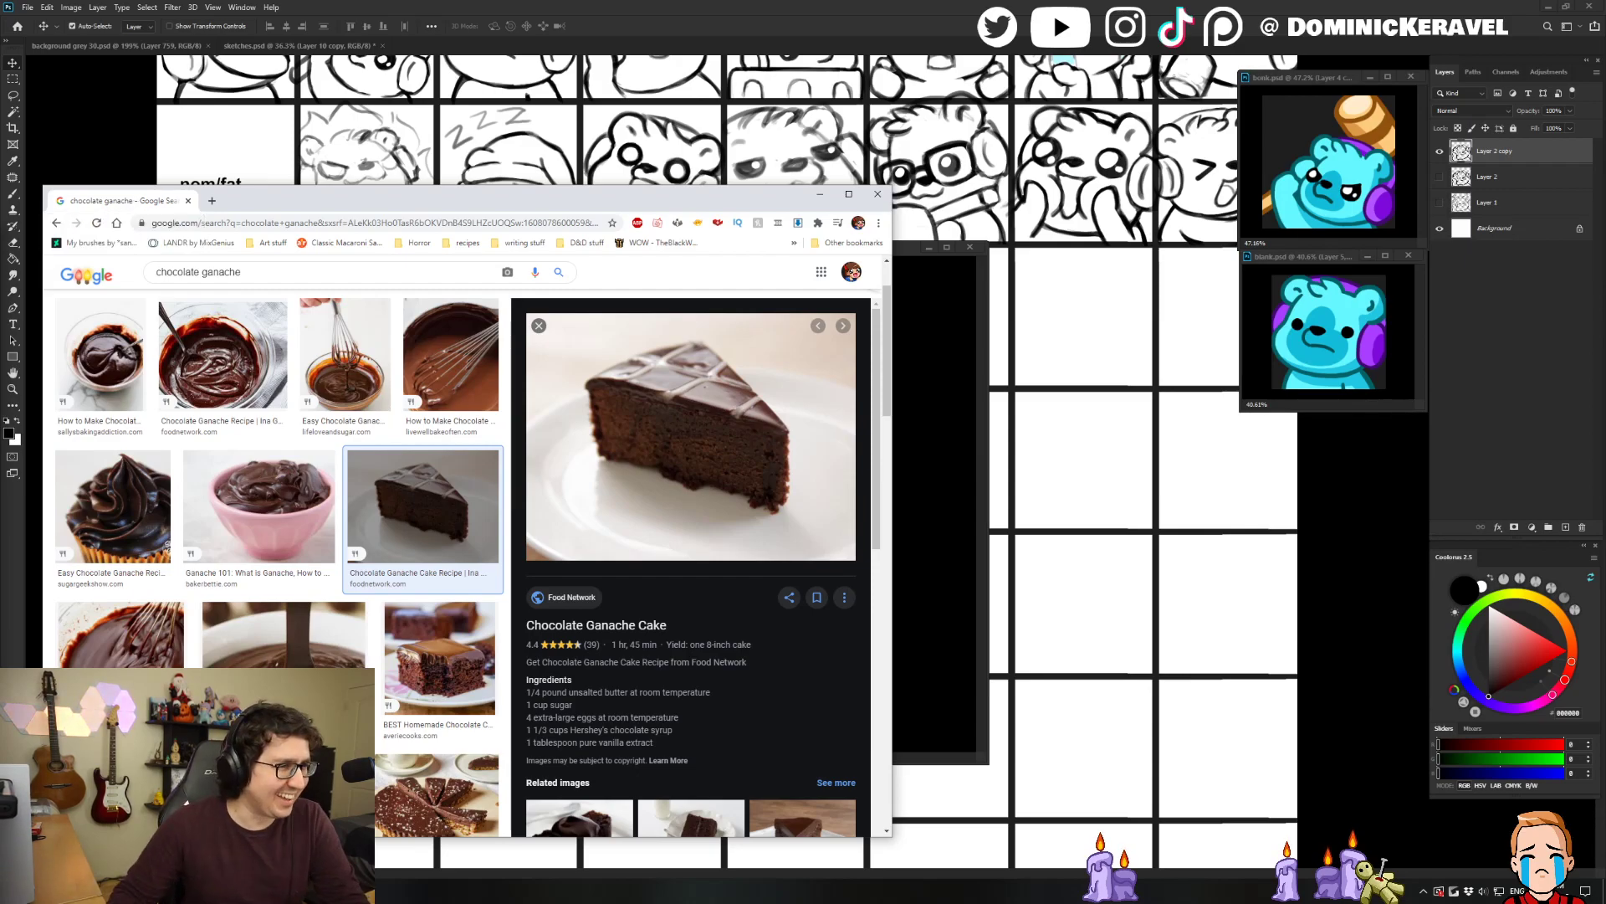
pyautogui.moveTo(119, 202); pyautogui.dragTo(0, 327)
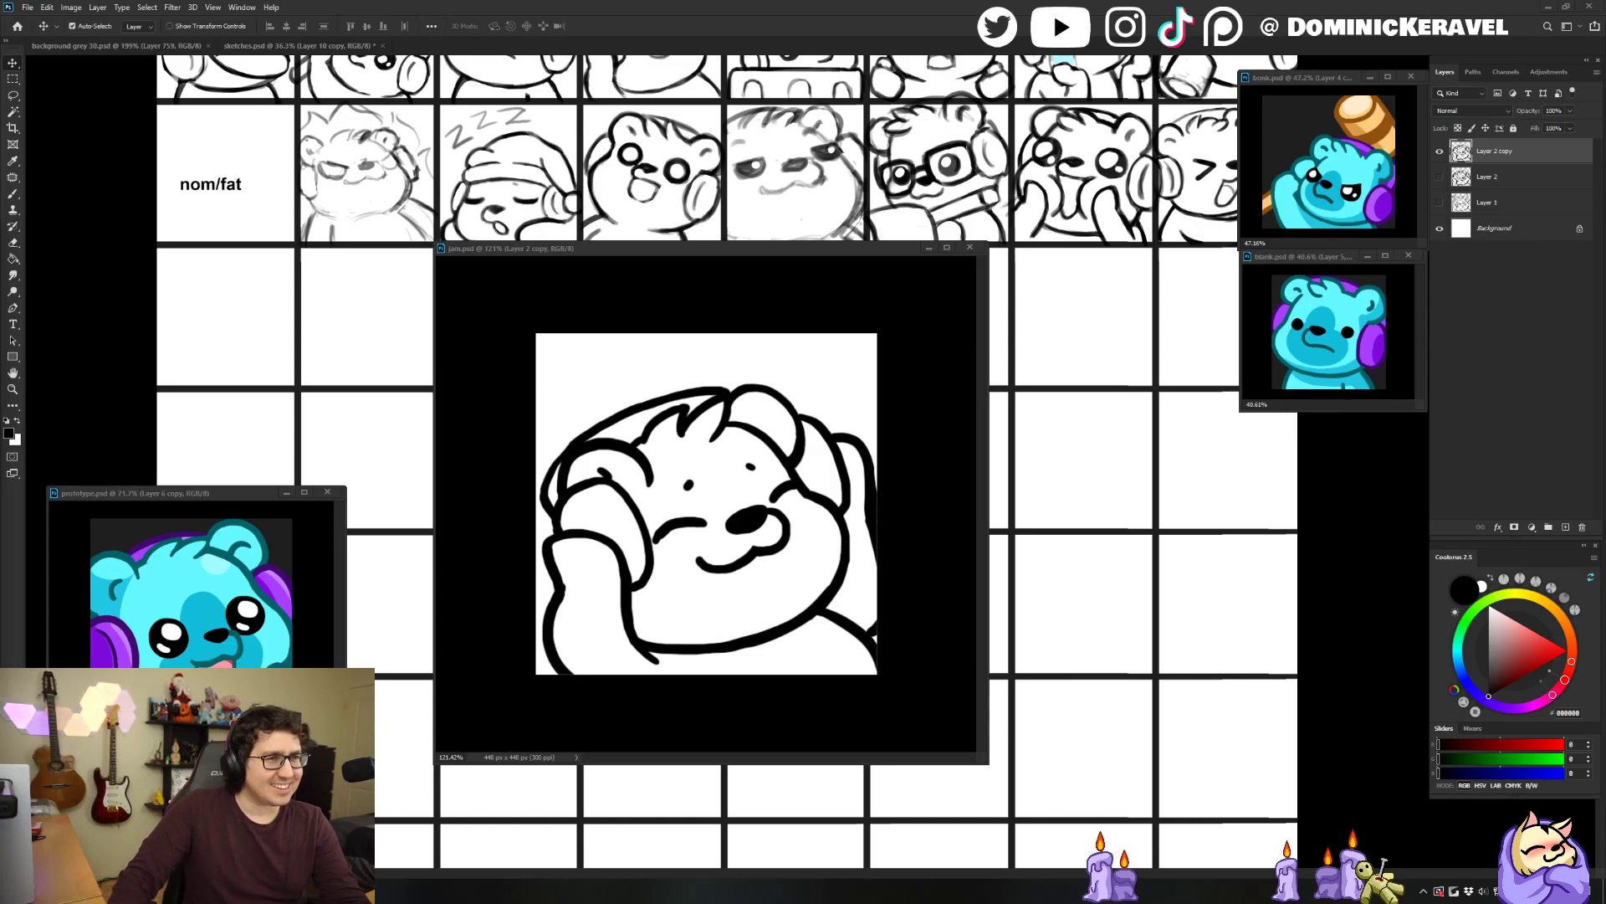
# Scale the Layer 2 copy line art up to about 102.5% so the bear reaches the canvas's near edge.
pyautogui.moveTo(671, 251)
pyautogui.mouseDown()
pyautogui.moveTo(742, 265)
pyautogui.moveTo(679, 253)
pyautogui.mouseUp()
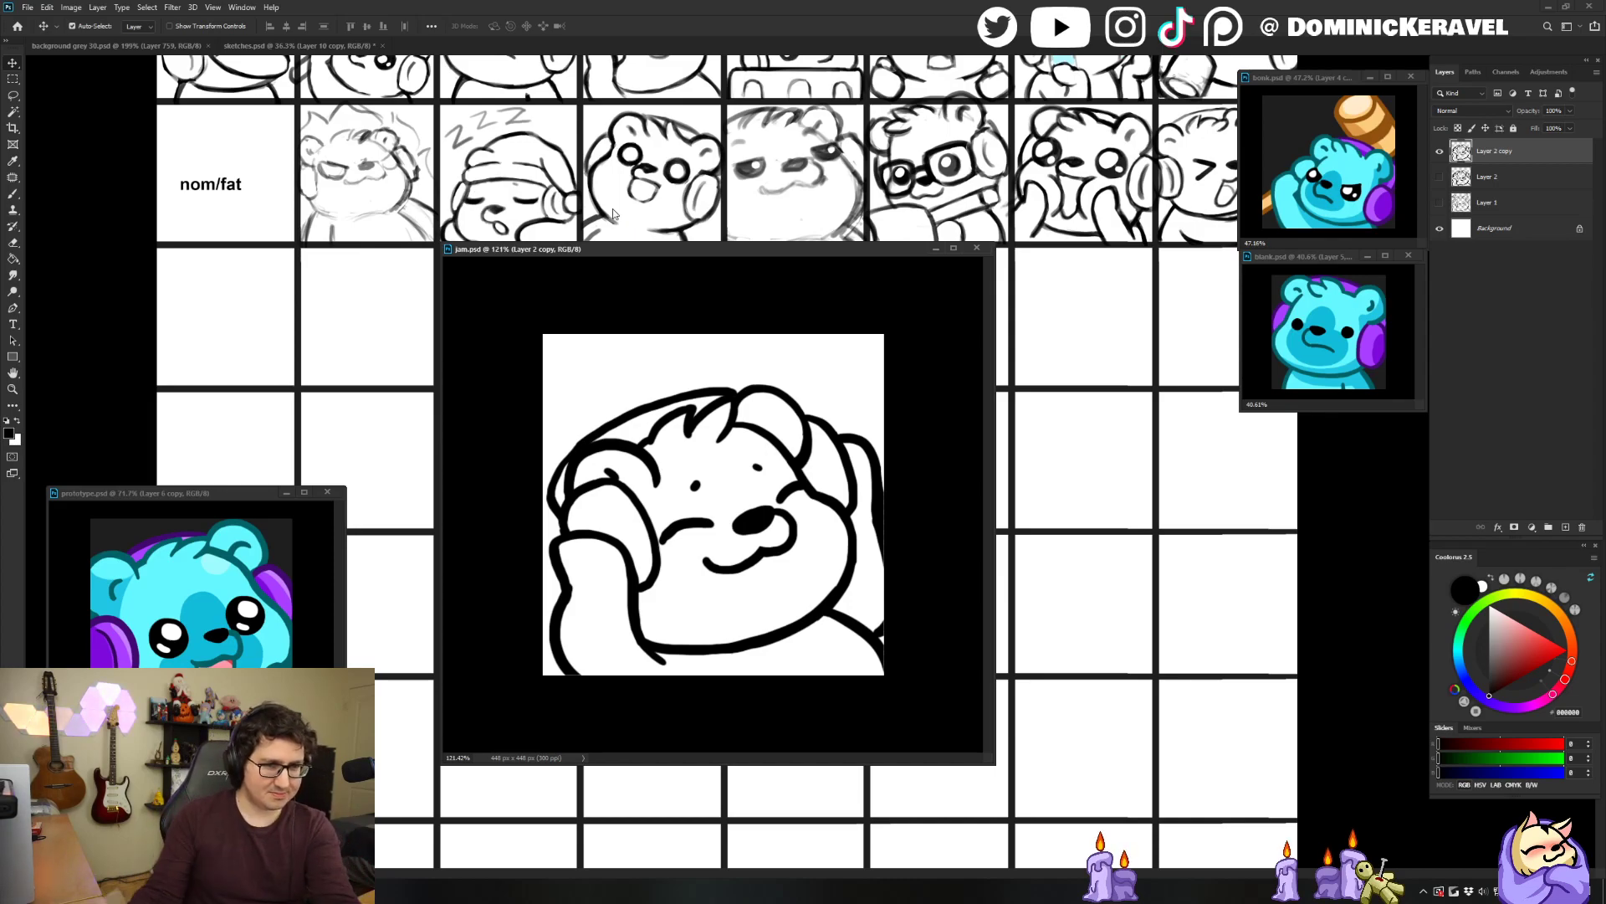
pyautogui.moveTo(770, 254); pyautogui.dragTo(774, 248)
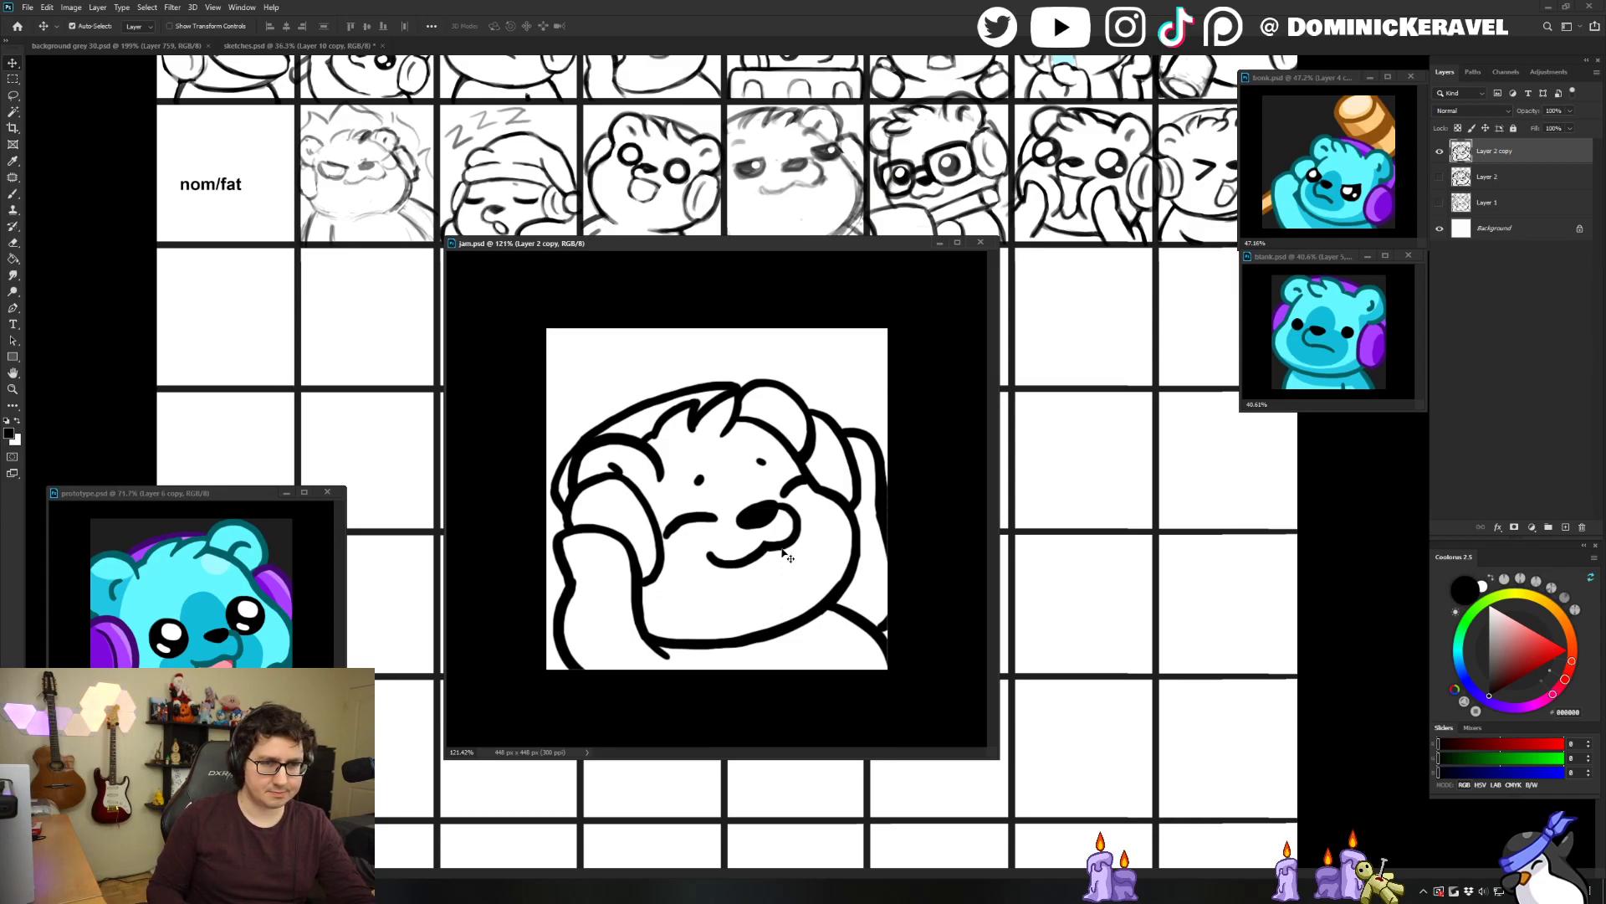
pyautogui.press('b')
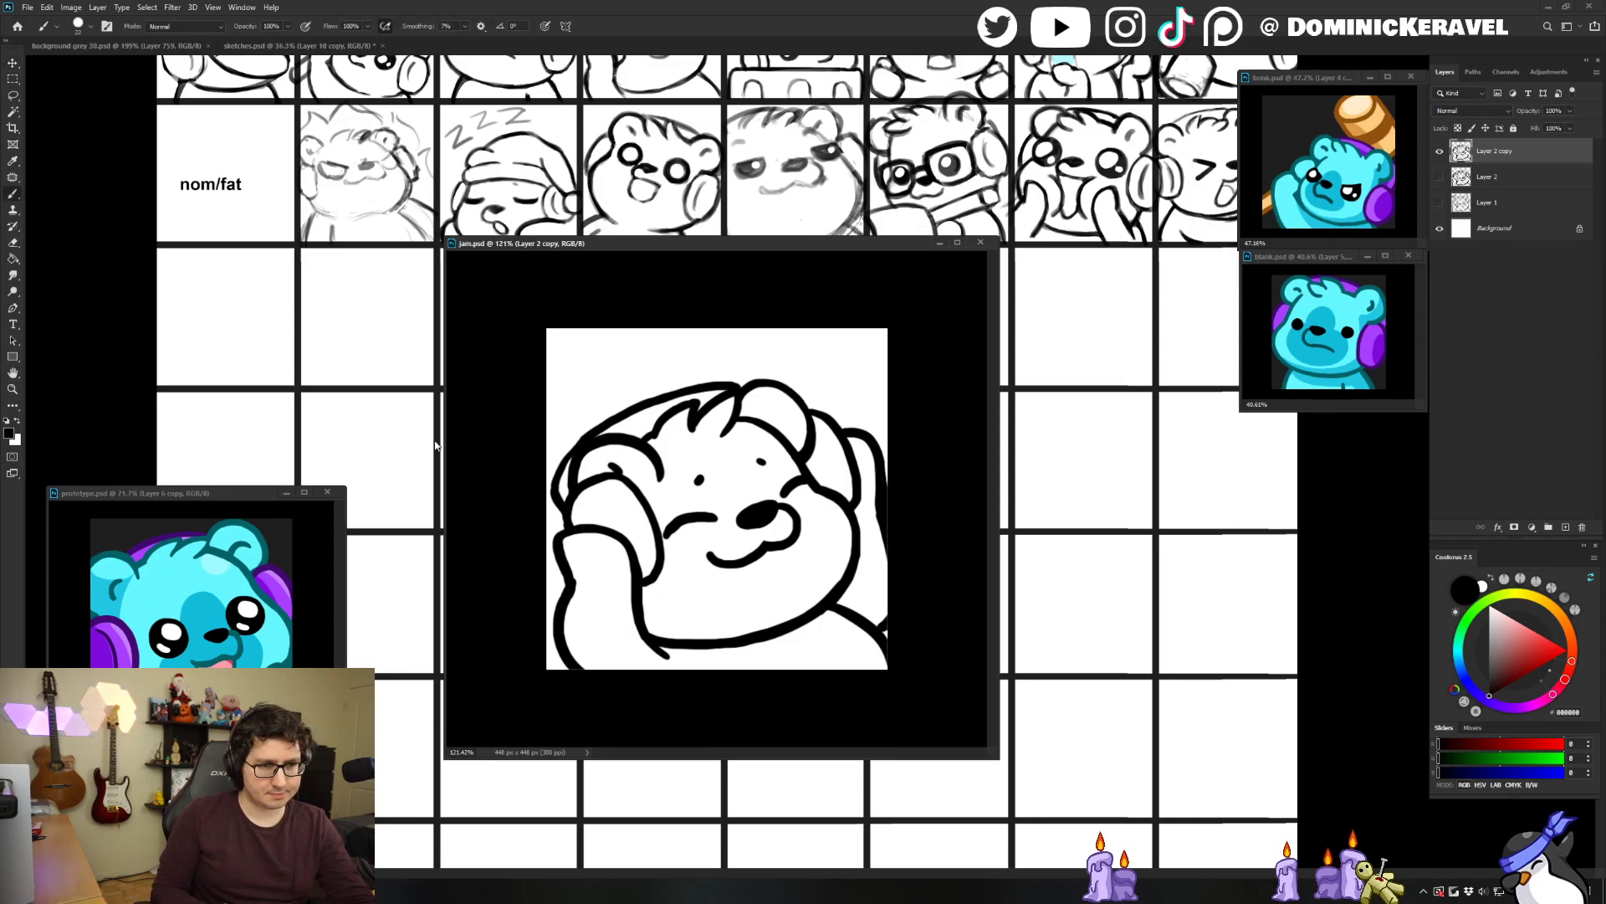
pyautogui.press('v')
pyautogui.hotkey('ctrl', 't')
pyautogui.moveTo(550, 381); pyautogui.dragTo(542, 371)
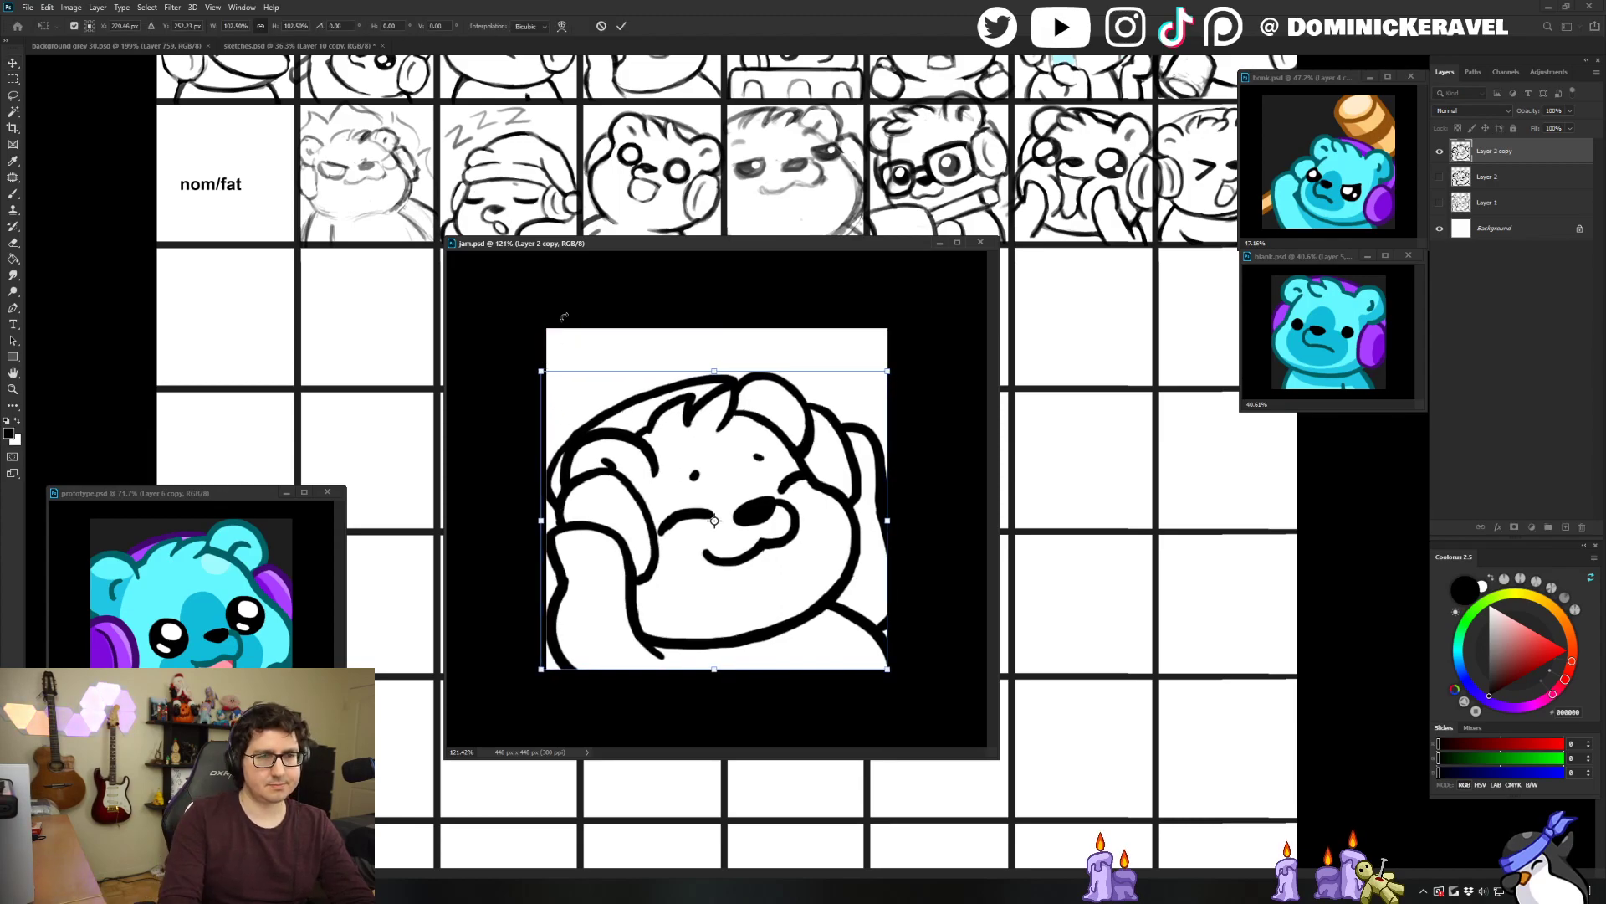
pyautogui.press('Return')
pyautogui.press('e')
pyautogui.hotkey('ctrl', 'z')
pyautogui.press('v')
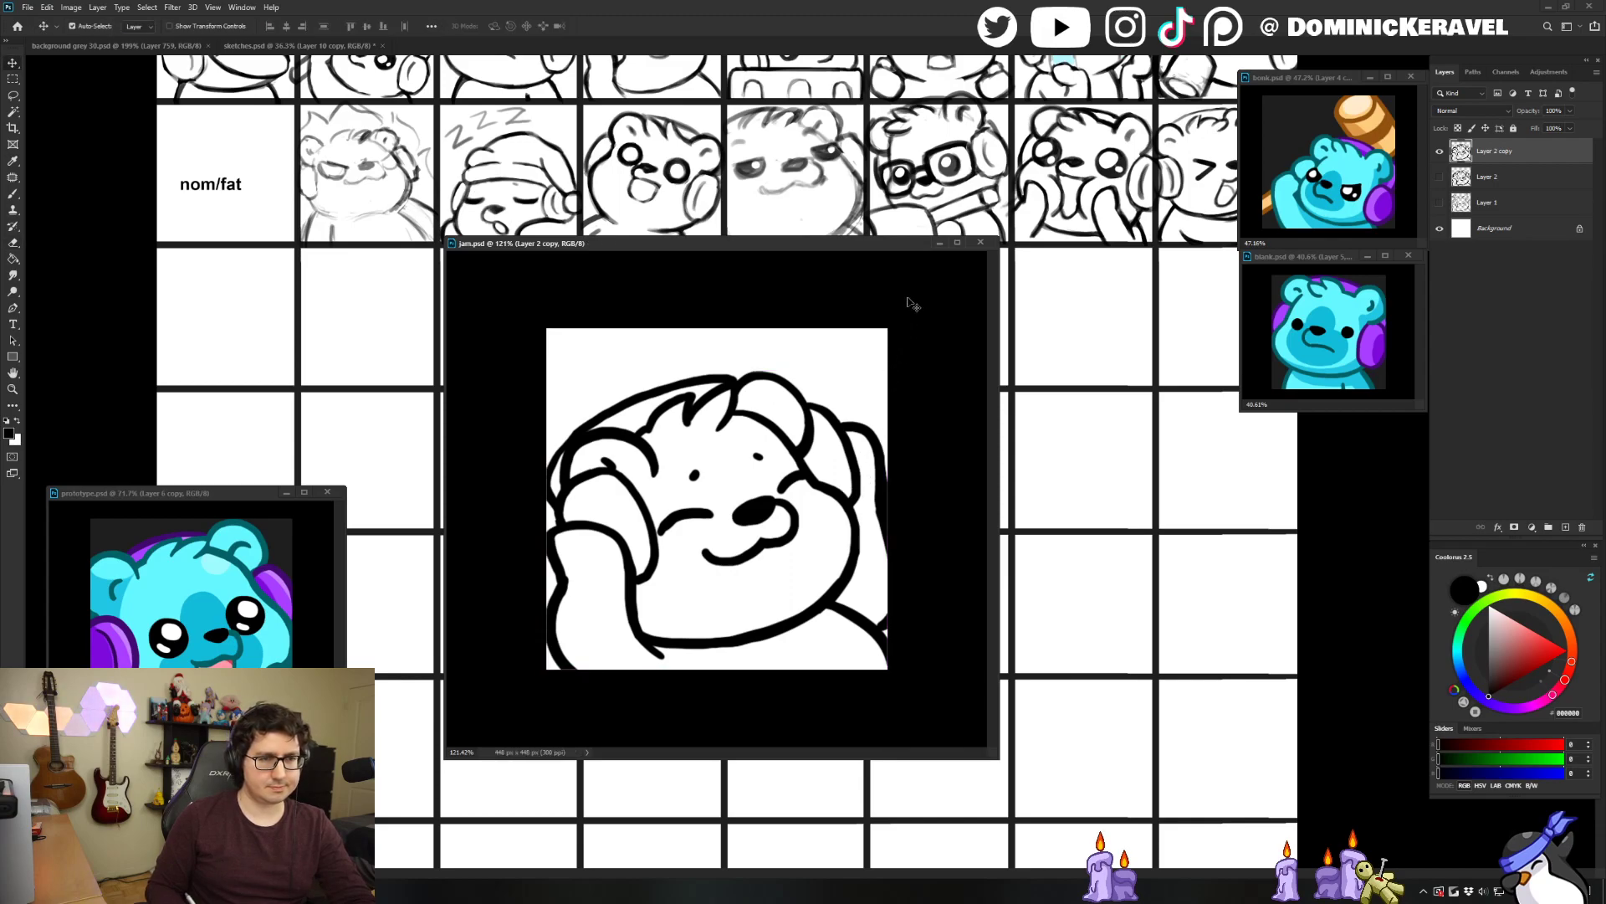
# Sample the light cyan fur colour from the reference bear and add a new layer directly below the Layer 2 copy line art.
pyautogui.press('b')
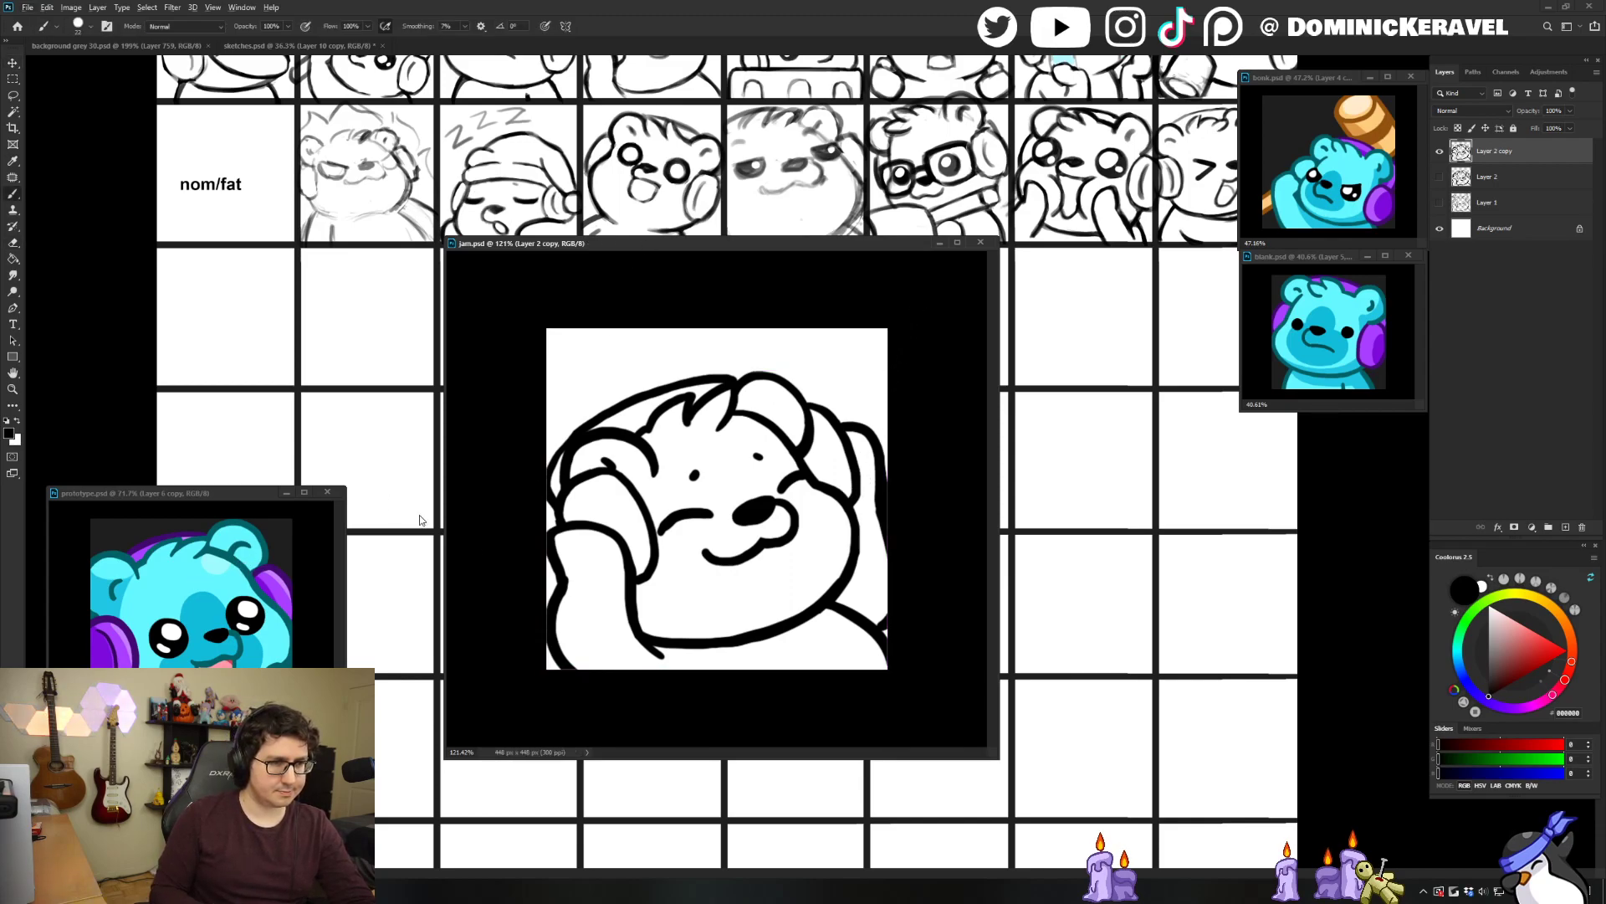
pyautogui.keyDown('alt'); pyautogui.click(248, 569); pyautogui.keyUp('alt')
pyautogui.press('v')
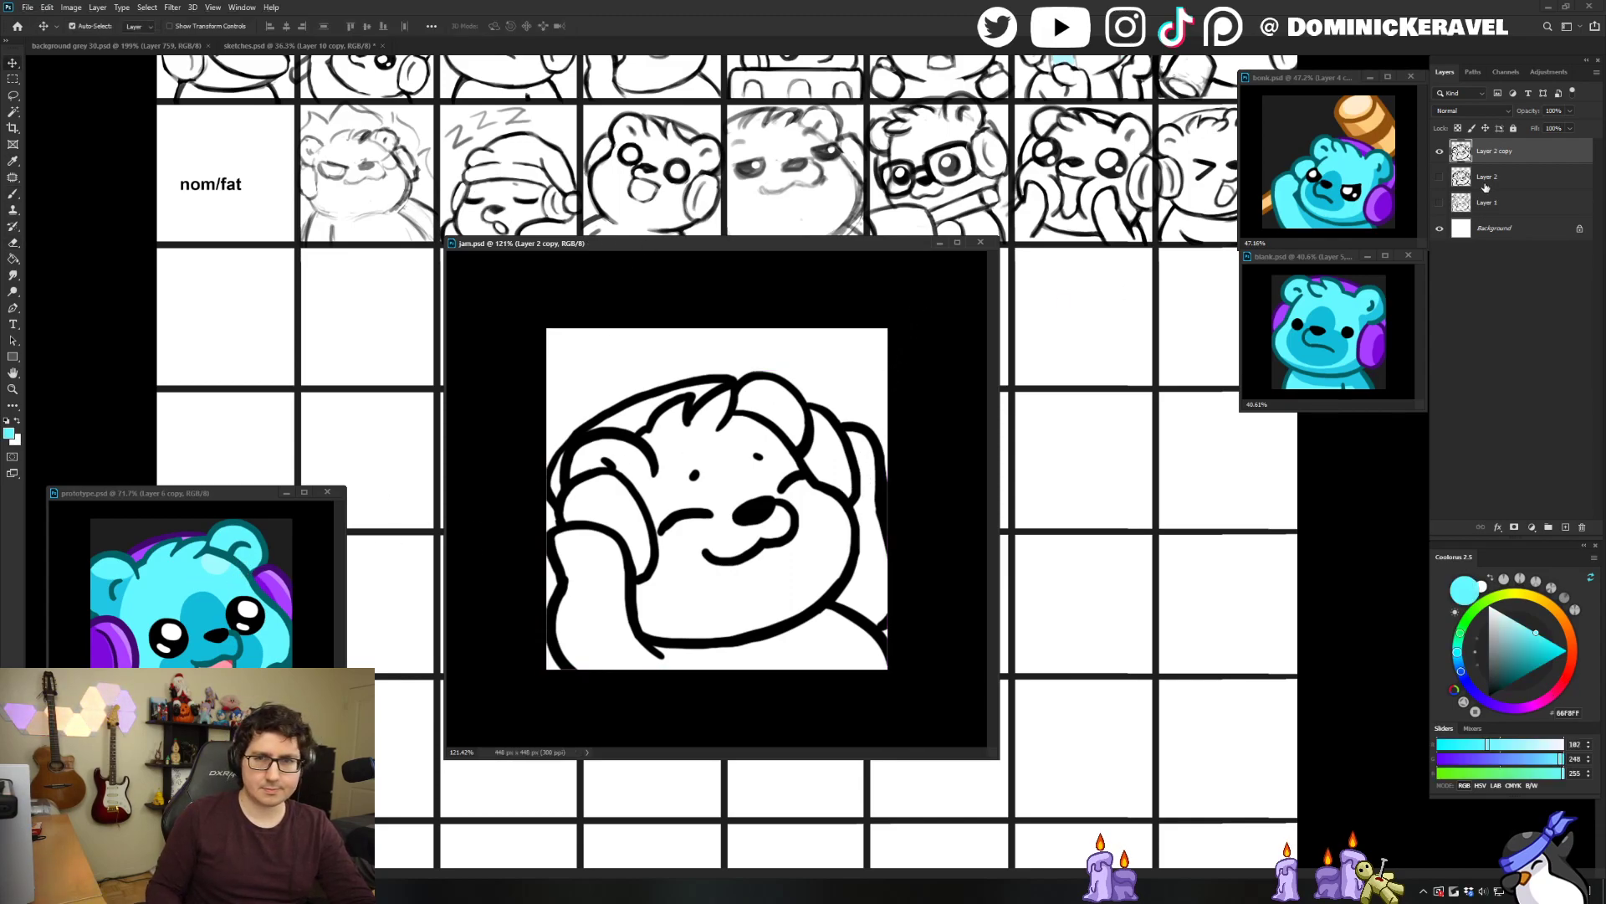
pyautogui.click(1498, 177)
pyautogui.hotkey('ctrl', 'shift', 'n')
pyautogui.press('Return')
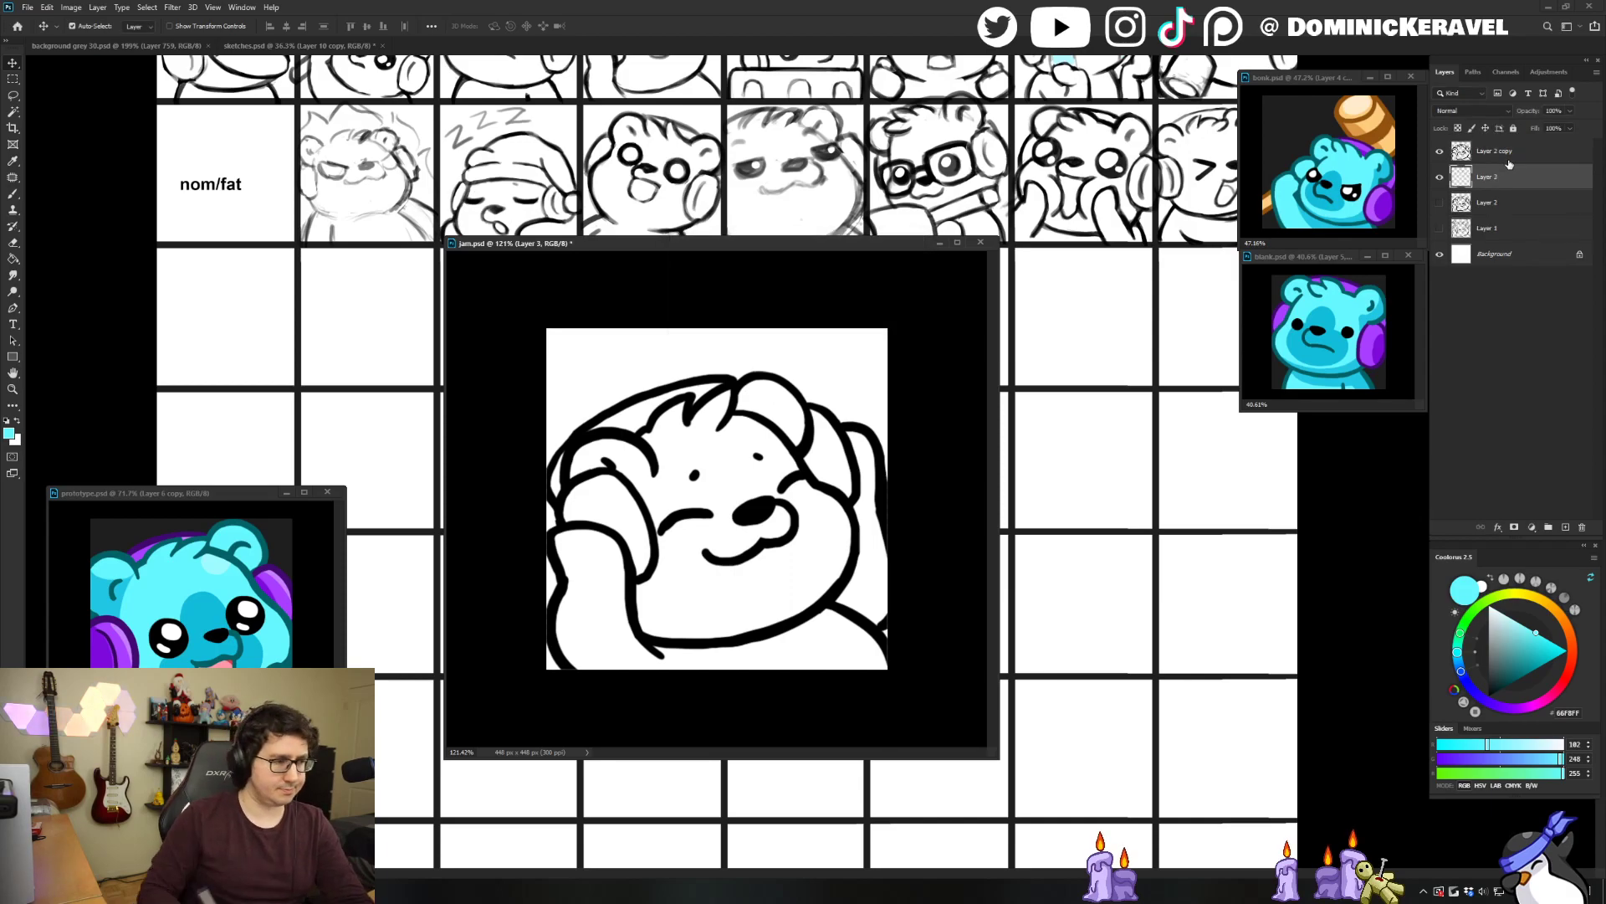
# Paint flat light cyan over the bear's face, ears, paws, arms and body, leaving the headphone band and far cup uncoloured.
pyautogui.press('b')
pyautogui.moveTo(676, 536)
pyautogui.mouseDown()
pyautogui.moveTo(636, 513)
pyautogui.moveTo(636, 470)
pyautogui.moveTo(555, 469)
pyautogui.moveTo(568, 463)
pyautogui.moveTo(528, 511)
pyautogui.moveTo(595, 563)
pyautogui.moveTo(584, 502)
pyautogui.moveTo(574, 569)
pyautogui.moveTo(509, 564)
pyautogui.moveTo(539, 629)
pyautogui.moveTo(516, 676)
pyautogui.moveTo(541, 663)
pyautogui.moveTo(609, 707)
pyautogui.mouseUp()
pyautogui.hotkey('ctrl', '0')
pyautogui.moveTo(635, 575); pyautogui.dragTo(624, 582)
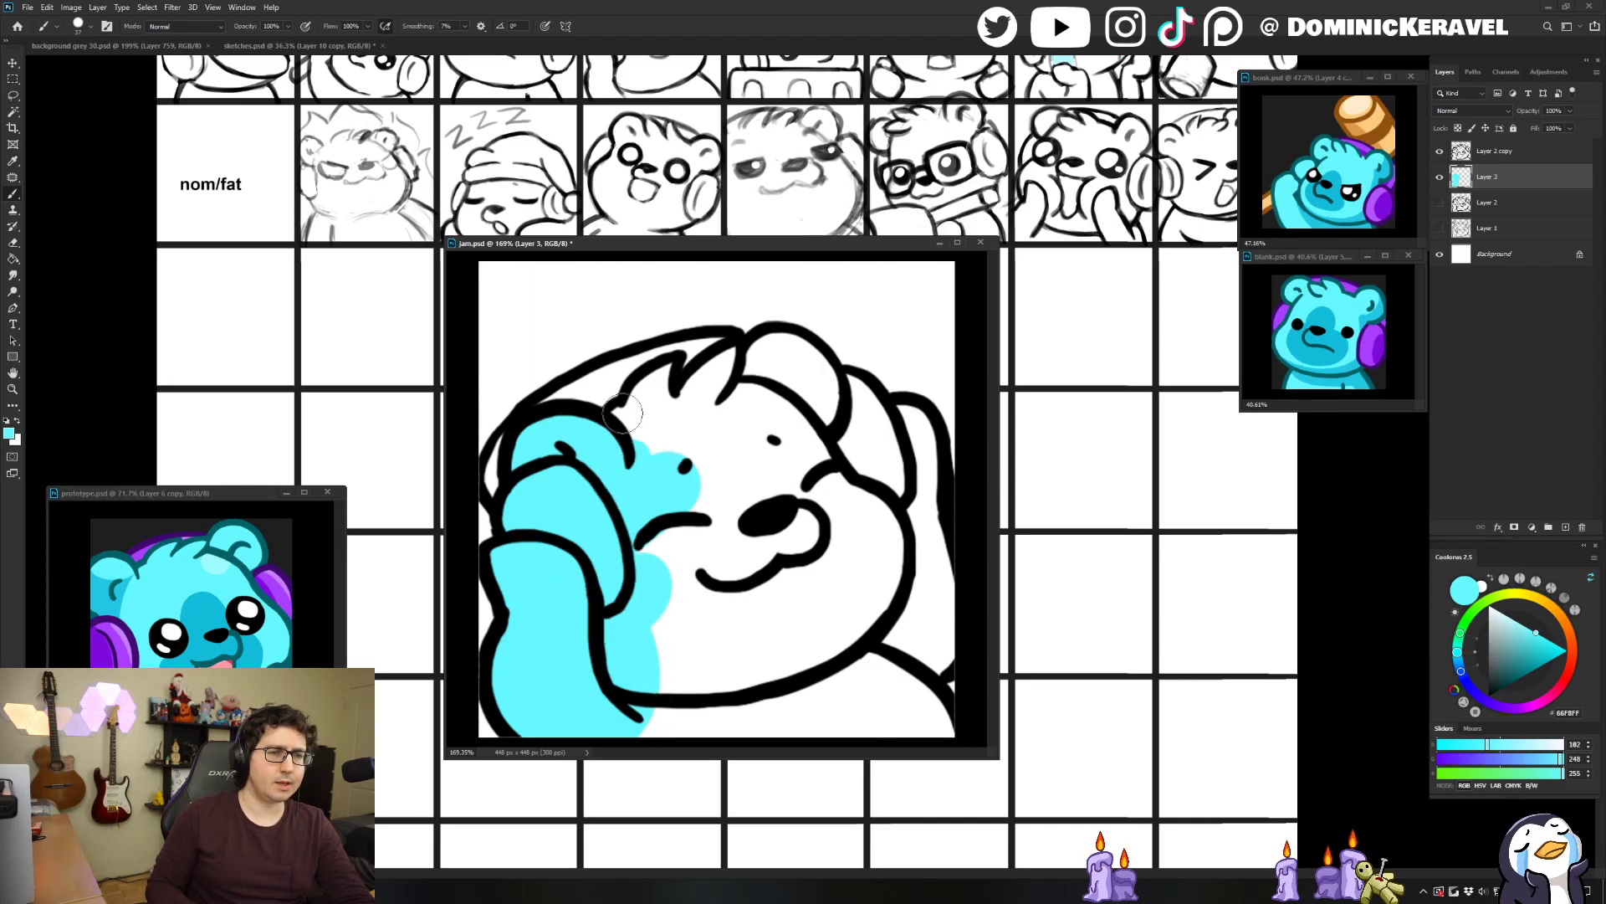
pyautogui.moveTo(629, 416)
pyautogui.mouseDown()
pyautogui.moveTo(665, 385)
pyautogui.moveTo(640, 398)
pyautogui.moveTo(665, 414)
pyautogui.moveTo(726, 358)
pyautogui.moveTo(669, 435)
pyautogui.moveTo(740, 414)
pyautogui.mouseUp()
pyautogui.moveTo(799, 351)
pyautogui.mouseDown()
pyautogui.moveTo(753, 356)
pyautogui.moveTo(740, 385)
pyautogui.moveTo(804, 363)
pyautogui.moveTo(824, 419)
pyautogui.moveTo(857, 351)
pyautogui.moveTo(753, 398)
pyautogui.moveTo(654, 515)
pyautogui.moveTo(758, 435)
pyautogui.moveTo(782, 439)
pyautogui.moveTo(886, 569)
pyautogui.moveTo(736, 578)
pyautogui.moveTo(807, 531)
pyautogui.moveTo(669, 644)
pyautogui.moveTo(719, 694)
pyautogui.moveTo(858, 568)
pyautogui.moveTo(736, 720)
pyautogui.moveTo(899, 648)
pyautogui.moveTo(879, 736)
pyautogui.moveTo(939, 740)
pyautogui.moveTo(921, 686)
pyautogui.mouseUp()
pyautogui.moveTo(896, 564); pyautogui.dragTo(888, 564)
pyautogui.moveTo(911, 404)
pyautogui.mouseDown()
pyautogui.moveTo(932, 669)
pyautogui.moveTo(945, 617)
pyautogui.mouseUp()
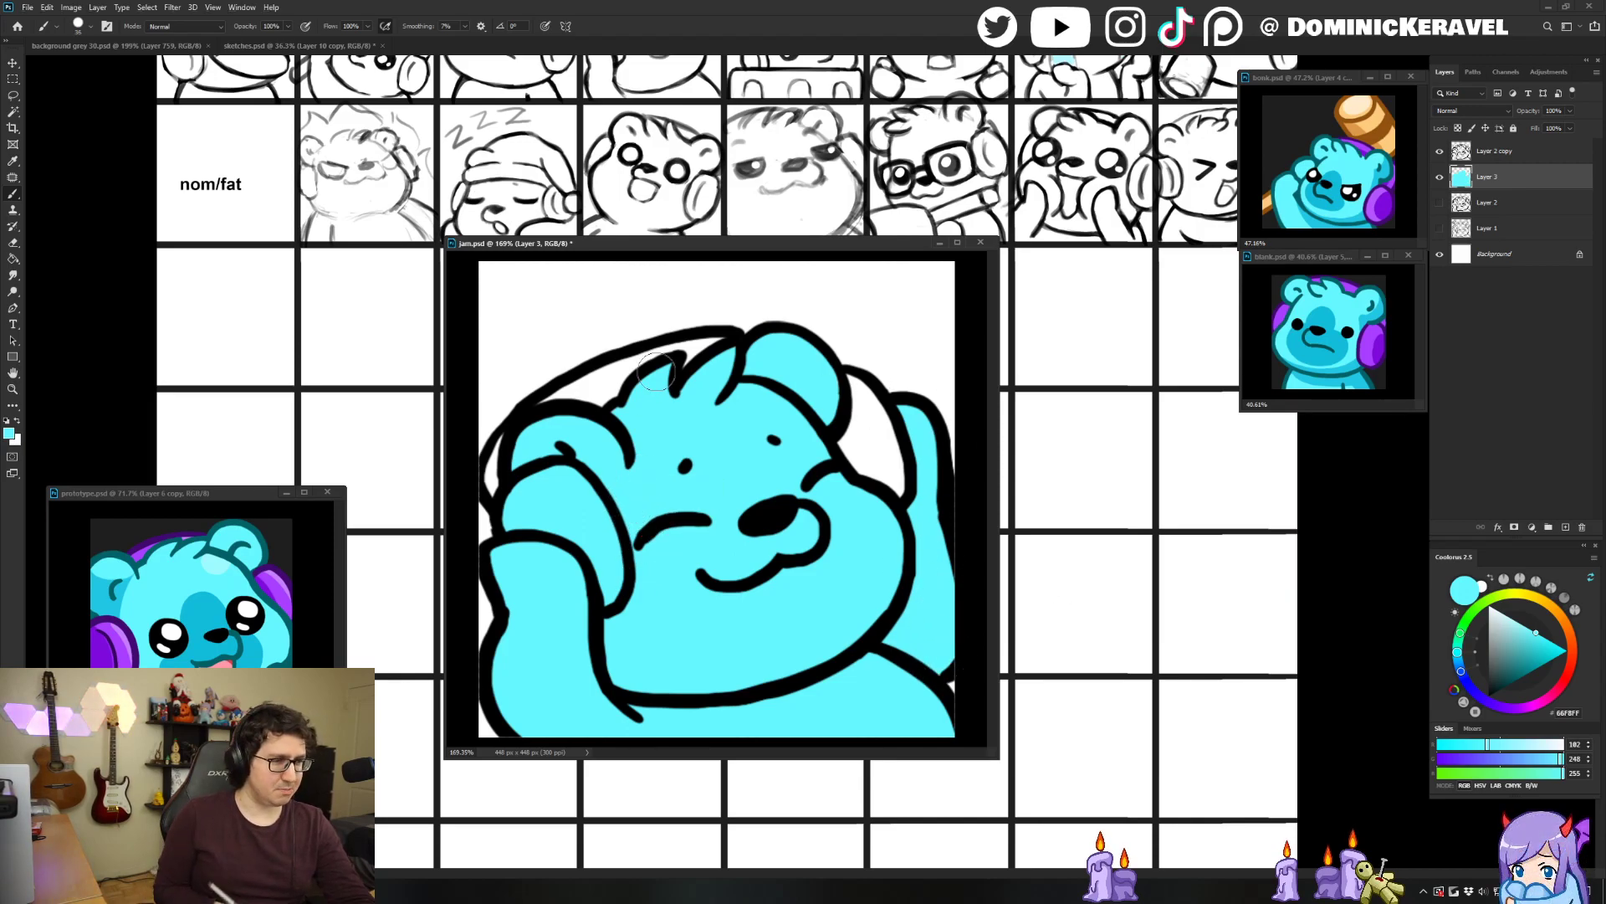
# Reposition the jam.psd window and move the open-mouthed reference bear's window higher beside it.
pyautogui.moveTo(667, 244); pyautogui.dragTo(686, 252)
pyautogui.press('v')
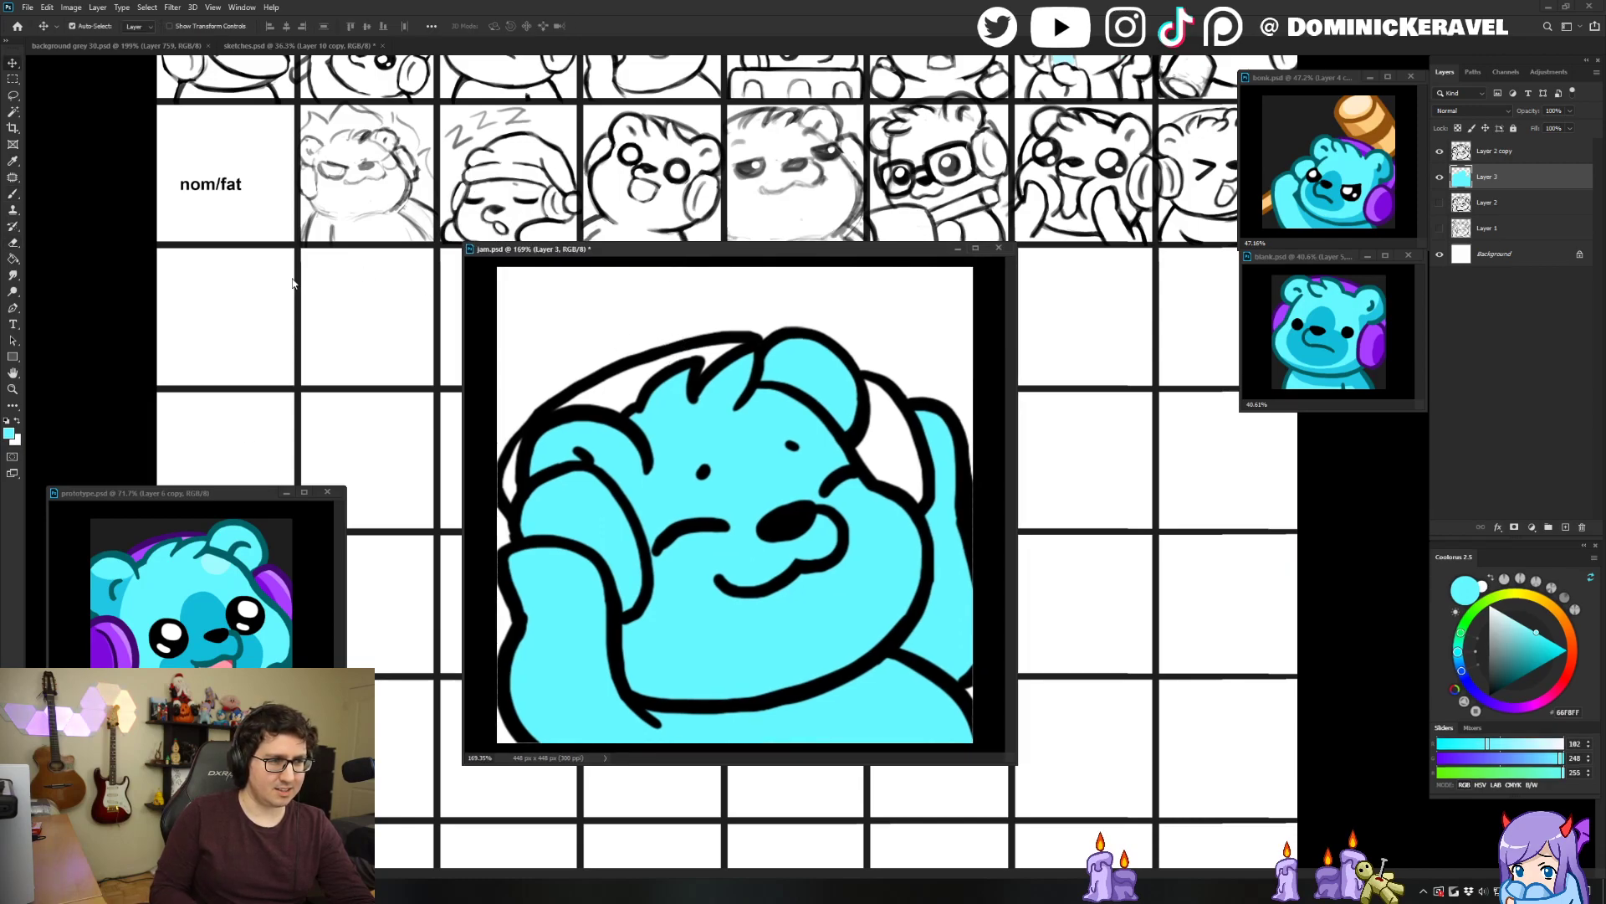
pyautogui.moveTo(224, 493); pyautogui.dragTo(245, 446)
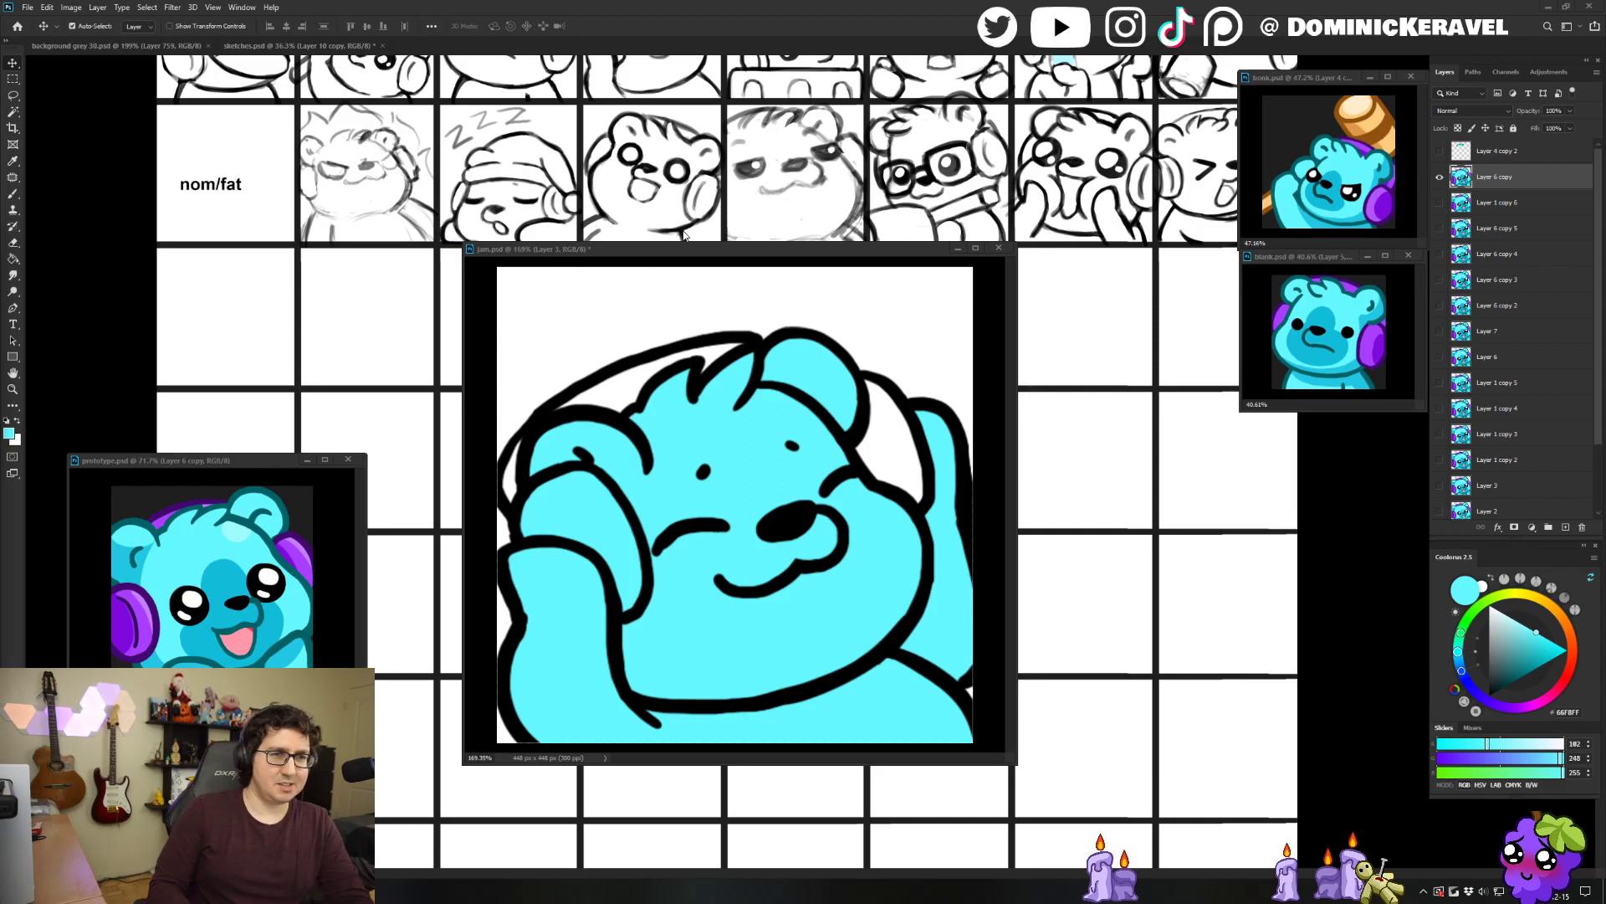
# Sample the purple from the reference bear's headphones and paint the headphone band and far ear cup with it.
pyautogui.moveTo(685, 250); pyautogui.dragTo(706, 257)
pyautogui.press('b')
pyautogui.keyDown('alt'); pyautogui.click(149, 619); pyautogui.keyUp('alt')
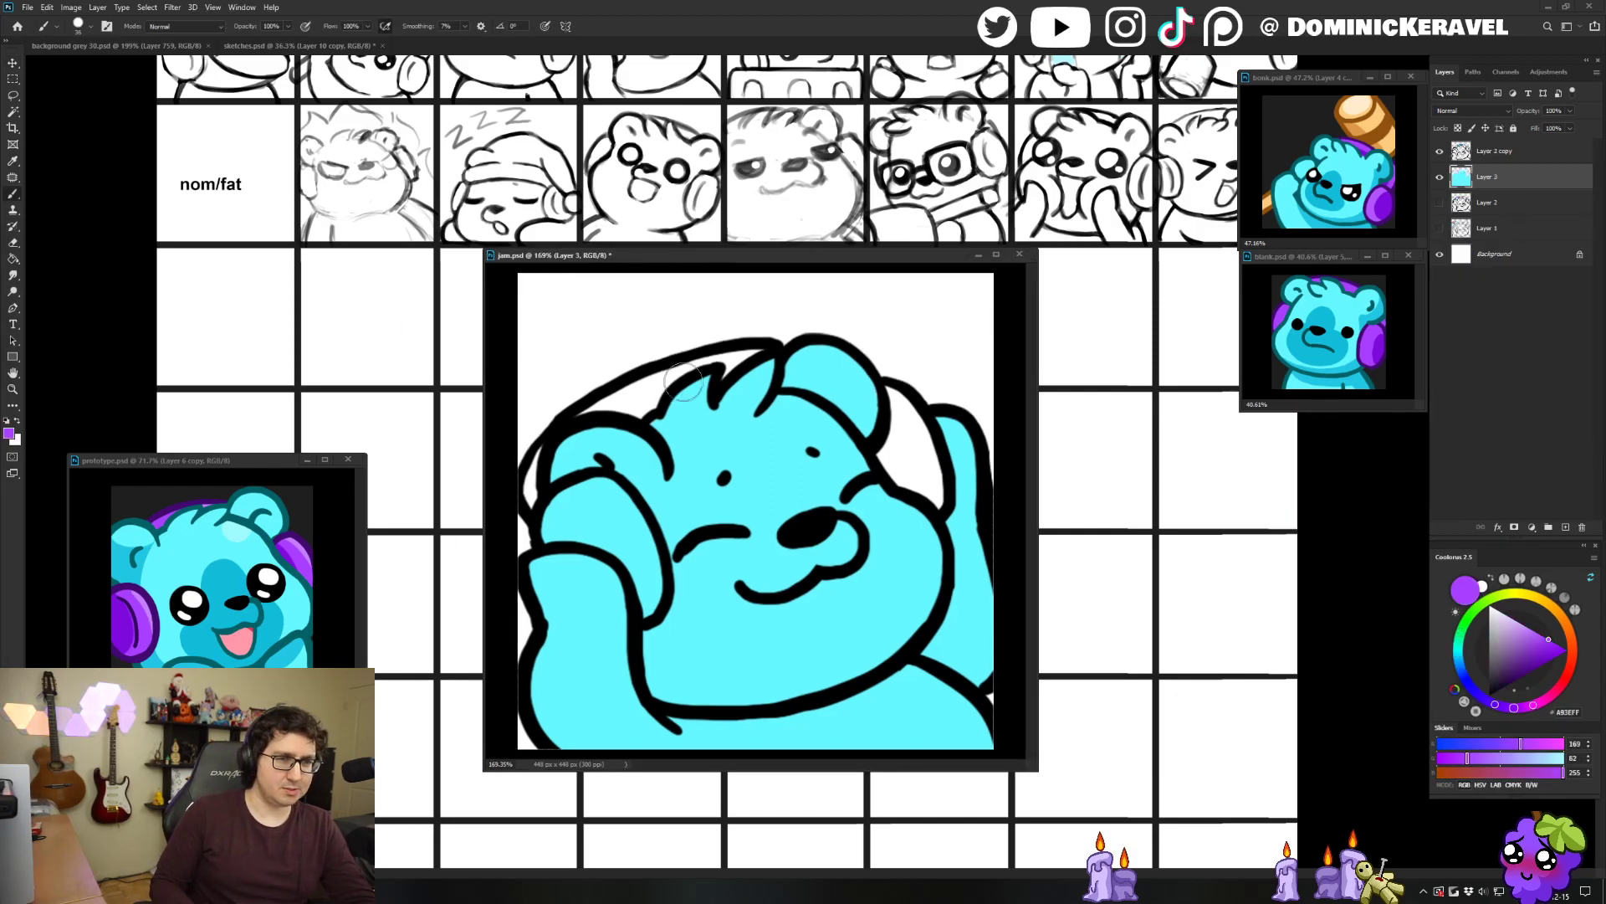
pyautogui.moveTo(739, 363)
pyautogui.mouseDown()
pyautogui.moveTo(596, 410)
pyautogui.moveTo(661, 395)
pyautogui.moveTo(572, 457)
pyautogui.moveTo(543, 455)
pyautogui.moveTo(527, 506)
pyautogui.mouseUp()
pyautogui.moveTo(903, 416)
pyautogui.mouseDown()
pyautogui.moveTo(899, 472)
pyautogui.moveTo(918, 442)
pyautogui.moveTo(910, 477)
pyautogui.moveTo(921, 449)
pyautogui.moveTo(916, 493)
pyautogui.mouseUp()
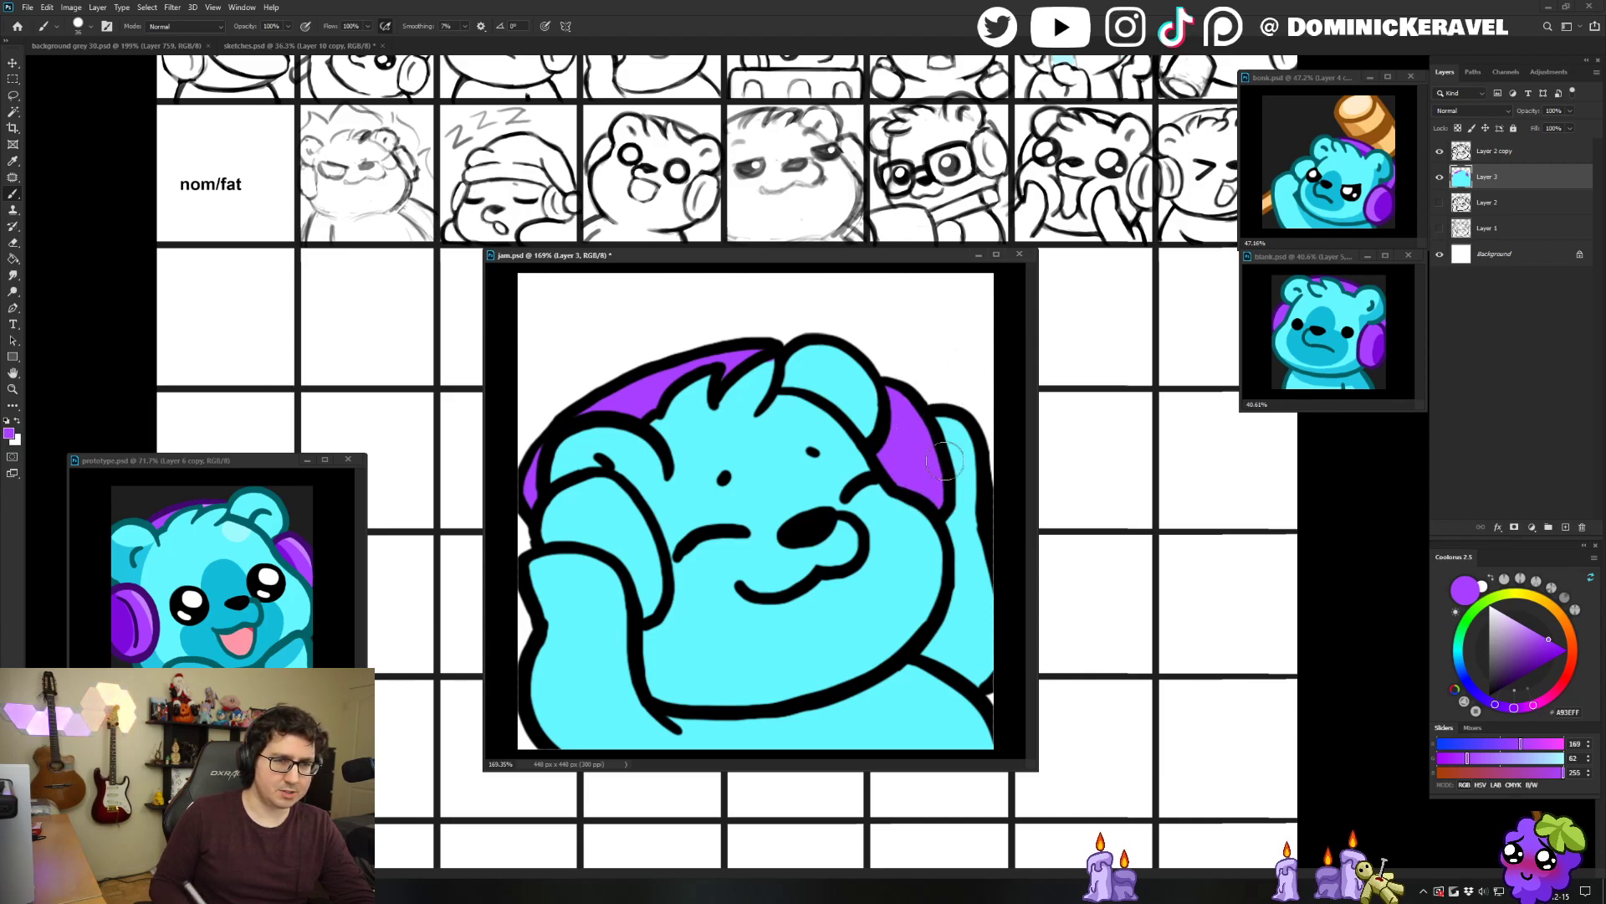
pyautogui.keyDown('alt'); pyautogui.click(771, 366); pyautogui.keyUp('alt')
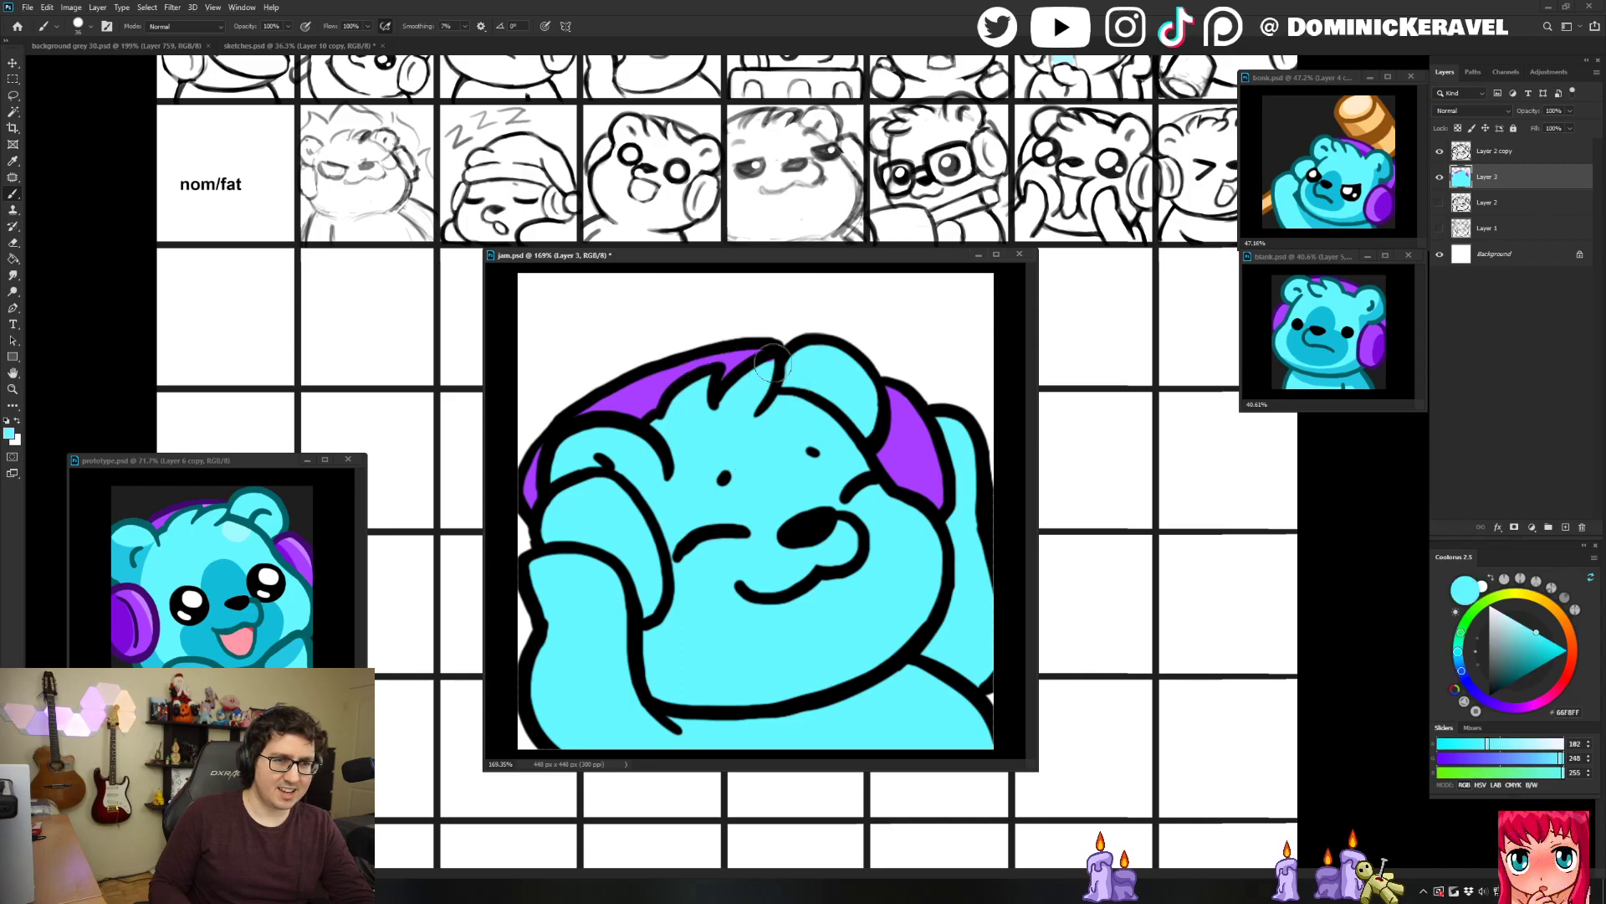
pyautogui.press('v')
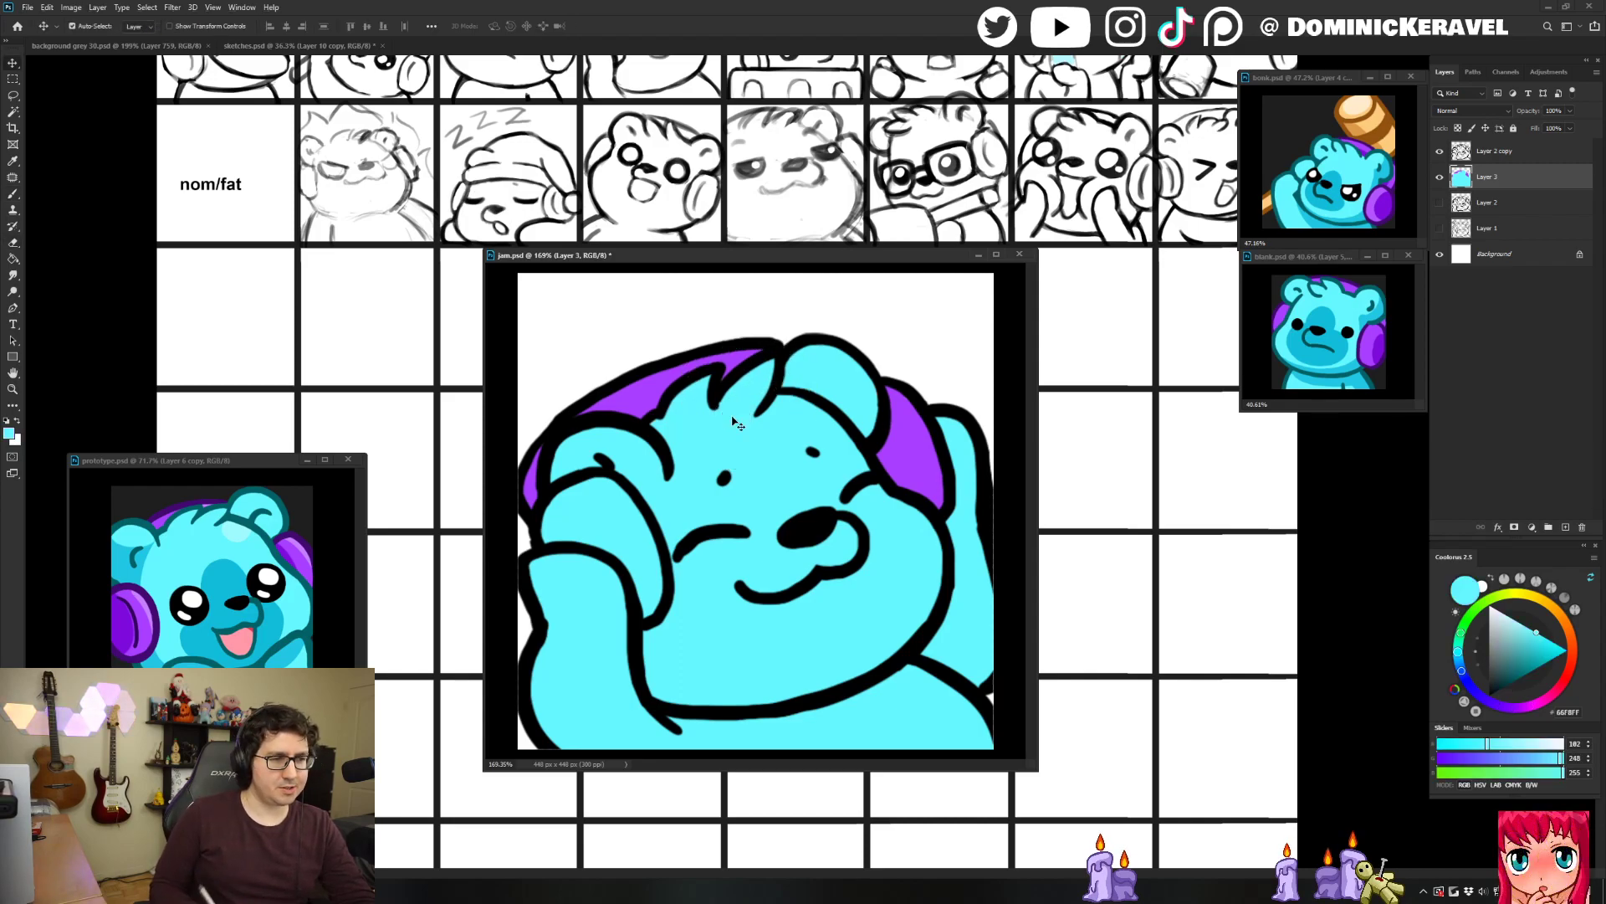
# Select the cyan fur area and paint darker cyan shading on the near ear, the near ear cup's edge and under the chin.
pyautogui.press('b')
pyautogui.keyDown('alt'); pyautogui.click(785, 490); pyautogui.keyUp('alt')
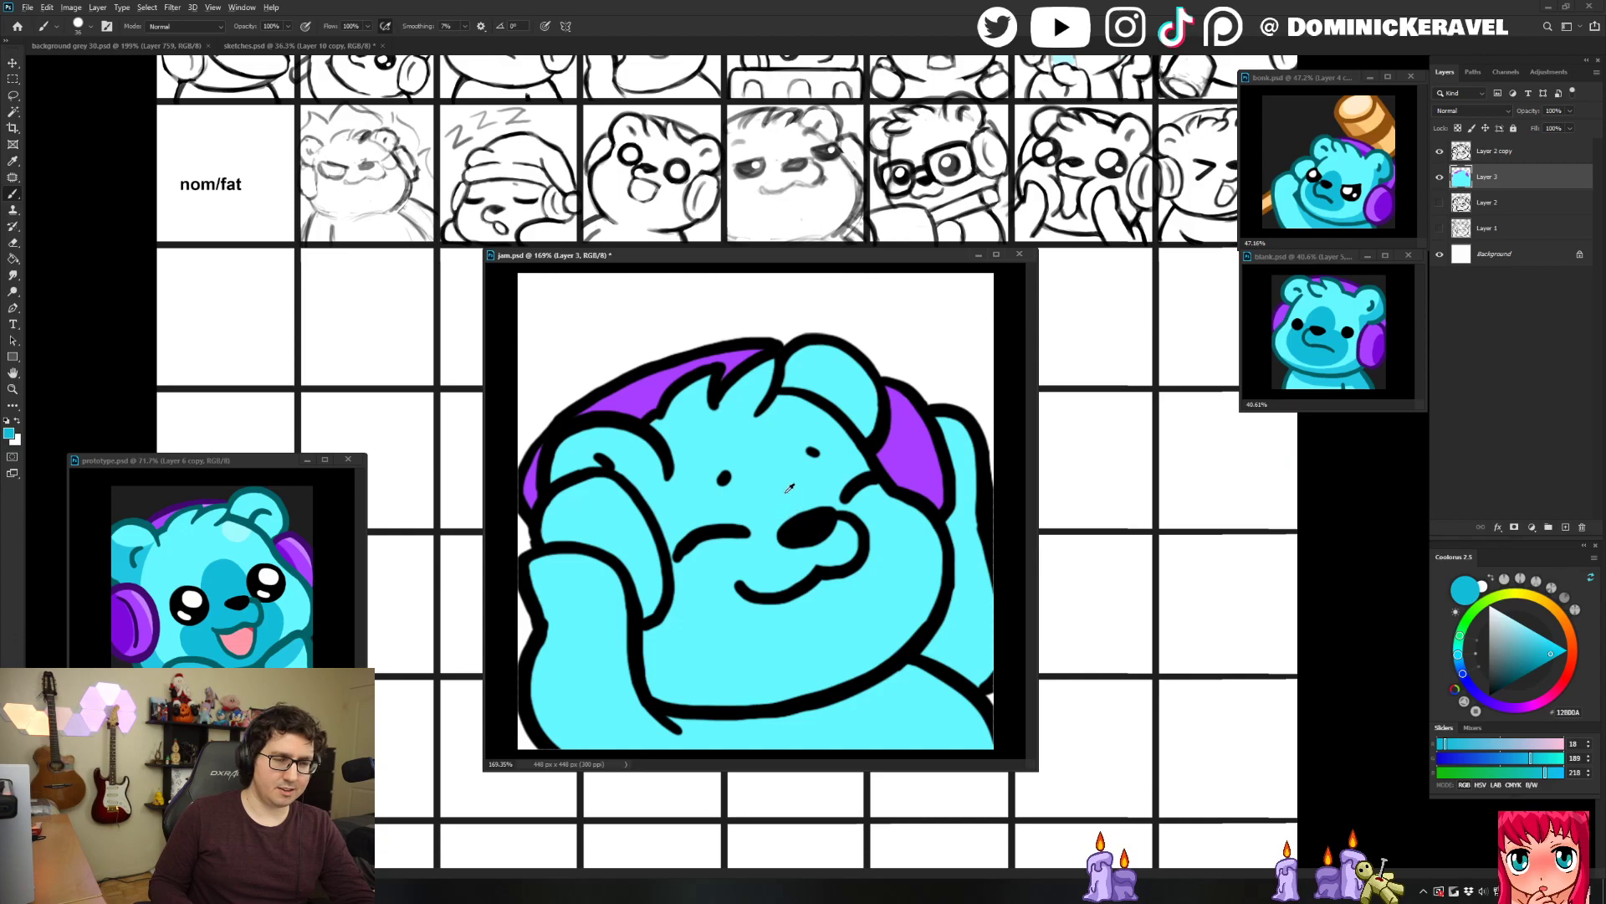
pyautogui.keyDown('alt'); pyautogui.click(126, 568); pyautogui.keyUp('alt')
pyautogui.press('w')
pyautogui.click(686, 500)
pyautogui.press('b')
pyautogui.moveTo(586, 426); pyautogui.dragTo(586, 544)
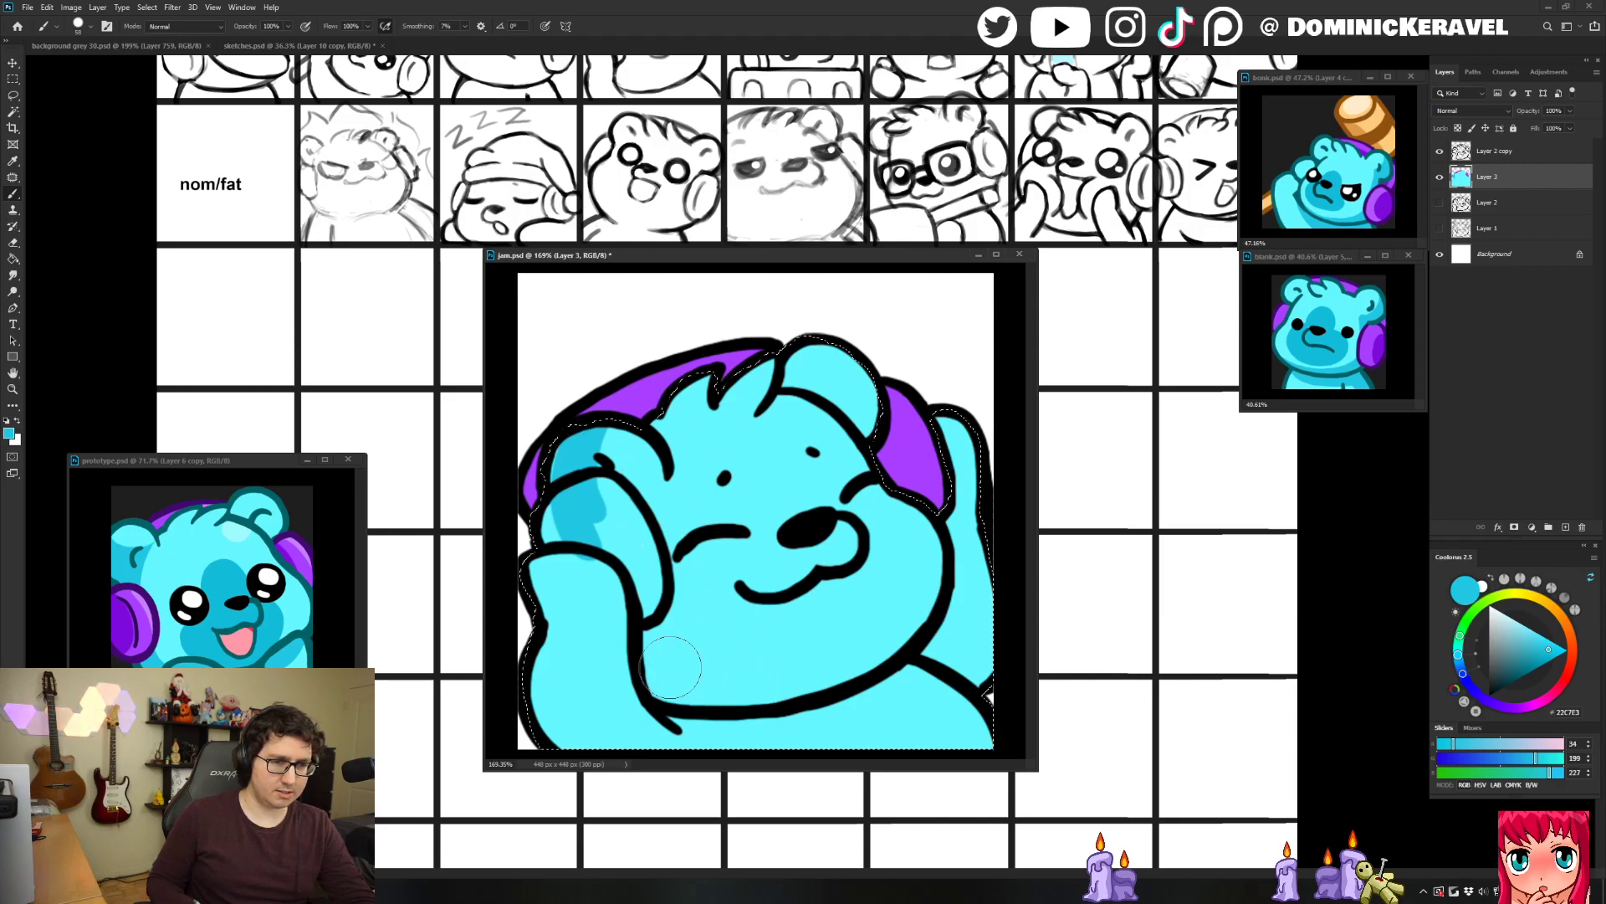
pyautogui.moveTo(644, 635); pyautogui.dragTo(783, 688)
pyautogui.moveTo(899, 653)
pyautogui.mouseDown()
pyautogui.moveTo(795, 699)
pyautogui.moveTo(636, 674)
pyautogui.mouseUp()
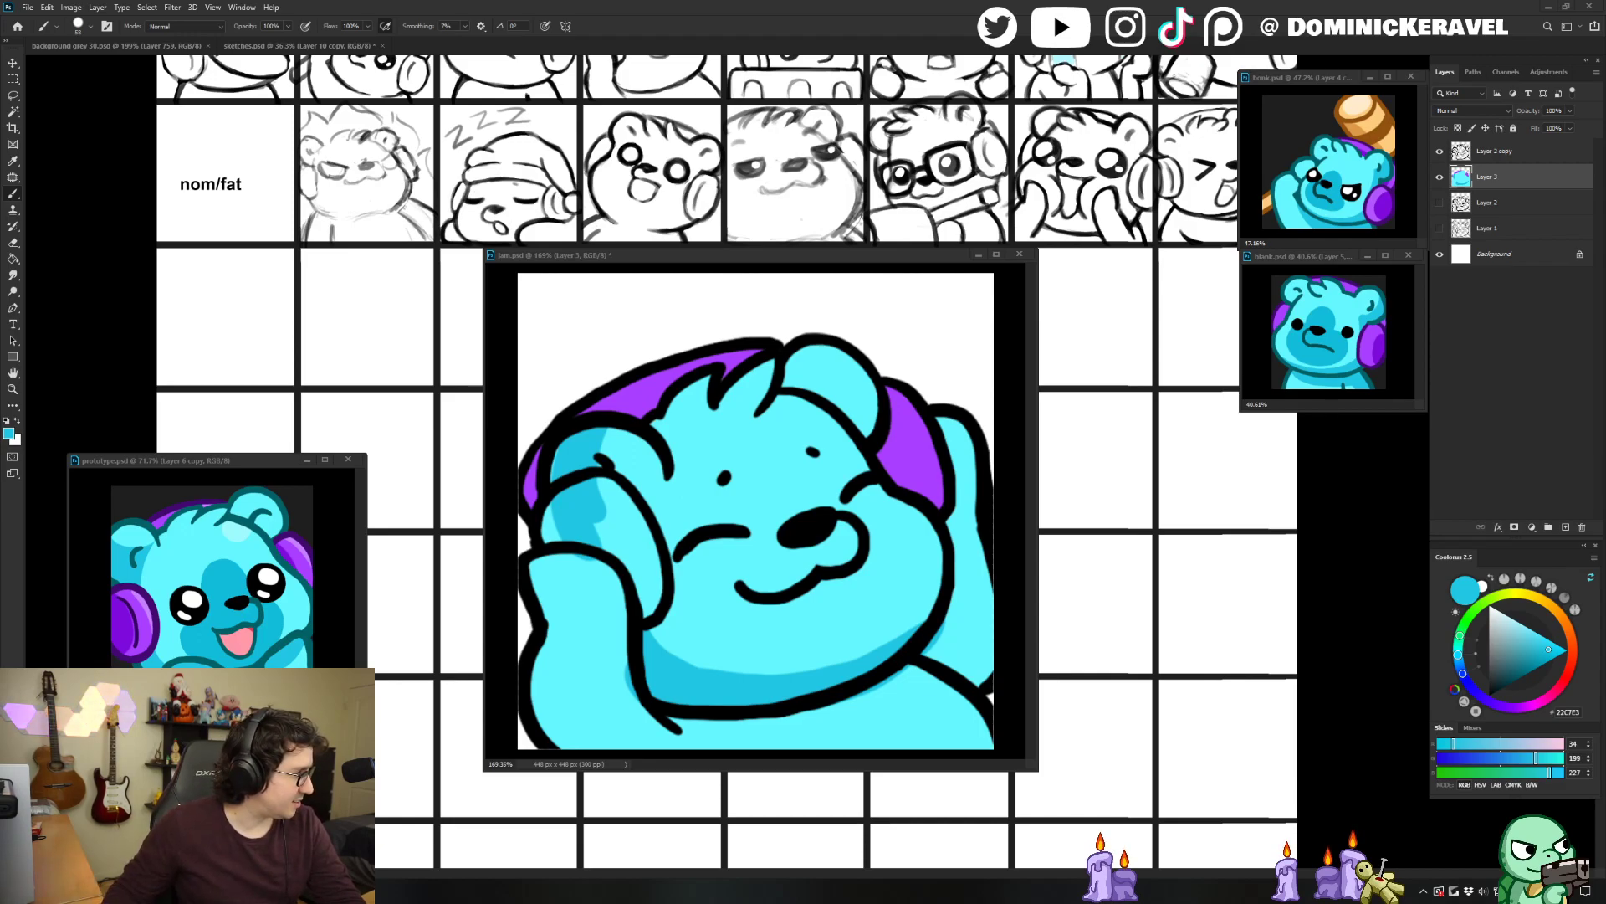
# Reselect the cyan fur and refine the chin shadow's upper edge with a smaller brush, alternating light and darker cyan.
pyautogui.click(747, 242)
pyautogui.keyDown('alt'); pyautogui.click(774, 494); pyautogui.keyUp('alt')
pyautogui.click(582, 504)
pyautogui.keyDown('alt'); pyautogui.click(580, 498); pyautogui.keyUp('alt')
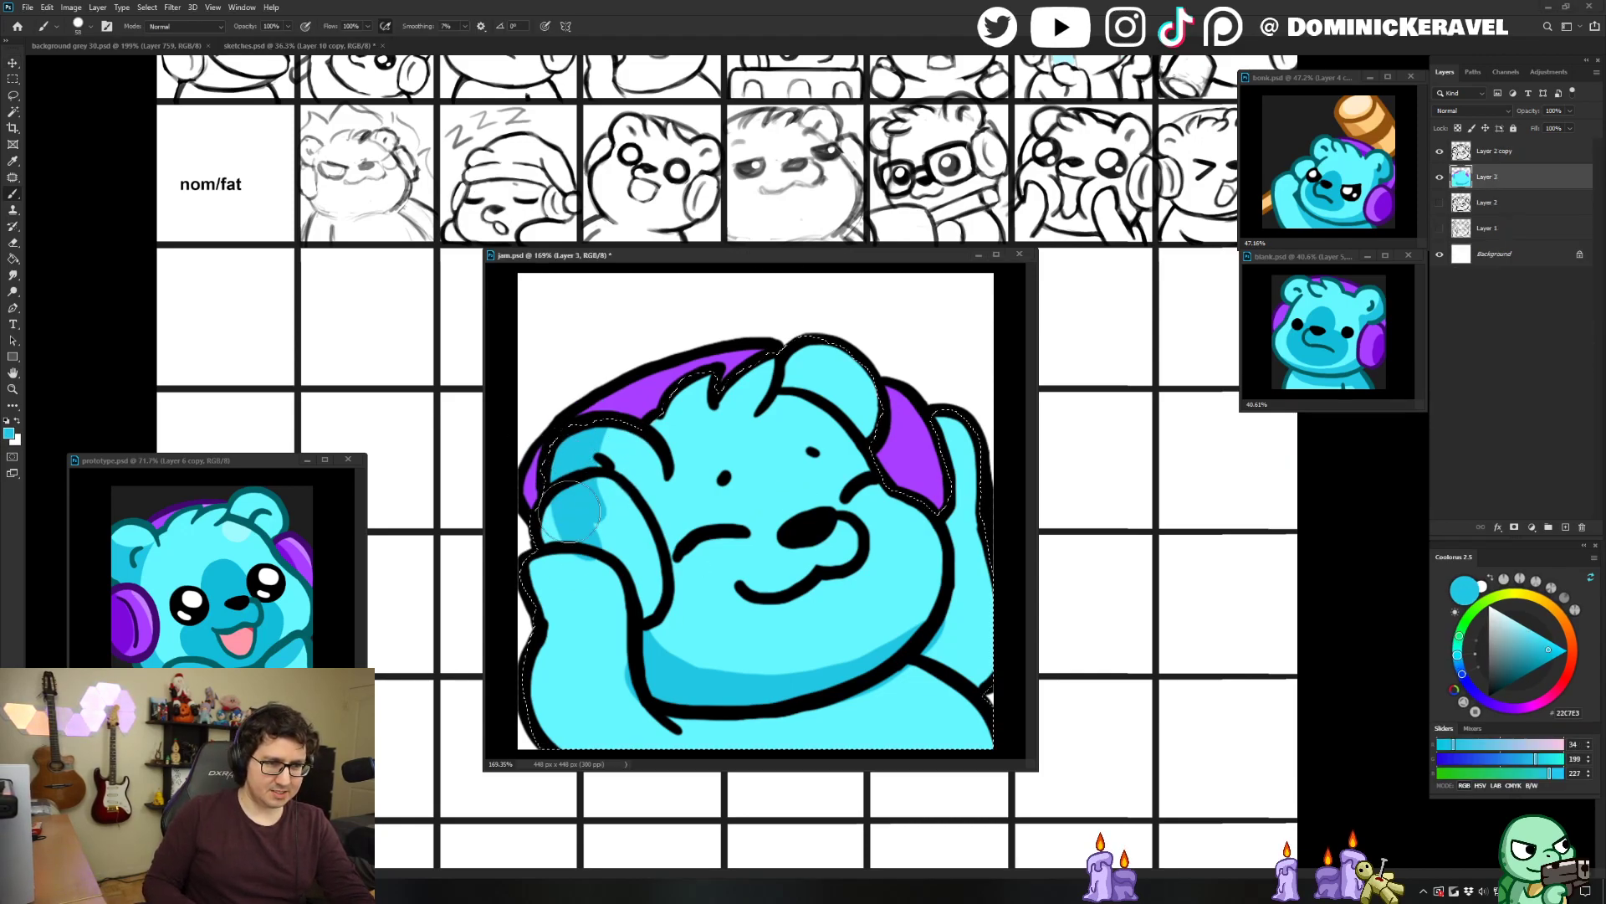
pyautogui.moveTo(567, 525); pyautogui.dragTo(575, 540)
pyautogui.keyDown('alt'); pyautogui.click(764, 644); pyautogui.keyUp('alt')
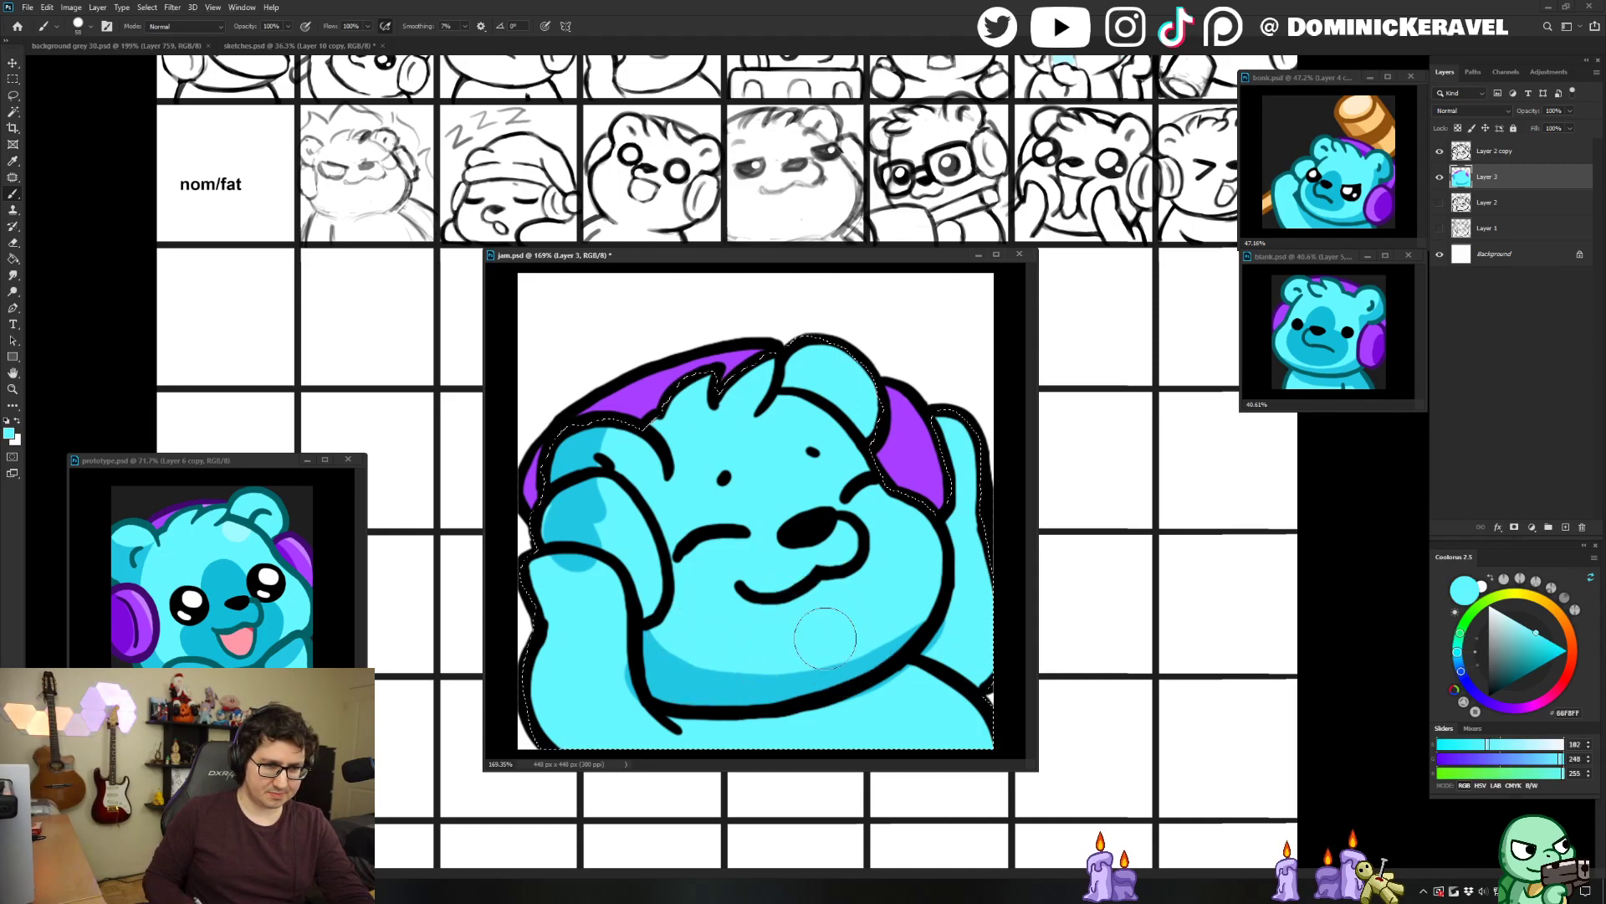
pyautogui.press('[')
pyautogui.press('[')
pyautogui.press('[')
pyautogui.press('[')
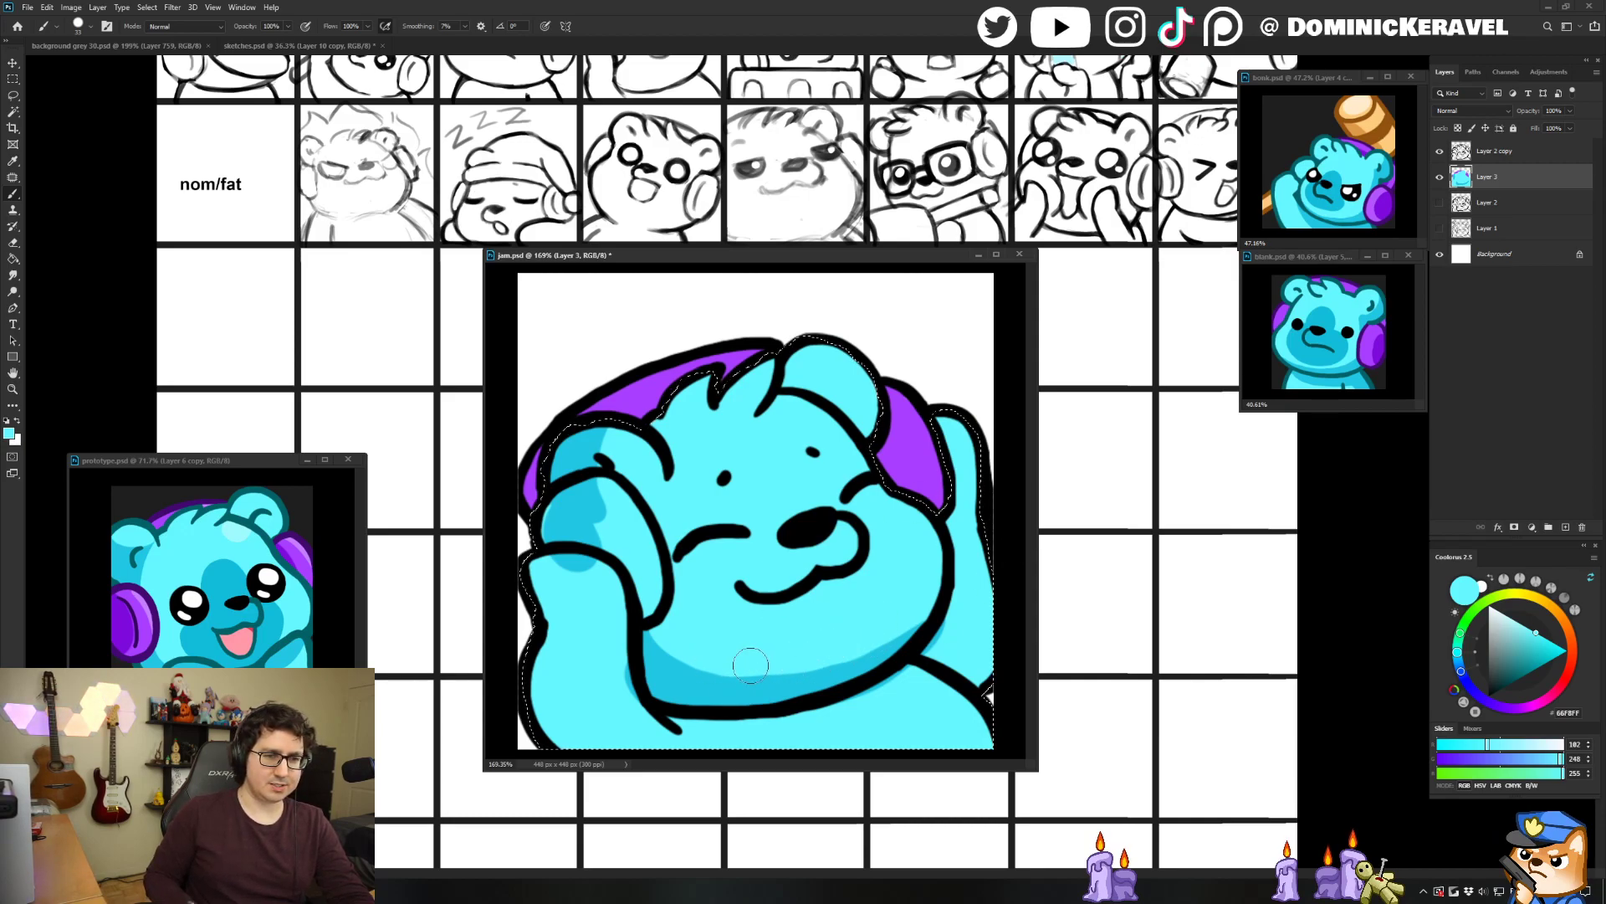
pyautogui.keyDown('alt'); pyautogui.click(854, 666); pyautogui.keyUp('alt')
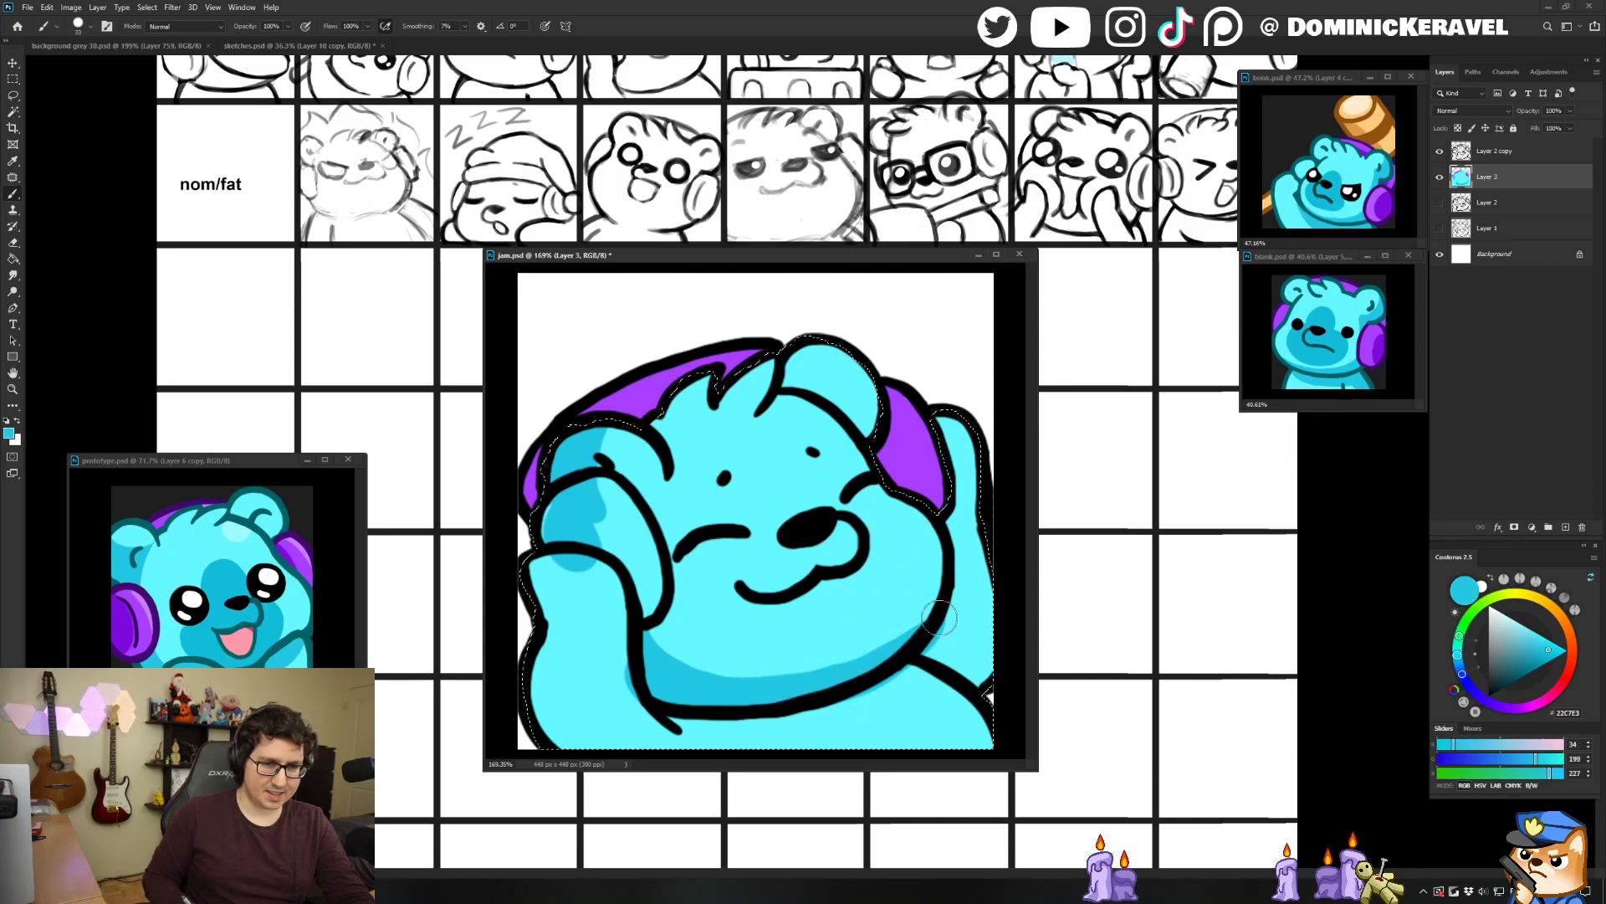
# Shade the body below the chin and the near arm's outer edge with darker cyan sampled from the reference bear.
pyautogui.press('v')
pyautogui.press('b')
pyautogui.keyDown('alt'); pyautogui.click(222, 575); pyautogui.keyUp('alt')
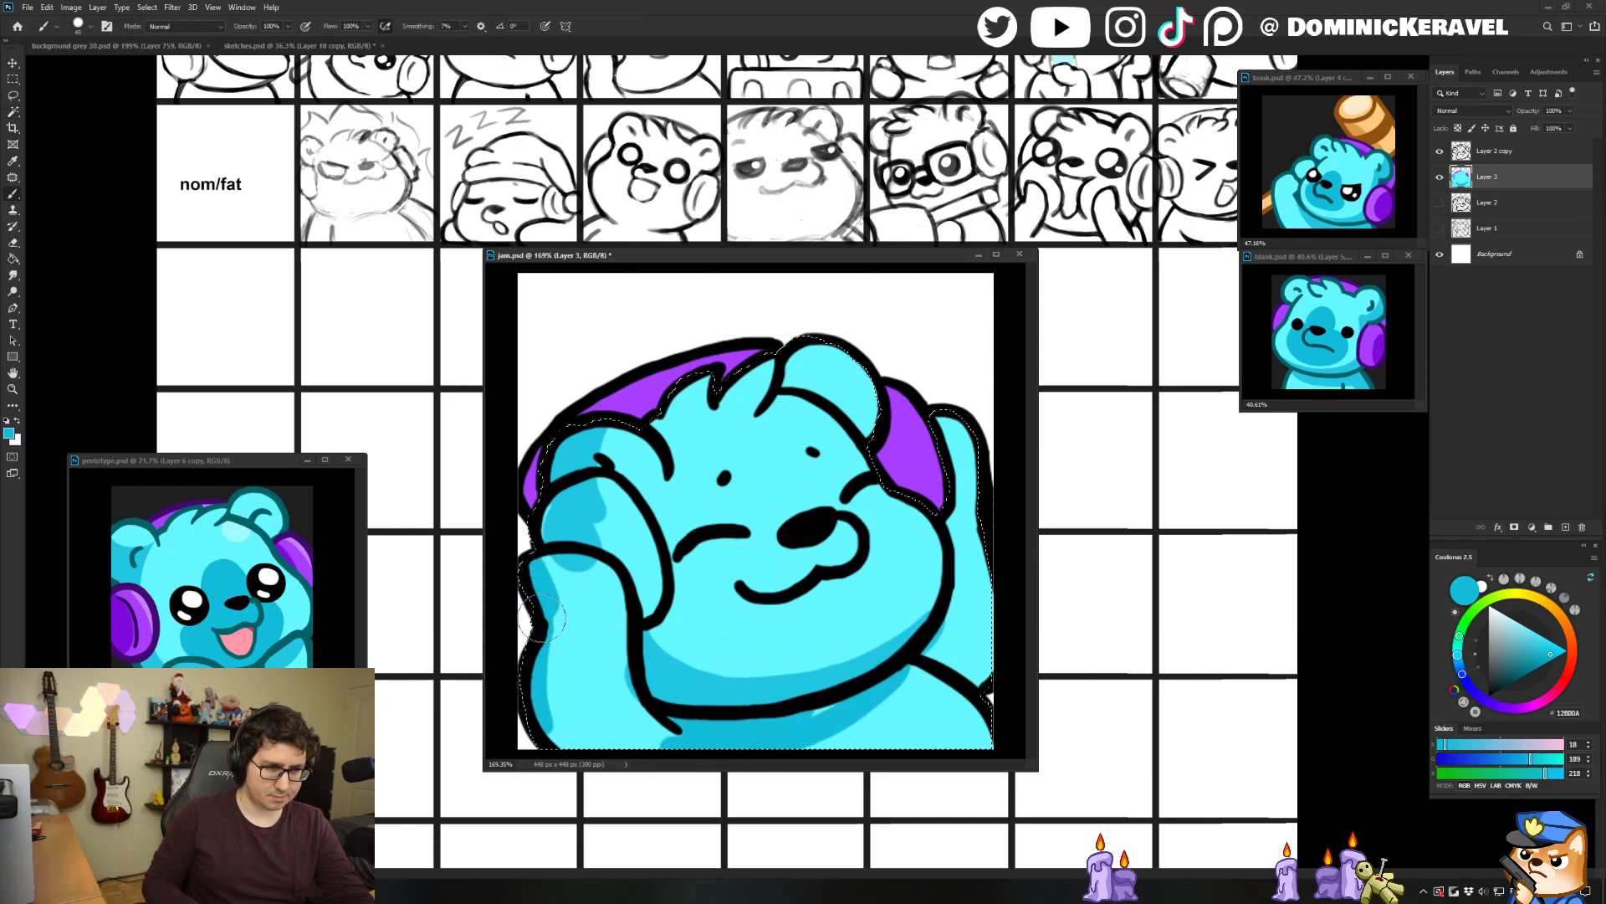
pyautogui.keyDown('alt'); pyautogui.click(576, 569); pyautogui.keyUp('alt')
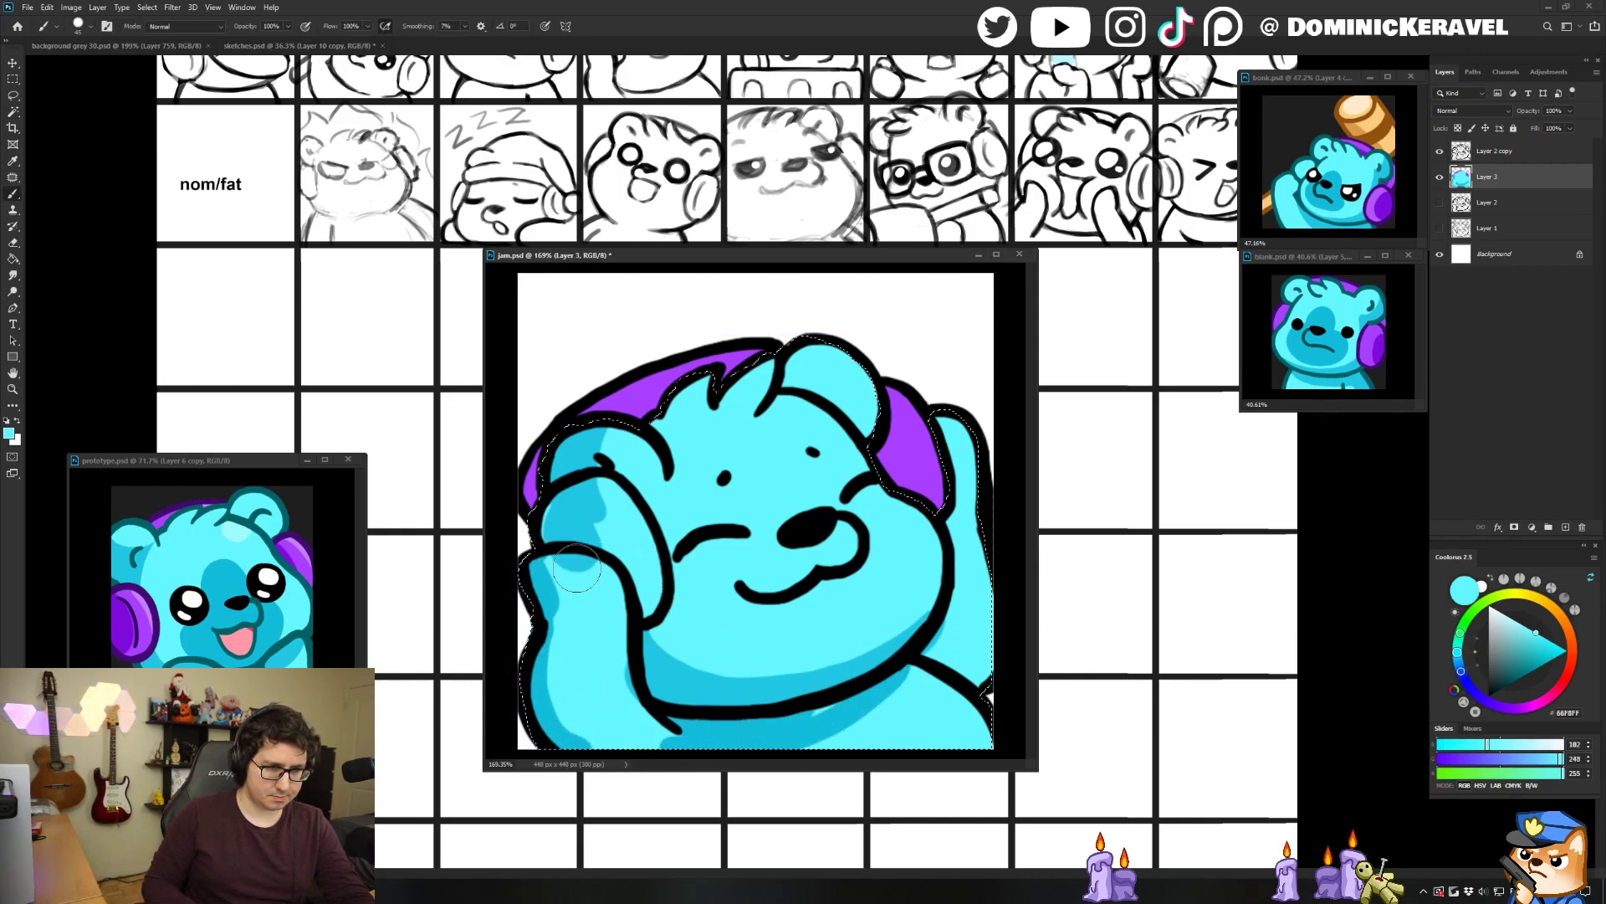
pyautogui.keyDown('alt'); pyautogui.click(537, 585); pyautogui.keyUp('alt')
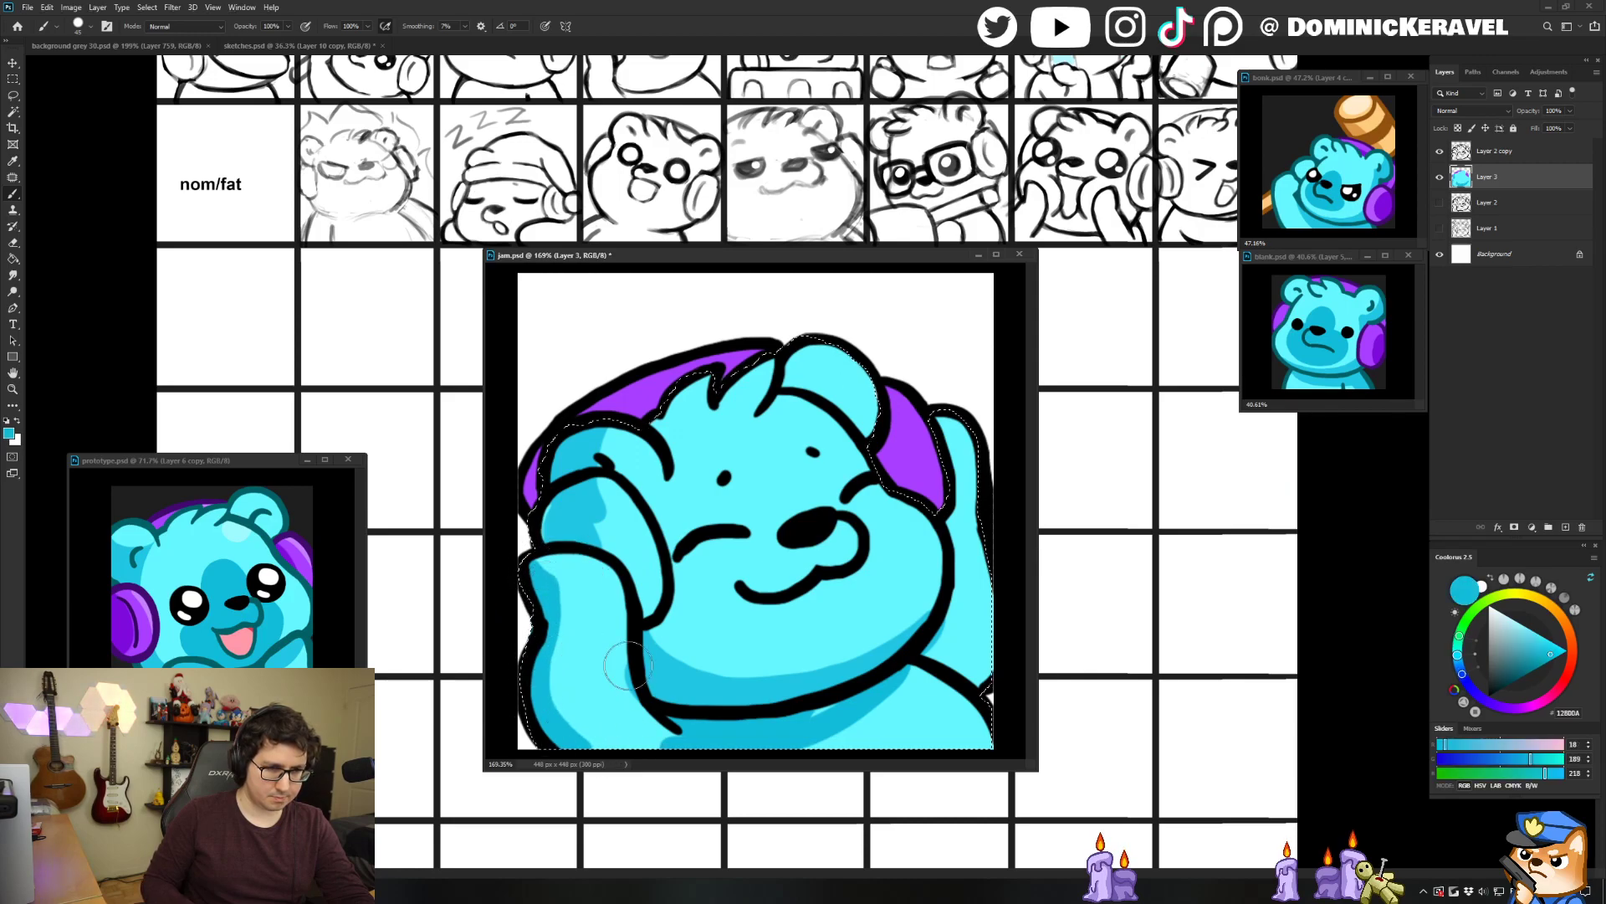
pyautogui.keyDown('alt'); pyautogui.click(571, 579); pyautogui.keyUp('alt')
pyautogui.keyDown('alt'); pyautogui.click(544, 590); pyautogui.keyUp('alt')
pyautogui.keyDown('alt'); pyautogui.click(578, 580); pyautogui.keyUp('alt')
pyautogui.moveTo(548, 558); pyautogui.dragTo(577, 567)
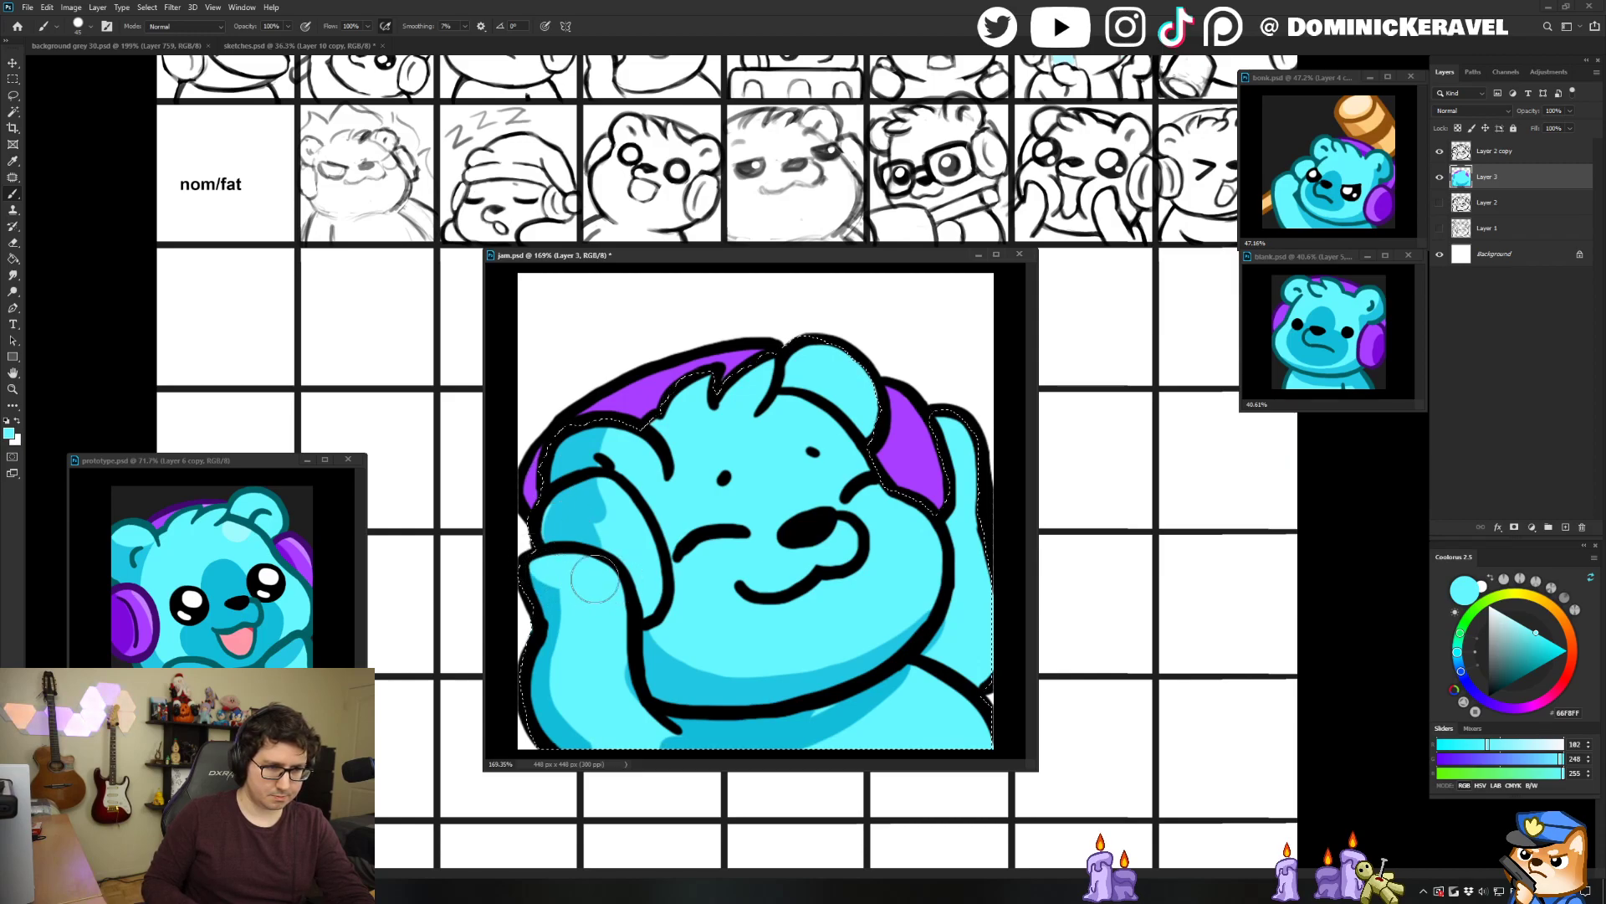
# Clean up the shading along the lower part of the near arm, alternating light and darker cyan.
pyautogui.keyDown('alt'); pyautogui.click(555, 594); pyautogui.keyUp('alt')
pyautogui.keyDown('alt'); pyautogui.rightClick(645, 627); pyautogui.keyUp('alt')
pyautogui.keyDown('alt'); pyautogui.click(602, 638); pyautogui.keyUp('alt')
pyautogui.moveTo(602, 644); pyautogui.dragTo(615, 682)
pyautogui.keyDown('alt'); pyautogui.click(688, 688); pyautogui.keyUp('alt')
pyautogui.keyDown('alt'); pyautogui.click(610, 705); pyautogui.keyUp('alt')
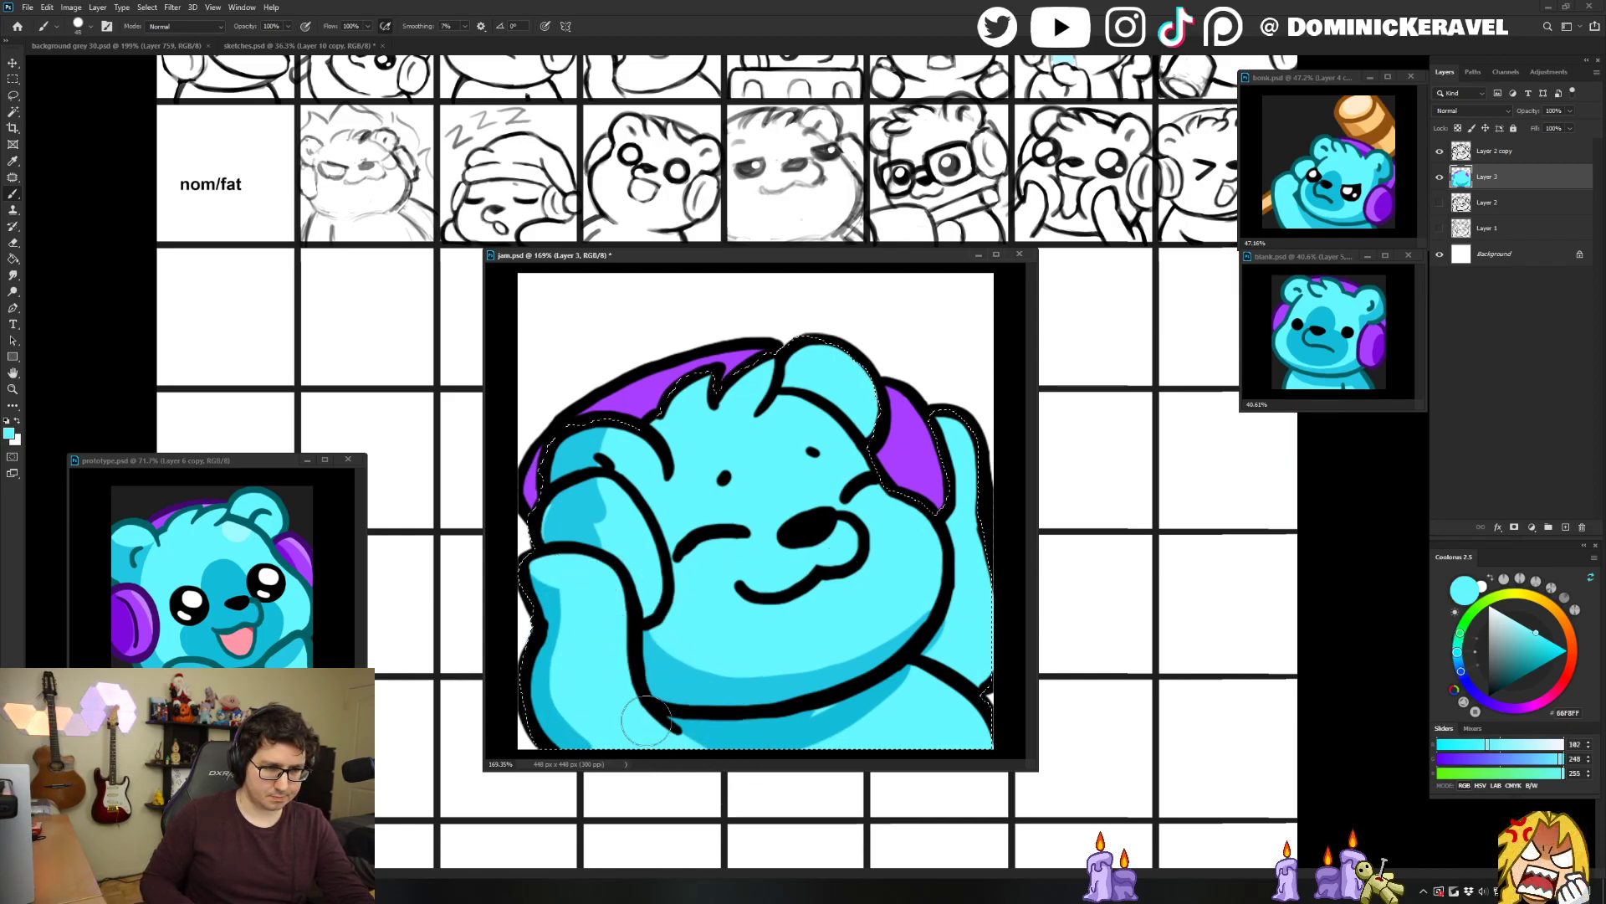
pyautogui.keyDown('alt'); pyautogui.click(764, 701); pyautogui.keyUp('alt')
# Paint the near ear cup flat purple over its cyan fill, using the headphone purple.
pyautogui.press('v')
pyautogui.press('b')
pyautogui.keyDown('alt'); pyautogui.click(627, 512); pyautogui.keyUp('alt')
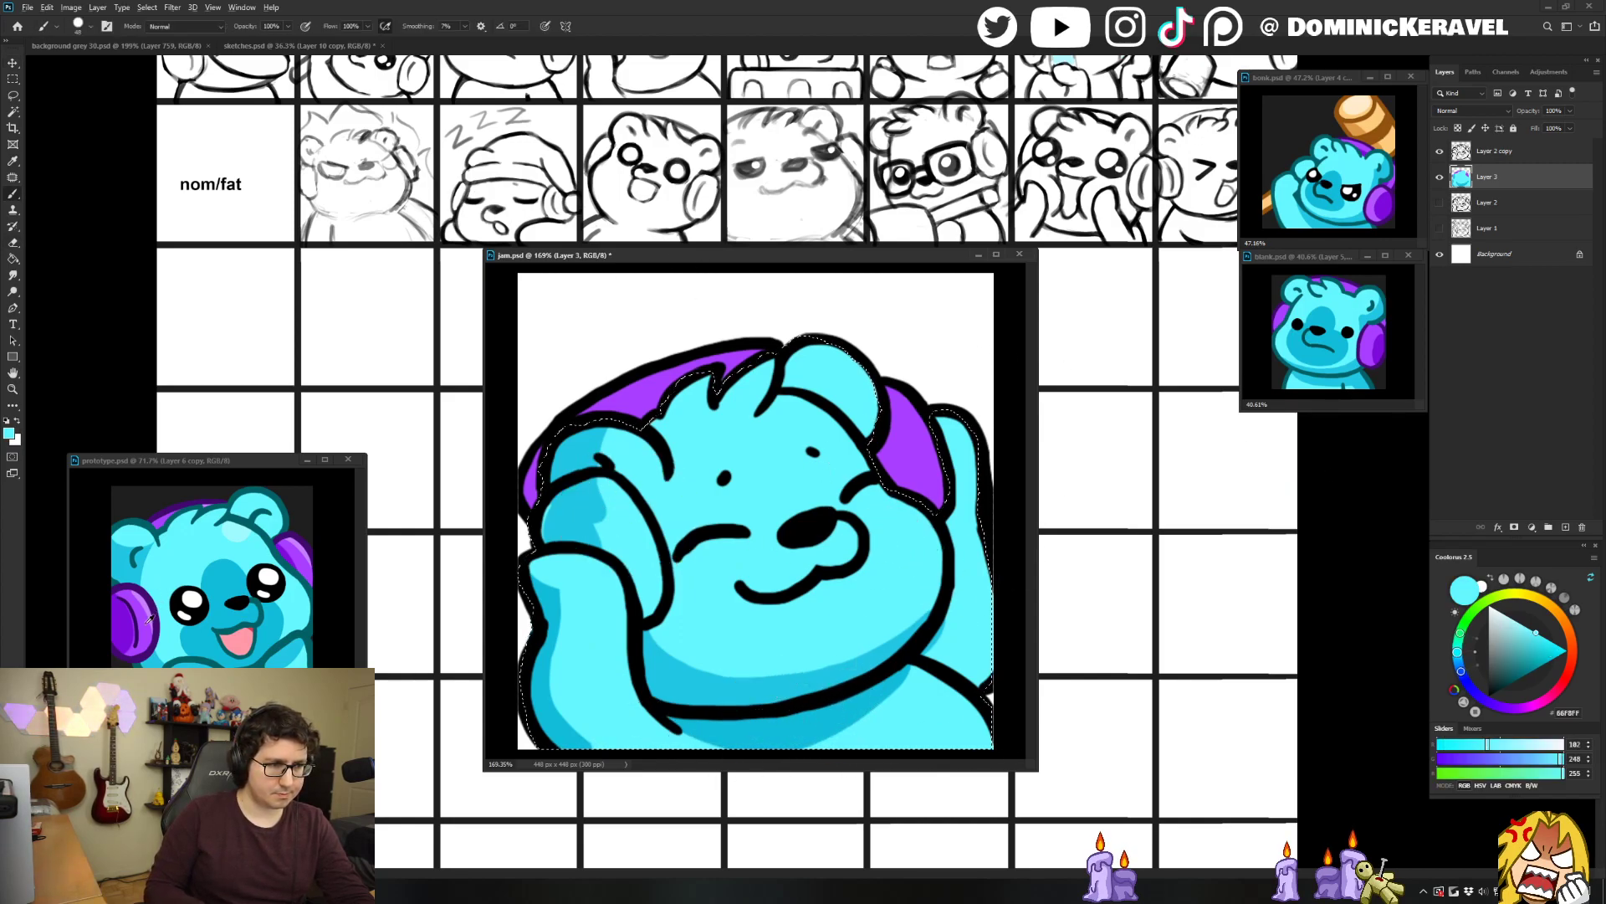
pyautogui.keyDown('alt'); pyautogui.click(627, 404); pyautogui.keyUp('alt')
pyautogui.moveTo(616, 481)
pyautogui.mouseDown()
pyautogui.moveTo(565, 501)
pyautogui.moveTo(551, 537)
pyautogui.moveTo(603, 508)
pyautogui.moveTo(591, 493)
pyautogui.moveTo(617, 501)
pyautogui.moveTo(569, 530)
pyautogui.moveTo(640, 534)
pyautogui.moveTo(627, 553)
pyautogui.moveTo(653, 569)
pyautogui.moveTo(649, 612)
pyautogui.moveTo(627, 519)
pyautogui.mouseUp()
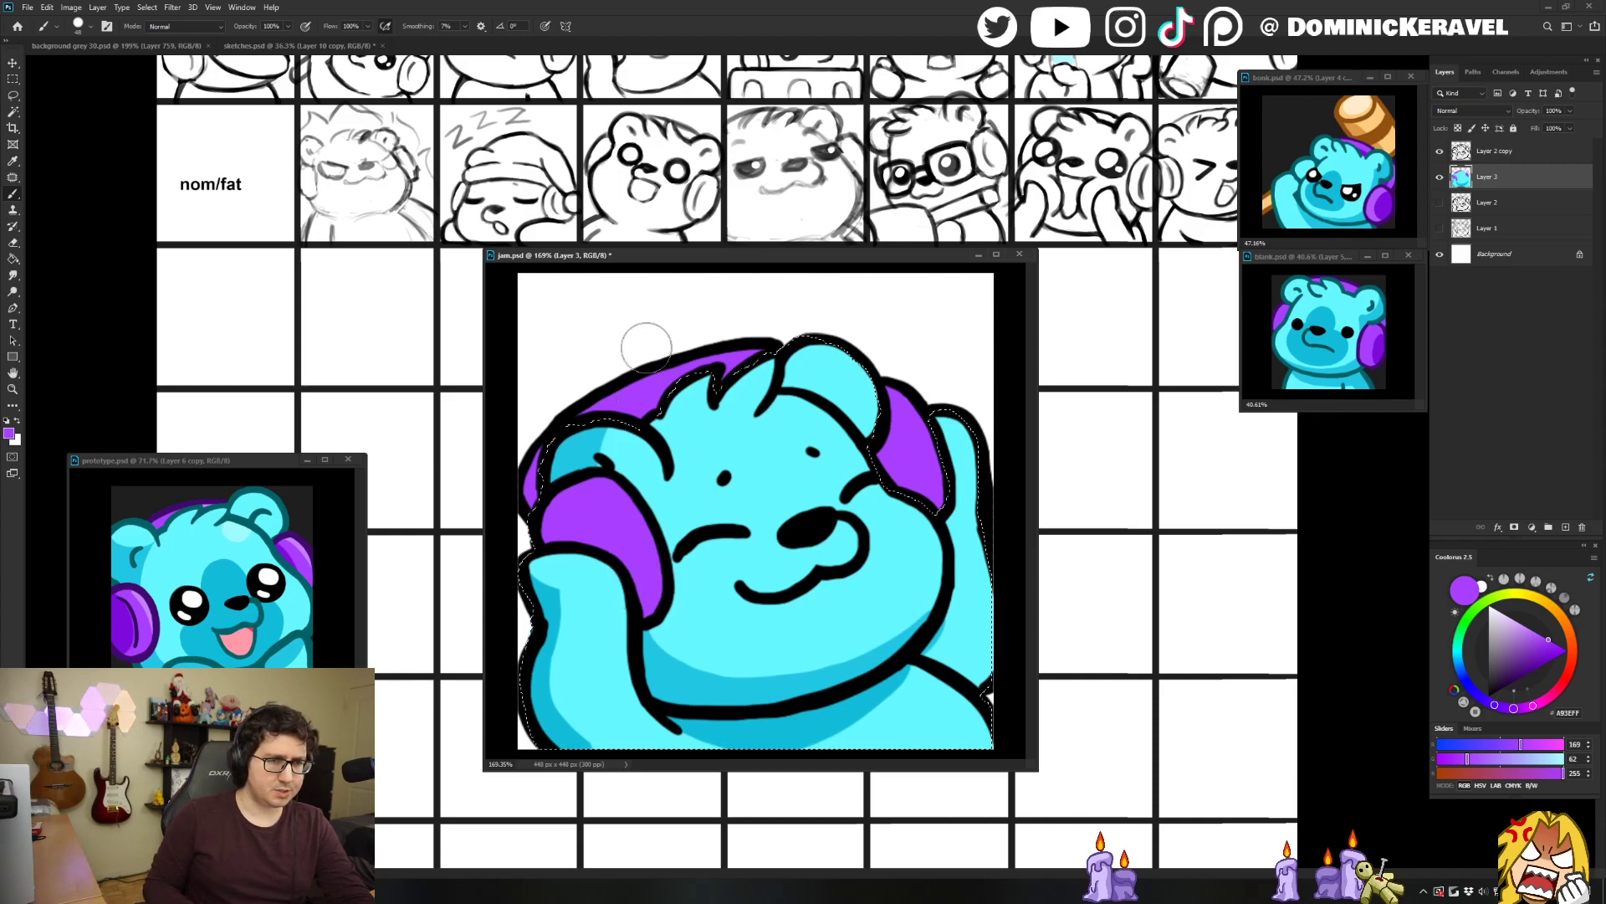
# Select the near ear cup's purple area and paint a dark purple shadow on it with the reference headphones' darker tone.
pyautogui.keyDown('alt'); pyautogui.click(124, 626); pyautogui.keyUp('alt')
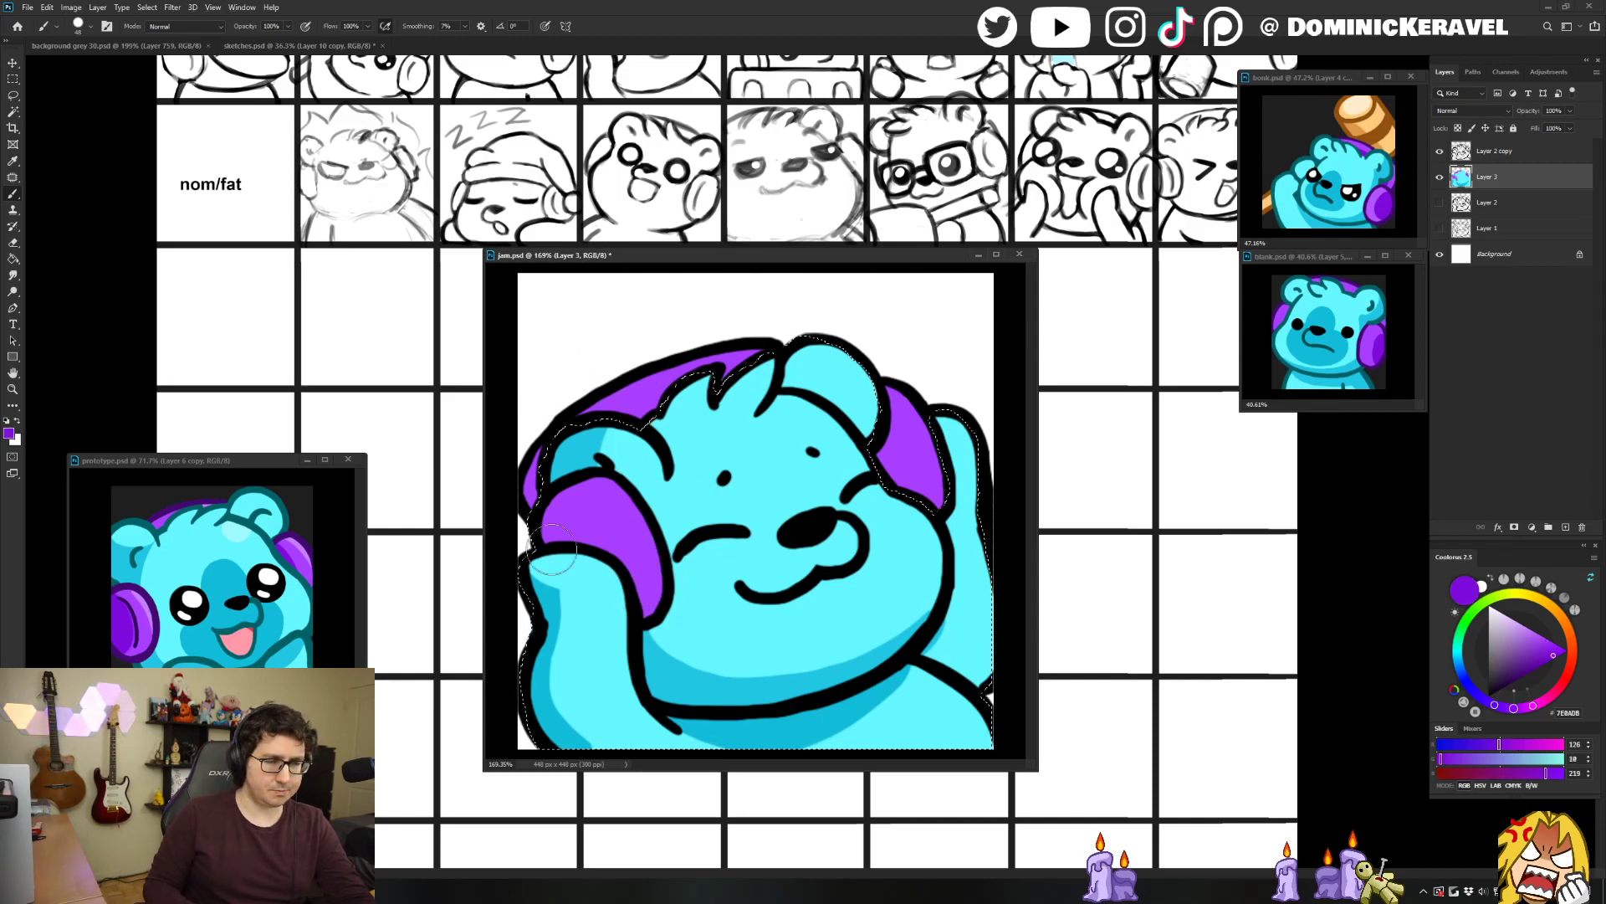
pyautogui.hotkey('ctrl', 'd')
pyautogui.press('w')
pyautogui.click(592, 519)
pyautogui.press('b')
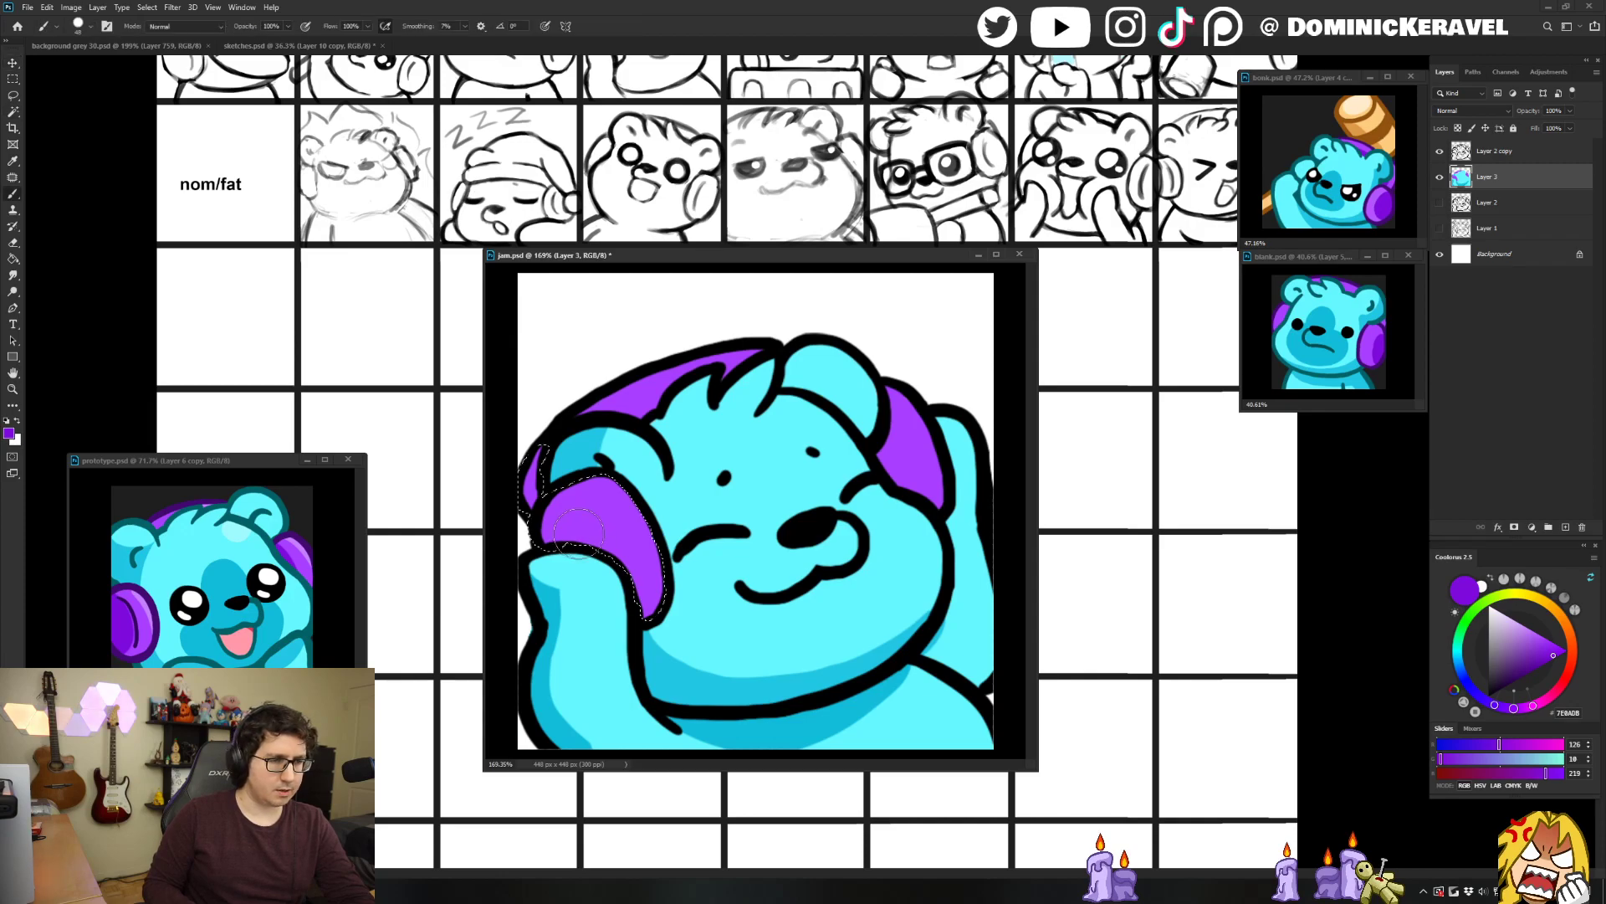
pyautogui.moveTo(554, 548); pyautogui.dragTo(588, 516)
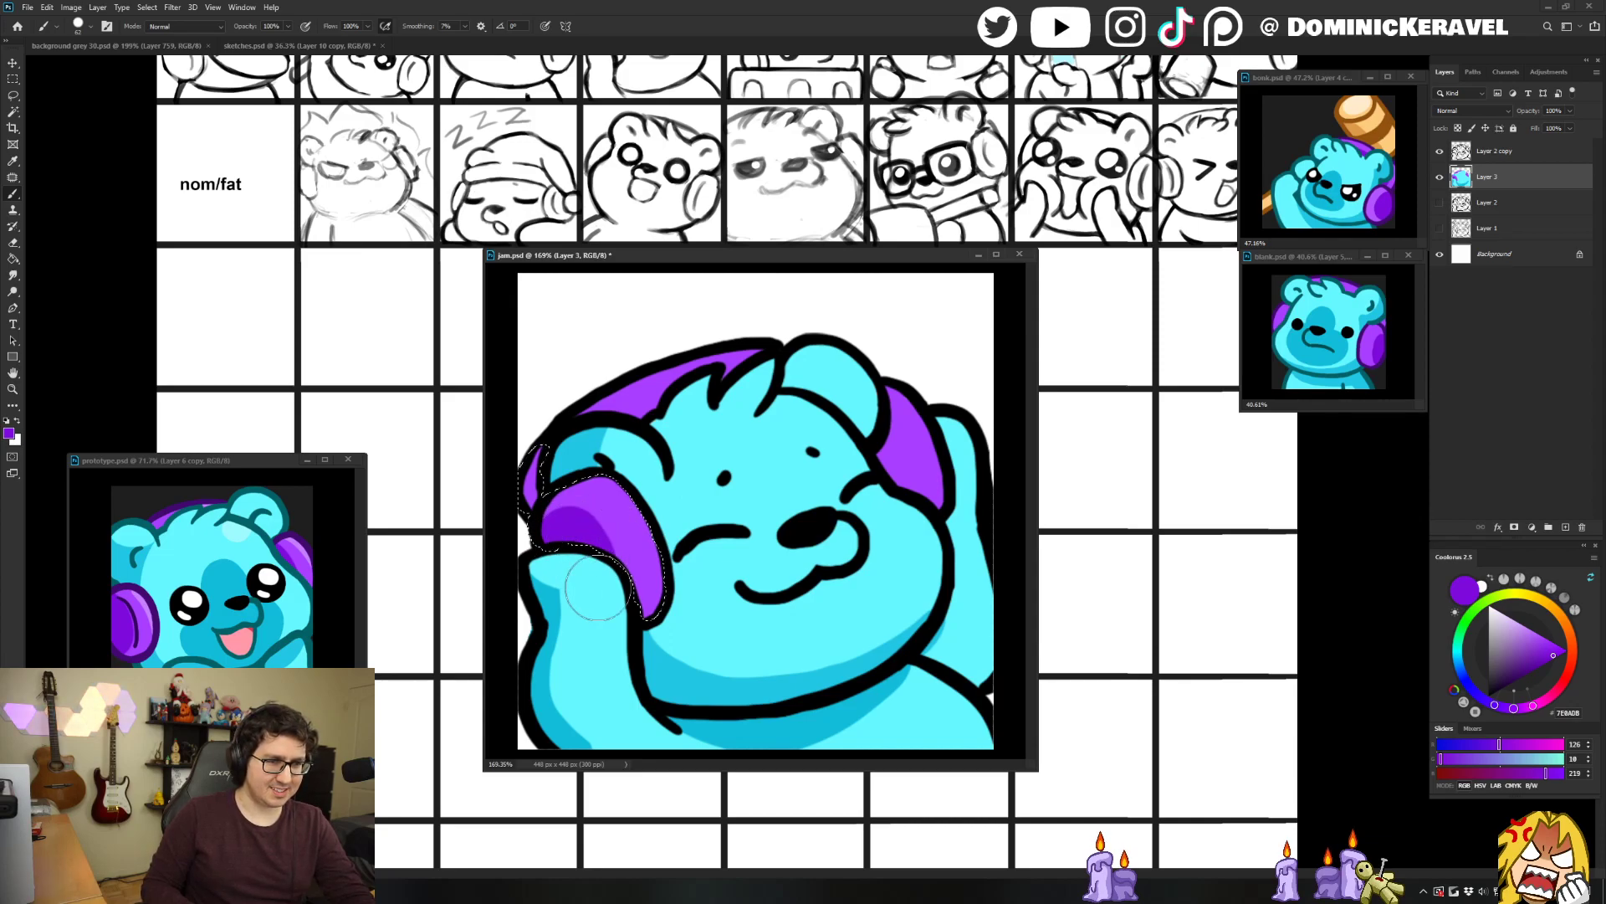
pyautogui.hotkey('ctrl', 'd')
pyautogui.moveTo(613, 491); pyautogui.dragTo(594, 497)
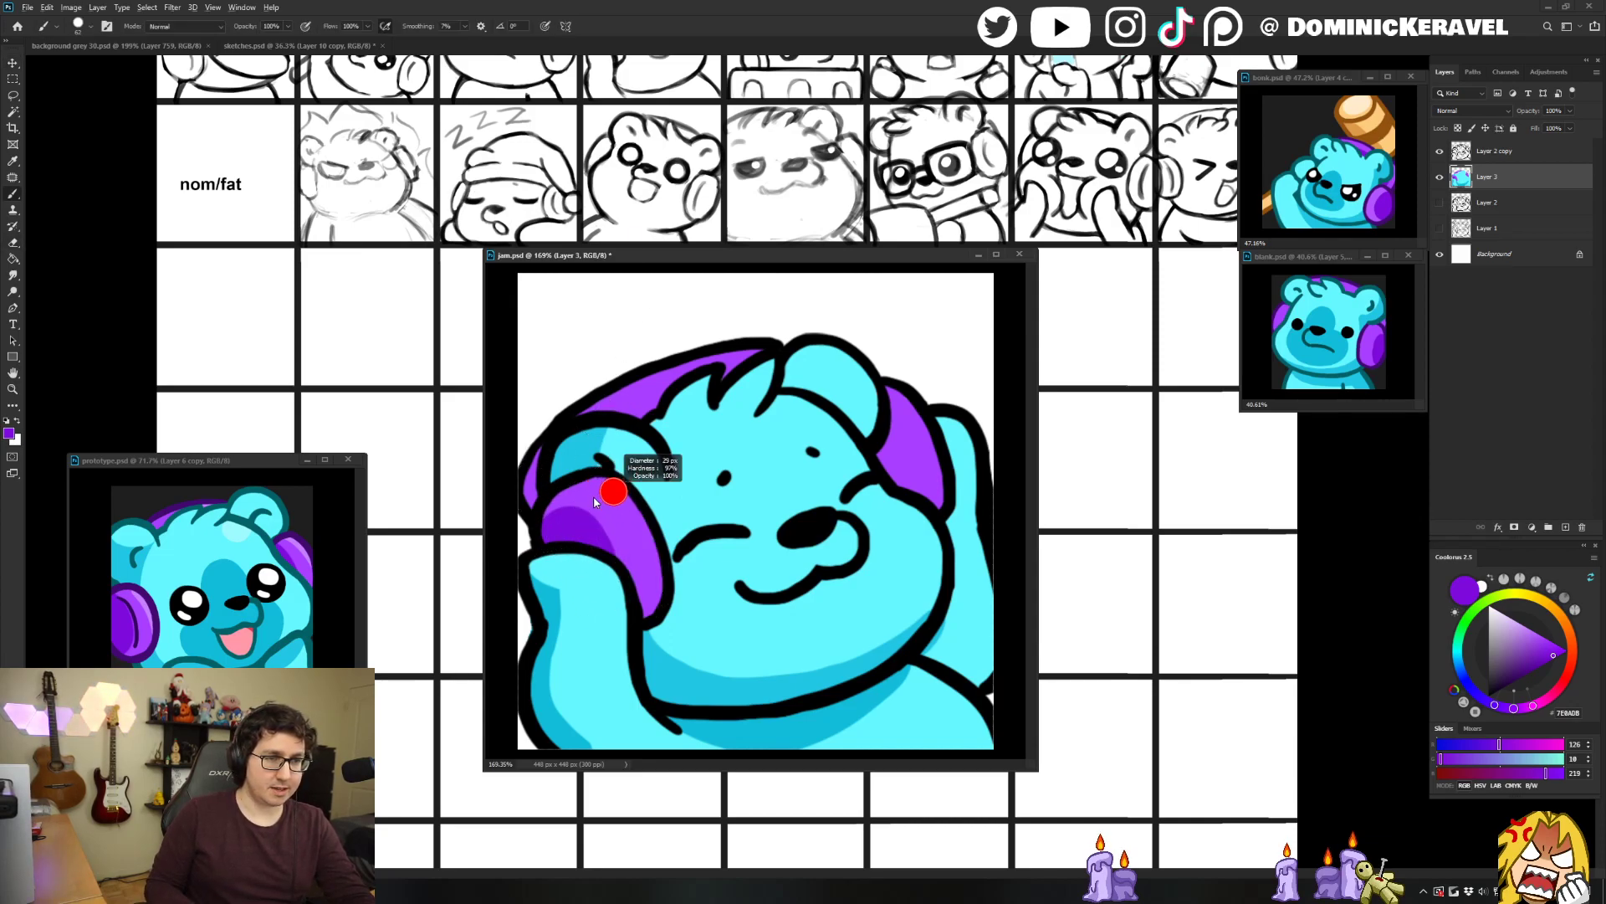
pyautogui.keyDown('alt'); pyautogui.click(148, 602); pyautogui.keyUp('alt')
pyautogui.press('v')
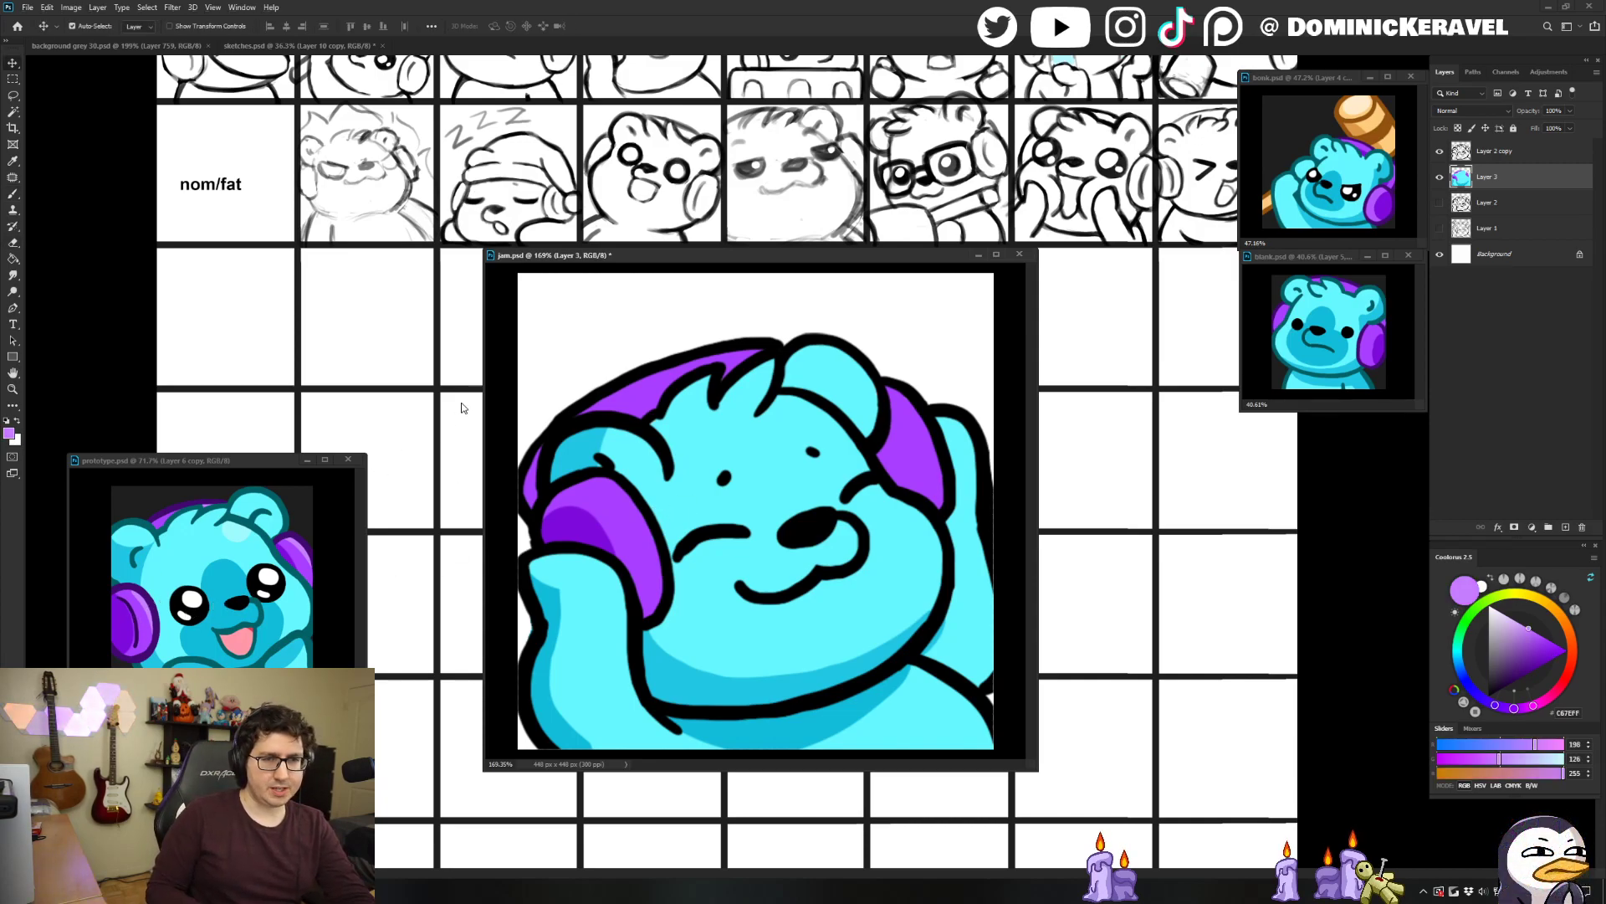
# Paint a darker cyan shadow on the far arm beside the cheek, undoing the first stroke and repainting it.
pyautogui.keyDown('alt'); pyautogui.click(710, 673); pyautogui.keyUp('alt')
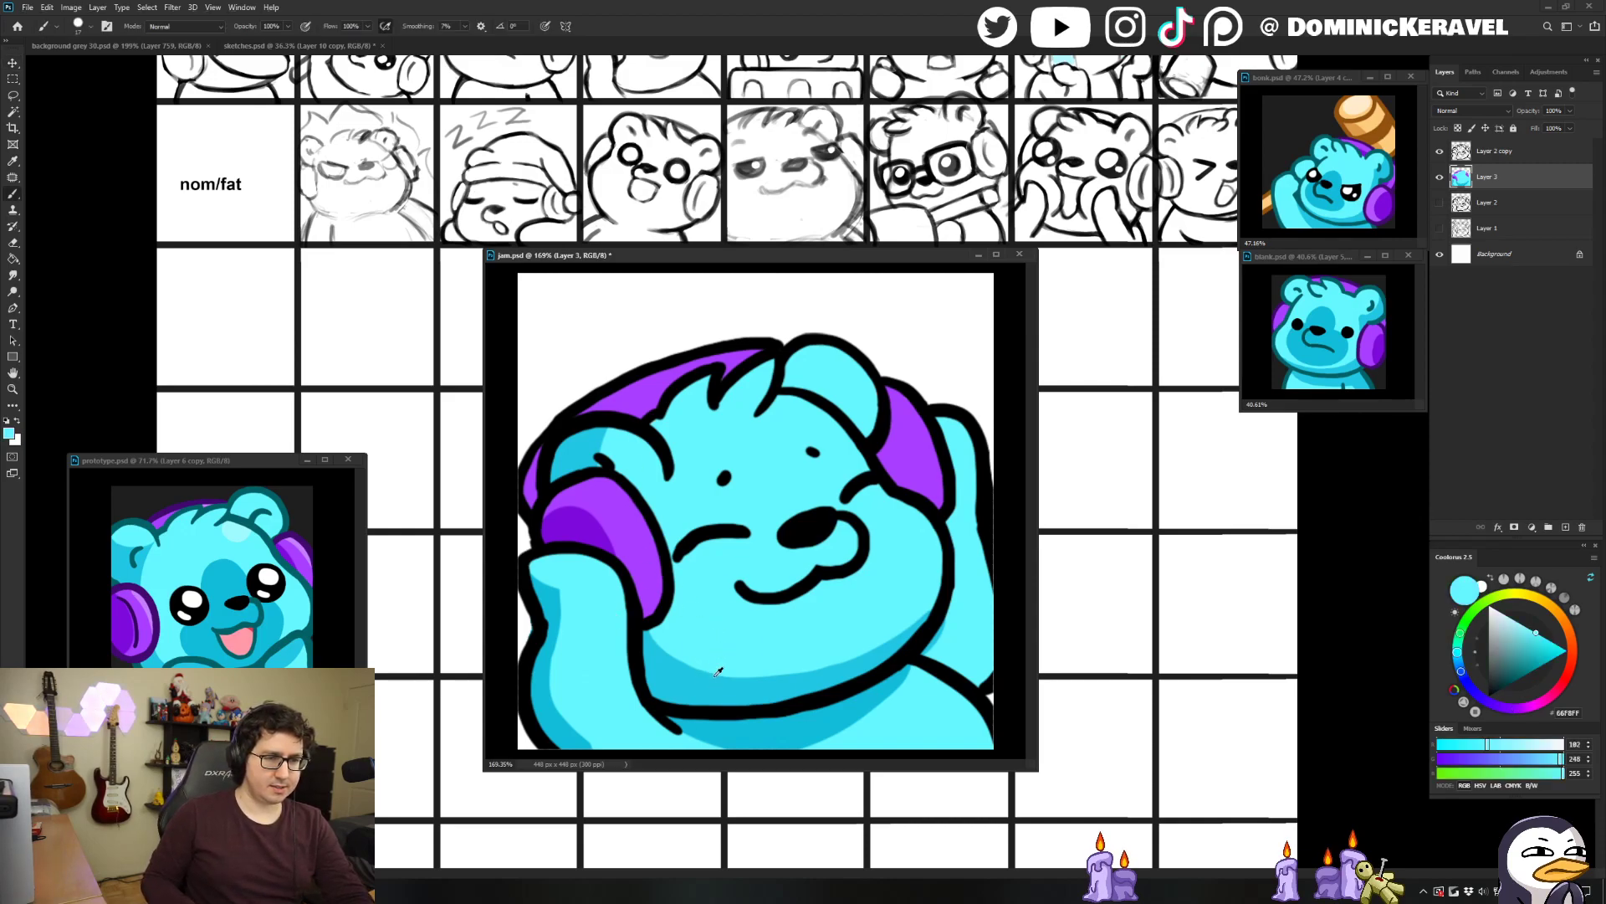
pyautogui.keyDown('alt'); pyautogui.click(689, 684); pyautogui.keyUp('alt')
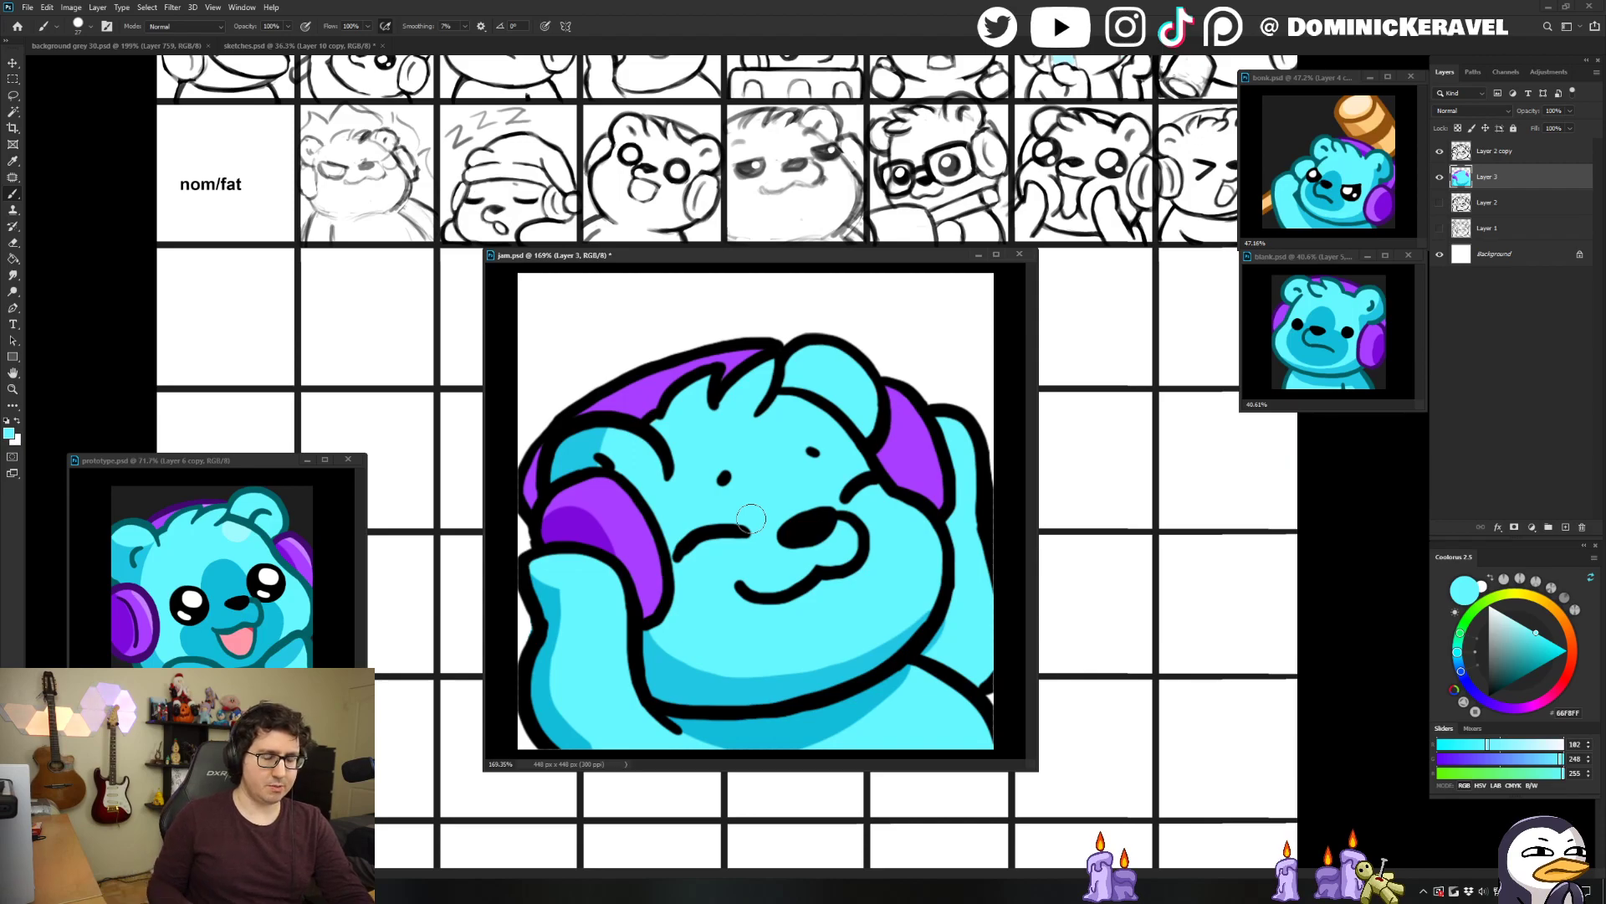
pyautogui.moveTo(952, 601); pyautogui.dragTo(932, 665)
pyautogui.keyDown('alt'); pyautogui.click(890, 688); pyautogui.keyUp('alt')
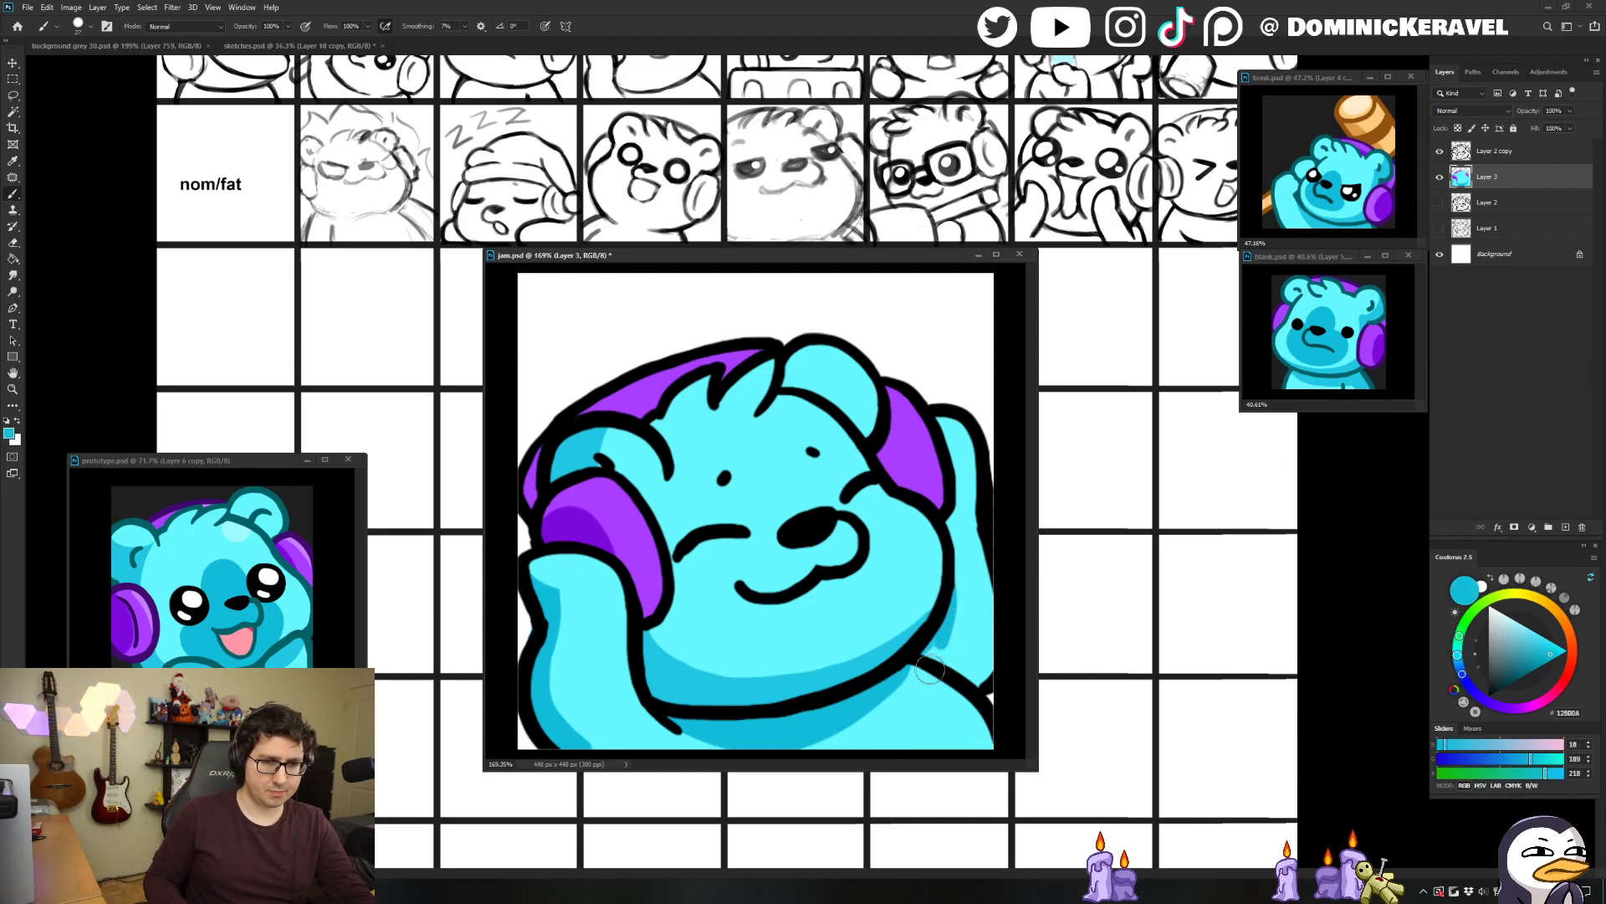
pyautogui.hotkey('ctrl', 'z')
pyautogui.moveTo(952, 589)
pyautogui.mouseDown()
pyautogui.moveTo(928, 656)
pyautogui.moveTo(932, 629)
pyautogui.mouseUp()
pyautogui.press('v')
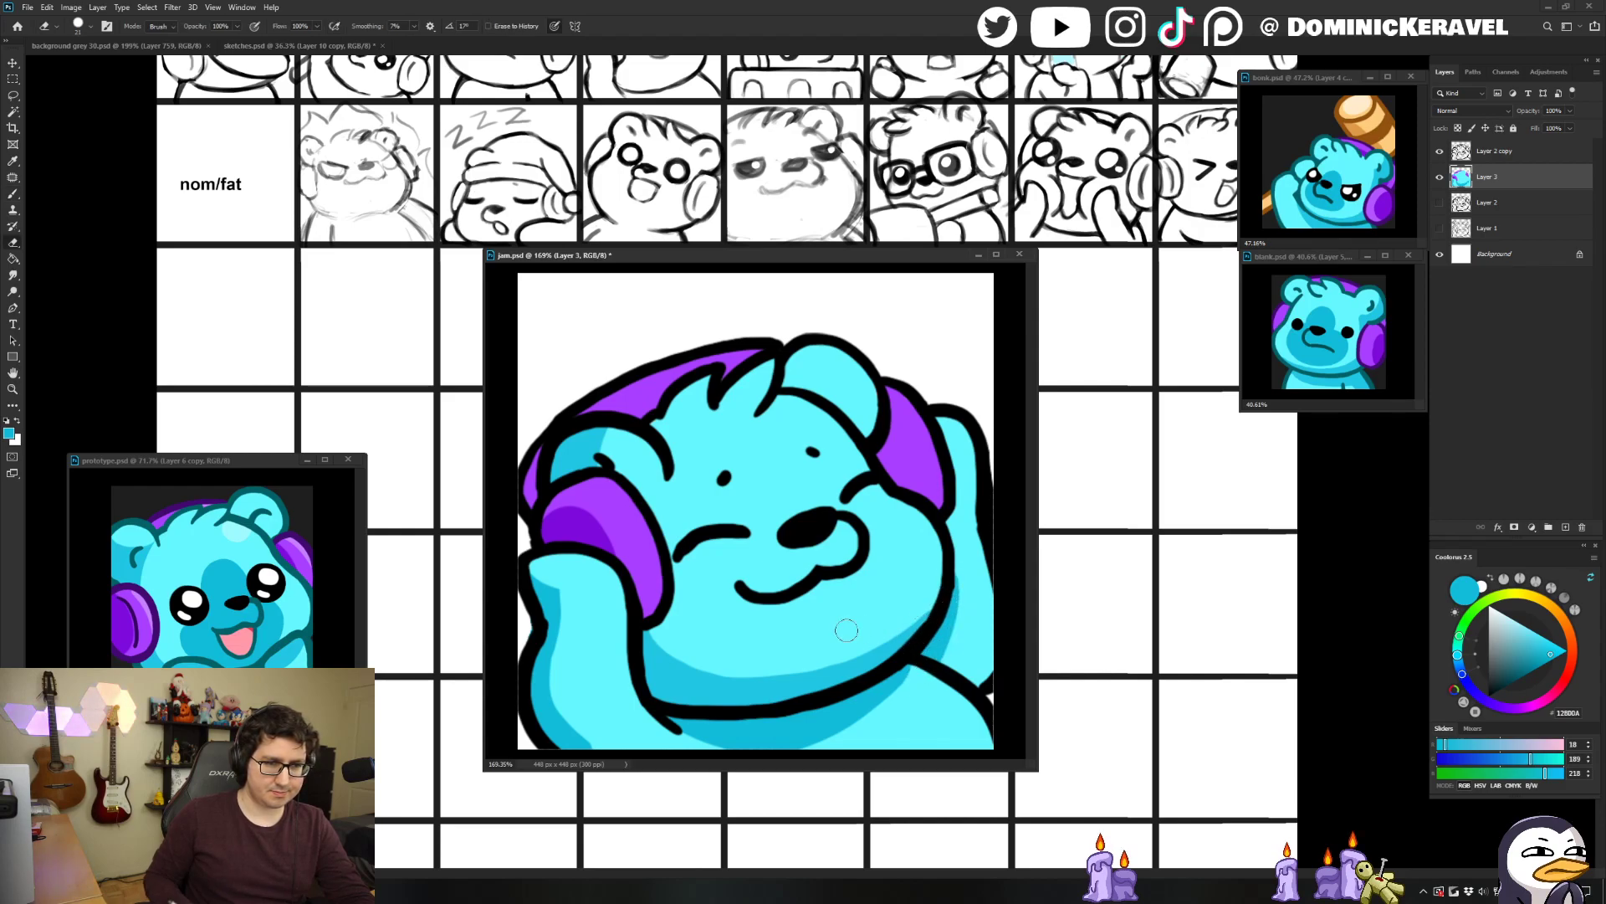
# Touch up the upper edge of the chin shadow with light cyan.
pyautogui.press('b')
pyautogui.keyDown('alt'); pyautogui.click(768, 669); pyautogui.keyUp('alt')
pyautogui.press('v')
pyautogui.press('b')
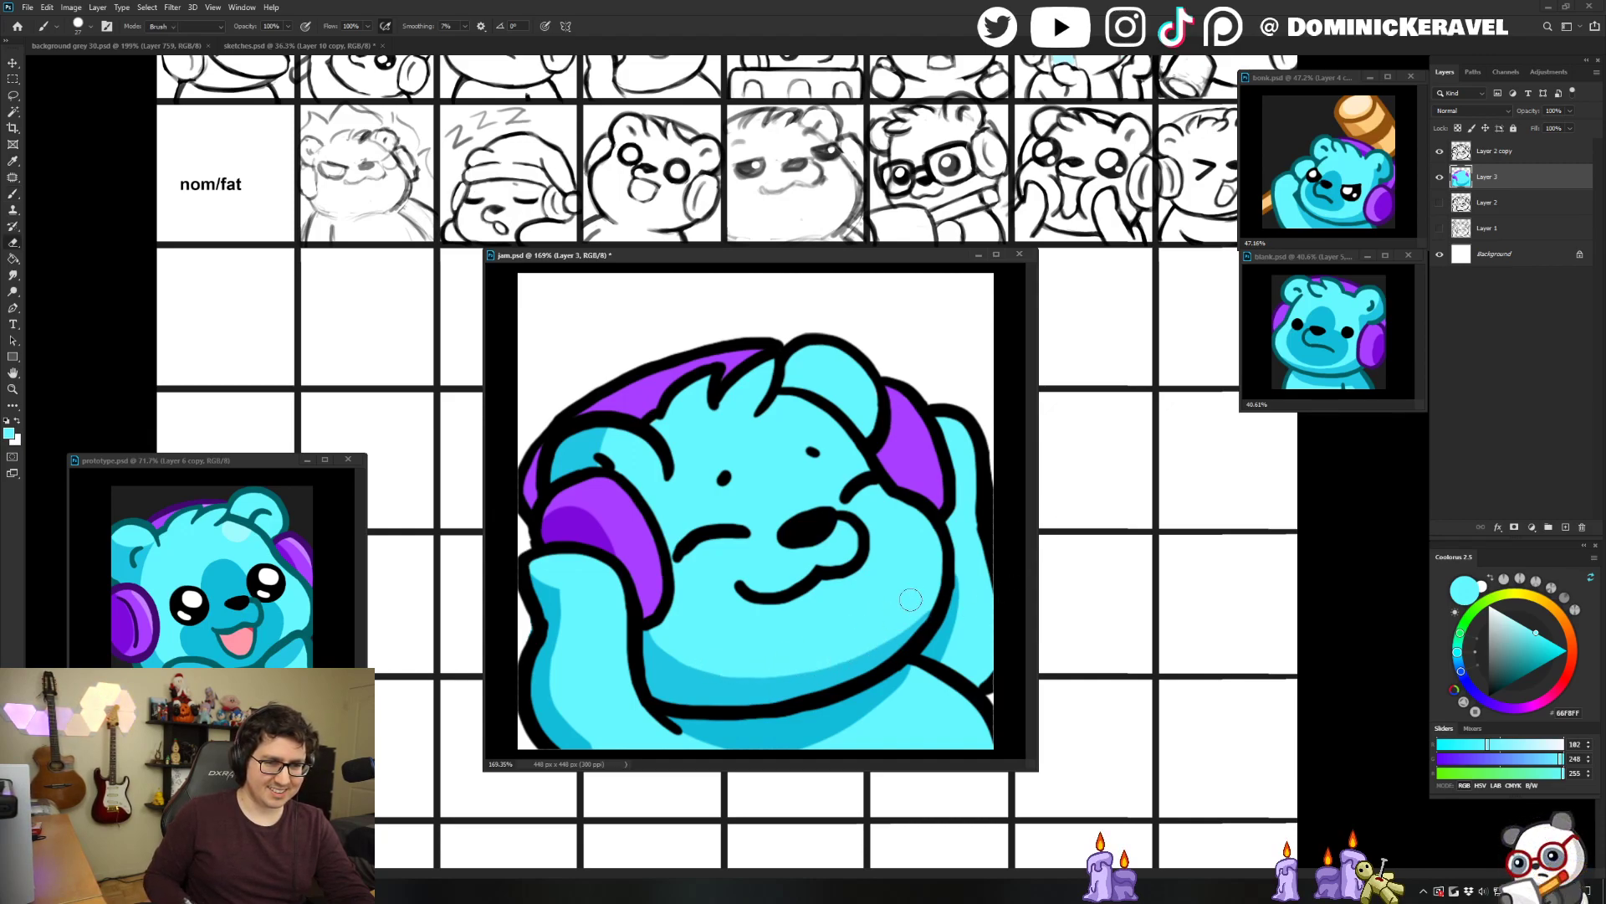
# Save jam.psd and duplicate the Layer 3 colour layer, with the darker muzzle cyan sampled from the reference bear.
pyautogui.keyDown('alt'); pyautogui.click(229, 577); pyautogui.keyUp('alt')
pyautogui.hotkey('ctrl', 's')
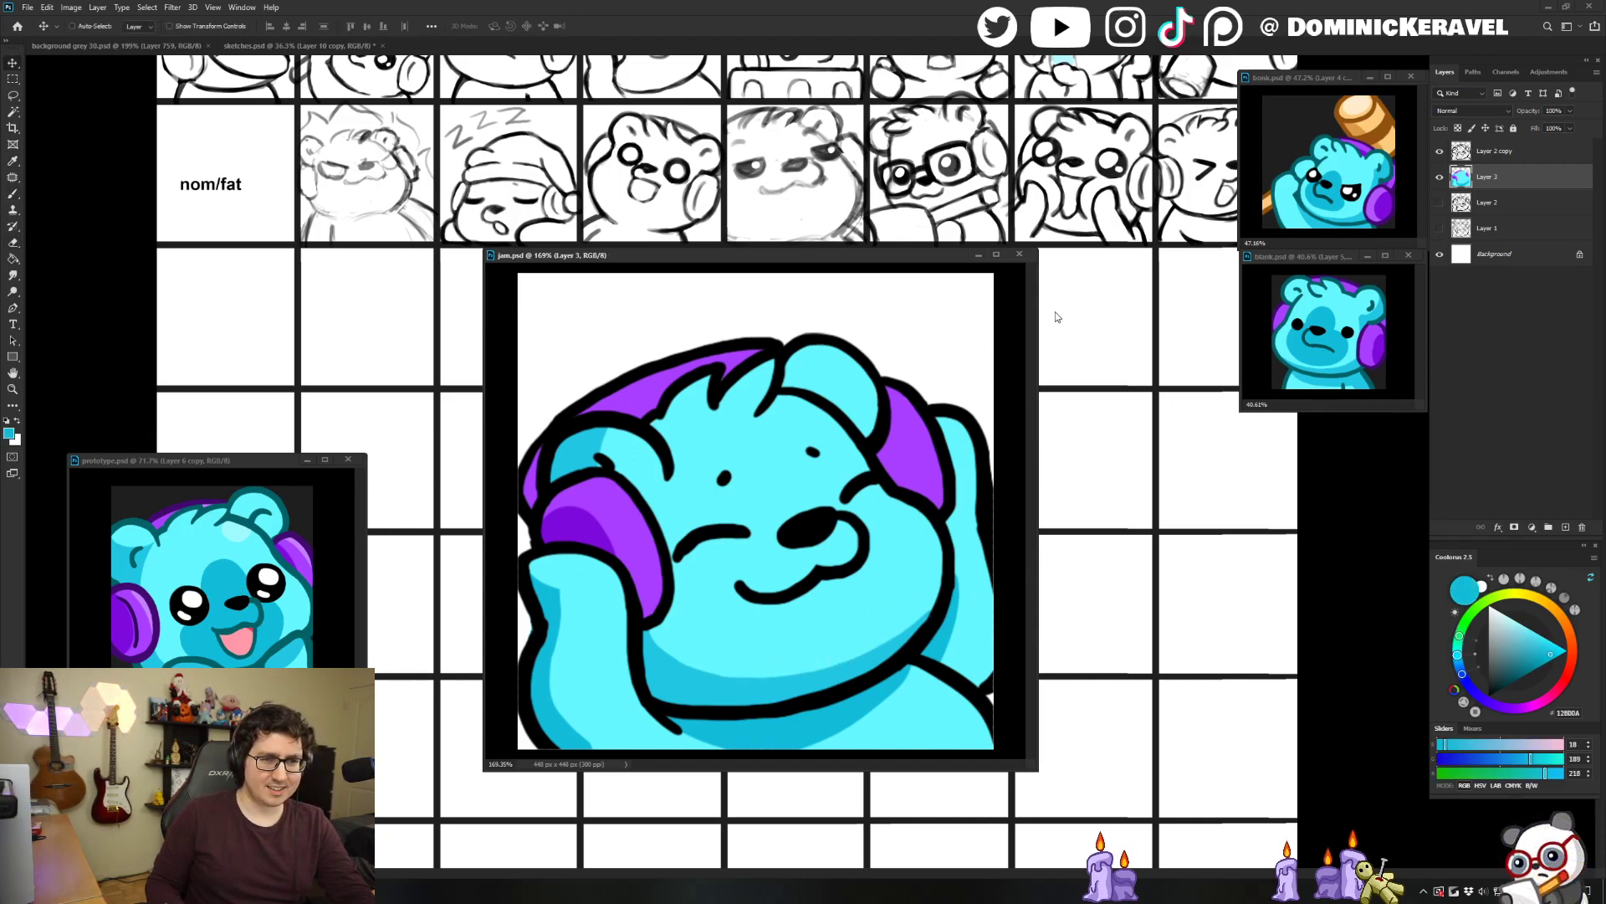
pyautogui.hotkey('ctrl', 'j')
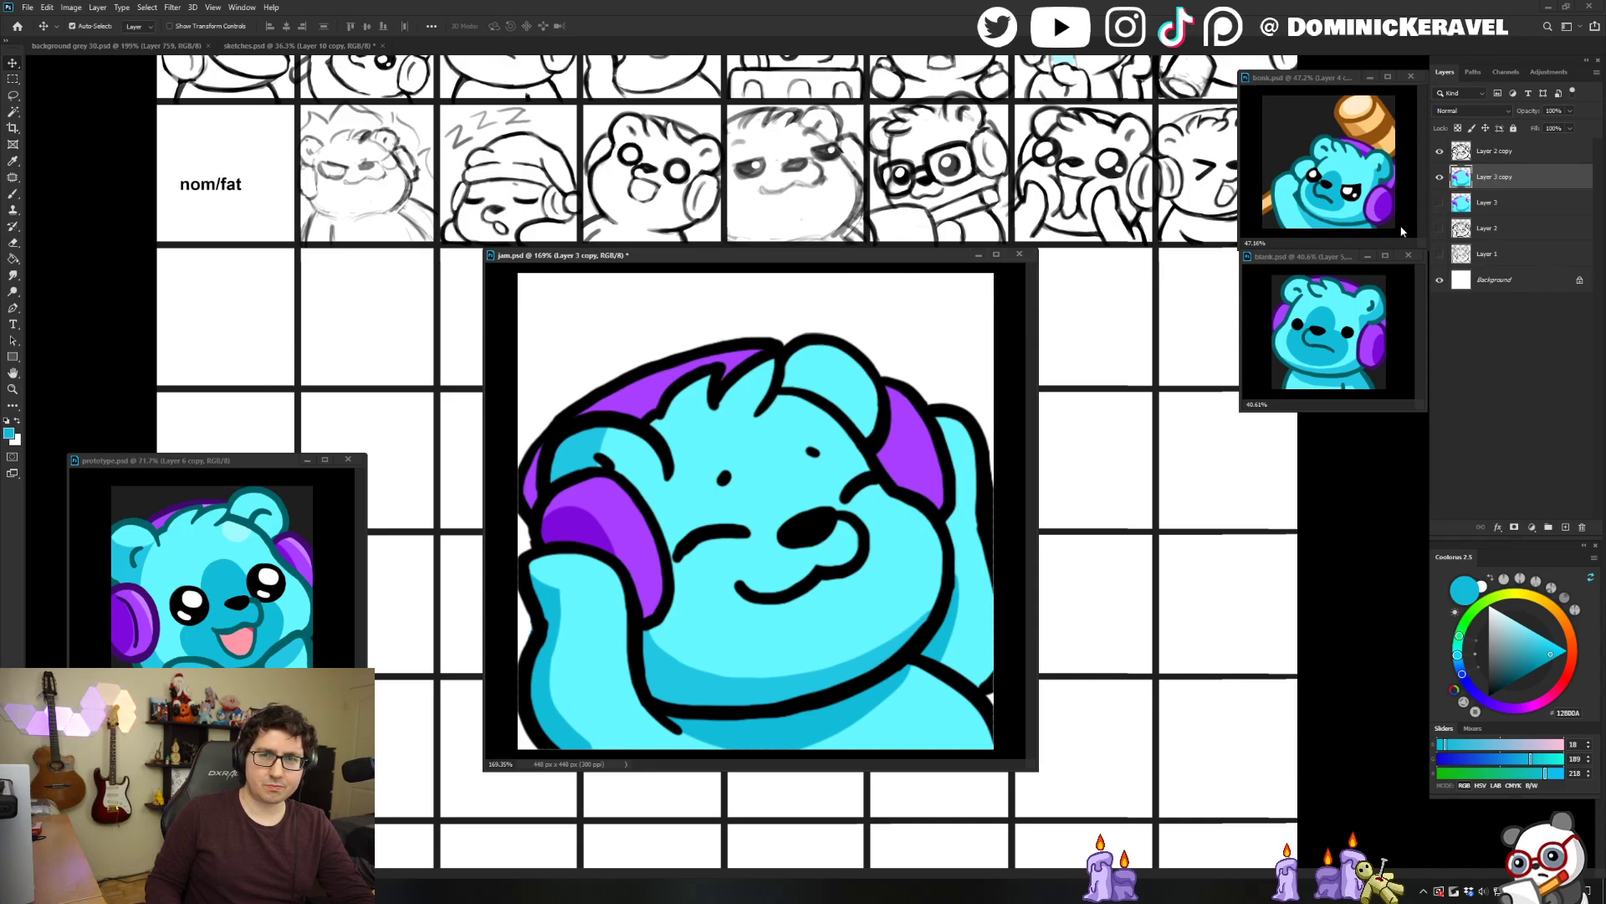
# Paint a darker cyan muzzle patch around the nose and mouth, rising between the eyes, on the duplicated colour layer.
pyautogui.moveTo(756, 494)
pyautogui.mouseDown()
pyautogui.moveTo(795, 481)
pyautogui.moveTo(782, 514)
pyautogui.moveTo(811, 506)
pyautogui.moveTo(795, 518)
pyautogui.moveTo(876, 544)
pyautogui.mouseUp()
pyautogui.moveTo(768, 527)
pyautogui.mouseDown()
pyautogui.moveTo(770, 622)
pyautogui.moveTo(730, 600)
pyautogui.moveTo(824, 564)
pyautogui.moveTo(827, 539)
pyautogui.moveTo(907, 542)
pyautogui.moveTo(833, 513)
pyautogui.moveTo(876, 534)
pyautogui.moveTo(860, 600)
pyautogui.moveTo(773, 631)
pyautogui.moveTo(699, 619)
pyautogui.mouseUp()
pyautogui.moveTo(804, 604); pyautogui.dragTo(837, 586)
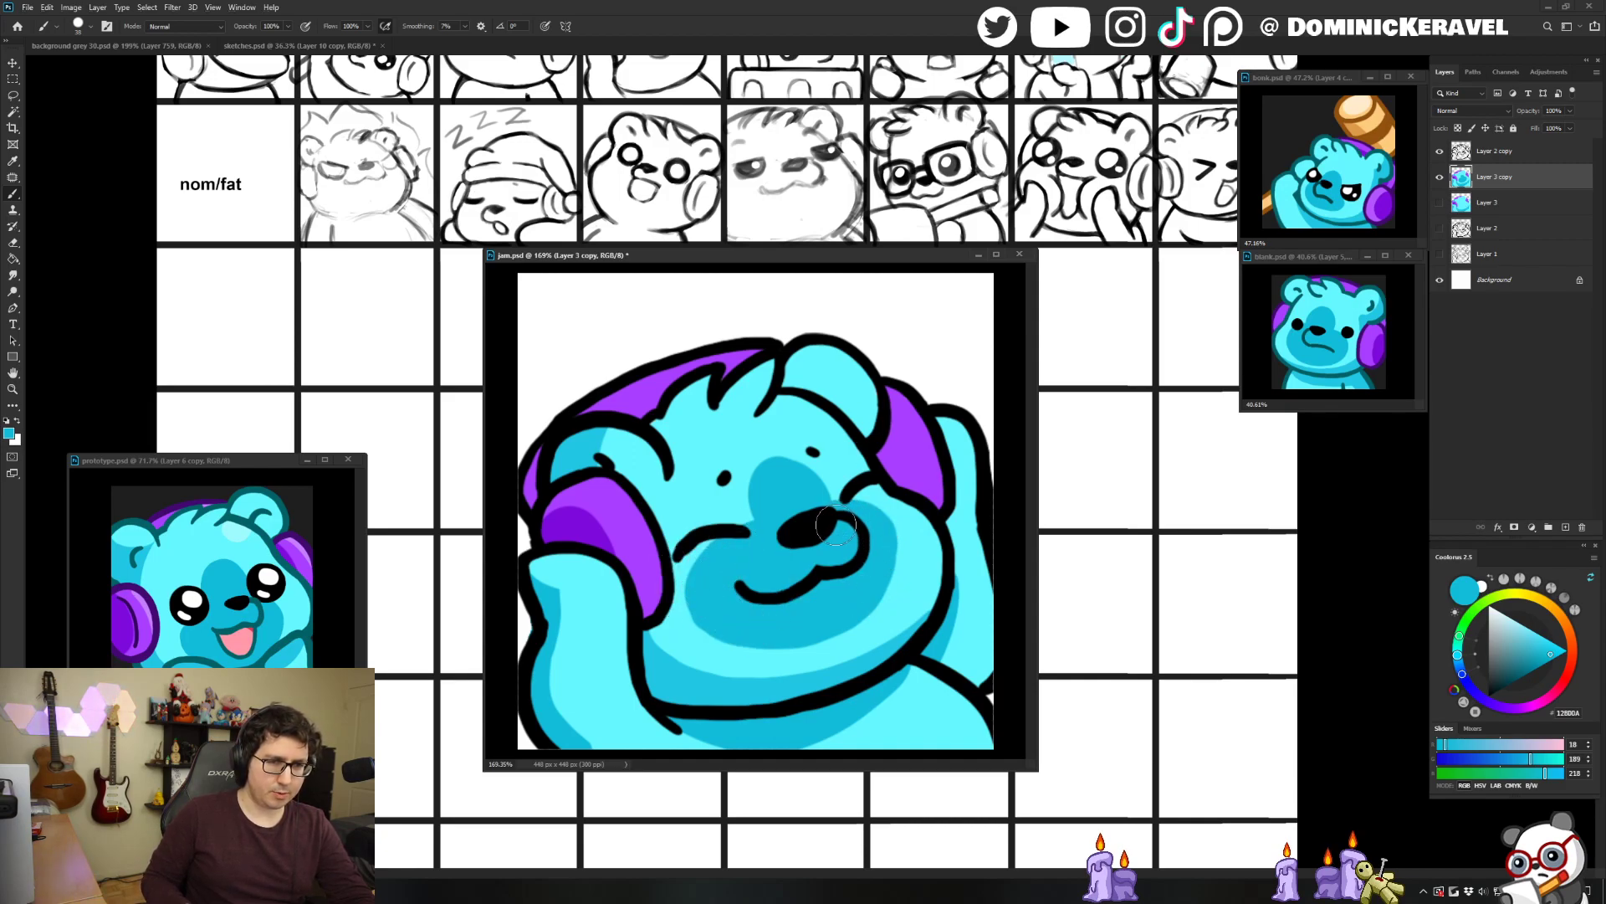
pyautogui.moveTo(853, 513)
pyautogui.mouseDown()
pyautogui.moveTo(890, 561)
pyautogui.moveTo(850, 586)
pyautogui.mouseUp()
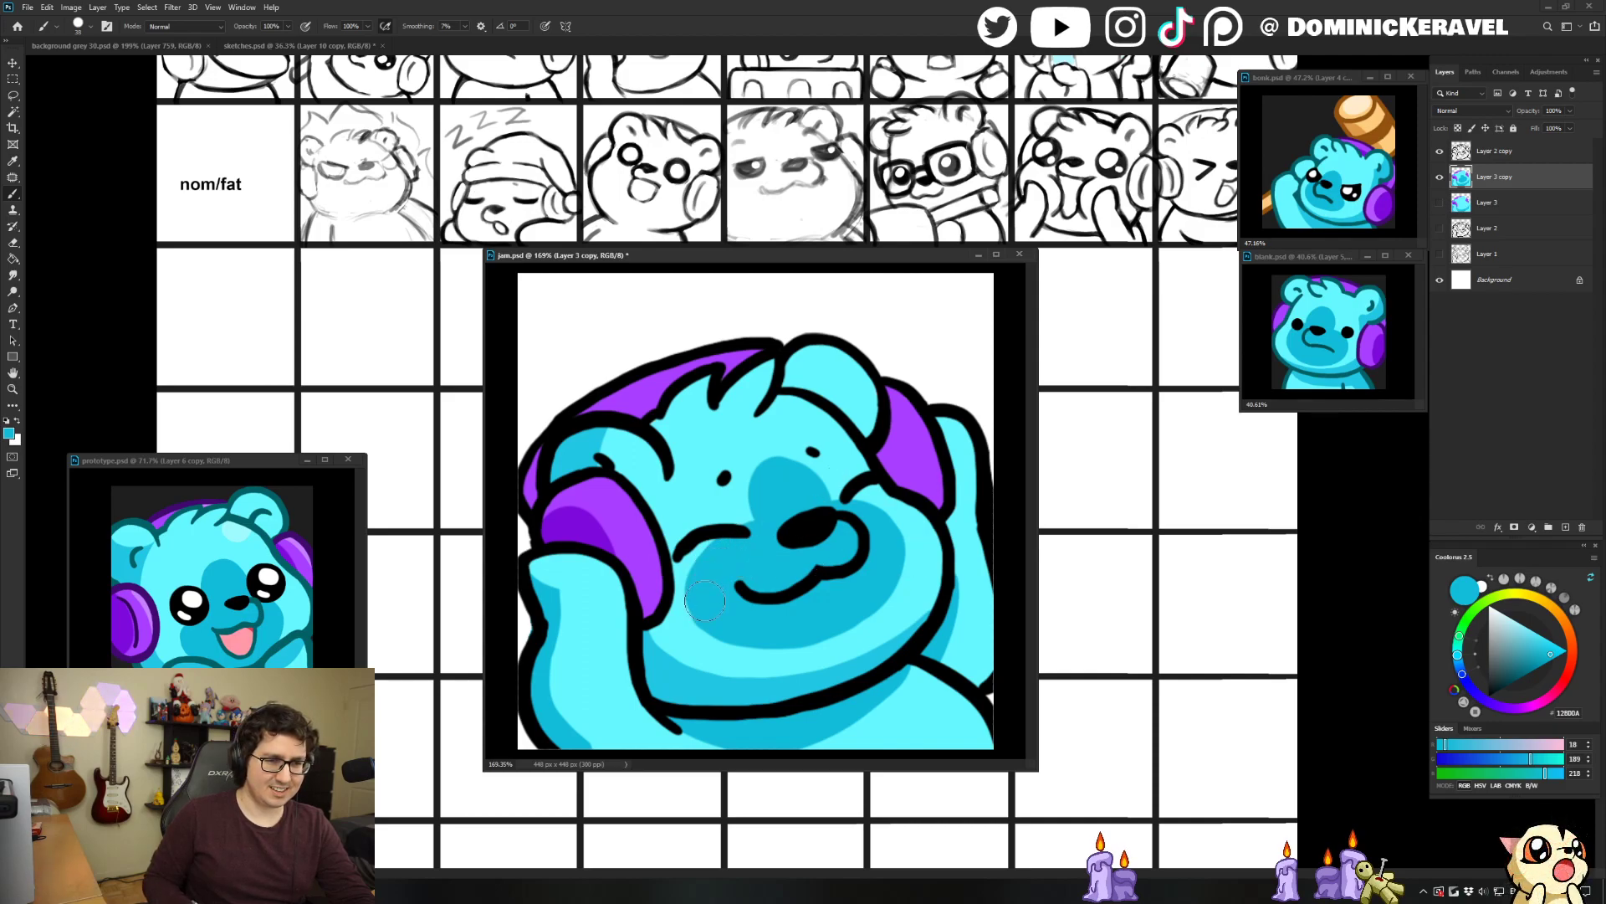
pyautogui.moveTo(719, 629)
pyautogui.mouseDown()
pyautogui.moveTo(694, 599)
pyautogui.moveTo(732, 544)
pyautogui.mouseUp()
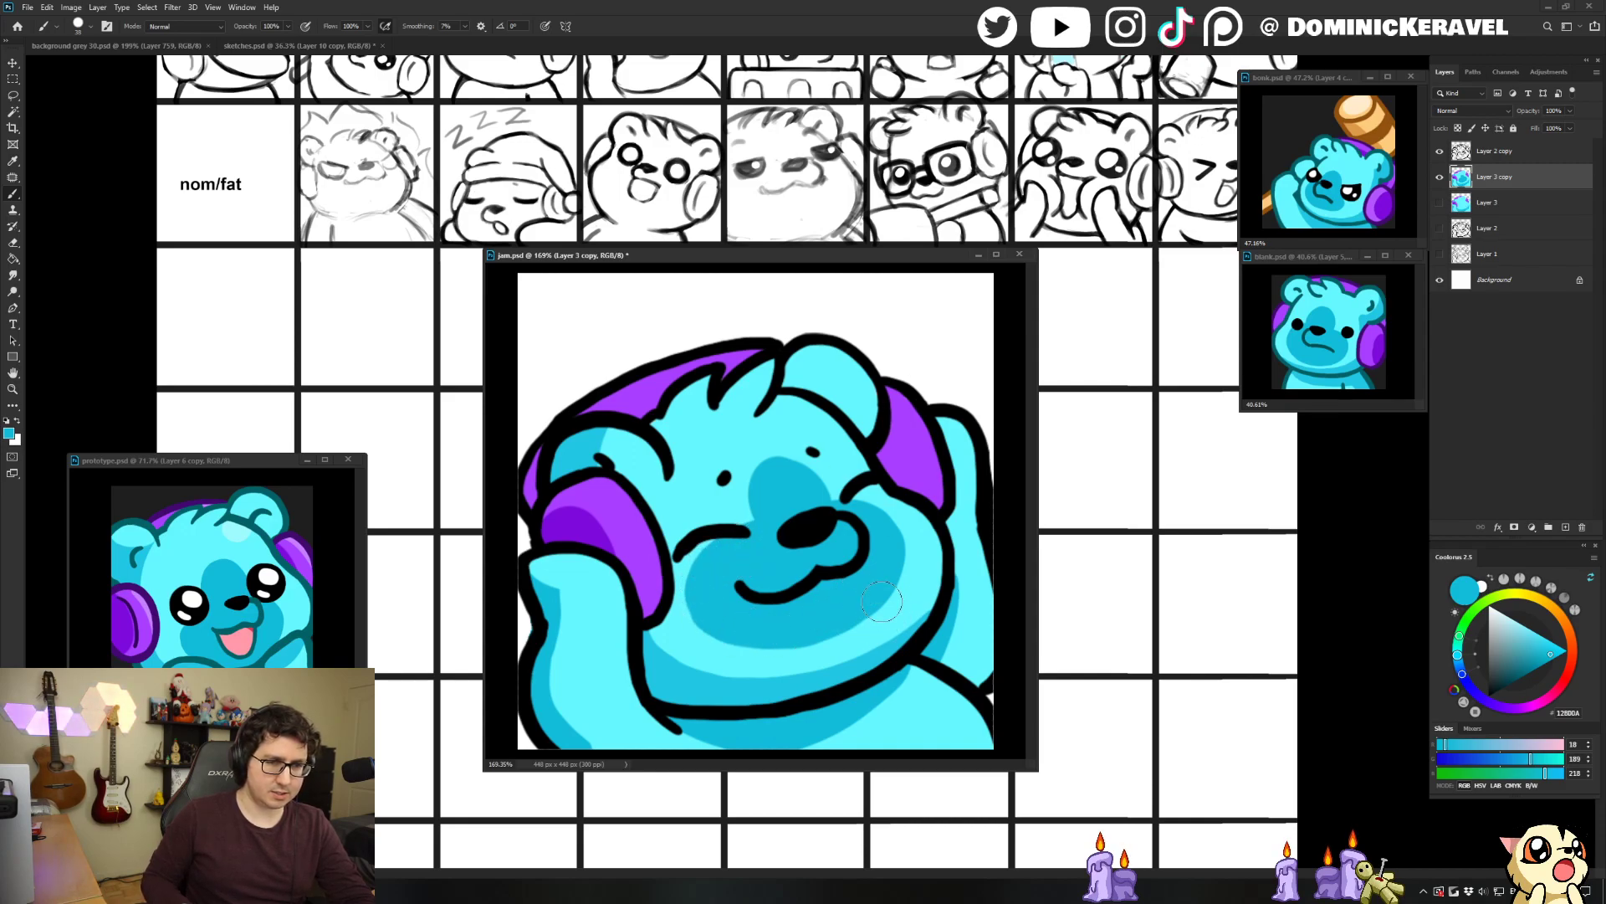
pyautogui.moveTo(855, 517)
pyautogui.mouseDown()
pyautogui.moveTo(889, 538)
pyautogui.moveTo(881, 594)
pyautogui.moveTo(839, 633)
pyautogui.moveTo(776, 640)
pyautogui.mouseUp()
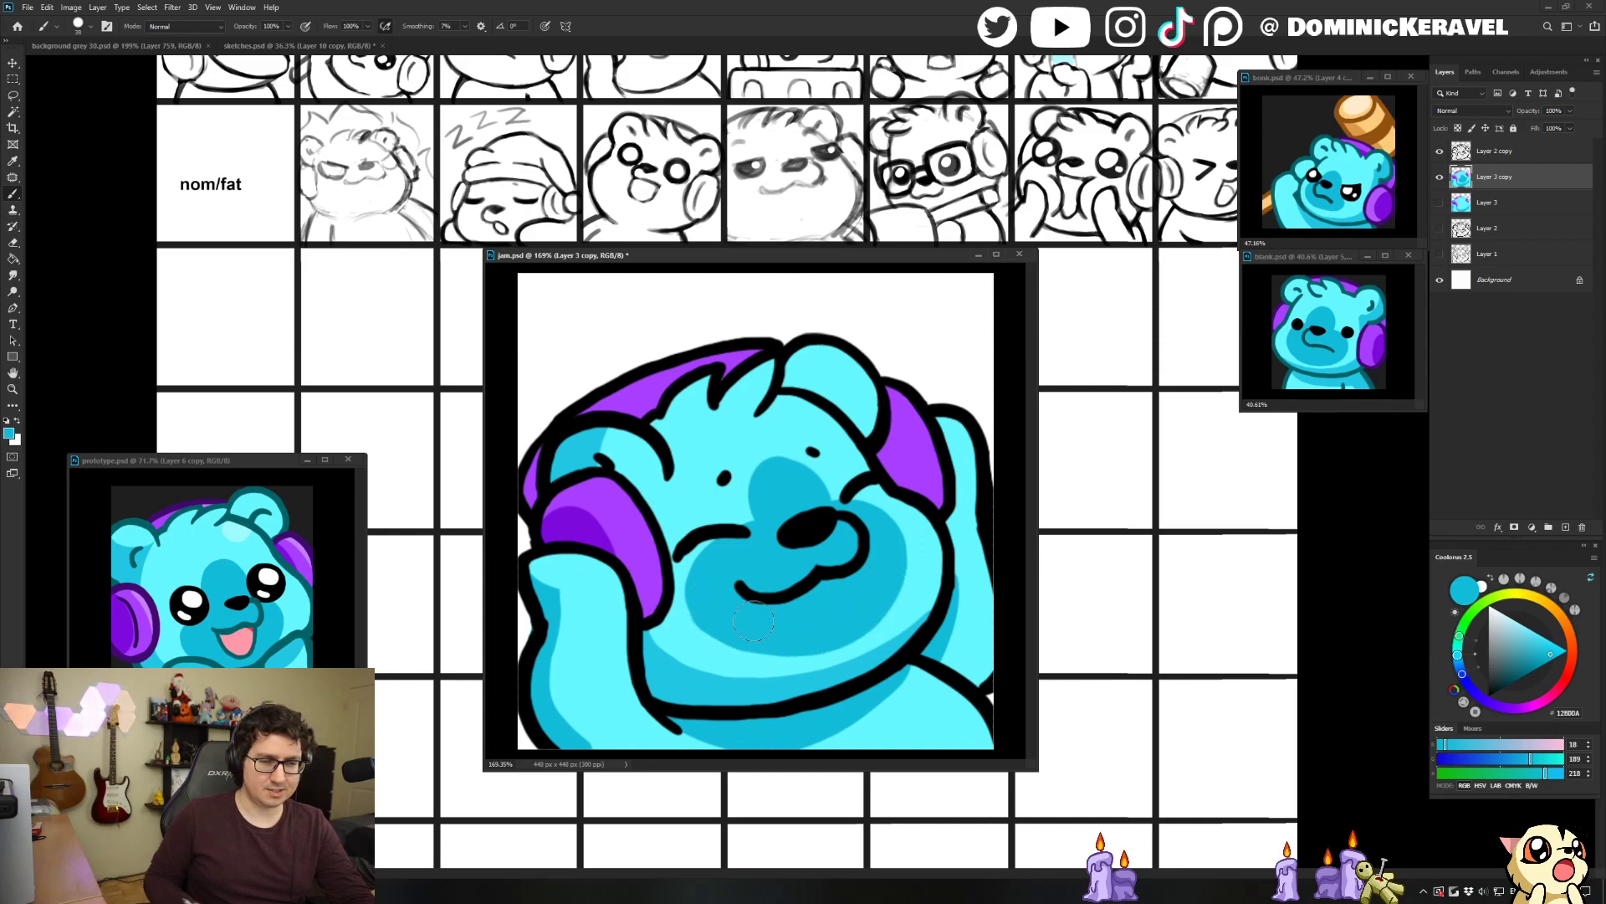
pyautogui.keyDown('alt'); pyautogui.click(689, 626); pyautogui.keyUp('alt')
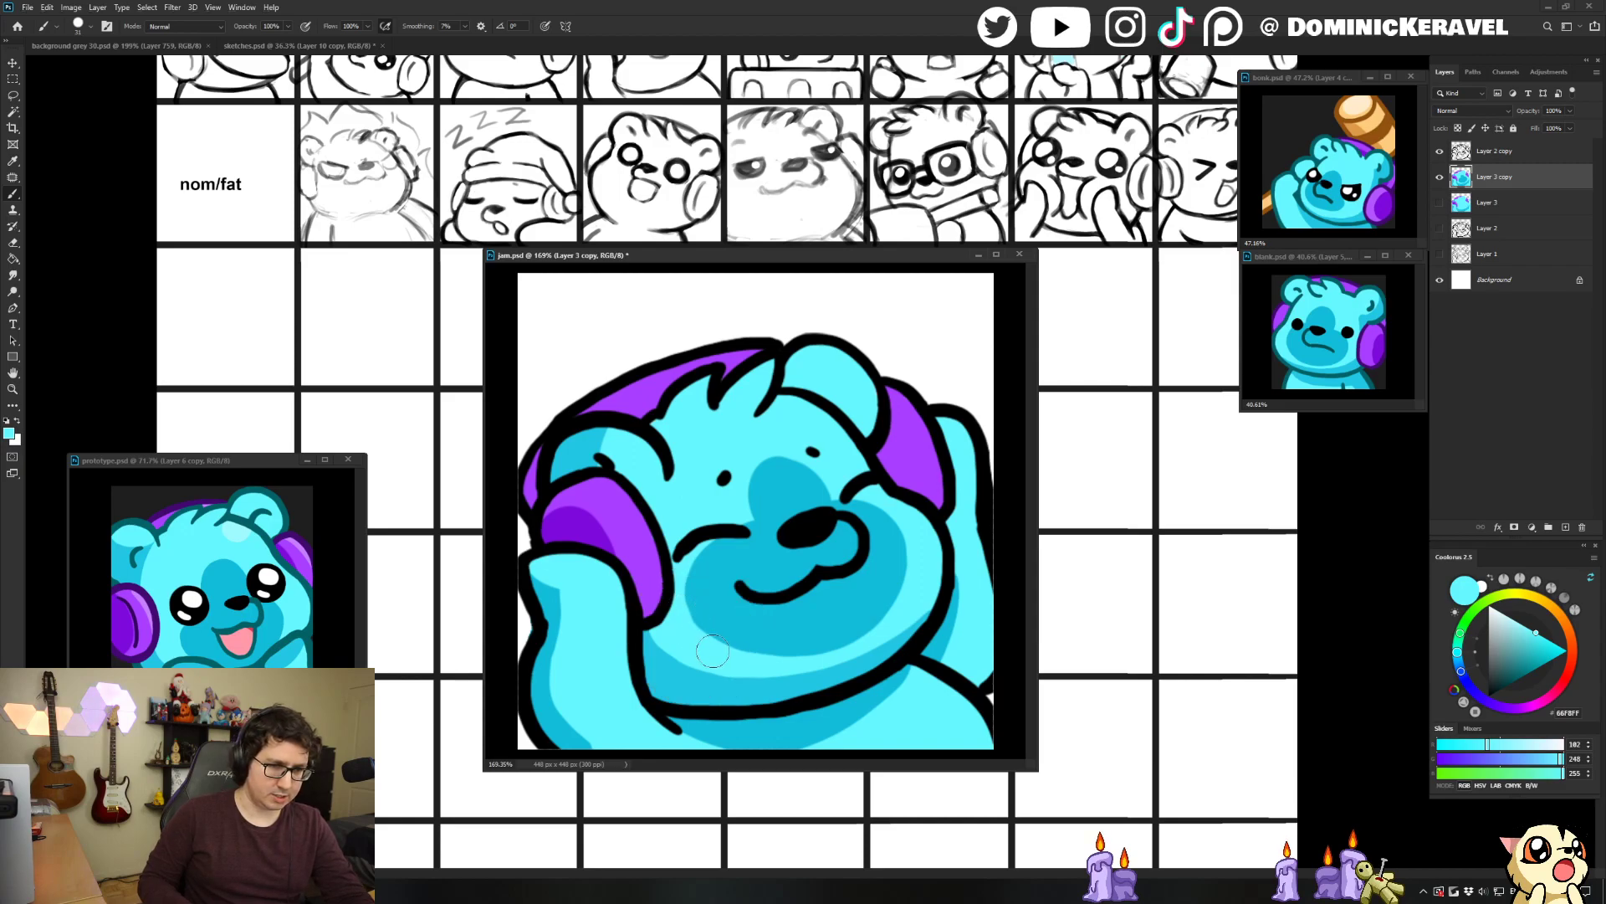
# Touch up the lower edge of the muzzle patch, alternating between light and darker cyan sampled from the face.
pyautogui.keyDown('alt'); pyautogui.click(743, 623); pyautogui.keyUp('alt')
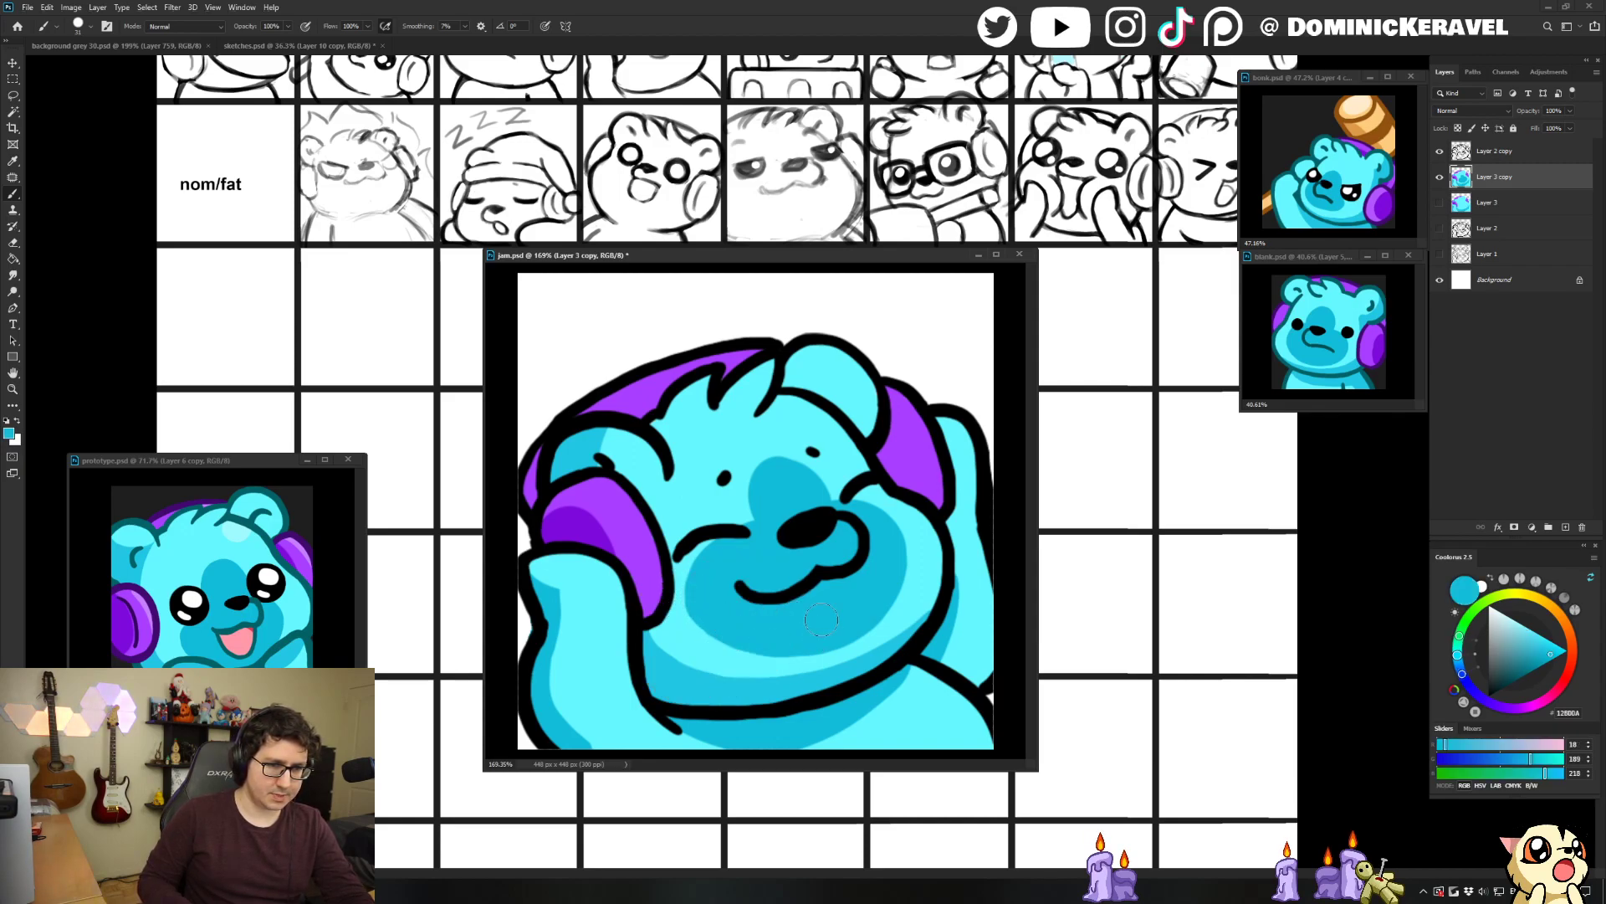
pyautogui.keyDown('alt'); pyautogui.click(705, 636); pyautogui.keyUp('alt')
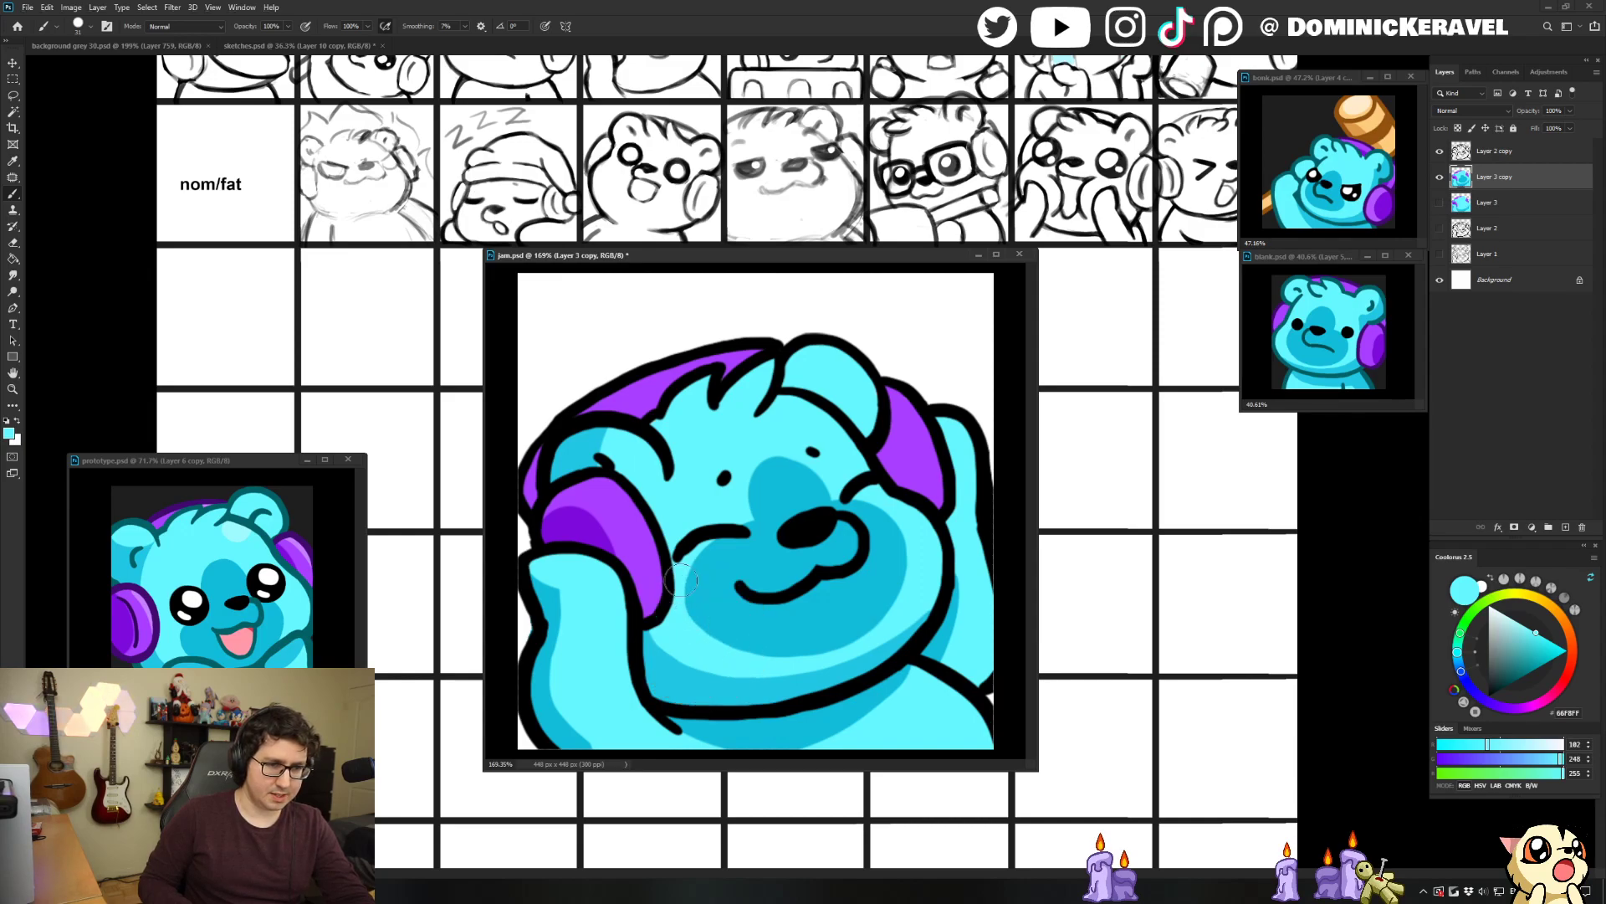
pyautogui.keyDown('alt'); pyautogui.click(710, 621); pyautogui.keyUp('alt')
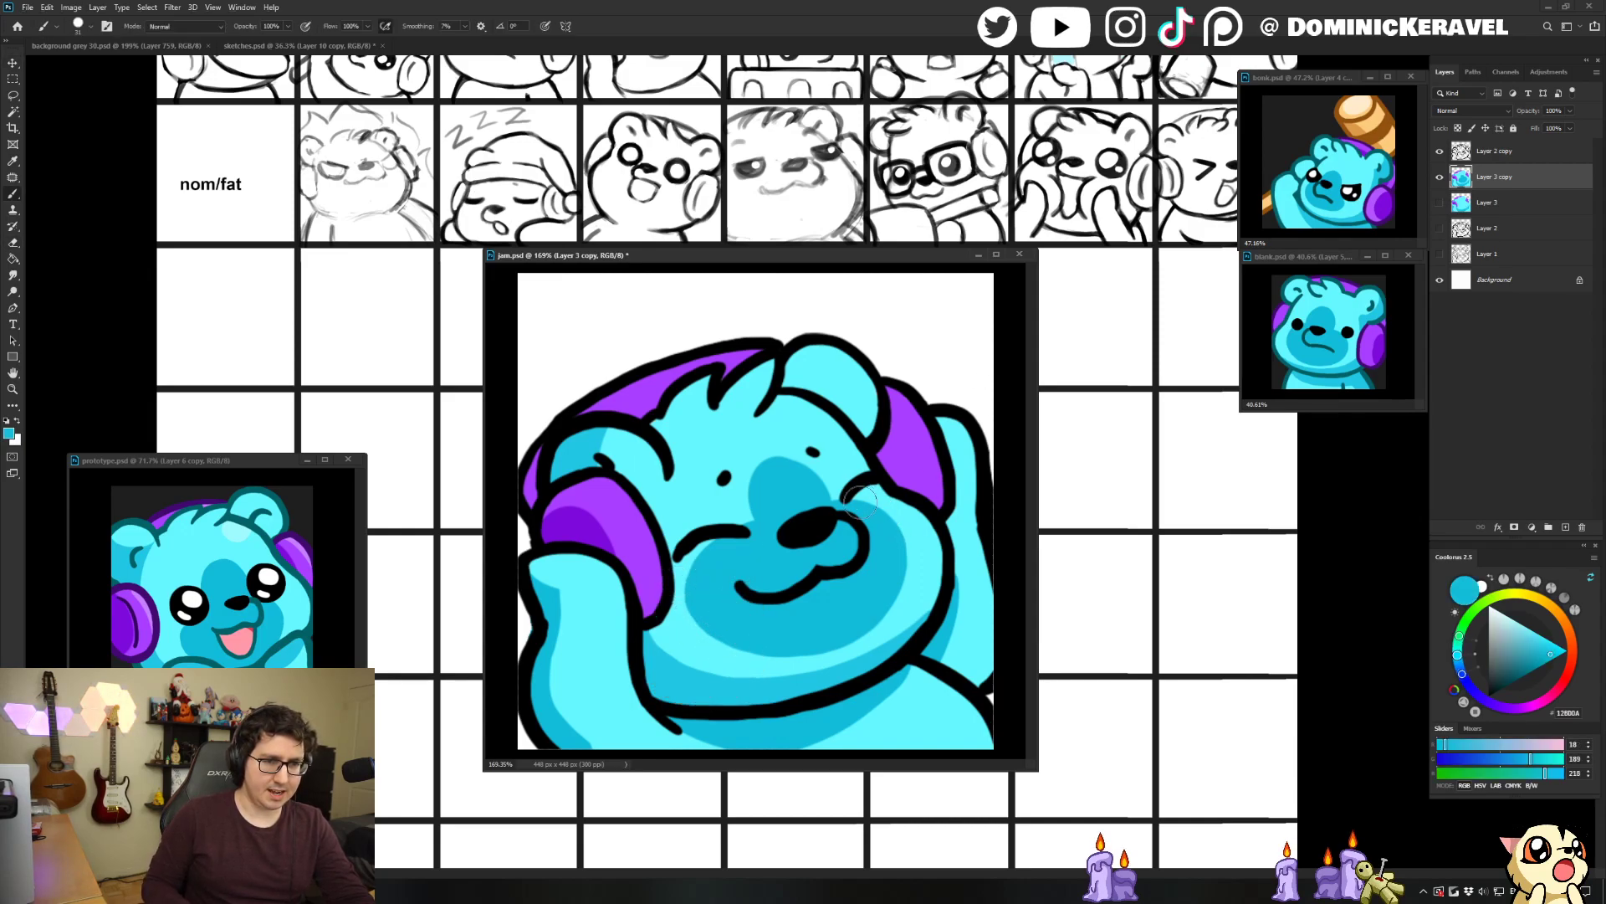
pyautogui.press('v')
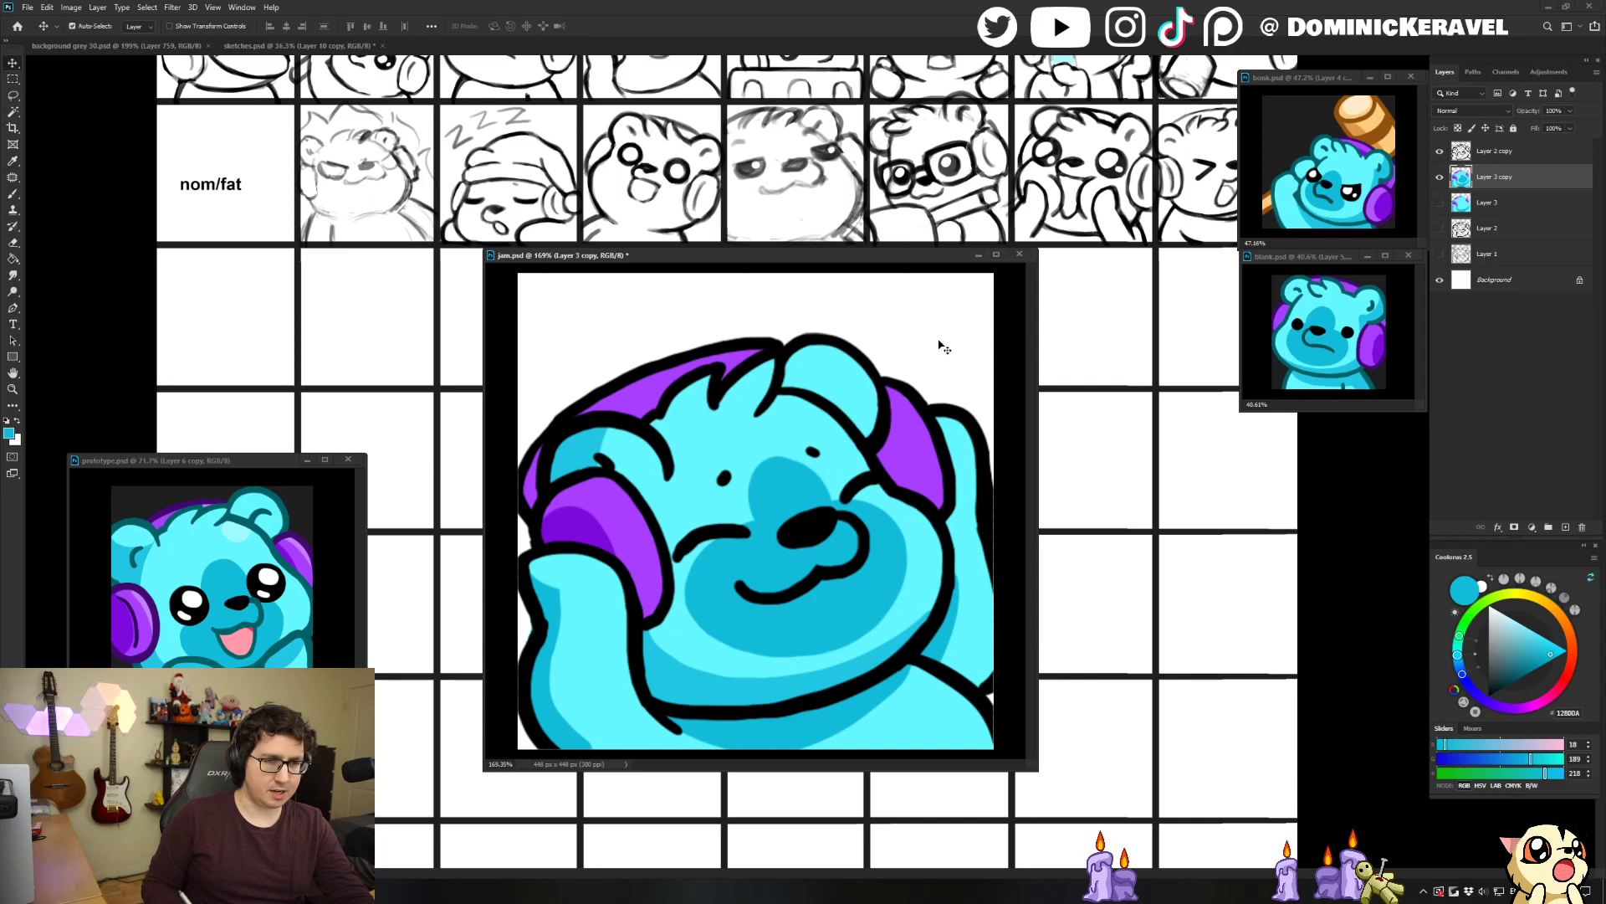
pyautogui.press('b')
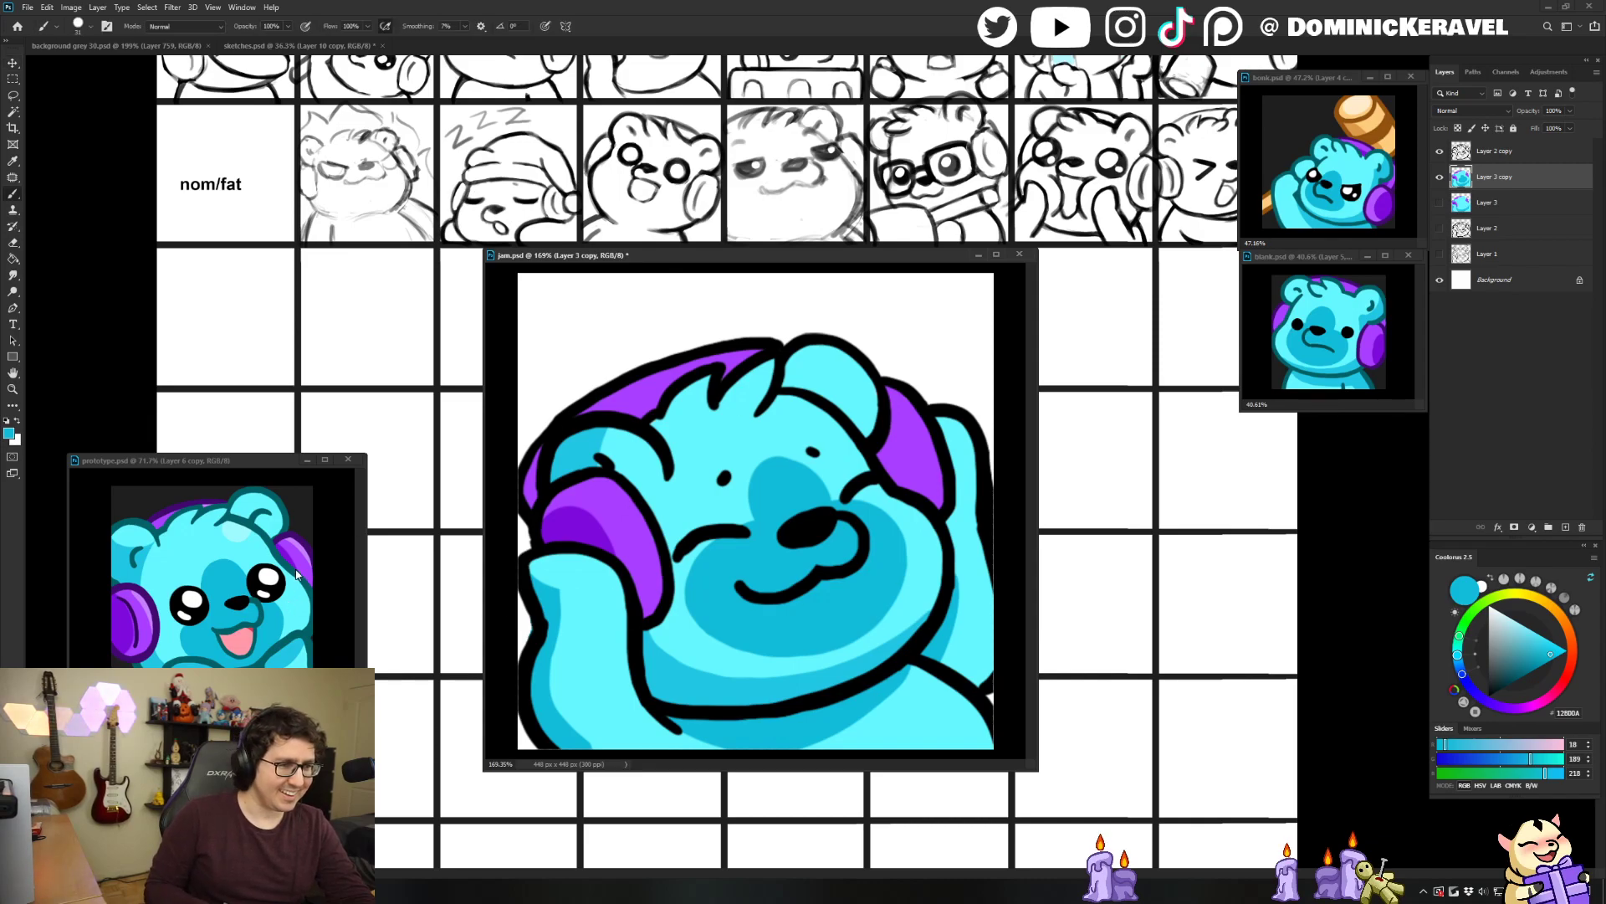
# Fill the connected outlines on the Layer 2 copy line art with dark teal sampled from the prototype reference bear.
pyautogui.keyDown('alt'); pyautogui.click(272, 536); pyautogui.keyUp('alt')
pyautogui.press('v')
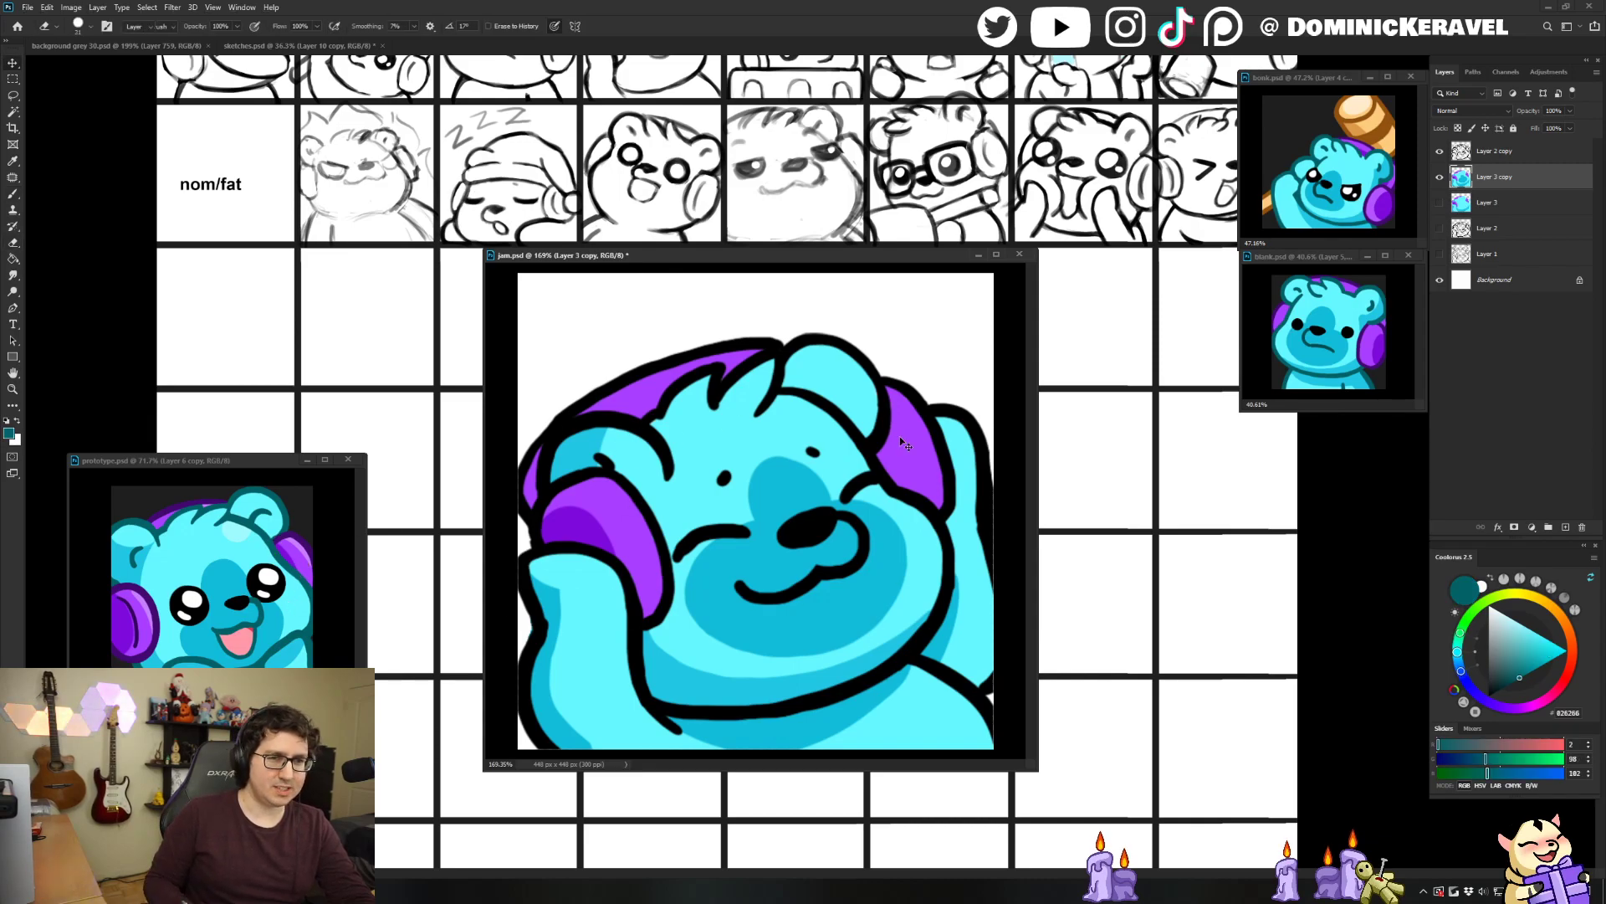
pyautogui.click(1531, 148)
pyautogui.press('g')
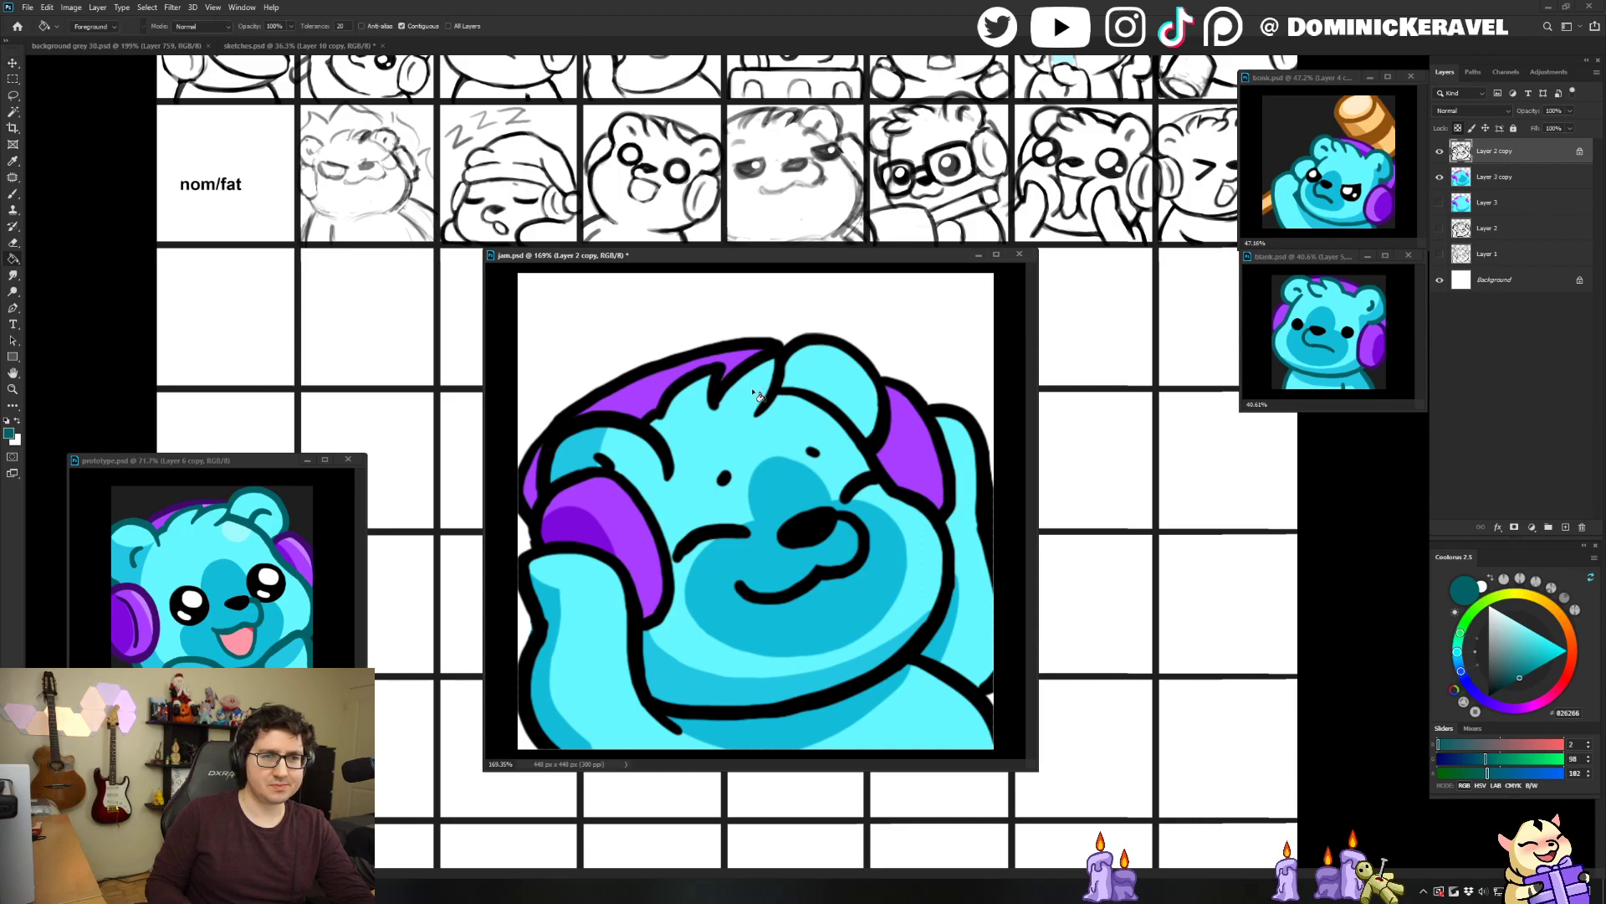
pyautogui.click(940, 508)
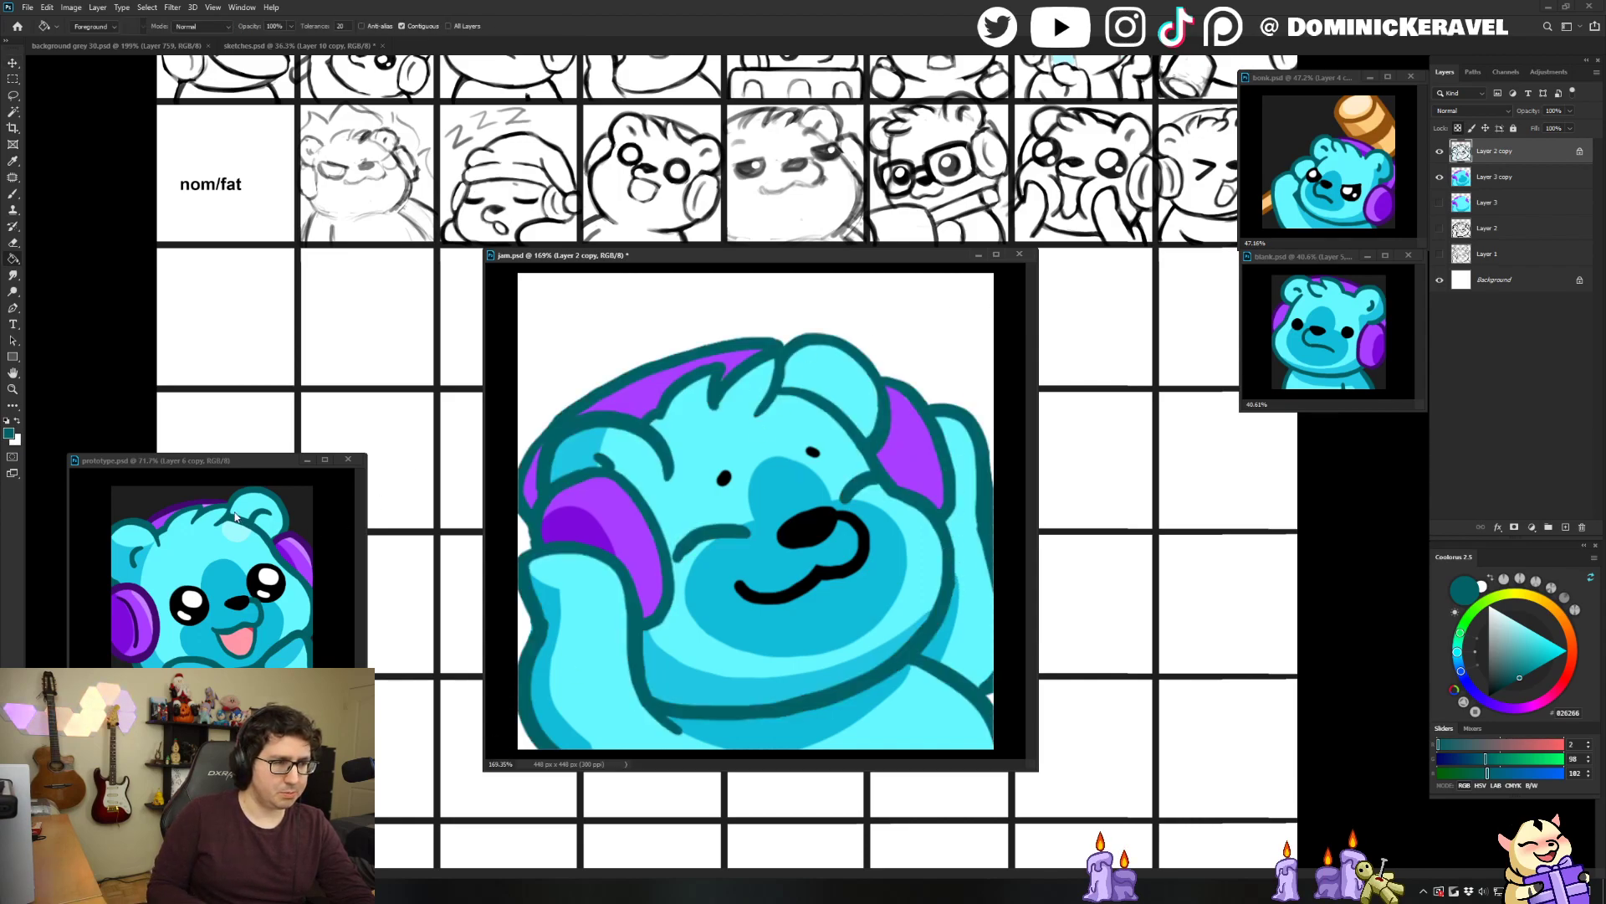
# Paint the headband and both ear cup outlines dark purple, using the purple sampled from the reference headphones.
pyautogui.press('b')
pyautogui.keyDown('alt'); pyautogui.click(171, 504); pyautogui.keyUp('alt')
pyautogui.moveTo(640, 369)
pyautogui.mouseDown()
pyautogui.moveTo(771, 336)
pyautogui.moveTo(558, 398)
pyautogui.moveTo(619, 383)
pyautogui.moveTo(535, 436)
pyautogui.moveTo(523, 508)
pyautogui.moveTo(555, 511)
pyautogui.moveTo(552, 496)
pyautogui.moveTo(600, 477)
pyautogui.moveTo(646, 522)
pyautogui.mouseUp()
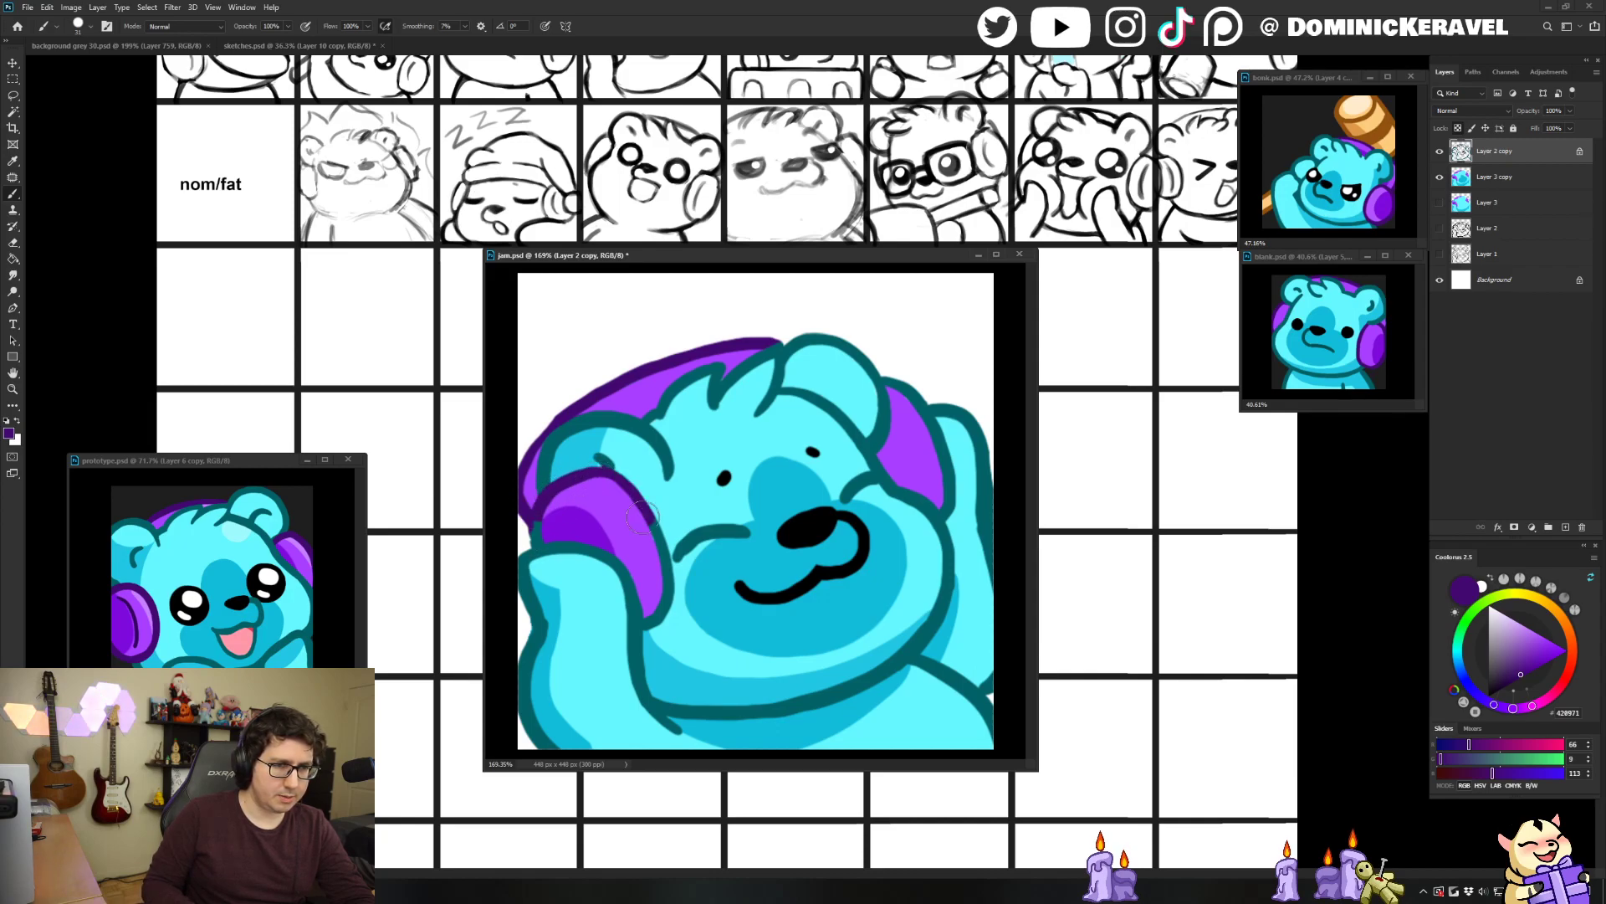
pyautogui.moveTo(544, 511)
pyautogui.mouseDown()
pyautogui.moveTo(535, 531)
pyautogui.moveTo(624, 526)
pyautogui.moveTo(668, 613)
pyautogui.moveTo(656, 653)
pyautogui.mouseUp()
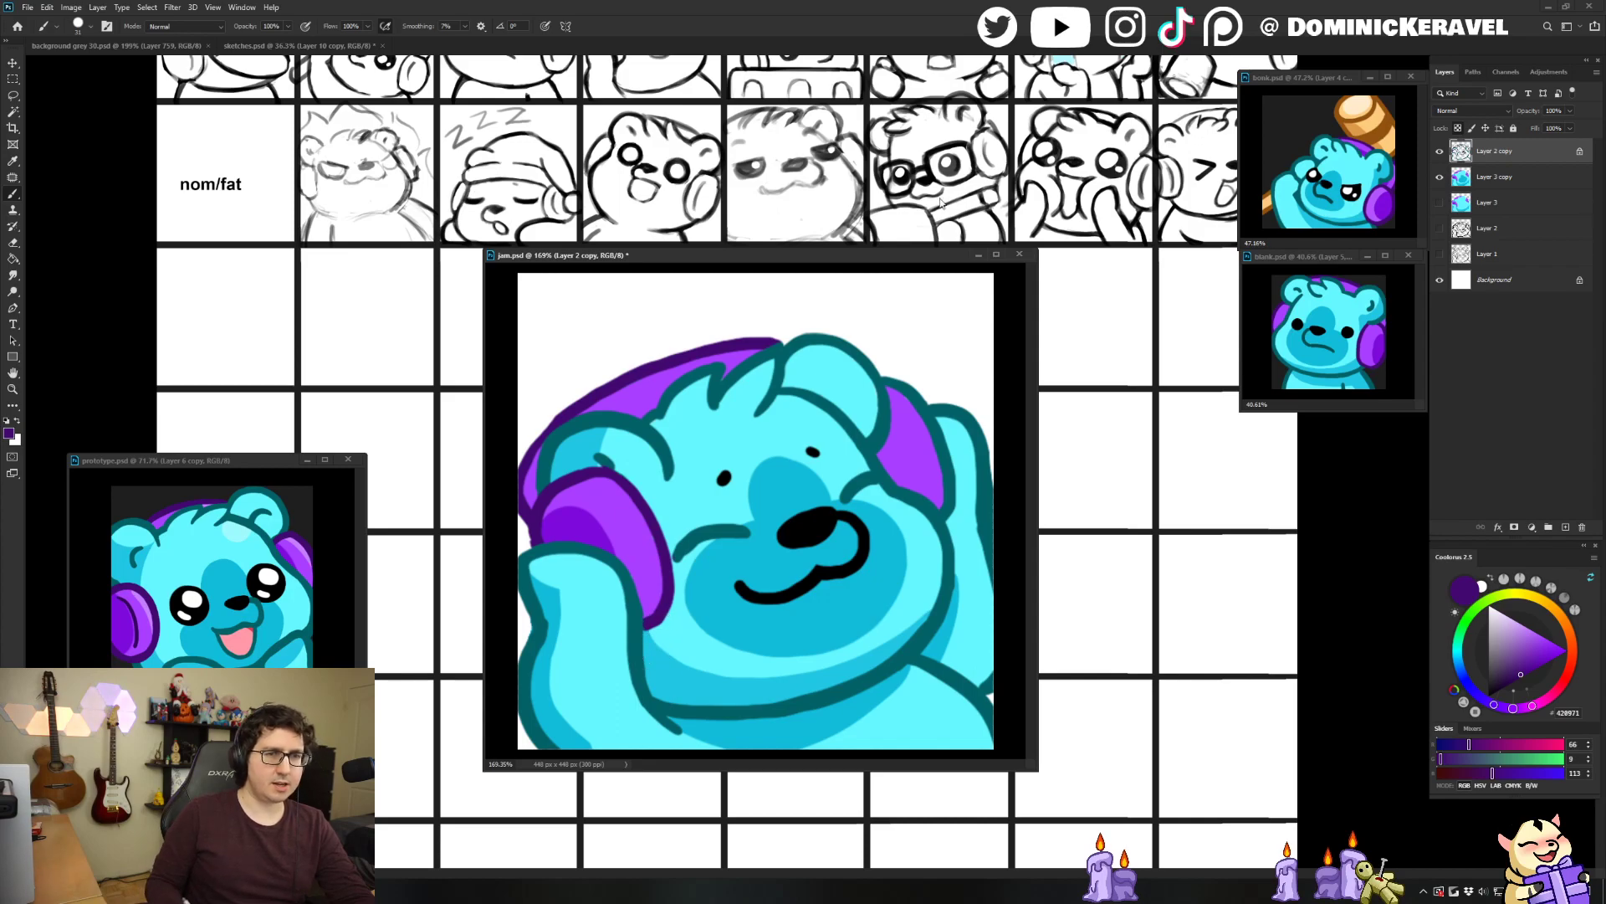
pyautogui.moveTo(888, 379)
pyautogui.mouseDown()
pyautogui.moveTo(907, 479)
pyautogui.moveTo(916, 417)
pyautogui.moveTo(924, 431)
pyautogui.moveTo(907, 395)
pyautogui.moveTo(957, 511)
pyautogui.mouseUp()
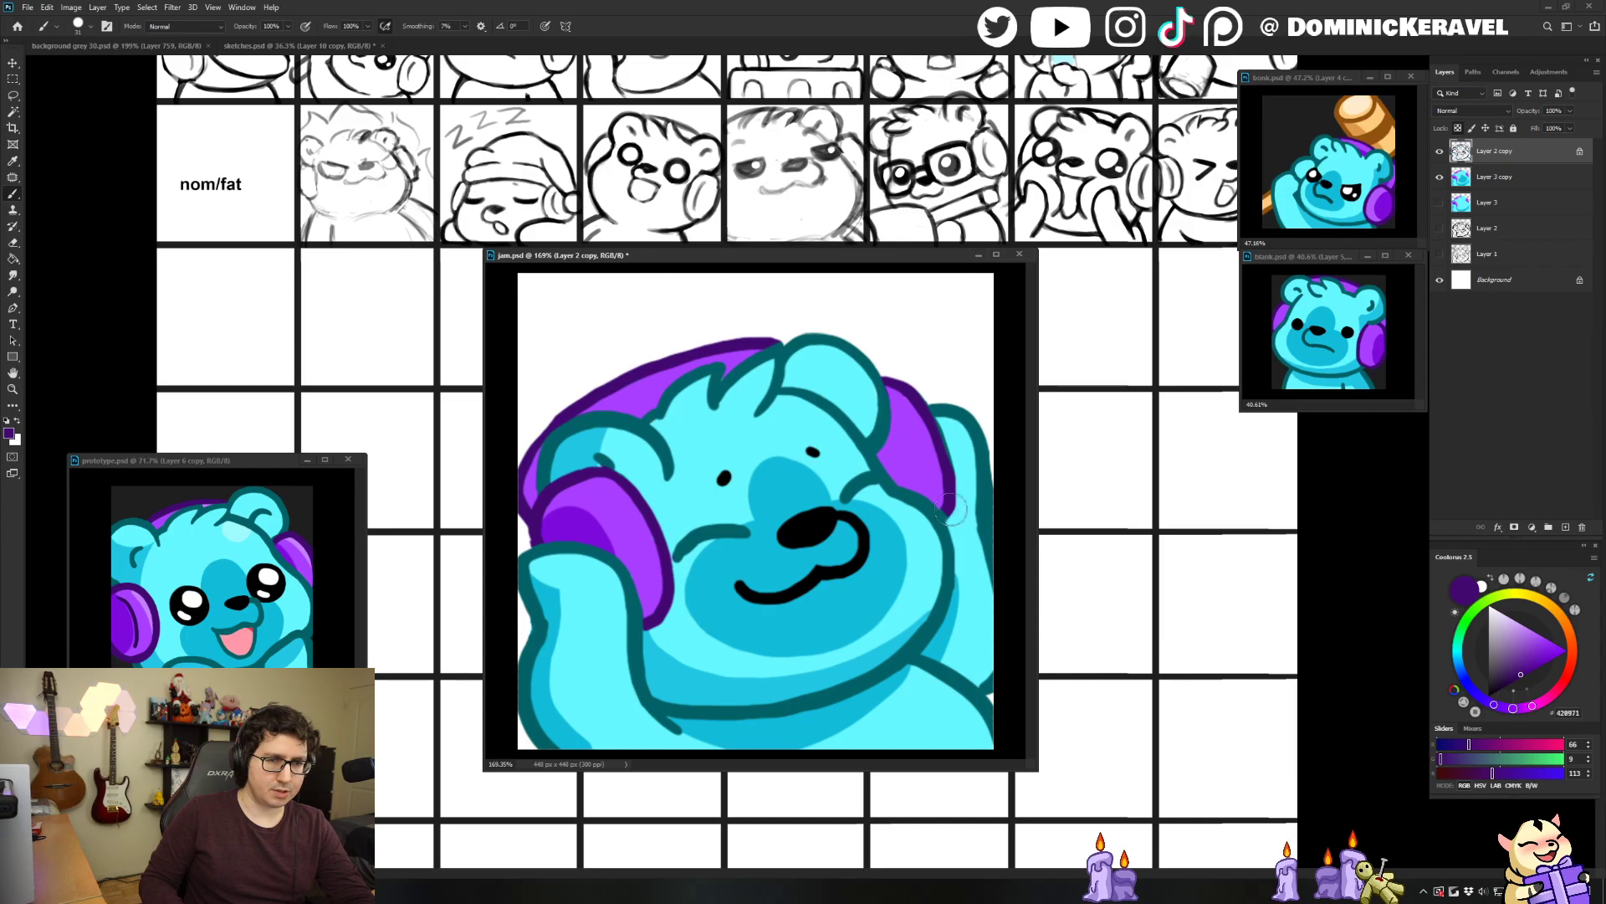
# Clean up the outline colours where the purple headphones meet the bear, sampling dark teal and dark purple.
pyautogui.keyDown('alt'); pyautogui.click(931, 510); pyautogui.keyUp('alt')
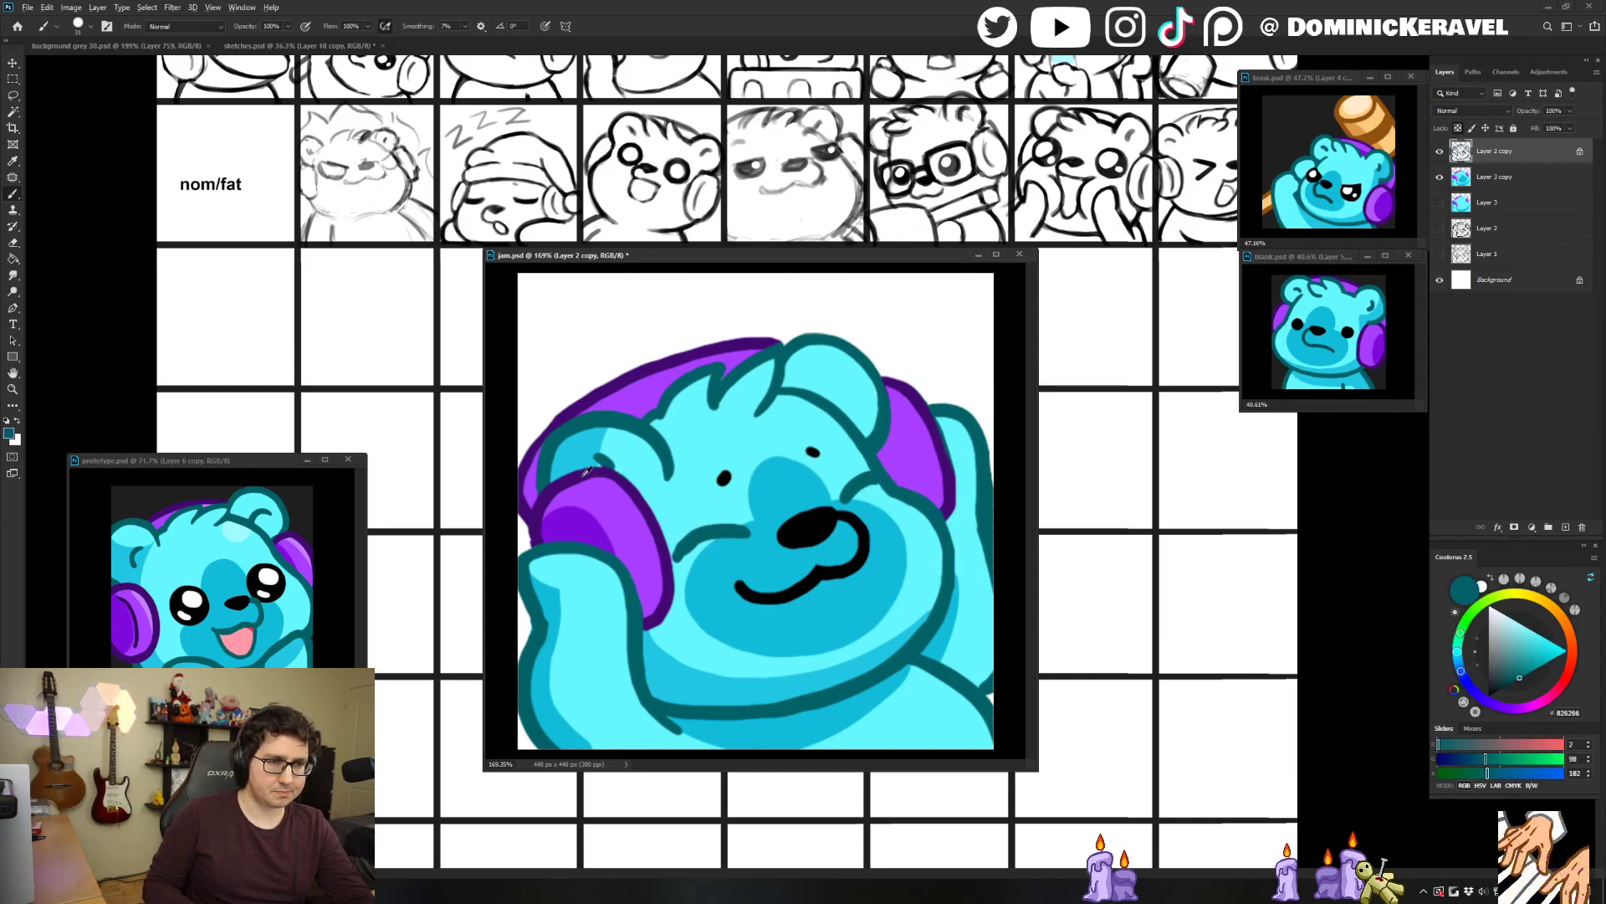
pyautogui.keyDown('alt'); pyautogui.click(592, 418); pyautogui.keyUp('alt')
pyautogui.moveTo(590, 396); pyautogui.dragTo(578, 396)
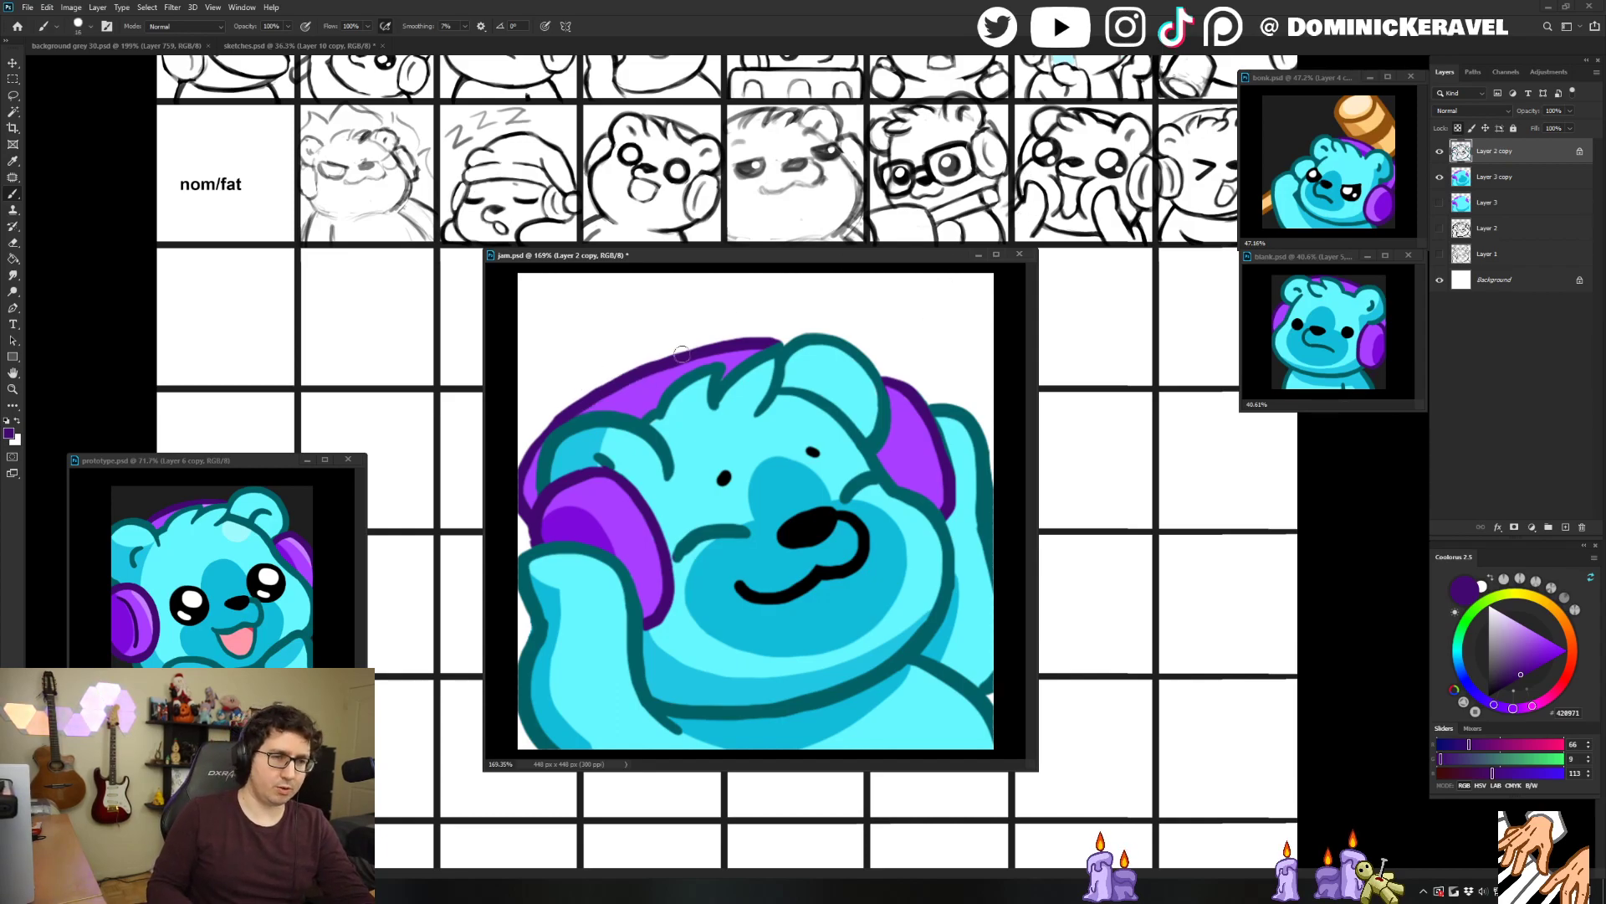
pyautogui.press('e')
pyautogui.press('v')
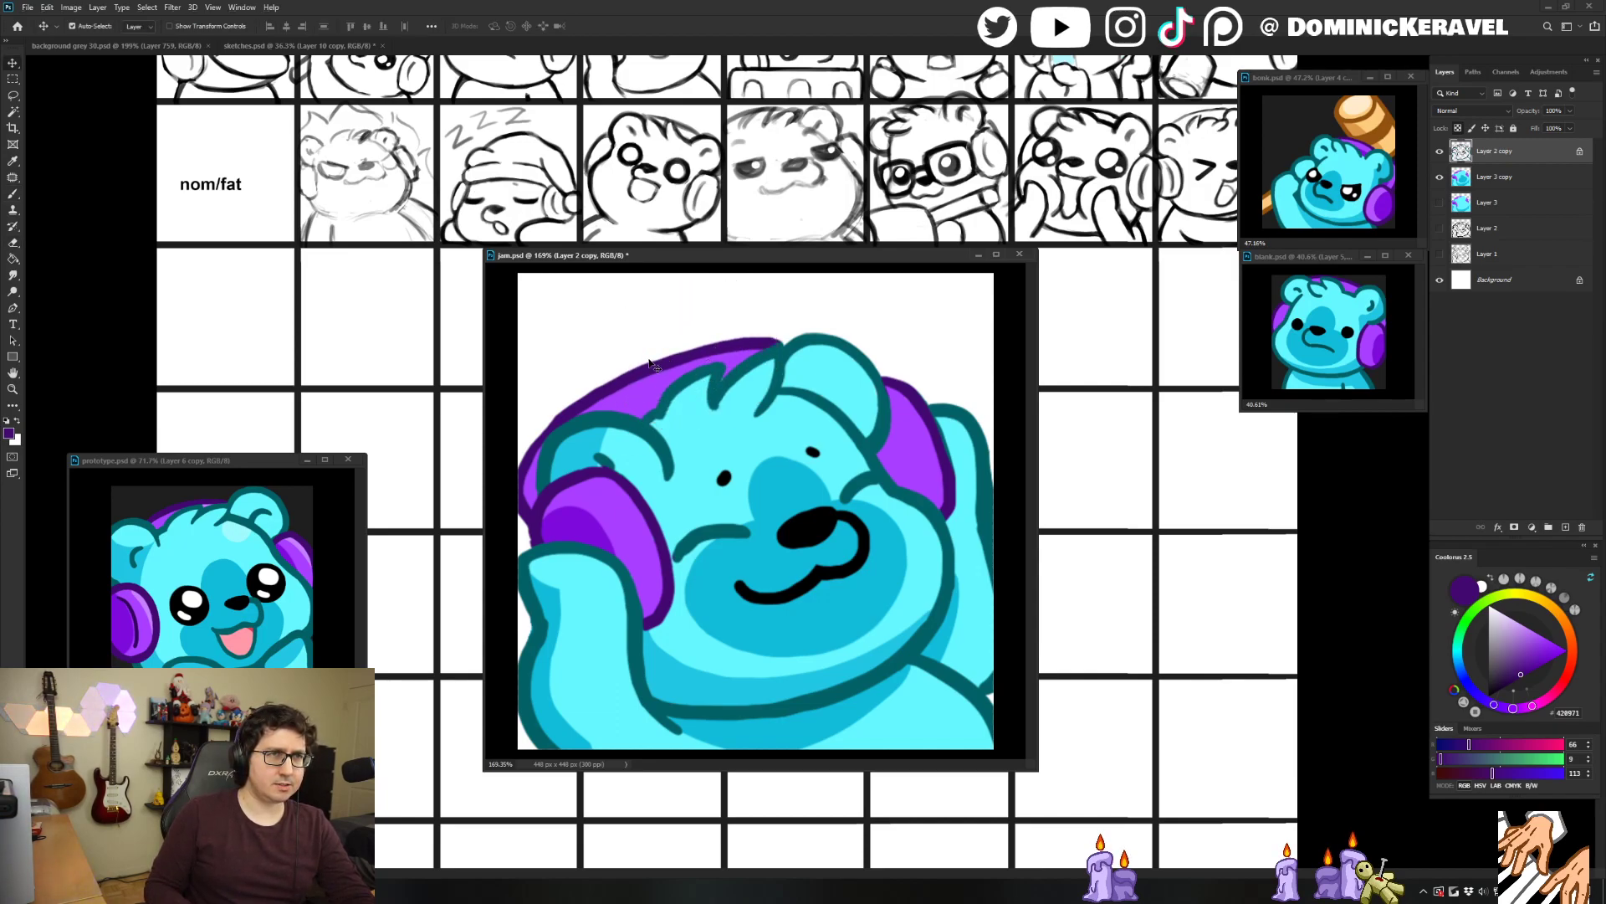
pyautogui.press('b')
pyautogui.press('v')
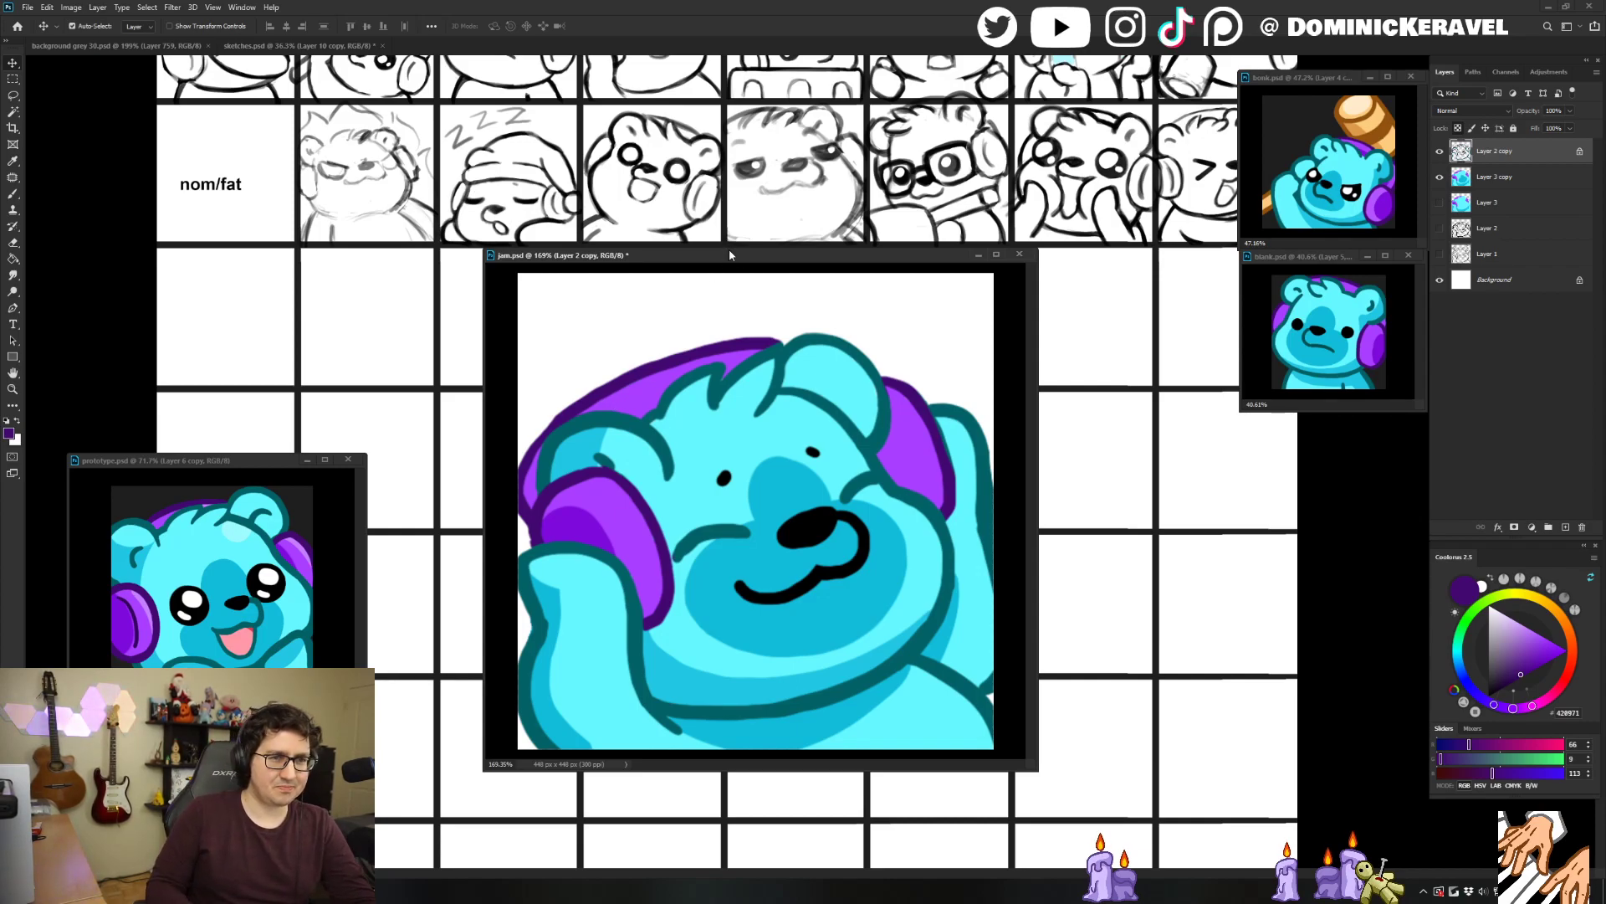
# Reposition the jam.psd window and fill the nose and mouth lines with dark teal sampled from the reference bear.
pyautogui.moveTo(729, 254); pyautogui.dragTo(711, 251)
pyautogui.press('b')
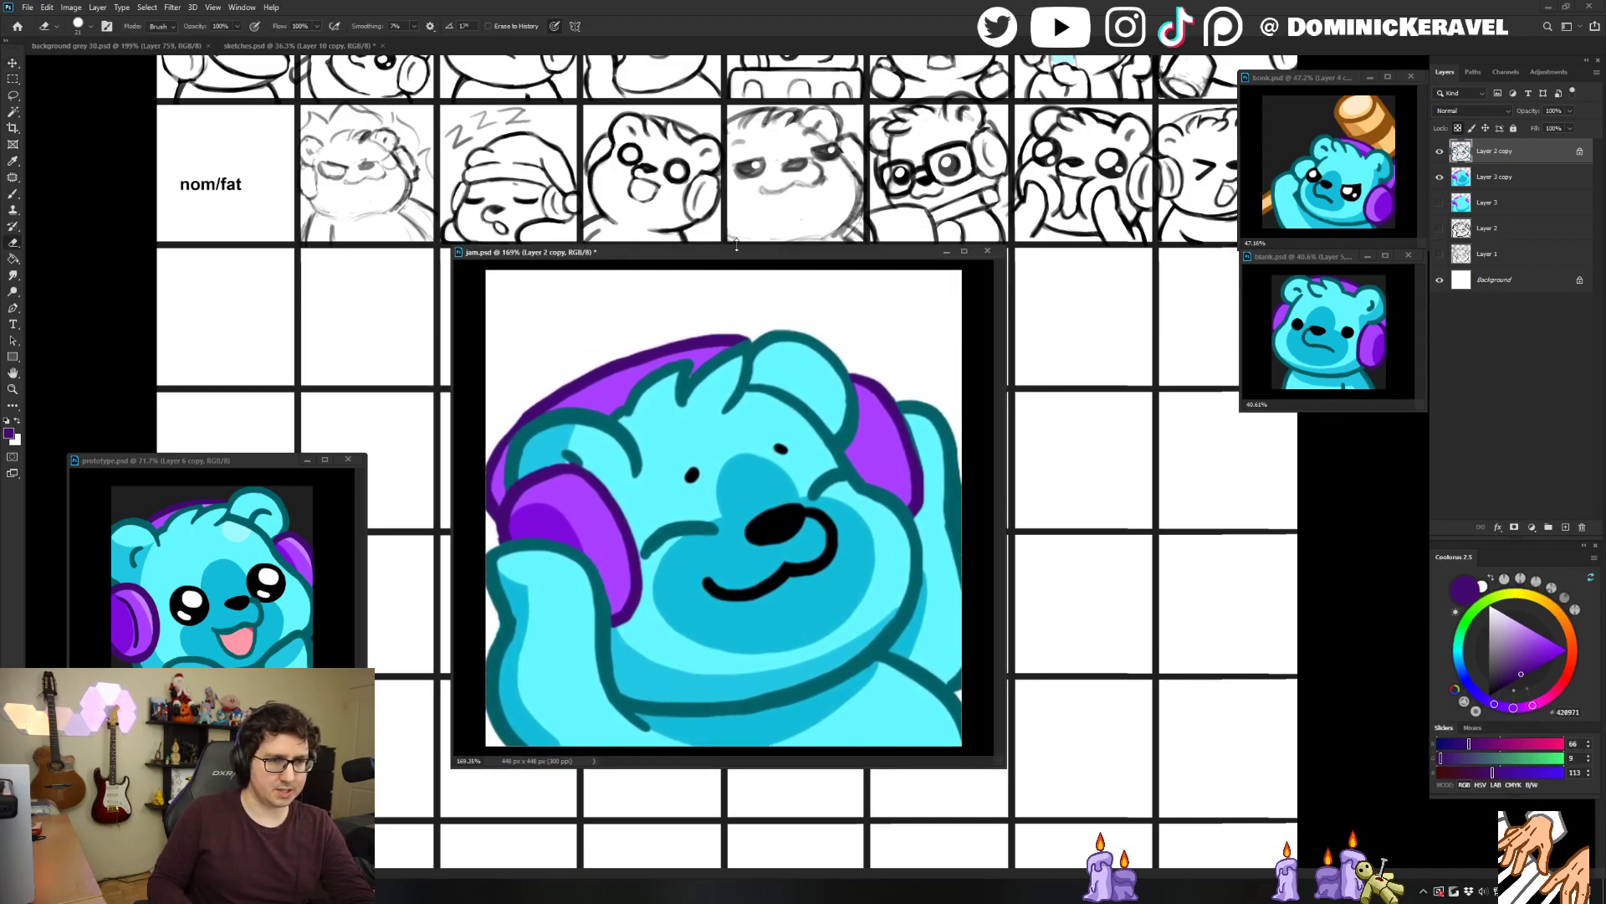
pyautogui.keyDown('alt'); pyautogui.click(268, 604); pyautogui.keyUp('alt')
pyautogui.press('g')
pyautogui.click(787, 521)
pyautogui.press('b')
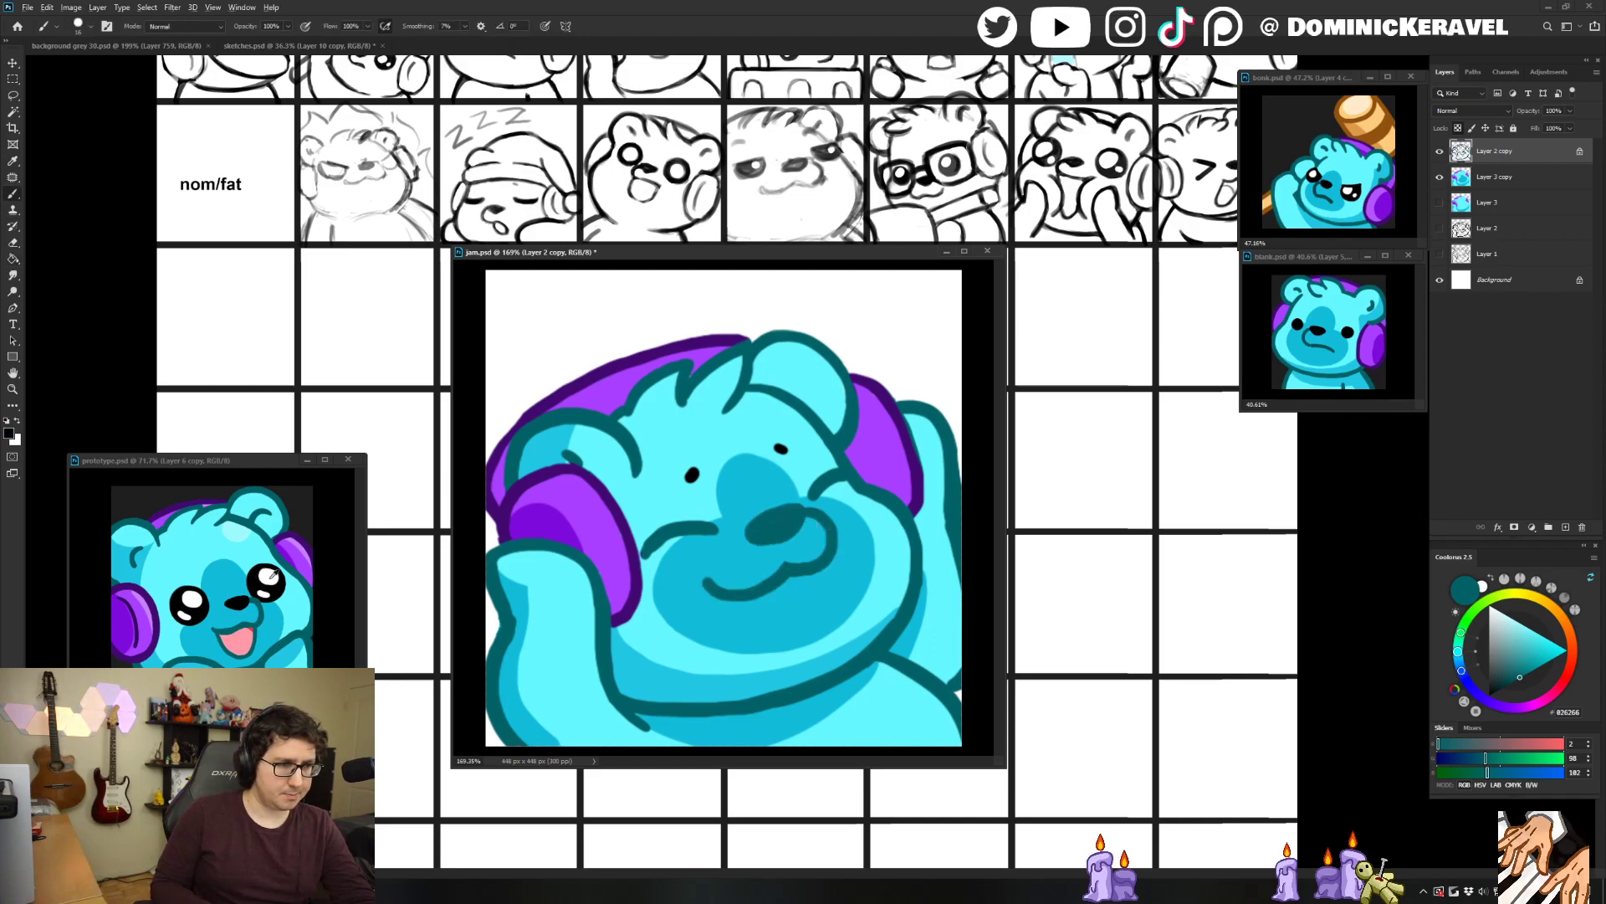
# Paint the nose black using the reference nose colour, and recolour the two brow dots dark teal.
pyautogui.keyDown('alt'); pyautogui.click(248, 578); pyautogui.keyUp('alt')
pyautogui.moveTo(798, 511)
pyautogui.mouseDown()
pyautogui.moveTo(757, 529)
pyautogui.moveTo(771, 540)
pyautogui.moveTo(793, 503)
pyautogui.mouseUp()
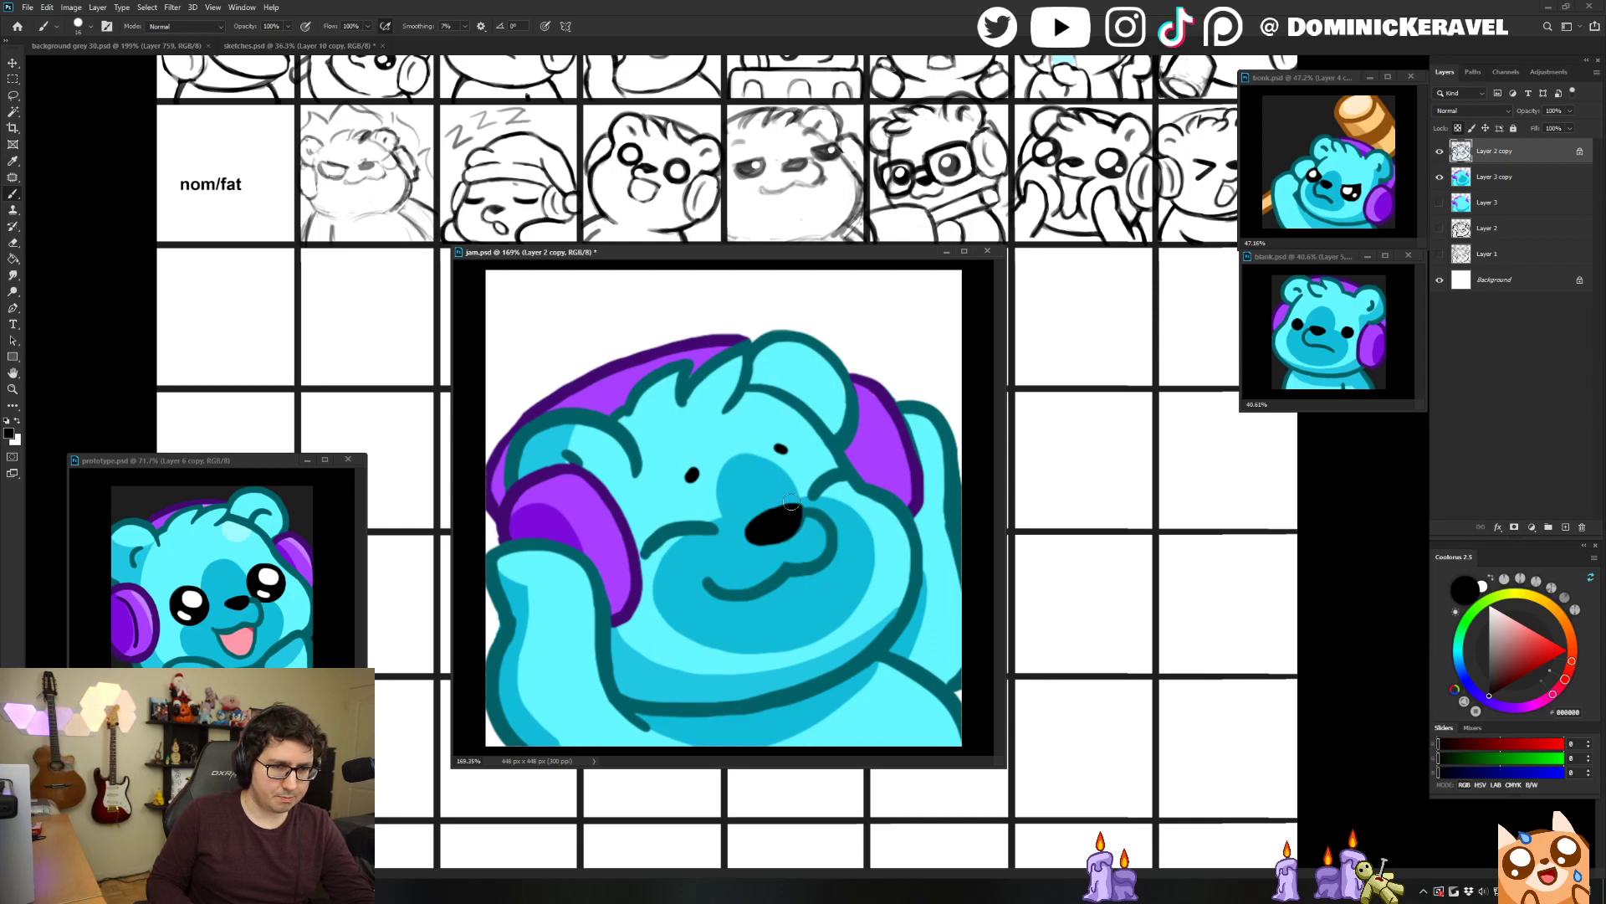
pyautogui.keyDown('alt'); pyautogui.click(850, 470); pyautogui.keyUp('alt')
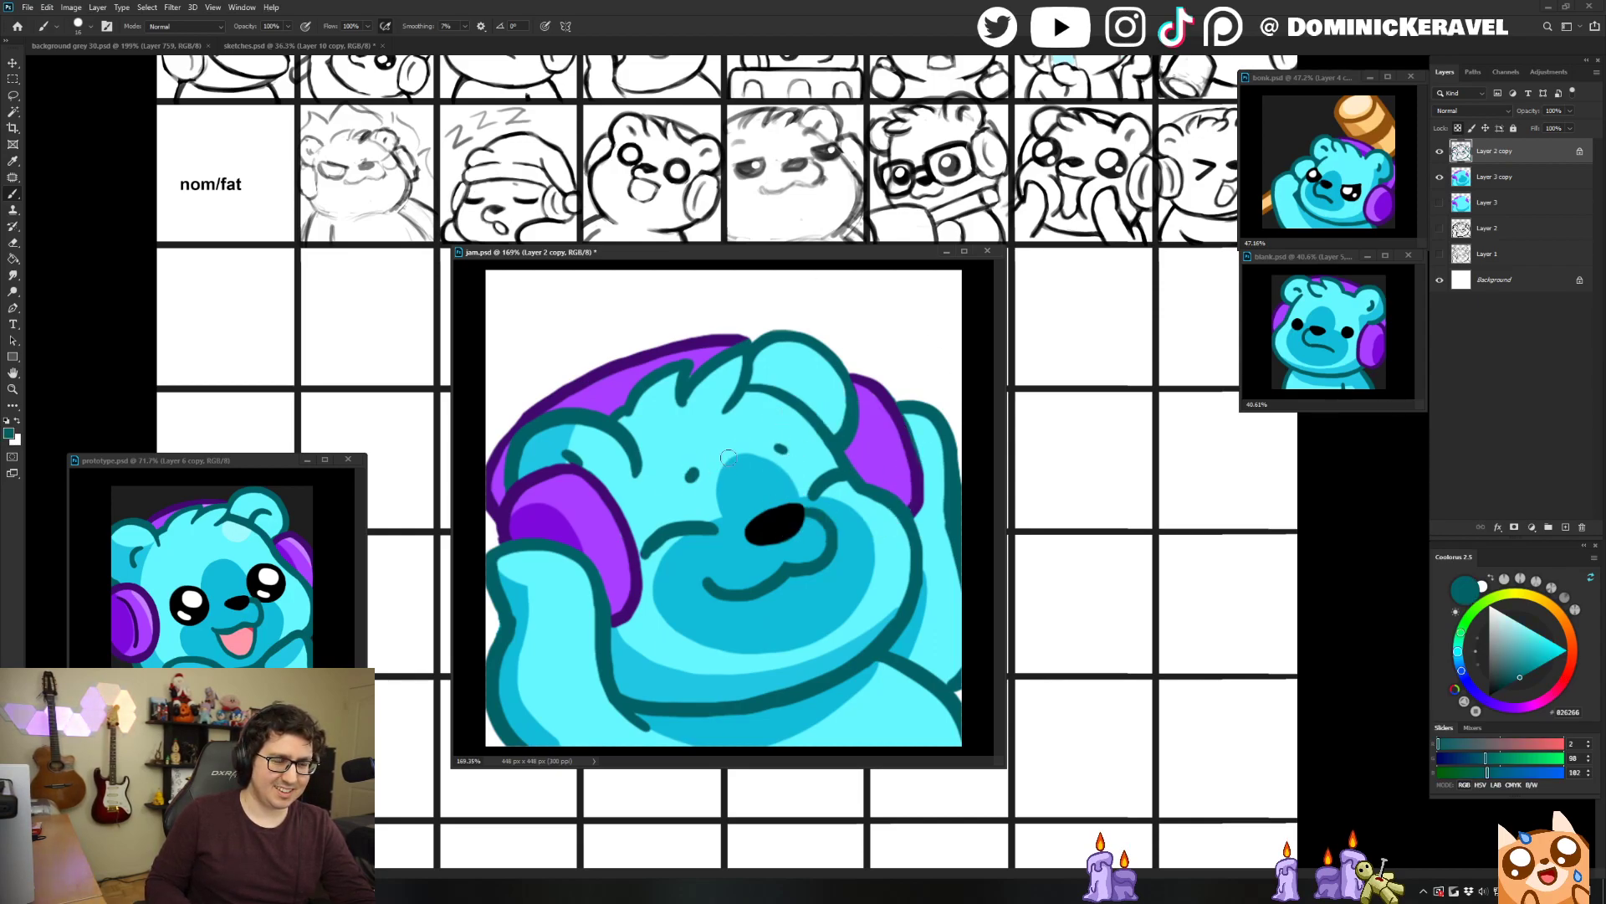
pyautogui.press('v')
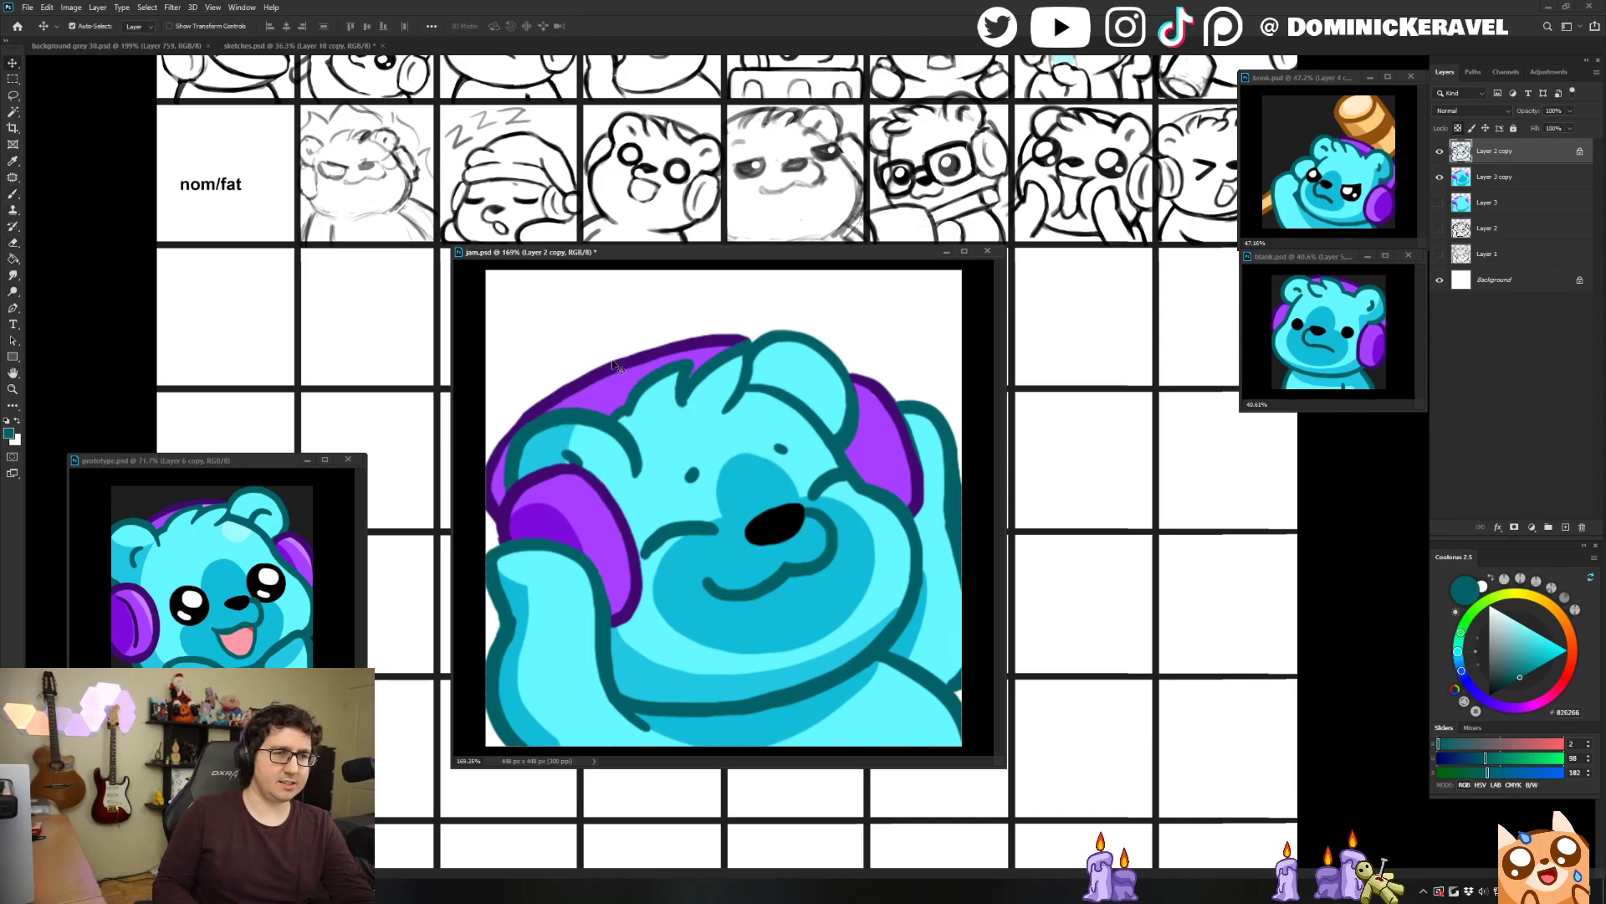
# Refine the headband outline beside the ear in dark purple and teal, and touch up the nose with black.
pyautogui.press('b')
pyautogui.keyDown('alt'); pyautogui.click(546, 405); pyautogui.keyUp('alt')
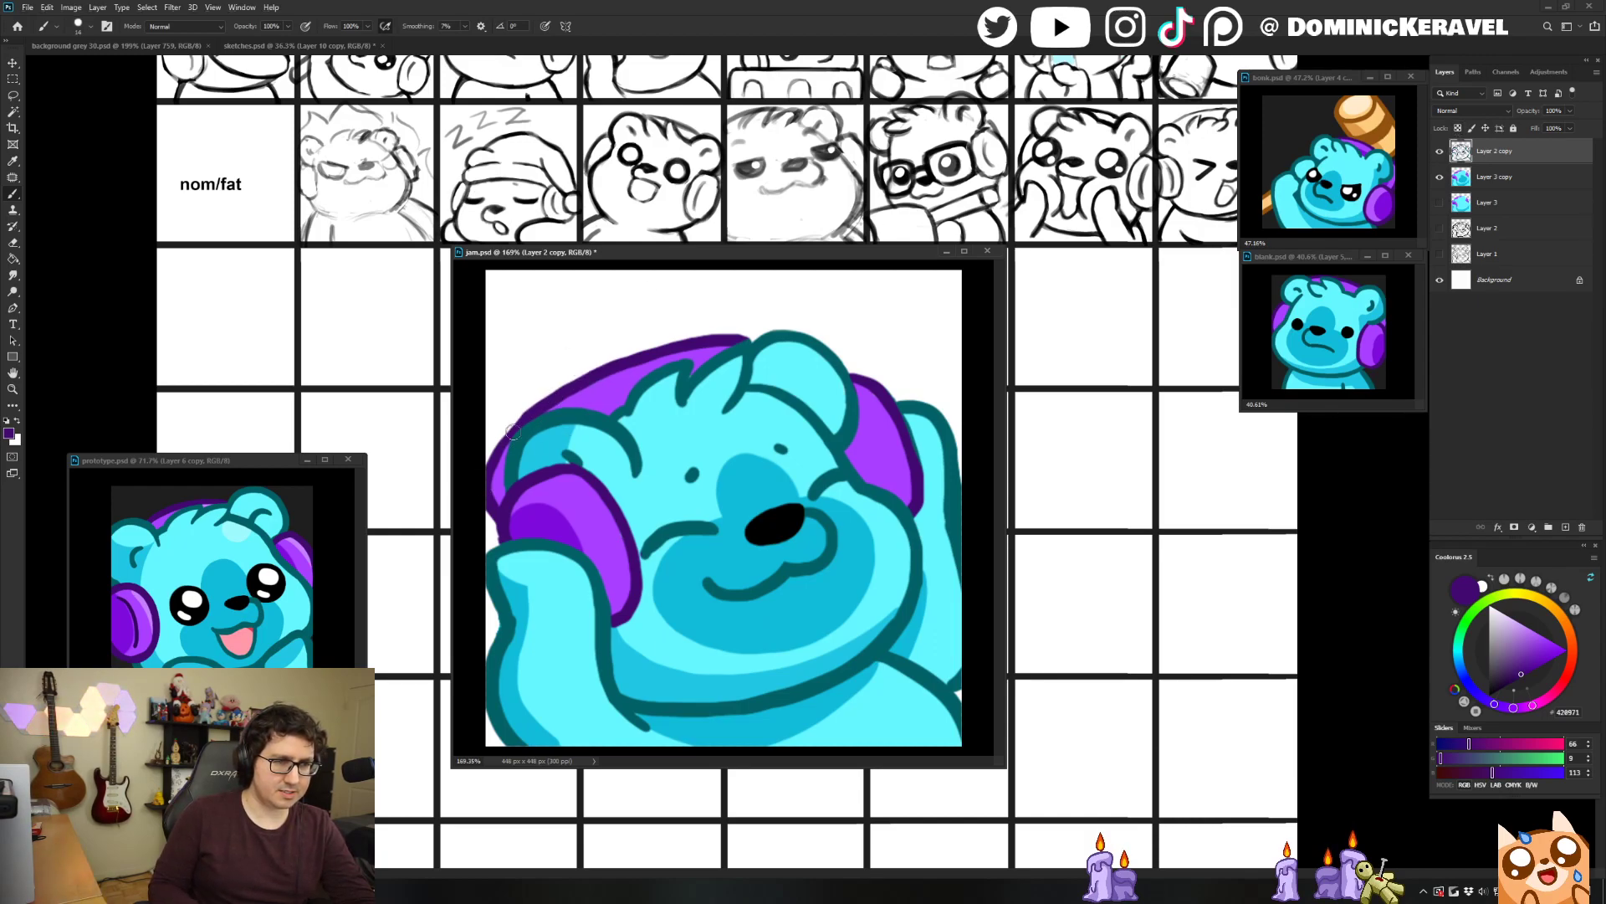
pyautogui.keyDown('alt'); pyautogui.click(567, 415); pyautogui.keyUp('alt')
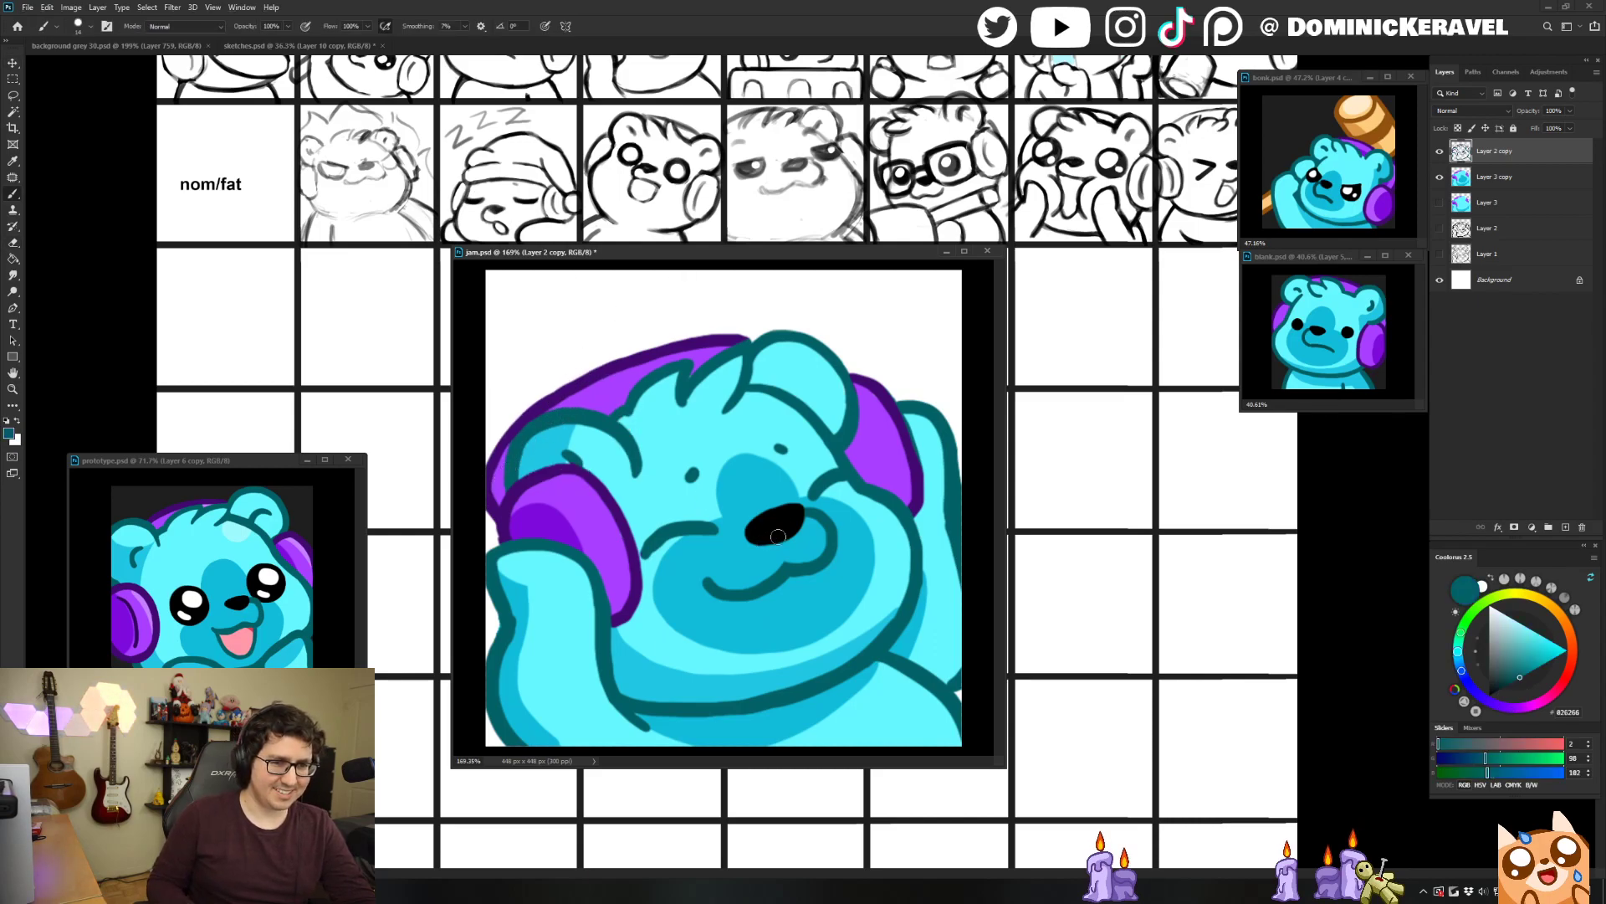
pyautogui.press('d')
pyautogui.press('v')
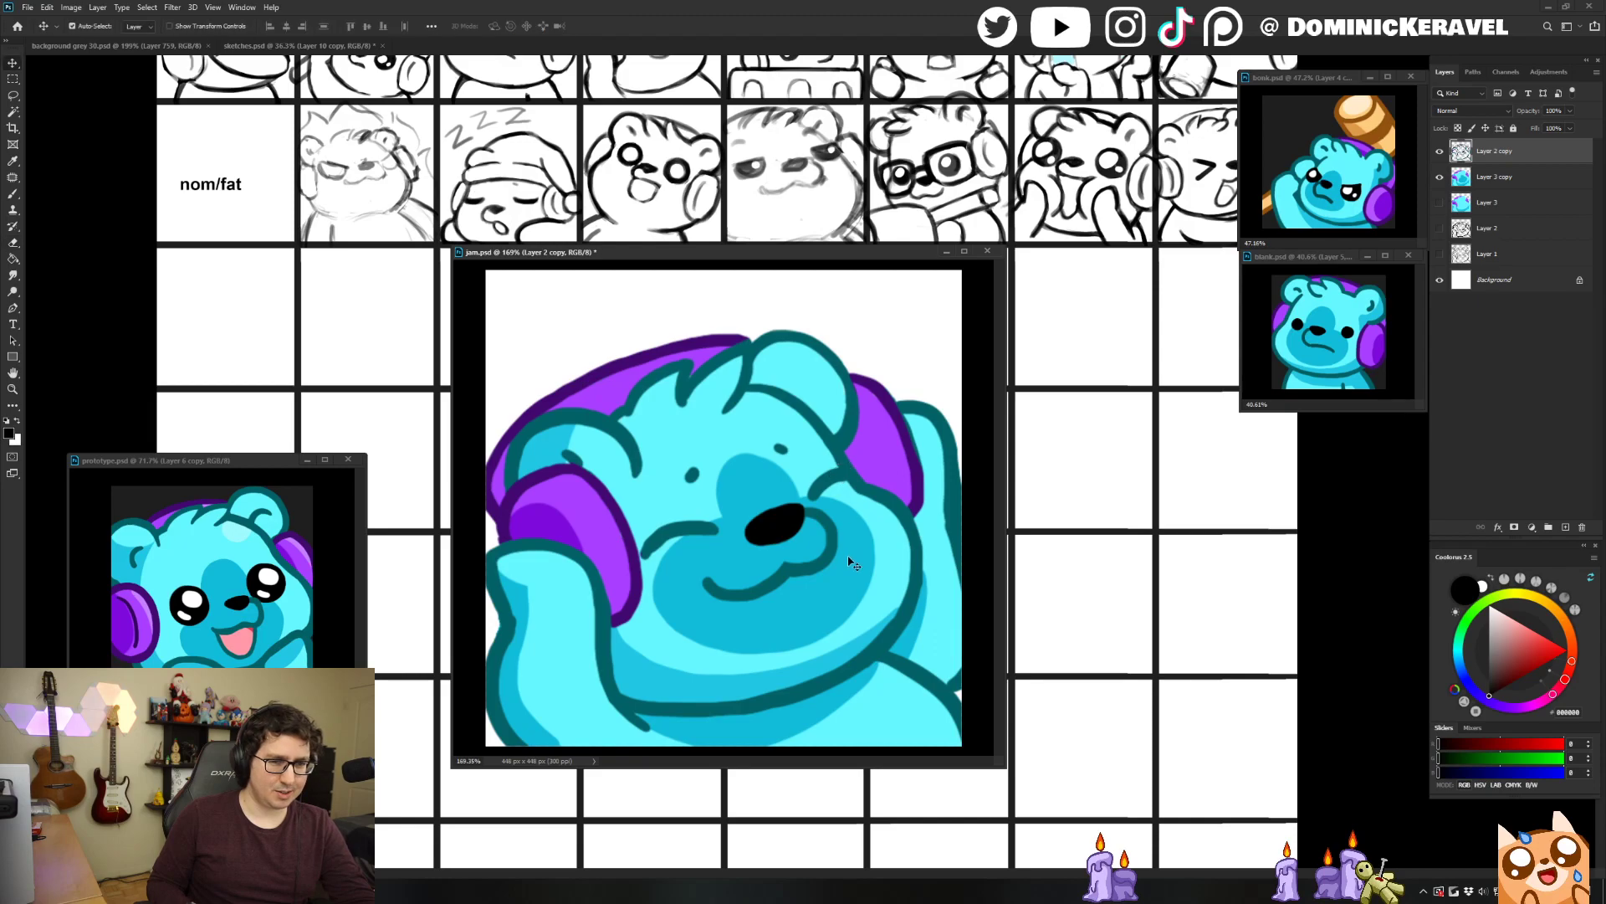
pyautogui.press('b')
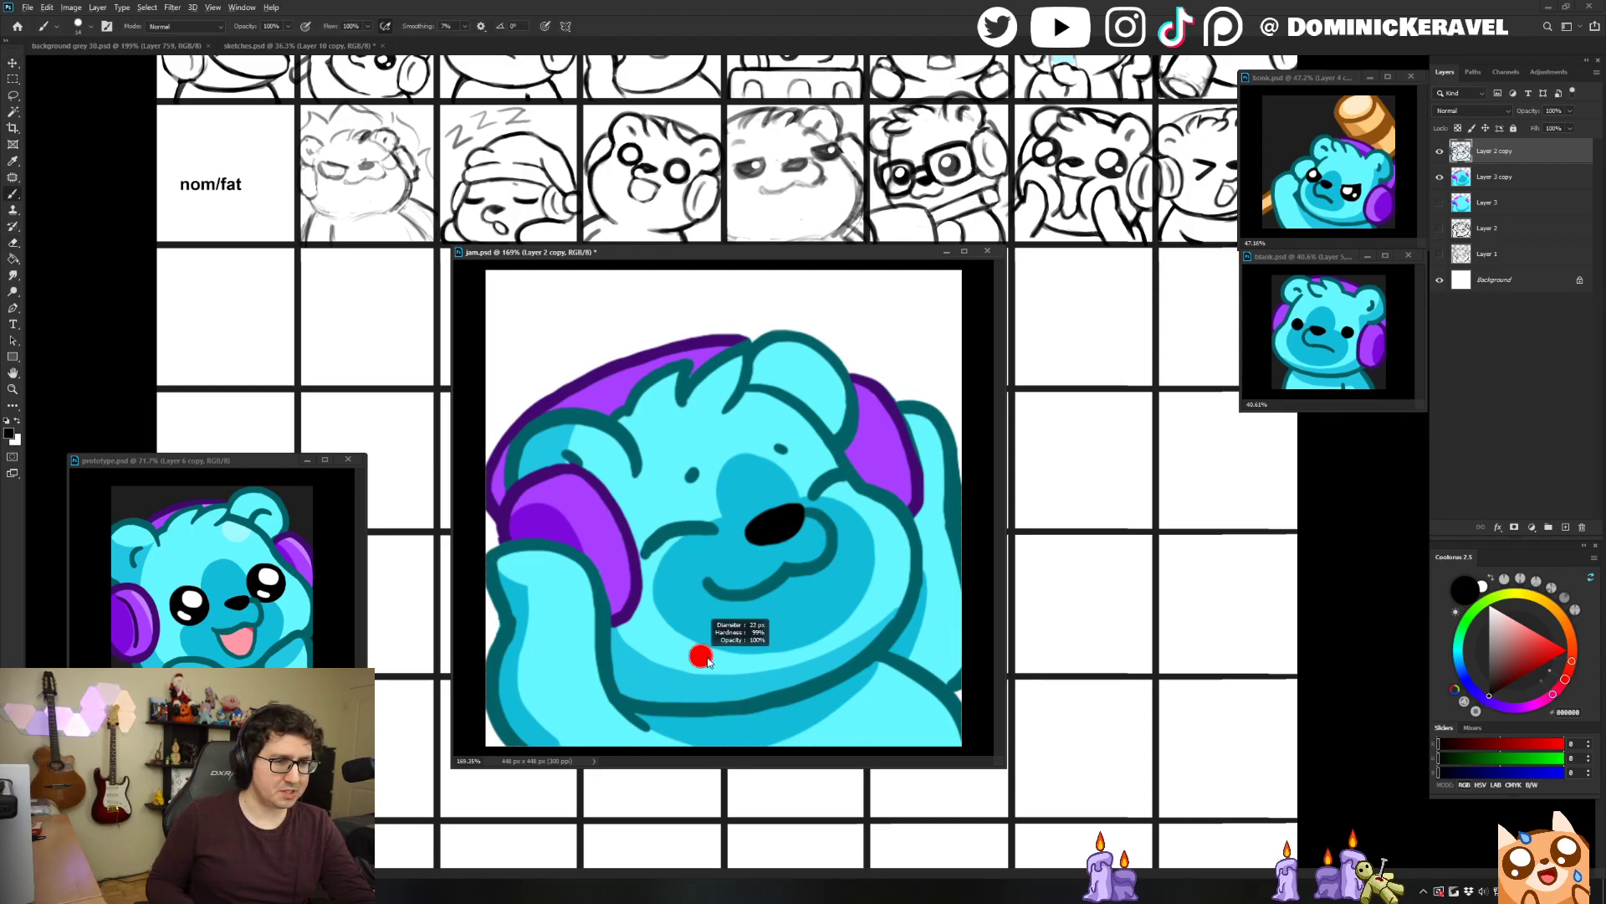
pyautogui.keyDown('alt'); pyautogui.click(691, 644); pyautogui.keyUp('alt')
pyautogui.keyDown('alt'); pyautogui.click(688, 661); pyautogui.keyUp('alt')
pyautogui.press('w')
pyautogui.click(703, 660)
pyautogui.press('b')
pyautogui.hotkey('ctrl', 'd')
pyautogui.press('v')
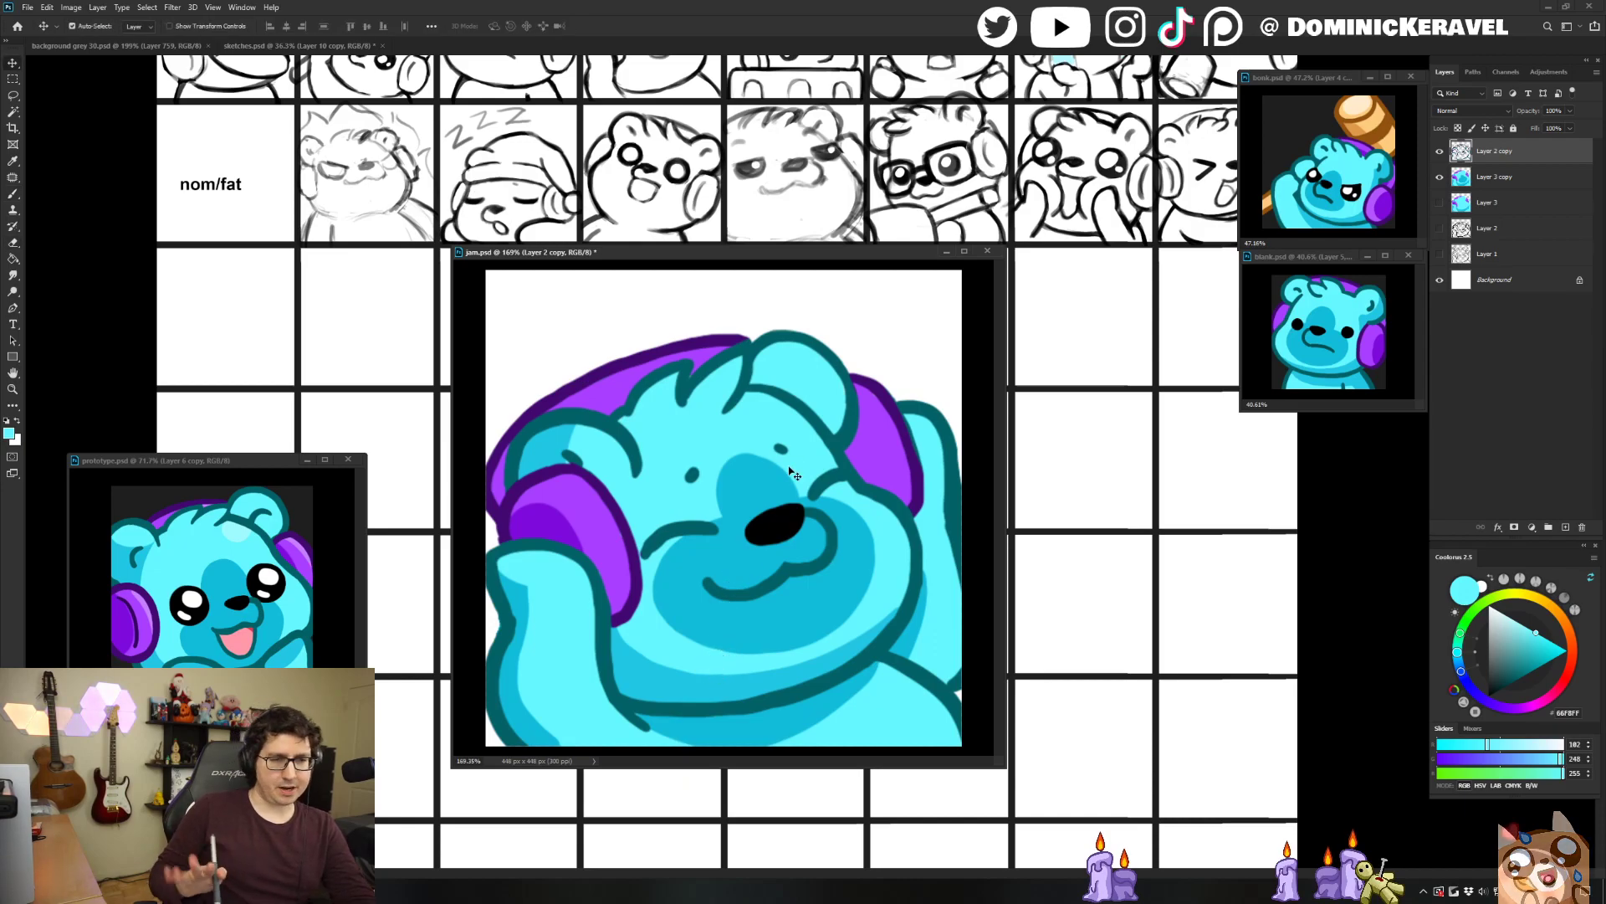
# Clean up the chin outline near the shoulder with the Eraser and a dark teal brush.
pyautogui.press('b')
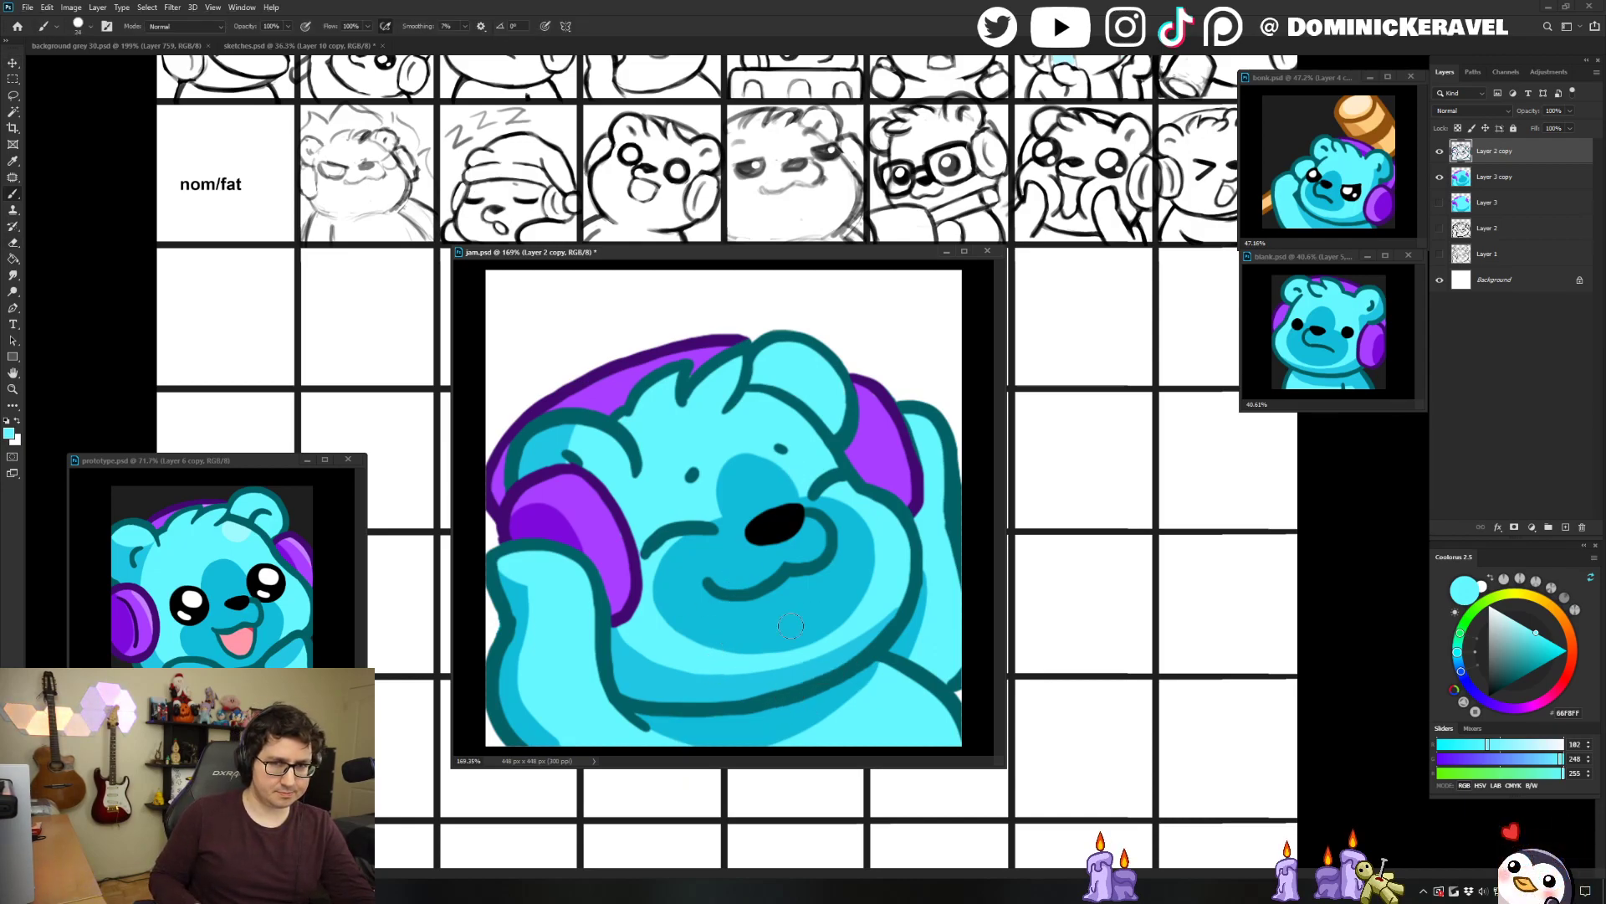
pyautogui.keyDown('alt'); pyautogui.click(763, 708); pyautogui.keyUp('alt')
pyautogui.press('e')
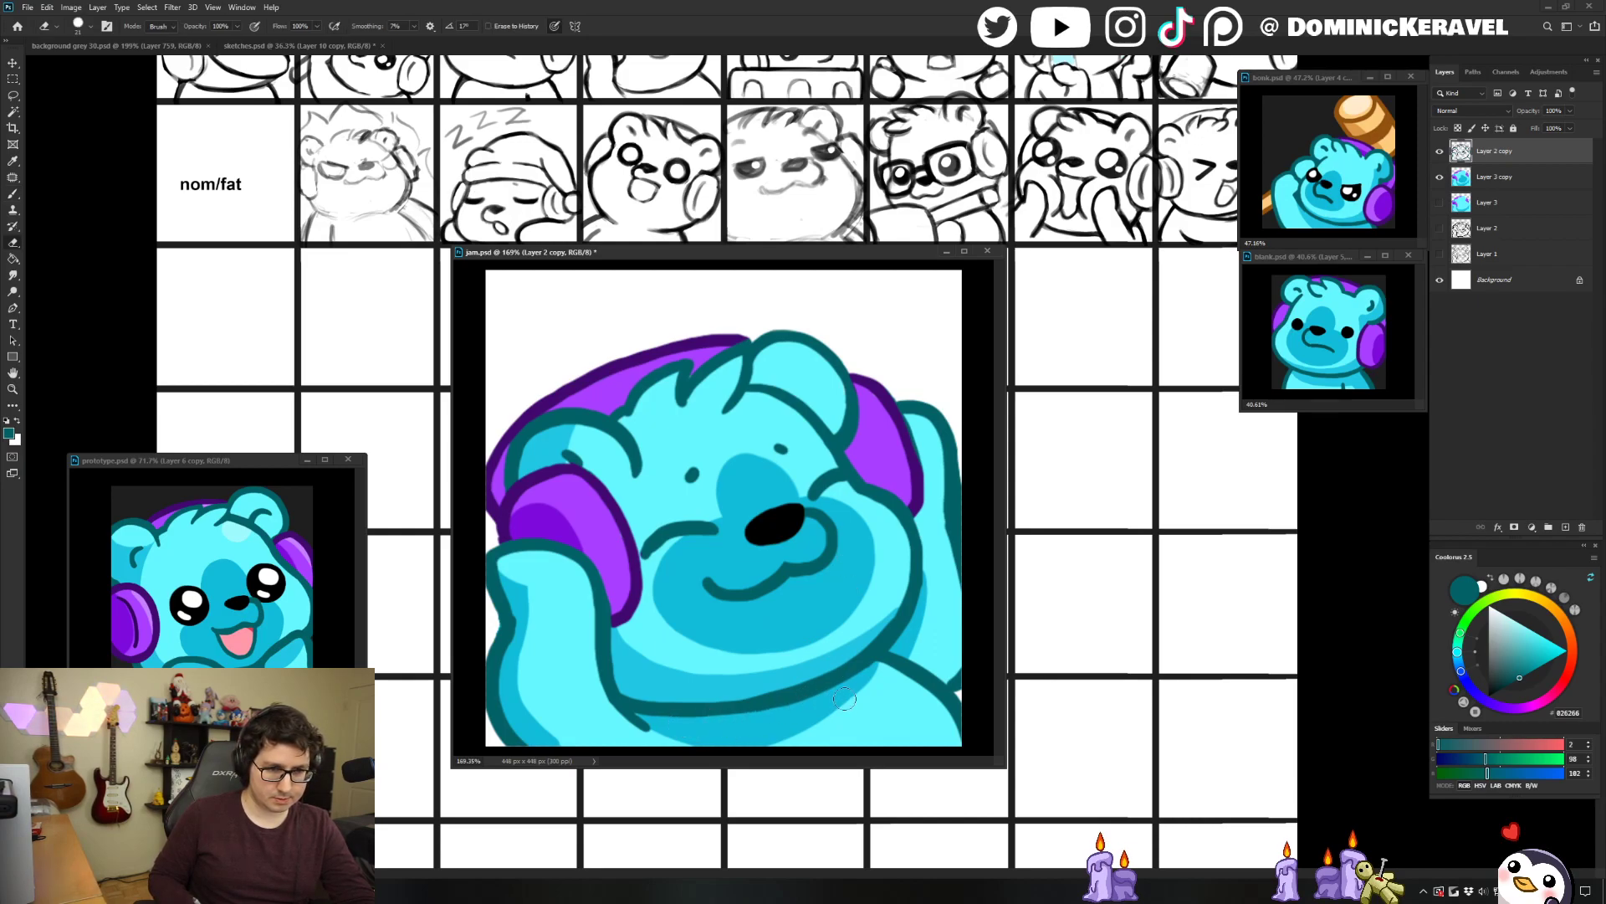
pyautogui.moveTo(877, 665)
pyautogui.mouseDown()
pyautogui.moveTo(707, 726)
pyautogui.moveTo(871, 659)
pyautogui.mouseUp()
pyautogui.press('b')
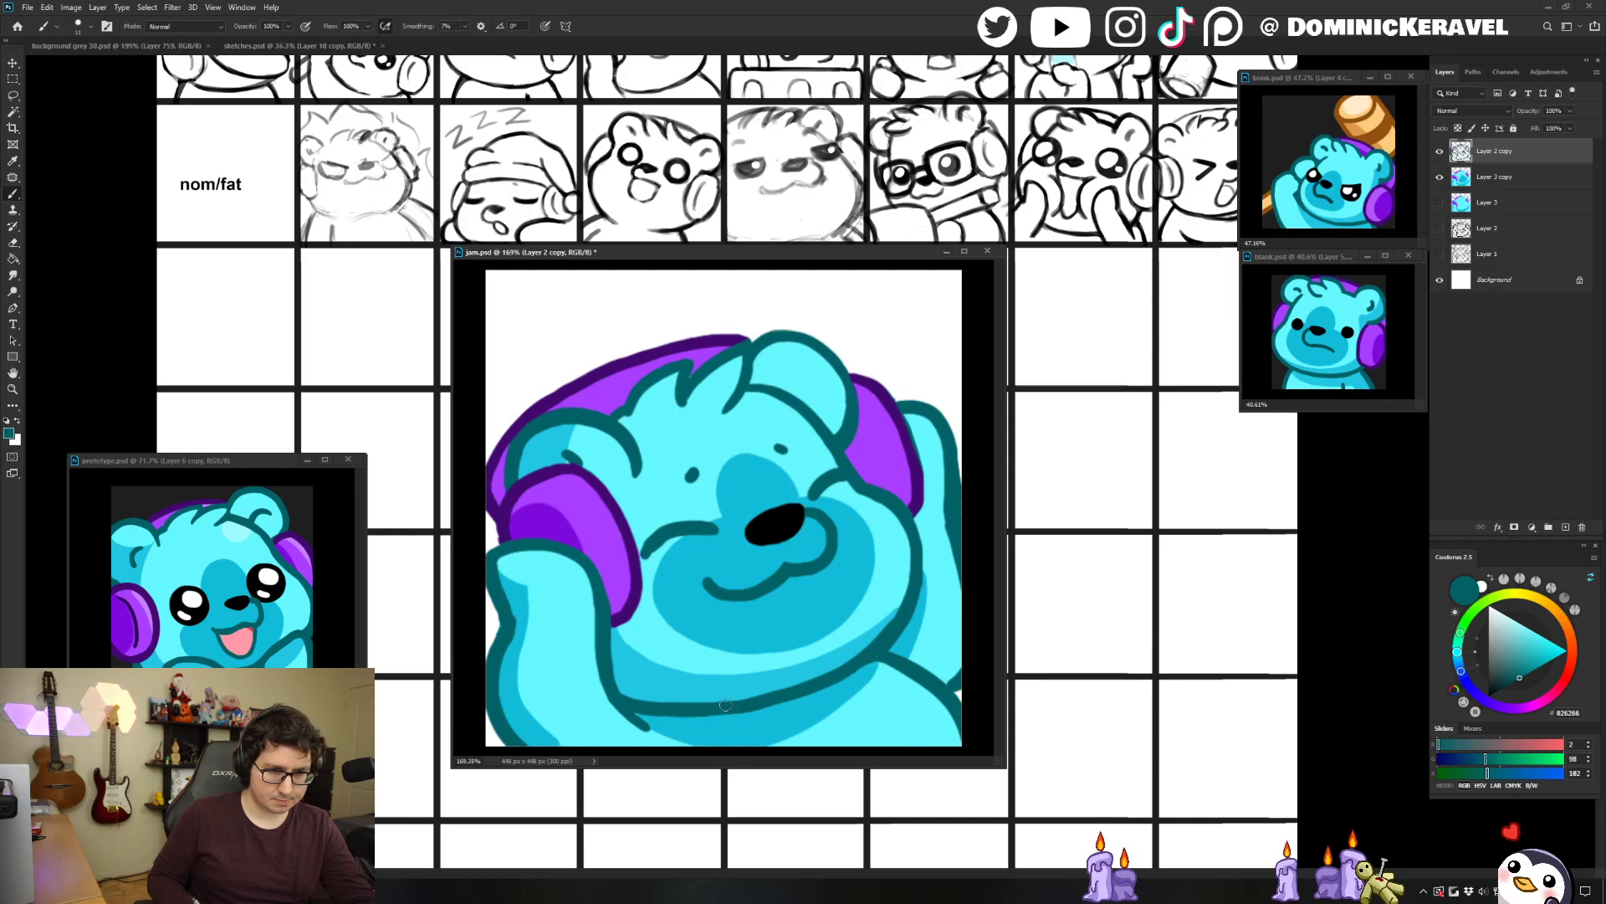
# Lock the line art's transparent pixels and paint both closed eye lines black, undoing the first unlocked stroke.
pyautogui.press('v')
pyautogui.press('b')
pyautogui.press('d')
pyautogui.moveTo(716, 528); pyautogui.dragTo(653, 540)
pyautogui.hotkey('ctrl', 'z')
pyautogui.click(1458, 129)
pyautogui.hotkey('ctrl', 'z')
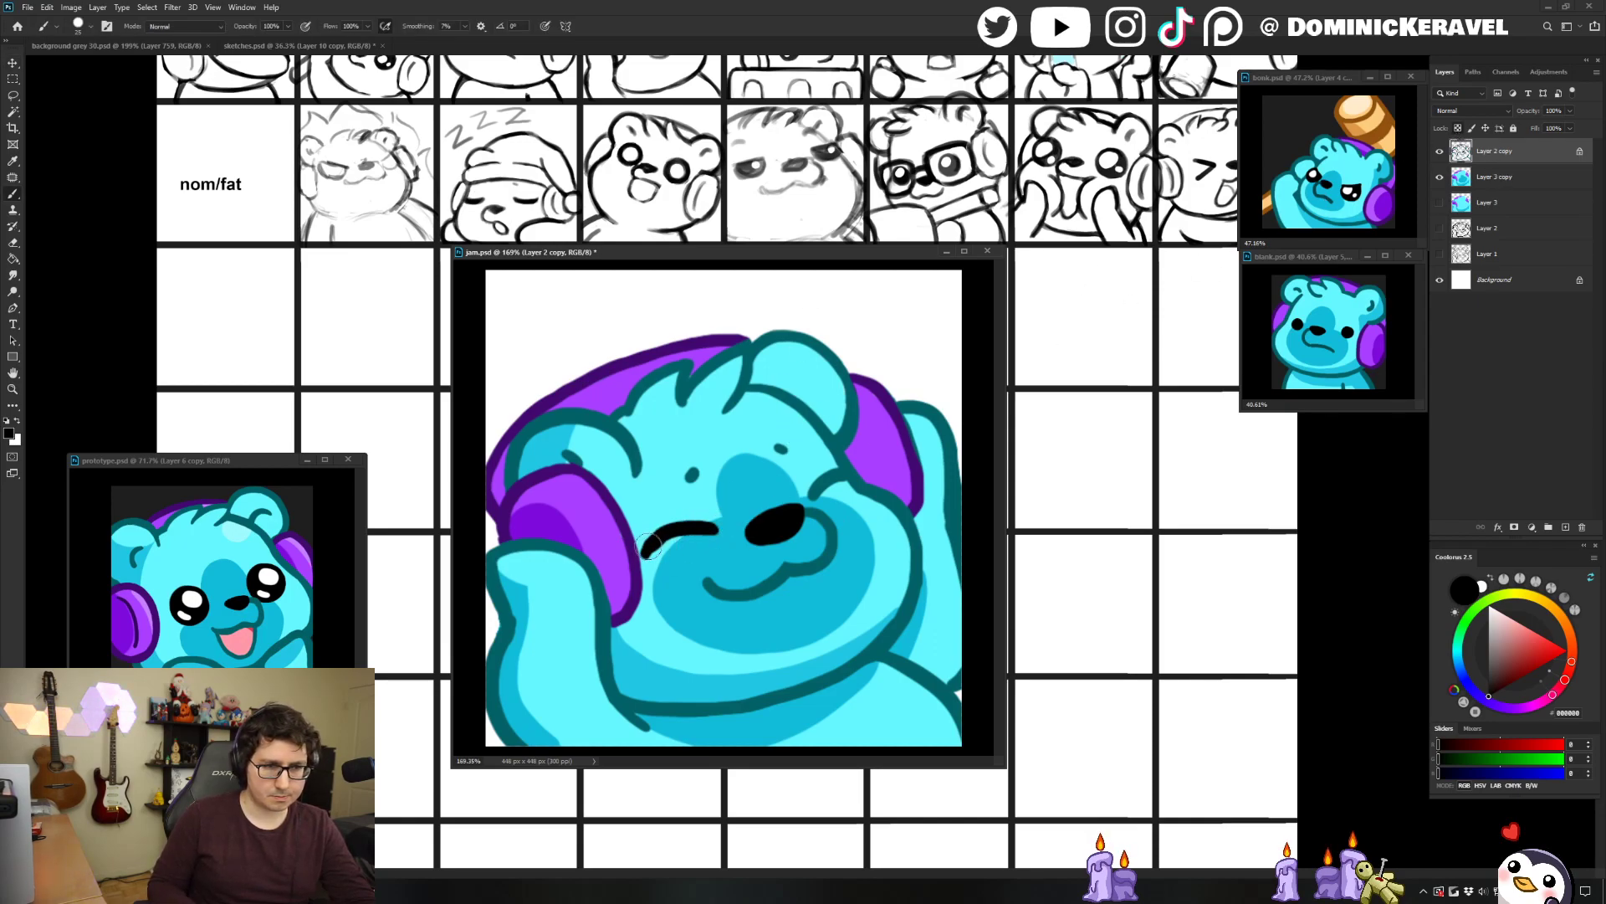
pyautogui.moveTo(810, 499); pyautogui.dragTo(839, 475)
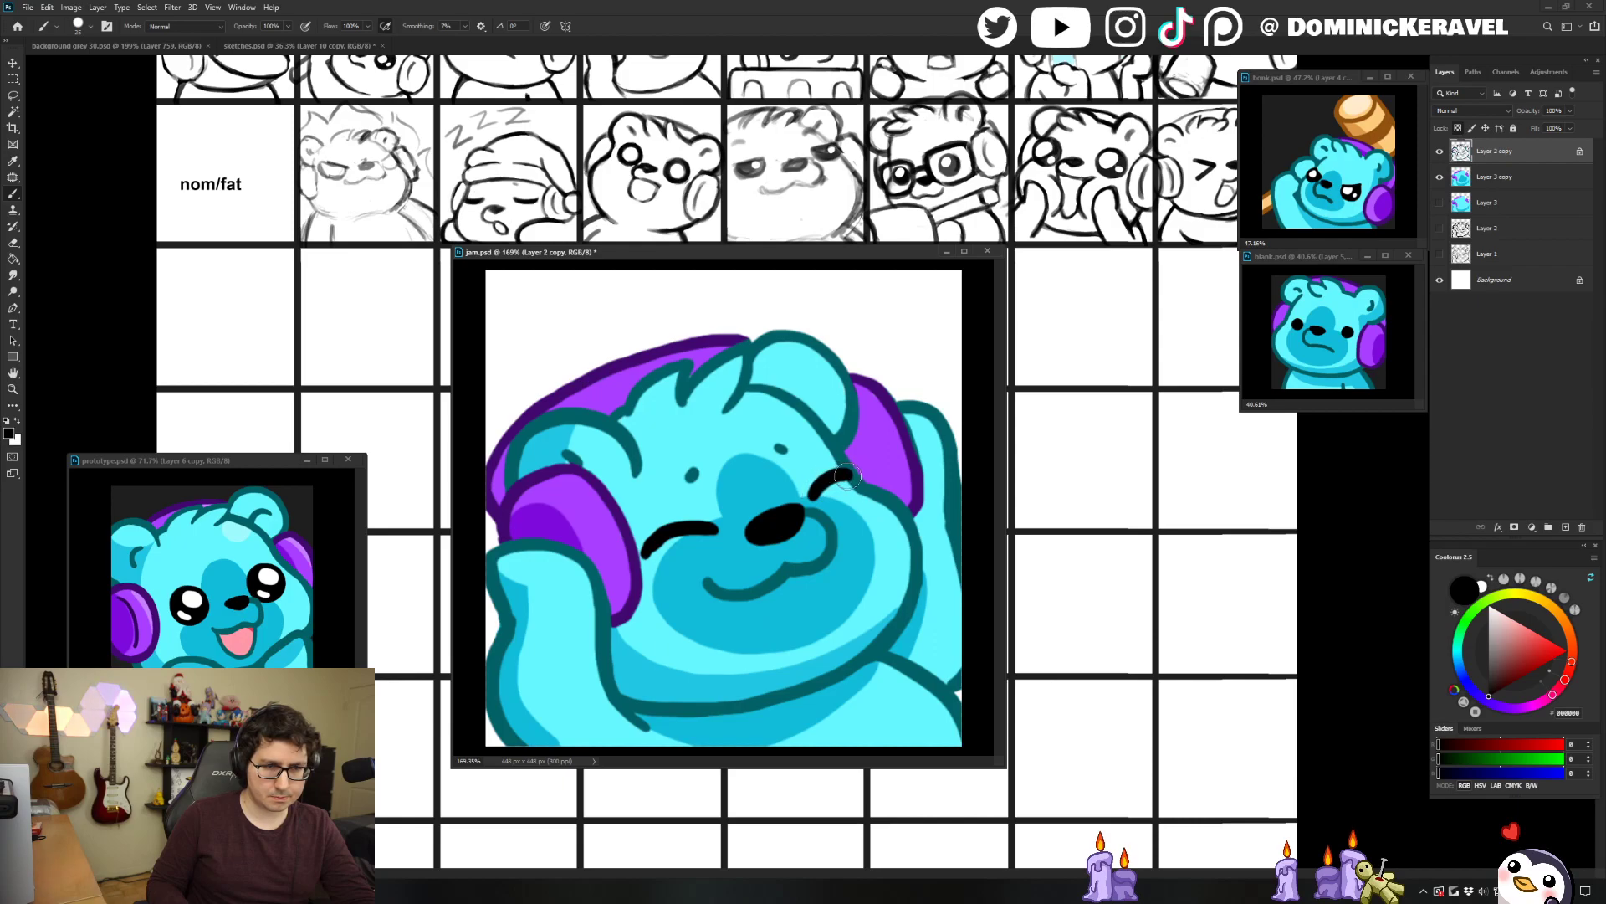
# Thicken the black closed eye line beside the ear cup with the brush.
pyautogui.press('v')
pyautogui.press('b')
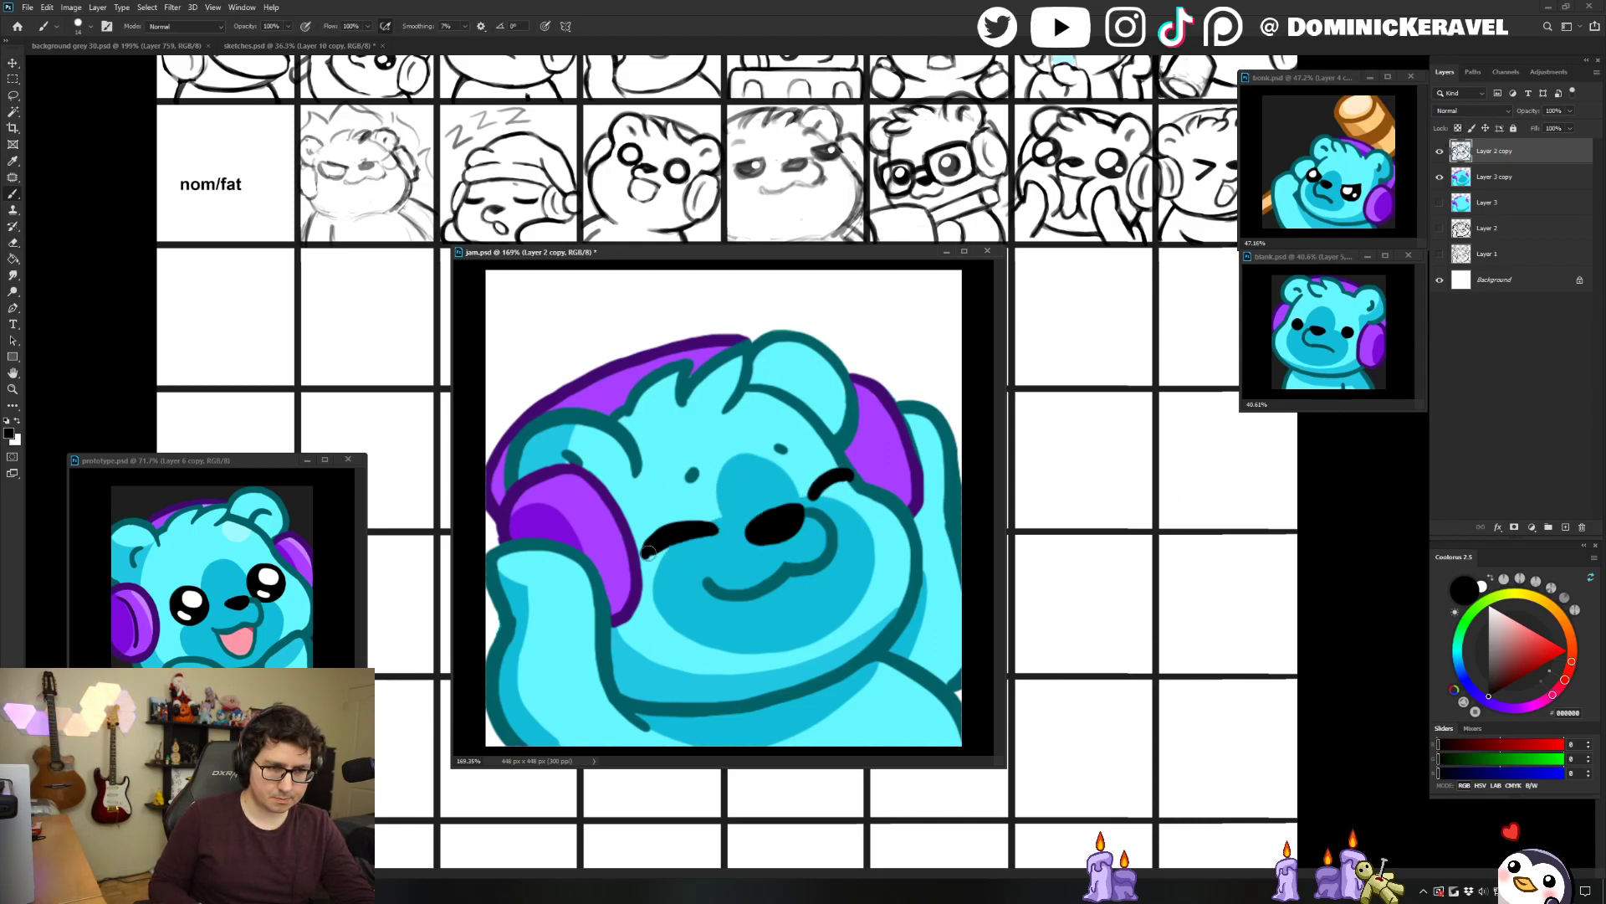
pyautogui.moveTo(713, 567); pyautogui.dragTo(603, 596)
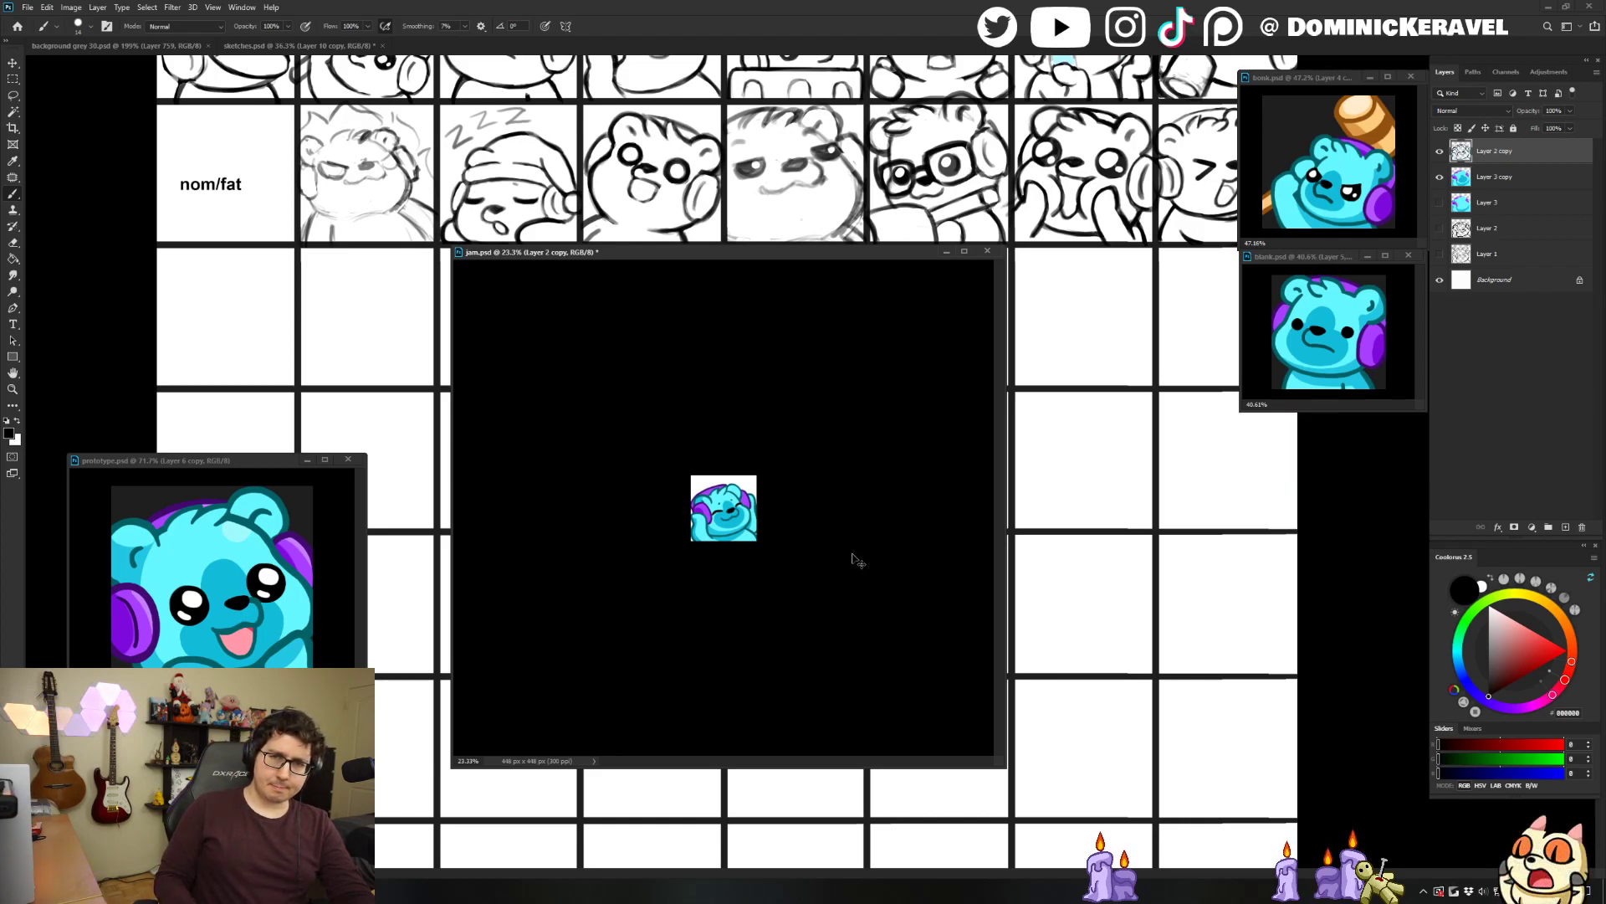
# Copy the entire line art into a new layer and hide the original Layer 2 copy.
pyautogui.hotkey('ctrl', 'a')
pyautogui.hotkey('ctrl', 'c')
pyautogui.hotkey('ctrl', 'v')
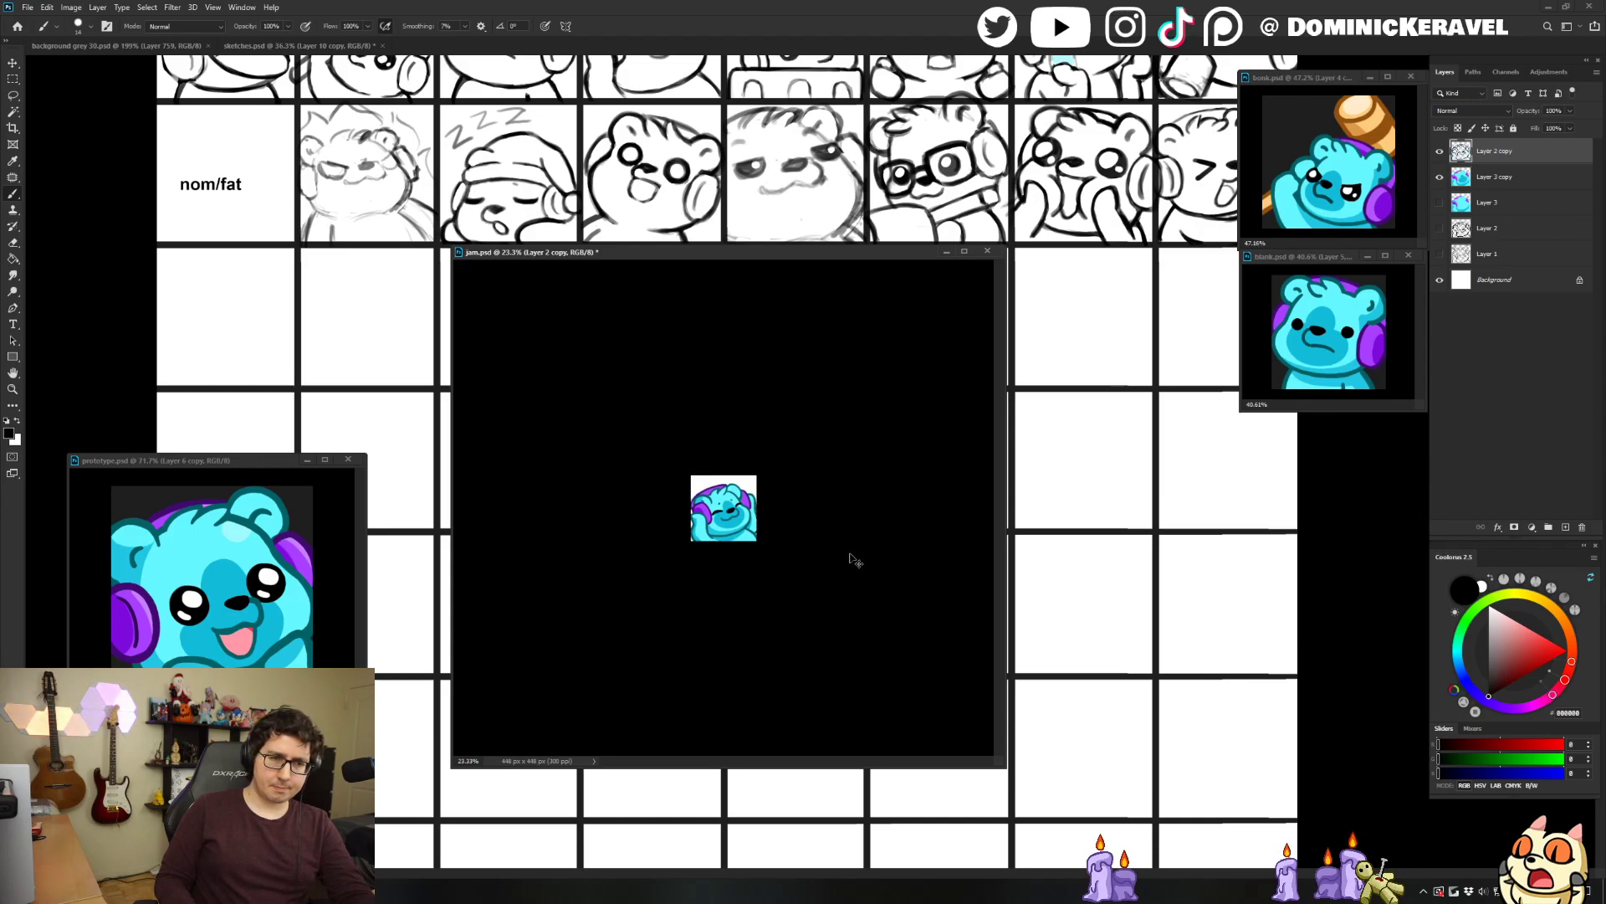
pyautogui.click(1440, 177)
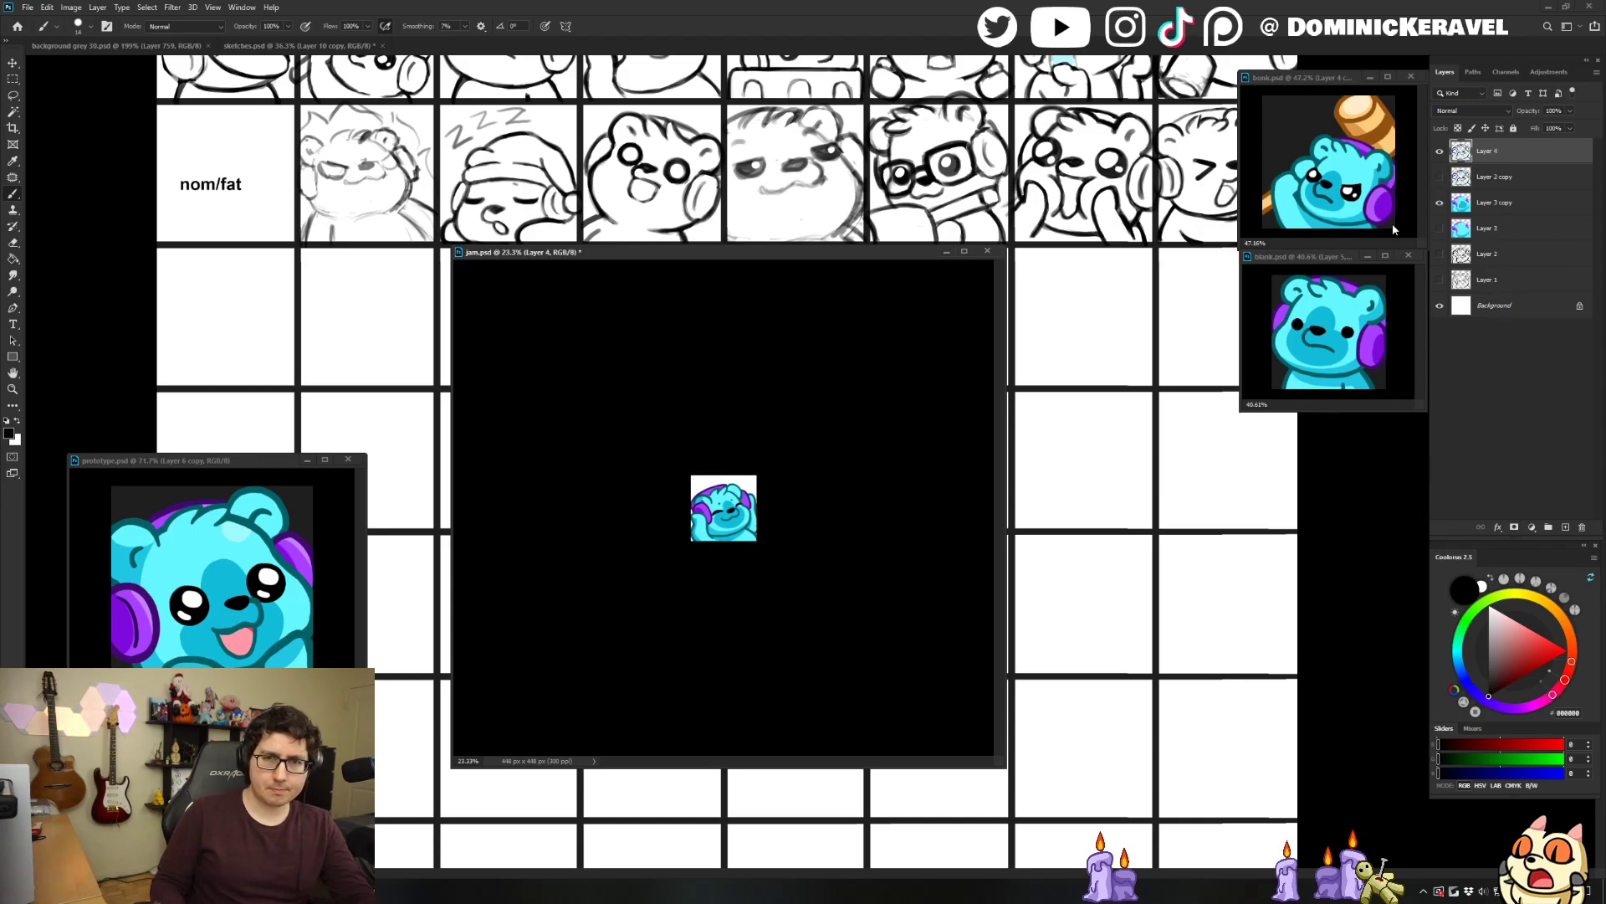
pyautogui.hotkey('ctrl', '0')
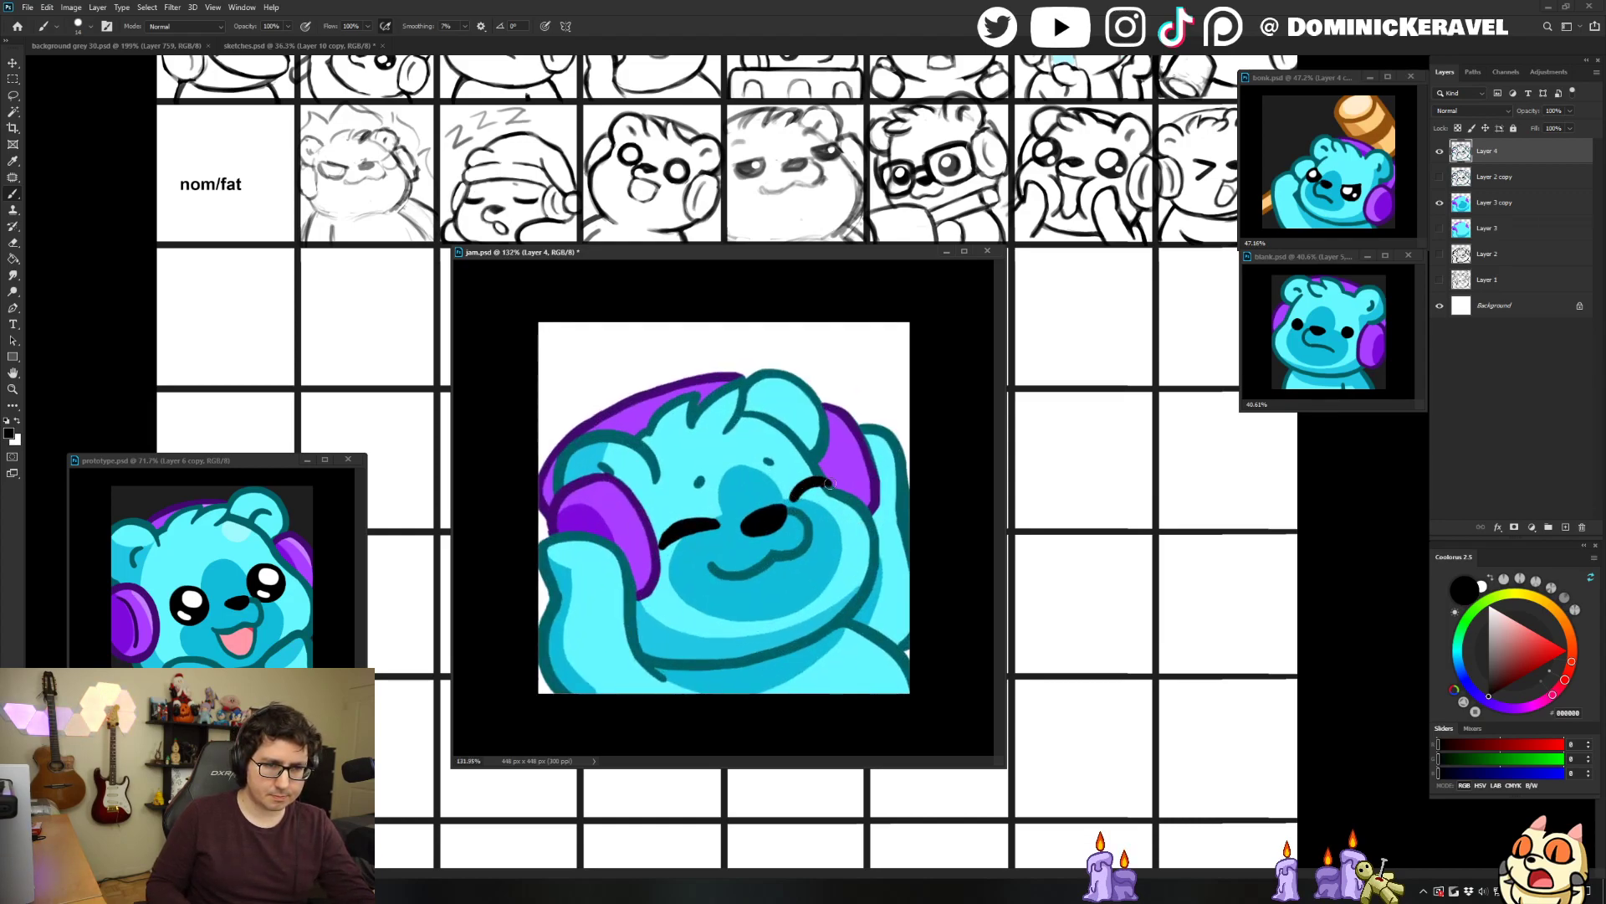
# Sample the mid-blue shading from the left ear and shade the inside of the right ear on Layer 3 copy.
pyautogui.press('e')
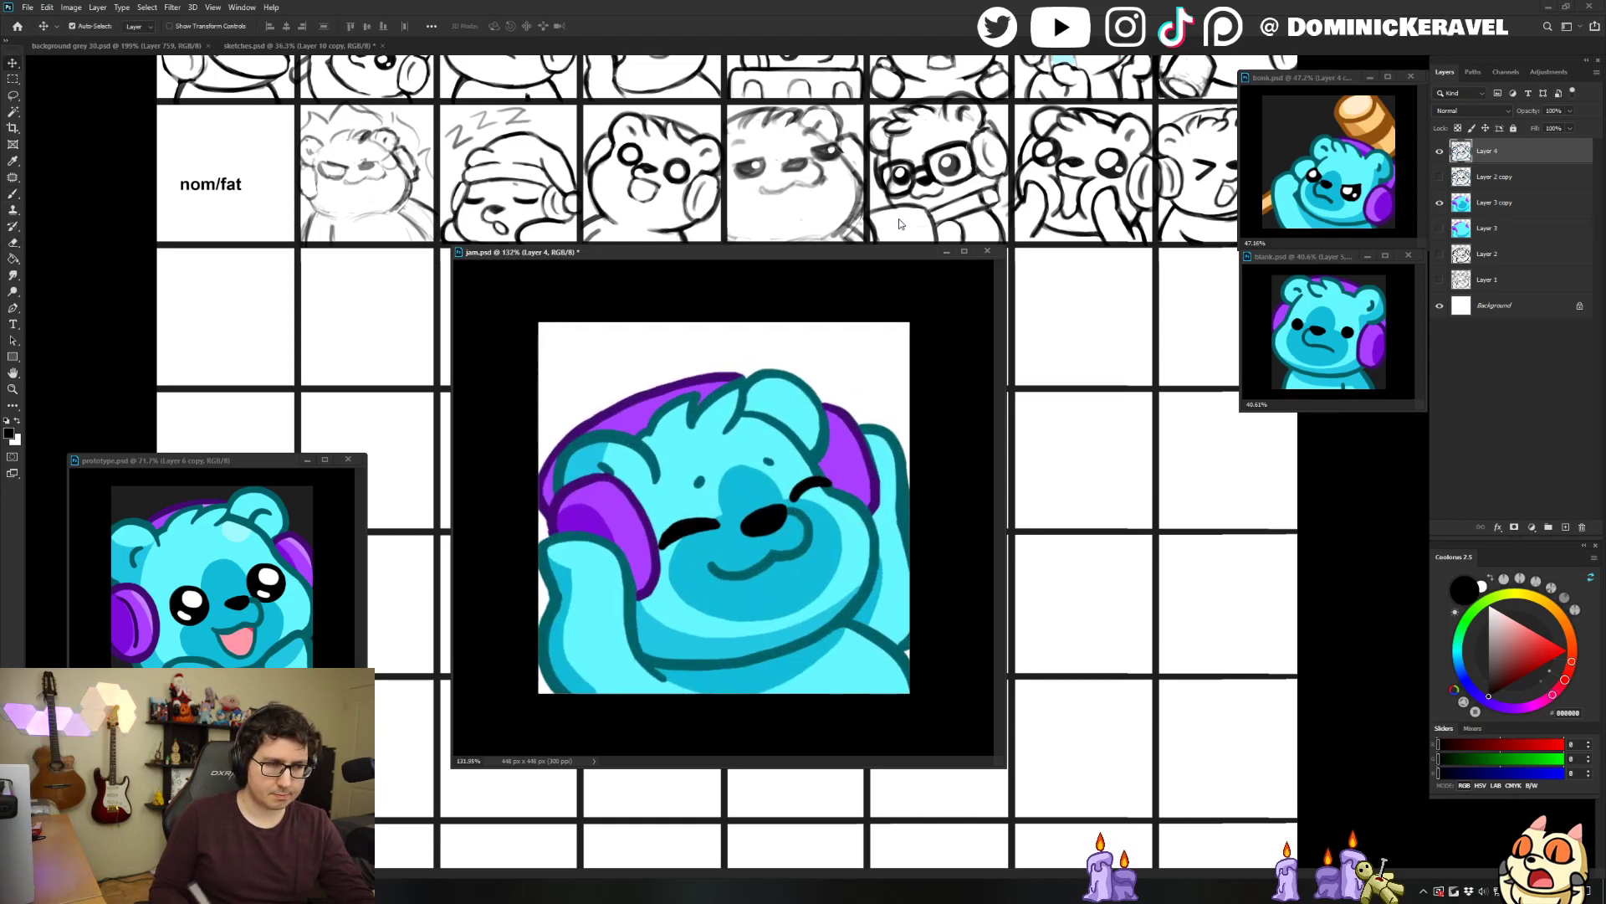
pyautogui.press('v')
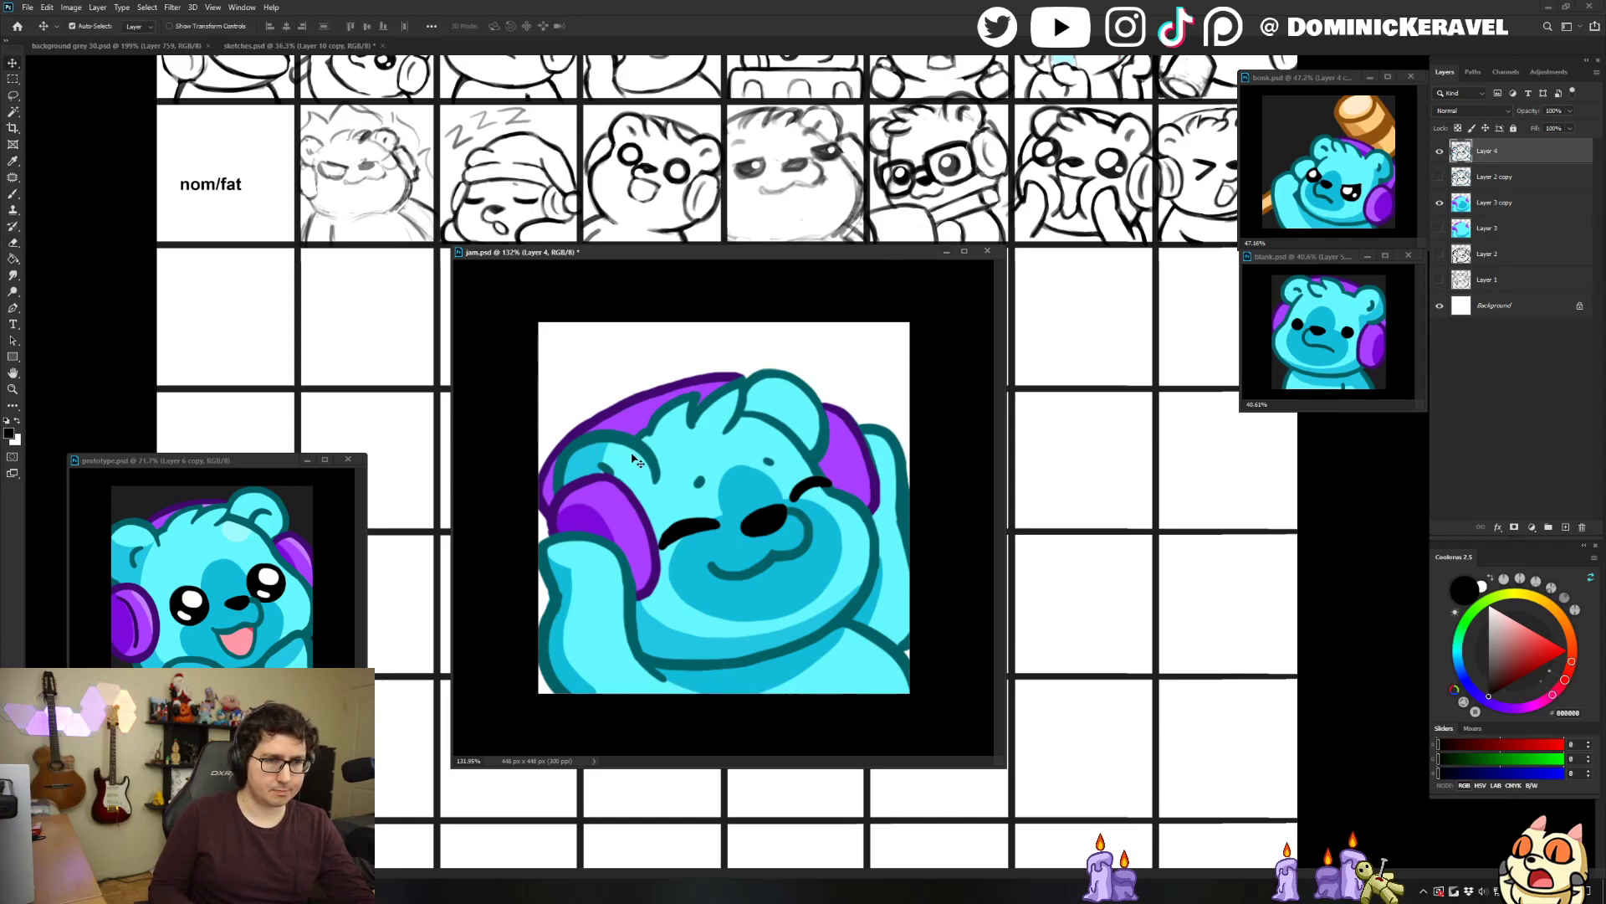
pyautogui.press('b')
pyautogui.keyDown('alt'); pyautogui.click(591, 458); pyautogui.keyUp('alt')
pyautogui.press('w')
pyautogui.click(774, 398)
pyautogui.press('b')
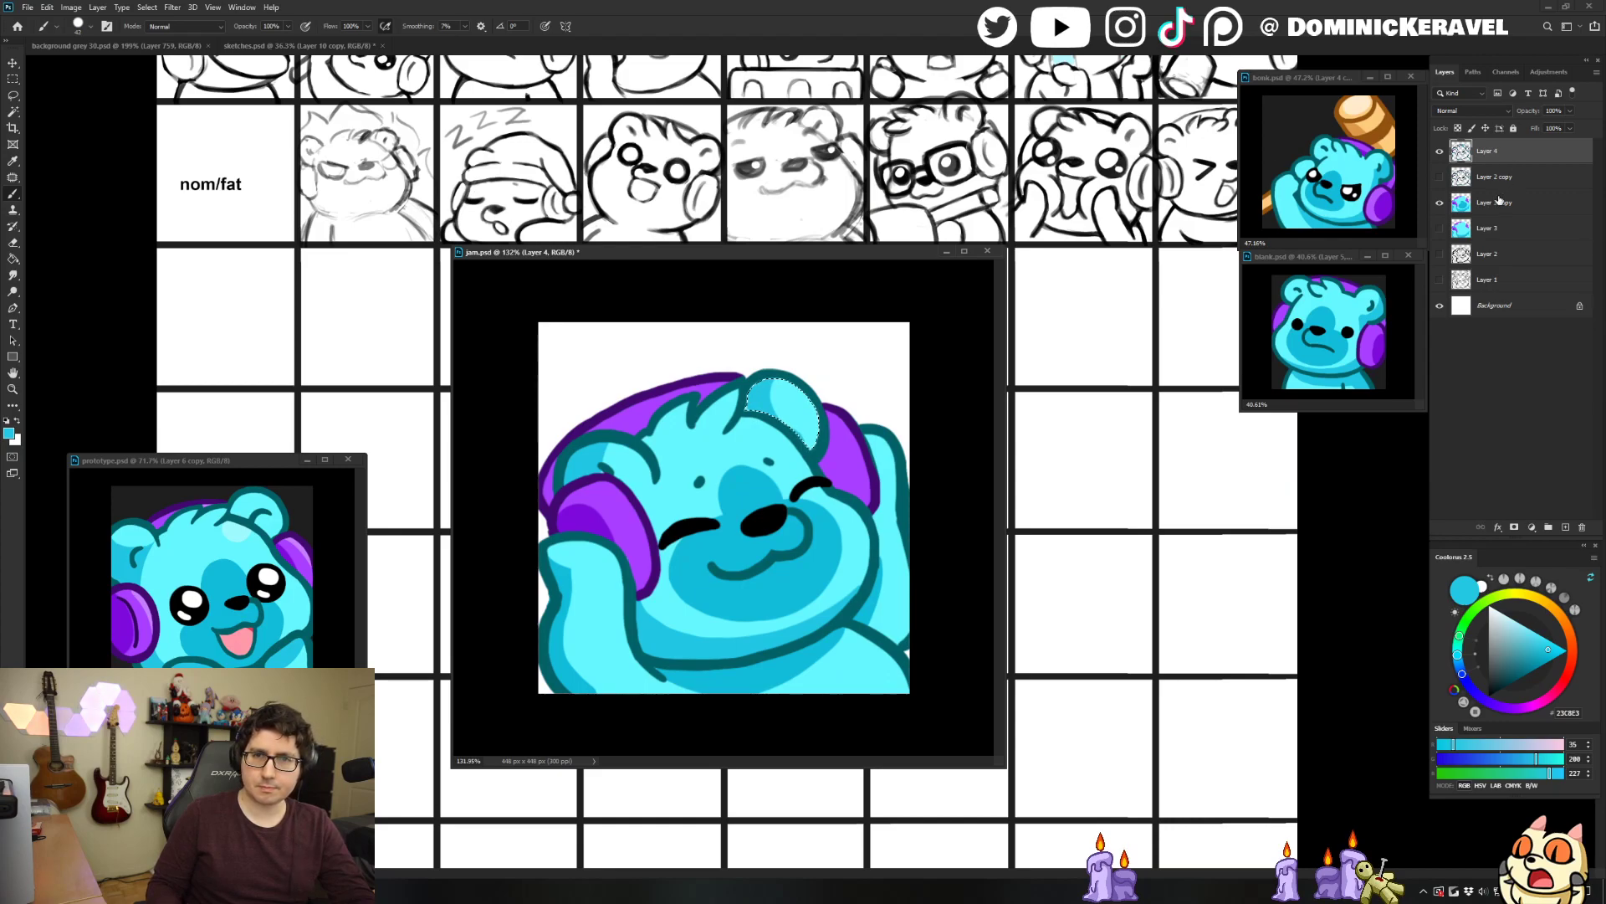
pyautogui.click(1502, 202)
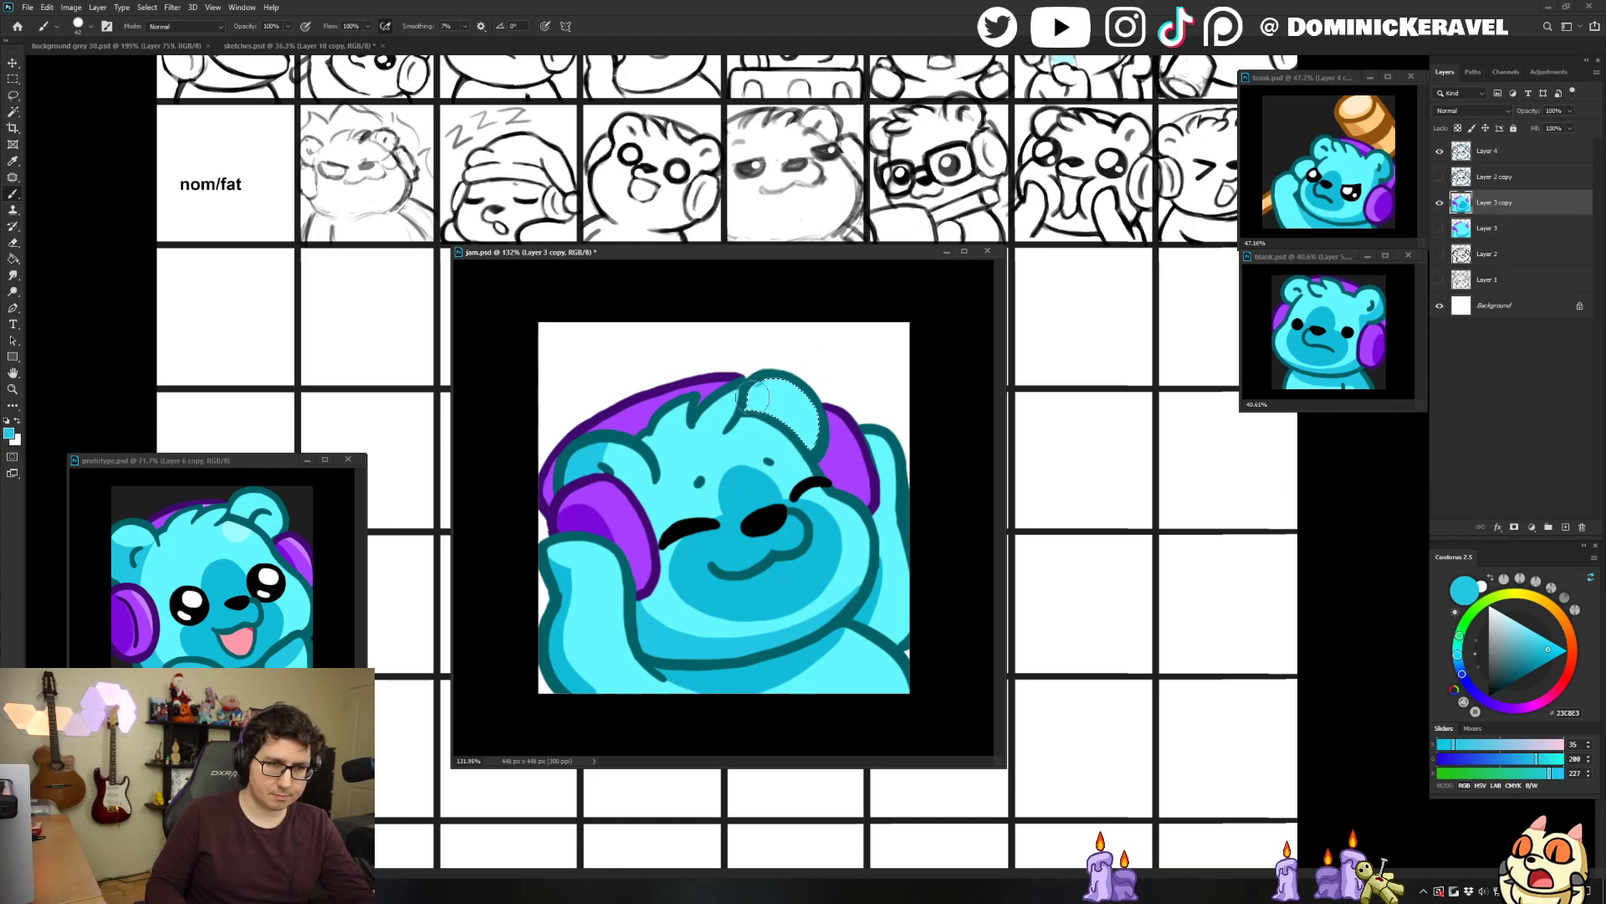
pyautogui.hotkey('ctrl', 'd')
pyautogui.press('v')
pyautogui.press('b')
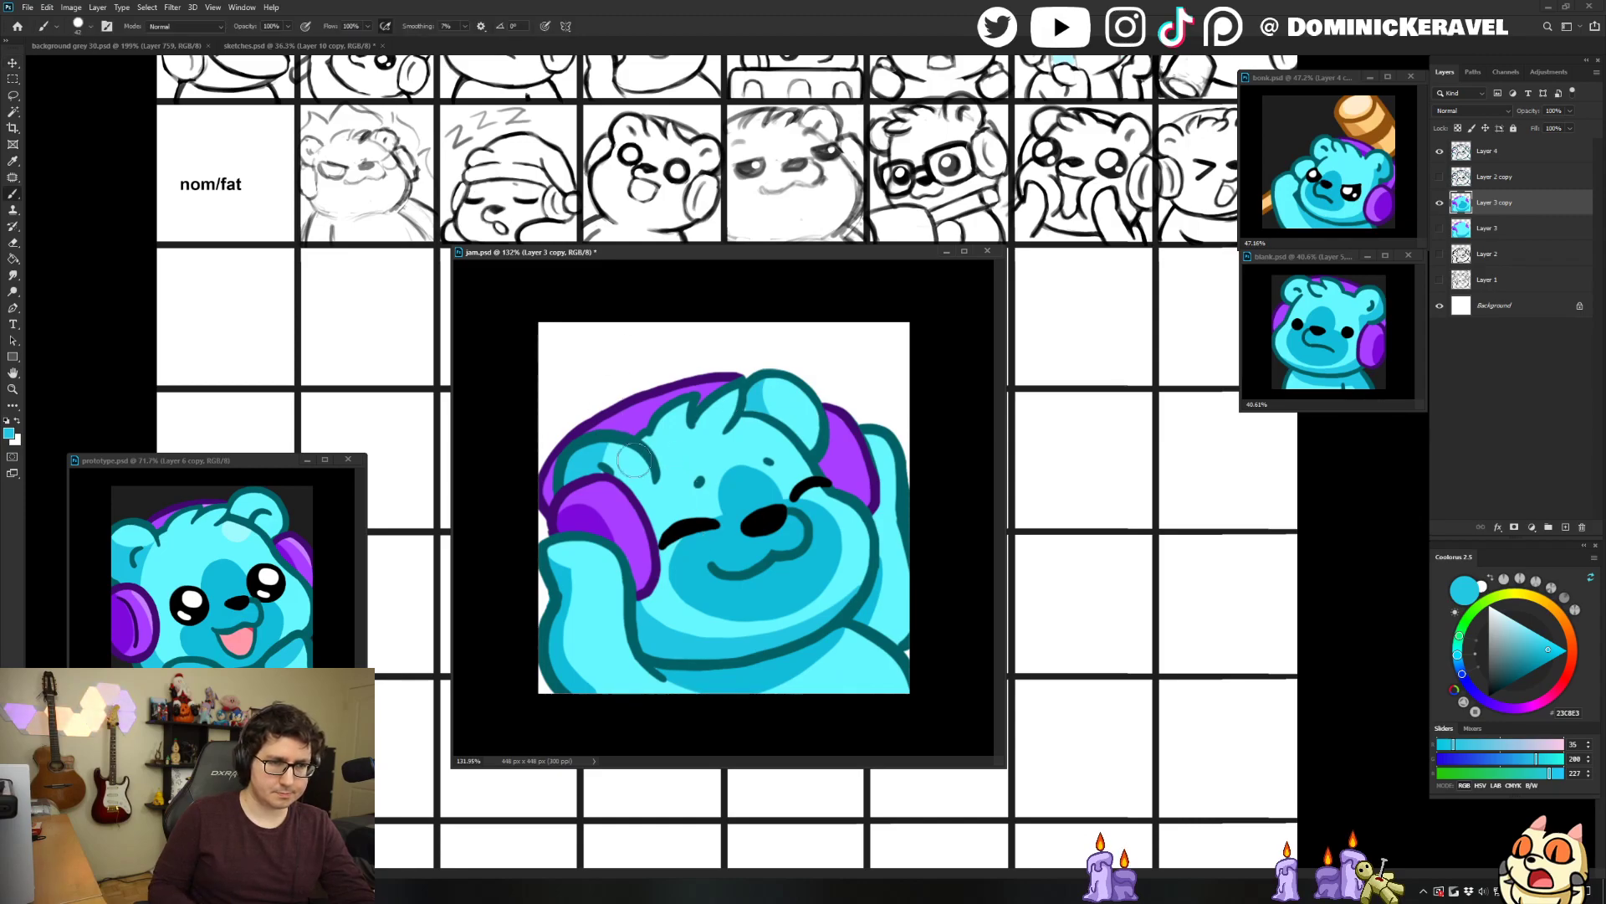
# Sample the light cyan fur colour and select the light cyan fur areas on Layer 3 copy.
pyautogui.keyDown('alt'); pyautogui.click(670, 502); pyautogui.keyUp('alt')
pyautogui.press('w')
pyautogui.click(646, 479)
pyautogui.press('b')
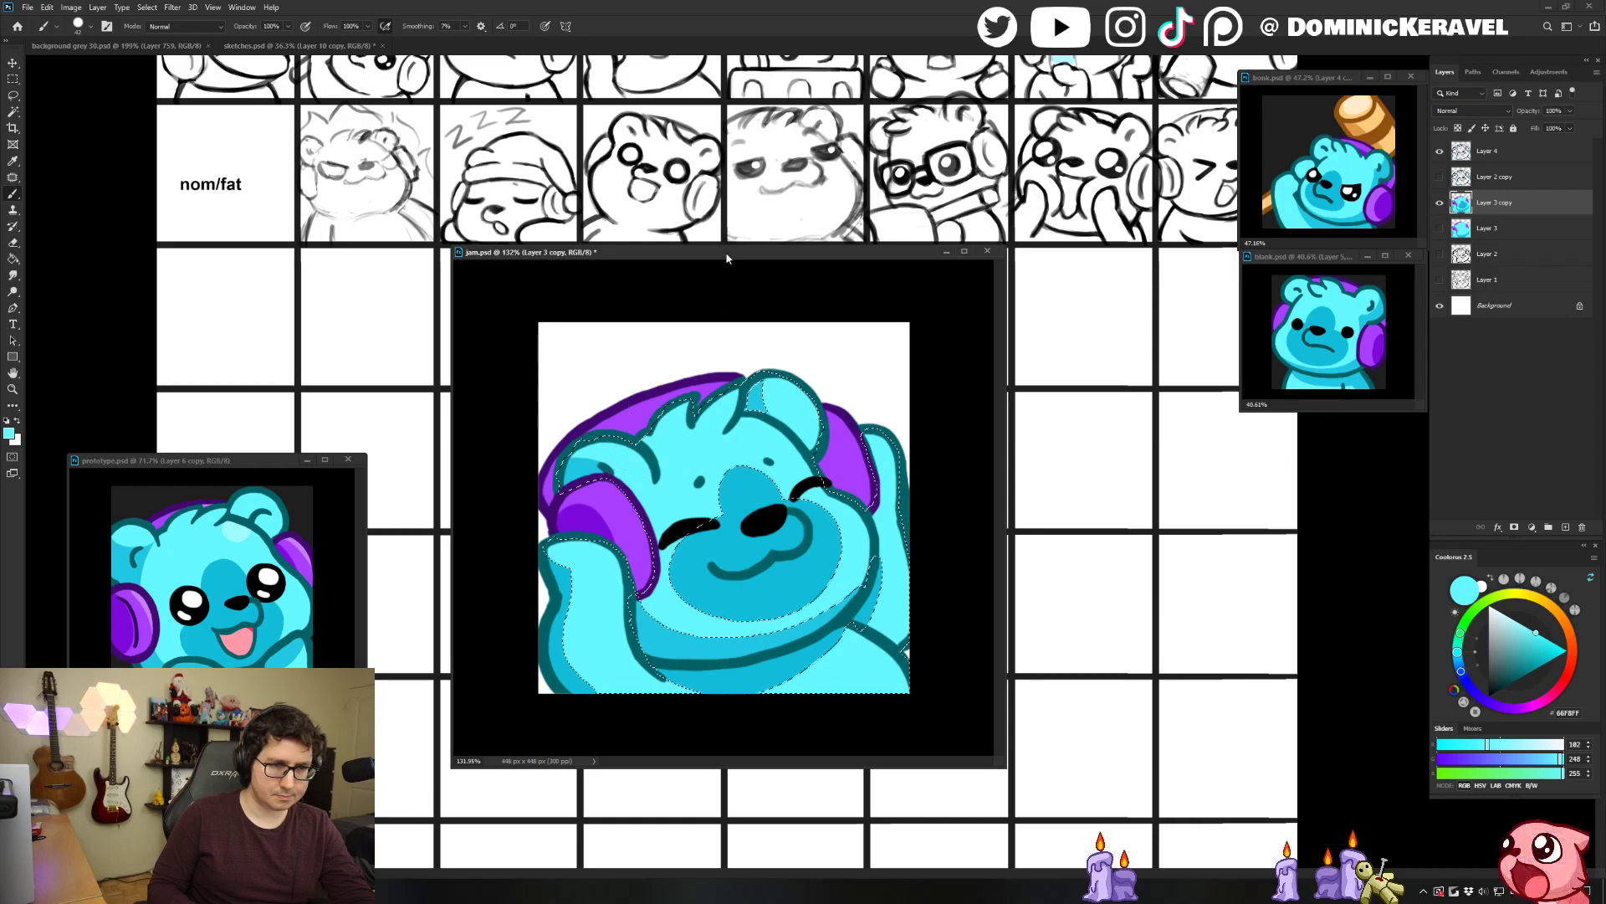
pyautogui.hotkey('ctrl', 'd')
pyautogui.press('e')
pyautogui.moveTo(783, 371); pyautogui.dragTo(711, 377)
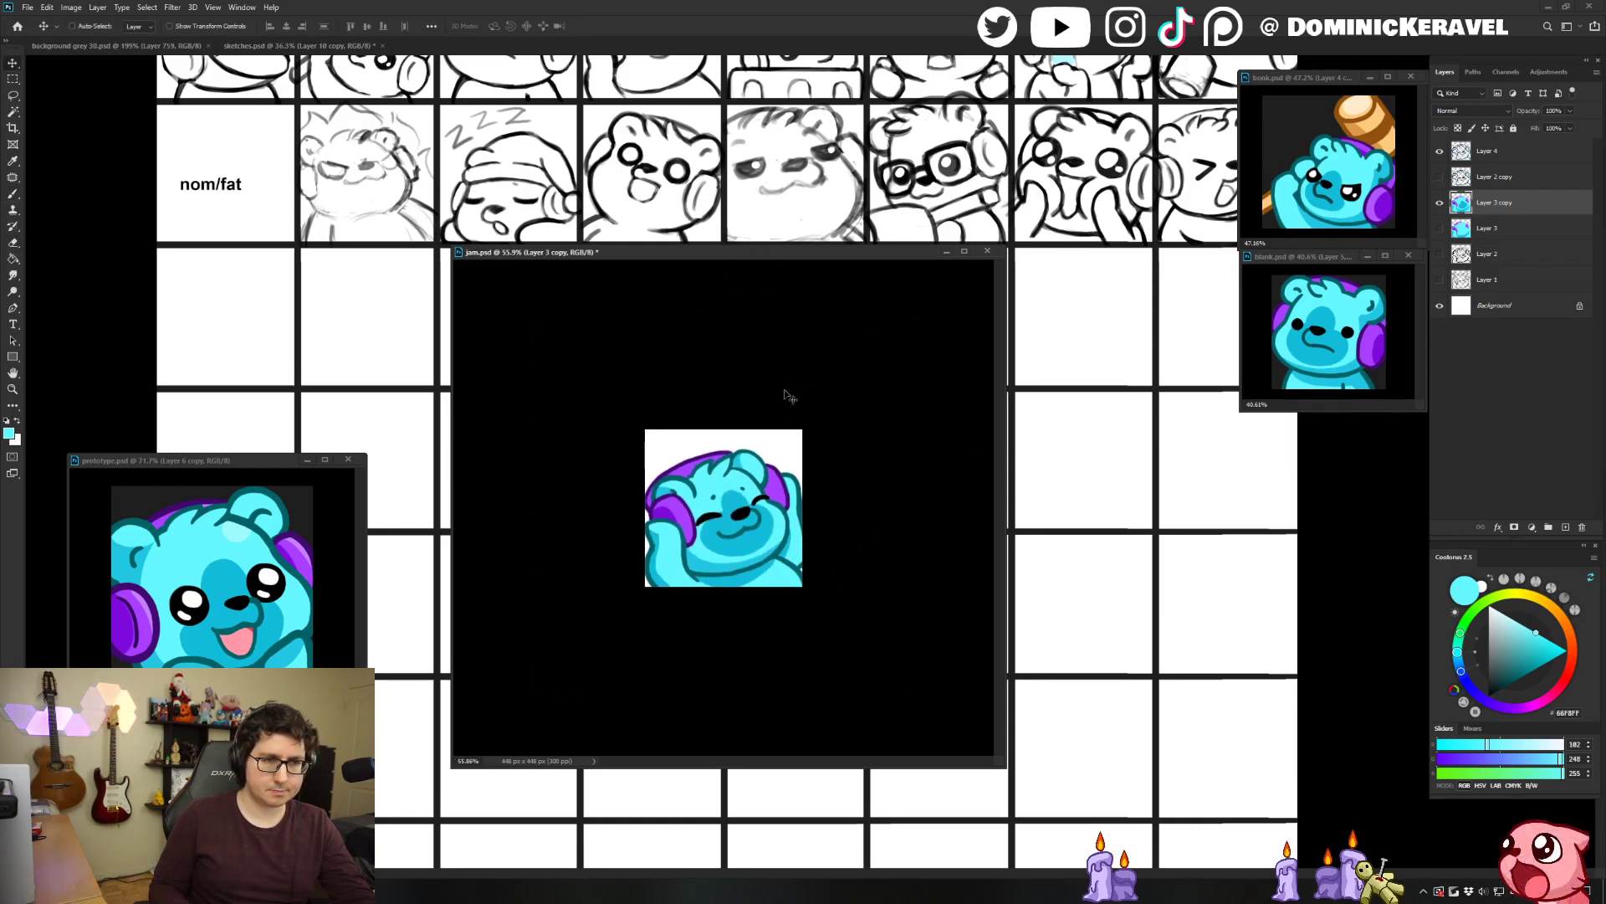
pyautogui.moveTo(676, 532); pyautogui.dragTo(766, 532)
# Touch up the shading edge inside the left ear with light cyan, clear the selection and save jam.psd.
pyautogui.press('b')
pyautogui.keyDown('alt'); pyautogui.click(566, 451); pyautogui.keyUp('alt')
pyautogui.keyDown('alt'); pyautogui.click(599, 445); pyautogui.keyUp('alt')
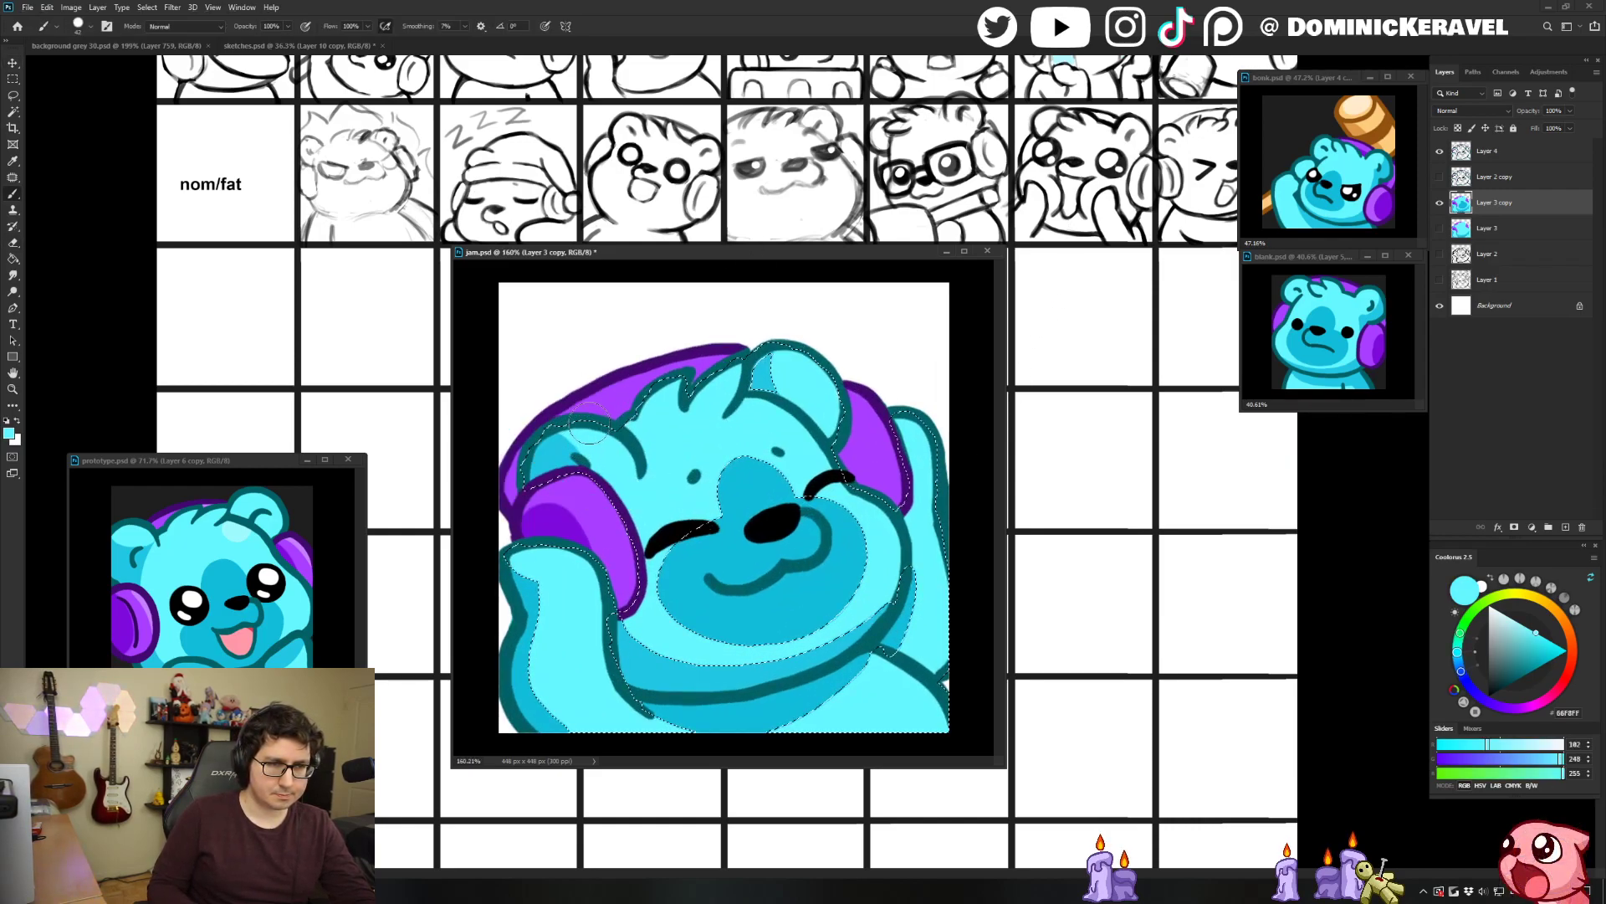
pyautogui.keyDown('alt'); pyautogui.click(565, 454); pyautogui.keyUp('alt')
pyautogui.keyDown('alt'); pyautogui.click(602, 447); pyautogui.keyUp('alt')
pyautogui.moveTo(578, 436)
pyautogui.mouseDown()
pyautogui.moveTo(569, 470)
pyautogui.moveTo(591, 436)
pyautogui.mouseUp()
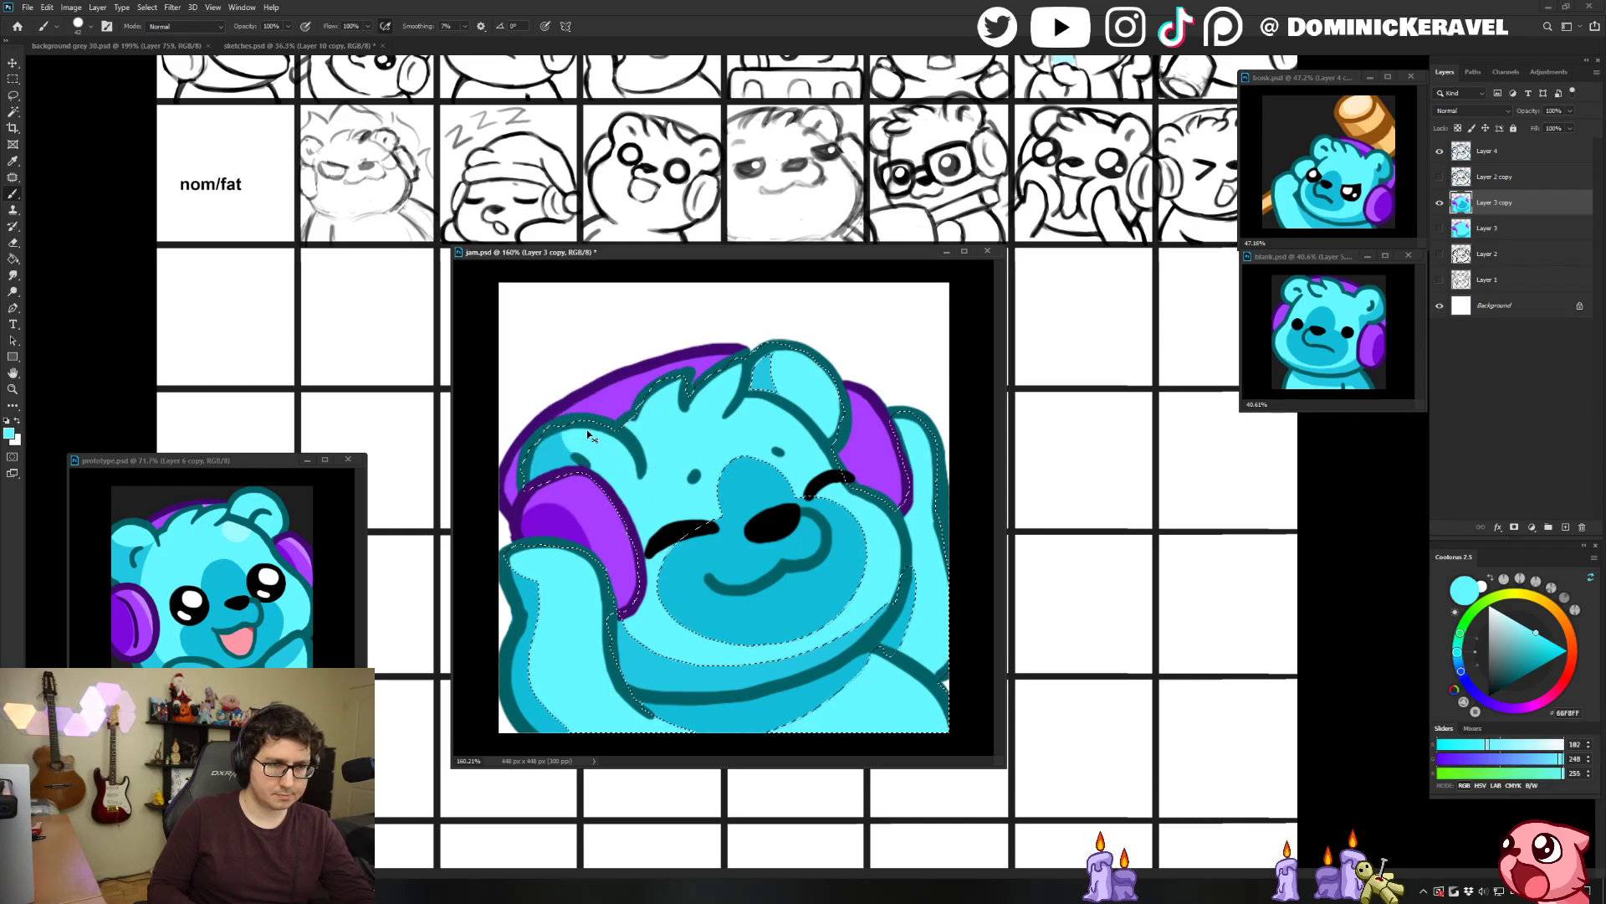
pyautogui.hotkey('ctrl', 'd')
pyautogui.moveTo(889, 389); pyautogui.dragTo(846, 391)
pyautogui.hotkey('ctrl', 's')
# Select the right ear cup and shade its inner side with the left cup's dark purple using an enlarged brush.
pyautogui.press('v')
pyautogui.press('b')
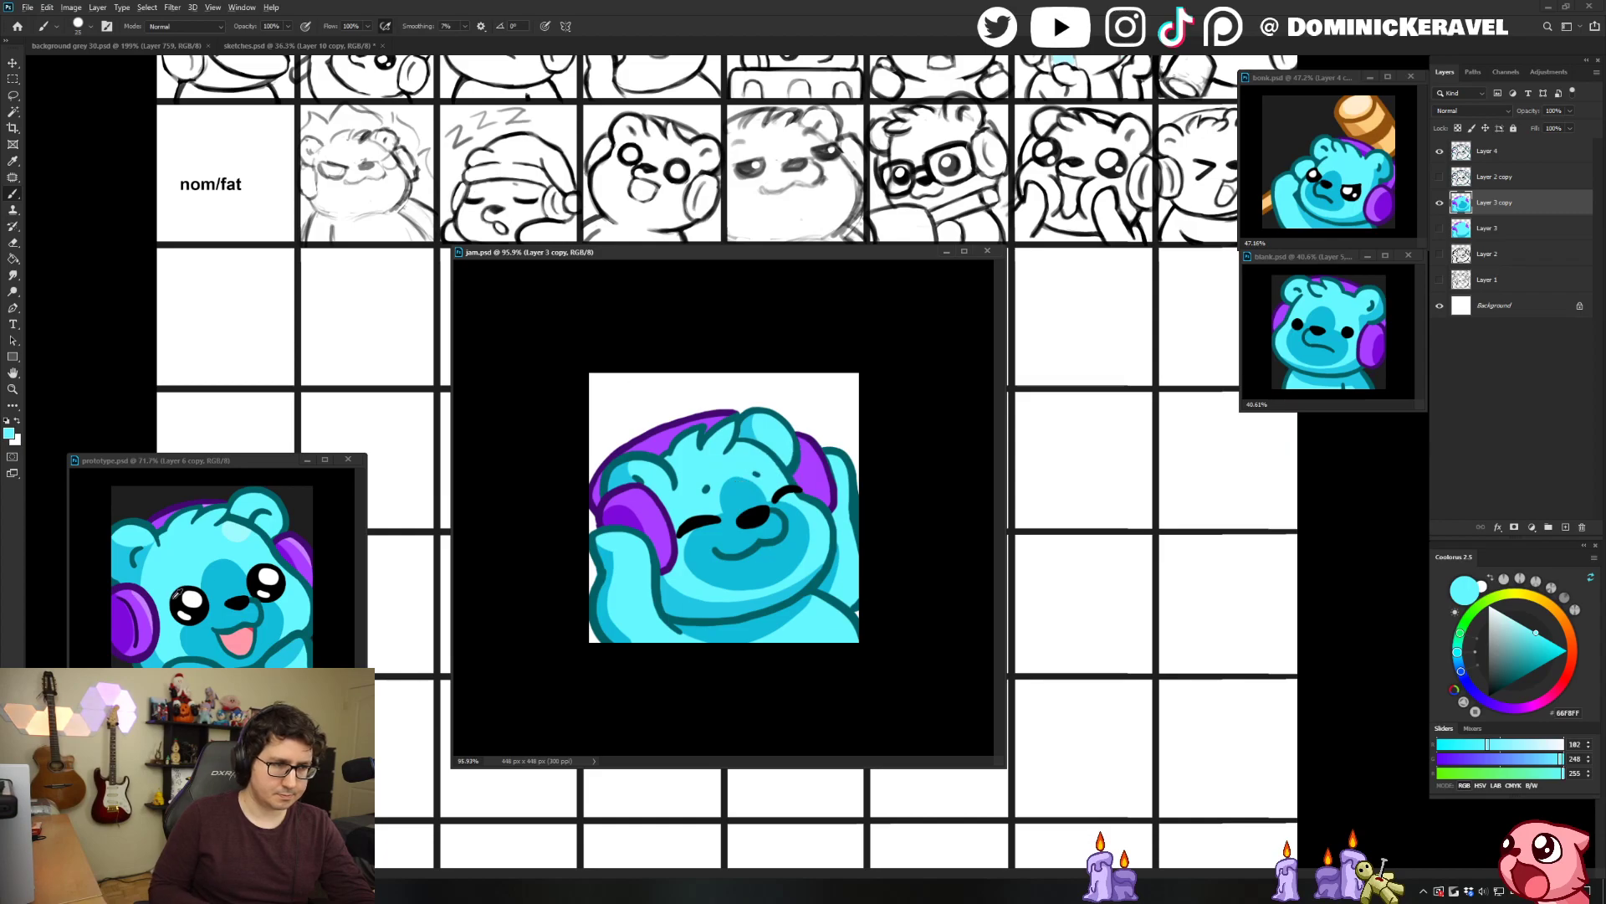
pyautogui.keyDown('alt'); pyautogui.click(622, 520); pyautogui.keyUp('alt')
pyautogui.moveTo(706, 504); pyautogui.dragTo(755, 505)
pyautogui.press('w')
pyautogui.click(896, 461)
pyautogui.press('b')
pyautogui.press('w')
pyautogui.click(884, 456)
pyautogui.press('b')
pyautogui.press(']')
pyautogui.press(']')
pyautogui.press(']')
pyautogui.press(']')
pyautogui.moveTo(837, 449); pyautogui.dragTo(854, 478)
pyautogui.hotkey('ctrl', 'd')
# Select the purple headband area on Layer 3 copy, clear the selection and save jam.psd.
pyautogui.press('w')
pyautogui.click(498, 479)
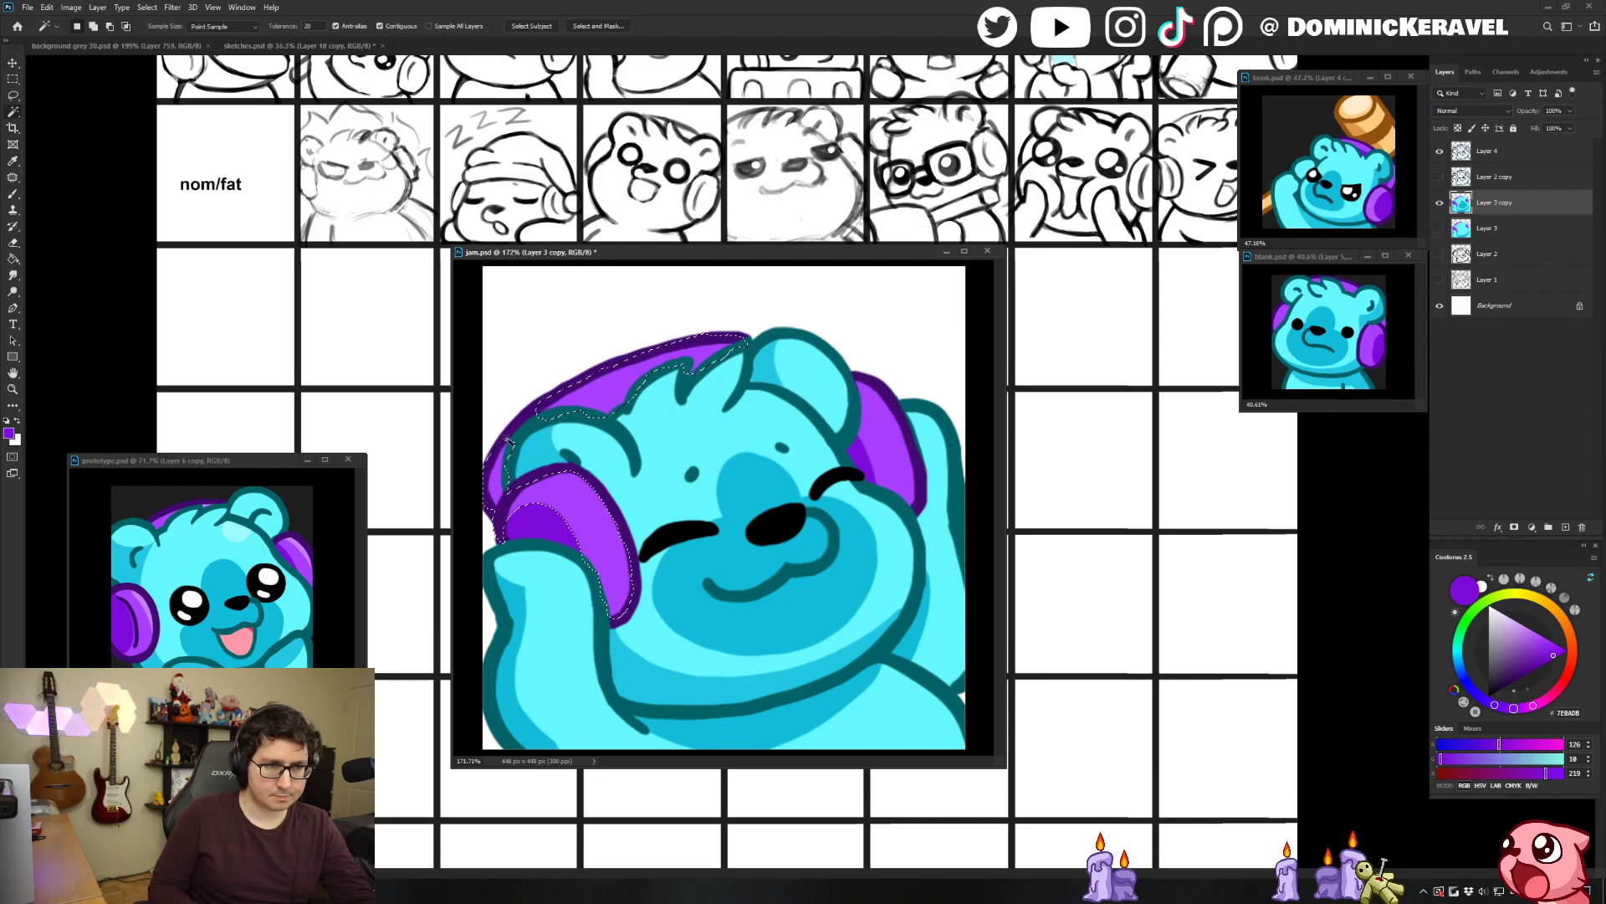
pyautogui.hotkey('ctrl', 'd')
pyautogui.hotkey('ctrl', '0')
pyautogui.press('v')
pyautogui.hotkey('ctrl', 's')
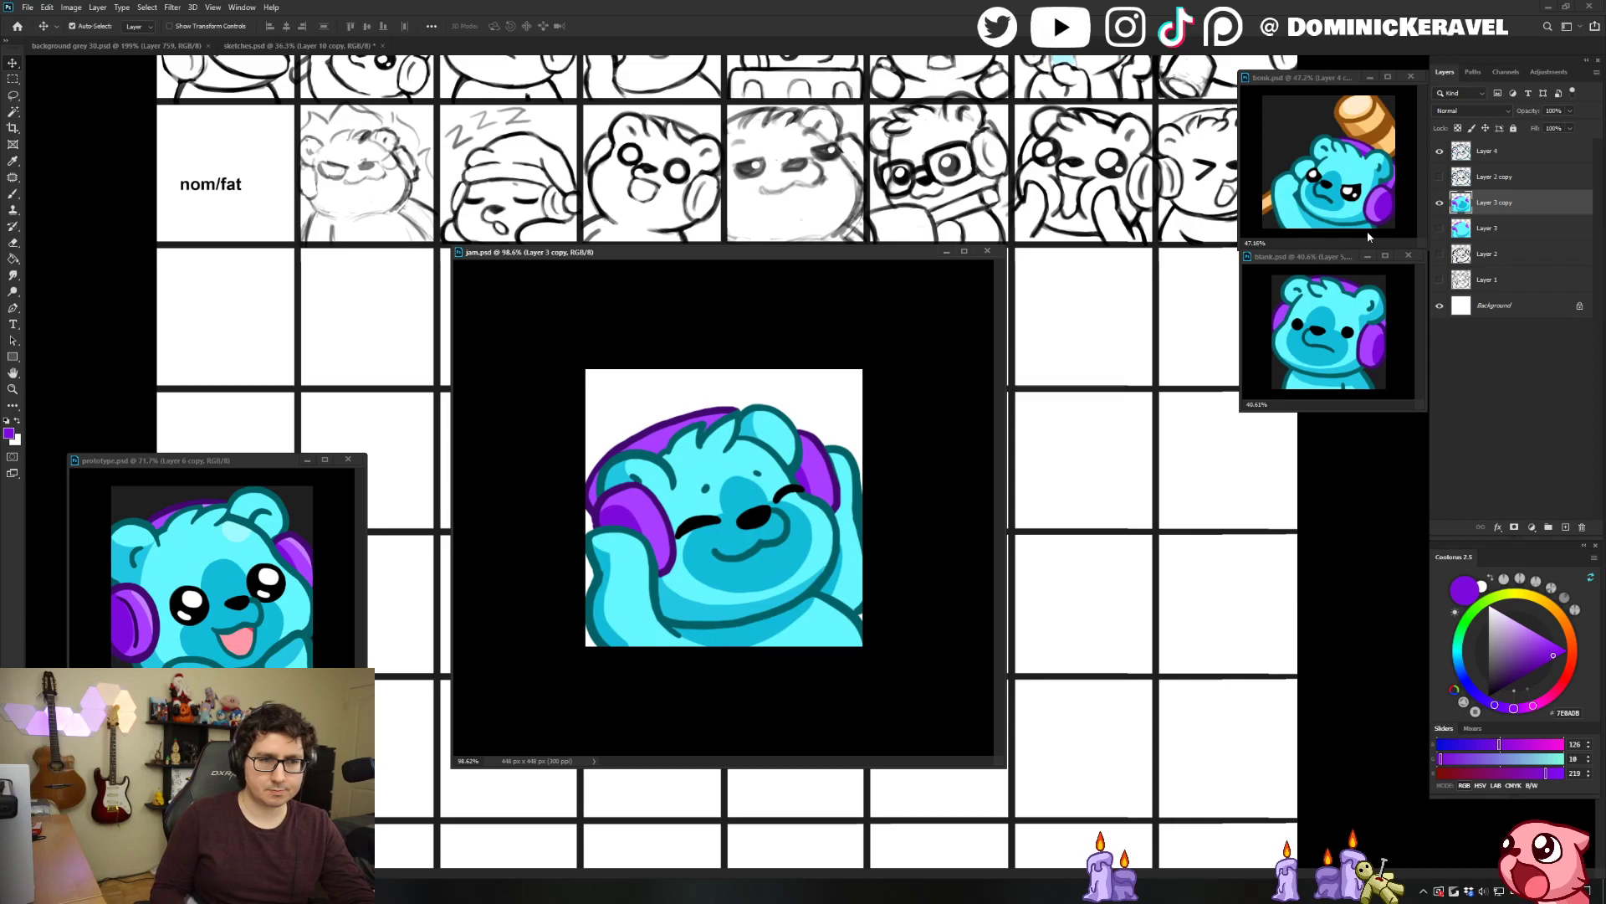
# Merge the line art and colour layers for copying, restore and hide the separate layers, and paste the merged bear as two new layers.
pyautogui.keyDown('shift'); pyautogui.click(1484, 151); pyautogui.keyUp('shift')
pyautogui.hotkey('ctrl', 'e')
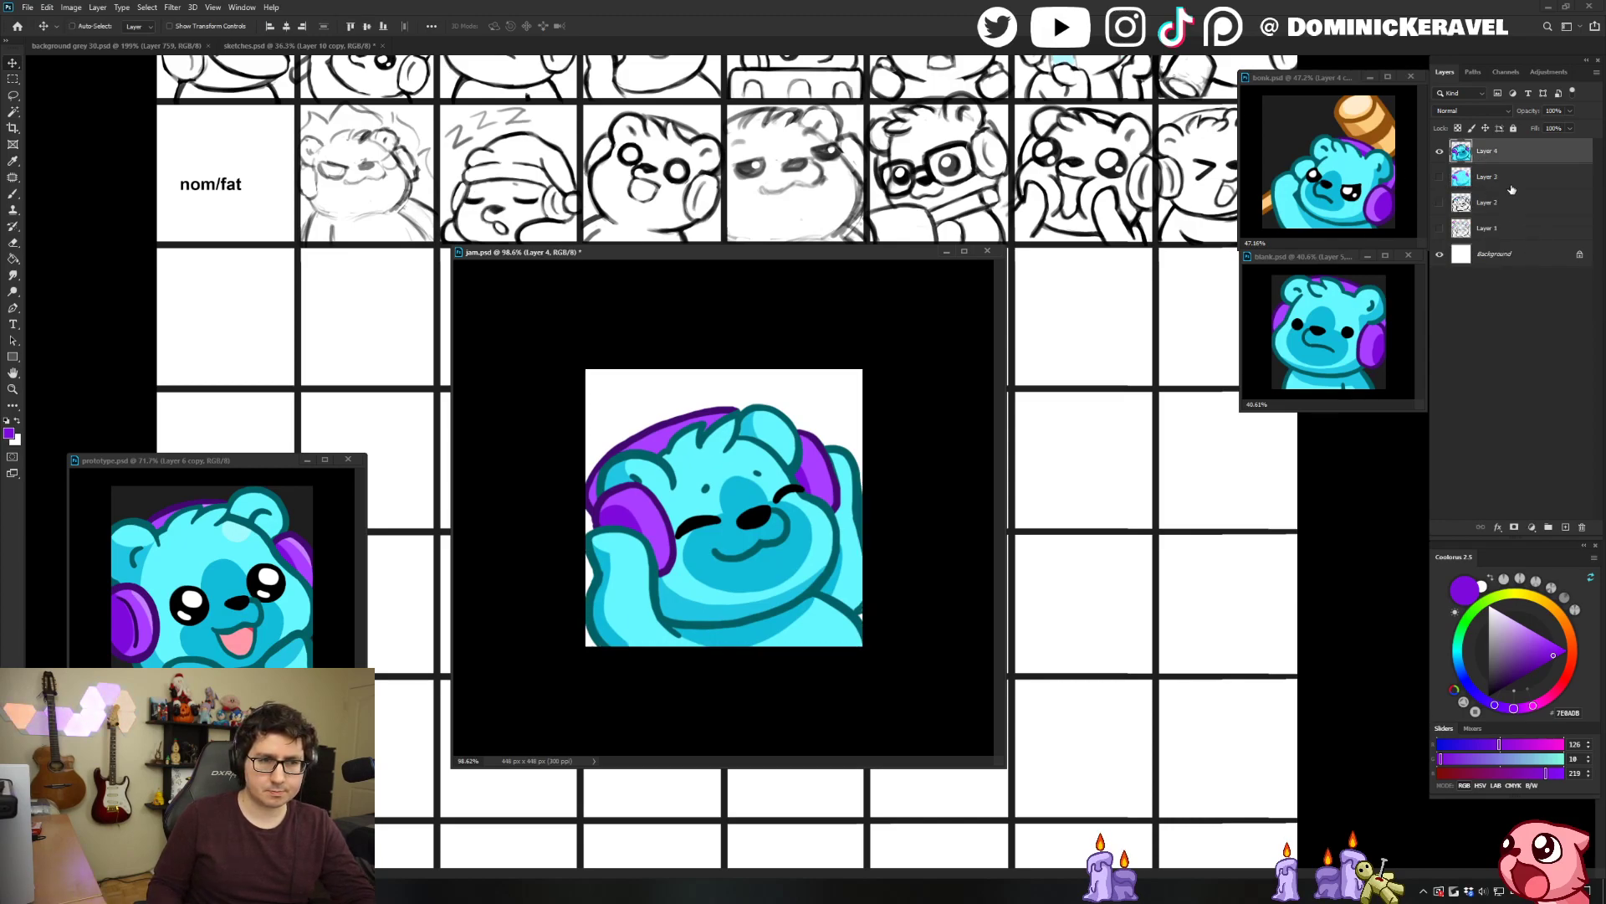
pyautogui.hotkey('ctrl', 'z')
pyautogui.hotkey('ctrl', 'z')
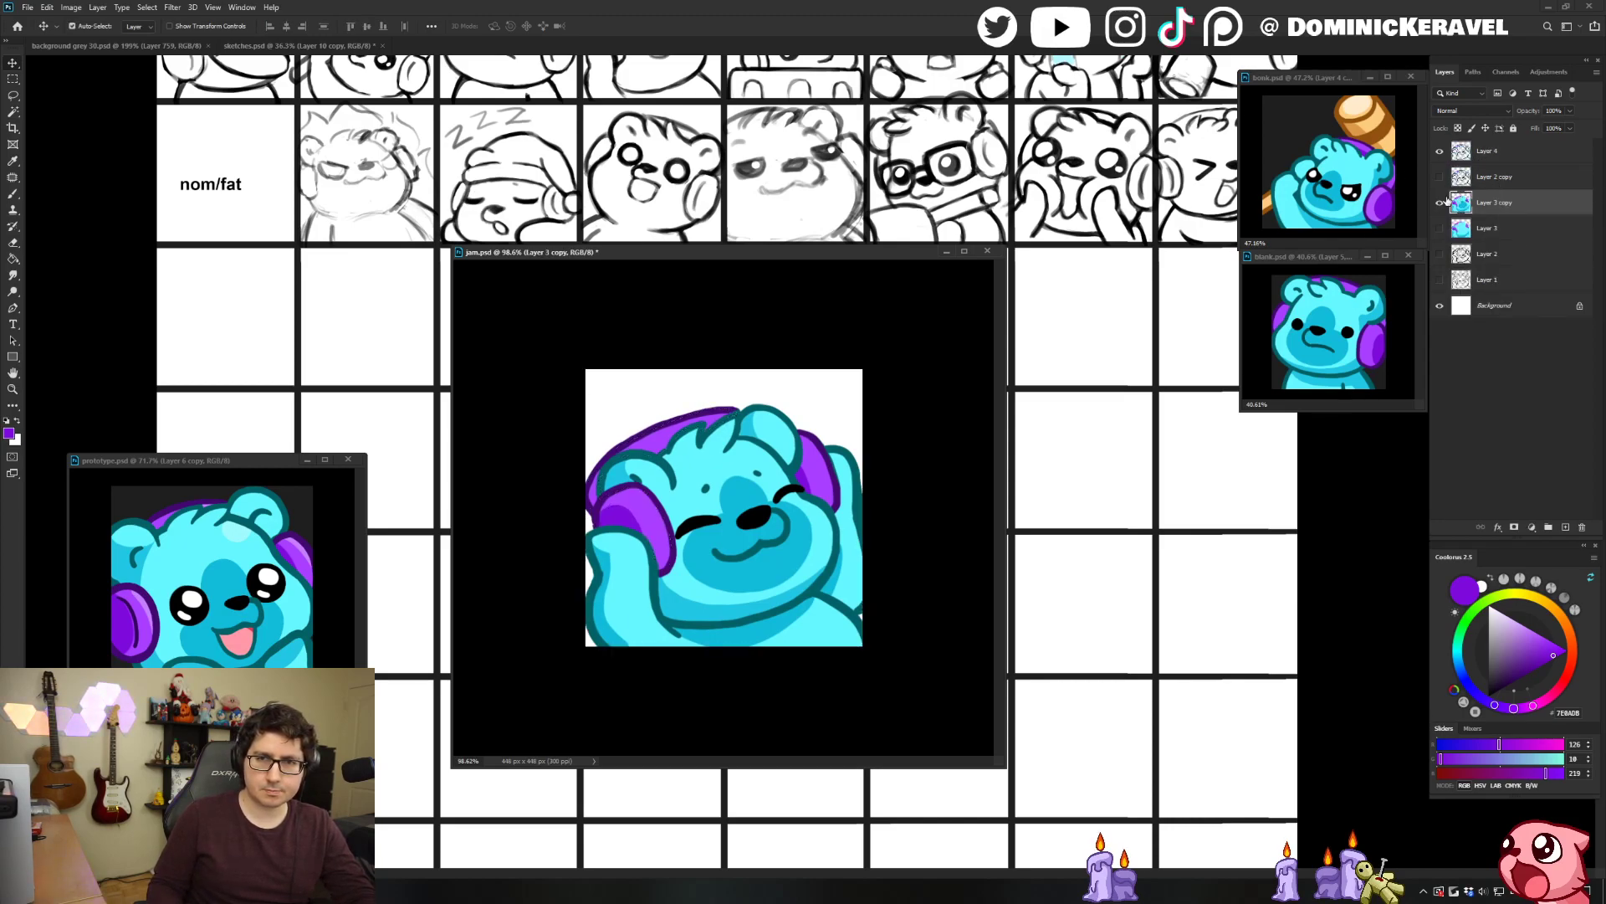
pyautogui.click(1441, 201)
pyautogui.hotkey('ctrl', 'v')
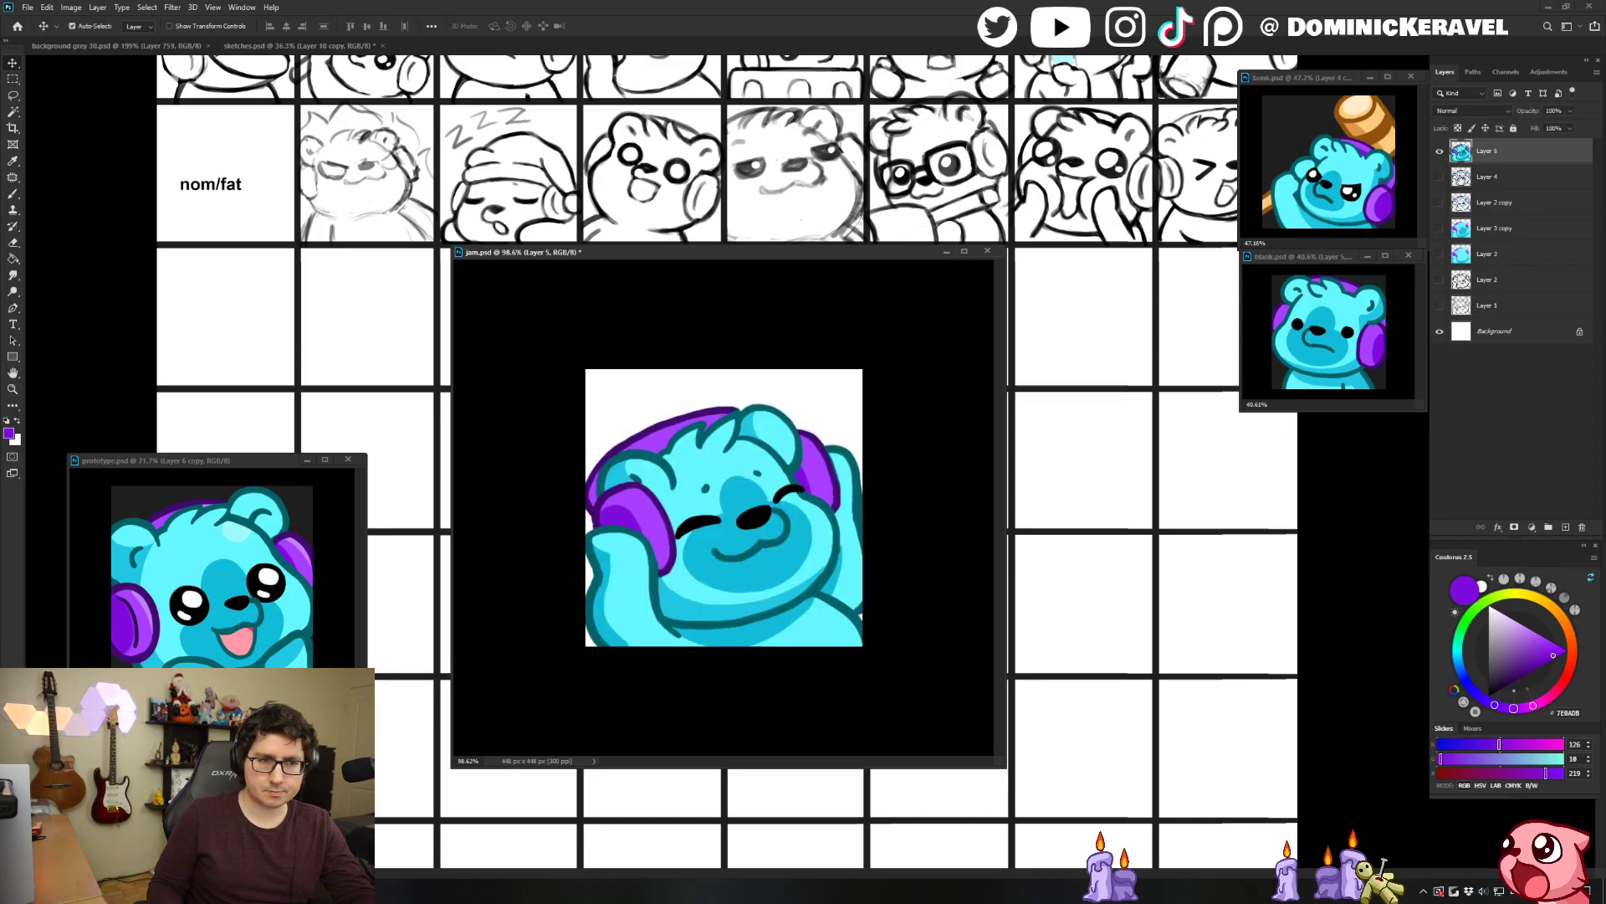
pyautogui.hotkey('ctrl', 'v')
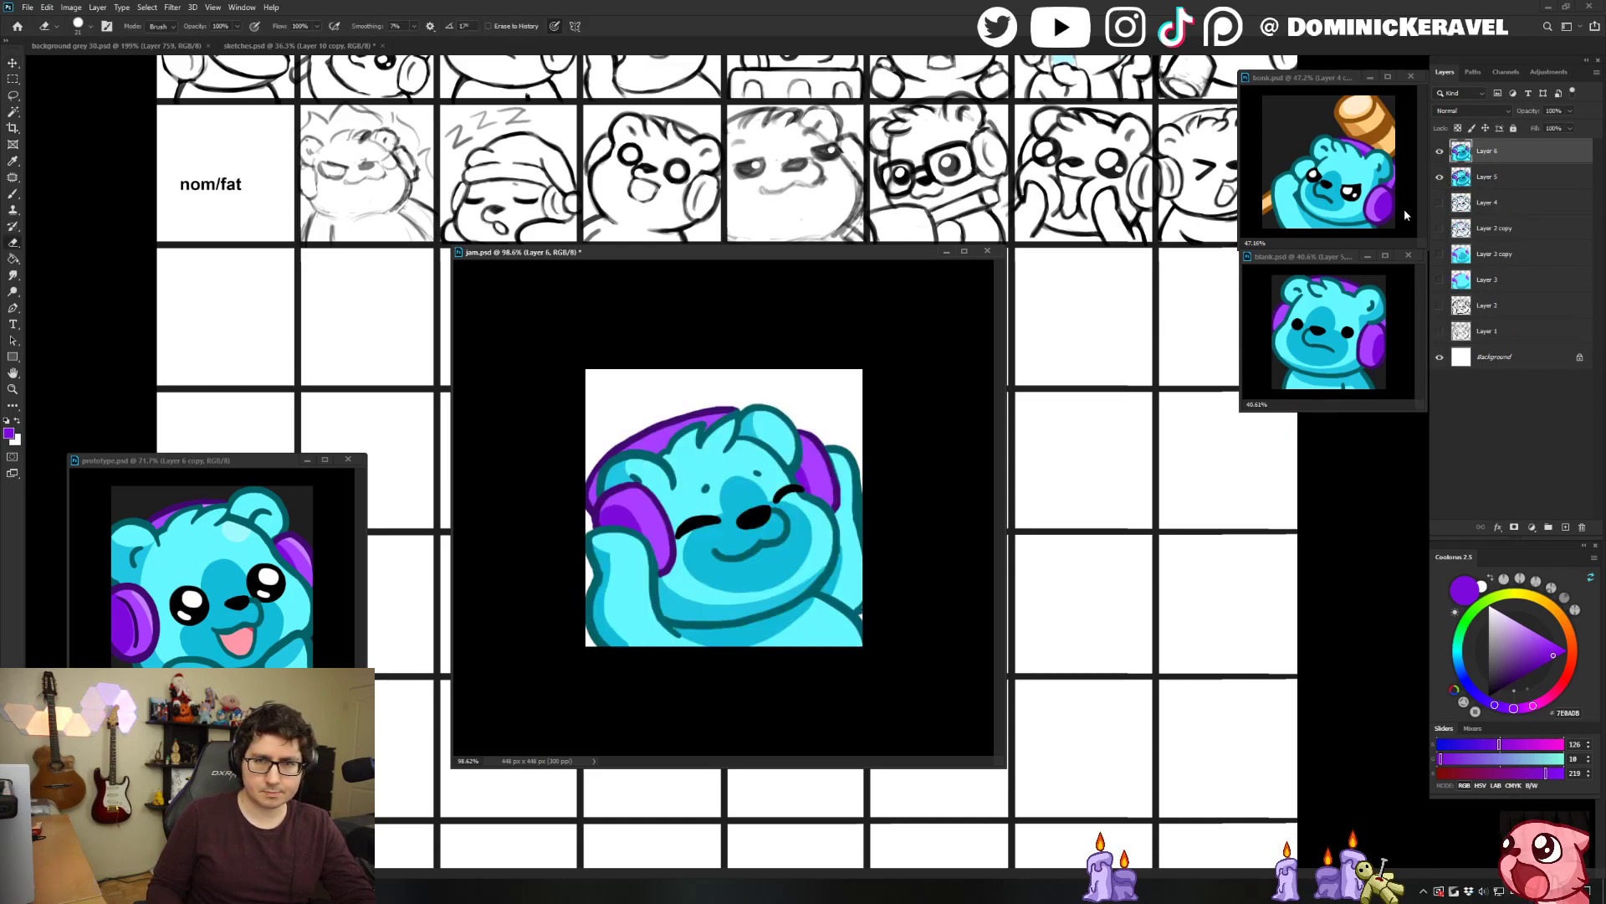
# Check the bear's proportions by flipping the image horizontally and back.
pyautogui.hotkey('ctrl', 'shift', 'h')
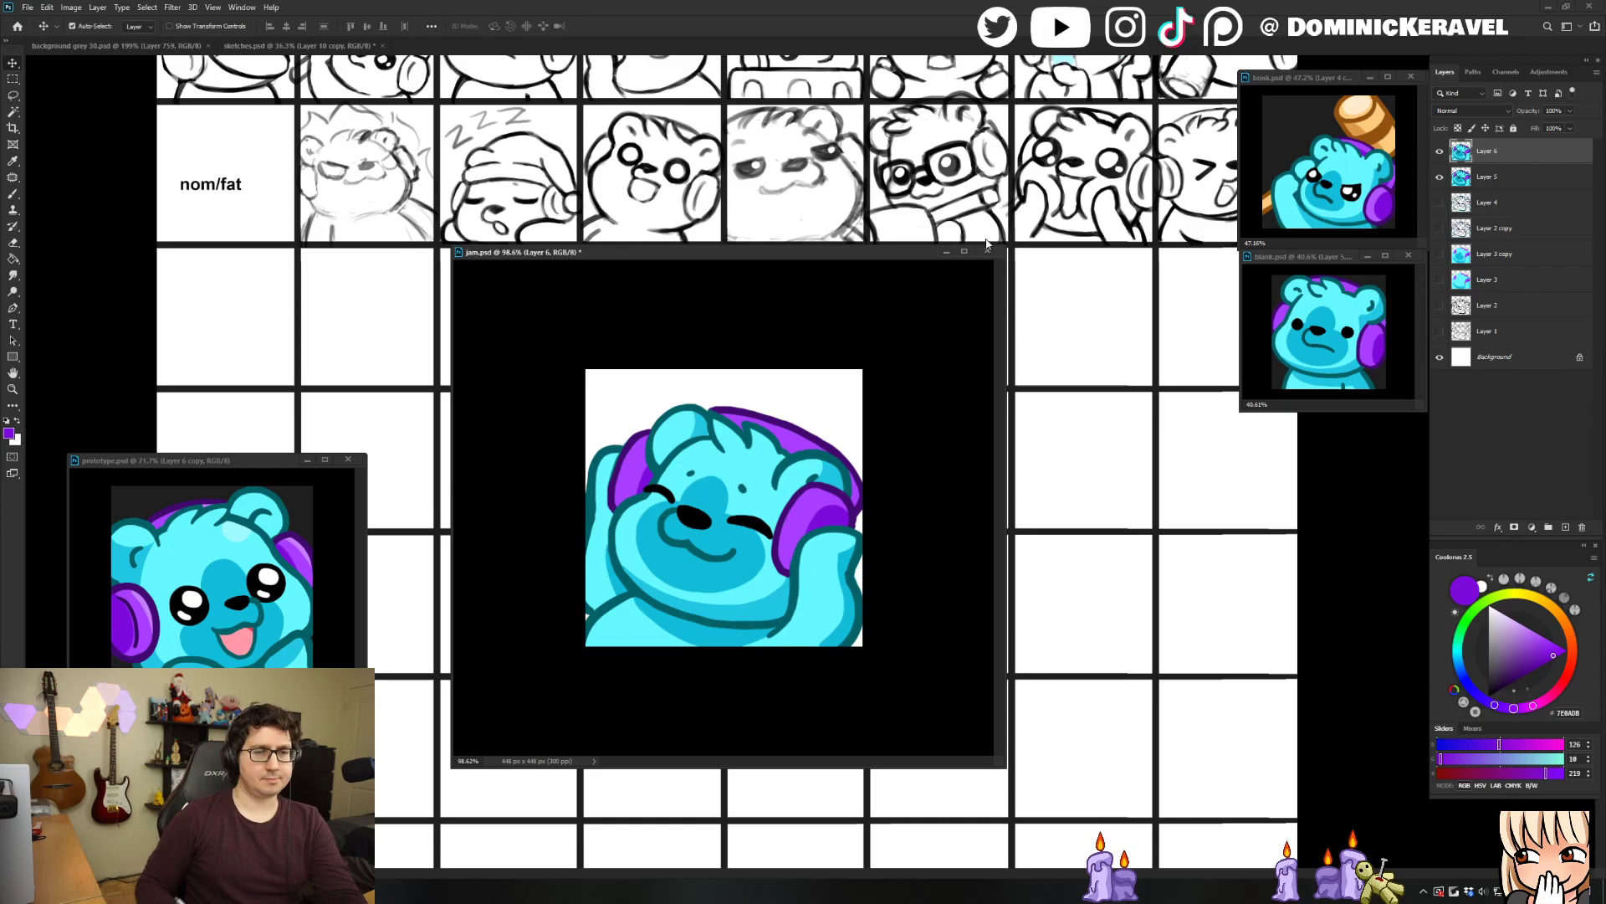
pyautogui.hotkey('ctrl', 'shift', 'h')
pyautogui.press('e')
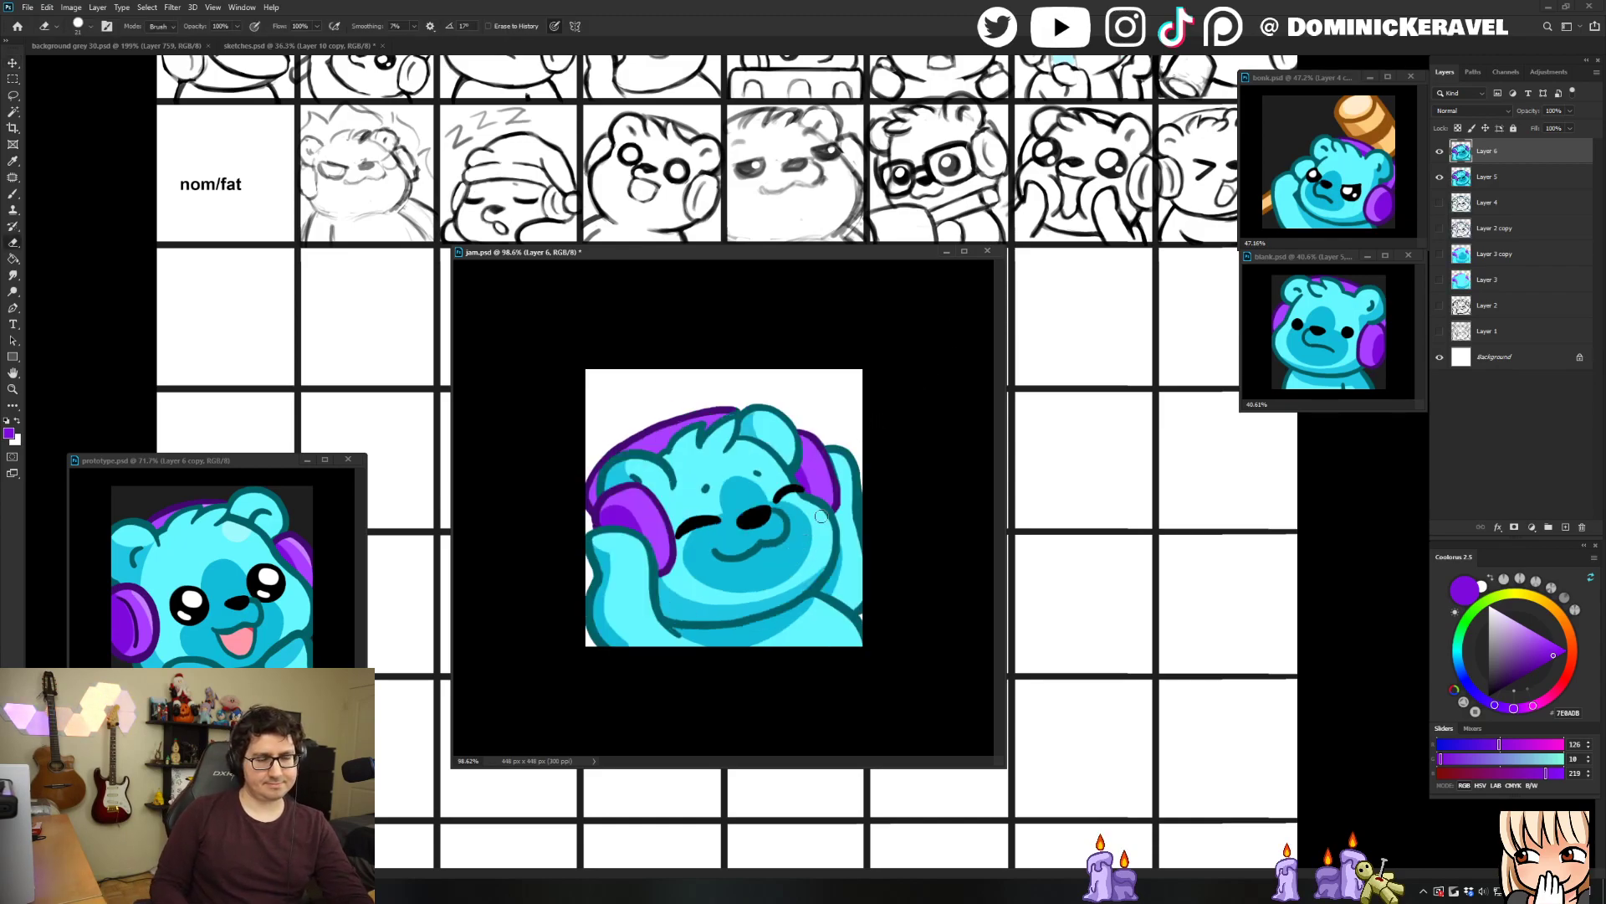
pyautogui.scroll(-3, 916, 507)
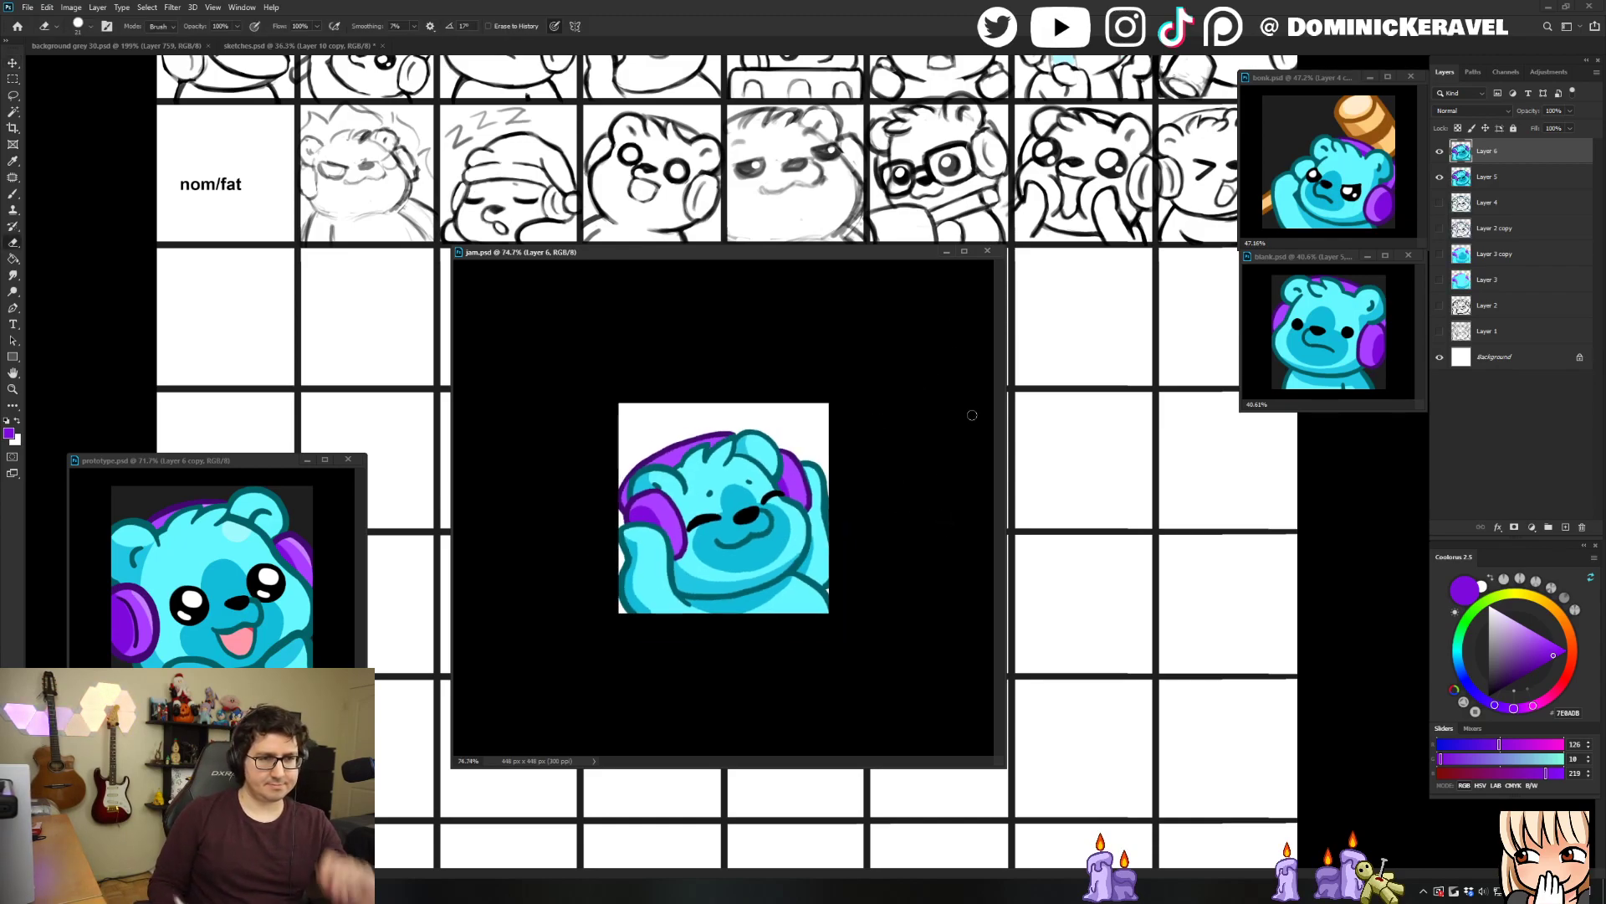
# Show the background grey document and move the jam.psd and prototype.psd windows clear of the small bear emotes.
pyautogui.click(174, 47)
pyautogui.moveTo(575, 257); pyautogui.dragTo(822, 245)
pyautogui.moveTo(505, 516); pyautogui.dragTo(578, 318)
pyautogui.moveTo(591, 455); pyautogui.dragTo(574, 333)
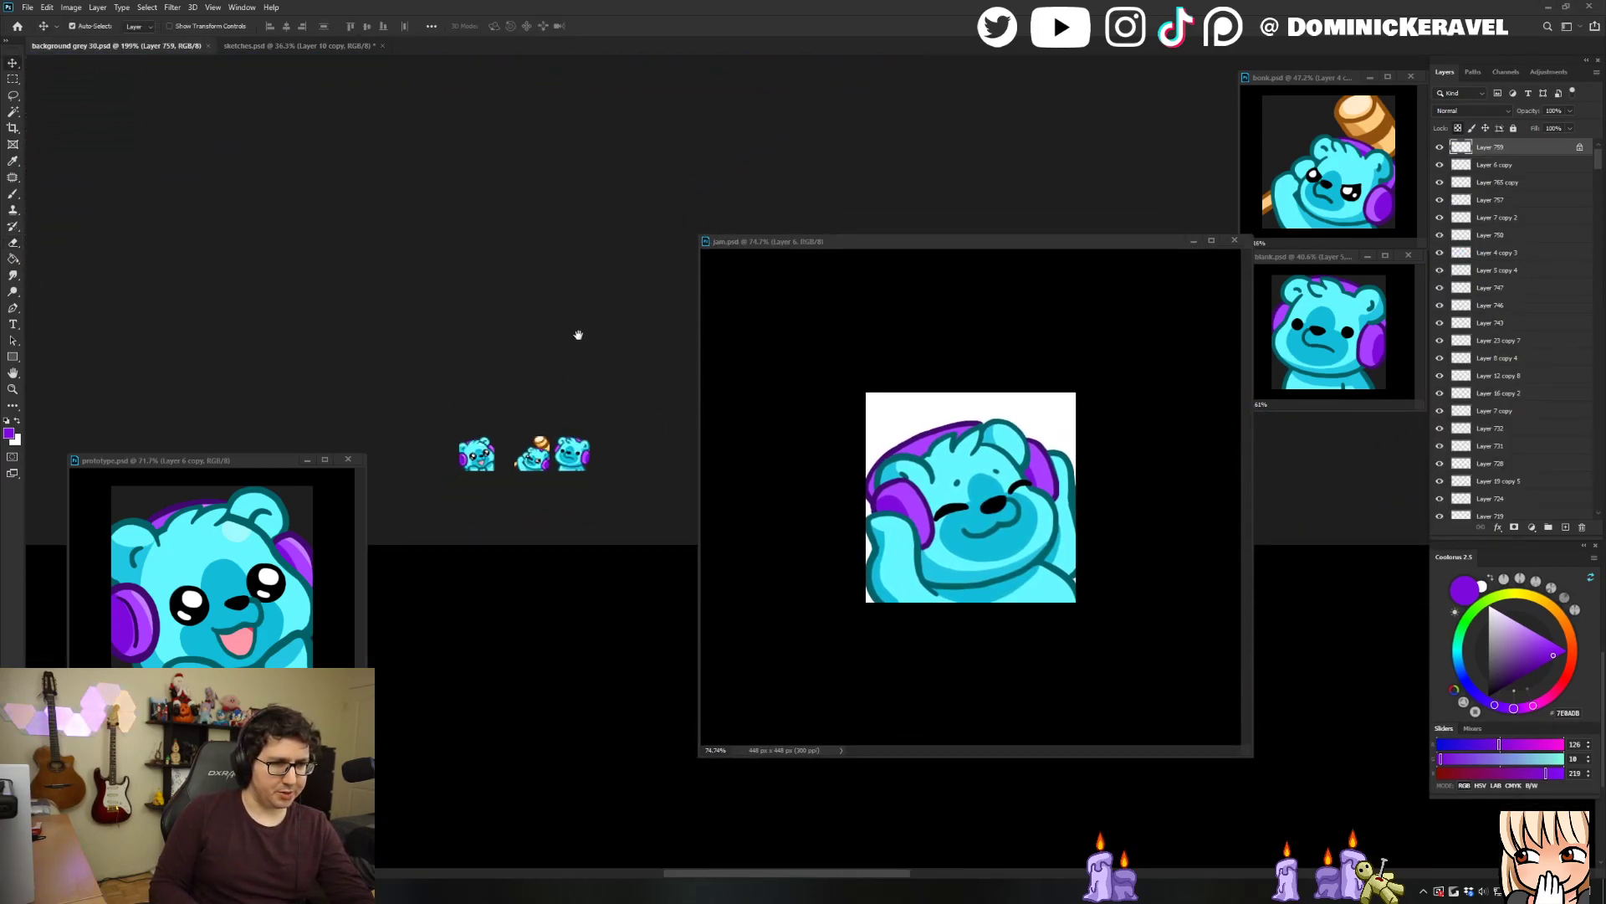
pyautogui.press('v')
pyautogui.moveTo(264, 461); pyautogui.dragTo(251, 214)
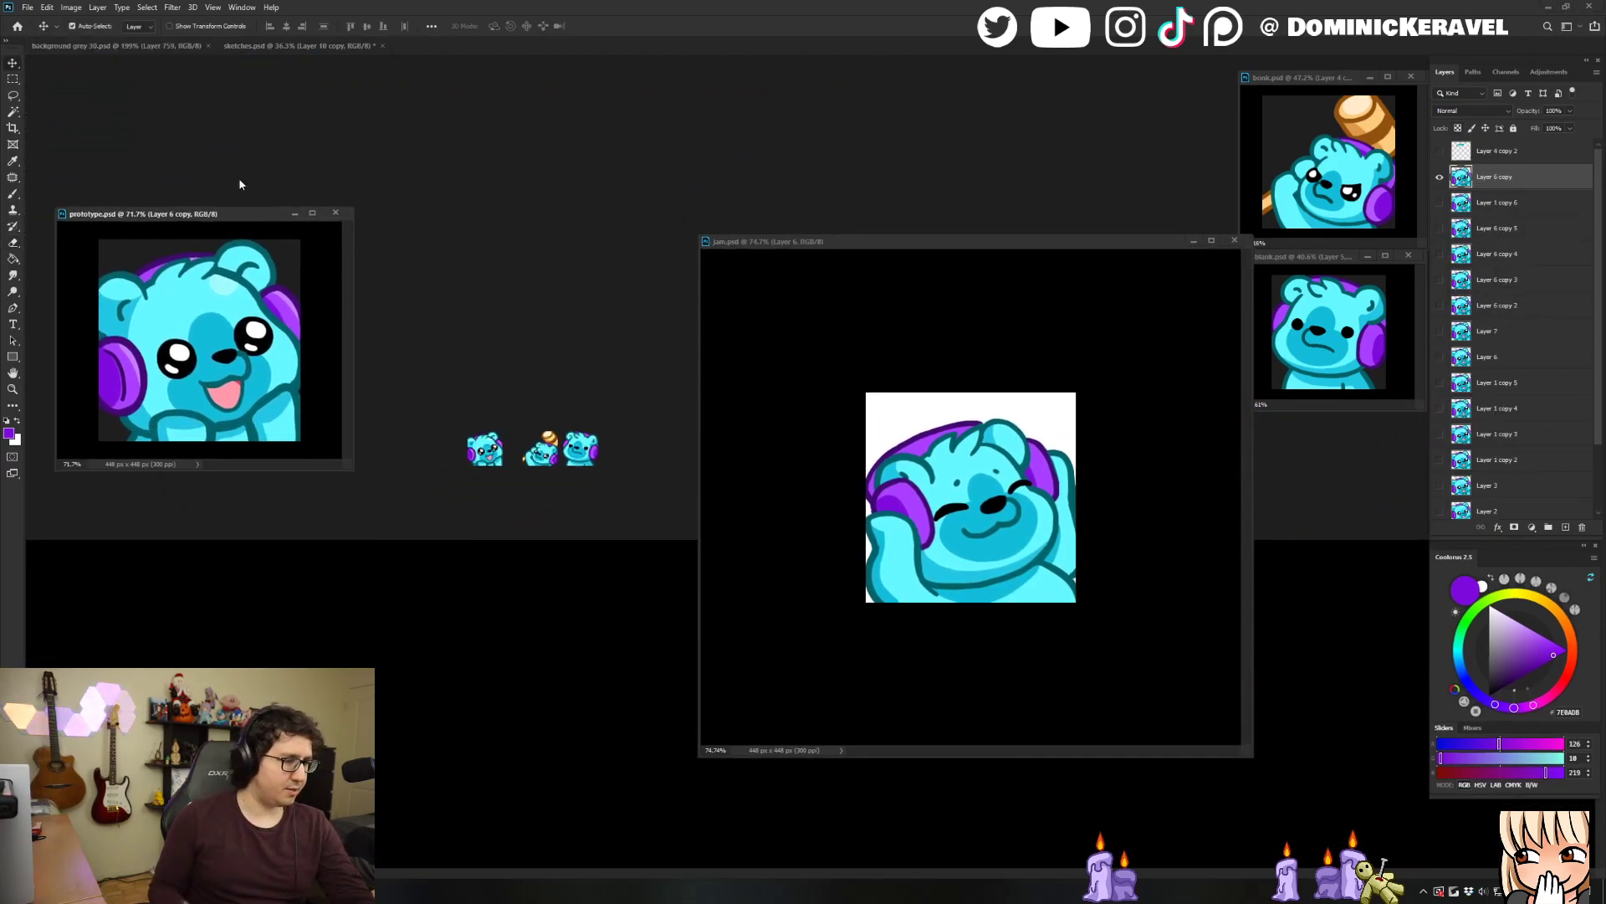
# Reposition the jam.psd window beside the small emotes for comparison and save the file.
pyautogui.moveTo(875, 243); pyautogui.dragTo(897, 188)
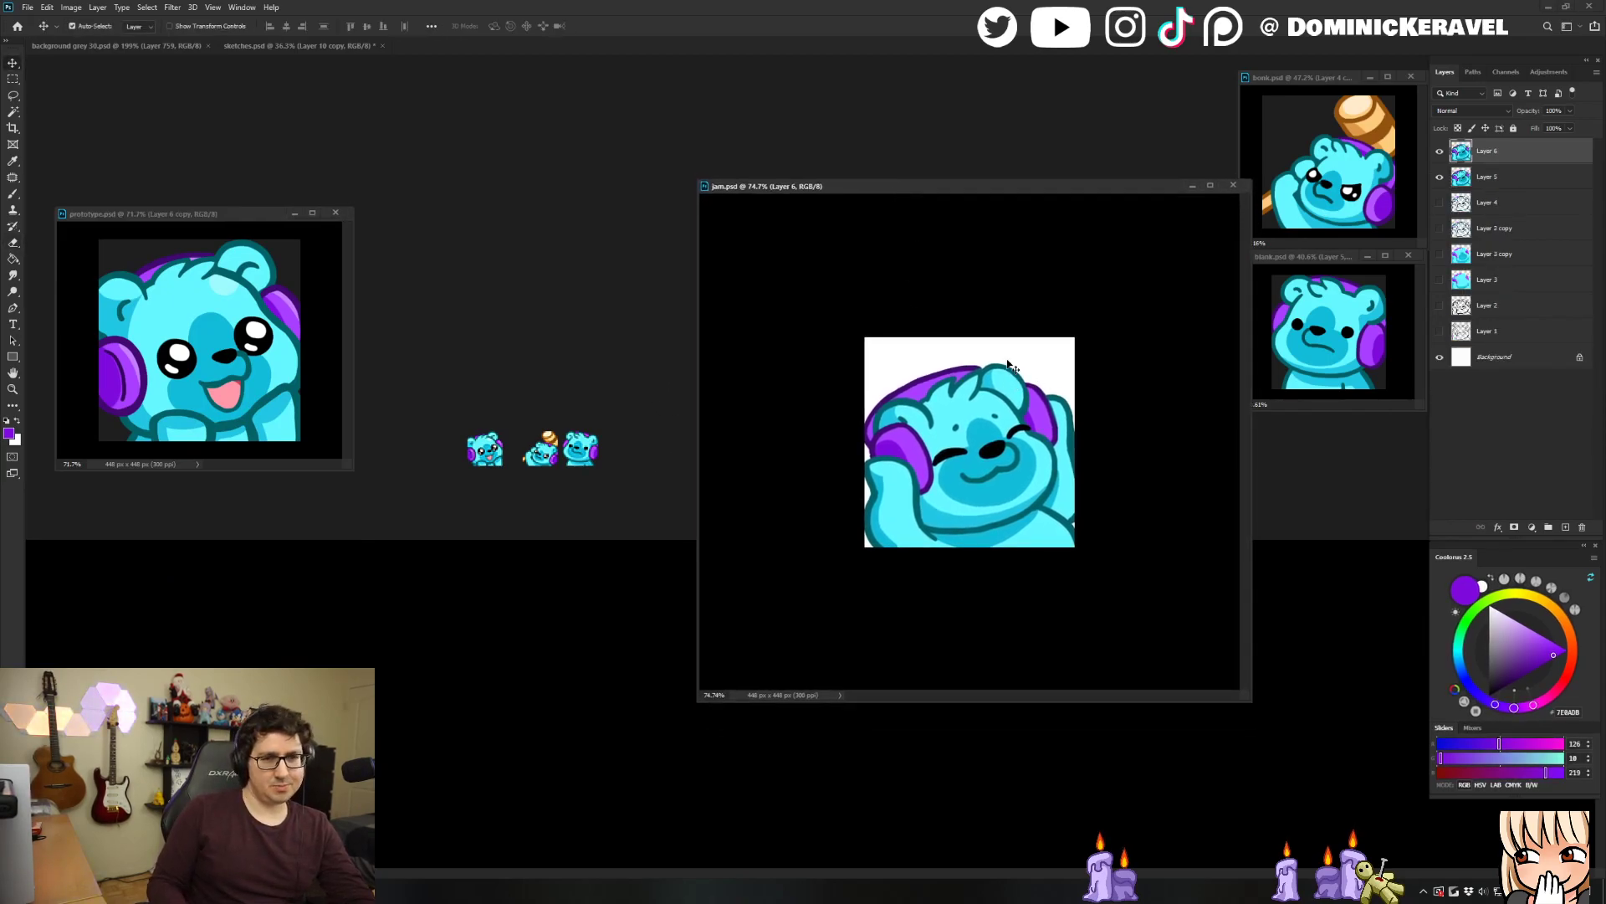
pyautogui.hotkey('ctrl', 's')
pyautogui.moveTo(1046, 357); pyautogui.dragTo(1036, 353)
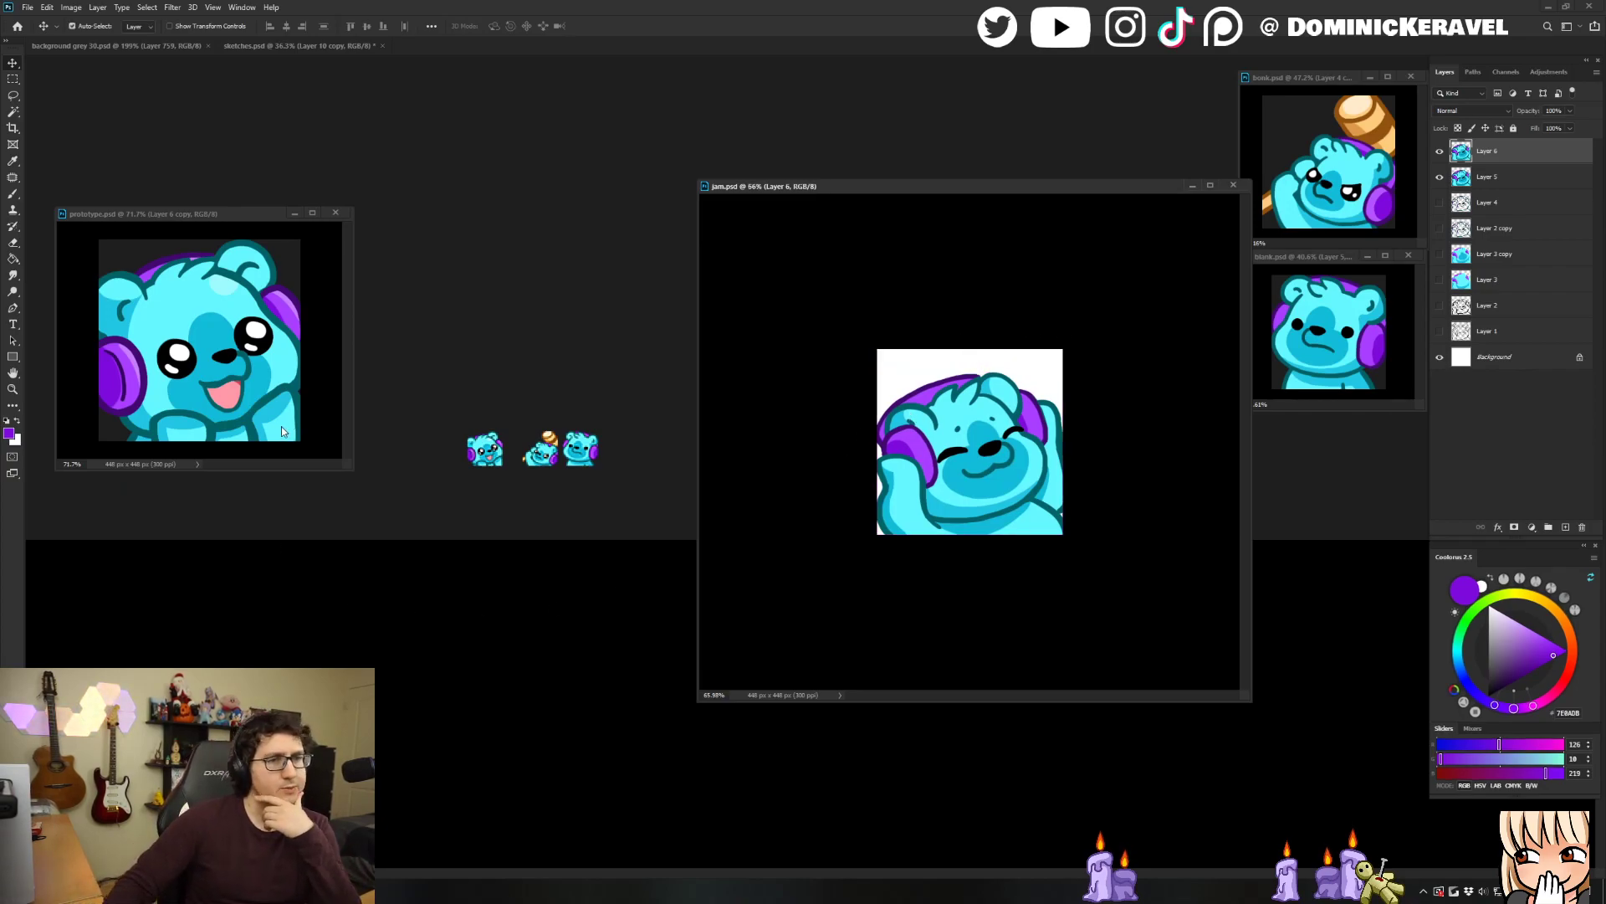
pyautogui.moveTo(894, 186); pyautogui.dragTo(903, 167)
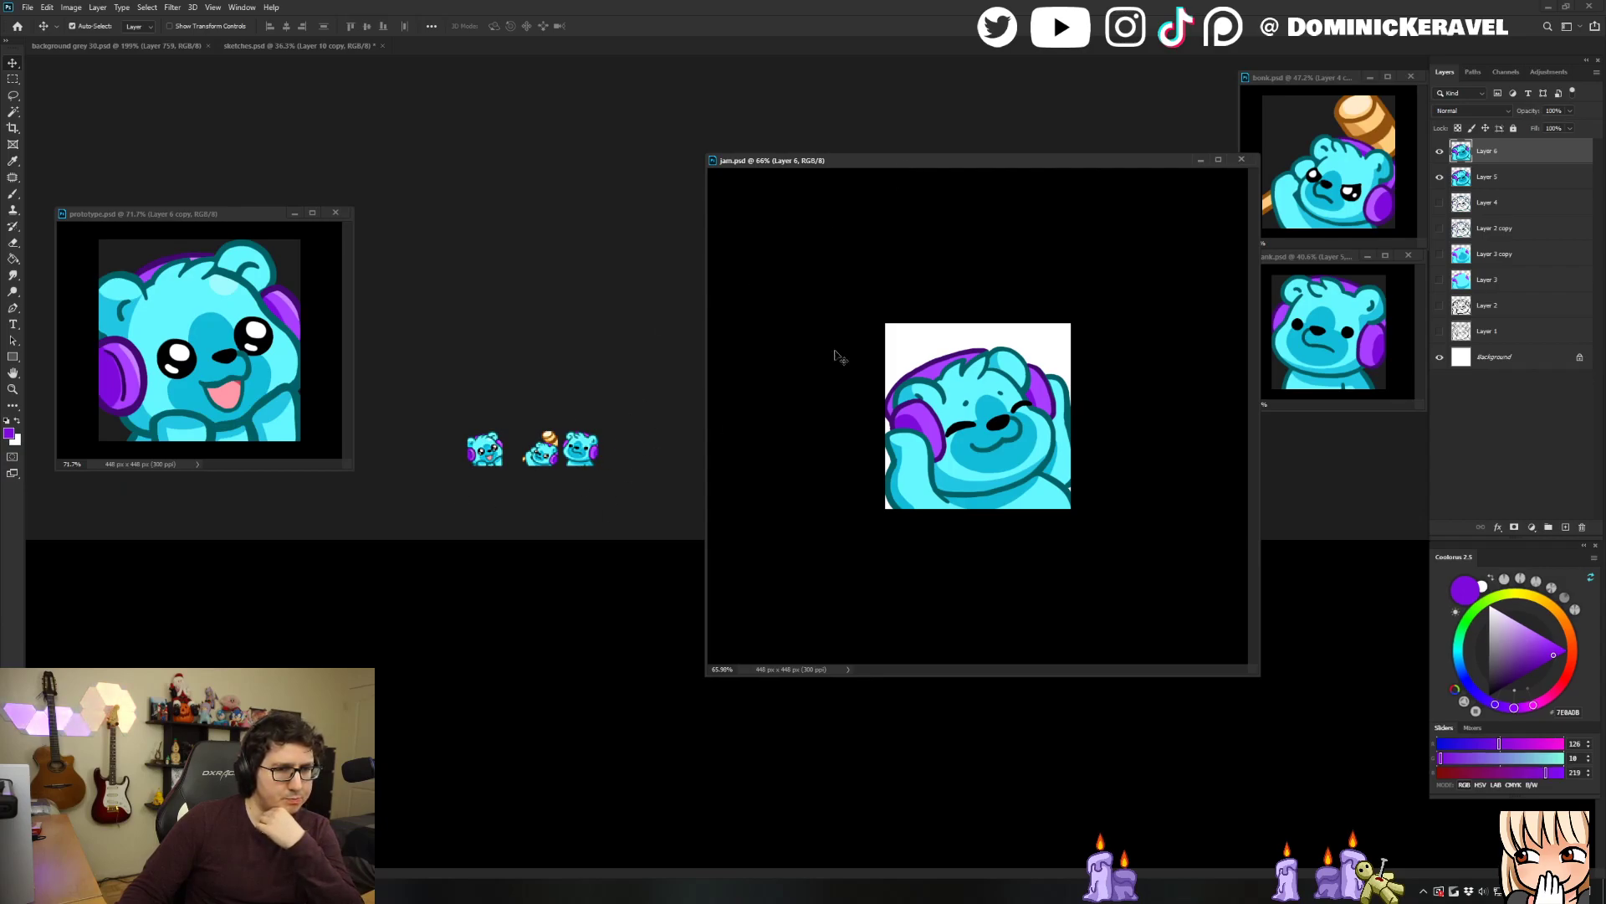
pyautogui.moveTo(917, 161); pyautogui.dragTo(868, 165)
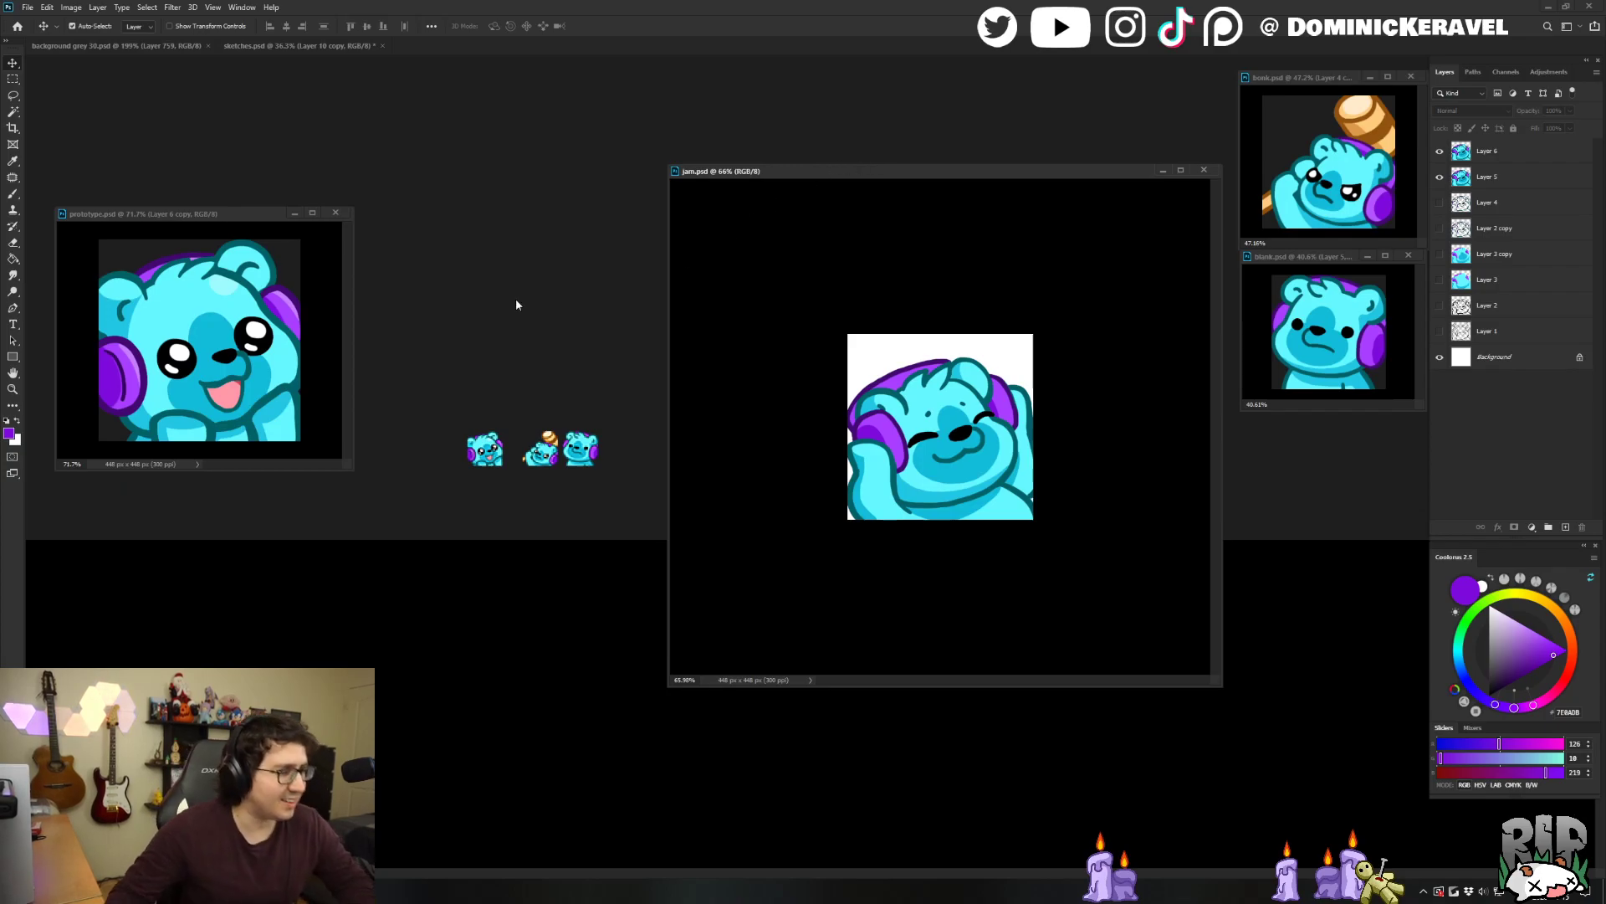
pyautogui.moveTo(1605, 20); pyautogui.dragTo(0, 230)
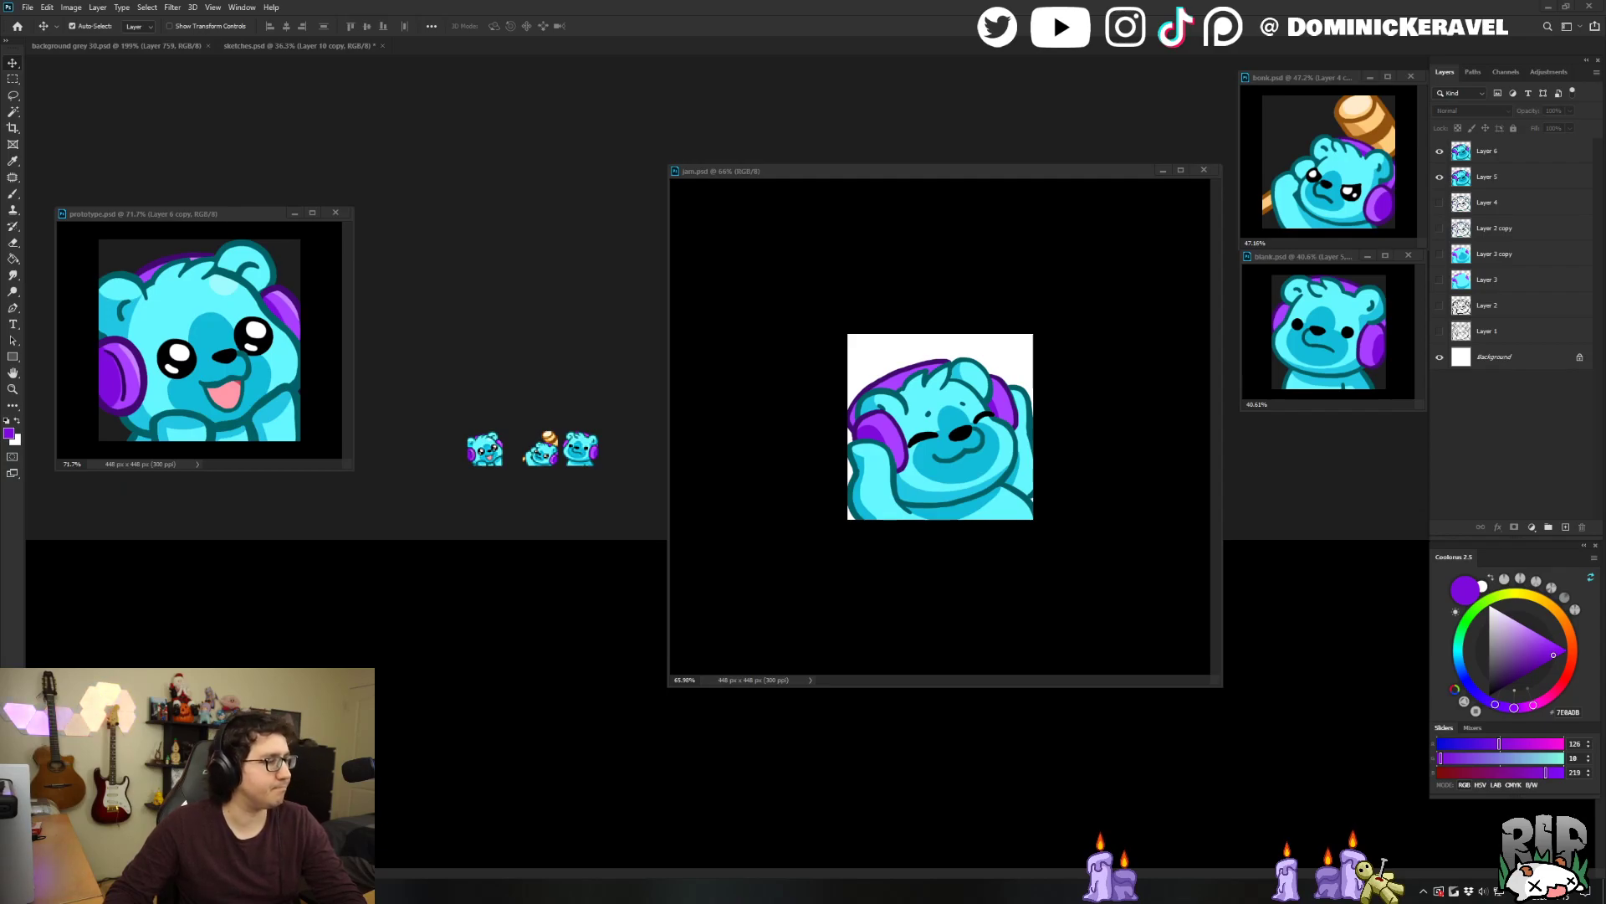
# Fill the Background layer of jam.psd with the dark grey sampled from the emote sheet.
pyautogui.click(1012, 179)
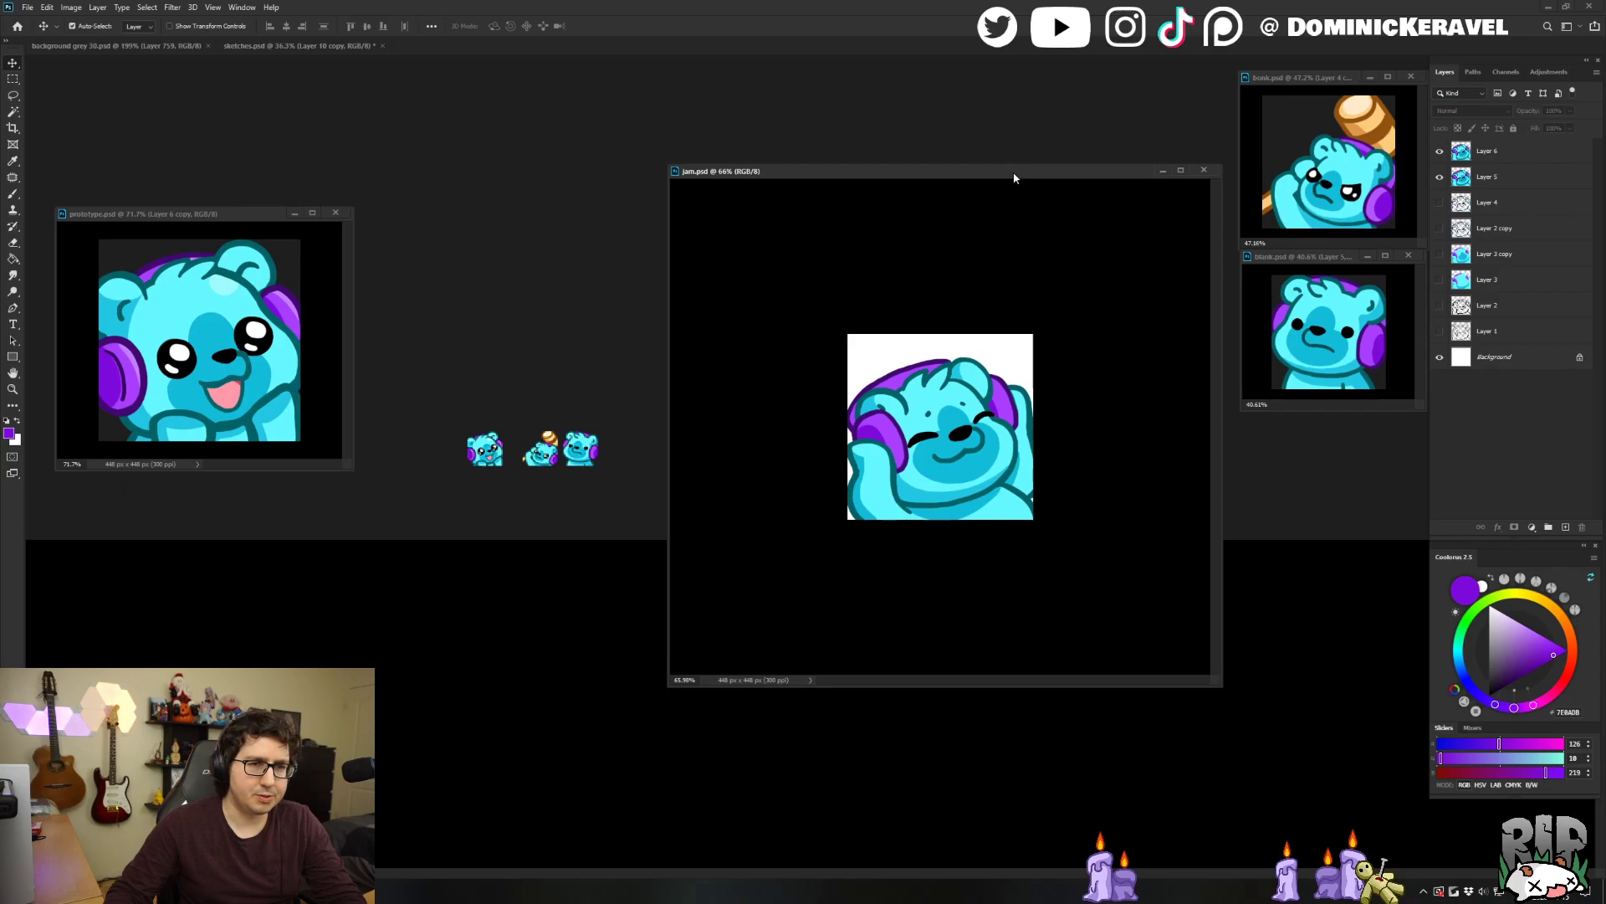
pyautogui.moveTo(1014, 178); pyautogui.dragTo(1062, 166)
pyautogui.press('e')
pyautogui.press('b')
pyautogui.keyDown('alt'); pyautogui.click(591, 344); pyautogui.keyUp('alt')
pyautogui.click(1515, 365)
pyautogui.press('g')
pyautogui.click(1061, 366)
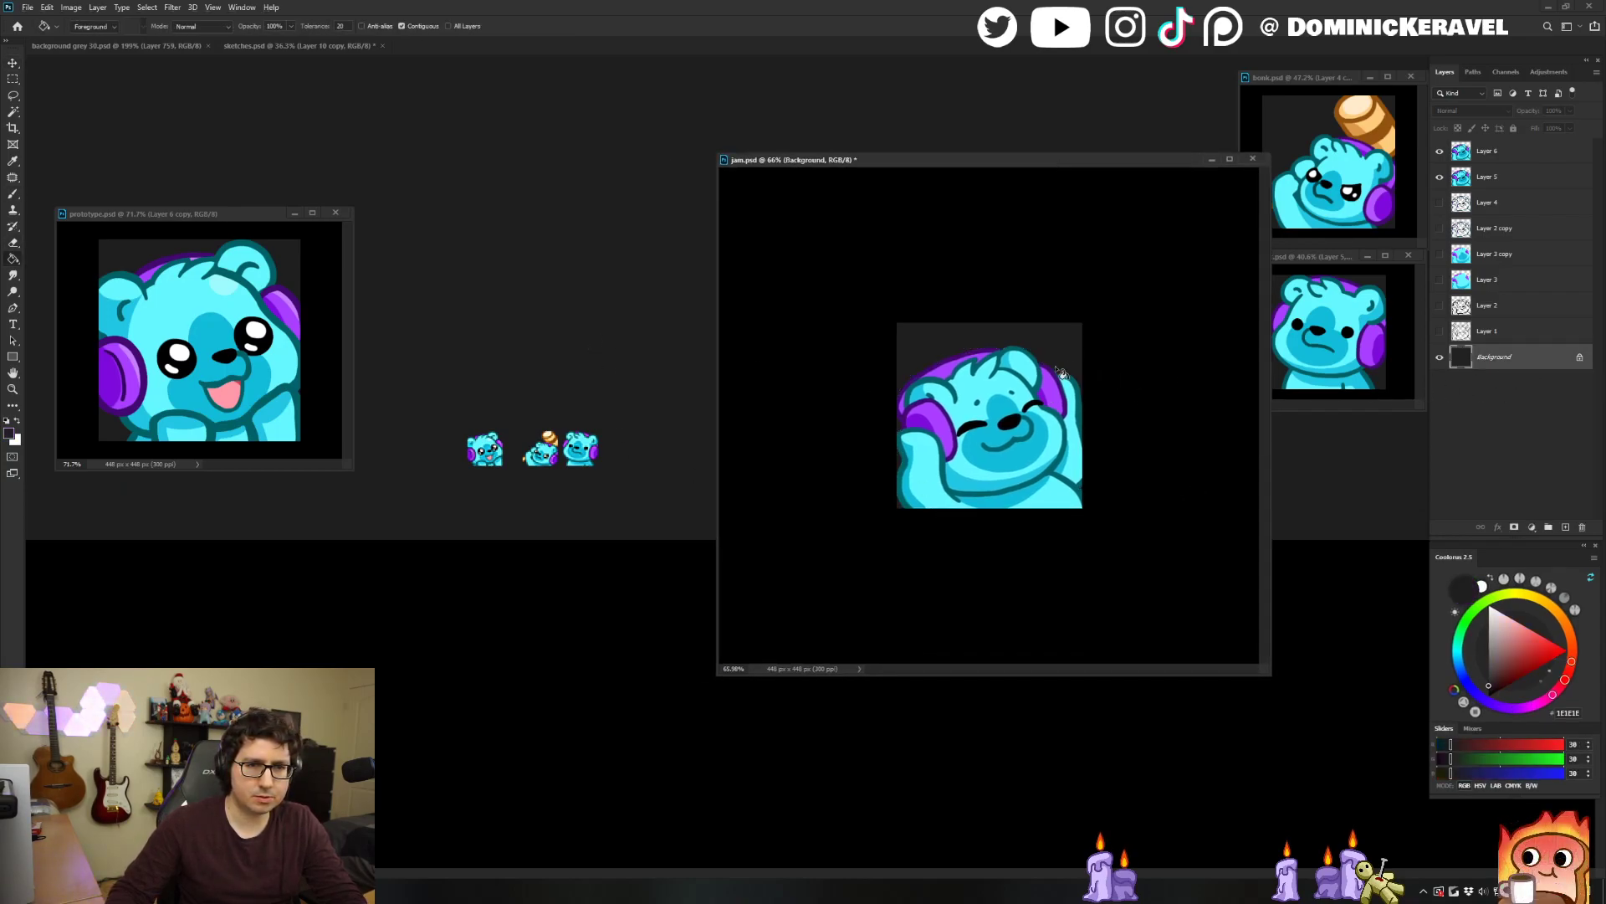
# Shrink the jam.psd window around the bear and place it below the other two reference emote windows.
pyautogui.press('v')
pyautogui.click(1060, 366)
pyautogui.moveTo(1263, 665); pyautogui.dragTo(875, 330)
pyautogui.scroll(-3, 927, 383)
pyautogui.moveTo(788, 160)
pyautogui.mouseDown()
pyautogui.moveTo(1349, 430)
pyautogui.moveTo(1320, 418)
pyautogui.mouseUp()
pyautogui.scroll(2, 1367, 470)
pyautogui.press('e')
pyautogui.press('v')
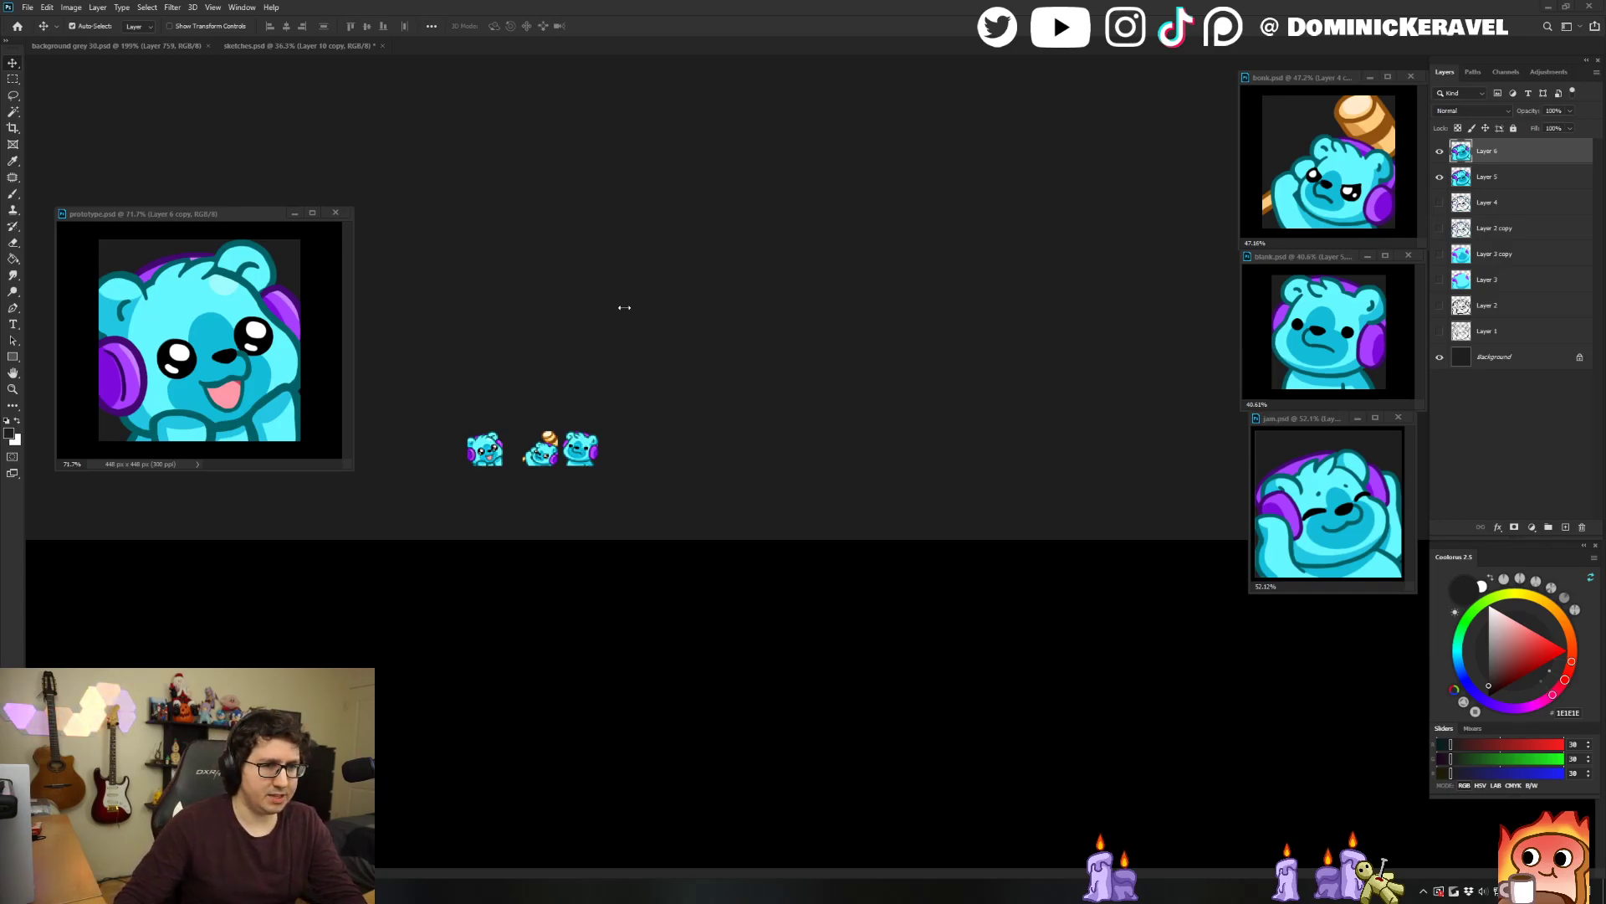
# Examine the small bear emotes alongside the existing emote rows in the background grey document.
pyautogui.click(654, 317)
pyautogui.press('e')
pyautogui.scroll(-1, 662, 318)
pyautogui.moveTo(639, 291); pyautogui.dragTo(731, 328)
pyautogui.press('v')
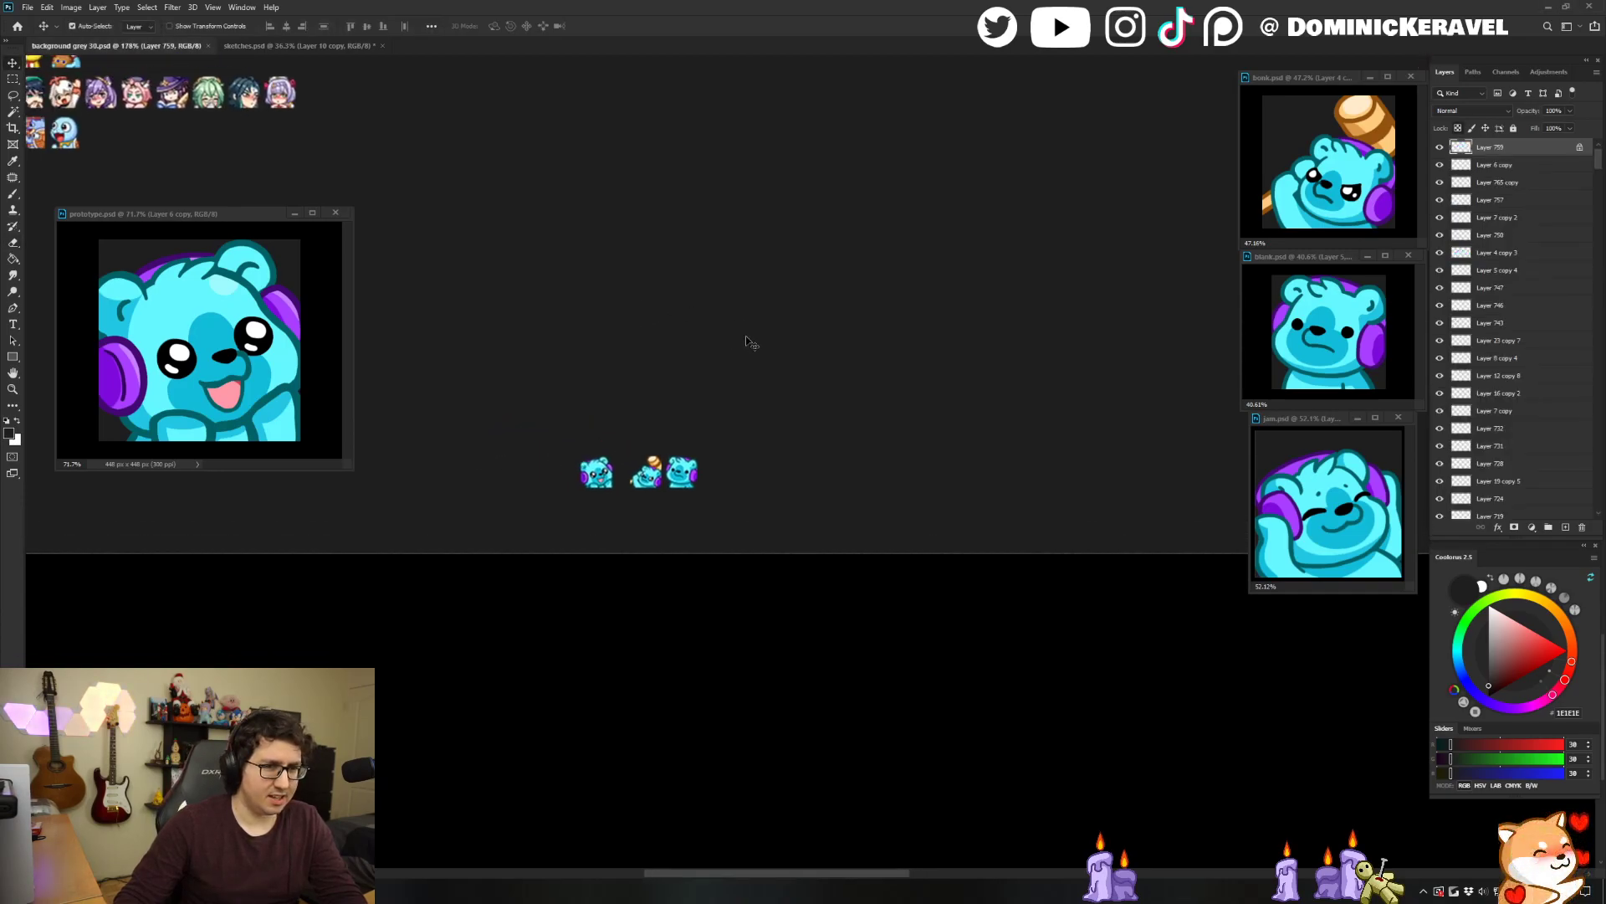
pyautogui.scroll(-2, 749, 341)
pyautogui.press('e')
pyautogui.press('v')
pyautogui.moveTo(587, 258); pyautogui.dragTo(688, 295)
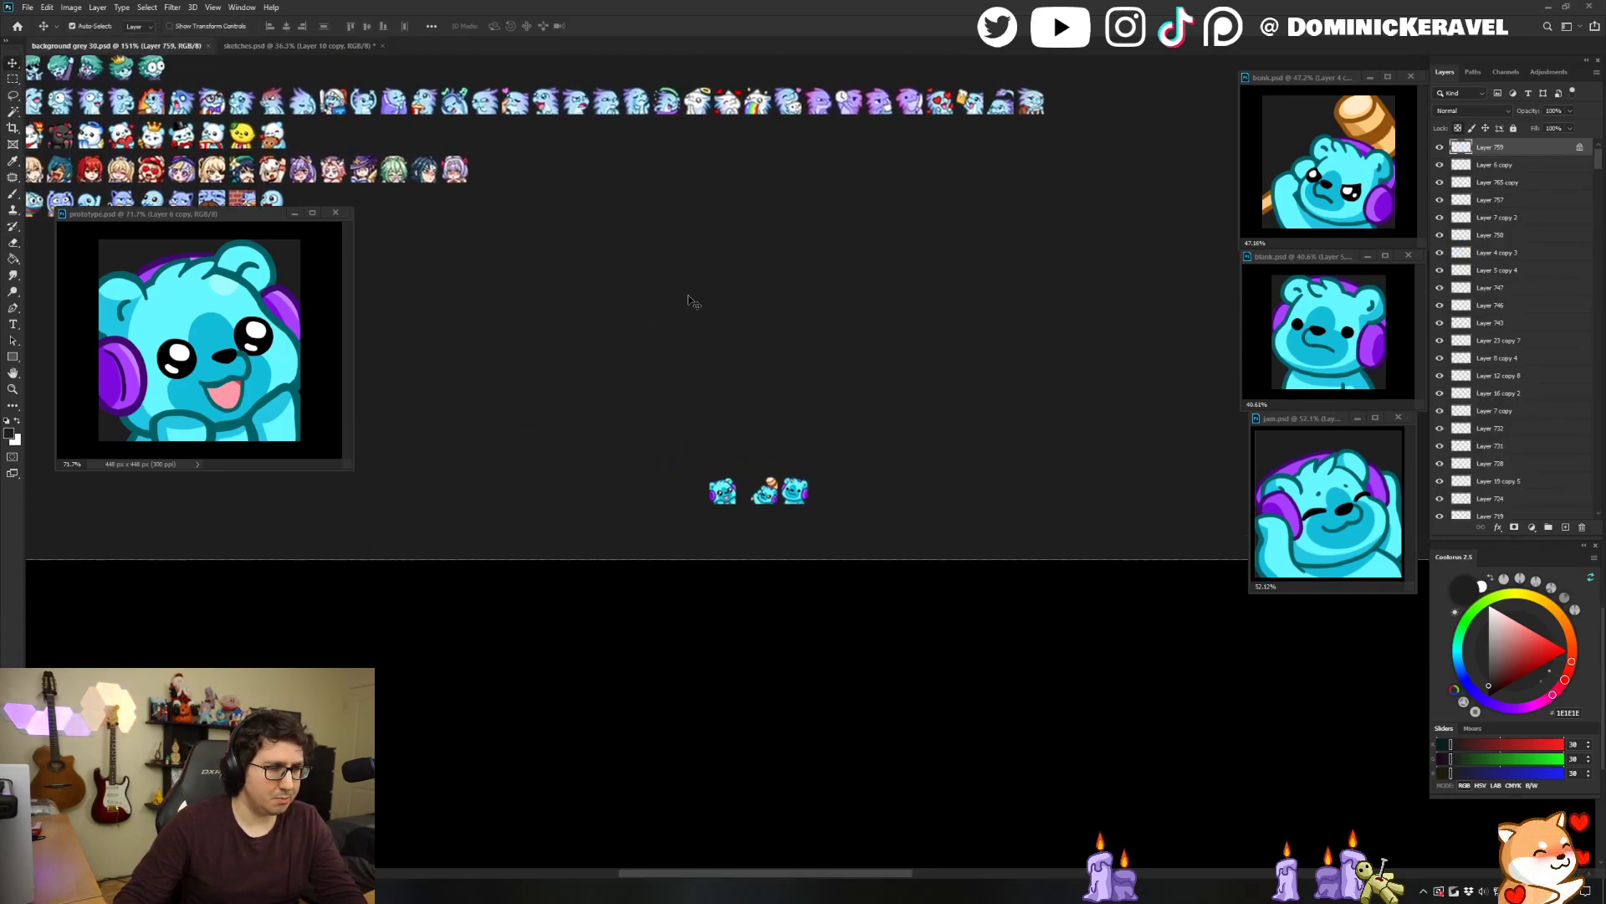